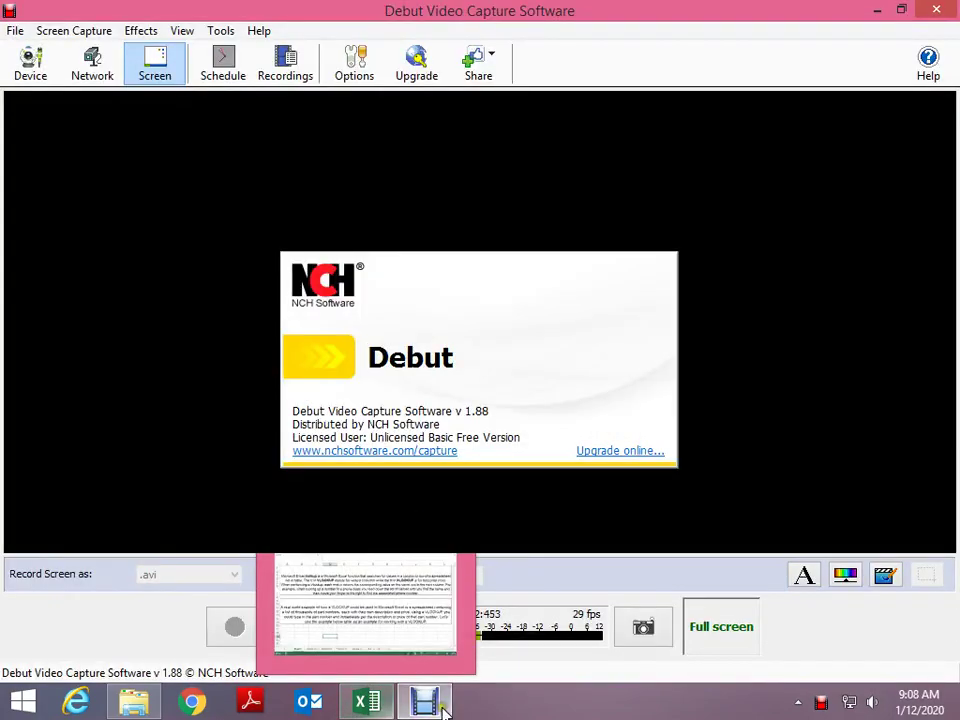
Step: Bring the VLOOKUP workbook forward, switch to Sheet8 (2), and browse toward its empty columns
click(370, 702)
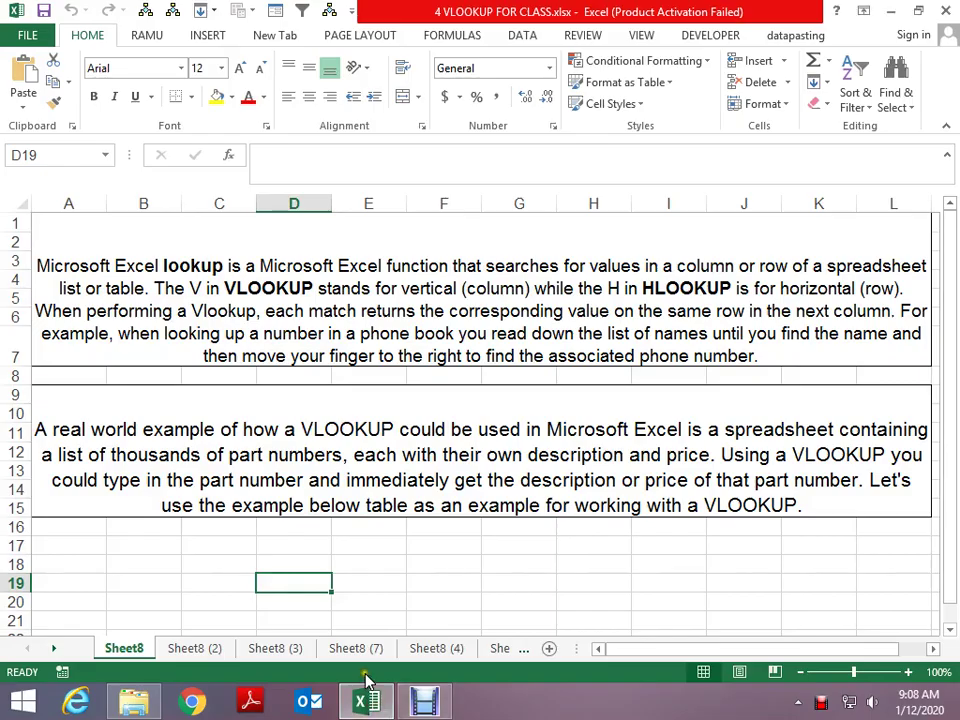
key(ctrl+Home)
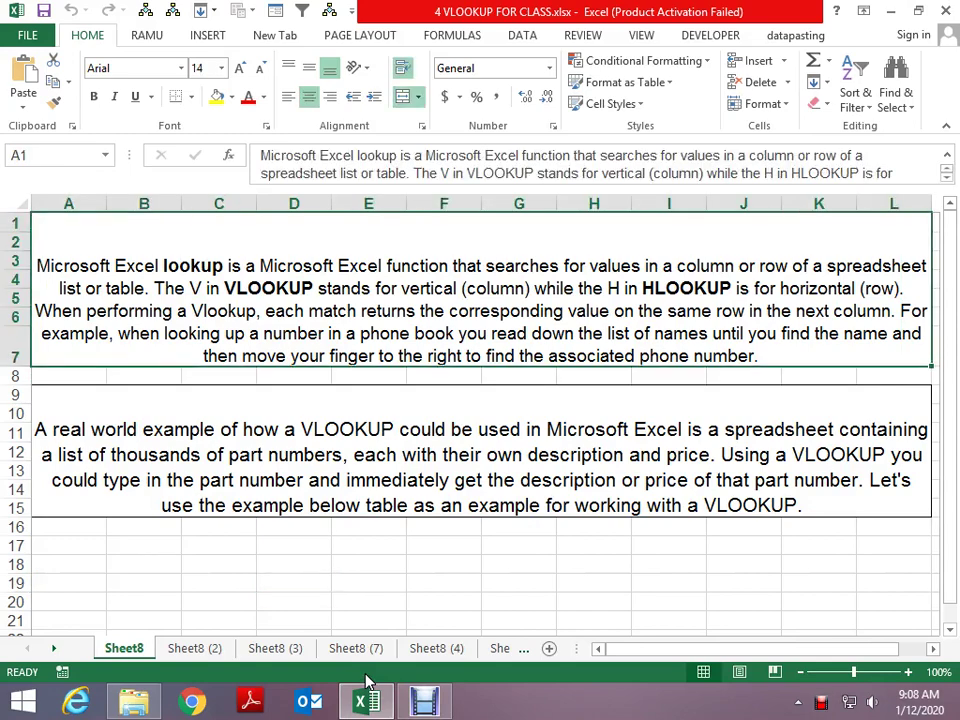
key(ctrl+Page_Down)
key(ctrl+Up)
key(ctrl+Up)
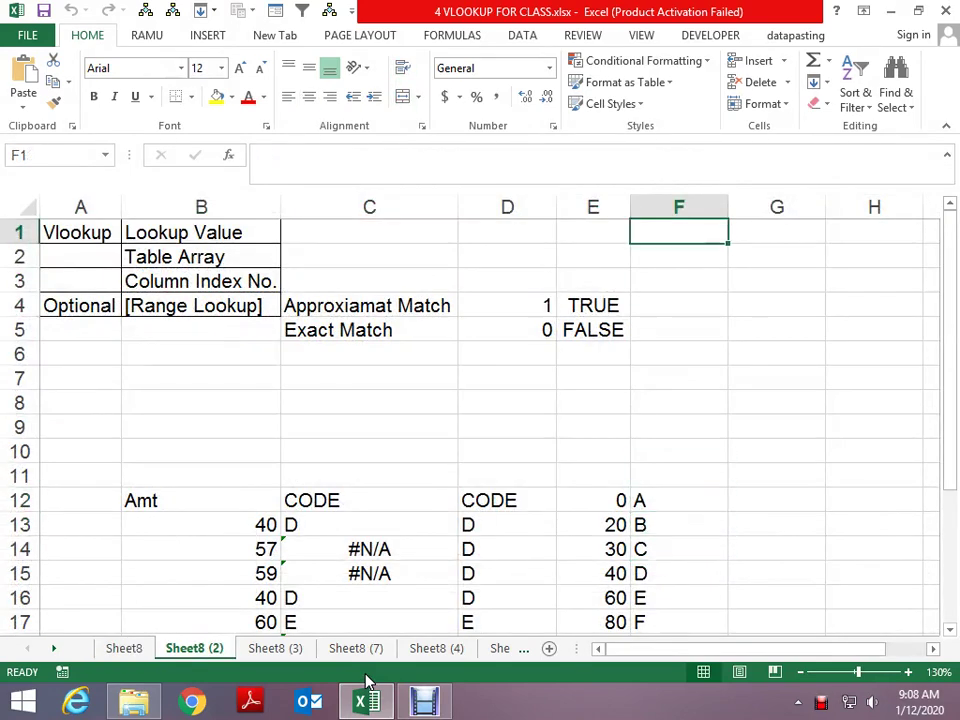
key(Home)
key(Right)
key(Right)
key(Right)
key(Right)
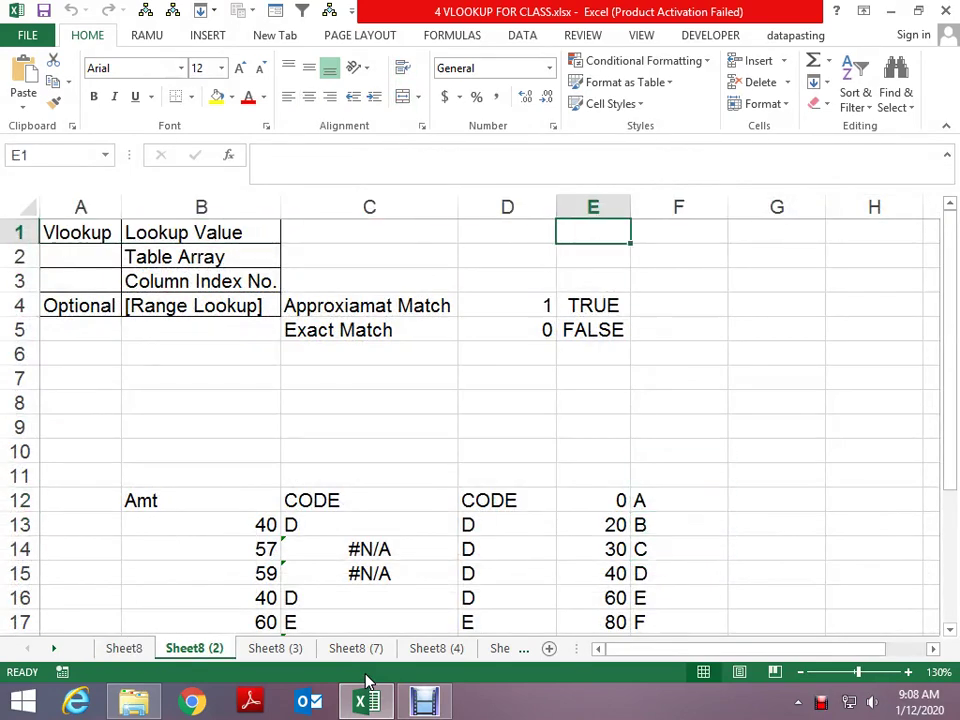
key(Page_Down)
key(Page_Up)
key(Right)
key(Right)
key(Right)
key(Right)
key(Right)
key(Right)
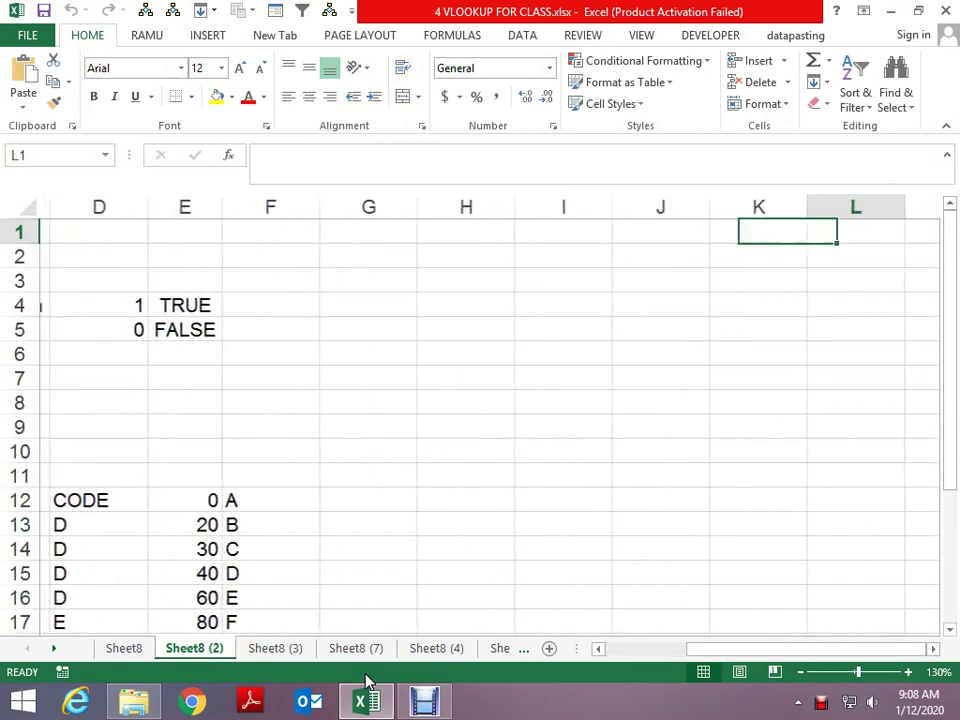
key(Left)
key(Left)
key(Left)
Step: Enter the letters a through g in I1:I7
text(a)
key(Return)
text(b)
key(Return)
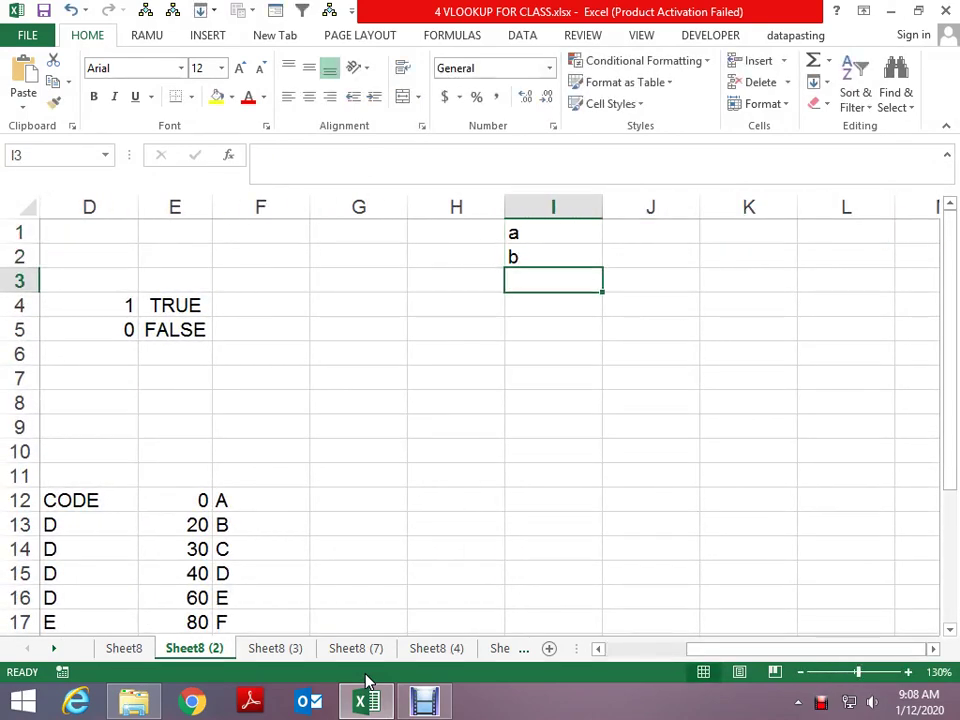
text(c)
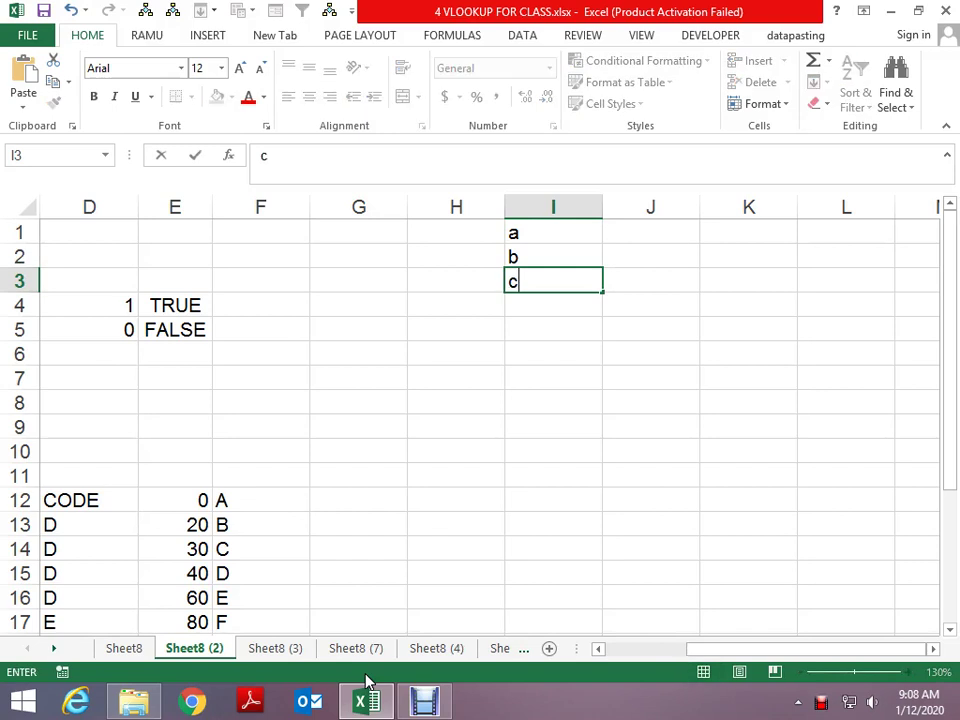
key(Return)
text(d)
key(Return)
text(e)
key(Return)
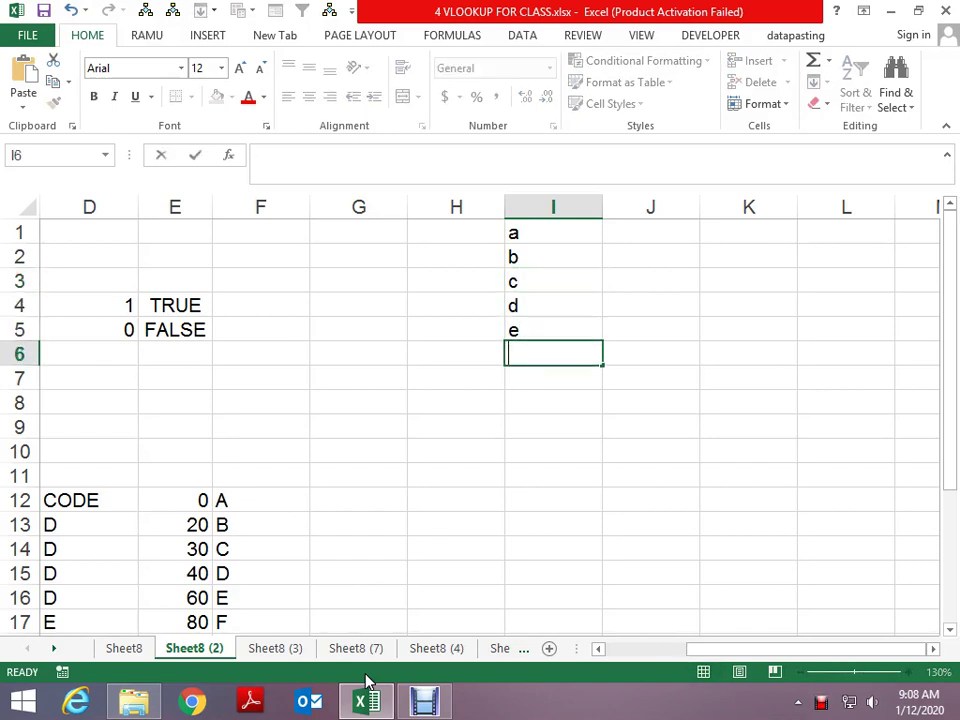
text(f)
key(Return)
text(g)
key(Tab)
Step: Enter the values 16, 18, 20, 25, 30, 40, 38 in J1:J7
key(ctrl+Up)
text(16)
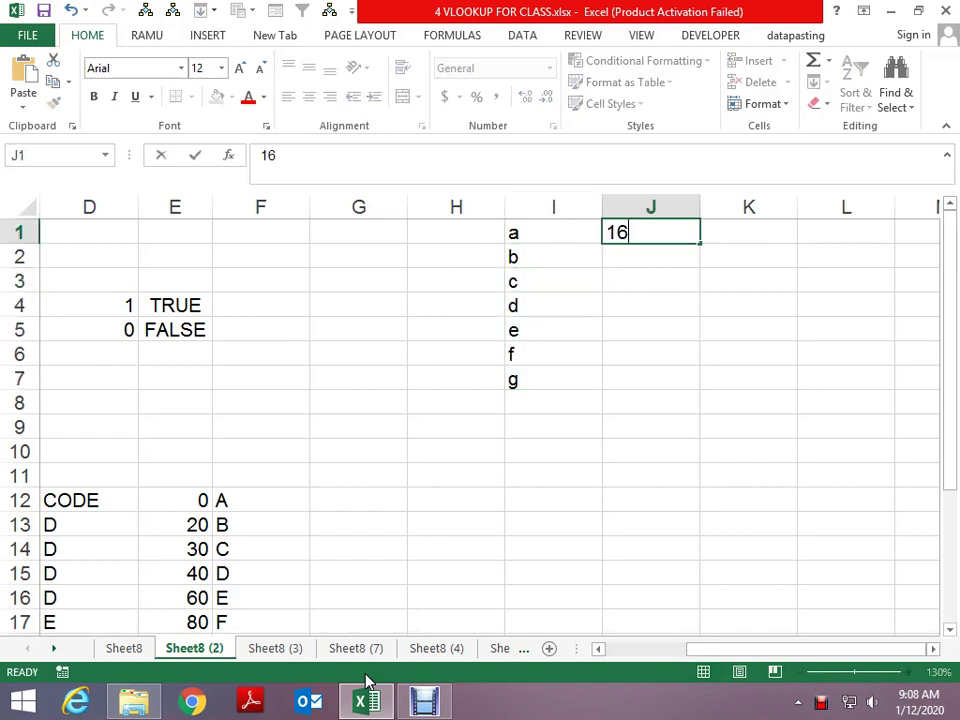
key(Return)
text(18)
key(Return)
text(20 25)
key(Return)
text(30)
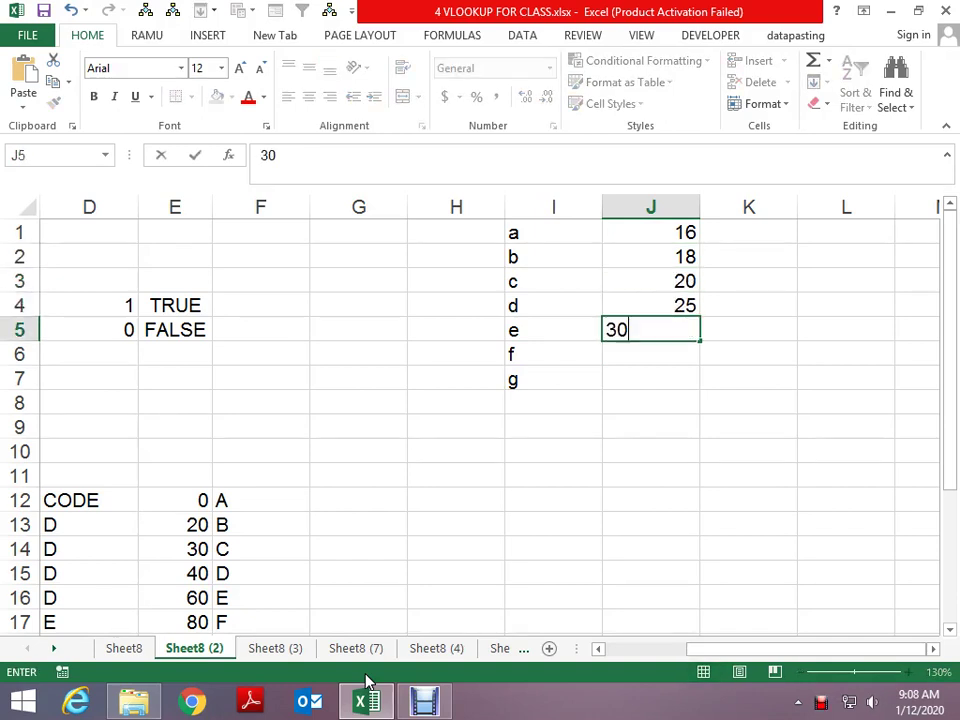
key(Return)
text(40)
key(Return)
text(38)
key(Return)
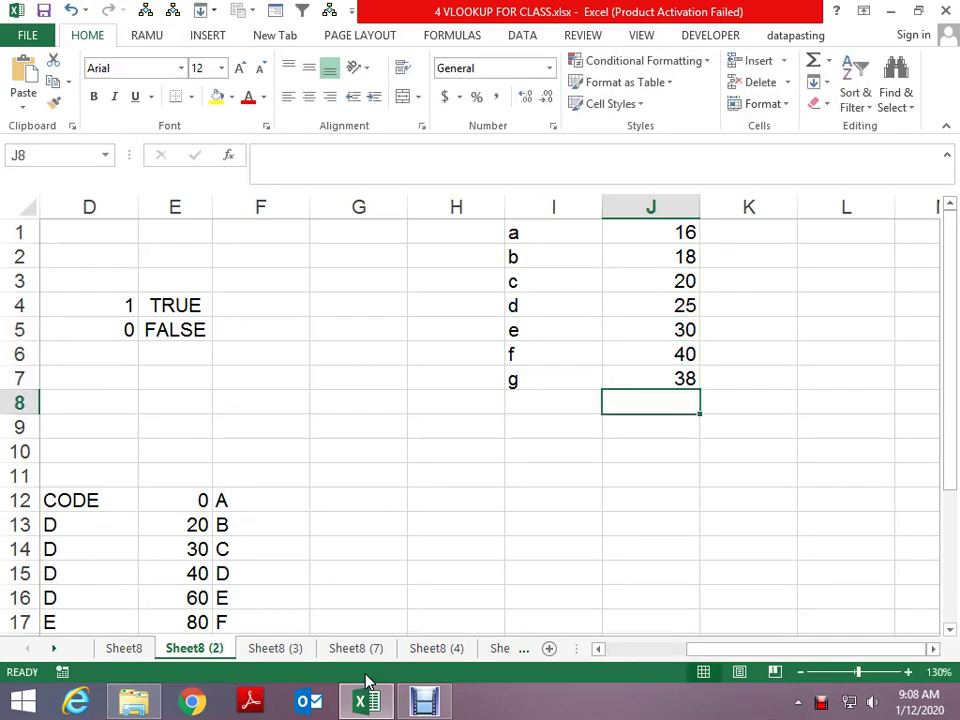
Step: List the lookup letters g, a, c in L10:L12
key(Return)
key(Return)
key(Right)
key(Left)
key(Left)
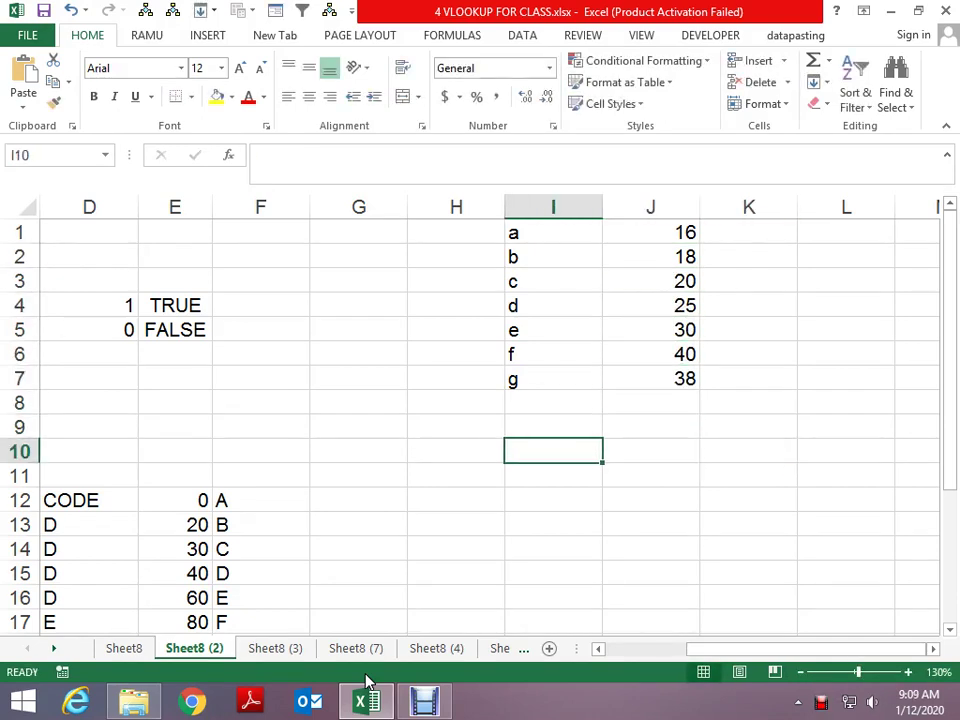
key(Right)
key(Right)
key(Right)
key(Left)
text(g)
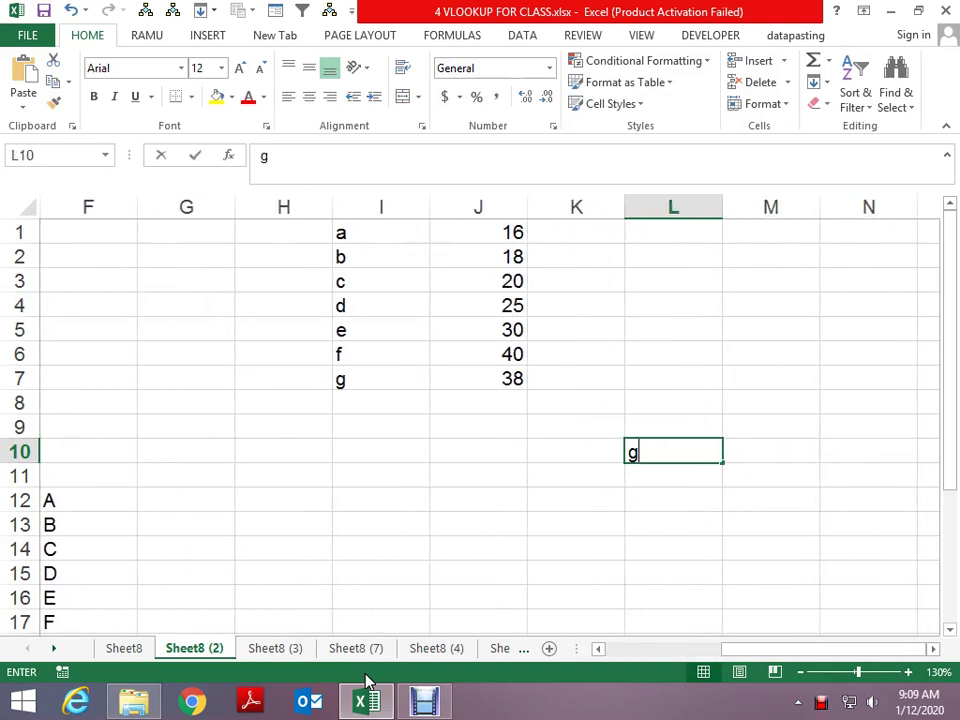
key(Return)
text(a)
key(Return)
text(c)
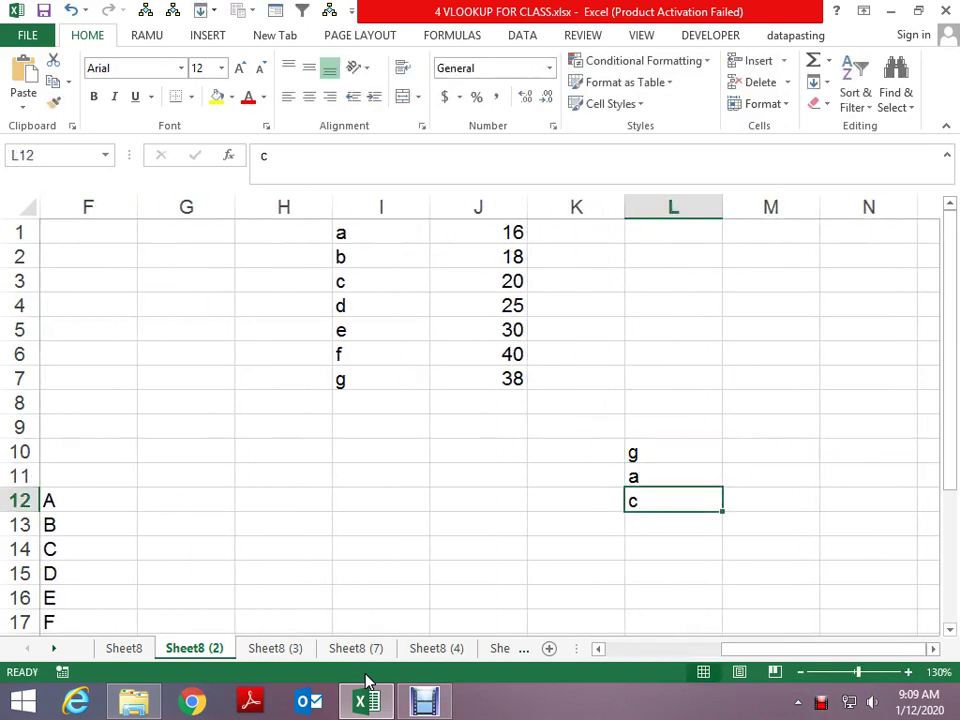
key(Up)
key(Up)
key(Left)
key(Up)
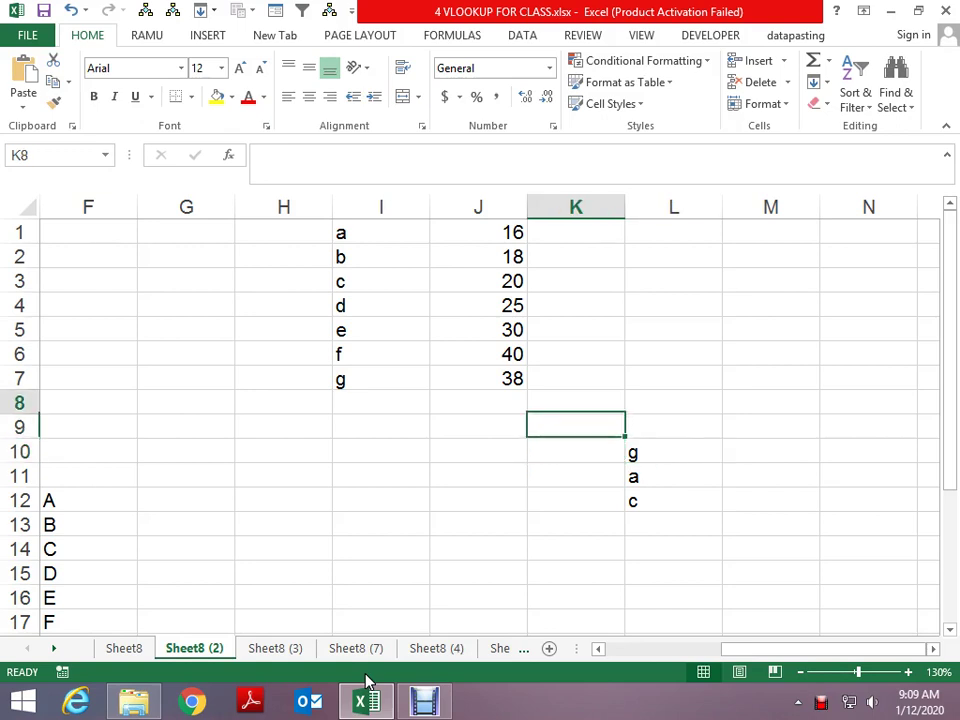
key(Down)
Step: Enter =VLOOKUP(L10,$I$1:$J$7,2,0) in M10
key(Right)
key(Right)
text(=v)
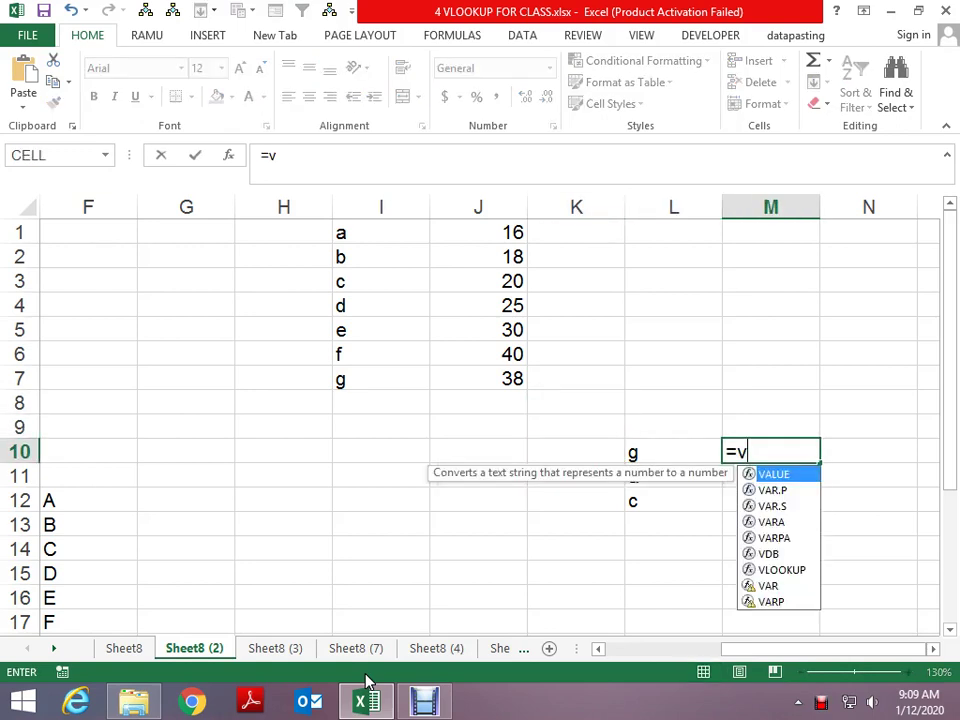
text(lo)
key(Tab)
key(Left)
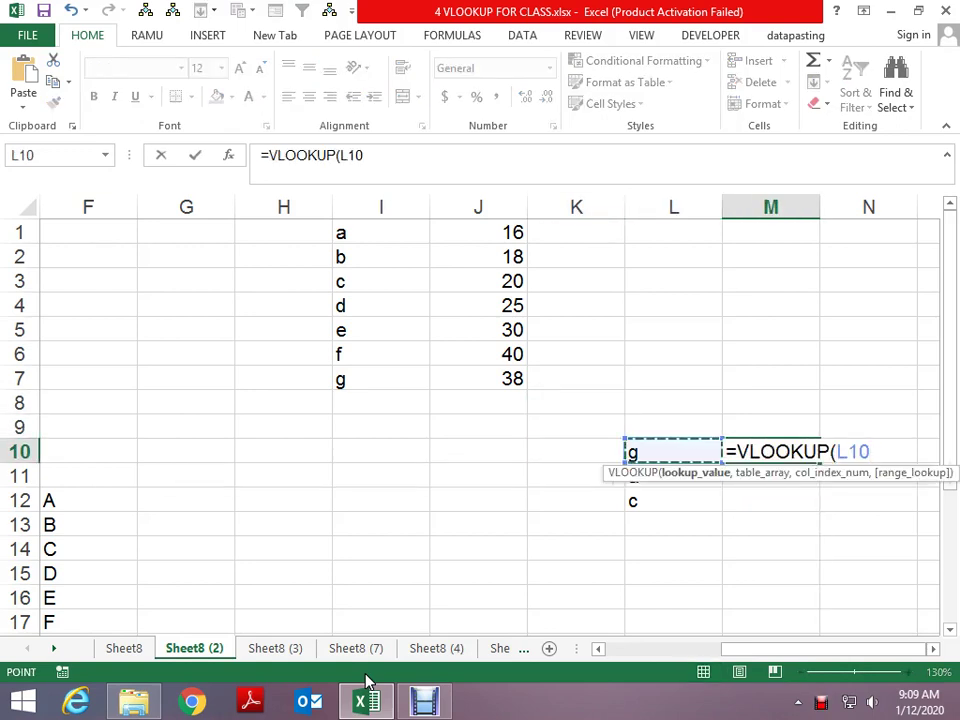
text(,)
key(Left)
key(Left)
key(Left)
key(Left)
key(Left)
key(ctrl+Up)
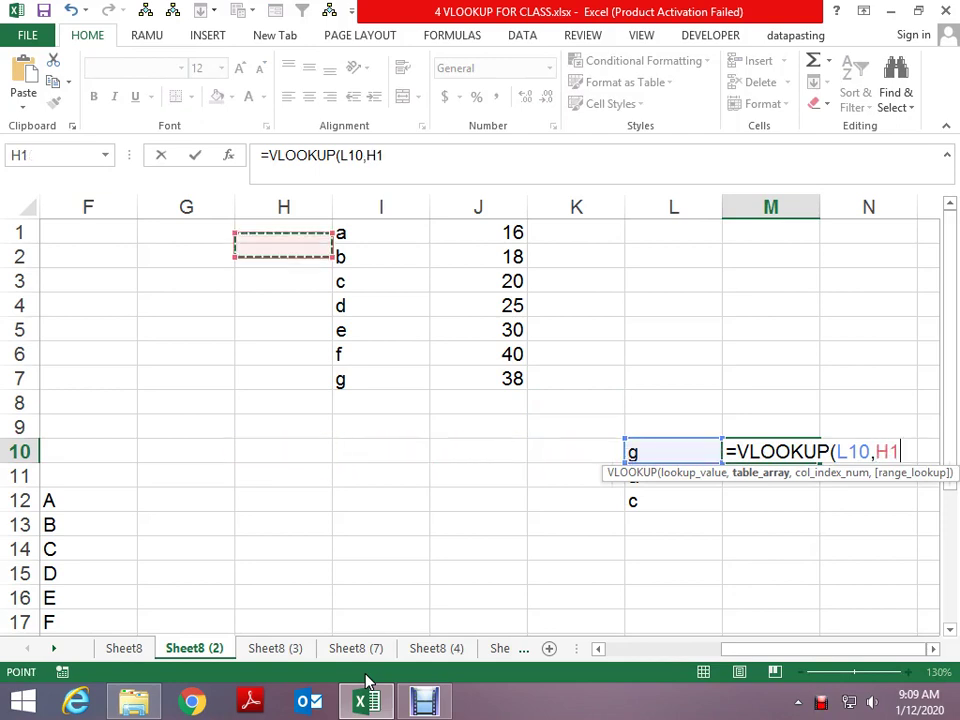
key(Right)
key(ctrl+shift+Down)
key(shift+Right)
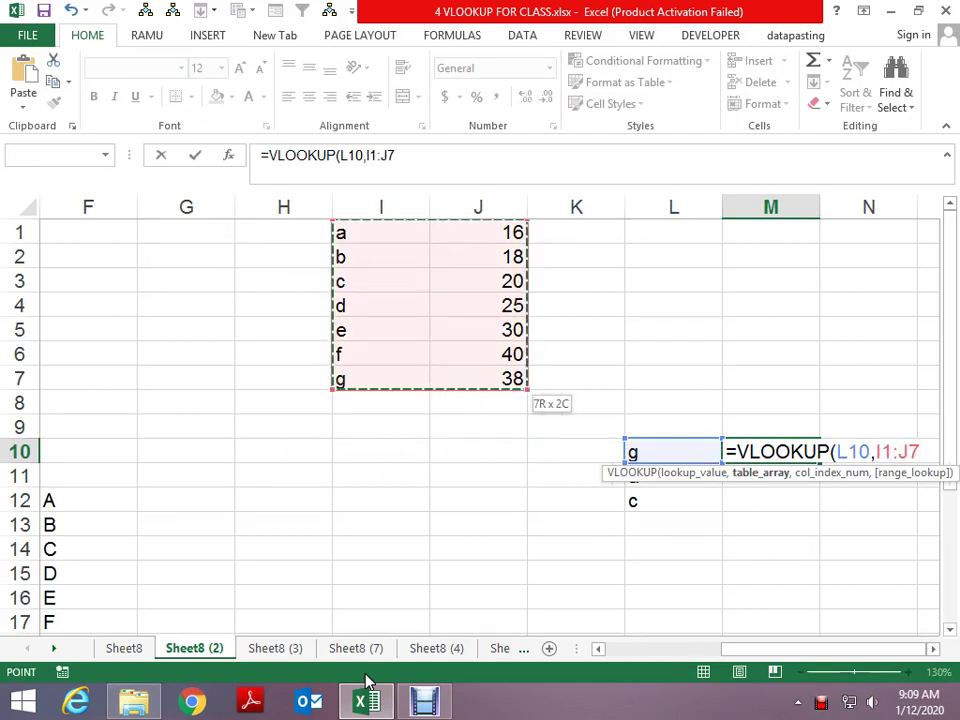
key(F4)
text($J$7,2,0)
key(Return)
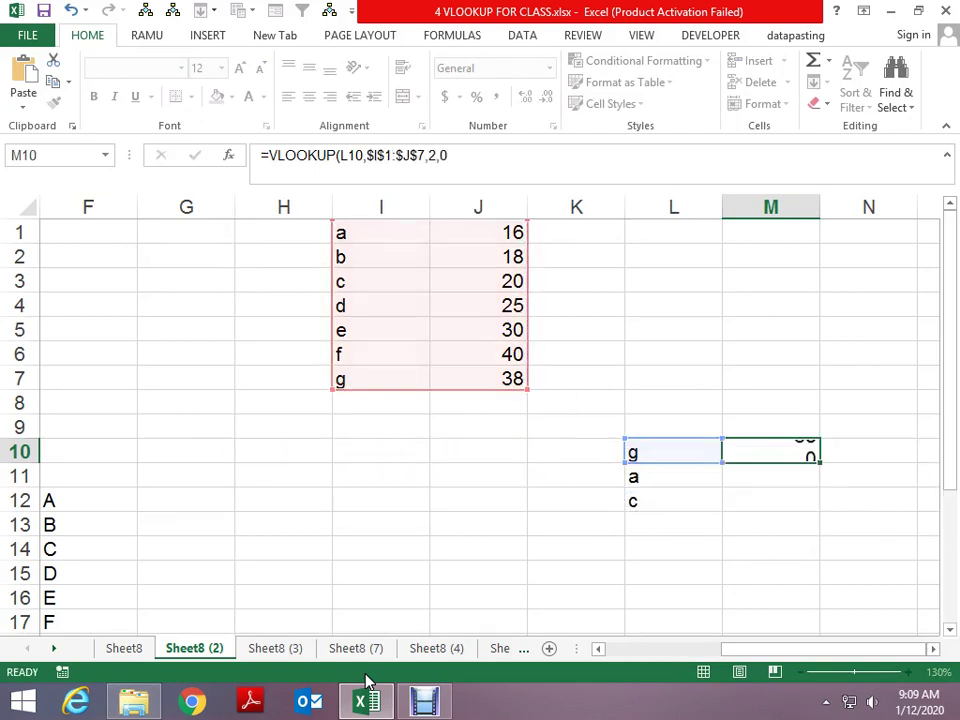
Step: Fill the M10 VLOOKUP formula down through M12
text(d)
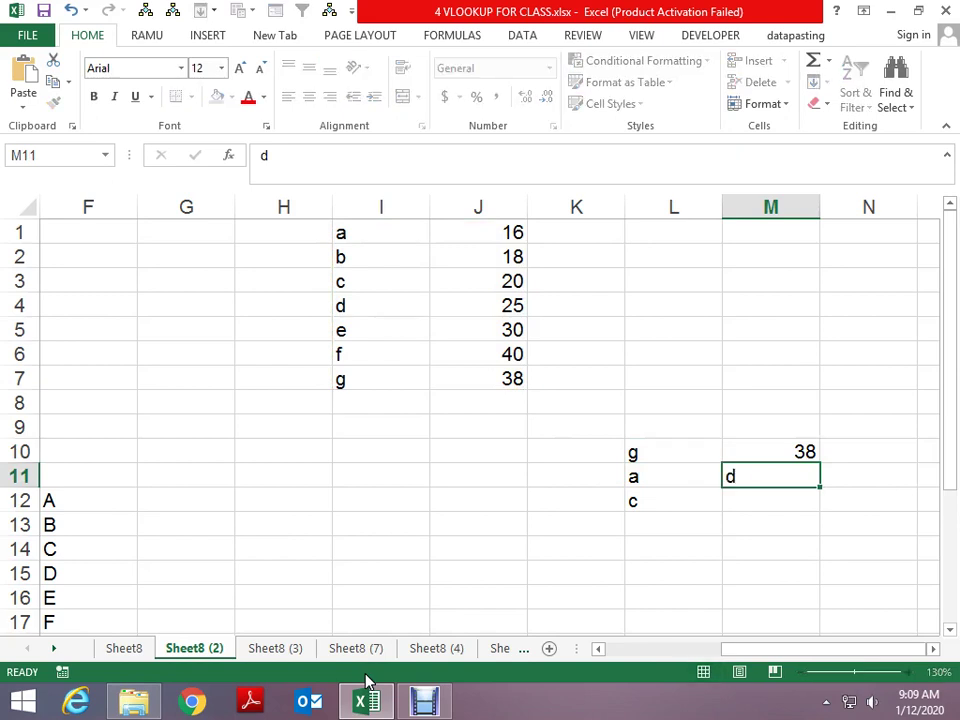
key(Return)
text(d)
key(Up)
key(ctrl+d)
key(Down)
key(ctrl+d)
Step: Change L11 to z so M11 returns #N/A, then open M10's formula for editing
key(Up)
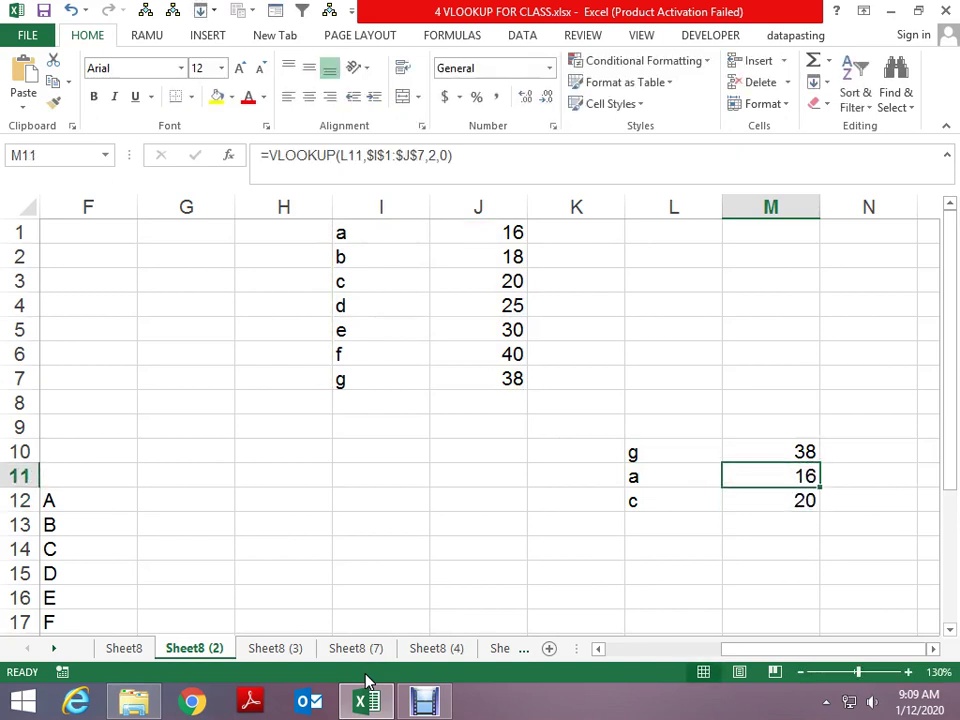
key(Left)
text(z)
key(Return)
key(Up)
key(Right)
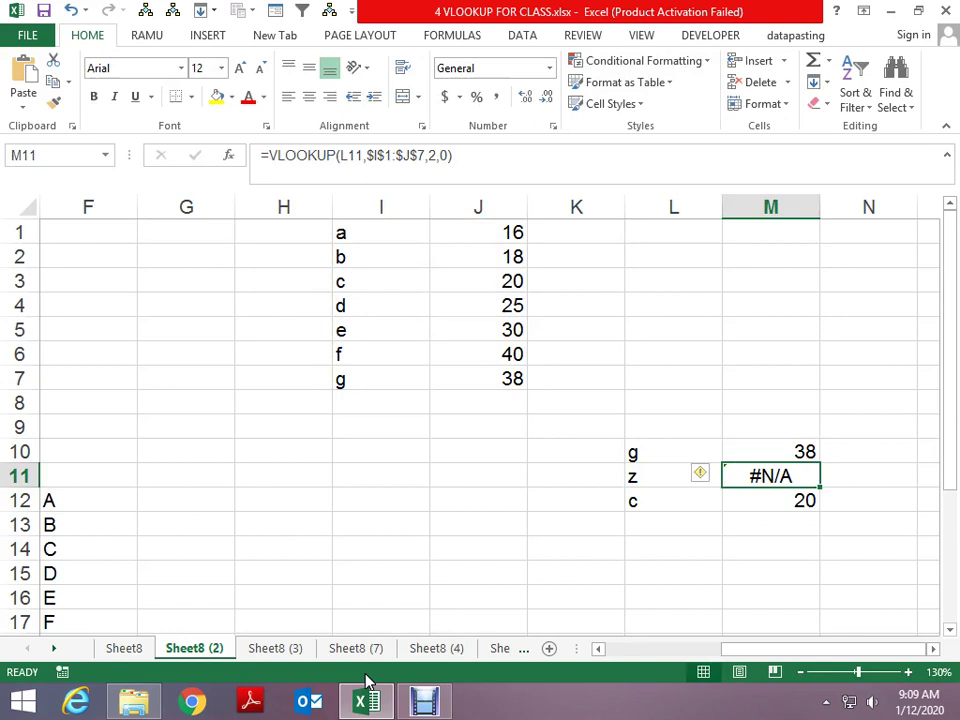
key(Up)
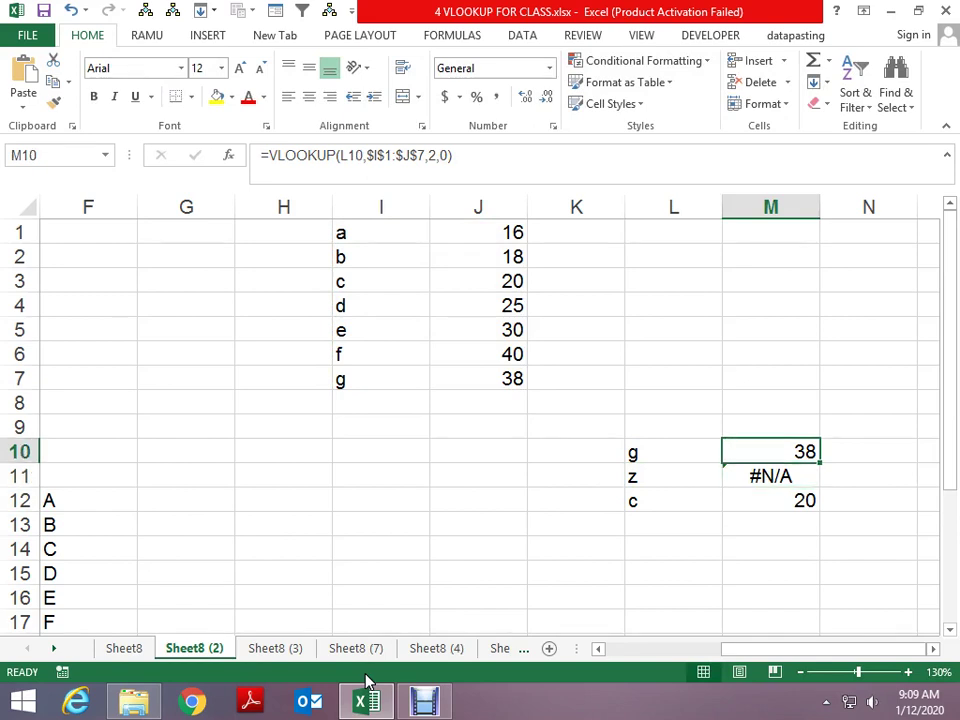
key(F2)
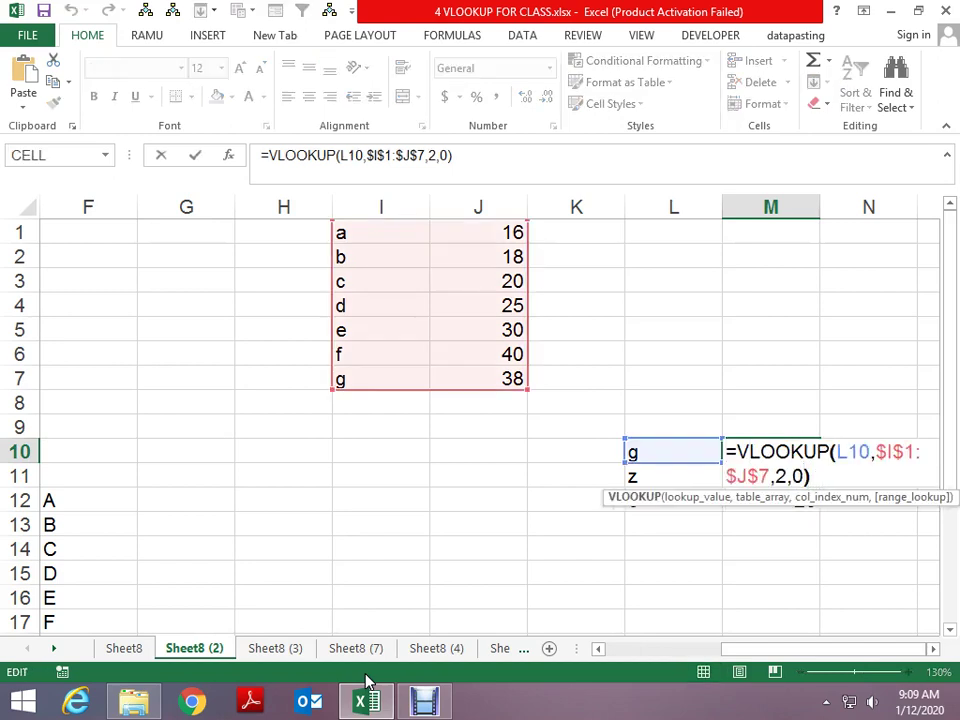
Step: Switch M10's match type to 1 (approximate) and paste the formula into M11
key(shift+Left)
key(shift+Left)
key(shift+Left)
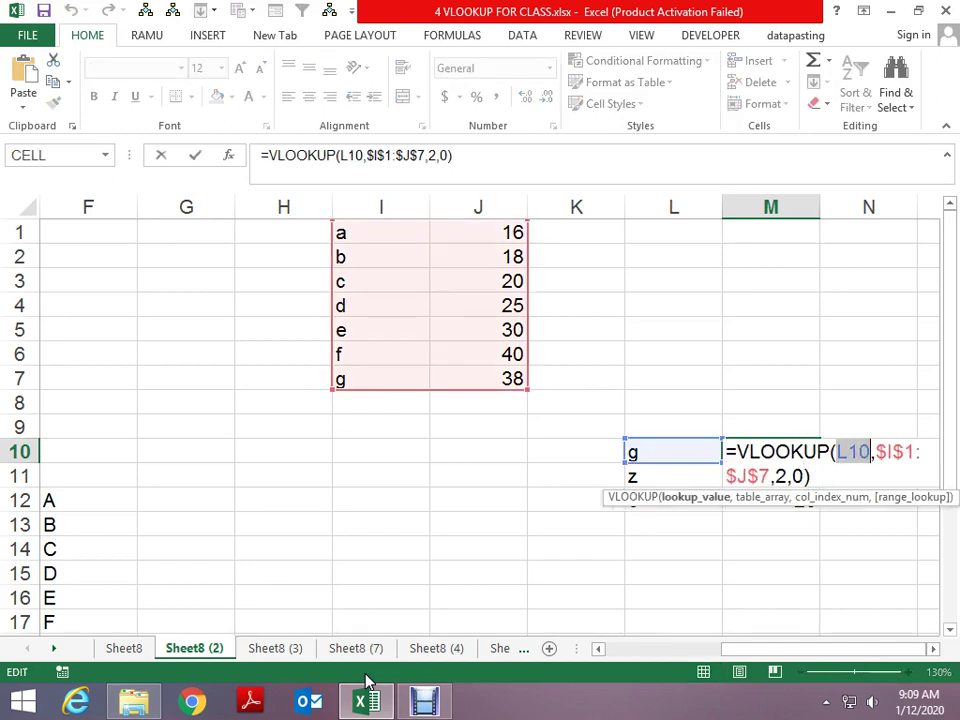
key(Right)
key(Right)
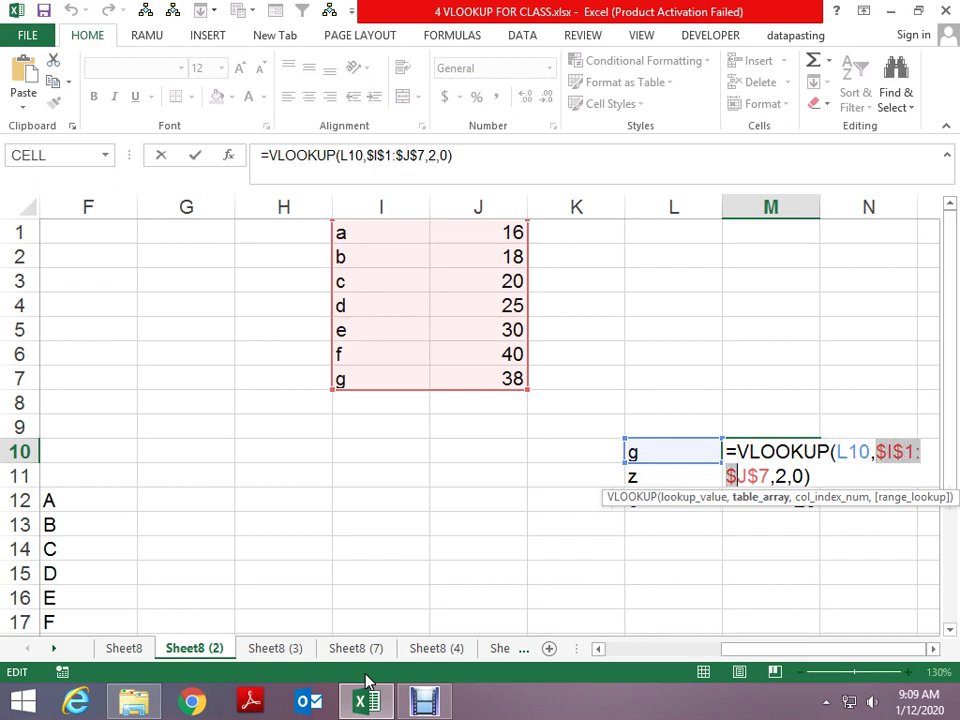
key(Right)
key(Right)
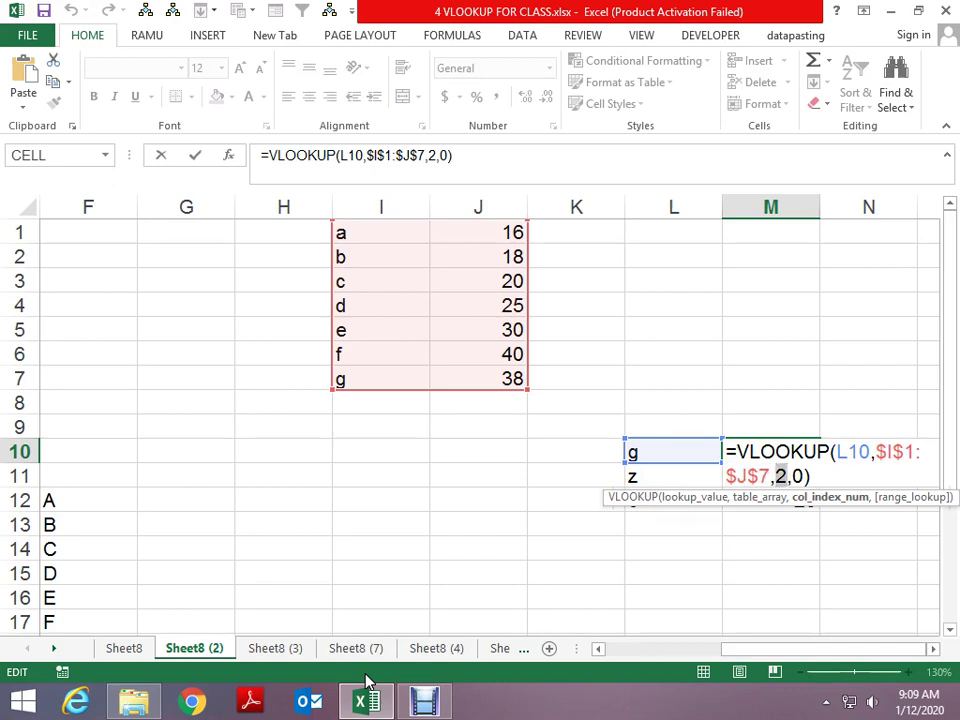
key(Right)
key(Right)
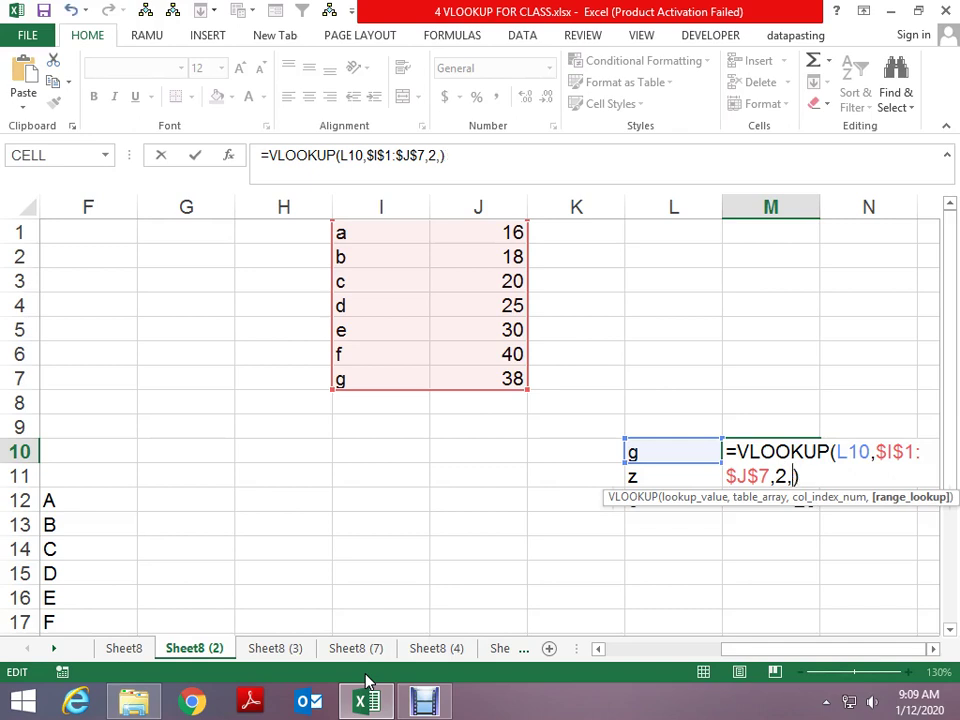
text(1)
key(ctrl+Return)
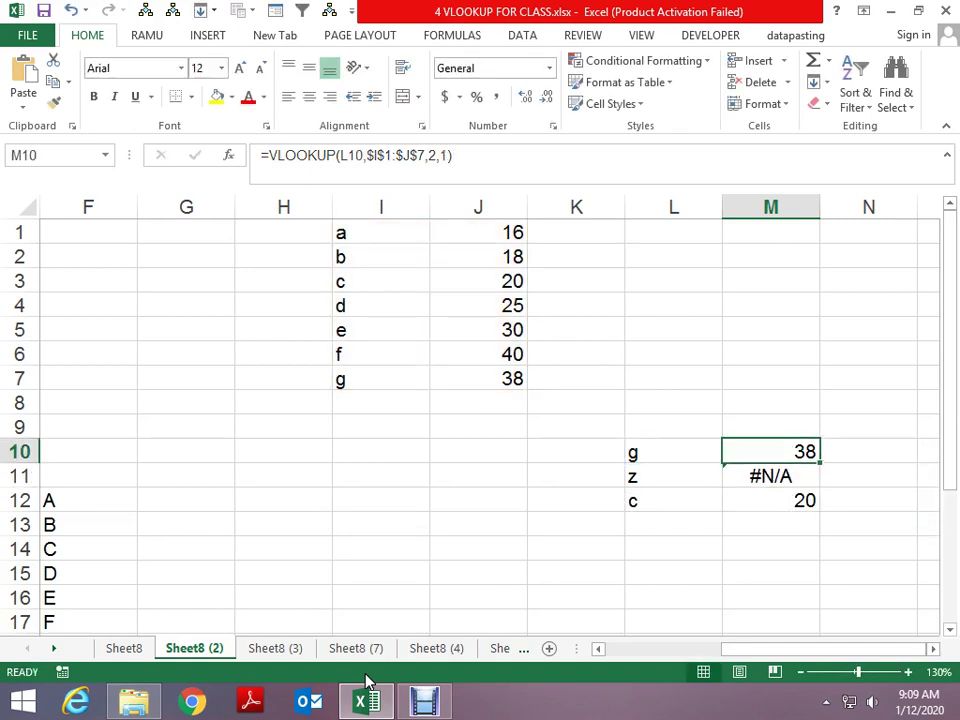
key(ctrl+c)
key(Down)
key(ctrl+v)
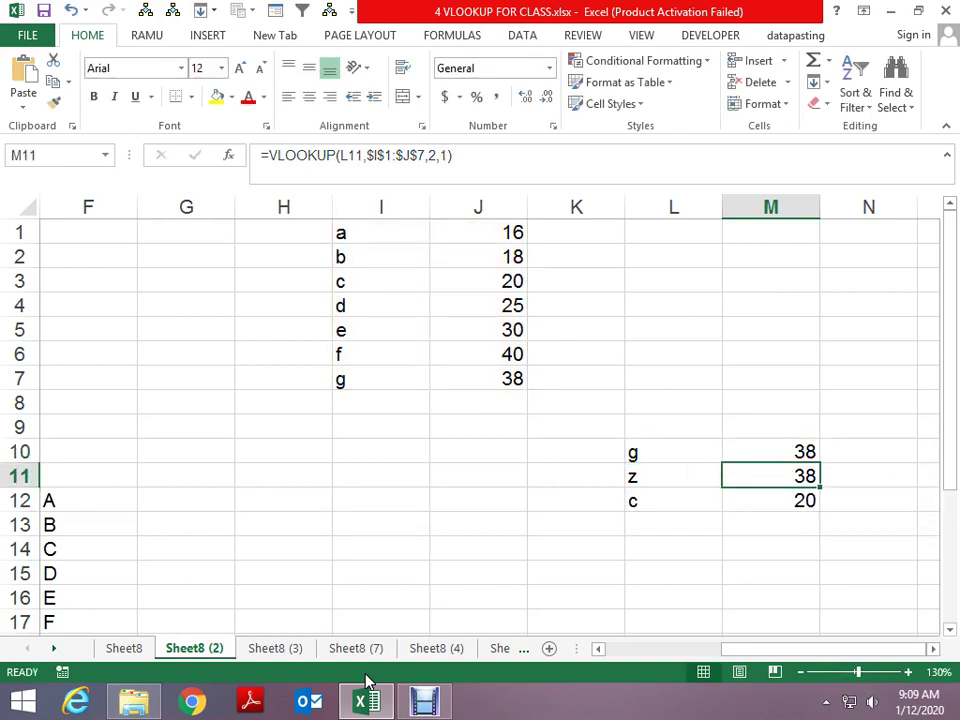
Step: Undo the approximate-match edits and recommit M10 so it returns 38
key(Down)
key(ctrl+z)
key(ctrl+z)
key(F2)
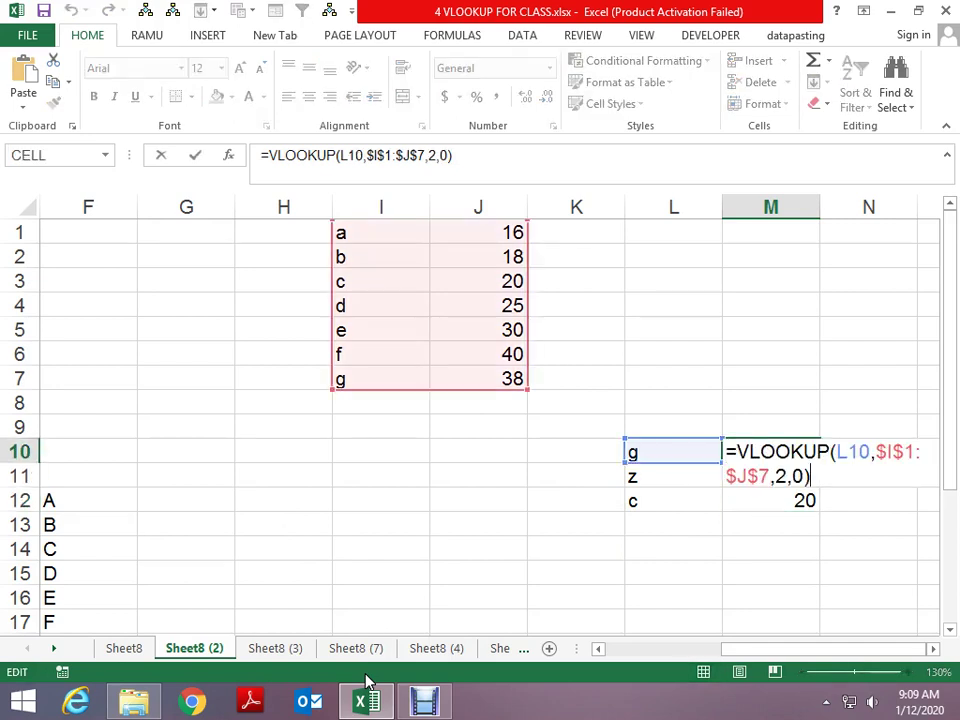
key(Left)
key(Left)
key(Left)
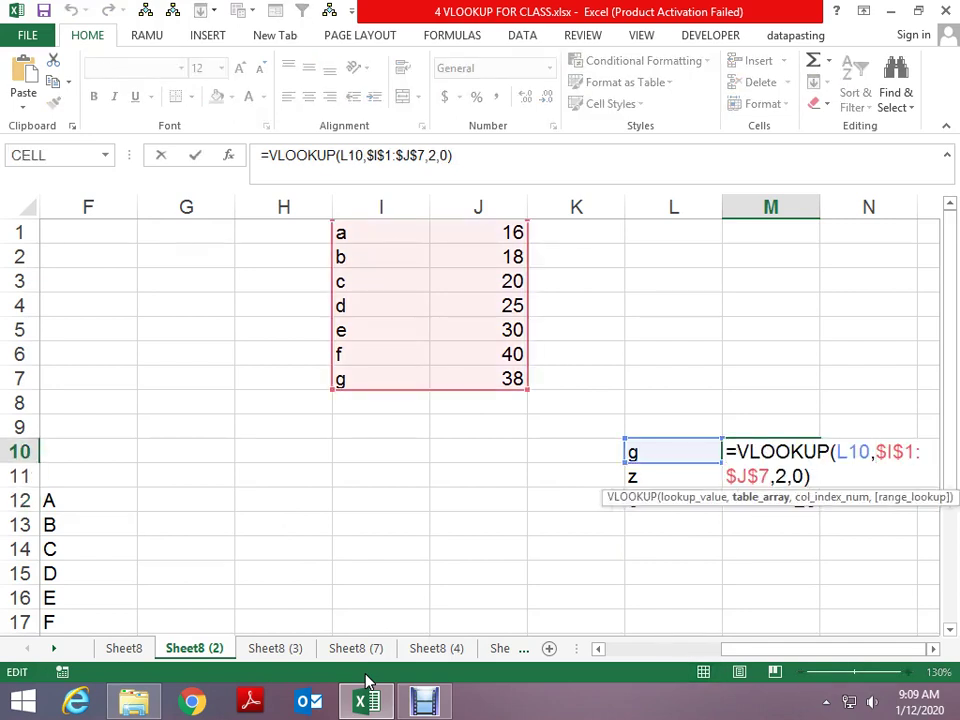
key(Left)
key(Left)
key(Left)
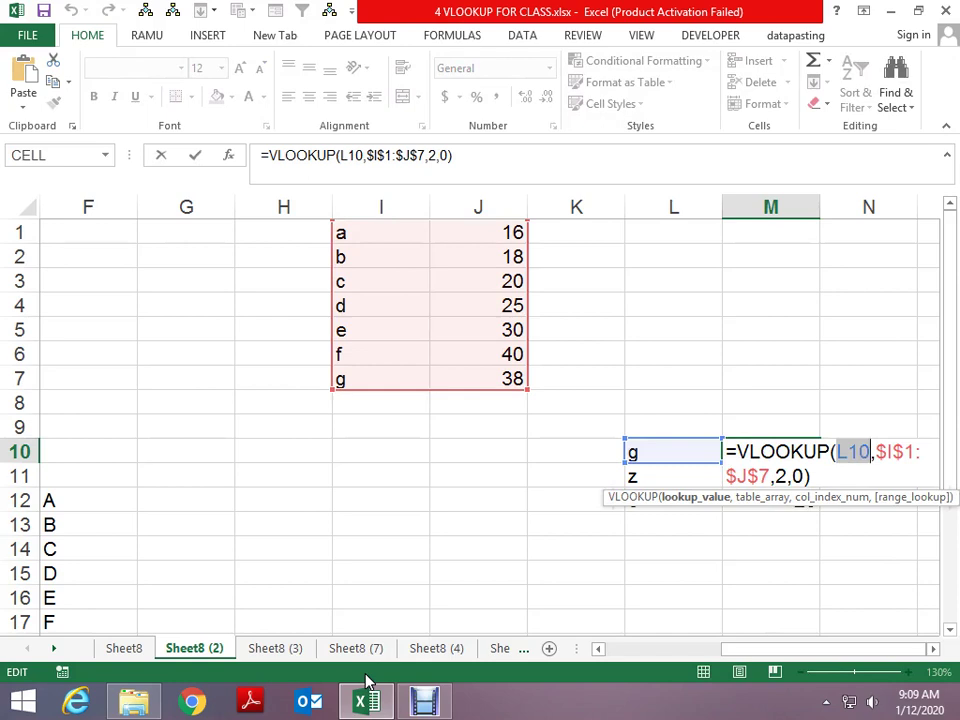
key(Right)
key(Right)
key(shift+Right)
key(shift+Right)
key(shift+Right)
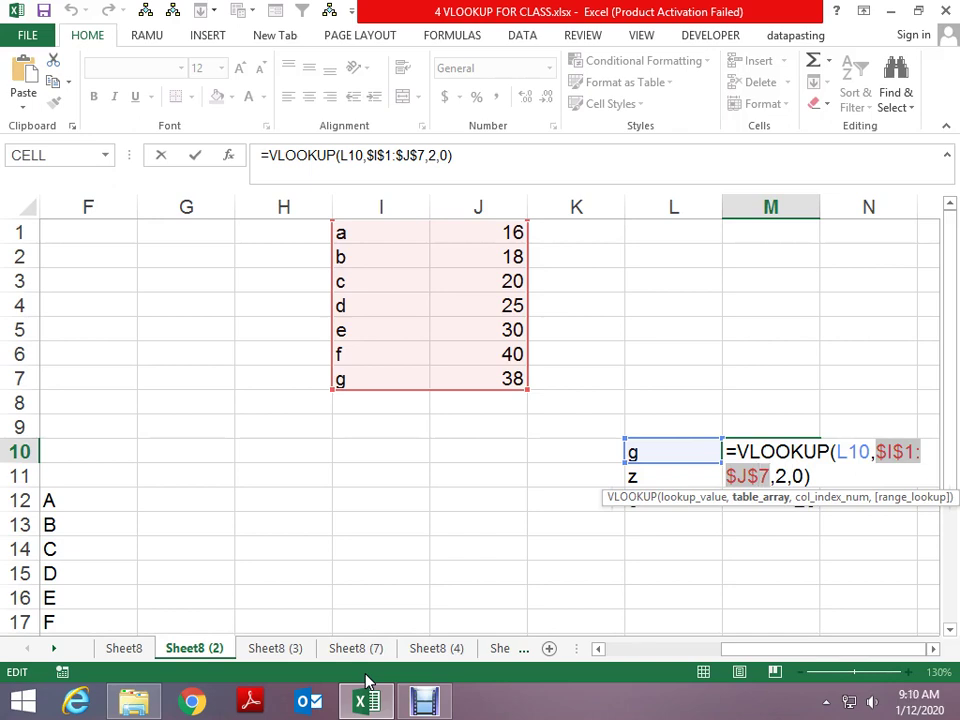
key(ctrl+Return)
click(366, 351)
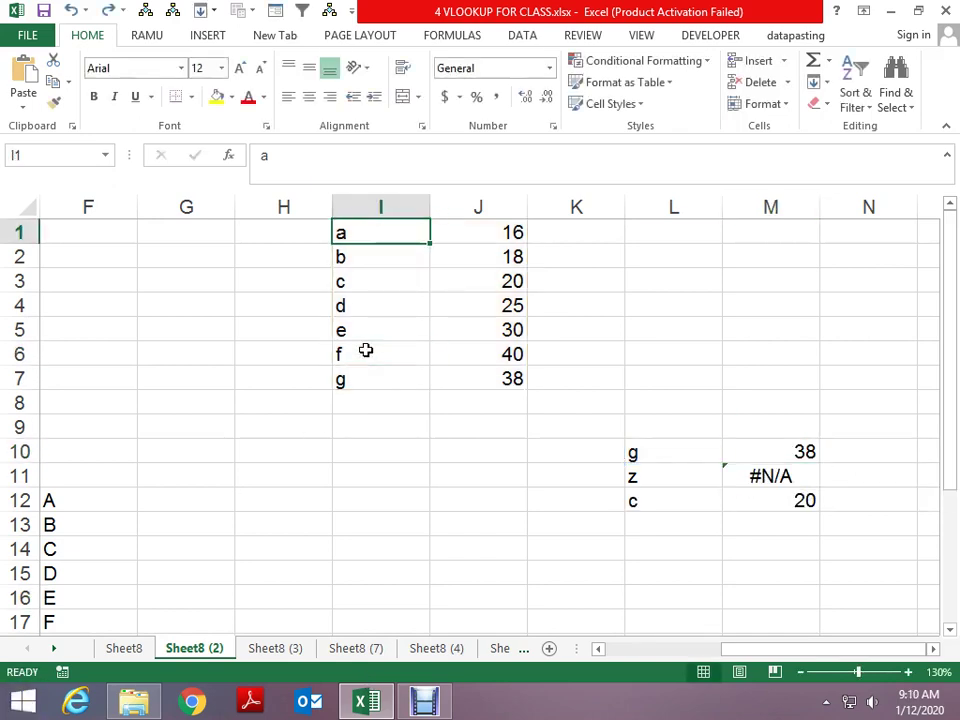
Step: Review the VLOOKUP argument notes near A1: Lookup Value, Table Array, Column Index No., Range Lookup
key(ctrl+a)
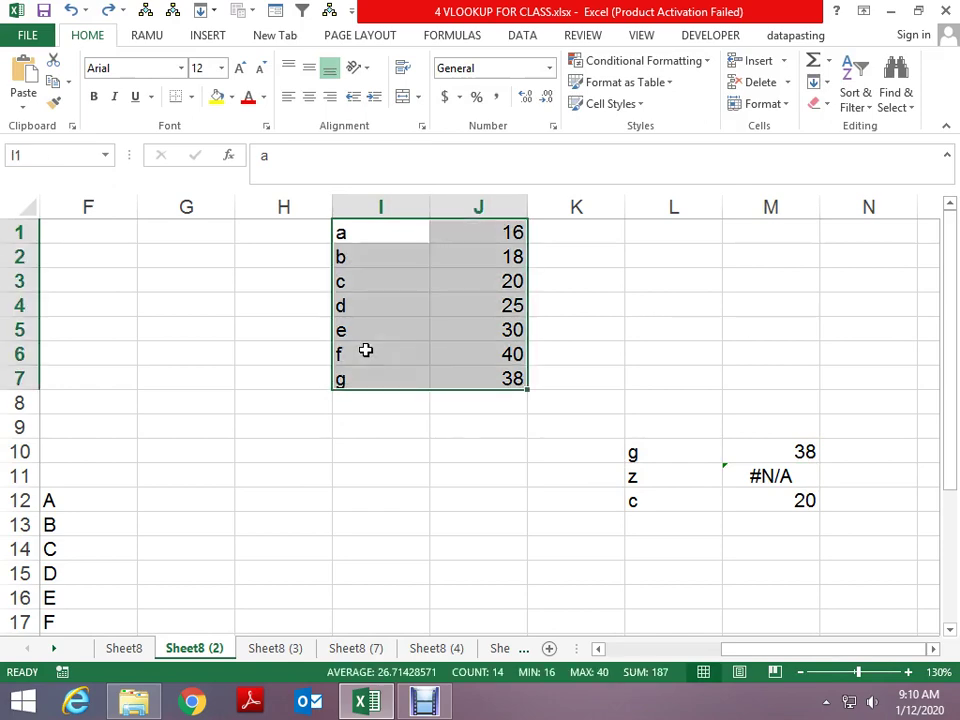
key(ctrl+Home)
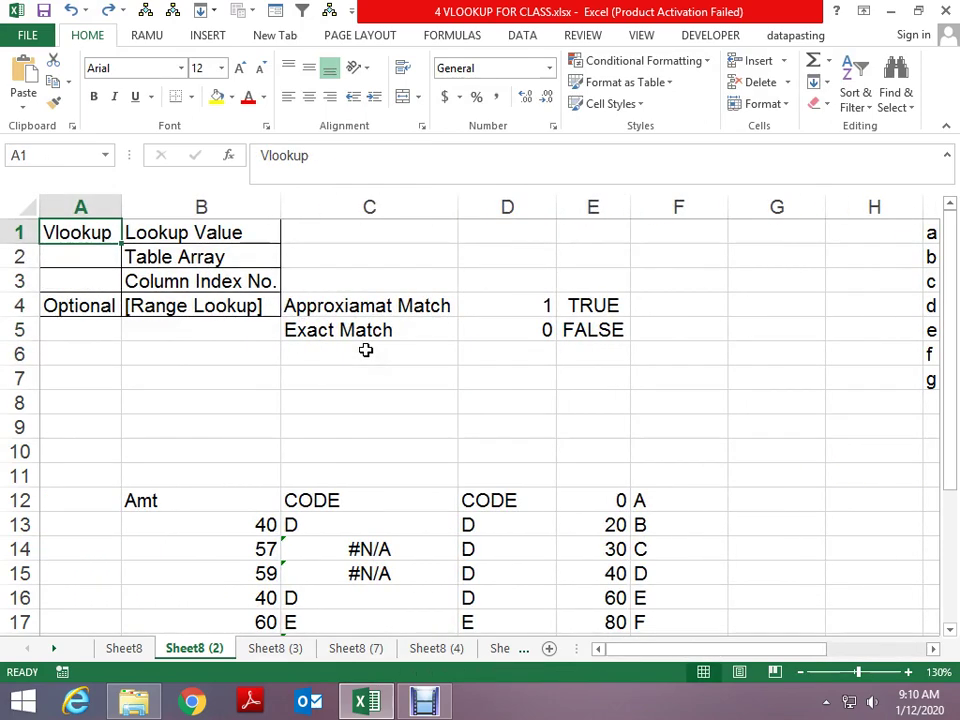
key(Right)
key(Down)
key(Down)
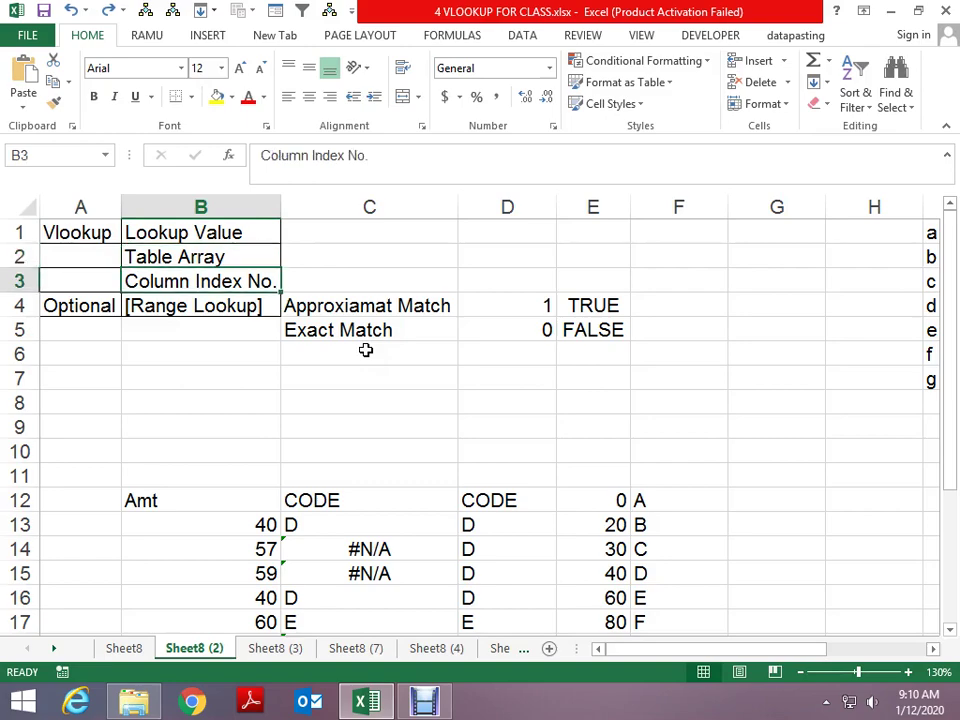
key(Down)
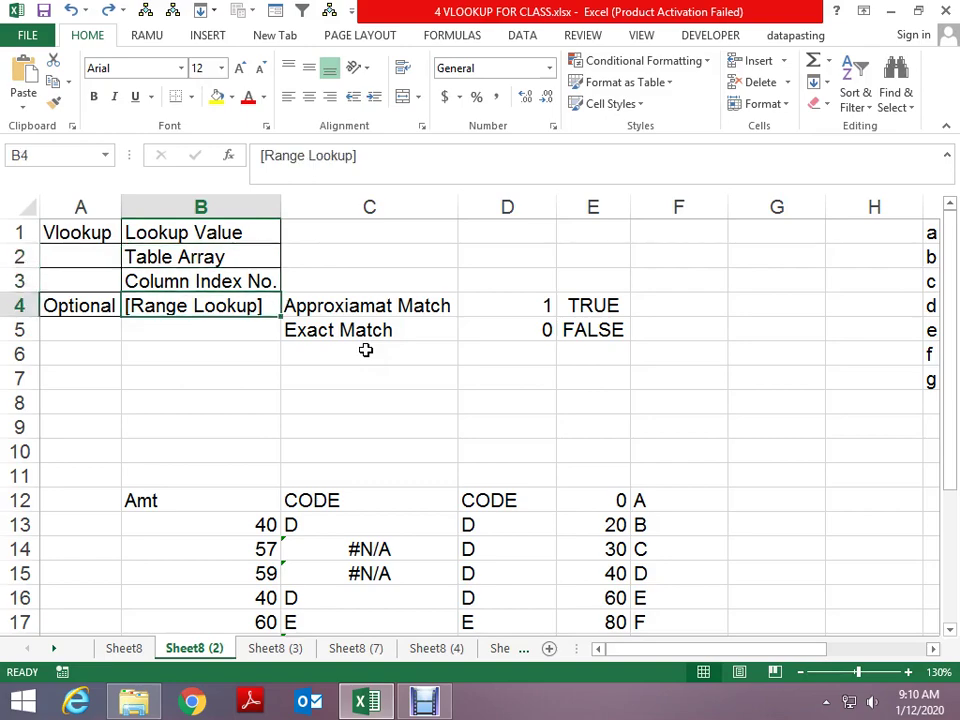
key(Right)
key(Right)
Step: On Sheet8 (3), go to the first code VSM in H2 and its EmpName result
key(Down)
key(Down)
key(Down)
key(Up)
key(Up)
key(Up)
key(ctrl+Page_Down)
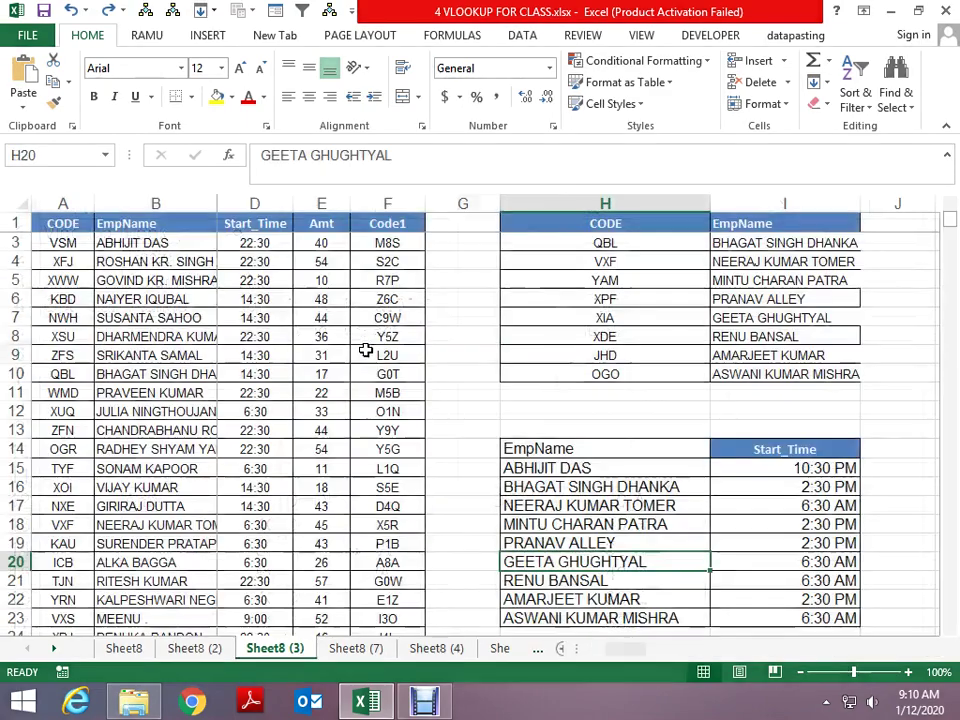
key(Up)
key(Up)
key(ctrl+Up)
key(ctrl+Up)
key(ctrl+Up)
key(Down)
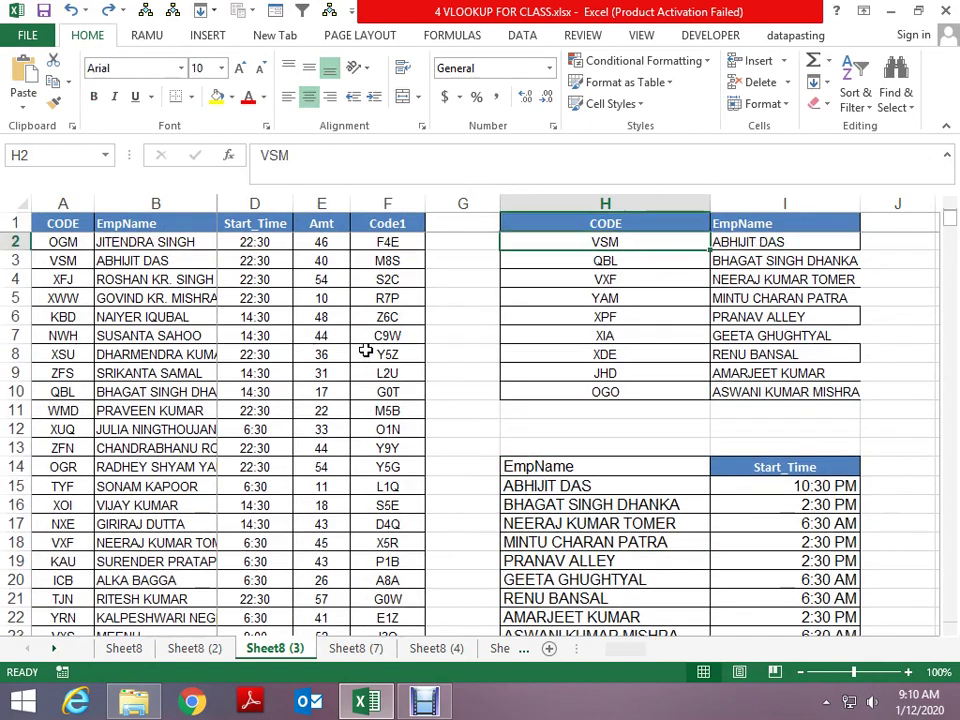
key(Right)
key(Right)
key(Left)
Step: Clear the old EmpName results in I2:I10 and briefly unhide, then rehide, Shift column C
key(ctrl+shift+Down)
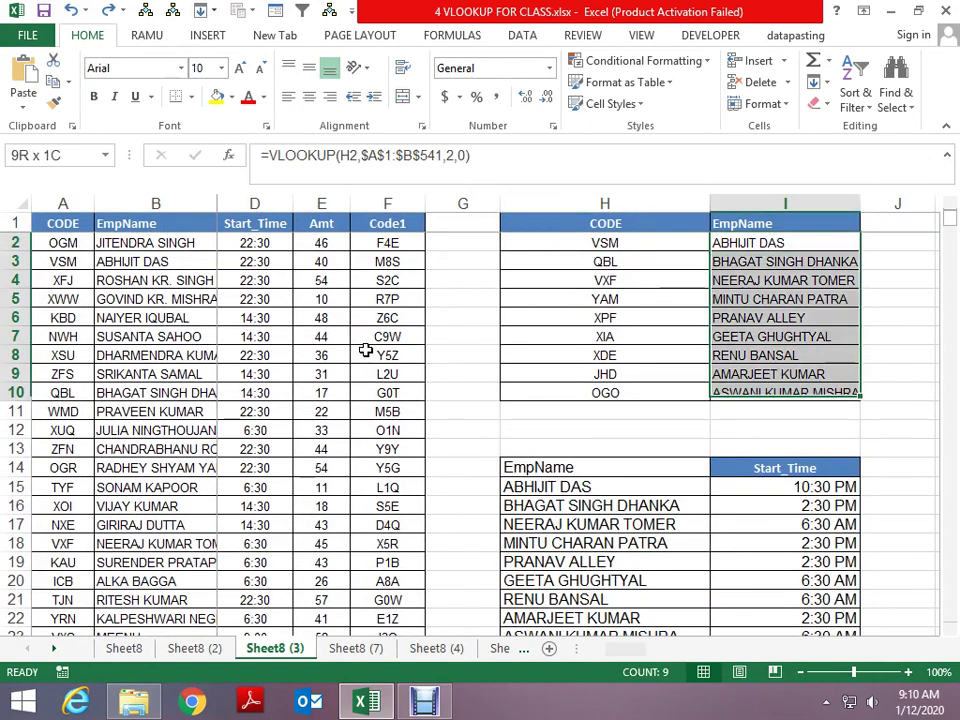
key(Delete)
key(Up)
key(Down)
key(Left)
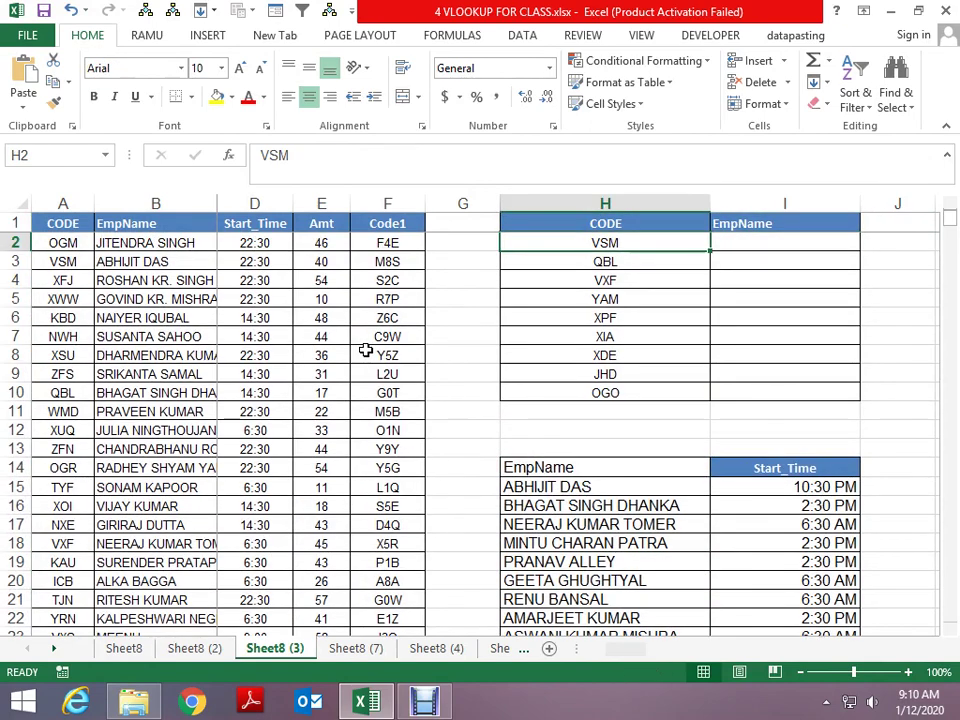
key(Home)
key(ctrl+shift+0)
key(Right)
key(Left)
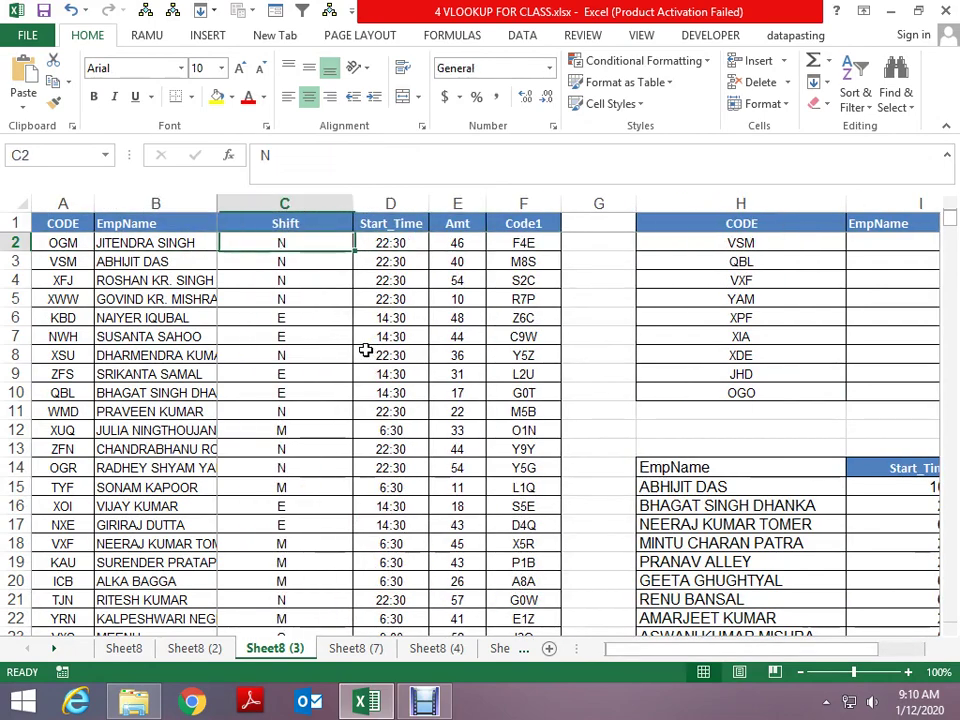
key(Home)
key(Right)
key(Right)
key(Right)
key(Right)
key(Right)
key(Right)
key(ctrl+z)
key(Right)
key(Right)
key(Right)
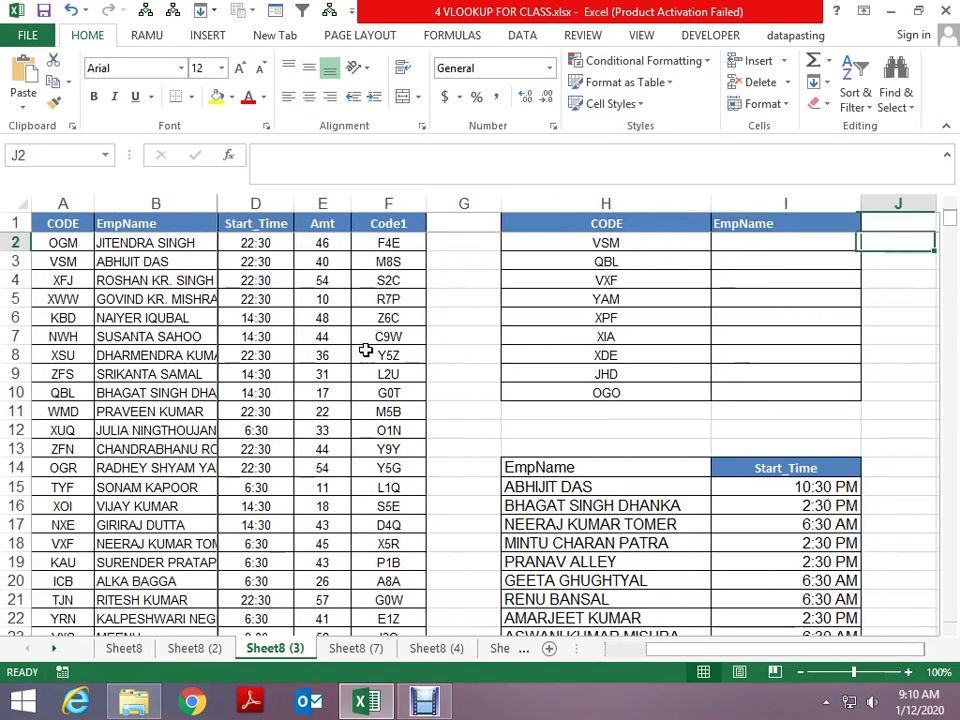
key(Left)
Step: Enter =VLOOKUP(H2,A1:B541,2,0) in I2
text(=vl)
key(Tab)
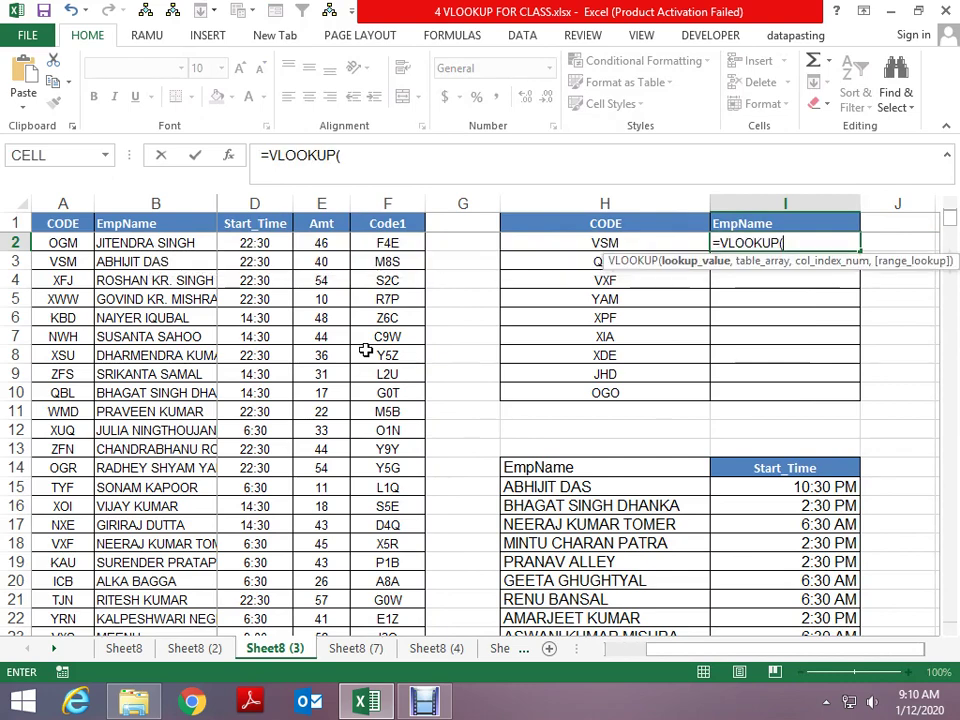
key(Left)
text(,)
key(Left)
key(Home)
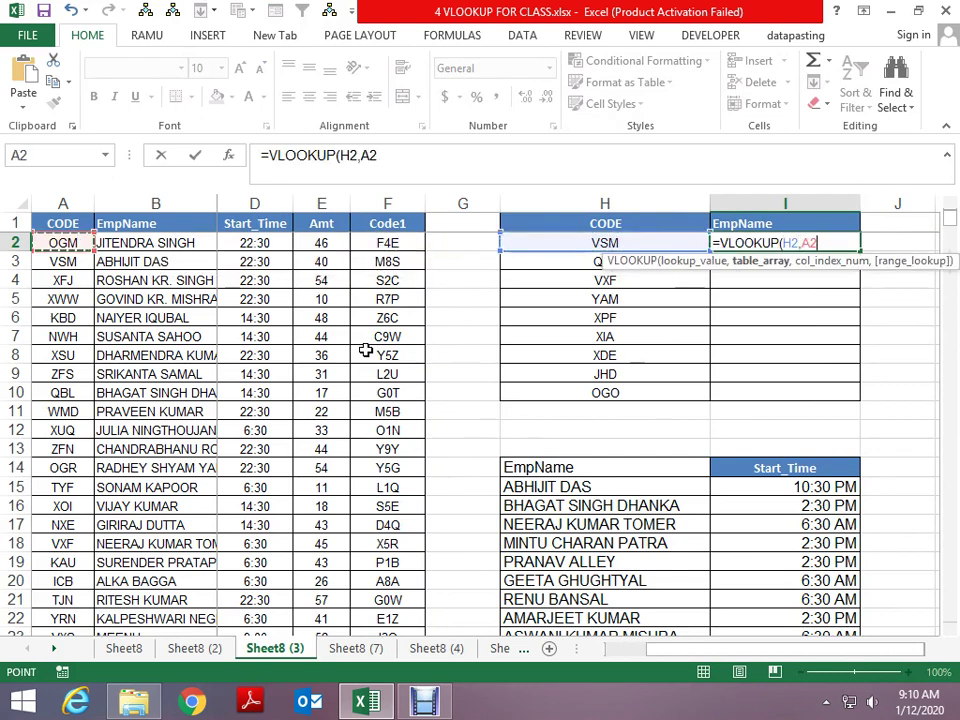
key(Up)
key(shift+Right)
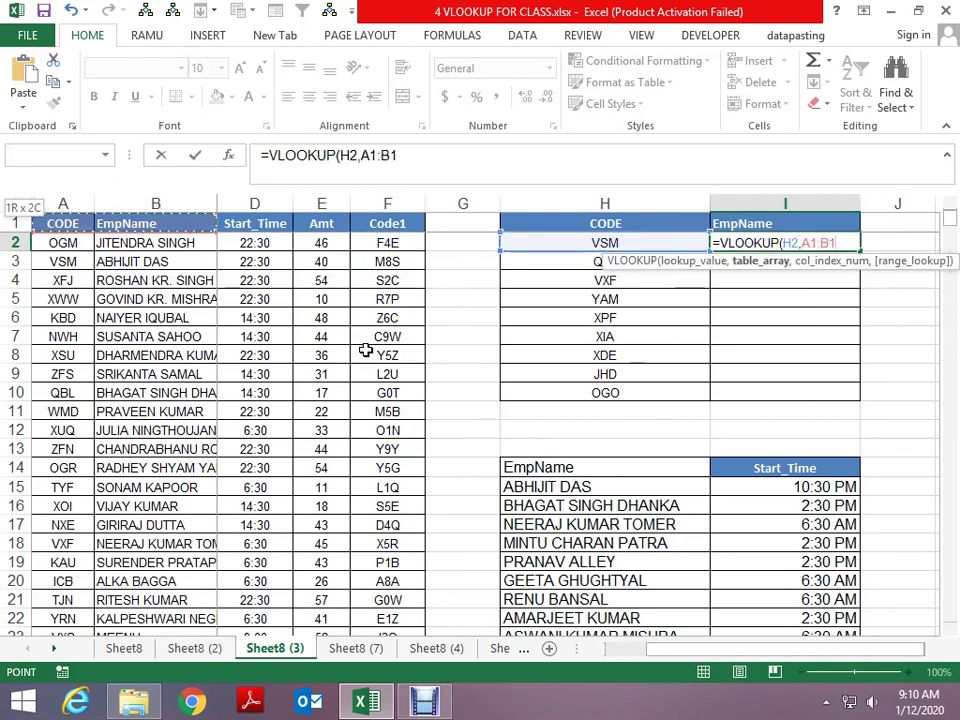
key(ctrl+shift+Down)
text(541,2,0)
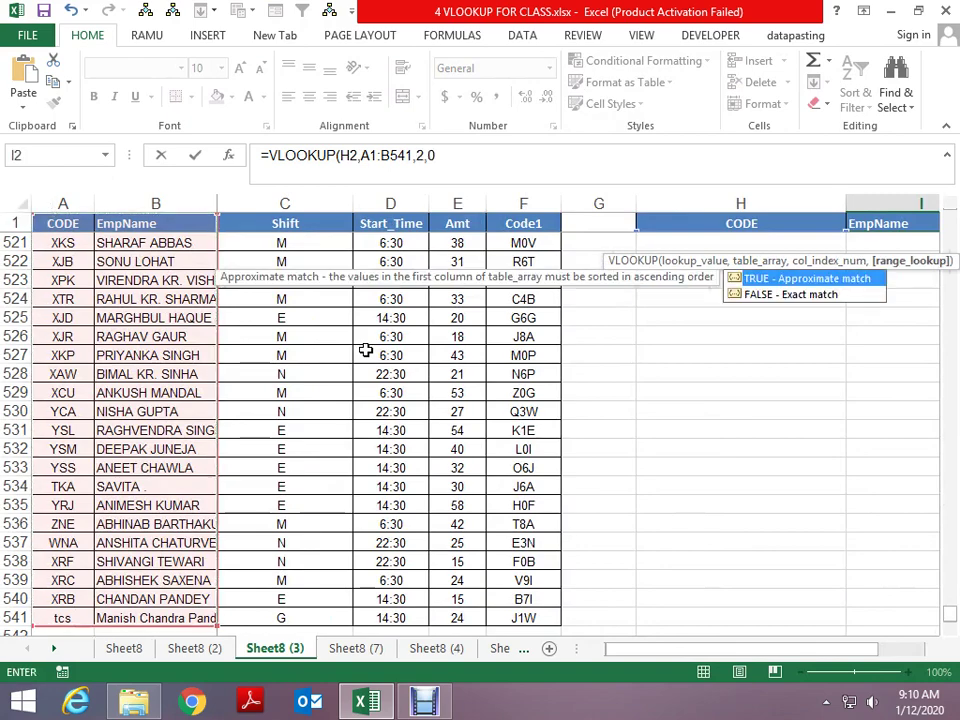
key(Return)
Step: Copy the I2 lookup formula into I3 and I4
key(Up)
key(ctrl+c)
key(Down)
key(ctrl+v)
key(Down)
key(ctrl+v)
key(Down)
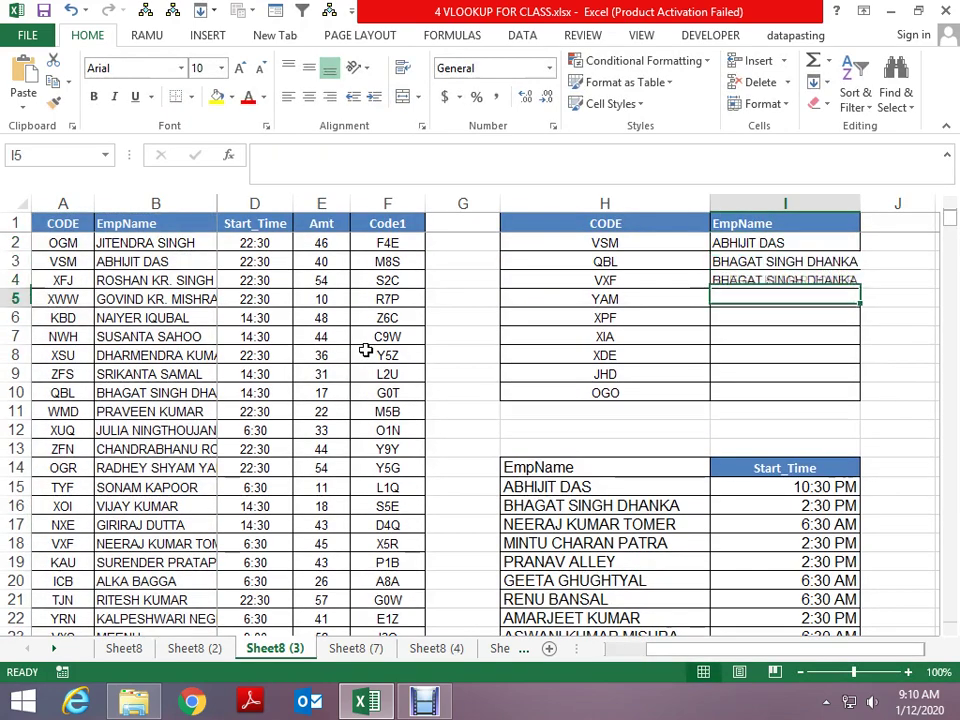
key(ctrl+v)
key(Up)
key(Up)
key(Up)
Step: Lock I2's table range as $A$1:$B$541 and fill the lookup down through I10
key(F2)
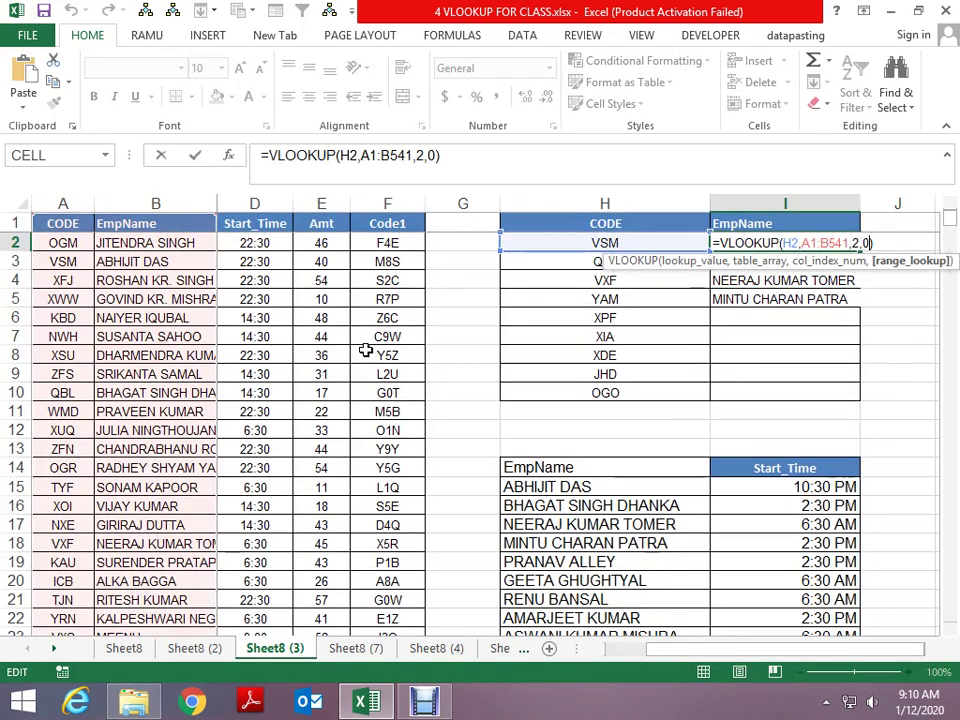
key(Left)
key(Left)
key(Left)
key(F4)
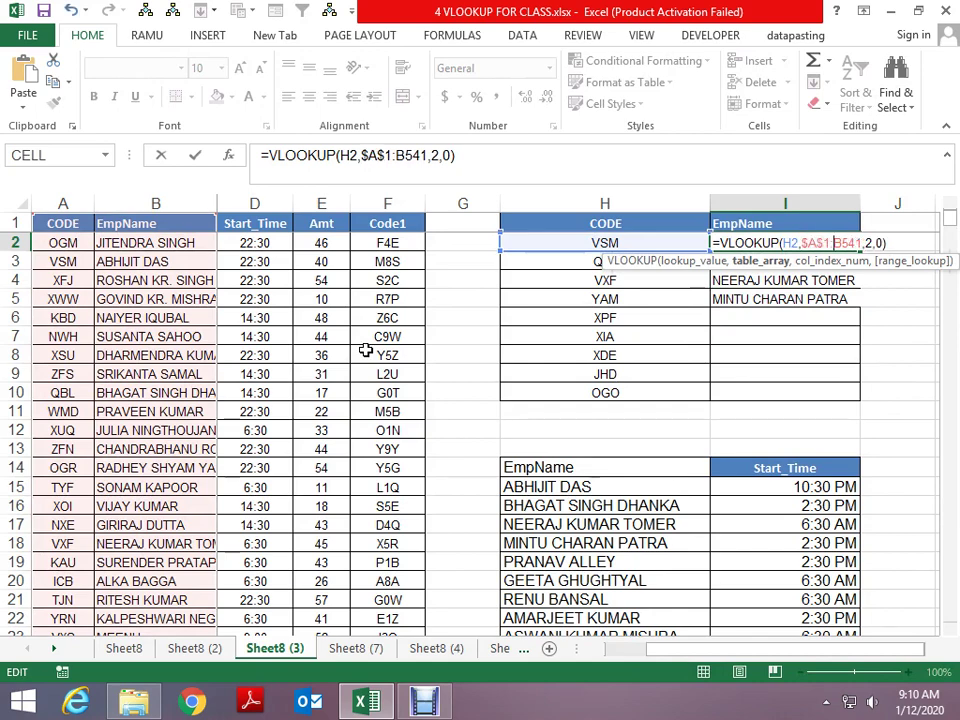
key(F4)
key(ctrl+Return)
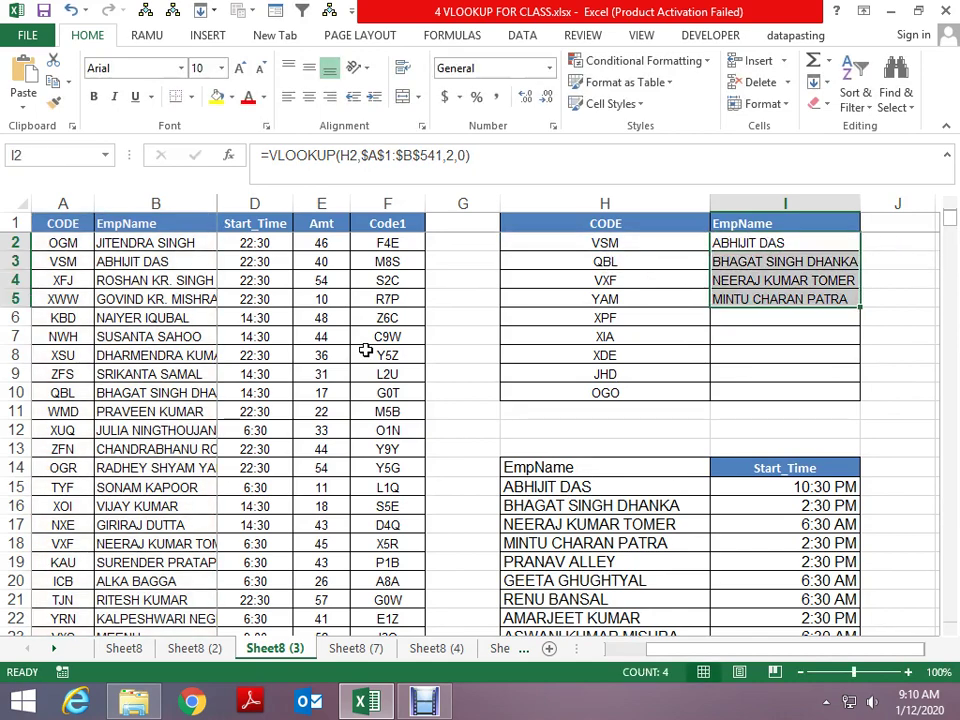
key(shift+Down)
key(shift+Down)
key(shift+Down)
key(shift+Down)
key(shift+Down)
key(ctrl+d)
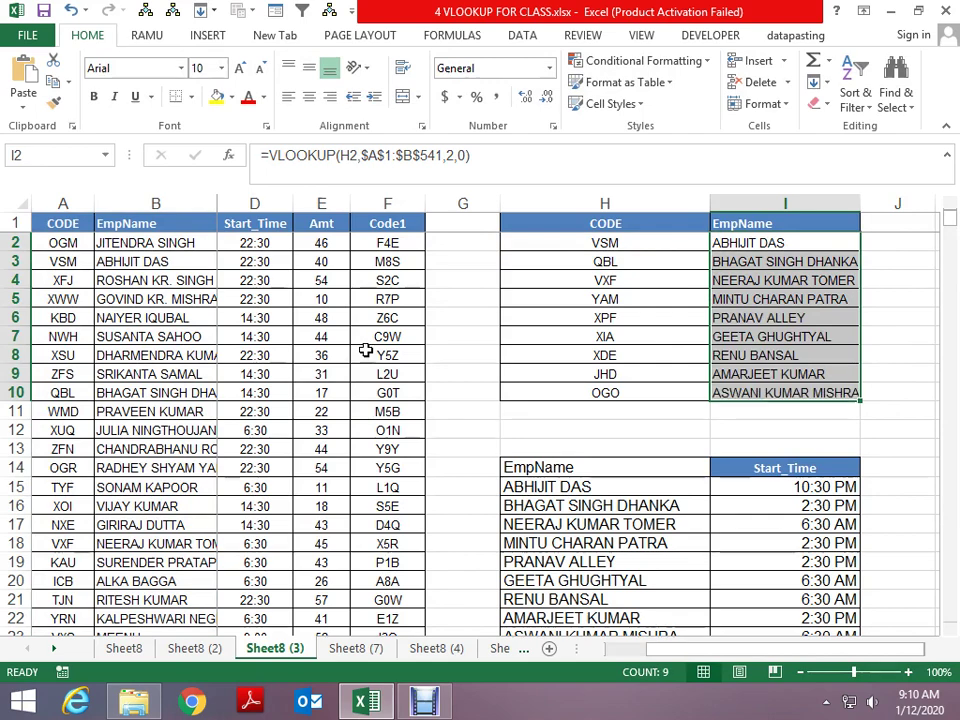
Step: Widen I2's lookup range to $A$1:$F$541
key(F2)
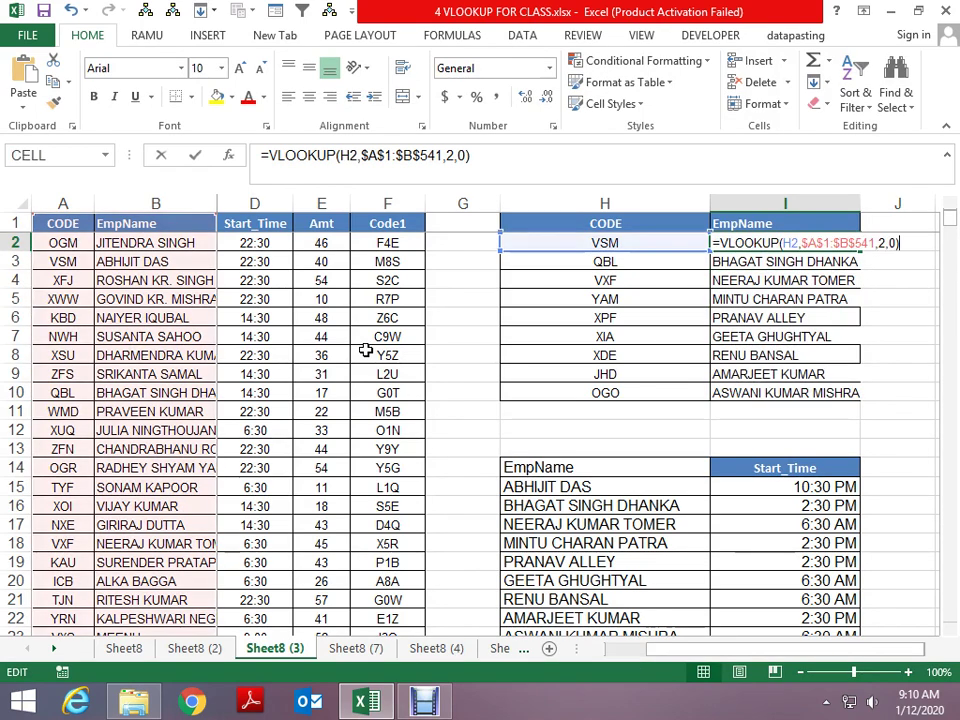
key(BackSpace)
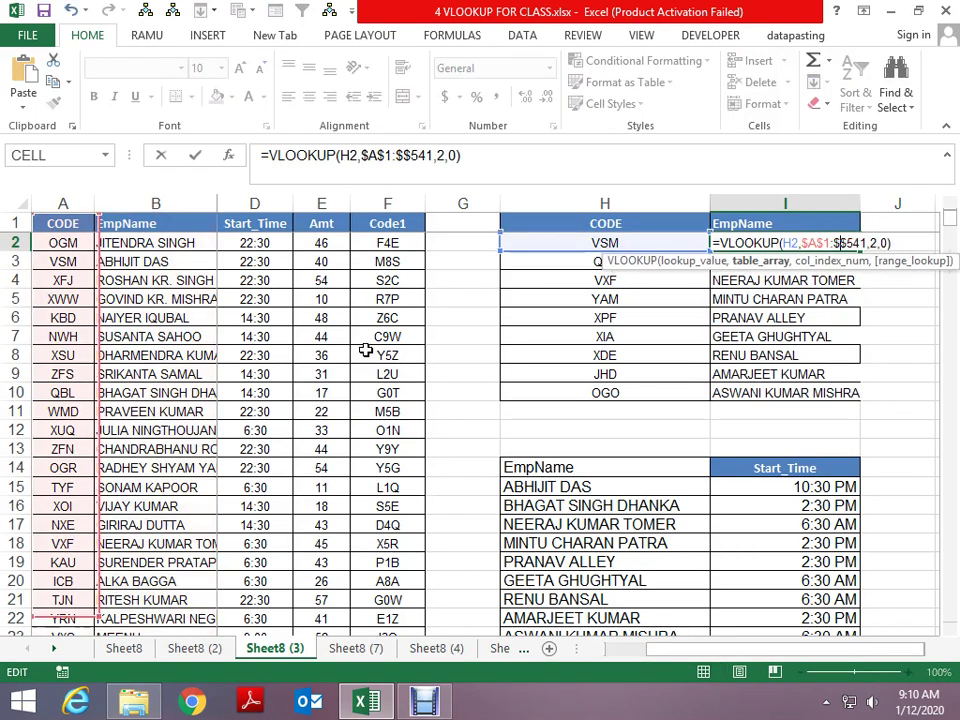
text(F)
key(ctrl+Return)
key(ctrl+shift+Down)
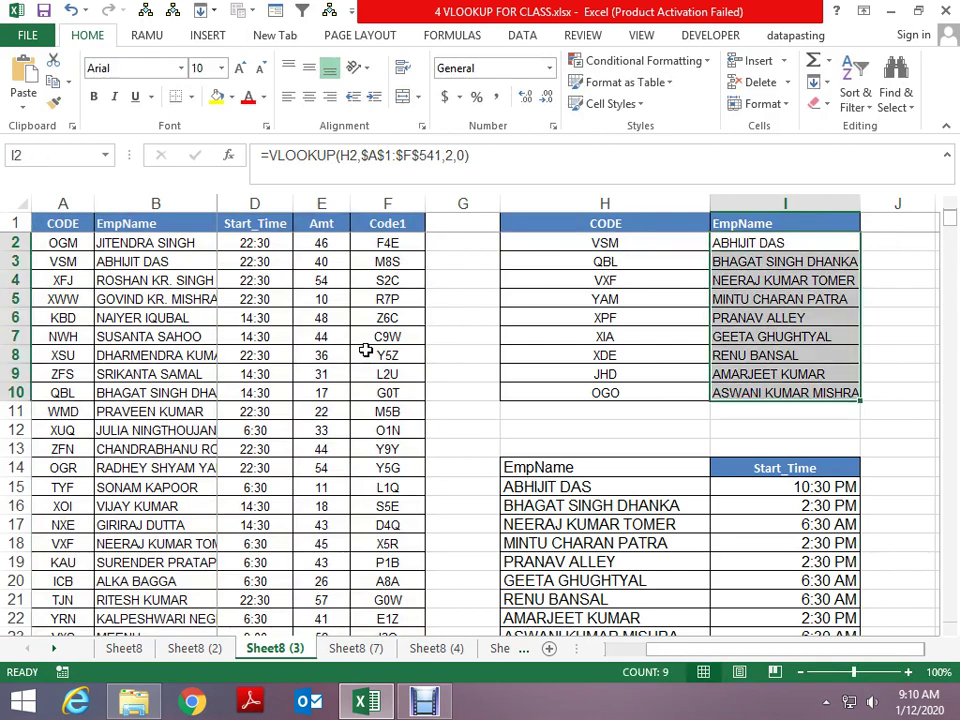
Step: Change I2's range end to $C$541 with column index 6, giving #REF!
key(F2)
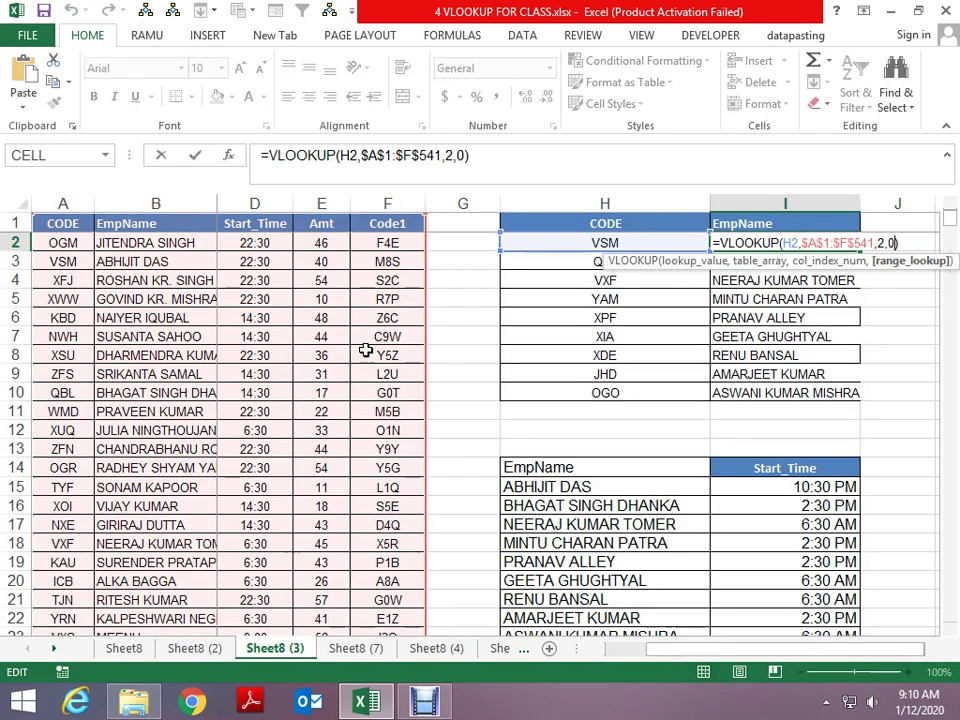
key(BackSpace)
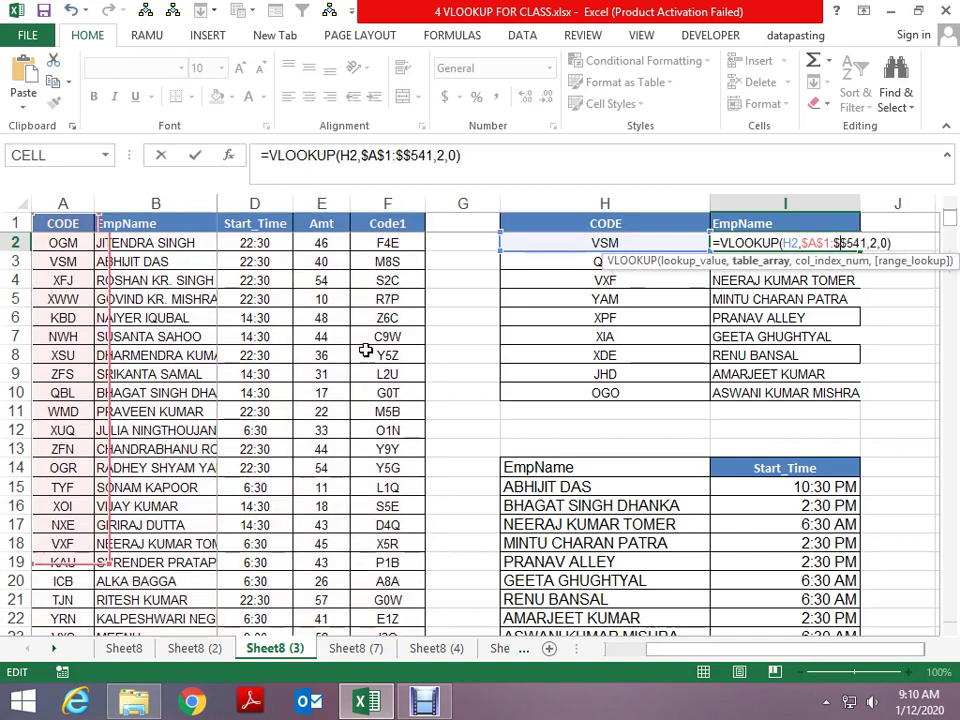
text(c)
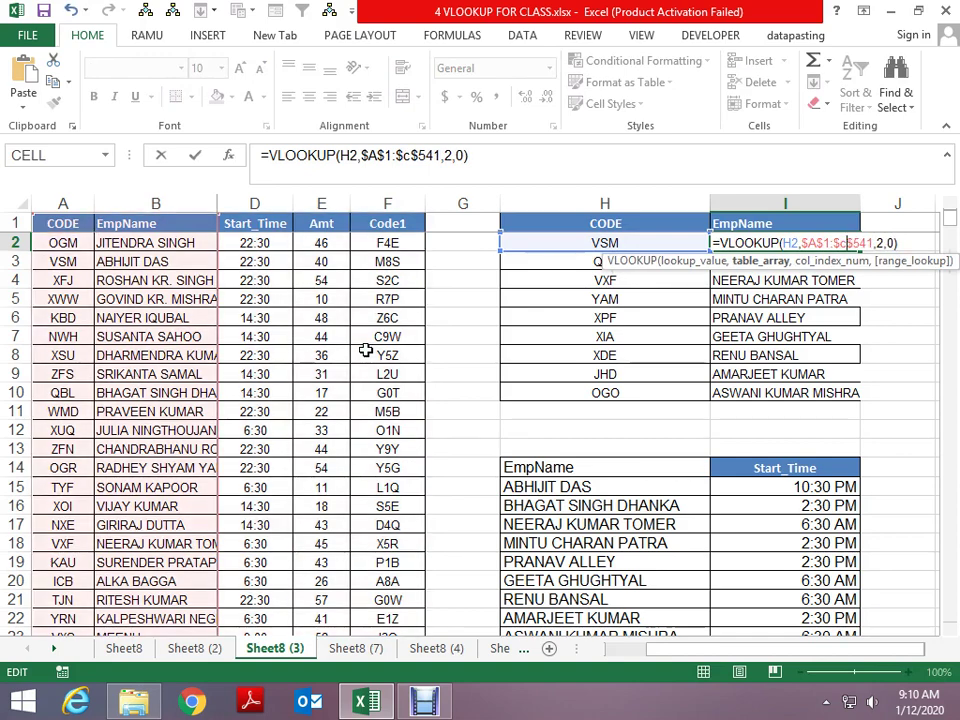
key(Right)
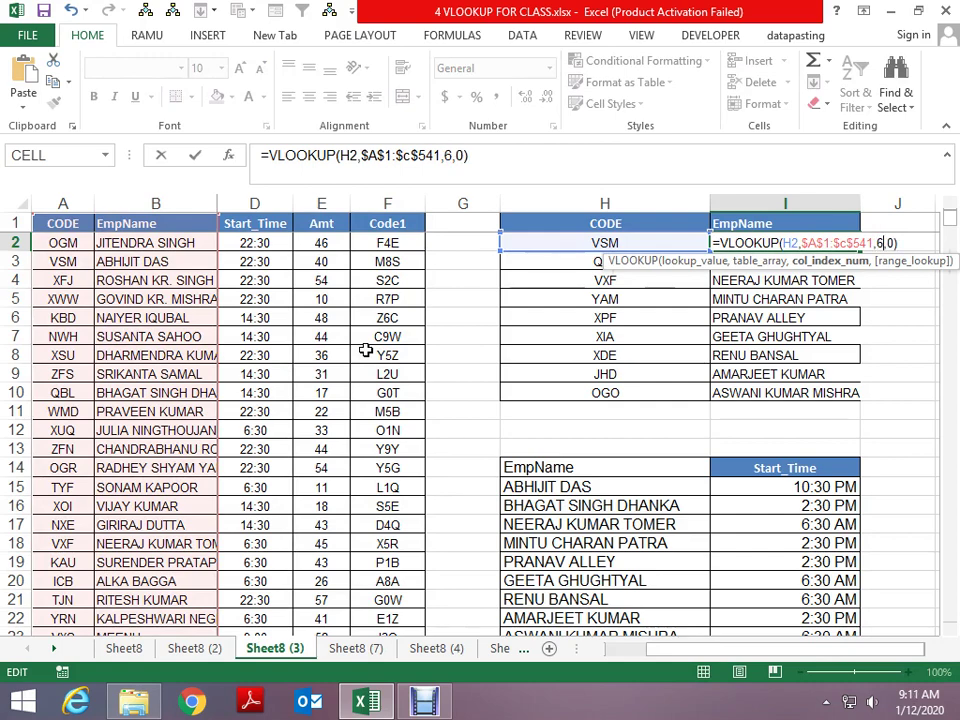
key(ctrl+Return)
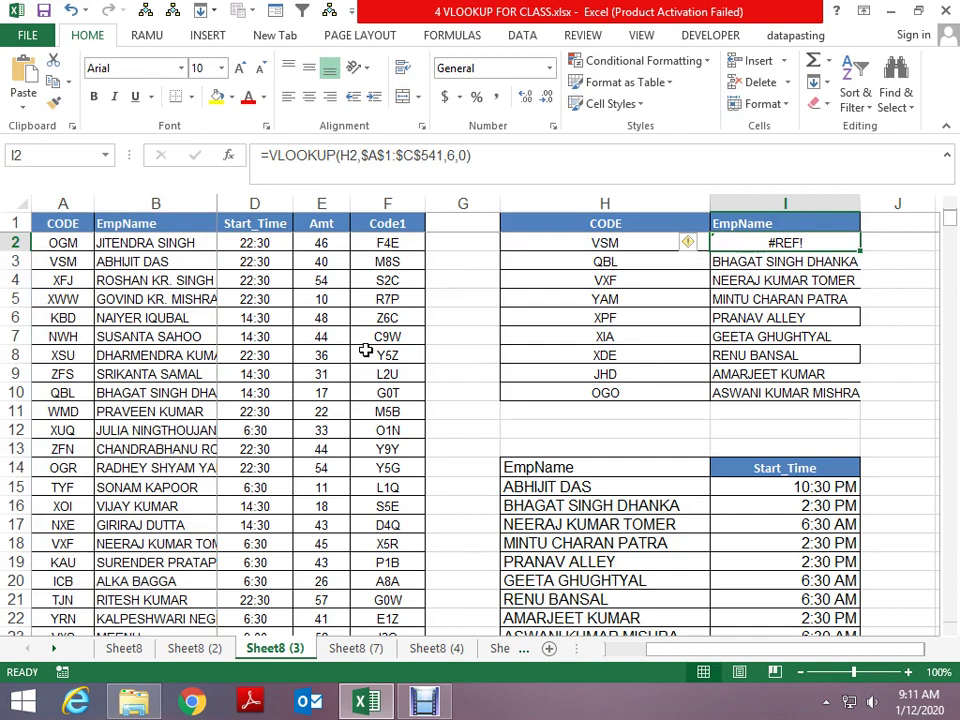
key(Down)
key(Down)
key(Down)
Step: Clear the old Start_Time results in I15:I23 of the second lookup table
key(Down)
key(Down)
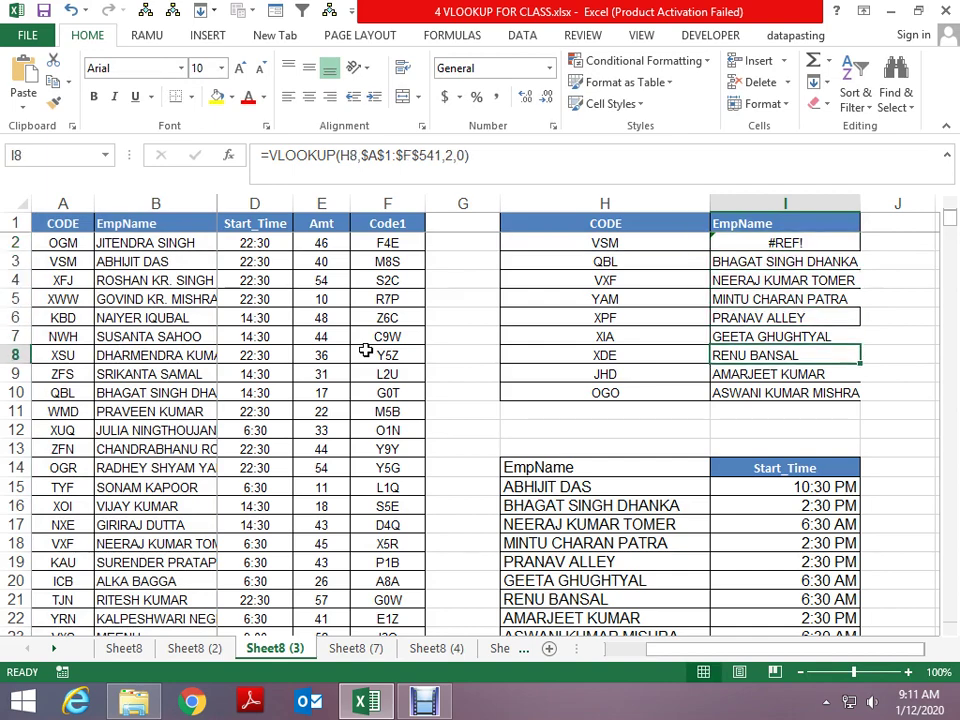
key(Left)
key(Left)
key(Down)
key(Down)
key(Down)
key(Down)
key(Down)
key(Down)
key(Right)
key(Right)
key(Down)
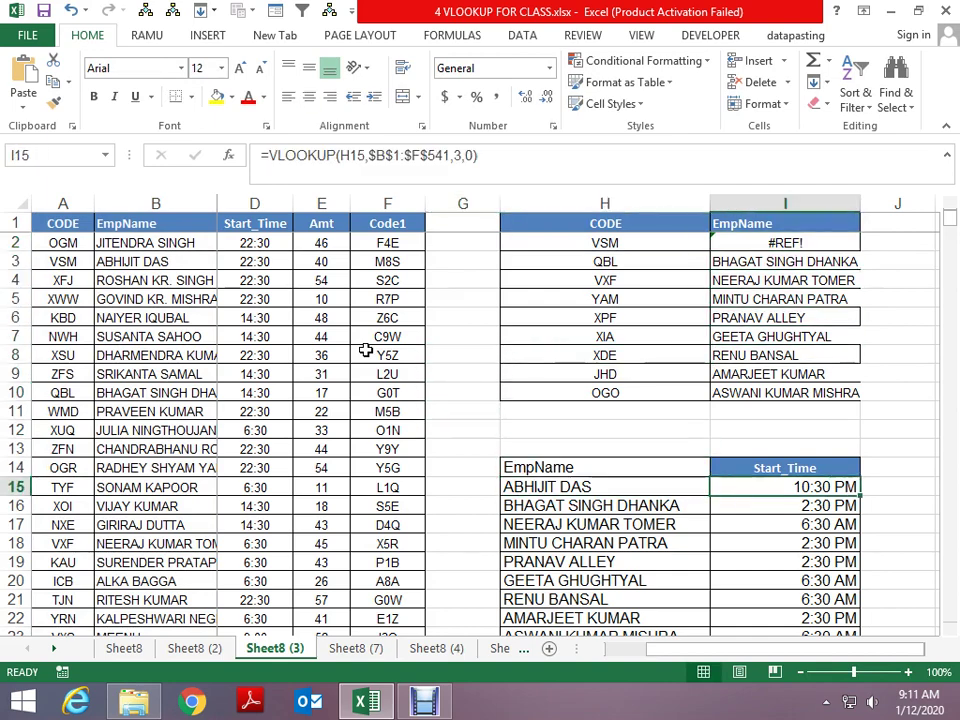
key(ctrl+z)
key(Left)
Step: Unhide the Shift column C in the source data, then hide it again
key(Home)
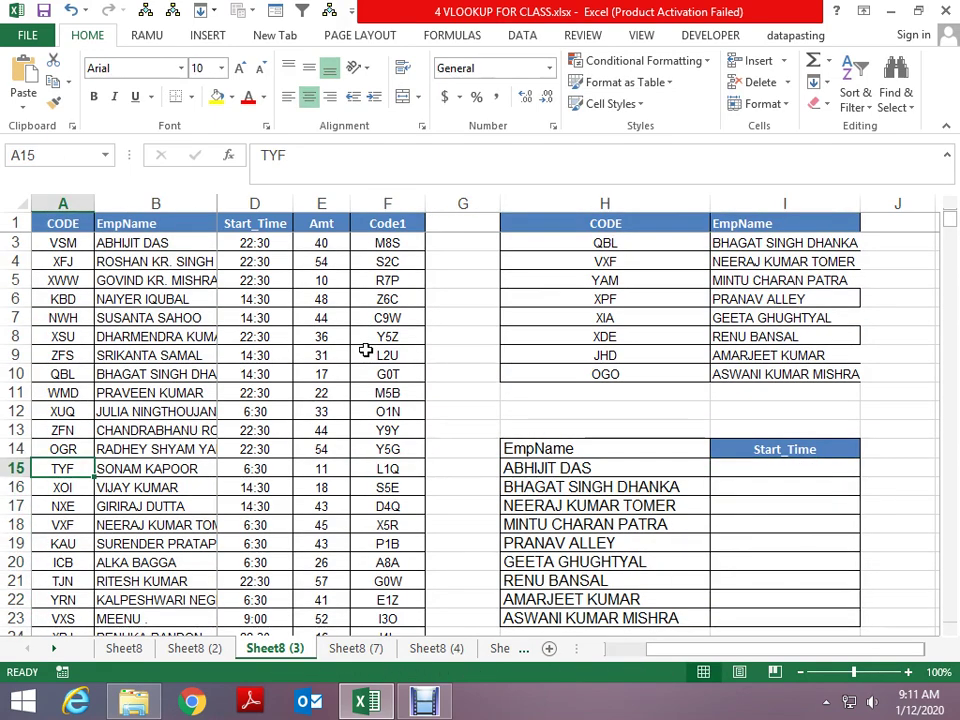
key(Right)
key(ctrl+z)
key(Right)
key(Right)
key(Right)
key(Down)
key(Down)
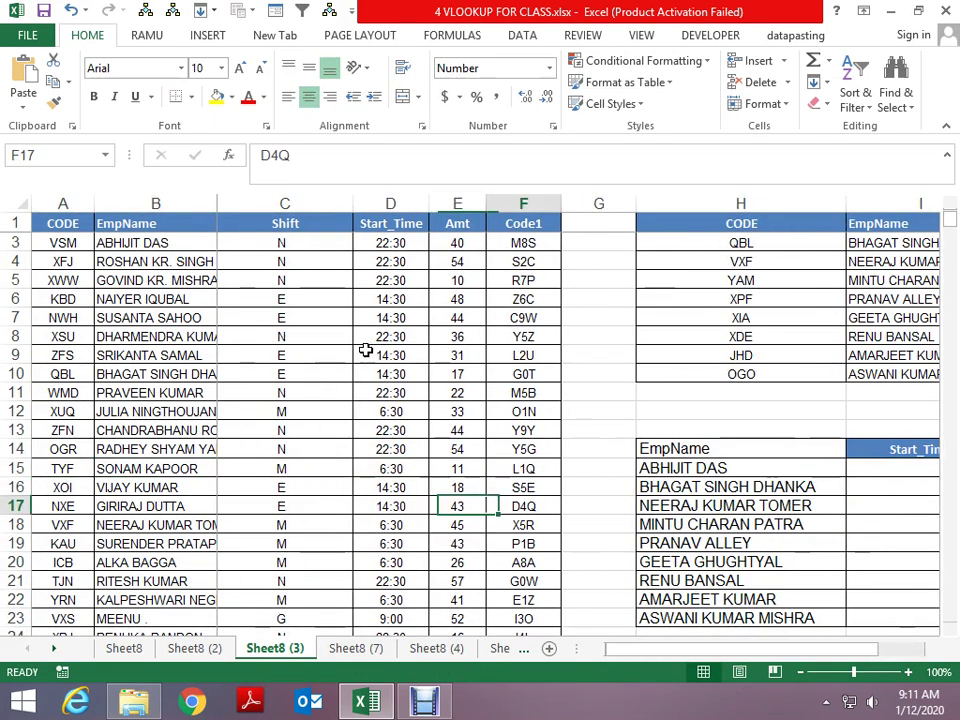
key(Right)
key(Right)
key(ctrl+y)
key(Right)
key(Right)
key(Up)
key(Left)
key(Up)
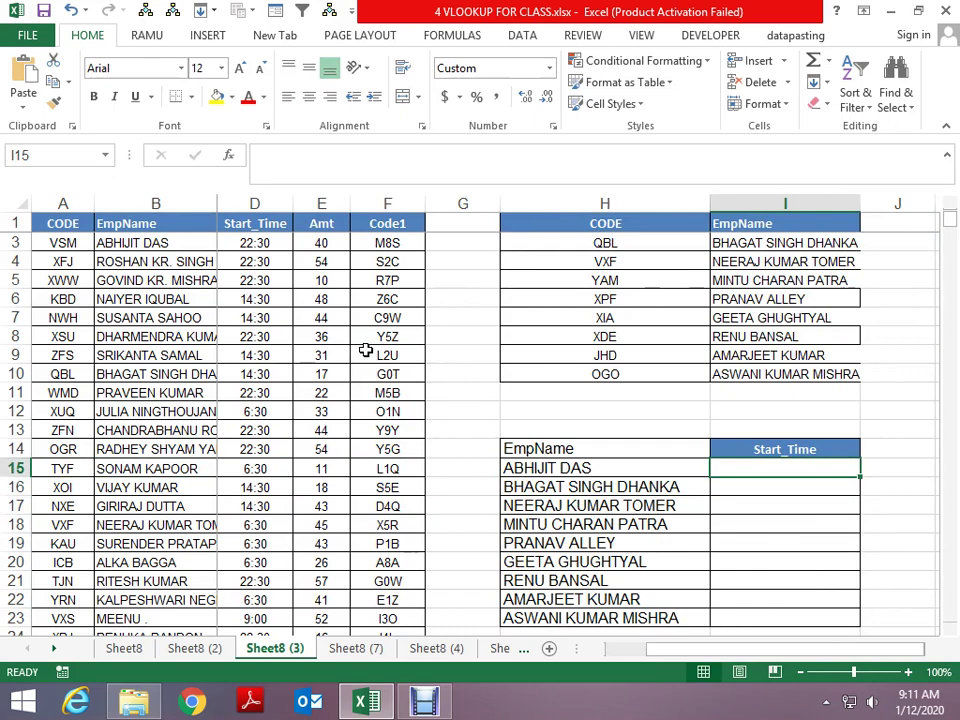
Step: Copy the Shift header from C1 and paste it as the I14 column header
key(ctrl+z)
key(ctrl+z)
key(ctrl+z)
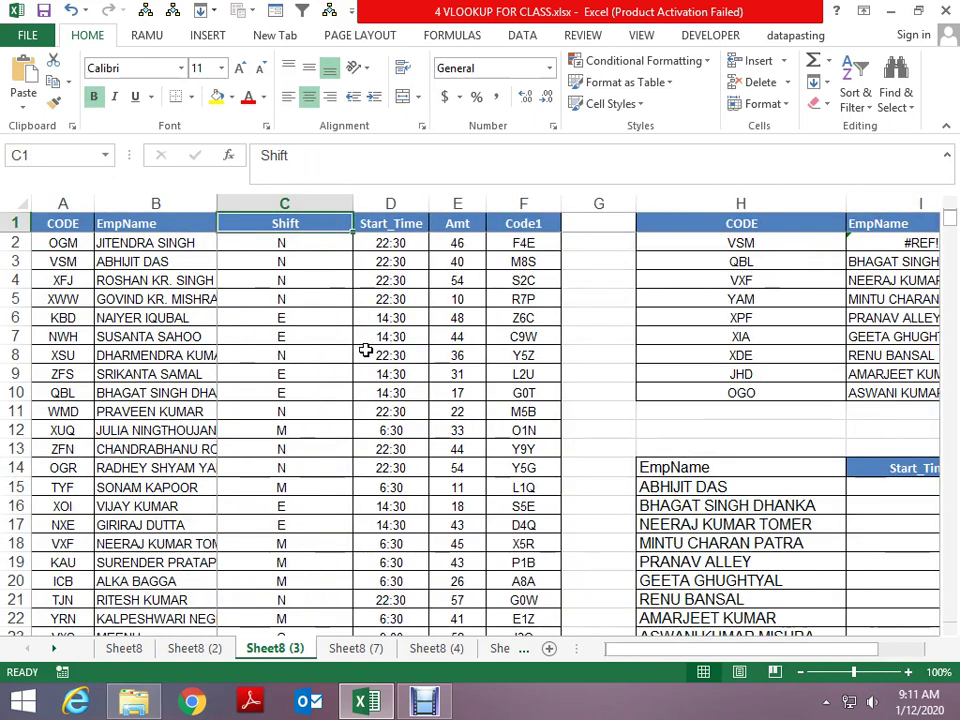
key(ctrl+z)
key(Down)
key(Down)
key(Down)
key(Down)
key(Down)
key(Down)
key(Right)
key(Right)
key(Right)
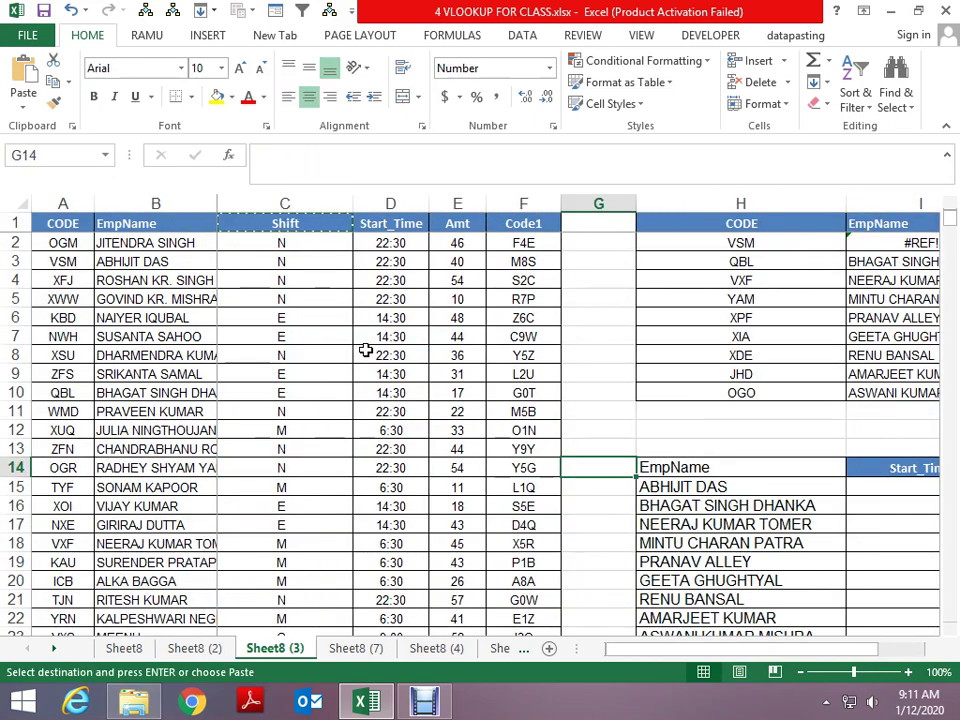
key(Right)
key(Right)
key(ctrl+y)
key(ctrl+z)
key(Down)
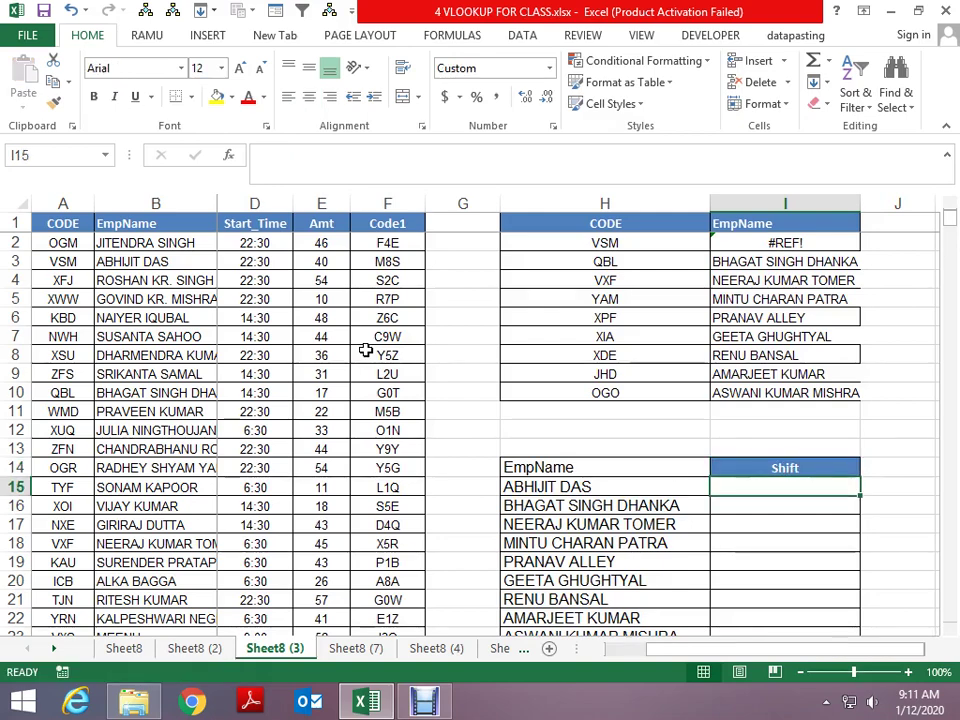
Step: Start a VLOOKUP in I15 on H15 over the range B1:F541
text(=vlo)
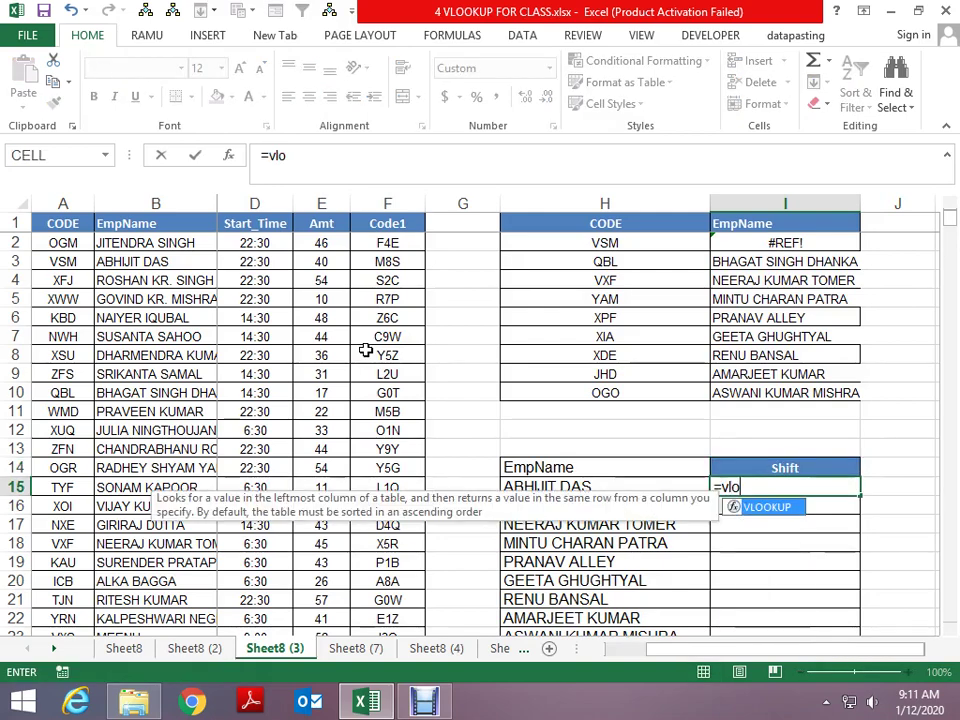
key(Tab)
key(Left)
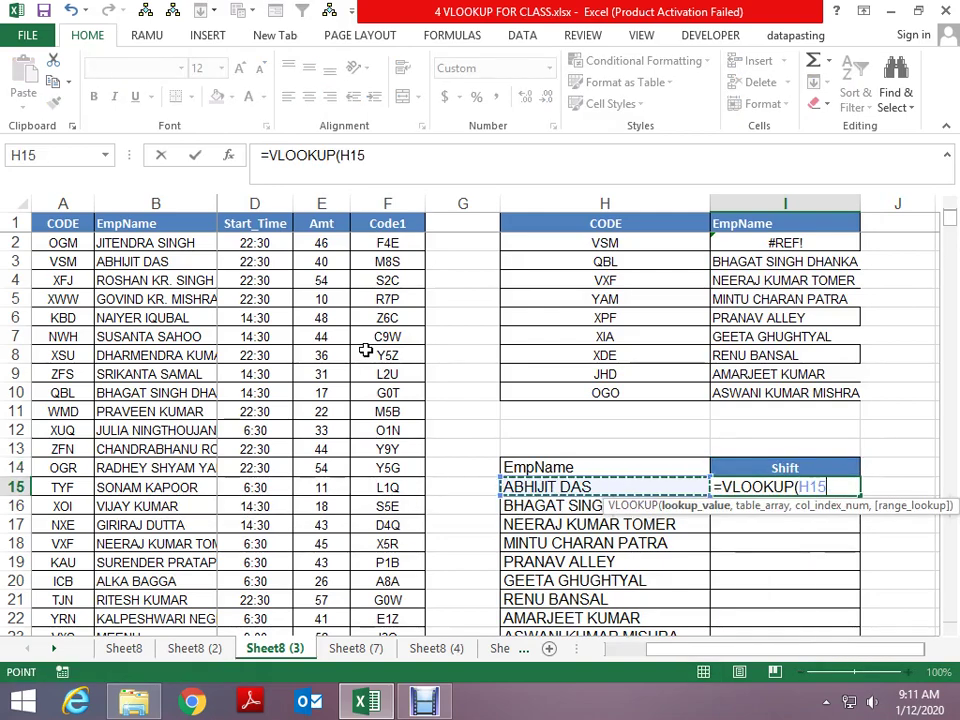
text(,)
key(Home)
key(ctrl+Up)
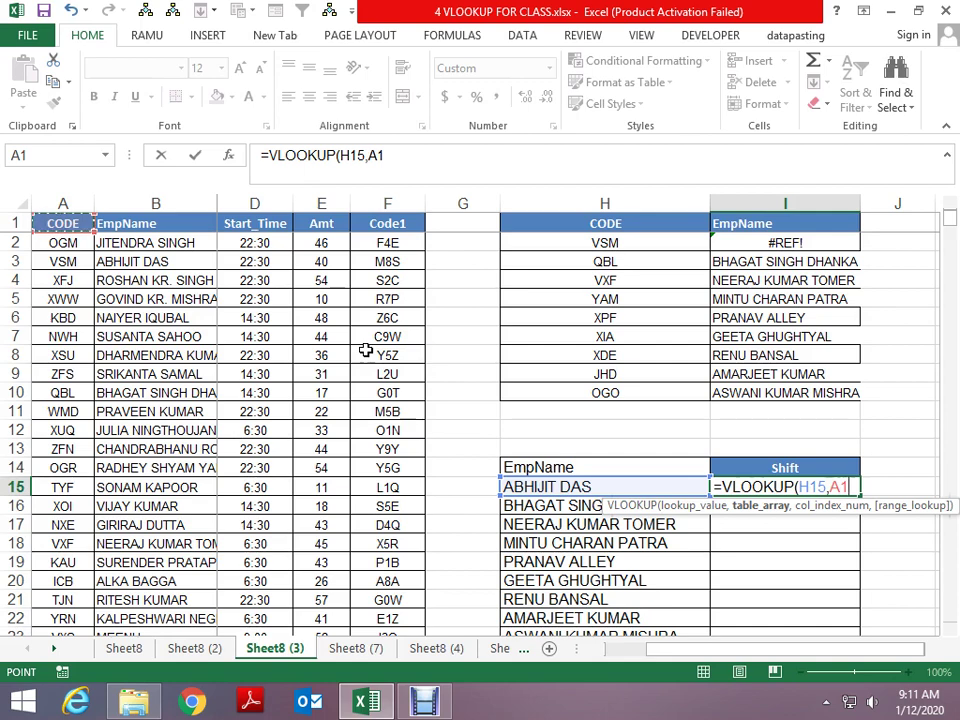
key(Right)
key(shift+Right)
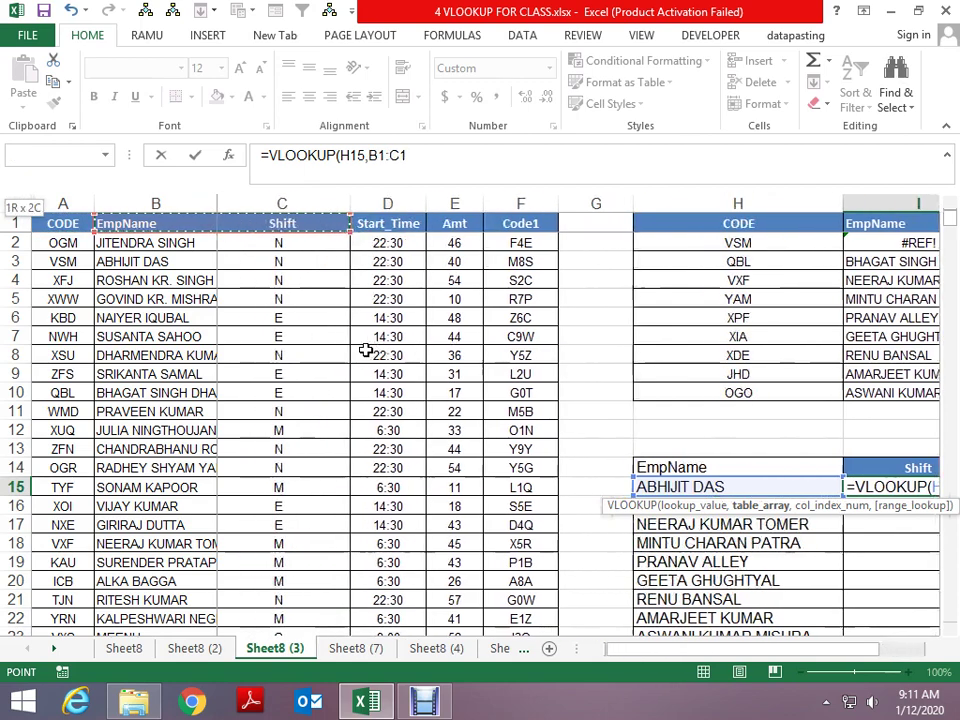
key(shift+Right)
key(shift+Right)
key(shift+Right)
key(shift+Right)
key(shift+Left)
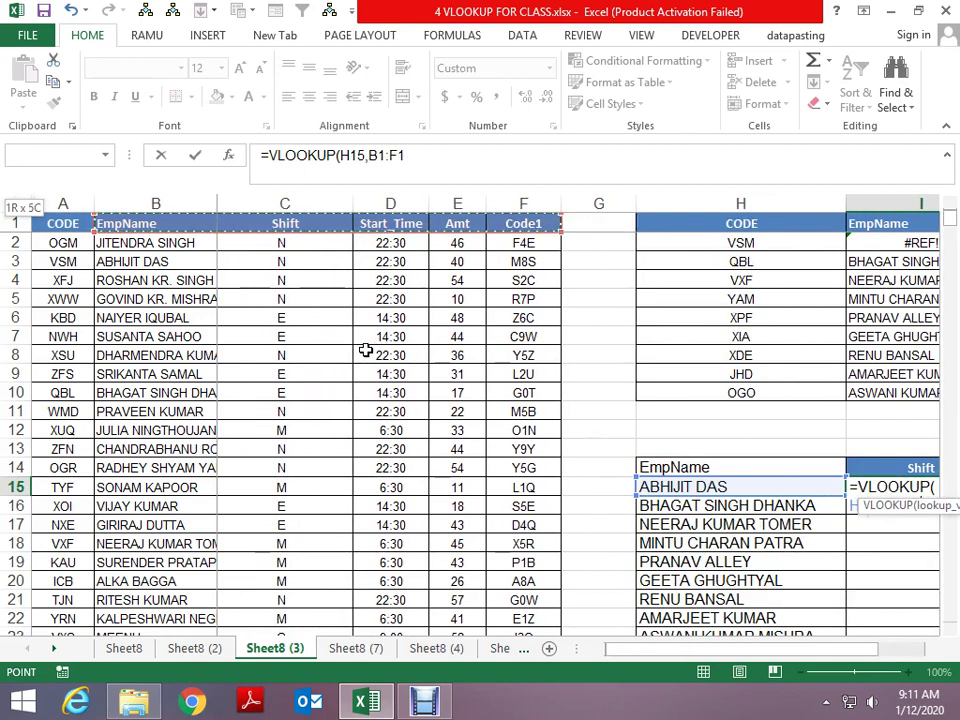
key(ctrl+shift+Down)
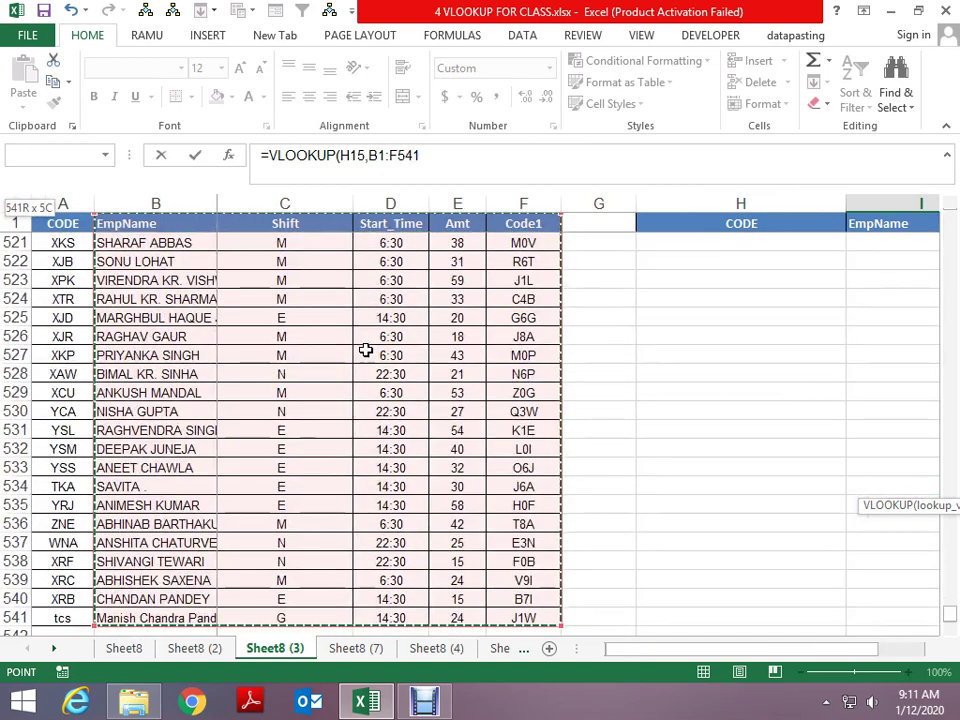
Step: Make the range absolute and finish with column 2, exact match, so I15 shows N
key(F4)
text(,2,0)
key(Return)
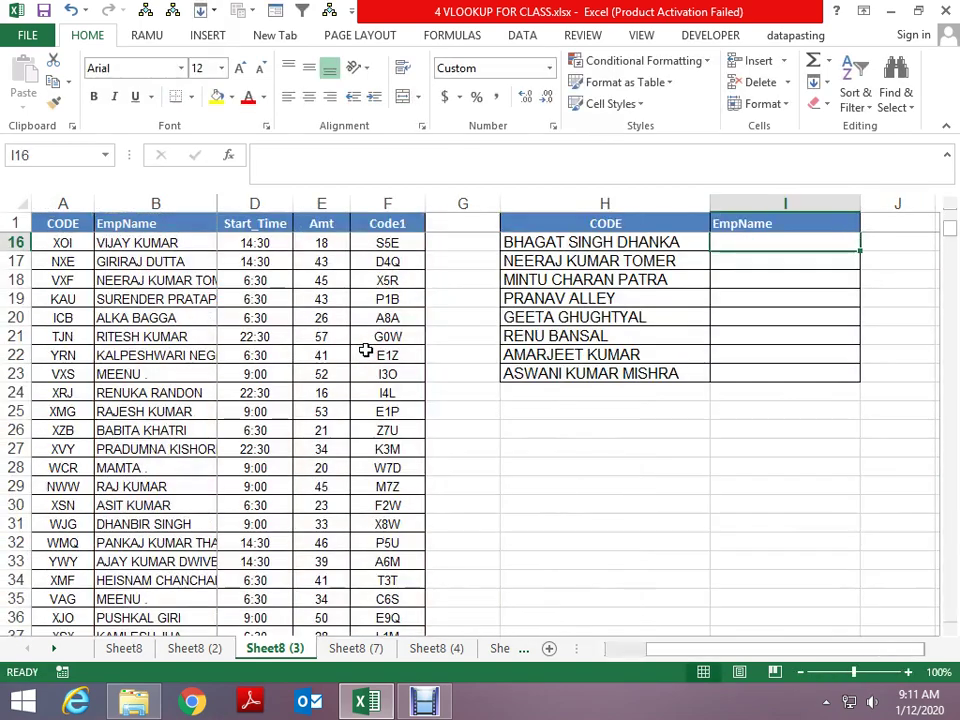
key(Up)
key(Up)
key(Up)
key(Down)
key(Down)
key(Right)
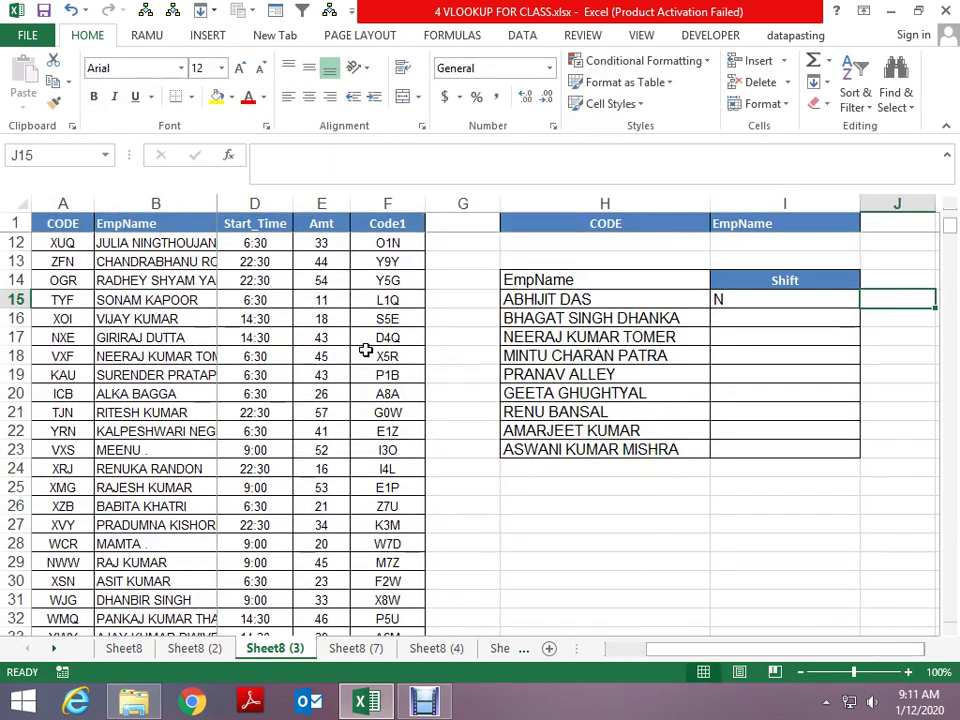
key(Right)
Step: Start a VLOOKUP in J15 on H15 over the absolute range $A$1:$F$541
key(Left)
text(=v)
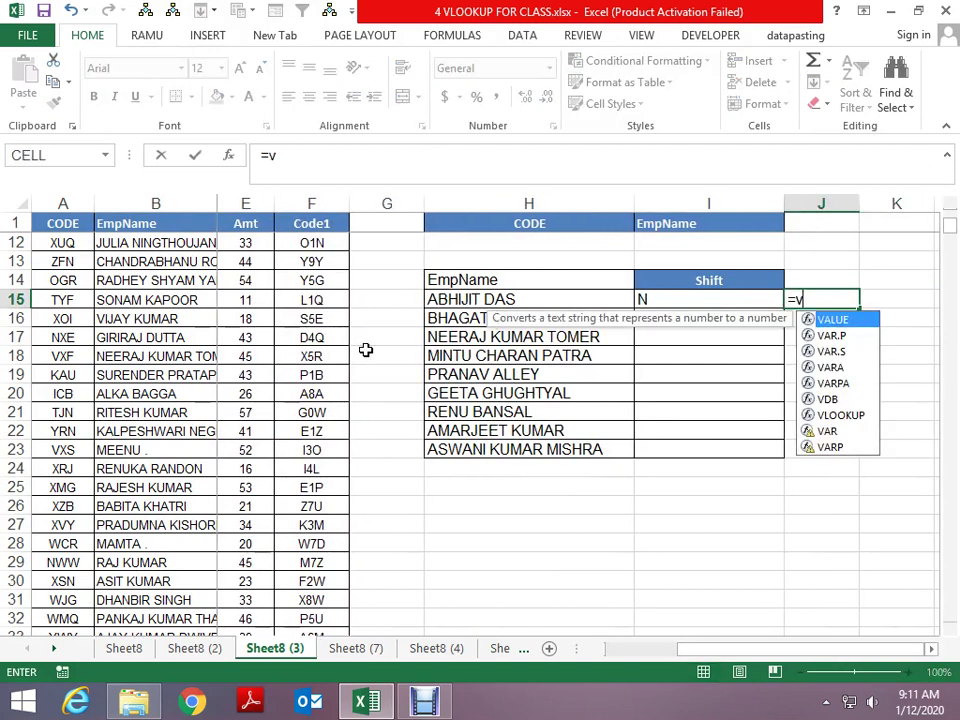
text(l)
key(Tab)
key(Left)
key(Left)
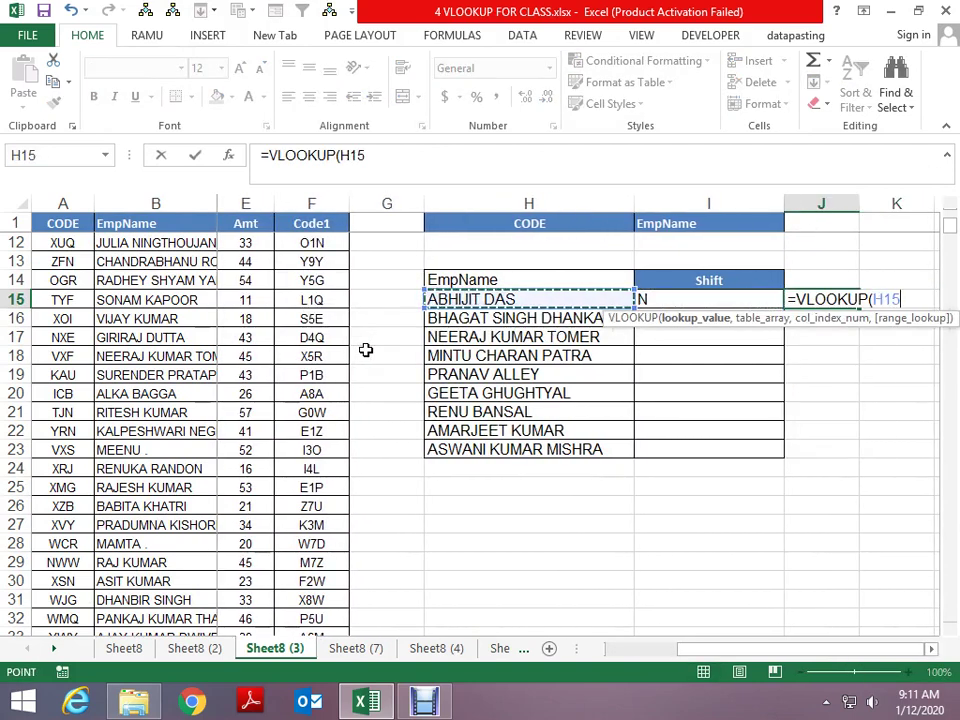
text(,)
key(Left)
key(Left)
key(Left)
key(ctrl+Left)
key(ctrl+Up)
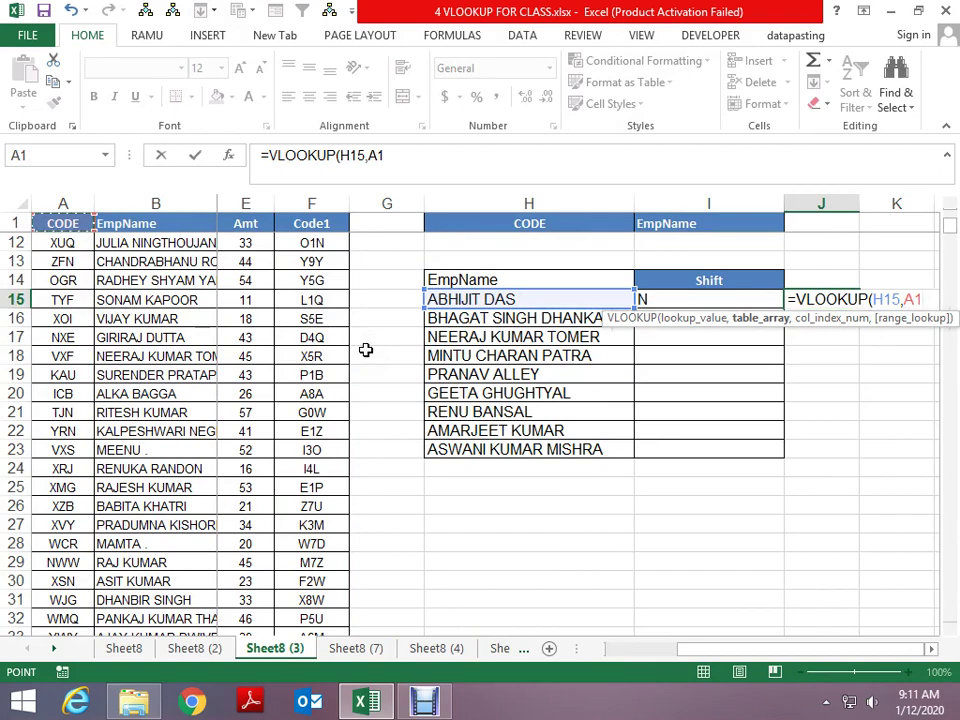
key(ctrl+shift+Right)
key(ctrl+shift+Down)
key(F4)
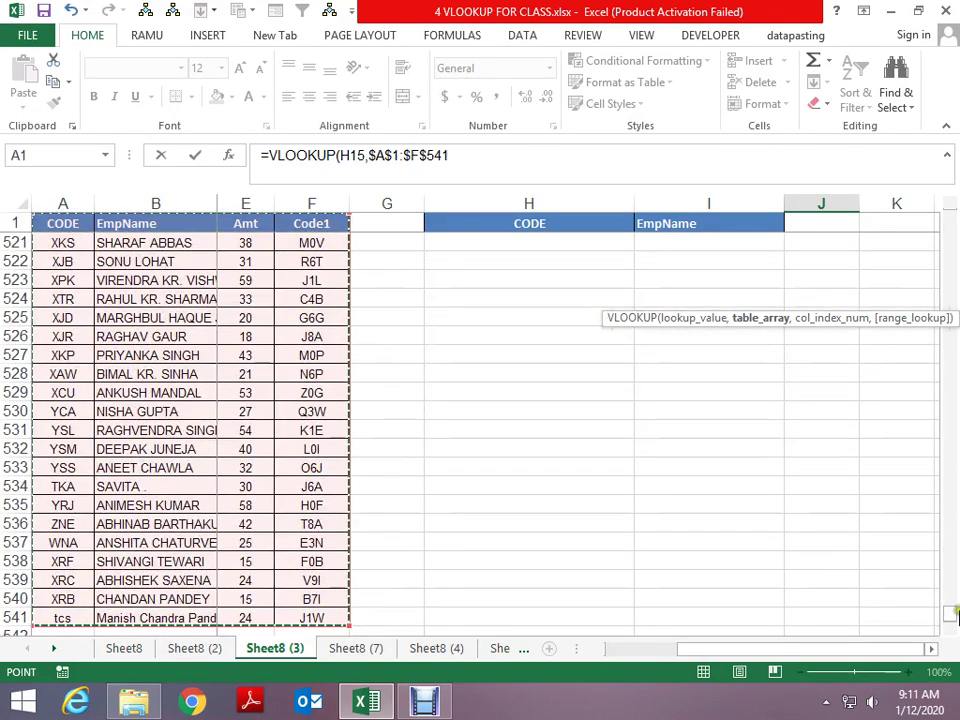
Step: Finish J15's lookup with column index 3 and exact match (,3,0)
drag(953, 612, 952, 178)
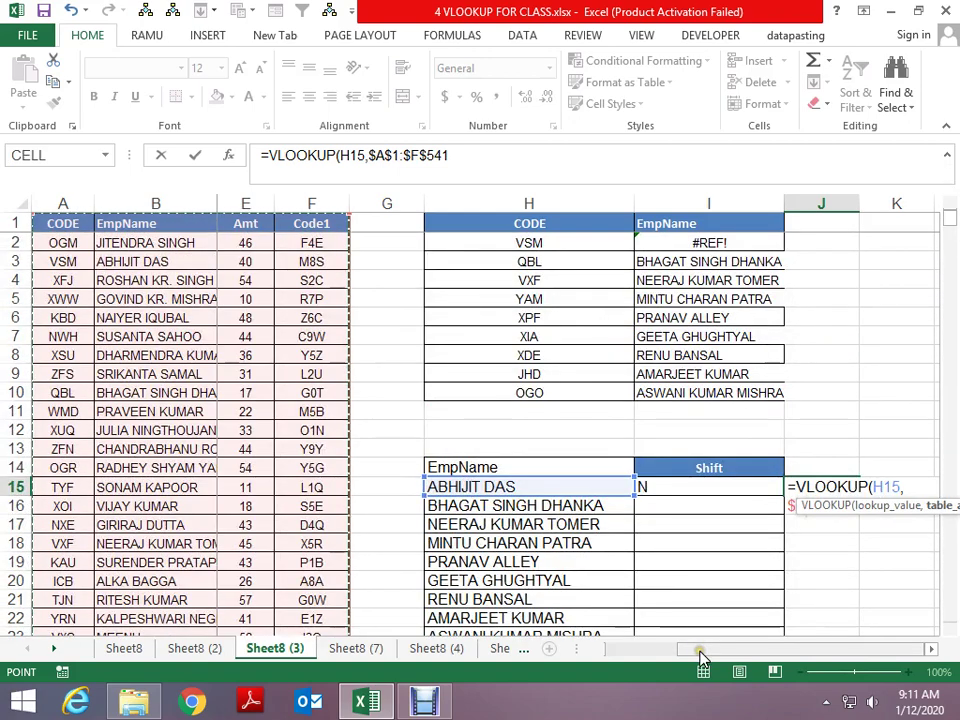
drag(700, 650, 620, 662)
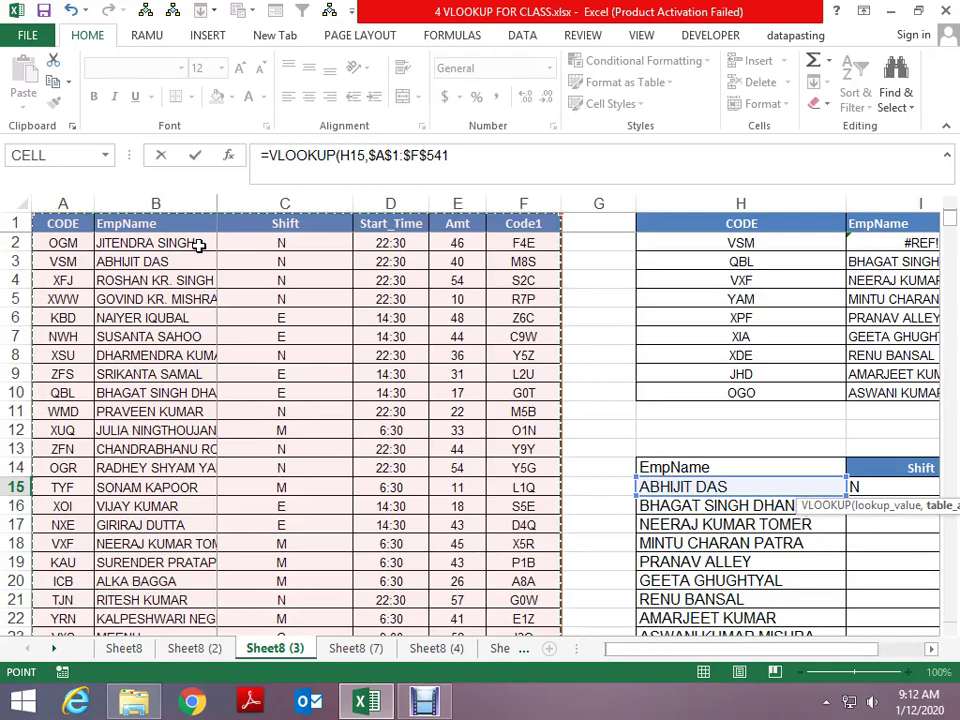
text(,3)
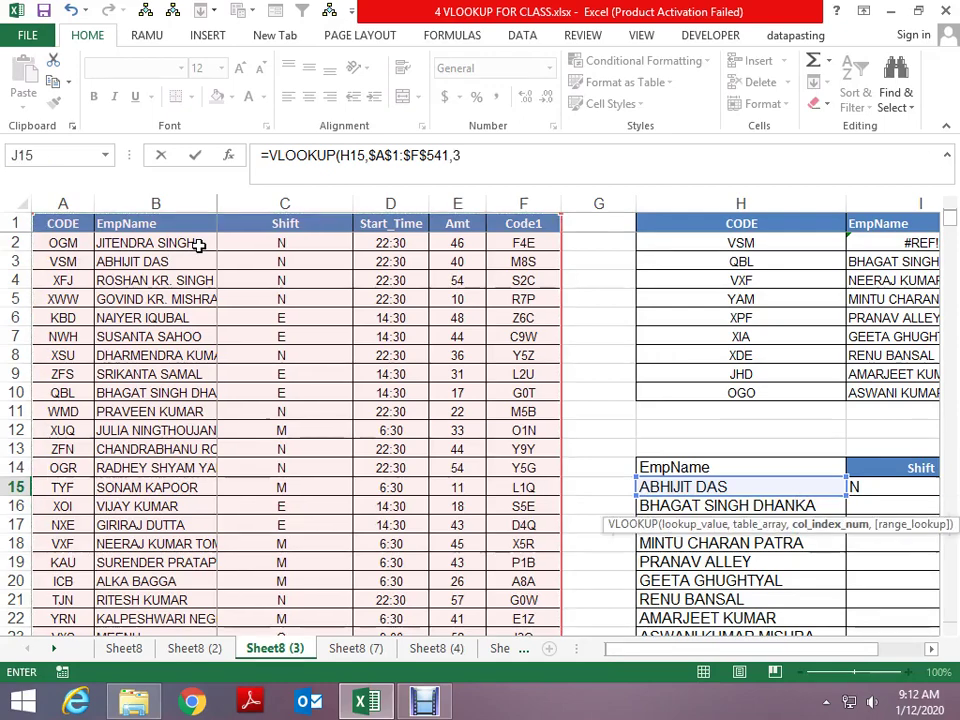
text(,0)
key(Return)
Step: Fill the J15 formula down to J23, giving #N/A for all nine names
key(Right)
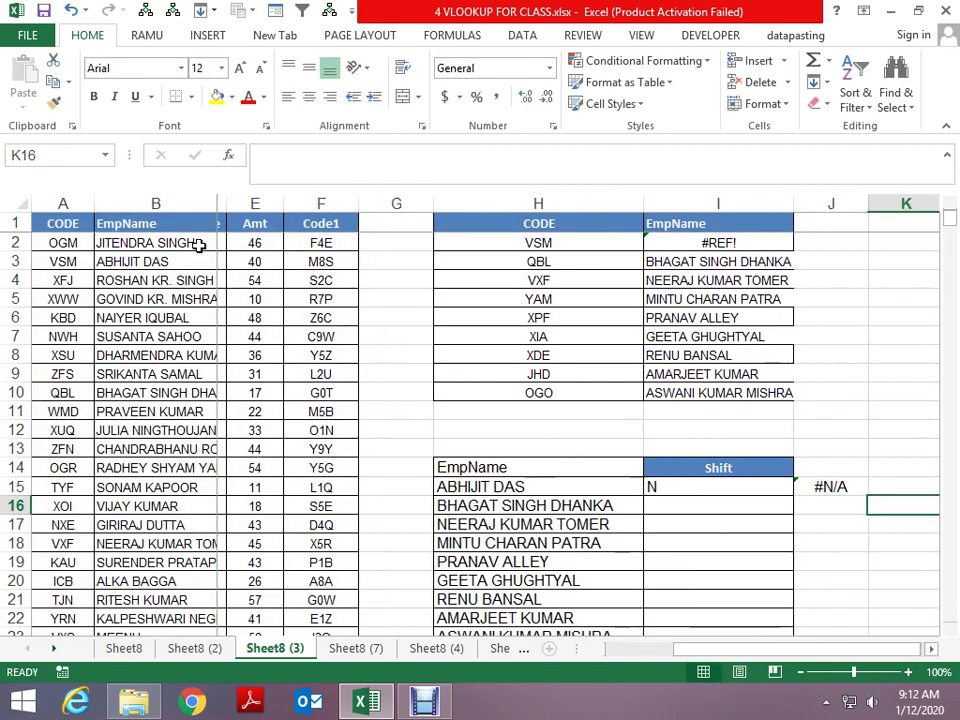
key(Up)
key(Left)
key(shift+Down)
key(shift+Down)
key(shift+Down)
key(shift+Down)
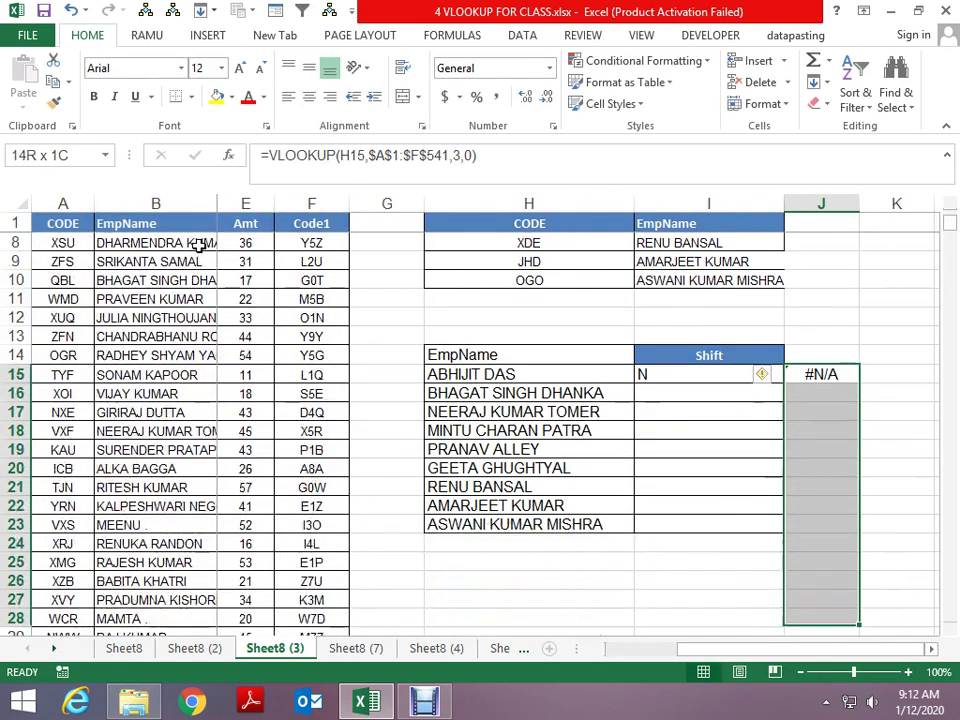
key(shift+Up)
key(shift+Up)
key(shift+Up)
key(shift+Up)
key(shift+Up)
key(ctrl+d)
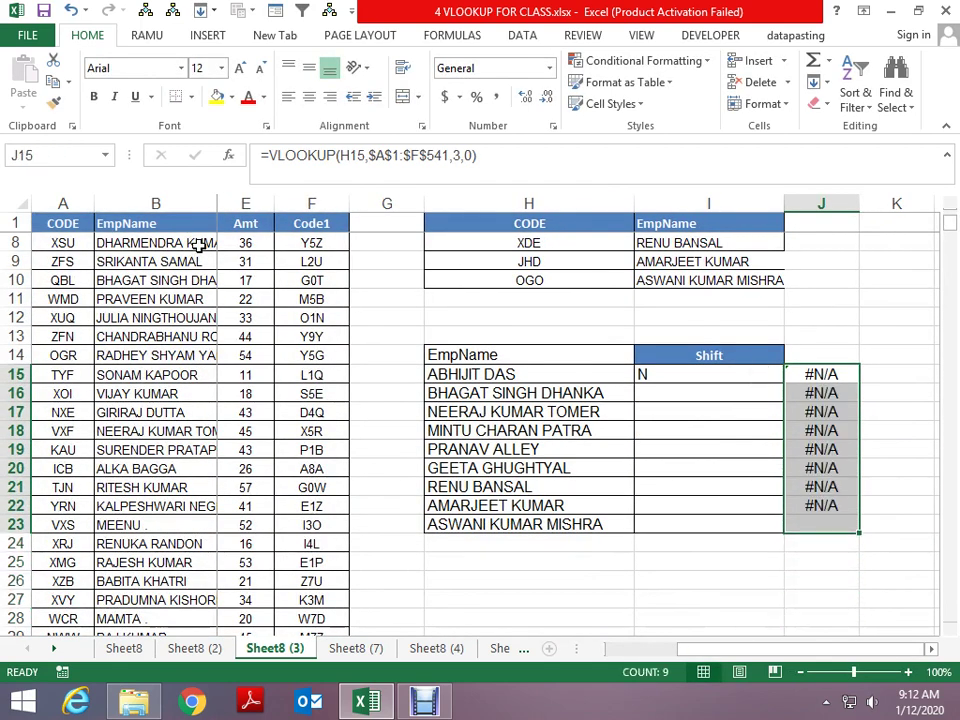
key(shift+Up)
key(shift+Up)
key(shift+Up)
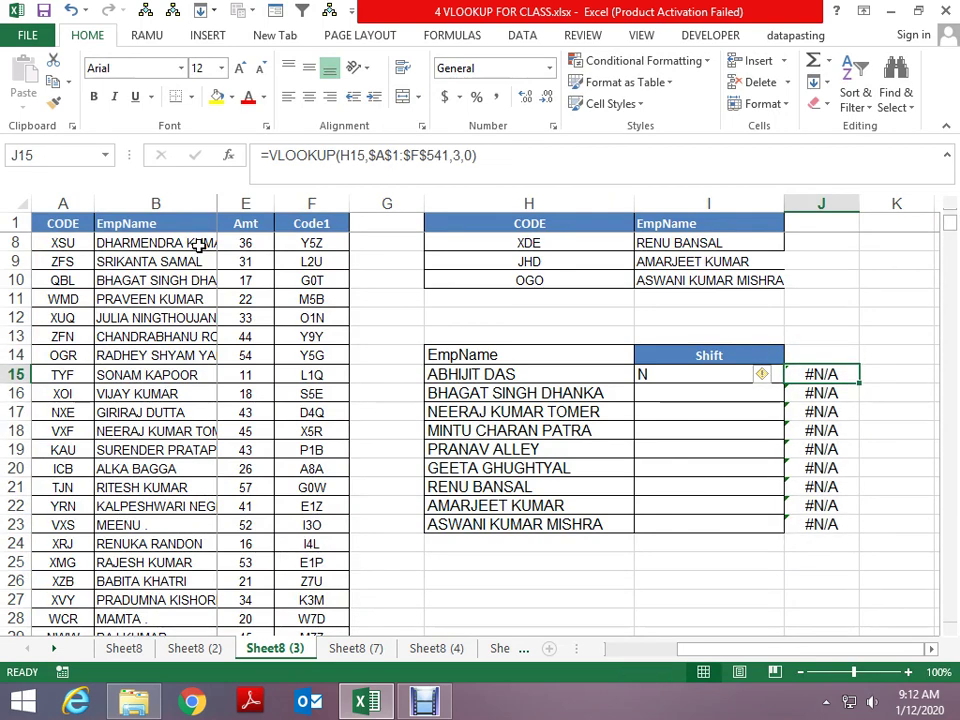
key(Left)
key(Left)
key(shift+Down)
key(shift+Down)
key(shift+Down)
Step: Overwrite the codes in A12, A13 and A16 with aa, bb and aaa
key(shift+Up)
key(shift+Up)
key(shift+Up)
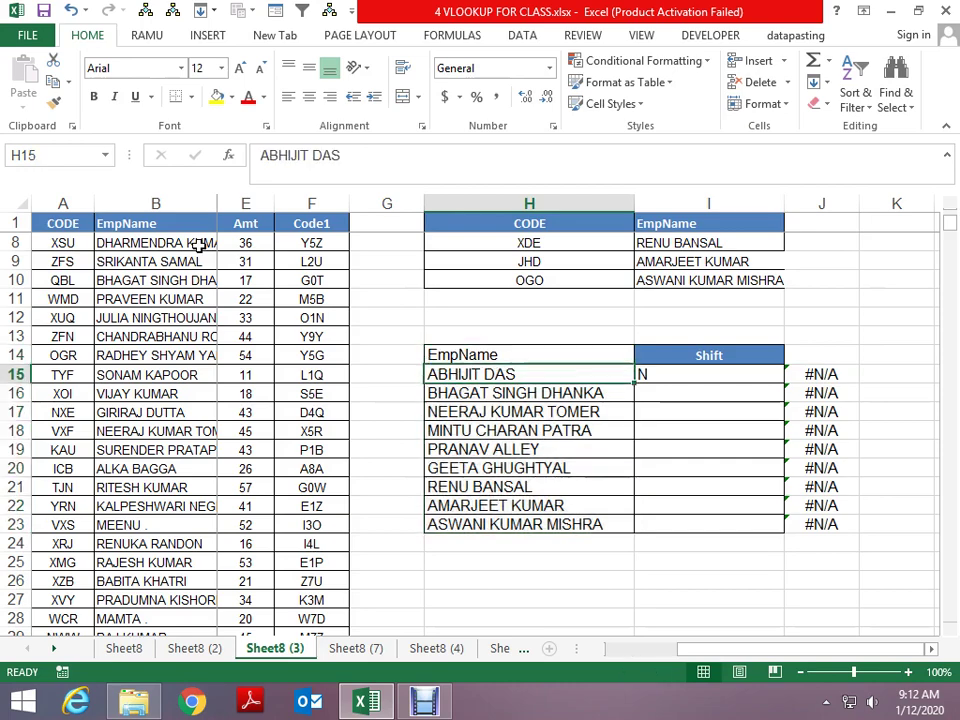
key(Home)
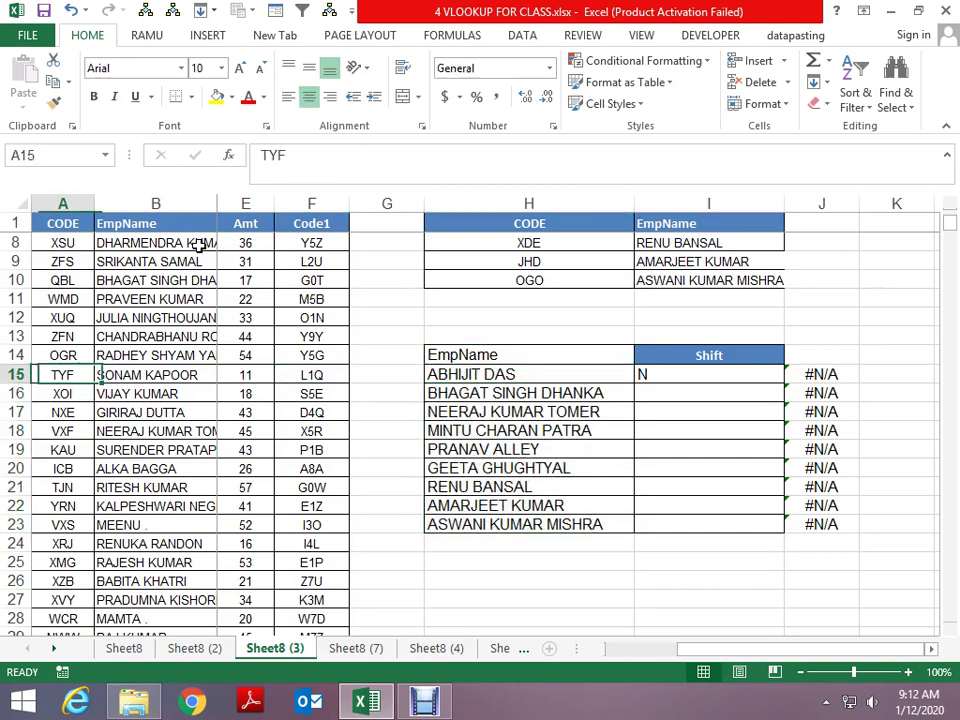
key(Up)
key(ctrl+shift+Down)
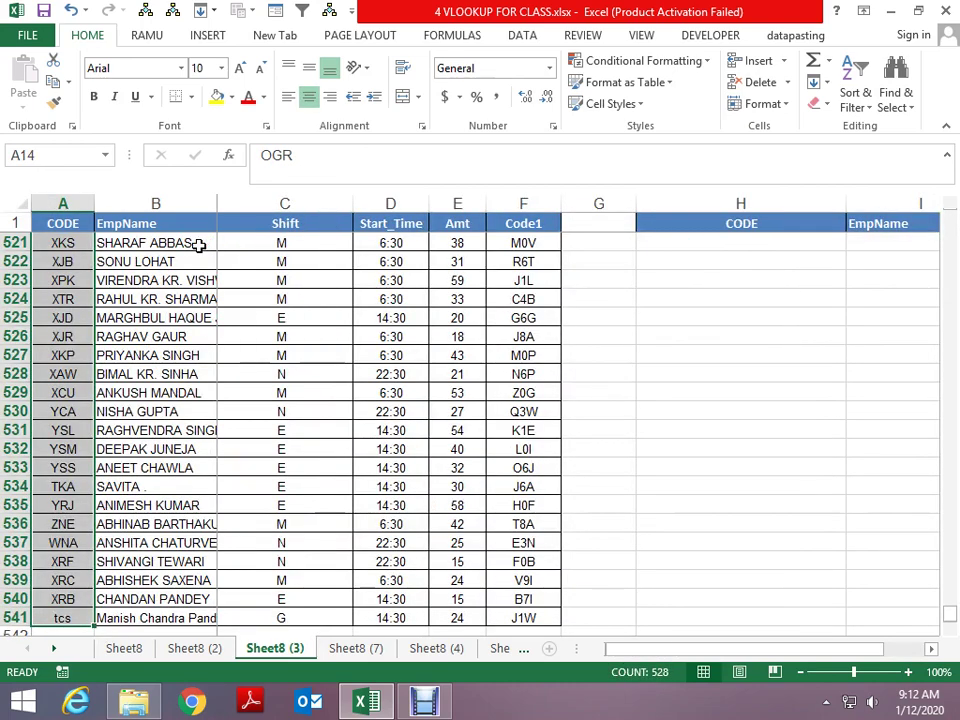
key(Up)
key(Up)
key(Down)
key(Down)
key(Right)
key(Right)
key(Right)
key(Right)
key(Right)
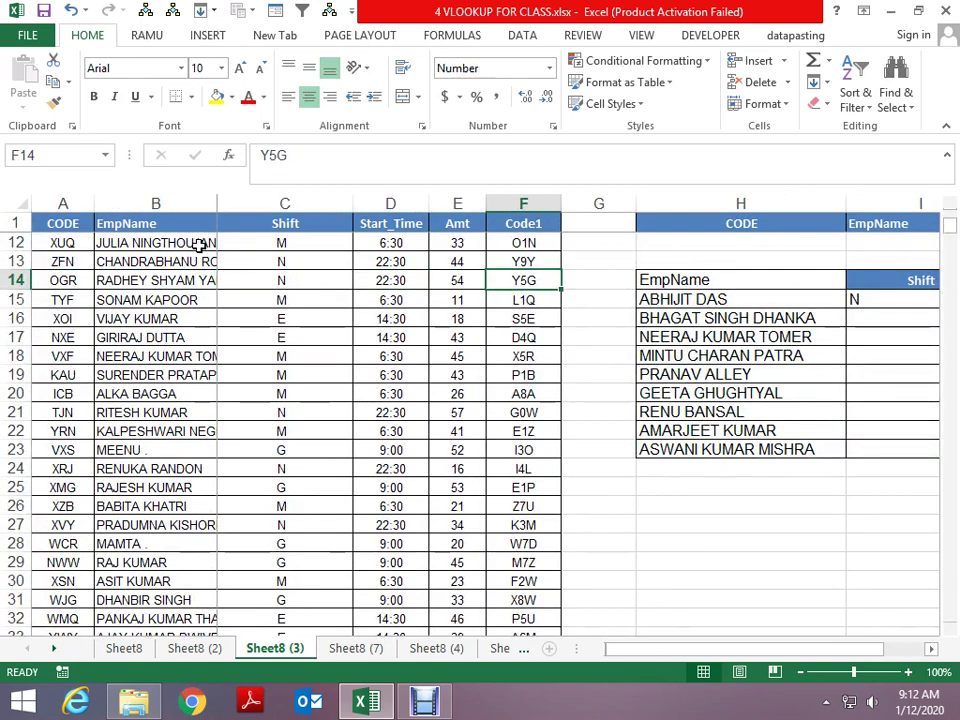
key(Right)
key(Right)
key(Right)
key(Right)
key(Right)
key(Left)
key(Left)
key(Left)
key(Left)
key(Left)
key(Left)
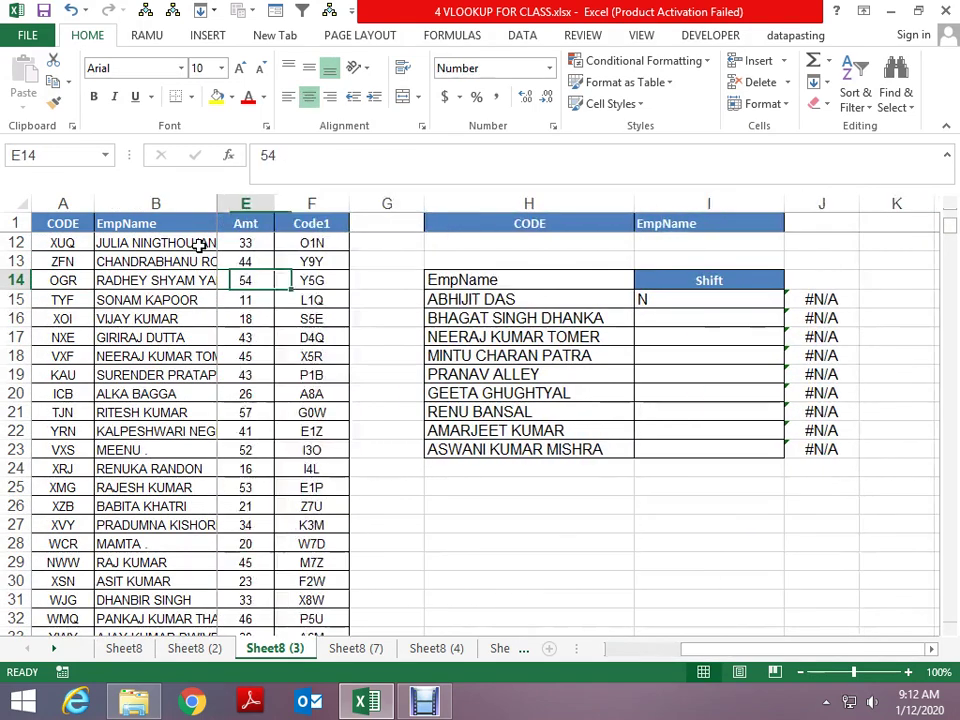
key(Left)
key(Left)
key(Left)
key(Left)
key(Up)
key(Up)
text(aa)
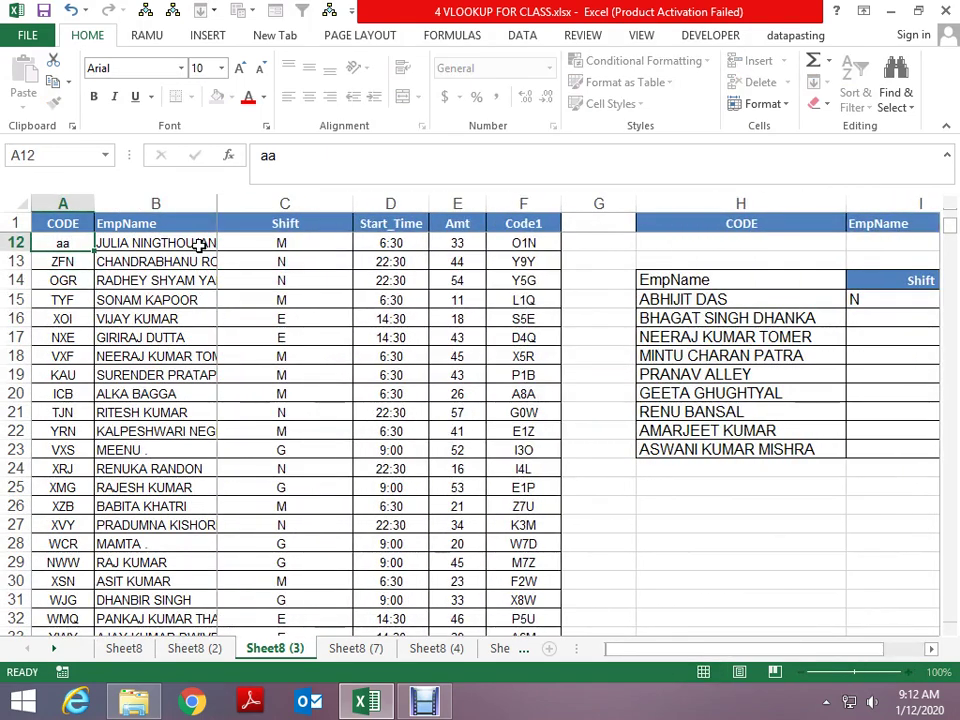
key(Return)
text(bb)
key(Return)
key(Return)
key(Return)
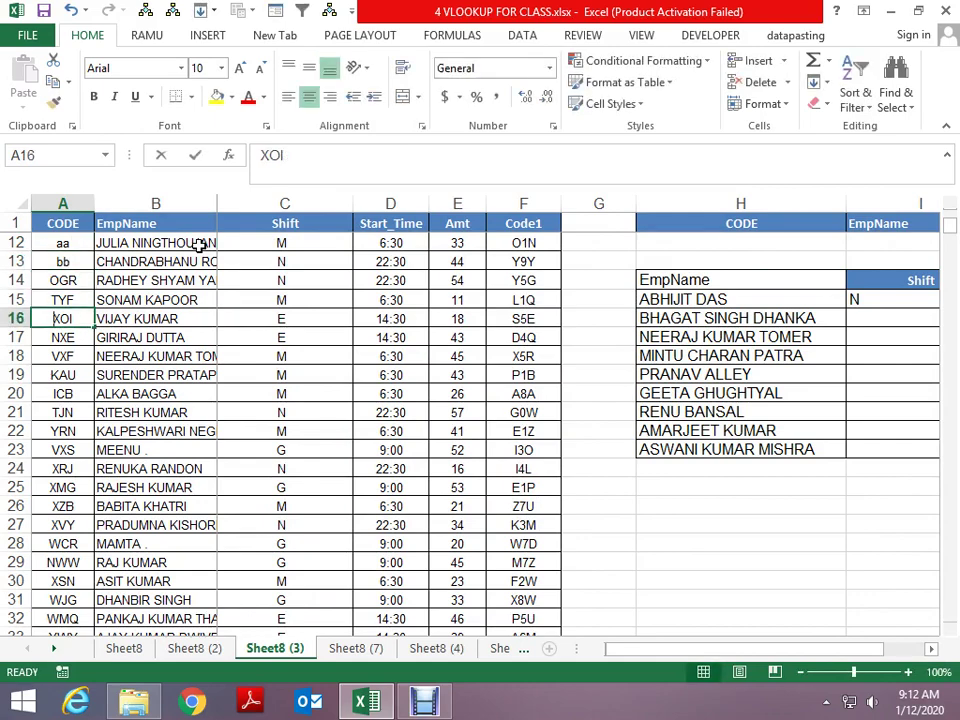
text(aaa)
Step: Replace the employee names in B12 and B16 with ram and mukesh
key(Return)
key(Right)
key(Up)
key(Up)
key(Right)
key(Left)
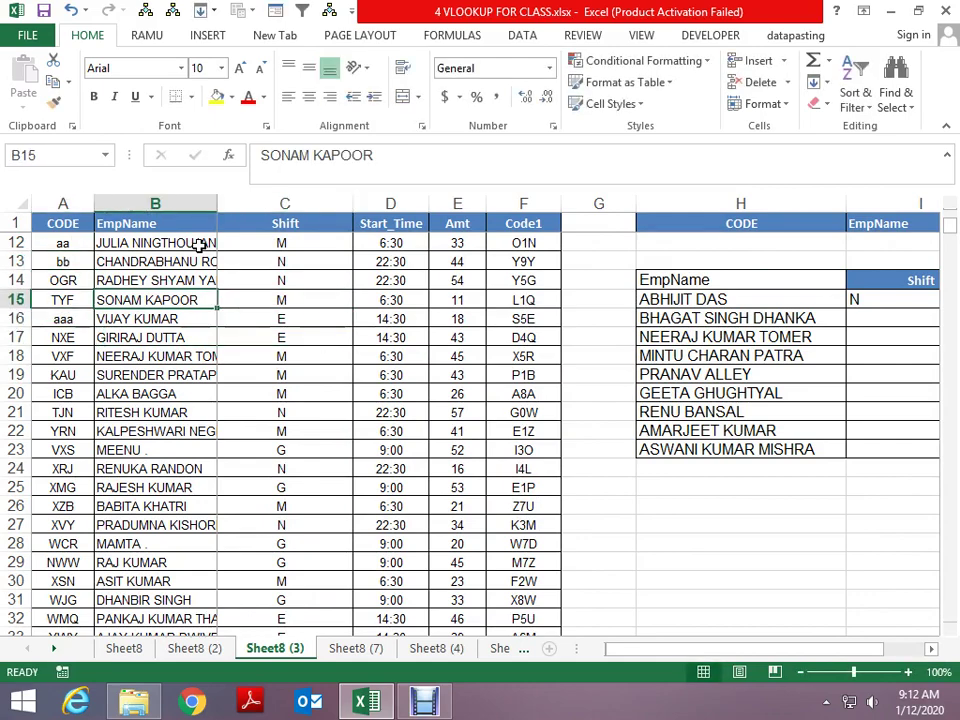
key(Up)
key(Up)
key(Up)
text(ram)
key(Return)
key(Return)
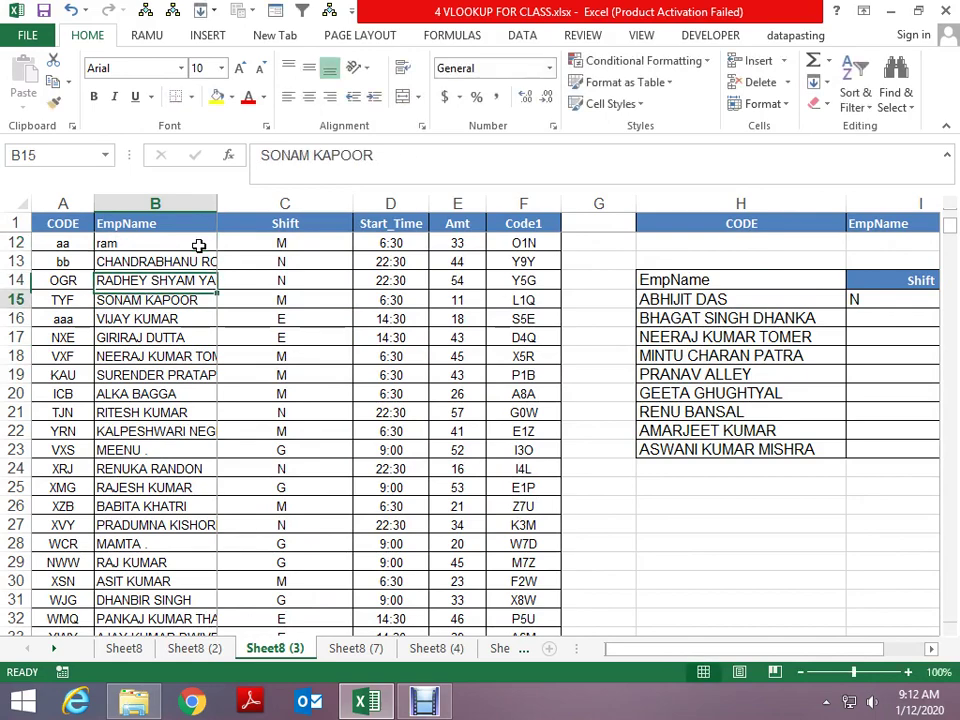
key(Down)
text(,)
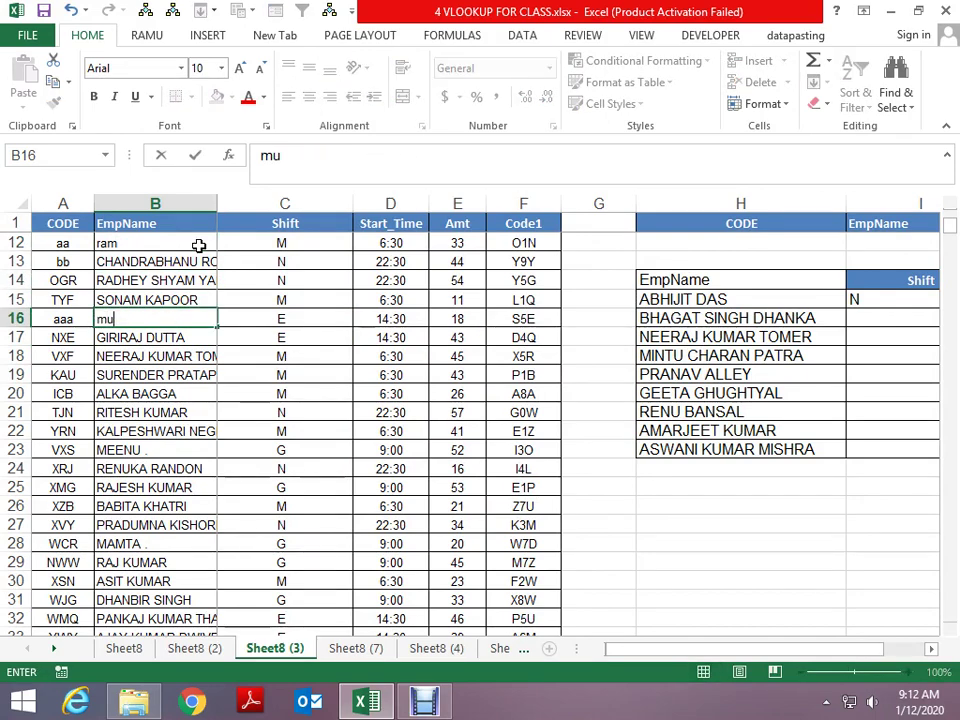
text(kesh)
key(Return)
key(Right)
key(Right)
key(Right)
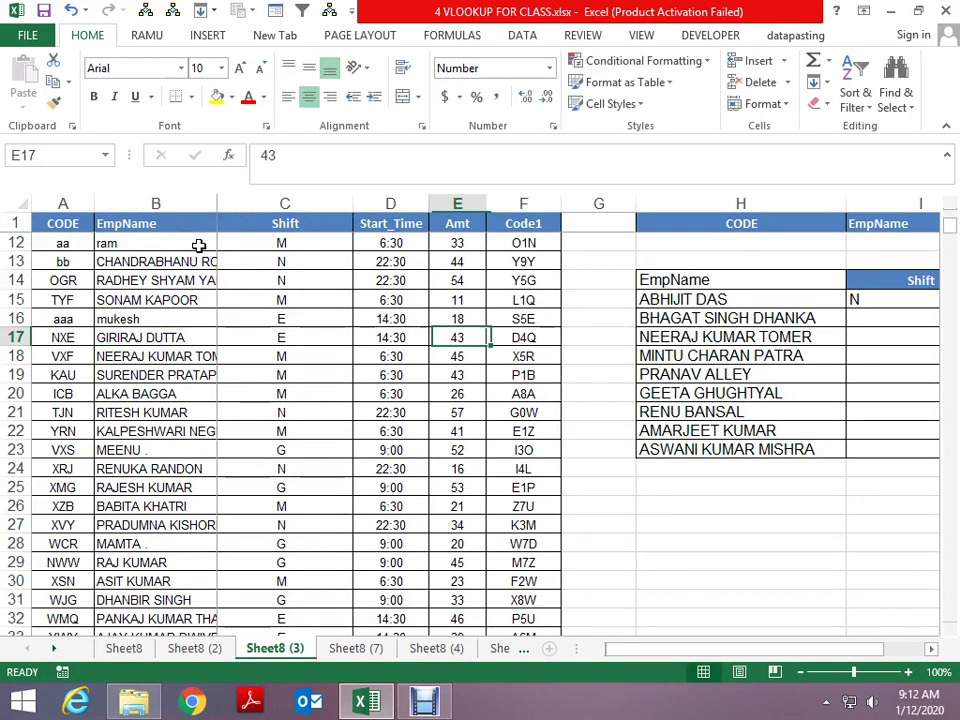
key(Home)
key(Up)
key(Up)
key(ctrl+Up)
Step: Change A10's code to aa and clear the name in B10
key(Down)
key(Down)
key(Down)
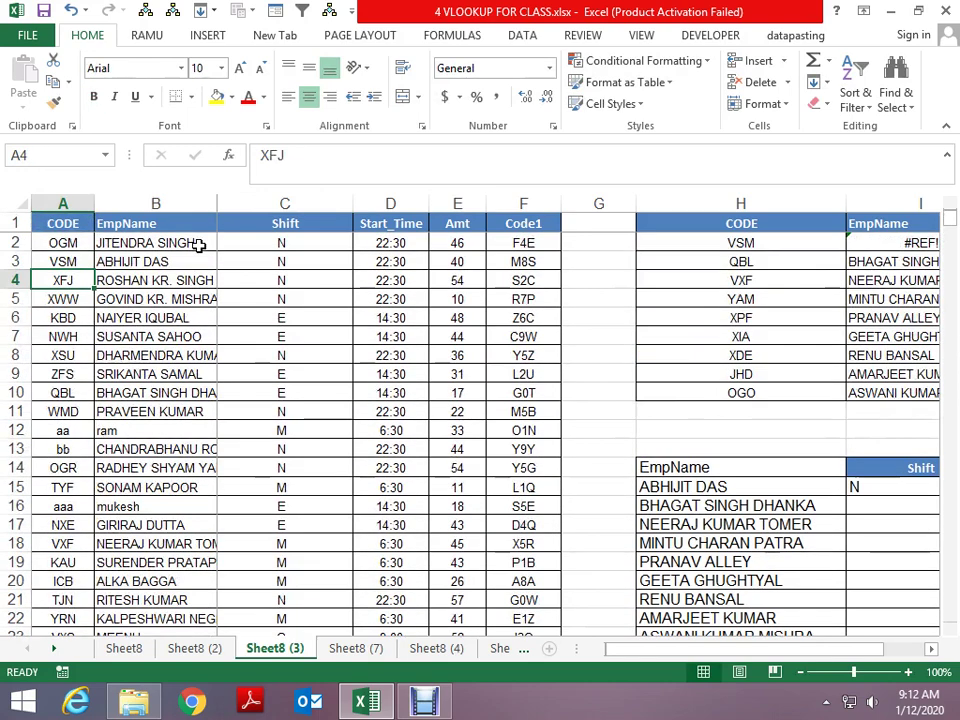
key(Down)
key(Down)
key(Down)
key(Down)
key(Down)
key(Down)
text(aa)
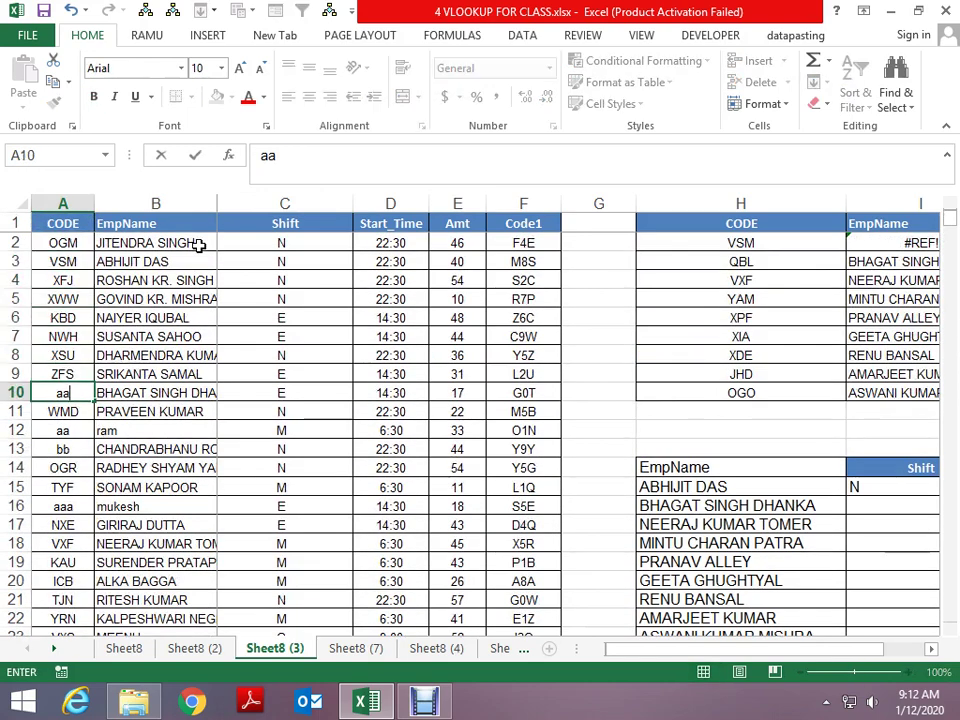
key(Right)
key(Delete)
key(Right)
key(Right)
key(Right)
Step: Enter lookup code aa in H11 and fill the VLOOKUP formula into I11
key(Right)
key(Right)
key(Right)
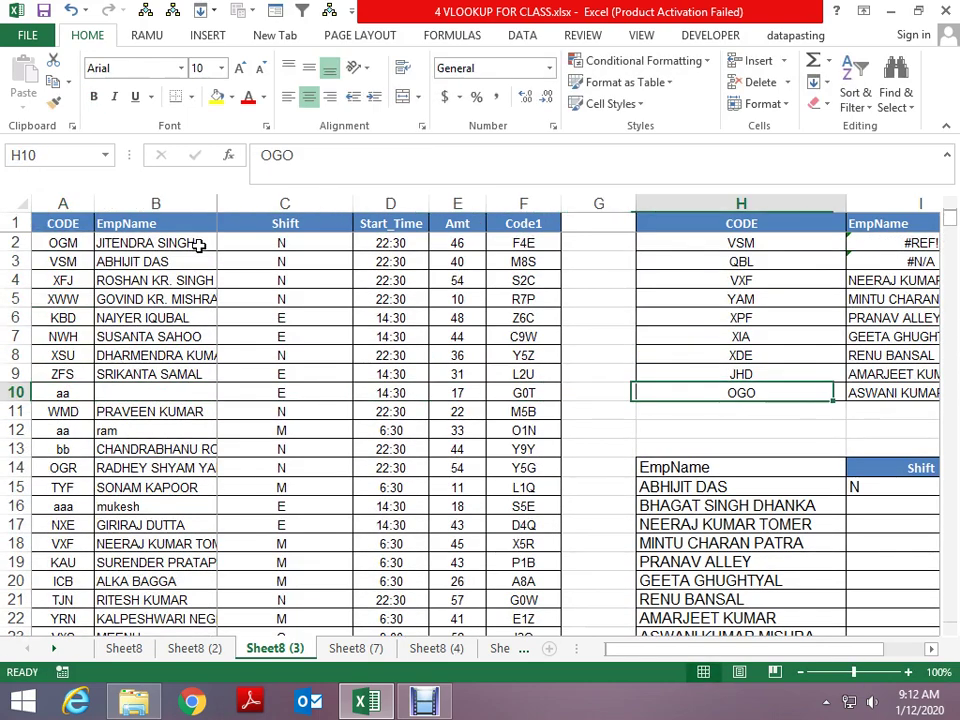
key(Right)
key(Down)
key(Left)
key(Left)
key(Right)
text(aa)
key(Right)
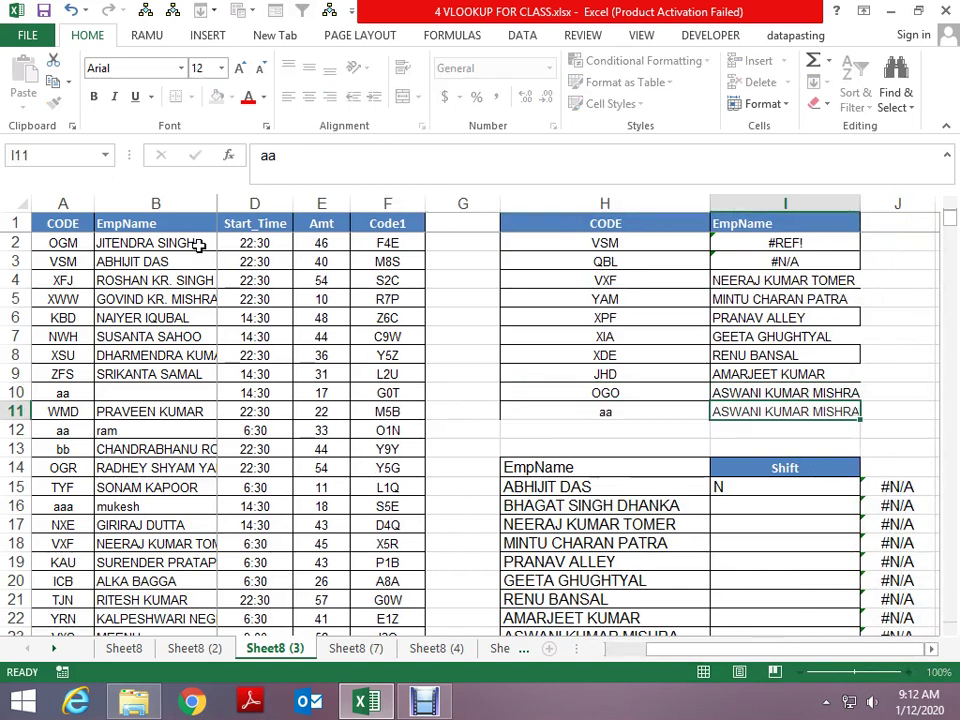
key(Left)
key(Right)
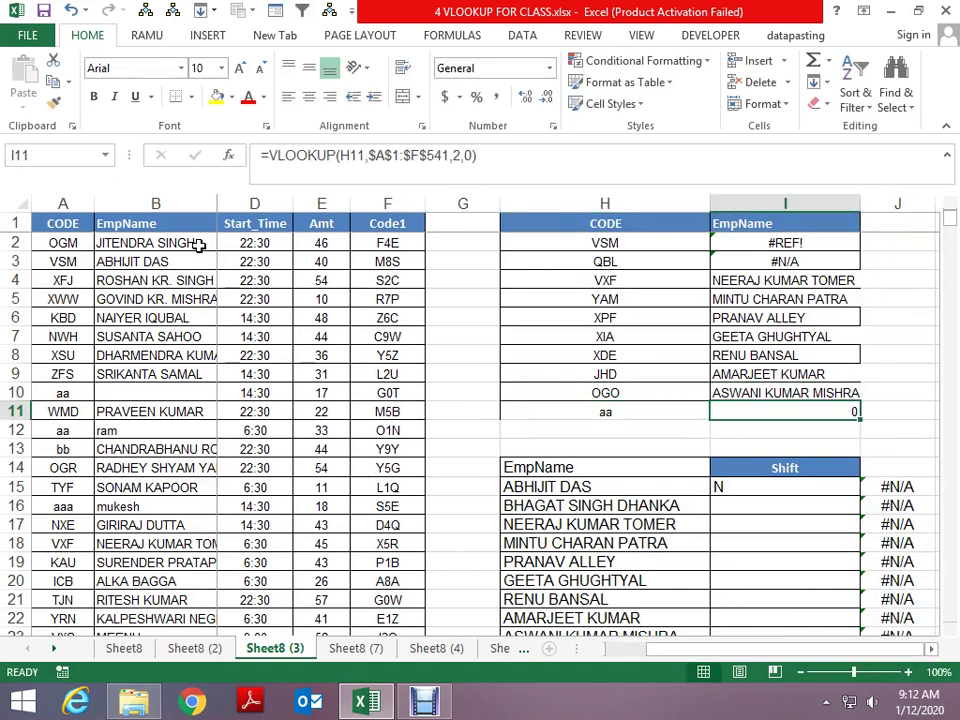
Step: Change H11's lookup code to aaa so I11 returns mukesh
key(Home)
key(Up)
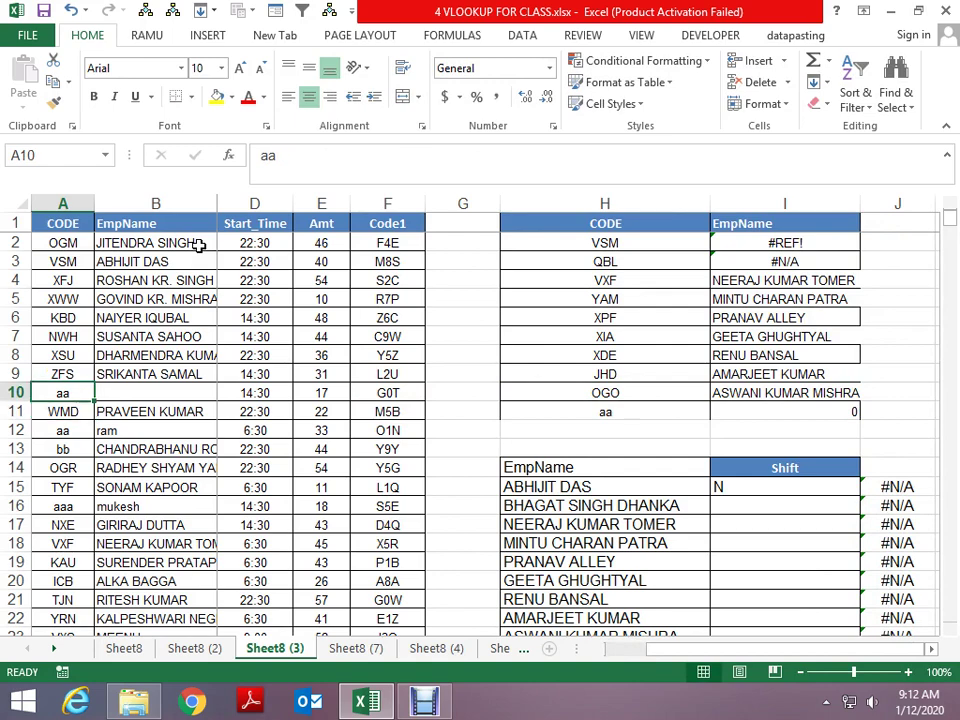
key(Right)
key(ctrl+z)
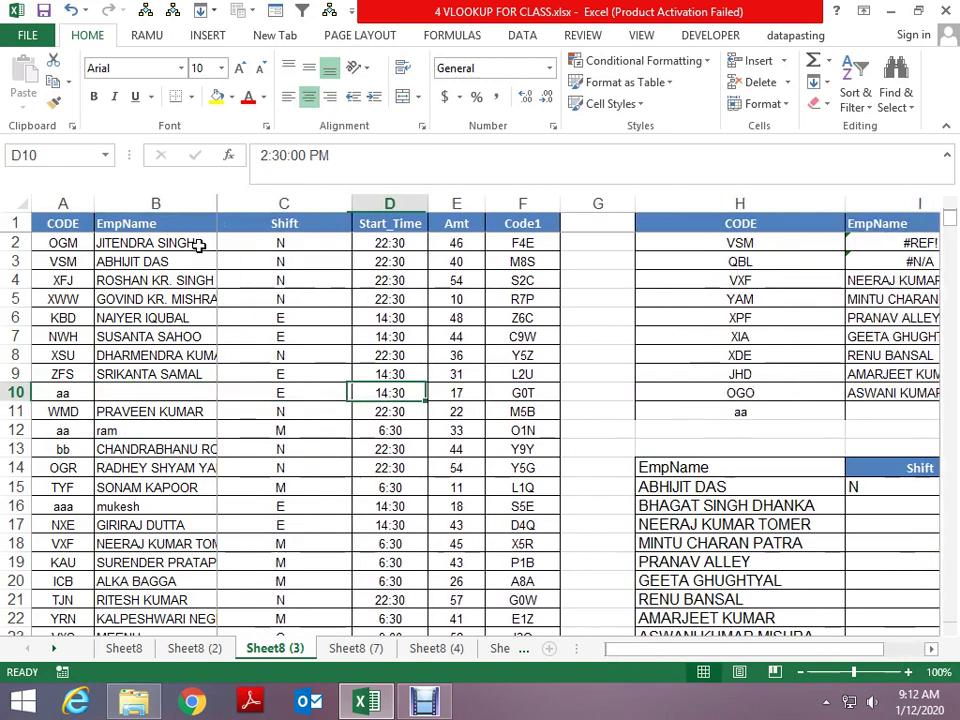
key(Right)
key(Right)
key(Right)
key(ctrl+y)
key(Right)
key(Right)
key(Right)
key(Down)
key(Left)
key(Left)
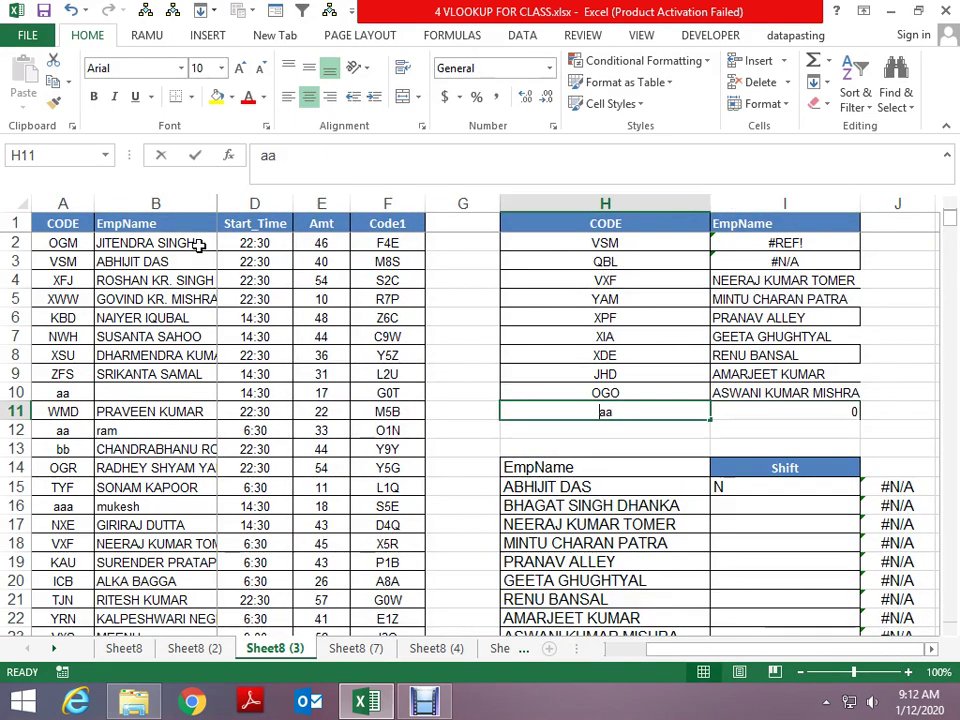
text(aaa)
key(ctrl+Return)
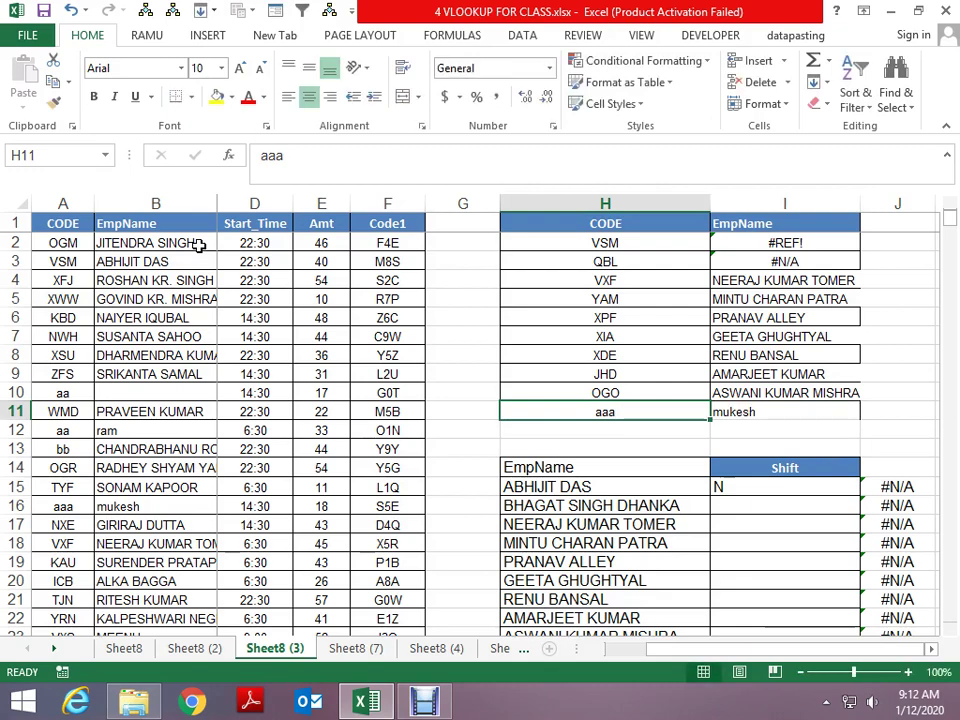
key(Left)
Step: Change the code in A16 from aaa back to aa
key(Home)
key(ctrl+shift+0)
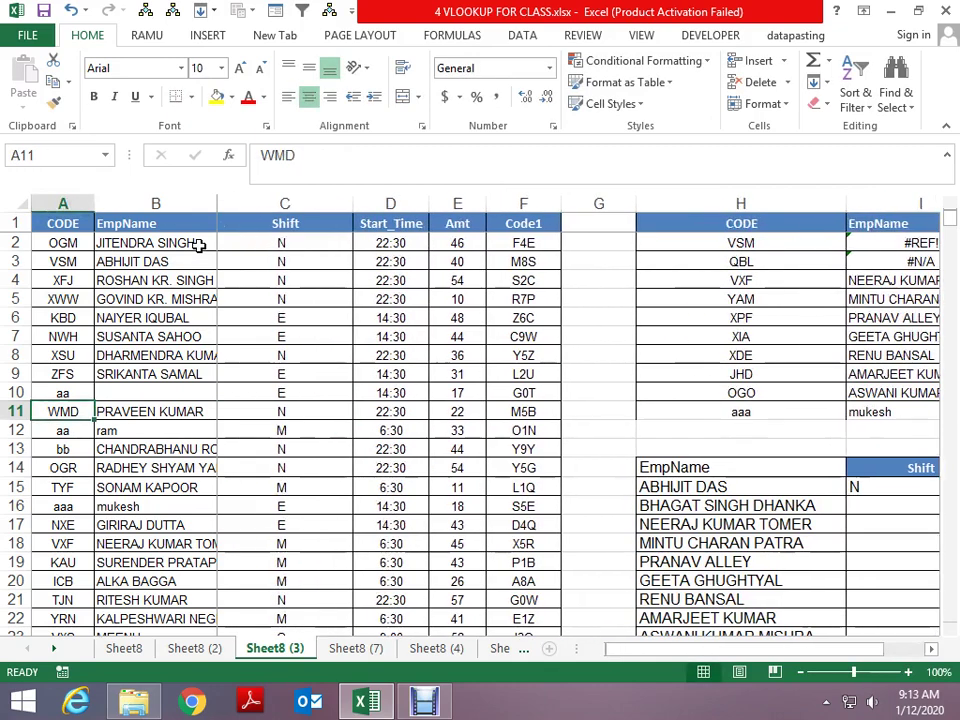
key(Down)
key(Down)
key(Down)
key(Down)
key(Down)
text(aa)
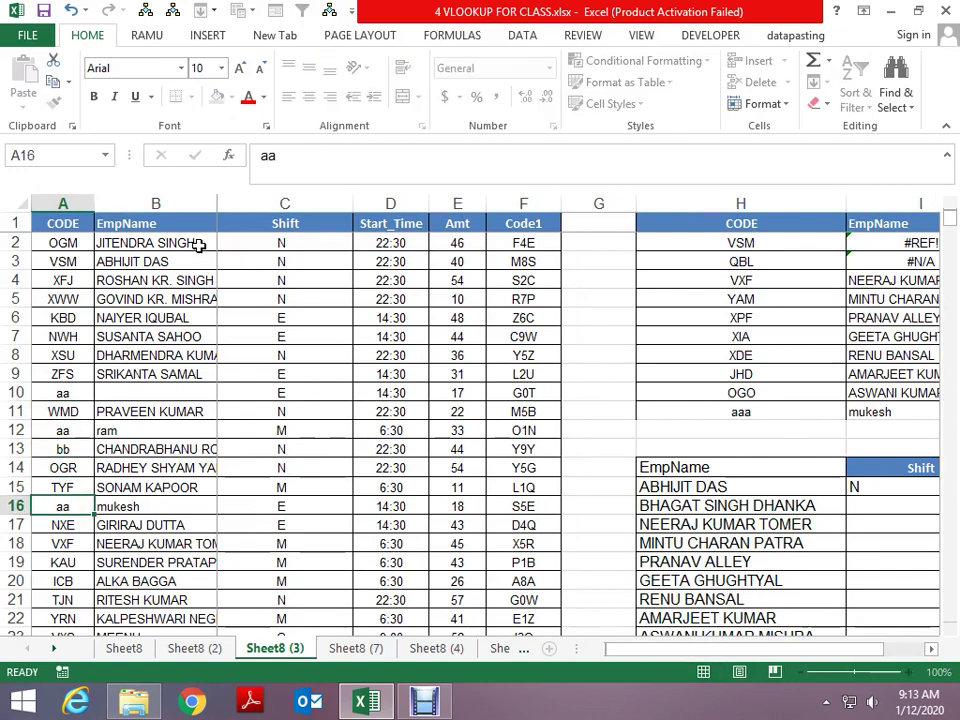
key(Up)
Step: Set H11's lookup code to aa
key(Right)
key(Right)
key(Right)
key(Right)
key(Right)
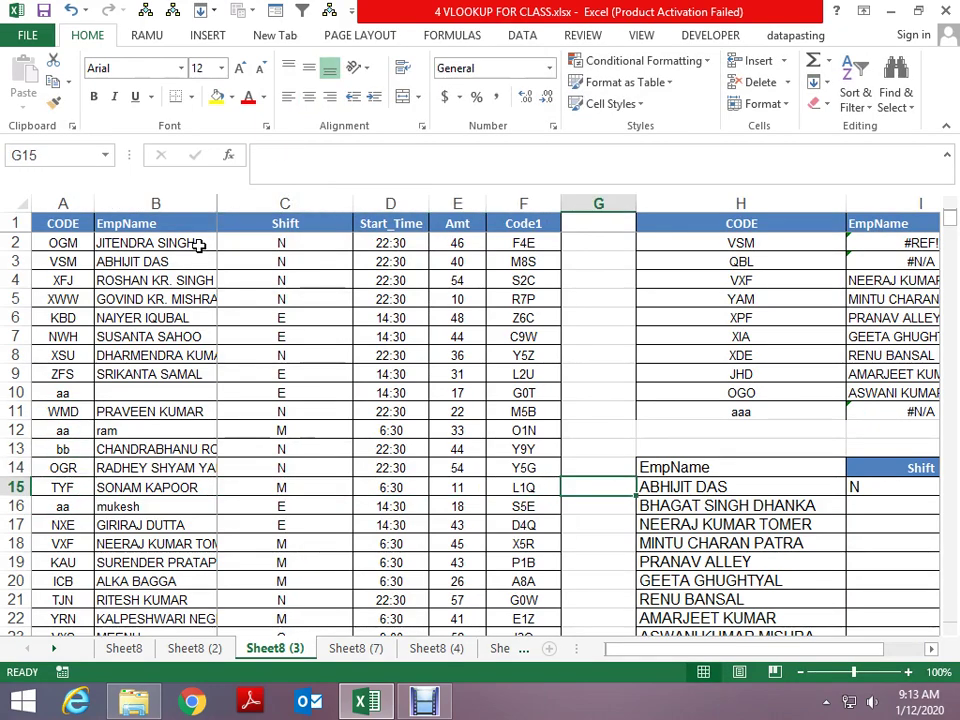
key(Up)
key(Up)
key(Up)
key(Up)
key(Right)
key(Right)
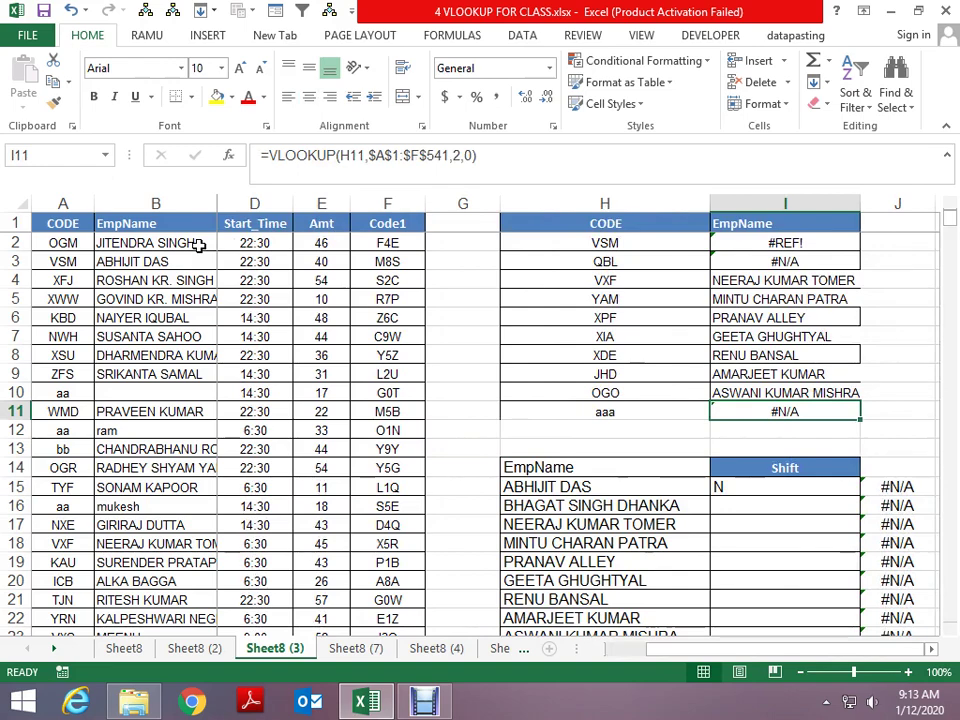
key(Left)
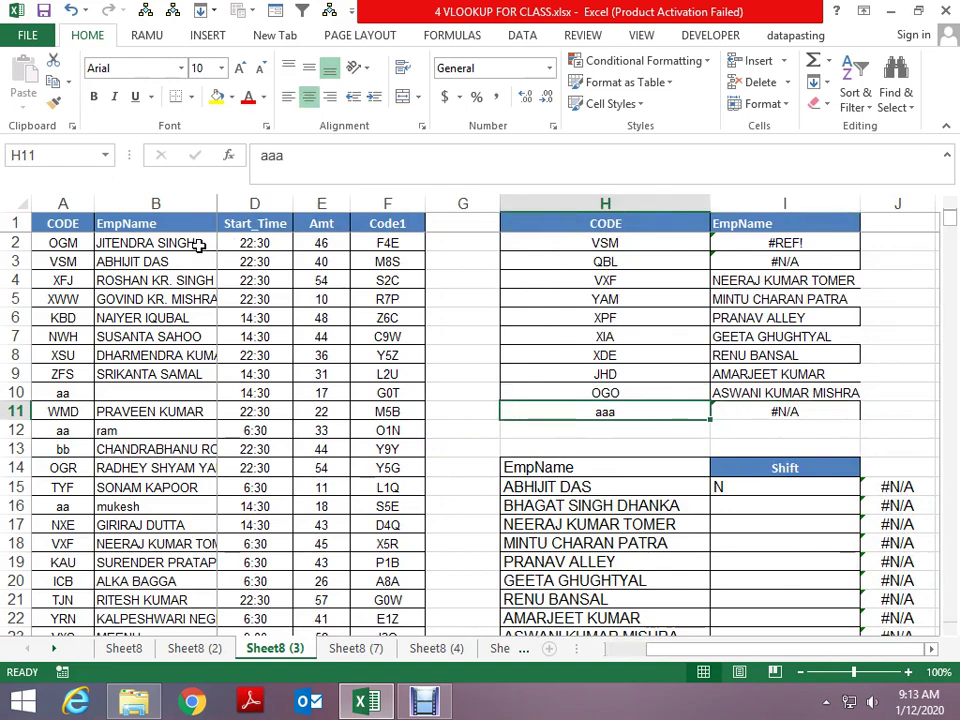
text(aa)
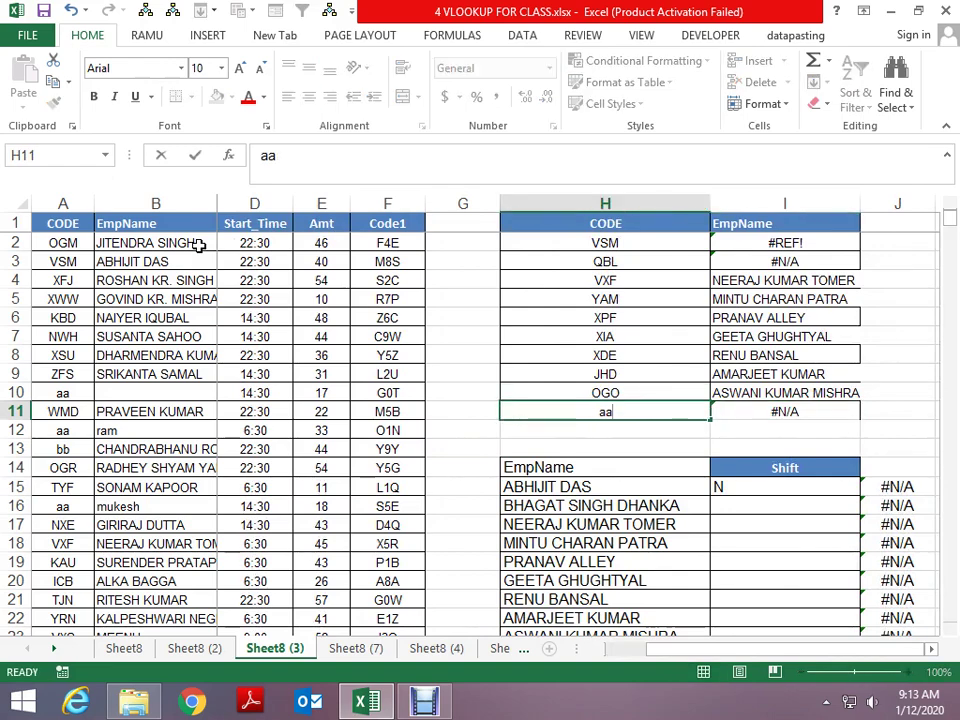
key(Return)
Step: Inspect rows 10–12 to see I11 now returns 0 from A10's blank-name row
key(Up)
key(ctrl+Left)
key(ctrl+Left)
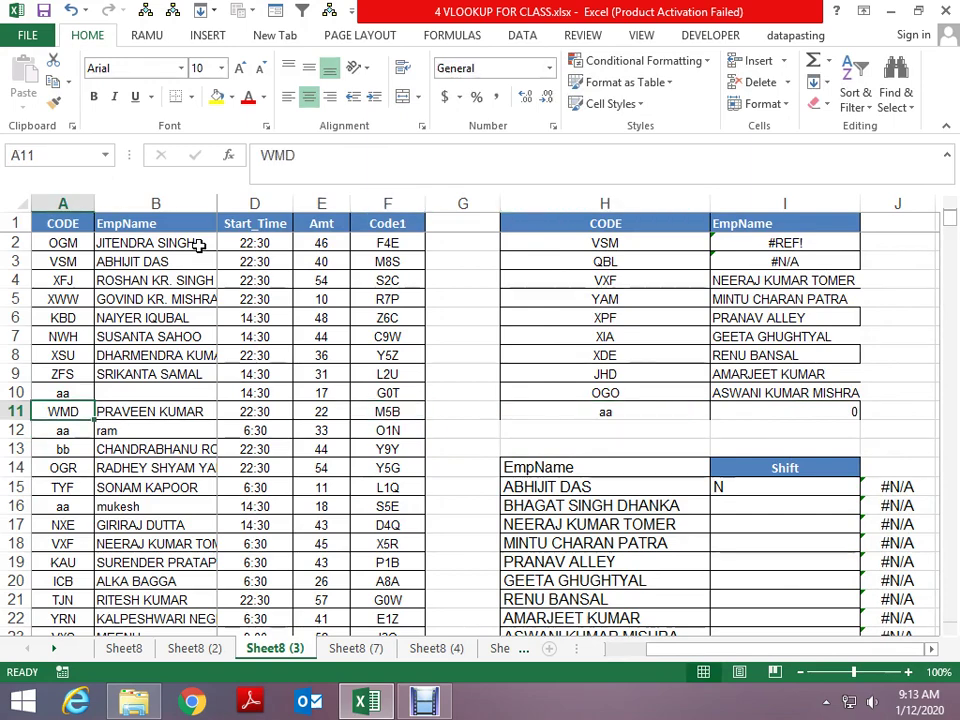
key(Up)
key(Right)
key(Right)
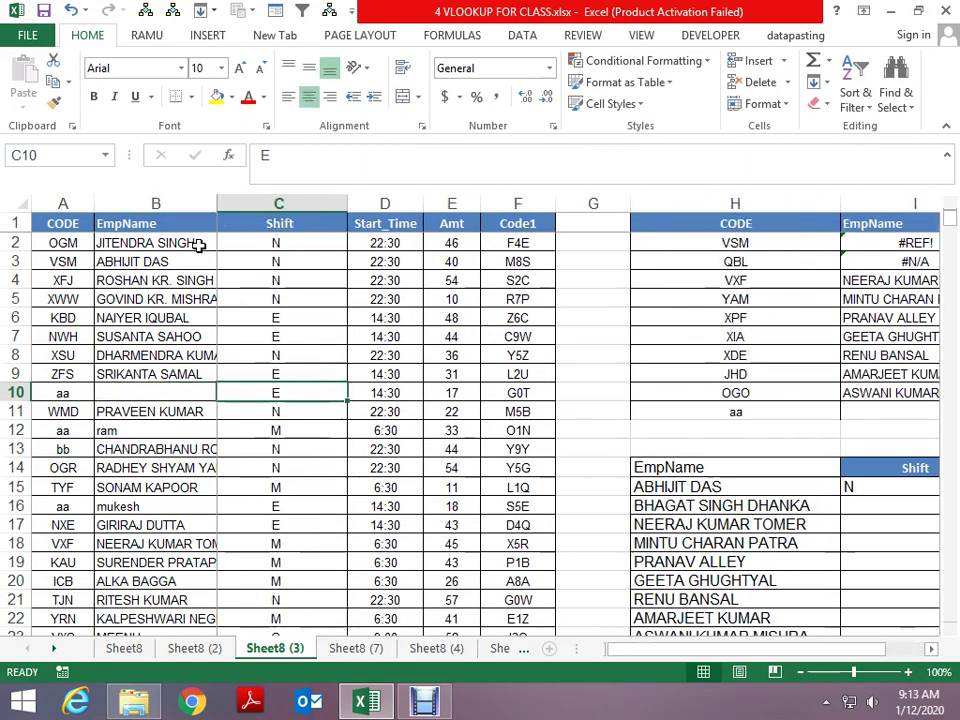
key(Right)
key(Right)
key(Right)
key(Down)
key(Right)
key(Right)
key(Right)
key(Left)
key(Left)
key(Left)
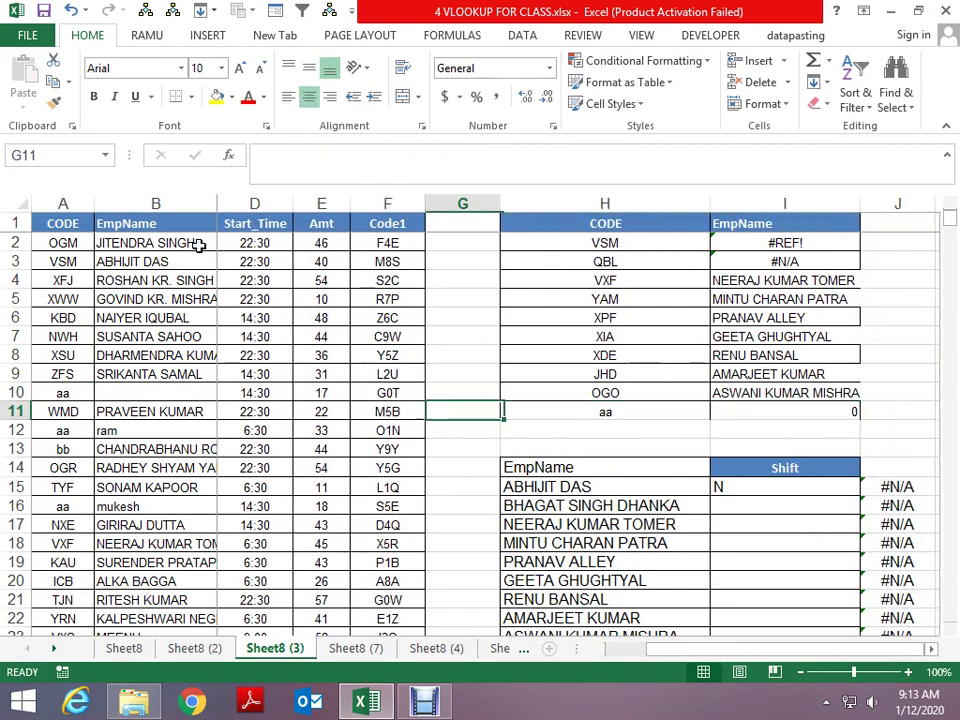
key(Home)
key(Up)
key(Down)
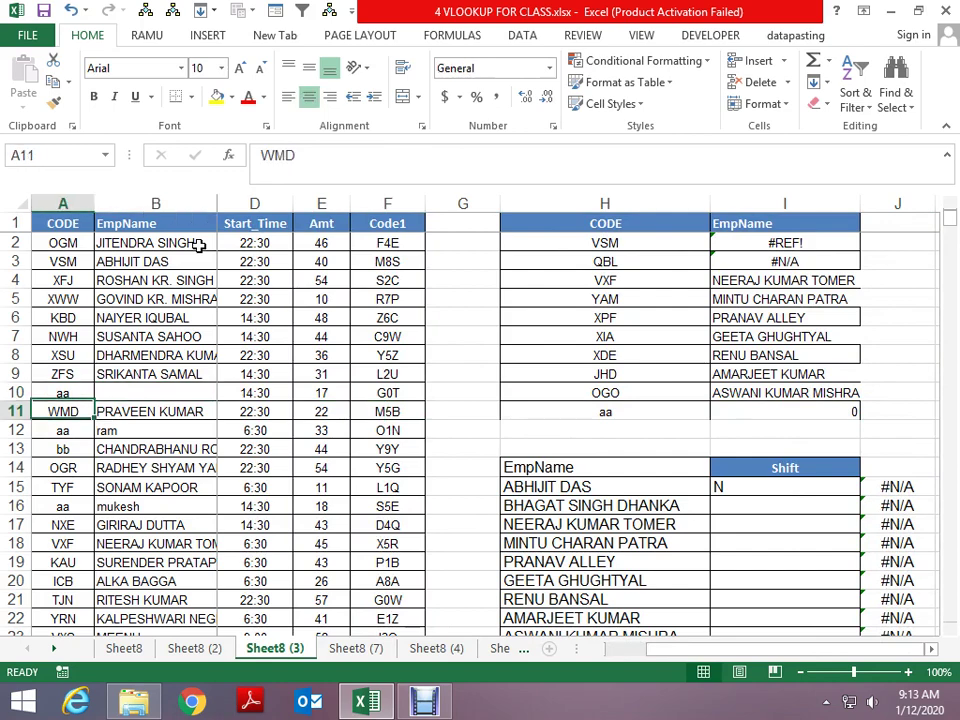
key(Down)
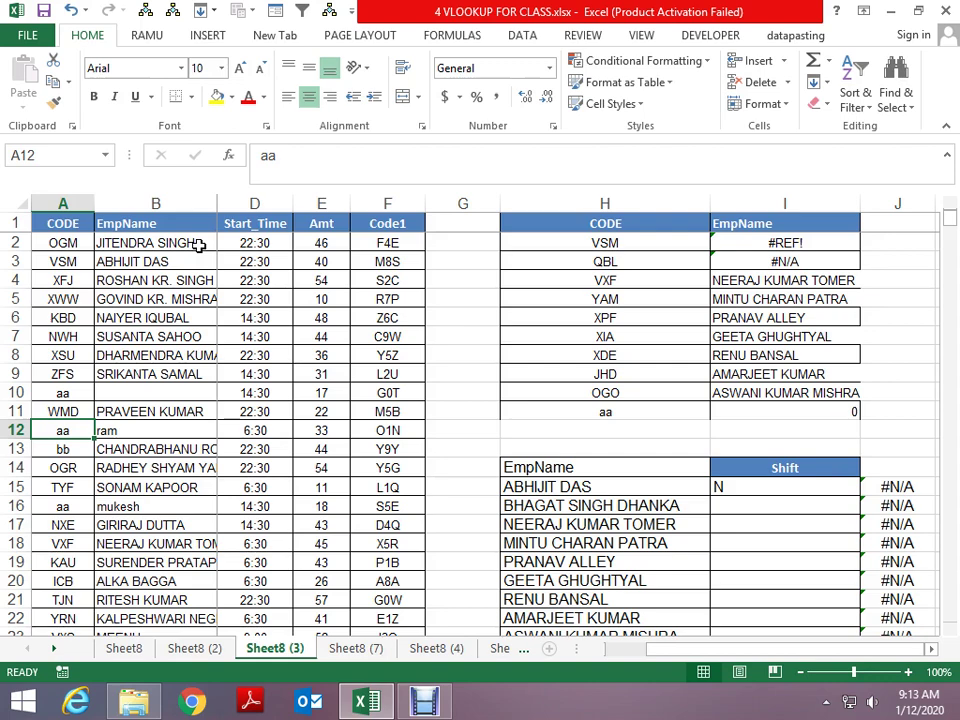
key(Up)
key(Up)
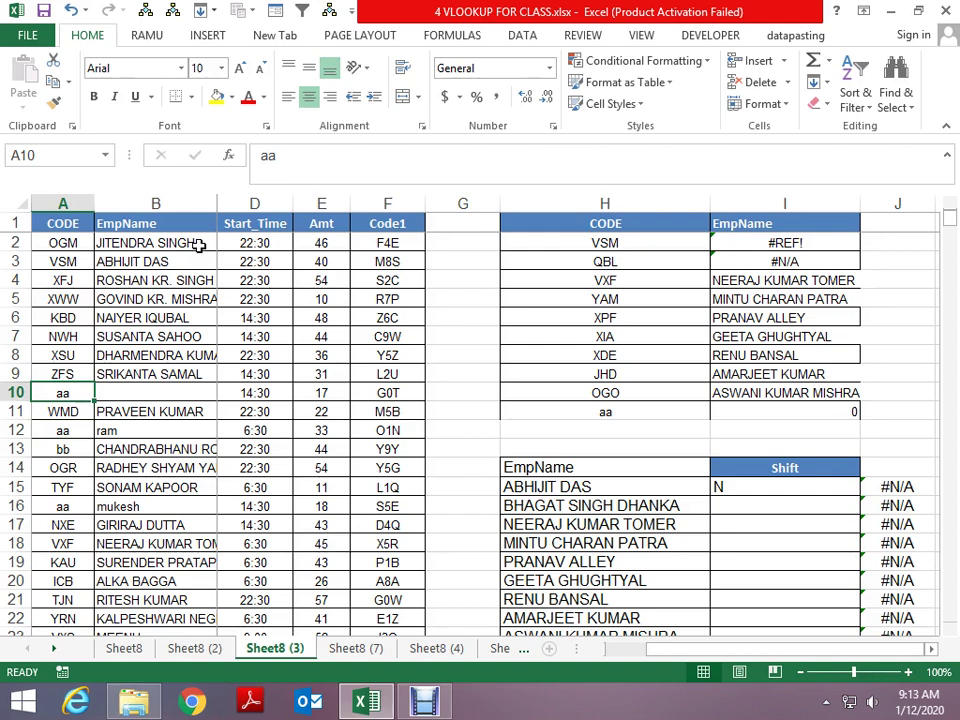
key(Right)
key(Right)
key(Right)
key(Right)
key(Right)
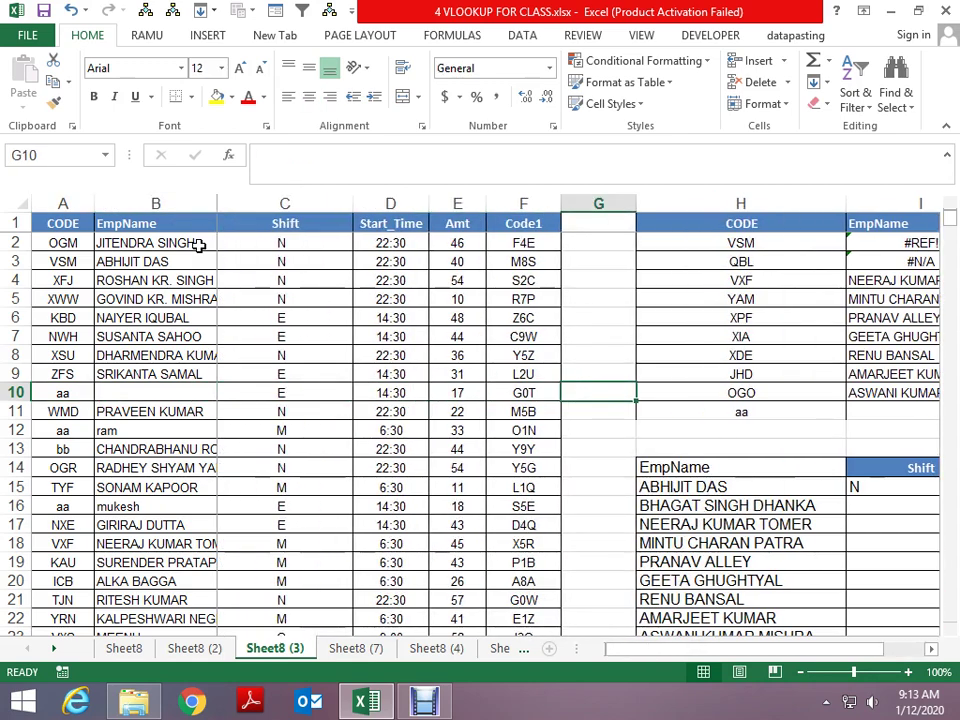
key(Right)
key(Right)
key(Right)
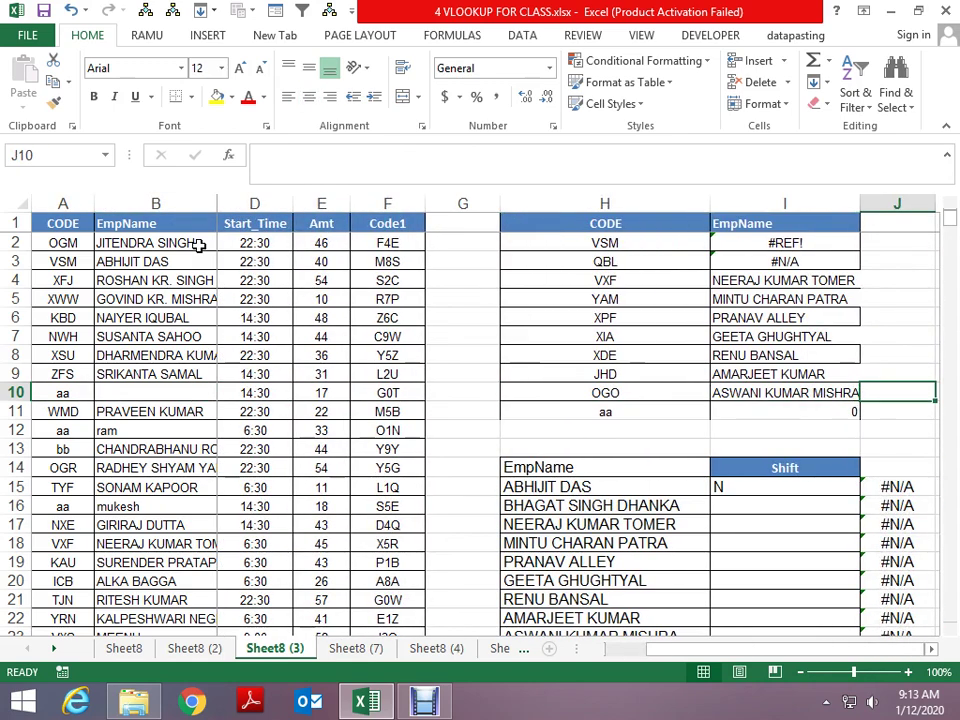
key(Right)
key(Right)
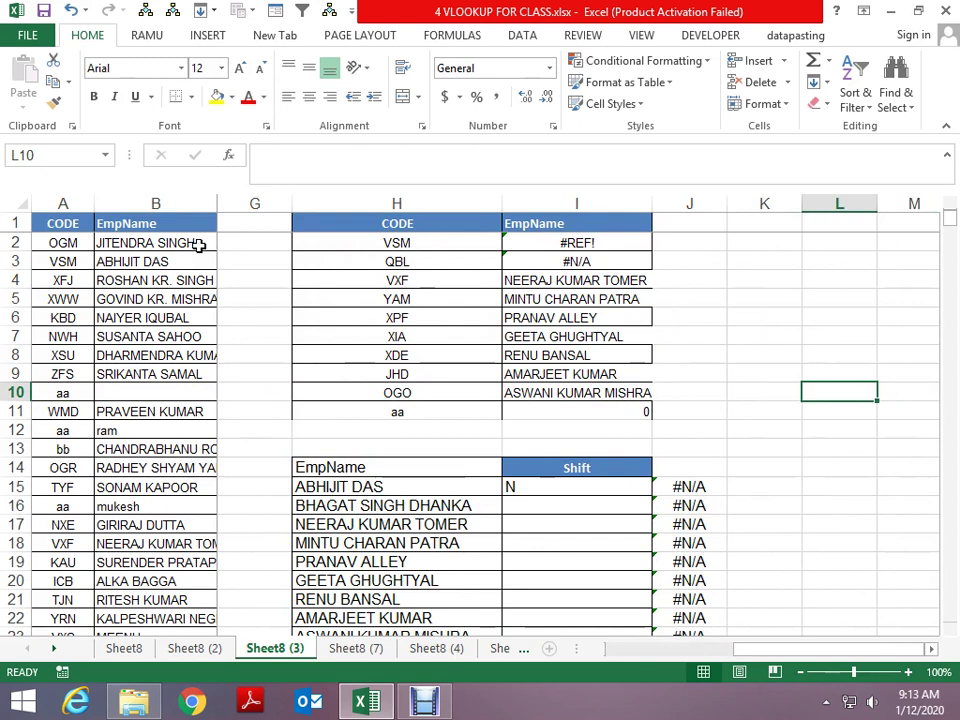
Step: Finish I10's formula as =VLOOKUP(H10,$A$1:$F$541,2,0) so code OGO returns the employee name
key(Left)
key(Left)
key(Left)
key(Left)
key(Right)
key(F2)
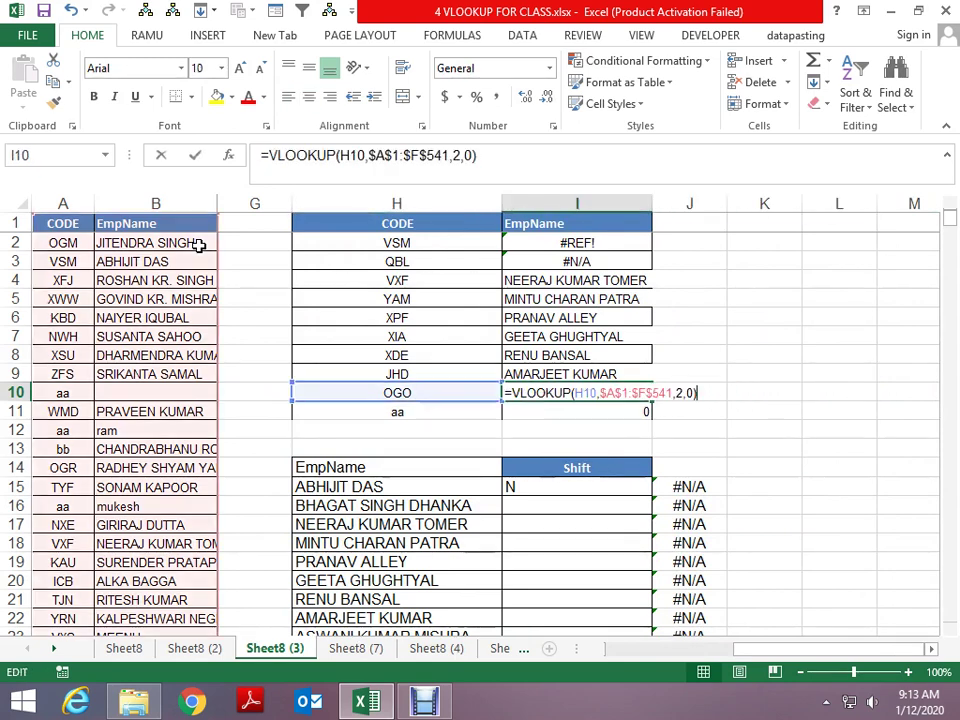
key(Left)
key(Left)
key(Left)
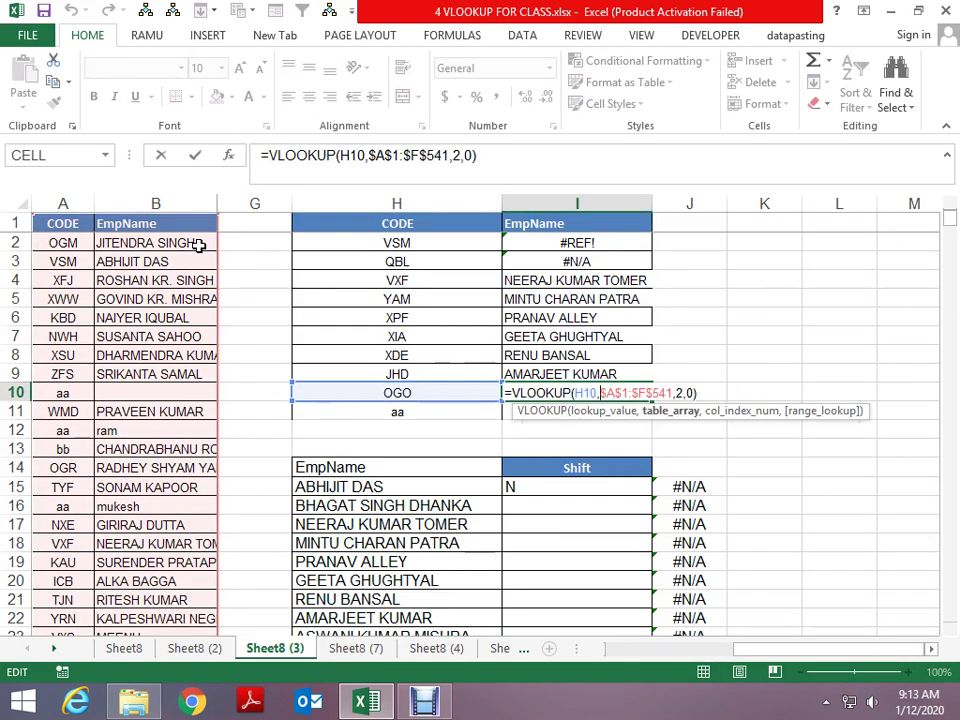
key(shift+Right)
key(shift+Right)
key(shift+Right)
key(shift+Right)
key(shift+Right)
key(shift+Right)
key(shift+Right)
key(shift+Right)
key(shift+Right)
key(shift+Right)
key(shift+Right)
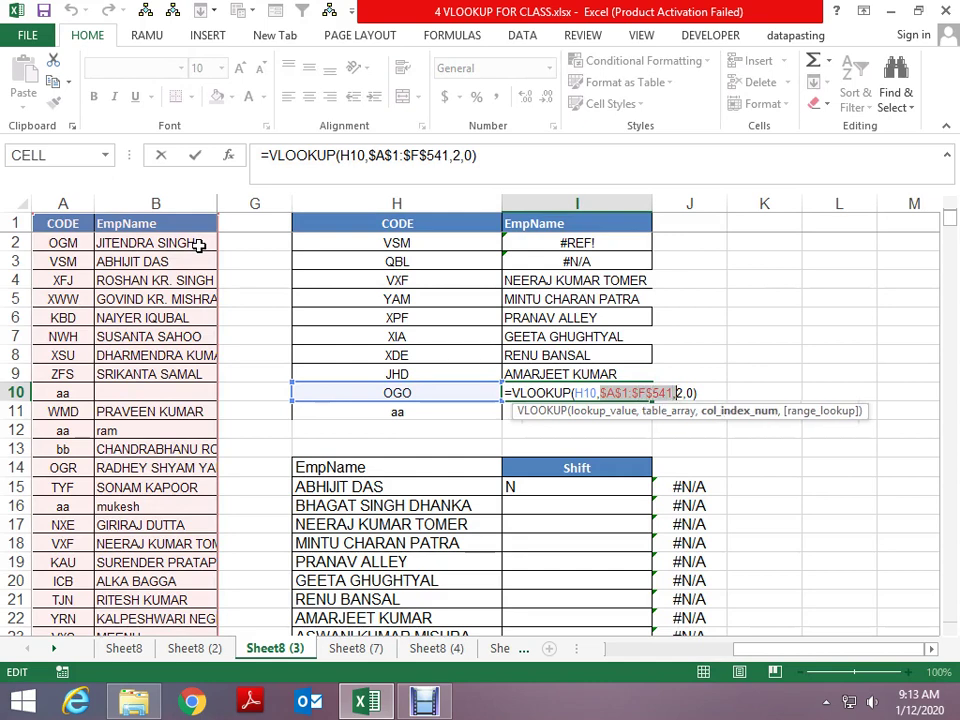
key(shift+Left)
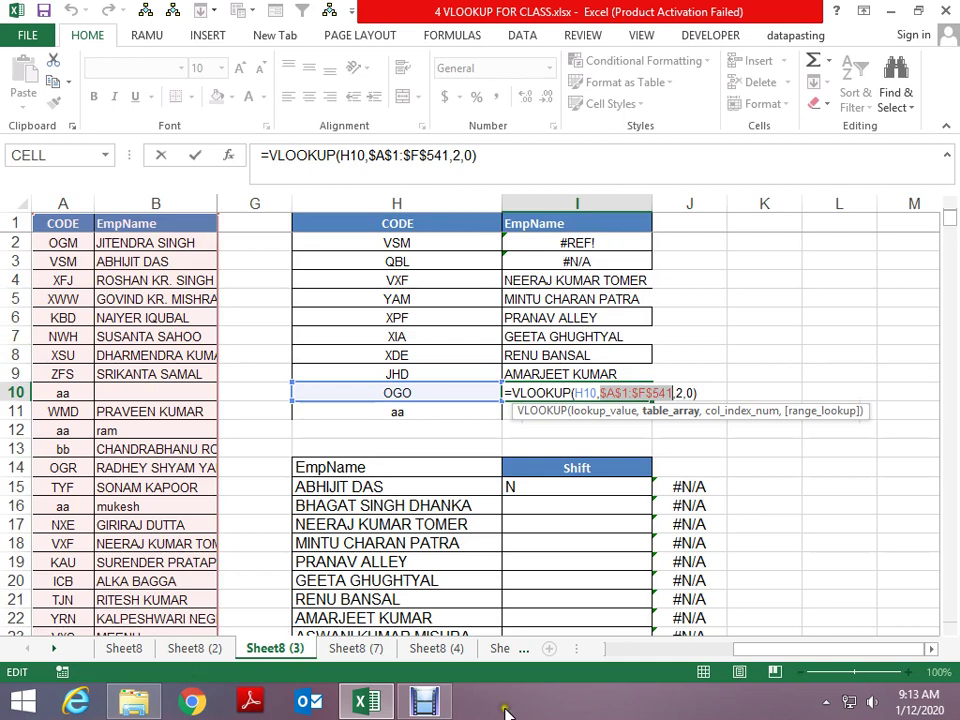
click(432, 690)
key(alt+Tab)
key(ctrl+Return)
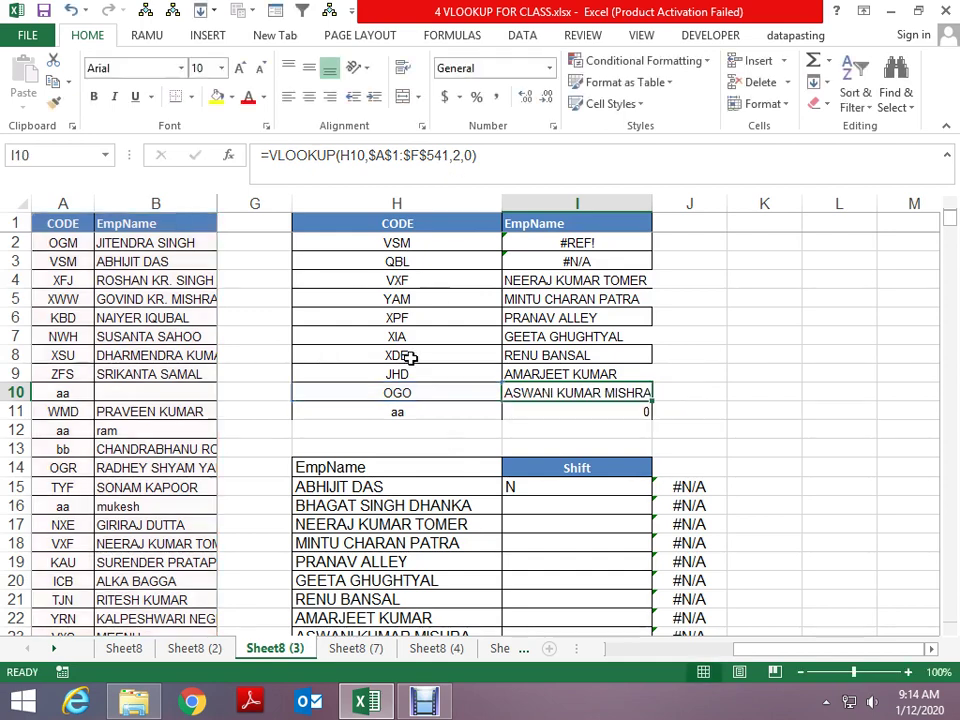
key(super+e)
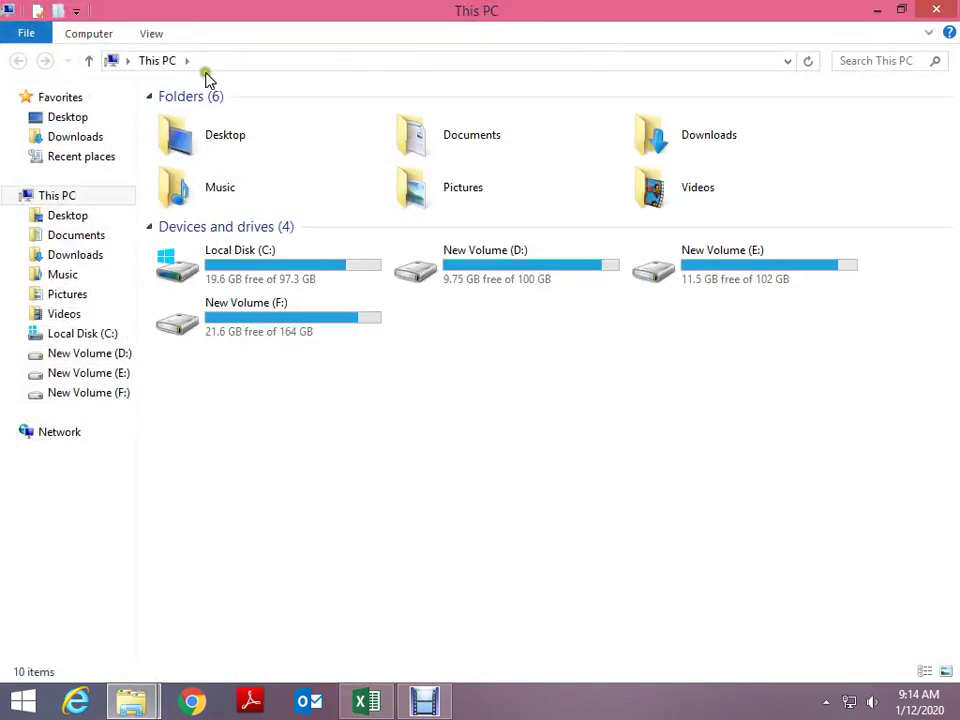
key(alt)
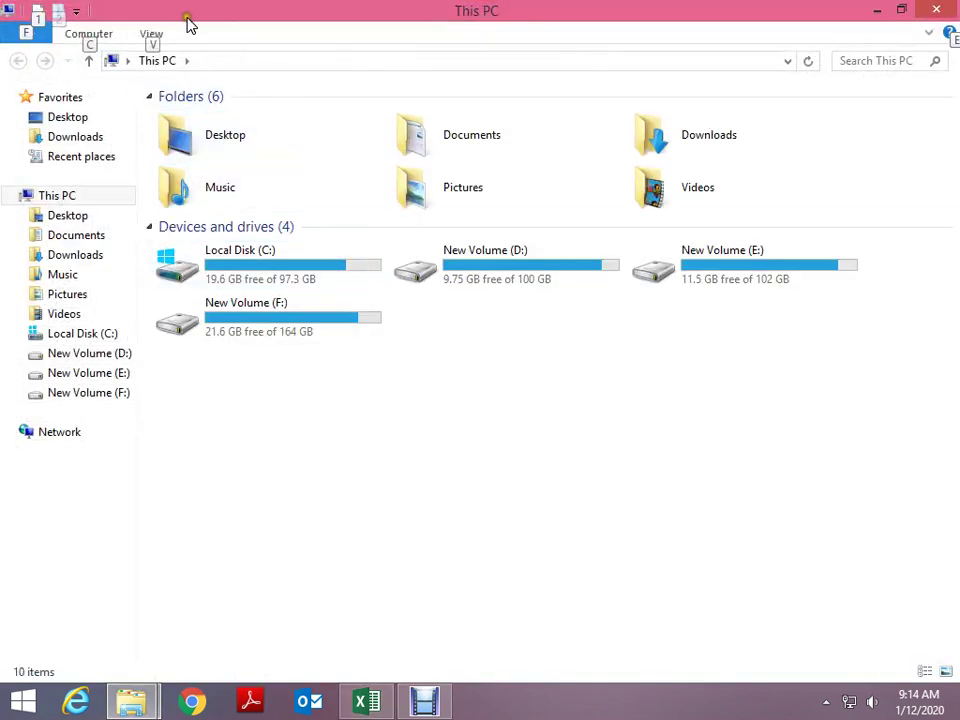
double_click(572, 278)
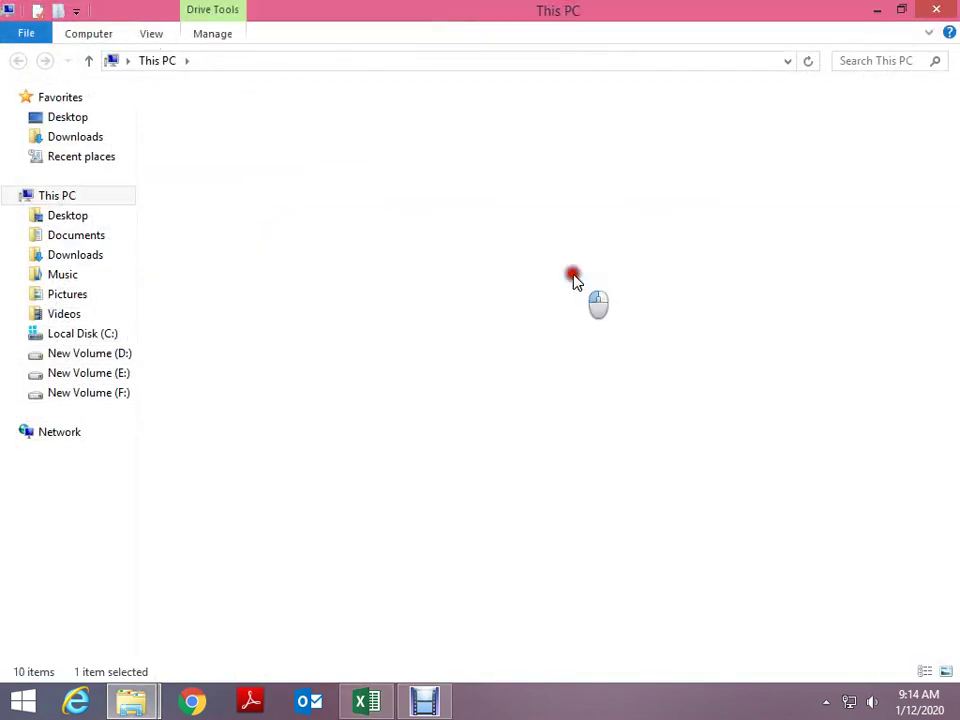
click(193, 36)
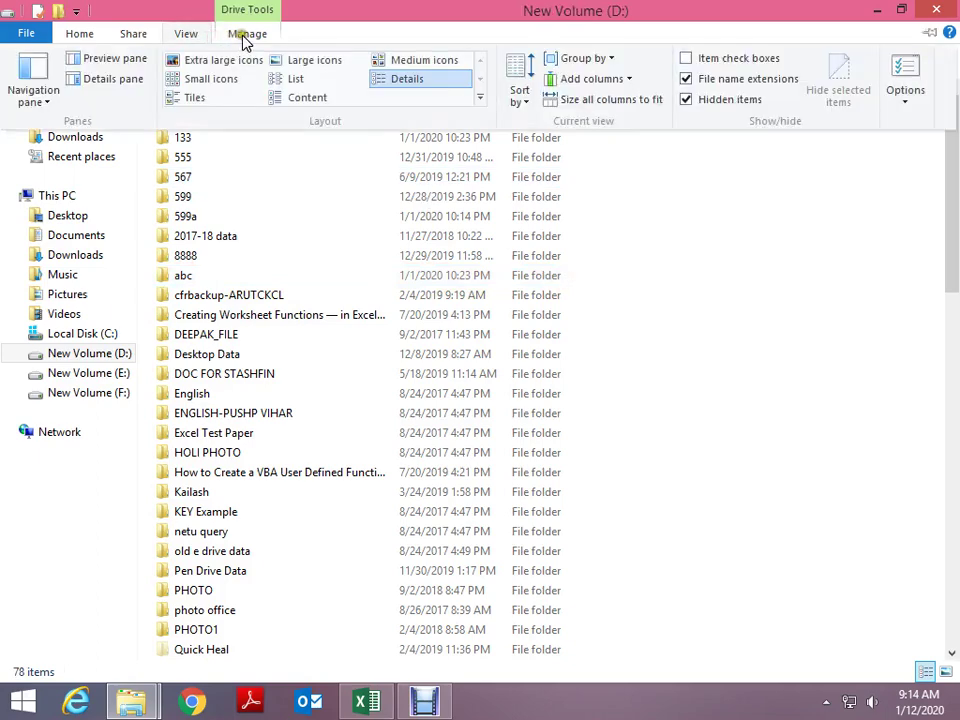
click(245, 36)
click(185, 33)
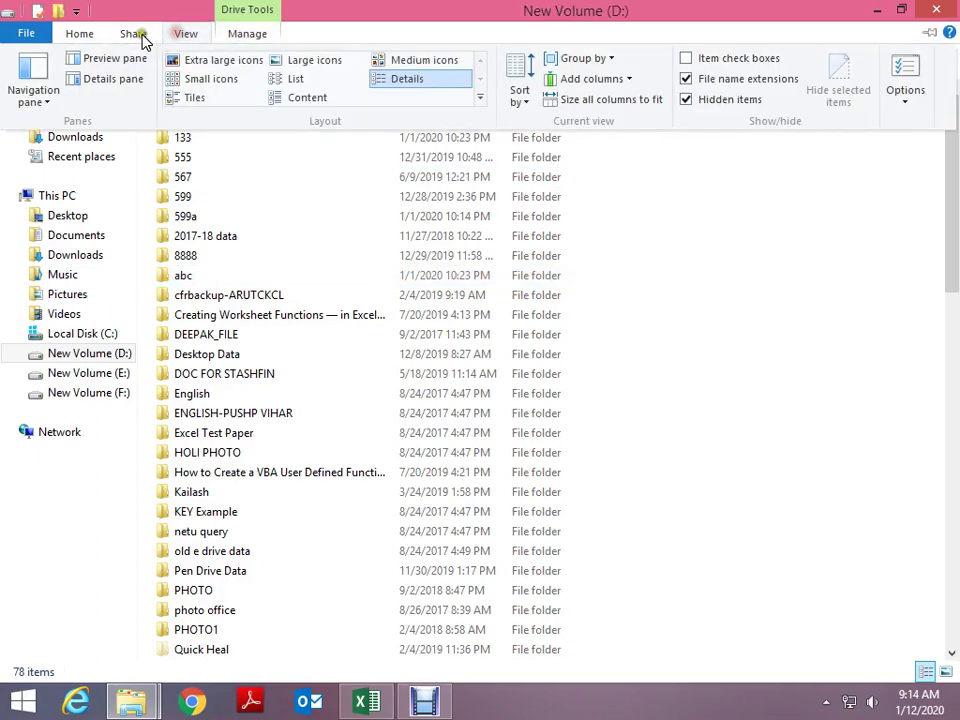
click(133, 34)
click(84, 35)
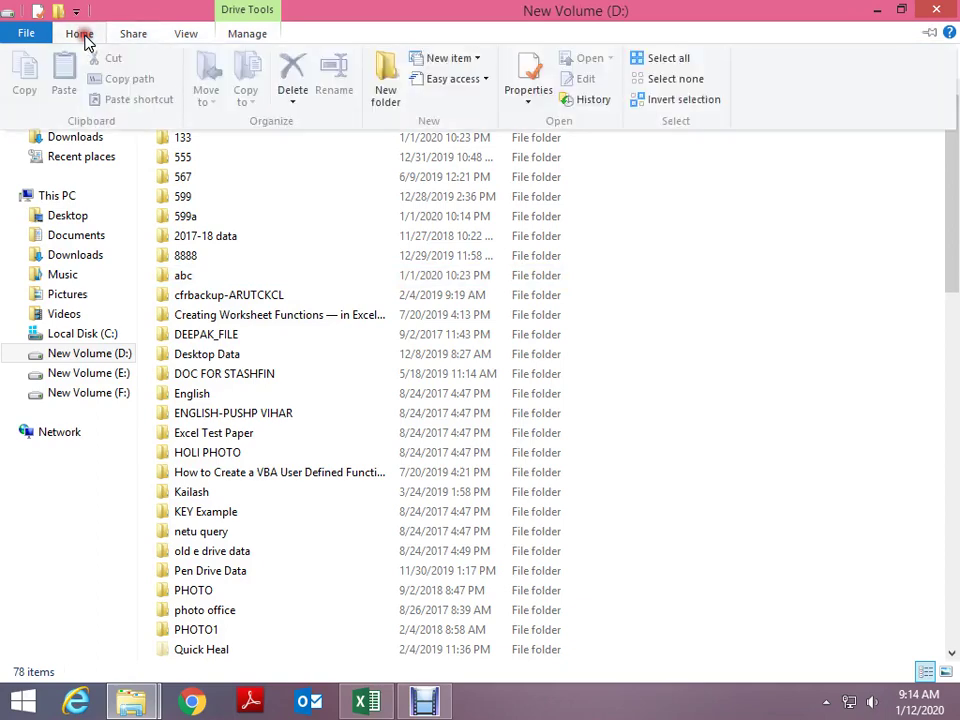
click(133, 35)
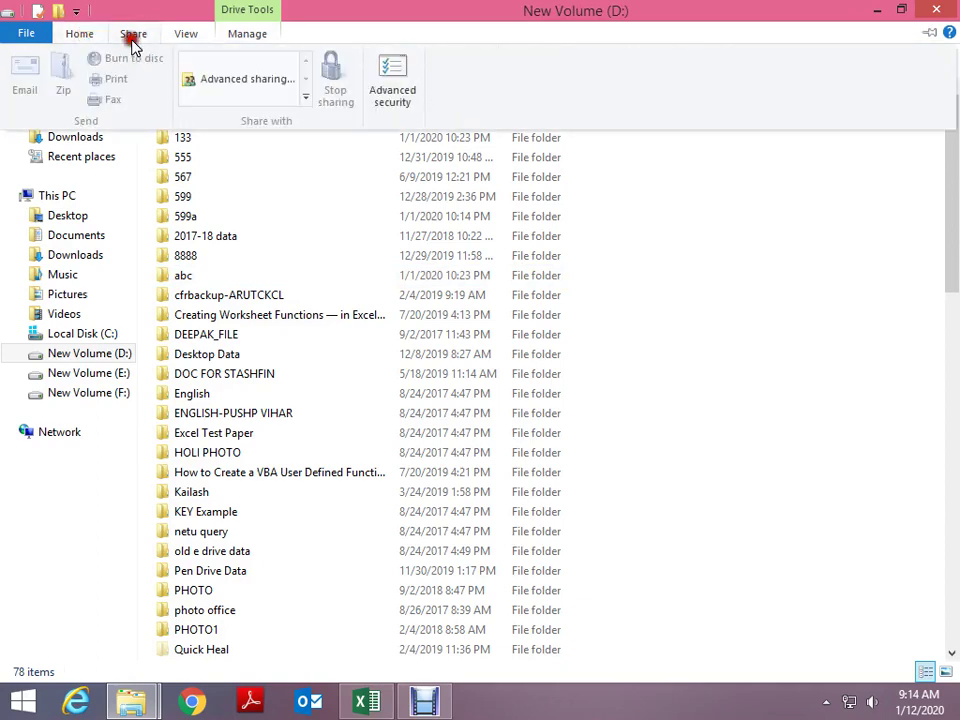
click(186, 36)
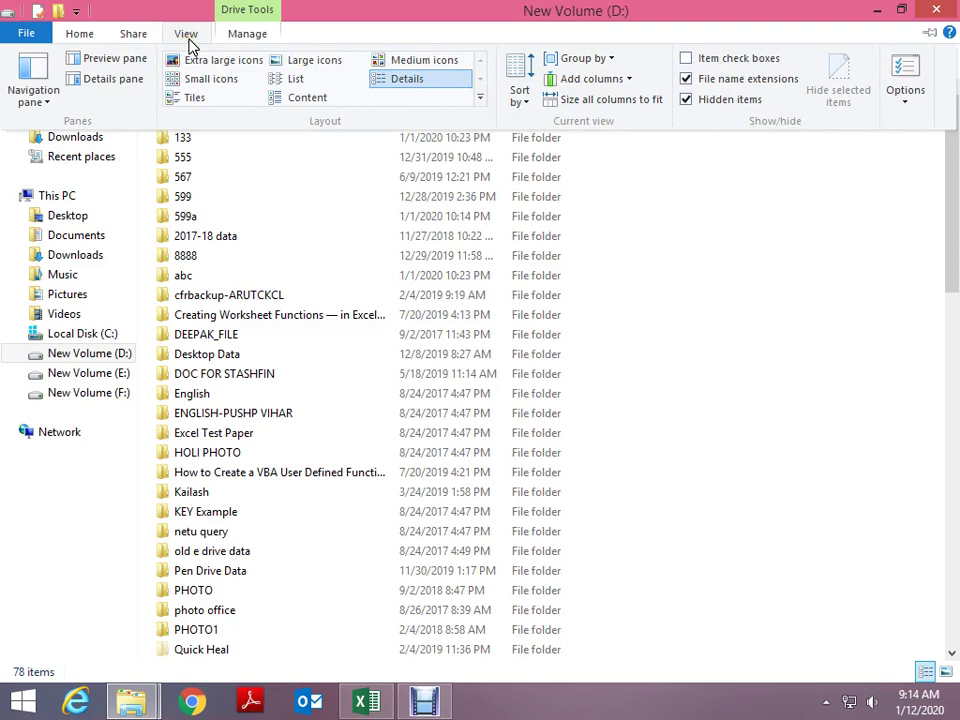
click(258, 38)
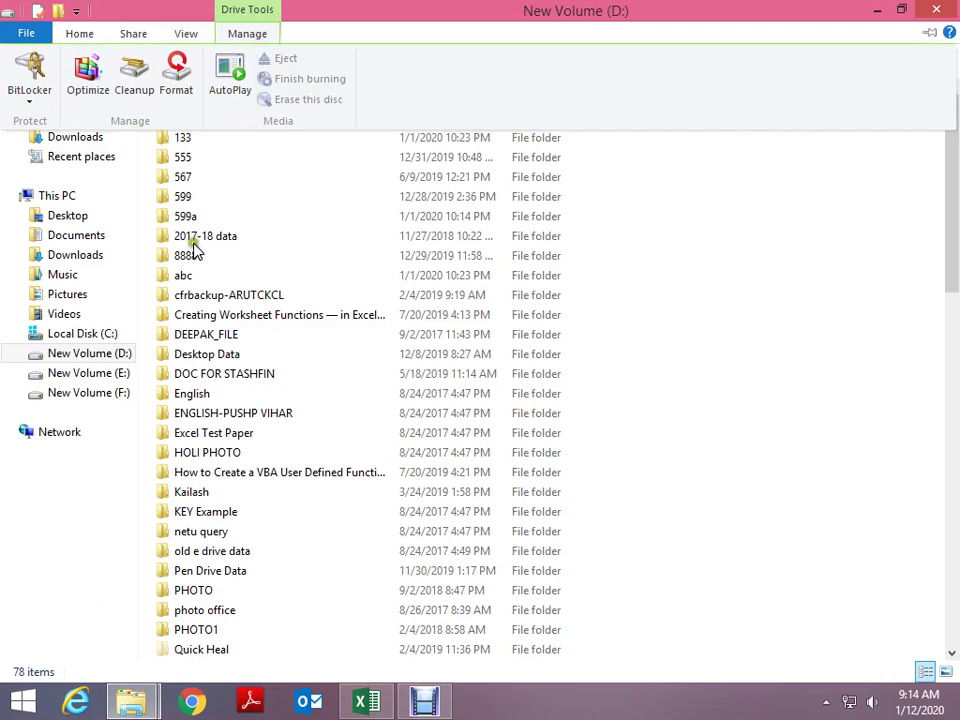
click(207, 375)
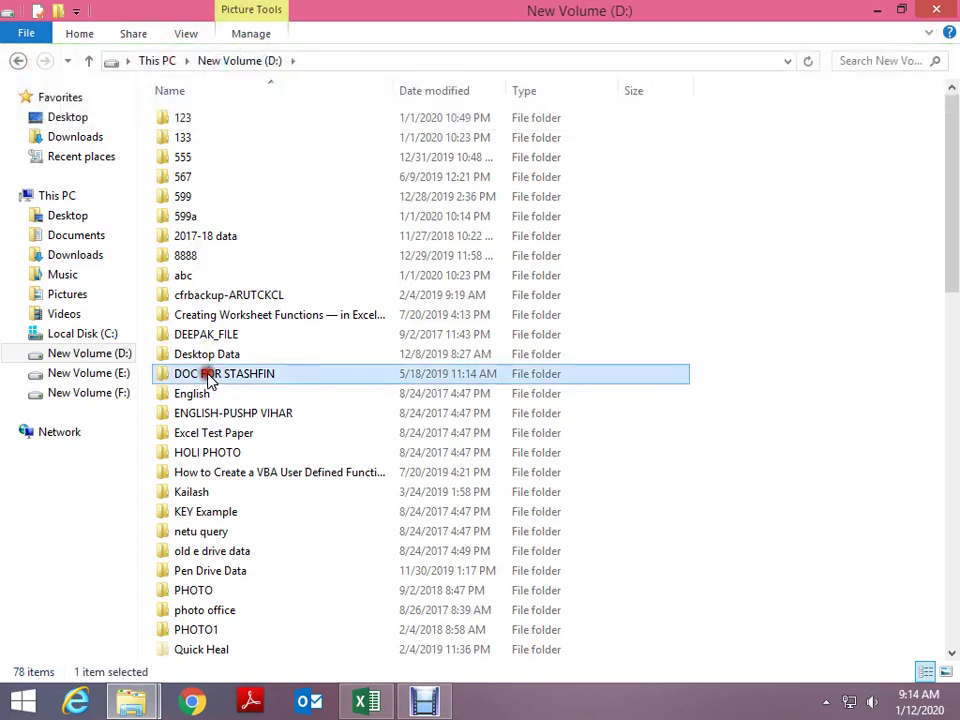
click(250, 38)
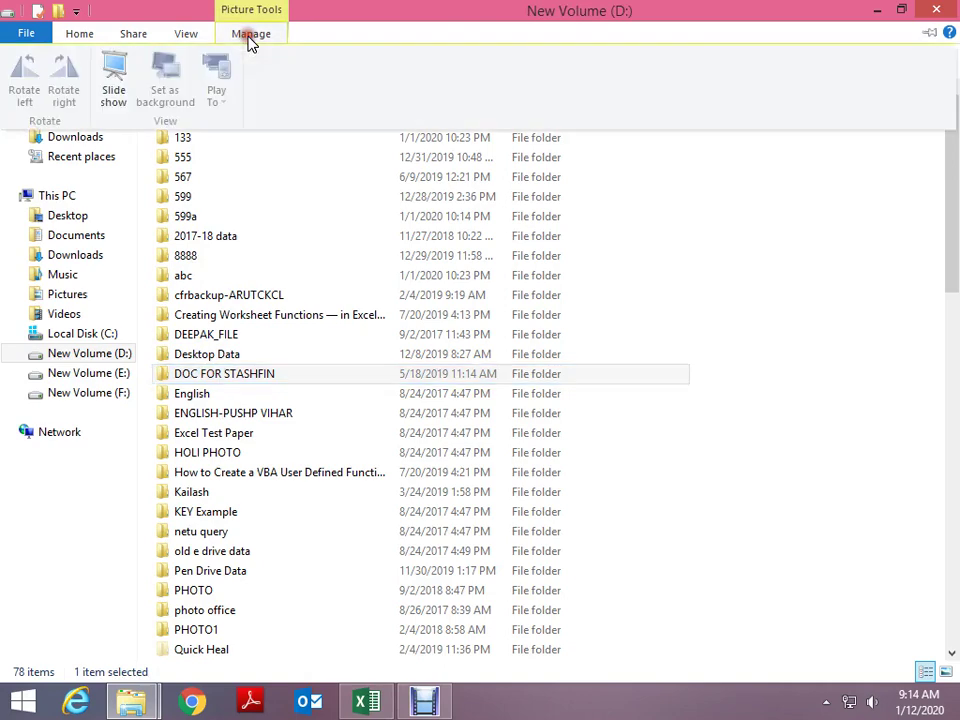
click(613, 211)
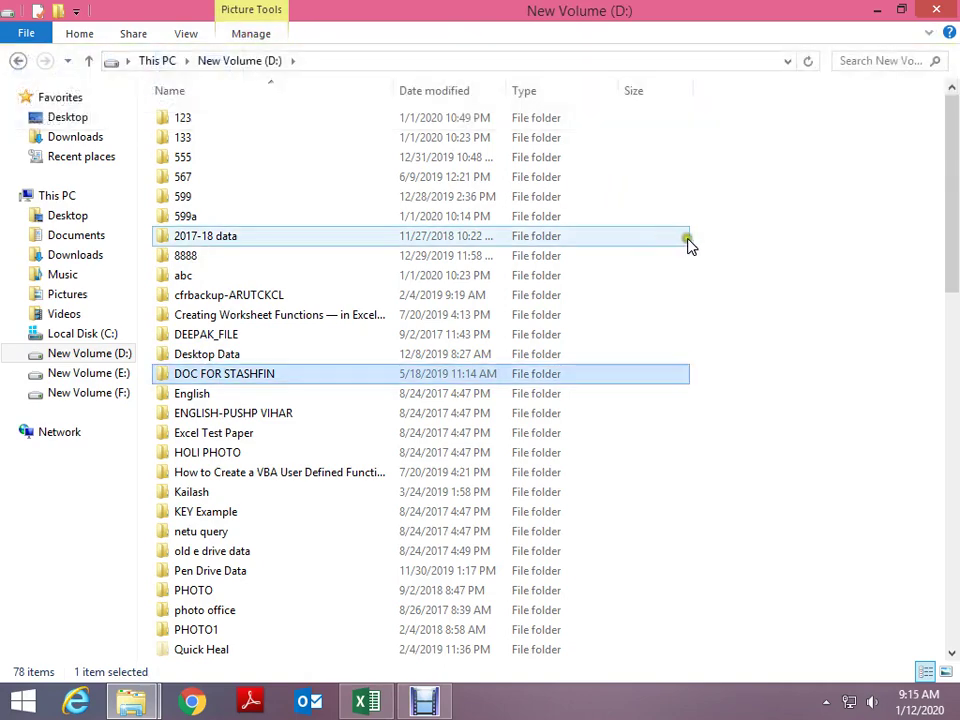
click(66, 199)
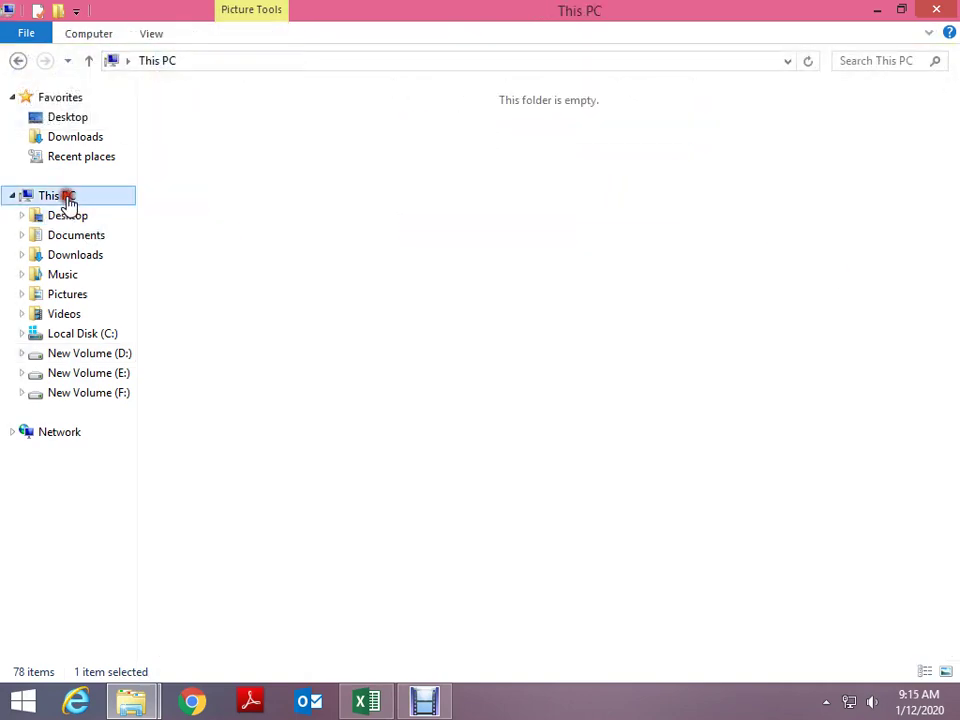
right_click(66, 200)
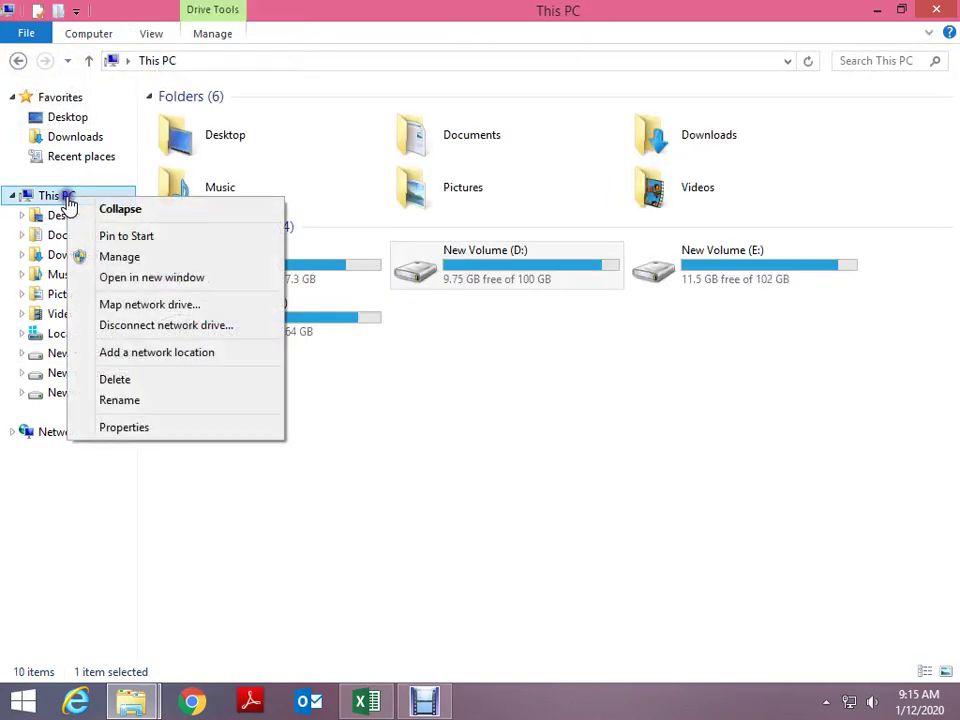
click(171, 305)
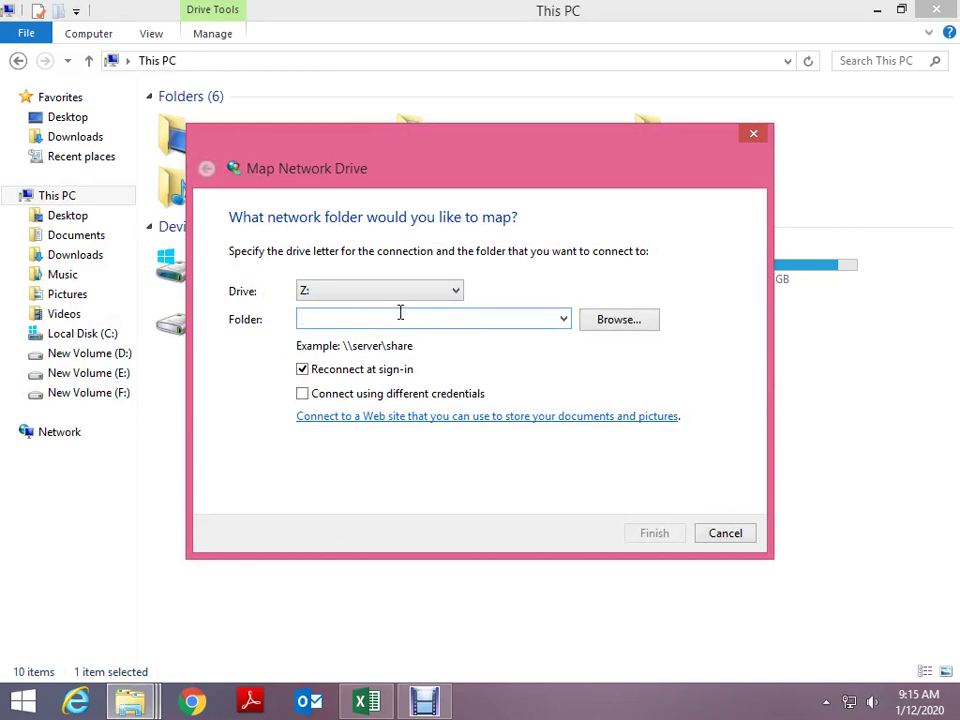
click(753, 133)
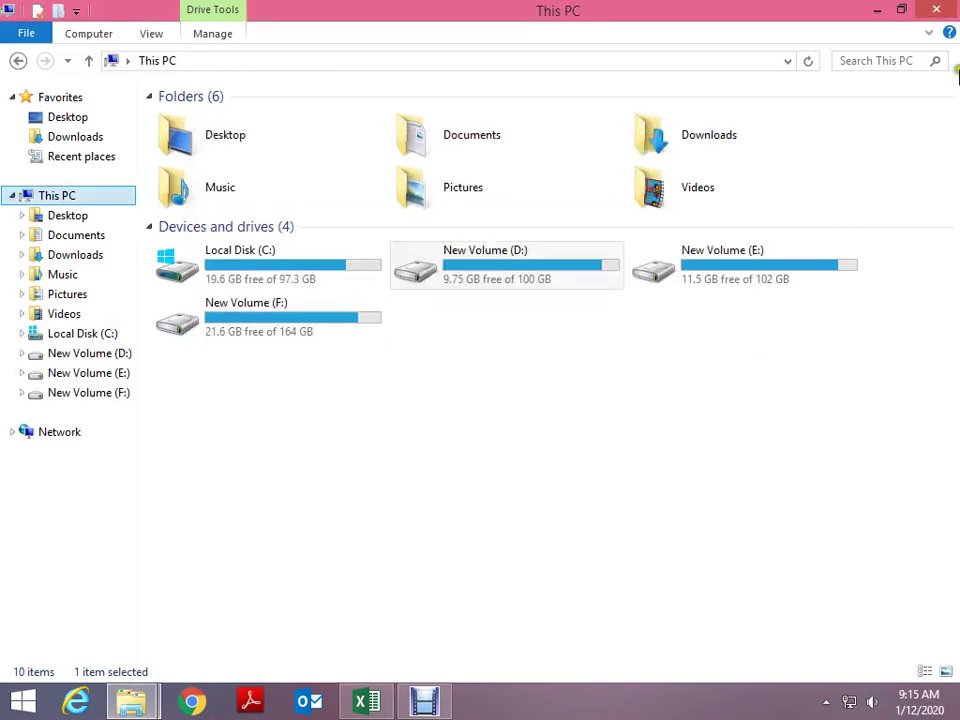
click(936, 10)
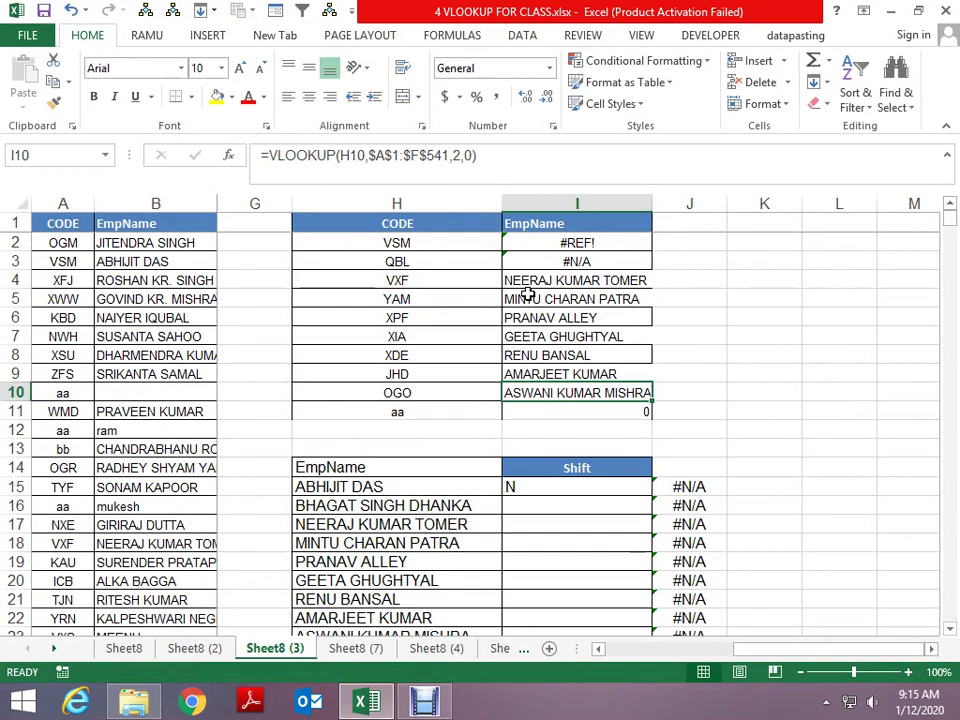
Step: On Sheet8 (7), review the color code table and the VLOOKUP results in F5 and E9
key(ctrl+Page_Down)
key(Home)
key(Right)
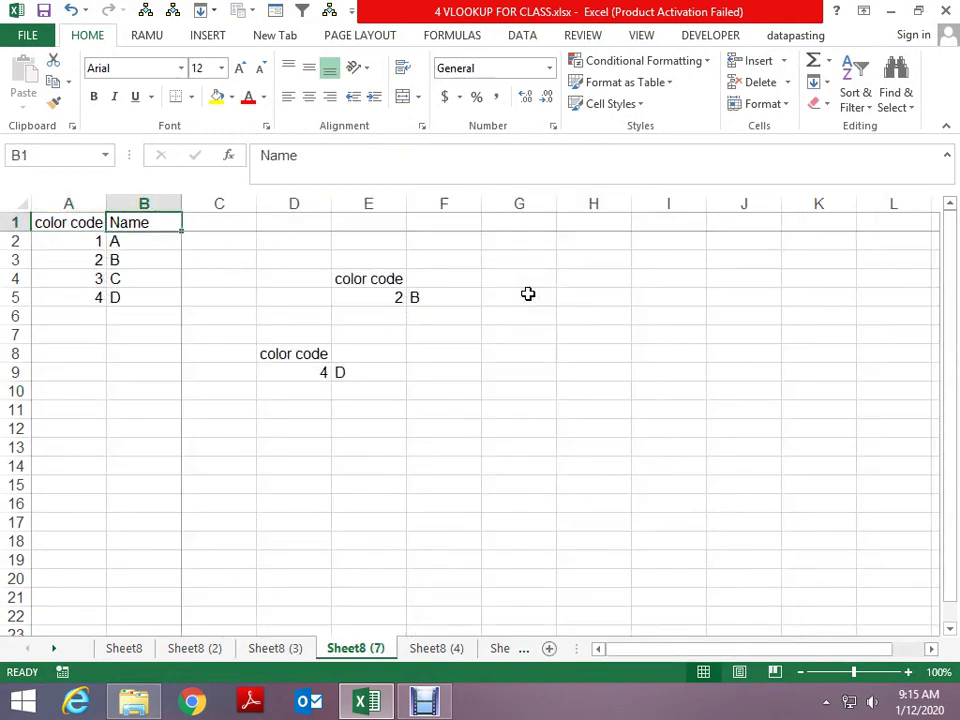
key(Down)
key(Down)
key(Down)
key(Up)
key(Up)
key(Left)
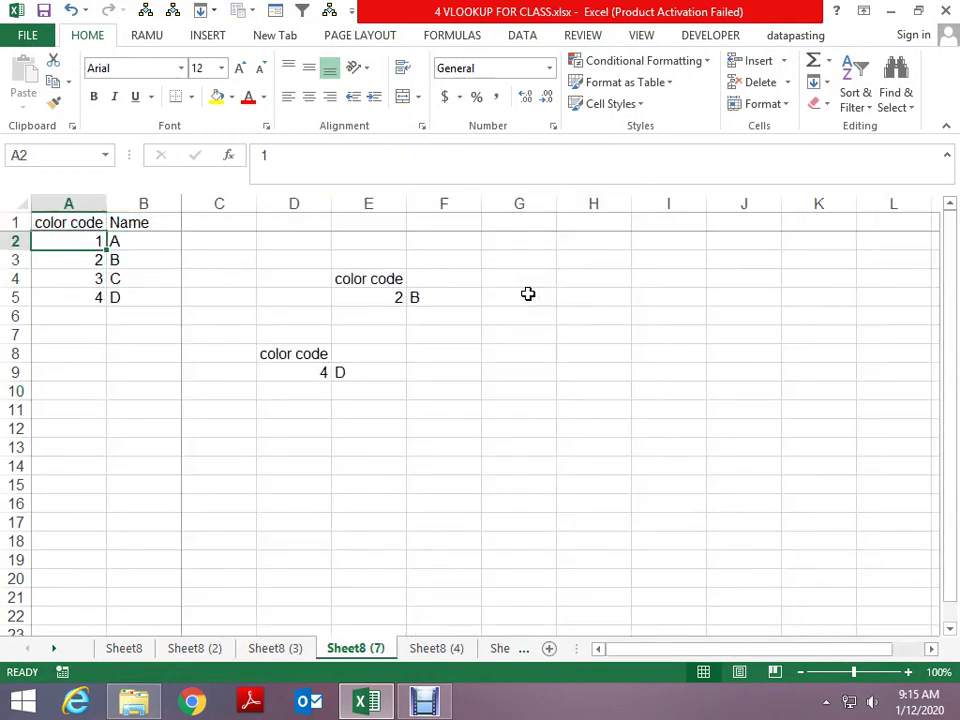
key(Down)
key(Right)
key(Right)
key(Right)
key(Right)
key(Down)
key(Right)
key(Down)
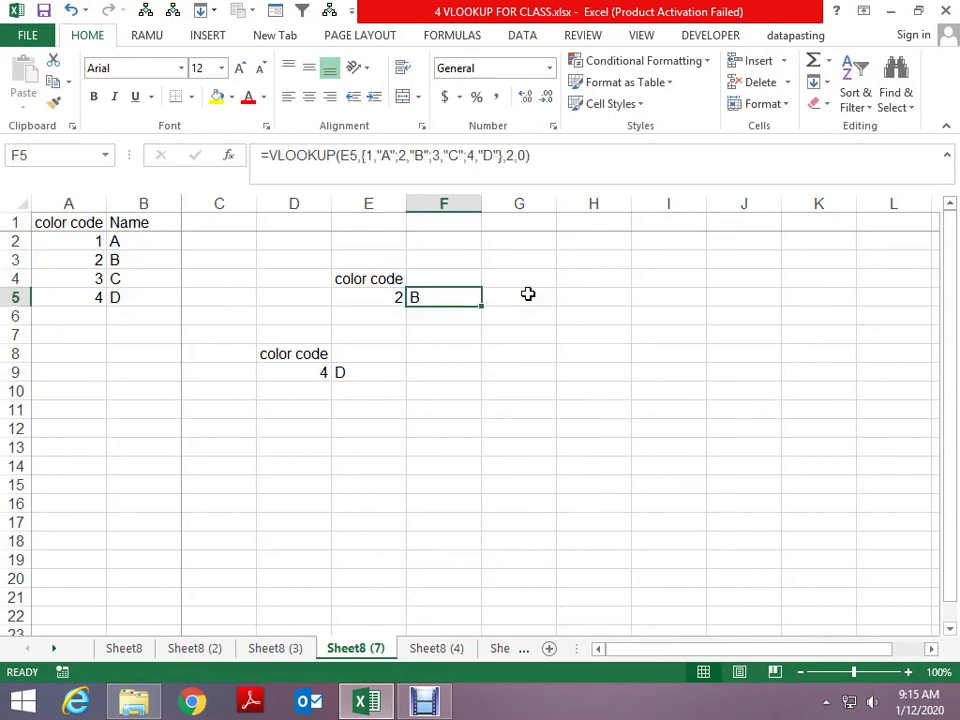
key(Left)
key(Right)
key(Left)
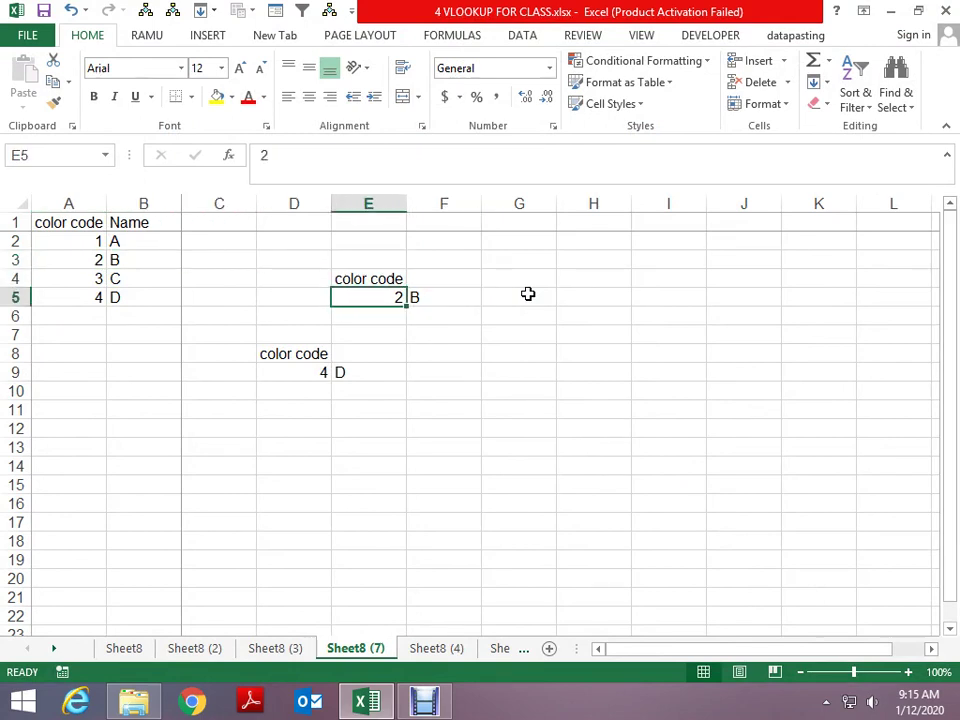
key(Left)
key(Down)
key(Down)
key(Down)
key(Down)
key(Right)
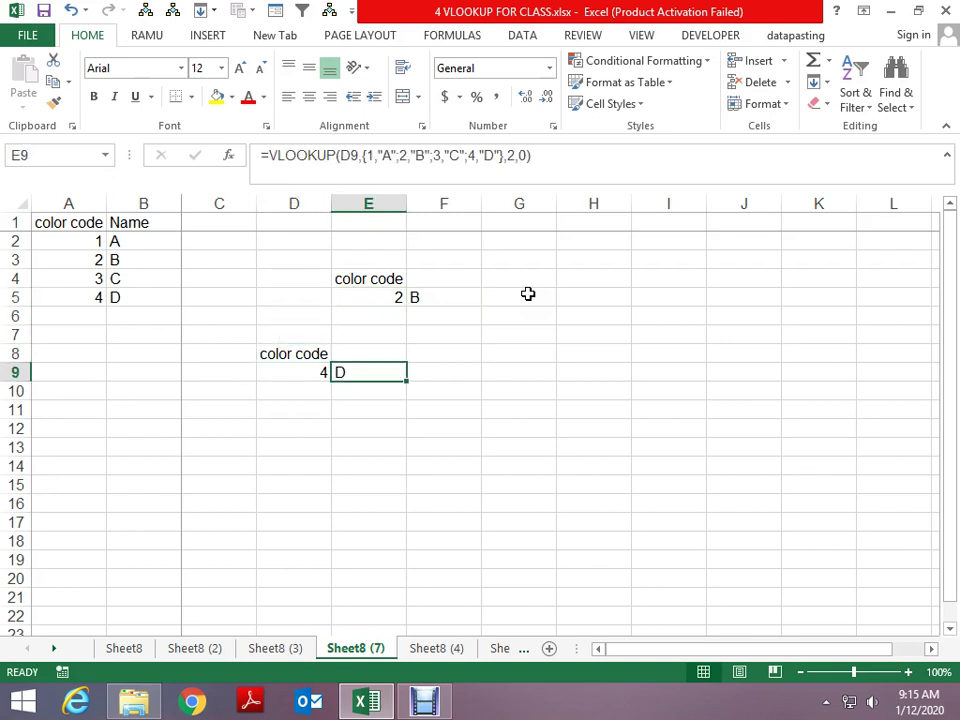
key(Left)
key(Up)
key(Up)
key(Right)
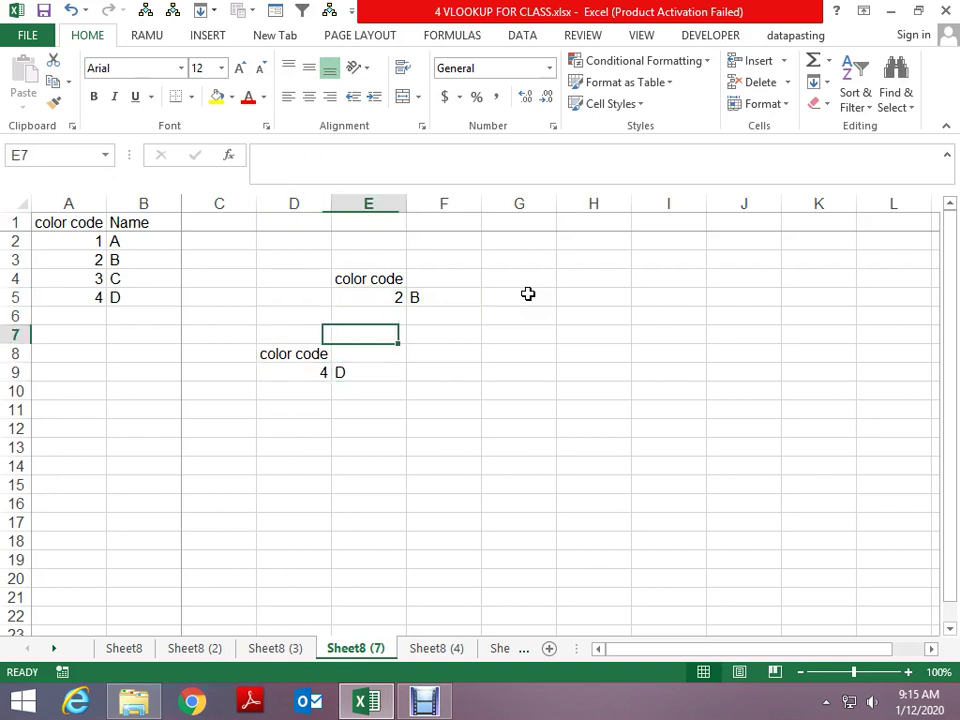
key(Left)
key(Left)
key(Down)
key(Down)
key(Down)
key(Down)
key(Down)
key(Right)
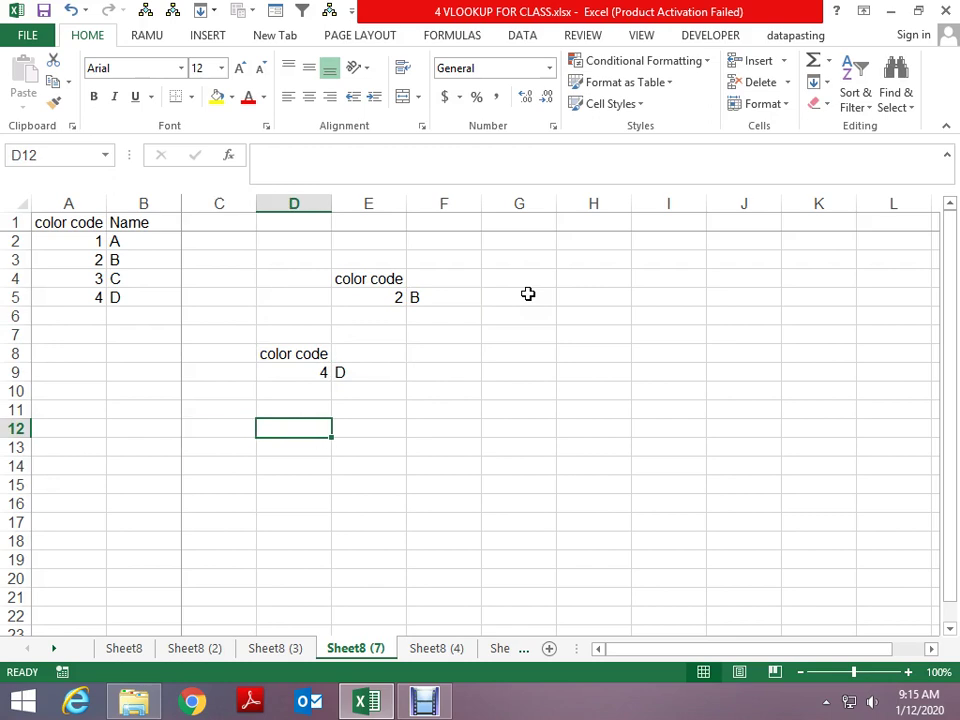
Step: Put color code 1 in D12 and enter =VLOOKUP(D12,$A$1:$B$5,2,0) in E12 returning A
text(a)
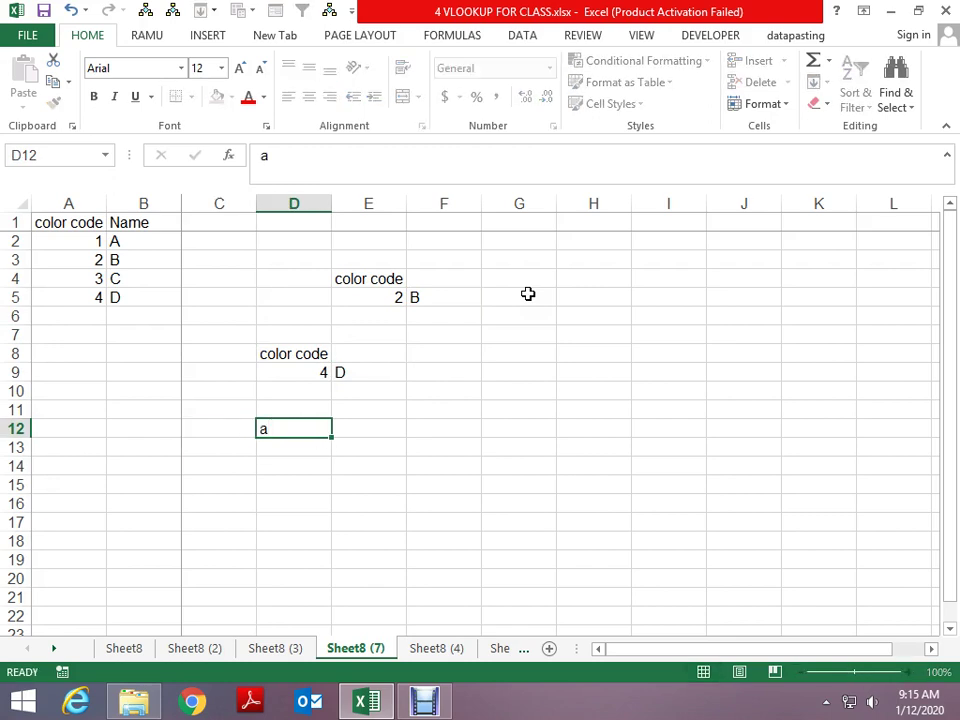
key(ctrl+Return)
key(ctrl+z)
key(Right)
text(=vl)
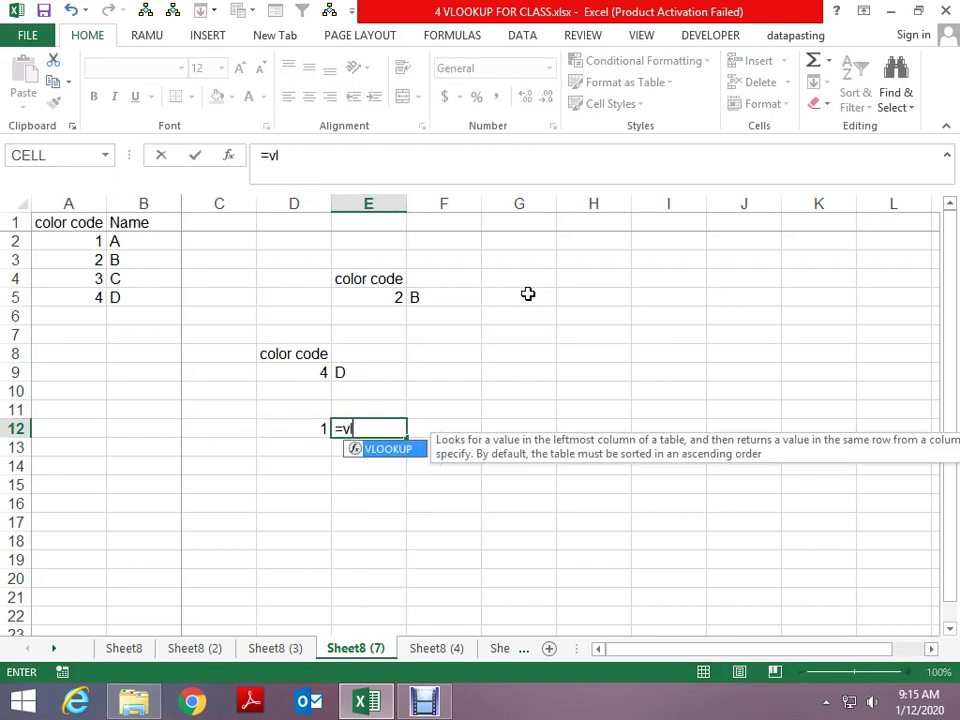
key(Tab)
key(Left)
text(,)
key(Left)
key(Left)
key(Left)
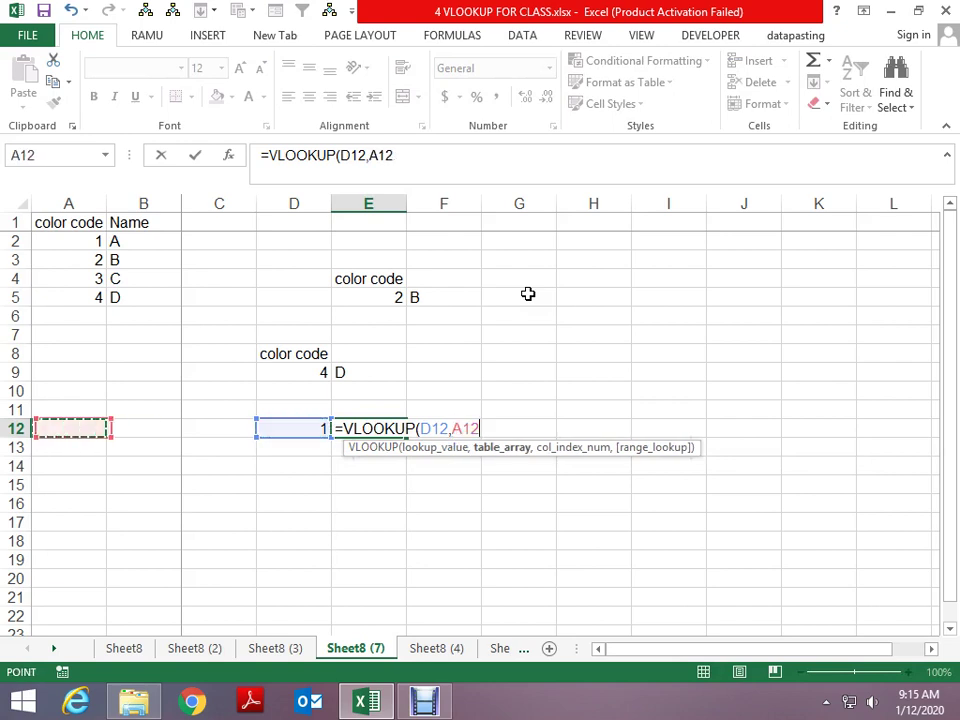
key(ctrl+Up)
key(ctrl+Up)
key(ctrl+shift+Down)
key(shift+Right)
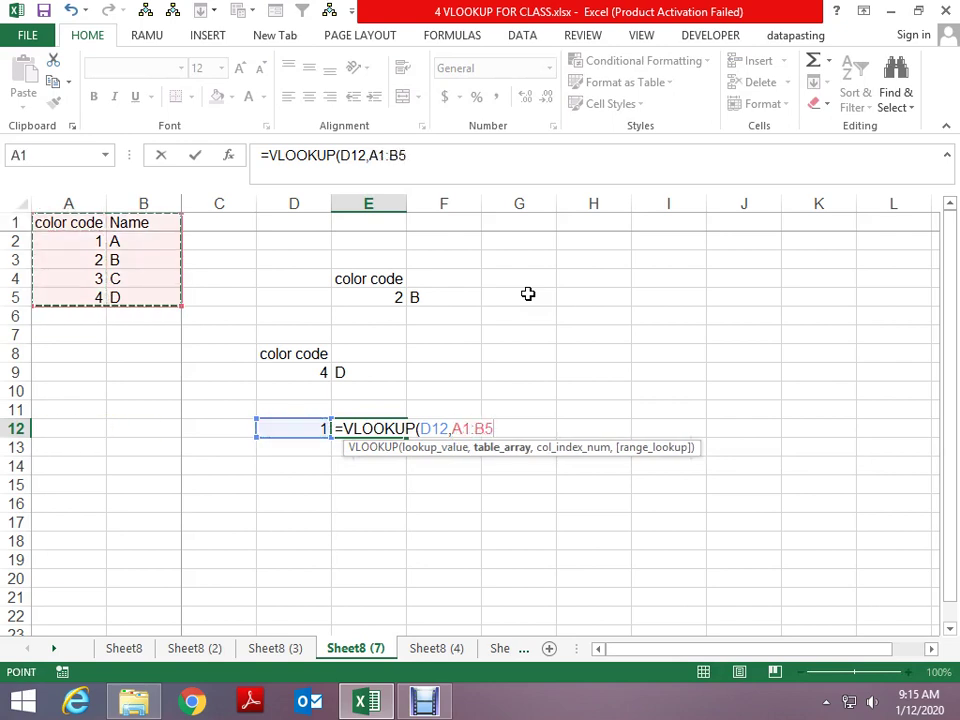
key(F4)
text($B$5,2,0)
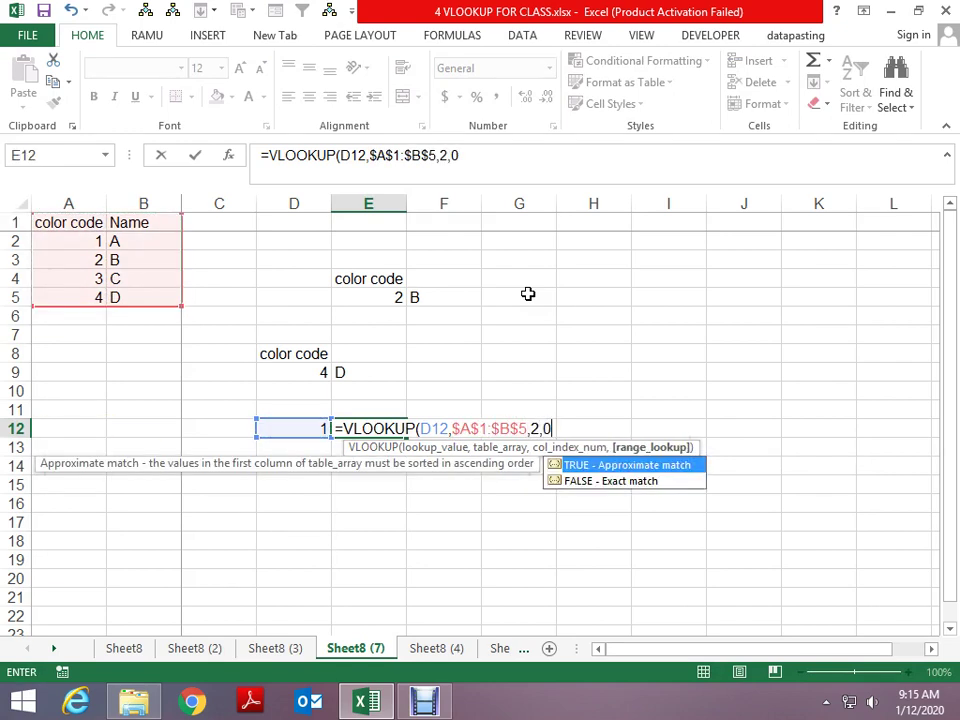
key(Return)
key(Up)
key(Up)
key(Left)
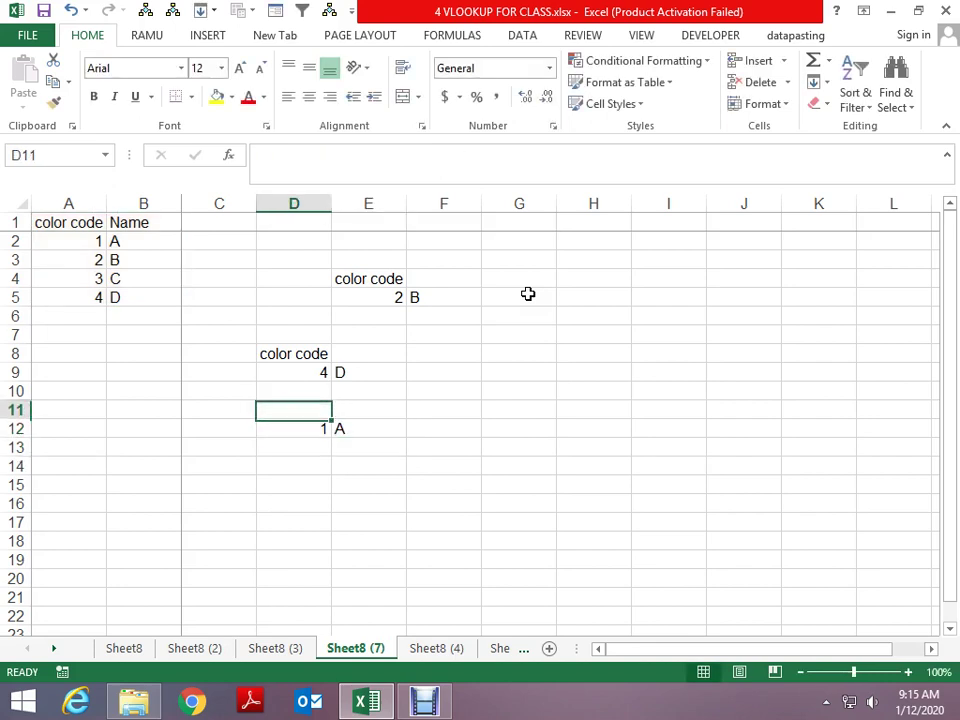
key(Up)
key(Up)
key(Right)
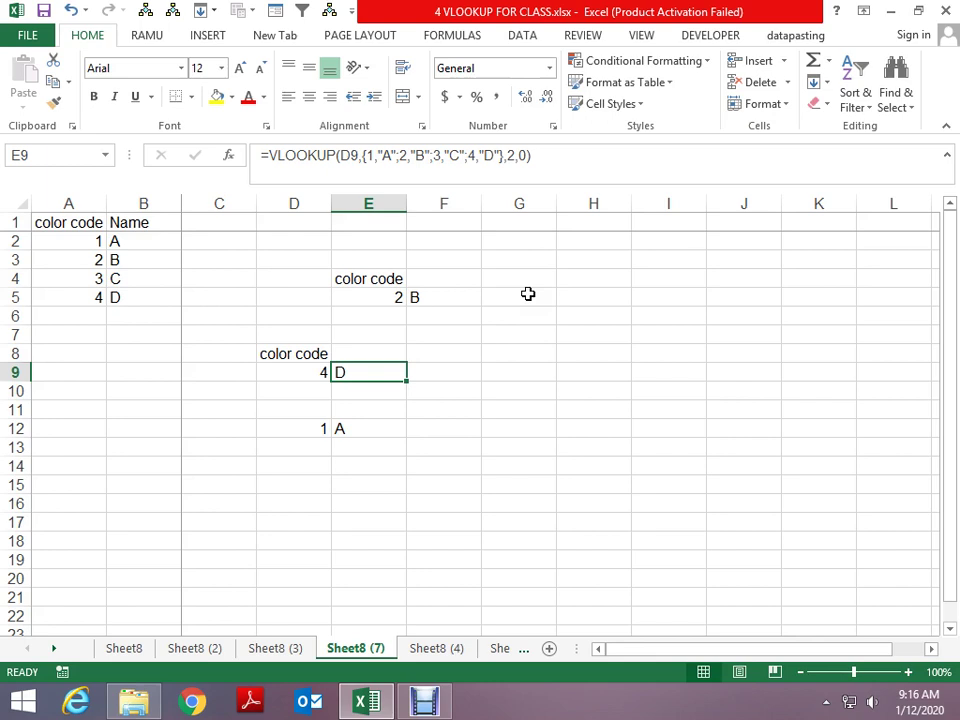
Step: Step through E9's array constant, leave the formula unchanged, and return to E9
key(F2)
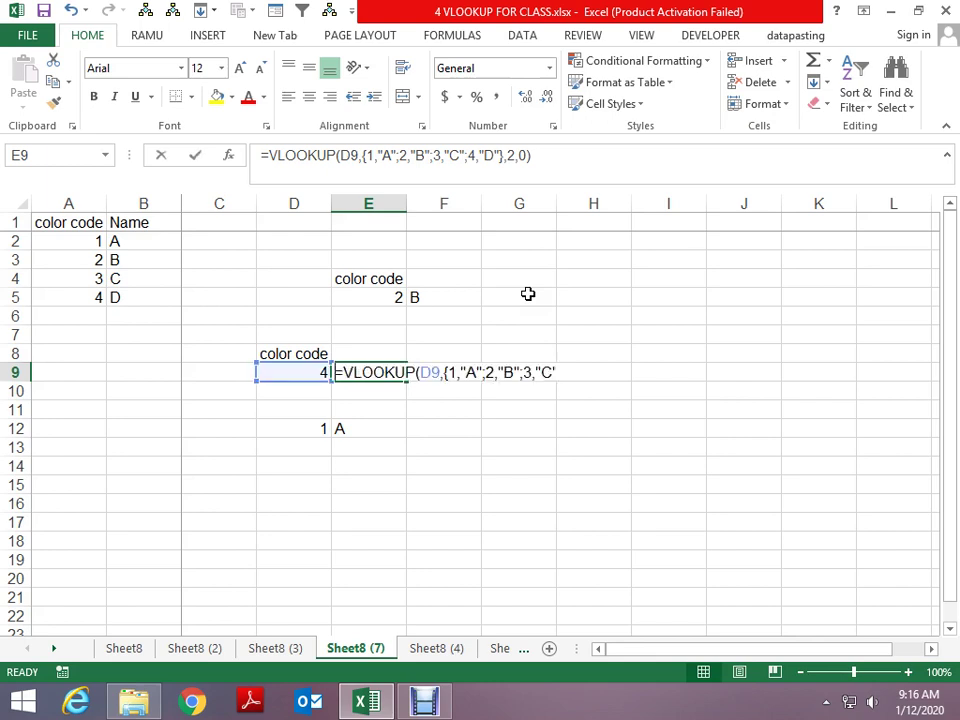
key(Left)
key(Left)
key(Left)
key(Left)
key(Left)
key(Left)
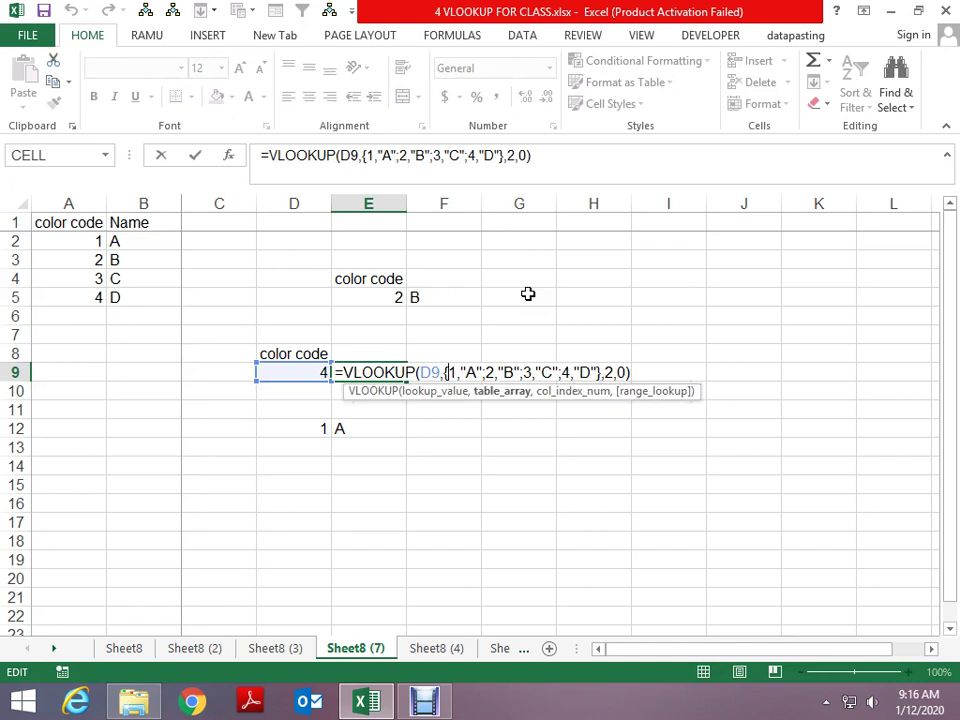
key(Right)
key(Right)
key(Right)
key(Right)
key(Right)
key(Right)
key(Right)
key(Right)
key(Left)
key(Left)
key(Left)
key(Left)
key(Left)
key(Left)
key(ctrl+Return)
key(Left)
key(Left)
key(Left)
key(Up)
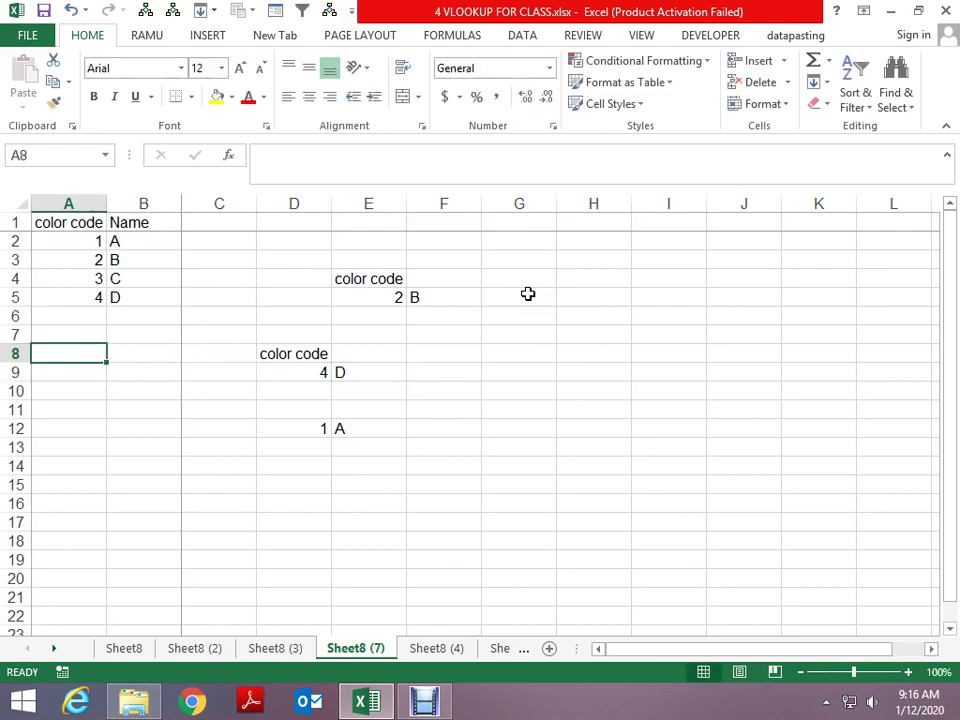
key(Up)
key(Up)
key(Up)
key(Up)
key(Up)
key(Up)
key(shift+Right)
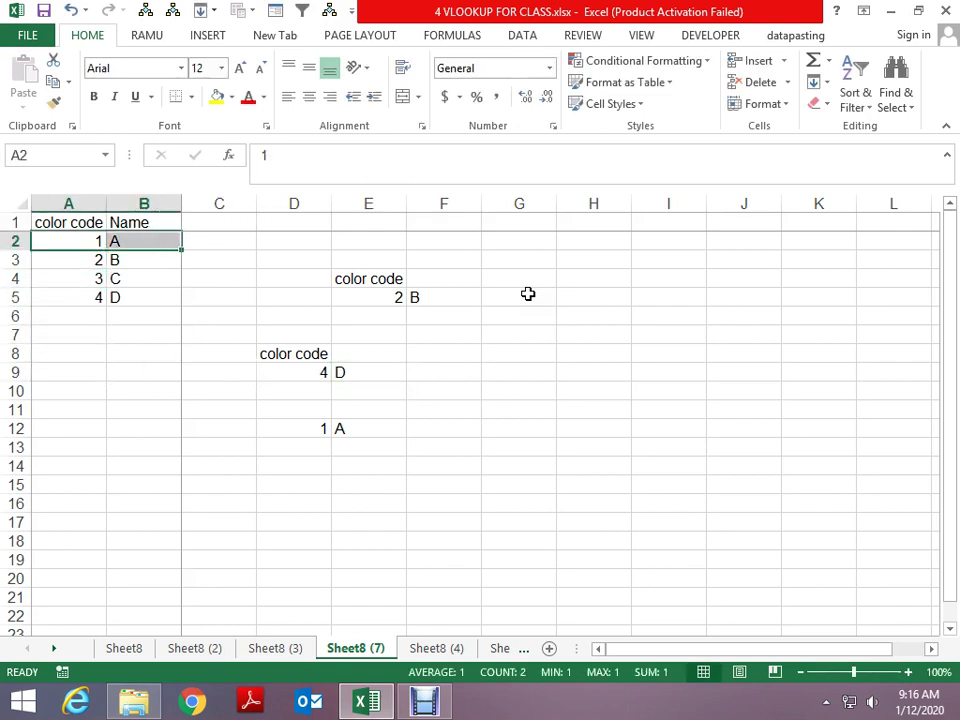
key(Right)
key(Right)
key(Down)
key(Down)
key(Down)
key(Down)
key(Right)
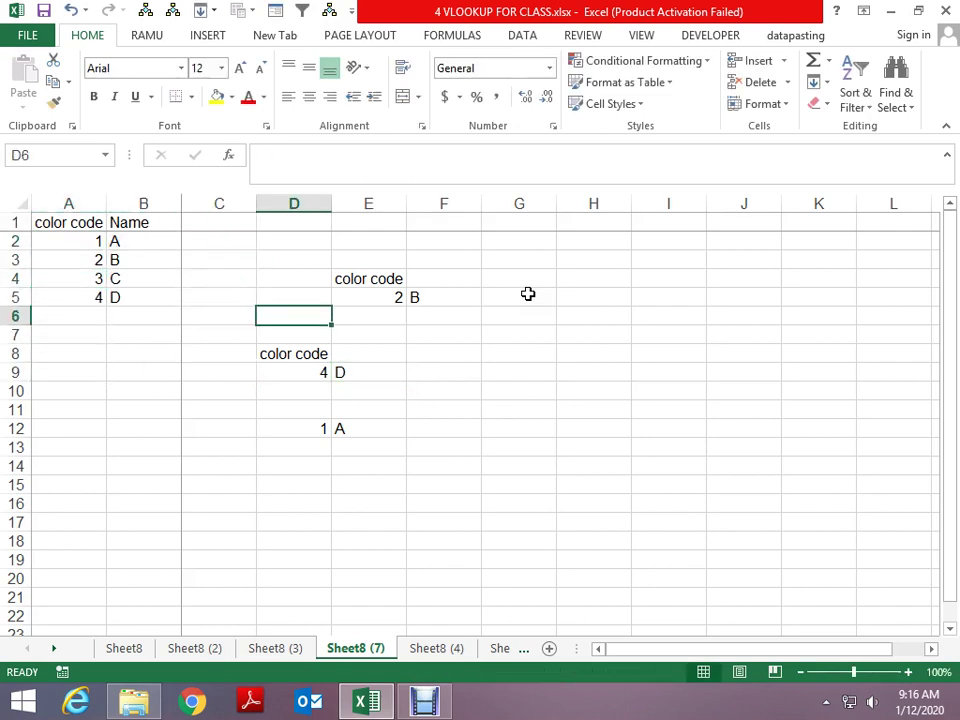
key(Down)
key(Down)
key(Down)
key(Right)
Step: Re-edit E9 and evaluate parts of its array constant with F9, dismissing the error messages
key(F2)
key(Left)
key(Left)
key(Left)
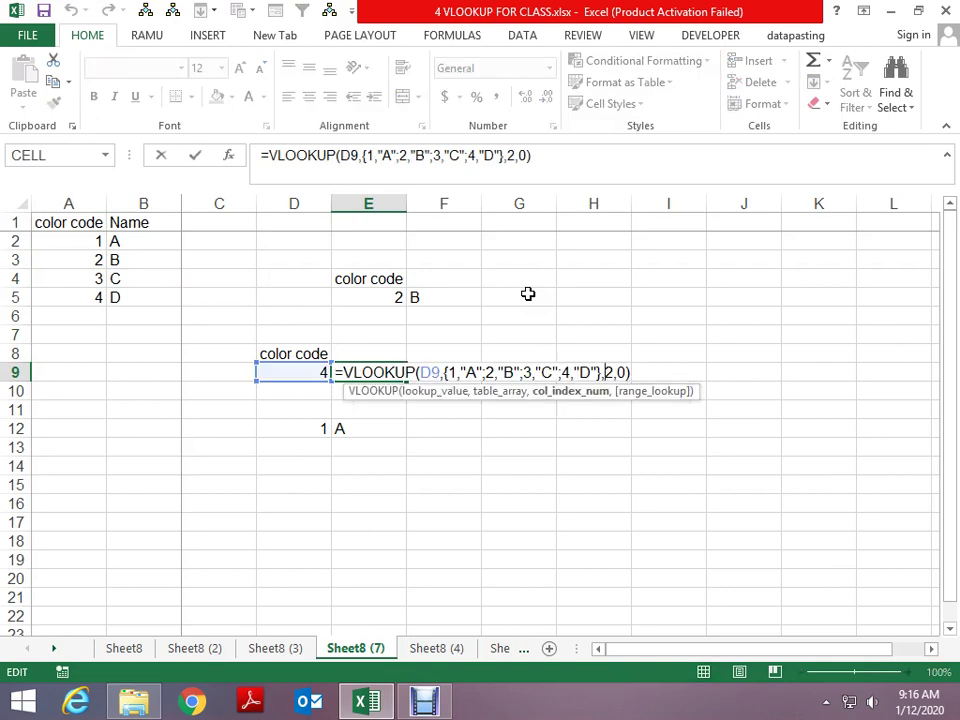
key(Left)
key(Left)
key(Left)
key(shift+Left)
key(shift+Left)
key(shift+Left)
key(shift+Left)
key(shift+Left)
key(shift+Left)
key(shift+Left)
key(shift+Left)
key(shift+Left)
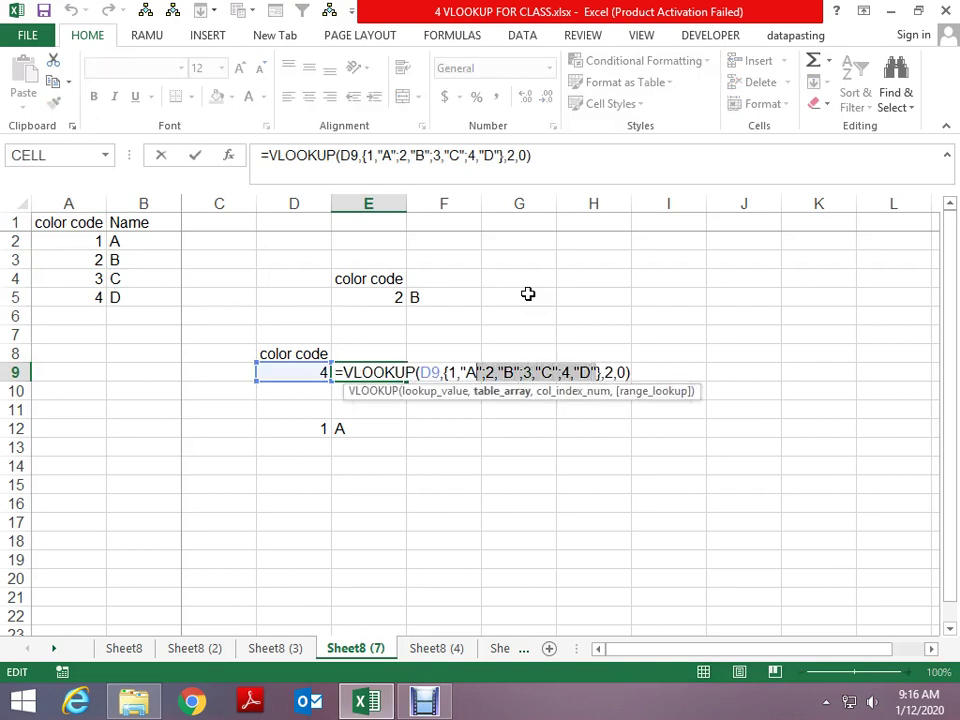
key(shift+Left)
key(shift+Left)
key(shift+Left)
key(F9)
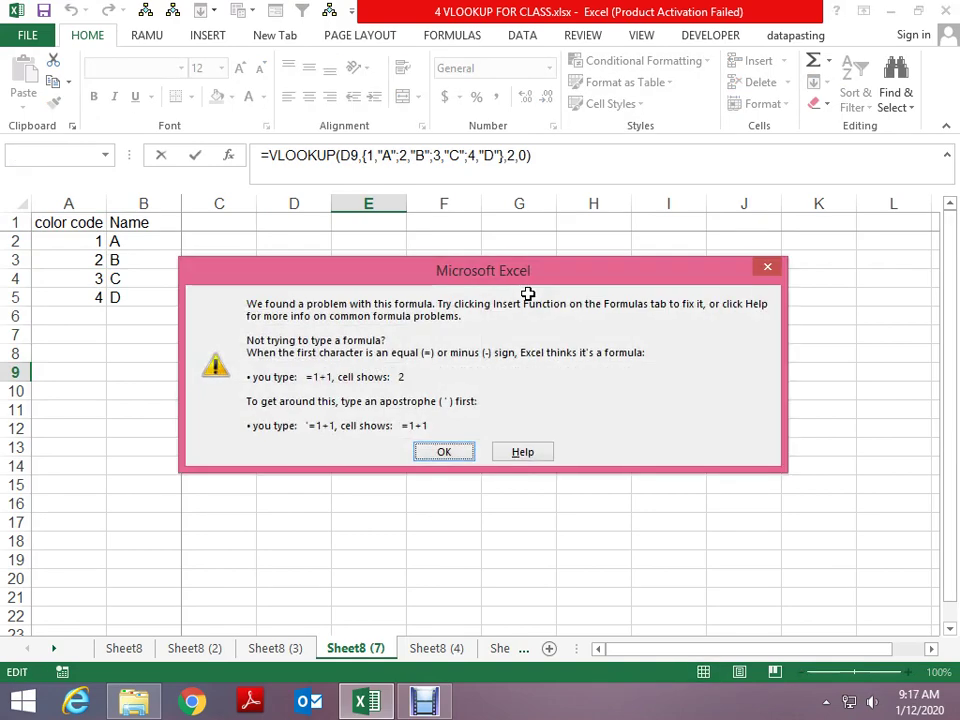
key(Return)
key(Right)
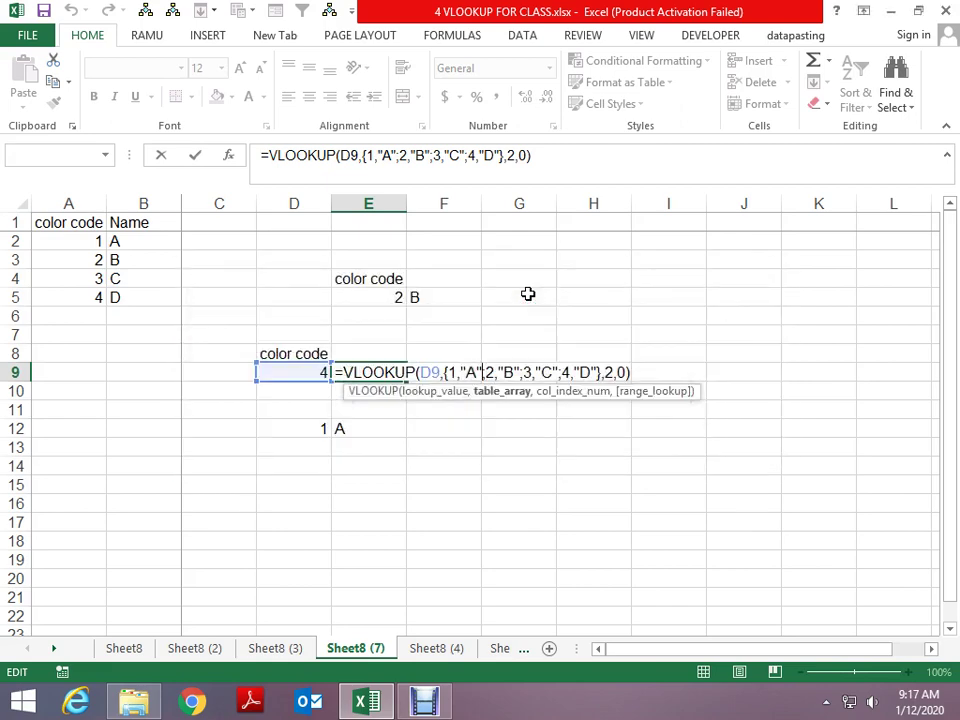
key(Left)
key(Left)
key(Left)
key(shift+Right)
key(shift+Right)
key(shift+Right)
key(Left)
key(Left)
key(Left)
key(Left)
key(Left)
key(Left)
key(Left)
key(Left)
key(Left)
key(Left)
key(shift+Right)
key(shift+Right)
key(shift+Right)
key(shift+Right)
key(shift+Right)
key(shift+Right)
key(shift+Right)
key(shift+Right)
key(shift+Right)
key(shift+Right)
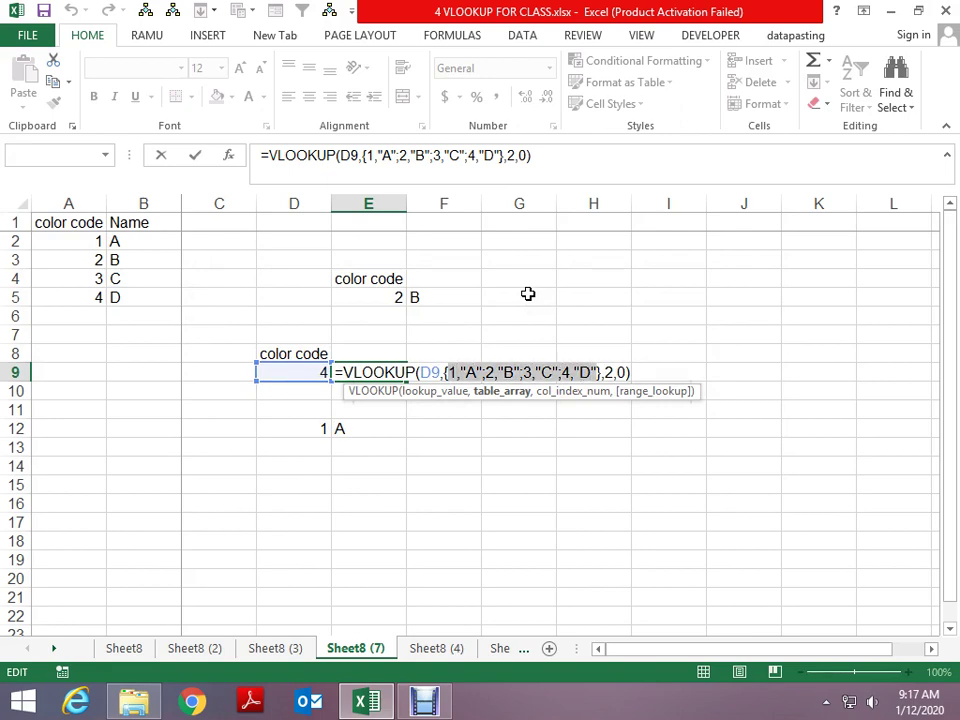
key(F9)
key(Return)
Step: Mark the 1,"A", 2,"B" and 3,"C" pairs, commit E9 unchanged, then switch to Sheet8 (4)
key(Left)
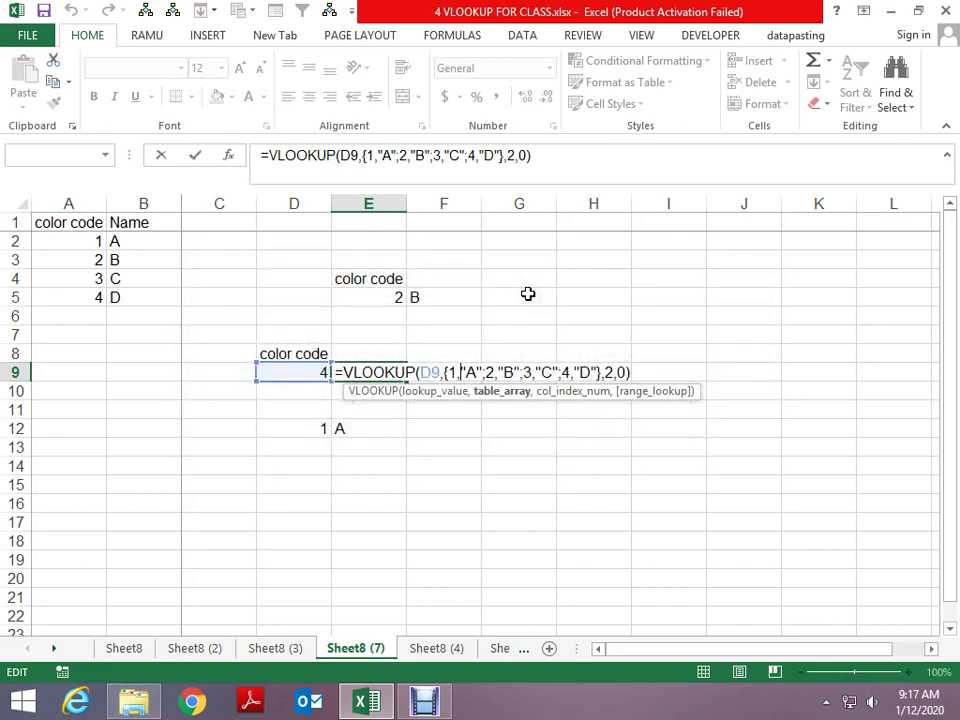
key(Left)
key(Left)
key(shift+Right)
key(shift+Right)
key(shift+Right)
key(shift+Right)
key(shift+Right)
key(Right)
key(shift+Right)
key(shift+Right)
key(shift+Right)
key(shift+Right)
key(shift+Right)
key(shift+Right)
key(Right)
key(shift+Right)
key(shift+Right)
key(shift+Right)
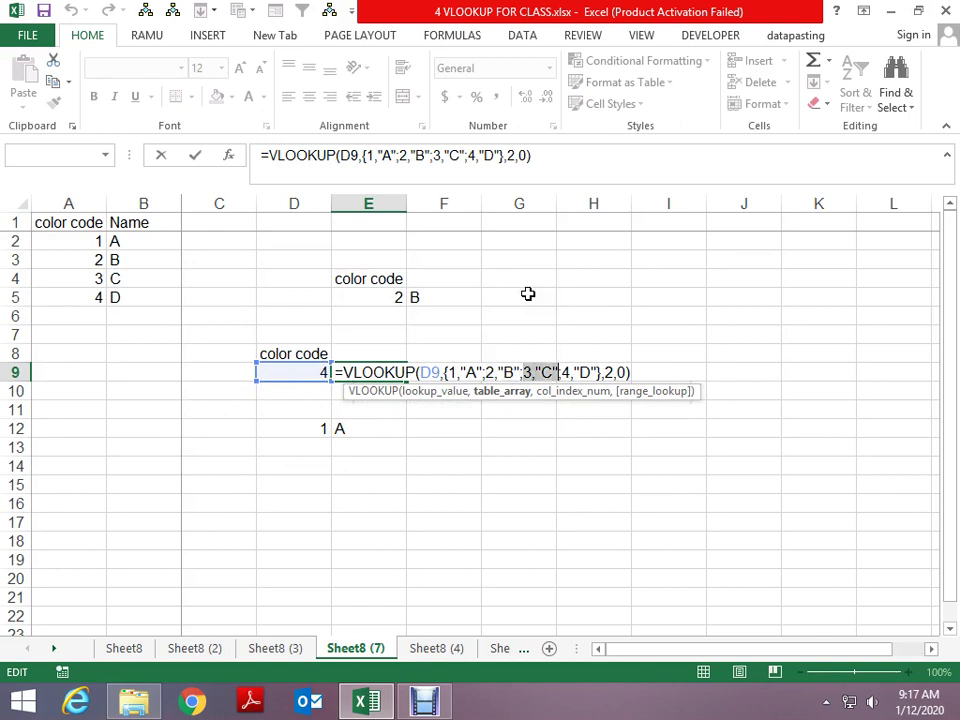
key(Right)
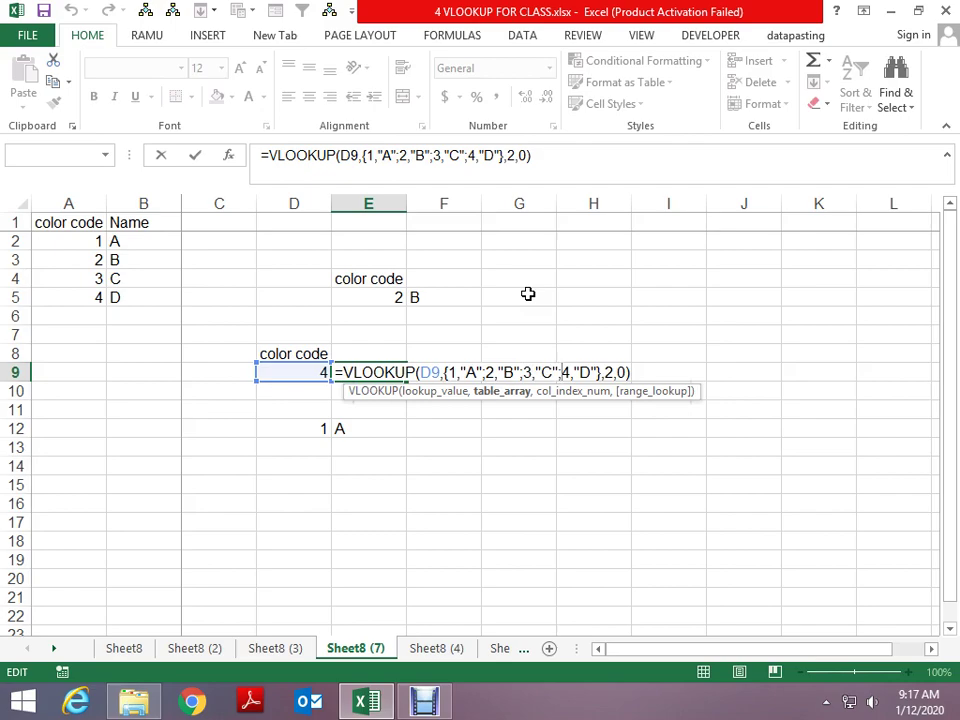
key(ctrl+Return)
key(ctrl+Page_Down)
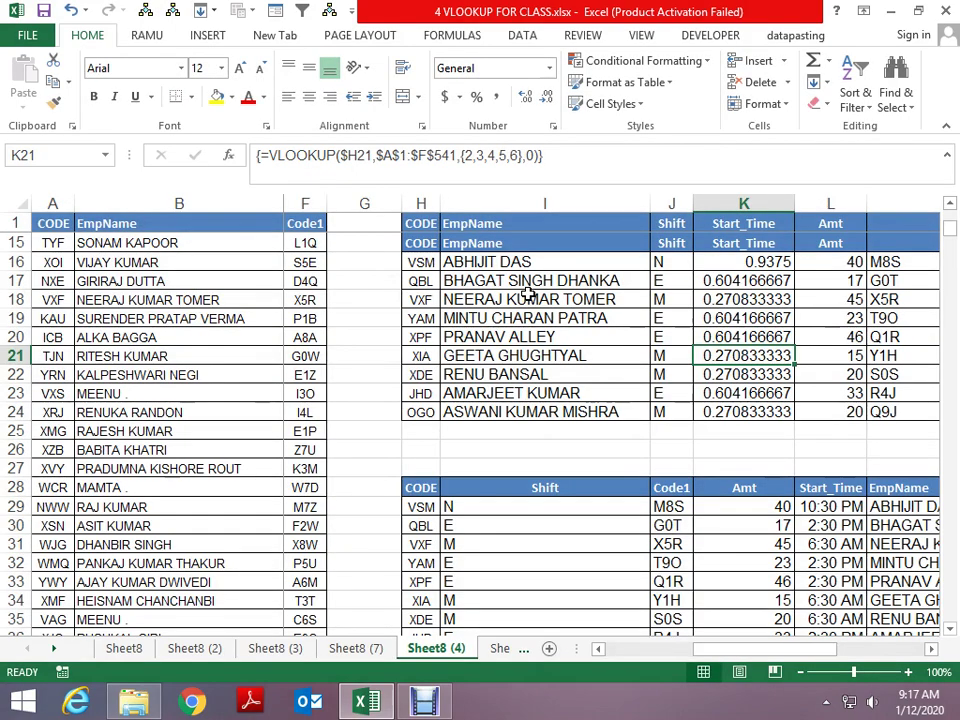
Step: Try deleting part of the second table's array results and dismiss the array warning
key(Up)
key(Up)
key(Up)
key(Up)
key(Up)
key(Up)
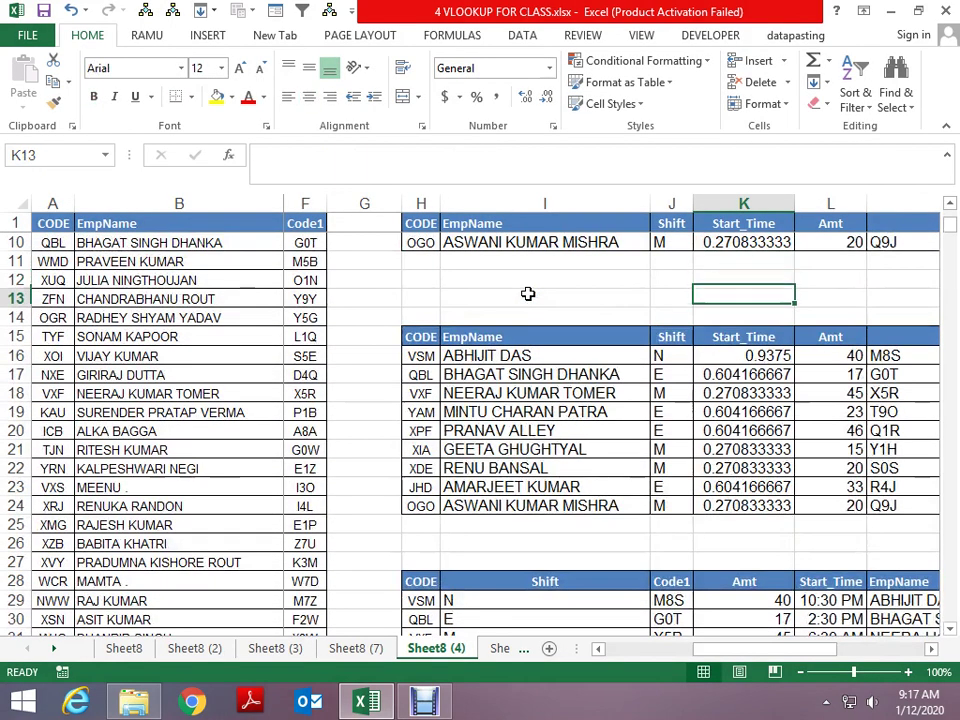
key(ctrl+Up)
key(ctrl+Up)
key(Down)
key(Down)
key(Up)
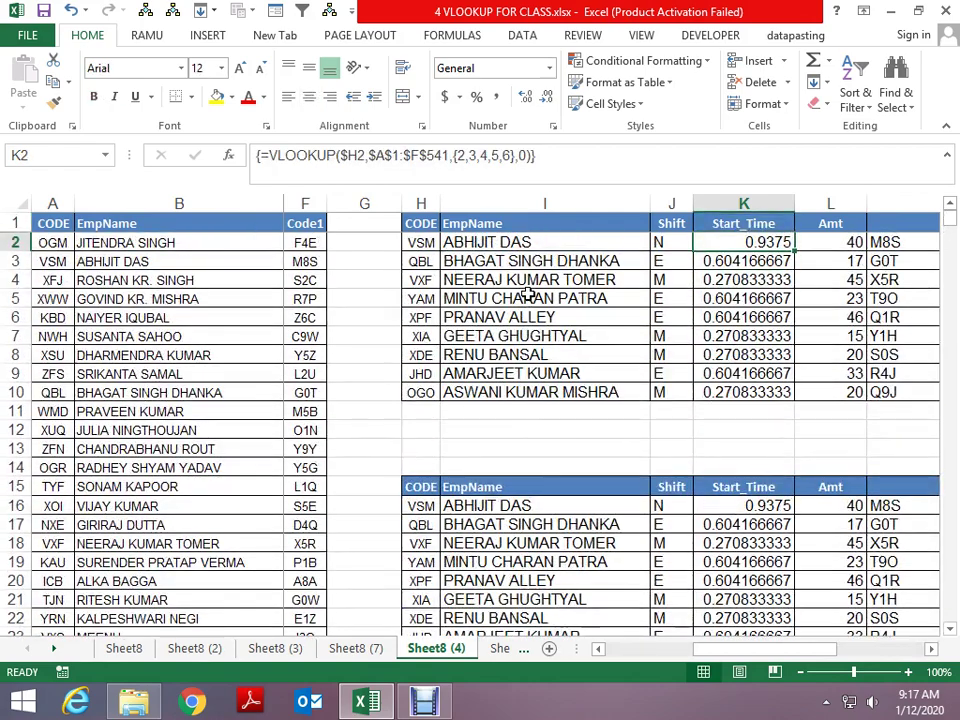
key(Down)
key(Down)
key(Down)
key(Down)
key(Down)
key(Down)
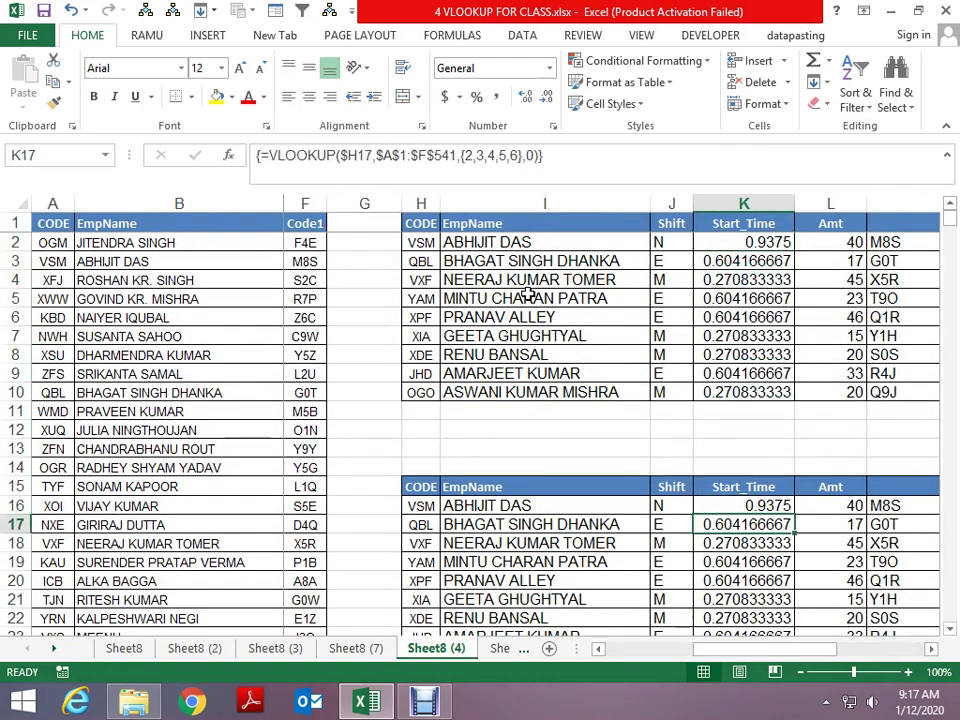
key(Up)
key(Left)
key(ctrl+shift+Down)
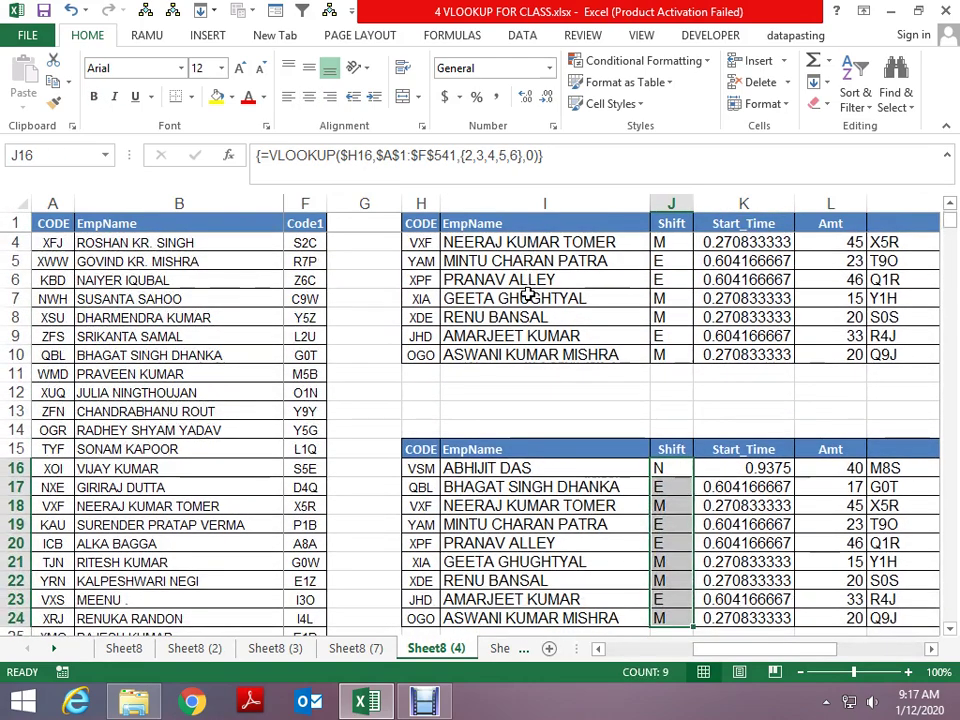
key(ctrl+shift+Right)
key(Delete)
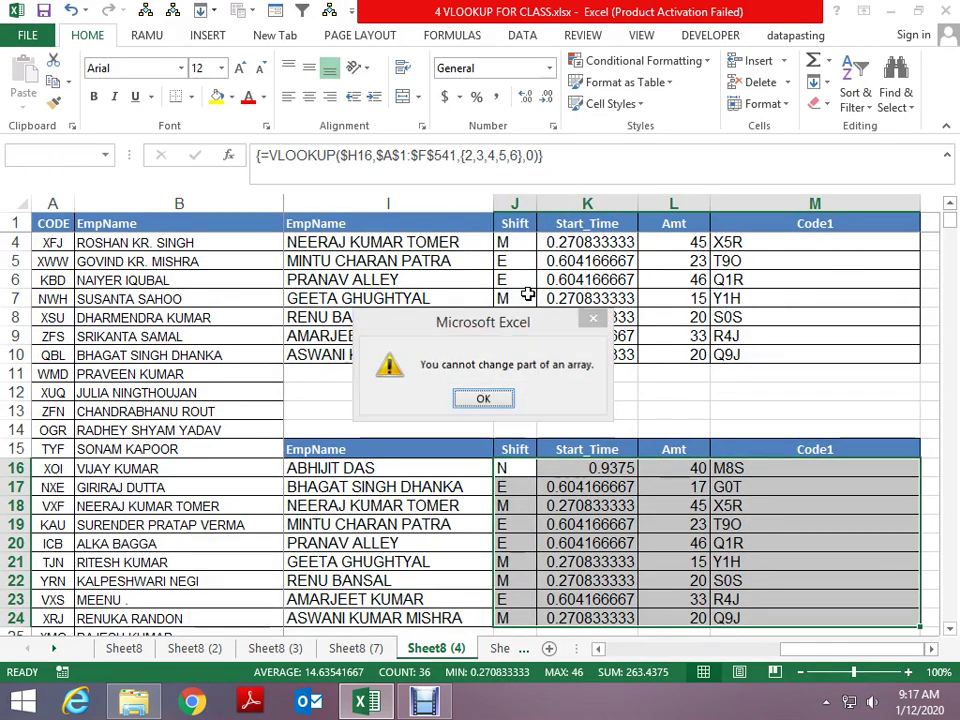
key(Escape)
key(Left)
Step: Select the entire I16:M24 array and delete it, keeping only the codes in column H
key(Right)
key(Up)
key(Down)
key(ctrl+shift+Down)
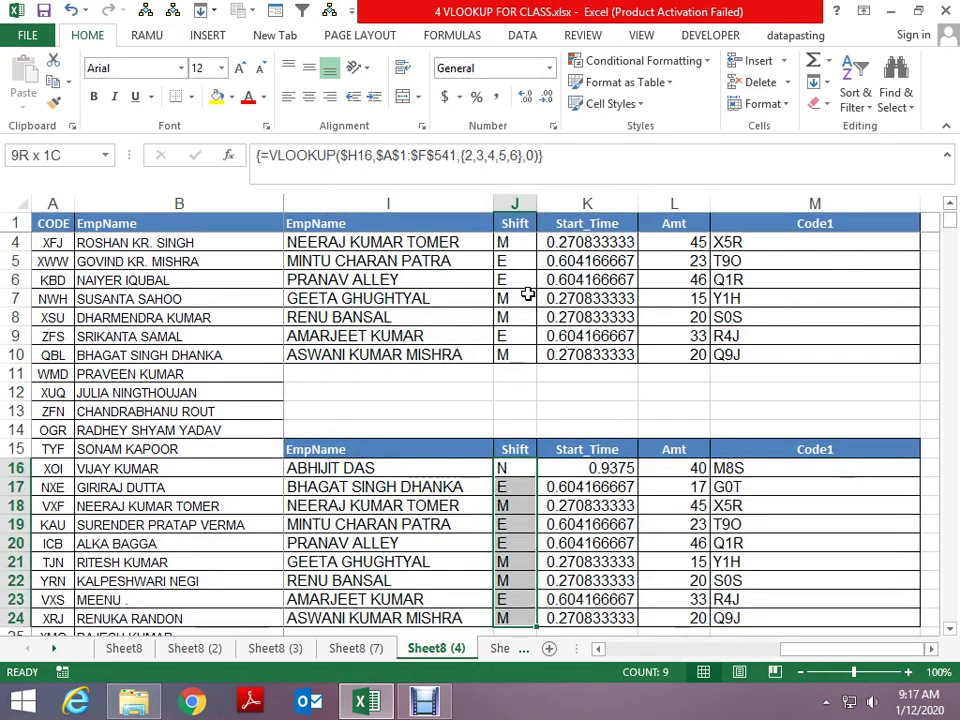
key(ctrl+shift+Right)
key(Delete)
key(Escape)
key(Left)
key(Left)
key(Right)
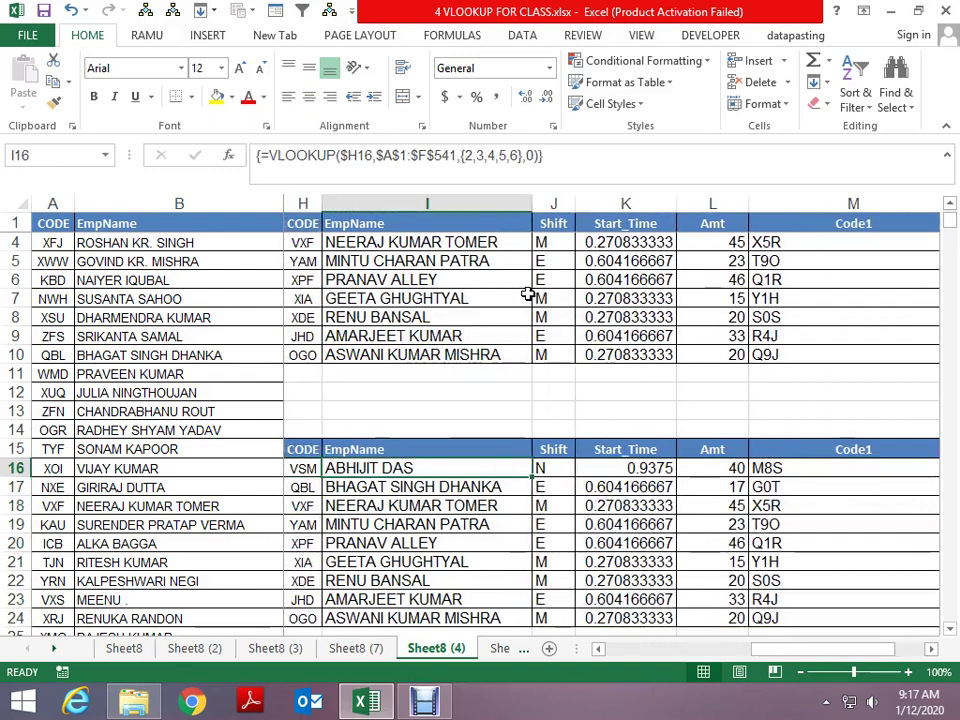
key(ctrl+shift+Down)
key(ctrl+shift+Right)
key(Delete)
key(Left)
key(Left)
key(Left)
Step: Jump to A1, collapse the ribbon with Ctrl+F1, and view the source table's headers
key(ctrl+Home)
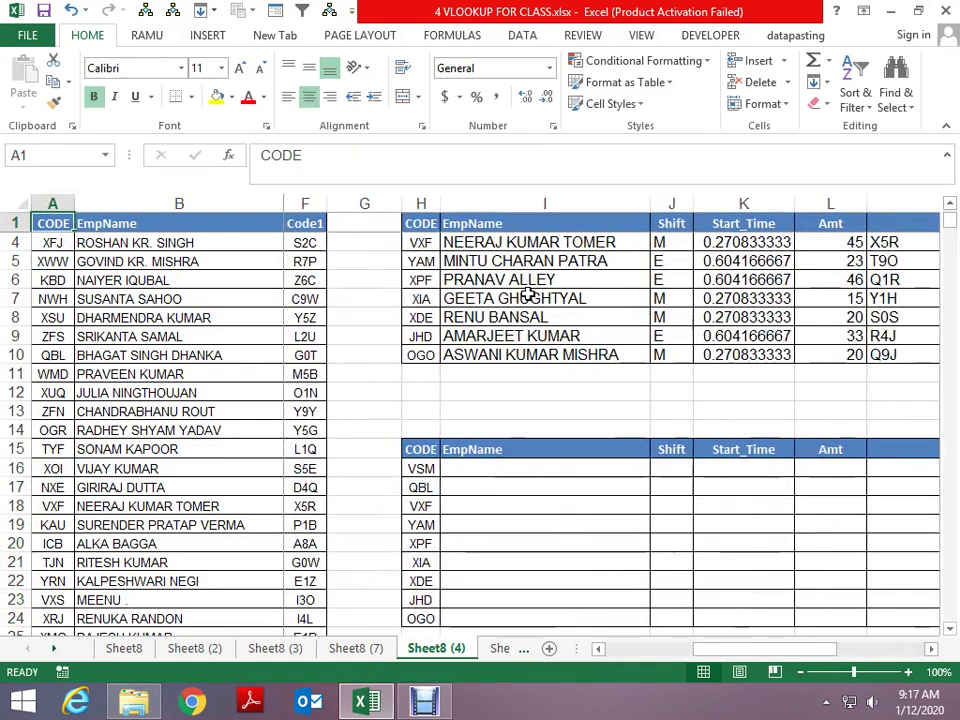
key(ctrl+F1)
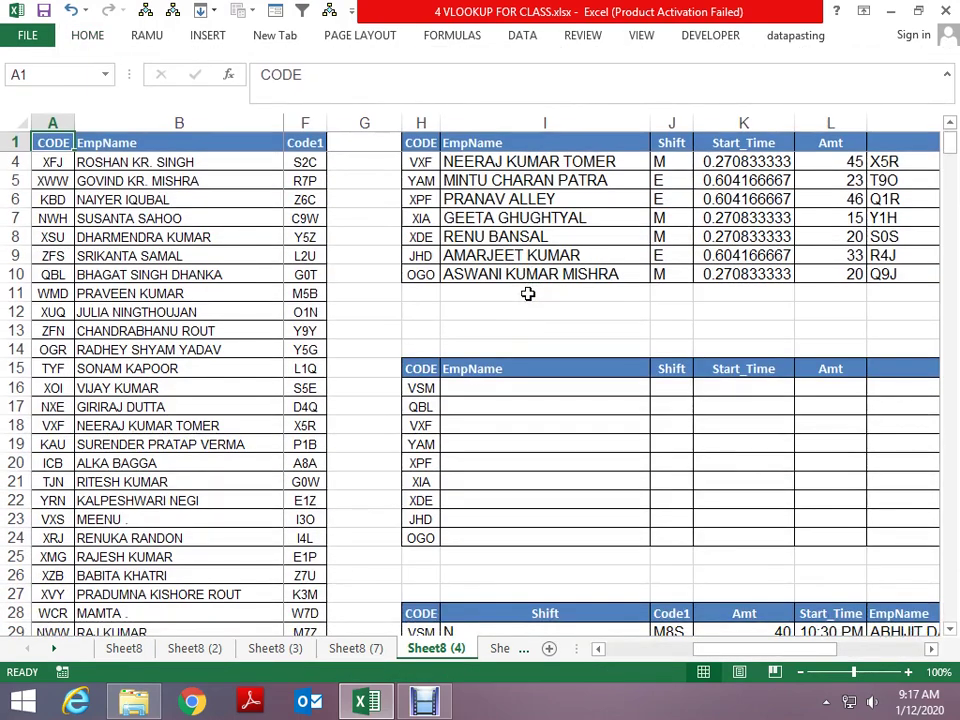
key(Right)
key(shift+Right)
key(ctrl+shift+0)
key(Right)
key(Left)
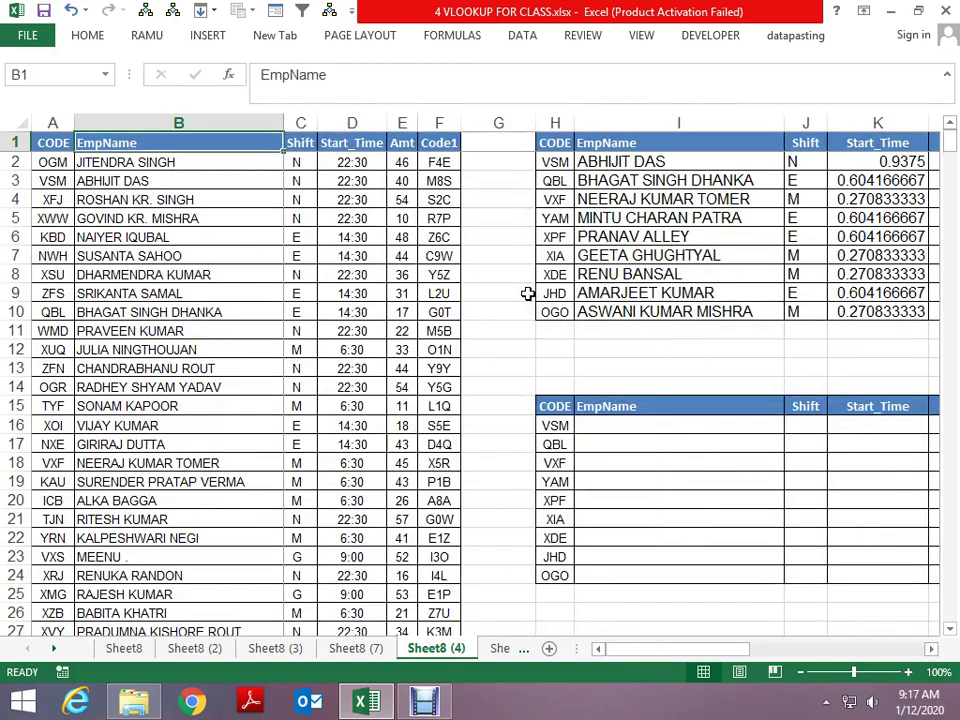
key(Right)
key(Right)
Step: Move down to the second lookup table and land on its first EmpName cell, I16
key(Right)
key(Right)
key(Right)
key(Down)
key(Down)
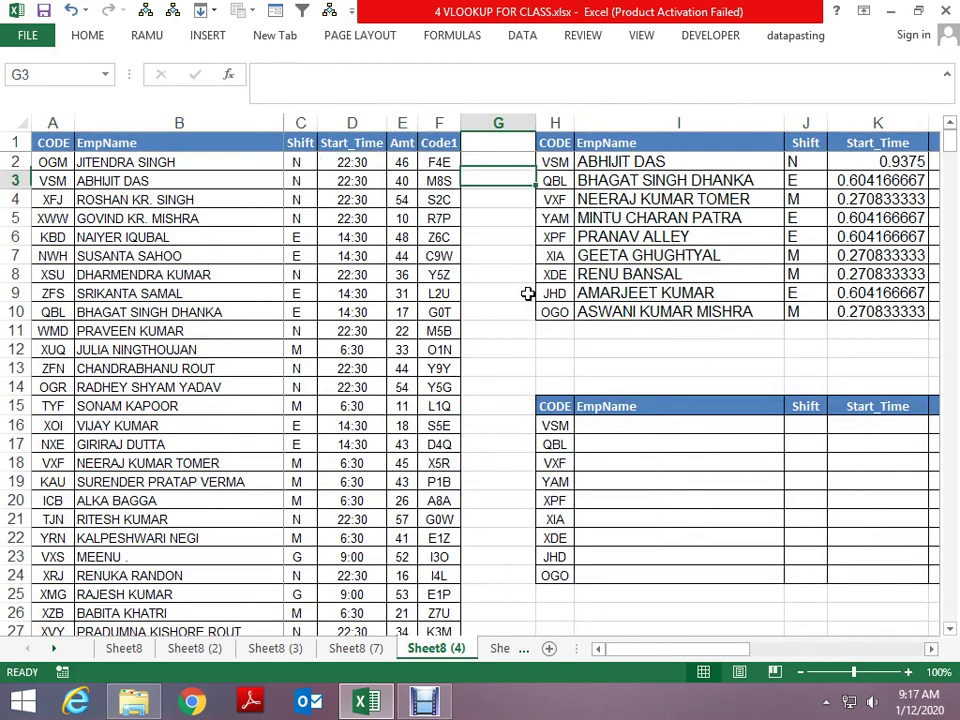
key(Down)
key(Down)
key(Down)
key(Down)
key(Right)
key(Down)
key(Up)
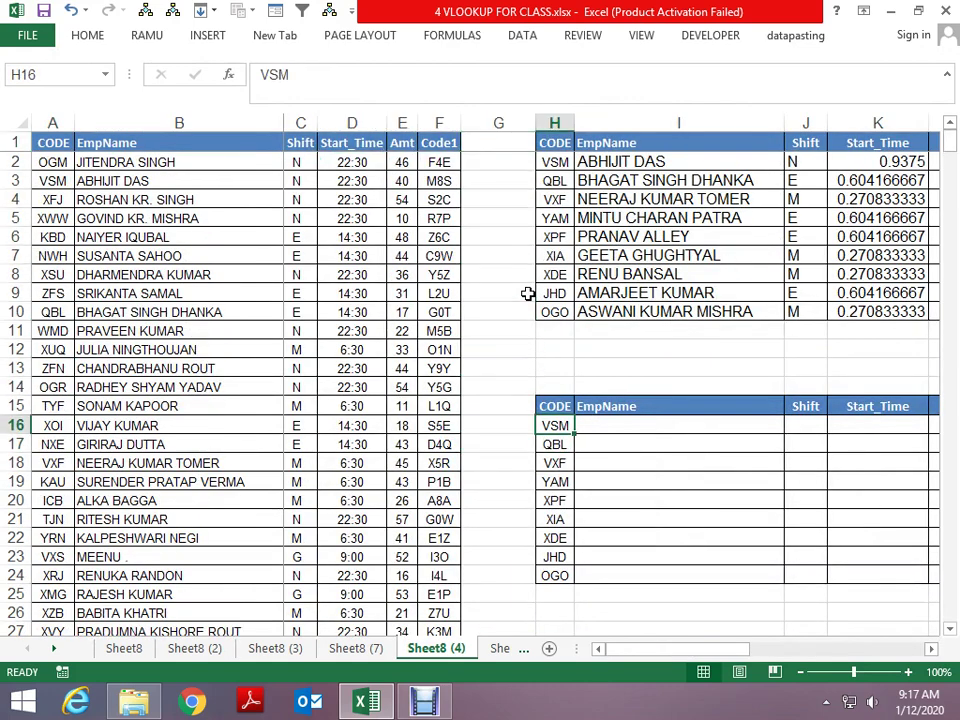
key(Up)
key(Right)
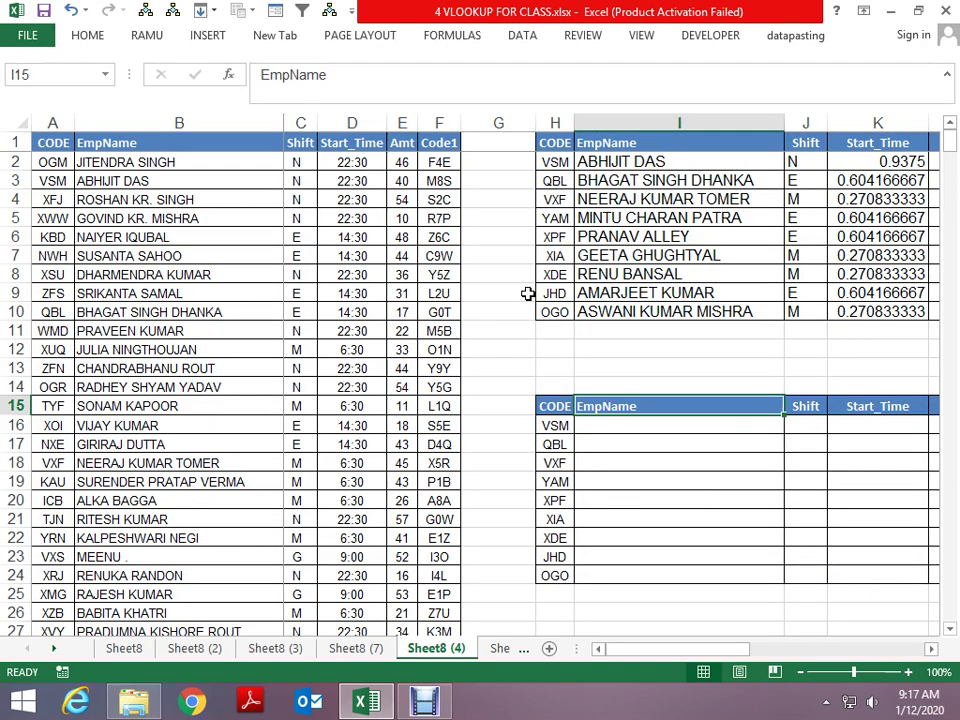
key(Right)
key(Right)
key(Right)
key(Right)
key(Left)
key(Left)
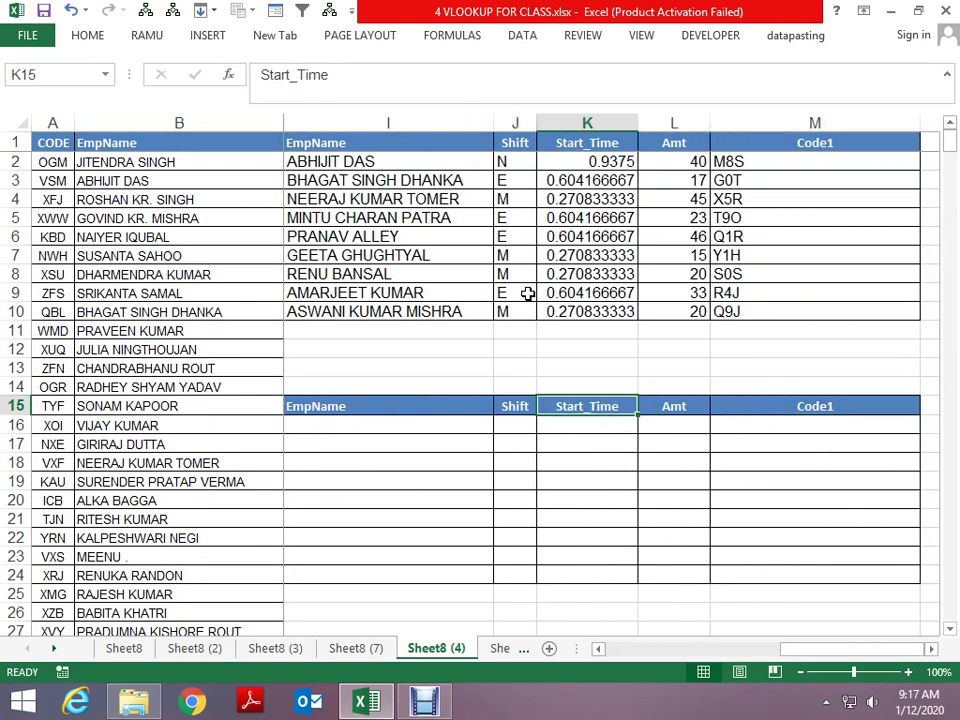
key(Left)
key(Left)
key(Left)
key(Right)
key(Right)
key(Right)
key(Down)
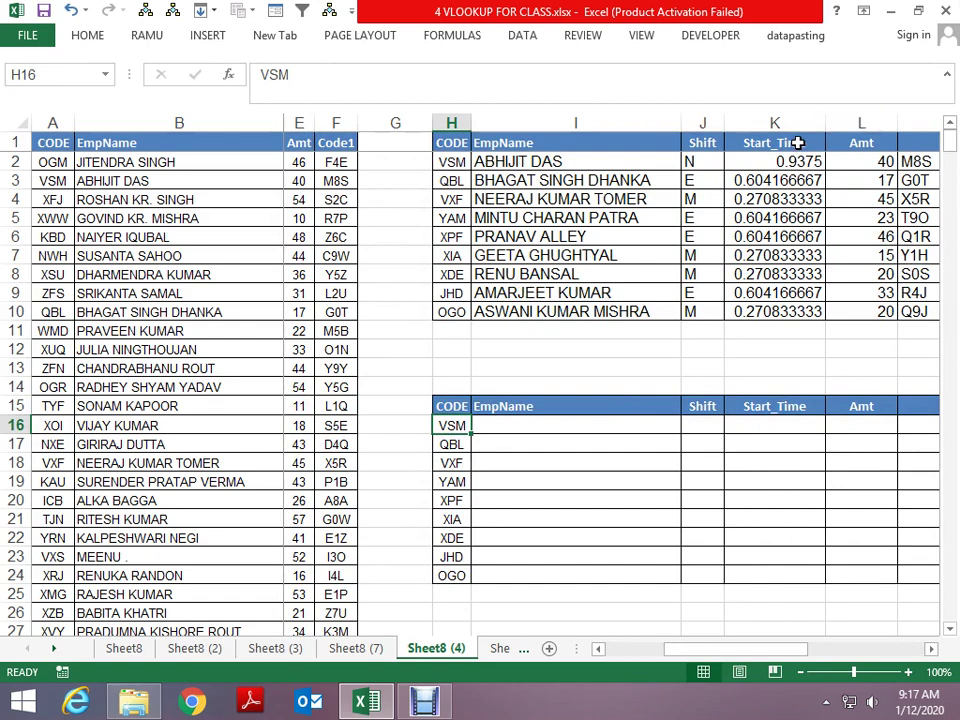
key(Right)
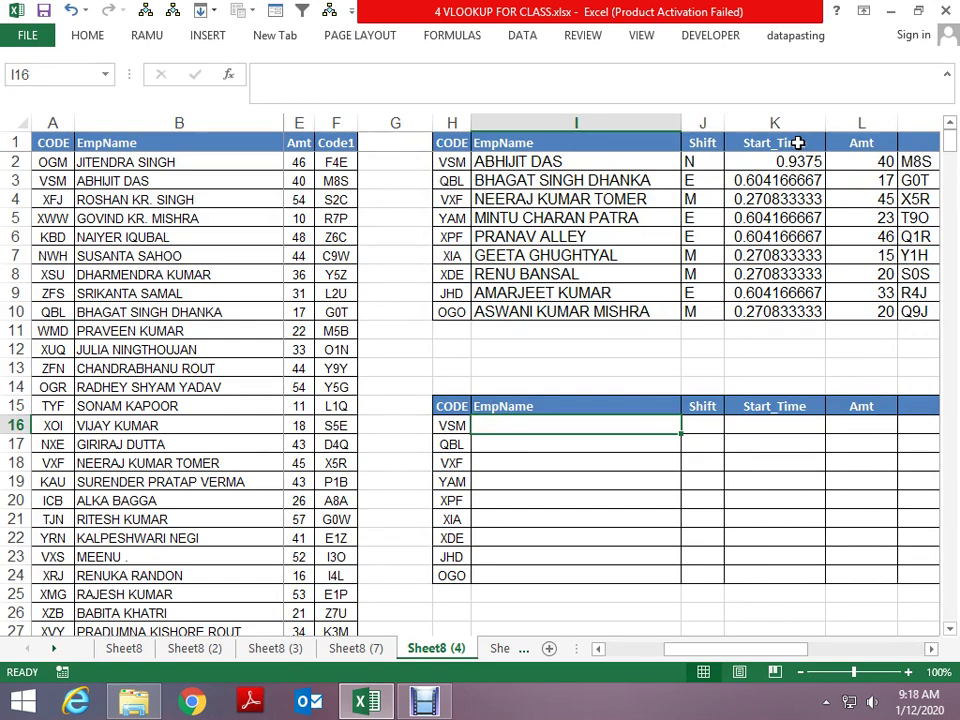
text(=vl)
key(Tab)
key(Left)
text(,)
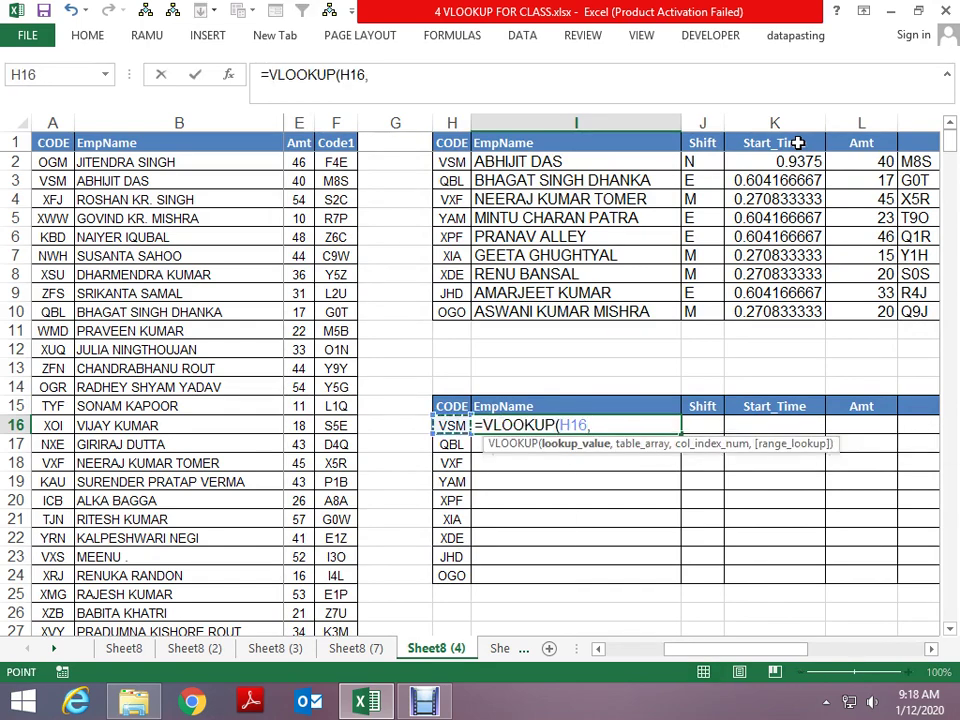
key(ctrl+Left)
key(ctrl+Left)
key(ctrl+Up)
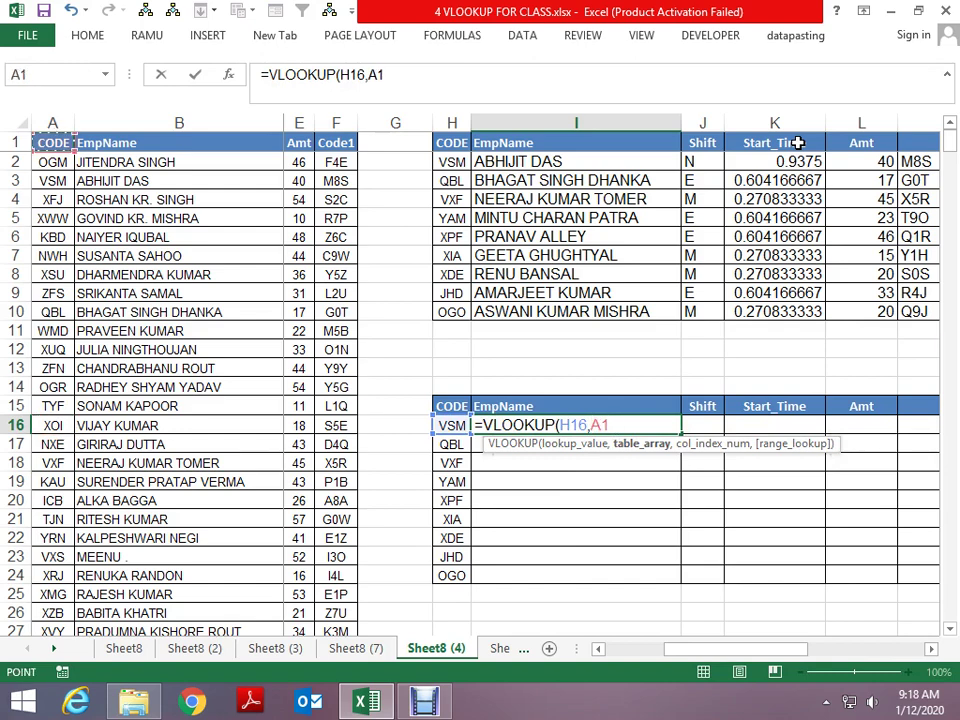
key(ctrl+shift+Right)
key(ctrl+shift+Down)
text(:F541,2,0)
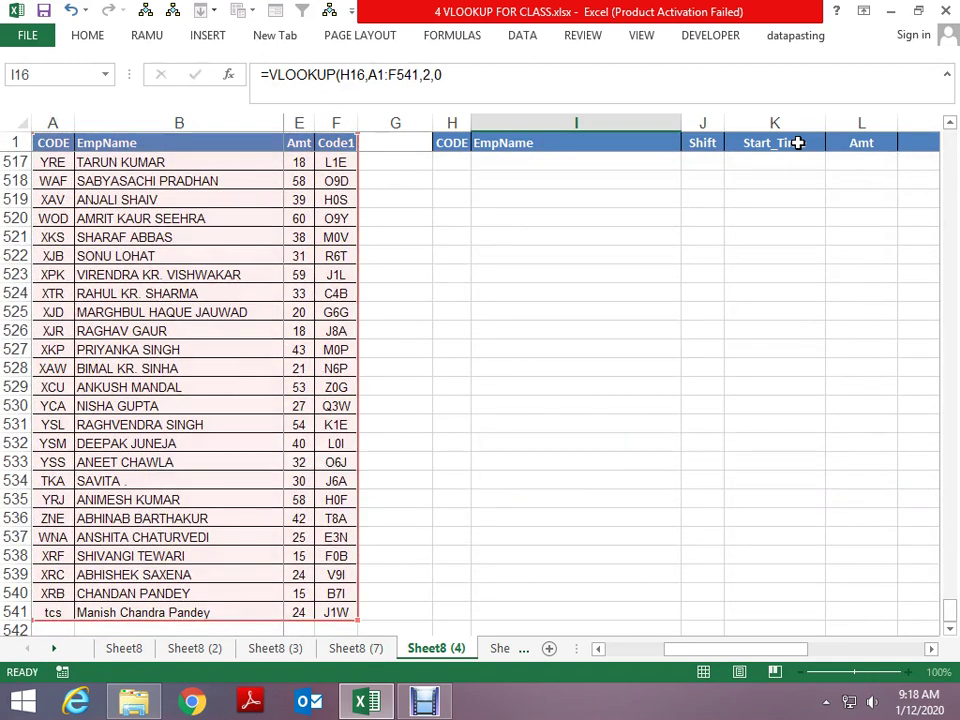
key(Return)
key(Up)
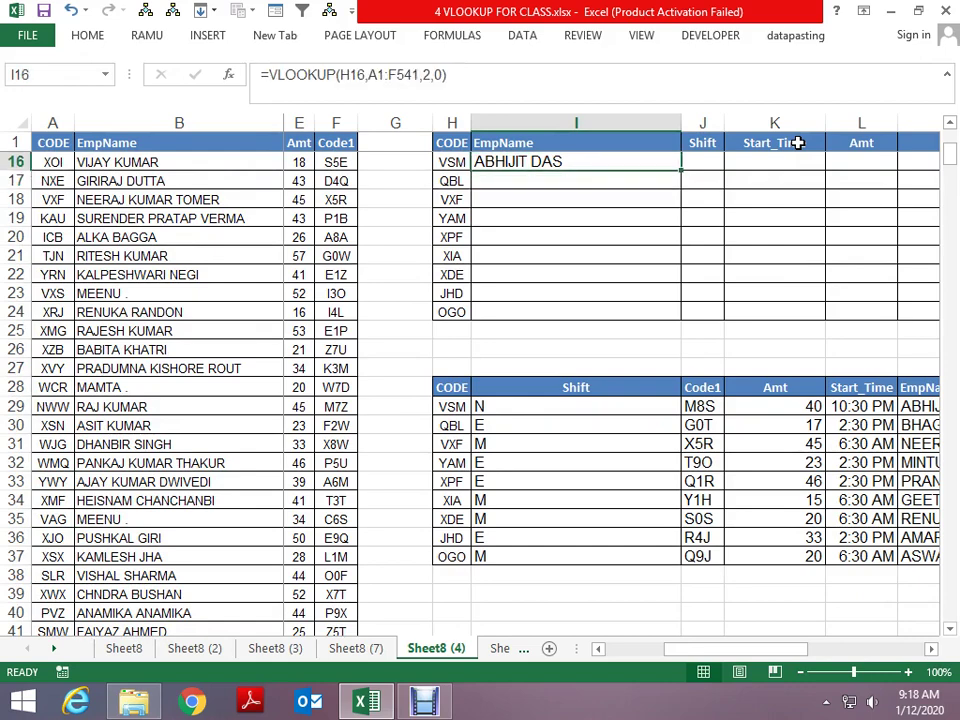
key(Up)
key(Down)
key(Right)
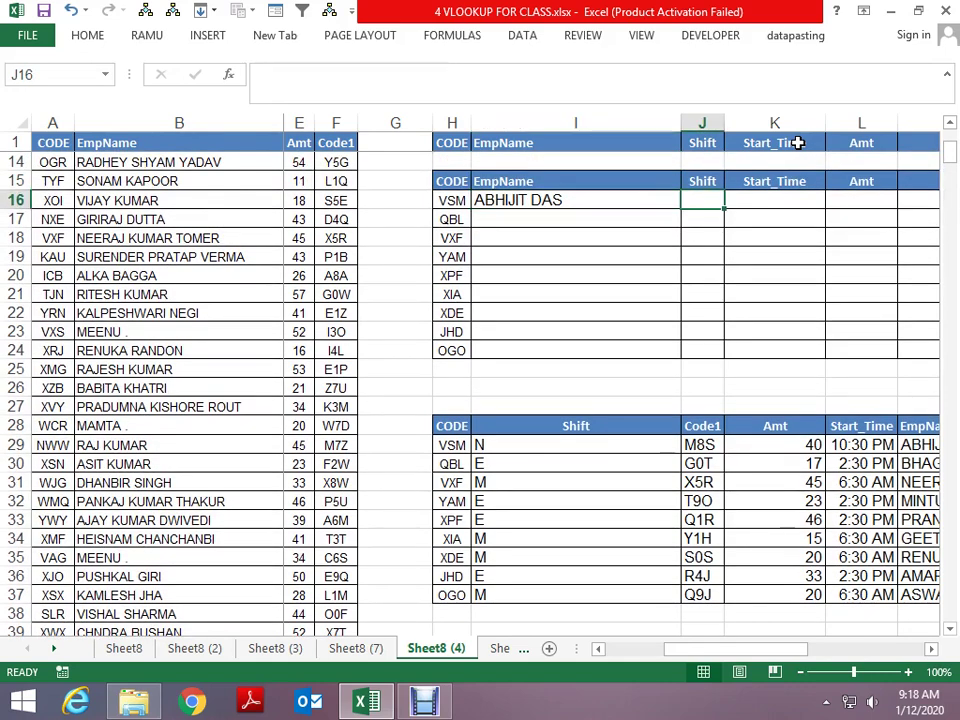
key(Right)
key(Right)
key(Right)
key(Left)
key(Left)
key(Left)
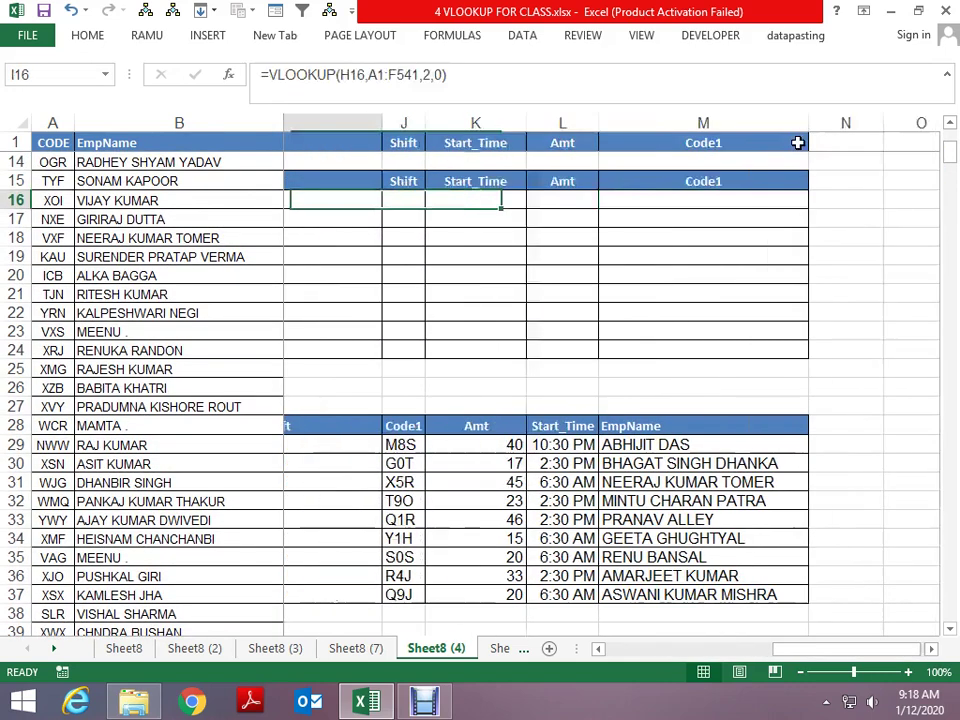
key(Left)
key(Right)
key(Right)
key(Left)
key(Delete)
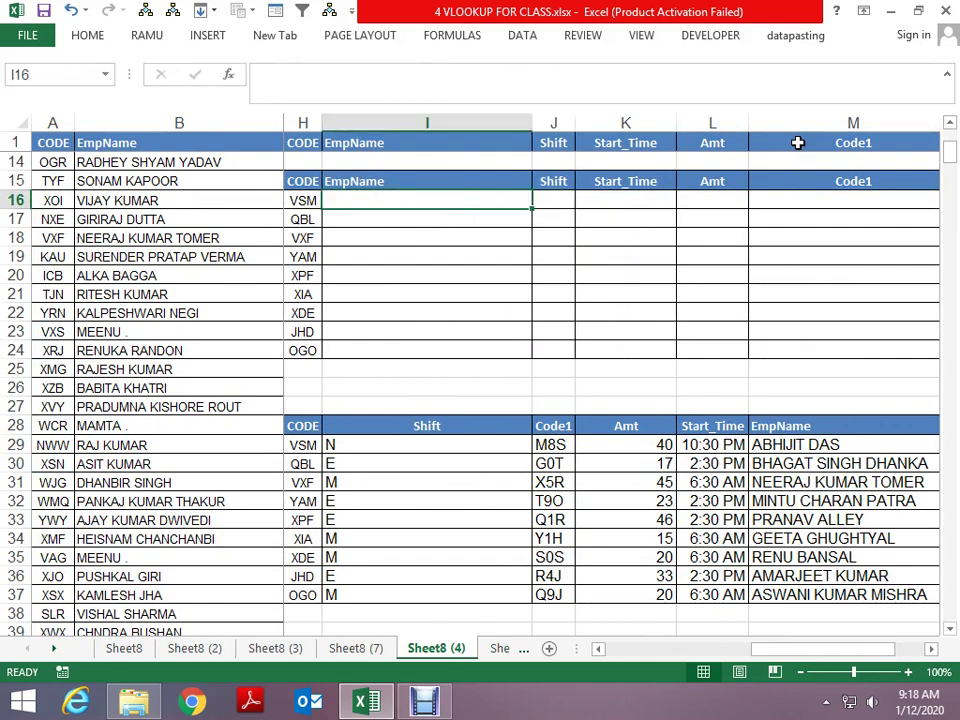
key(Left)
key(Left)
key(Left)
key(Left)
key(Left)
key(ctrl+Up)
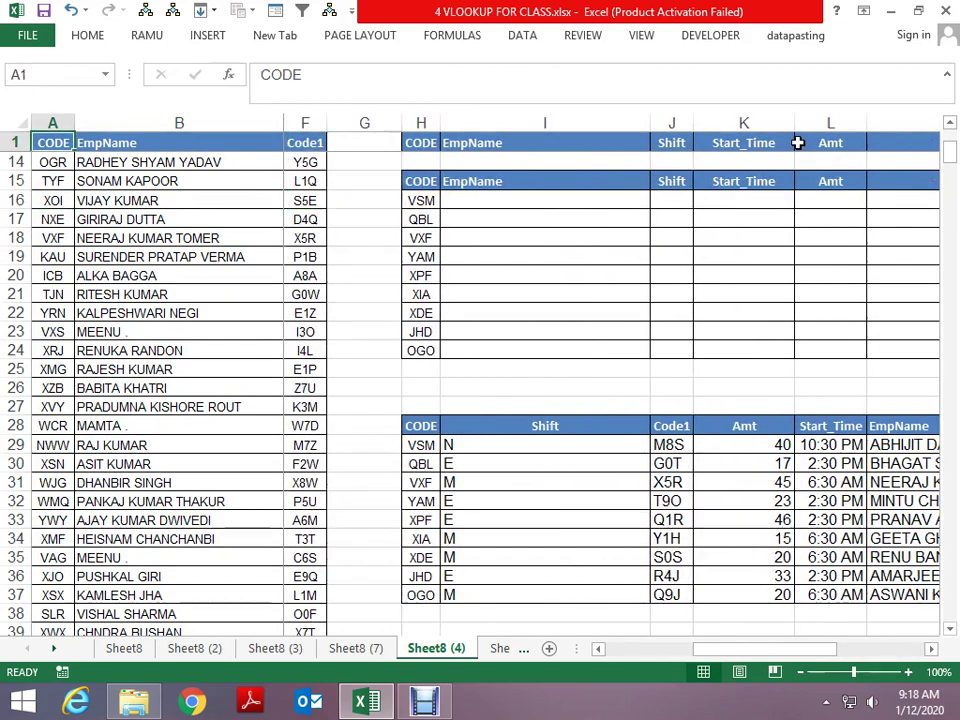
key(shift+Right)
key(shift+Right)
key(ctrl+shift+0)
key(Right)
key(Down)
key(Down)
key(Right)
key(Right)
key(Right)
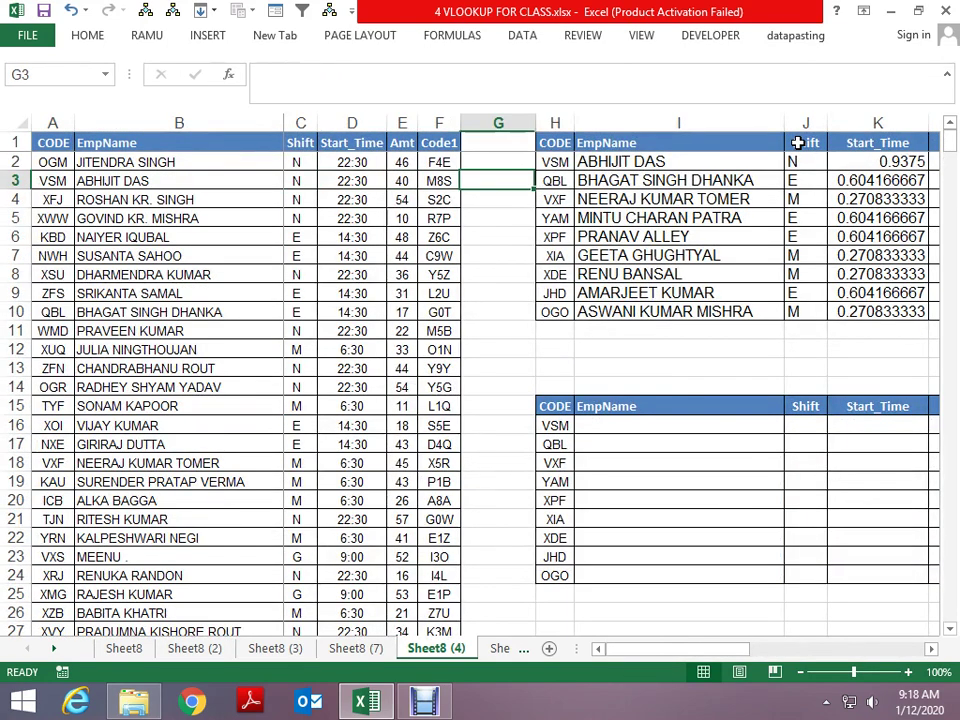
key(Down)
key(Down)
key(Down)
key(Down)
key(Right)
key(ctrl+shift+Right)
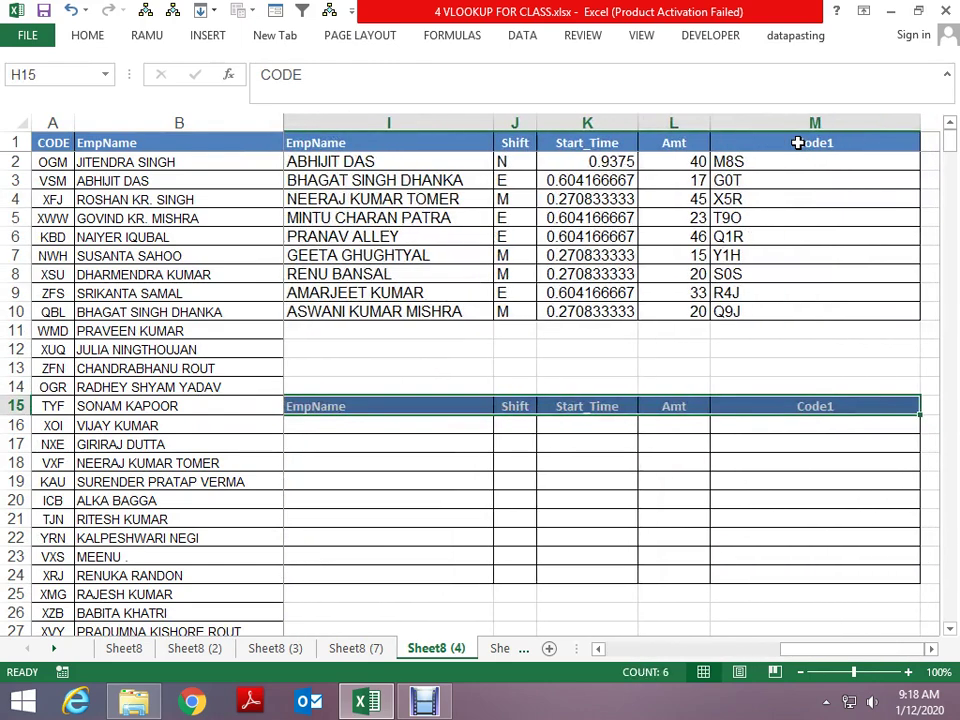
key(Down)
key(Down)
key(Right)
Step: Start a VLOOKUP in I16 using H16 as the lookup value, anchoring the table at A1
key(Up)
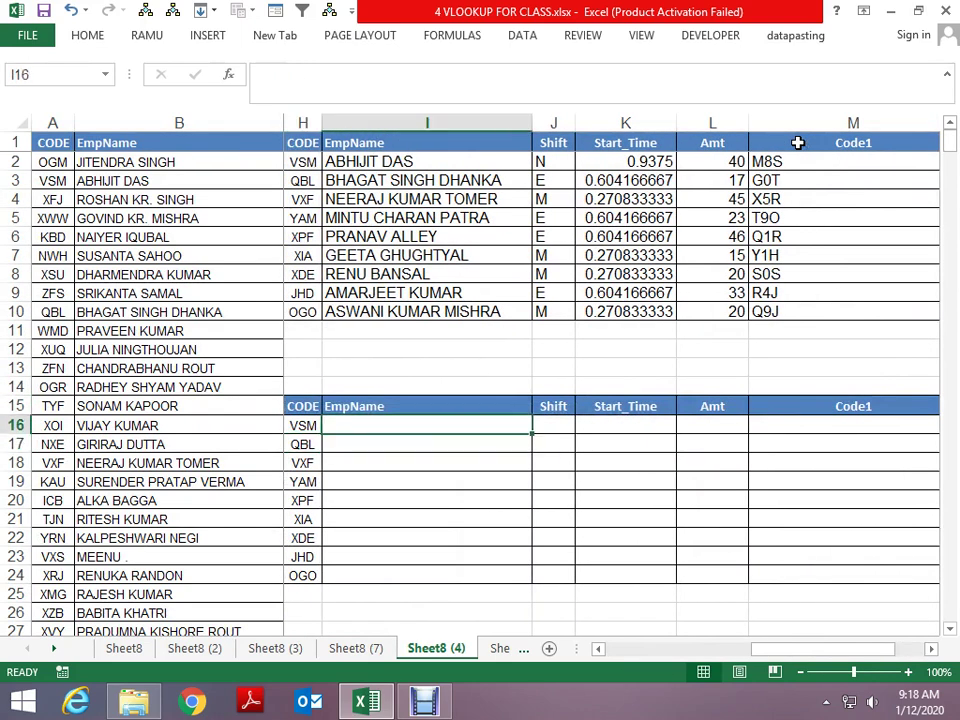
text(=vl)
key(Tab)
key(Left)
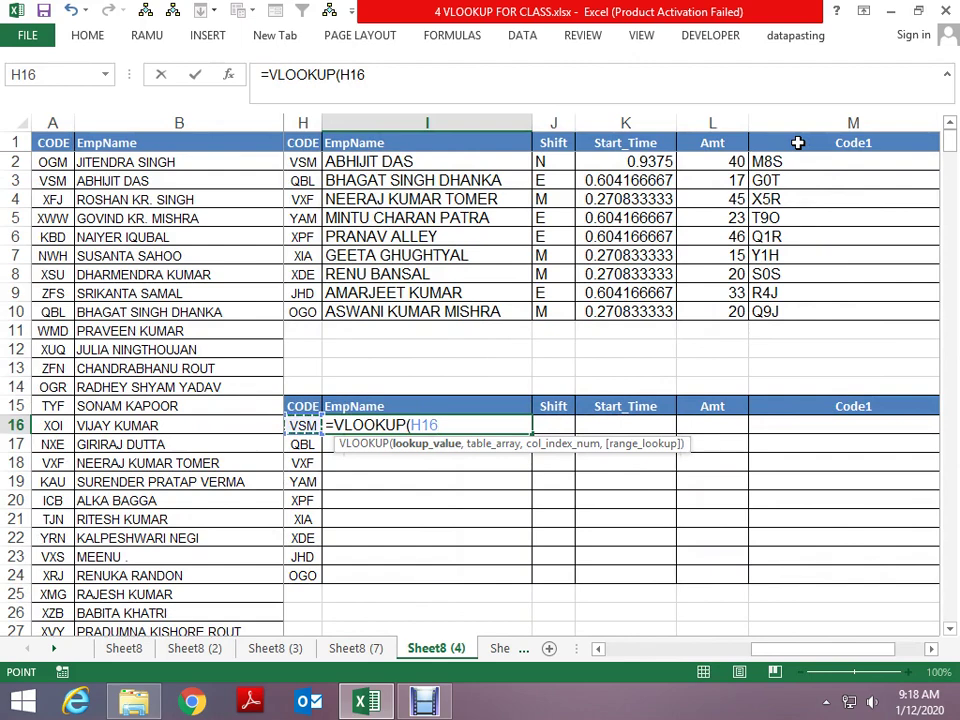
text(,)
key(Left)
key(Left)
key(Left)
key(ctrl+Left)
key(ctrl+Up)
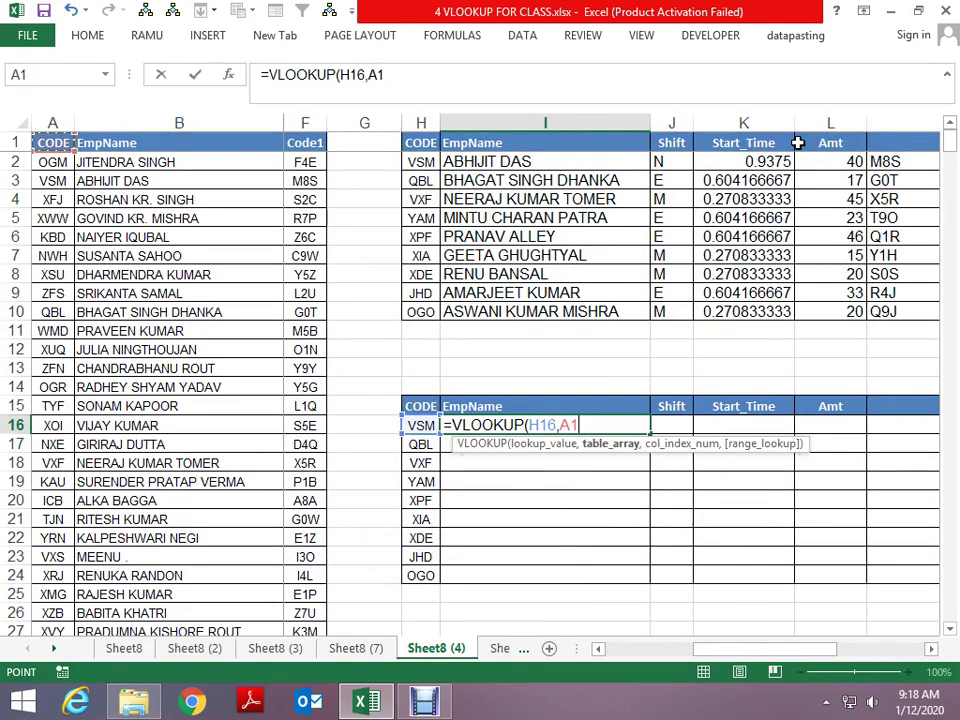
Step: Lock the table as $A$1:$F$541, return columns {2,3,4,5,6,7} with exact match, and enter it
key(ctrl+shift+Right)
key(ctrl+shift+Down)
key(F4)
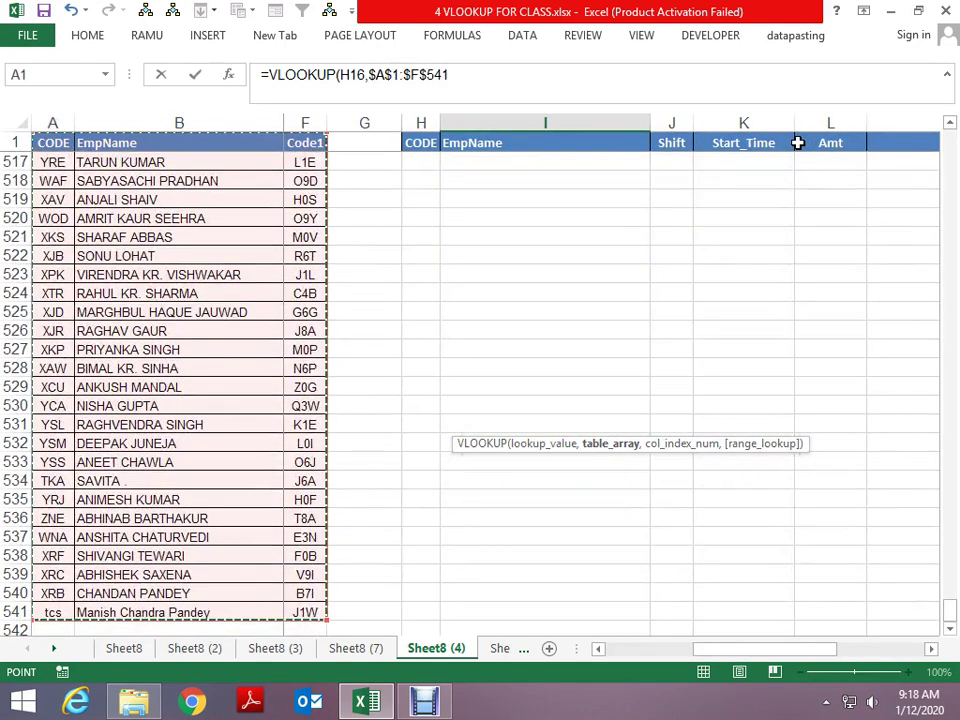
text(,)
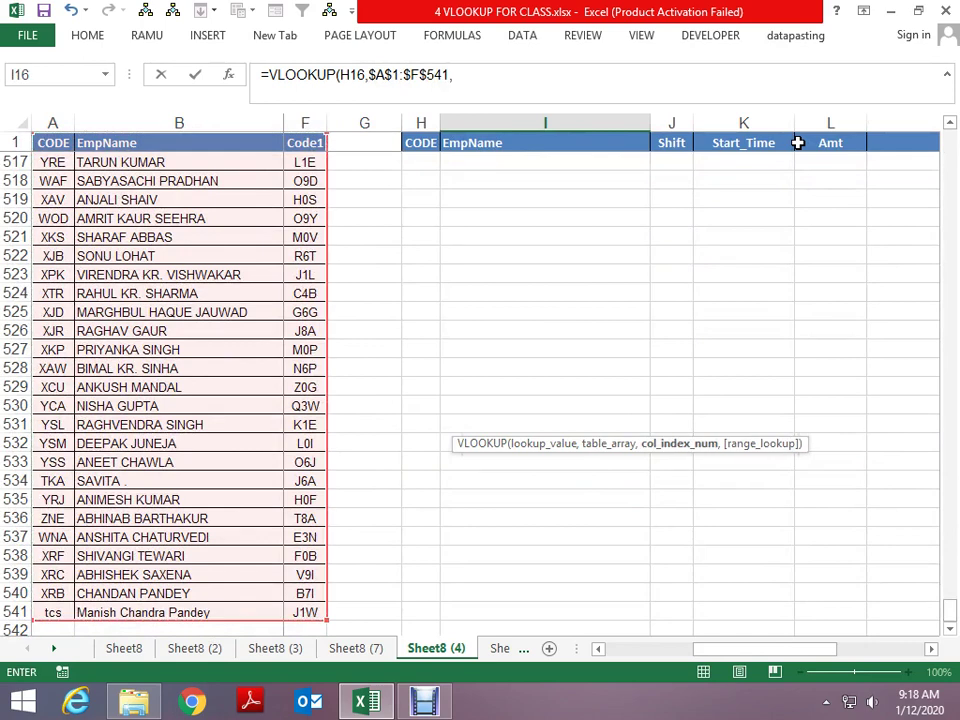
text({2,3,)
text(4,5,6,7)
text(,0))
key(ctrl+Return)
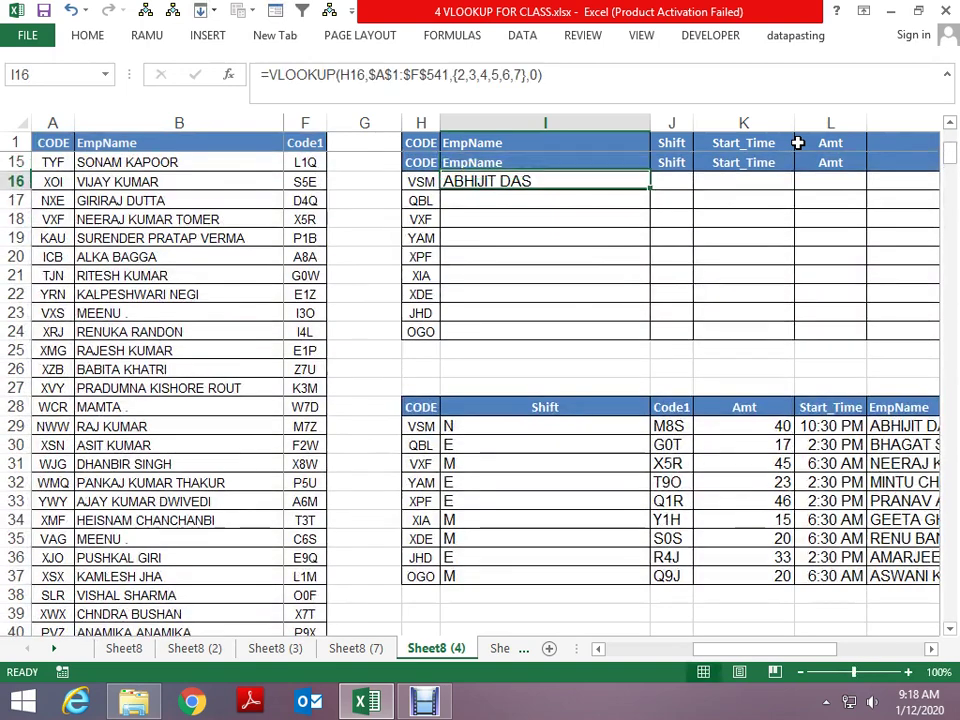
key(Down)
key(Down)
key(Down)
key(Down)
key(Down)
key(Down)
key(Down)
key(Down)
key(Down)
key(Down)
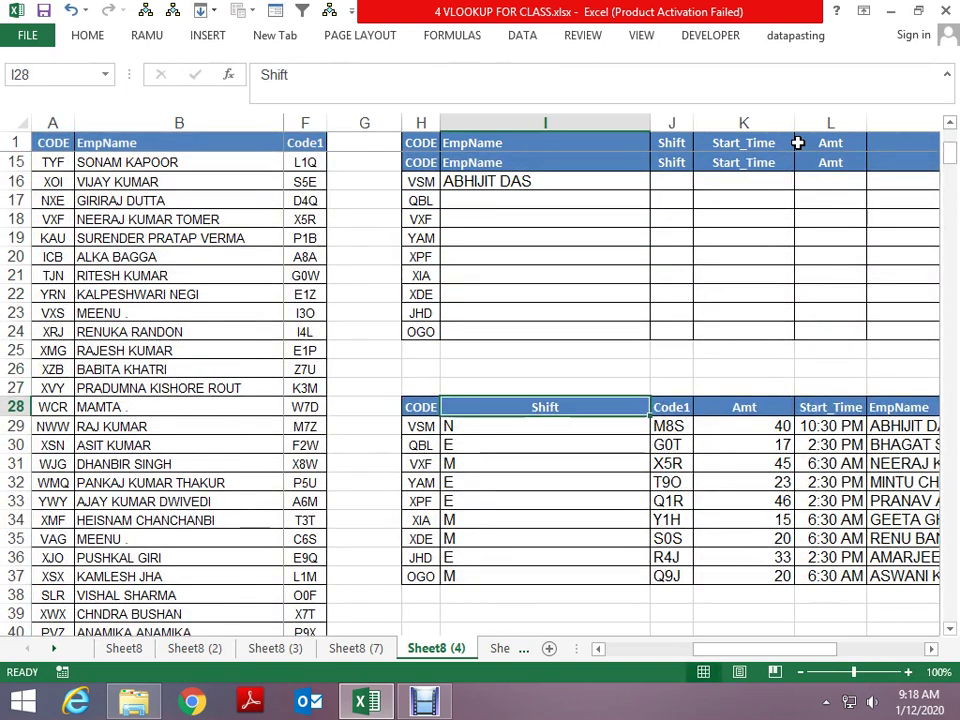
Step: Inspect the existing lookup formula in I29 of the lower table for comparison
key(ctrl+shift+Right)
key(Left)
key(Left)
key(Right)
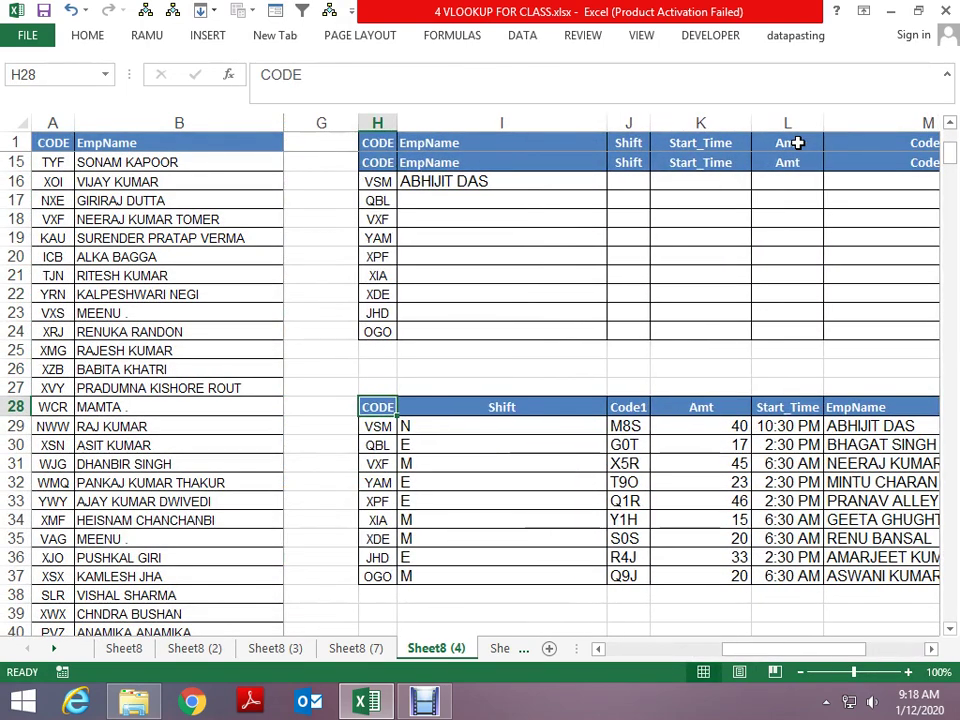
key(Right)
key(Down)
key(Down)
key(Down)
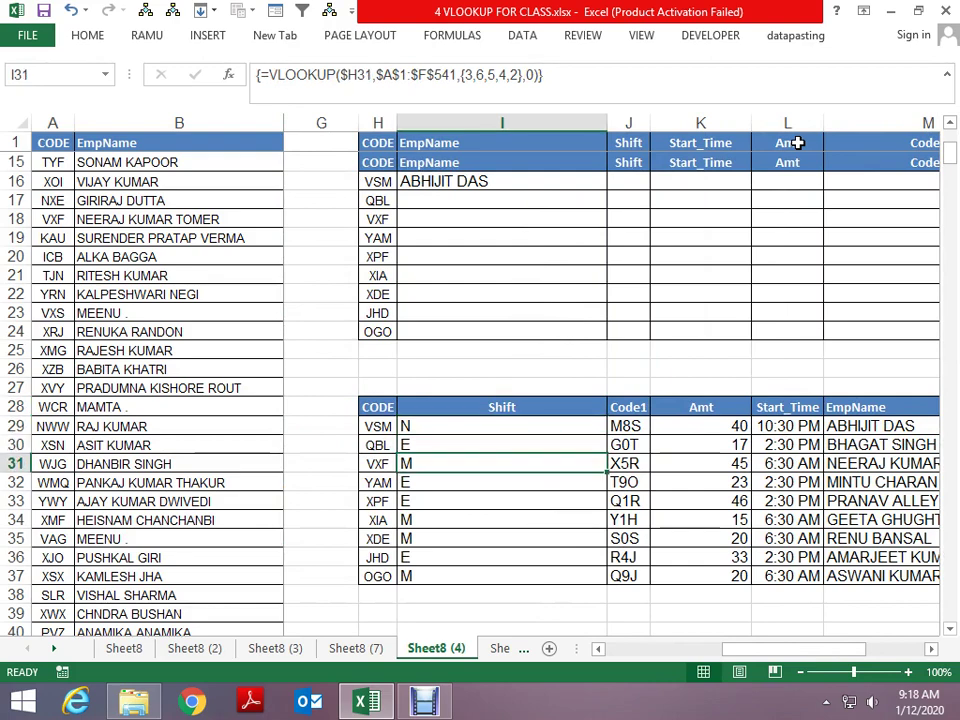
key(ctrl+Up)
key(ctrl+Up)
key(Up)
key(Up)
key(Up)
key(Down)
key(Down)
key(Down)
Step: Edit I16 to drop column 7, leaving the column array {2,3,4,5,6}
key(F2)
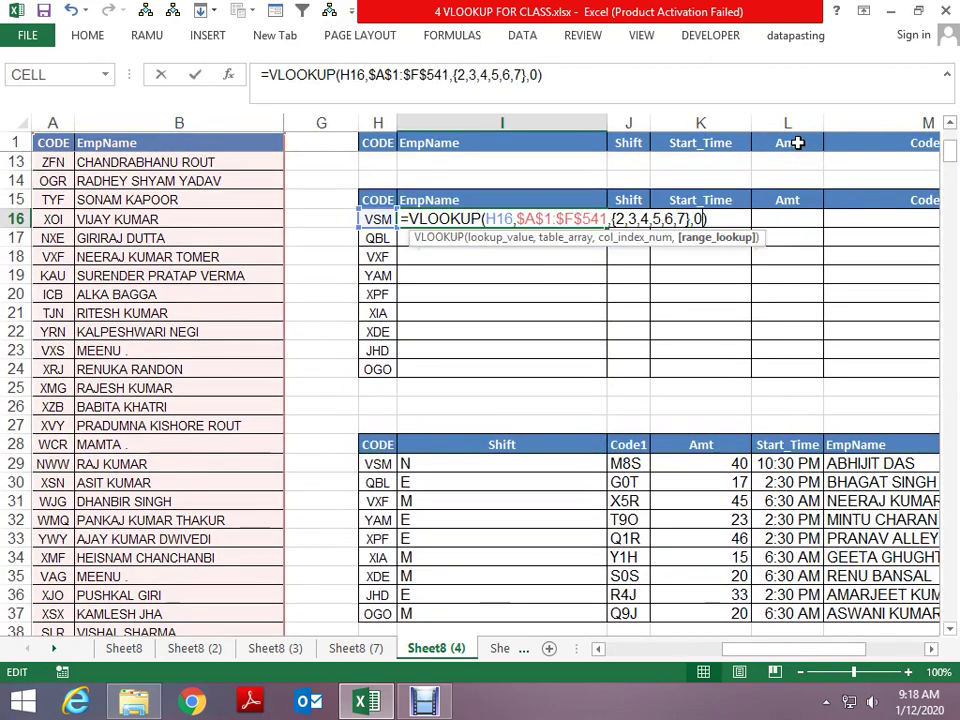
key(BackSpace)
key(Return)
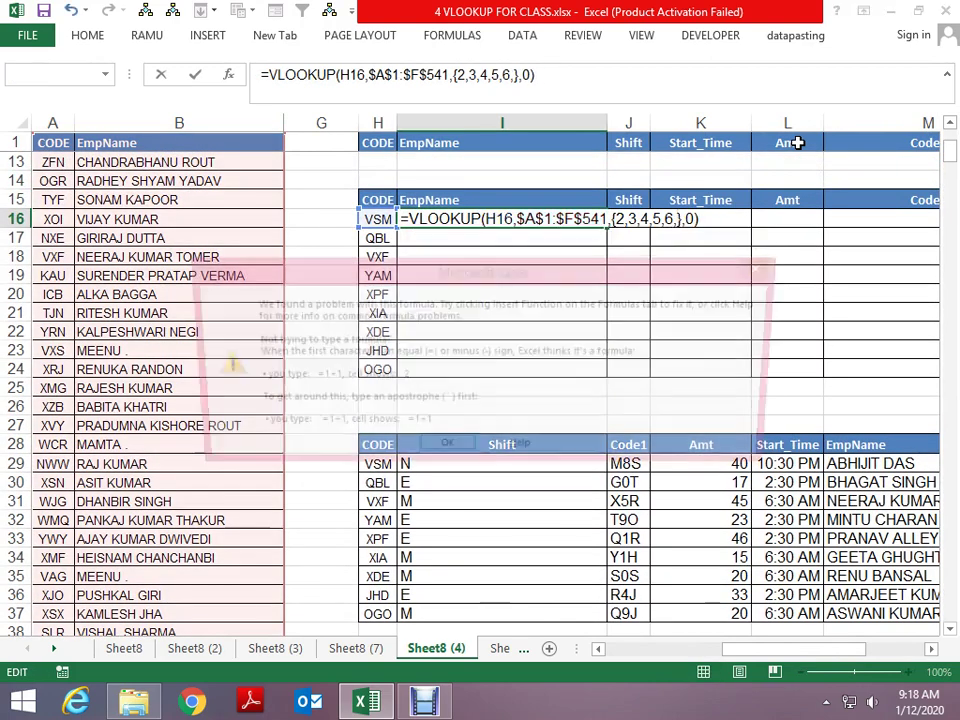
key(Return)
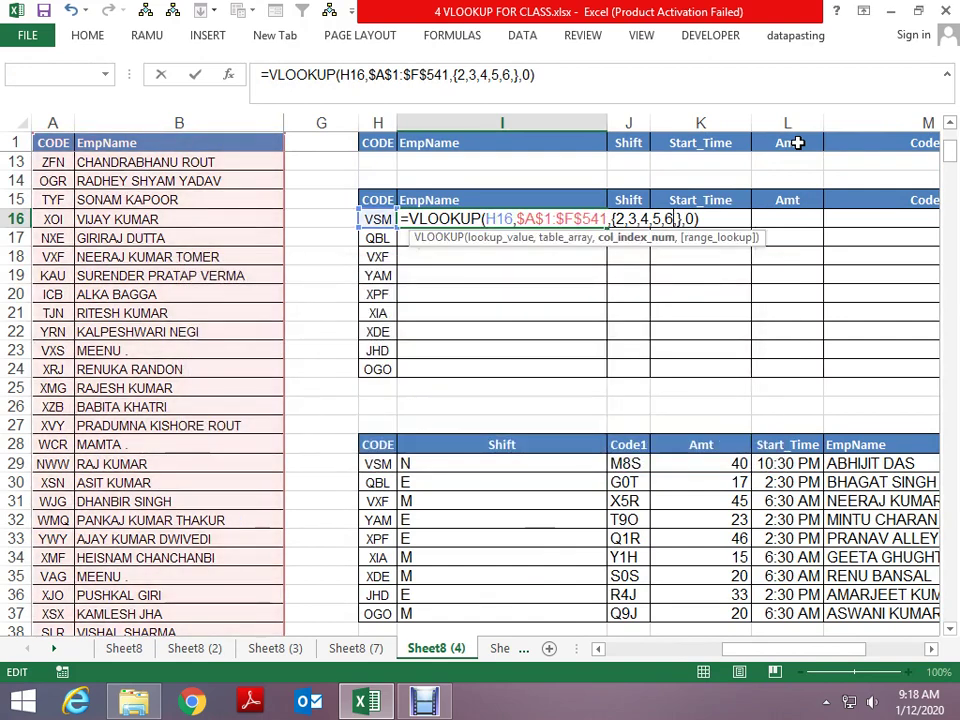
key(BackSpace)
key(Return)
key(Up)
key(shift+Right)
key(shift+Right)
key(shift+Right)
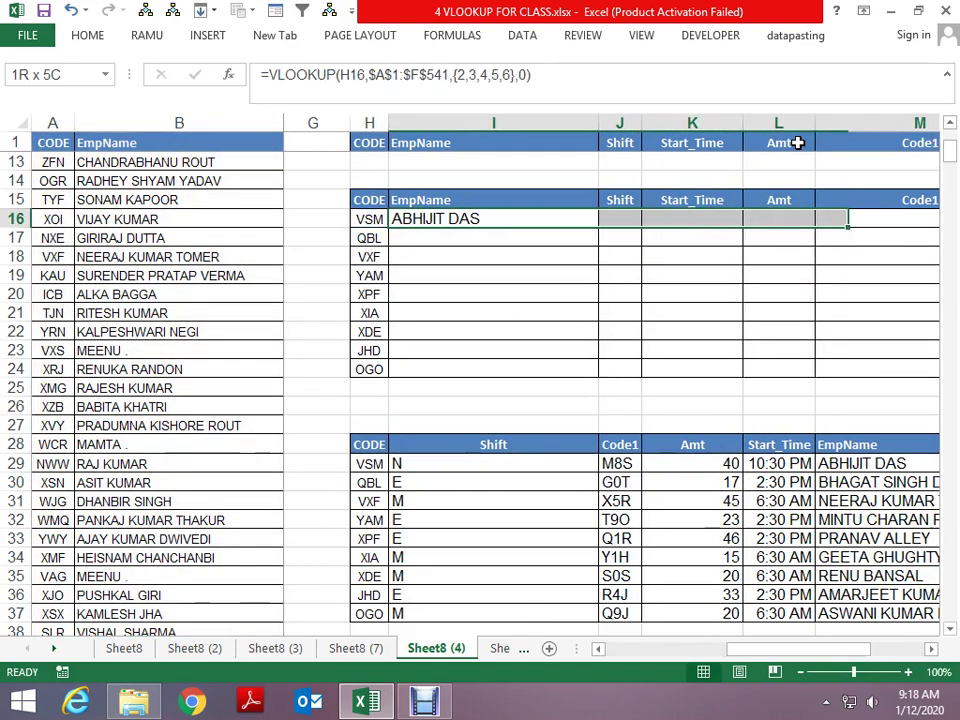
key(shift+Left)
key(shift+Left)
key(shift+Left)
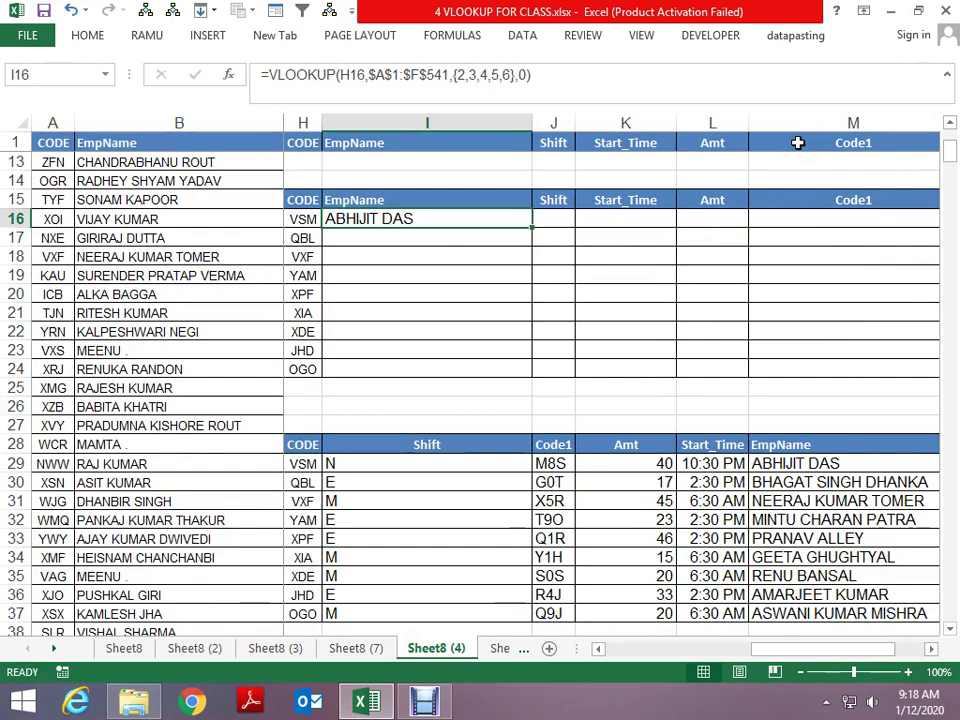
key(Up)
key(Down)
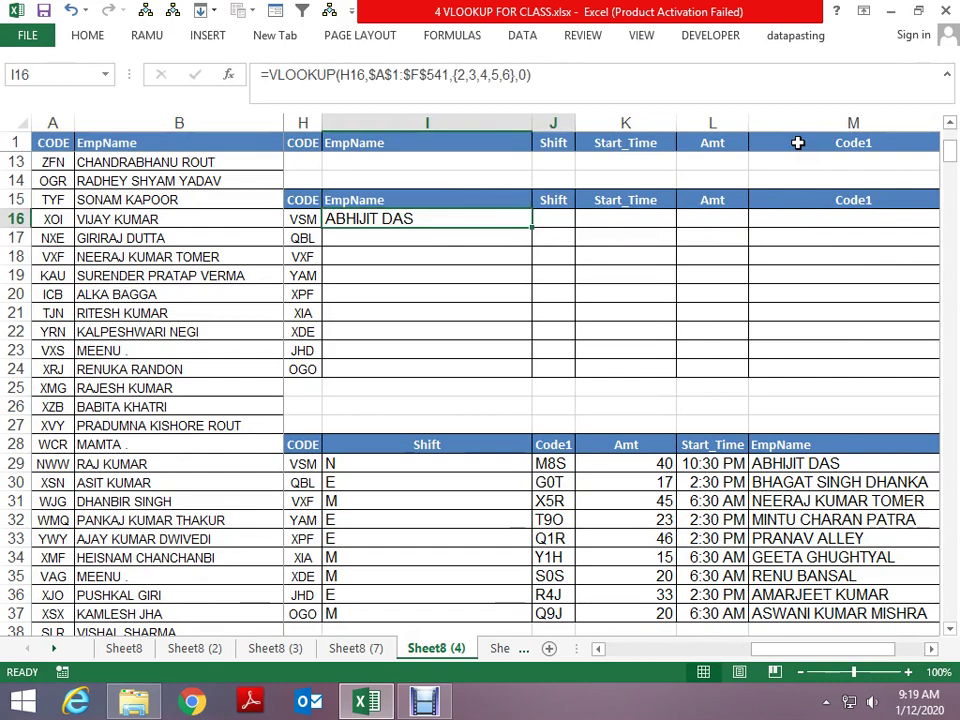
key(shift+Right)
key(shift+Right)
key(shift+Right)
key(shift+Right)
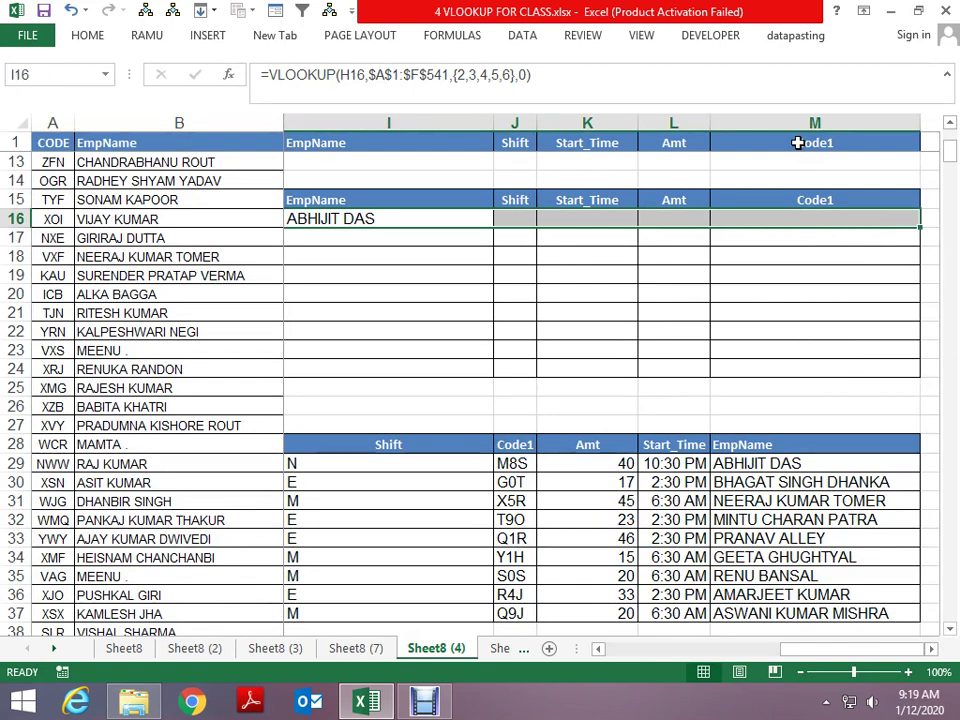
key(F2)
key(ctrl+shift+Return)
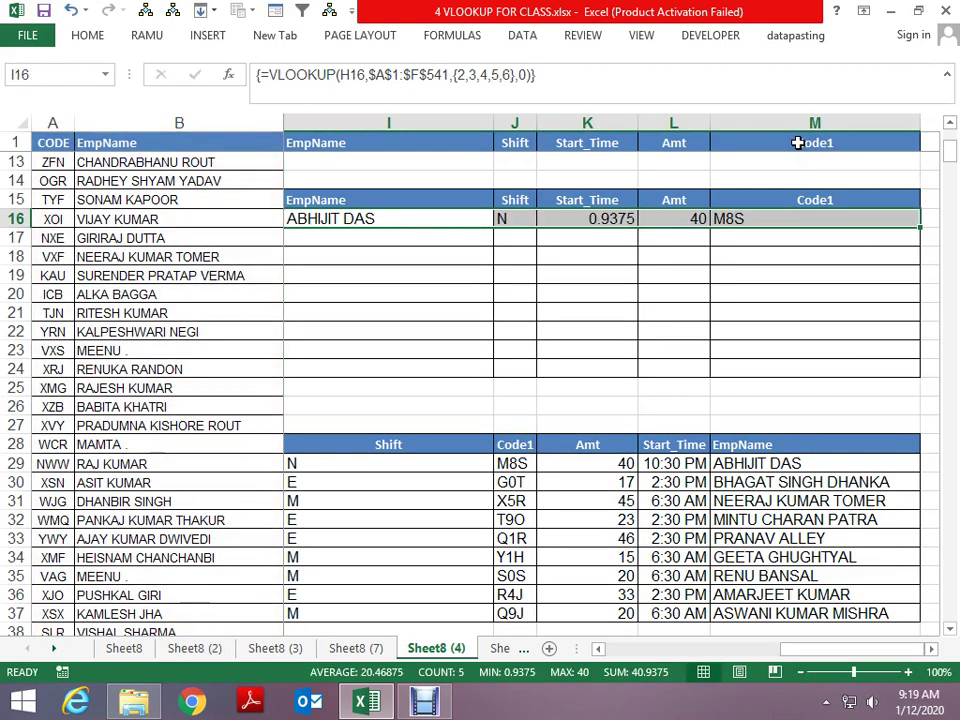
key(shift+Down)
key(shift+Down)
key(shift+Down)
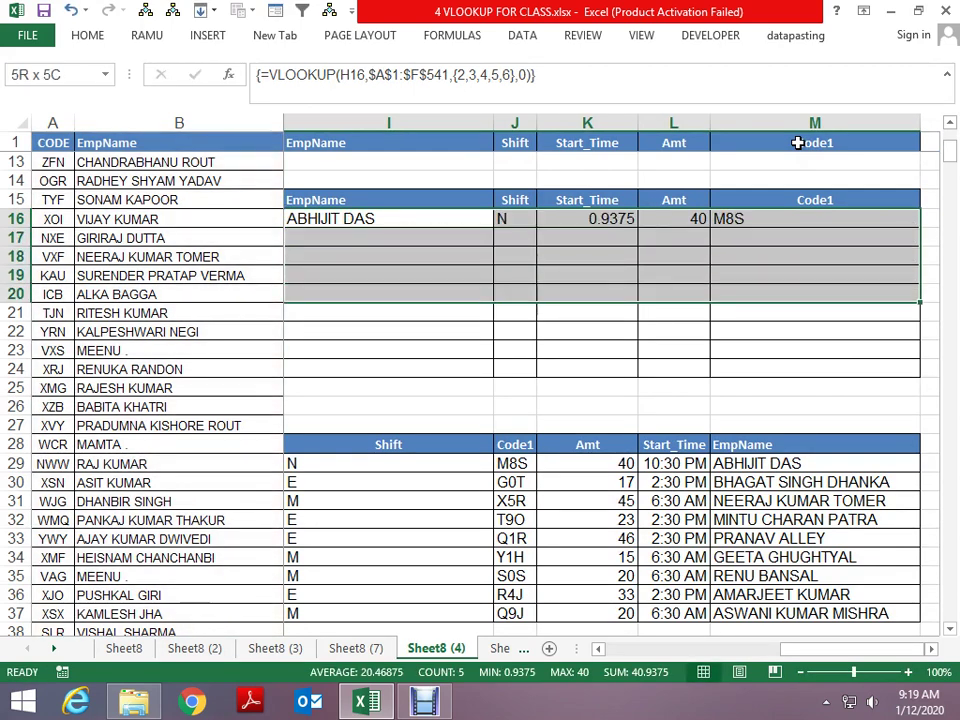
key(shift+Down)
key(shift+Down)
key(shift+Down)
key(ctrl+d)
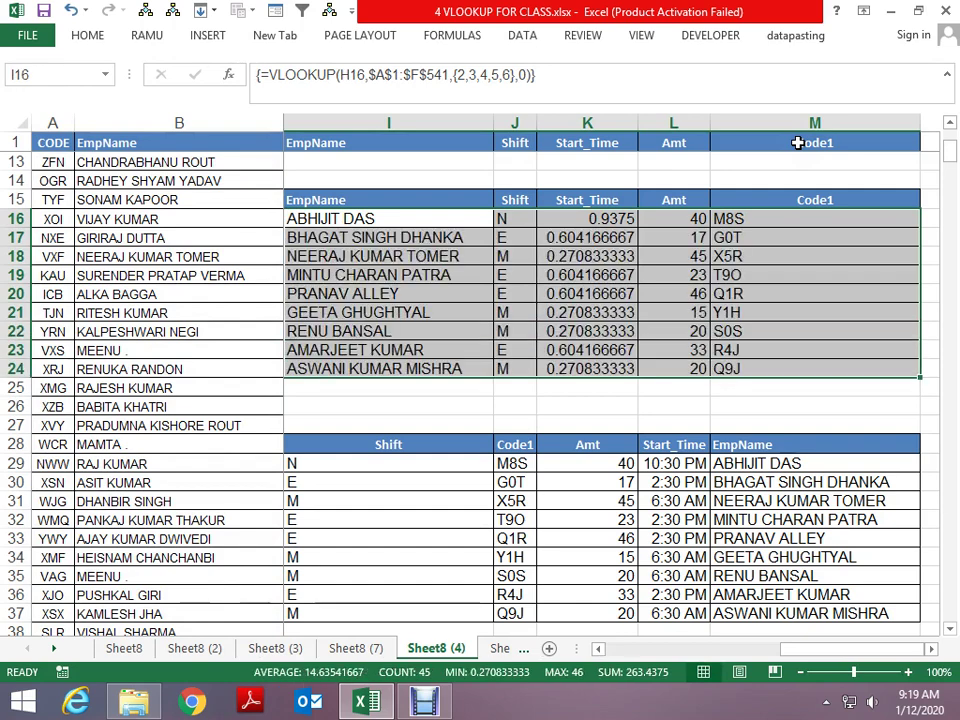
key(Right)
key(Right)
key(ctrl+shift+Down)
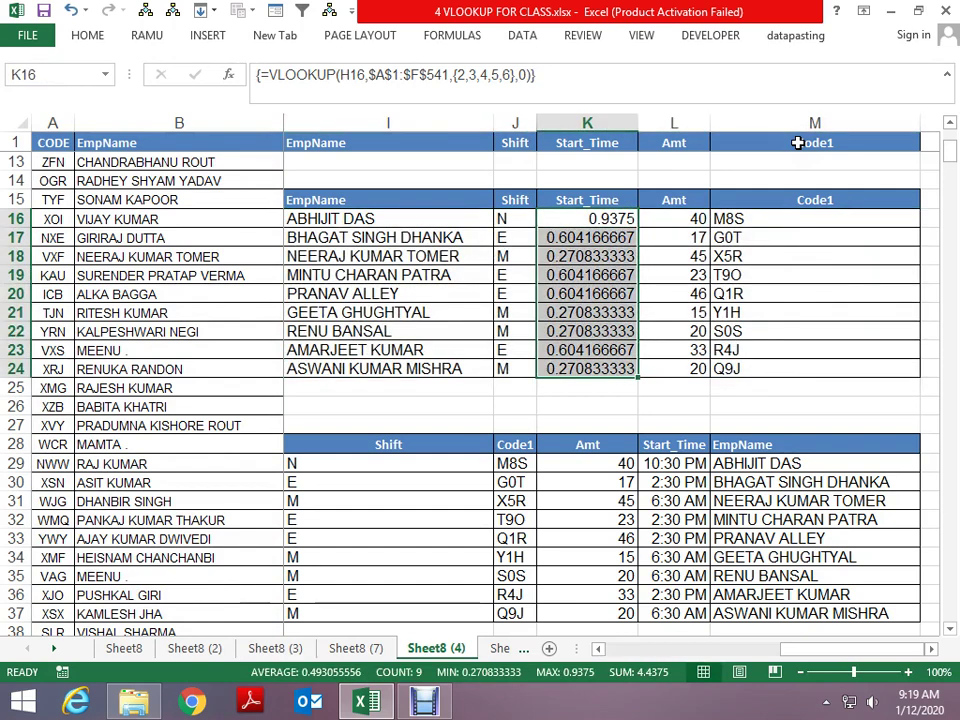
key(ctrl+shift+2)
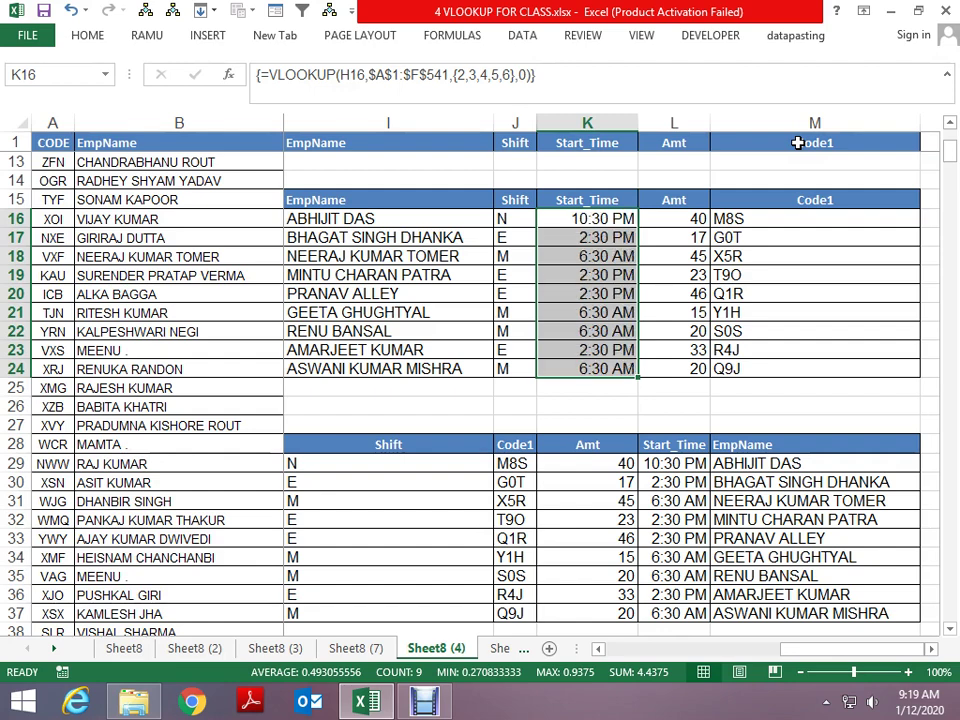
key(Left)
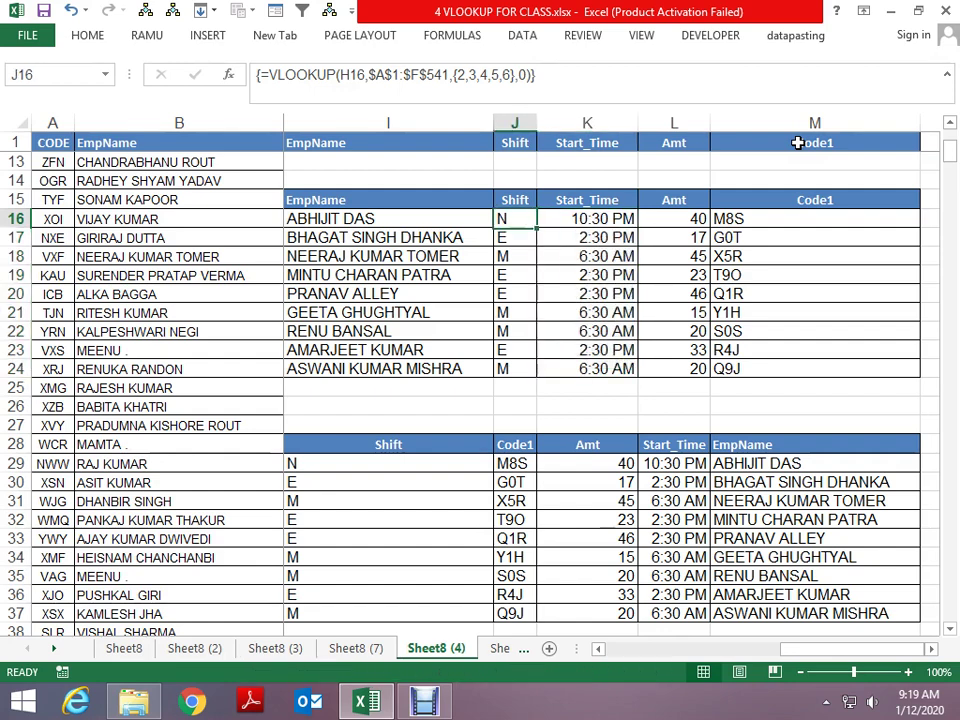
key(Left)
key(Left)
key(Left)
key(Right)
key(Right)
key(Right)
key(Right)
key(Right)
key(Right)
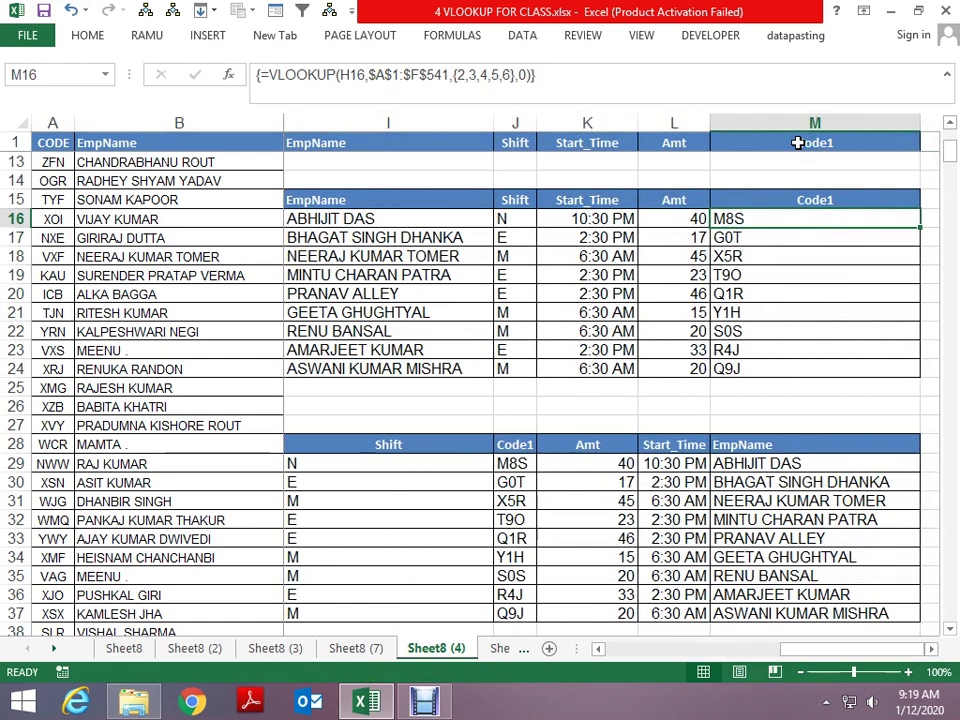
key(Left)
key(Left)
key(Left)
key(Left)
key(Left)
key(Left)
key(Left)
key(Left)
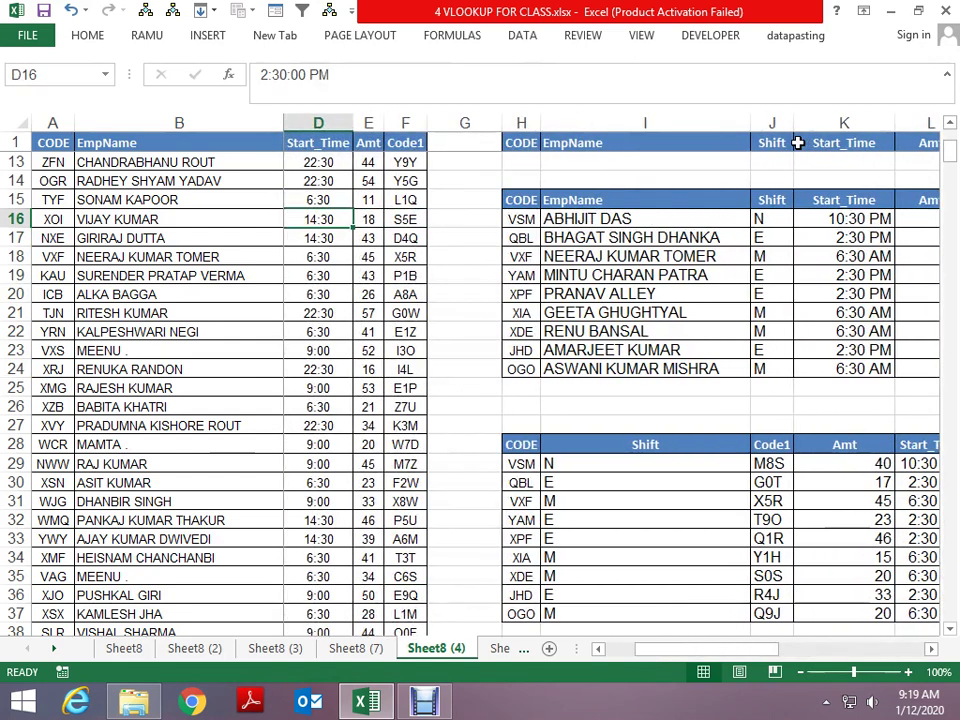
Step: Review the first table's J16 VLOOKUP and results, then move to cell I29
key(Right)
key(Right)
key(Right)
key(Right)
key(Right)
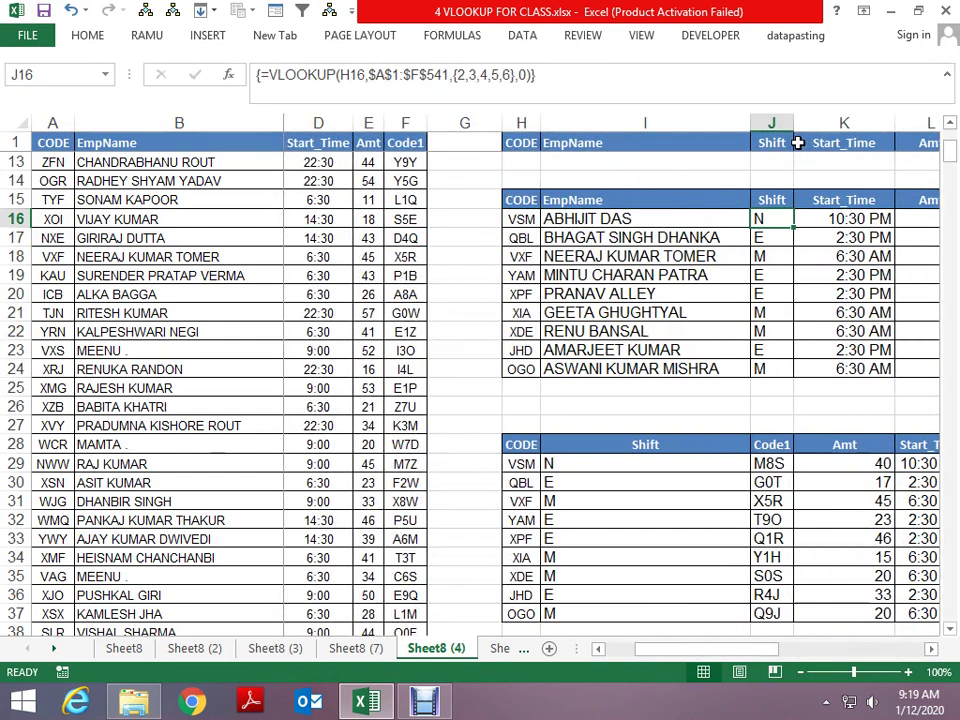
key(Up)
key(Down)
key(Right)
key(Right)
key(Right)
key(Down)
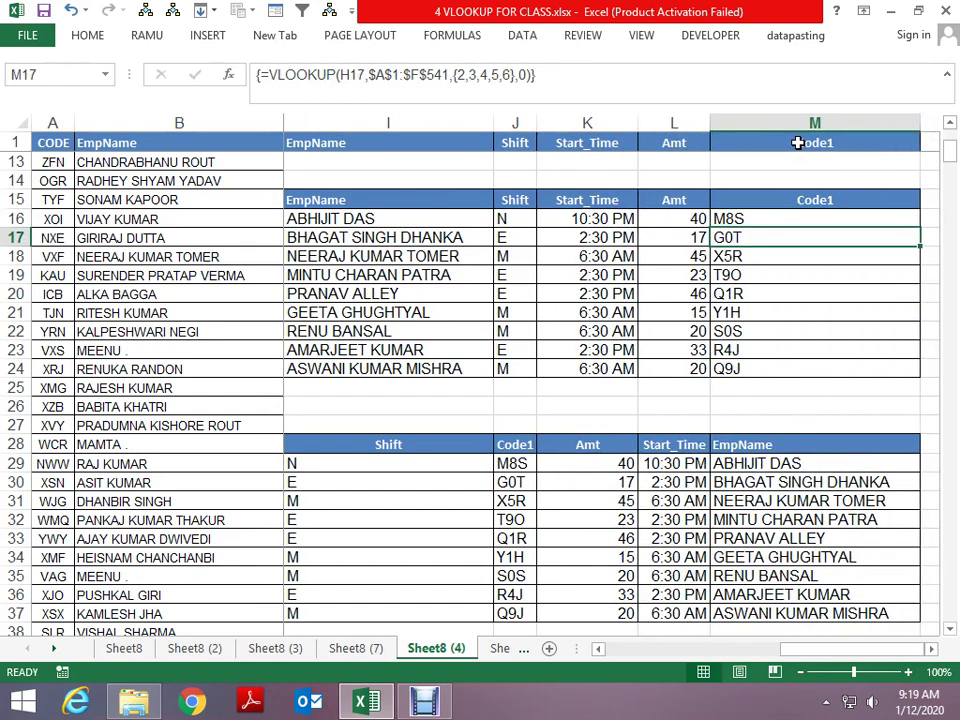
key(Down)
key(Down)
key(Down)
key(Left)
key(Left)
key(Left)
key(Left)
key(Left)
key(Left)
key(Up)
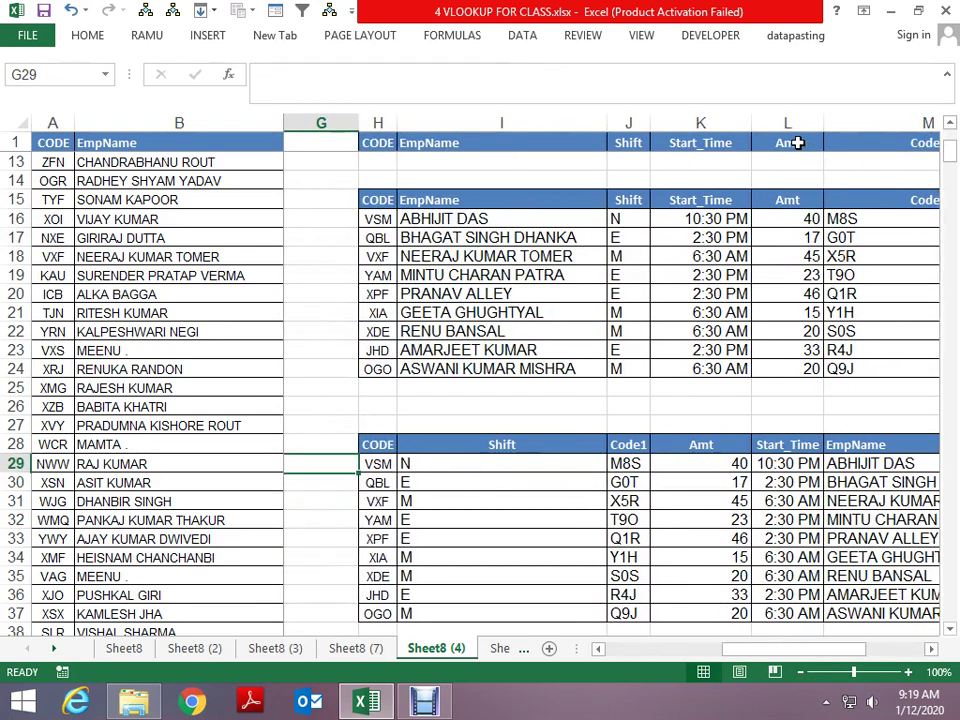
key(Right)
Step: Clear the second table's old array results in I29:M37
key(Right)
key(ctrl+shift+Down)
key(ctrl+shift+Right)
key(Delete)
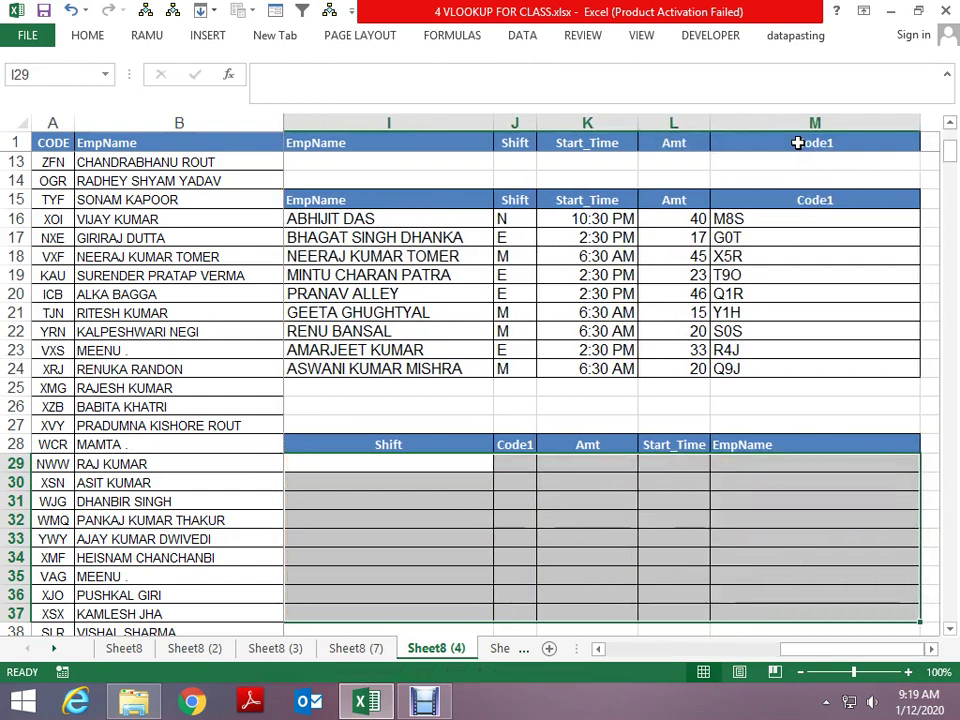
key(Left)
Step: Review the source data columns, then start =VLOOKUP( in I29 using H29 as lookup value
key(Right)
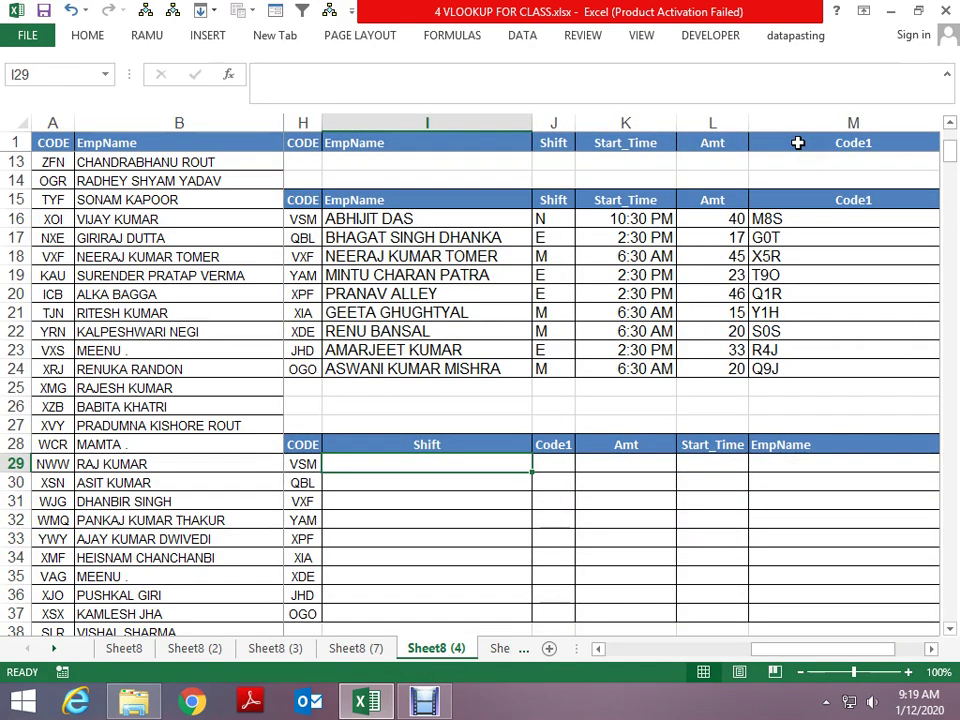
key(Left)
key(Home)
key(ctrl+Up)
key(Right)
key(Right)
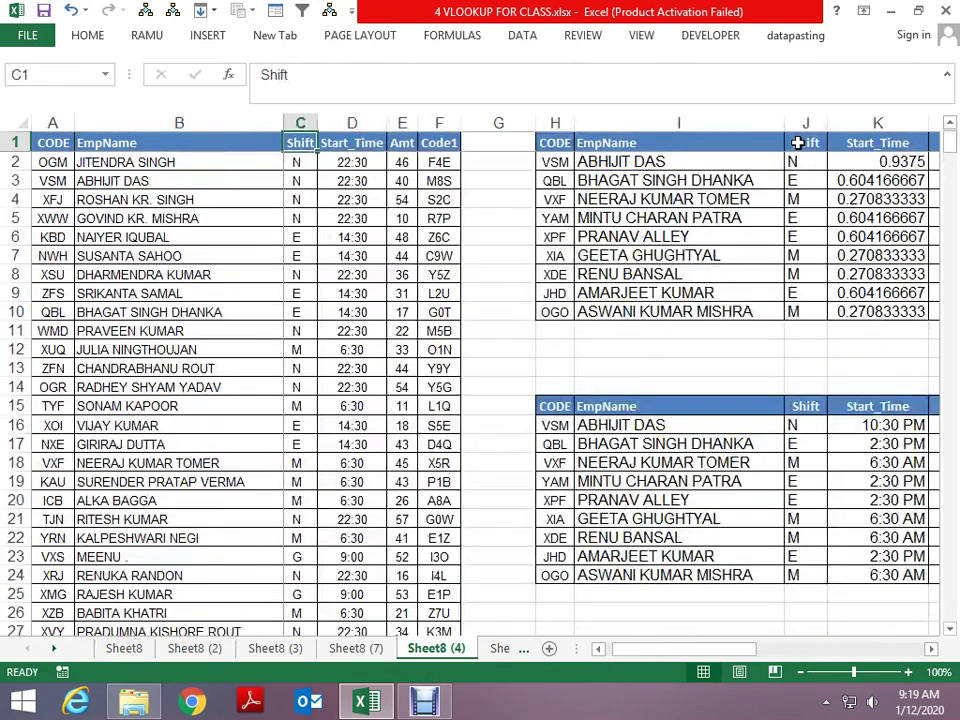
key(Right)
key(Down)
key(Down)
key(Down)
key(Down)
key(Down)
key(Down)
key(Down)
key(Right)
key(Right)
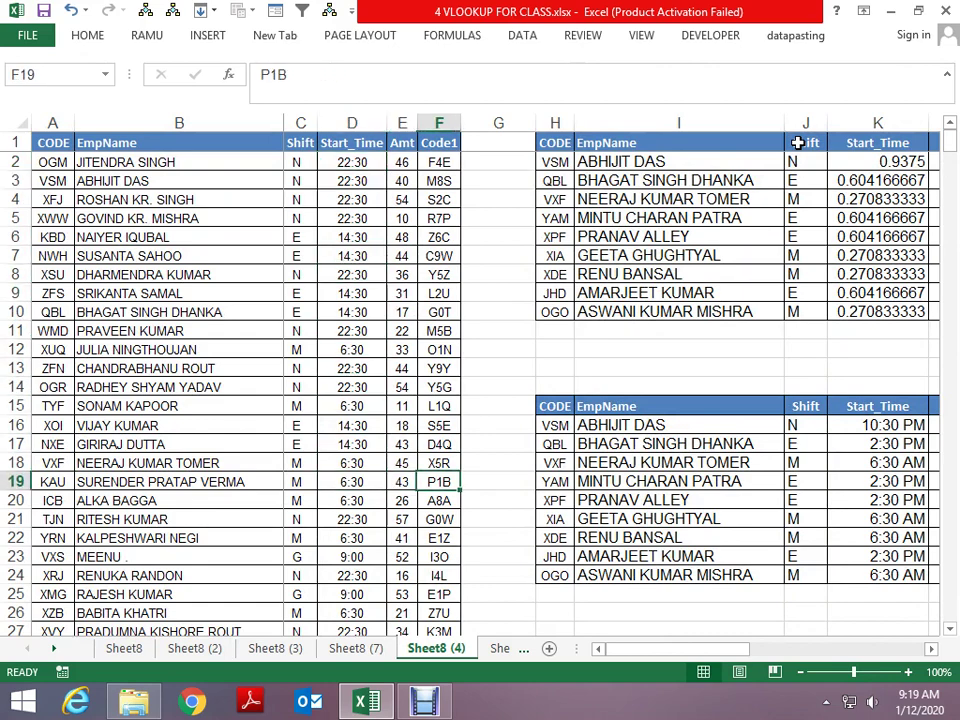
key(Right)
key(Right)
key(Right)
key(Down)
key(Down)
key(Down)
key(Down)
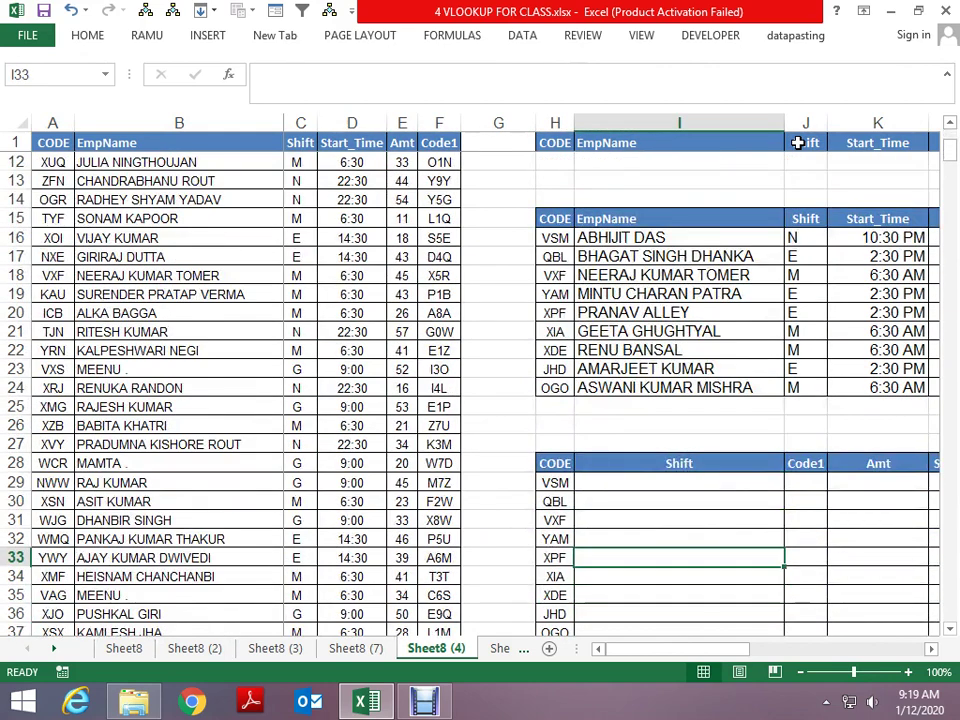
key(Up)
key(Up)
key(Up)
key(Up)
key(Up)
key(Down)
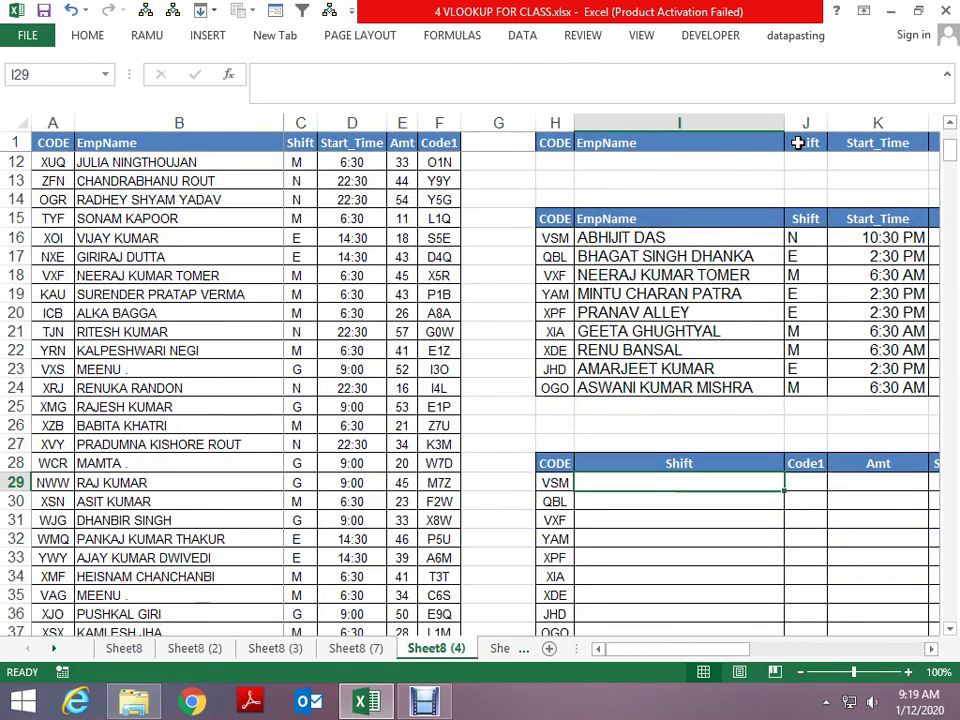
text(=vlookup()
key(Left)
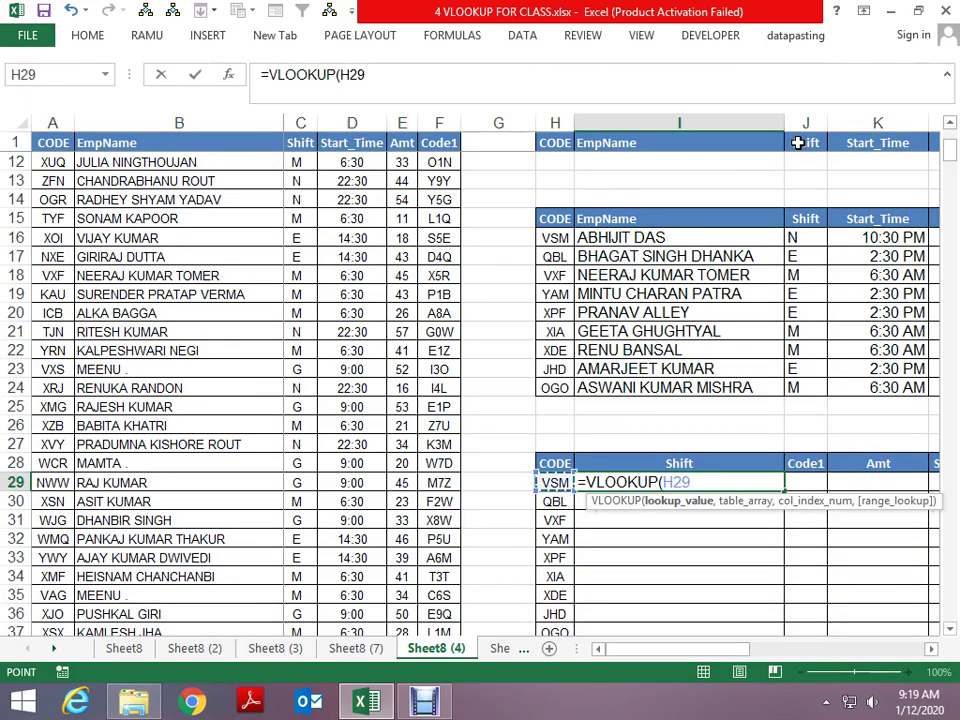
Step: Add the absolute table range $A$1:$F$541 to the I29 VLOOKUP formula
text(,)
key(Left)
key(ctrl+Left)
key(ctrl+Left)
key(ctrl+Up)
key(ctrl+shift+Right)
key(ctrl+shift+Down)
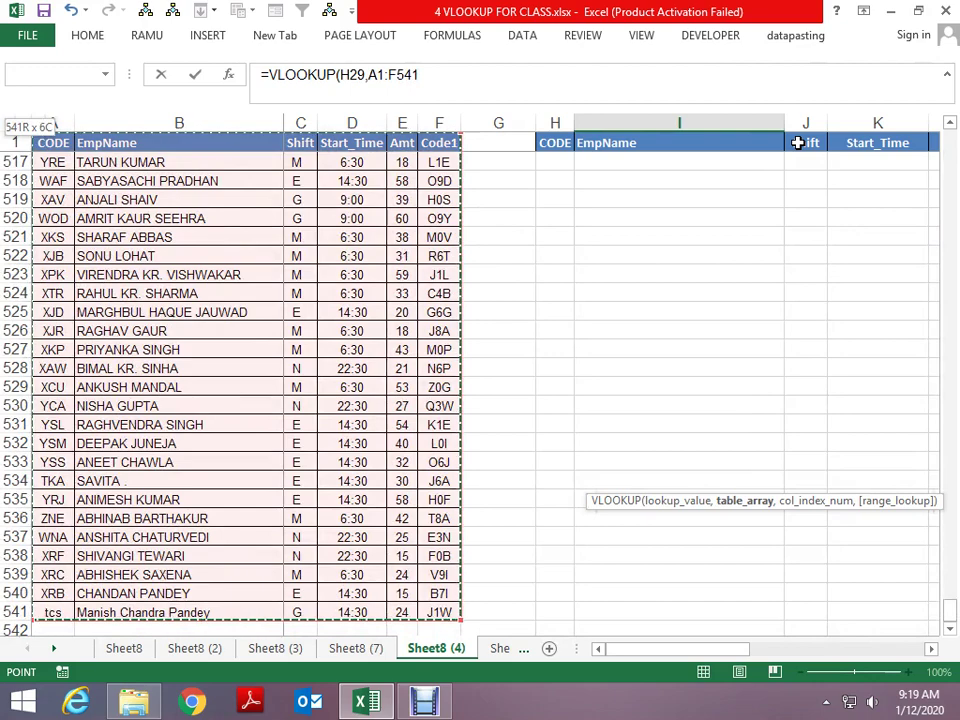
key(F4)
text(,{)
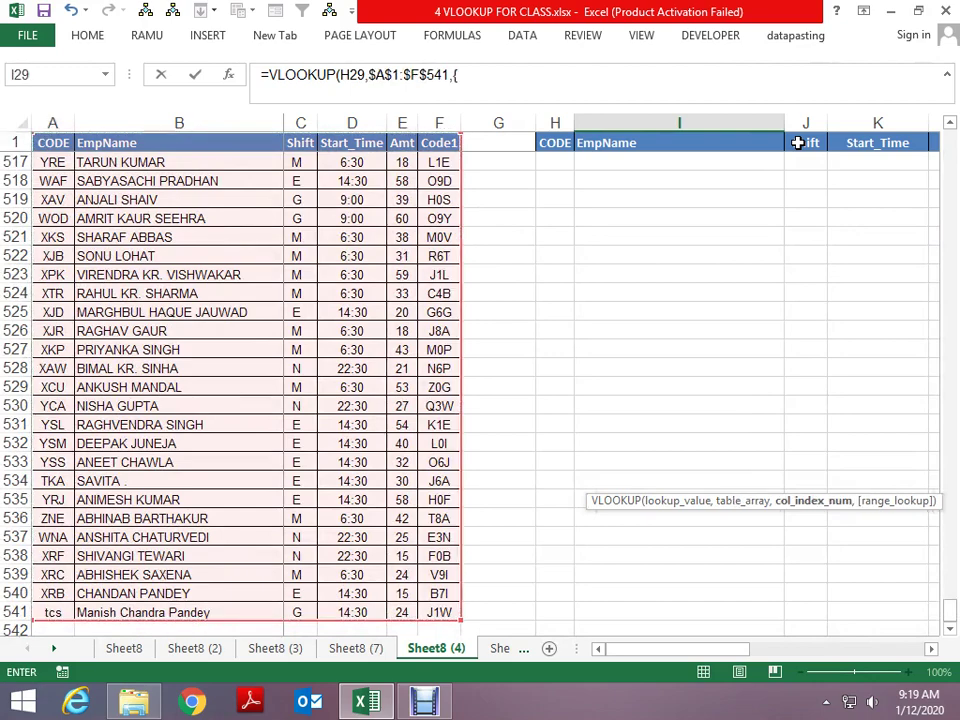
Step: Dismiss the formula error warning and scroll back up the sheet
key(Return)
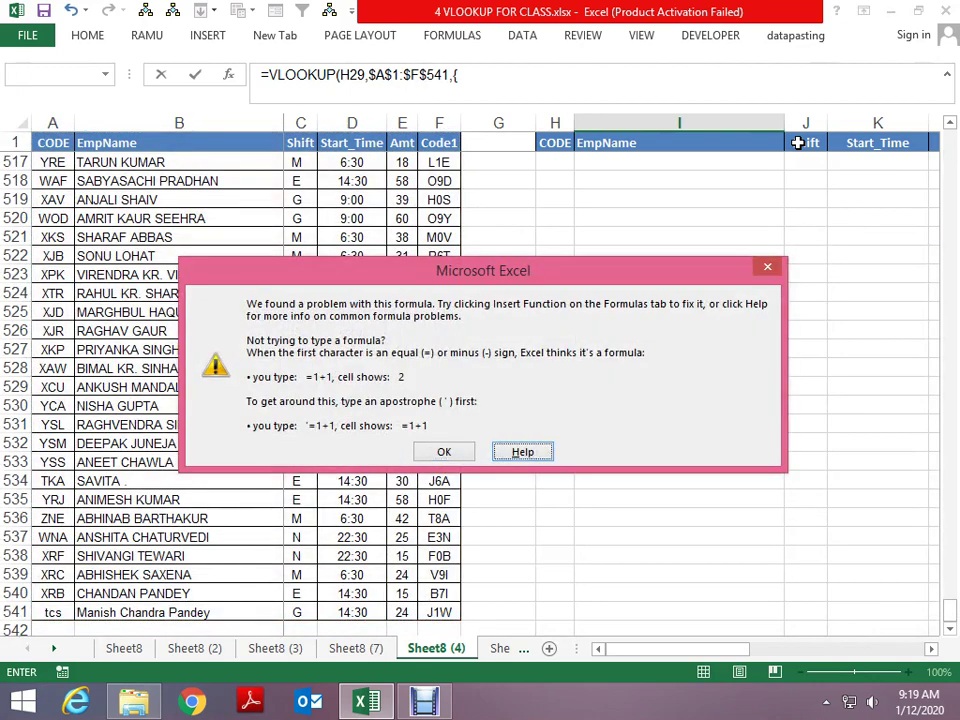
key(Escape)
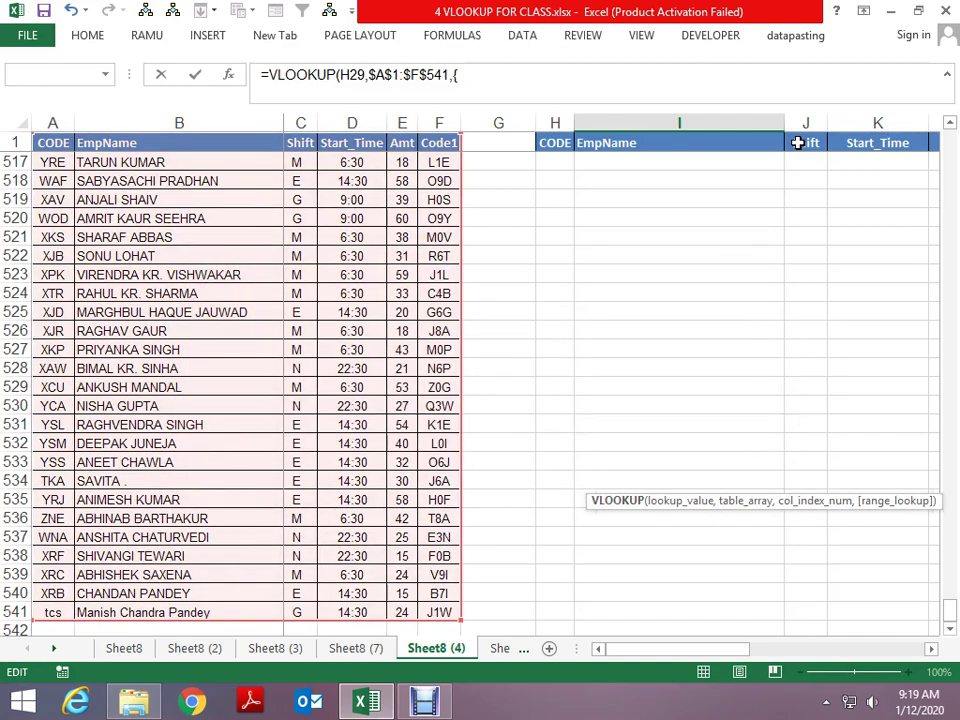
scroll(693, 476, up, 4)
scroll(693, 476, up, 6)
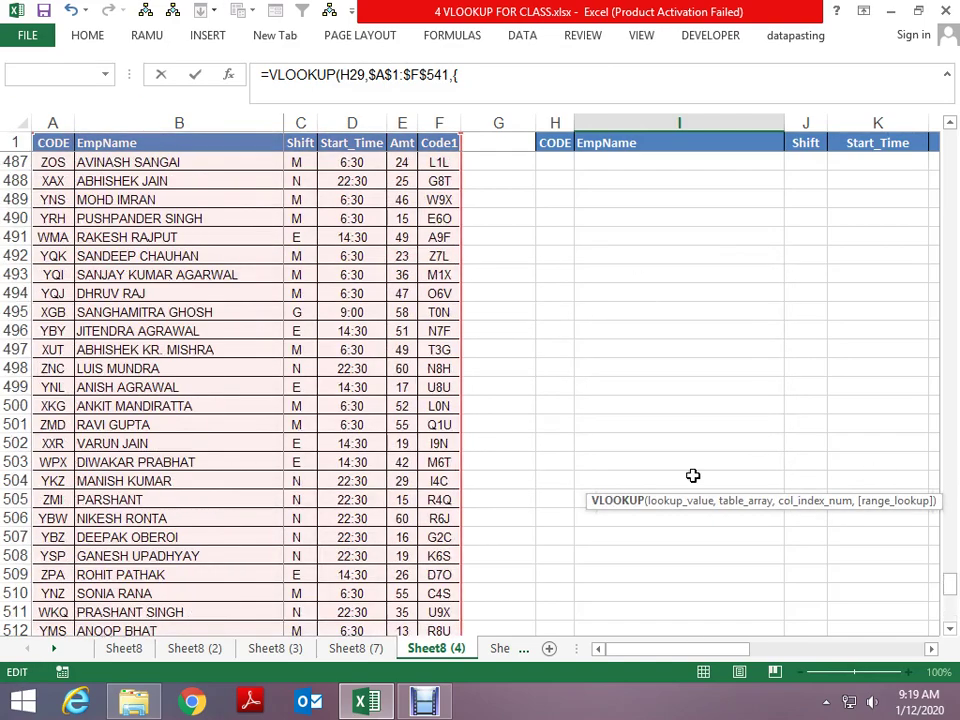
scroll(693, 476, up, 9)
scroll(690, 521, up, 5)
drag(953, 545, 953, 161)
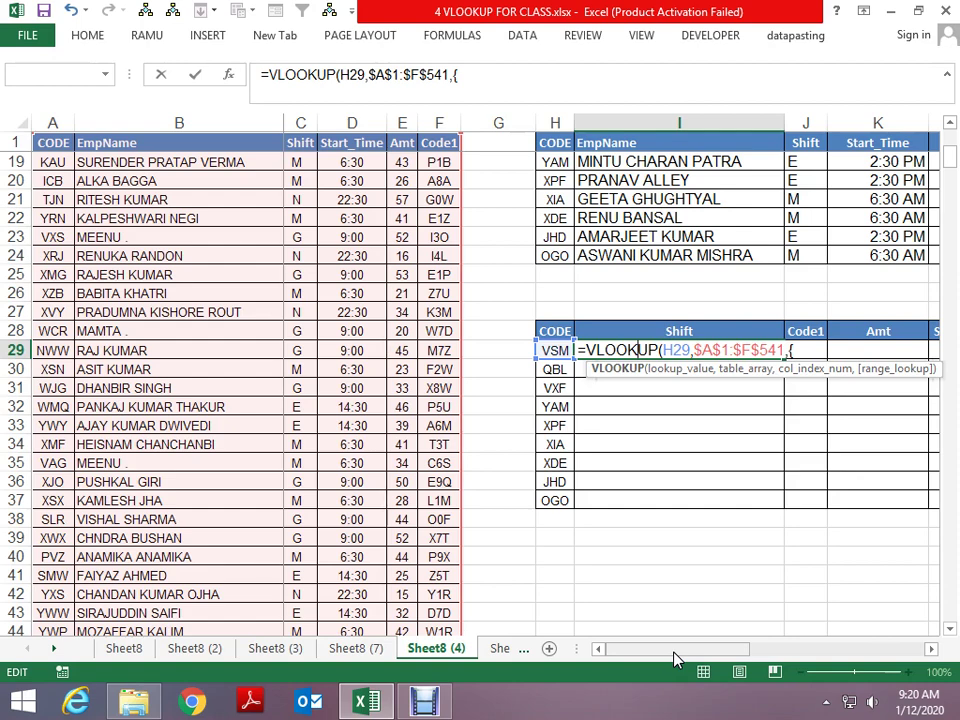
Step: Continue the array constant with column numbers 3,6,5 while checking the columns further right
text(,)
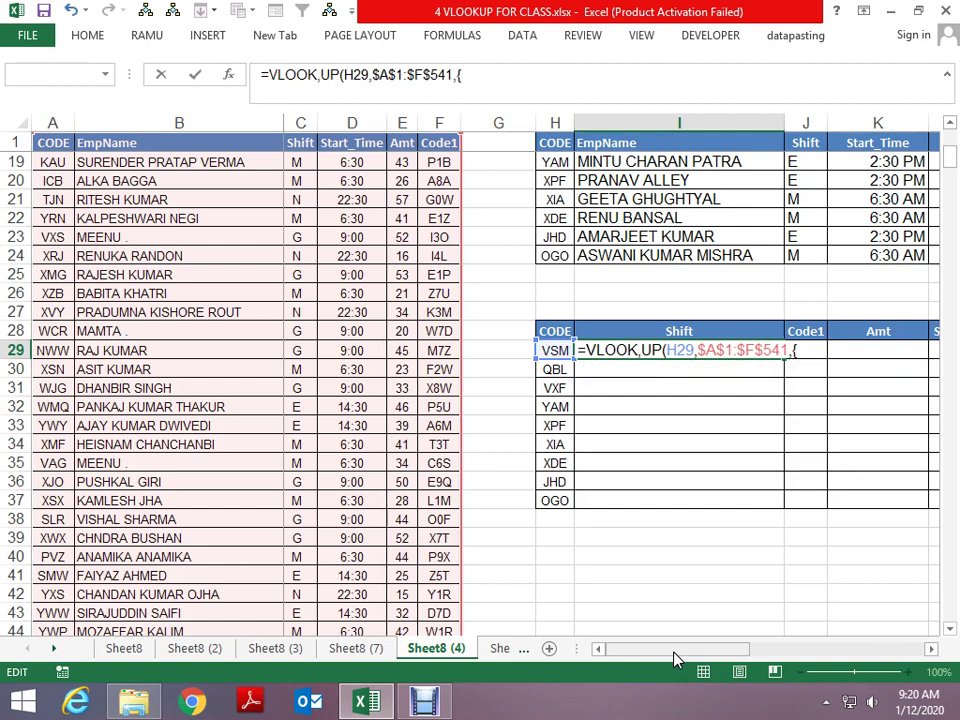
key(BackSpace)
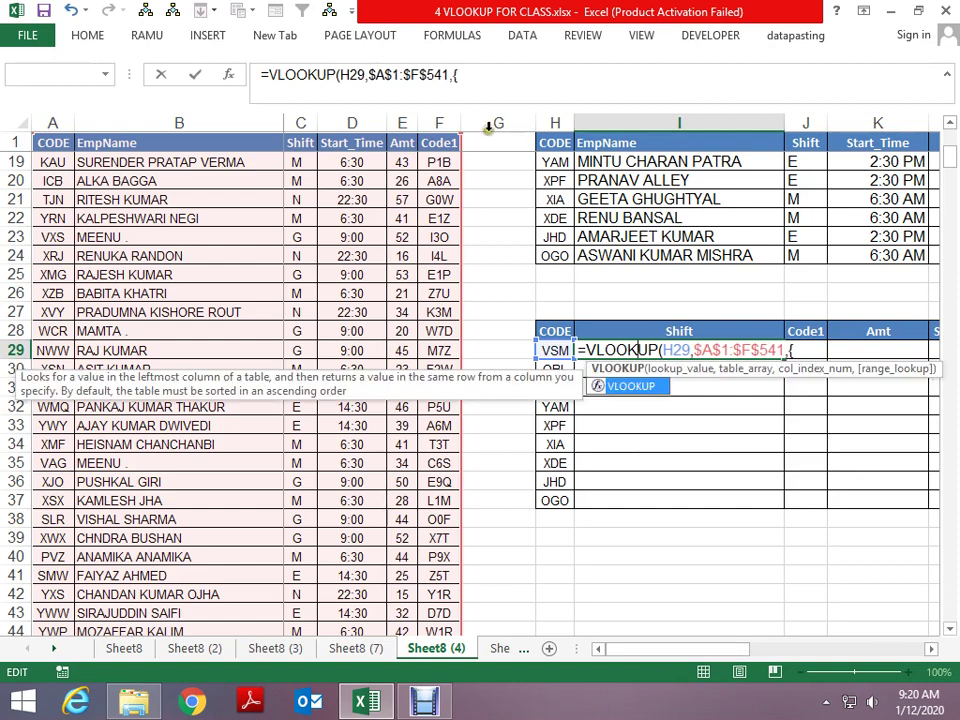
click(480, 78)
text(3)
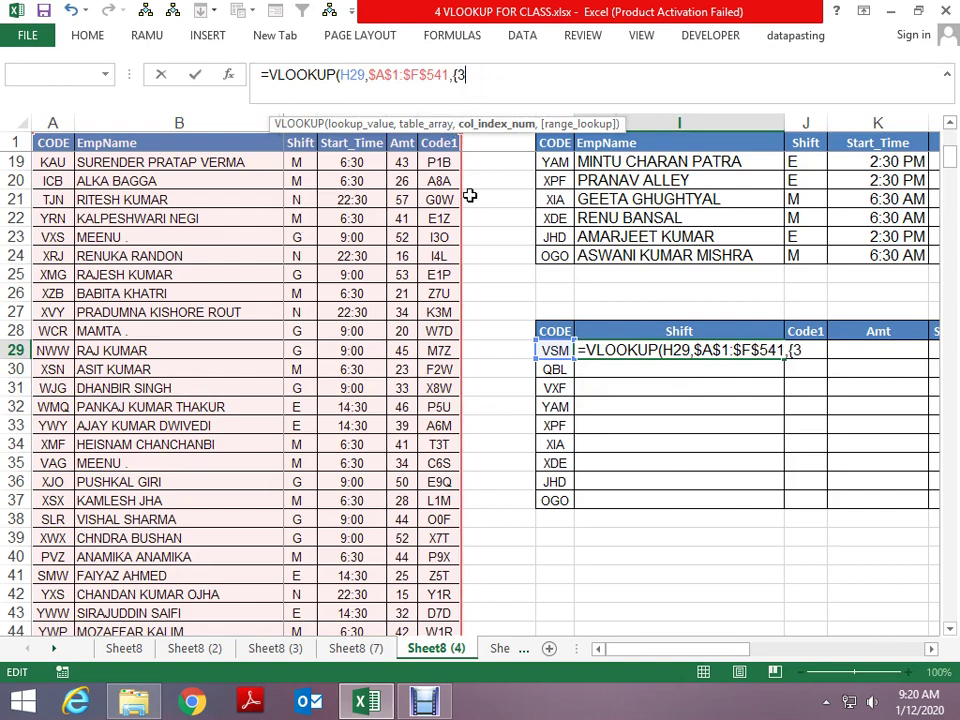
text(,6,)
text(5)
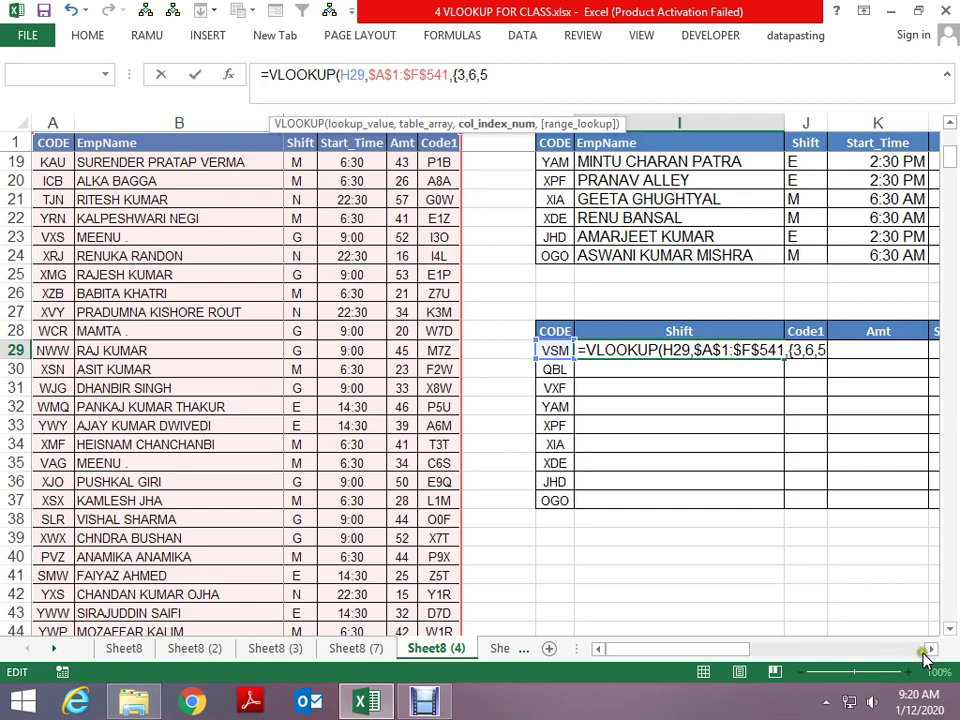
click(930, 649)
click(930, 650)
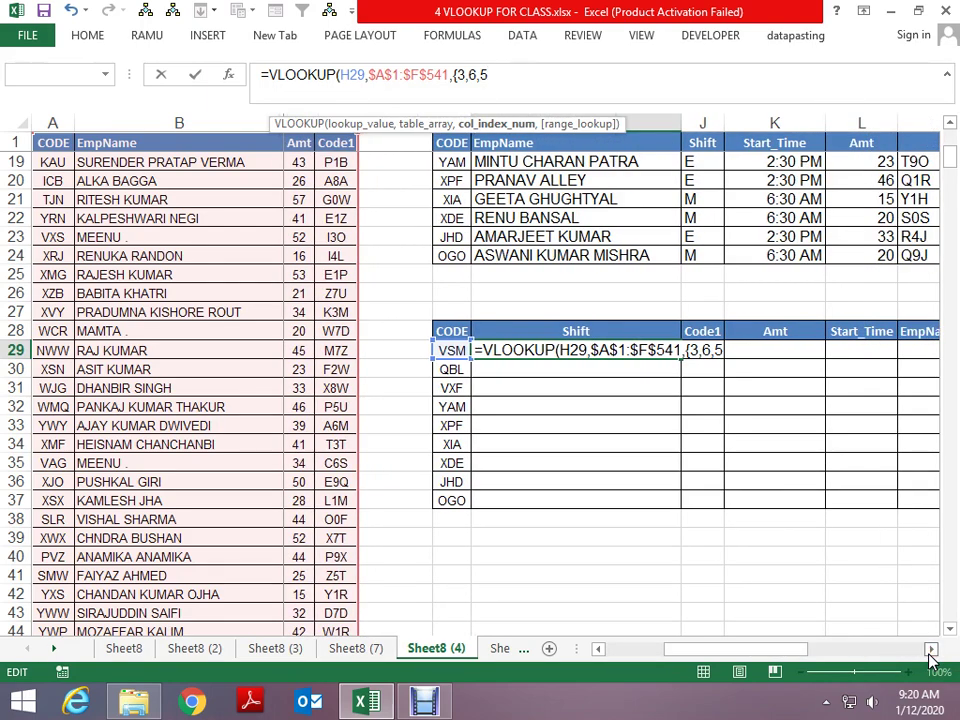
click(930, 650)
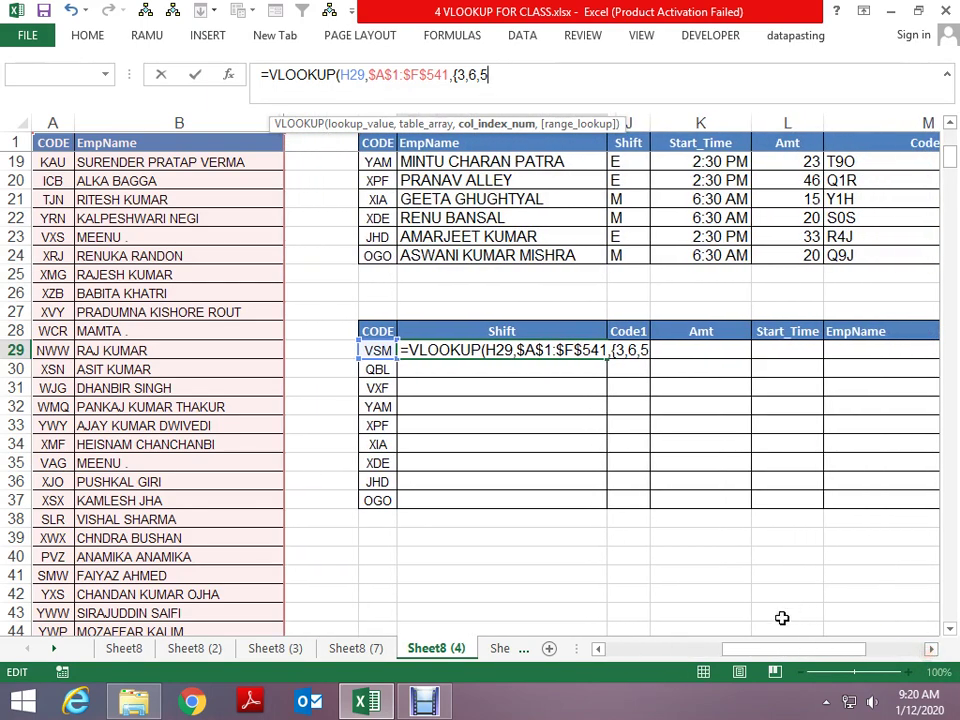
drag(730, 650, 600, 650)
text(,)
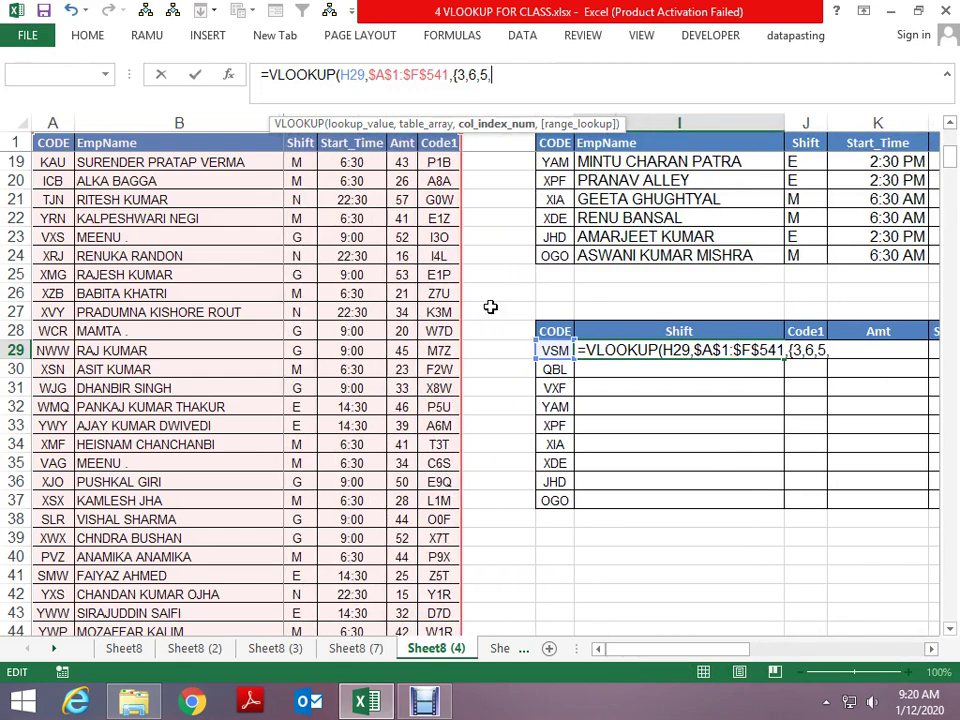
Step: Finish the formula with {3,6,5,4,2},0), enter it, and select I29:M29
text(4,2})
text(,0)
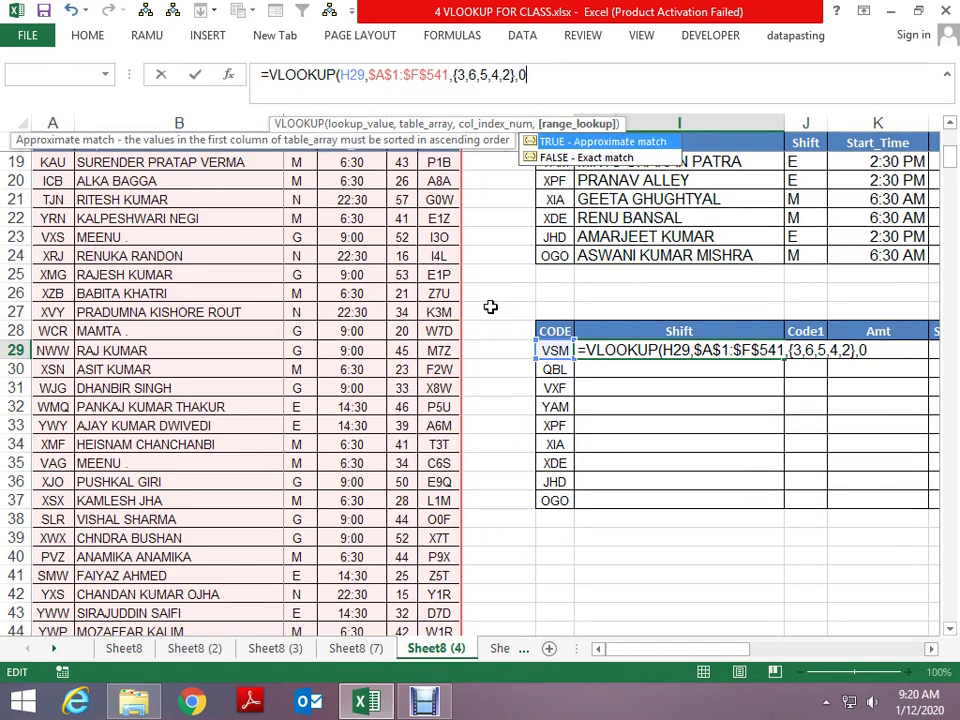
key(Return)
key(Up)
key(shift+Right)
key(shift+Right)
key(shift+Right)
key(shift+Right)
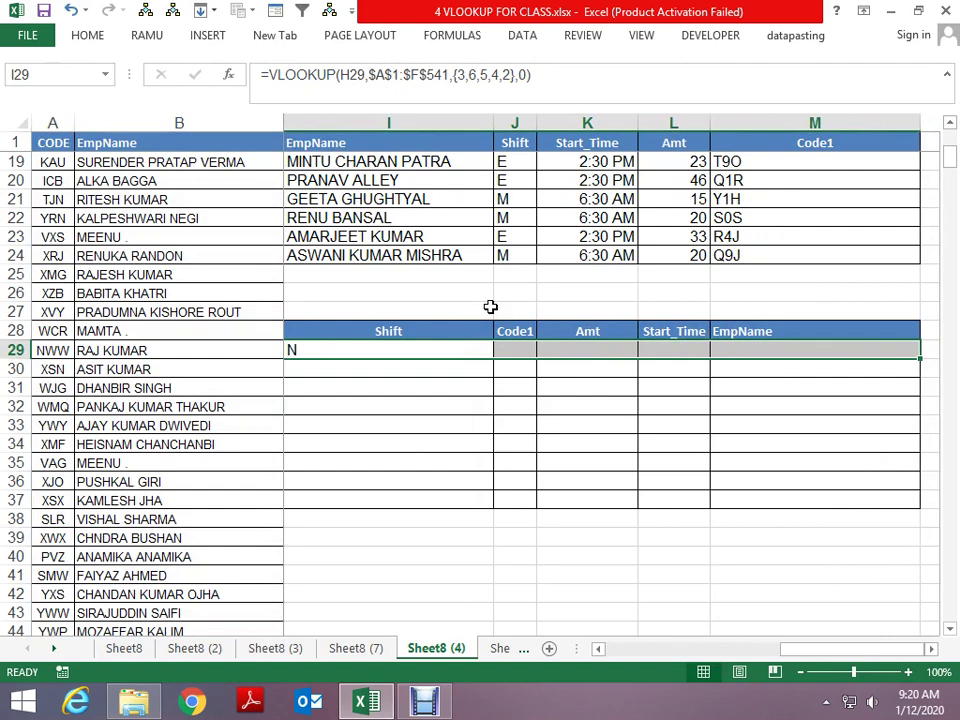
Step: Commit the VLOOKUP as an array across I29:M29 and fill it down to row 37
key(F2)
key(ctrl+shift+Return)
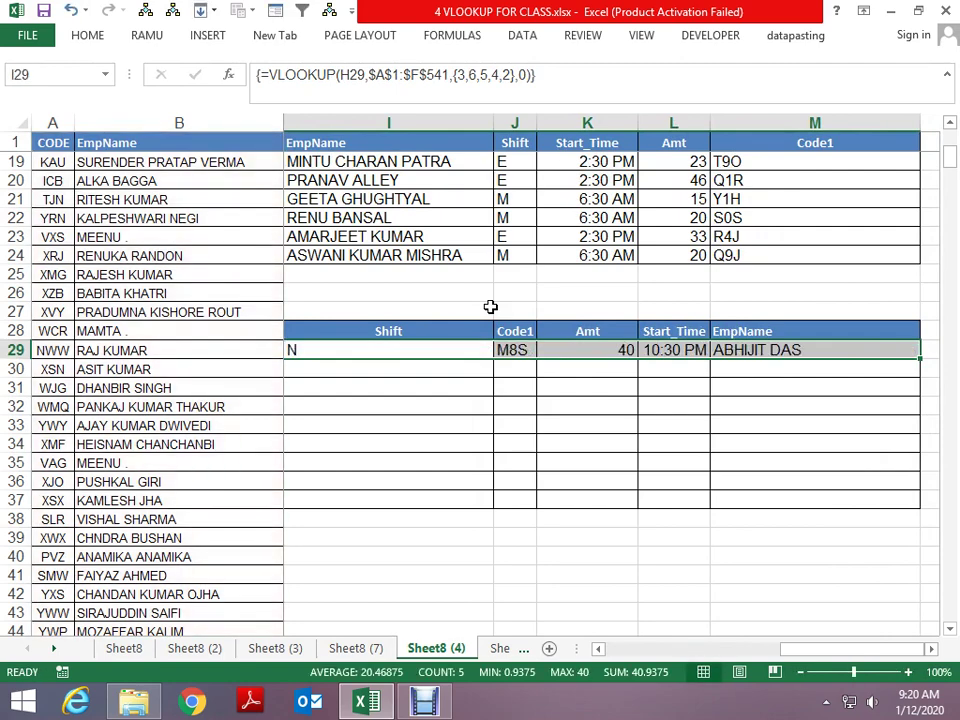
key(shift+Down)
key(shift+Down)
key(shift+Down)
key(shift+Down)
key(shift+Down)
key(shift+Down)
key(shift+Down)
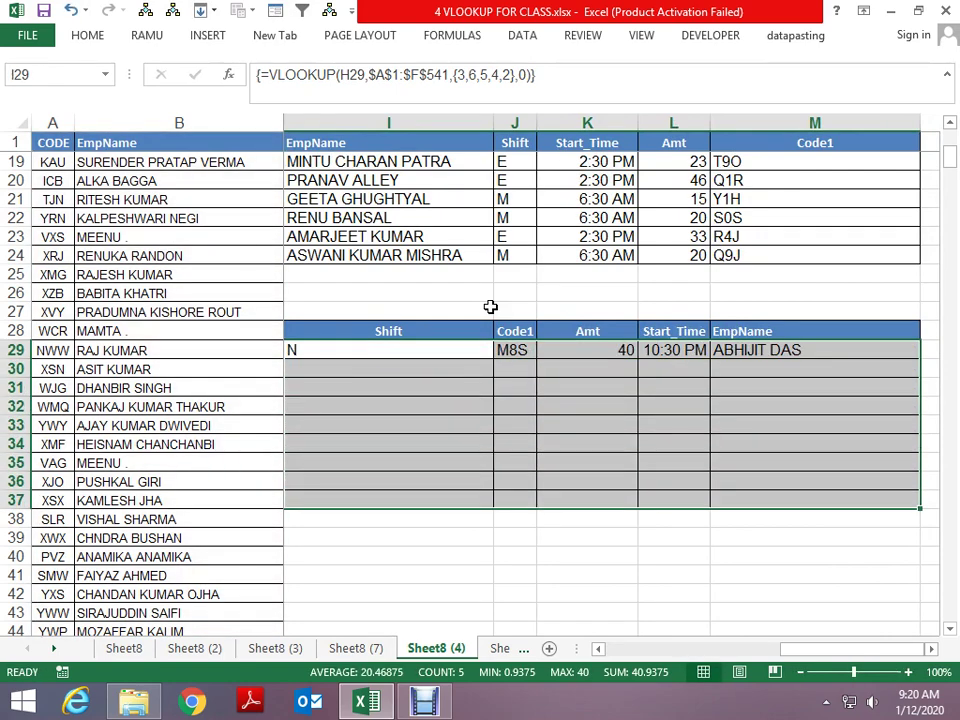
key(ctrl+d)
key(Left)
key(Left)
key(Right)
key(Right)
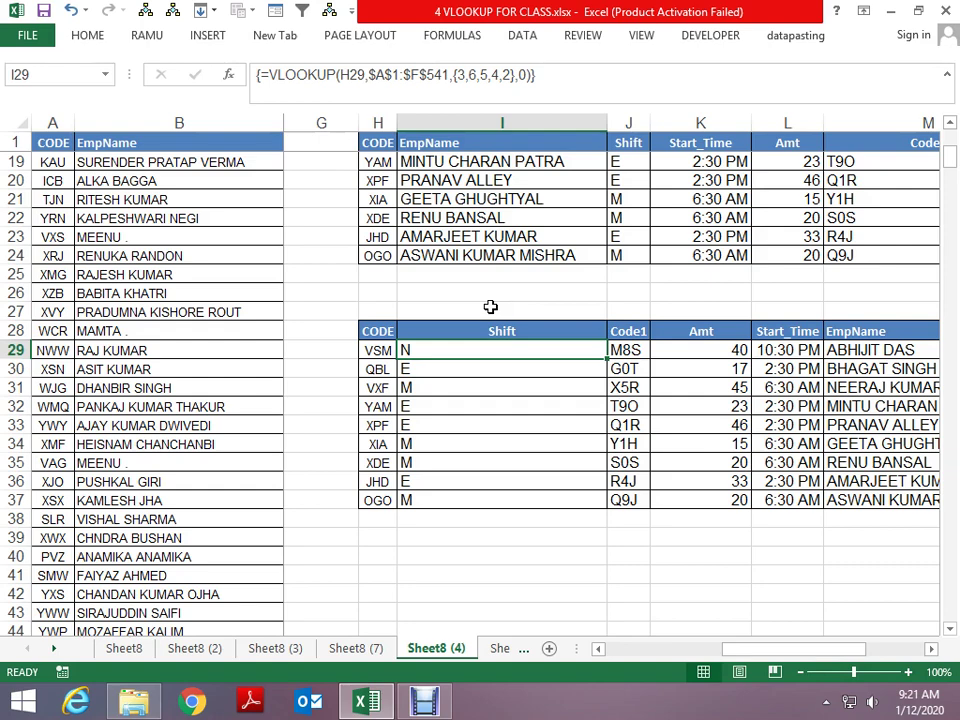
Step: Switch to Sheet8 (5) and review the upper table's EmpName, Shift and Start_Time lookup formulas
key(ctrl+Page_Down)
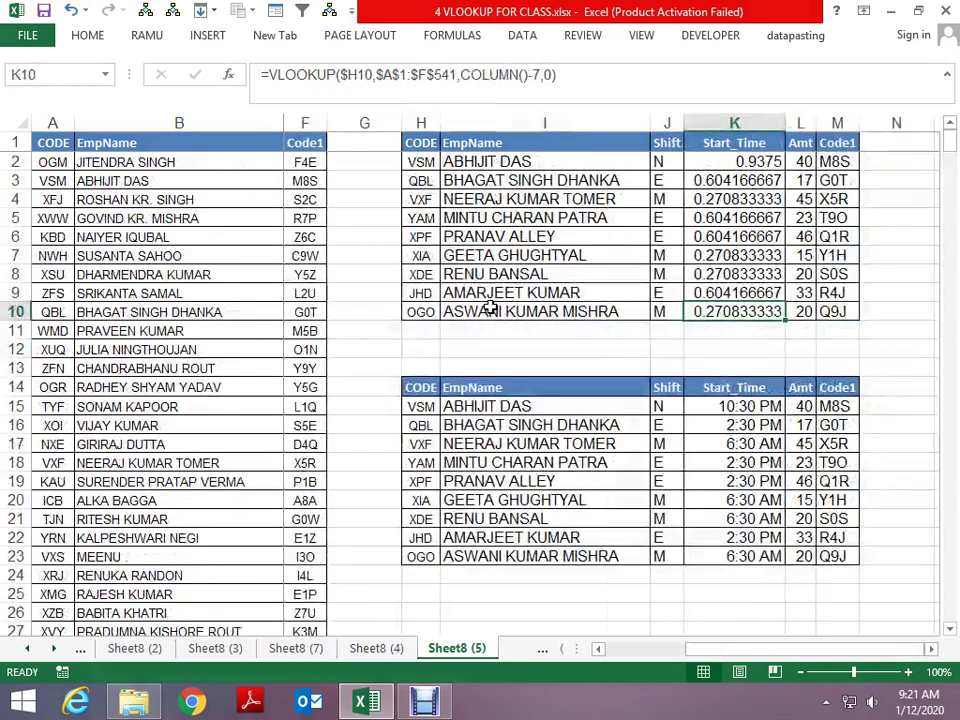
key(Up)
key(Up)
key(Up)
key(ctrl+Up)
key(ctrl+Left)
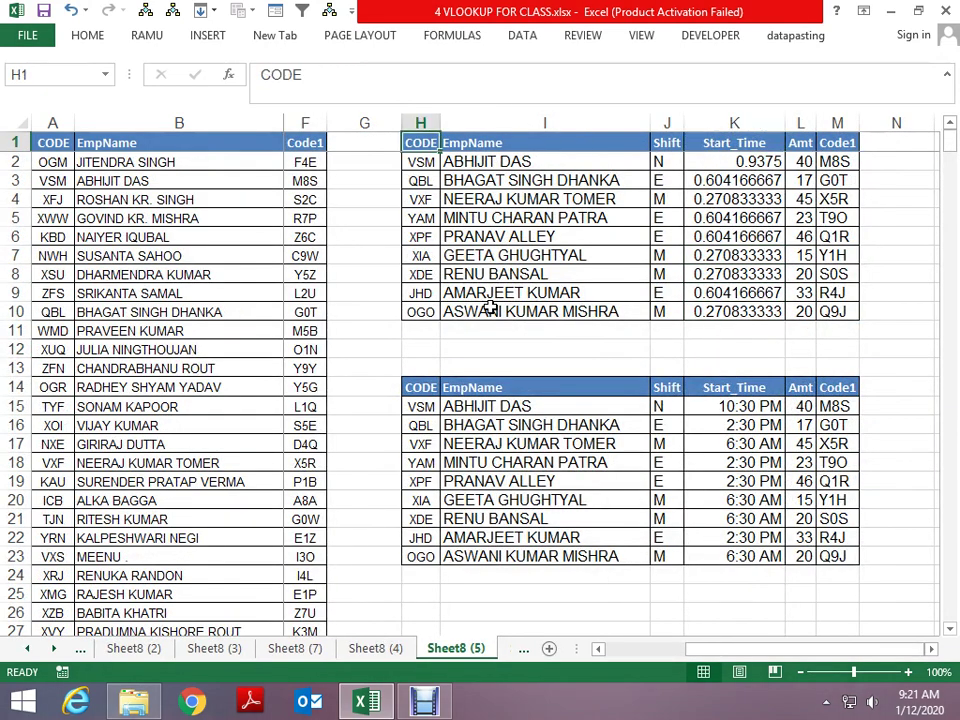
key(Home)
key(ctrl+Right)
key(ctrl+Right)
key(Right)
key(Right)
key(Down)
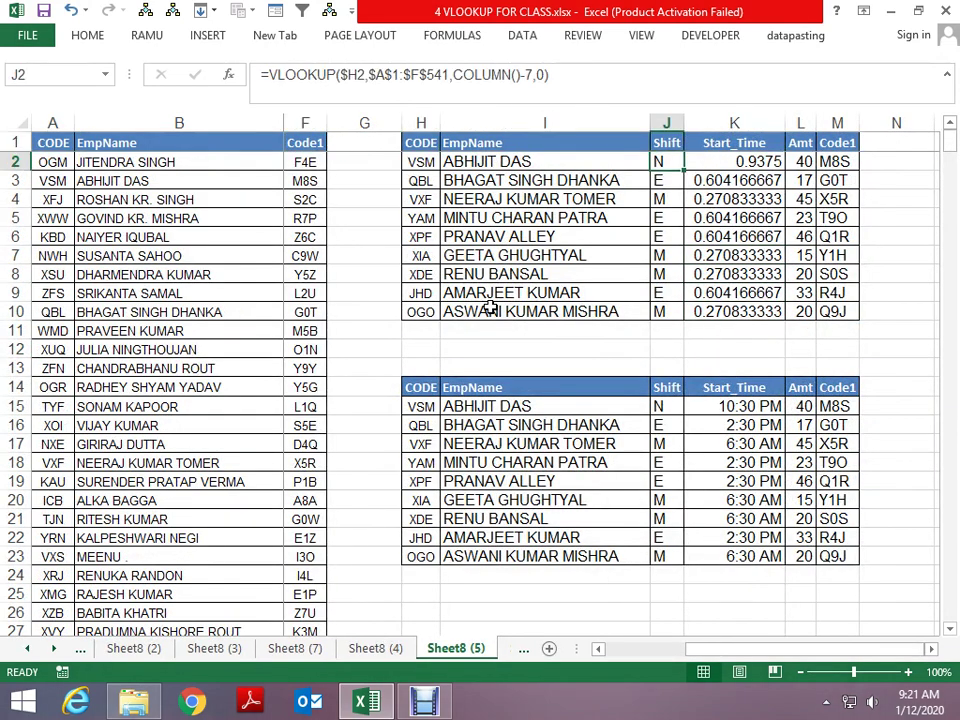
key(Right)
key(Left)
key(Left)
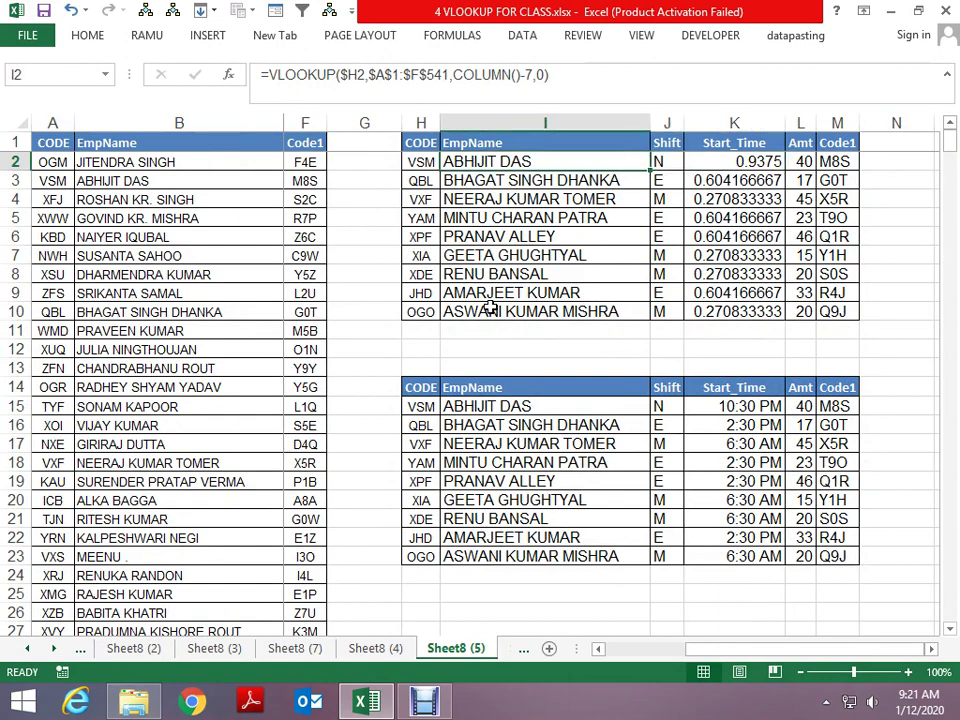
Step: Clear the lower table's looked-up values in I15:M23, leaving only the CODE column
key(ctrl+Down)
key(Down)
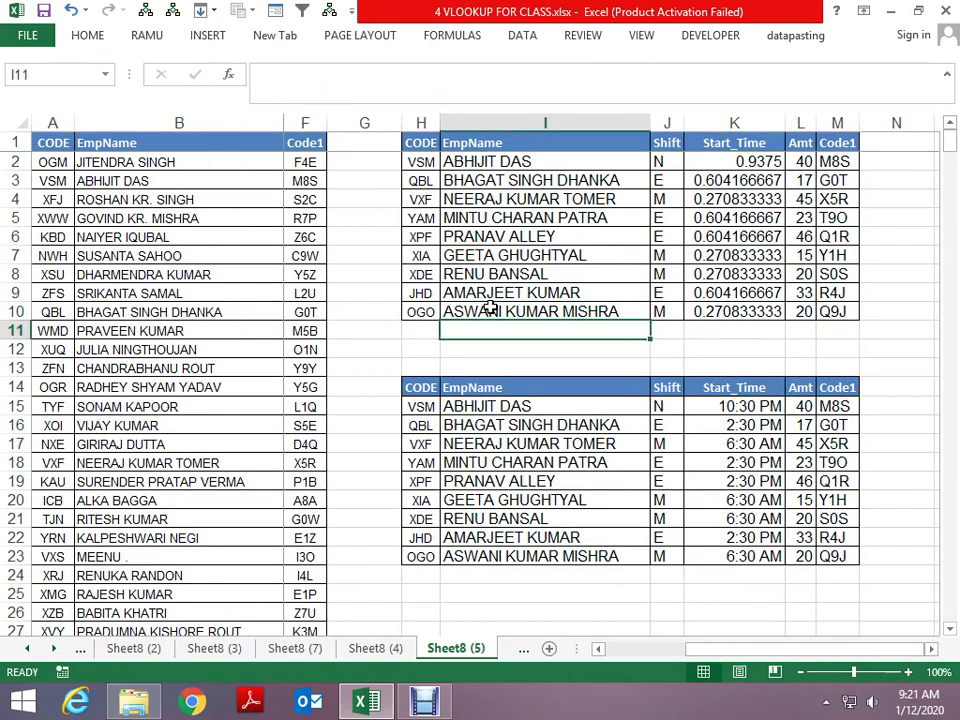
key(Down)
key(Down)
key(Down)
key(Down)
key(ctrl+shift+Down)
key(ctrl+shift+Right)
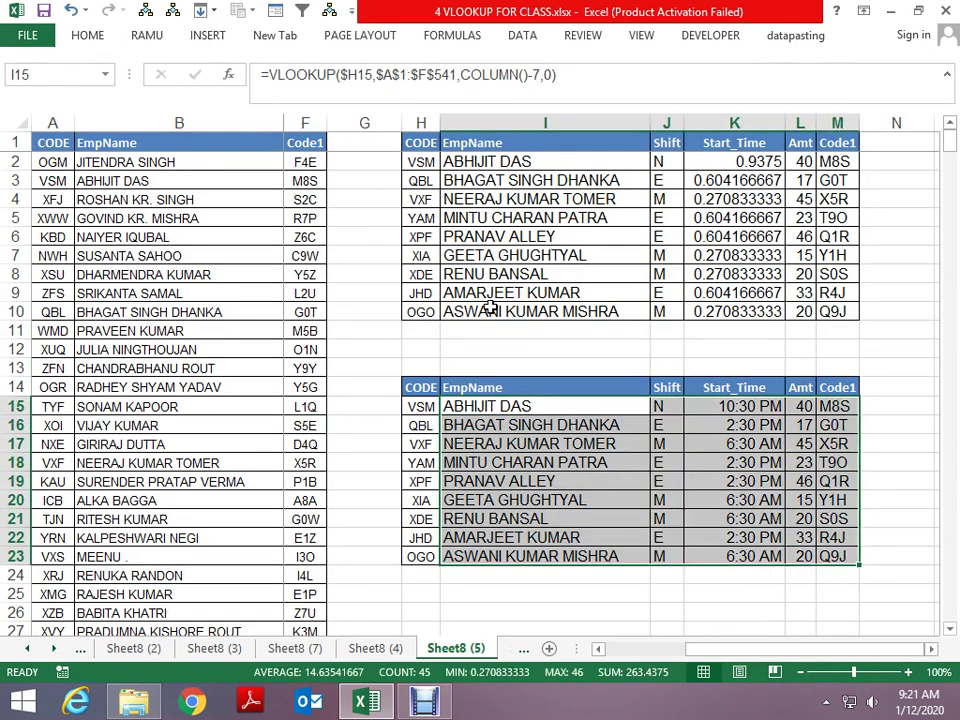
key(Delete)
Step: Enter =VLOOKUP(H15,A1:F541,2,0) in I15 to look up code VSM
text(=vl)
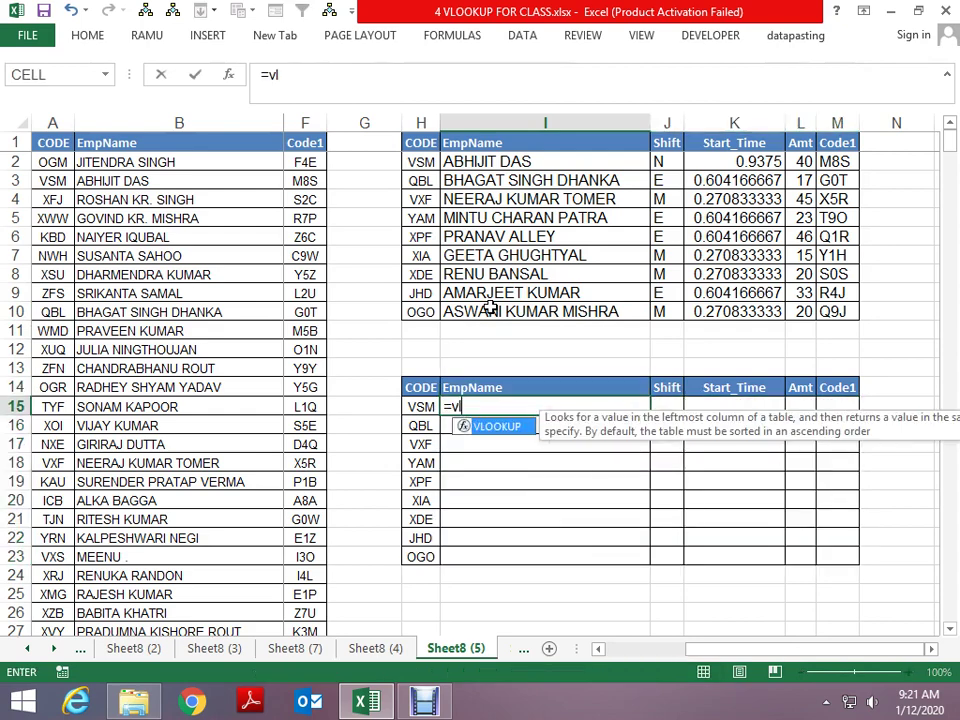
key(Tab)
key(Left)
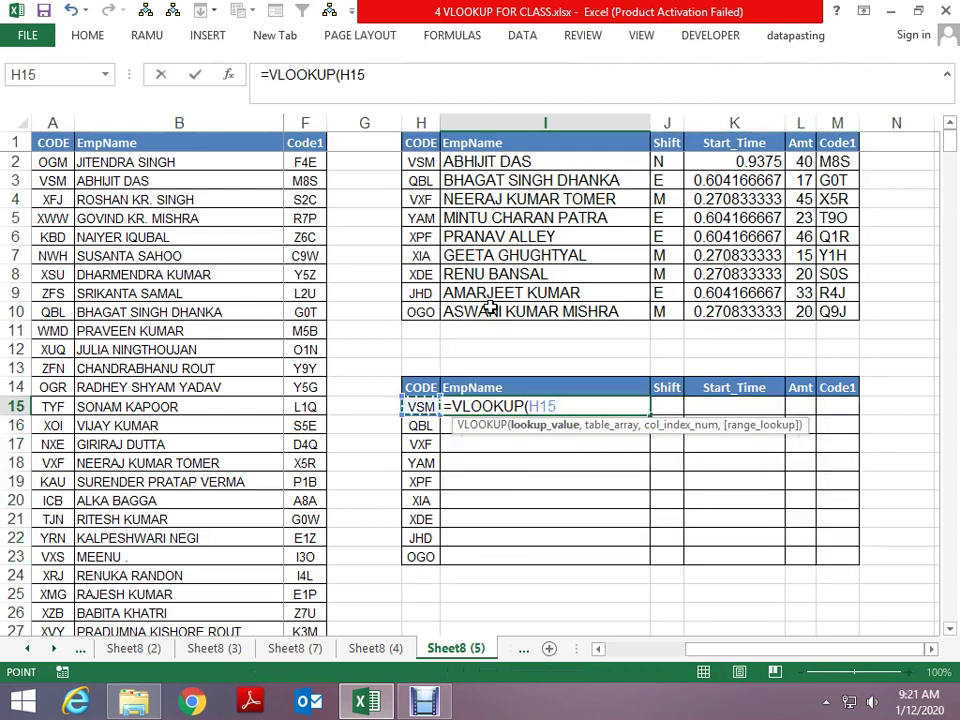
text(,)
key(Left)
key(Left)
key(Left)
key(ctrl+Home)
key(ctrl+shift+Right)
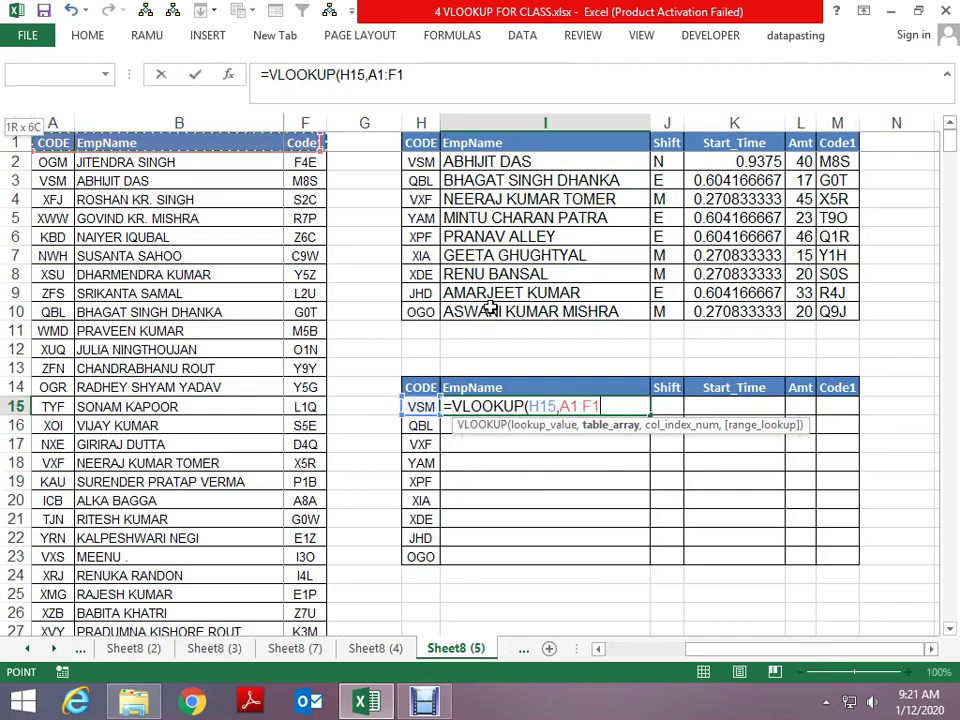
key(ctrl+shift+Down)
text(,2,)
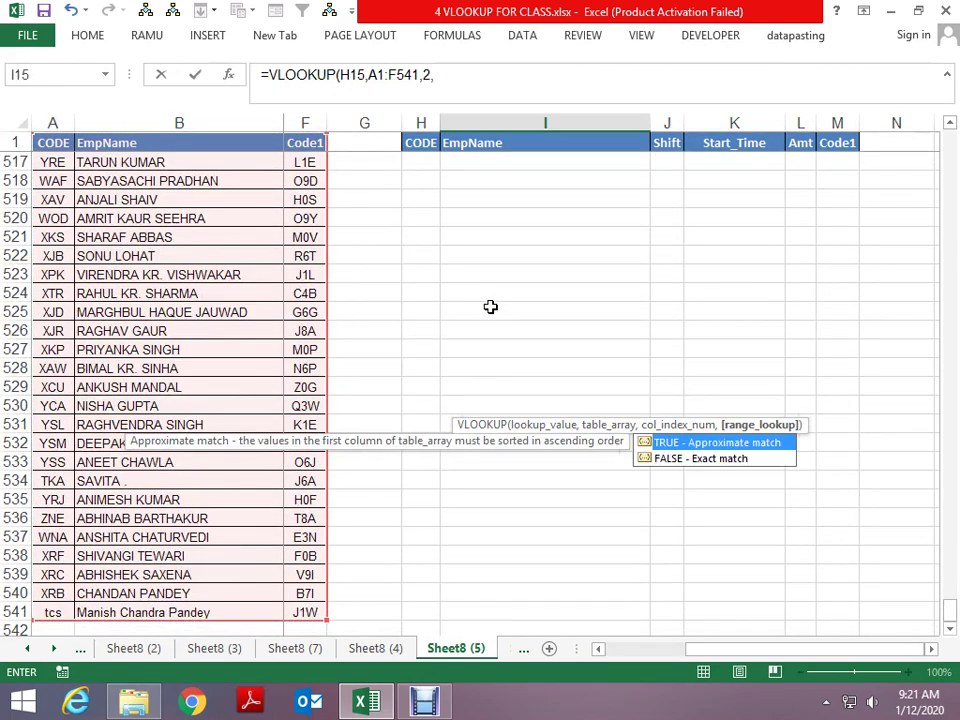
text(0)
key(Return)
key(Up)
key(Up)
key(Down)
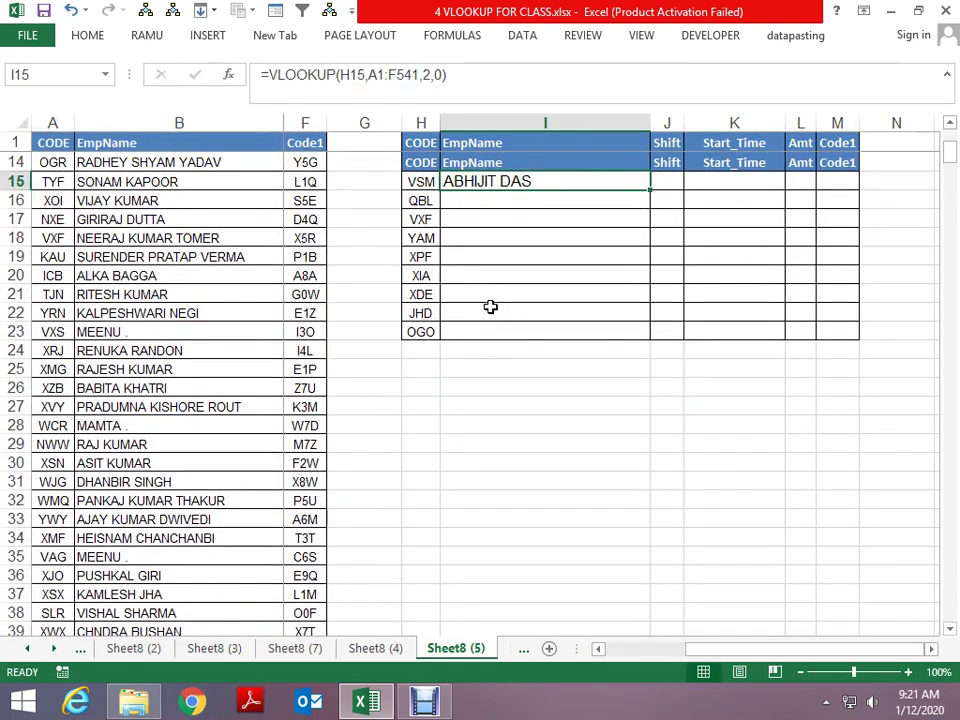
key(Left)
key(Home)
key(Up)
key(ctrl+z)
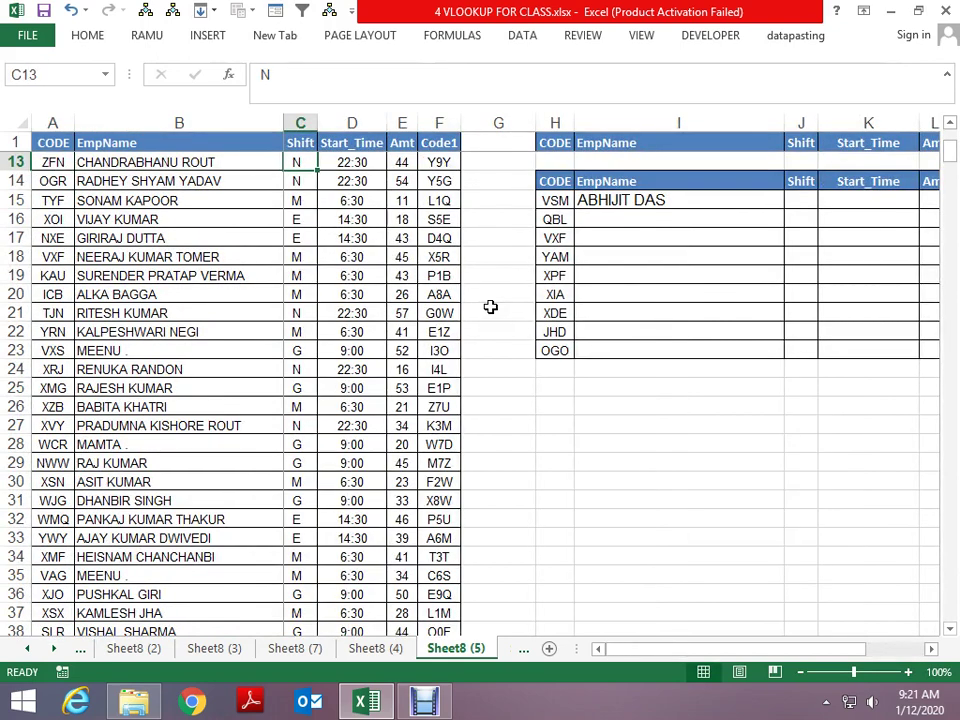
key(Left)
key(Right)
key(Right)
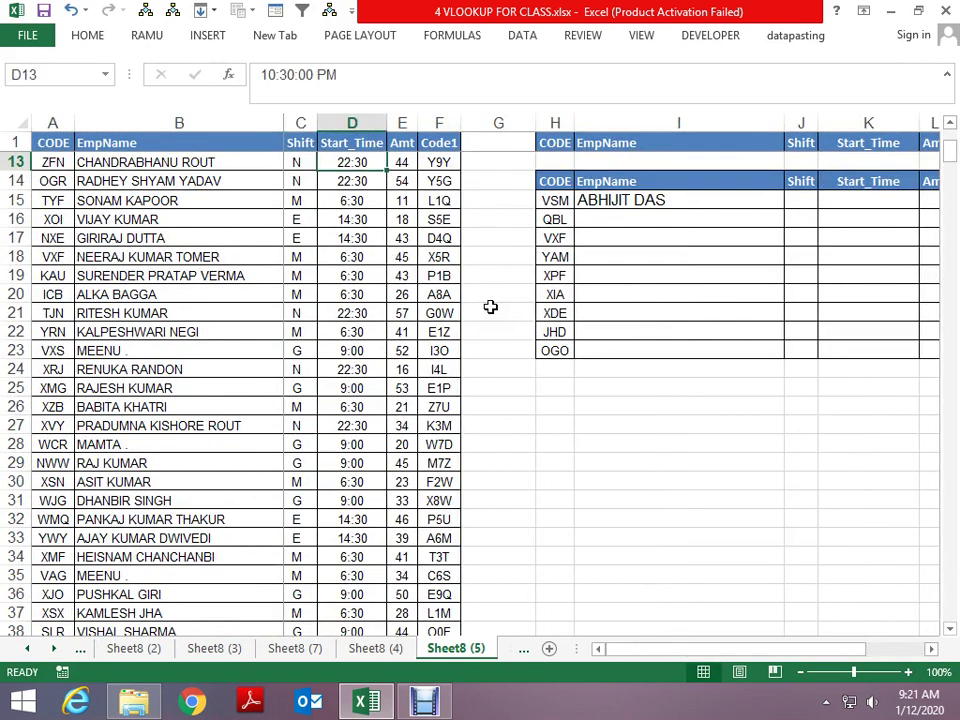
key(Right)
key(Right)
key(Down)
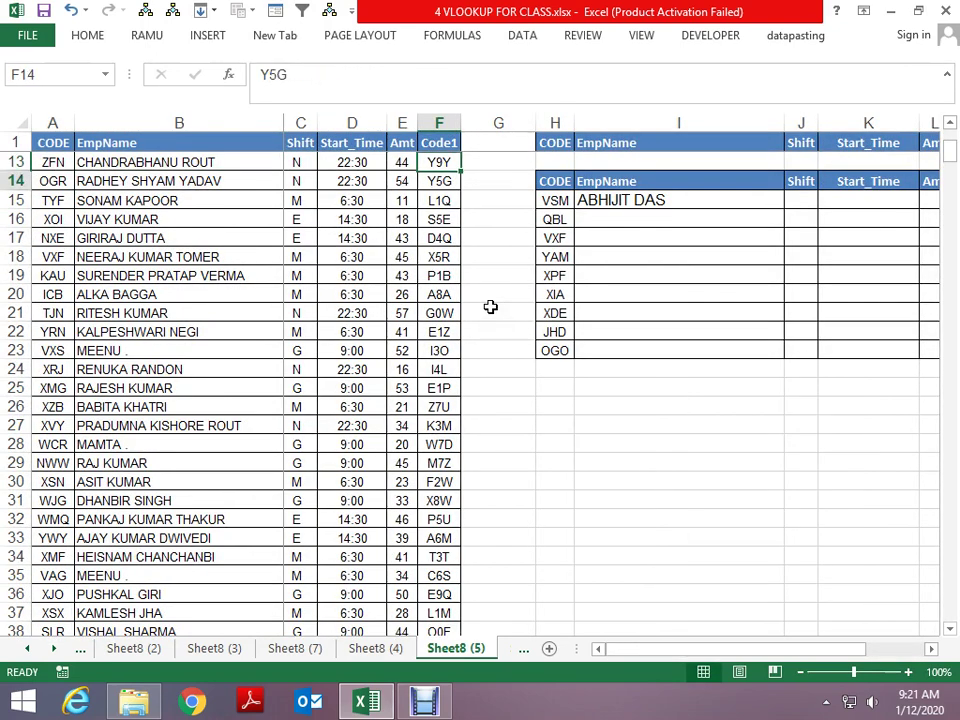
key(Down)
key(Right)
key(Right)
key(Right)
key(F2)
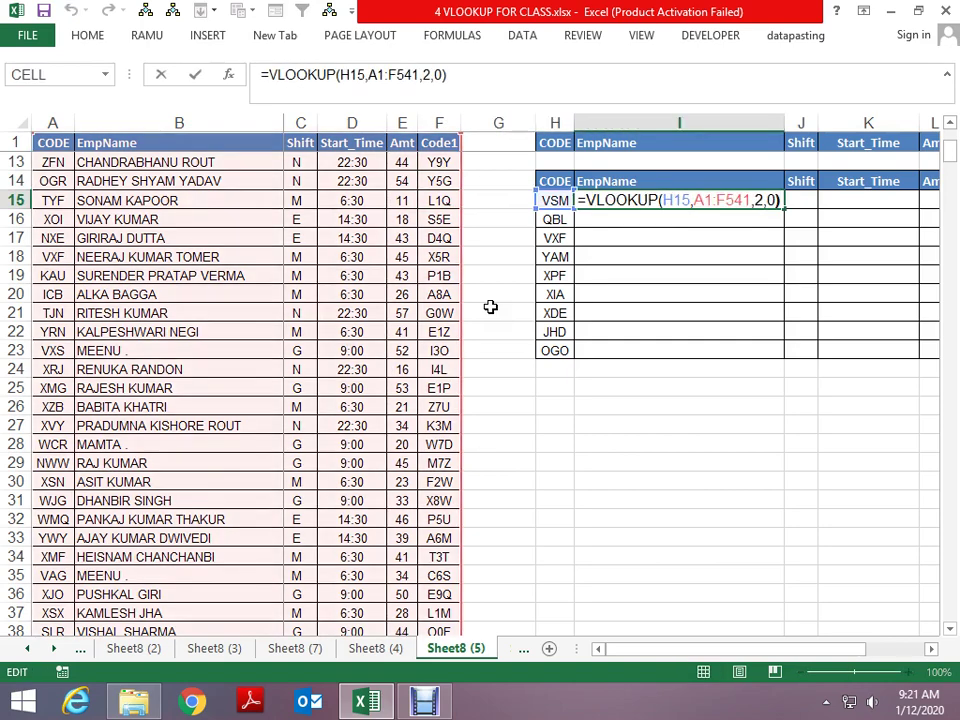
key(Left)
key(Left)
key(Left)
key(Return)
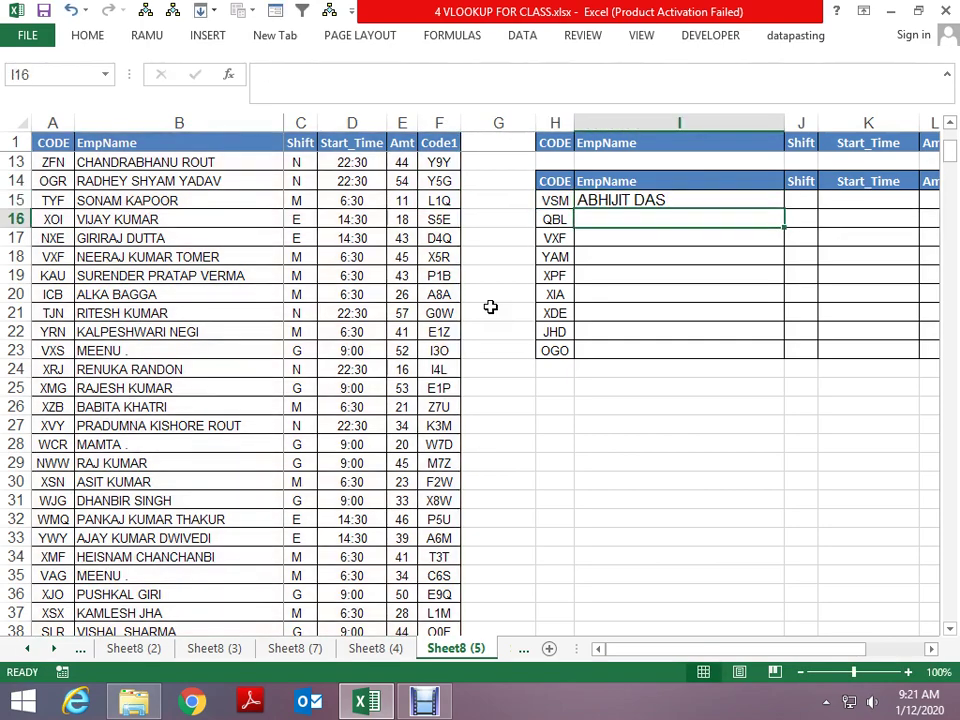
Step: Enter =COLUMN() in I16 so it returns 9 for column I
text(c=ol)
key(Escape)
text(=colun)
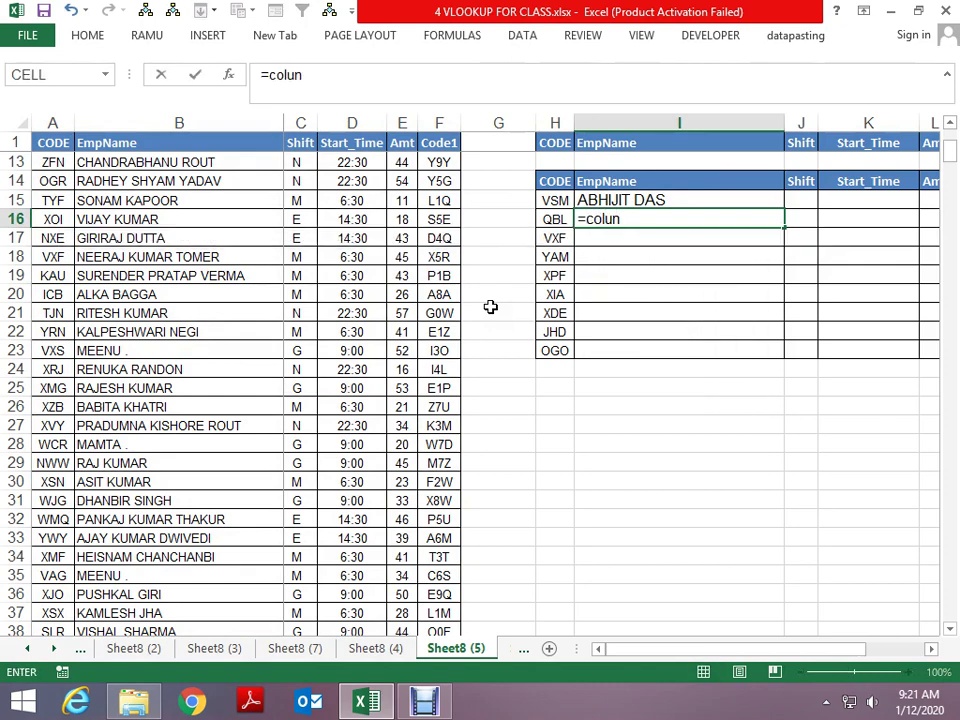
key(BackSpace)
text(mn)
key(Tab)
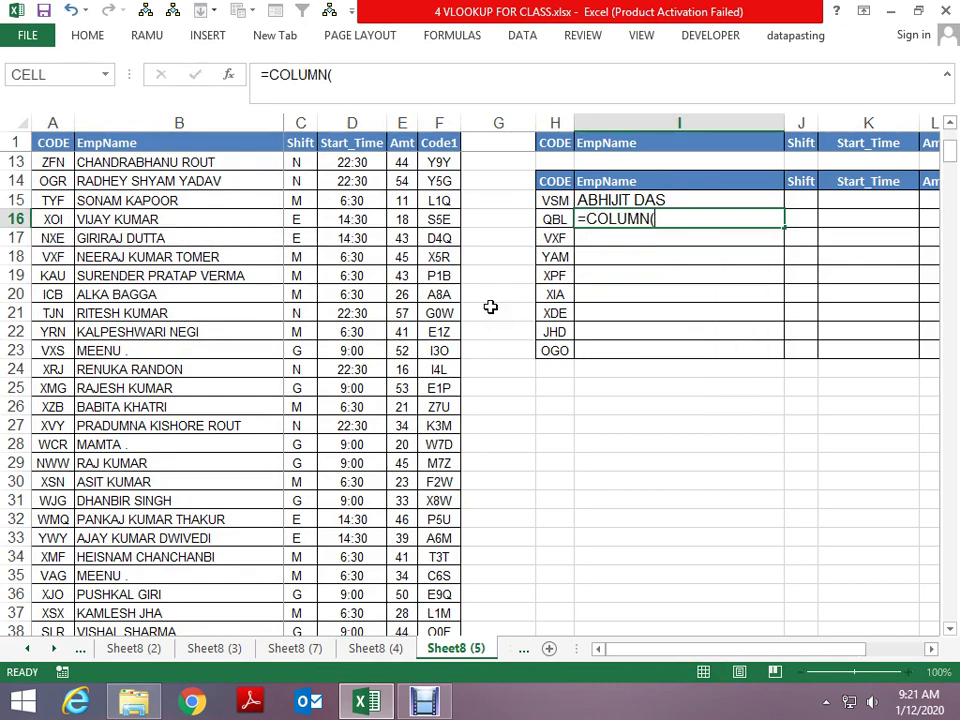
key(ctrl+Return)
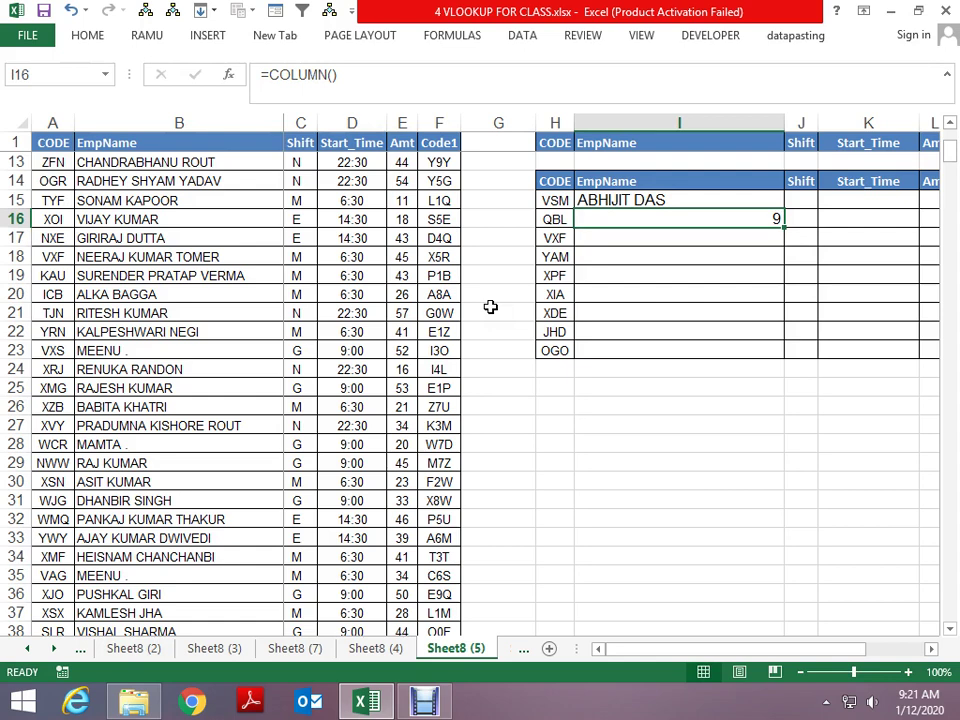
key(Up)
key(Up)
key(Up)
key(Up)
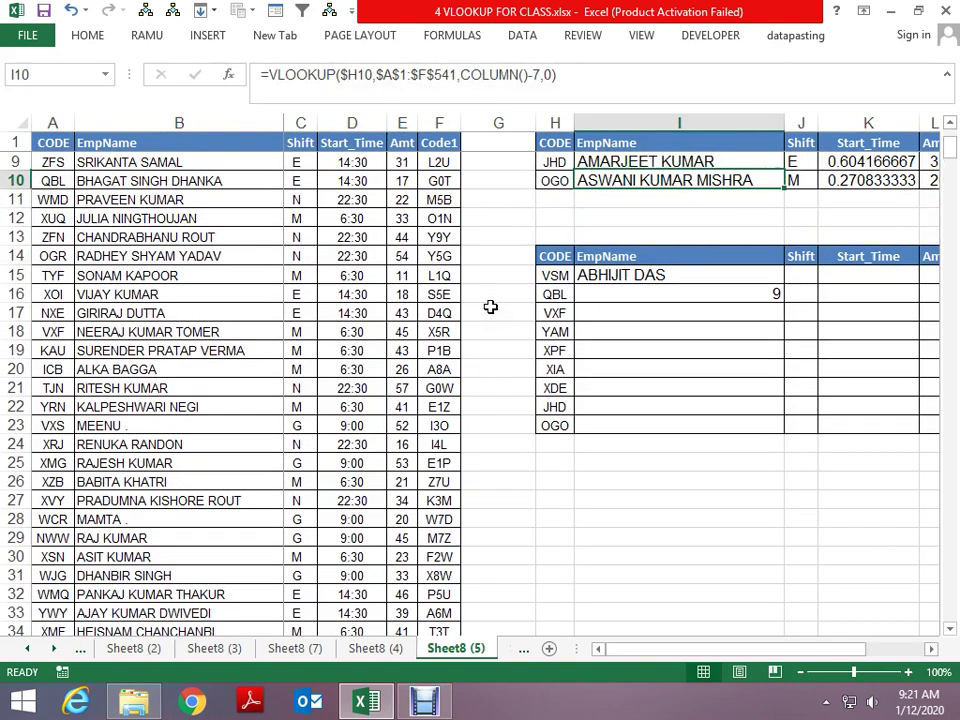
key(Down)
key(Down)
key(Down)
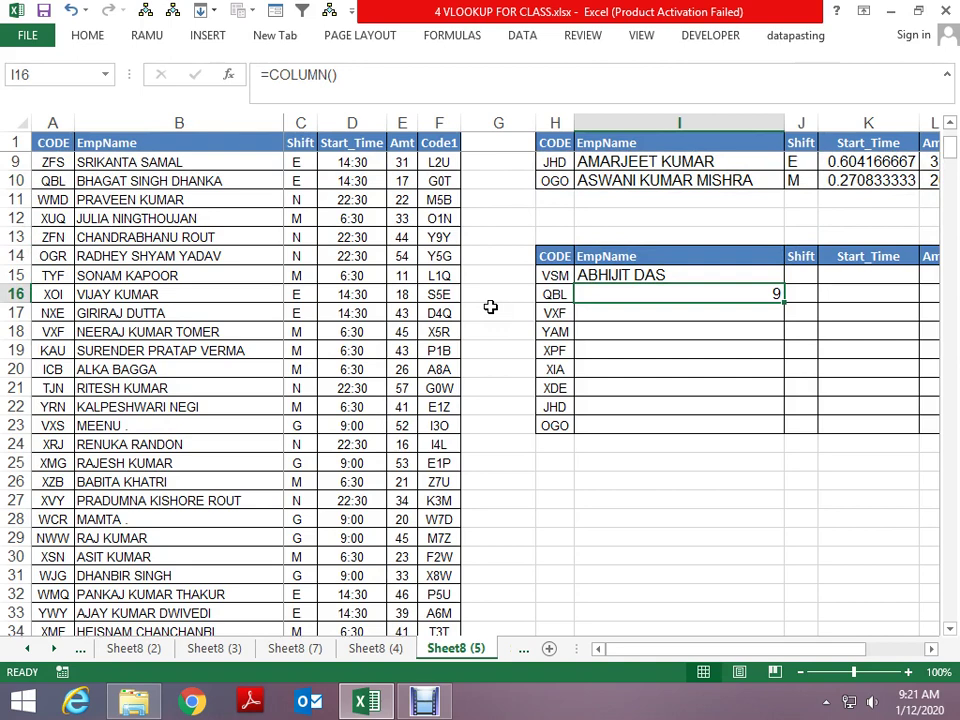
key(Up)
key(Right)
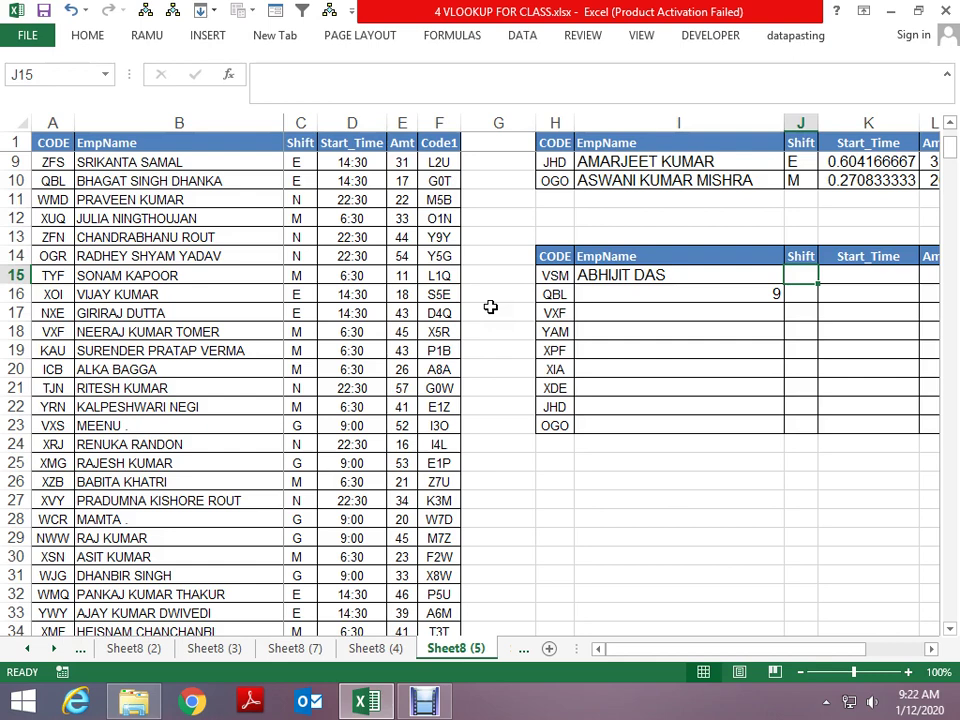
Step: Clear I16's test value and replace the I15 VLOOKUP column index with B2, producing #REF!
key(Left)
key(Right)
key(Left)
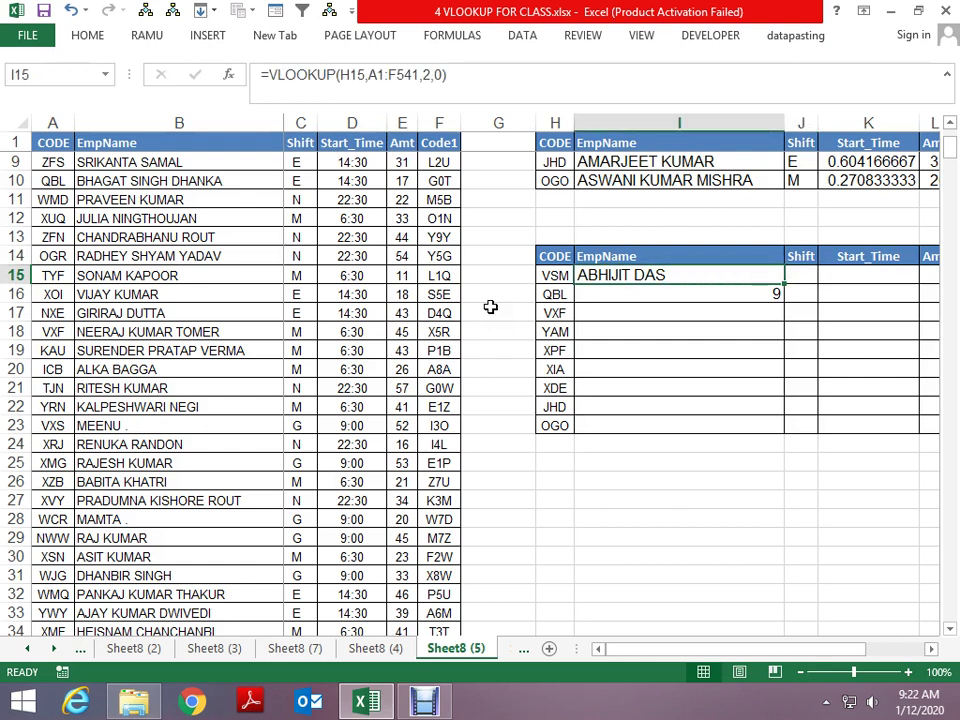
key(Down)
key(Delete)
key(Up)
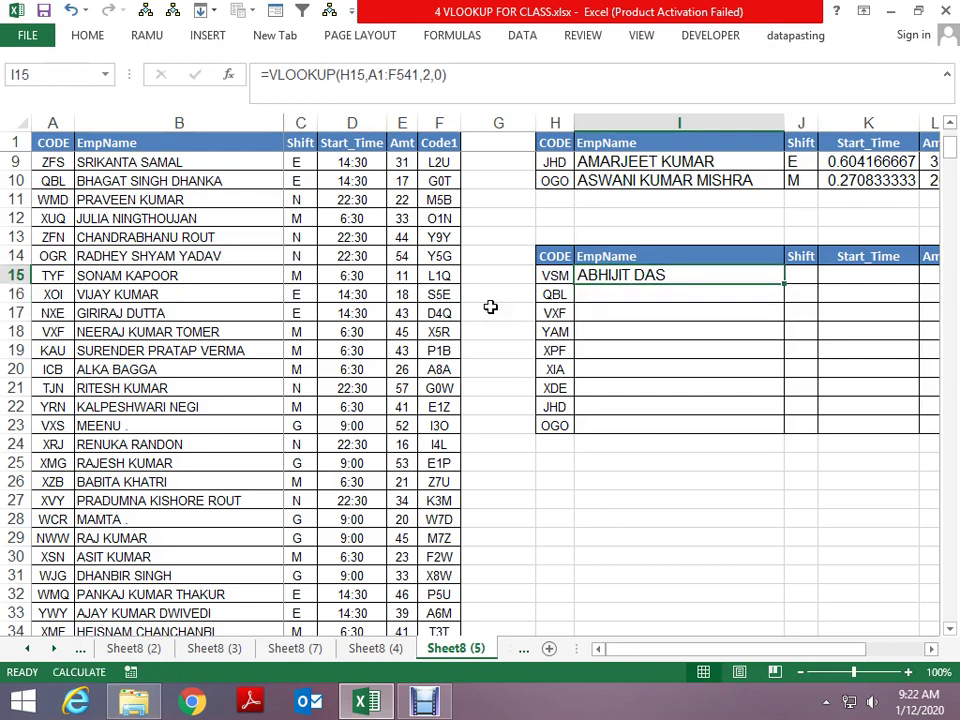
key(F2)
key(Left)
key(Left)
key(Left)
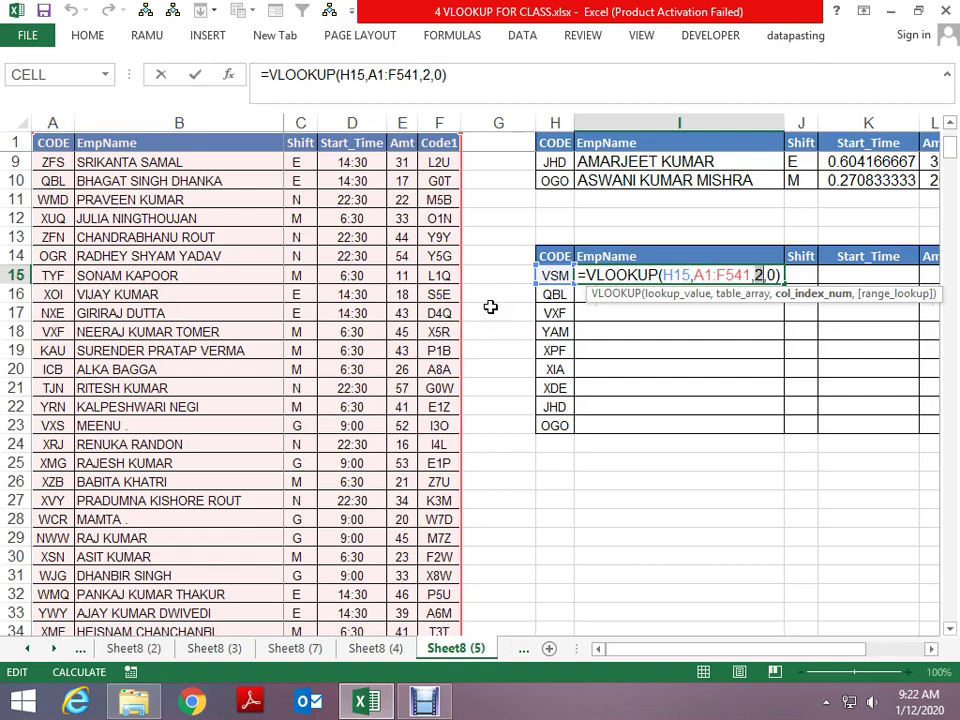
text(b2)
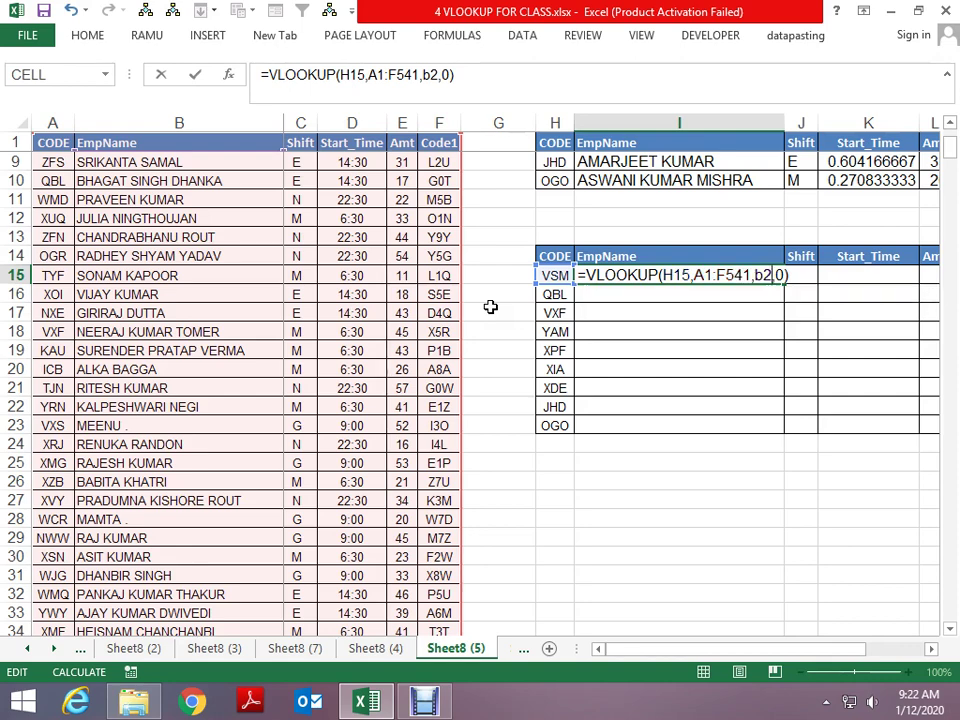
key(Return)
Step: Enter a test value 2 in I16, then clear it and the broken #REF! formula in I15
key(Up)
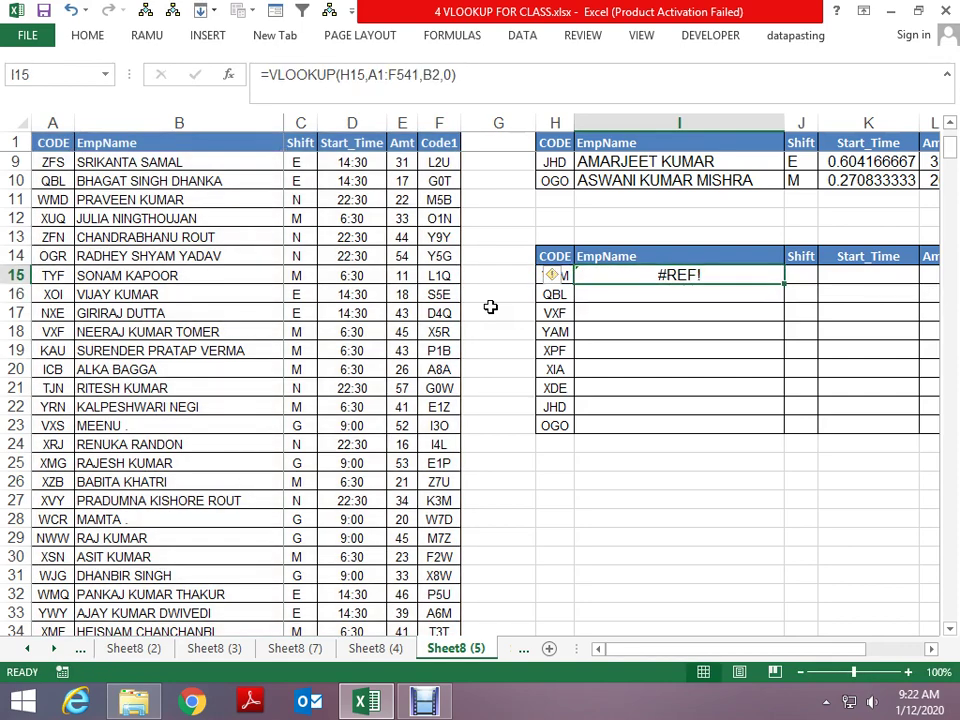
key(Down)
text(2)
key(Return)
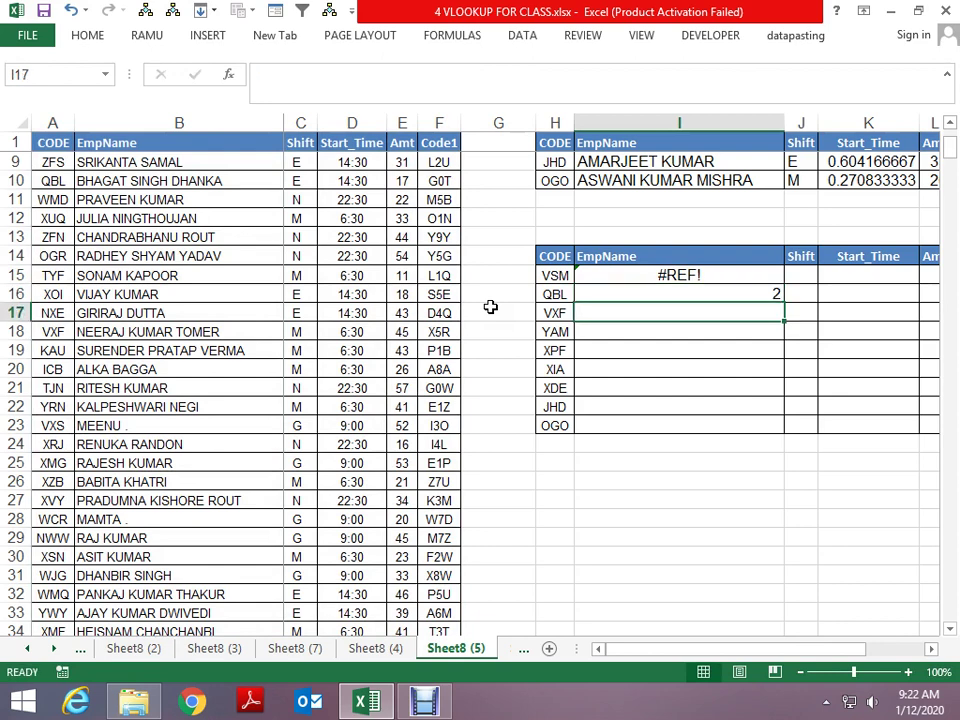
key(Up)
key(F2)
key(BackSpace)
key(Up)
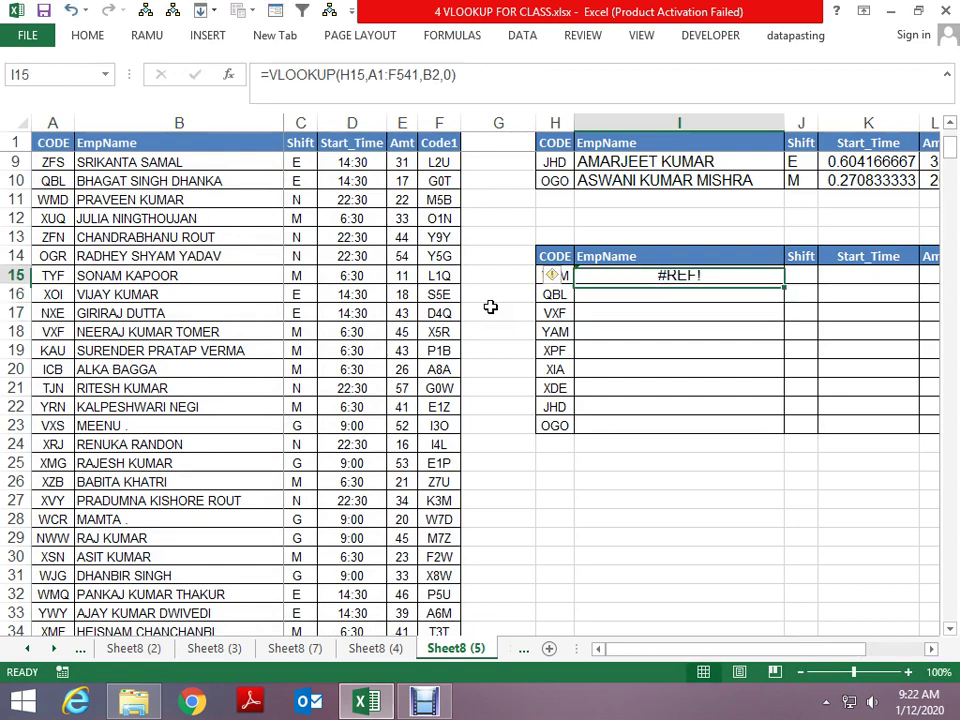
key(Delete)
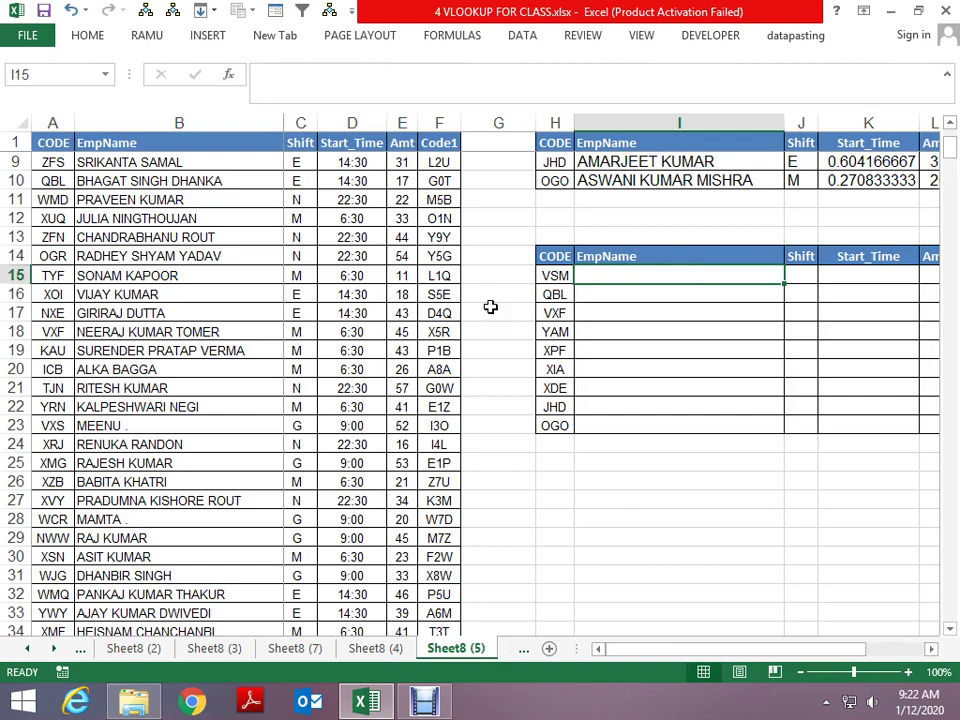
Step: Enter a VLOOKUP in I15 over the absolute range $A$1:$F$541 with column 2, exact match
key(Home)
key(Right)
key(Right)
key(Right)
key(Right)
key(Right)
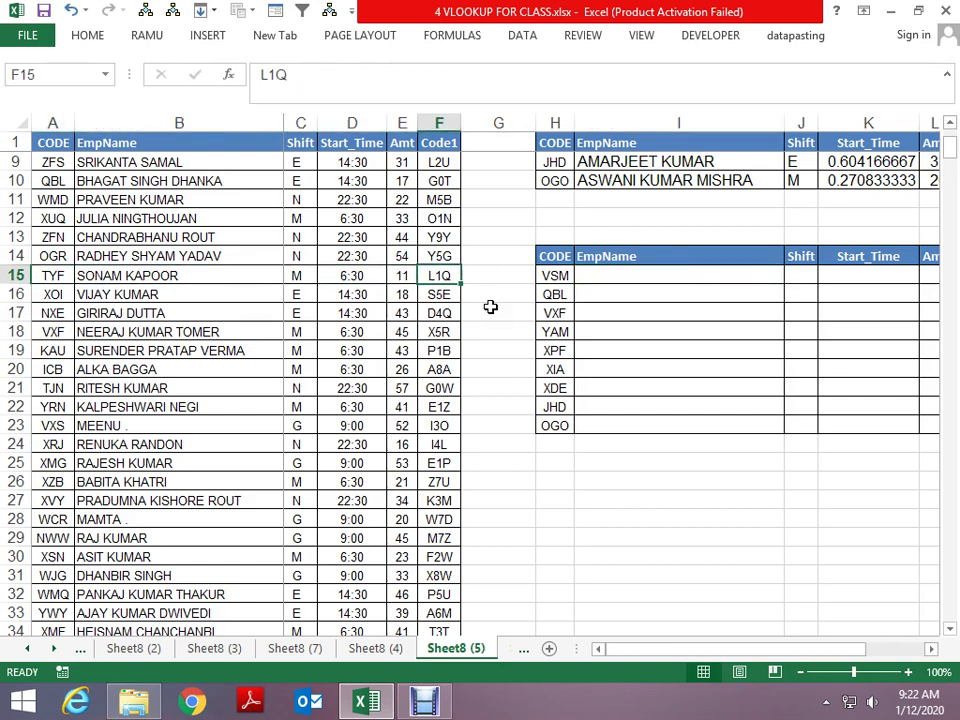
key(Right)
key(Right)
key(Right)
text(=v)
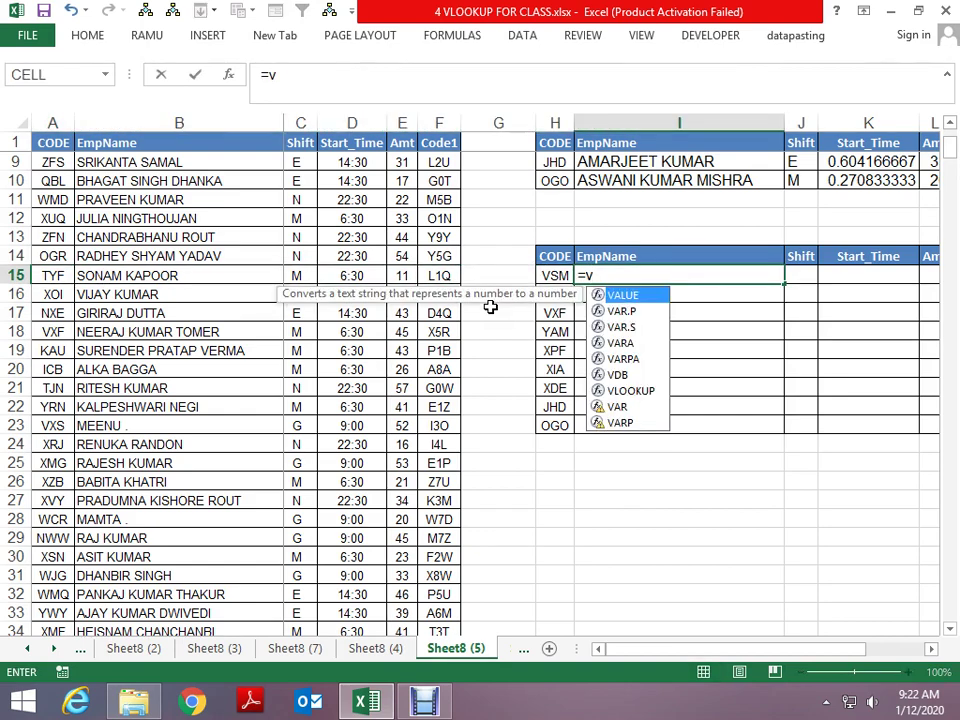
text(l)
key(Tab)
key(Left)
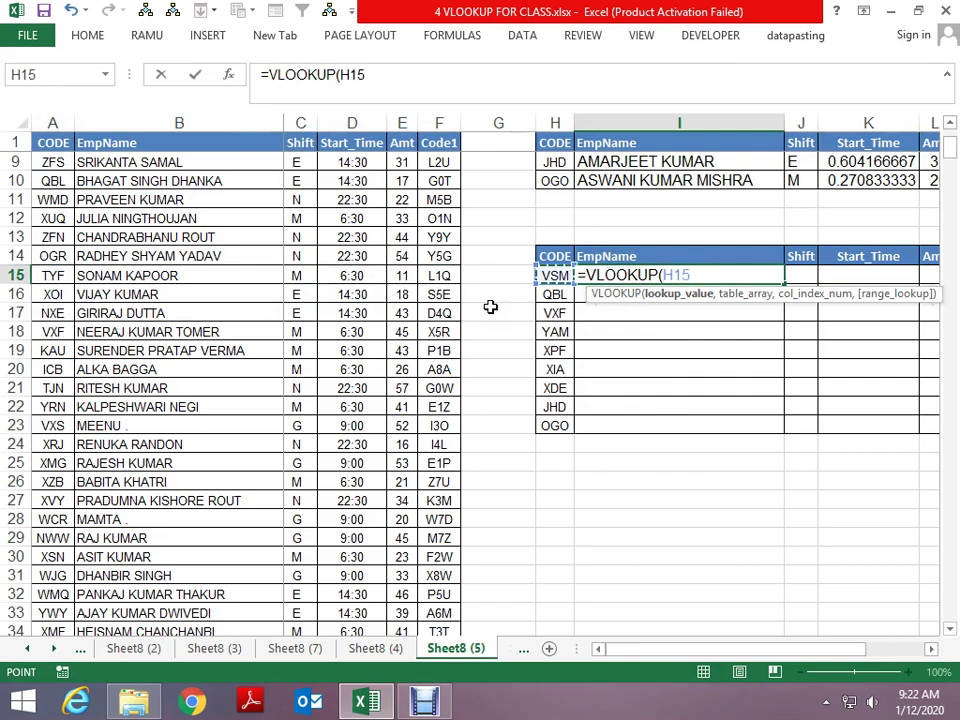
key(ctrl+Left)
key(ctrl+Left)
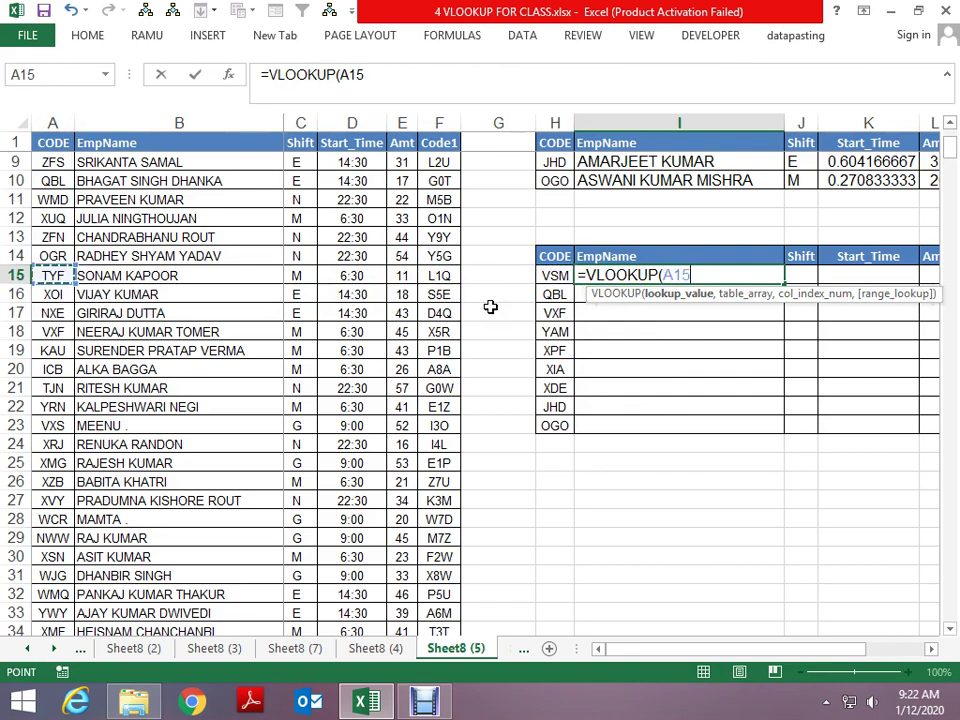
key(ctrl+Up)
key(ctrl+shift+Right)
key(ctrl+shift+Down)
key(F4)
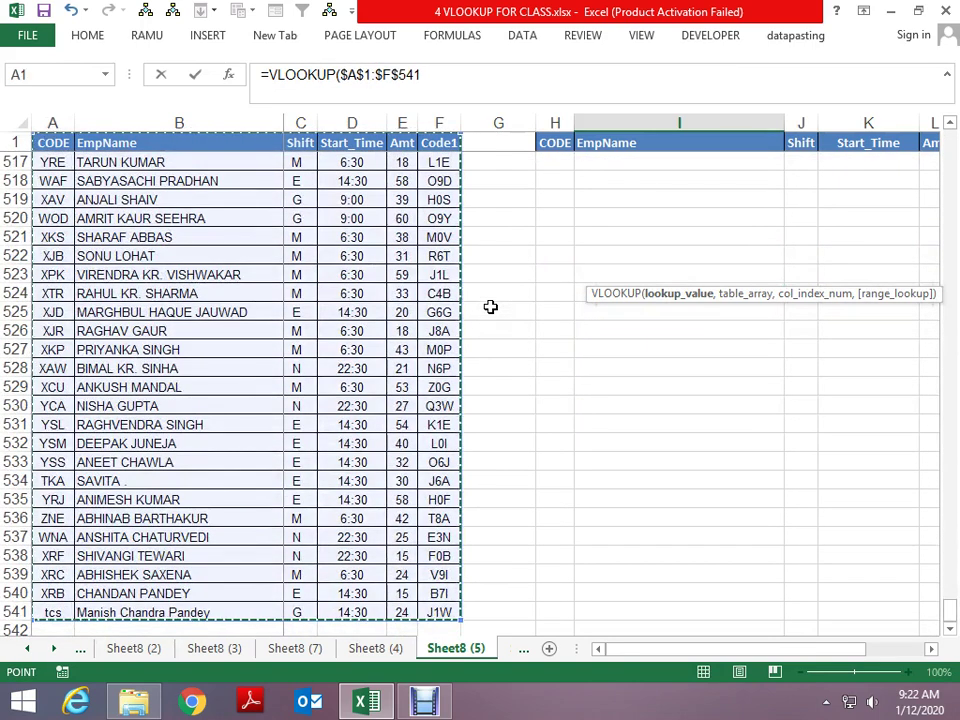
text(,2,0)
key(ctrl+Return)
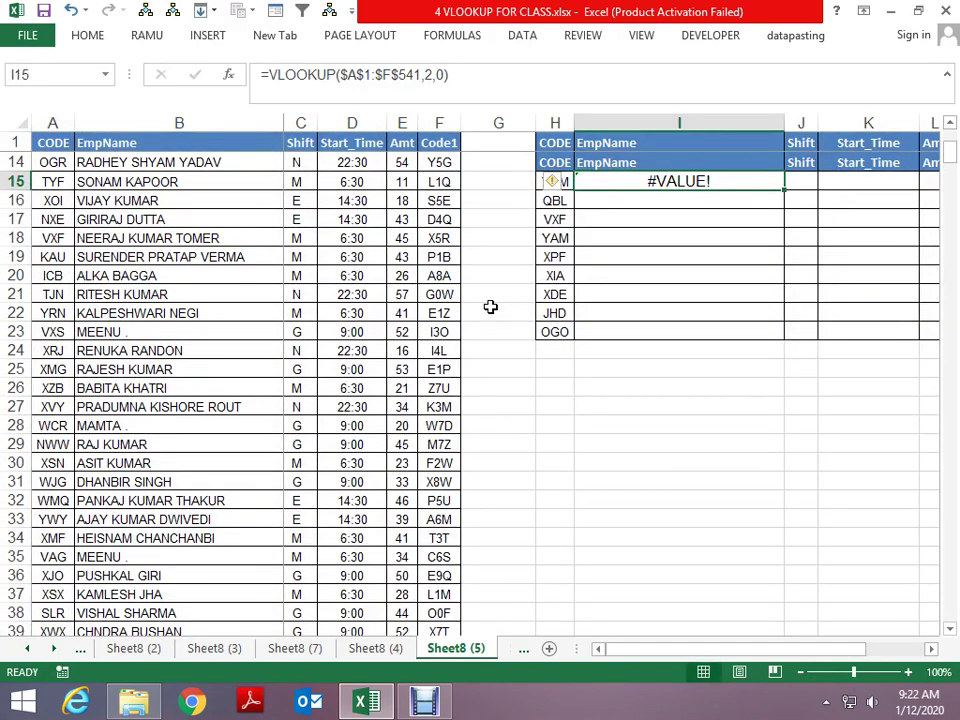
Step: Fix the #VALUE! error by adding H15 as the lookup value, giving =VLOOKUP(H15,$A$1:$F$541,2,0)
key(F2)
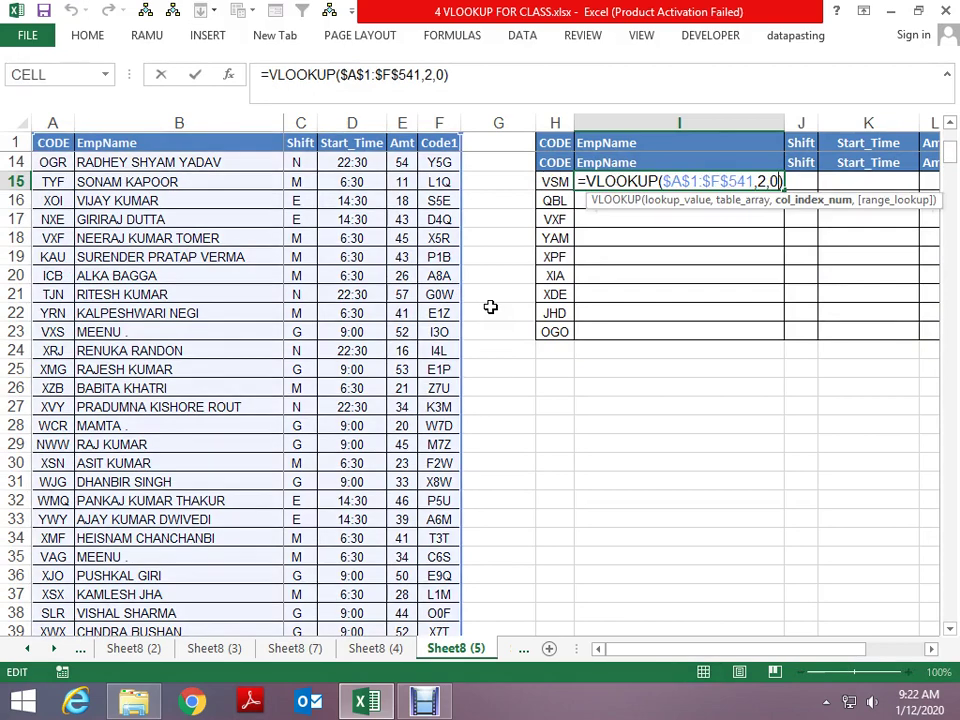
key(Left)
key(Left)
key(Left)
key(Left)
key(Left)
key(Left)
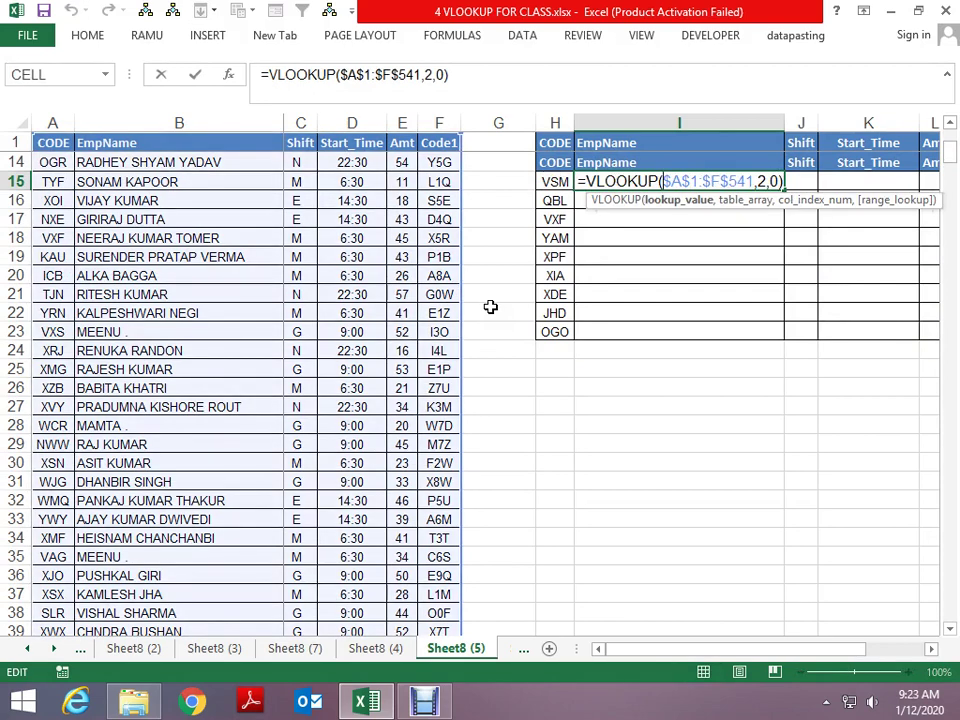
text(h)
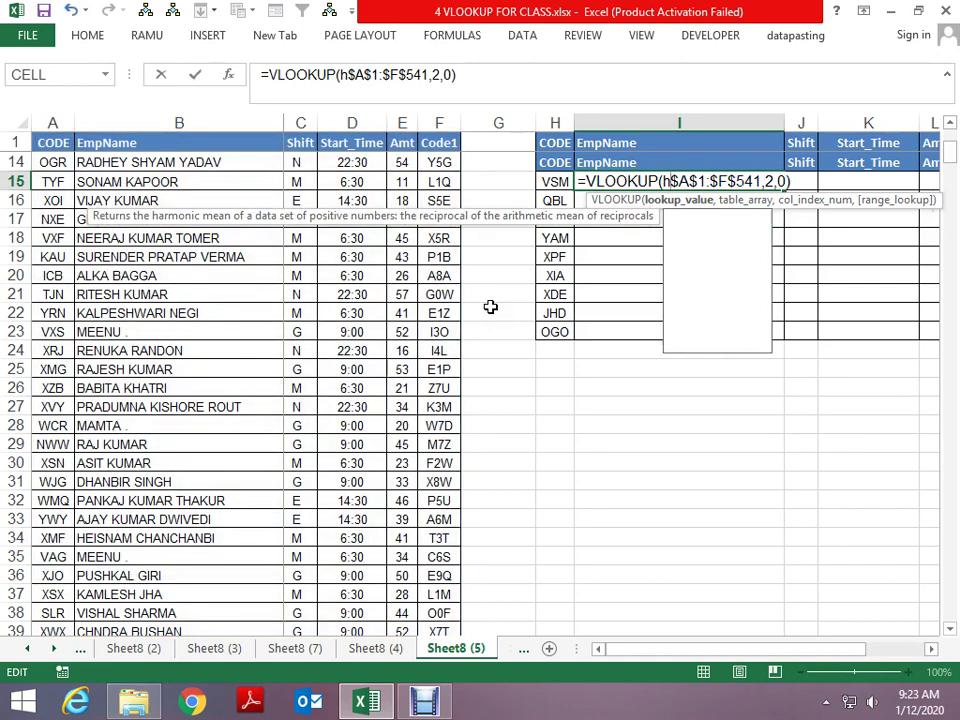
text(15,)
key(Return)
key(Return)
key(Up)
key(Up)
key(Up)
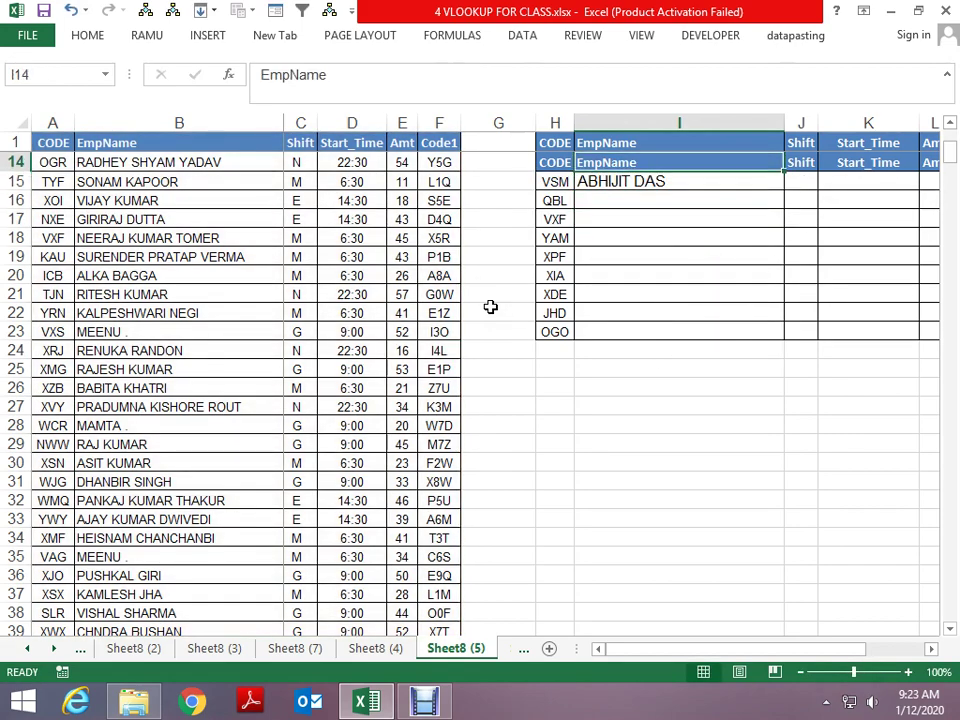
key(Up)
key(Down)
key(Down)
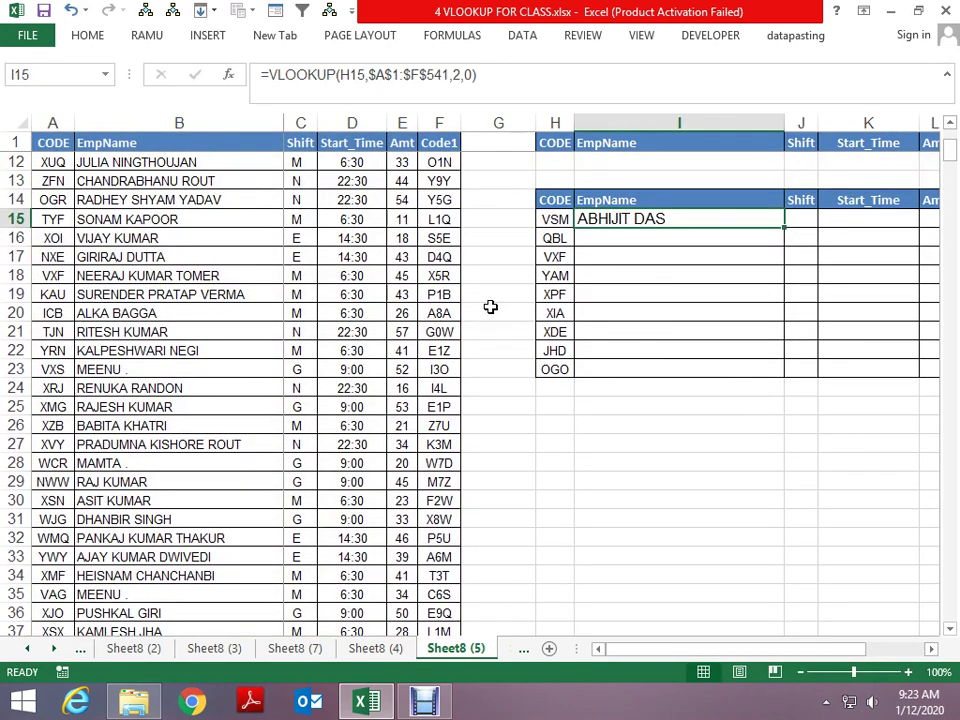
Step: Begin typing a COLUMN formula in the QBL EmpName cell I16
key(Right)
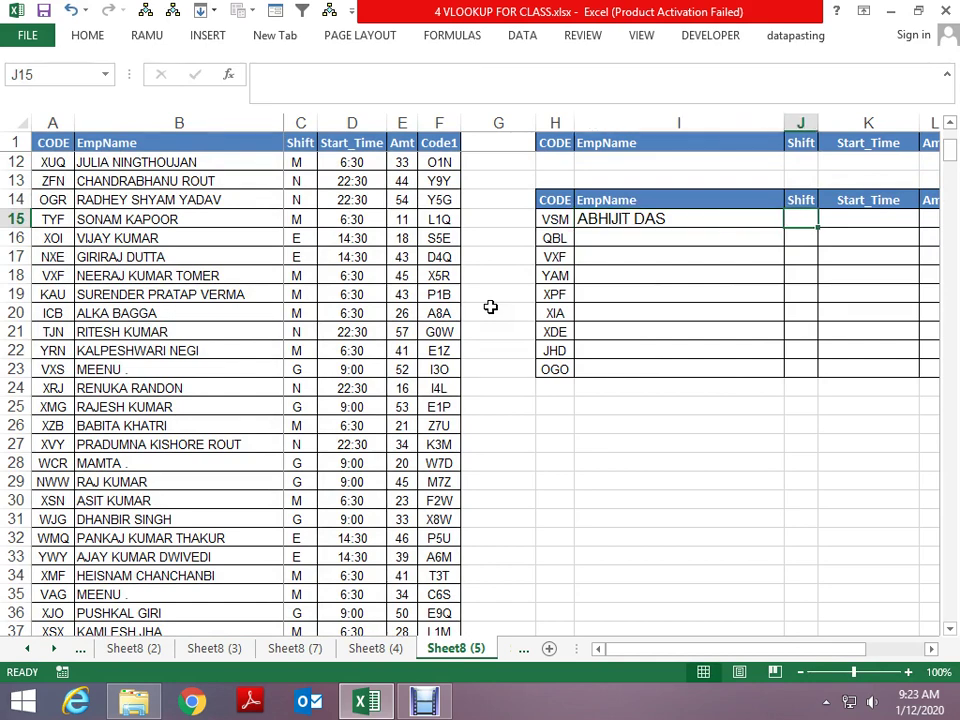
key(Left)
key(Down)
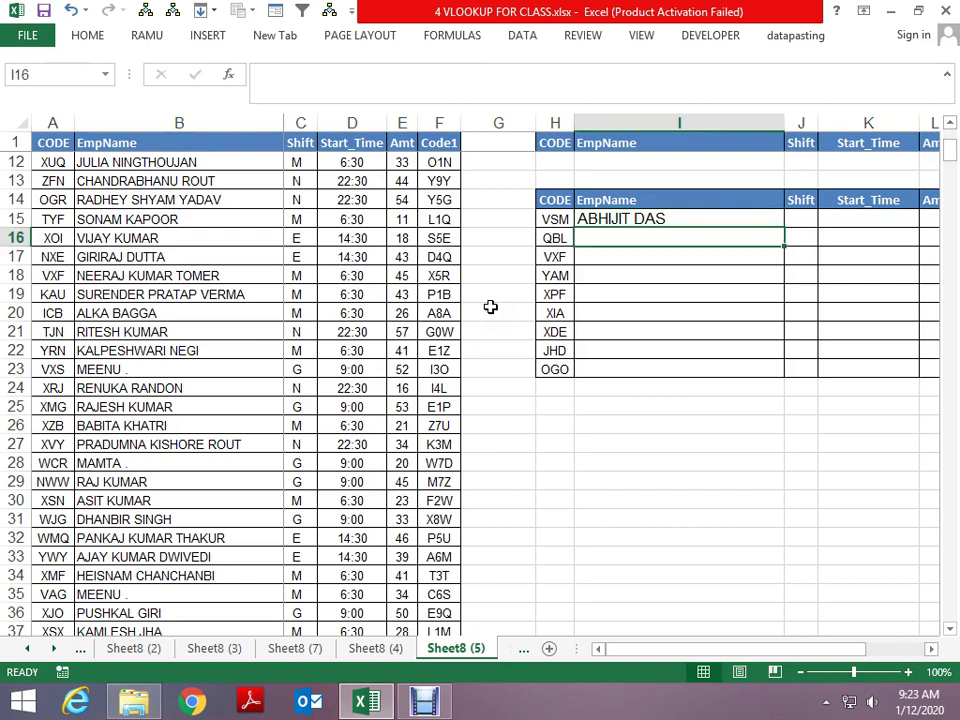
text(=colun)
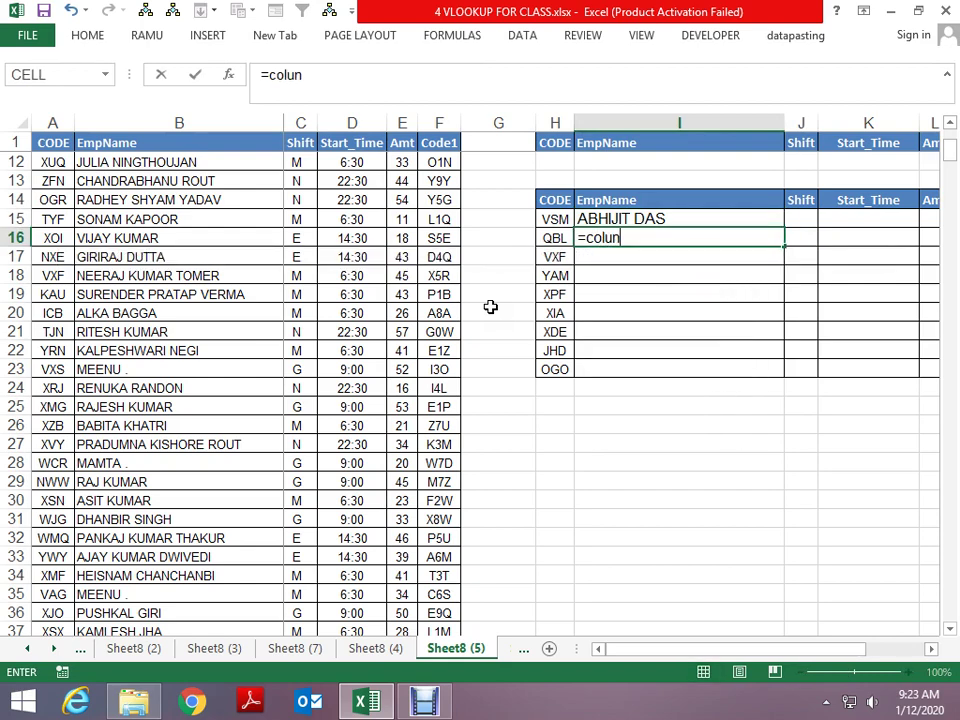
Step: Enter =COLUMN() in I16 and paste it across J16:M16, returning 9 through 13
key(Left)
text(=c)
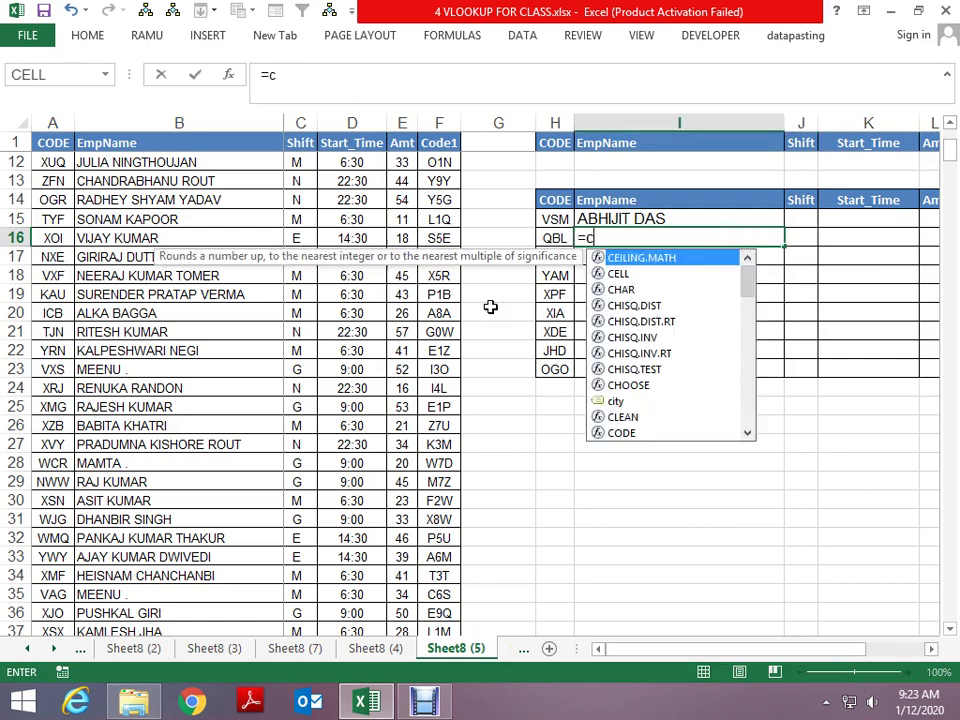
text(olumn()
key(ctrl+Return)
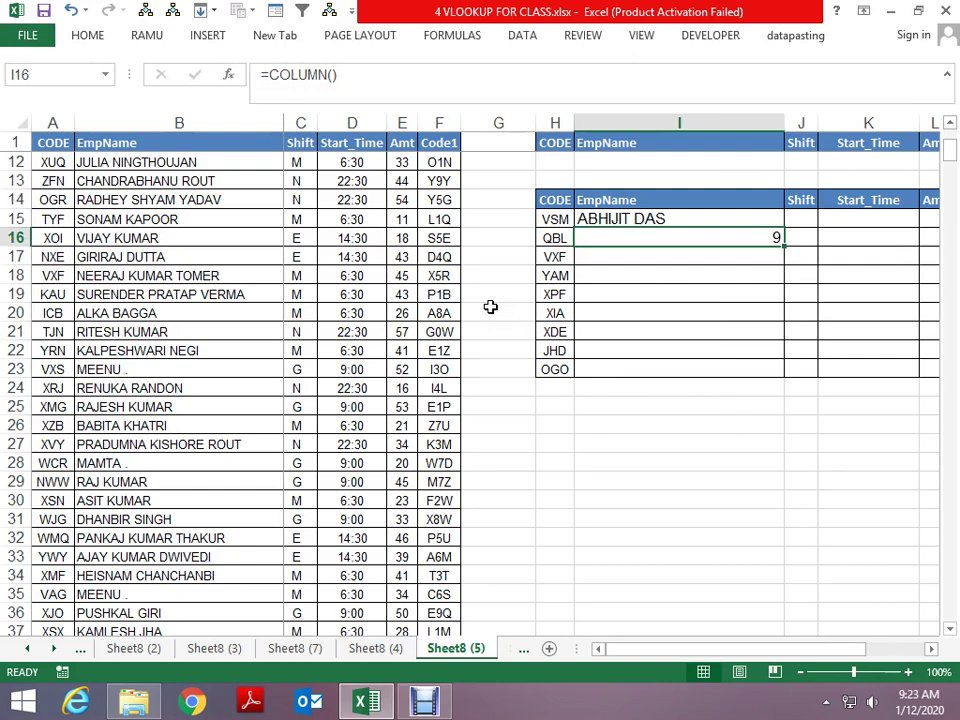
key(ctrl+c)
key(Right)
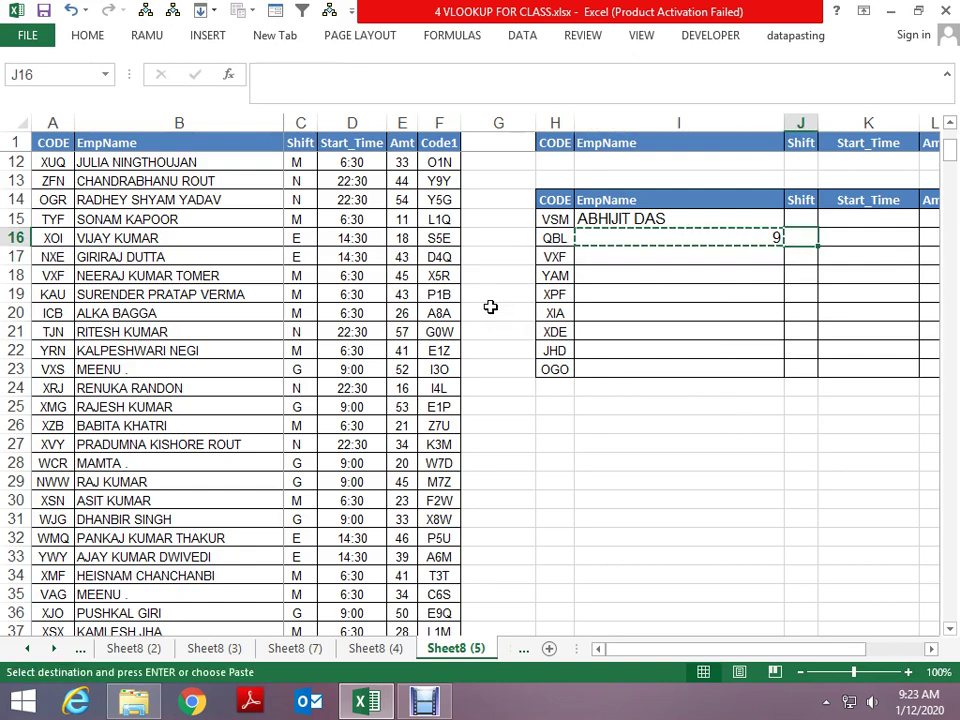
key(ctrl+v)
key(Right)
key(ctrl+v)
key(Right)
key(ctrl+v)
key(Right)
key(Return)
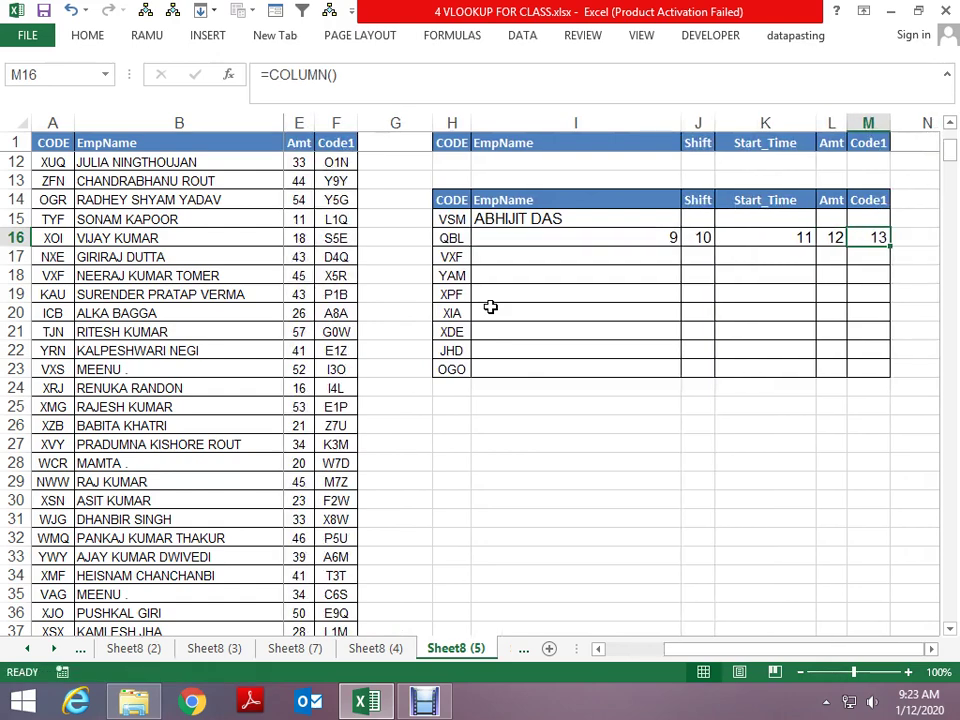
Step: Change I16 to =COLUMN()-7 so it returns 2, and copy that expression
key(Left)
key(Left)
key(Left)
key(Left)
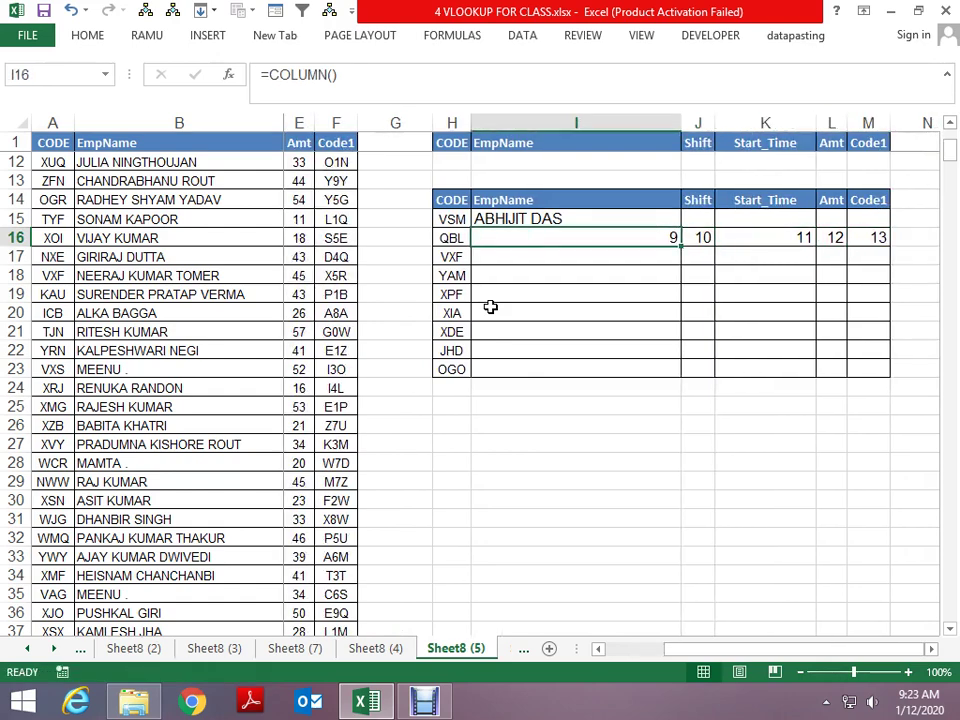
key(F2)
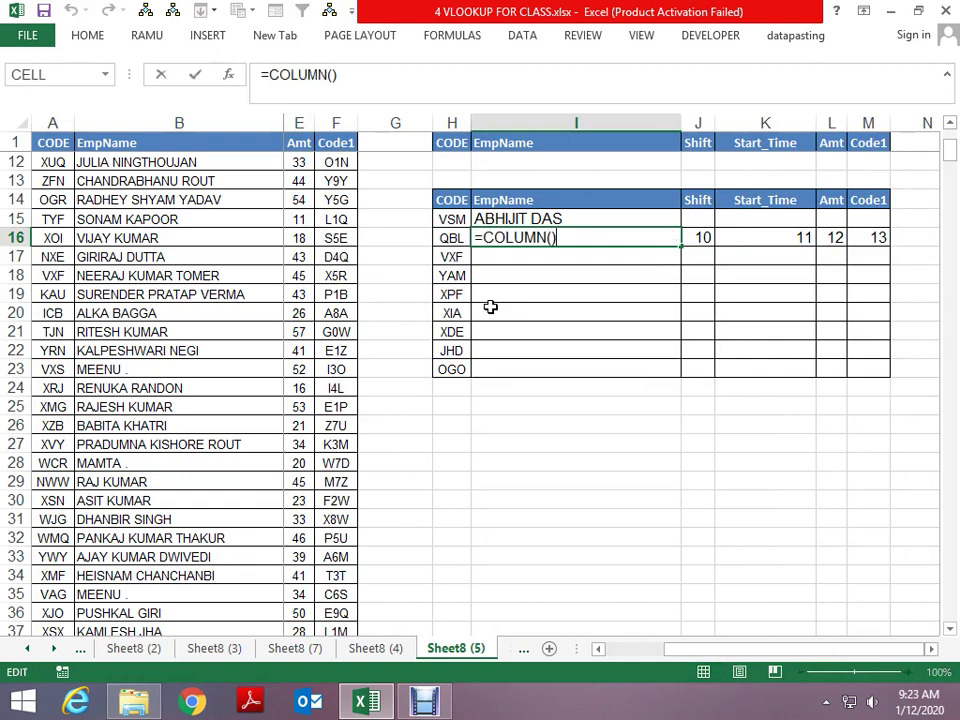
text(-7)
key(ctrl+Return)
key(F2)
key(shift+Left)
key(shift+Left)
key(shift+Left)
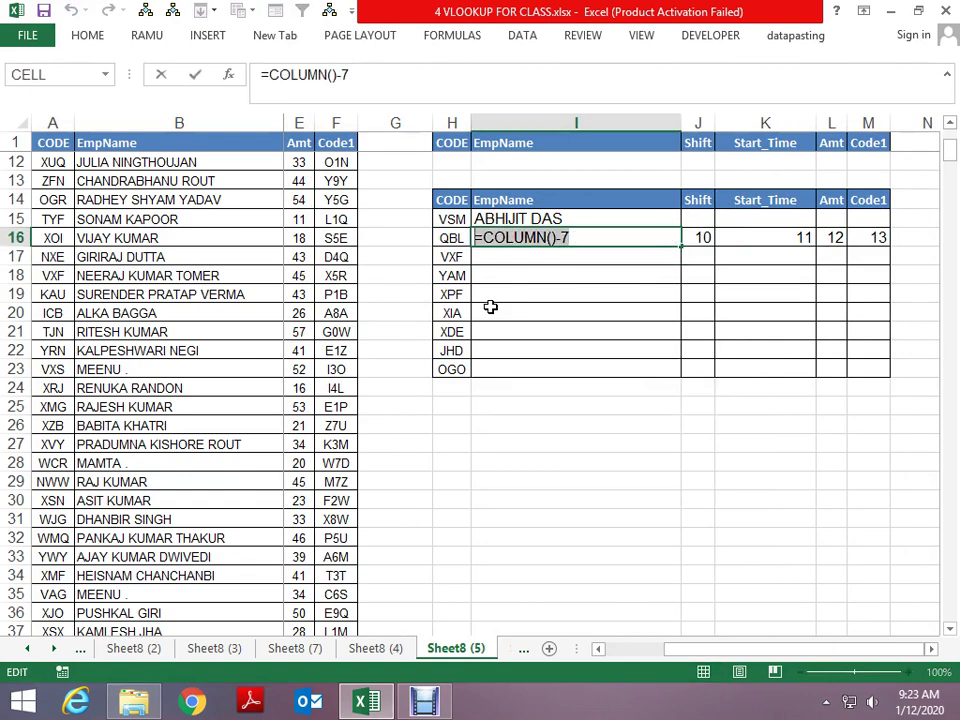
key(ctrl+c)
key(Escape)
key(Up)
Step: Replace the fixed column number 2 in the VSM lookup formula with COLUMN()-7
key(F2)
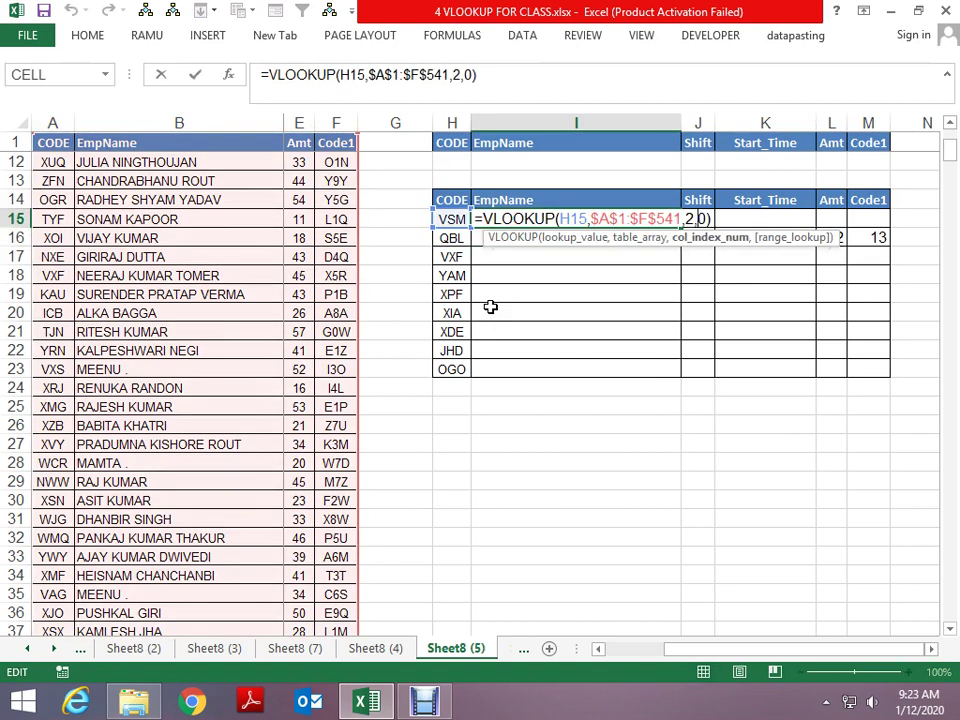
key(Left)
key(Left)
key(Left)
key(BackSpace)
key(ctrl+v)
key(Return)
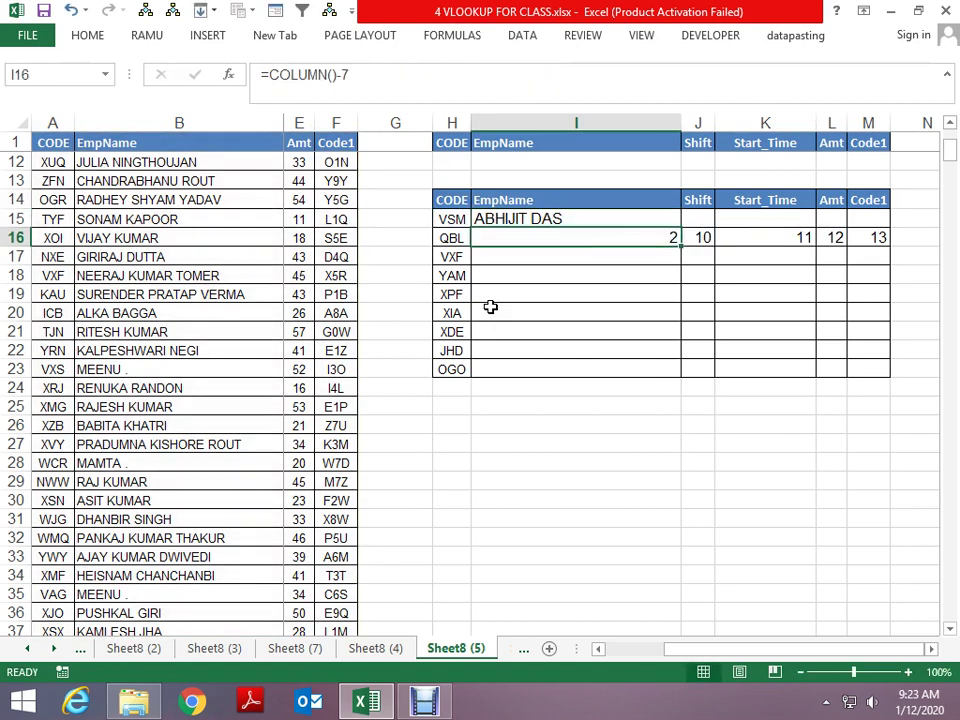
Step: Fill the lookup formula down the EmpName column and paste it under Shift
key(ctrl+d)
key(Down)
key(ctrl+d)
key(Down)
key(ctrl+d)
key(Down)
key(Up)
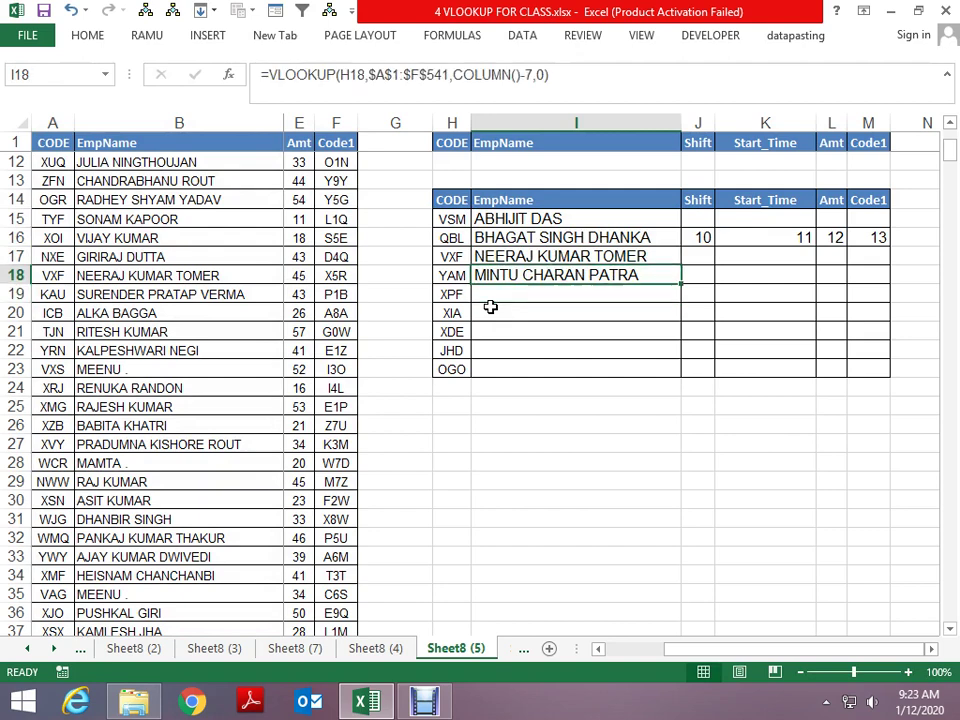
key(Up)
key(Up)
key(Up)
key(ctrl+c)
key(Right)
key(ctrl+v)
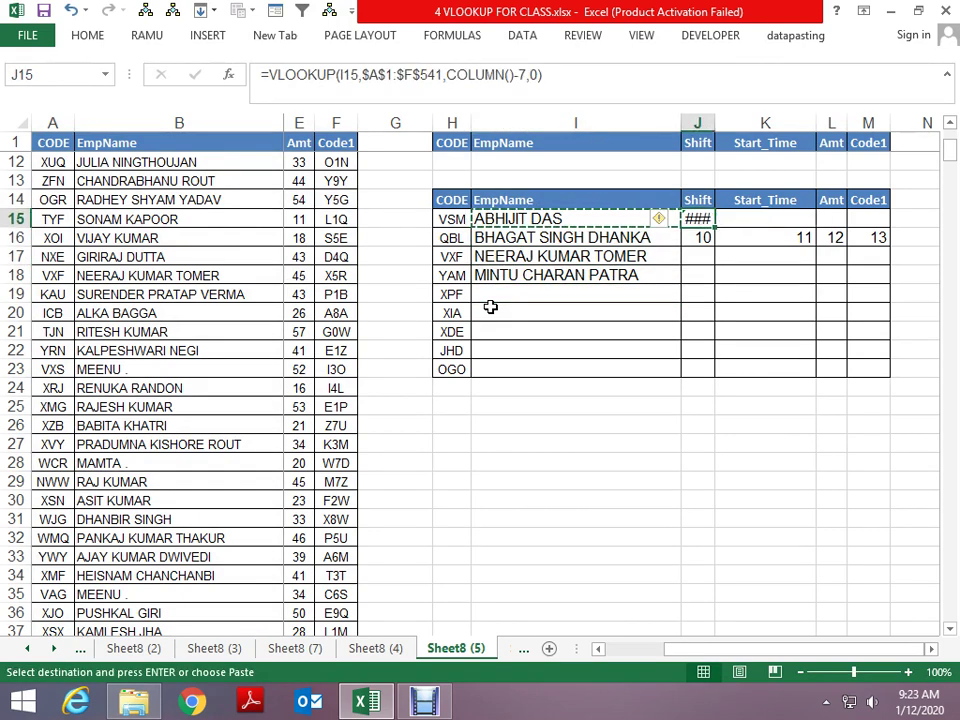
key(alt+h)
key(Escape)
key(Escape)
key(Escape)
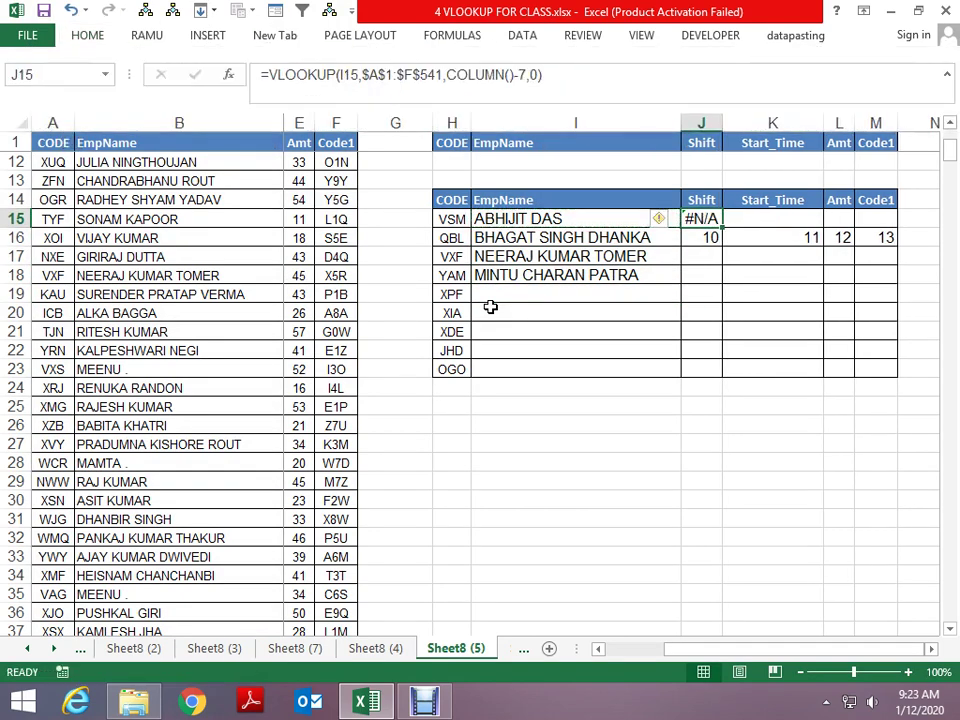
Step: Lock the lookup value's column in I15's formula as $H15
key(Left)
key(F2)
key(ctrl+Left)
key(ctrl+Left)
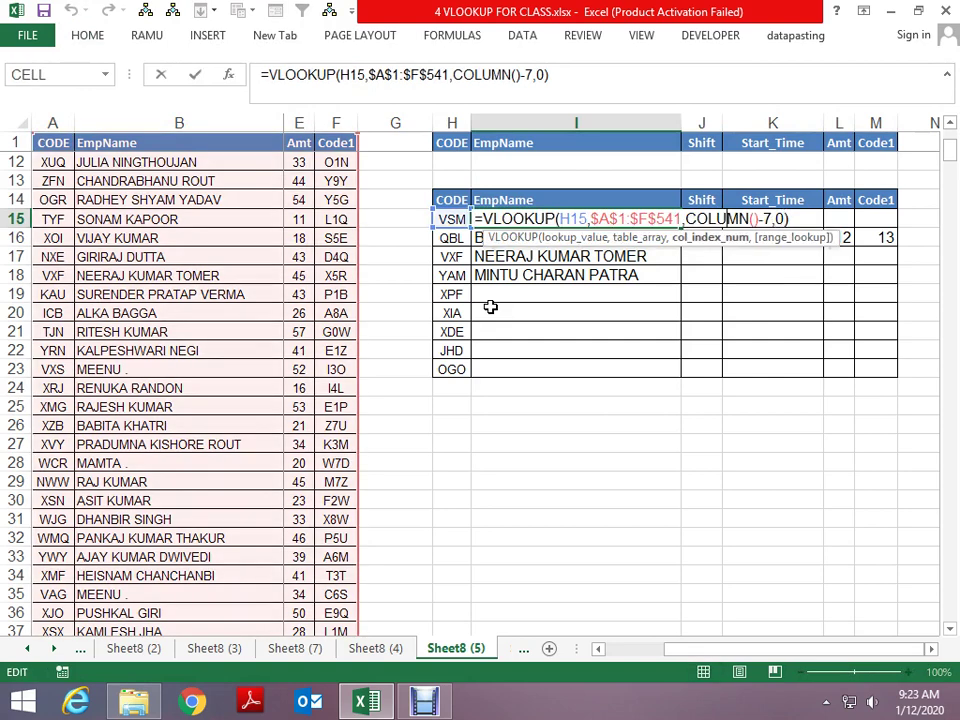
key(ctrl+Left)
key(ctrl+Left)
key(Left)
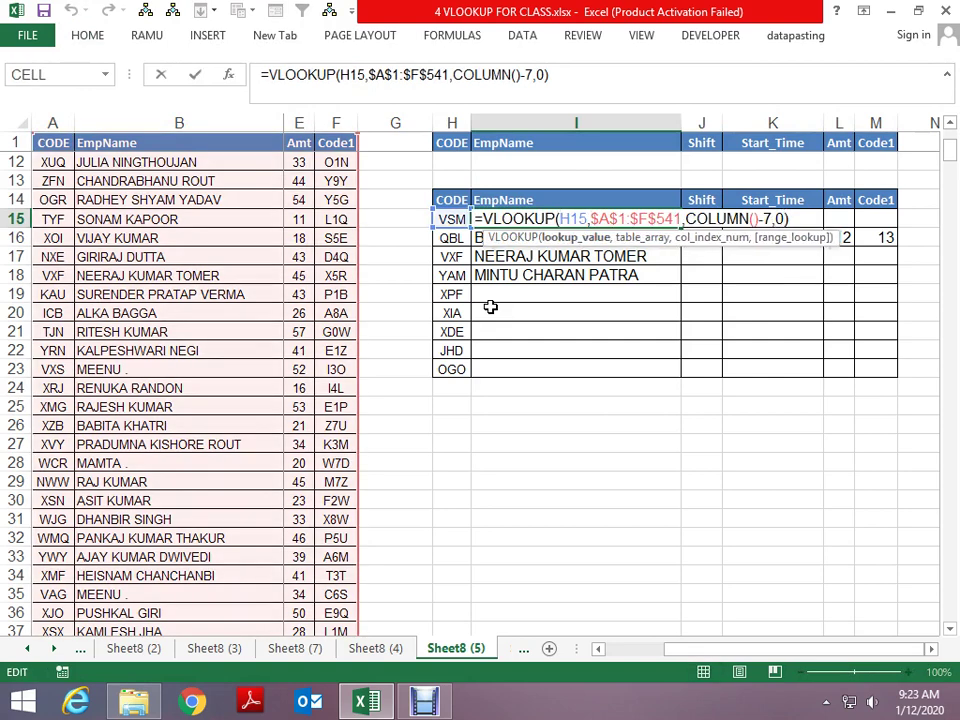
text($)
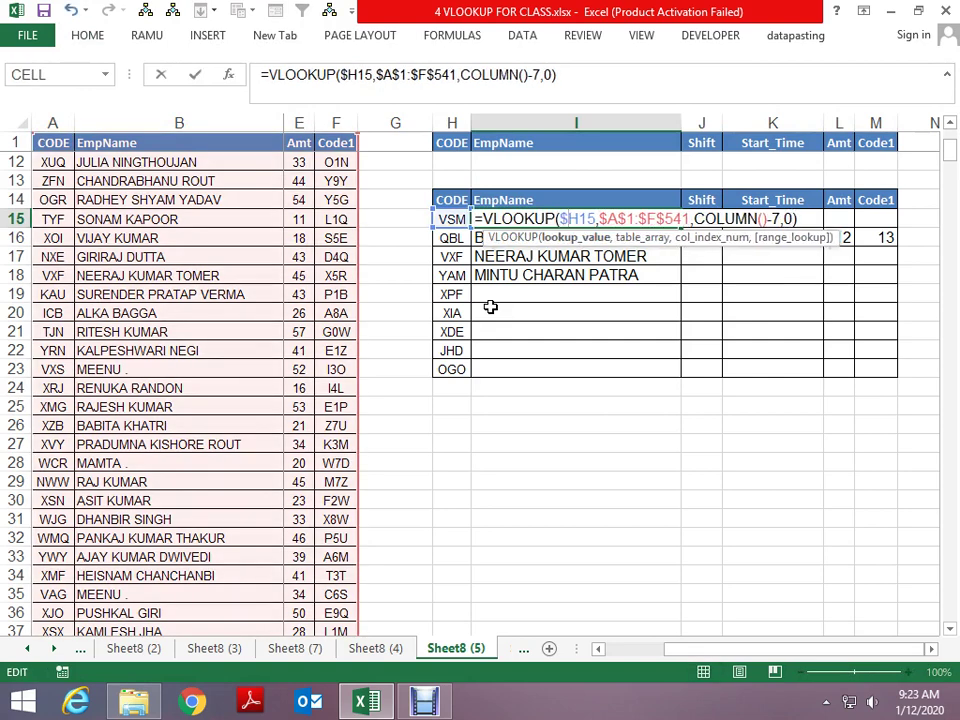
key(Return)
Step: Copy I15's formula down to row 23 and across to column M
key(Up)
key(shift+Down)
key(shift+Down)
key(shift+Down)
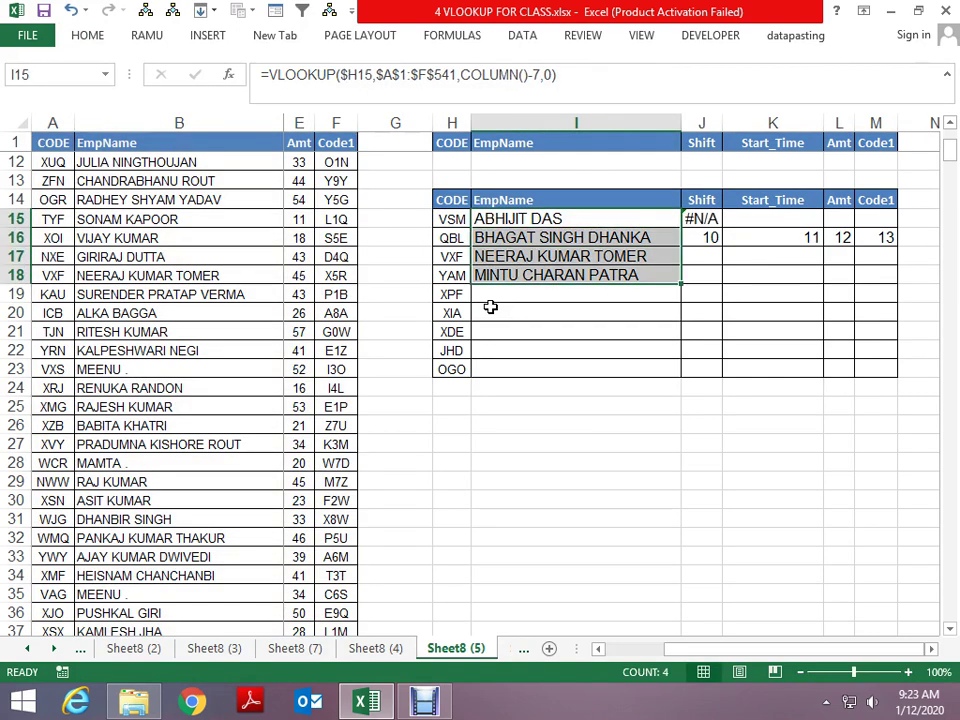
key(shift+Down)
key(shift+Down)
key(shift+Down)
key(shift+Down)
key(shift+Down)
key(ctrl+d)
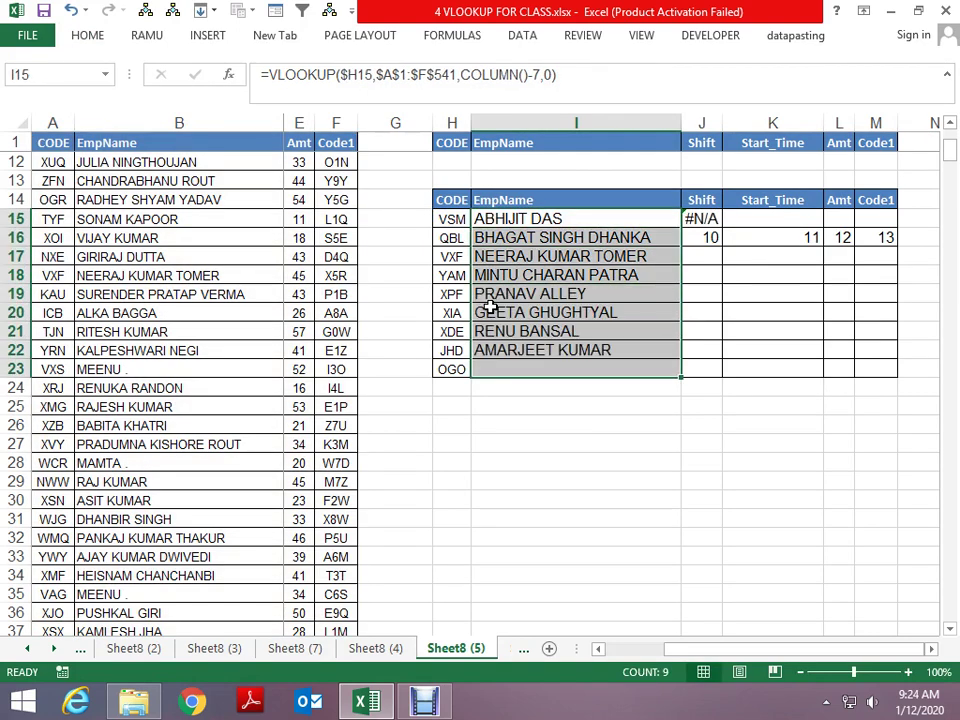
key(shift+Right)
key(shift+Right)
key(shift+Right)
key(shift+Right)
key(ctrl+r)
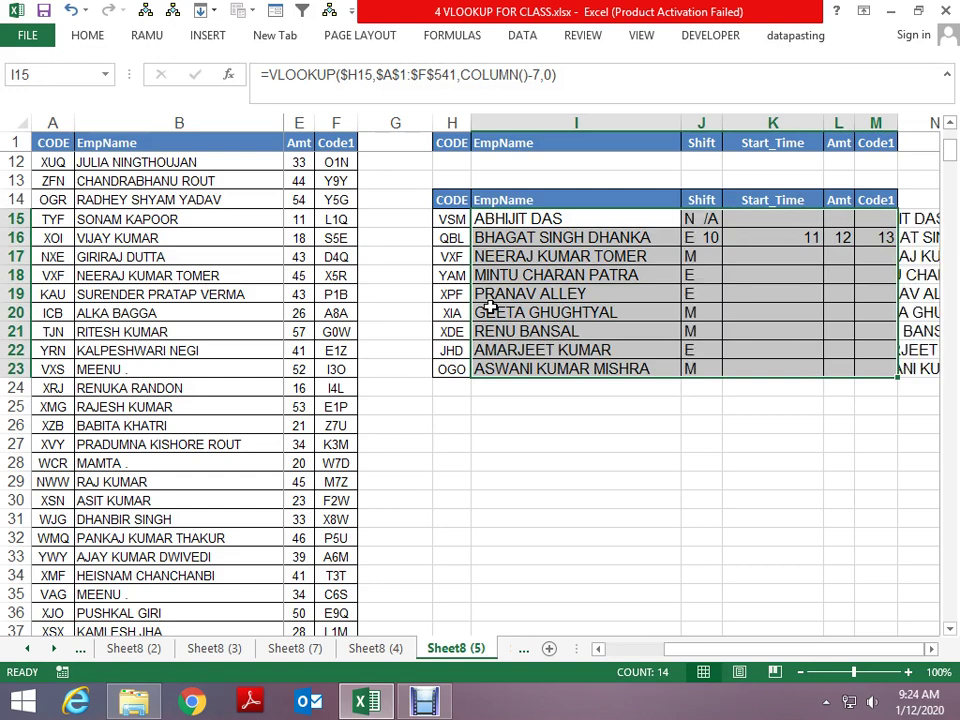
Step: Format the Start_Time results K15:K23 as clock times, then go to Sheet8 (6)
key(Right)
key(Right)
key(ctrl+shift+Down)
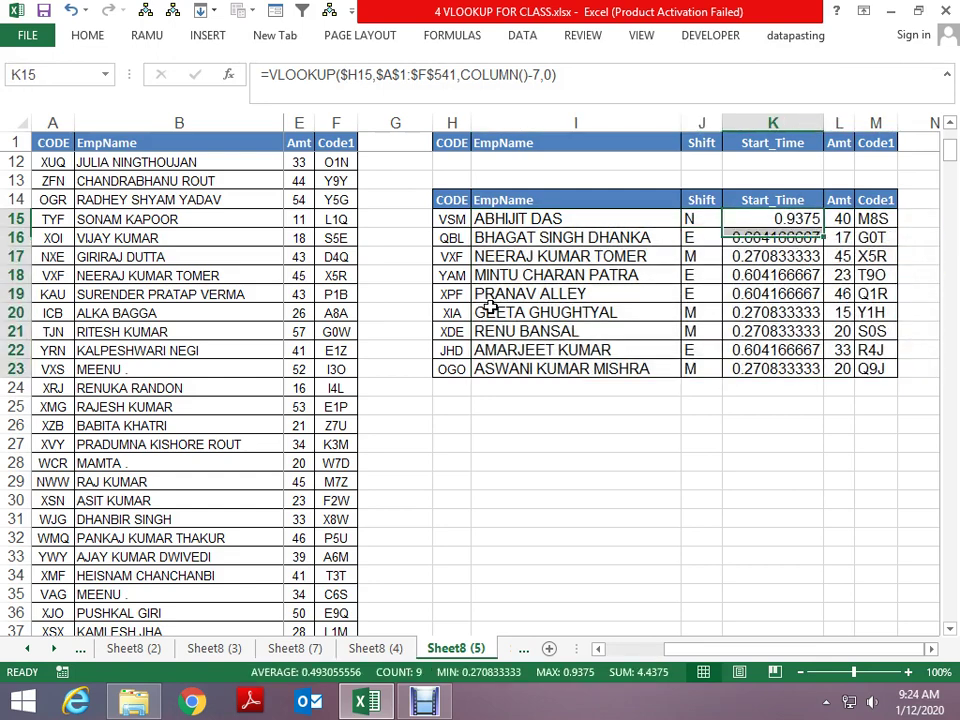
key(ctrl+shift+3)
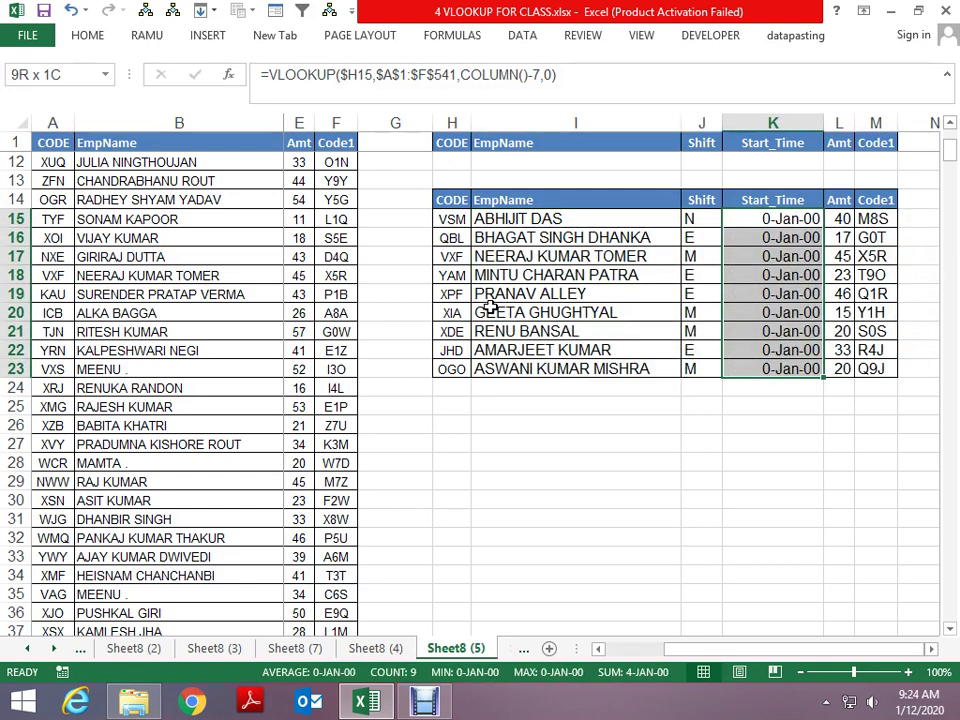
key(ctrl+shift+2)
key(Up)
key(Up)
key(Up)
key(Up)
key(Up)
key(Up)
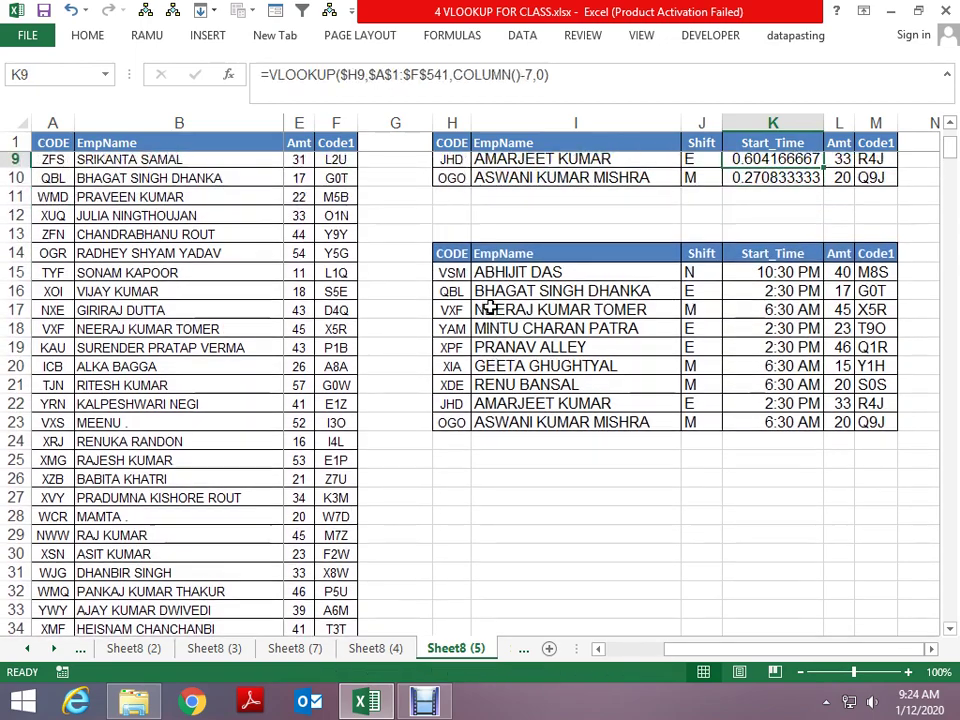
key(Up)
key(Up)
key(Up)
key(ctrl+Page_Down)
Step: Clear the lower lookup table's results in I16:M25
key(Down)
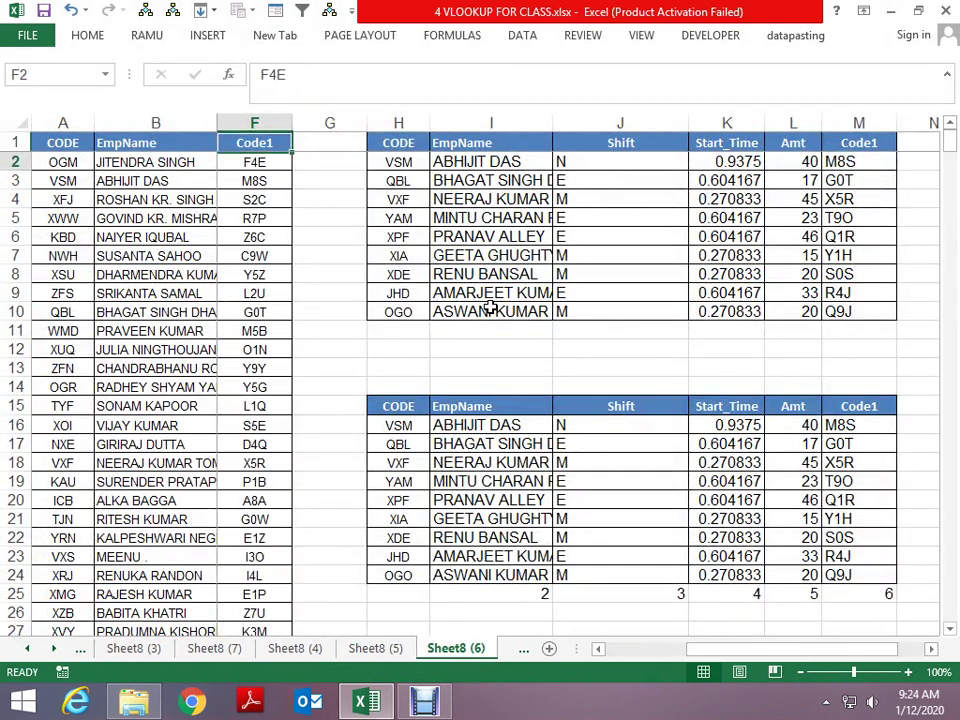
key(Down)
key(Down)
key(Down)
key(Right)
key(Right)
key(Right)
key(Right)
key(Right)
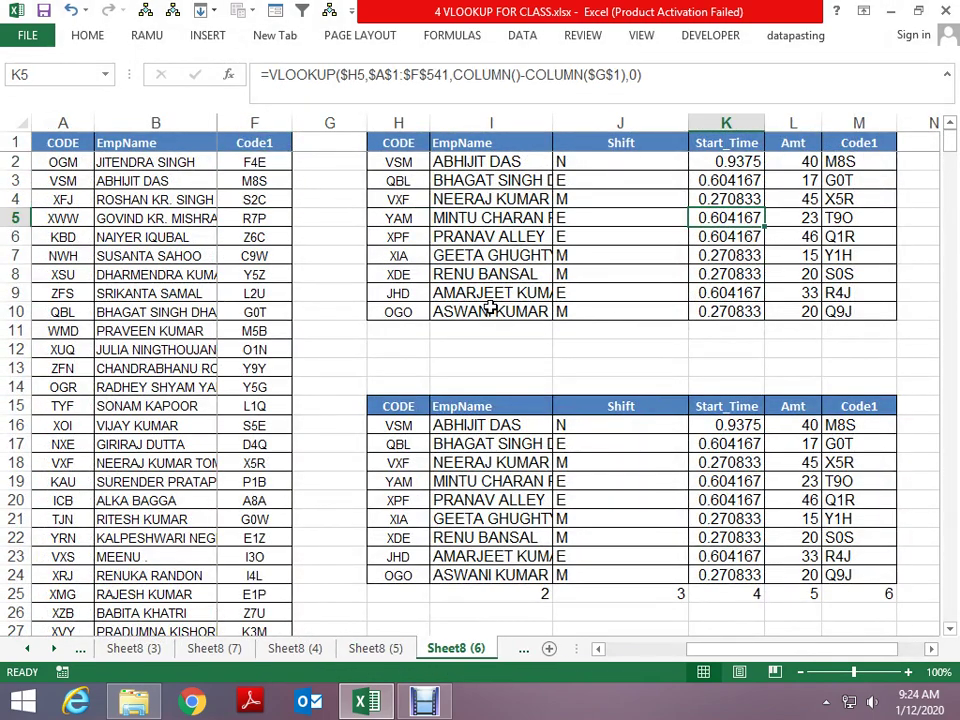
key(Left)
key(Left)
key(Left)
key(Left)
key(Left)
key(Right)
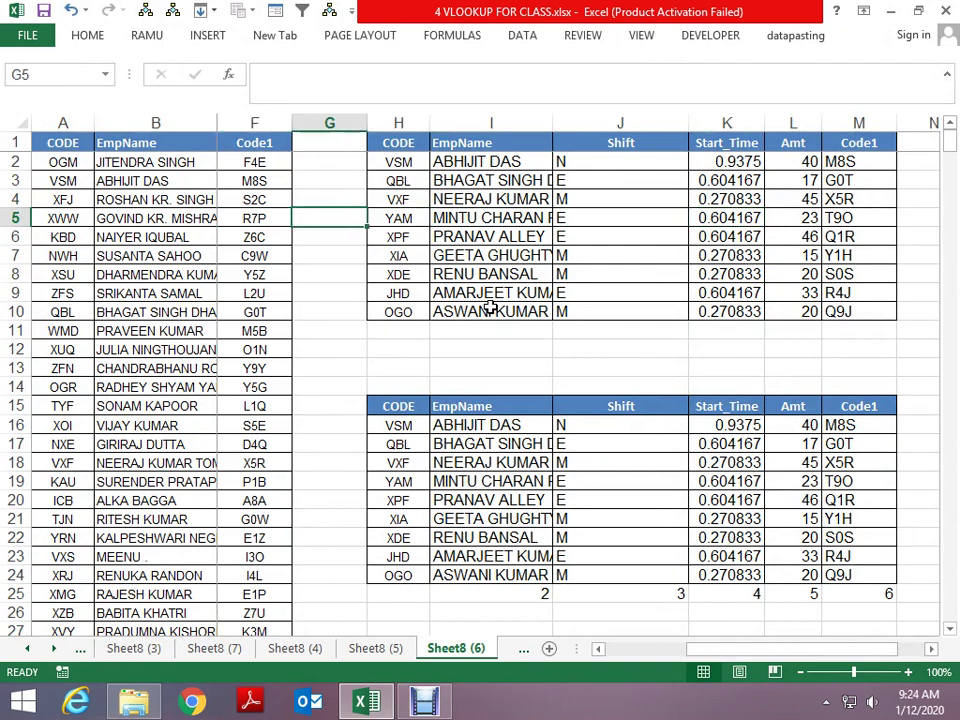
key(Right)
key(Right)
key(Down)
key(Down)
key(Down)
key(Down)
key(Down)
key(Down)
key(Down)
key(Down)
key(Down)
key(Down)
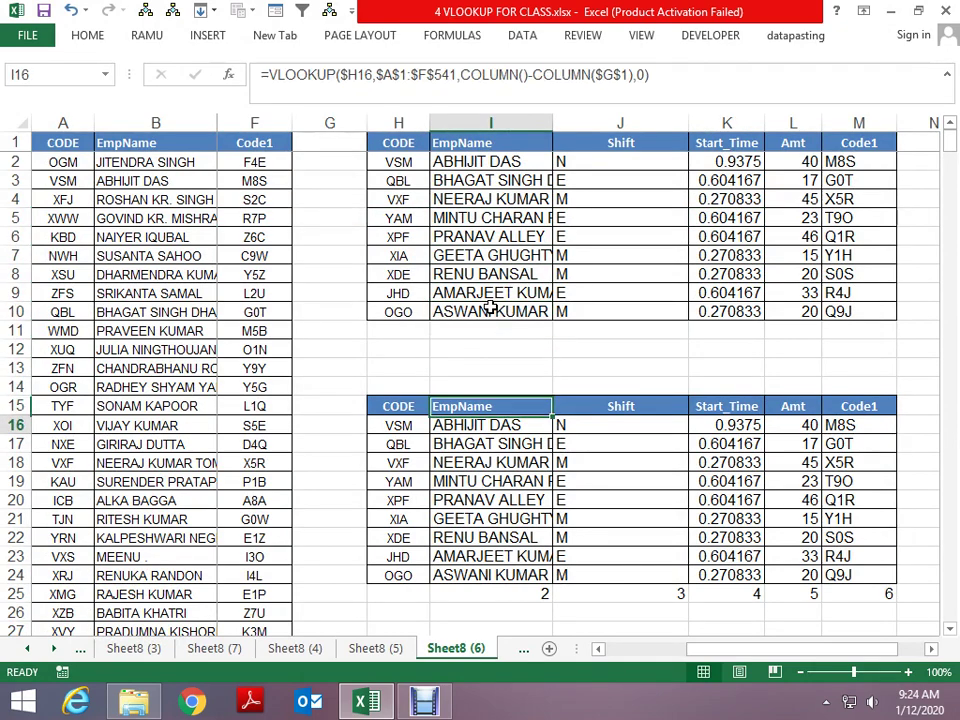
key(Down)
key(Up)
key(shift+ctrl+Down)
key(shift+ctrl+Right)
key(Delete)
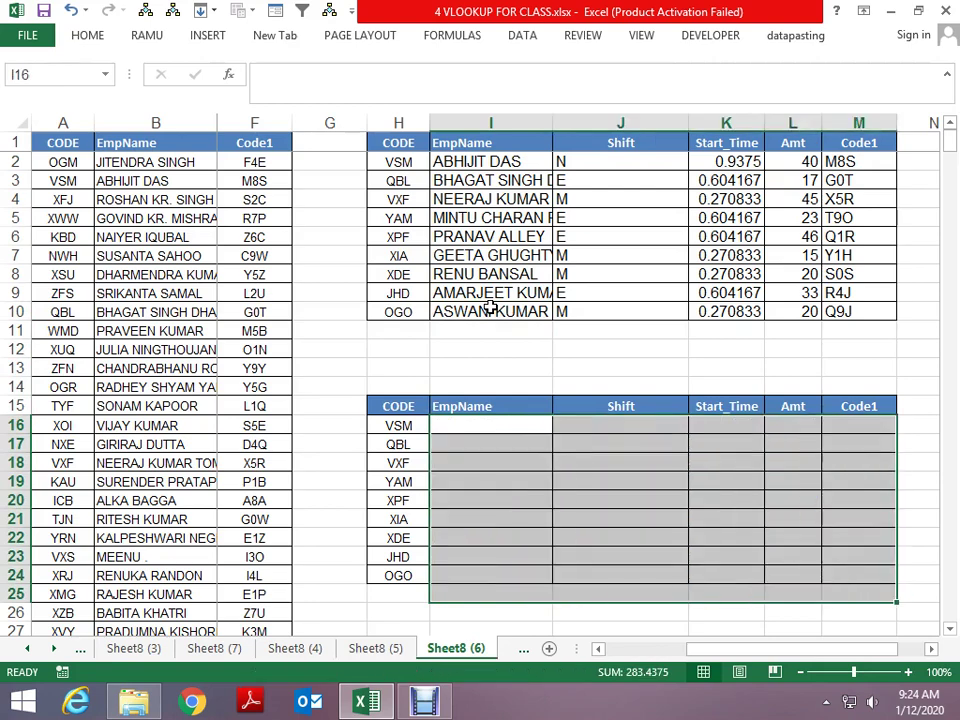
key(shift+BackSpace)
Step: Enter =VLOOKUP(H16,A1:F541,2,0) in I16 to return VSM's name
text(=vl)
key(Tab)
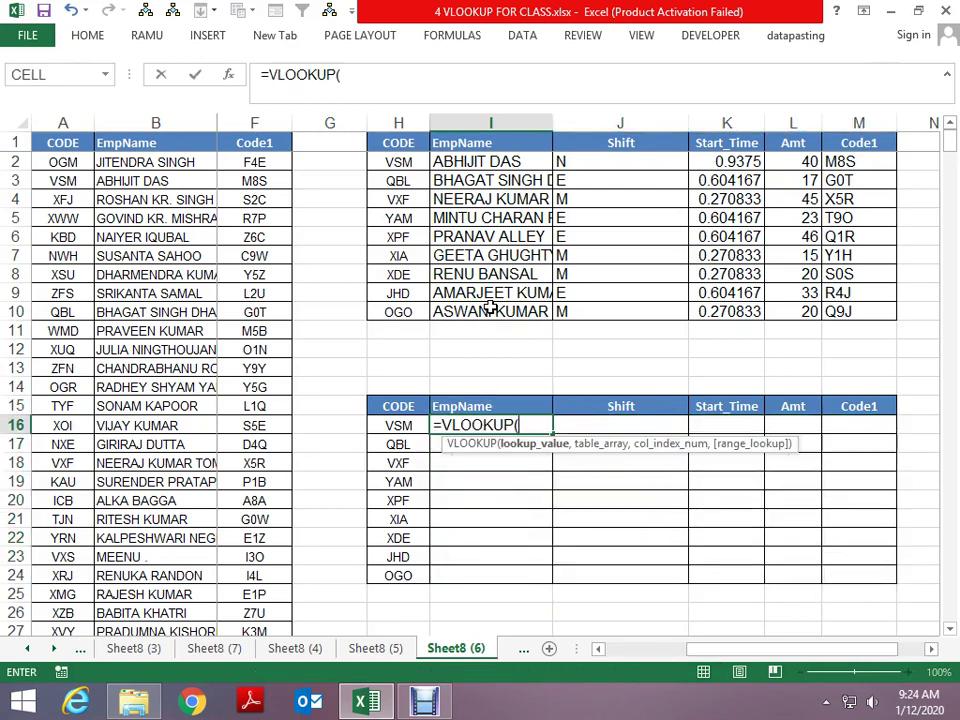
key(Left)
text(,)
key(Left)
key(ctrl+Left)
key(ctrl+Left)
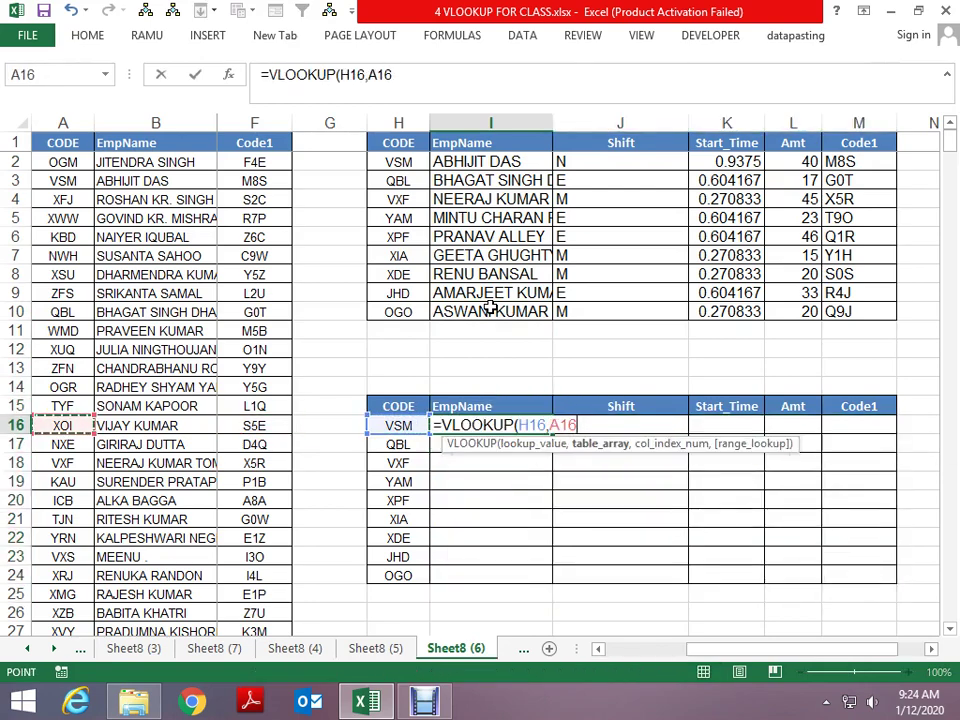
key(ctrl+Up)
key(shift+ctrl+Right)
key(shift+ctrl+Down)
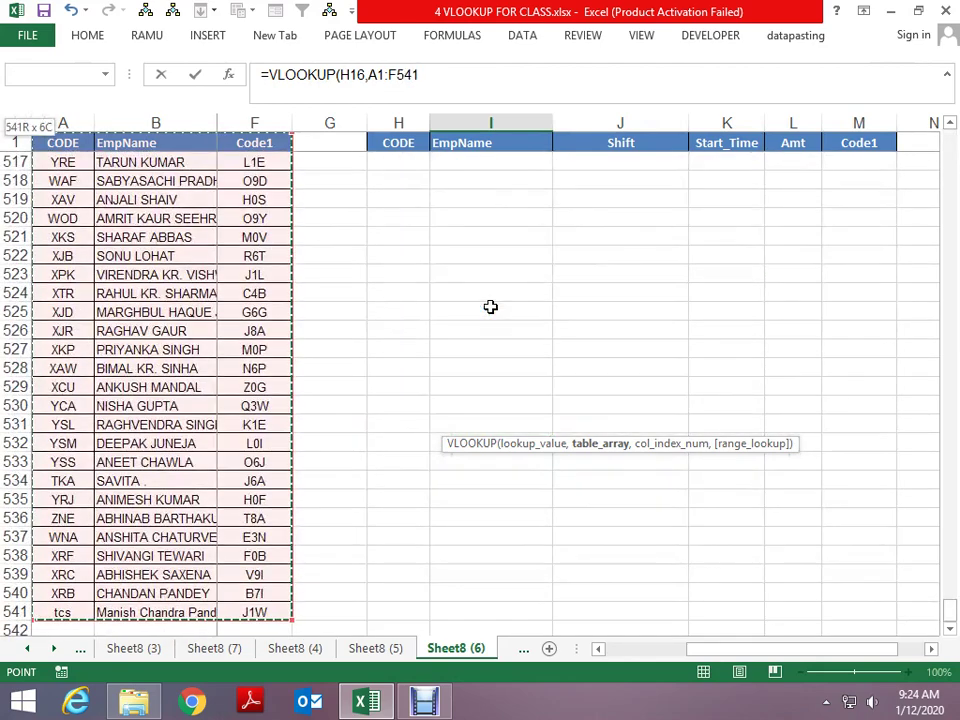
text(,2,0)
key(Return)
key(Up)
key(Up)
key(Up)
key(Up)
key(Up)
key(Up)
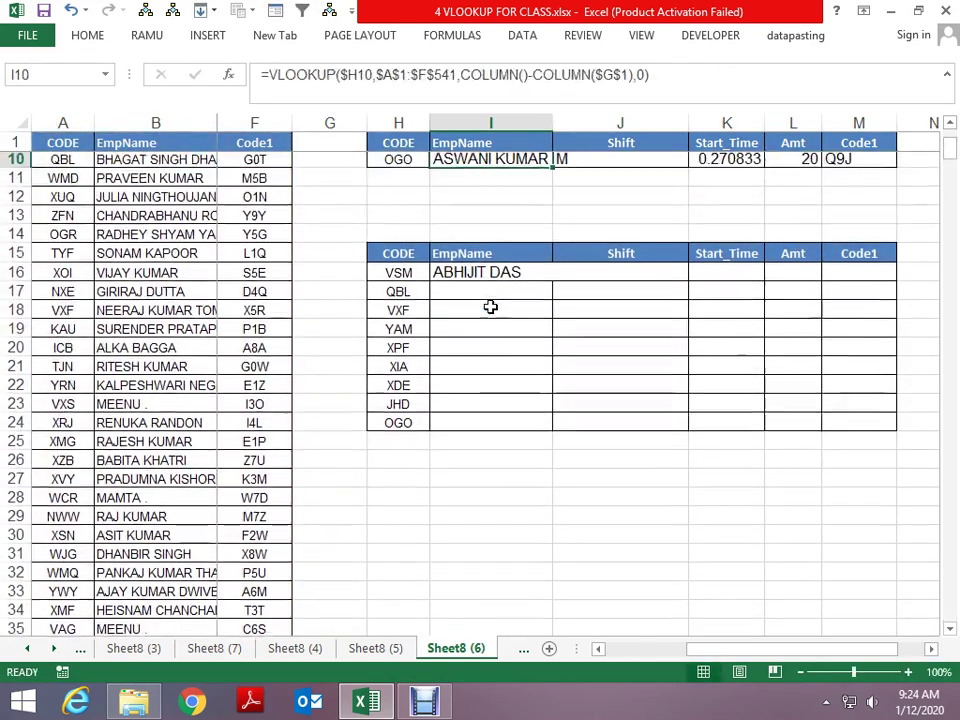
key(Down)
key(Down)
key(Down)
key(Down)
key(Up)
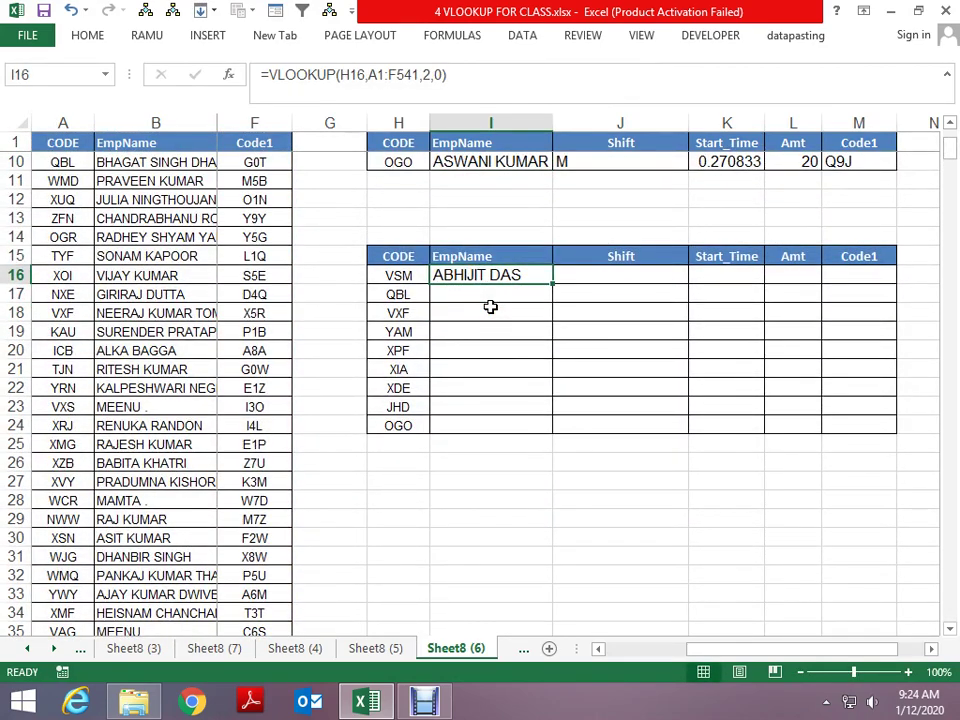
Step: Replace I16's column number 2 with a COLUMN( function
key(F2)
key(Left)
key(Left)
key(Left)
key(BackSpace)
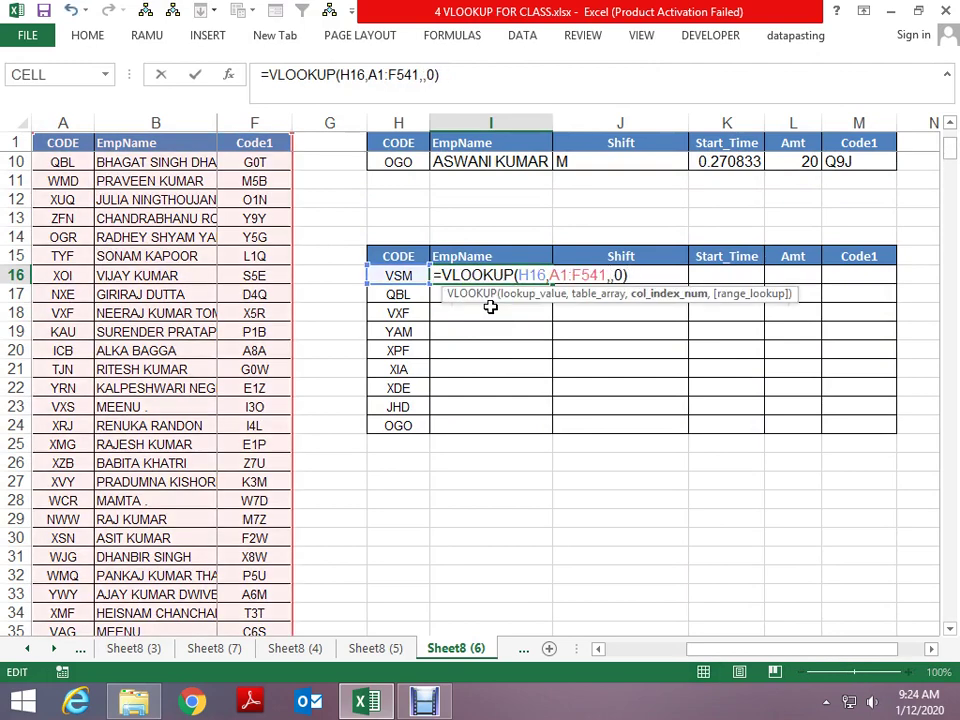
text(co)
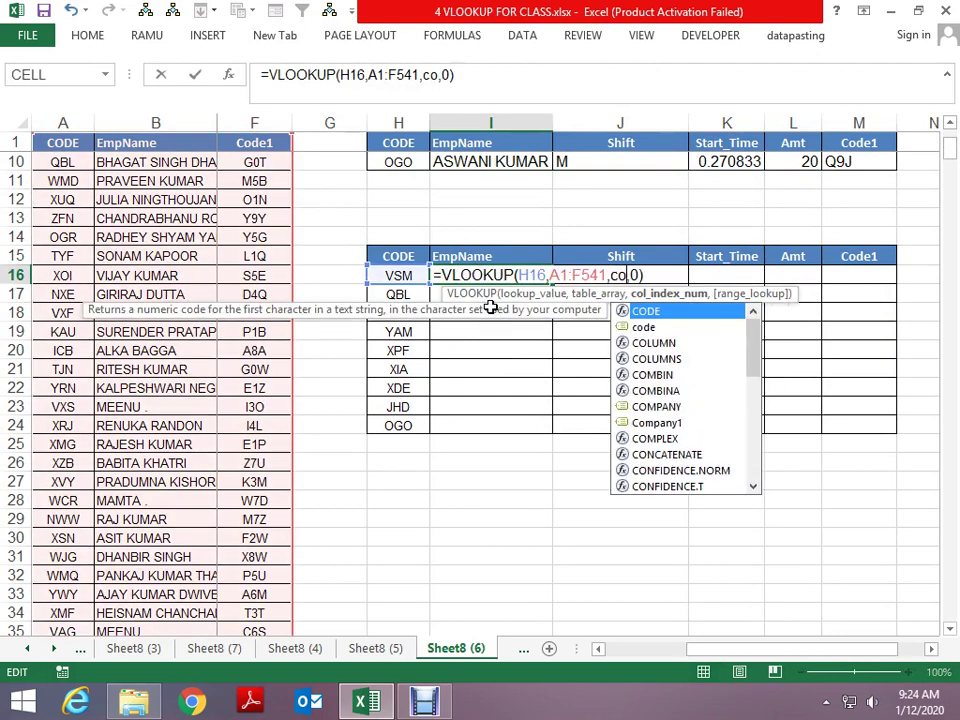
key(BackSpace)
key(BackSpace)
text(colu)
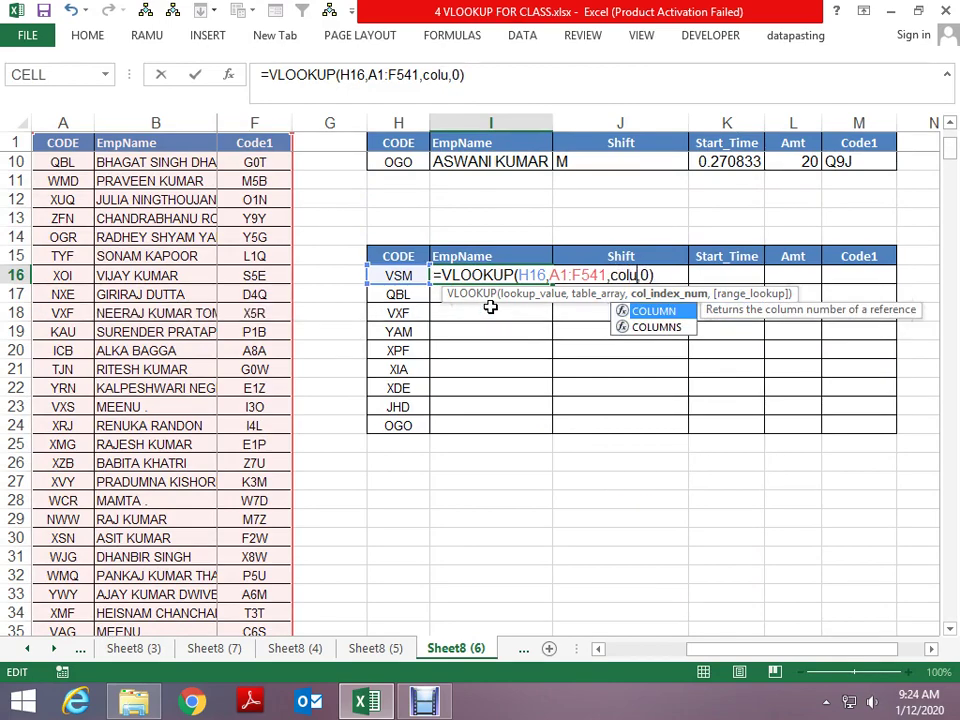
text(mn()
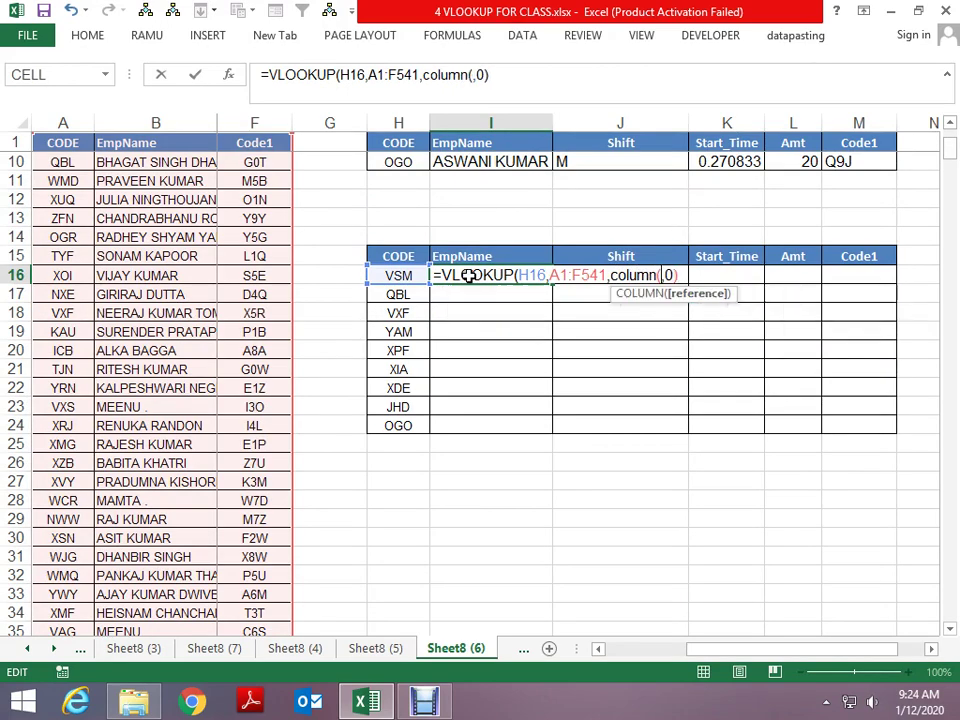
Step: Try header B1 as the COLUMN reference, then leave the edit
click(148, 144)
key(Left)
key(Right)
key(Right)
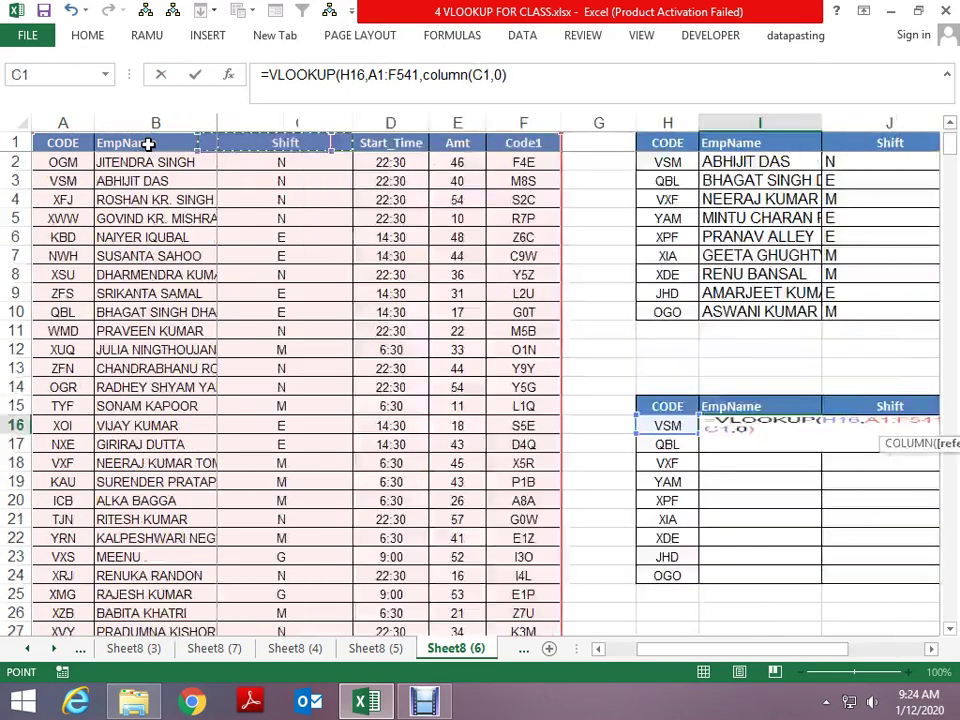
key(Left)
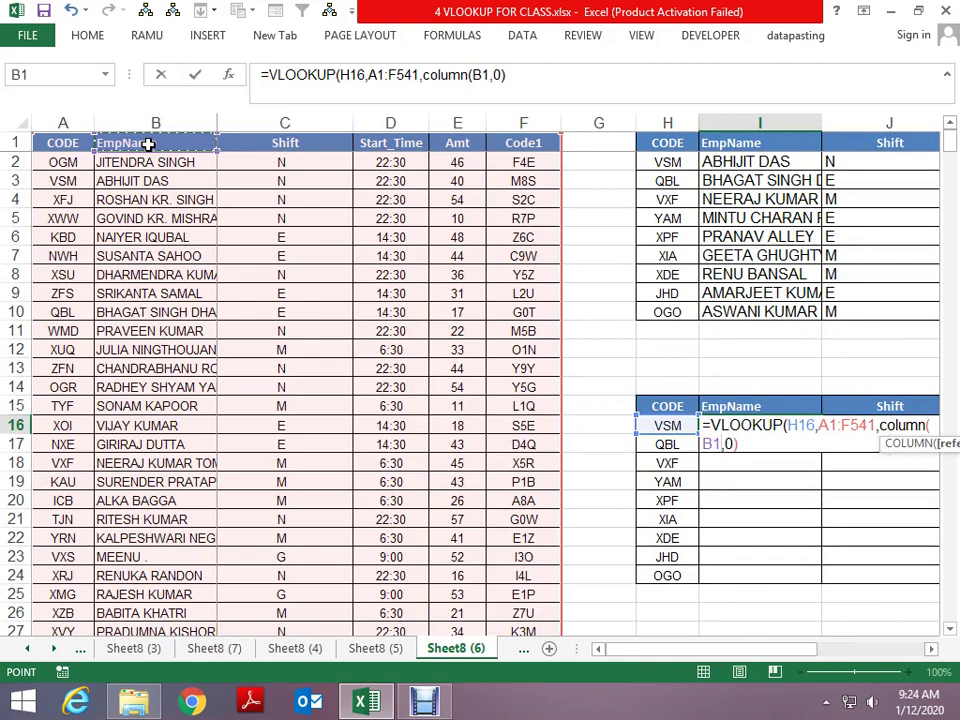
key(ctrl+Return)
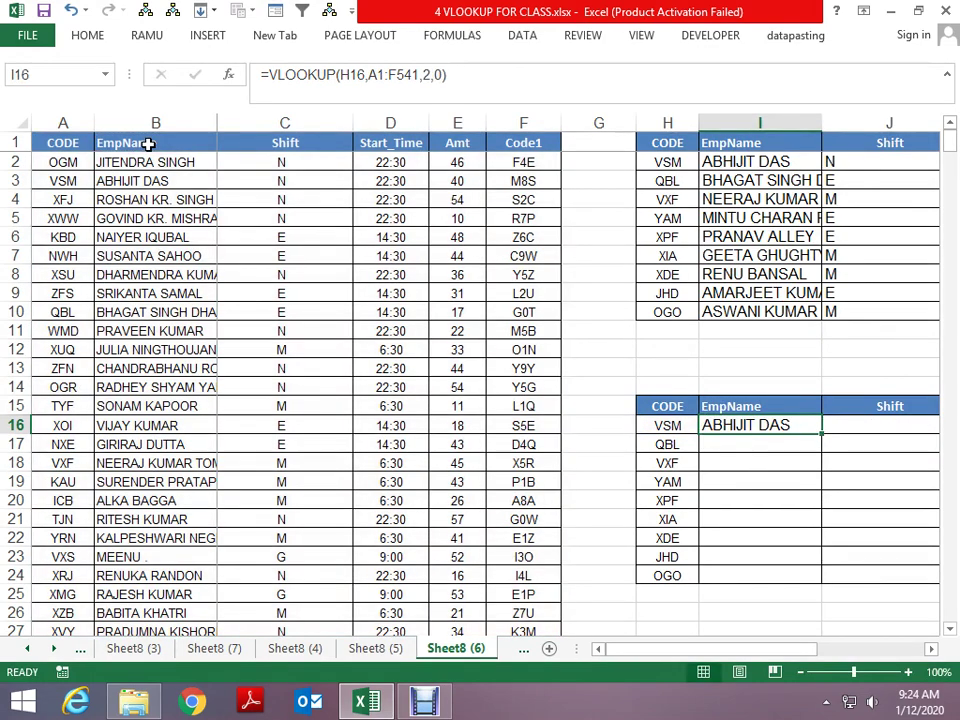
Step: Make the H16 lookup column and the A1:F541 table range absolute in I16
key(F2)
key(Left)
key(Left)
key(Left)
key(Left)
key(Left)
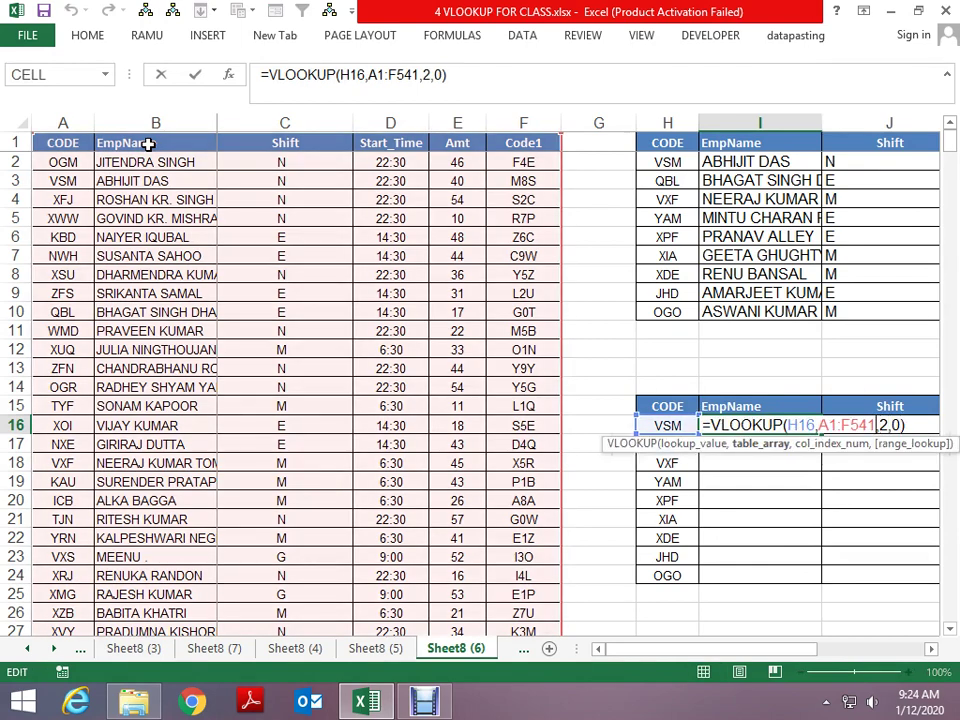
key(Left)
key(Left)
key(Left)
key(Left)
key(Left)
key(Left)
key(Right)
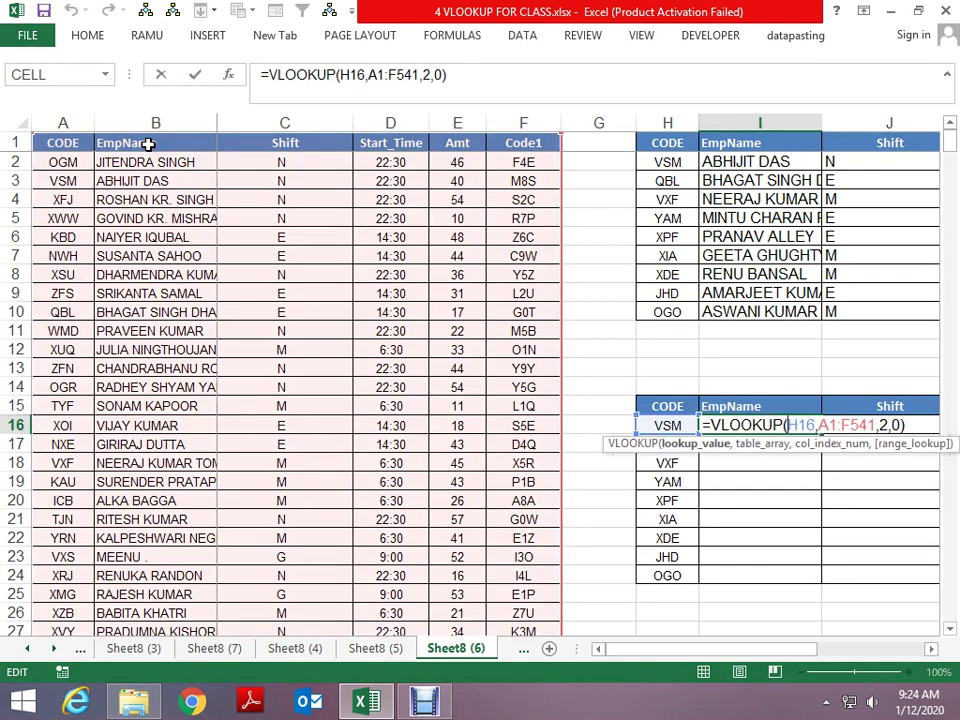
text($)
key(Right)
key(Right)
key(Right)
key(Right)
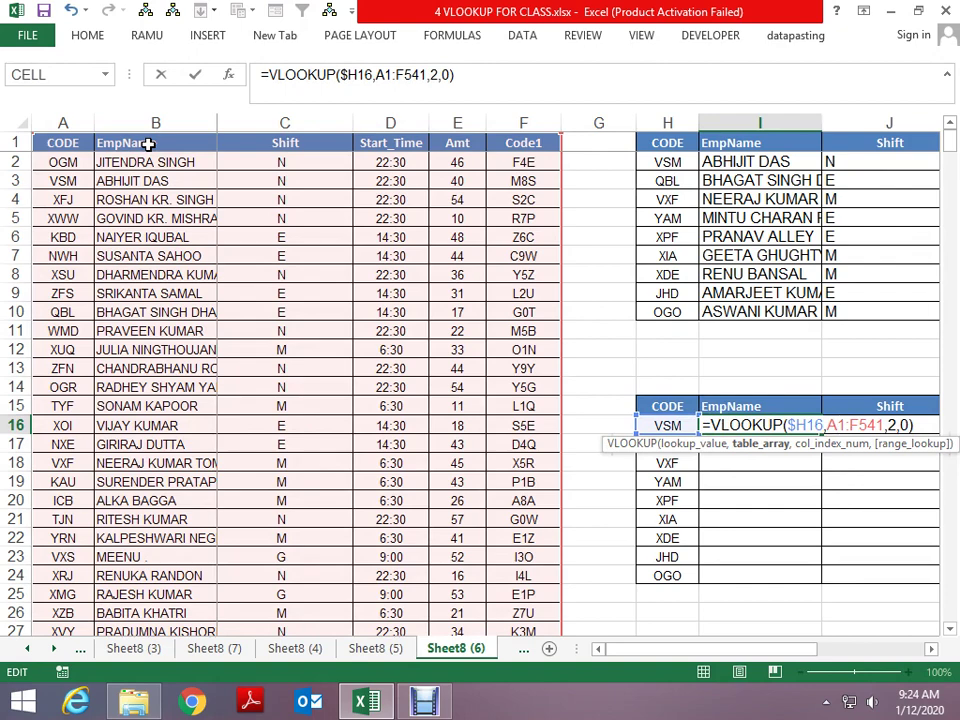
key(F4)
key(Right)
key(Right)
key(F4)
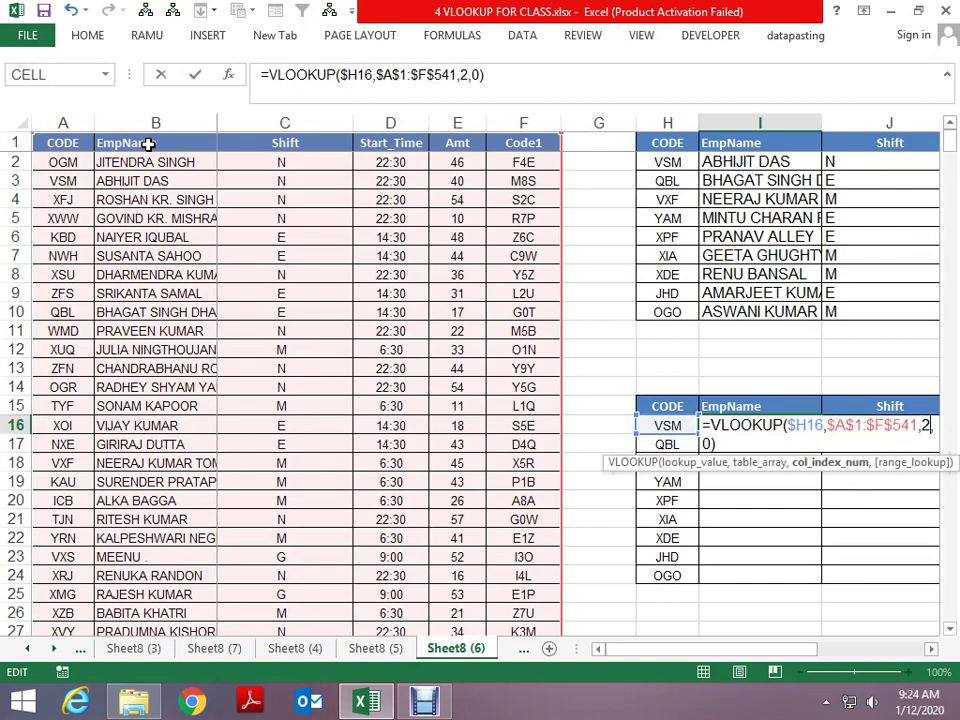
Step: Replace the column number with COLUMN(B1) and commit I16's VLOOKUP
key(Delete)
text(col)
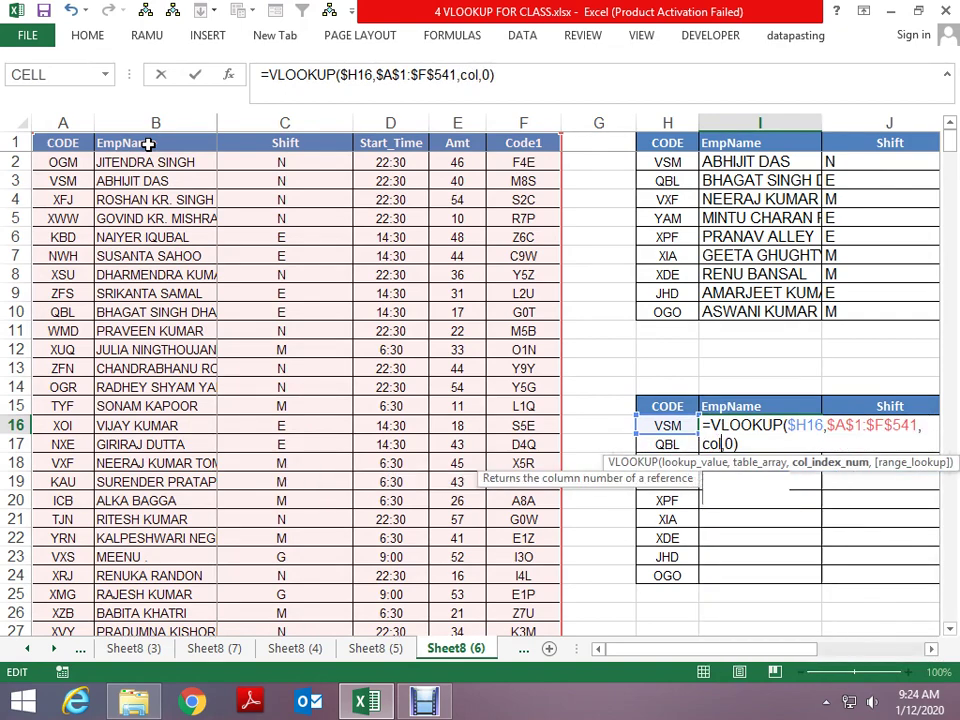
text(umn())
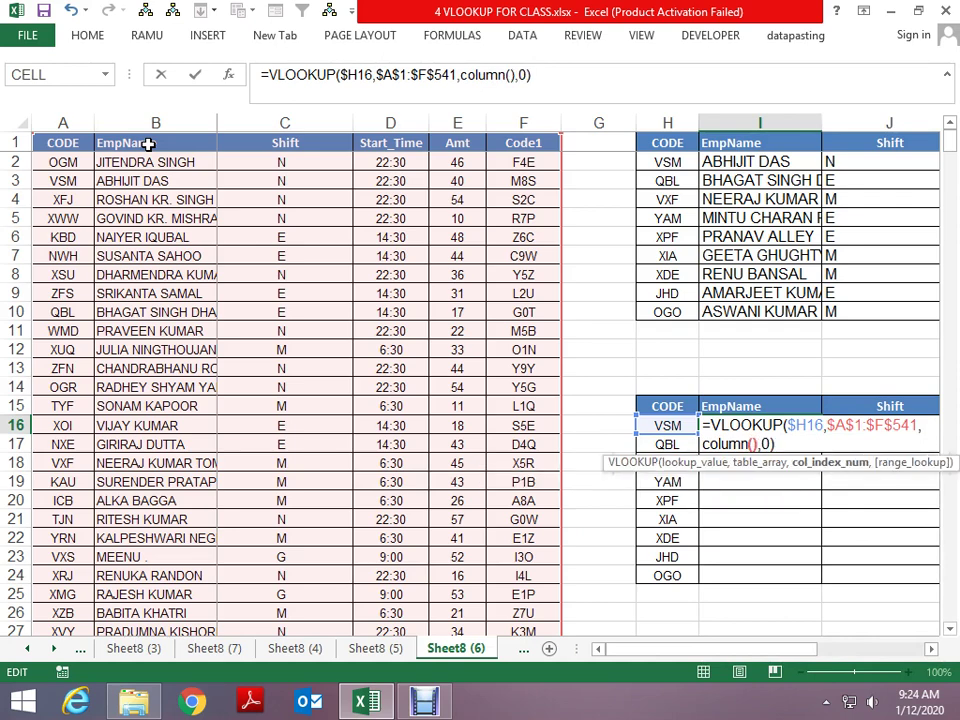
key(Left)
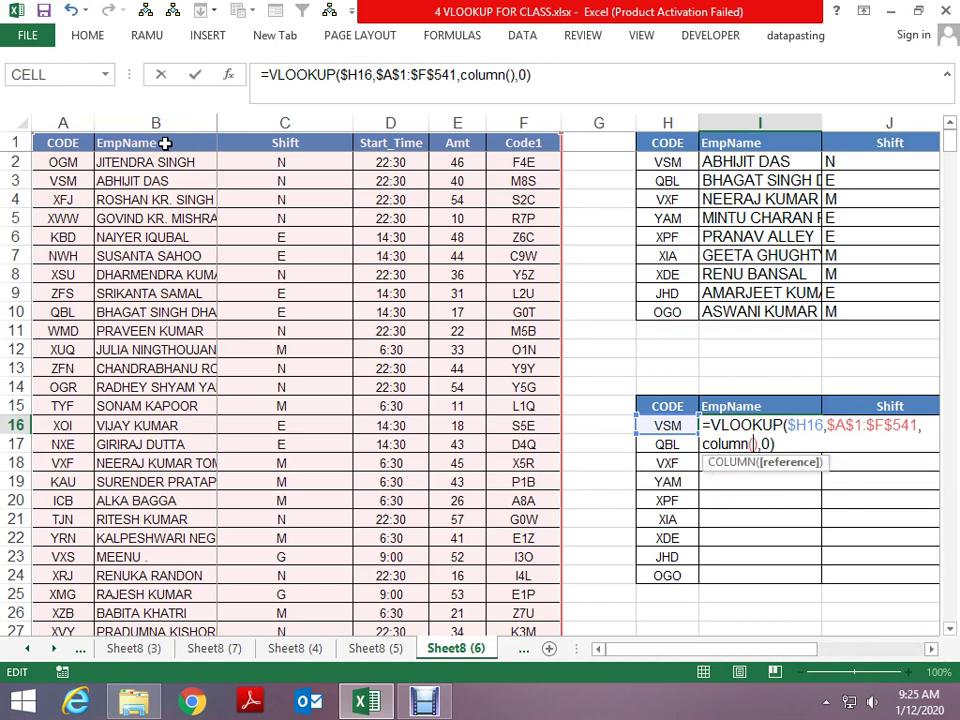
click(153, 143)
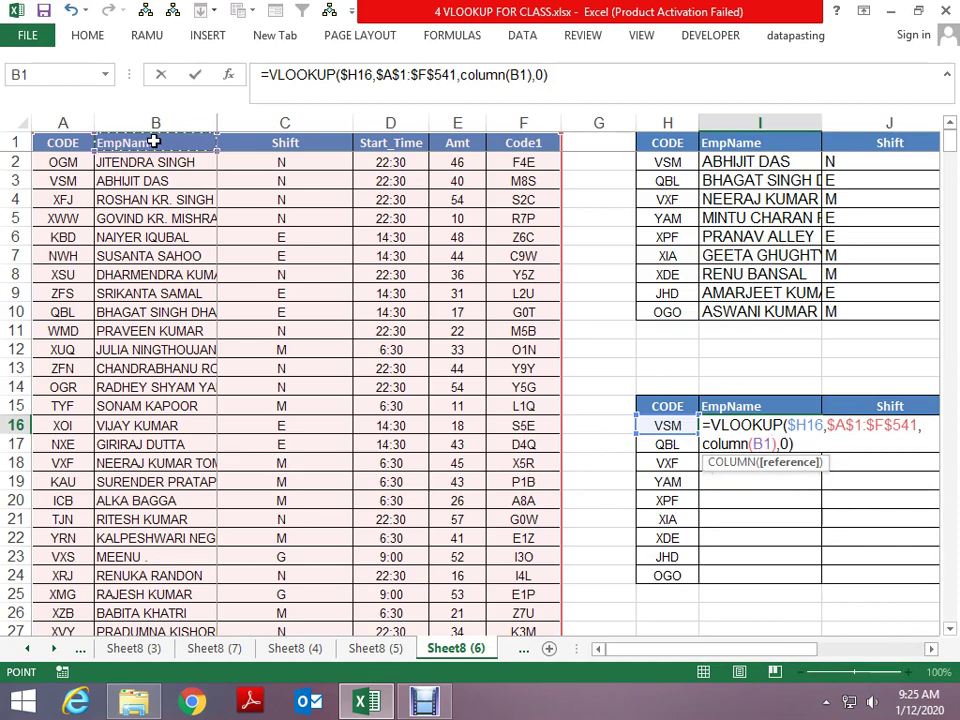
key(Return)
Step: Copy I16's formula down to I24 and across to column M
key(Up)
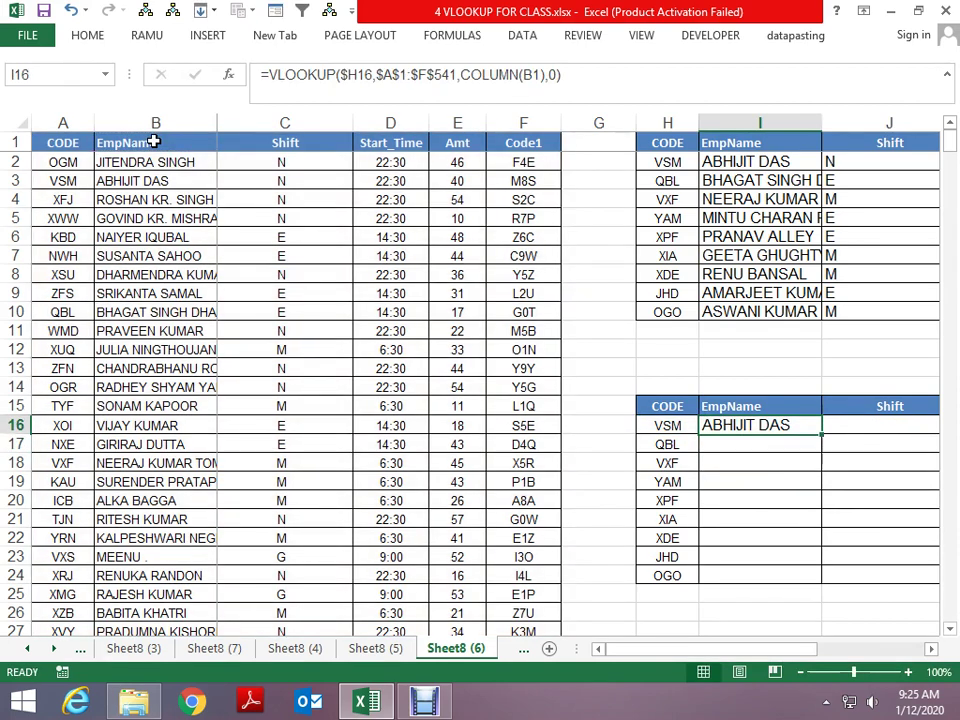
key(Down)
key(Left)
key(ctrl+Down)
key(Right)
key(ctrl+shift+Up)
key(ctrl+d)
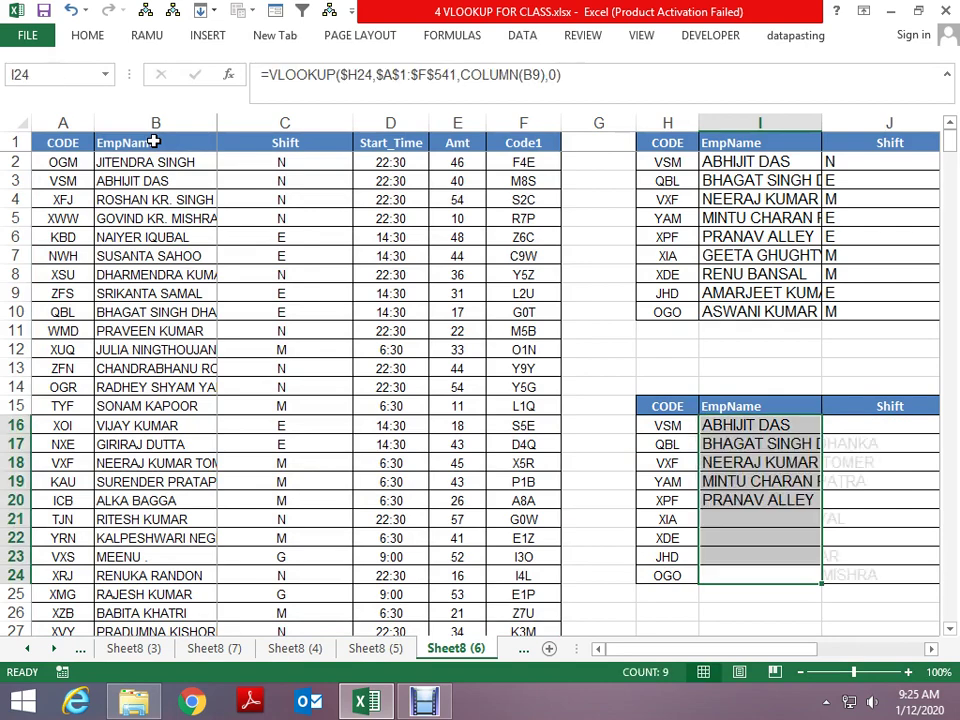
key(shift+Right)
key(shift+Right)
key(shift+Right)
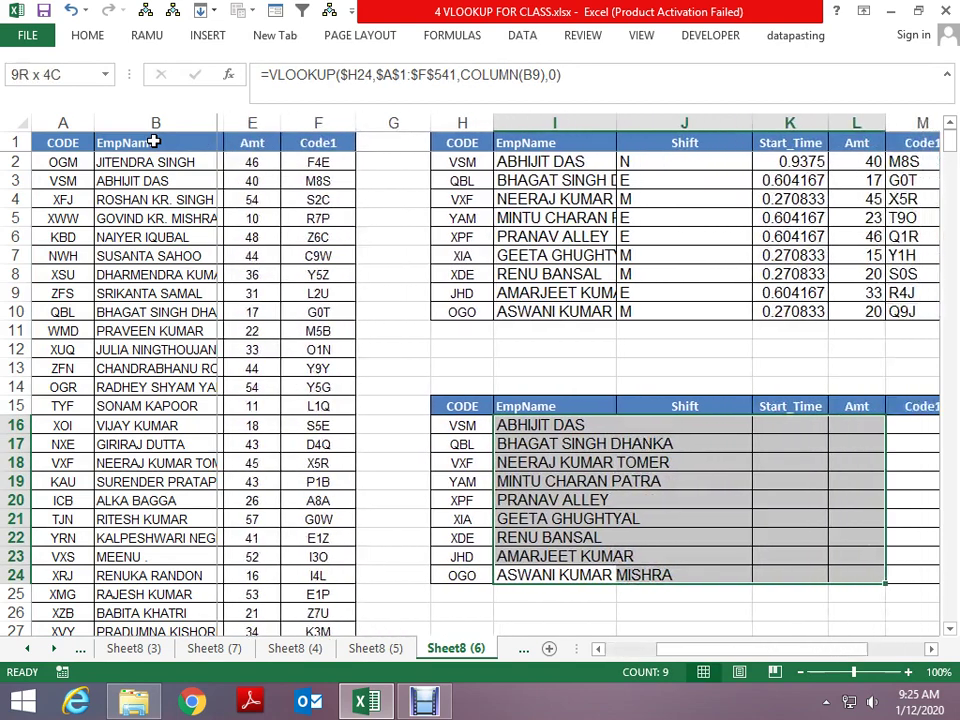
key(shift+Right)
key(ctrl+r)
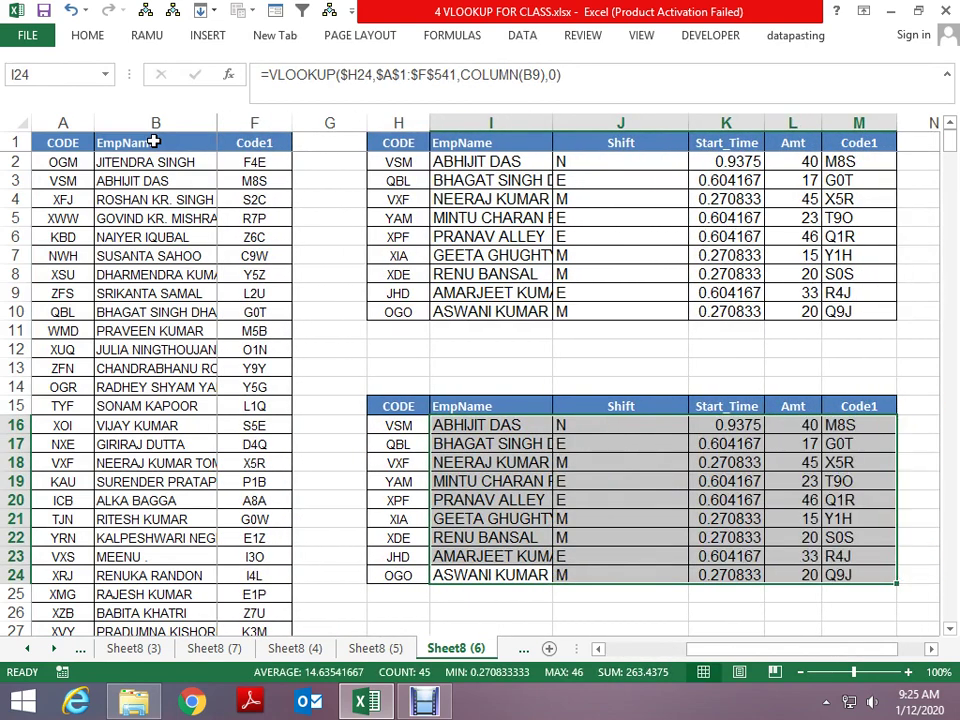
Step: Select the Start_Time results K16:K24 and review the formulas in rows 16 and 17
key(Right)
key(Right)
key(ctrl+Up)
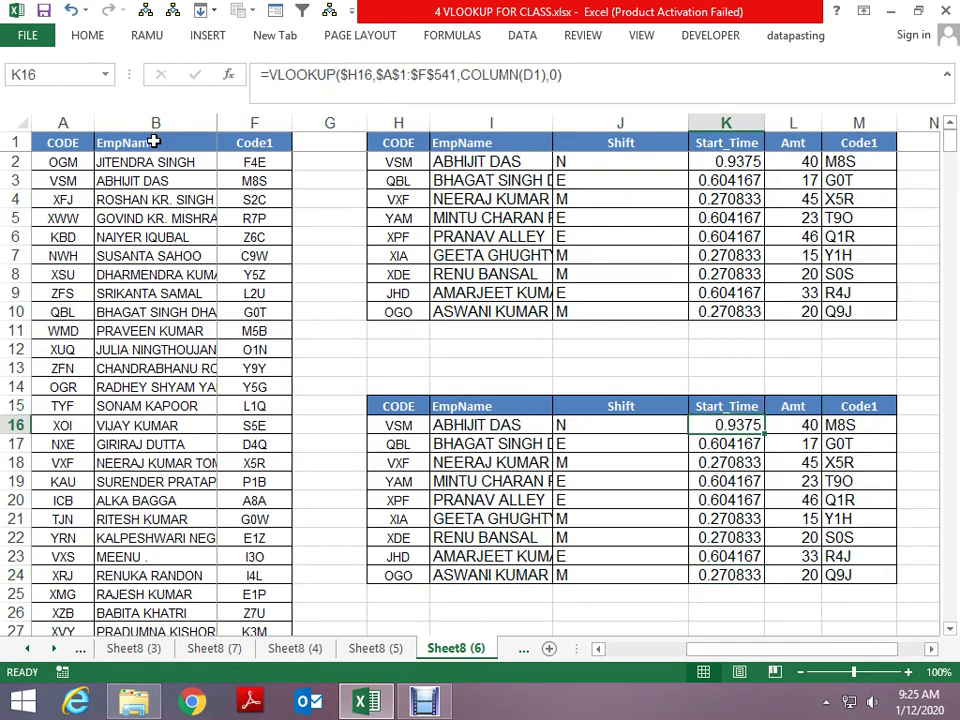
key(ctrl+shift+Down)
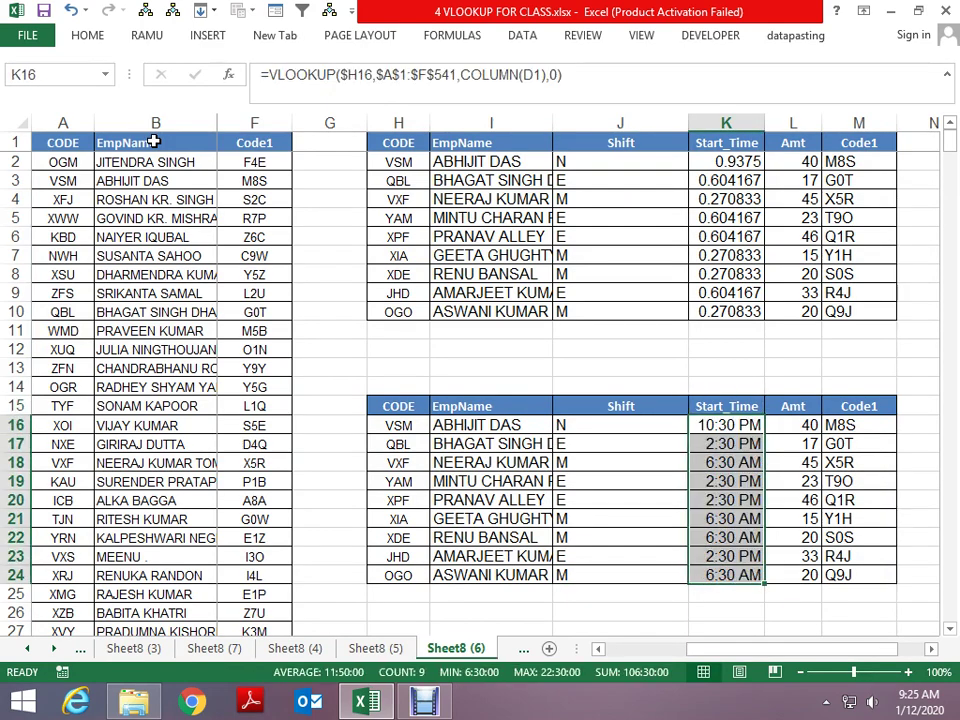
key(Down)
key(Right)
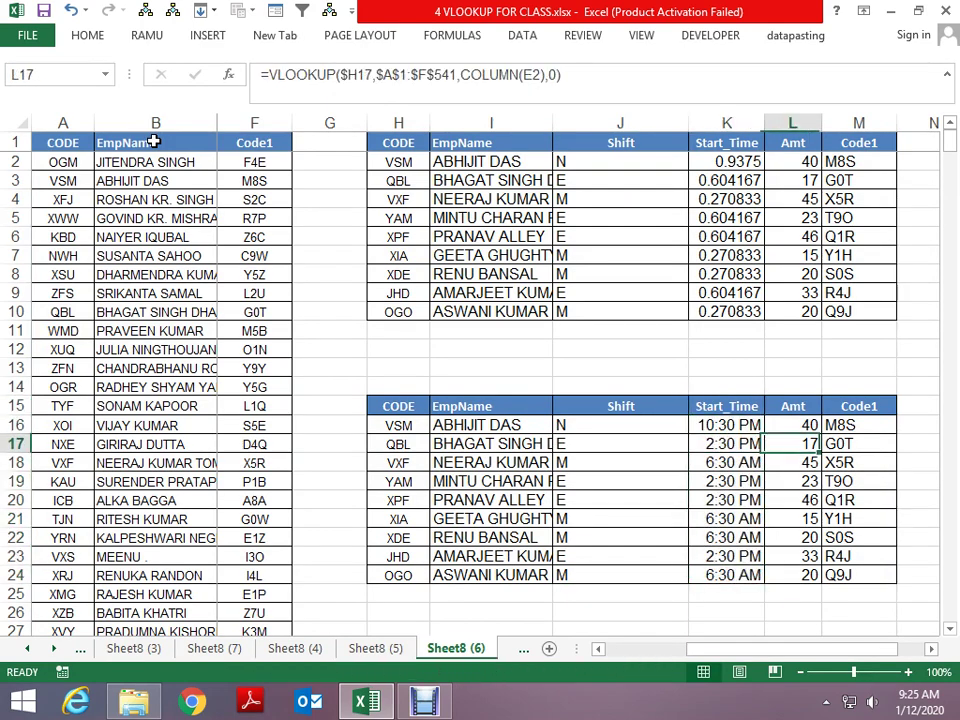
key(Left)
key(Left)
key(Up)
key(Left)
key(Right)
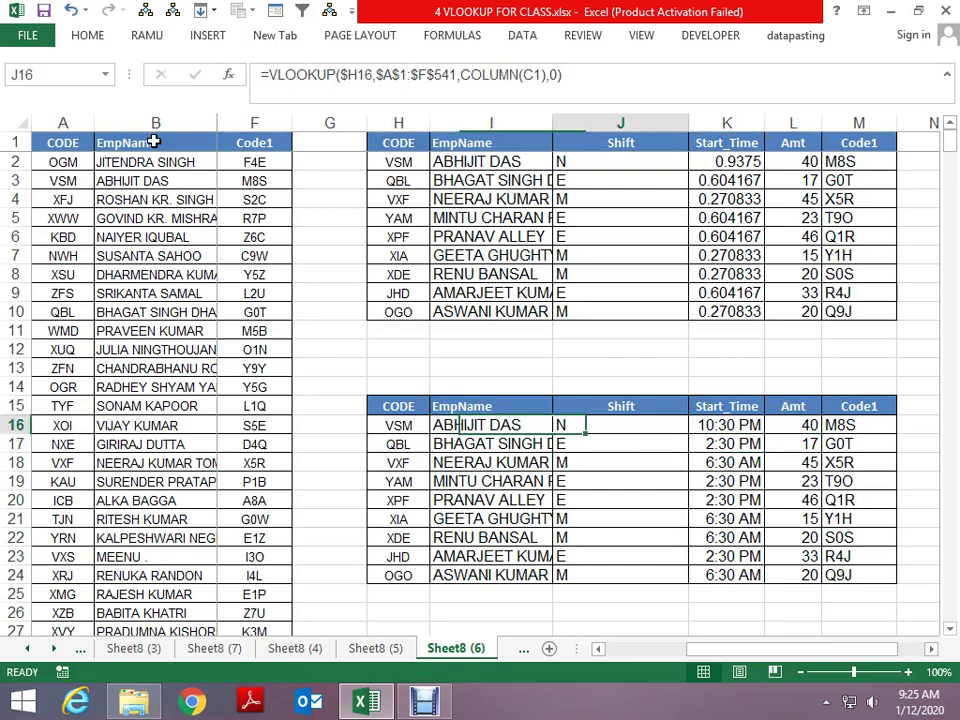
key(Left)
key(Right)
key(Right)
key(Right)
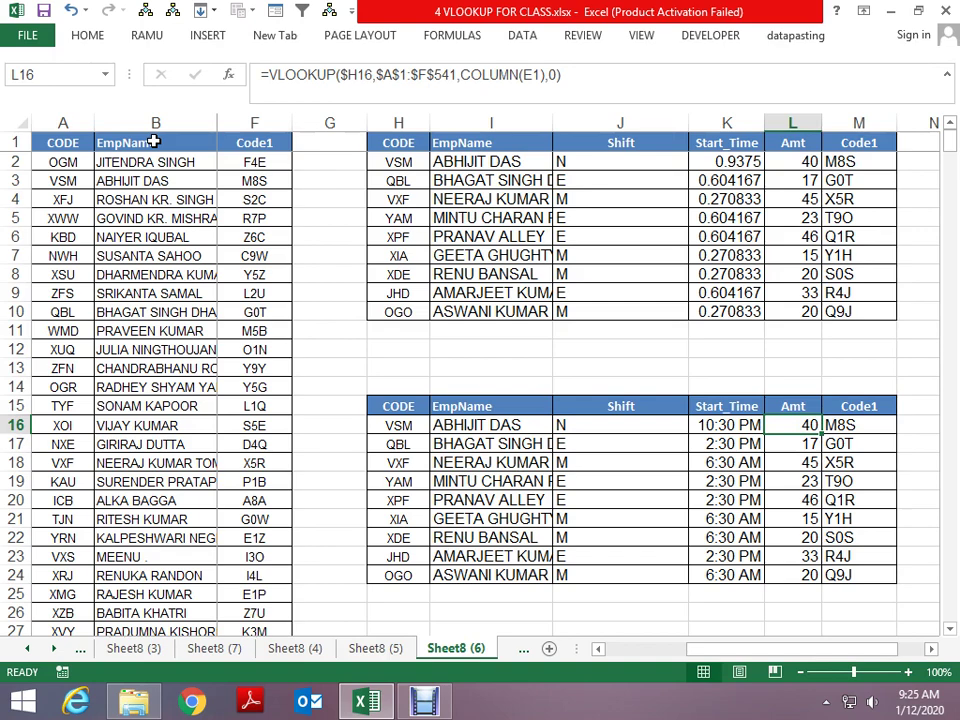
Step: Go to the vlookup+Match sheet and clear the lower table's results I15:M23
key(ctrl+Page_Down)
key(ctrl+Up)
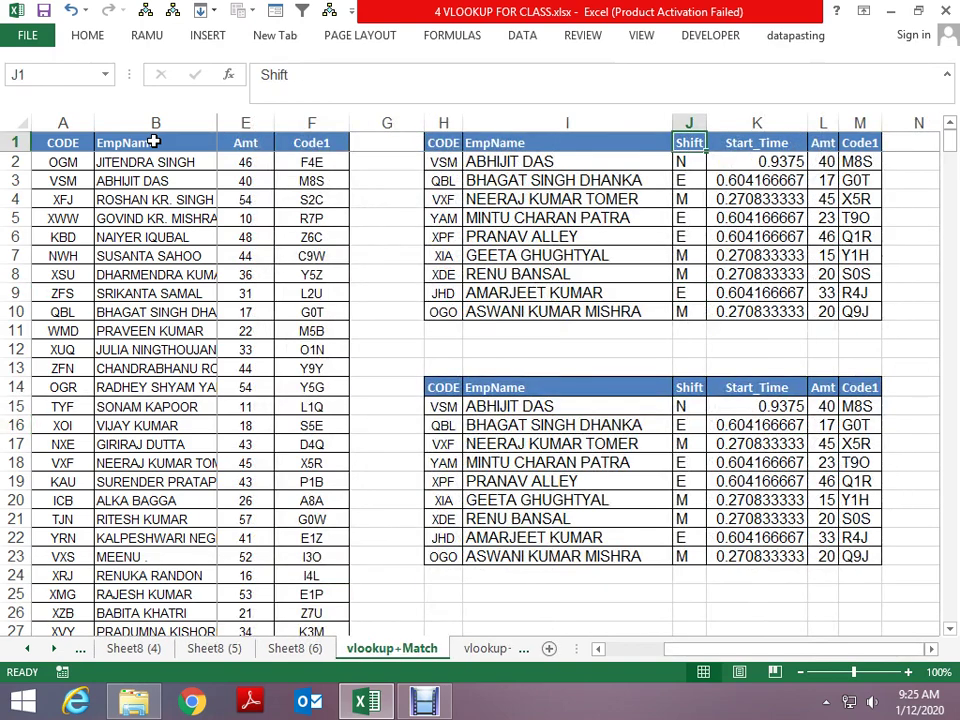
key(ctrl+Down)
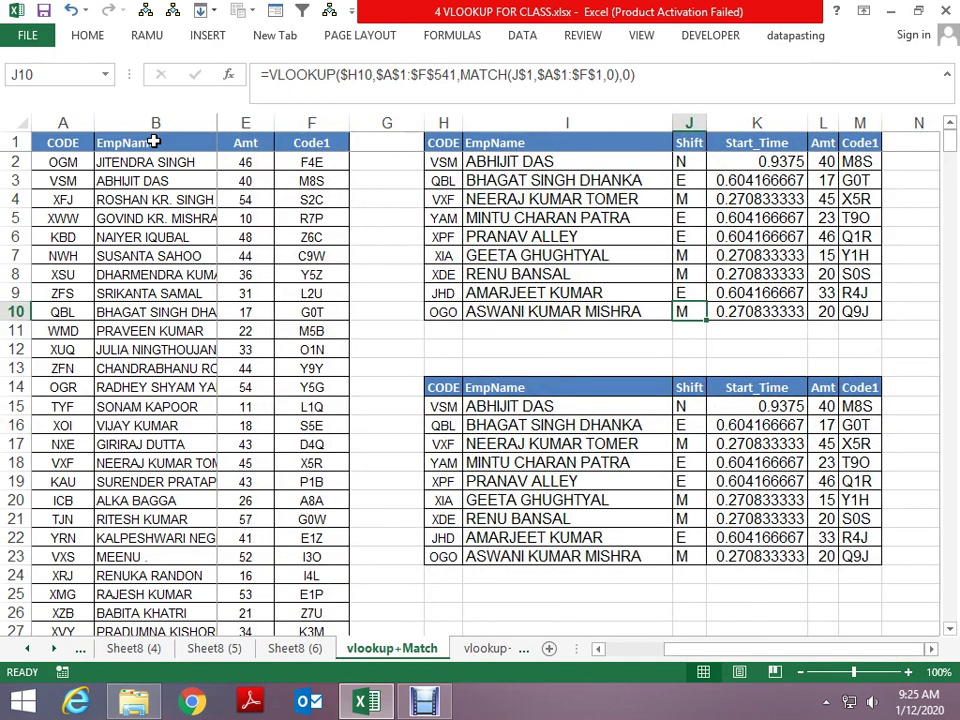
key(Down)
key(Down)
key(Down)
key(Down)
key(Down)
key(Left)
key(ctrl+shift+Down)
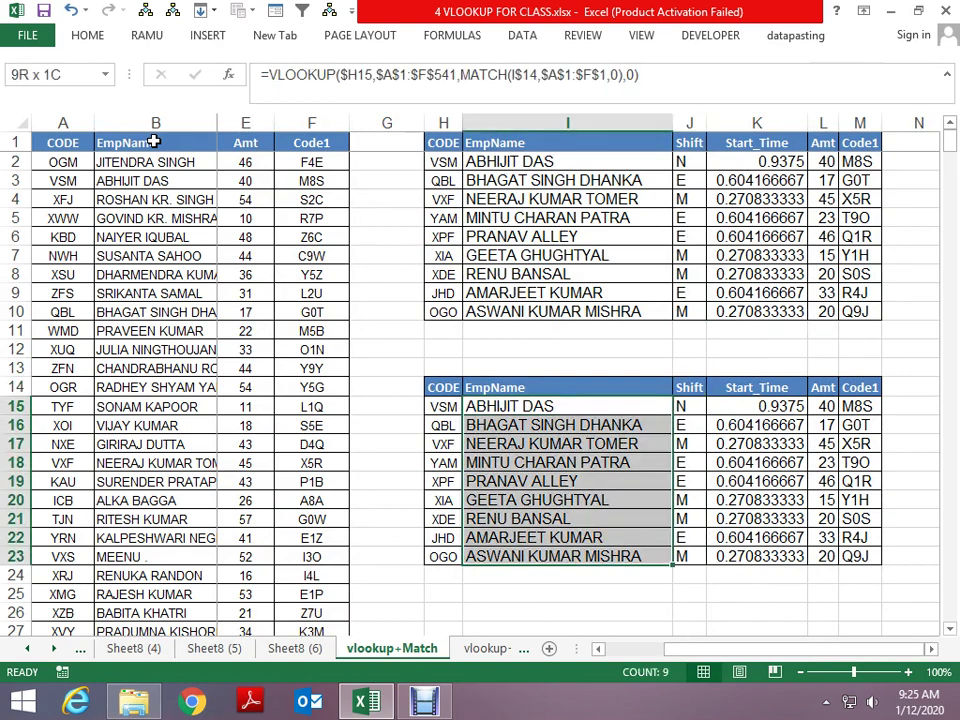
key(ctrl+shift+Right)
key(Delete)
key(Up)
key(Down)
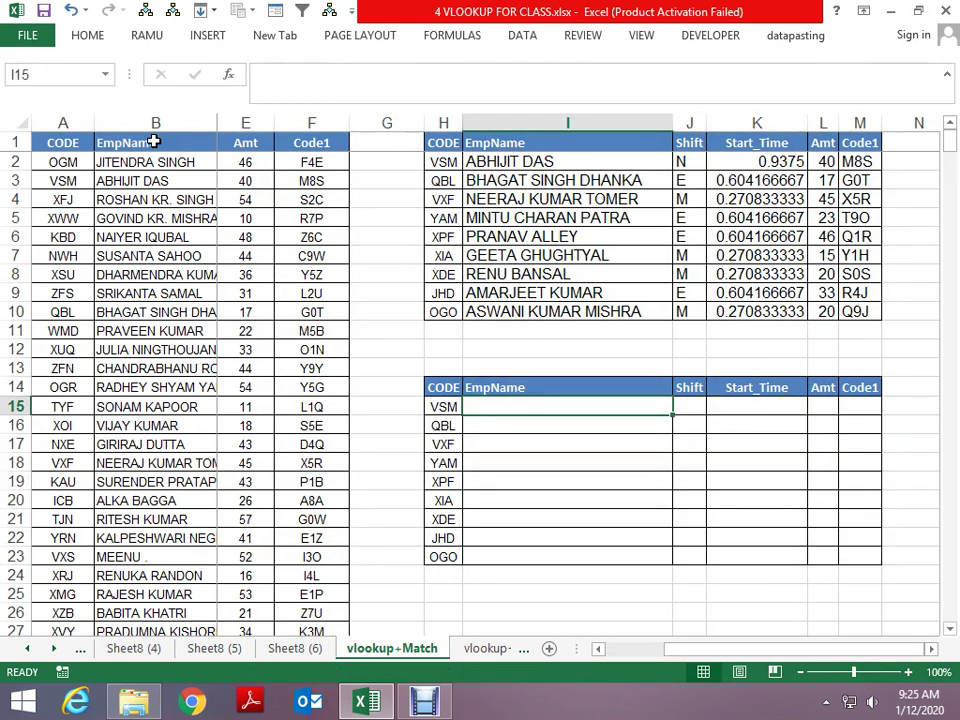
key(Left)
key(Down)
key(Down)
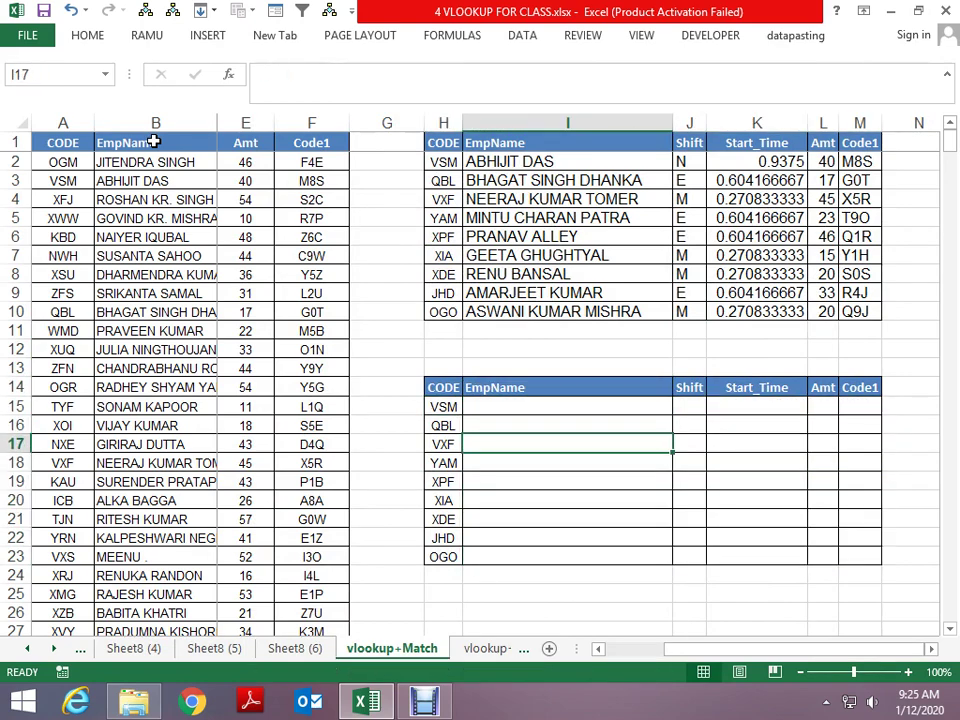
Step: Enter column numbers 2, 3, 4, 5 and 6 across the VXF row, I17:M17
text(2)
key(Right)
text(3)
key(Right)
text(4)
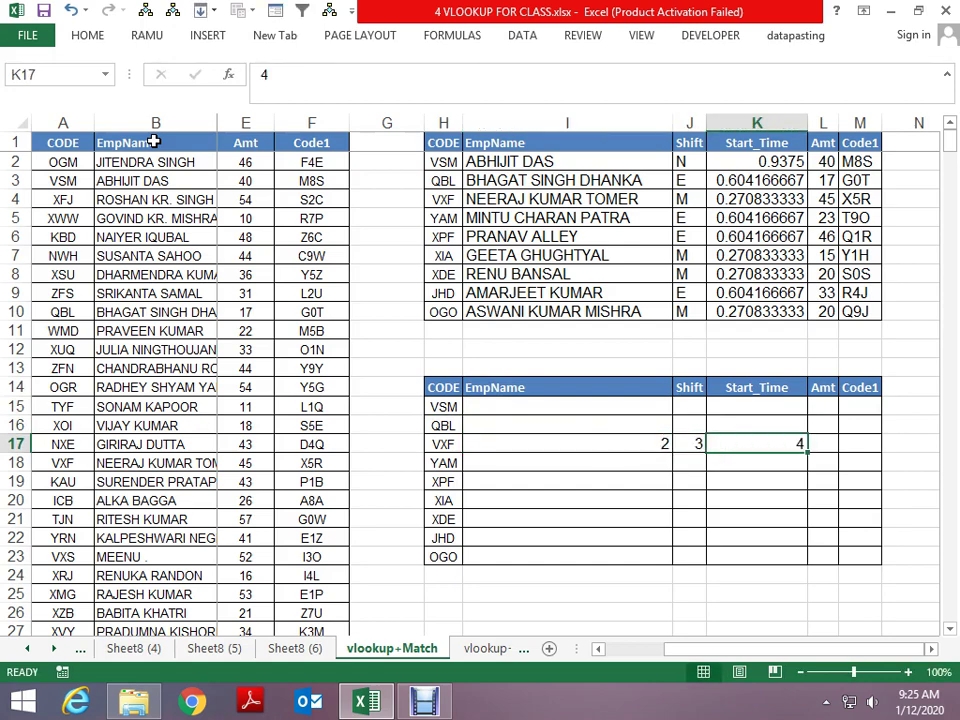
key(Right)
text(5)
key(Tab)
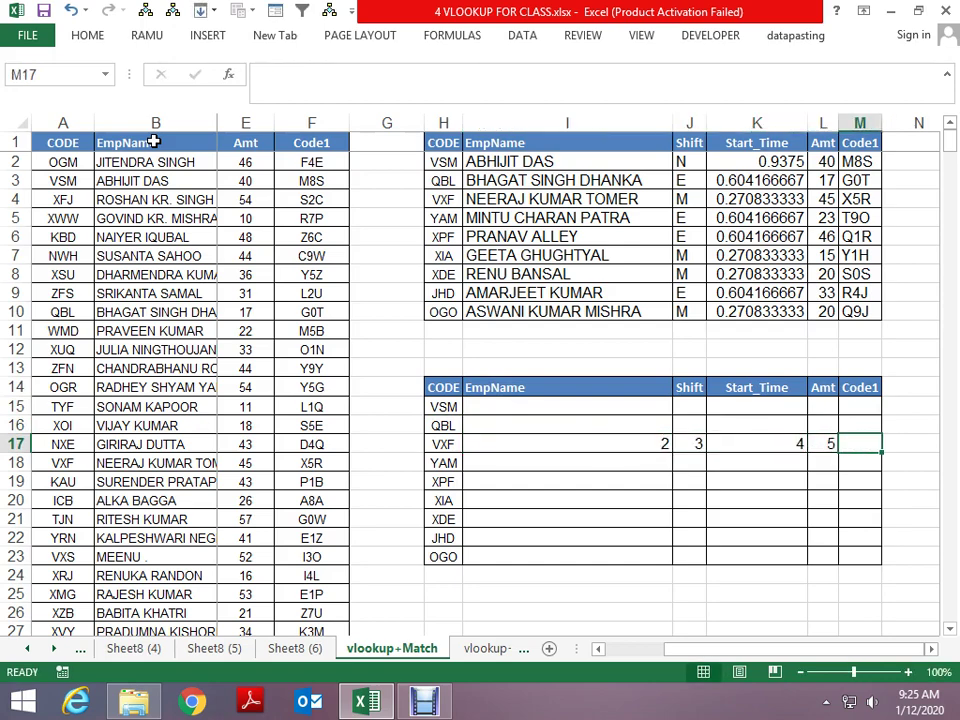
text(6)
key(Return)
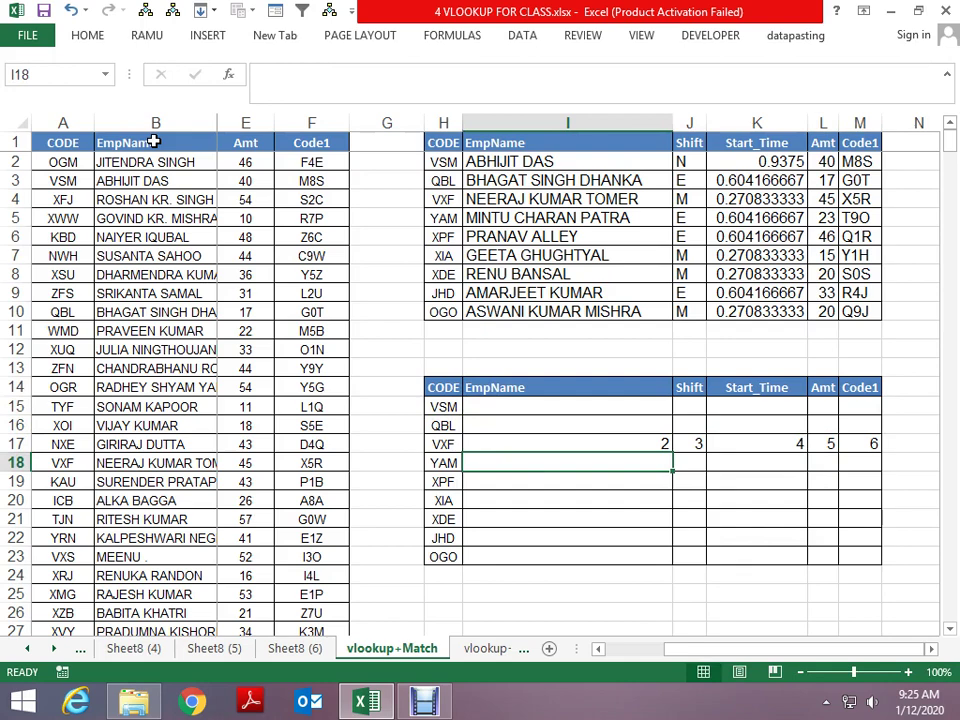
text(=ma)
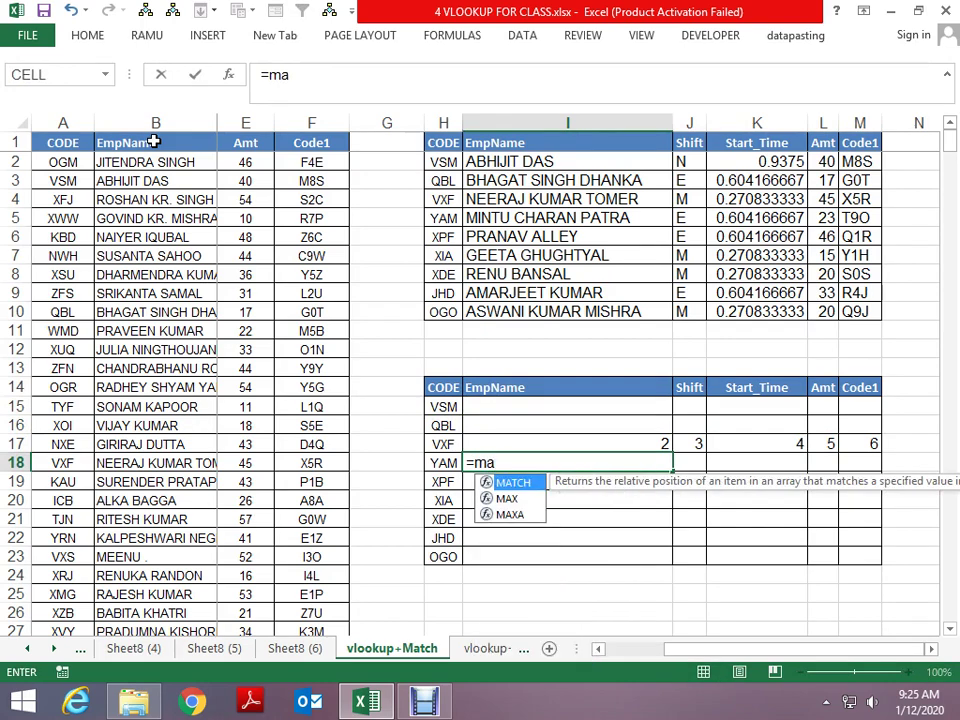
text(t)
Step: Enter =MATCH(I$14,$A$1:$F$1,0) in I18 so EmpName returns column position 2
key(Tab)
key(Up)
key(Up)
key(Up)
key(Up)
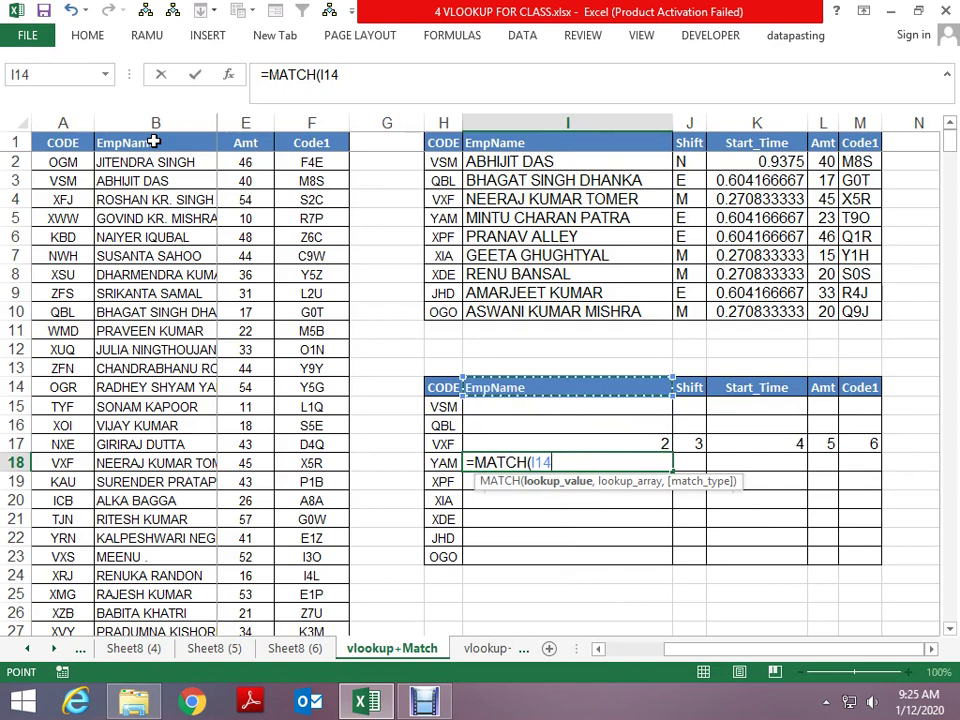
key(F4)
key(F4)
key(F4)
key(F4)
key(F4)
key(F4)
text(,)
key(Left)
key(Left)
key(Left)
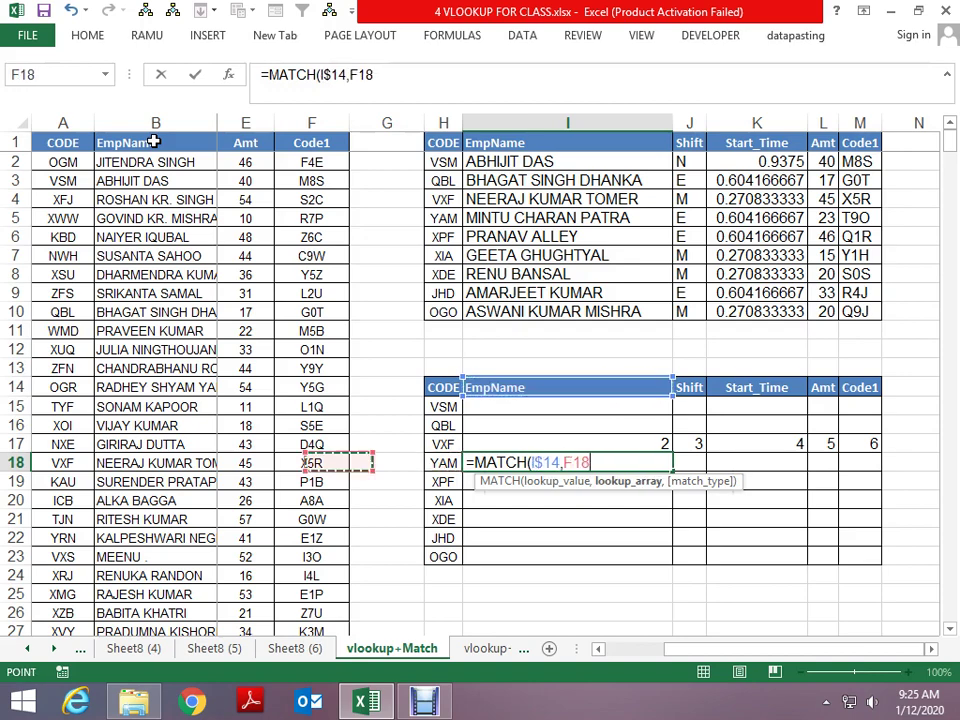
key(ctrl+Home)
key(ctrl+shift+Right)
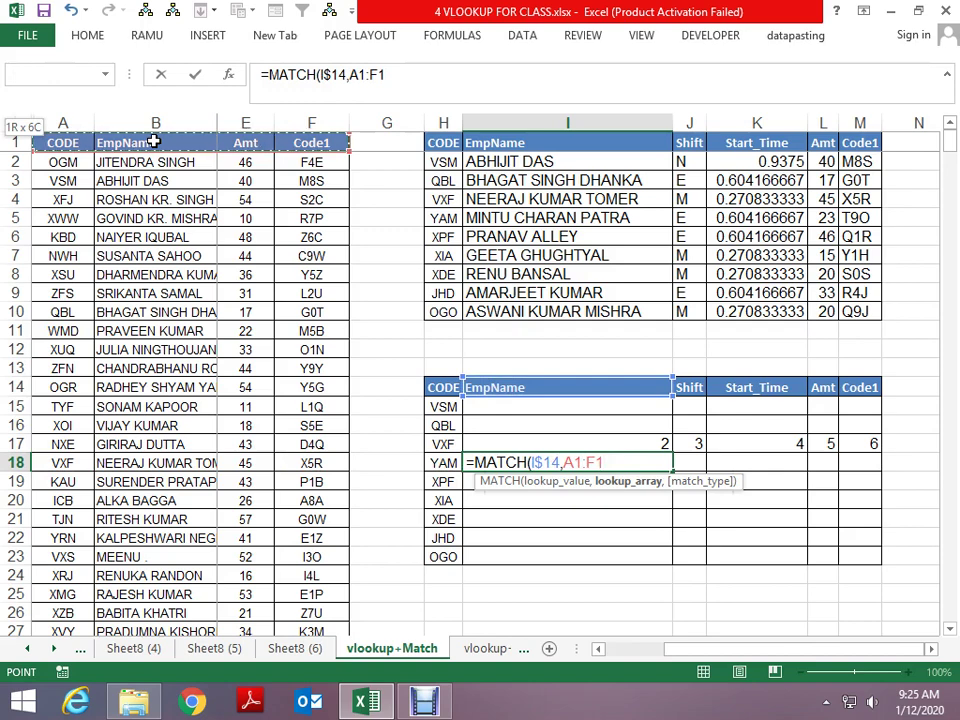
key(F4)
text($F$1,0)
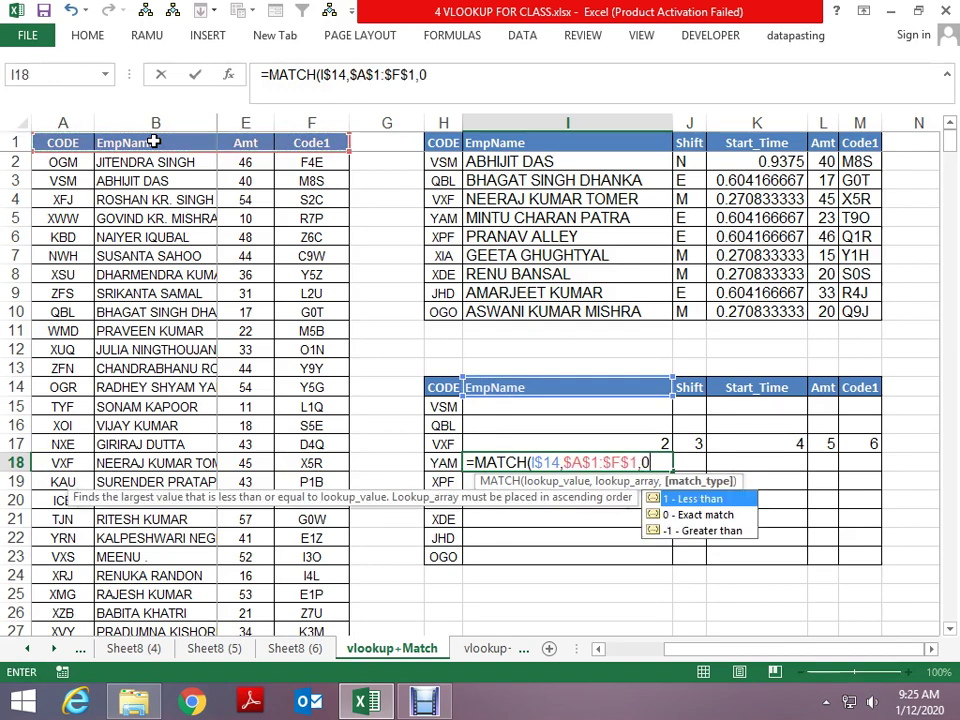
key(ctrl+Return)
key(Up)
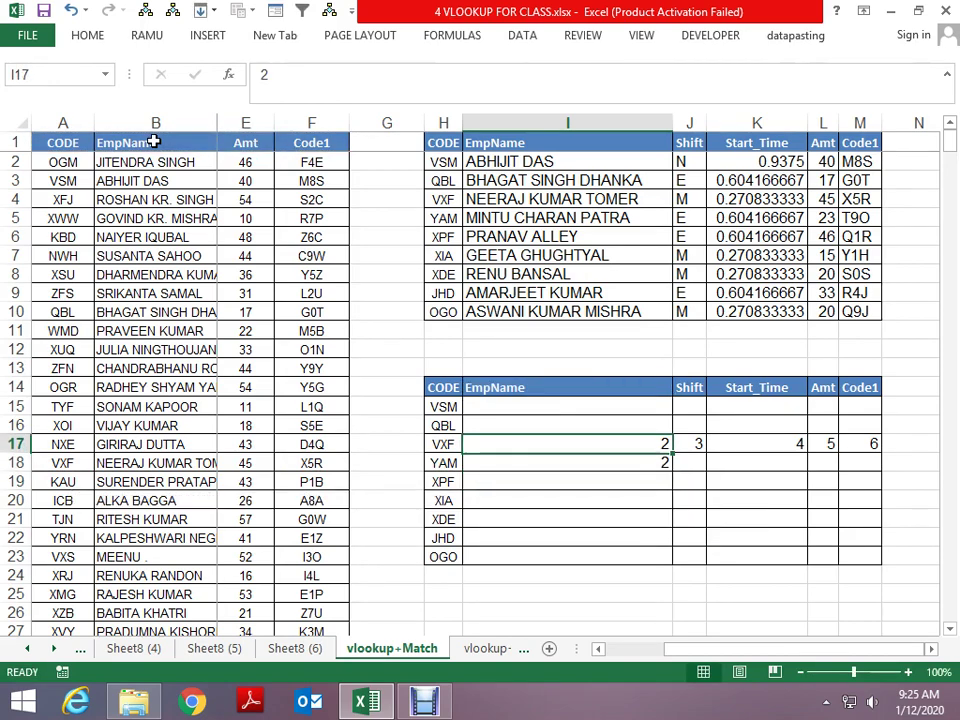
key(Up)
key(Up)
Step: Enter =VLOOKUP(H15,$A$1:$F$541,2,0) in I15 to fetch the VSM employee name
text(=vlo)
key(Tab)
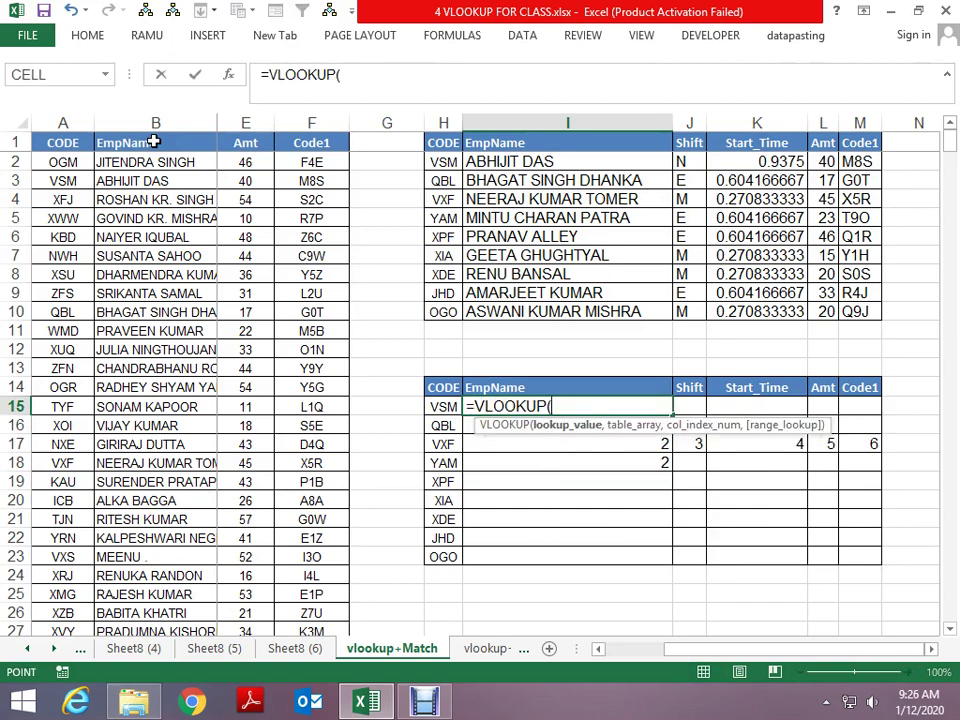
key(Left)
text(,)
key(Left)
key(Left)
key(Left)
key(ctrl+Home)
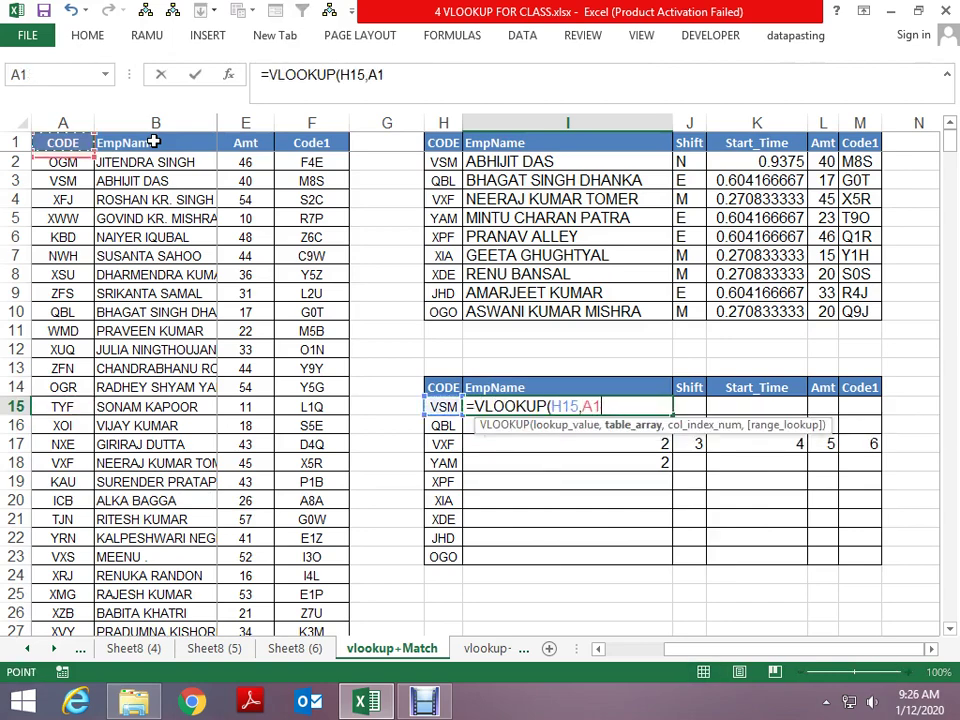
key(ctrl+shift+Right)
key(ctrl+shift+Down)
key(F4)
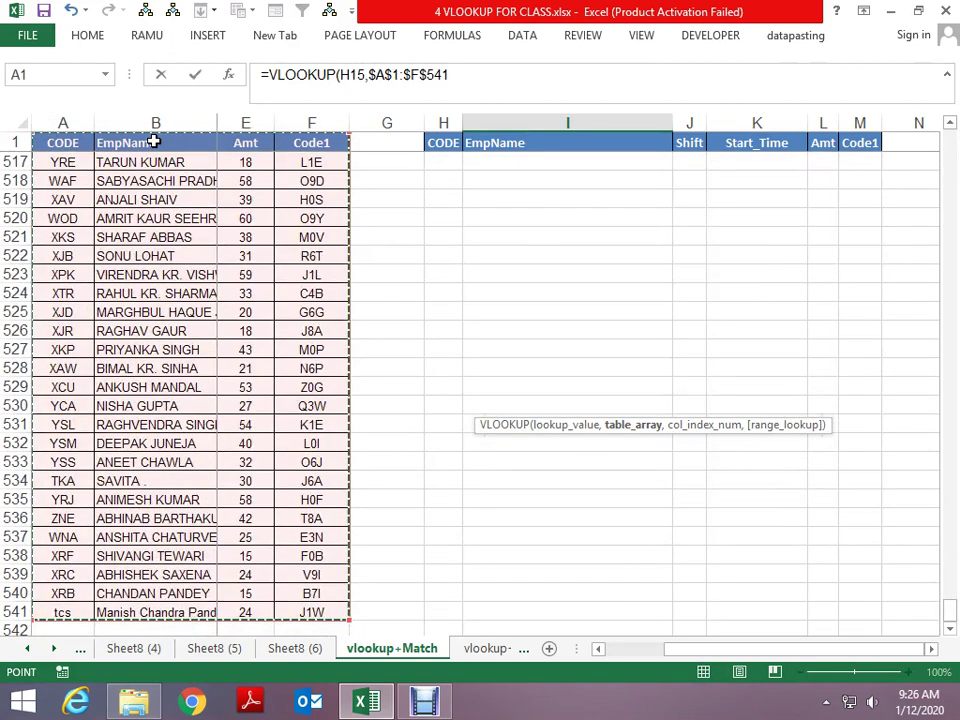
text(,2,0)
key(Return)
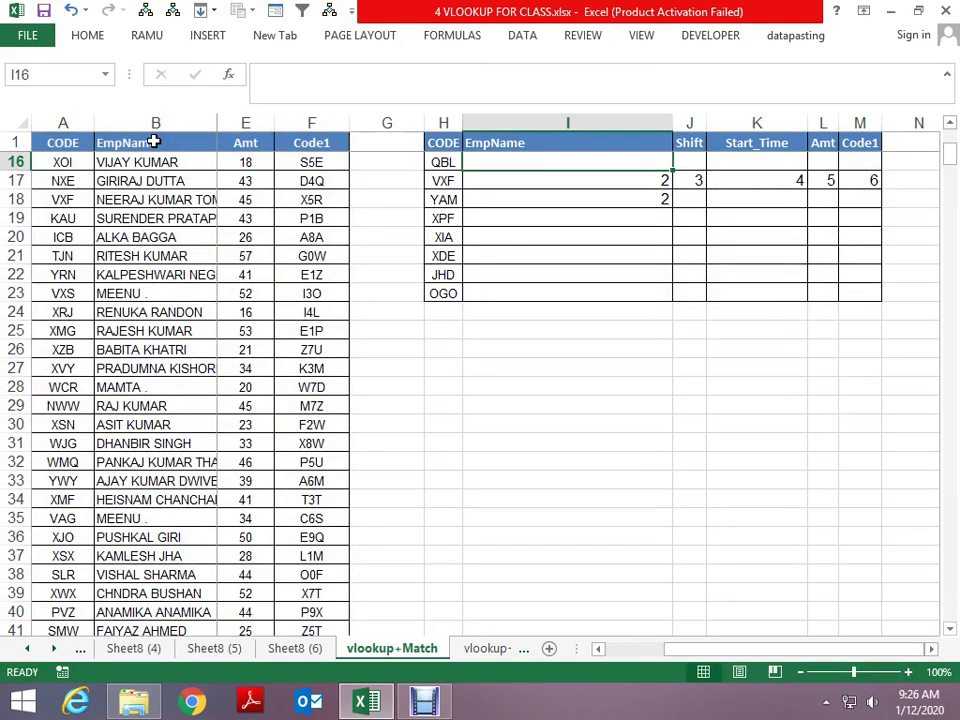
Step: Replace I15's column index 2 with the MATCH(I$14,$A$1:$F$1,0) formula copied from I18
key(Up)
key(Up)
key(Up)
key(Up)
key(Down)
key(Down)
key(Down)
key(Down)
key(Down)
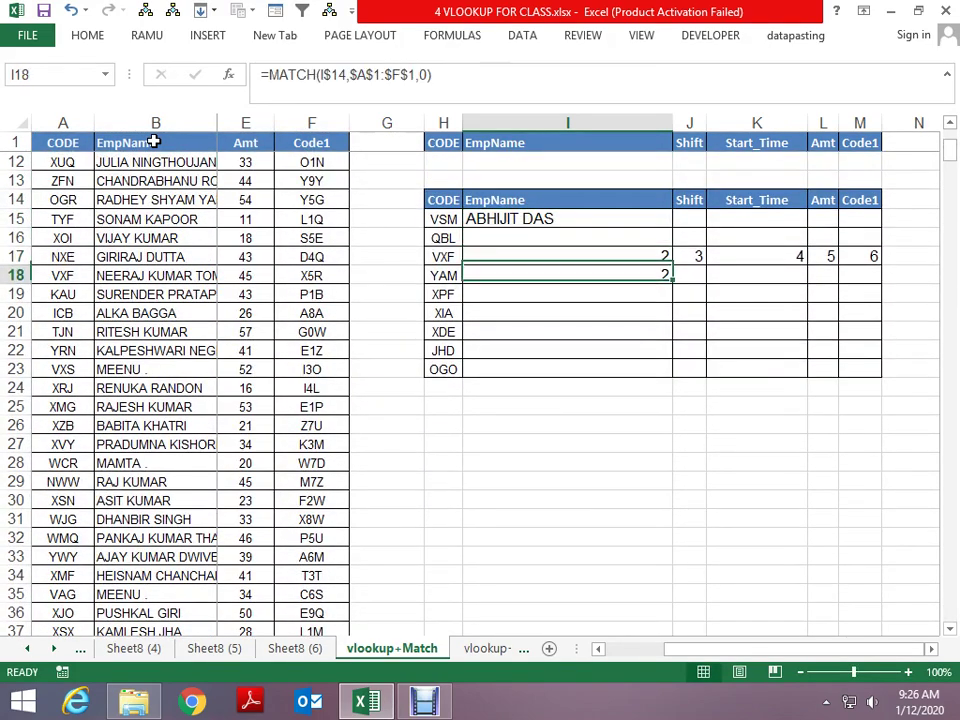
key(F2)
key(shift+Home)
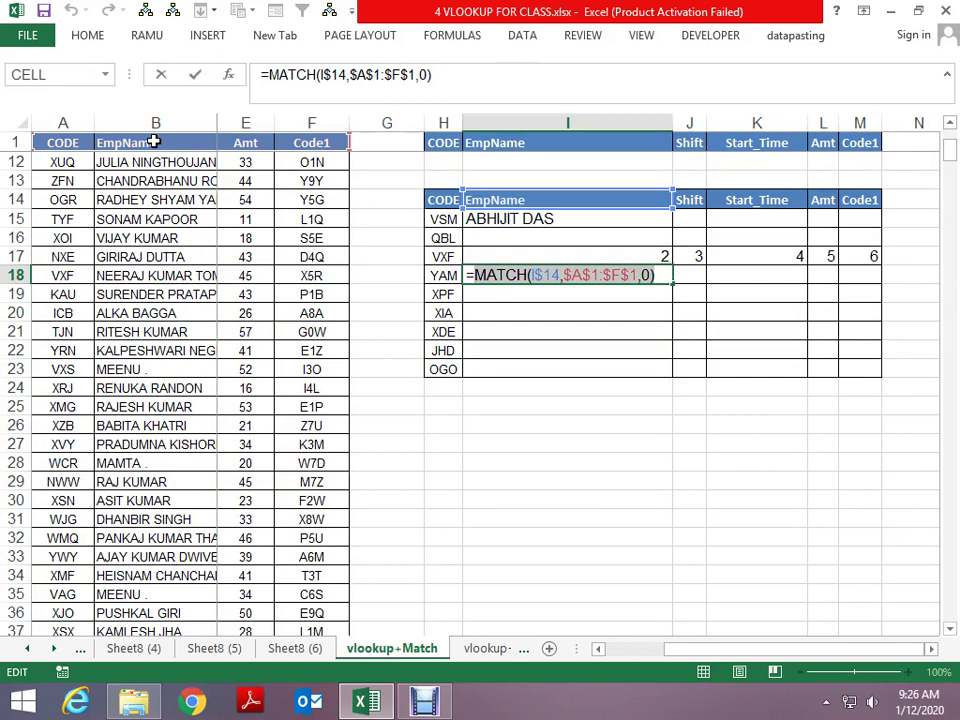
key(Escape)
key(Up)
key(Up)
key(Up)
key(F2)
key(Left)
key(Left)
key(Left)
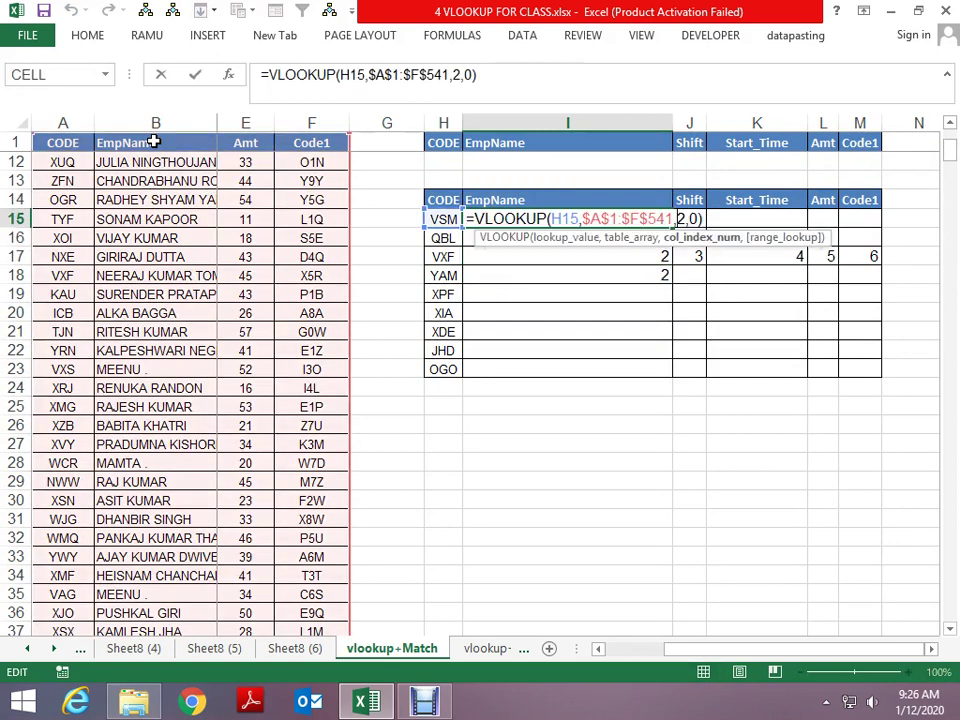
key(ctrl+v)
key(Return)
Step: Fill the name lookup down to I17 and paste it under Shift and Start_Time
key(Up)
key(Left)
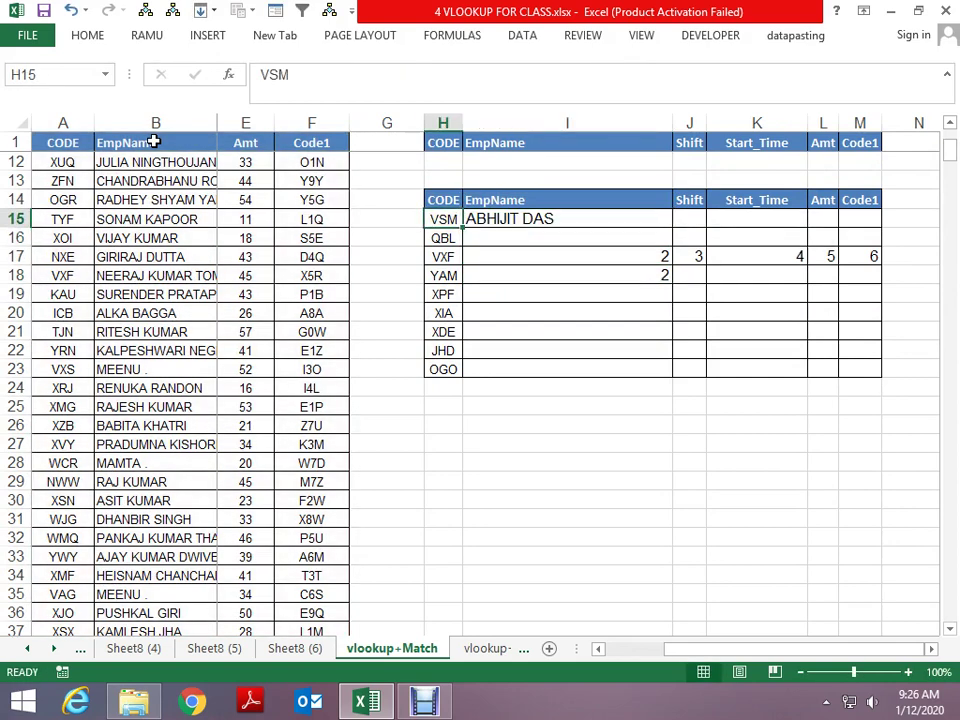
key(Right)
key(Down)
key(ctrl+d)
key(Down)
key(ctrl+d)
key(Up)
key(Up)
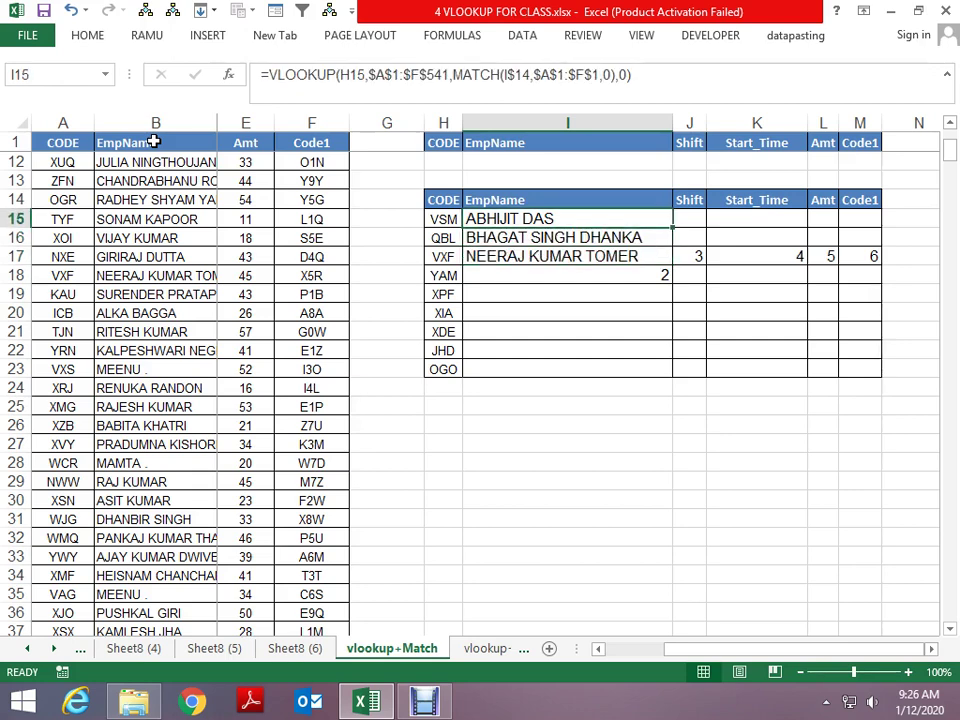
key(ctrl+c)
key(Right)
key(ctrl+v)
Step: Paste the lookup formula under Amt and Code1, then AutoFit the result columns
key(Right)
key(ctrl+v)
key(Right)
key(ctrl+v)
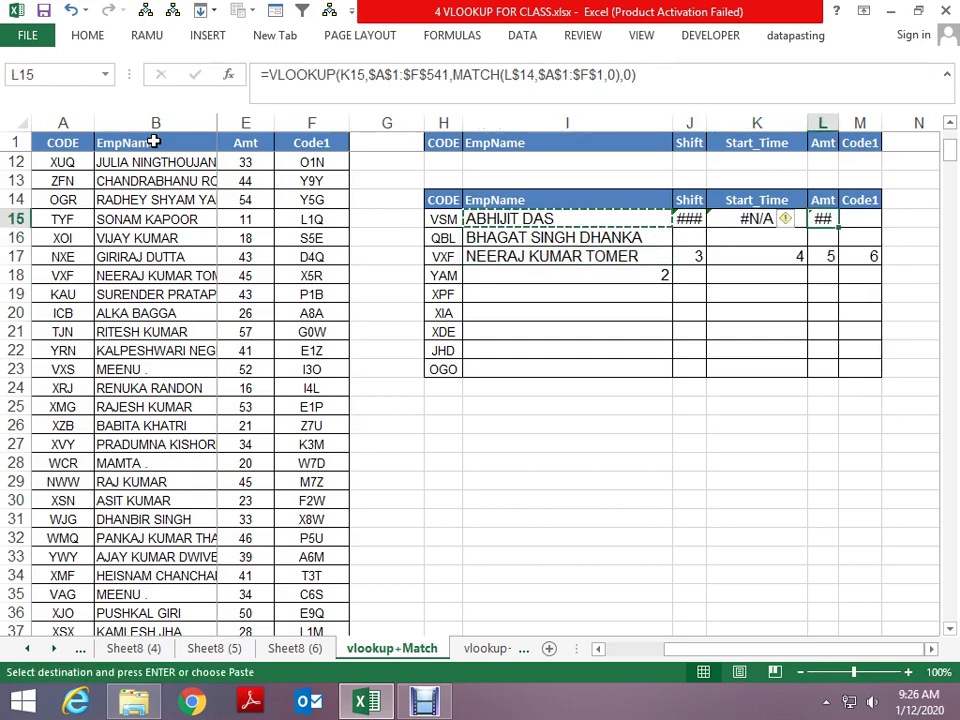
key(Right)
key(ctrl+v)
key(Left)
key(Left)
key(Left)
key(shift+Right)
key(shift+Right)
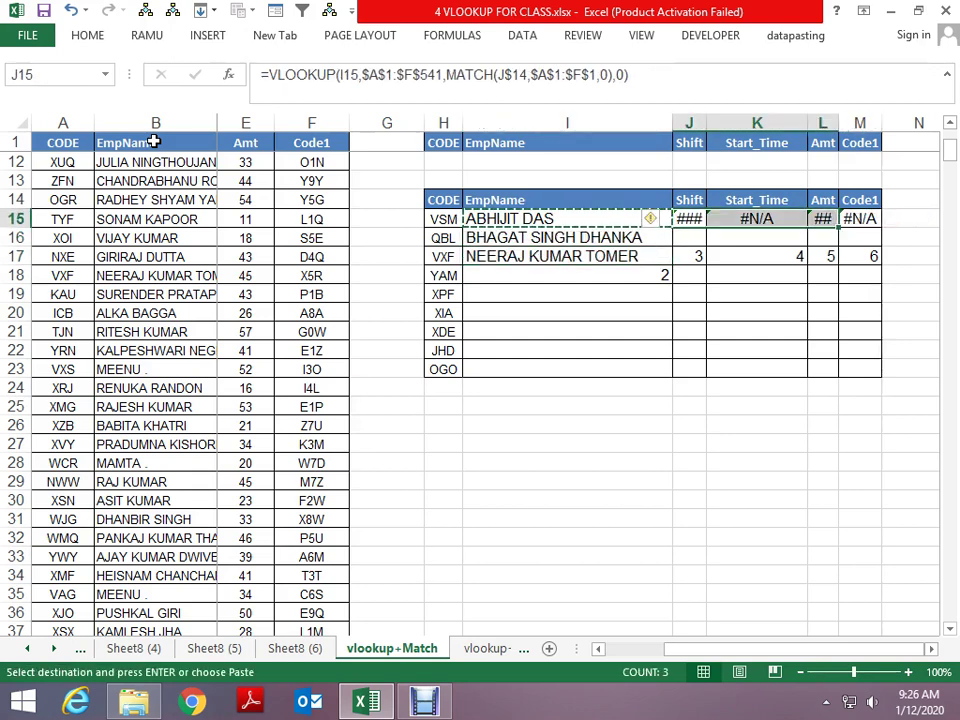
key(alt+h)
key(o)
key(i)
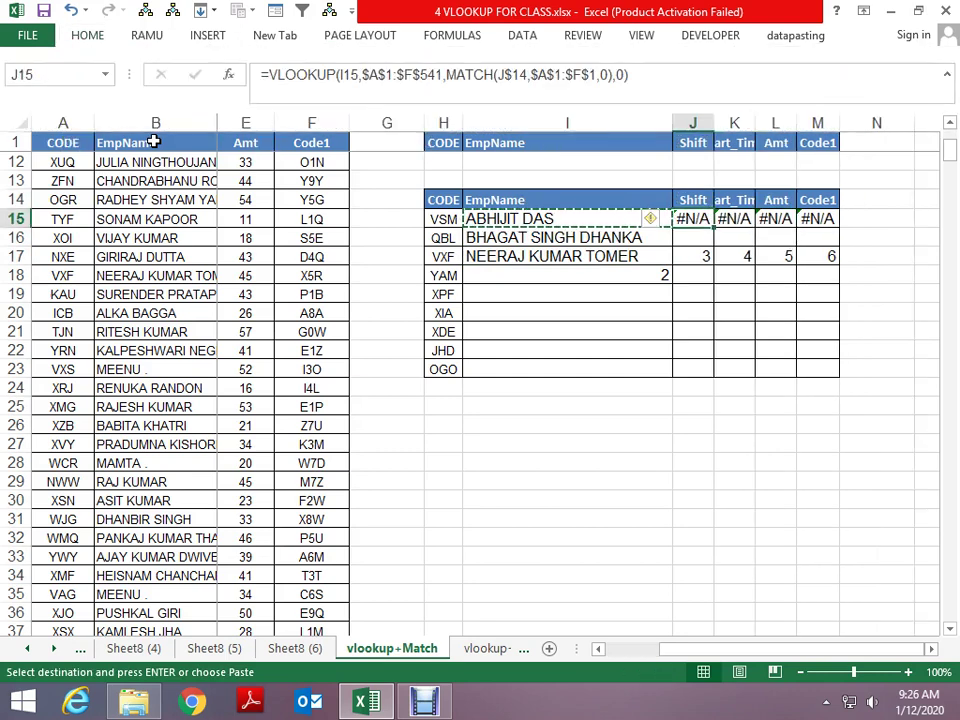
key(Escape)
Step: Lock the code reference as $H15 in I15 and fill I15:M23 down and right
key(Left)
key(F2)
key(Left)
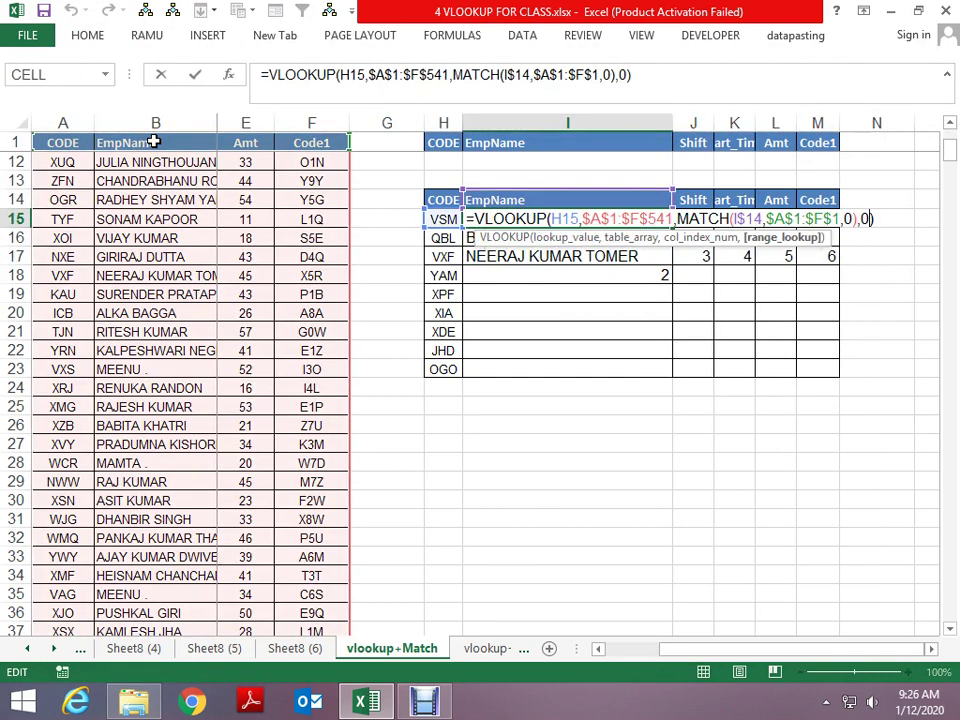
key(Left)
key(Left)
key(Left)
key(Left)
key(Left)
key(Left)
key(Left)
key(Left)
key(Left)
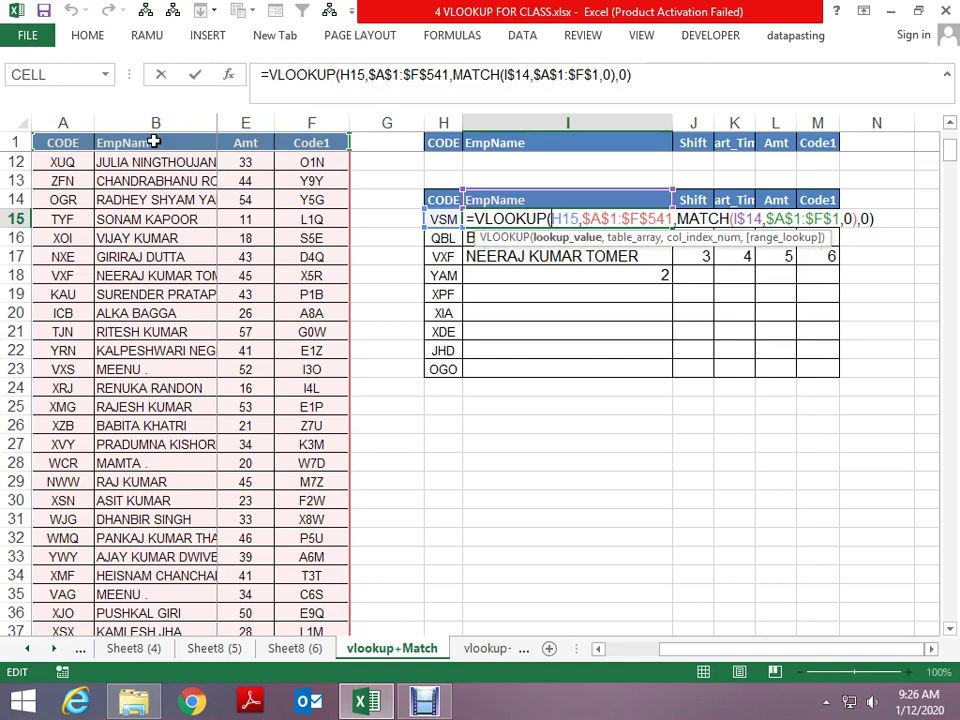
key(F4)
key(F4)
key(F4)
key(Return)
key(Up)
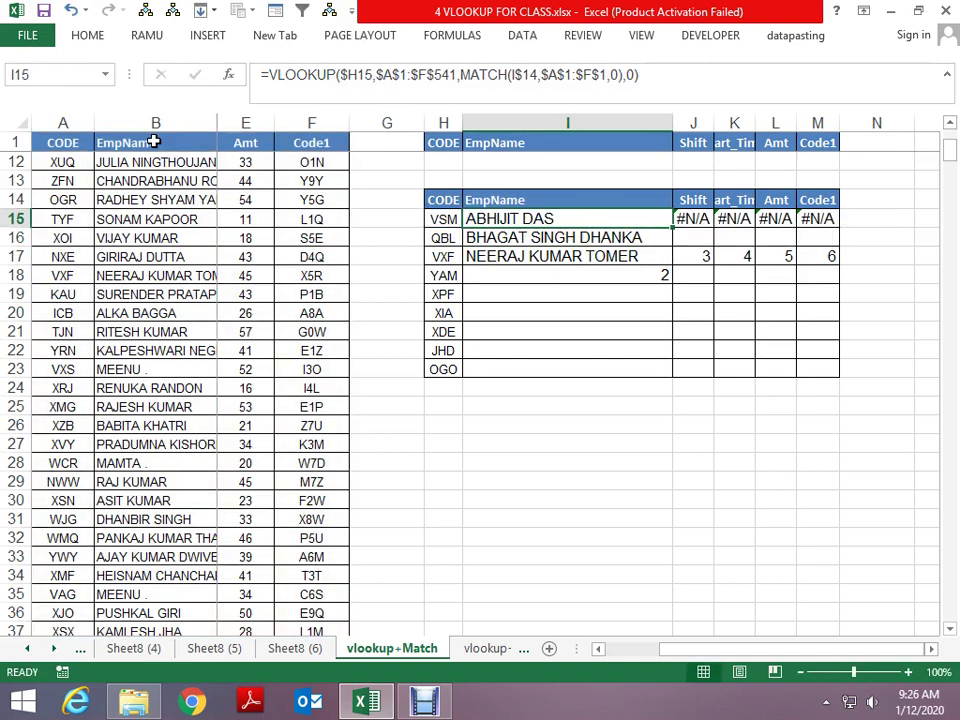
key(shift+Down)
key(shift+Down)
key(shift+Down)
key(shift+Down)
key(shift+Down)
key(shift+Down)
key(shift+Down)
key(shift+Down)
key(ctrl+d)
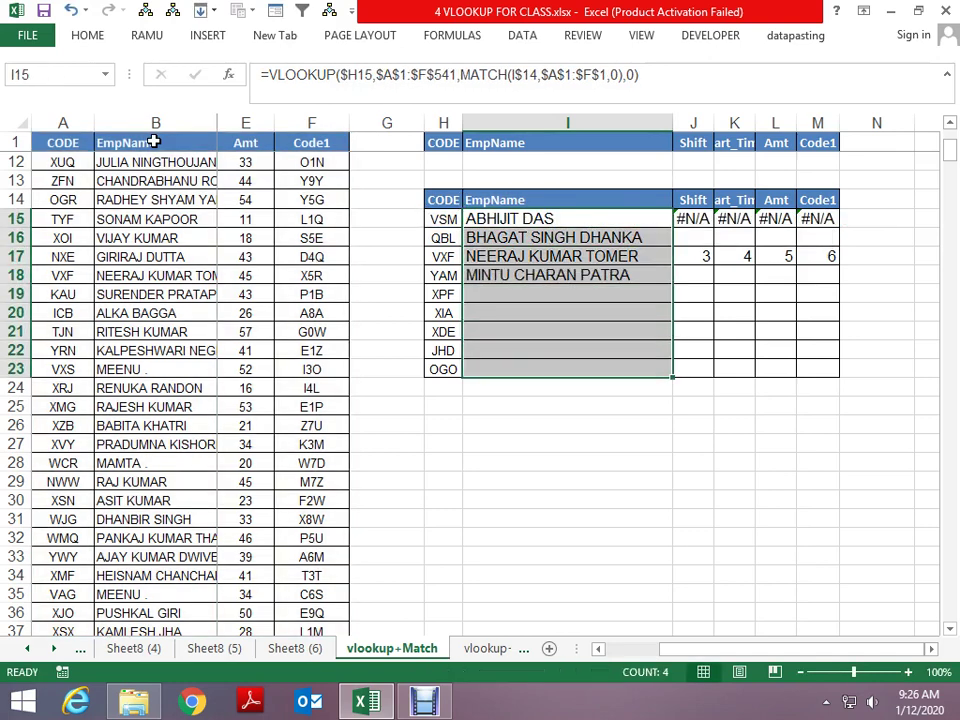
key(shift+Right)
key(shift+Right)
key(shift+Right)
key(shift+Right)
key(ctrl+r)
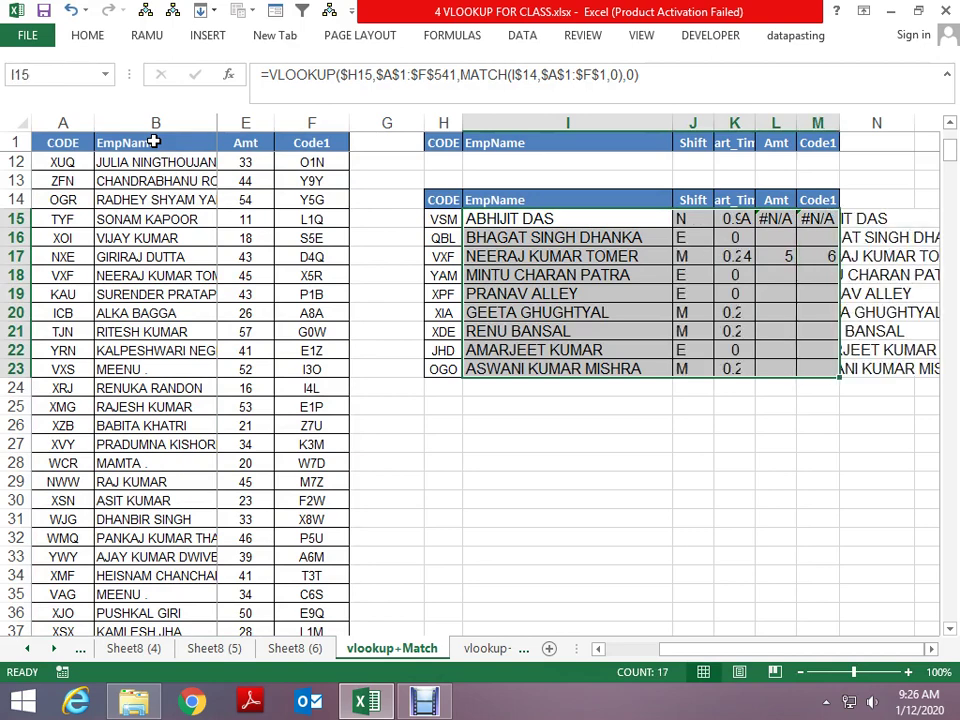
Step: Format the Start_Time results K15:K23 as clock times and AutoFit column K
key(Right)
key(Right)
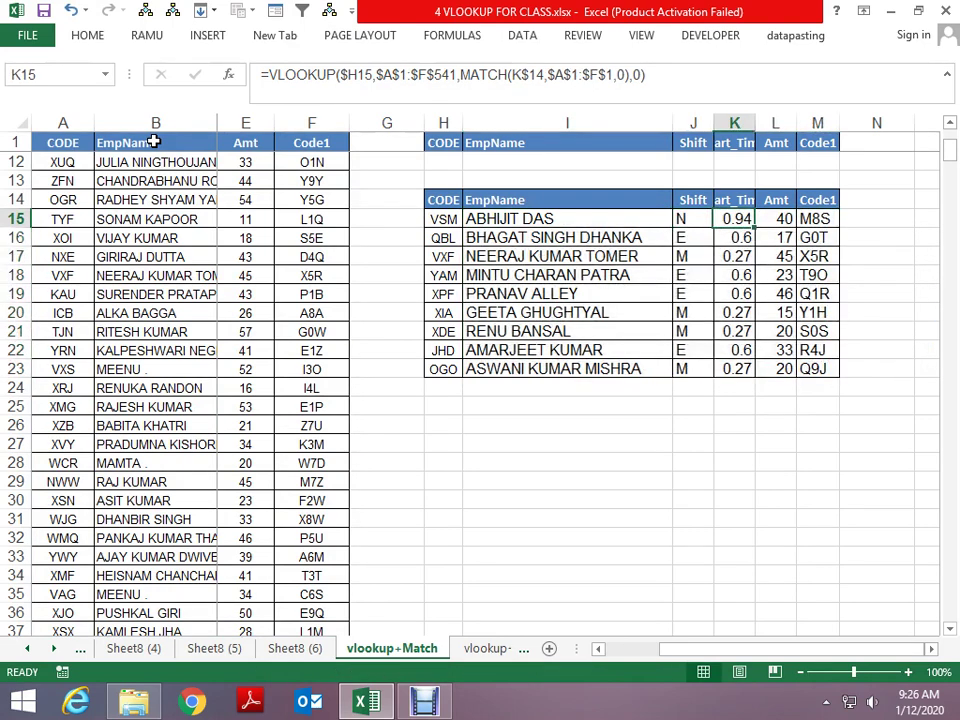
key(Right)
key(Left)
key(ctrl+shift+Down)
key(ctrl+shift+4)
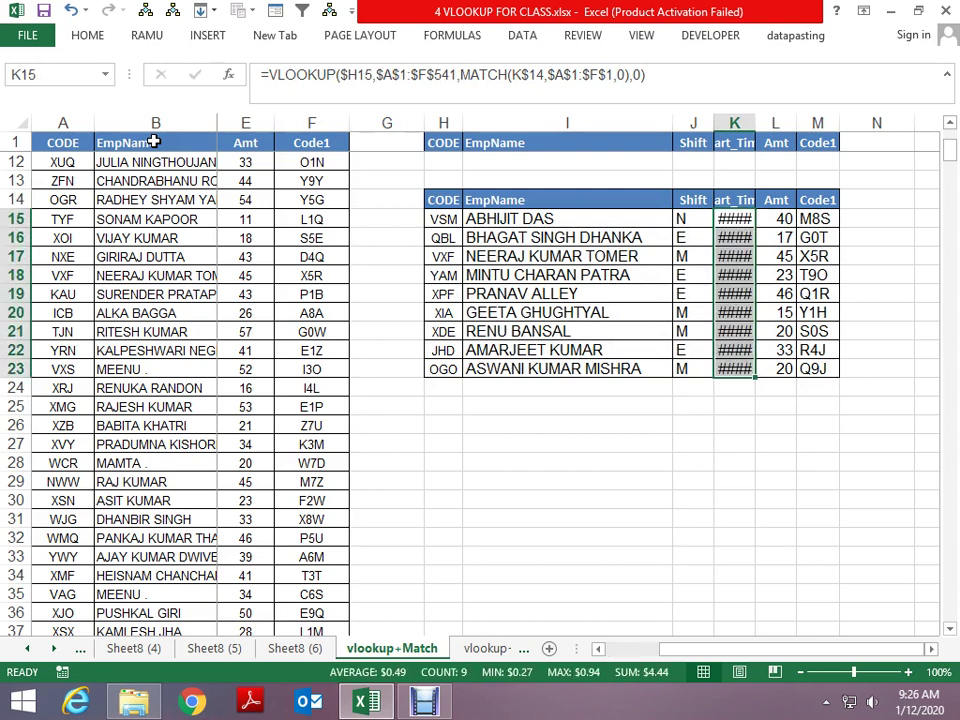
key(alt+h)
key(o)
key(i)
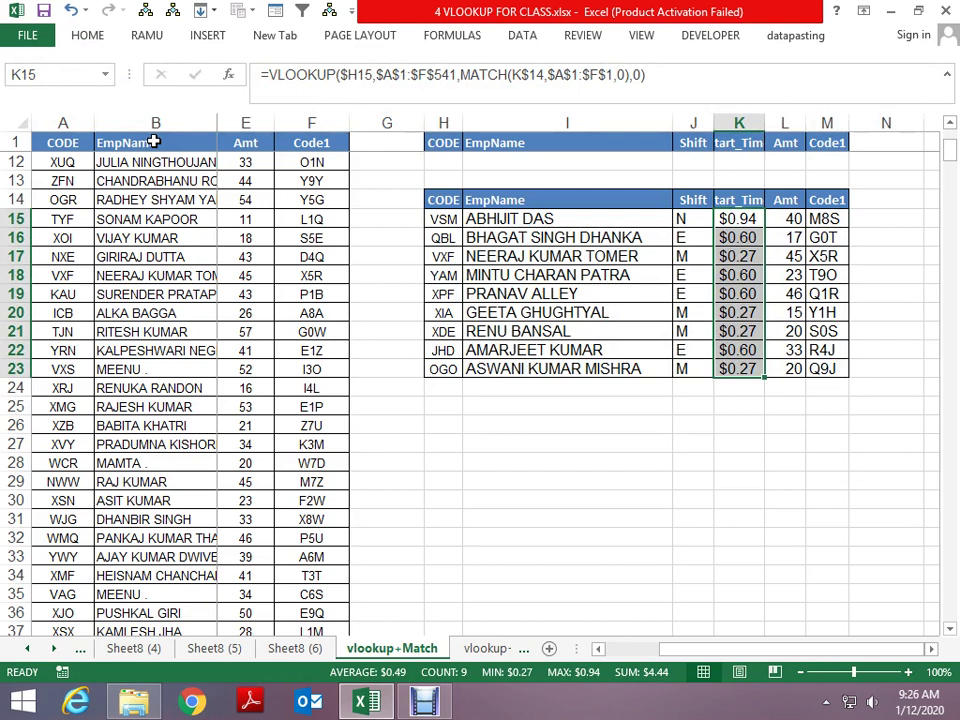
key(ctrl+shift+2)
key(alt+h)
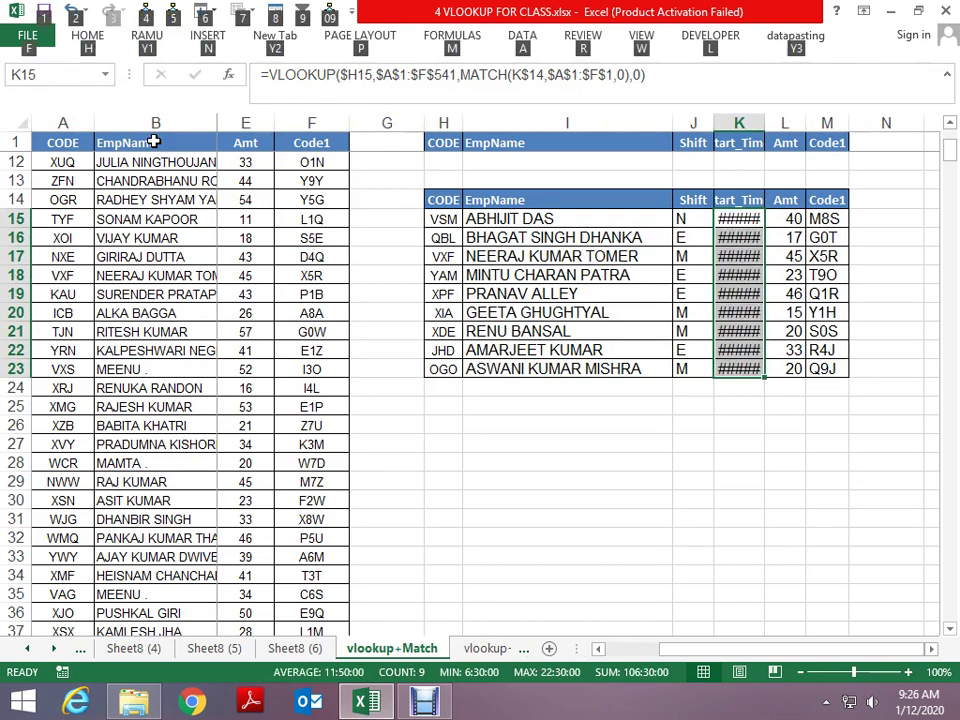
key(o)
key(i)
Step: Review the start-time formulas and glance at the vlookup+Match (2) sheet
key(Up)
key(Up)
key(Down)
key(Down)
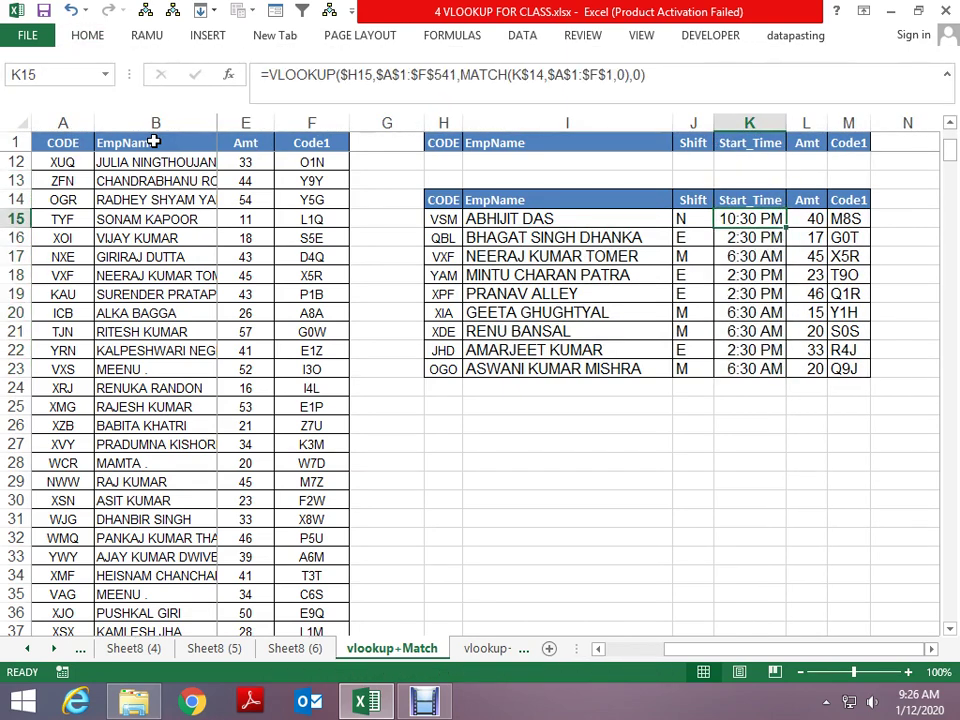
key(Down)
key(Up)
key(Up)
key(Down)
key(ctrl+Page_Down)
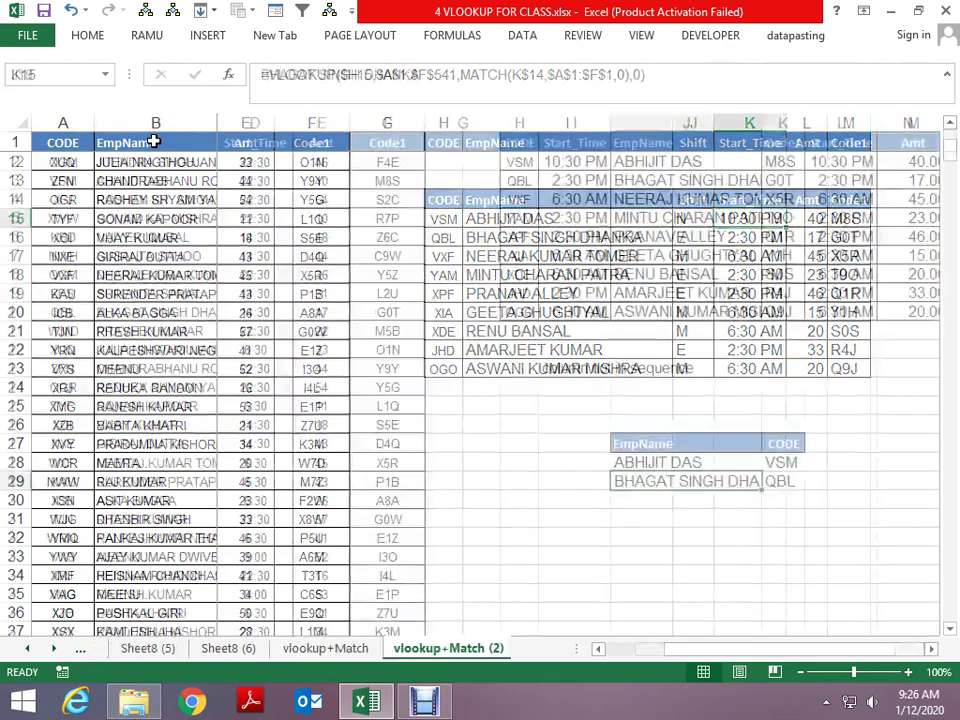
key(ctrl+Page_Up)
key(Up)
key(Down)
key(Down)
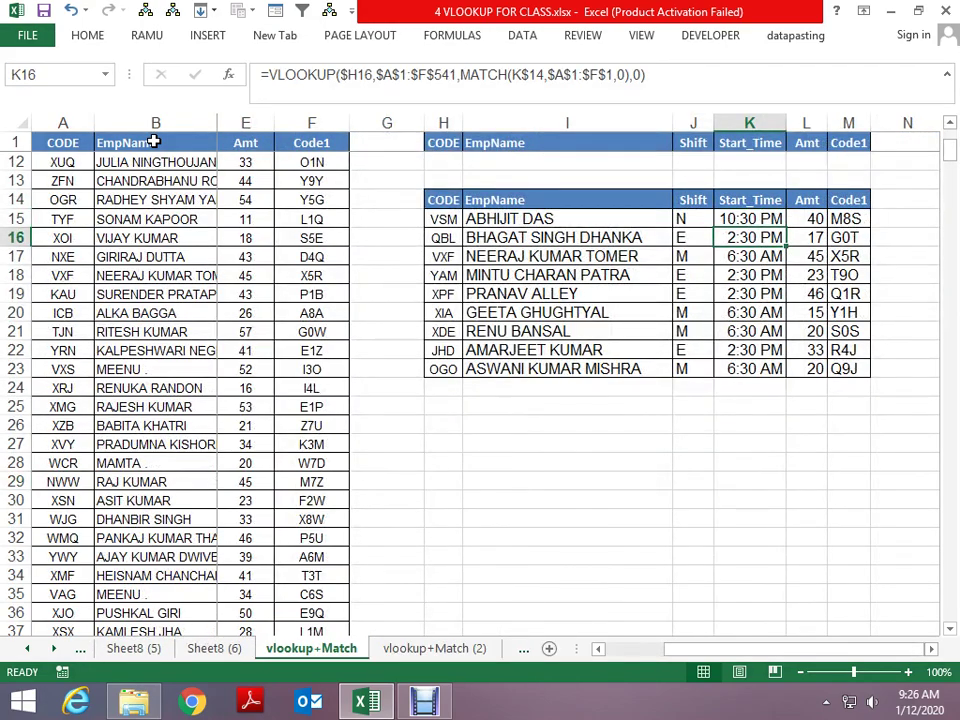
key(Left)
key(Left)
key(Up)
key(Up)
key(Up)
key(Up)
key(Up)
key(Up)
Step: Copy the finished lookup table and paste a copy starting at row 27
key(Down)
key(Down)
key(Down)
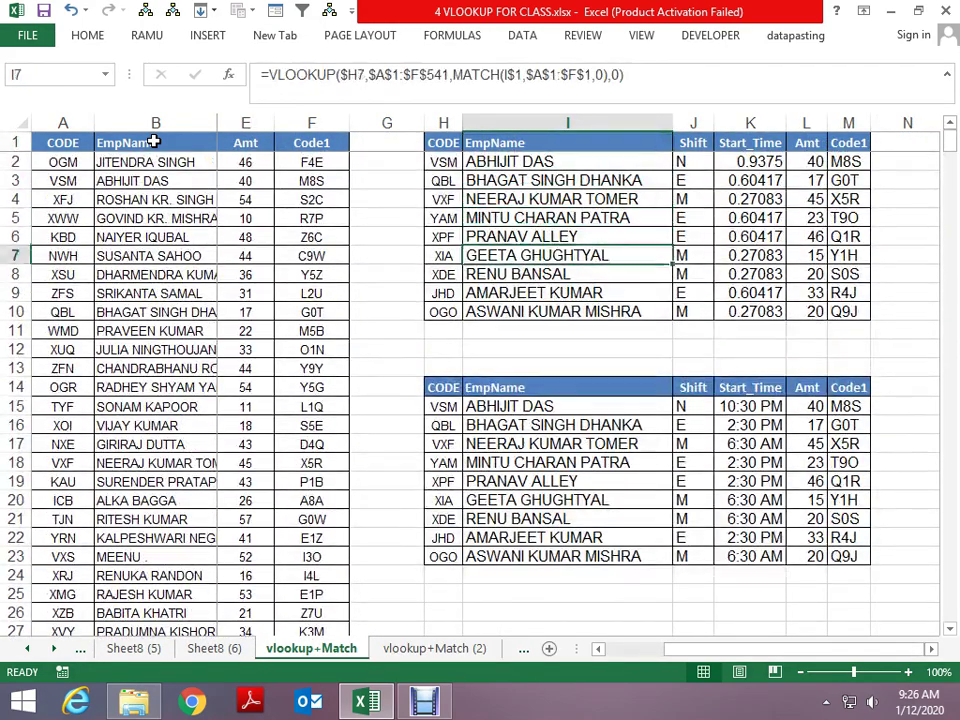
key(Down)
key(Down)
key(Down)
key(Down)
key(Down)
key(Down)
key(Down)
key(Left)
key(ctrl+shift+Right)
key(ctrl+shift+Down)
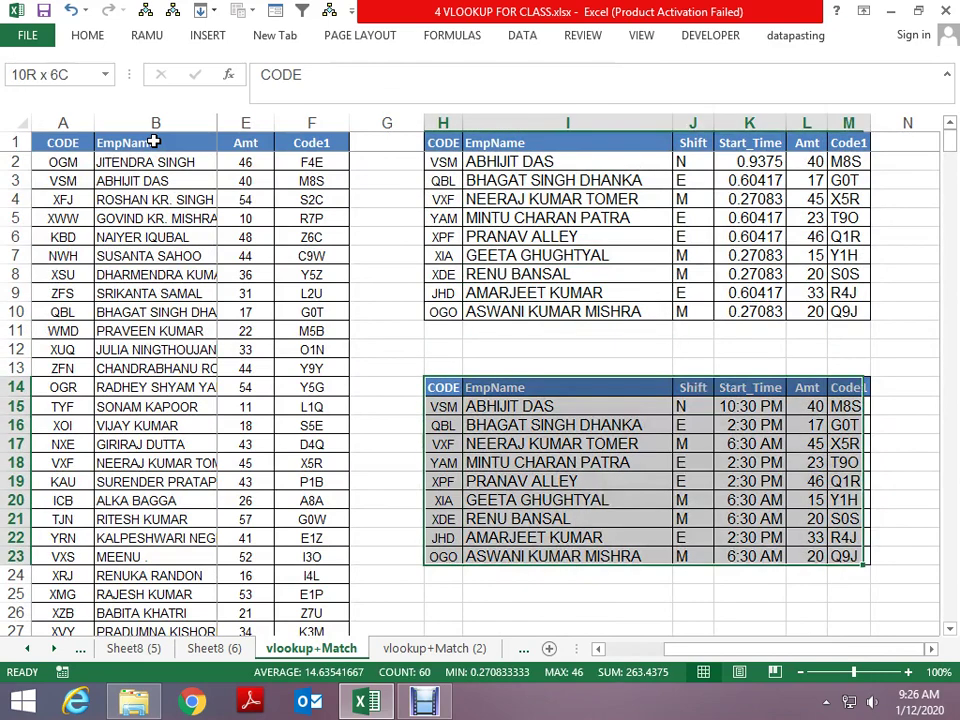
key(ctrl+c)
key(Down)
key(Down)
key(Down)
key(Down)
key(Down)
key(Down)
key(Down)
key(Down)
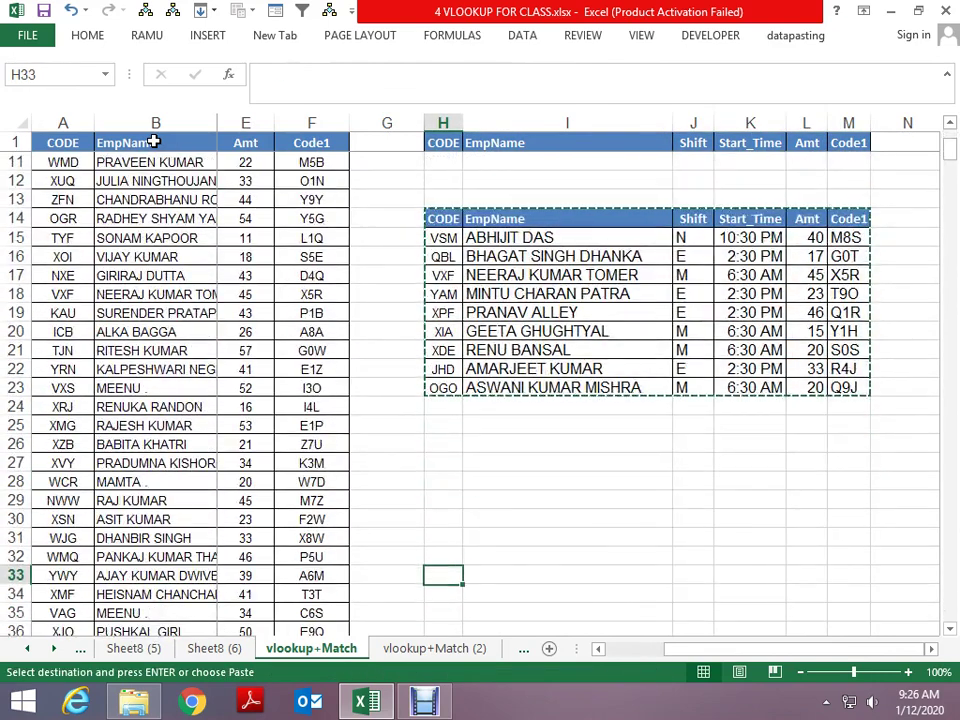
key(Up)
key(Up)
key(Up)
key(Up)
key(ctrl+v)
key(Down)
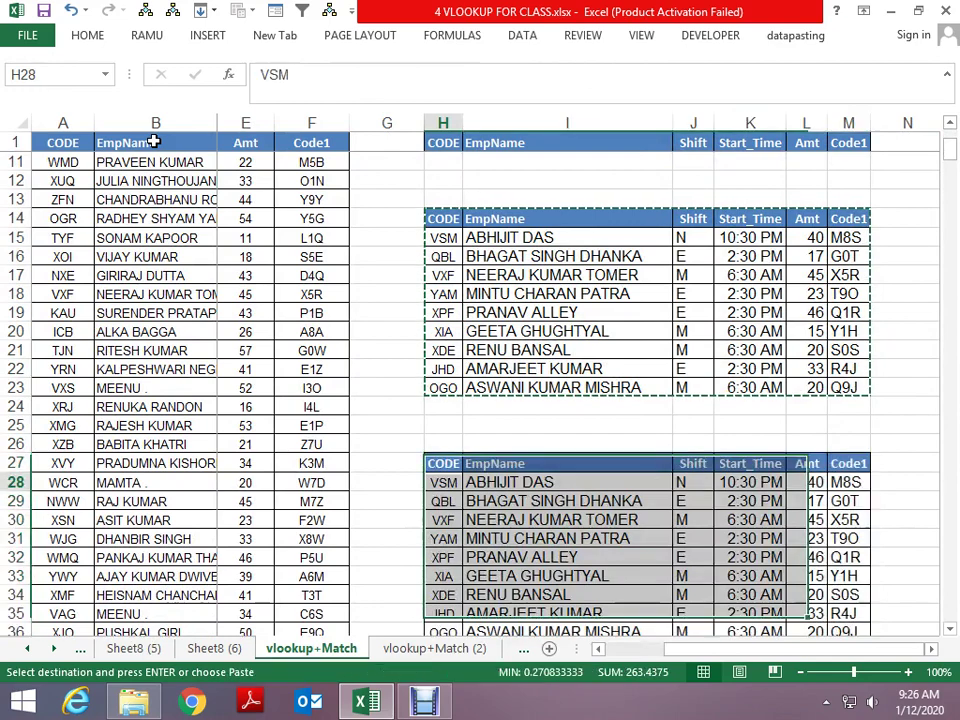
Step: Clear the copied table's lookup results, then undo to bring the formulas back
key(Right)
key(ctrl+shift+Down)
key(ctrl+shift+Right)
key(Delete)
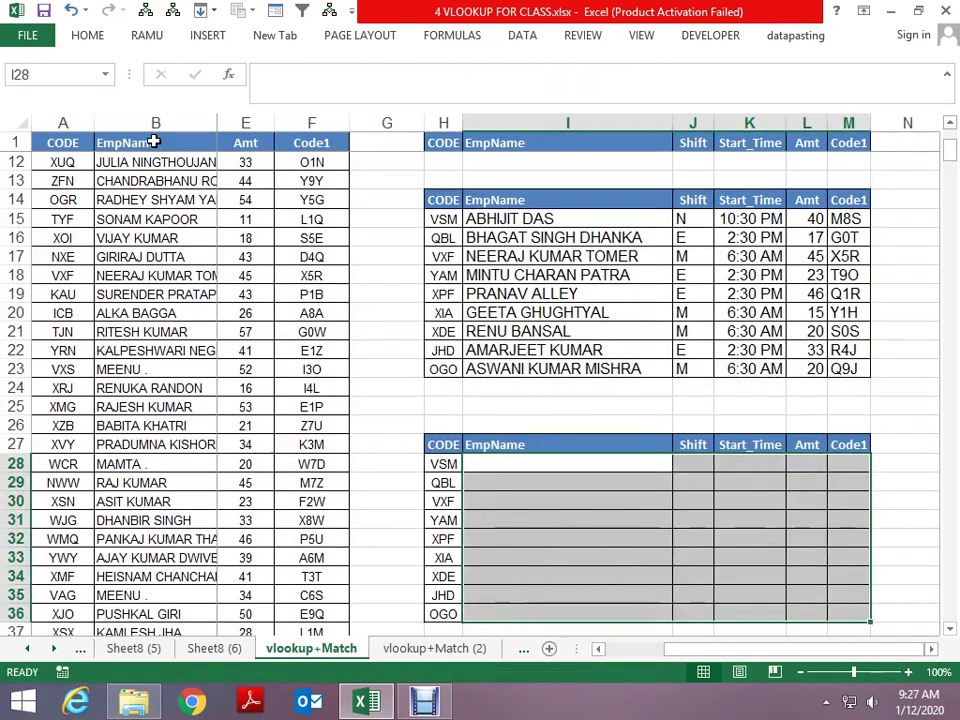
key(Up)
key(ctrl+z)
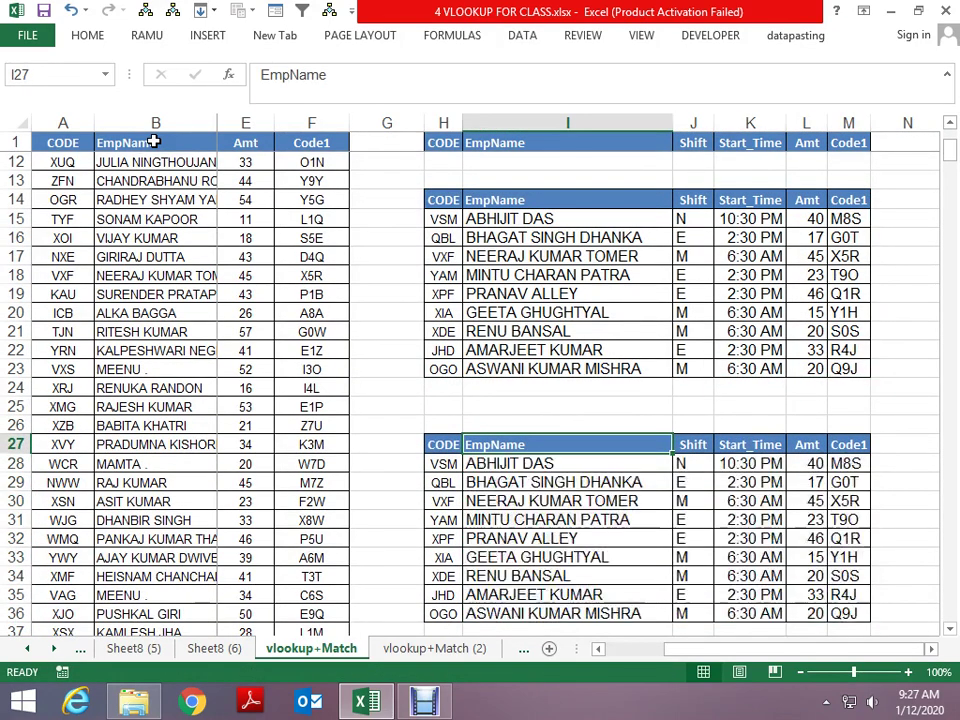
key(Down)
key(Up)
key(Up)
Step: Put Shift into the copy's EmpName header I27 and inspect I28's VLOOKUP/MATCH formula
key(Right)
key(ctrl+c)
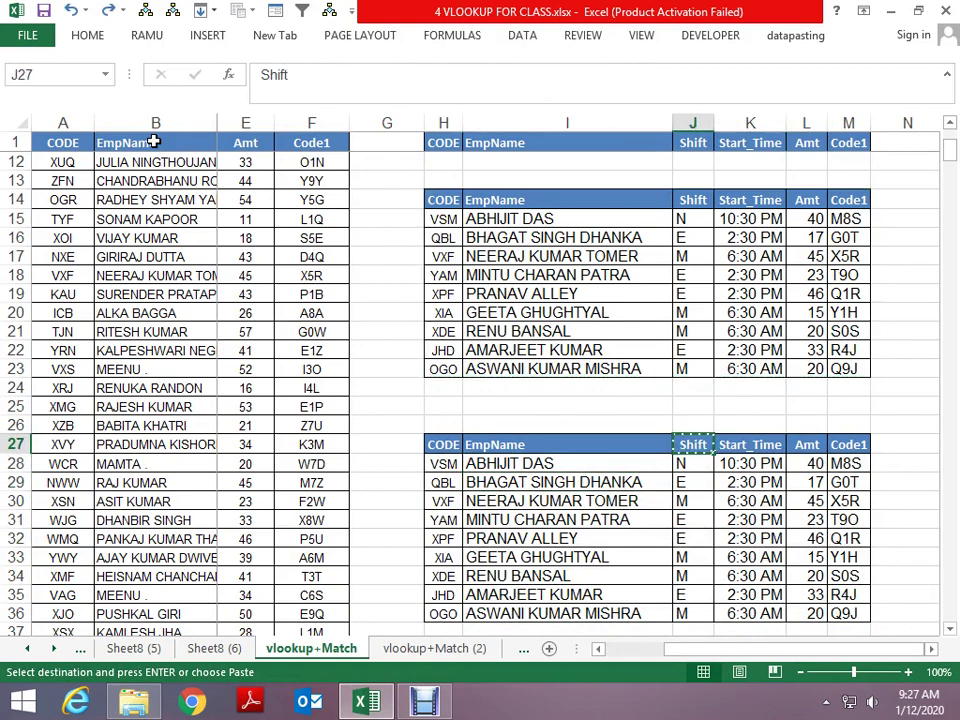
key(Left)
key(ctrl+v)
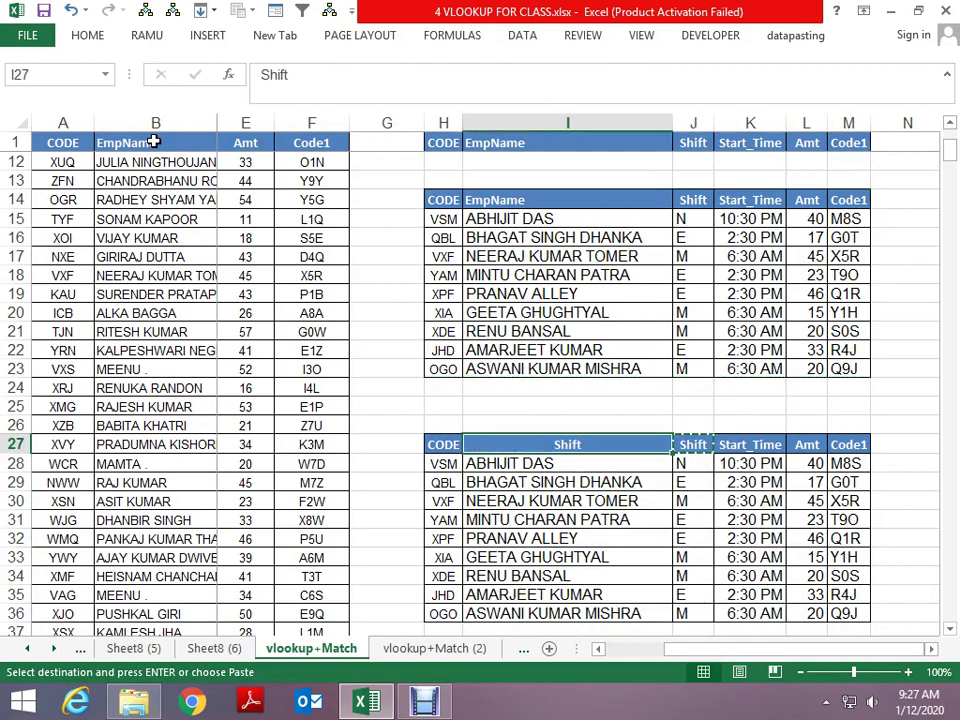
key(Return)
key(F2)
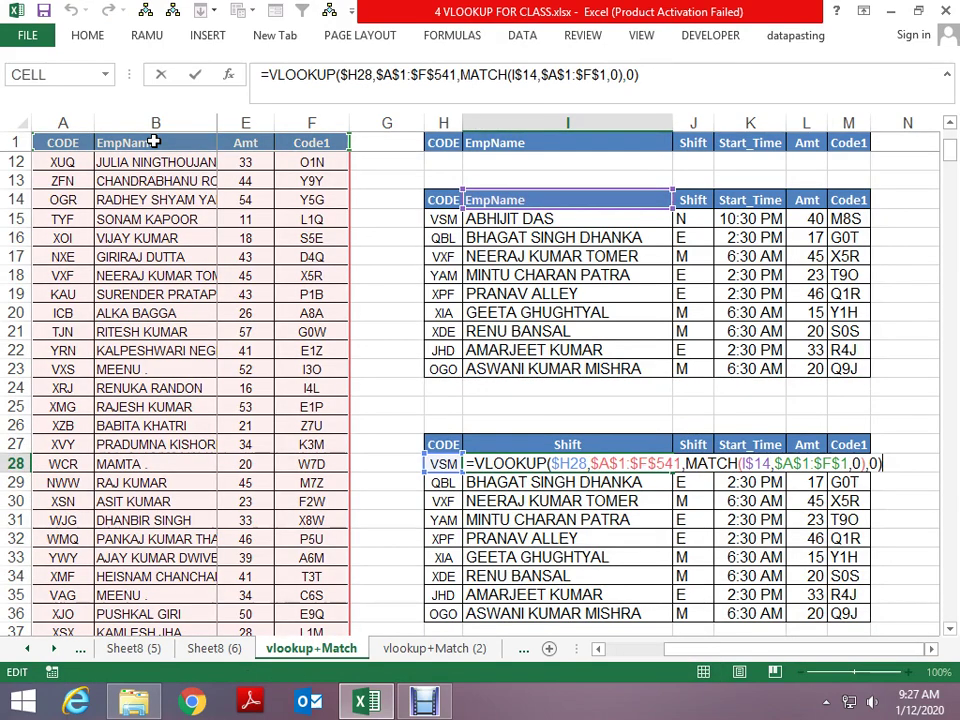
key(Escape)
key(Up)
key(Down)
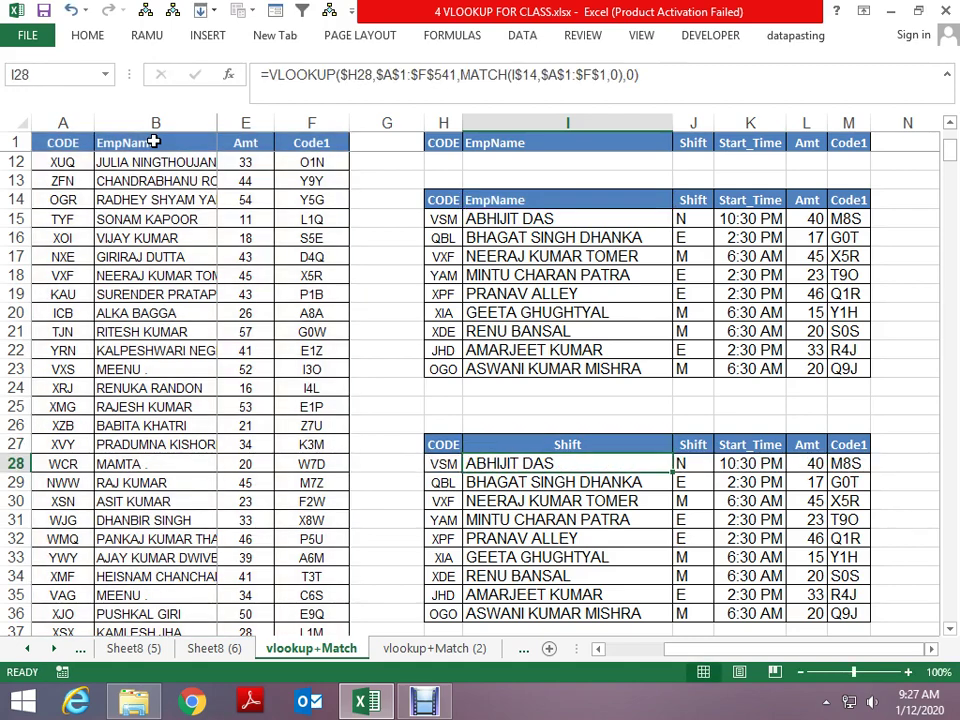
Step: Undo to restore the EmpName header, then reopen I28's formula for editing
key(ctrl+z)
key(Down)
key(ctrl+z)
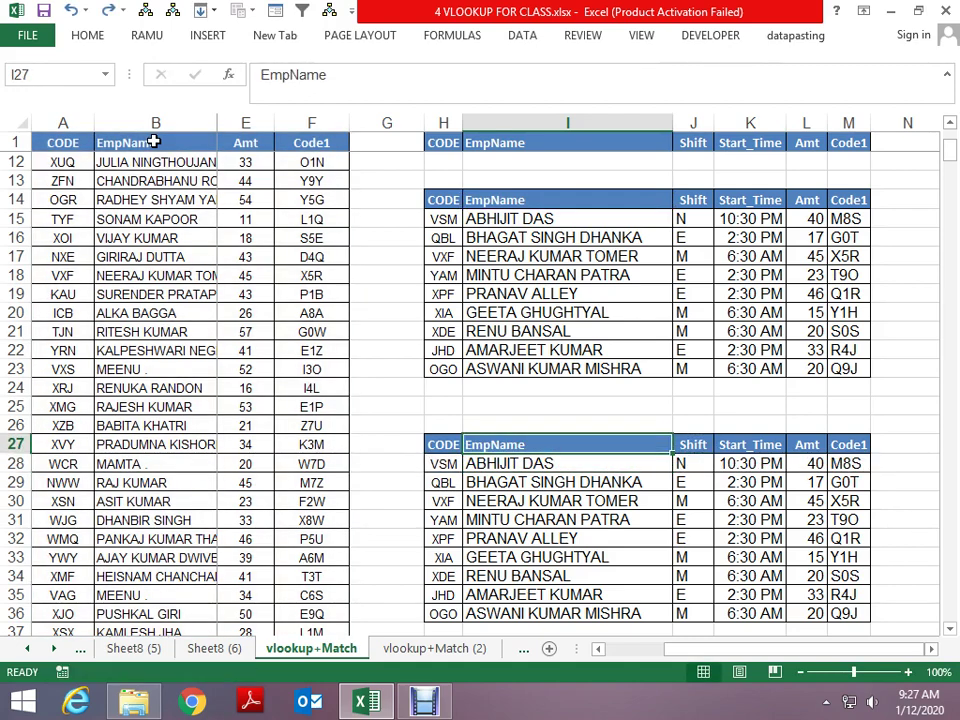
key(Down)
key(F2)
Step: Point I28's MATCH at header row I$27 and fill the formula across I28:M36
key(Left)
key(Left)
key(Left)
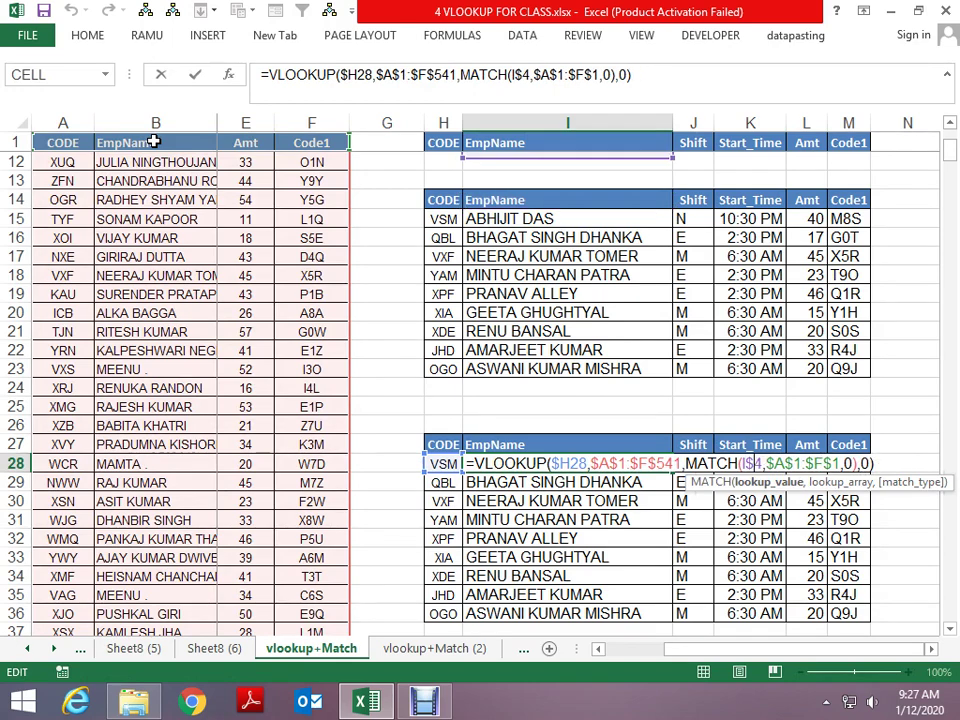
key(BackSpace)
key(BackSpace)
text(27)
key(Return)
key(Up)
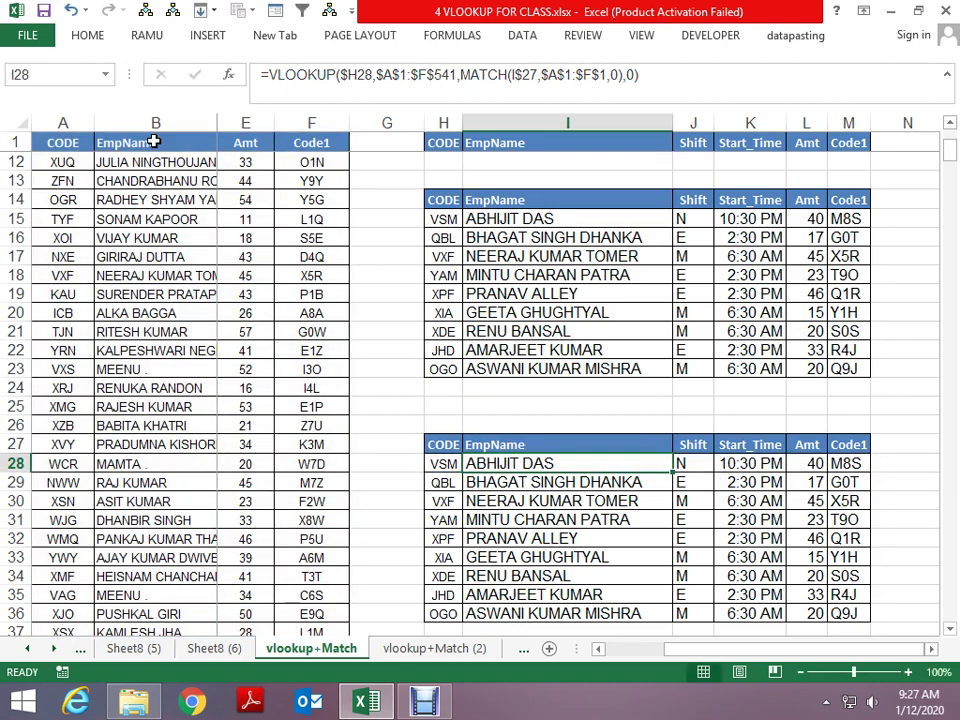
key(ctrl+shift+Down)
key(ctrl+shift+Right)
key(ctrl+r)
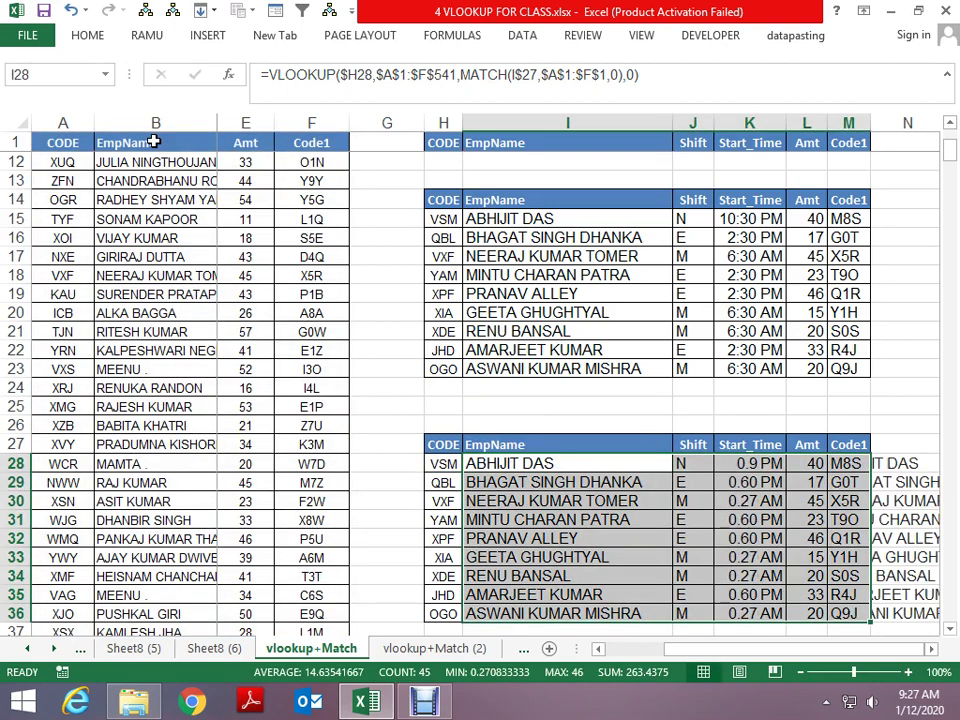
Step: Format the start-time results K28:K36 as time
key(Right)
key(Right)
key(ctrl+shift+Down)
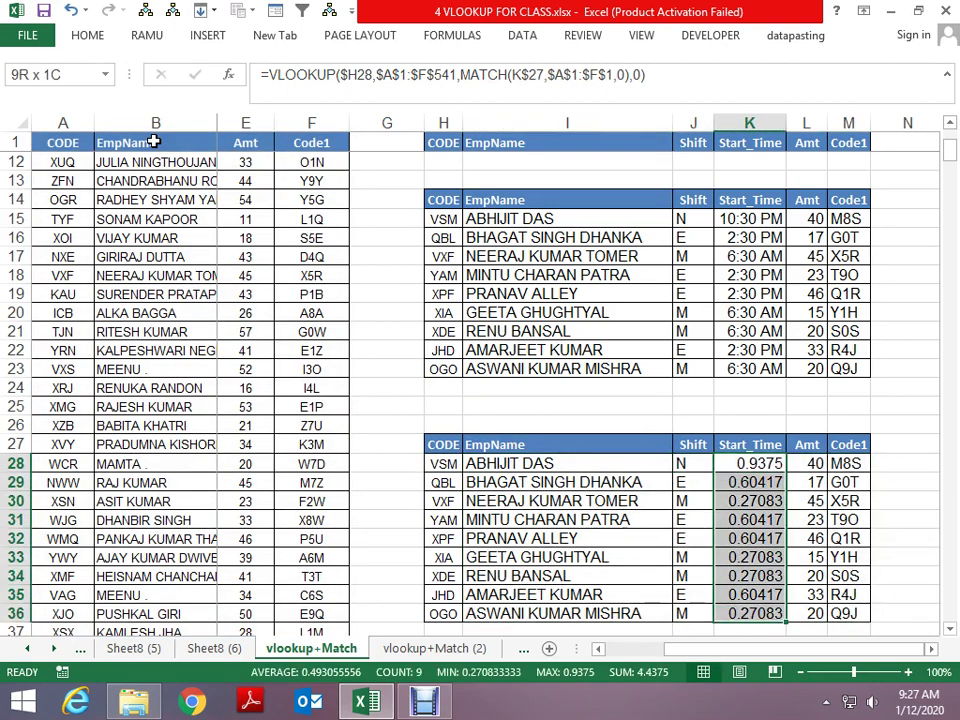
key(ctrl+shift+2)
key(Up)
Step: Copy the Shift header from J27 into headers I27, K27, L27 and M27
key(Left)
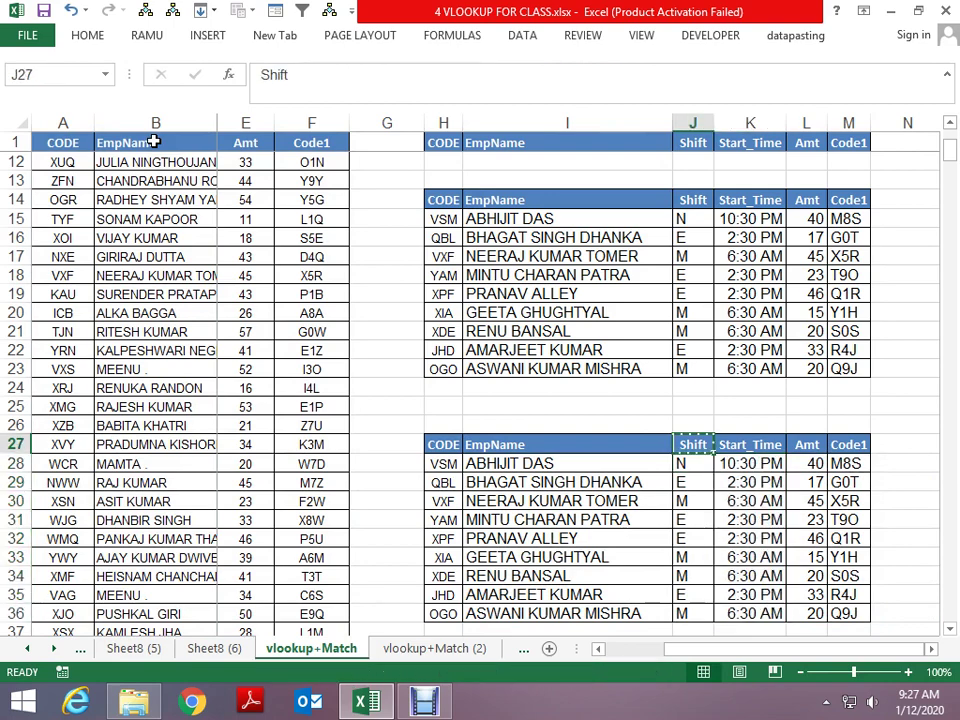
key(Left)
key(ctrl+v)
key(Right)
key(Right)
key(ctrl+v)
key(Right)
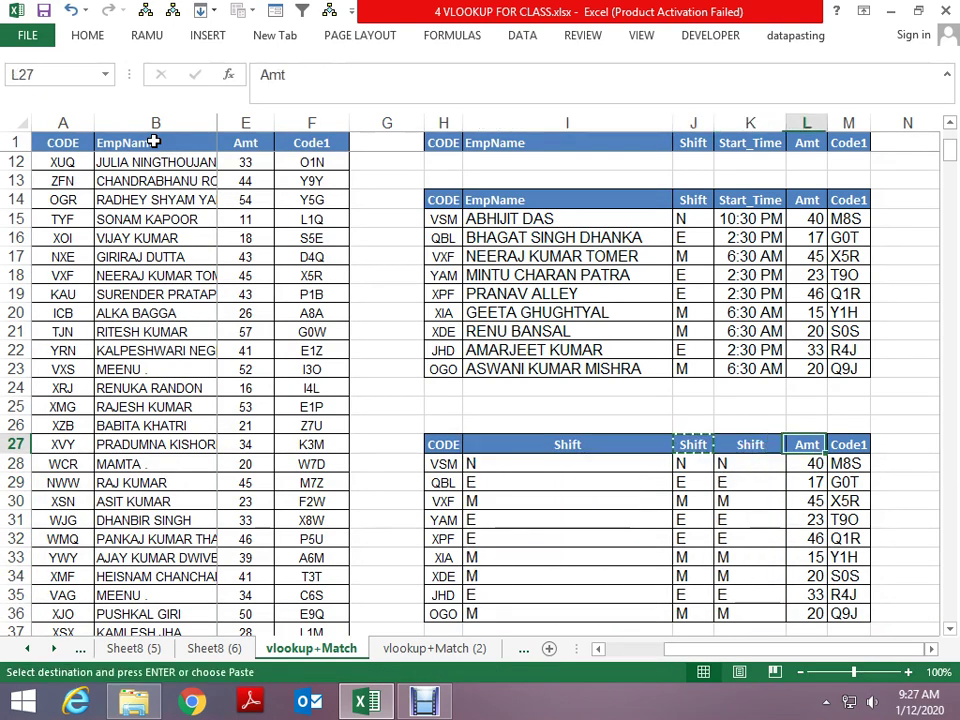
key(ctrl+v)
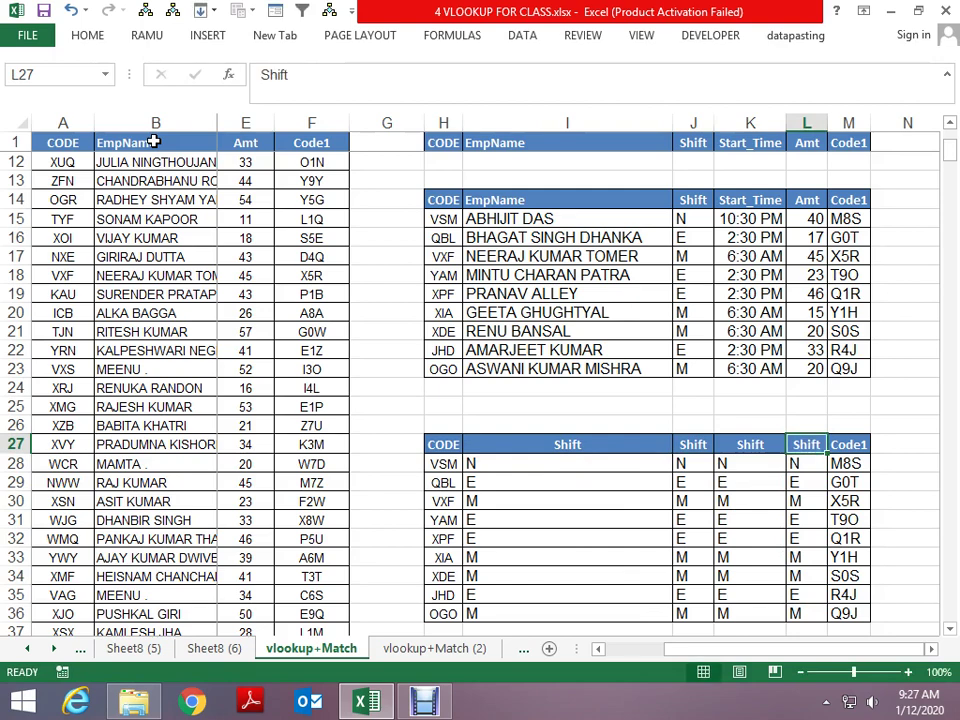
key(Right)
key(Return)
key(ctrl+Up)
key(ctrl+Up)
key(ctrl+Up)
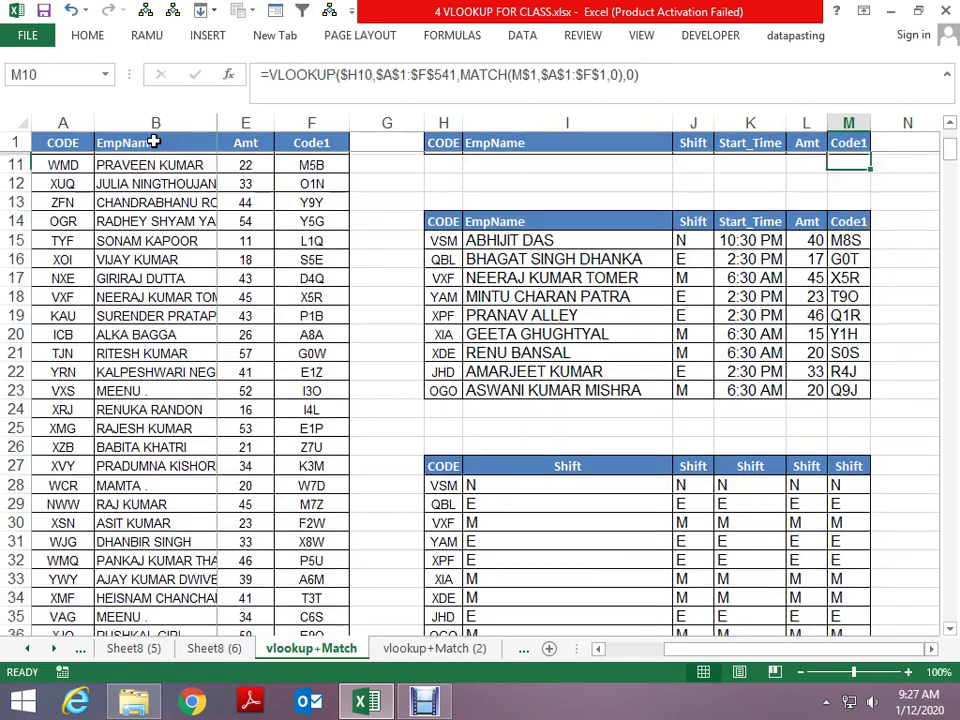
Step: Copy the Code1 header from M14 into lower-table header I27
key(Down)
key(Down)
key(Down)
key(Down)
key(ctrl+c)
key(Left)
key(Left)
key(Left)
key(Down)
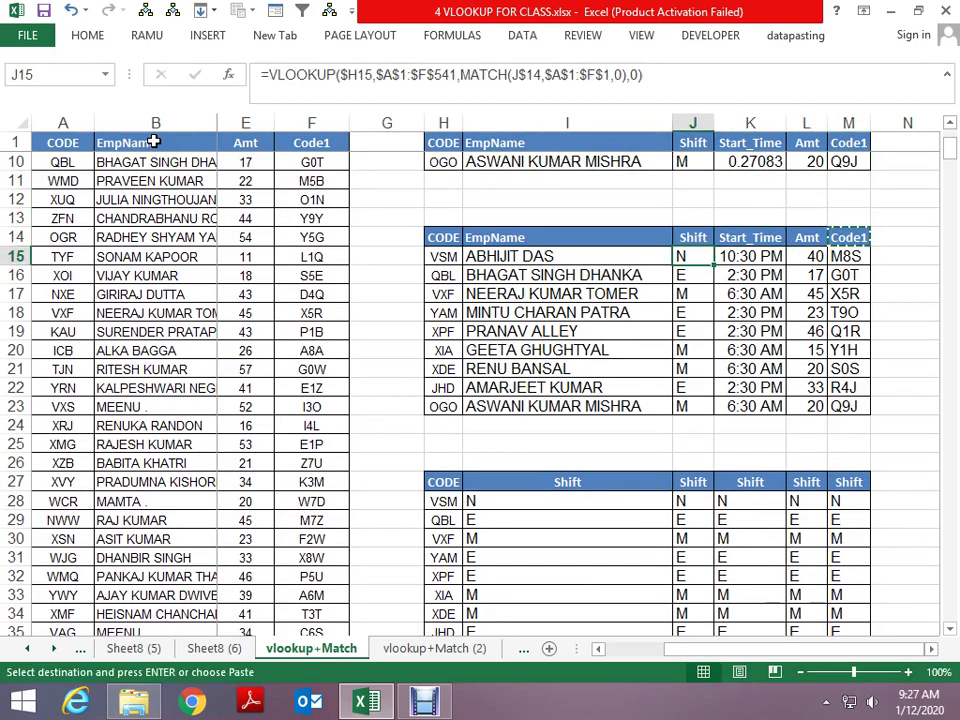
key(Left)
key(Left)
key(Right)
key(ctrl+Down)
key(Down)
key(Down)
key(Down)
key(Down)
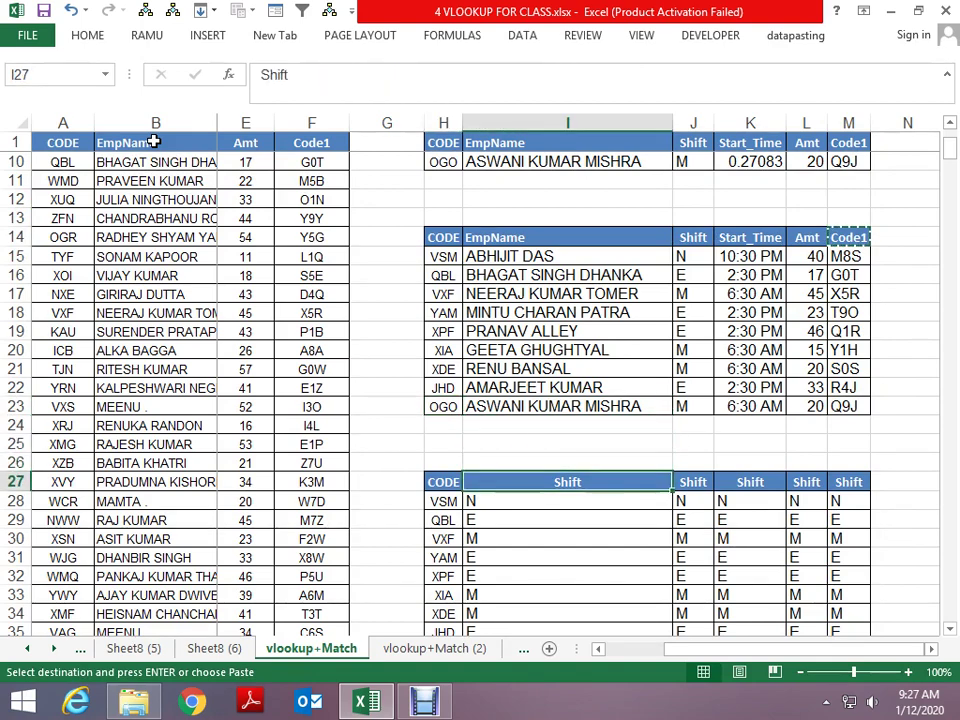
key(ctrl+v)
Step: Copy the EmpName header from I14 into header K27
key(ctrl+Up)
key(ctrl+Up)
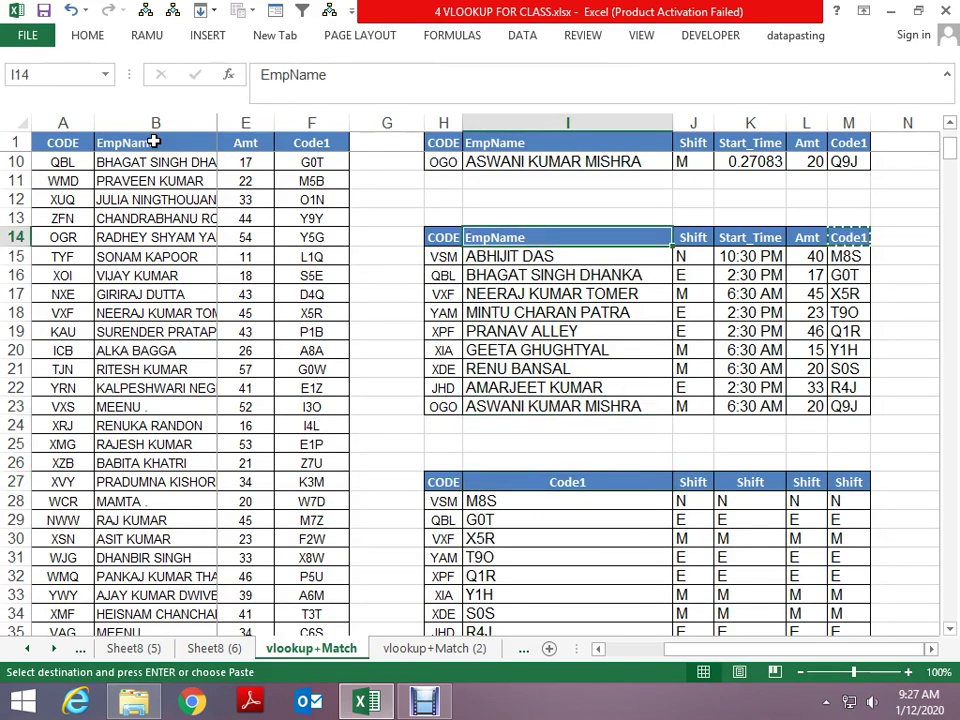
key(ctrl+c)
key(Down)
key(Down)
key(Down)
key(Down)
key(Down)
key(Down)
key(Down)
key(Right)
key(Right)
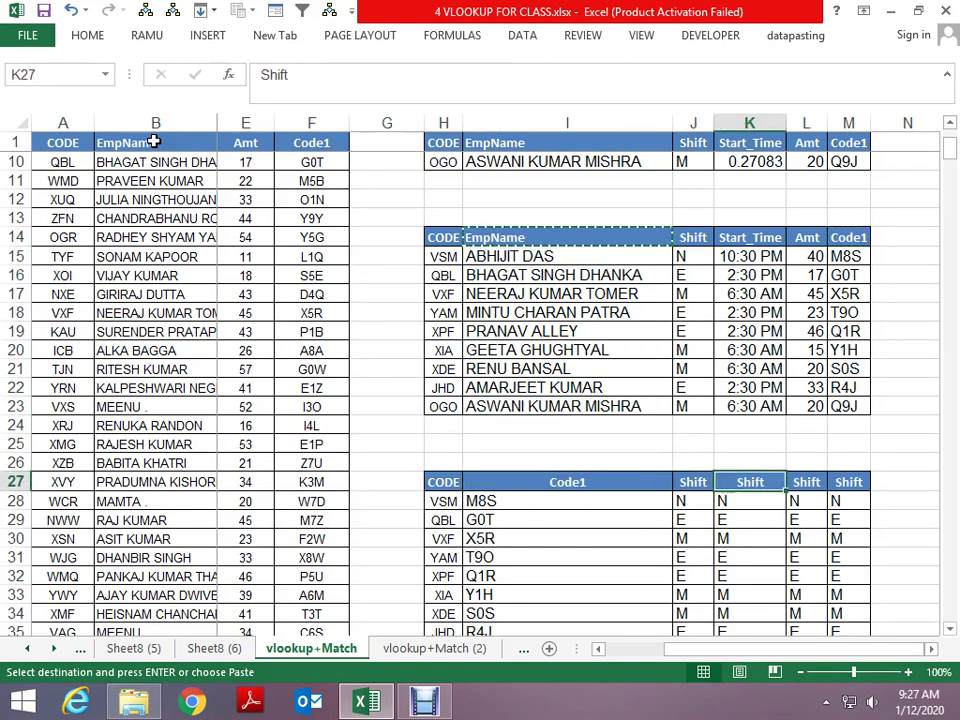
key(ctrl+v)
Step: Copy the Start_Time header from K14 into header M27
key(ctrl+Up)
key(ctrl+Up)
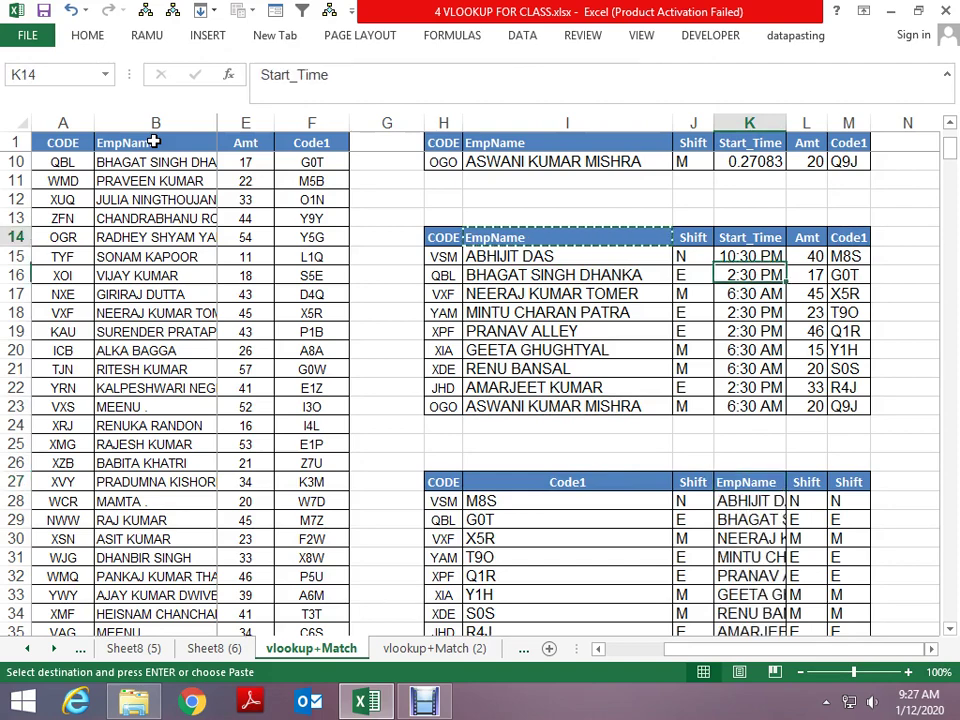
key(ctrl+c)
key(Down)
key(Down)
key(Down)
key(ctrl+Down)
key(ctrl+Down)
key(Down)
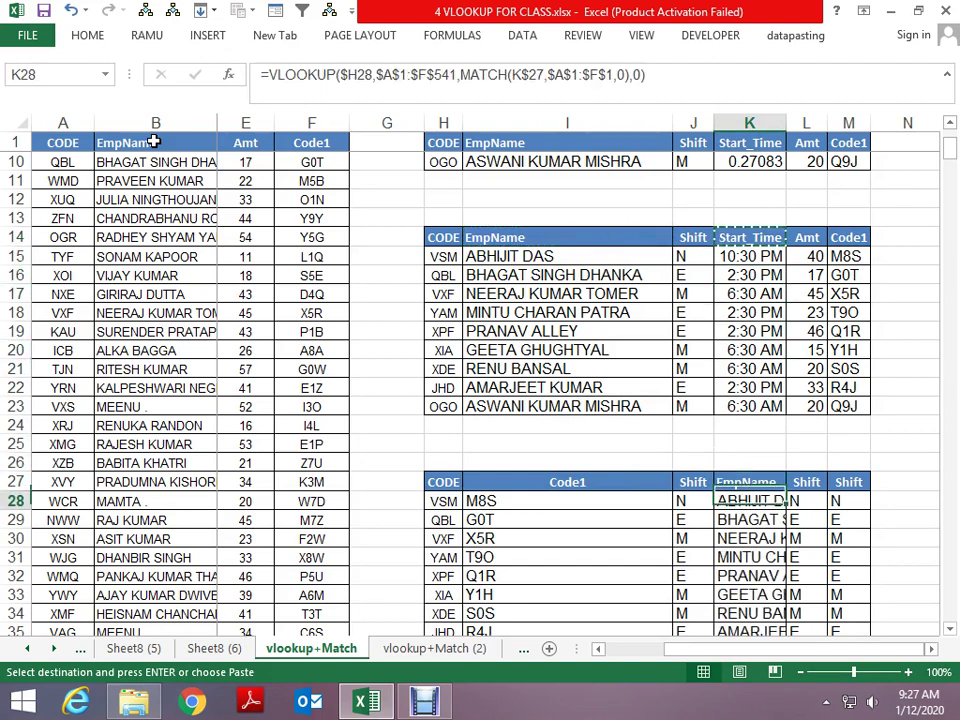
key(Right)
key(Right)
key(Up)
key(ctrl+v)
key(Down)
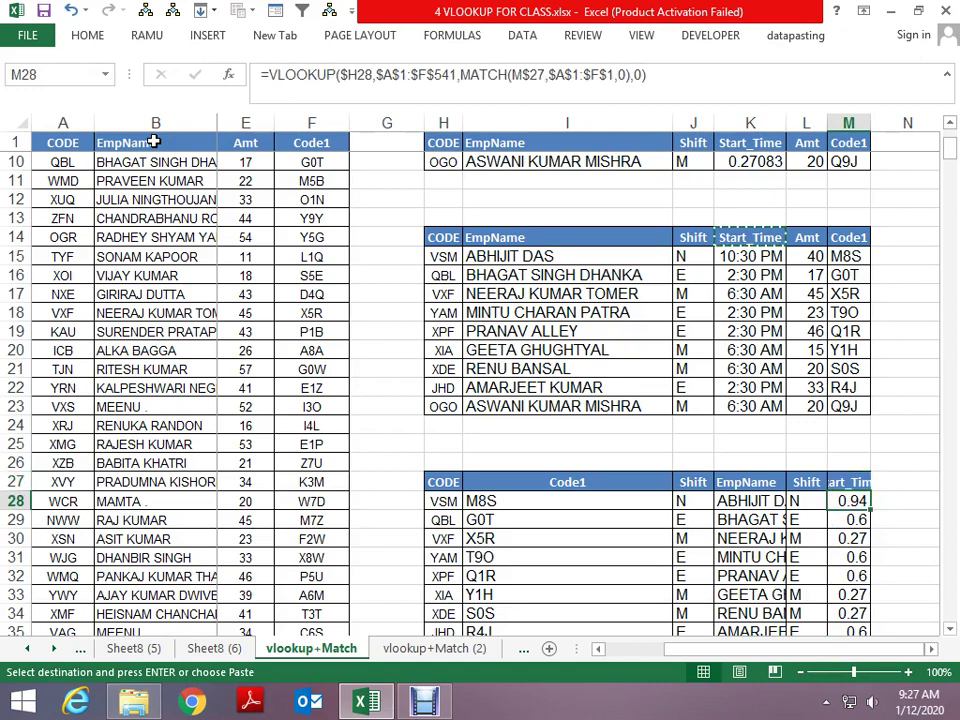
Step: Format M28:M36 as time and AutoFit column M so the times show
key(ctrl+shift+Down)
key(ctrl+shift+2)
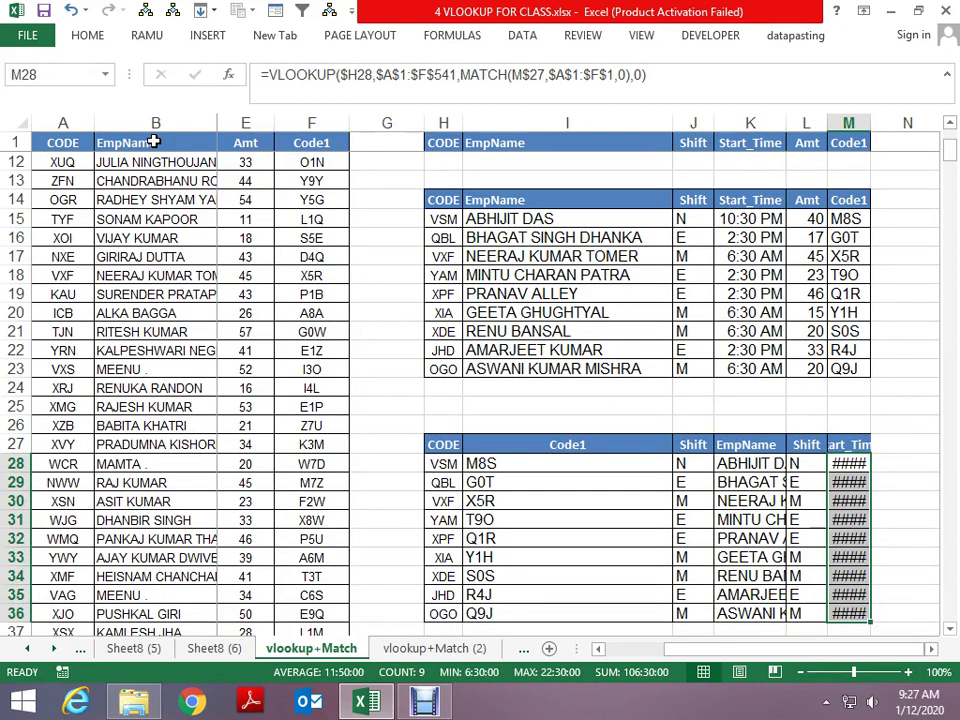
key(alt+h)
key(o)
key(i)
key(Up)
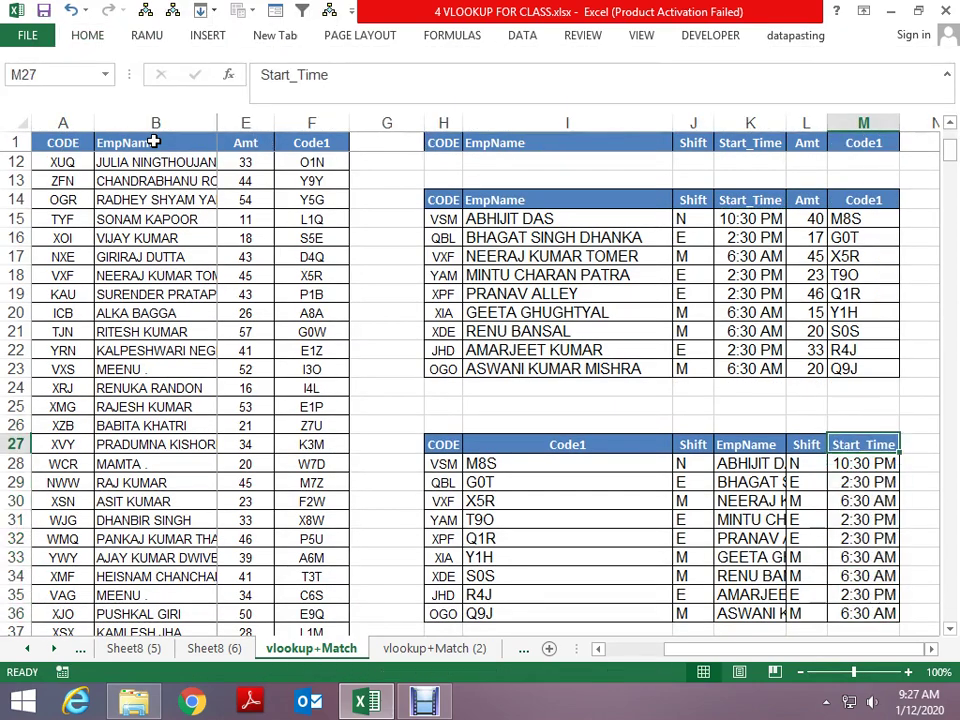
Step: Select the source table's headers A1 to F1
key(Home)
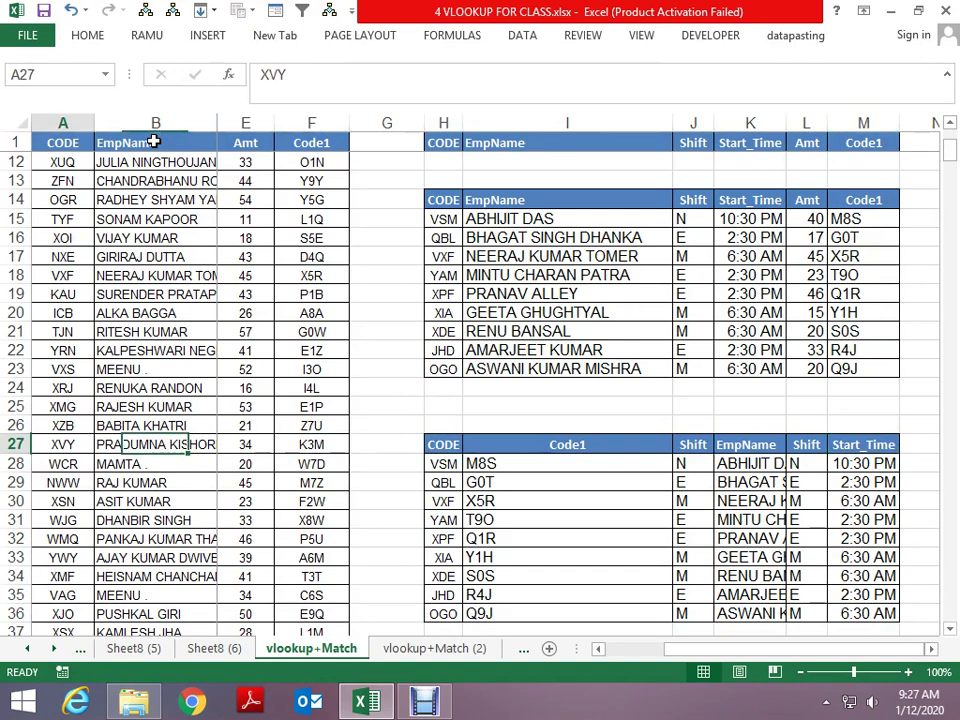
key(ctrl+Up)
key(ctrl+shift+Right)
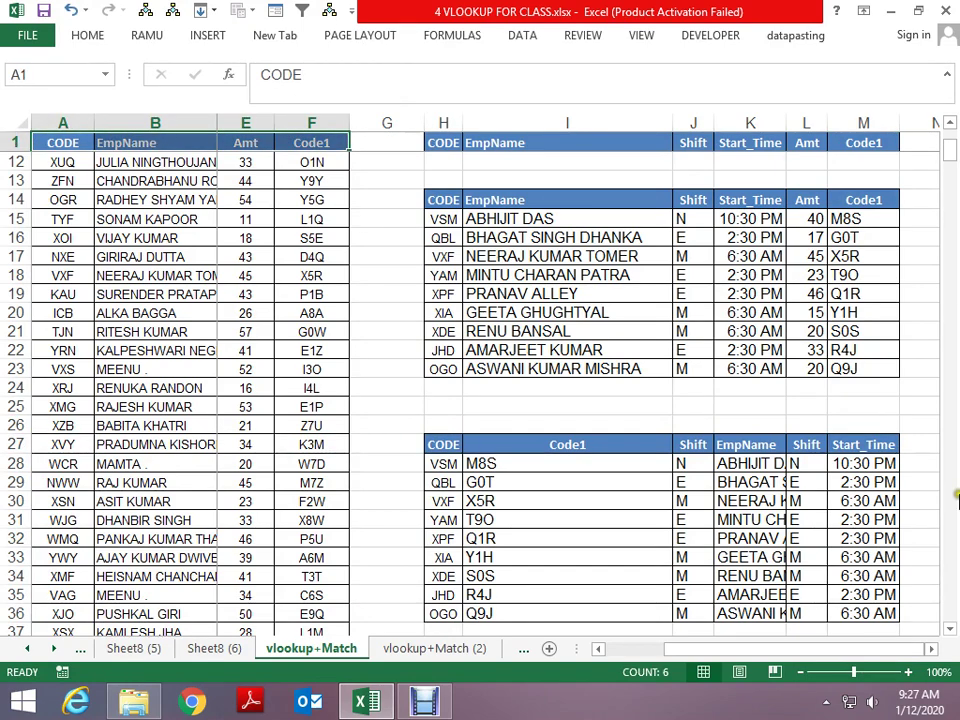
click(750, 482)
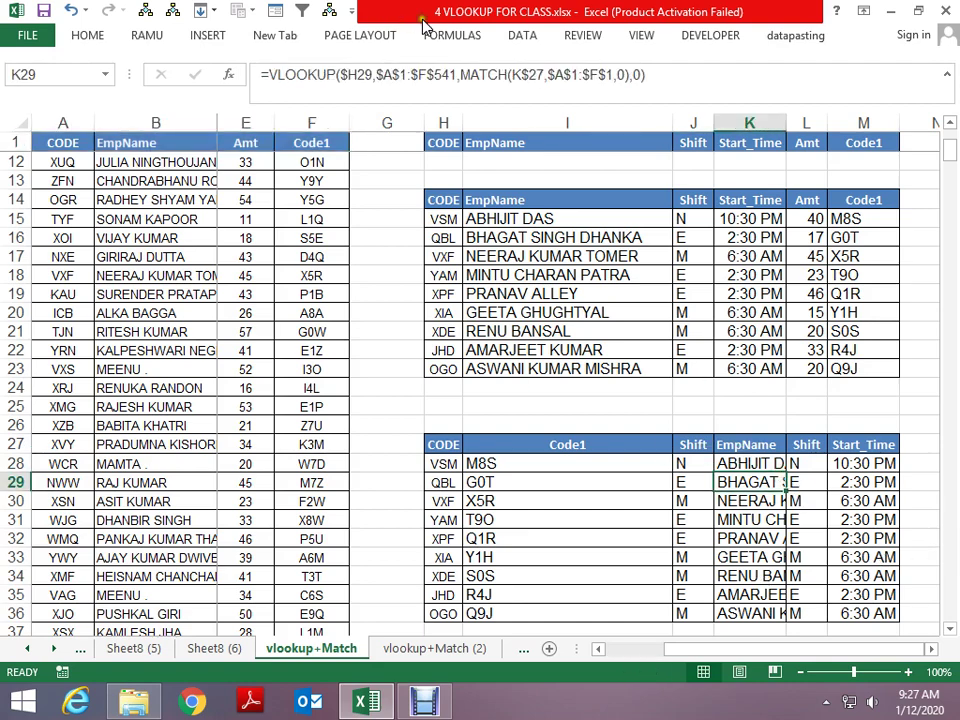
click(450, 35)
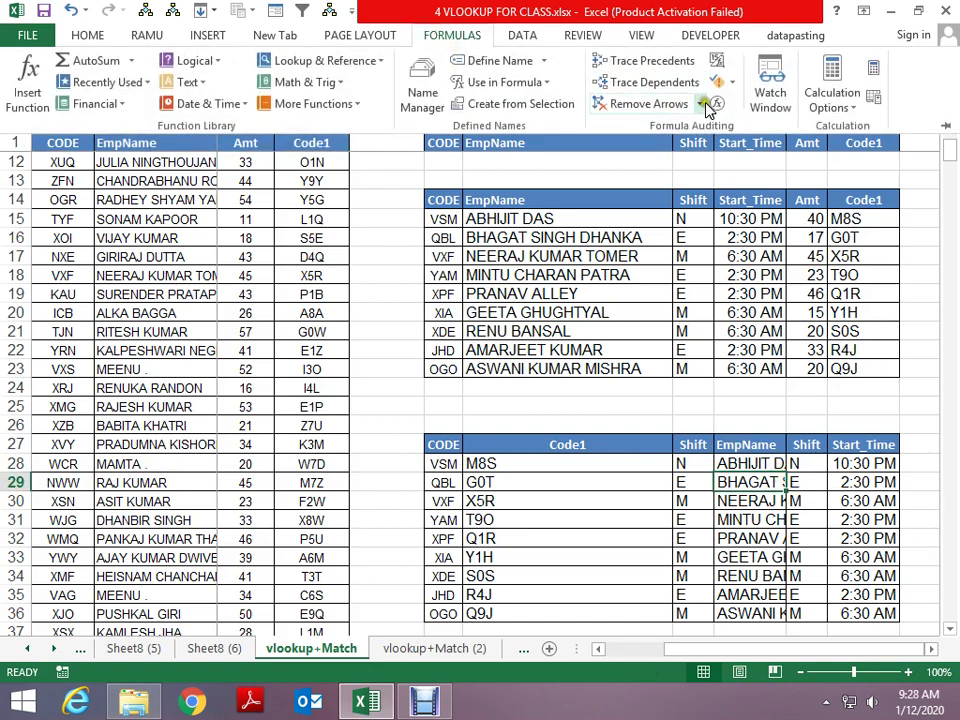
click(713, 103)
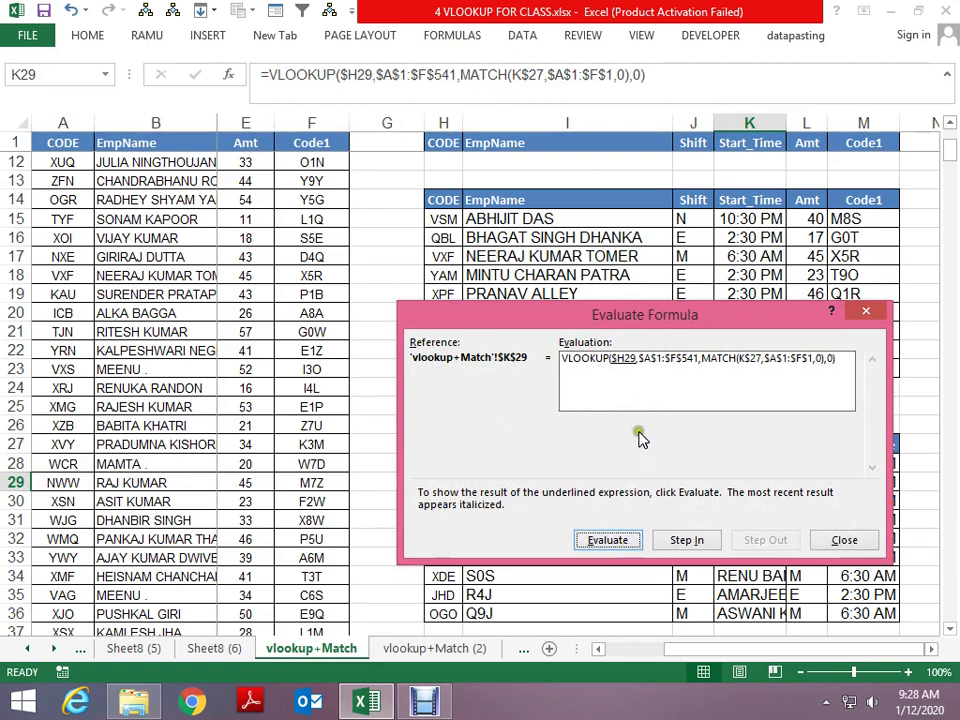
click(620, 540)
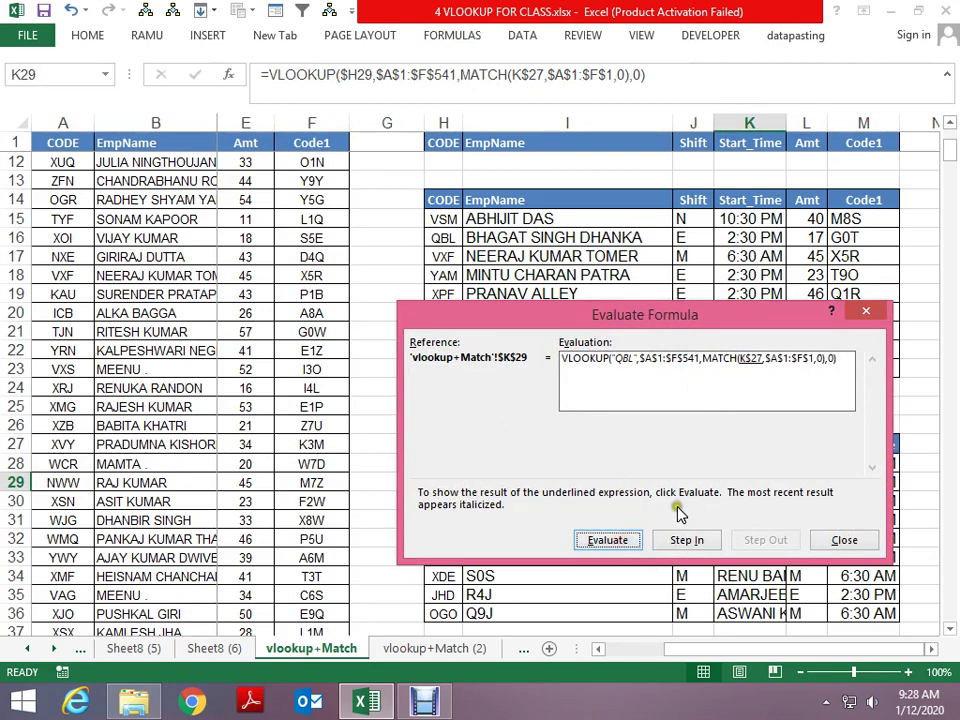
click(630, 548)
click(630, 545)
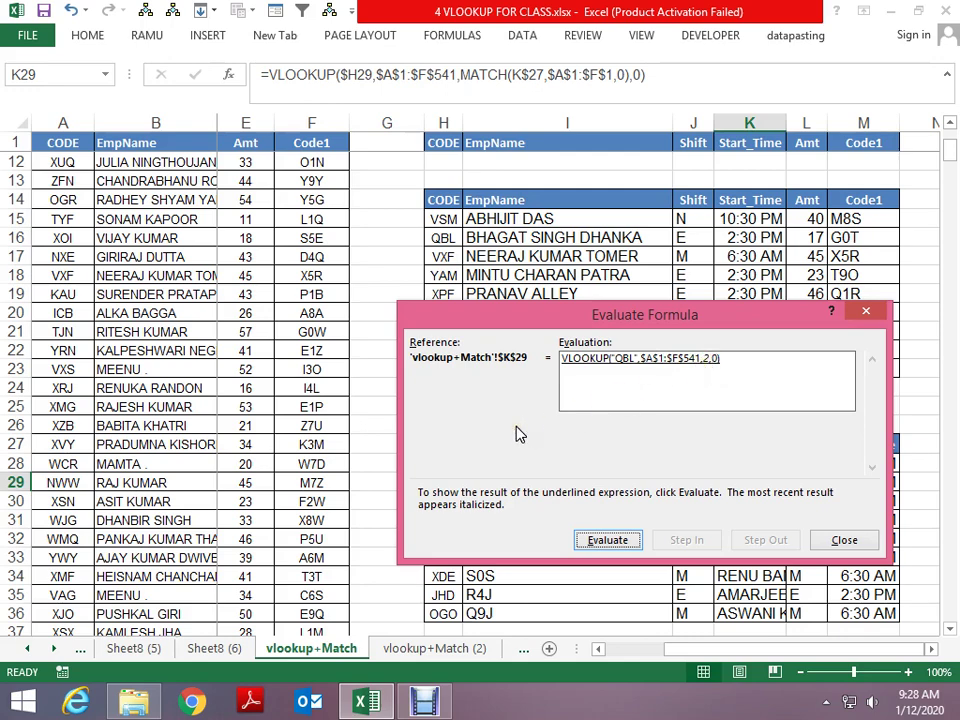
Step: Close the formula evaluation and switch to the vlookup+Match (2) sheet
key(Escape)
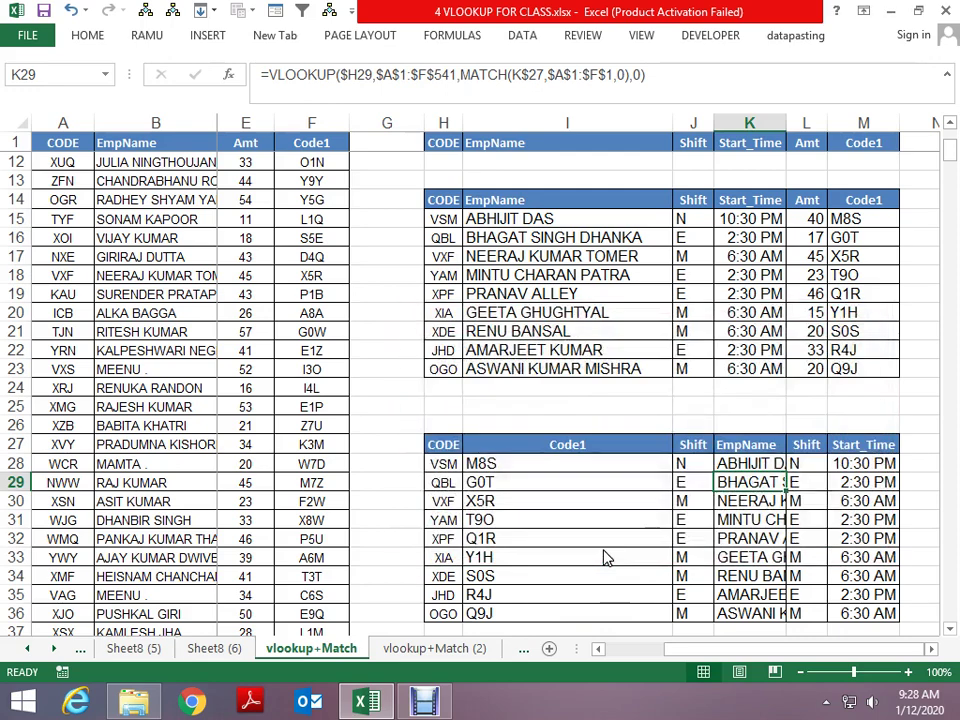
key(Up)
key(ctrl+Page_Down)
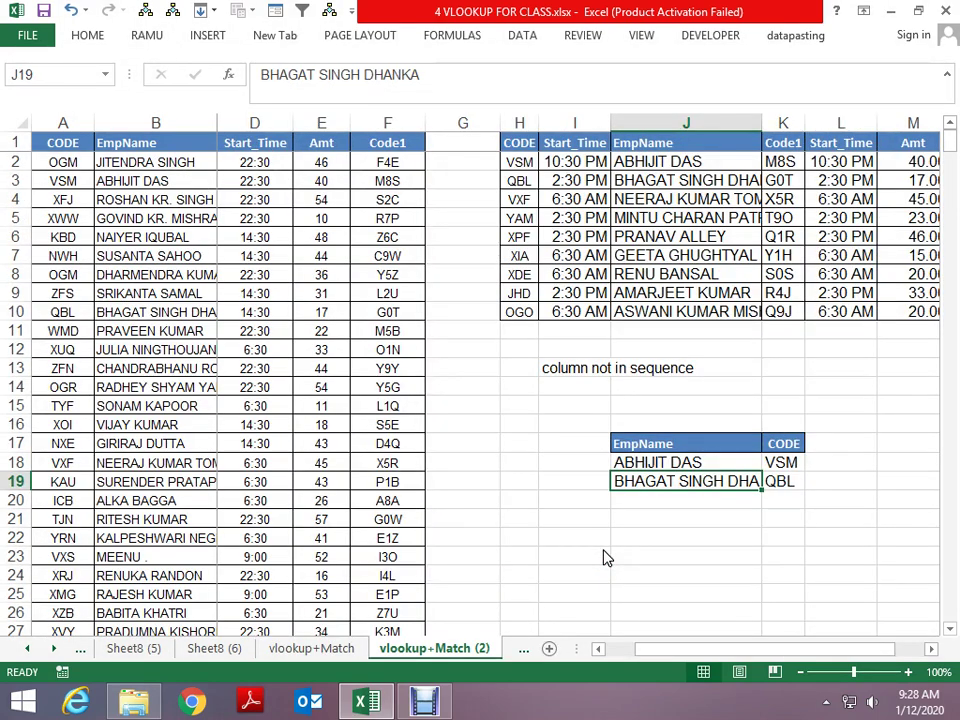
Step: Inspect the Code1 and Start_Time lookups and the first employee's CODE formula
key(ctrl+Up)
key(ctrl+Up)
key(ctrl+Up)
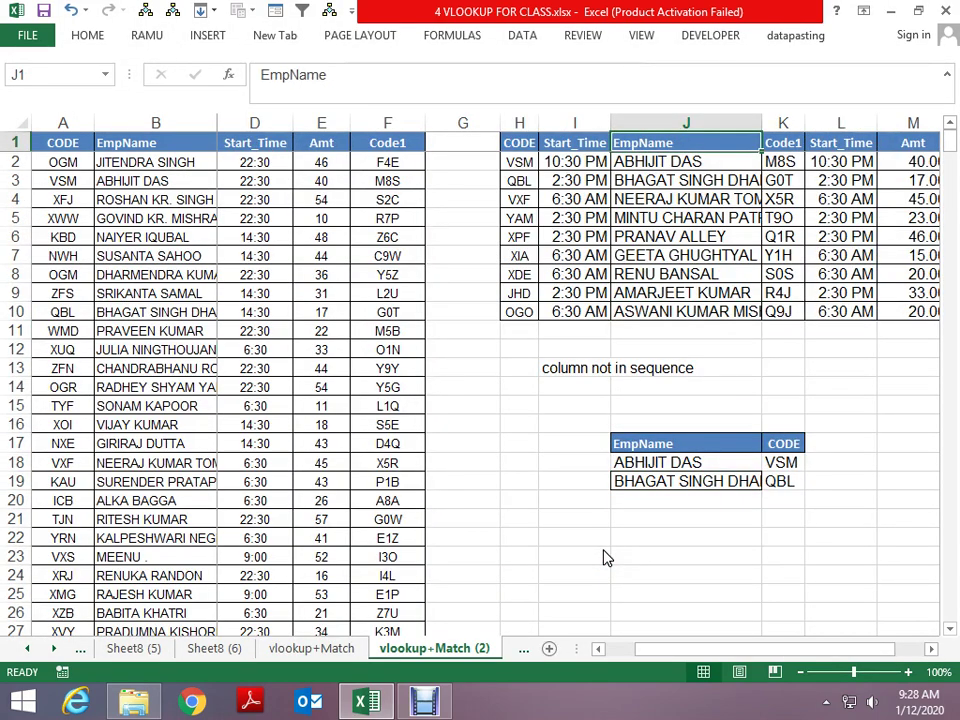
key(Right)
key(Down)
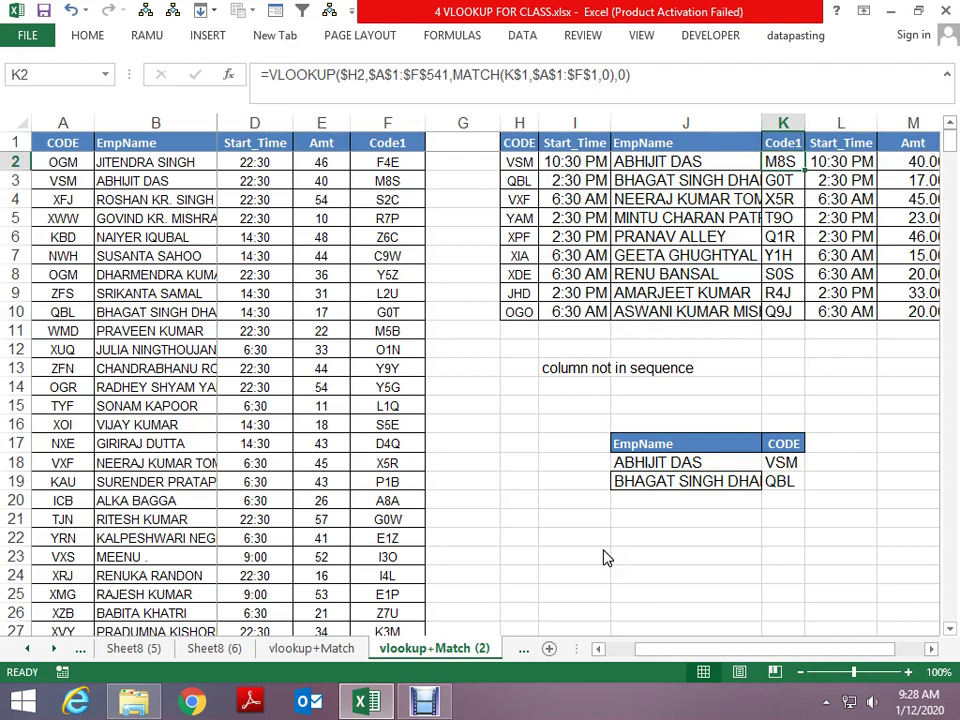
key(Right)
key(ctrl+Down)
key(Down)
key(Down)
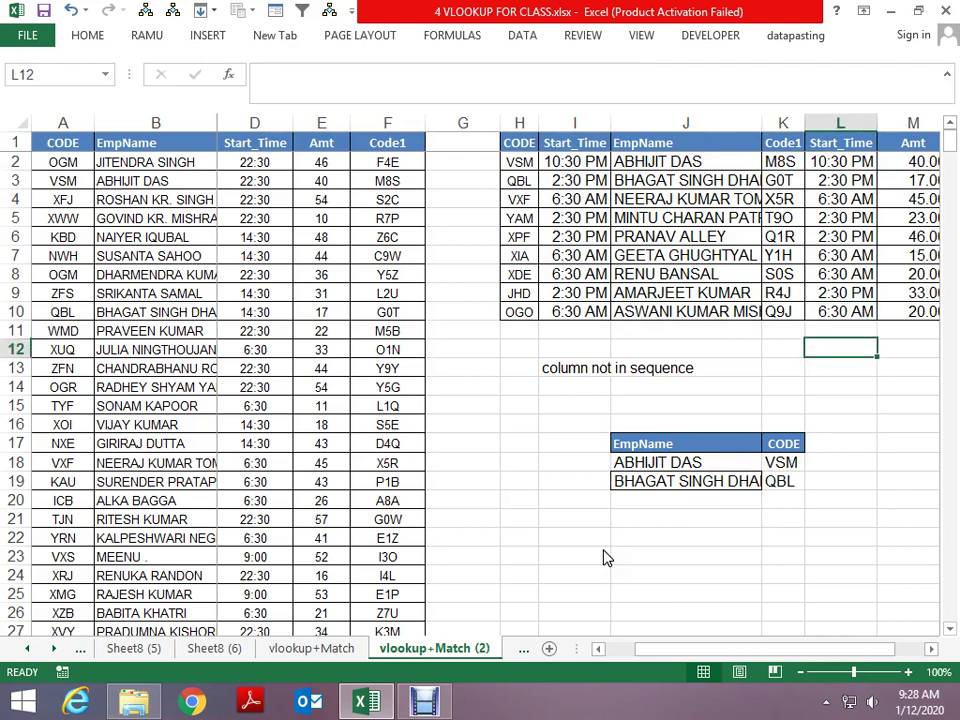
key(Down)
key(Down)
key(Down)
key(Down)
key(Down)
key(Down)
key(Left)
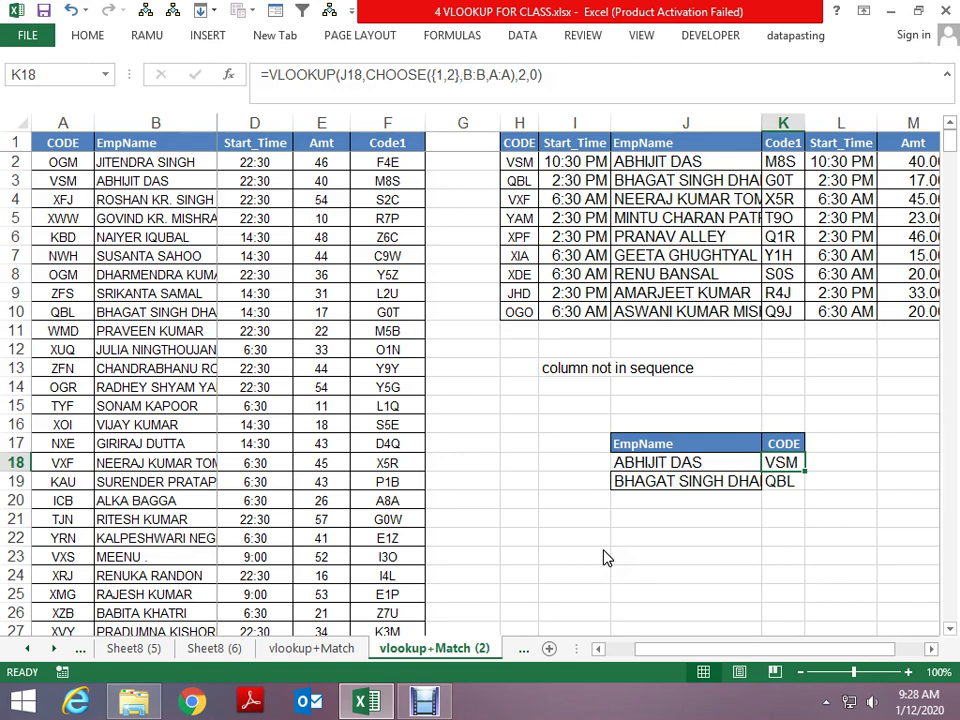
key(Up)
key(Up)
key(Up)
key(Up)
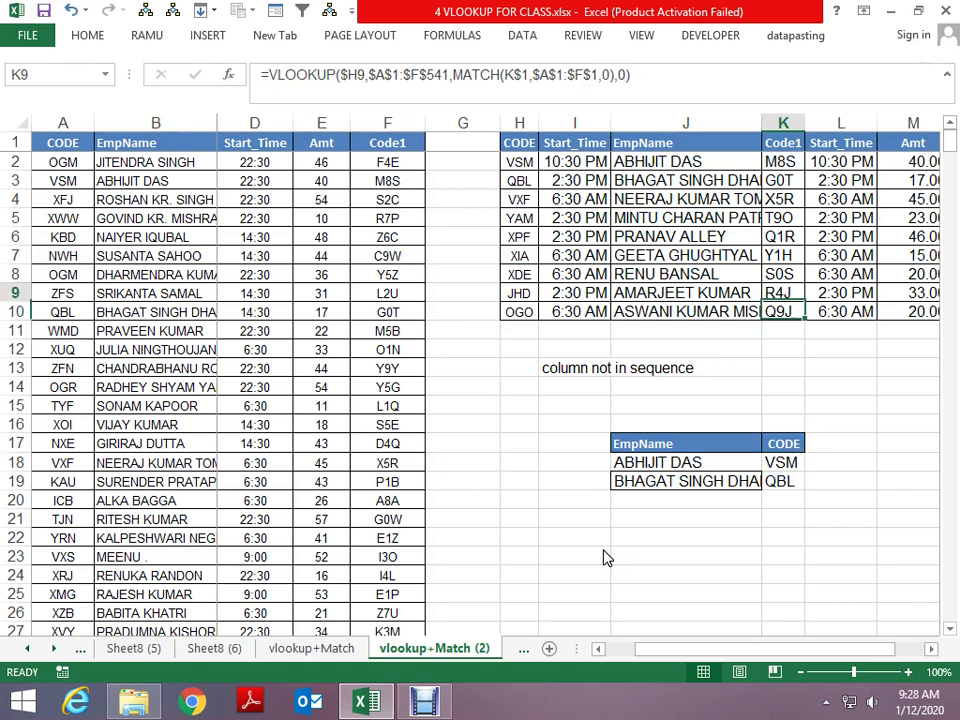
key(Up)
key(Up)
key(Right)
key(Right)
key(Right)
Step: Inspect the second employee's CODE formula returning QBL
key(Left)
key(Left)
key(Left)
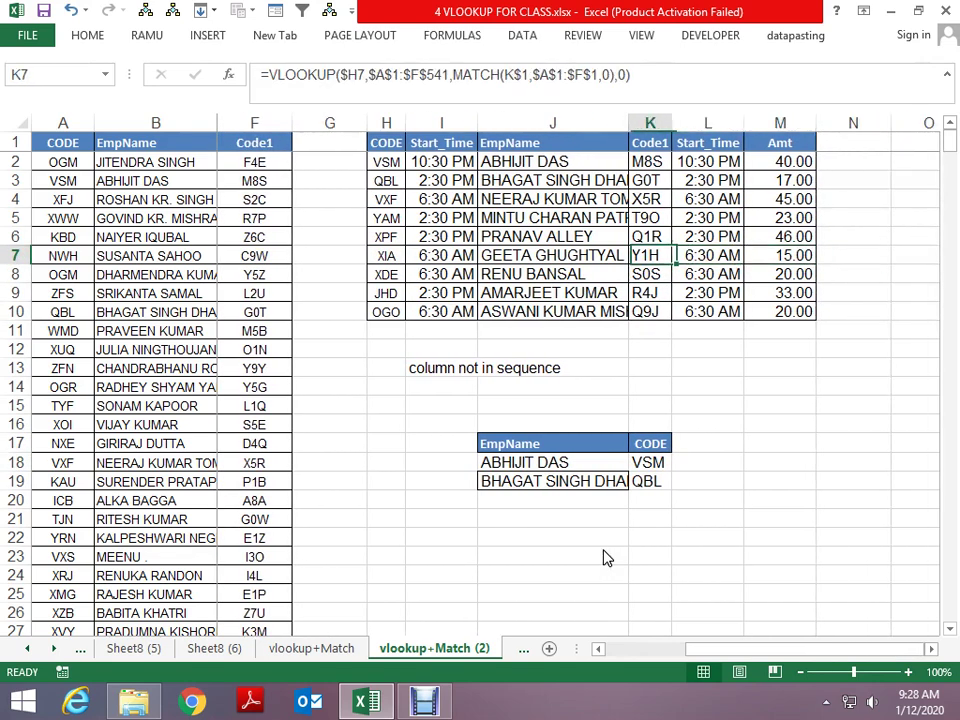
key(Left)
key(Down)
key(Down)
key(Down)
key(Down)
key(Down)
key(Down)
key(Down)
key(Down)
key(Down)
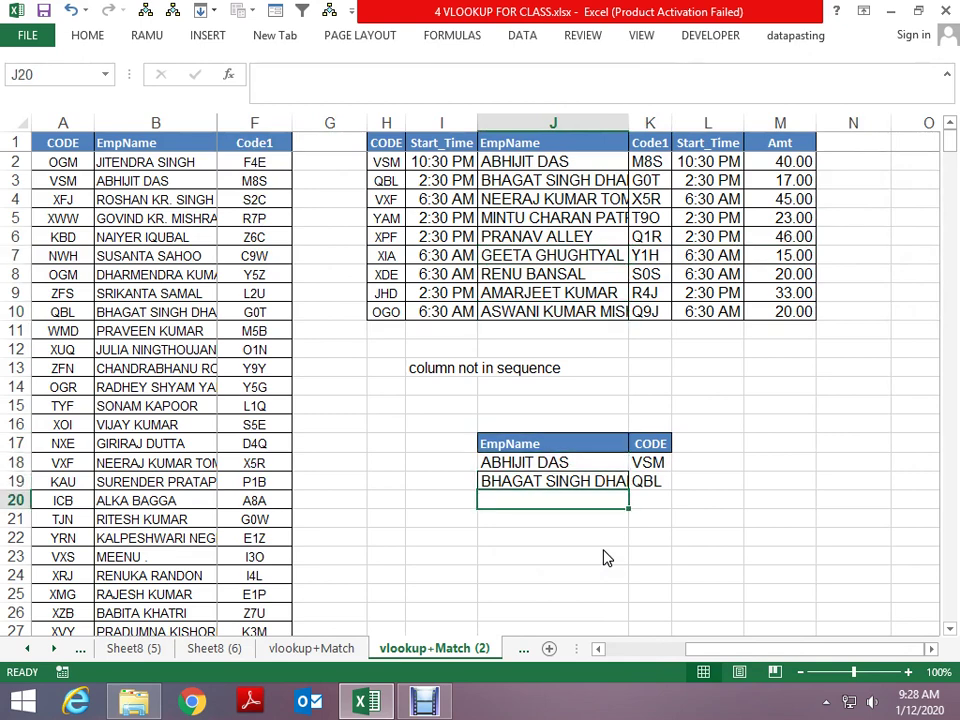
key(Up)
key(Right)
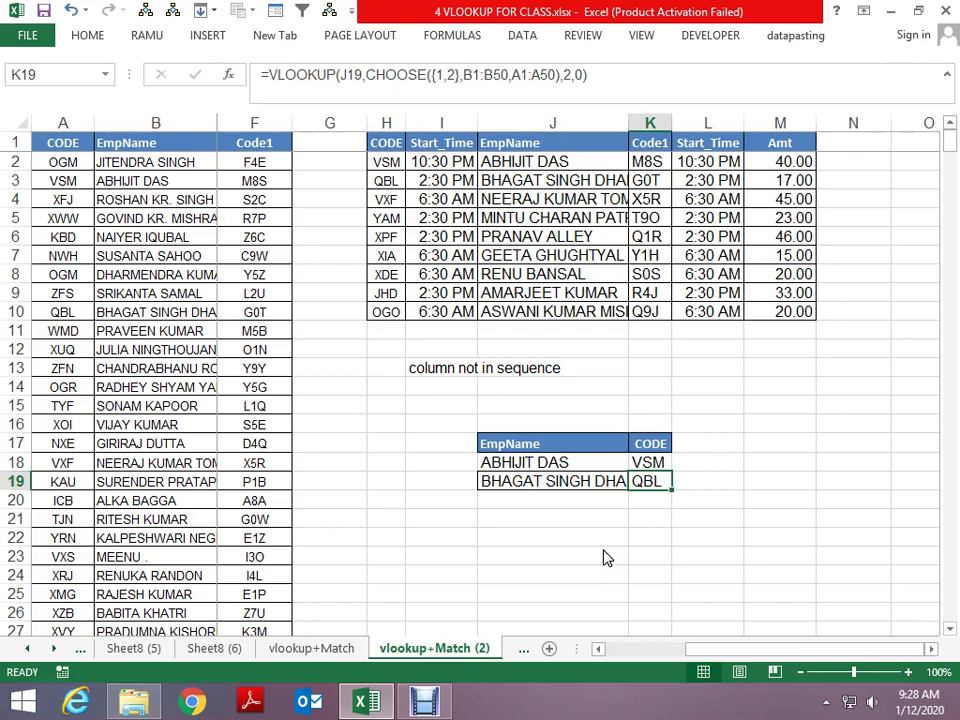
key(Left)
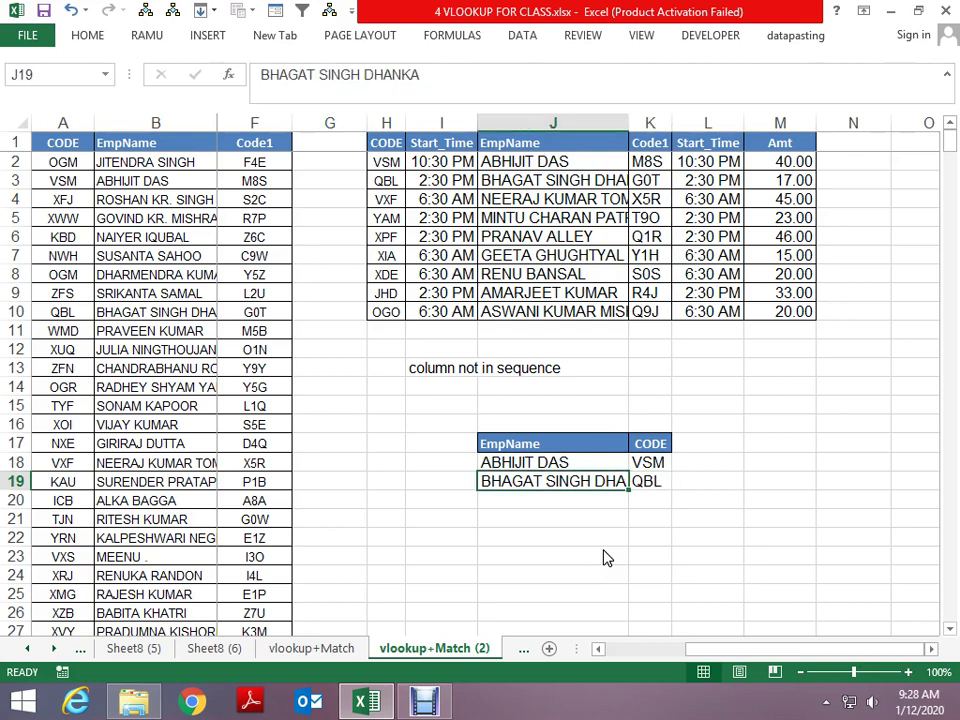
key(Right)
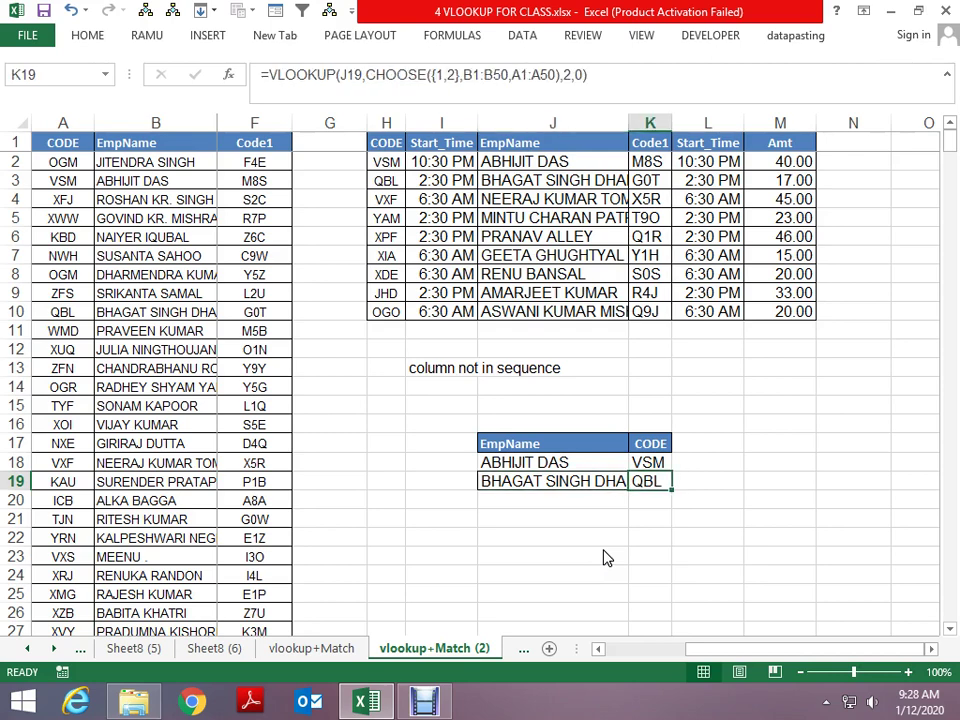
Step: Locate the QBL row in the source data, then return to the lookup row
key(Down)
key(Down)
key(Up)
key(Up)
key(Up)
key(ctrl+Up)
key(Home)
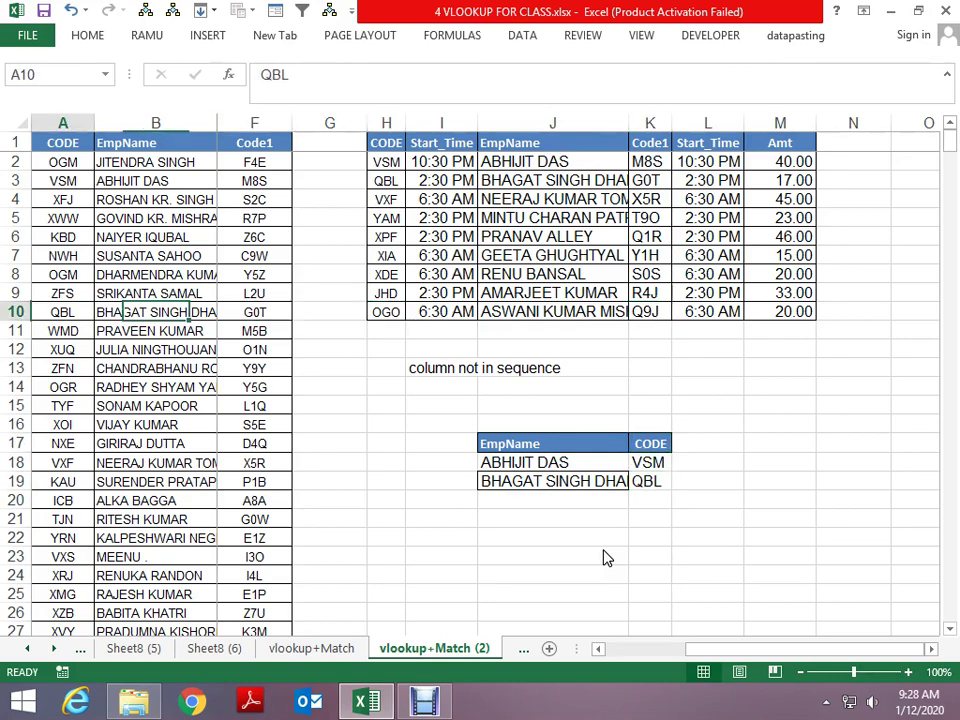
key(Right)
key(ctrl+Up)
key(Down)
key(Down)
key(ctrl+c)
key(Down)
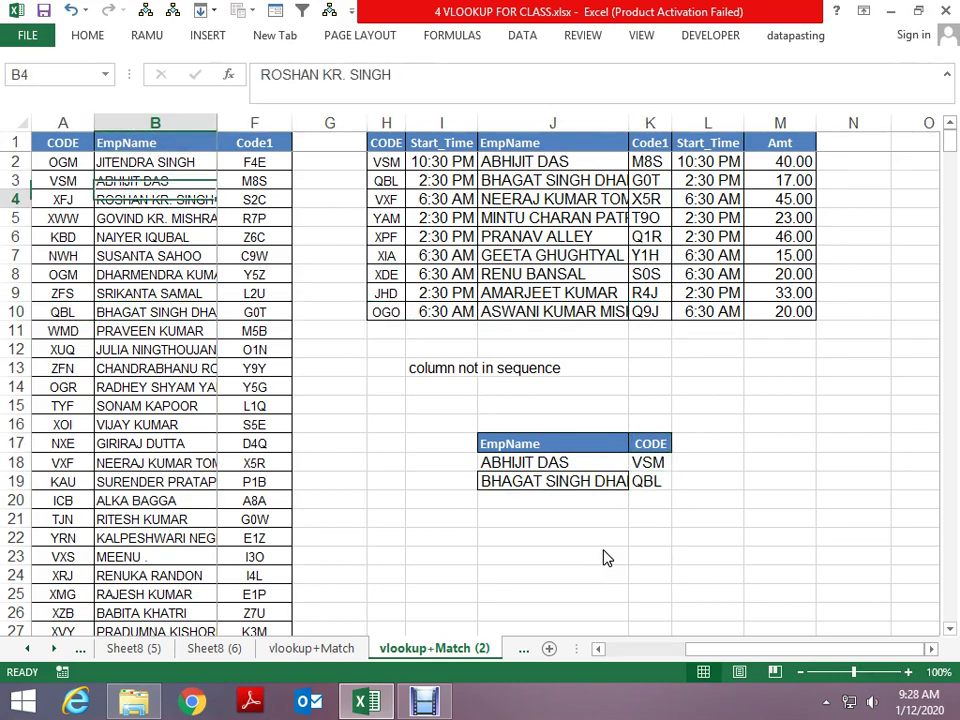
key(Down)
key(Down)
key(Down)
key(ctrl+z)
key(Right)
key(Right)
key(Right)
key(Right)
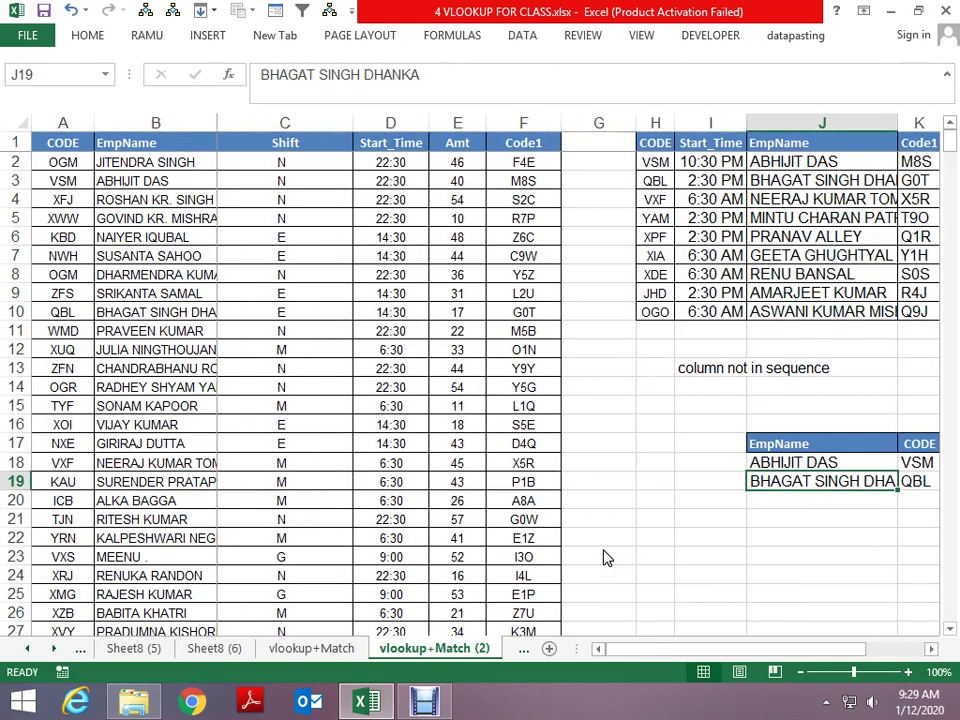
Step: Copy the EmpName/CODE header row from J17:K17 to J22
key(Up)
key(Up)
key(ctrl+y)
key(shift+Right)
key(ctrl+c)
key(Down)
key(Down)
key(Down)
key(Down)
key(Down)
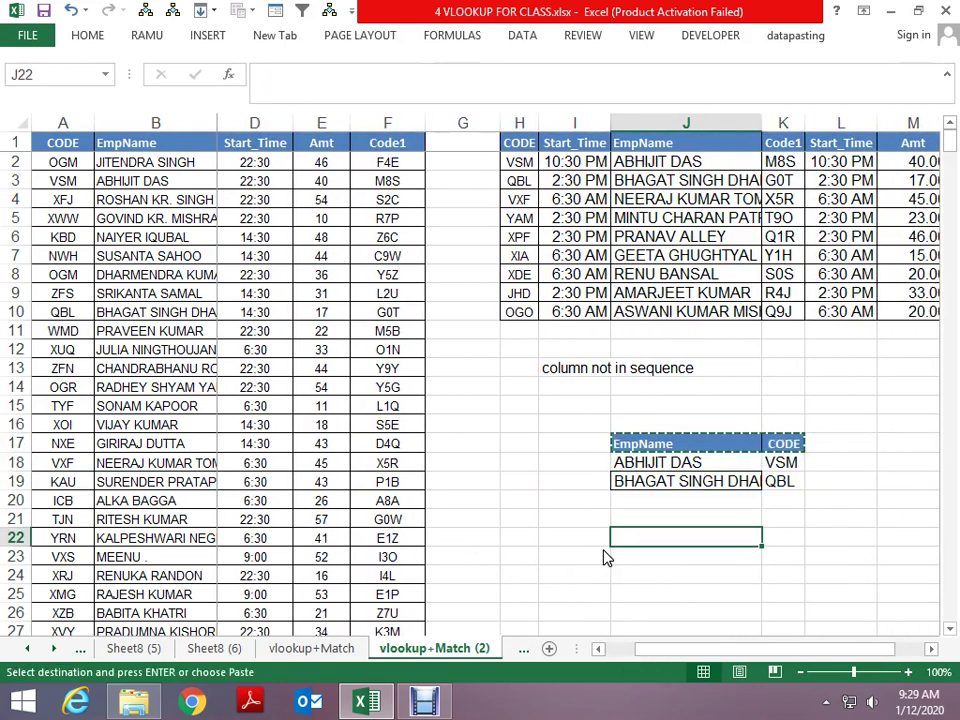
key(ctrl+v)
key(Escape)
Step: Copy the two employee names from J18:J19 under the new header at J23
key(Down)
key(Down)
key(Up)
key(Up)
key(Up)
key(Up)
key(Up)
key(Up)
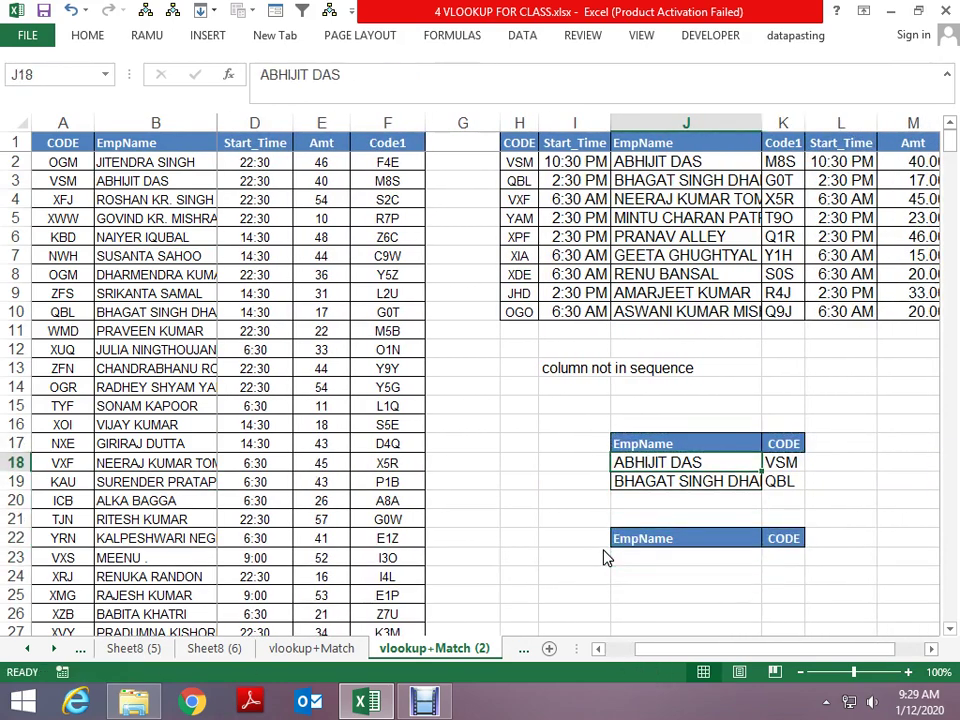
key(shift+Down)
key(ctrl+c)
key(Down)
key(Down)
key(Down)
key(Down)
key(Down)
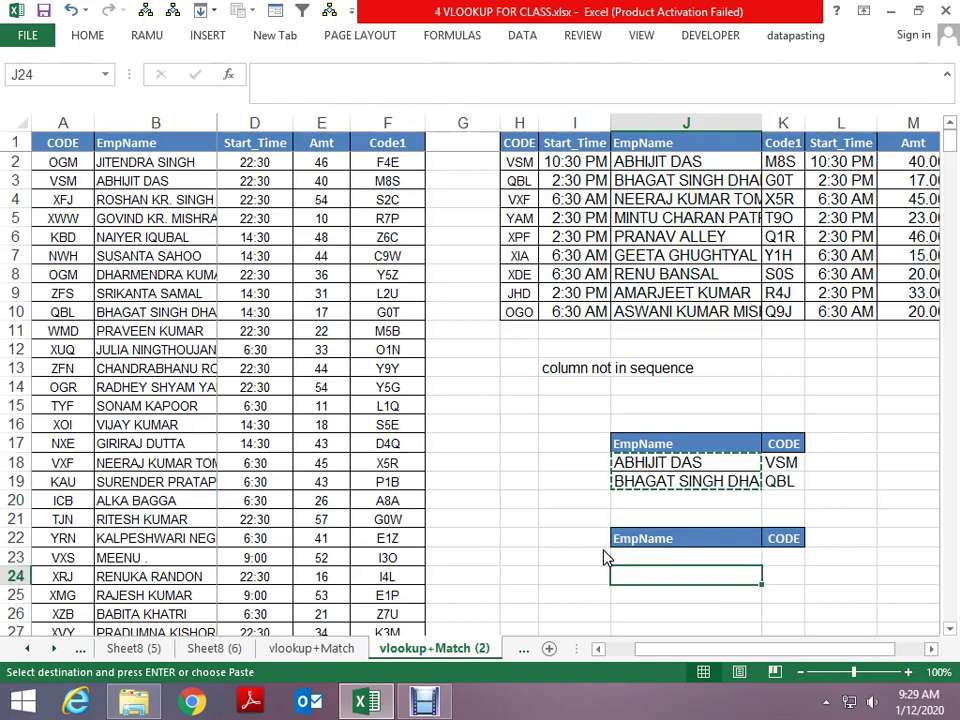
key(Up)
key(Return)
key(Right)
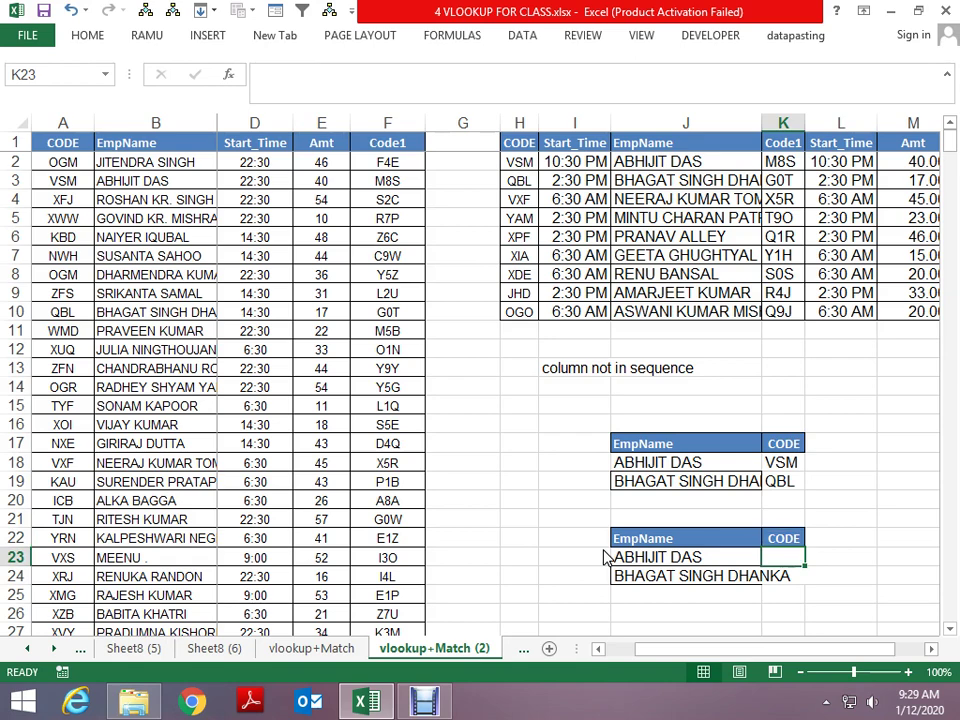
Step: Copy the whole EmpName column into Book1 column A
key(Left)
key(Left)
key(Left)
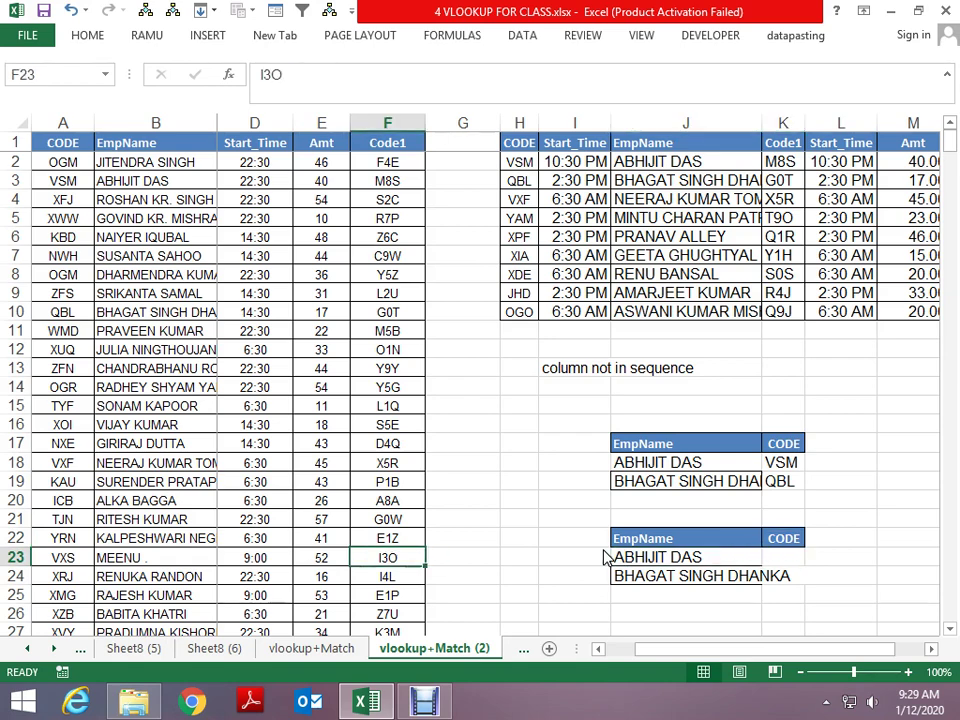
key(ctrl+Home)
key(Right)
key(ctrl+space)
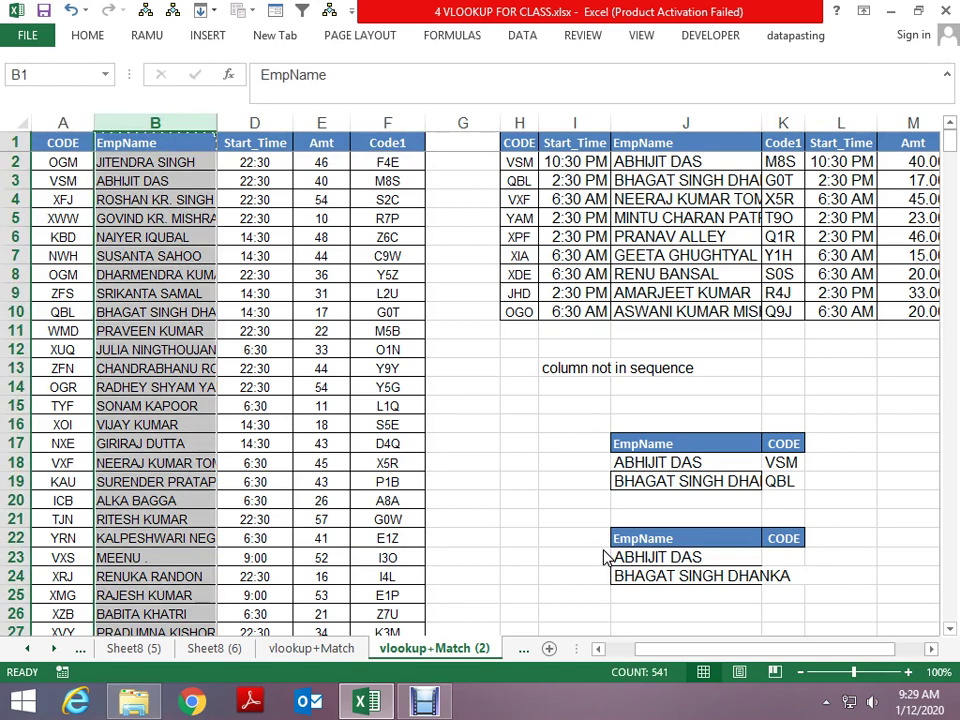
key(ctrl+c)
key(ctrl+Tab)
key(ctrl+v)
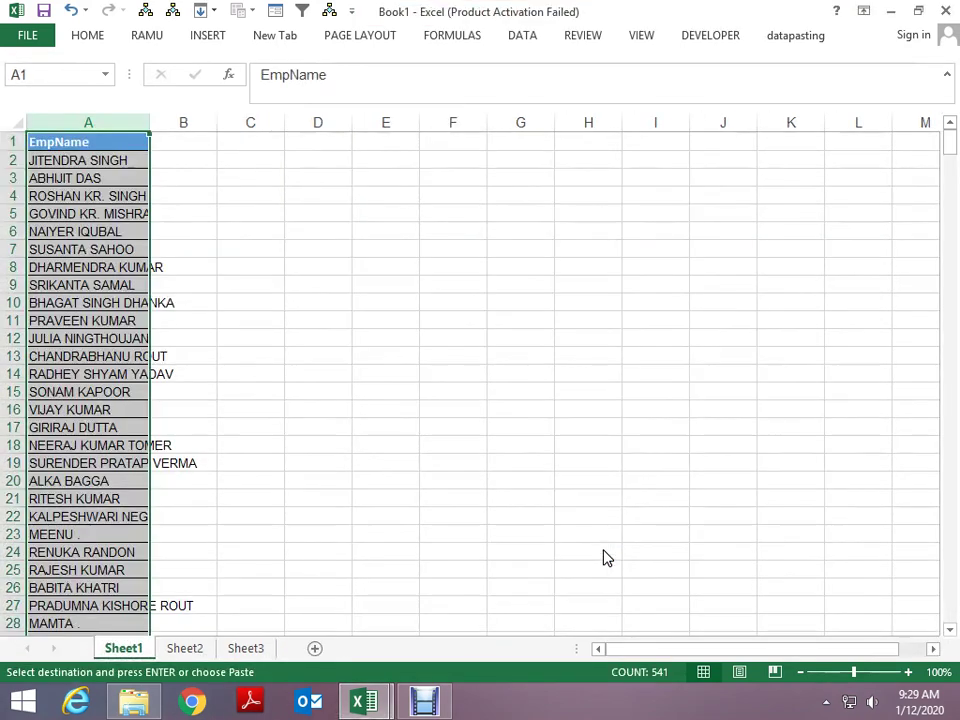
key(ctrl+Tab)
Step: Copy the whole CODE column into Book1 column B beside the names
key(Left)
key(ctrl+space)
key(ctrl+c)
key(ctrl+Tab)
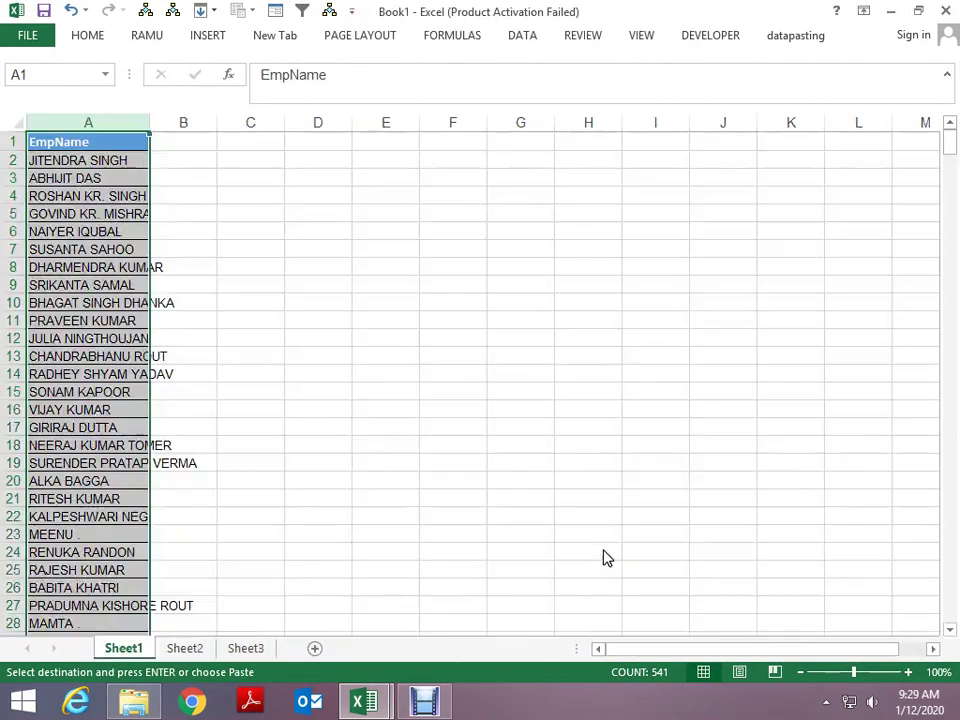
key(Right)
key(ctrl+v)
key(ctrl+Tab)
Step: Go to the empty CODE cell K23 in the new lookup table
key(Right)
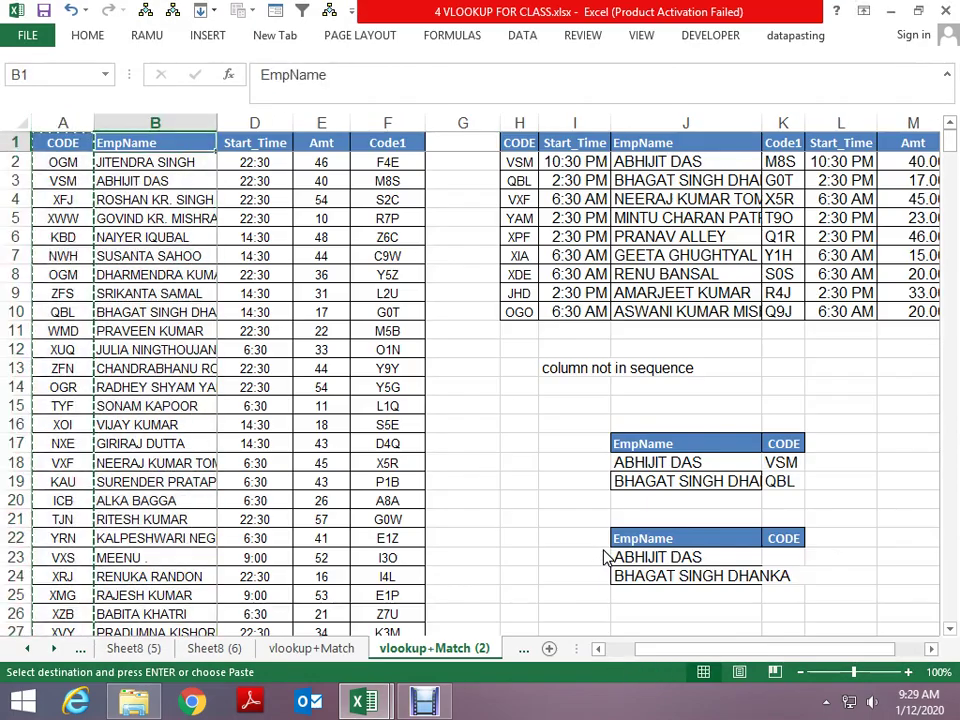
key(Right)
key(Right)
key(Right)
key(Right)
key(Right)
key(Right)
key(Down)
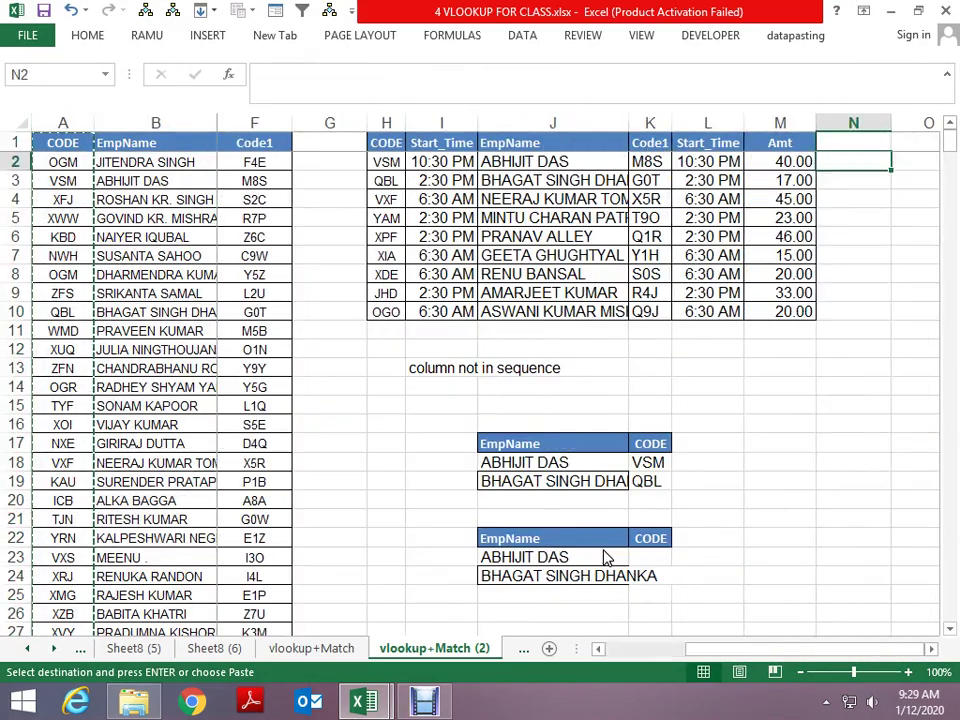
key(Down)
key(Down)
key(Down)
key(Down)
key(Down)
key(Down)
key(Left)
key(Left)
key(Left)
key(Up)
key(Up)
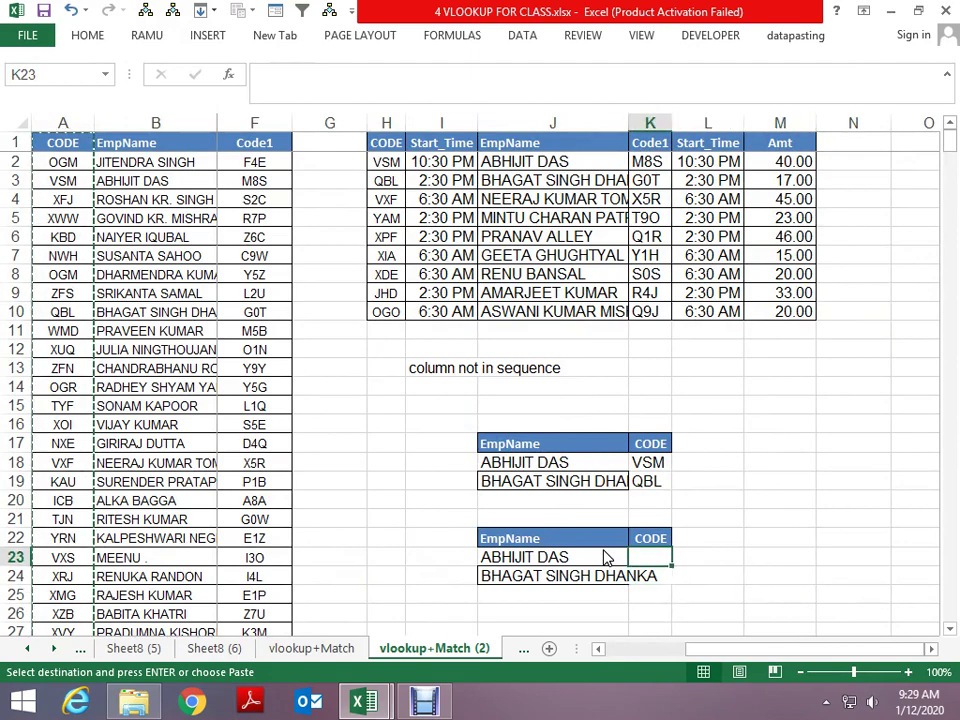
Step: Check Book1's name-first list, selecting it down to row 541
key(ctrl+Tab)
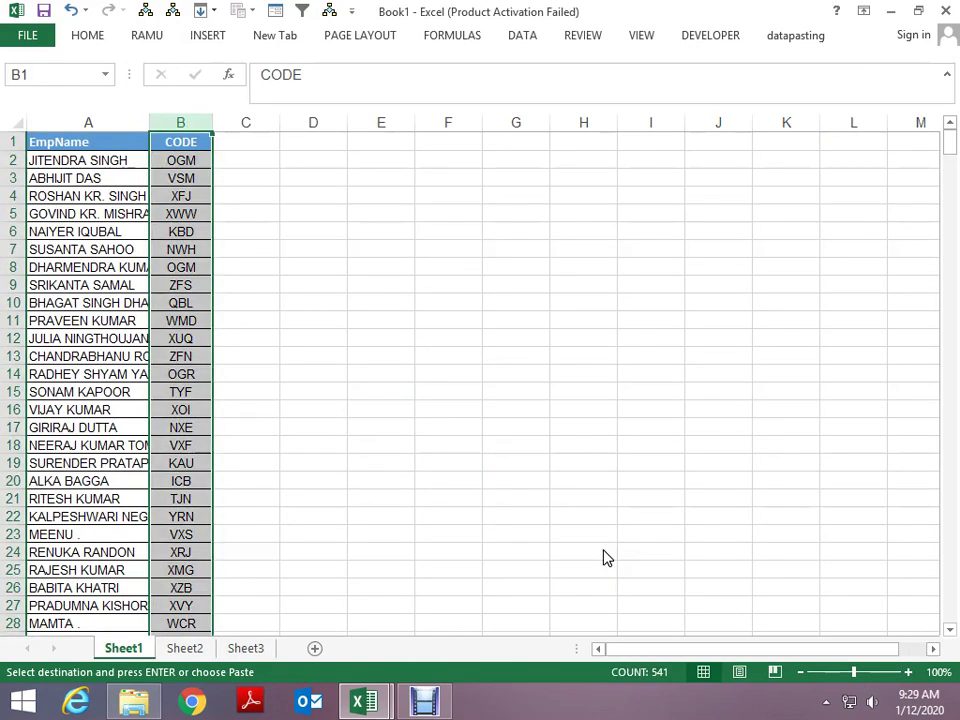
key(ctrl+Tab)
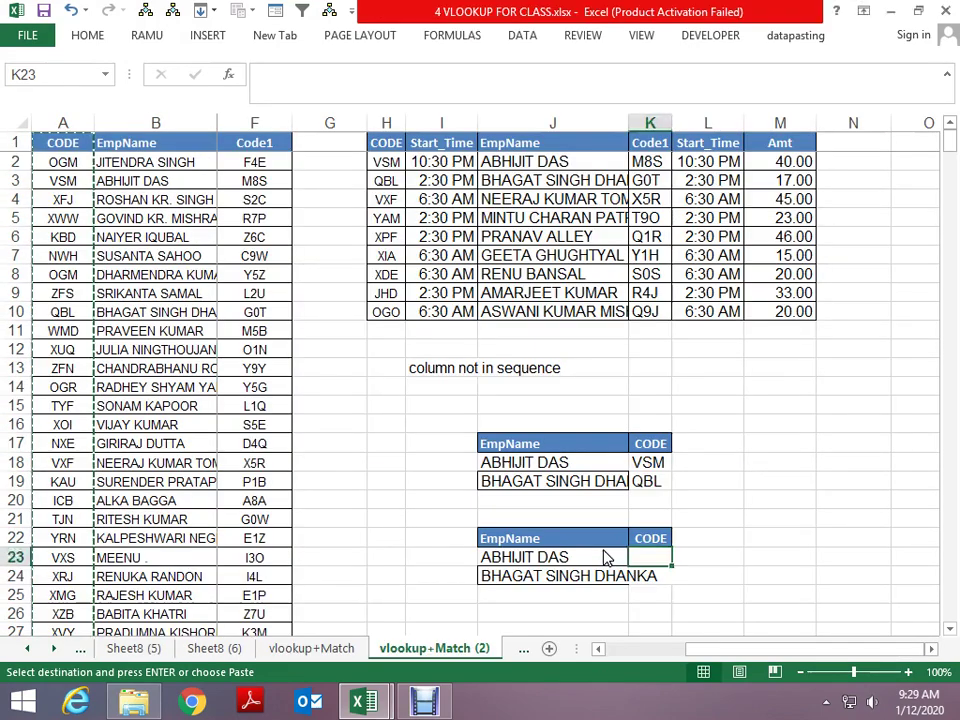
key(ctrl+Tab)
key(Left)
key(ctrl+shift+Down)
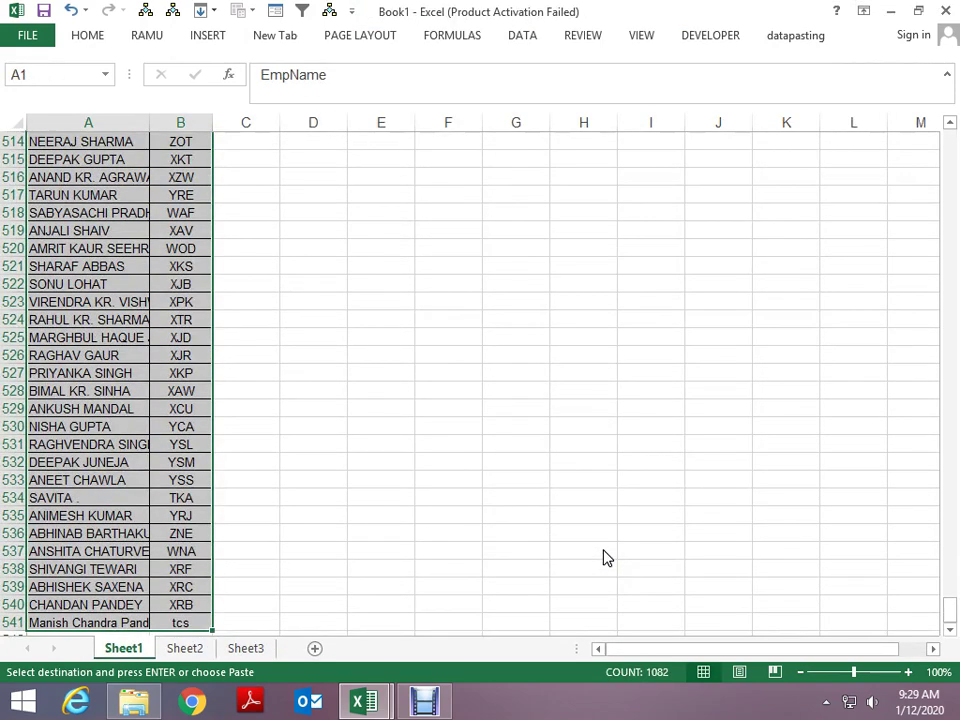
key(ctrl+Tab)
Step: Abandon the unfinished VLOOKUP and clear the misspelled CHOOSE entry from K23
text(=vl)
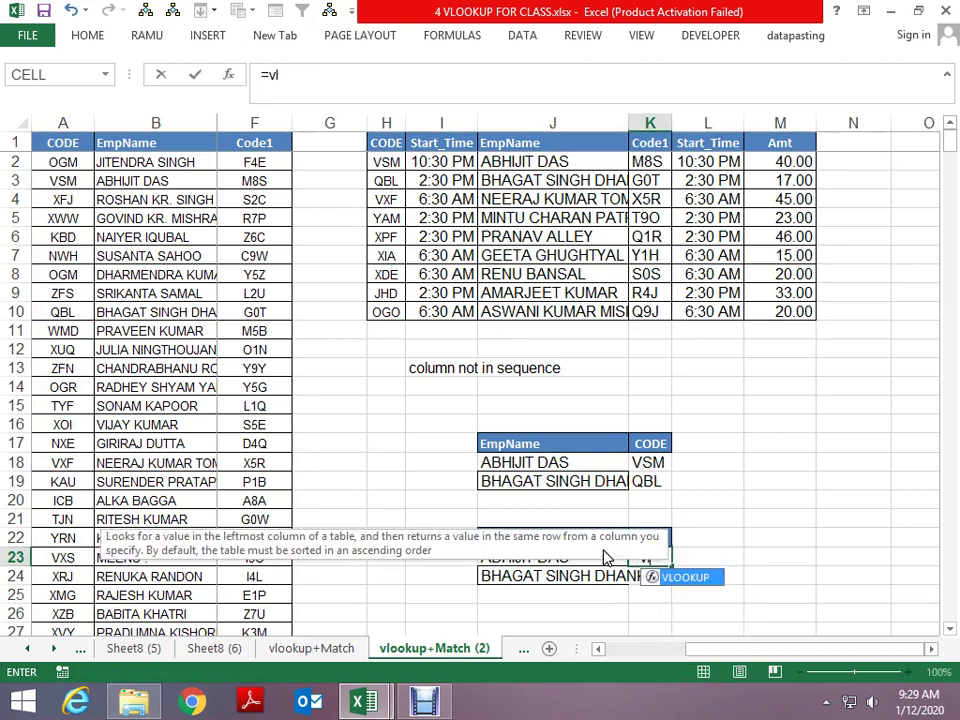
text(o)
key(Escape)
text(=ch)
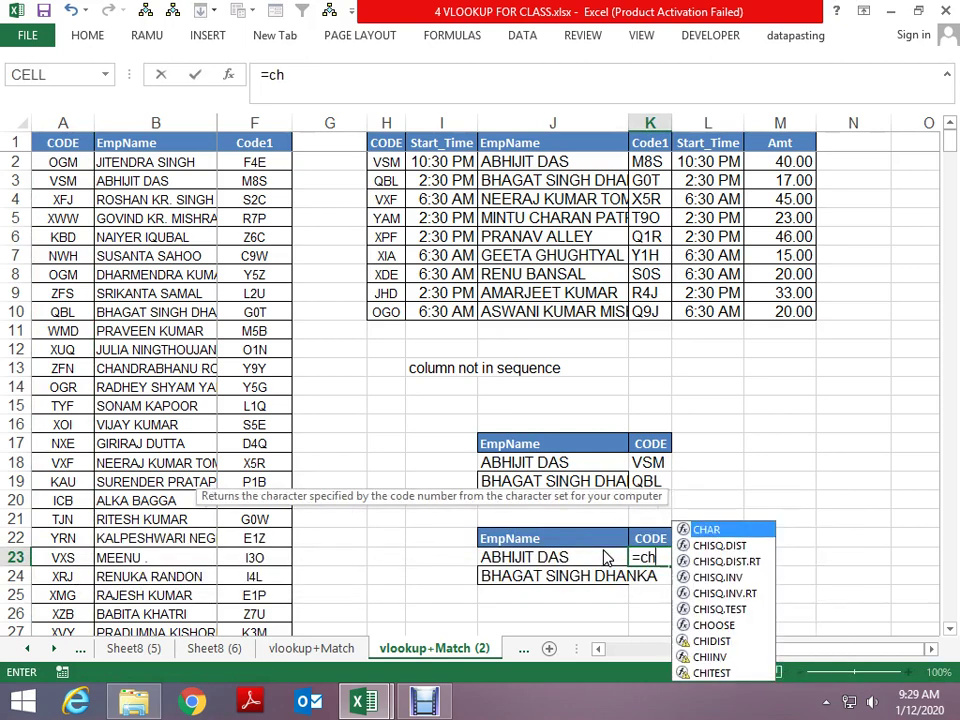
text(ooose)
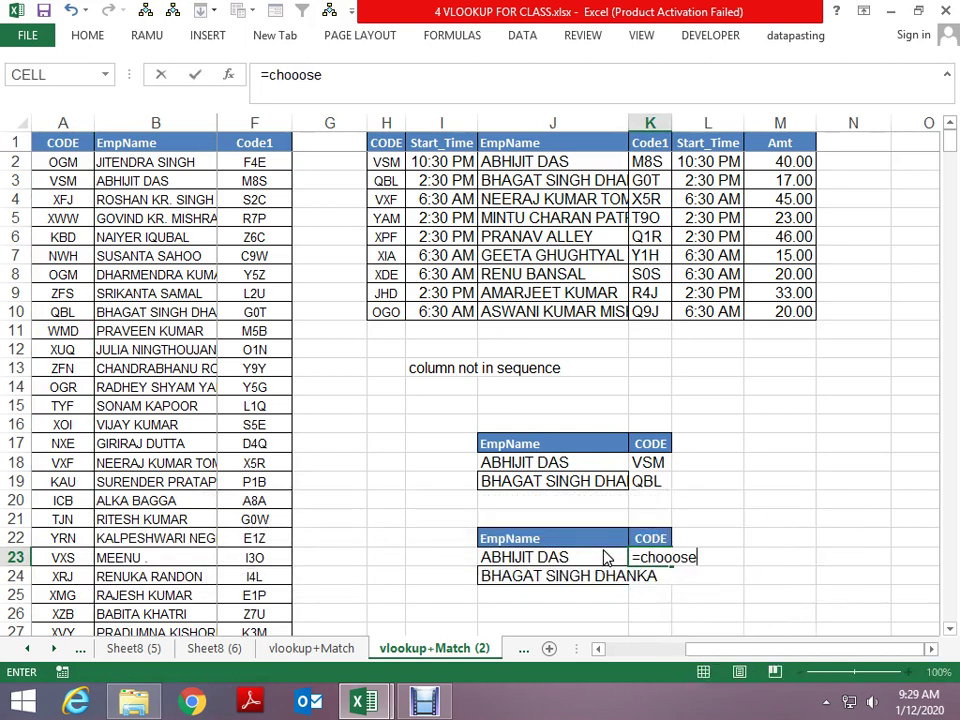
key(Tab)
key(Left)
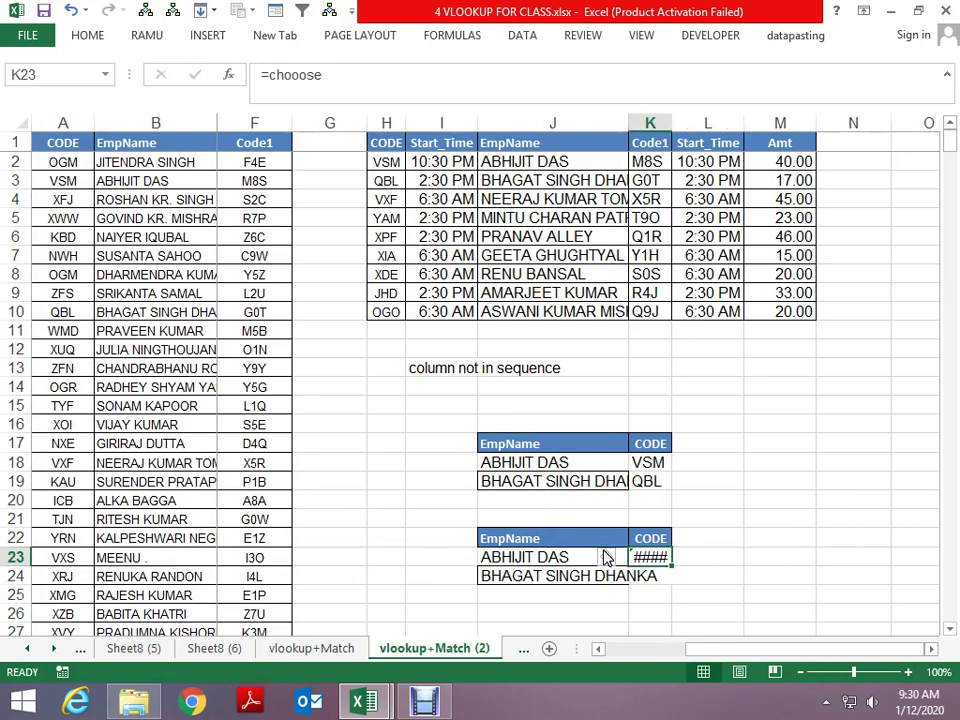
key(Delete)
Step: Enter =CHOOSE({1,2},B:B,A:A) in K23, pairing the EmpName column with the CODE column
text(=choo)
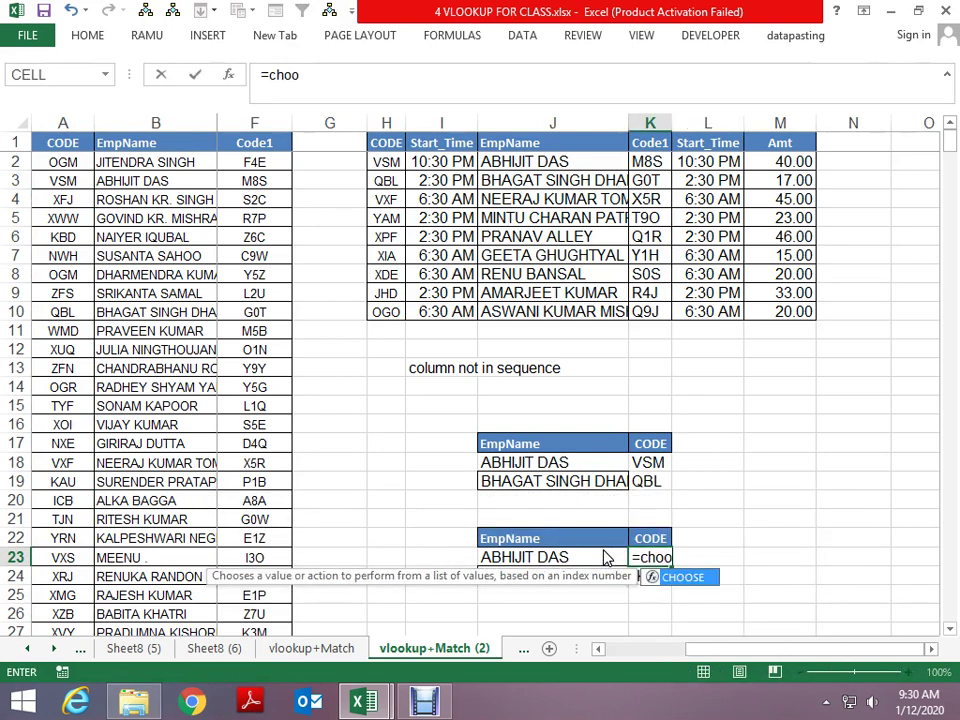
text(se()
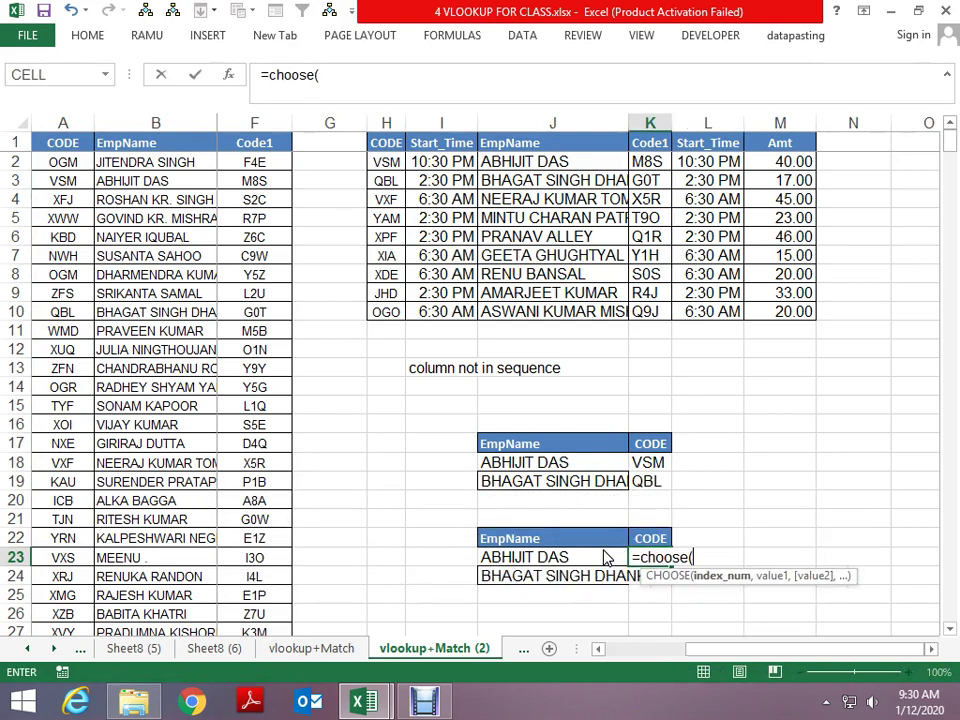
text({1)
text(,2)
text({)
key(BackSpace)
text(},)
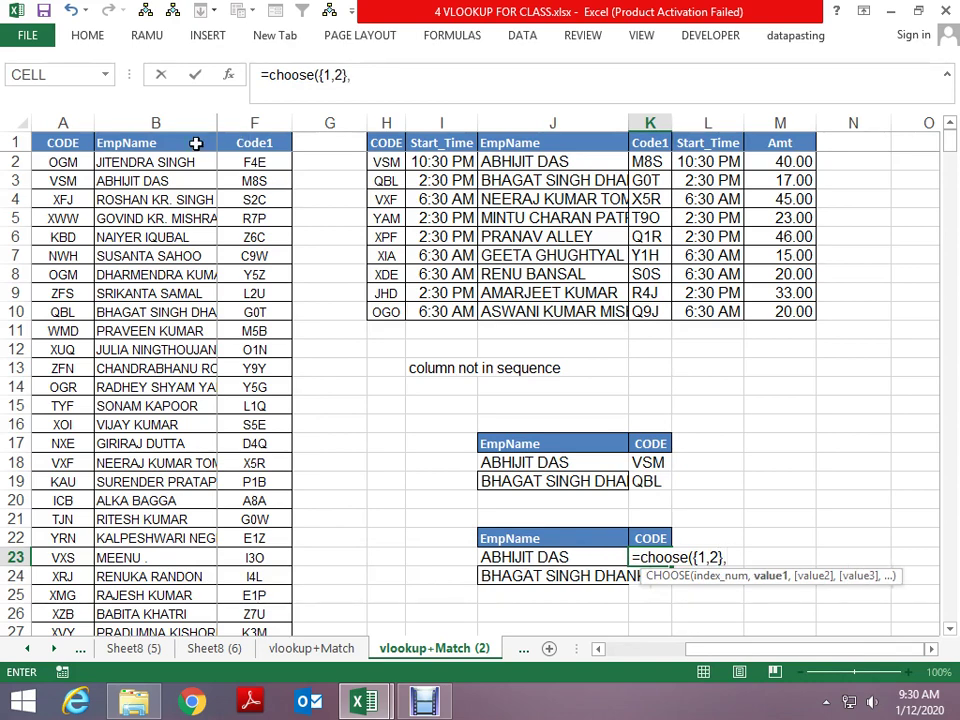
click(155, 122)
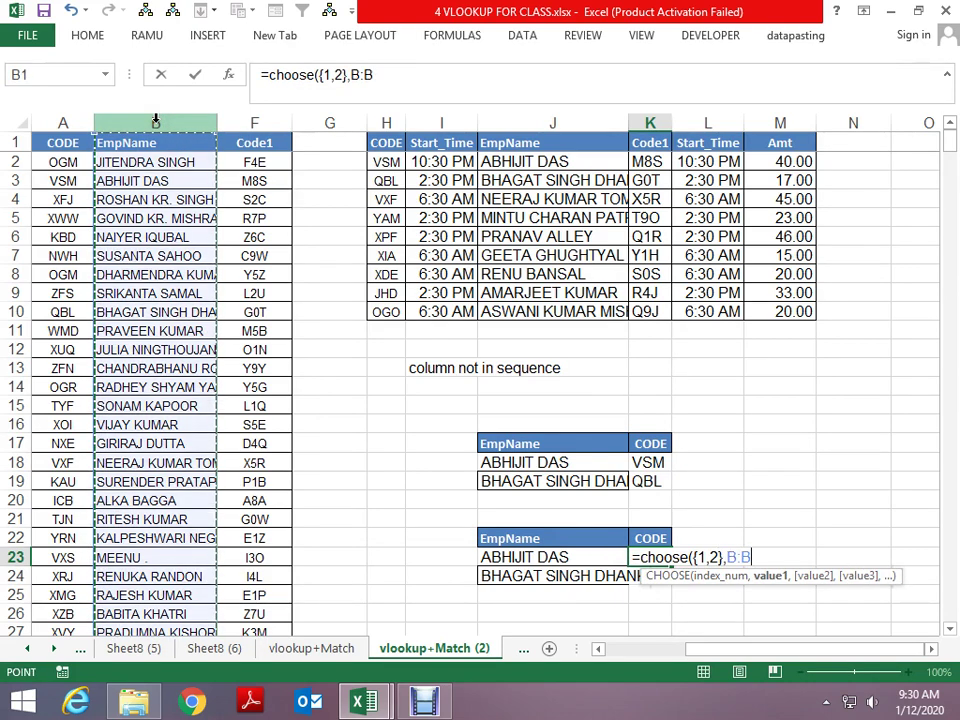
text(,)
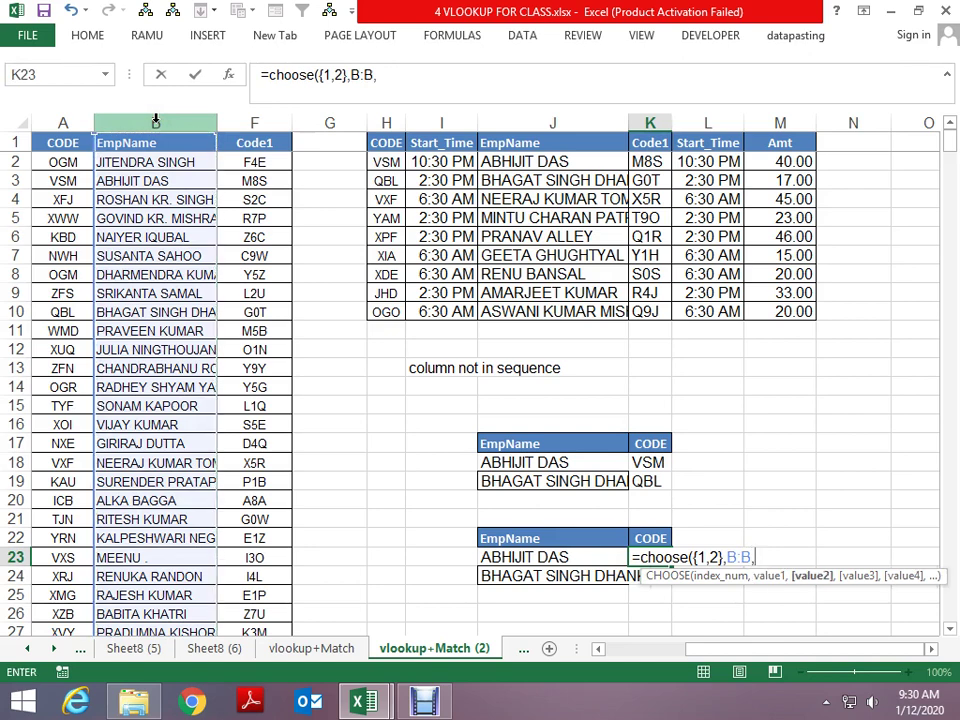
click(55, 116)
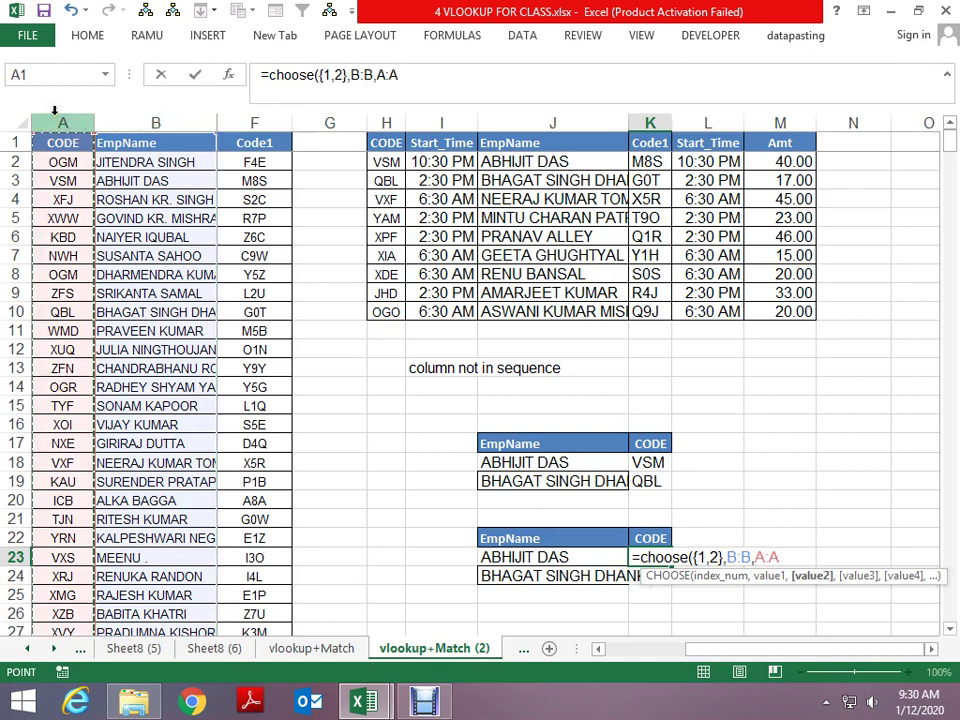
key(Return)
Step: Try previewing K23's CHOOSE result with F9, dismissing the formula-too-long warnings
key(Up)
key(F2)
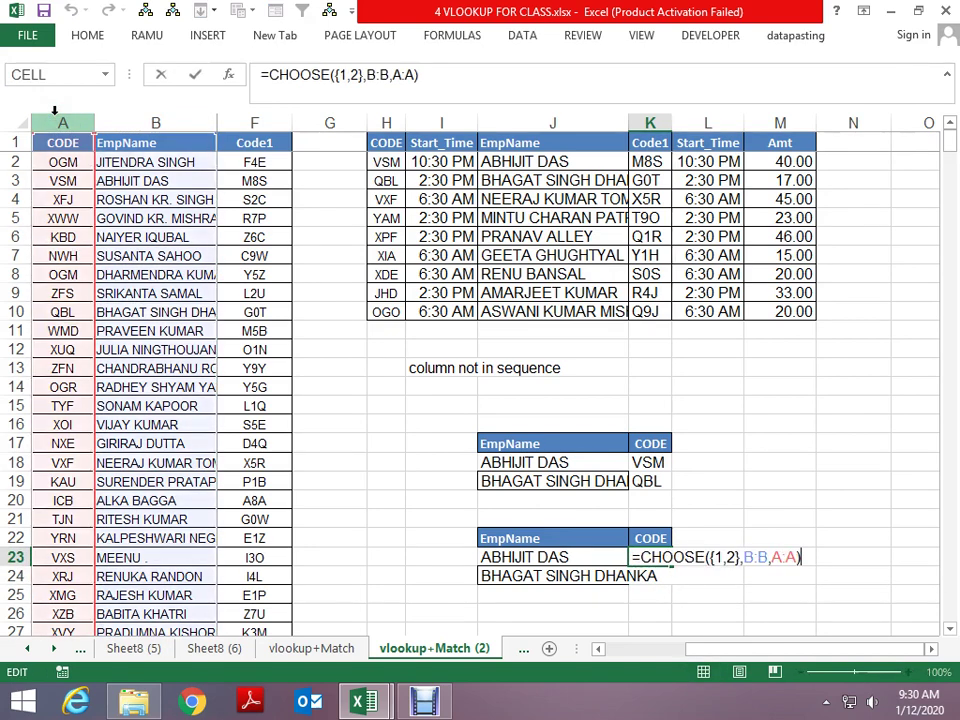
key(F9)
key(Return)
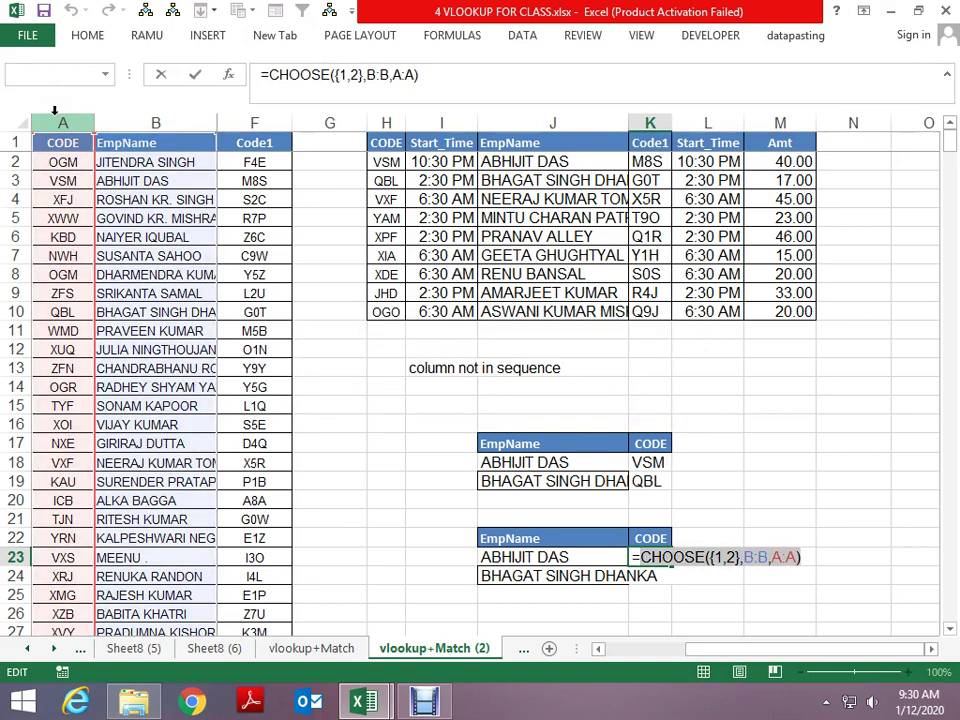
key(Left)
key(shift+Right)
key(shift+Right)
key(shift+Right)
key(shift+Right)
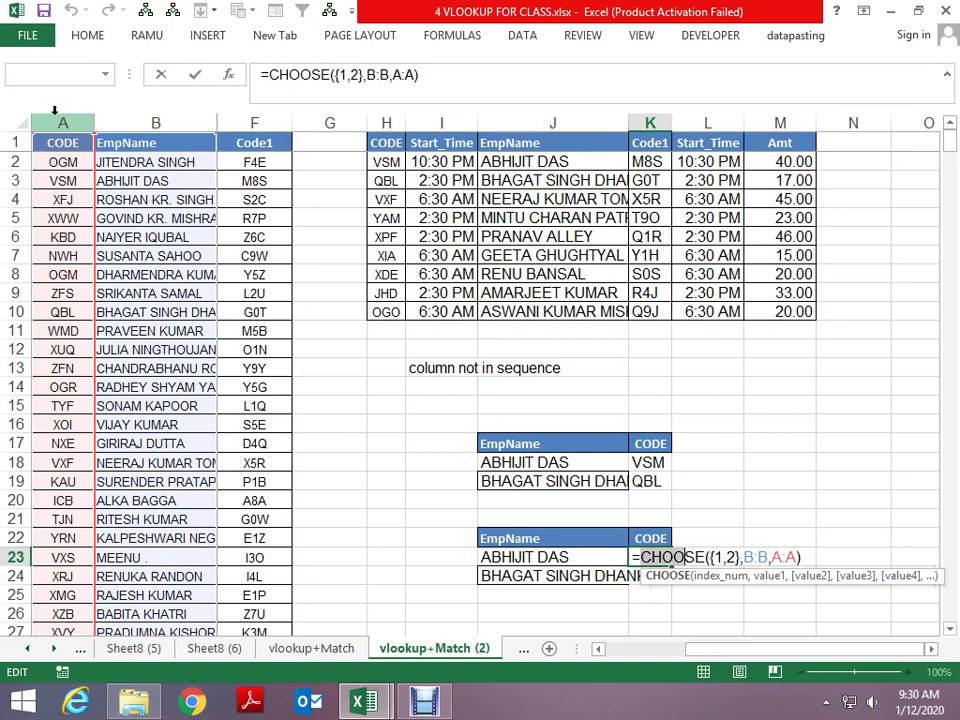
key(shift+Right)
key(shift+Right)
key(shift+Right)
key(shift+Right)
key(shift+Right)
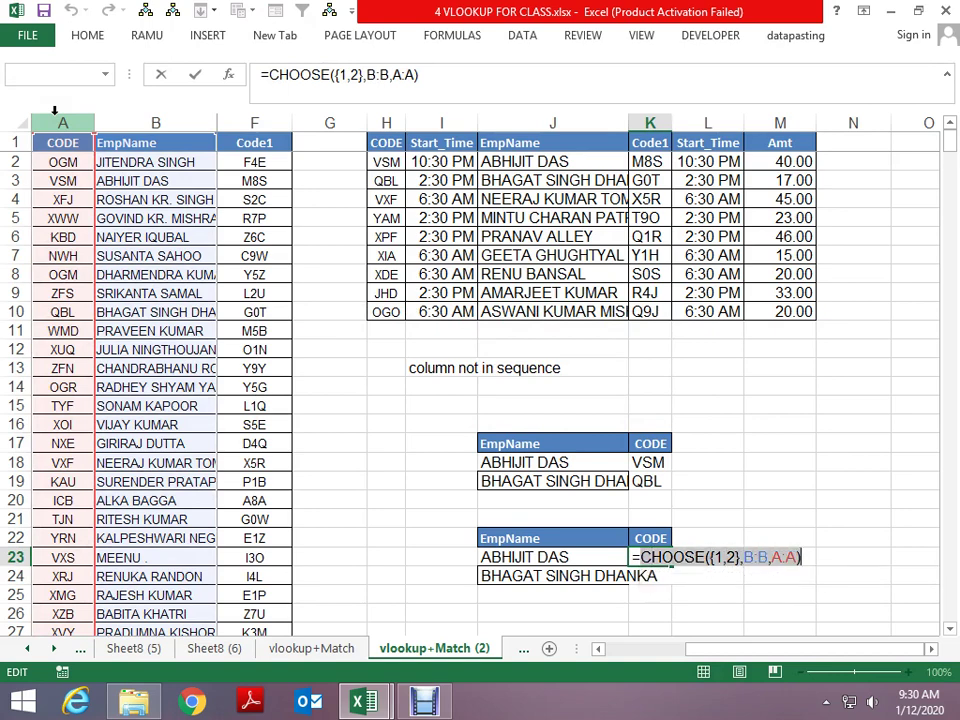
key(F9)
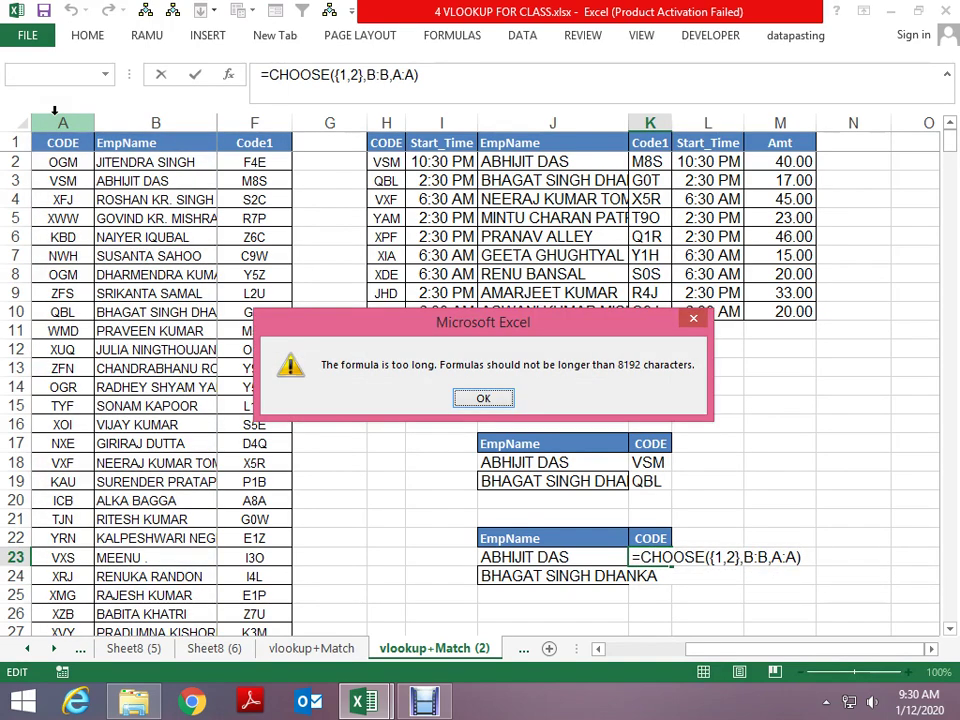
key(Return)
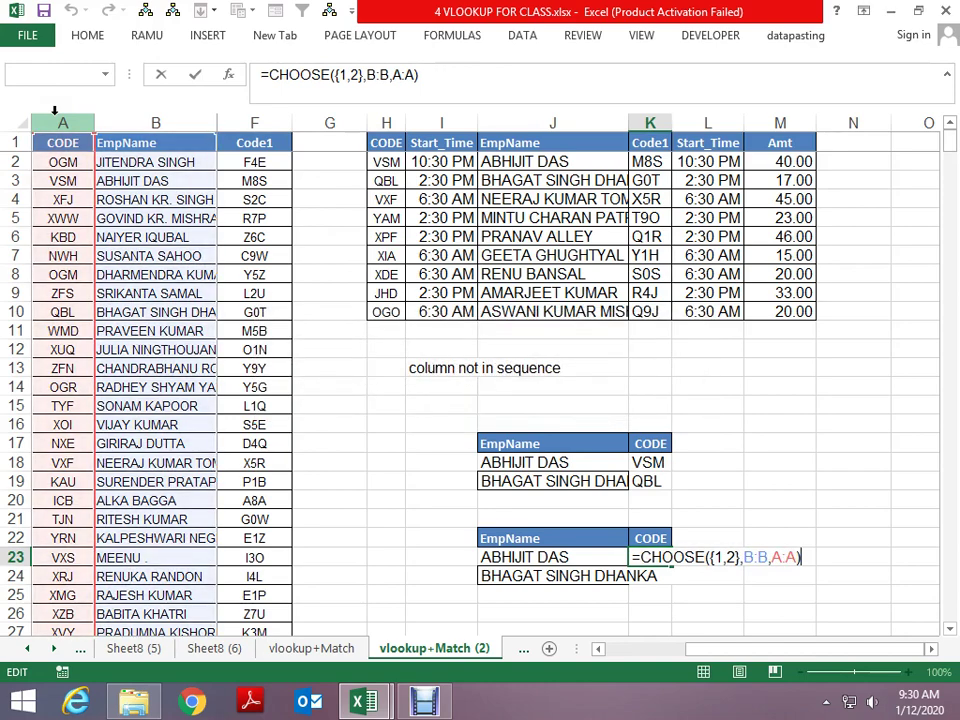
key(Return)
Step: Check column A to find that the data ends at row 541, then return to K23
key(Left)
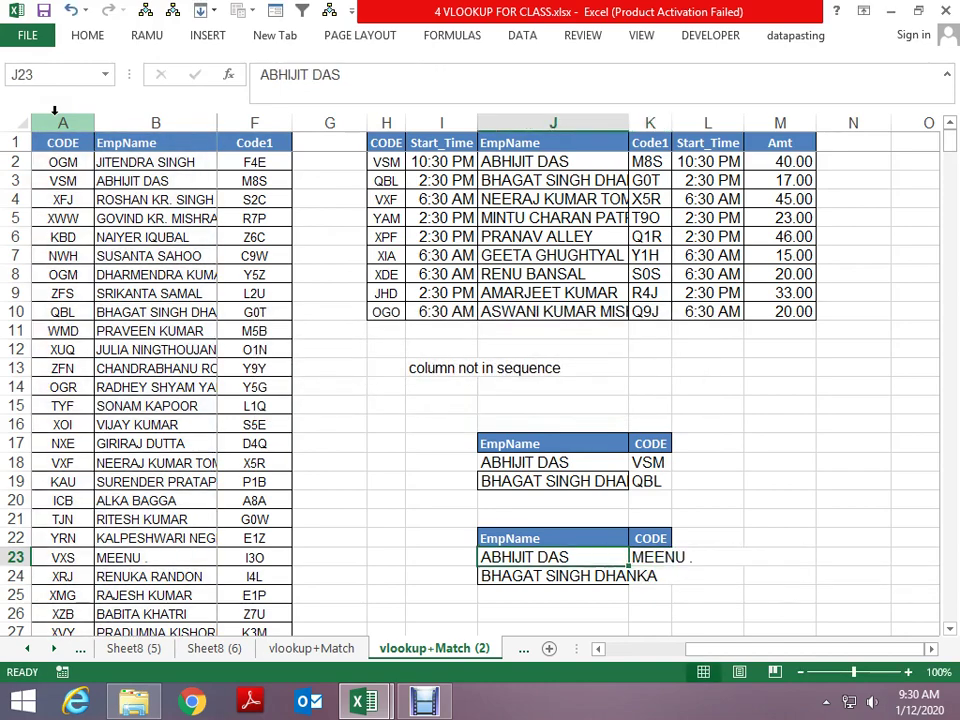
key(Home)
key(ctrl+Down)
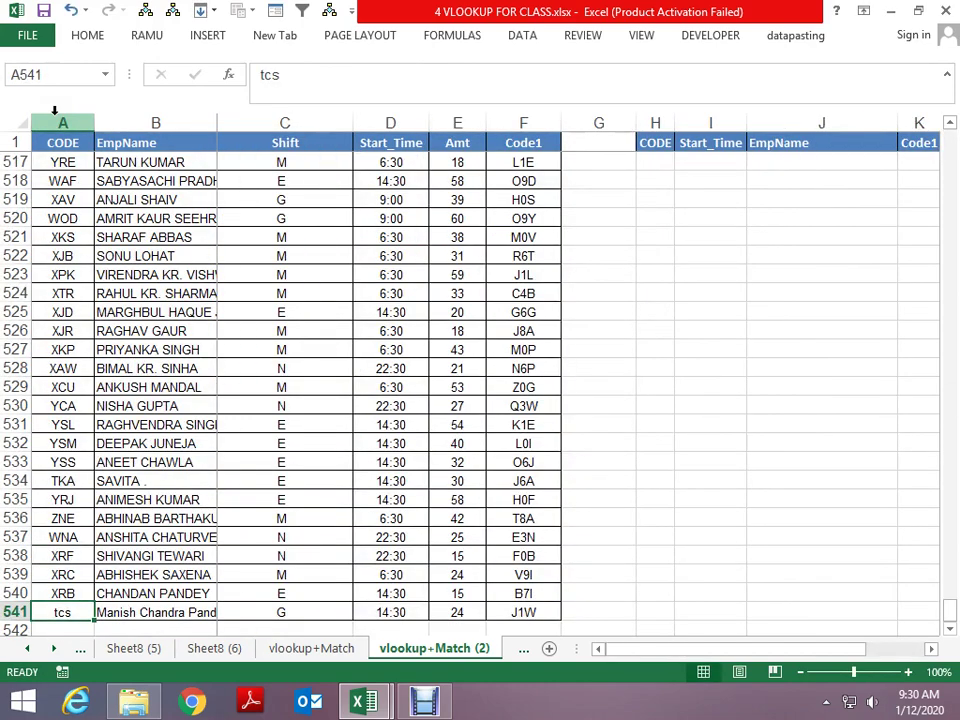
key(ctrl+Up)
key(Right)
key(ctrl+Right)
key(Down)
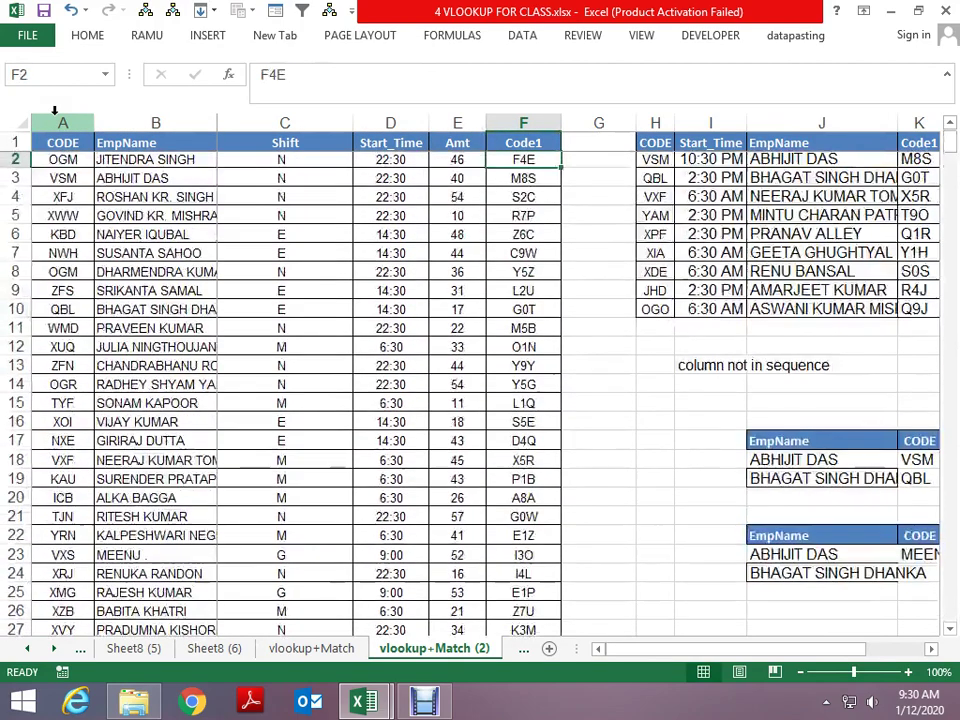
key(Down)
key(Down)
key(Down)
key(Down)
key(Down)
key(Down)
key(Right)
key(Right)
key(Right)
key(Right)
key(Right)
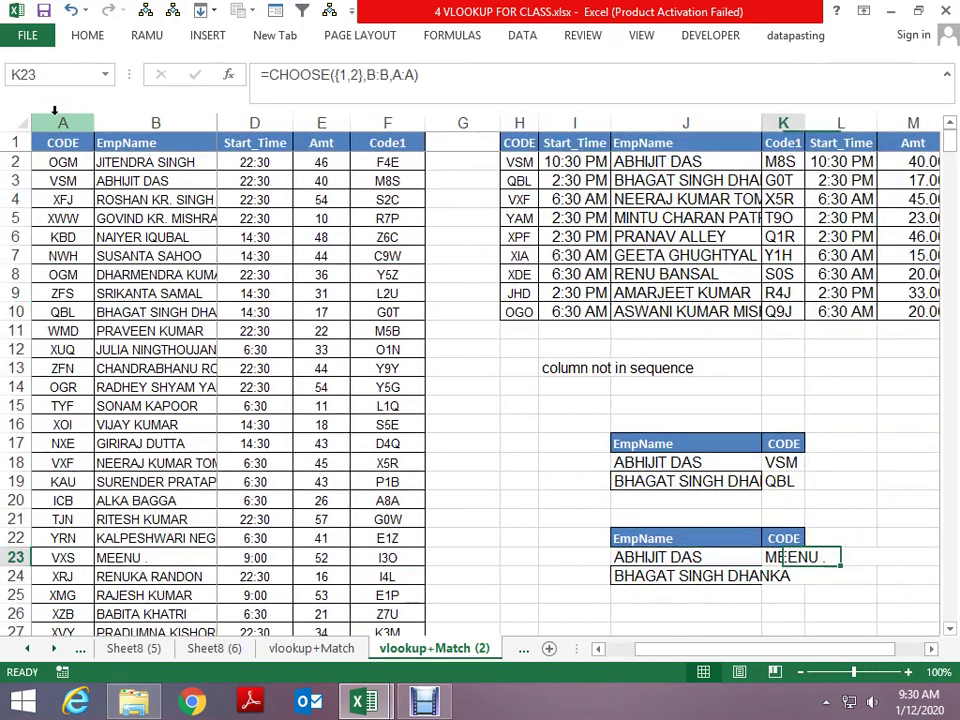
Step: Limit K23's ranges to B1:B541 and A1:A541
key(F2)
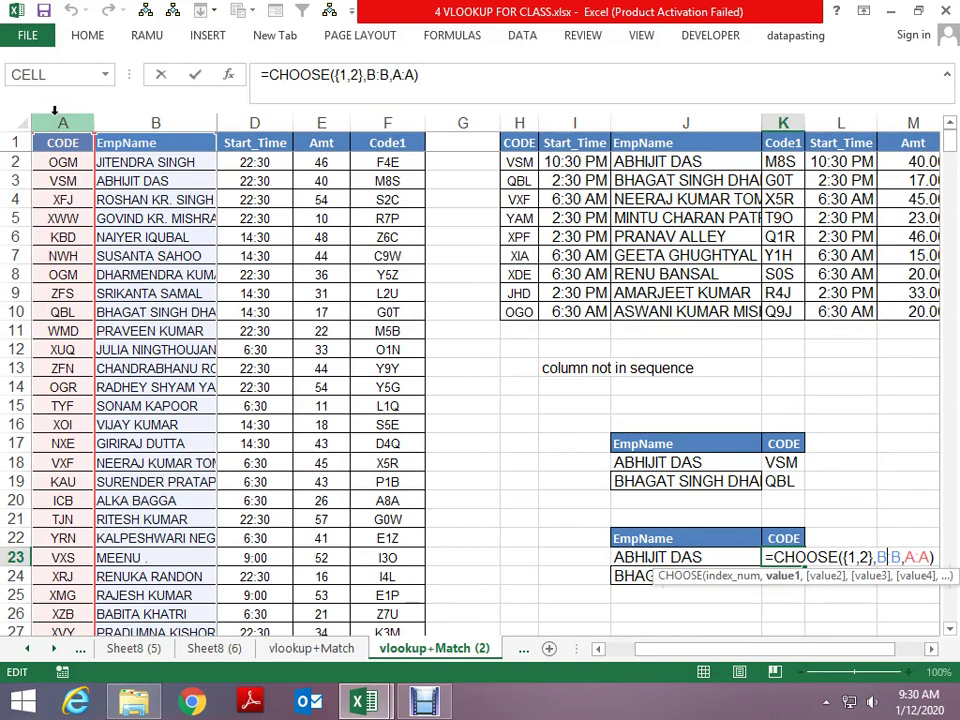
key(Left)
key(Left)
key(Left)
text(1)
key(Right)
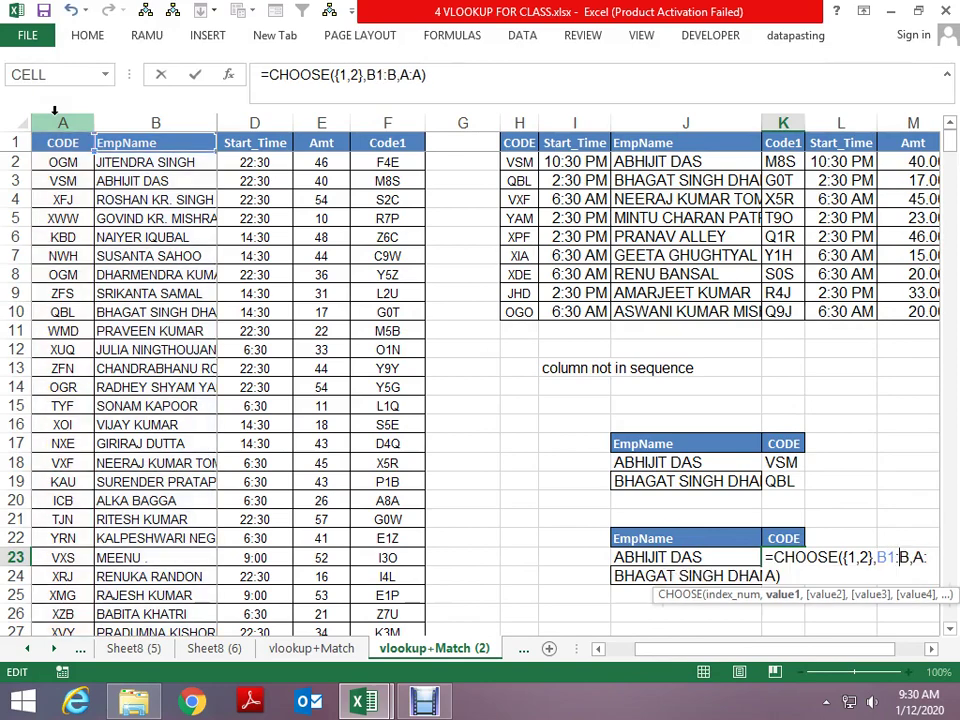
key(Right)
text(541)
key(Right)
key(Right)
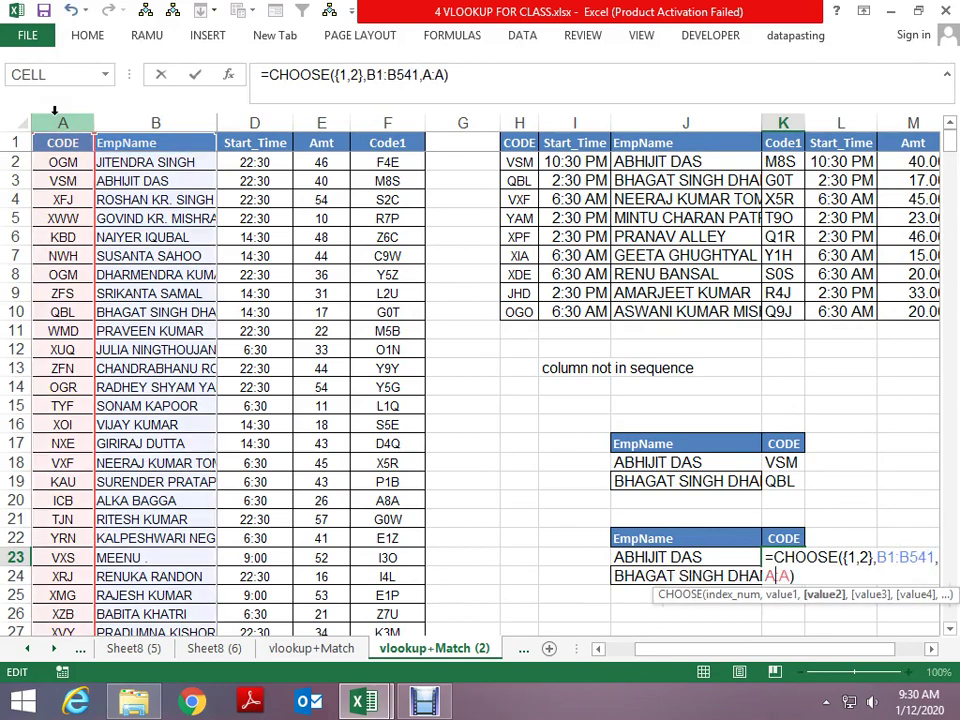
text(1)
key(Right)
key(Right)
text(541)
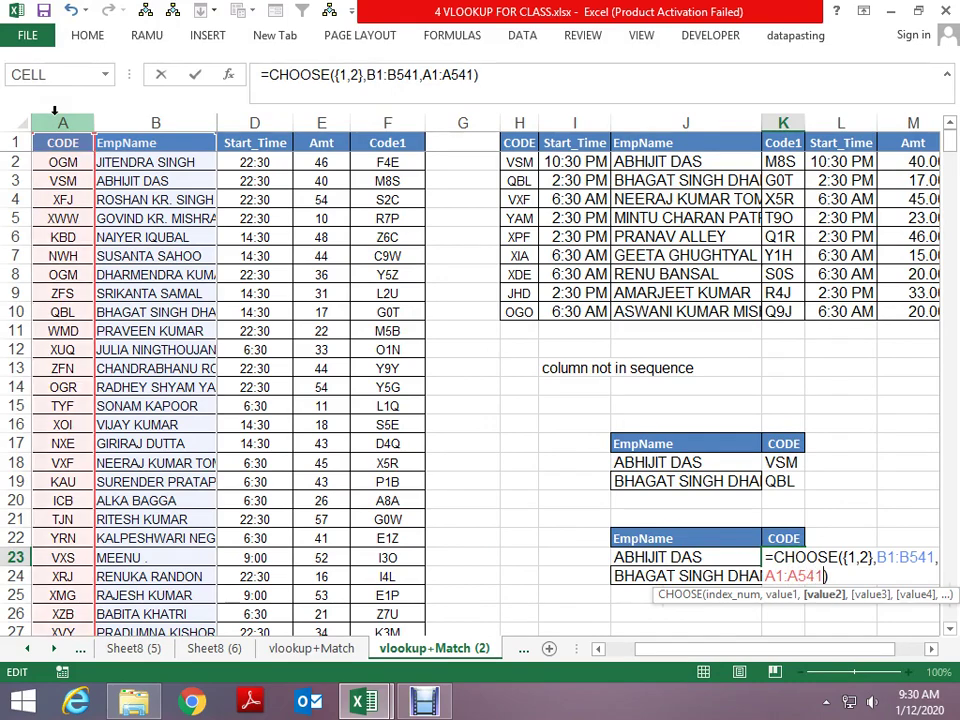
key(Return)
Step: Evaluate the limited CHOOSE formula again; K23 returns MEENU
key(Up)
key(F2)
key(shift+Home)
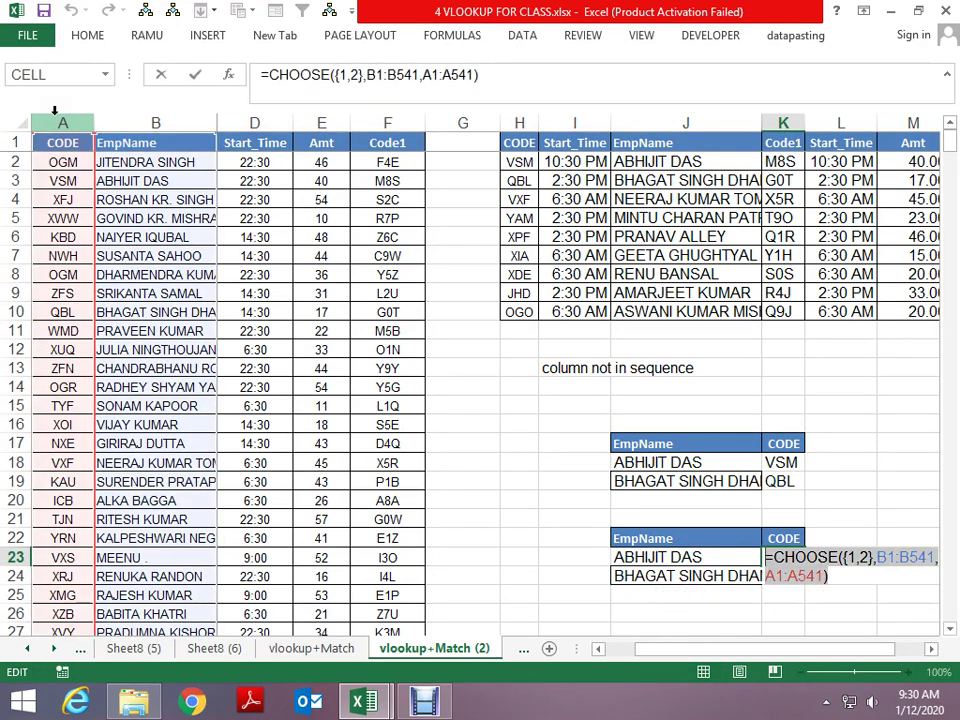
key(F9)
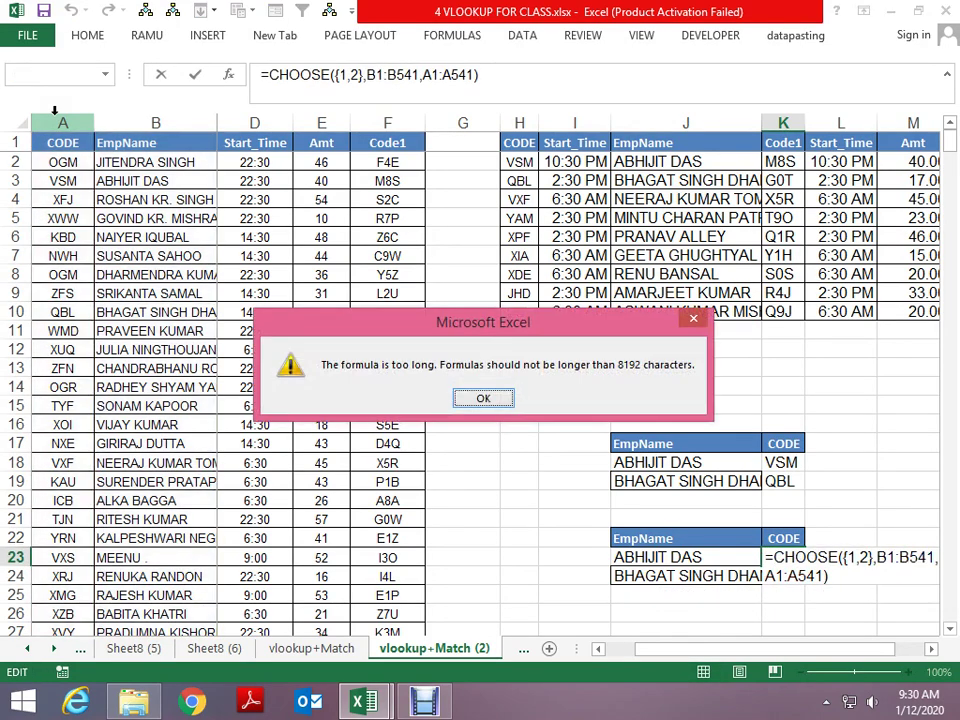
key(Return)
key(Return)
key(Up)
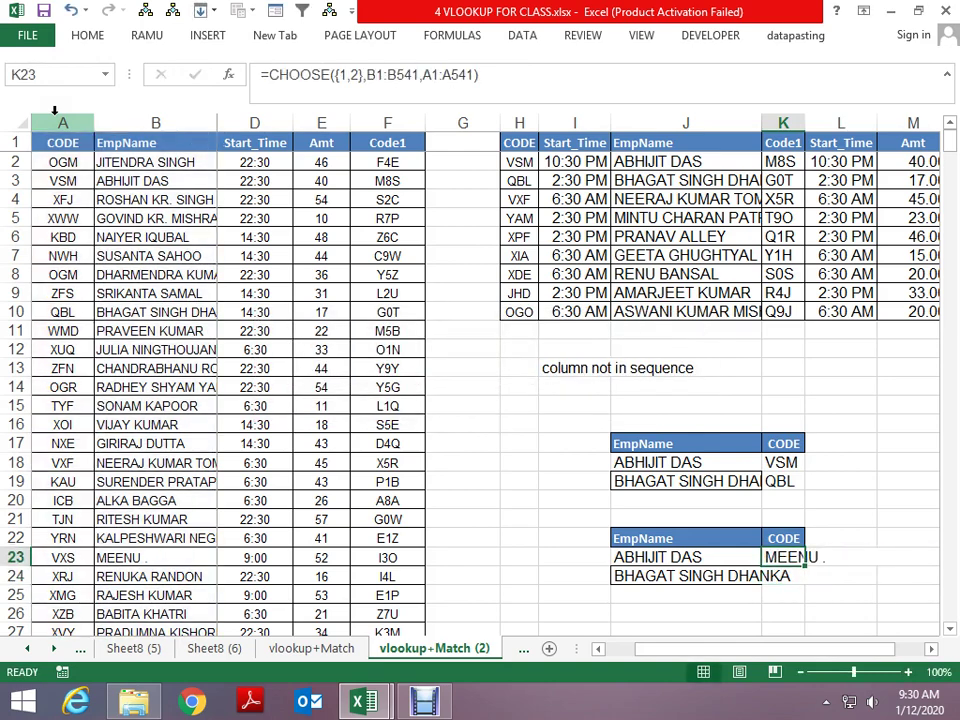
key(F2)
Step: Shorten K23's CHOOSE ranges to B1:B5 and A1:A5
key(Home)
key(Right)
key(Right)
key(Right)
key(Right)
key(Right)
key(Right)
key(Right)
key(Right)
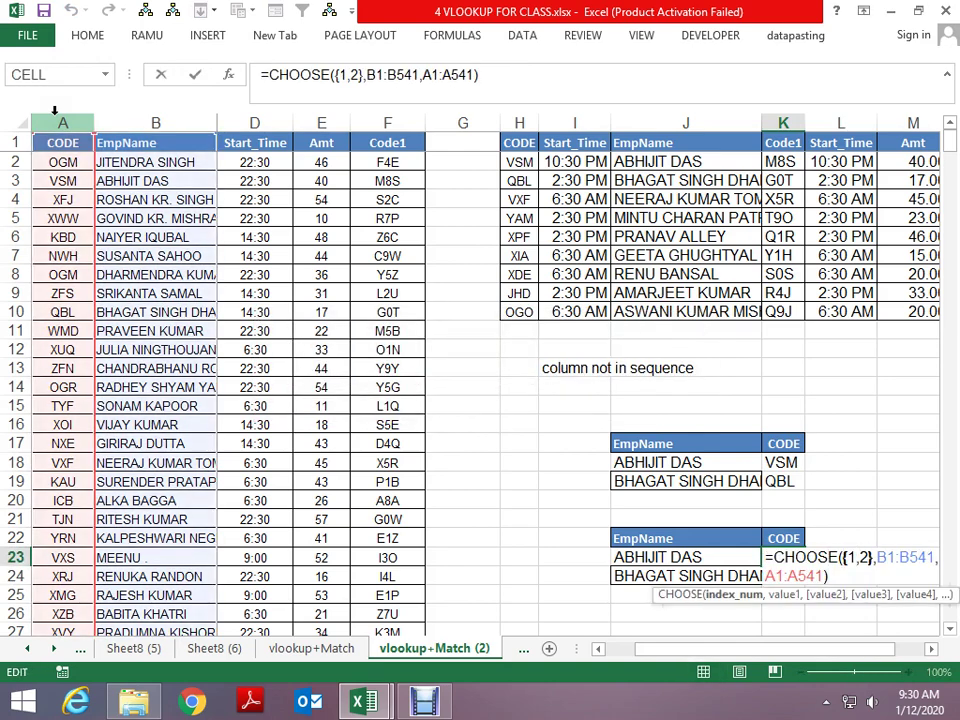
key(Right)
key(Right)
key(Right)
key(Right)
key(Right)
key(Right)
key(Delete)
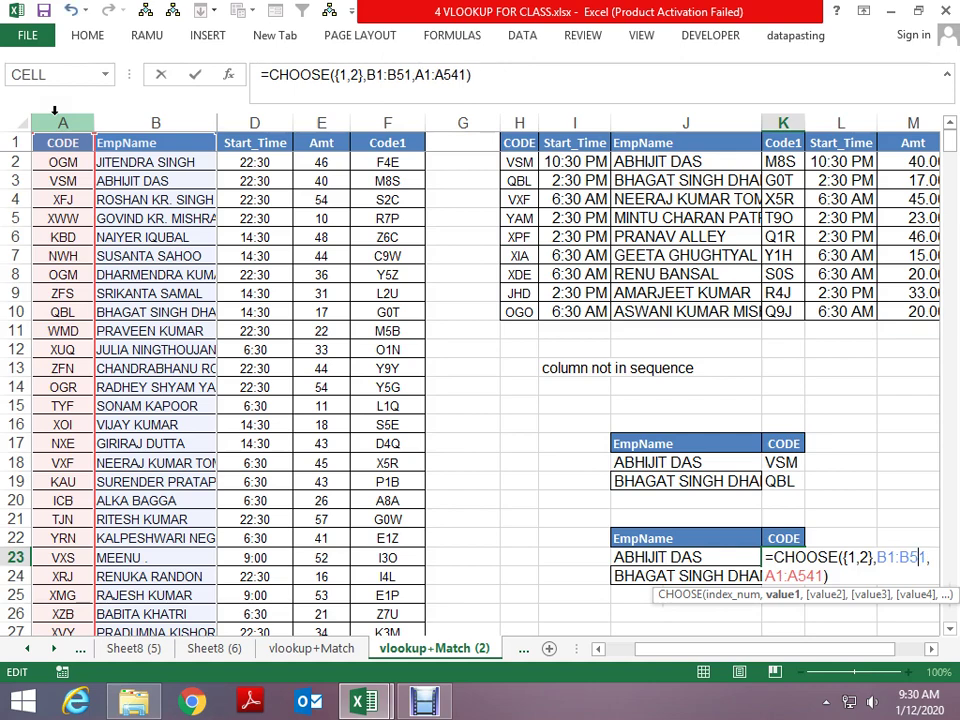
key(Delete)
key(Left)
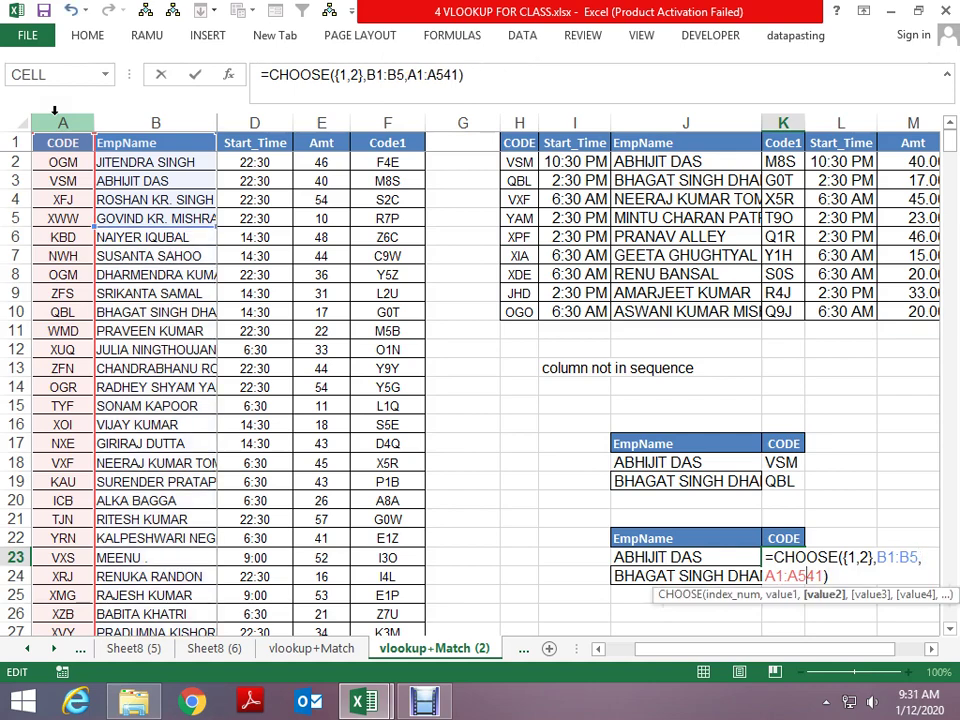
key(BackSpace)
key(BackSpace)
key(Return)
key(Up)
Step: Preview the two-column name-code array with F9, then cancel to keep the formula
key(F2)
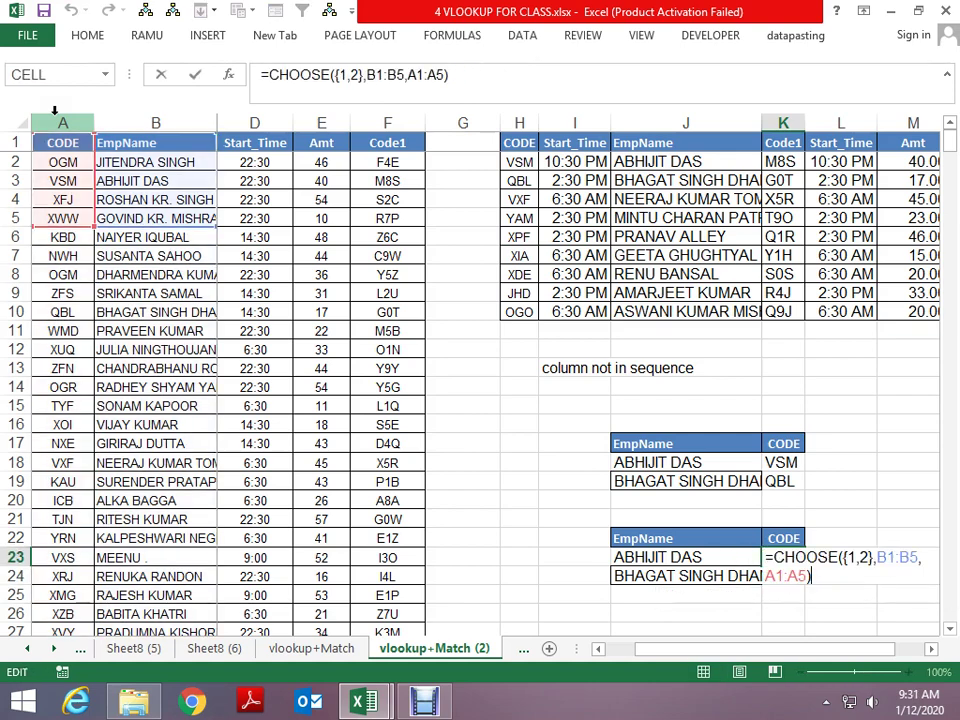
key(F9)
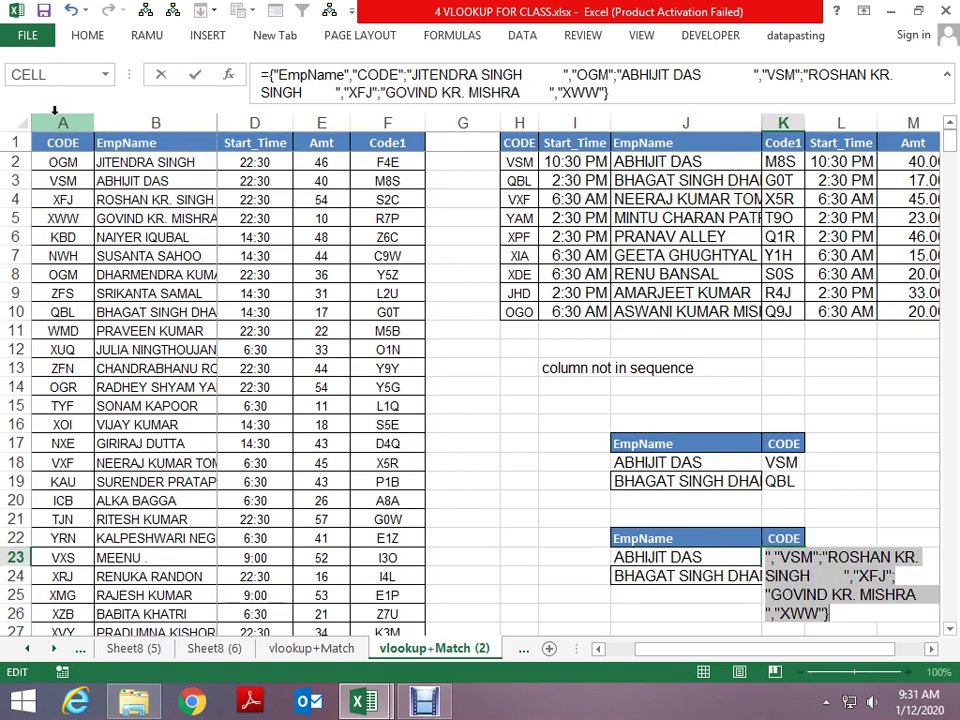
key(Right)
key(Up)
key(Up)
key(Up)
key(Up)
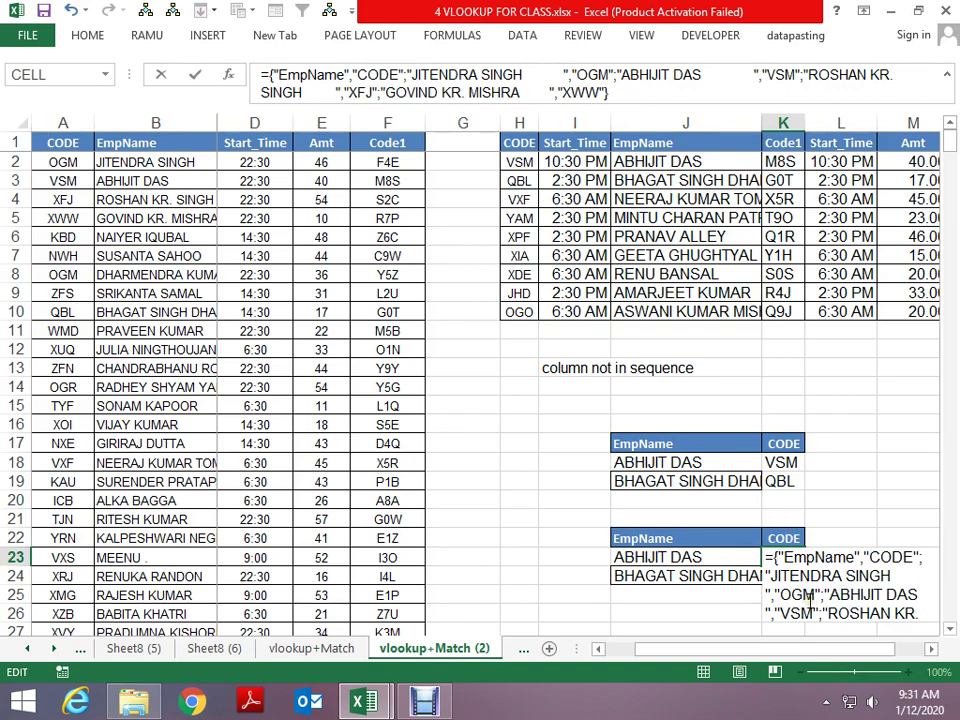
click(820, 595)
key(Escape)
key(alt)
Step: Autofit column K's width to its contents
key(h)
key(o)
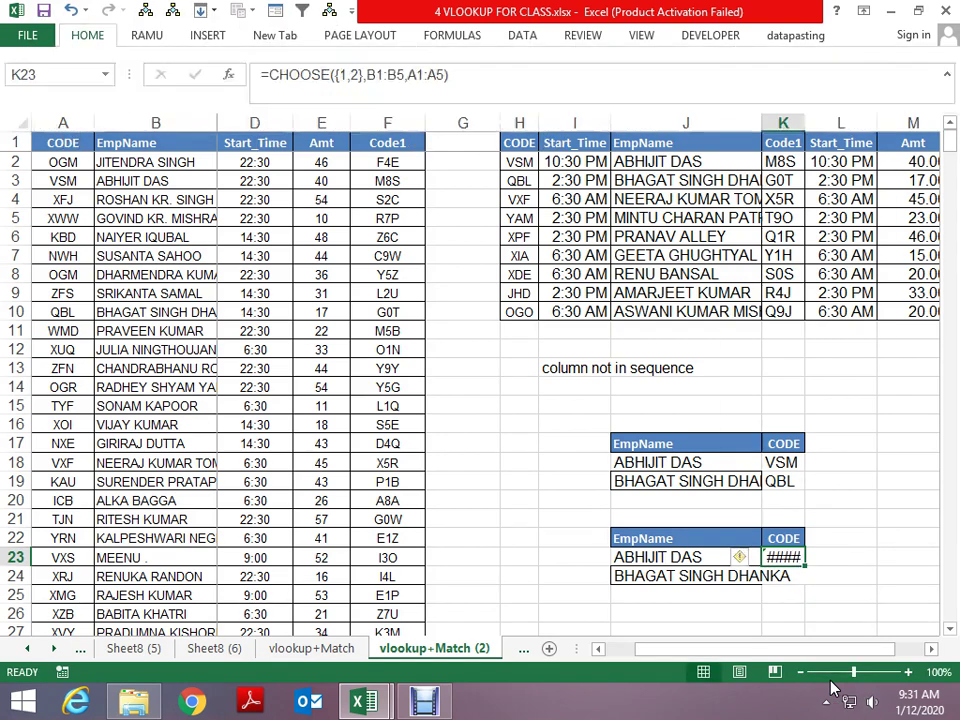
key(i)
Step: Wrap the CHOOSE array in =VLOOKUP(J23,…,2,0) so K23 returns VSM, and fill it into K24
key(F2)
key(Home)
key(Right)
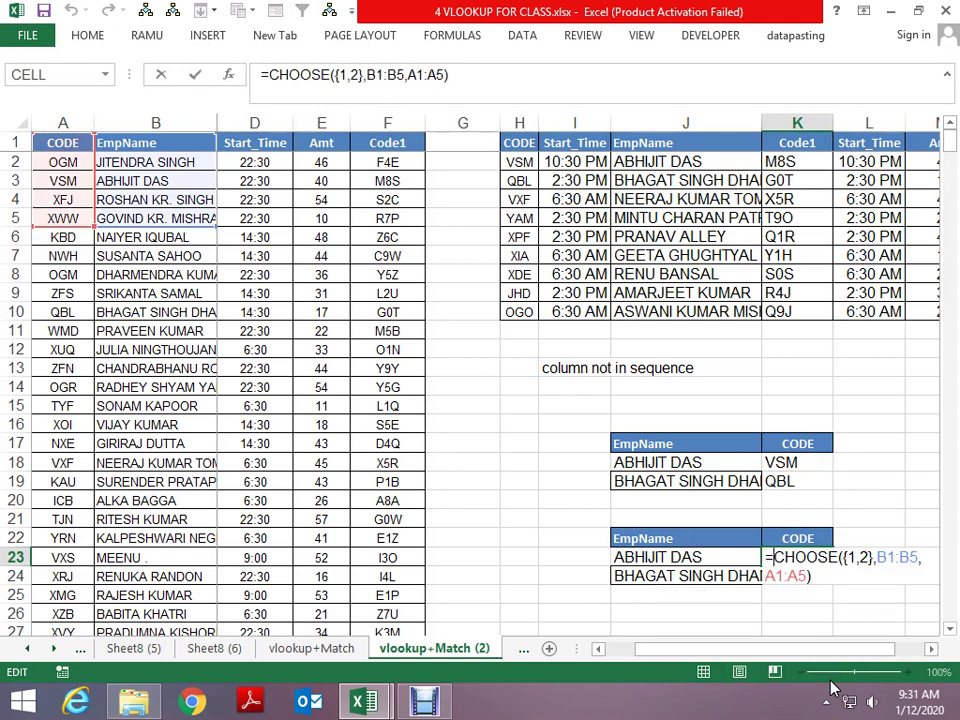
text(vloo)
key(Tab)
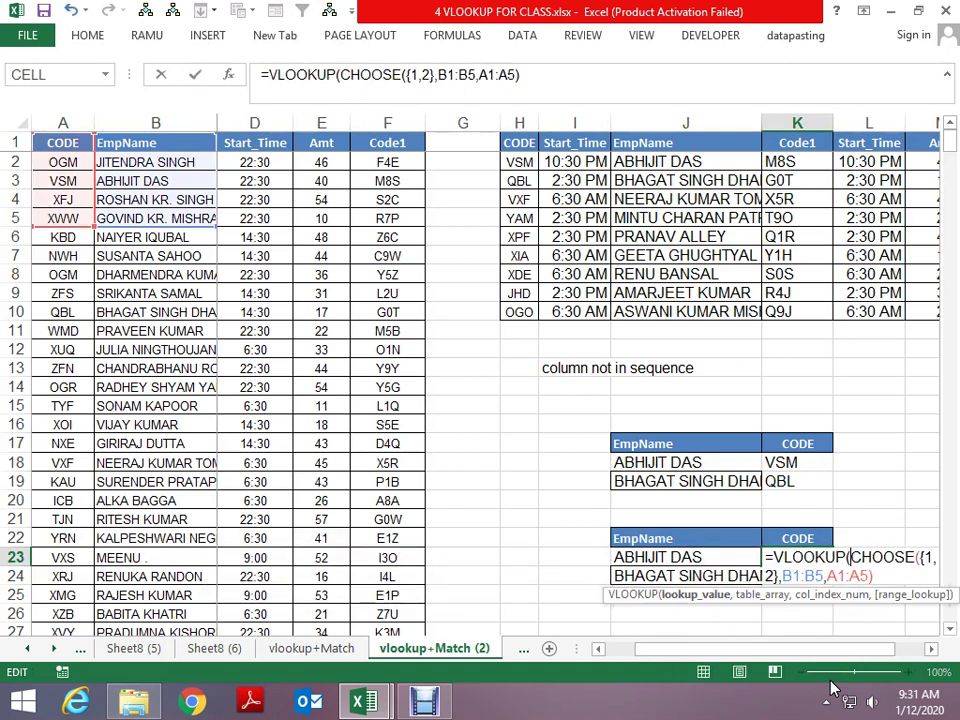
click(641, 557)
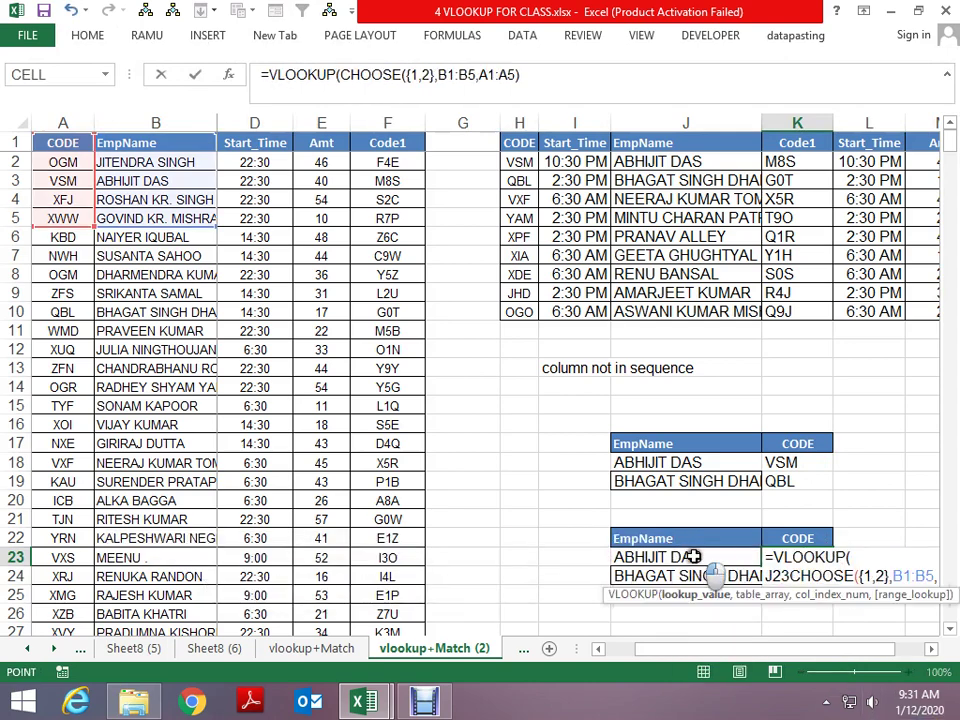
click(363, 74)
text(,)
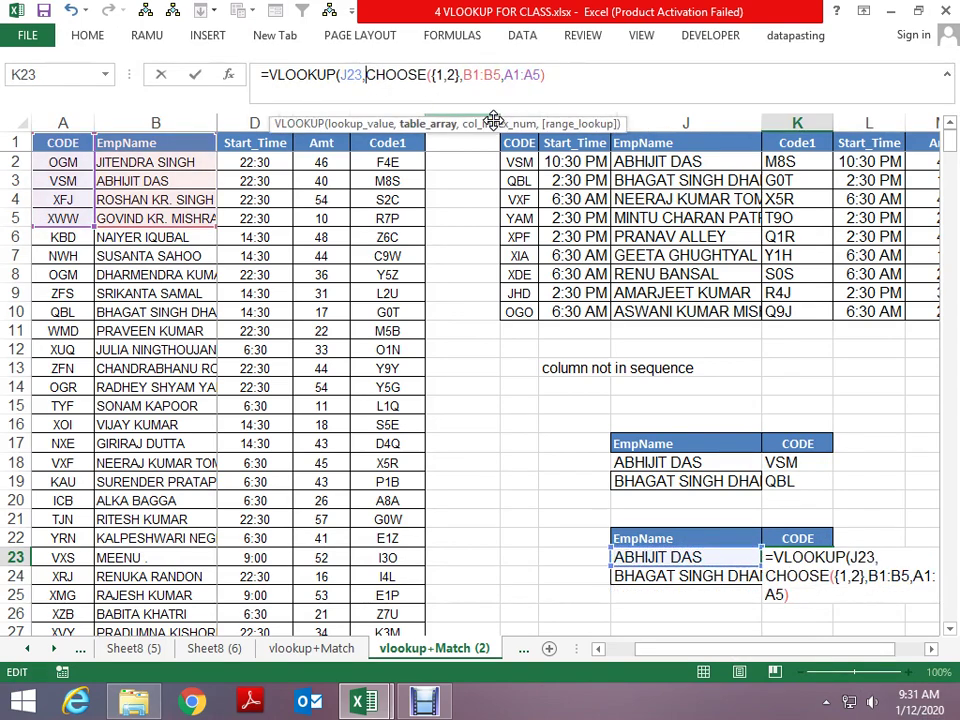
click(553, 76)
text(,)
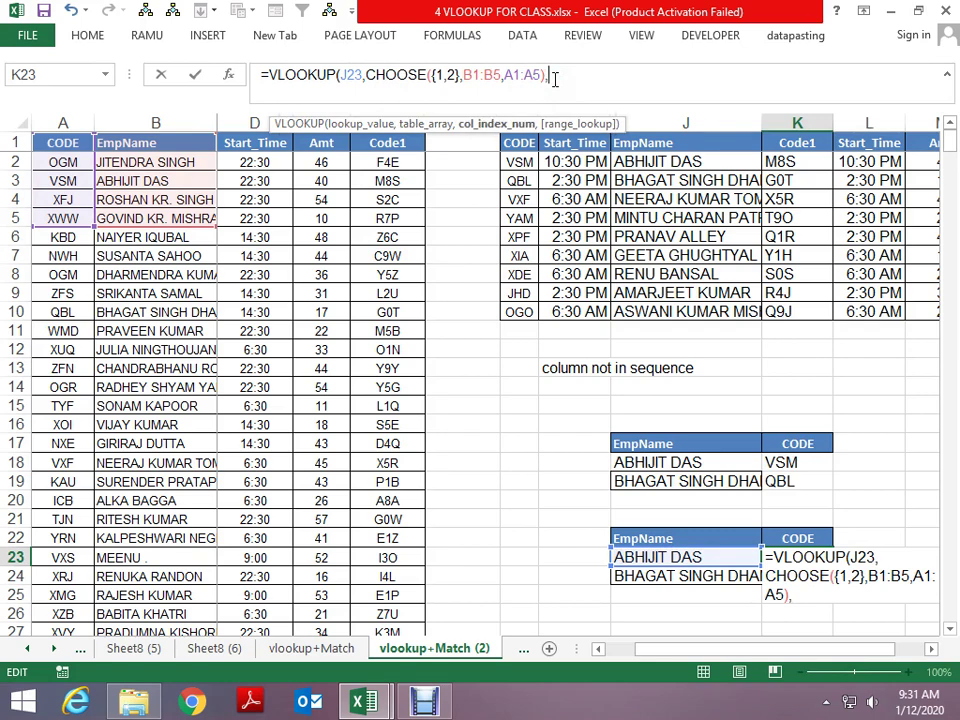
text(2,0)
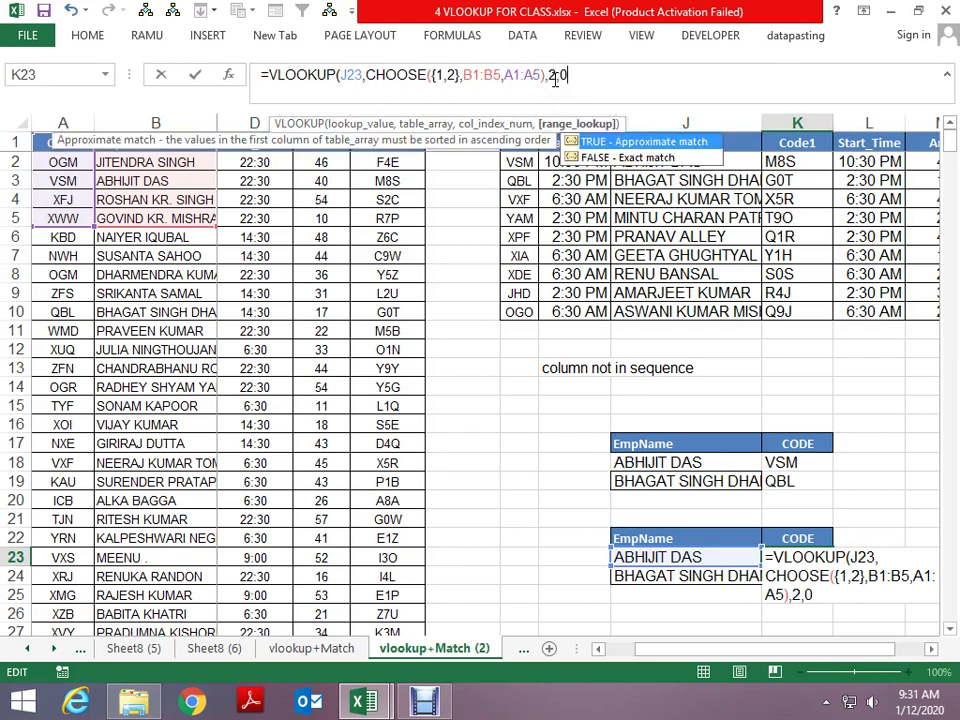
key(Return)
key(Return)
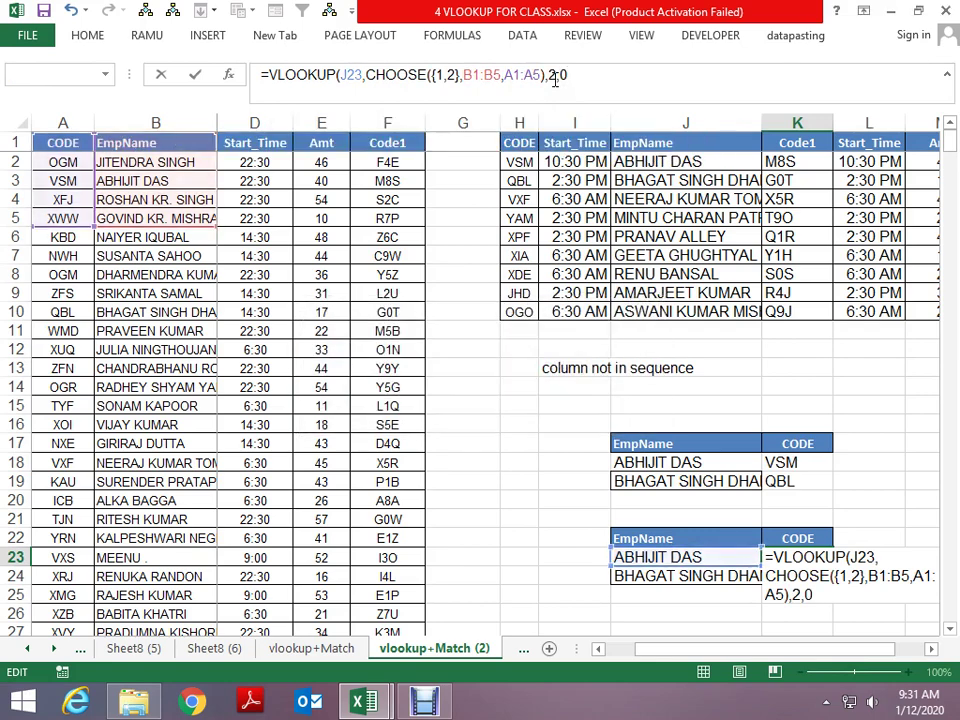
key(ctrl+d)
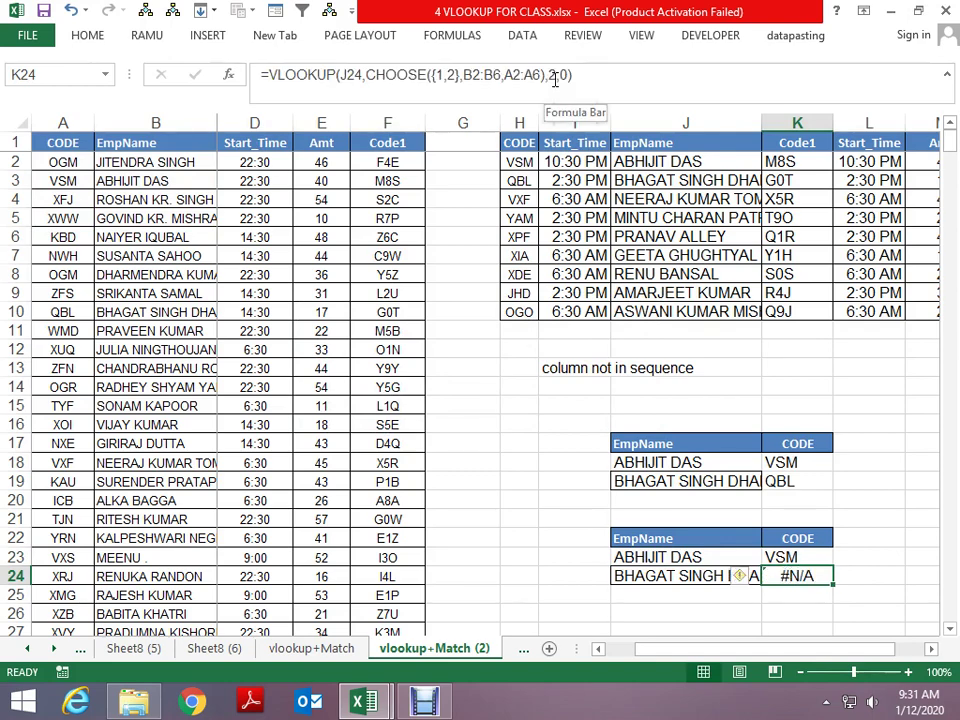
Step: Edit K23's CHOOSE ranges to extend them to row 1000, first attempt
key(Up)
key(Up)
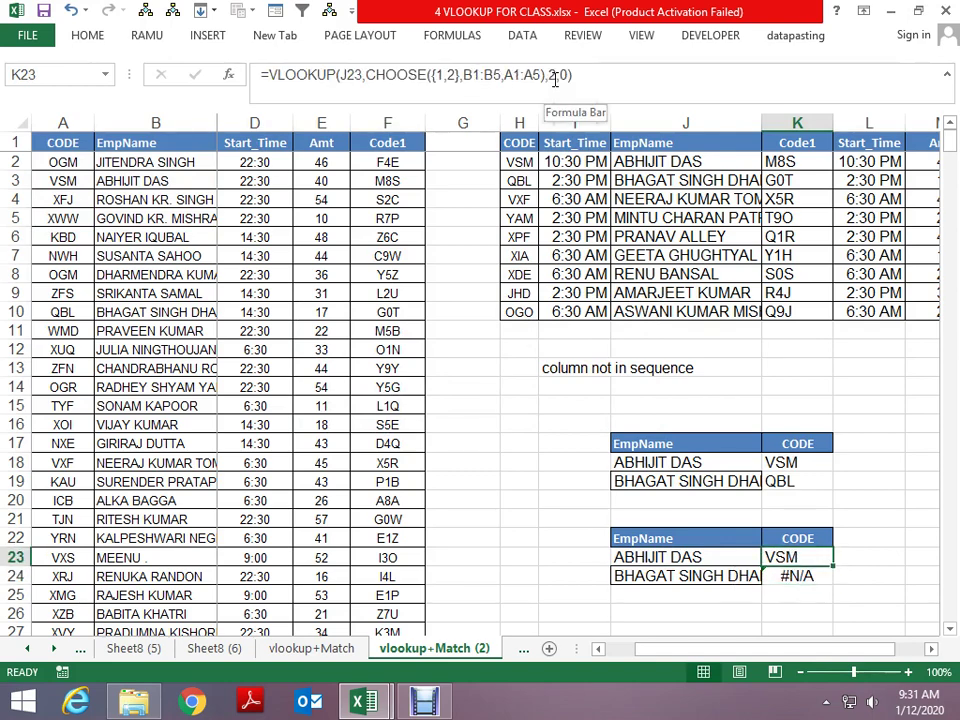
key(F2)
key(Left)
key(Left)
key(Left)
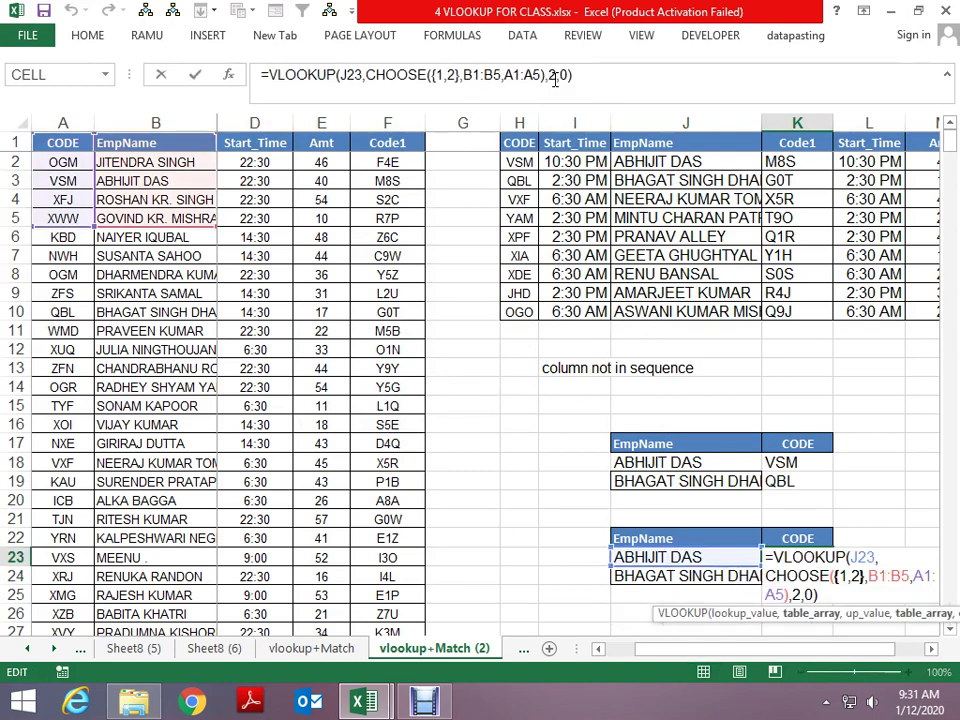
key(Right)
key(Right)
key(Right)
key(Right)
key(Right)
key(Right)
key(Right)
key(Right)
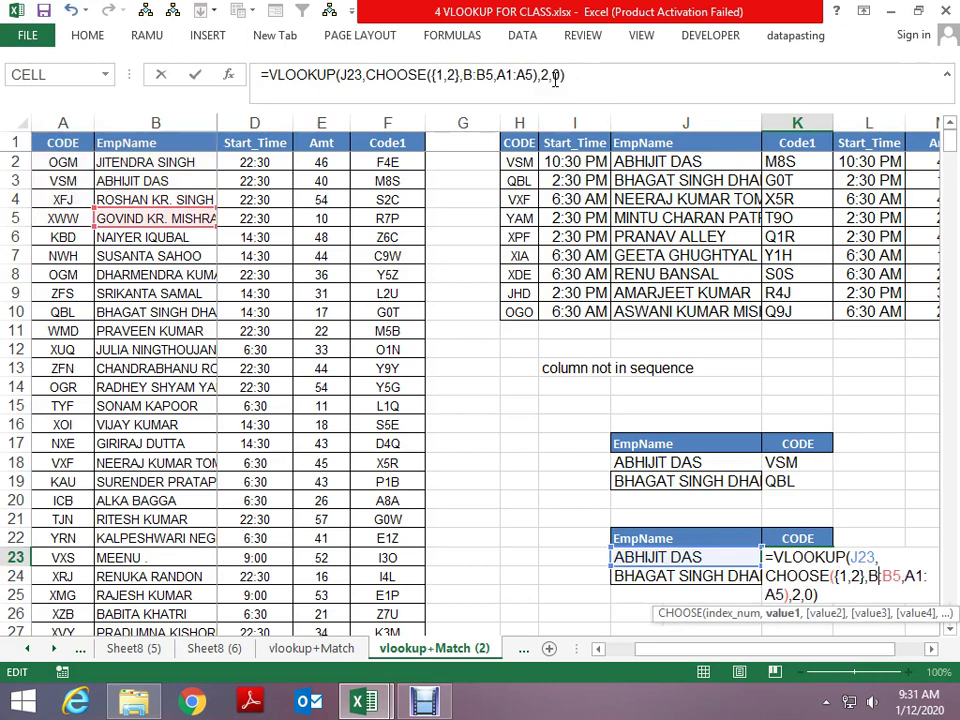
key(Right)
text(000)
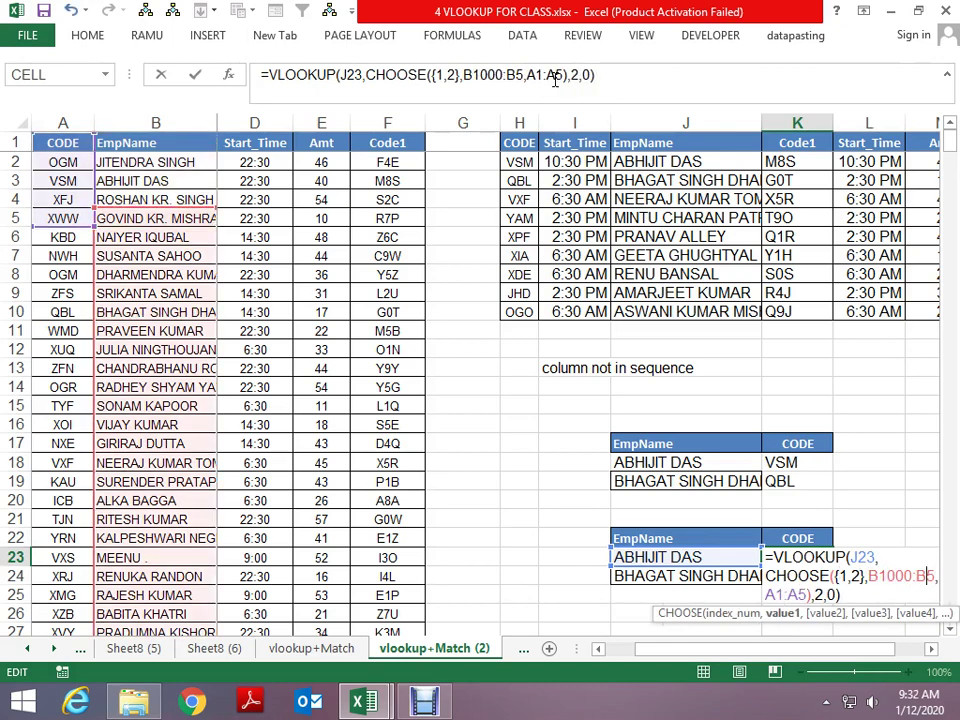
key(Right)
key(Right)
key(Right)
key(BackSpace)
text(1000)
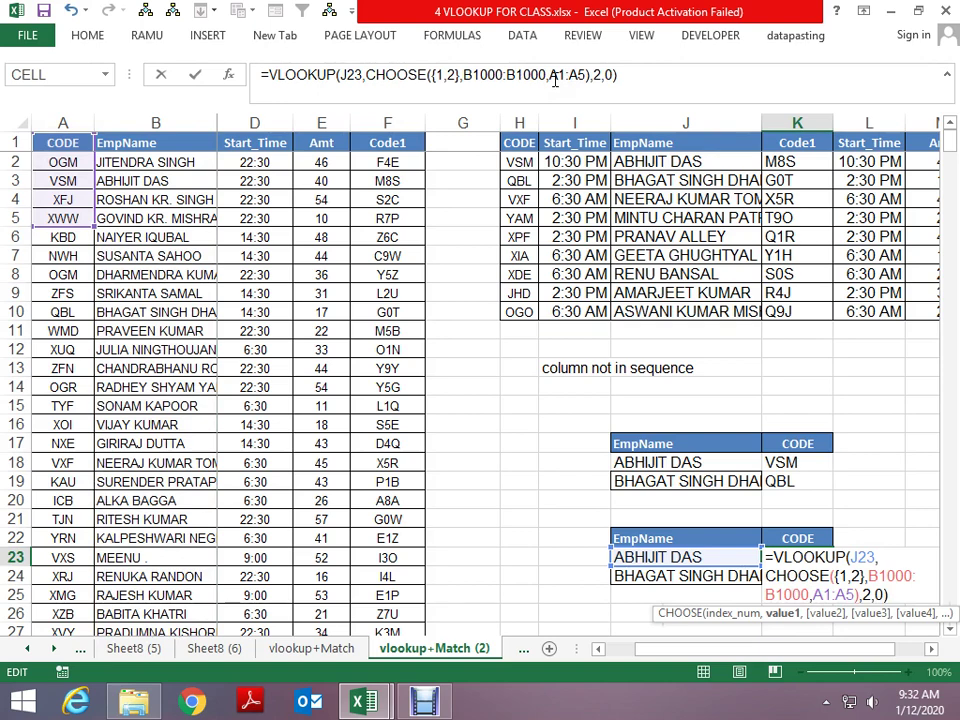
key(Right)
key(Right)
key(Right)
text(000)
key(Right)
key(Right)
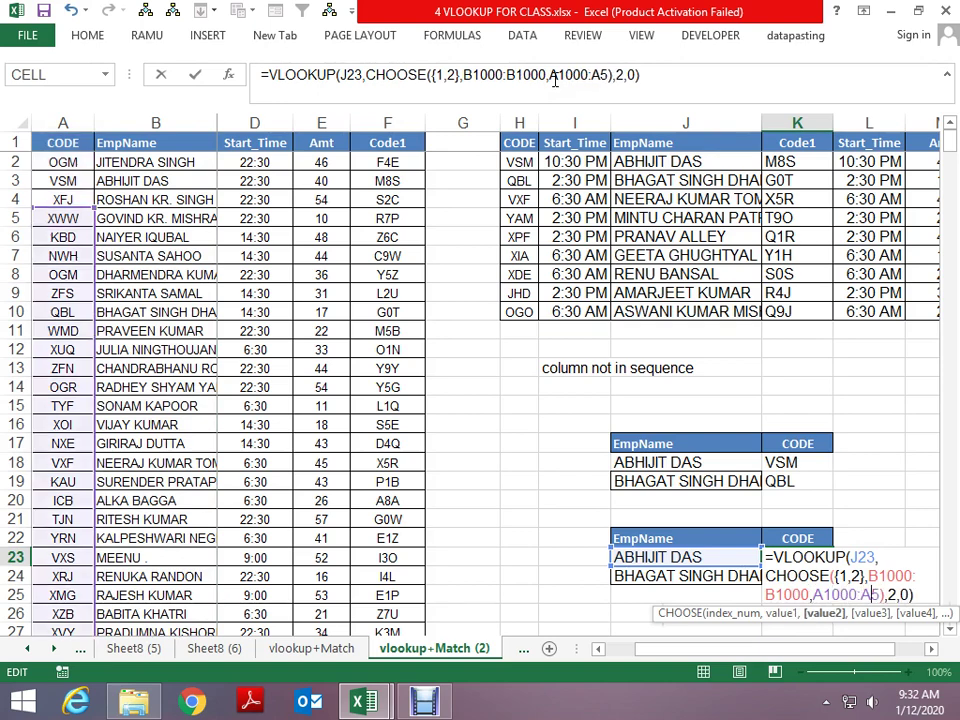
key(BackSpace)
text(1000)
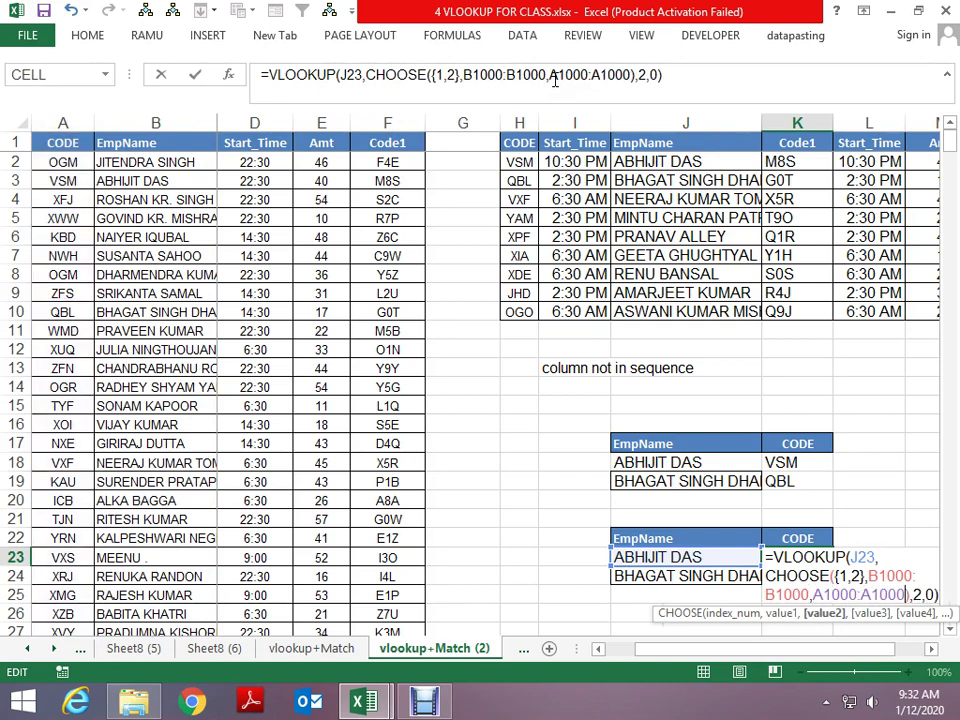
key(Return)
key(Up)
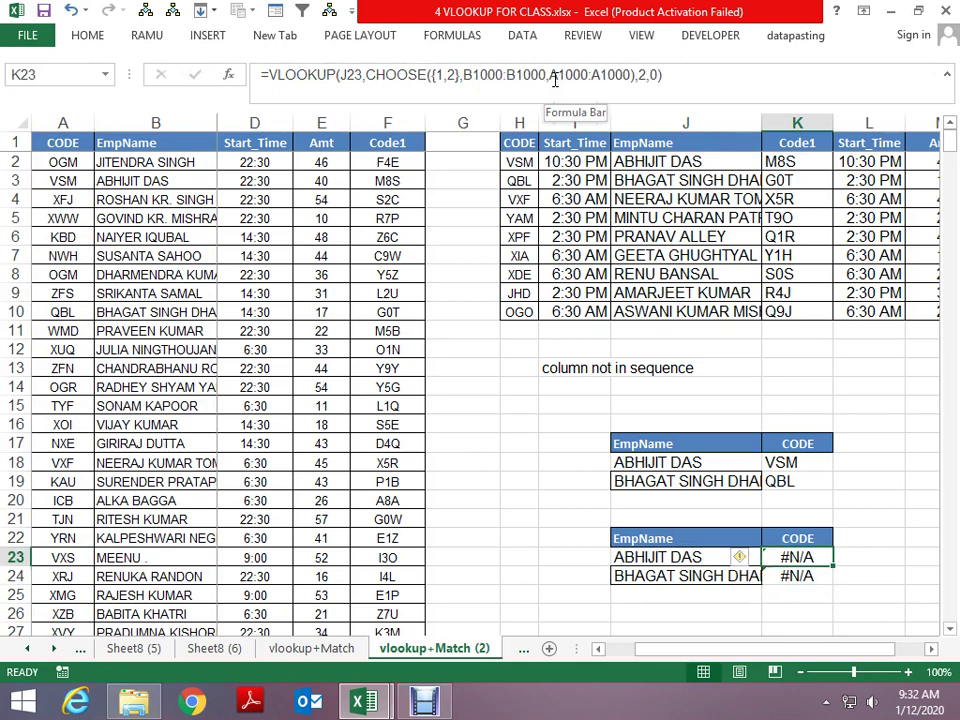
Step: Undo the faulty edit and fix the ranges to B1:B1000 and A1:A1000, so K23:K24 return VSM and QBL
key(ctrl+z)
key(ctrl+z)
key(ctrl+z)
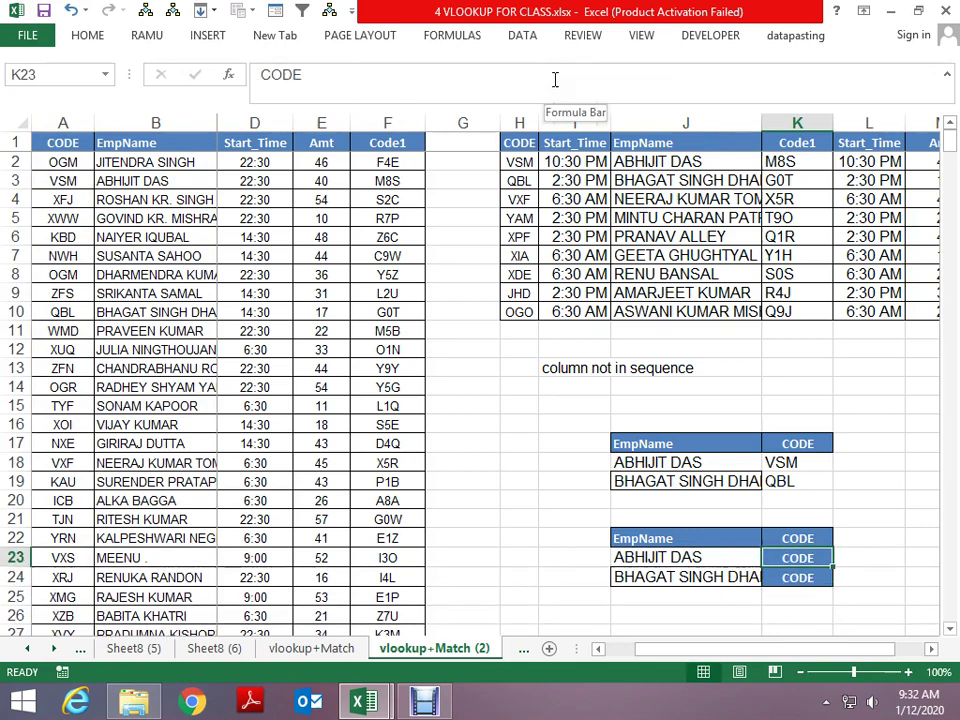
key(ctrl+z)
key(ctrl+y)
key(ctrl+y)
key(ctrl+y)
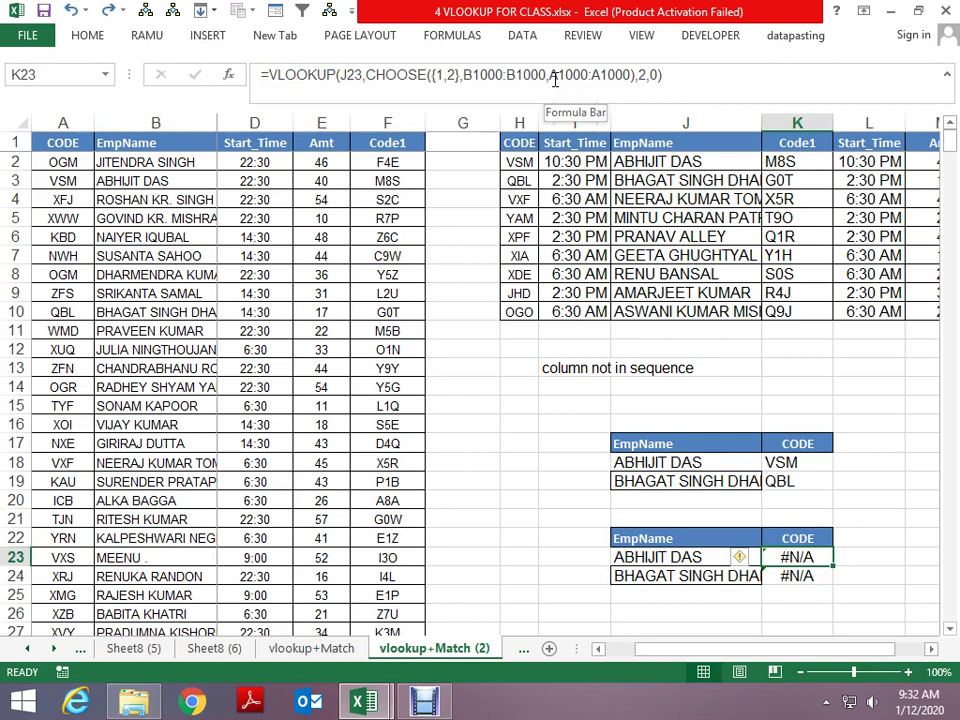
key(F2)
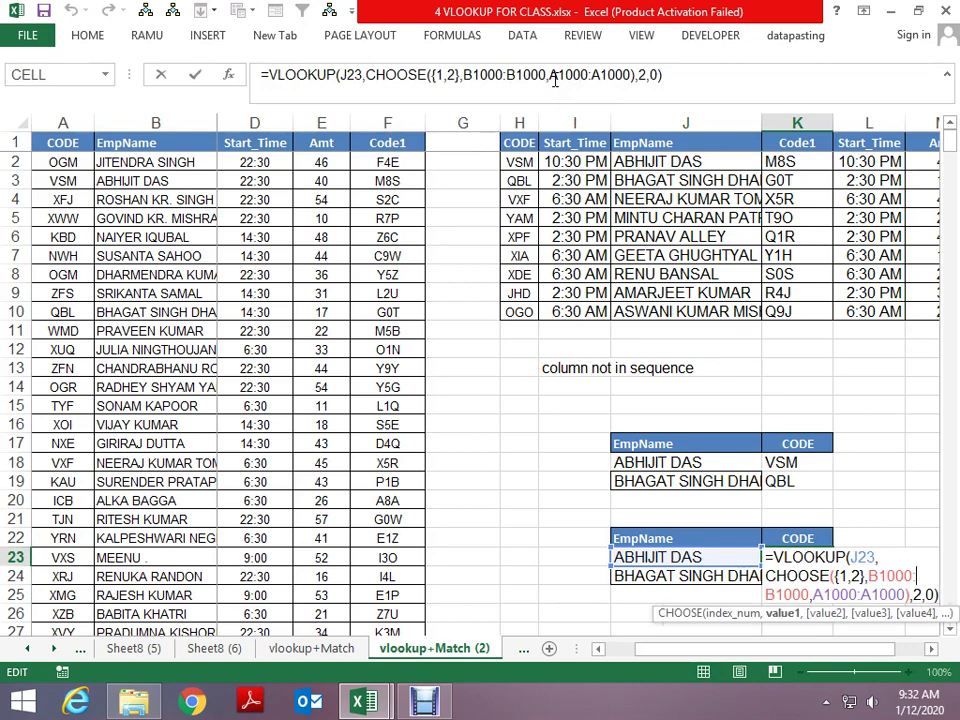
key(Delete)
key(Delete)
key(Delete)
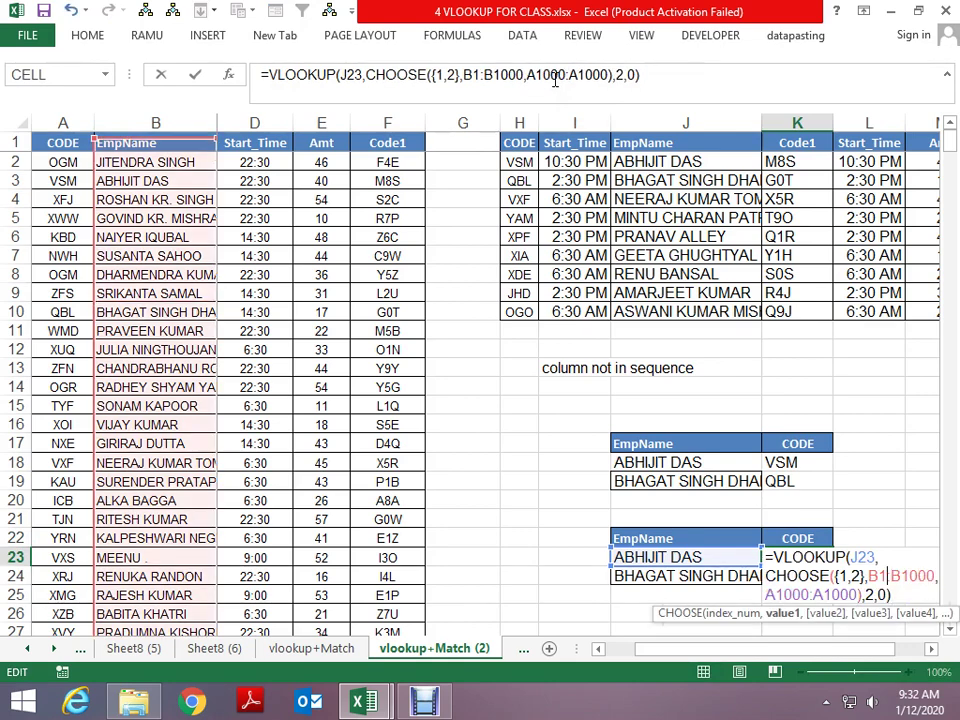
key(Right)
key(Right)
key(Right)
key(Left)
key(Left)
key(Left)
key(Left)
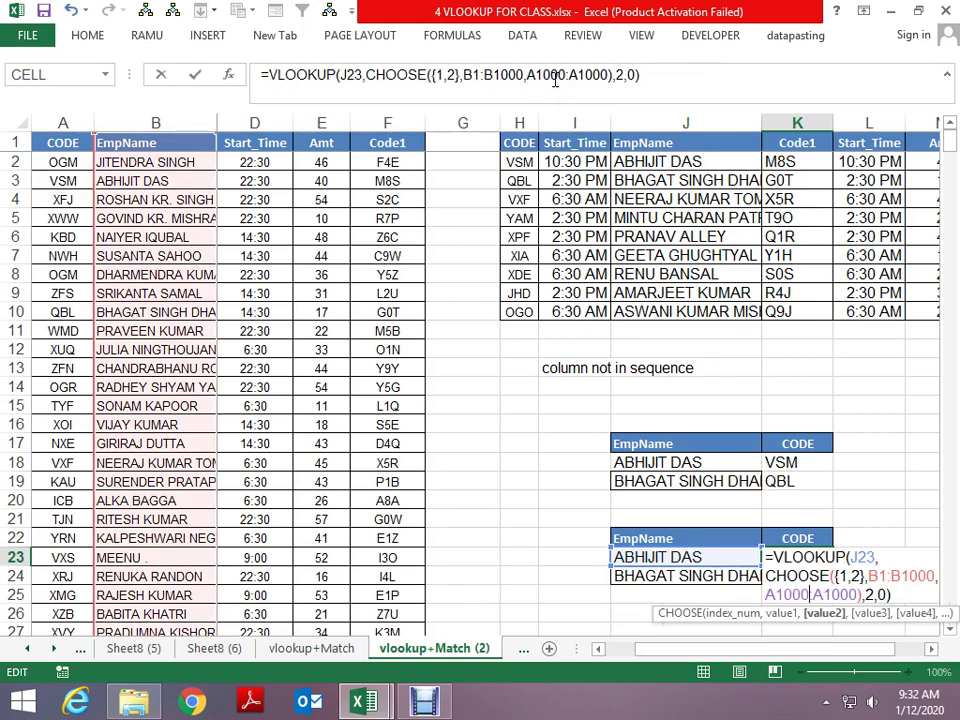
key(Left)
key(Left)
key(Left)
key(BackSpace)
key(BackSpace)
key(Delete)
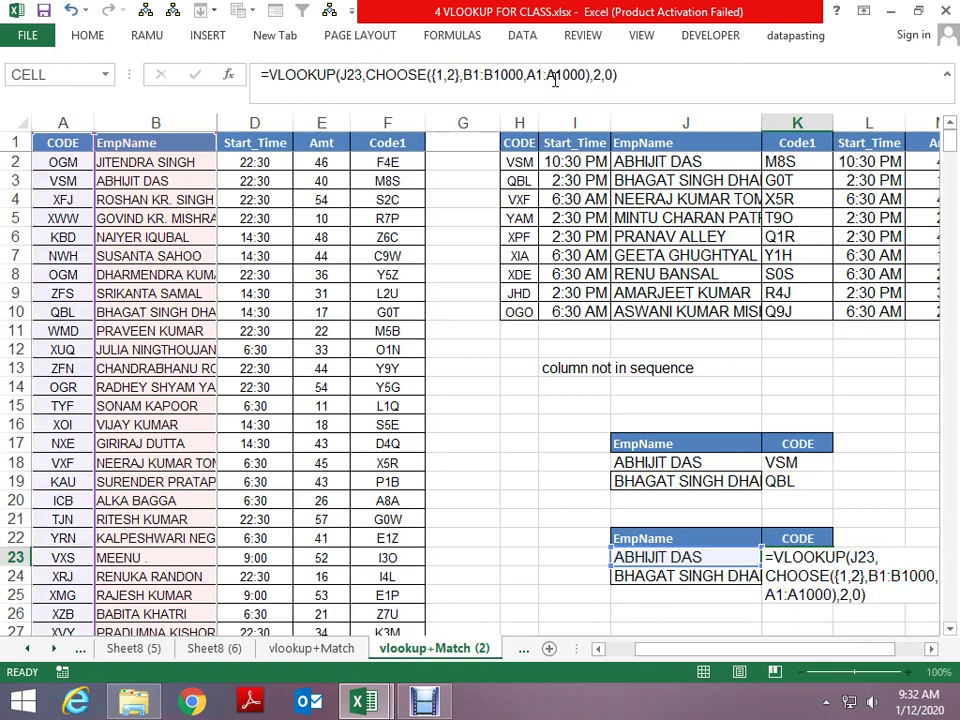
key(Return)
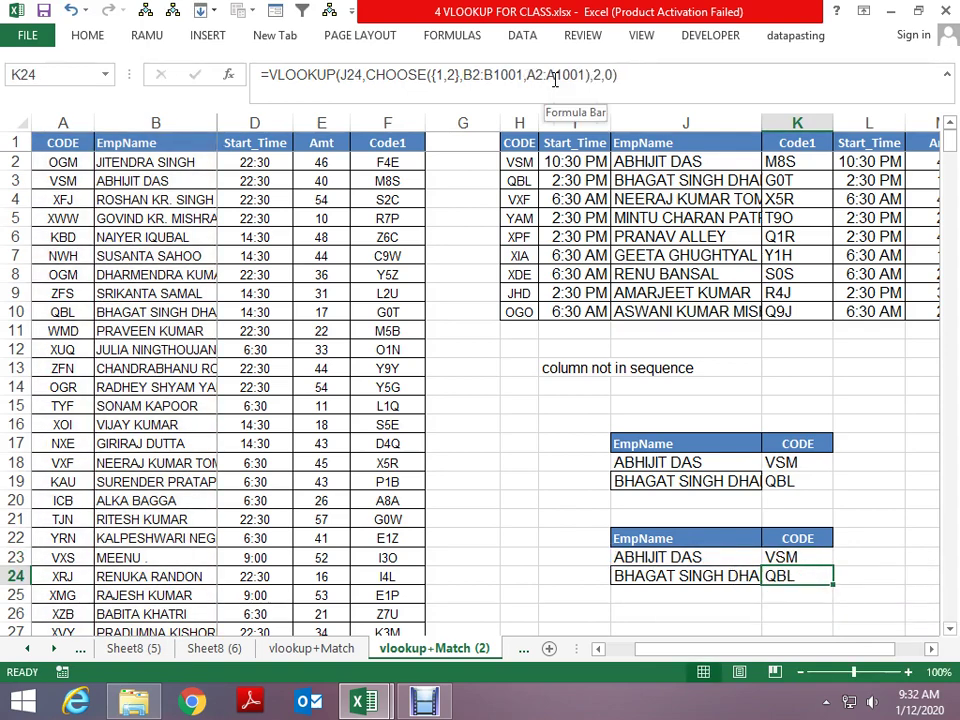
key(Up)
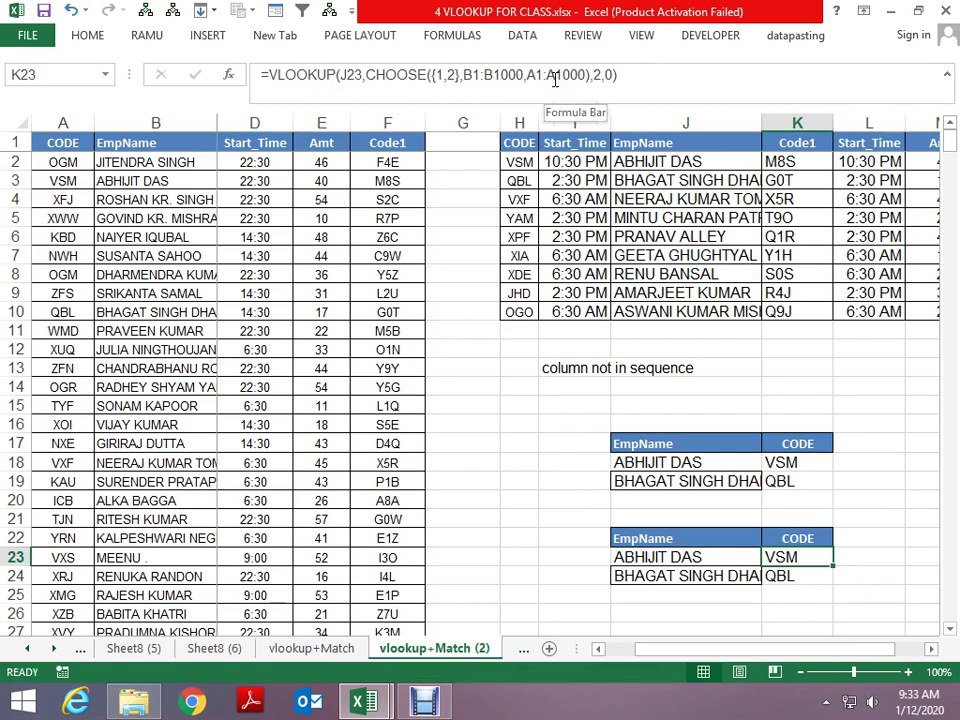
Step: Change K23's lookup ranges from B1:B1000 and A1:A1000 to B:B and A:A, then fill down to K24
key(F2)
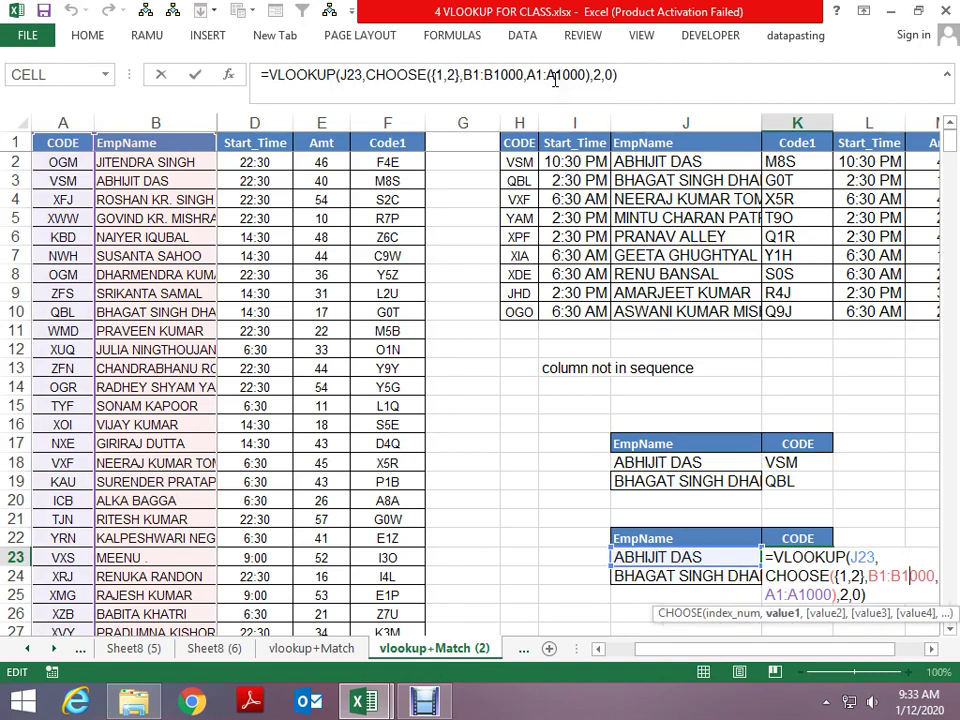
key(Delete)
key(Delete)
key(Delete)
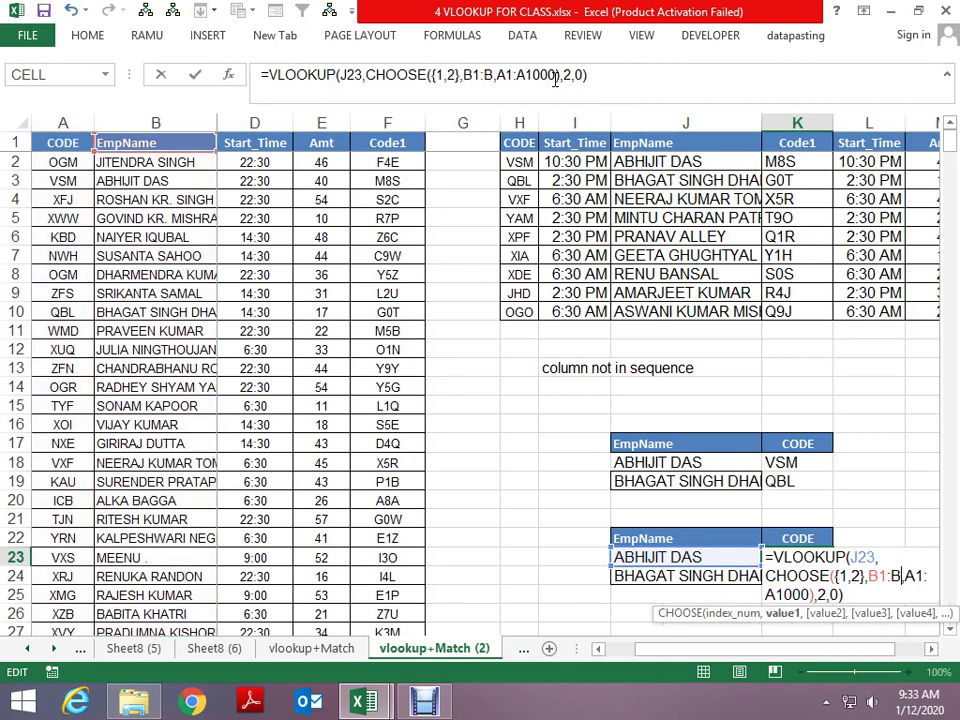
key(Left)
key(Left)
key(BackSpace)
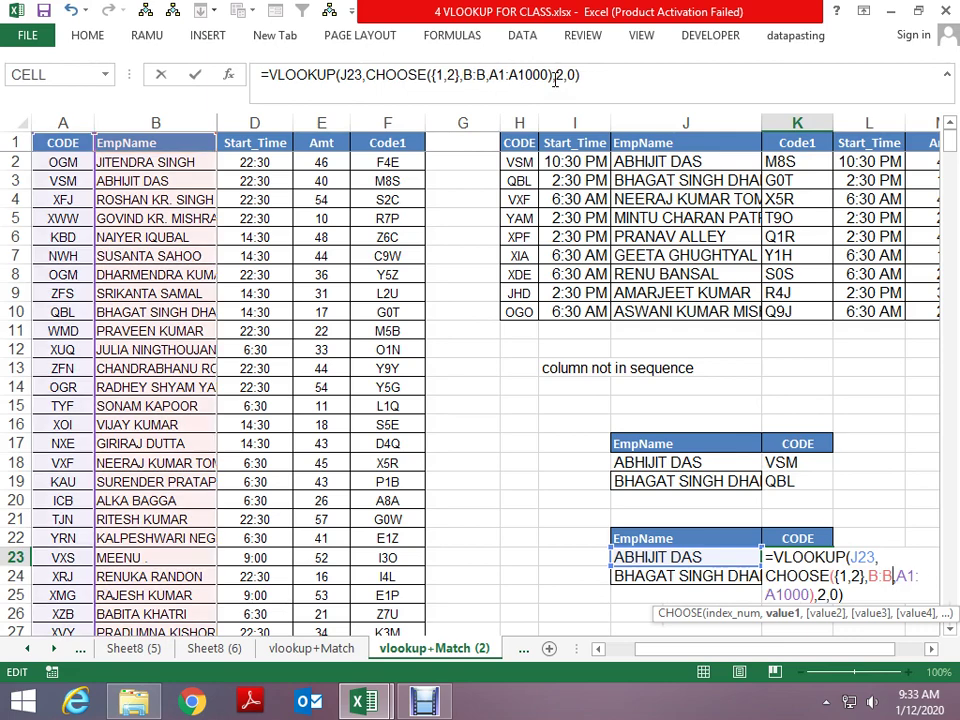
key(Right)
key(Right)
key(Right)
key(Delete)
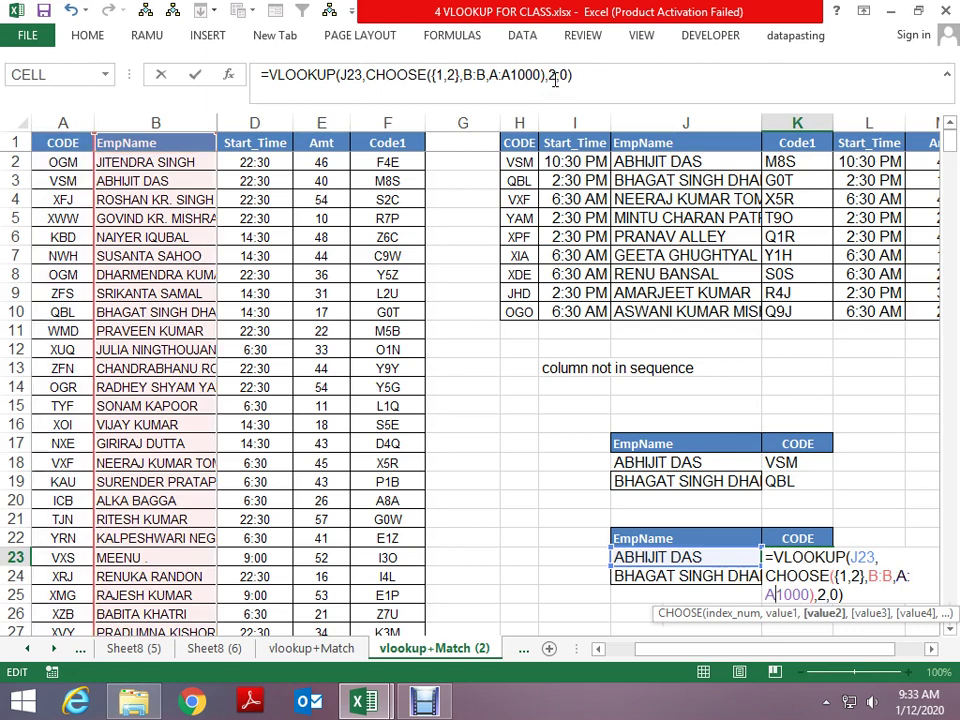
key(Delete)
key(Delete)
key(Delete)
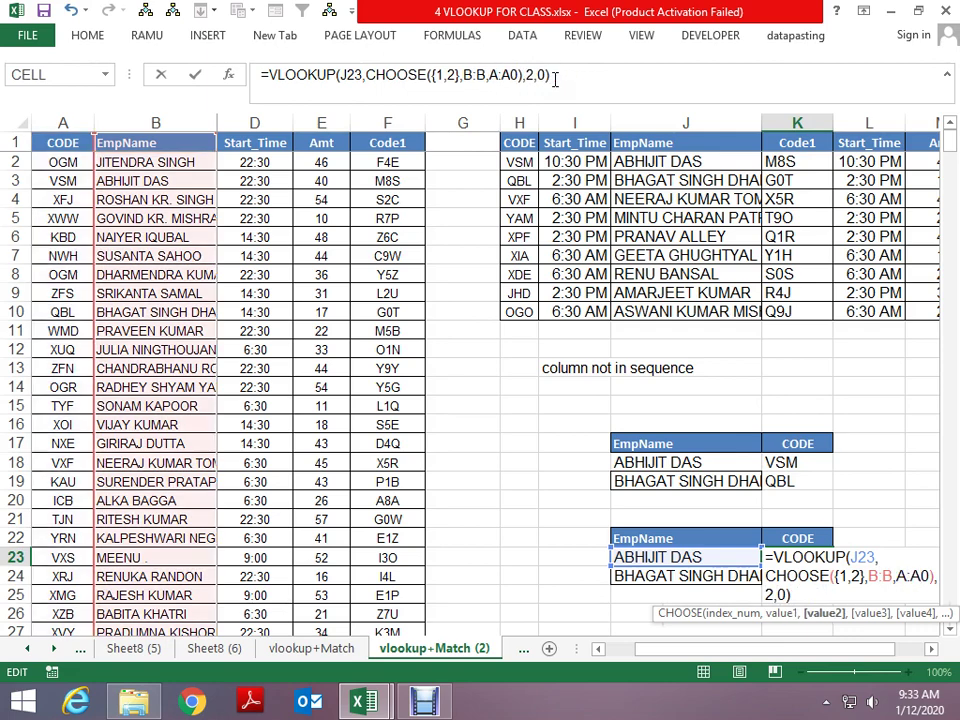
key(Return)
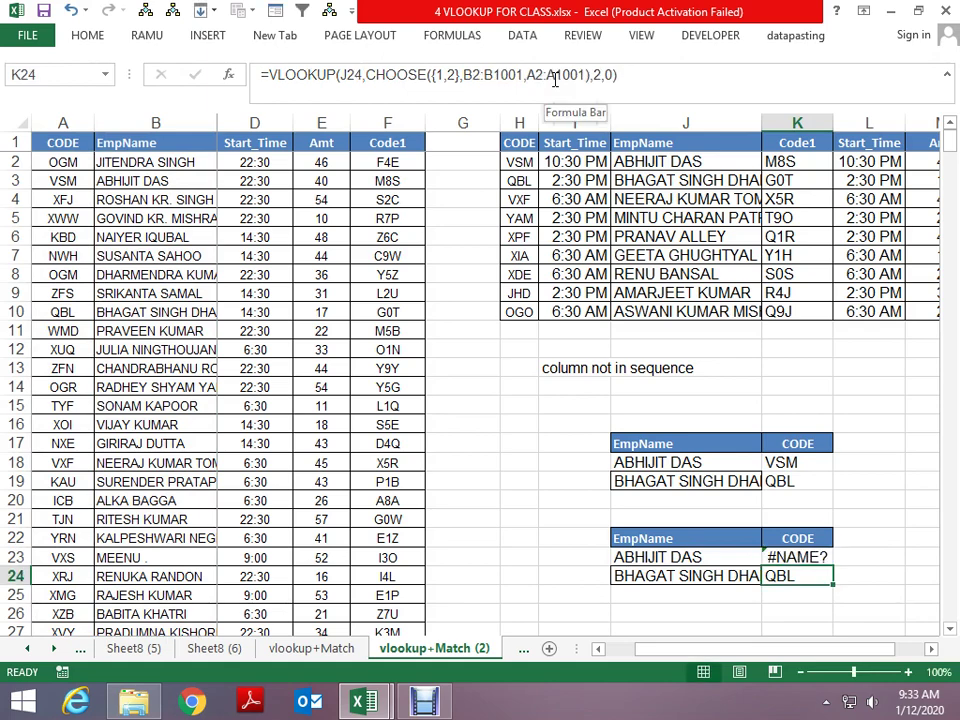
key(ctrl+d)
Step: Remove the stray 0 after A:A in K23, refill K24, and check the VSM and QBL results
key(Up)
key(F2)
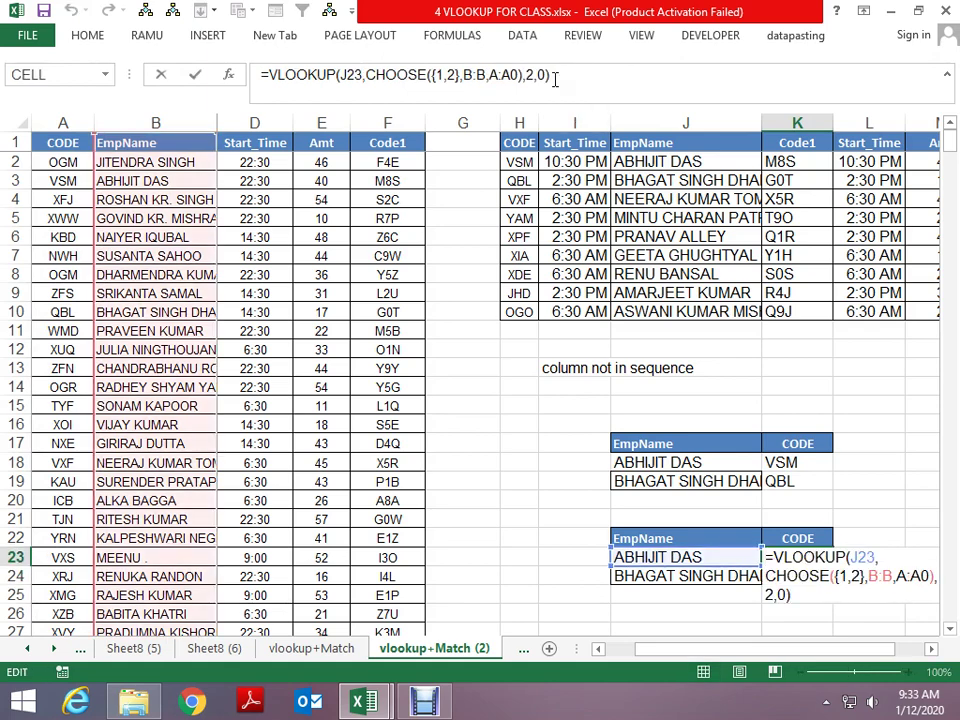
key(Escape)
key(Down)
key(Up)
key(F2)
key(Left)
key(Left)
key(Left)
key(Left)
key(Left)
key(Left)
key(BackSpace)
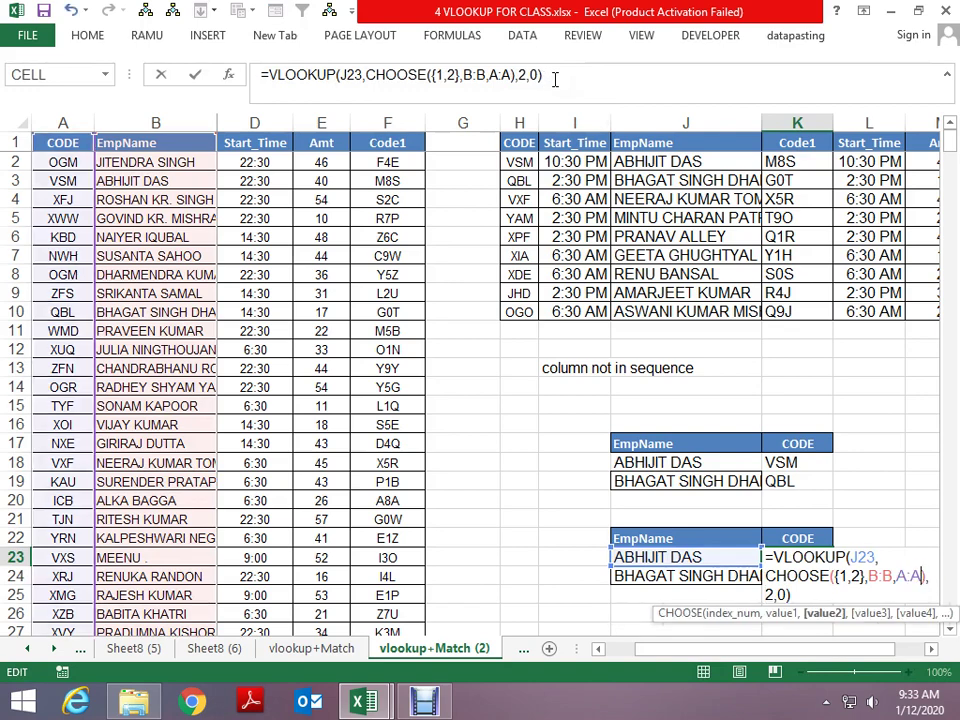
key(Return)
key(ctrl+d)
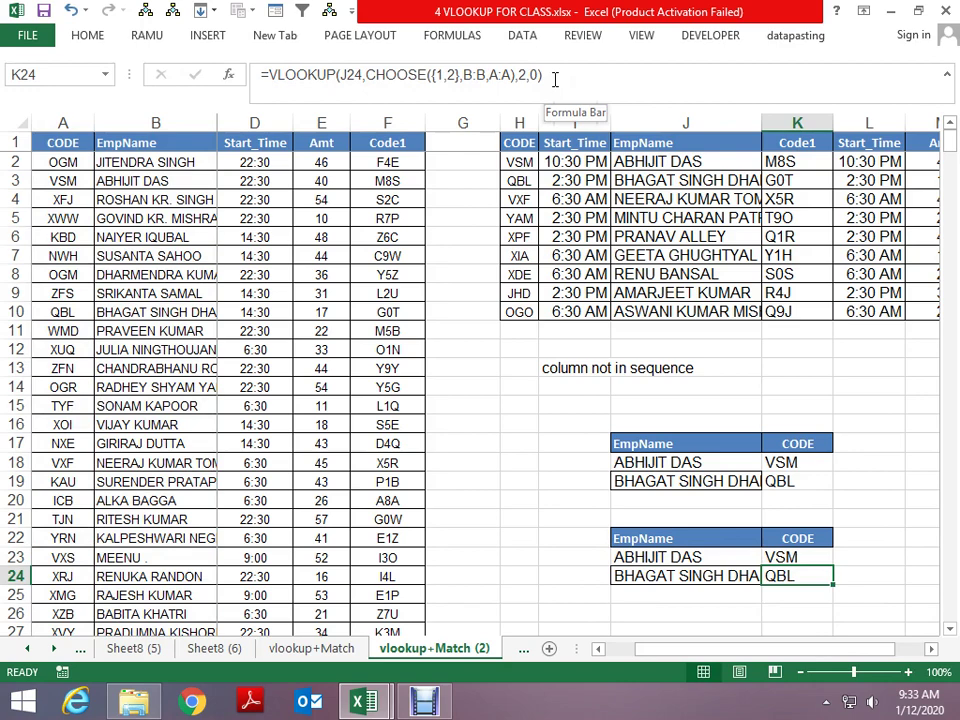
key(Up)
key(Up)
key(Down)
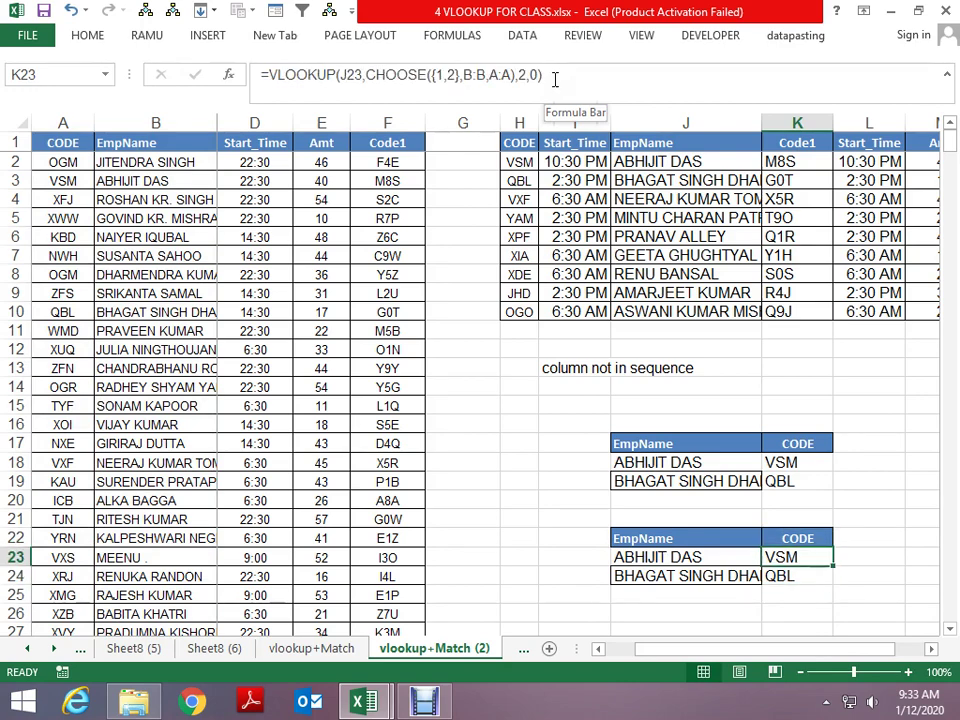
key(Down)
key(Up)
Step: Switch to Sheet1 and review the Sales Rep and Amt data in columns A–D
key(ctrl+Page_Down)
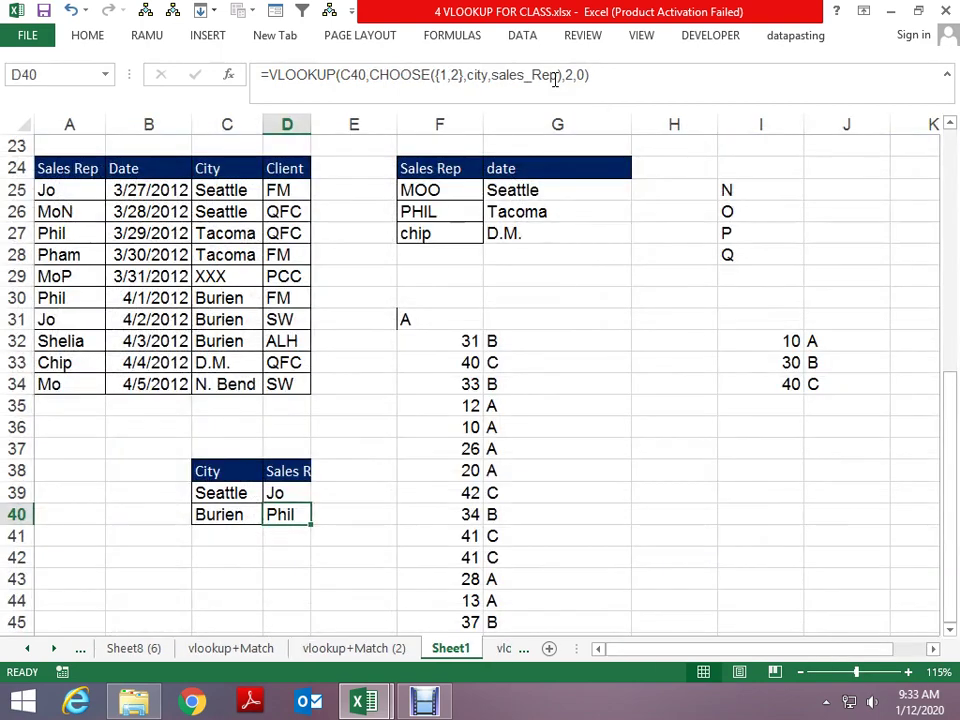
key(Up)
key(Up)
key(ctrl+Up)
key(ctrl+Up)
key(ctrl+Up)
key(ctrl+Up)
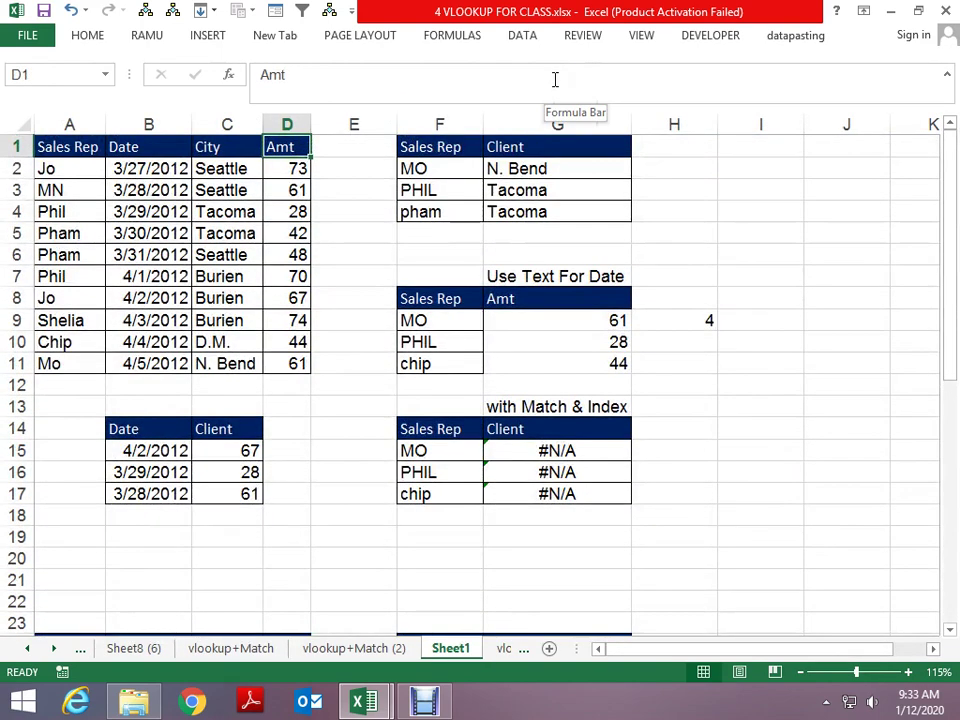
key(Down)
key(Down)
key(Up)
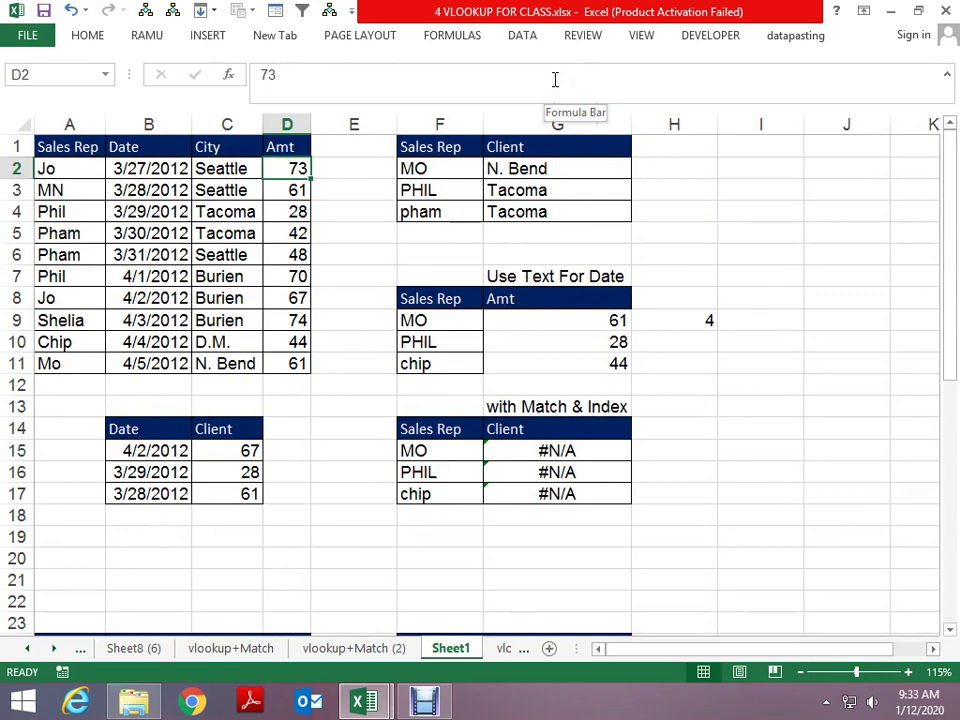
key(ctrl+Left)
key(Up)
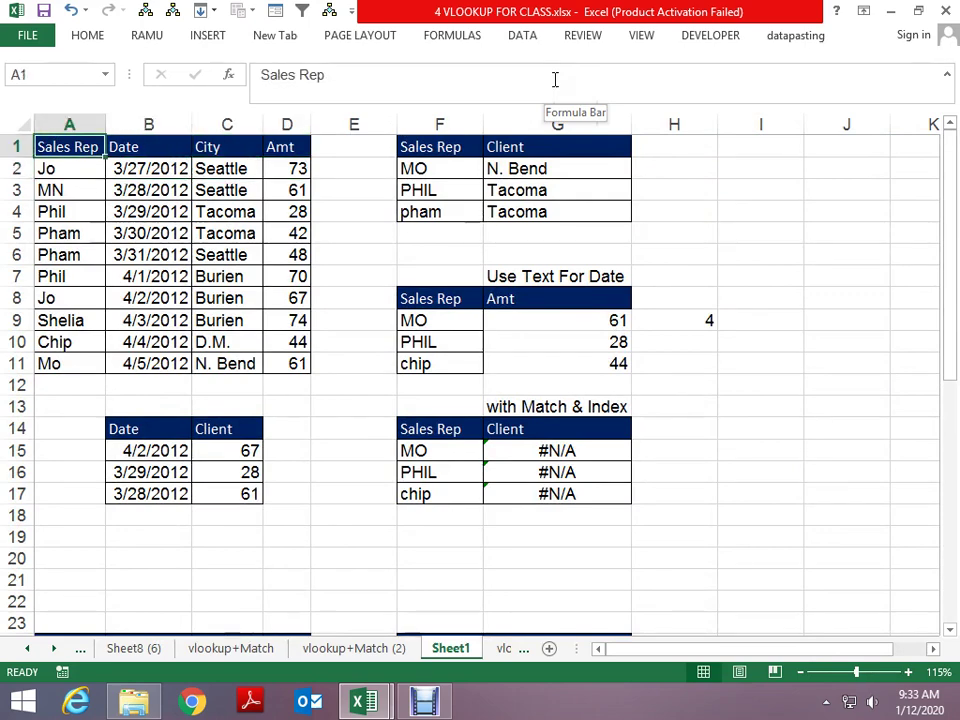
key(ctrl+Right)
Step: Inspect the Client lookup formulas in column G and select the Amt results in G9:H11
key(Right)
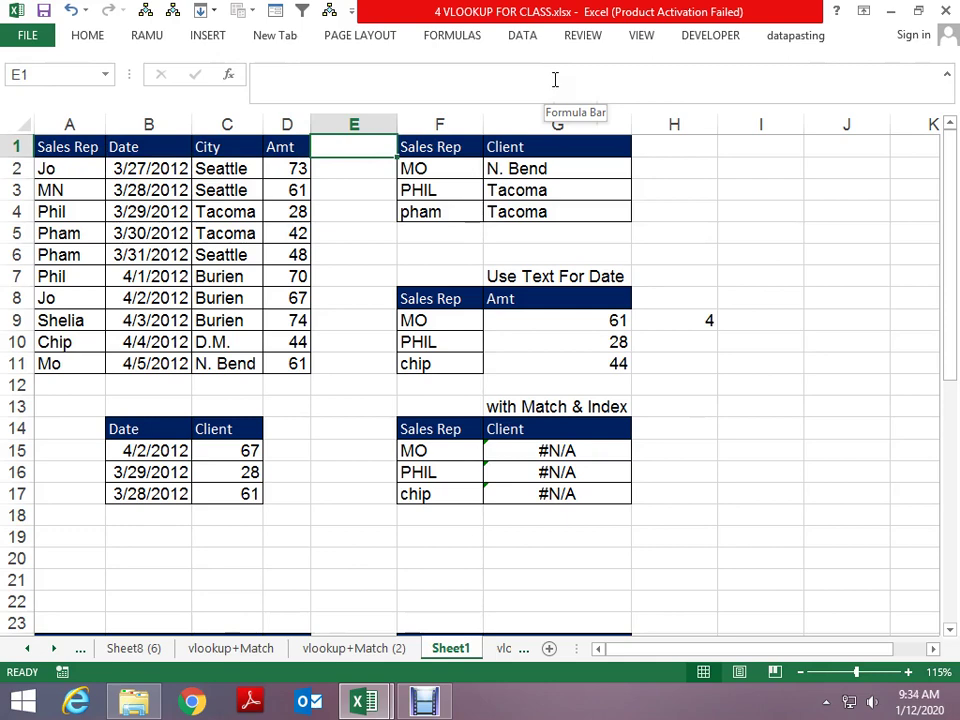
key(Right)
key(Right)
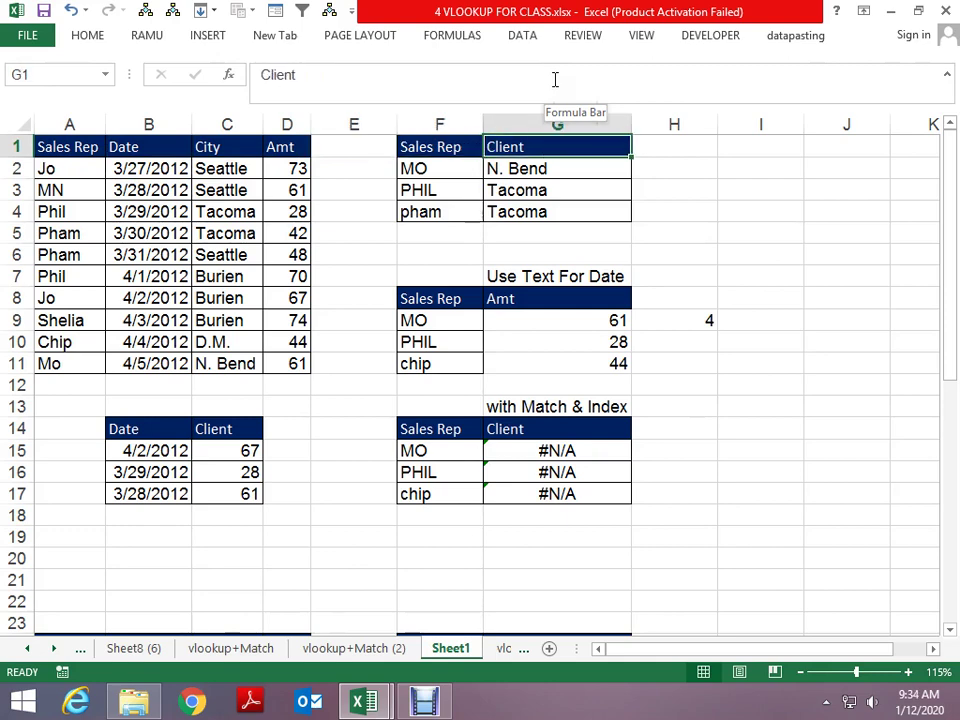
key(Down)
key(Down)
key(Down)
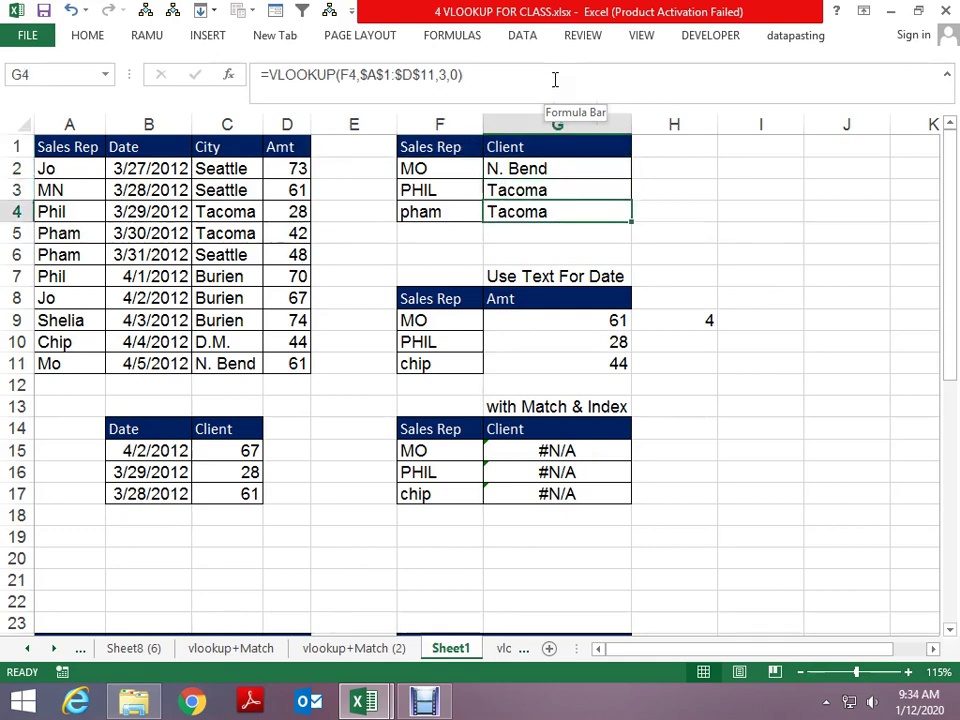
key(Up)
key(Up)
key(Up)
key(Down)
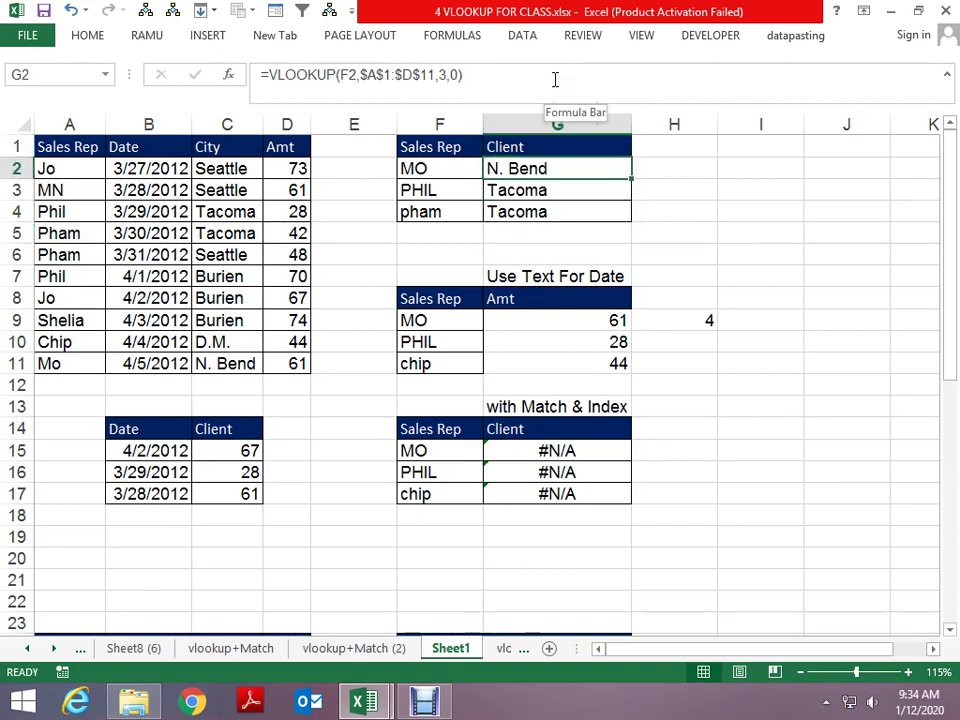
key(Down)
key(Down)
key(Down)
key(Down)
key(Down)
key(Down)
key(Down)
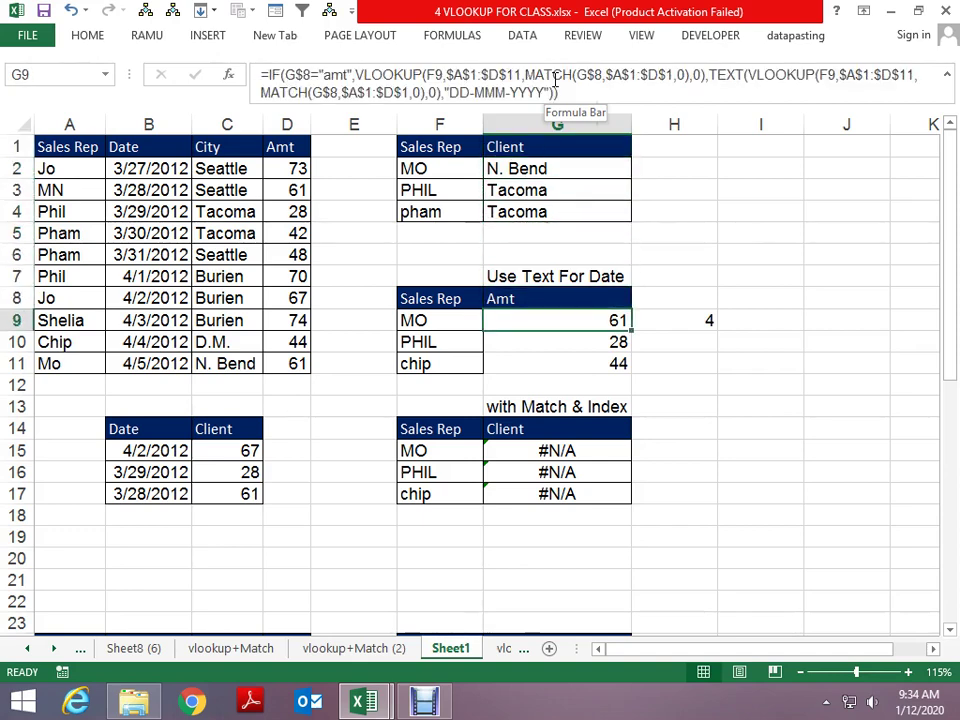
key(shift+Down)
key(shift+Down)
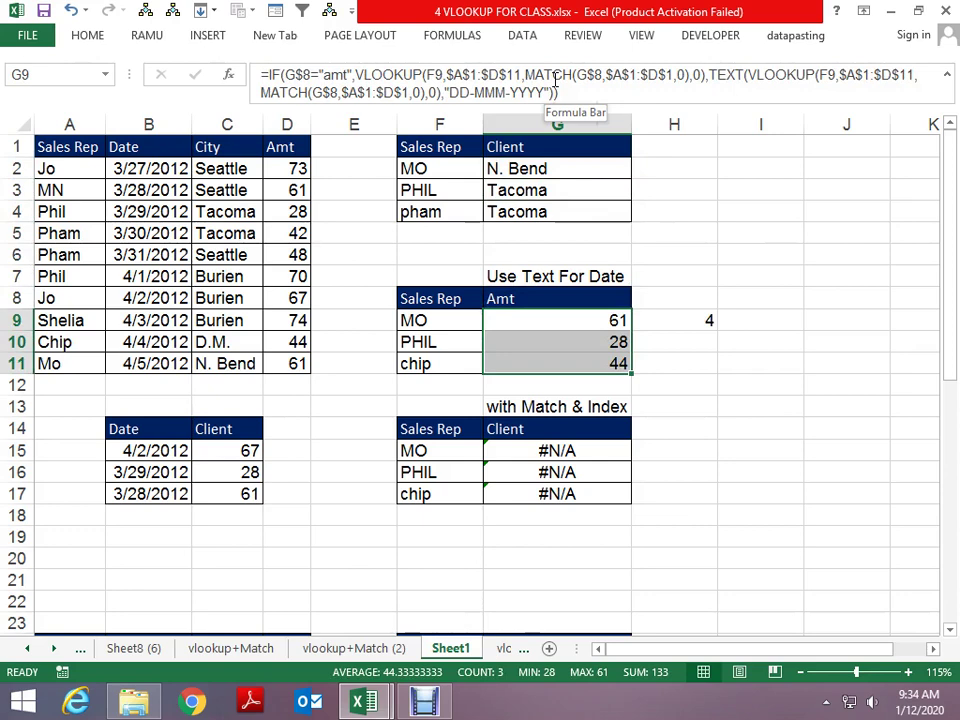
key(shift+Right)
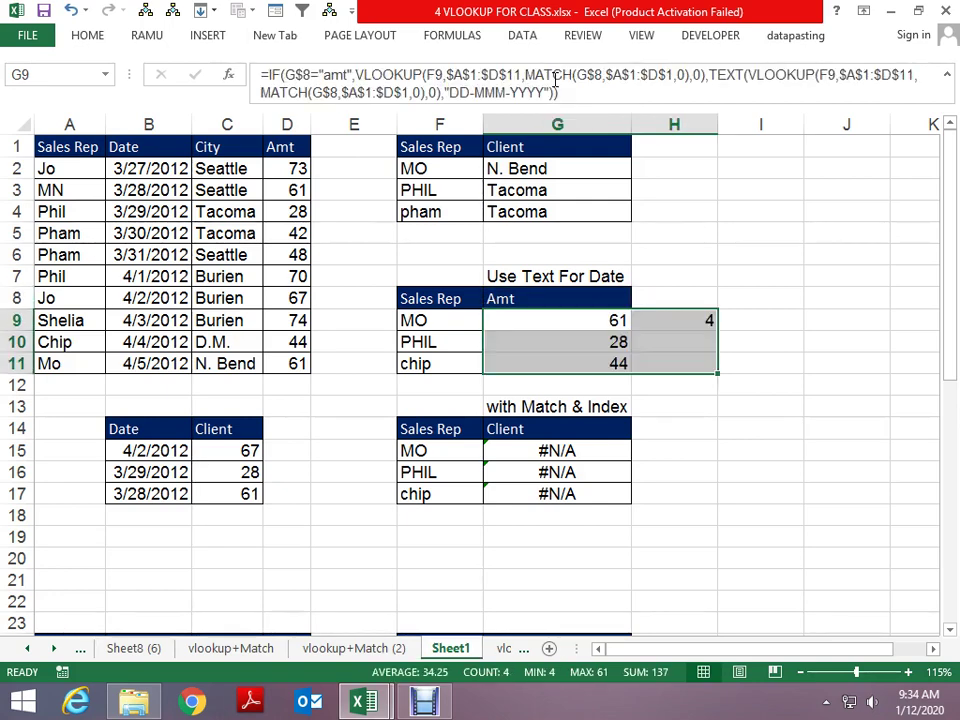
Step: Check G8's field dropdown and the column G cells, keeping Amt as the header
key(Up)
key(alt+Down)
key(Escape)
key(Up)
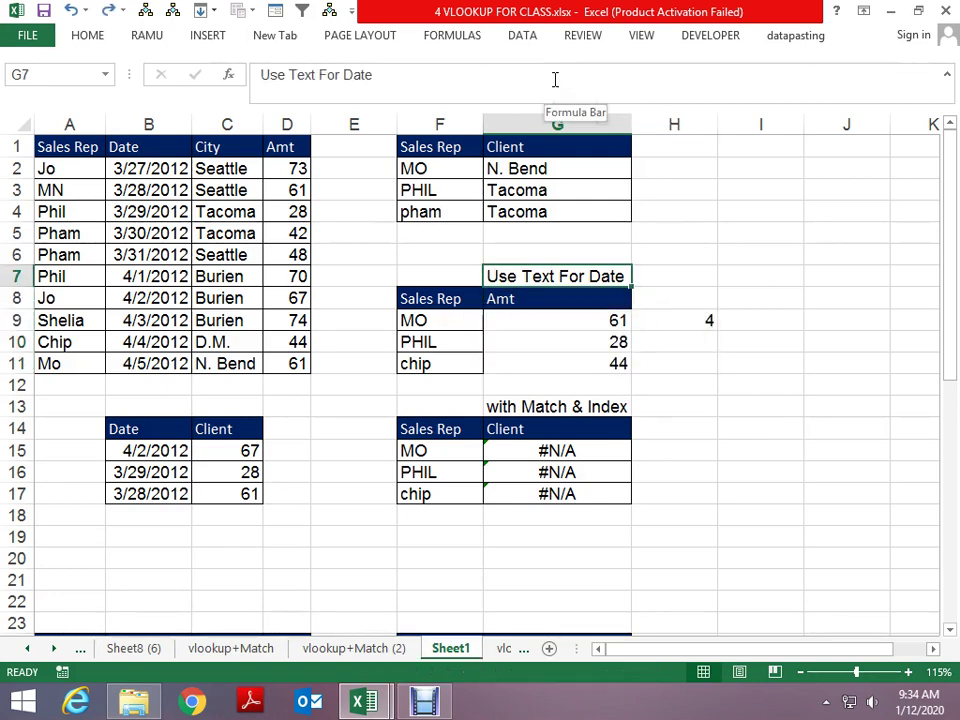
key(Down)
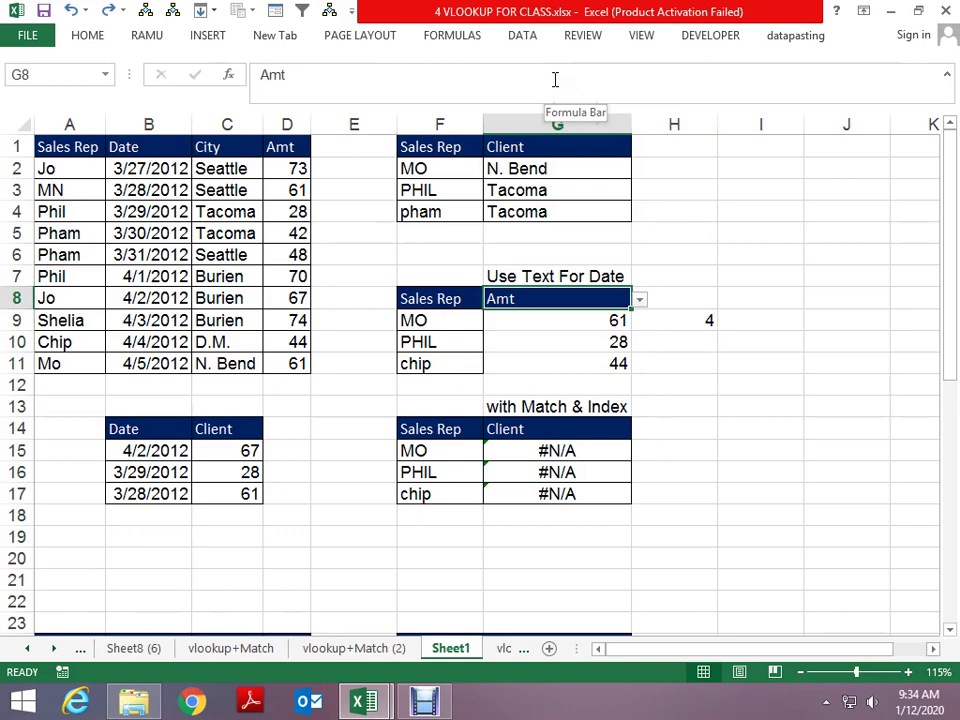
key(Up)
key(Up)
key(Up)
key(Up)
key(Up)
key(Up)
key(alt+Down)
key(Escape)
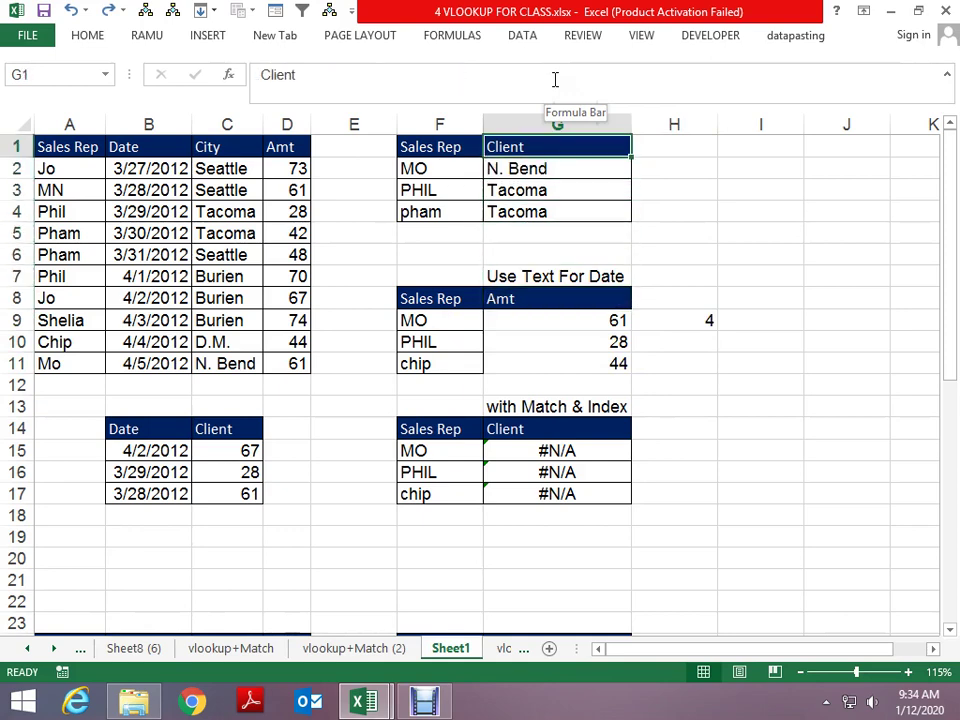
key(Down)
key(Down)
key(Down)
key(Down)
key(Down)
key(Down)
key(Down)
key(Down)
key(Down)
key(Down)
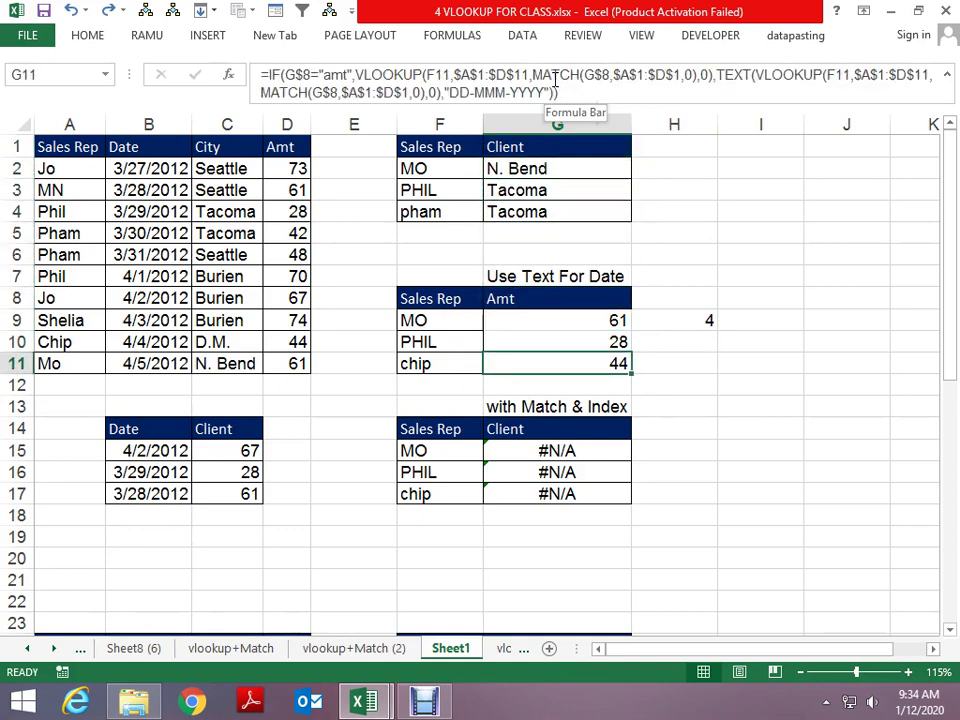
key(Up)
key(Up)
key(Up)
Step: Try Date and Sales Rep as G8's header, then set it back to Amt
key(alt+Down)
key(Up)
key(Up)
key(Return)
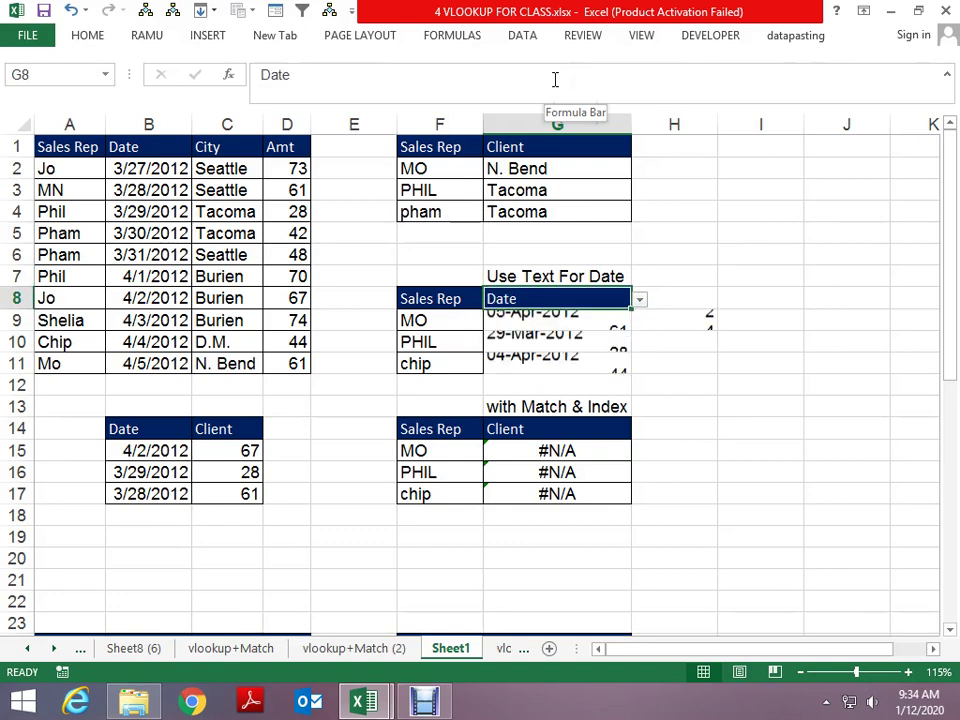
key(alt+Down)
key(Down)
key(Escape)
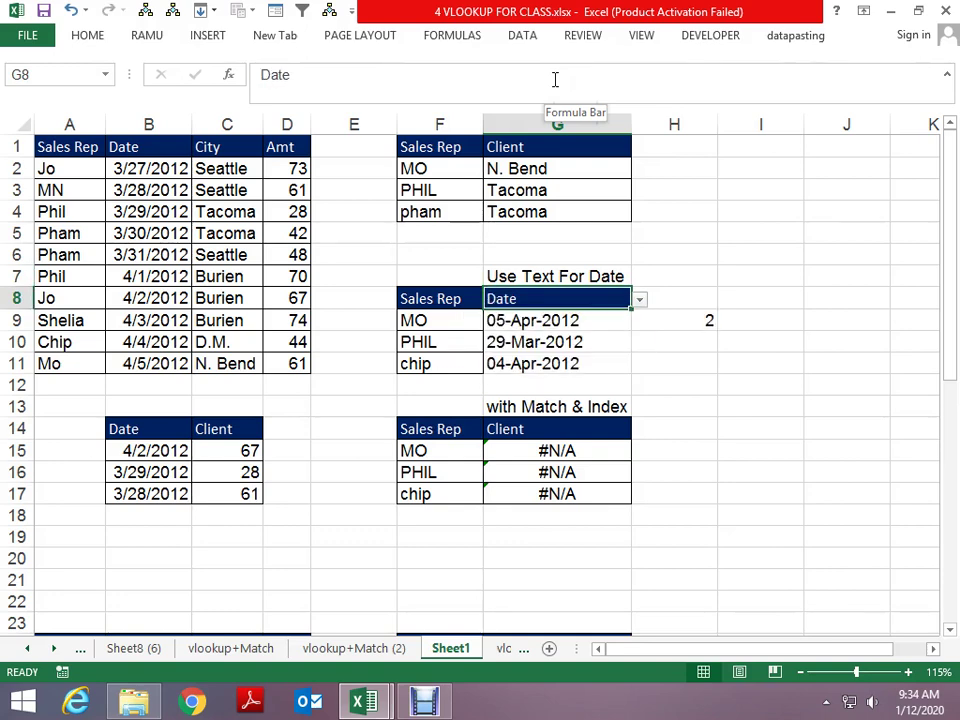
key(alt+Down)
key(Up)
key(Return)
key(alt+Down)
key(Down)
key(Down)
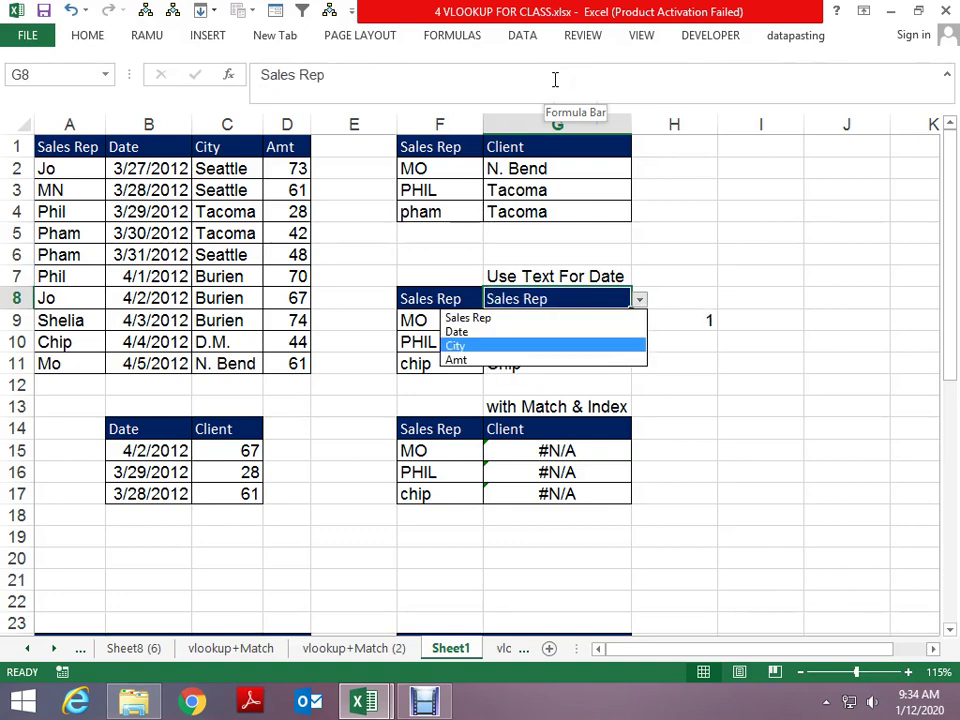
key(Down)
key(Return)
key(alt+Down)
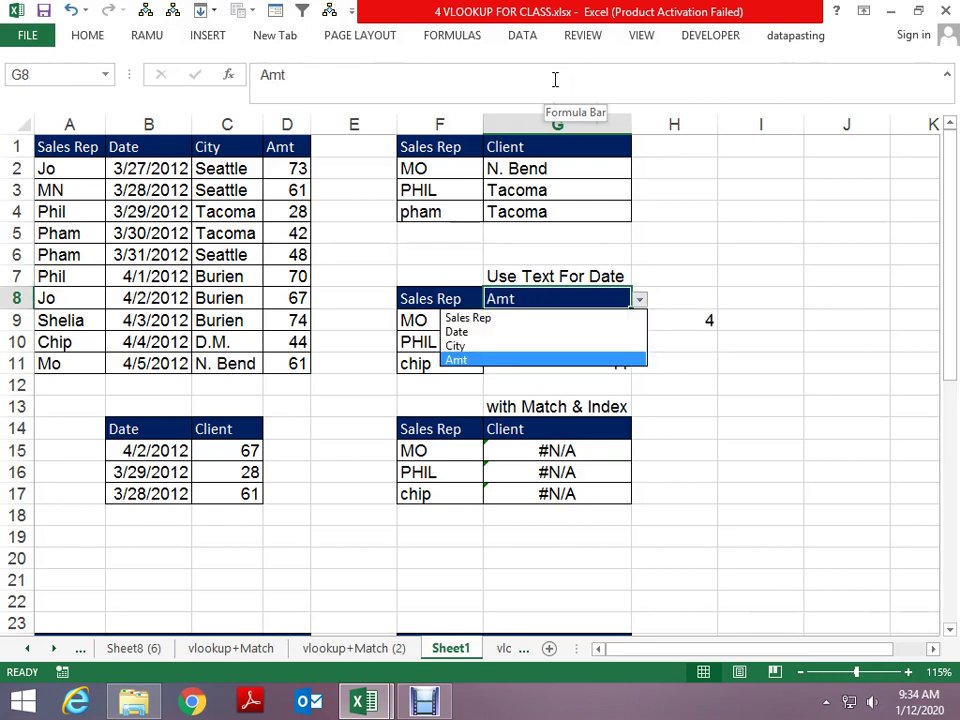
key(Escape)
Step: Copy the F8:G8 Sales Rep / Amt header row
key(Up)
key(Right)
key(Down)
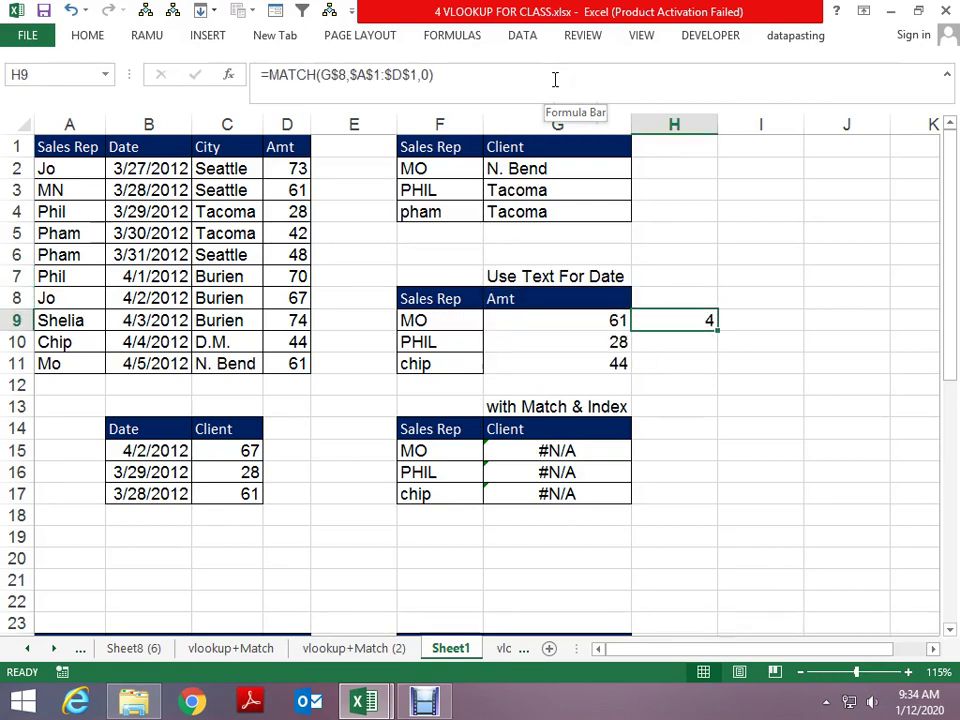
key(Up)
key(Left)
key(Left)
key(Down)
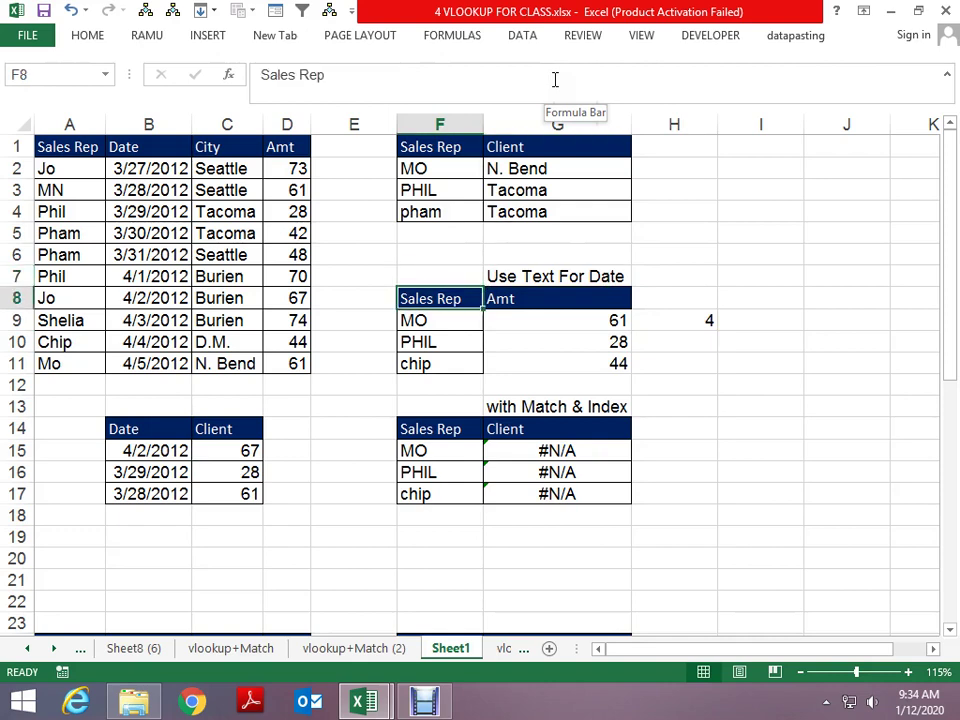
key(shift+Right)
key(ctrl+c)
key(Right)
key(Right)
key(Right)
key(Right)
key(Right)
Step: Paste the Sales Rep / Amt header into I1:J1 and clear Amt from J1
key(Left)
key(Left)
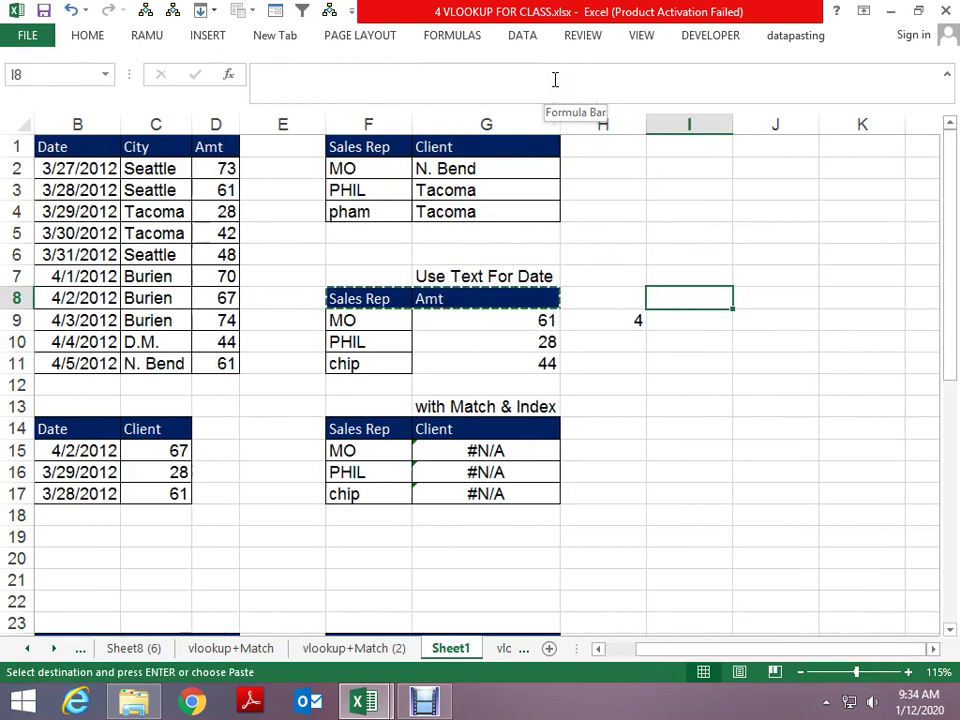
key(Down)
key(Down)
key(Down)
key(Up)
key(Up)
key(Up)
key(Up)
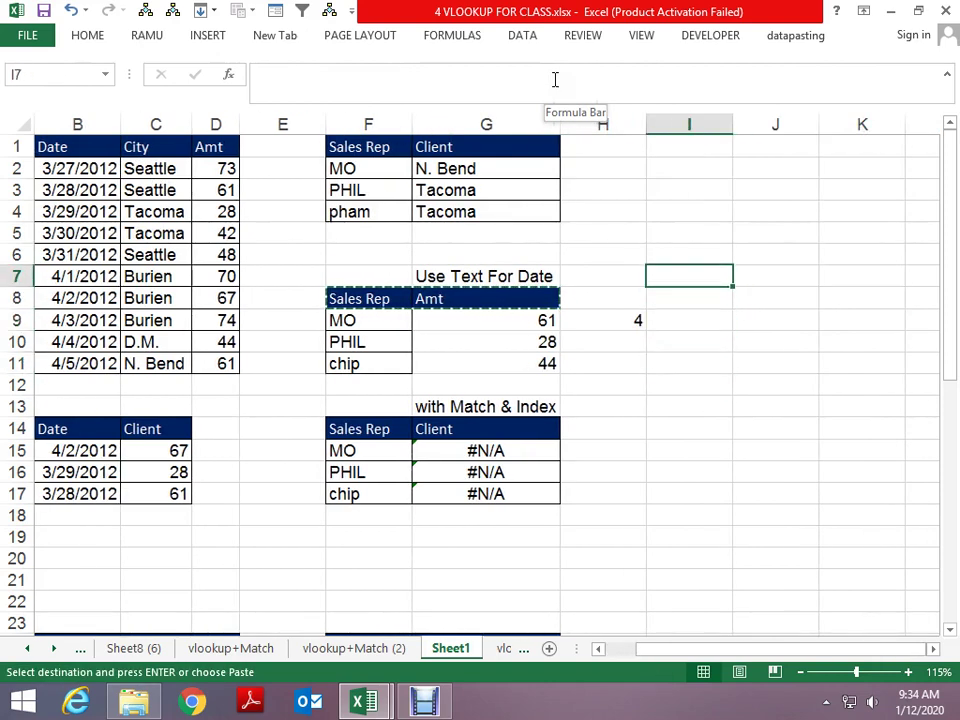
key(Up)
key(Up)
key(Up)
key(ctrl+v)
key(Escape)
key(Right)
key(Delete)
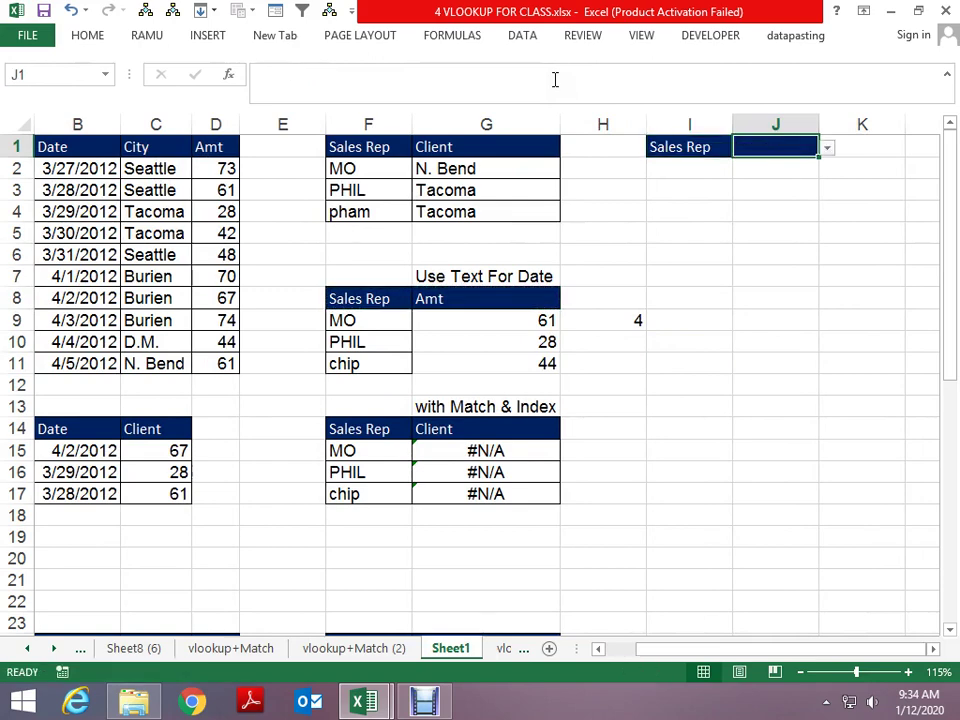
Step: Give J1 a Data Validation list with source =$A$1:$D$1
click(888, 328)
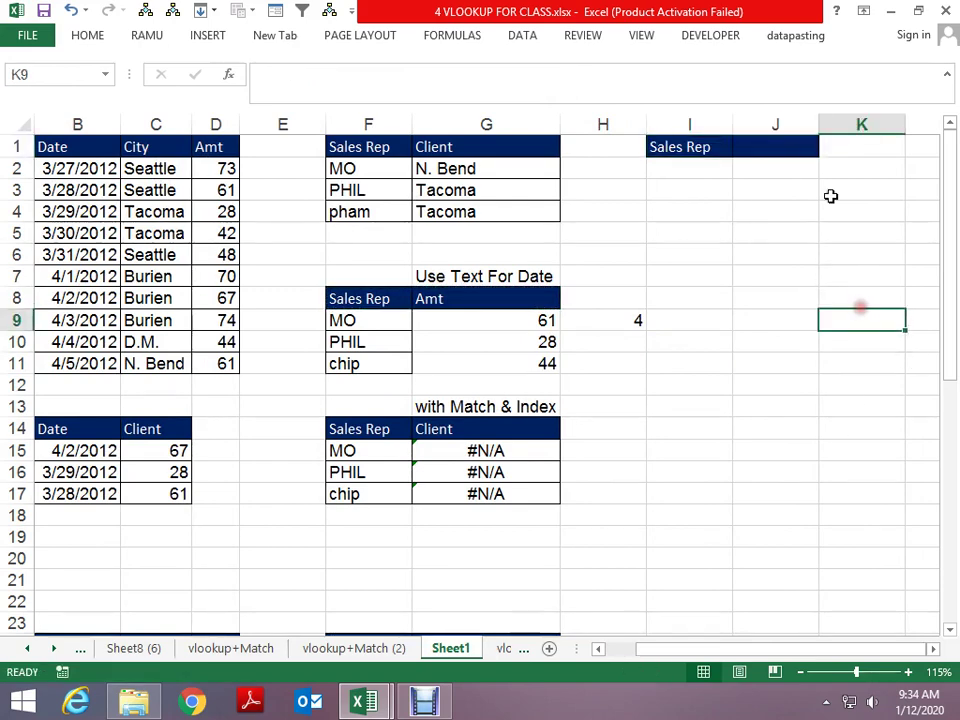
click(764, 150)
click(524, 40)
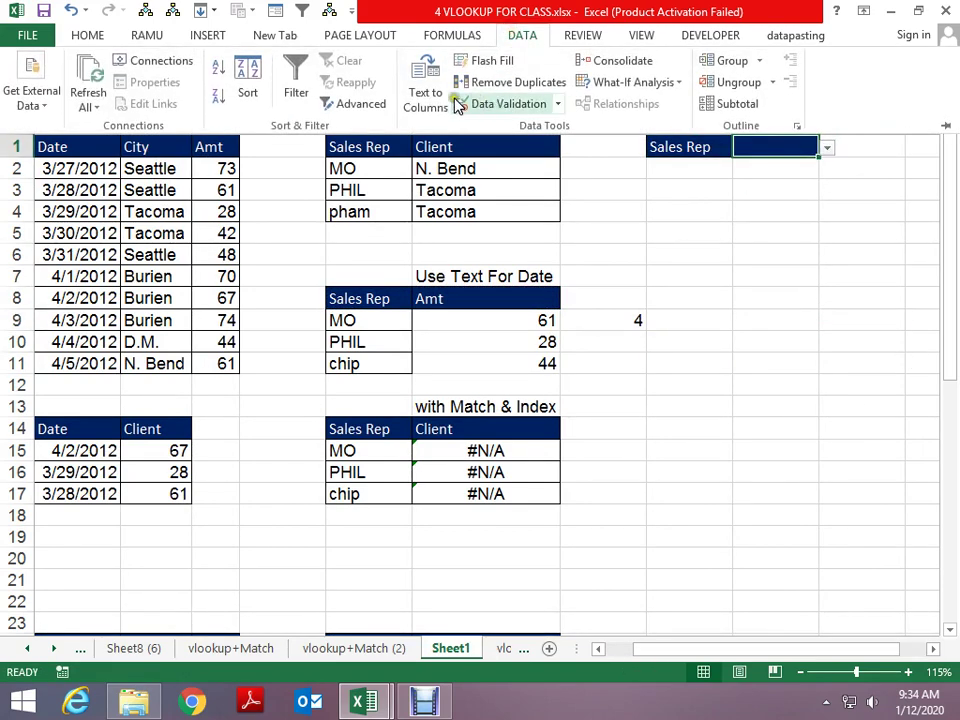
click(559, 104)
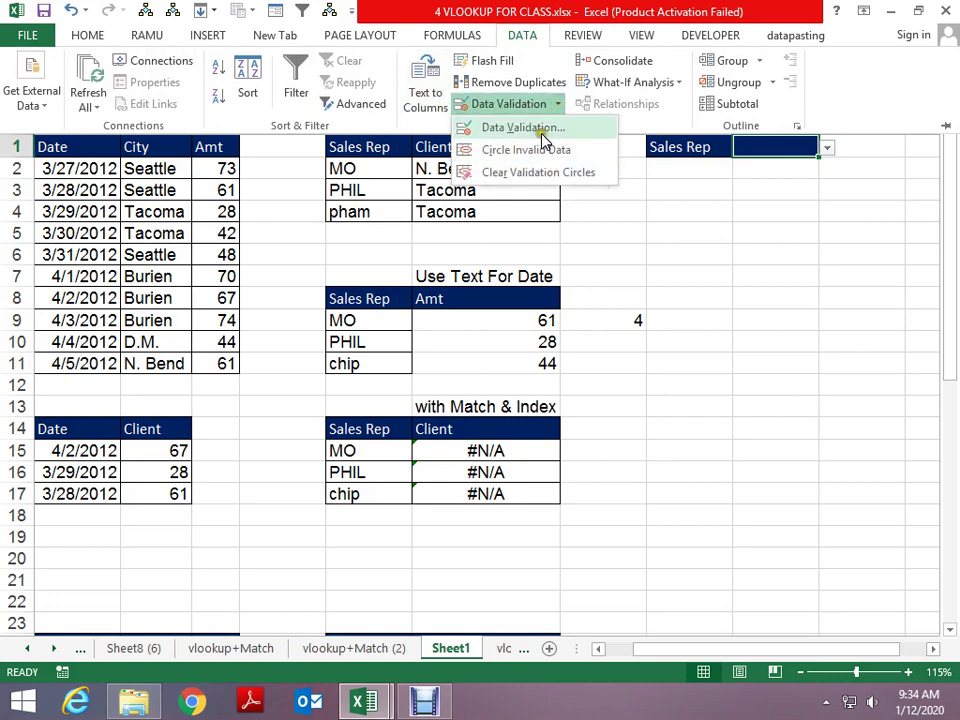
click(544, 137)
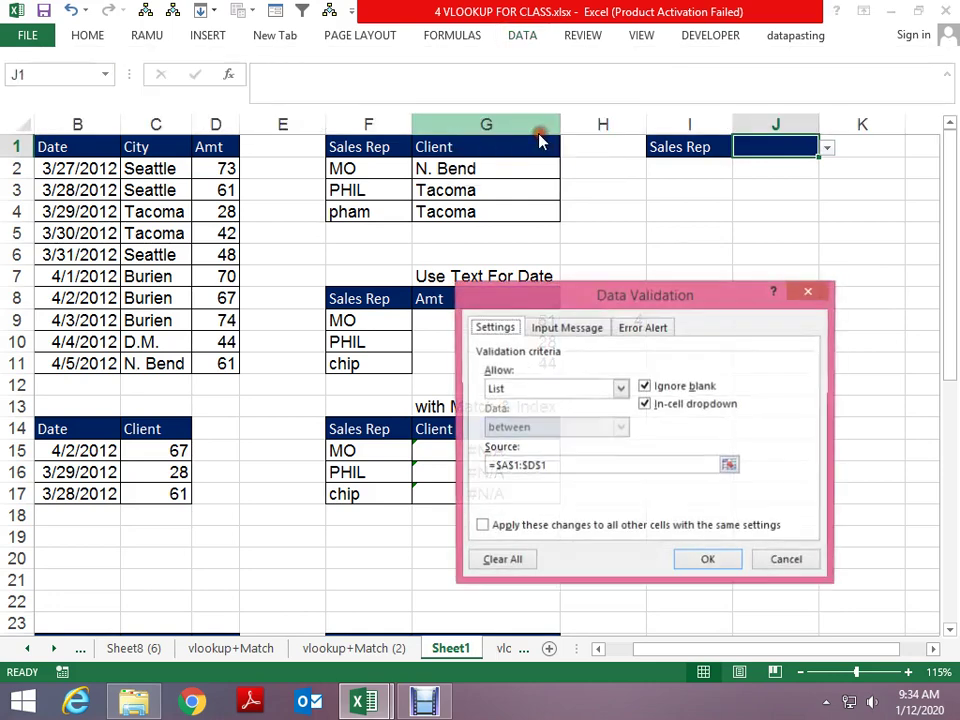
click(729, 465)
key(BackSpace)
key(BackSpace)
key(BackSpace)
text(:$D$1)
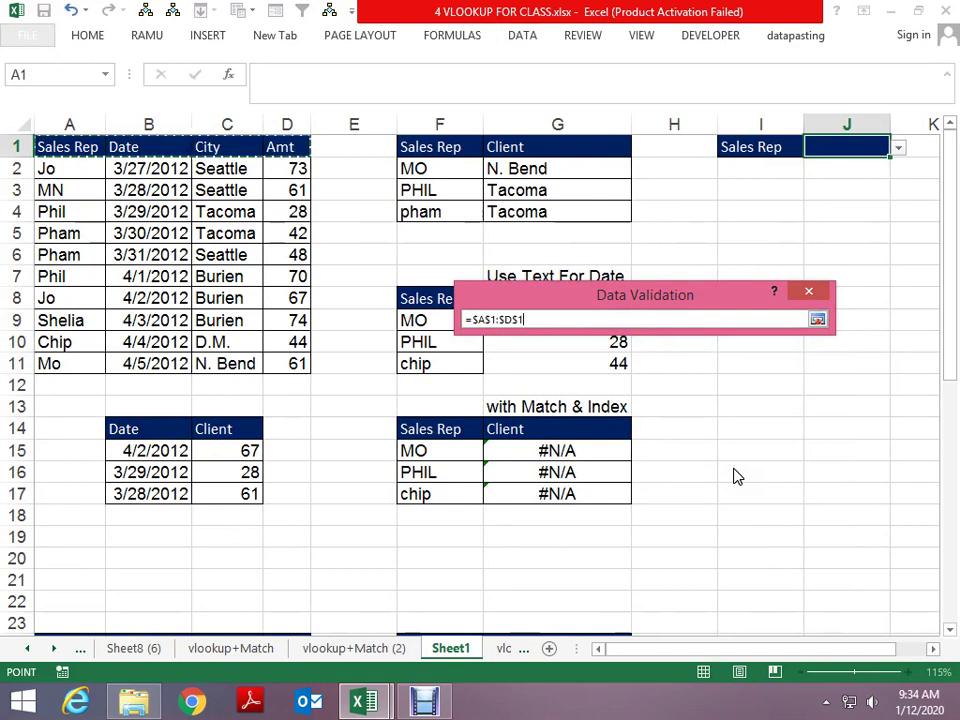
click(816, 319)
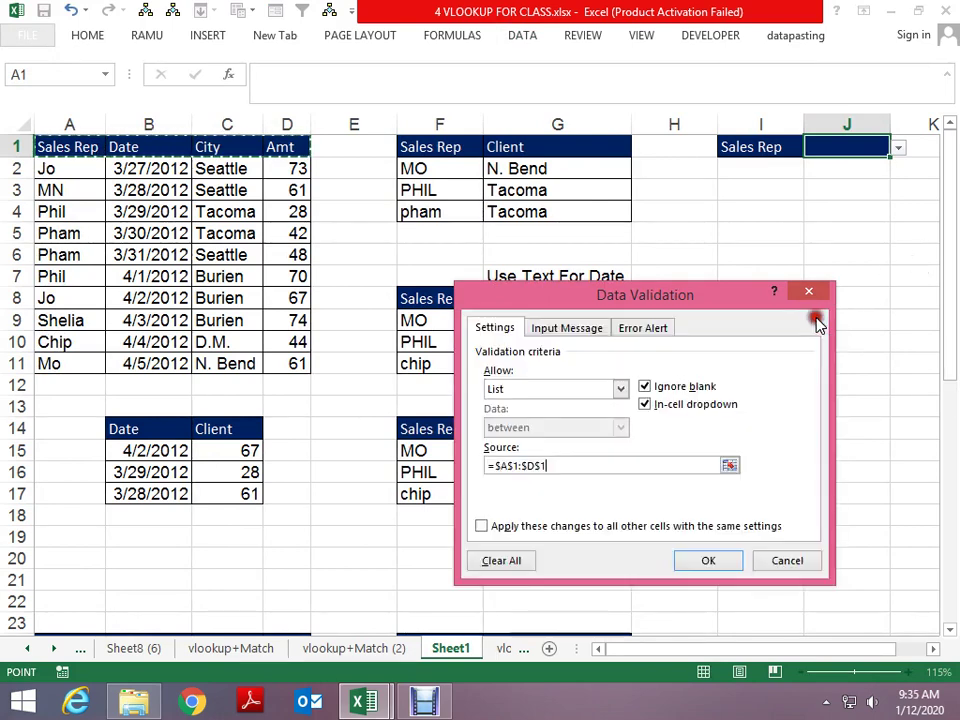
click(709, 561)
Step: Copy the names MO, PHIL and chip from F9:F11 into I2:I4
click(816, 340)
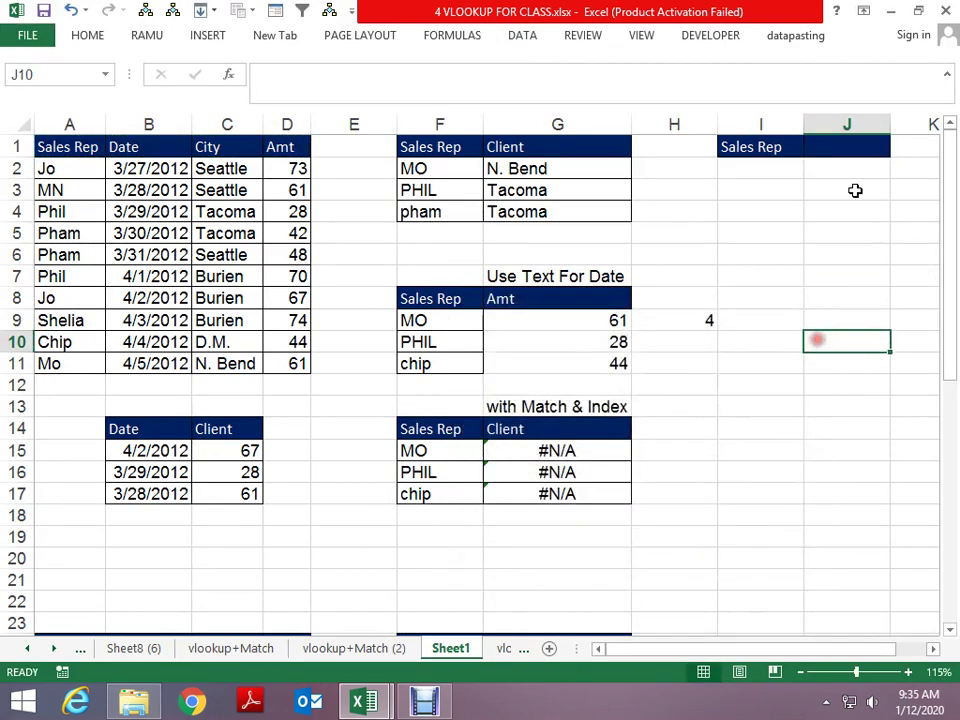
click(831, 150)
drag(428, 322, 431, 366)
key(ctrl+c)
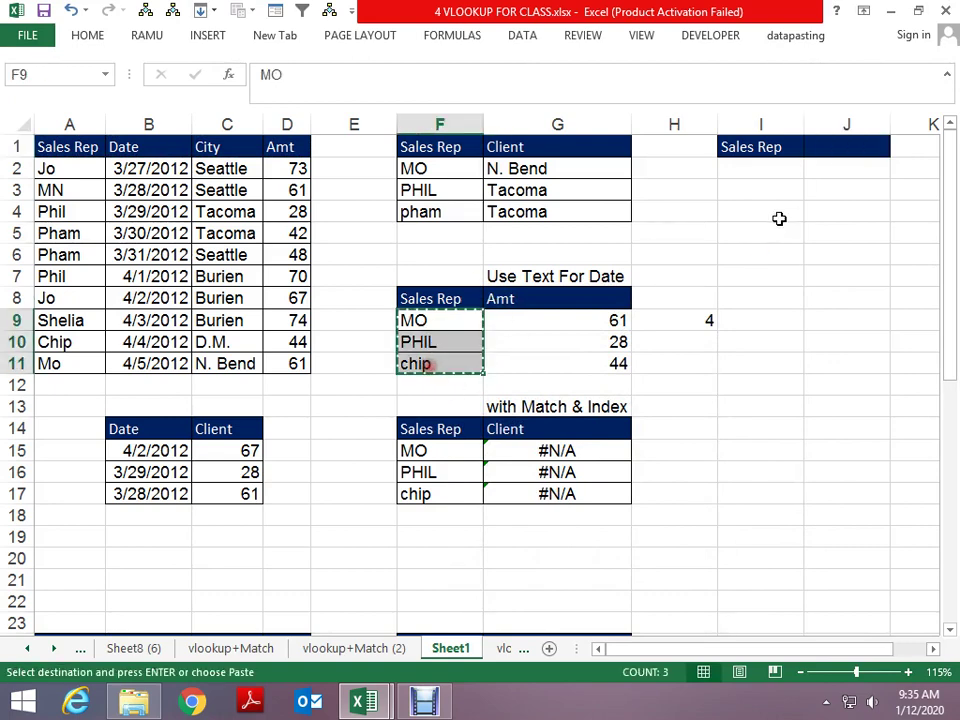
click(770, 170)
key(ctrl+v)
Step: Pick Date as J1's header and begin a VLOOKUP formula in J2
click(846, 150)
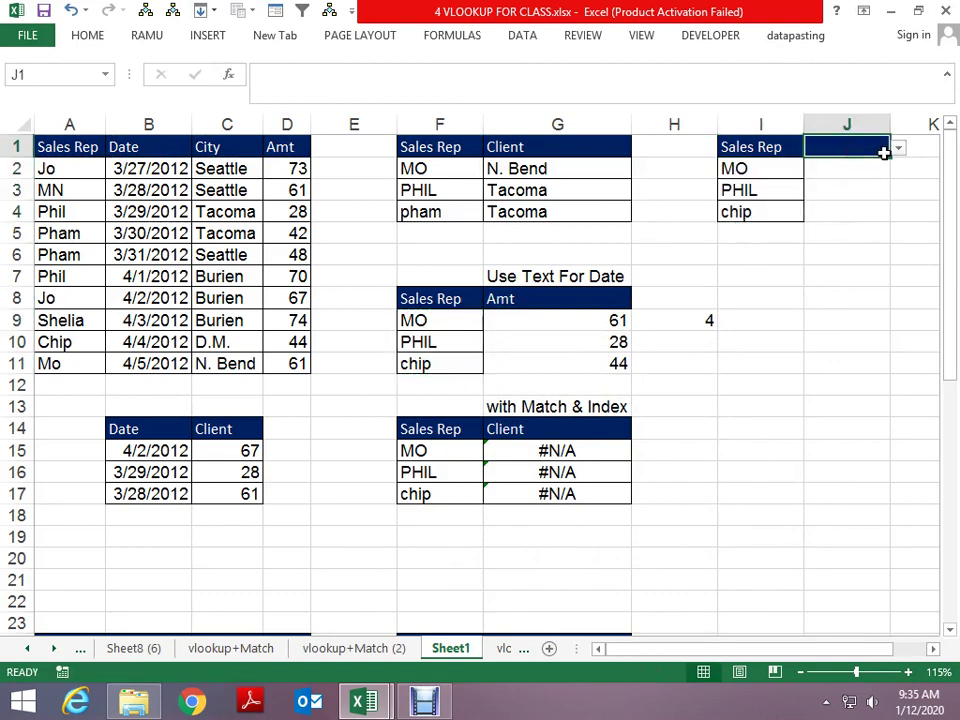
click(898, 147)
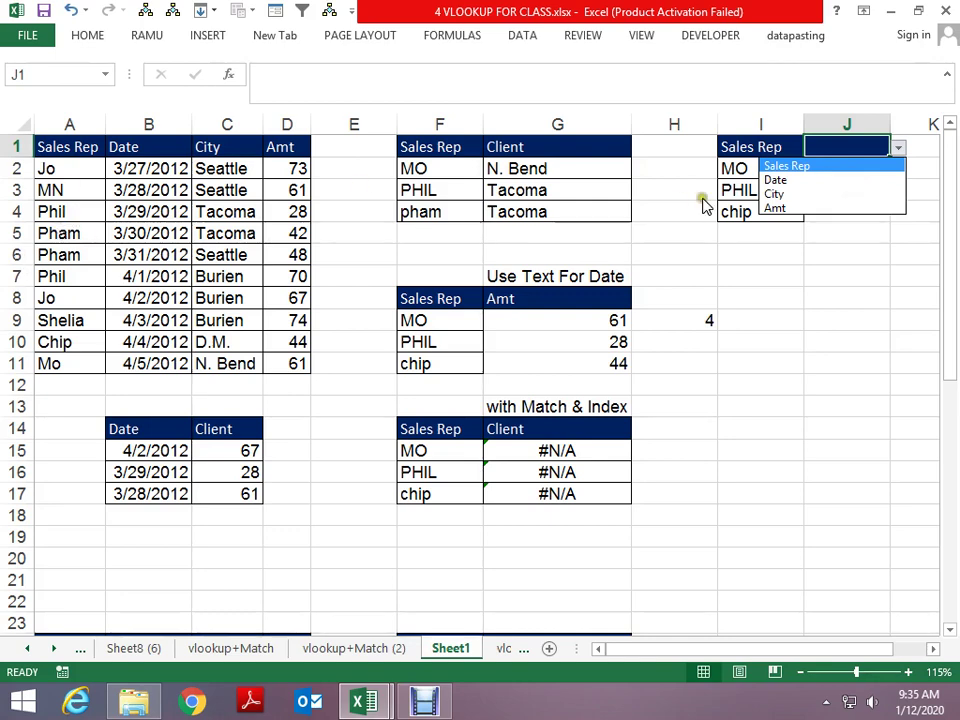
click(770, 181)
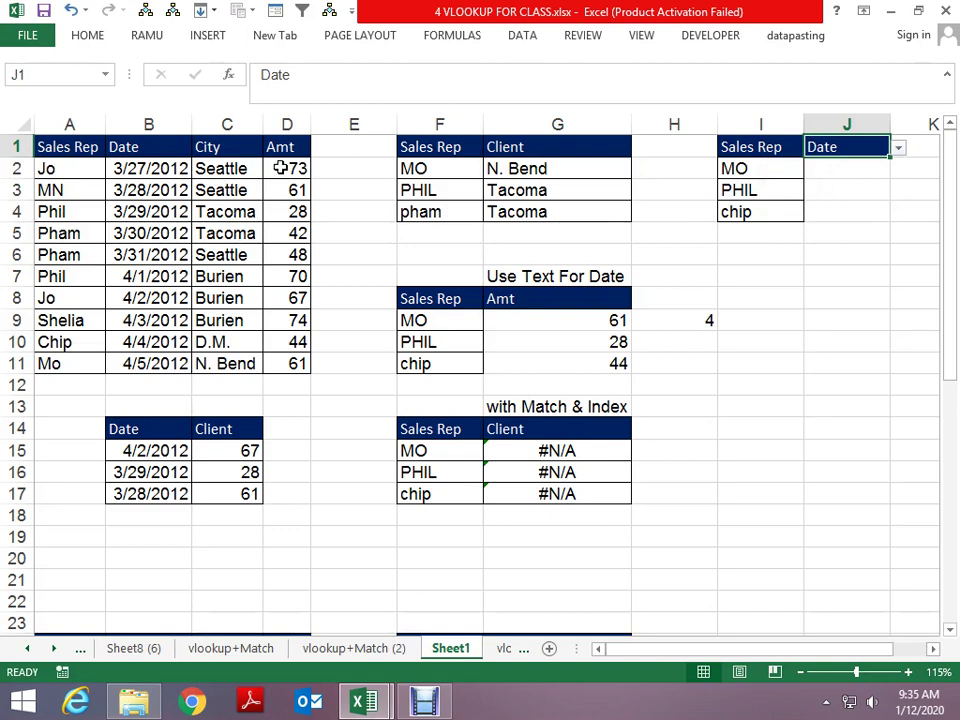
click(825, 164)
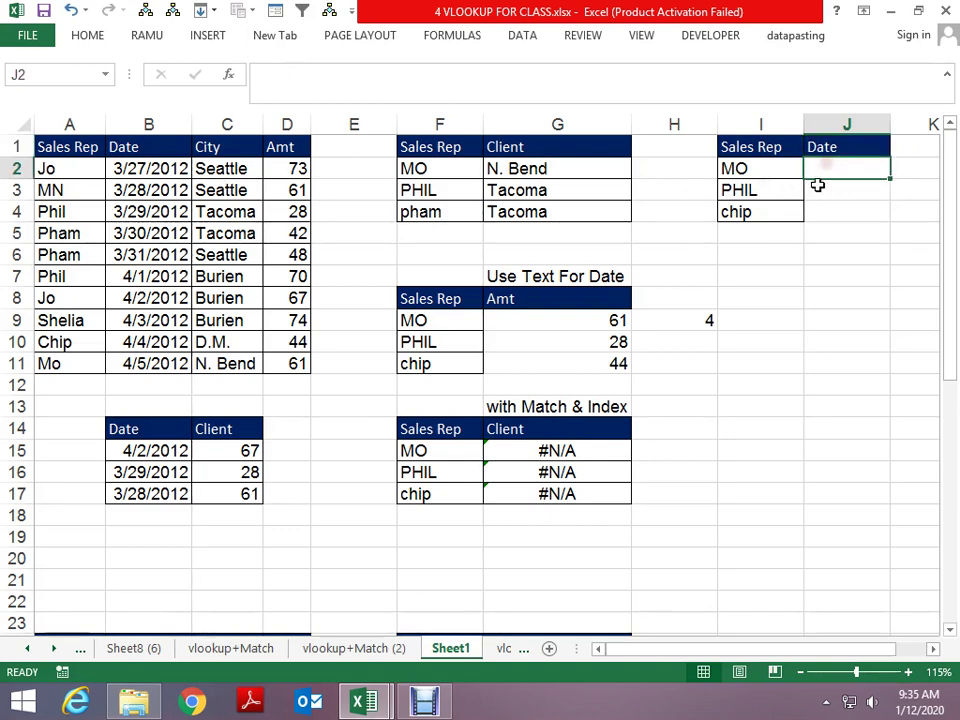
text(=)
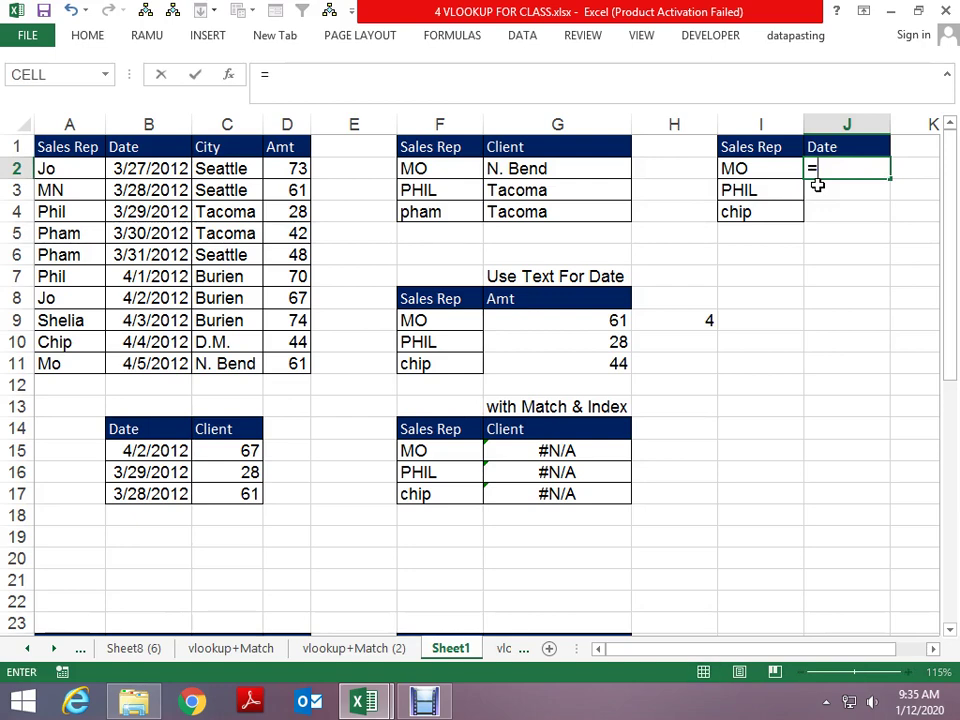
text(vlo)
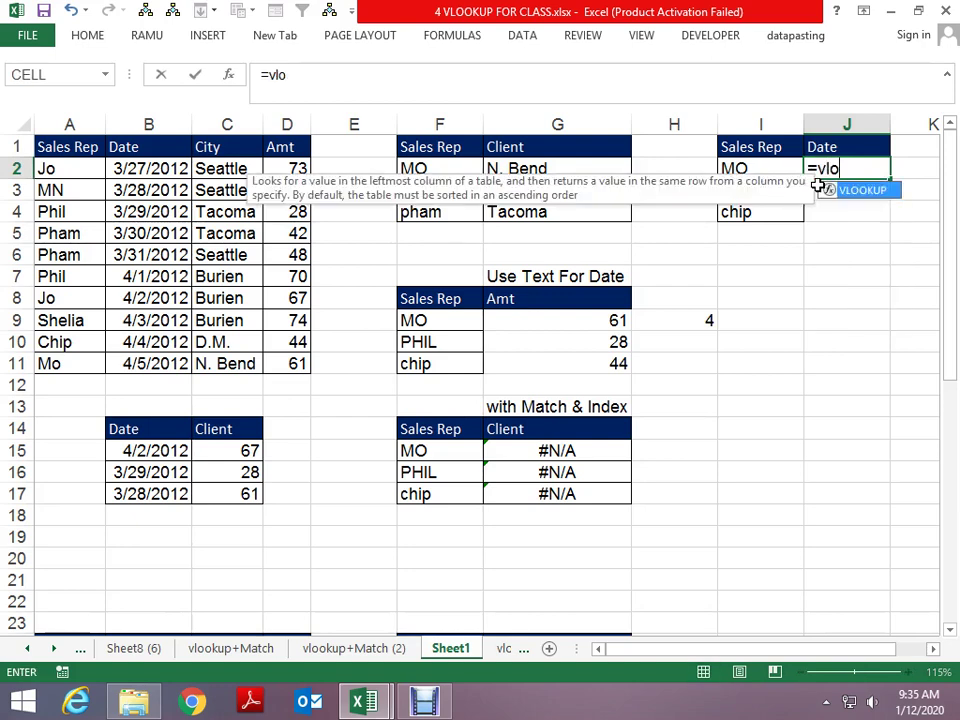
Step: Start J2's formula as VLOOKUP on I2 with a MATCH on J$1
key(Tab)
key(Left)
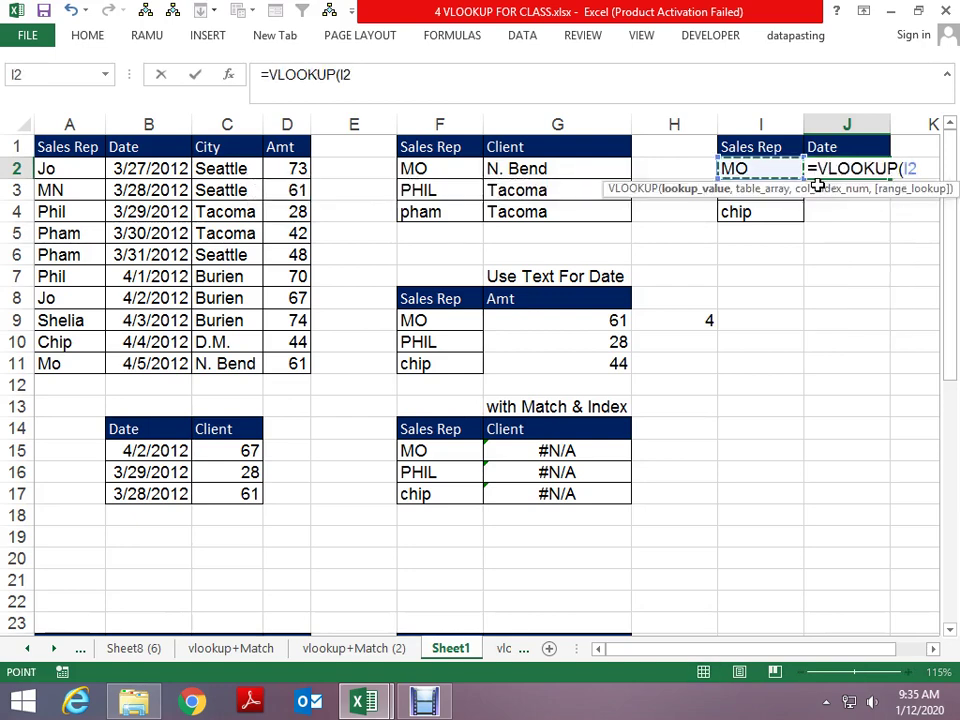
text(,ma)
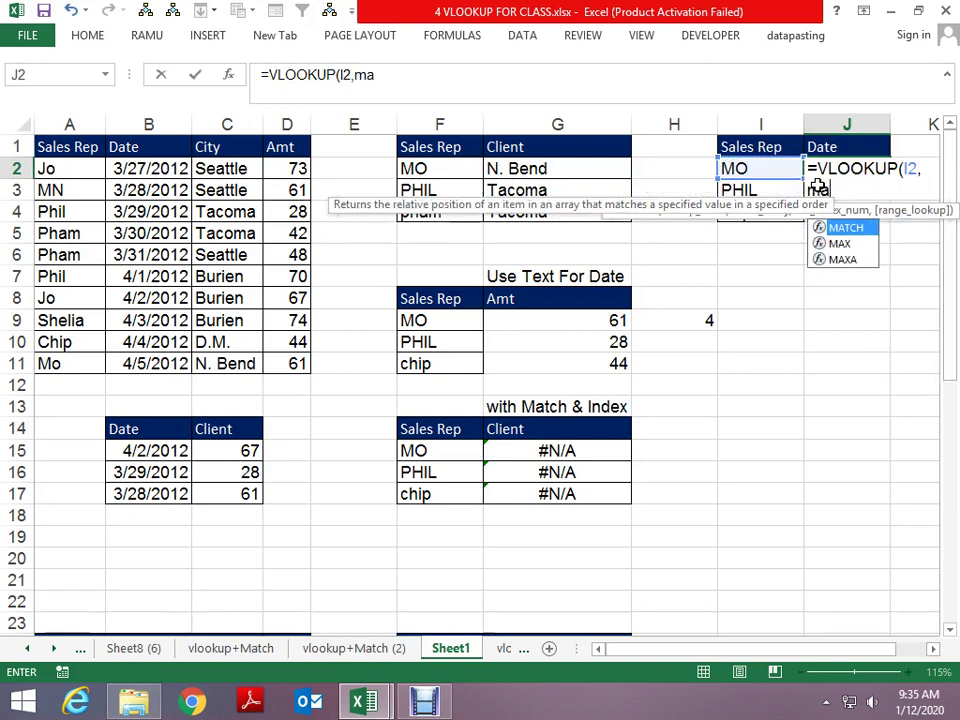
text(tc)
key(Tab)
key(Up)
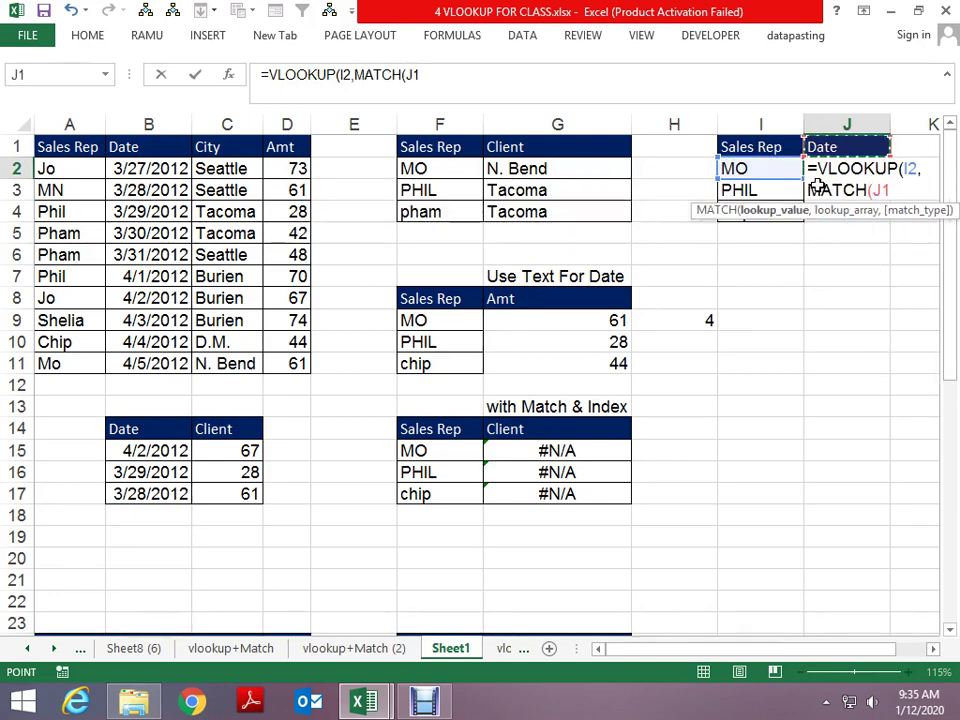
key(F4)
key(F4)
text(,)
Step: Finish the formula with MATCH against $A$1:$D$1, enter it, and fill down to J4
key(Left)
key(Left)
key(Left)
key(Left)
key(Left)
key(Left)
key(Up)
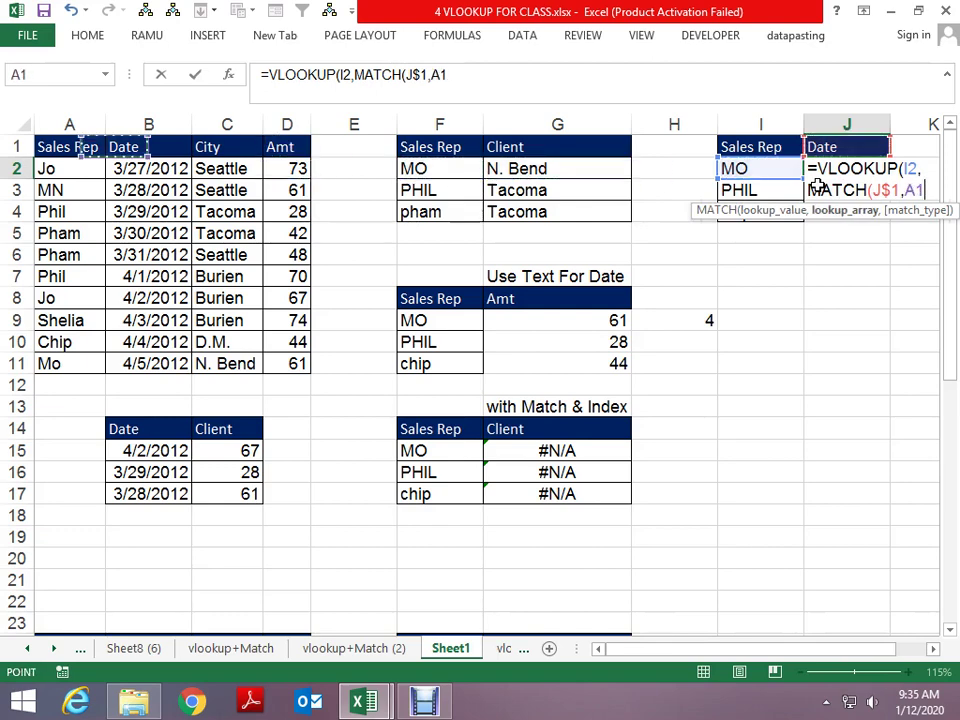
key(shift+Right)
key(shift+Right)
key(shift+Right)
key(F4)
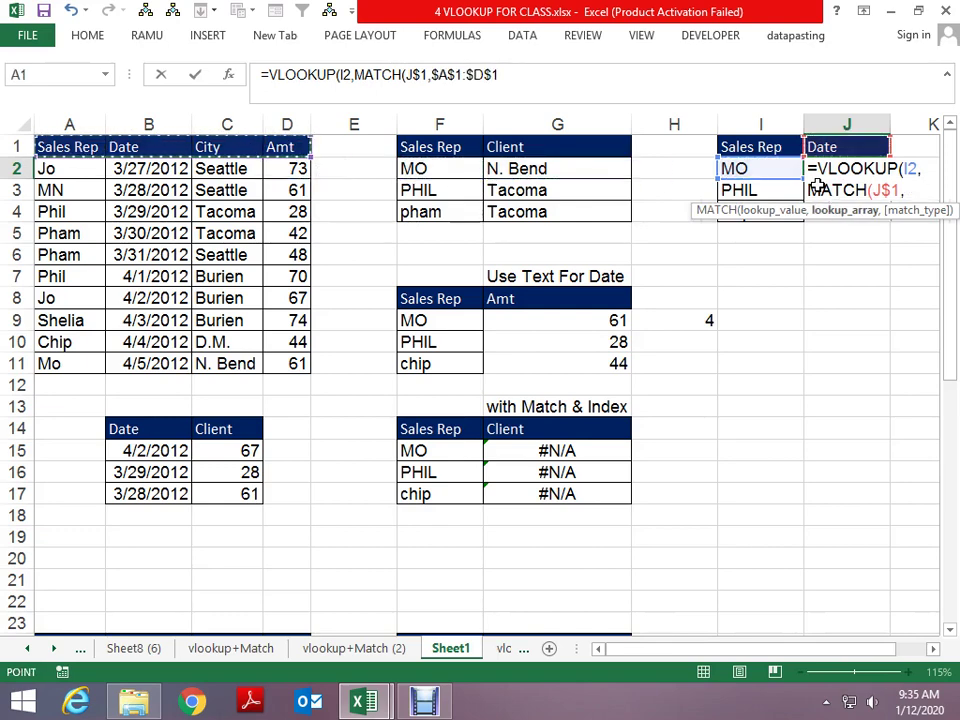
text(,0)
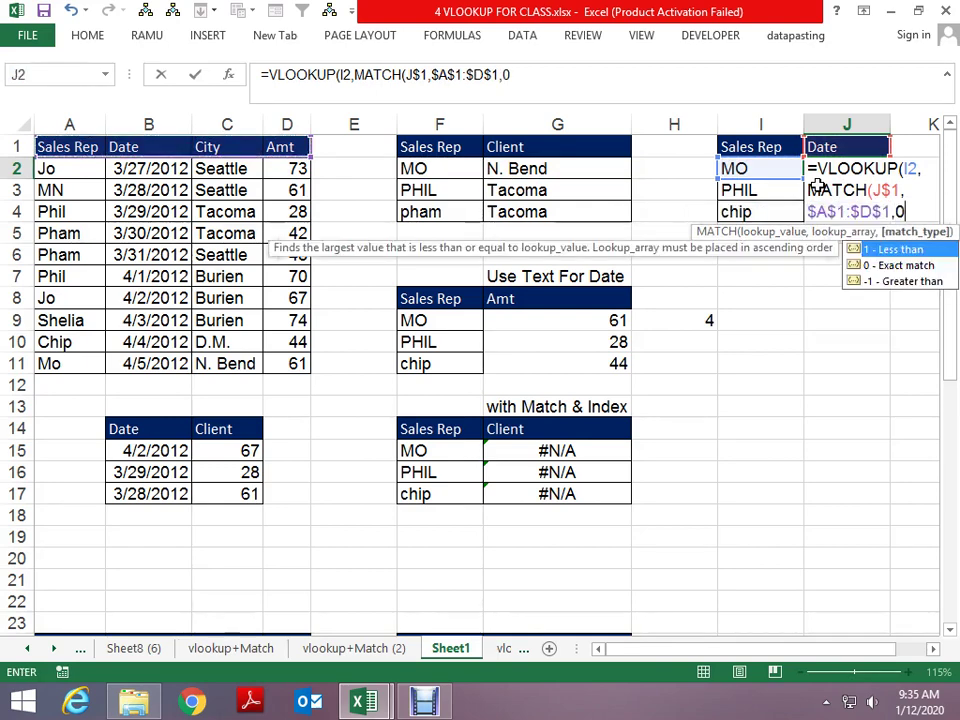
text(),0)
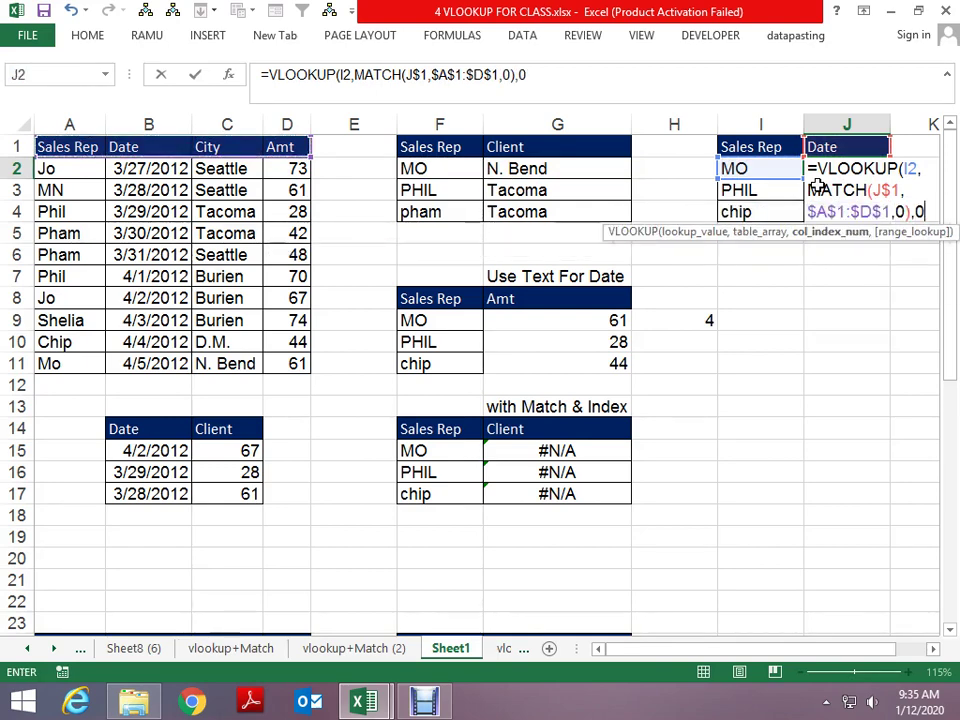
key(Return)
key(Return)
key(ctrl+d)
key(Down)
key(ctrl+d)
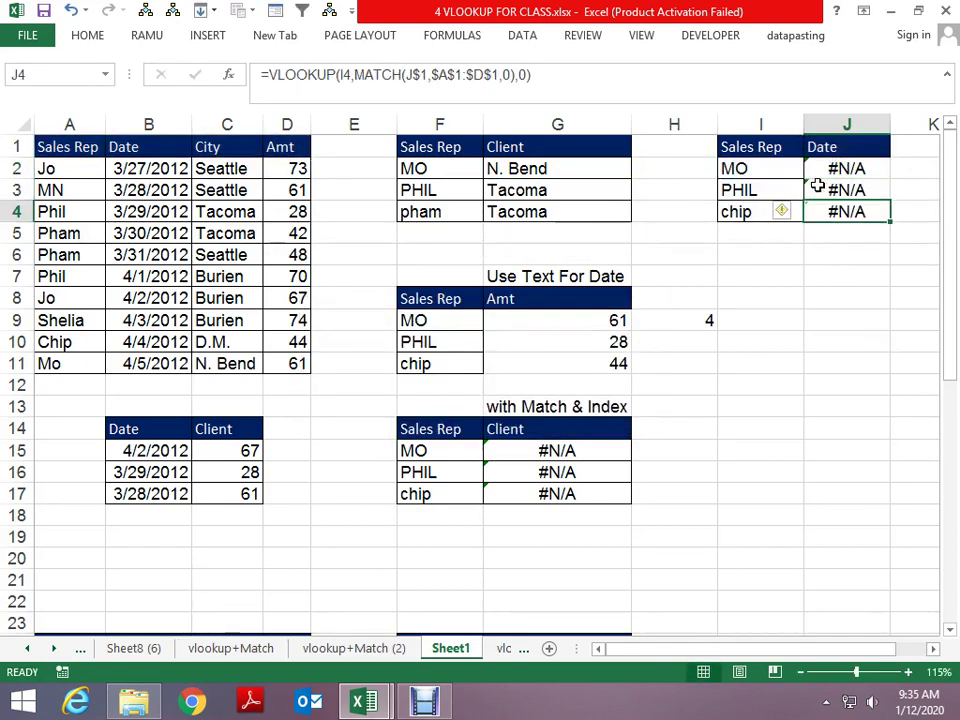
key(Up)
key(Up)
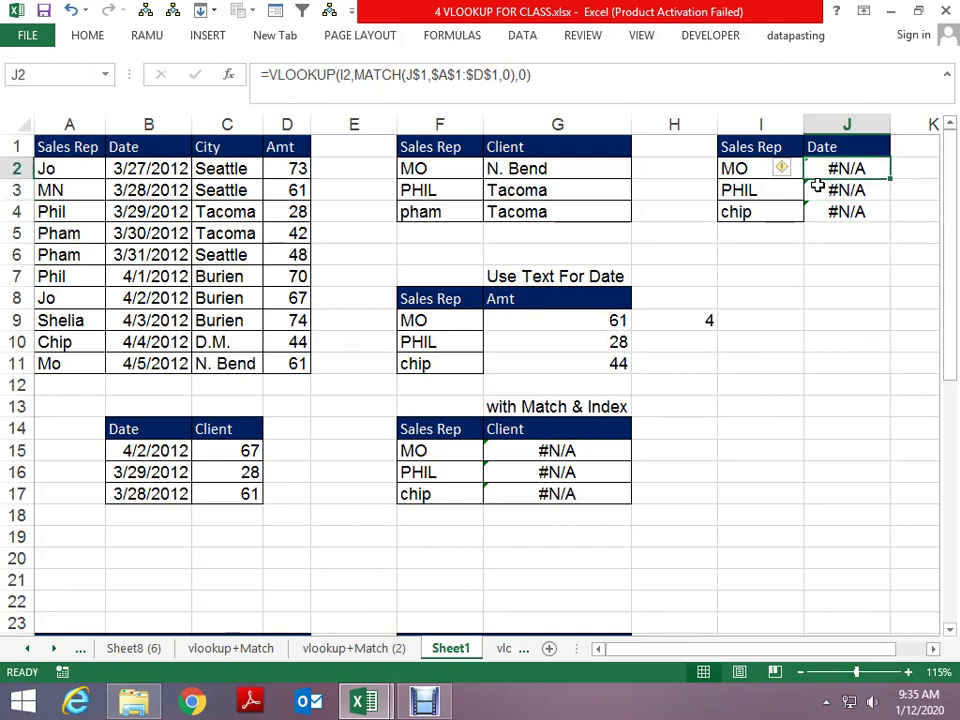
Step: Add A1:D11 as the table range in J2's VLOOKUP formula
key(F2)
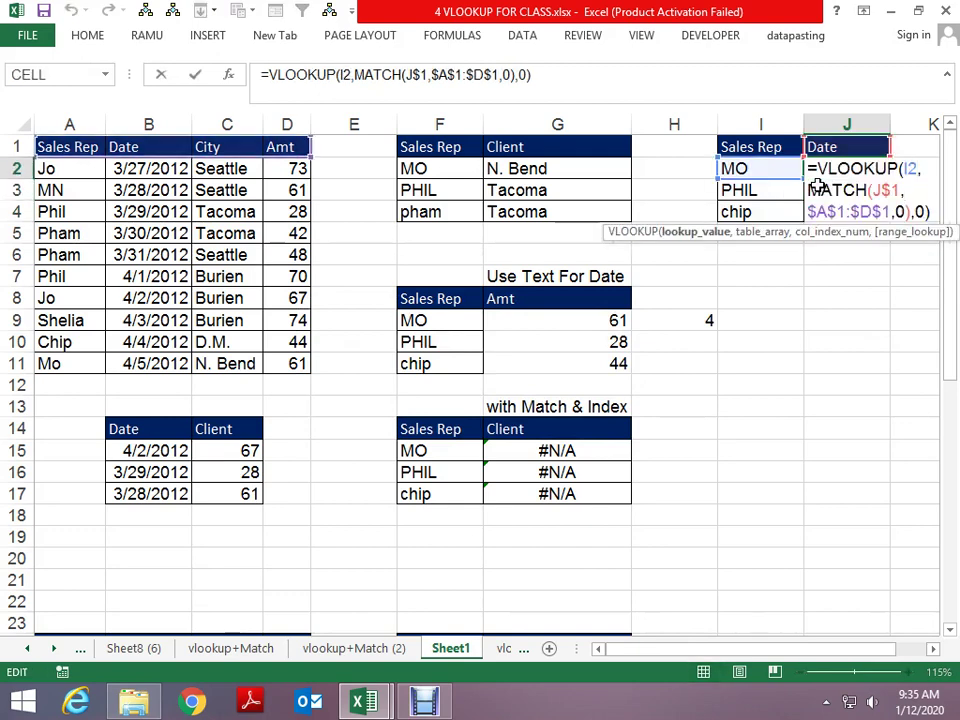
click(818, 189)
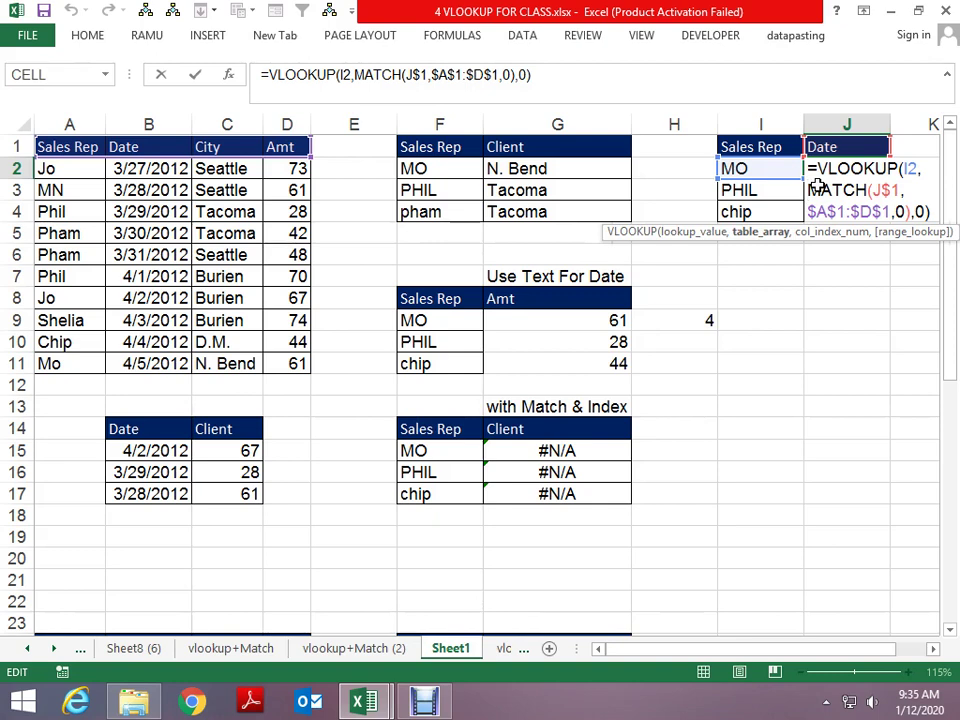
key(Left)
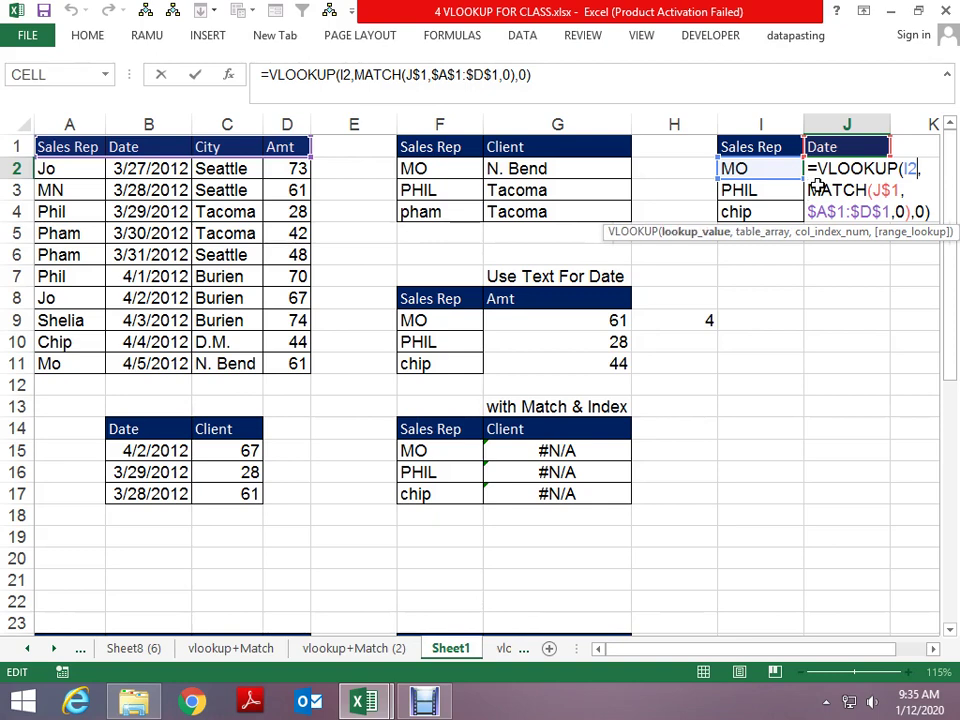
text(,a1)
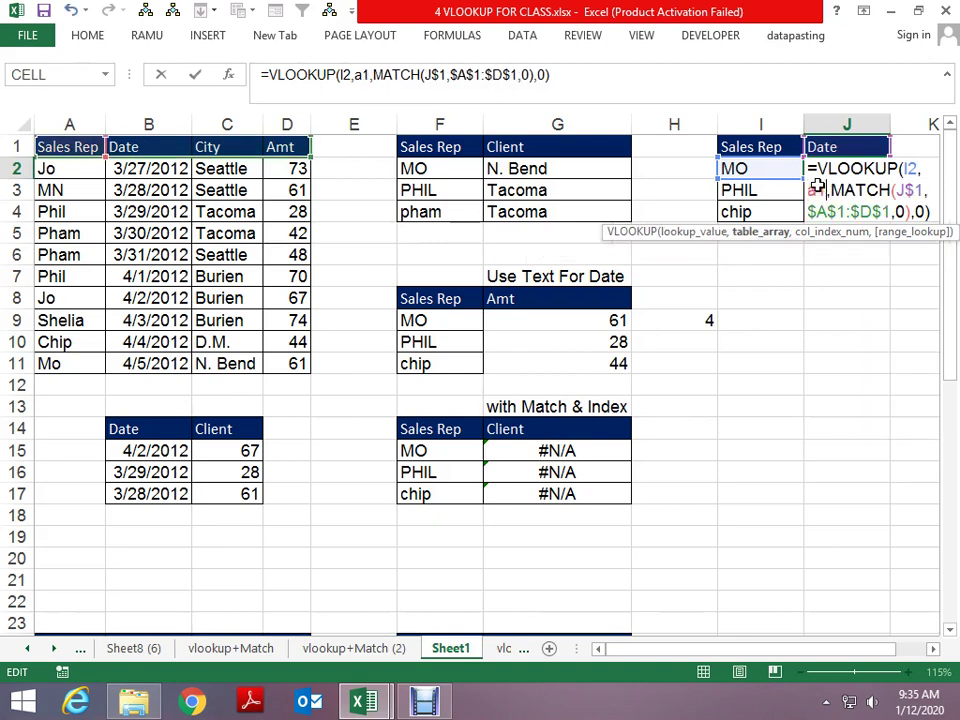
text(:)
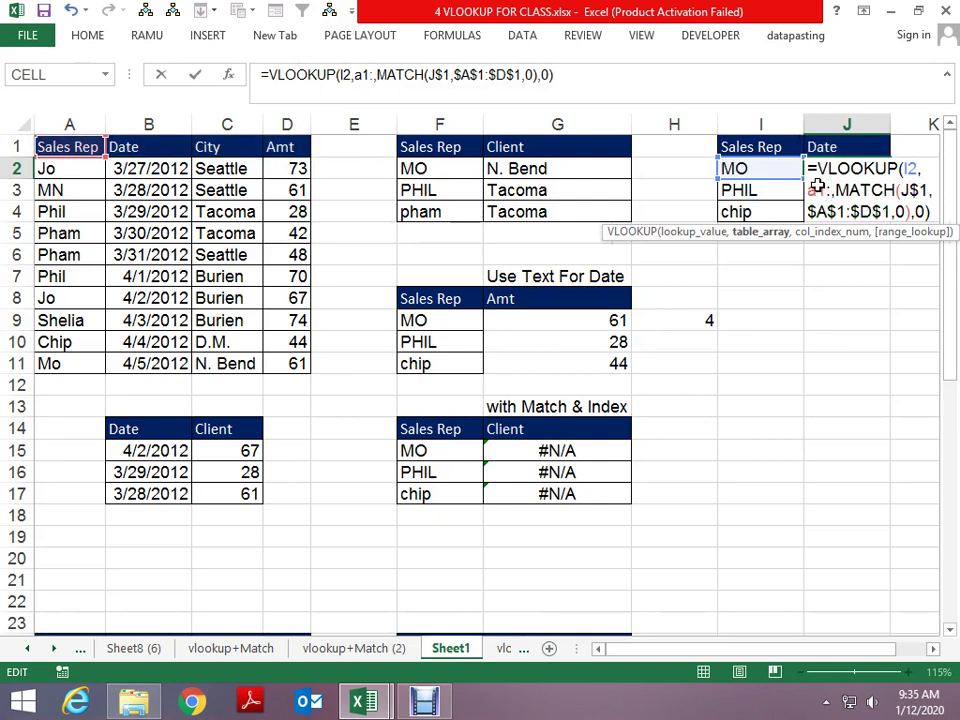
text(d11)
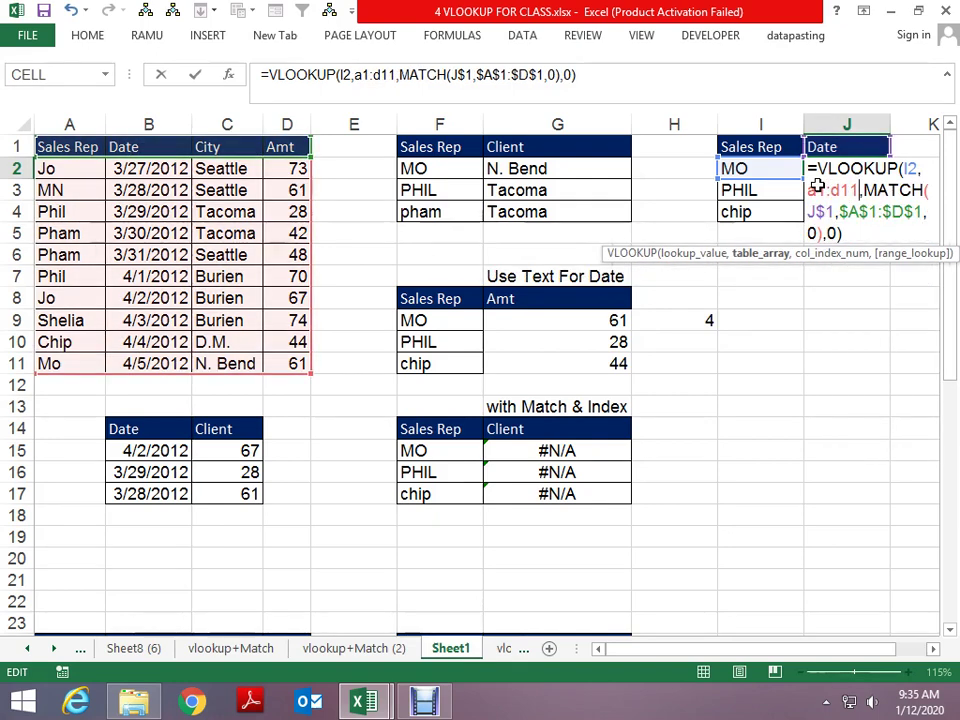
key(Return)
key(Return)
Step: Lock the range as $A$1:$D$11 and fill the J2 formula down to J4
key(Up)
key(Up)
key(F2)
click(818, 188)
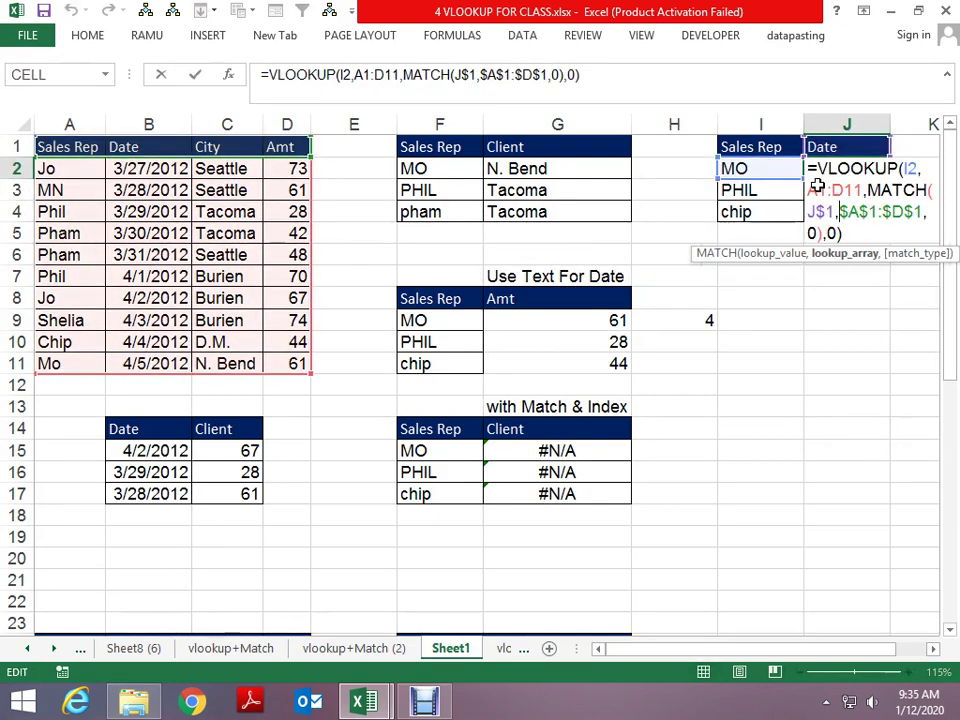
key(F4)
key(F4)
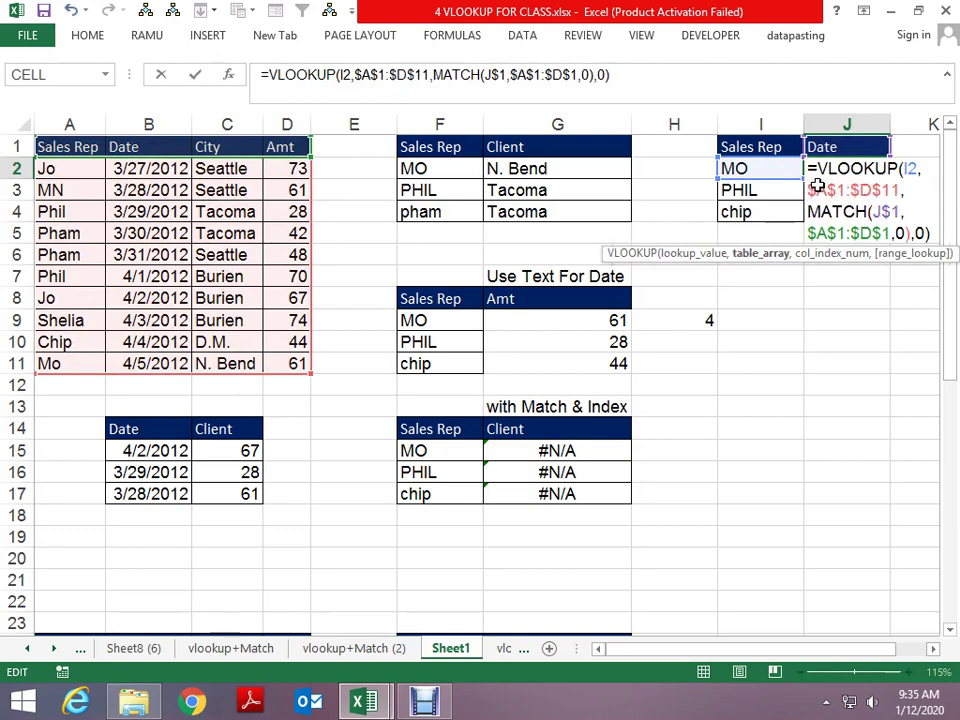
key(Return)
key(Up)
key(shift+Down)
key(shift+Down)
key(ctrl+d)
Step: Try the J1 header choices Sales Rep, Date and City to test the lookups
key(Up)
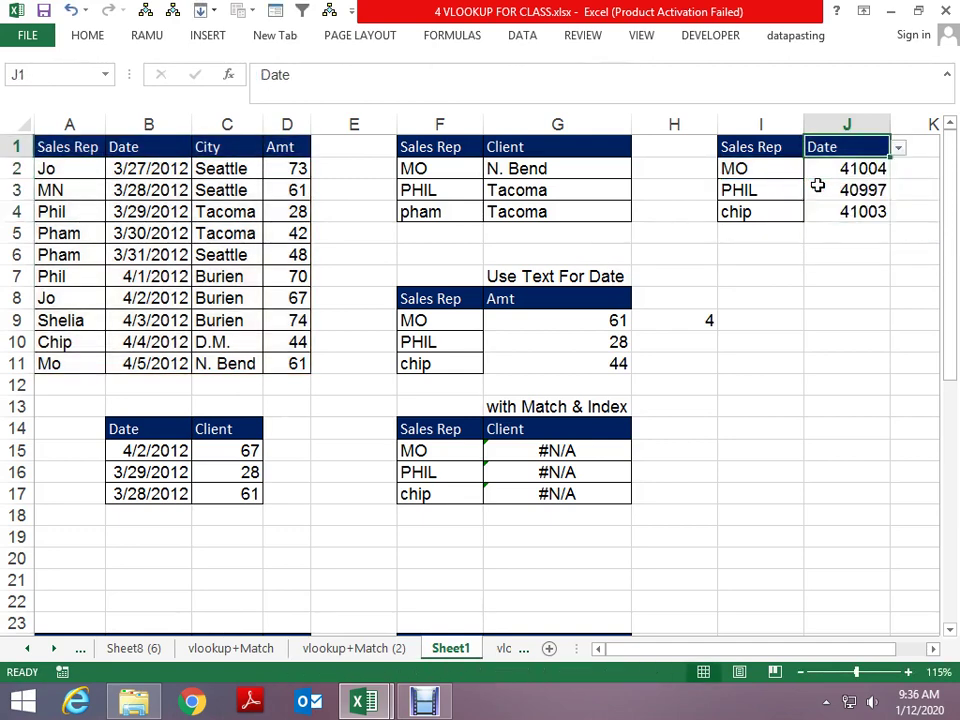
key(alt+Down)
key(Return)
key(alt+Down)
key(Down)
key(Down)
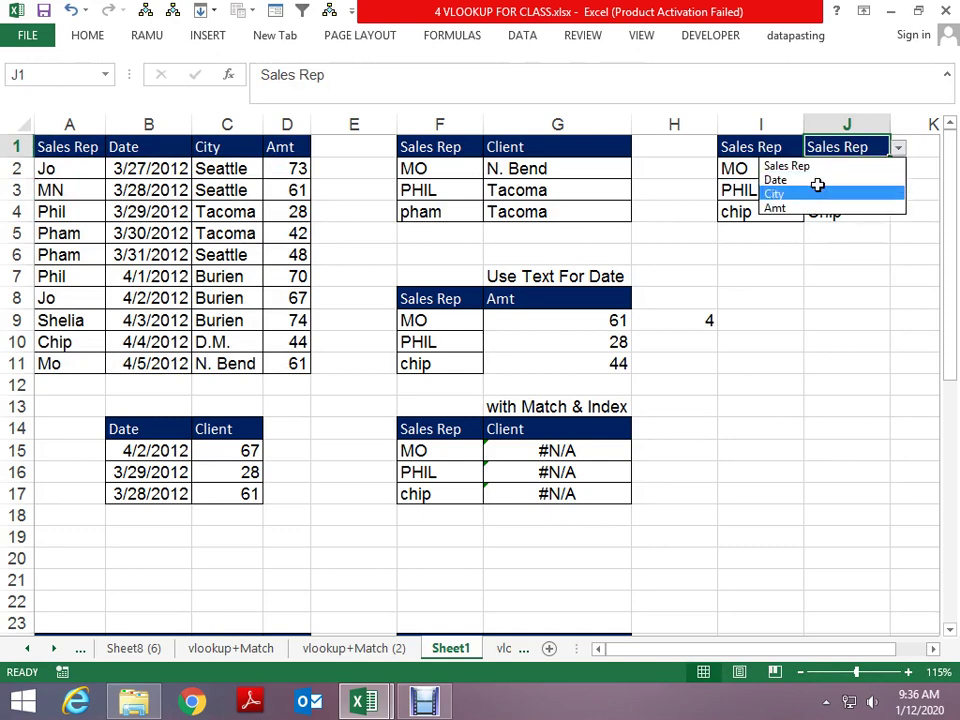
key(Up)
key(Return)
key(alt+Down)
key(Down)
key(Return)
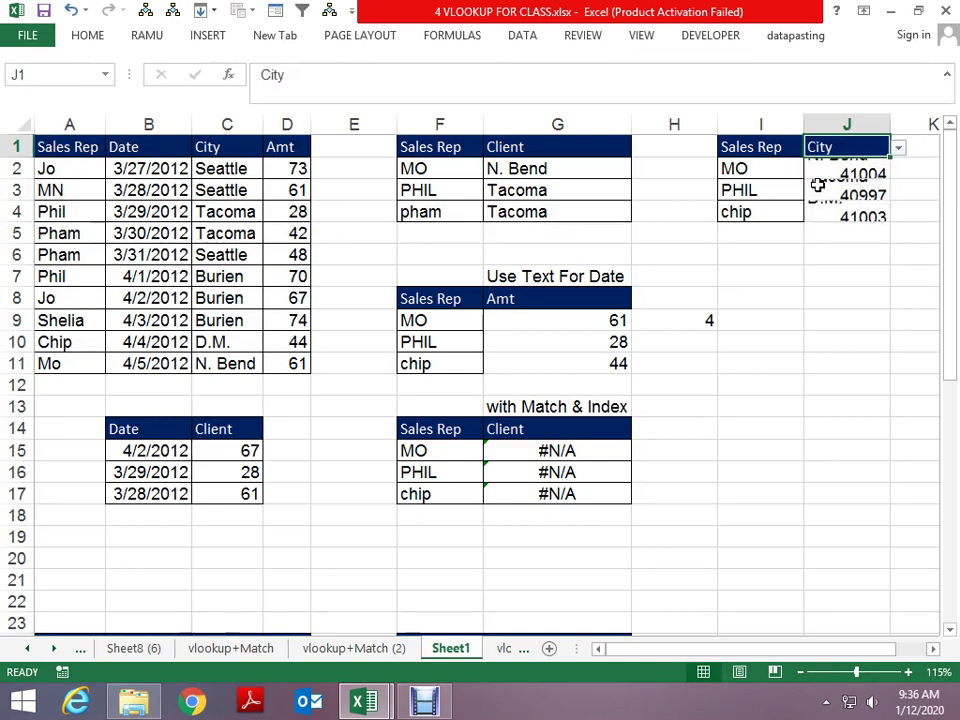
Step: Set the J1 header to Amt so J2:J4 show 61, 28 and 44
key(alt+Down)
key(Up)
key(Down)
key(Down)
key(Return)
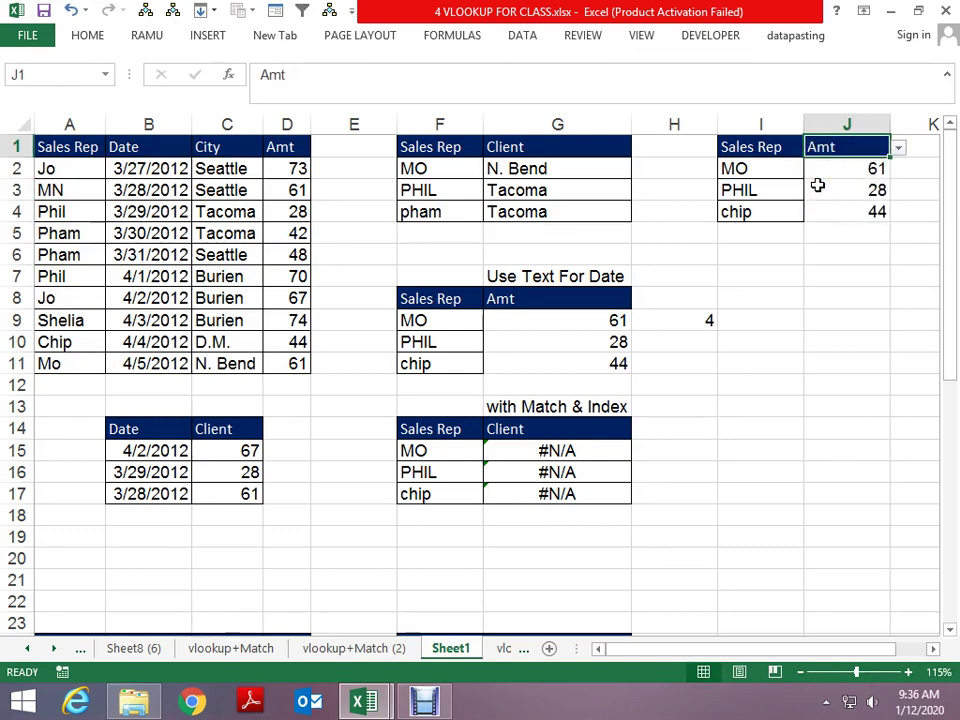
key(Down)
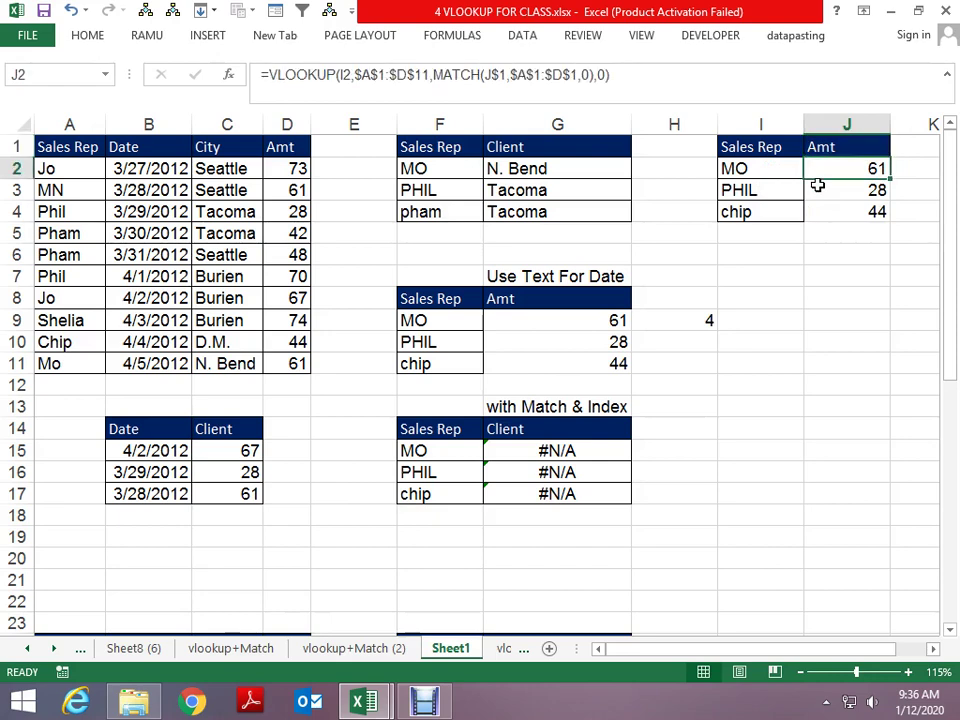
key(Down)
key(Down)
key(Down)
key(Down)
key(Down)
key(Down)
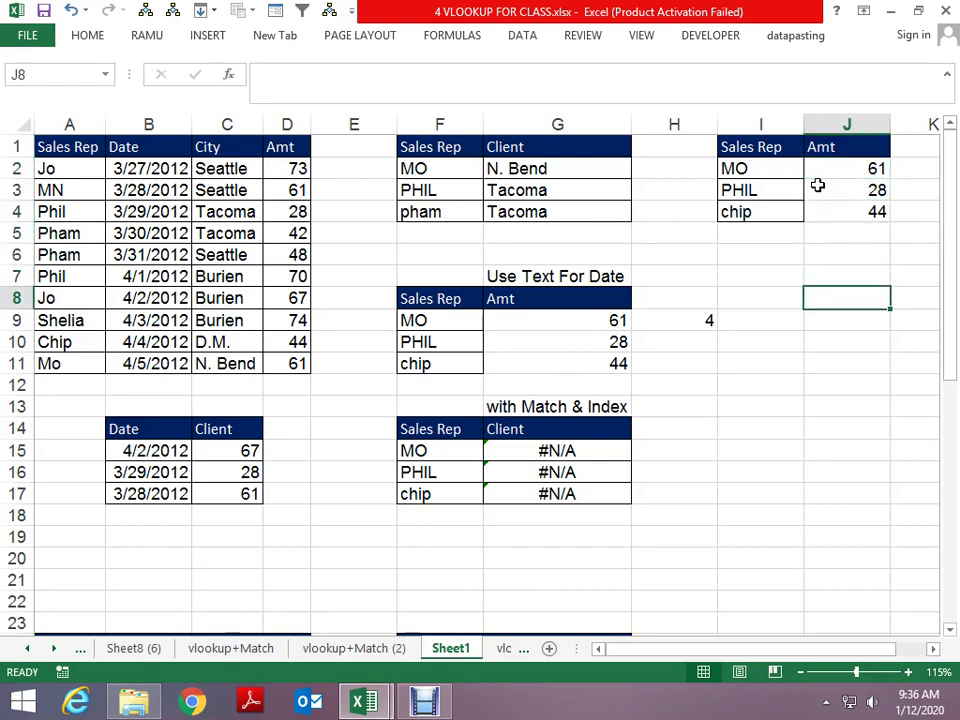
key(Down)
key(Down)
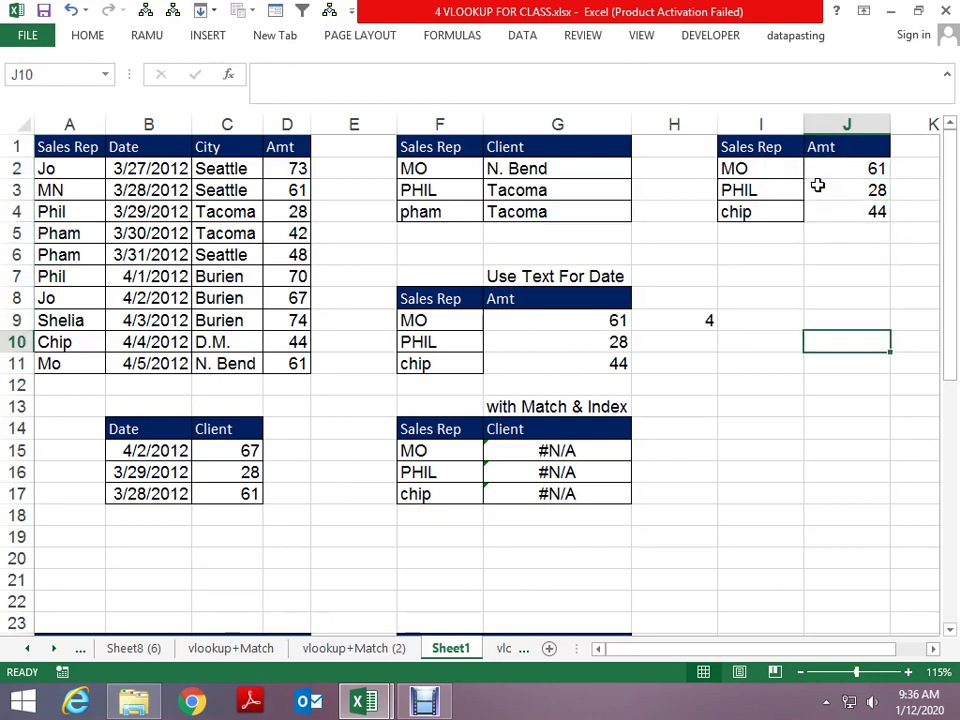
Step: Put today's date in J10 and the current time in J9, copying the time to K9 as the number 0.40
key(ctrl+semicolon)
key(Up)
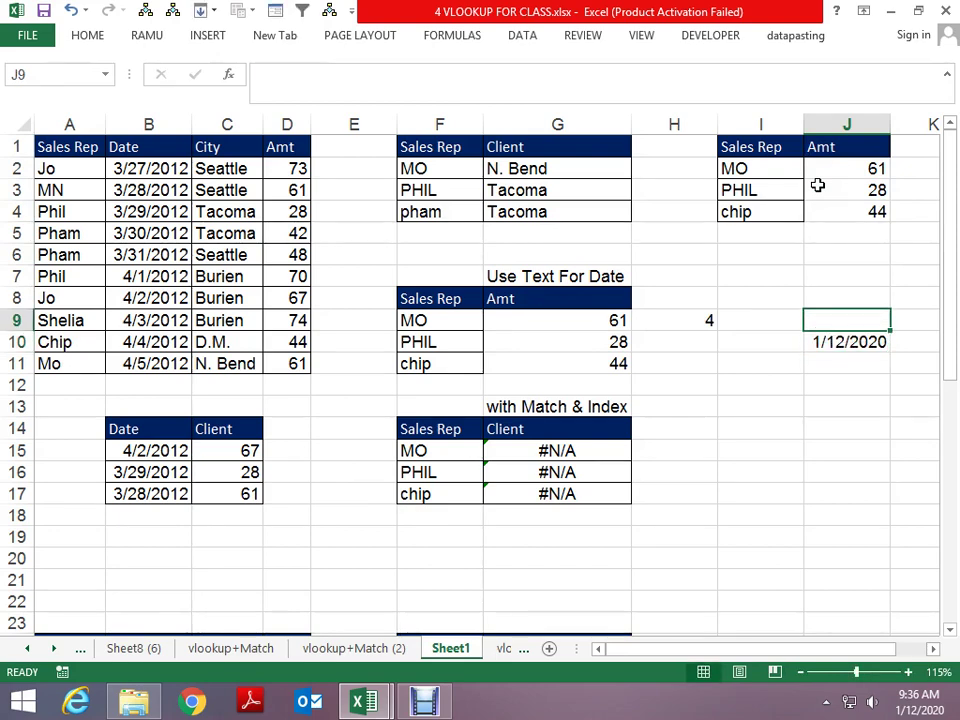
key(ctrl+shift+semicolon)
key(Return)
key(Up)
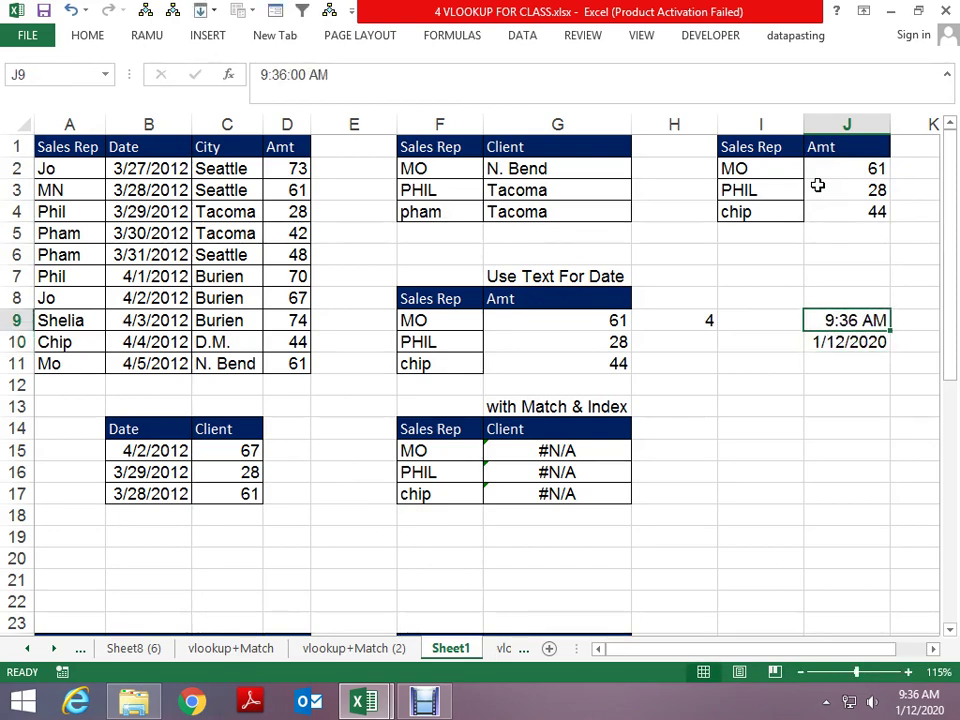
key(ctrl+c)
key(Right)
key(ctrl+v)
key(ctrl+shift+1)
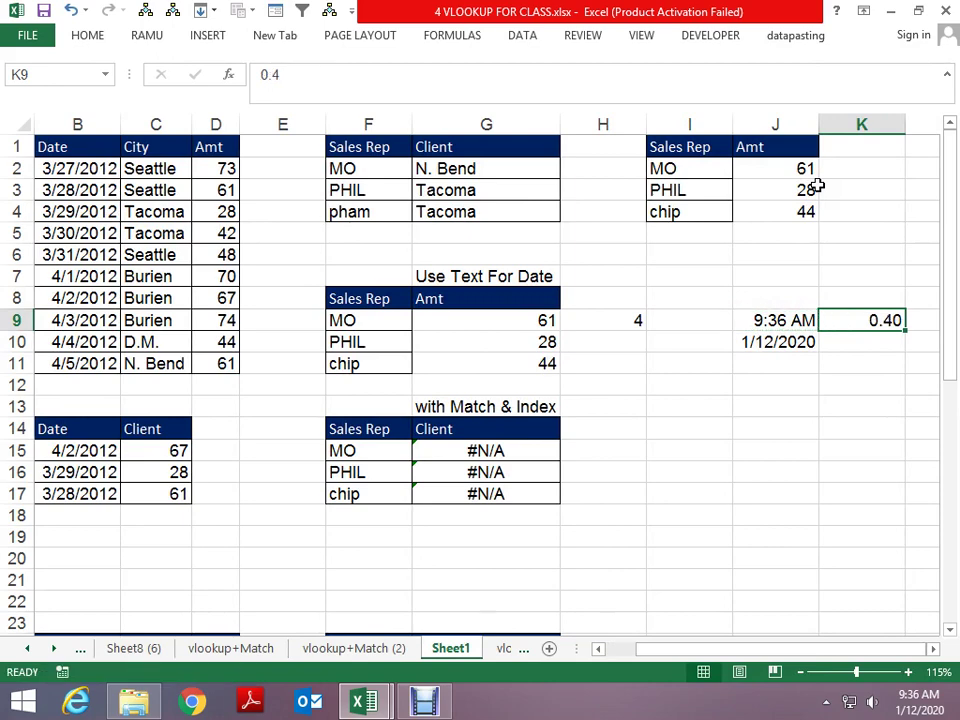
Step: Switch the J1 header back to Date and check row 2 against J2's formula
key(Left)
key(Left)
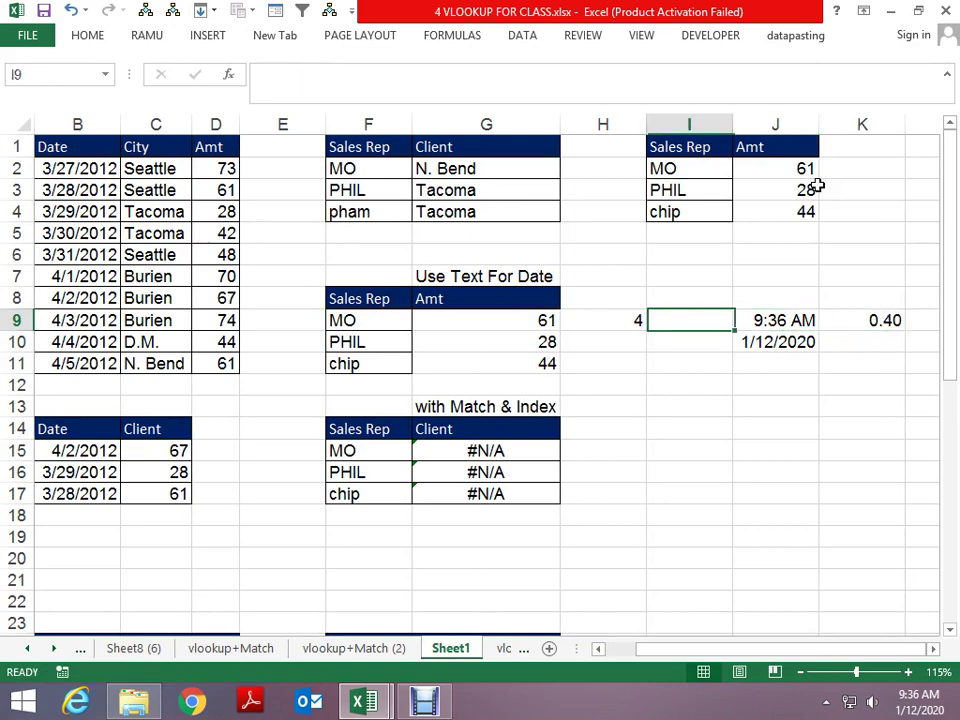
key(ctrl+Up)
key(ctrl+Up)
key(Right)
key(alt+Down)
key(Up)
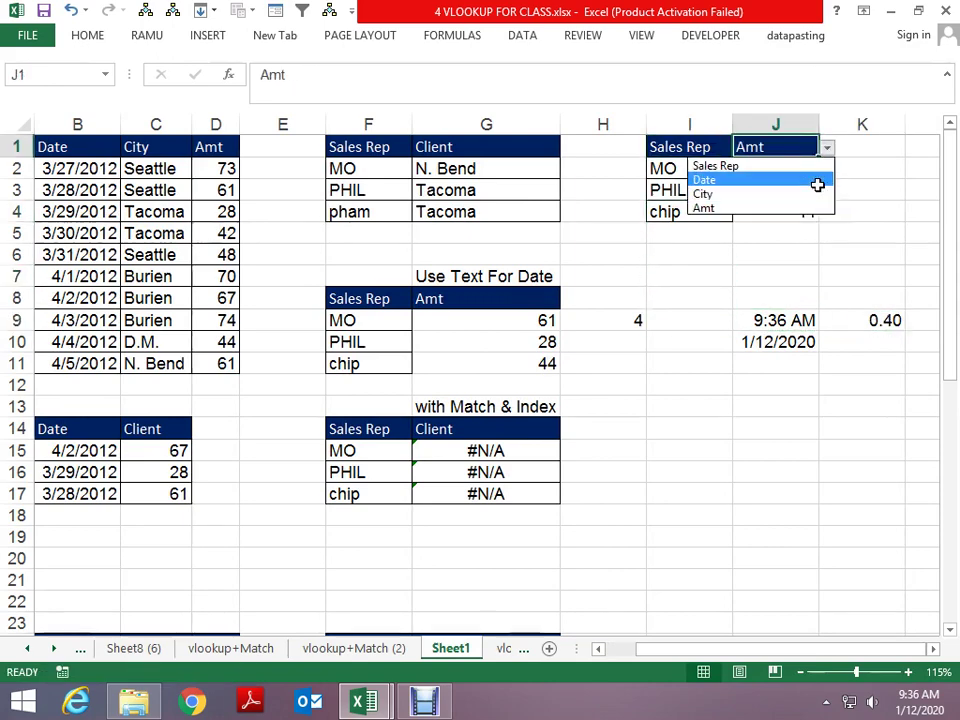
key(Return)
key(Down)
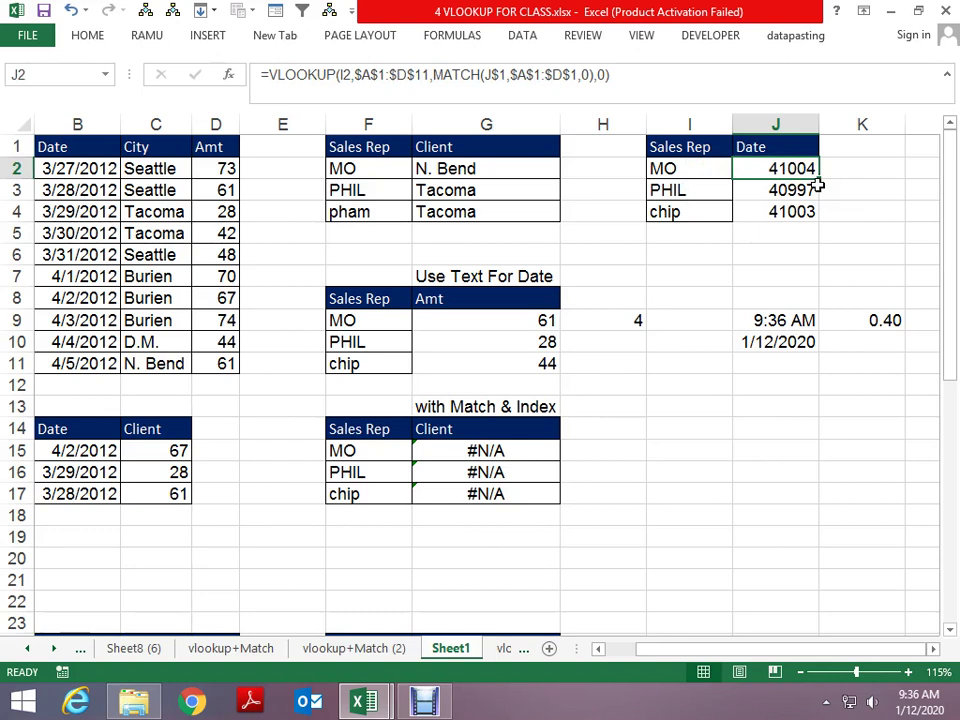
key(Left)
key(Left)
key(Left)
key(Left)
key(Left)
key(Left)
key(Left)
key(Left)
key(Right)
key(Right)
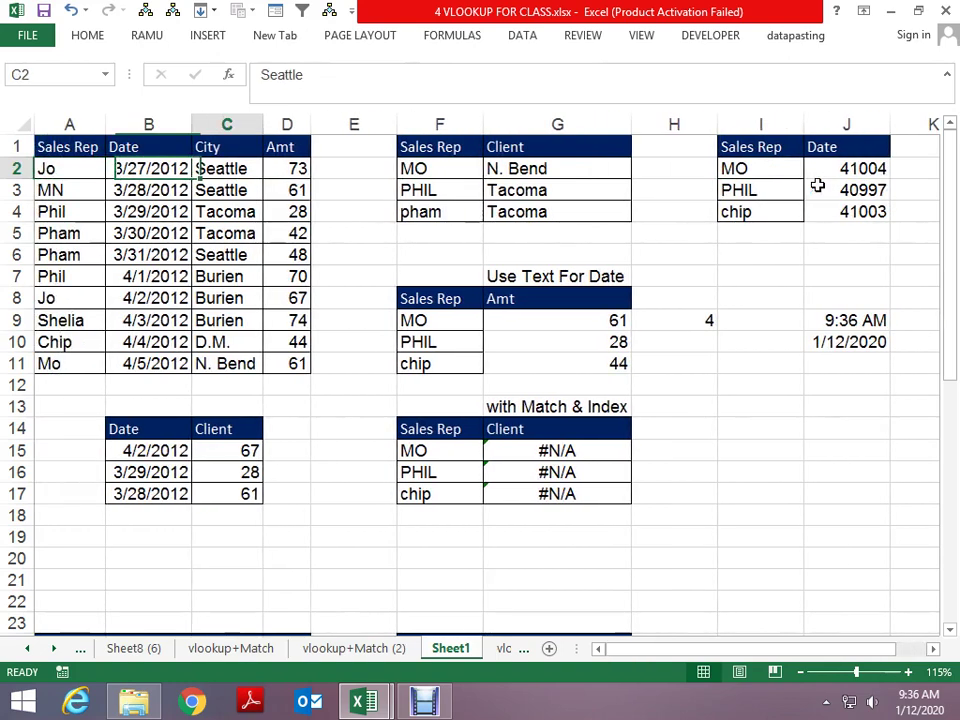
key(Right)
key(Right)
key(Right)
key(Right)
key(Right)
key(Right)
key(Right)
key(Right)
key(Left)
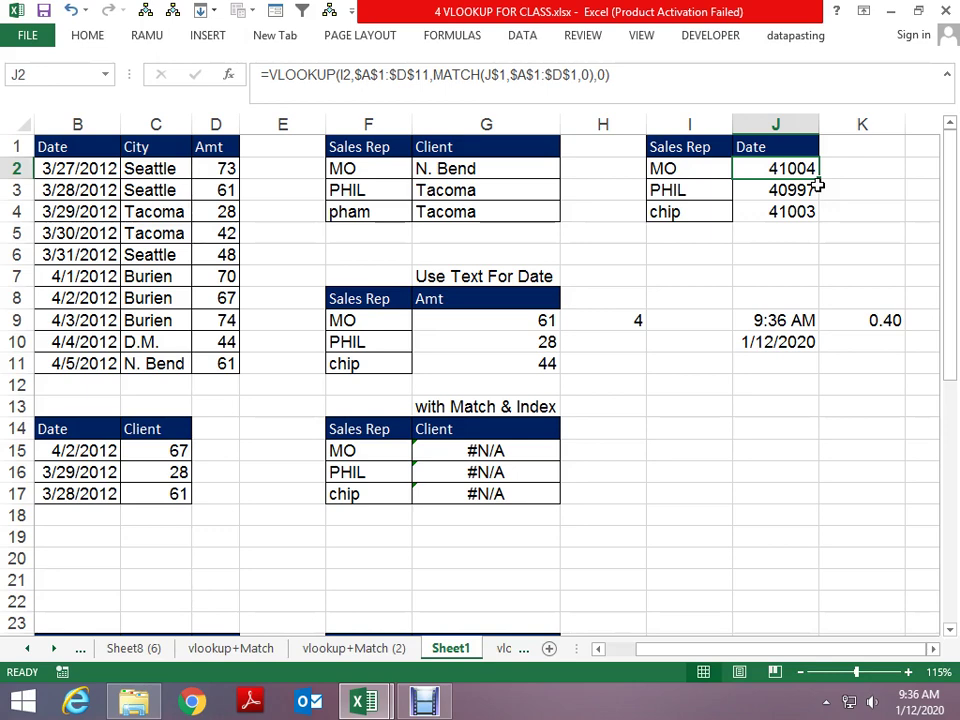
Step: Compare J2's formula with the J1 header, where J2:J4 show serials 41004, 40997 and 41003
key(Up)
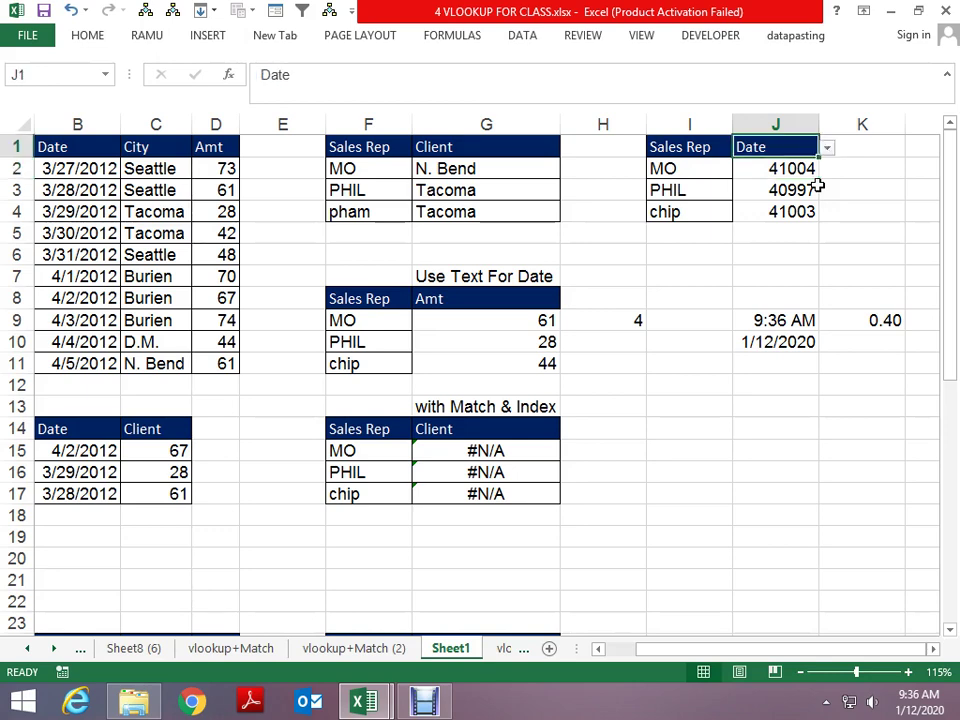
key(Down)
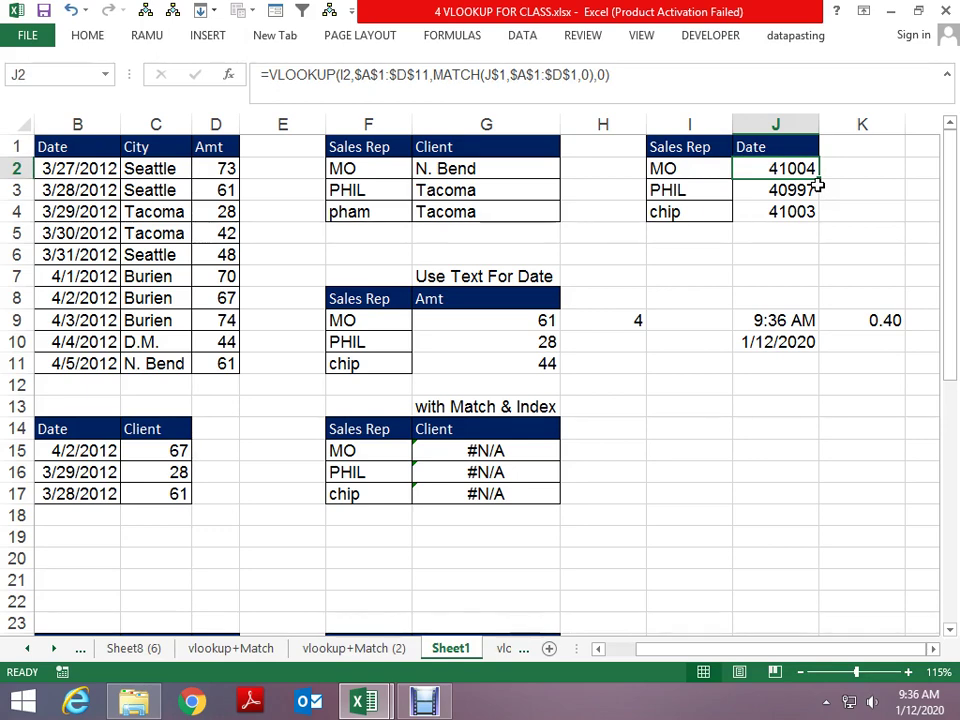
key(Up)
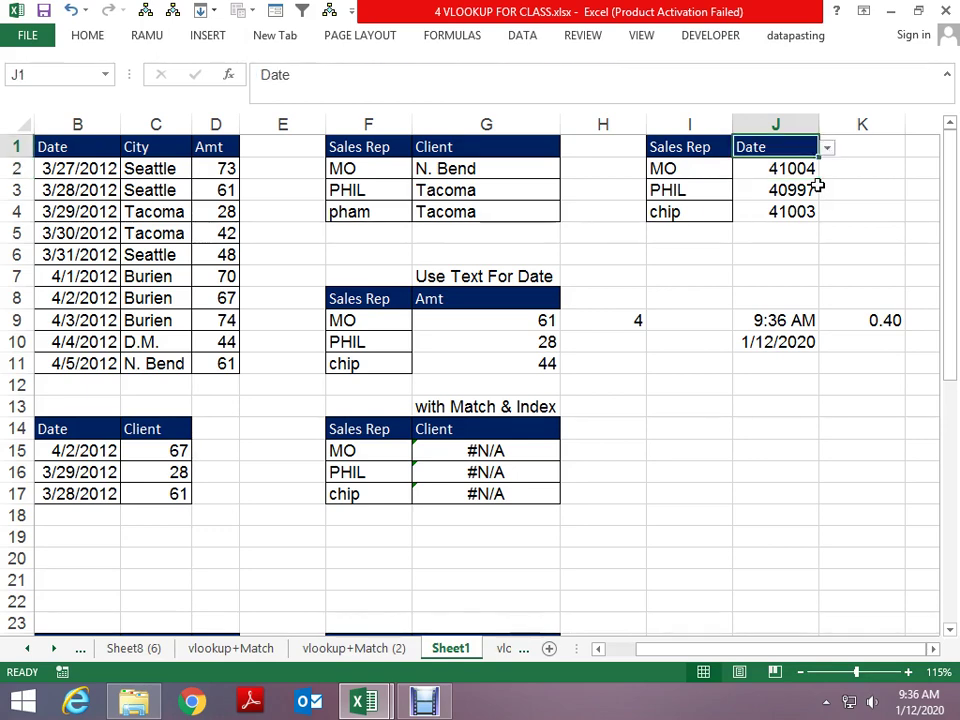
key(Down)
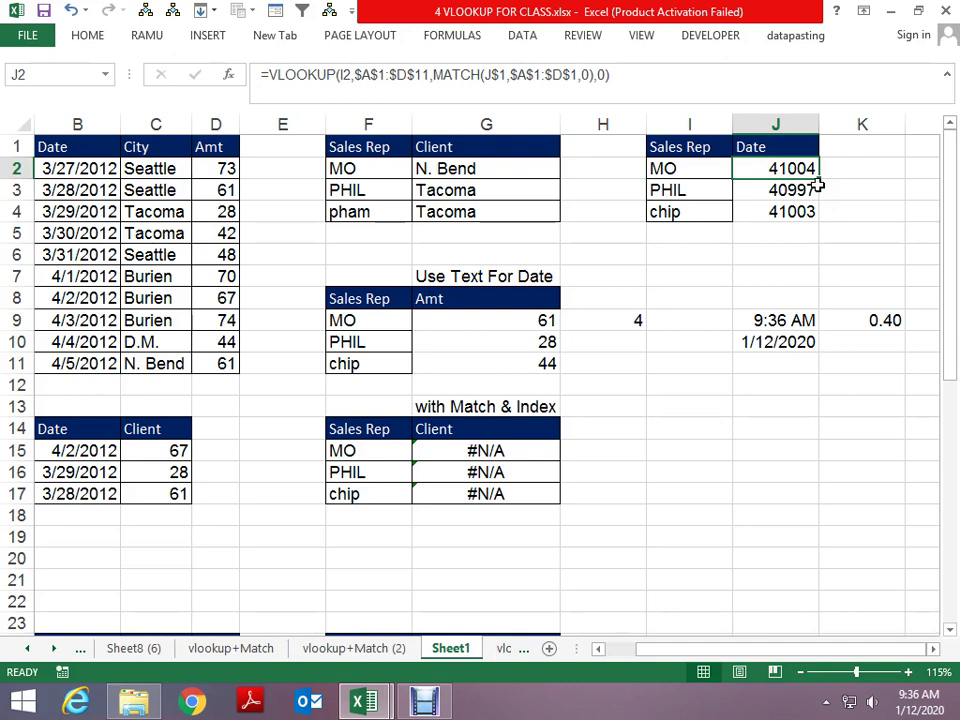
key(Up)
key(Down)
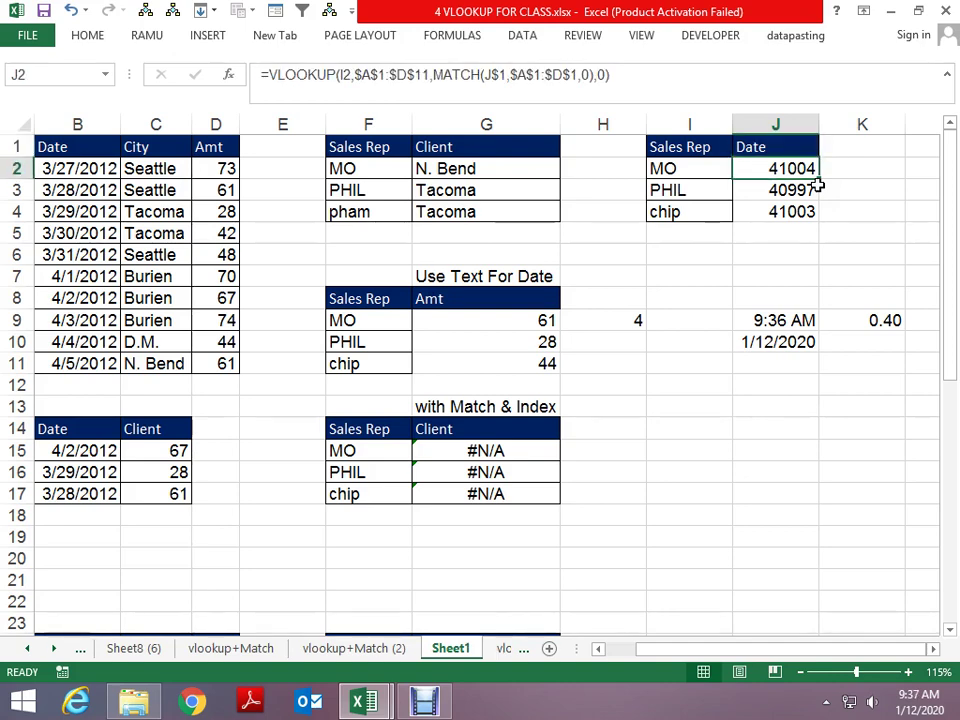
key(Up)
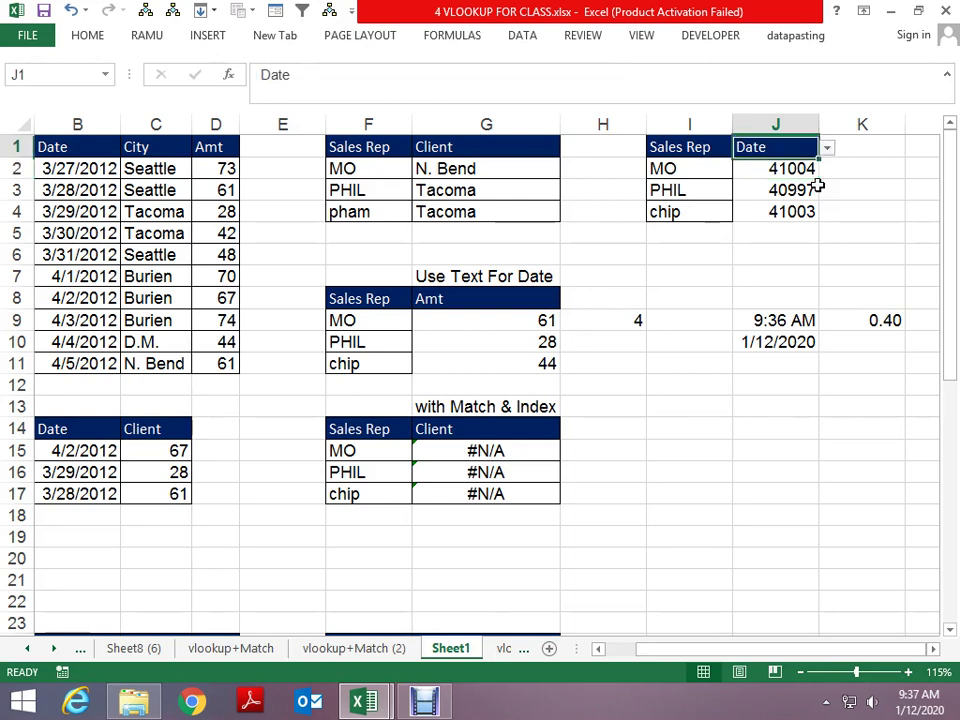
key(Down)
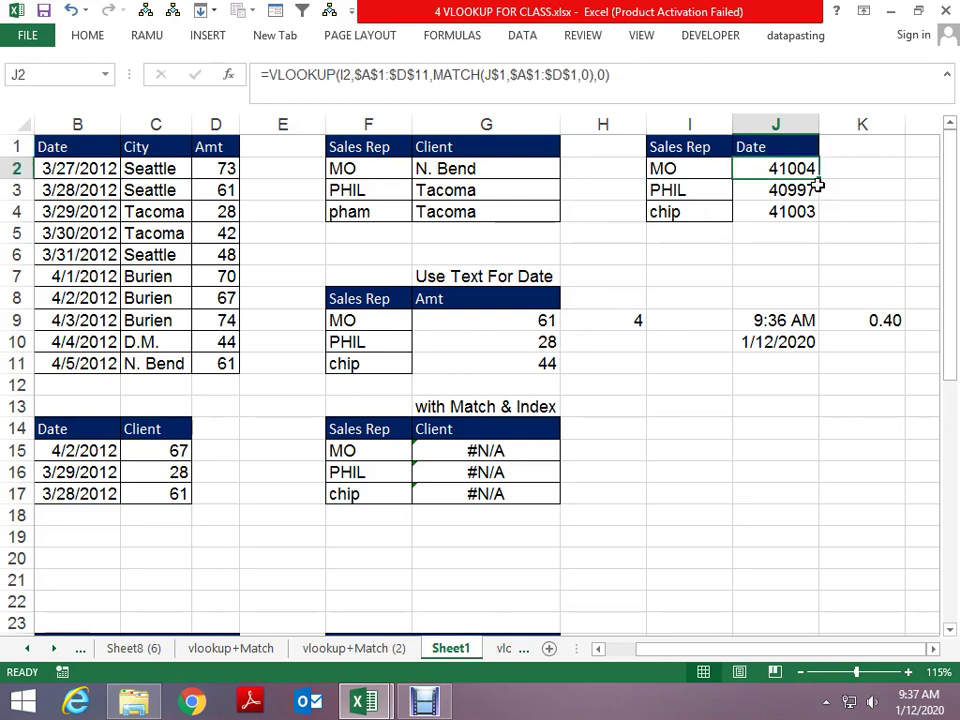
Step: Wrap J2's lookup formula in TEXT with the "dd-mm-yyyy" format
key(F2)
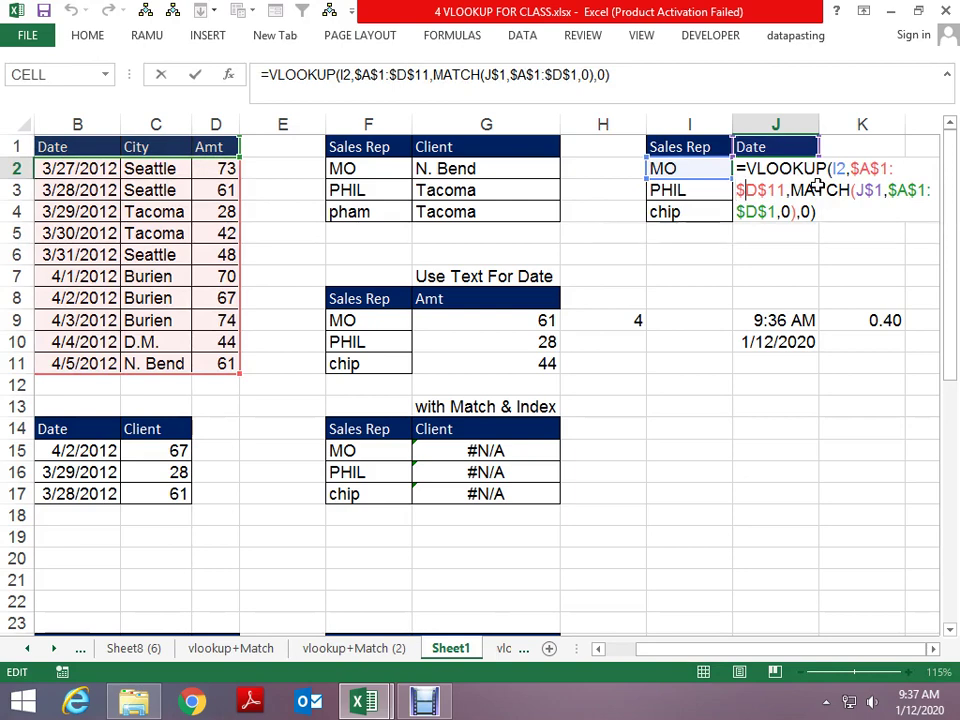
key(Home)
key(Right)
text(text)
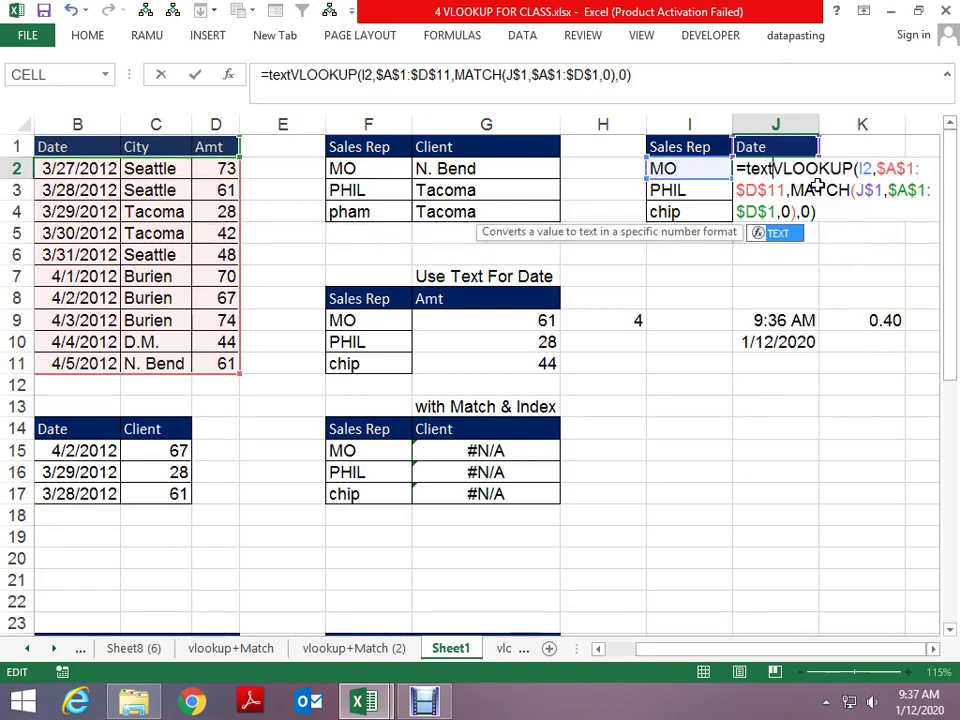
key(Tab)
click(817, 187)
key(Right)
key(Right)
key(Right)
key(Right)
key(Right)
key(Right)
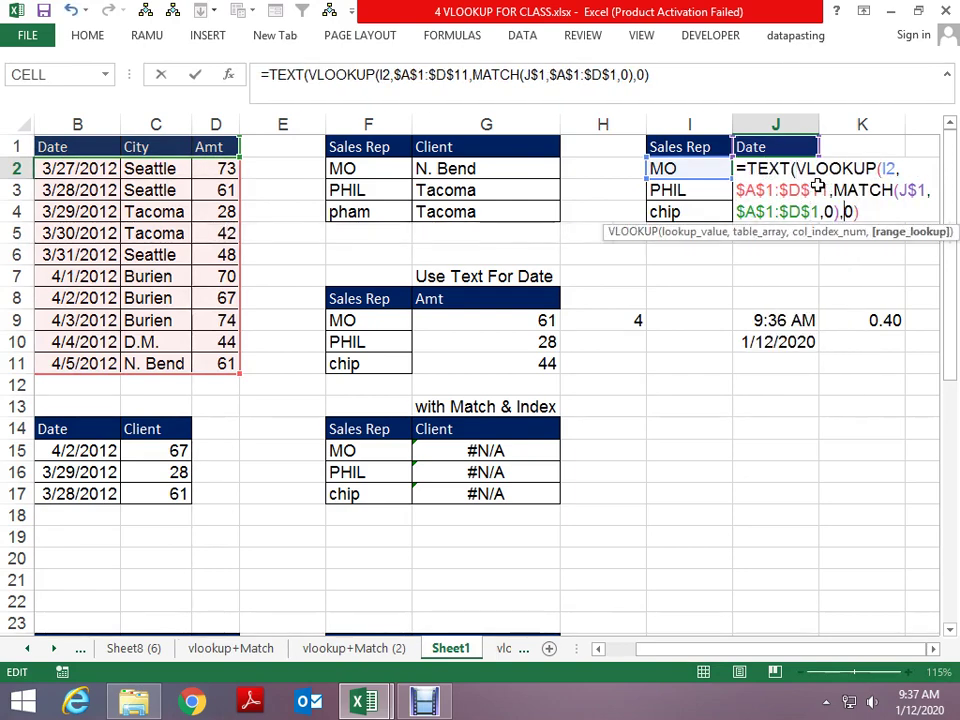
key(Right)
key(Right)
key(Right)
text("dd)
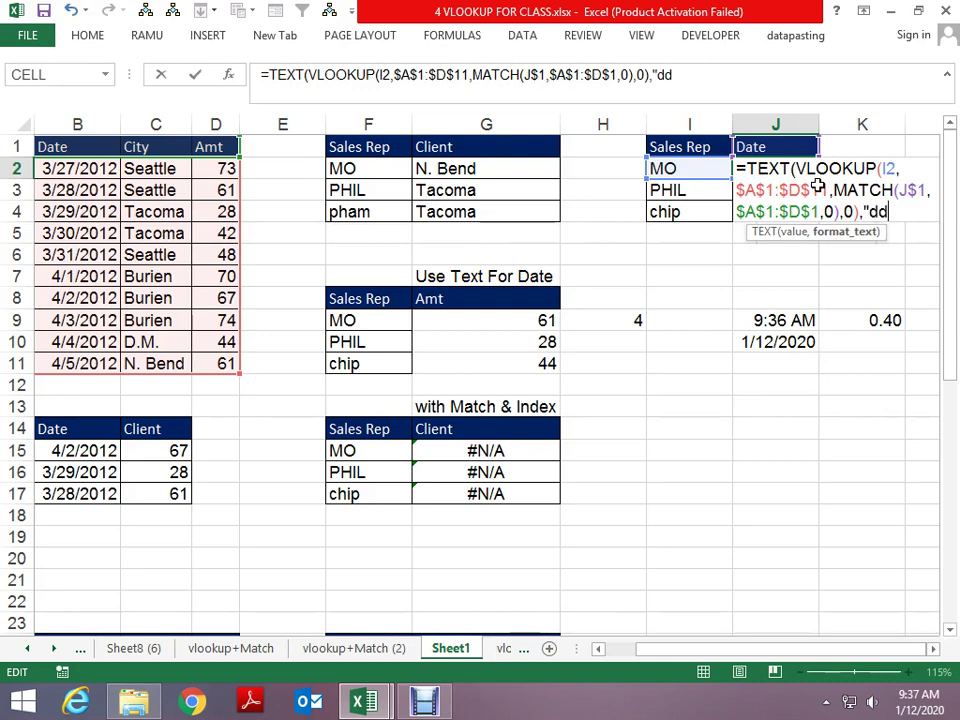
text(-mm-)
text(yyyy)
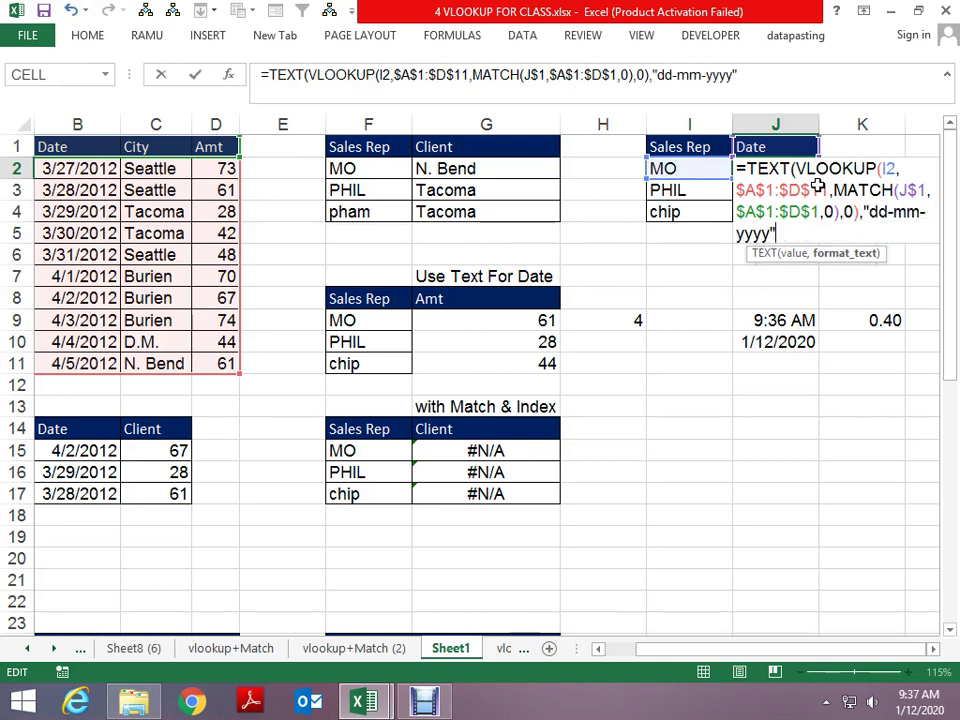
key(Return)
key(Return)
Step: Fill the TEXT formula down to J3:J4, showing 05-04-2012, 29-03-2012 and 04-04-2012
double_click(818, 185)
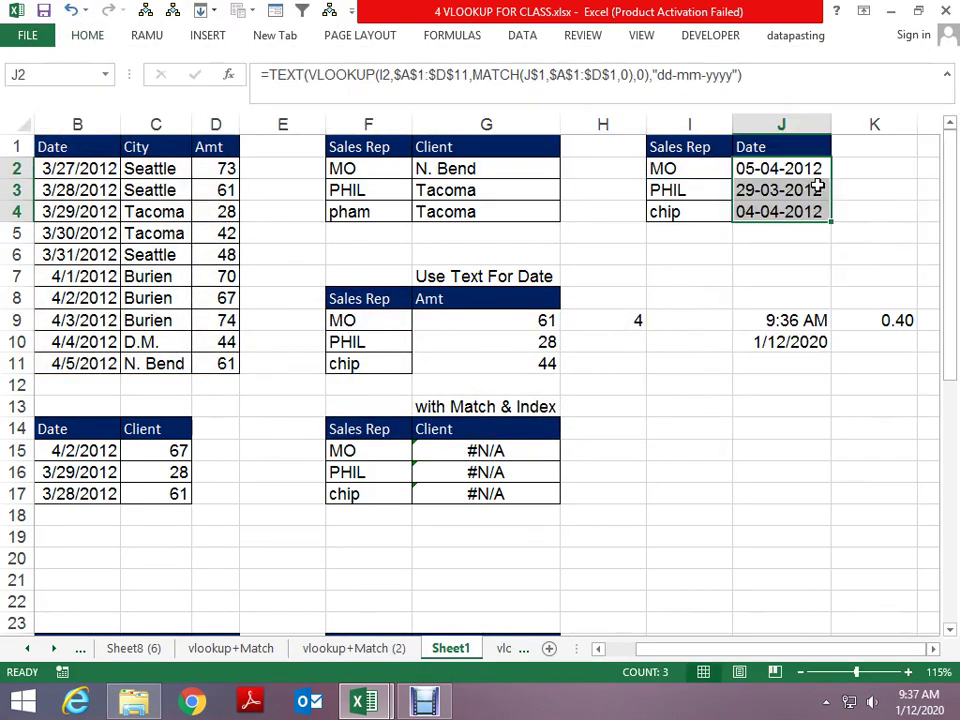
key(Up)
key(alt+Down)
Step: Set the J1 lookup field to Sales Rep
key(Up)
key(Up)
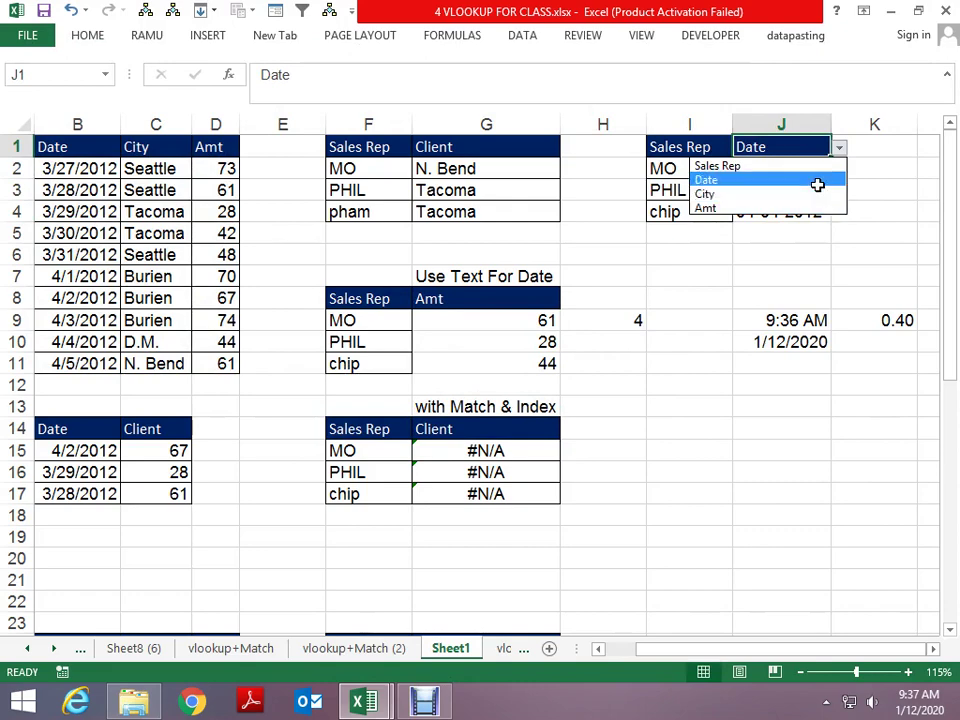
key(Up)
key(Return)
key(Down)
key(Up)
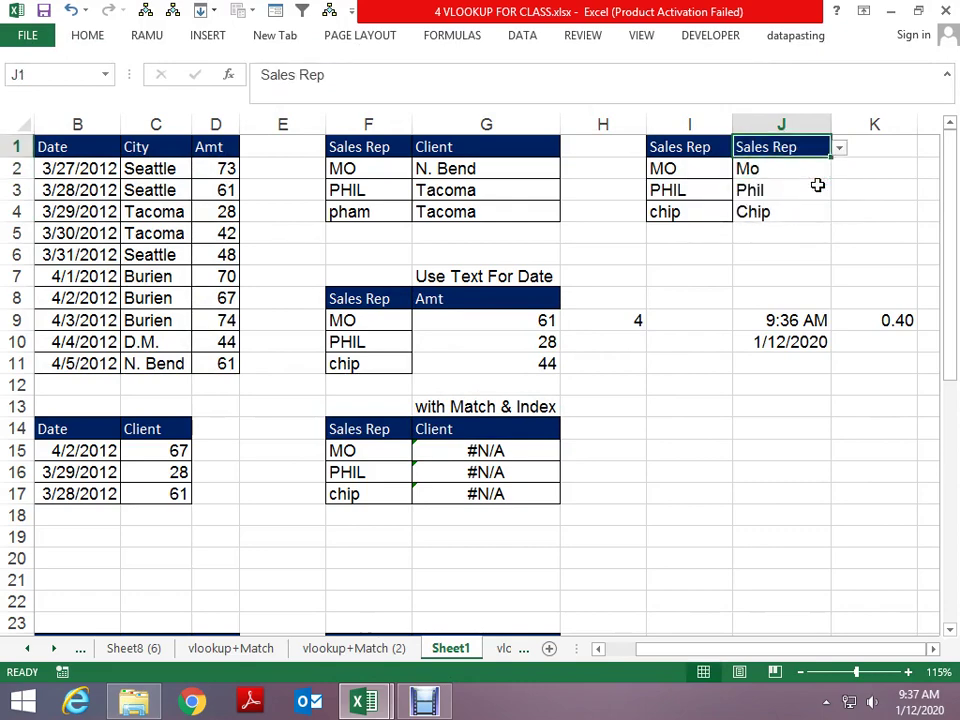
Step: Switch J1 to Amt, where the lookups wrongly show 01-03-1900, 28-01-1900 and 13-02-1900
key(alt+Down)
key(Down)
key(Down)
key(Down)
key(Return)
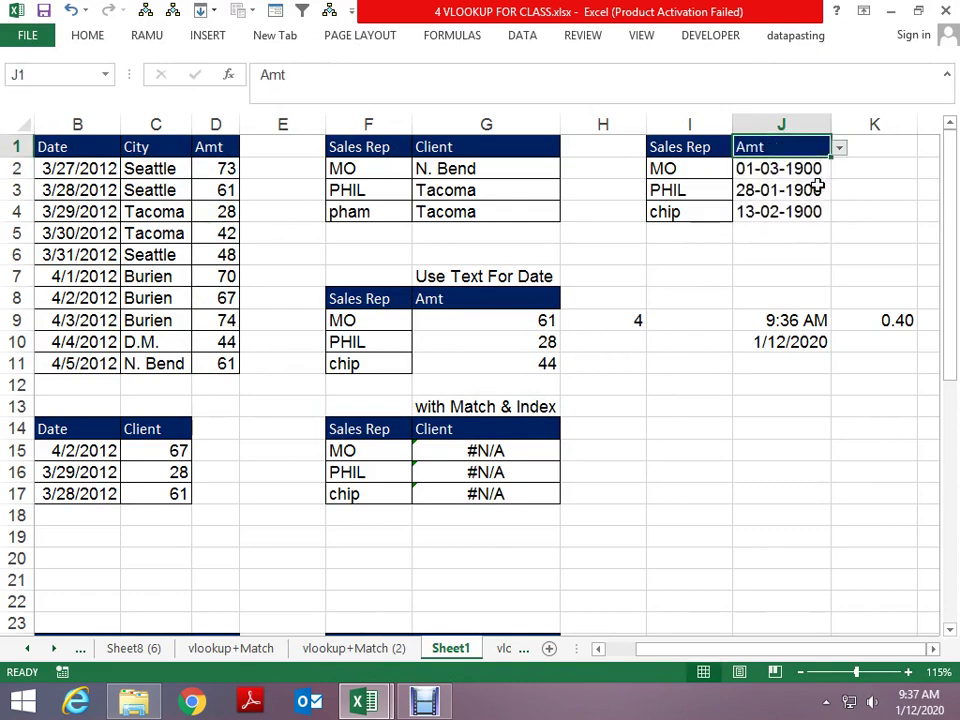
key(alt+Down)
key(Escape)
key(Down)
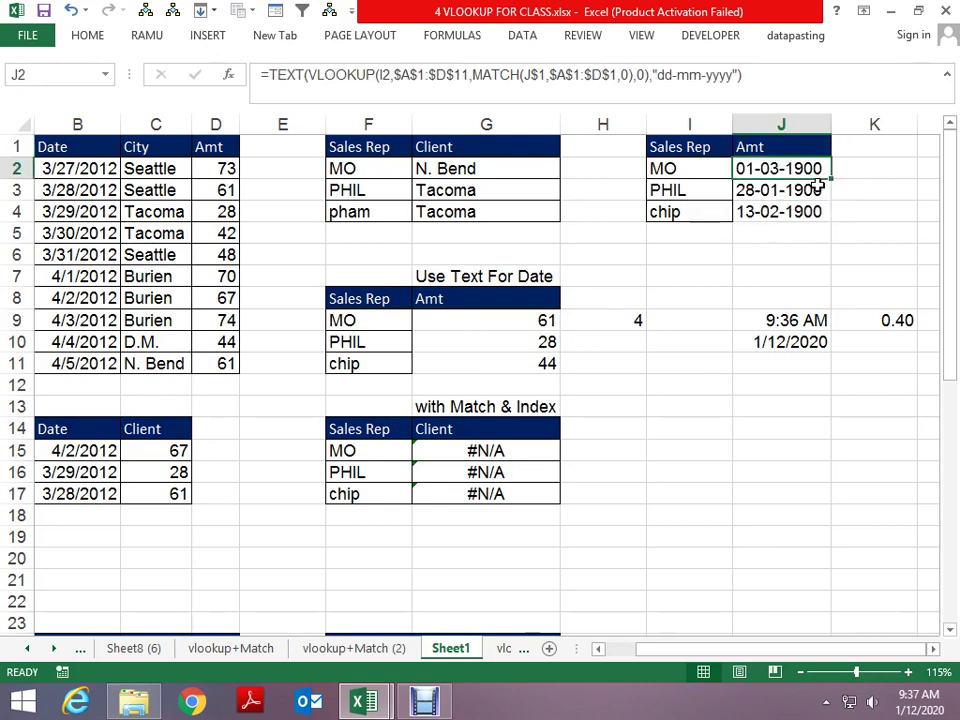
key(Up)
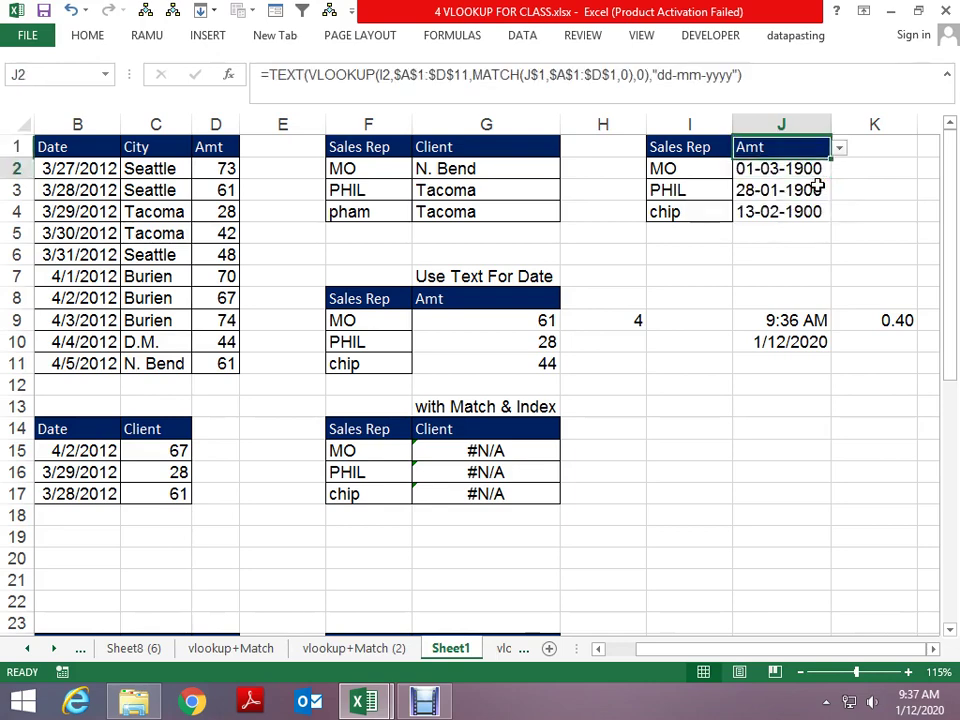
key(Down)
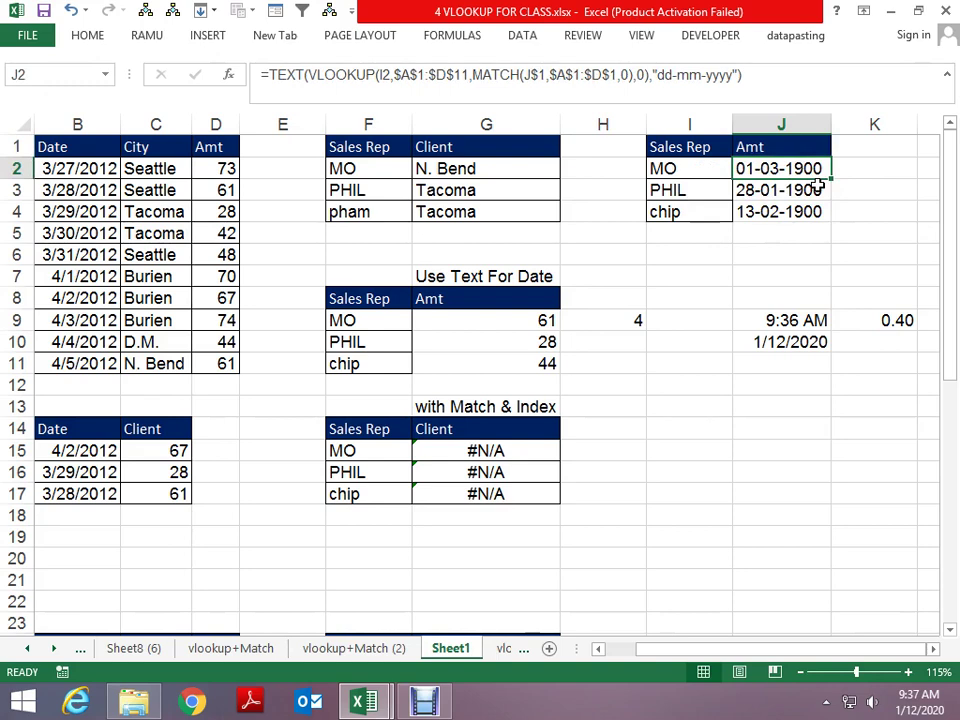
key(F2)
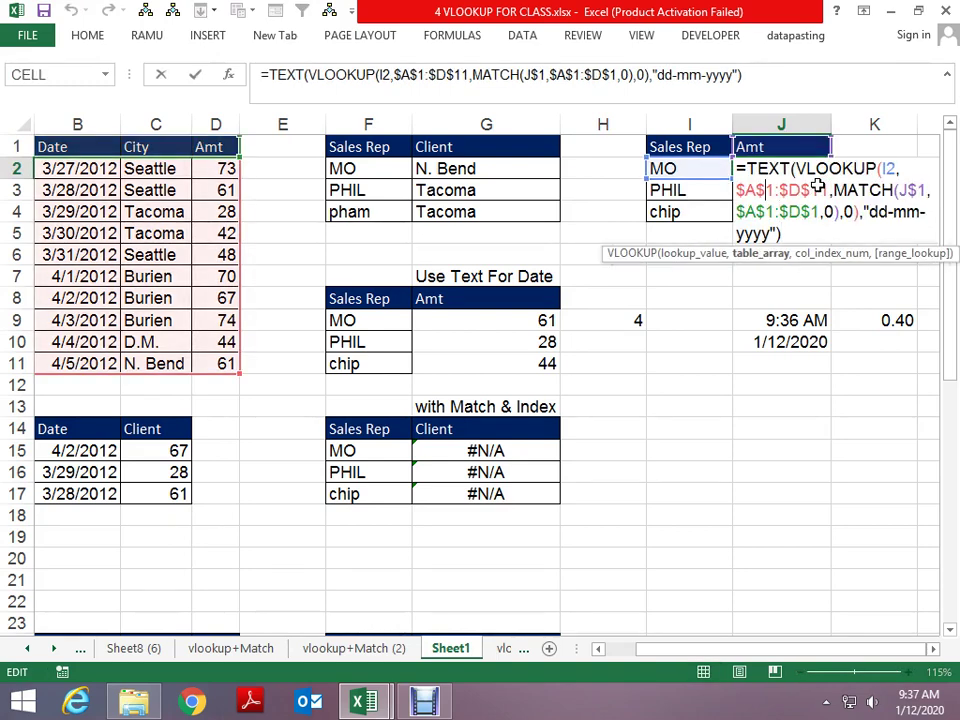
Step: Begin J2's formula with IF(J1="date", making the TEXT lookup the true result
key(Left)
key(Left)
key(Left)
key(Left)
key(Left)
key(Left)
text(I)
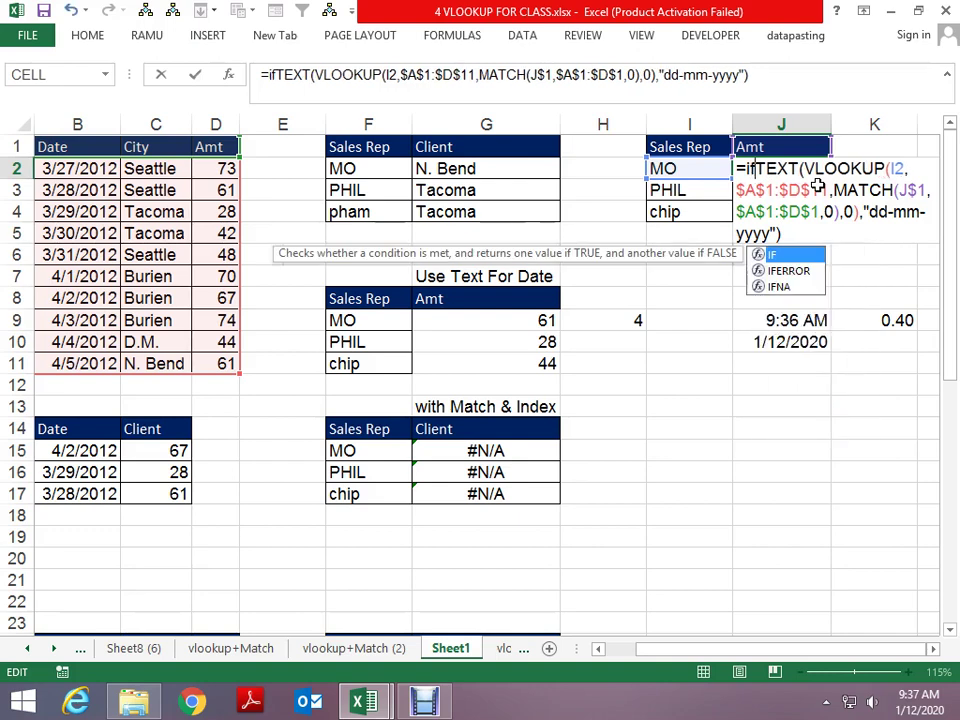
text(F()
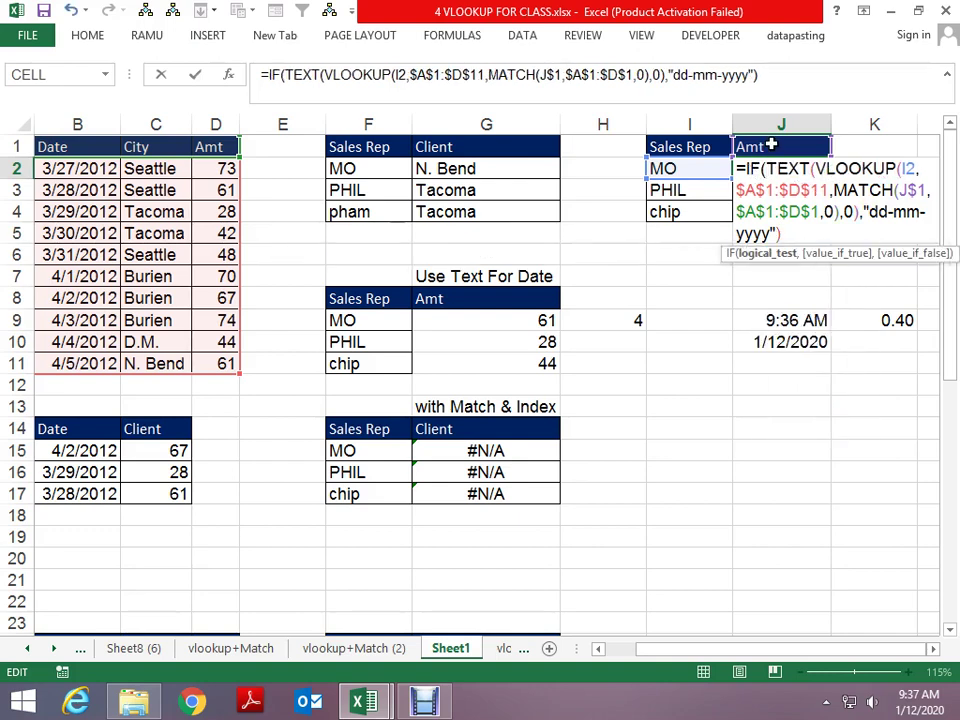
click(768, 145)
text(="d)
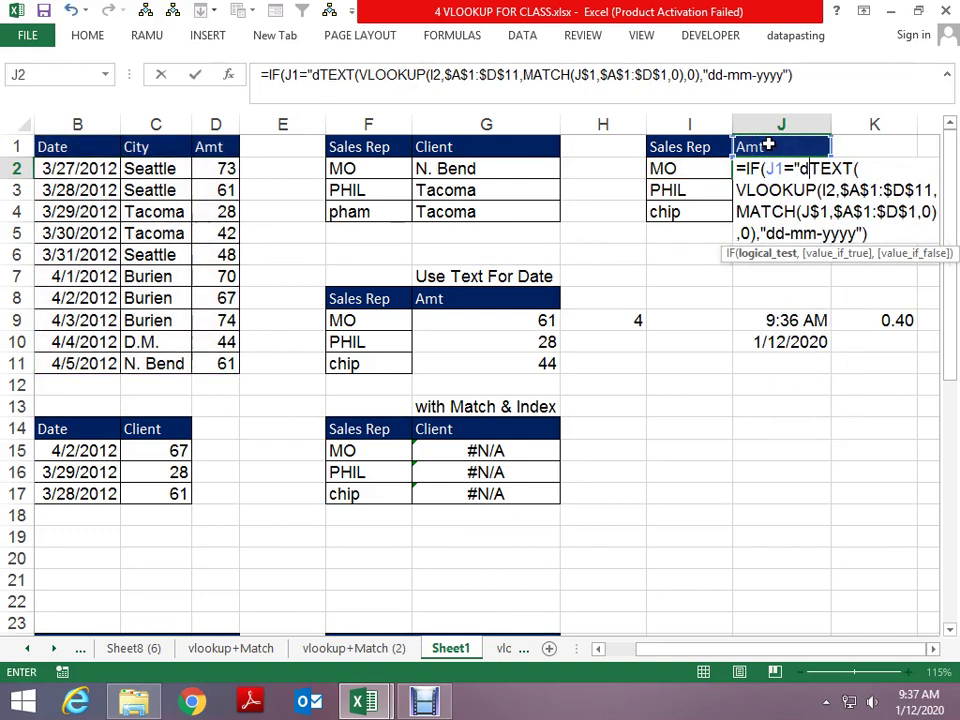
text(ata",)
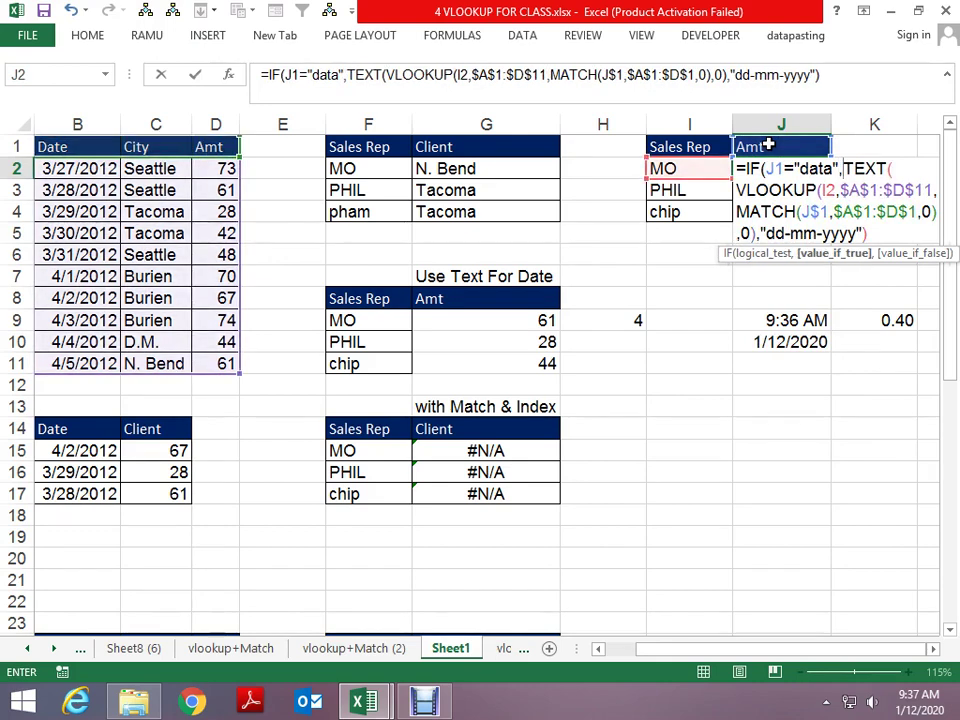
key(Down)
key(Down)
key(Down)
key(Down)
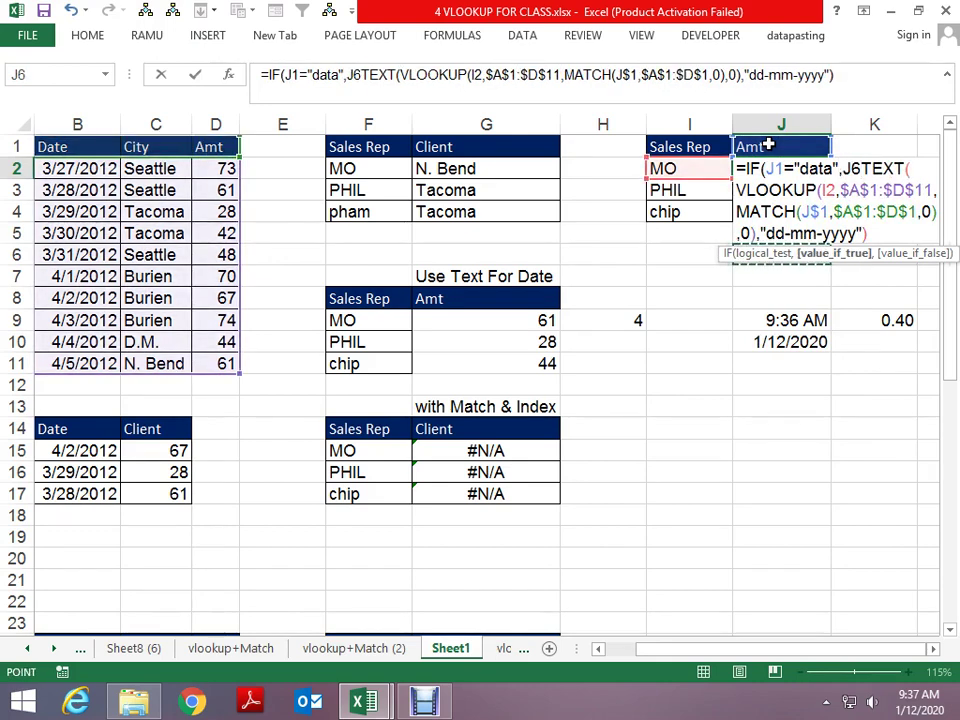
key(BackSpace)
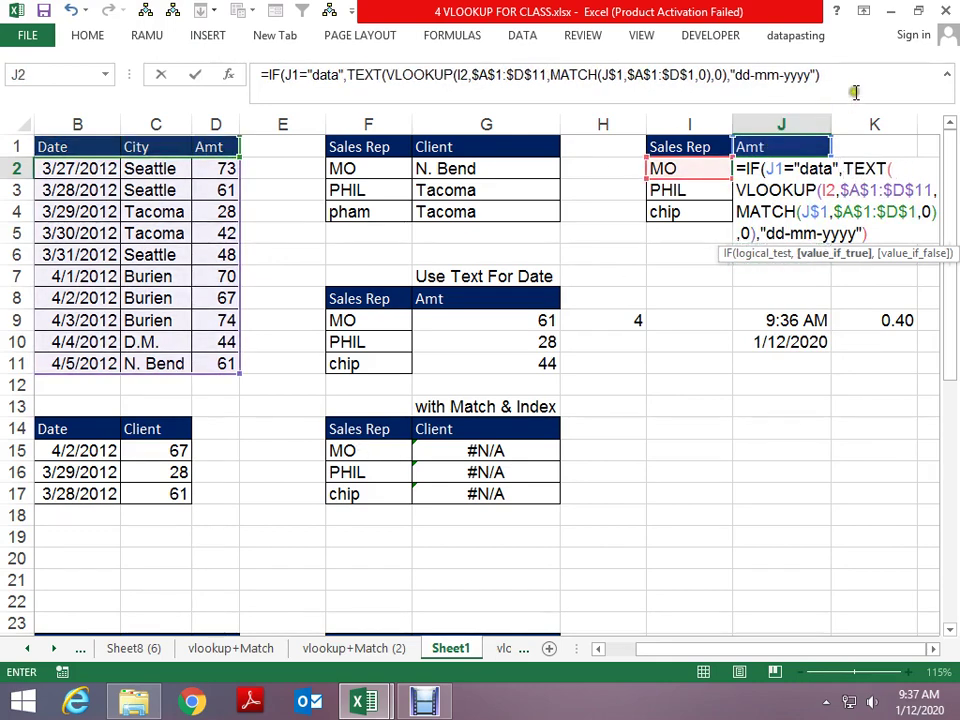
click(850, 84)
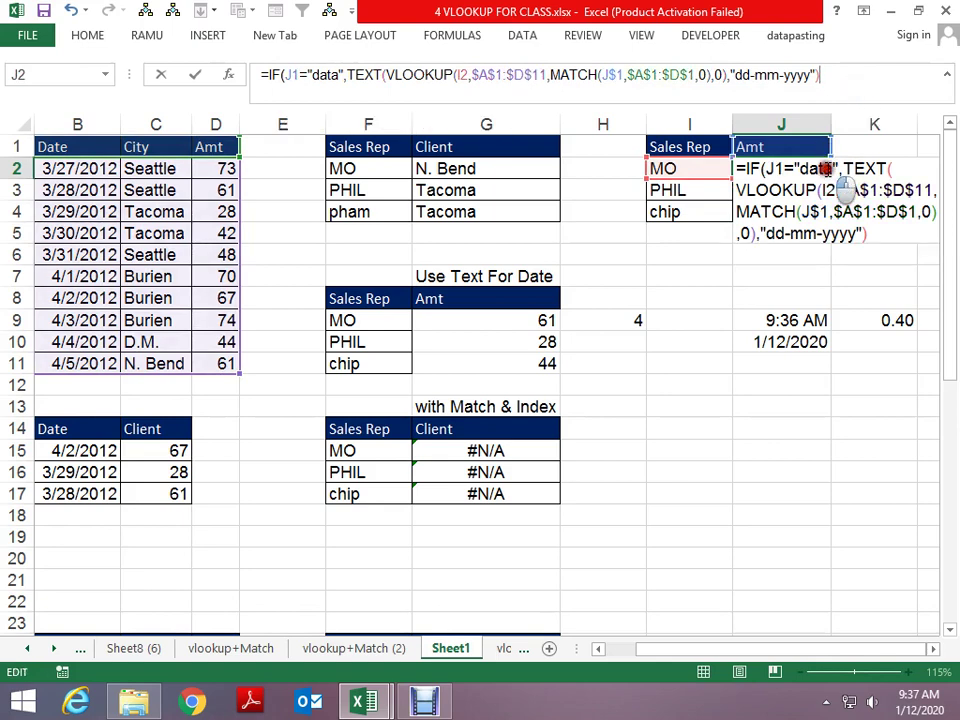
click(860, 188)
key(BackSpace)
text(e)
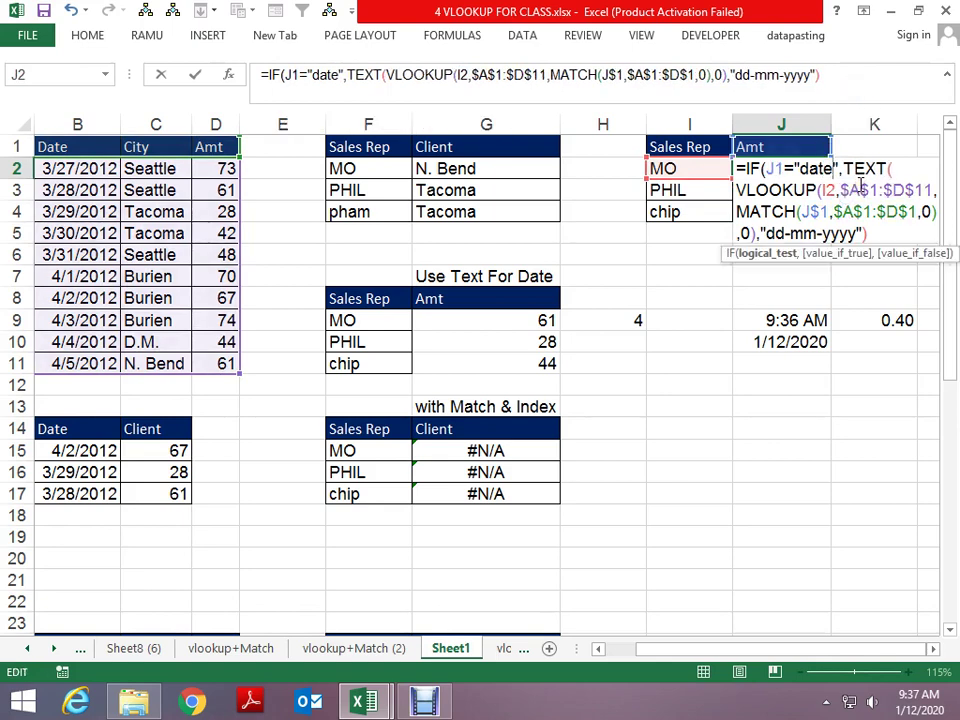
Step: Add the plain VLOOKUP as the IF's else result so J2 returns 61
click(845, 90)
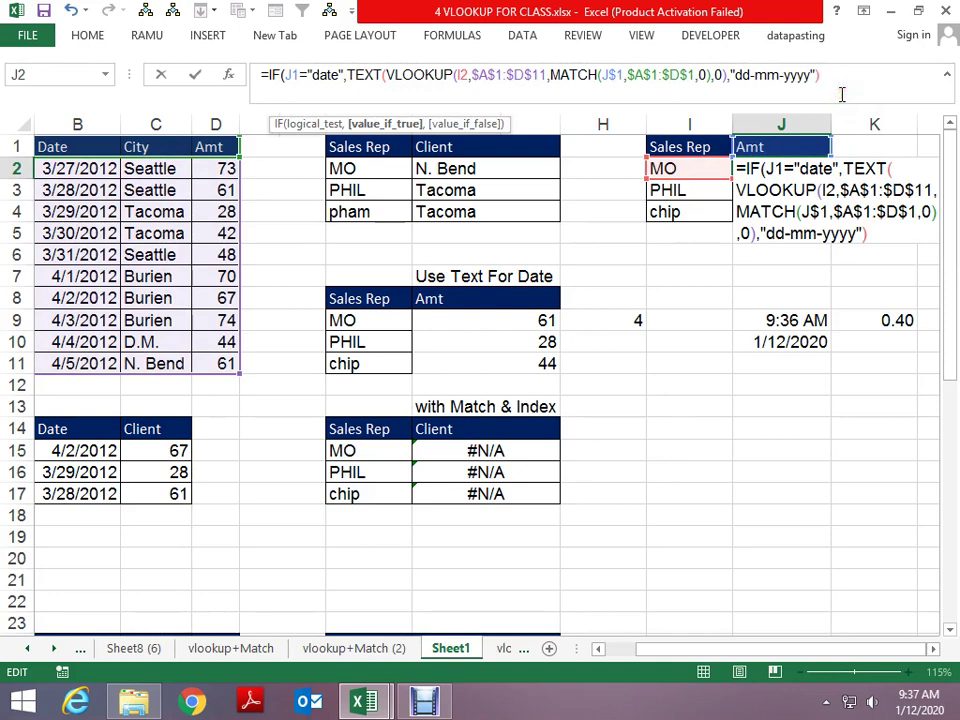
text(,)
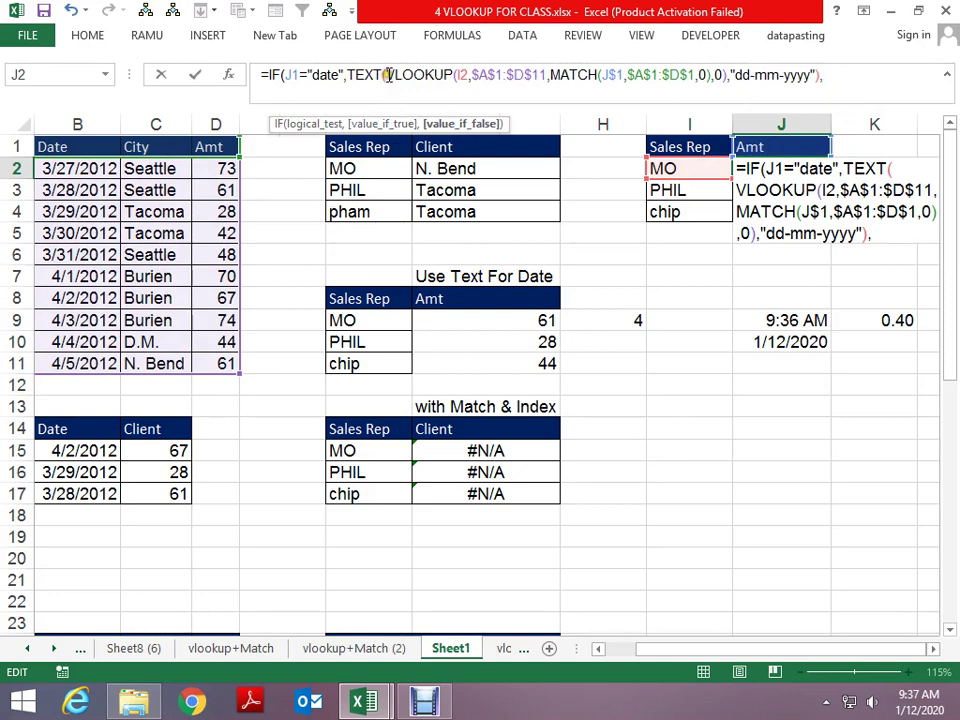
drag(385, 77, 722, 80)
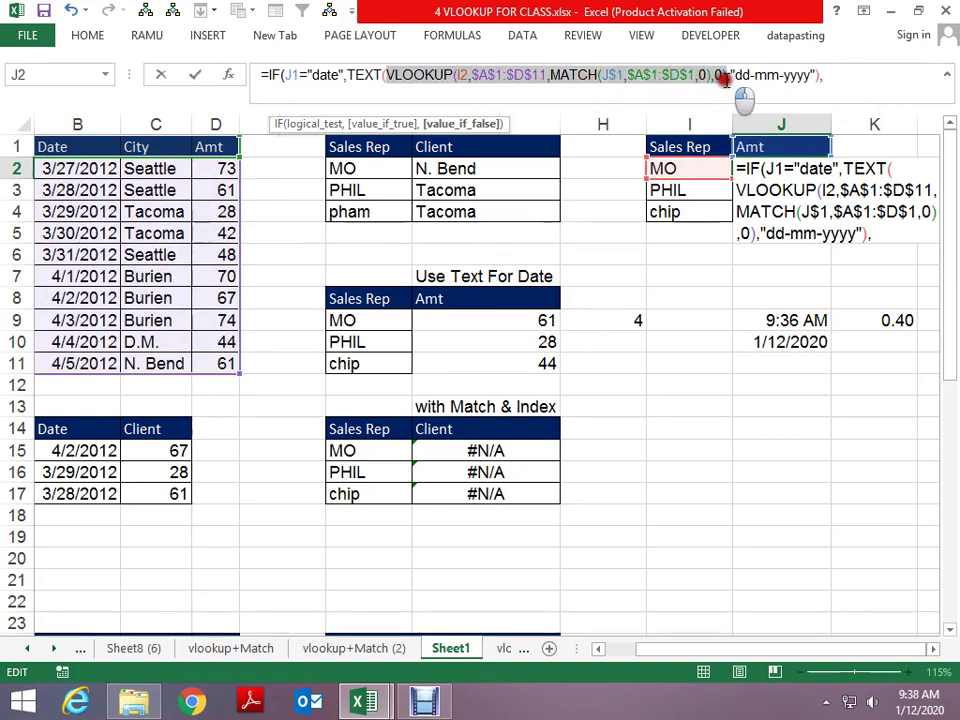
drag(722, 80, 727, 78)
key(ctrl+c)
click(853, 77)
key(ctrl+v)
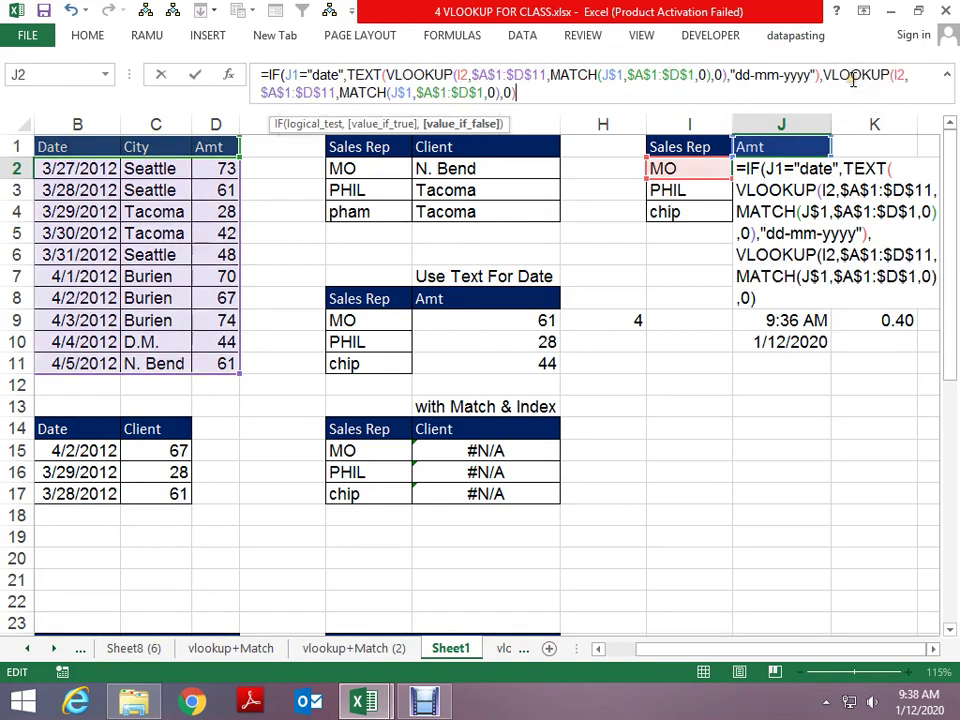
key(Return)
key(Return)
Step: Fill the formula down J2:J4 and test J1's dropdown with Sales Rep and Date
key(Up)
key(shift+Down)
key(shift+Down)
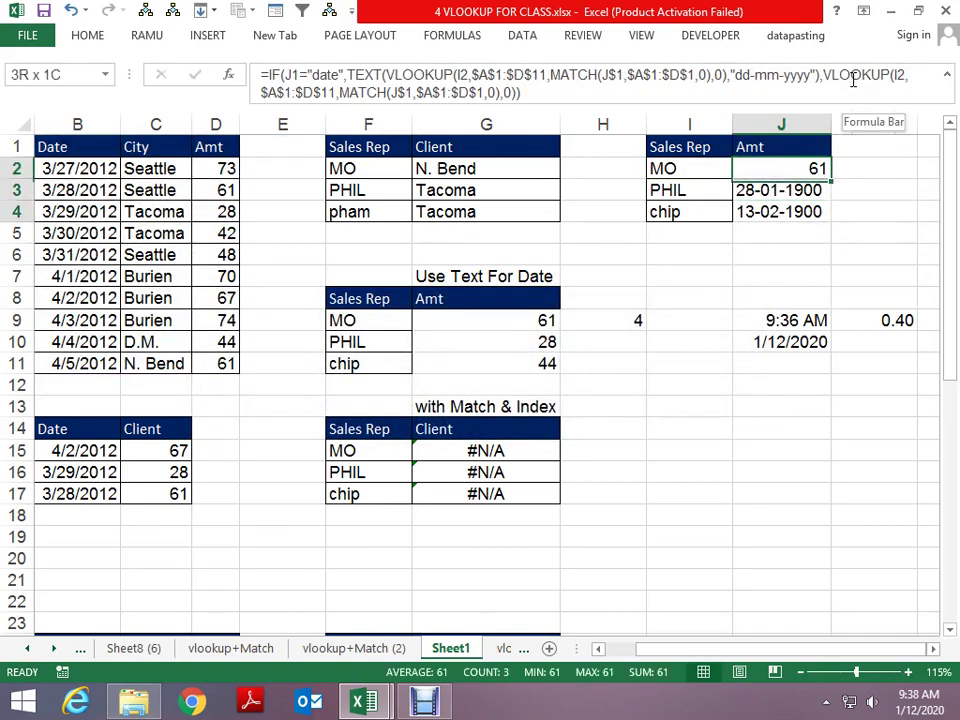
key(ctrl+d)
key(Up)
key(alt+Down)
key(Up)
key(Up)
key(Up)
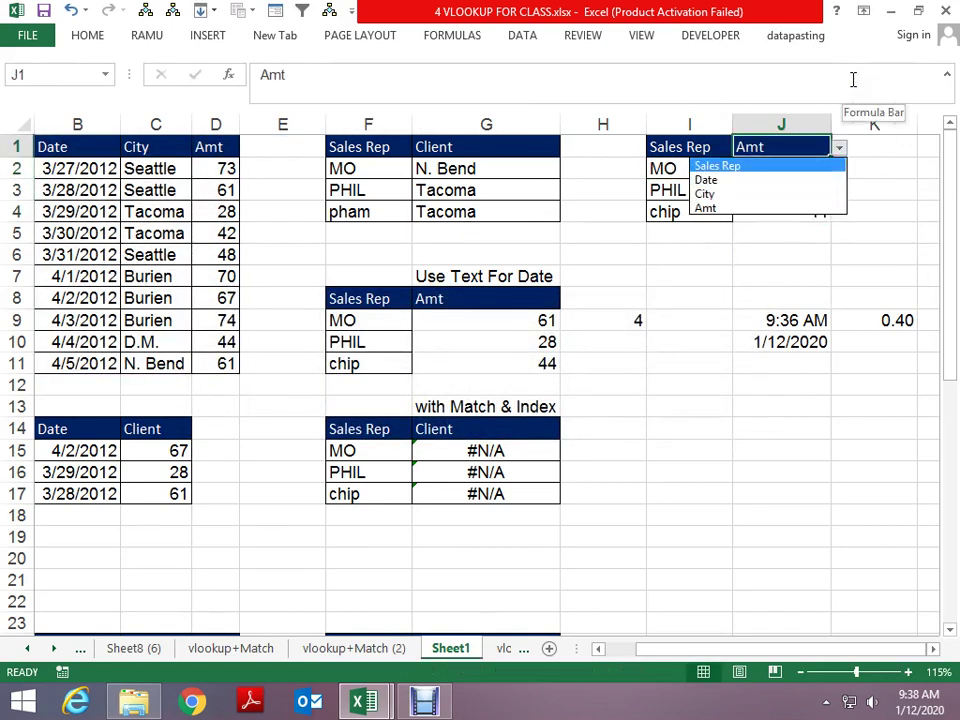
key(Return)
key(alt+Down)
key(Down)
key(Return)
key(alt+Down)
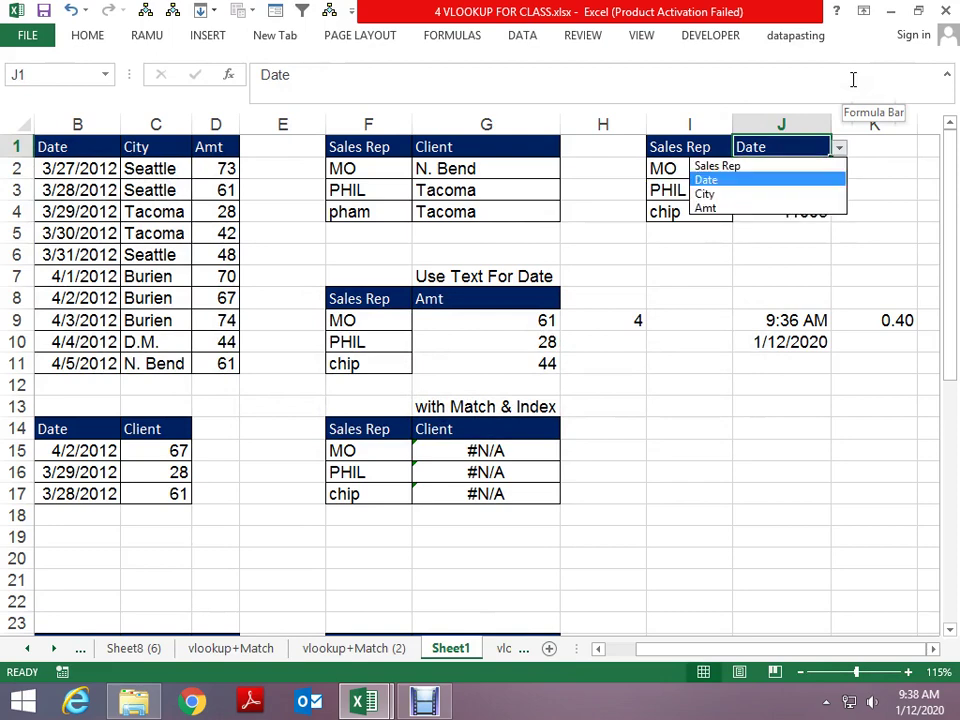
Step: Leave J1 set to Date and refill the formula down J2:J4
key(Down)
key(Escape)
key(Down)
key(shift+Down)
key(shift+Down)
key(ctrl+d)
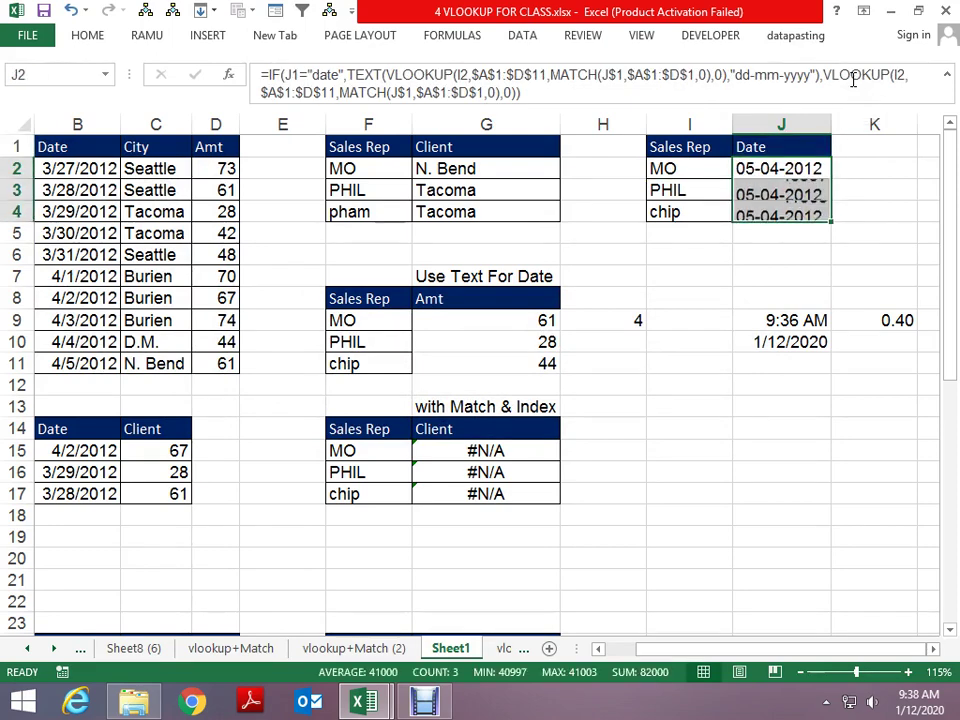
key(Up)
Step: Inspect and compare the formulas in J2, J3 and J4 to check their J1 references
key(Down)
key(Down)
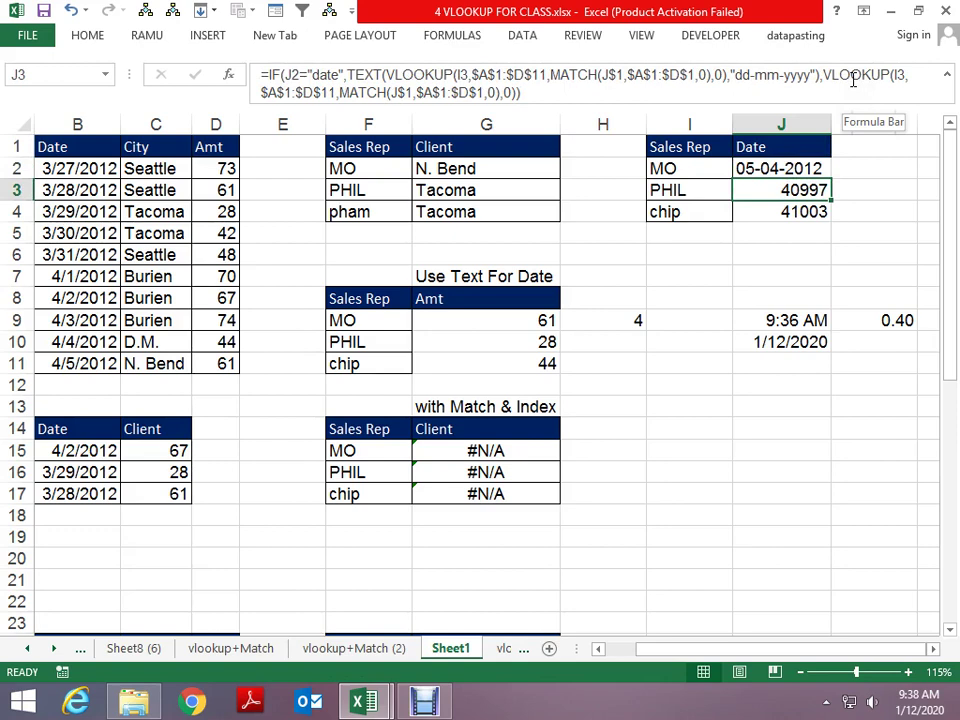
key(Down)
key(Up)
key(Down)
key(Up)
key(Up)
key(Up)
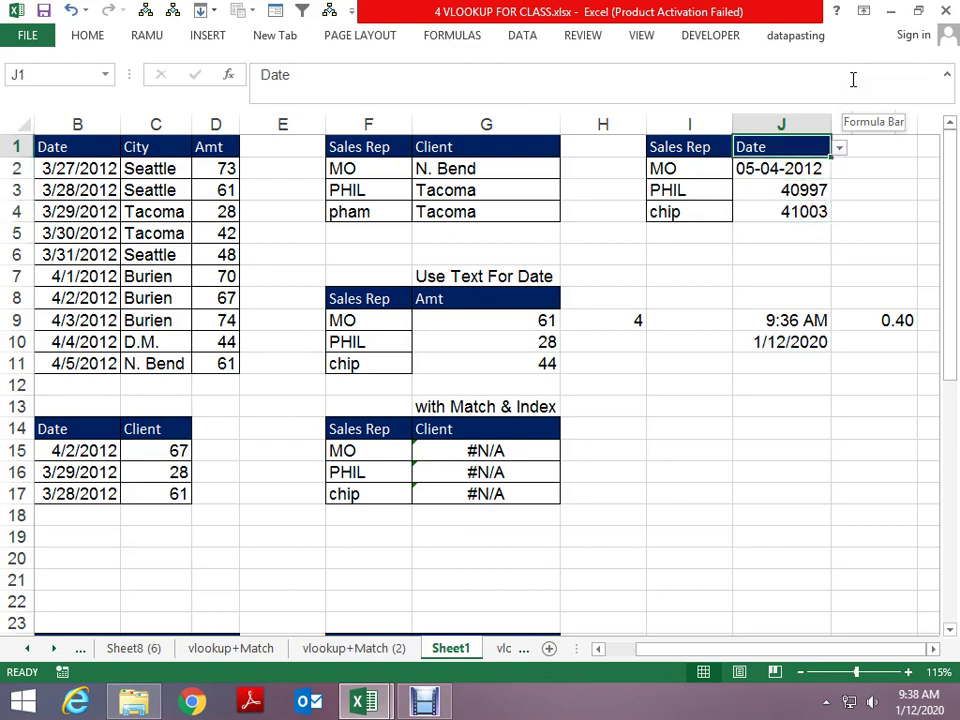
key(Down)
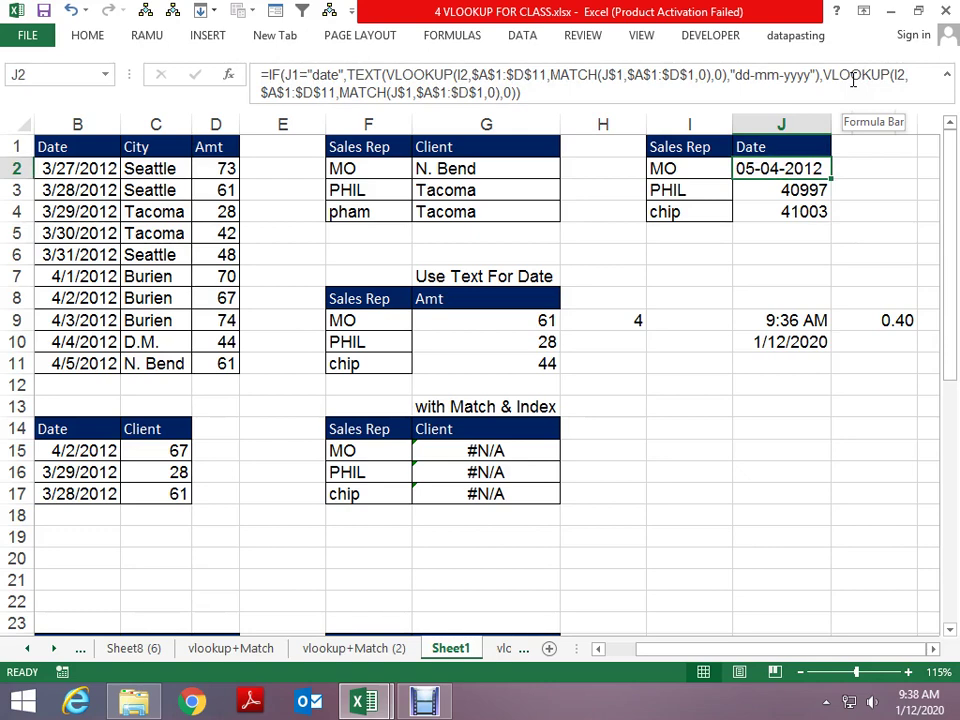
key(Down)
key(Down)
key(Up)
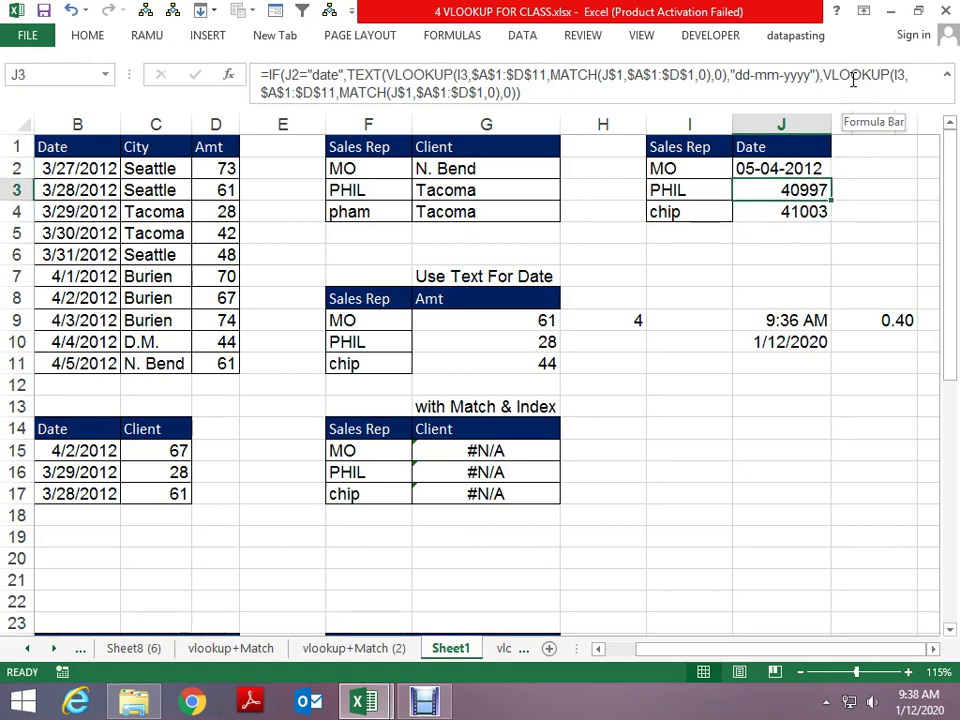
key(Up)
key(Down)
key(F2)
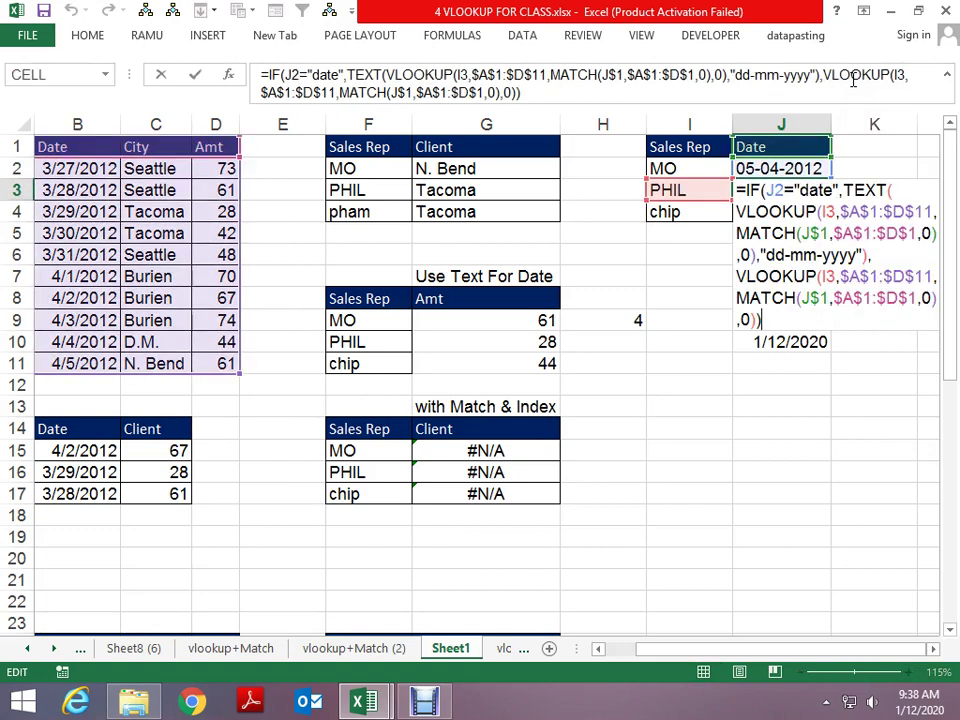
key(Escape)
key(Up)
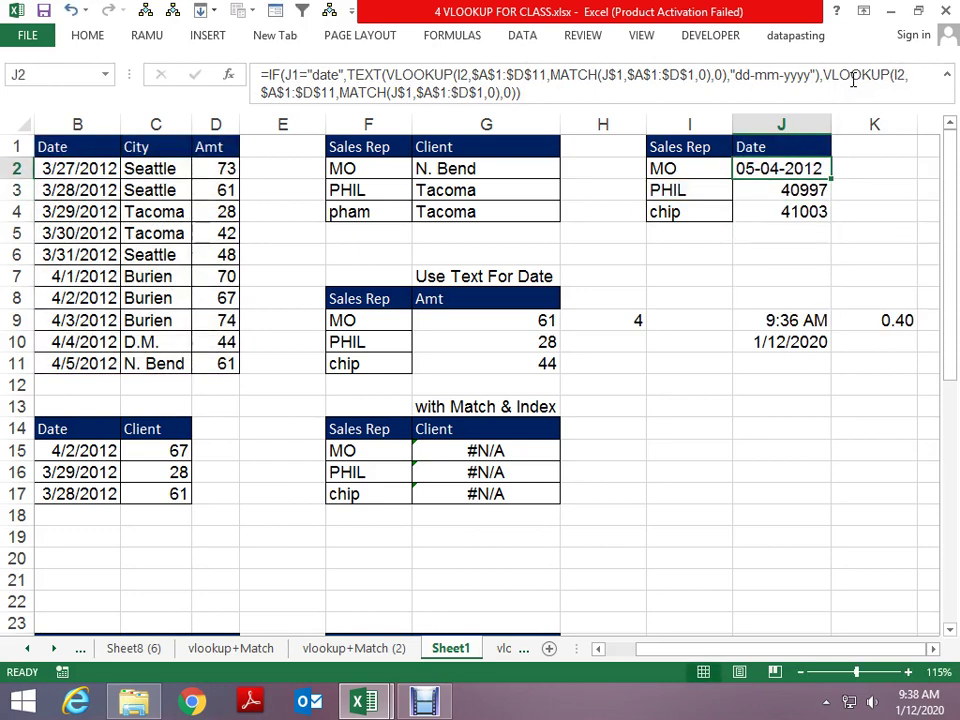
key(Down)
key(Up)
Step: Make J2's J1 reference absolute ($J$1) and fill the corrected formula down J2:J4
key(F2)
key(Left)
key(Left)
key(Left)
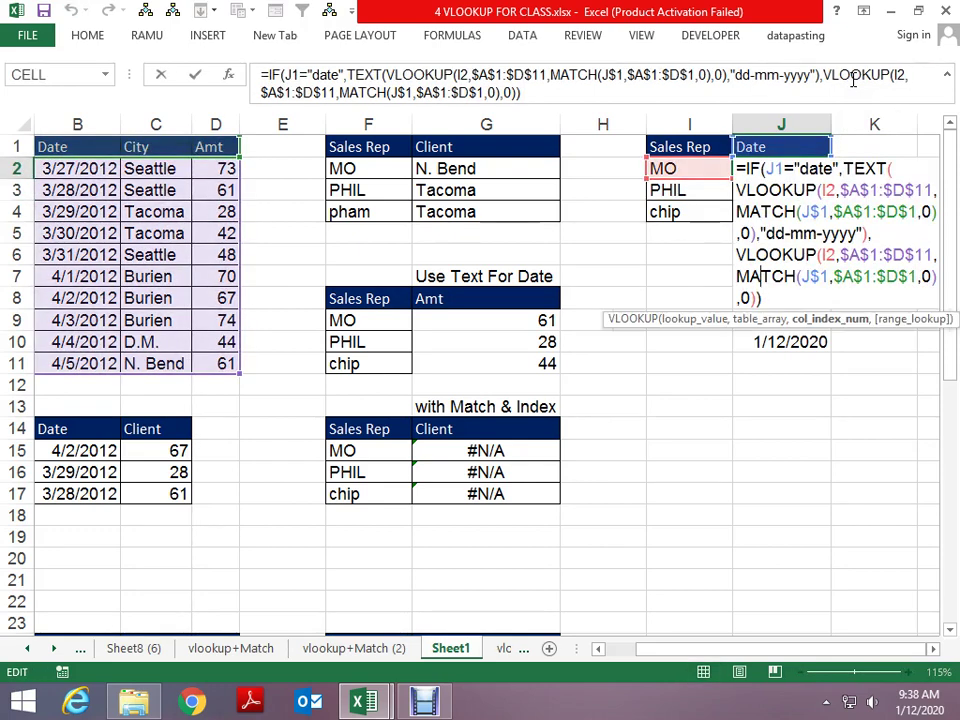
key(Left)
key(Left)
key(Left)
key(Left)
key(Left)
key(Left)
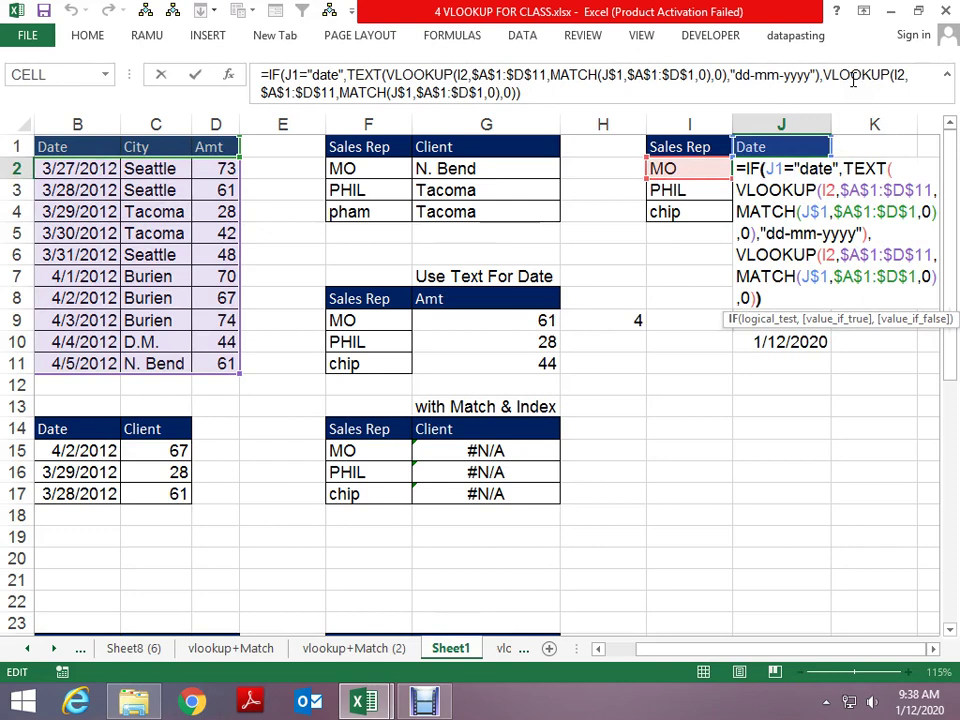
key(Right)
key(Right)
key(F4)
key(ctrl+Return)
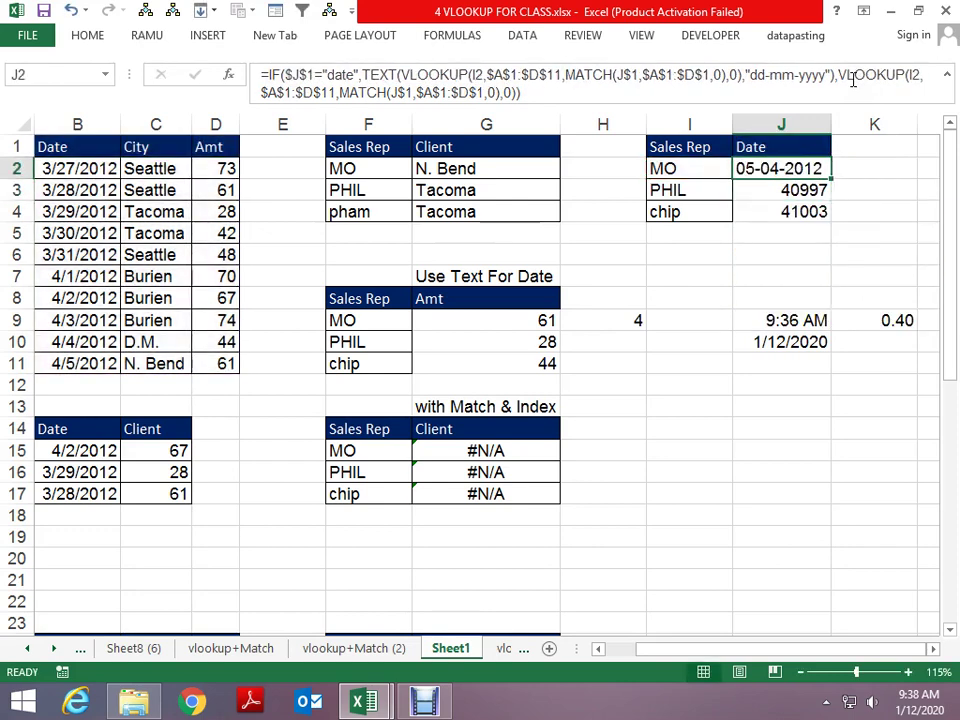
key(shift+Down)
key(shift+Down)
key(ctrl+d)
Step: Test J1's dropdown with Sales Rep, Date, City and Amt, then go to the 'vlookup with 1' sheet
key(Up)
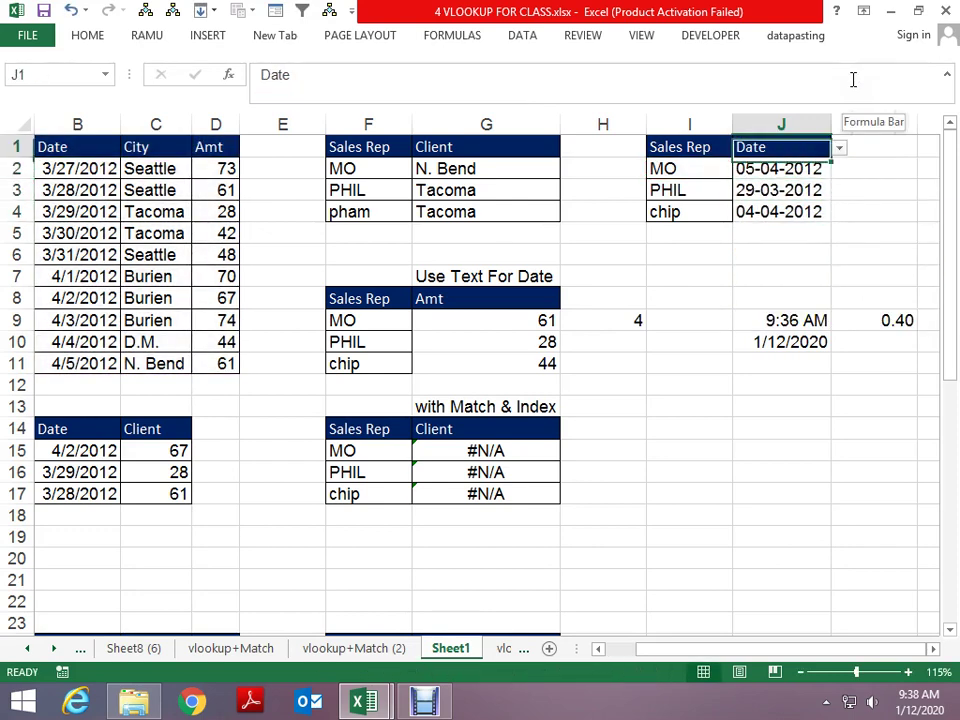
key(alt+Down)
key(Escape)
key(alt+Down)
key(Up)
key(Return)
key(alt+Down)
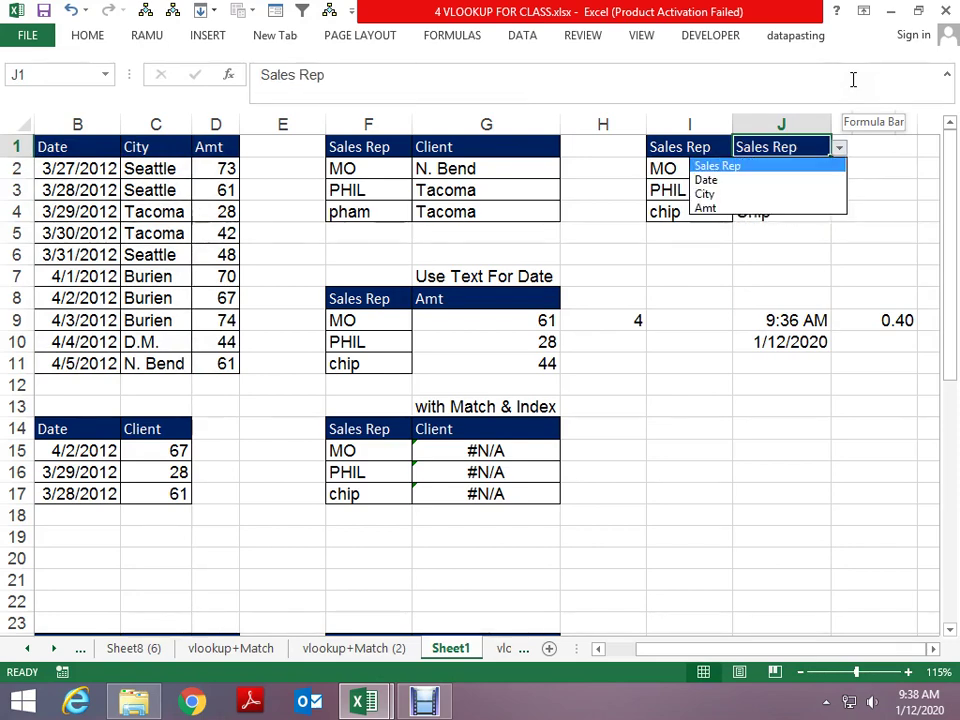
key(Down)
key(Return)
key(alt+Down)
key(Down)
key(Return)
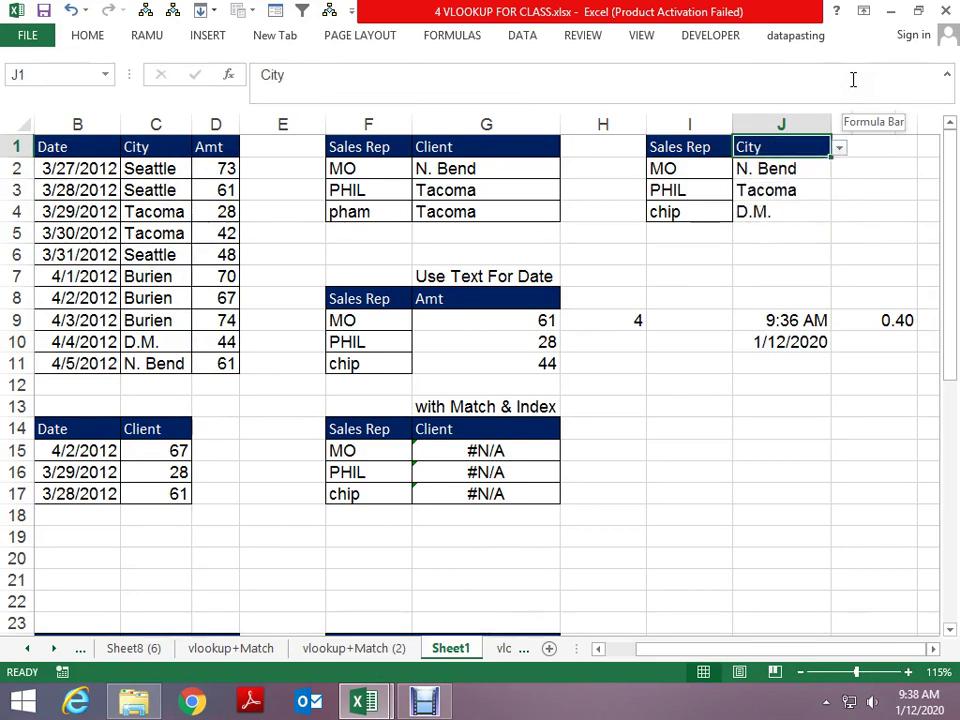
key(alt+Down)
key(Down)
key(Return)
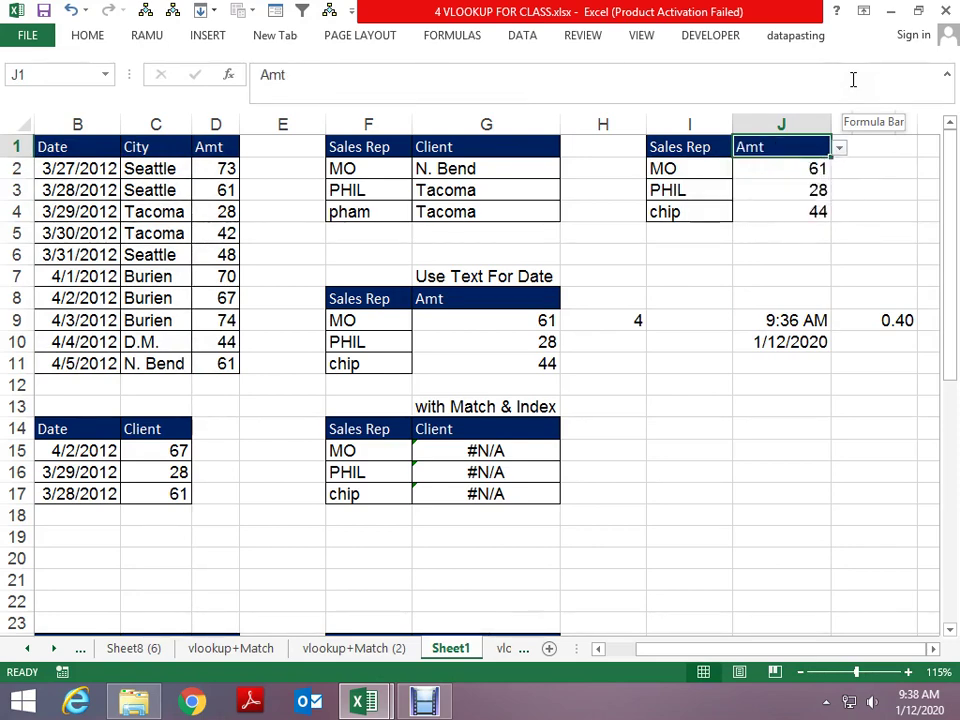
key(ctrl+Page_Down)
Step: Review the names, scores and the existing VLOOKUP formula in D3
key(Up)
key(Up)
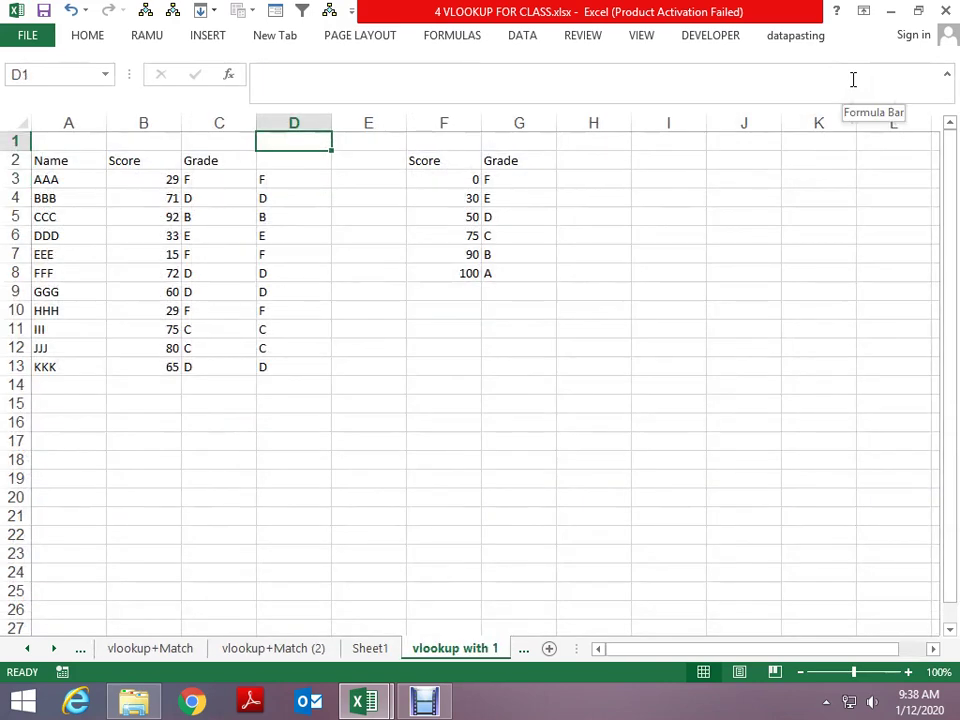
key(Down)
key(Down)
key(Left)
key(Left)
key(Left)
key(Up)
key(Up)
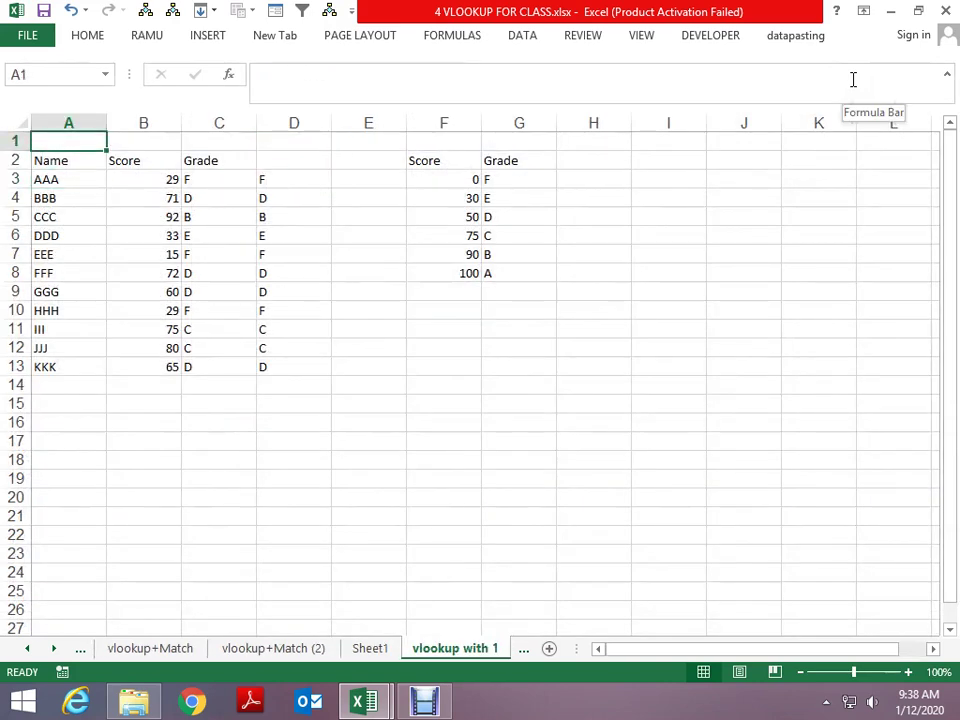
key(Down)
key(Down)
key(Right)
key(Right)
key(Right)
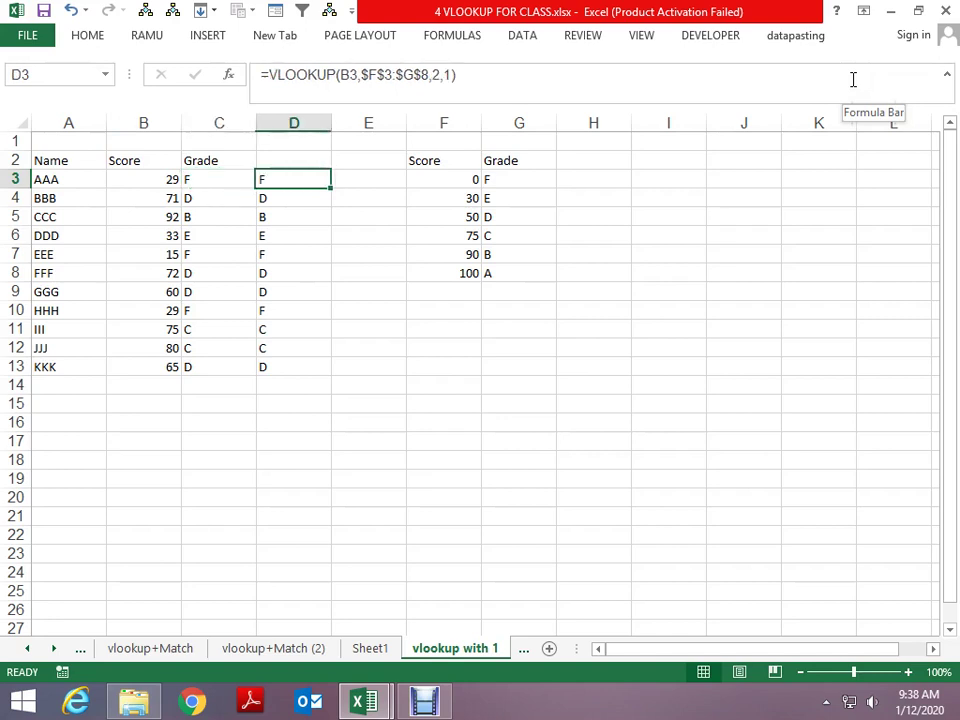
key(Right)
key(Right)
Step: Select and copy the Score/Grade table F2:G8
key(Up)
key(ctrl+a)
key(Down)
key(Down)
key(Down)
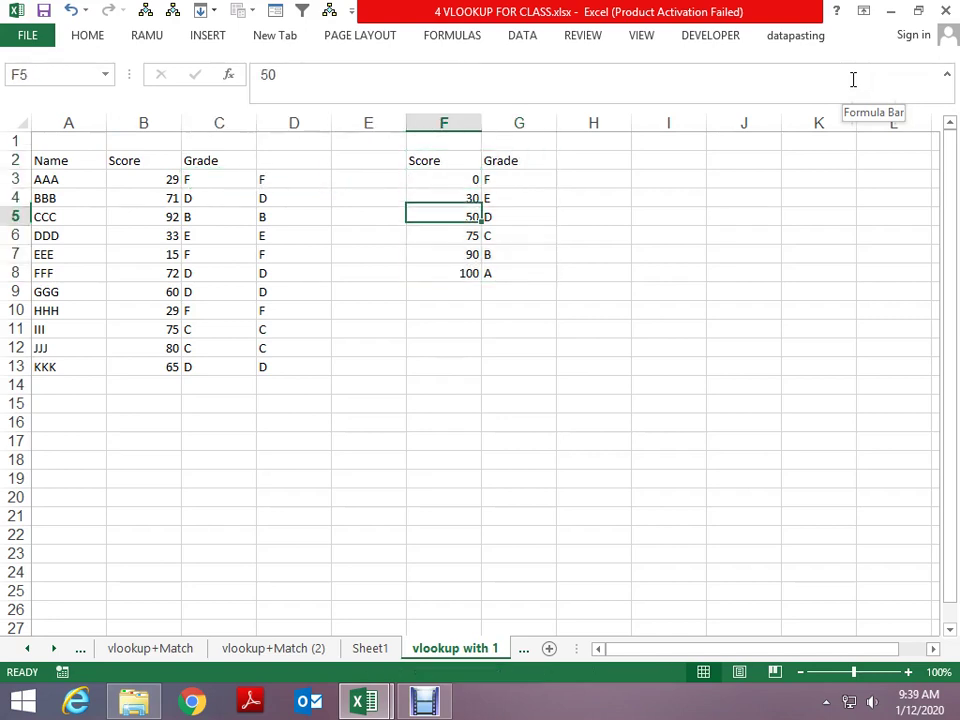
key(Up)
key(Up)
key(Up)
key(shift+Right)
key(ctrl+shift+Down)
key(ctrl+c)
Step: Paste the grade table at F11 and clear the pasted grades in G12:G17
key(Down)
key(Down)
key(Down)
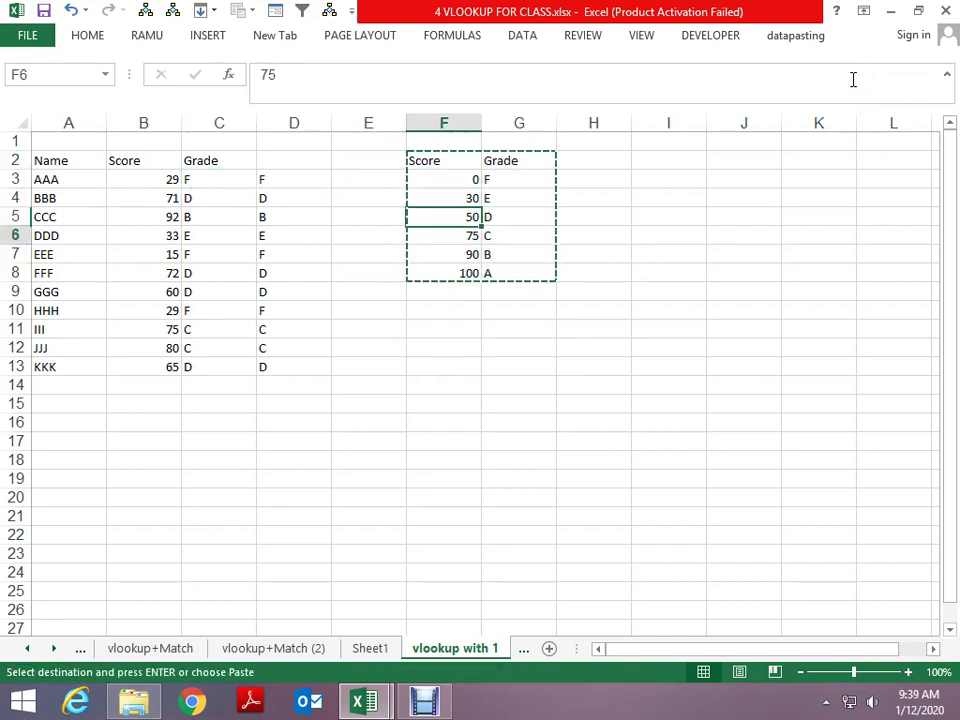
key(Down)
key(Down)
key(Down)
key(Down)
key(Down)
key(ctrl+v)
key(Down)
key(Right)
key(ctrl+shift+Down)
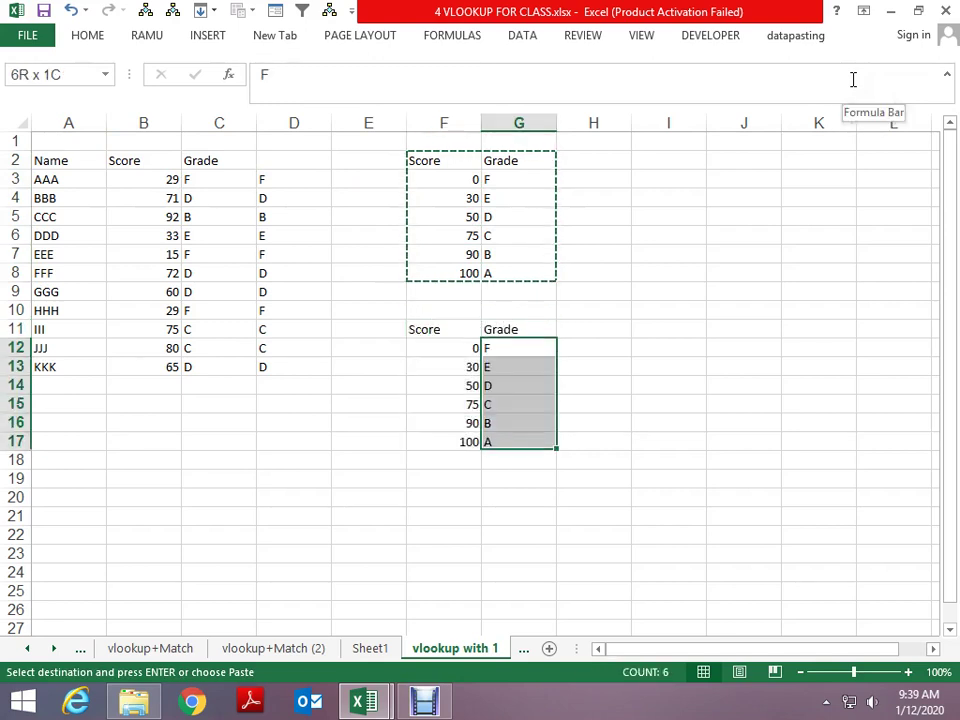
key(Delete)
Step: Start a VLOOKUP in G12 using F12 as the lookup value, pointing toward the score table
key(Left)
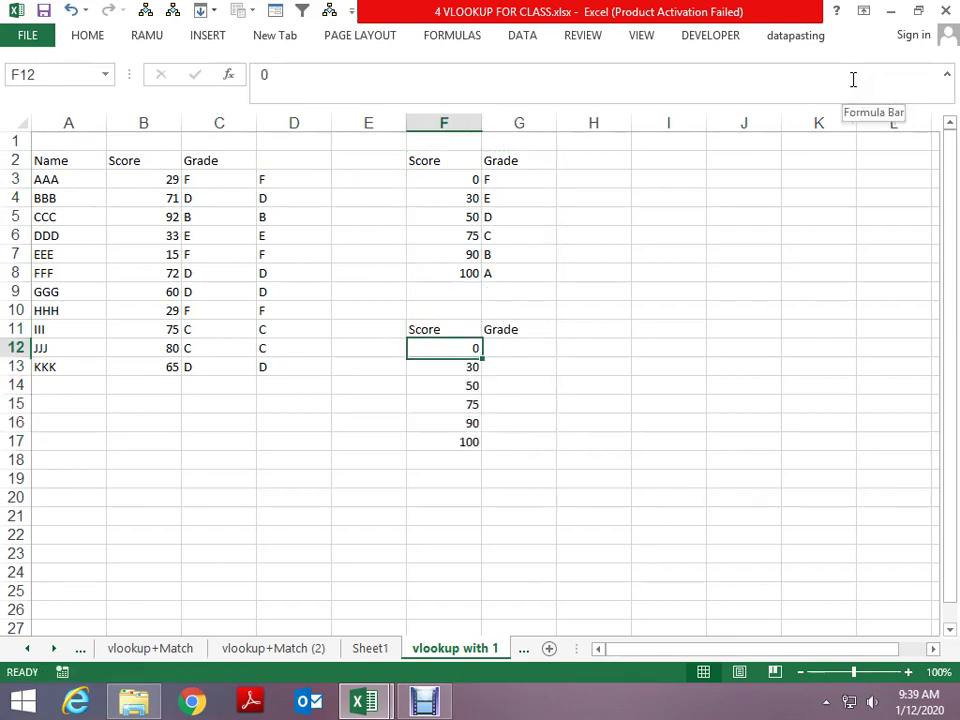
key(Up)
key(Down)
key(Right)
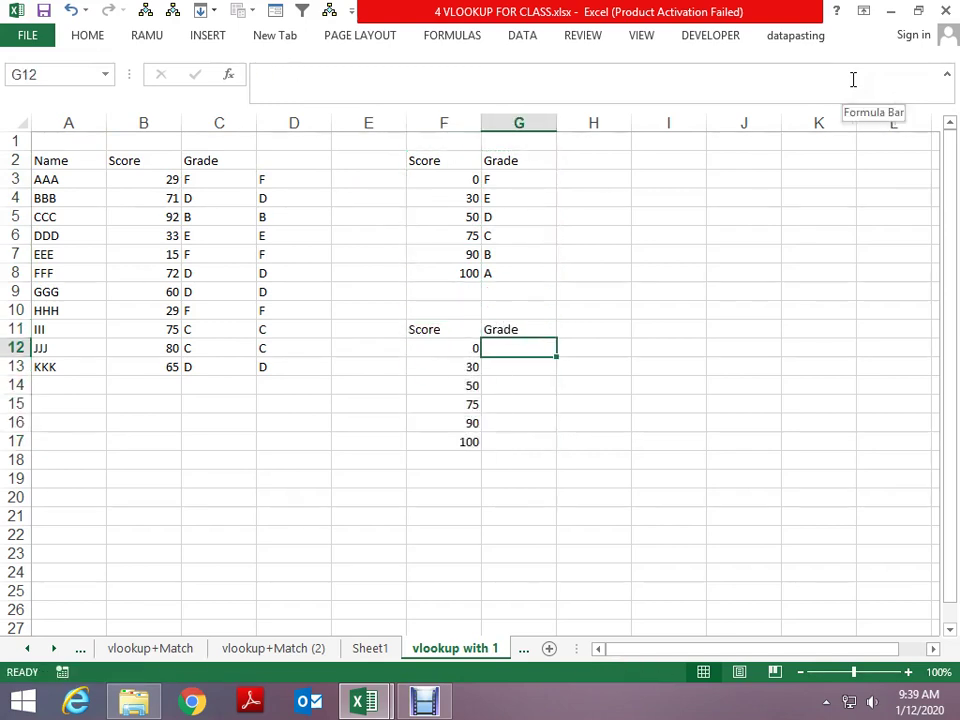
key(Left)
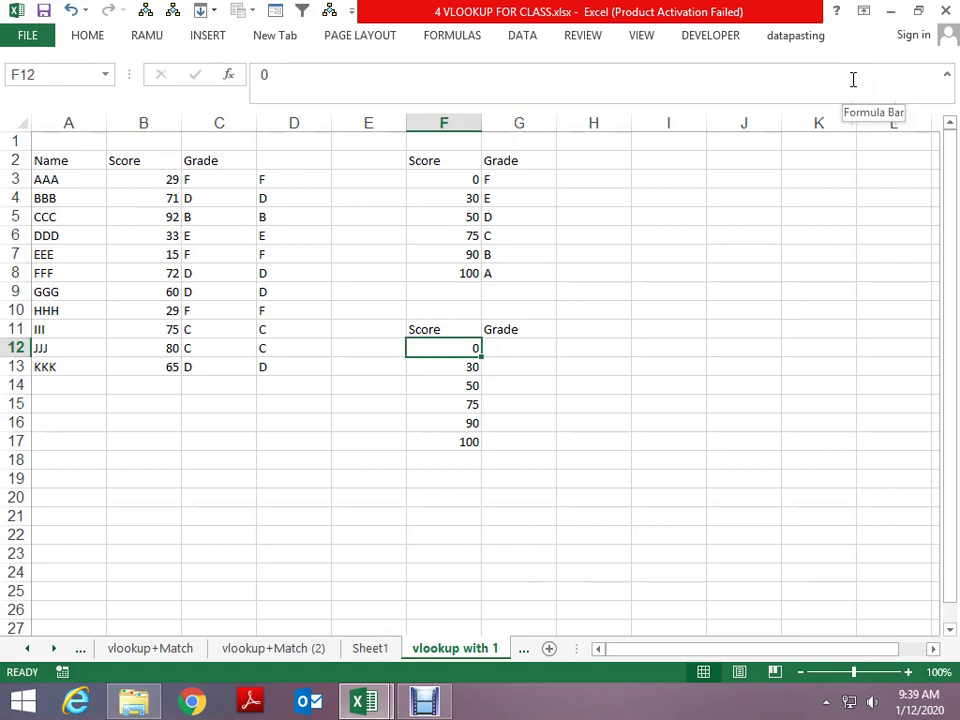
key(Right)
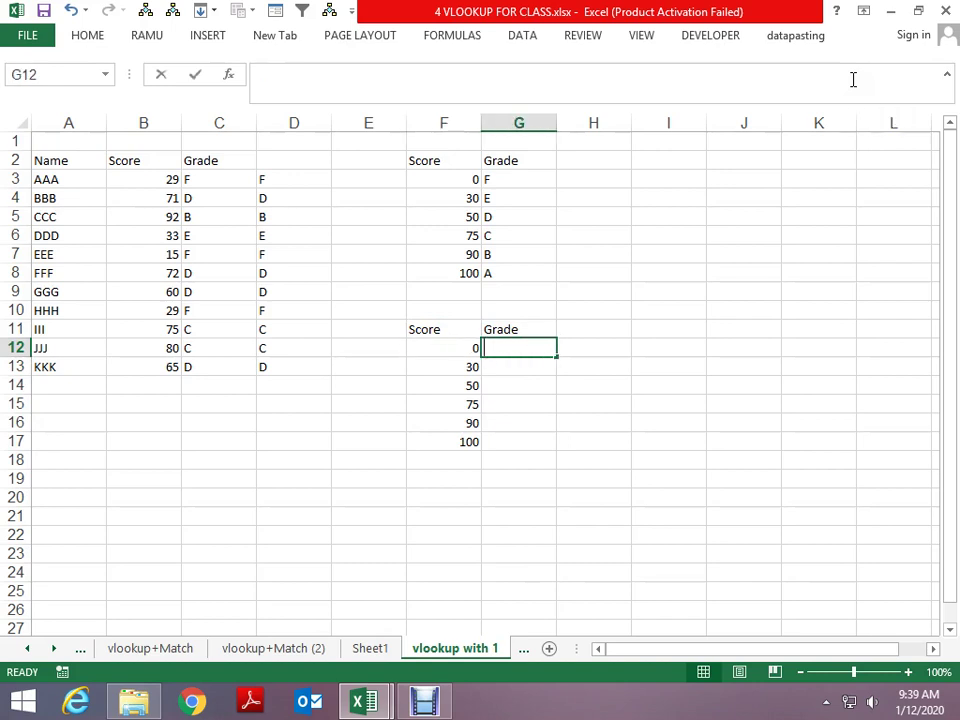
text(=vlo)
key(Tab)
key(Left)
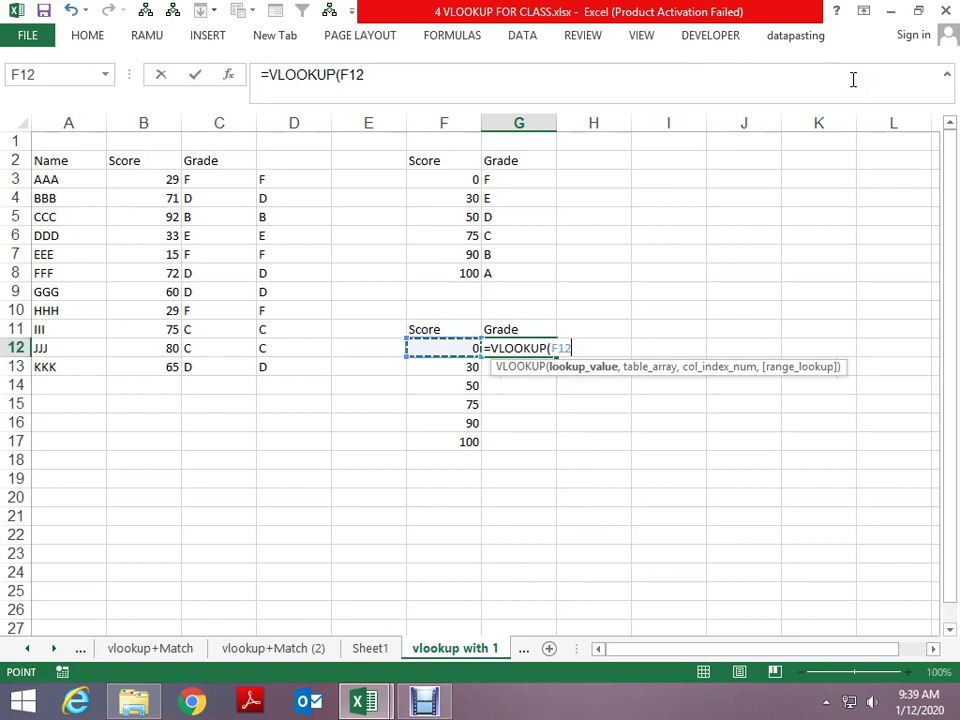
text(,)
key(Left)
key(Left)
key(Left)
key(Up)
key(Up)
key(Up)
Step: Complete G12 as =VLOOKUP(F12,$B$2:$C$13,2,0) using the absolute B2:C13 table
key(Left)
key(Left)
key(Left)
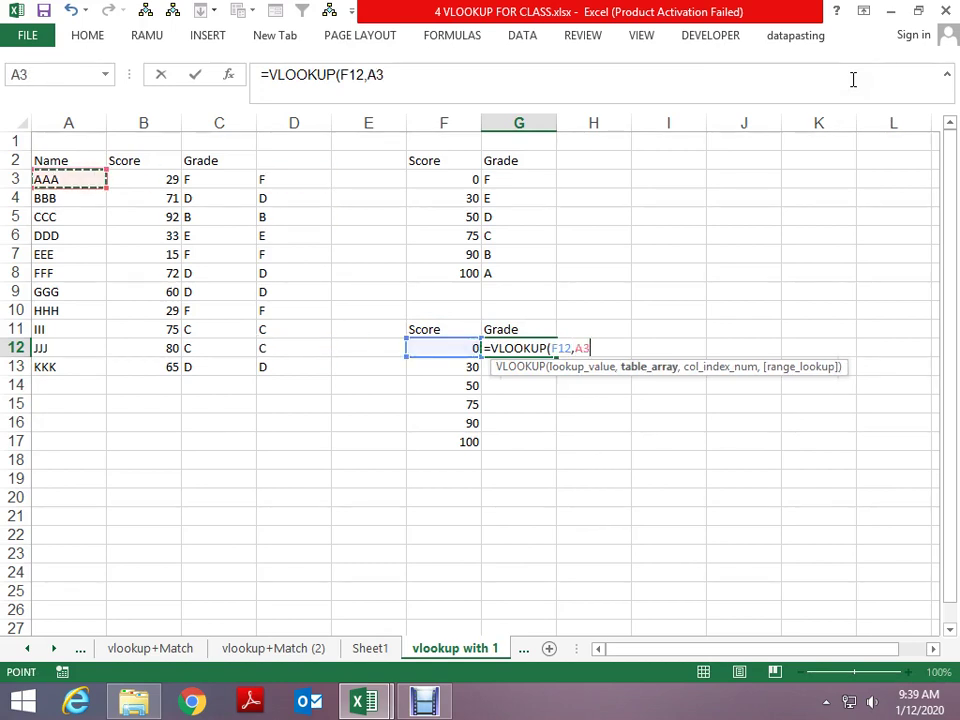
key(Right)
key(Up)
key(shift+Right)
key(ctrl+shift+Down)
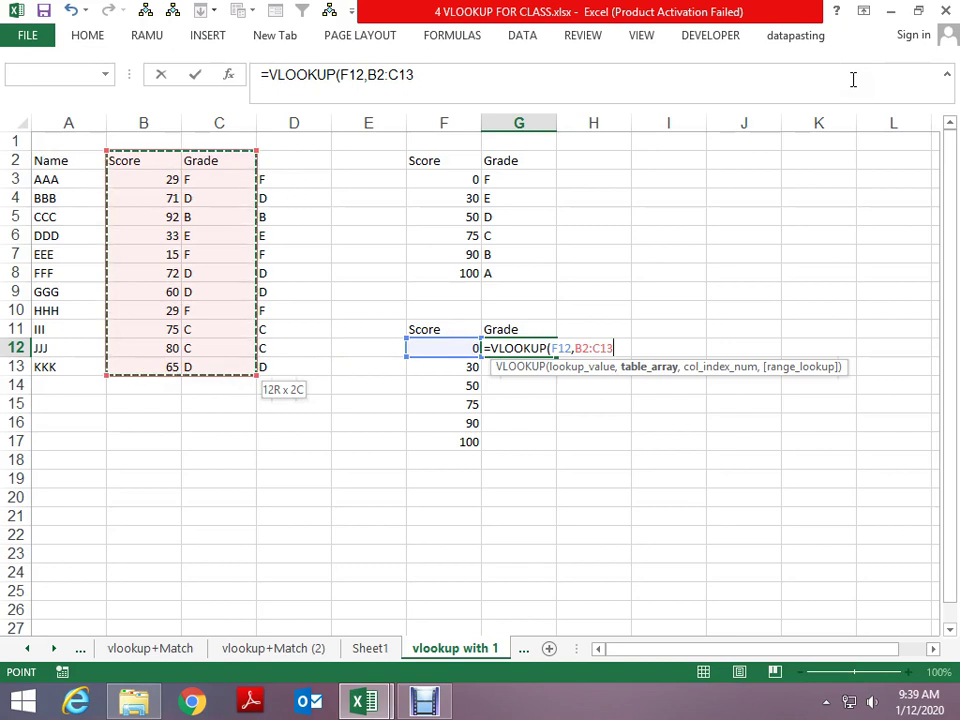
key(F4)
text($C$13,2)
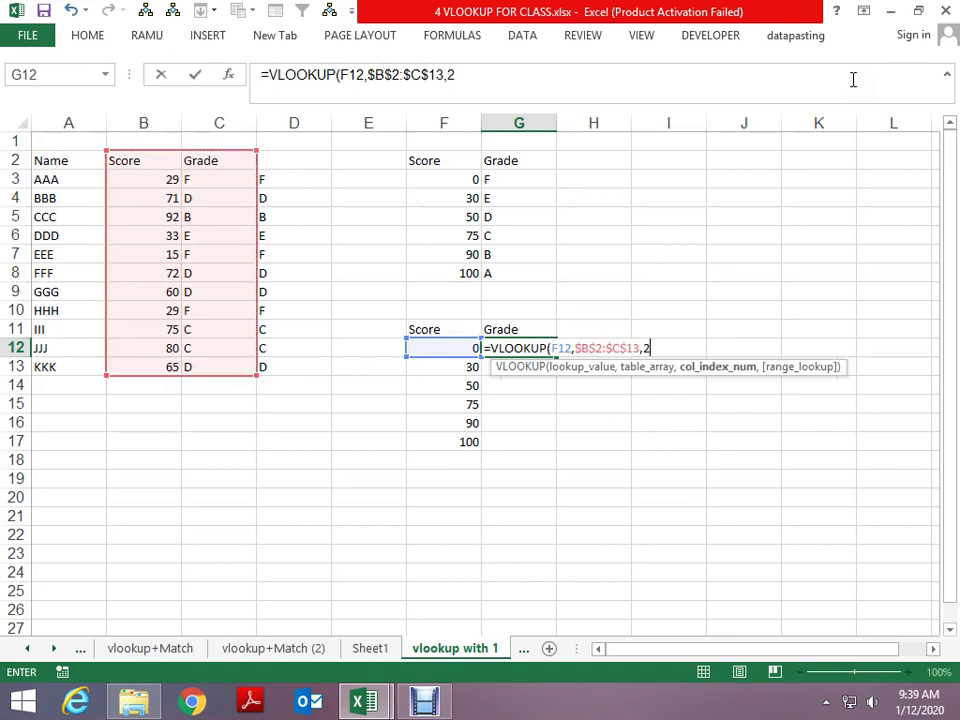
text(,0)
key(ctrl+Return)
Step: Lock the lookup value to $F12 and fill the G12 formula down to G17
key(F2)
key(Left)
key(Left)
key(Left)
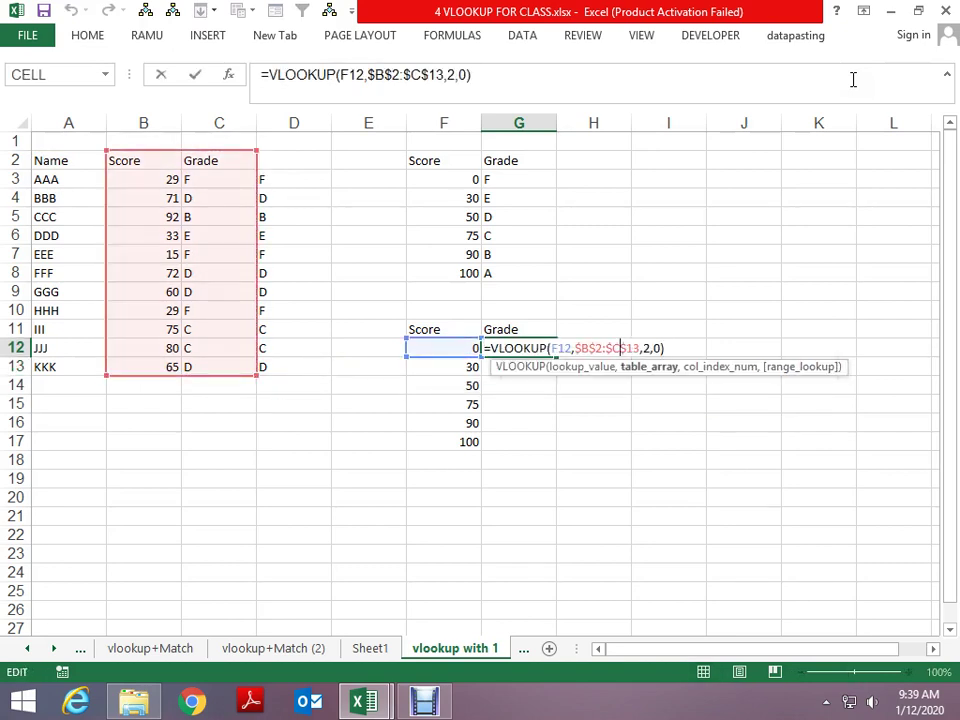
key(Left)
key(Left)
key(Left)
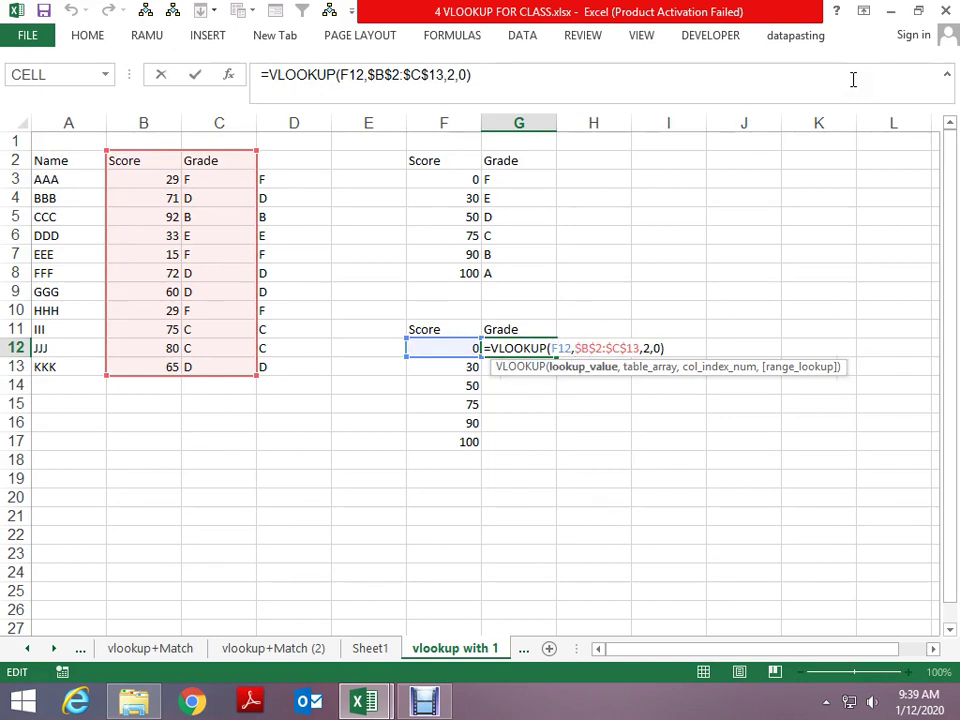
key(F4)
key(F4)
key(F4)
key(Return)
key(Left)
key(ctrl+Down)
key(Right)
key(ctrl+shift+Up)
key(ctrl+d)
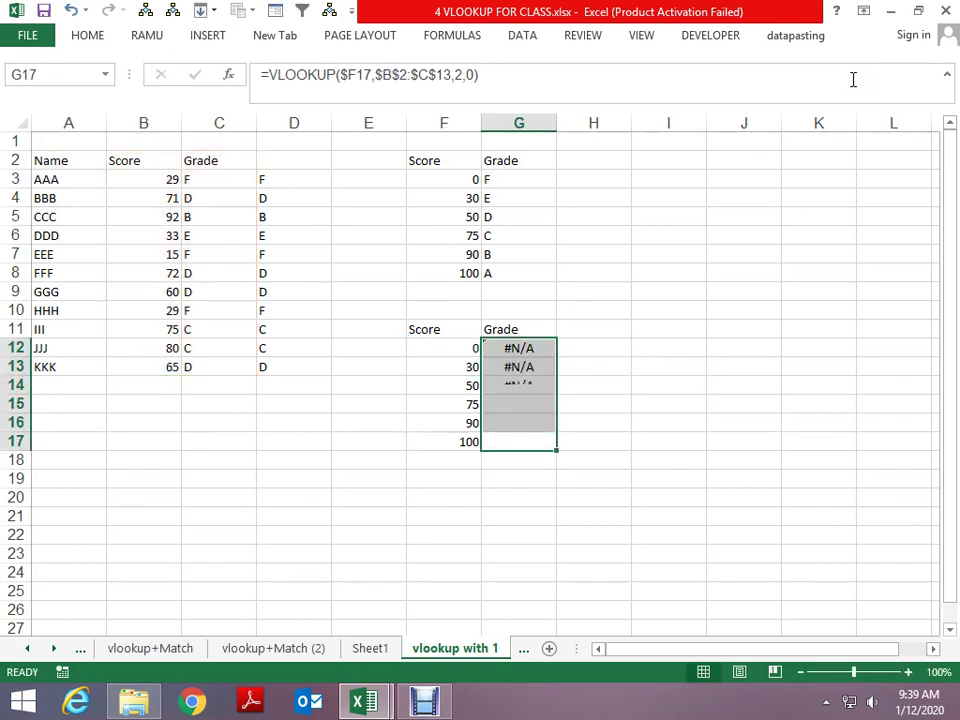
key(Up)
key(Up)
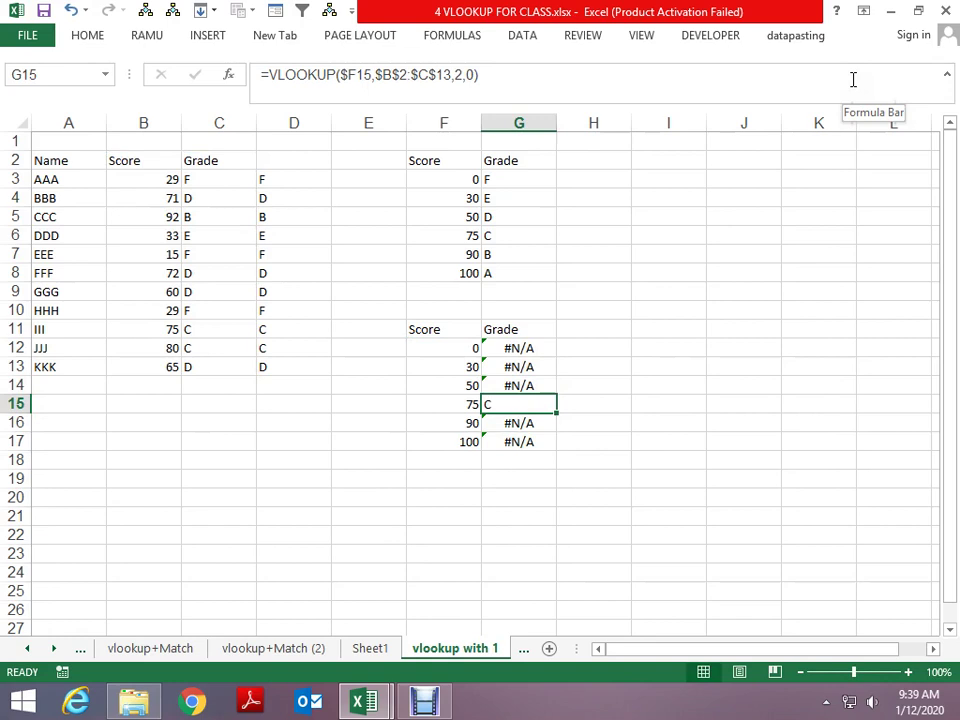
key(Up)
key(Up)
key(Up)
Step: Change G12's match flag from 0 to 1 and refill G12:G17 for approximate matching
key(F2)
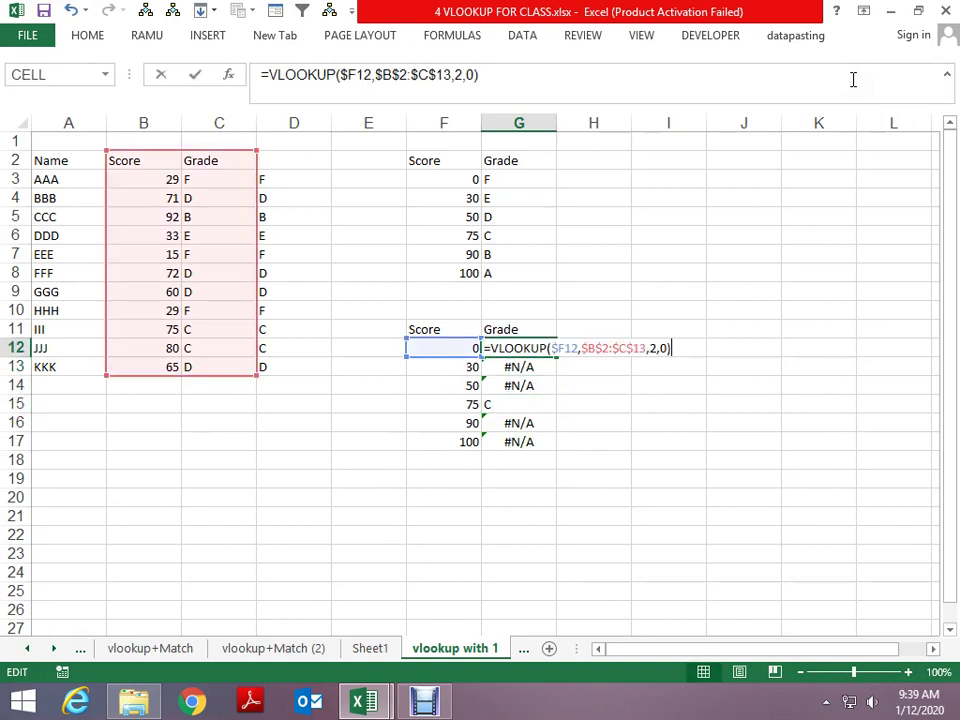
key(Delete)
text(1)
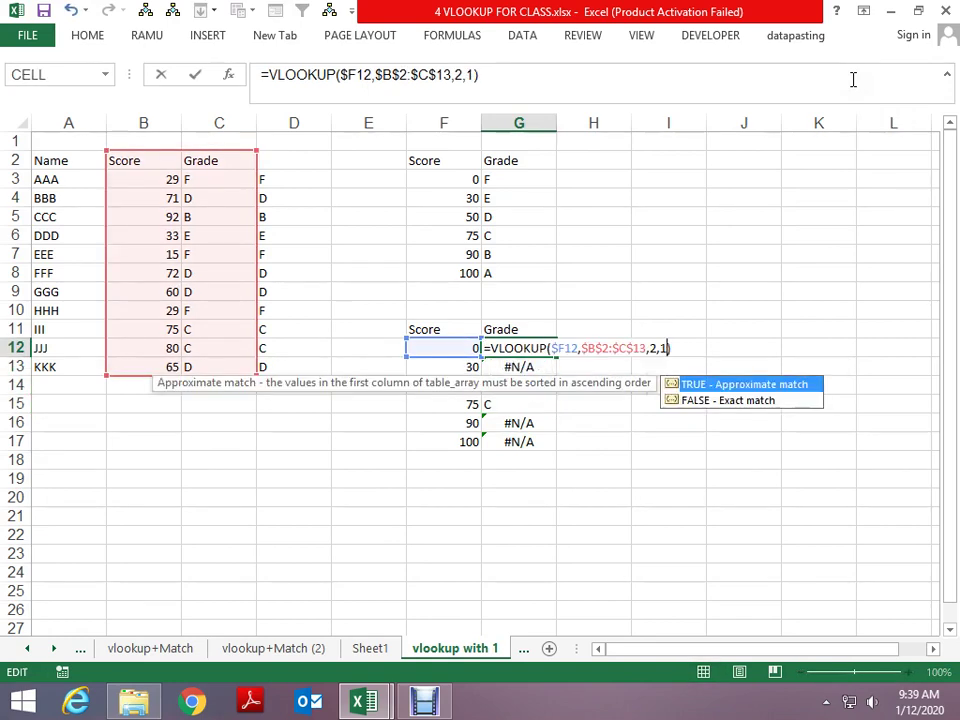
key(ctrl+Return)
key(ctrl+shift+Down)
key(ctrl+d)
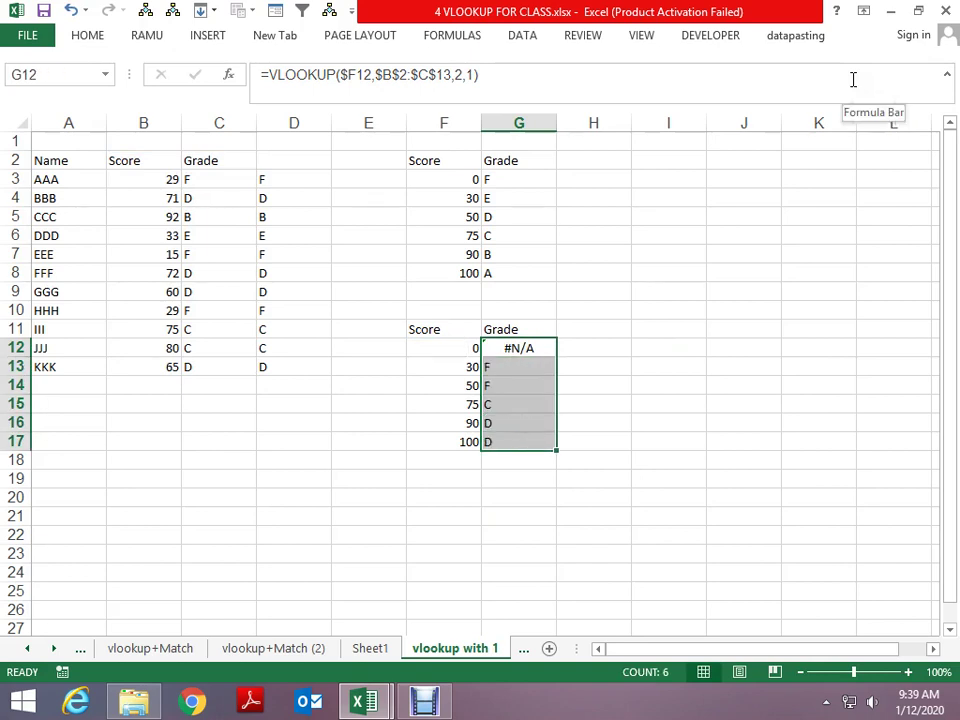
key(Down)
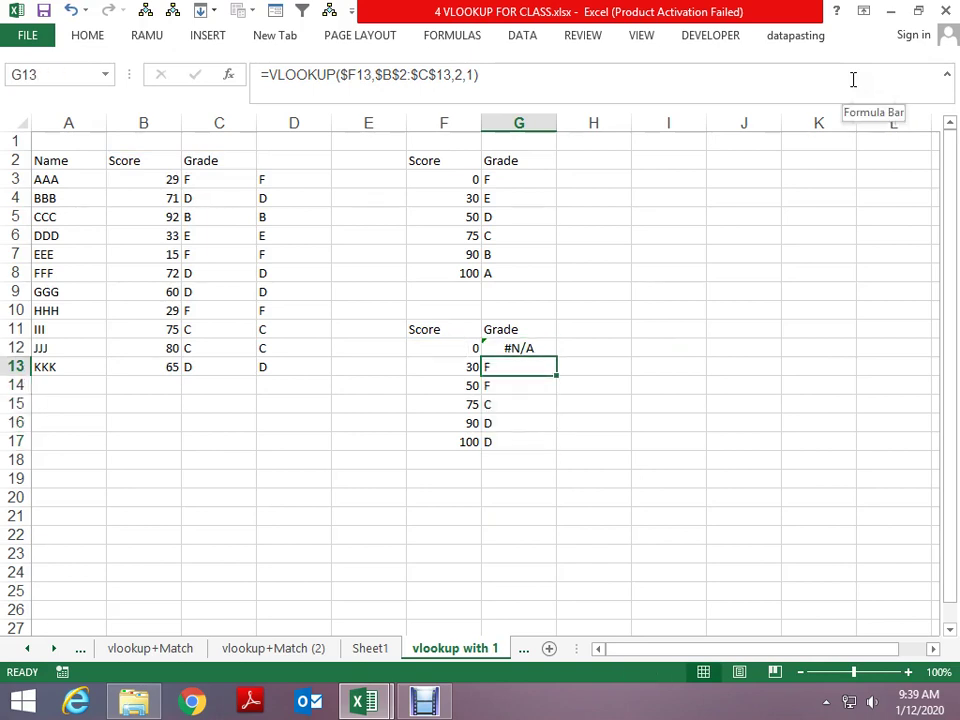
key(Up)
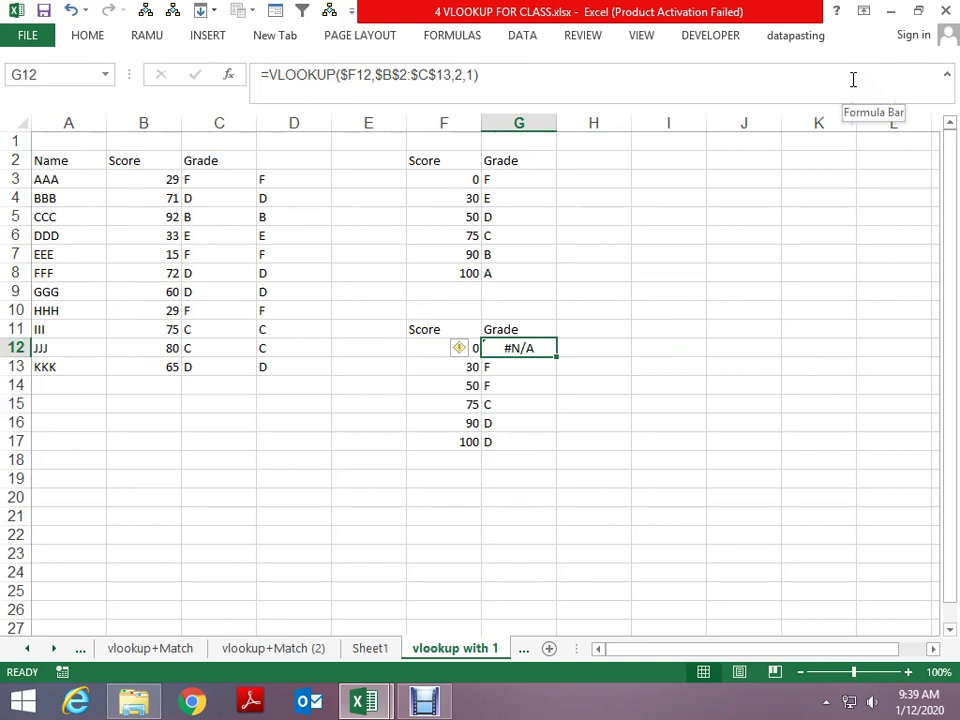
key(Left)
key(Right)
key(Down)
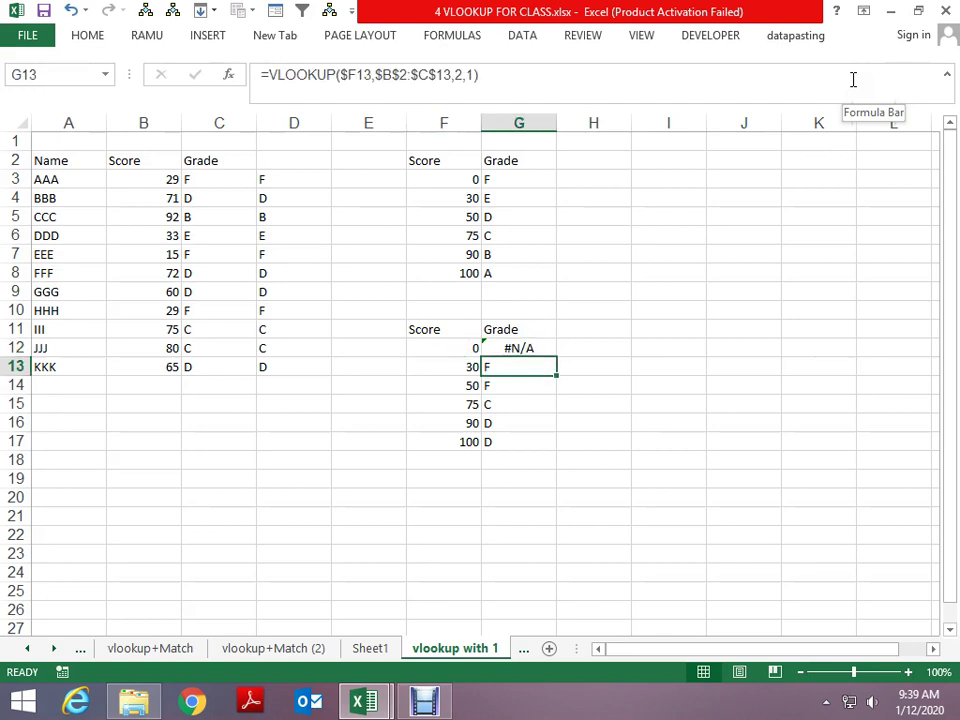
key(Up)
key(Left)
text(1)
key(Return)
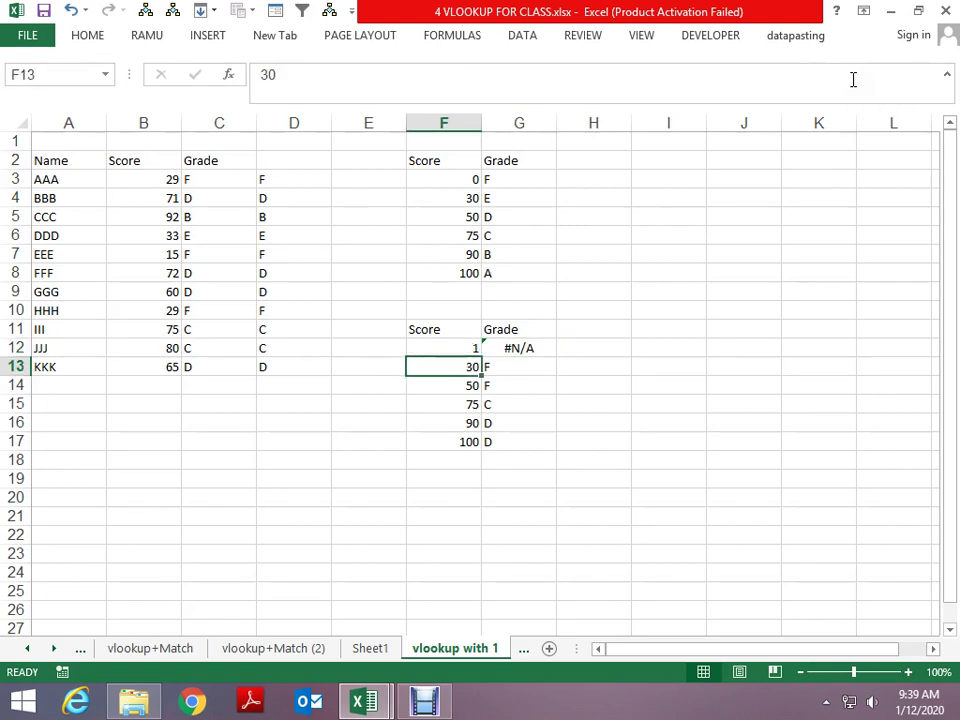
key(Up)
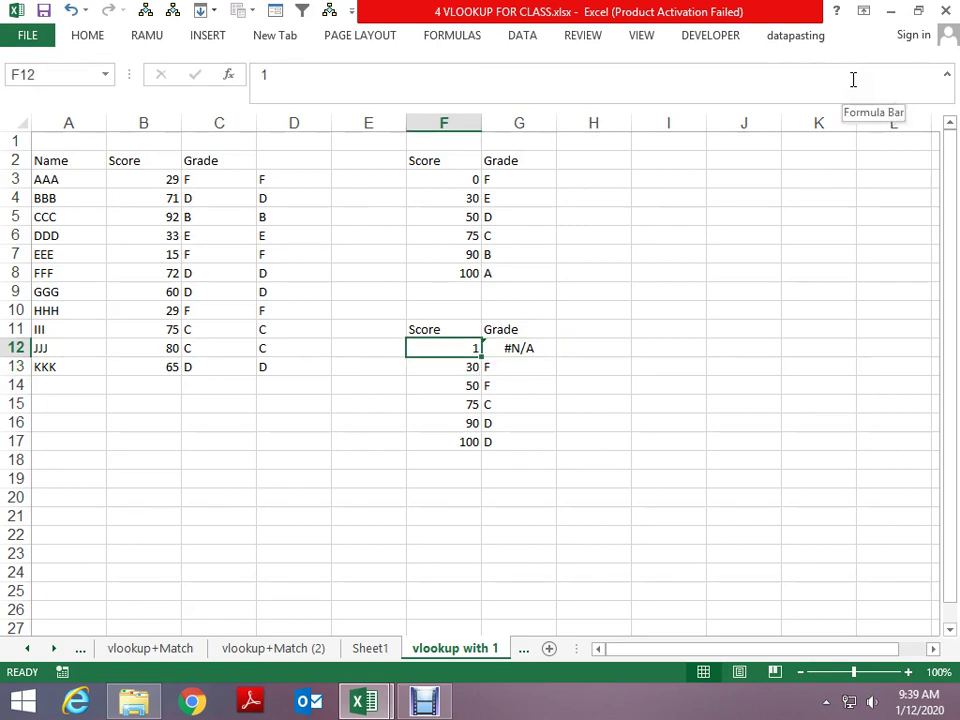
key(ctrl+z)
key(Right)
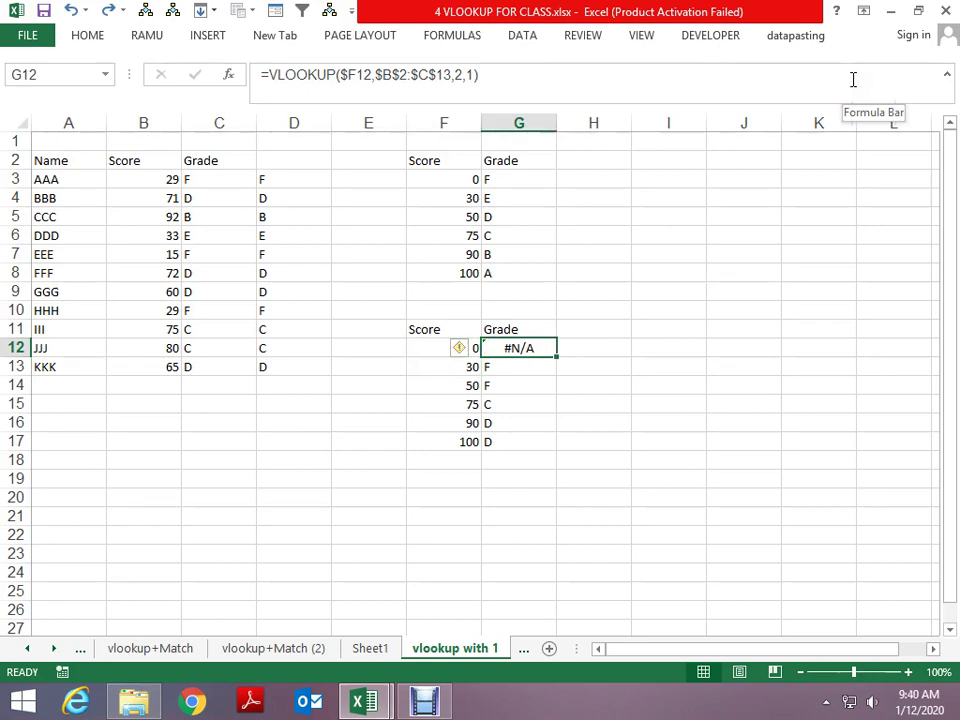
key(Up)
key(Up)
key(Up)
key(Left)
key(Left)
key(Left)
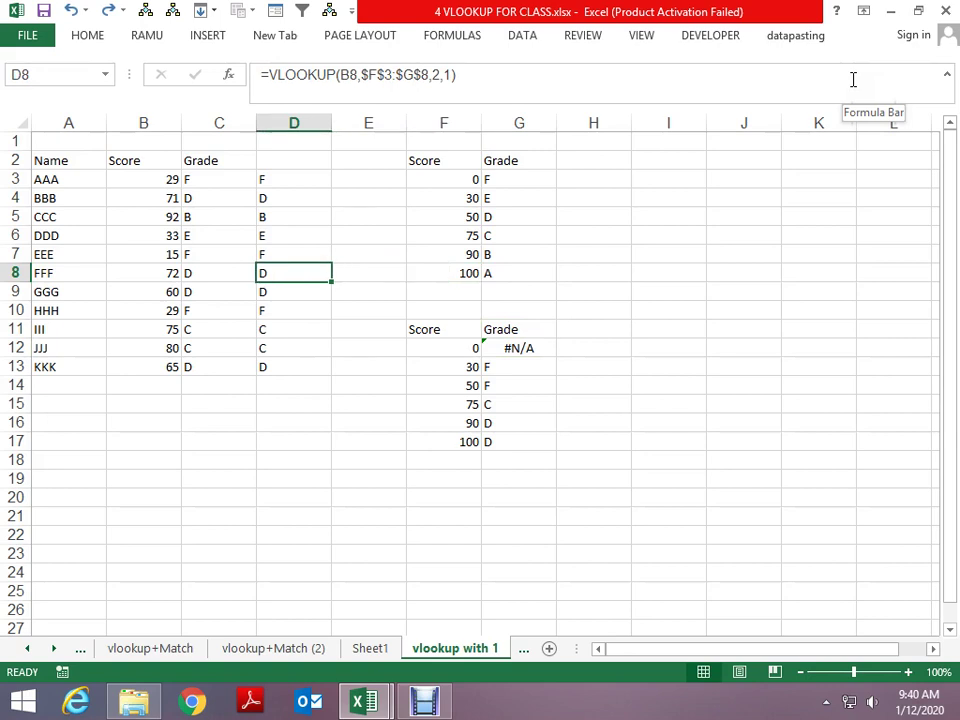
key(Up)
key(Up)
key(Up)
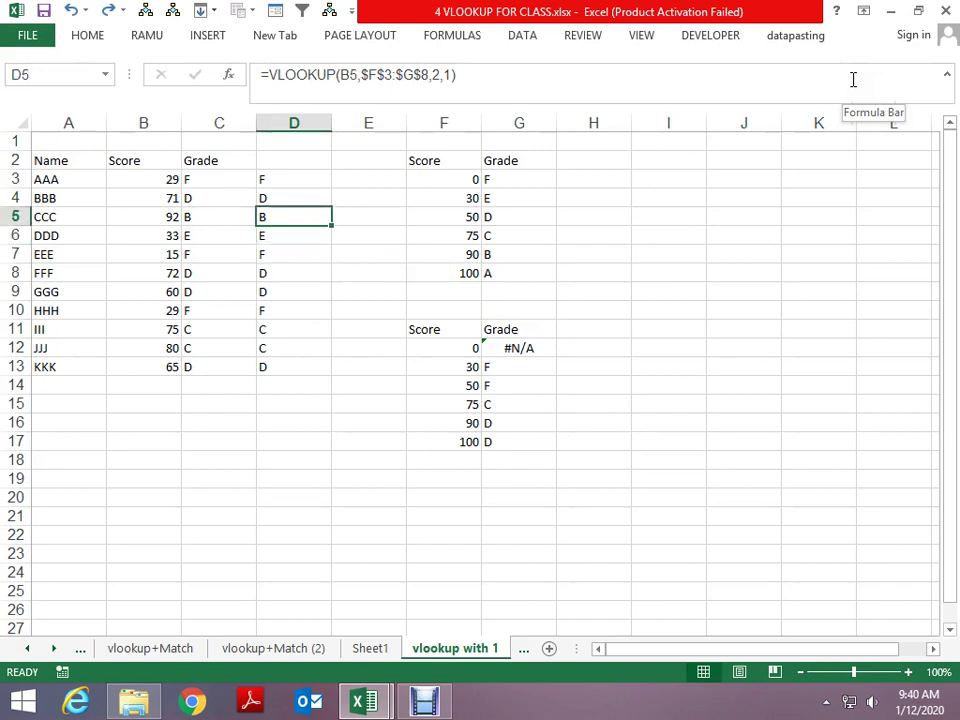
key(Up)
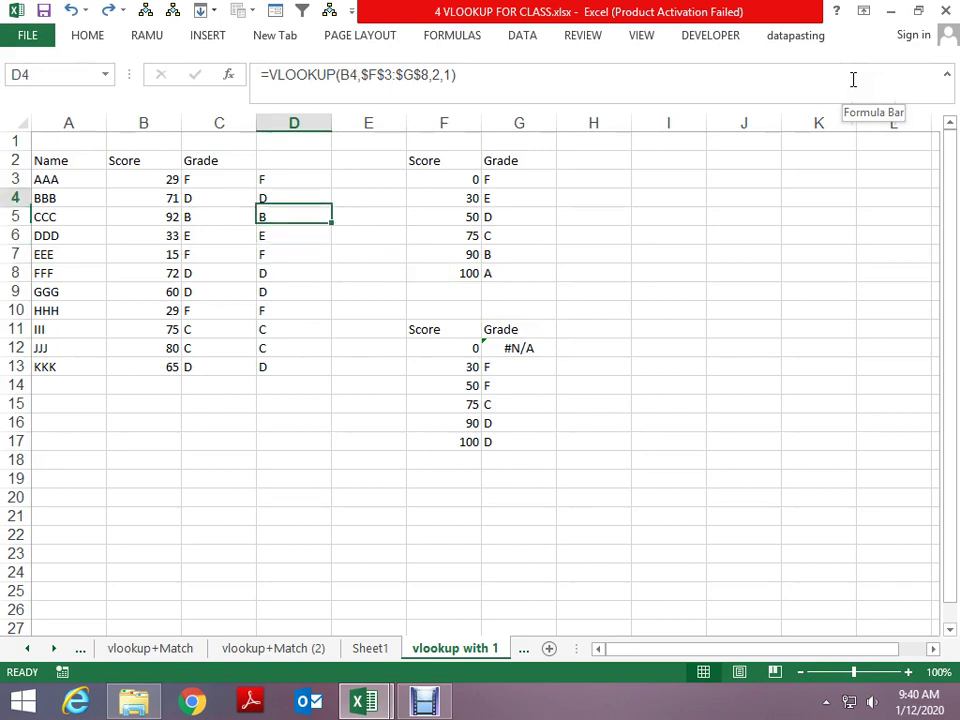
key(Up)
key(Up)
key(Down)
key(Right)
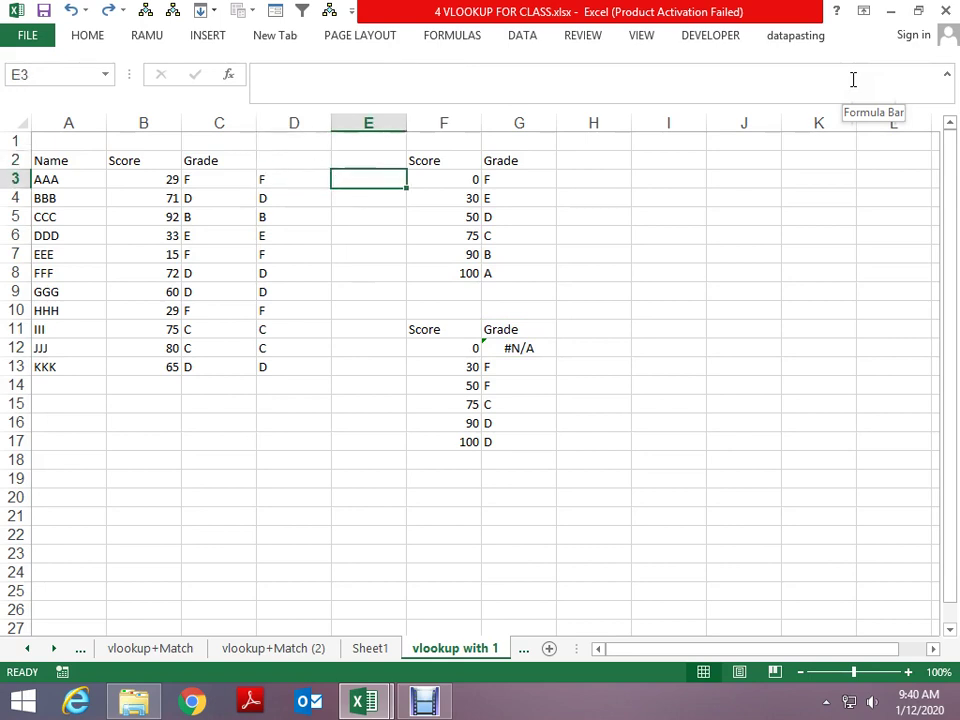
key(Right)
key(Right)
key(Left)
key(Left)
key(Left)
key(Left)
key(Left)
key(ctrl+shift+Down)
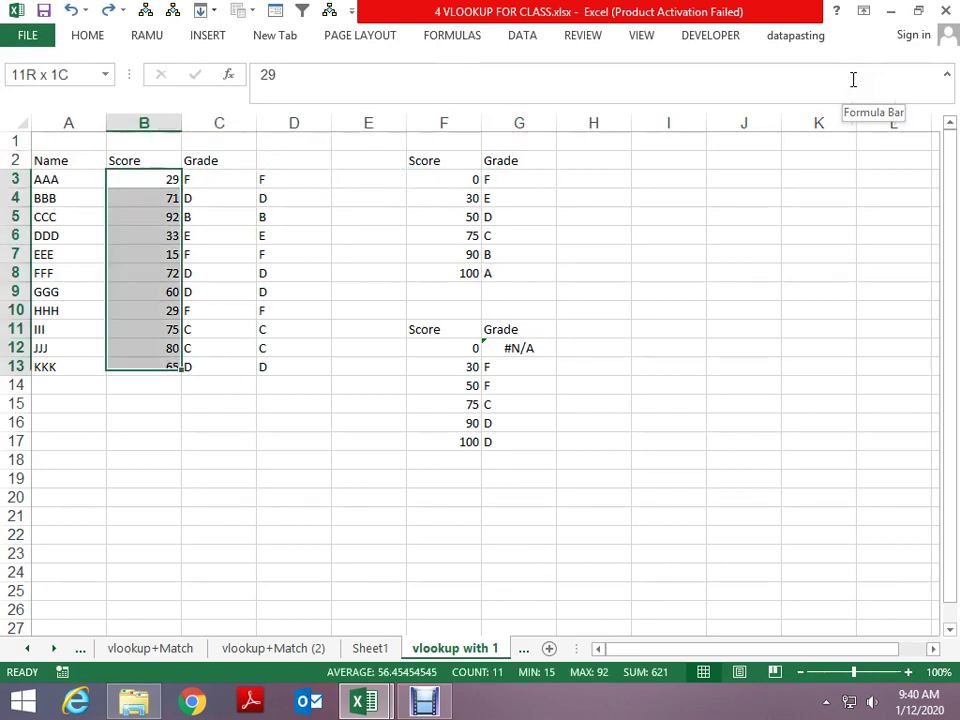
key(Right)
key(Right)
key(Right)
key(Right)
key(Right)
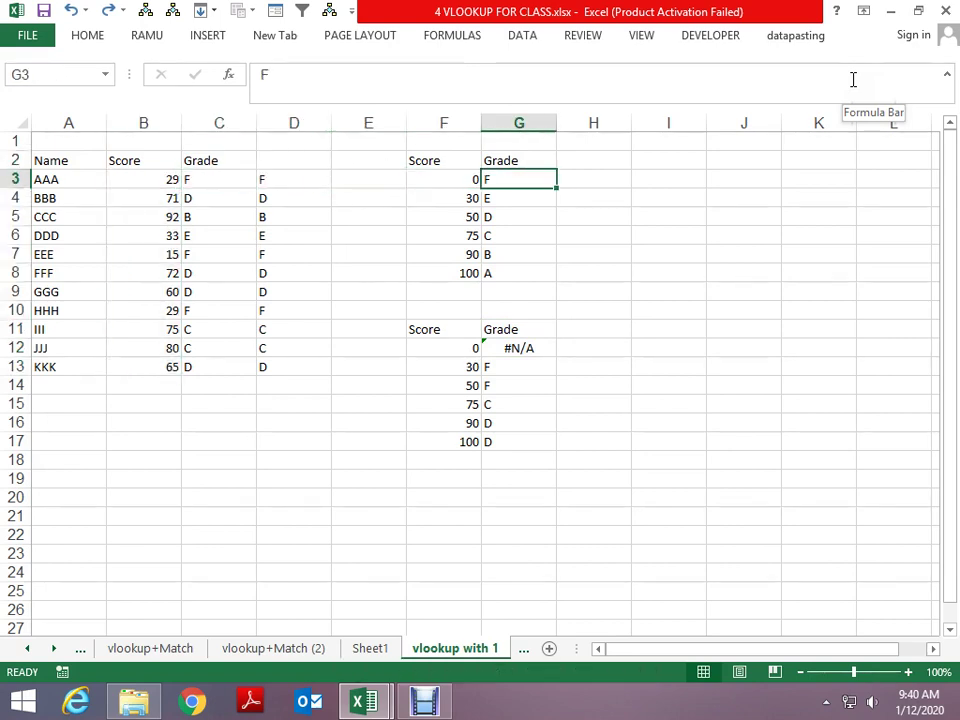
key(Left)
key(Down)
key(Up)
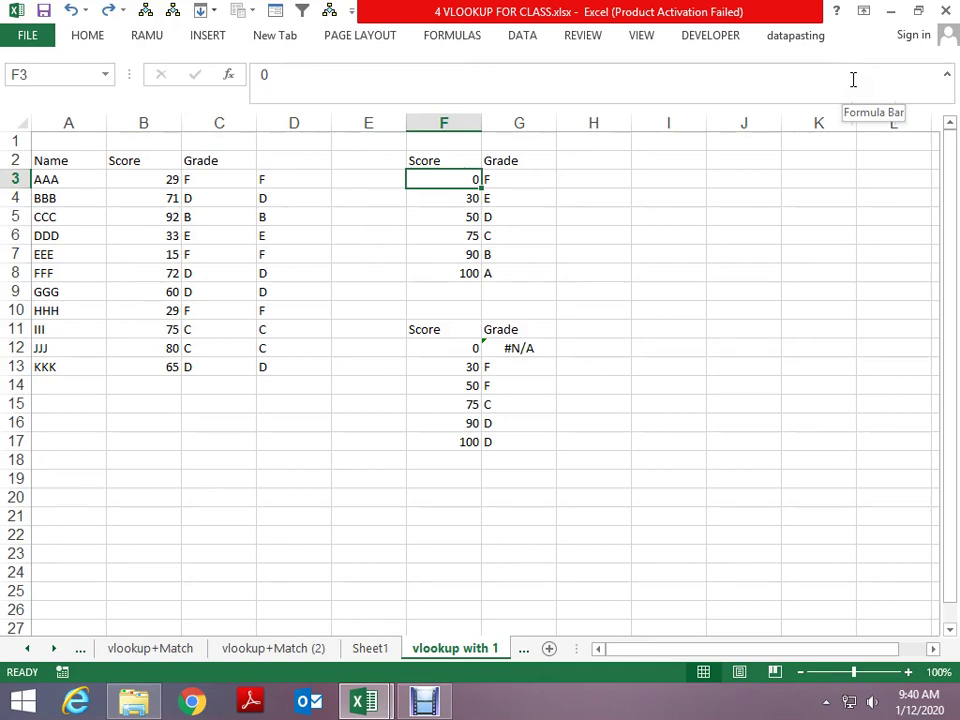
key(ctrl+Down)
key(ctrl+Down)
Step: Clear the duplicate score-and-grade table and the old grade formulas in D3:D13
key(shift+Right)
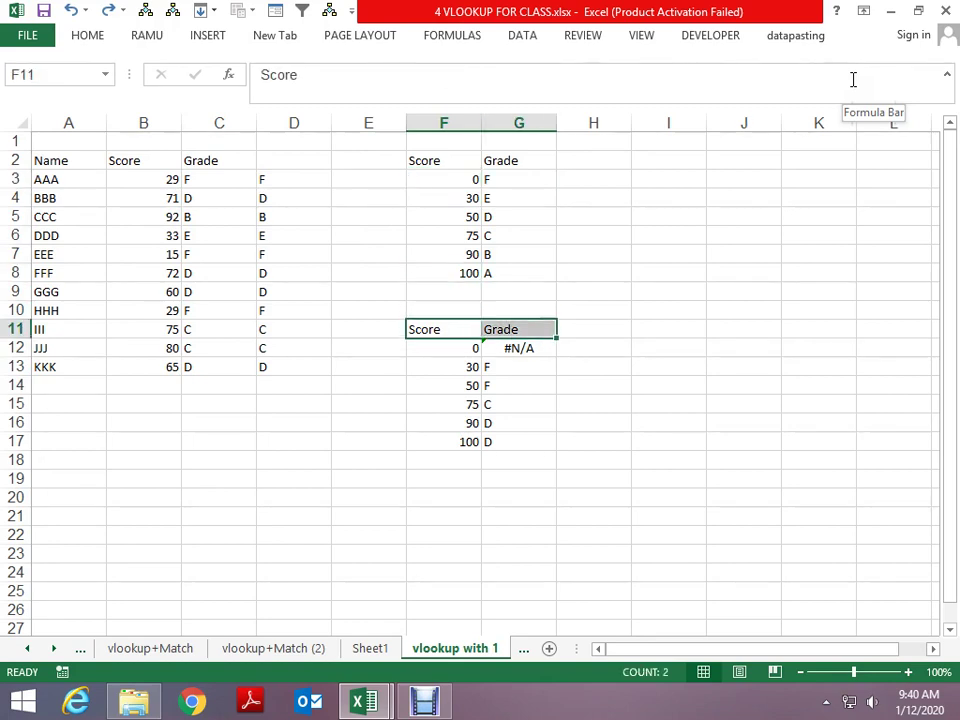
key(ctrl+shift+Down)
key(Delete)
key(Left)
key(Left)
key(Left)
key(Up)
key(Left)
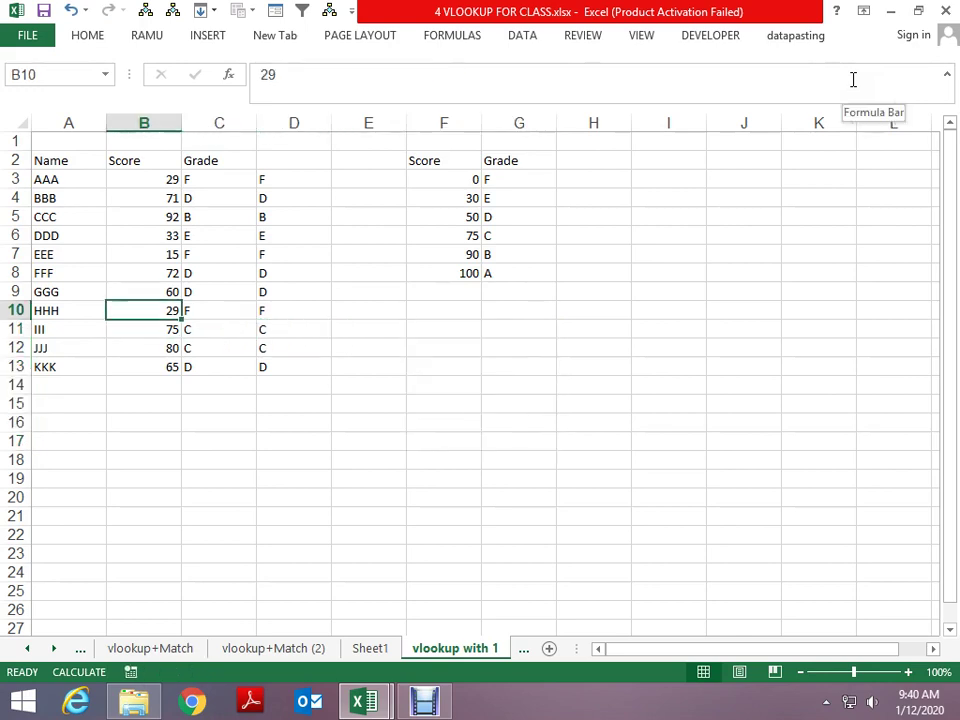
key(Up)
key(Up)
key(Up)
key(Up)
key(Up)
key(Right)
key(Up)
key(Right)
key(ctrl+shift+Down)
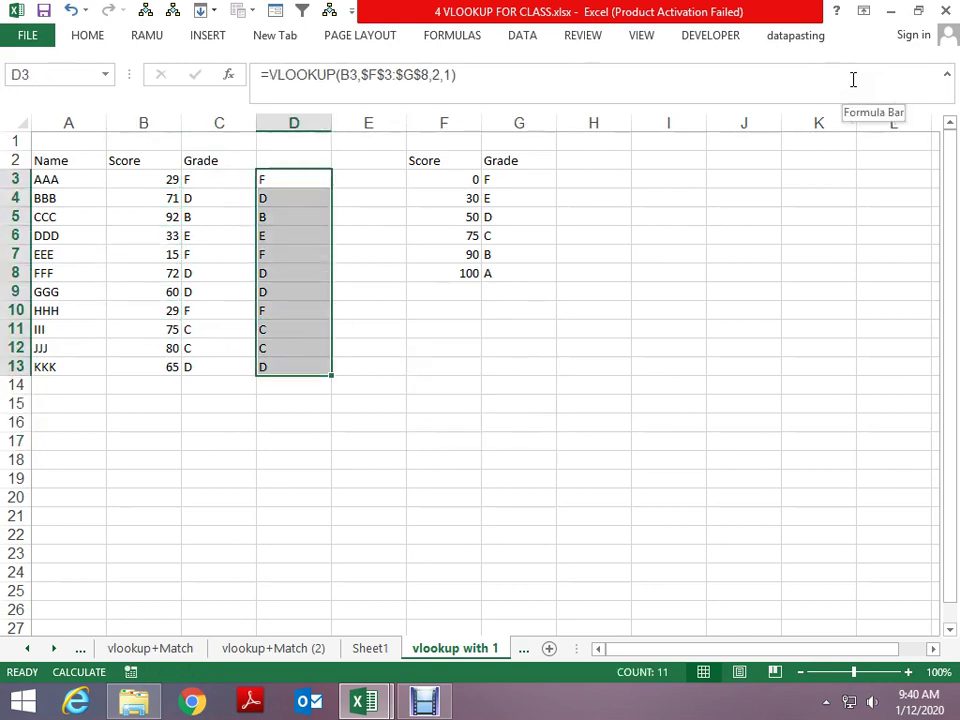
key(Delete)
key(Right)
key(Right)
key(Right)
key(Left)
key(Left)
key(Left)
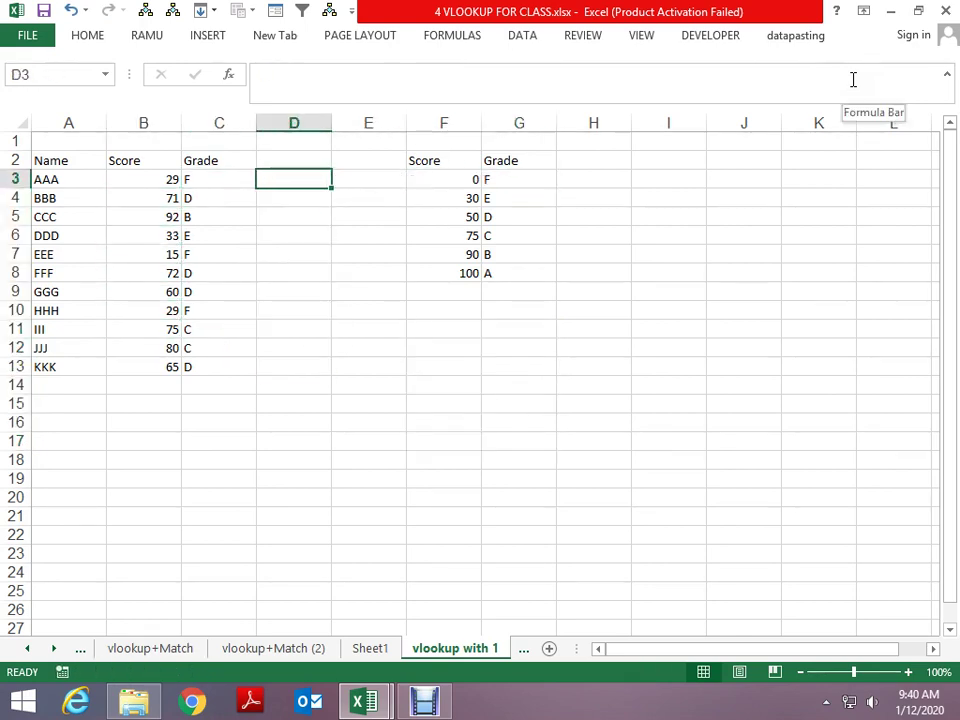
Step: Enter =VLOOKUP(B3,$F$3:$G$8,1,0) in D3 to exact-match B3's score against F3:G8
text(=v)
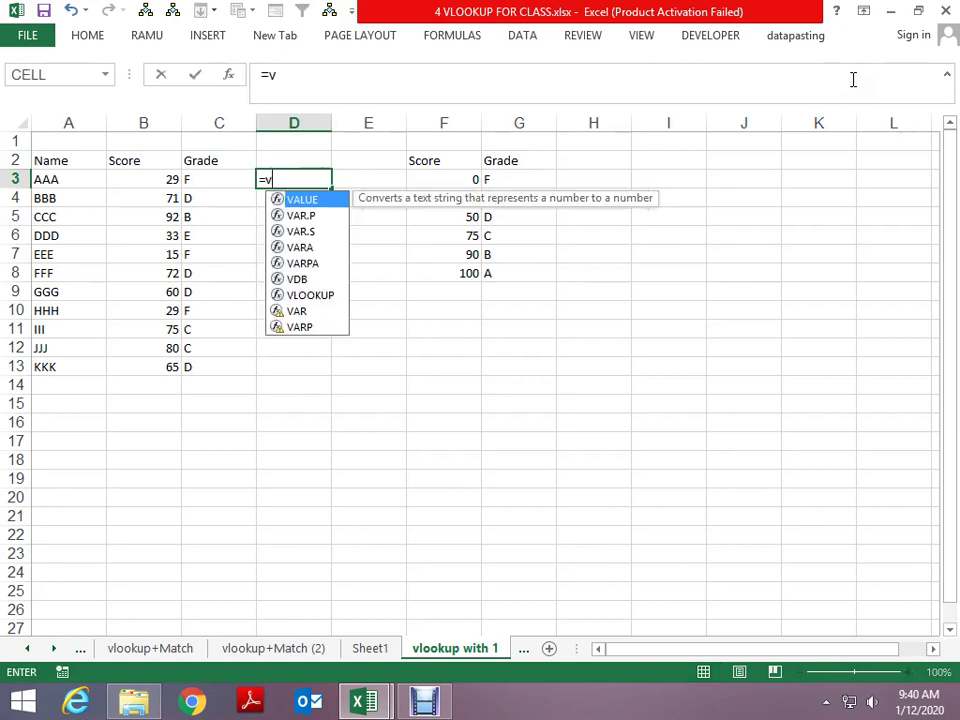
text(l)
key(Tab)
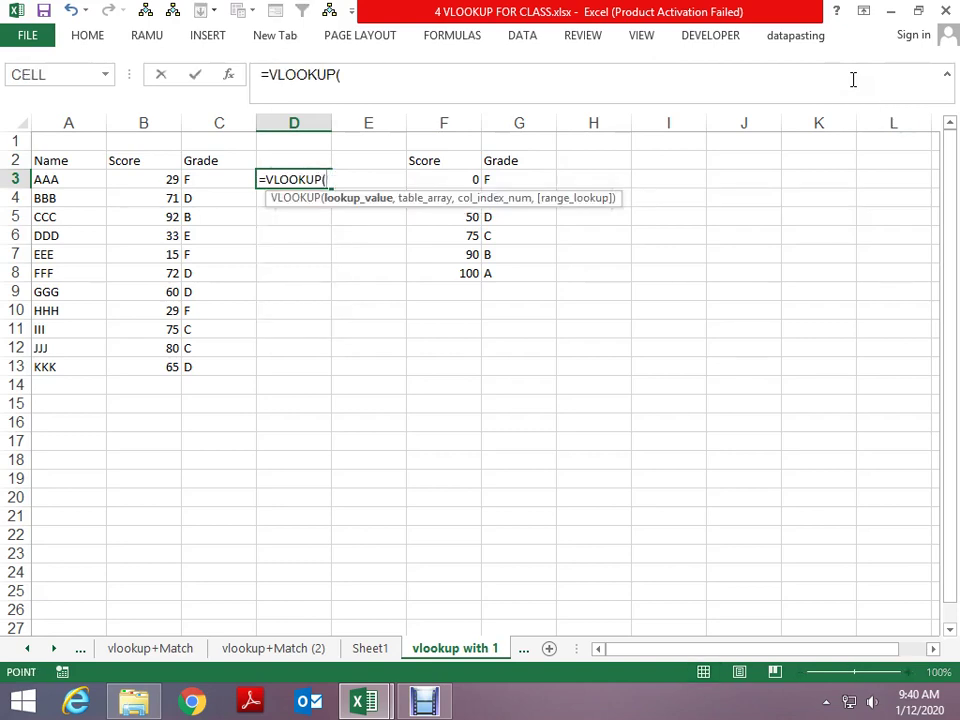
key(Right)
key(Right)
key(Right)
key(Left)
key(Left)
key(Left)
key(Left)
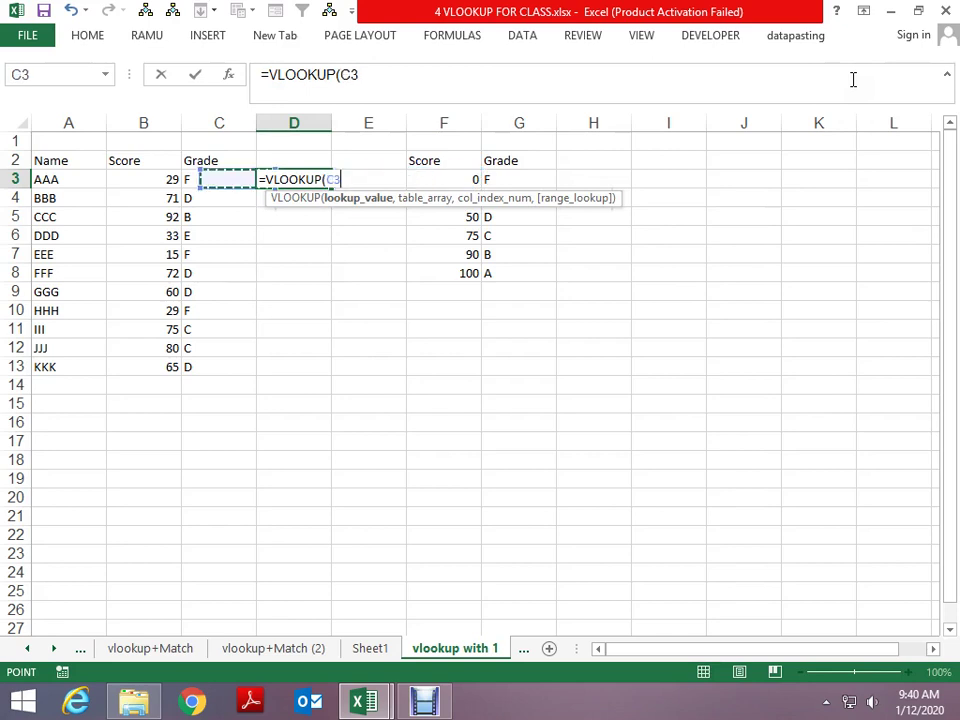
key(Left)
text(,)
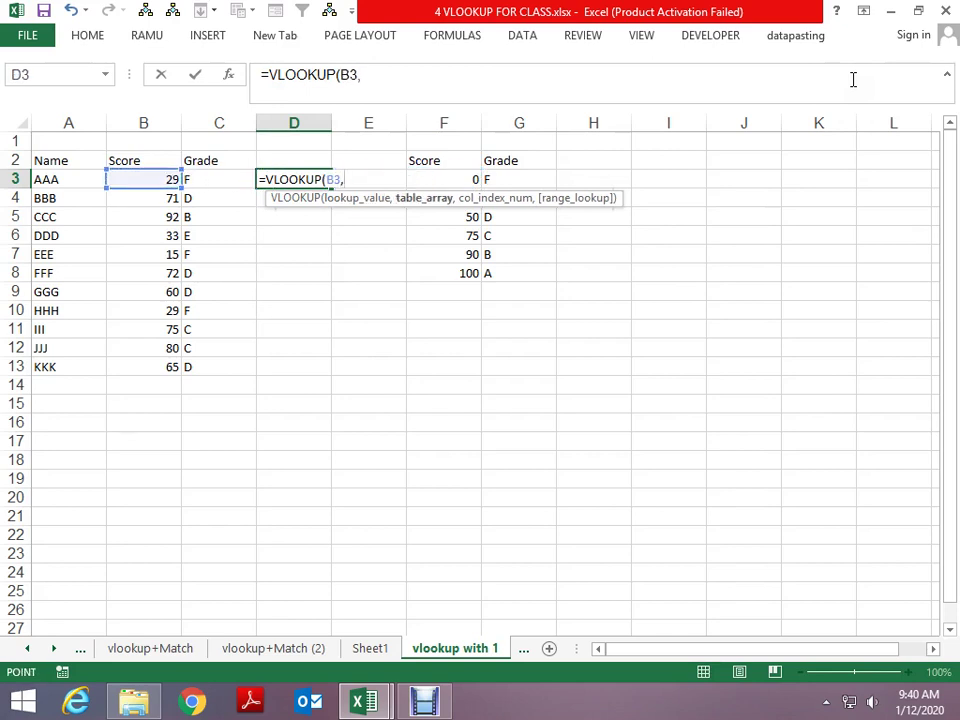
key(Right)
key(Right)
key(Right)
key(Left)
key(shift+Right)
key(shift+Down)
key(shift+Down)
key(shift+Down)
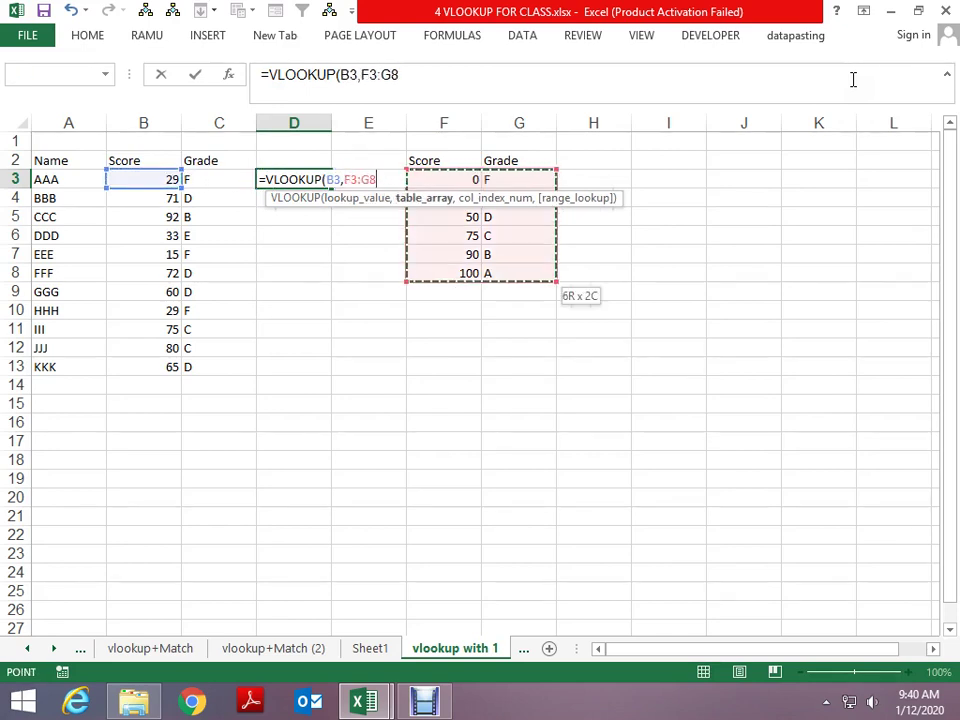
key(F4)
text($G$8,1,0)
key(Return)
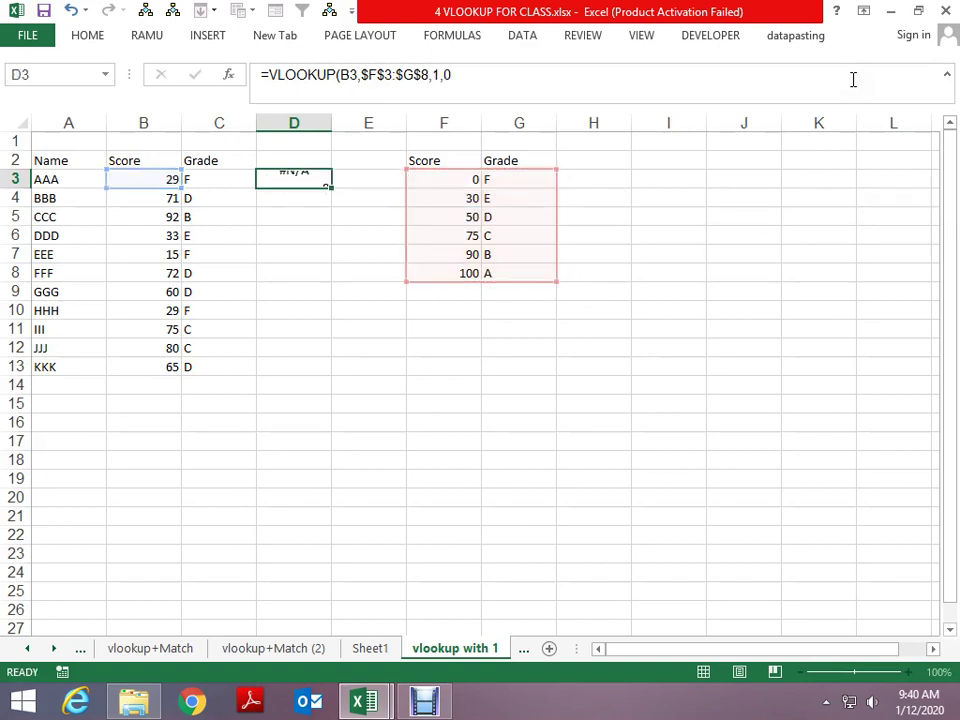
Step: Select D3 down to D13, the end of the score list
key(Left)
key(Left)
key(Right)
key(ctrl+Down)
key(Right)
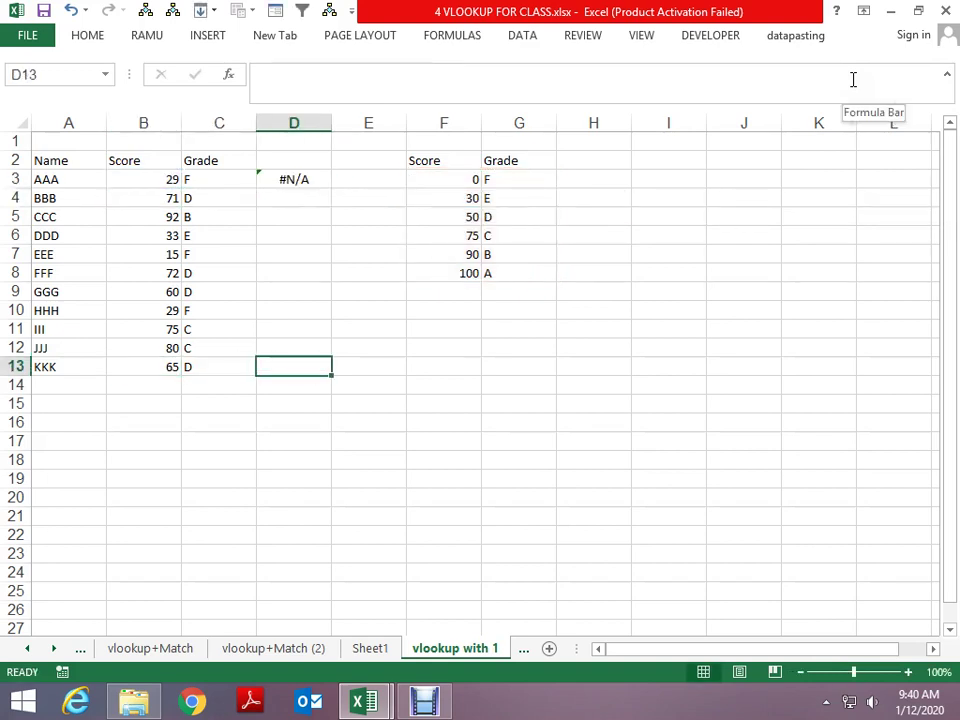
key(ctrl+shift+Up)
Step: Copy the D3 formula down to D13, change its match type to 1, and refill
key(ctrl+d)
key(ctrl+Up)
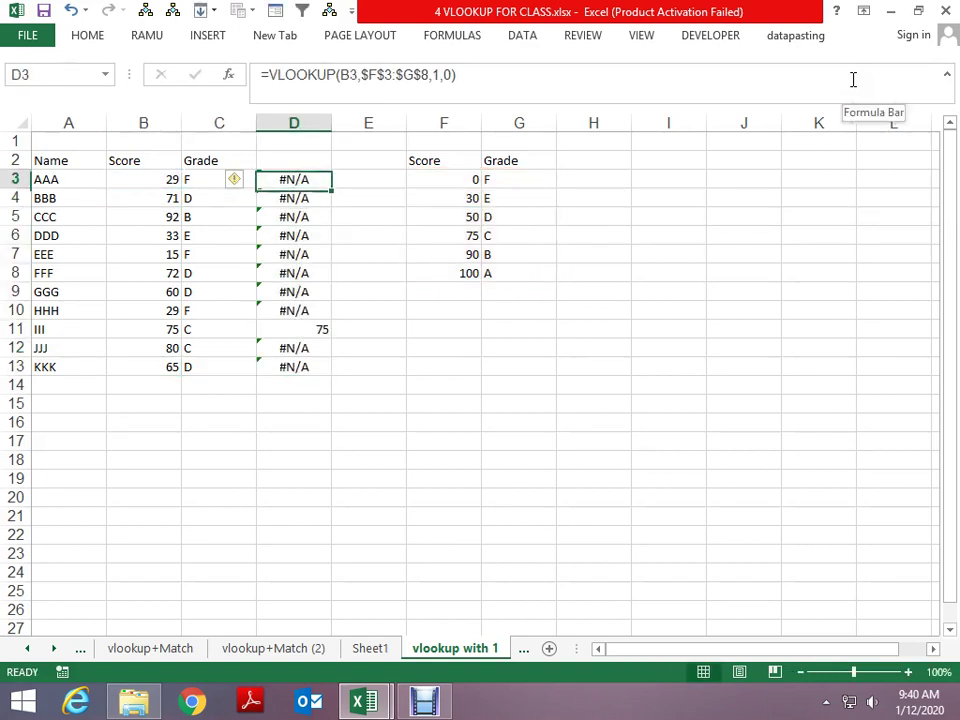
key(F2)
key(Delete)
text(1)
key(Return)
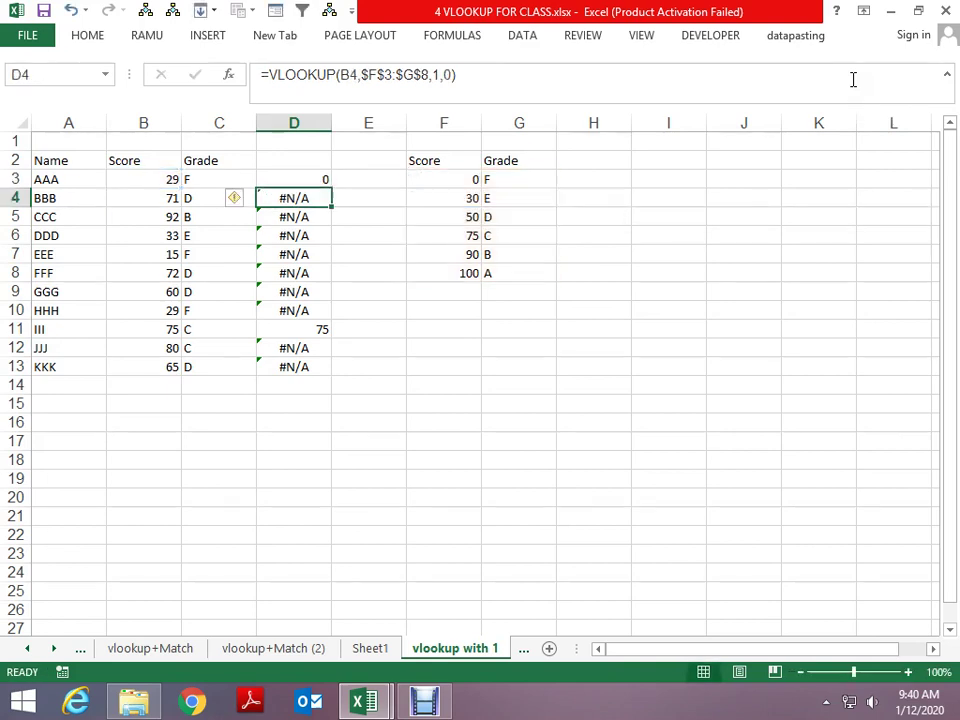
key(Up)
key(ctrl+shift+Down)
key(ctrl+d)
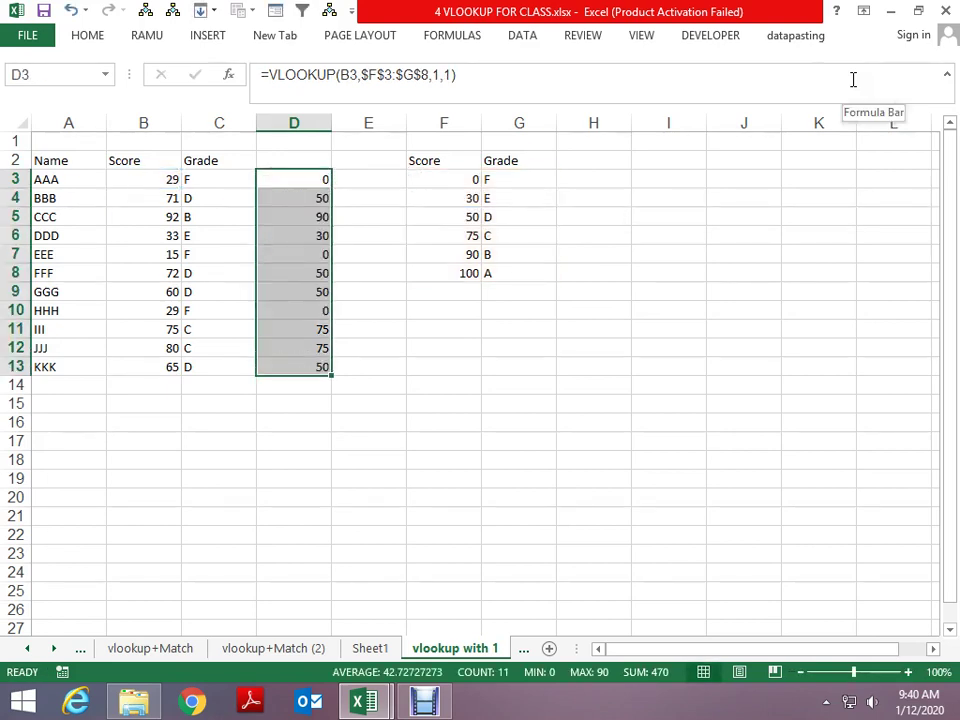
Step: Replace the last argument of D3's formula with 2 and reopen it for editing
key(Up)
key(Down)
key(F2)
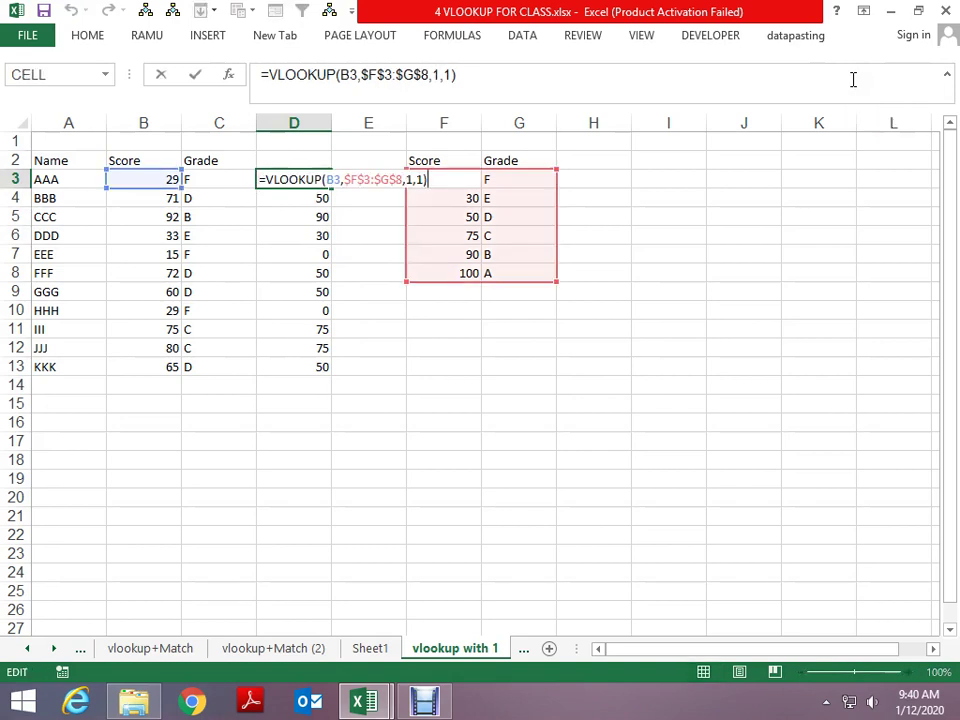
key(Left)
key(BackSpace)
text(2)
key(ctrl+Return)
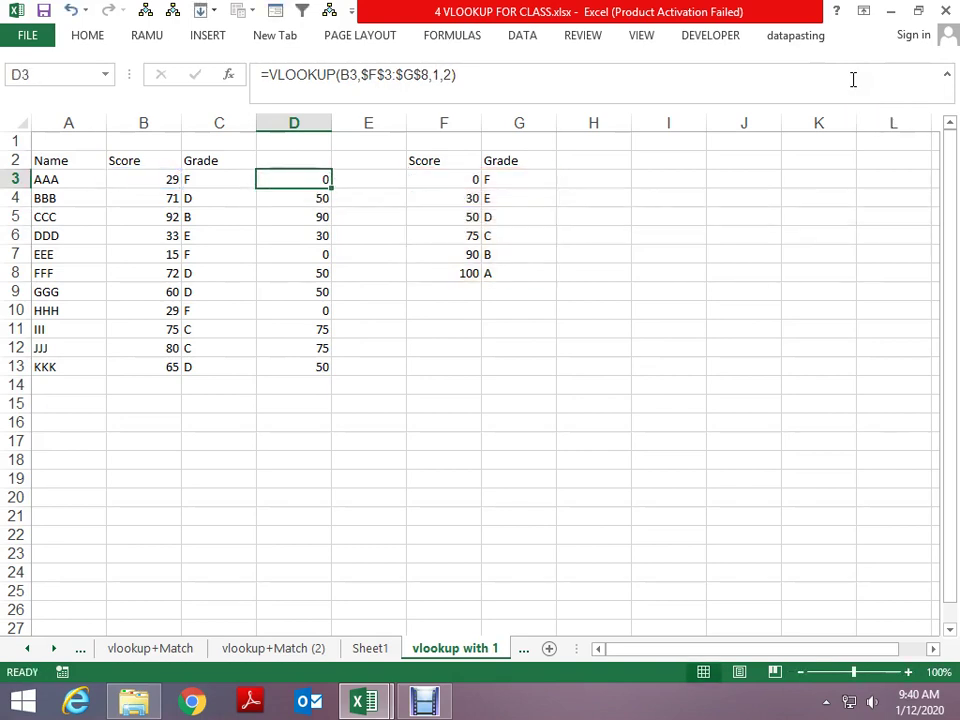
key(ctrl+shift+Down)
key(Up)
key(Down)
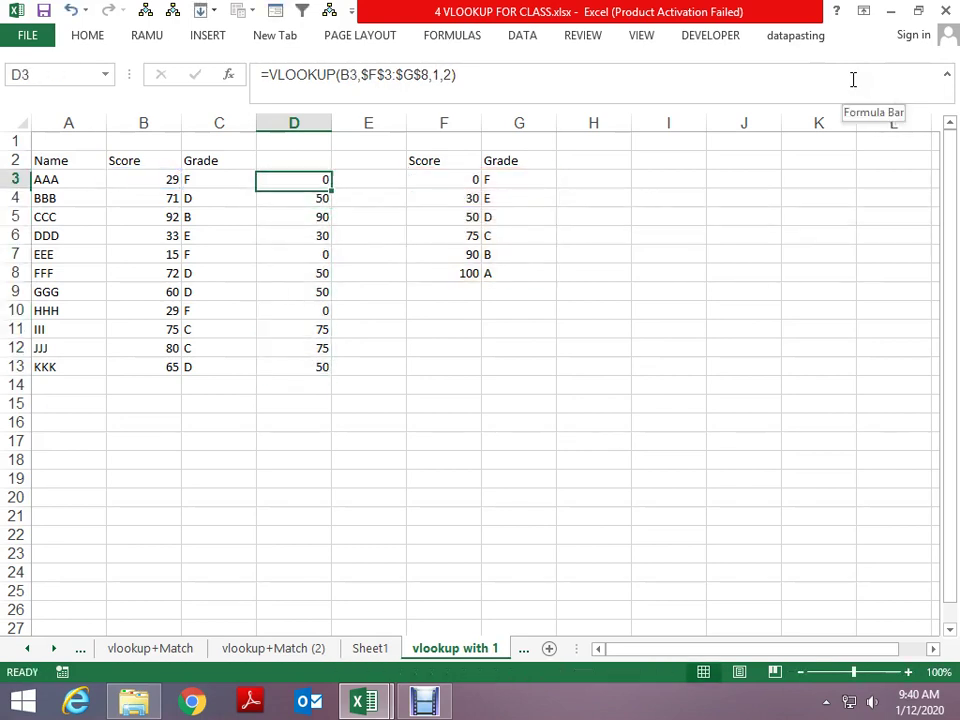
key(F2)
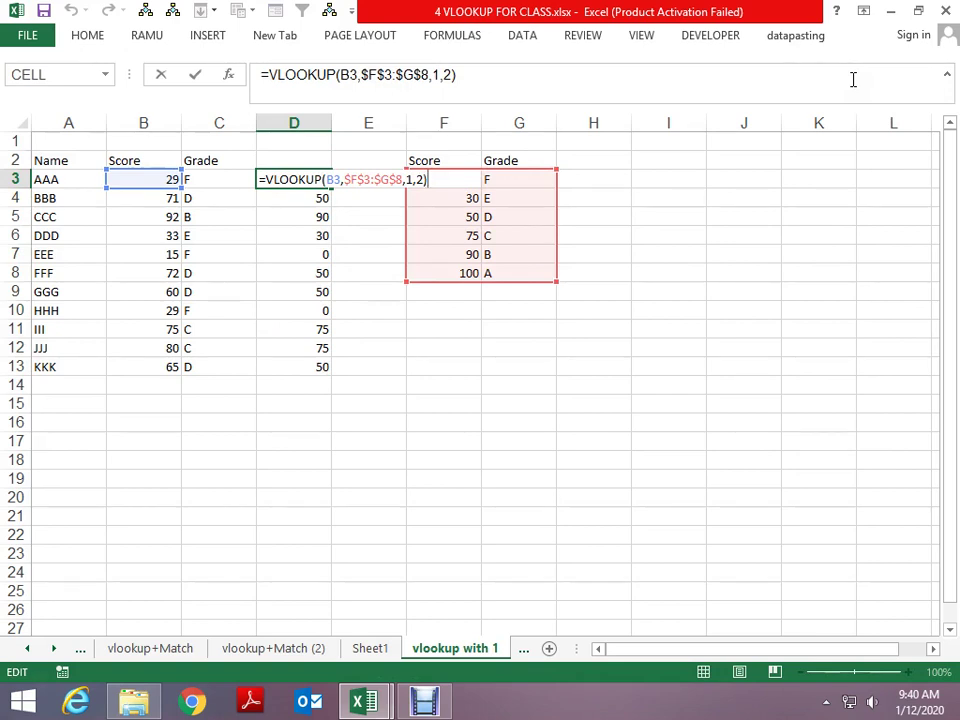
Step: Rewrite D3 as =VLOOKUP(B3,$F$3:$G$8,2,1) and fill it down to D13 for grade letters
key(Escape)
key(F2)
key(Left)
key(Left)
key(Left)
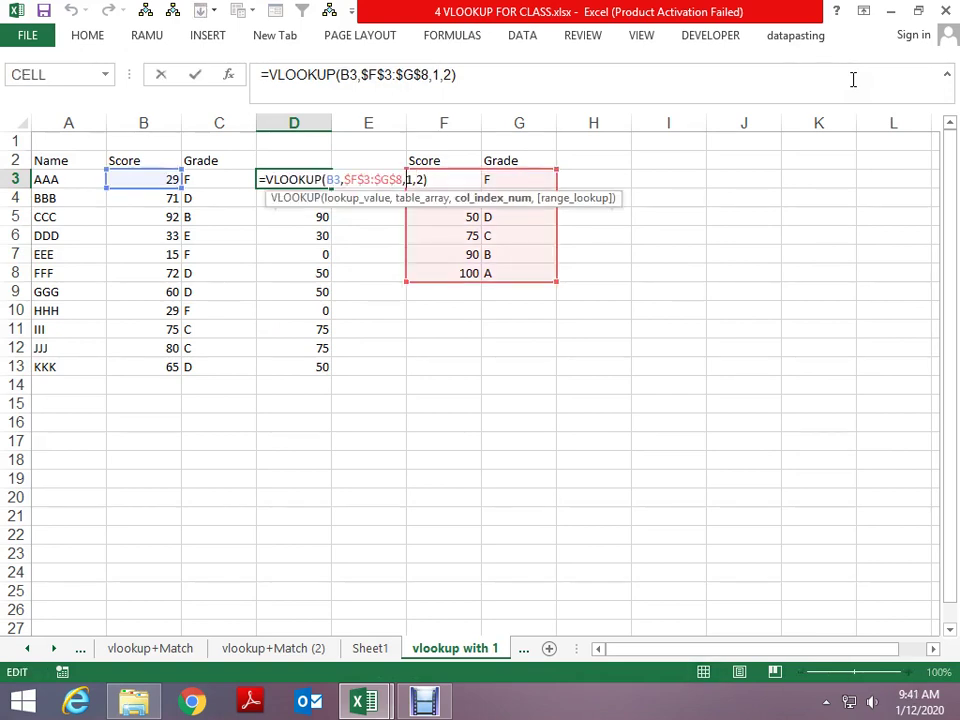
key(BackSpace)
text(2,)
text(1)
key(Return)
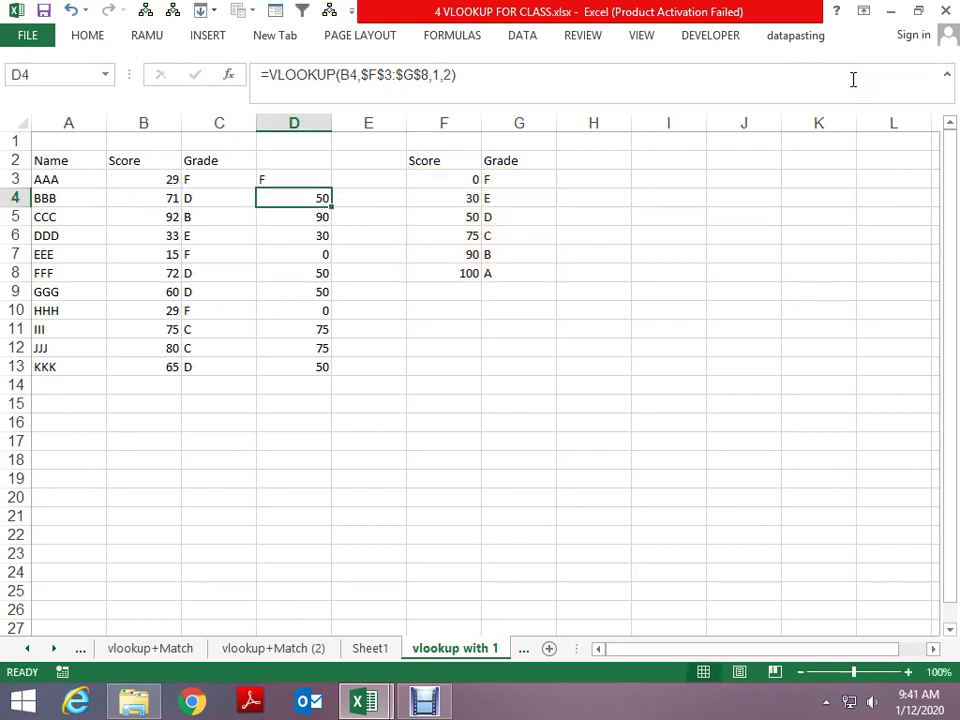
key(Up)
key(ctrl+shift+Down)
key(ctrl+d)
key(ctrl+shift+Up)
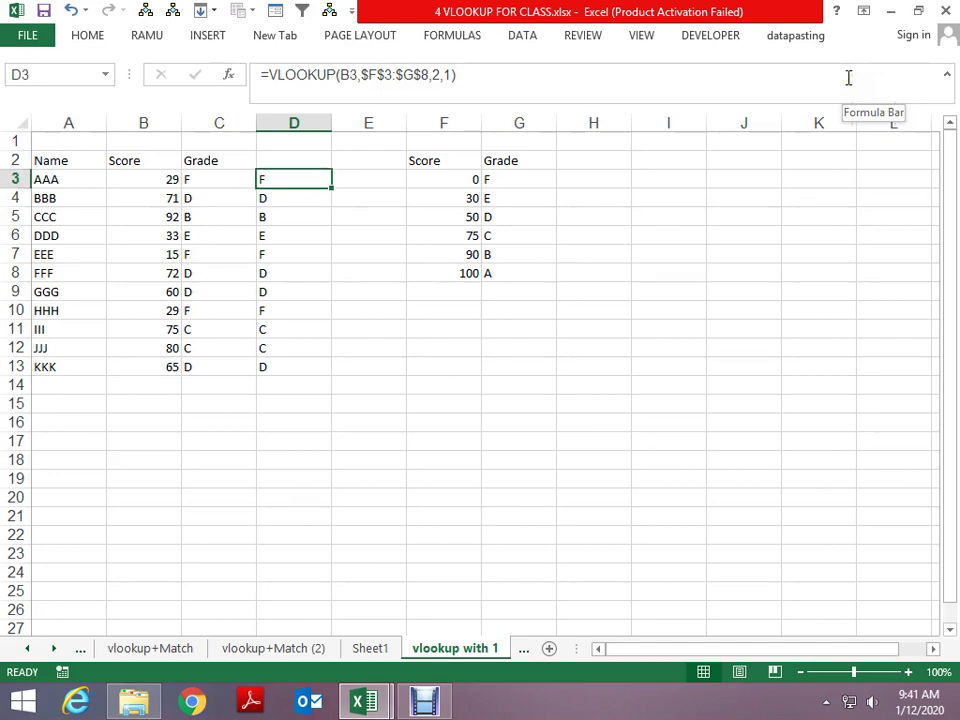
key(Up)
key(Down)
Step: Go to the VLOOKUP-2 (2) sheet and select the Example 3 salary field cell K7
key(ctrl+Page_Down)
key(ctrl+Up)
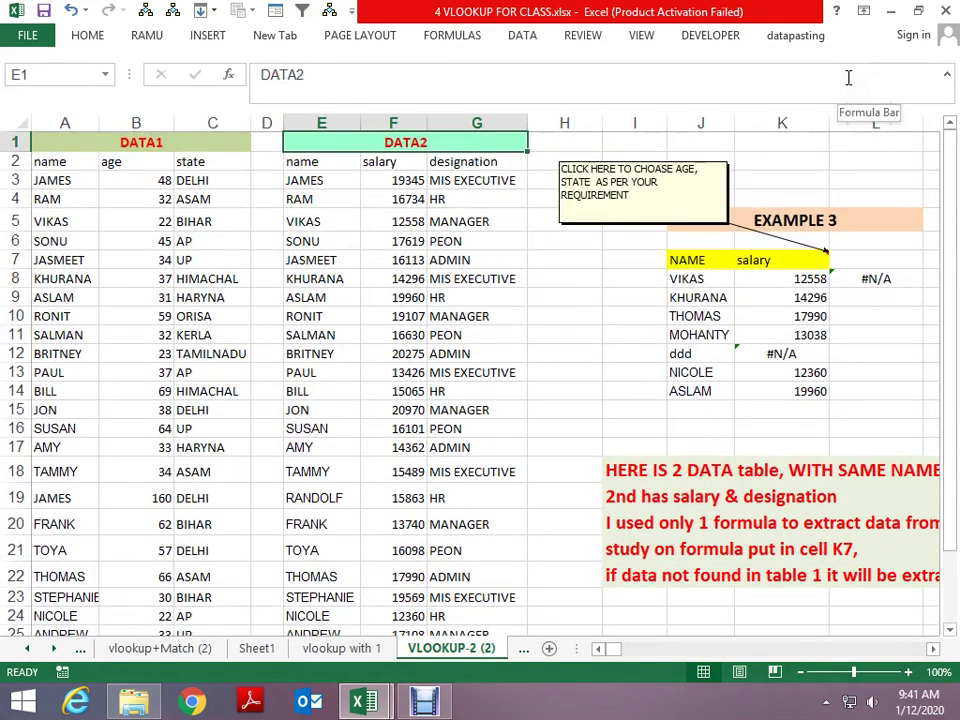
key(Down)
key(Down)
key(Down)
key(Down)
key(Right)
key(Right)
key(Right)
key(Right)
key(Right)
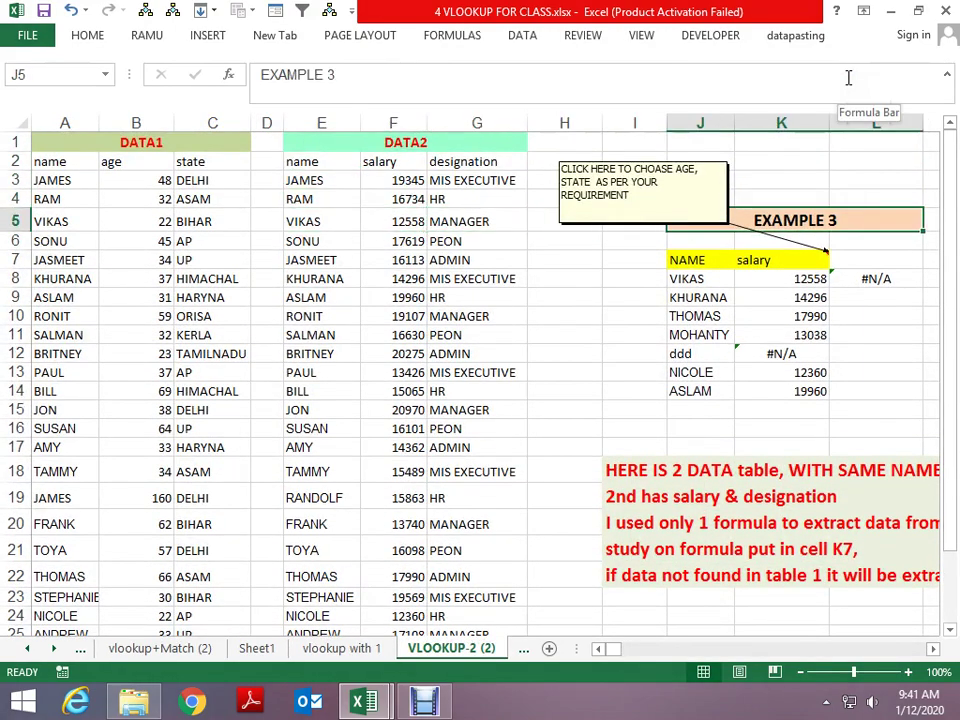
click(765, 259)
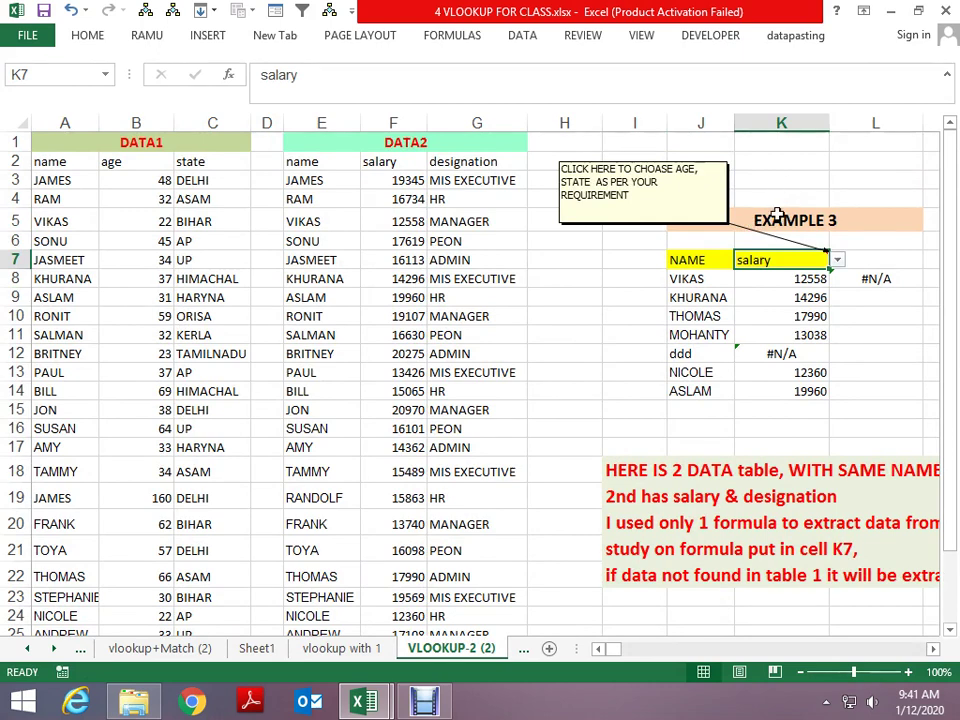
right_click(808, 261)
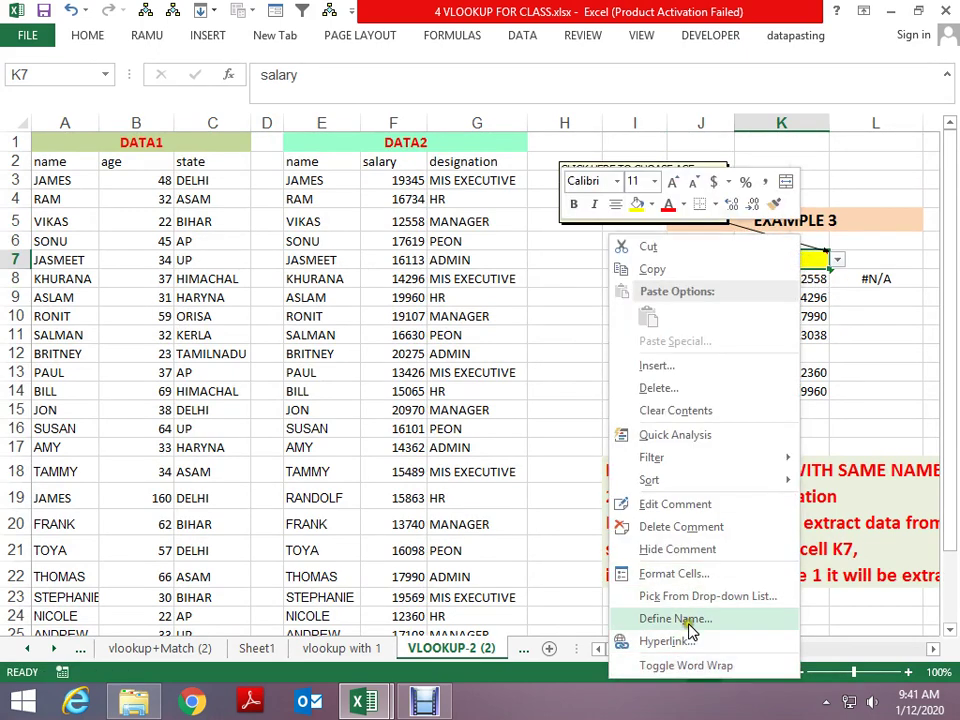
Step: Delete K7's comment and clear the old salary results in K8:M14
click(674, 527)
click(572, 263)
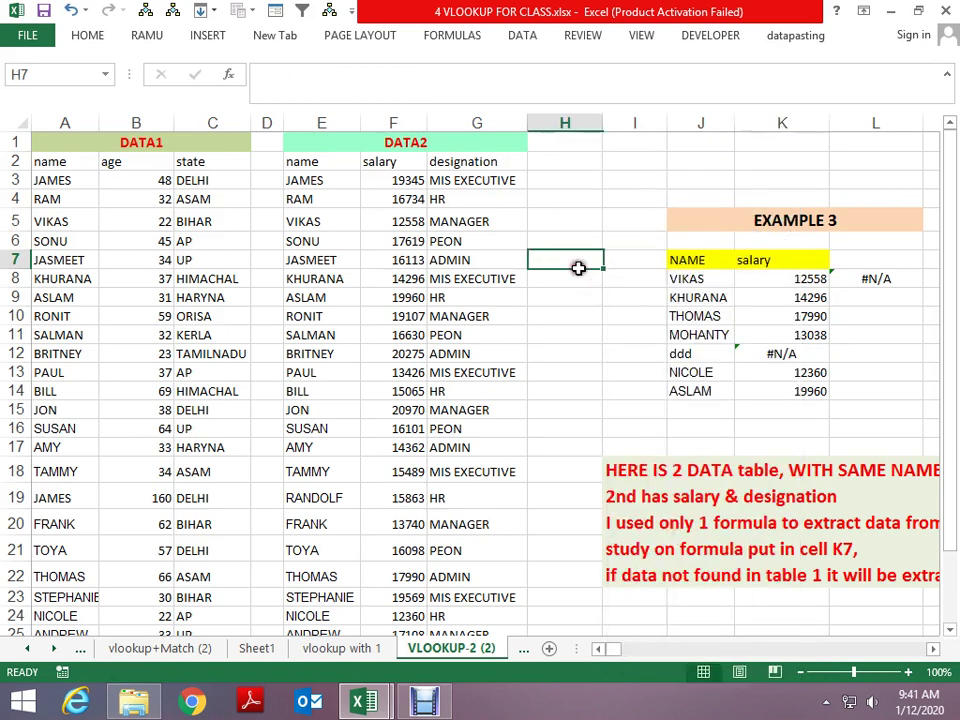
click(133, 175)
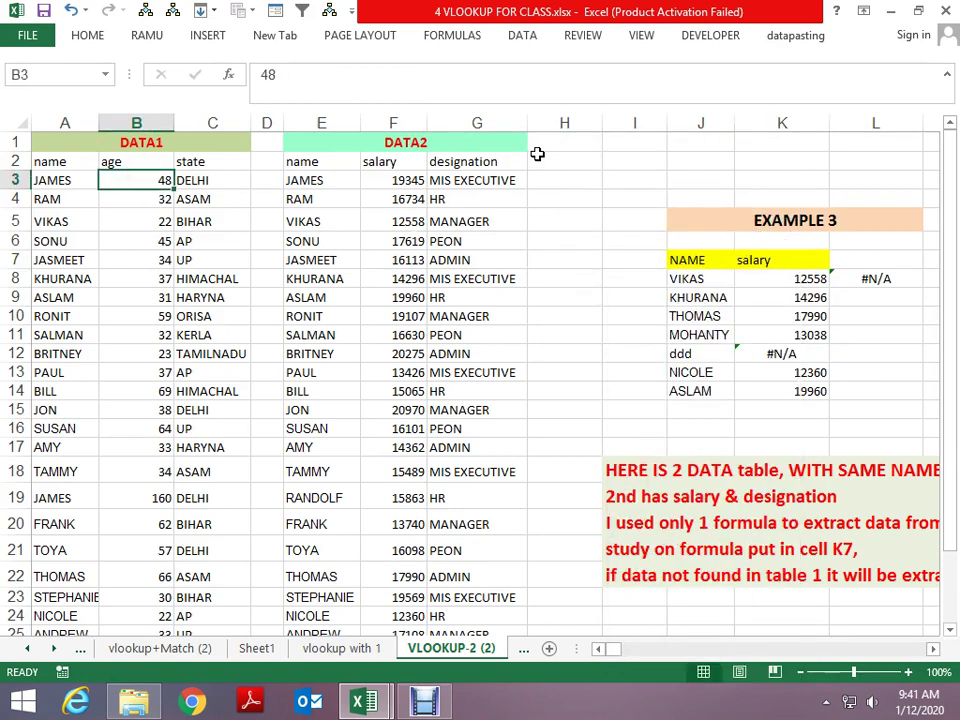
click(73, 142)
click(428, 145)
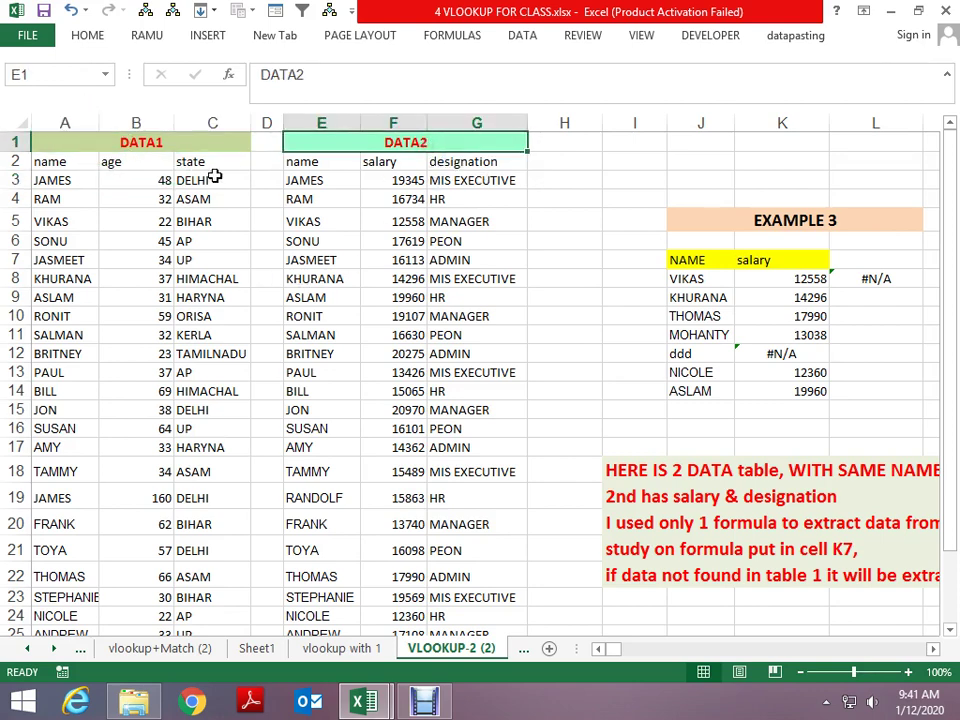
click(78, 165)
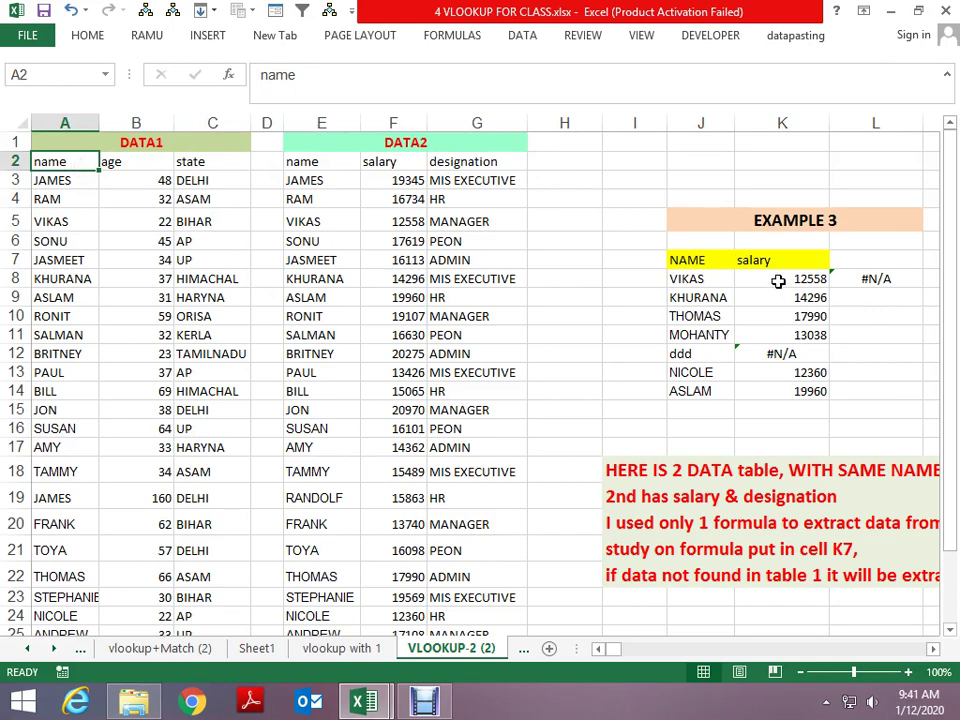
drag(778, 280, 778, 391)
key(shift+Right)
key(shift+Right)
key(Delete)
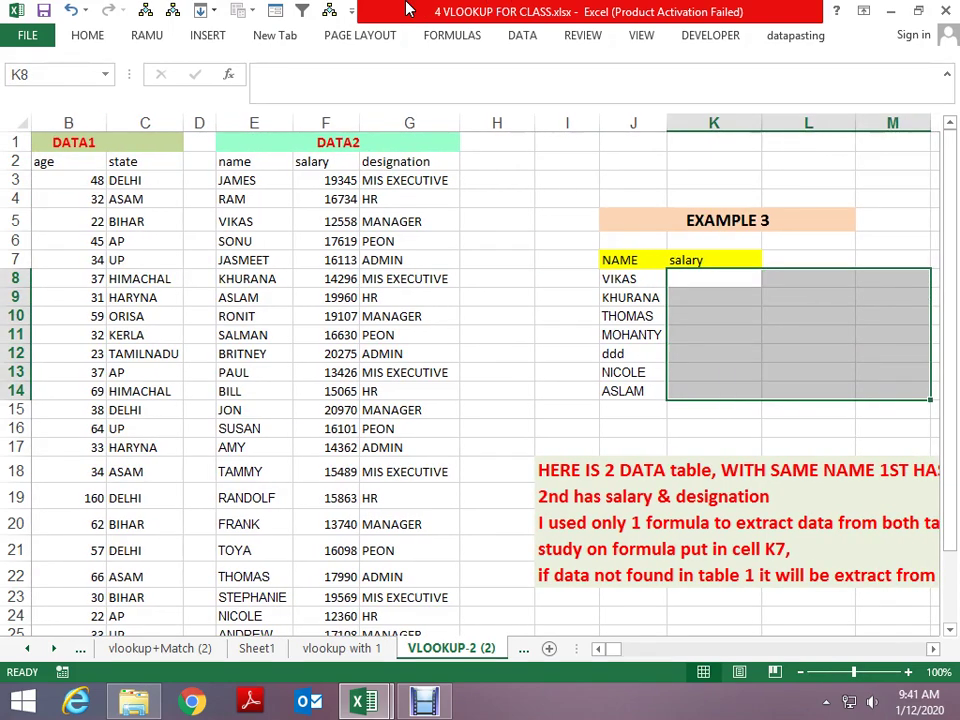
Step: Review the field choices in K7's dropdown list twice, leaving it set to salary
key(Left)
key(Left)
key(Left)
key(Left)
key(Left)
key(Left)
key(Left)
key(Left)
key(Left)
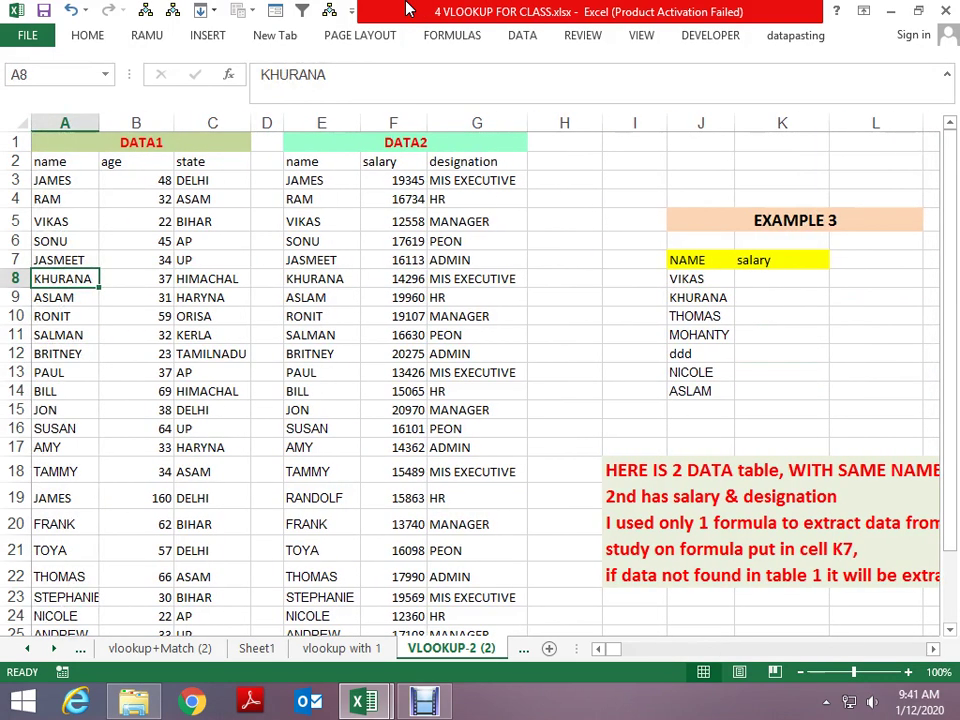
key(Right)
key(Right)
key(Right)
key(Right)
key(Right)
key(Right)
key(Right)
key(Right)
key(Right)
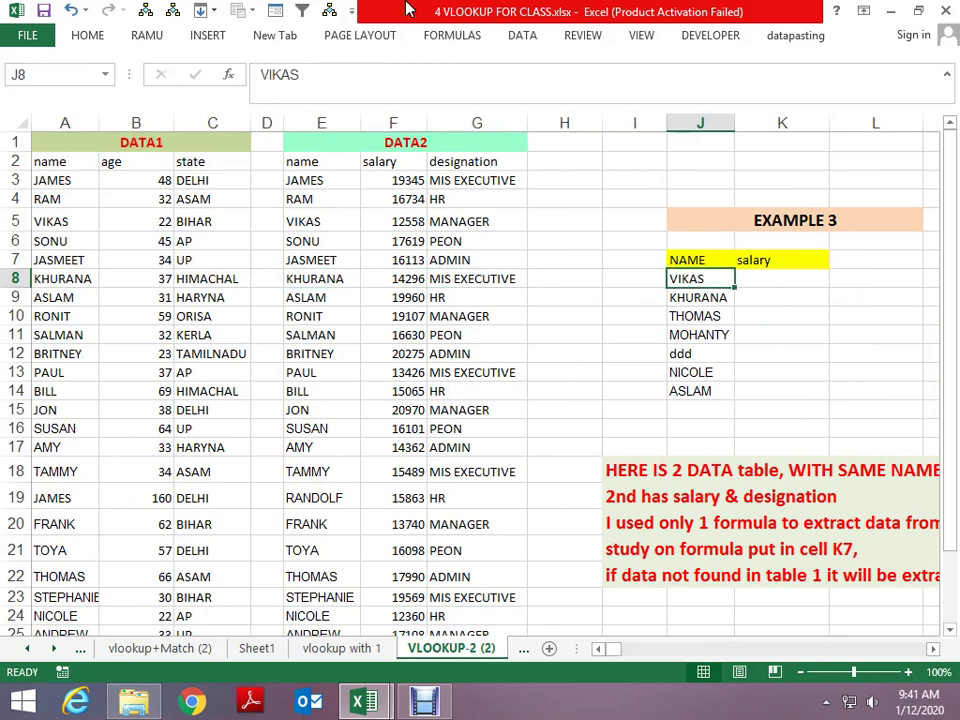
key(Right)
key(Up)
key(alt+Down)
key(Up)
key(Up)
key(Up)
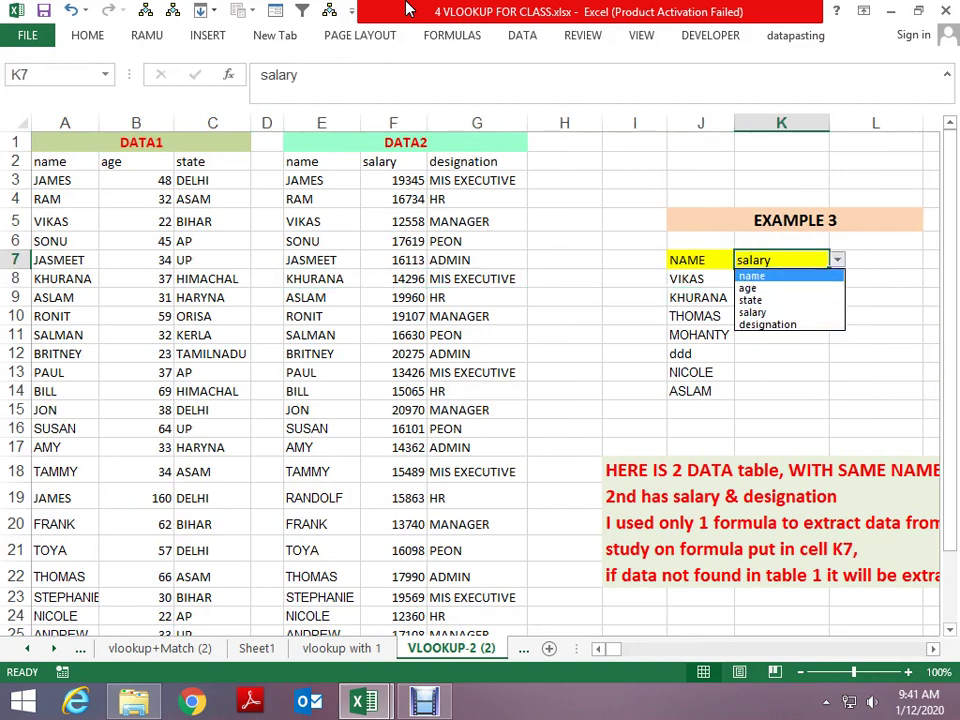
key(Down)
key(Down)
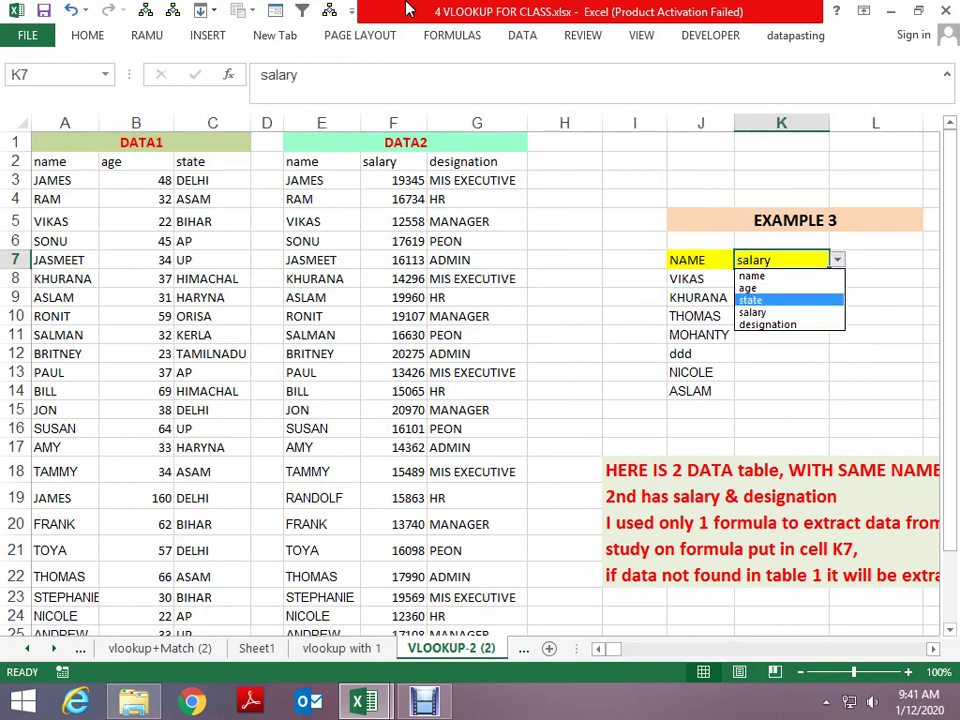
key(Down)
key(Down)
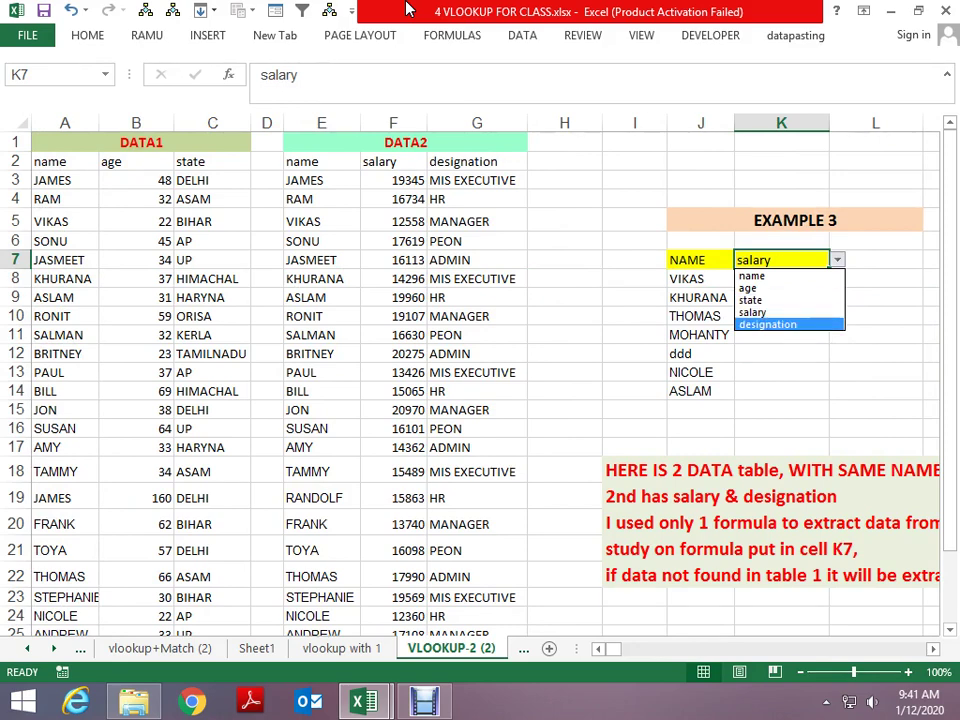
key(Escape)
key(Return)
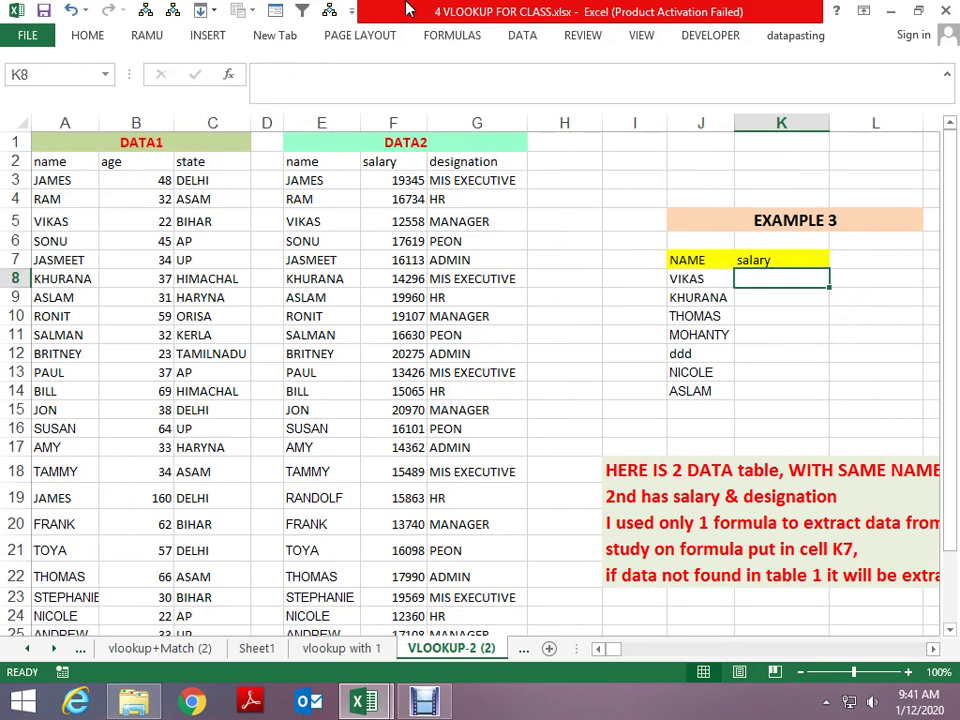
key(Down)
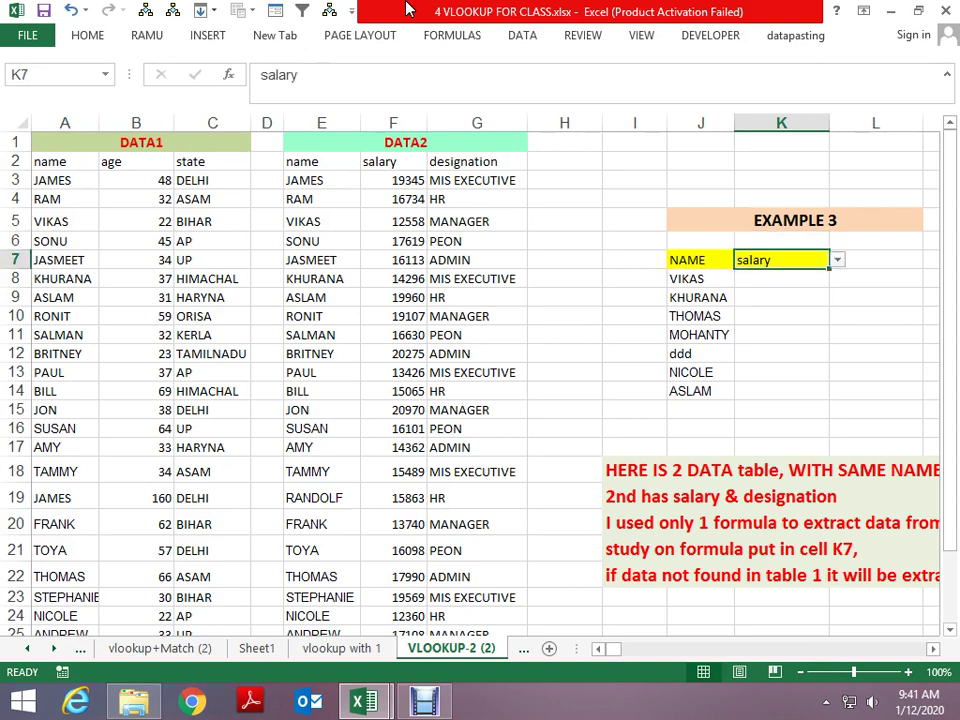
key(alt+Down)
key(Down)
key(Up)
key(Up)
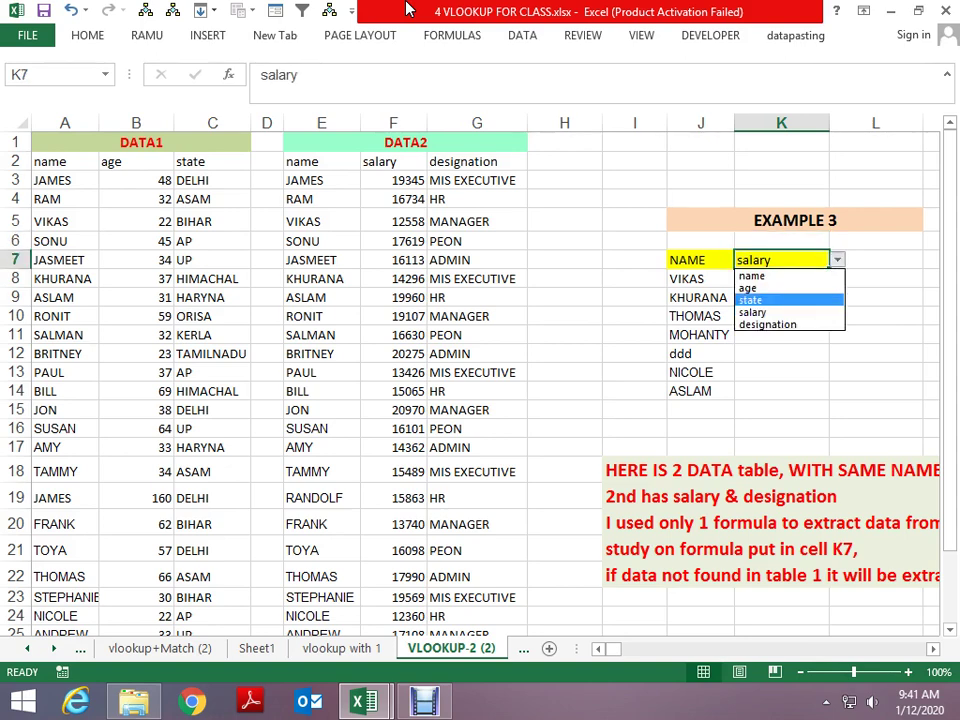
key(Down)
key(Down)
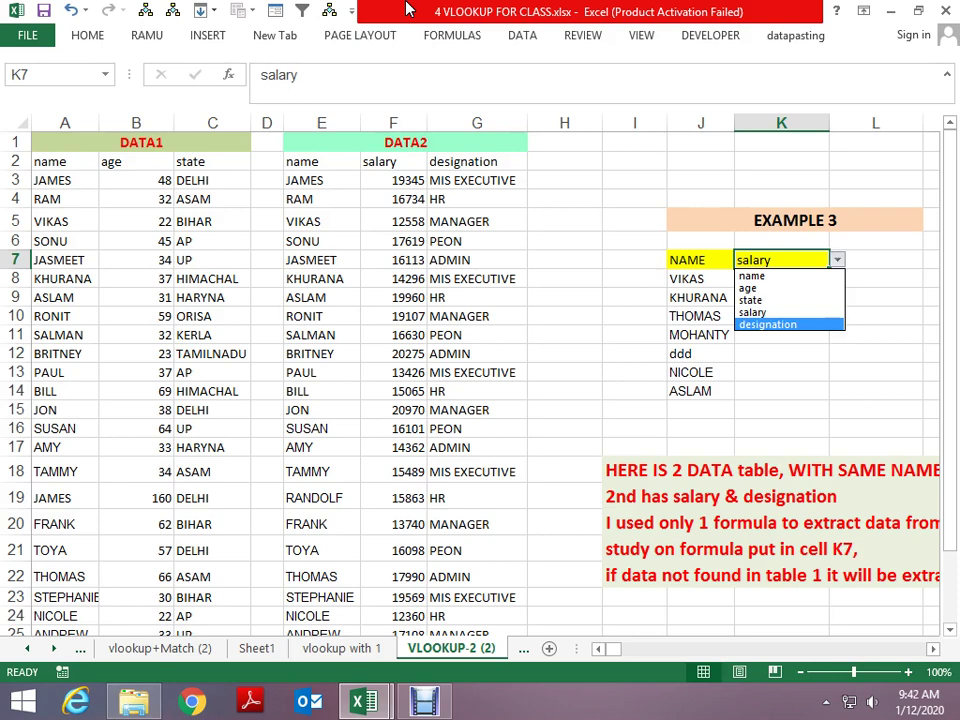
key(Escape)
key(Down)
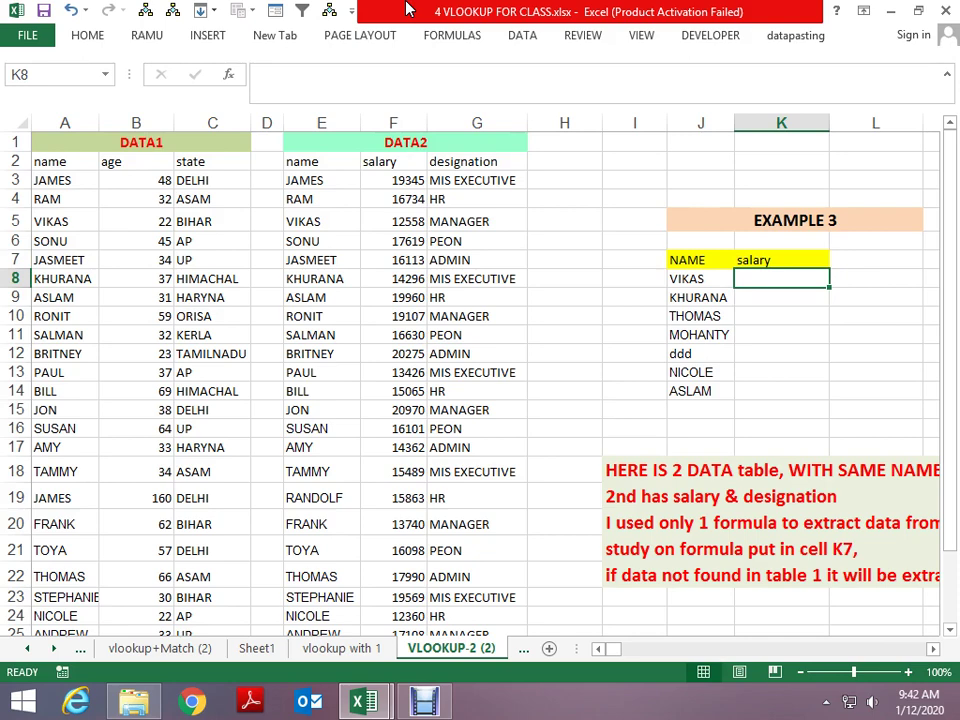
Step: Leave the Debut recorder window and return to the Excel VLOOKUP-2 workbook
click(424, 702)
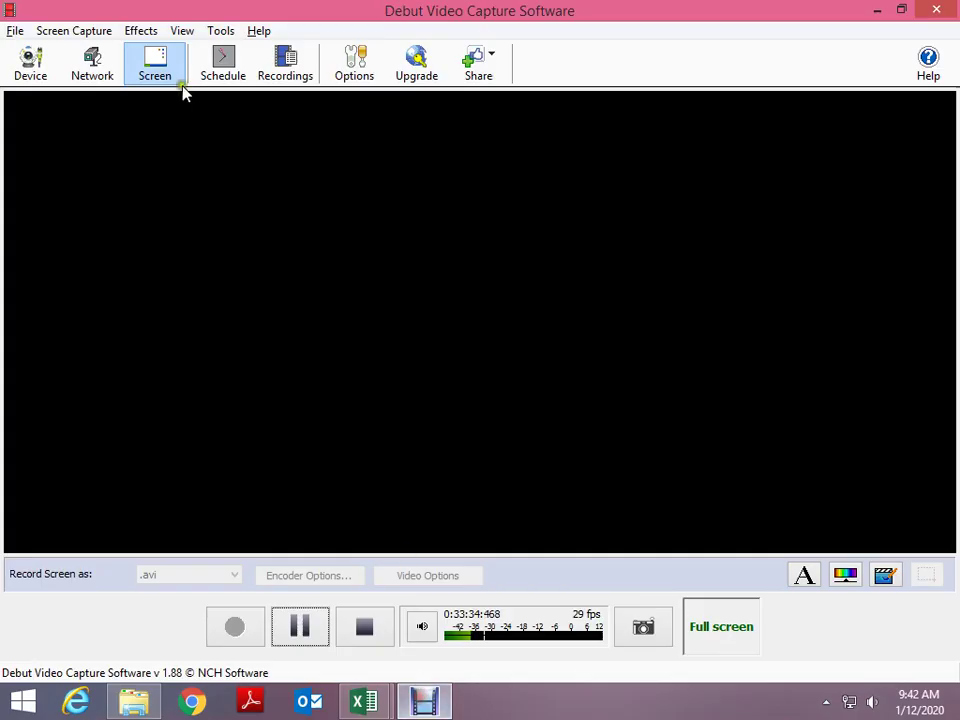
key(alt+Tab)
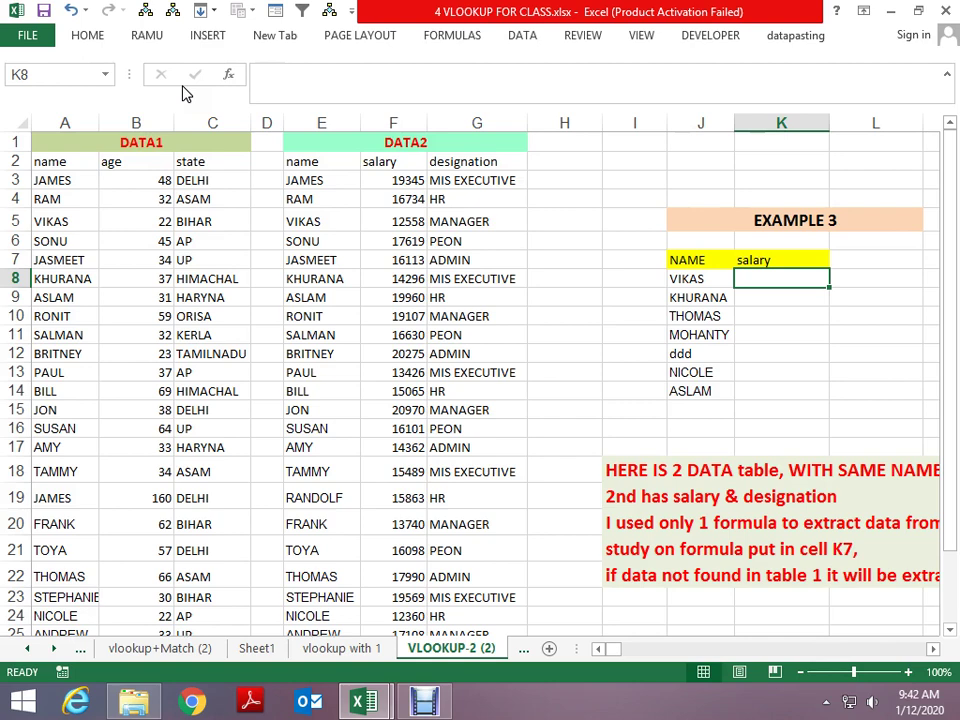
text(=vl)
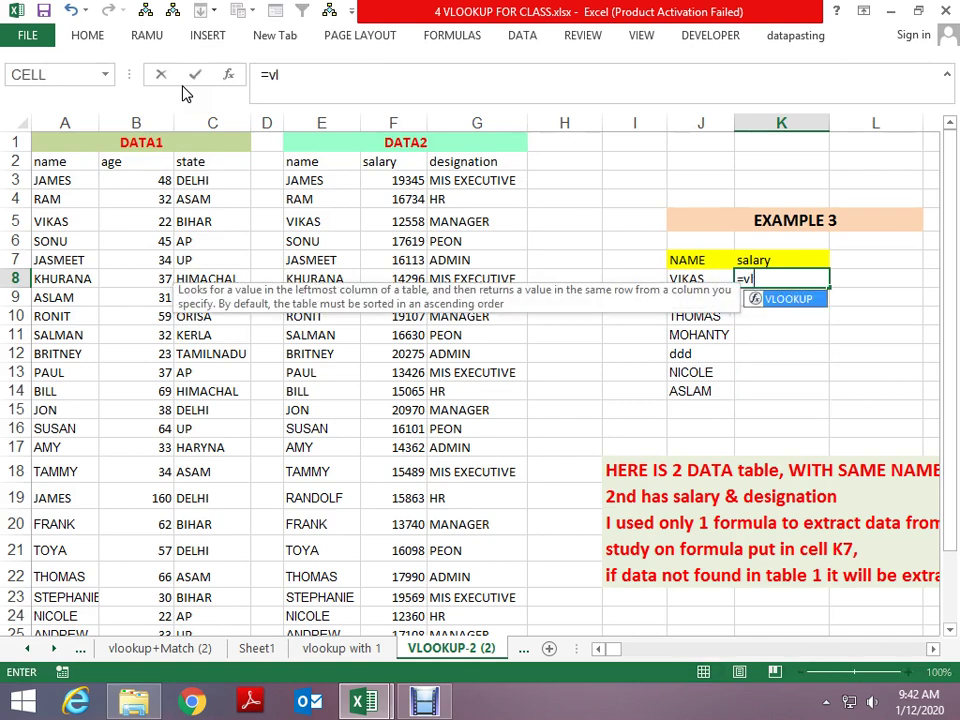
key(Tab)
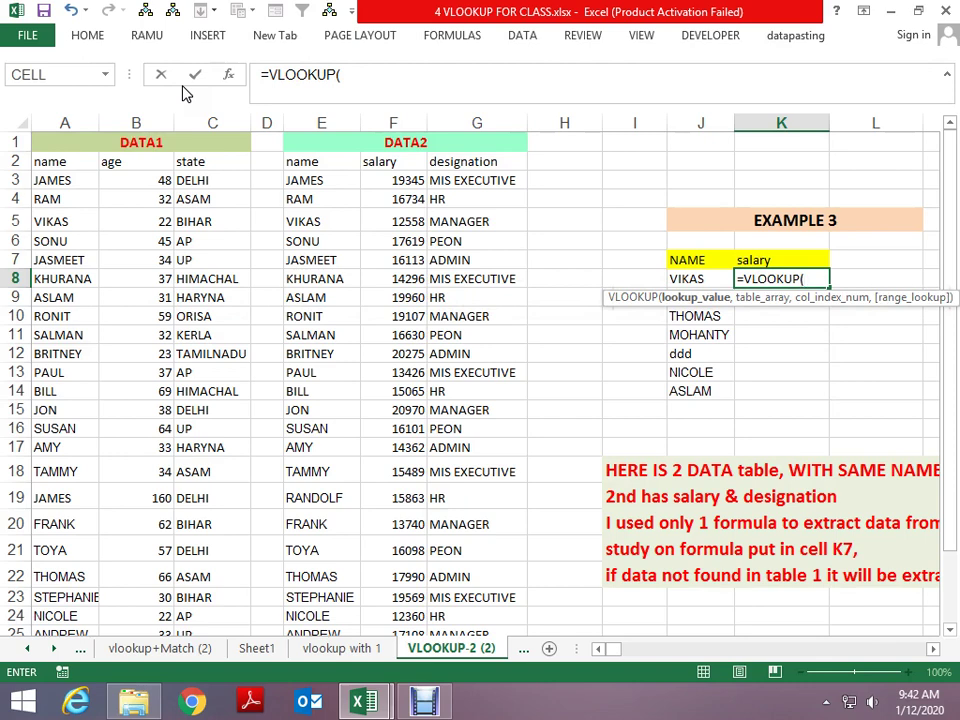
key(Left)
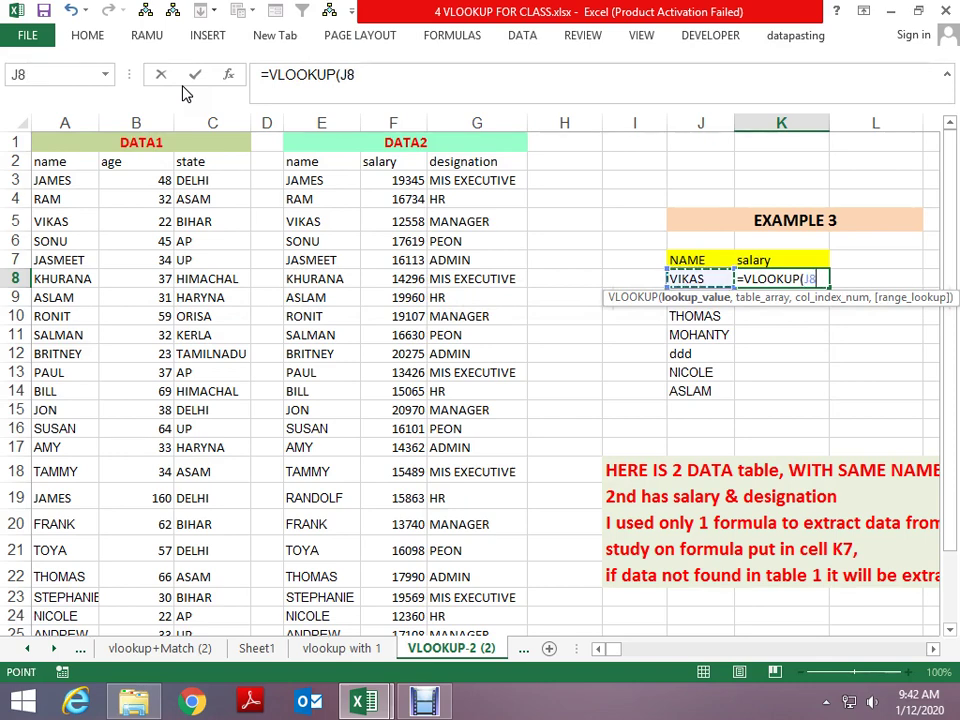
text(,)
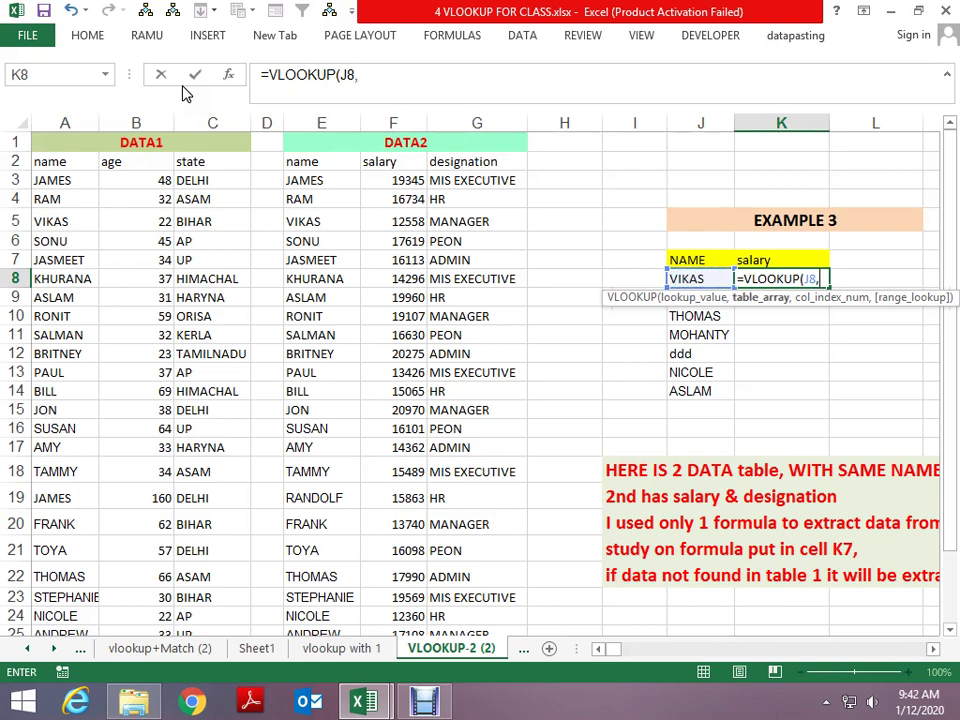
key(Left)
key(Left)
key(Left)
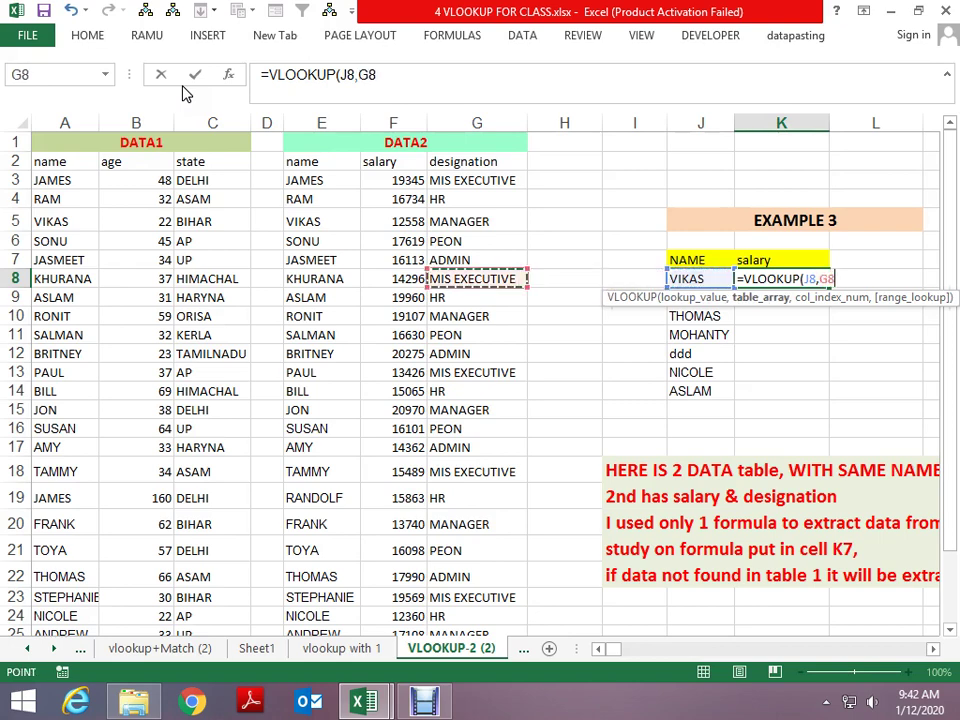
key(Left)
key(Left)
key(Left)
key(Left)
key(Up)
key(Up)
key(Up)
key(Up)
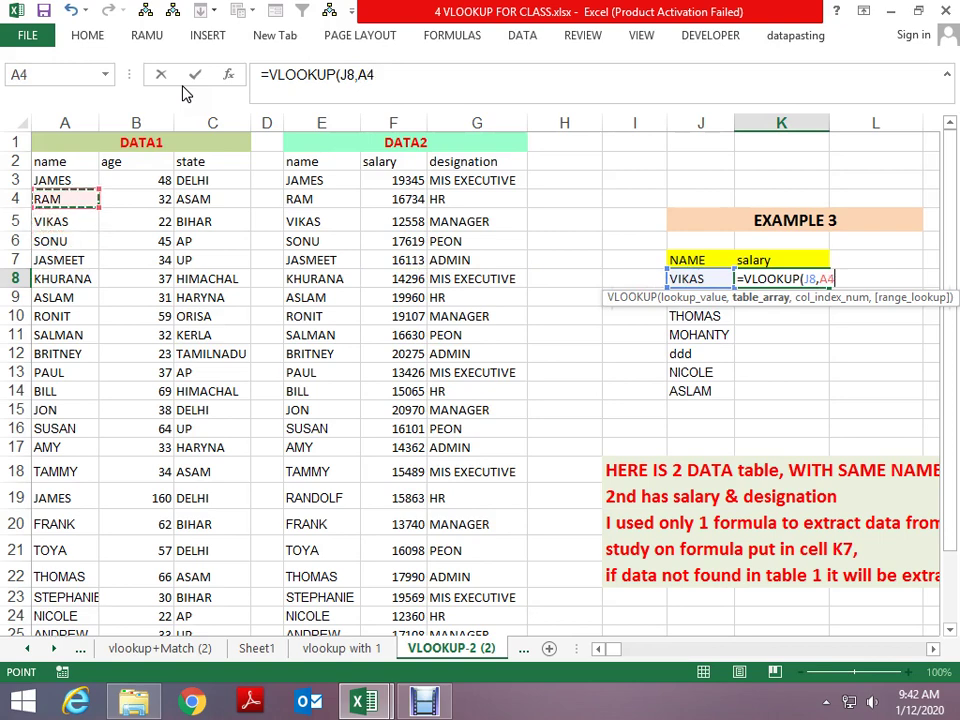
key(Up)
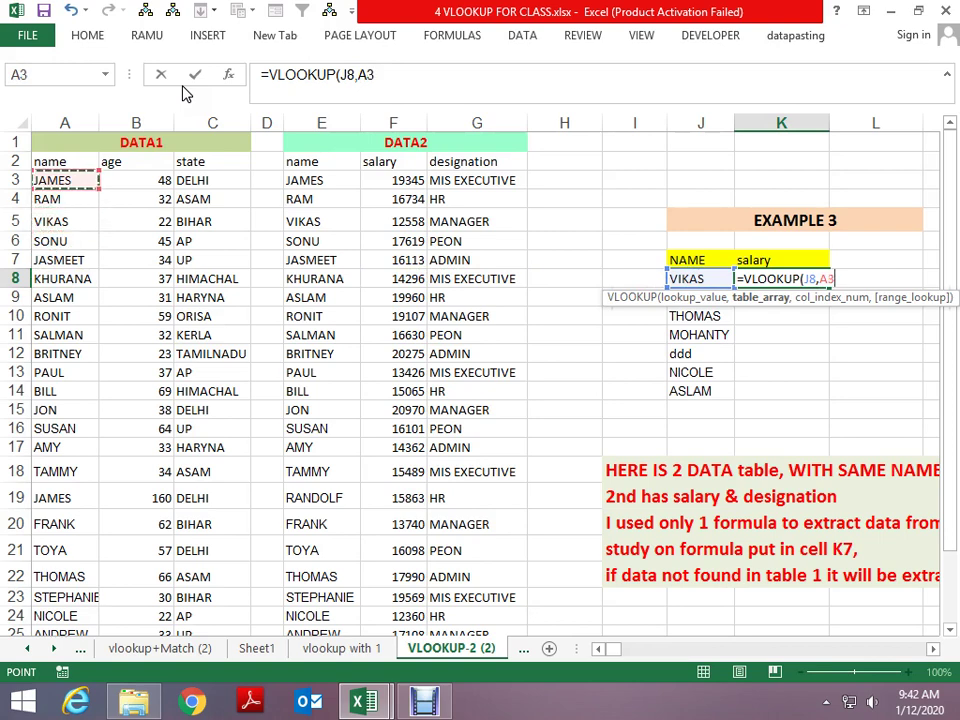
key(Up)
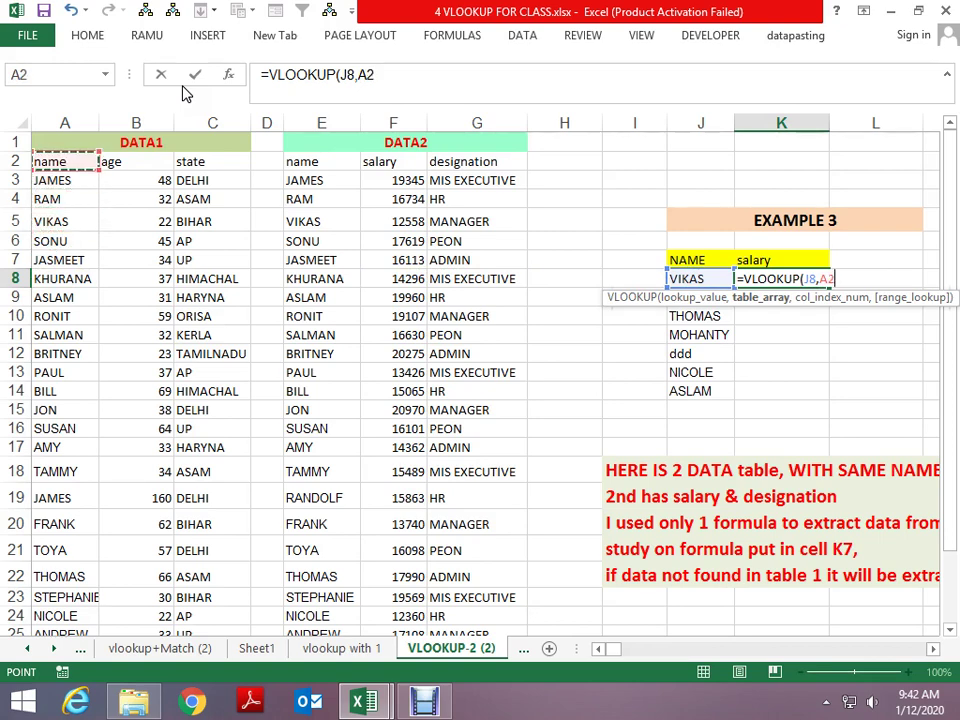
key(shift+Right)
key(shift+Right)
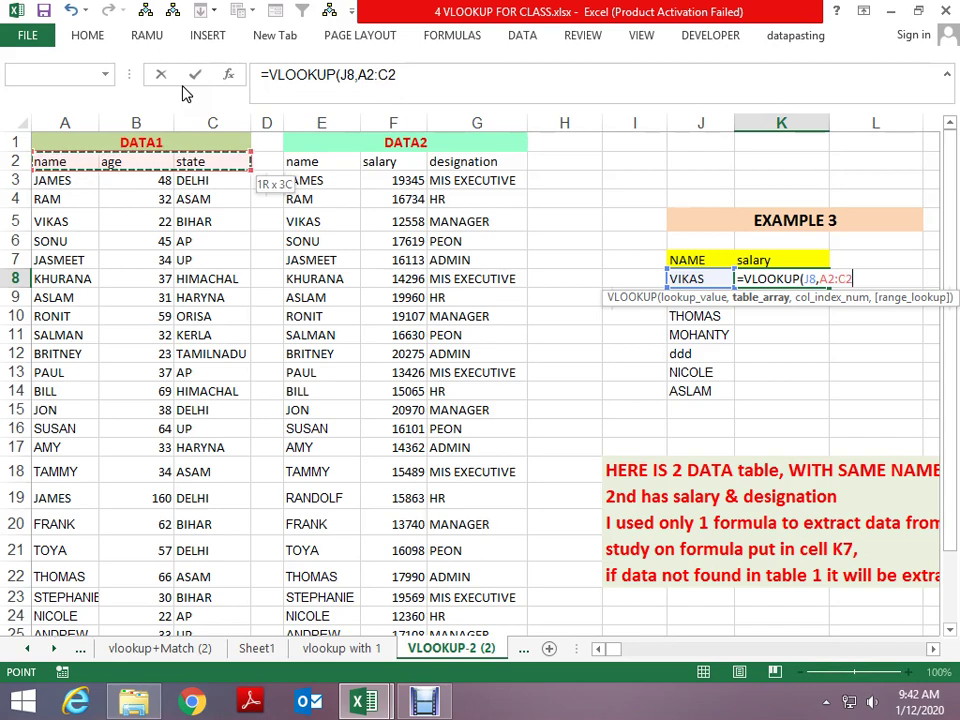
key(ctrl+shift+Down)
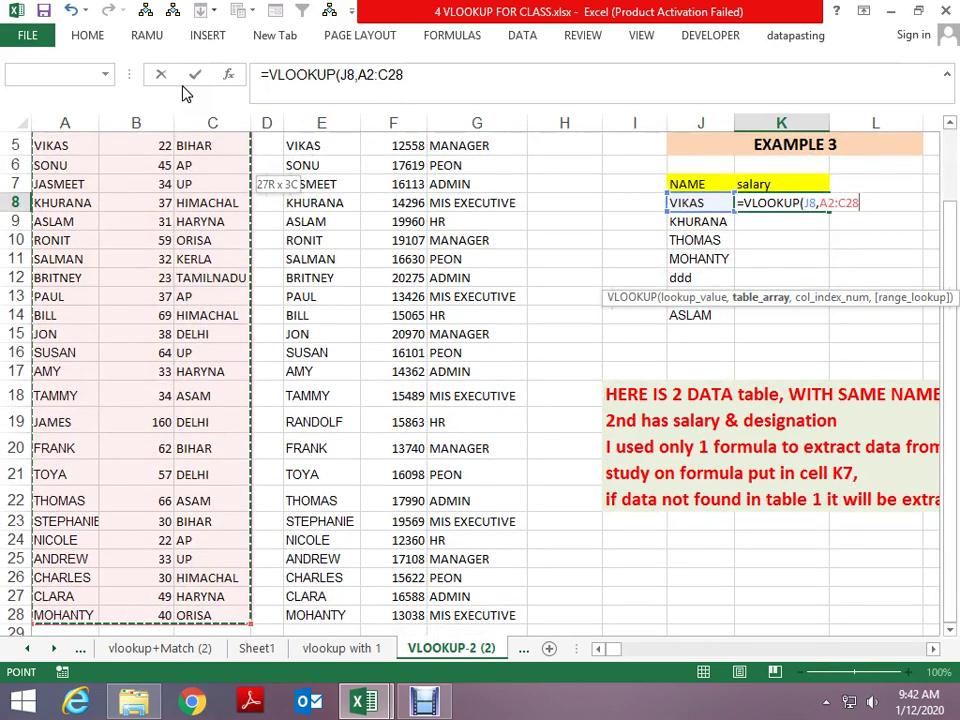
text(,)
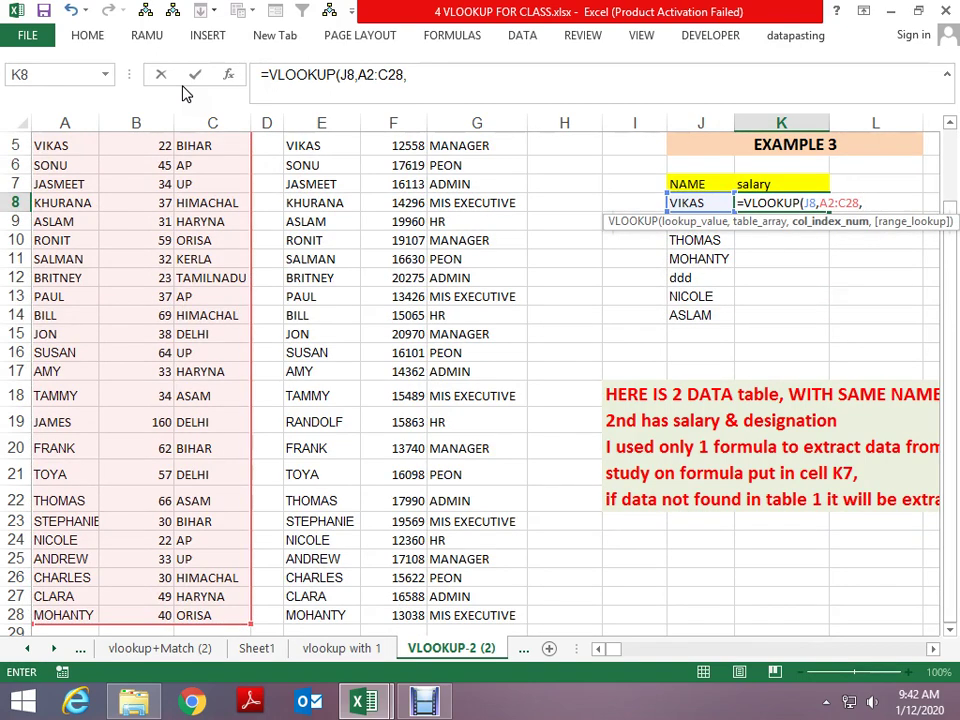
key(Escape)
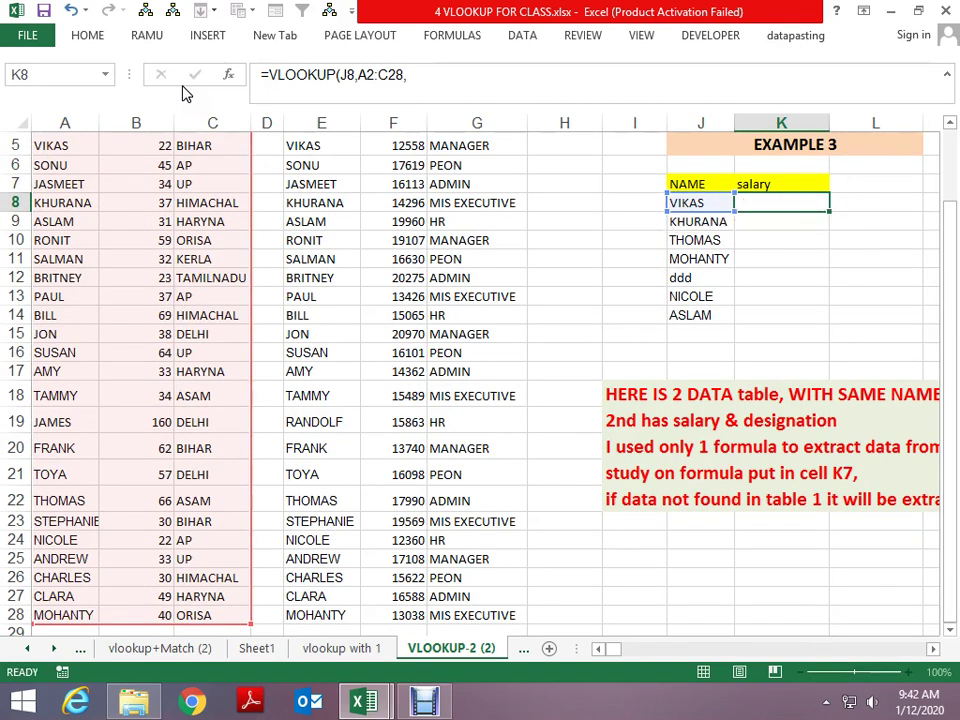
key(Up)
key(ctrl+Up)
Step: Enter =VLOOKUP(J8,E2:G28,2,0) in K8 to return VIKAS's salary, 12558, from DATA2
key(Down)
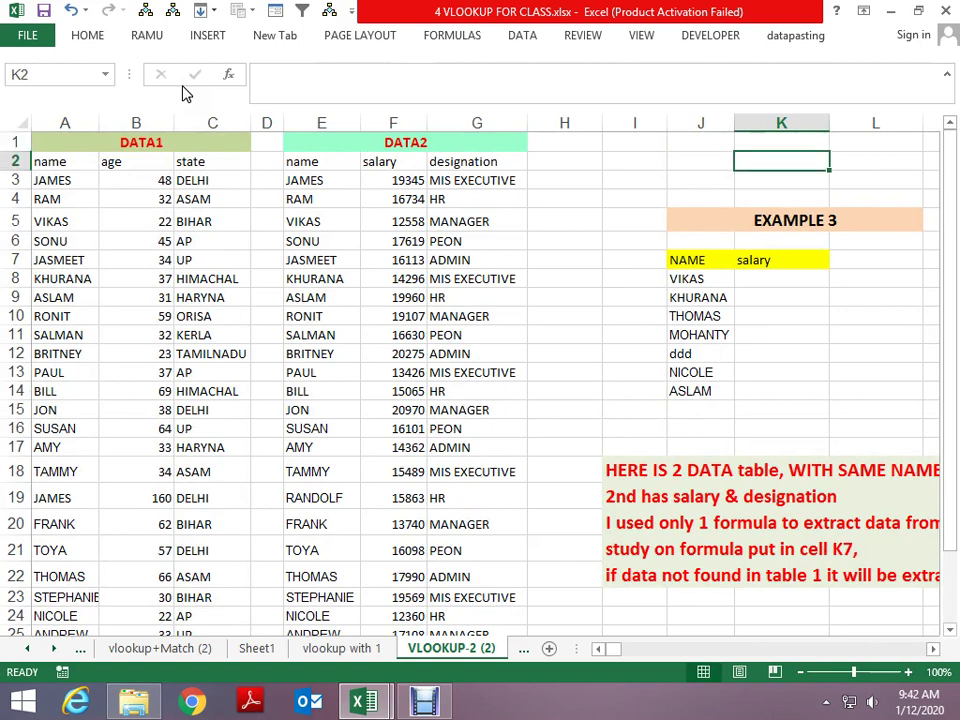
key(Down)
key(Down)
key(Down)
key(Down)
key(Down)
key(Down)
key(Up)
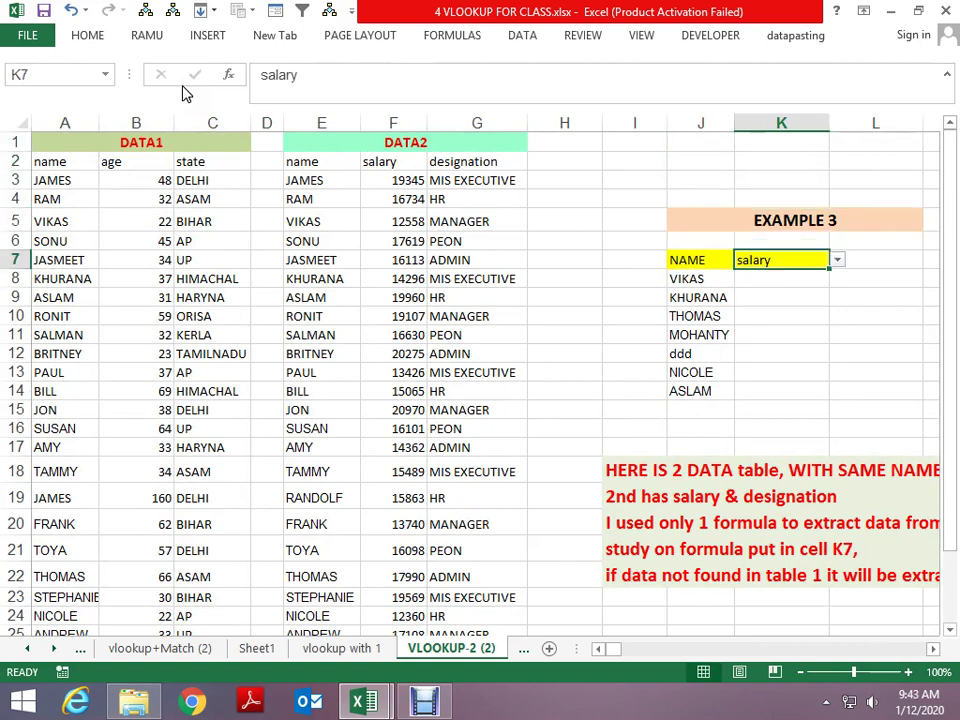
key(Down)
text(=v)
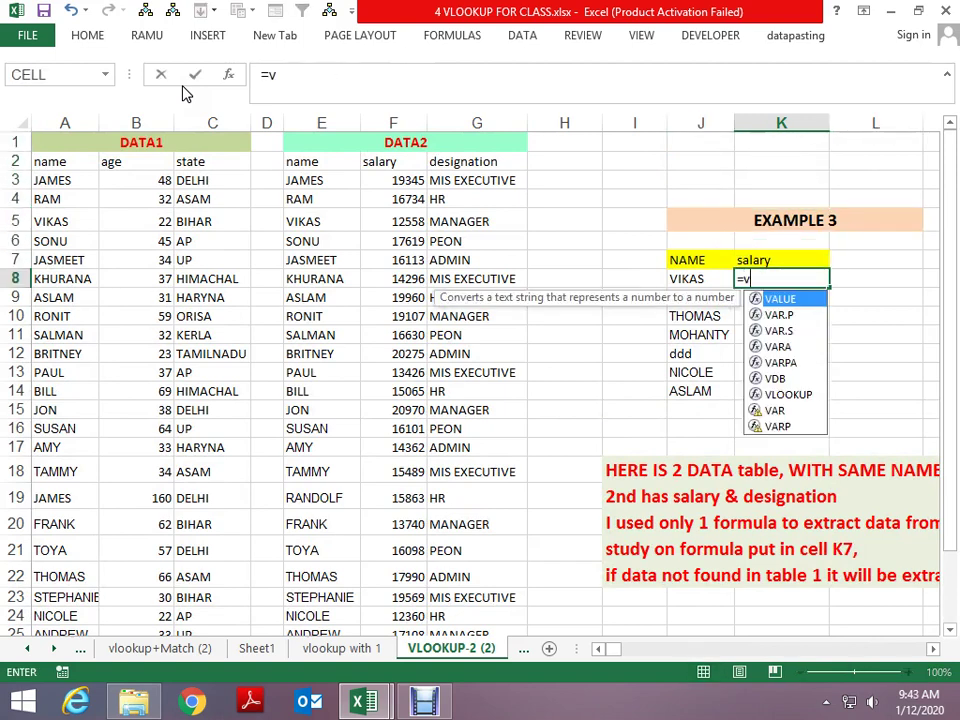
text(l)
key(Tab)
key(Left)
text(,)
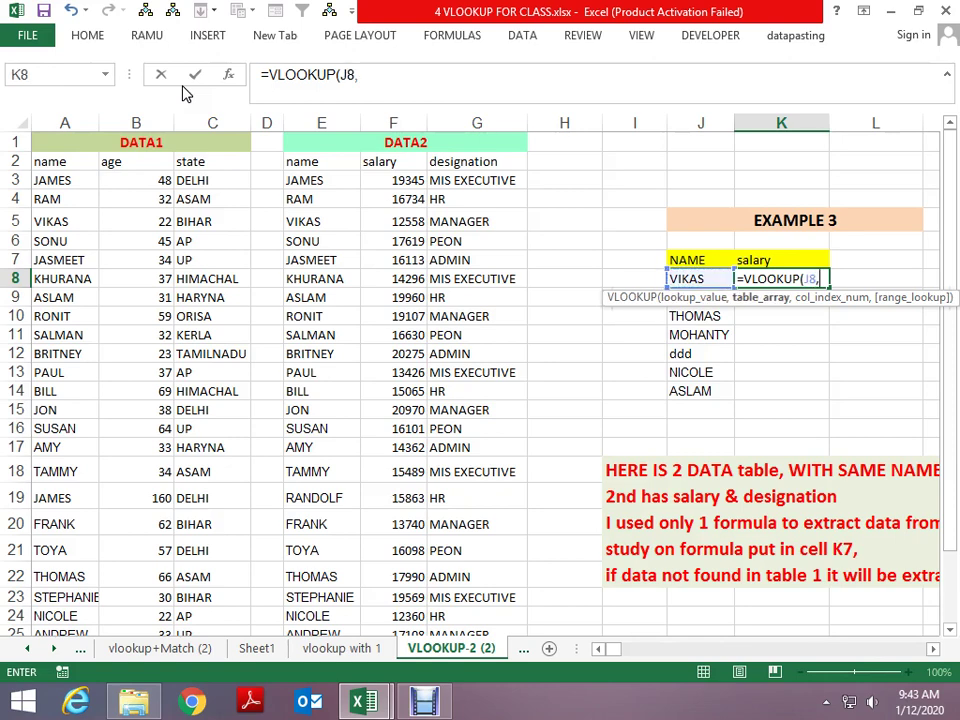
key(Left)
key(Left)
key(Left)
key(Left)
key(Left)
key(Up)
key(Up)
key(Up)
key(Up)
key(Up)
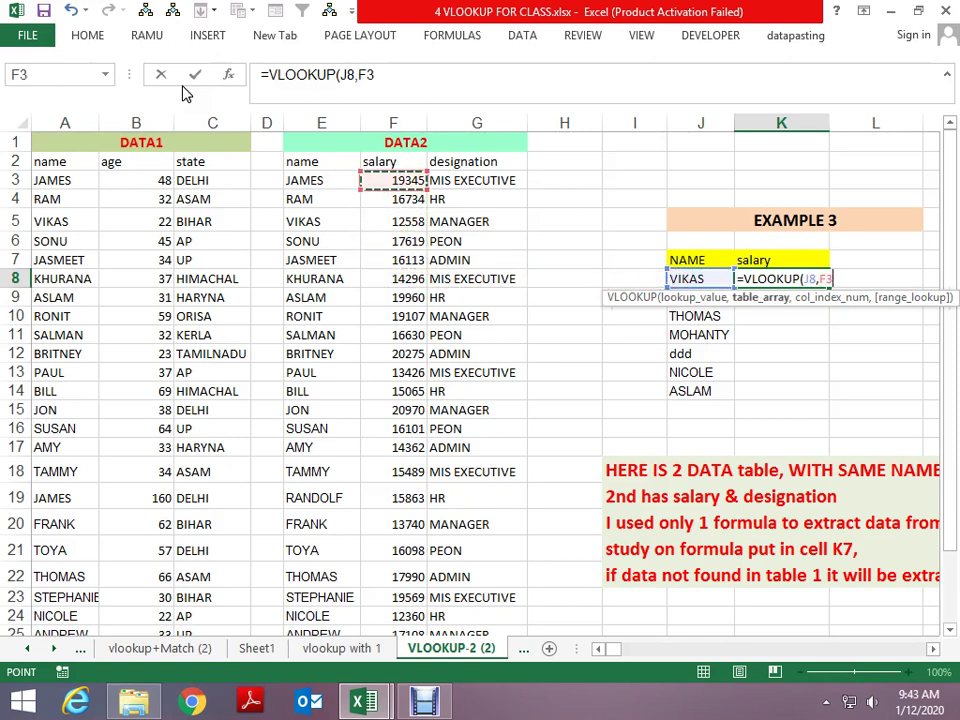
key(Left)
key(Up)
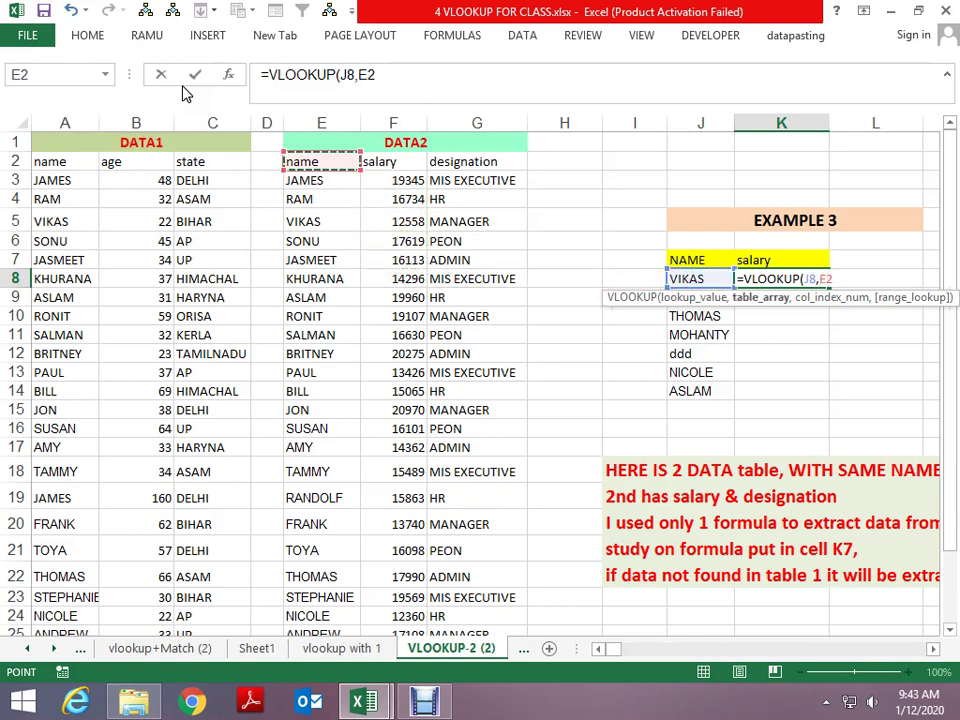
key(shift+Right)
key(shift+Right)
key(ctrl+shift+Down)
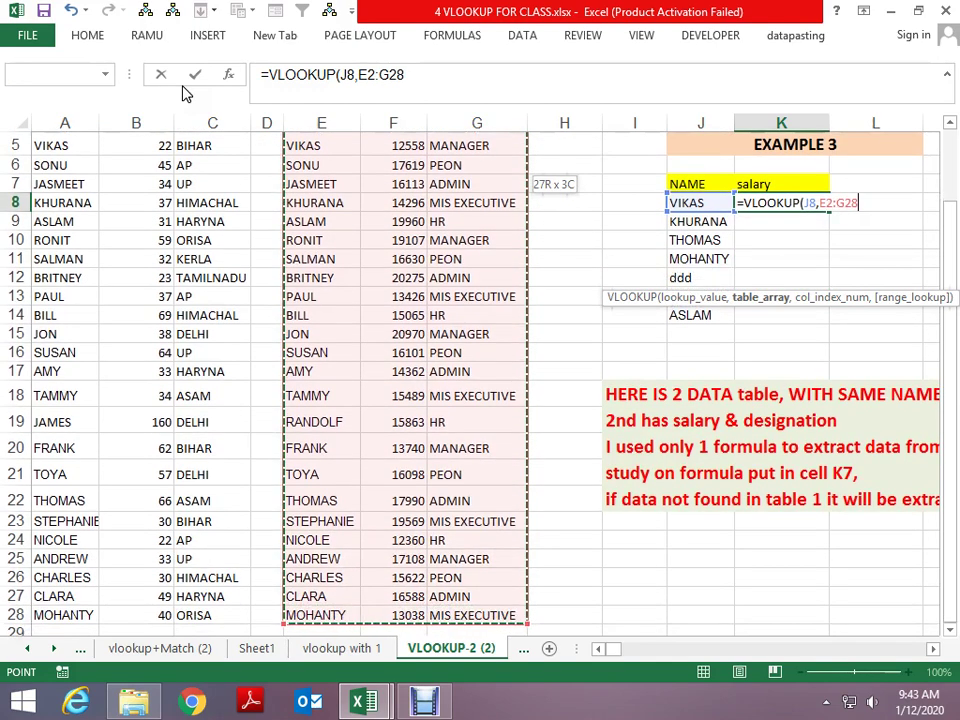
text(,2)
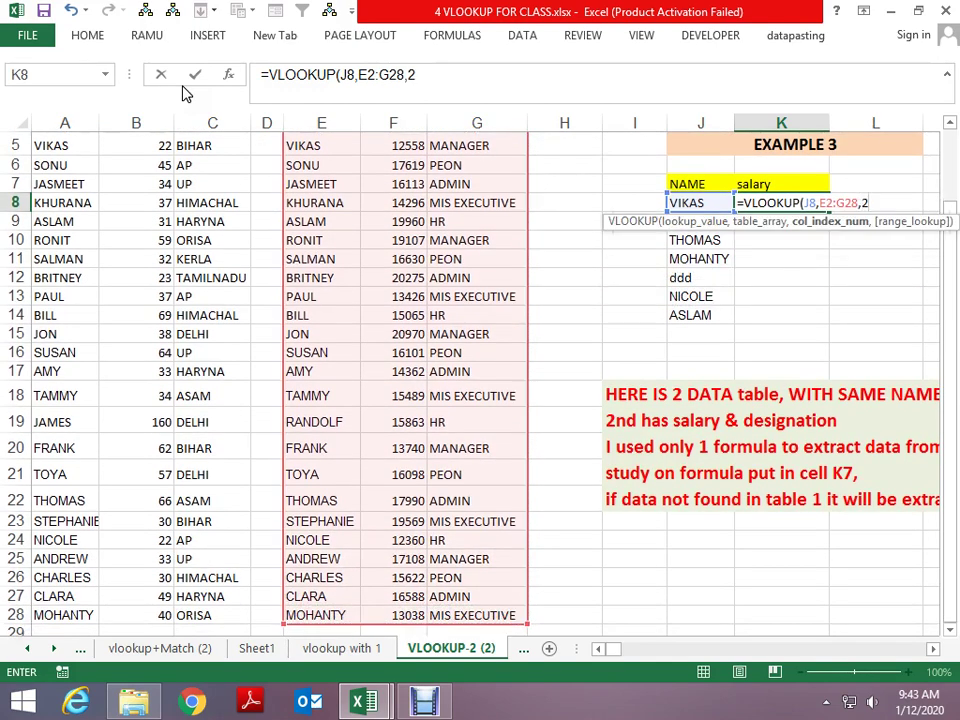
text(,0)
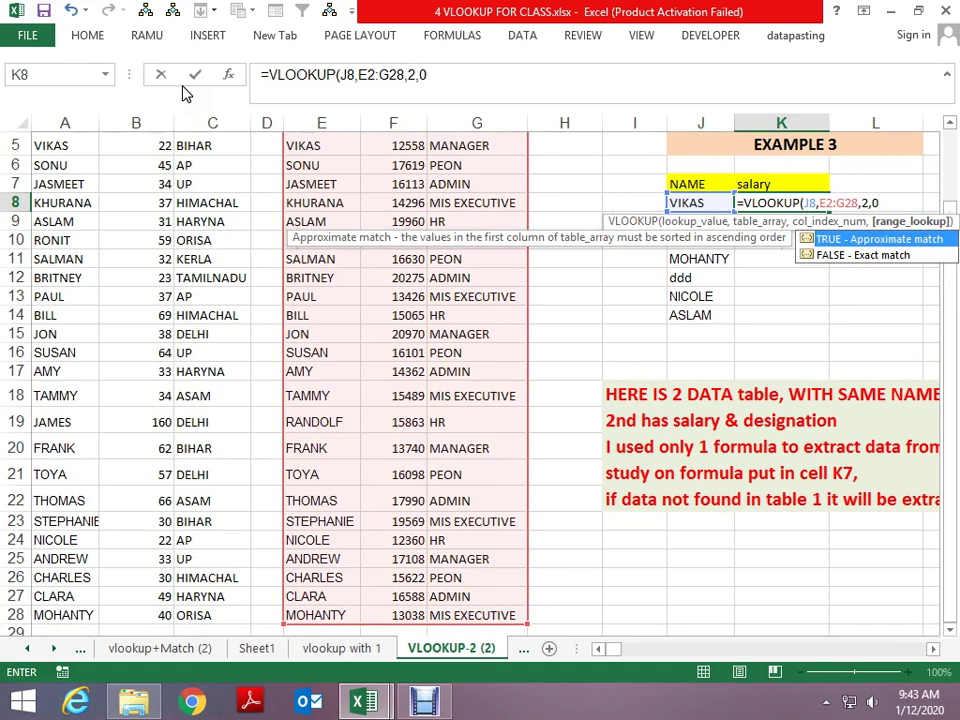
key(ctrl+Return)
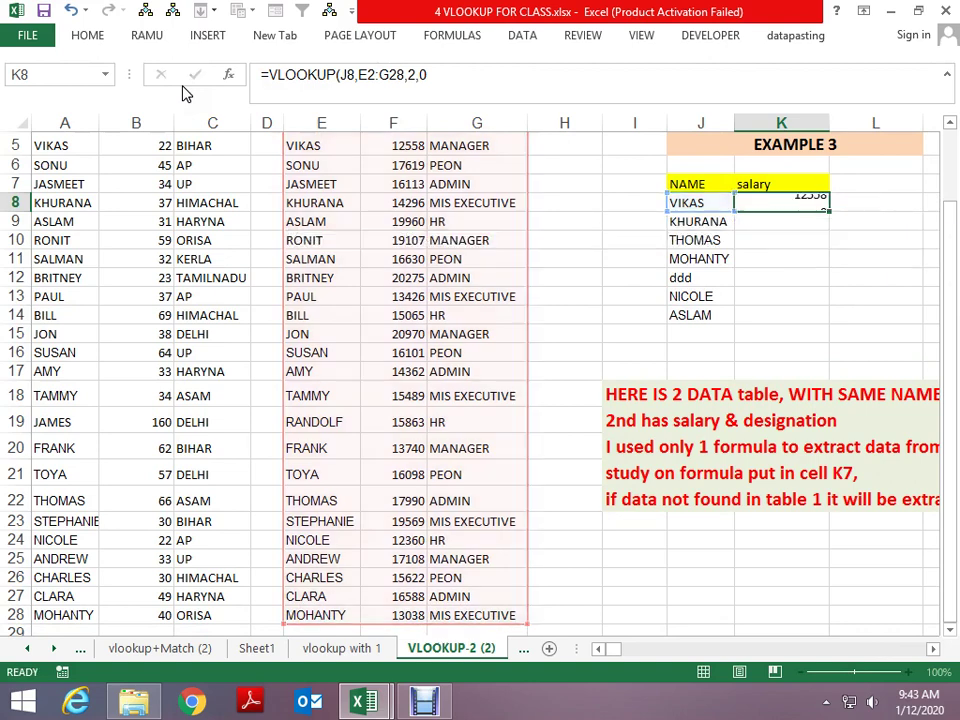
Step: Reopen K8's formula and append ,VLOOKUP( to begin a second lookup
key(Up)
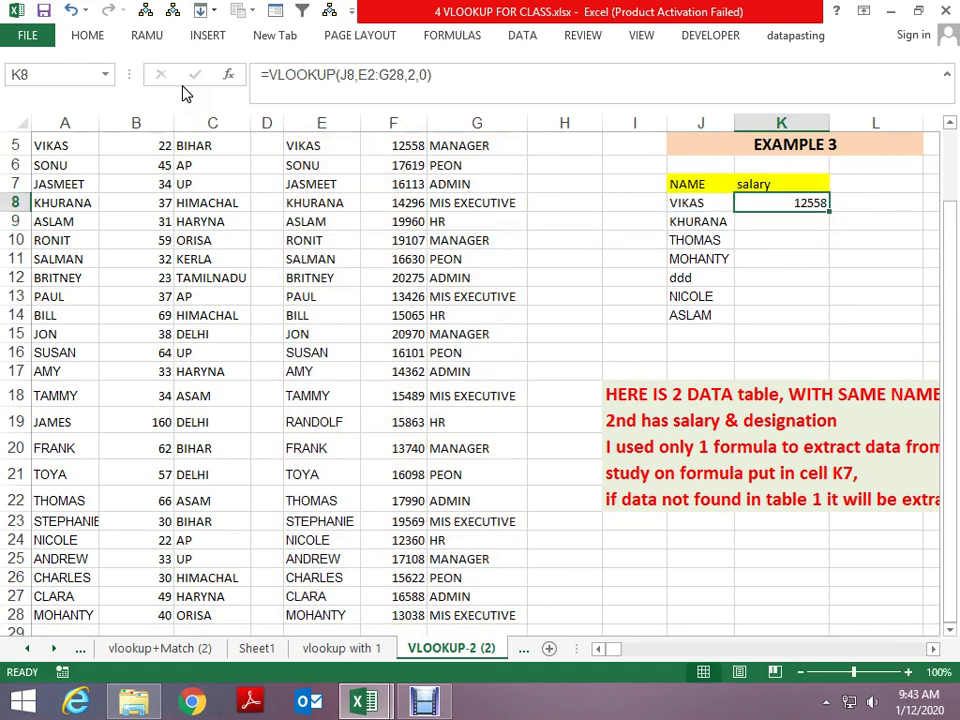
key(F2)
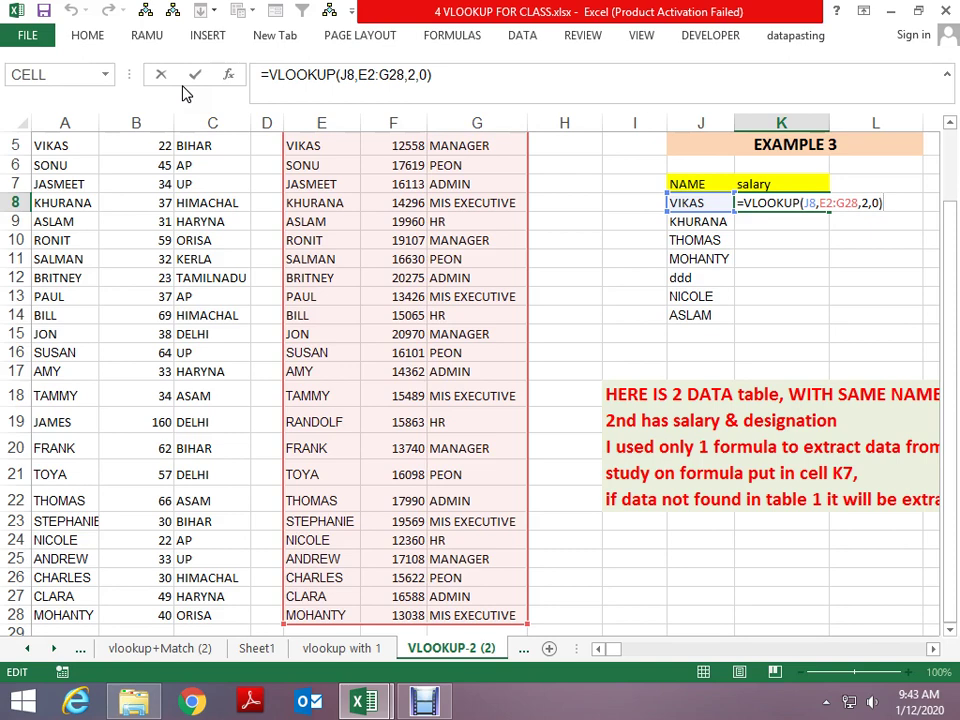
text(,VLOOKUP()
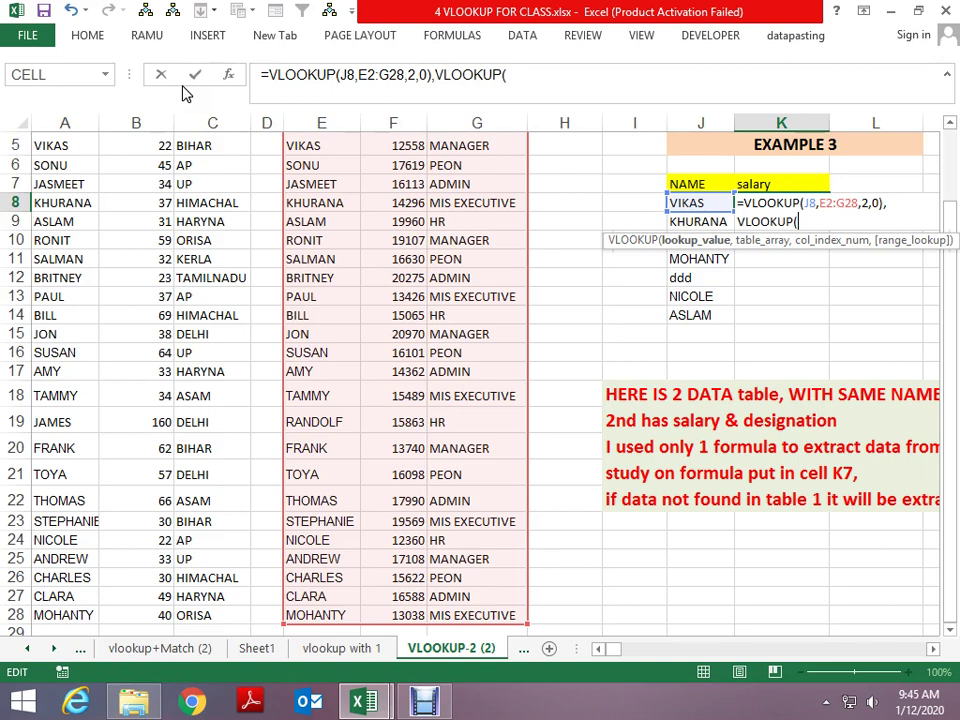
Step: Trim the extra VLOOKUP( and commit =VLOOKUP(J8,E2:G28,2,0) in K8, accepting the correction to return 12558
key(BackSpace)
key(BackSpace)
key(BackSpace)
key(BackSpace)
key(BackSpace)
key(BackSpace)
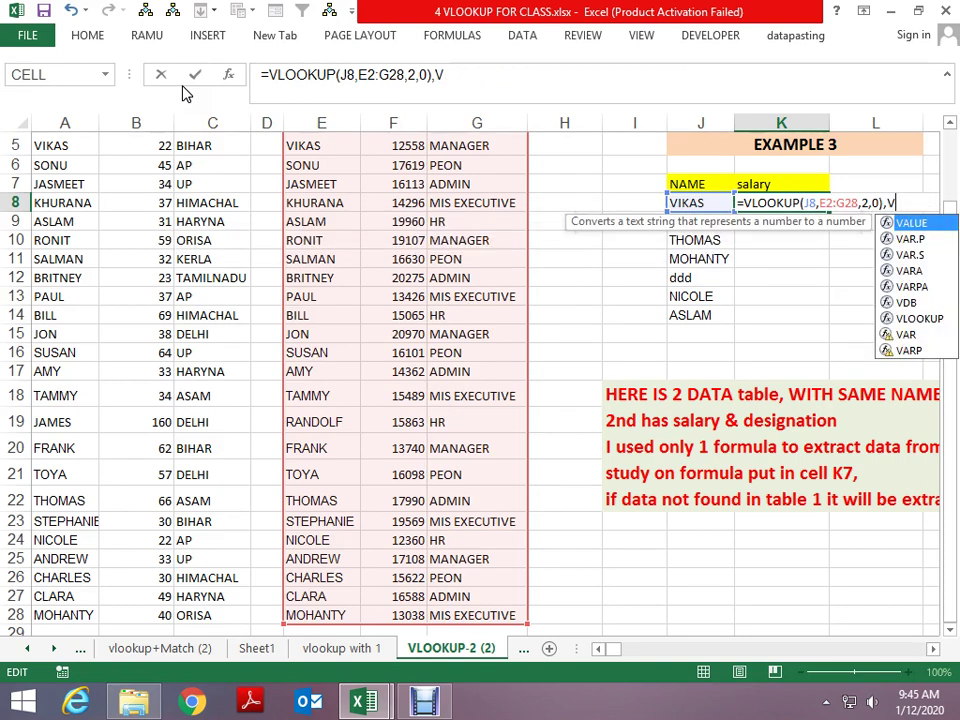
key(BackSpace)
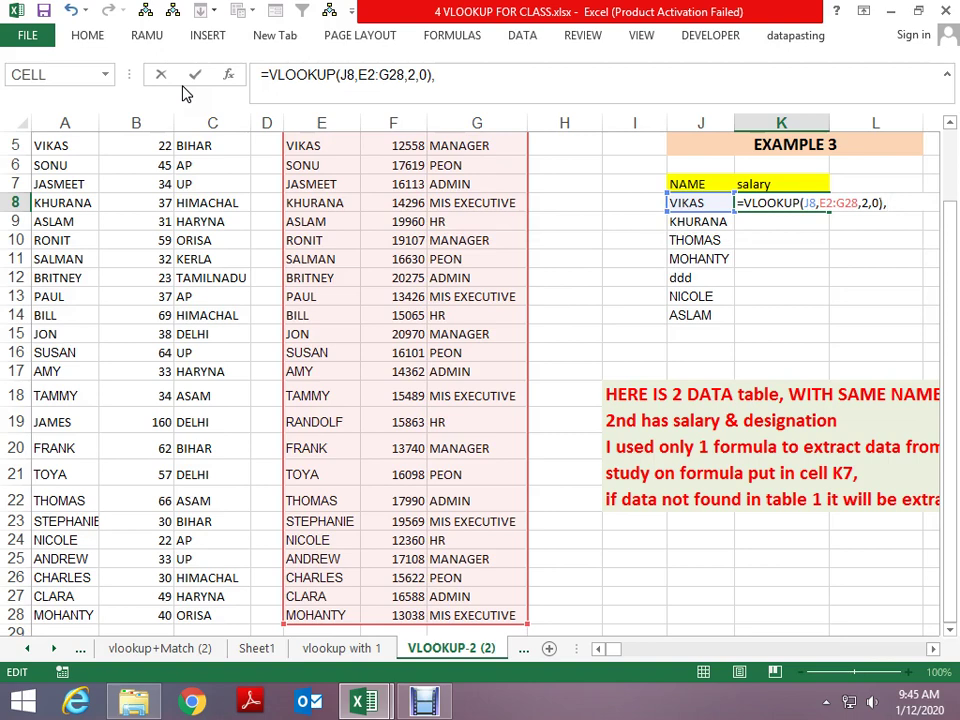
key(Return)
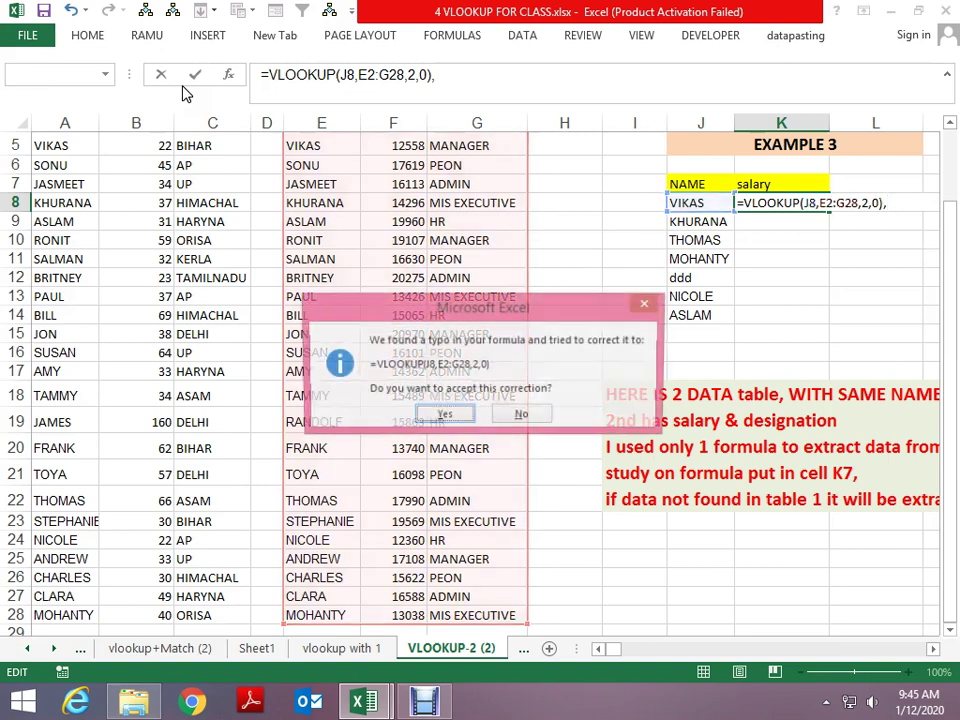
key(Return)
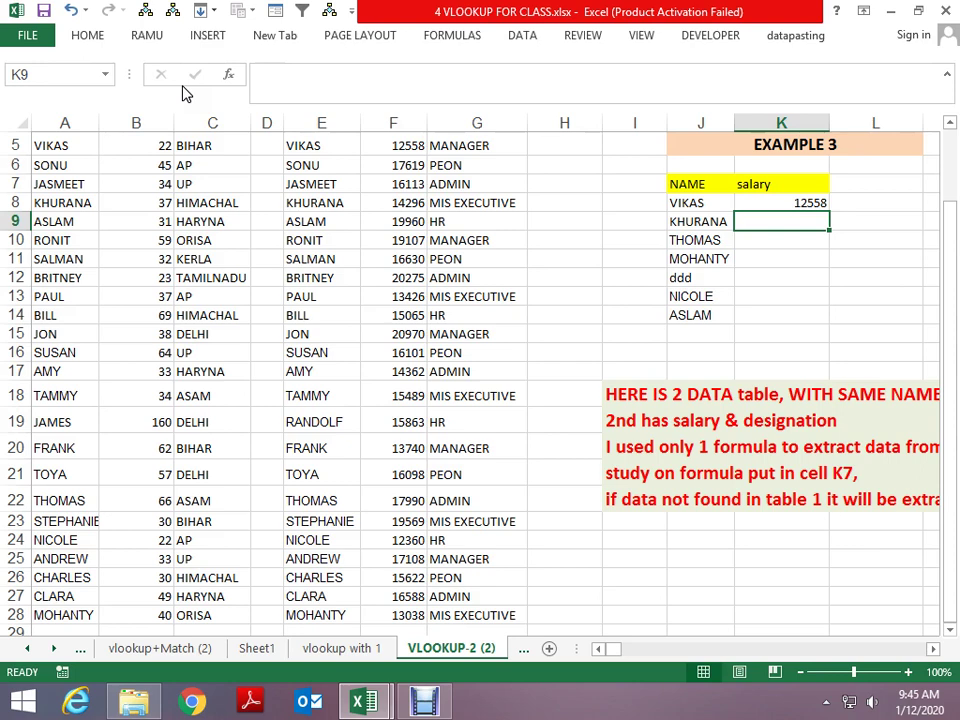
Step: Fill K8's salary lookup down through K14 with Ctrl+D
key(Up)
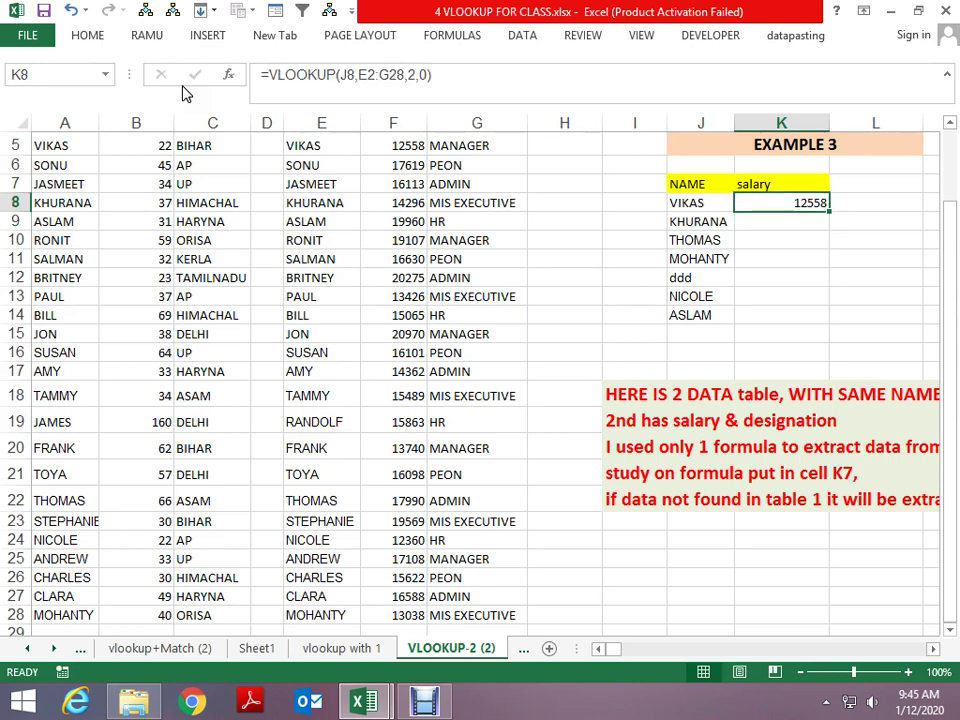
key(shift+Down)
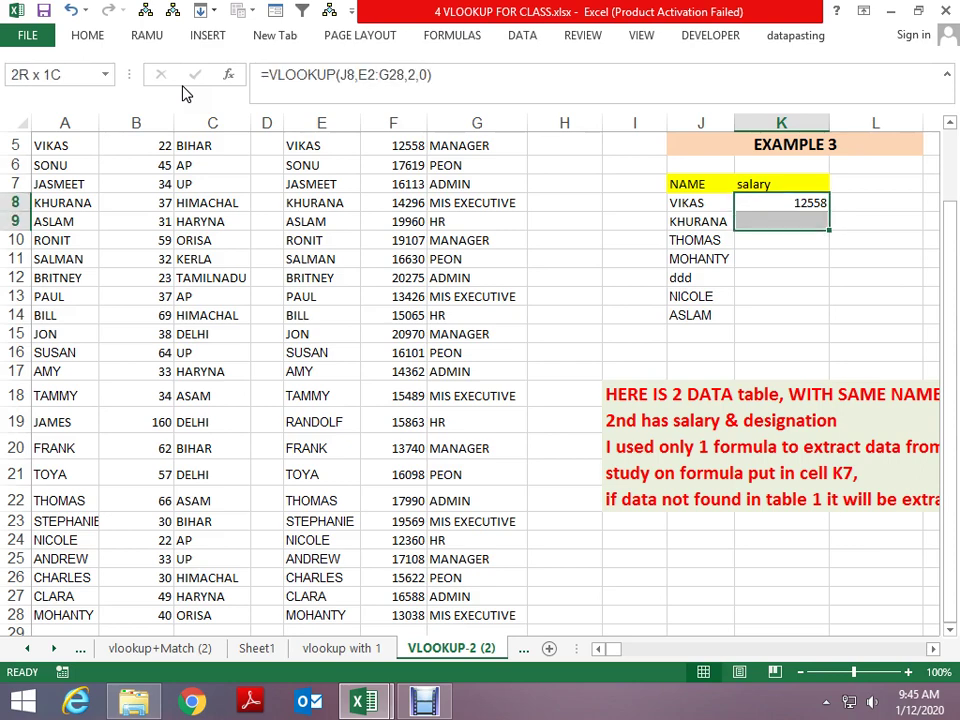
key(shift+Down)
key(shift+Down)
key(shift+Down)
key(shift+Down)
key(shift+Down)
key(ctrl+d)
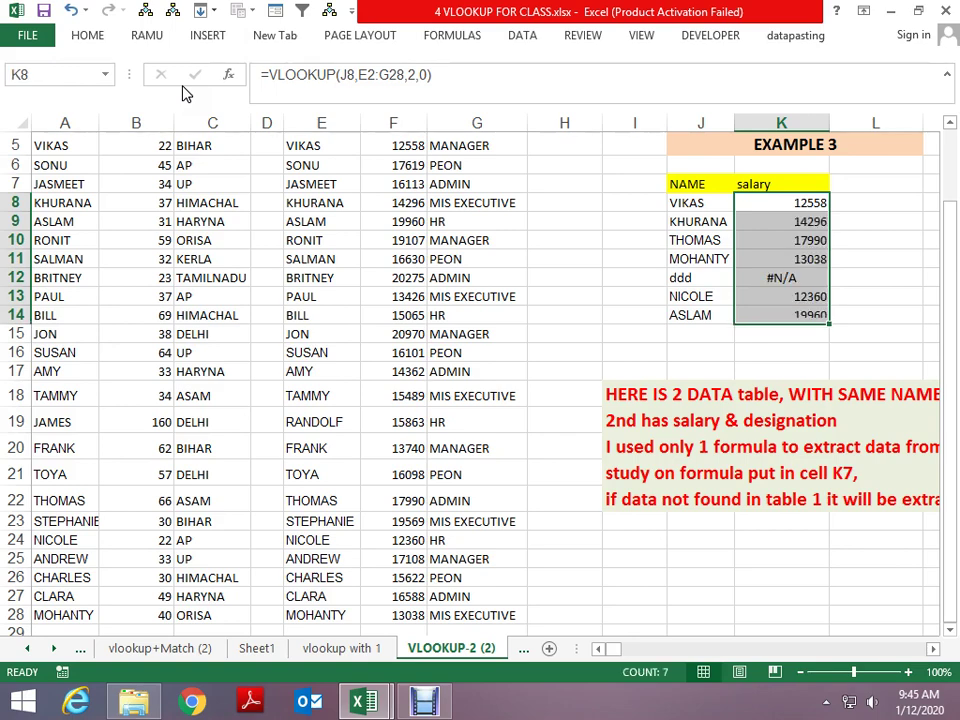
click(798, 221)
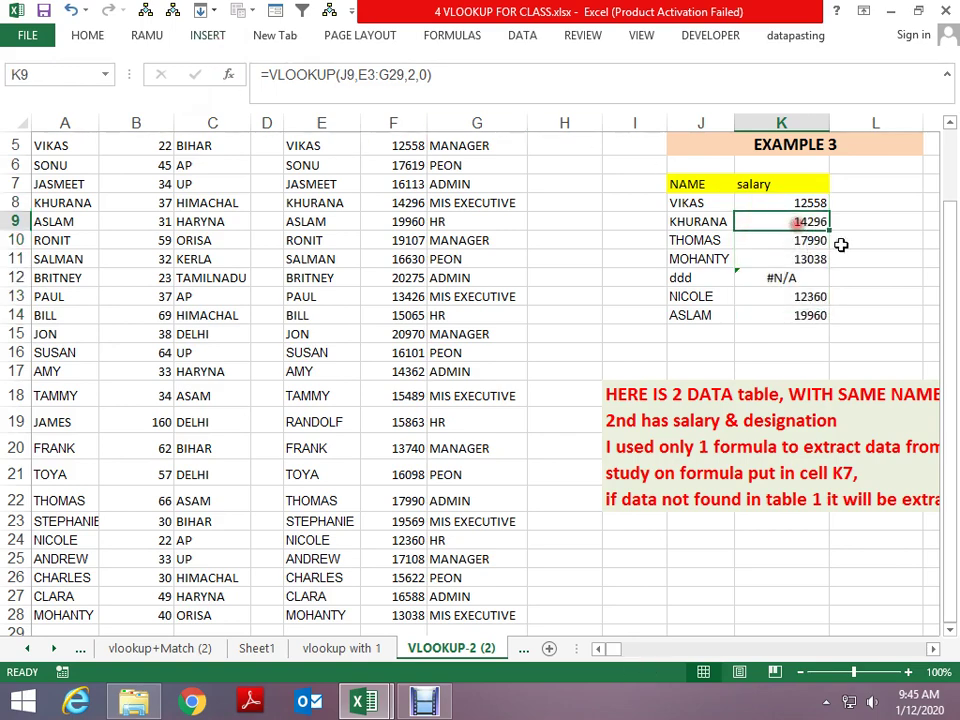
Step: Change the K7 heading to 'designation' from its dropdown list
click(799, 164)
click(814, 185)
click(836, 185)
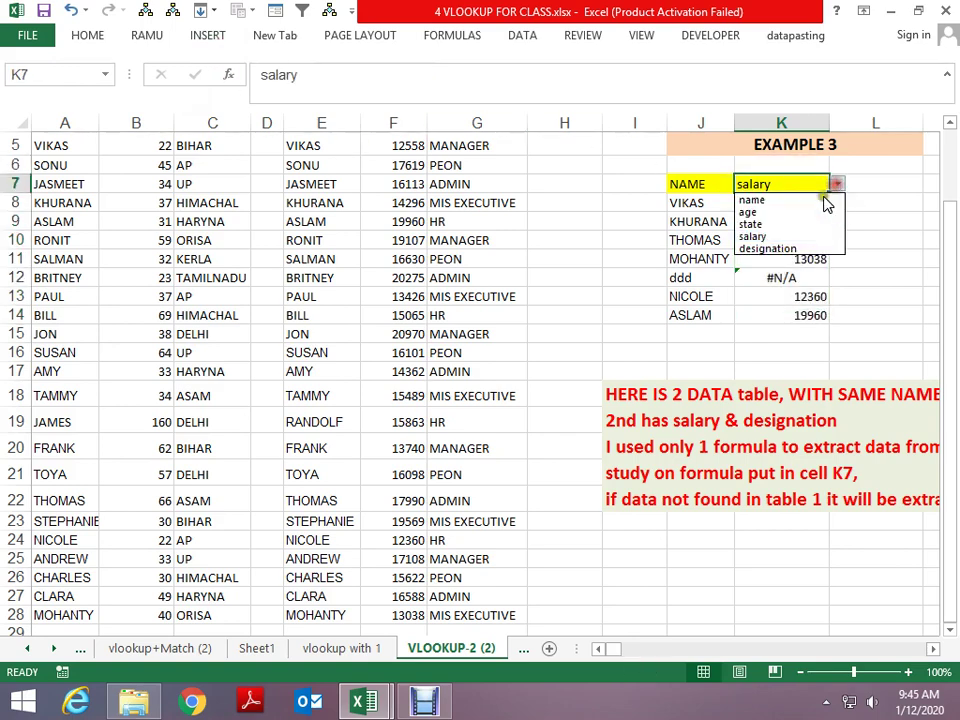
click(791, 248)
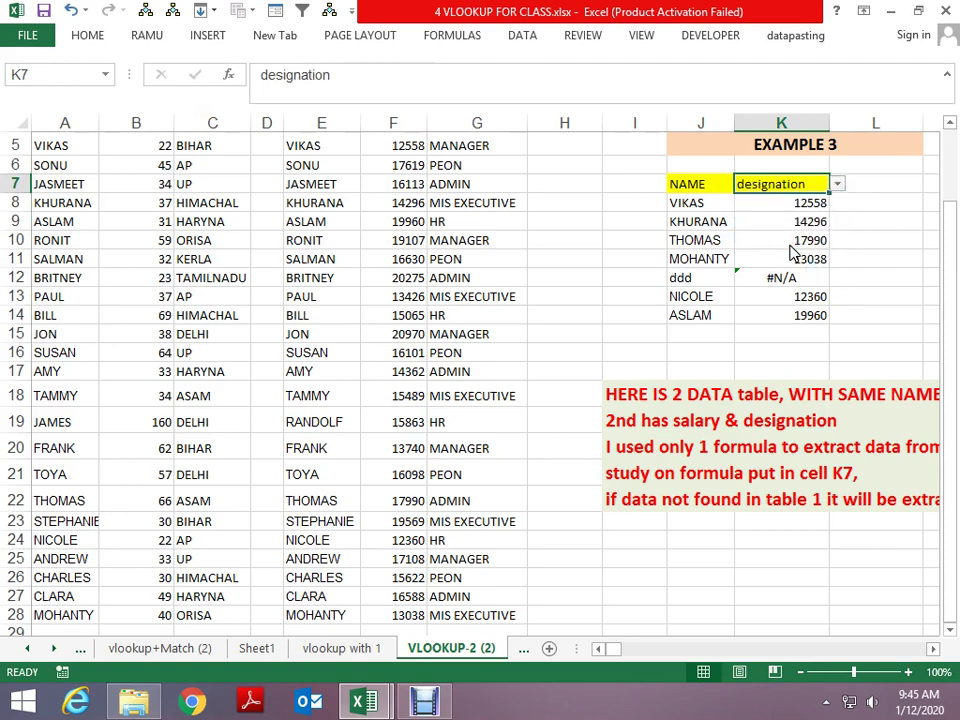
click(742, 205)
scroll(770, 205, up, 2)
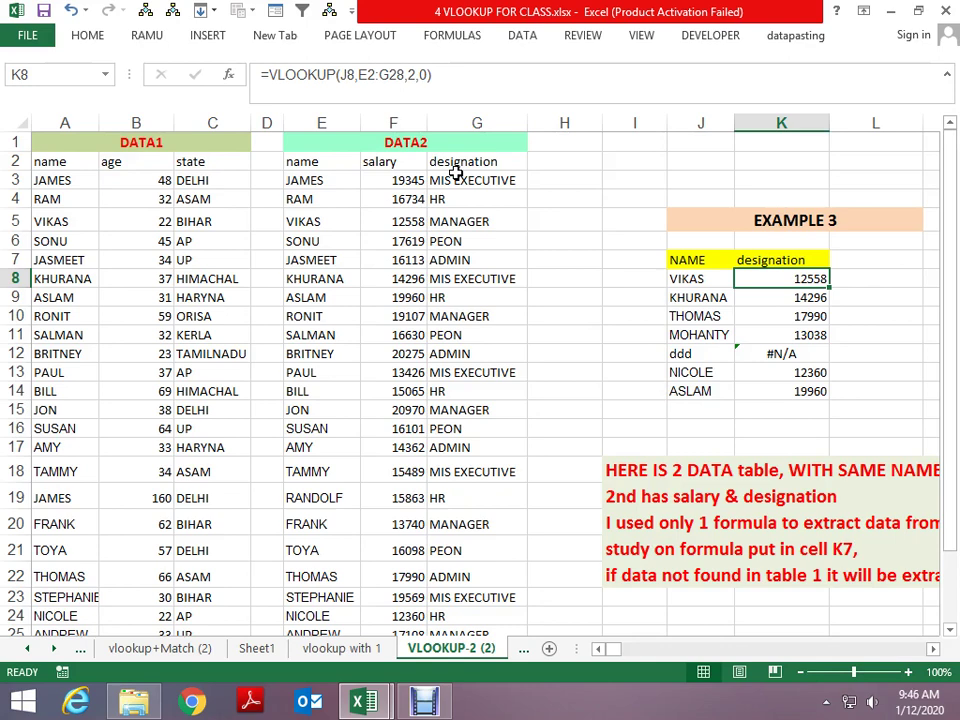
Step: Edit K8's formula, discarding a trial change, and lock the lookup value as $J$8
key(F2)
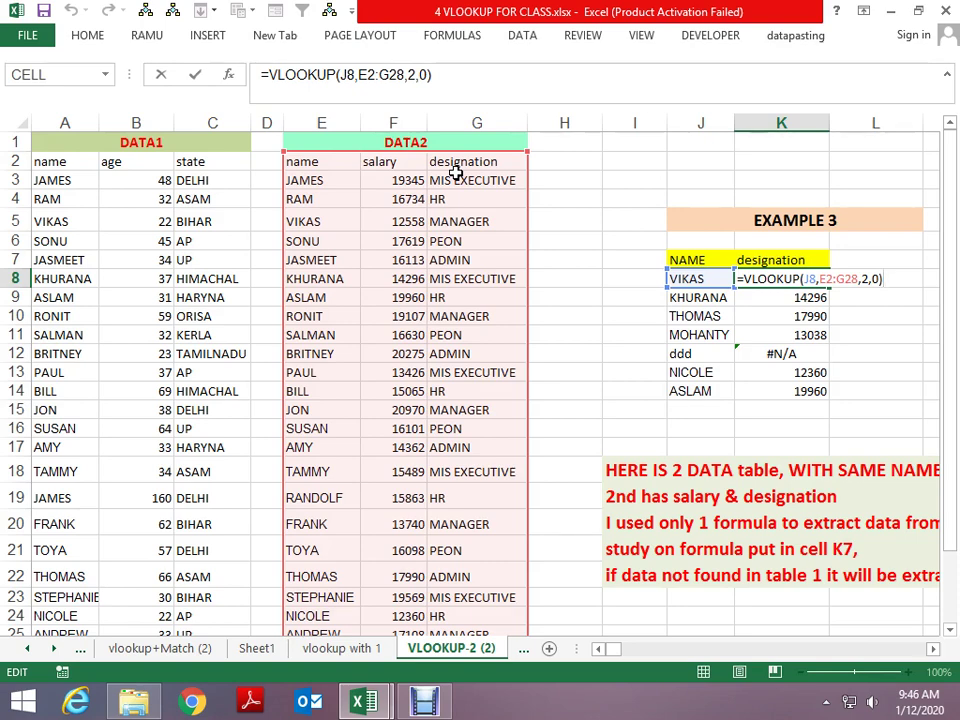
key(BackSpace)
key(BackSpace)
key(BackSpace)
key(BackSpace)
key(BackSpace)
key(BackSpace)
key(BackSpace)
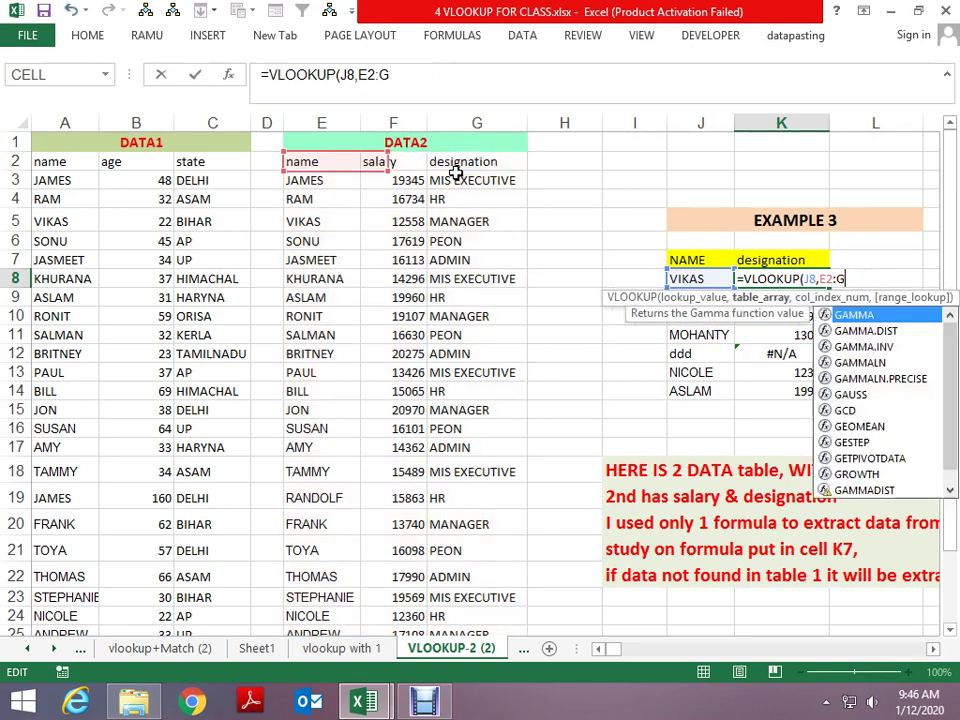
key(BackSpace)
key(BackSpace)
key(BackSpace)
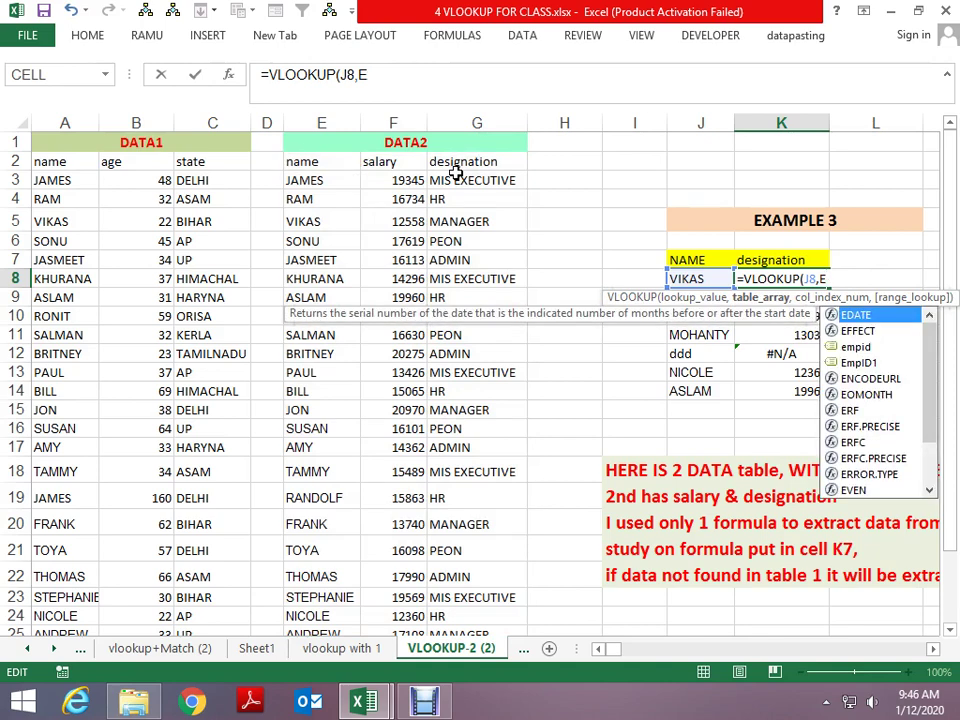
key(BackSpace)
key(BackSpace)
key(BackSpace)
key(BackSpace)
key(Escape)
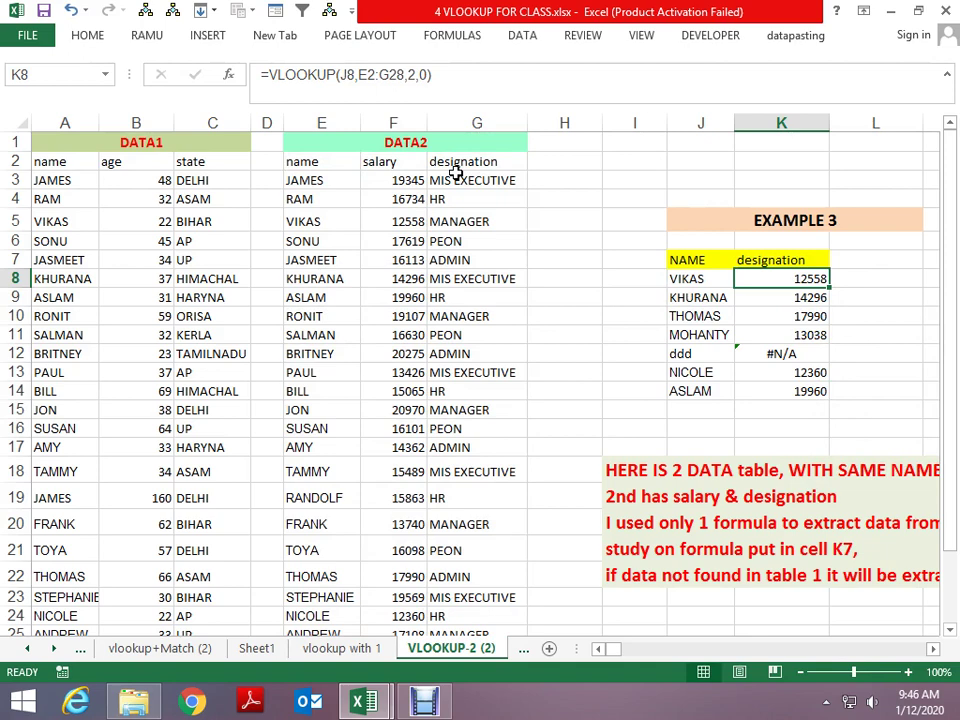
key(F2)
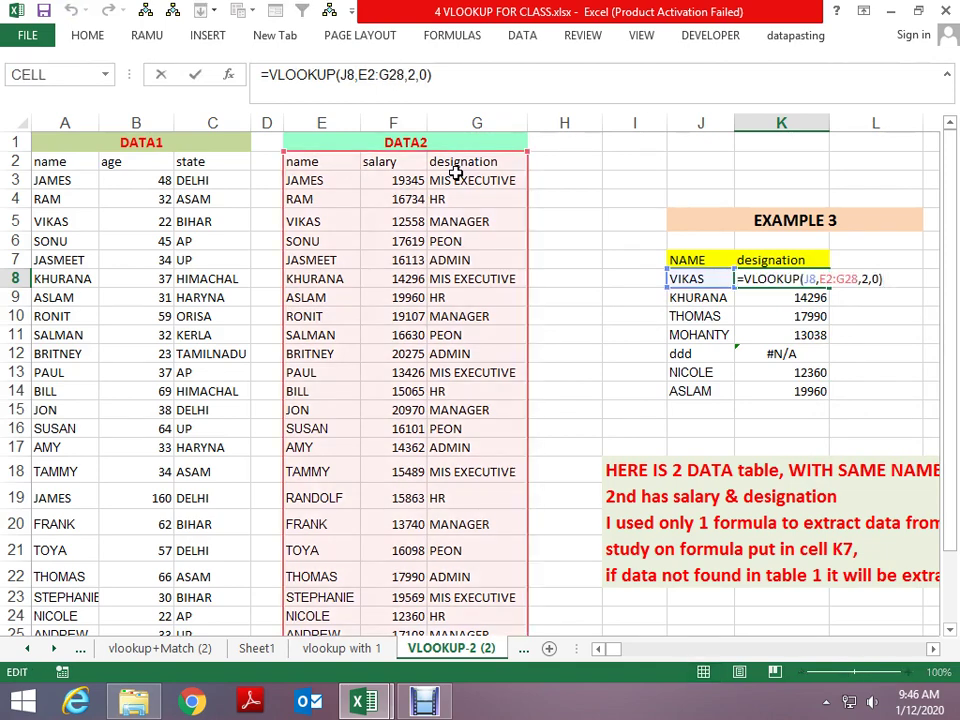
key(Left)
key(Left)
key(Left)
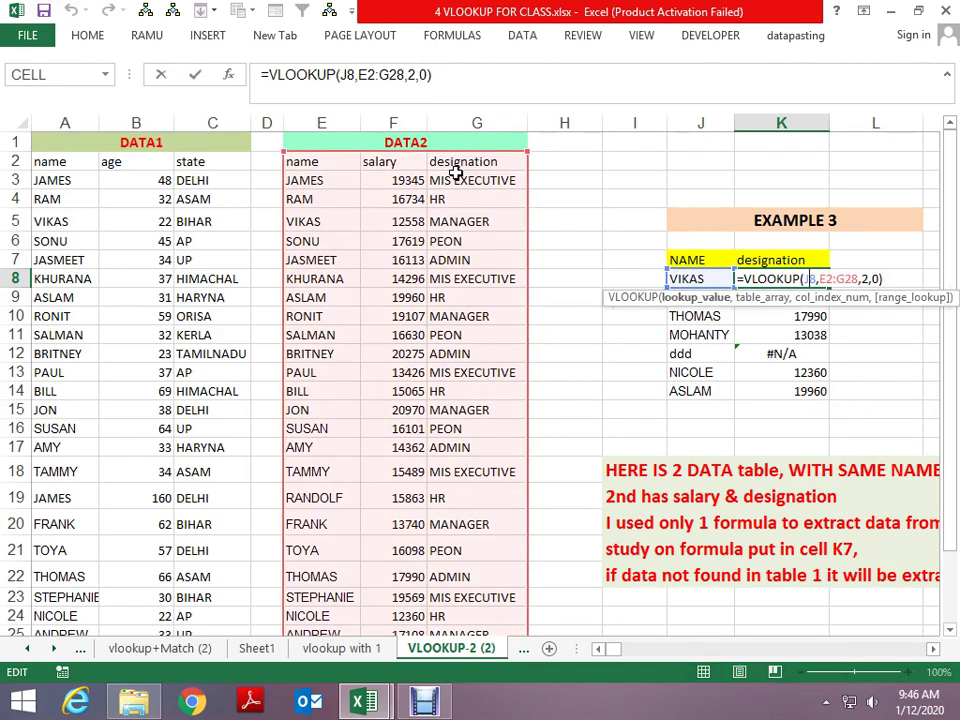
key(F4)
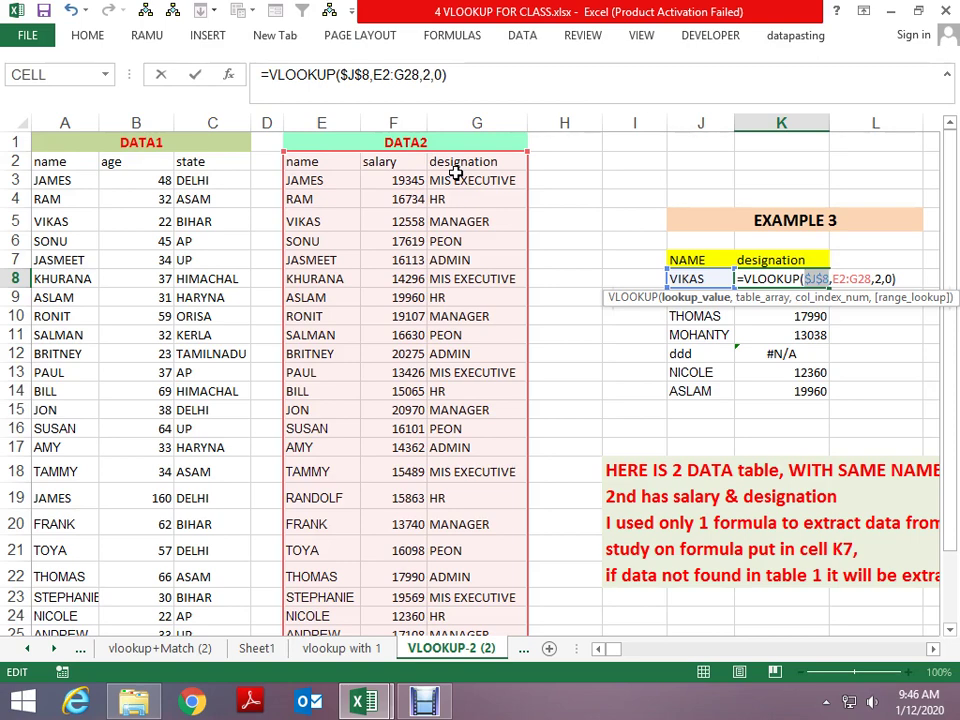
Step: Return J8 to relative, lock the table as $E$2:$G$28, and commit K8's formula
key(F4)
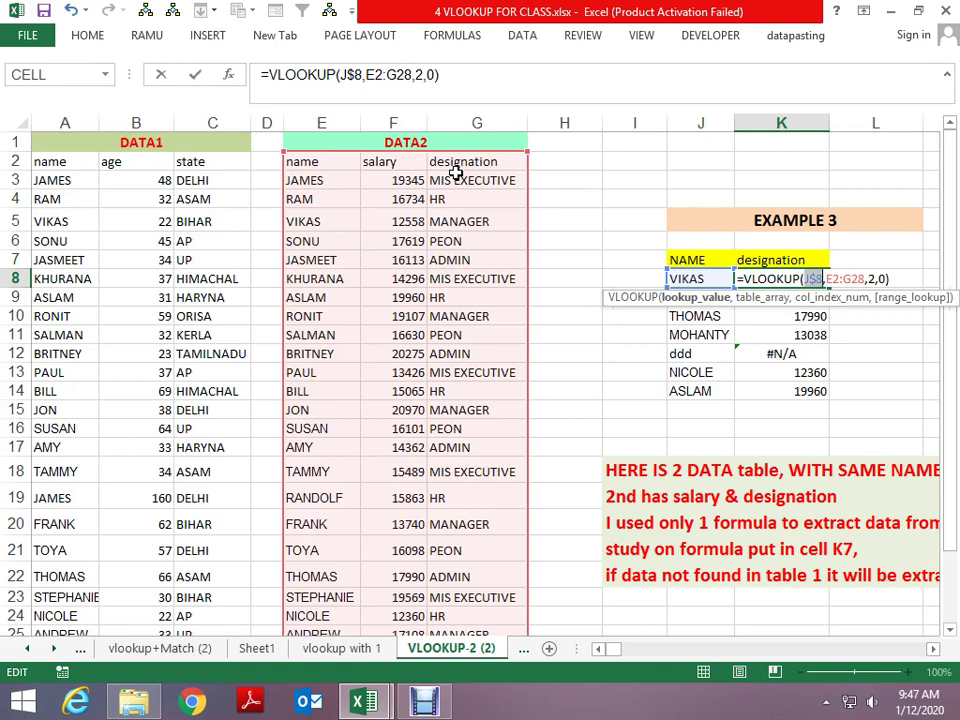
key(F4)
key(F4)
key(Right)
key(Right)
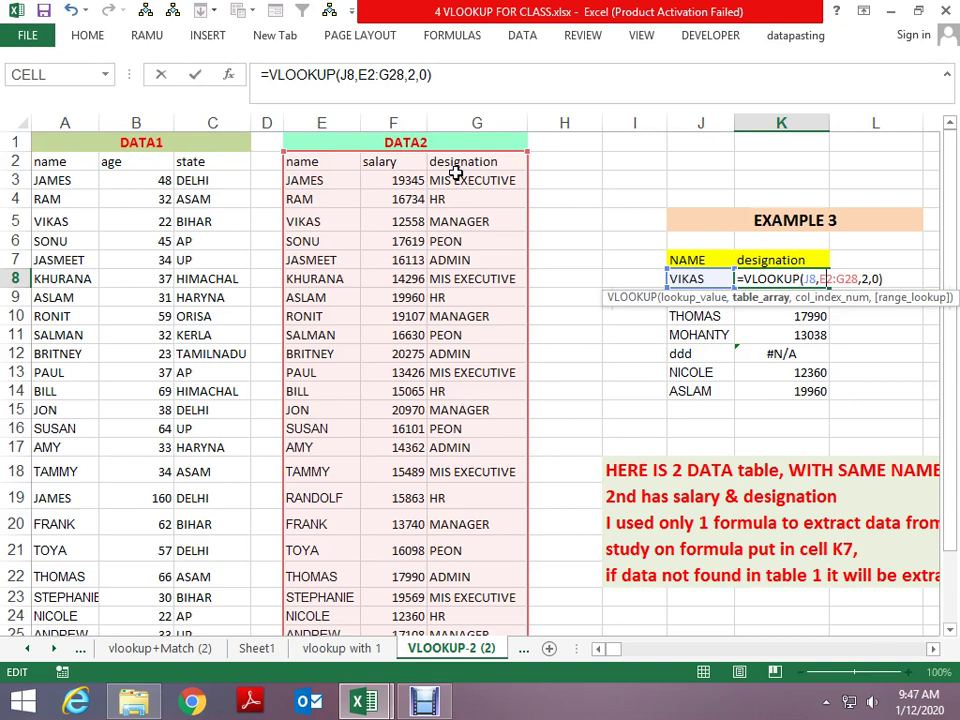
key(F4)
key(Right)
key(Right)
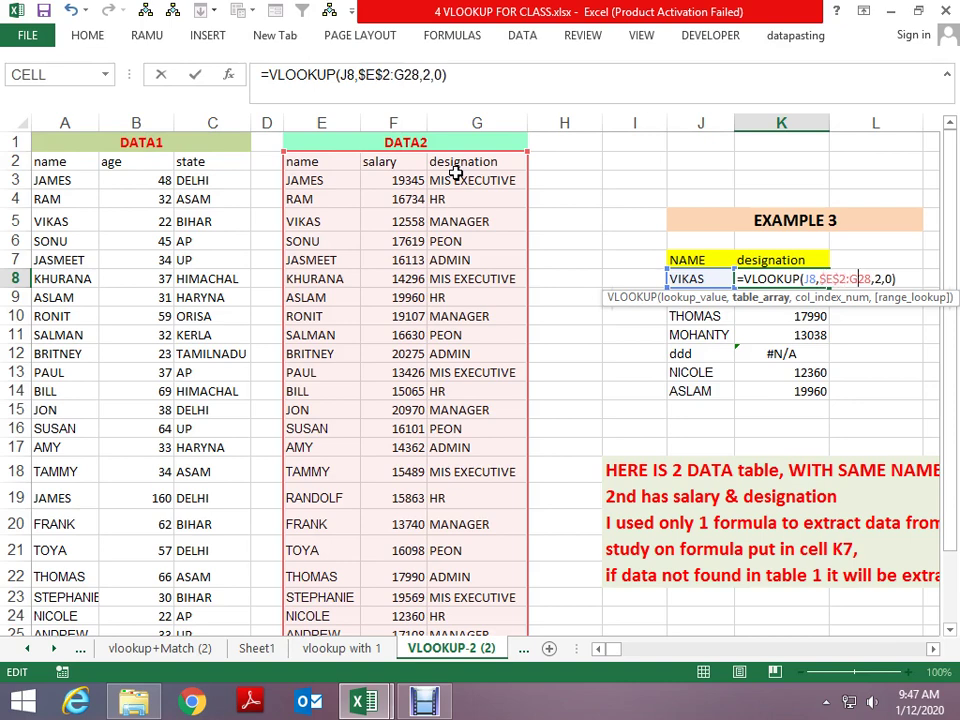
key(F4)
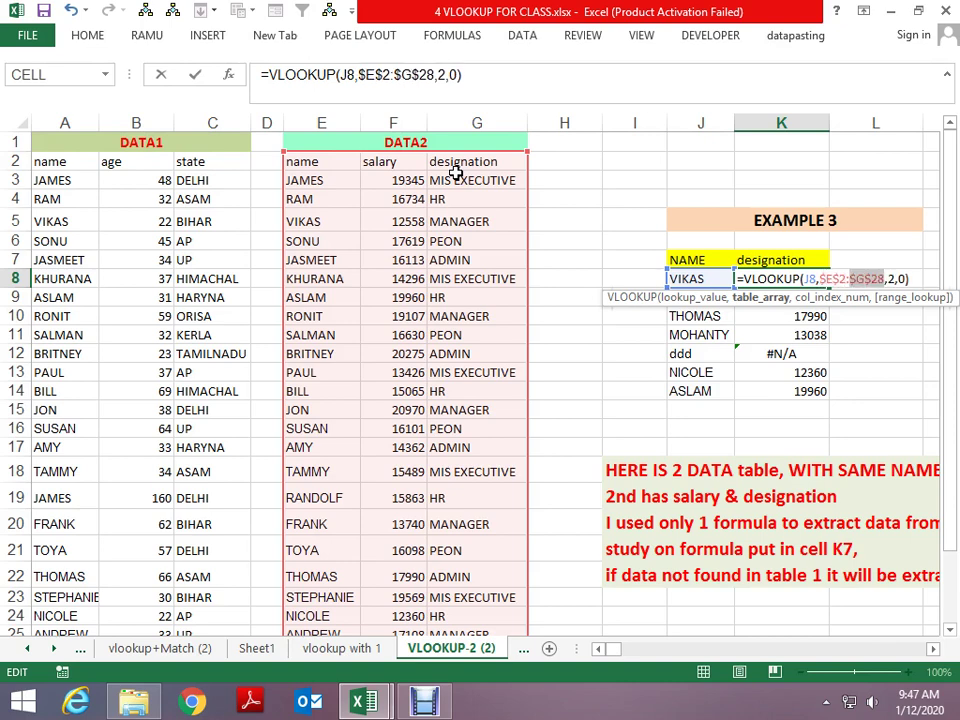
key(Return)
key(Return)
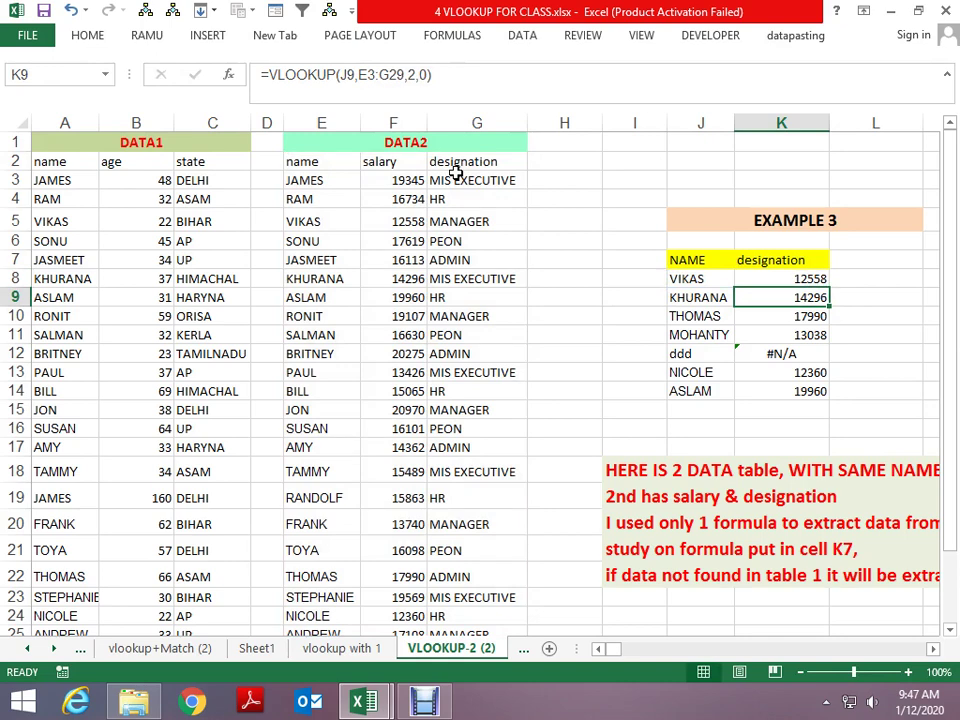
Step: Review K8's revised VLOOKUP formula without changing it
key(Up)
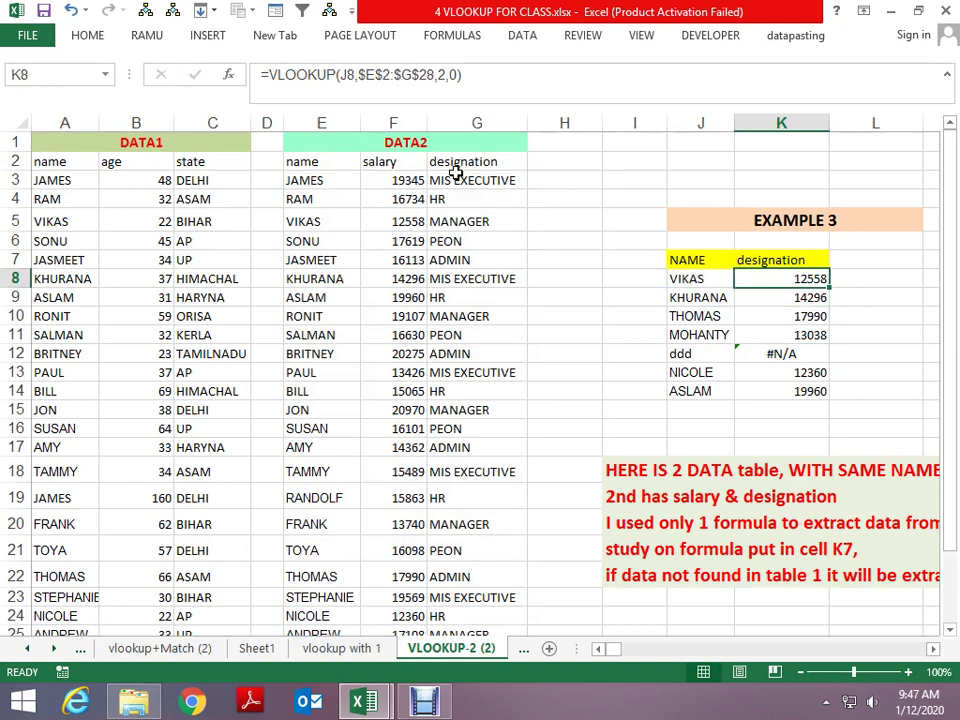
key(F2)
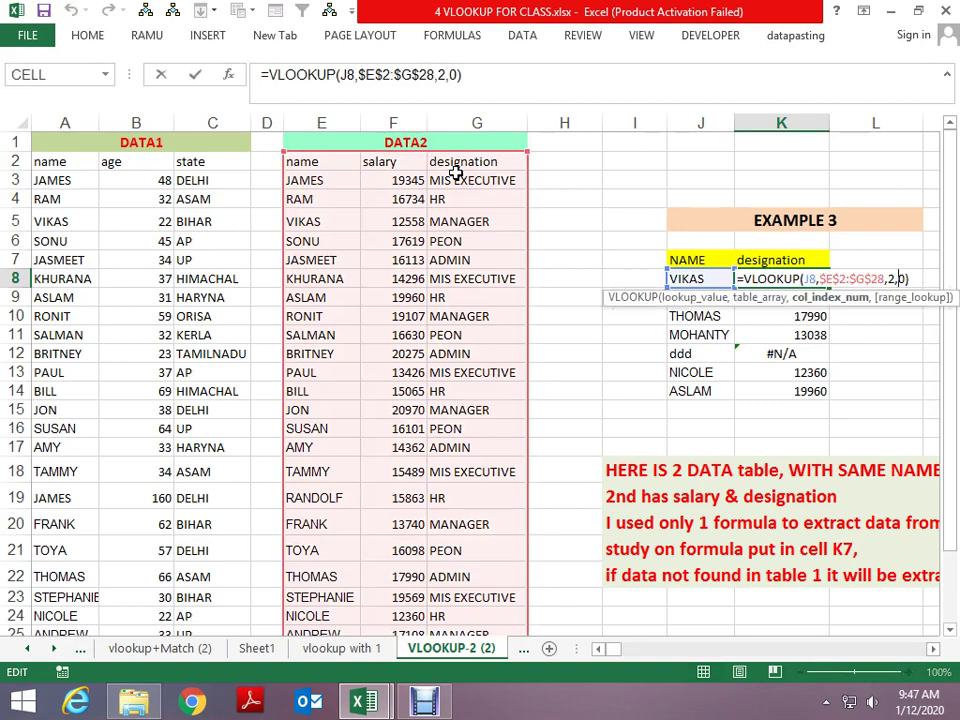
key(Left)
key(Left)
key(Left)
key(Left)
key(Left)
key(Left)
key(Left)
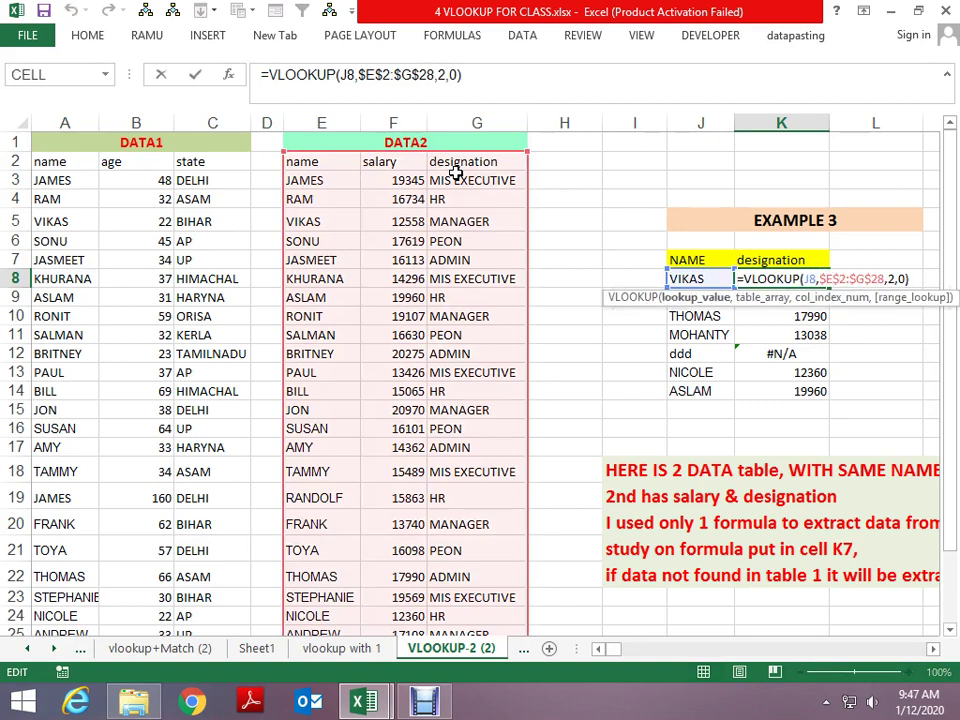
key(Escape)
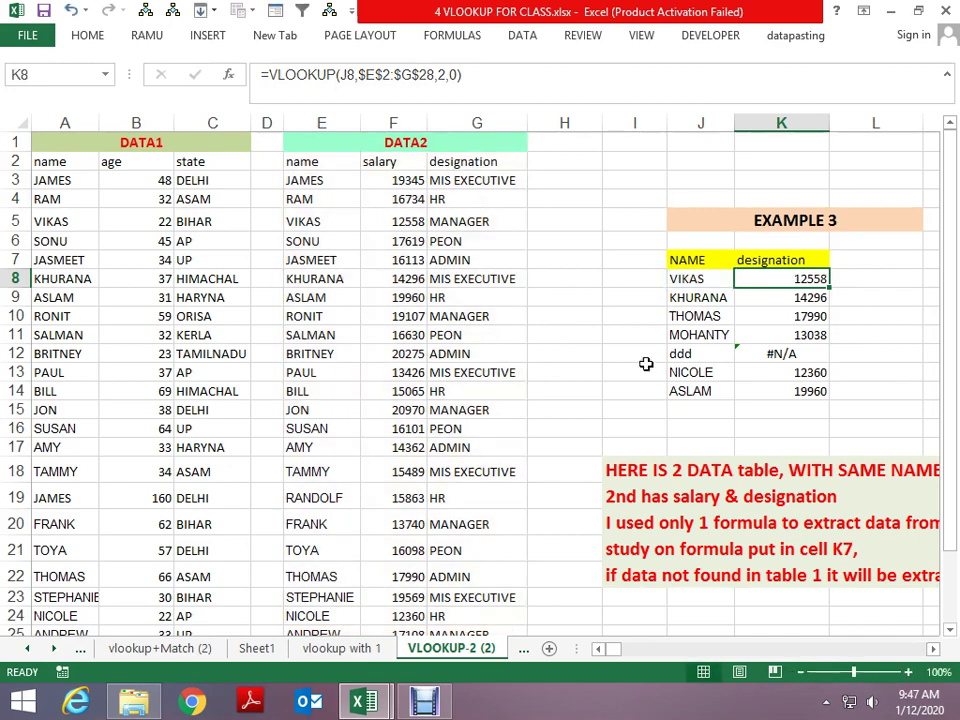
Step: Inspect ASLAM's shifted lookup formula in K14, then cancel the edit
click(764, 396)
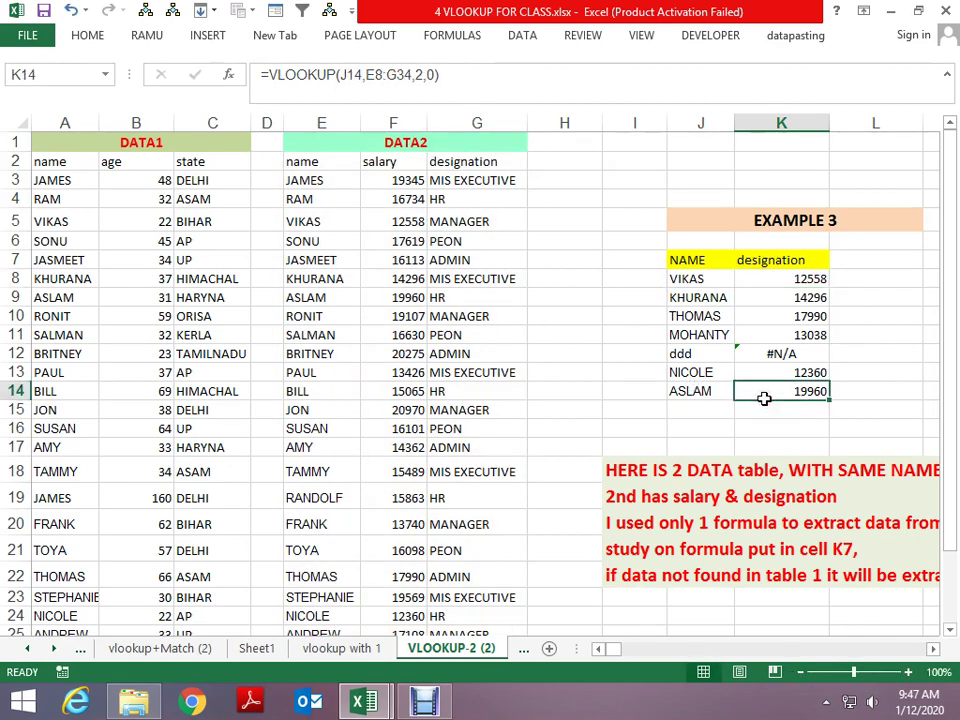
key(F2)
key(F3)
key(Escape)
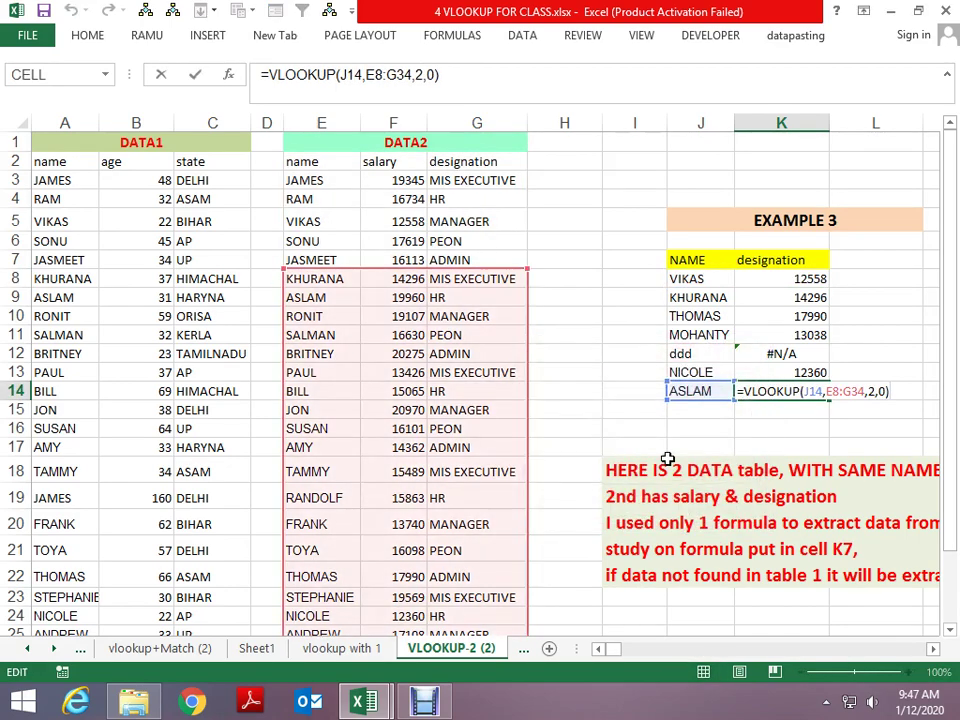
scroll(512, 476, down, 2)
scroll(512, 476, down, 12)
scroll(504, 473, up, 3)
scroll(504, 473, up, 3)
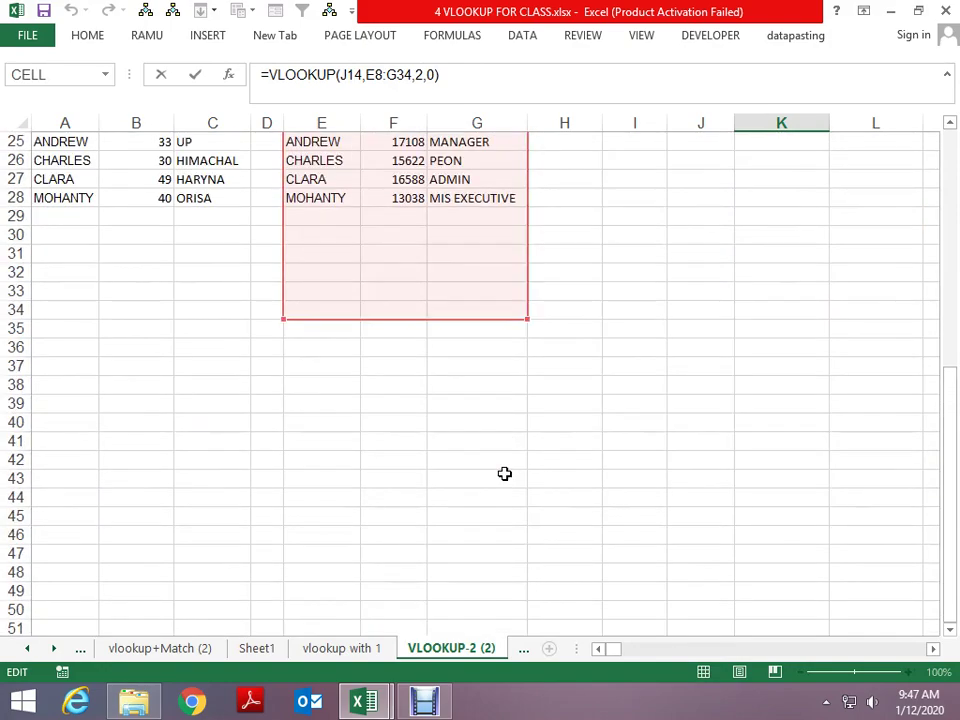
scroll(504, 473, up, 4)
scroll(504, 473, up, 2)
scroll(504, 473, up, 2)
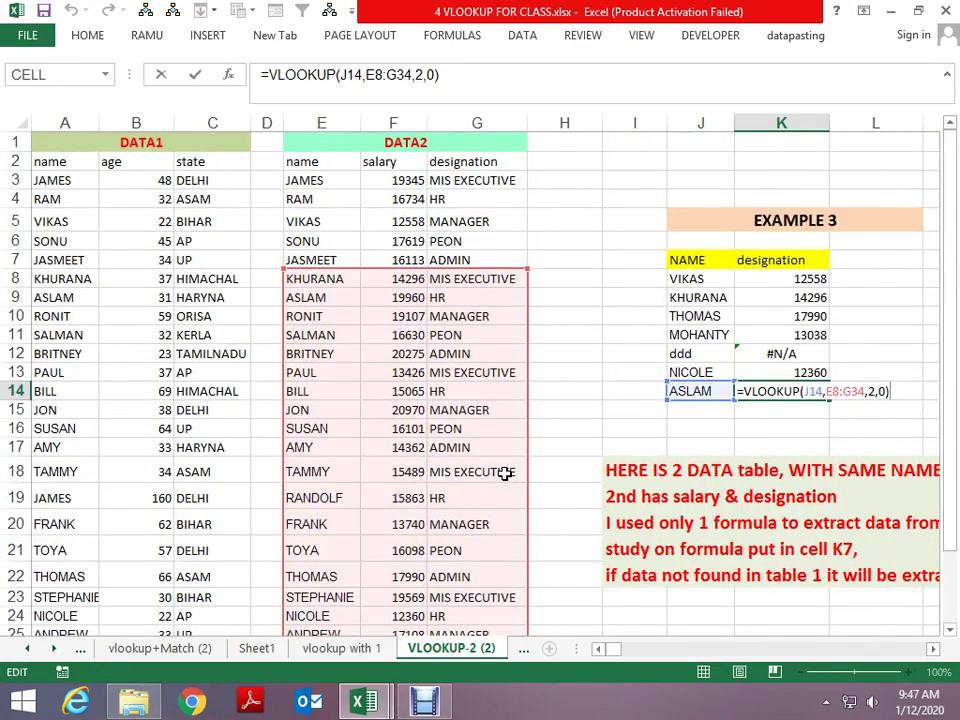
key(Escape)
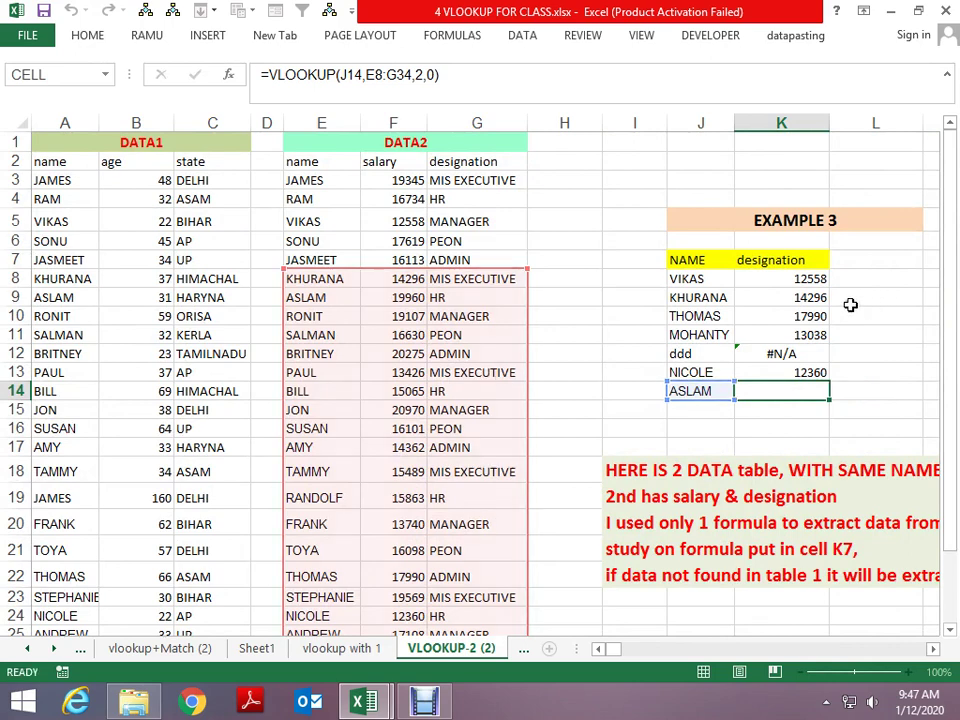
key(ctrl+Return)
Step: Fill K8's locked-range lookup down to K14 so ASLAM returns 19960, and verify it
click(799, 275)
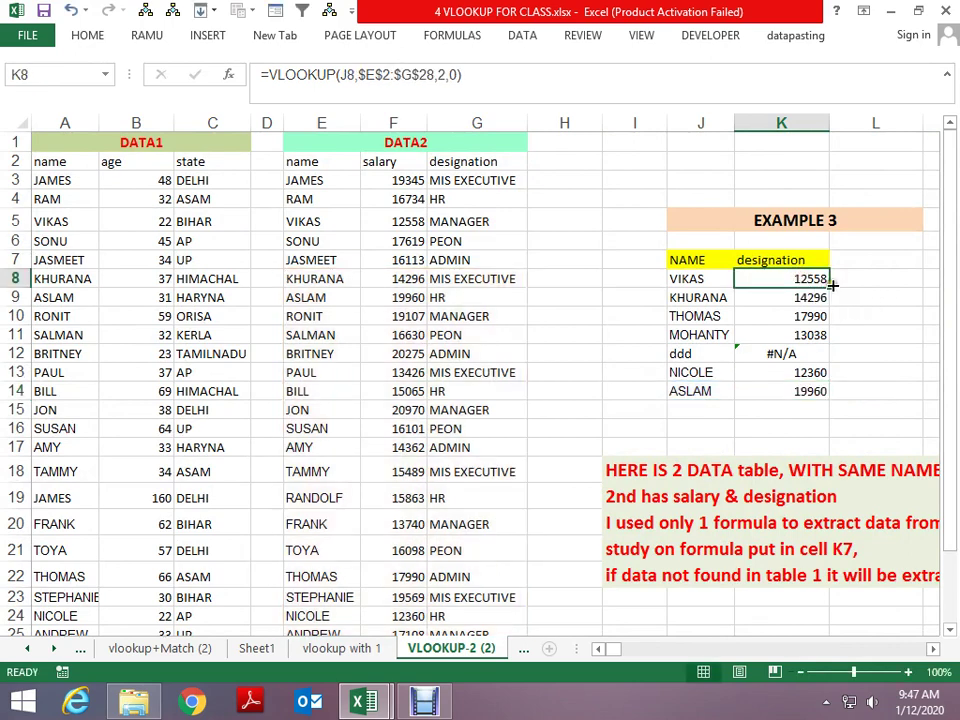
double_click(832, 285)
click(774, 391)
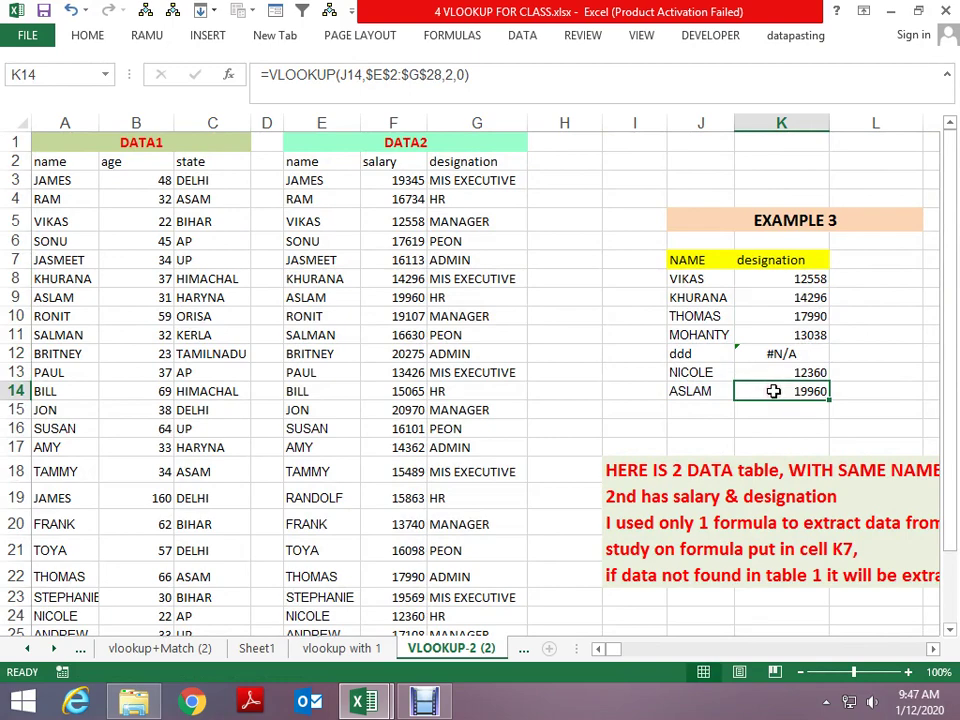
double_click(774, 391)
scroll(774, 391, down, 3)
scroll(774, 391, down, 5)
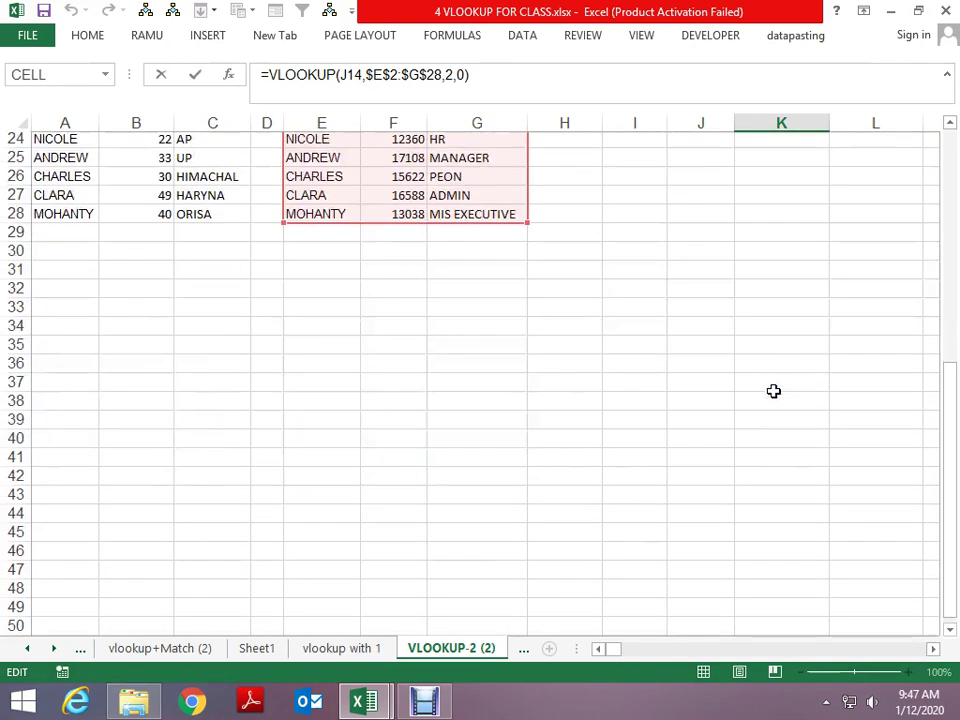
scroll(774, 391, down, 1)
scroll(774, 391, up, 8)
scroll(774, 391, up, 1)
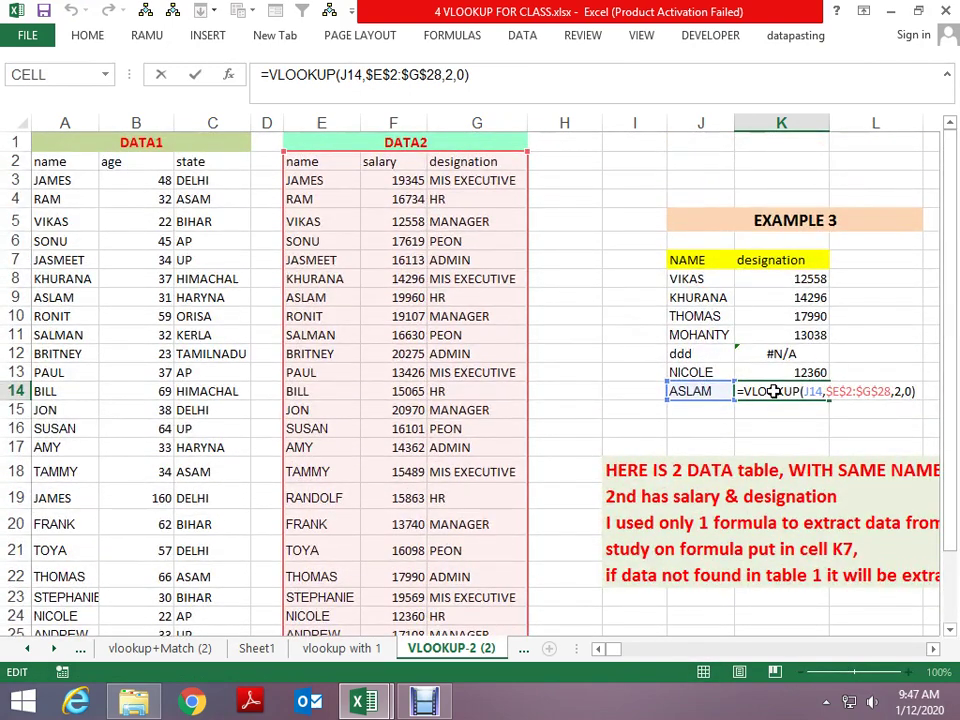
key(Escape)
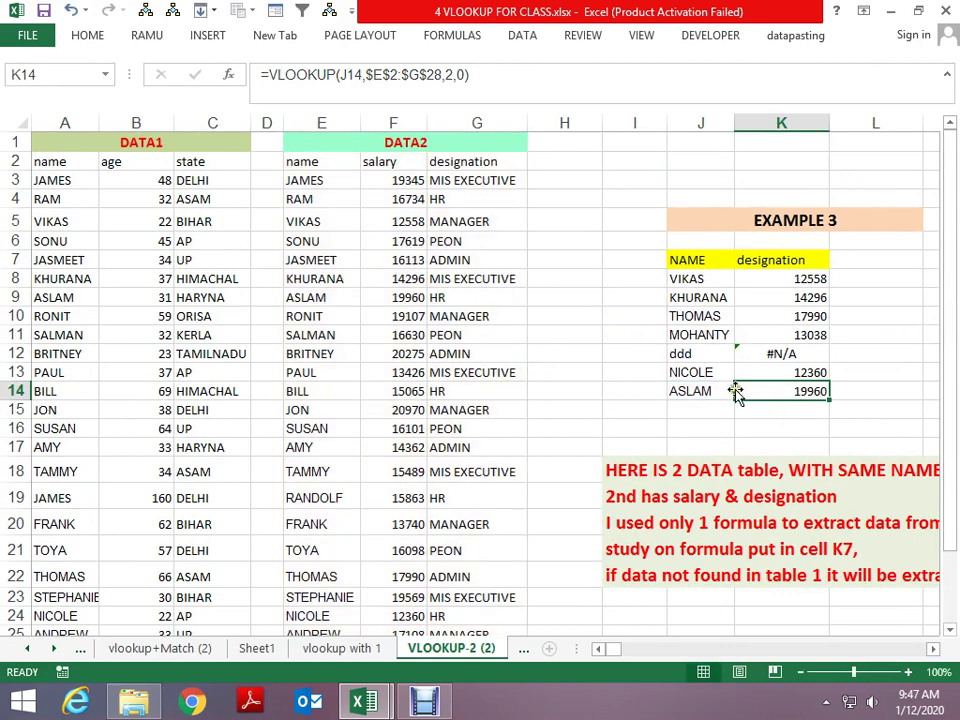
click(707, 280)
click(774, 281)
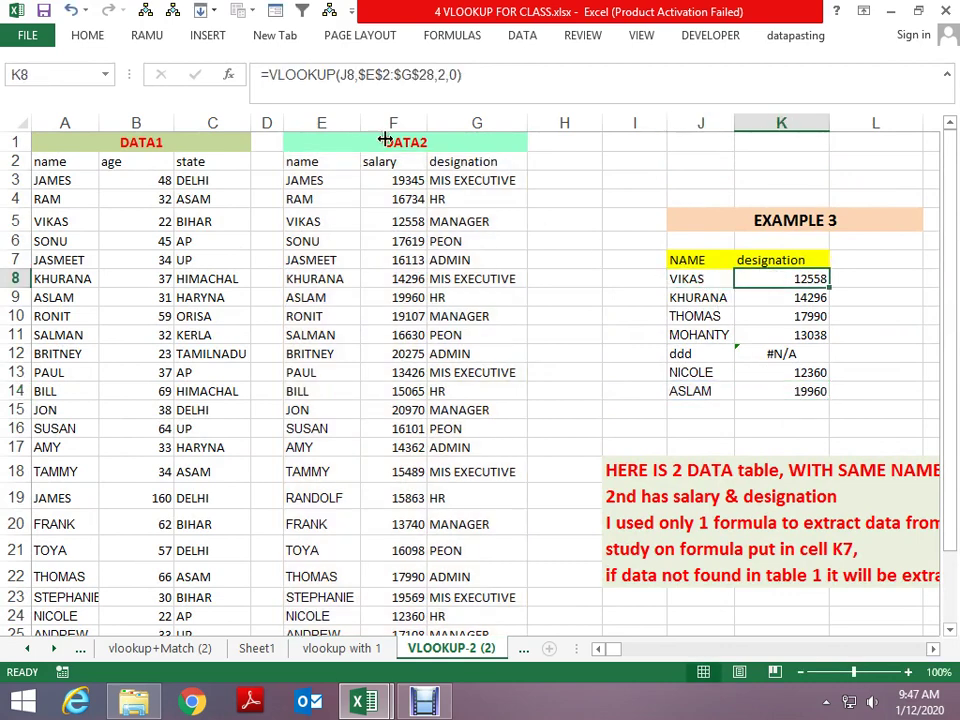
click(354, 76)
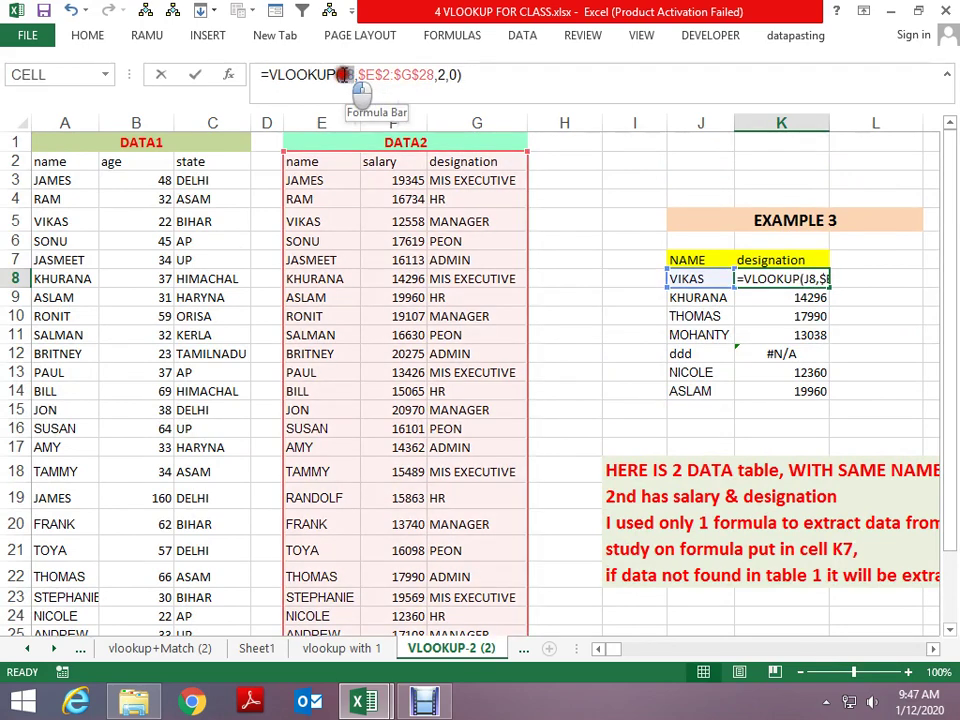
double_click(346, 75)
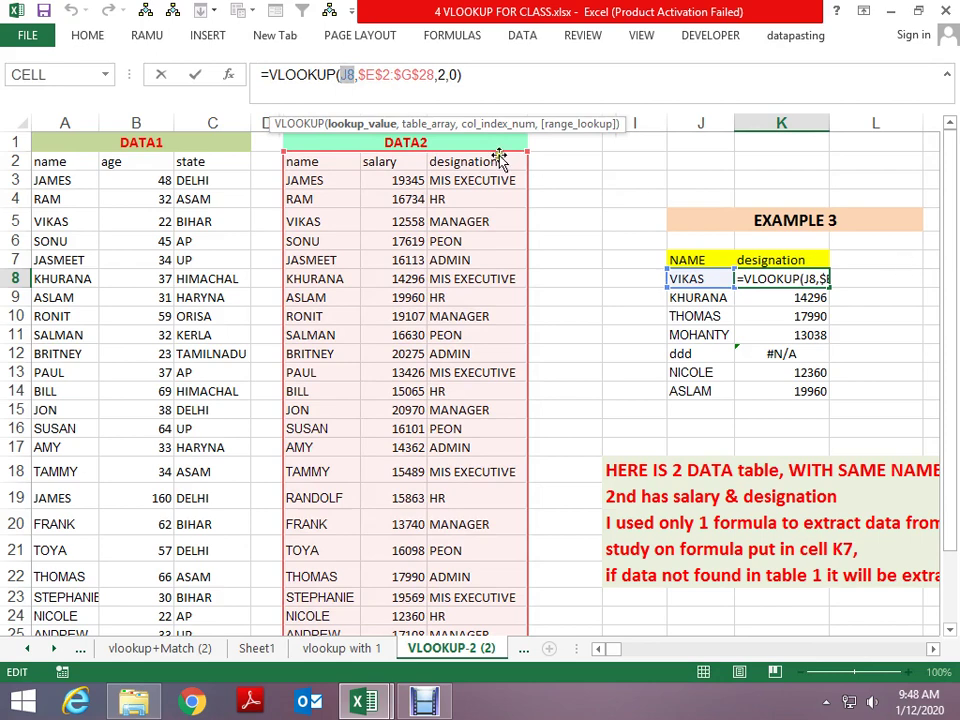
click(343, 77)
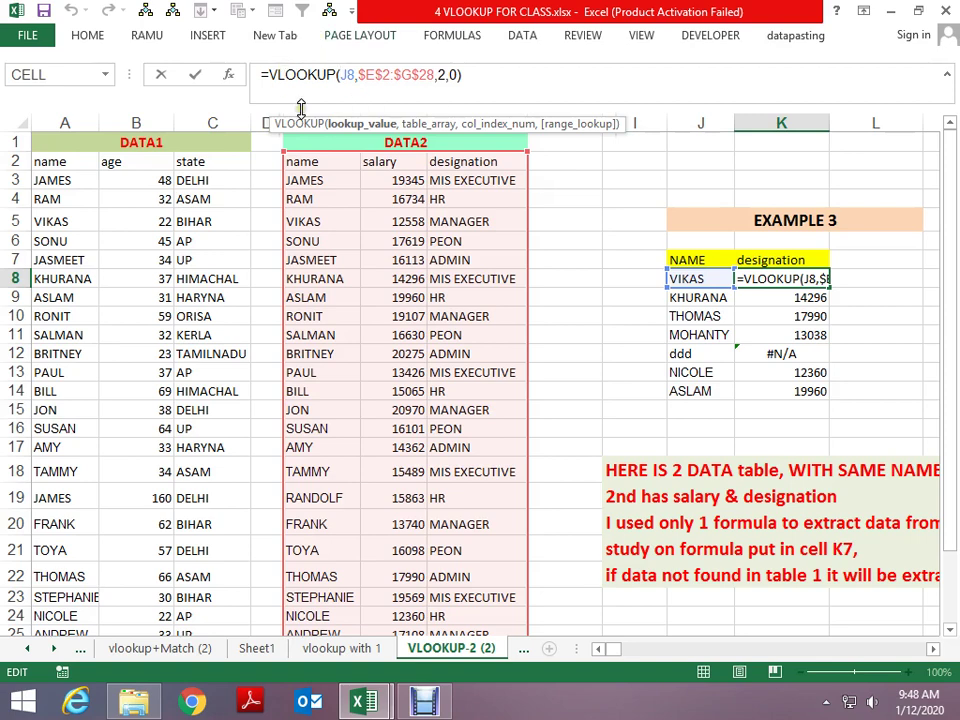
click(820, 259)
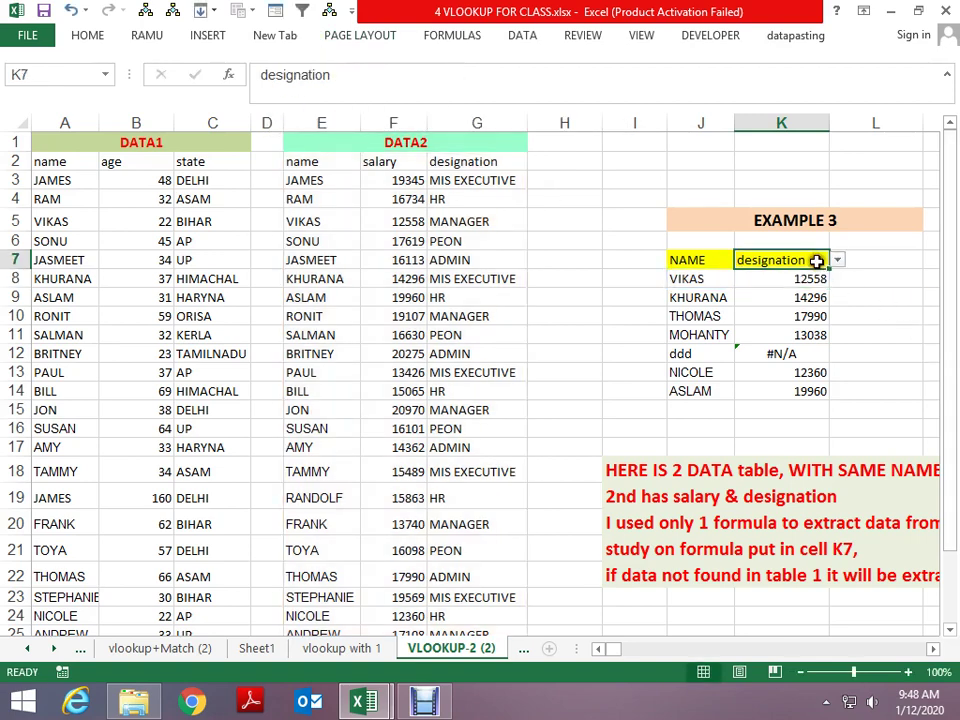
click(838, 260)
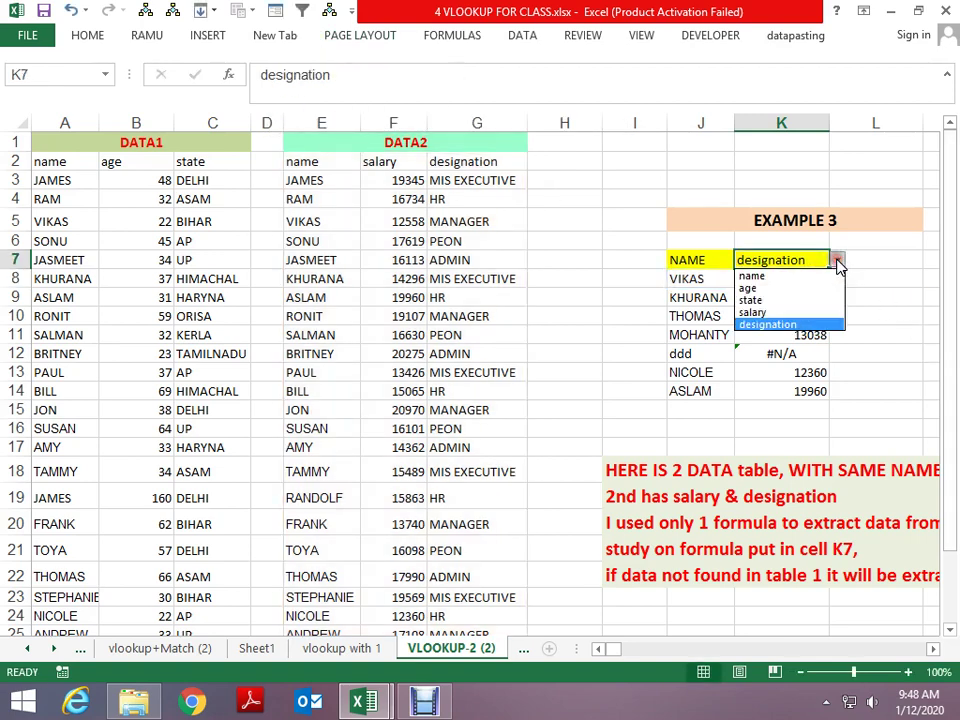
click(765, 312)
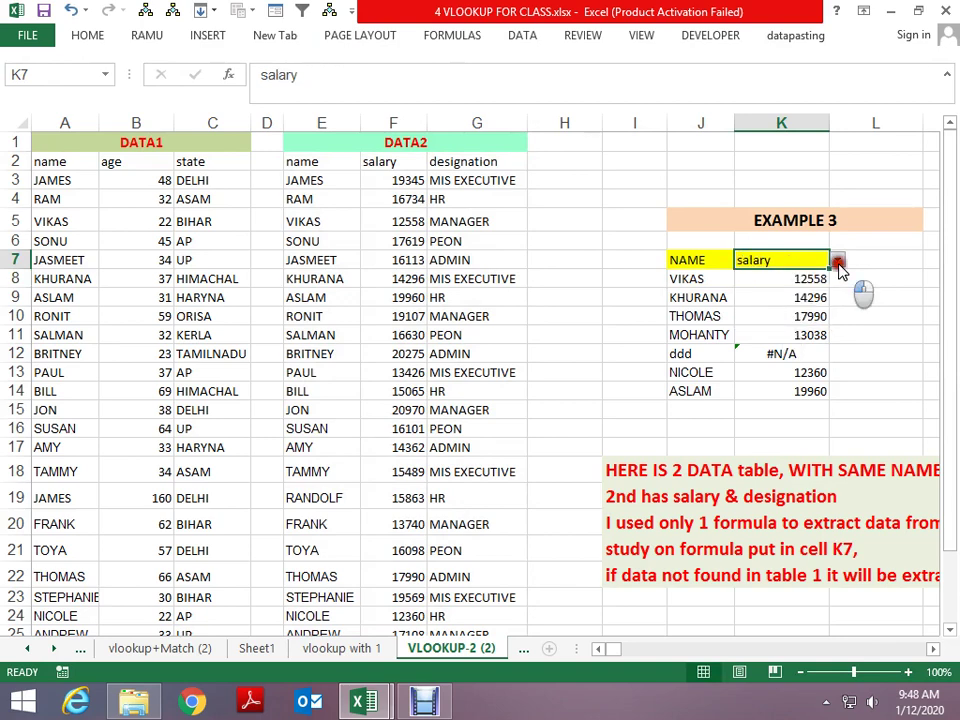
click(838, 260)
click(781, 325)
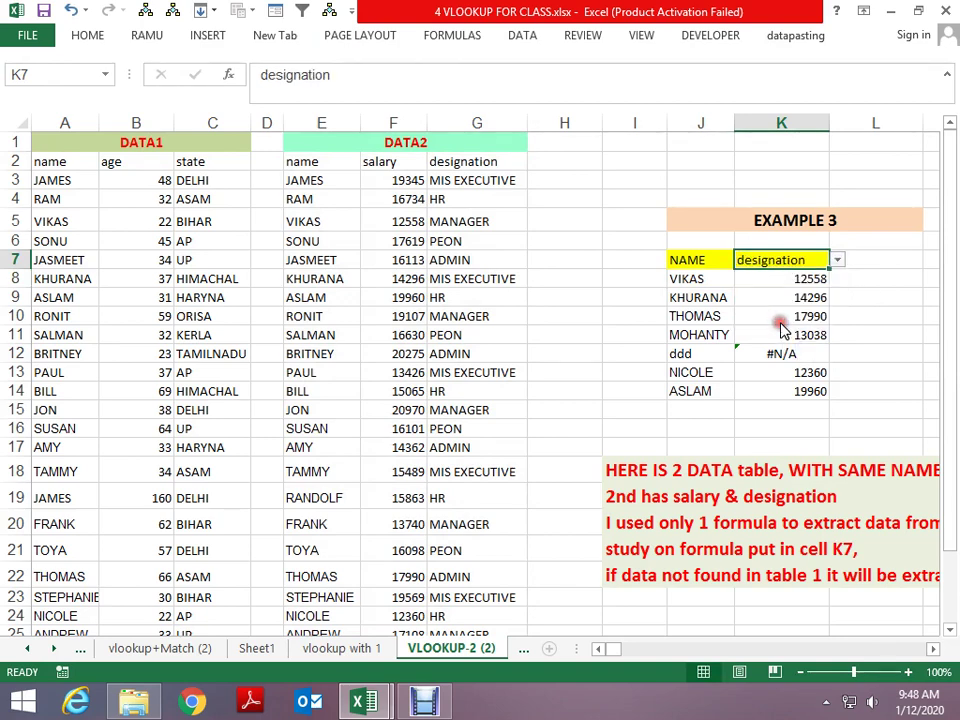
click(740, 280)
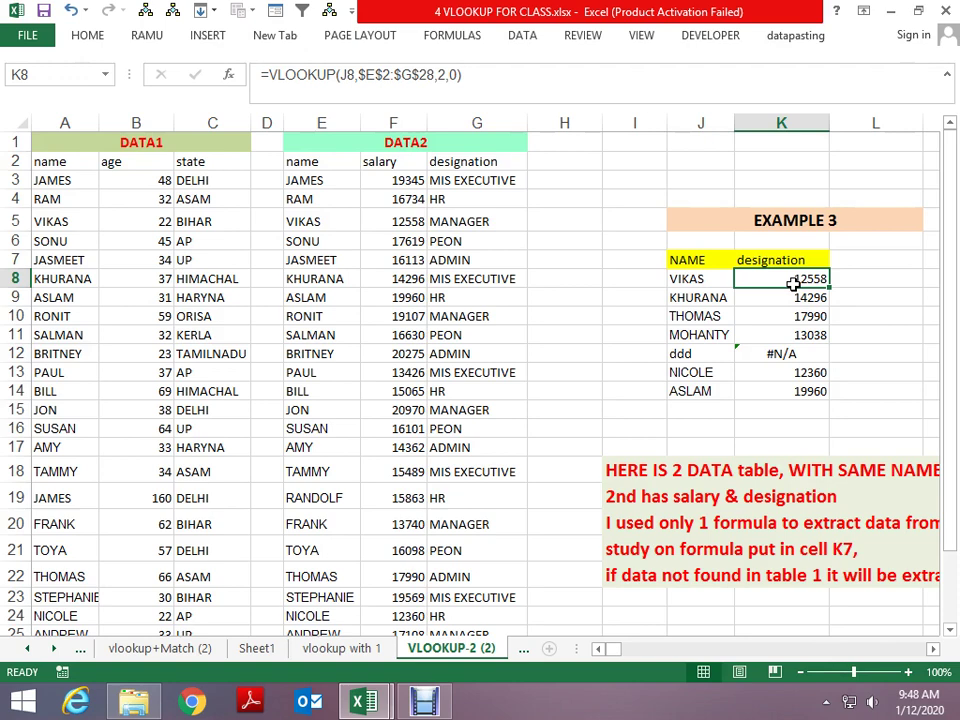
double_click(793, 284)
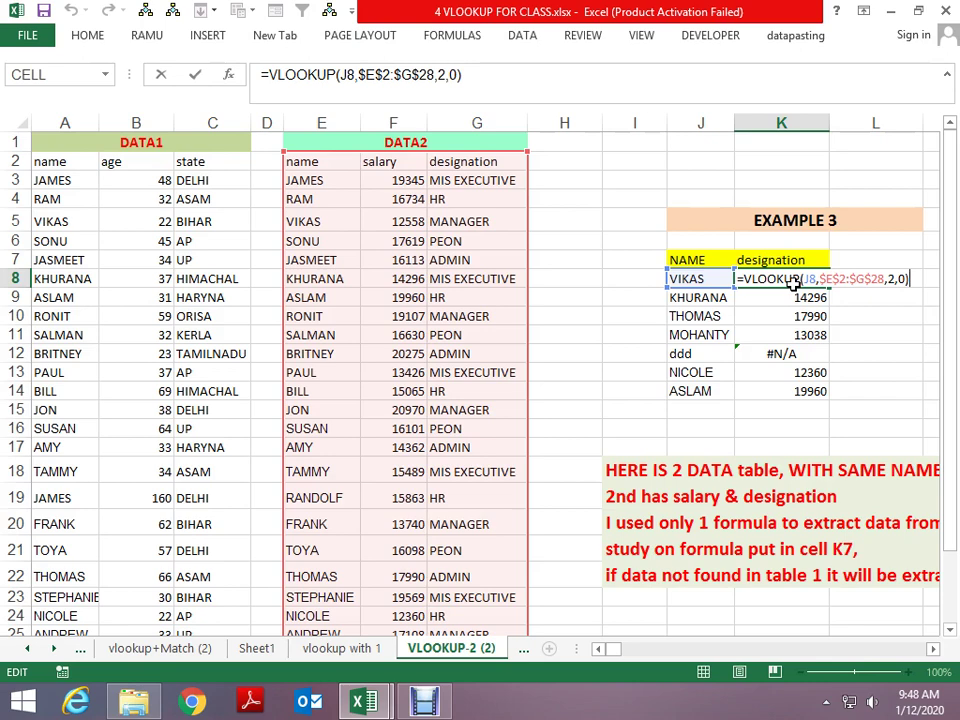
Step: Change K8's column index from 2 to 3 so VIKAS returns MANAGER
key(Left)
key(Left)
key(Left)
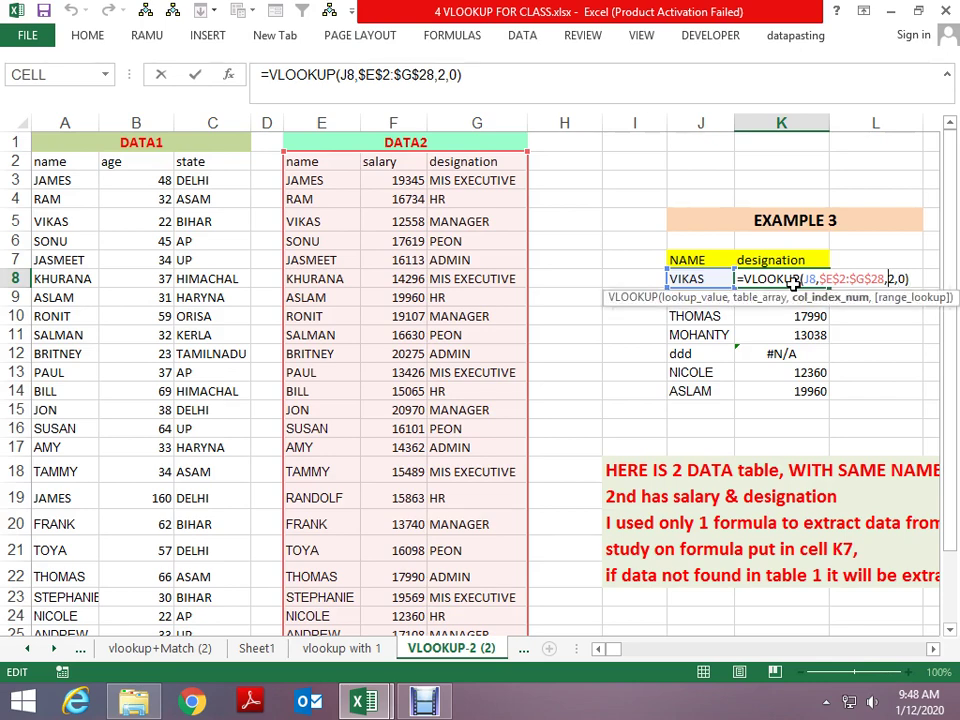
key(Delete)
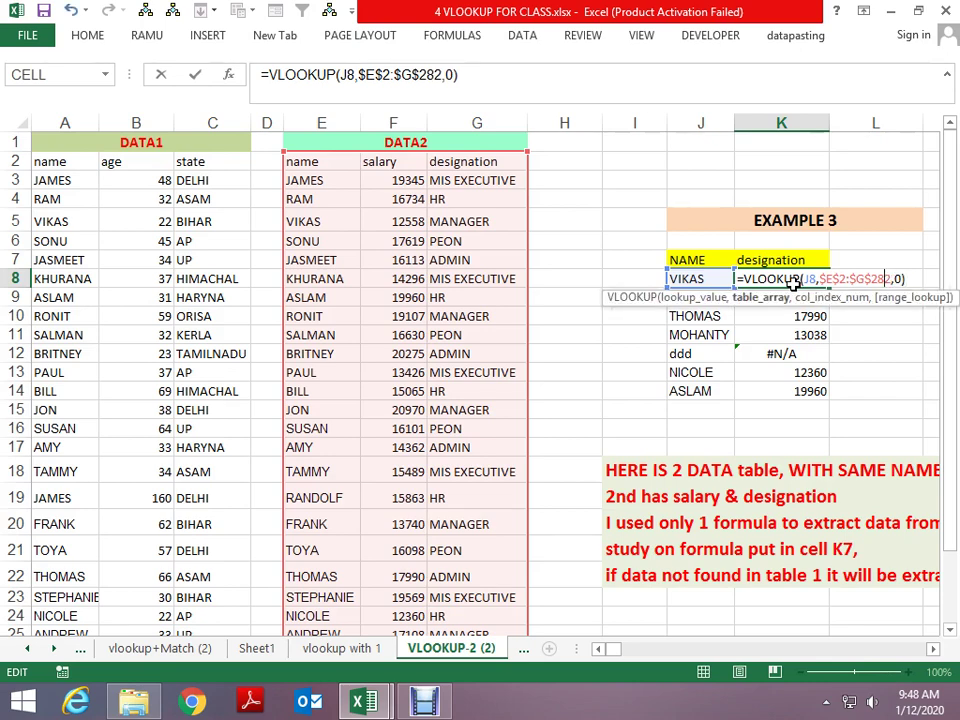
text(,)
key(Delete)
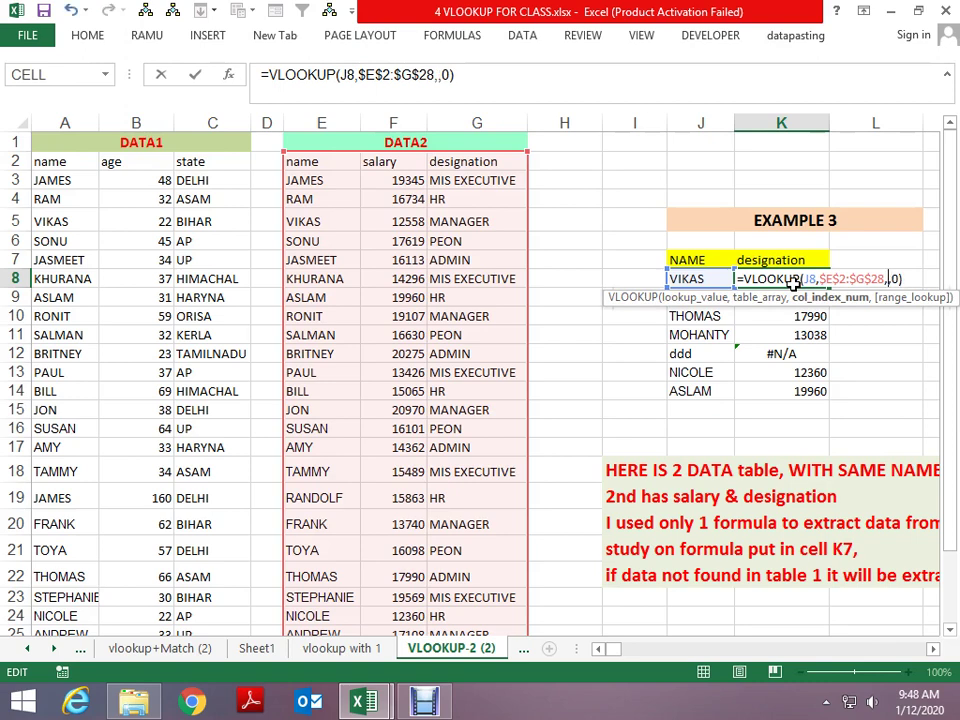
text(3)
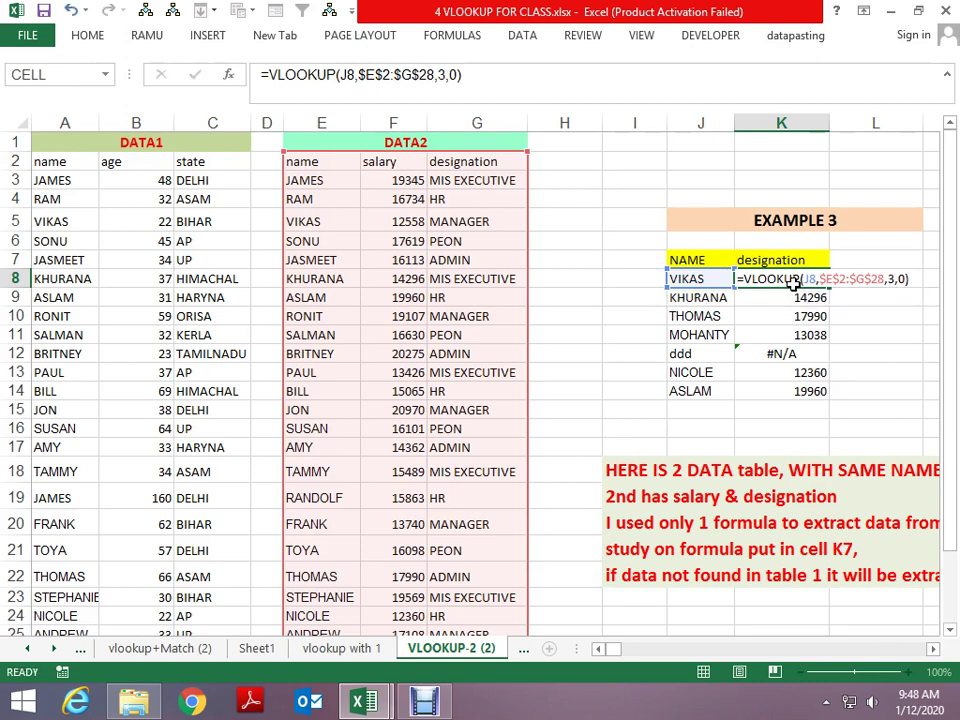
key(Return)
Step: Fill the designation lookup from K8 down through K14
click(793, 284)
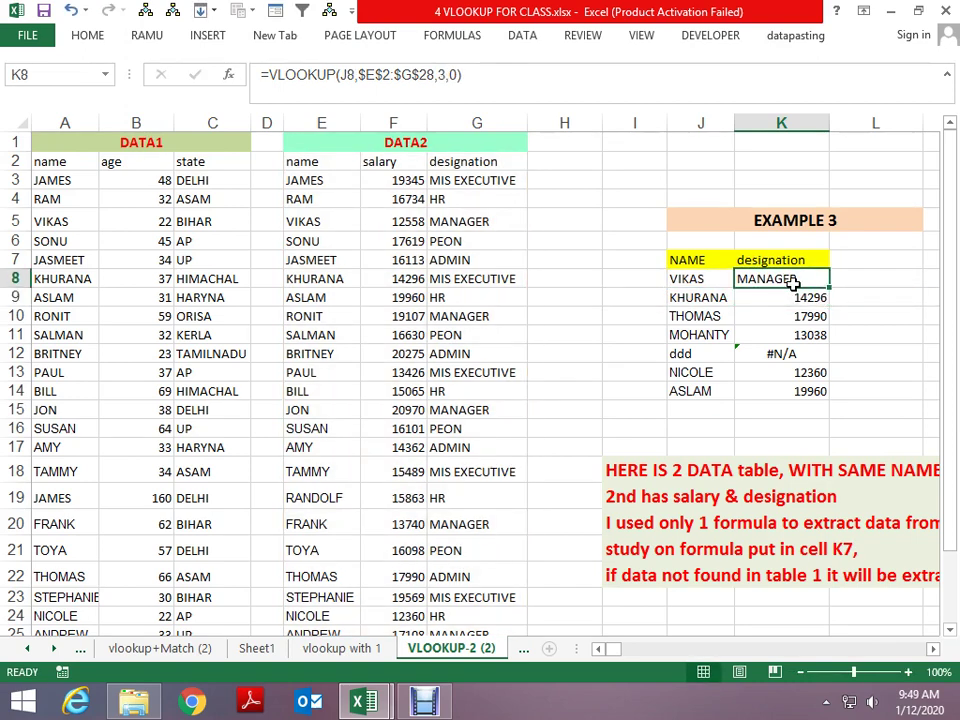
key(shift+Down)
key(shift+Down)
key(shift+Down)
key(shift+Down)
key(ctrl+d)
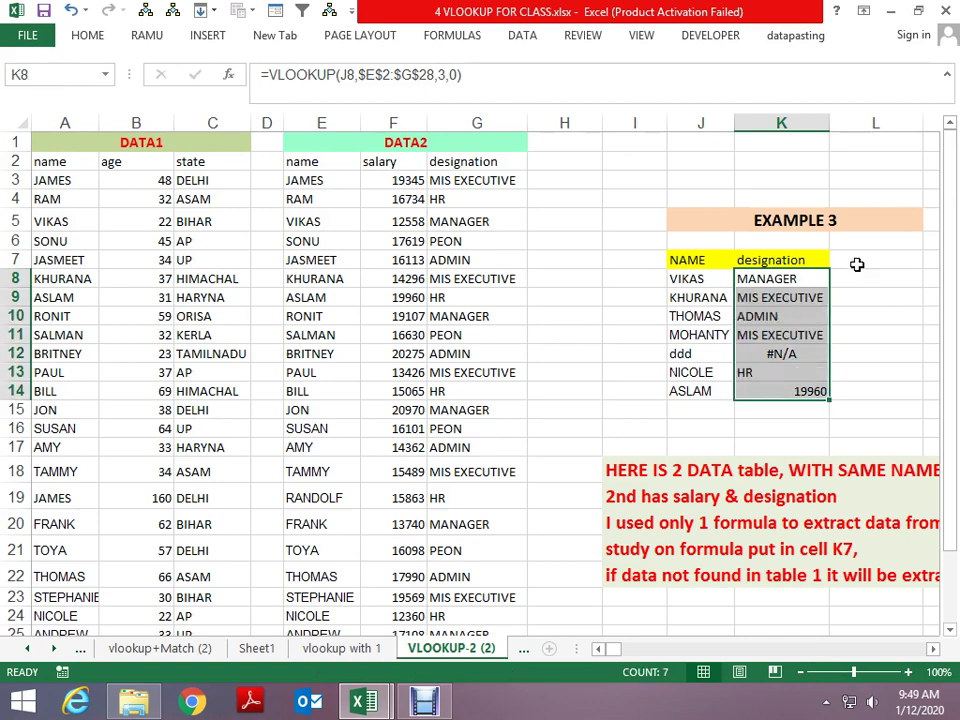
Step: Set the K7 heading to 'salary' from its dropdown, then reopen K8's formula
click(816, 259)
click(836, 261)
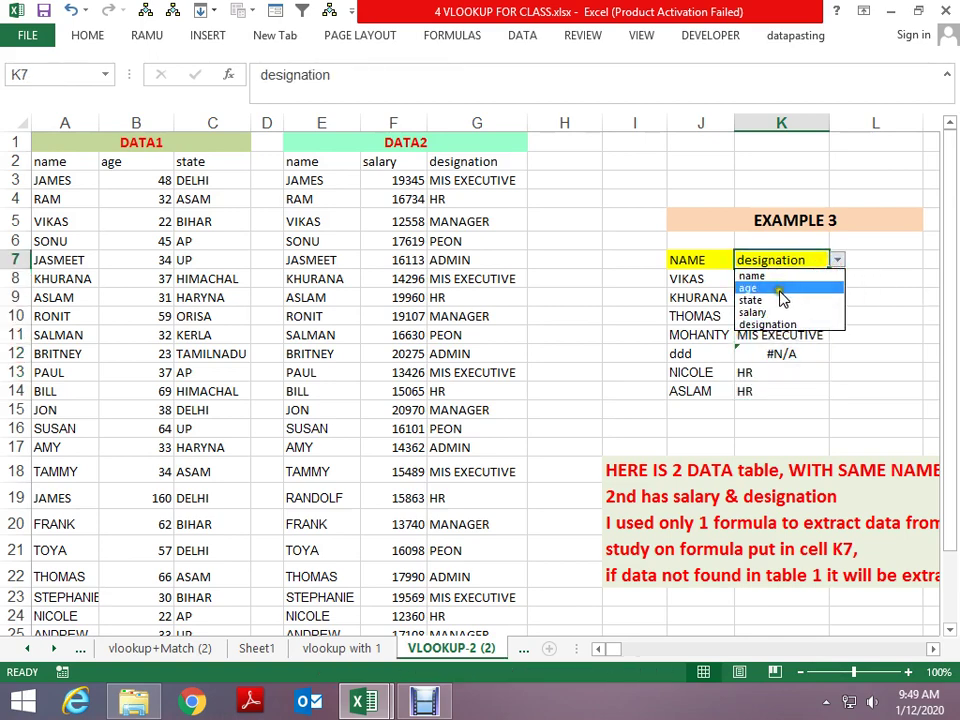
click(766, 302)
click(838, 261)
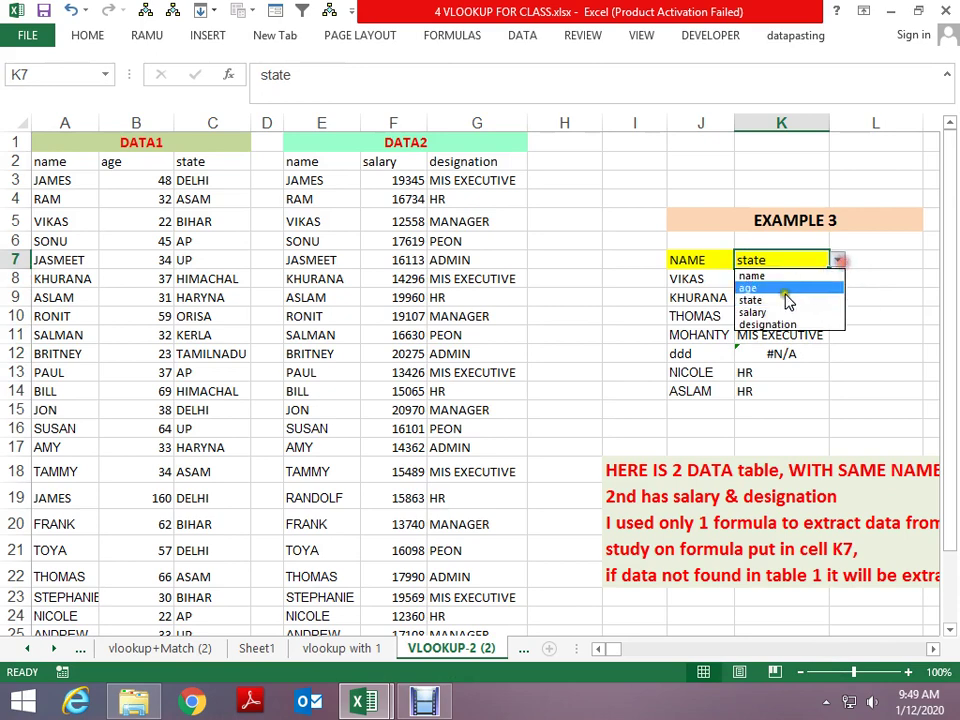
click(770, 312)
click(780, 296)
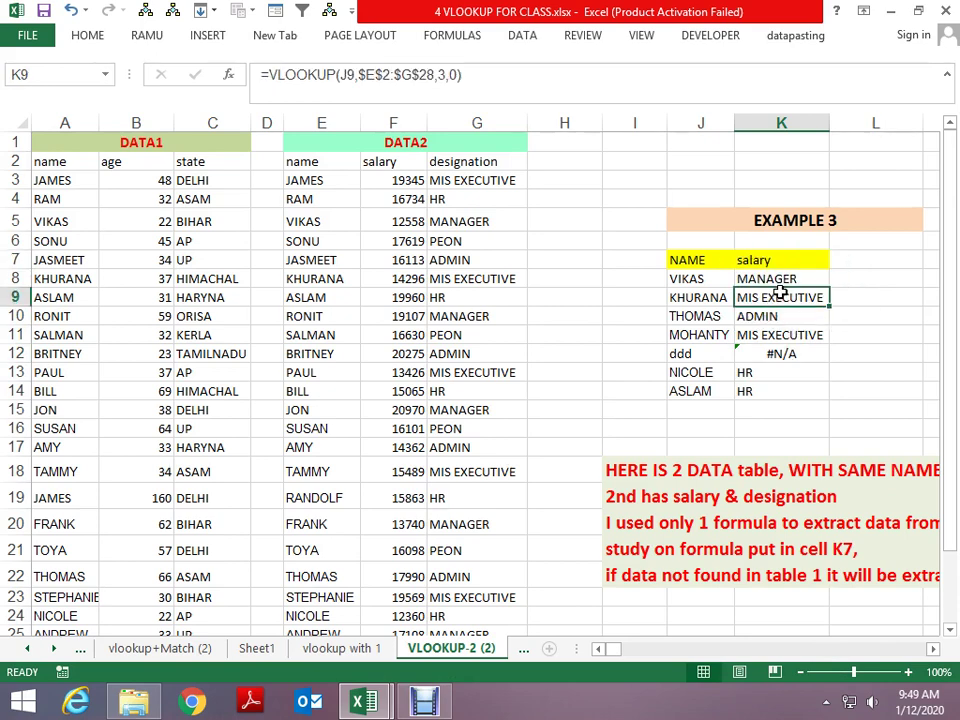
key(Up)
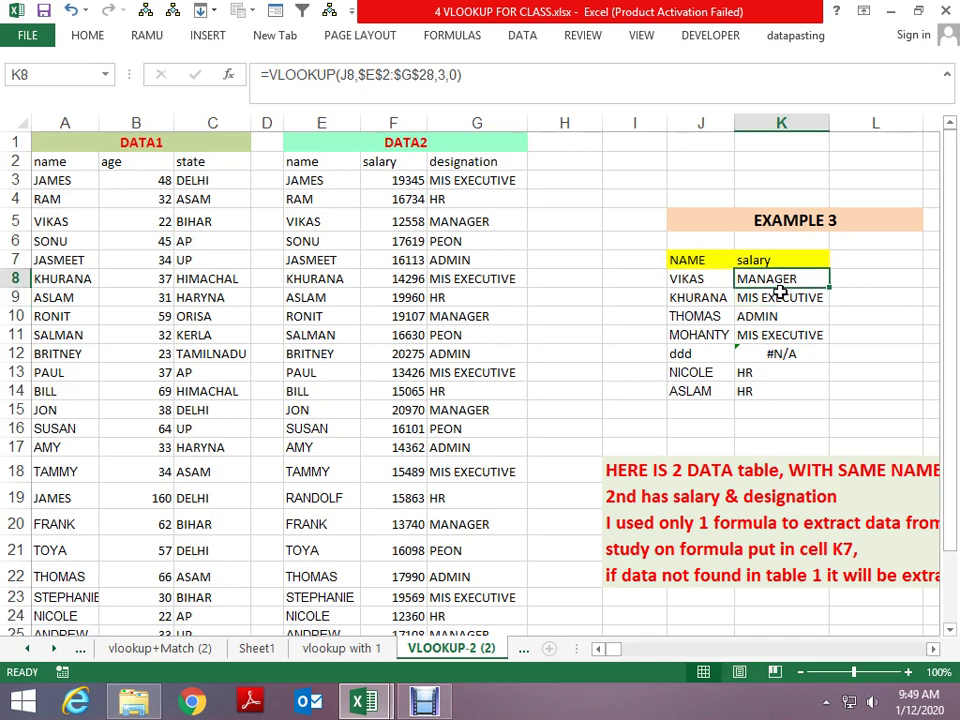
key(F2)
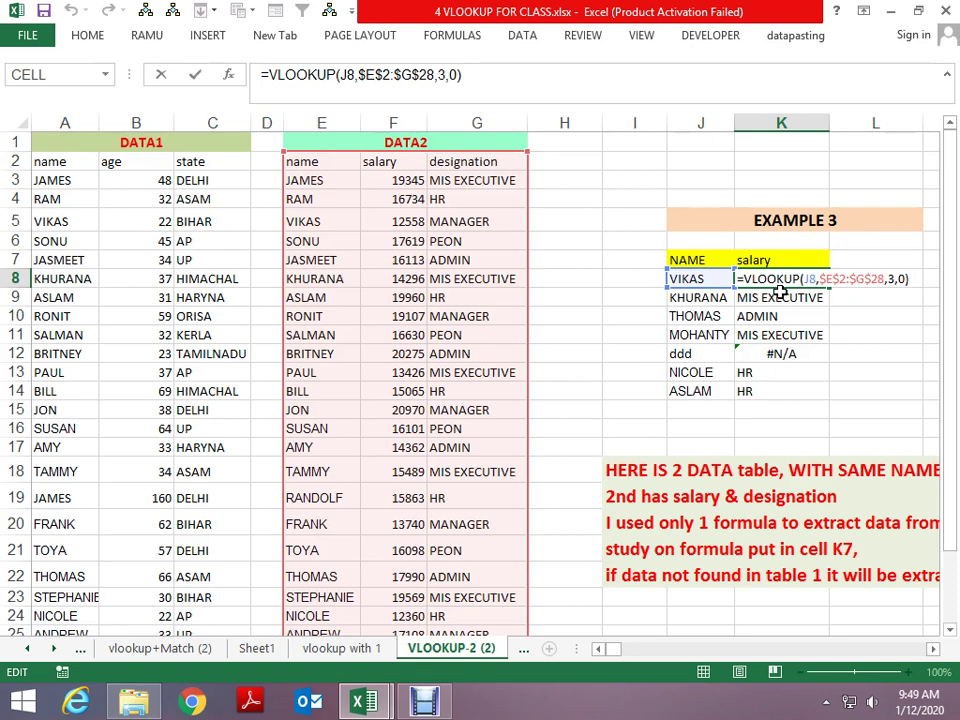
Step: Keep K8's VLOOKUP returning MANAGER and begin a new formula in L8 with =
key(Left)
key(Left)
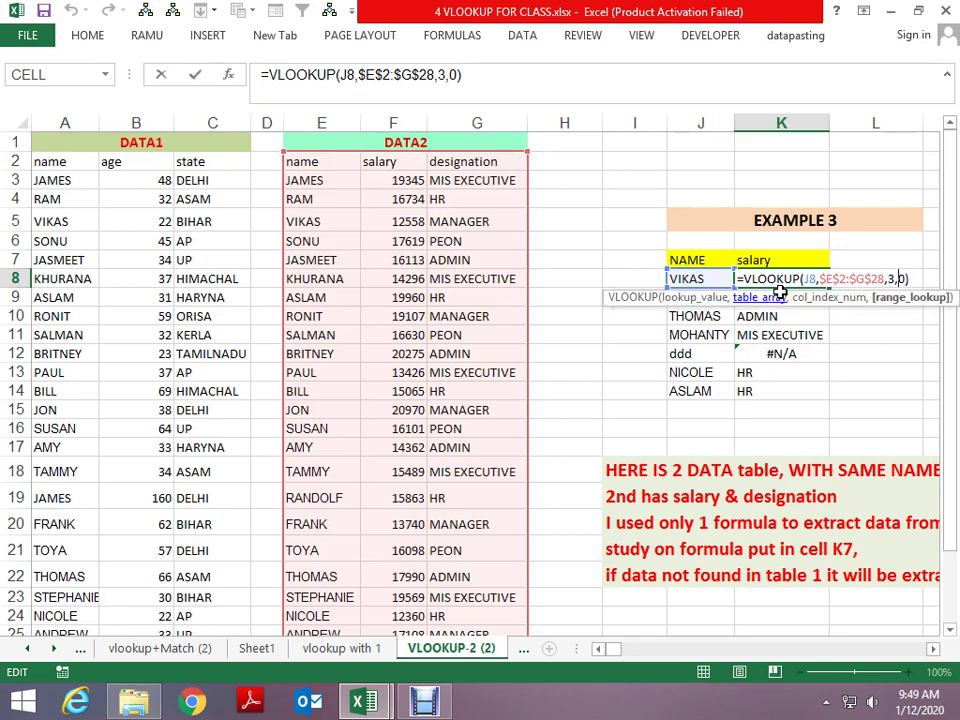
key(Left)
key(Left)
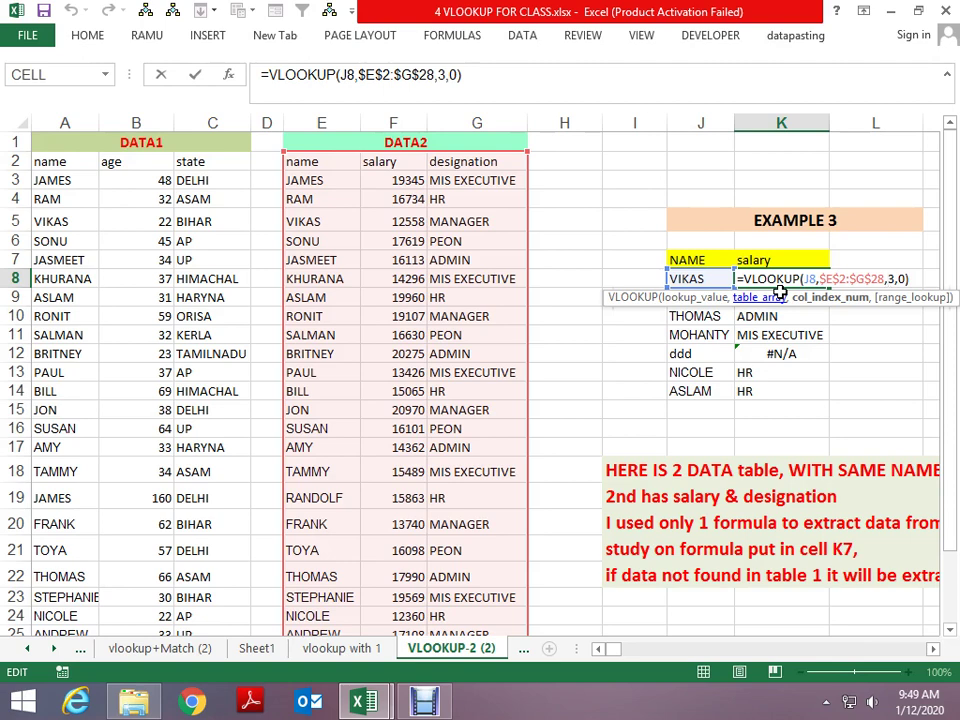
key(ctrl+Return)
key(Right)
text(=)
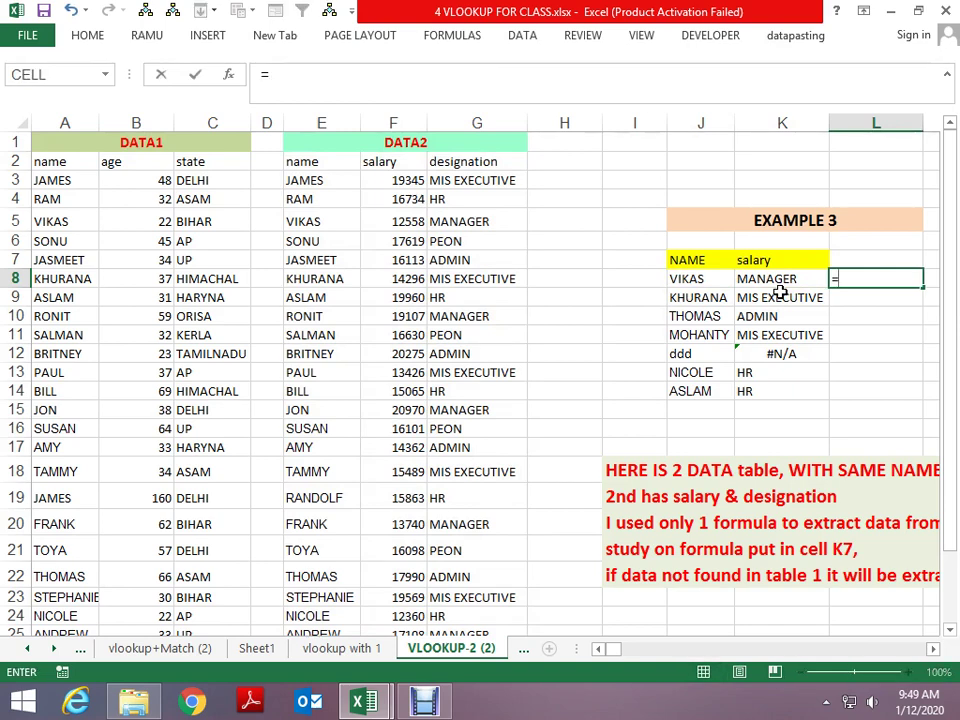
Step: Try =CODE(K8) and =COL formulas in L8, then abandon both, leaving L8 empty
text(co)
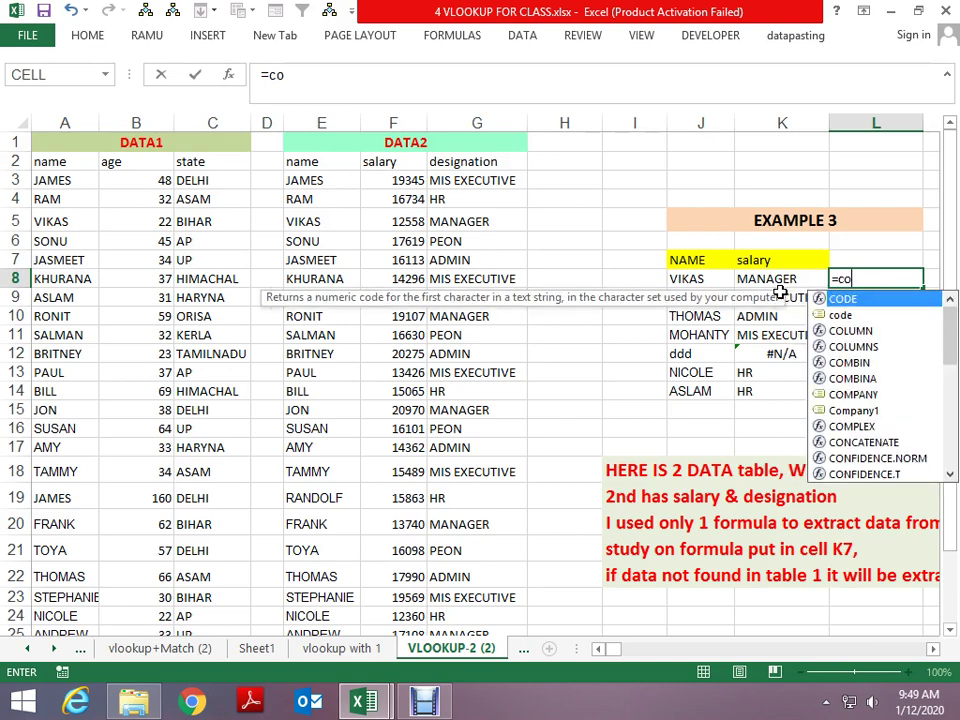
key(Tab)
key(Left)
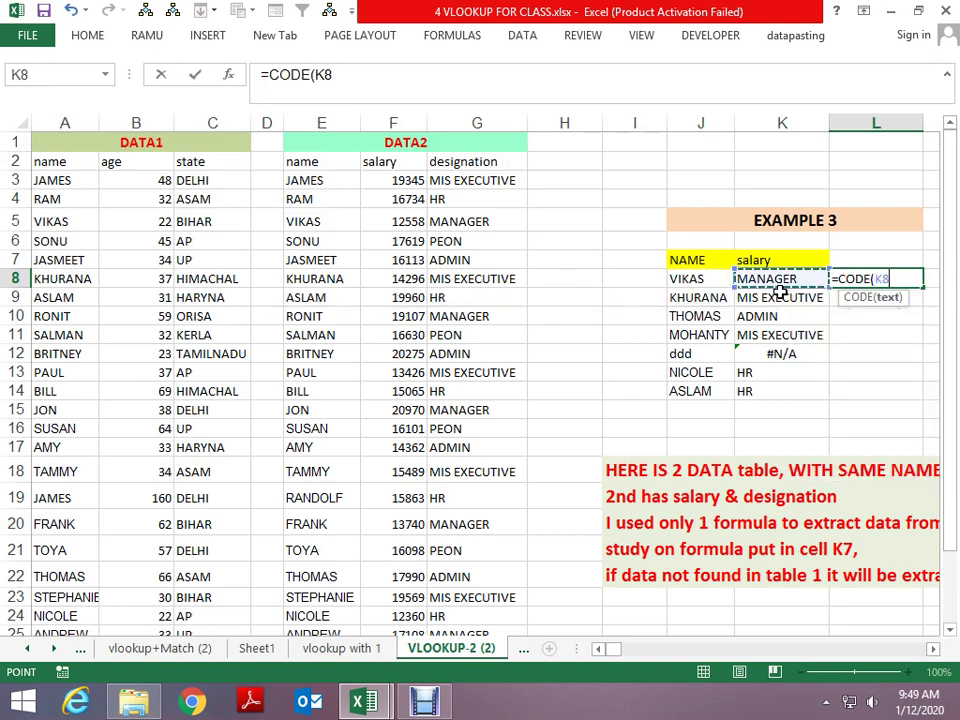
key(Right)
key(Escape)
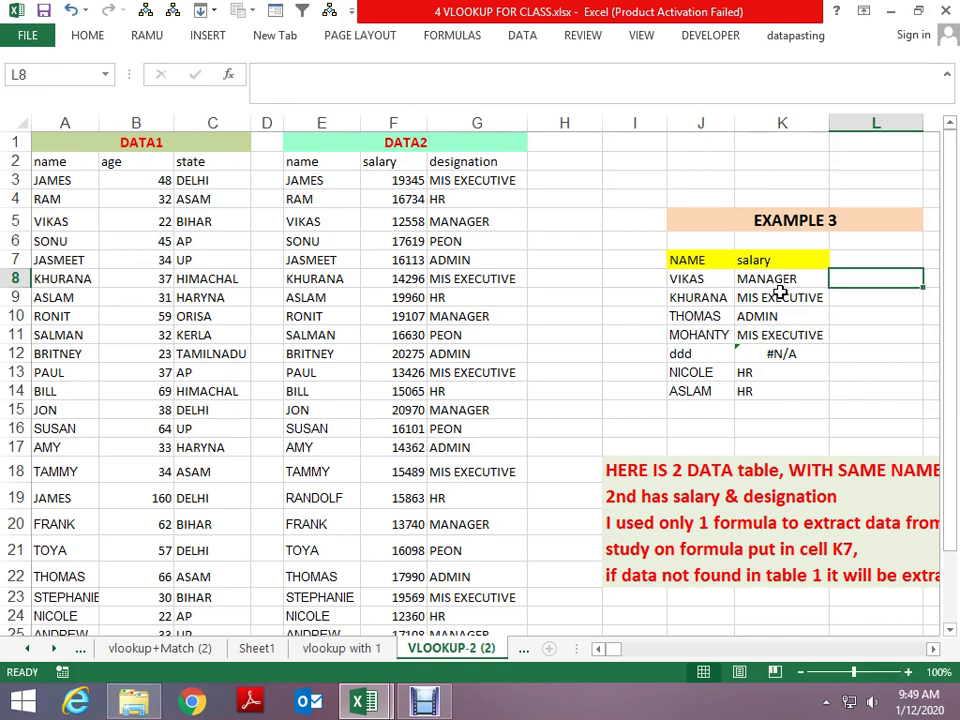
text(=col)
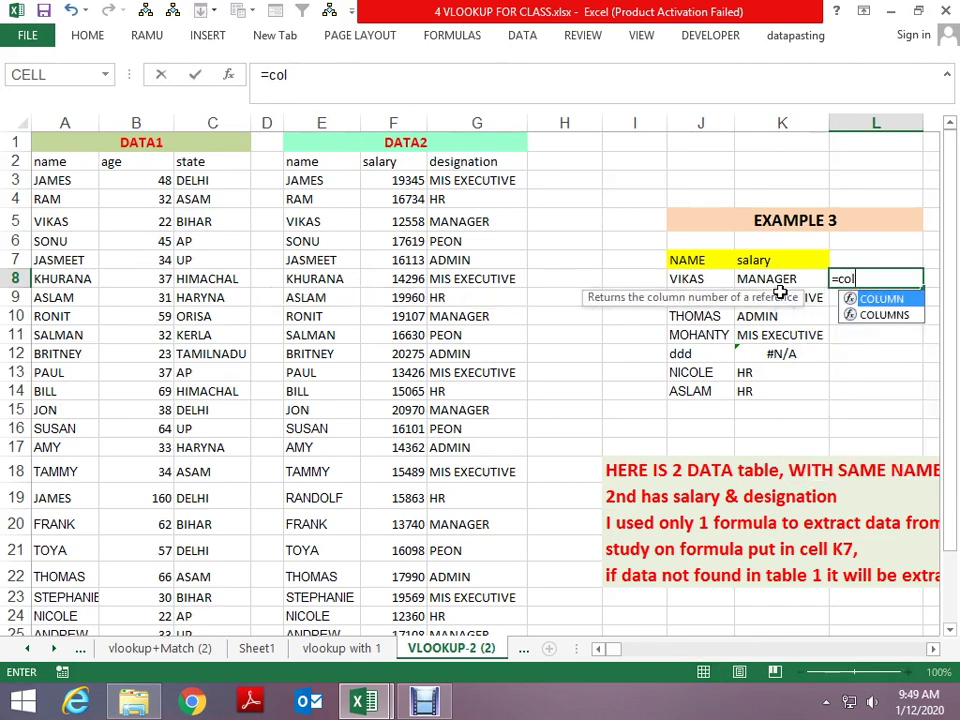
text(`)
key(Return)
key(Return)
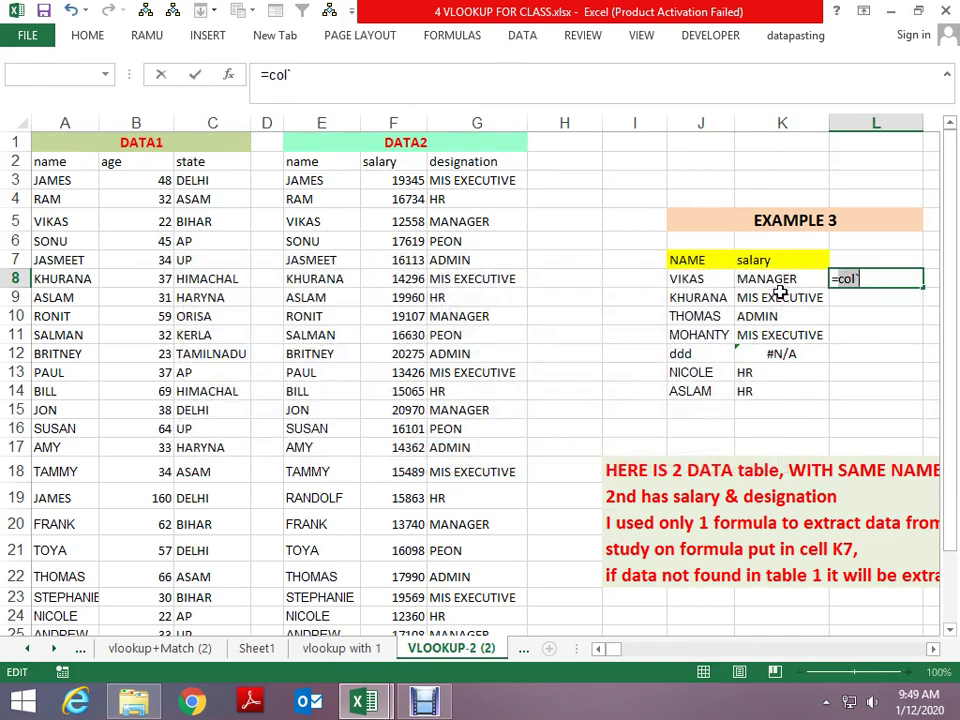
key(BackSpace)
key(BackSpace)
key(BackSpace)
key(BackSpace)
key(Escape)
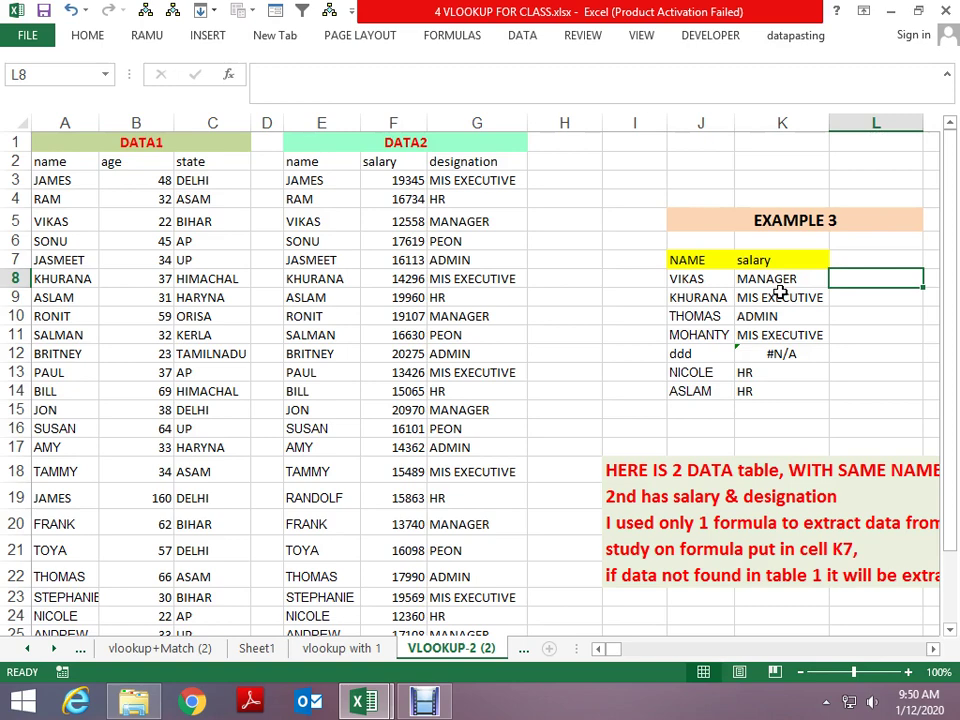
Step: Trial-replace K8's column index 3 with MATCH, cancel the change, and select L8
key(Left)
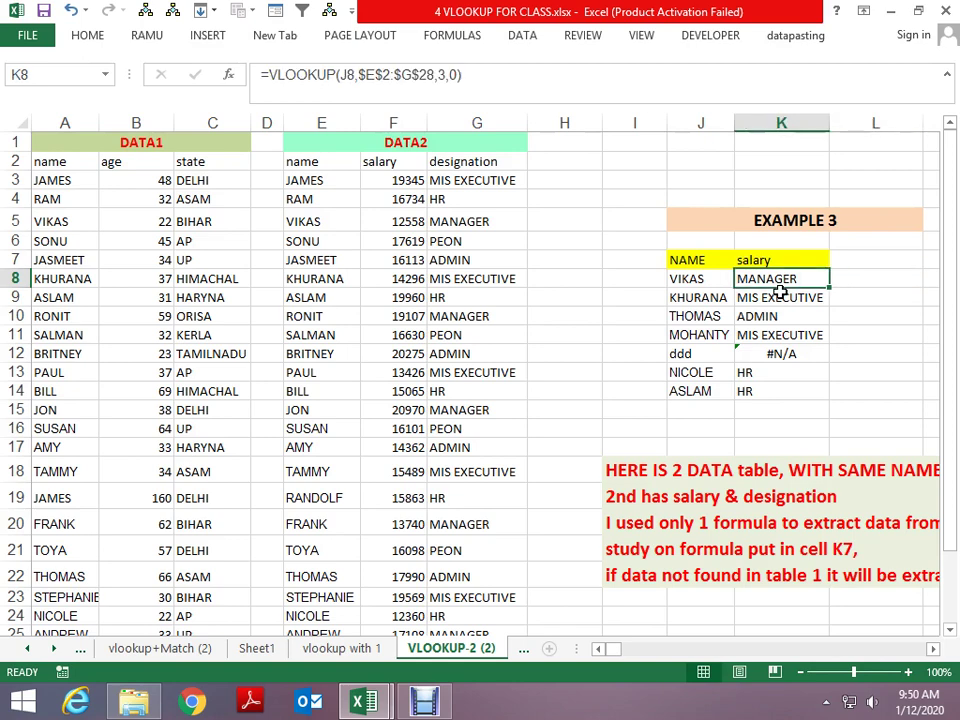
key(F2)
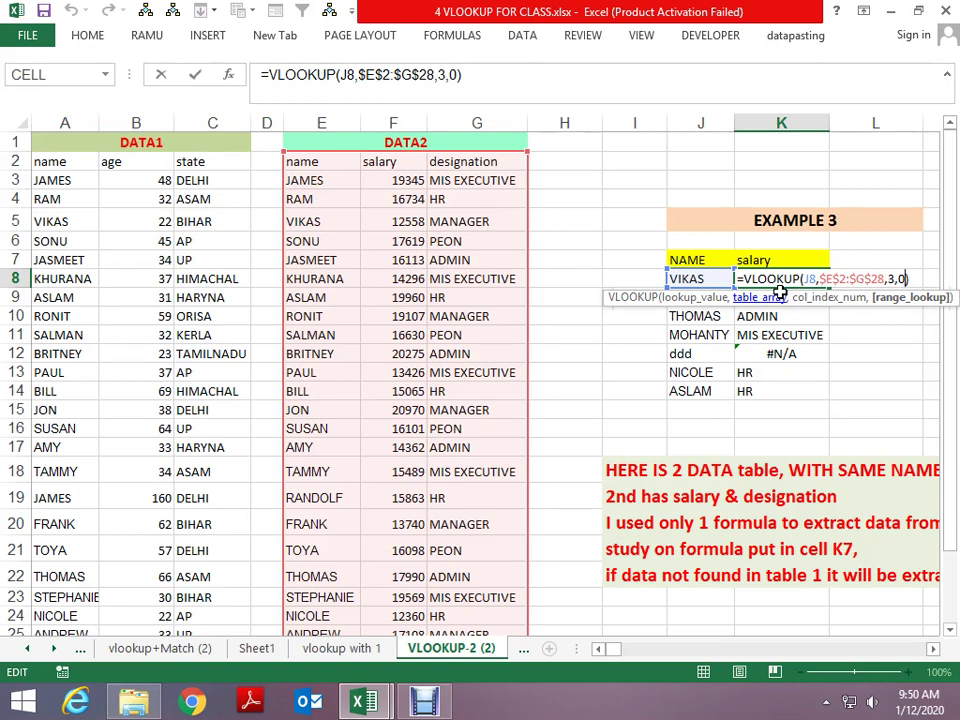
key(Left)
key(Left)
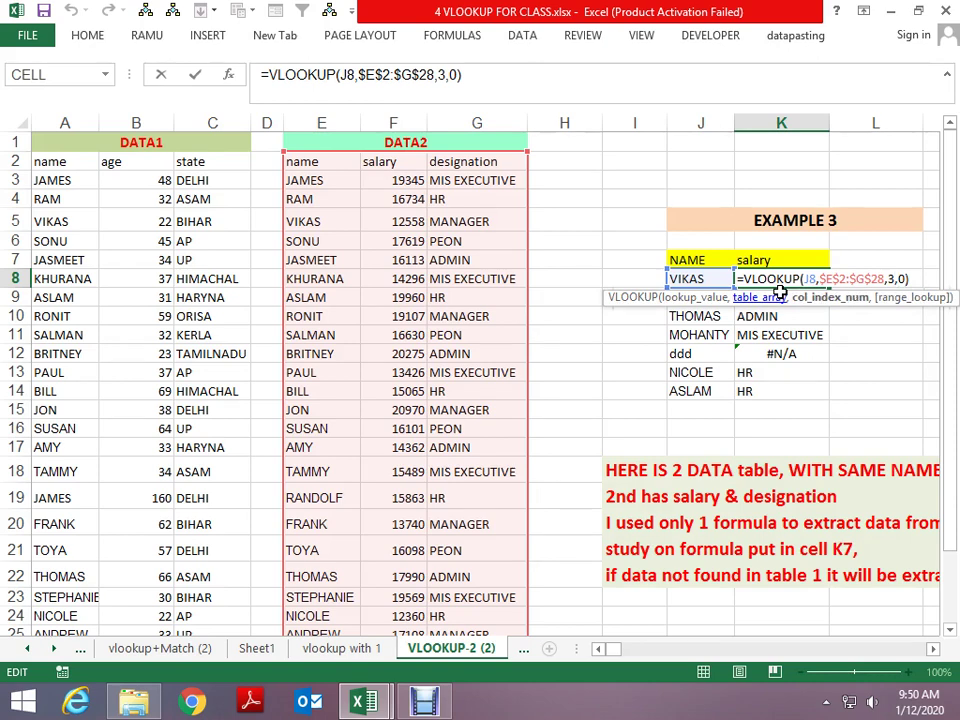
key(BackSpace)
text(ma)
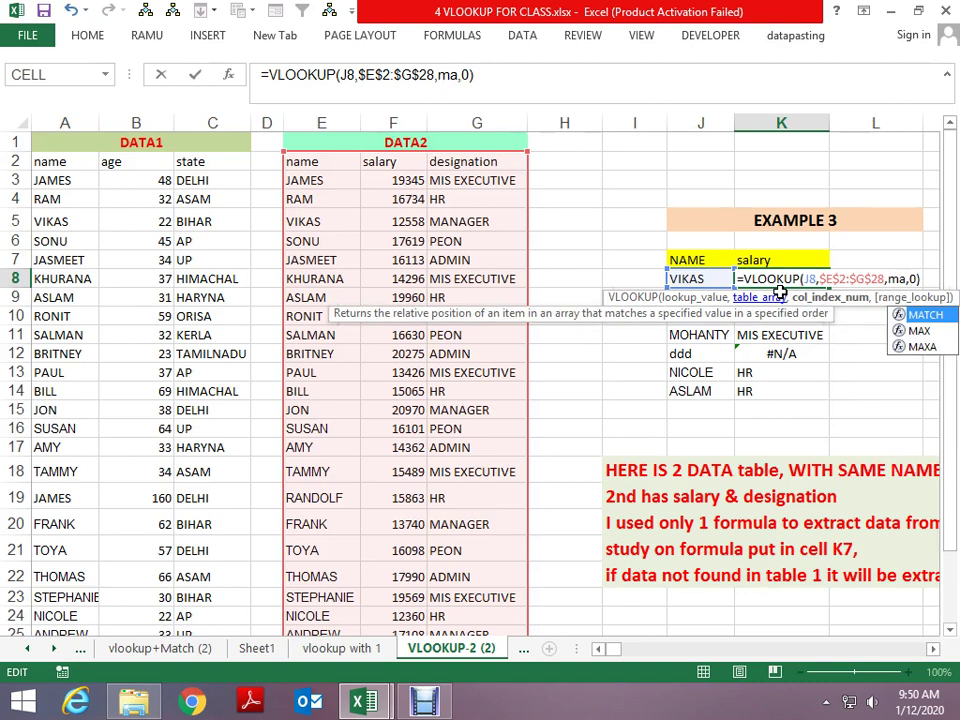
key(Tab)
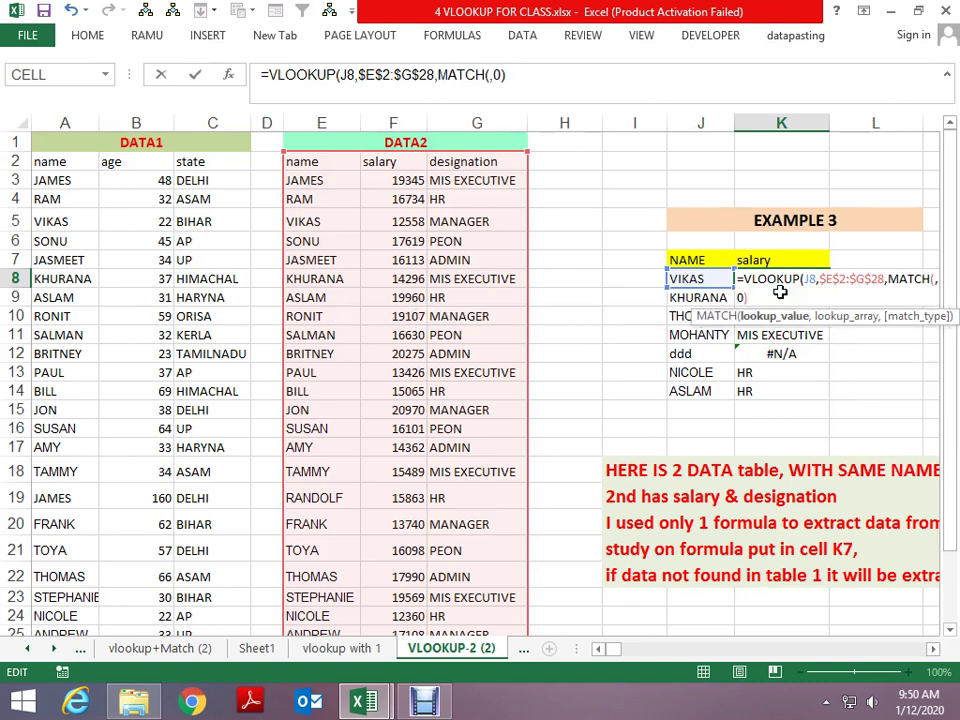
key(Escape)
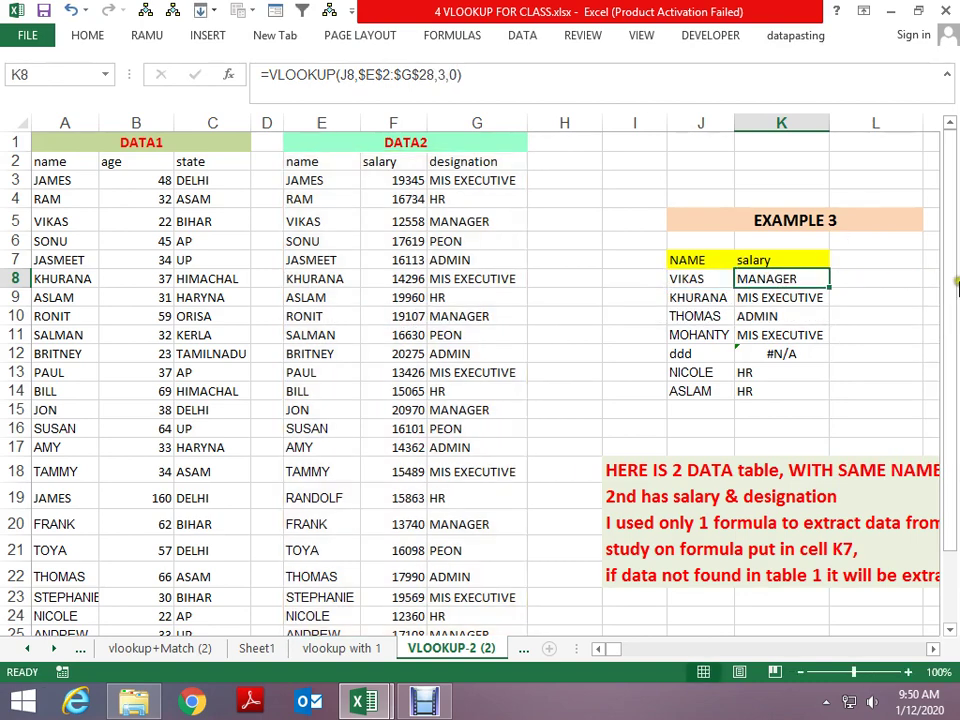
click(871, 279)
Step: Enter =MATCH(K7,E2:G2,0) in L8, returning 2 for salary
text(=)
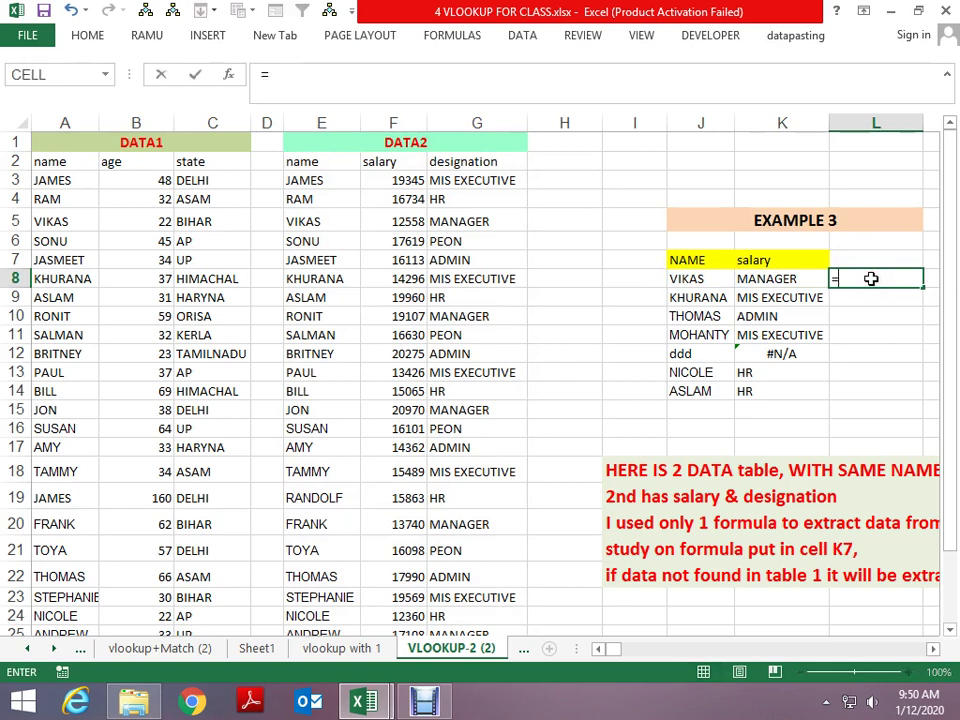
text(m)
key(Tab)
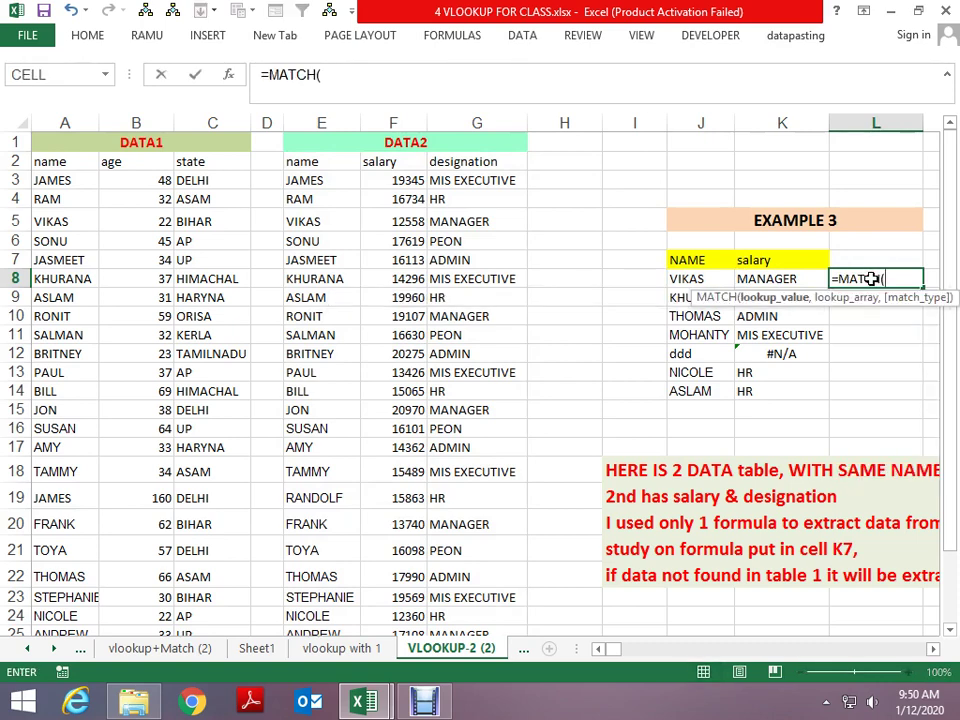
key(Left)
key(Up)
text(,)
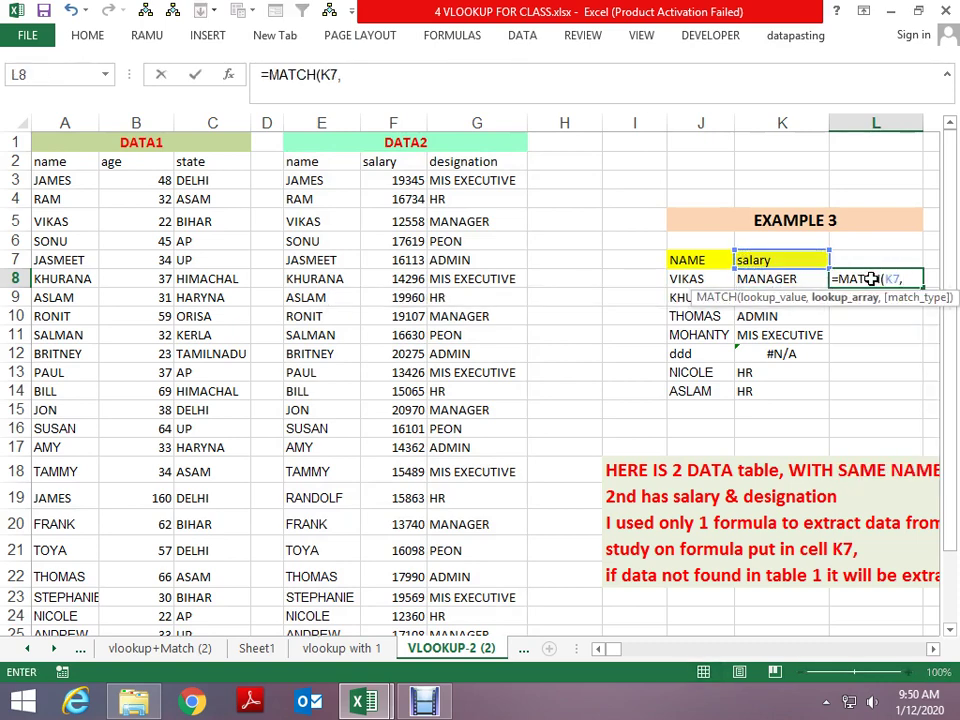
key(Left)
key(Left)
key(Left)
key(Left)
key(Left)
key(Left)
key(Up)
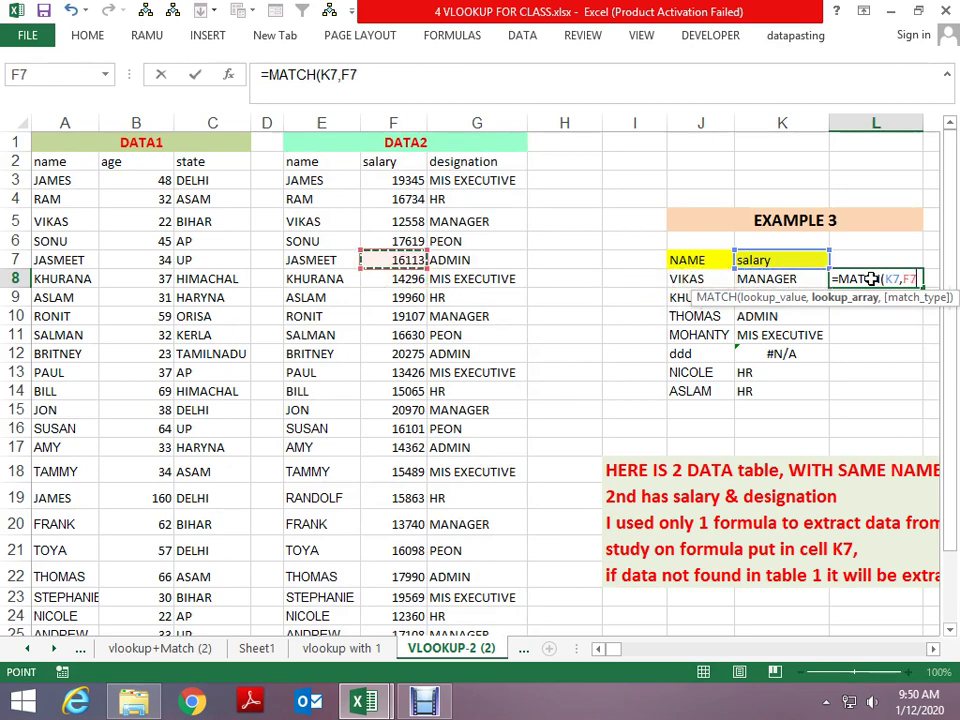
key(Up)
key(Up)
key(Up)
key(Up)
key(Left)
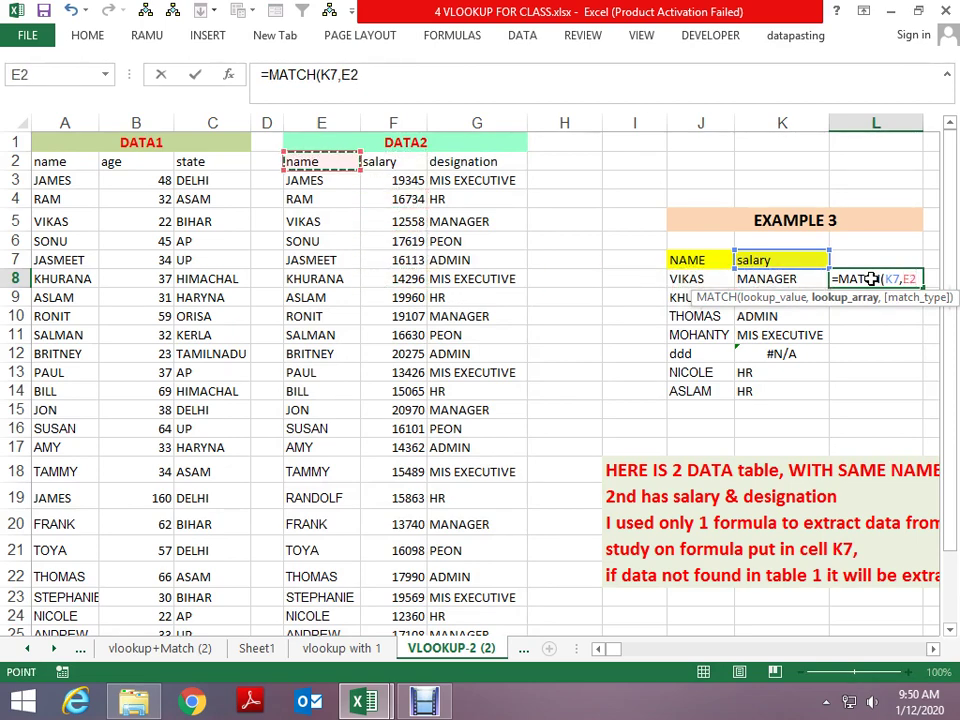
key(shift+Right)
key(shift+Right)
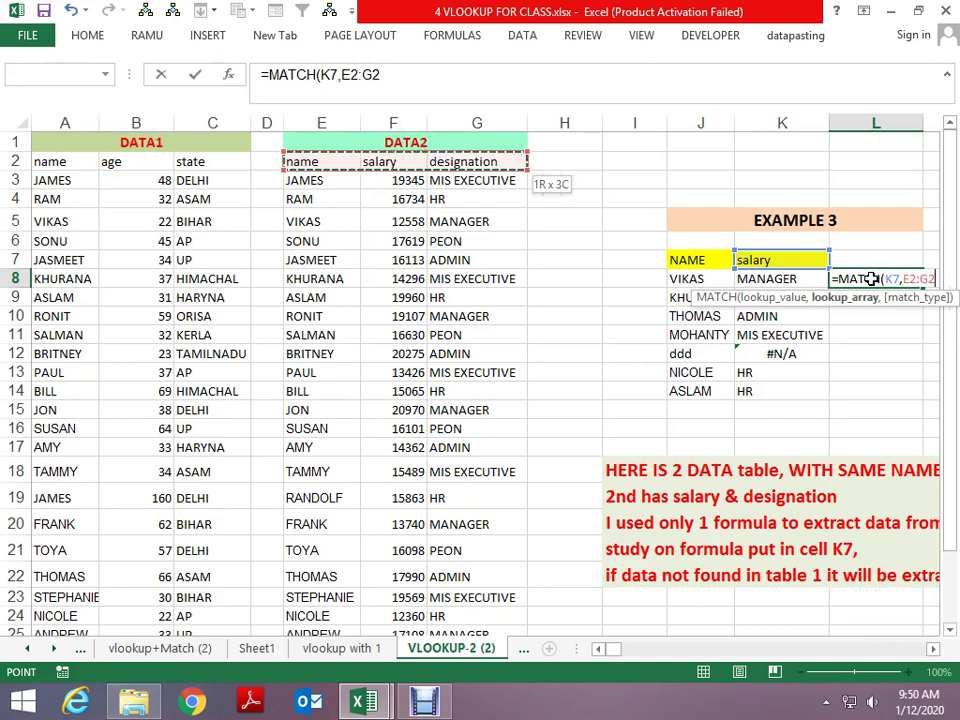
text(,)
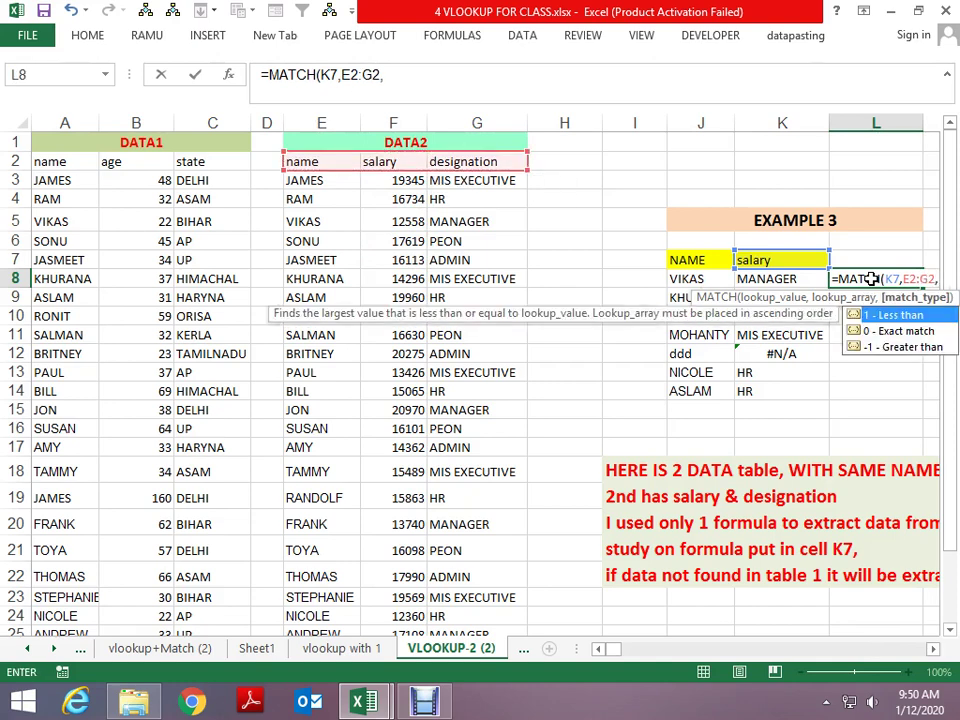
text(0)
key(Return)
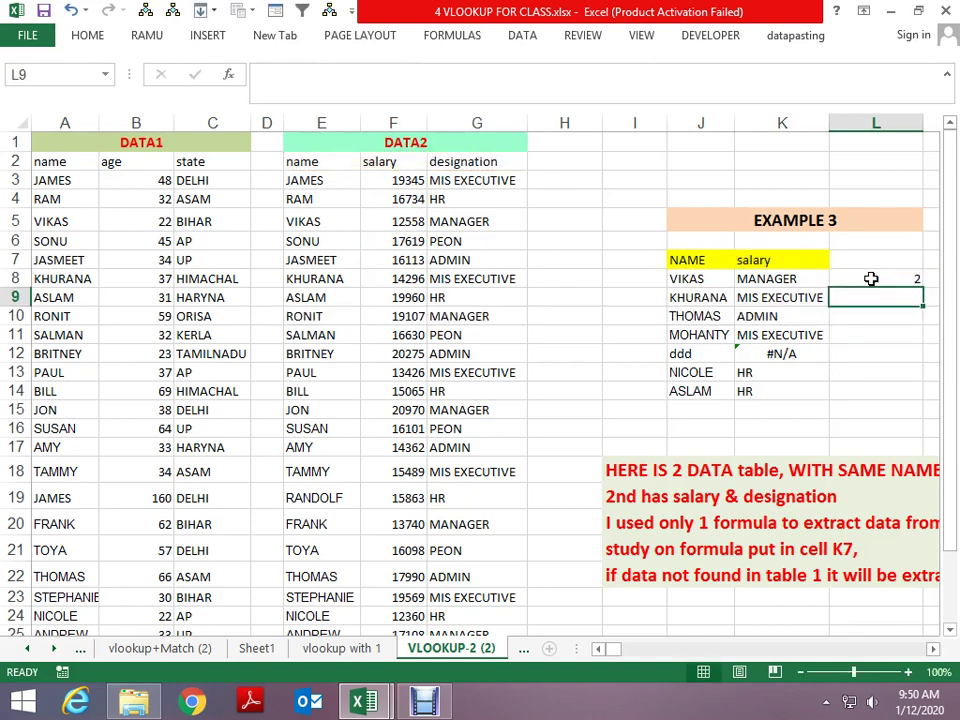
Step: Make L8's references absolute as =MATCH($K$7,$E$2:$G$2,0) and commit it
click(871, 279)
double_click(871, 279)
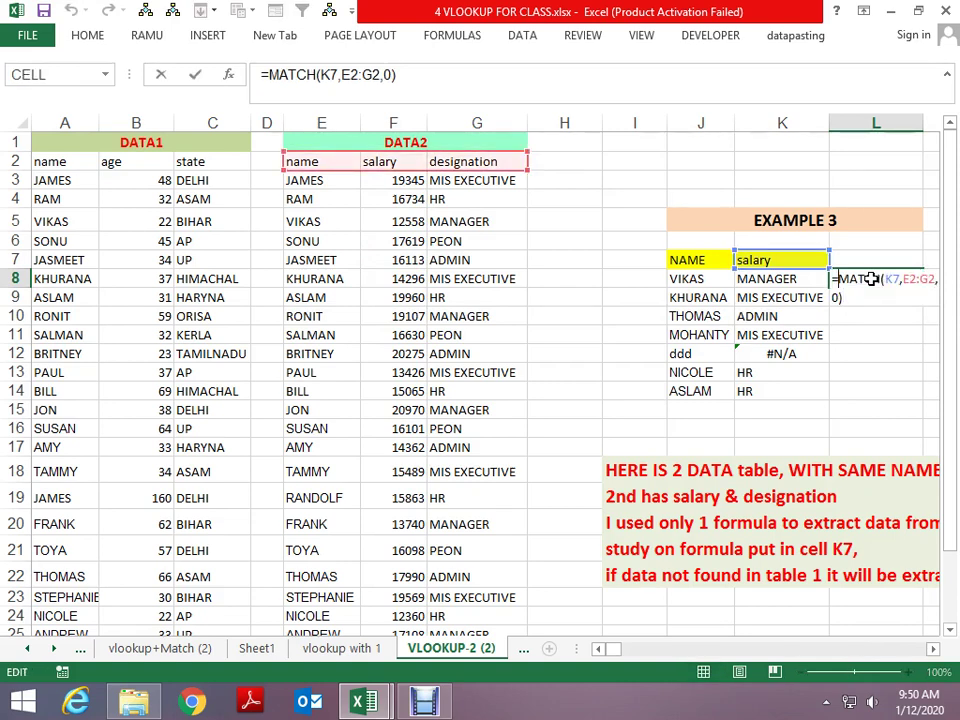
click(871, 279)
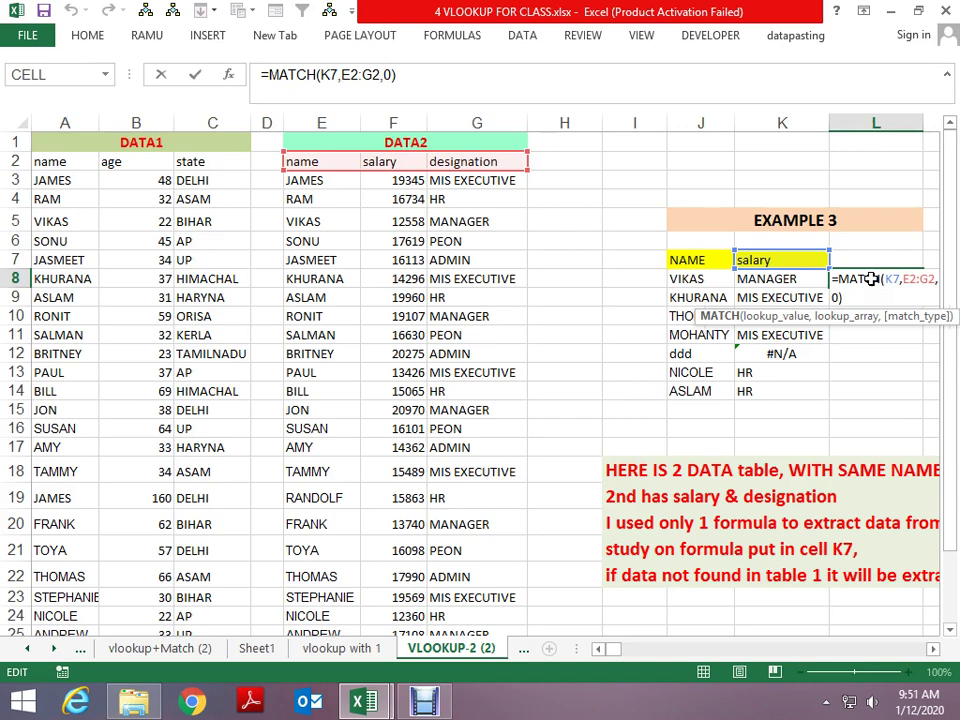
key(Right)
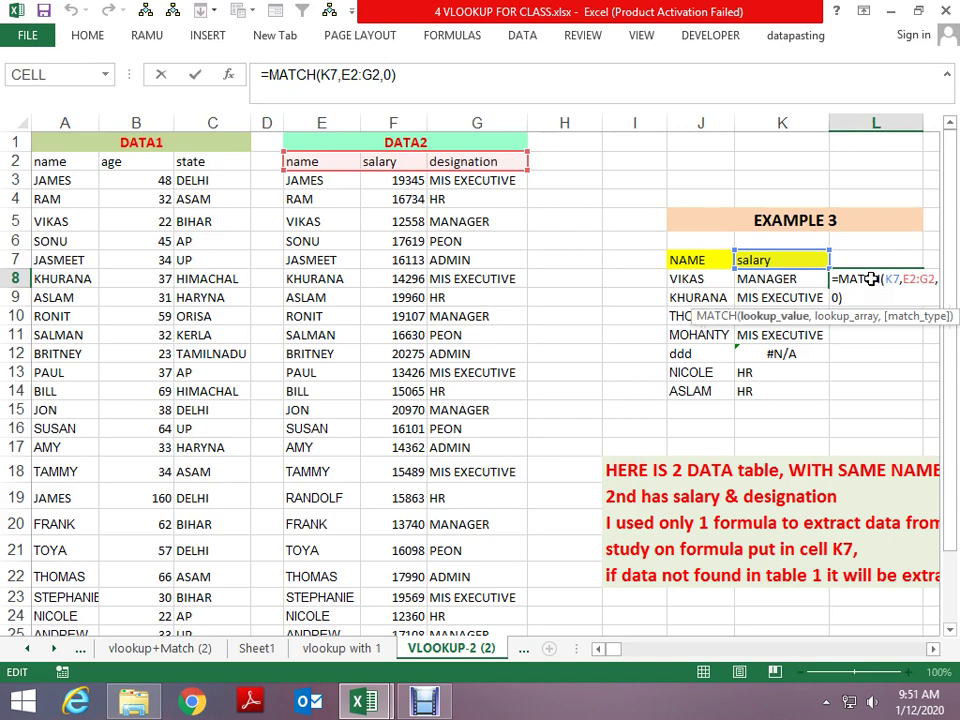
key(F4)
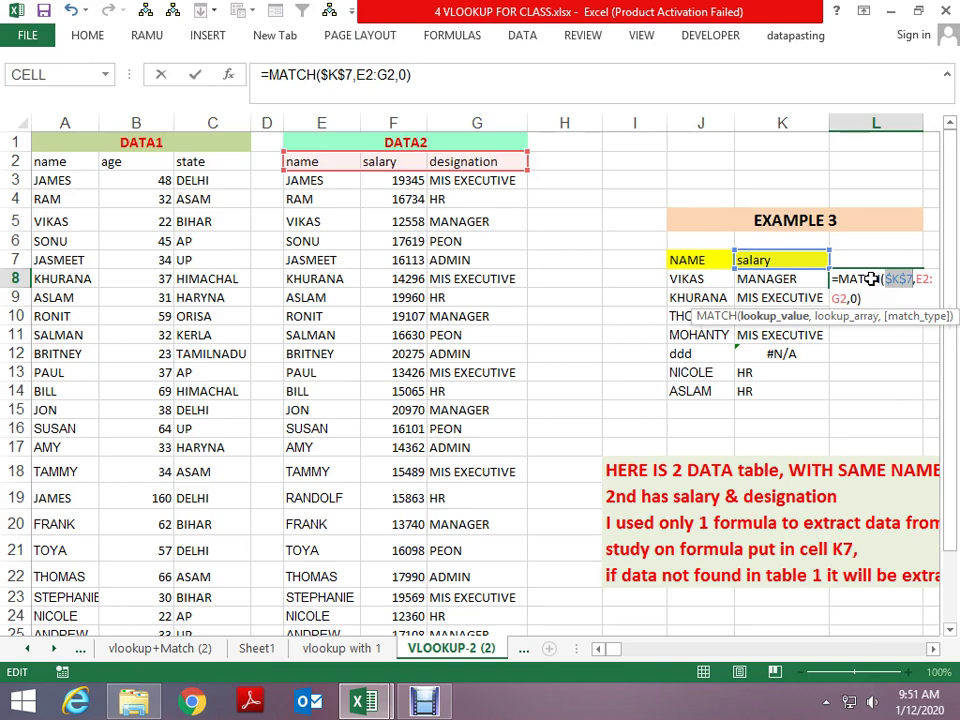
key(Right)
key(Right)
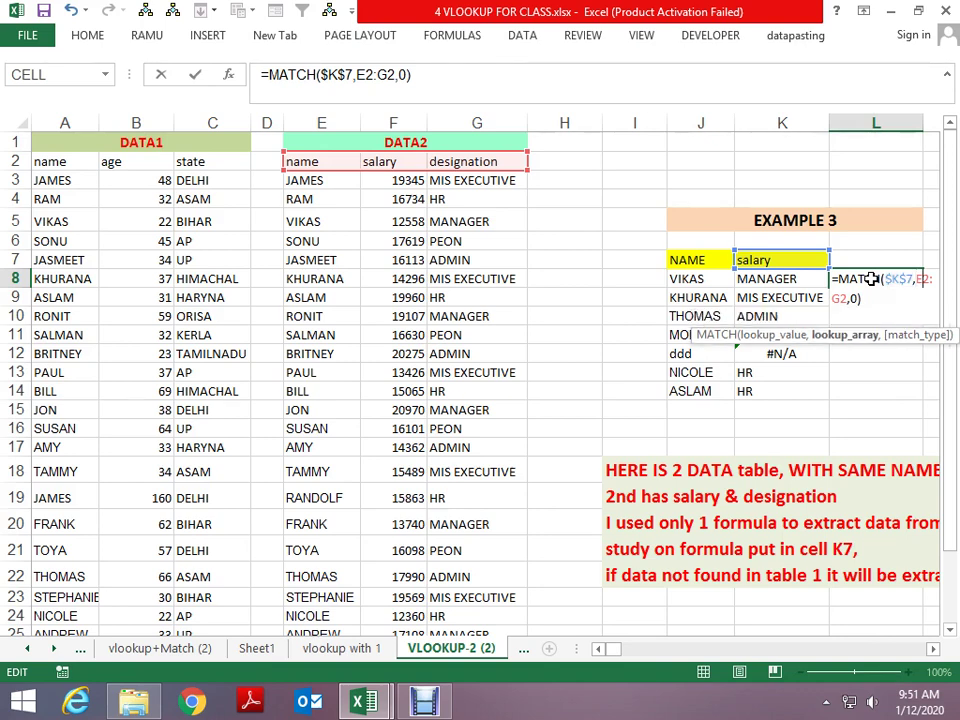
key(F4)
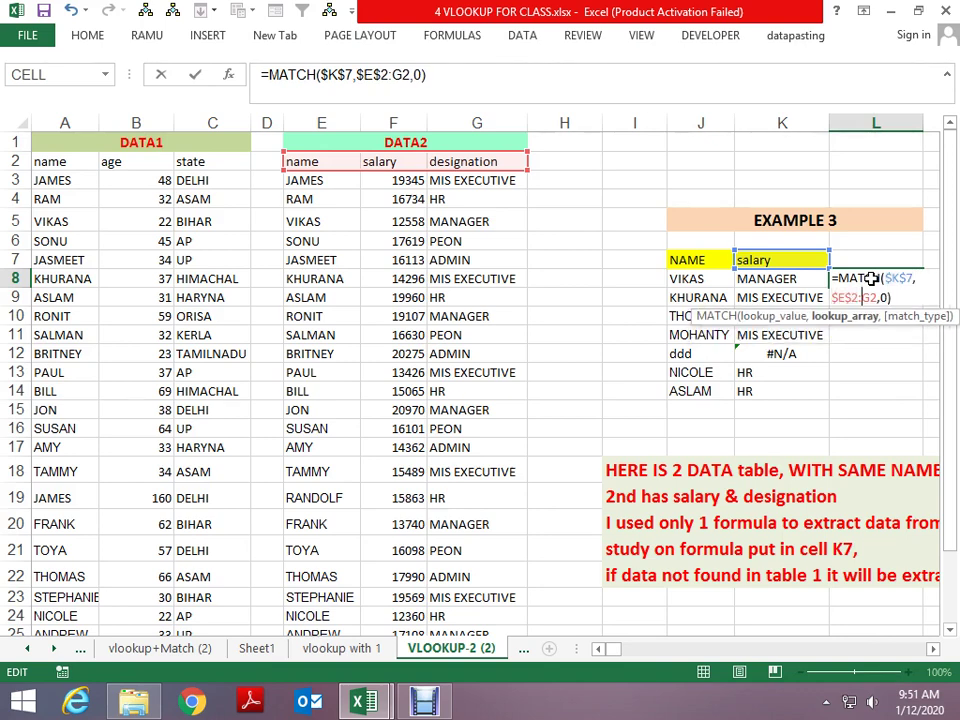
key(F4)
key(Return)
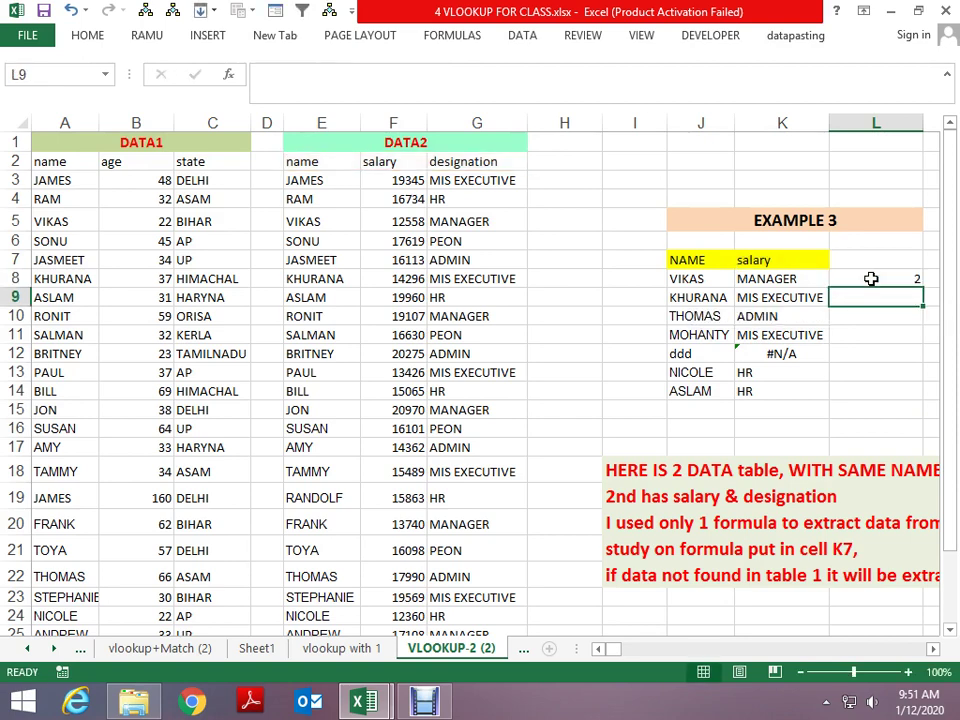
Step: Reopen L8 and select the MATCH expression inside the formula
click(871, 279)
double_click(871, 279)
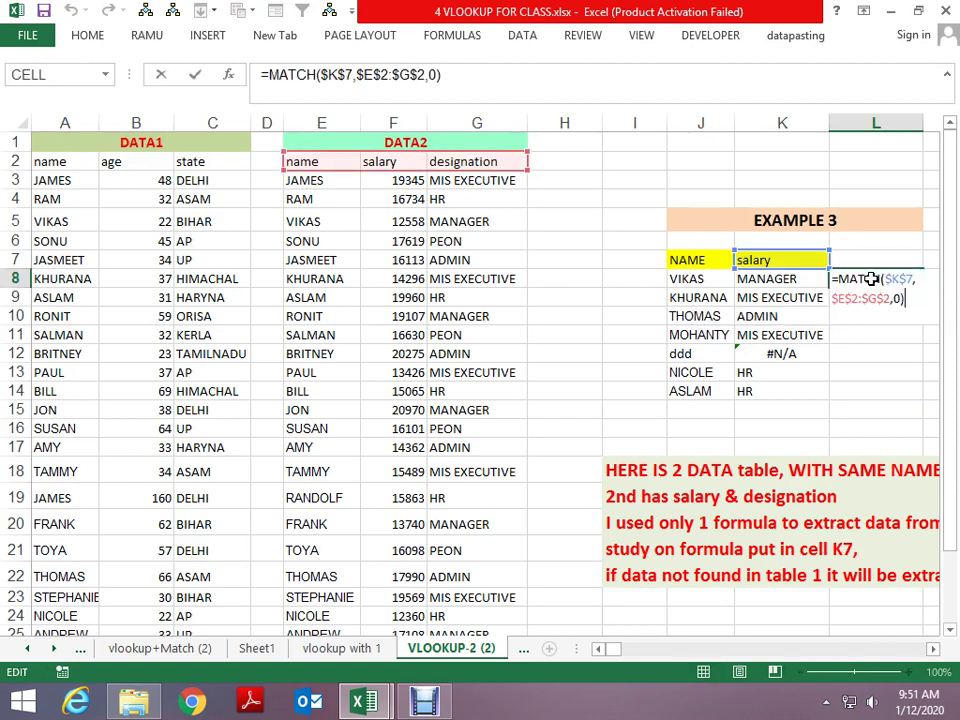
key(shift+ctrl+Left)
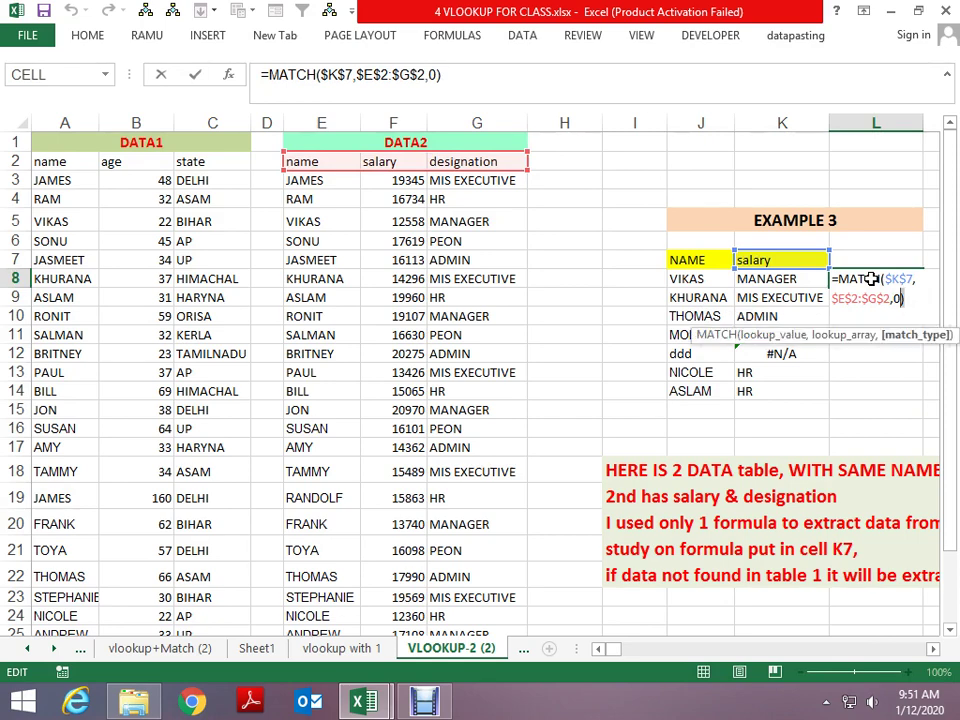
key(shift+ctrl+Left)
key(shift+ctrl+Left)
key(shift+ctrl+Left)
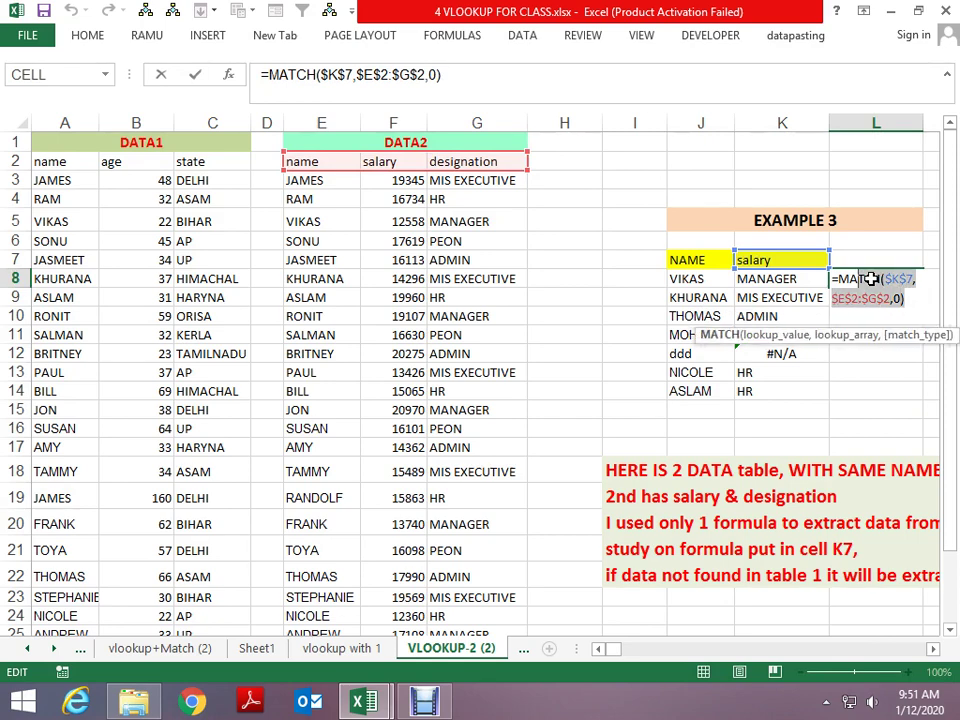
Step: Replace the 3 in K8's VLOOKUP with the copied MATCH expression and fill it down to K14
key(Escape)
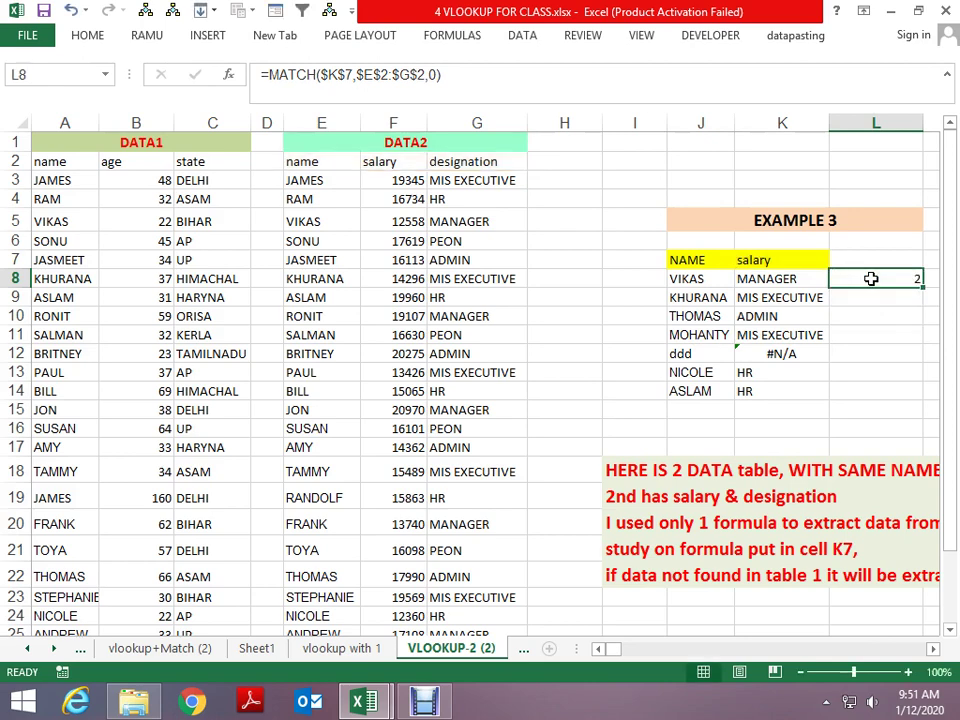
key(Left)
key(F2)
key(Left)
key(Left)
key(Left)
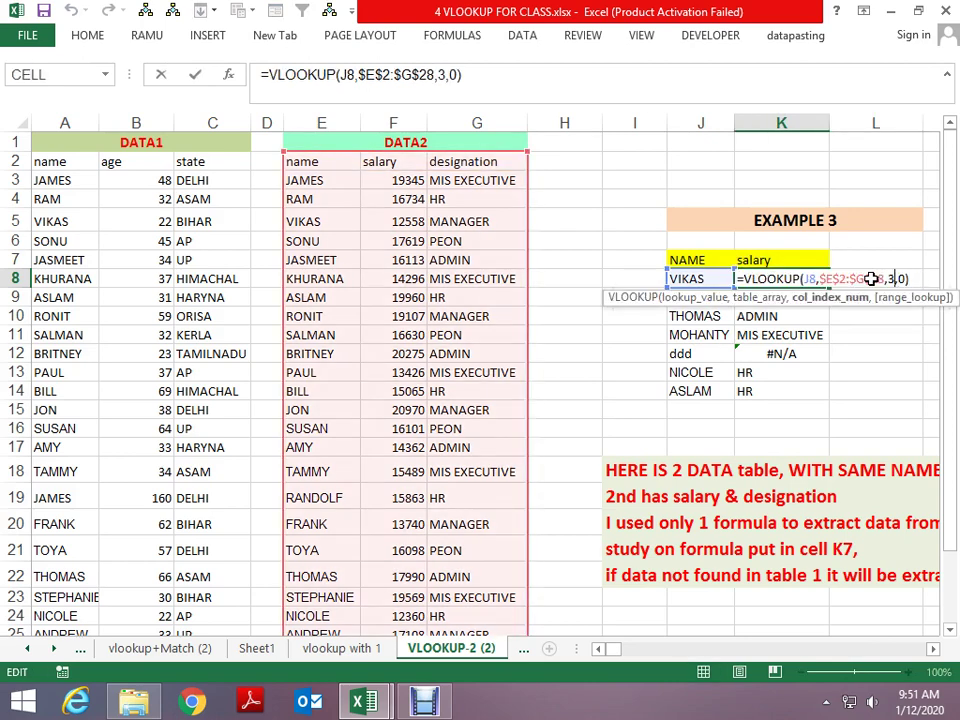
key(BackSpace)
text(MATCH($K$7,$E$2:$G$2,0))
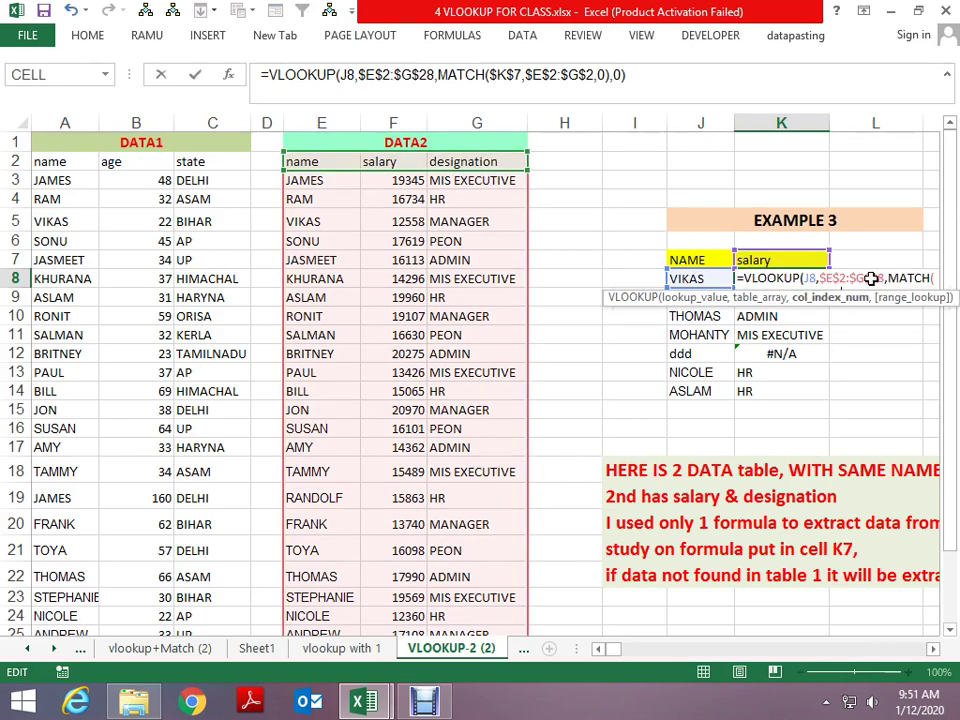
key(ctrl+Return)
key(Down)
key(Up)
key(shift+Down)
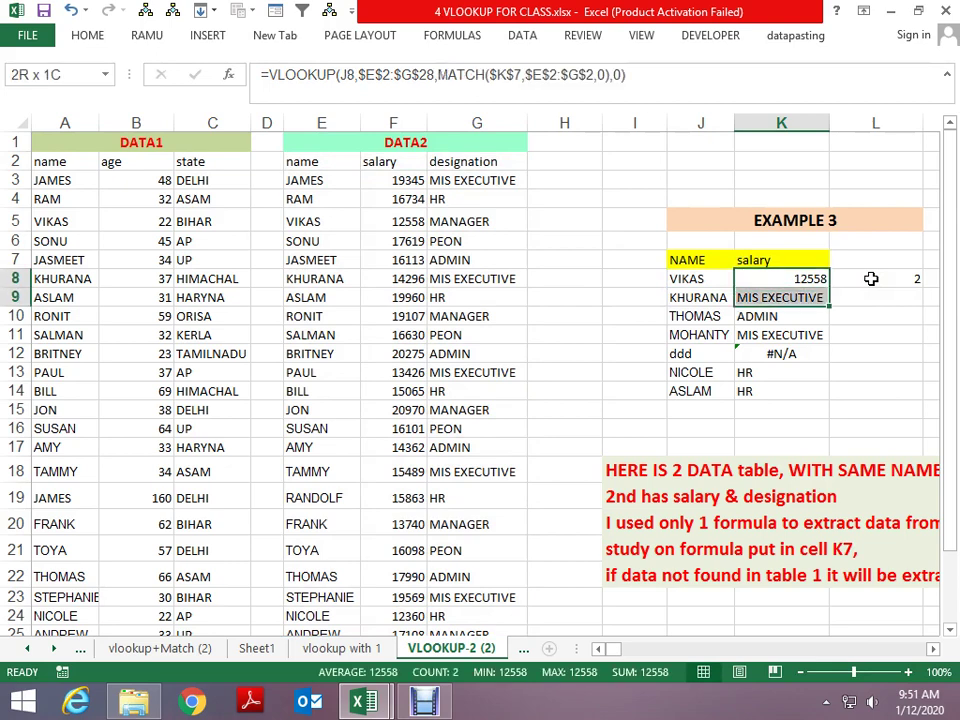
key(shift+Down)
key(shift+Down)
key(shift+Down)
key(shift+Down)
key(ctrl+d)
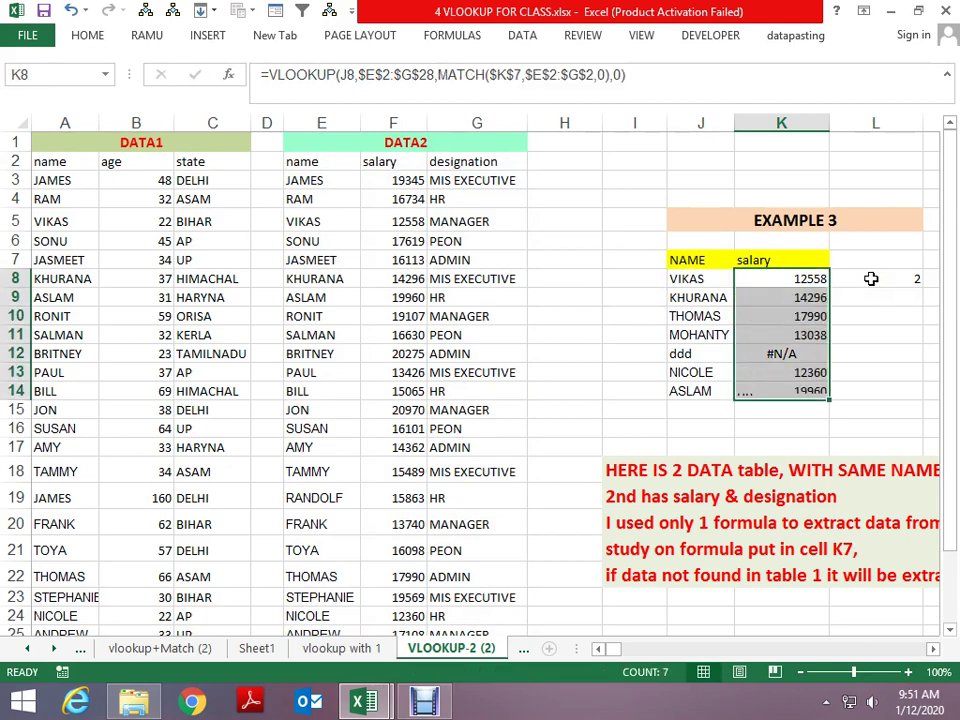
Step: Switch the K7 header to designation, then to state, and clear the helper formula in L8
click(825, 259)
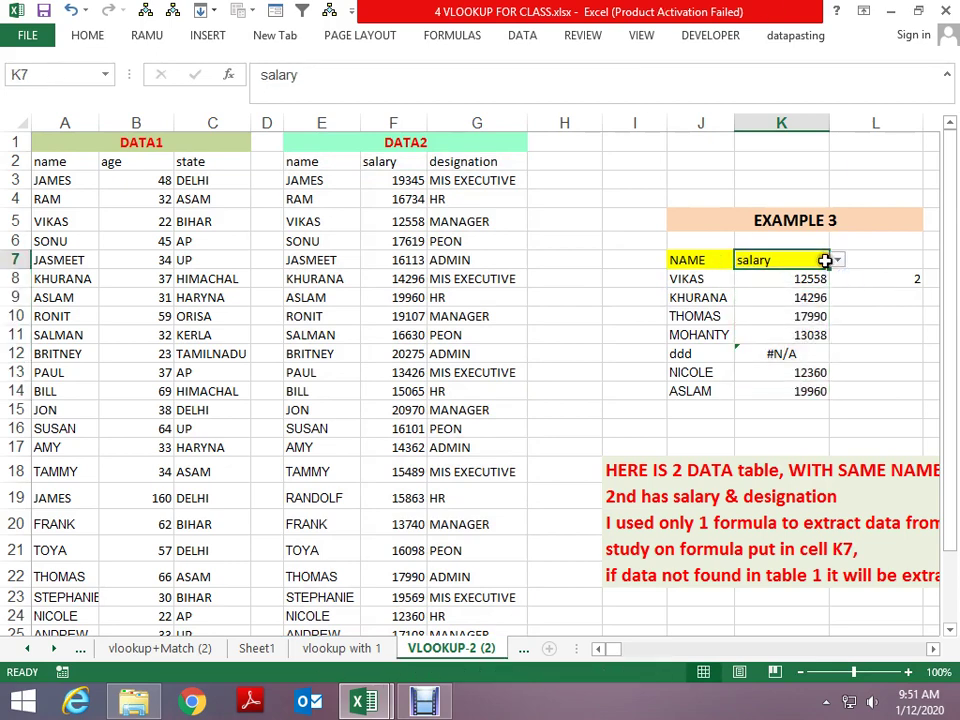
click(835, 261)
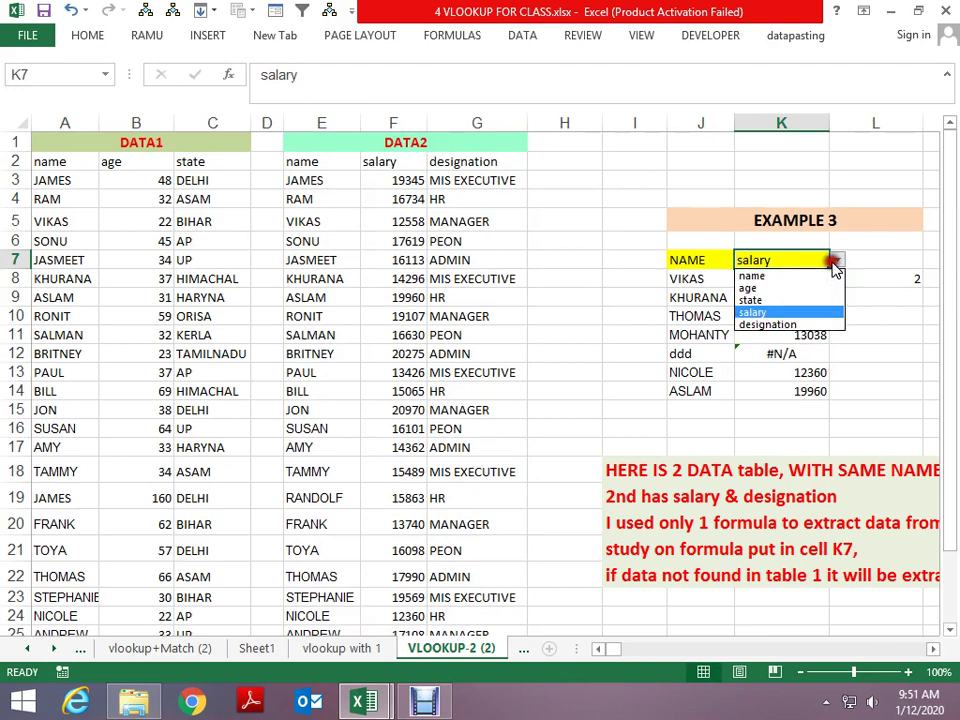
click(813, 324)
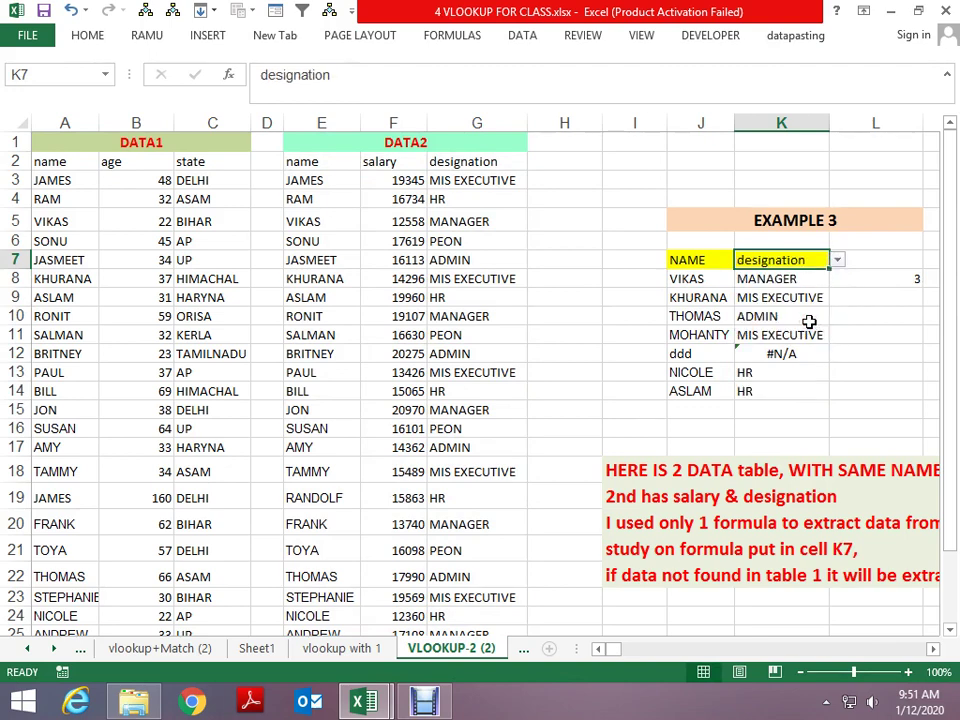
key(Right)
key(Left)
key(alt+Down)
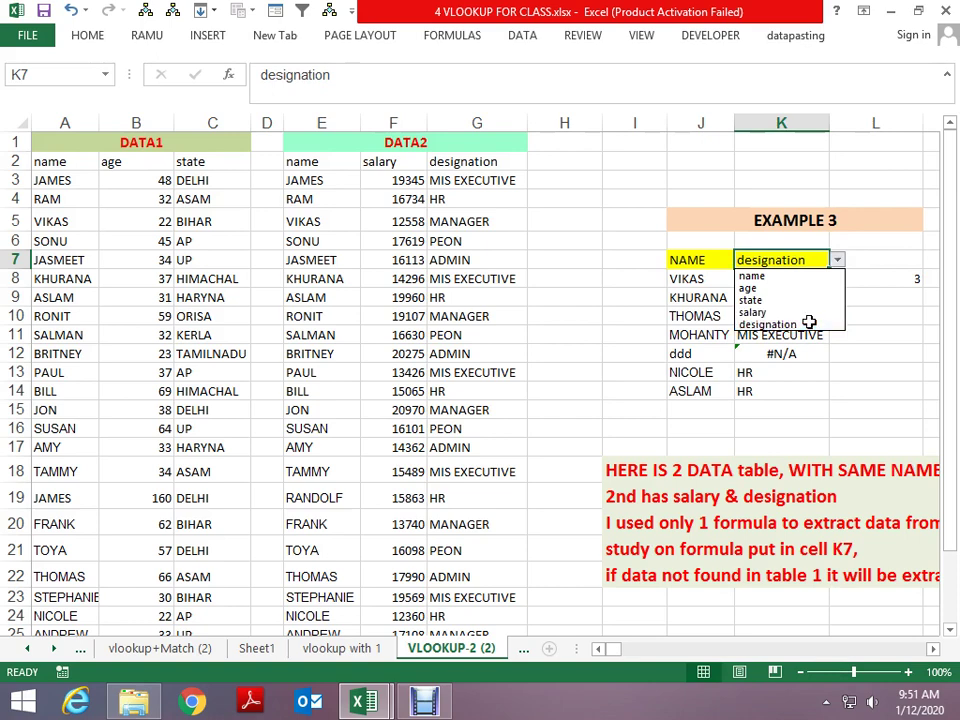
key(Up)
key(Up)
key(Return)
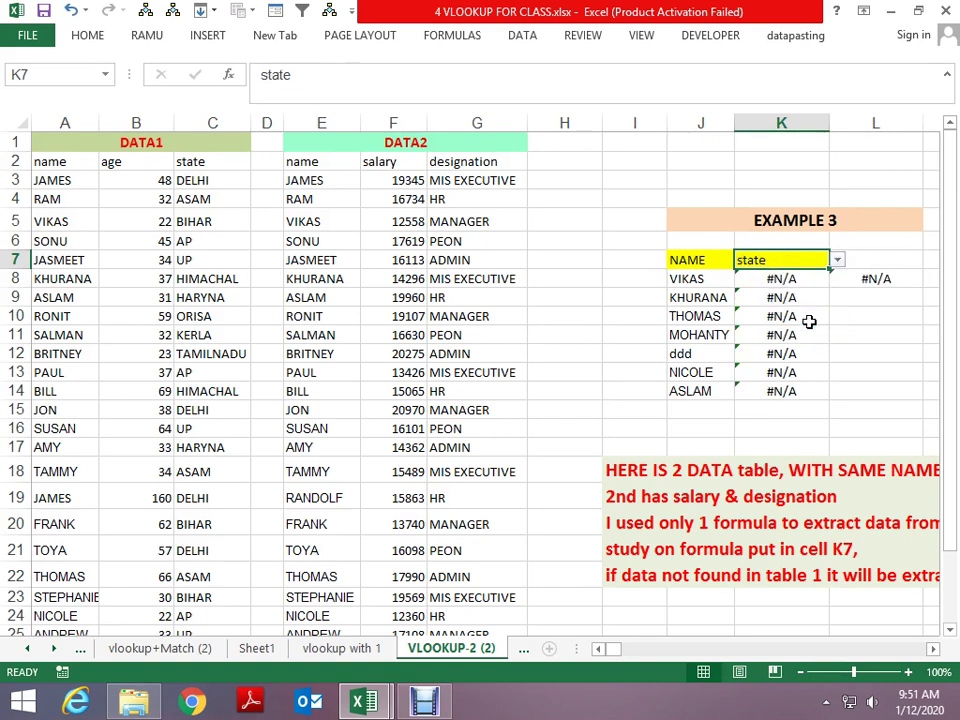
key(Down)
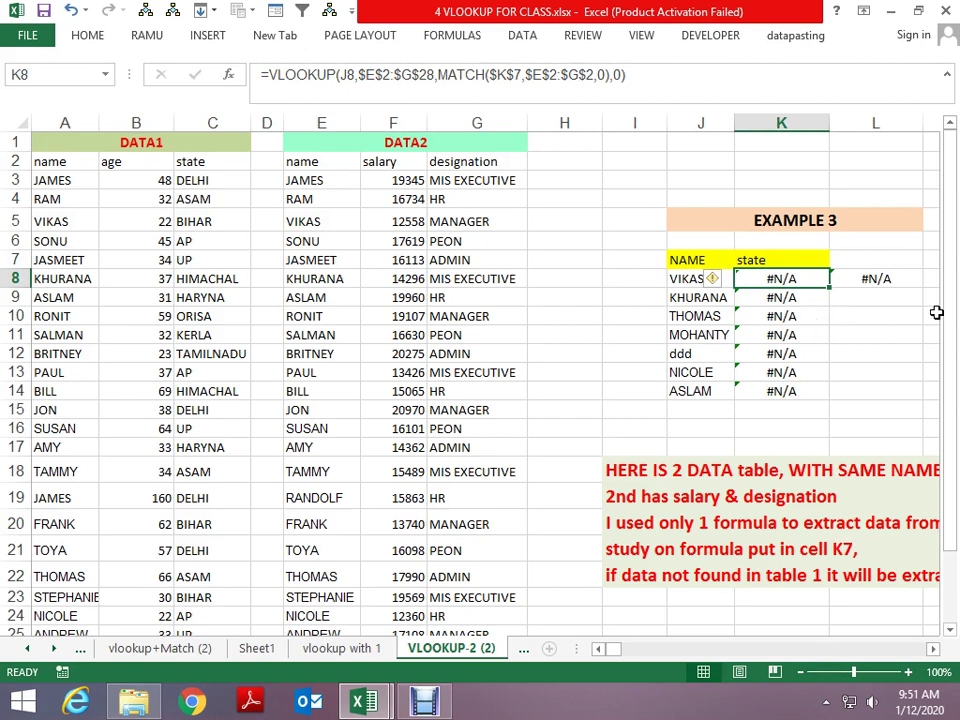
click(880, 279)
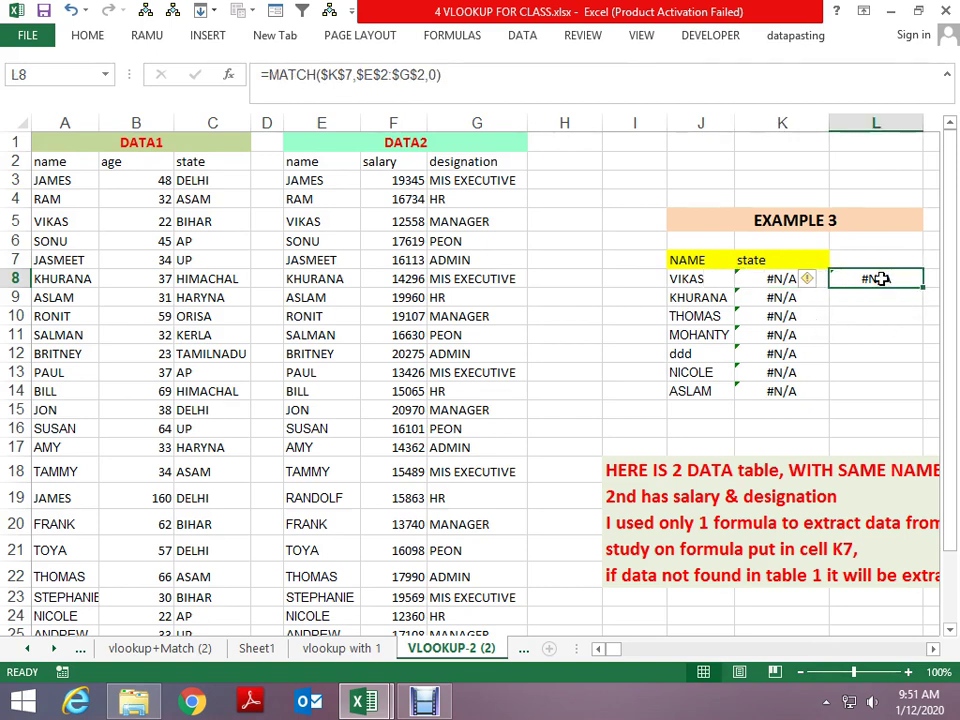
key(Delete)
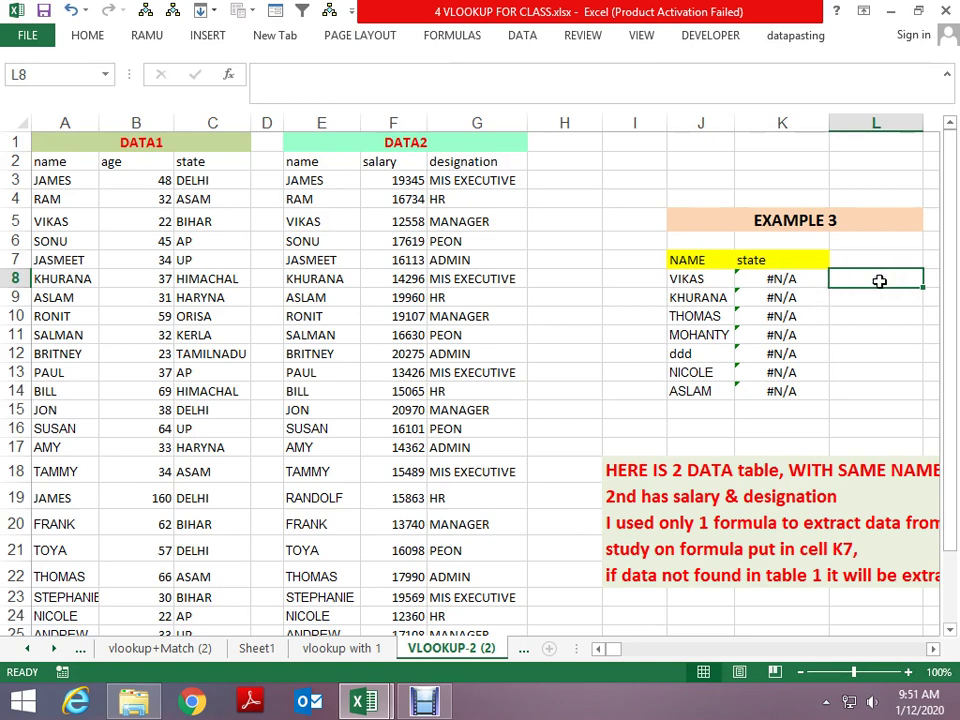
Step: Keep K7 on state and start a VLOOKUP in L8 using J8 as the lookup value
click(805, 262)
click(837, 260)
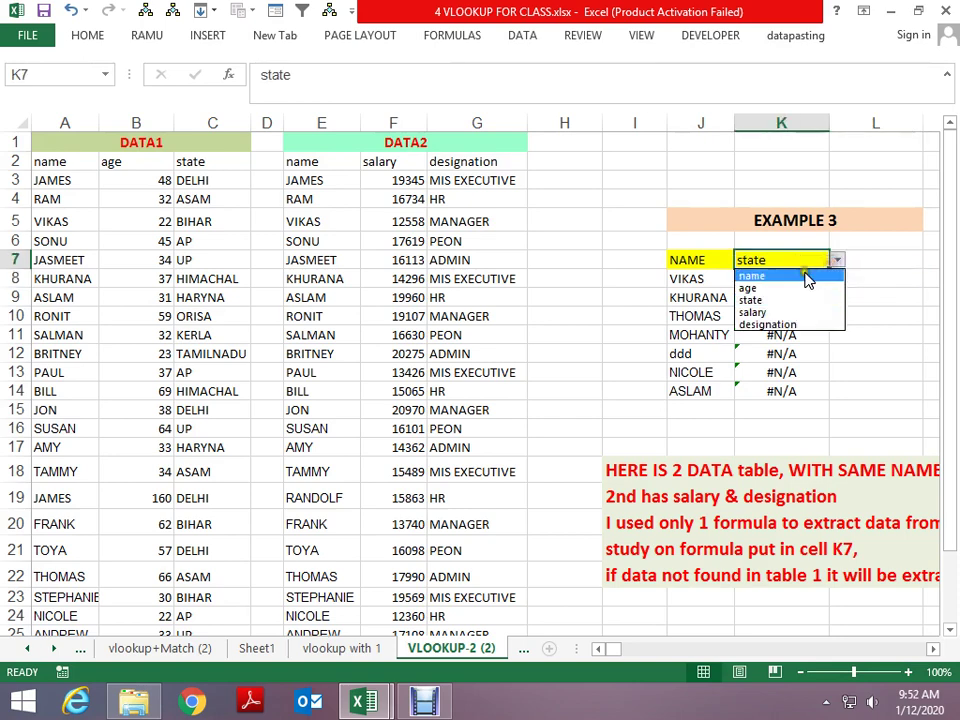
click(874, 294)
click(878, 280)
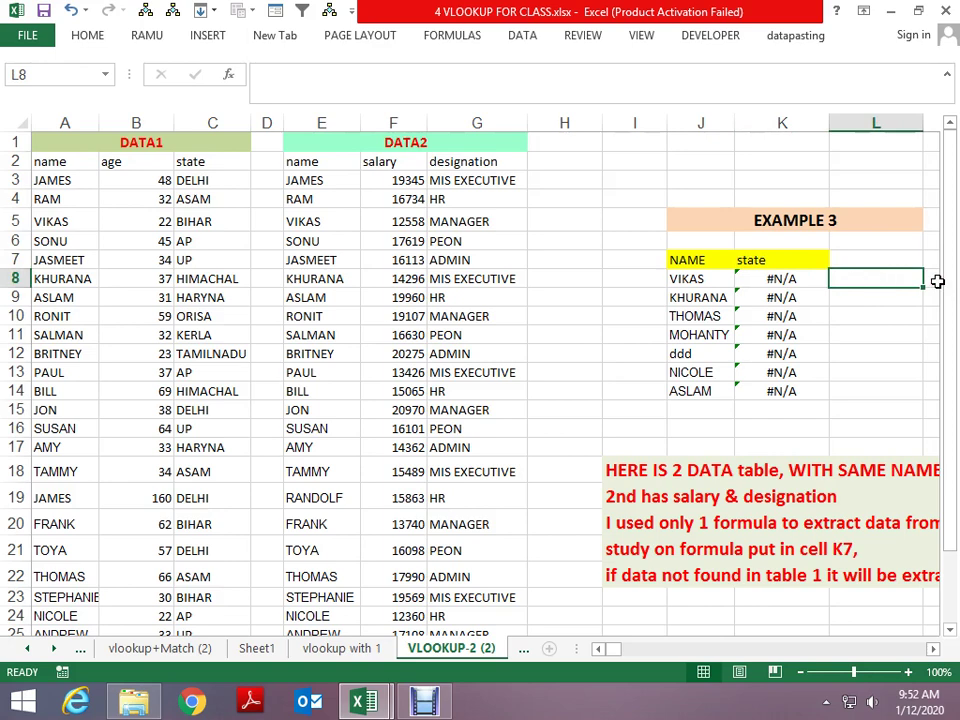
text(=)
key(Escape)
text(=)
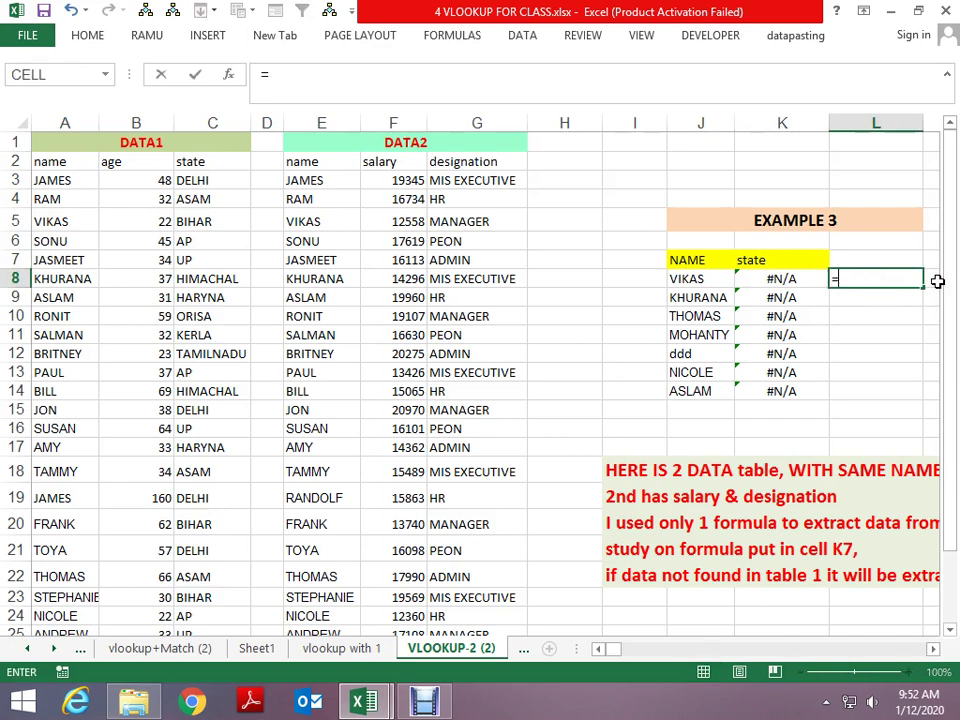
text(vl)
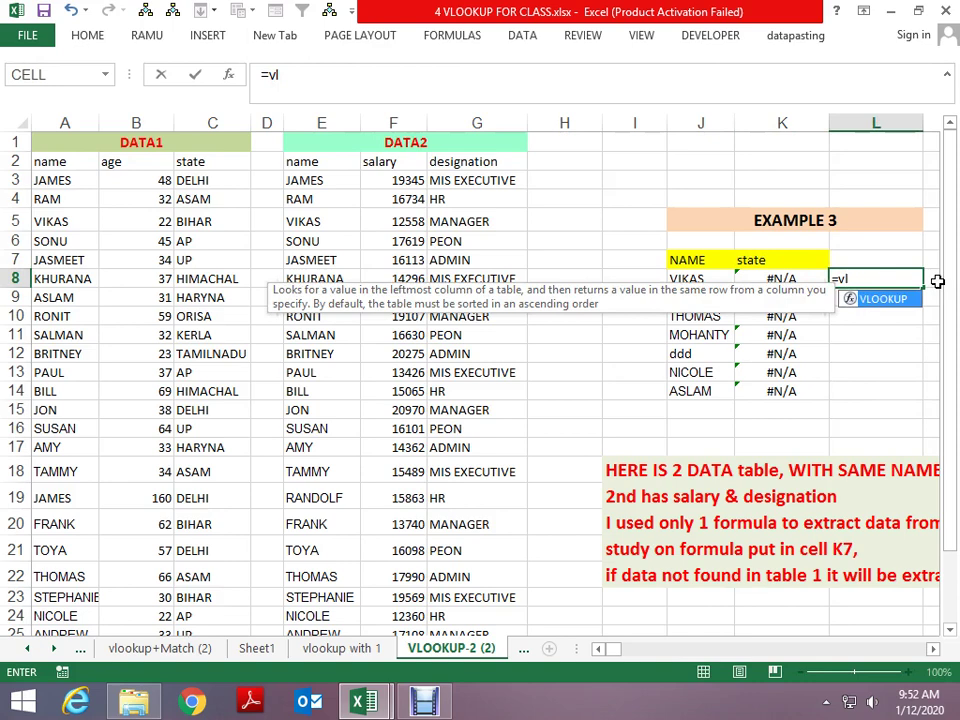
key(Tab)
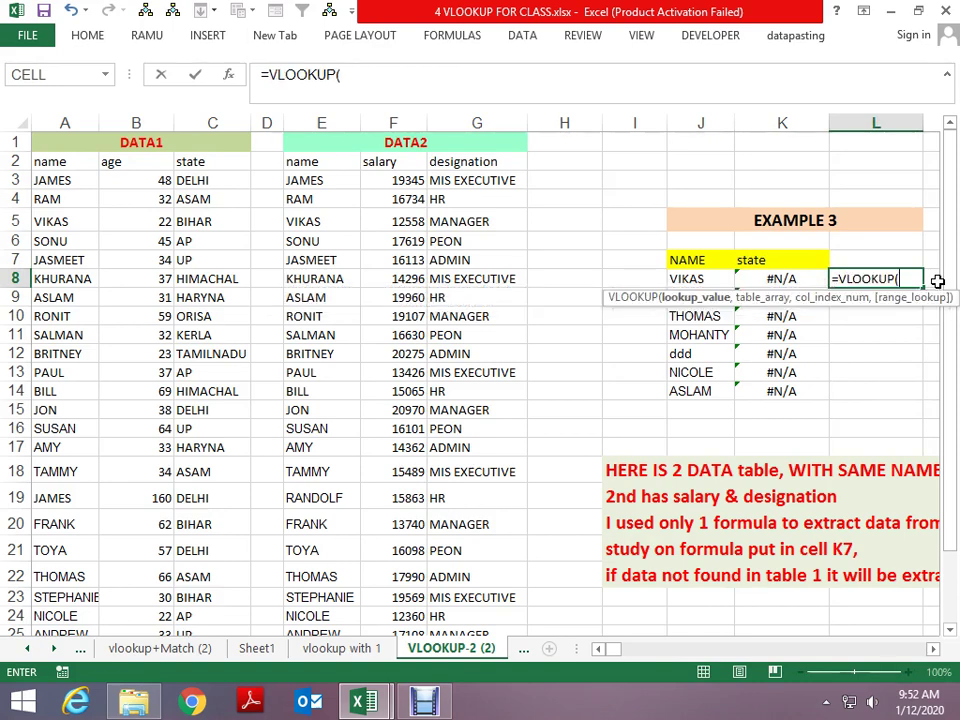
key(Left)
key(Left)
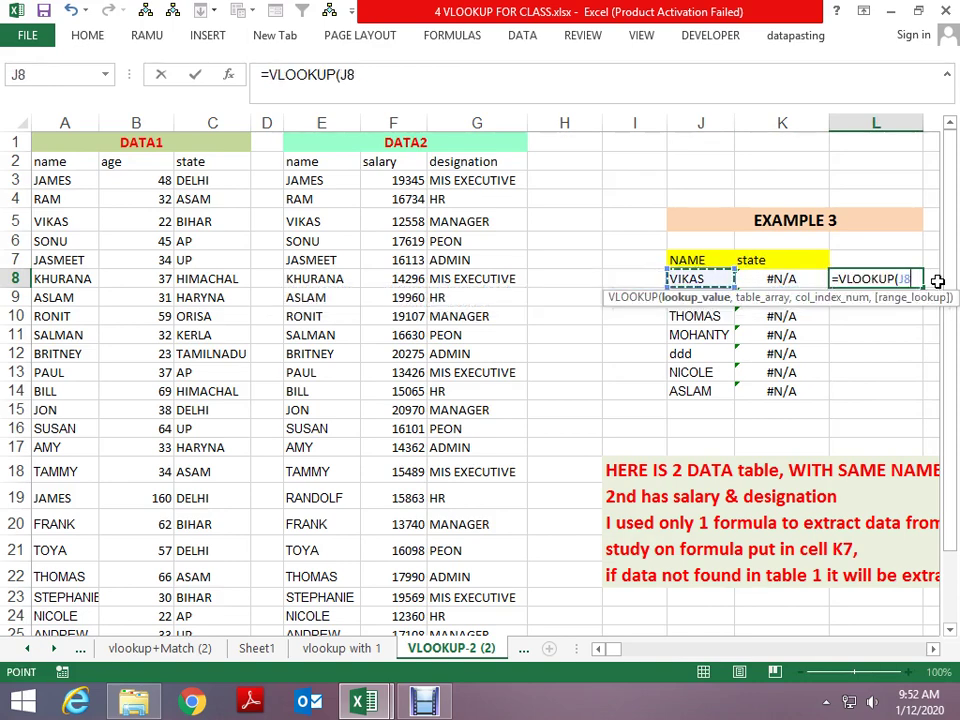
text(m)
key(BackSpace)
text(,)
Step: Finish L8 as =VLOOKUP(J8,$A$2:$C$28,3,0), returning BIHAR
key(Left)
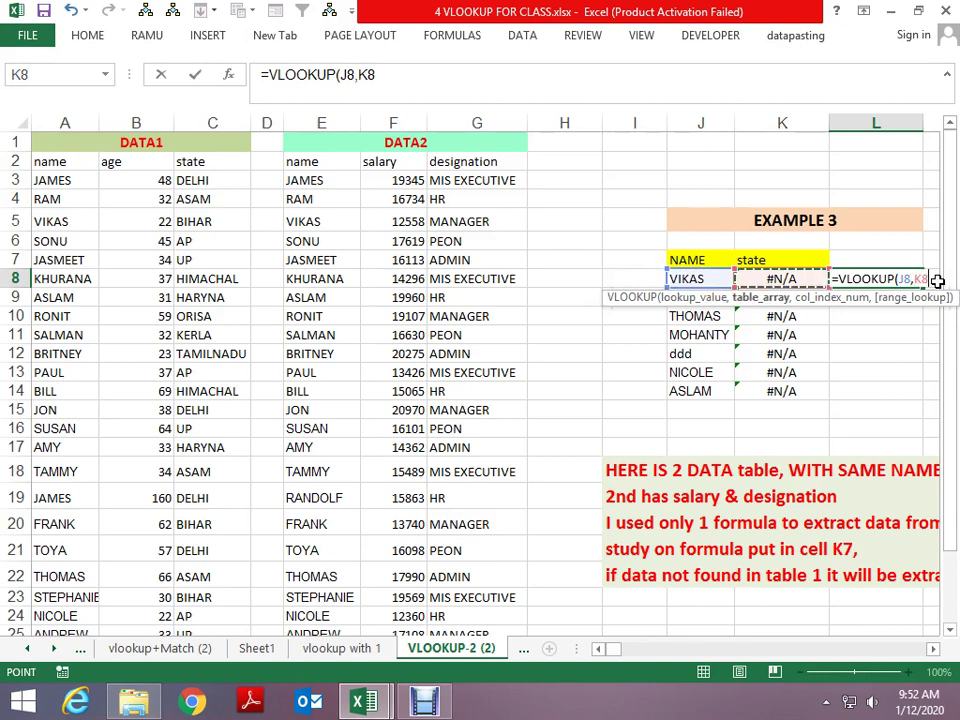
key(Left)
key(ctrl+Left)
key(ctrl+Left)
key(ctrl+Left)
key(Up)
key(Up)
key(Up)
key(Up)
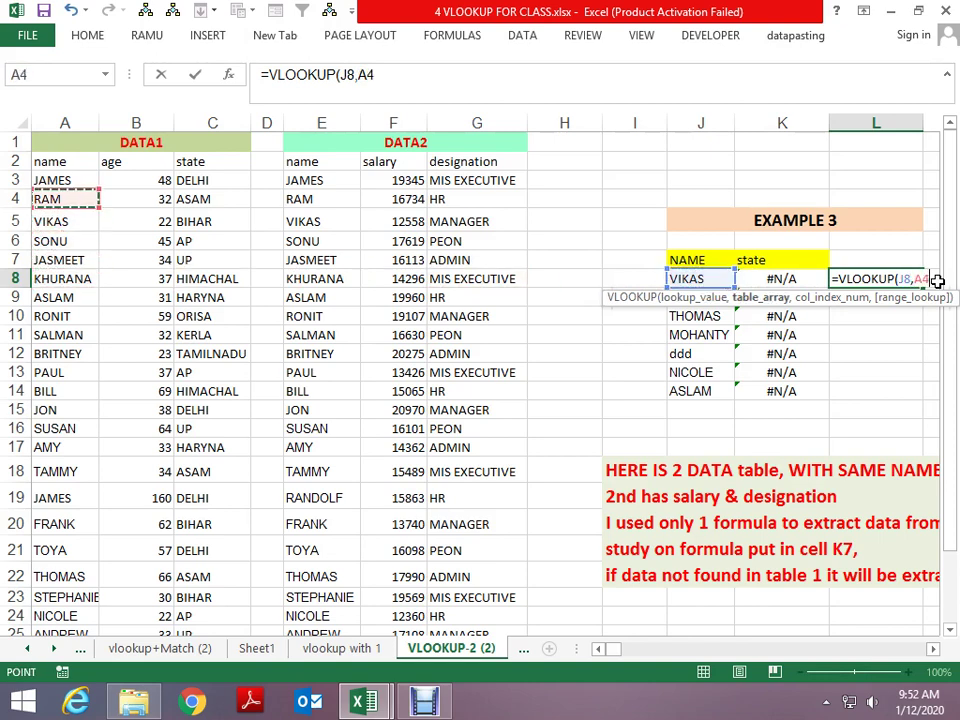
key(Up)
key(Up)
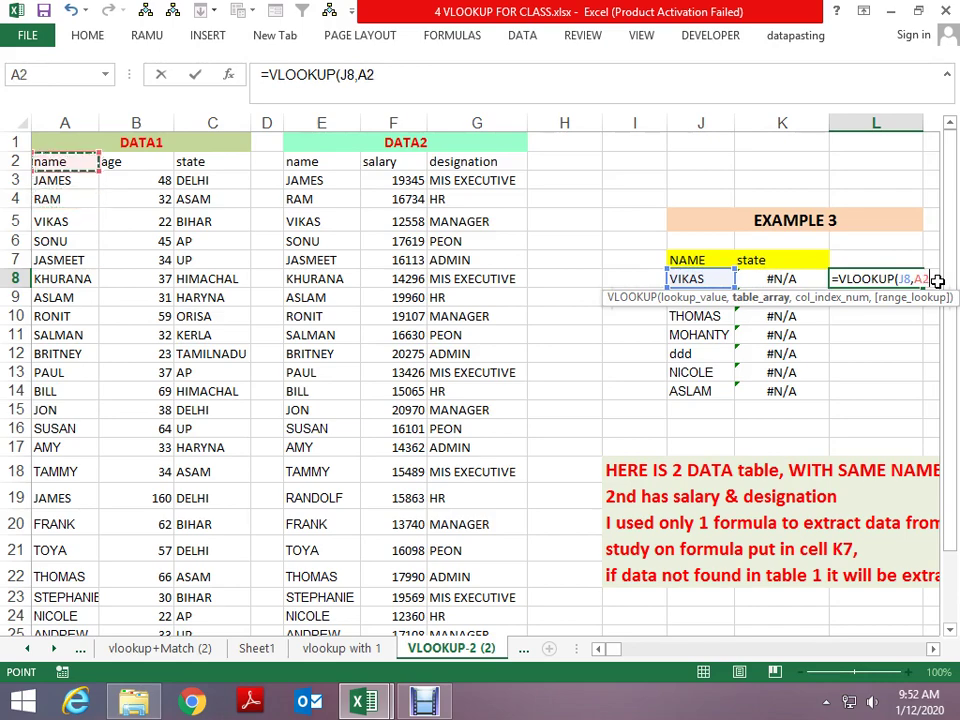
key(shift+Right)
key(shift+Right)
key(ctrl+shift+Down)
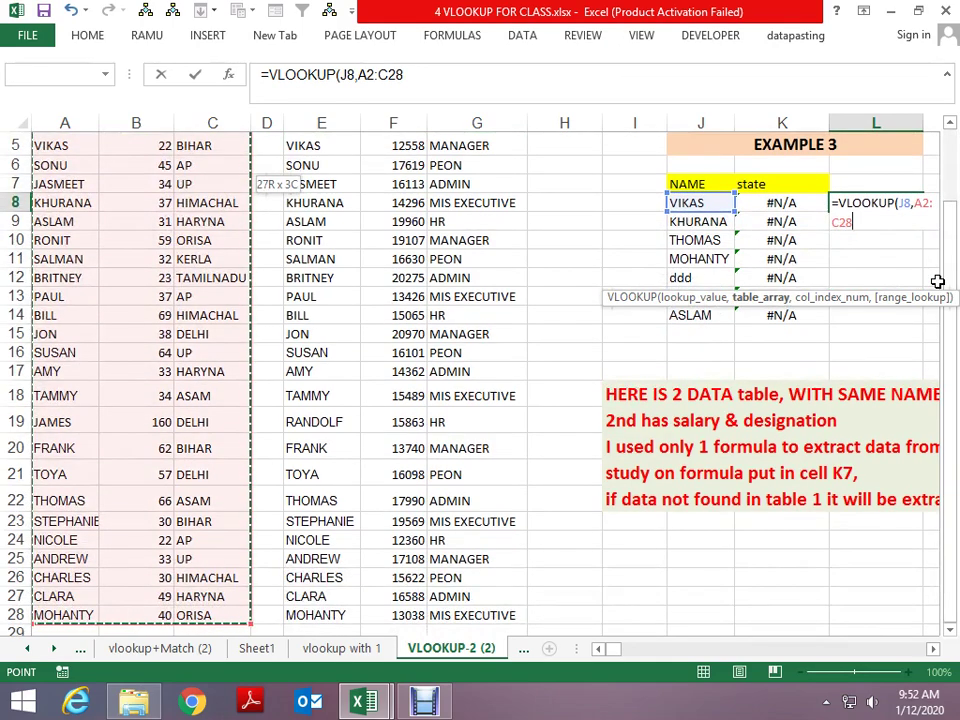
text(,)
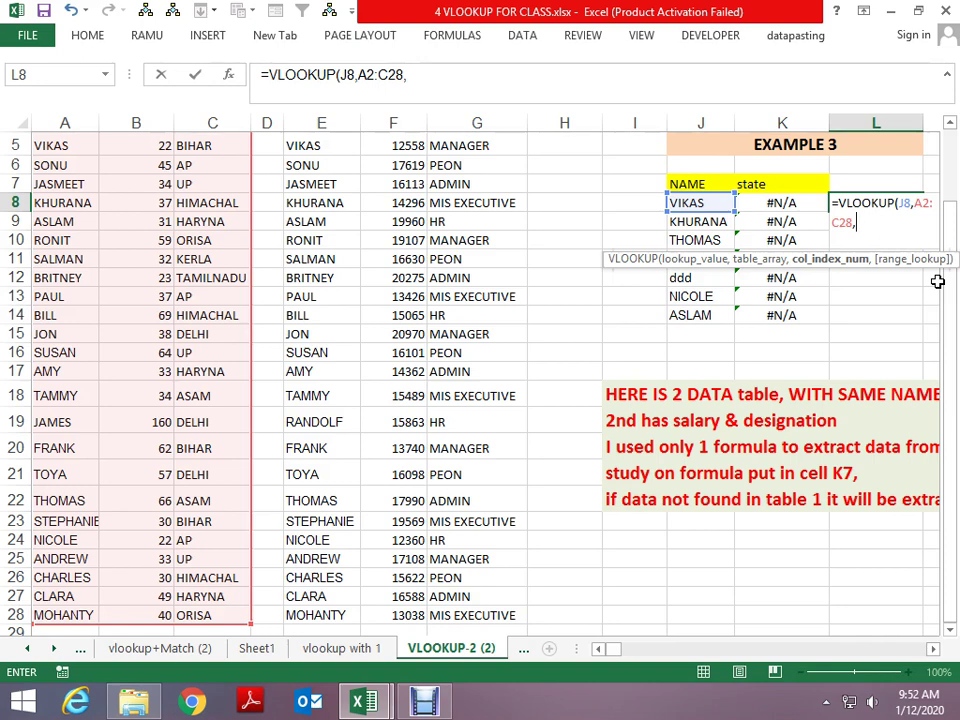
key(BackSpace)
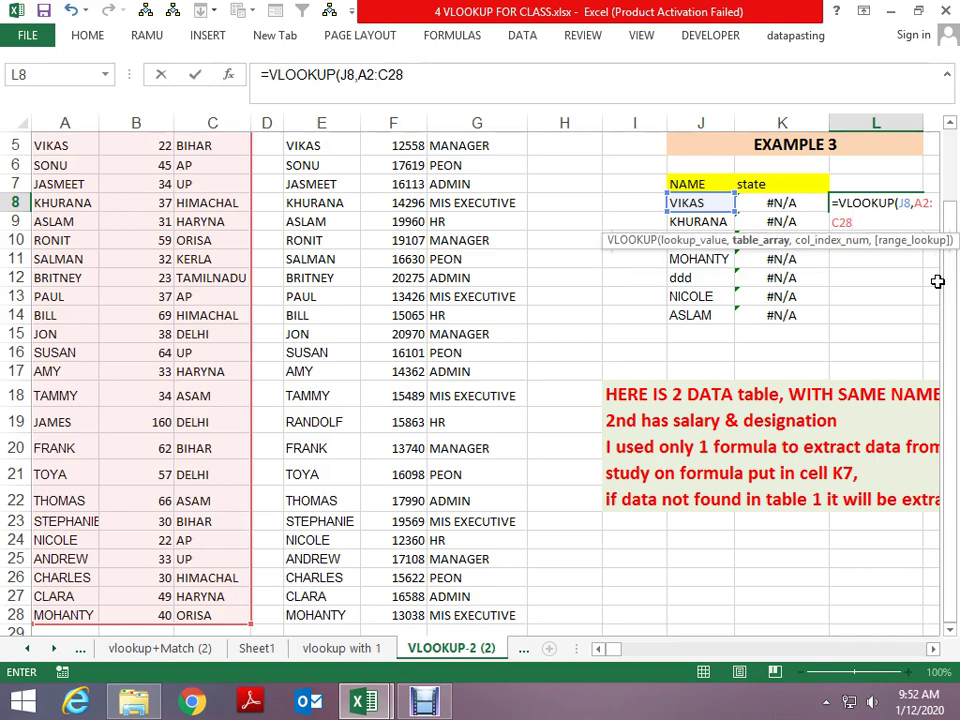
key(F4)
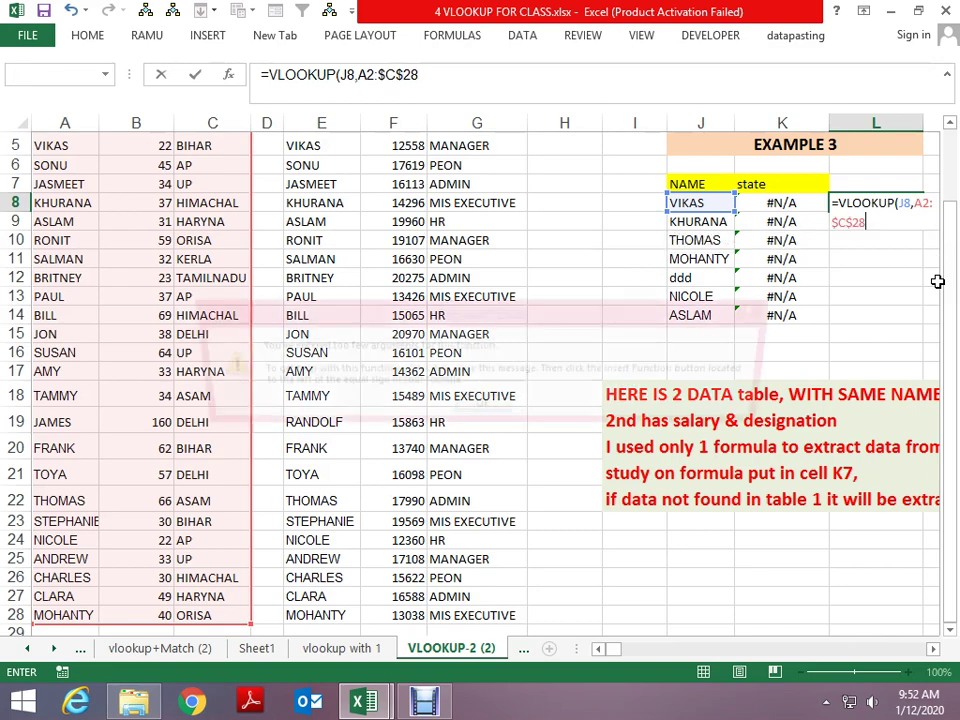
key(Return)
key(Return)
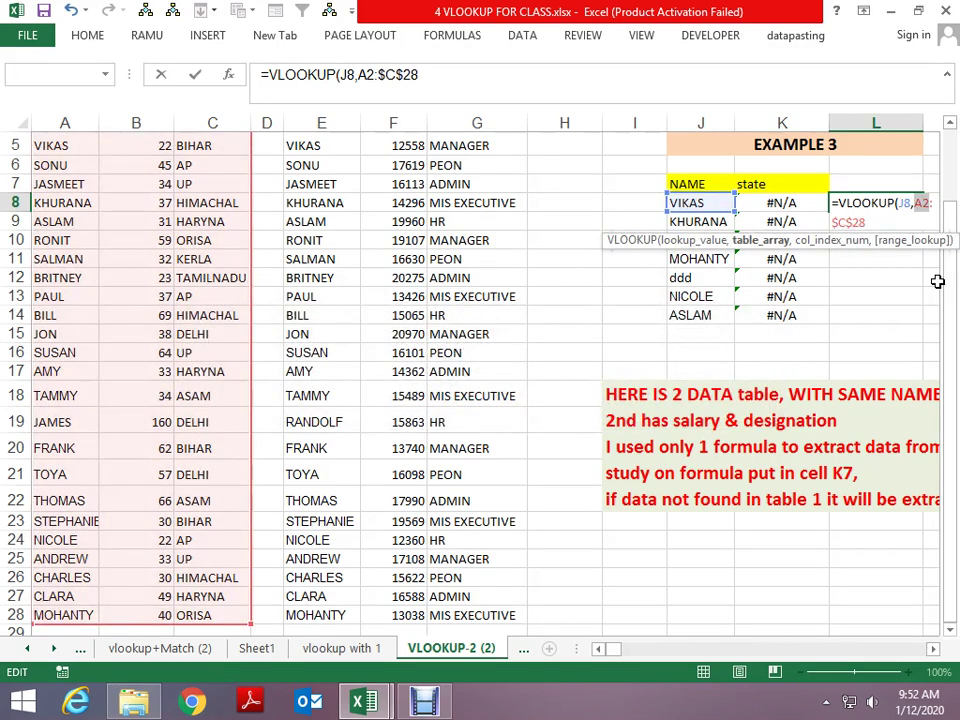
key(F4)
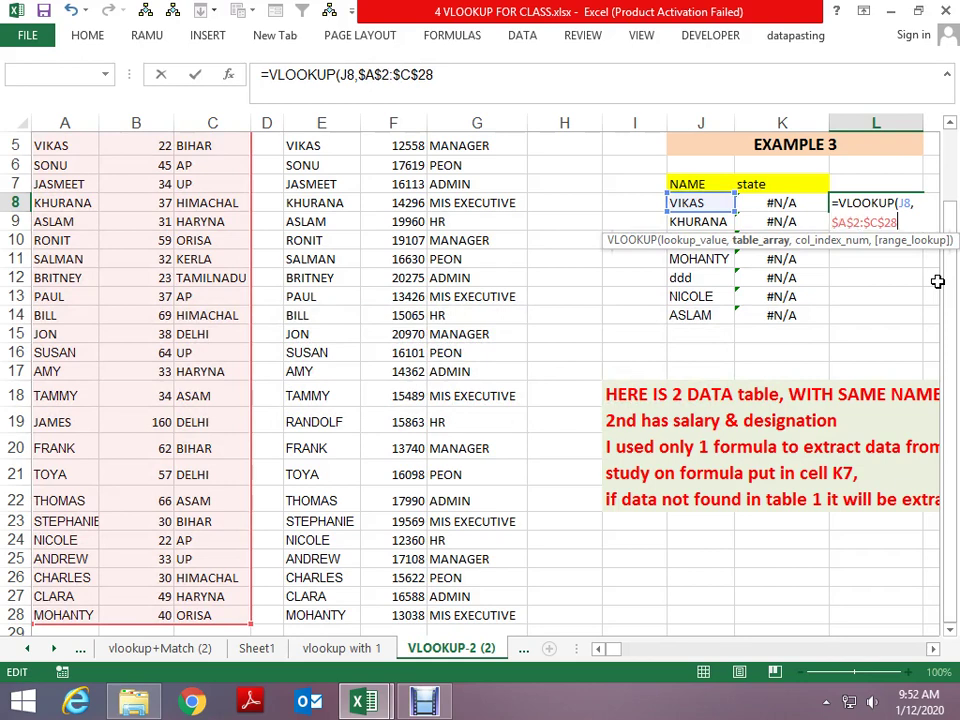
text(,3.)
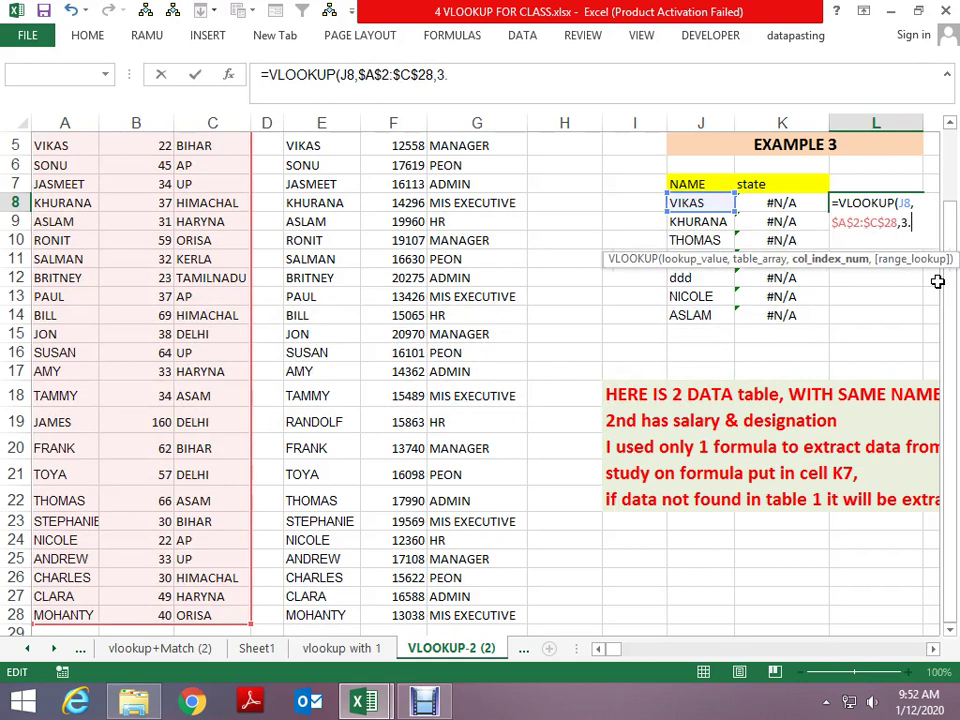
key(BackSpace)
text(,0)
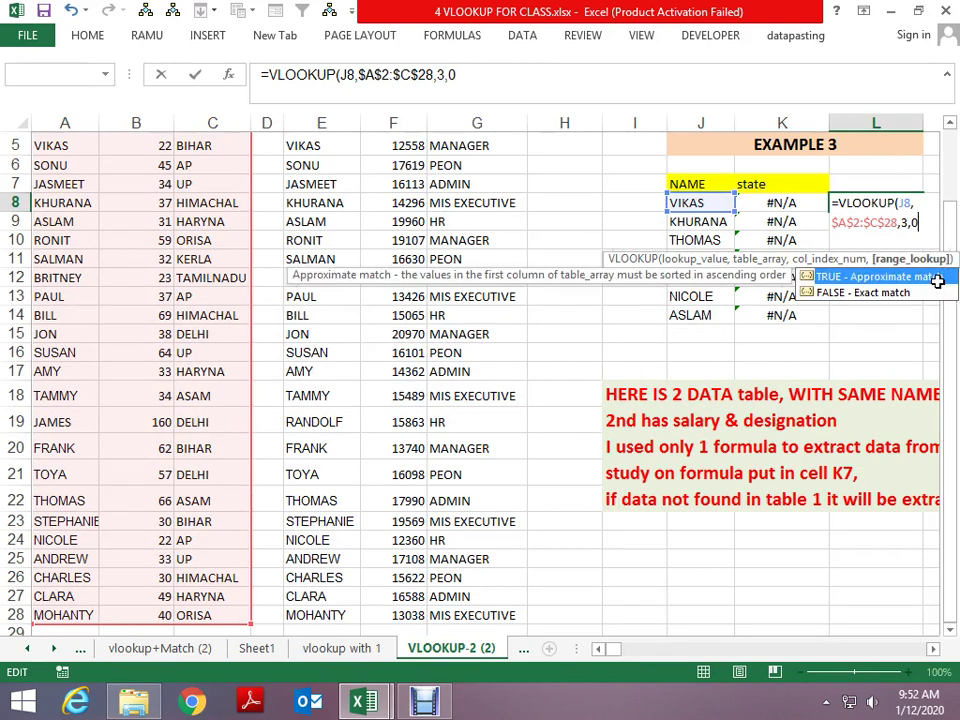
key(Return)
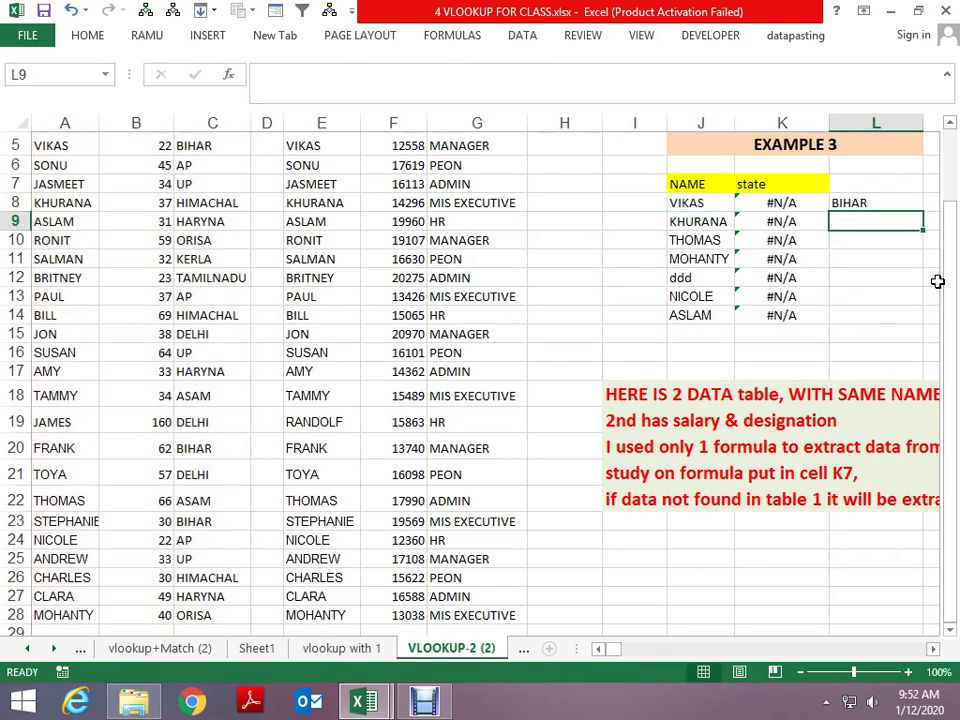
Step: Review the L8 formula without changes, then switch the K7 header to age
key(Up)
key(F2)
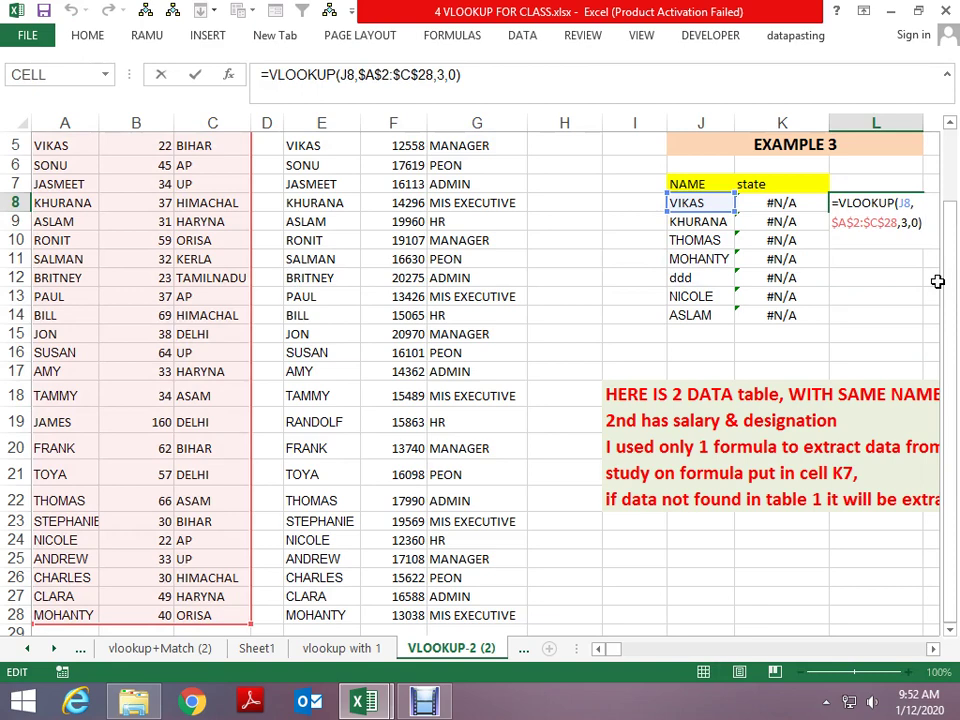
key(Left)
key(Escape)
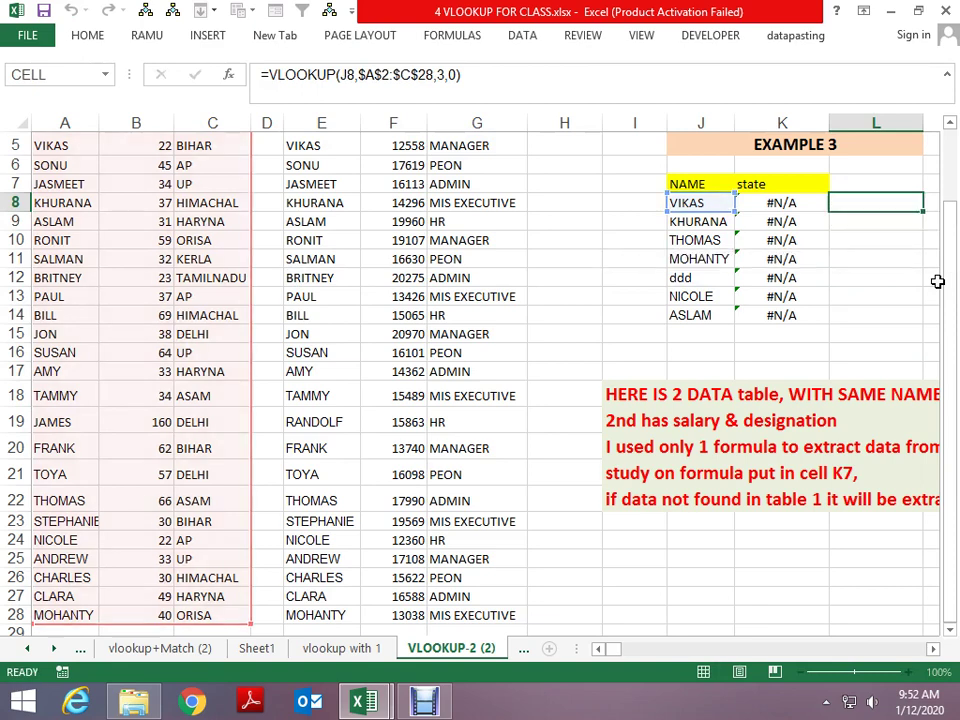
key(Escape)
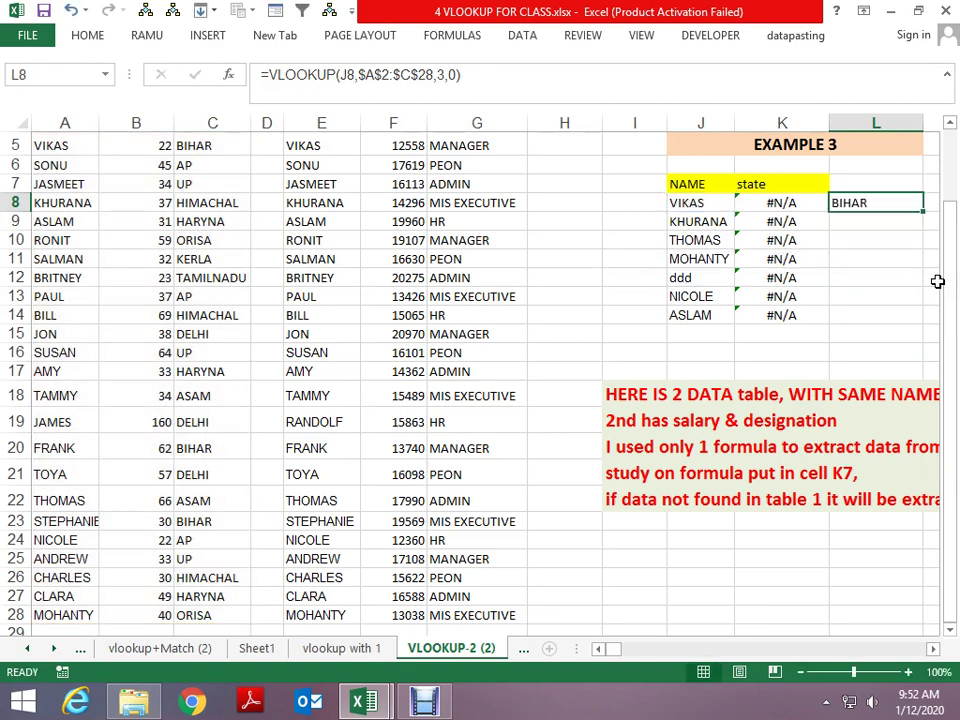
key(F2)
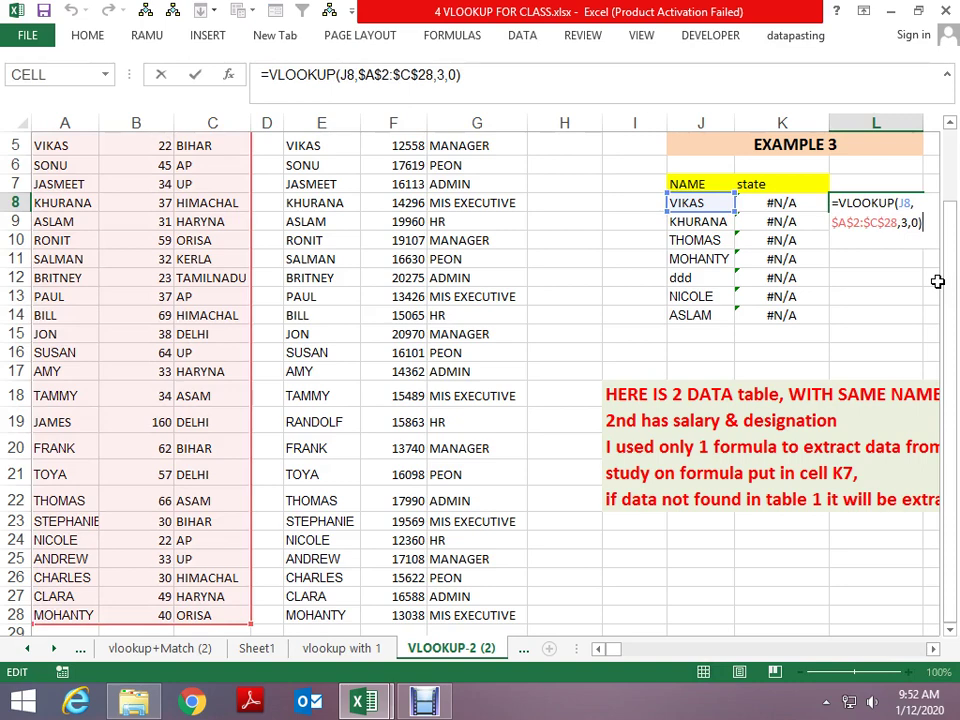
key(Escape)
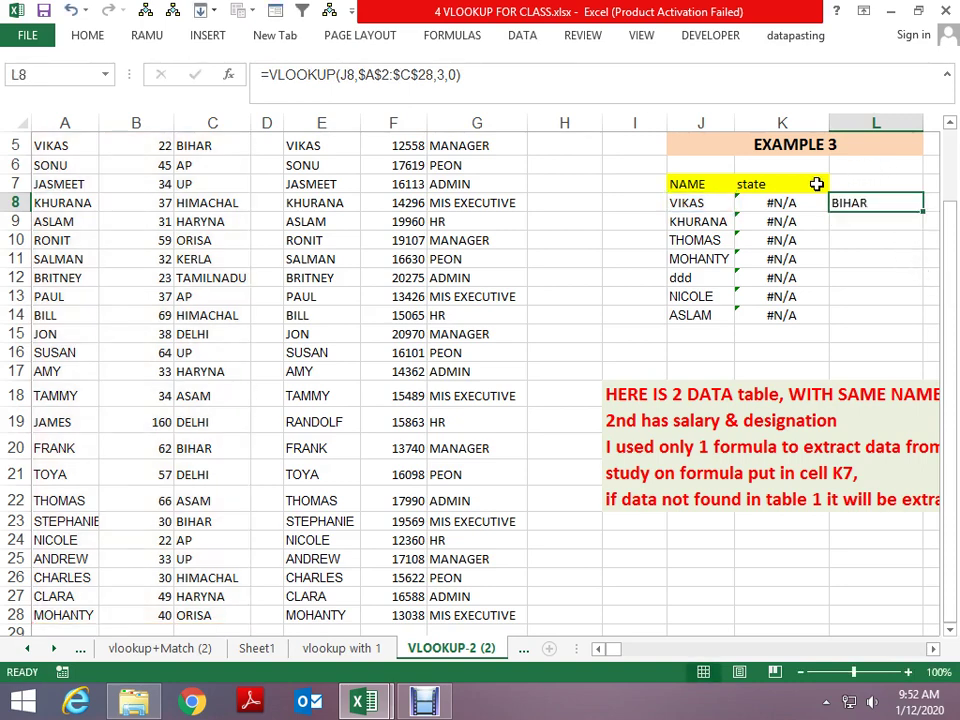
click(810, 184)
click(837, 187)
click(790, 210)
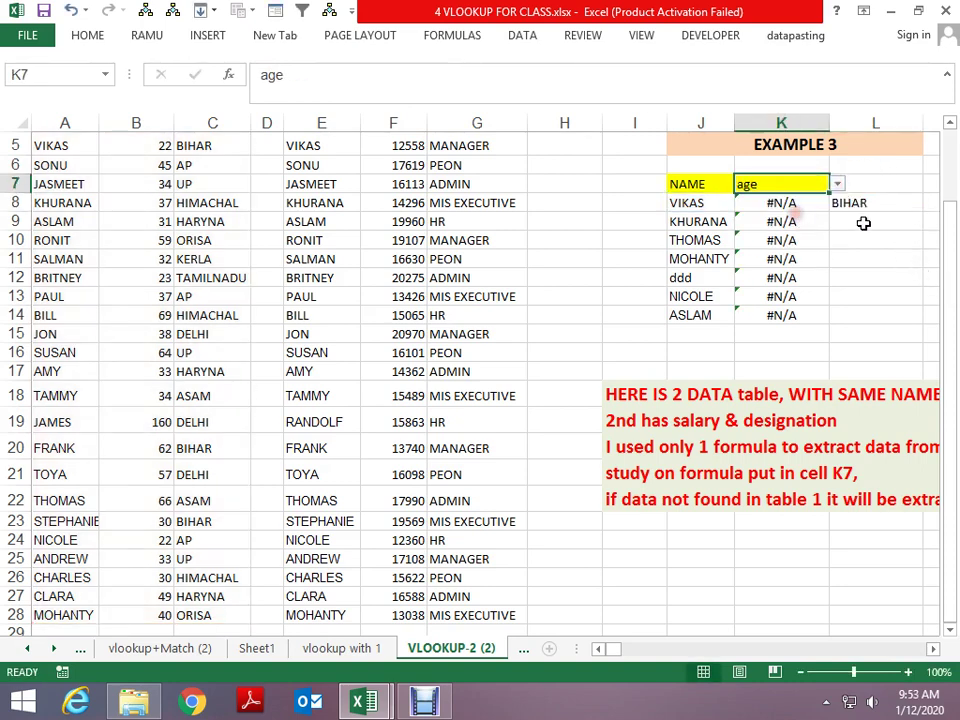
Step: Begin replacing the column number 3 in L8's VLOOKUP with a MATCH function
click(871, 207)
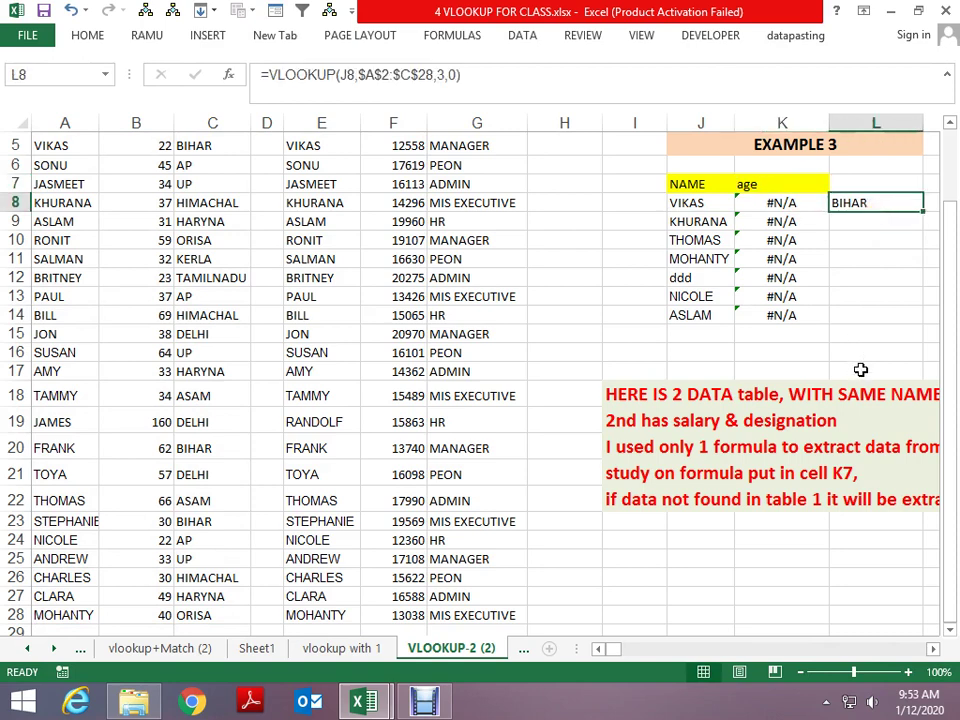
key(F2)
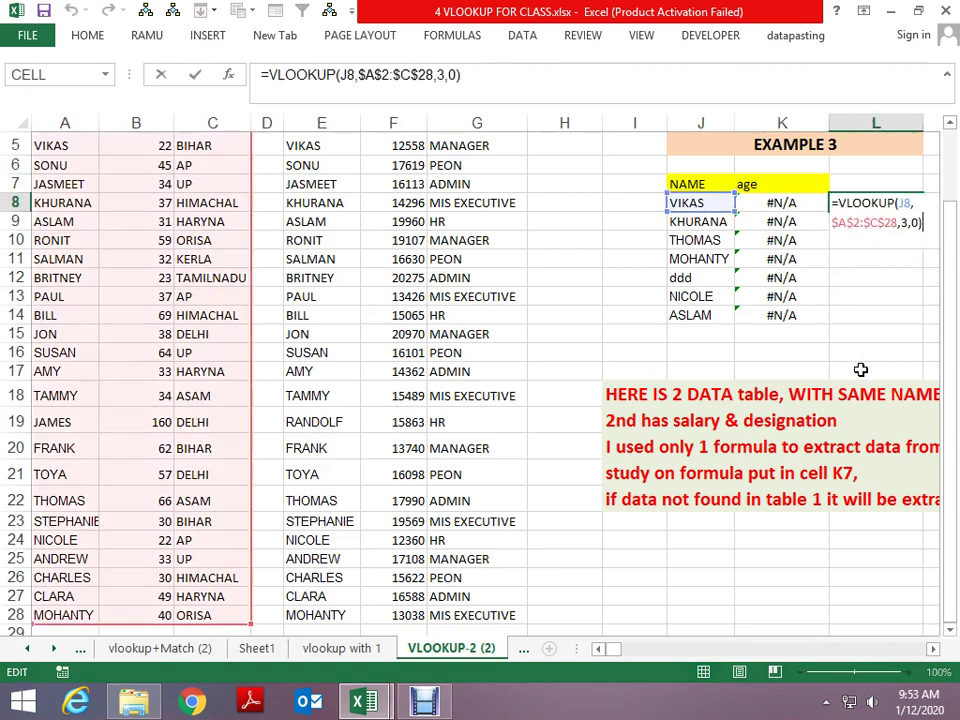
key(Left)
key(Left)
key(Left)
key(BackSpace)
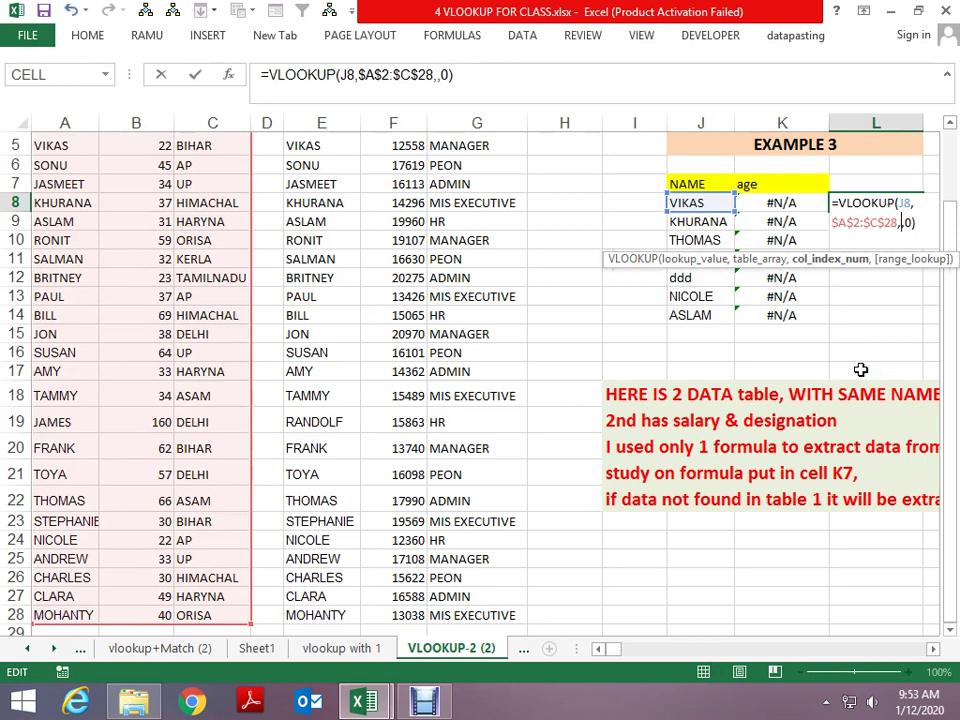
text(mat)
key(Tab)
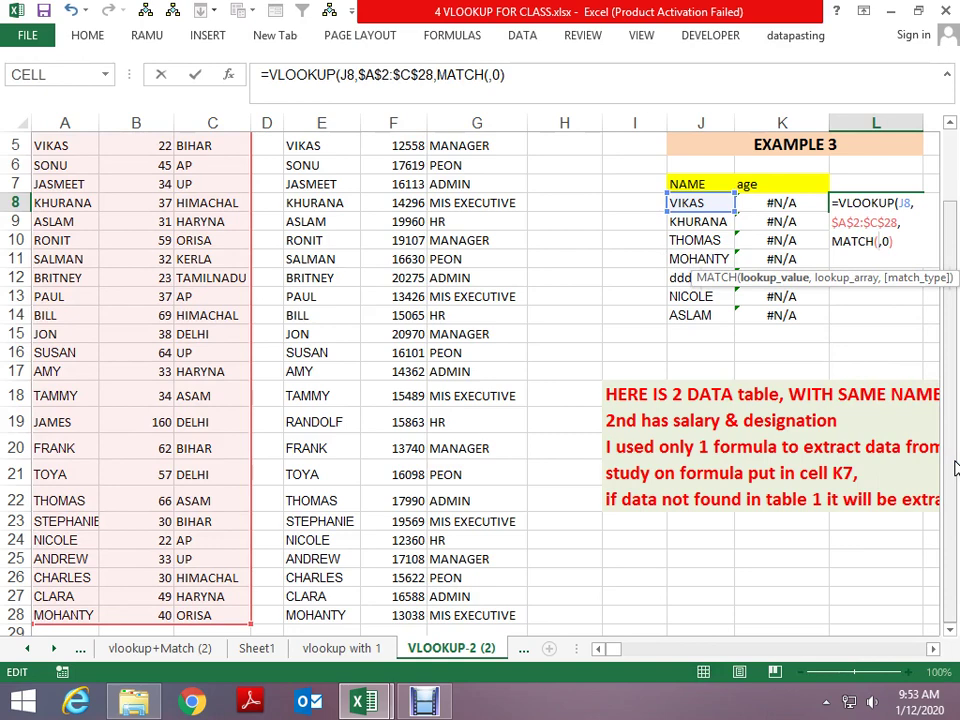
key(Up)
key(Up)
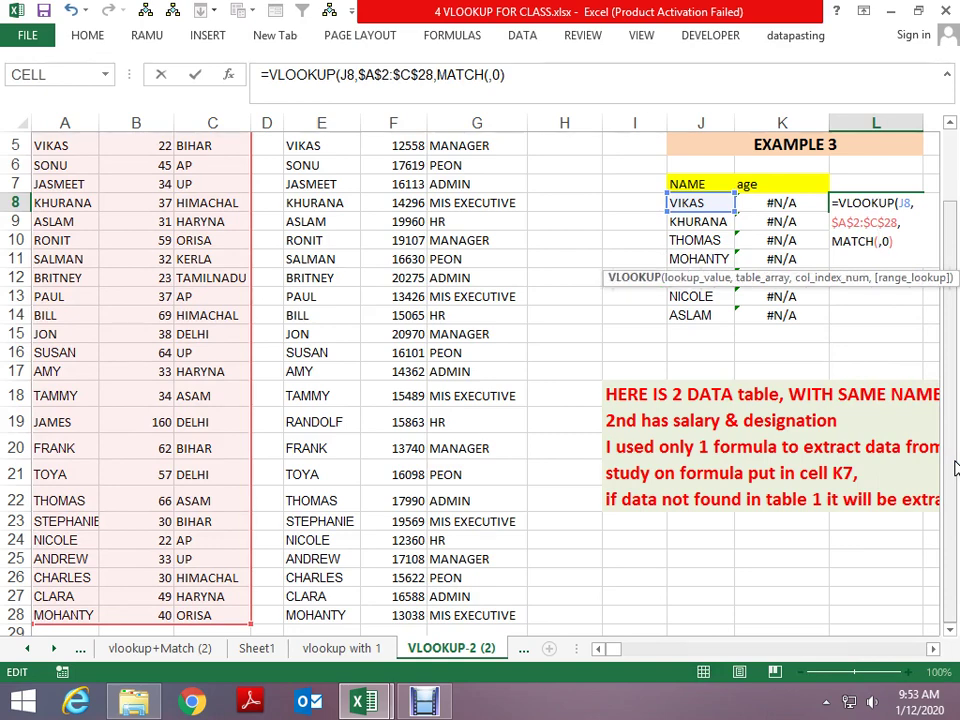
key(Left)
key(Left)
key(Left)
key(Left)
key(Left)
key(Left)
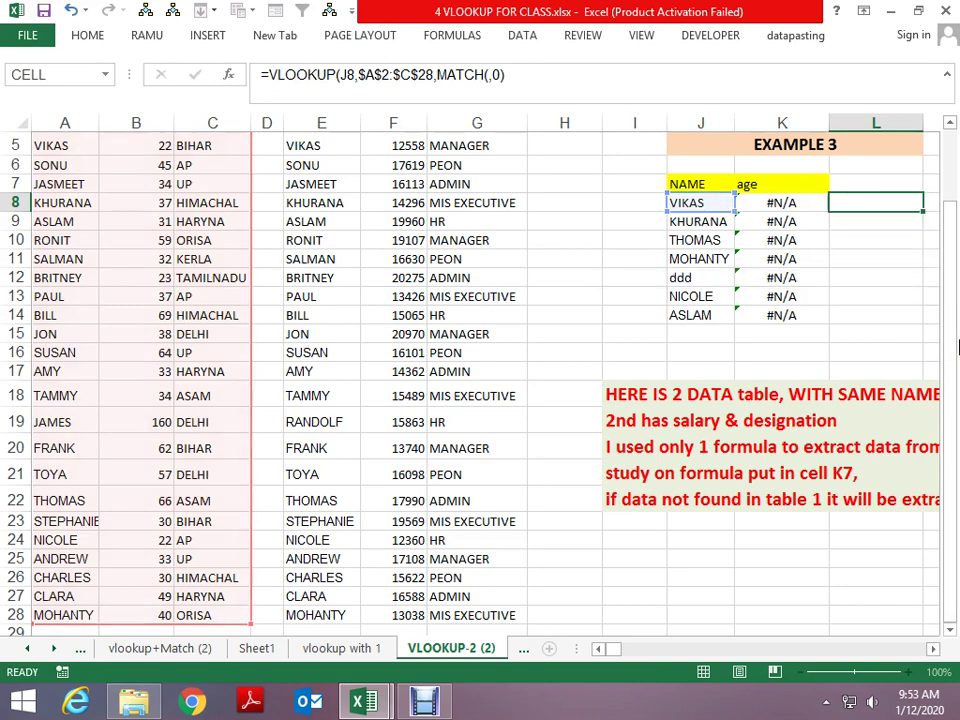
Step: Start a MATCH formula in M10 that takes K7 as its lookup value
click(865, 233)
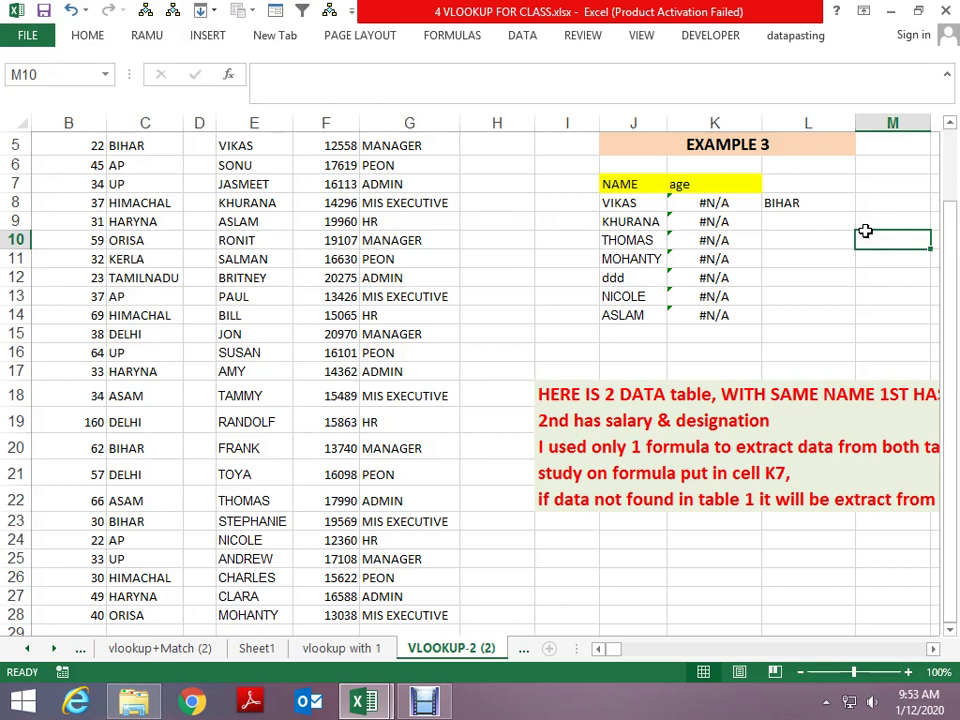
text(=ma)
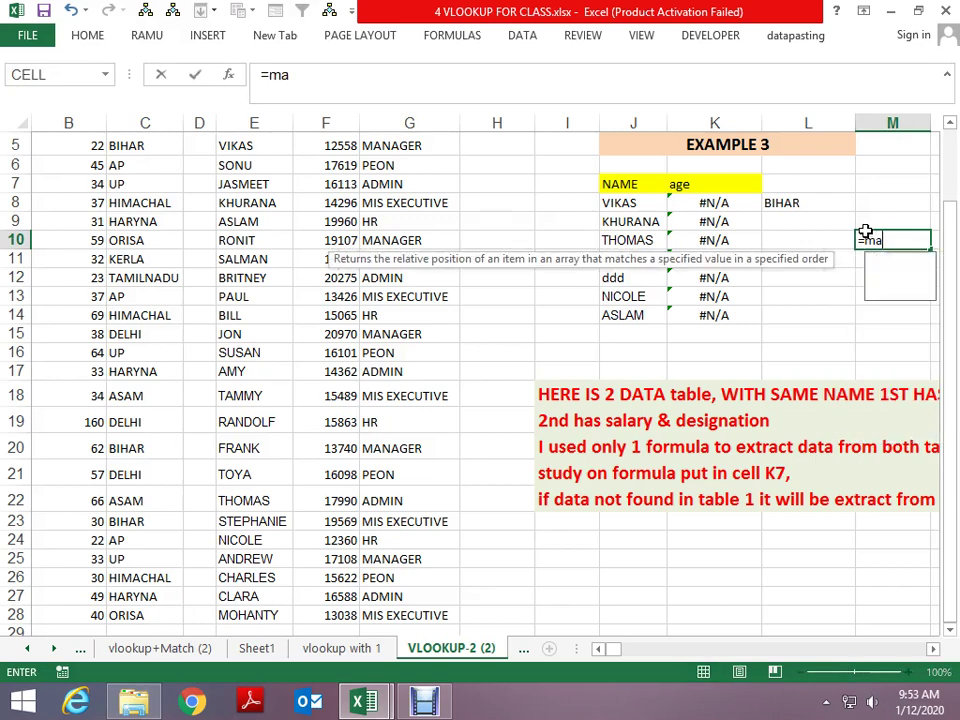
key(Tab)
key(Left)
key(Up)
key(Up)
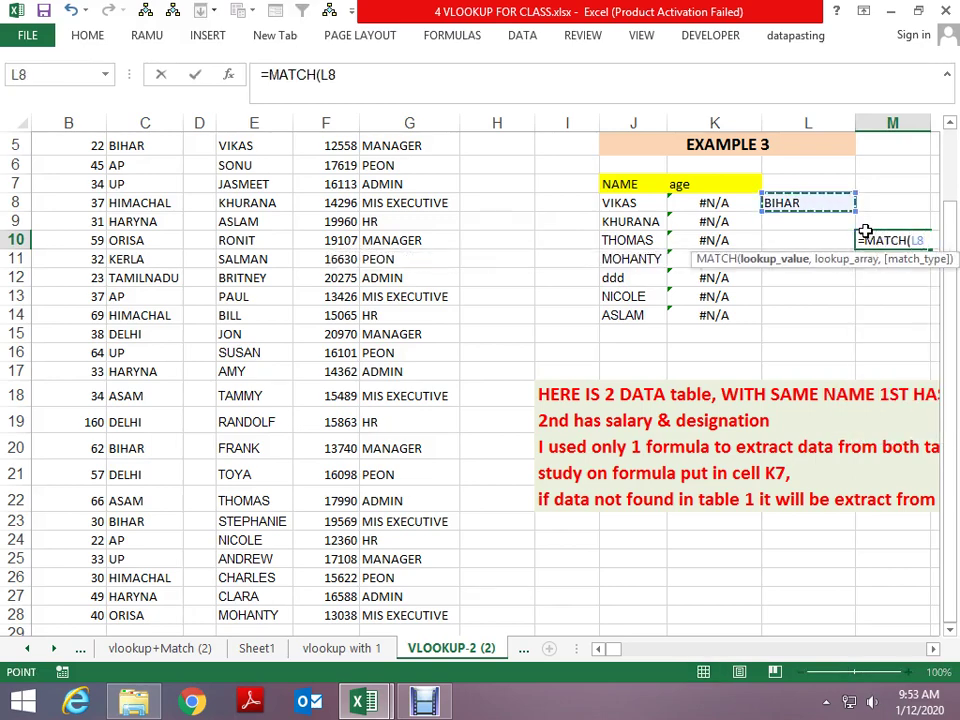
key(Left)
key(Up)
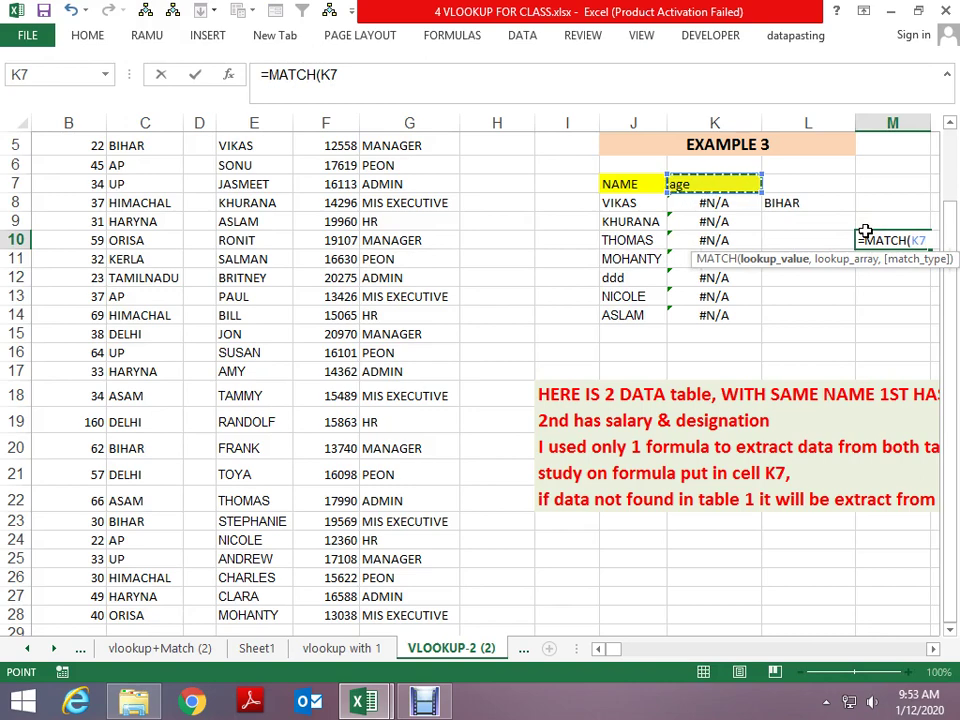
Step: Complete M10 as =MATCH($K$7,$A$2:$C$2,0), returning 2 for age
text(,)
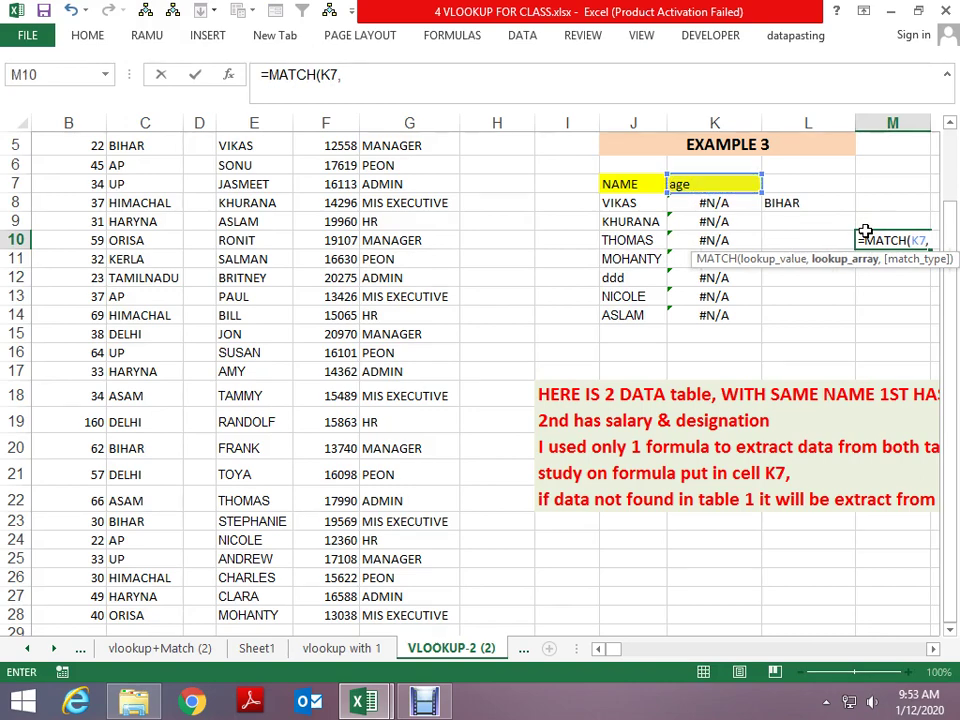
key(BackSpace)
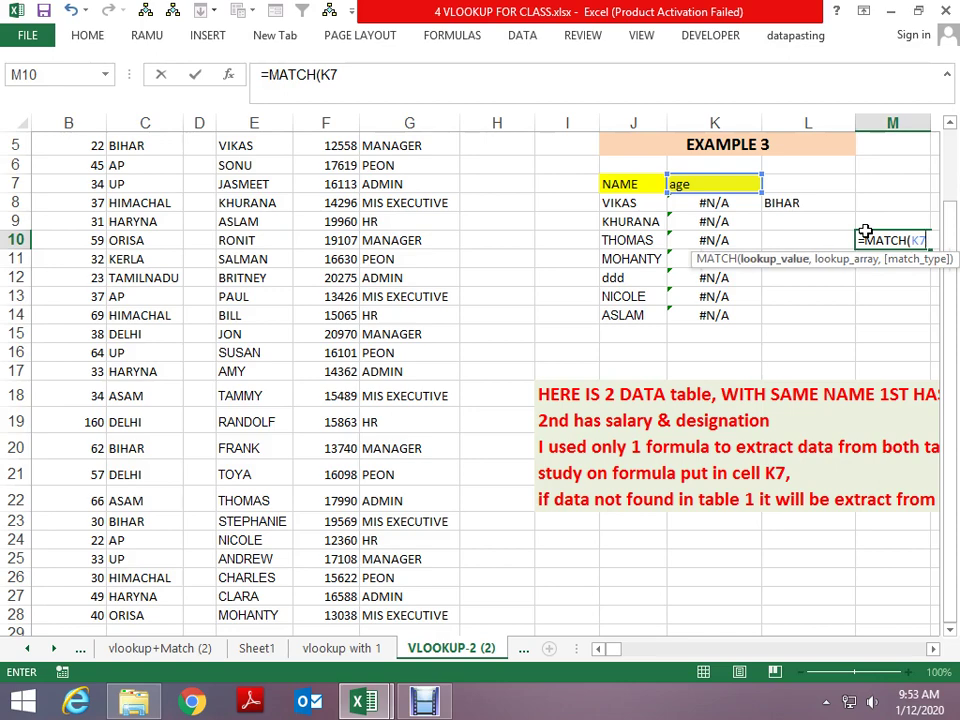
key(F4)
text($K$7,)
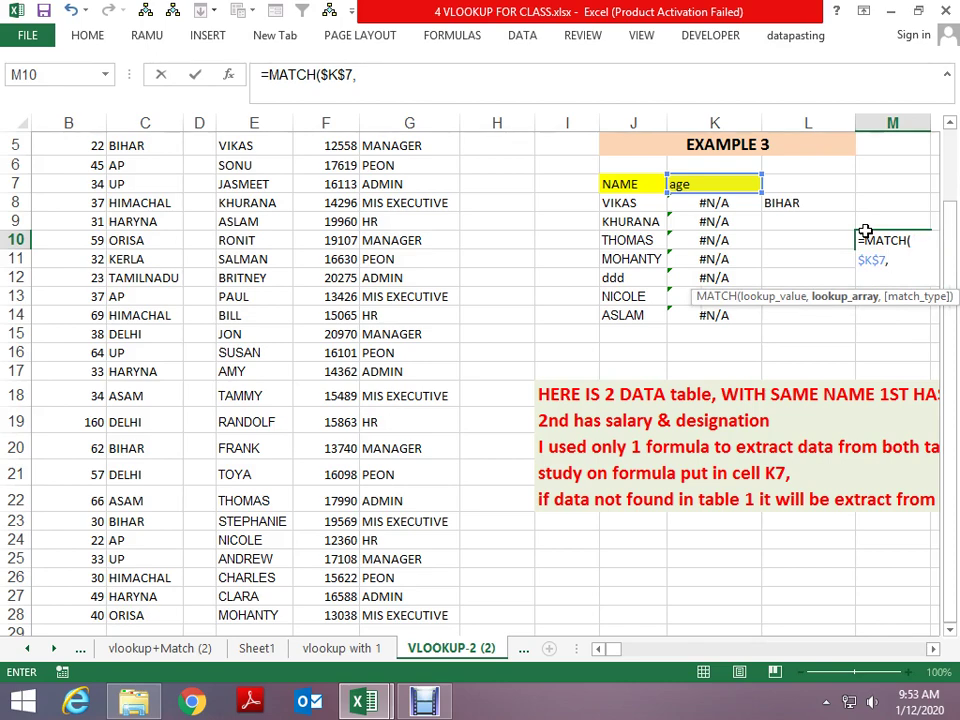
key(Left)
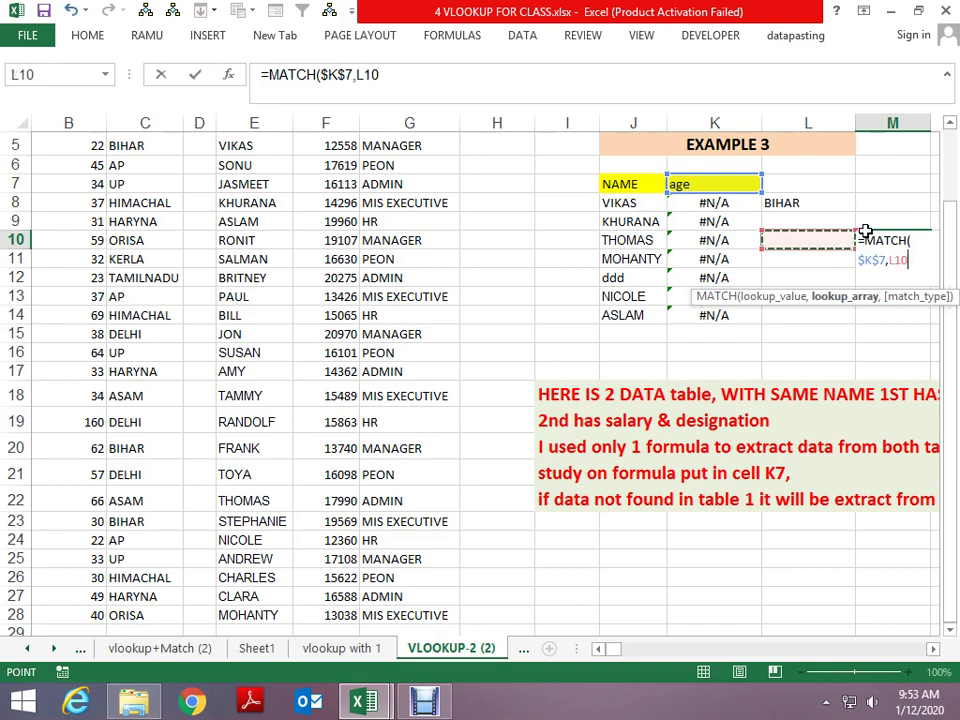
key(Left)
key(Left)
key(Home)
key(Up)
key(Up)
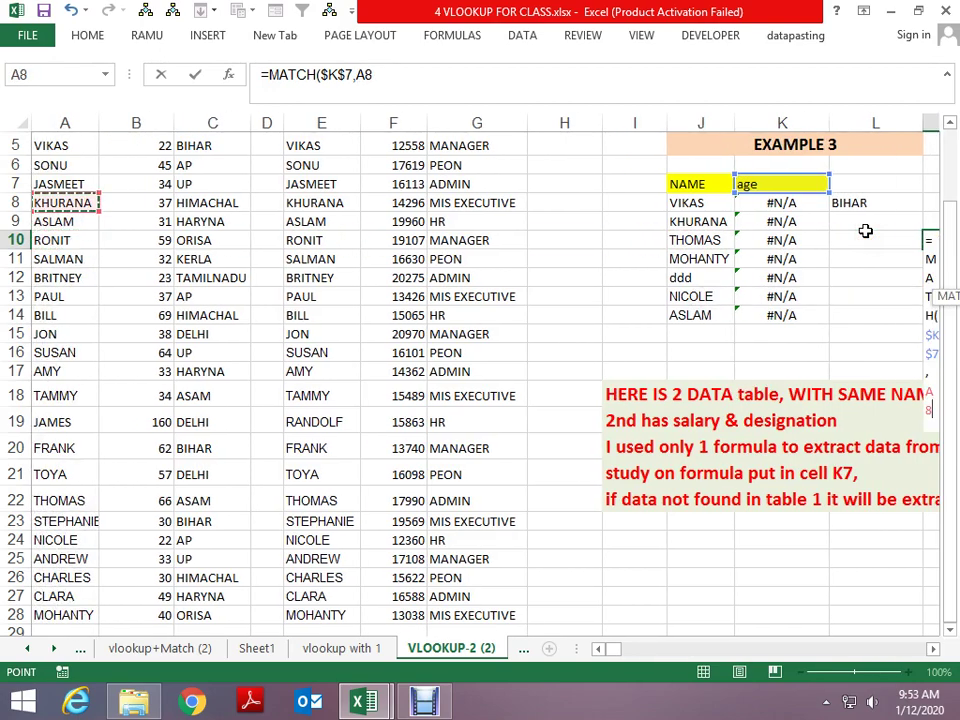
key(Up)
key(Up)
key(Up)
key(Up)
key(Up)
key(Down)
key(shift+Right)
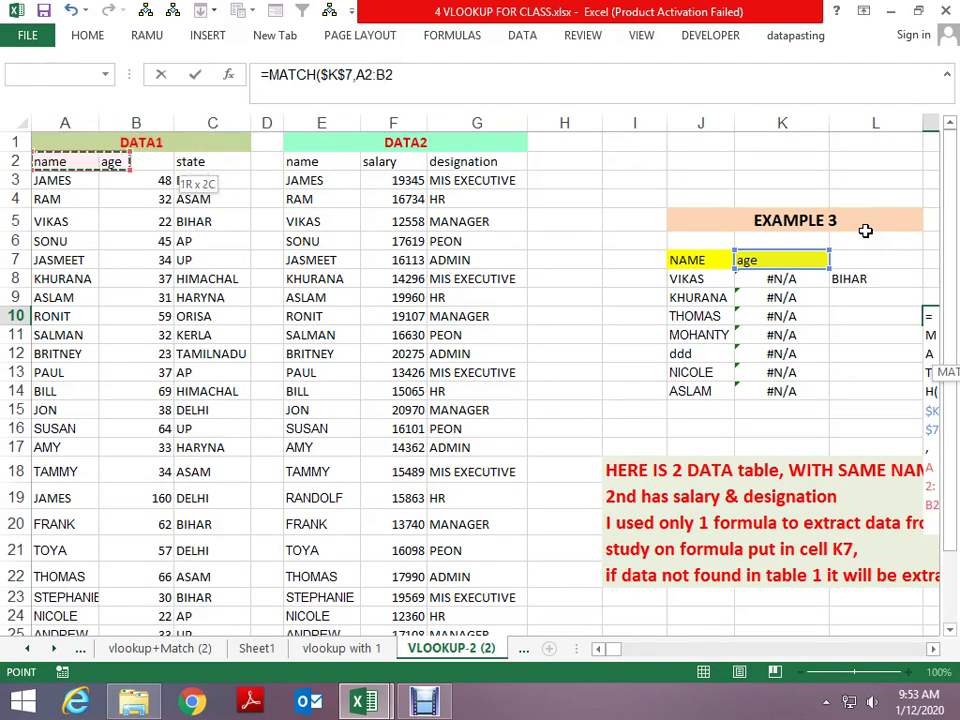
key(shift+Right)
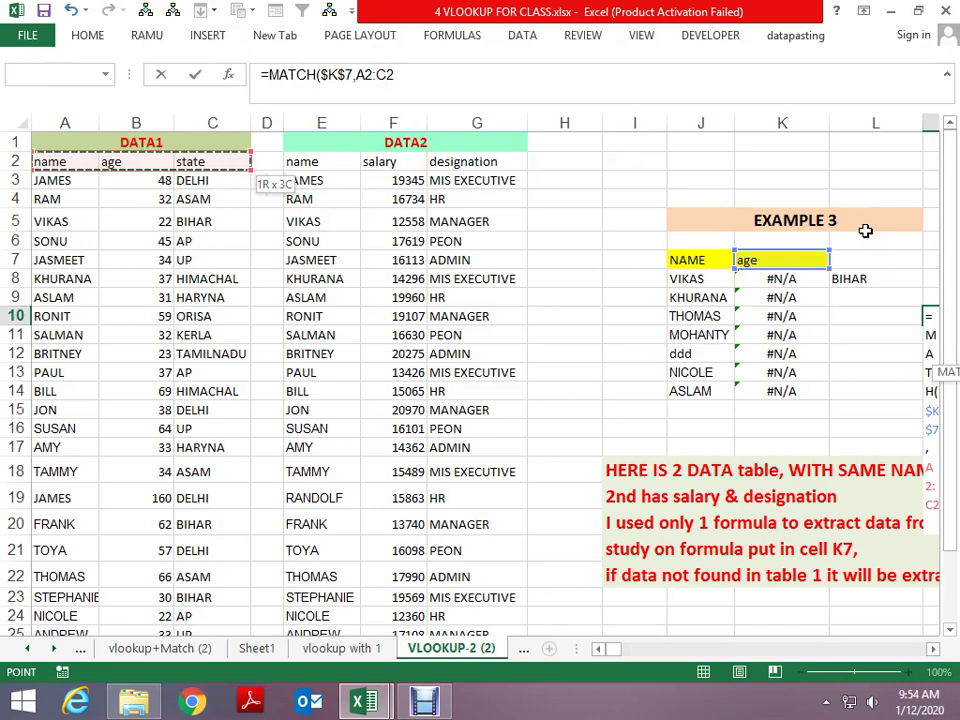
key(F4)
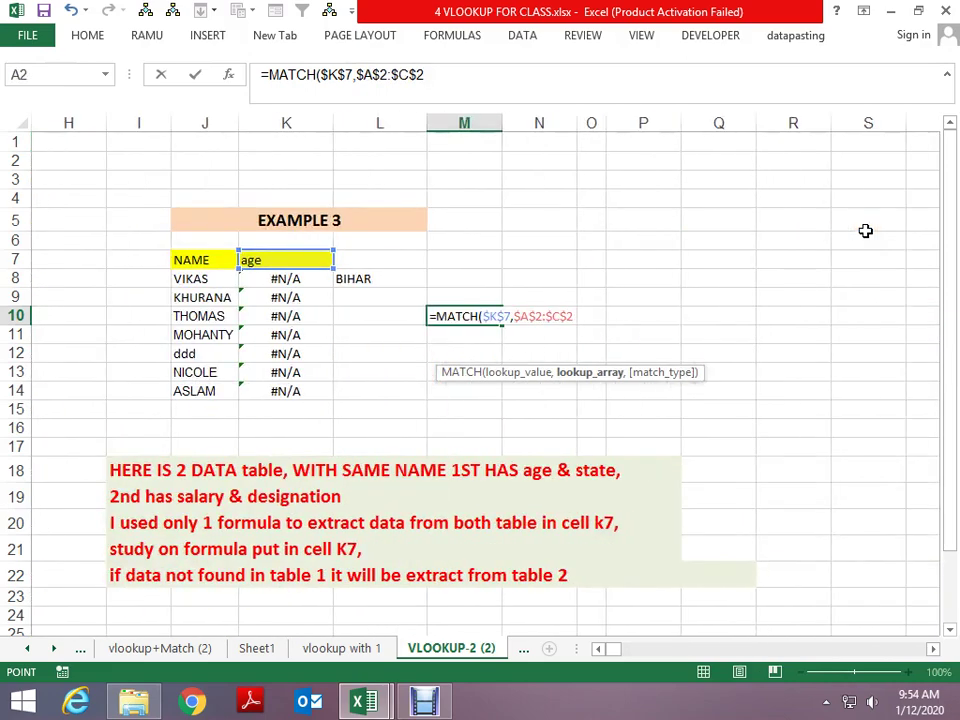
text(,0)
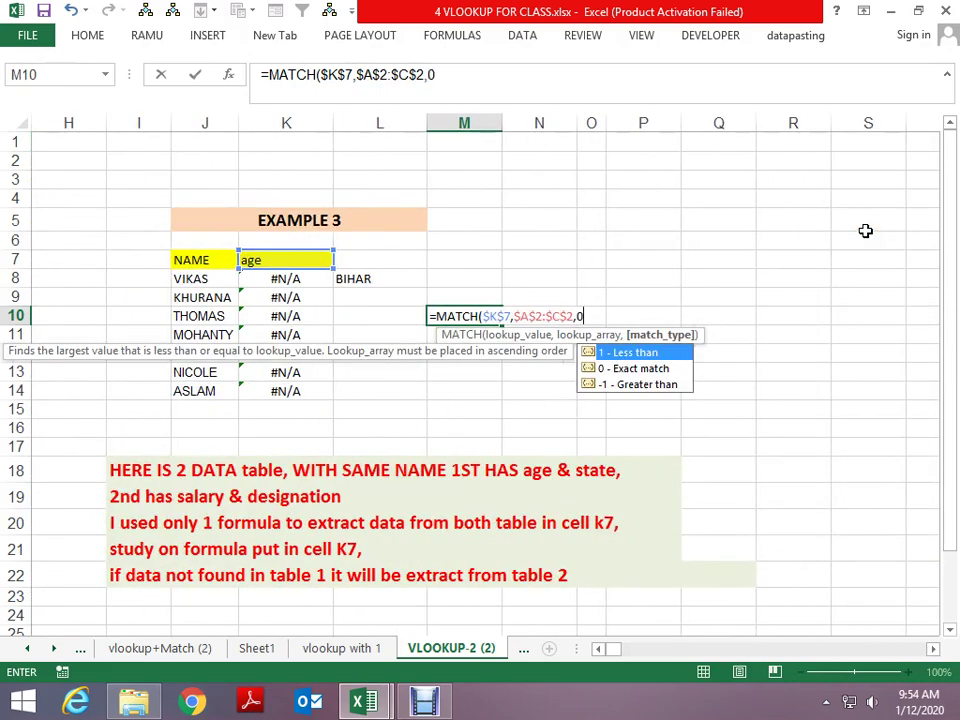
key(Return)
Step: Copy the MATCH expression text from the M10 formula
key(Up)
key(F2)
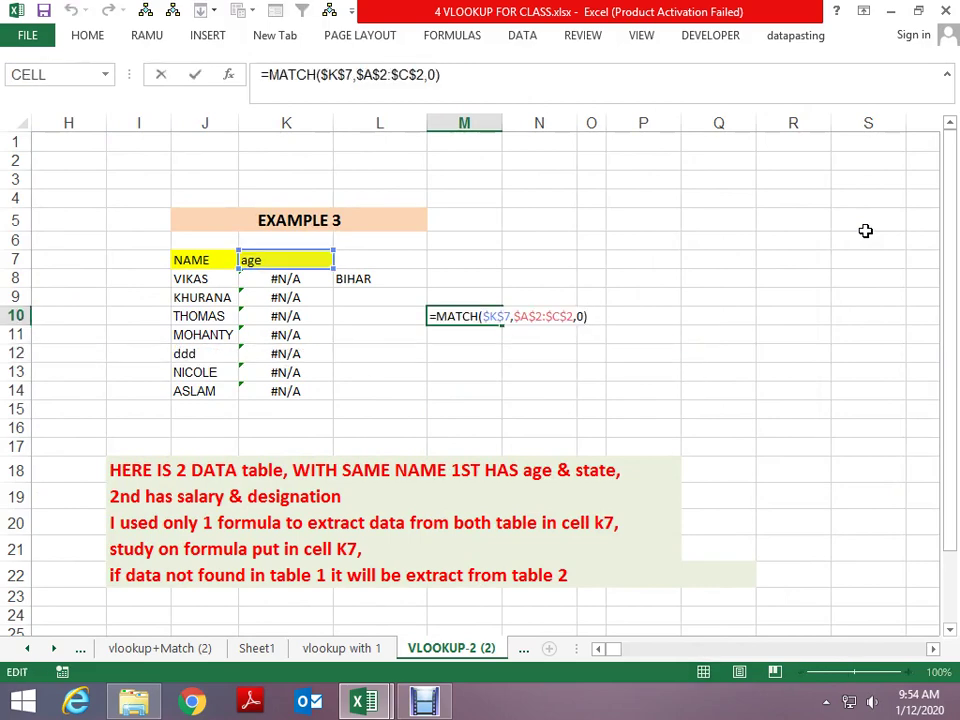
key(shift+Left)
key(shift+Left)
key(shift+Left)
key(ctrl+c)
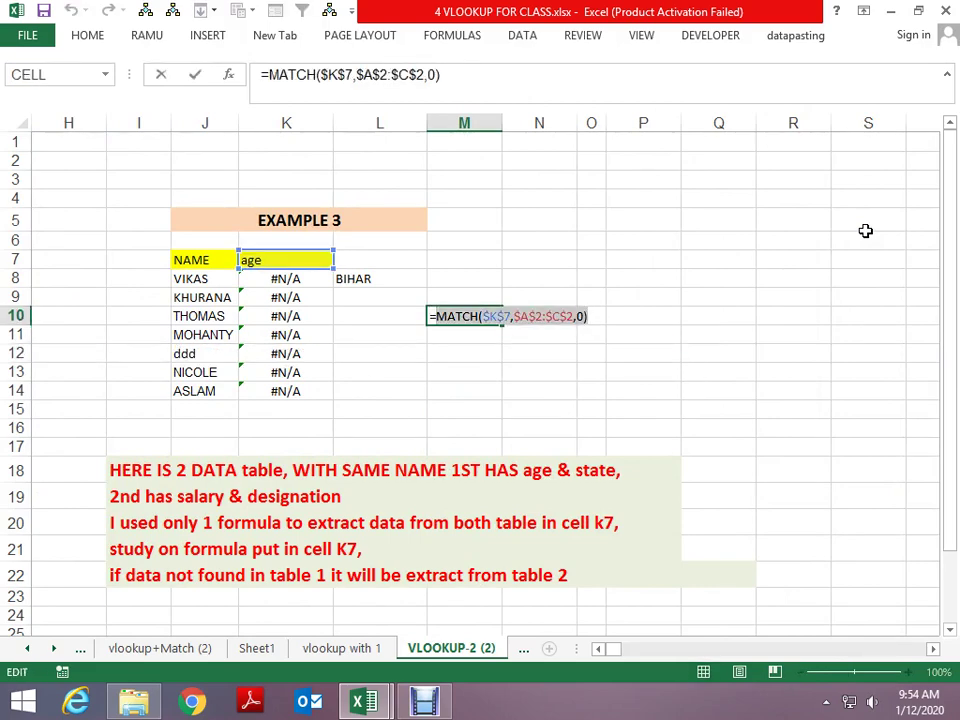
key(Escape)
key(Left)
Step: Replace the column number 3 in L8's VLOOKUP with the copied MATCH($K$7,$A$2:$C$2,0)
key(Up)
key(Up)
key(Left)
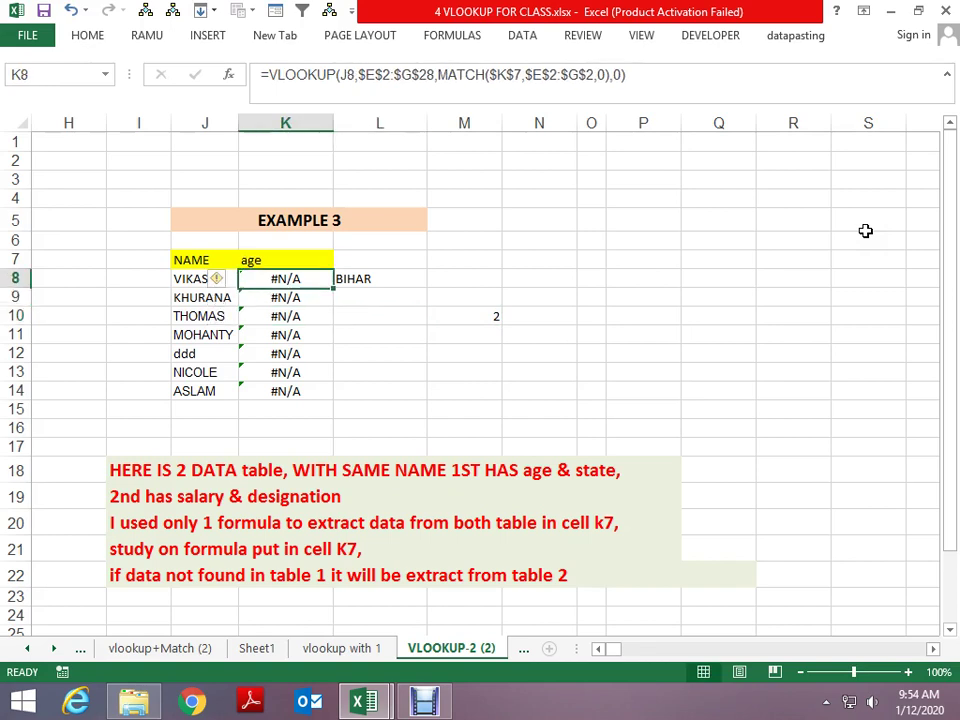
key(Right)
key(Down)
key(Up)
key(F2)
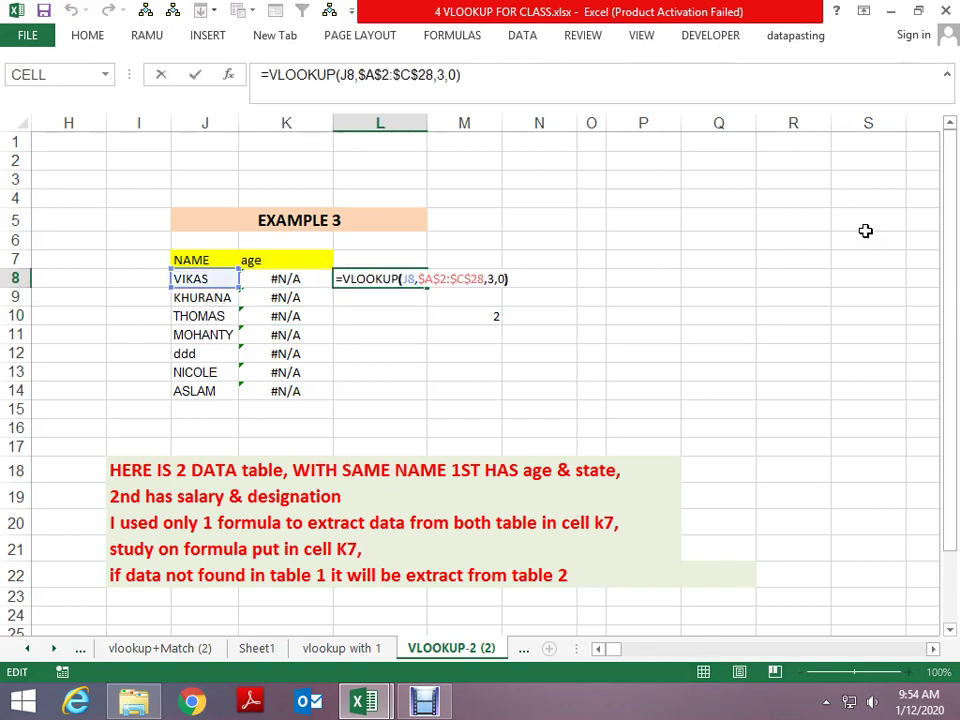
key(Left)
key(Left)
key(Left)
key(shift+Left)
key(ctrl+v)
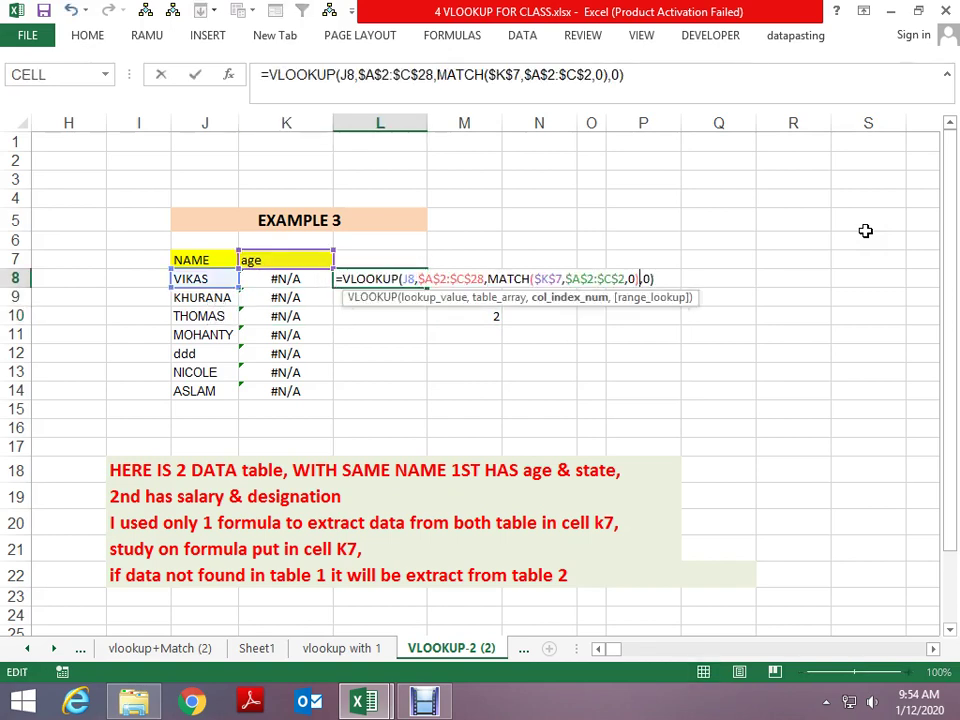
key(Return)
key(Up)
key(F2)
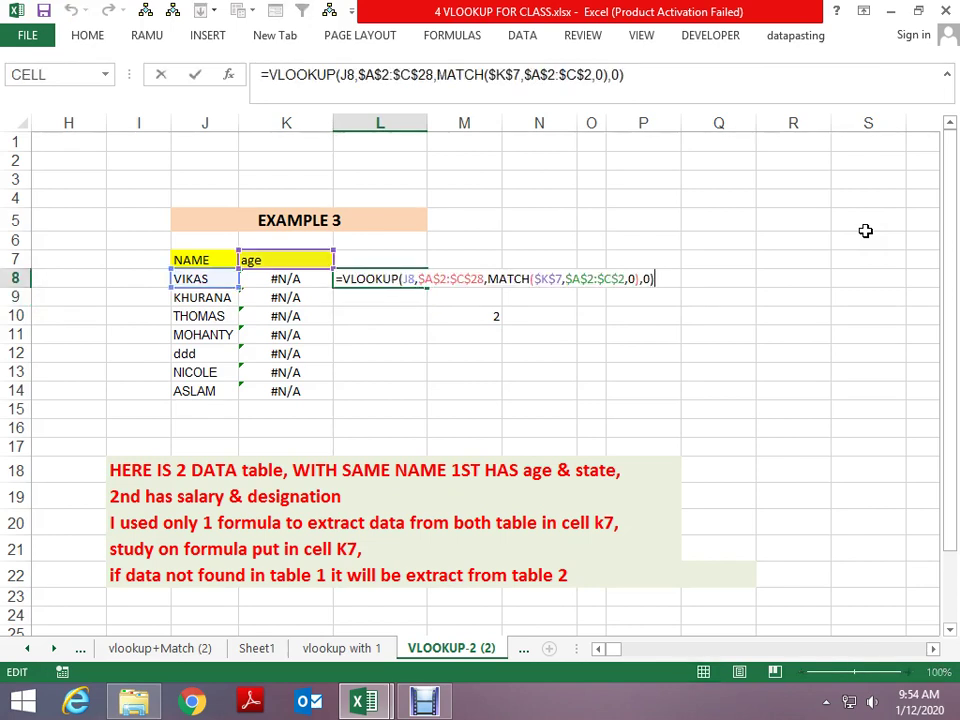
key(Return)
Step: Fill the updated L8 formula down through L14, showing ages like 22, 37, 66, 40
key(Up)
key(shift+Down)
key(shift+Down)
key(shift+Down)
key(shift+Down)
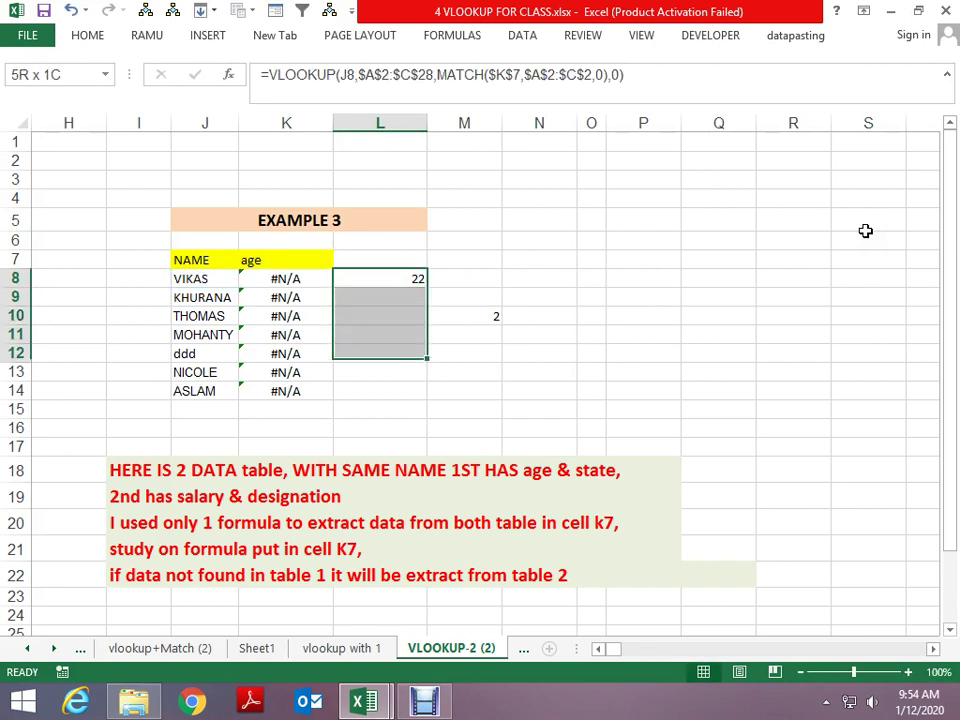
key(shift+Down)
key(shift+Down)
key(ctrl+d)
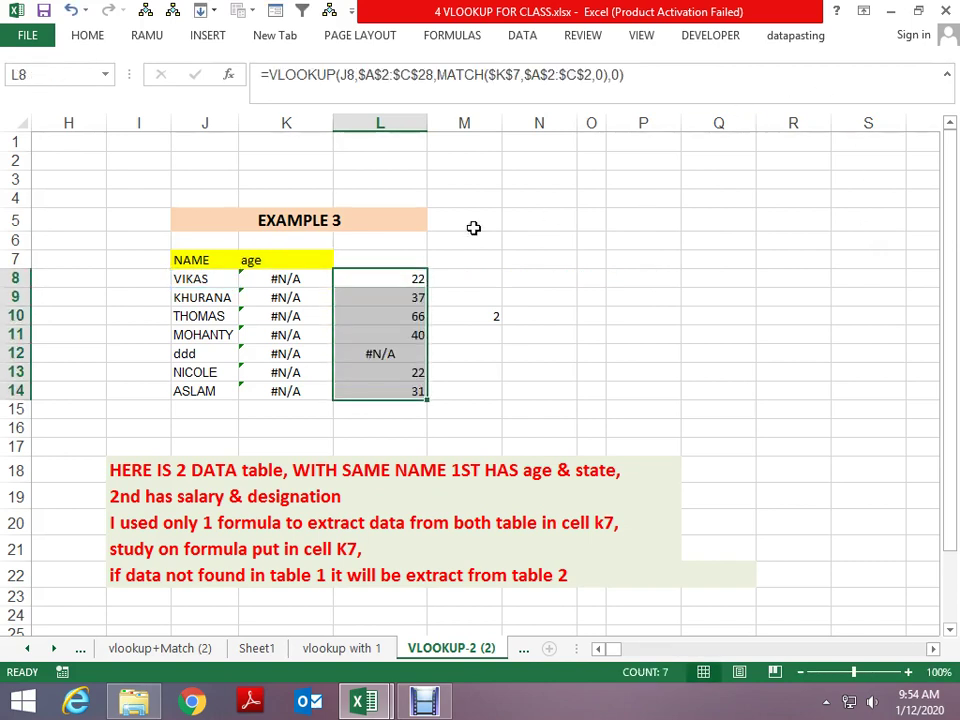
click(300, 260)
click(341, 260)
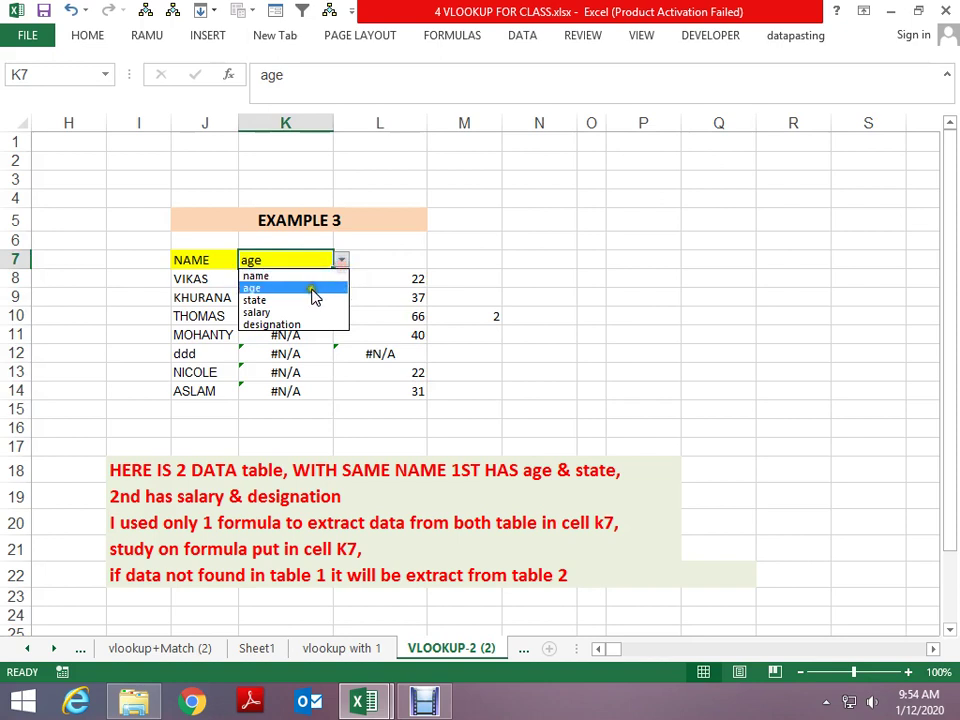
Step: Choose state as the K7 header and inspect the L8, K8 and L9 results
click(310, 300)
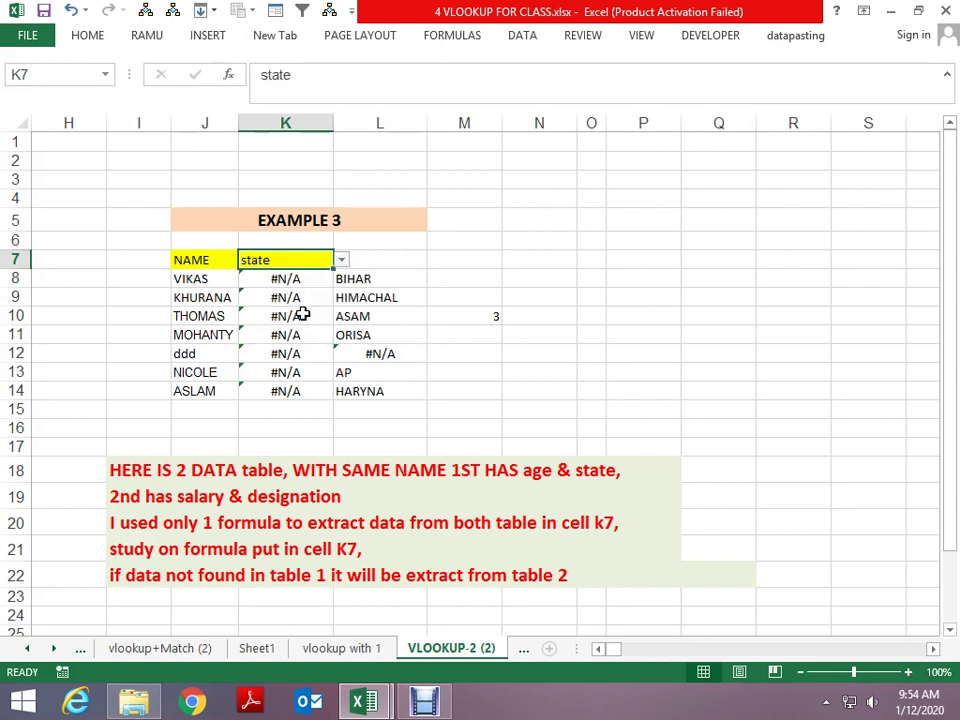
click(365, 279)
click(285, 279)
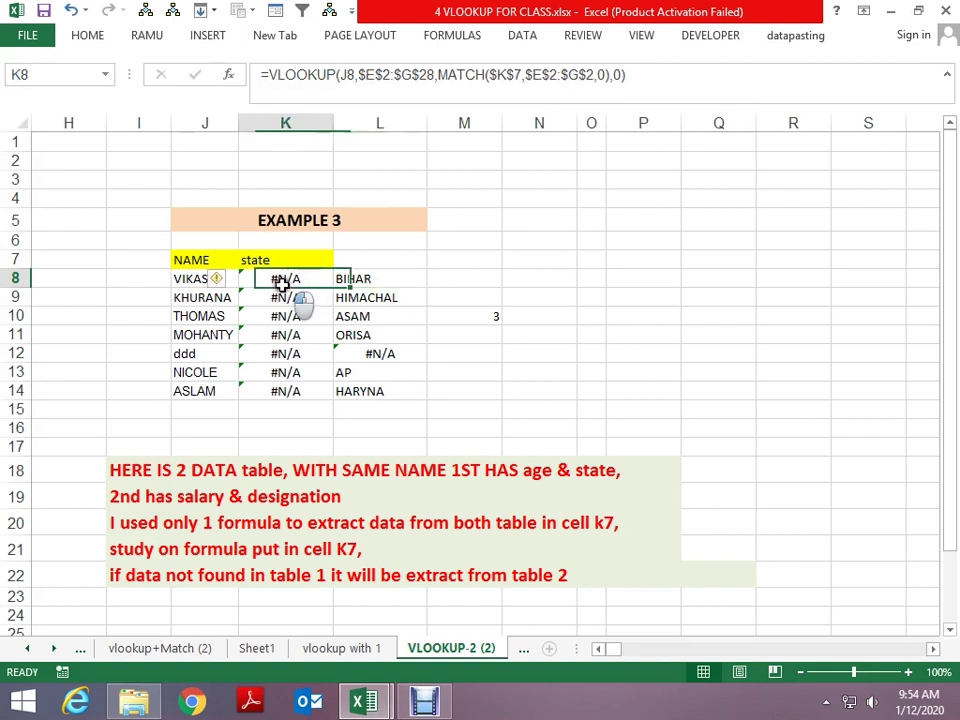
click(424, 290)
click(375, 277)
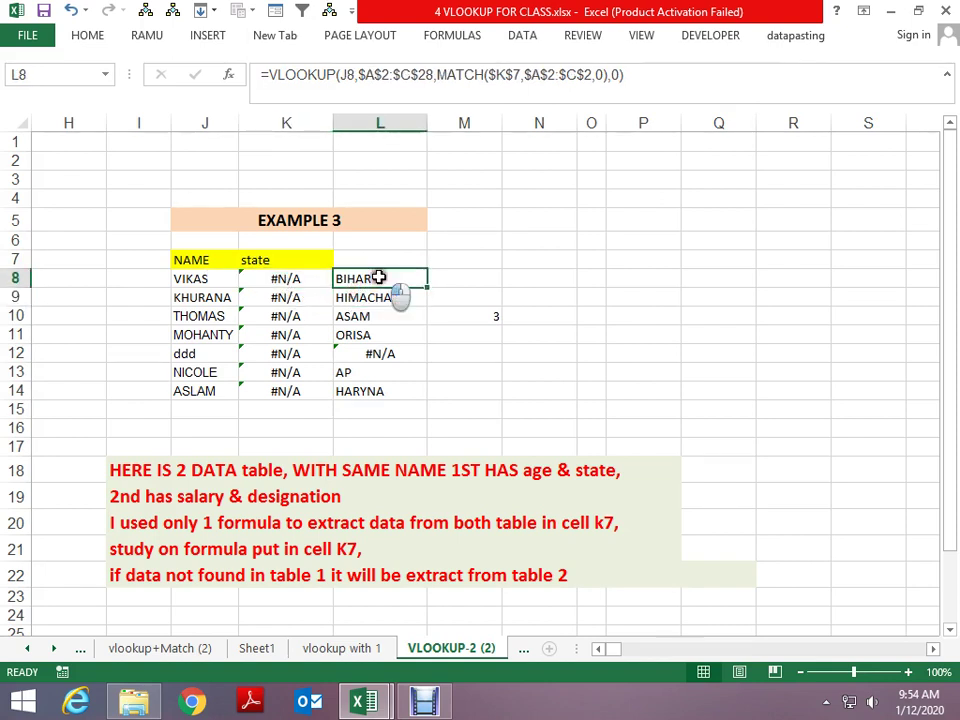
Step: Copy the L8 formula text, then review the K8 formula and K7's header list
double_click(396, 279)
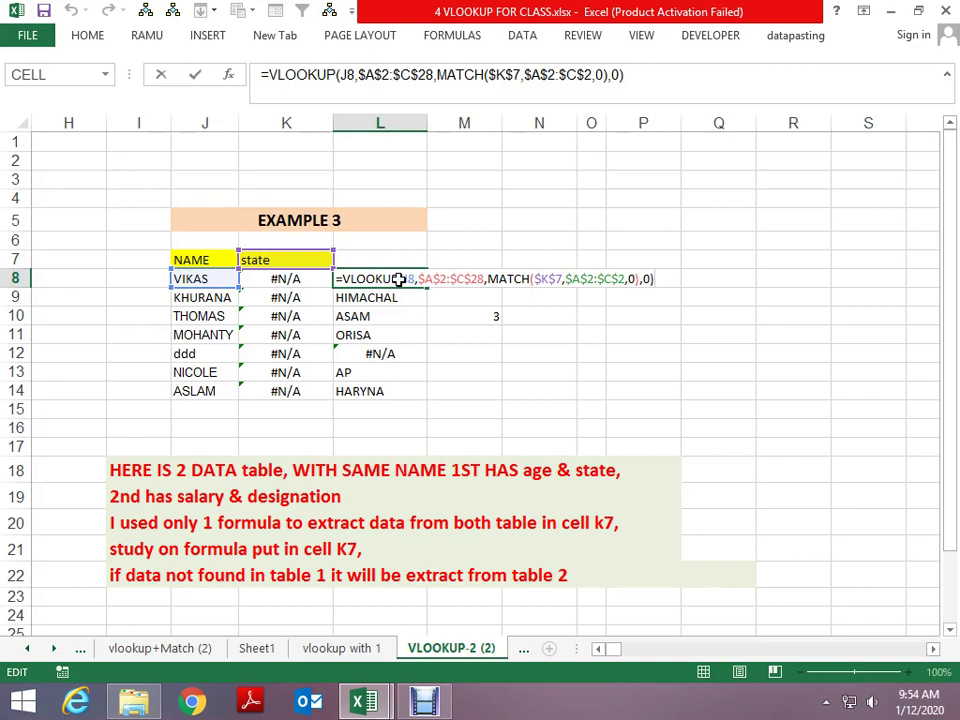
triple_click(398, 279)
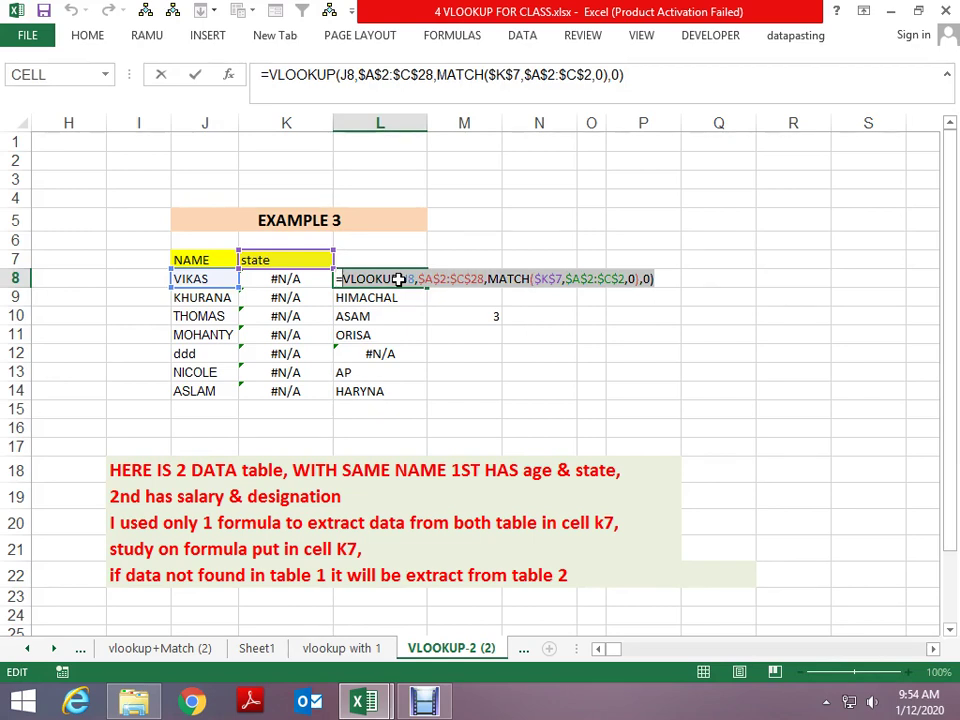
key(ctrl+x)
key(Escape)
key(Left)
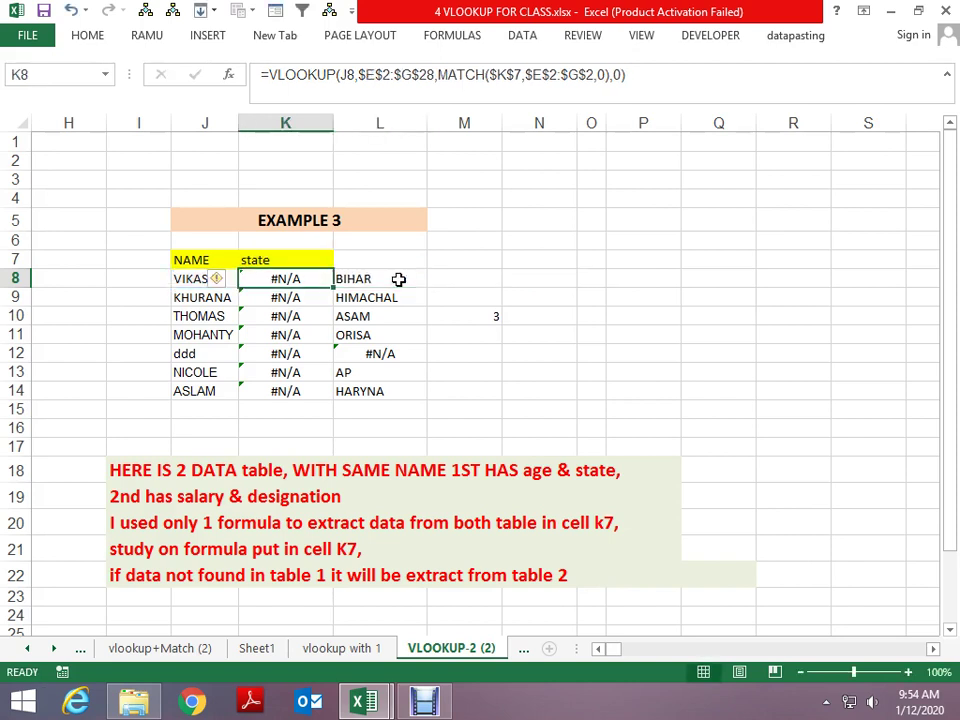
key(F2)
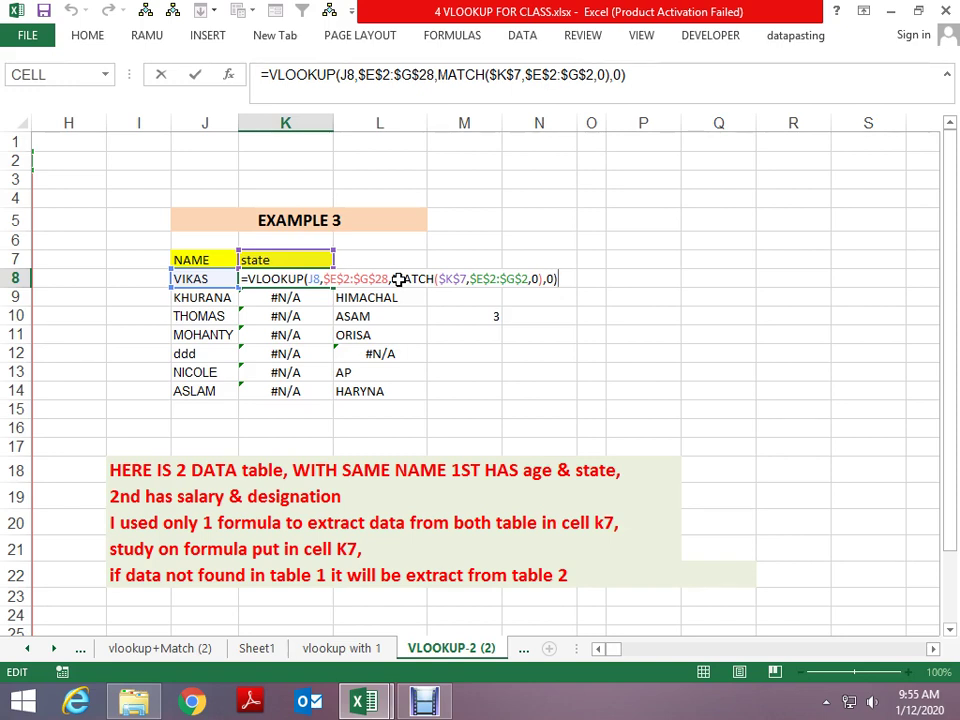
key(ctrl+Return)
key(Down)
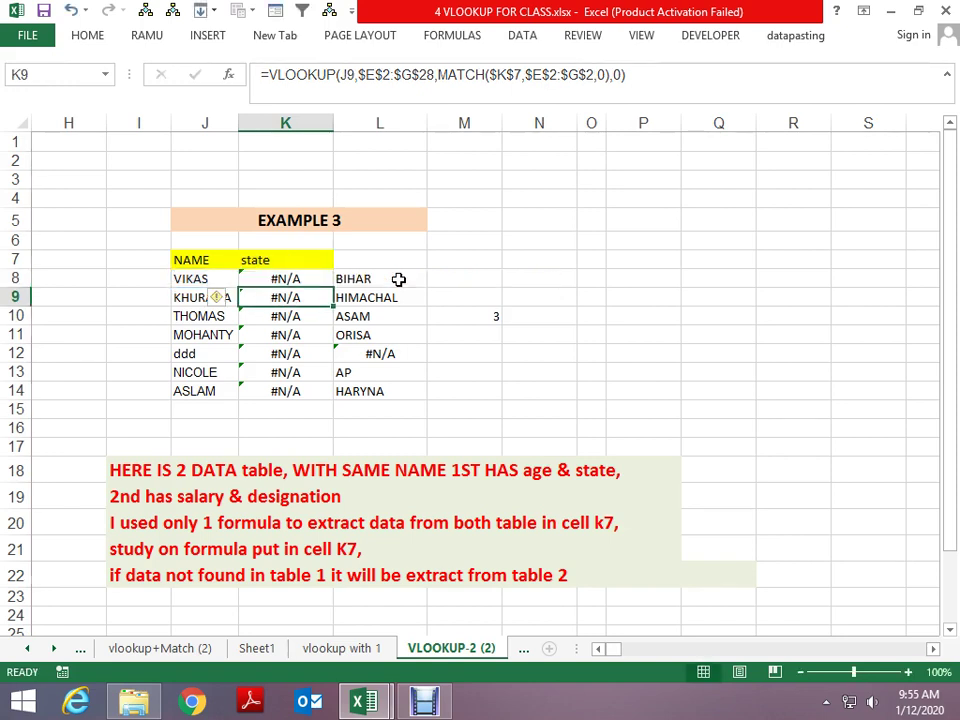
key(Up)
key(Up)
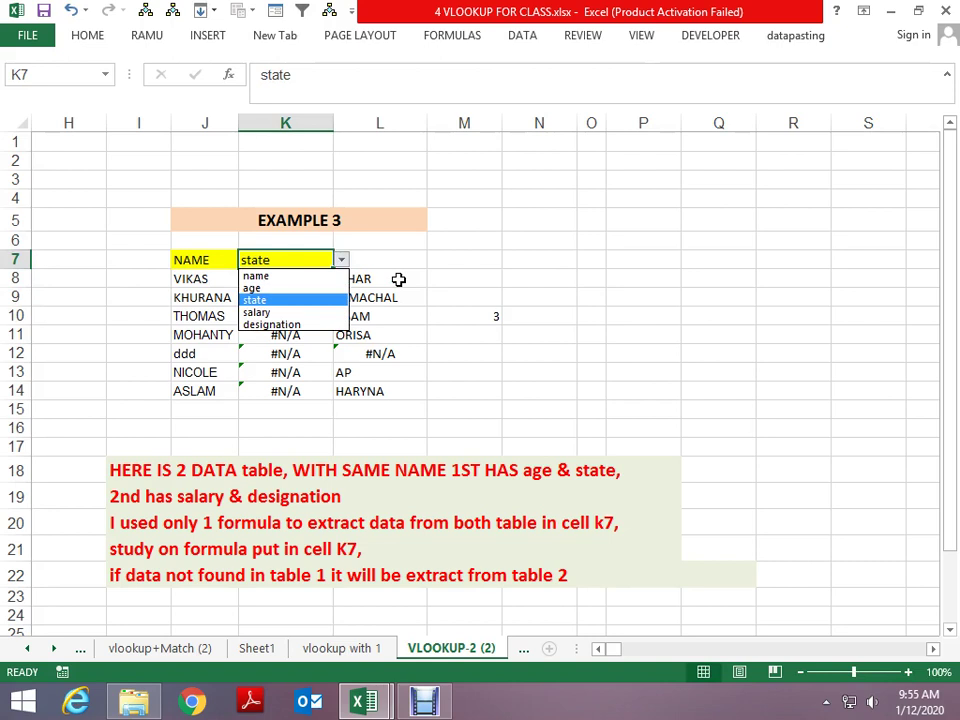
key(Escape)
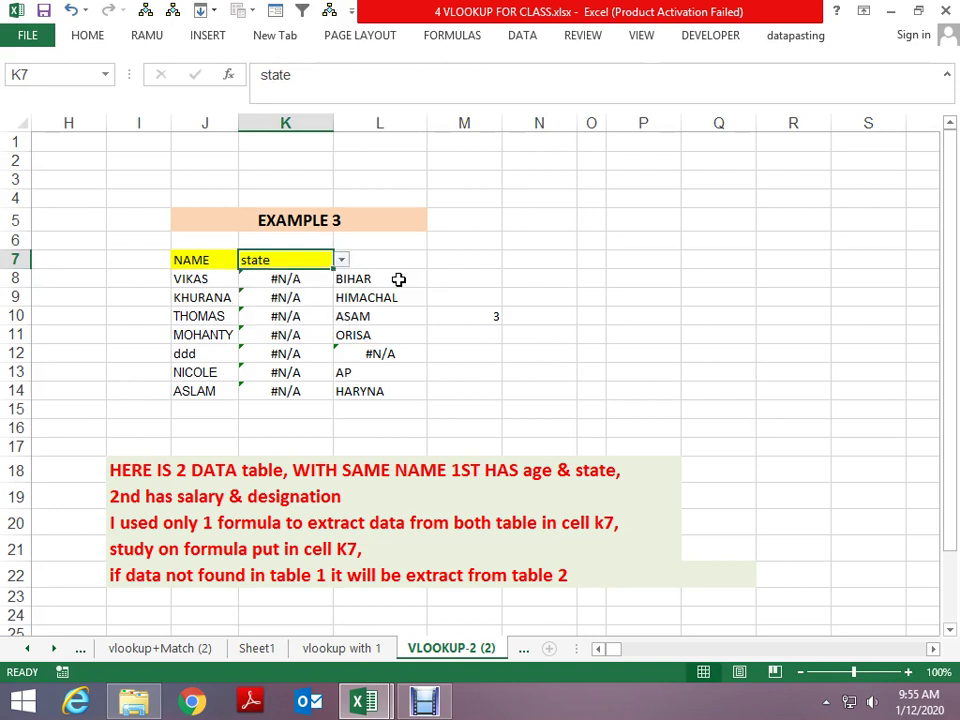
key(Down)
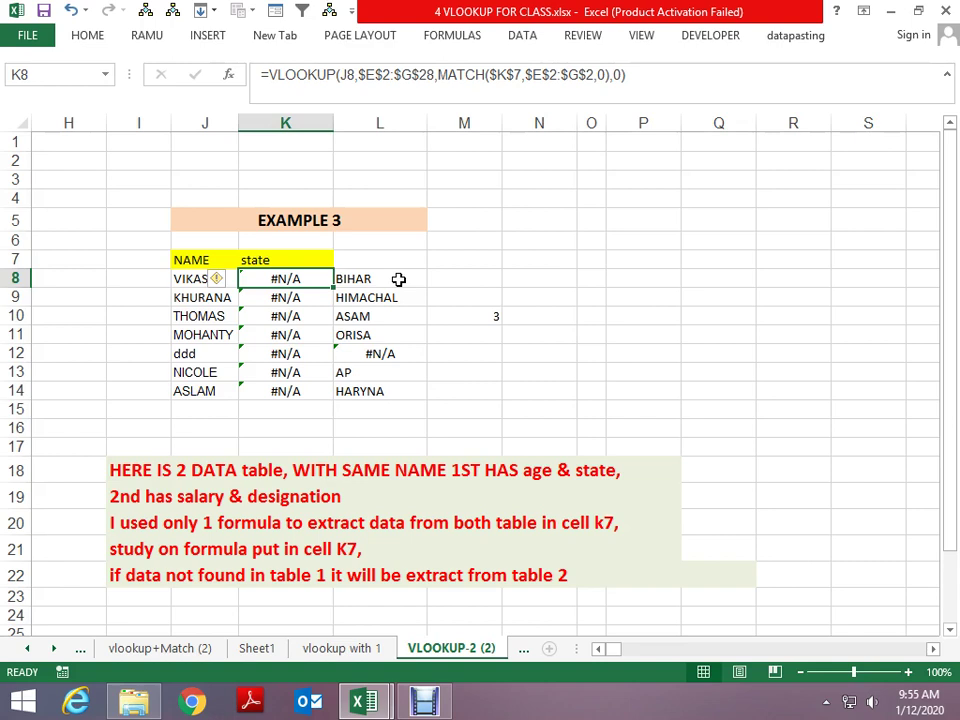
Step: Wrap K8's formula in IFERROR with the pasted second VLOOKUP, accepting Excel's correction so K8 shows BIHAR
text(=)
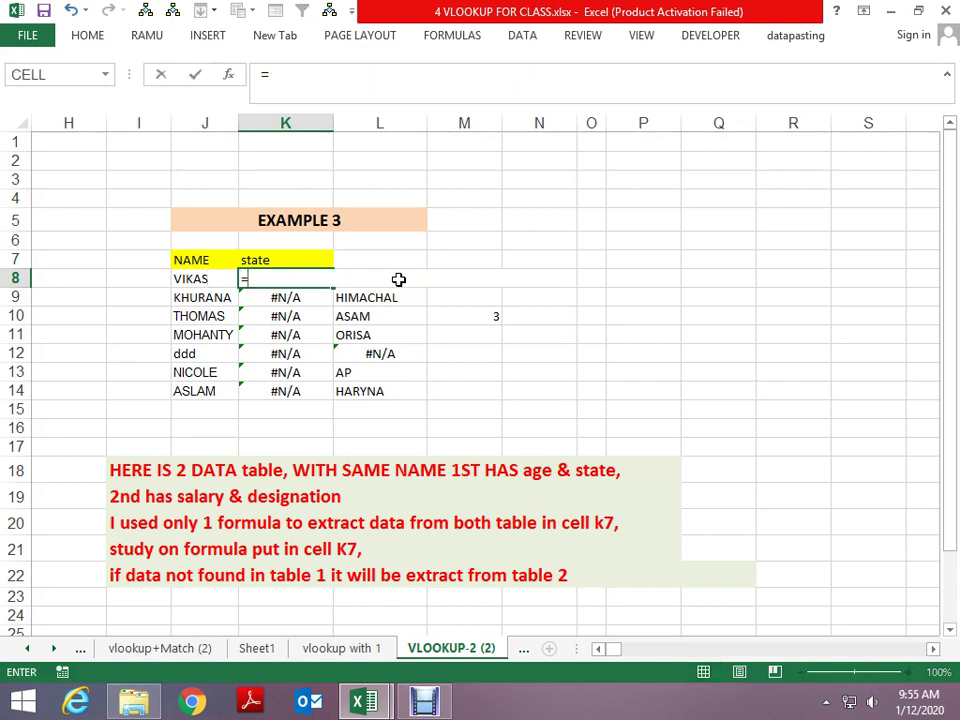
key(Escape)
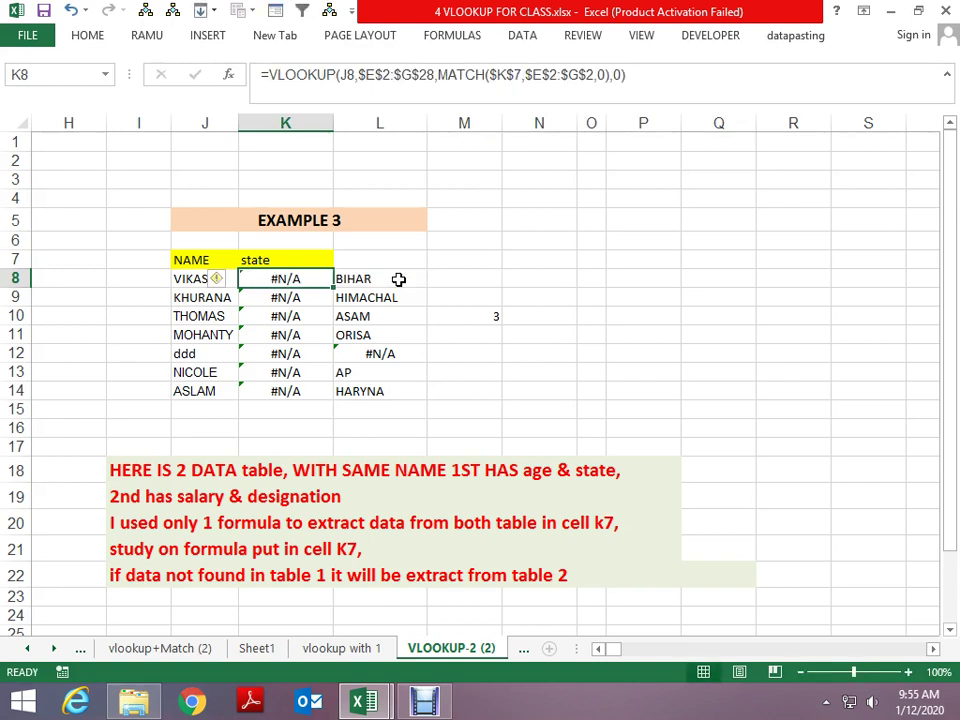
key(F2)
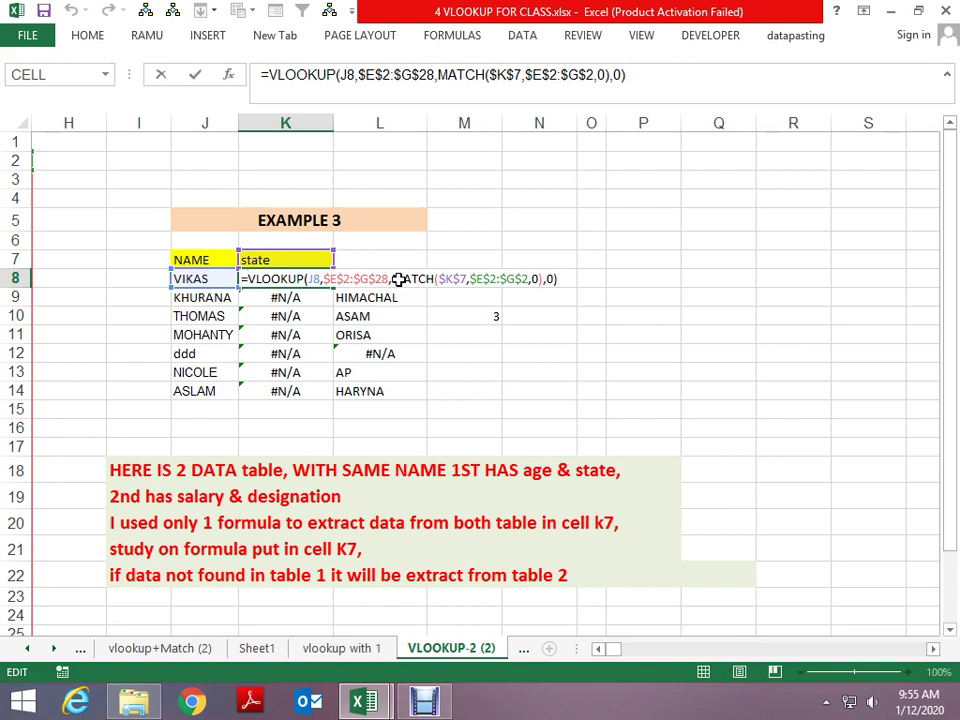
text(IFERROR()
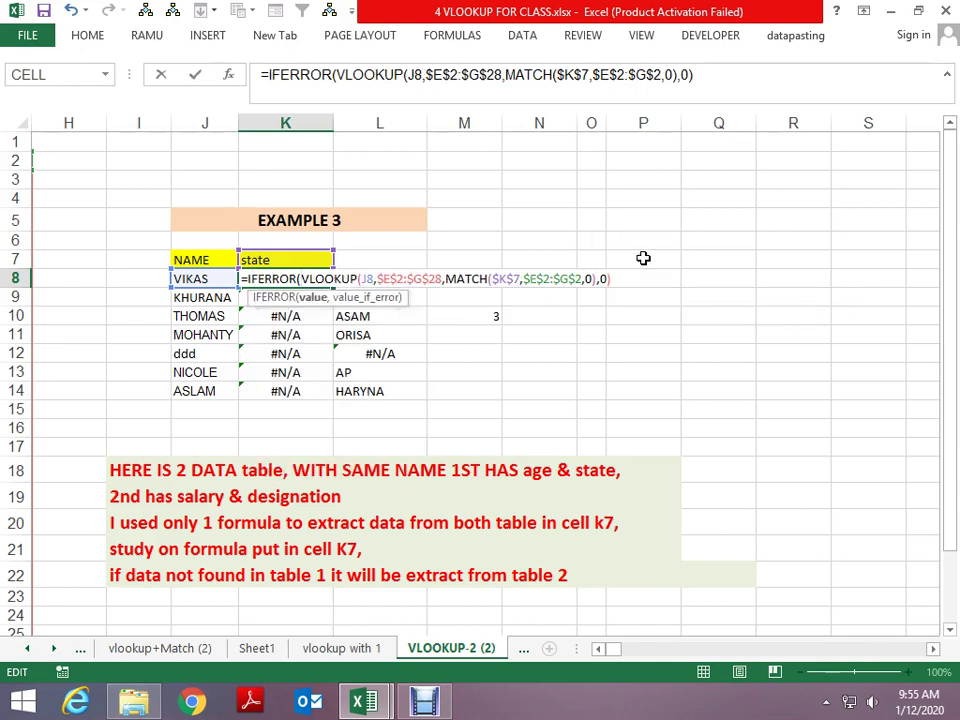
click(700, 80)
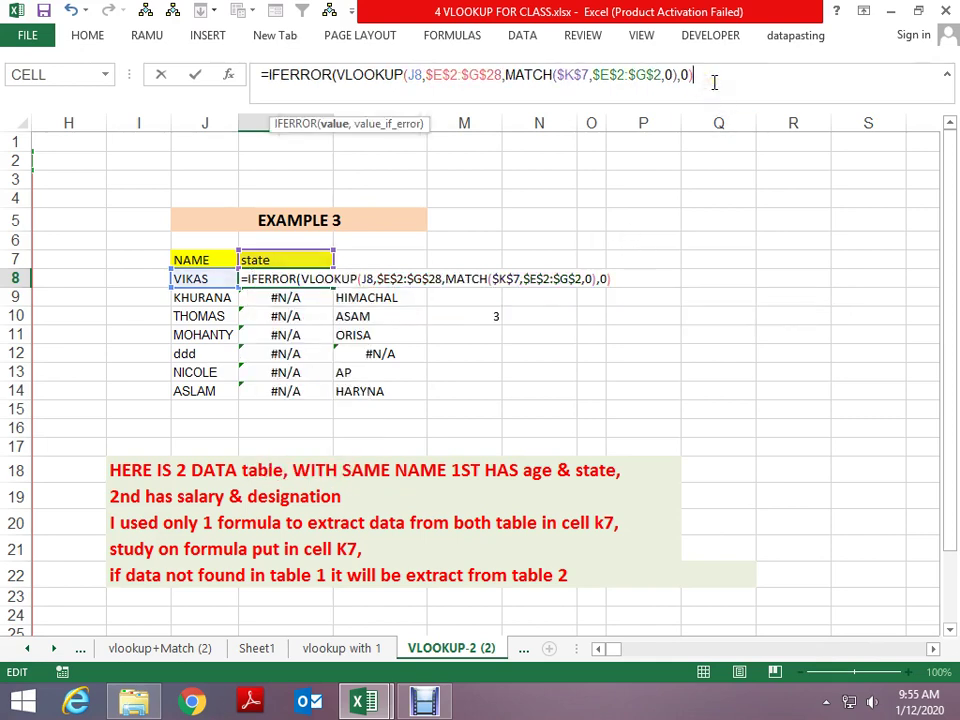
text(,)
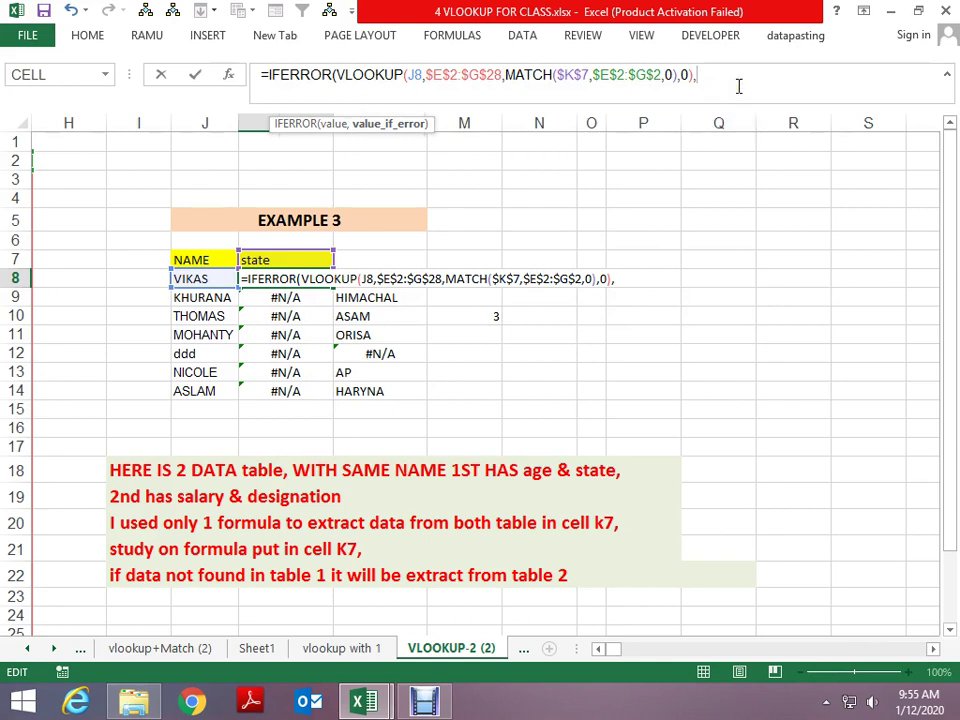
key(ctrl+v)
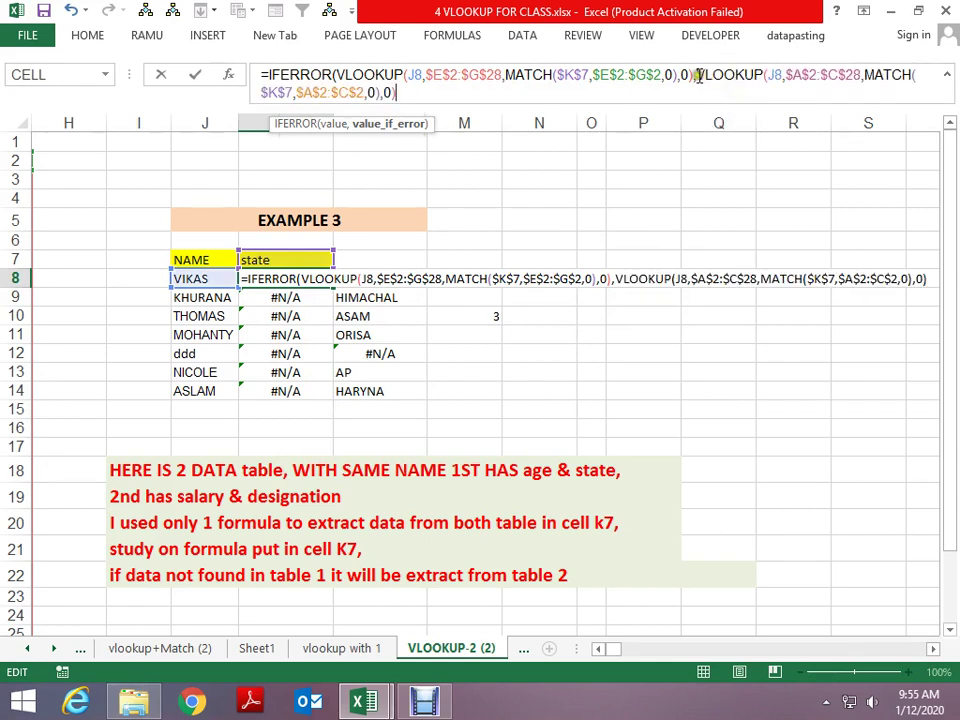
click(701, 76)
drag(701, 76, 884, 90)
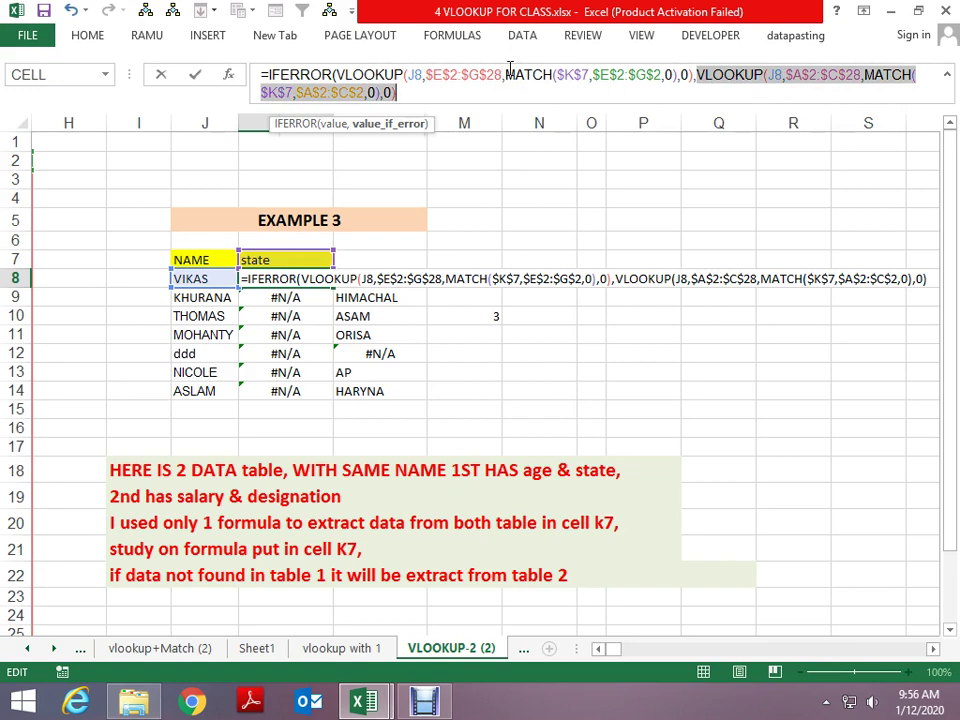
key(Return)
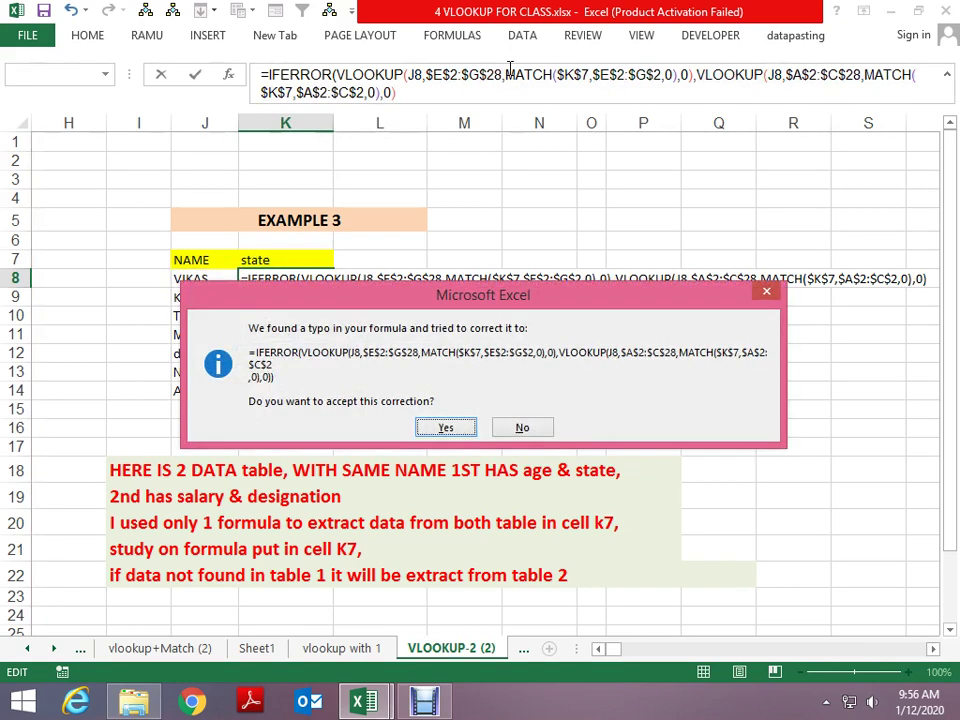
key(Return)
Step: Copy K8's formula down through K14 and open the K7 header choices
click(300, 279)
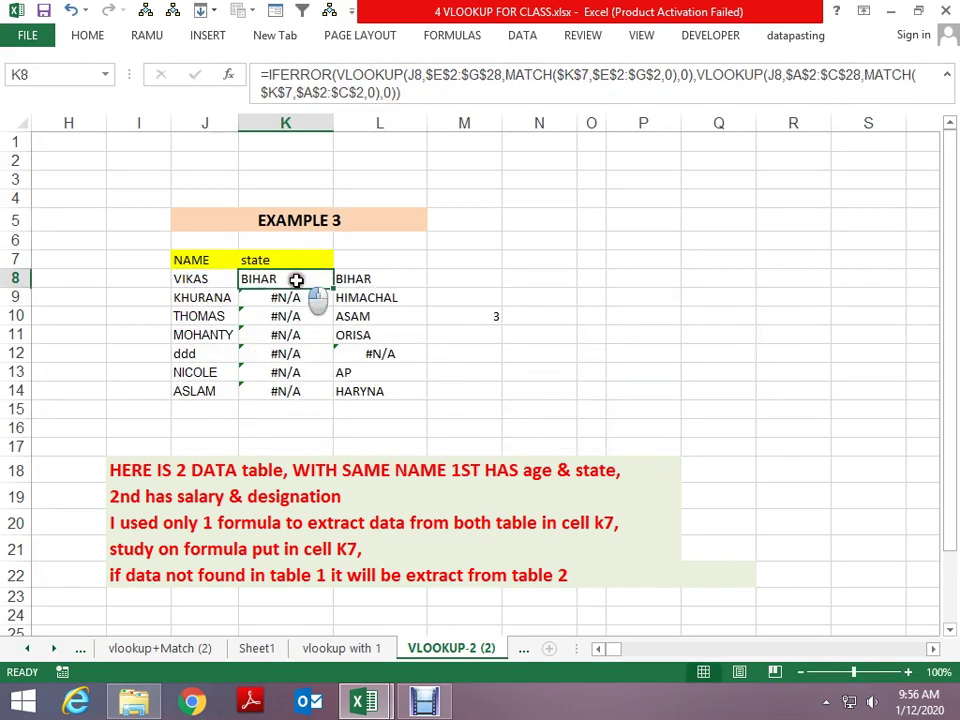
drag(331, 286, 330, 392)
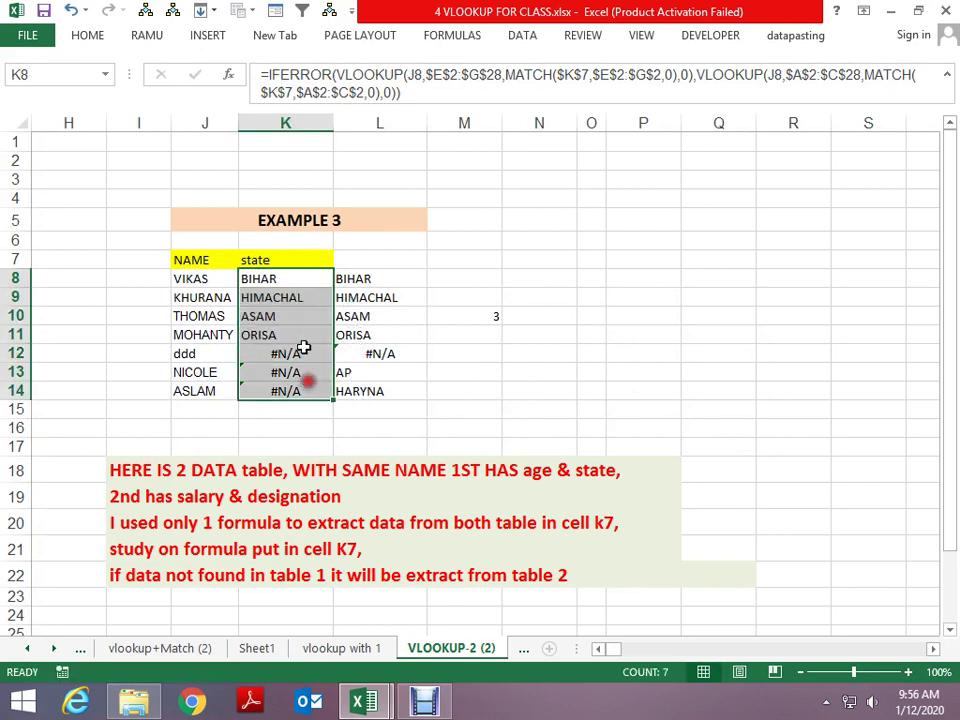
click(322, 260)
click(340, 260)
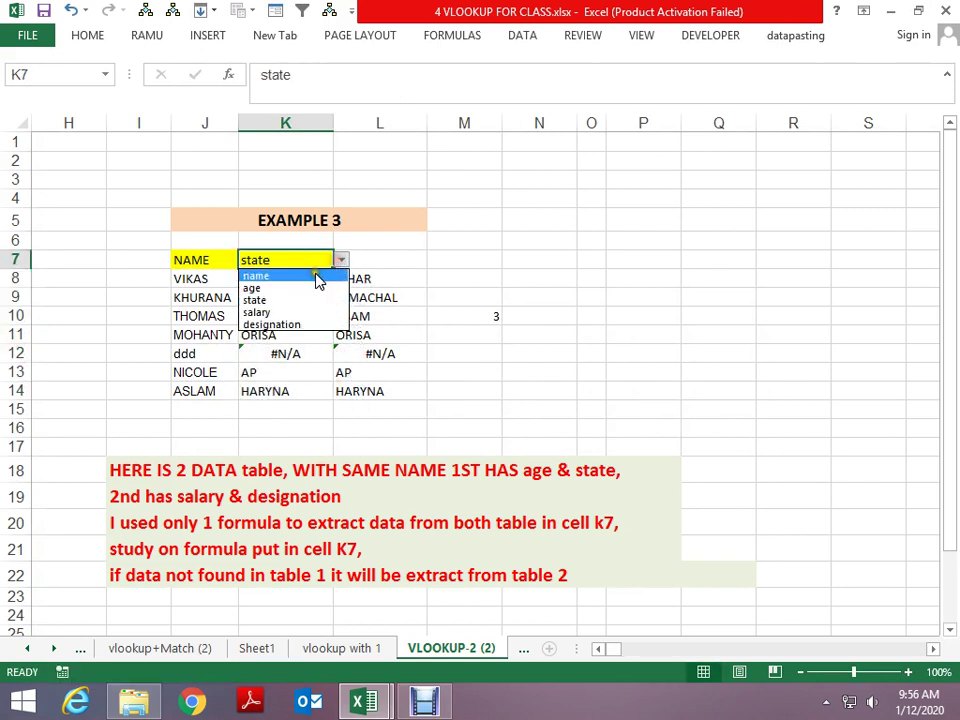
Step: Cycle the K7 header through name, age, state and salary, ending on designation
click(316, 274)
click(340, 260)
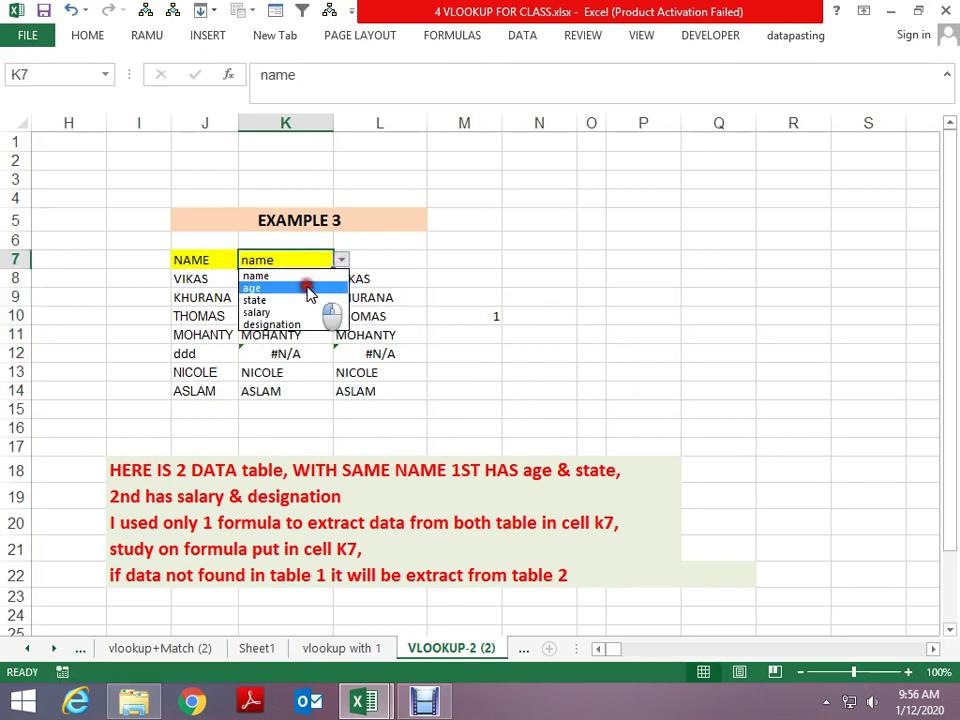
click(309, 285)
click(340, 260)
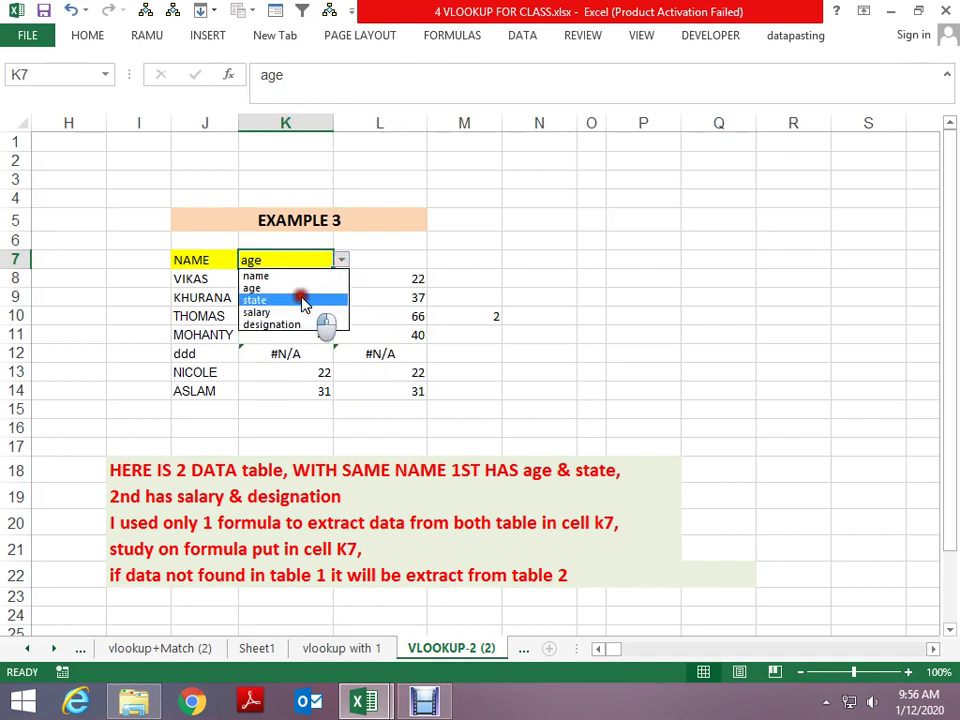
click(304, 300)
click(340, 260)
click(306, 311)
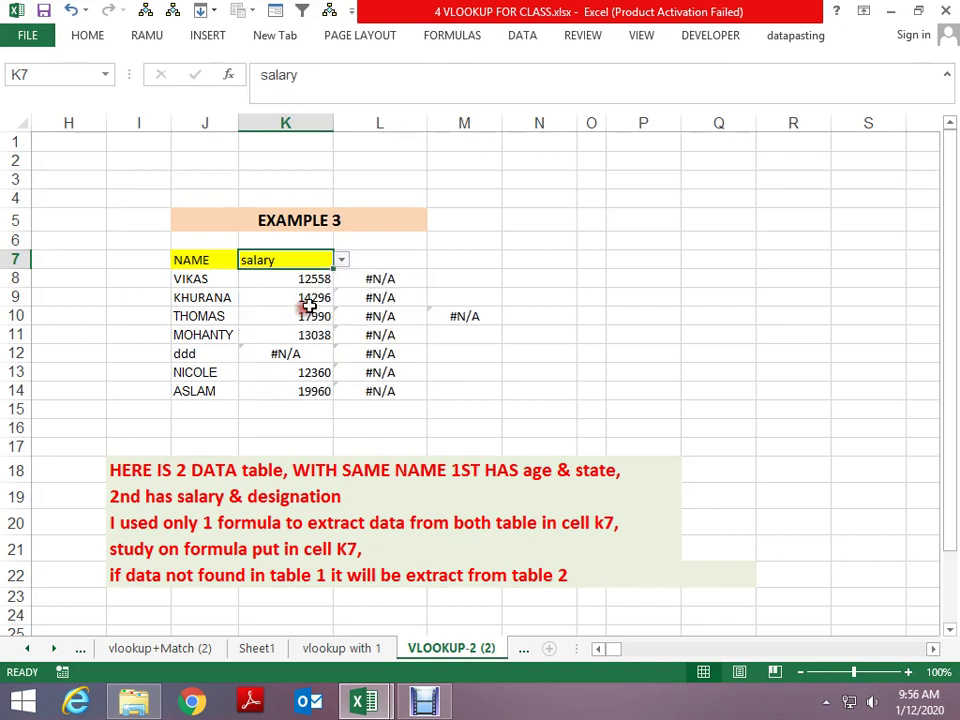
click(340, 260)
click(311, 323)
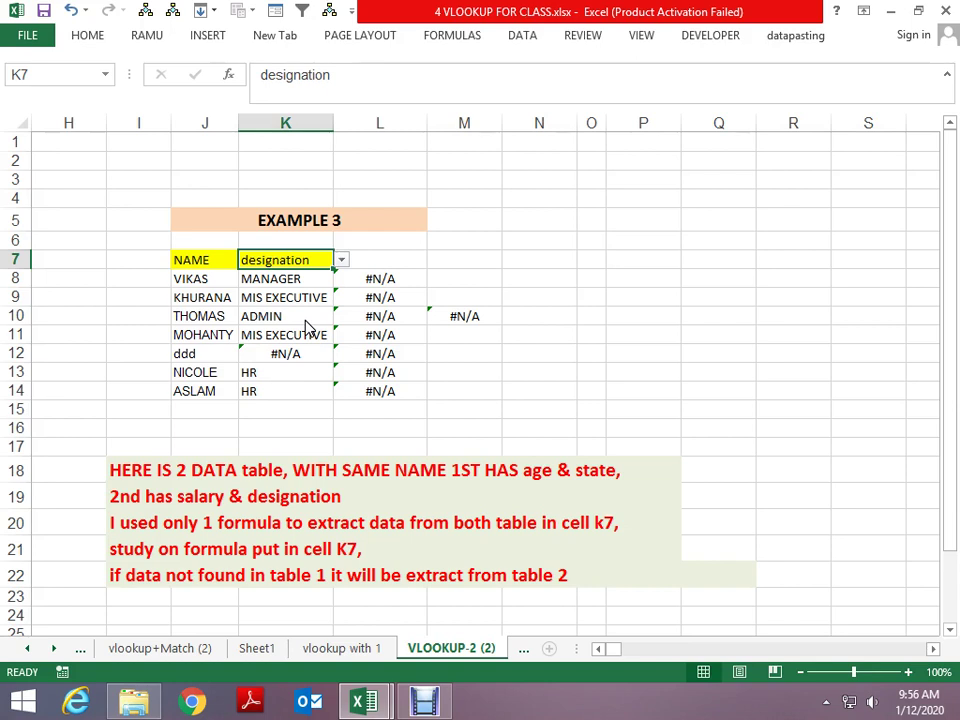
Step: Undo the last change and move back to the DATA1 and DATA2 tables
key(ctrl+z)
key(ctrl+Left)
key(ctrl+Left)
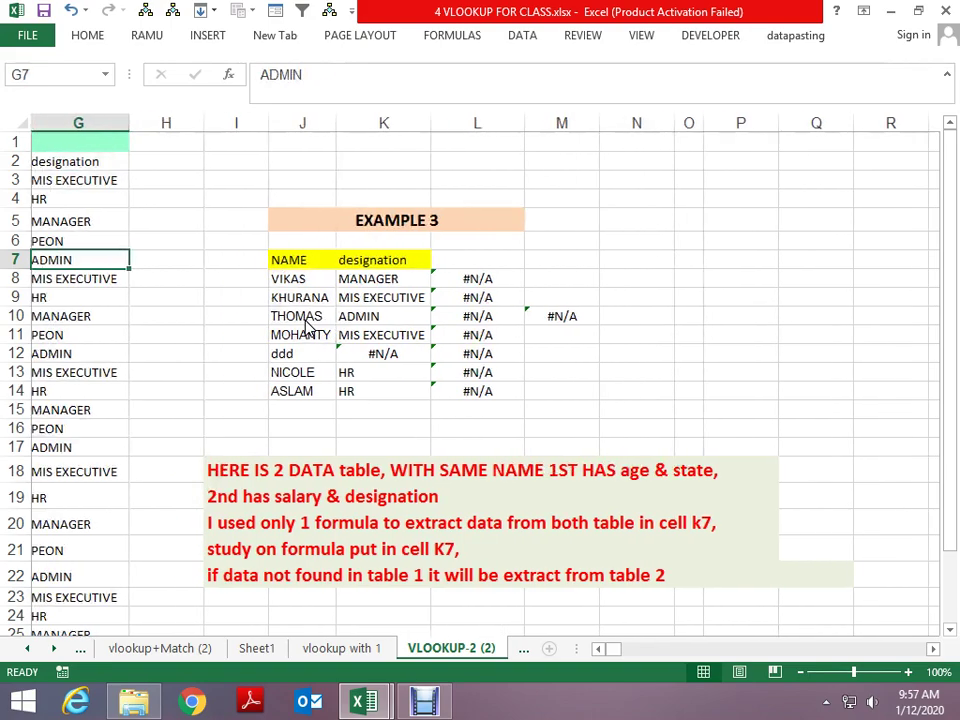
key(ctrl+Up)
key(ctrl+Left)
key(Right)
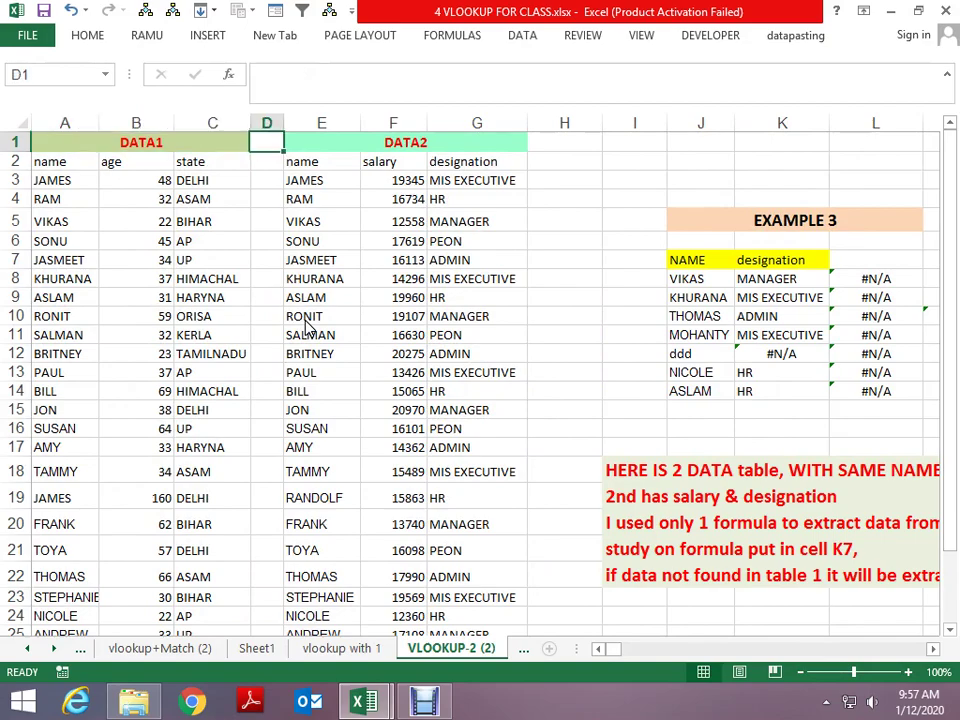
key(Right)
key(alt+Tab)
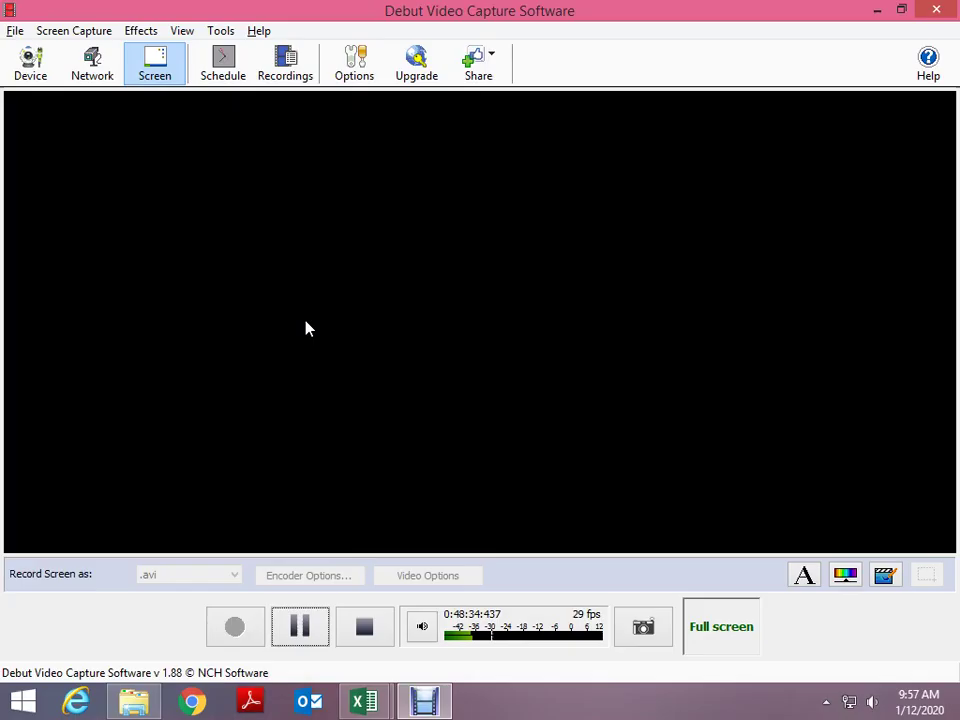
Step: Return from Debut to the Excel workbook at the DATA1 table heading
key(alt+Tab)
key(Left)
key(Left)
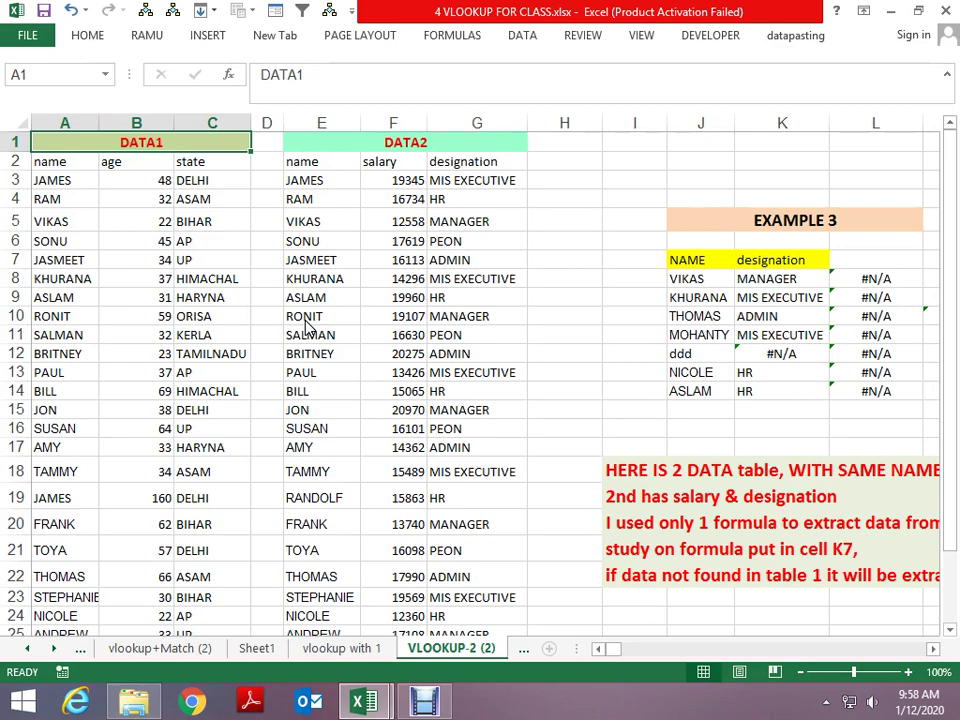
Step: Look over the DATA1 and DATA2 tables, then switch to the 'vlookup + star' sheet
key(Down)
key(Down)
key(Right)
key(Right)
key(Right)
key(Right)
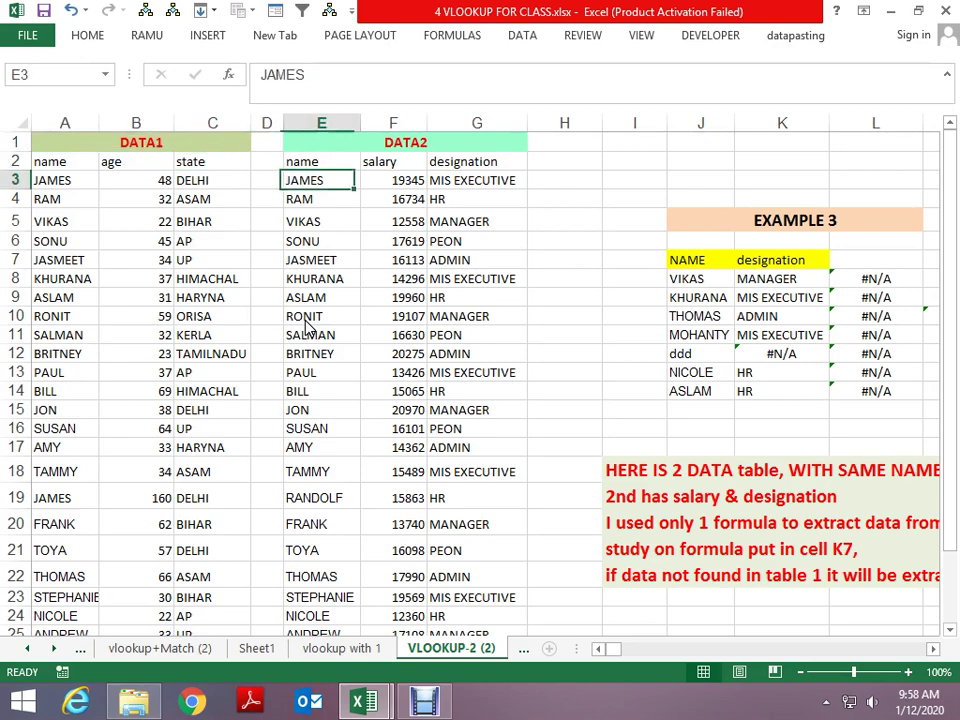
key(Right)
key(Up)
key(Right)
key(Right)
key(ctrl+Right)
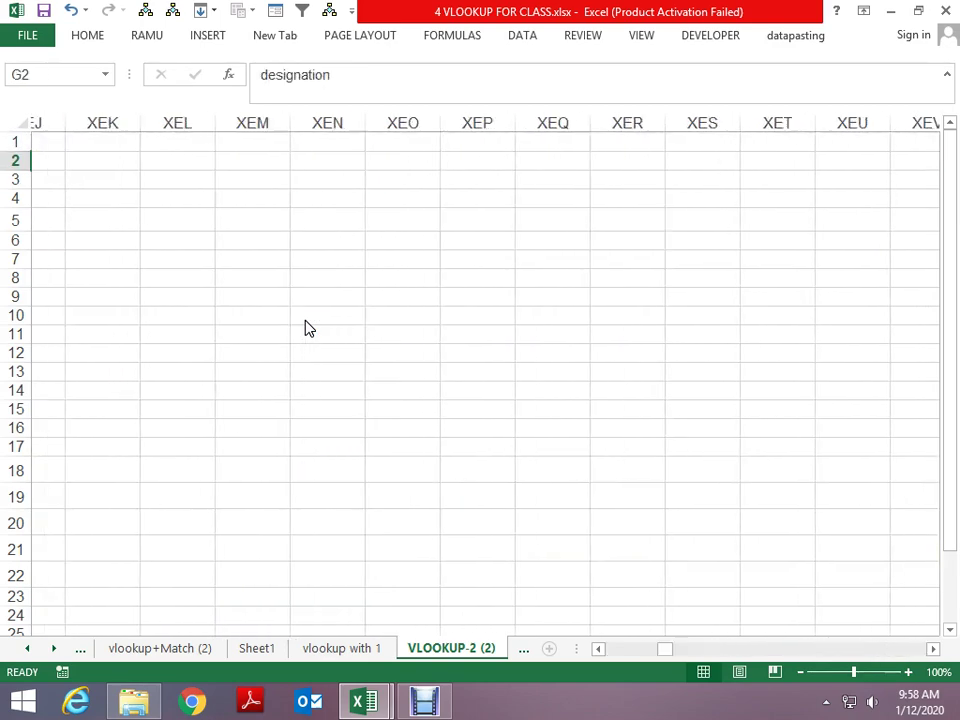
key(ctrl+Left)
key(ctrl+Left)
key(ctrl+Left)
key(ctrl+Left)
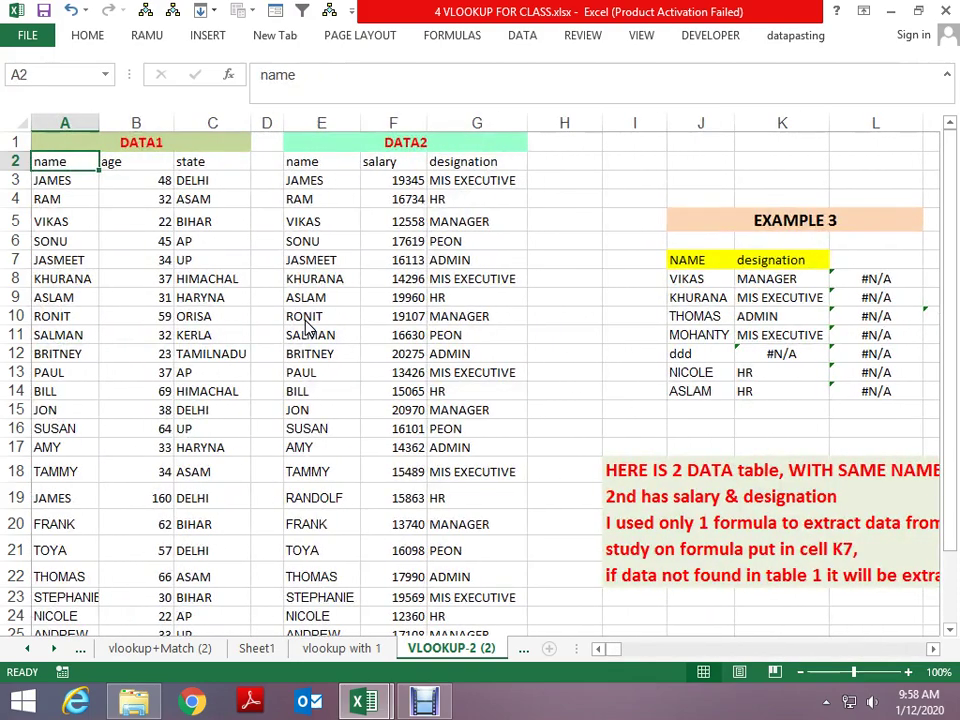
key(Up)
key(ctrl+Right)
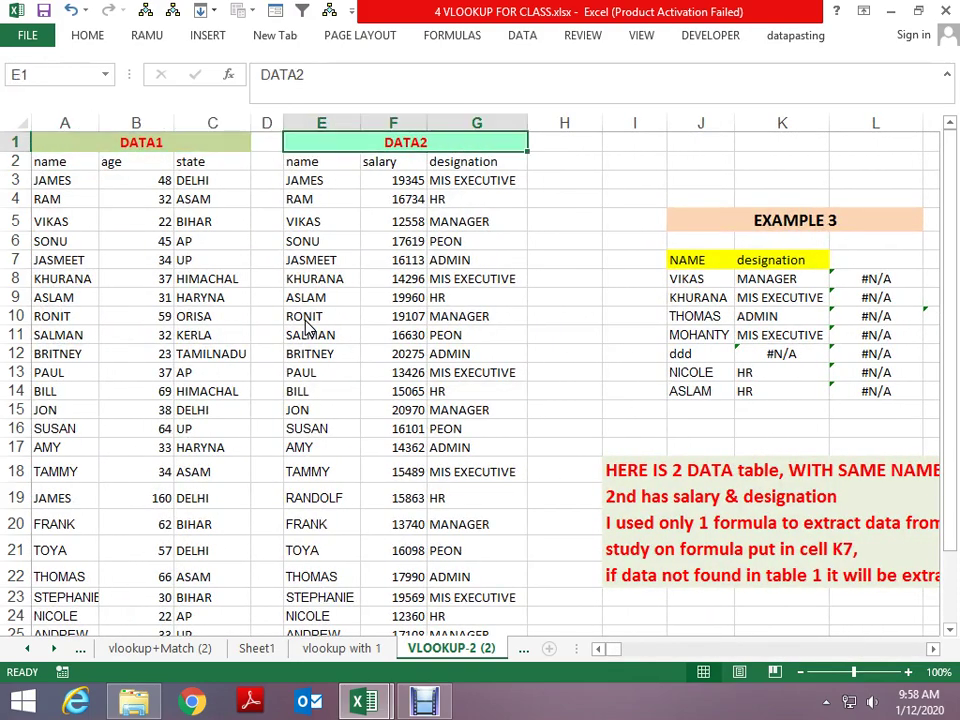
key(Down)
key(Left)
key(ctrl+Left)
key(ctrl+Left)
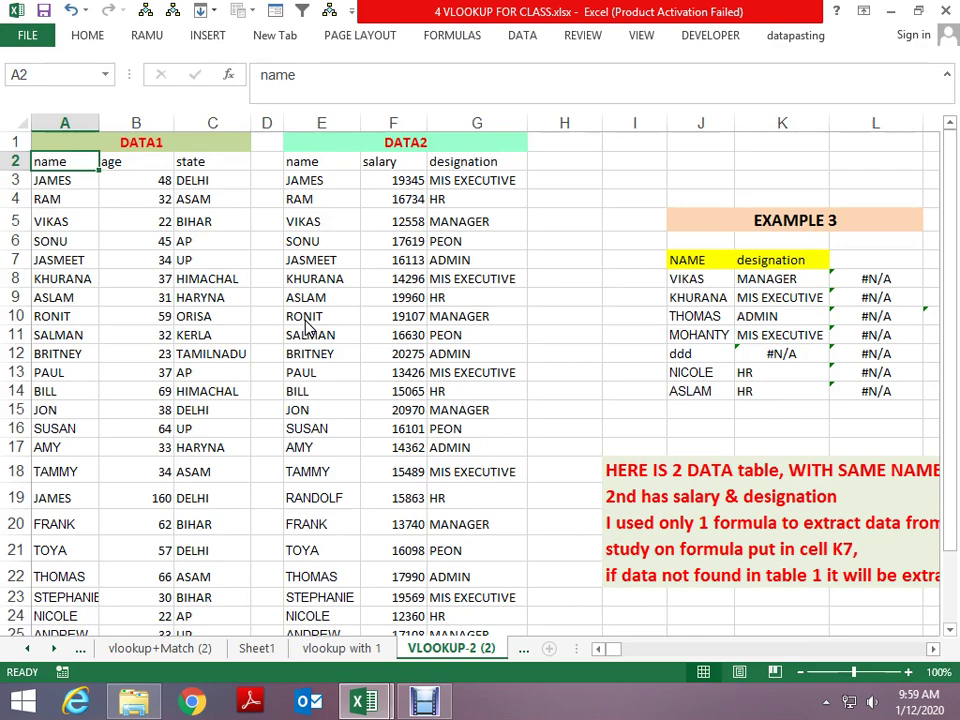
key(ctrl+Page_Down)
key(Up)
key(Up)
key(ctrl+Up)
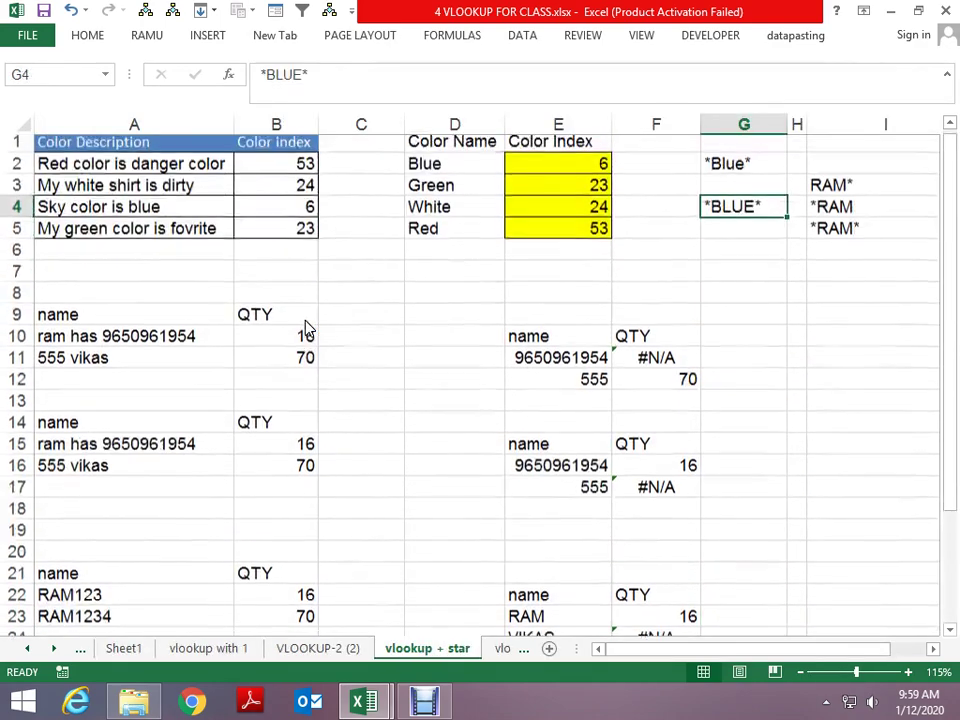
key(ctrl+Left)
key(ctrl+Left)
key(ctrl+Left)
key(Up)
key(Up)
key(Left)
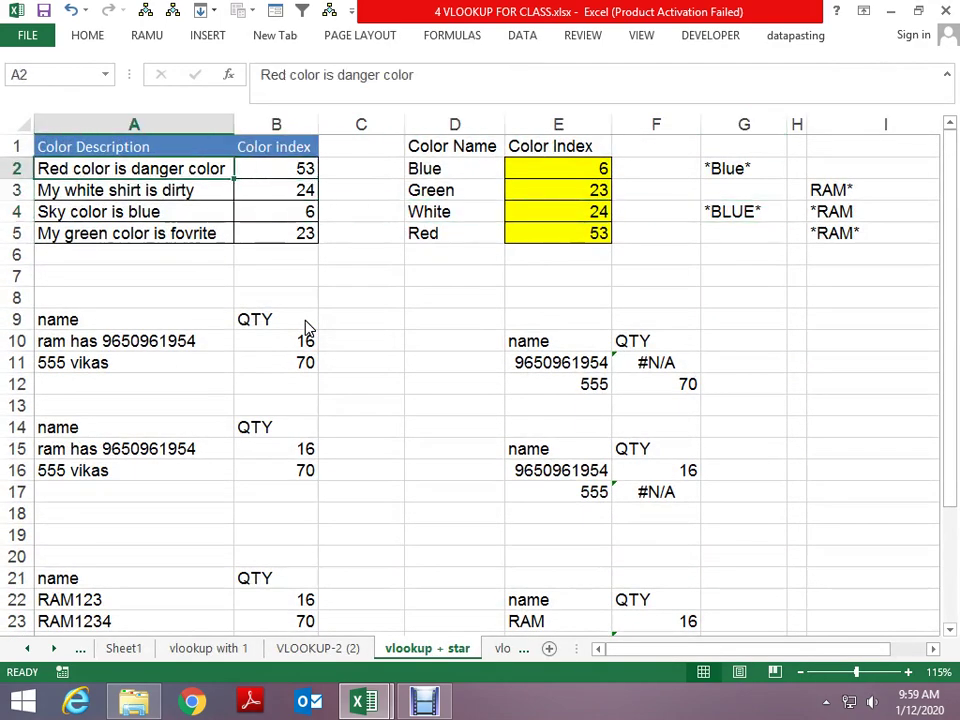
key(ctrl+Right)
key(ctrl+Right)
key(ctrl+Right)
key(ctrl+shift+Down)
key(Delete)
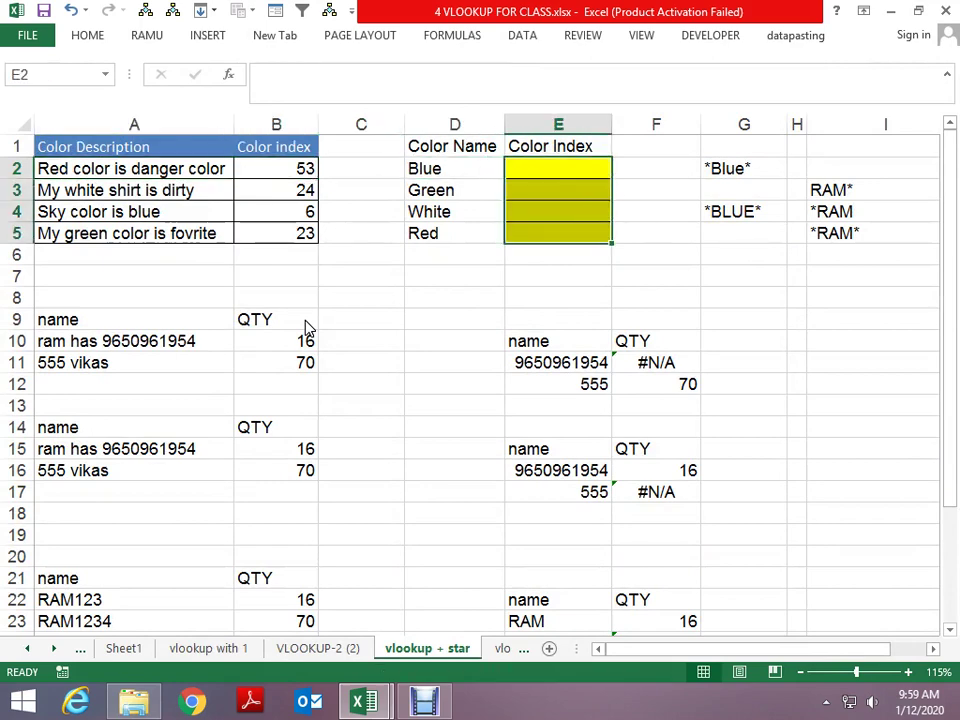
key(Left)
key(Left)
key(Left)
key(Left)
key(ctrl+c)
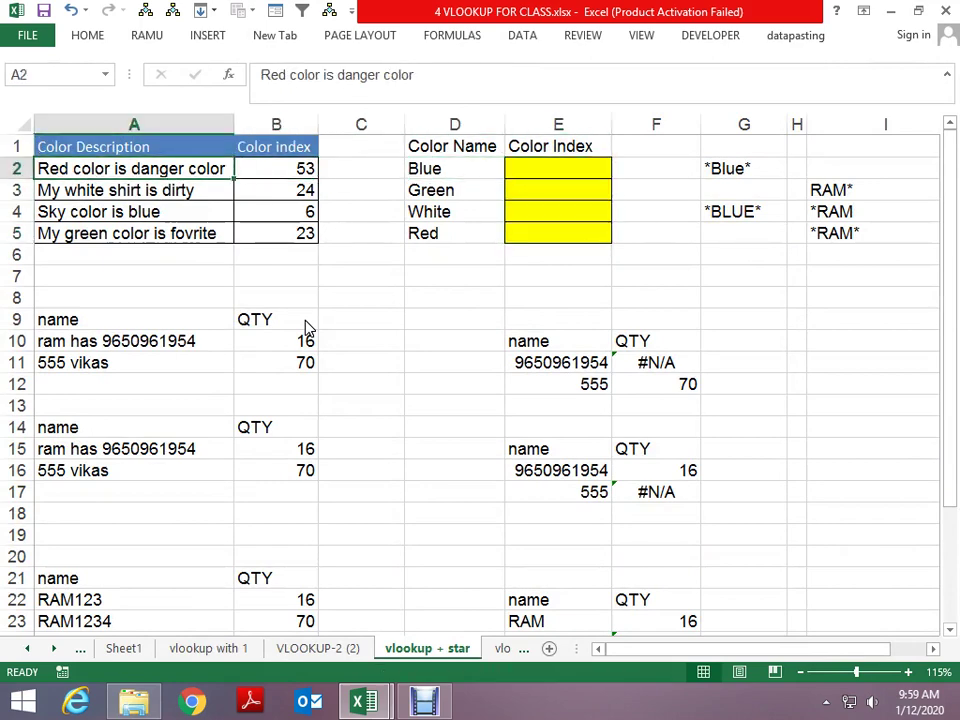
key(Down)
key(Up)
key(Right)
key(Right)
key(Right)
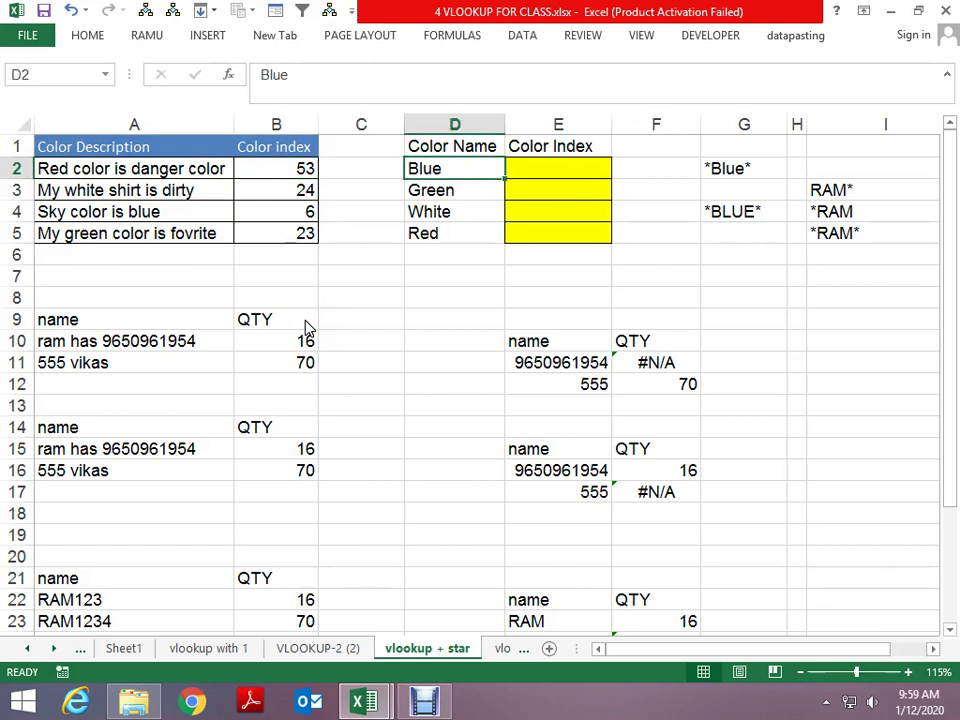
key(Right)
key(Up)
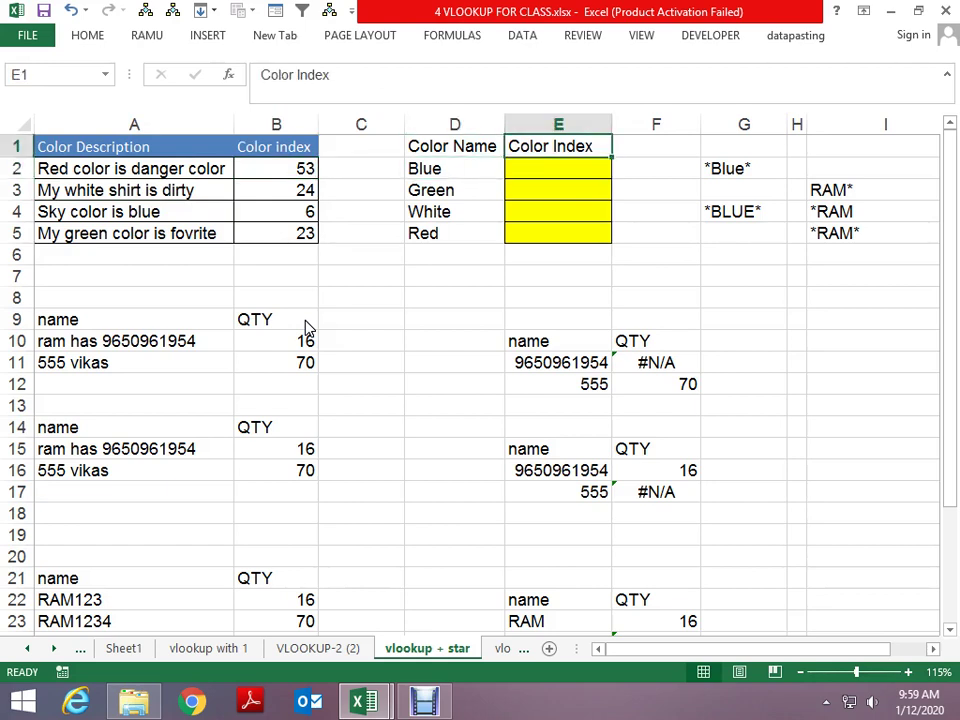
key(Down)
key(Left)
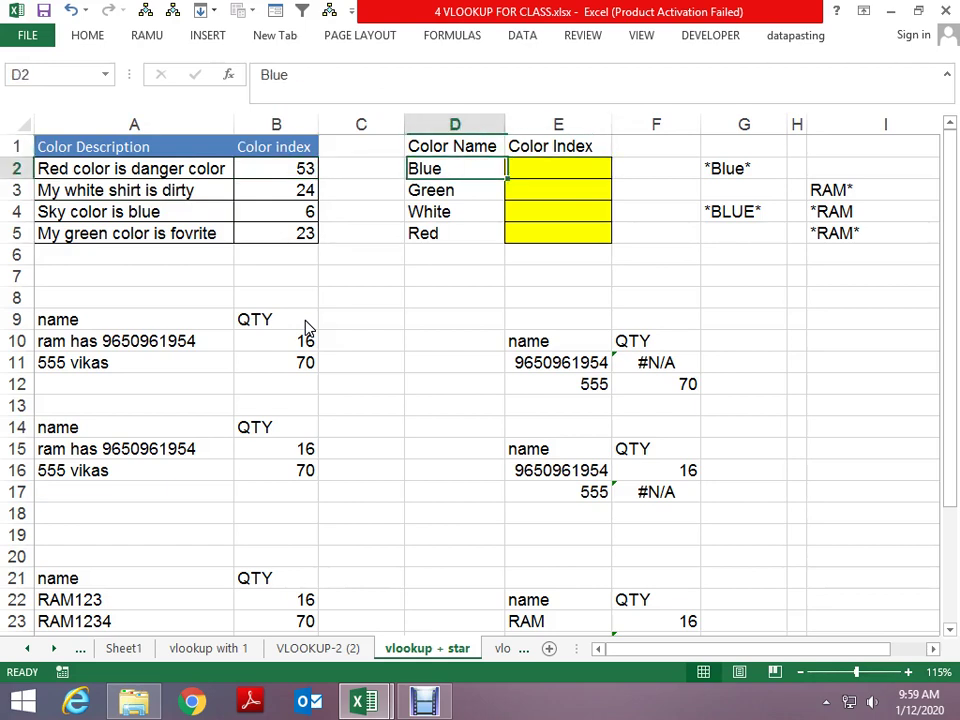
key(Left)
key(Left)
key(Left)
key(Down)
key(Down)
key(Down)
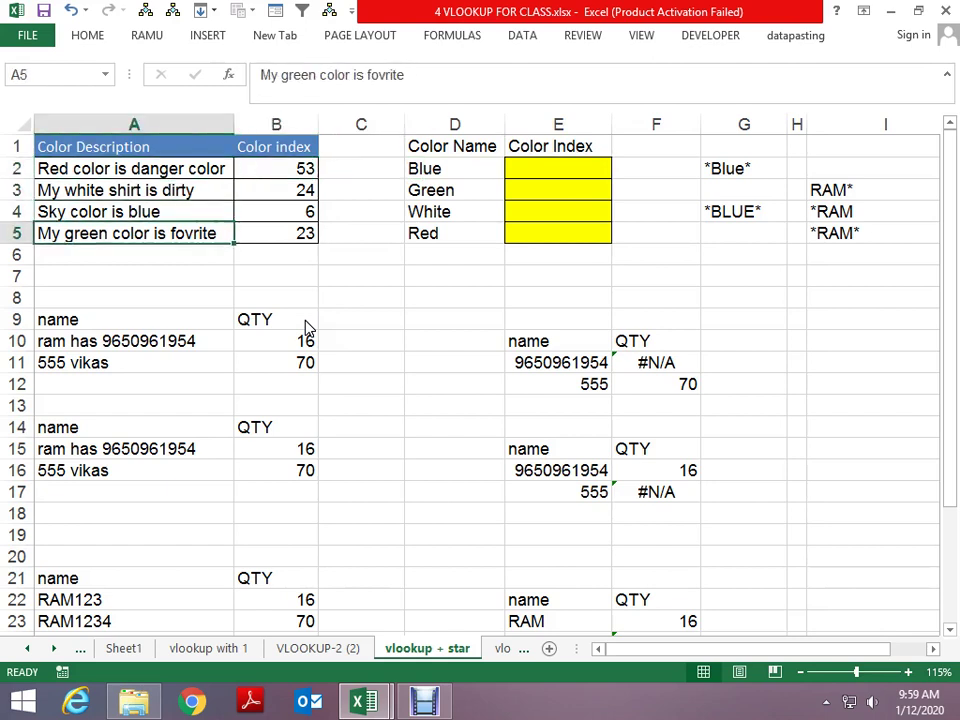
key(Up)
key(Up)
key(Up)
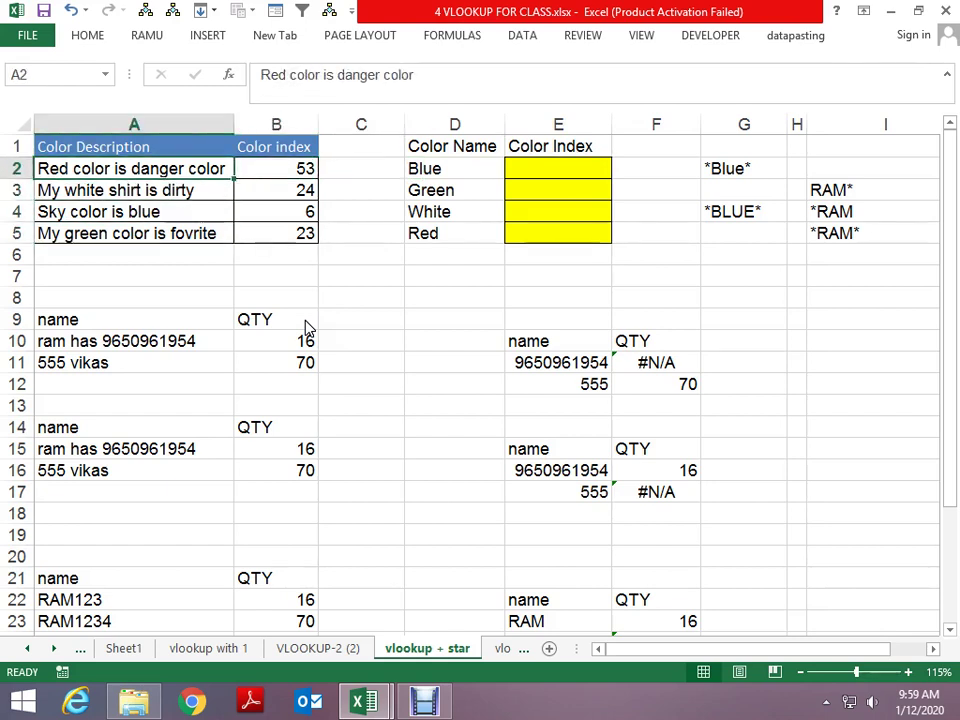
key(Down)
key(Down)
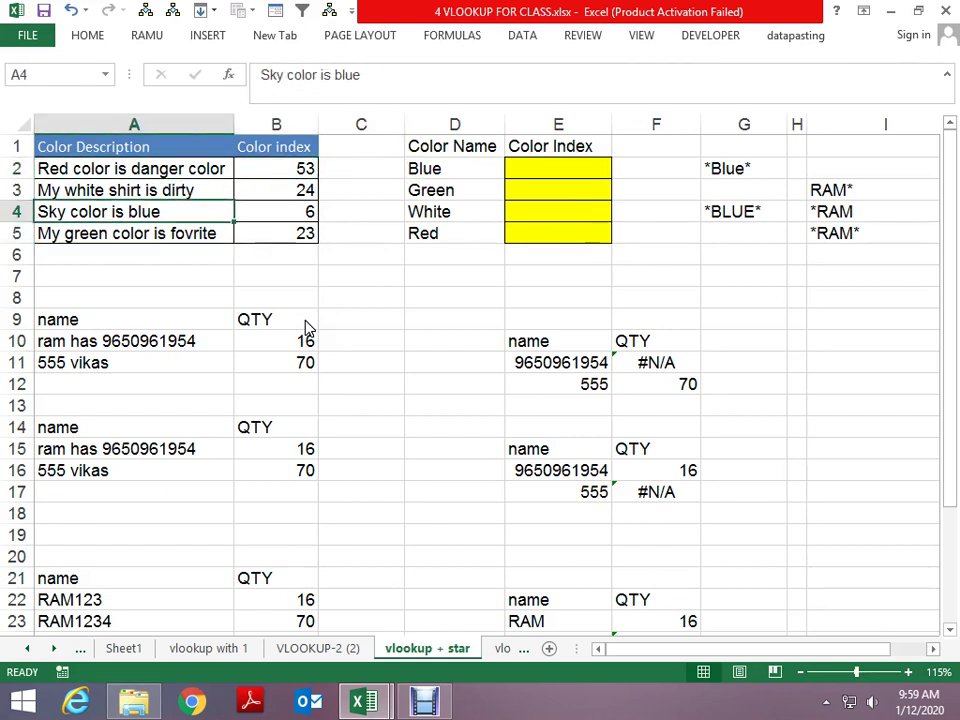
key(Right)
key(Right)
key(Right)
key(Right)
key(Up)
key(Up)
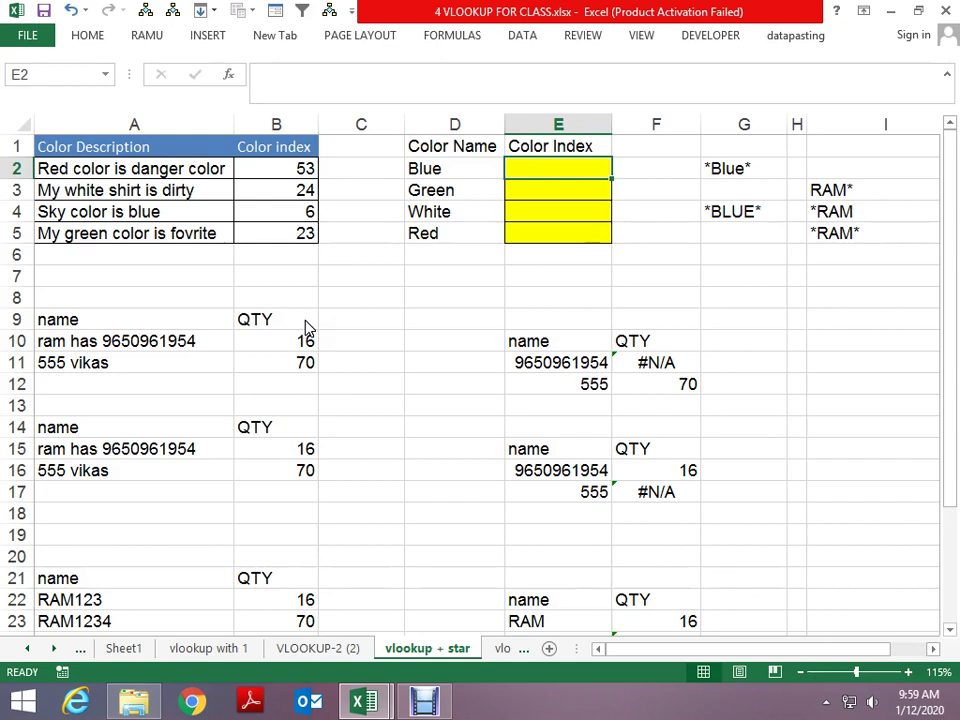
Step: Start formulas referencing D2 in E2 and discard both attempts
text(=)
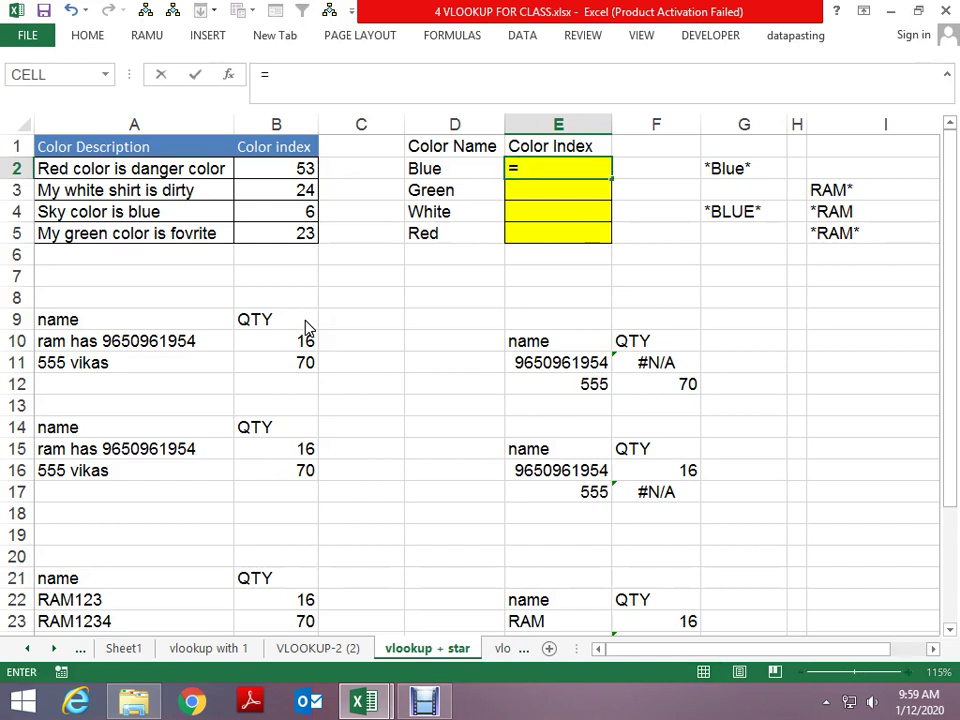
key(Left)
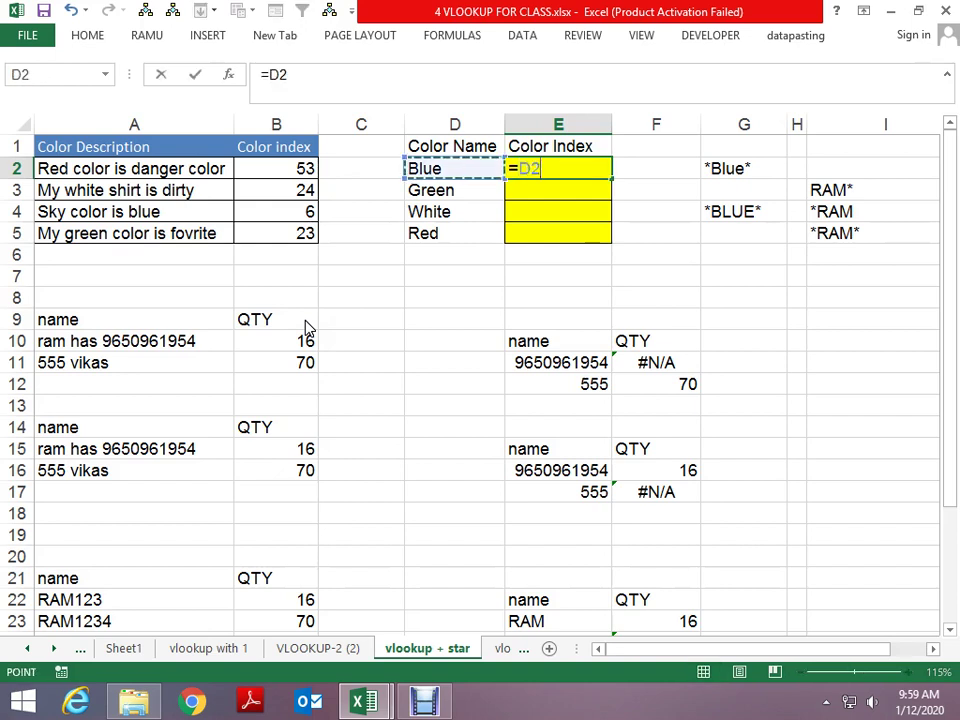
text(&)
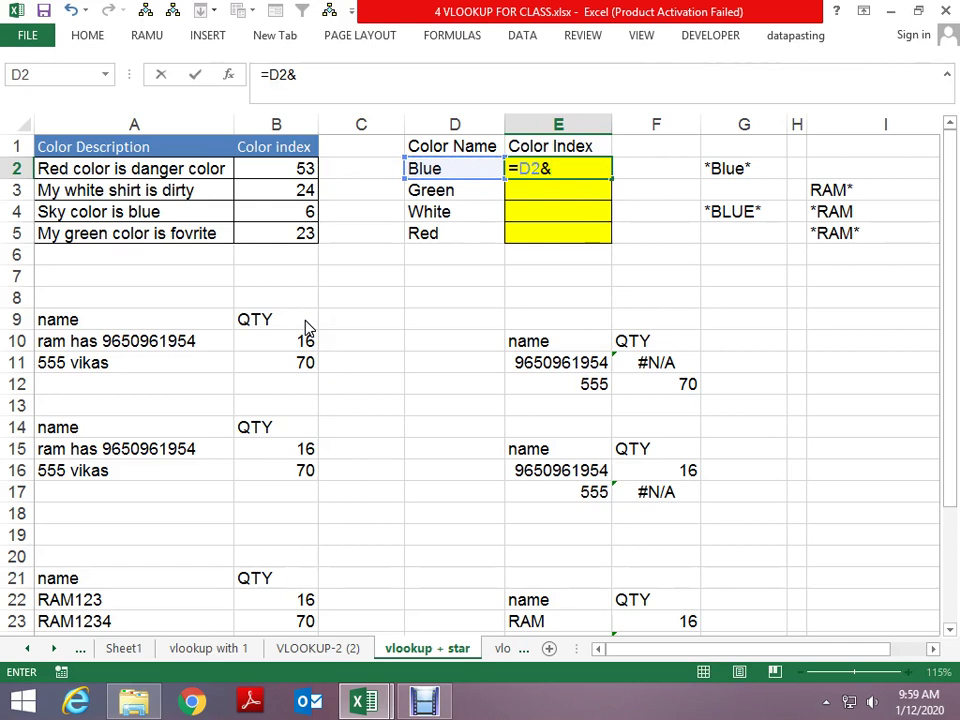
key(Escape)
text(=)
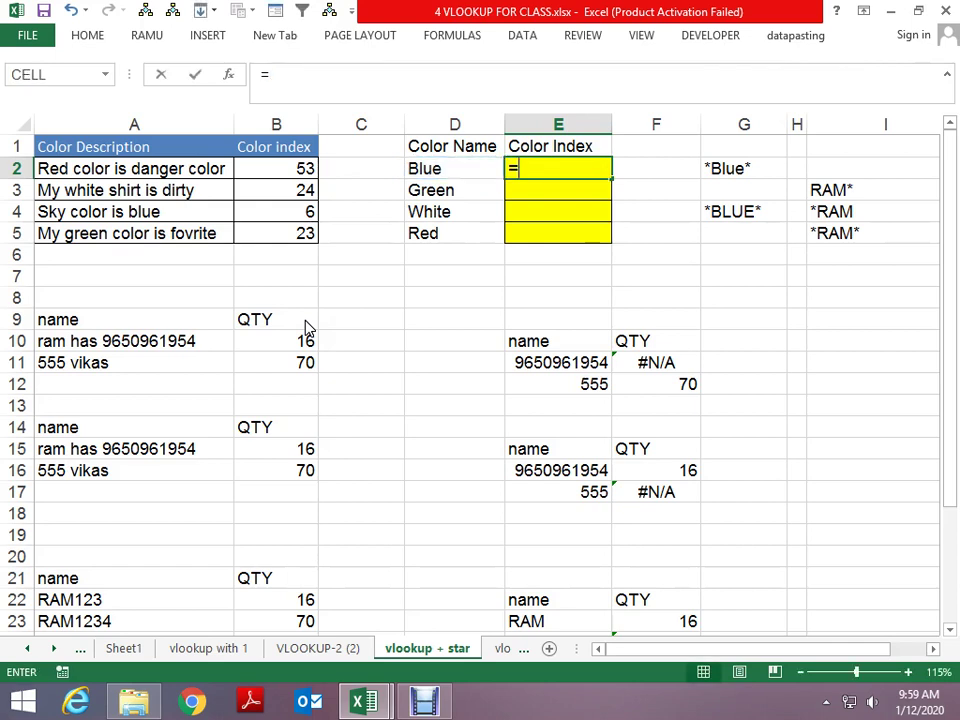
key(Left)
key(Escape)
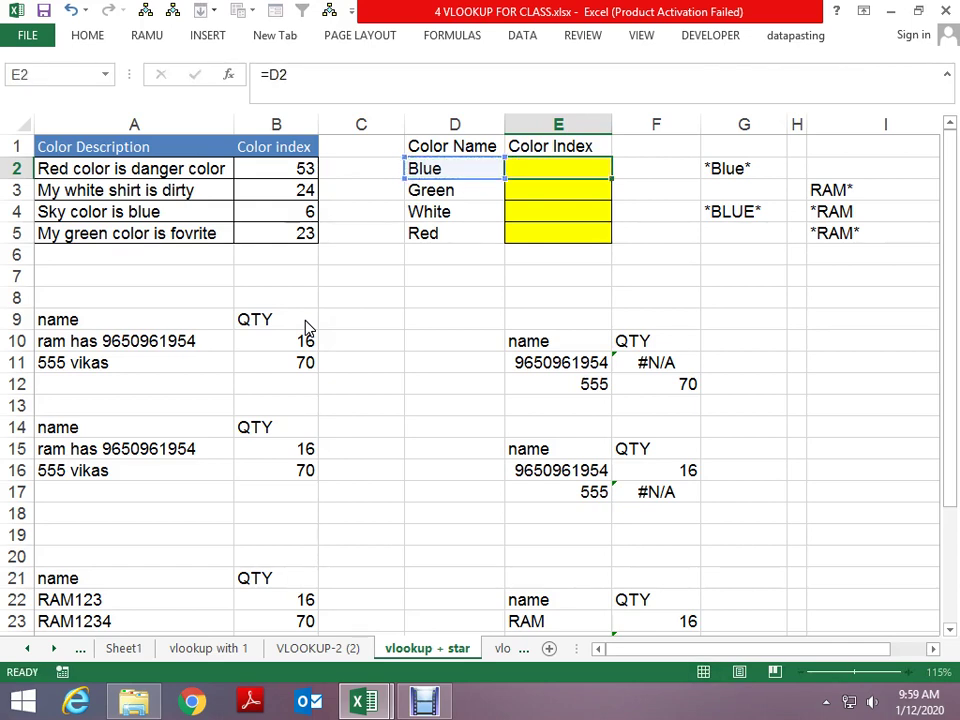
Step: Enter ="*"&D2&"*" in E2, fixing the missing closing quote so it shows *Blue*
text(="*)
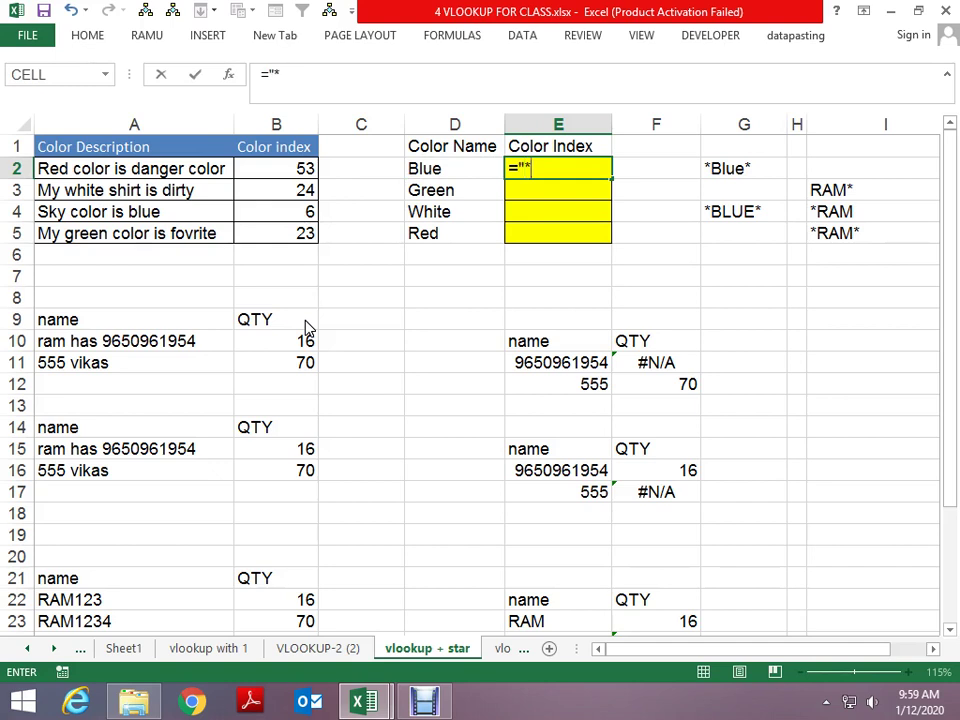
text("&)
key(Left)
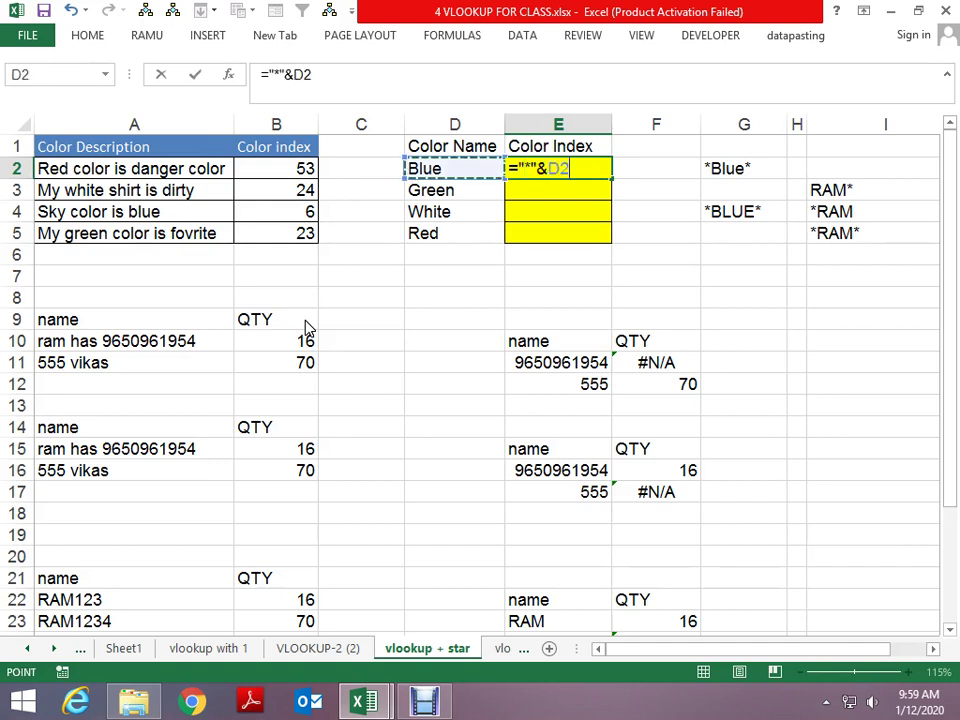
text(&")
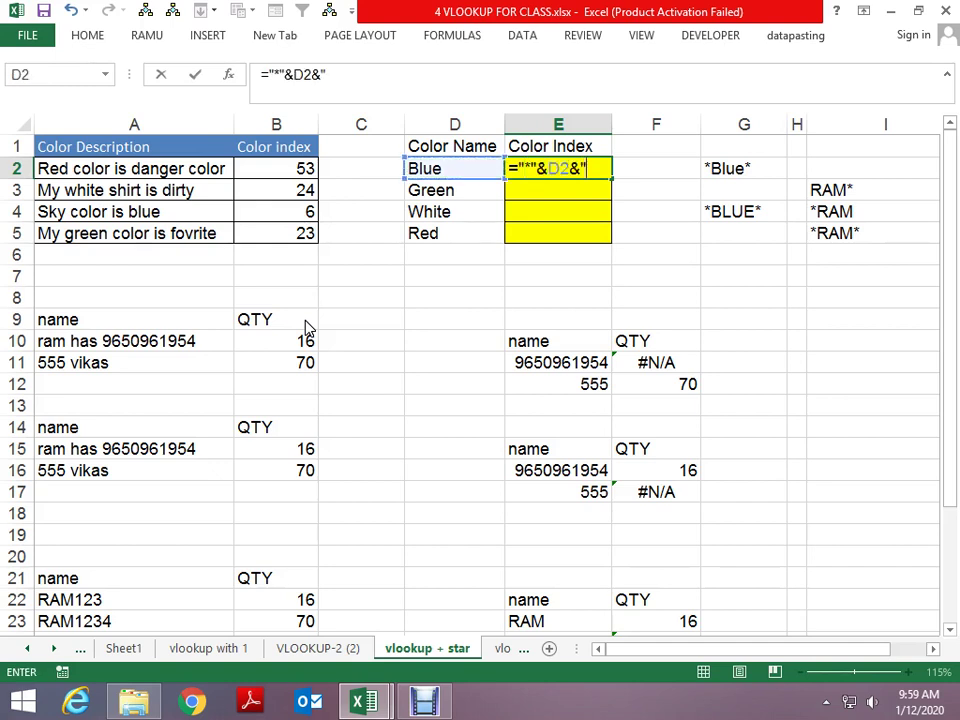
text(*")
key(Return)
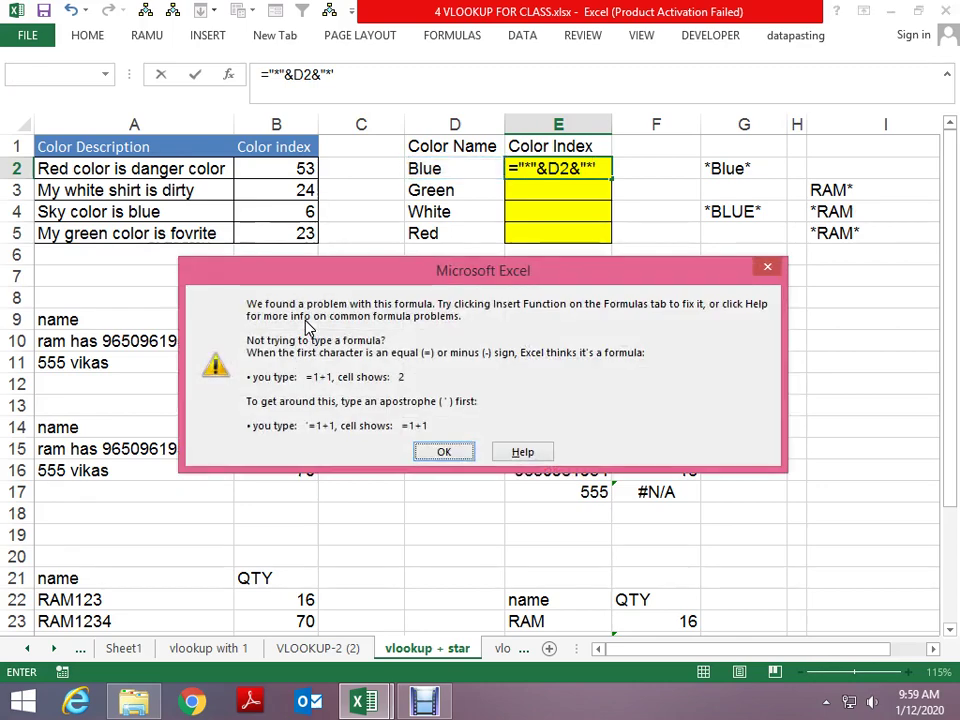
key(Return)
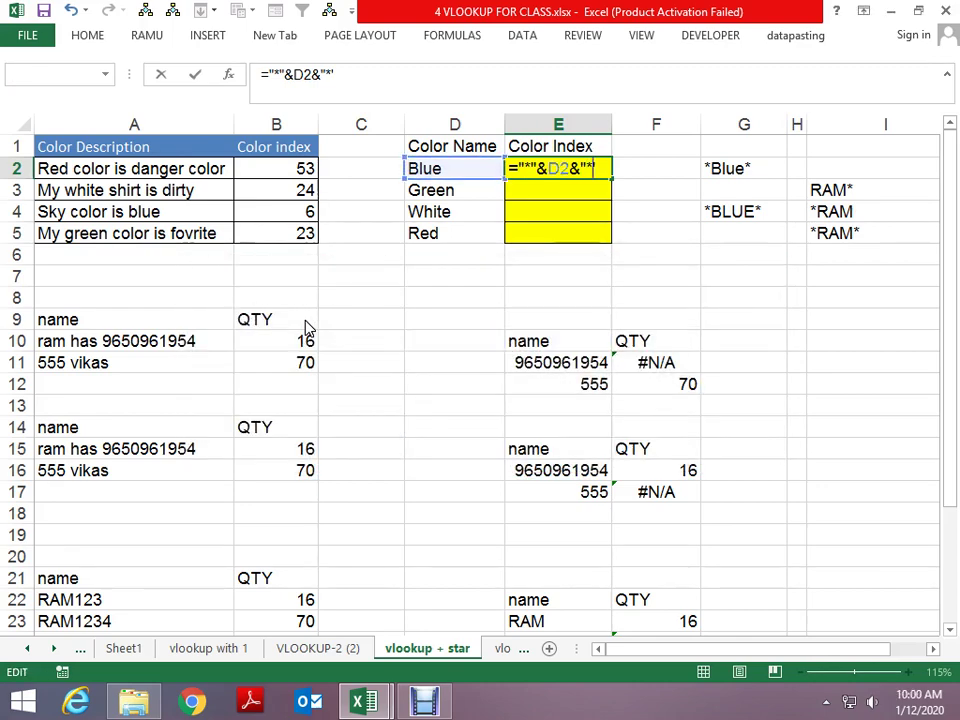
text(")
key(ctrl+Return)
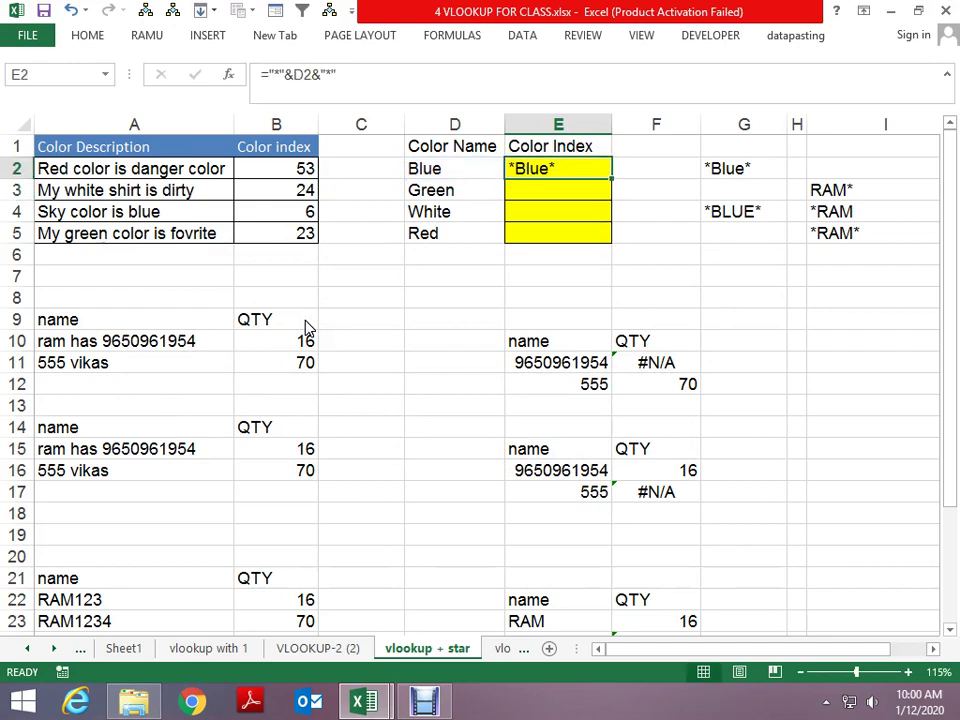
Step: Turn E2 into =VLOOKUP("*"&D2&"*",$A$1:$B$5,2,0), returning 6 for Blue
key(F2)
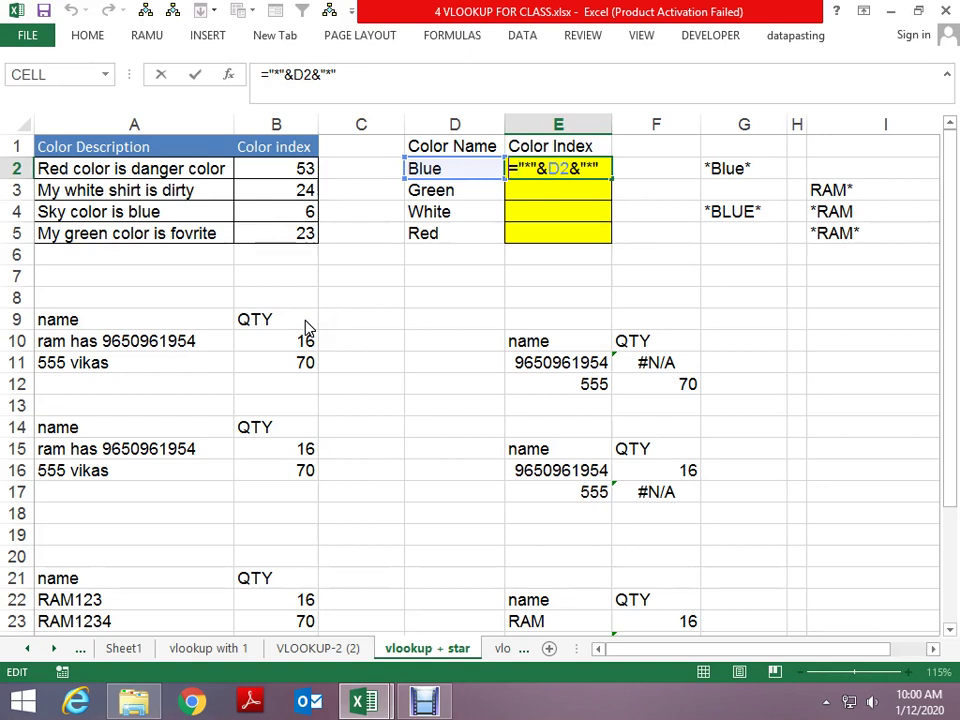
text(vloo)
key(Tab)
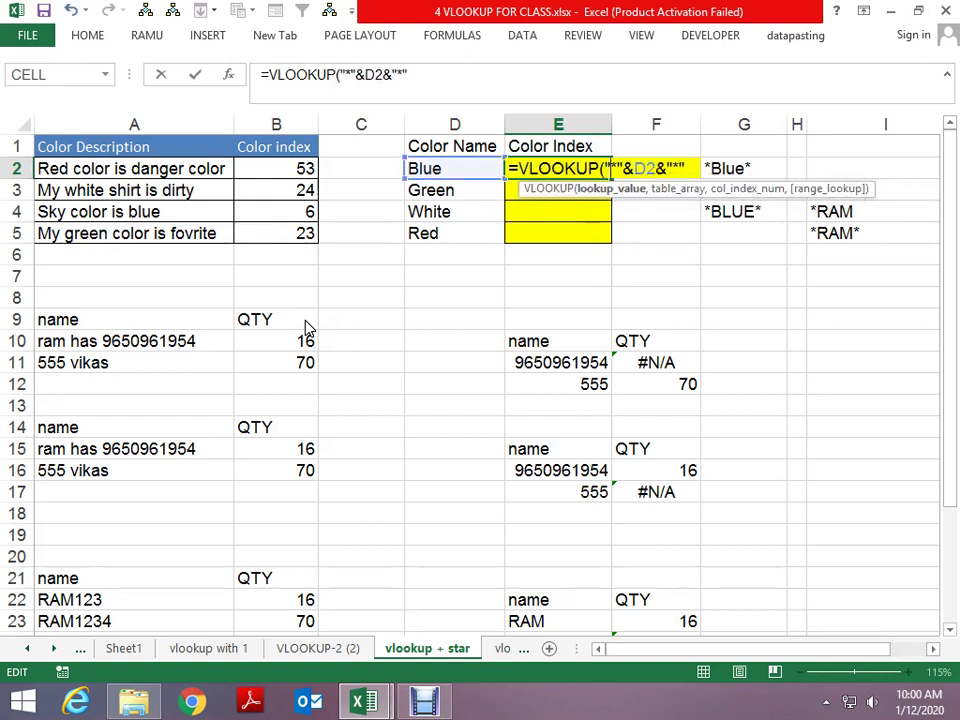
text(,)
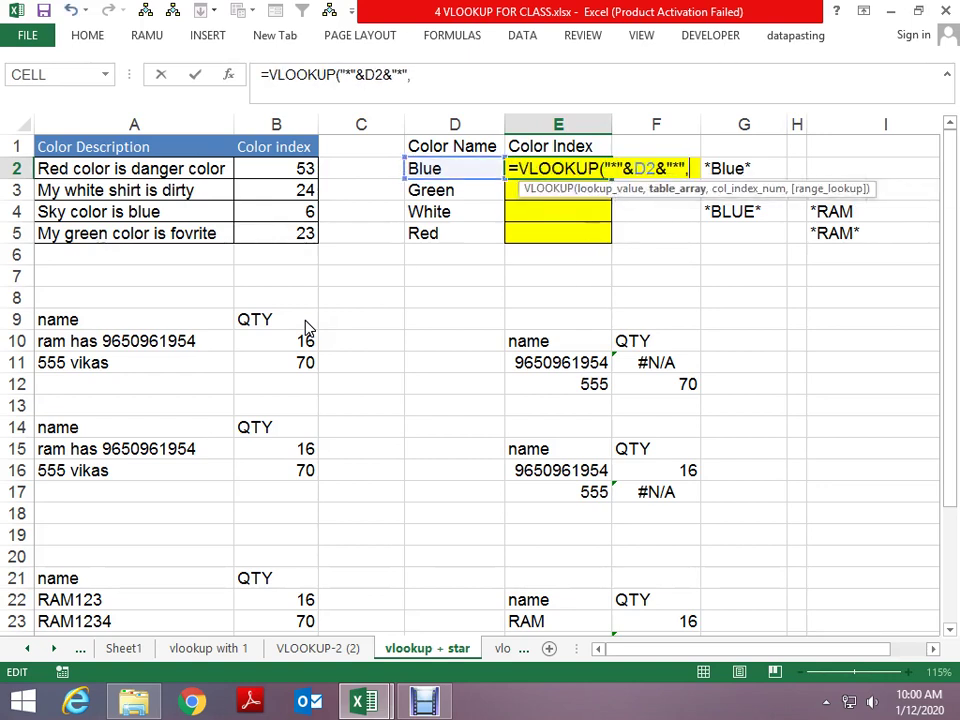
click(125, 150)
key(ctrl+shift+Down)
key(ctrl+shift+Right)
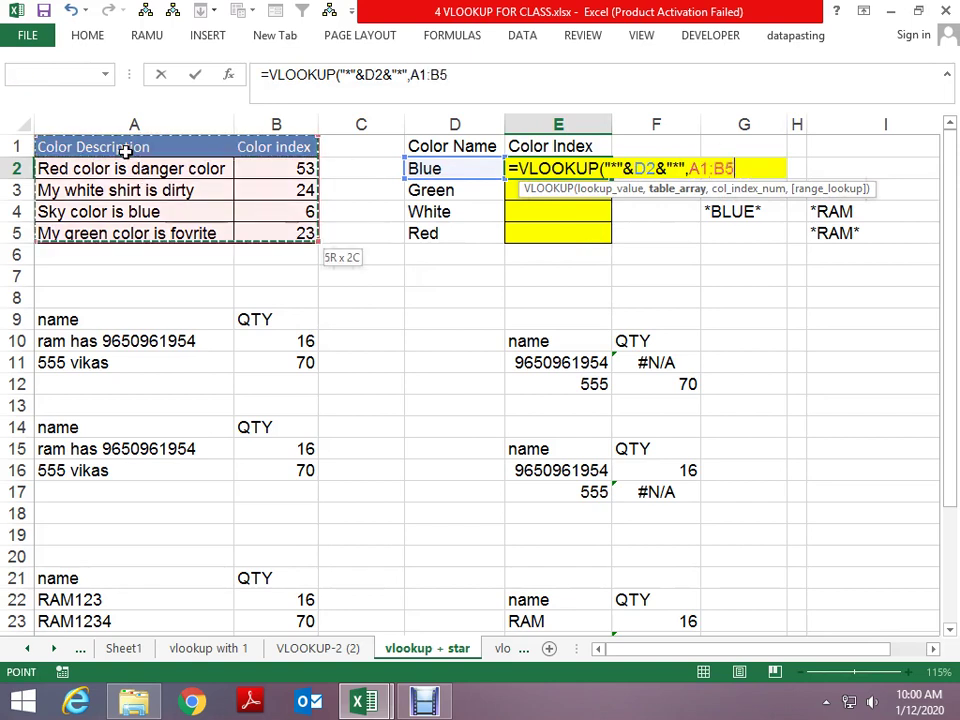
key(F4)
text($B$5,2,0)
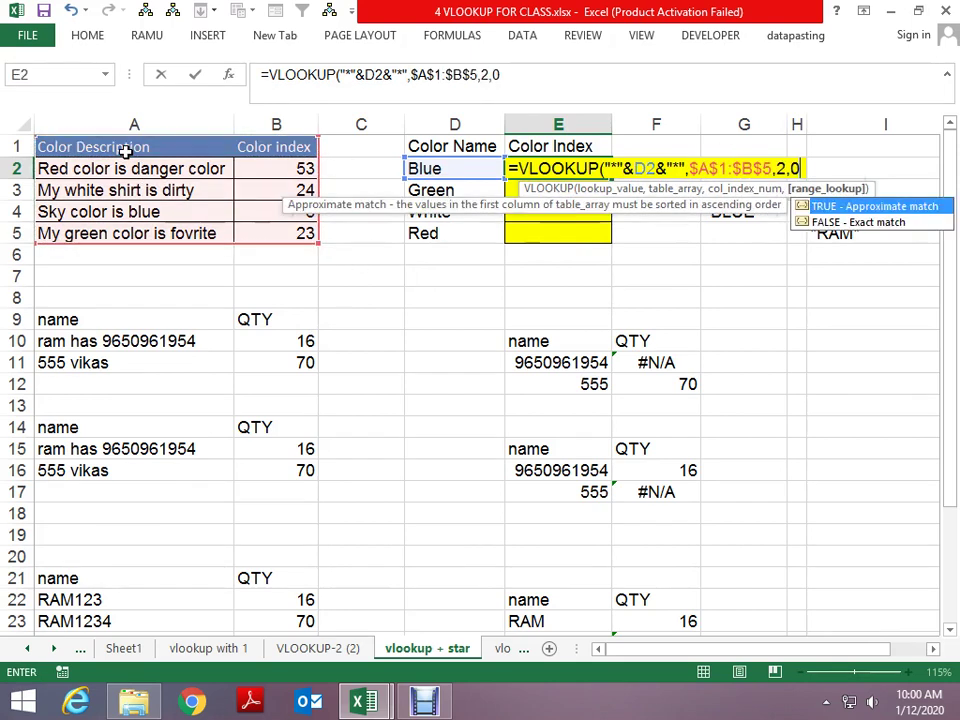
key(Return)
Step: Fill the wildcard VLOOKUP down into E3:E5, giving 23, 24 and 53
key(ctrl+d)
key(Return)
key(ctrl+d)
key(Return)
key(ctrl+d)
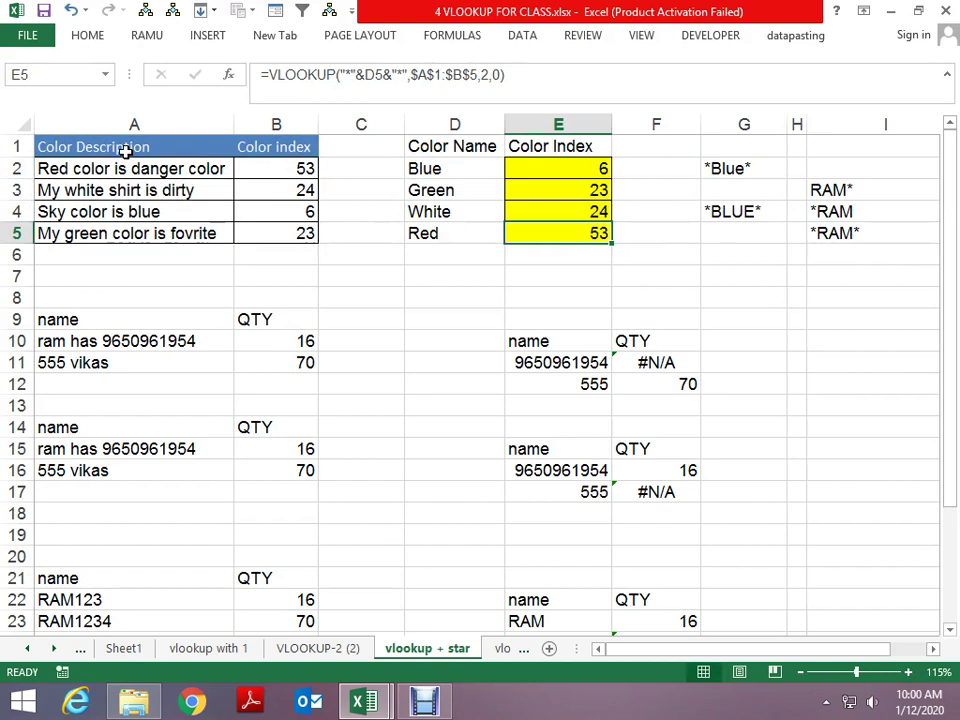
key(Up)
key(Up)
key(Up)
key(Up)
key(Down)
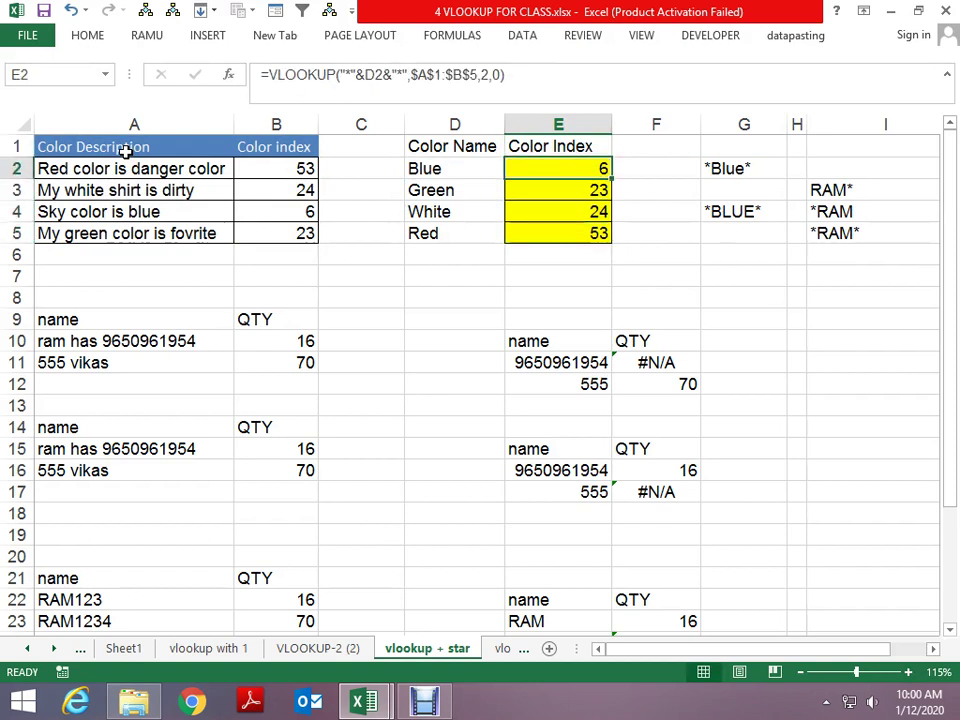
key(Down)
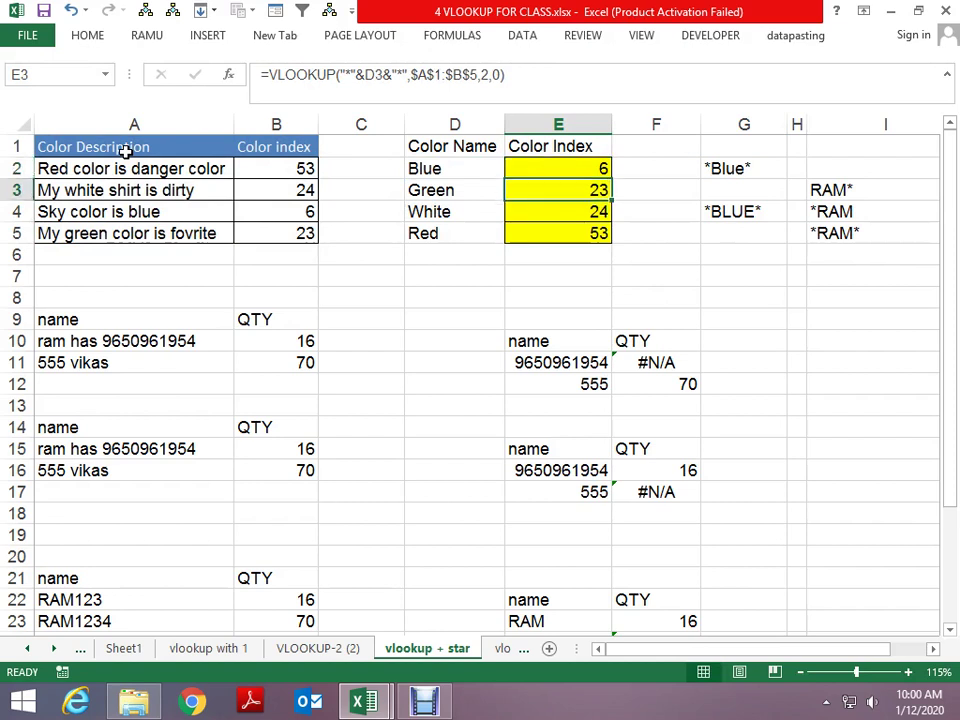
key(Up)
key(Up)
key(Down)
key(Down)
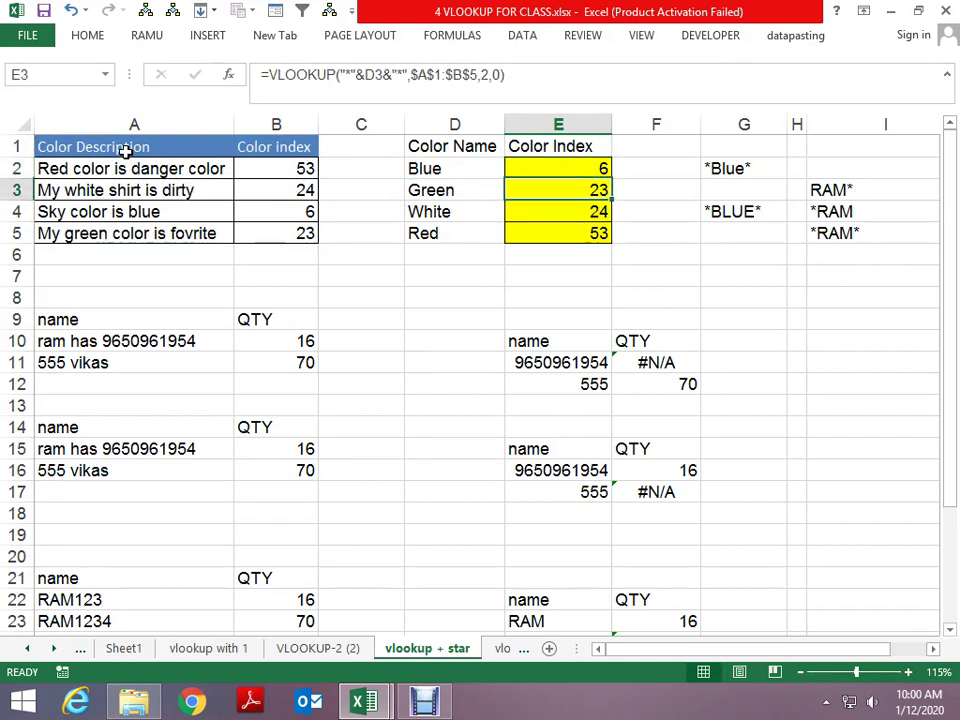
key(Up)
key(Up)
key(Down)
key(Down)
key(Down)
key(Down)
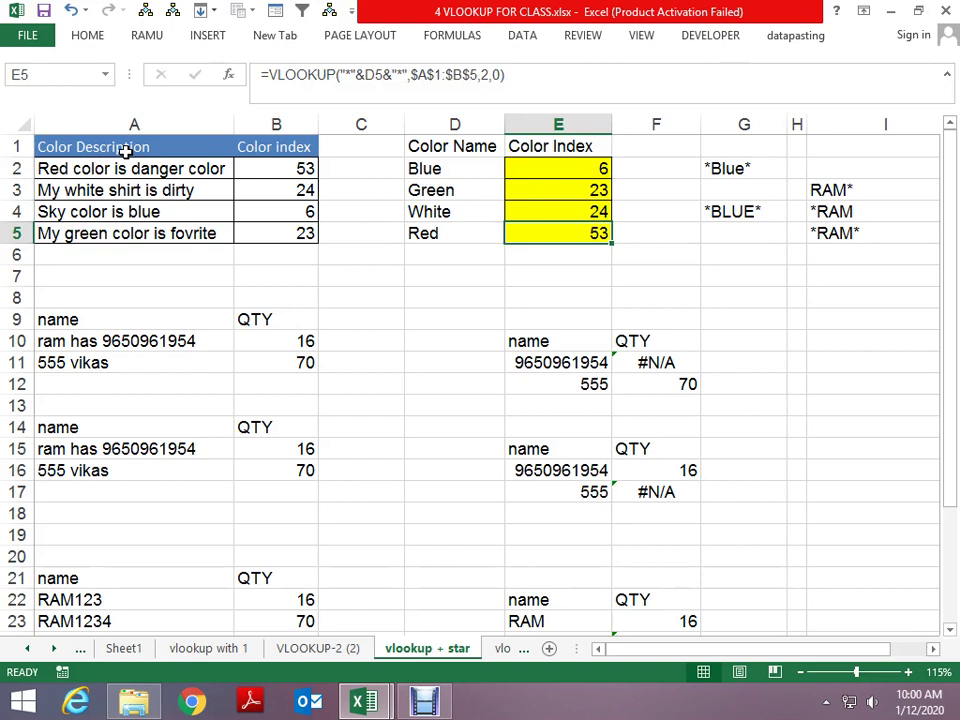
key(Up)
key(Up)
key(Up)
key(Up)
key(Down)
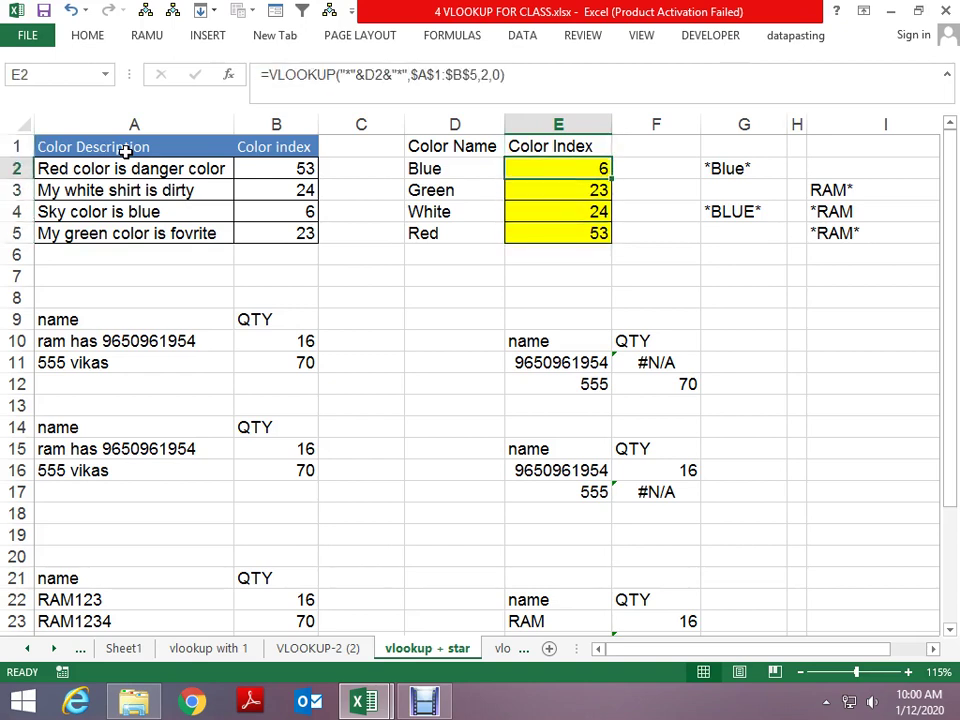
key(Down)
key(Down)
key(Down)
key(Down)
key(Up)
key(Up)
key(Up)
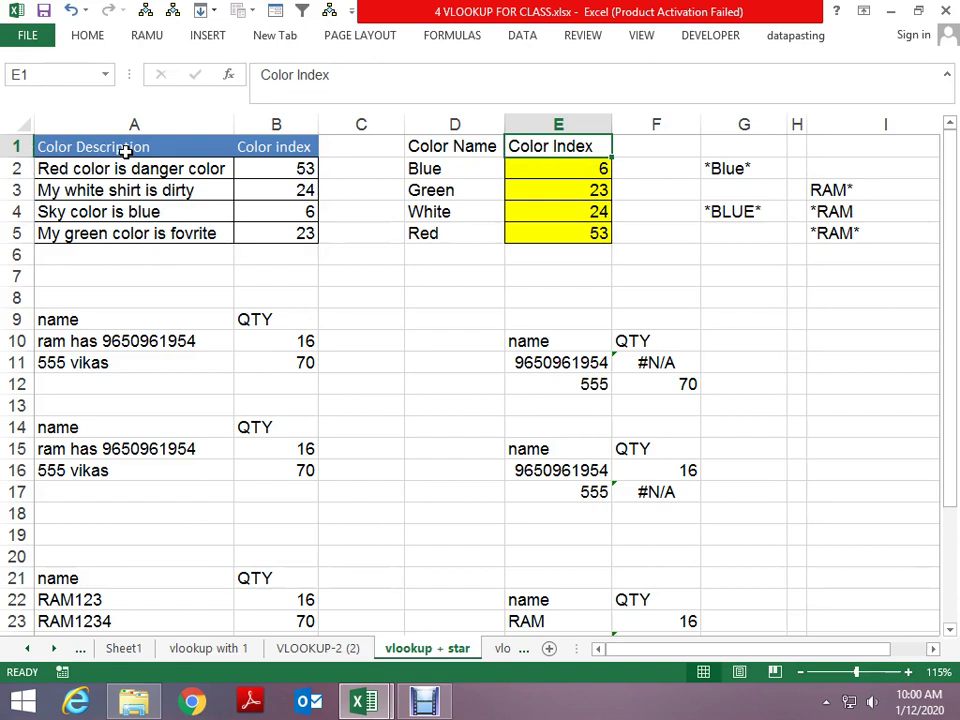
key(Left)
key(shift+Down)
key(shift+Down)
key(shift+Down)
key(shift+Right)
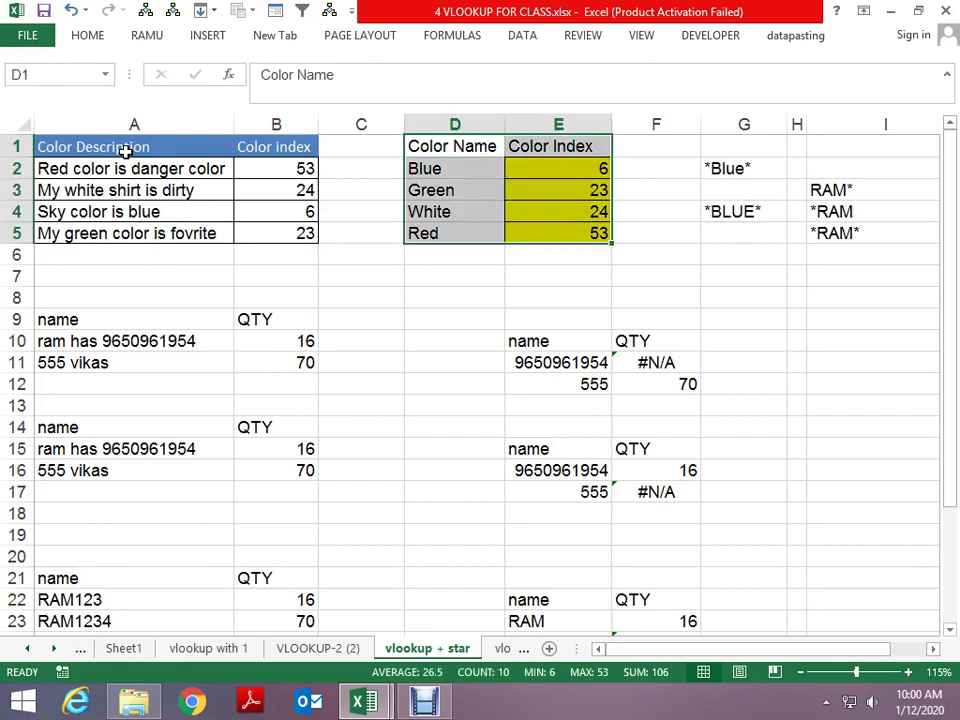
key(Left)
key(Right)
key(shift+Down)
key(shift+Down)
key(shift+Down)
key(shift+Right)
key(Left)
key(Right)
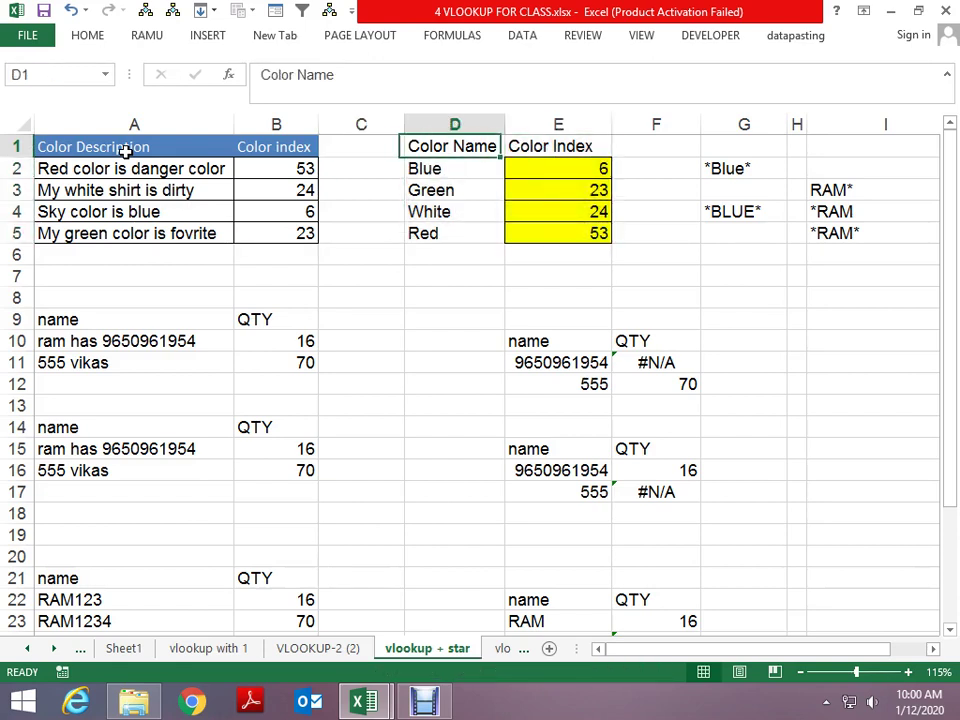
key(shift+Down)
key(shift+Down)
key(shift+Down)
key(shift+Right)
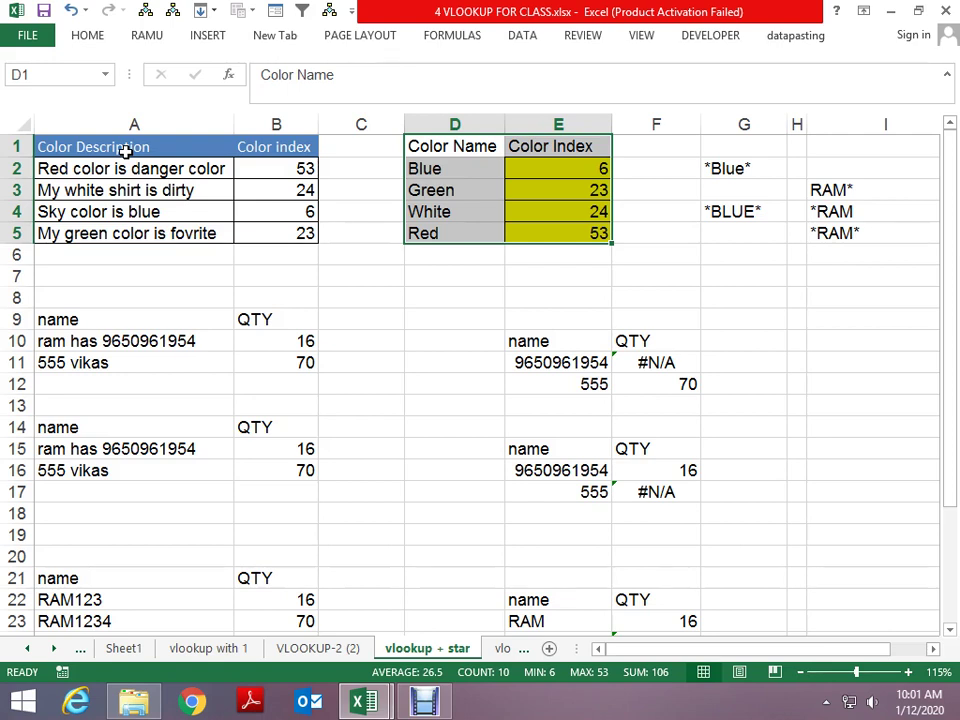
Step: Review the colour names and the Color Index lookup results and formulas
key(Down)
key(Down)
key(Down)
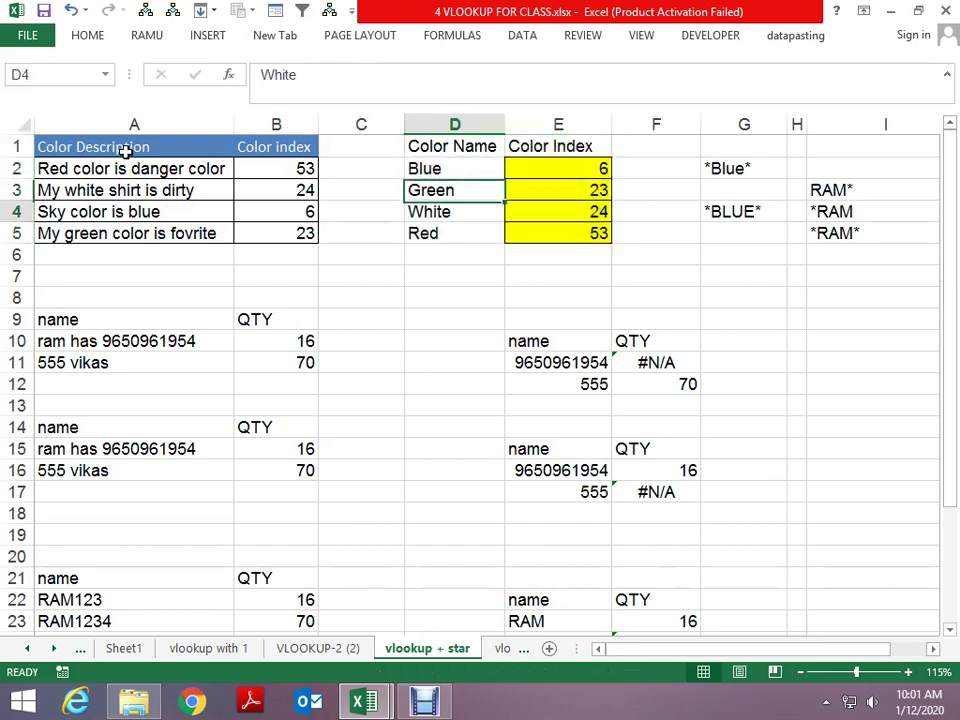
key(Down)
key(Down)
key(Down)
key(Down)
key(Down)
key(Left)
key(Left)
key(Left)
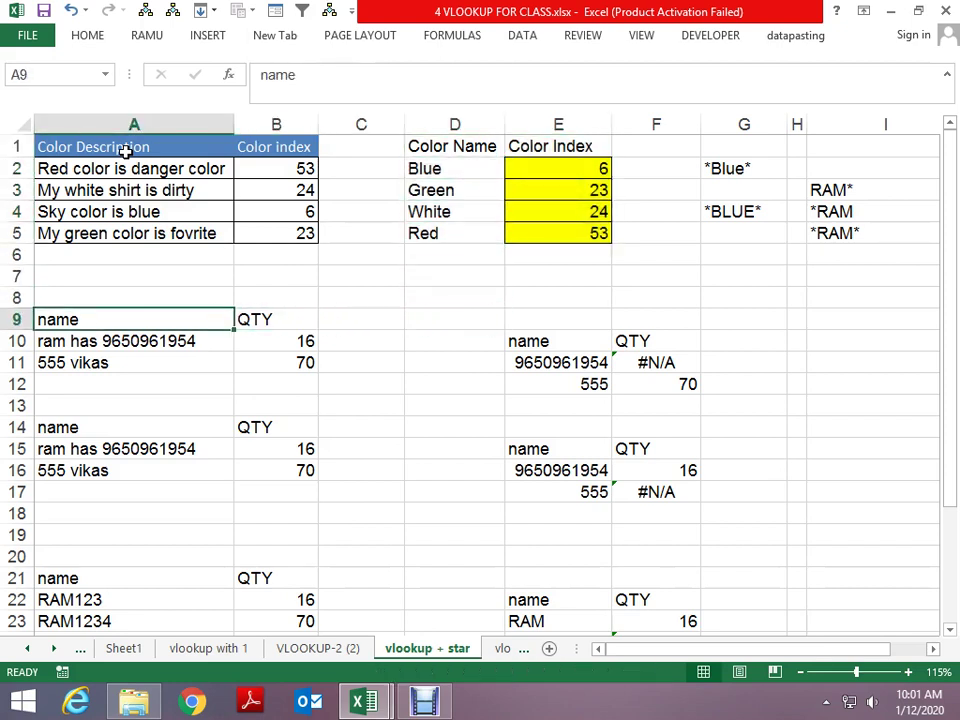
key(Right)
key(Right)
key(Right)
key(Right)
key(Up)
key(Up)
key(Up)
key(Up)
key(Up)
key(Up)
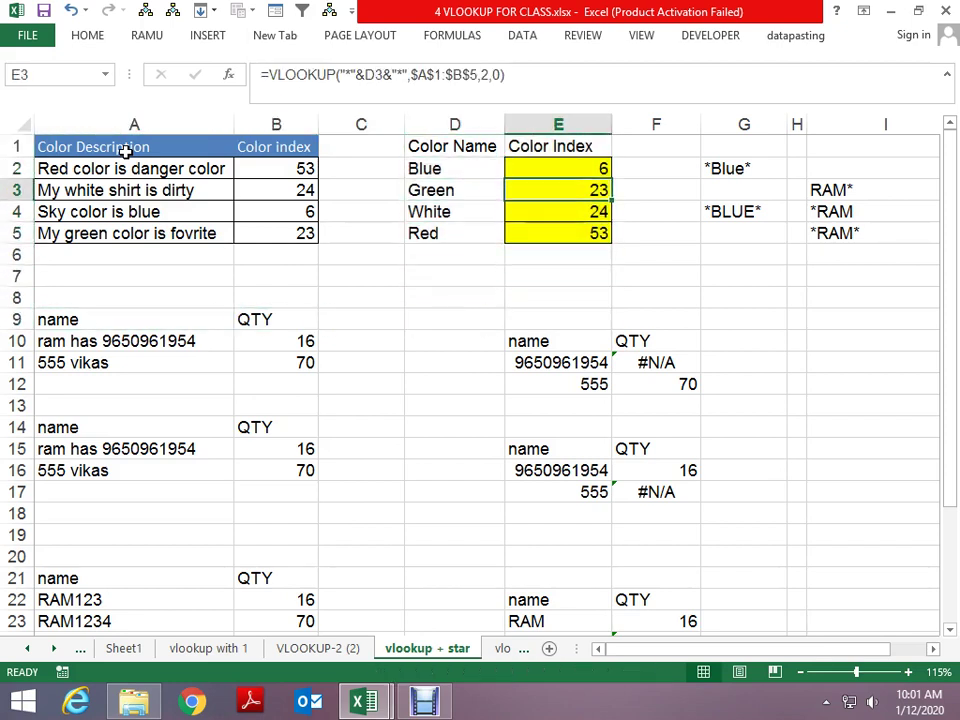
key(Up)
key(Right)
key(Right)
key(Right)
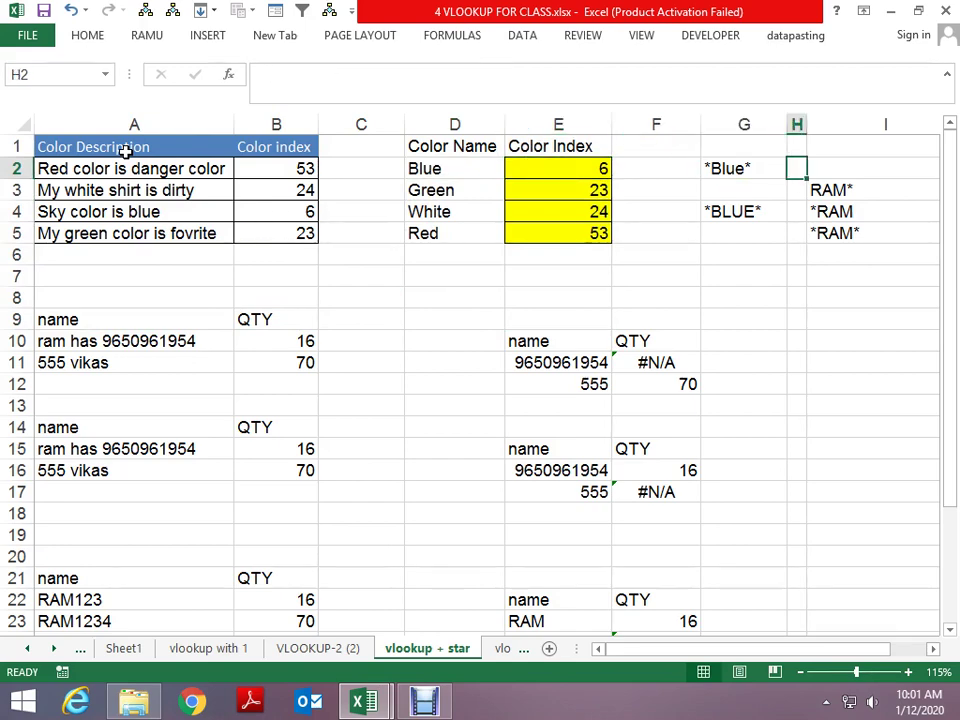
key(Right)
key(Down)
key(Down)
key(Down)
Step: Inspect the *RAM*, *RAM and RAM* patterns in I5, I4 and I3 without changing them
key(F2)
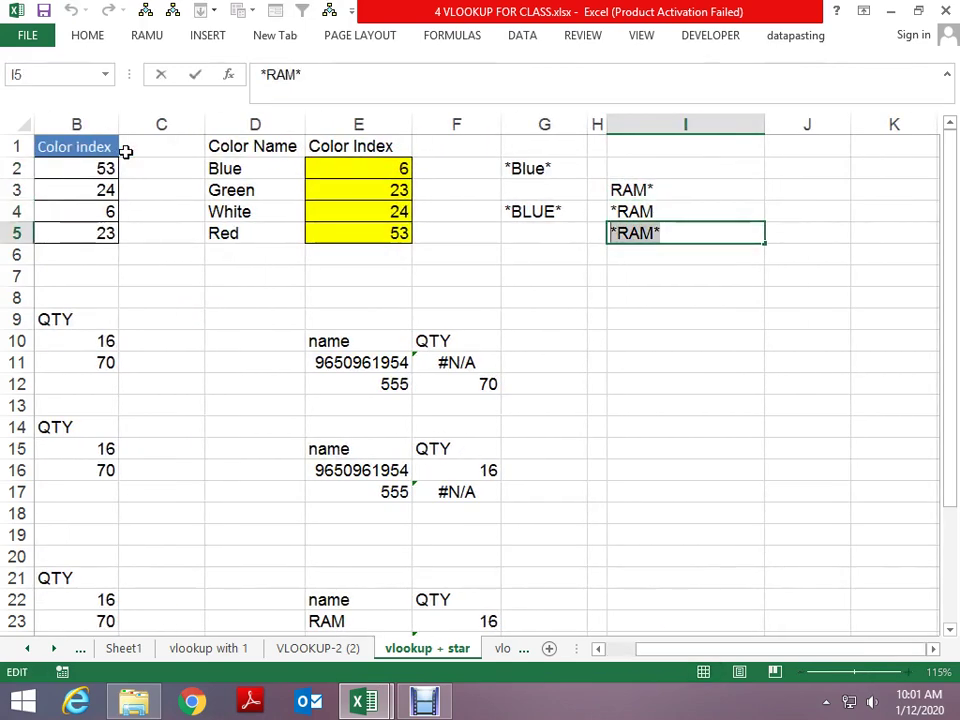
key(Escape)
key(Up)
key(F2)
key(Home)
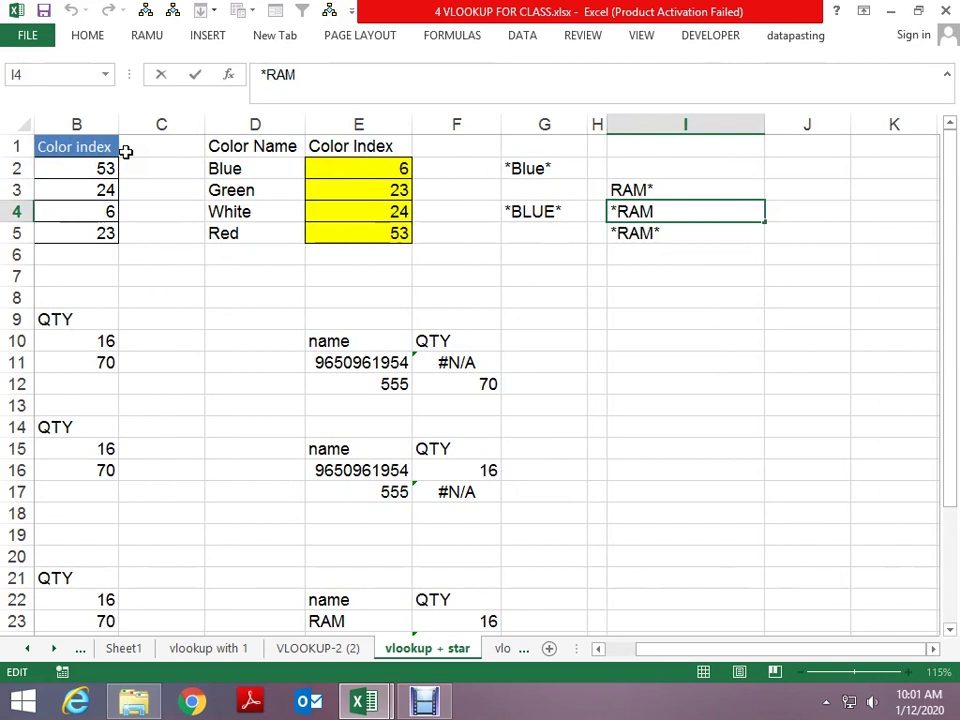
key(Right)
key(shift+Right)
key(shift+Right)
key(shift+Right)
key(Escape)
key(Up)
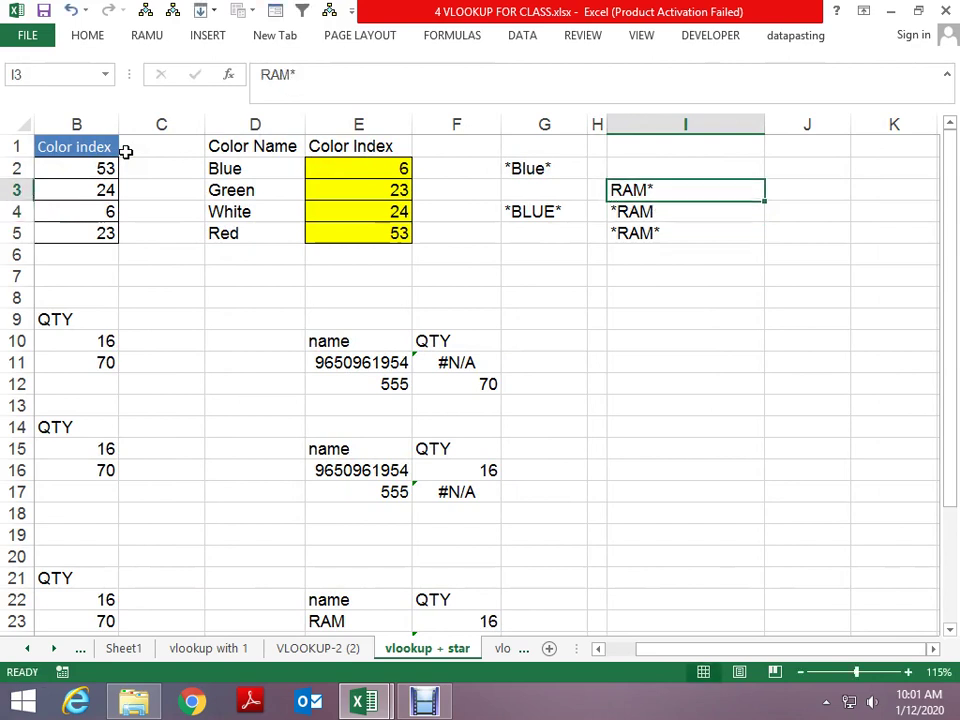
key(F2)
key(Home)
key(shift+Right)
key(shift+Right)
key(shift+Right)
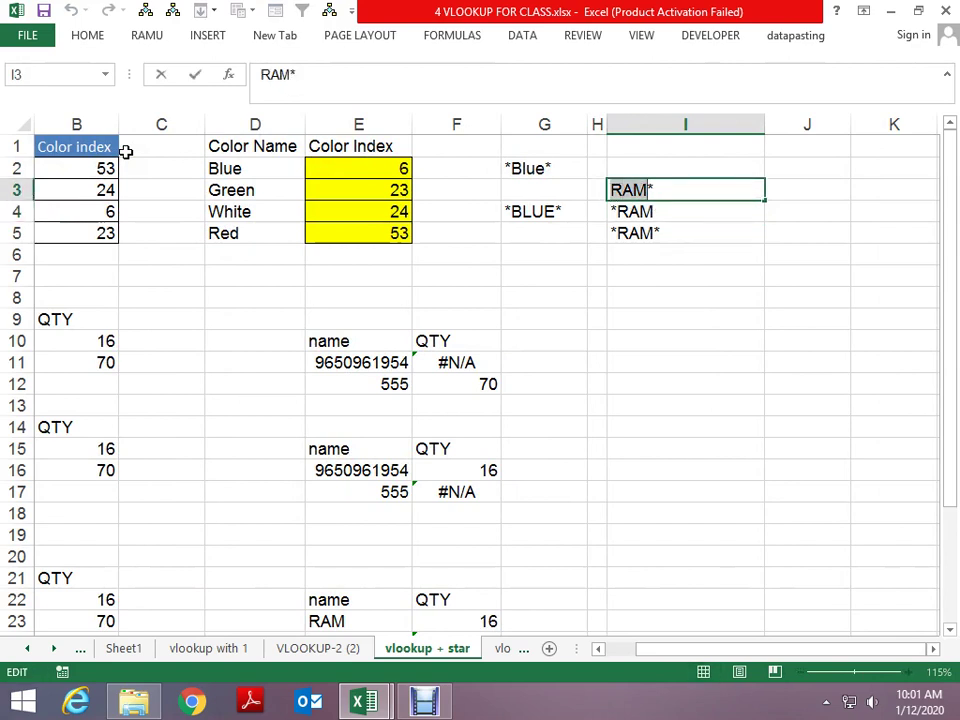
key(Escape)
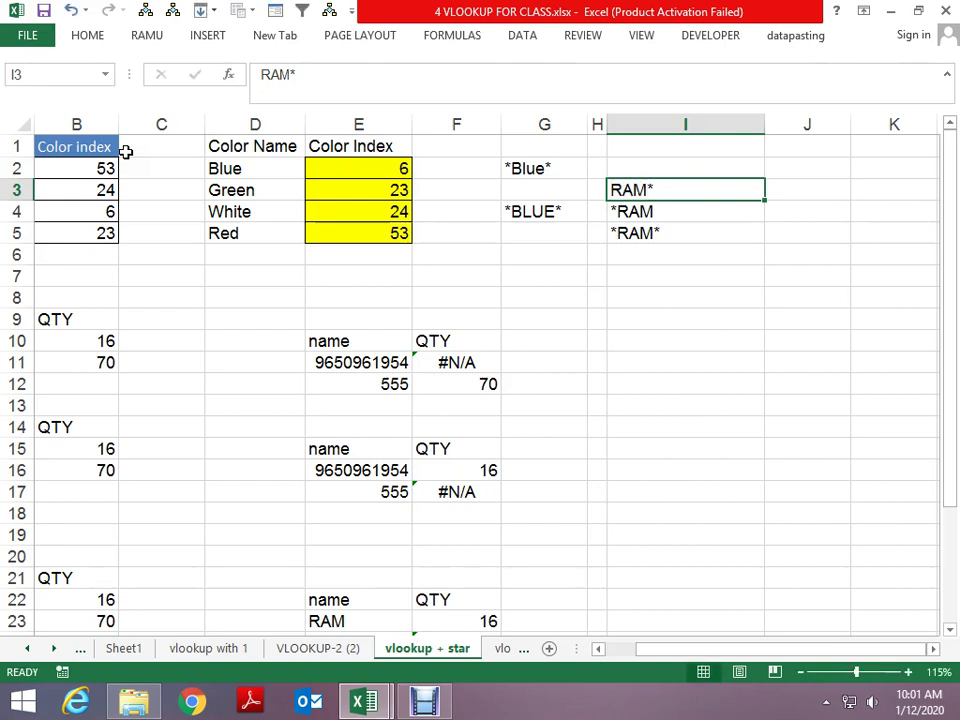
Step: Compare the name and QTY lookup results in F11 and F12
key(Left)
key(Left)
key(Left)
key(Left)
key(Left)
key(Left)
key(Left)
key(Down)
key(Down)
key(Down)
key(Down)
key(Down)
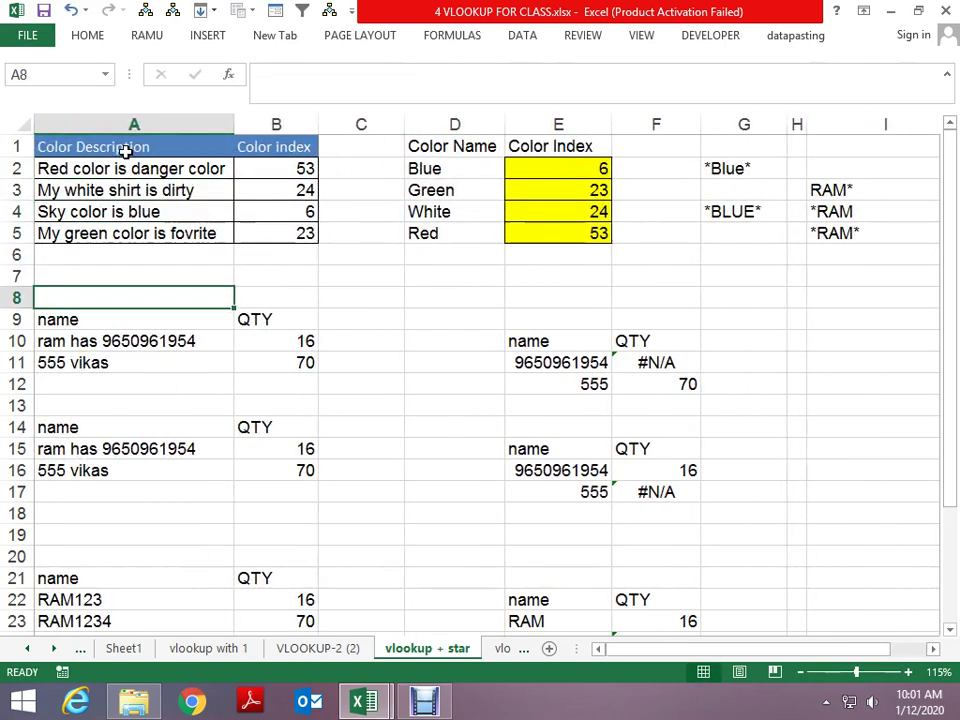
key(Down)
key(Down)
key(Right)
key(Right)
key(Right)
key(Down)
key(Right)
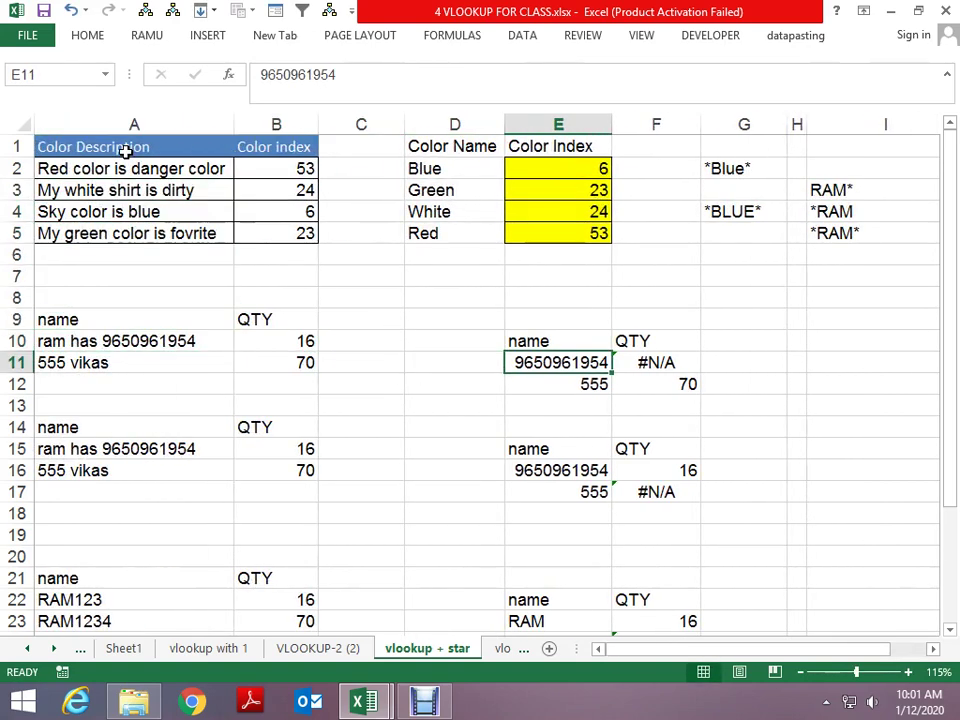
key(Down)
key(Up)
key(Right)
key(Down)
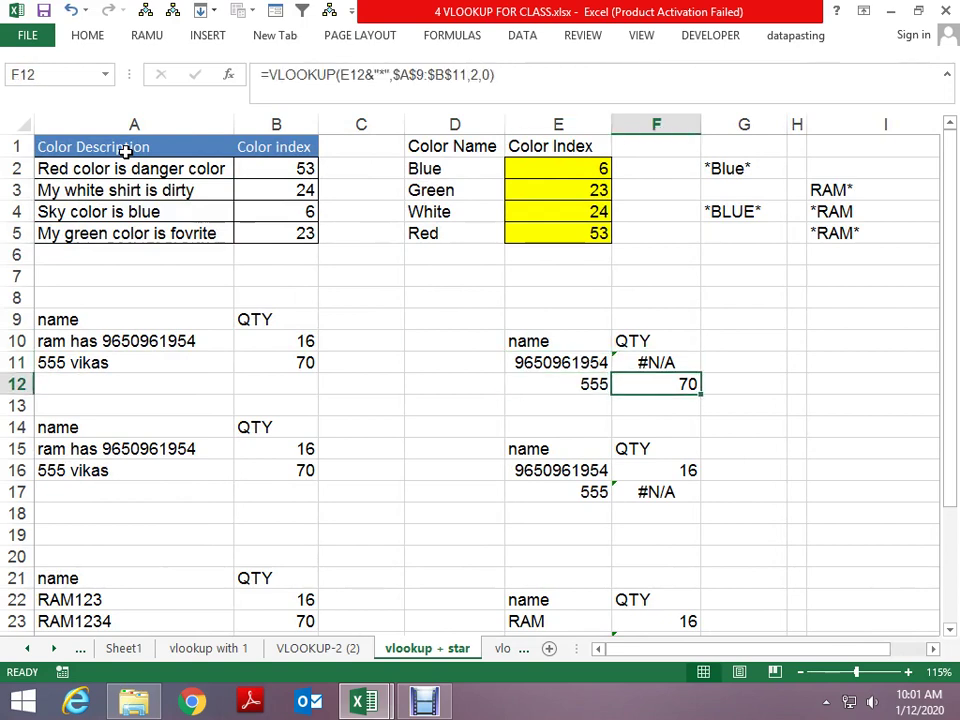
key(Down)
key(Down)
key(Down)
key(Down)
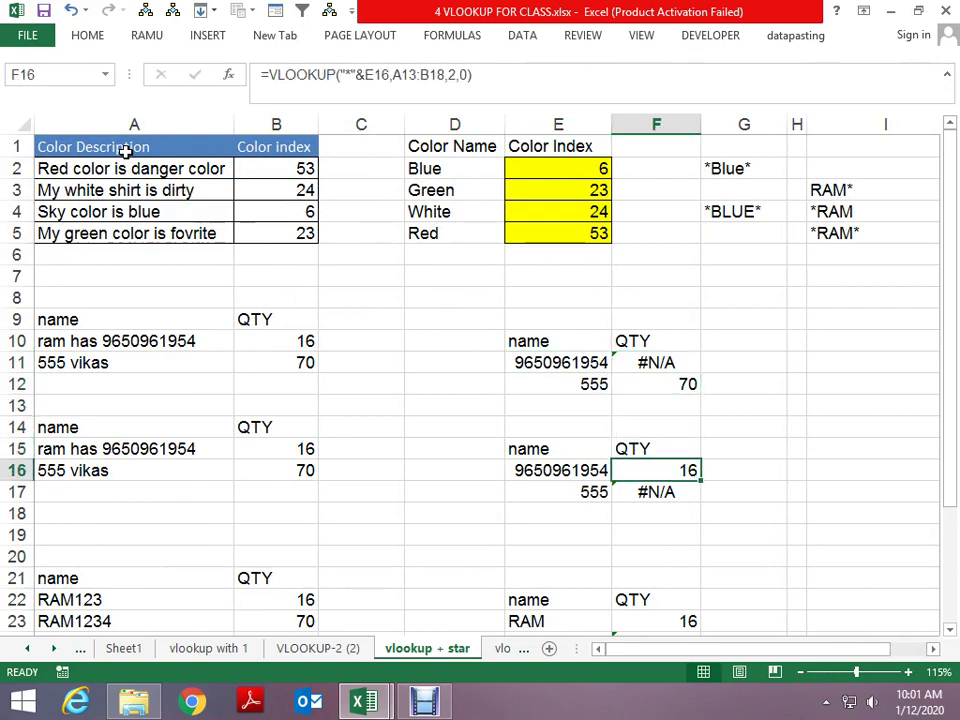
Step: Inspect the F11 VLOOKUP's E11&"*" lookup value, leaving the formula unchanged
key(Up)
key(Up)
key(Up)
key(Up)
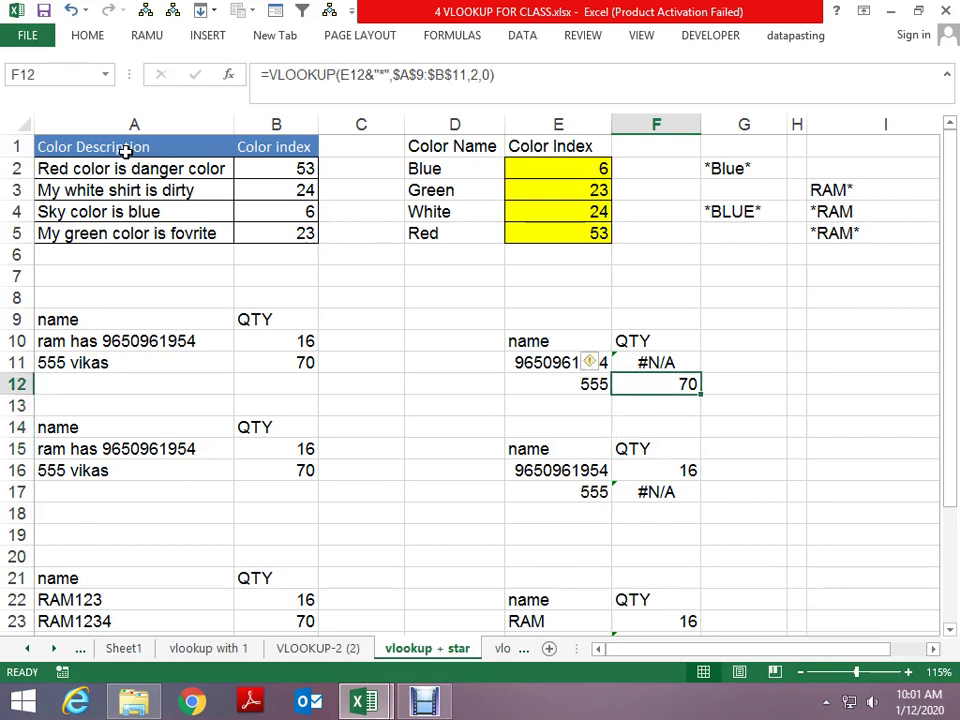
key(Up)
key(F2)
key(Left)
key(Left)
key(Left)
key(Left)
key(Left)
key(Left)
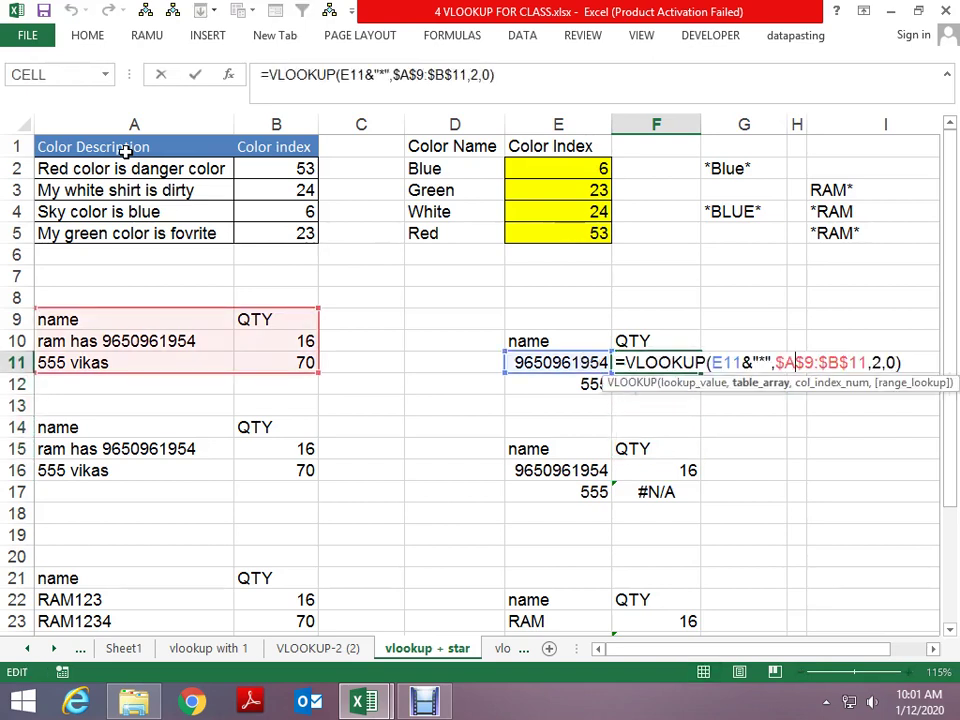
key(Left)
key(Left)
key(Left)
key(Left)
key(Left)
key(Left)
key(shift+Right)
key(shift+Right)
key(shift+Right)
key(shift+Right)
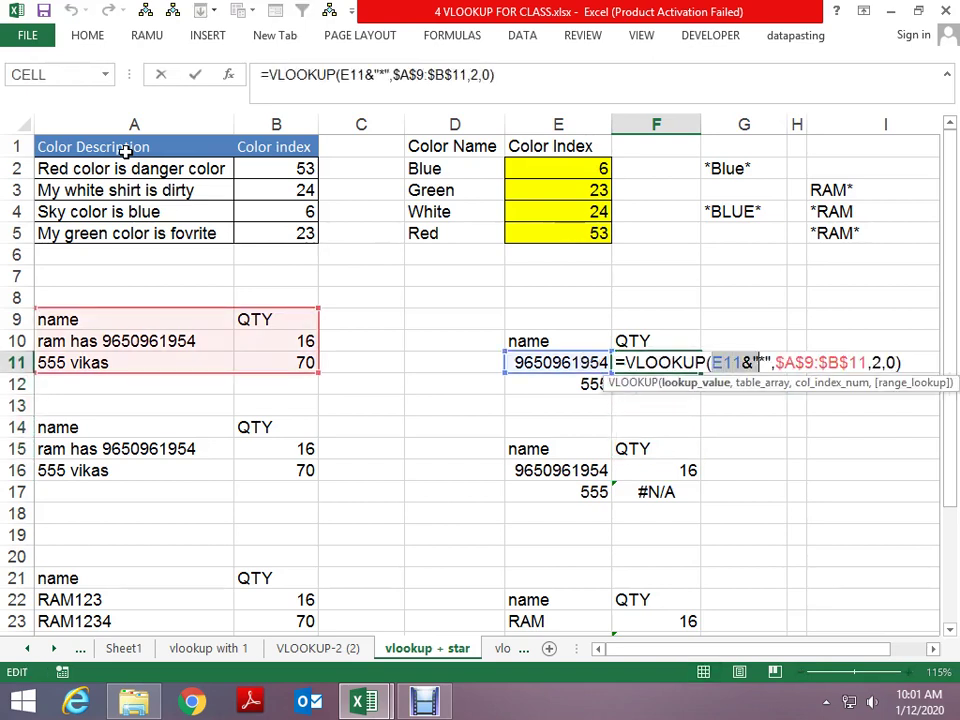
key(shift+Right)
key(shift+Right)
key(shift+Right)
key(Escape)
key(Down)
key(Down)
key(Down)
key(Down)
key(Down)
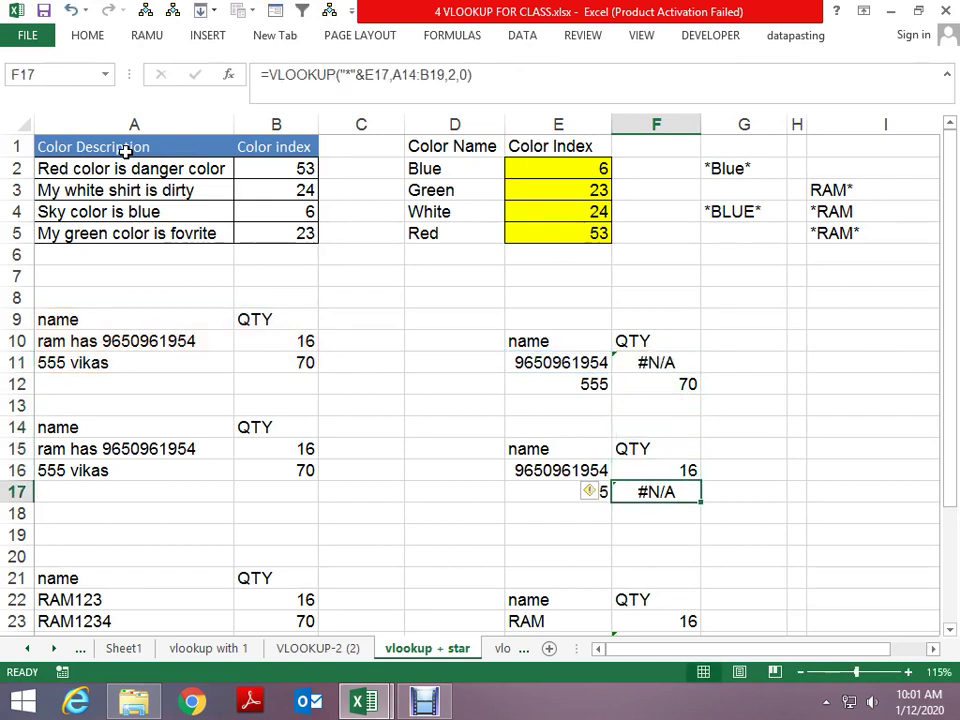
Step: Inspect the G2 pattern formula and its D2 reference, leaving it unchanged
key(Up)
key(Up)
key(Up)
key(Left)
key(Up)
key(Up)
key(Up)
key(Down)
key(Right)
key(Right)
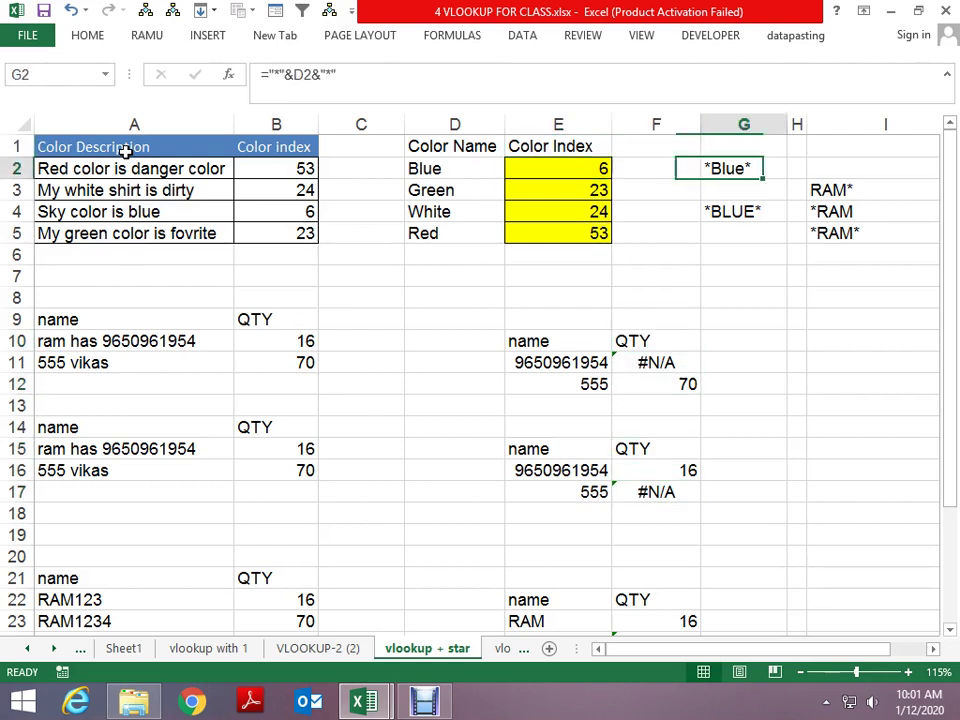
key(Down)
key(Up)
key(F2)
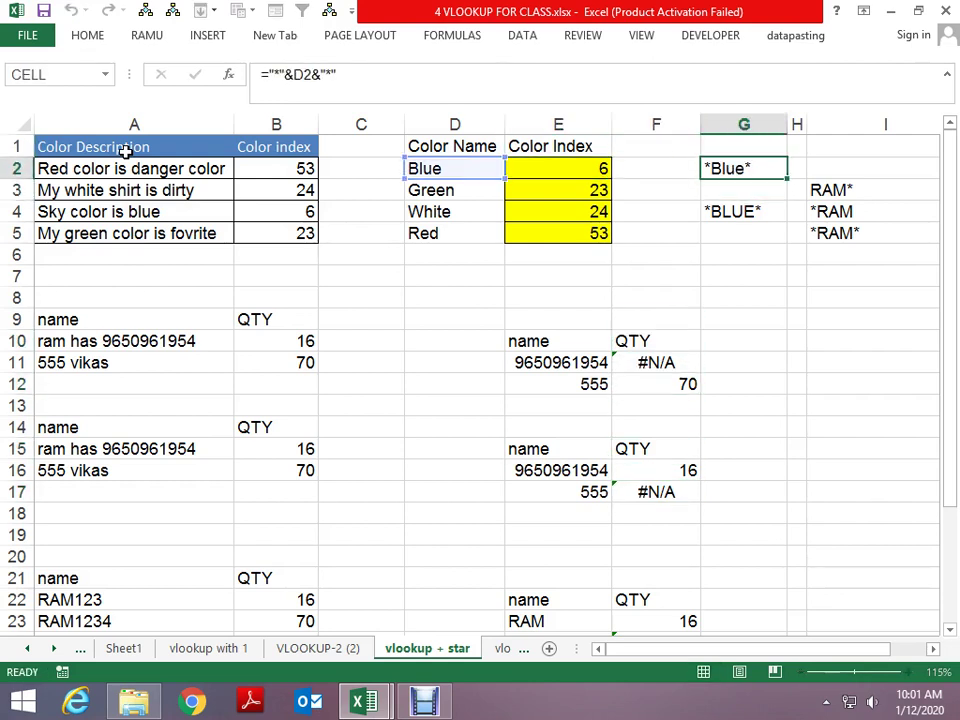
key(Escape)
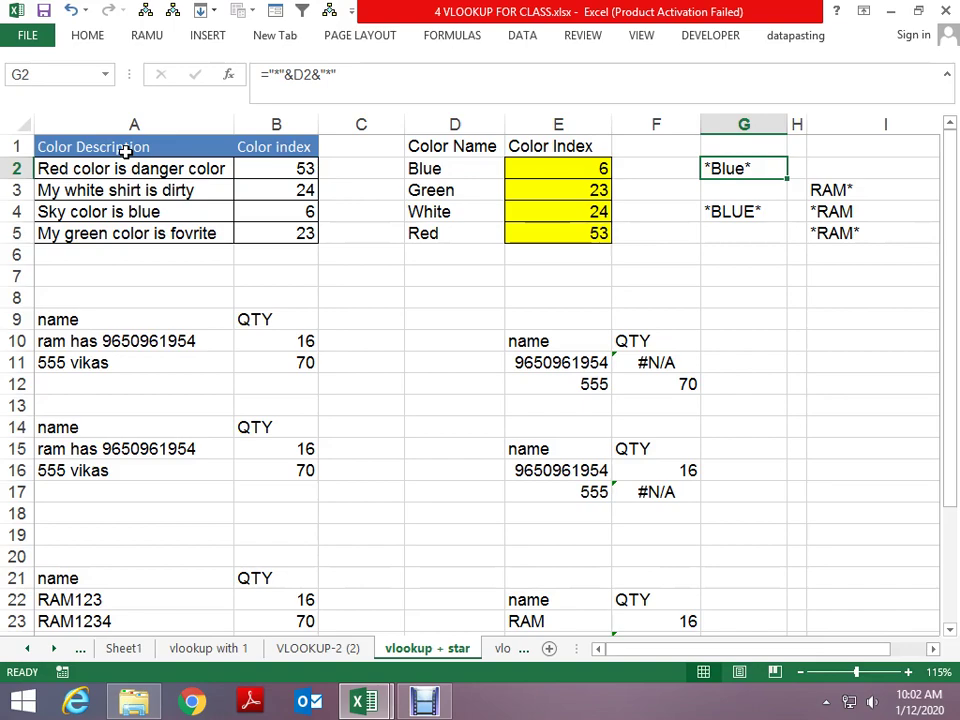
Step: Switch to the vlookup + wildcard sheet and look over the names list
scroll(125, 150, down, 3)
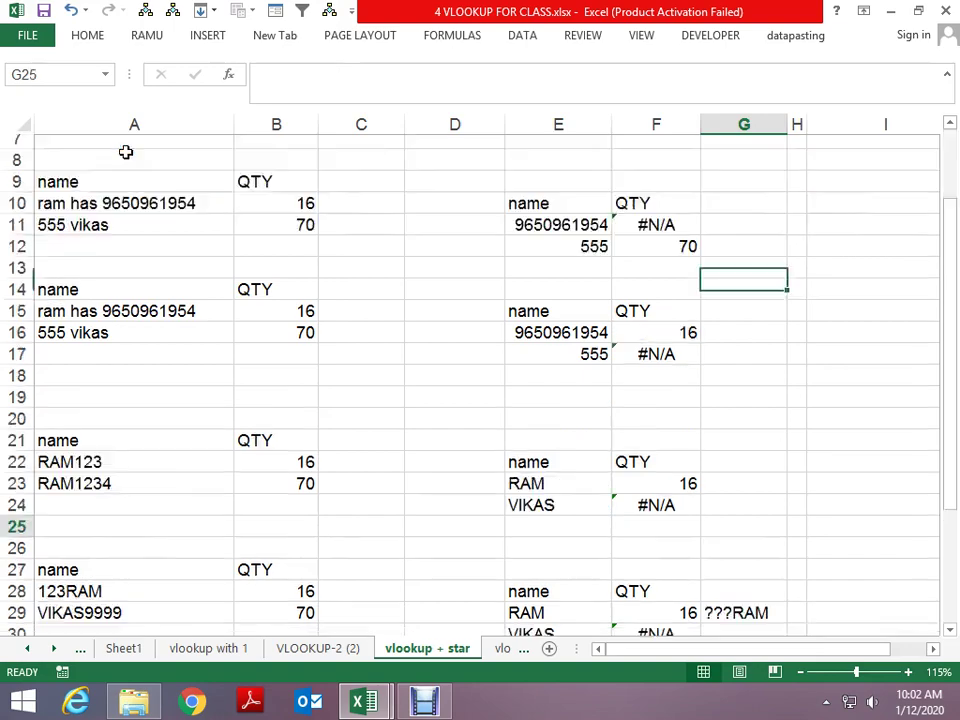
scroll(125, 150, up, 2)
scroll(125, 150, up, 1)
key(ctrl+Page_Down)
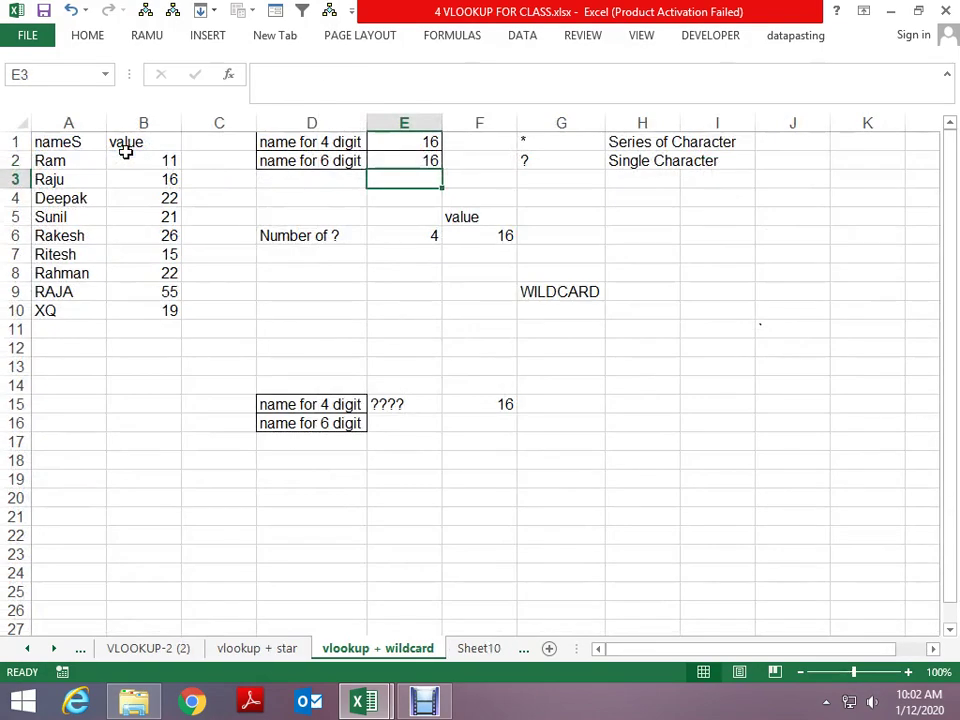
key(Up)
key(Up)
key(Home)
key(Down)
key(Down)
key(Up)
key(Up)
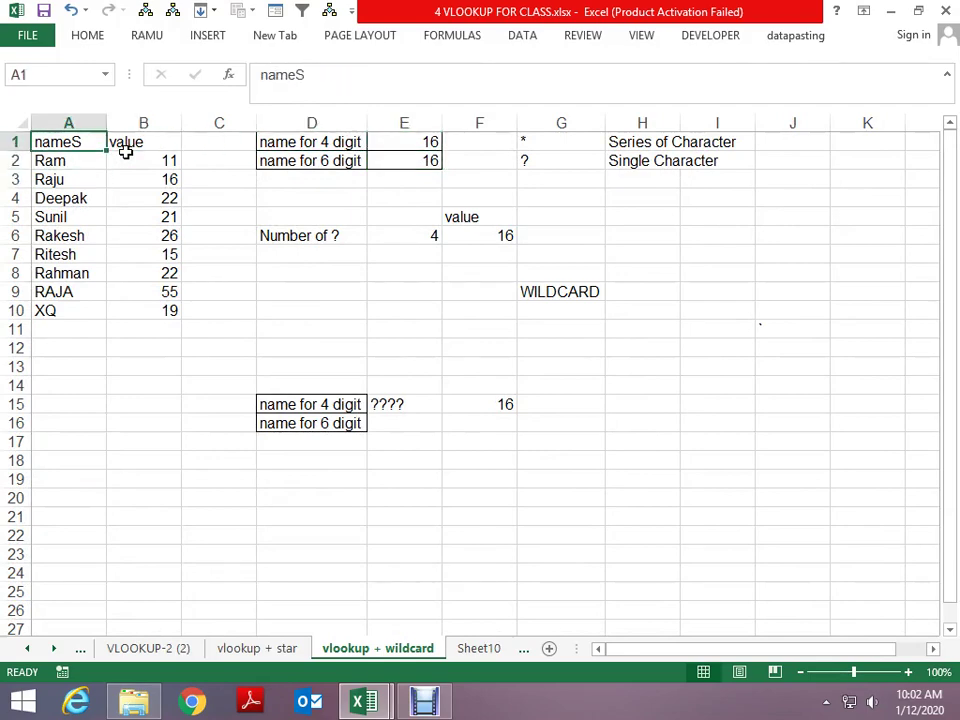
key(Right)
key(Right)
key(Down)
key(Down)
key(Down)
key(Left)
key(Left)
key(Up)
key(Up)
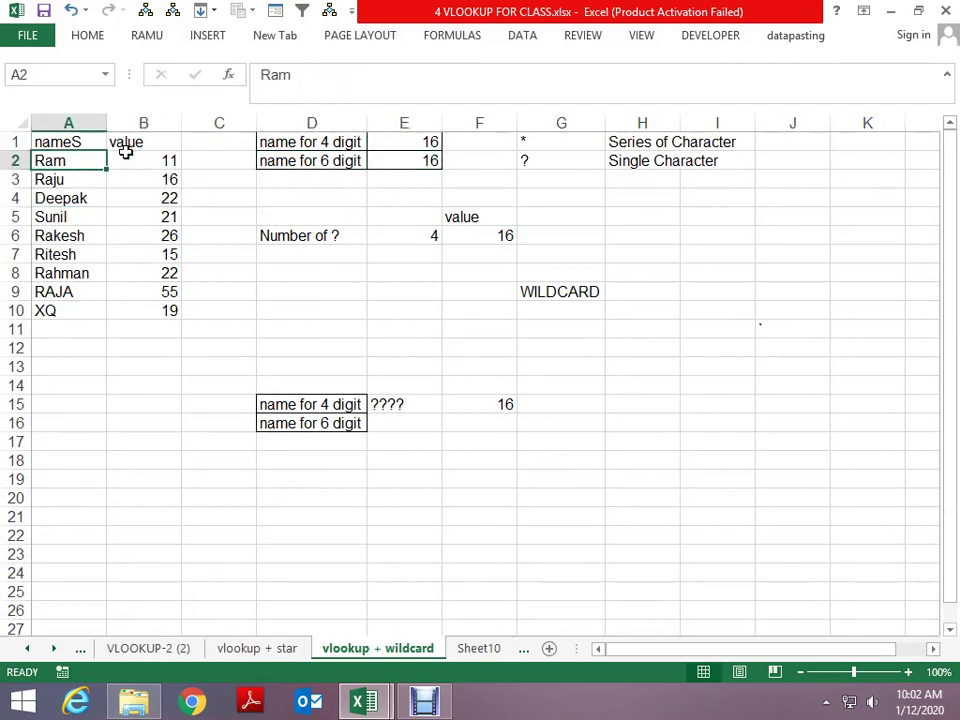
Step: Add the headings Name in D10 and Value in E10
key(Right)
key(Right)
key(Down)
key(Down)
key(Down)
key(Down)
key(Up)
key(Right)
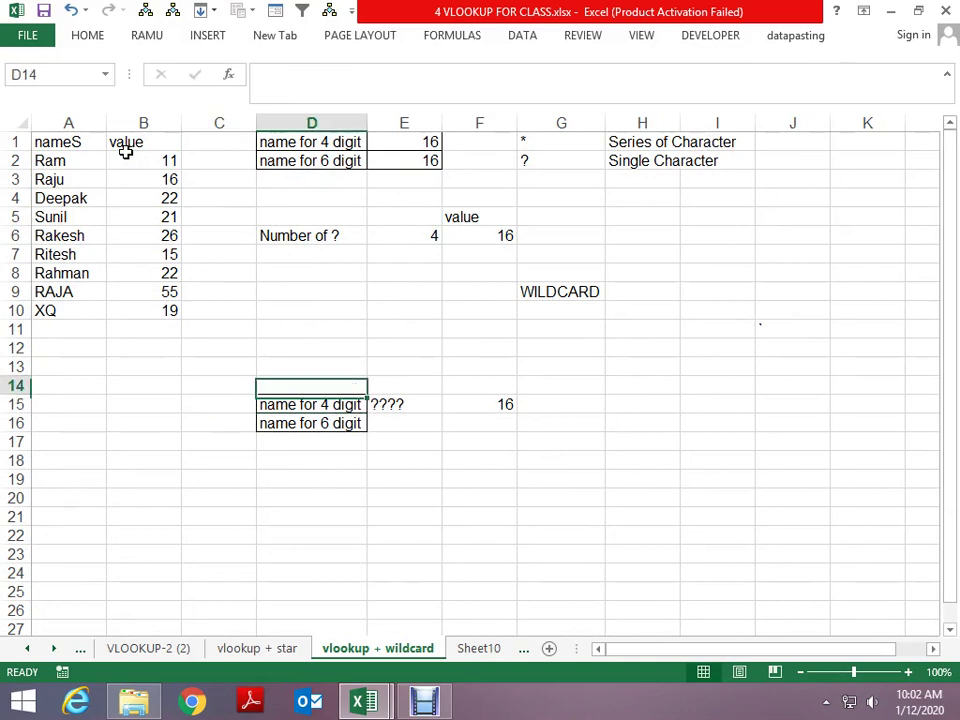
key(Up)
key(Up)
key(Up)
key(Up)
text(BNam)
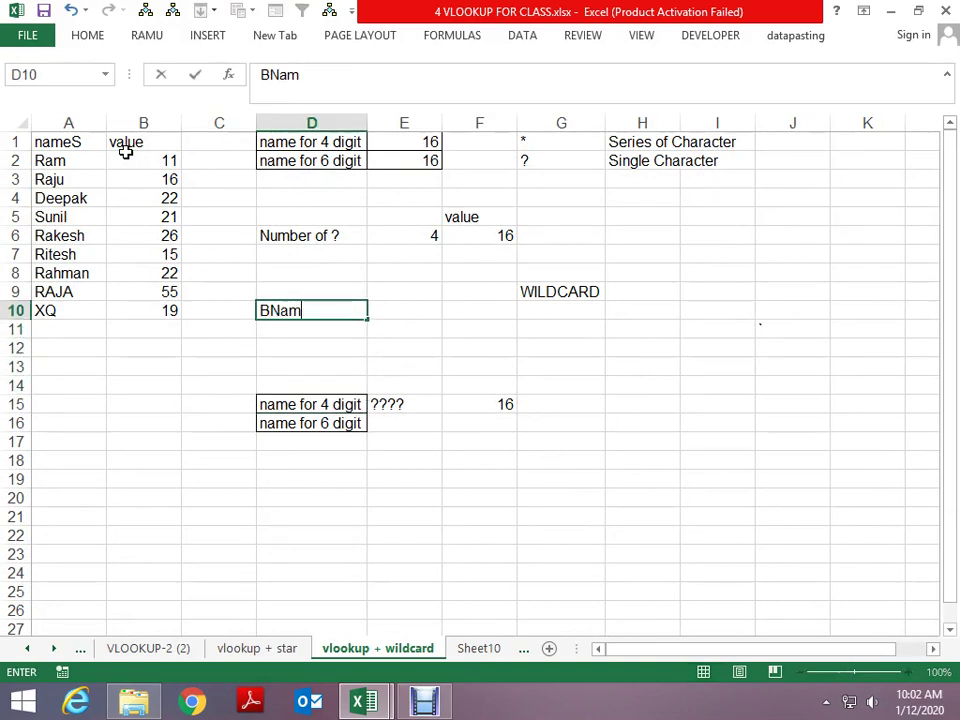
key(Escape)
text(Name)
key(Tab)
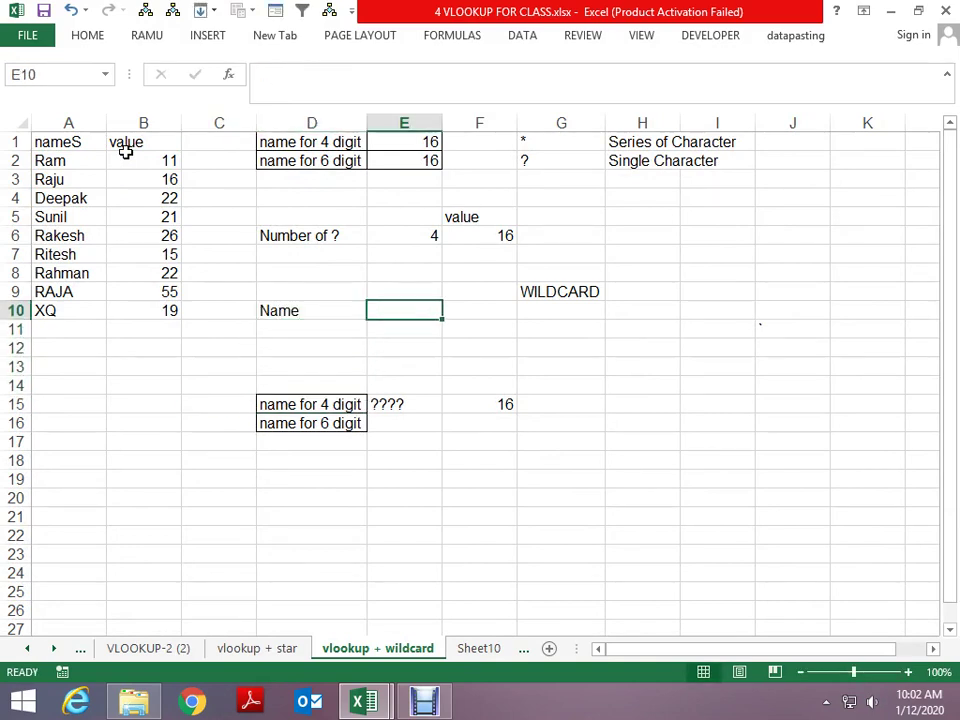
text(Valu)
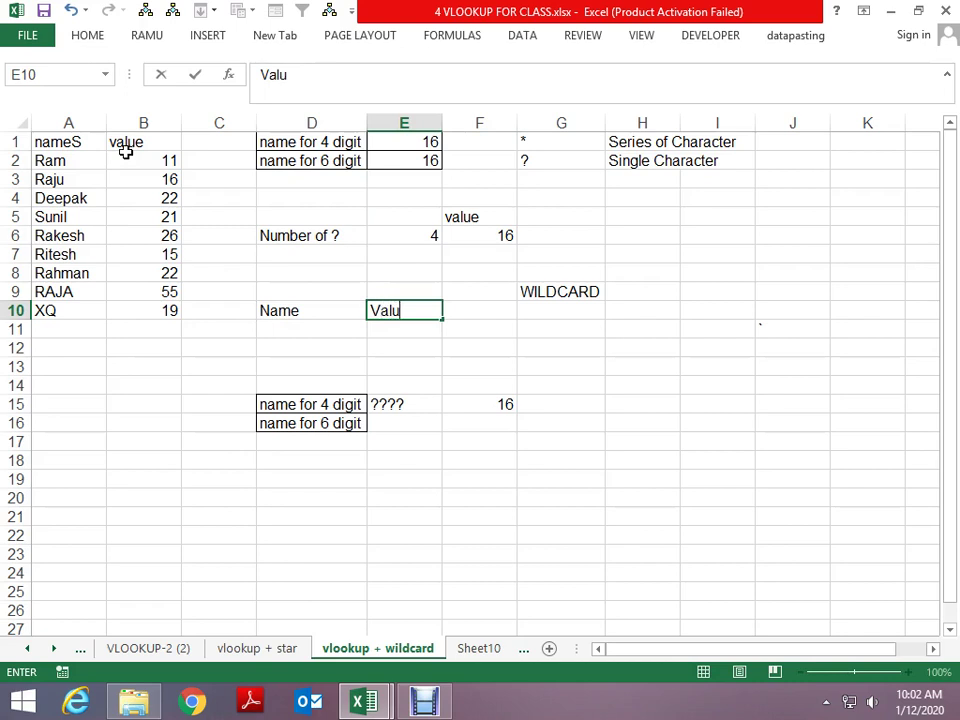
text(e)
key(Return)
Step: Look over the names and values in A1:B10, down to XQ in A10
key(Left)
key(Left)
key(Left)
key(Up)
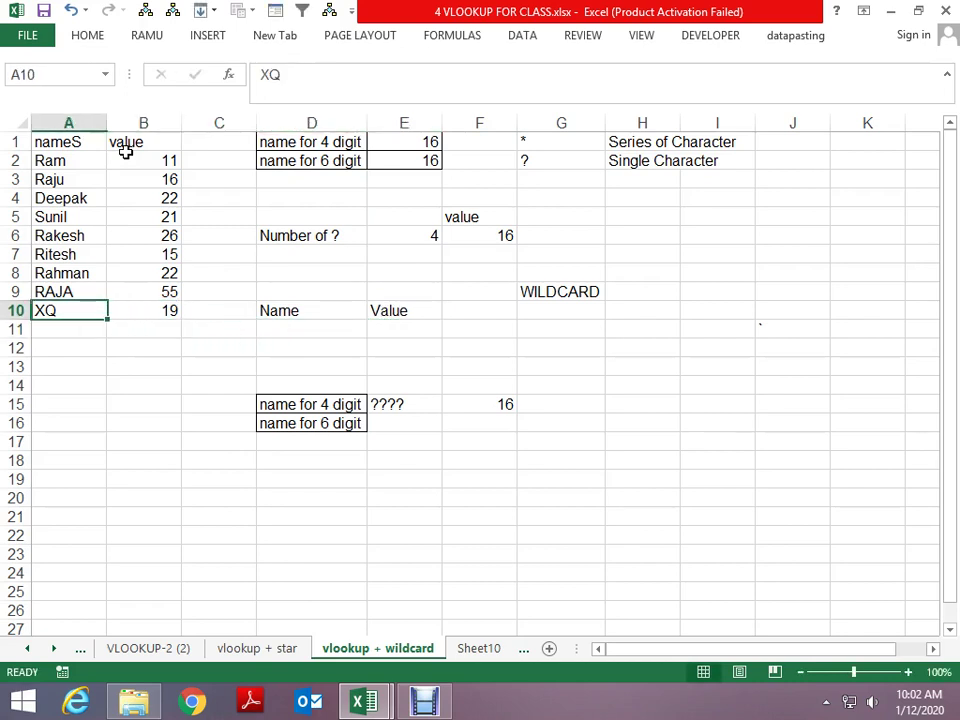
key(Up)
key(Up)
key(Up)
key(Up)
key(Up)
key(Up)
key(Up)
key(Down)
key(Down)
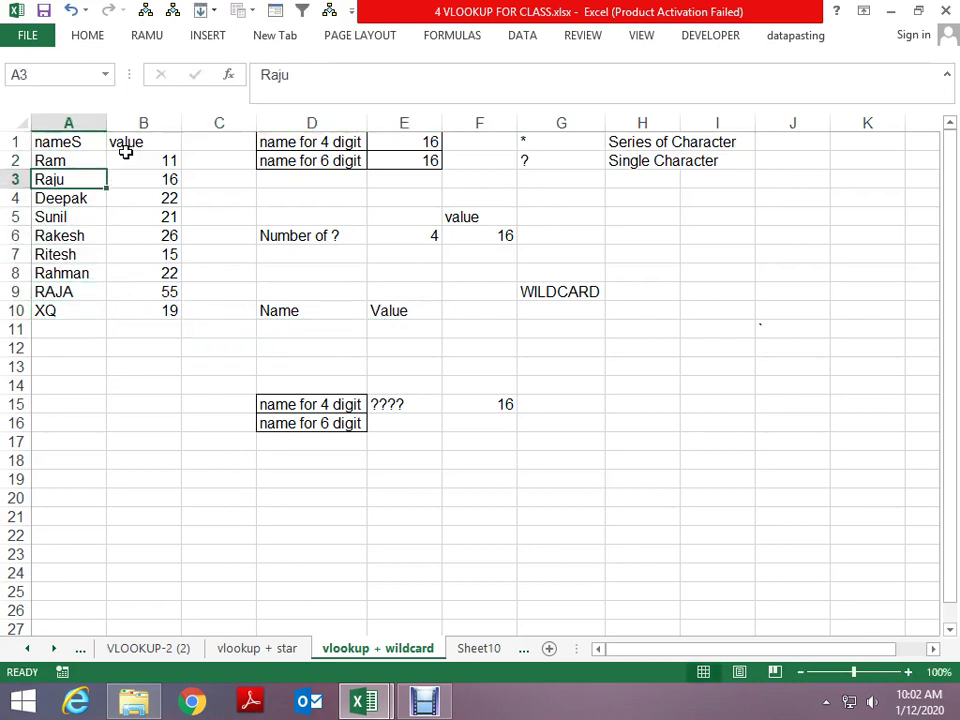
key(Right)
key(Right)
key(Right)
key(Right)
key(Down)
key(Down)
key(Left)
key(Left)
key(Left)
key(Left)
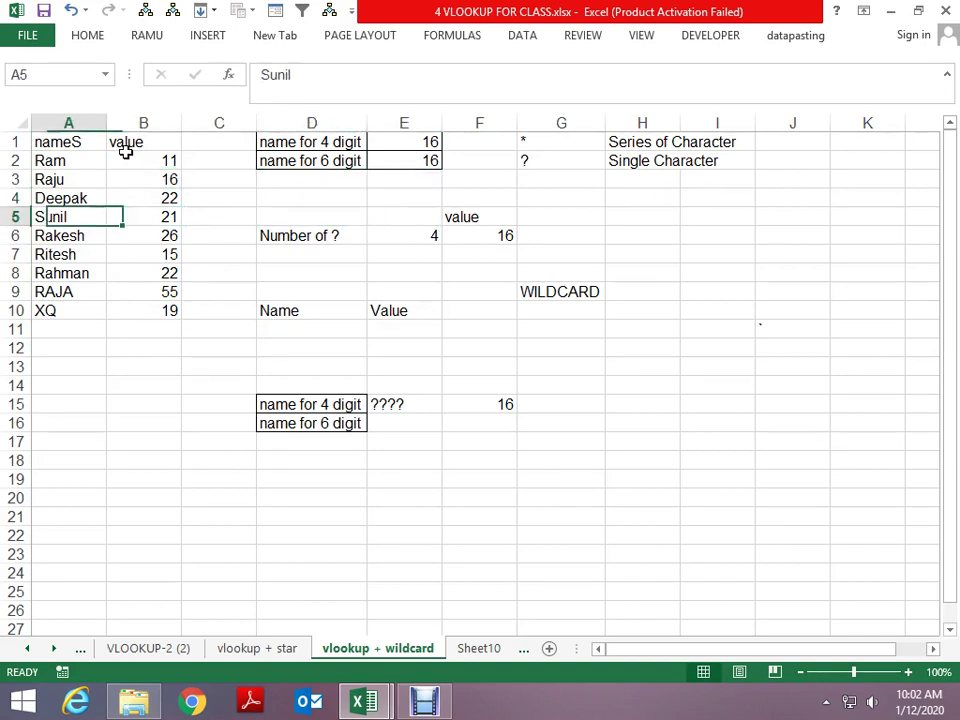
key(Right)
key(Left)
key(Down)
key(Down)
key(Down)
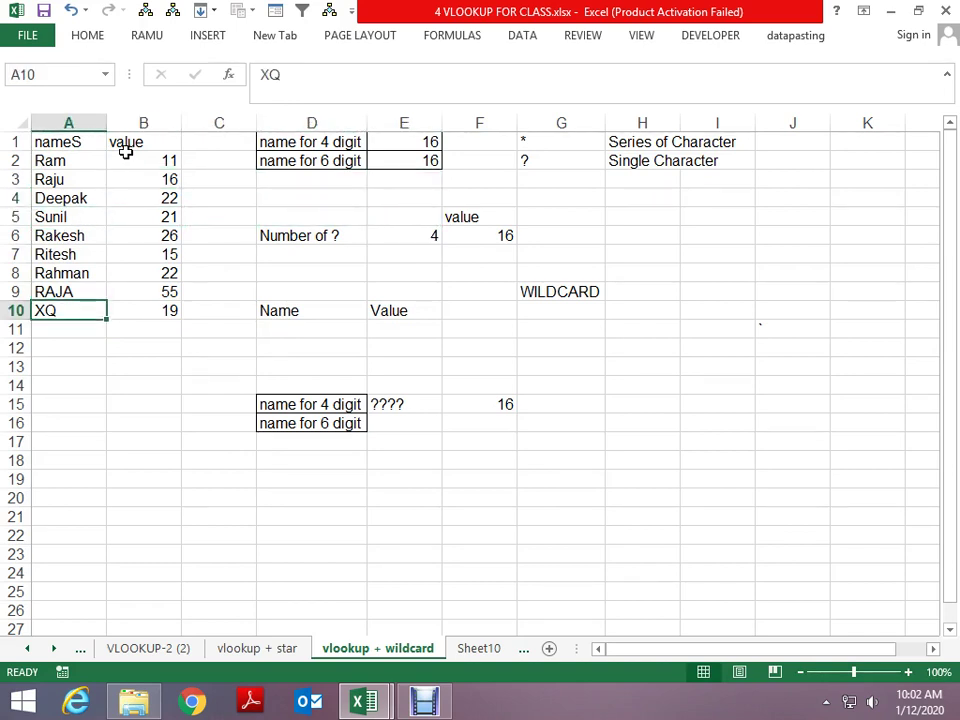
key(Right)
key(Right)
key(Right)
key(Down)
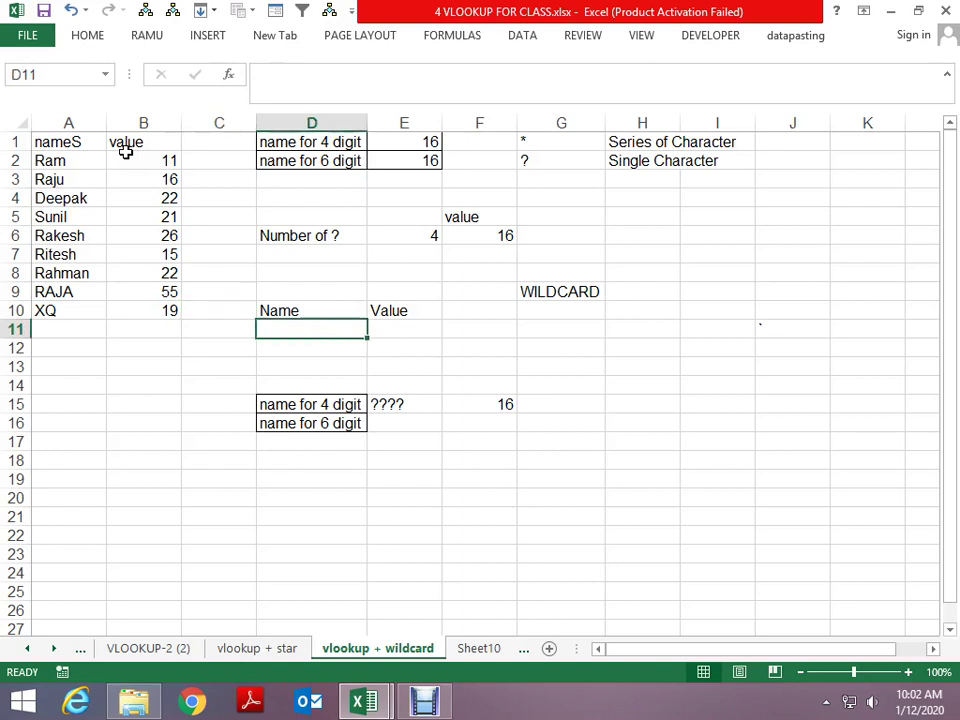
Step: Enter =VLOOKUP("??",A1:B10,2,0) in D11
text(??)
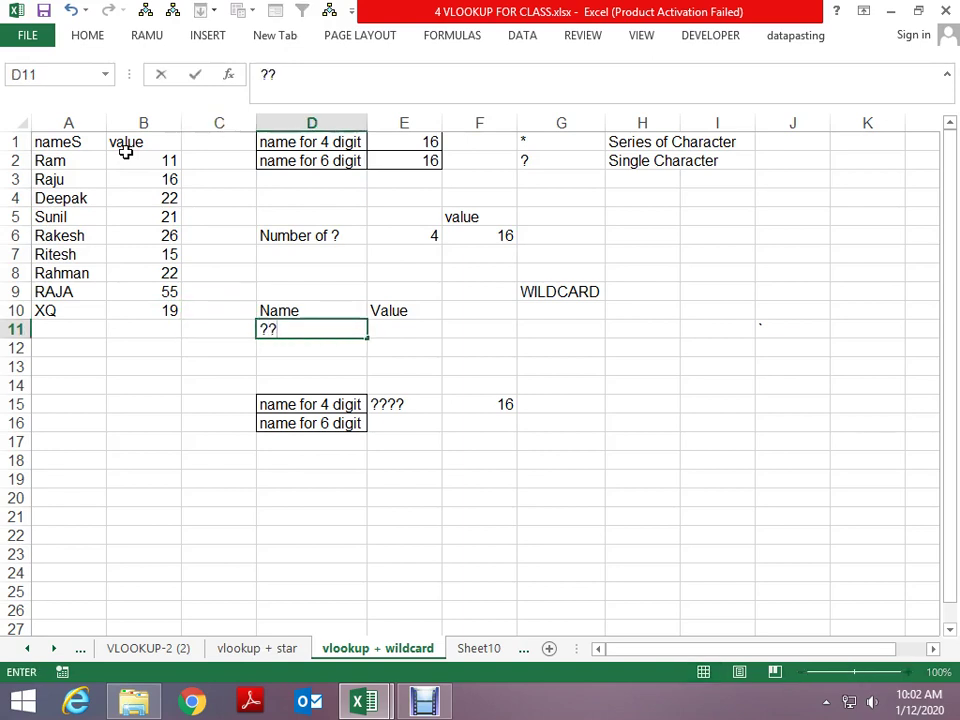
key(ctrl+Return)
key(F2)
key(Left)
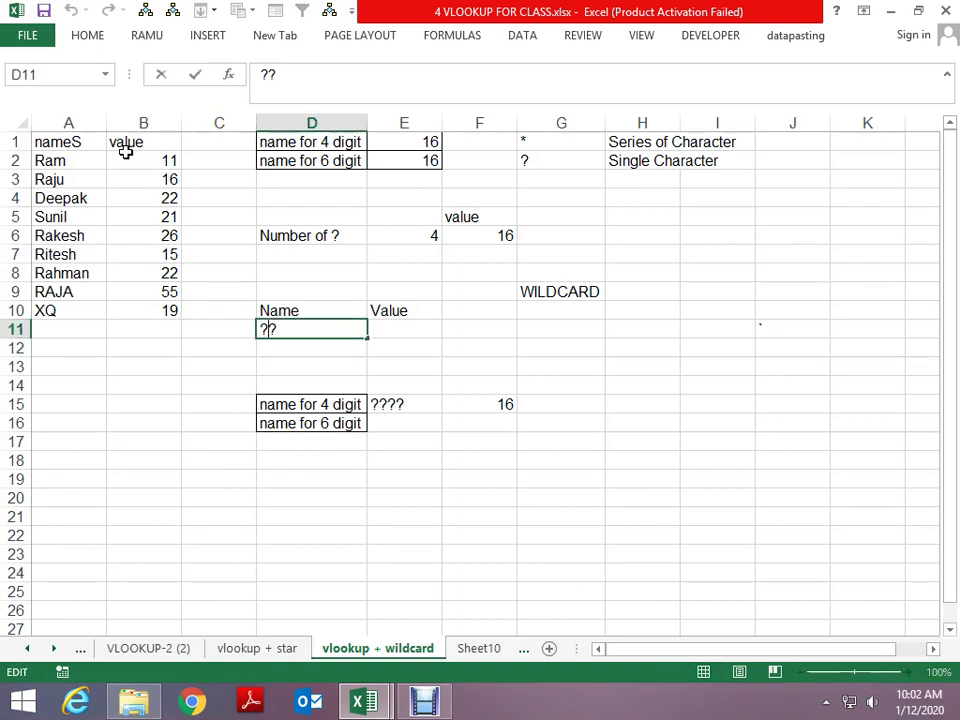
key(Left)
text(v)
key(BackSpace)
text(=)
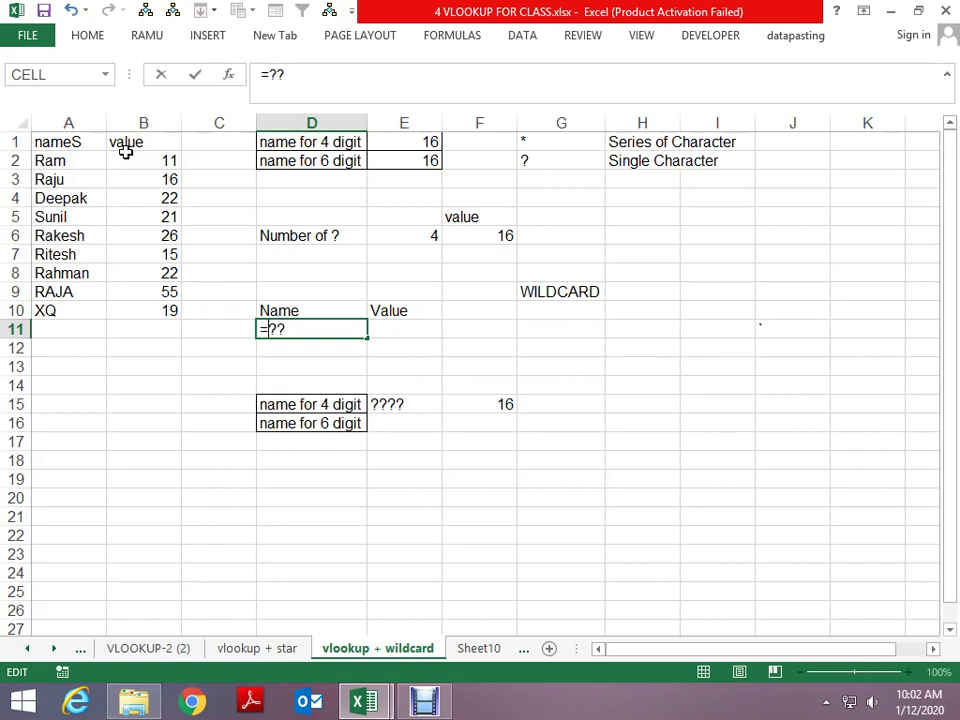
text(vo)
key(BackSpace)
text(l)
key(Tab)
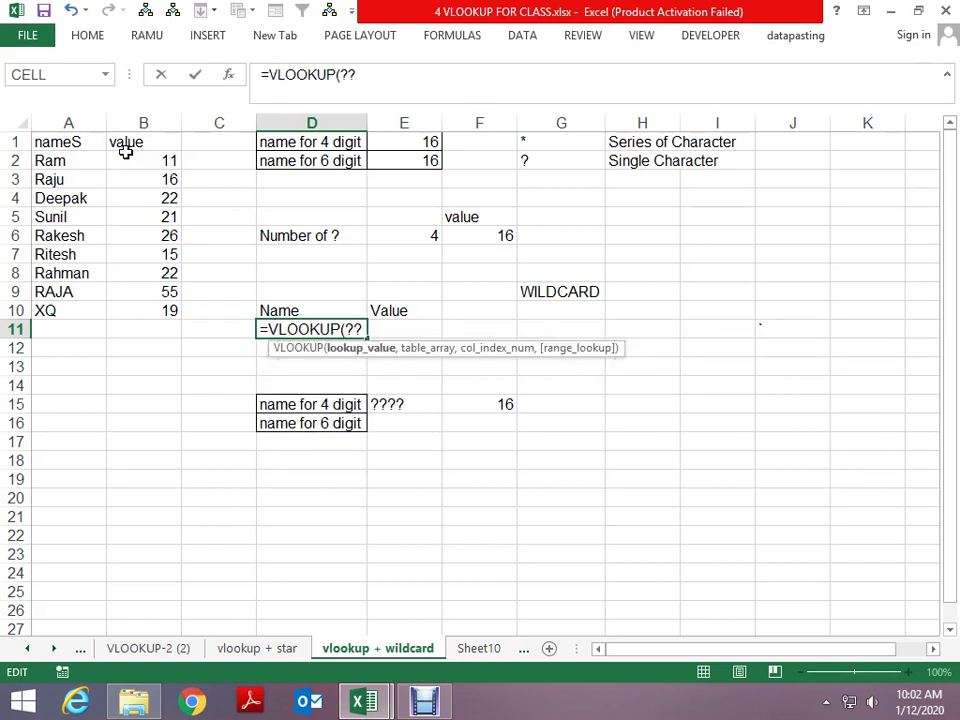
text(")
text(,)
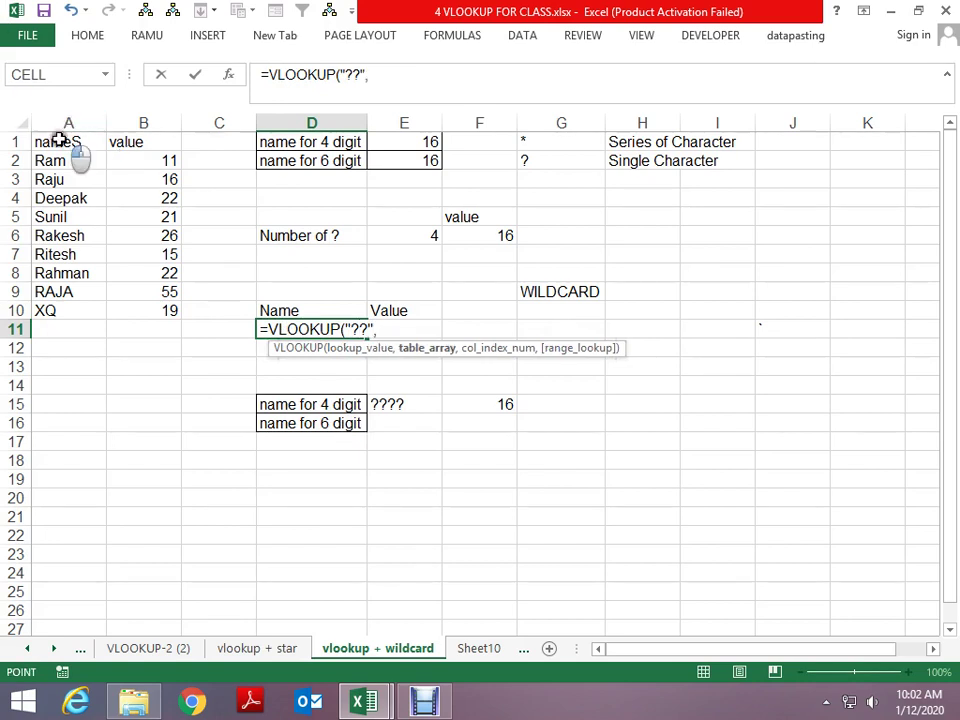
drag(60, 140, 165, 162)
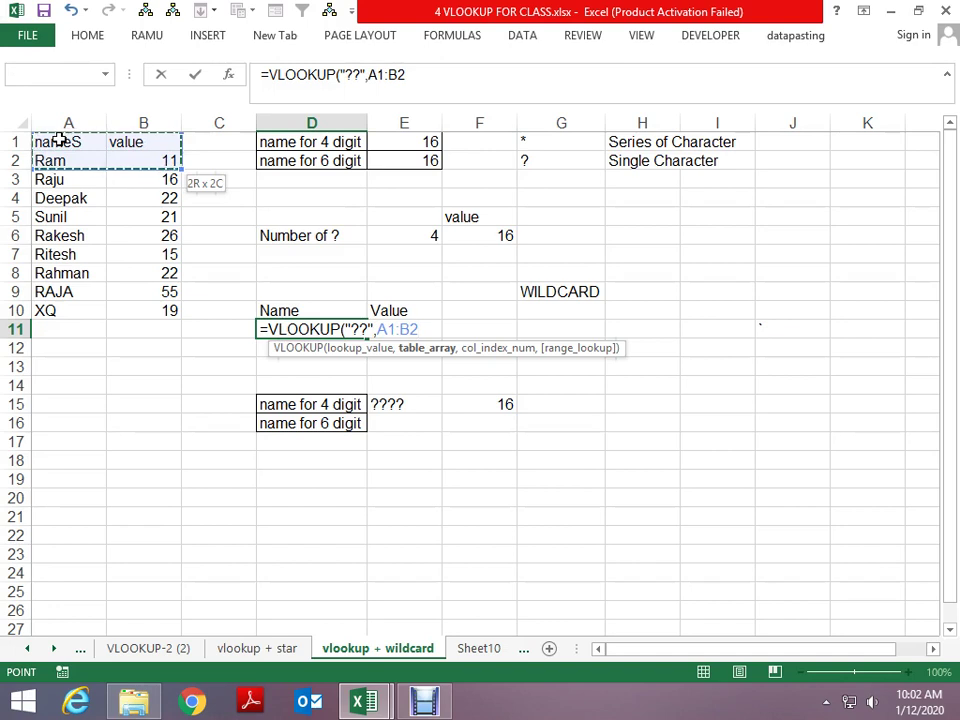
key(ctrl+shift+Down)
text(10,2,0)
key(ctrl+Return)
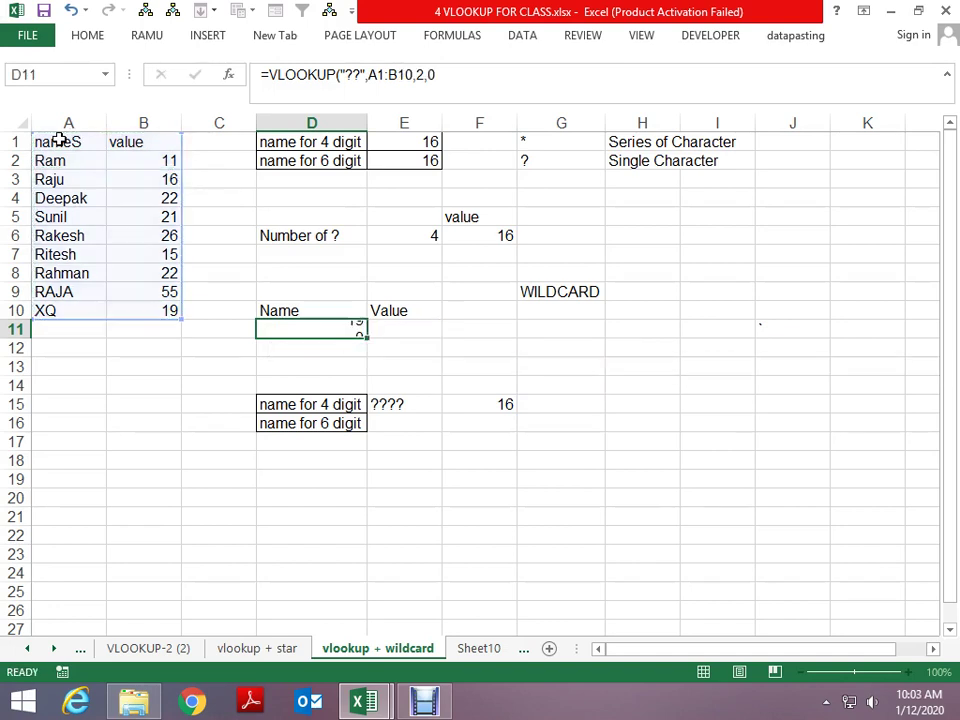
Step: Change the D11 lookup value to "???" so it returns 11
key(Up)
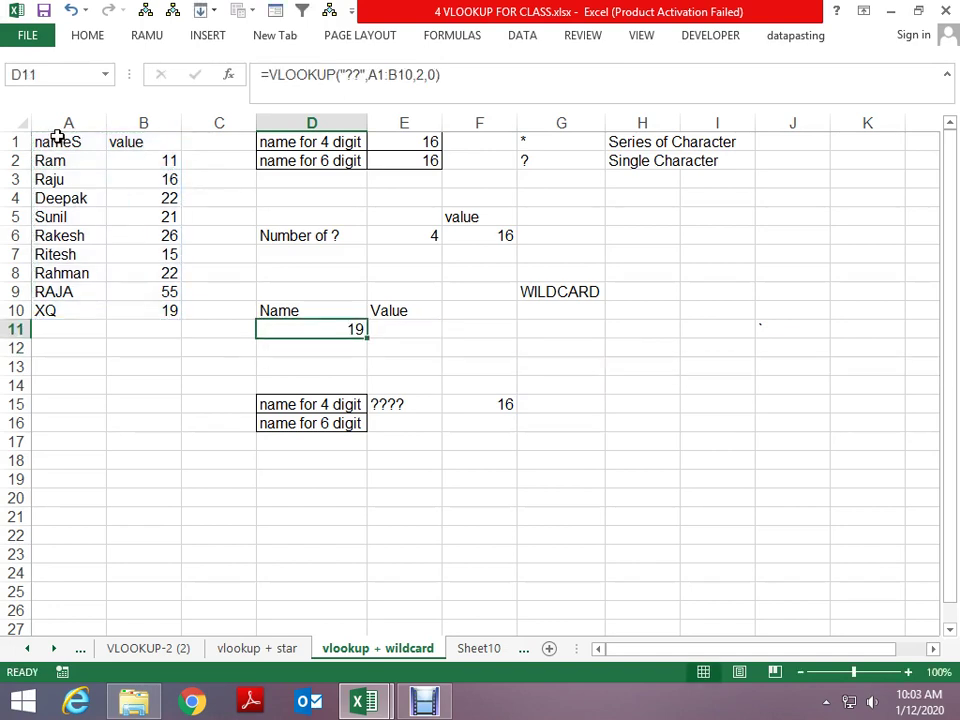
key(F2)
key(Left)
key(Left)
key(Left)
key(Left)
key(Left)
key(Left)
key(Left)
key(Left)
key(Left)
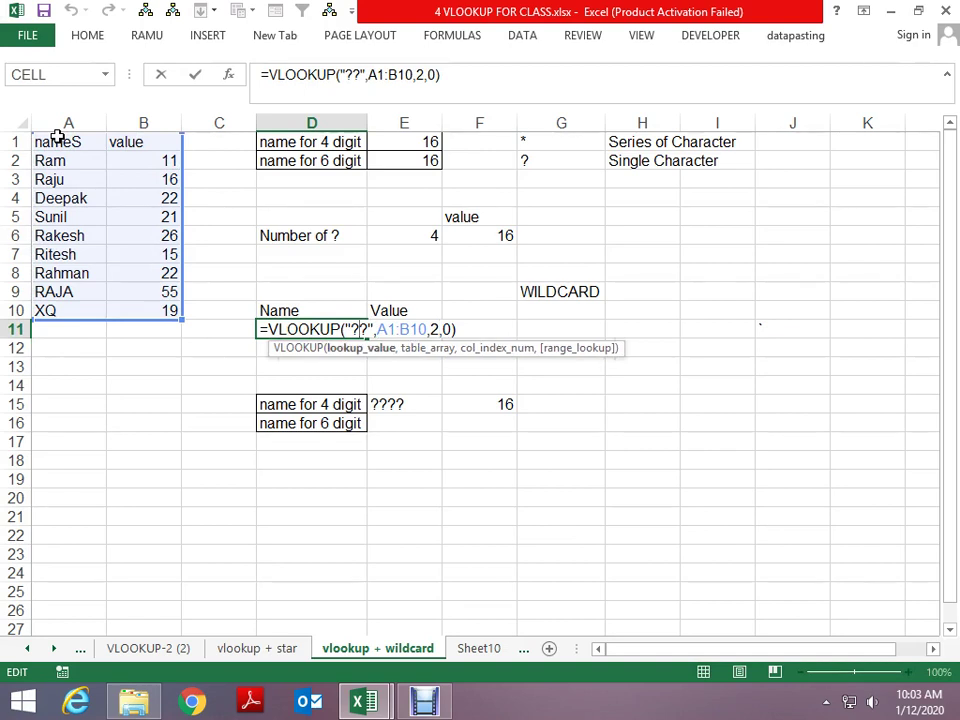
text(?)
key(Return)
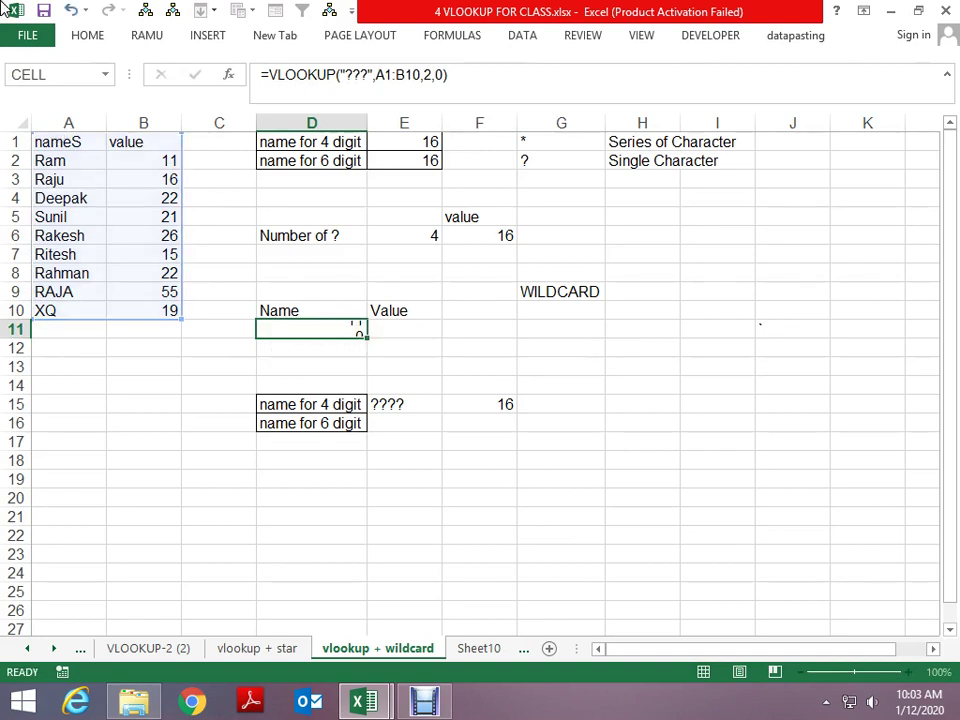
Step: Shorten the name Sunil in A5 to Sun
key(Up)
key(Left)
key(Left)
key(Left)
key(ctrl+Home)
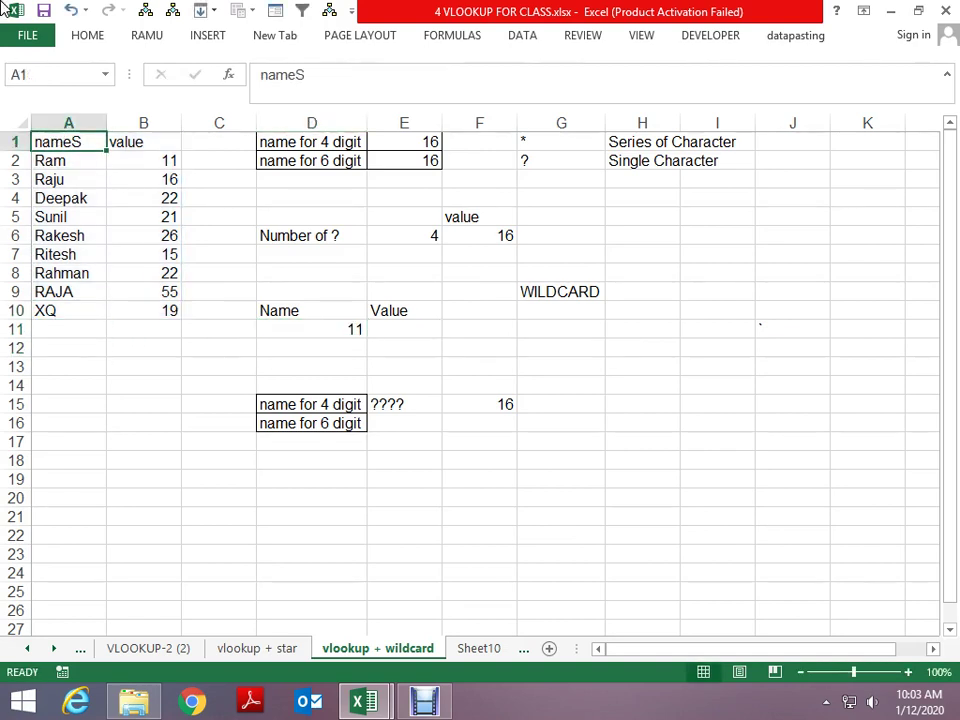
key(Down)
key(Down)
key(Down)
key(Down)
key(F2)
key(BackSpace)
key(BackSpace)
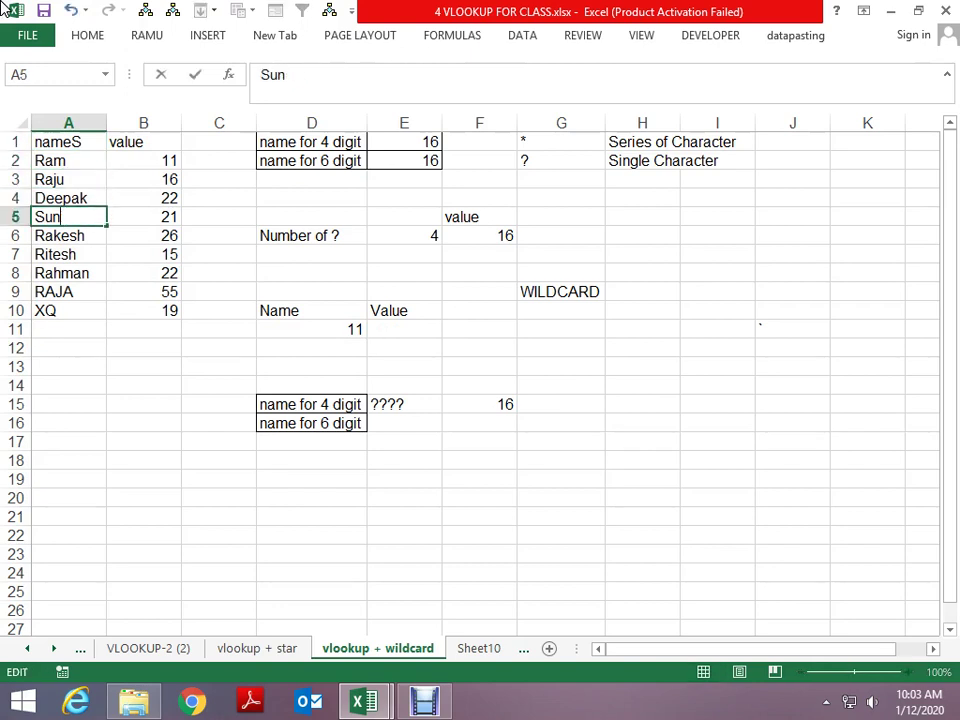
key(ctrl+Return)
Step: Move back through the name list and across to cell H11
key(Right)
key(Left)
key(Up)
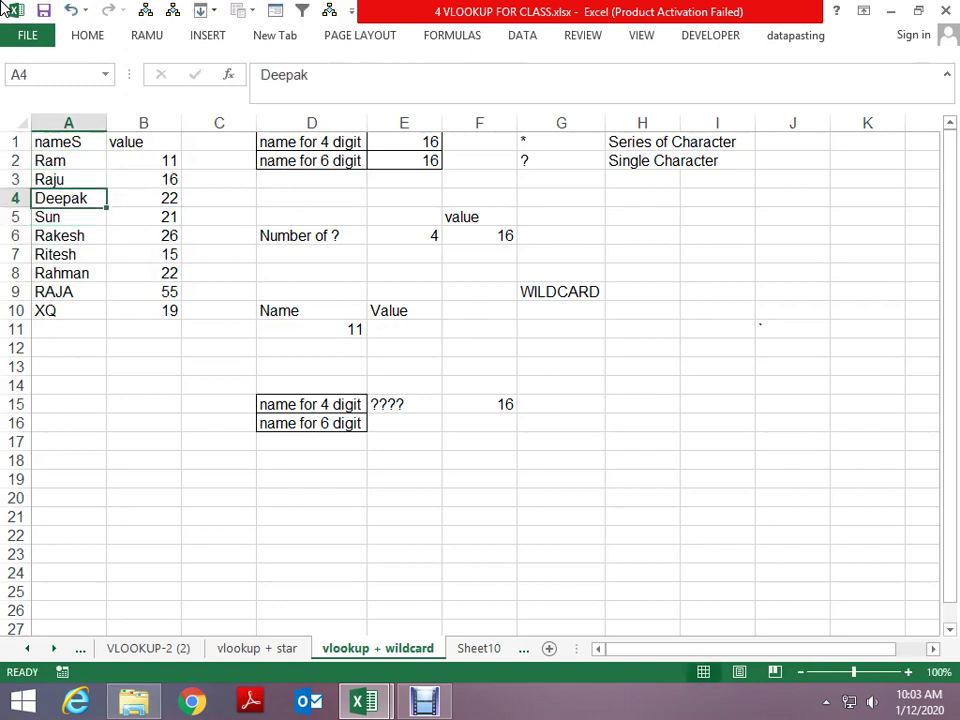
key(ctrl+Home)
key(Down)
key(Right)
key(Right)
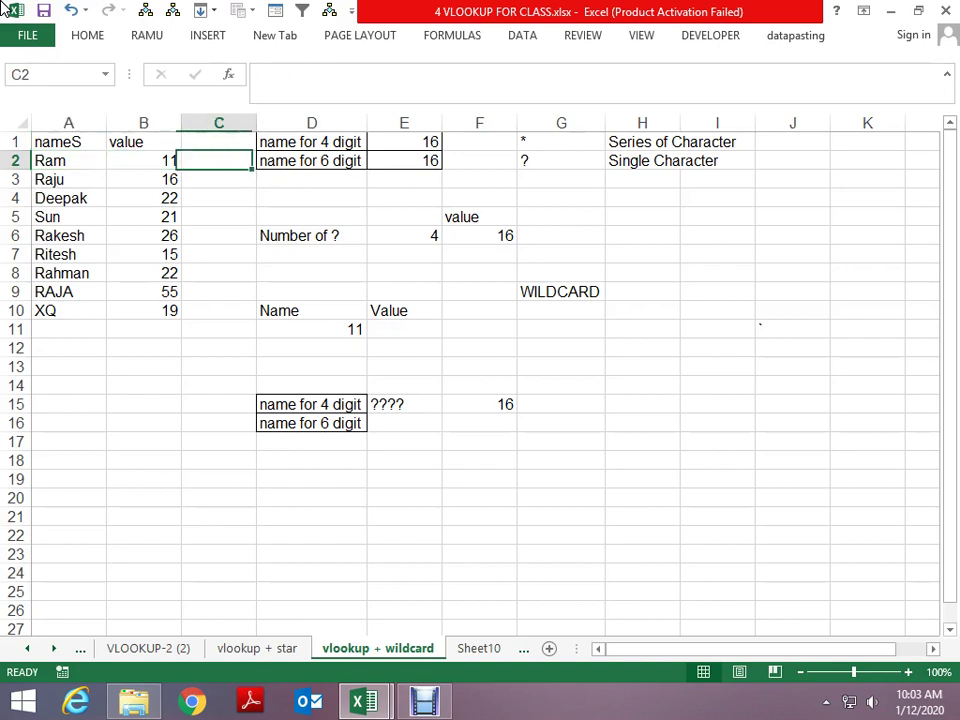
key(Down)
key(Down)
key(Down)
key(Down)
key(Down)
key(Down)
key(Down)
key(Right)
key(Right)
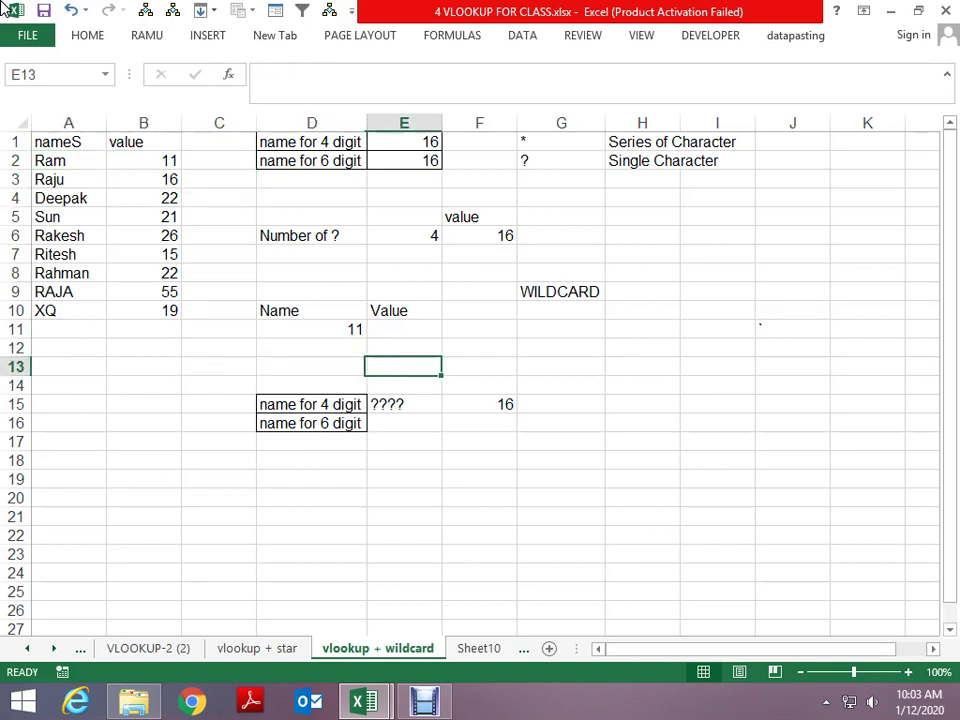
key(Right)
key(Right)
key(Right)
key(Up)
key(Up)
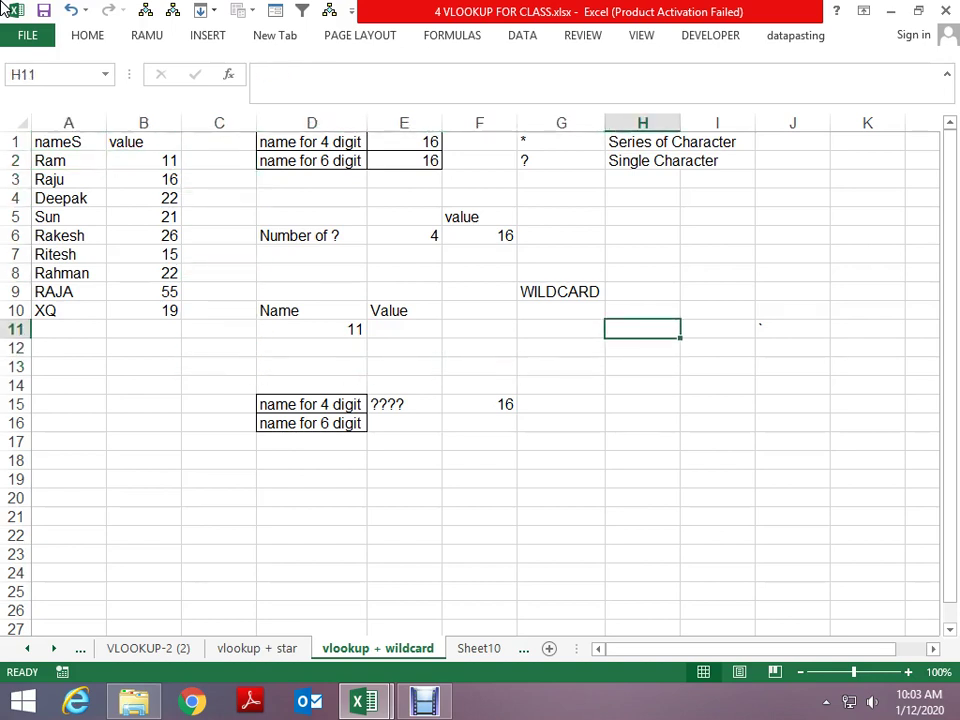
Step: Enter the wildcard patterns ??? in H11 and ?a? in H12
text(???)
key(Return)
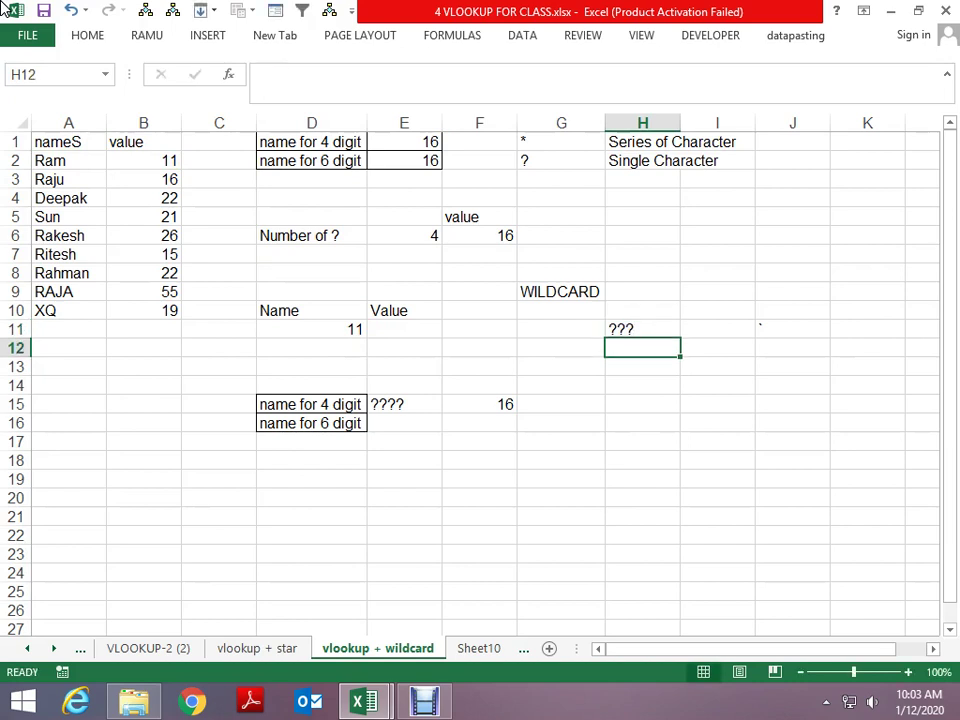
text(?)
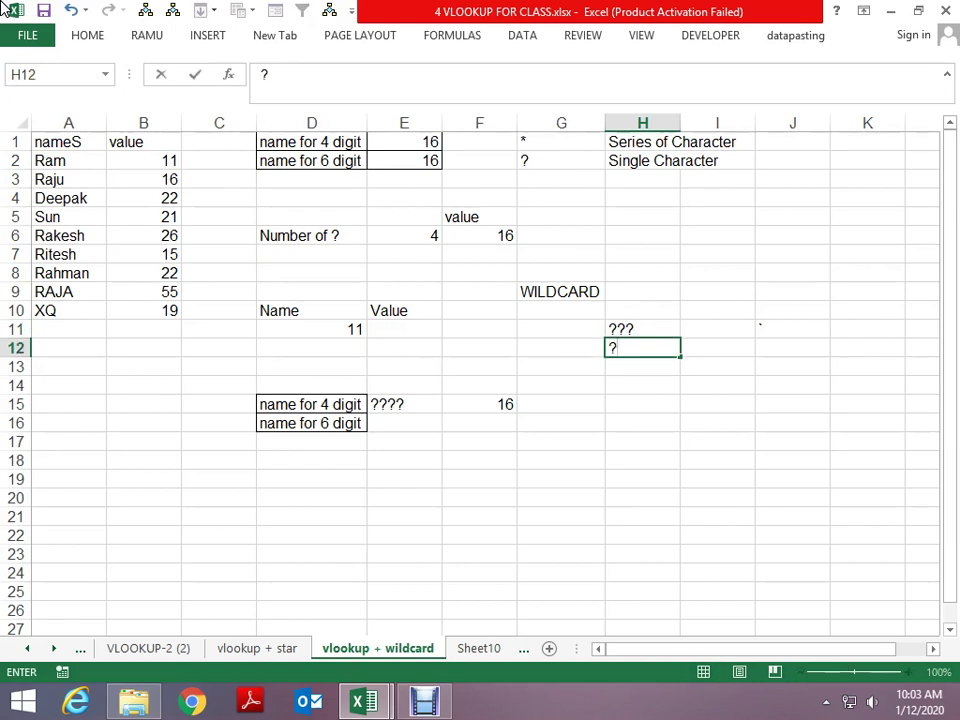
text(A)
key(BackSpace)
text(a?)
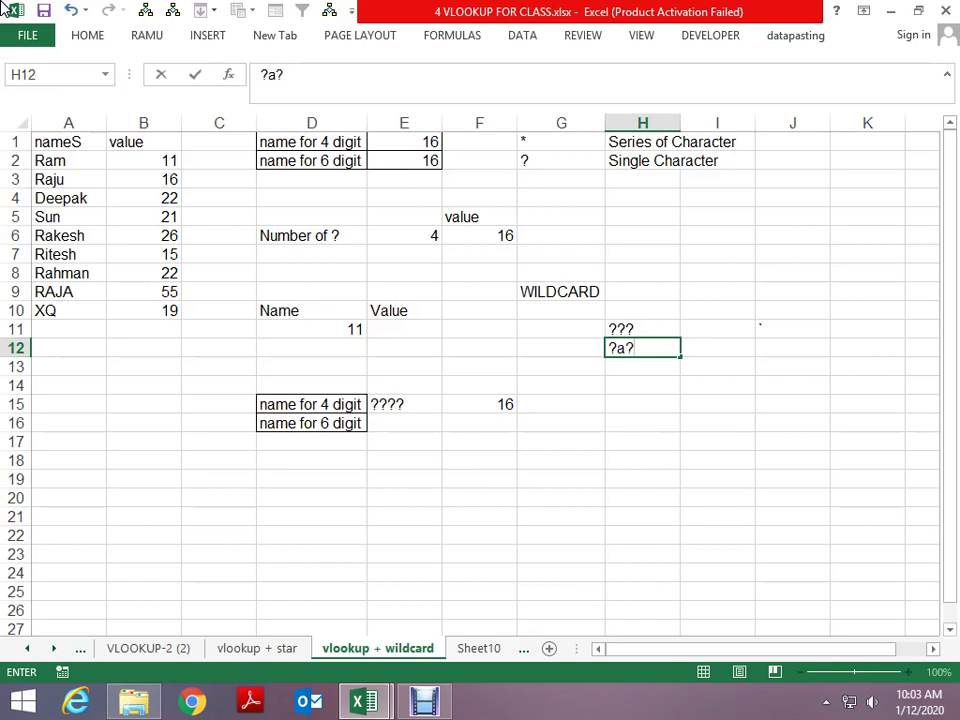
key(Return)
Step: Look over the names list from Ram in A2 to Sun in A5, then return to ?a? in H12
key(Up)
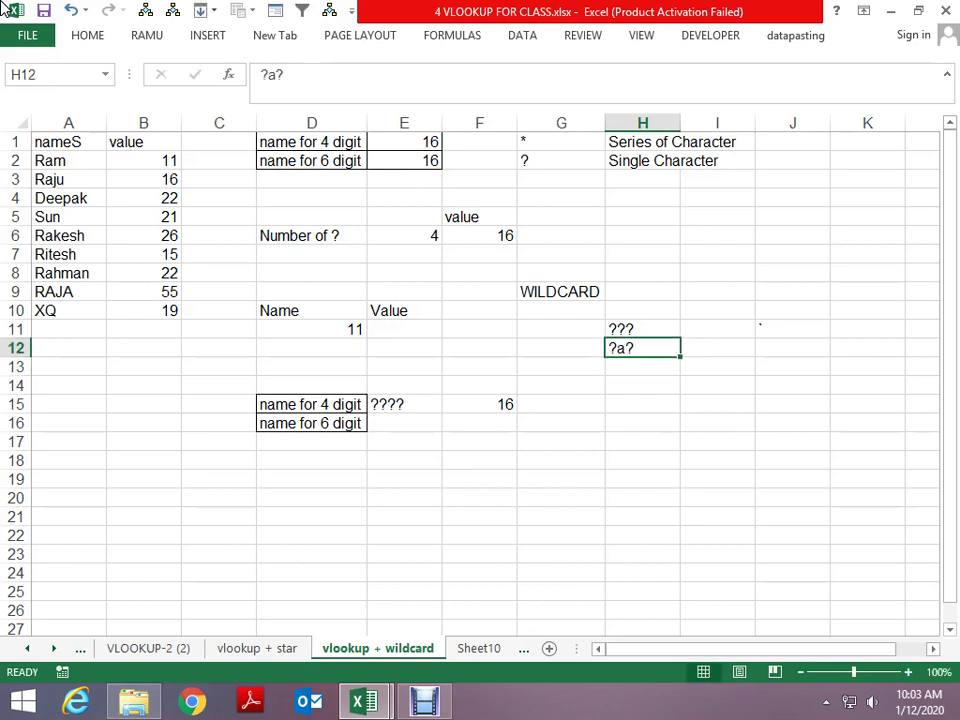
key(Home)
key(Up)
key(Up)
key(Up)
key(Up)
key(Up)
key(Up)
key(Up)
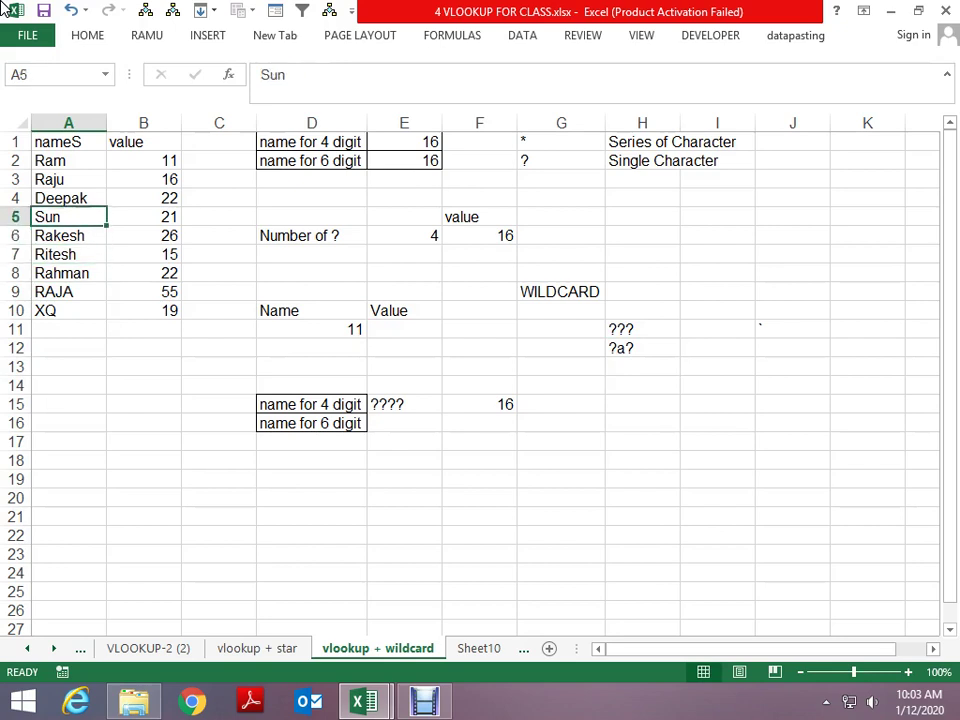
key(Up)
key(Up)
key(Up)
key(Up)
key(Down)
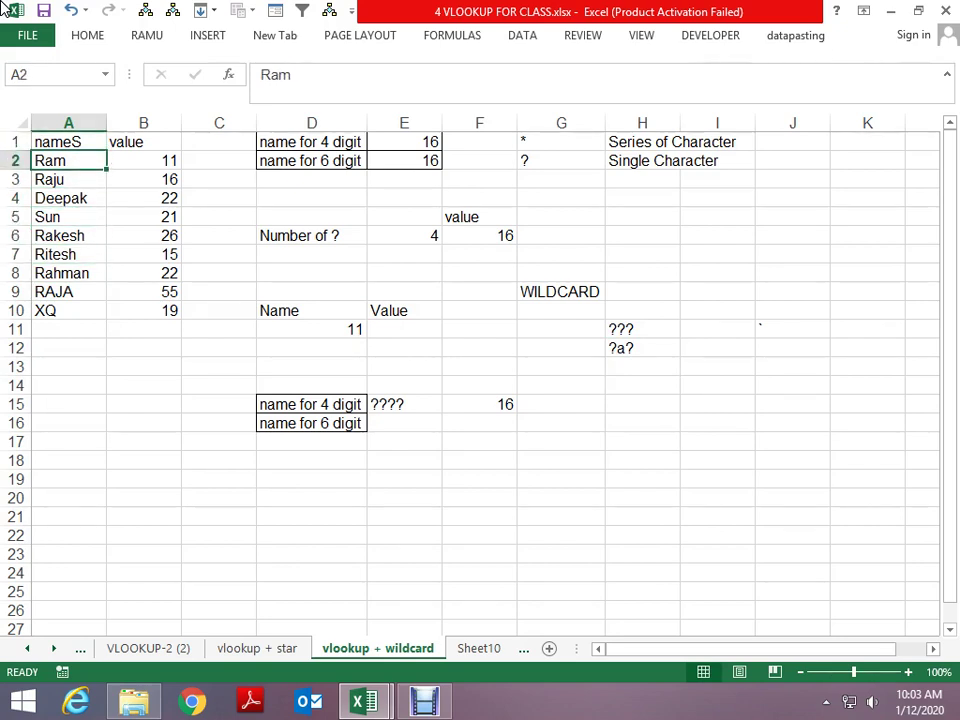
key(Down)
key(Down)
key(Down)
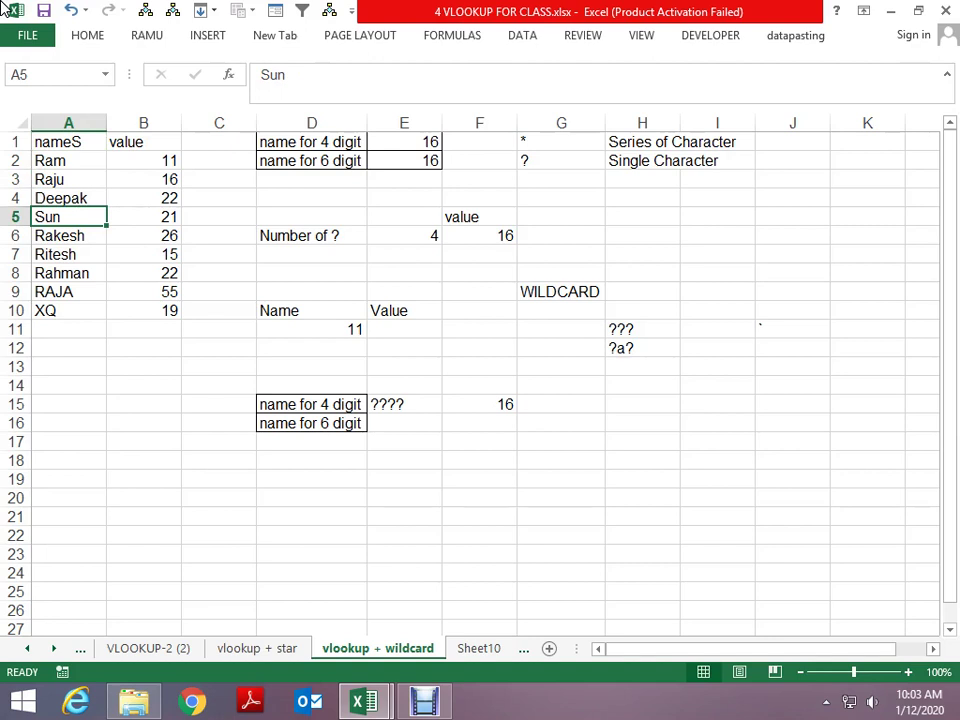
key(Up)
key(Up)
key(Up)
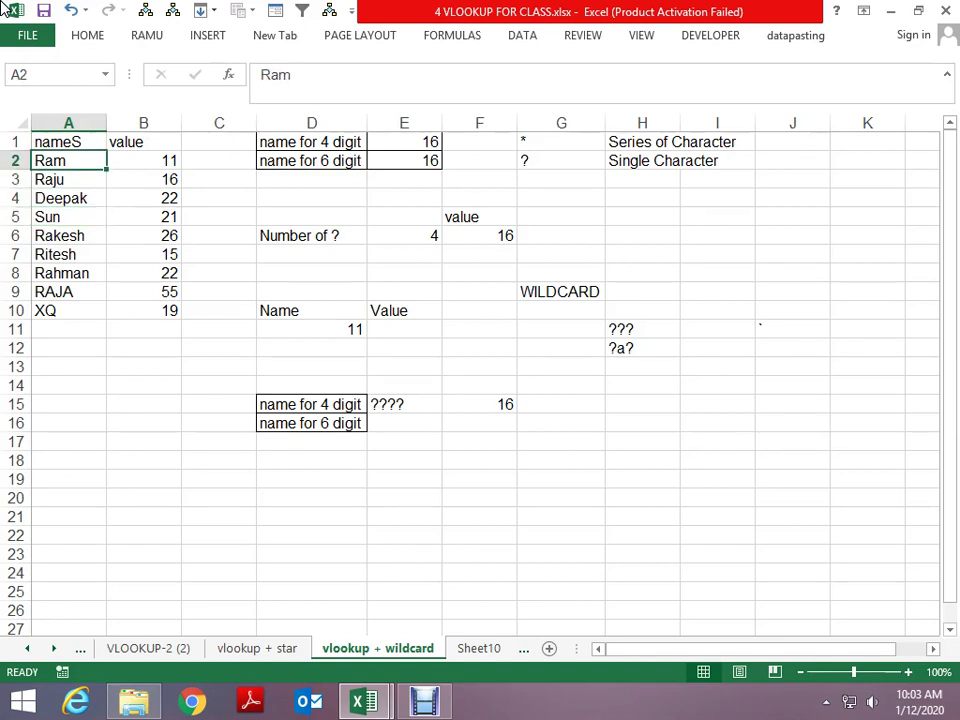
key(Right)
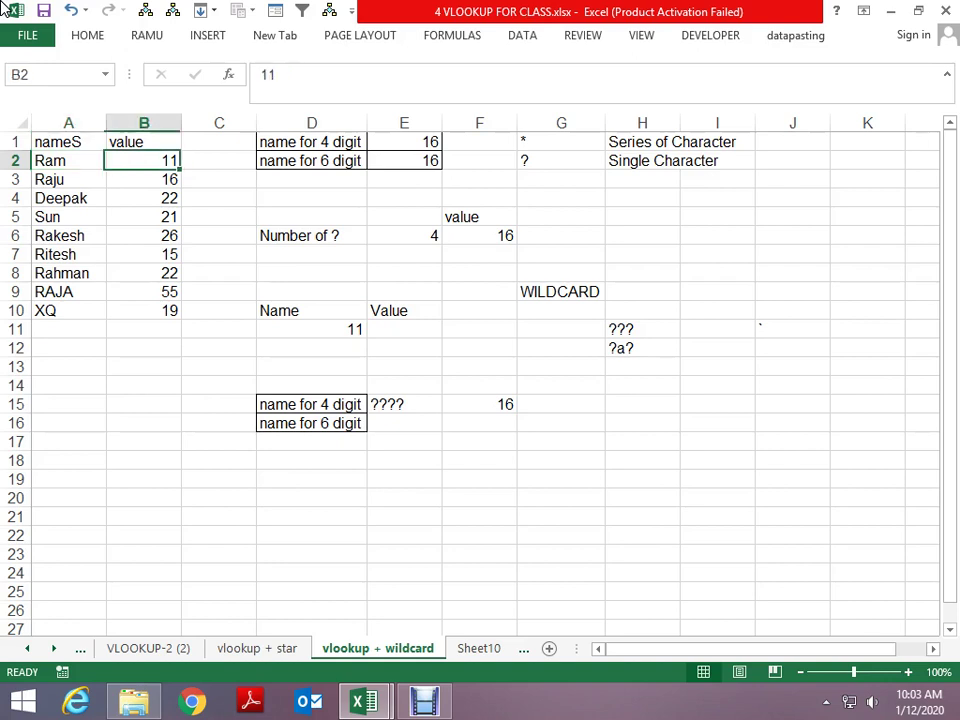
key(Right)
key(Down)
key(Down)
key(Down)
key(Down)
key(Down)
key(Down)
key(Right)
key(Right)
key(Right)
key(Right)
key(Right)
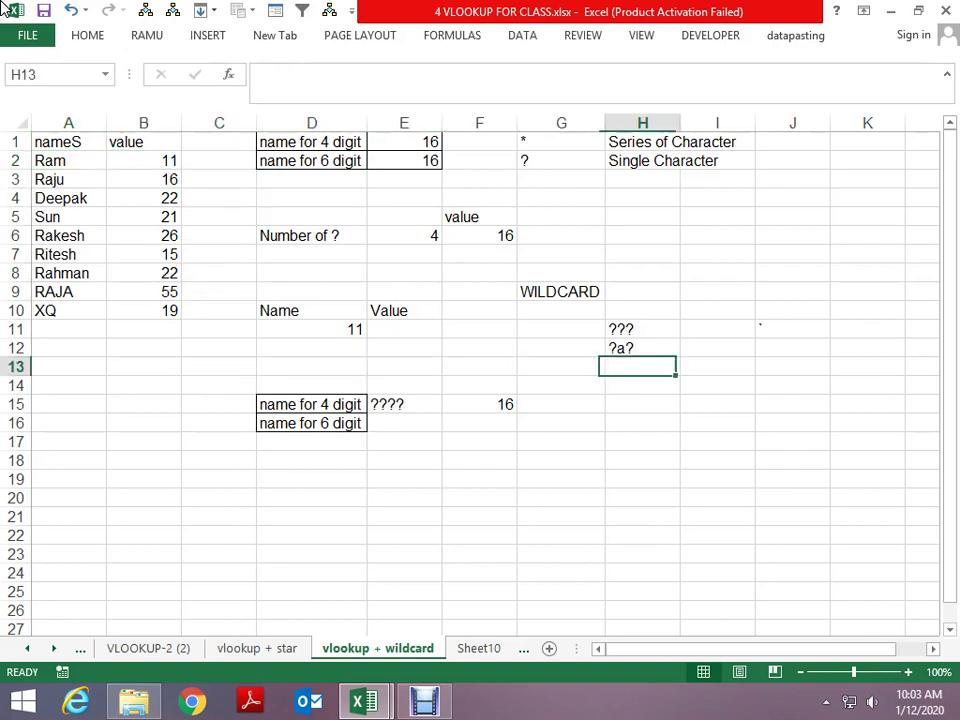
key(Up)
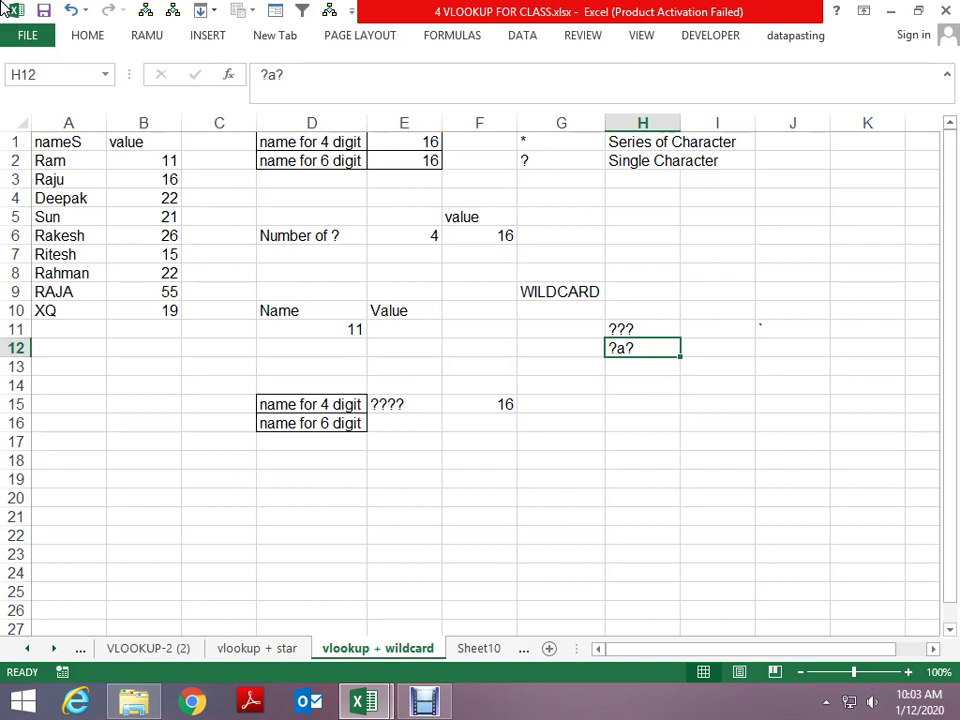
Step: Enter =VLOOKUP(H12,A1:B10,2,0) in I12 to return the ?a? name's value
key(Right)
text(=vl)
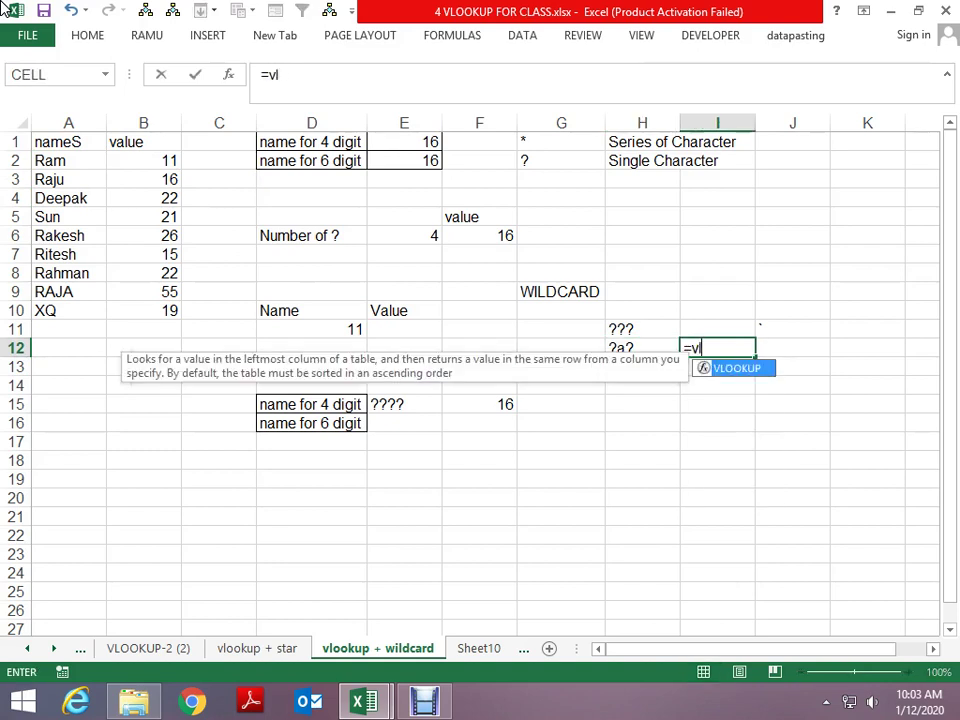
key(Tab)
key(Left)
key(F8)
key(Up)
key(Up)
key(Up)
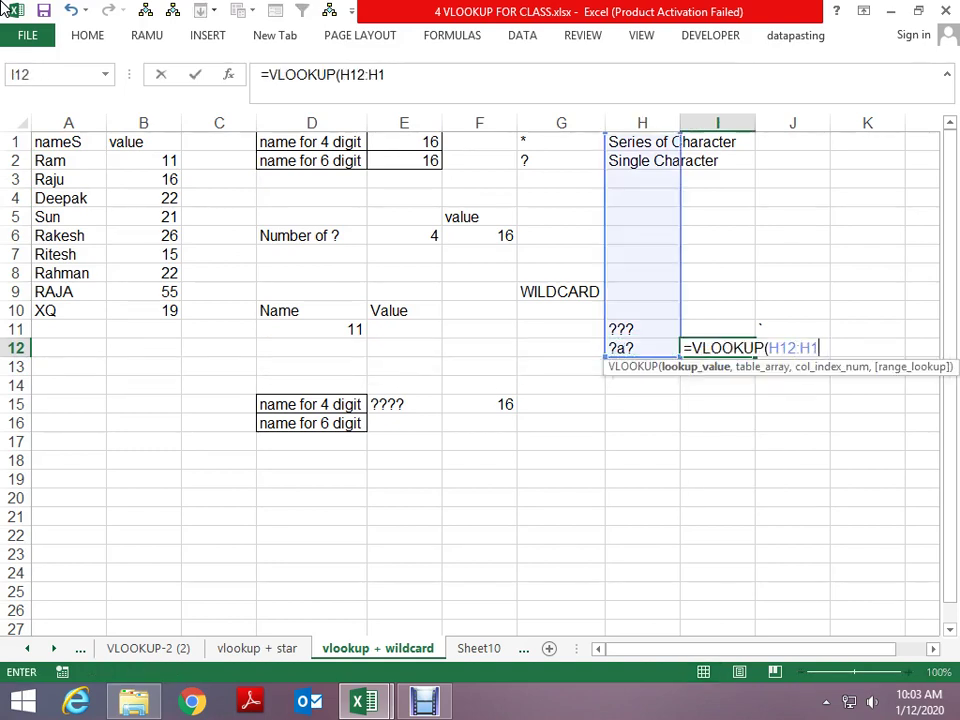
key(Down)
key(Down)
key(Down)
text(,)
key(Left)
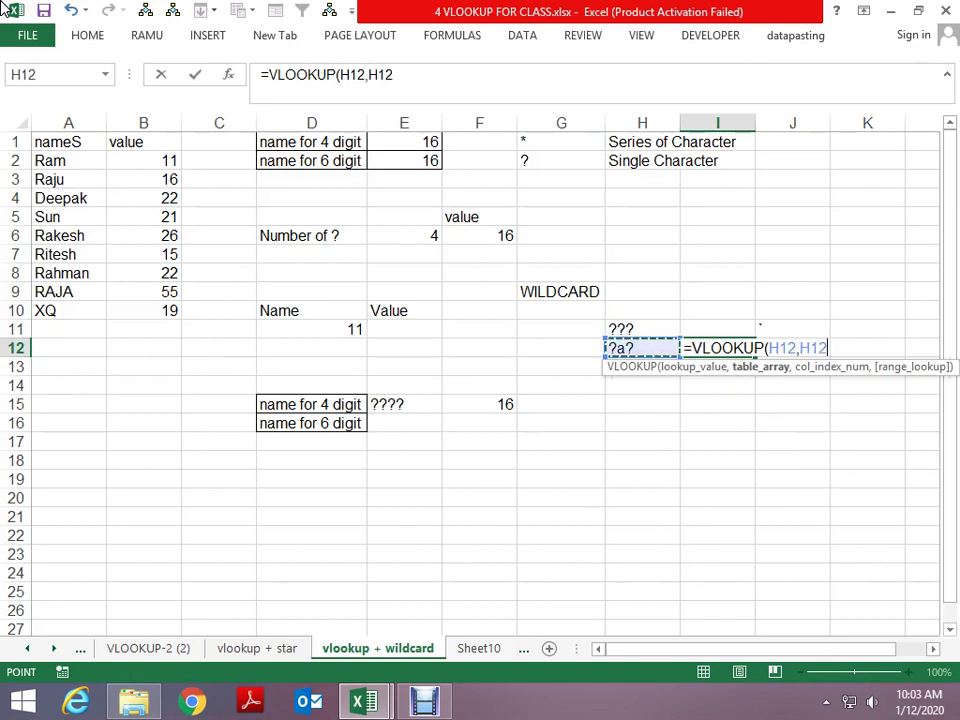
key(Left)
key(Left)
key(Left)
key(Up)
key(Up)
key(ctrl+Up)
key(shift+Right)
key(ctrl+shift+Down)
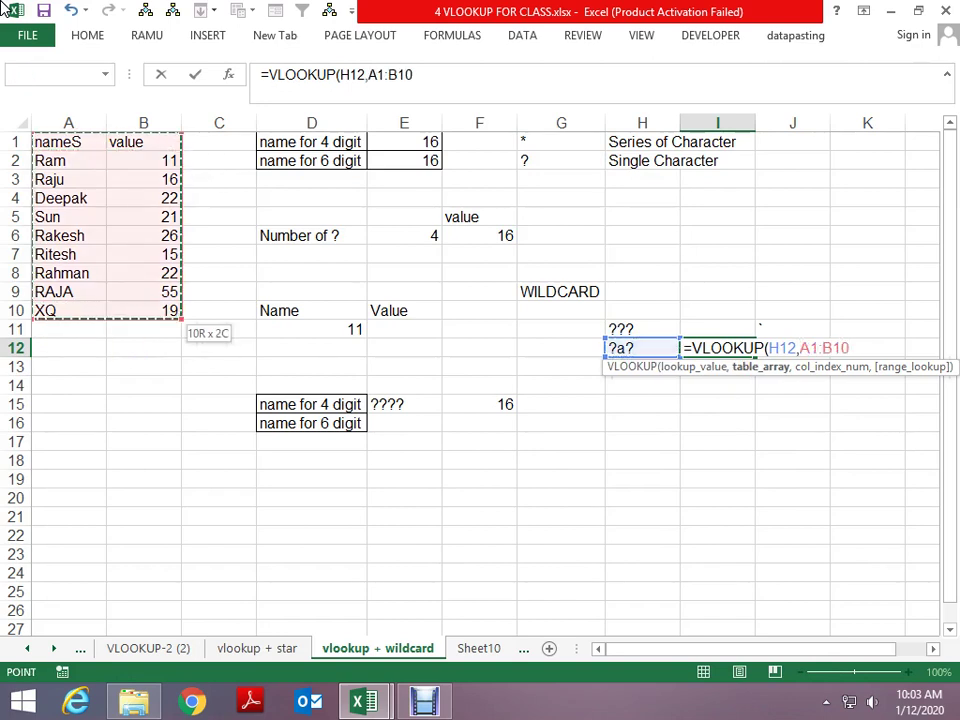
text(,2,0)
key(Return)
Step: Rename Ram in A2 to Rxm and Sun in A5 to San
key(Up)
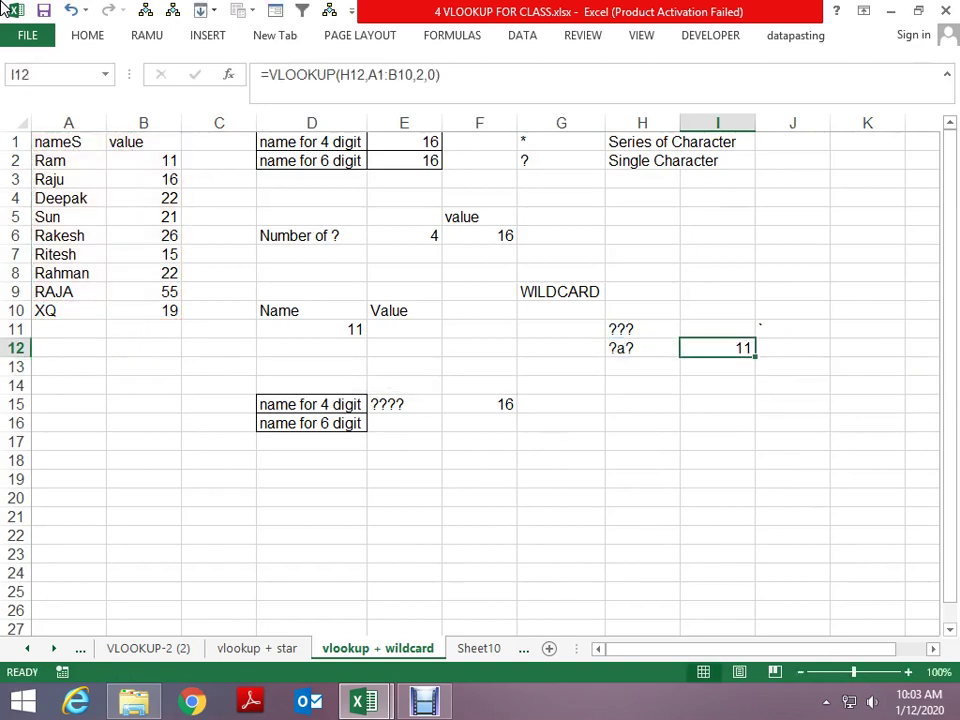
key(Home)
key(Up)
key(Up)
key(Up)
key(Up)
key(Up)
key(Up)
key(Up)
key(Up)
key(Up)
key(F2)
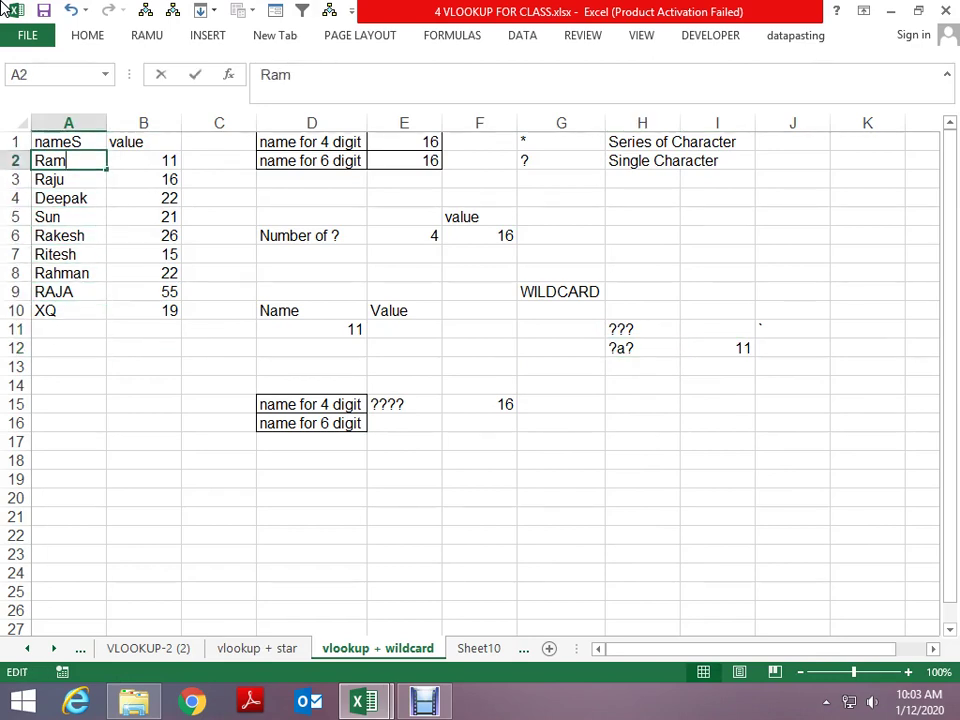
key(Left)
key(Left)
key(Delete)
text(x)
key(Return)
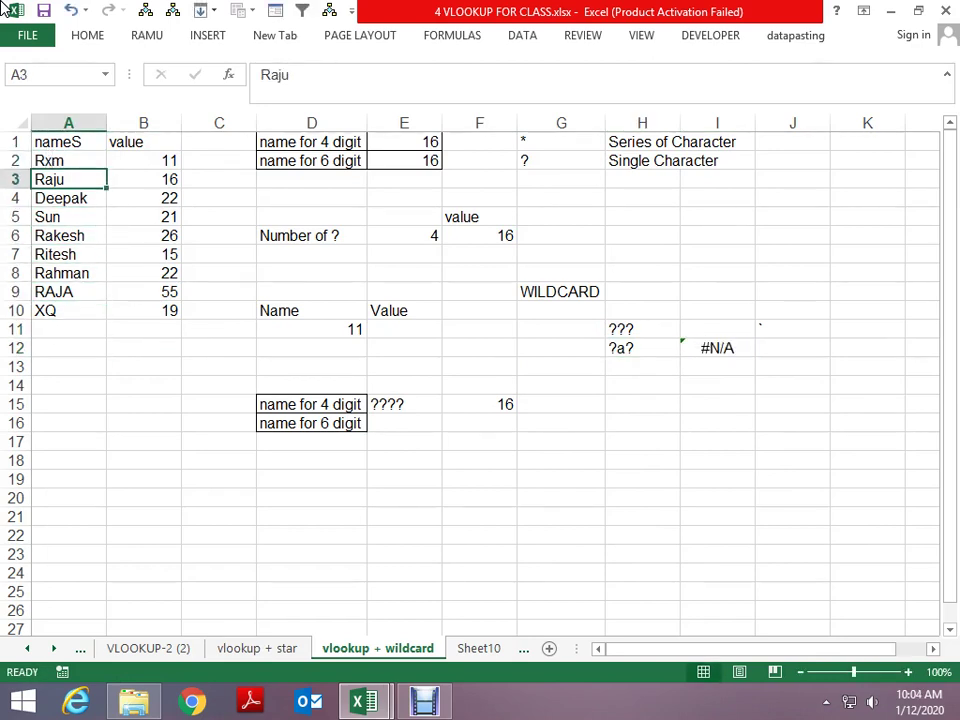
key(Down)
key(Down)
key(F2)
key(Left)
key(Left)
key(Delete)
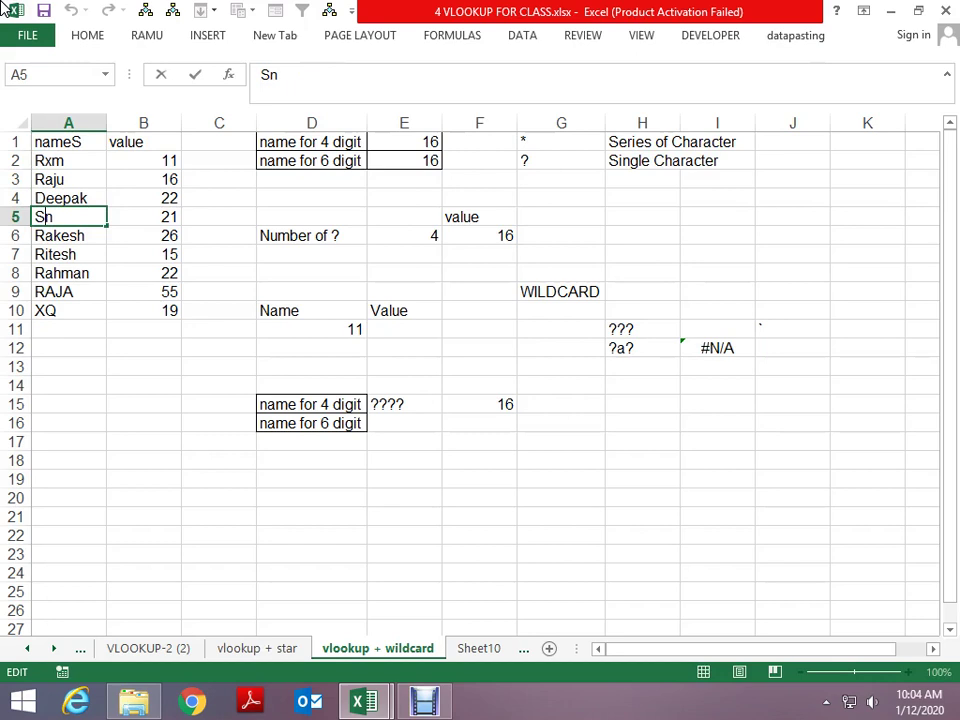
text(a)
key(ctrl+Return)
key(Down)
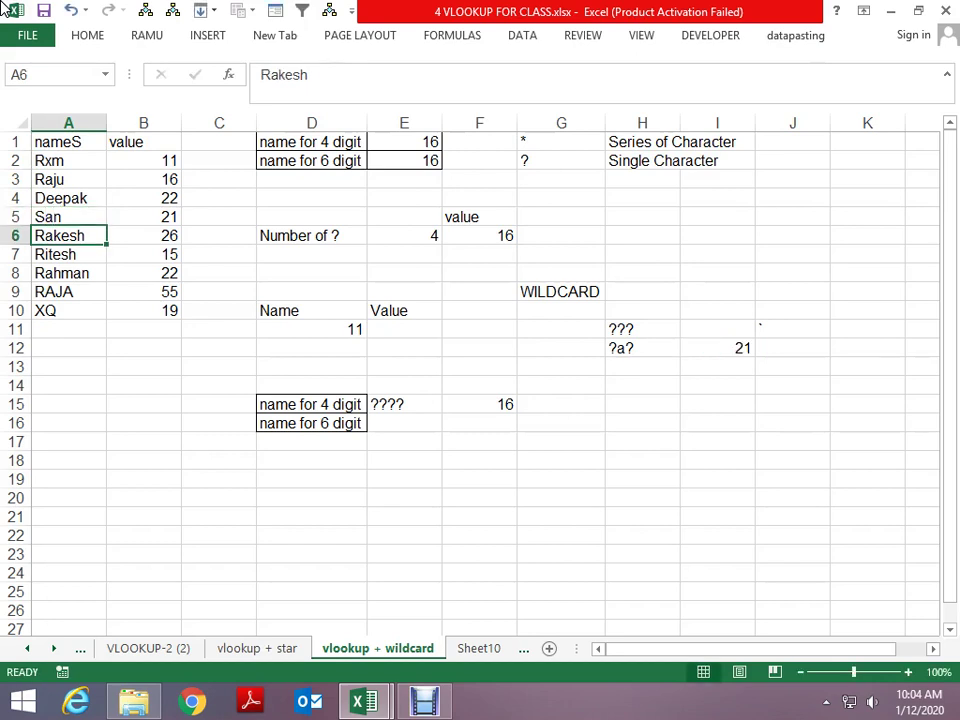
Step: Move back to the top of the table and switch to Sheet10
key(Up)
key(Up)
key(Up)
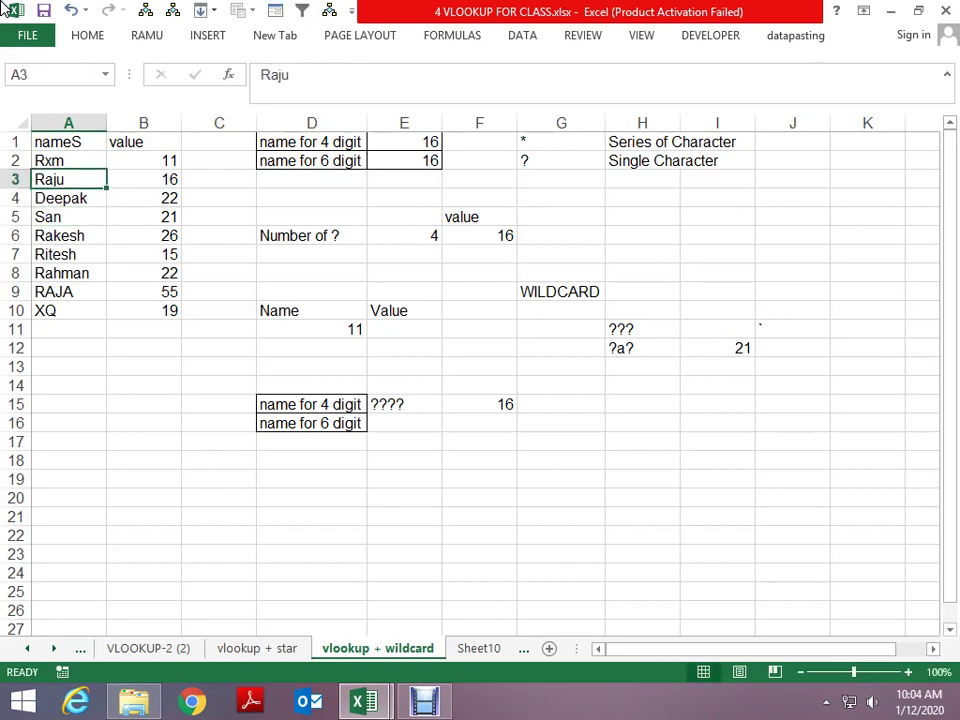
key(Up)
key(Up)
key(Right)
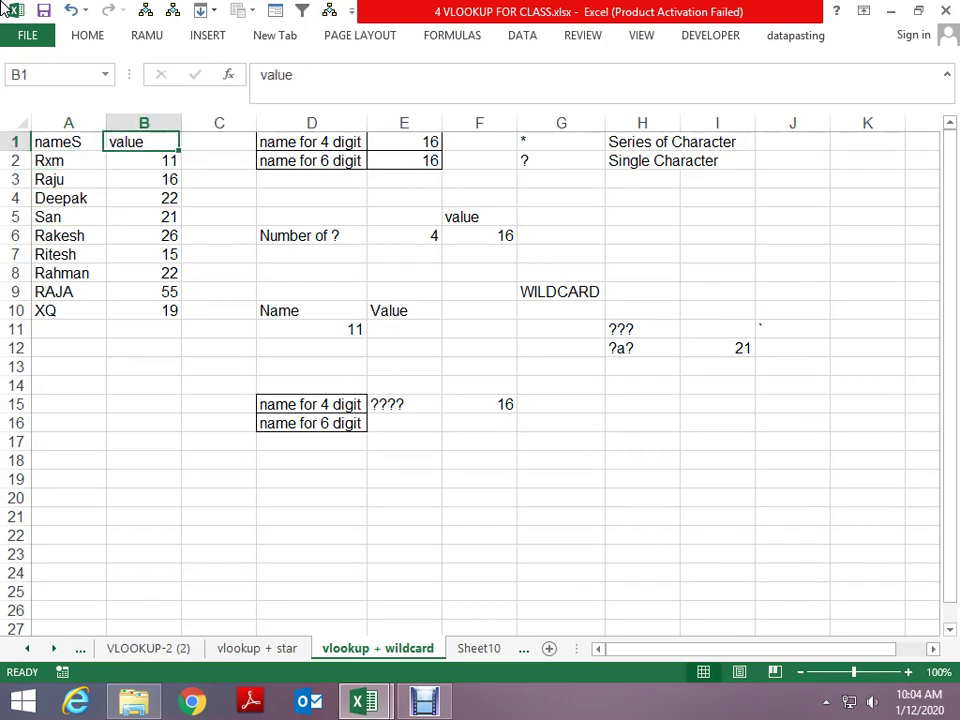
key(ctrl+Page_Down)
key(Up)
key(Up)
key(Up)
key(Up)
key(Up)
key(Up)
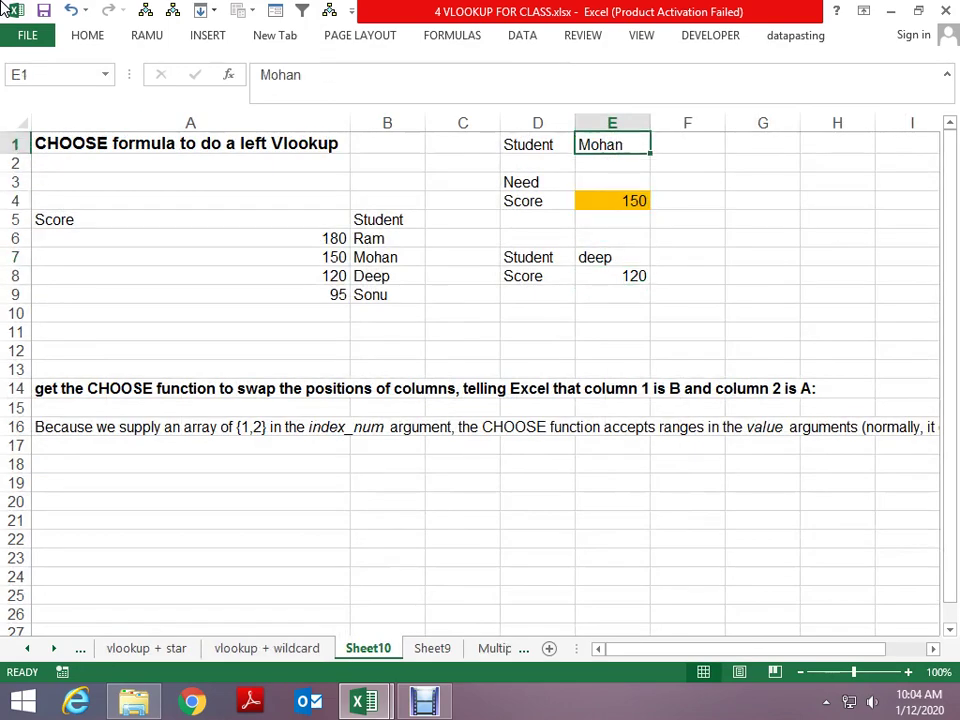
Step: Review Sheet10's CHOOSE-based score lookup formula in E4 and its result
key(Left)
key(Left)
key(Left)
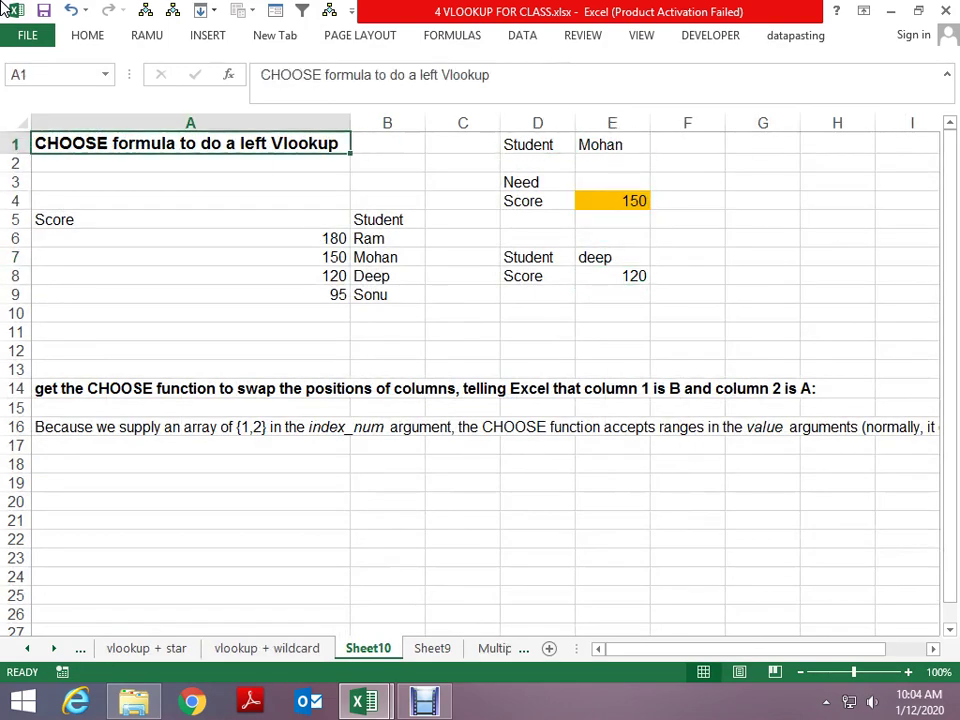
key(Right)
key(Down)
key(Down)
key(Down)
key(Down)
key(Right)
key(Right)
key(Right)
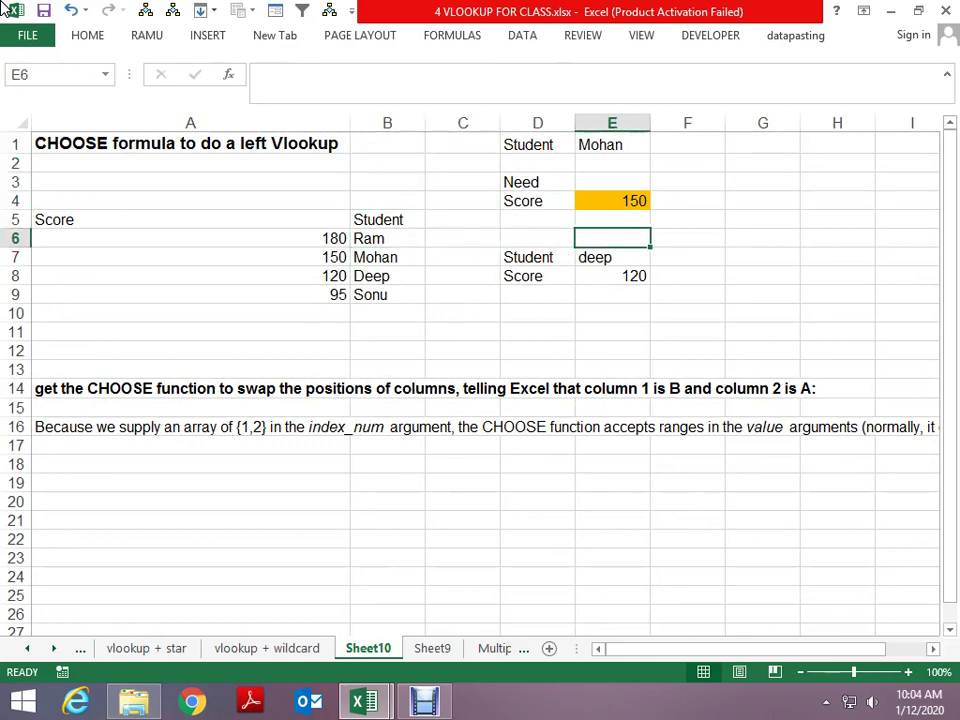
key(Up)
key(Up)
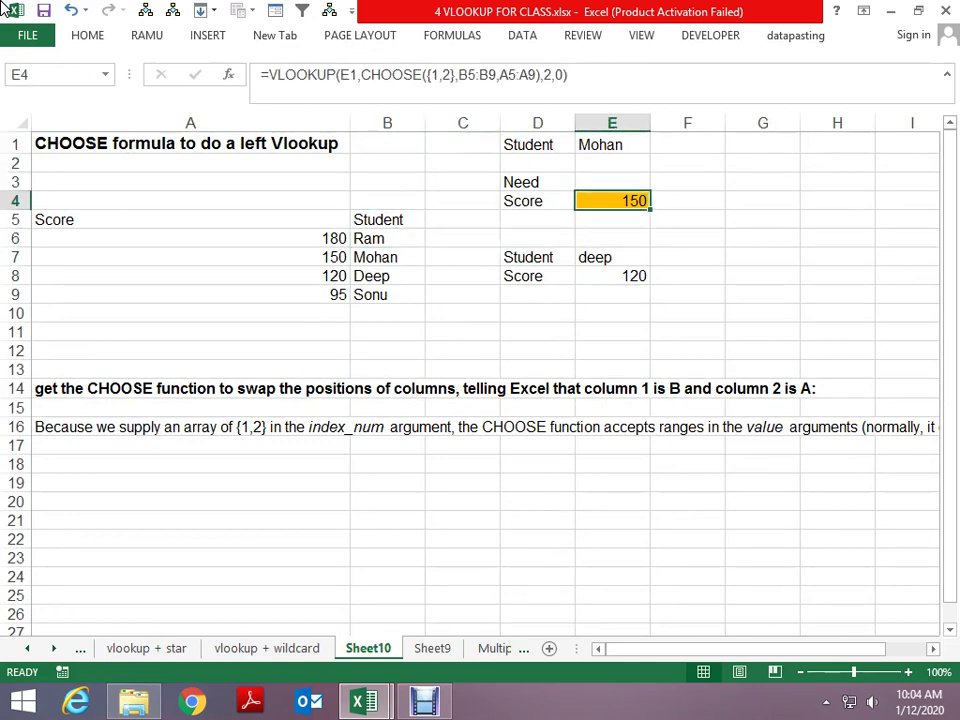
key(Up)
key(Down)
Step: On Sheet9, inspect the product names, prices and D7's VLOOKUP formula
key(ctrl+Page_Down)
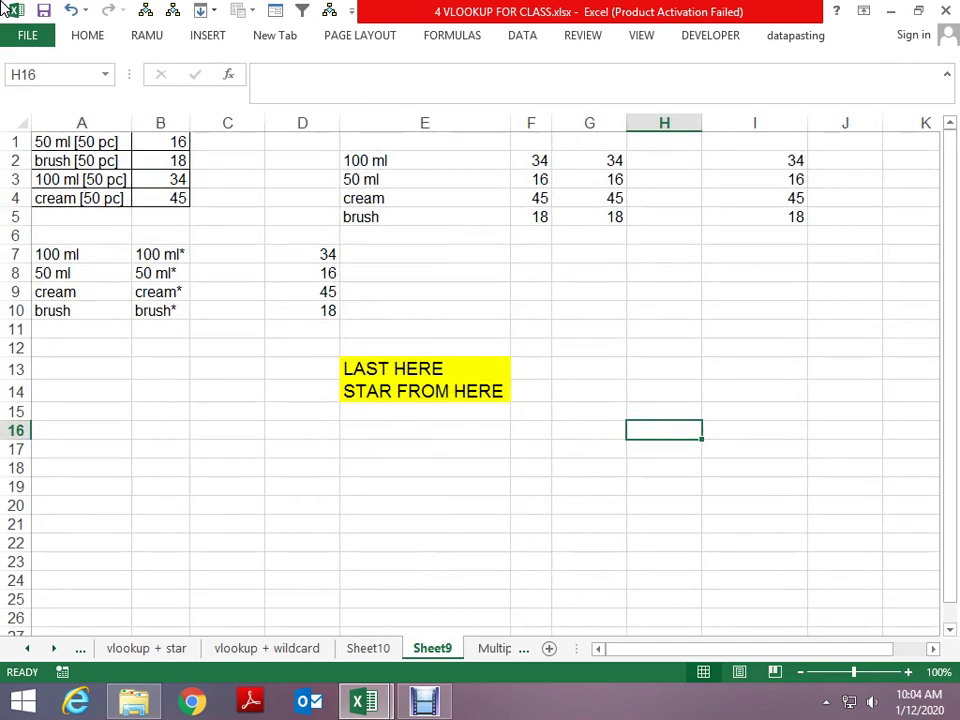
key(ctrl+Up)
key(Home)
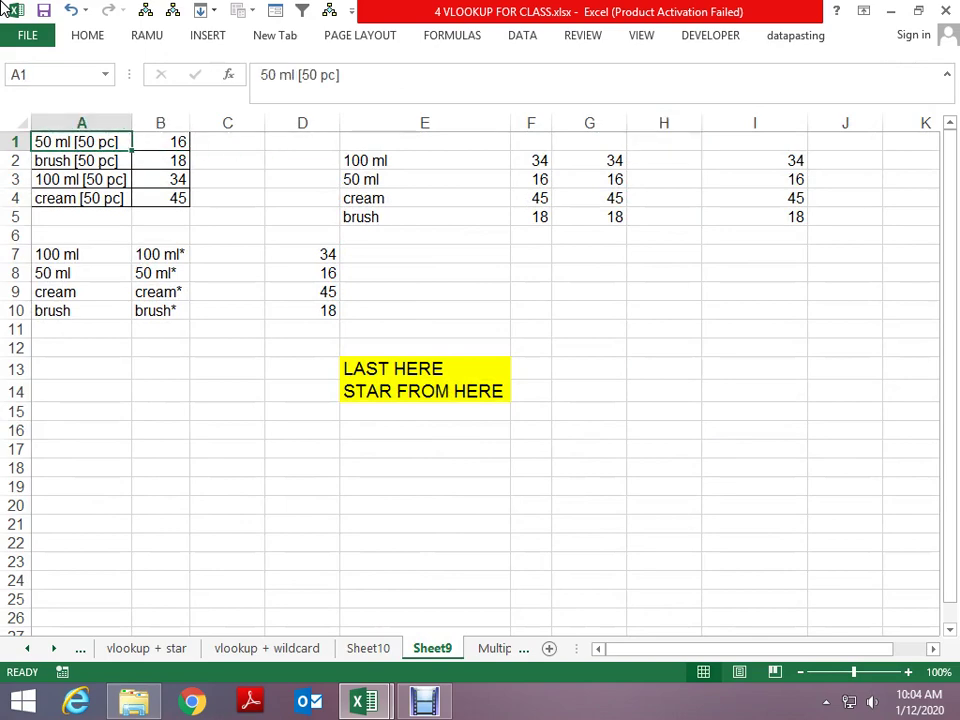
key(Down)
key(Down)
key(Down)
key(Down)
key(Down)
key(Down)
key(Down)
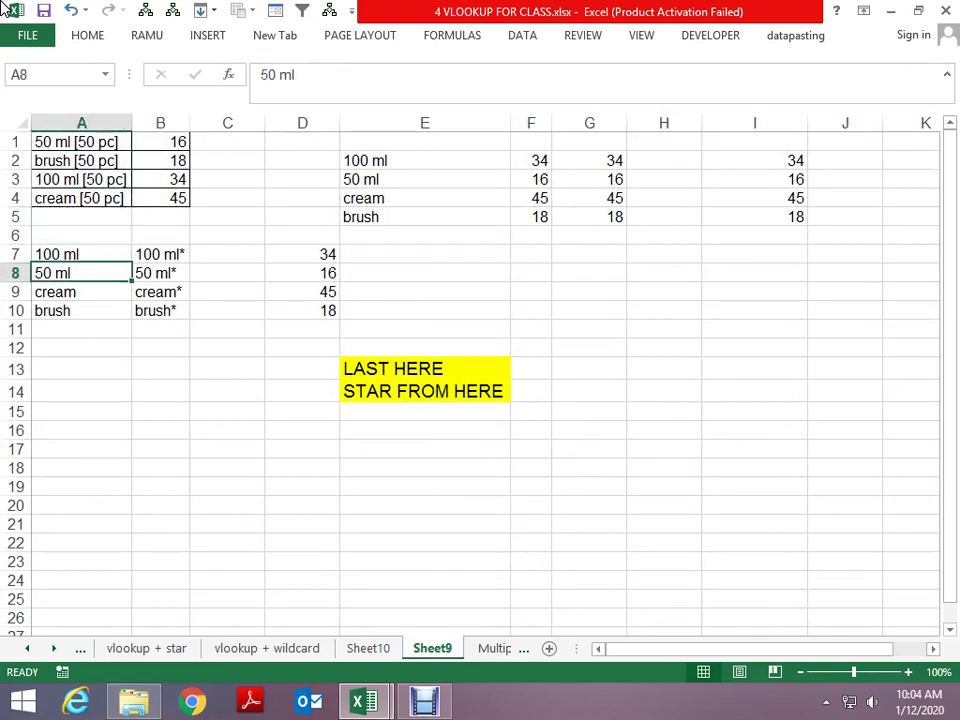
key(Up)
key(Up)
key(Up)
key(Up)
key(Up)
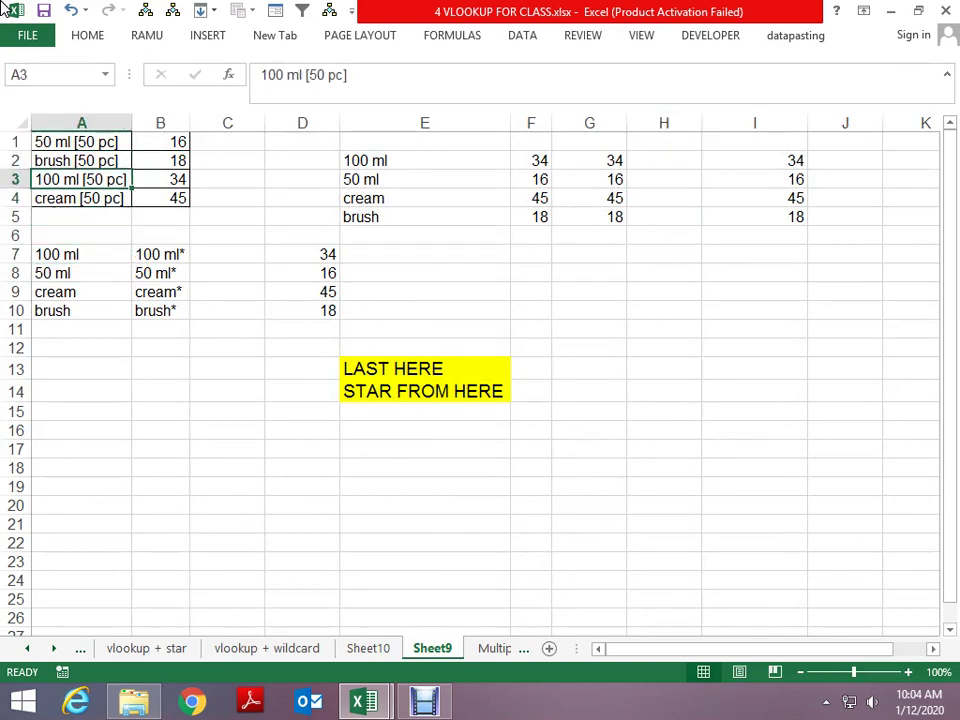
key(Right)
key(Down)
key(Down)
key(Down)
key(Down)
key(Right)
key(Right)
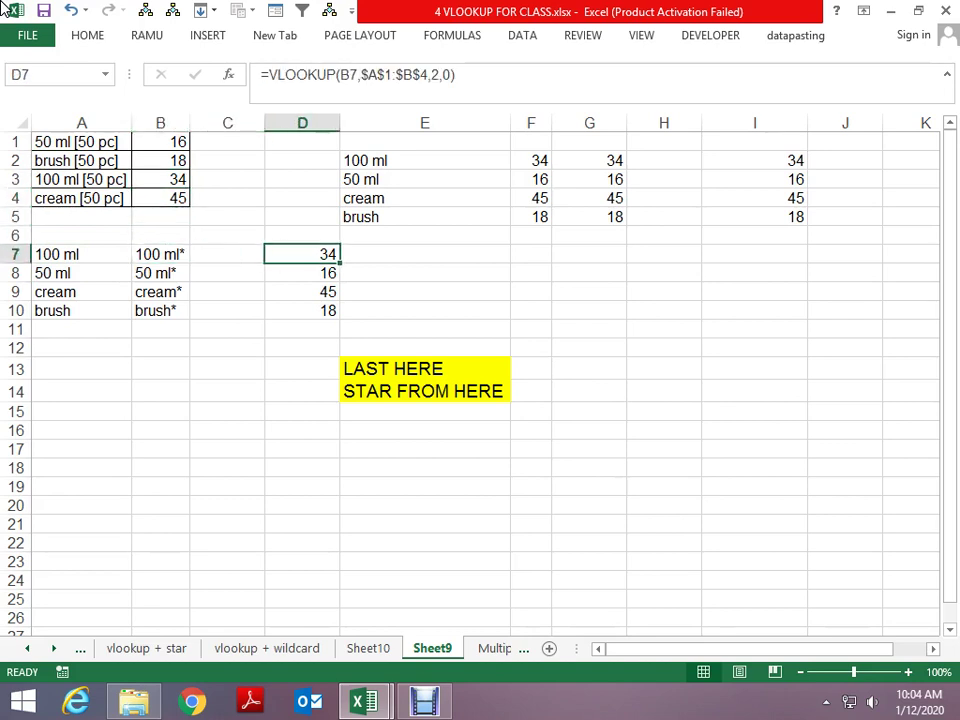
key(Left)
key(Left)
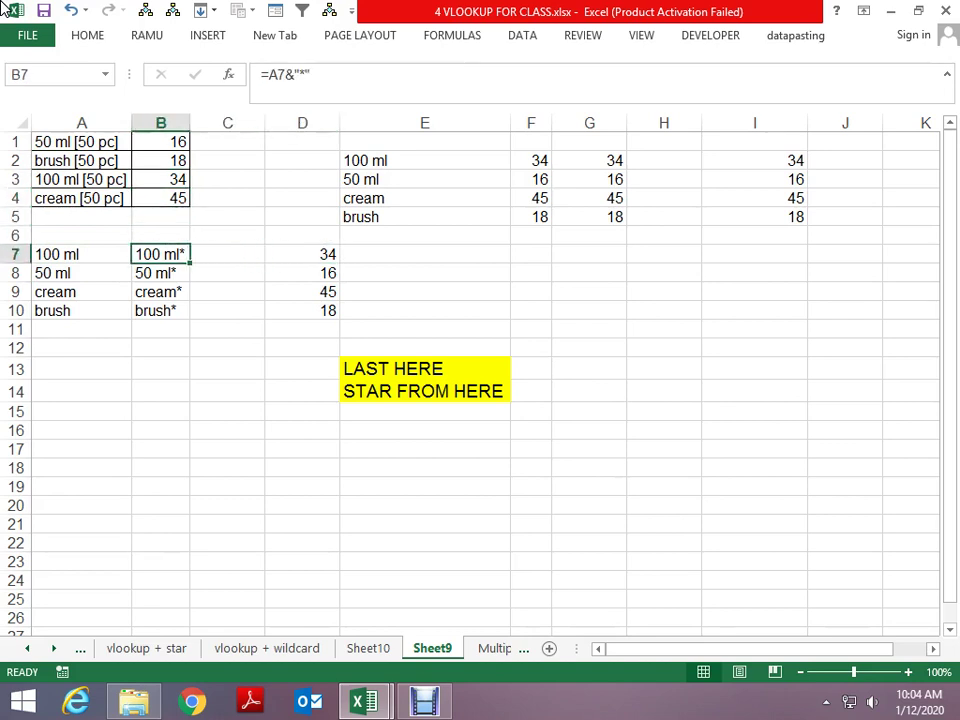
Step: Clear B7:B10 and refill it with =A7&"*" to recreate the starred keys
key(shift+Down)
key(shift+Down)
key(shift+Down)
key(Delete)
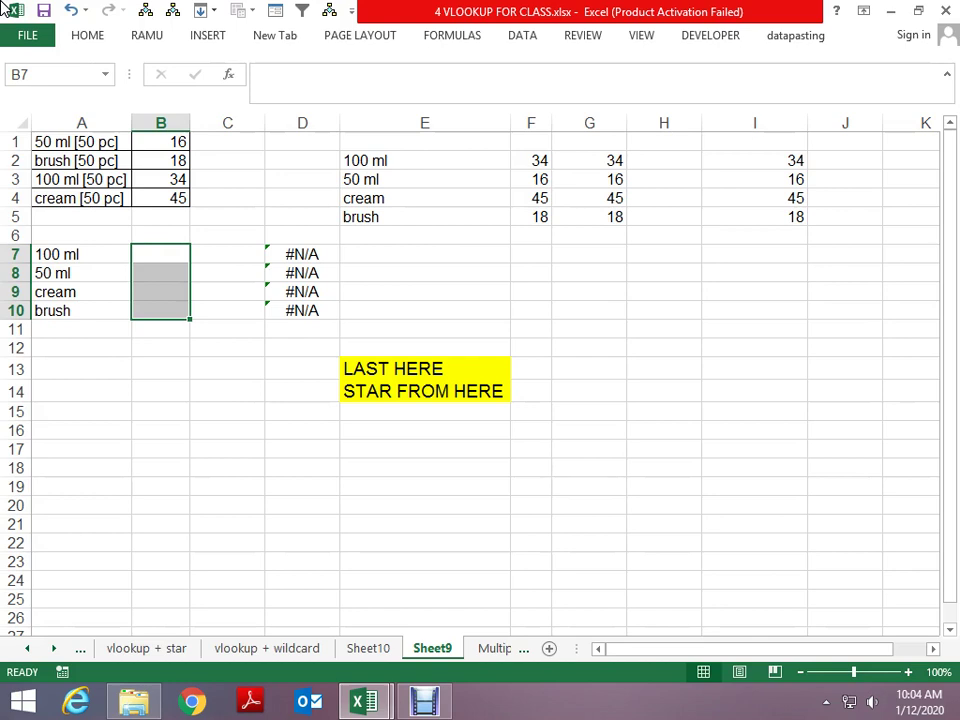
text(=A7&"*")
key(ctrl+Return)
key(Left)
key(shift+Down)
key(shift+Down)
key(shift+Down)
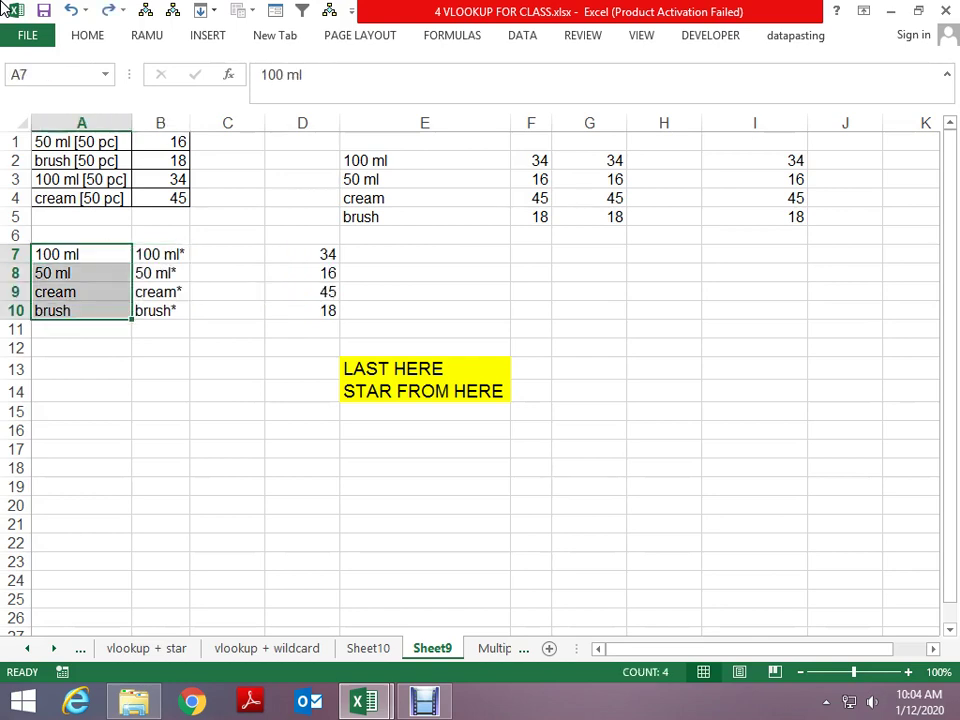
Step: Check row 7 to confirm D7's lookup works again with the starred key
key(Up)
key(Up)
key(Up)
key(Up)
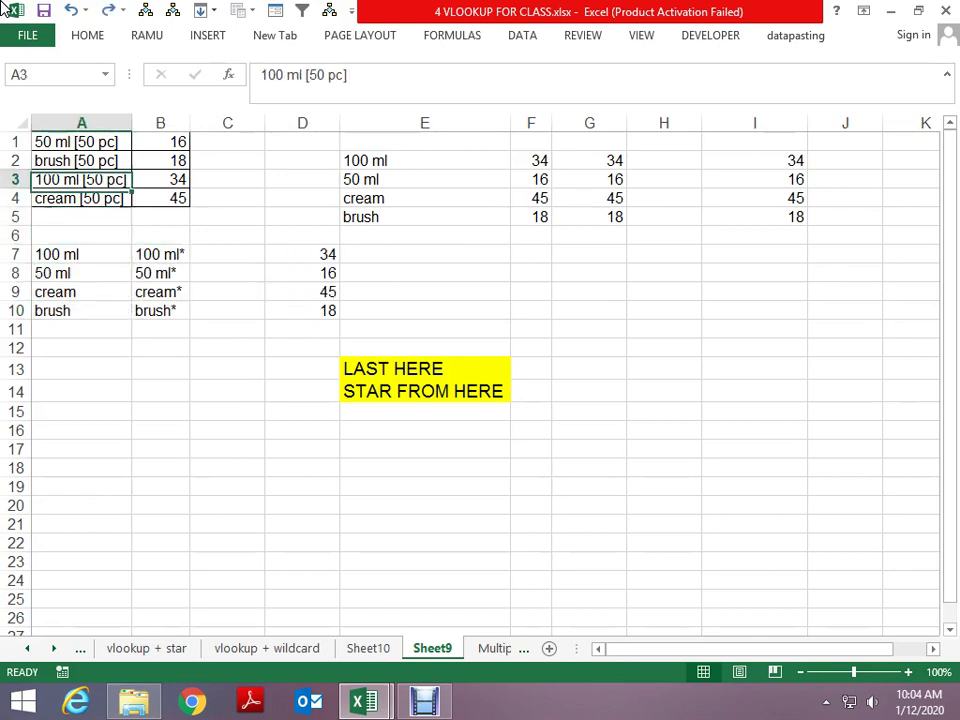
key(Up)
key(Up)
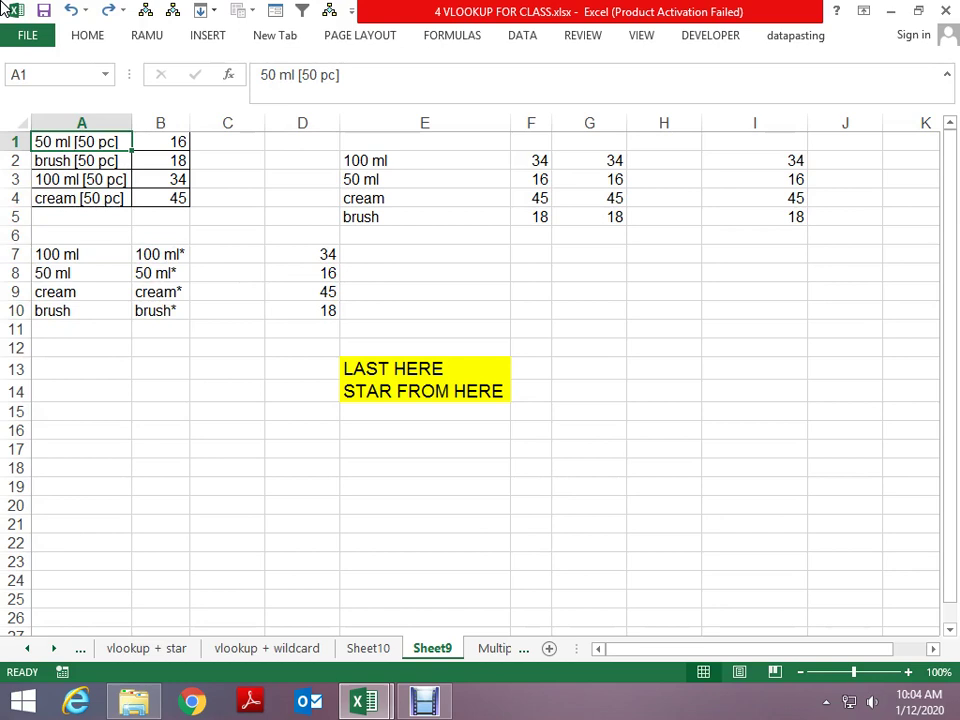
key(Down)
key(Down)
key(Down)
key(Down)
key(Down)
key(Down)
key(Right)
key(Right)
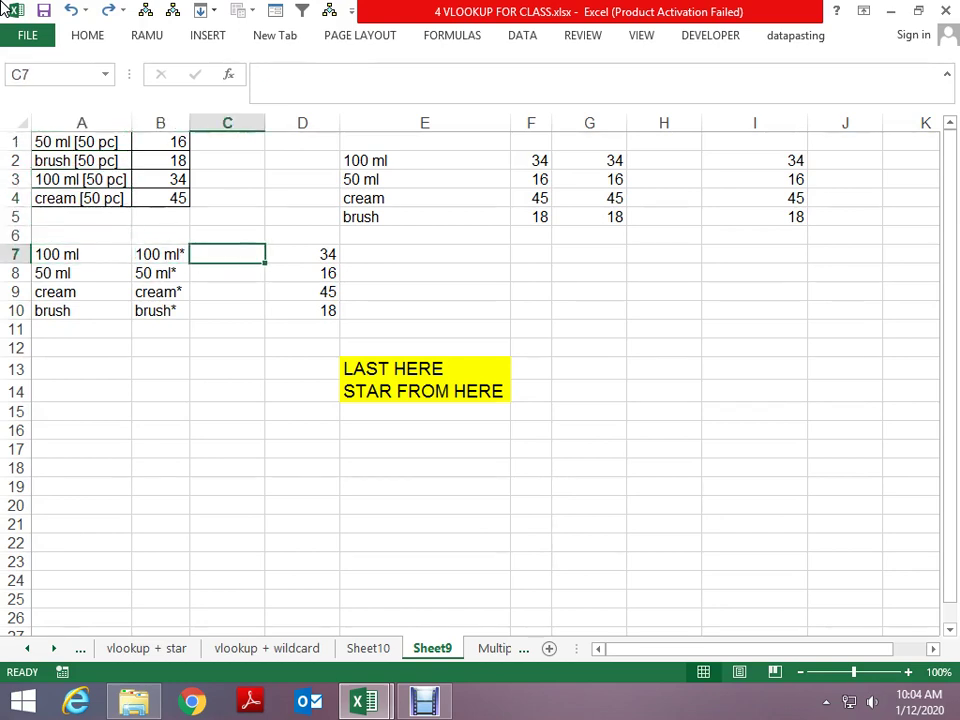
key(Right)
key(Left)
key(ctrl+Page_Down)
key(ctrl+Up)
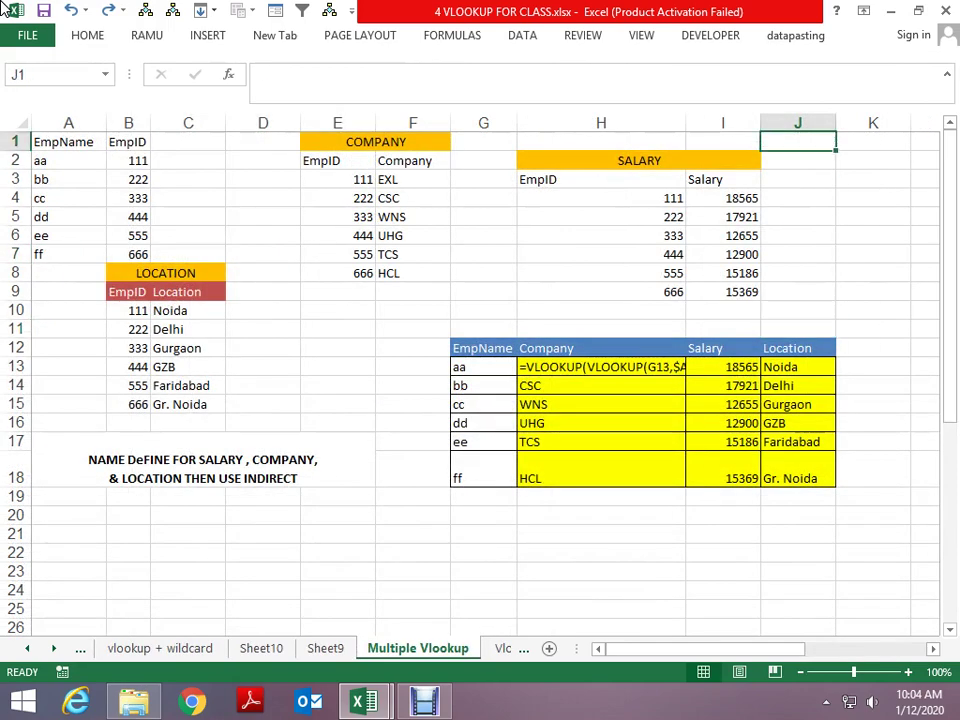
key(Home)
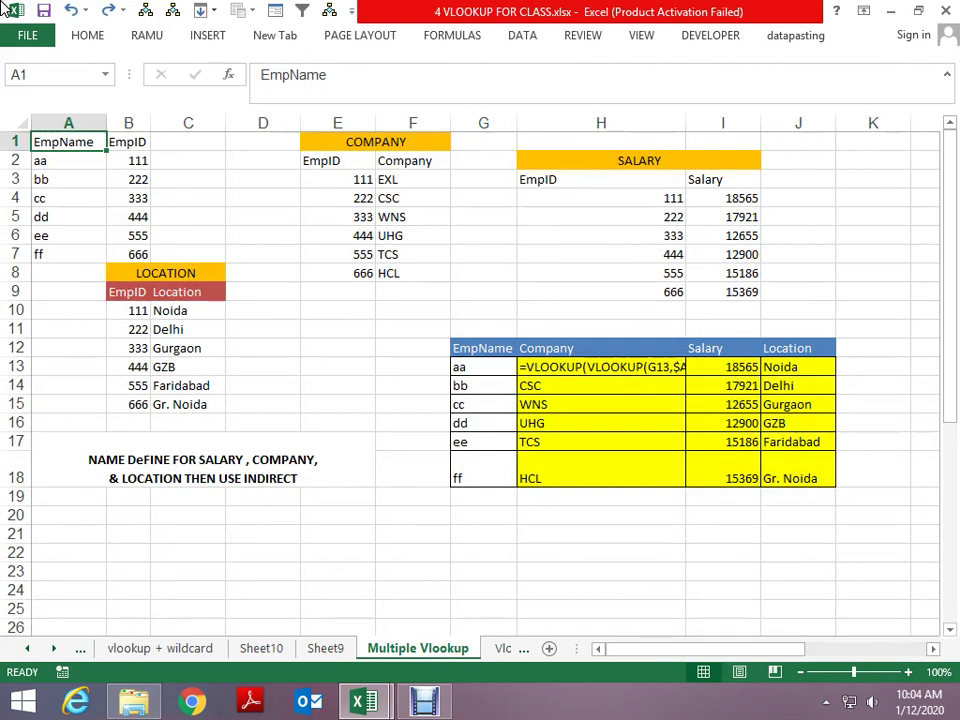
key(Down)
key(Down)
key(Down)
key(Down)
key(Right)
key(Right)
key(Right)
key(Right)
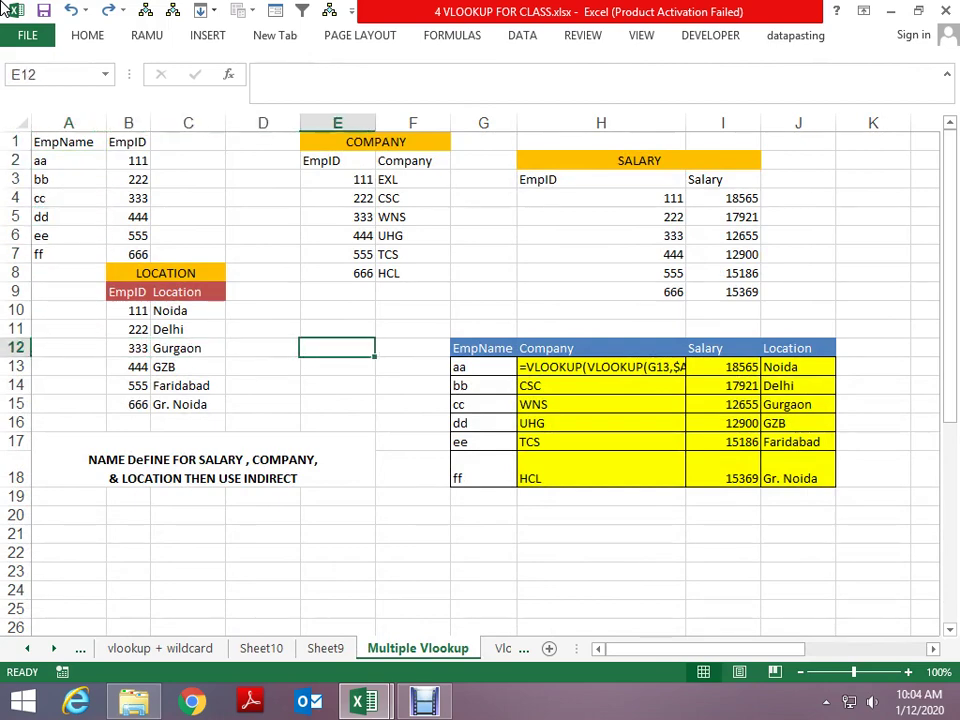
key(Right)
key(Right)
key(Right)
key(Down)
key(Down)
key(shift+Down)
key(shift+Down)
key(shift+Down)
key(Delete)
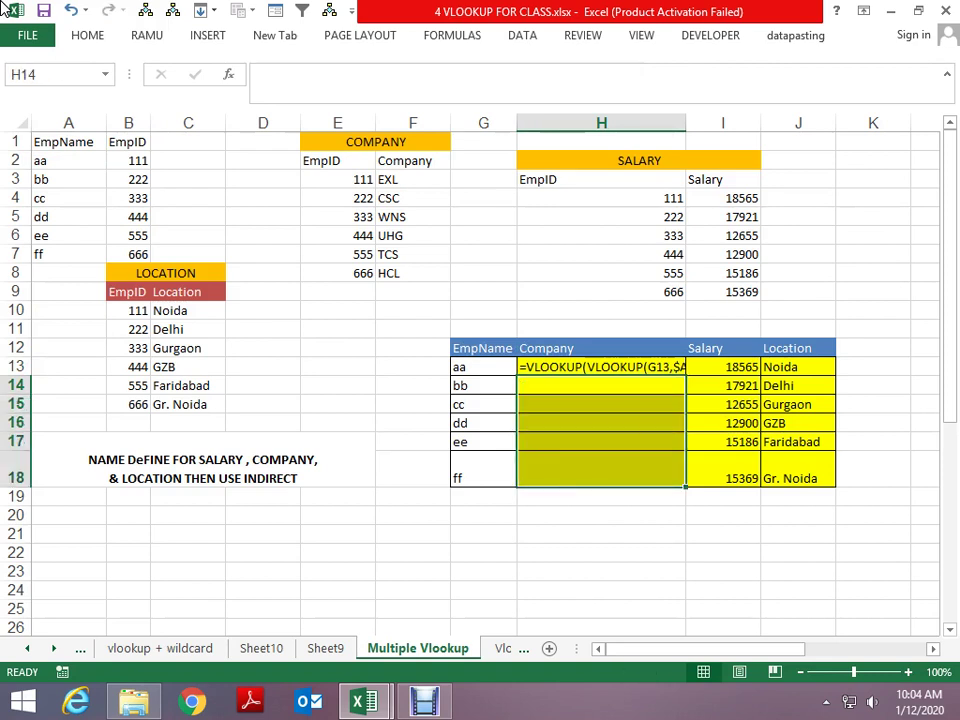
key(Right)
key(Up)
key(shift+Down)
key(shift+Down)
key(shift+Down)
key(shift+Right)
key(Delete)
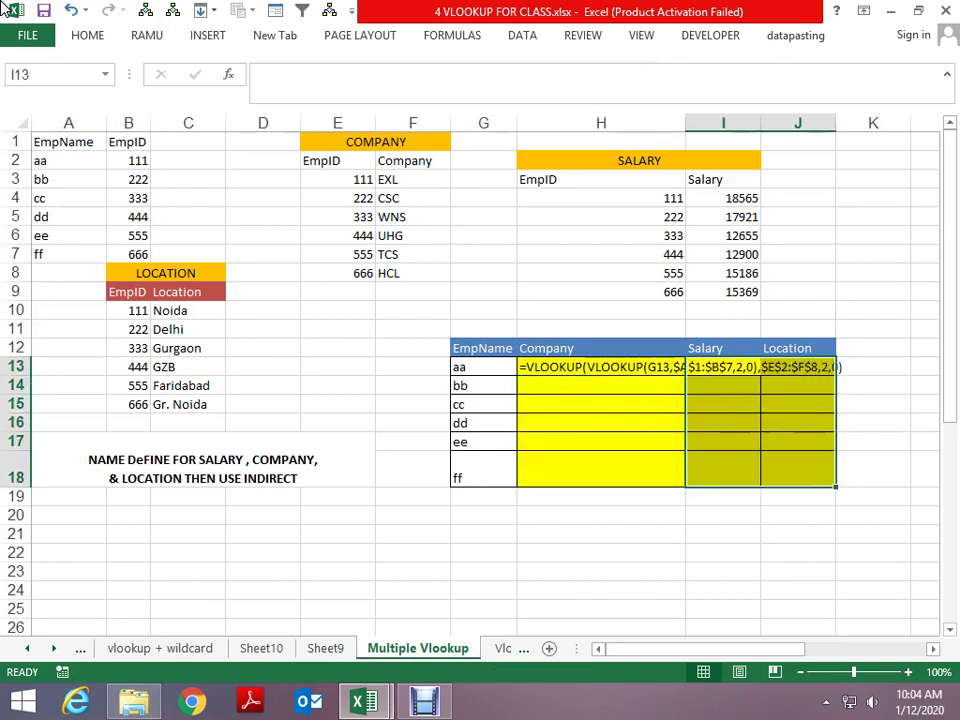
key(Left)
key(Delete)
key(Right)
key(Left)
key(Left)
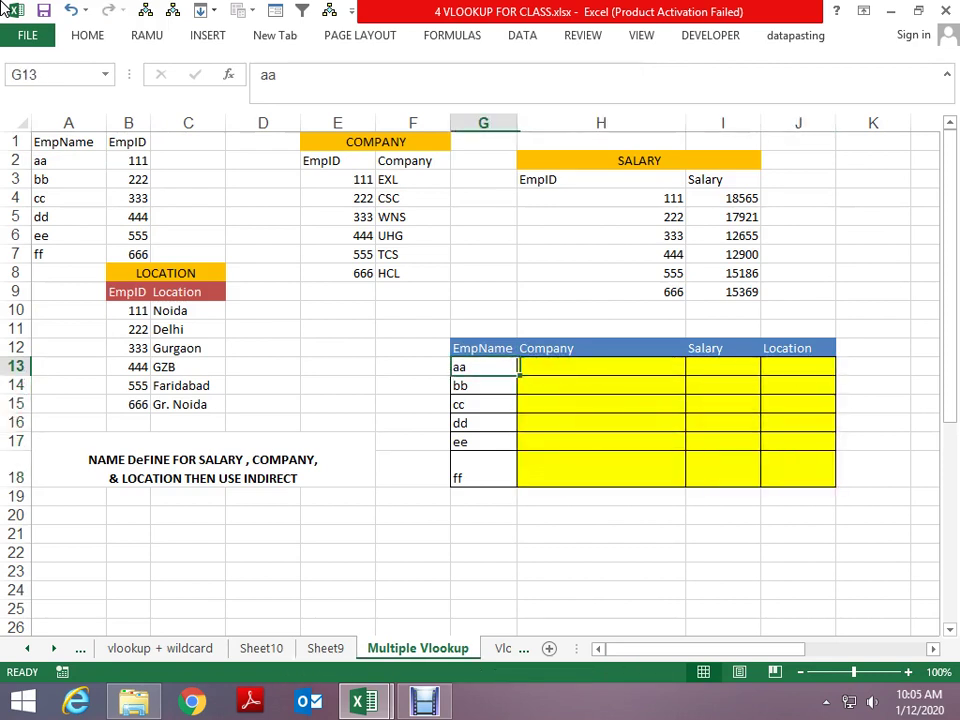
key(Left)
key(Left)
key(Left)
key(ctrl+Up)
key(Left)
key(ctrl+shift+Down)
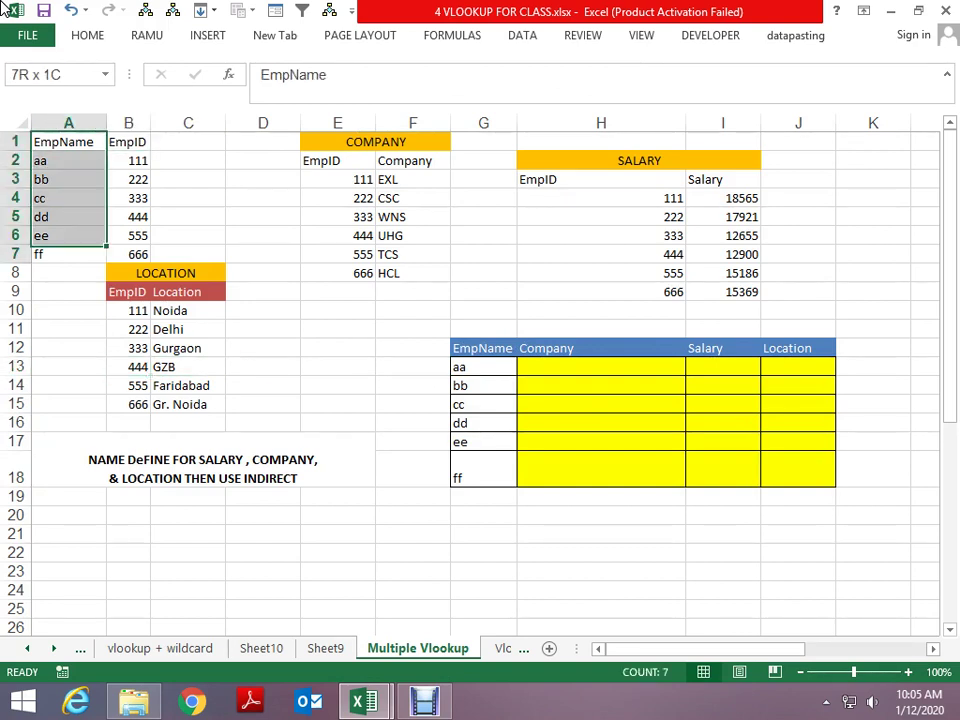
key(shift+Right)
key(Down)
key(Down)
key(Down)
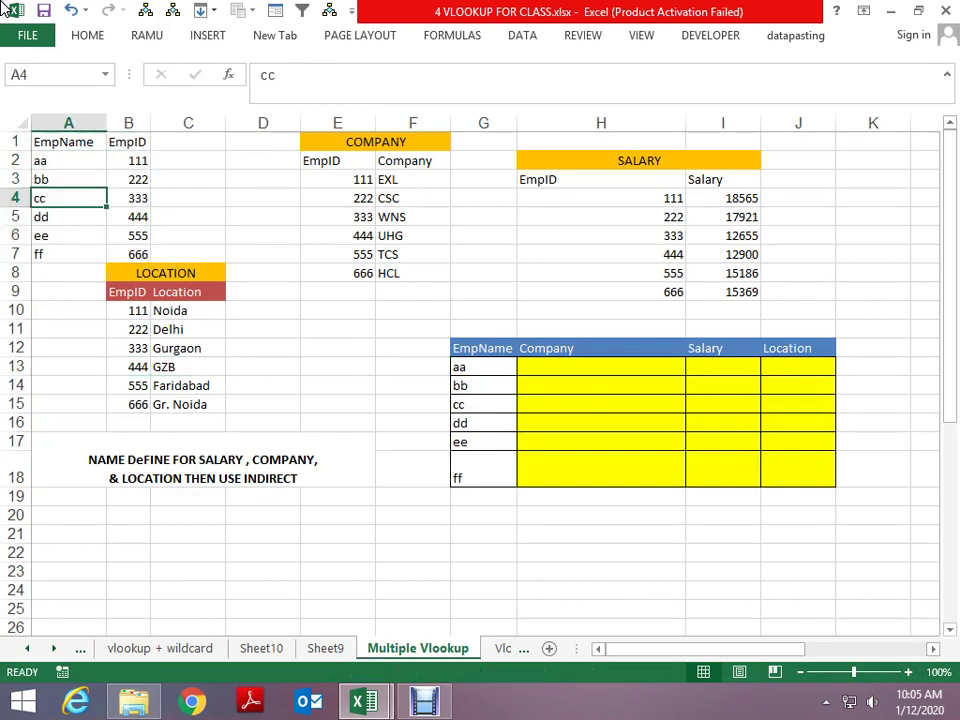
key(Right)
key(Down)
key(Down)
key(Down)
key(Down)
key(Down)
key(shift+Right)
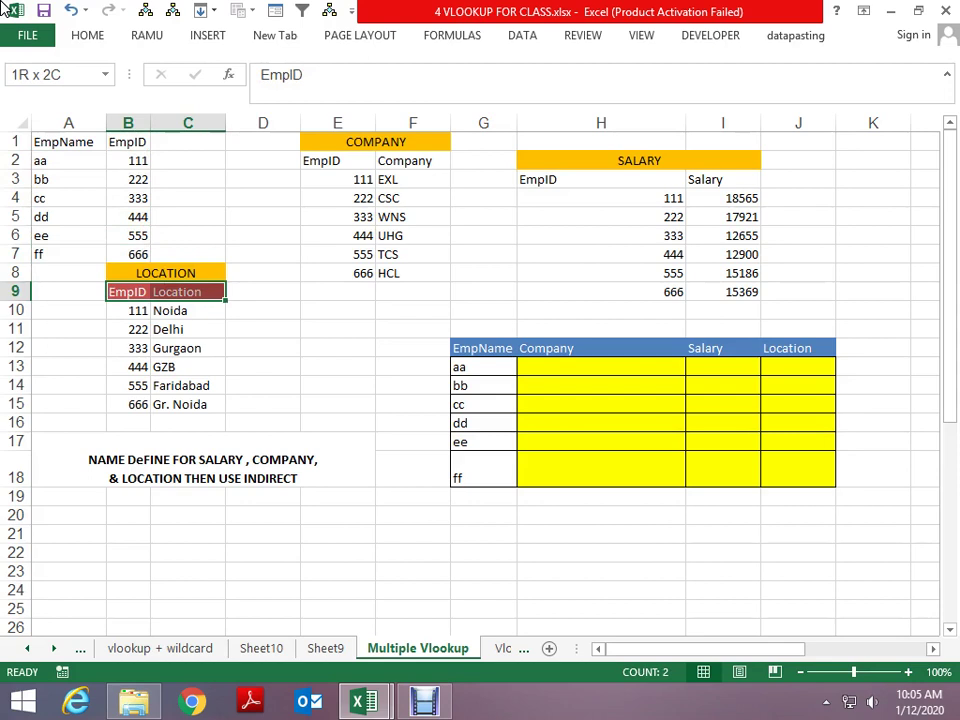
key(ctrl+shift+Down)
key(Right)
key(Right)
key(Right)
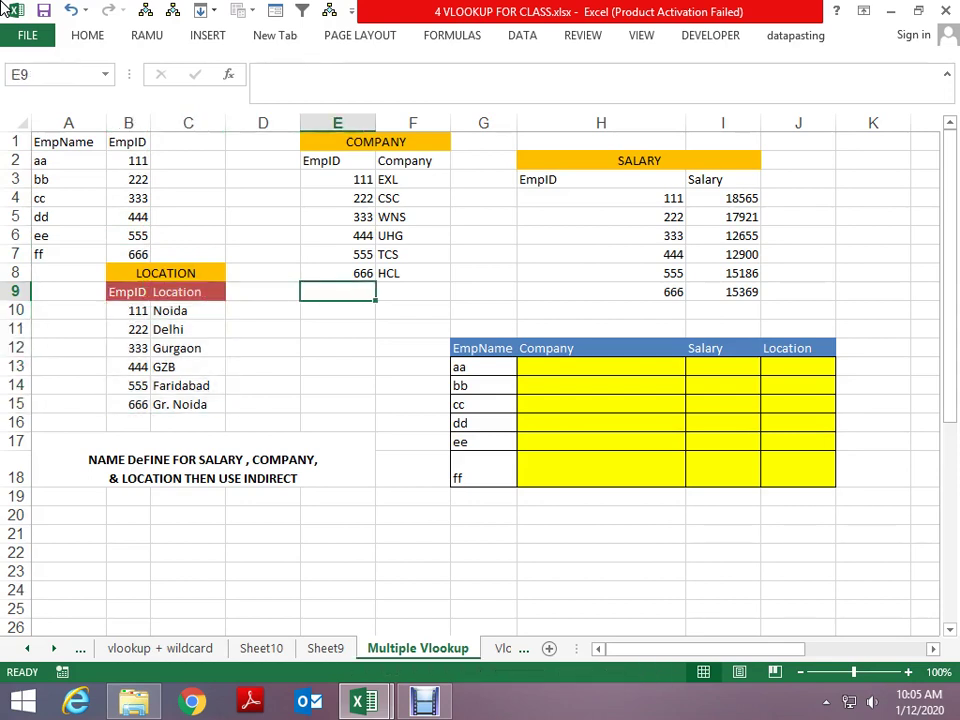
key(Up)
key(Up)
key(Up)
key(Down)
key(shift+Right)
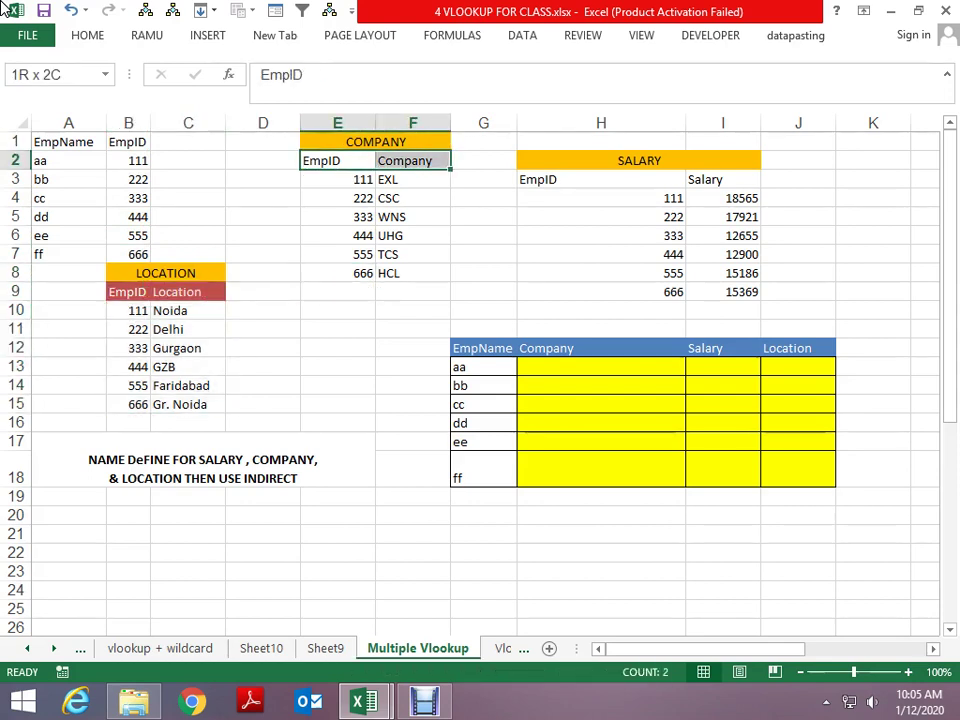
key(ctrl+shift+Down)
key(Right)
key(Right)
key(Right)
key(Down)
key(Down)
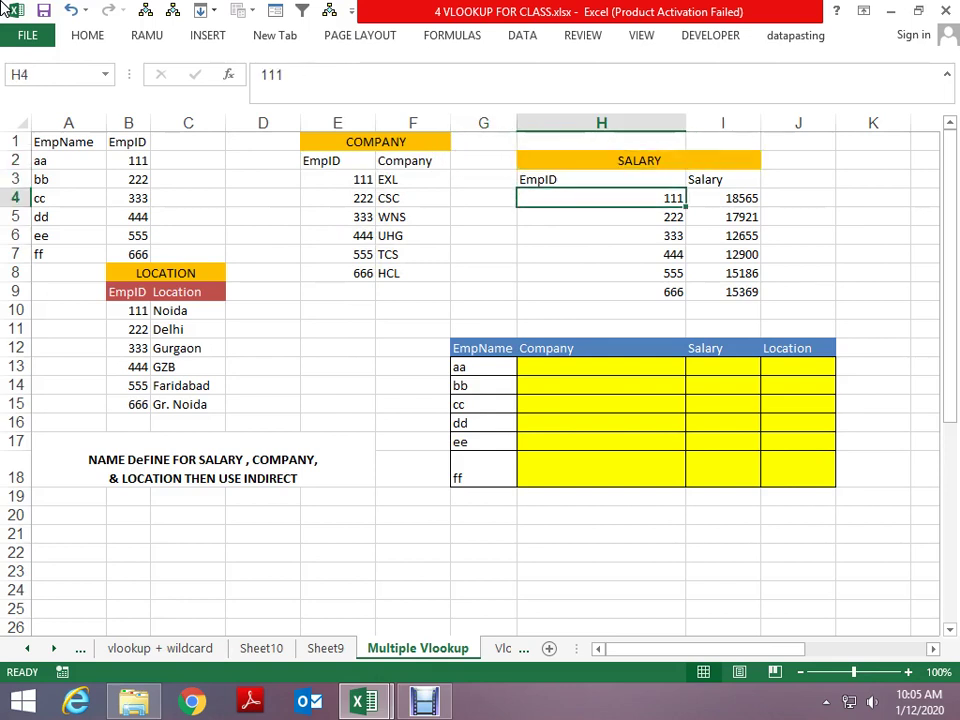
key(ctrl+Down)
key(ctrl+Down)
key(Left)
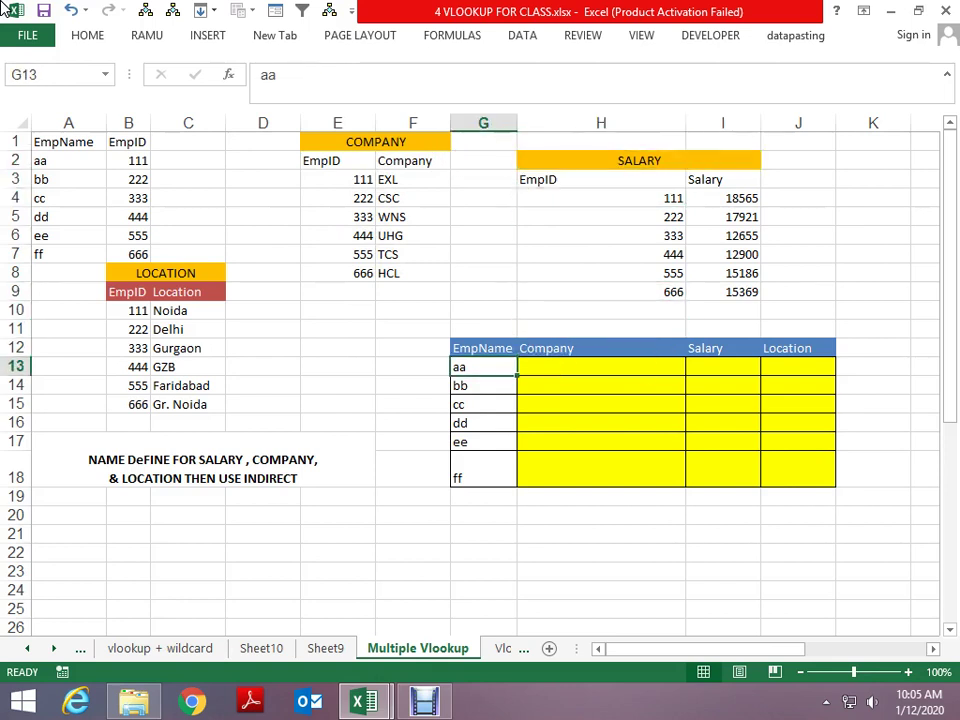
key(Up)
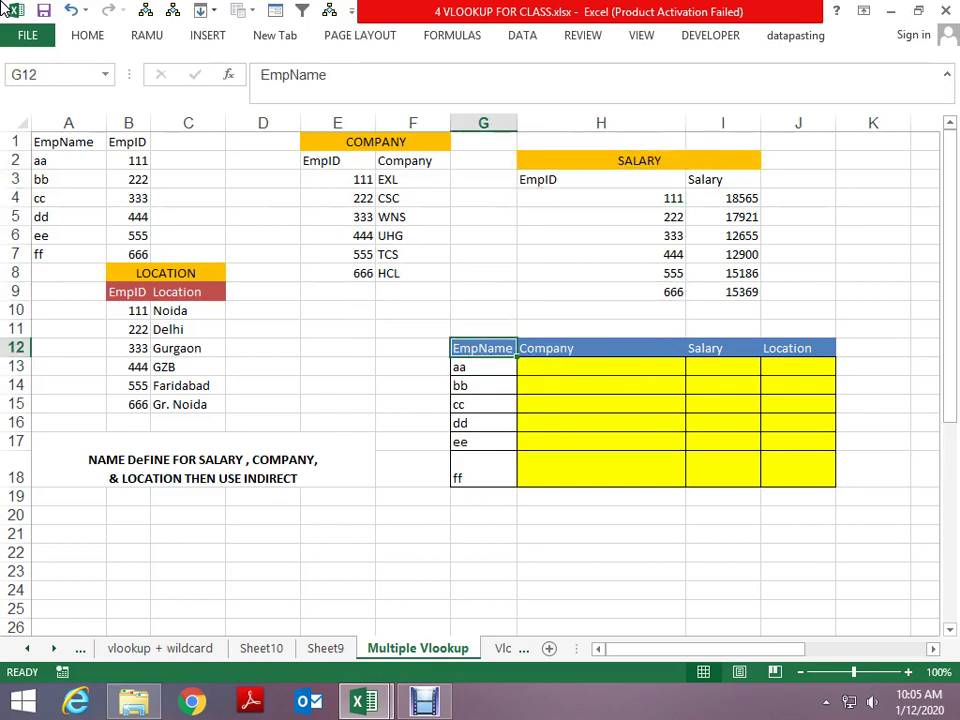
key(Right)
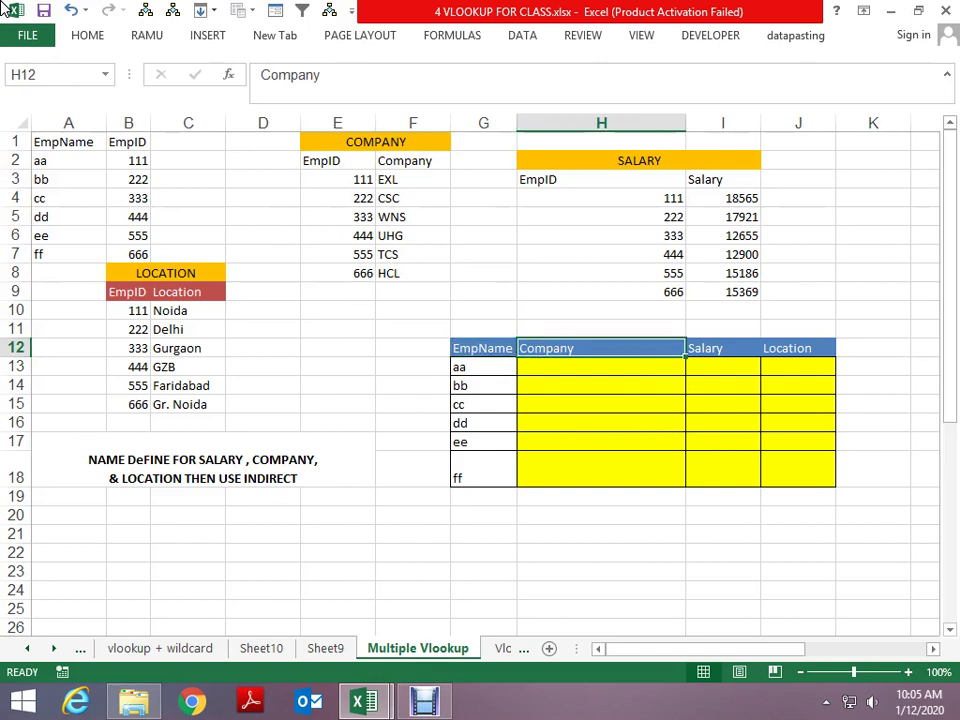
key(Right)
key(Down)
key(Down)
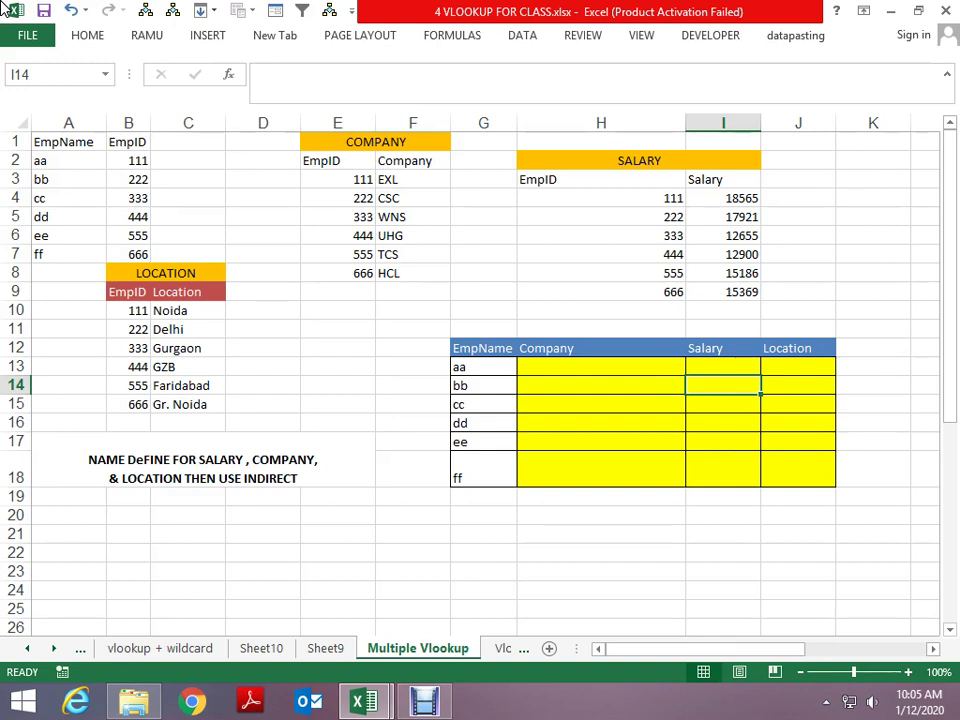
key(Up)
key(Left)
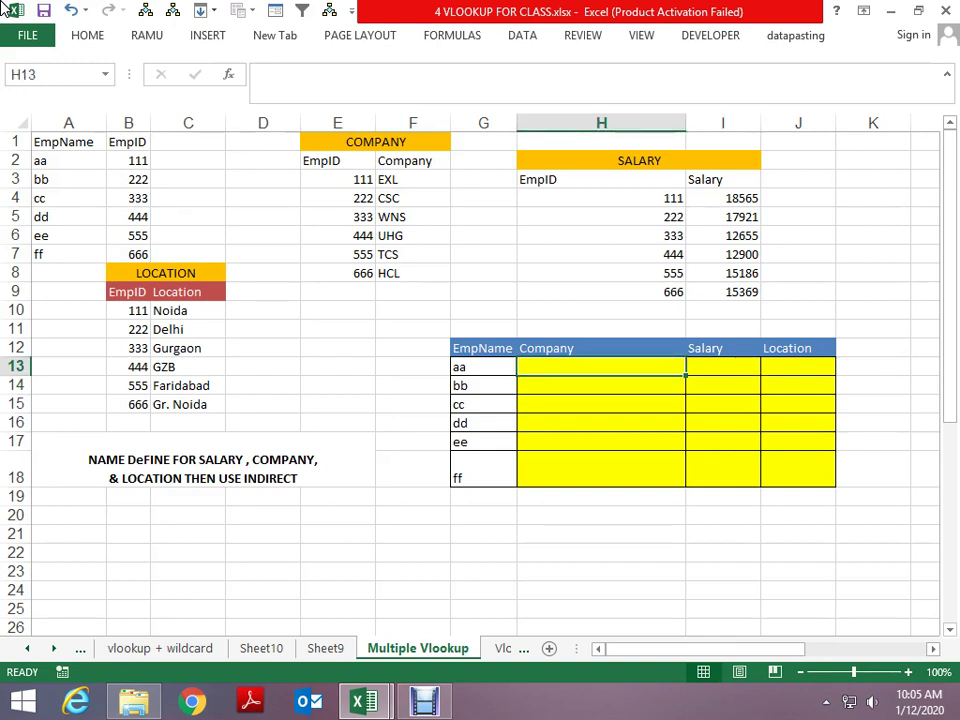
key(ctrl+Page_Down)
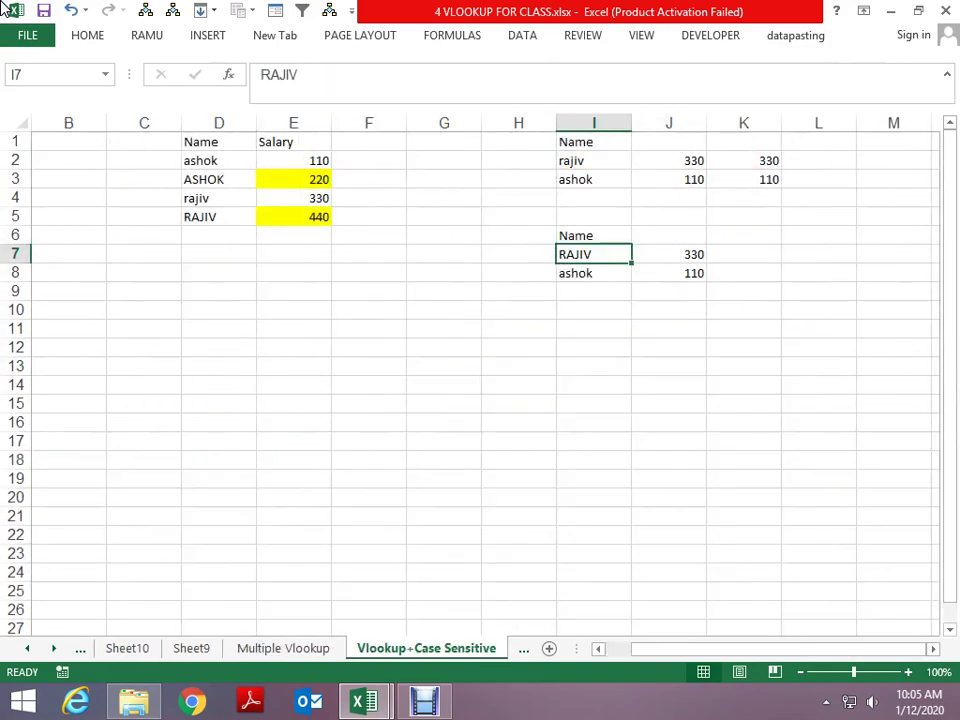
key(ctrl+Page_Down)
key(ctrl+Page_Down)
key(ctrl+Page_Down)
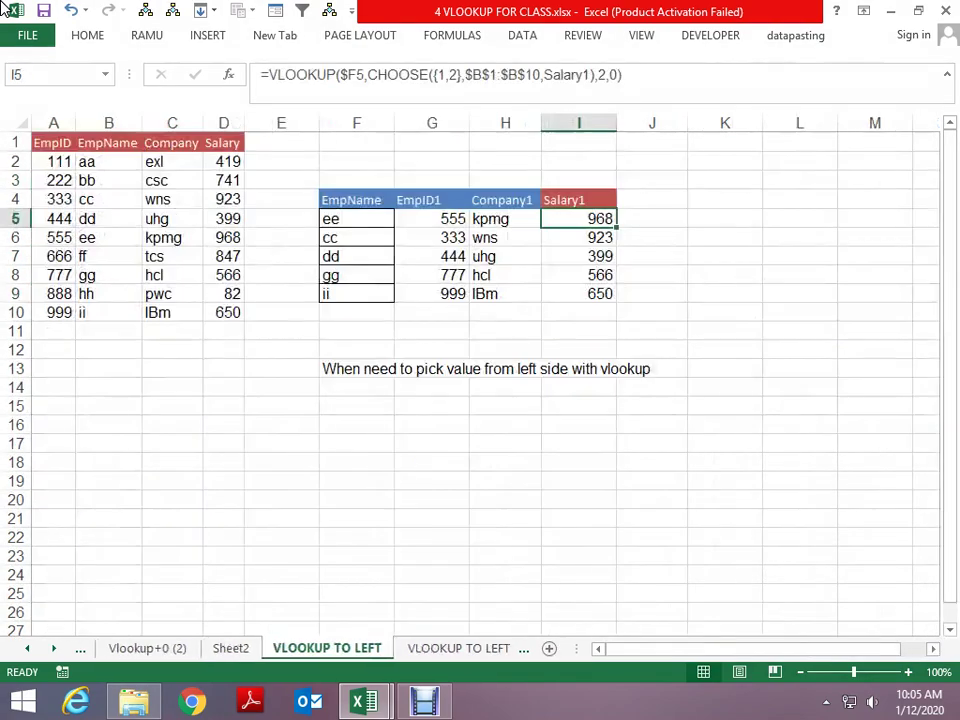
key(ctrl+Page_Down)
key(ctrl+Page_Down)
key(ctrl+Page_Down)
key(ctrl+Page_Down)
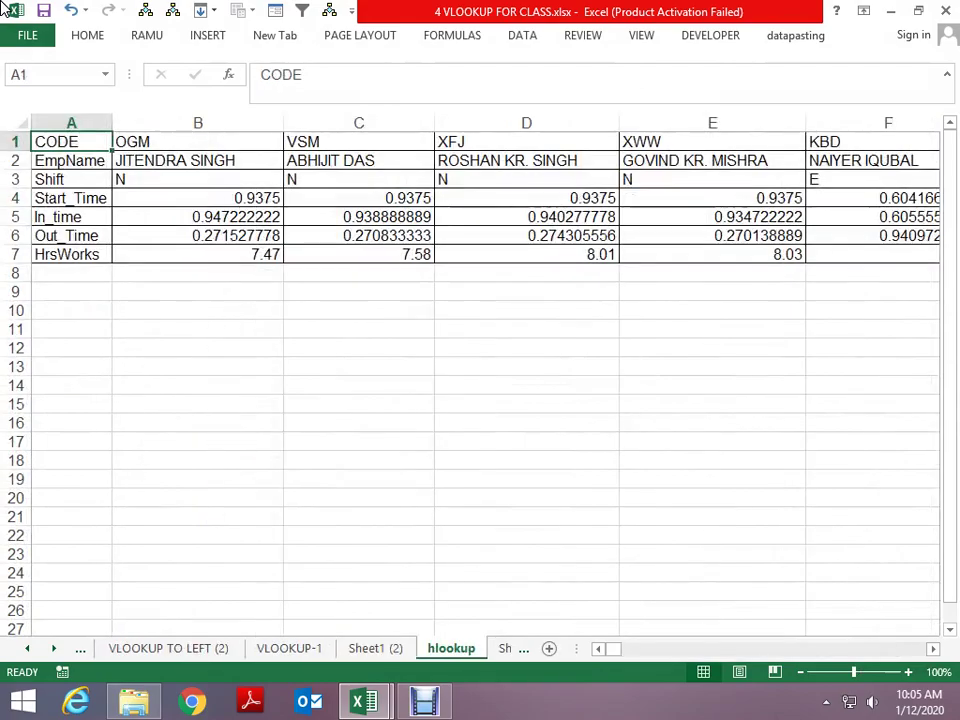
key(ctrl+Page_Down)
key(ctrl+Page_Down)
key(ctrl+Page_Down)
key(ctrl+Page_Down)
key(ctrl+Page_Down)
key(ctrl+Page_Down)
key(ctrl+Page_Down)
key(ctrl+Page_Down)
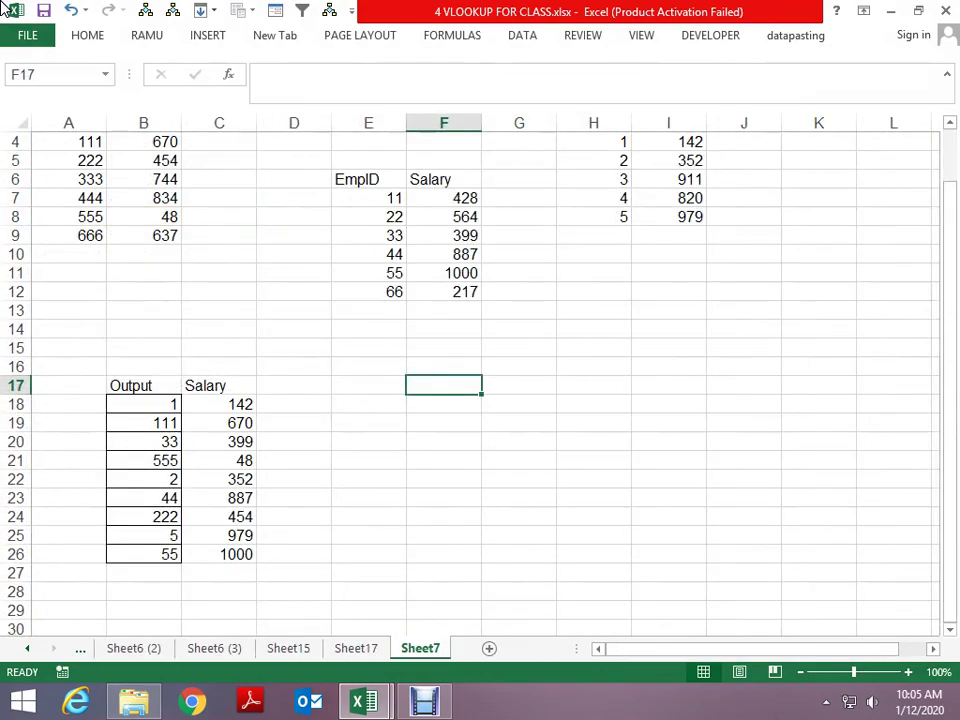
key(ctrl+Page_Up)
key(ctrl+Page_Up)
key(ctrl+Page_Up)
key(ctrl+Page_Up)
key(ctrl+Page_Up)
key(ctrl+Page_Up)
key(ctrl+Page_Up)
key(ctrl+Page_Up)
key(ctrl+Page_Up)
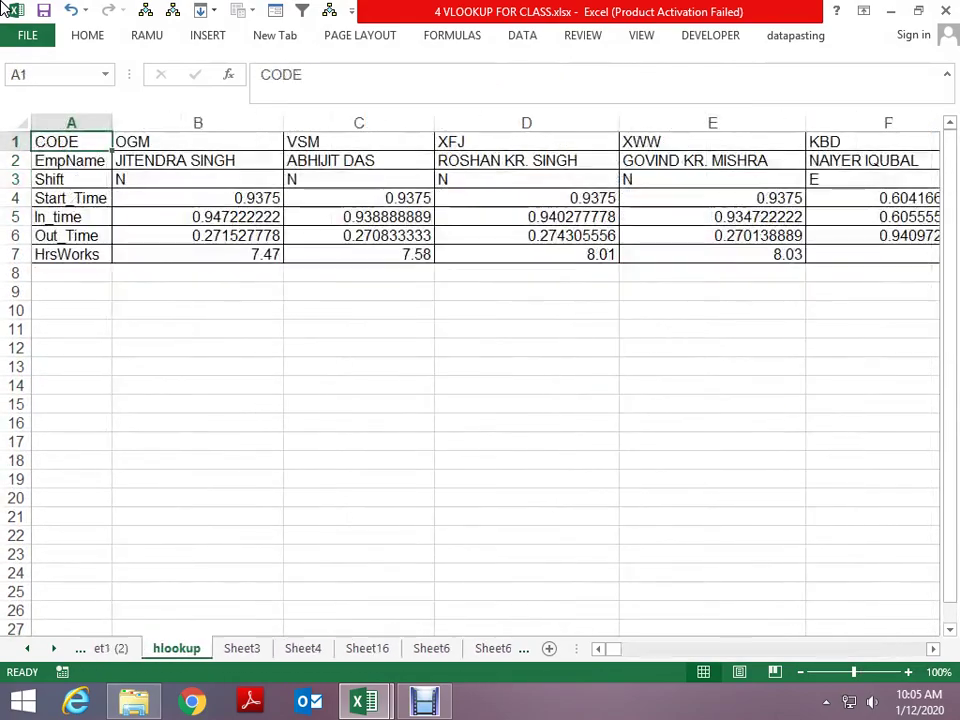
key(ctrl+Page_Up)
key(ctrl+Page_Up)
key(ctrl+Page_Up)
key(ctrl+Page_Up)
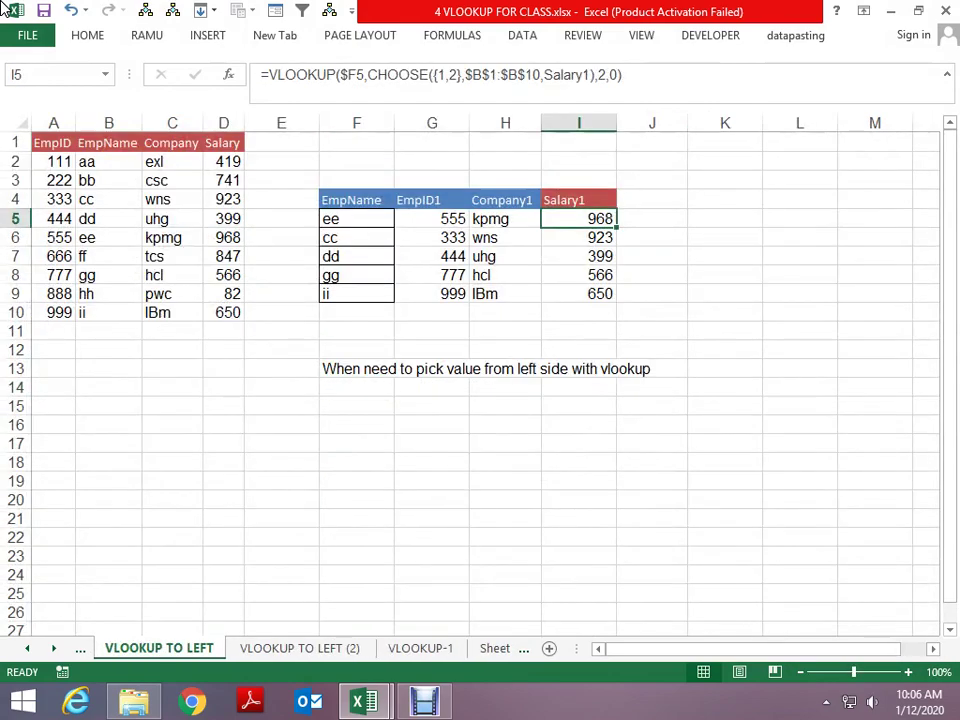
key(ctrl+Page_Up)
key(ctrl+Page_Up)
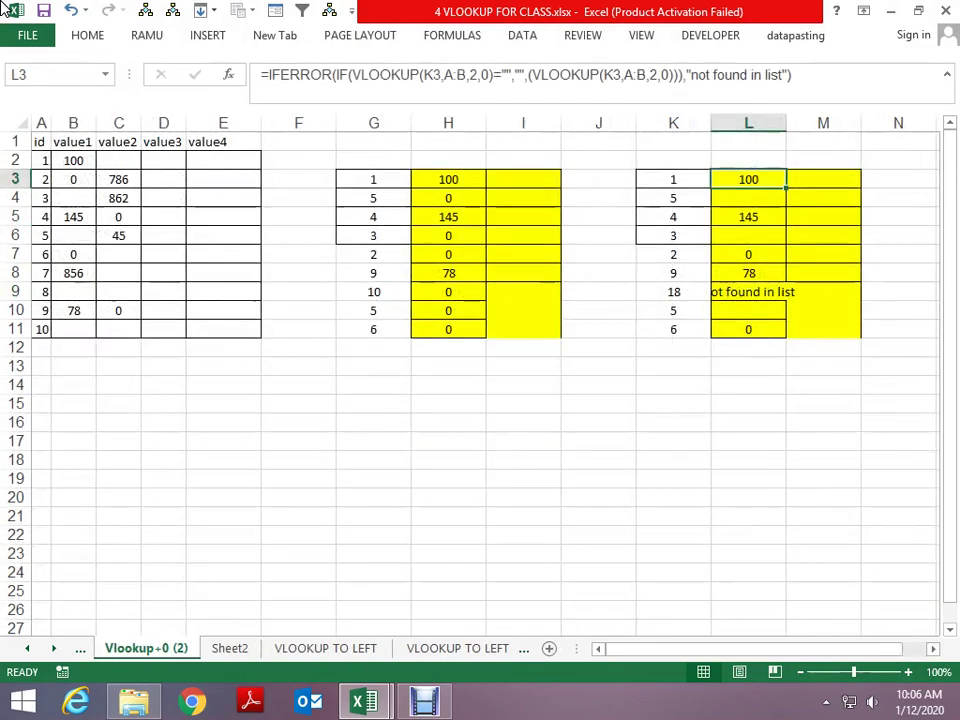
key(ctrl+Page_Up)
key(ctrl+Page_Up)
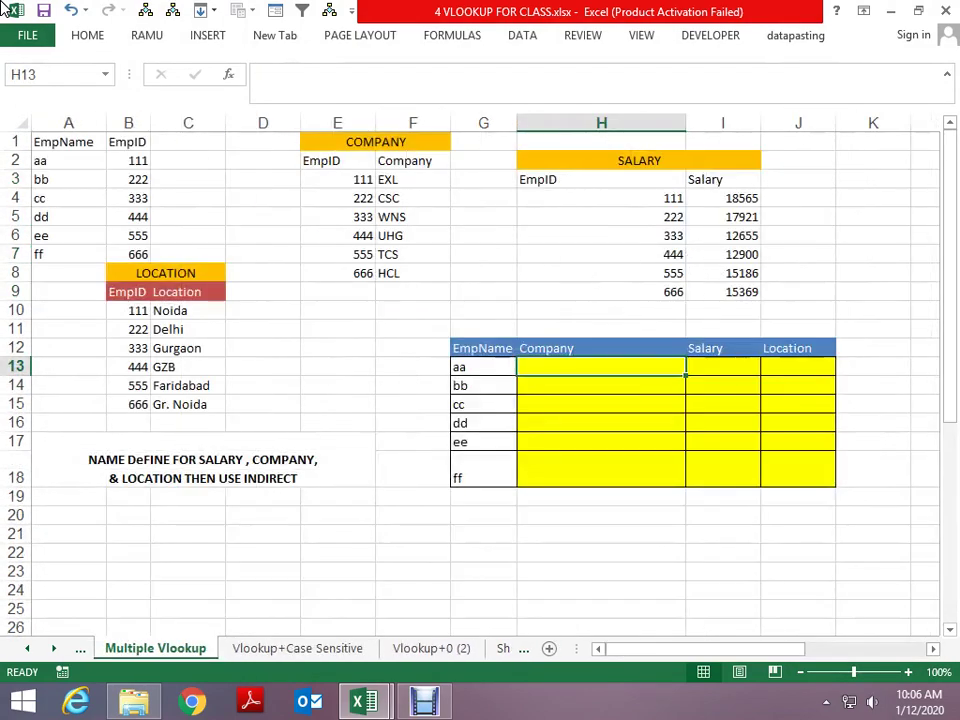
Step: In H13 enter an inner VLOOKUP of G13 against the absolute range $A$1:$B$7
key(Page_Down)
key(Page_Up)
key(Down)
key(Up)
key(Up)
key(Down)
text(=v)
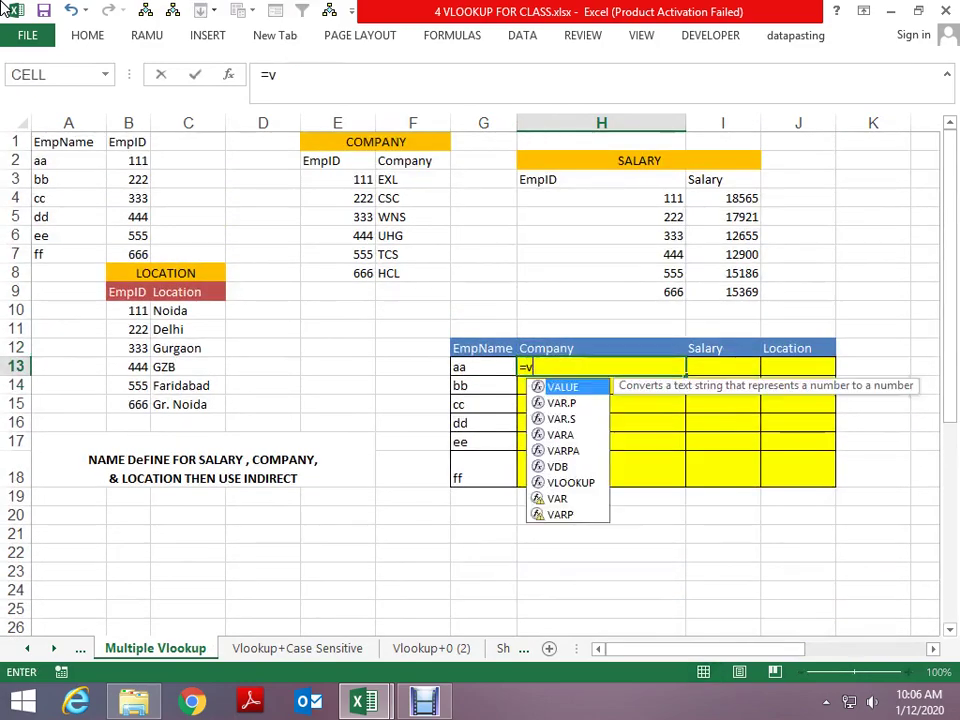
text(lo)
key(Tab)
key(Left)
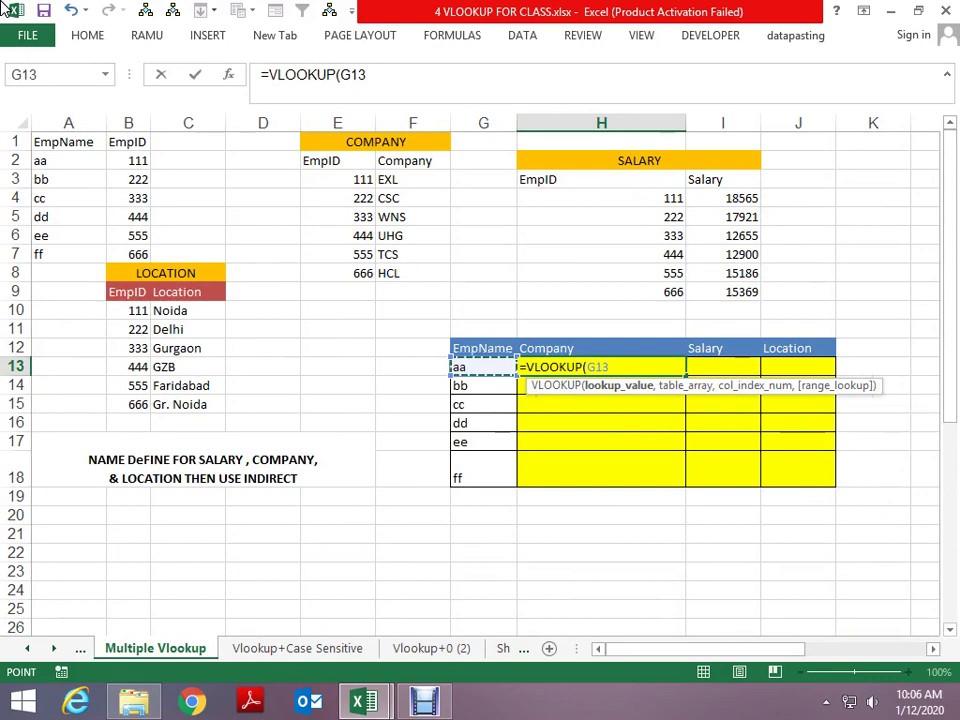
text(,)
key(Left)
key(Left)
key(Left)
key(ctrl+Up)
key(Left)
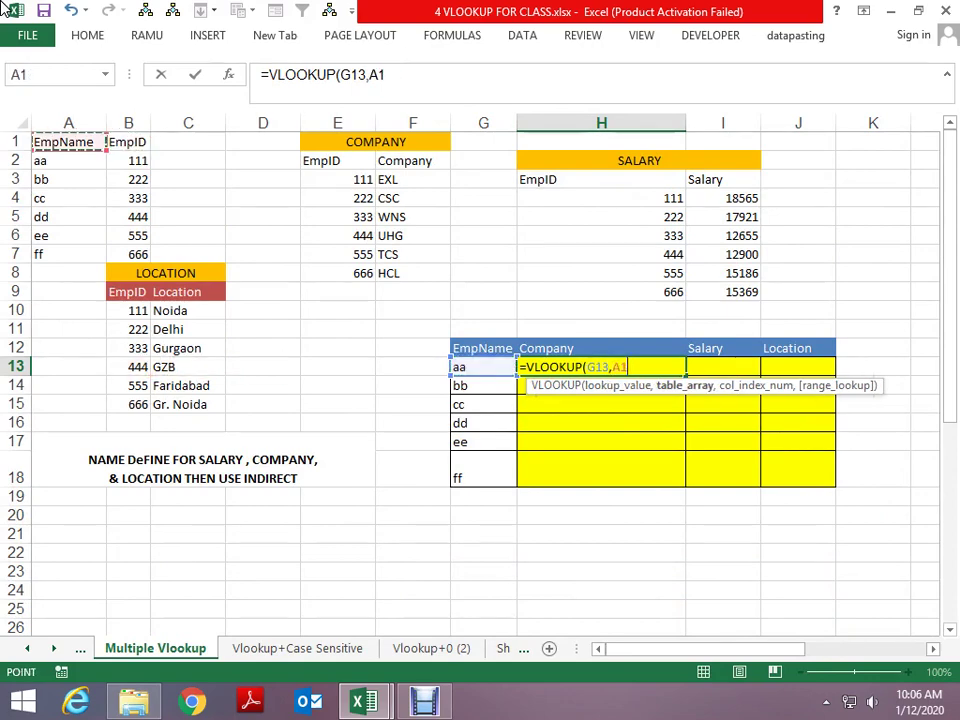
key(shift+Right)
key(ctrl+shift+Down)
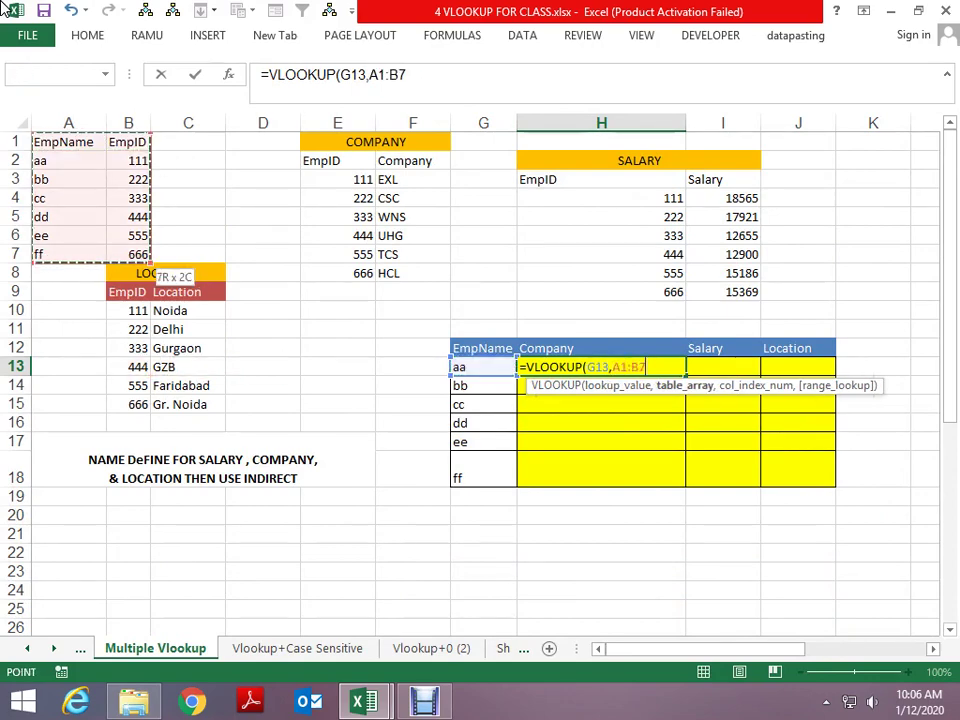
key(F4)
text($B$7,1,)
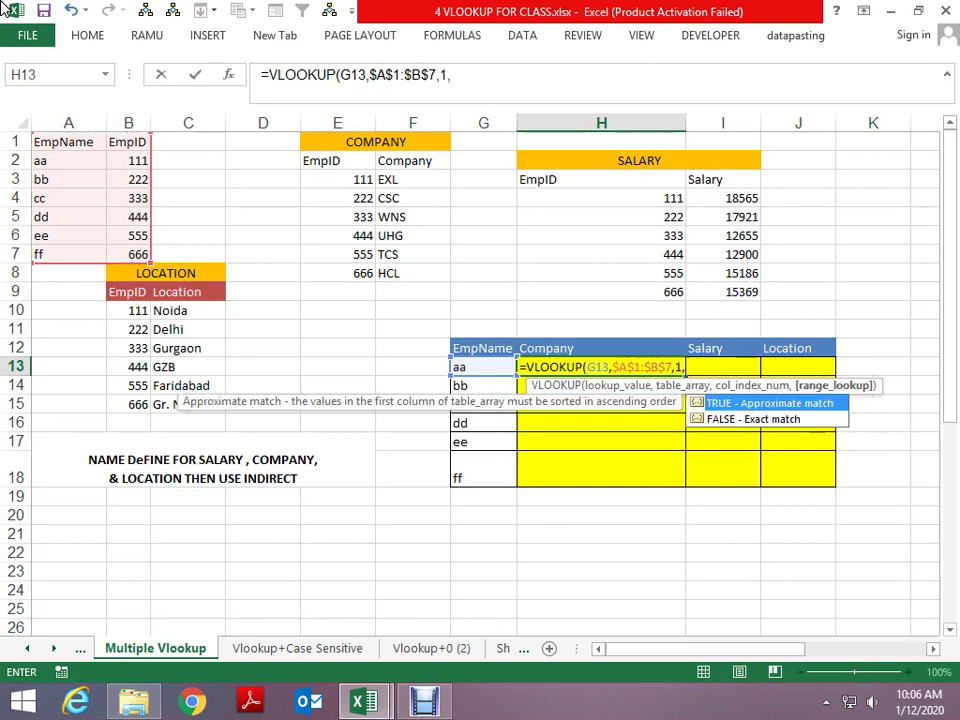
text(0)
key(Return)
Step: Wrap the inner lookup in an outer VLOOKUP and change its column index to 2
key(Up)
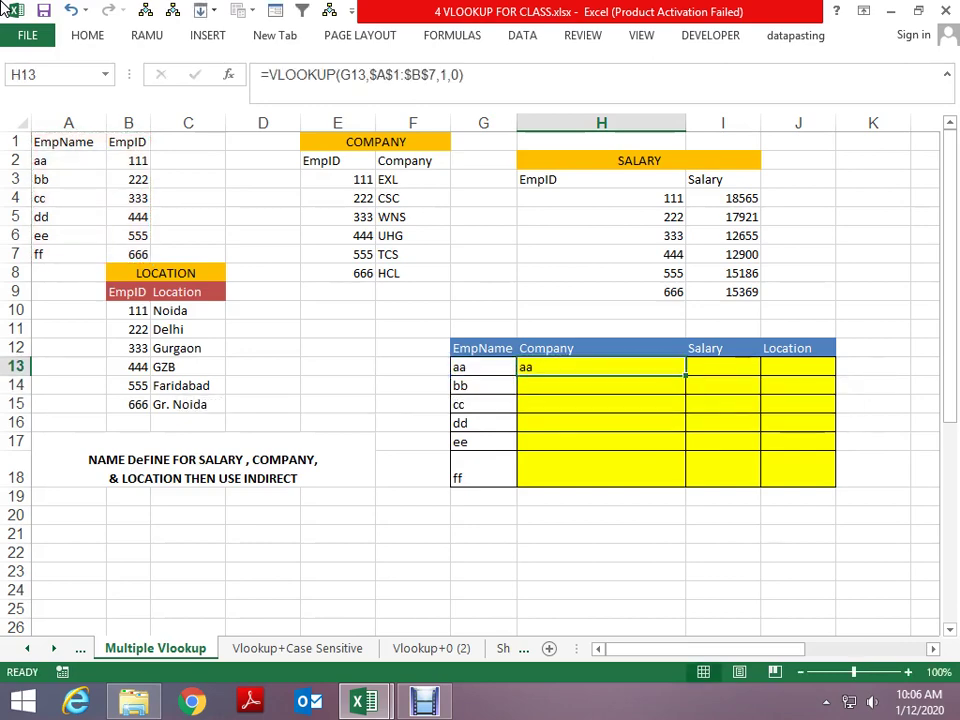
key(F2)
key(Home)
key(Right)
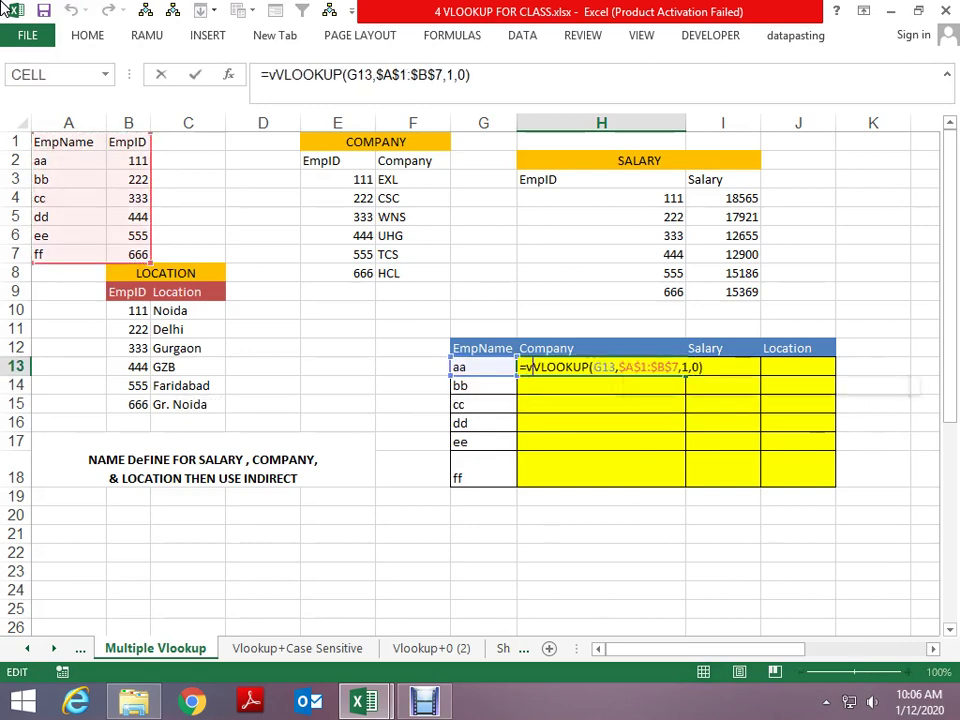
text(vlo)
key(Tab)
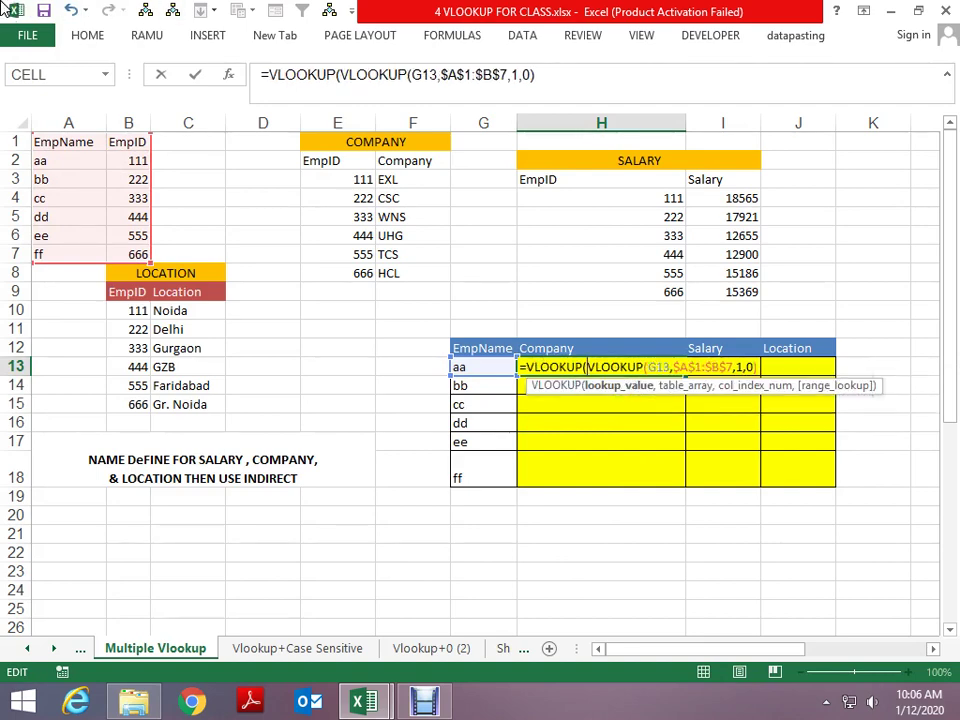
click(580, 77)
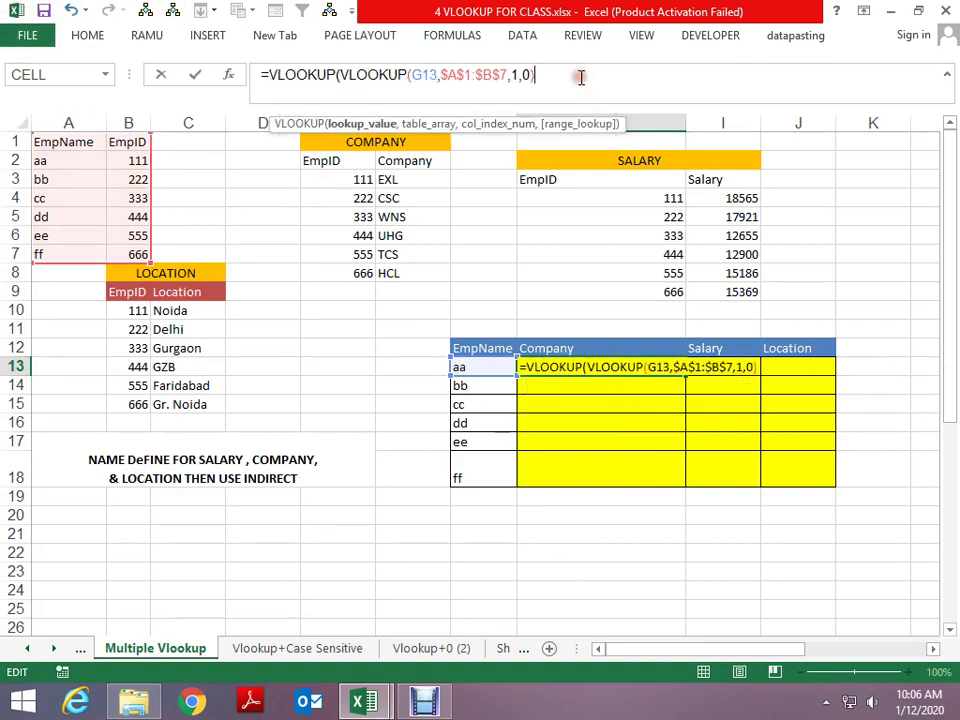
text(,)
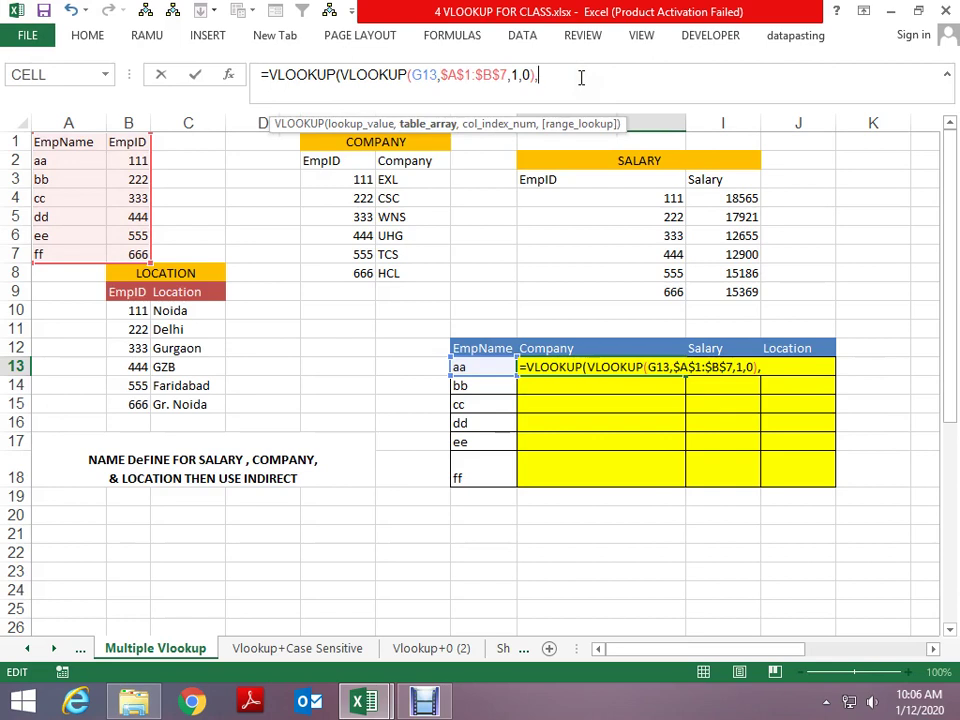
click(516, 77)
key(BackSpace)
text(2)
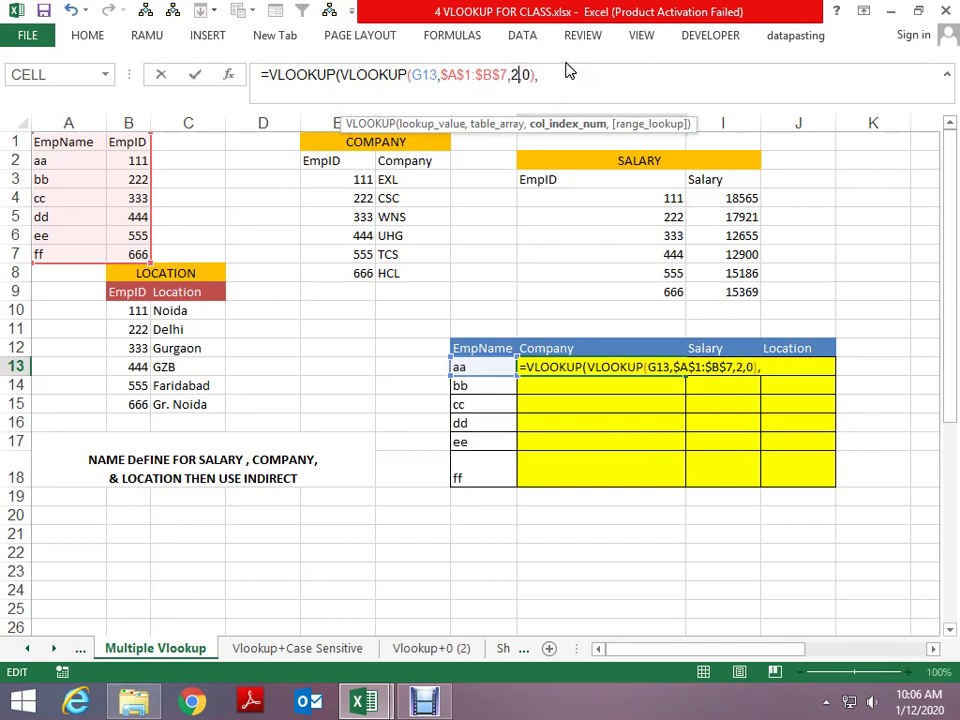
click(563, 70)
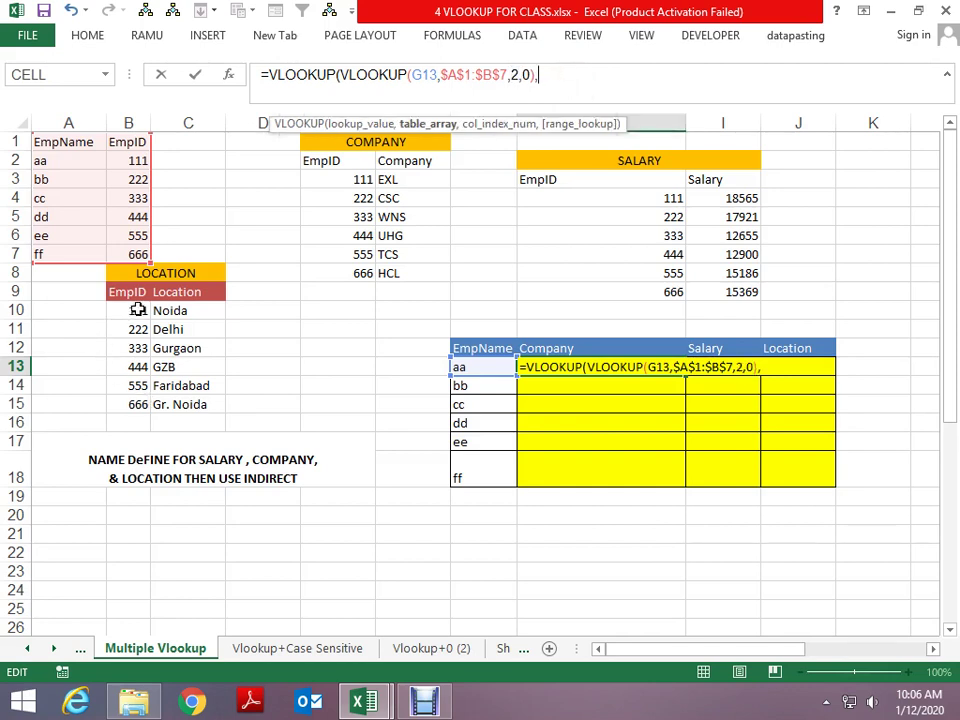
Step: Finish the outer VLOOKUP on the Company table range with column 2 and exact match 0
drag(336, 163, 400, 163)
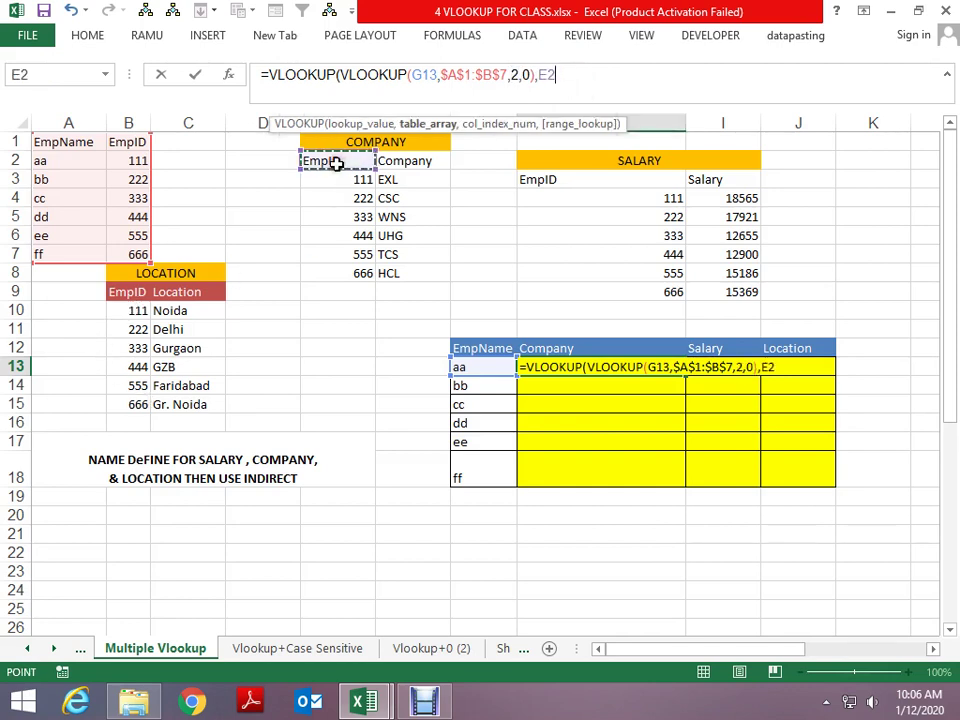
key(ctrl+shift+Down)
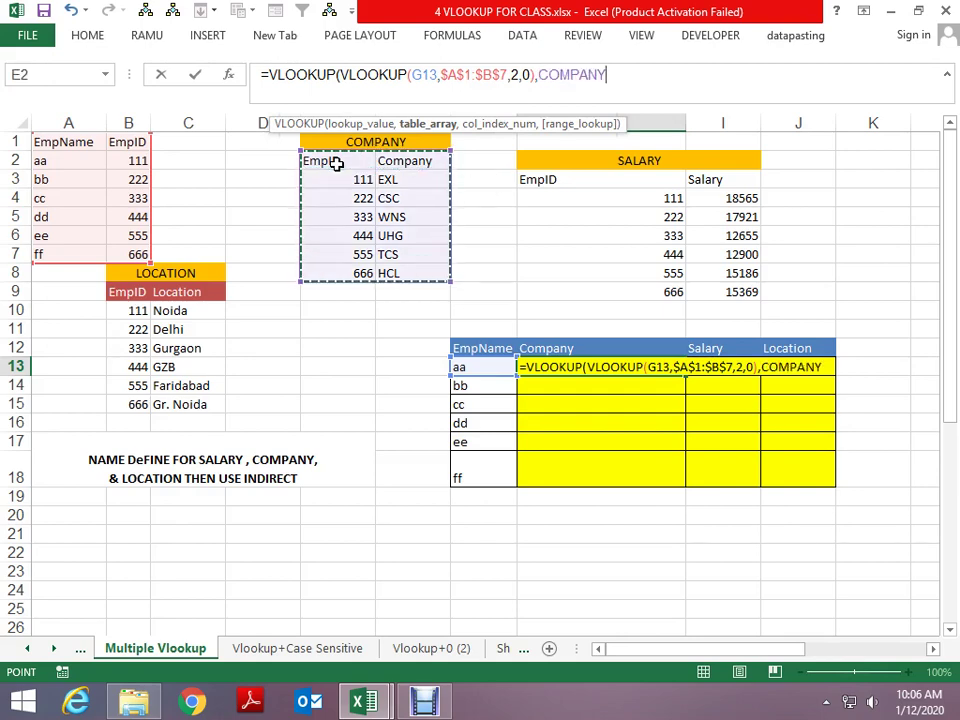
text(,2)
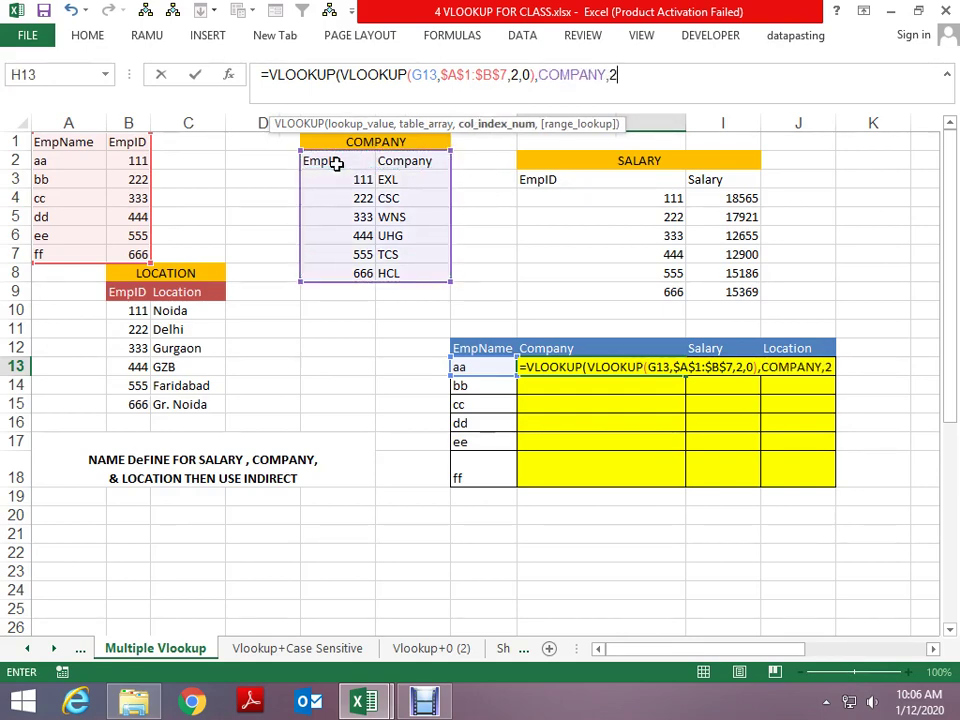
text(0)
key(Return)
key(Return)
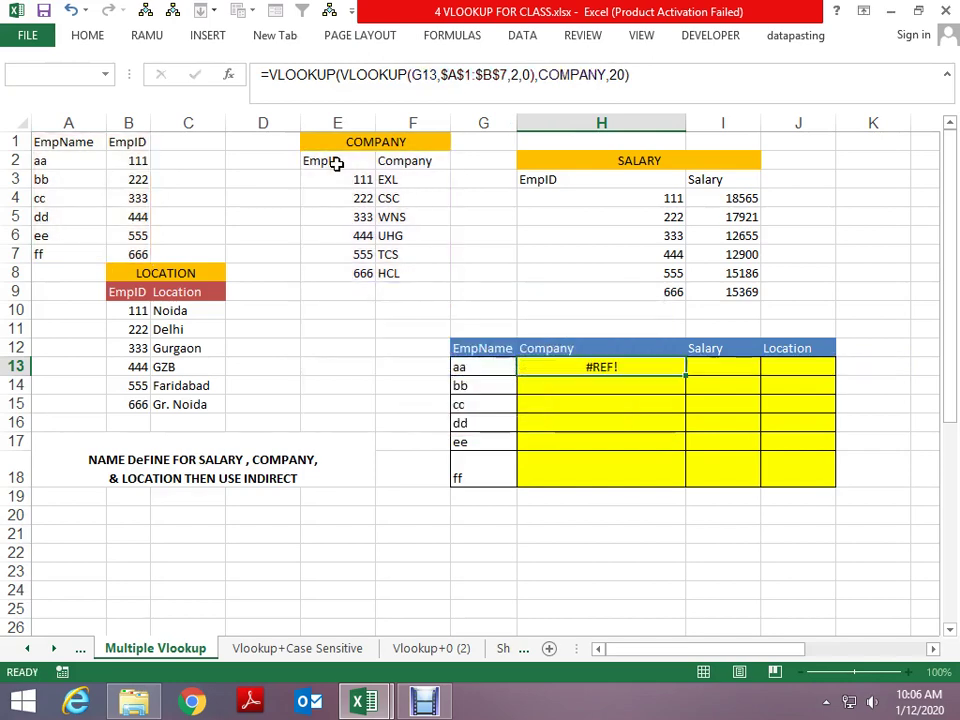
key(F2)
key(Left)
key(Left)
key(Left)
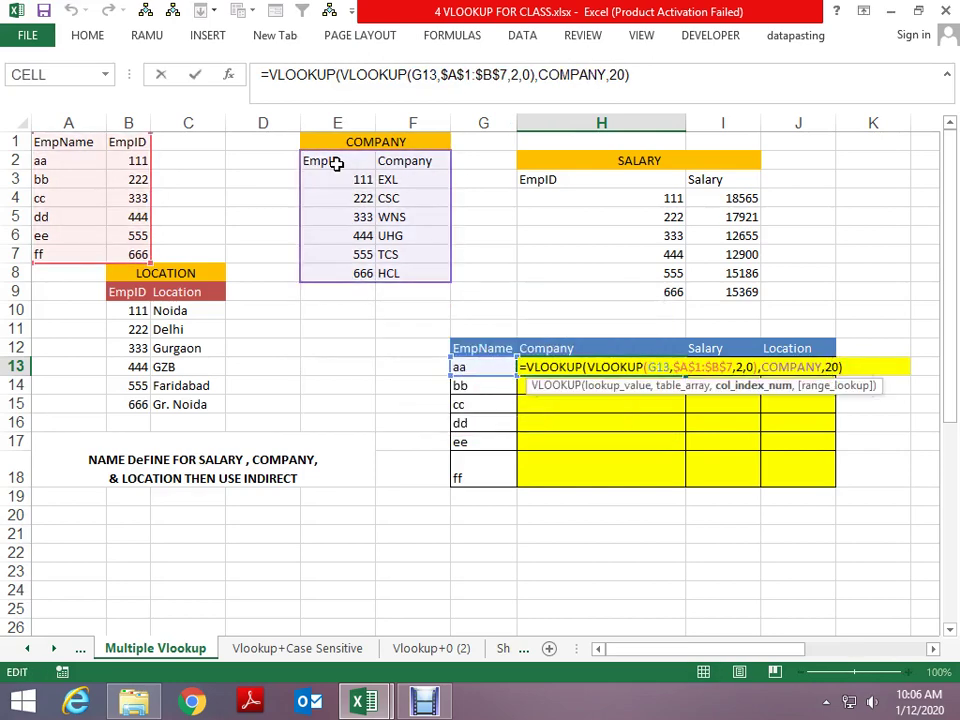
text(,)
key(Return)
Step: Fill the formula through H13:H18, giving EXL, CSC, WNS, UHG, TCS and HCL
key(Right)
key(Down)
key(Down)
key(Down)
key(shift+Up)
key(shift+Up)
key(shift+Up)
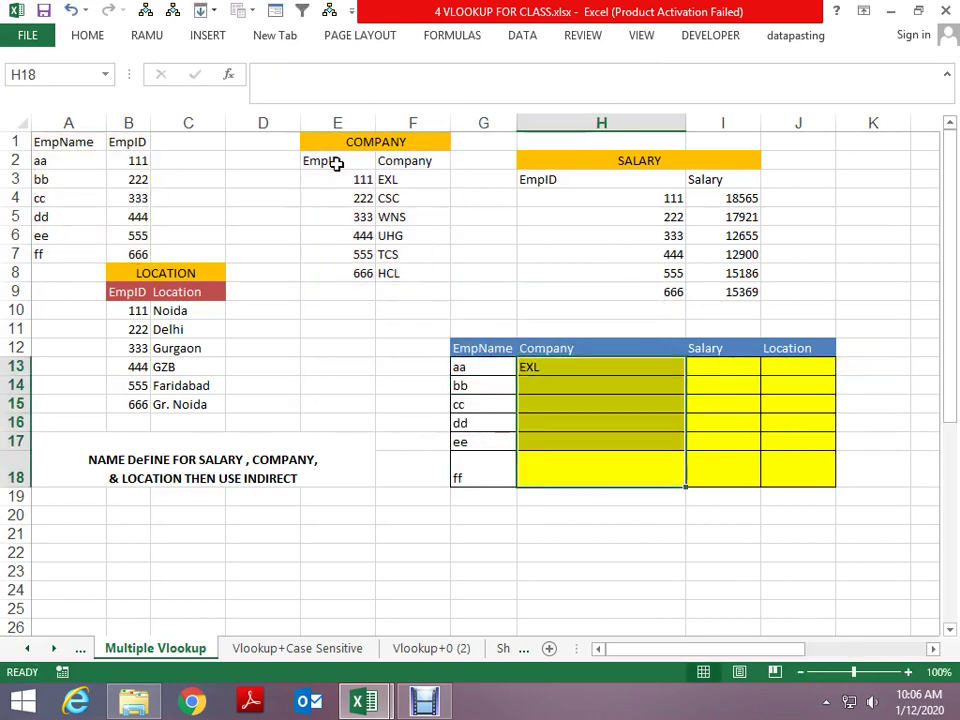
key(ctrl+Return)
key(Up)
key(Right)
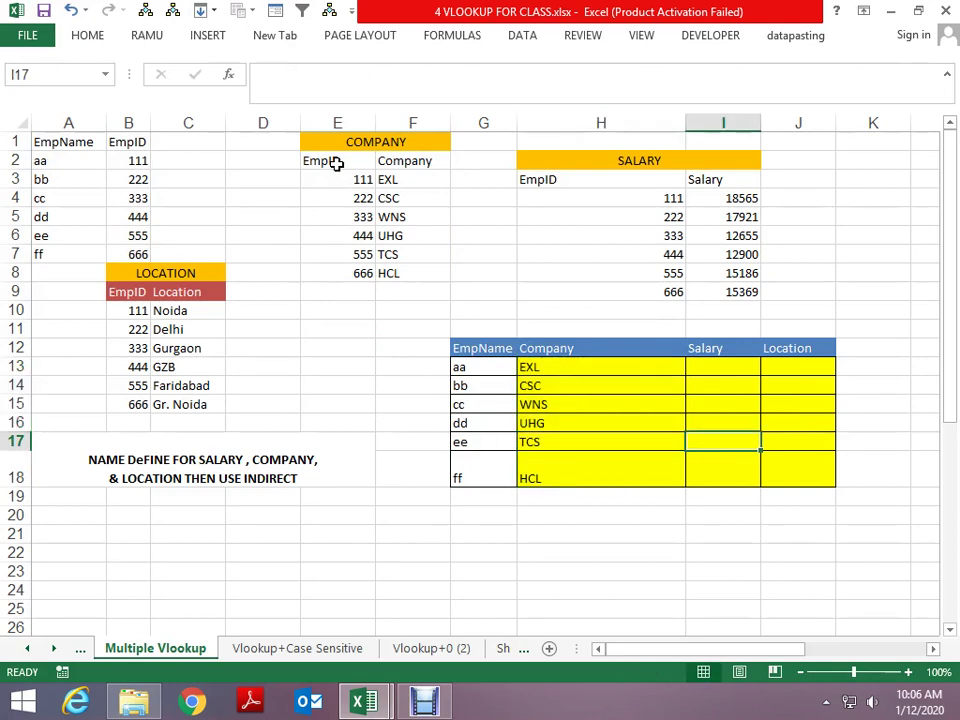
key(Right)
key(Left)
key(Left)
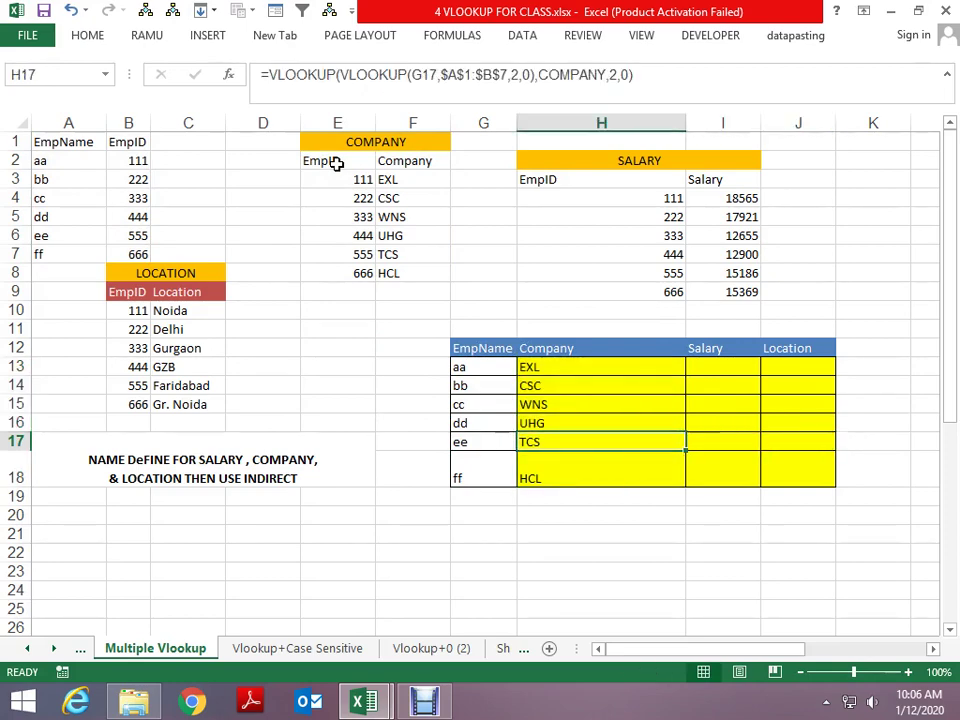
key(Left)
key(Down)
key(Down)
key(Down)
key(Down)
key(Down)
key(Down)
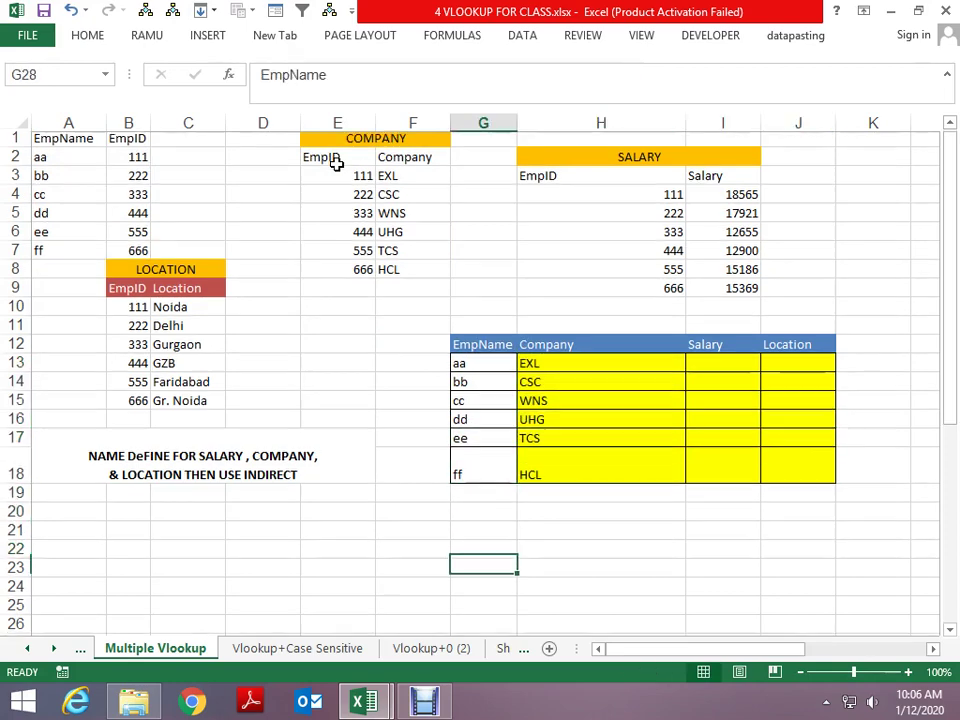
key(Down)
key(Down)
key(Down)
Step: Delete every defined name in the workbook through Name Manager (Ctrl+F3)
key(Up)
key(ctrl+F3)
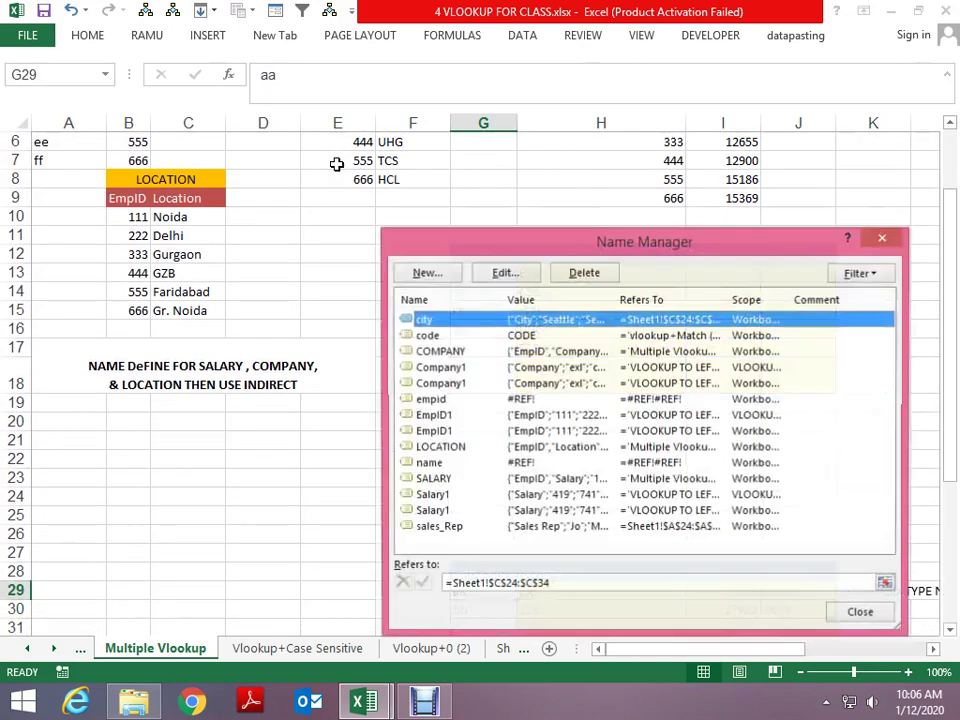
drag(613, 194, 575, 253)
key(shift+Down)
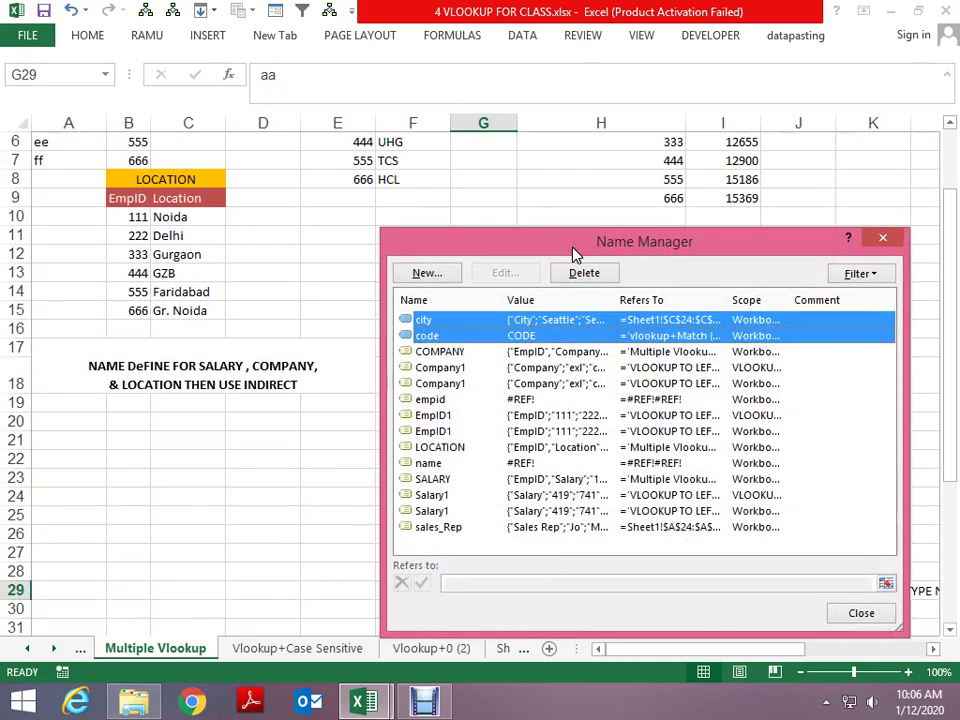
key(shift+Down)
key(shift+Down)
key(shift+Down)
key(shift+Down)
key(shift+Down)
key(shift+Down)
key(Delete)
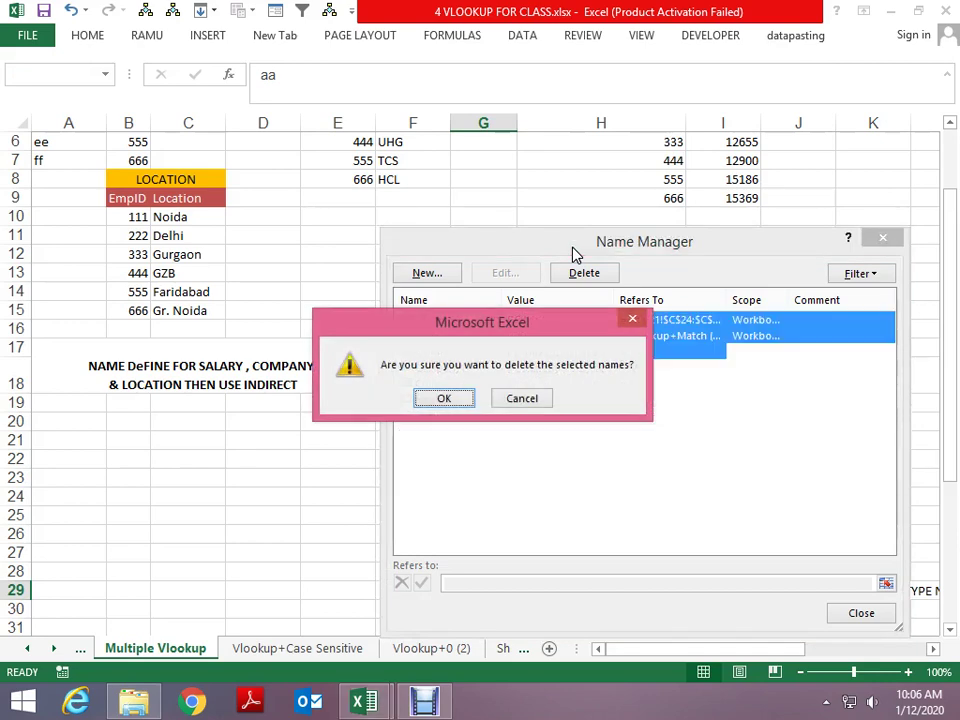
key(Return)
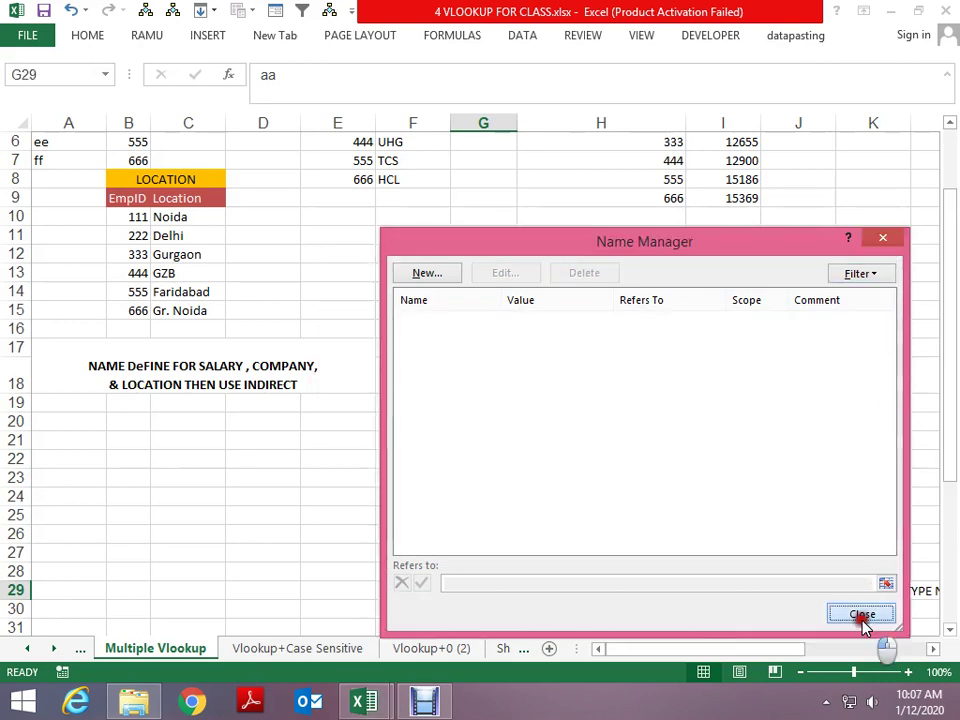
click(861, 613)
click(810, 572)
Step: In H13, replace the broken COMPANY reference with the absolute range $E$2:$F$8
click(632, 293)
key(Up)
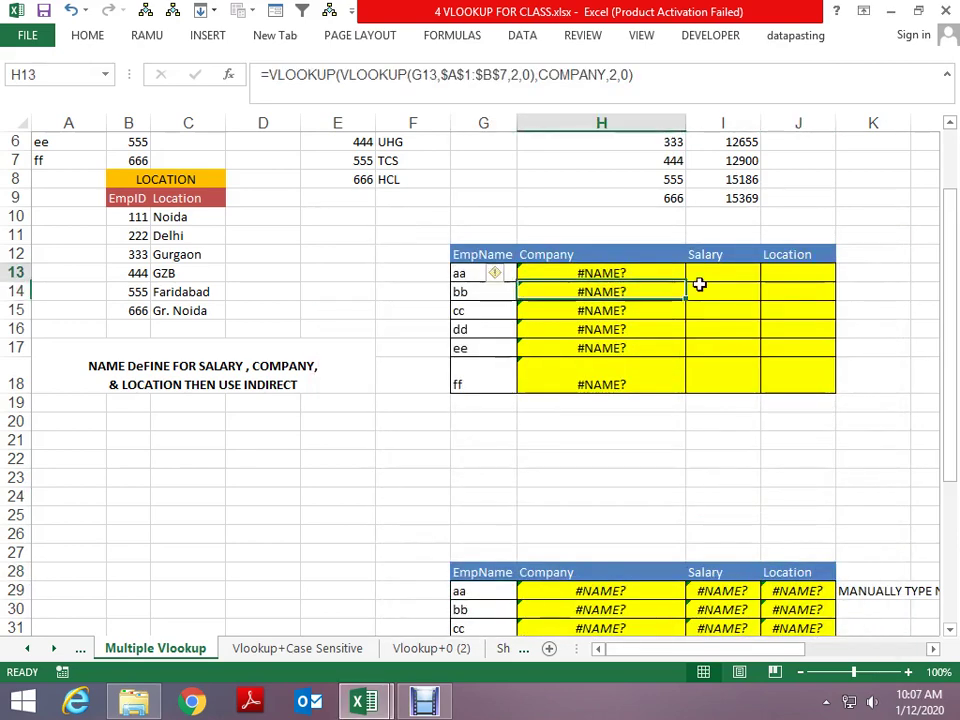
key(F2)
key(Left)
key(Left)
key(Left)
key(Left)
key(Left)
key(Left)
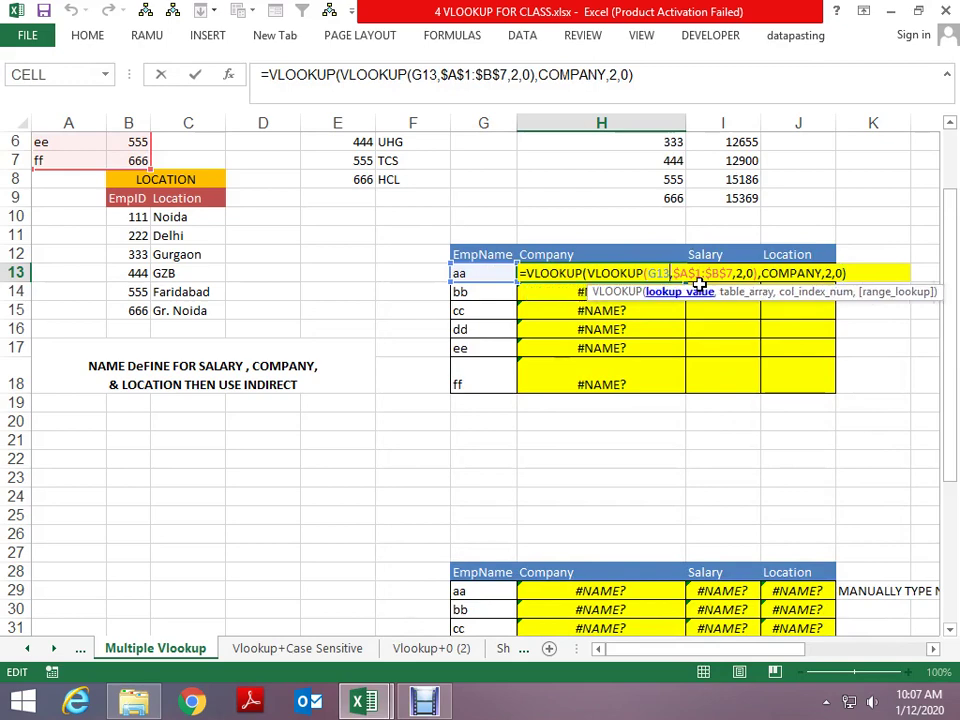
key(Right)
key(Right)
key(Right)
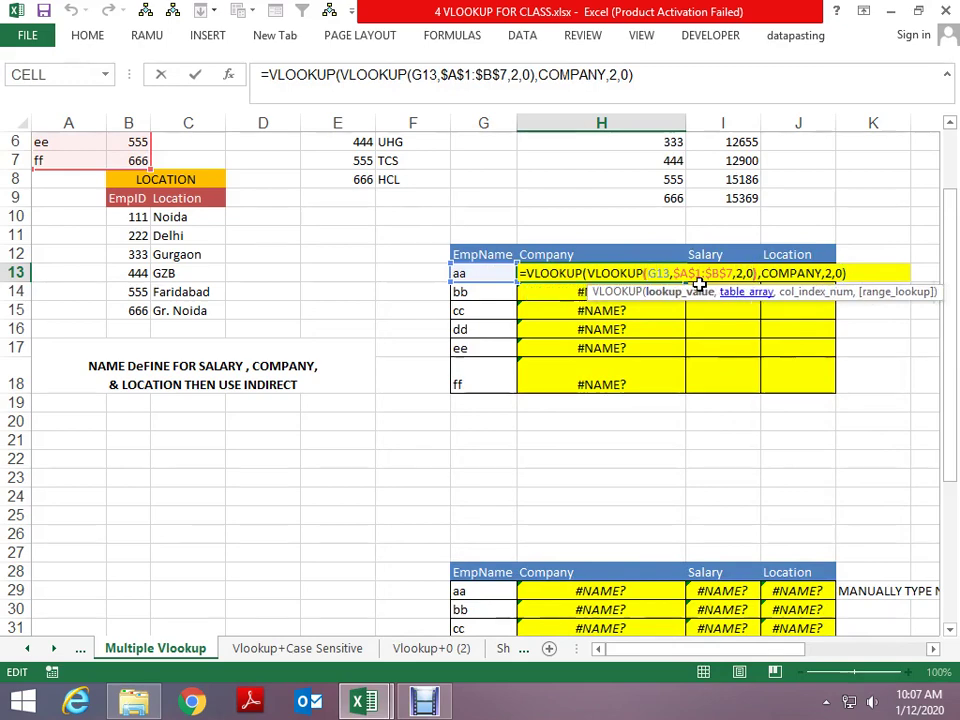
key(Delete)
key(Delete)
key(Delete)
key(Delete)
key(Delete)
key(Delete)
key(Delete)
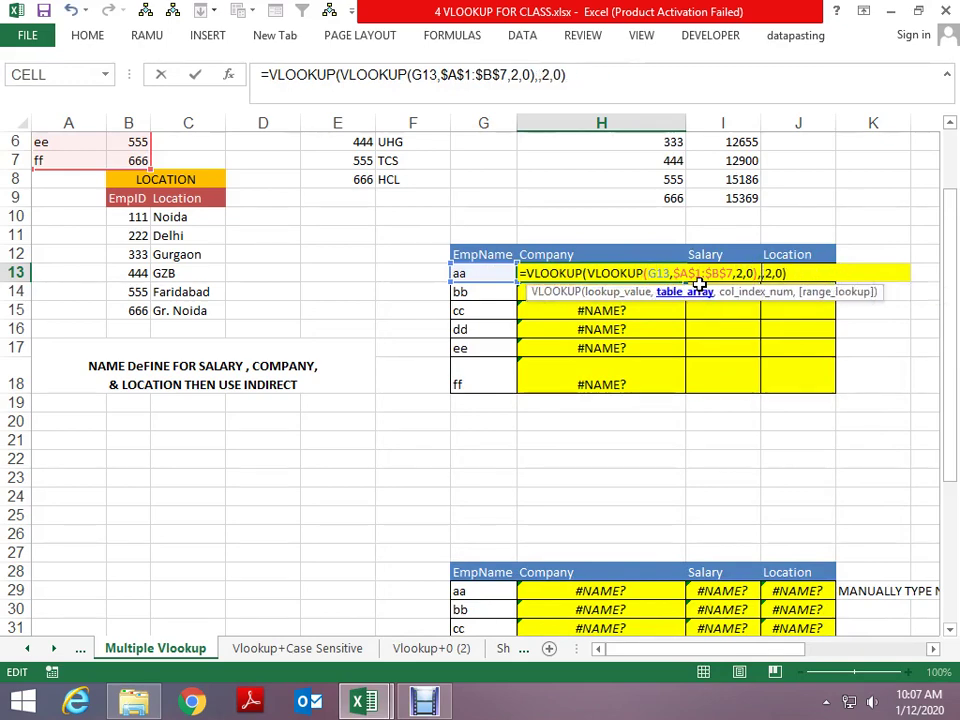
scroll(638, 295, up, 2)
click(360, 179)
click(362, 162)
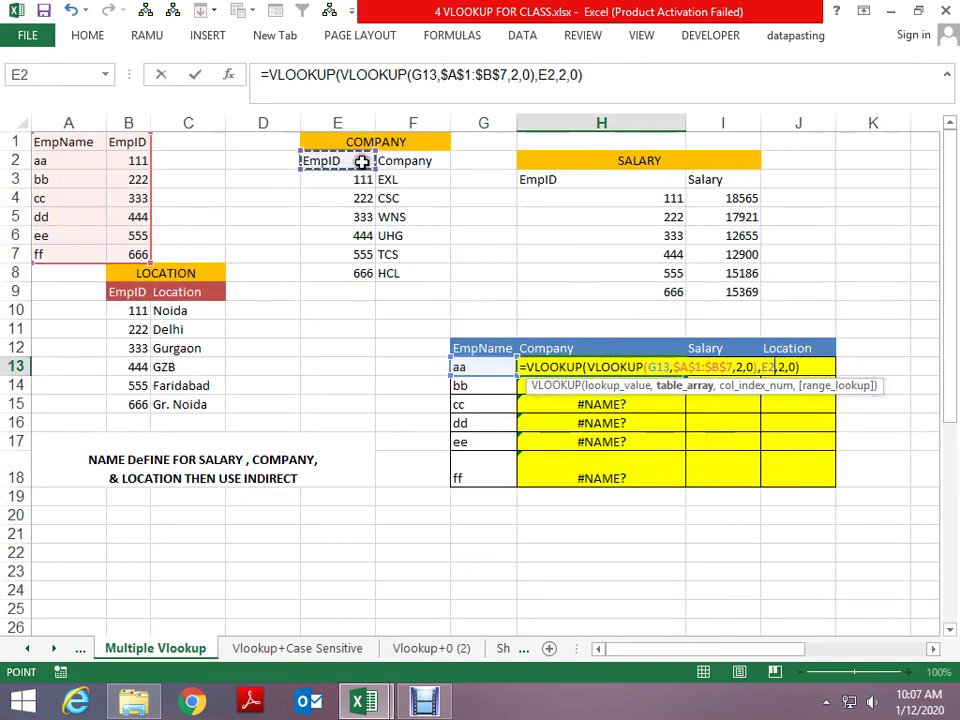
key(ctrl+shift+Down)
key(shift+Right)
key(F4)
key(ctrl+Return)
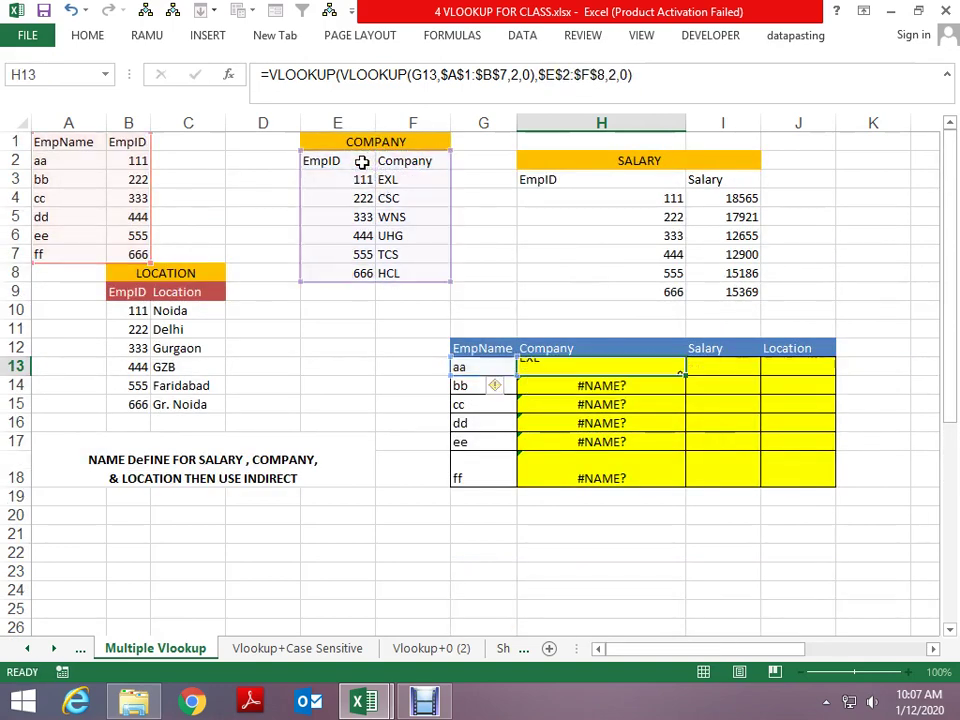
Step: Fill the corrected H13 formula down to H18, restoring EXL through HCL
key(ctrl+shift+Down)
key(ctrl+d)
key(Right)
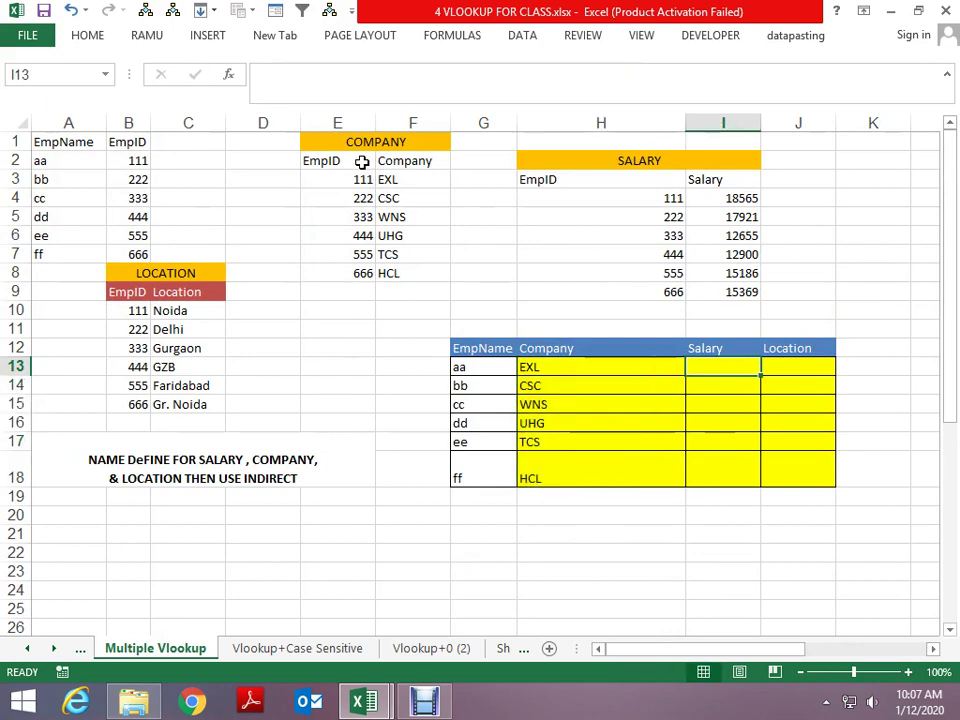
Step: Clear the #NAME? errors from the second table's results H29:J34
key(Right)
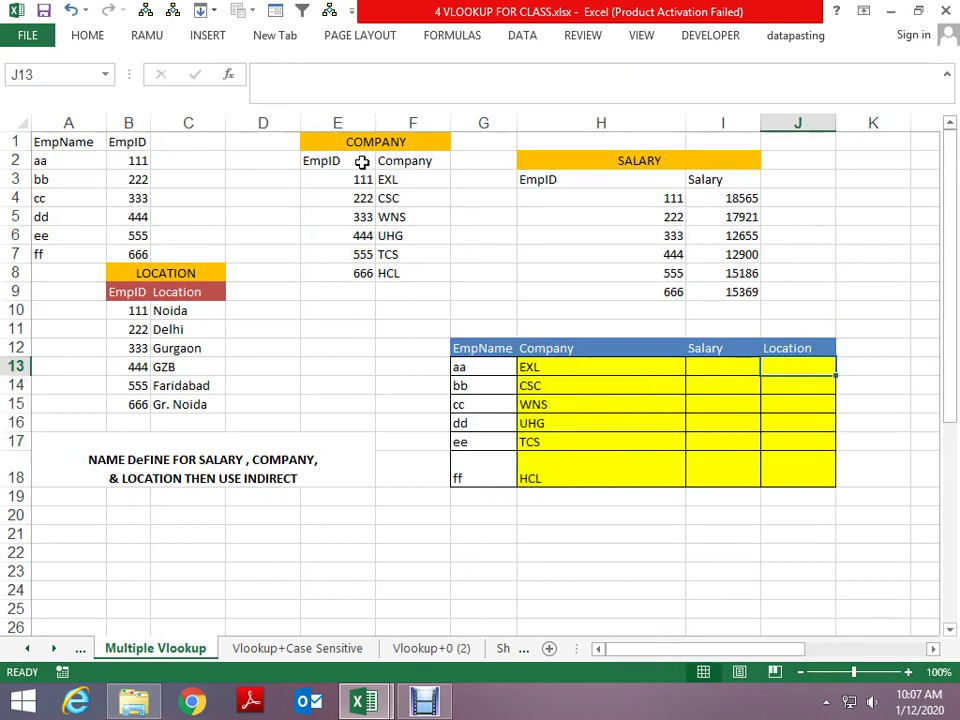
key(Left)
key(Down)
key(Down)
key(Down)
key(Down)
key(Down)
key(Down)
key(Down)
key(Down)
key(Down)
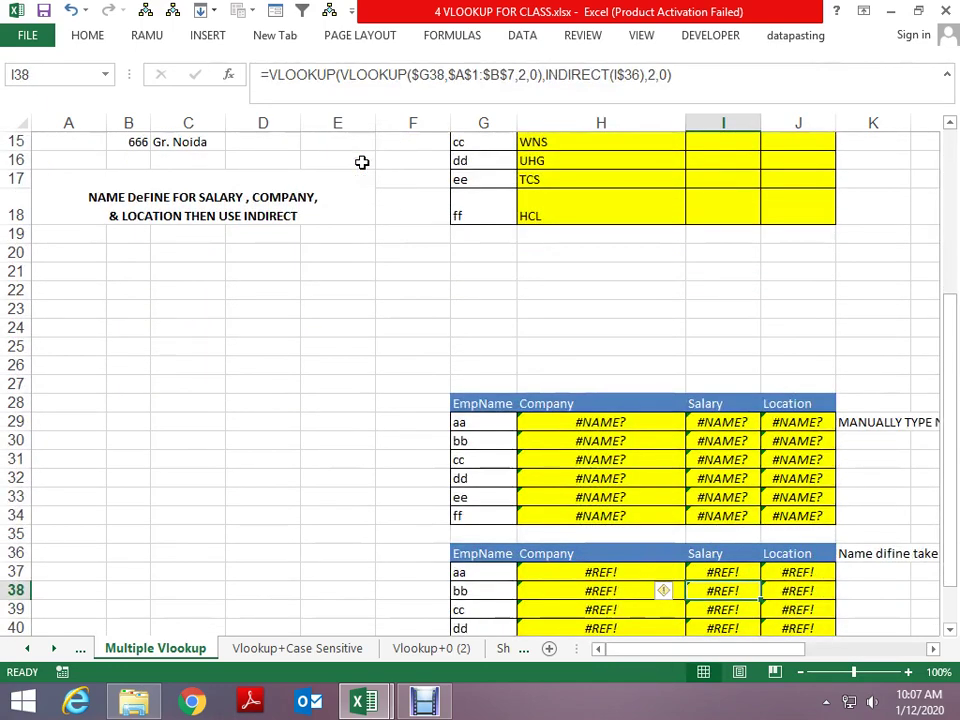
key(Up)
key(Up)
key(Up)
key(Right)
key(Up)
key(Up)
key(Up)
key(Right)
key(Right)
key(Down)
key(Right)
key(Down)
key(Down)
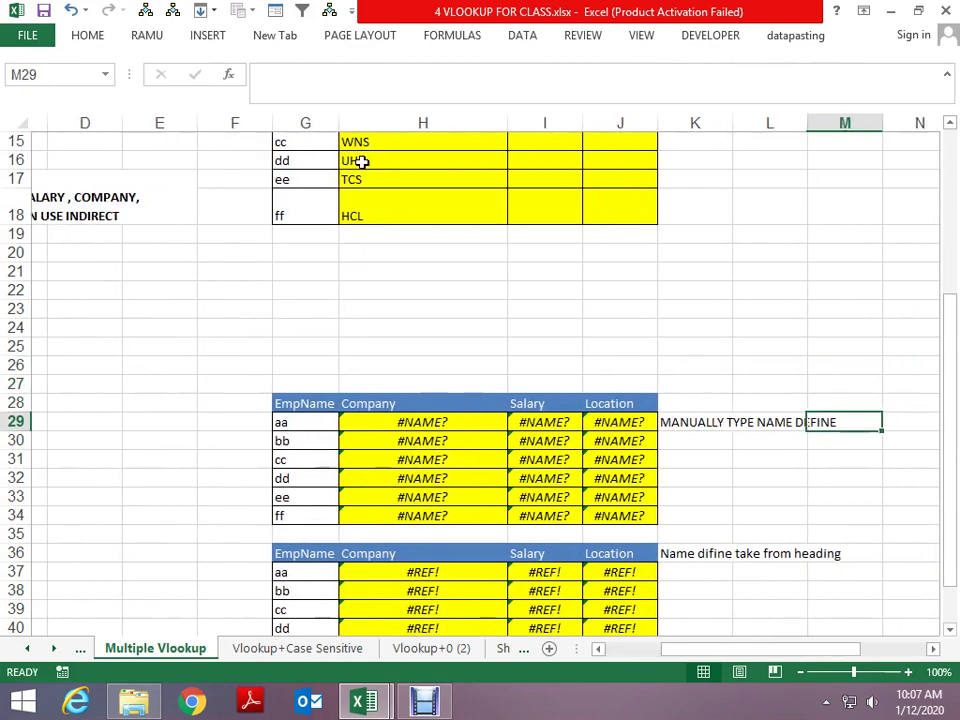
key(Left)
key(Left)
key(Left)
key(Left)
key(Left)
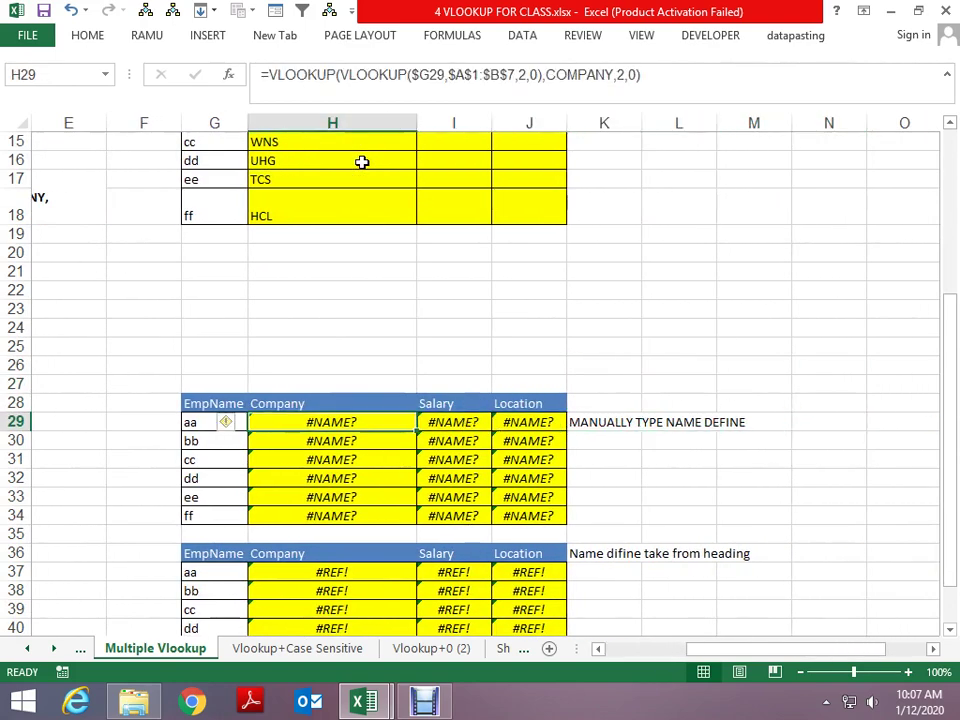
key(shift+Down)
key(shift+Down)
key(shift+Down)
key(shift+Right)
key(shift+Right)
key(shift+Right)
key(Delete)
key(Right)
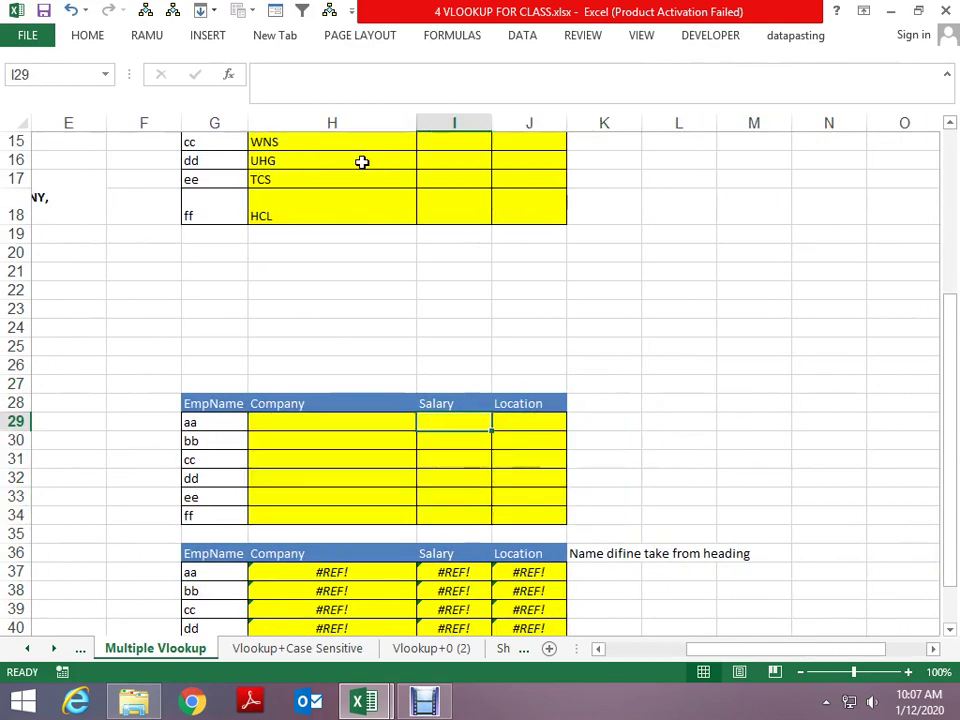
Step: Select the EmpName table A1:B7 and bring up the empty defined-names list
key(Left)
key(Left)
key(Up)
key(Left)
key(Left)
key(Left)
key(Right)
key(Right)
key(Right)
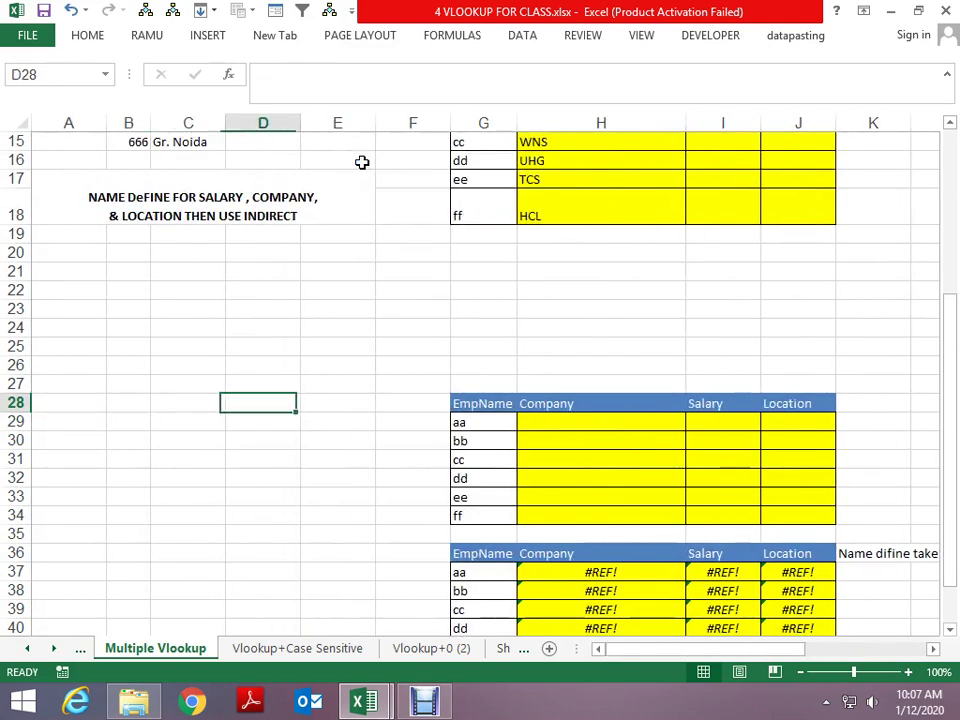
key(Right)
key(Right)
key(Right)
key(Right)
key(Right)
key(Right)
key(Home)
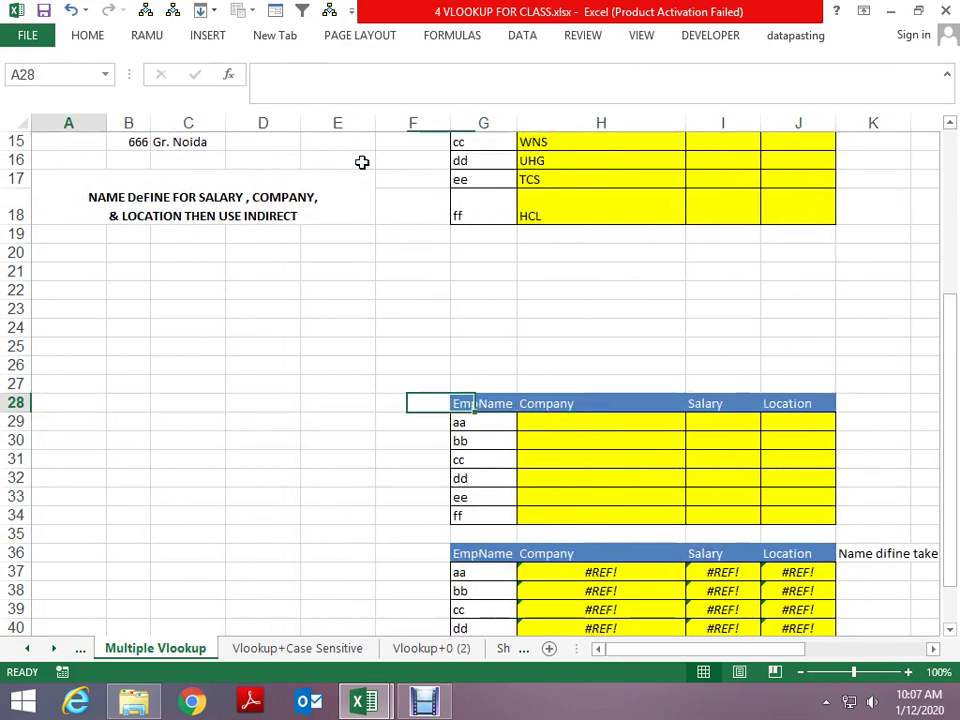
key(ctrl+Home)
key(Down)
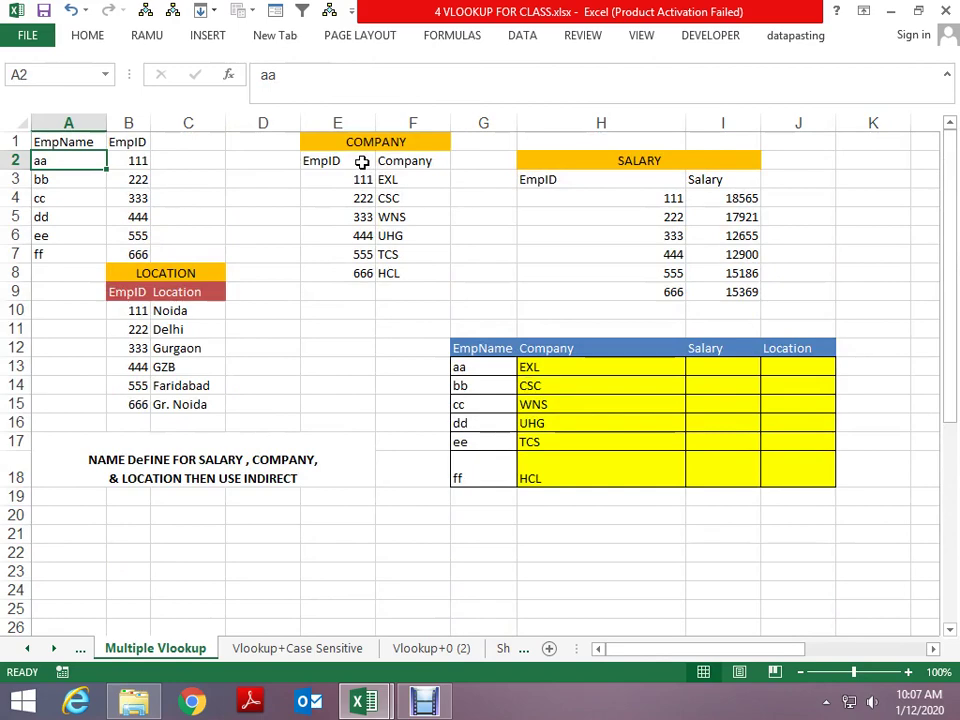
key(Up)
key(shift+Right)
key(shift+Down)
key(shift+Down)
key(shift+Down)
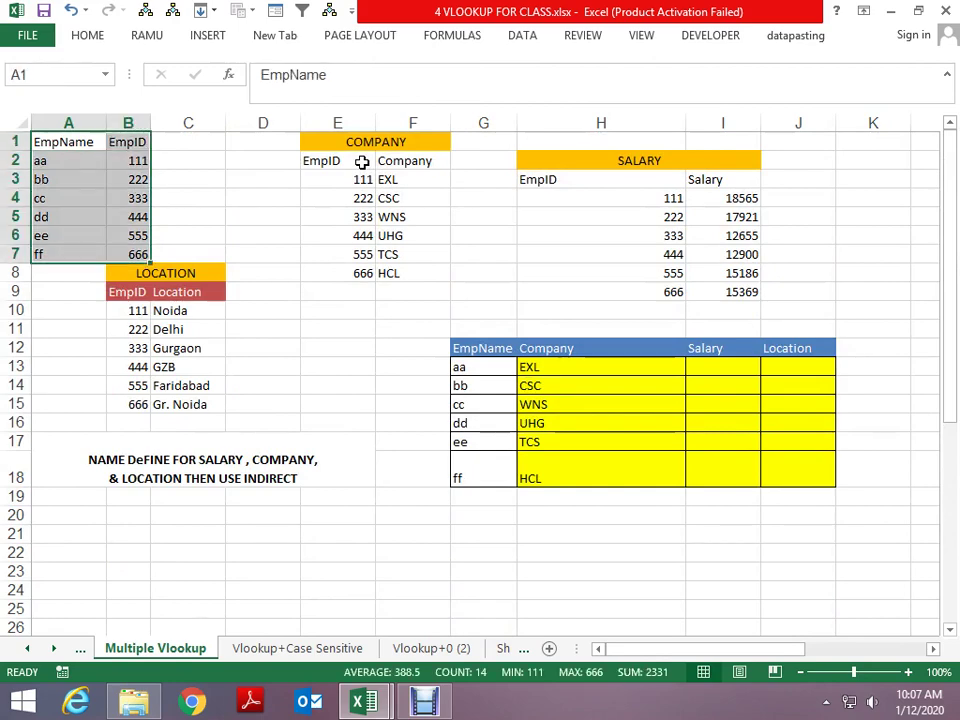
key(ctrl+F4)
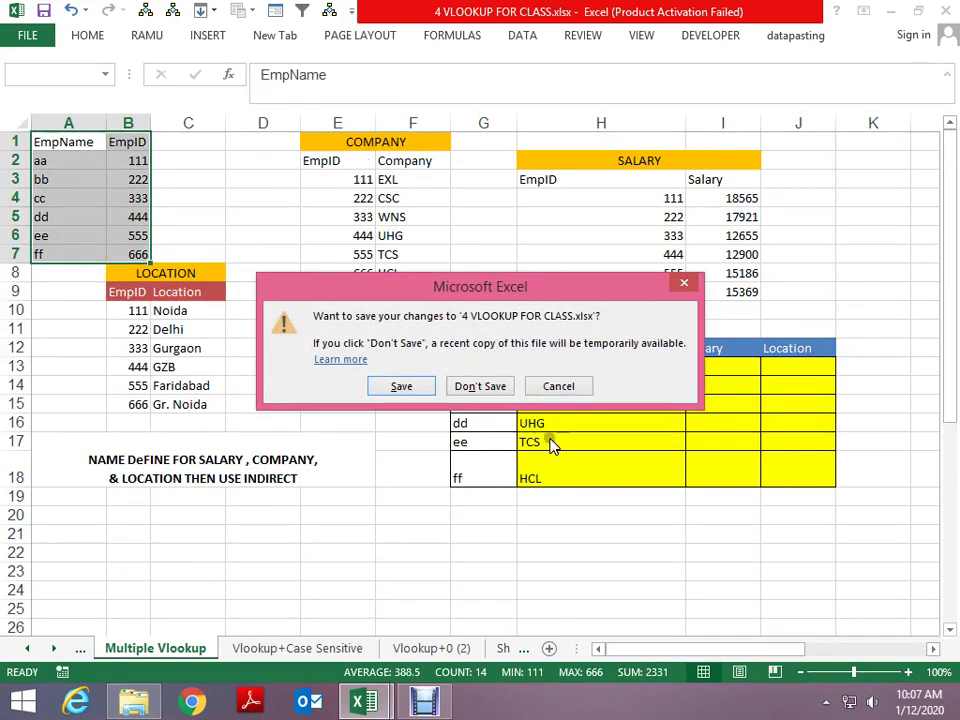
key(Escape)
key(ctrl+F3)
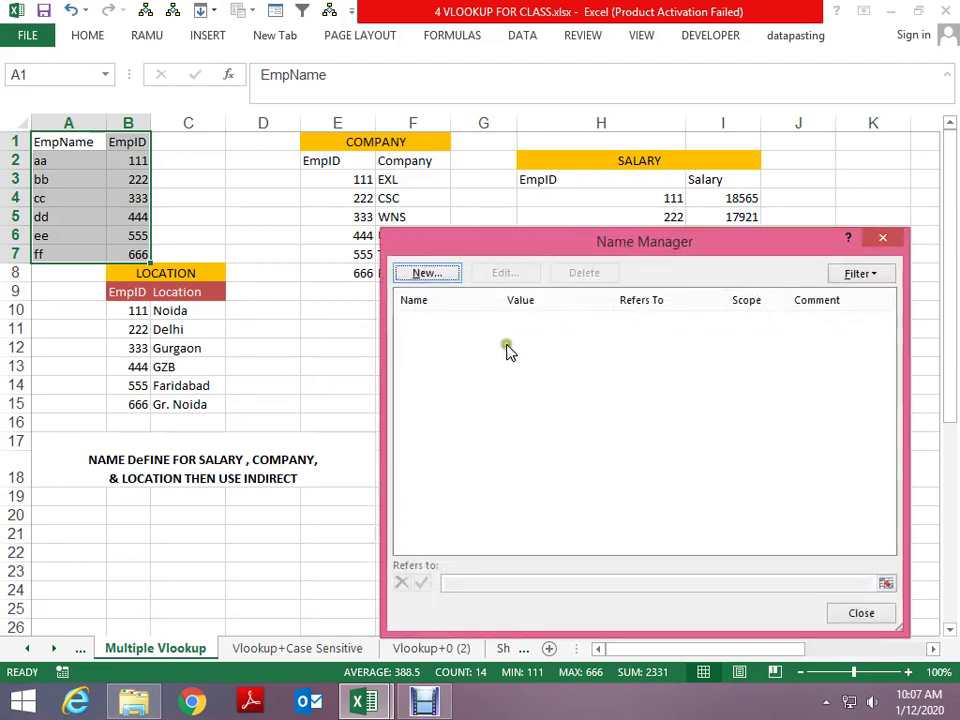
Step: Define the name EmpName for the table A1:B7
click(450, 274)
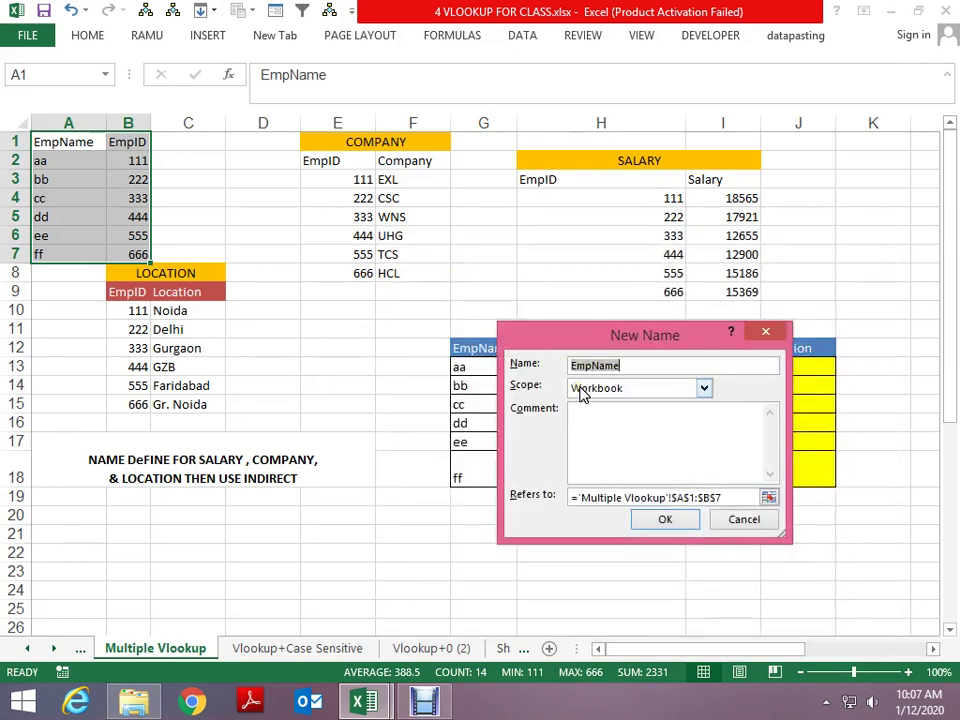
text(e)
key(Escape)
key(Escape)
scroll(688, 457, down, 1)
scroll(688, 457, down, 2)
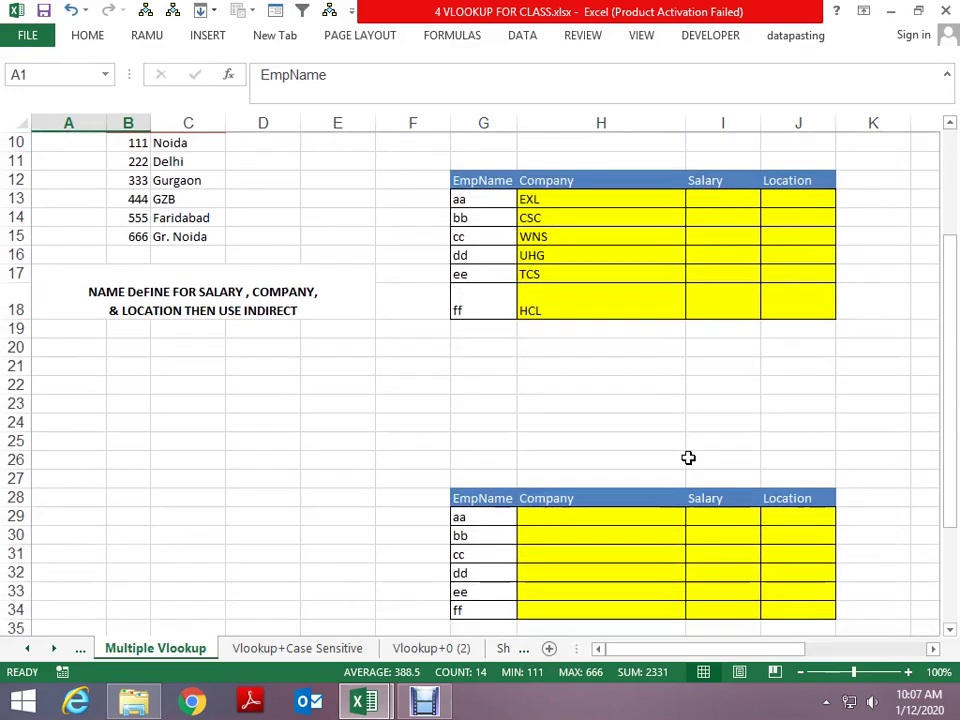
scroll(688, 457, up, 1)
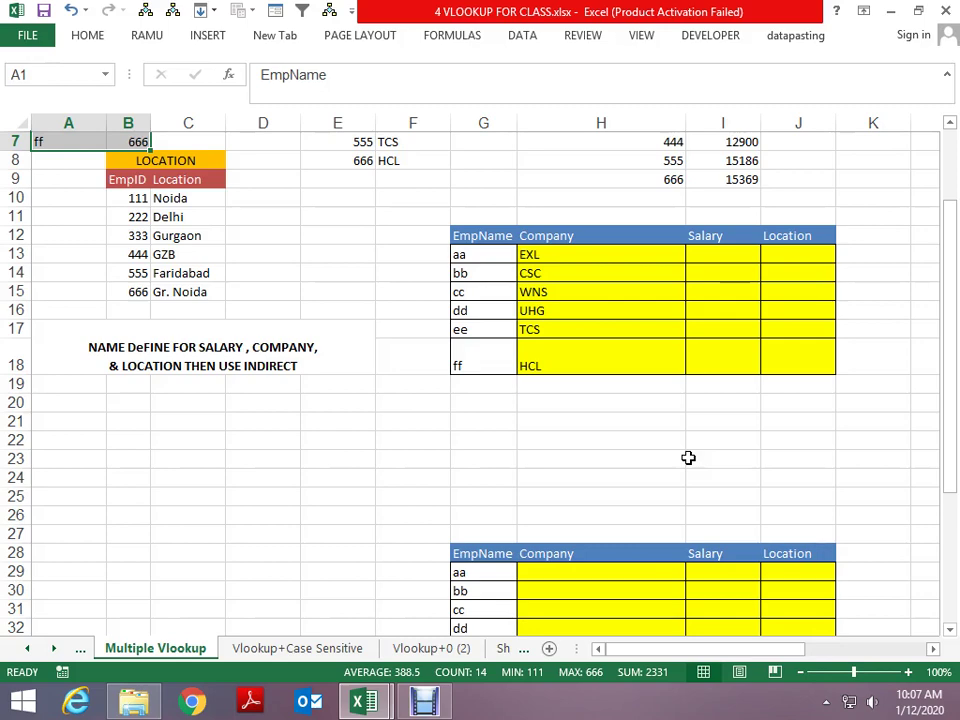
scroll(744, 414, up, 2)
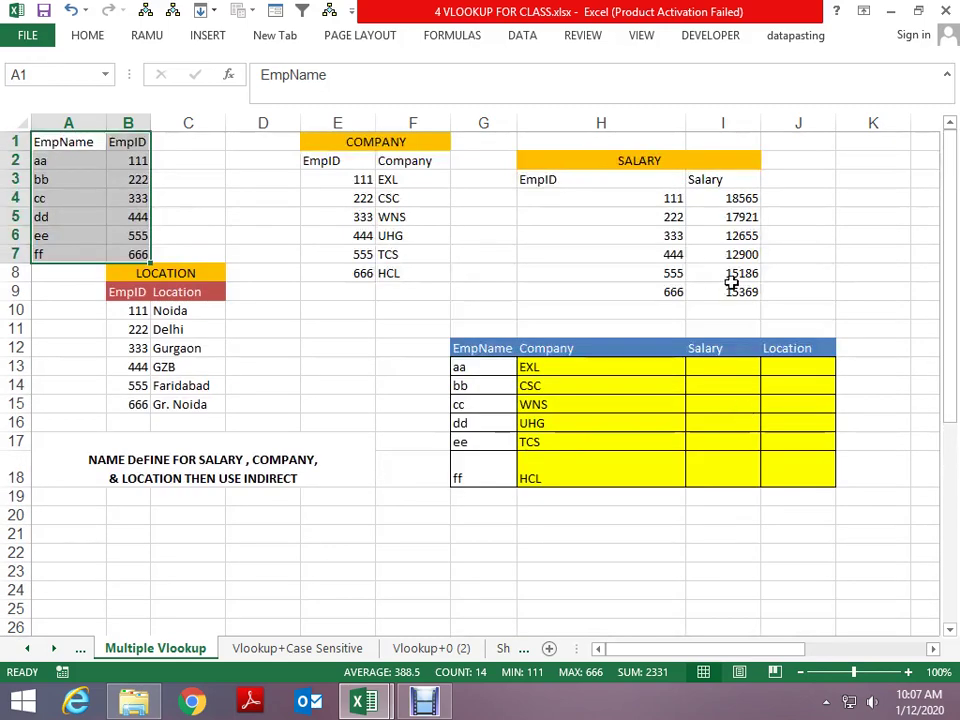
key(ctrl+F3)
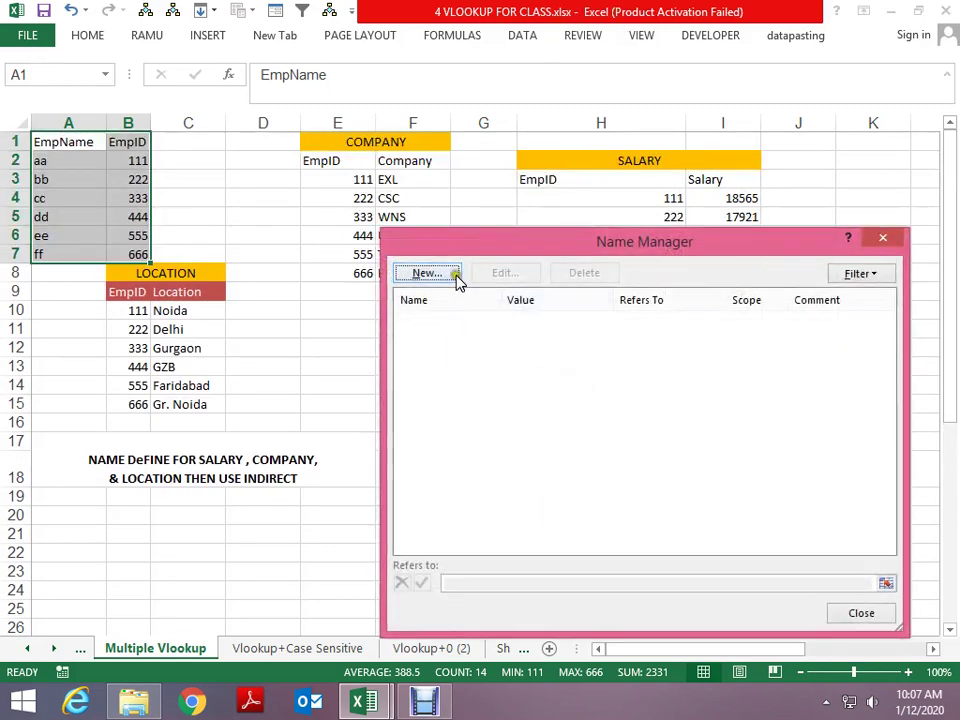
click(450, 274)
click(670, 521)
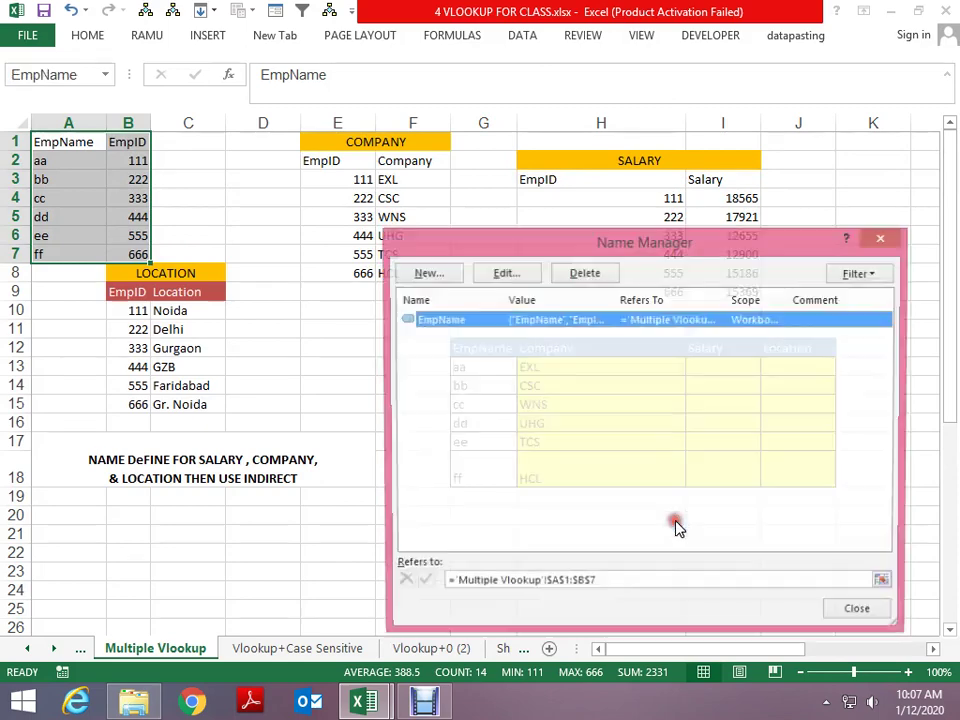
click(883, 237)
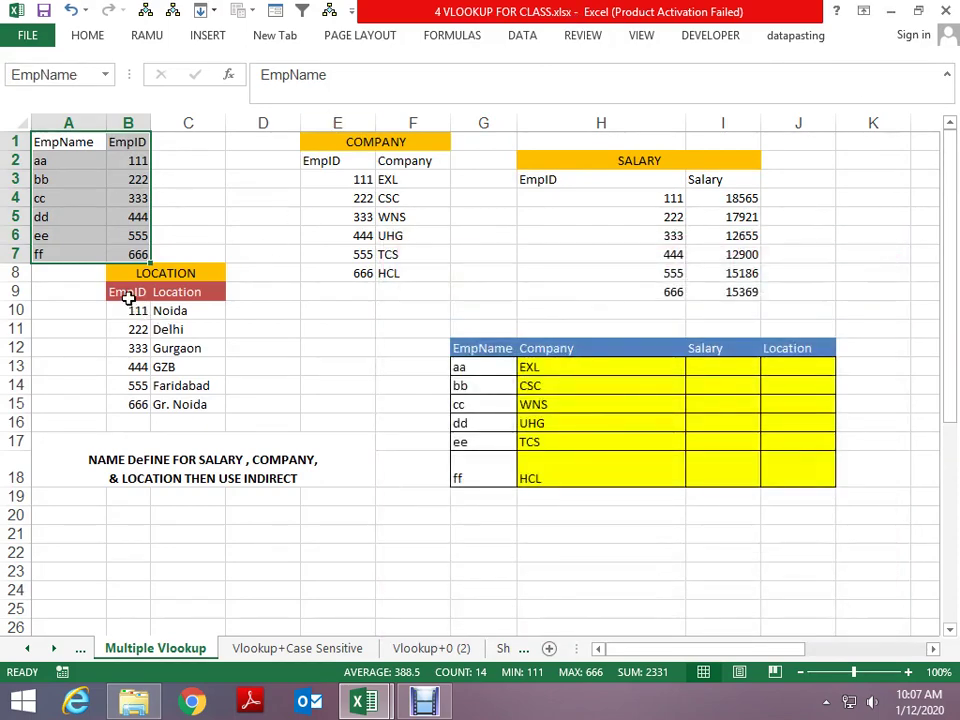
Step: Define the name location for the LOCATION table B9:C15
drag(128, 298, 197, 404)
key(ctrl+F3)
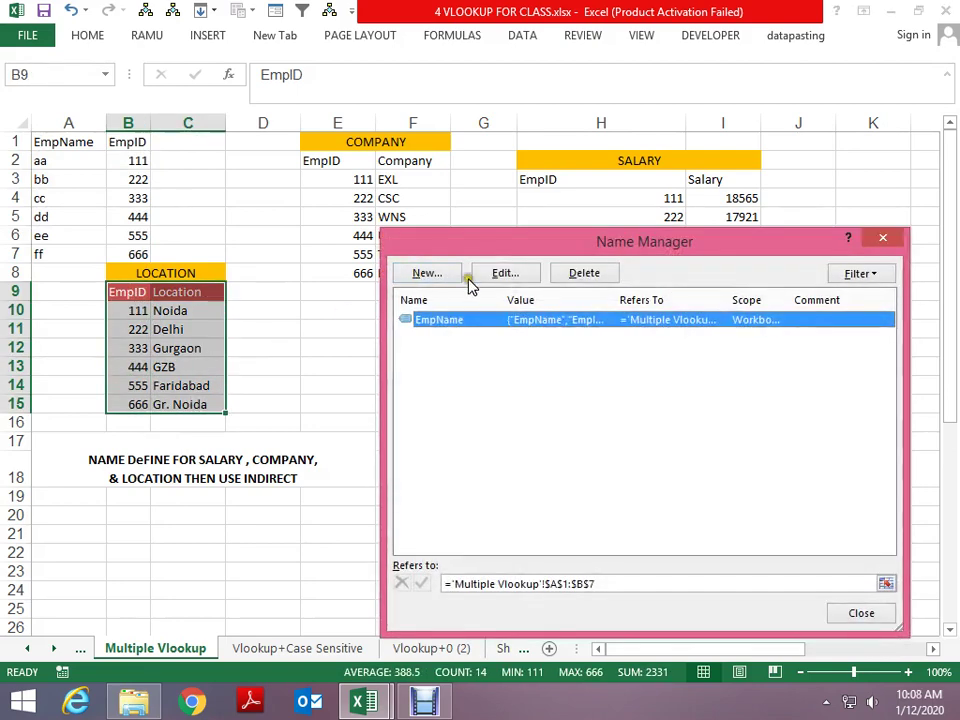
click(430, 273)
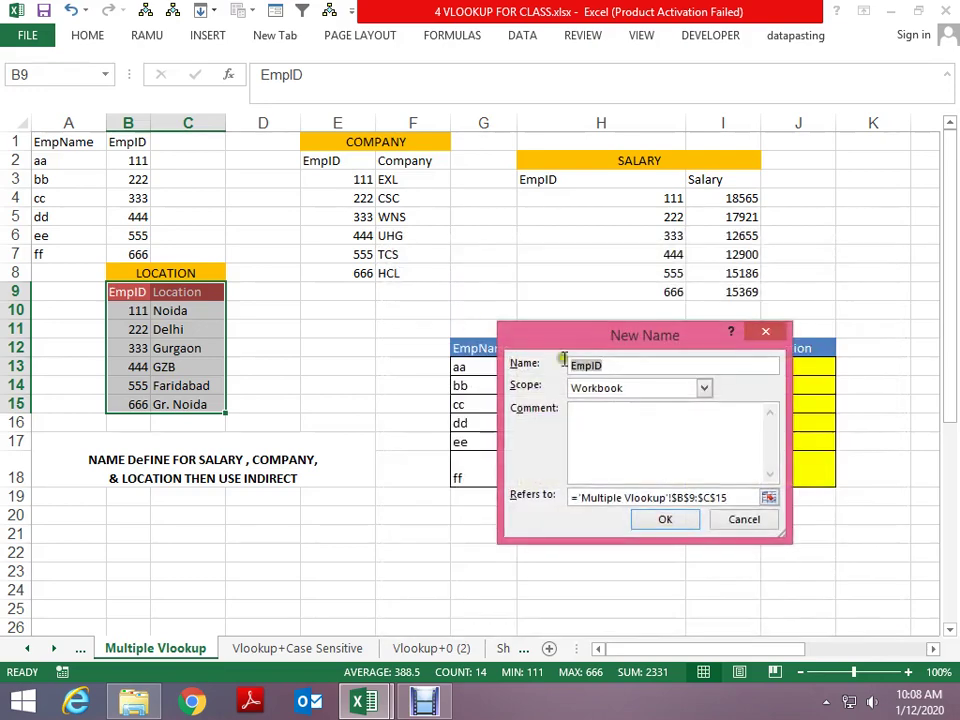
text(locat)
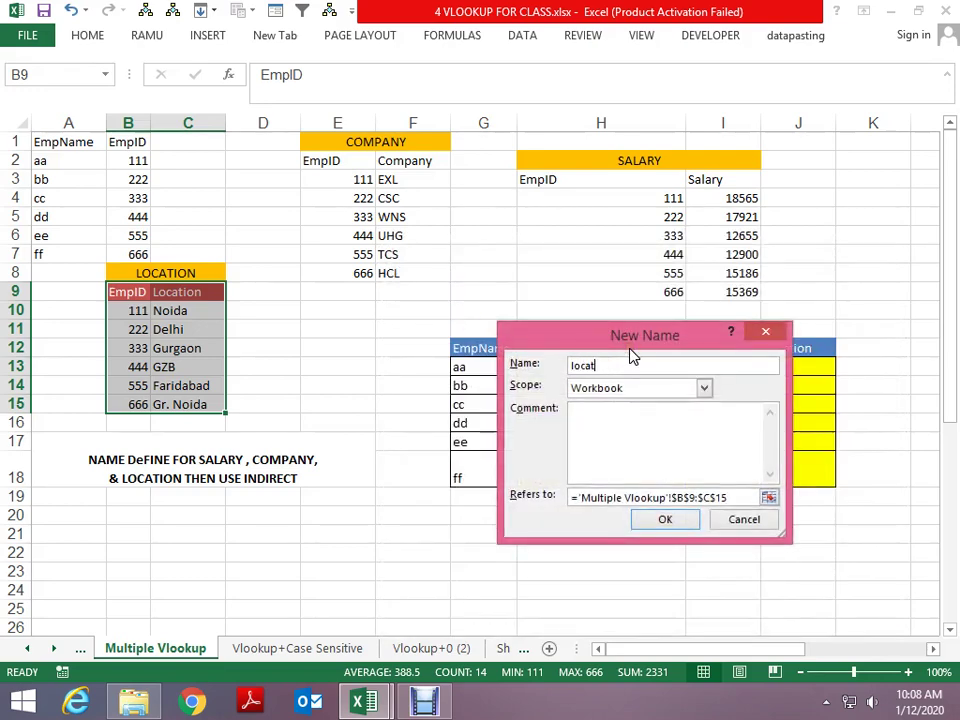
text(ion)
click(686, 531)
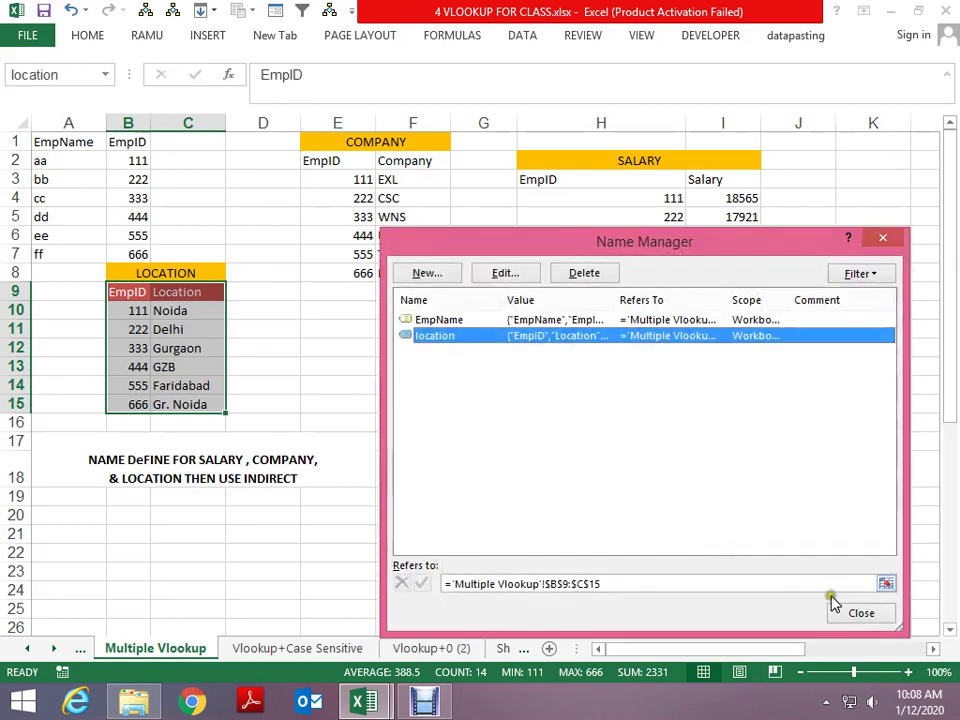
click(840, 605)
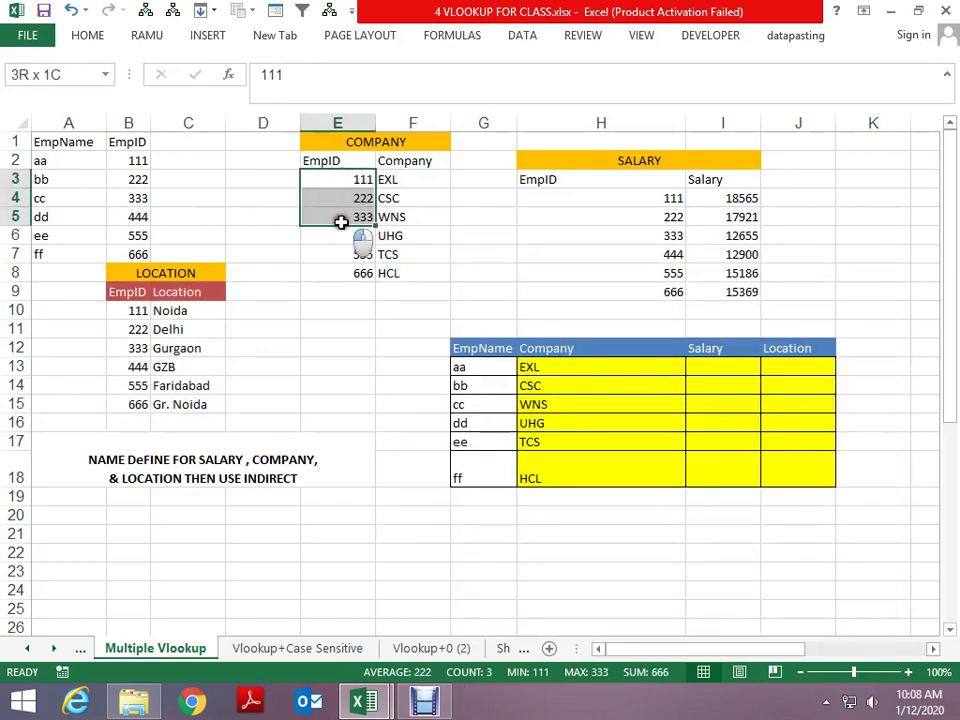
Step: Define the name company for the COMPANY table E2:F8
drag(336, 180, 392, 273)
key(ctrl+F3)
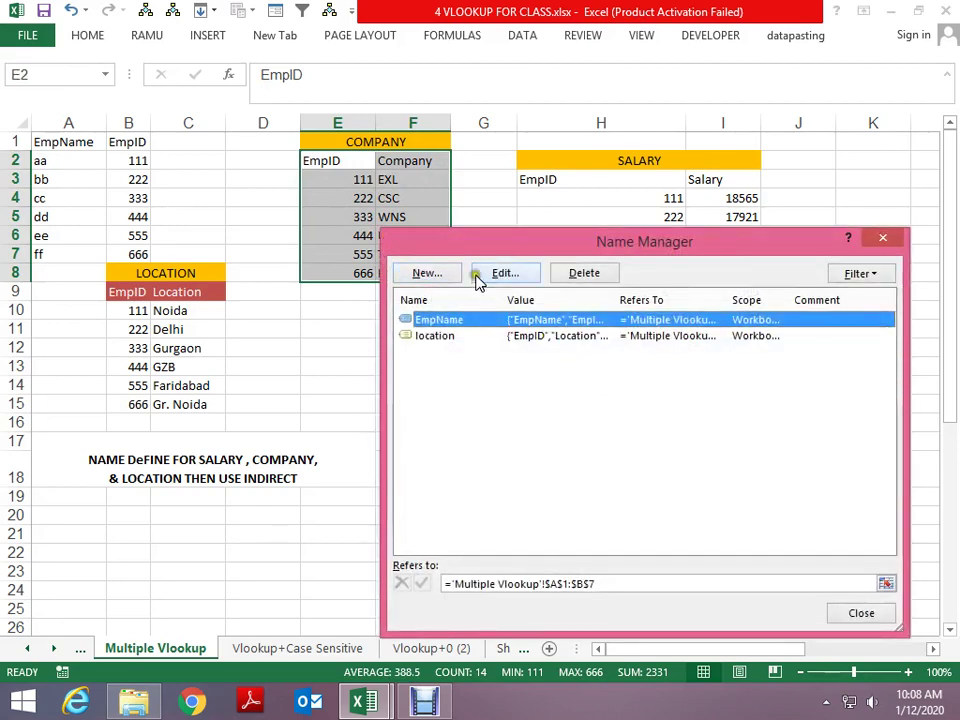
click(440, 273)
text(company)
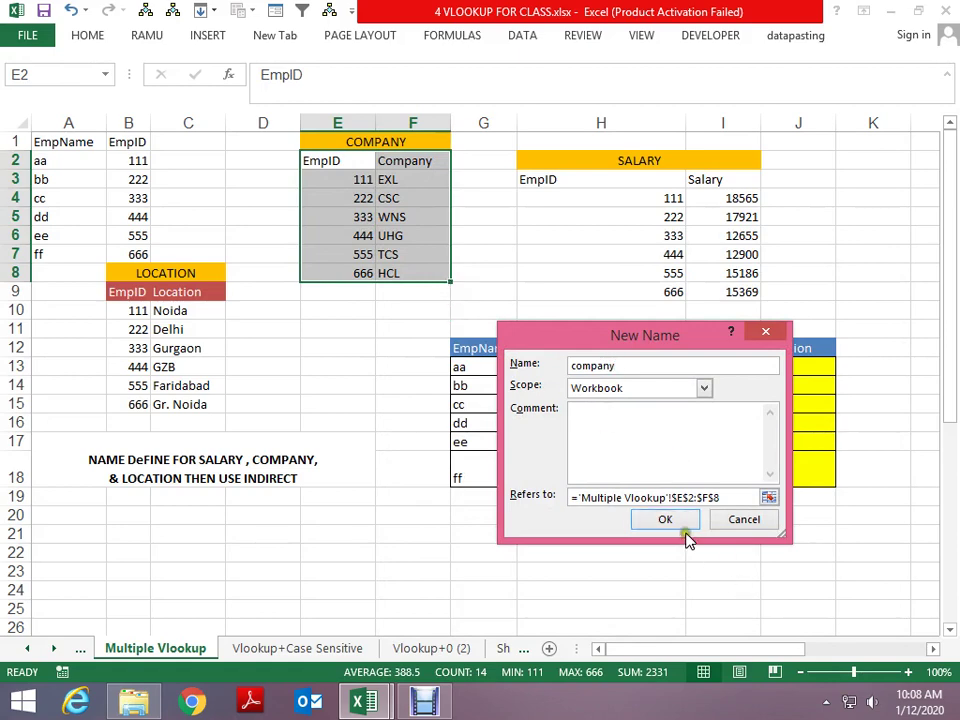
click(677, 521)
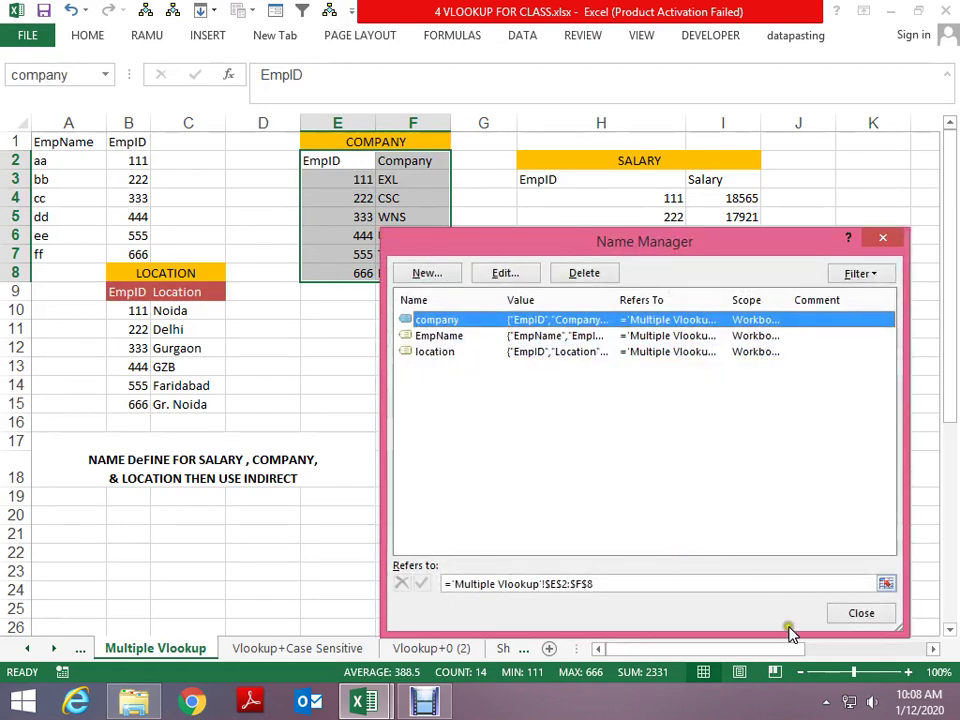
click(858, 614)
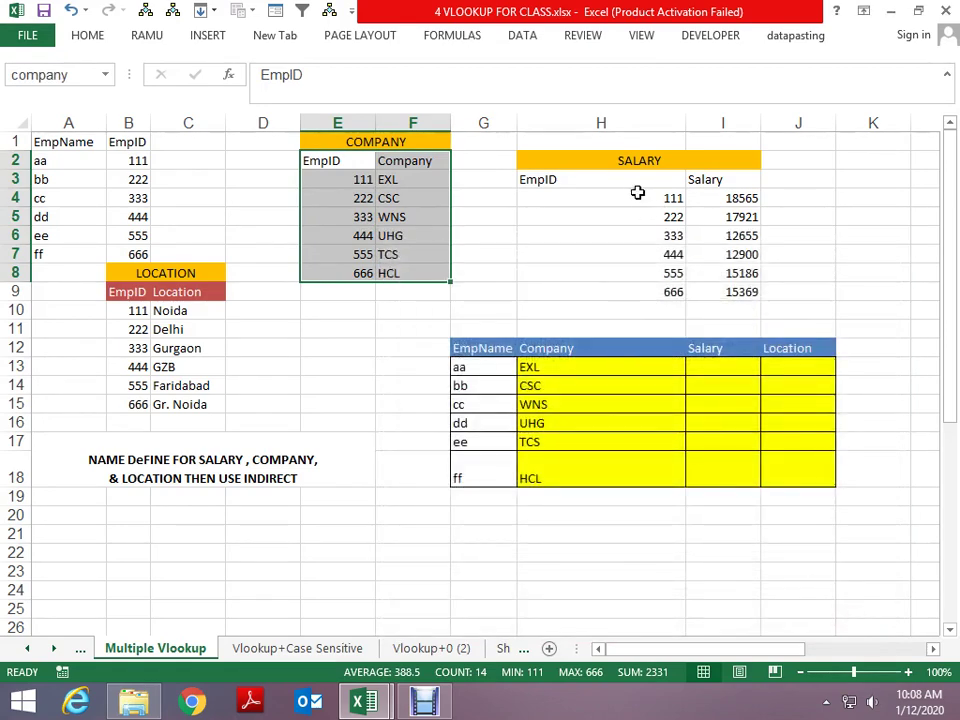
Step: Define the name salary for the SALARY table H3:I9
drag(604, 184, 715, 291)
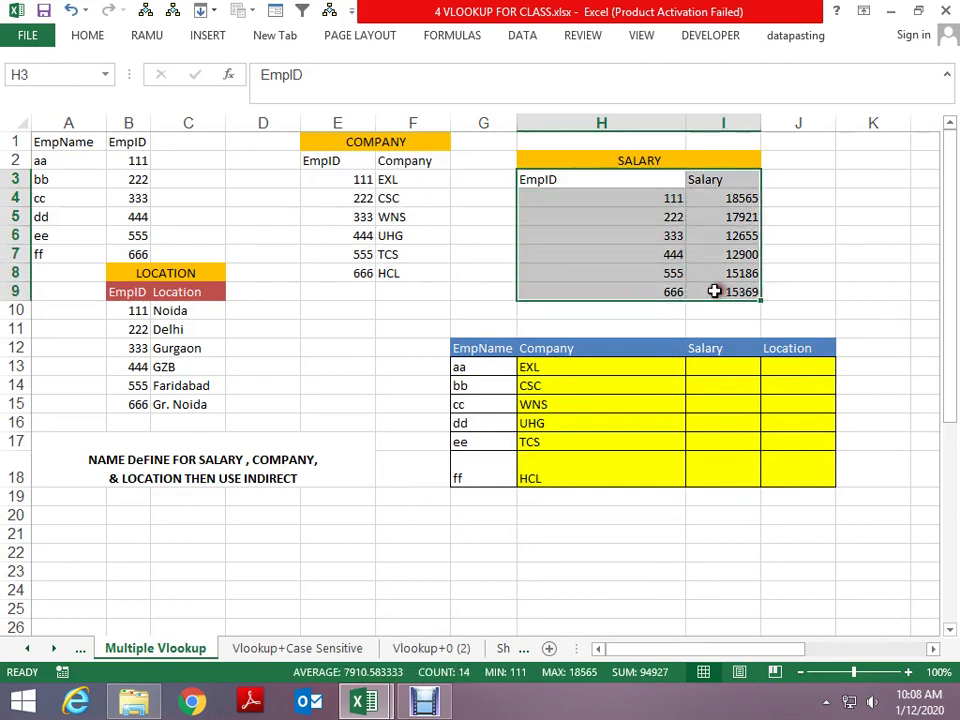
key(ctrl+F3)
click(435, 274)
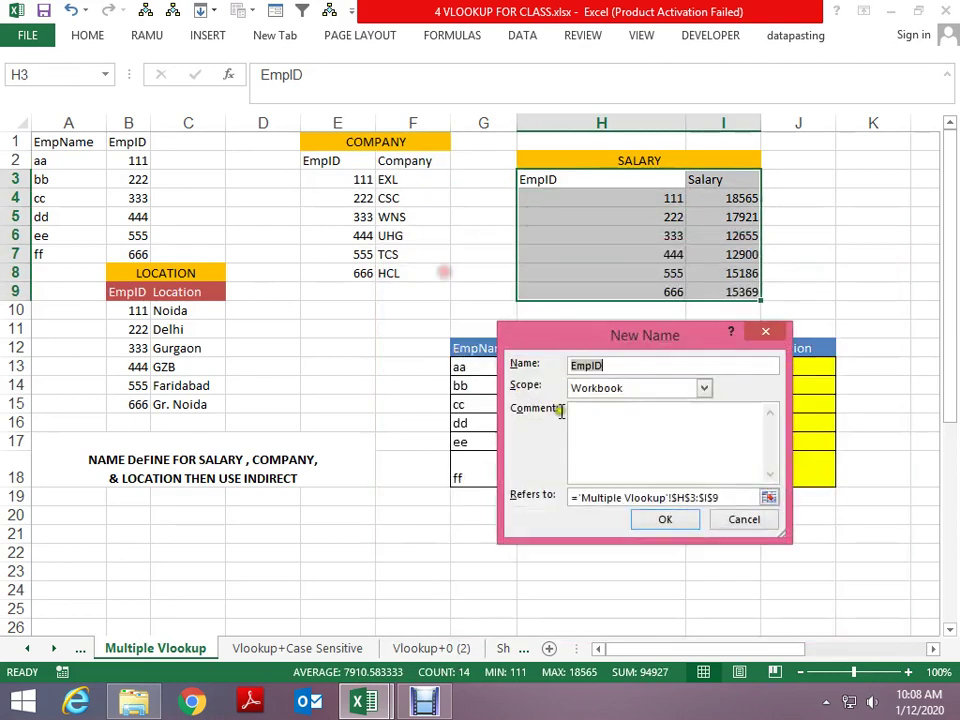
text(salay)
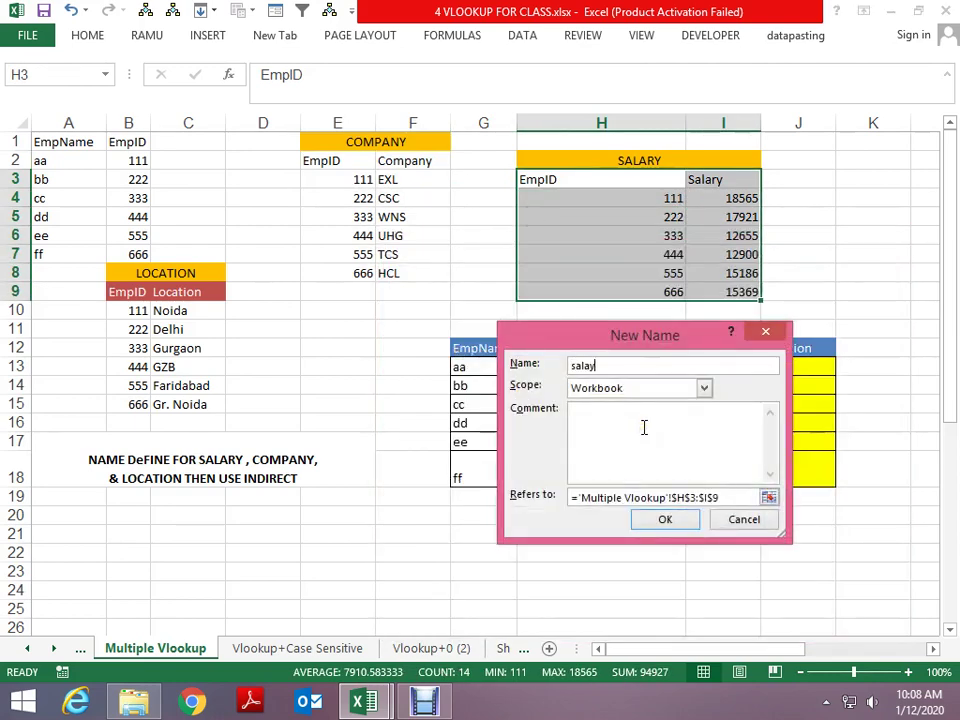
key(BackSpace)
key(BackSpace)
text(y)
click(675, 520)
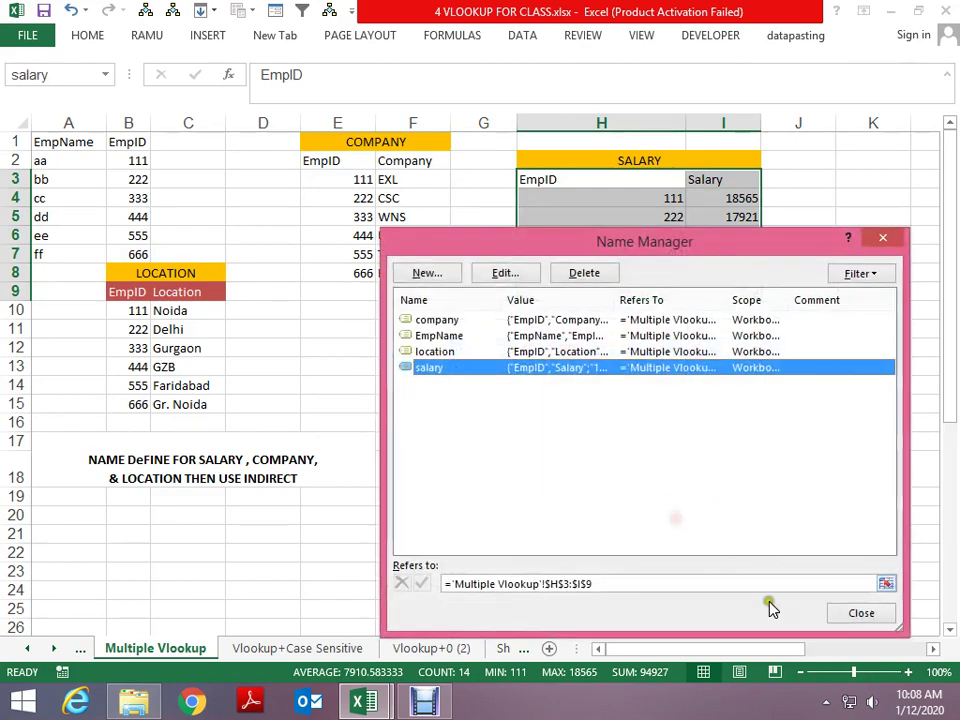
click(855, 614)
Step: Enter =VLOOKUP(G29,EmpName,2,0) in H29
scroll(573, 557, down, 1)
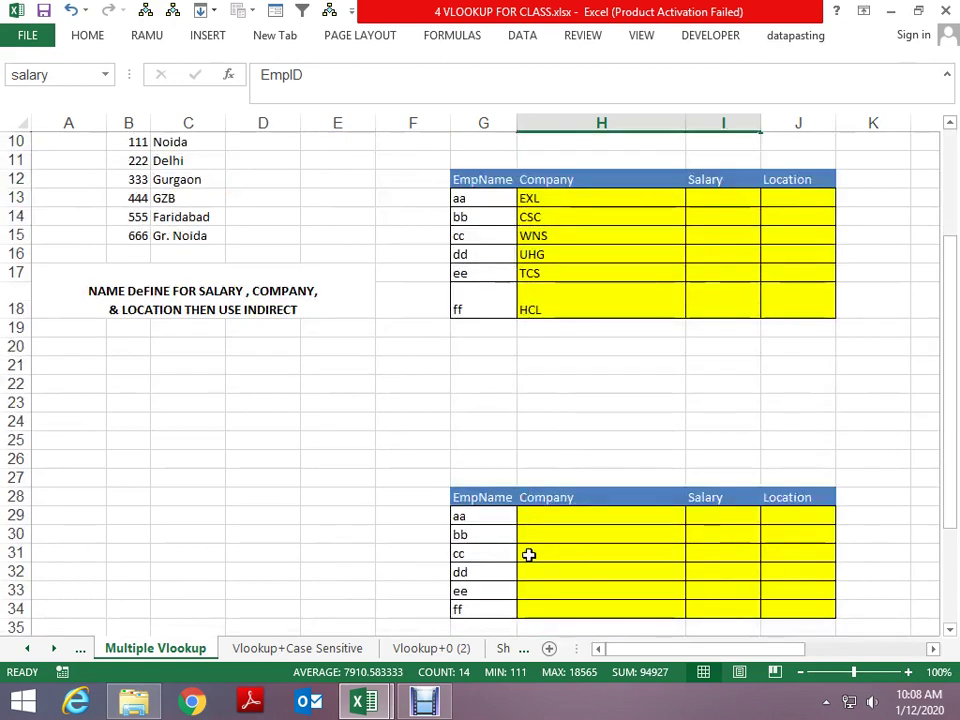
click(641, 528)
key(Up)
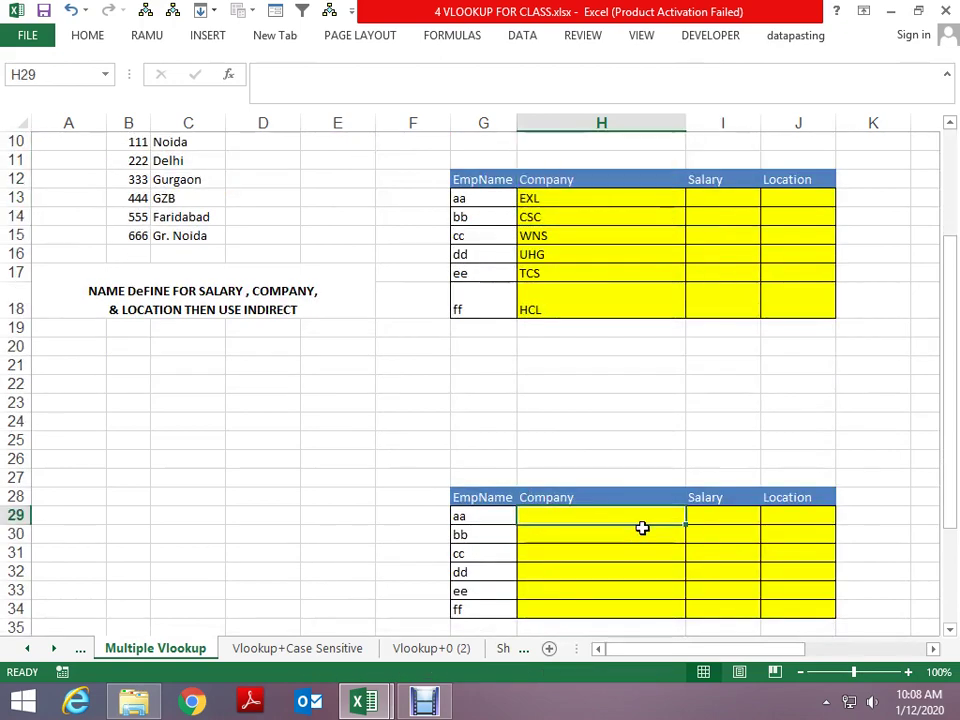
text(=vl)
key(Tab)
key(Left)
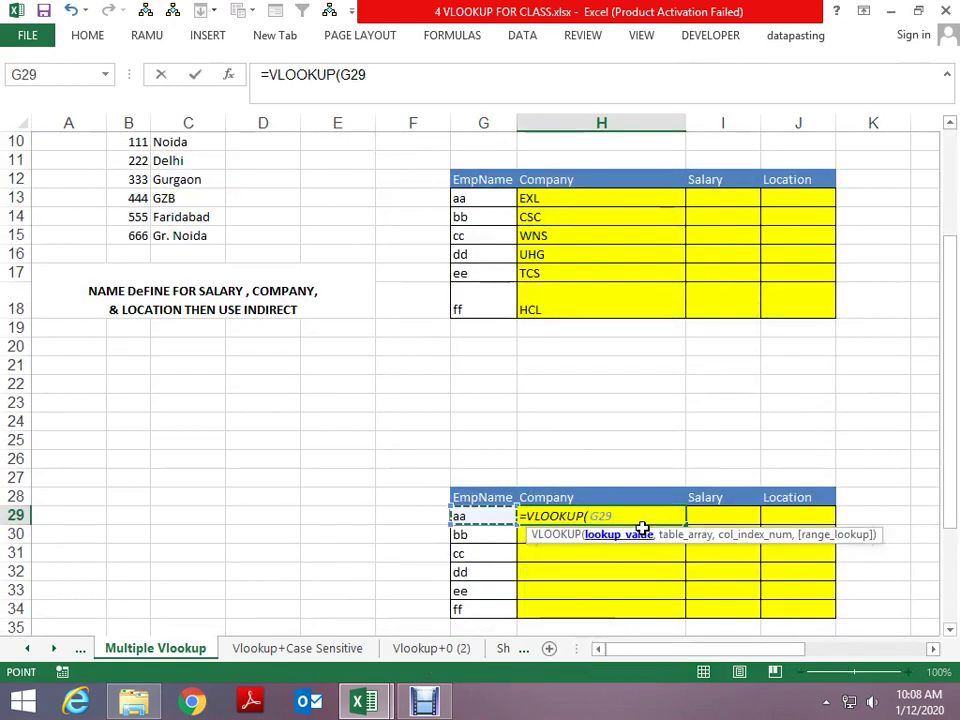
text(,)
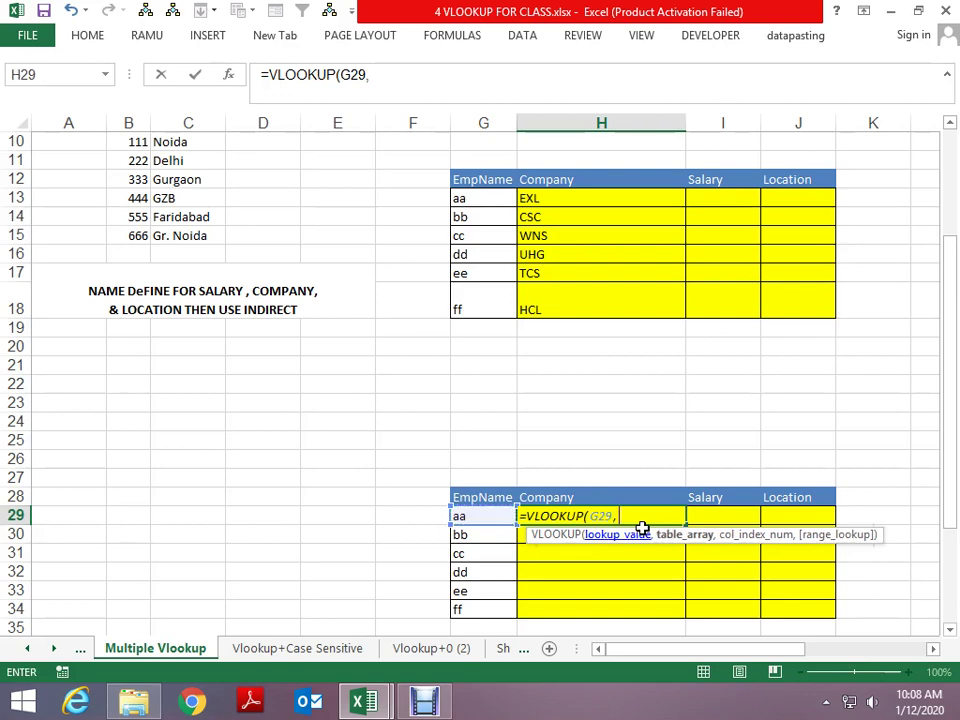
text(emp)
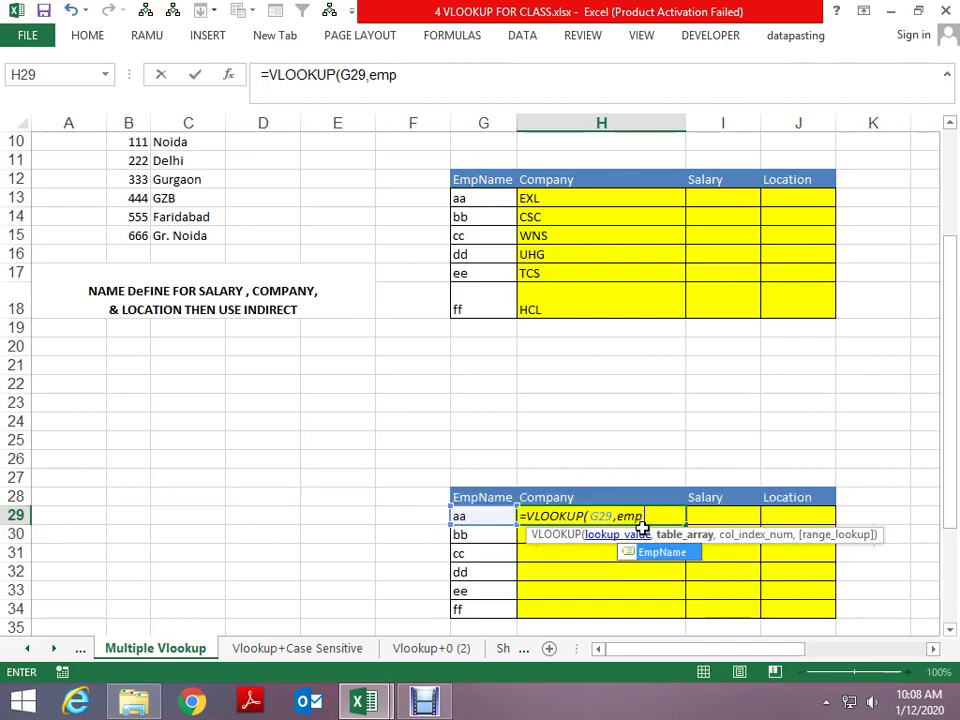
key(Tab)
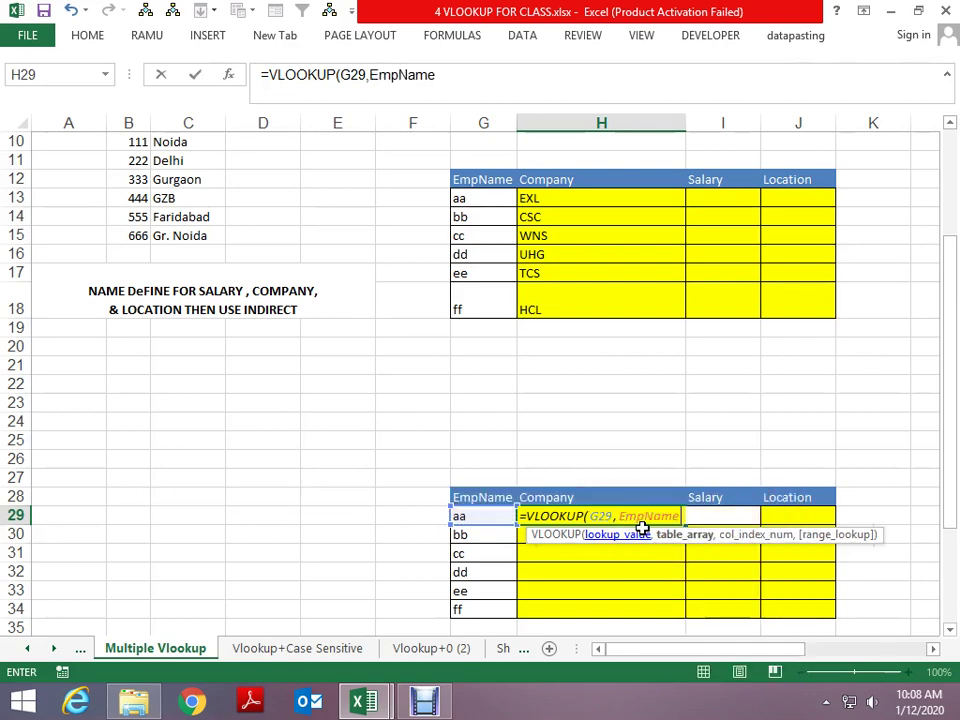
text(,2,0)
key(Return)
Step: Wrap H29's lookup in an outer VLOOKUP against company, column 2, exact match
key(Up)
key(F2)
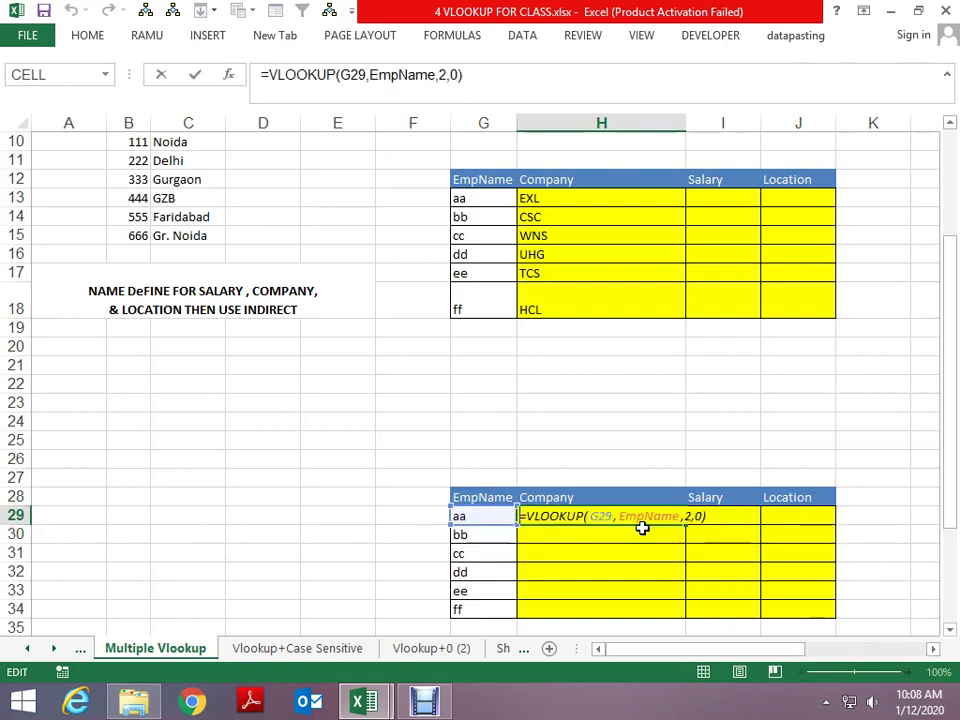
text(vl)
key(Tab)
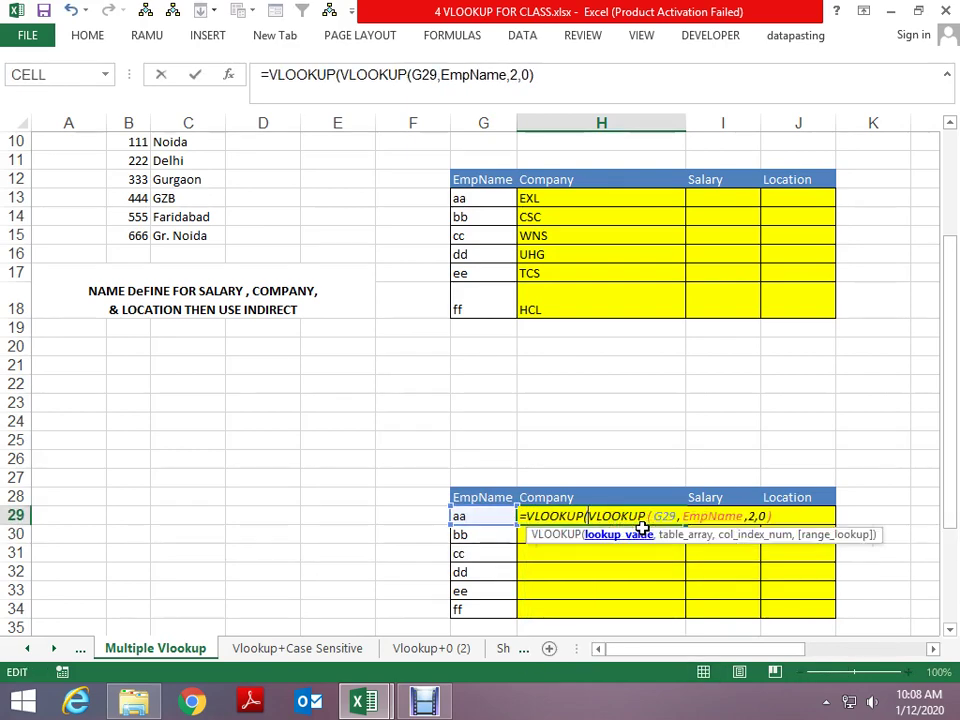
click(560, 85)
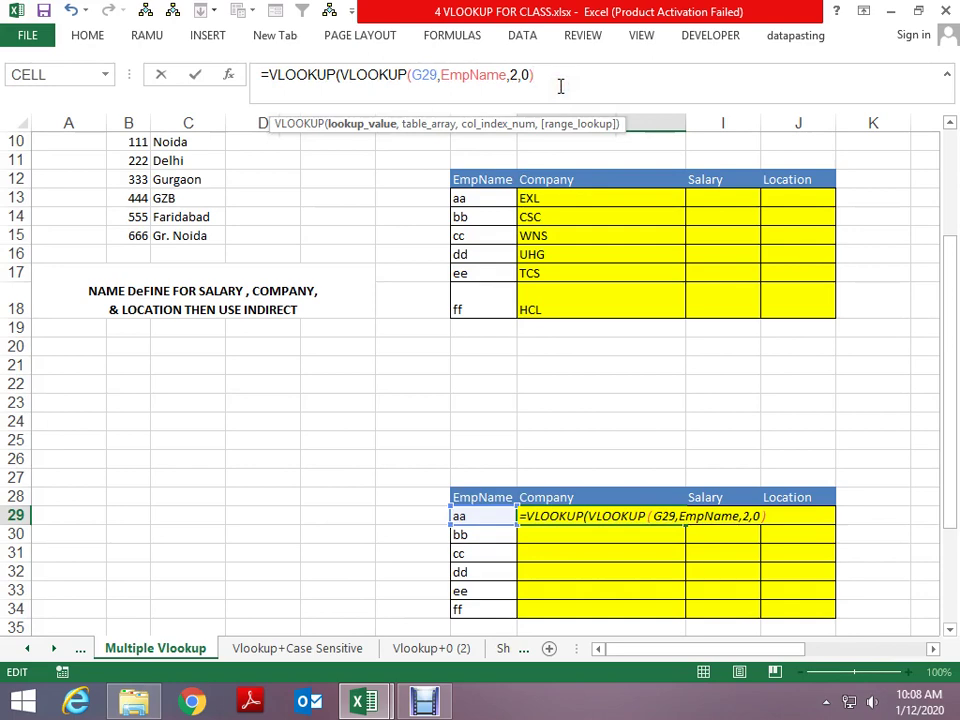
text(,c)
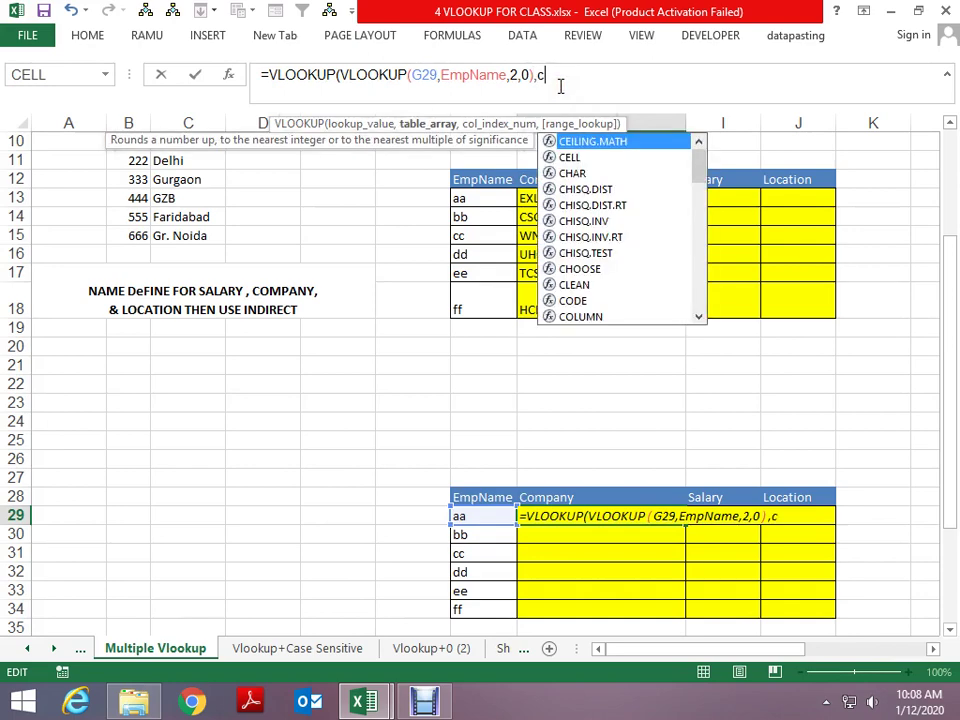
text(omp)
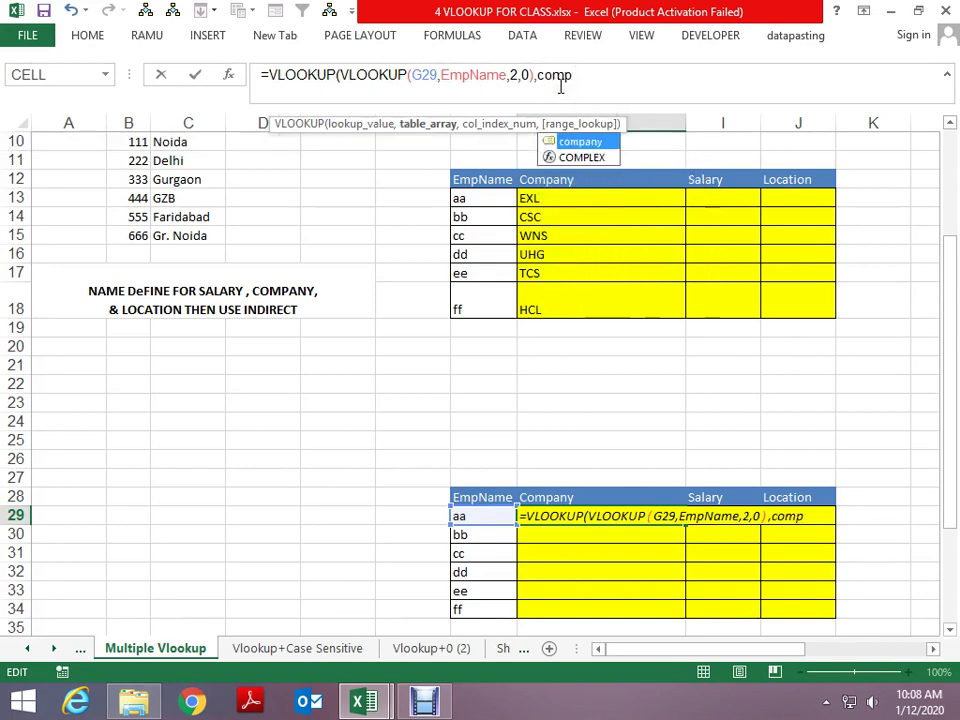
key(Tab)
text(,2,0)
key(Return)
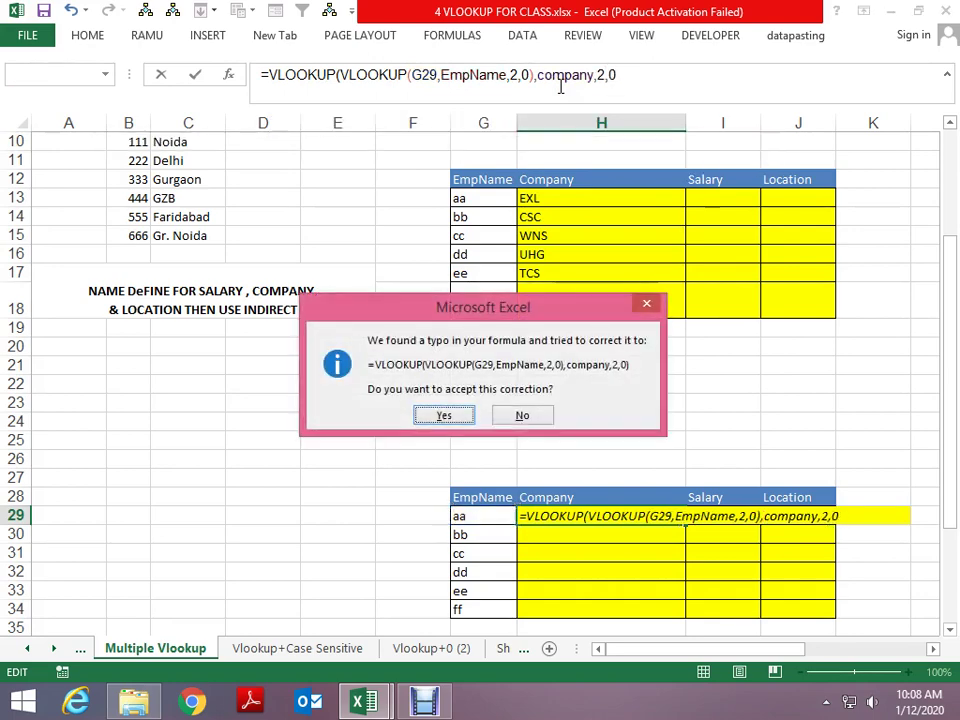
key(Return)
Step: Fill the H29 formula down through H34 for all employees
key(Right)
key(Down)
key(Down)
key(Down)
key(shift+Up)
key(shift+Up)
key(shift+Up)
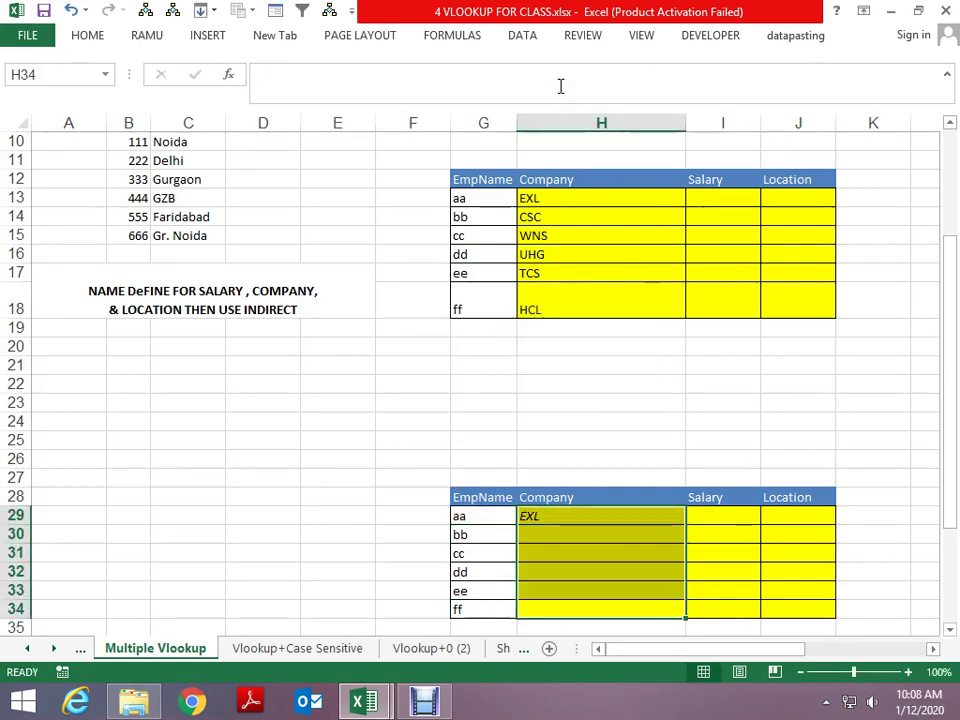
key(ctrl+d)
key(Up)
key(Up)
key(Up)
key(Up)
key(Up)
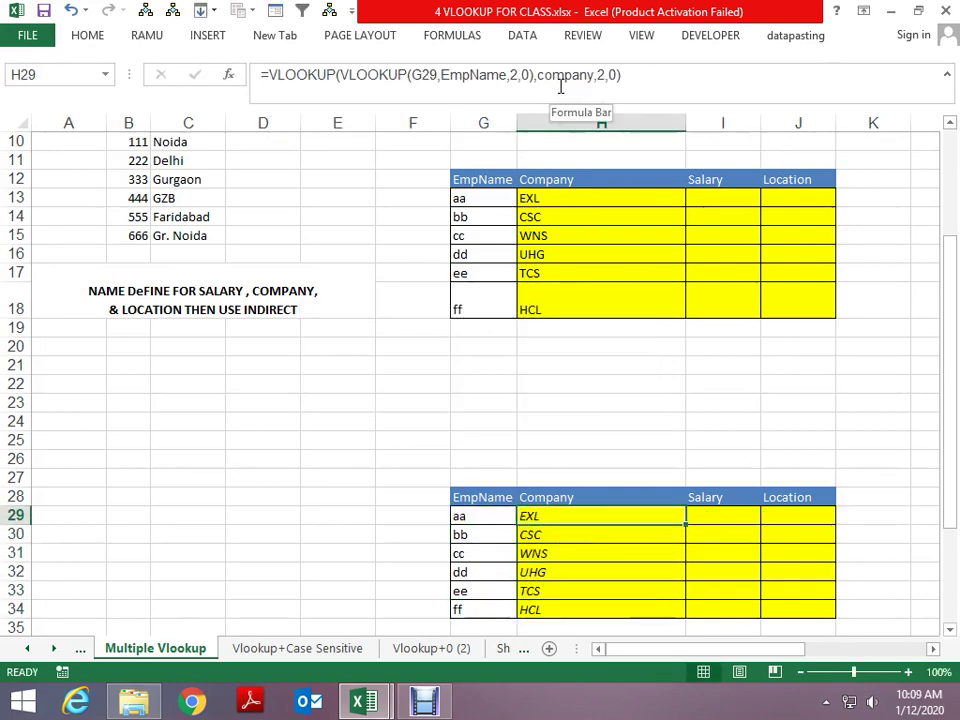
Step: Lock the lookup reference in H29 to $G29 and refill the Company column down to H34
key(F2)
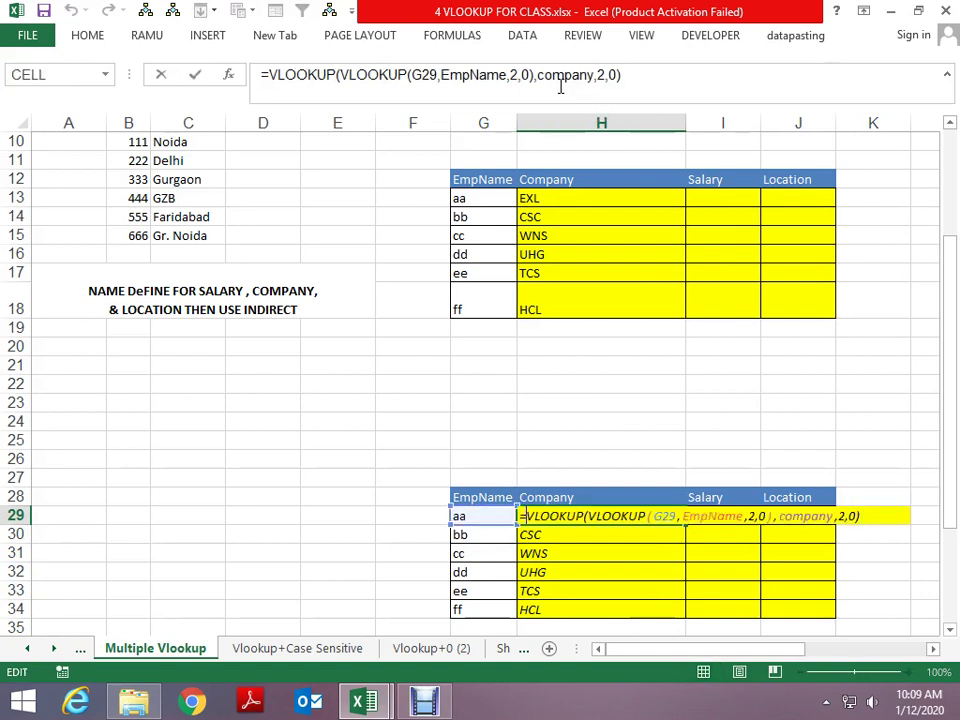
key(Right)
key(Right)
key(Right)
key(Right)
key(Right)
key(Right)
key(Right)
key(Right)
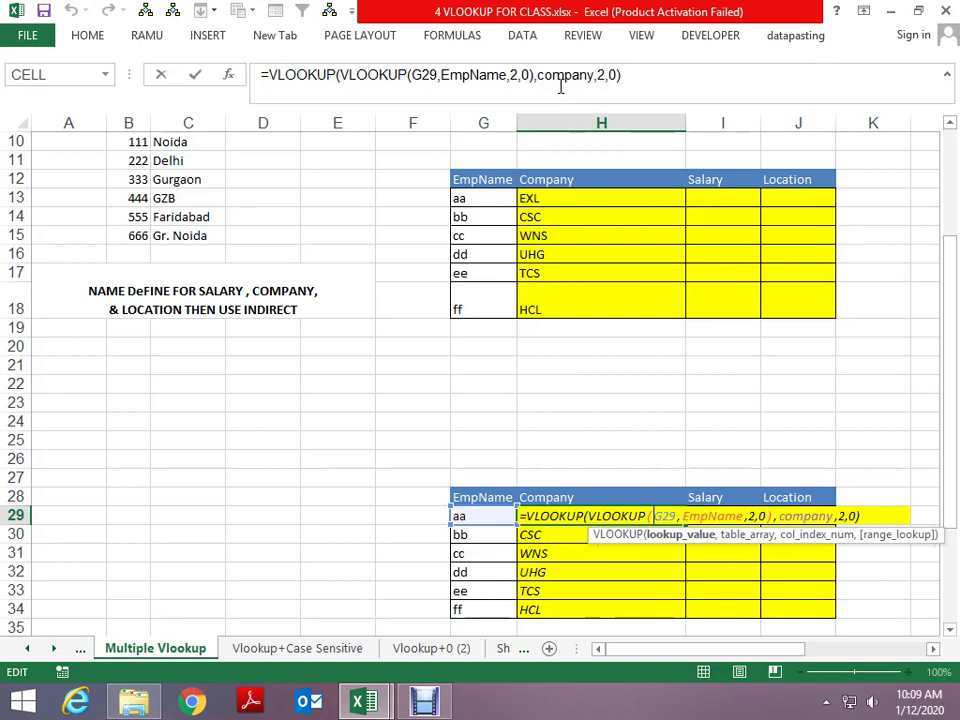
key(F4)
key(F4)
key(F4)
key(ctrl+Return)
key(ctrl+shift+Down)
key(ctrl+d)
key(Down)
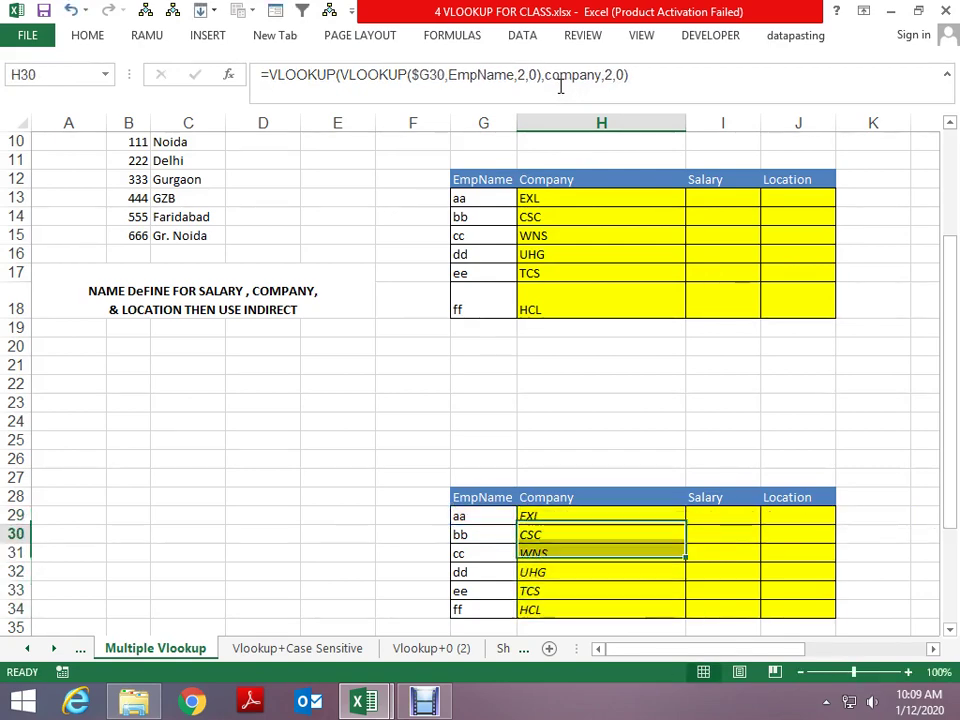
key(Up)
Step: Copy the H29 formula to I29 and change its table name from company to salary
key(ctrl+c)
key(Right)
key(ctrl+v)
key(Escape)
key(F2)
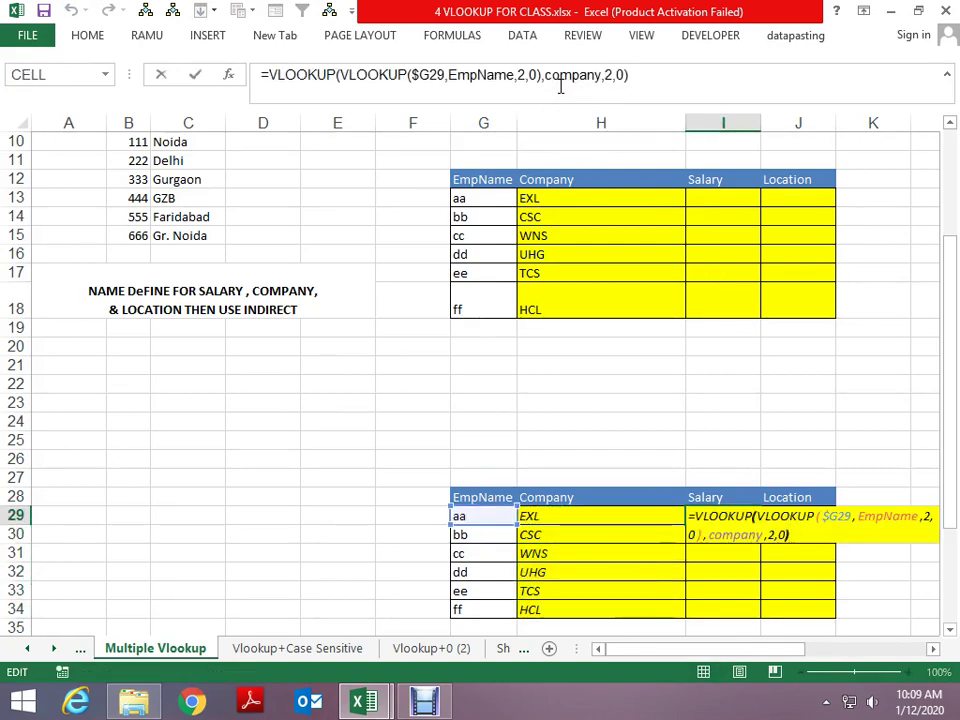
key(Left)
key(Left)
key(Left)
key(Left)
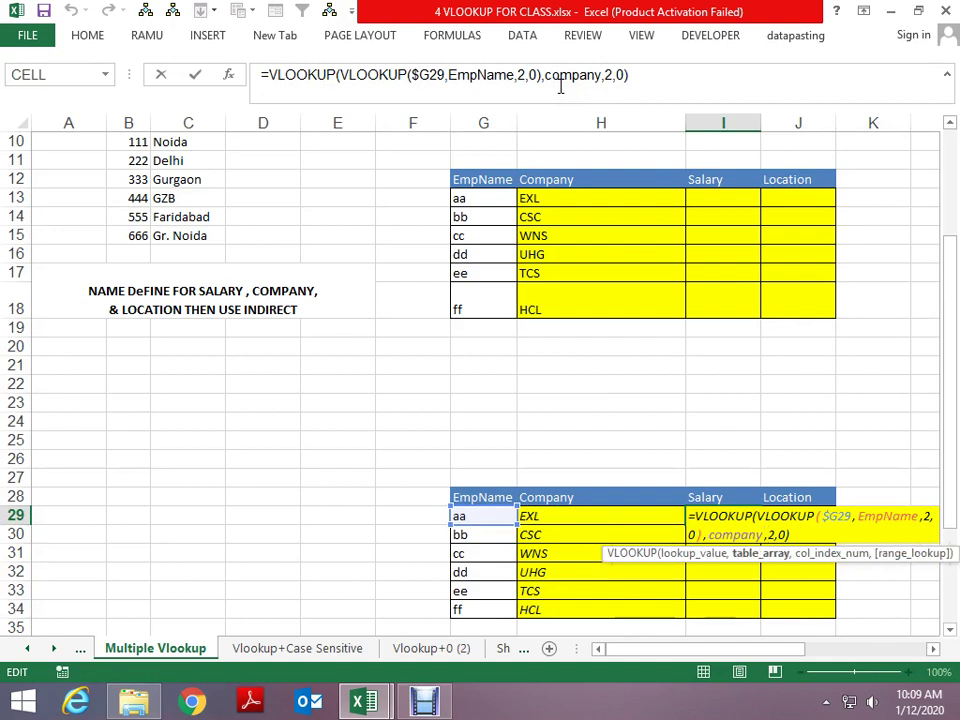
key(End)
key(Left)
key(Left)
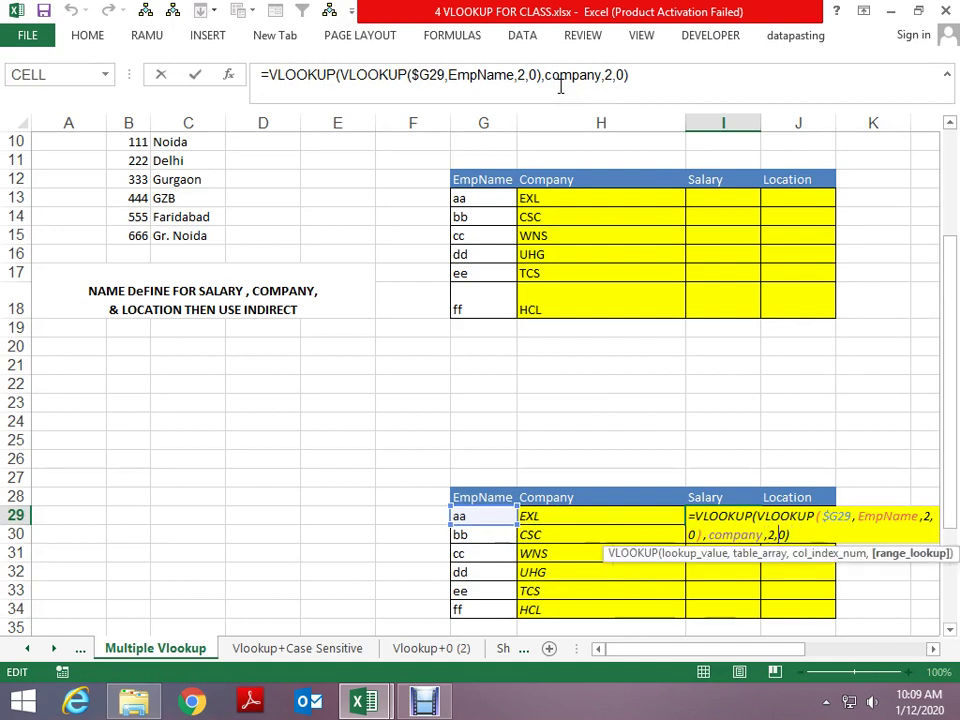
key(Left)
key(Left)
key(Left)
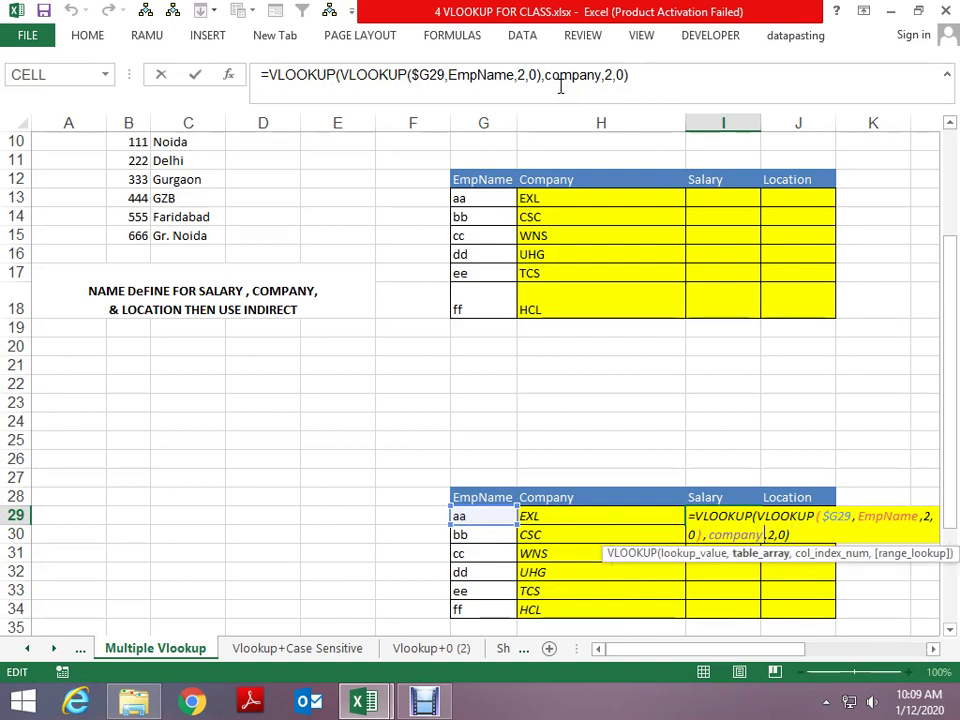
key(BackSpace)
key(BackSpace)
key(BackSpace)
key(BackSpace)
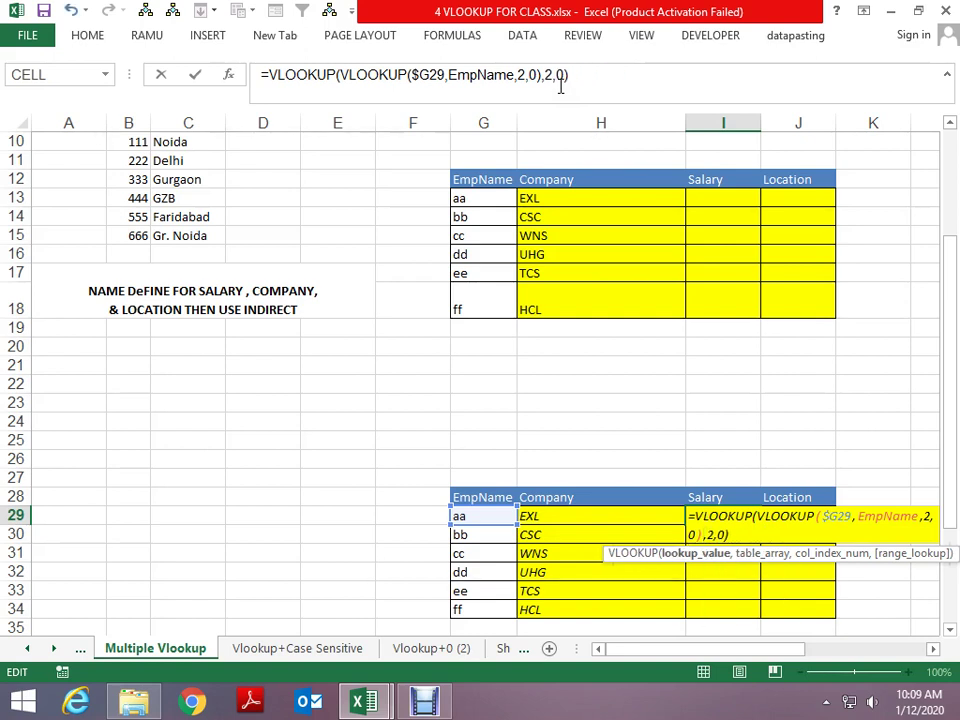
key(Escape)
text(company,)
click(560, 86)
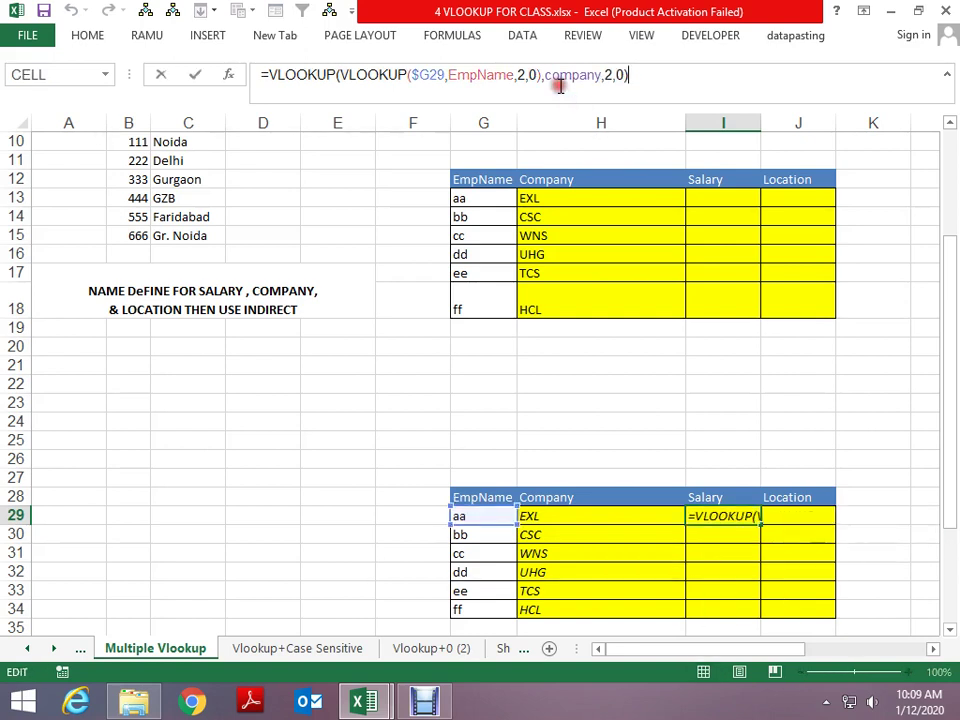
key(Left)
key(Left)
key(Left)
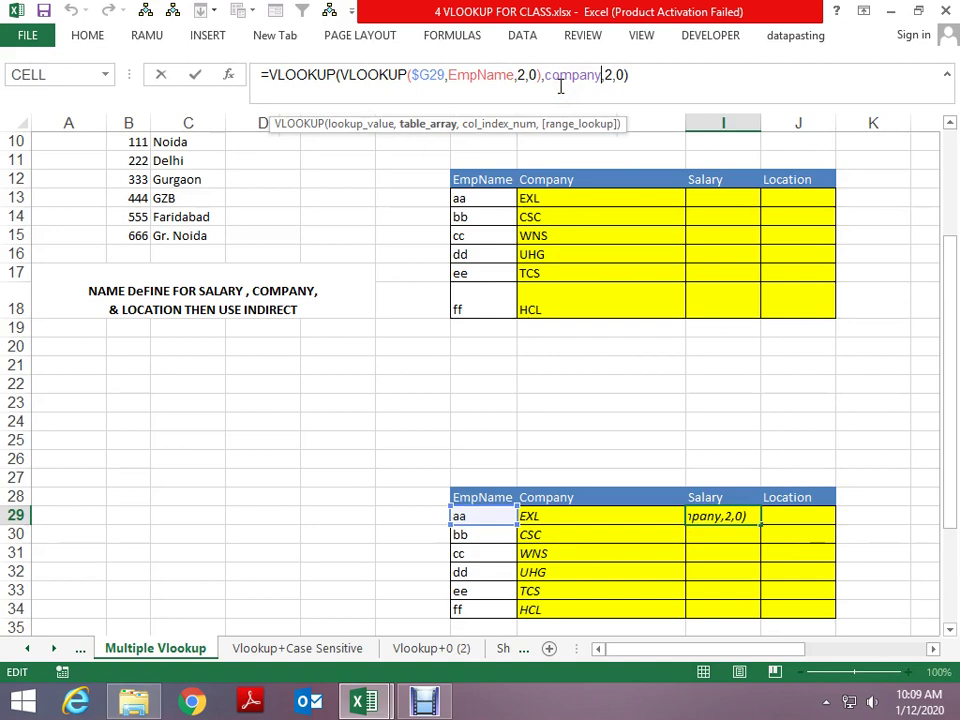
key(BackSpace)
key(BackSpace)
key(BackSpace)
key(BackSpace)
key(BackSpace)
key(BackSpace)
key(BackSpace)
text(sa)
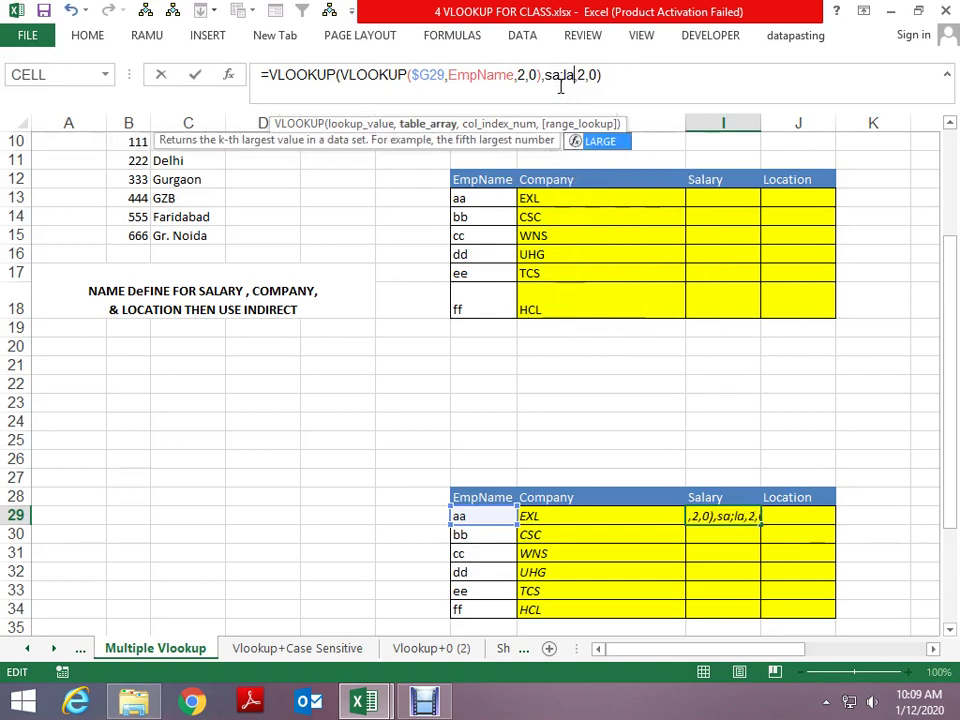
text(lary)
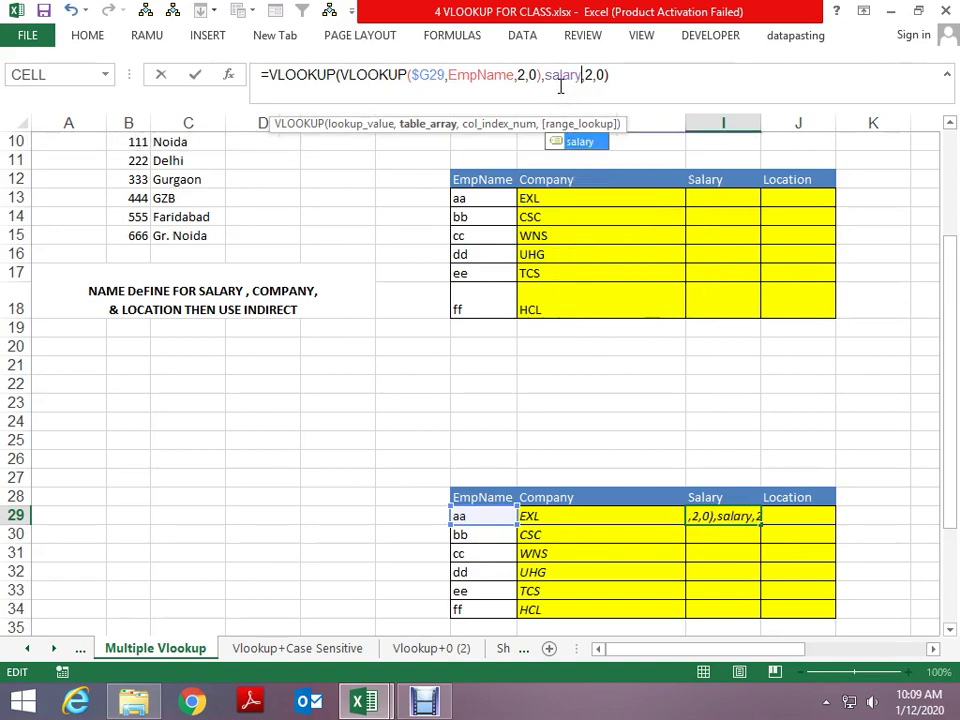
key(ctrl+Return)
Step: Fill the salary lookup down the Salary column, showing 18565 through 15369
key(Down)
key(Left)
key(Right)
key(Down)
key(Down)
key(Down)
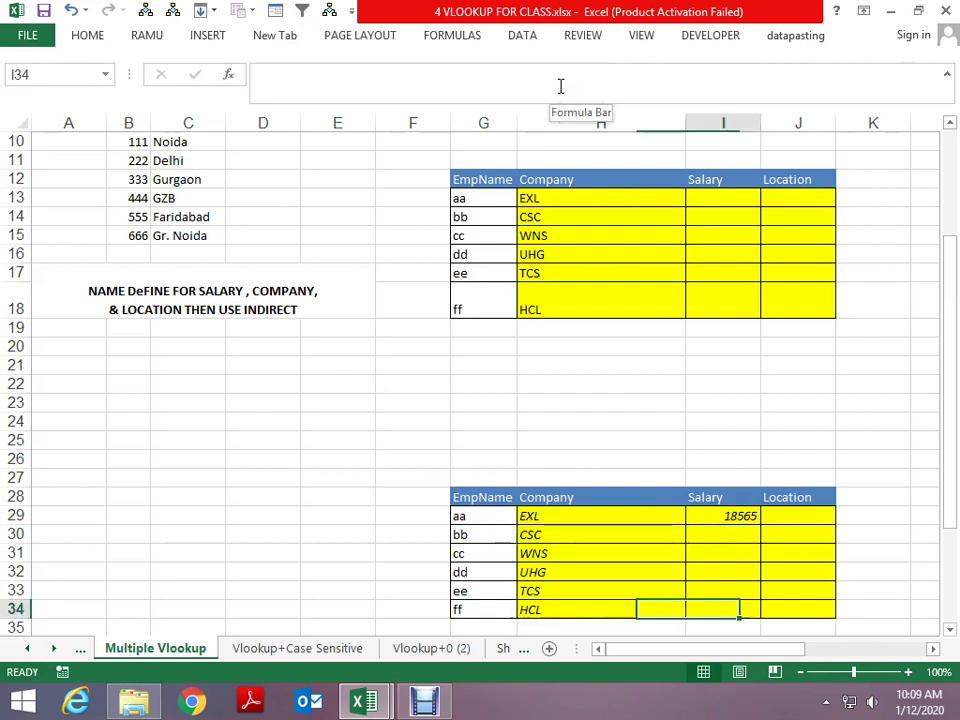
key(ctrl+shift+Up)
key(ctrl+d)
key(Up)
key(Up)
key(Up)
key(Up)
key(Up)
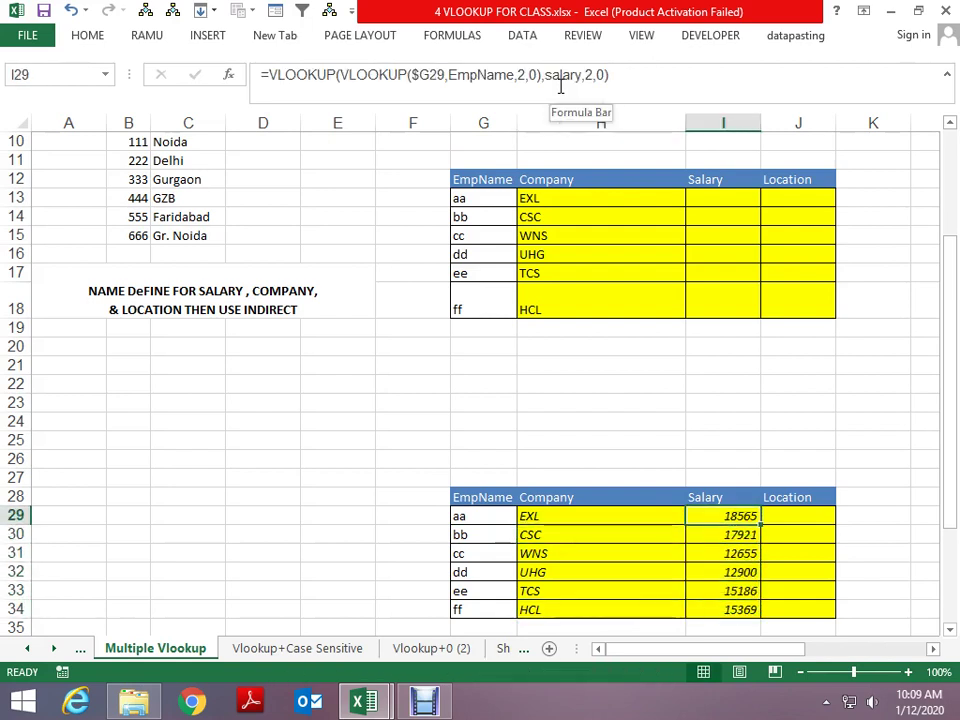
key(Up)
key(Down)
Step: Copy the I29 formula to J29 and change its table name from salary to location
key(ctrl+c)
key(Right)
key(ctrl+v)
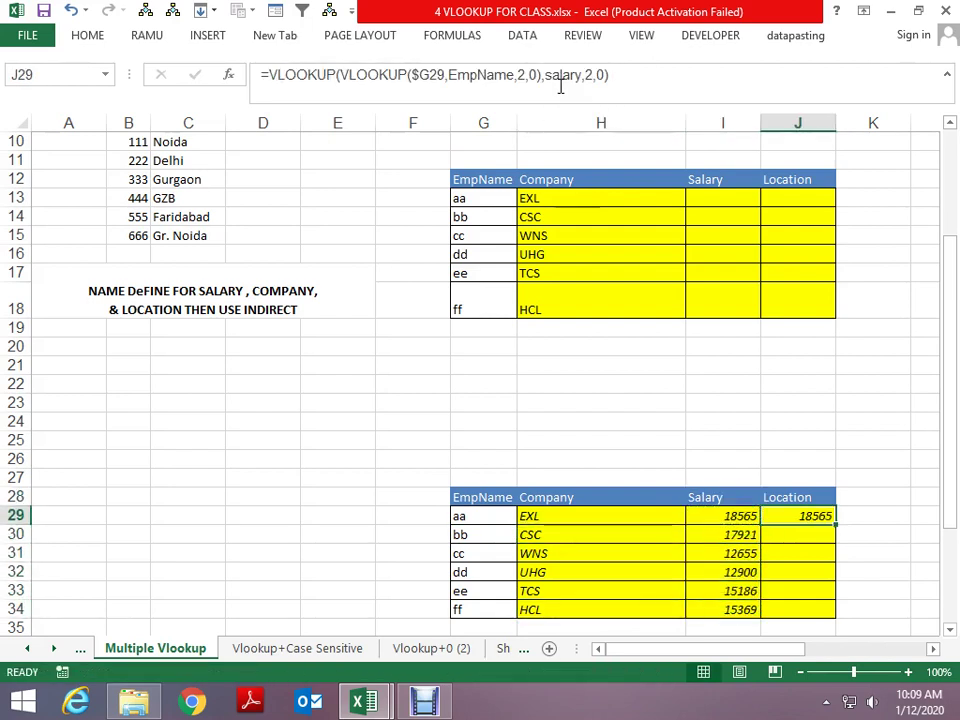
key(F2)
key(Left)
key(Left)
key(Left)
key(Left)
key(Left)
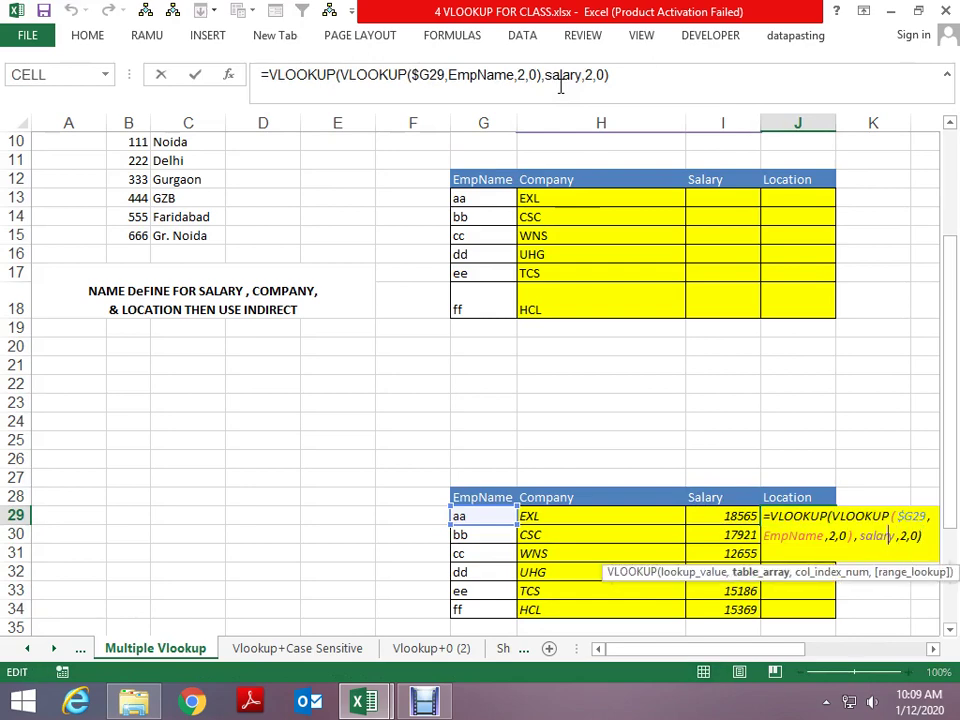
key(BackSpace)
key(BackSpace)
key(BackSpace)
key(BackSpace)
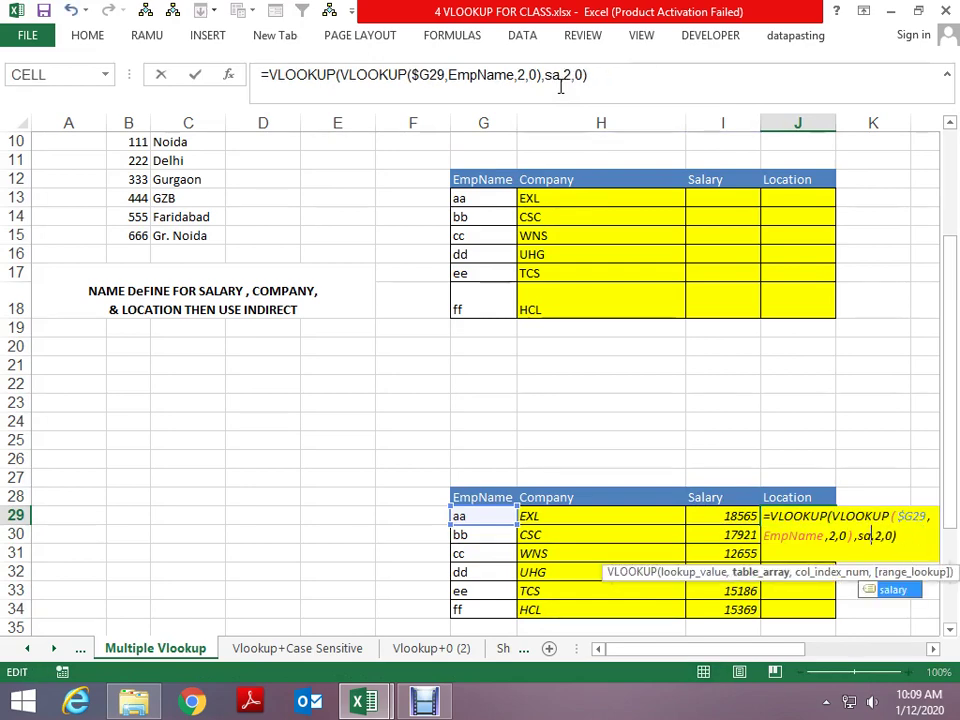
key(BackSpace)
key(BackSpace)
text(locatio)
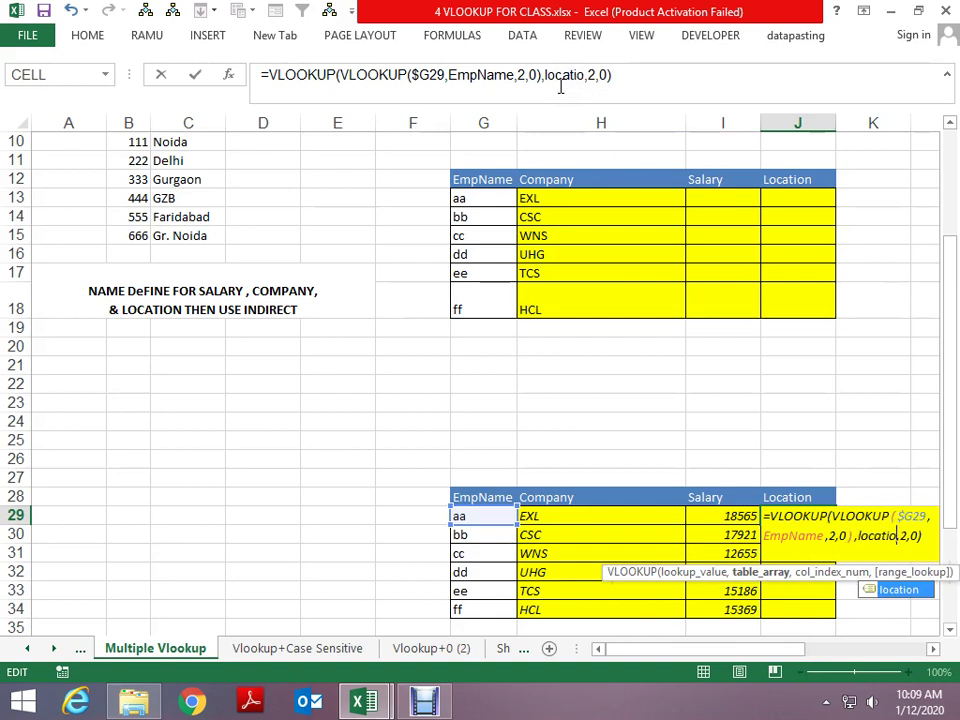
text(n)
key(Return)
Step: Fill the location lookup down the Location column, showing Noida through Gr. Noida
key(Left)
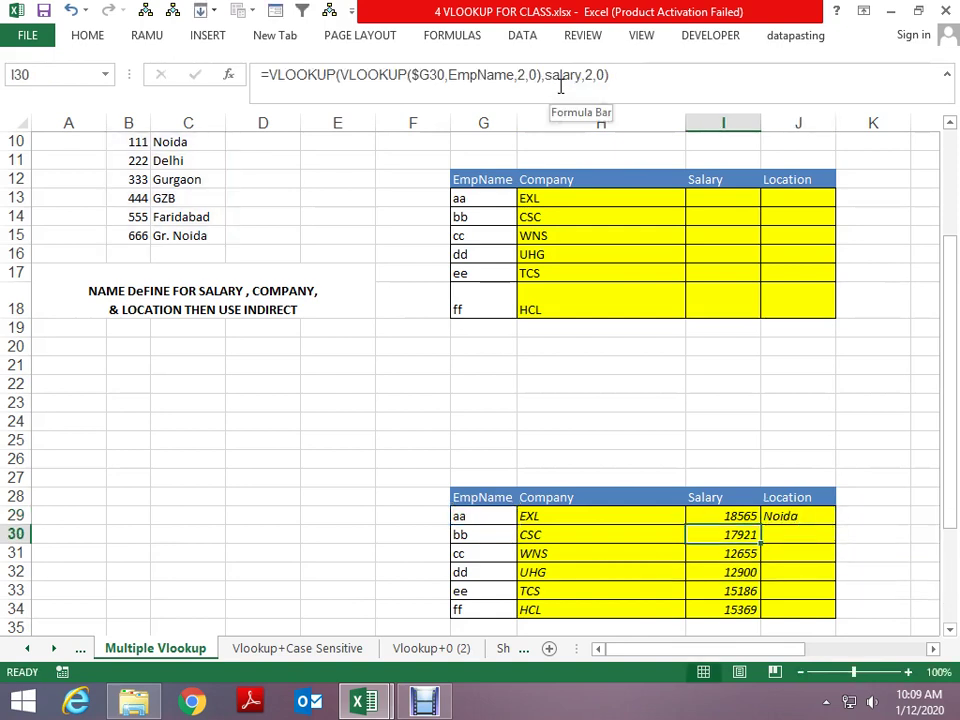
key(Right)
key(Down)
key(Down)
key(Down)
key(ctrl+shift+Up)
key(ctrl+d)
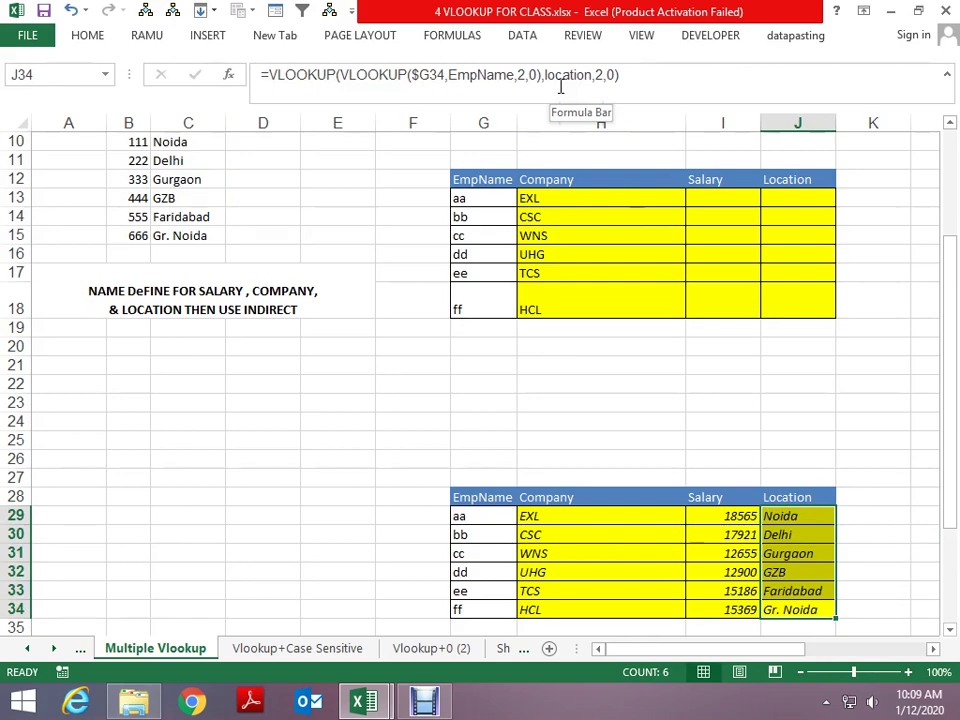
click(542, 197)
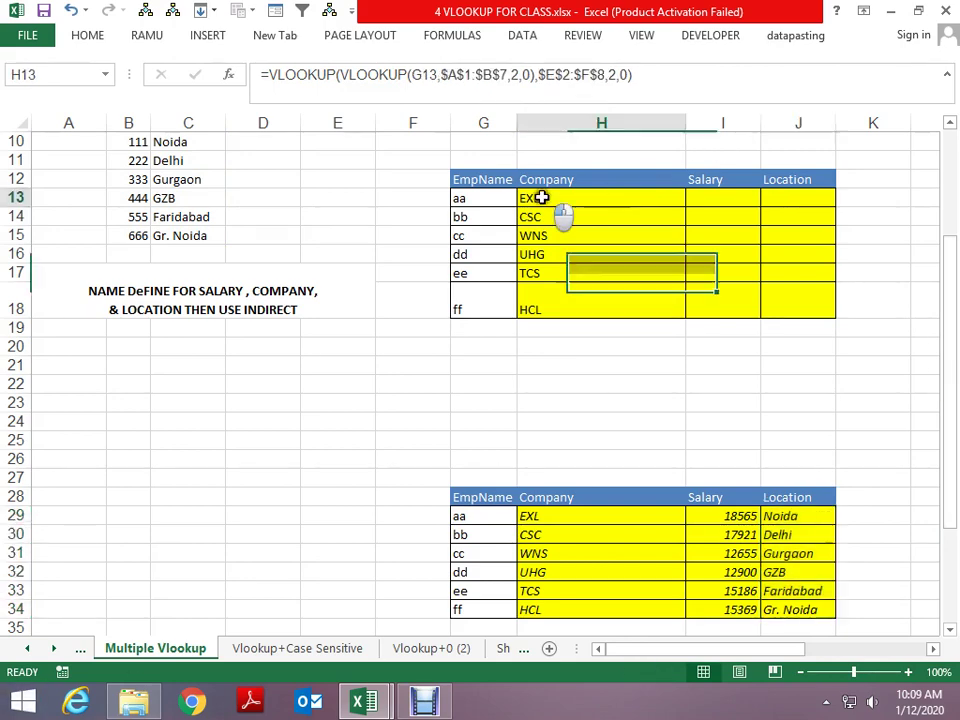
scroll(562, 290, up, 3)
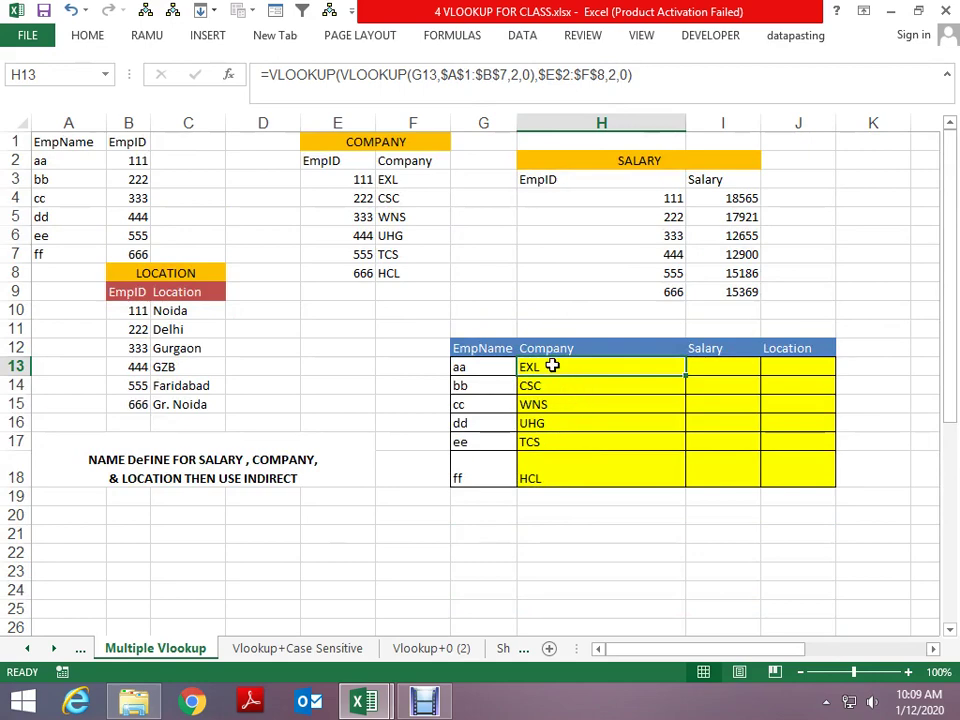
drag(410, 75, 511, 77)
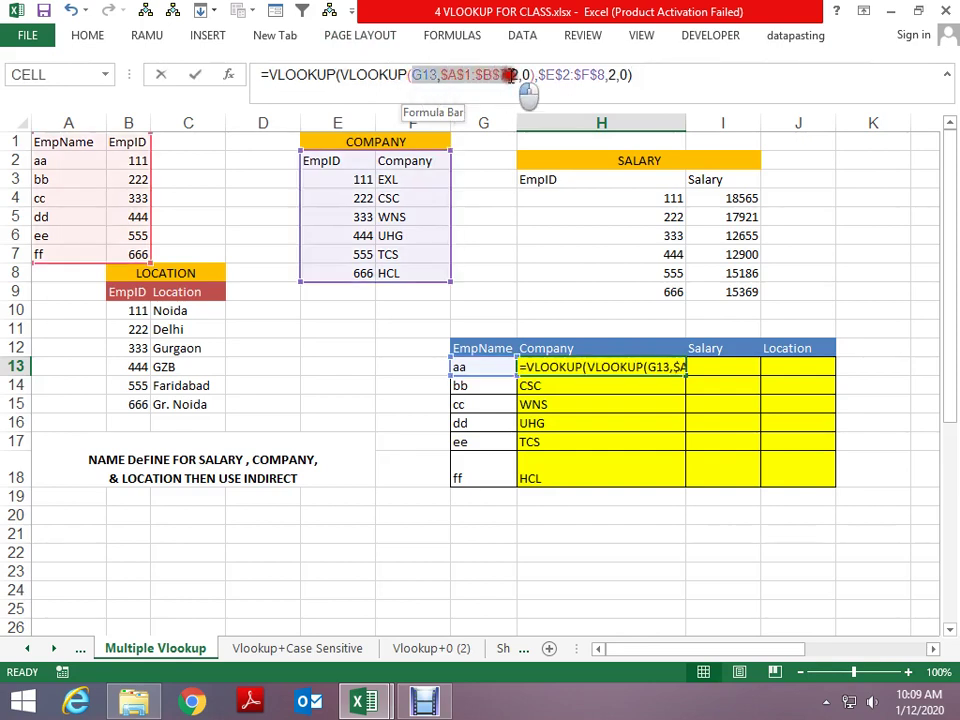
key(ctrl+Return)
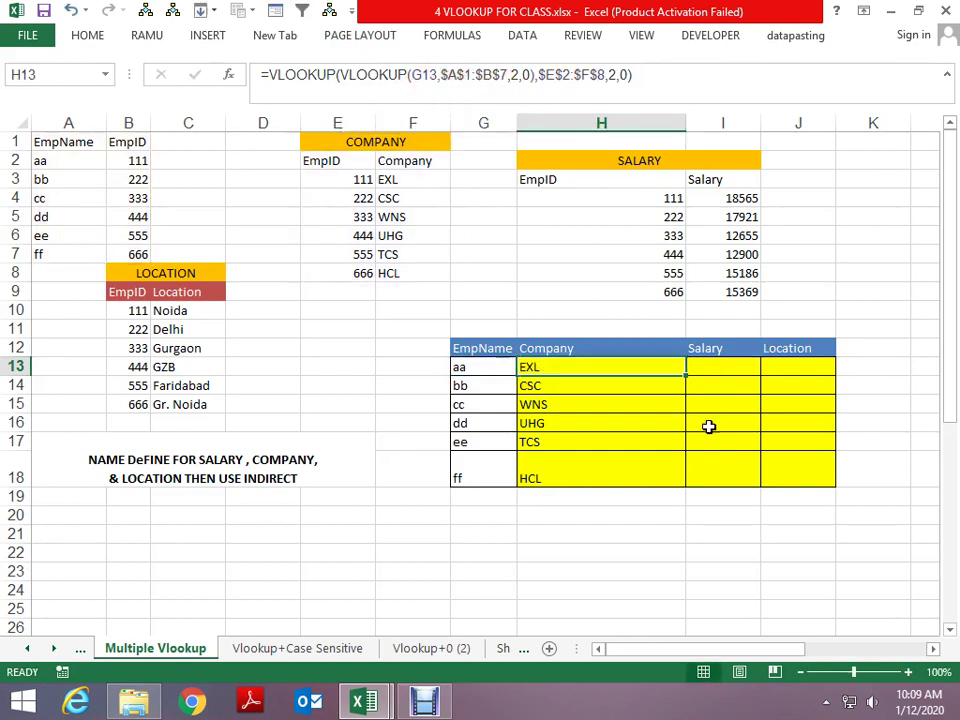
scroll(660, 408, down, 2)
scroll(660, 408, down, 3)
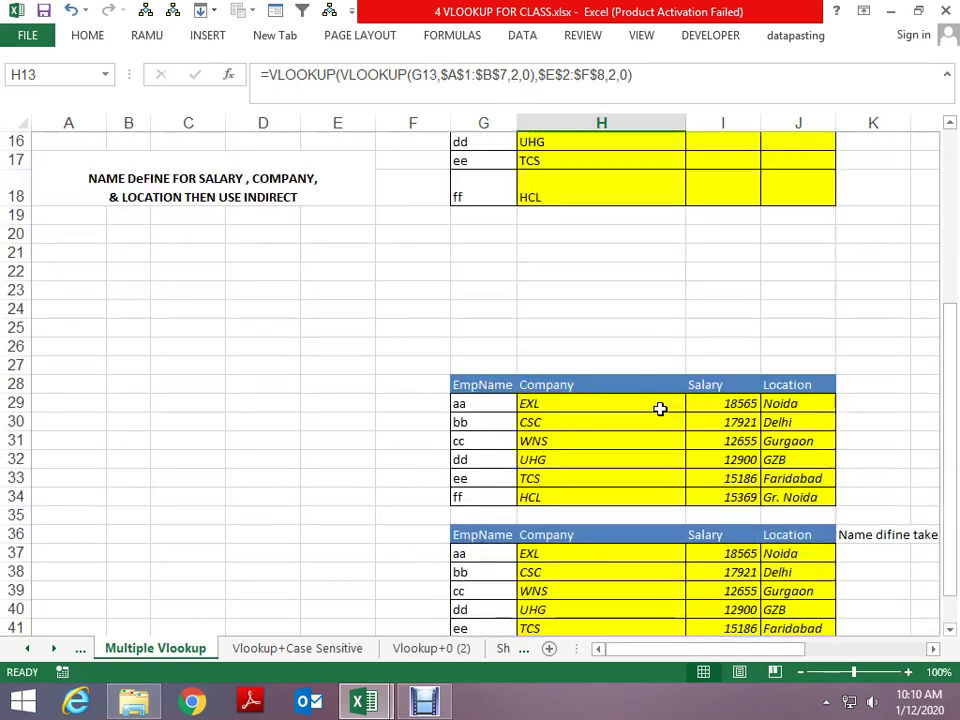
click(563, 405)
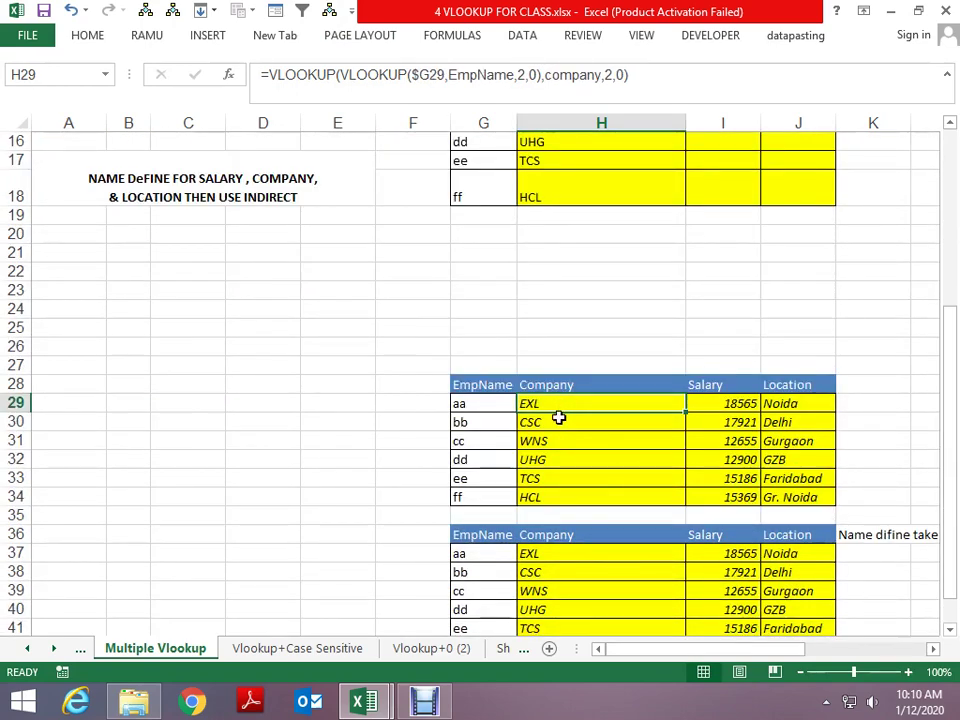
click(596, 554)
key(Up)
key(Up)
key(Up)
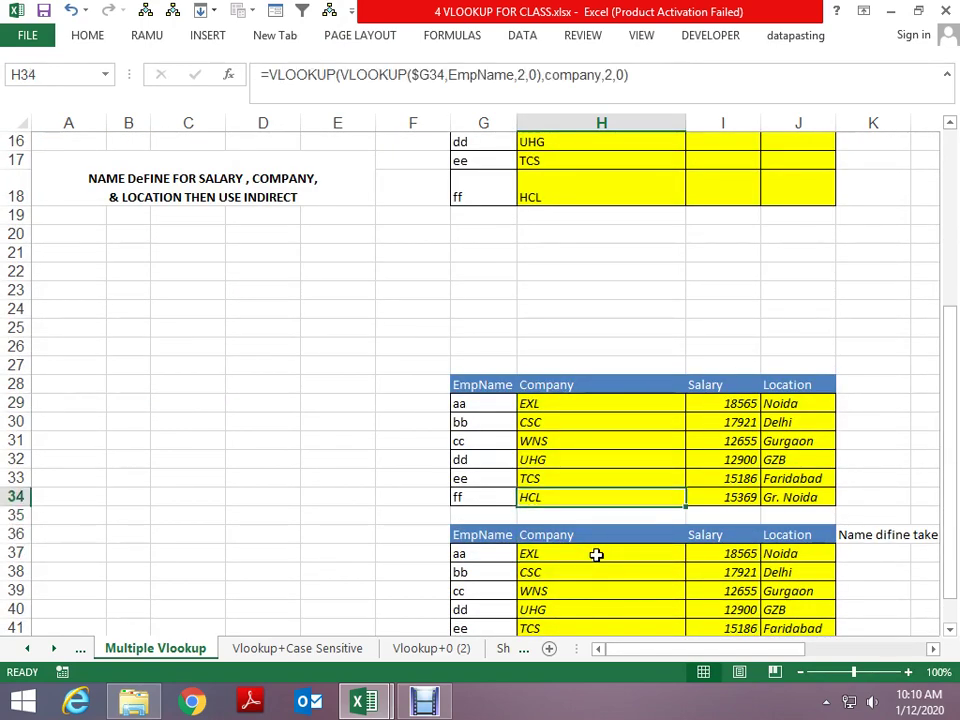
key(Up)
key(Down)
key(Down)
key(Down)
key(Up)
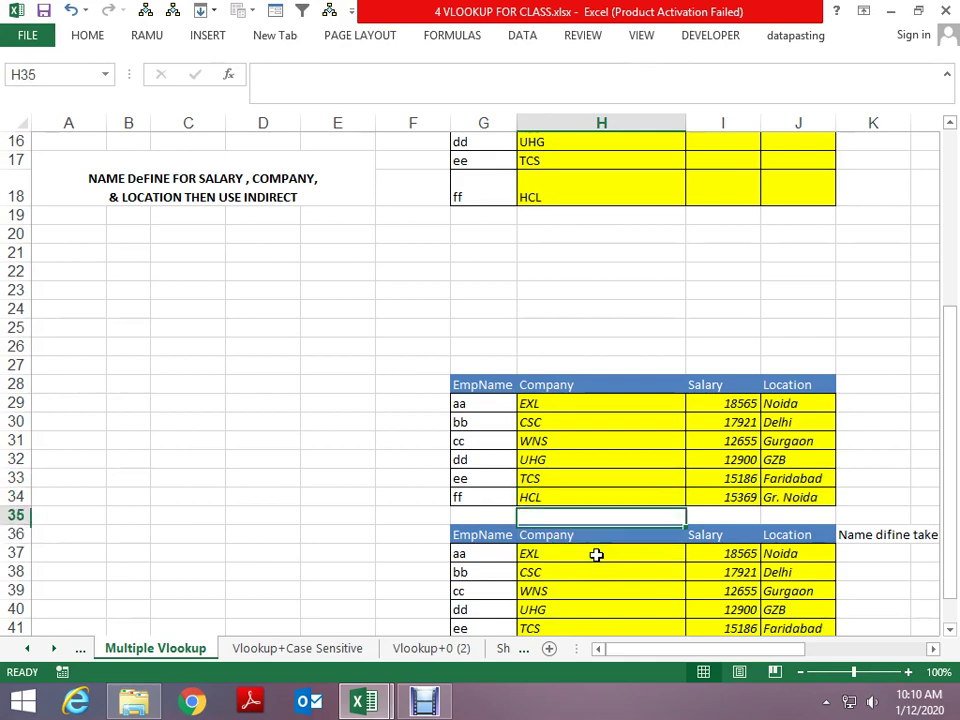
key(Down)
key(Down)
key(ctrl+shift+Down)
Step: Clear H37:J42, then review H29's =VLOOKUP(VLOOKUP($G29,EmpName,2,0),company,2,0) formula without changing it
key(ctrl+shift+Right)
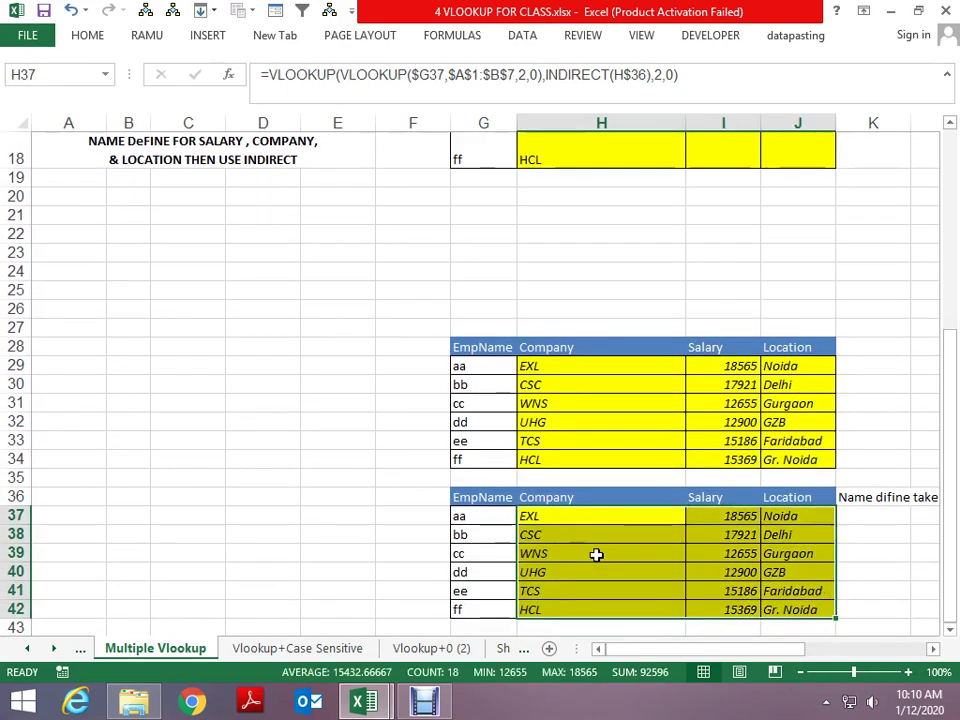
key(Delete)
click(554, 364)
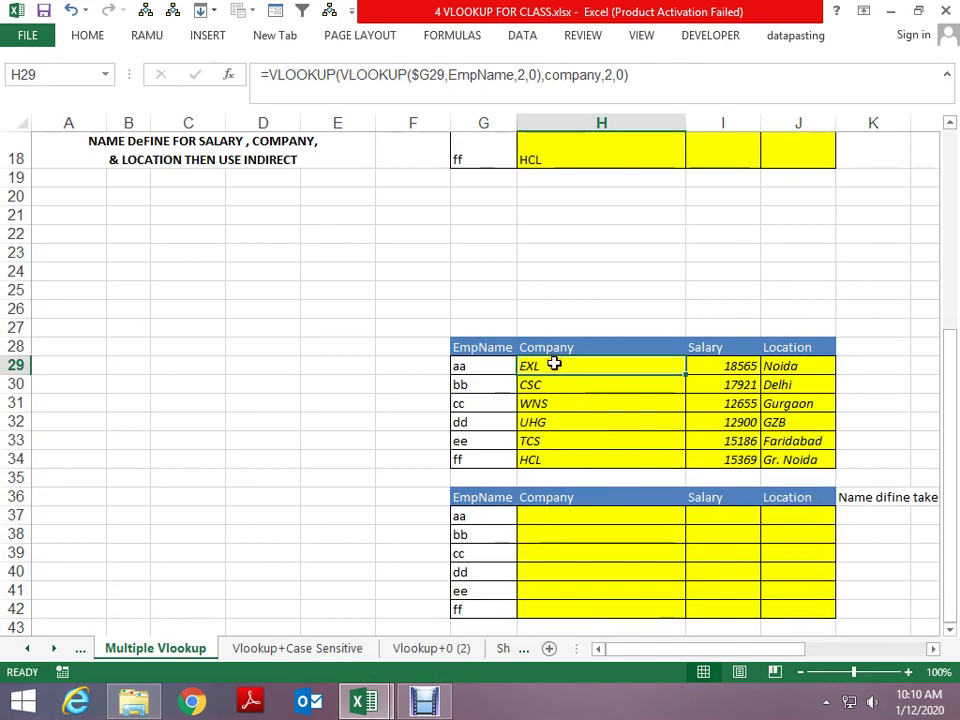
click(449, 74)
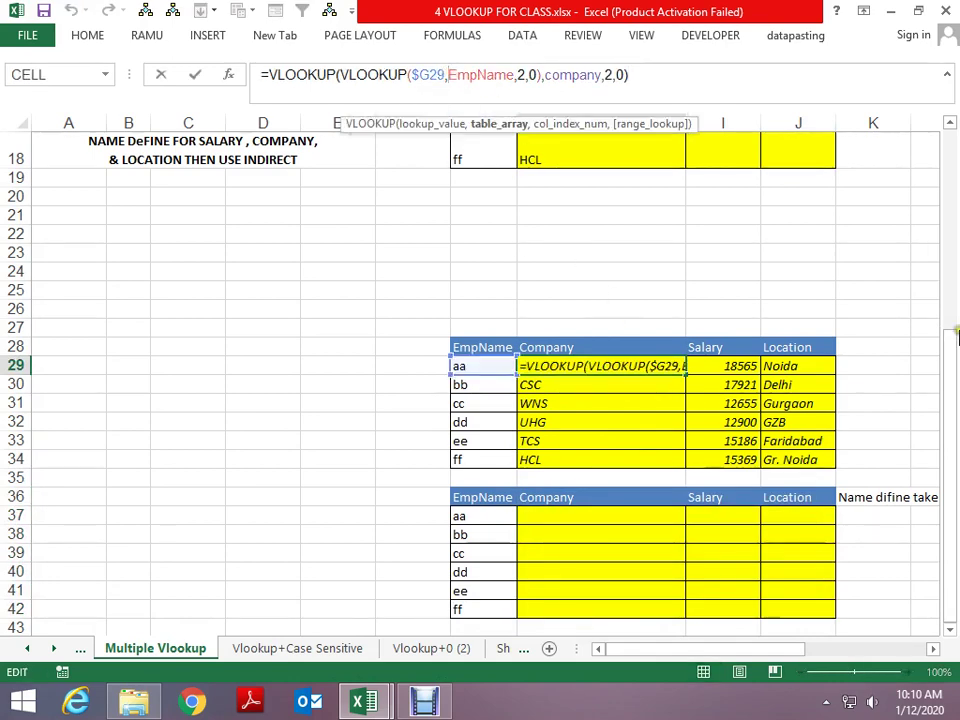
drag(955, 338, 951, 386)
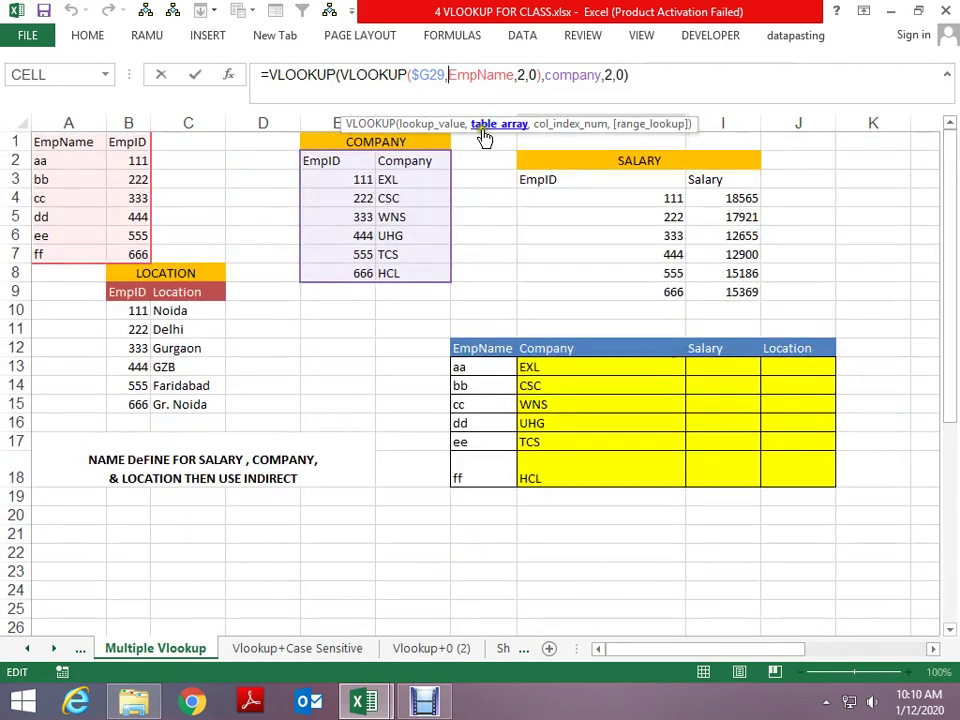
click(579, 78)
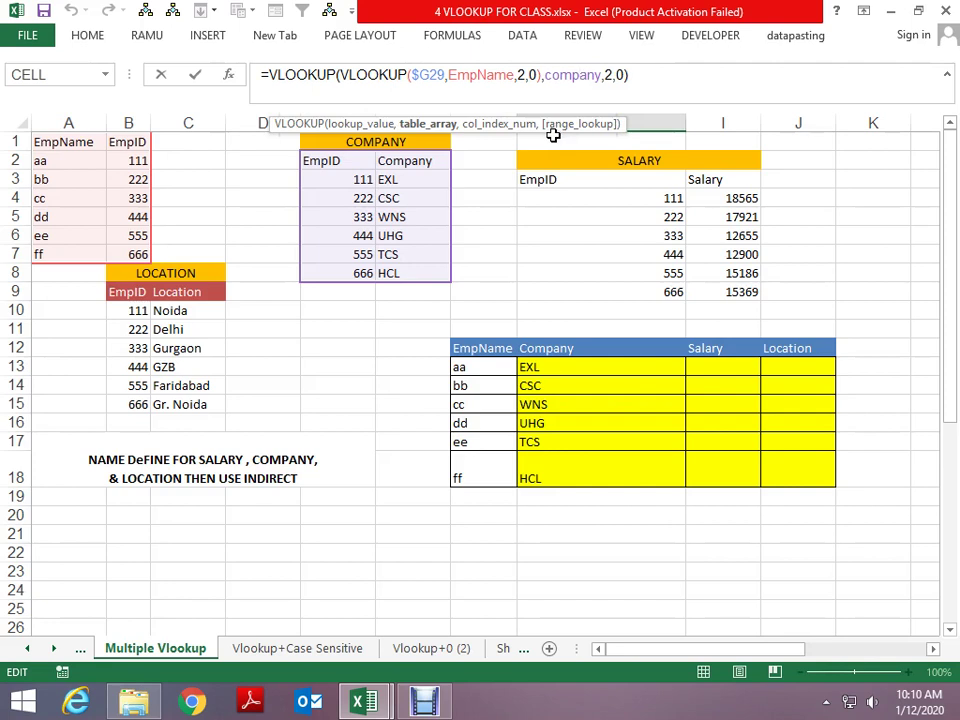
key(ctrl+Return)
Step: Copy H29's nested VLOOKUP into H37 and fill it down to H42
scroll(563, 364, down, 3)
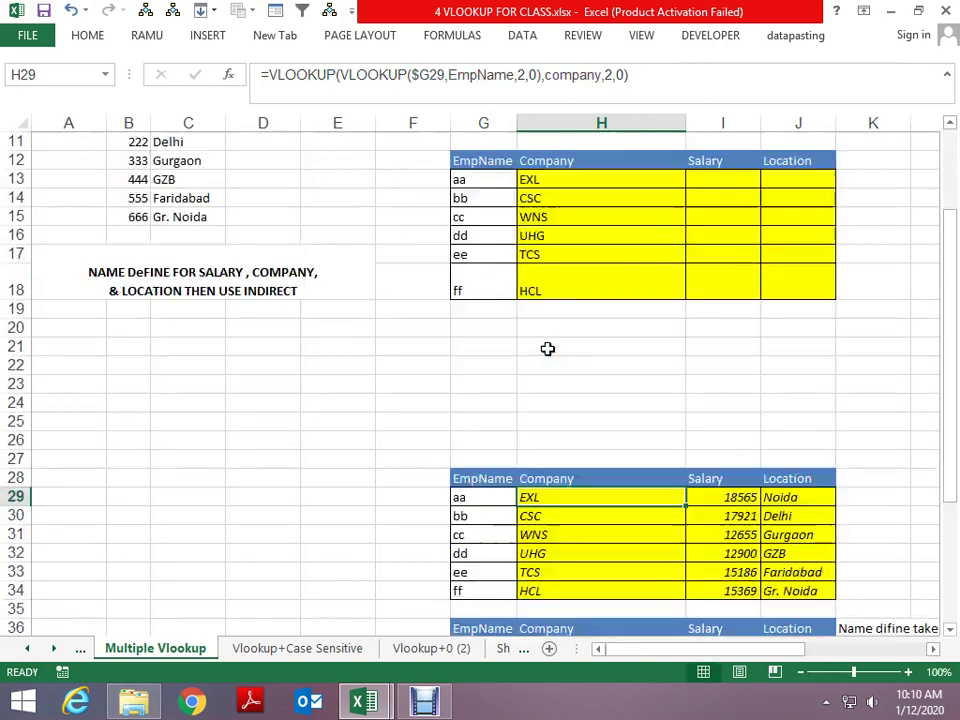
scroll(549, 347, down, 1)
scroll(600, 527, down, 2)
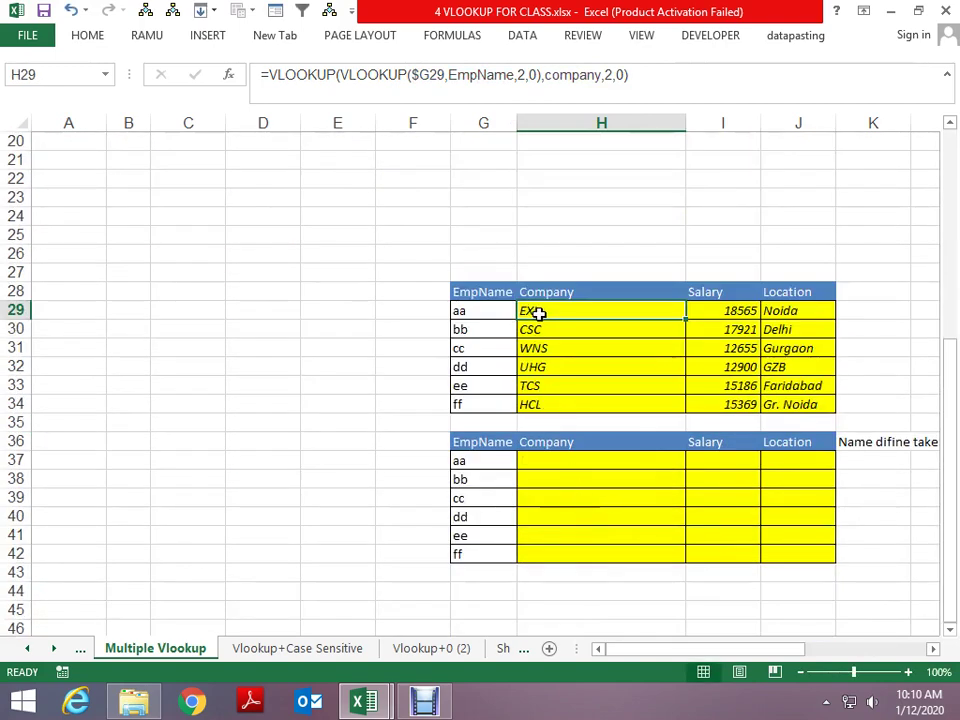
key(ctrl+c)
click(555, 459)
key(ctrl+v)
key(Escape)
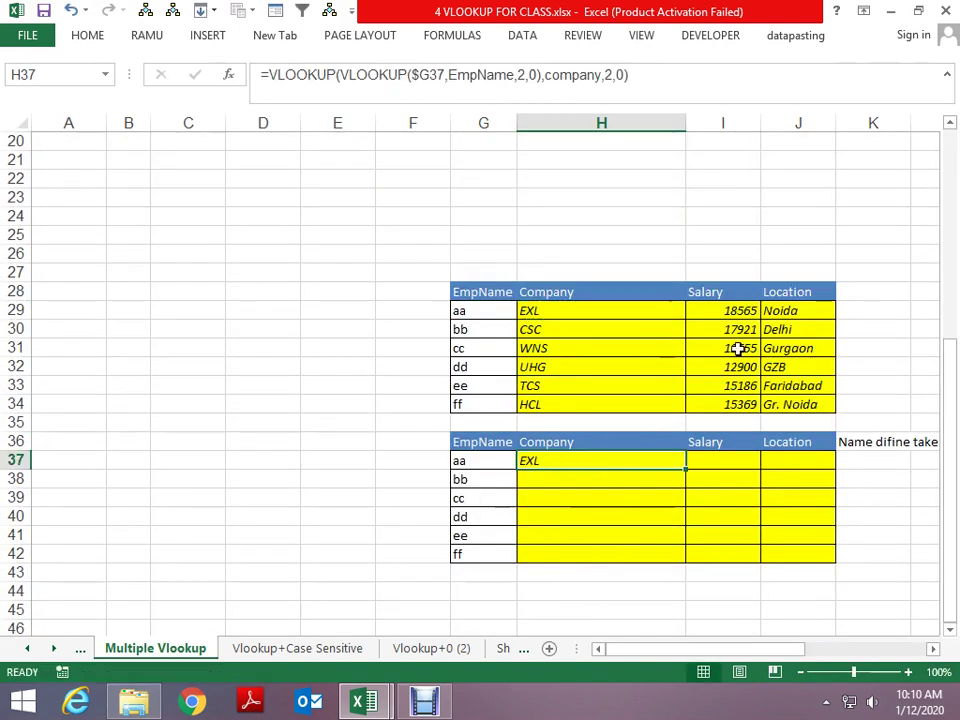
click(746, 354)
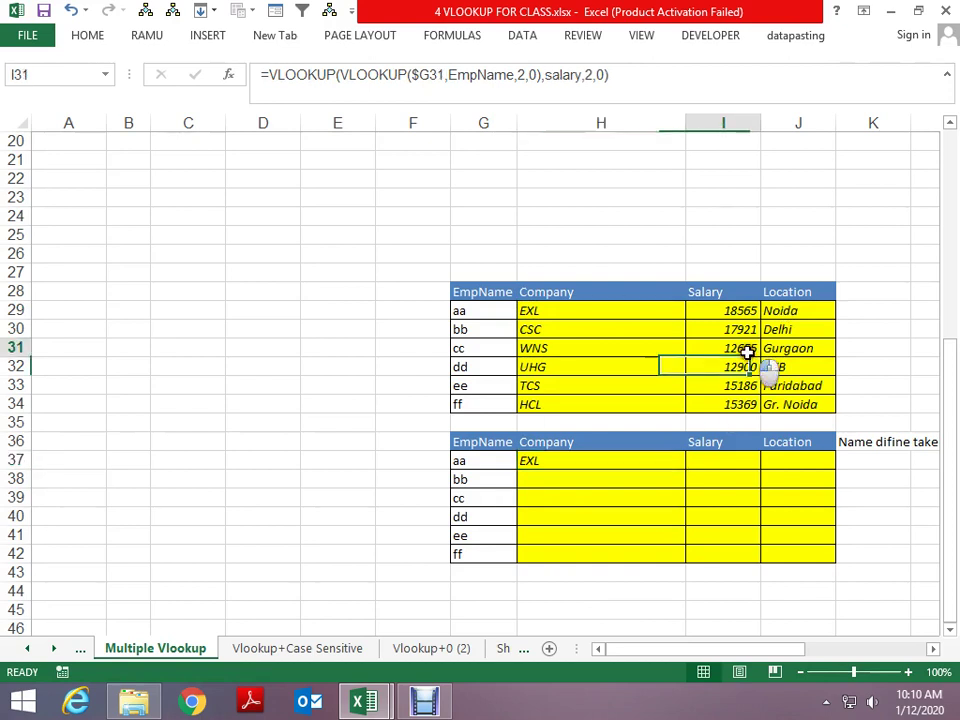
click(567, 466)
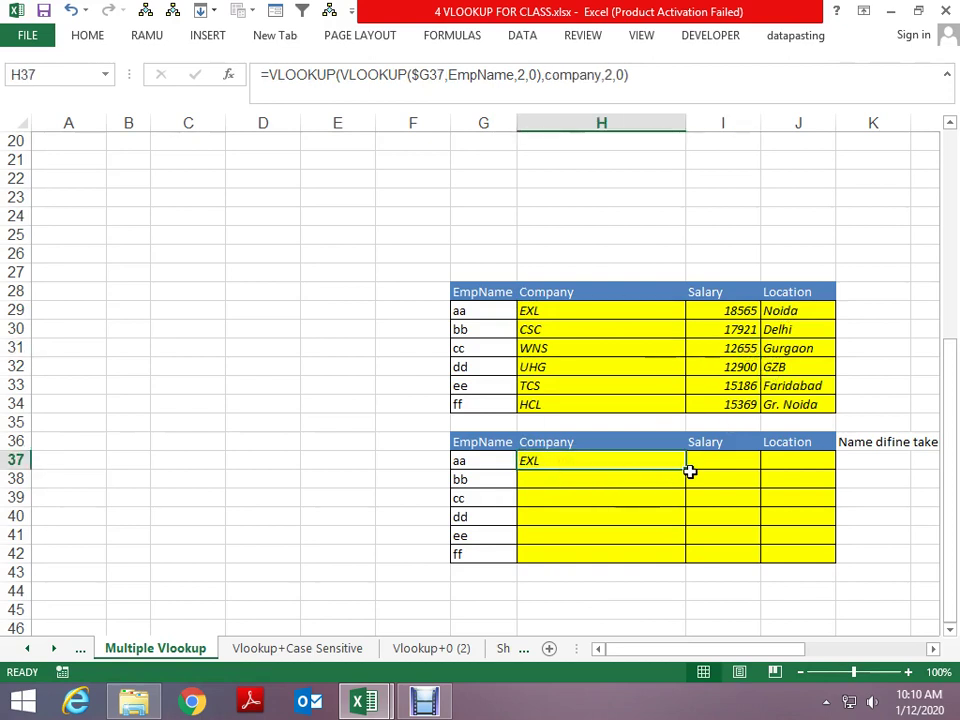
drag(687, 469, 686, 560)
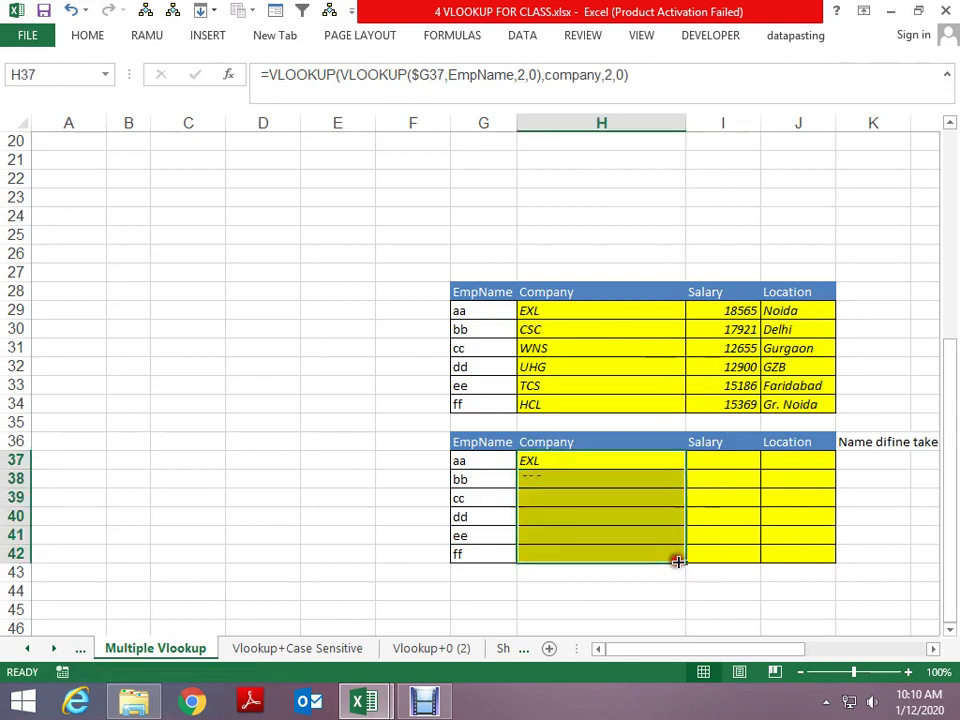
Step: Replace the company table argument in H37 with header cell H36, giving #N/A
click(576, 456)
key(F2)
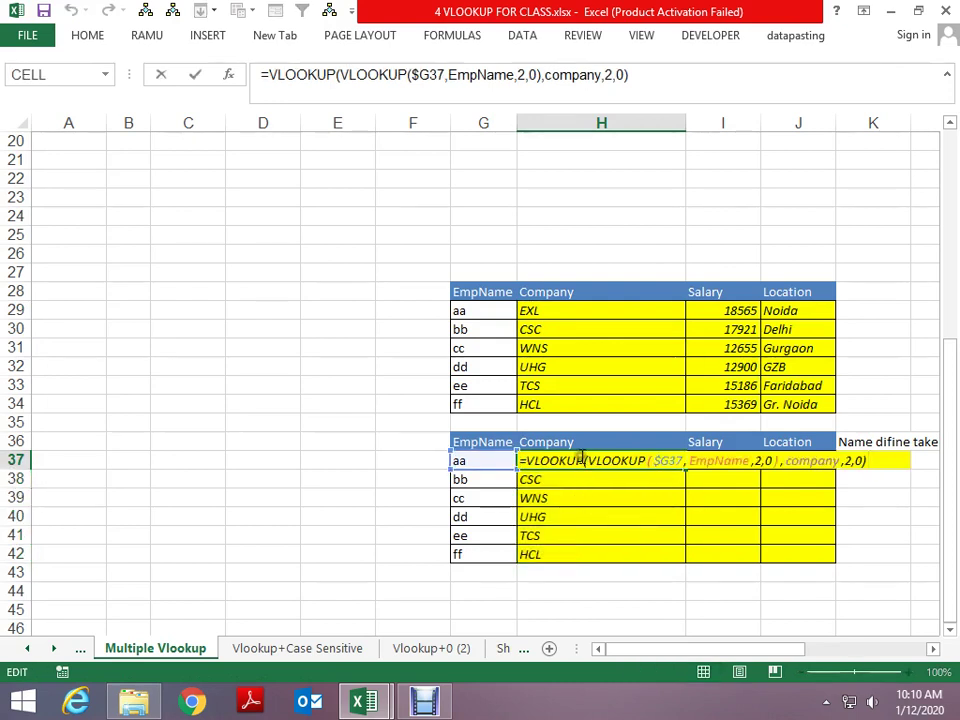
click(788, 460)
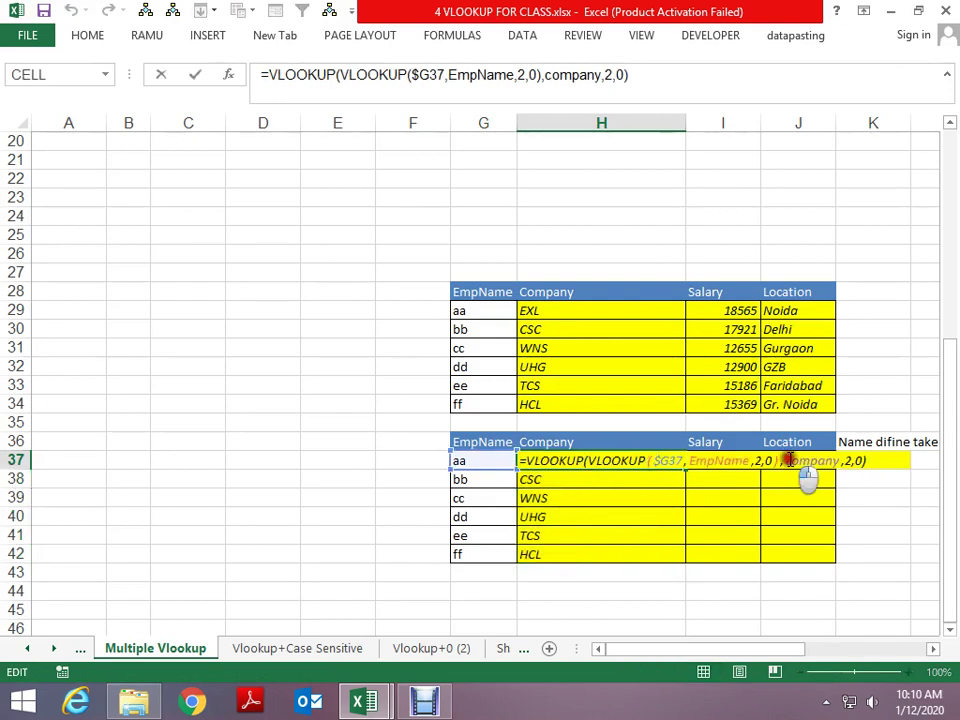
mouse_move(788, 460)
mouse_down()
mouse_move(838, 460)
mouse_move(830, 460)
mouse_up()
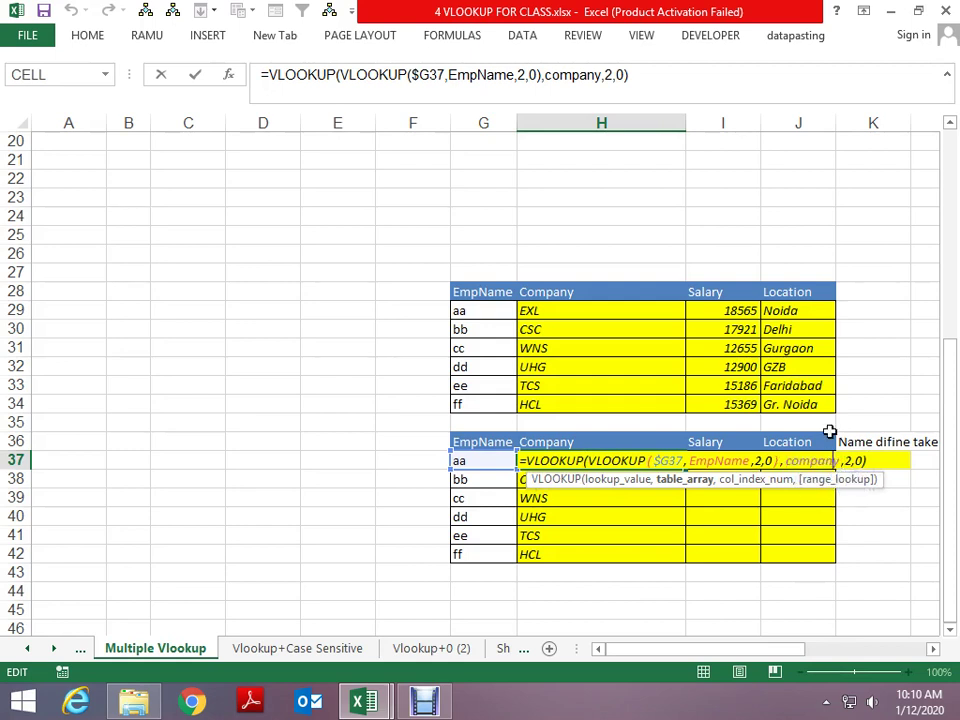
key(BackSpace)
key(BackSpace)
key(BackSpace)
key(BackSpace)
key(BackSpace)
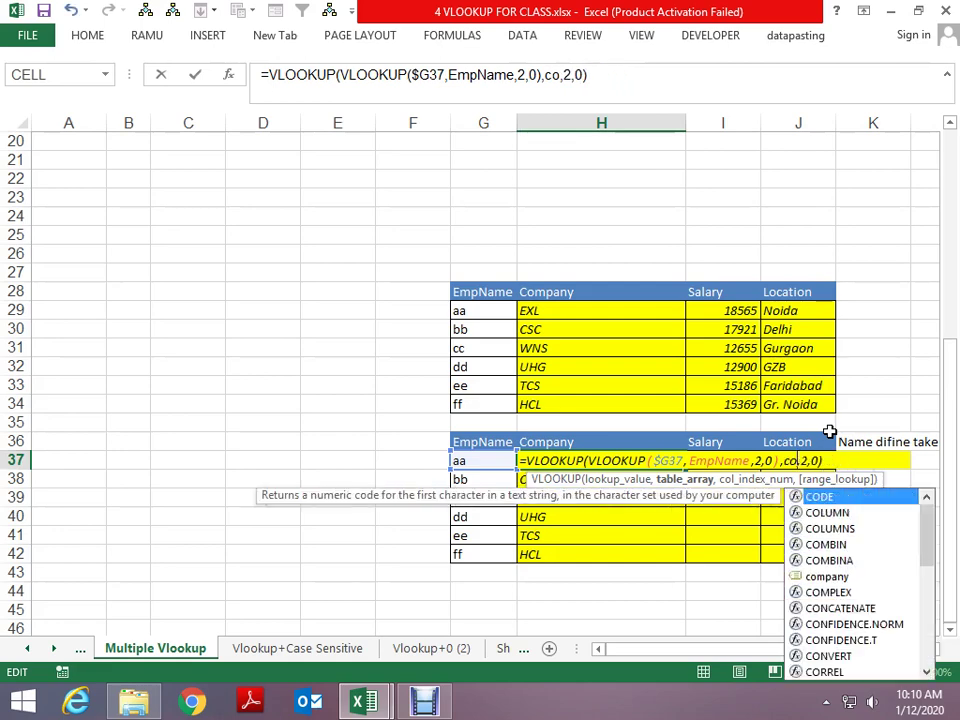
key(BackSpace)
key(BackSpace)
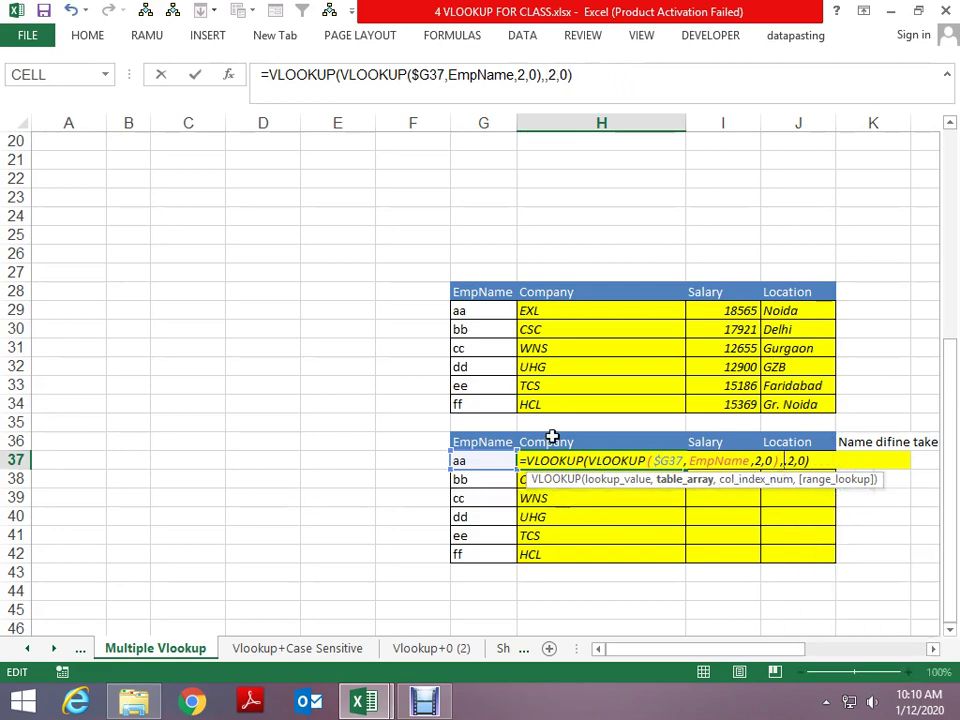
click(551, 441)
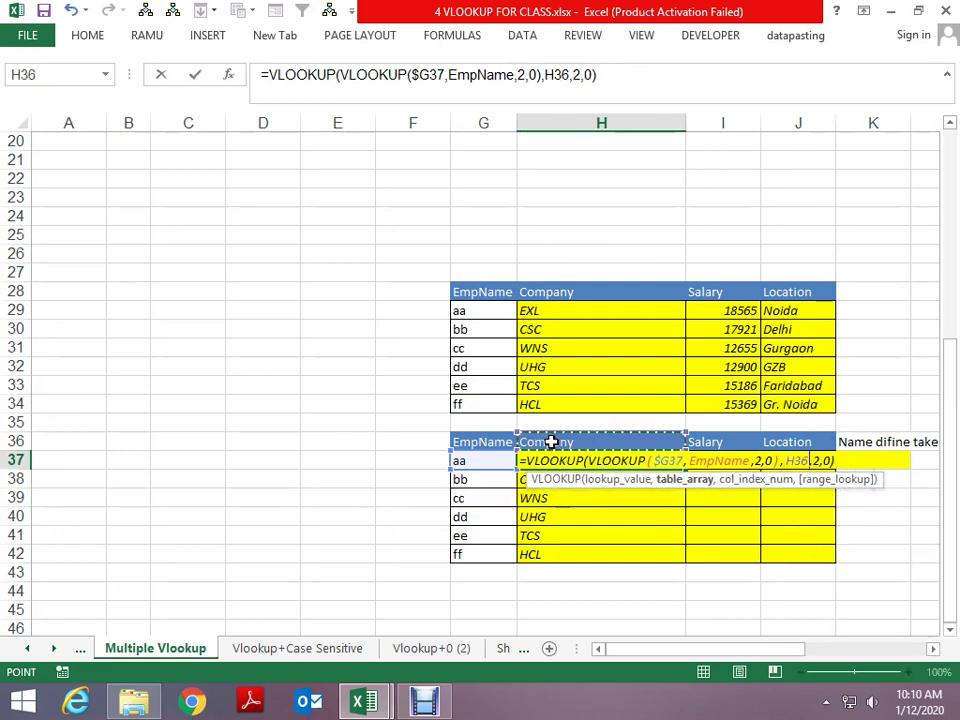
key(Return)
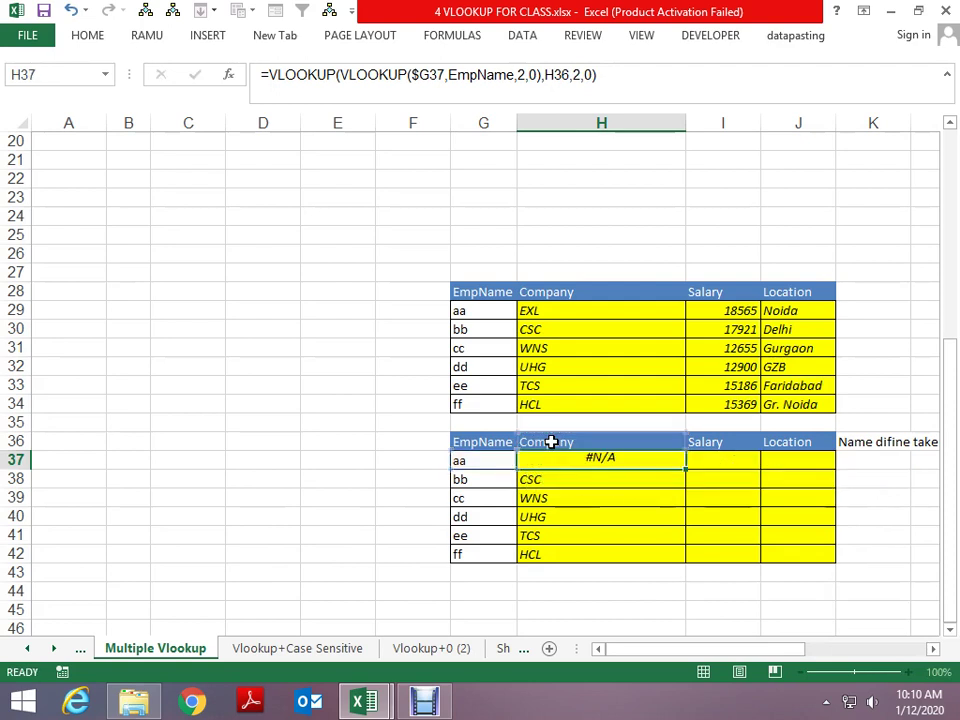
Step: Wrap H37's table argument as INDIRECT(H$36) in the nested VLOOKUP
key(Up)
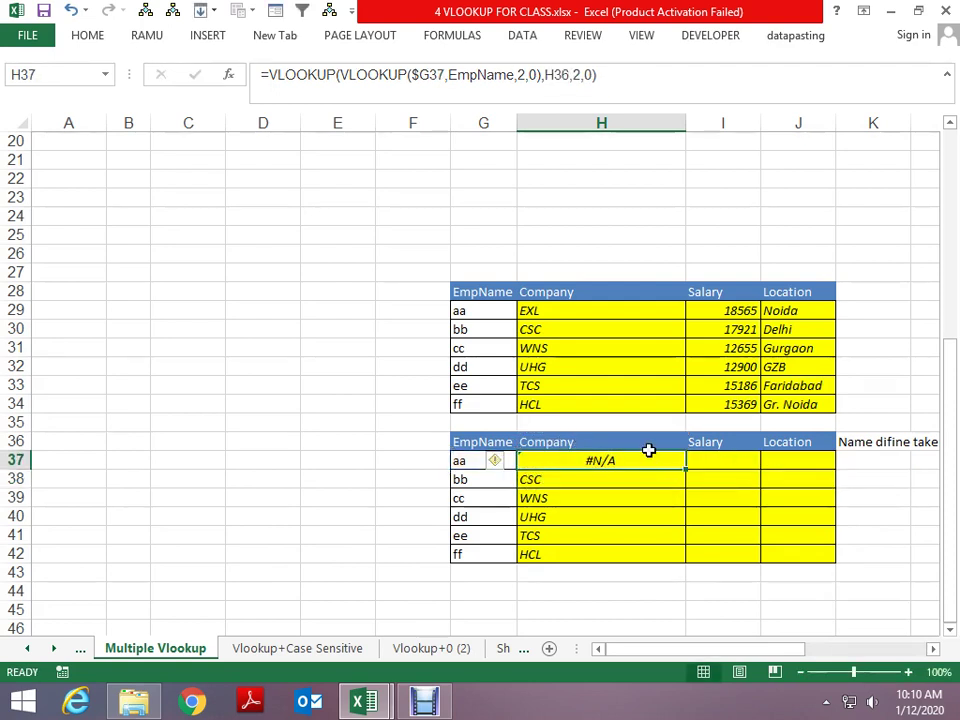
click(545, 75)
text(ind)
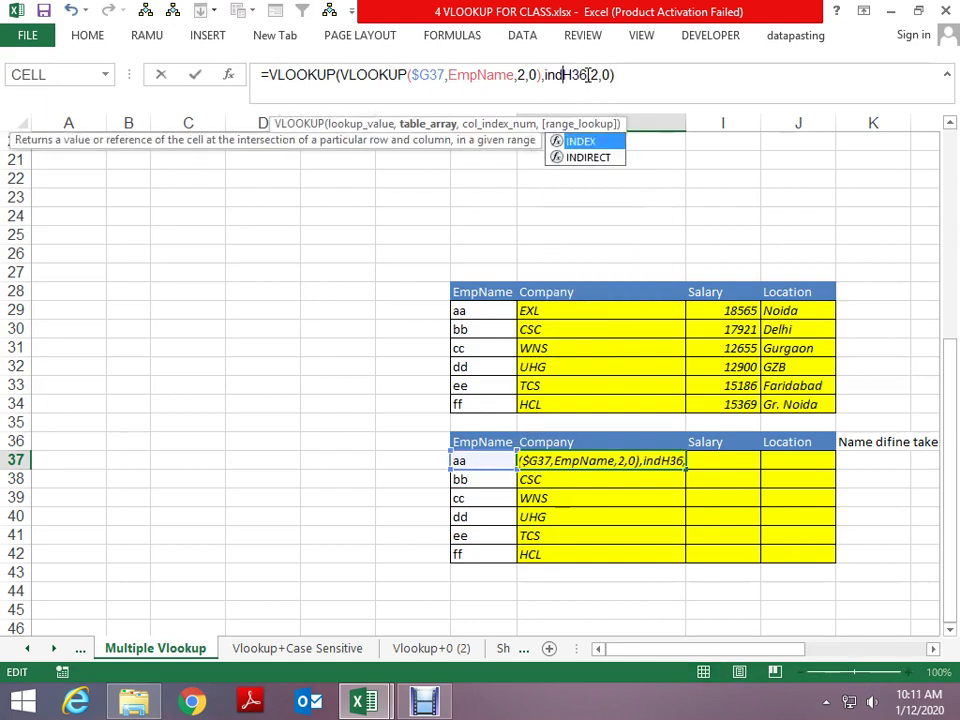
text(i)
key(Tab)
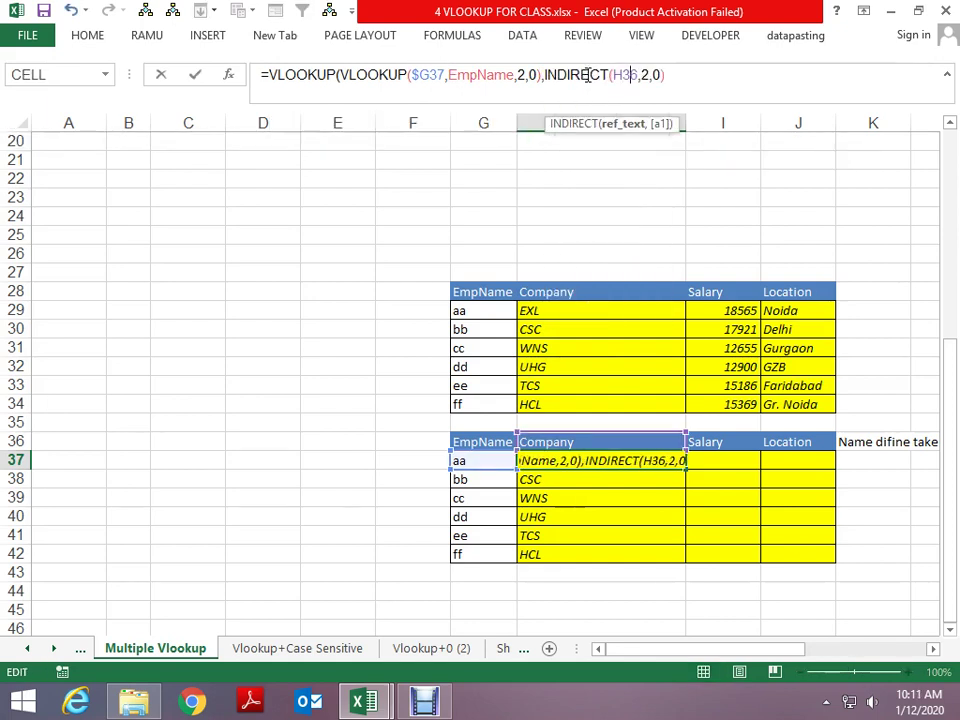
text())
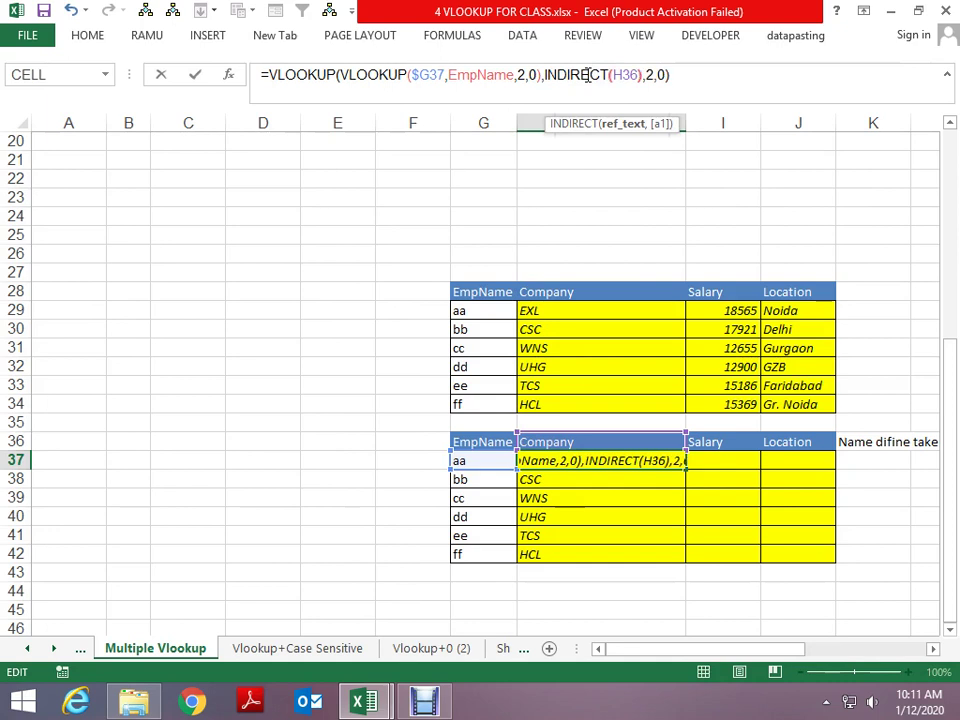
key(Left)
key(Left)
key(Left)
text($)
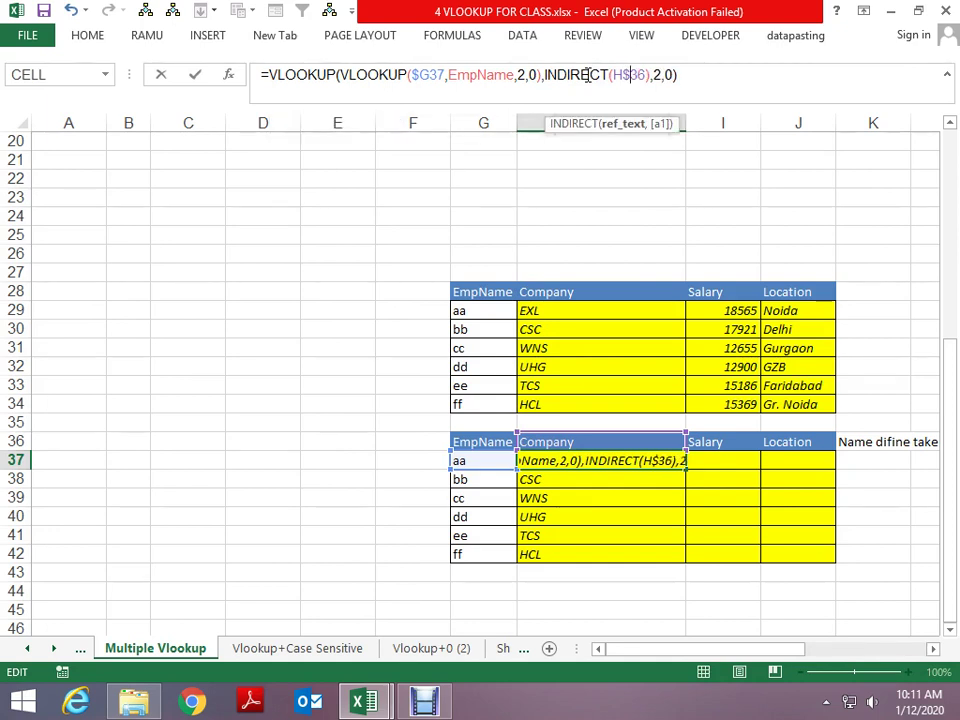
key(ctrl+Return)
Step: Paste the INDIRECT formula into I37, J37 and all of H37:J42, showing EXL, 18565, Noida onward
key(ctrl+shift+Down)
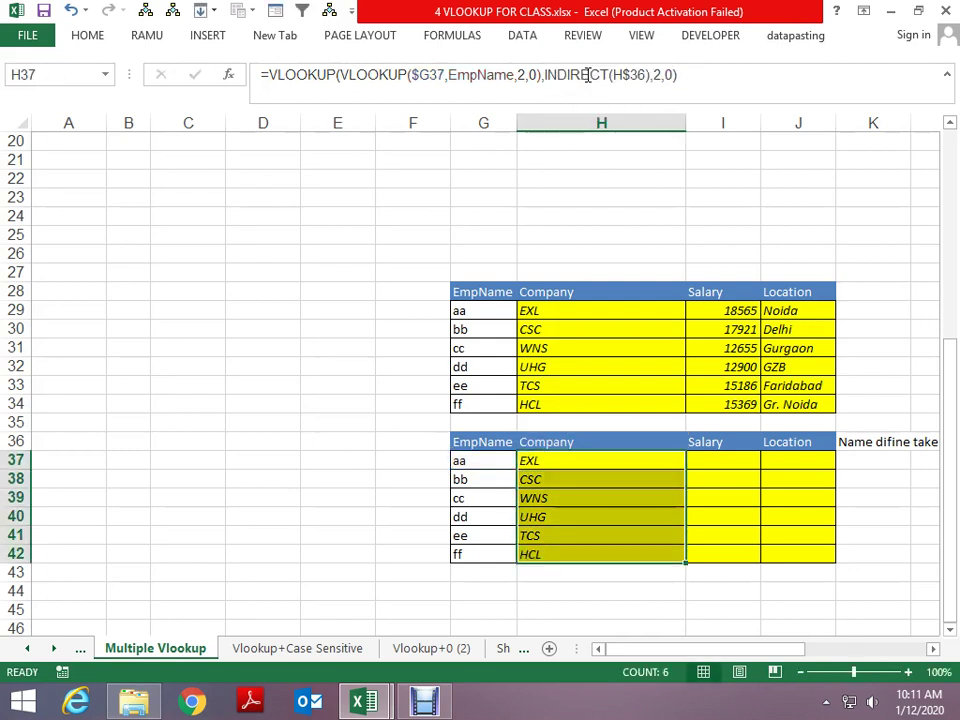
key(Down)
key(Up)
key(ctrl+c)
key(Right)
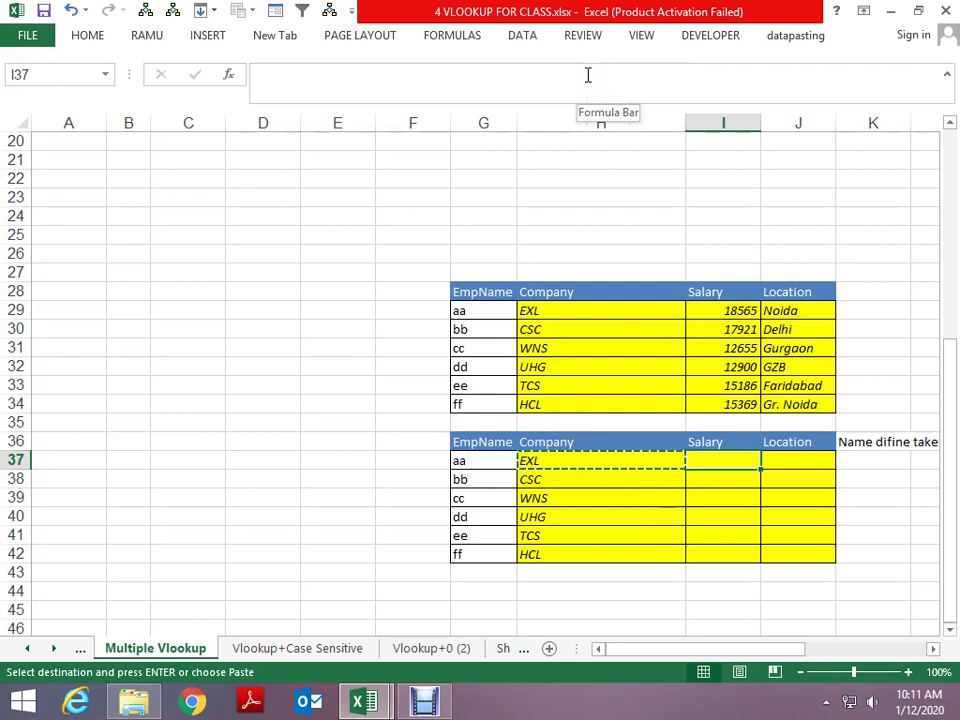
key(ctrl+v)
key(Right)
key(ctrl+v)
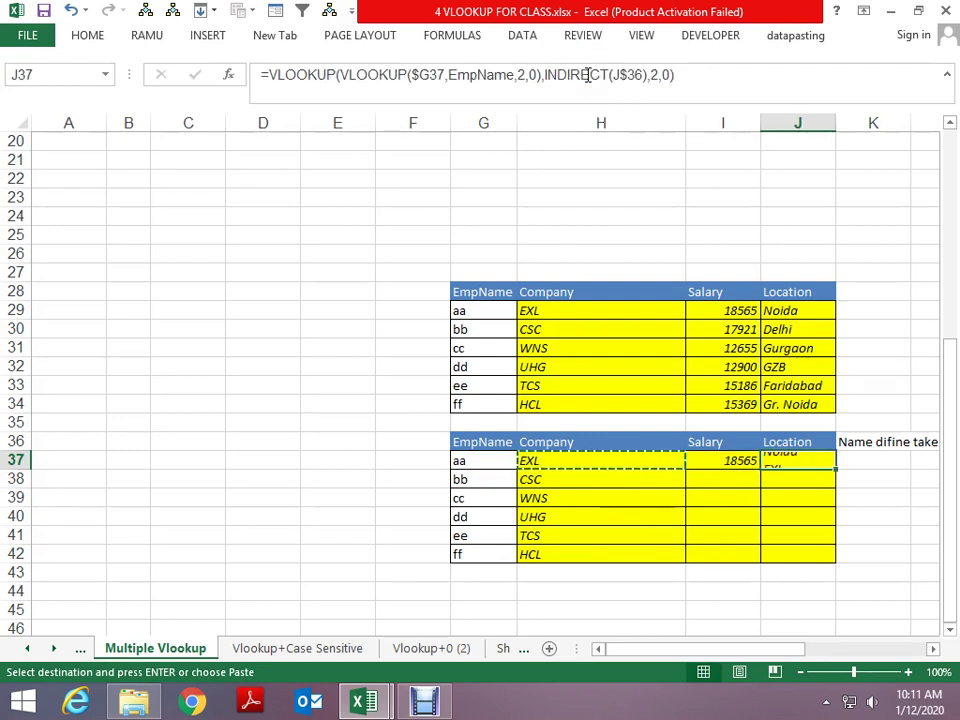
key(Left)
key(Left)
key(shift+Right)
key(shift+Right)
key(shift+Down)
key(shift+Down)
key(shift+Down)
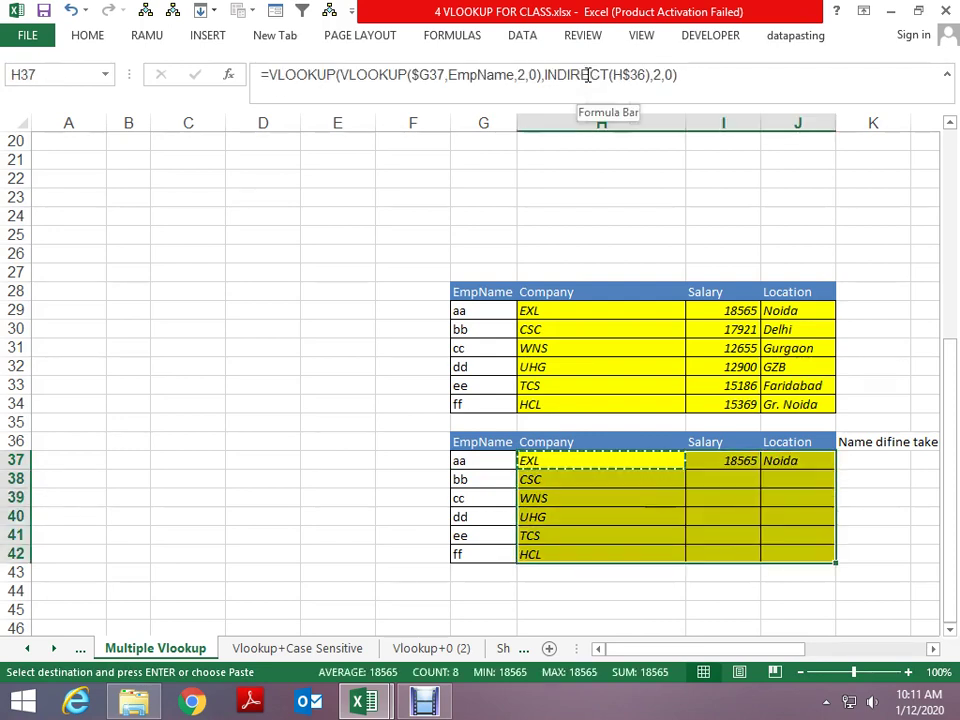
key(Return)
key(shift+BackSpace)
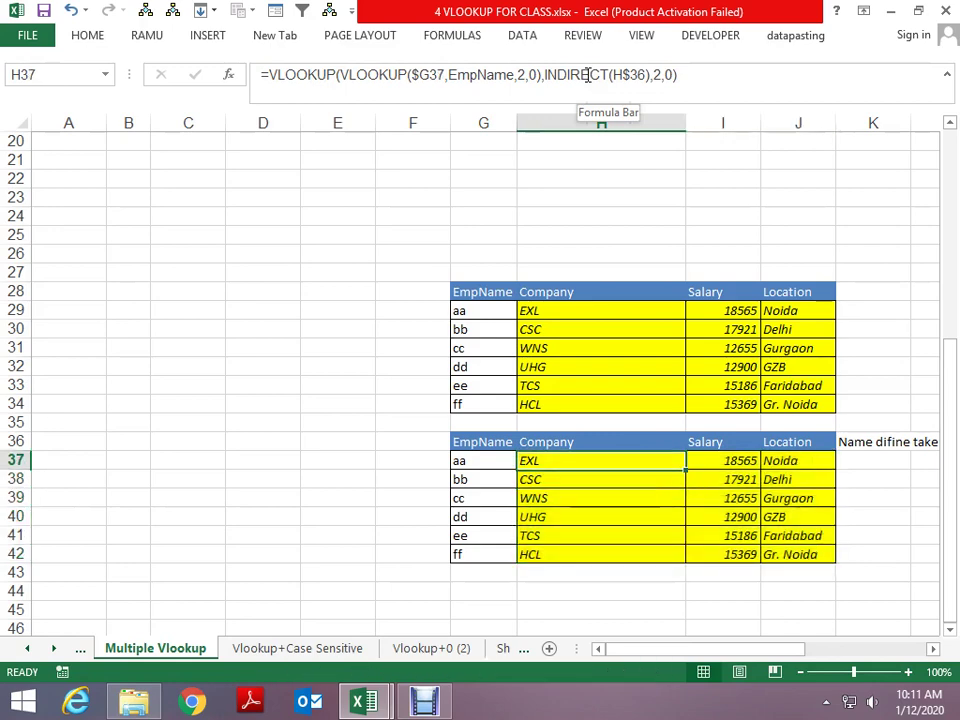
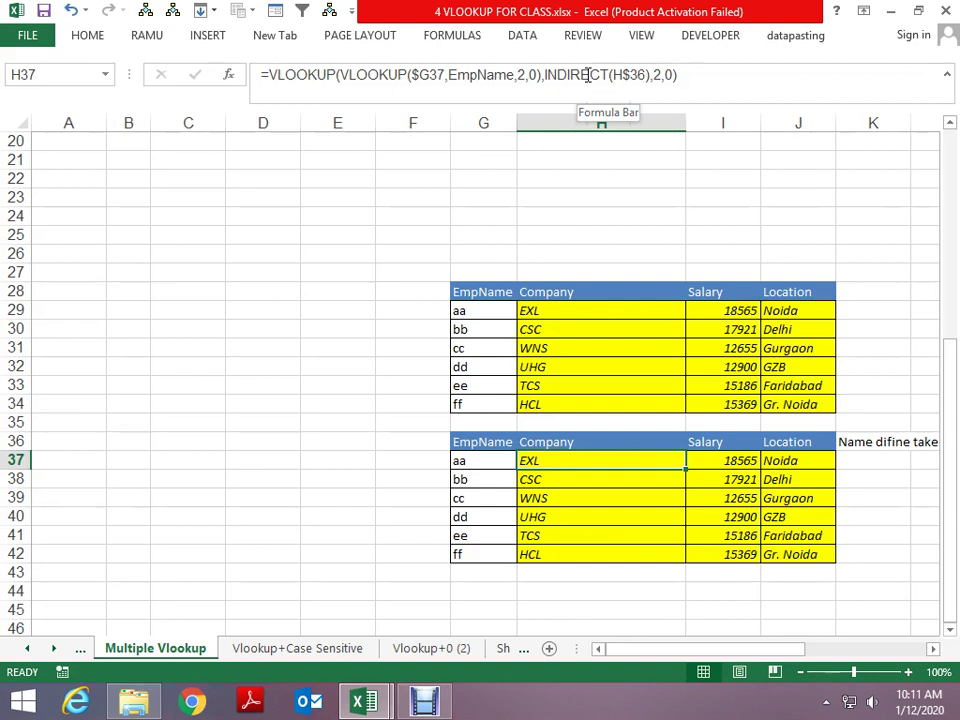
Step: Scroll through the Multiple Vlookup sheet, then move to the Vlookup+Case Sensitive sheet
key(Up)
key(Page_Up)
key(Page_Down)
key(Page_Down)
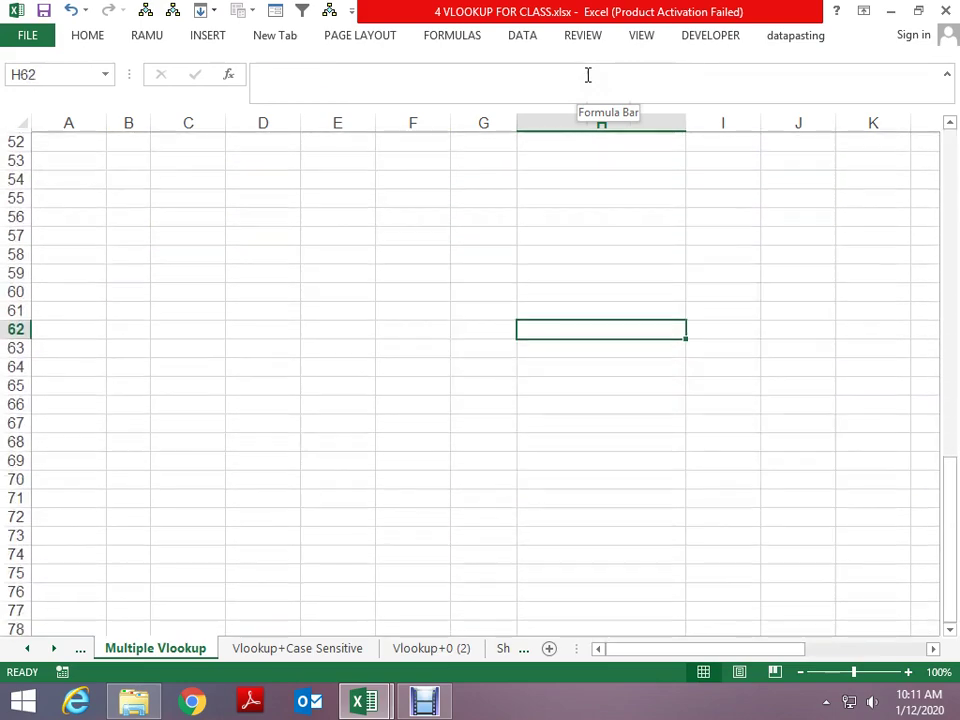
key(Page_Up)
key(Page_Up)
key(ctrl+Page_Down)
Step: Locate ASHOK in D3, its salary 220 in E3, and the lookup names in column I
key(Up)
key(Up)
key(Up)
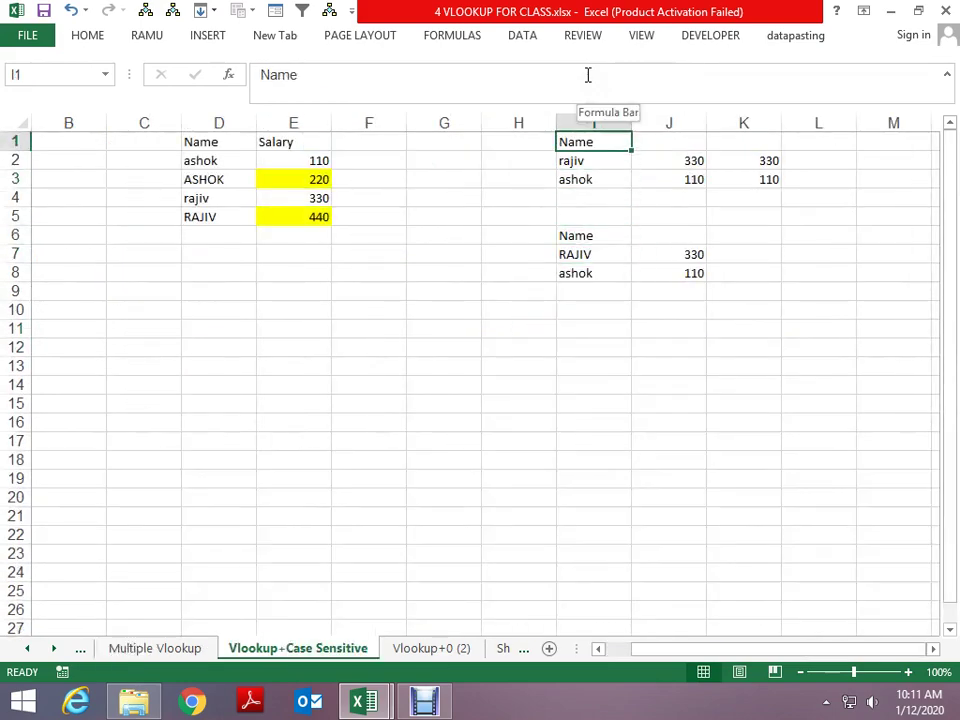
key(Down)
key(Down)
key(Left)
key(Left)
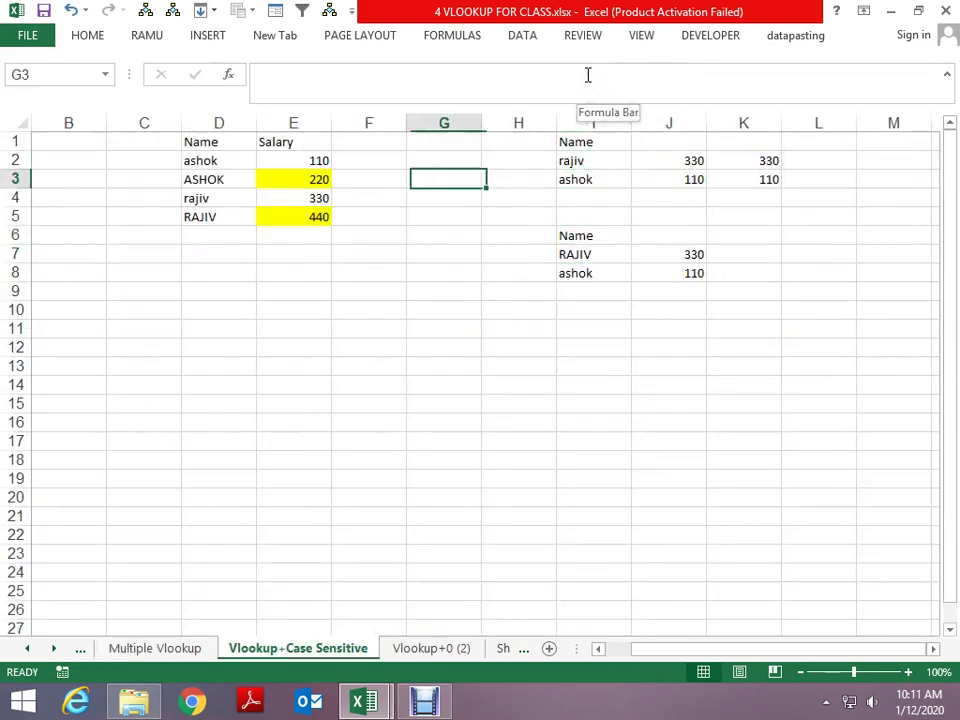
key(Left)
key(Left)
key(Left)
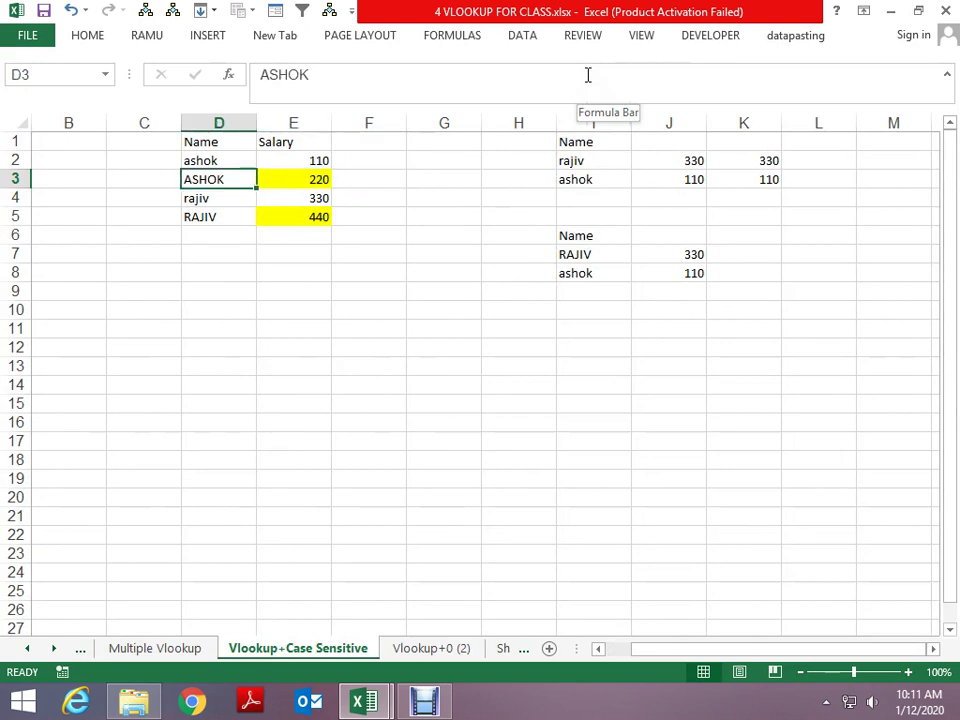
key(Right)
key(Right)
key(Right)
key(Right)
key(Right)
key(Down)
key(Down)
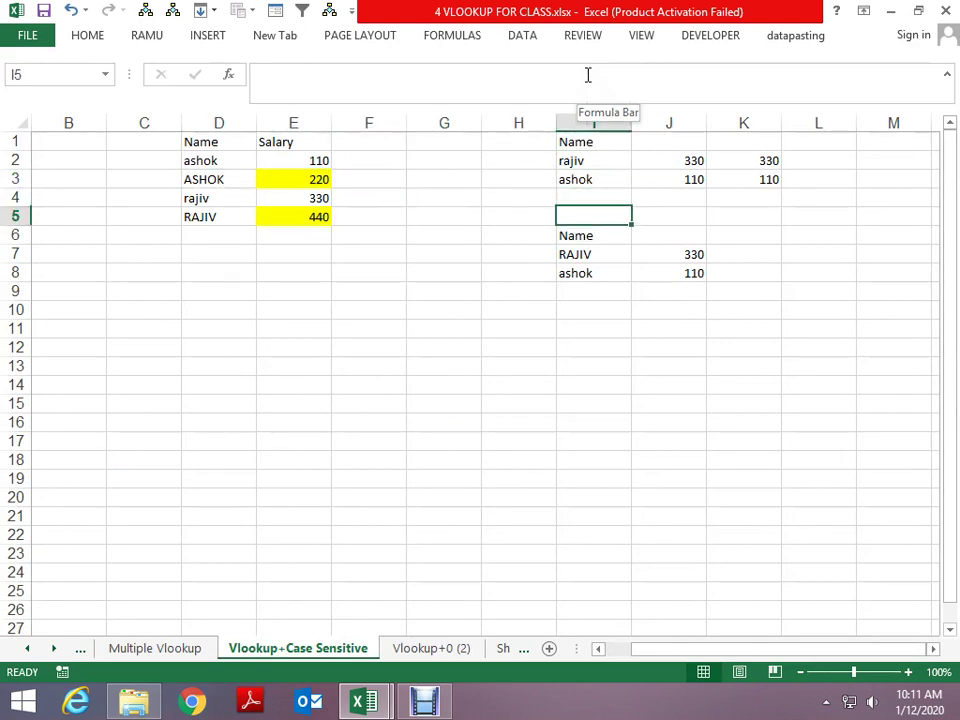
key(Down)
key(Down)
key(Right)
Step: Compare the plain VLOOKUP in J3 with K3's case-sensitive array formula, ending on ASHOK in D3
key(Down)
key(Up)
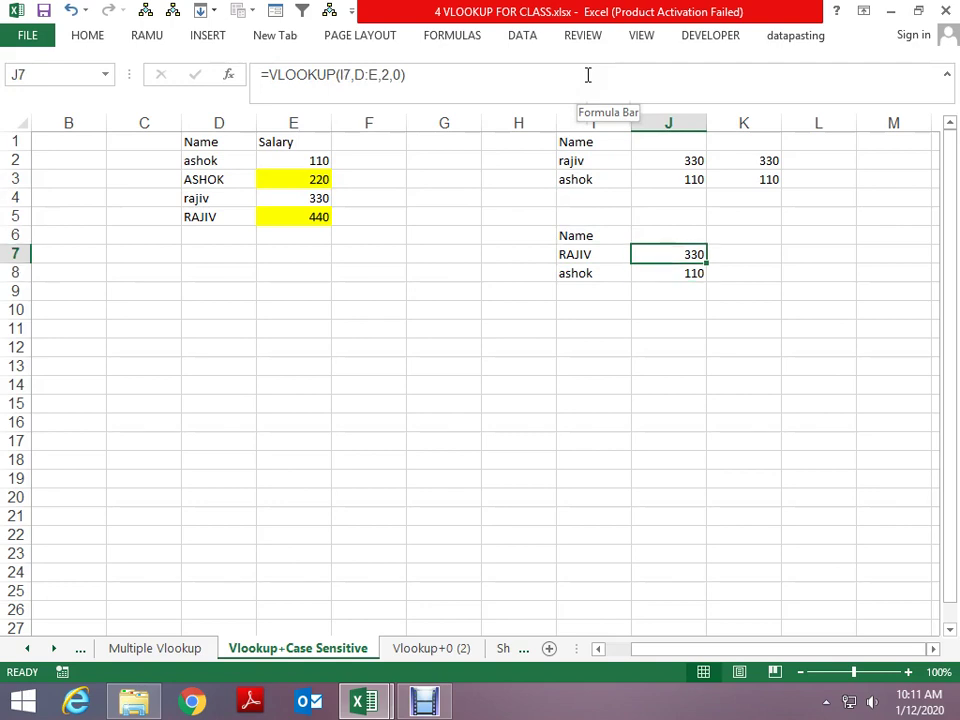
key(Up)
key(Up)
key(Up)
key(Up)
key(Right)
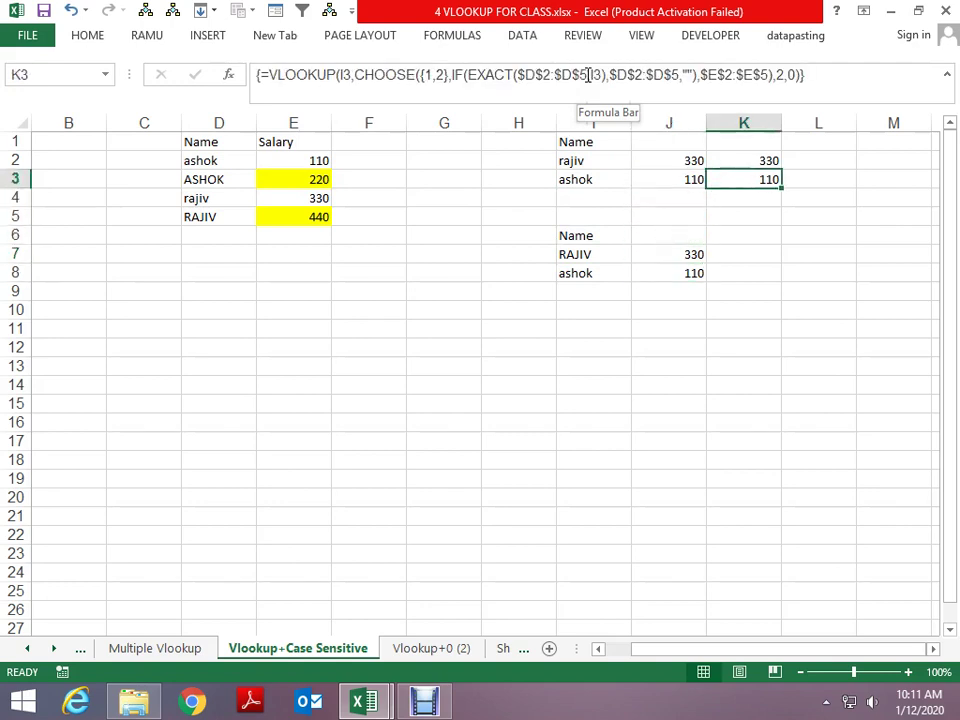
key(Left)
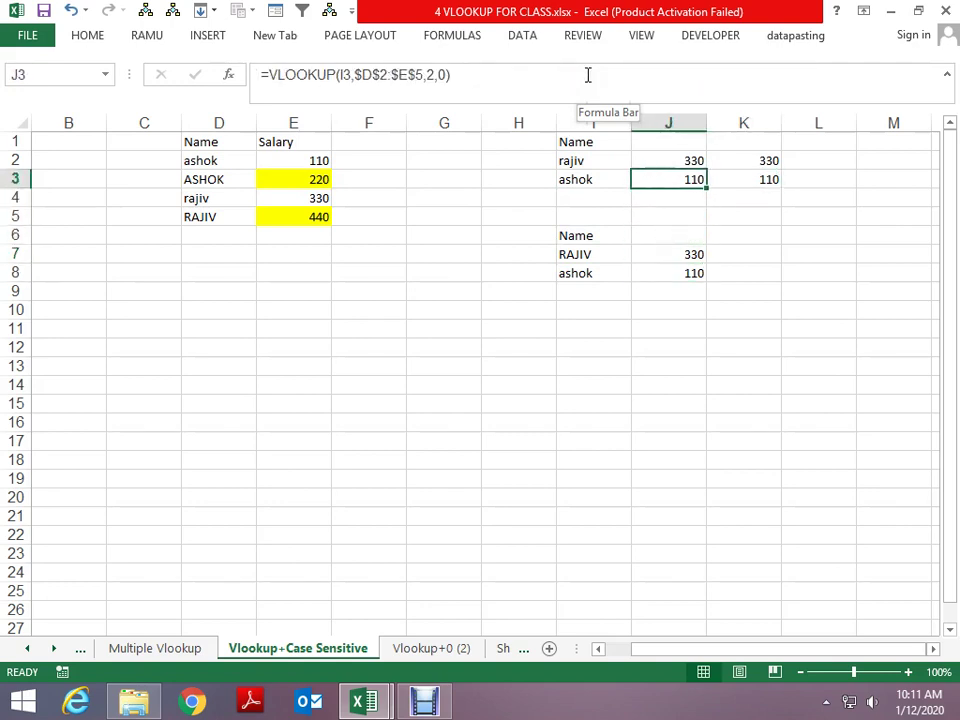
key(Right)
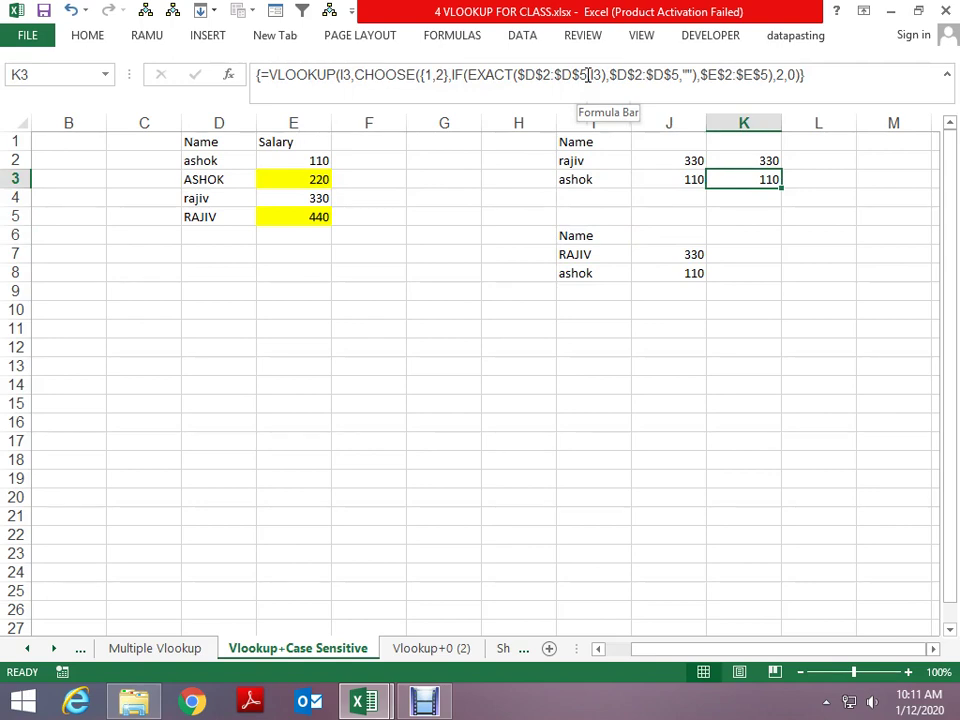
key(Left)
key(Left)
key(Left)
key(Left)
key(Left)
key(Left)
key(Left)
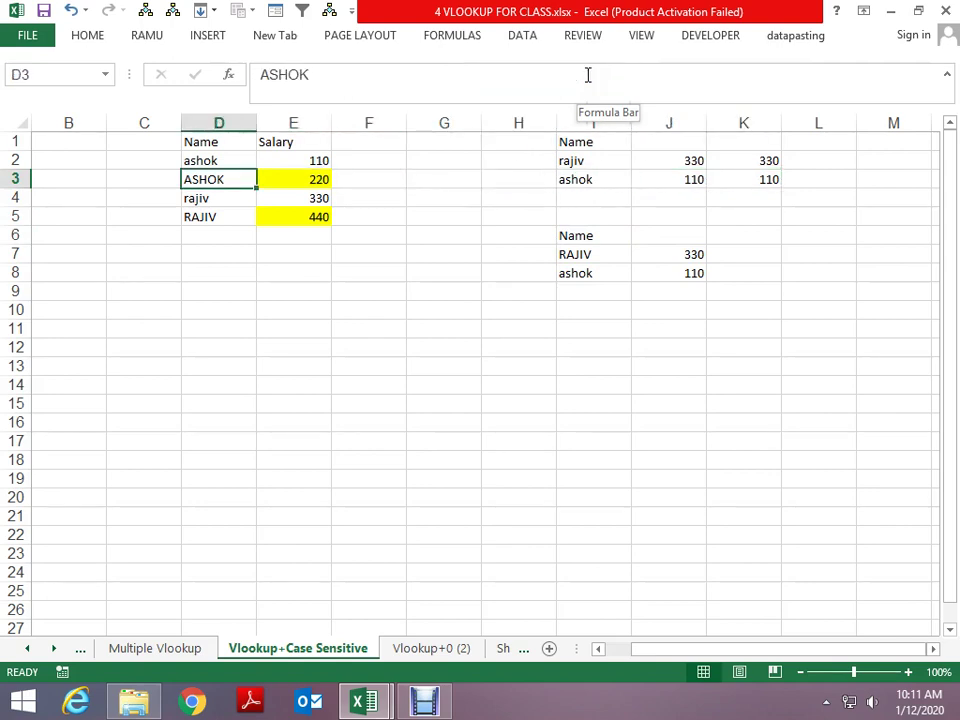
key(Up)
key(Down)
key(ctrl+c)
key(Down)
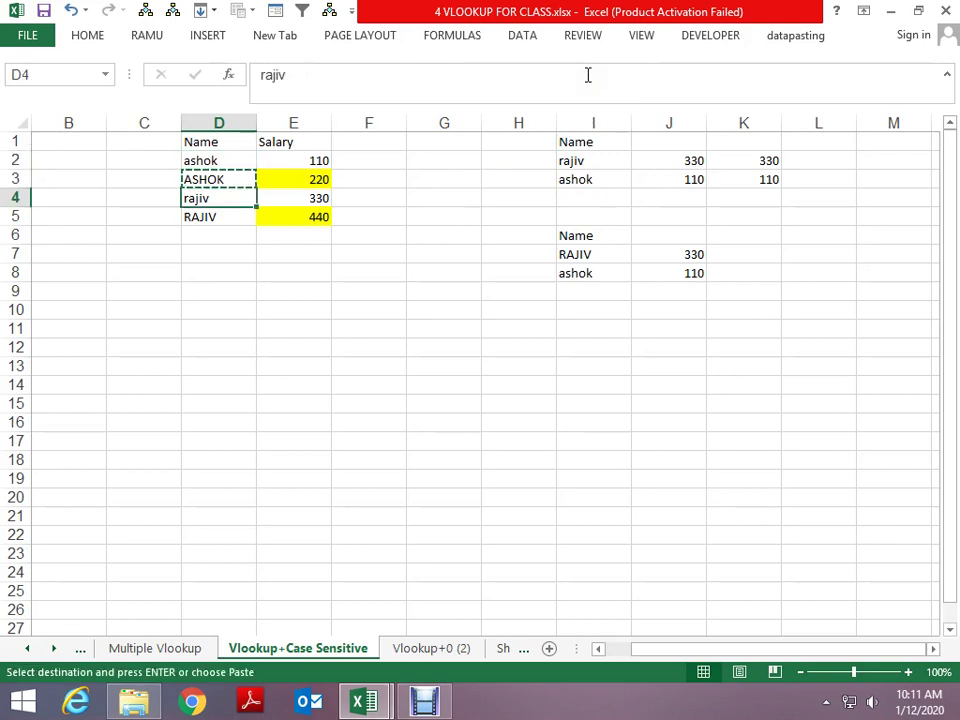
key(Down)
key(Down)
key(Down)
key(Down)
key(ctrl+v)
key(Escape)
key(Right)
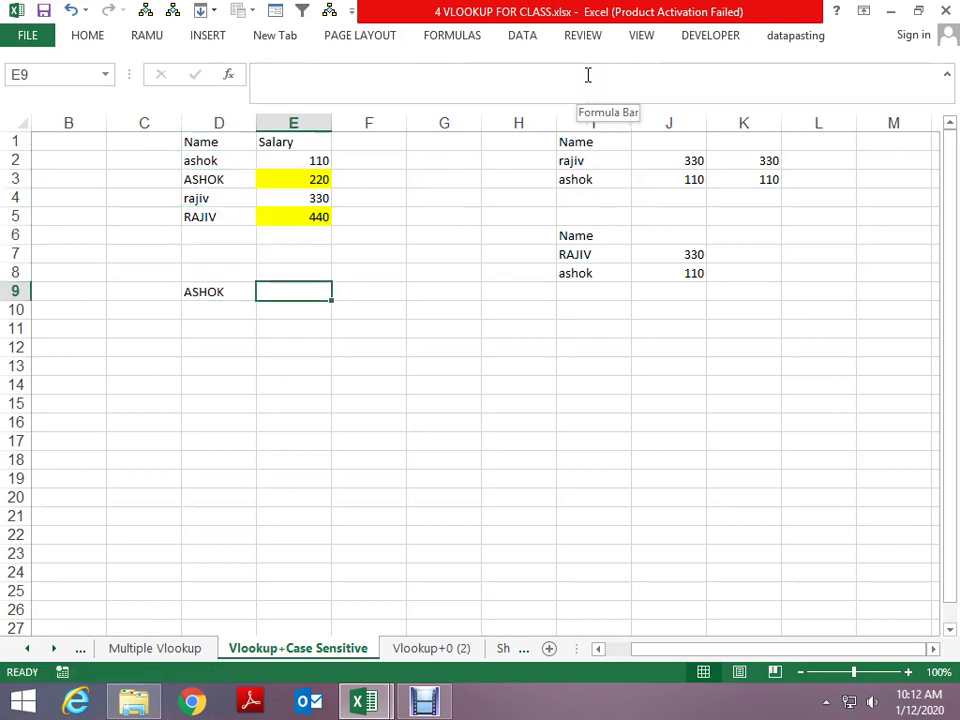
text(=vlo)
key(Tab)
key(Left)
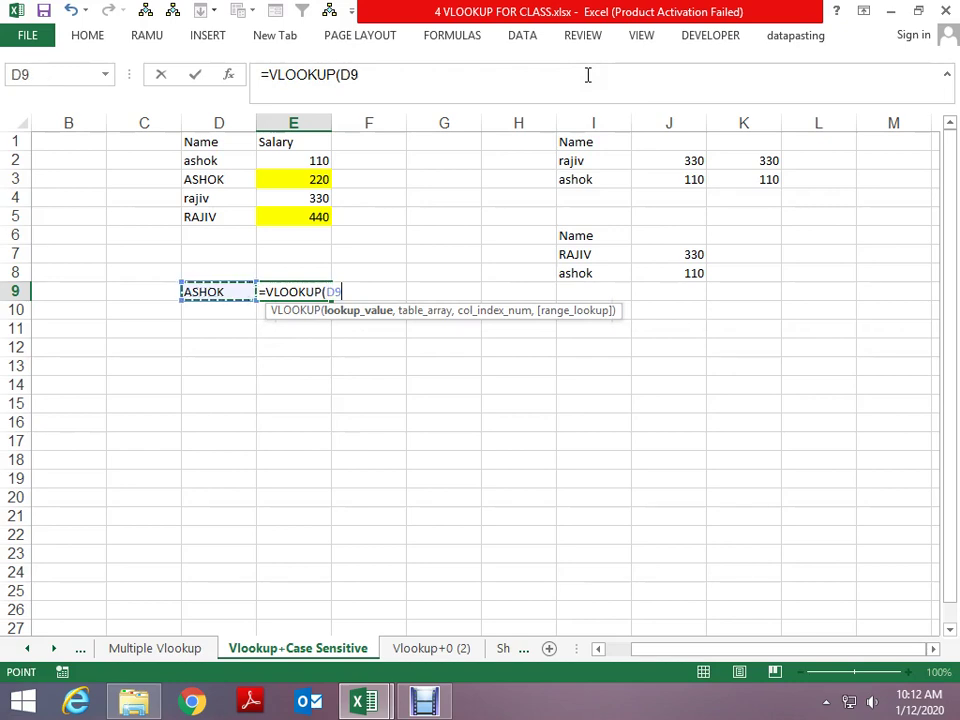
text(,)
key(Left)
key(Up)
key(Up)
key(Up)
key(Up)
key(Up)
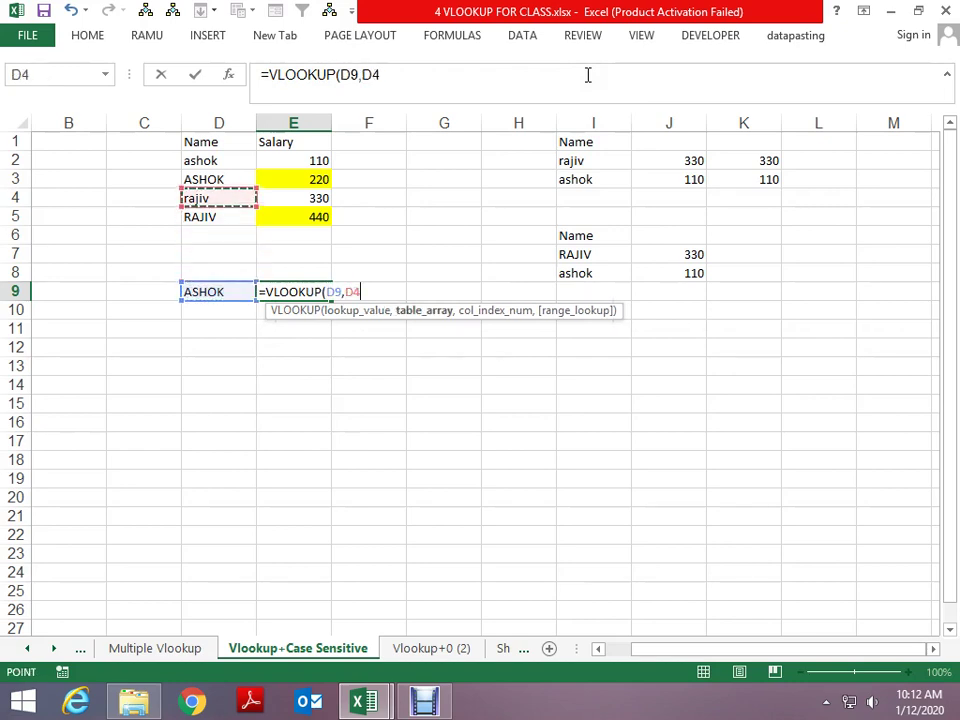
key(Up)
key(Up)
key(Up)
key(ctrl+shift+Down)
key(shift+Right)
key(F4)
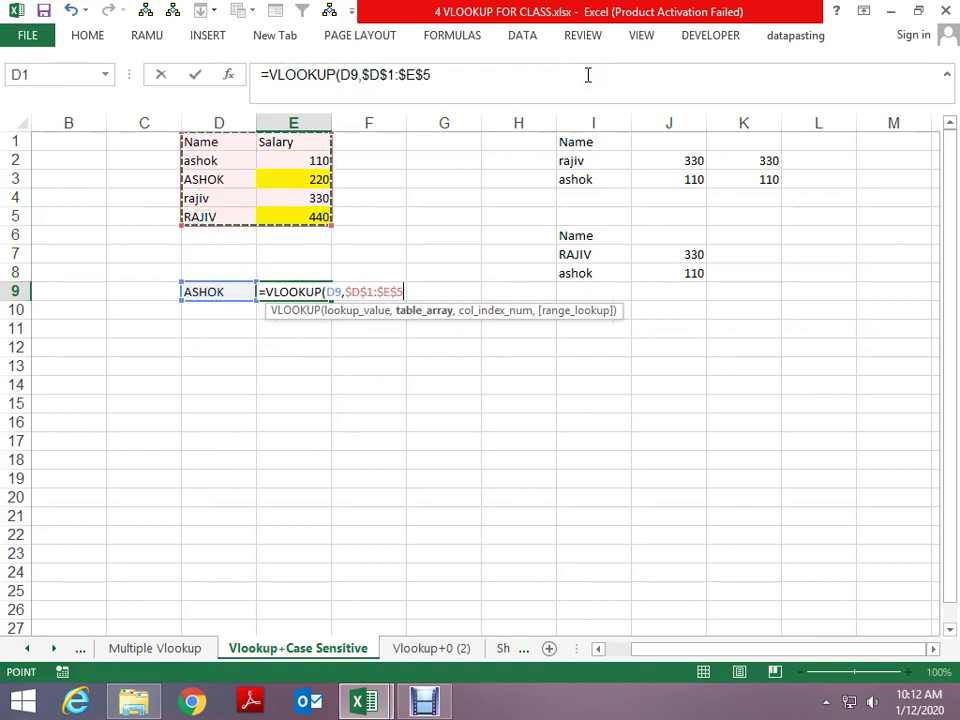
text(,2,0)
key(Return)
key(Up)
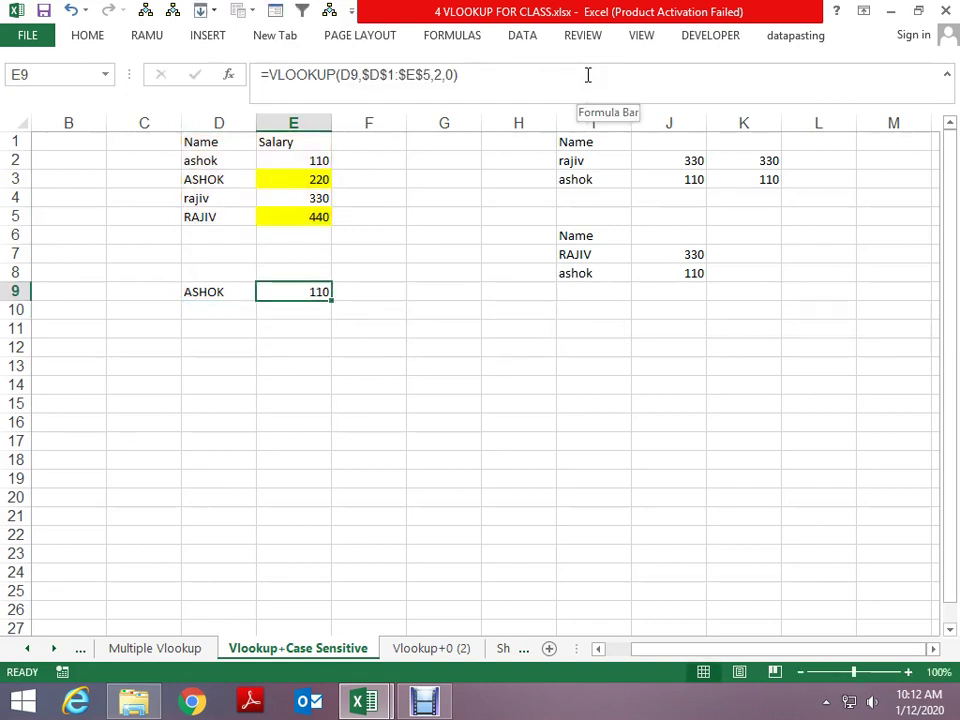
key(Left)
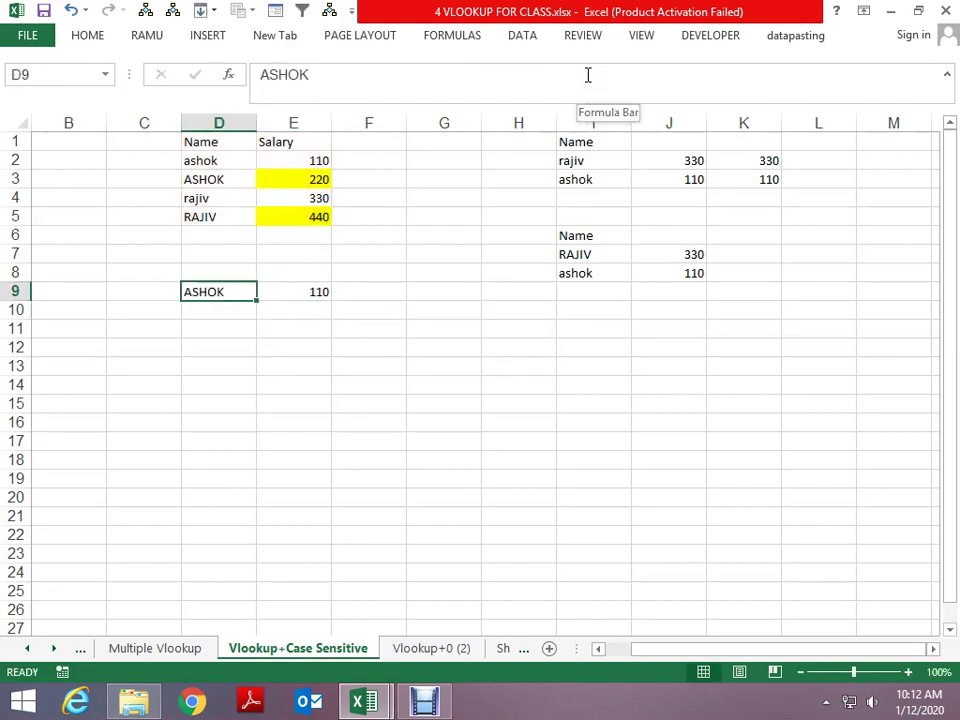
key(Up)
key(Down)
key(Up)
key(Up)
key(Up)
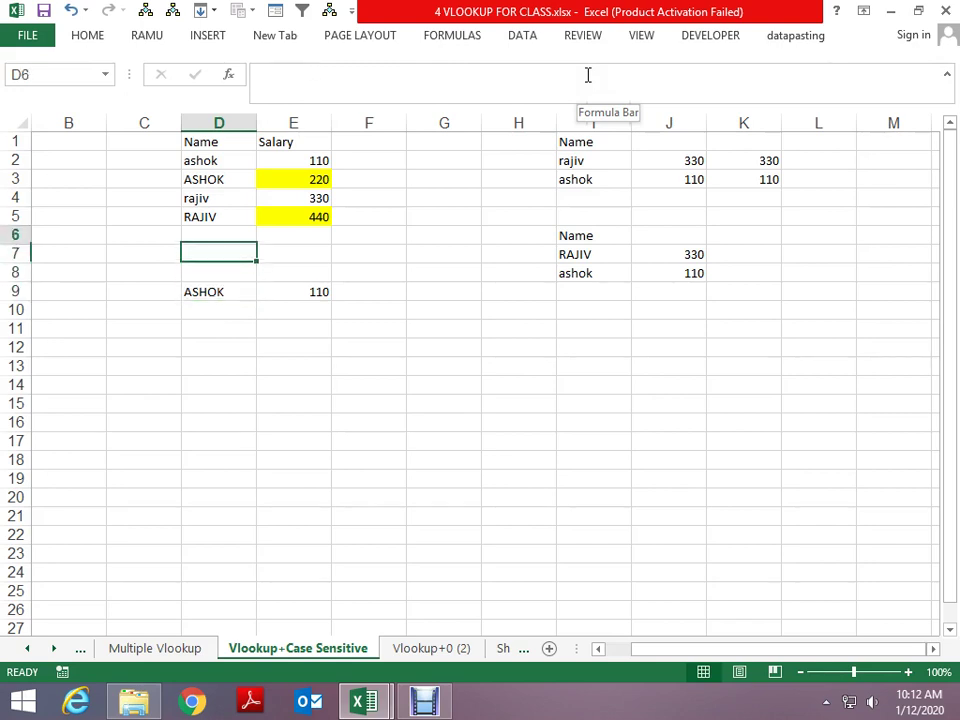
key(Up)
key(Up)
key(Up)
key(Up)
key(Down)
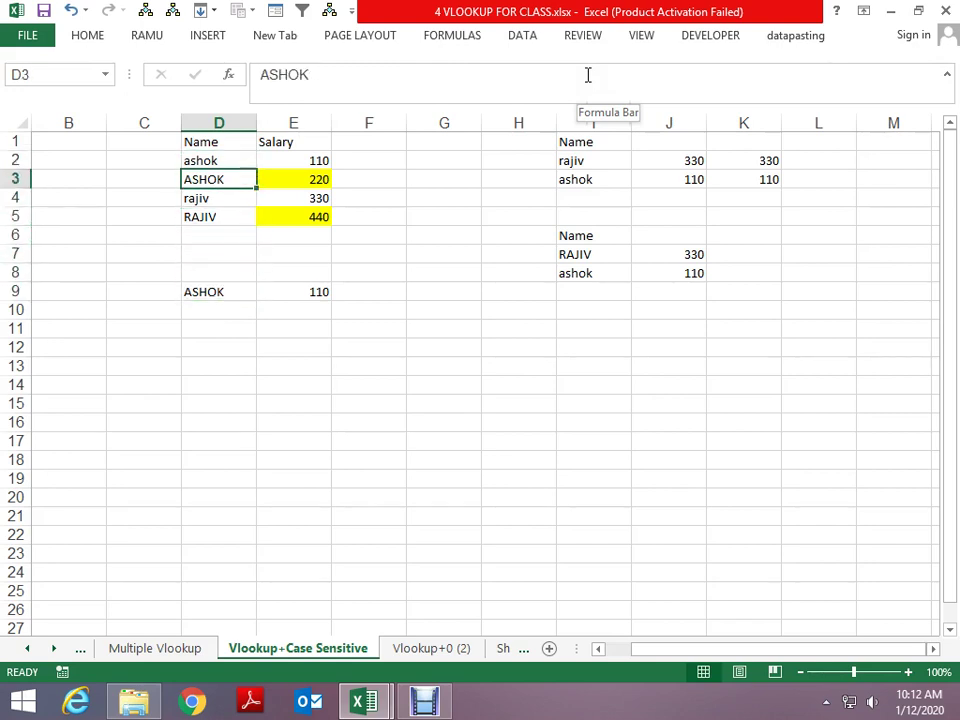
key(Up)
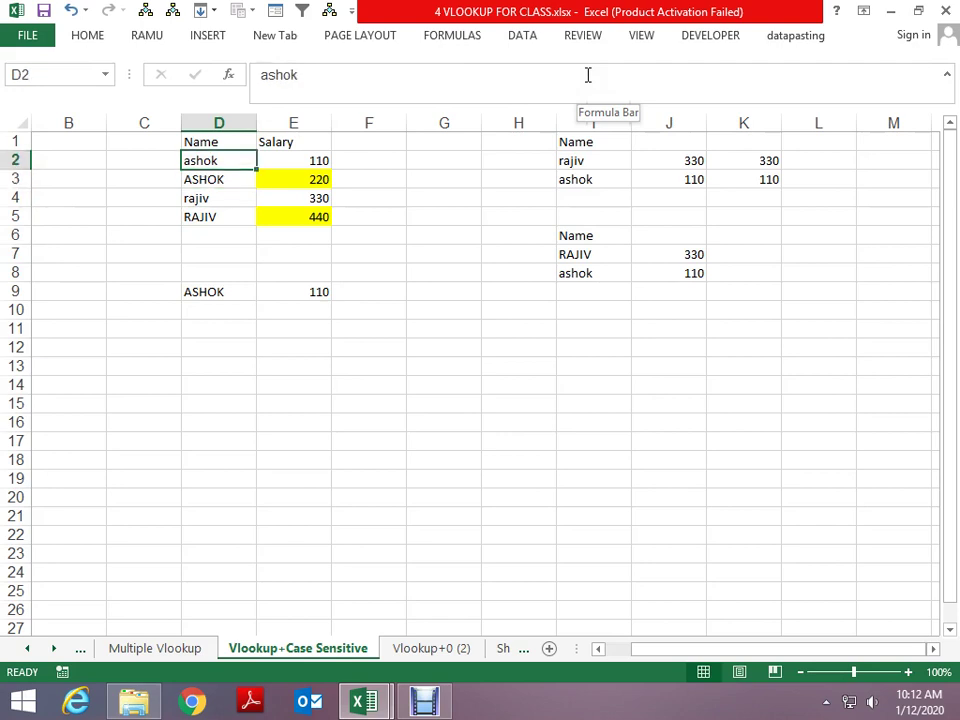
key(Down)
key(Up)
key(Down)
key(Up)
key(Right)
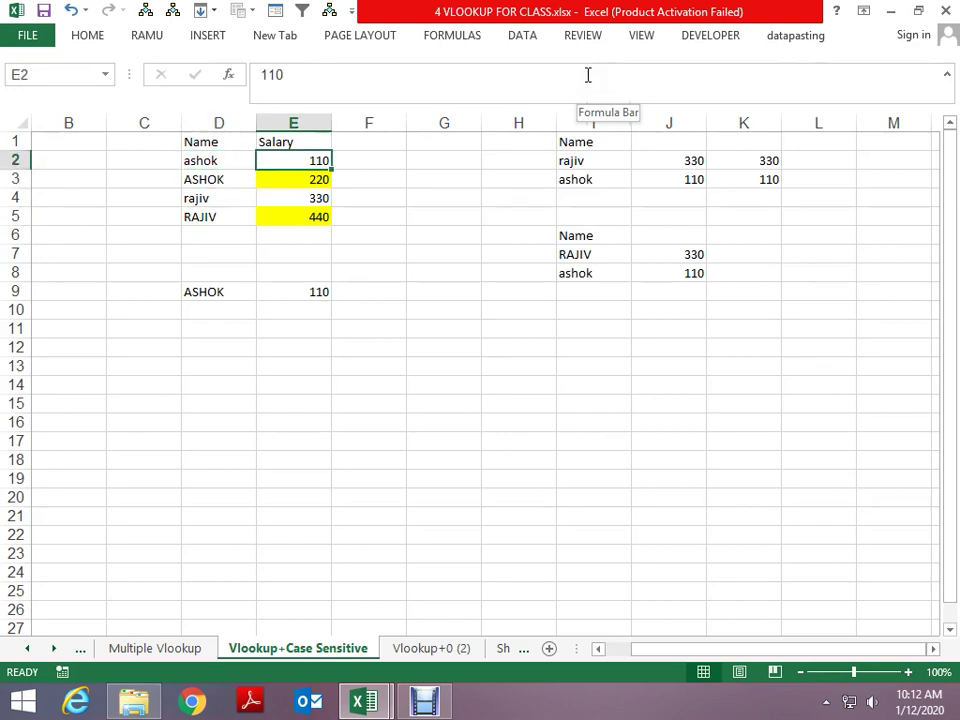
key(Down)
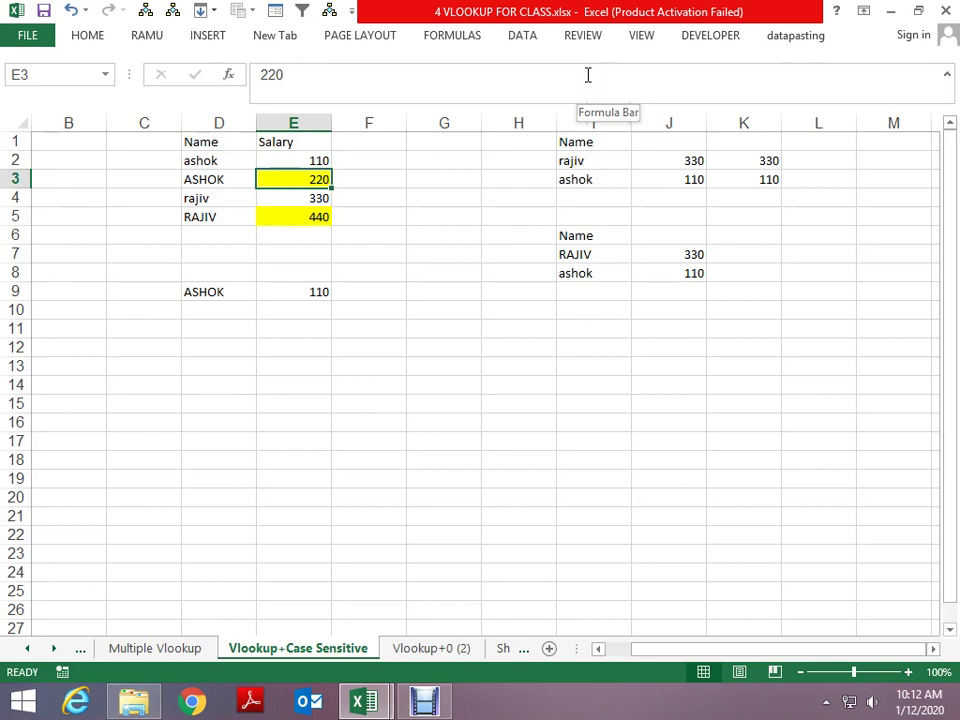
key(Down)
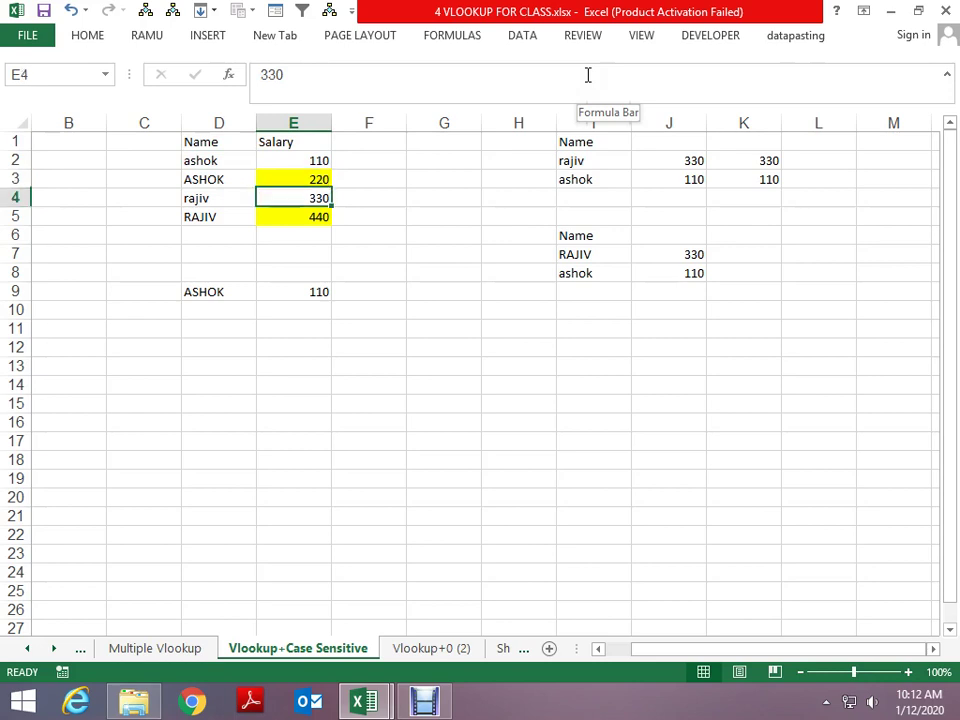
key(Down)
key(Down)
key(Down)
key(Down)
key(Down)
key(Left)
key(Right)
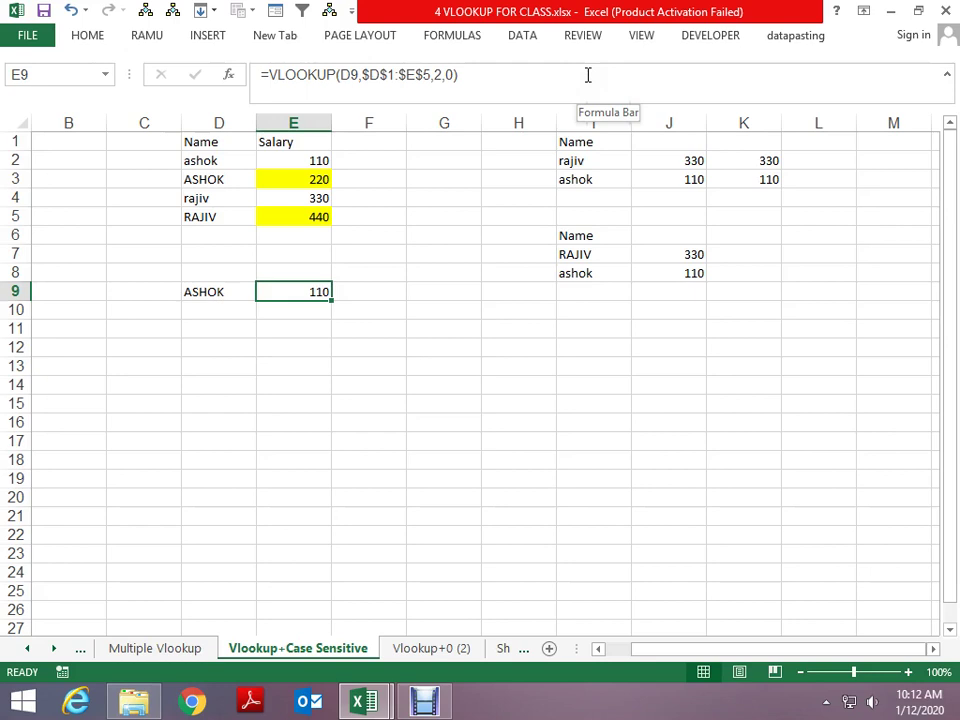
key(Left)
key(Up)
key(Up)
key(Up)
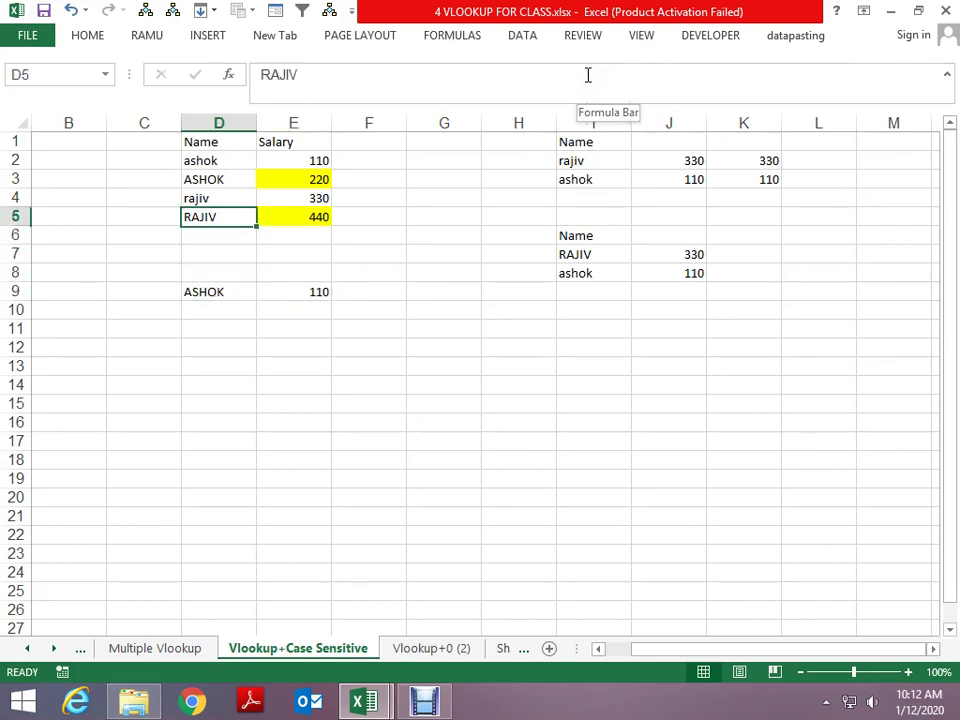
key(Up)
key(Up)
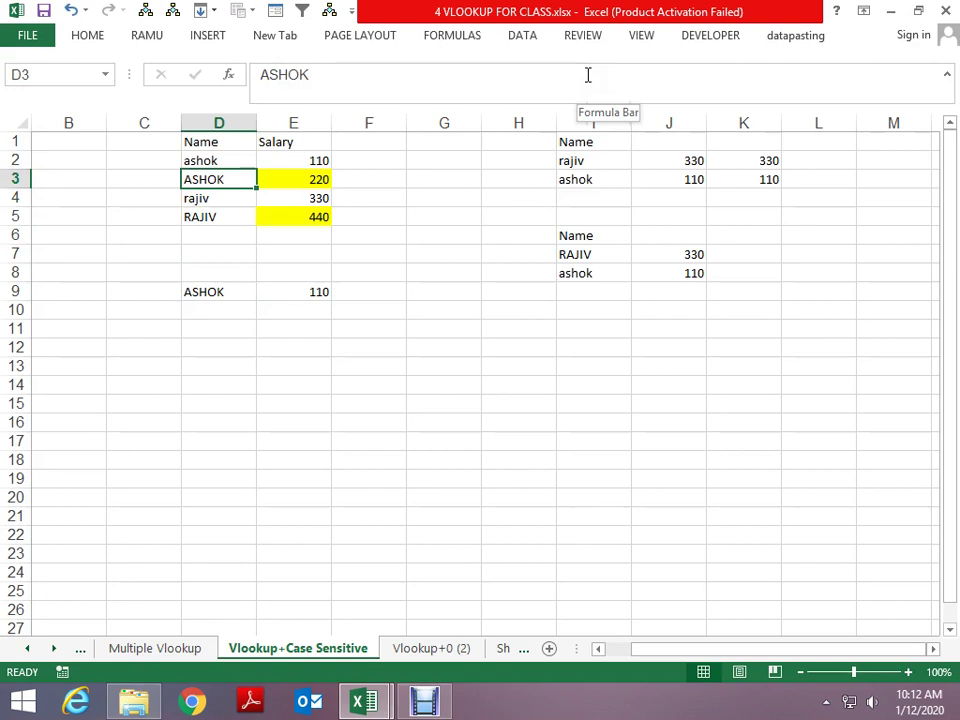
key(Right)
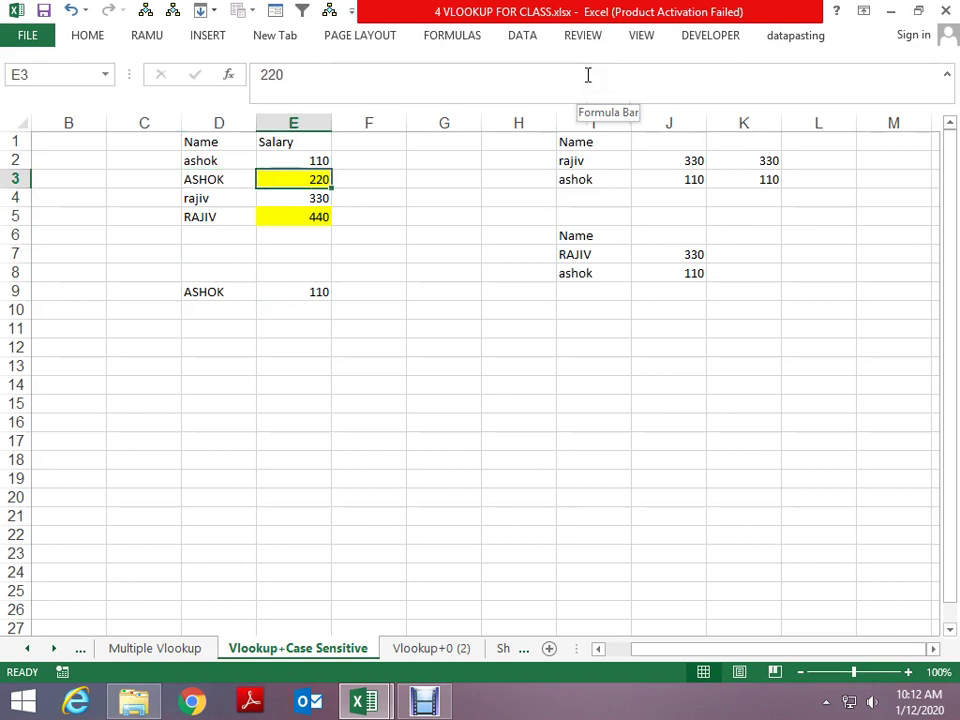
key(Left)
key(Down)
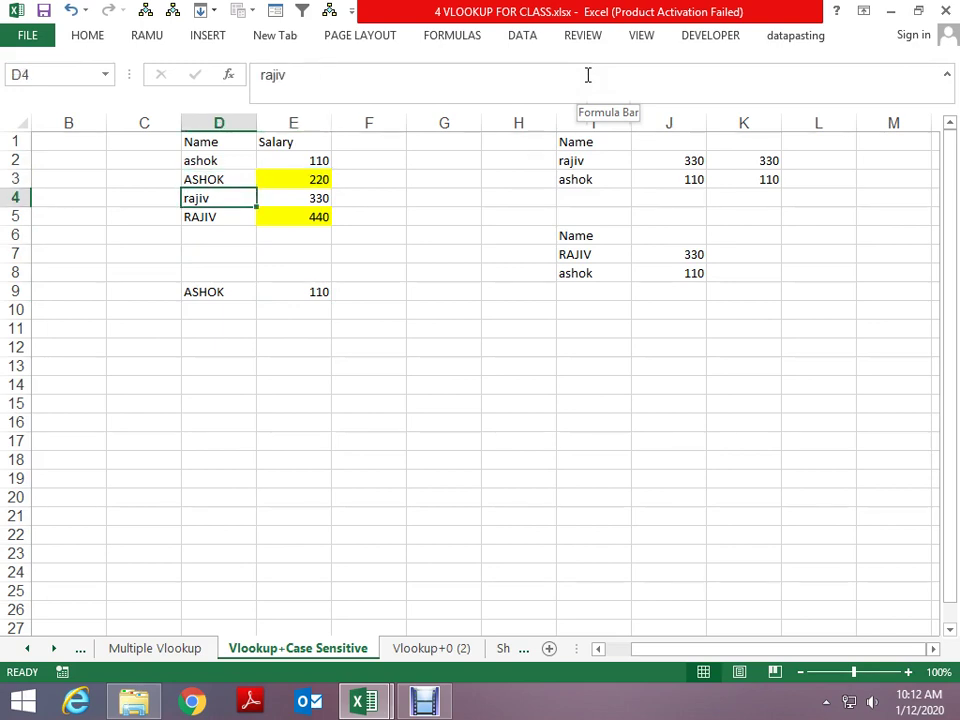
key(Down)
key(Down)
key(Down)
key(Left)
key(Up)
key(Up)
key(Up)
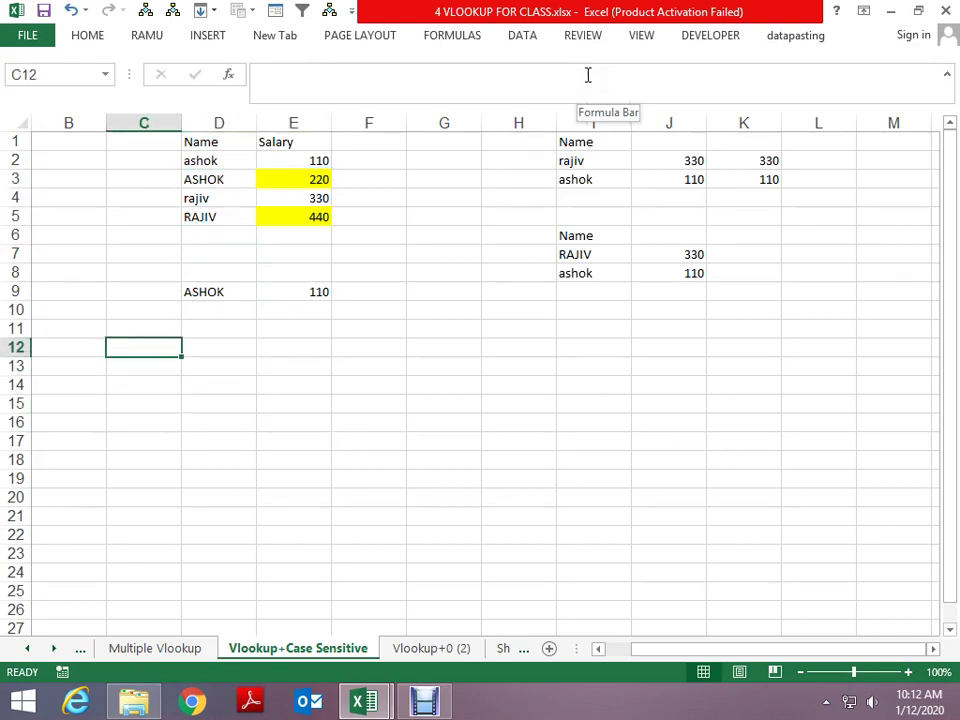
text(=mat)
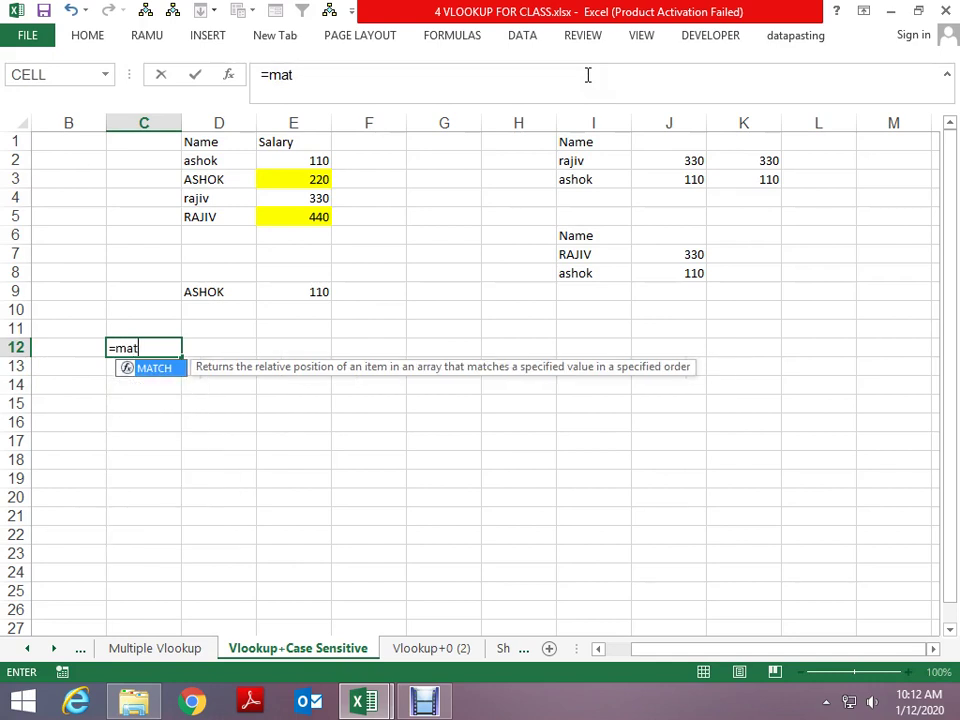
text(ch)
key(Tab)
key(Up)
key(Up)
key(Up)
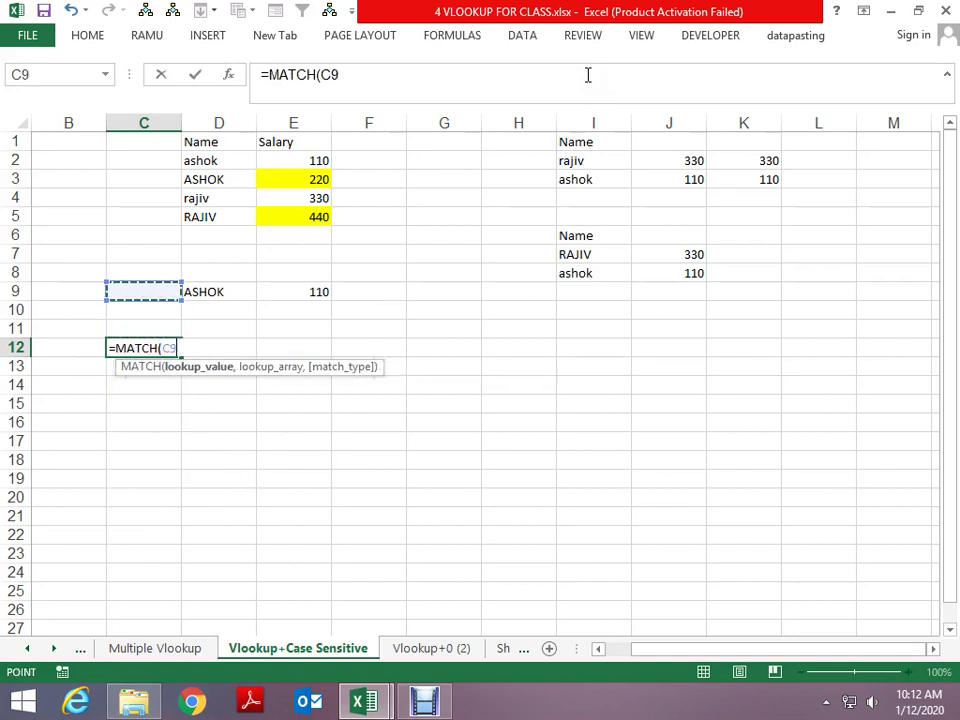
key(Right)
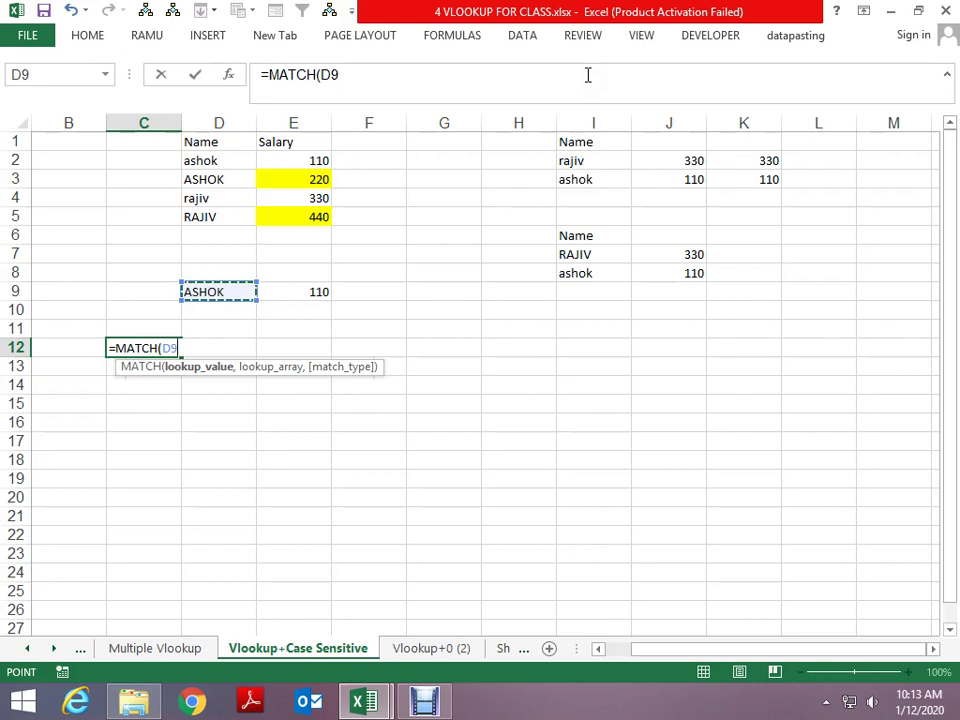
text(,)
key(Up)
key(Up)
key(Up)
key(Up)
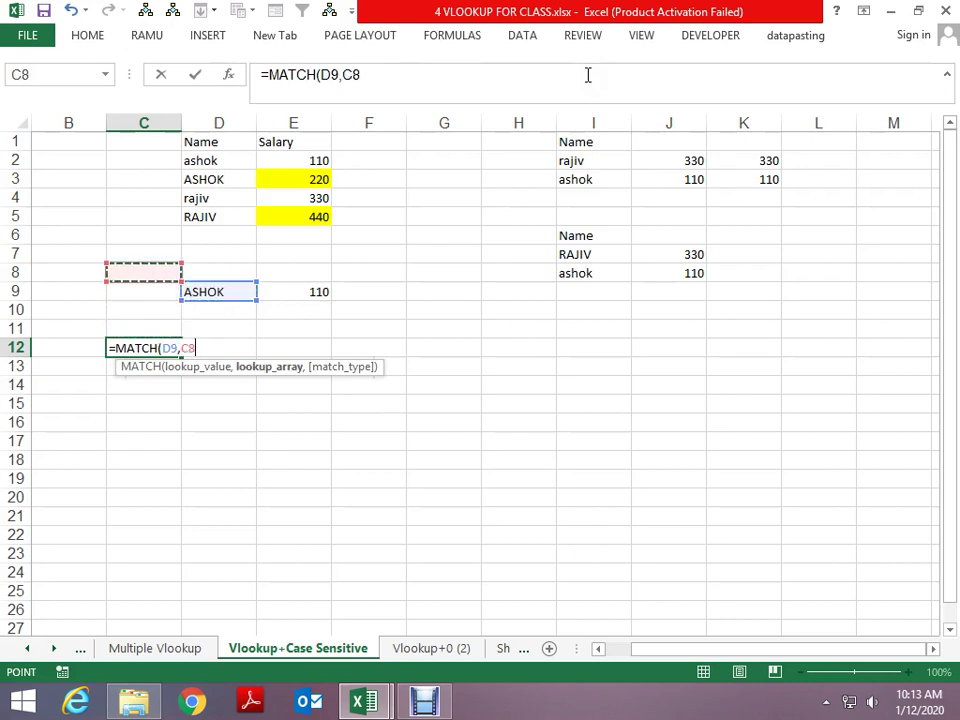
key(Up)
key(Right)
key(Up)
key(Up)
key(shift+Up)
key(shift+Up)
key(shift+Up)
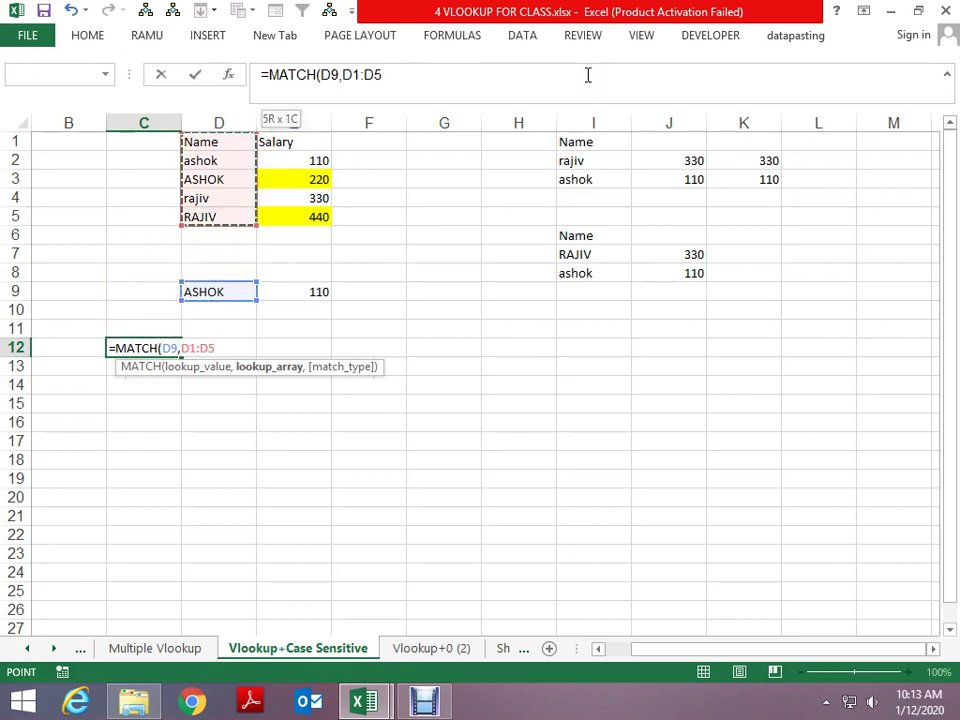
text(,0)
key(Return)
key(Up)
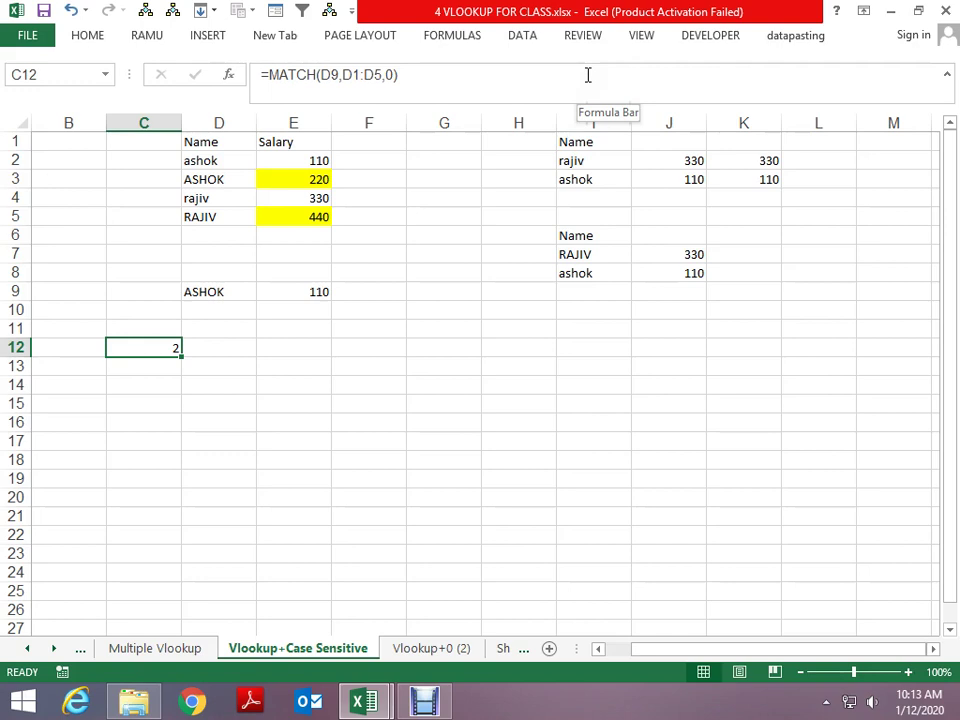
key(Delete)
Step: Enter =EXACT(D9,D1:D5) in cell D12
key(Right)
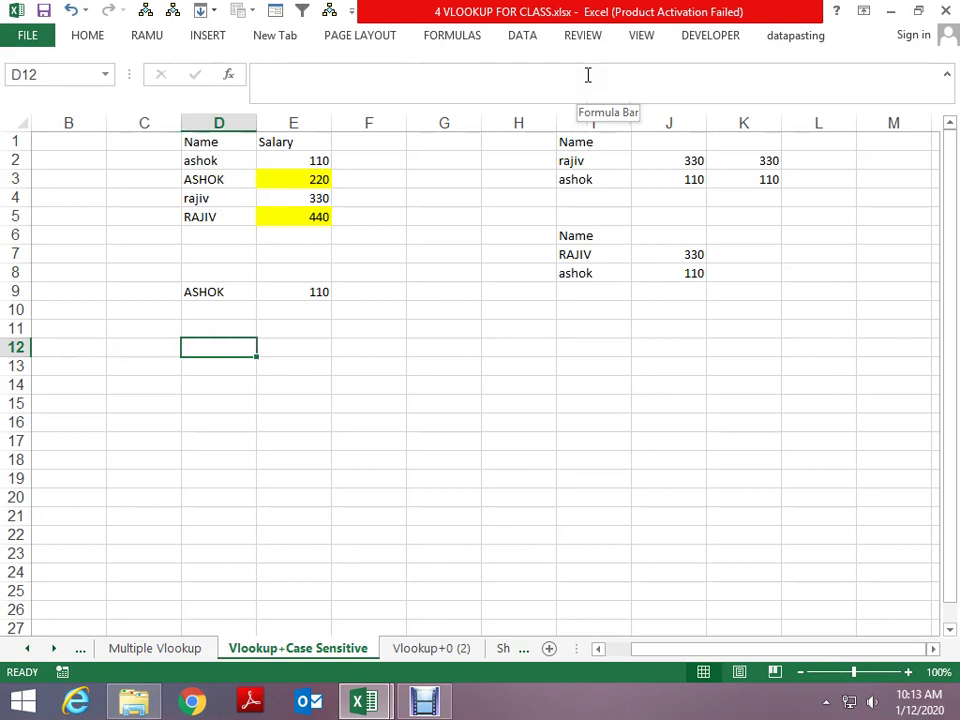
text(=ex)
key(Tab)
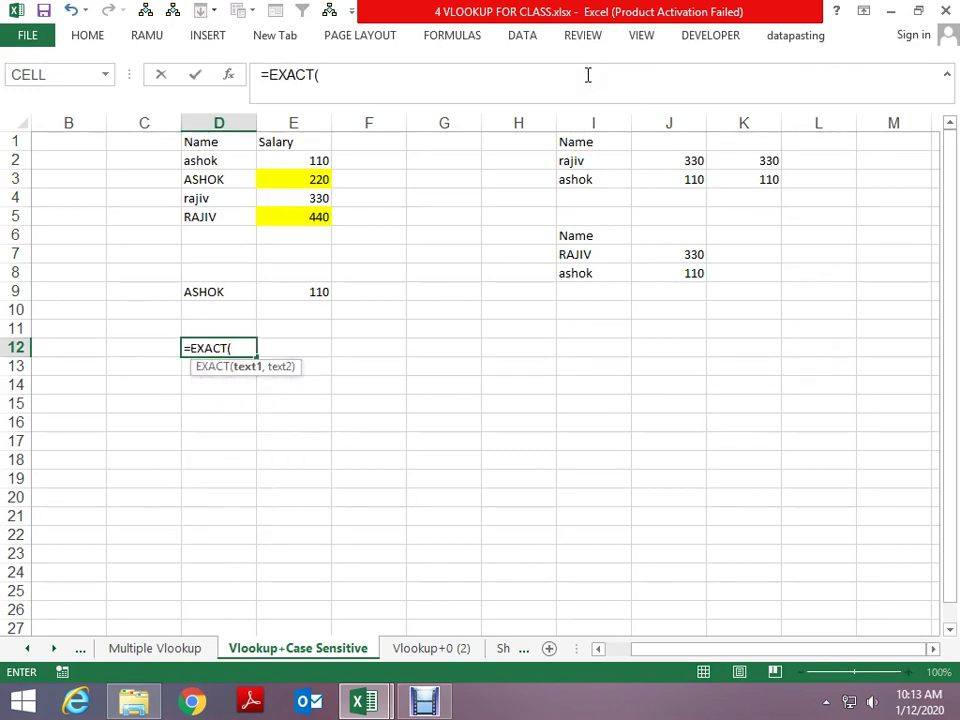
key(Up)
key(Up)
key(Up)
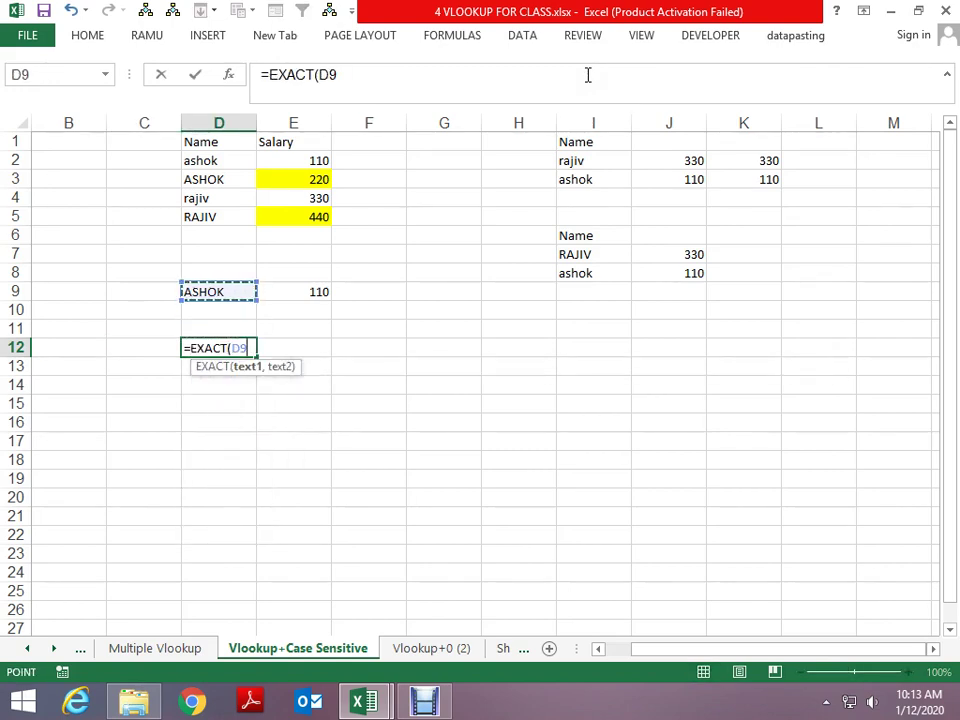
text(,)
key(Up)
key(Up)
key(Up)
key(Up)
key(Up)
key(Up)
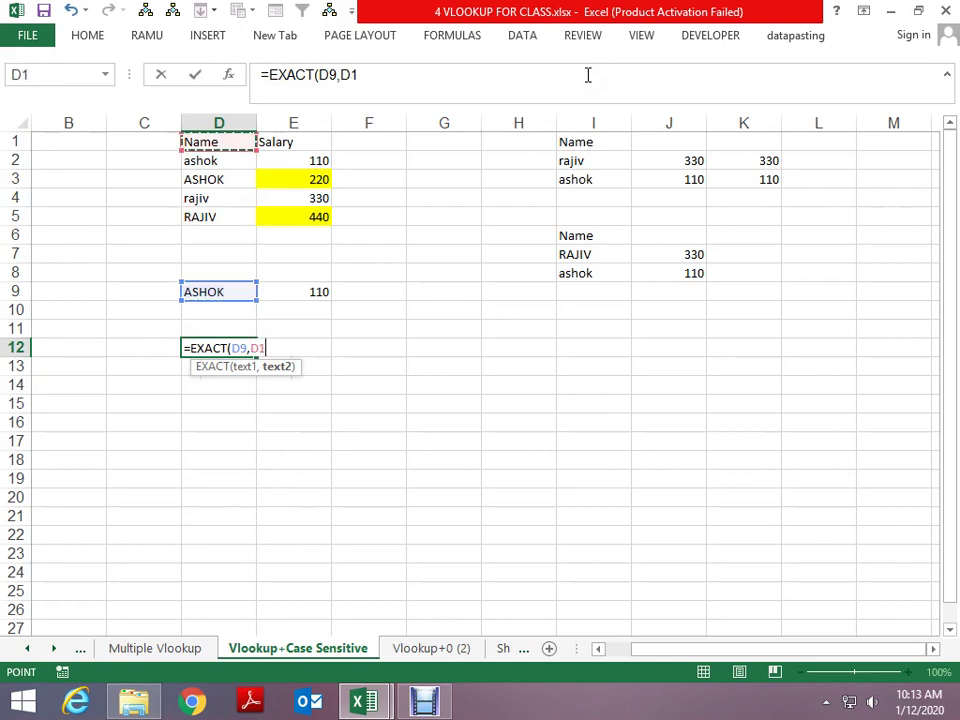
key(shift+Down)
key(shift+Down)
key(shift+Down)
key(Return)
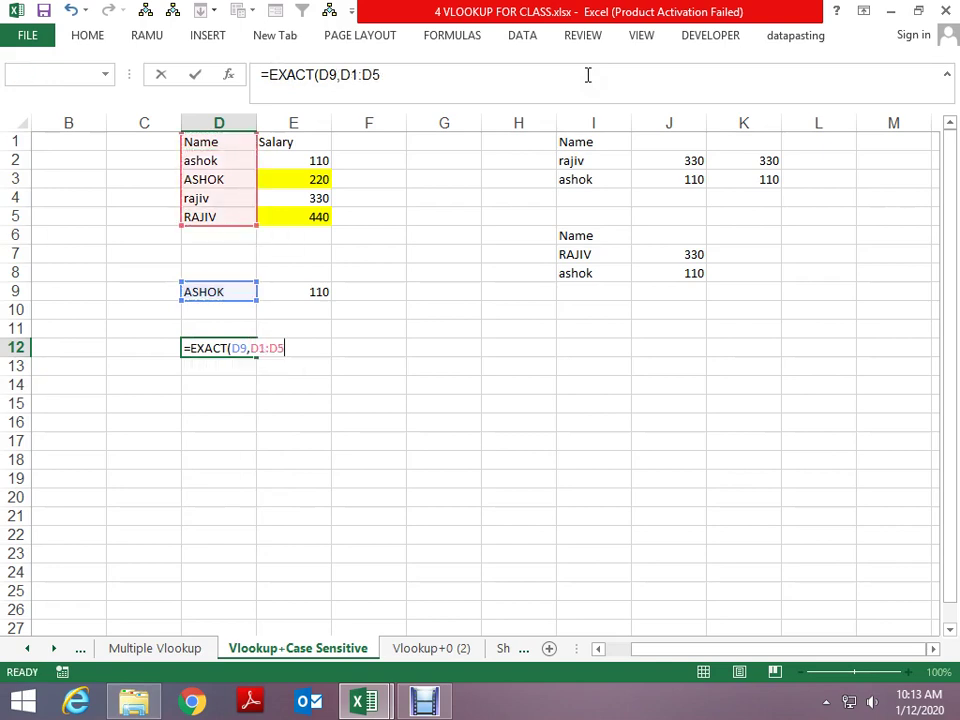
key(Up)
Step: Evaluate the EXACT part in place to preview {FALSE;FALSE;TRUE;FALSE;FALSE}, then cancel the edit
key(F2)
key(shift+ctrl+Left)
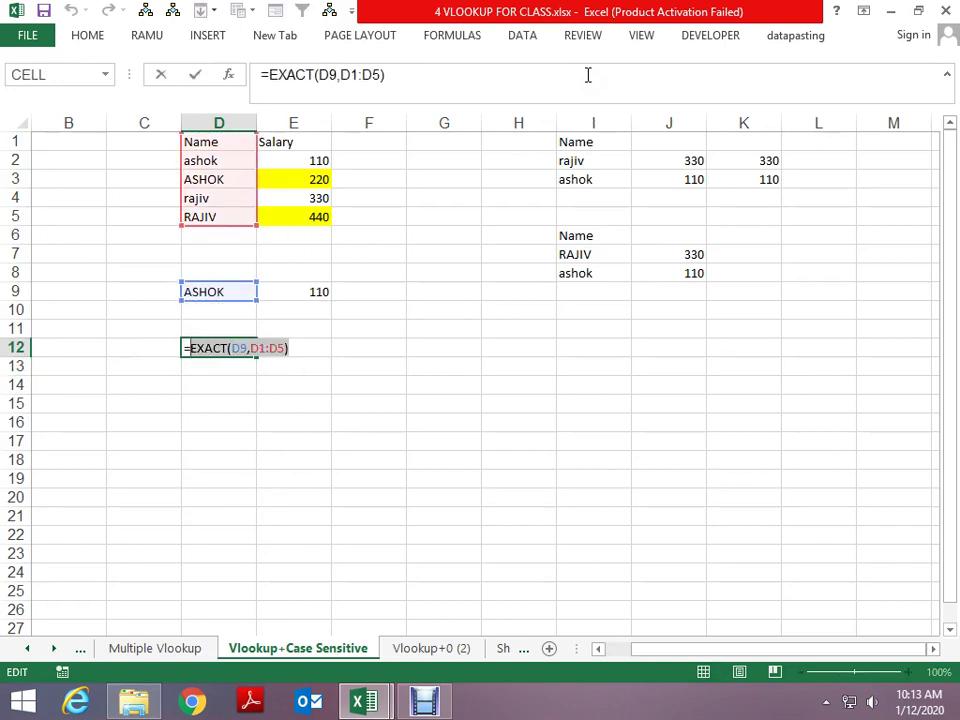
key(F9)
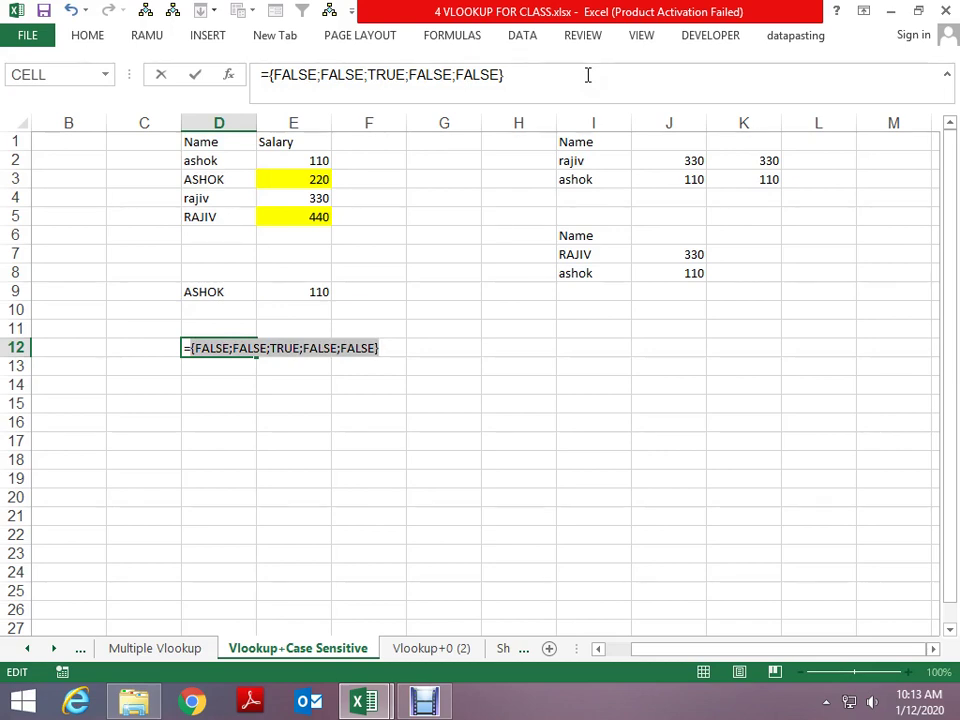
key(Escape)
Step: Begin typing a TRUE argument at the start of D12's formula
key(F2)
key(Home)
key(Right)
text(t)
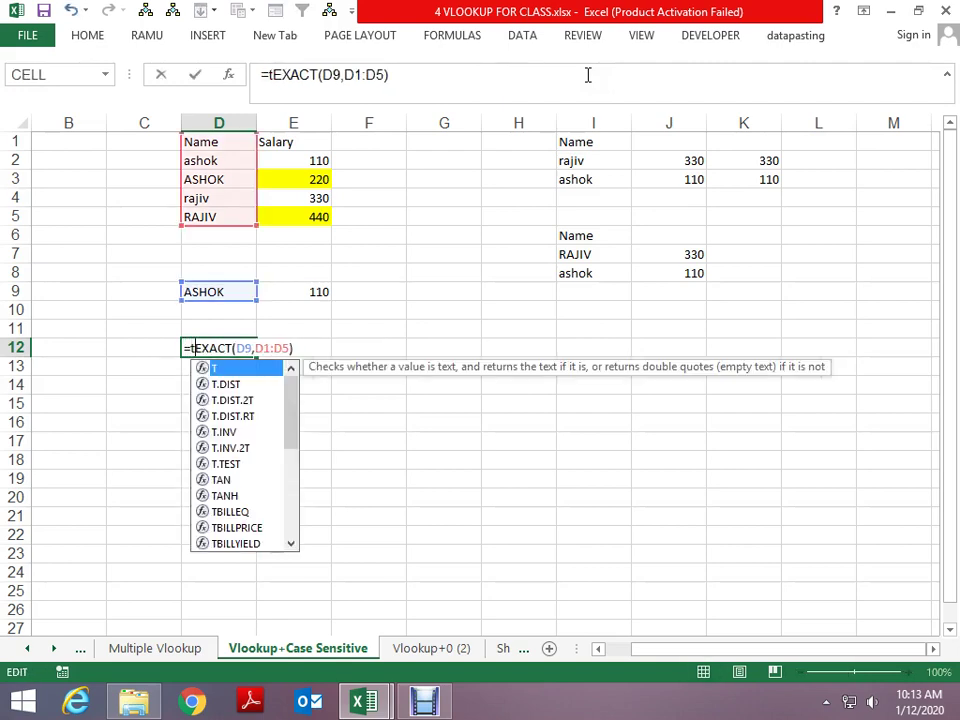
text(ru)
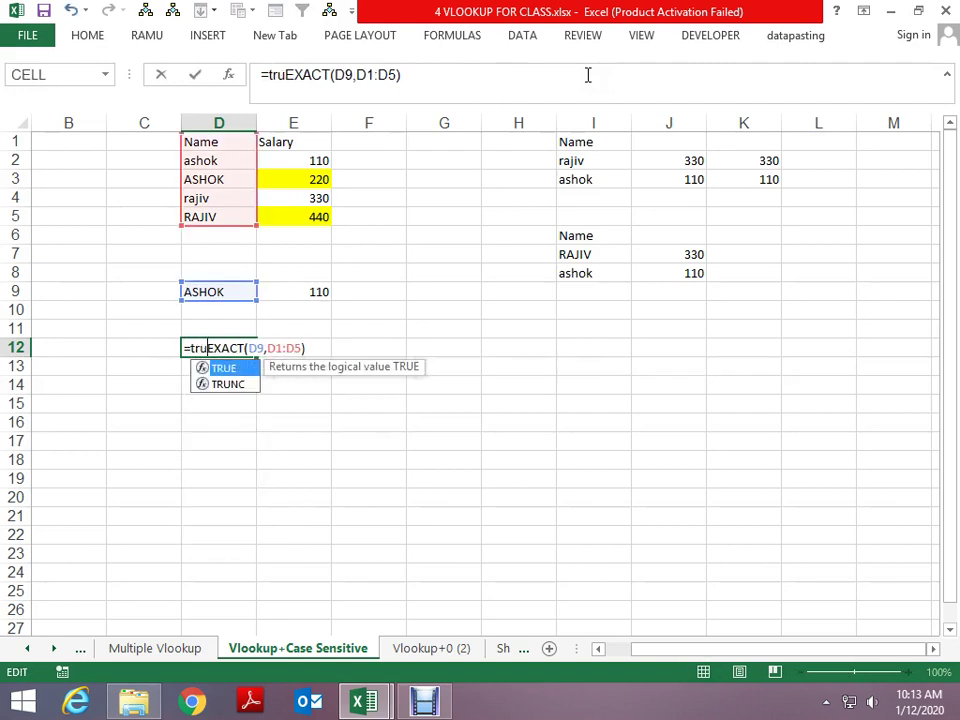
text(r,)
Step: Wrap D12 in MATCH(TRUE,EXACT(D9,D1:D5),0) and array-enter it, returning 3
key(BackSpace)
key(BackSpace)
text(e,)
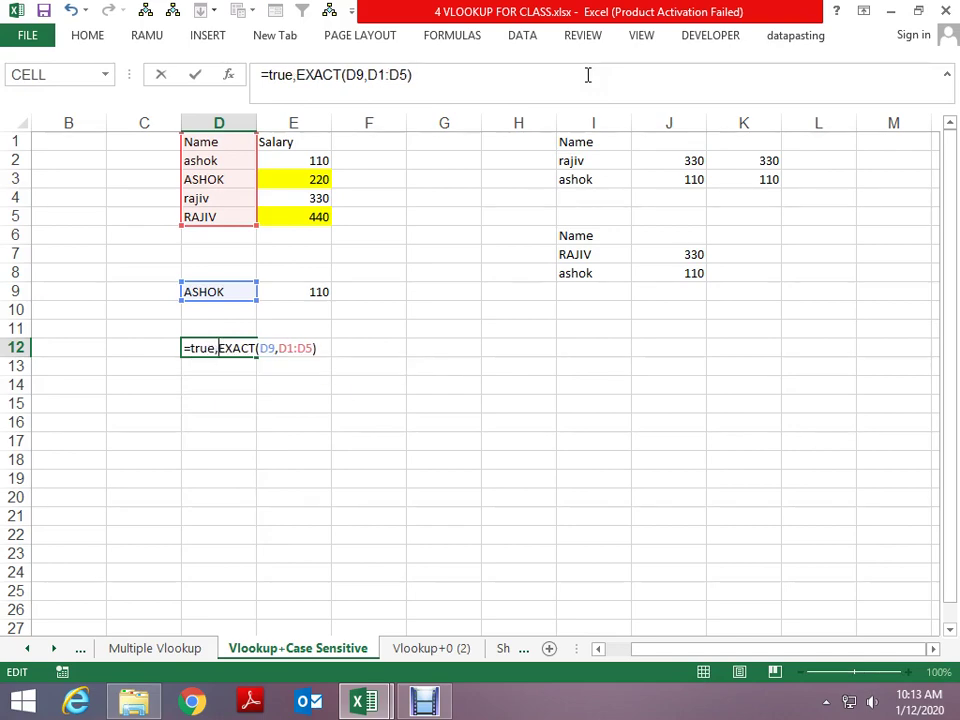
key(Return)
key(Return)
key(Home)
text(f)
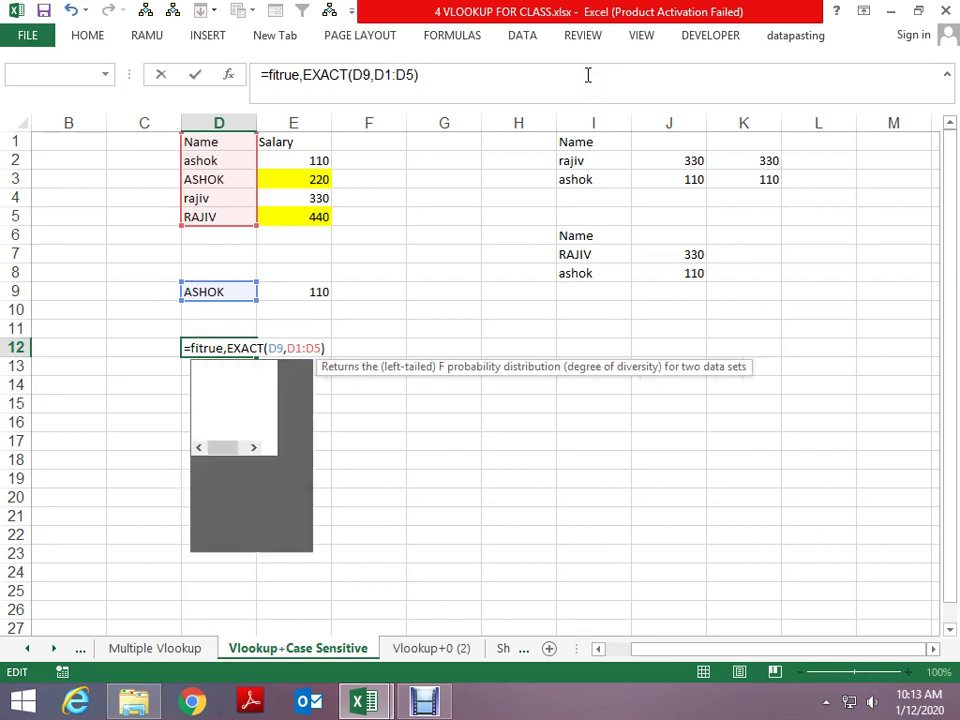
key(BackSpace)
text(mat)
key(Tab)
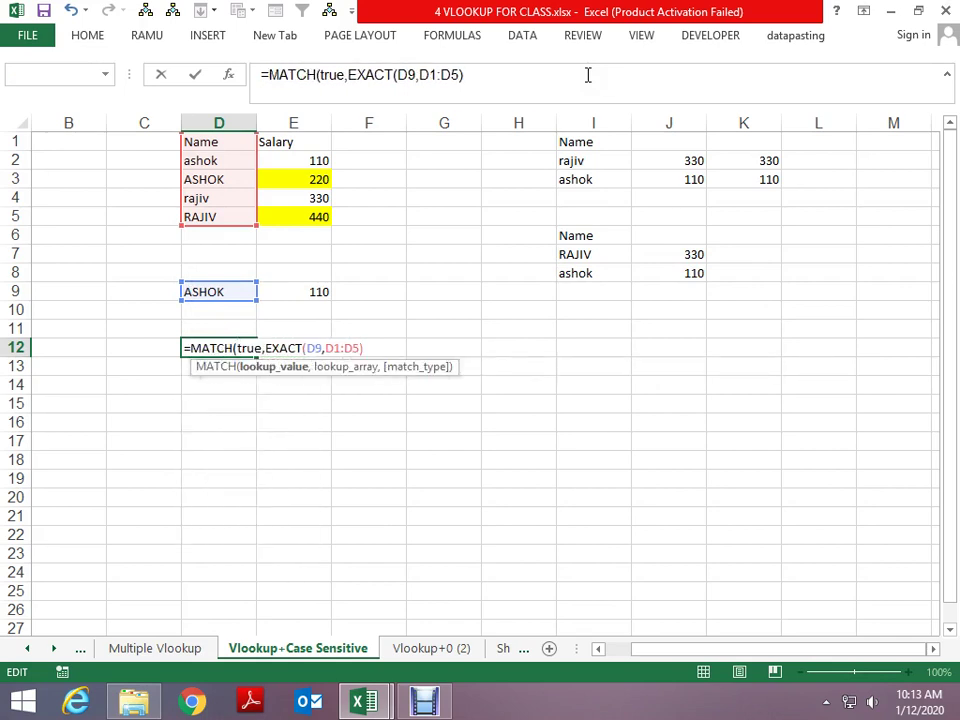
click(493, 74)
text(,)
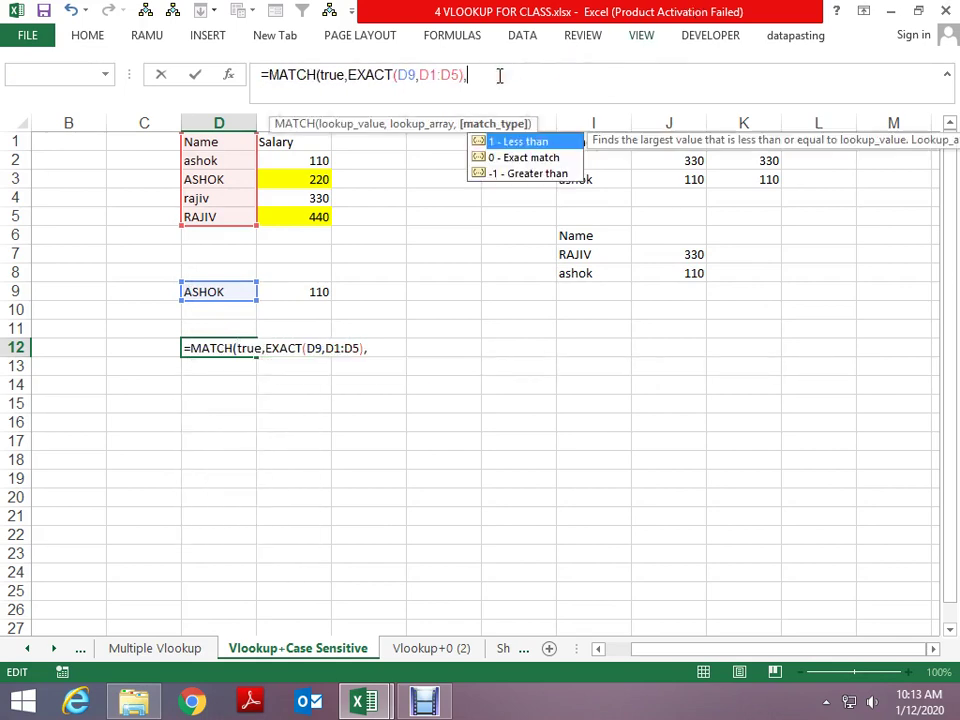
text(0)
key(ctrl+Return)
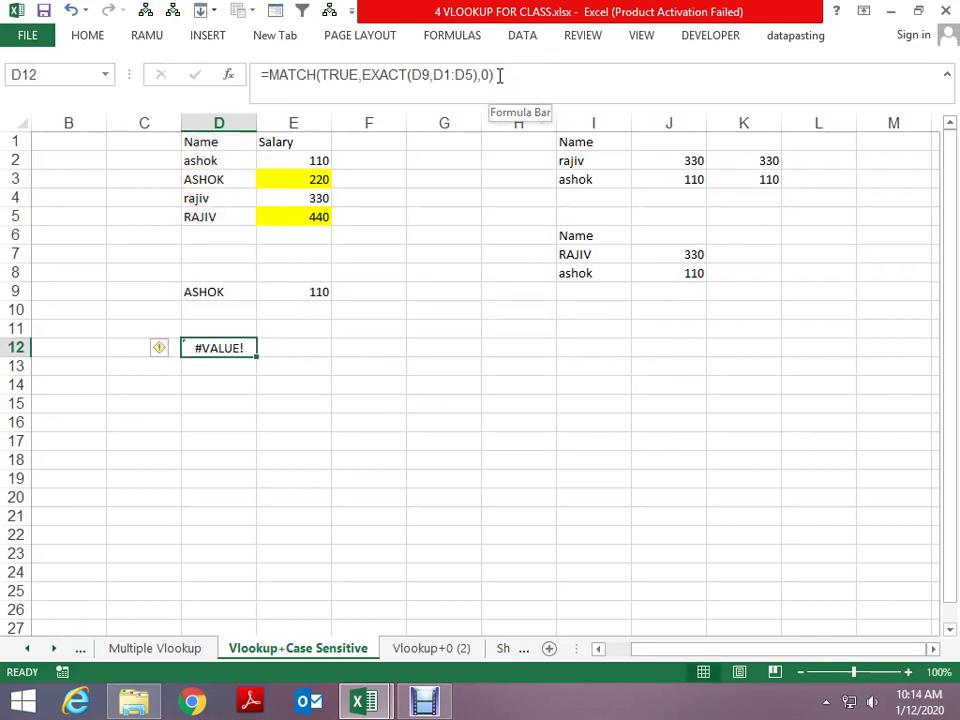
click(499, 75)
key(ctrl+shift+Return)
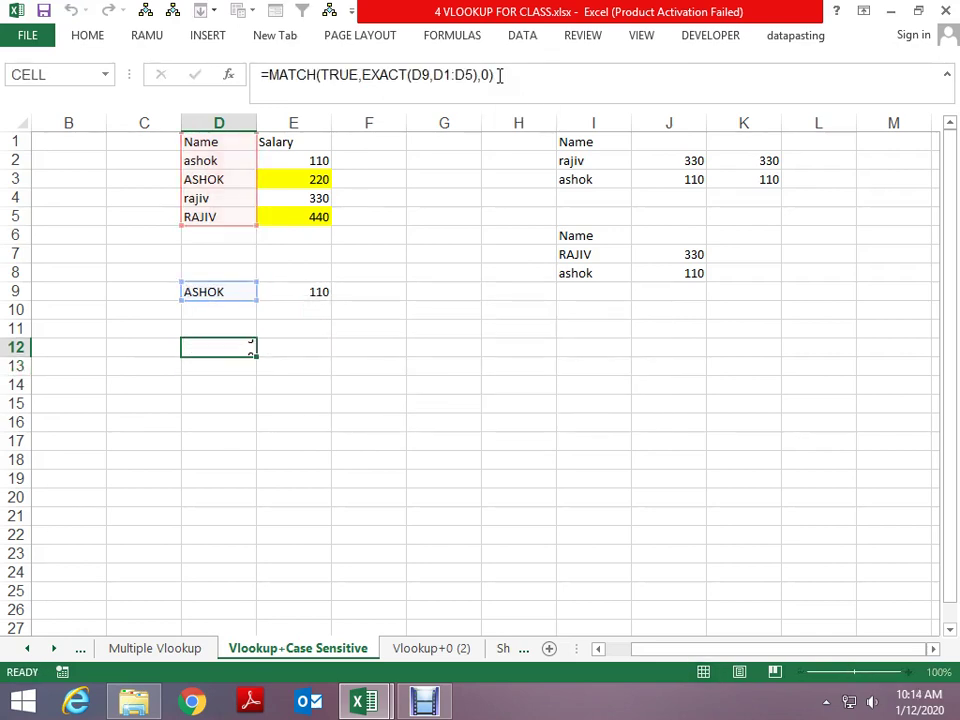
Step: Wrap the MATCH in INDEX(E1:E5,…) and array-enter it so D12 returns 220
key(F2)
key(Home)
key(Right)
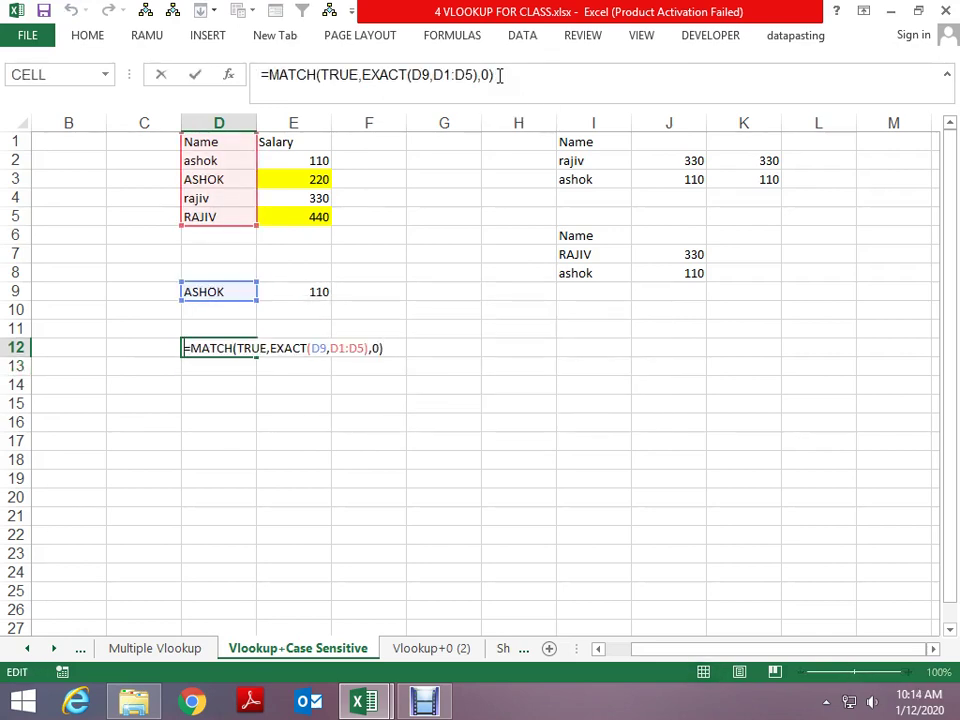
text(index)
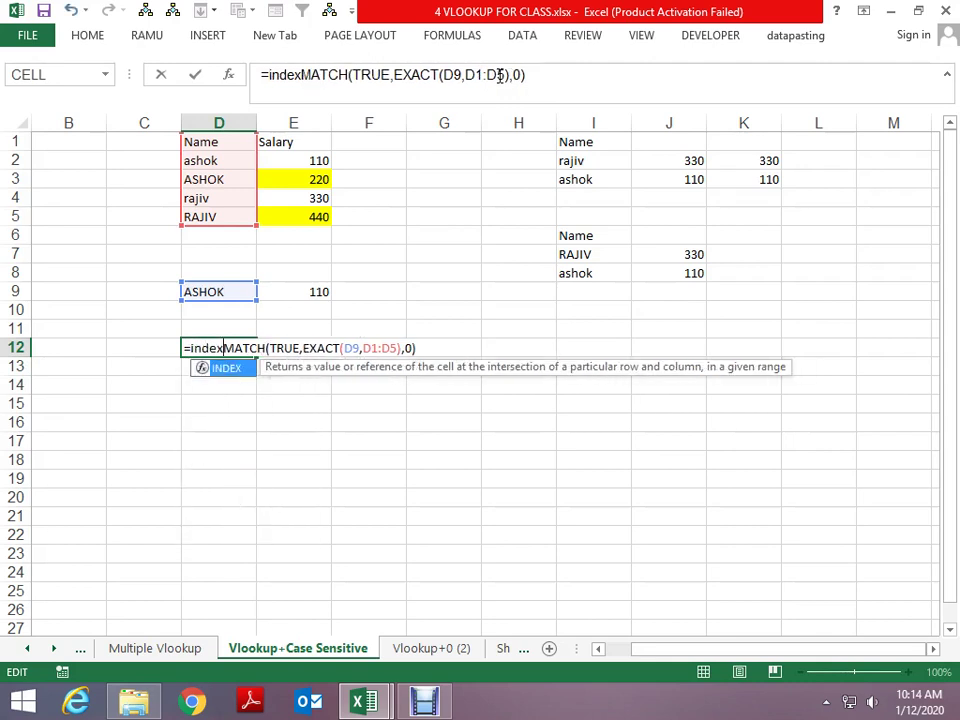
key(Tab)
click(289, 133)
drag(289, 141, 300, 216)
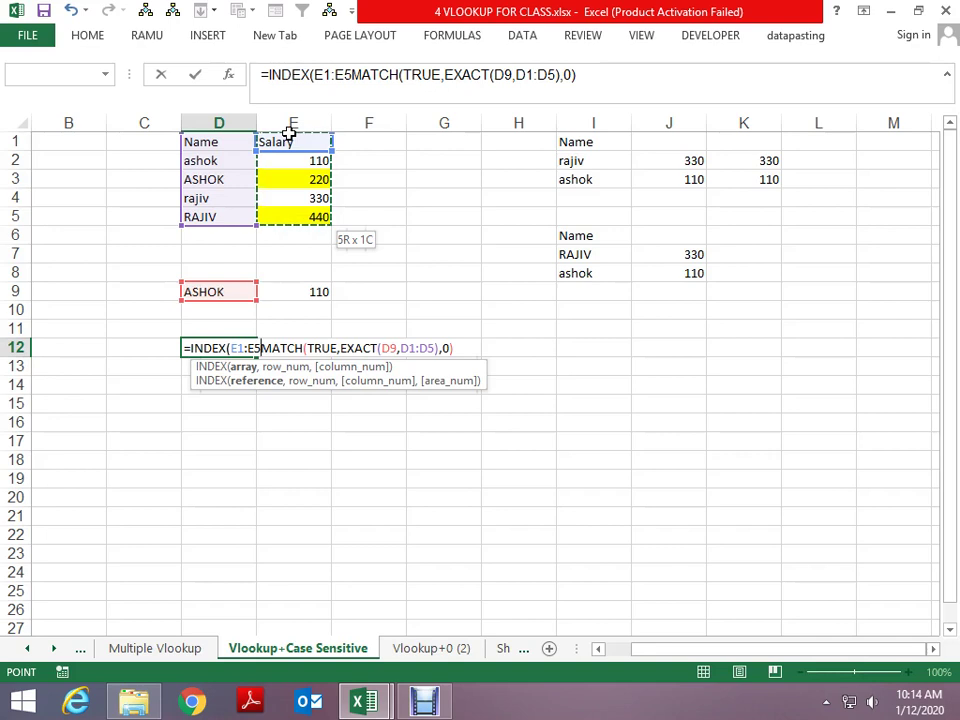
key(Return)
key(Return)
key(F2)
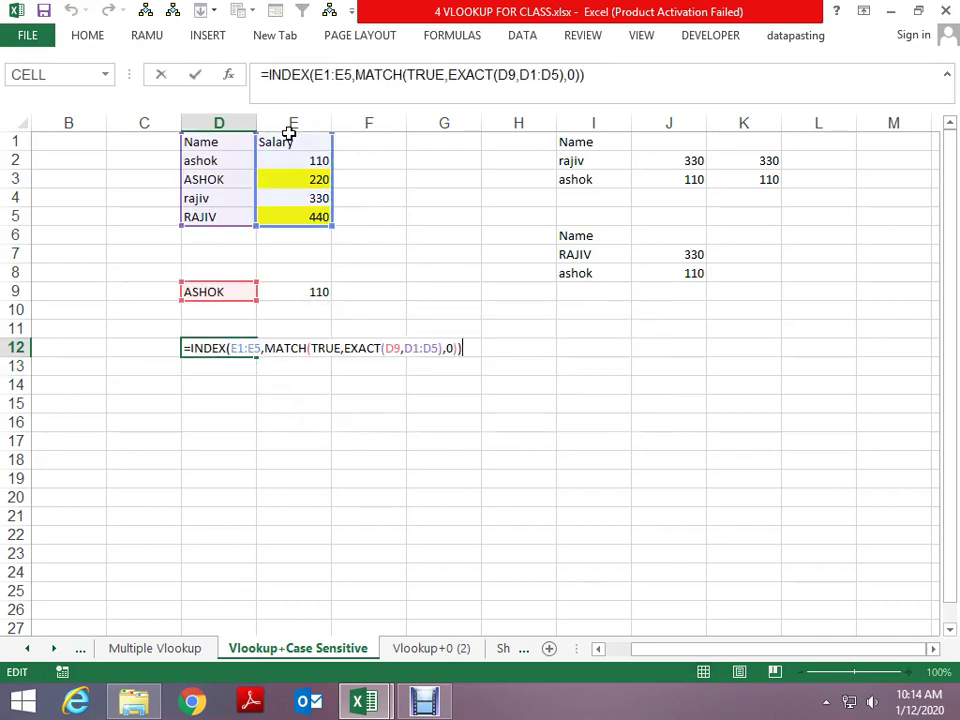
key(ctrl+shift+Return)
key(ctrl+Up)
key(ctrl+Up)
key(ctrl+Up)
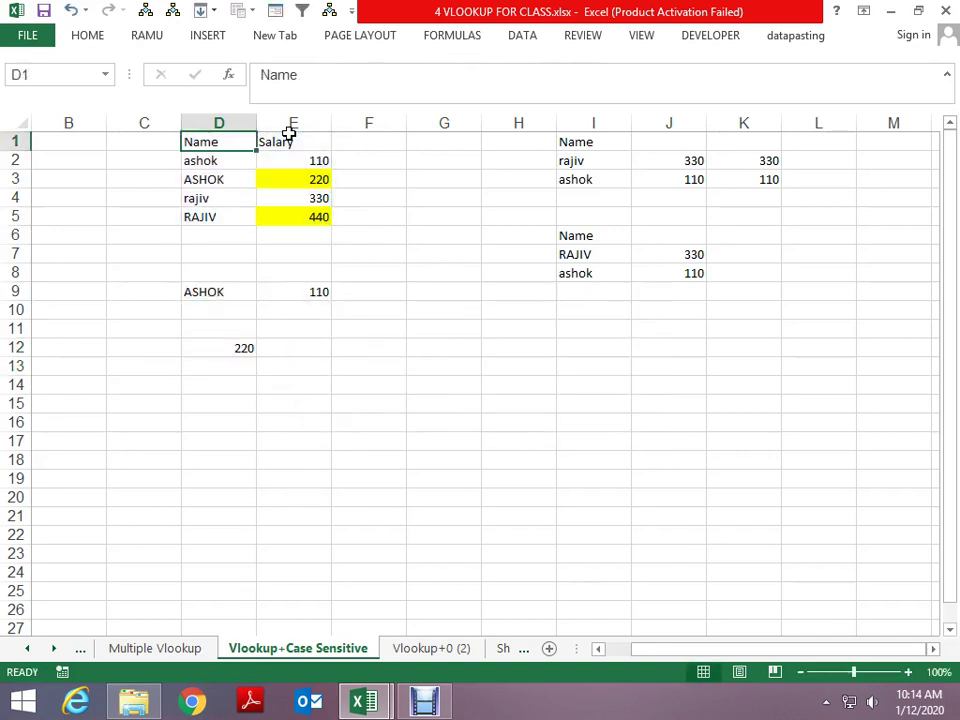
Step: Copy lowercase ashok from D2 into D9 to test the lookup
key(Down)
key(ctrl+c)
key(Down)
key(Down)
key(Down)
key(Down)
key(Down)
key(Down)
key(Down)
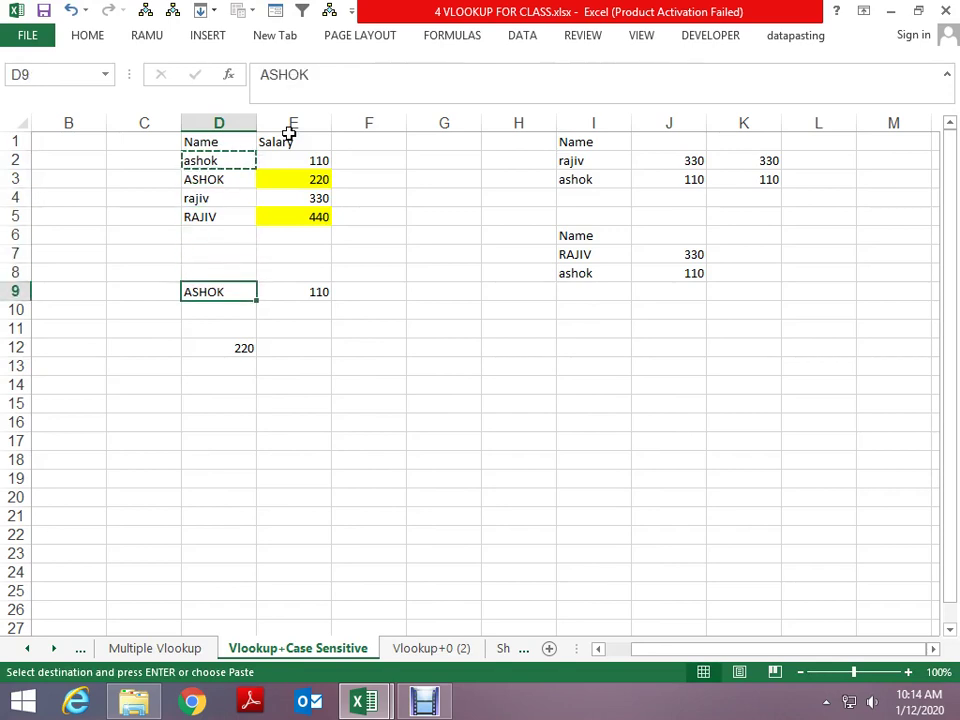
key(ctrl+v)
key(Up)
key(Up)
key(Up)
key(Up)
key(Up)
key(Up)
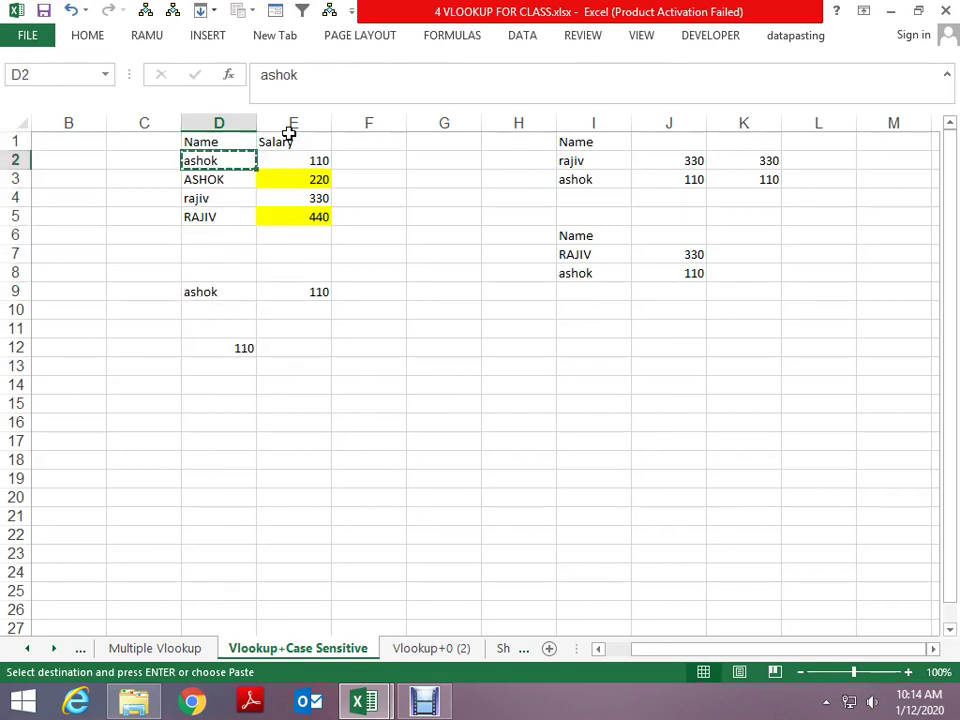
Step: Copy uppercase ASHOK from D3 into D9, giving 220, and clear the copy marquee
key(Down)
key(ctrl+c)
key(Down)
key(Down)
key(Down)
key(Down)
key(Down)
key(ctrl+v)
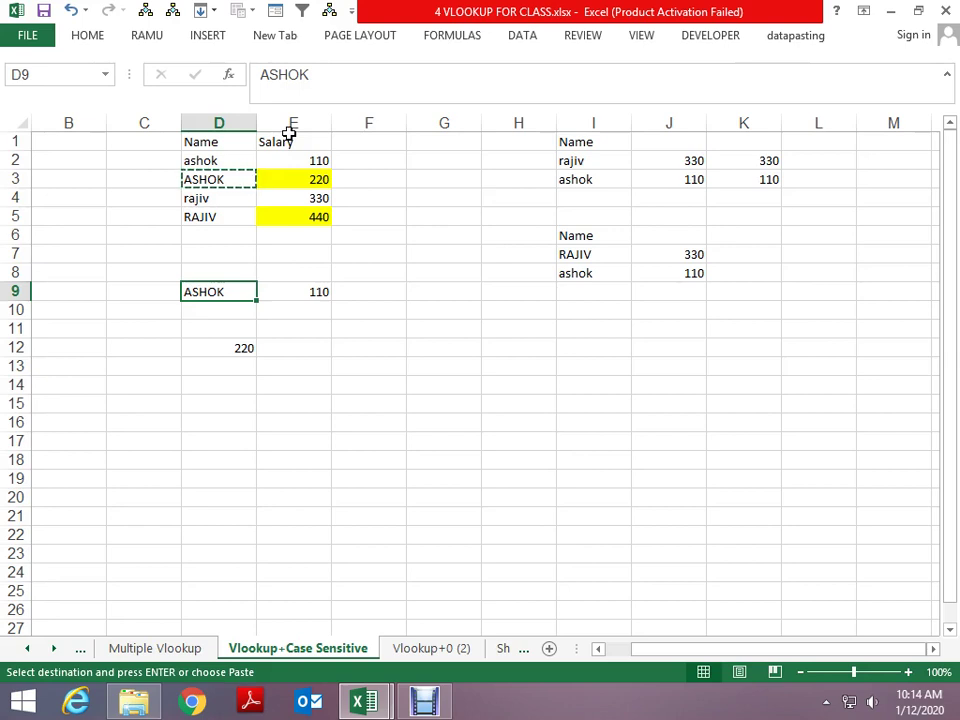
key(Escape)
key(Down)
key(Down)
key(Down)
Step: Move across to column J to read the lookup formulas in J8, J2 and K2
key(Up)
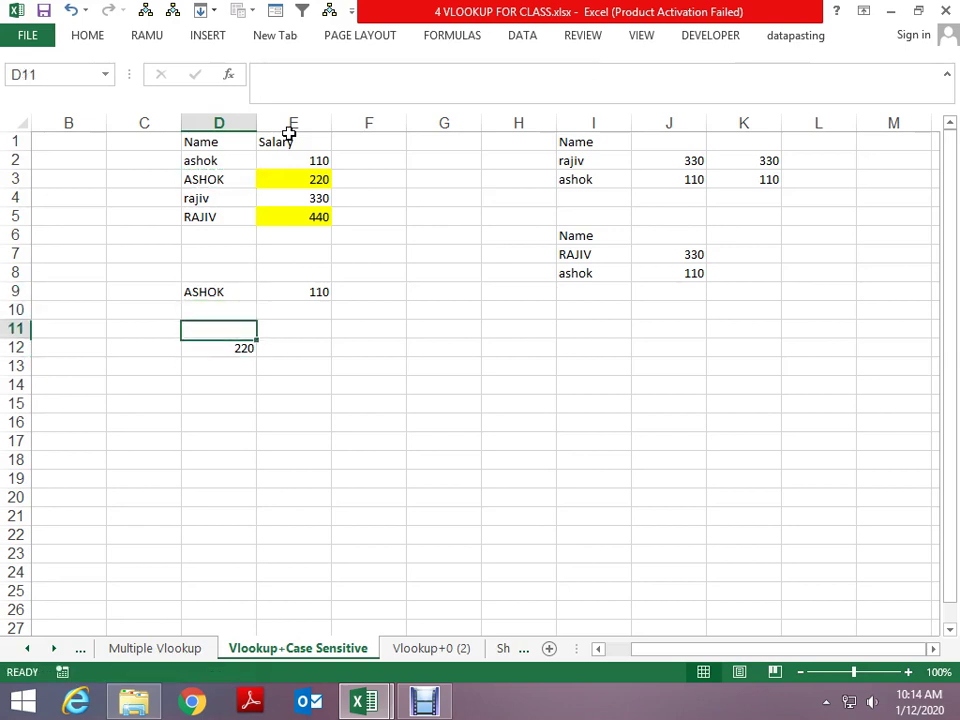
key(Up)
key(Up)
key(Up)
key(Right)
key(Right)
key(Right)
key(Right)
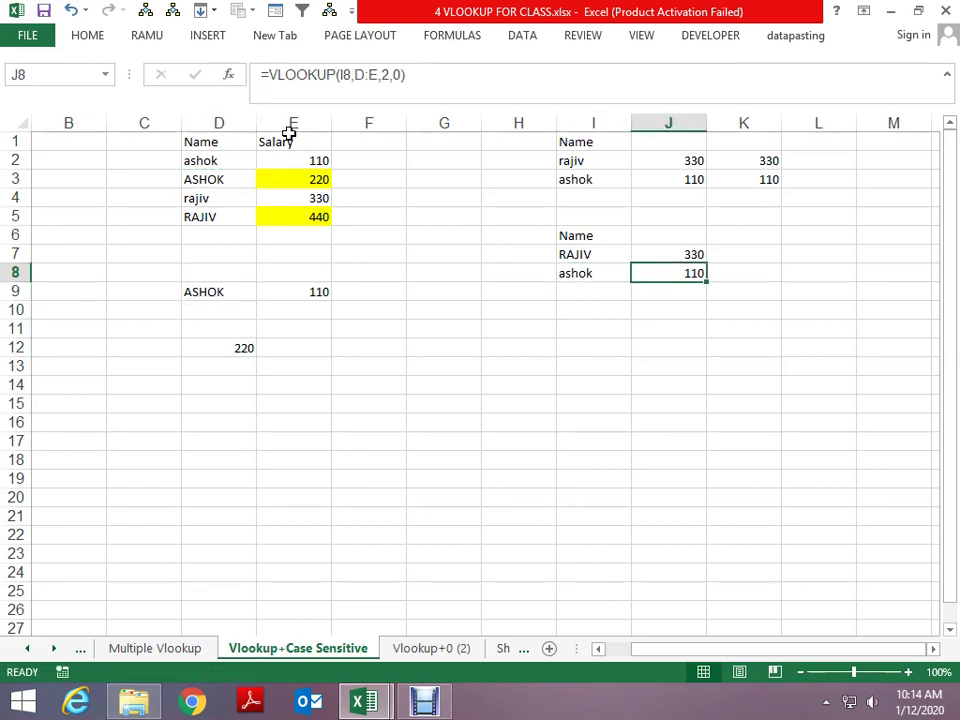
key(Up)
key(Up)
key(Up)
key(Up)
key(Up)
key(Up)
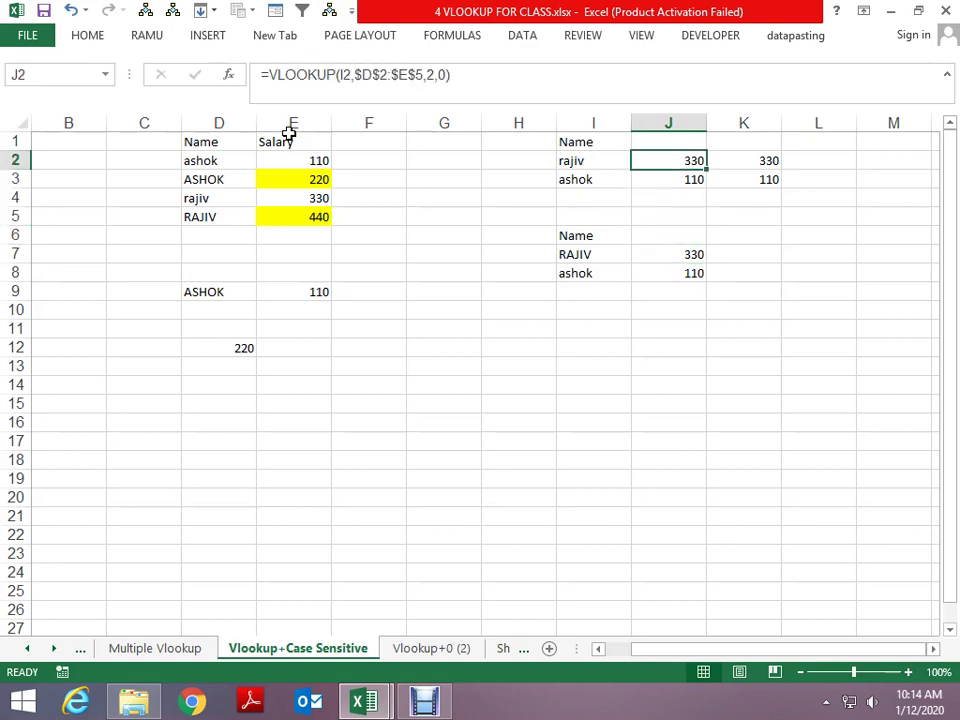
key(Right)
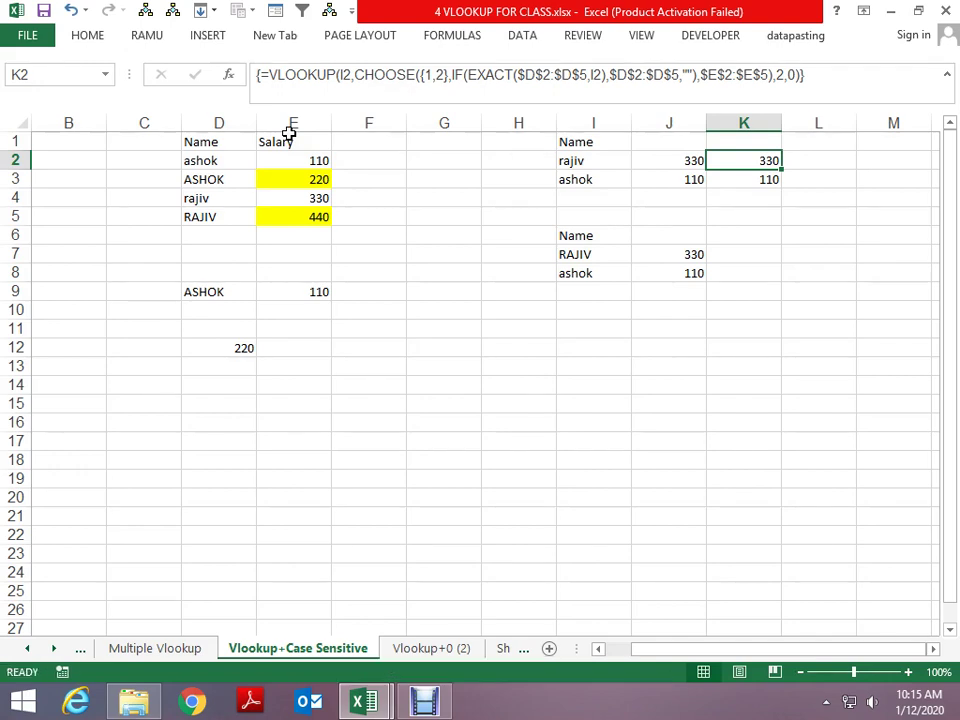
Step: Evaluate K2 step by step through rajiv, the name list, EXACT and IF arrays, then close
click(457, 37)
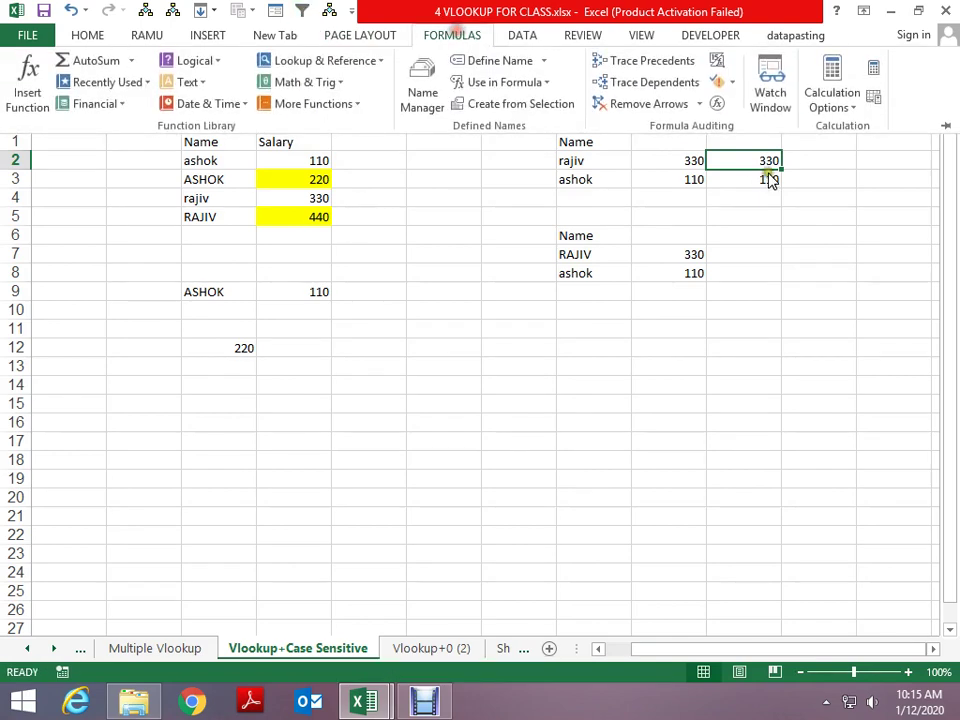
click(717, 106)
click(607, 540)
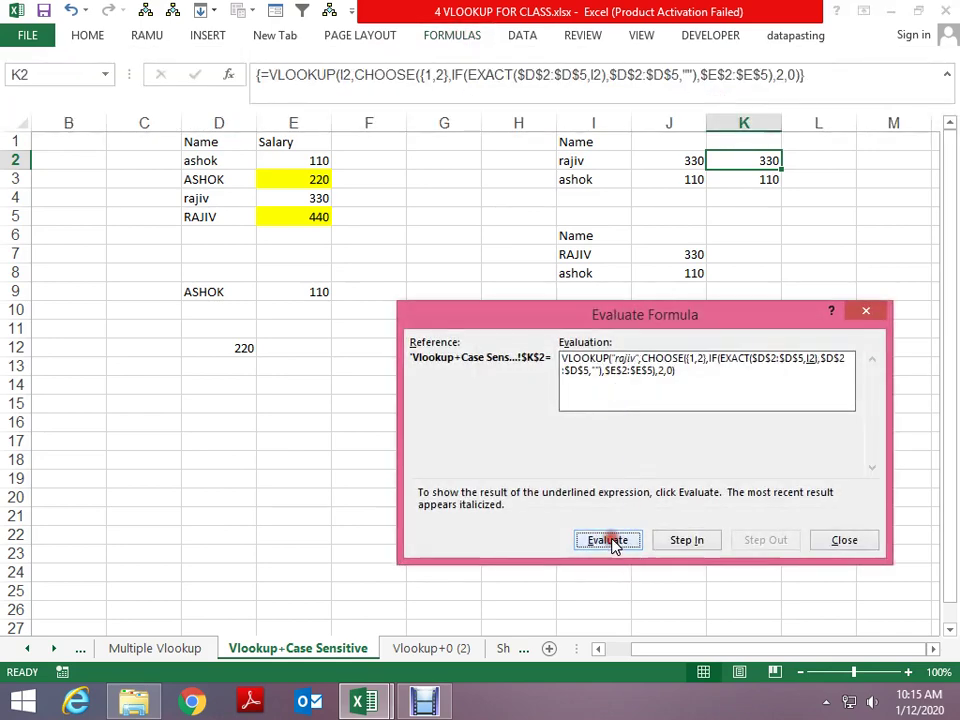
click(608, 540)
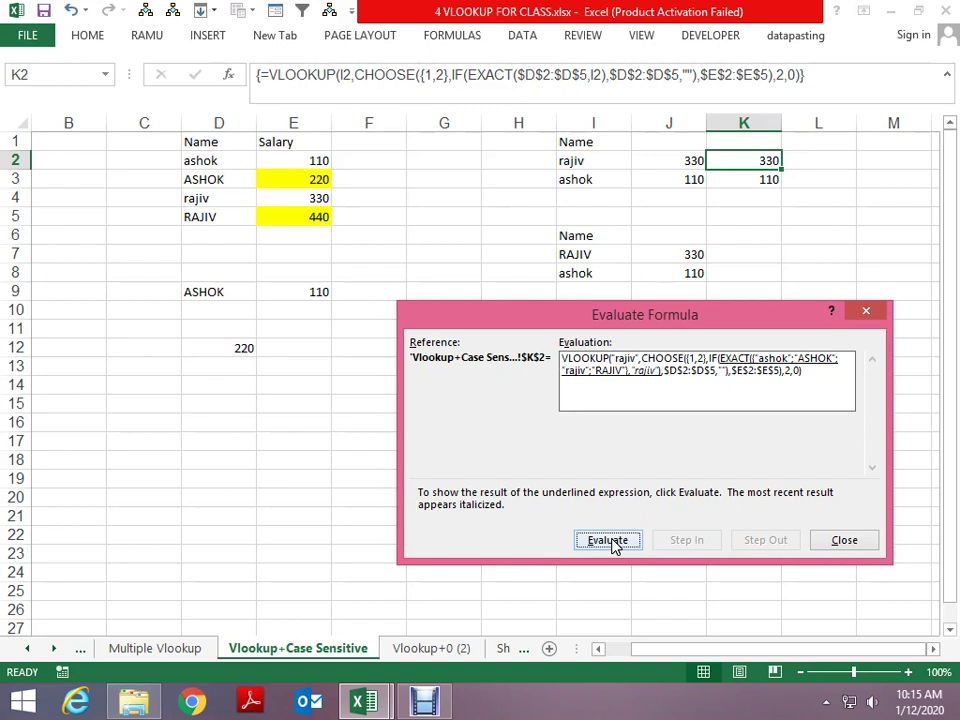
click(608, 540)
click(608, 540)
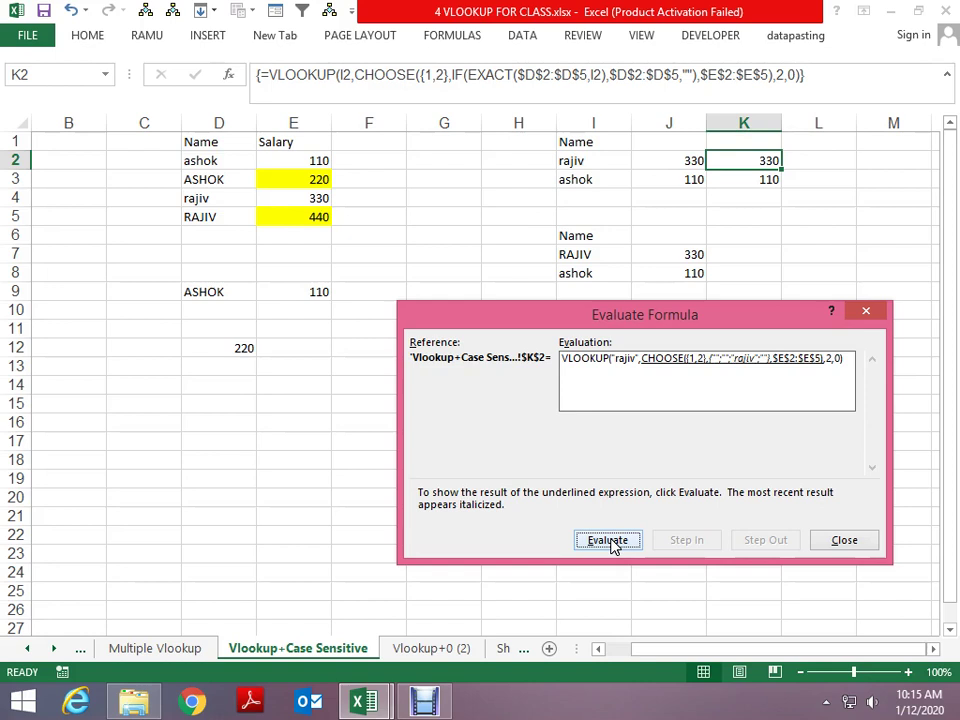
key(Escape)
key(Left)
key(Left)
key(Left)
key(Left)
key(Left)
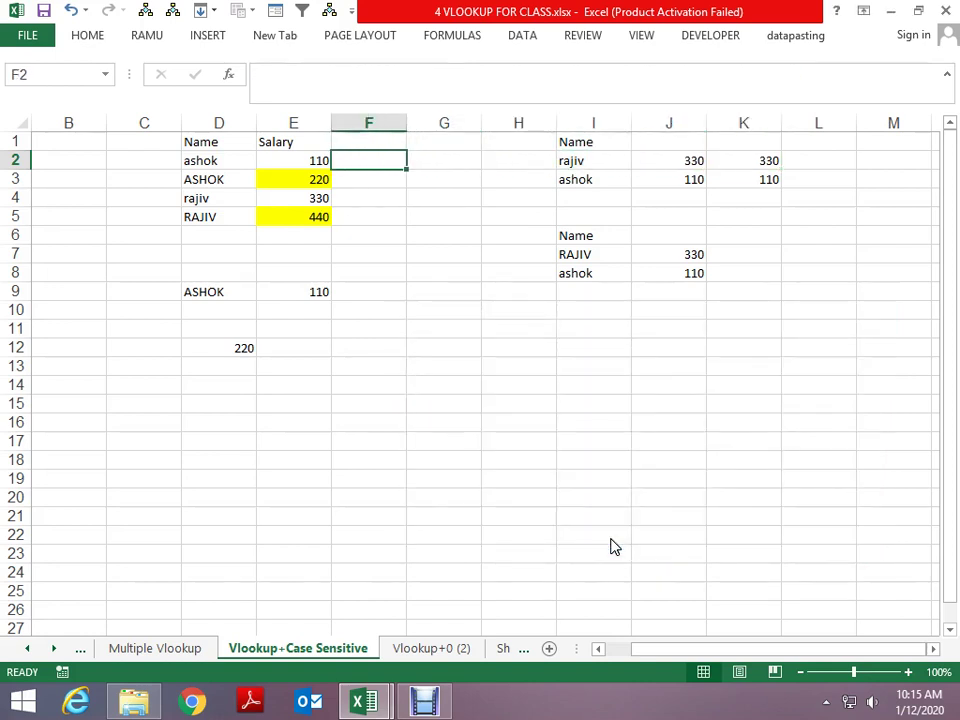
Step: Start =IF(EXACT(D9 in cell F14
key(Down)
key(Down)
key(Down)
key(Down)
key(Down)
key(Down)
key(Down)
key(Down)
key(Down)
key(Up)
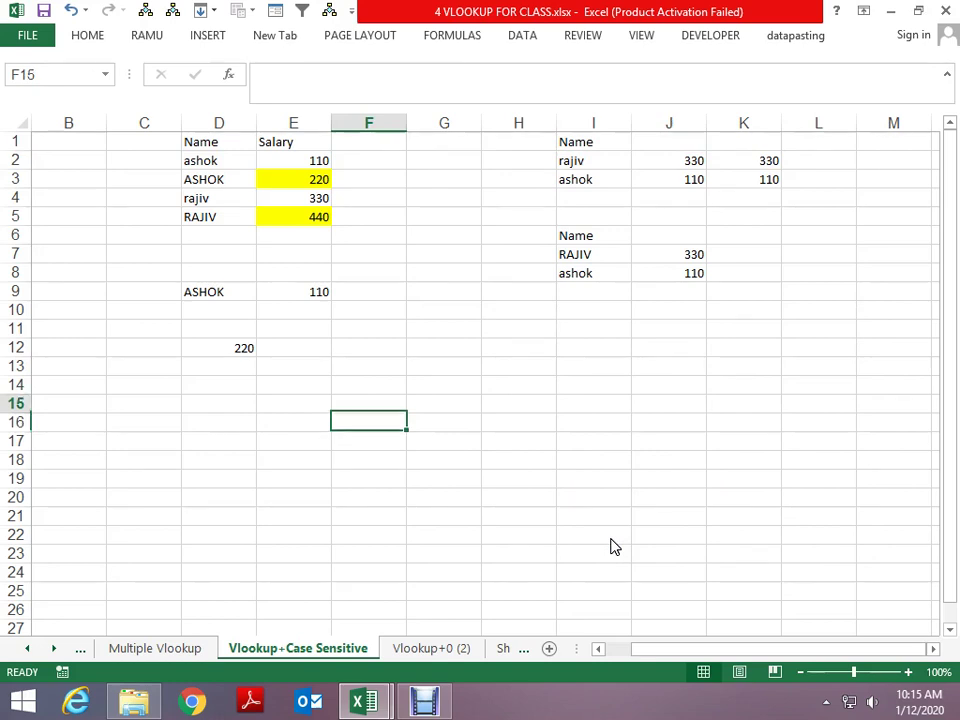
key(Up)
text(=if)
key(Tab)
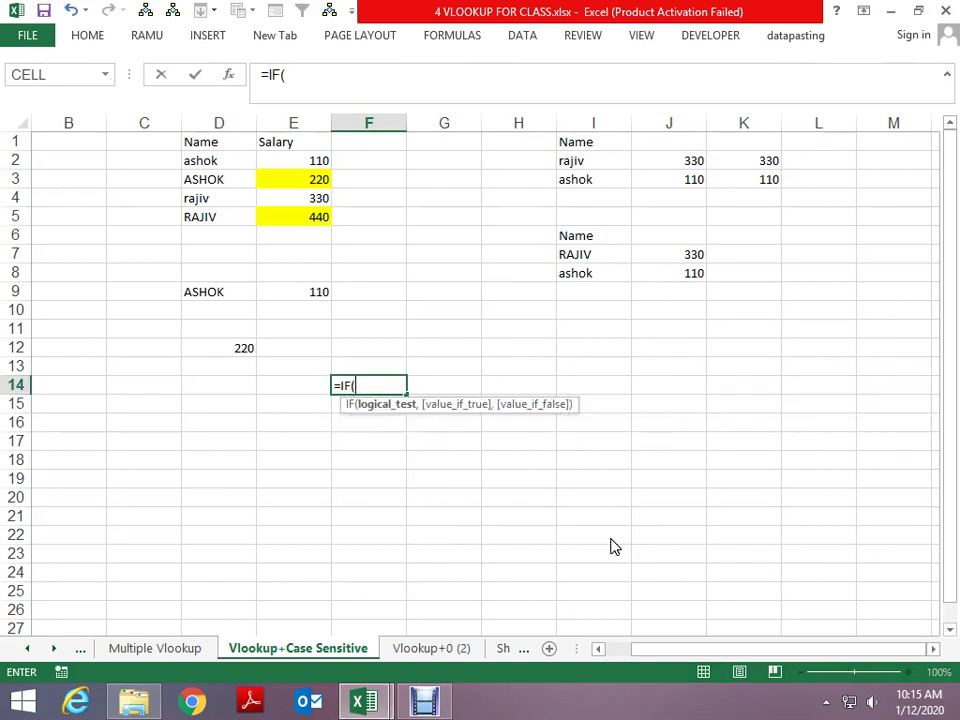
text(ex)
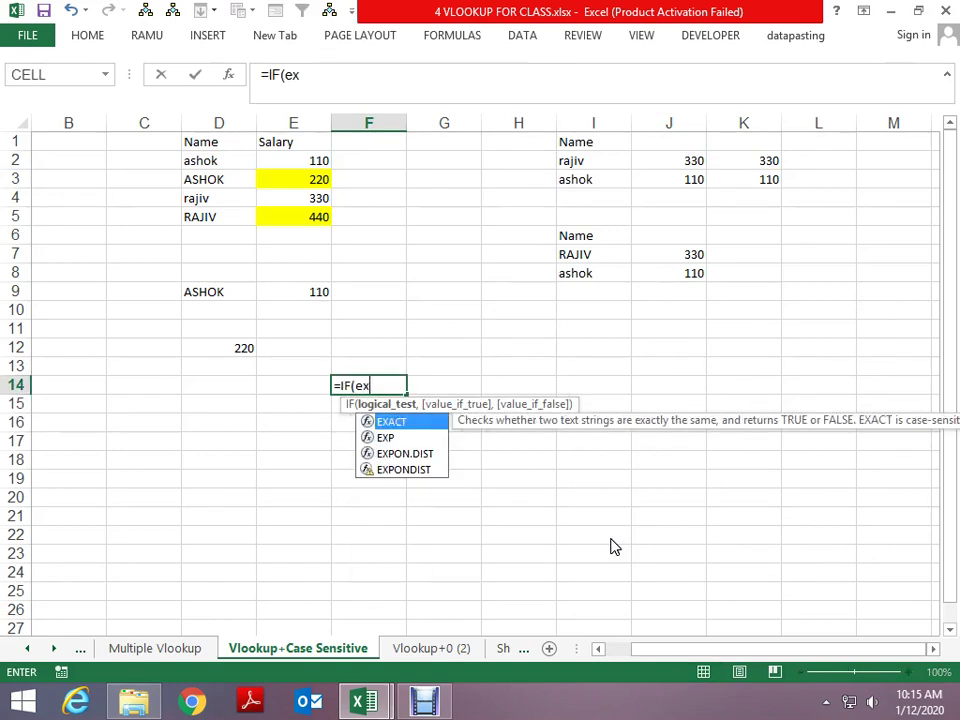
key(Tab)
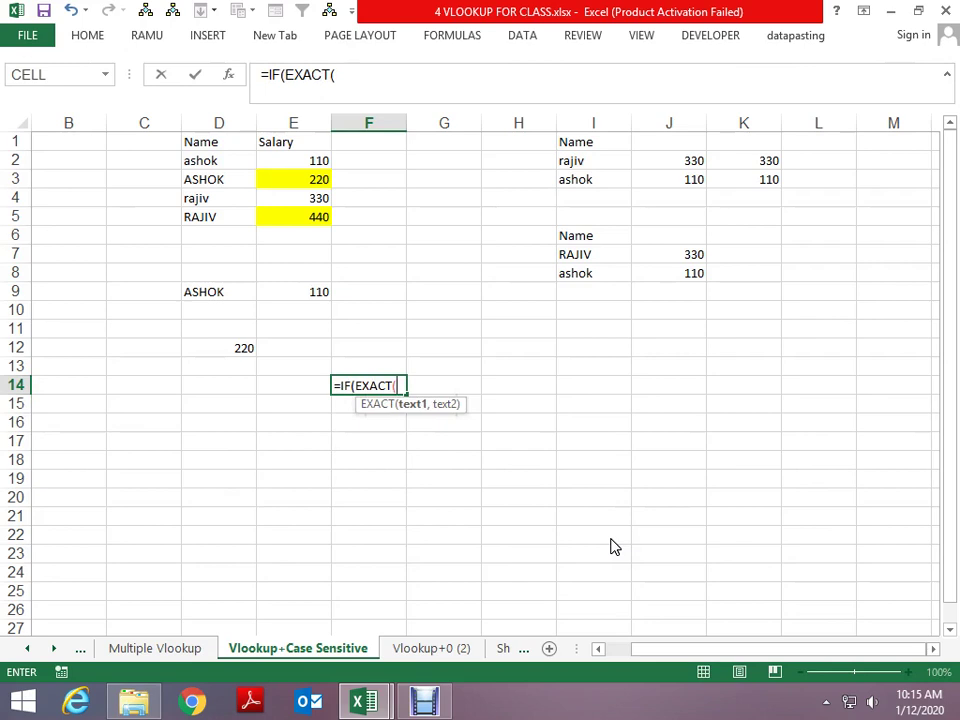
key(ctrl+Up)
key(Left)
key(Down)
key(Down)
key(Down)
key(Down)
key(Down)
key(Down)
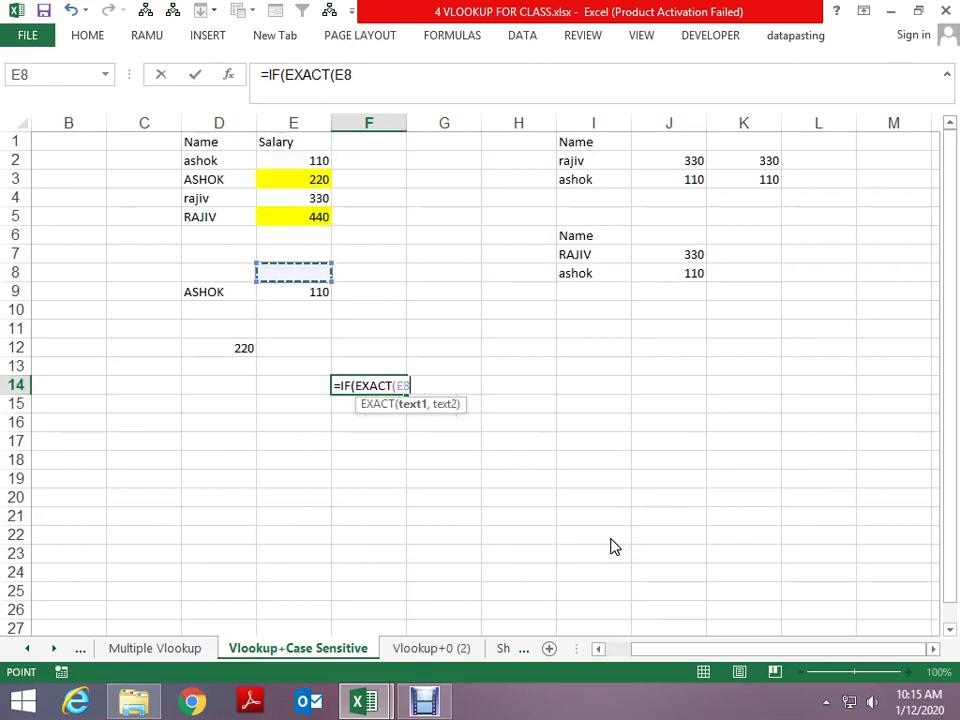
key(Down)
key(Left)
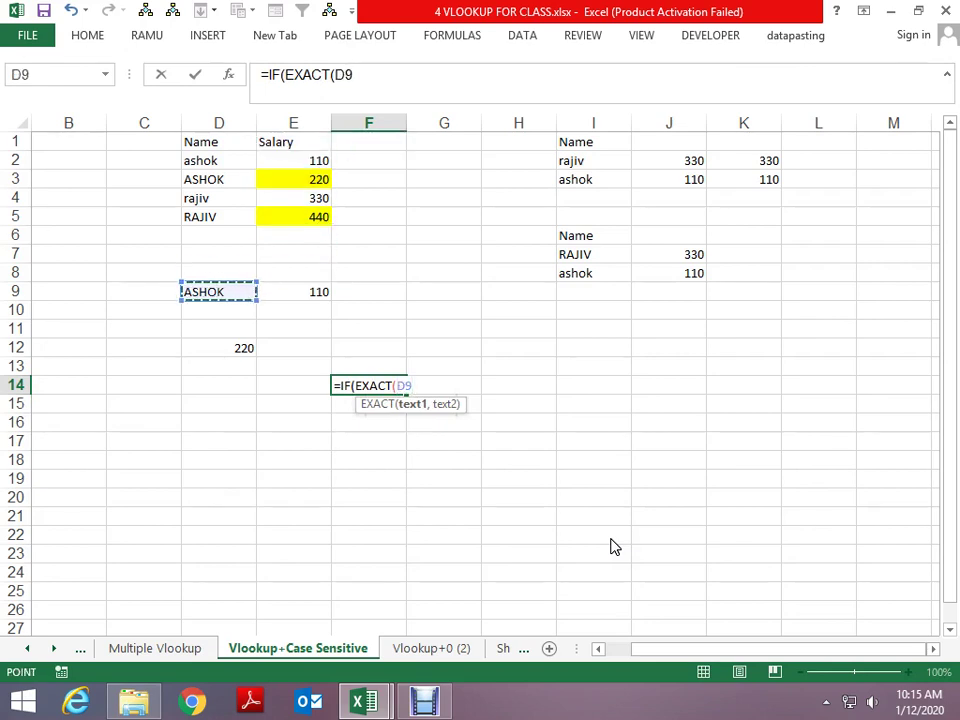
Step: Add D1:D5 after a misplaced parenthesis, hit the missing-parenthesis error, and delete the stray parenthesis
text())
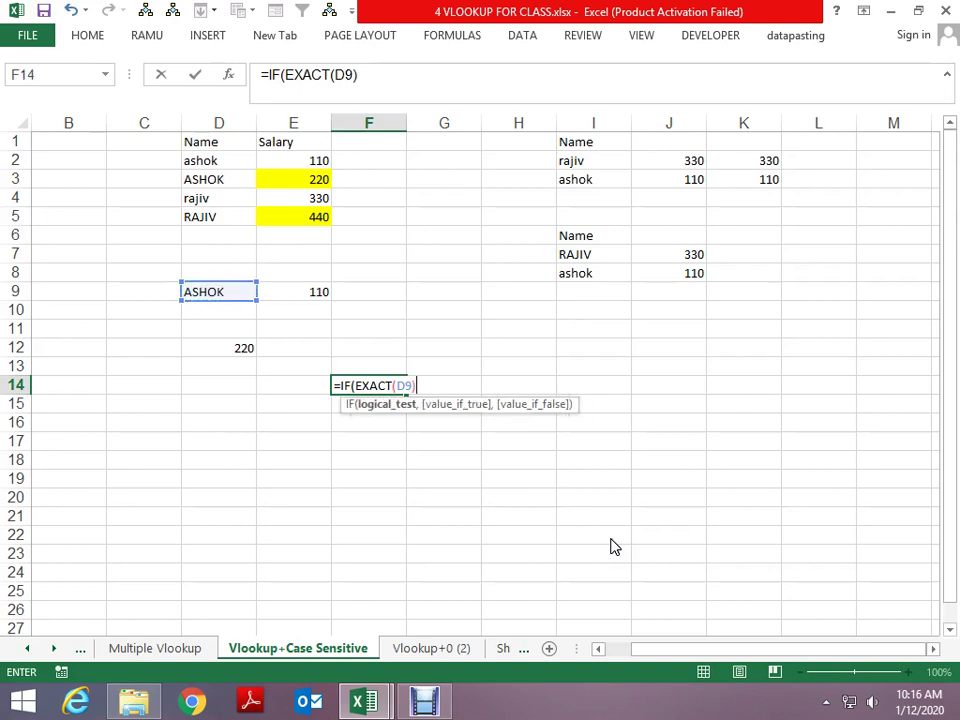
text(,)
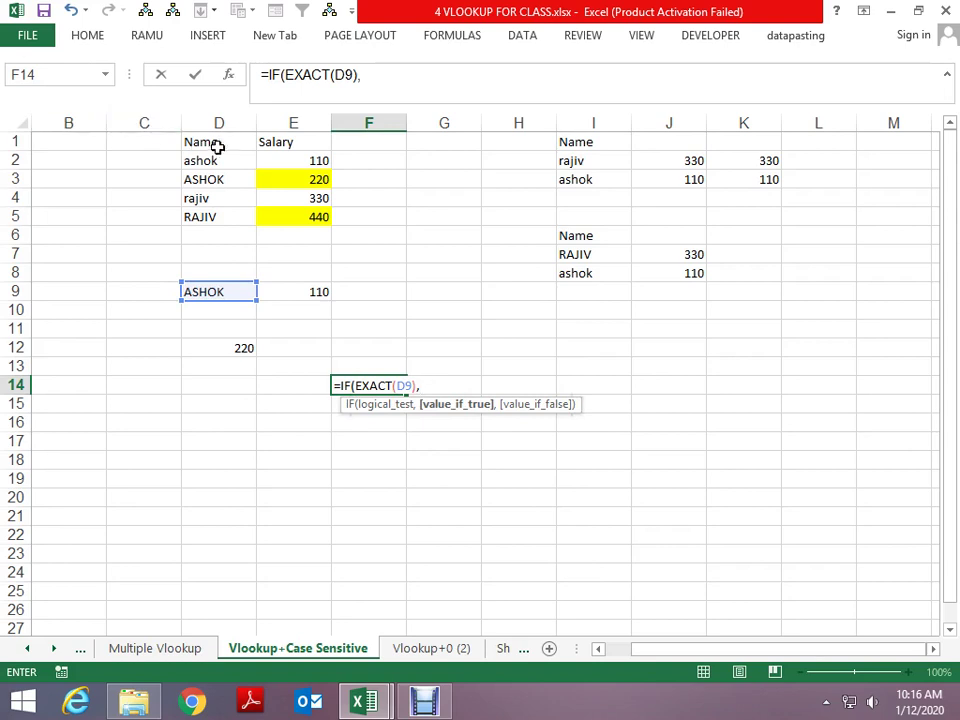
drag(217, 146, 217, 221)
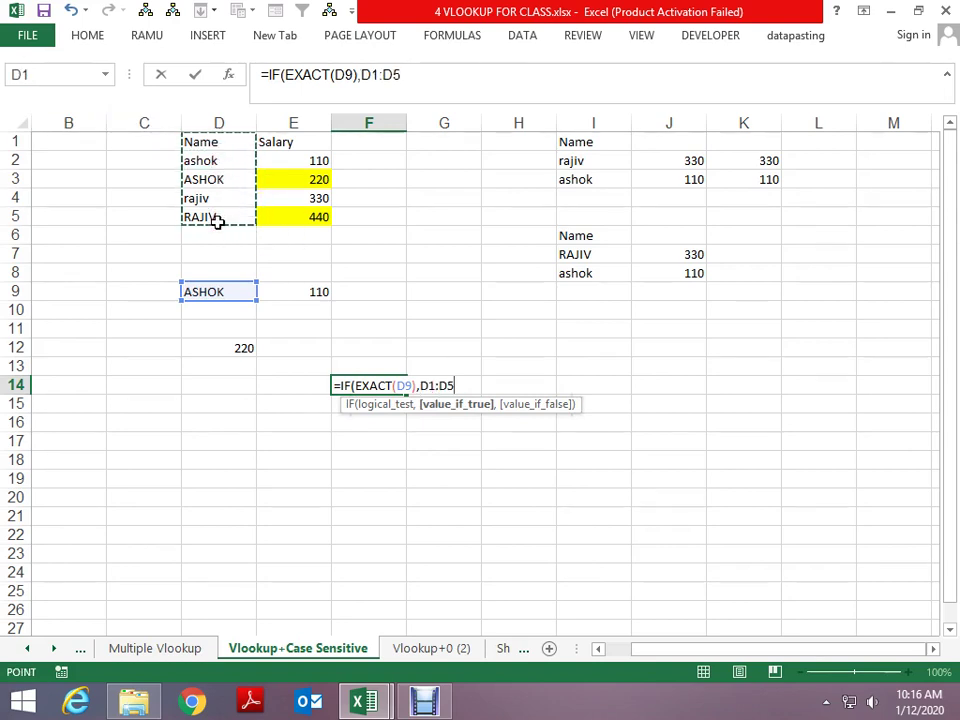
text(,)
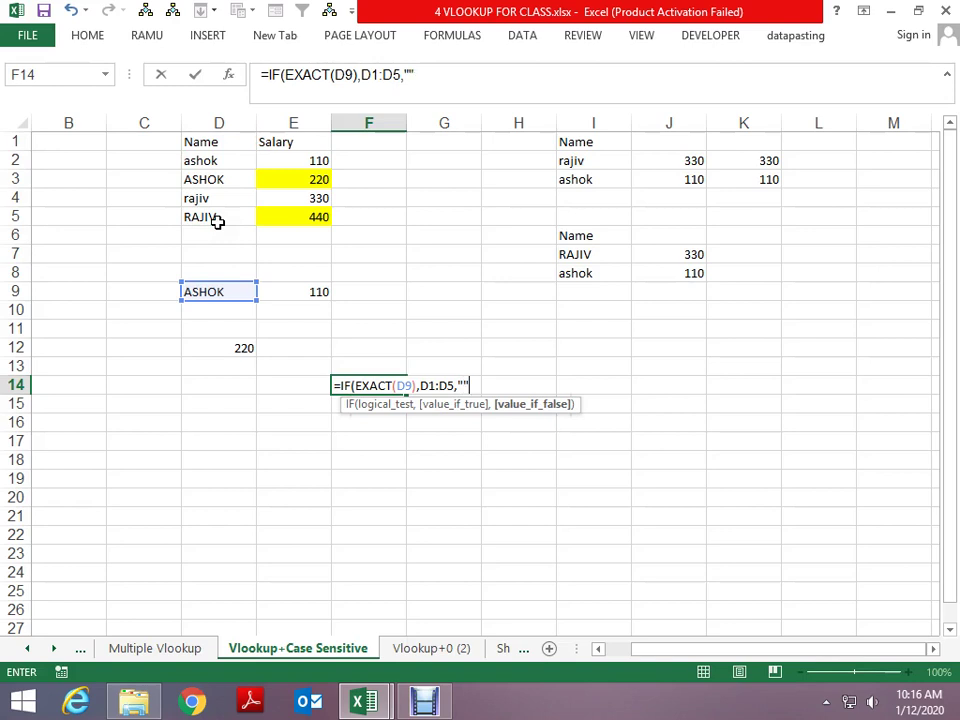
key(Return)
key(Return)
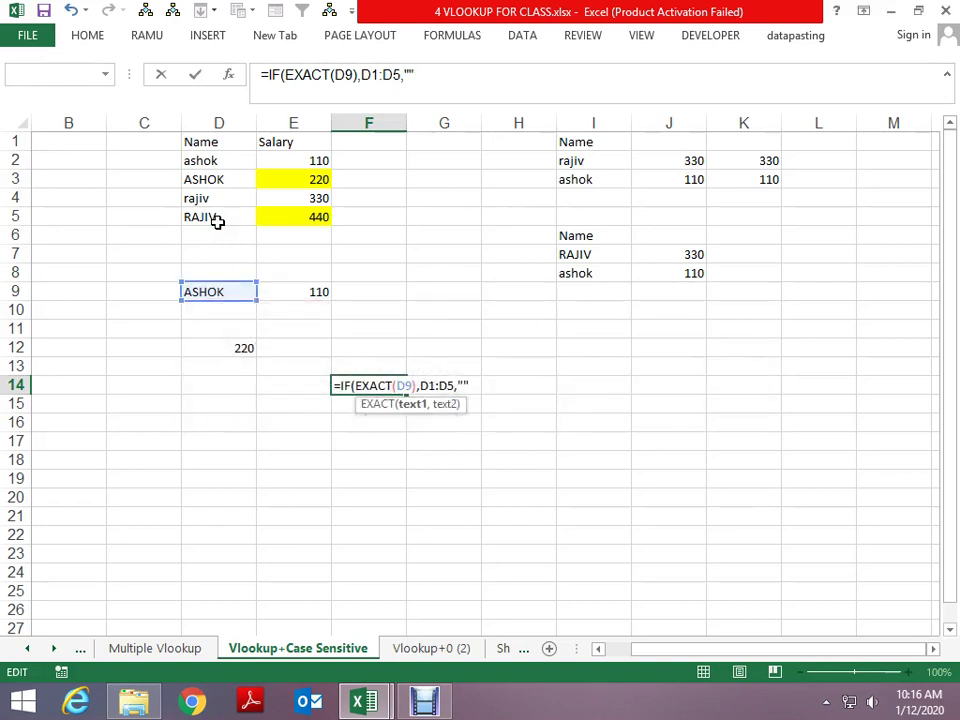
key(Delete)
Step: Close the parenthesis after D1:D5 and enter F14's formula, accepting Excel's correction
key(Return)
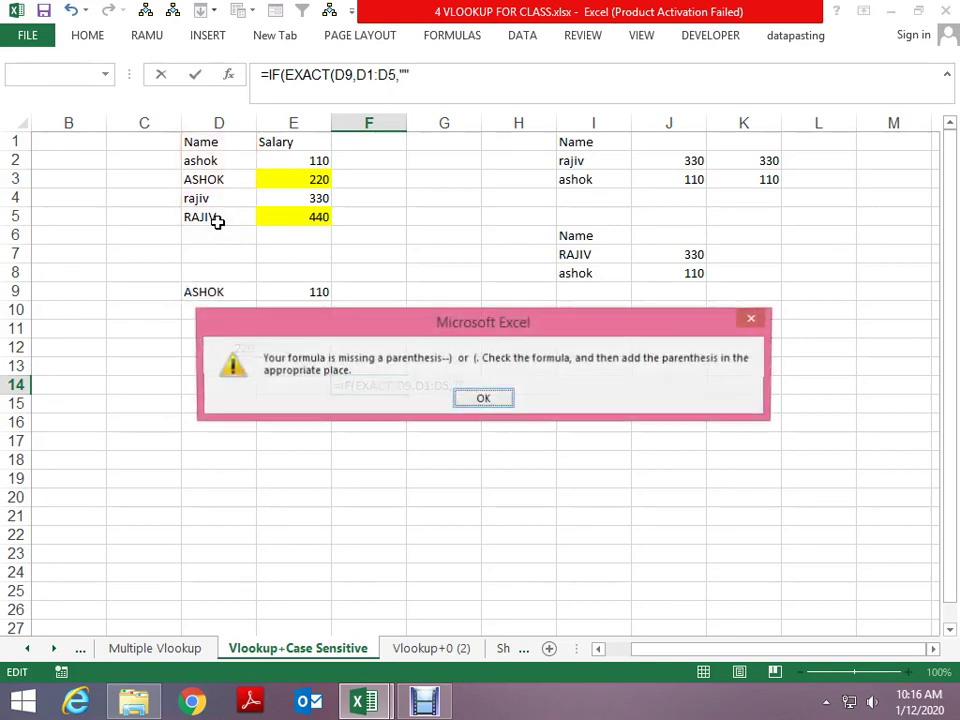
key(Return)
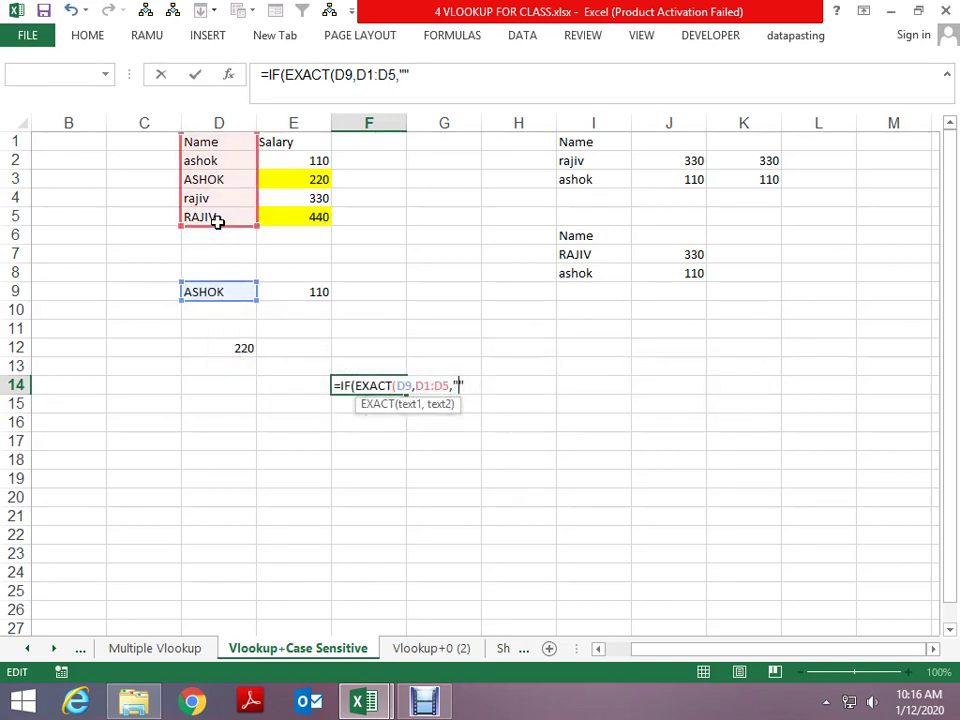
key(Left)
key(Left)
text())
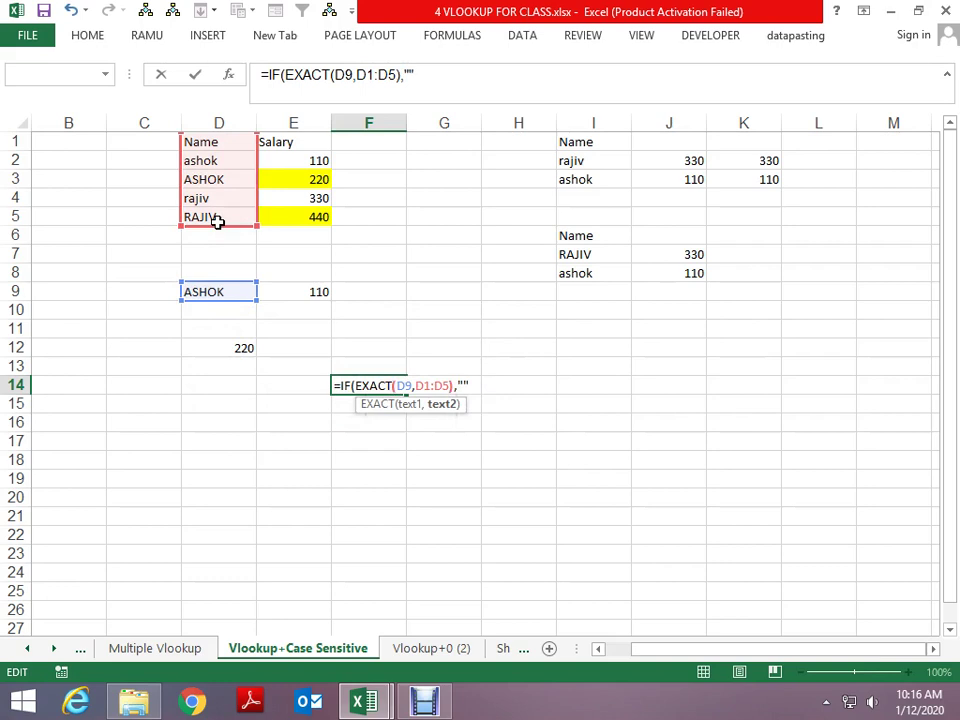
key(Return)
key(Return)
key(Up)
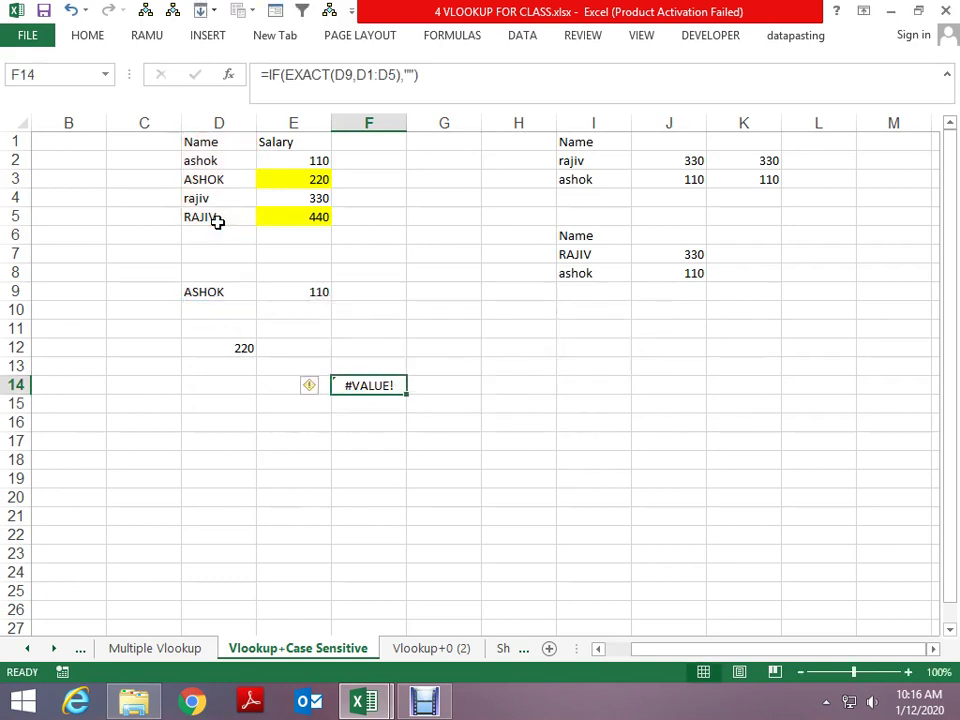
Step: Evaluate F14's whole formula with F9 to view its array, then discard the edits
key(F2)
key(shift+Home)
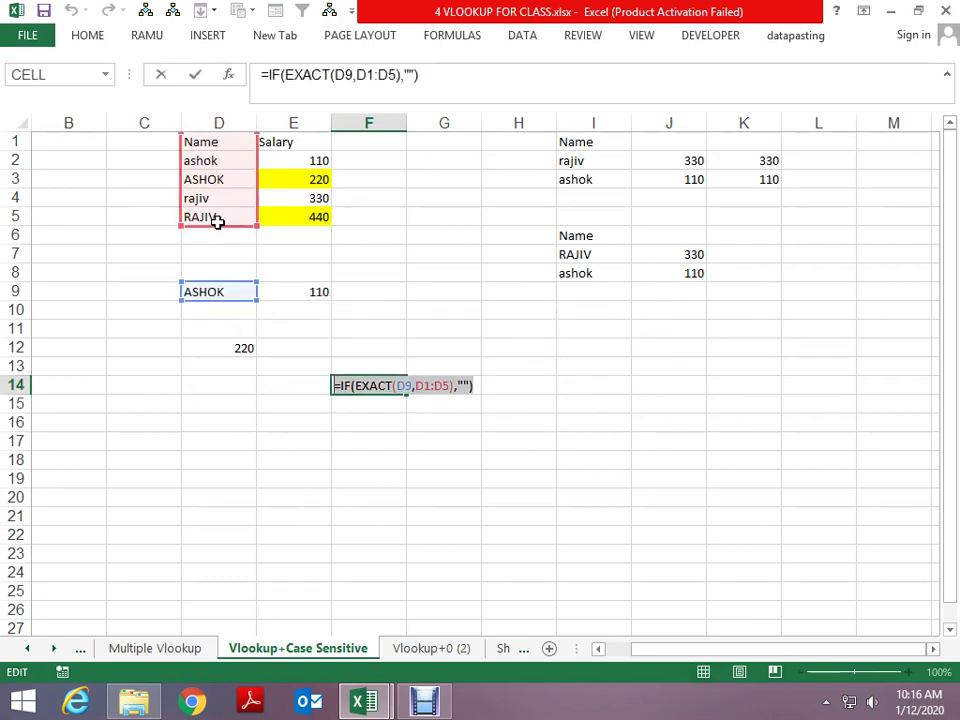
key(F9)
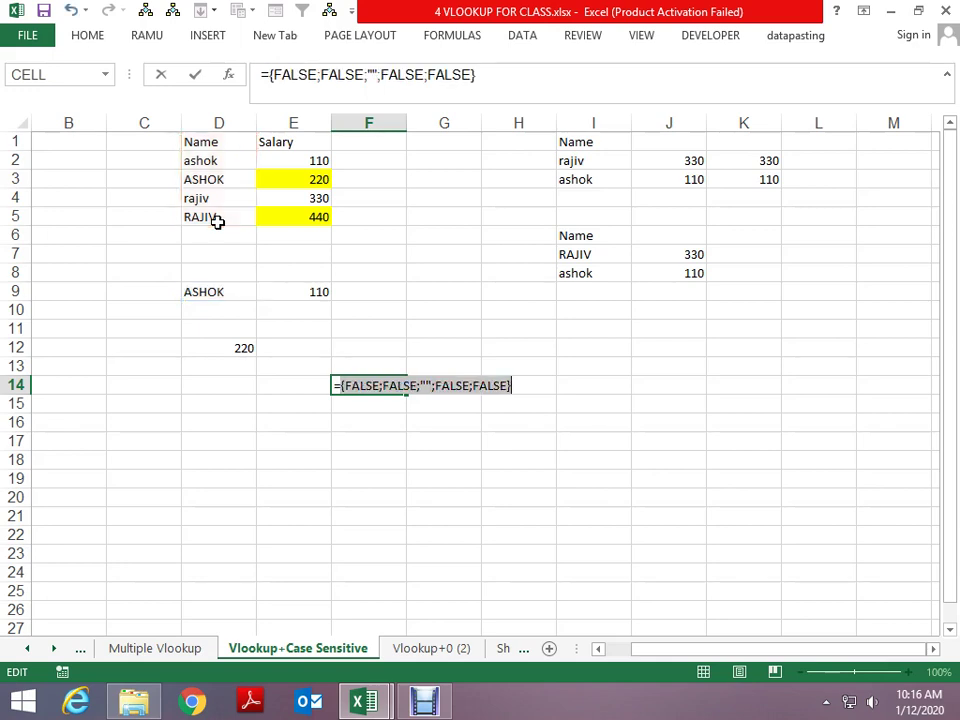
key(Escape)
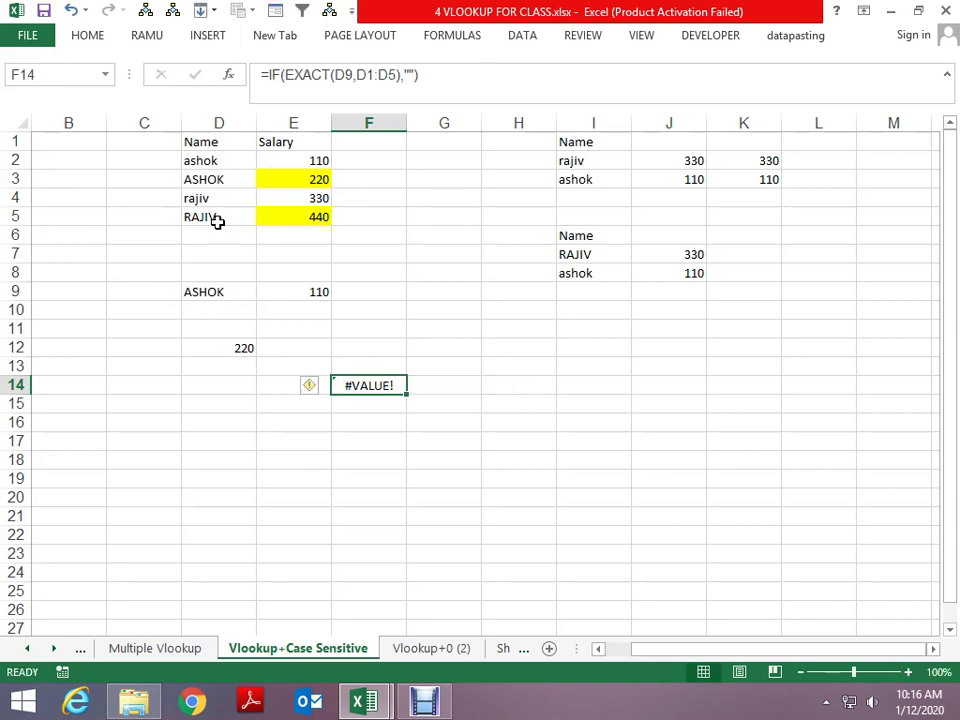
key(F2)
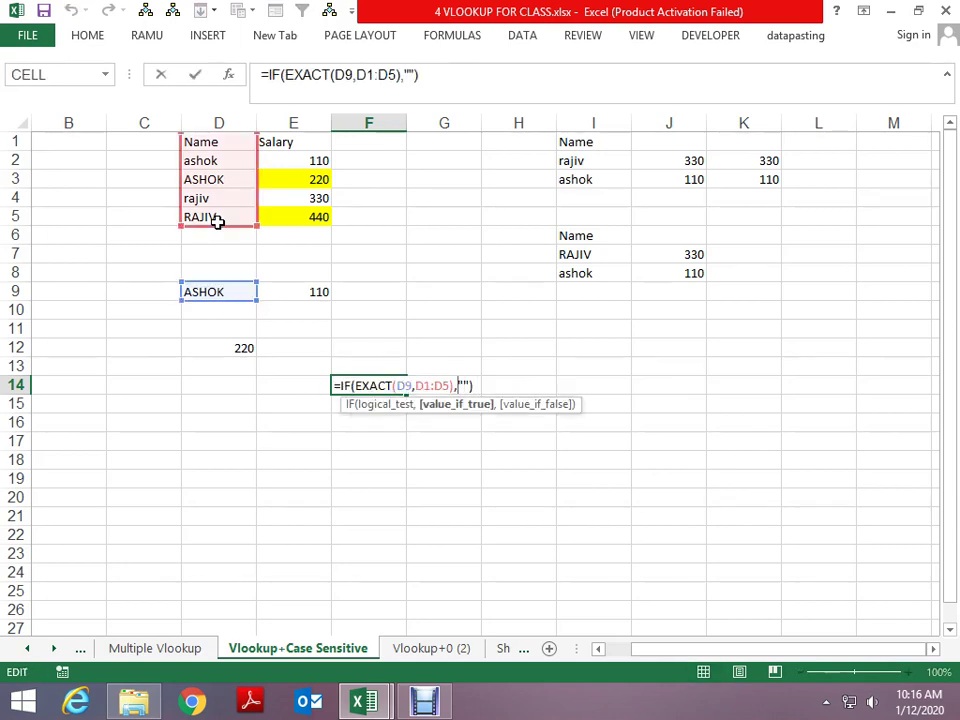
key(Delete)
key(Delete)
key(Escape)
Step: Start retyping F14 as =IF(EXACT(
text(=if)
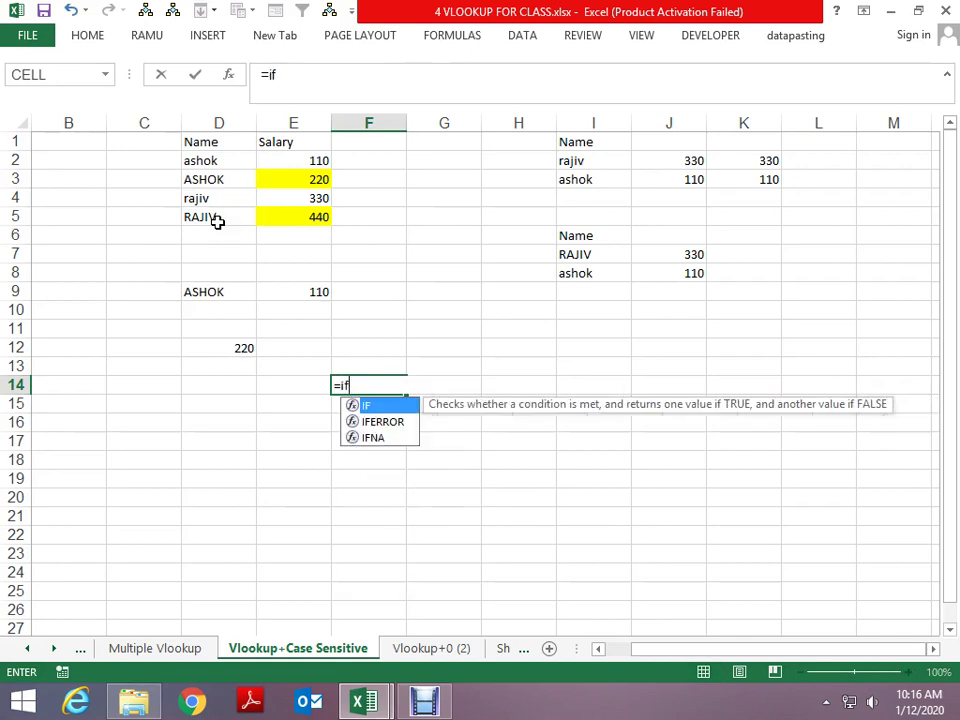
key(Tab)
text(ex)
key(Tab)
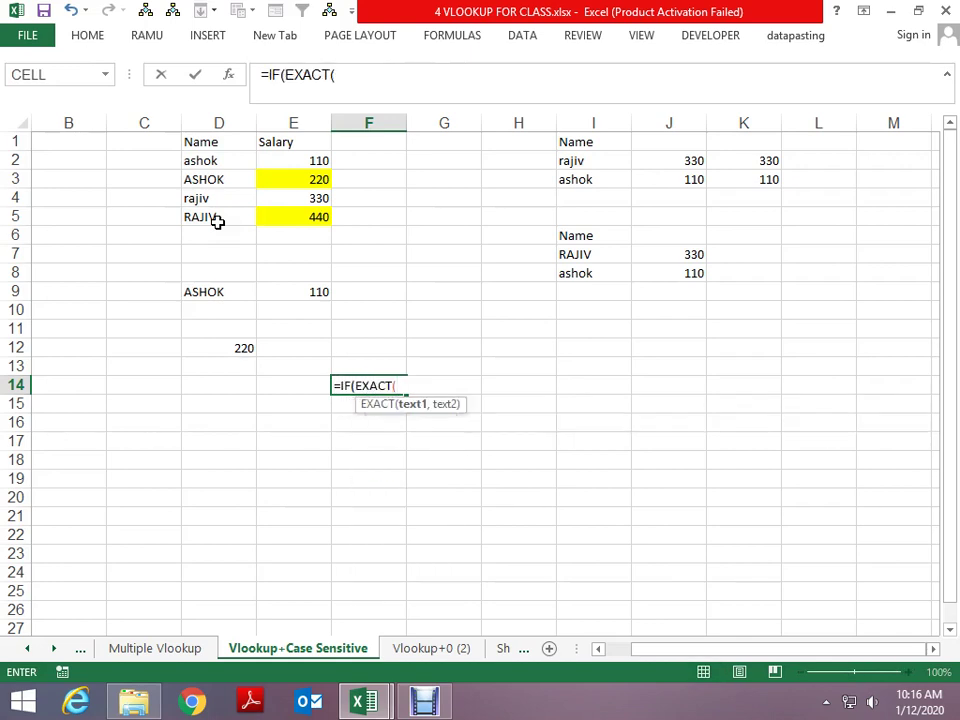
Step: Complete F14 as =IF(EXACT(D9,D1:D5),D1:D5,"") and accept Excel's suggested correction
key(Up)
key(Up)
key(Left)
key(Left)
key(Up)
key(Up)
key(Up)
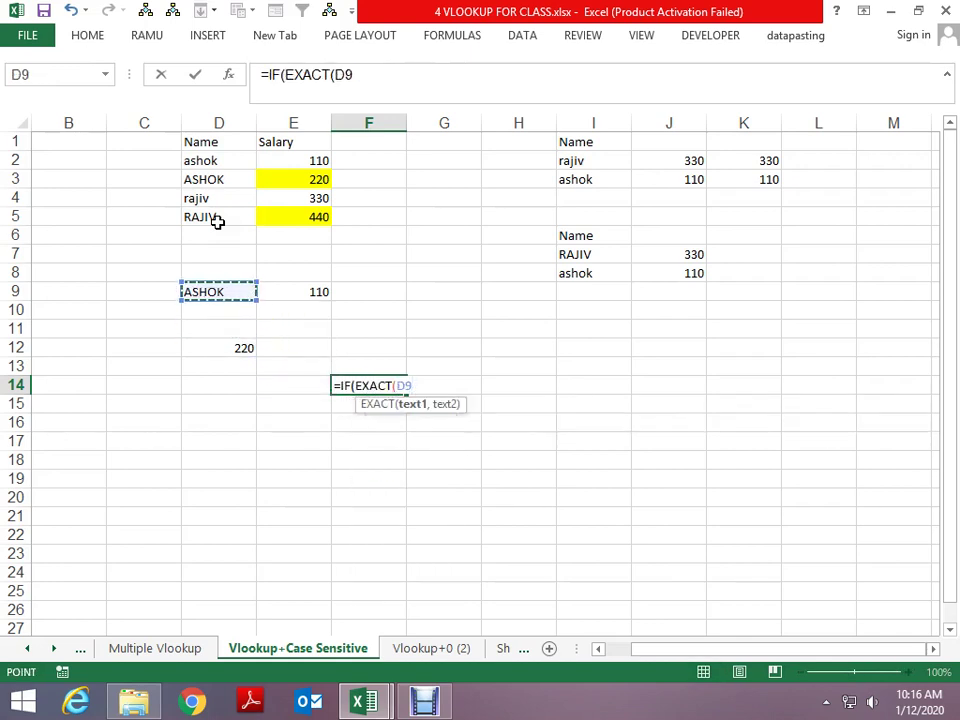
text(,)
key(ctrl+Home)
key(Right)
key(Right)
key(Right)
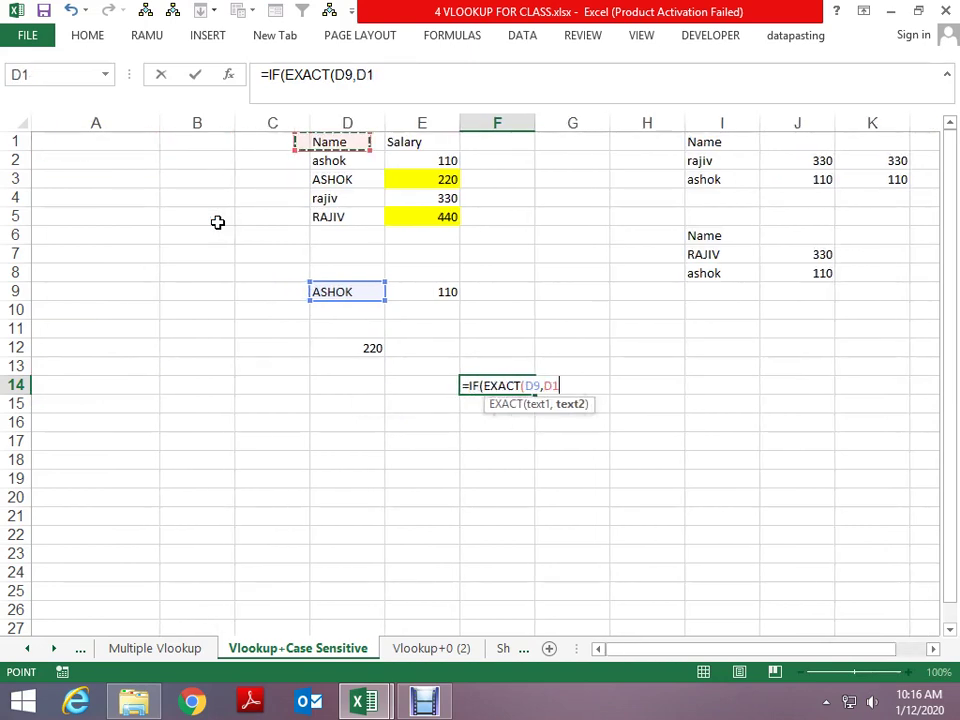
key(ctrl+shift+Down)
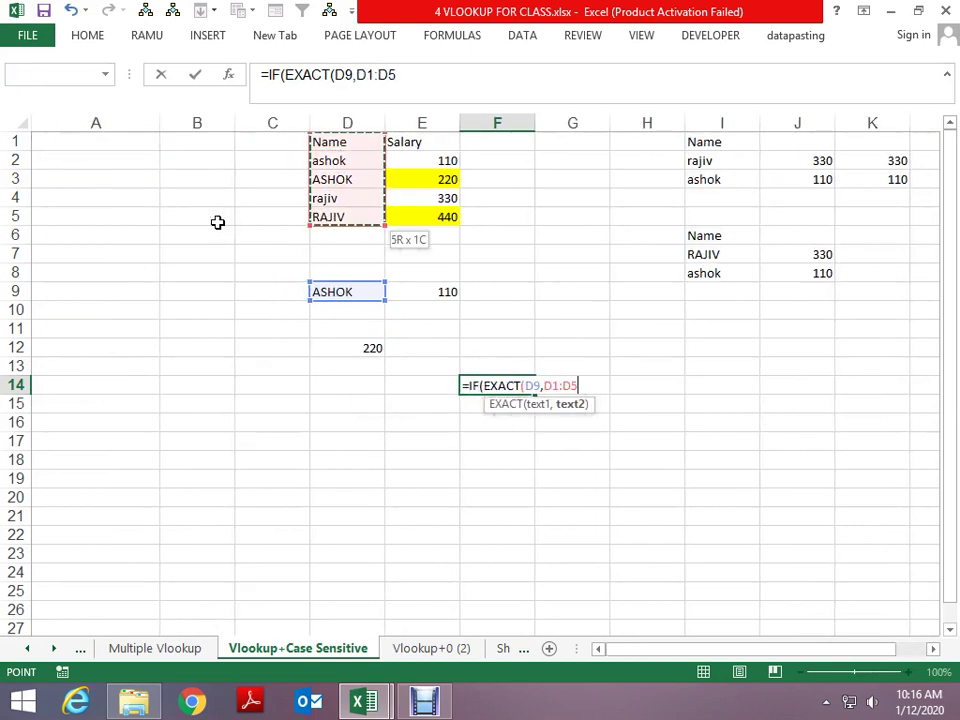
text())
text(,)
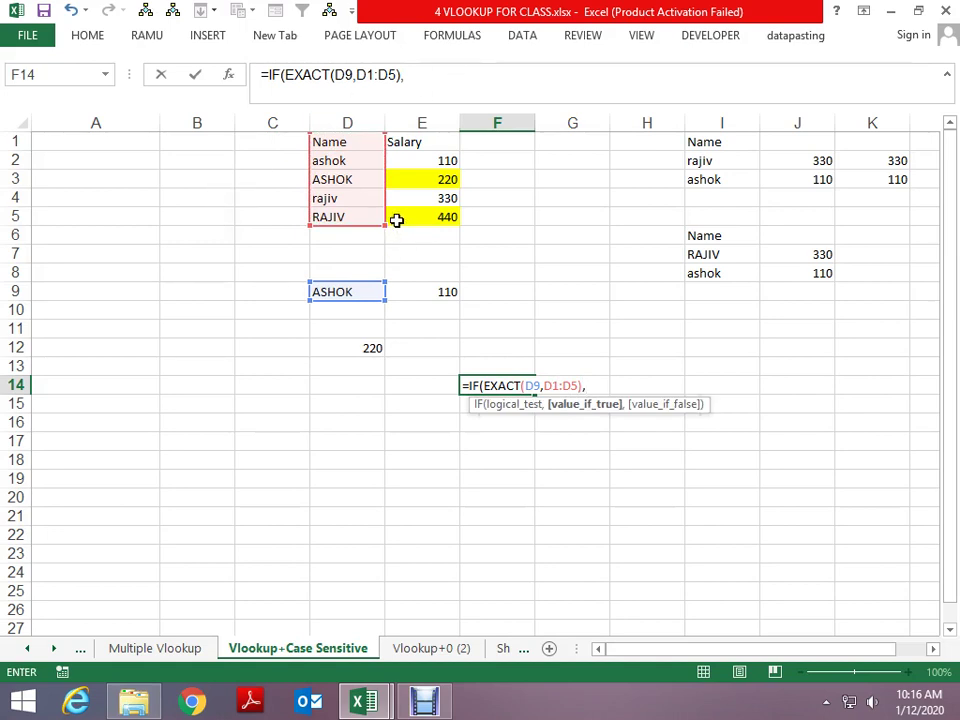
drag(355, 142, 345, 220)
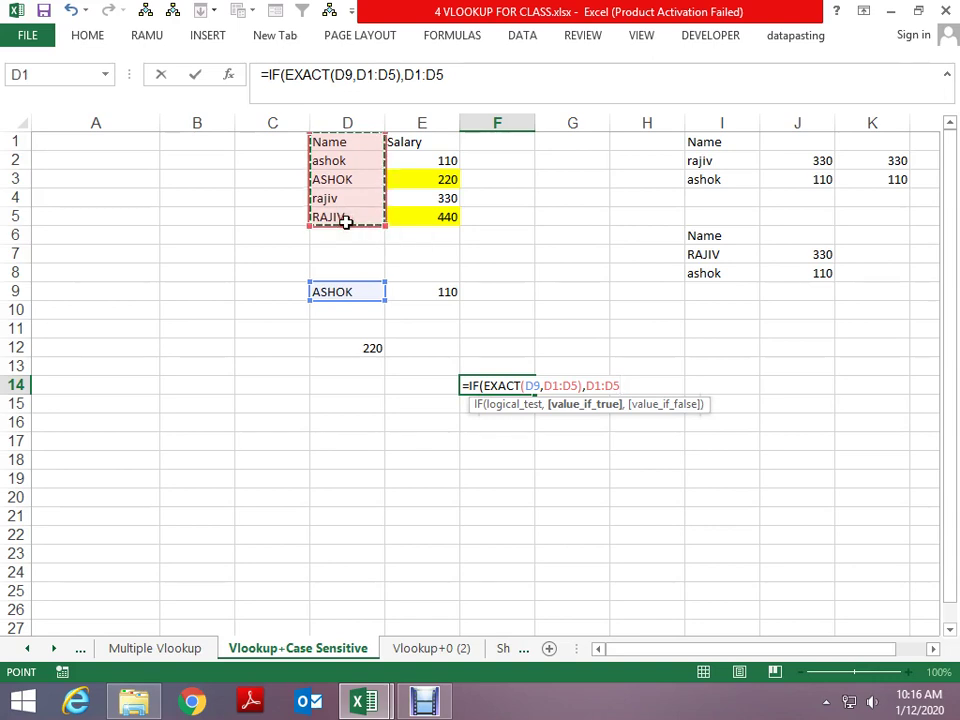
text(,)
key(Return)
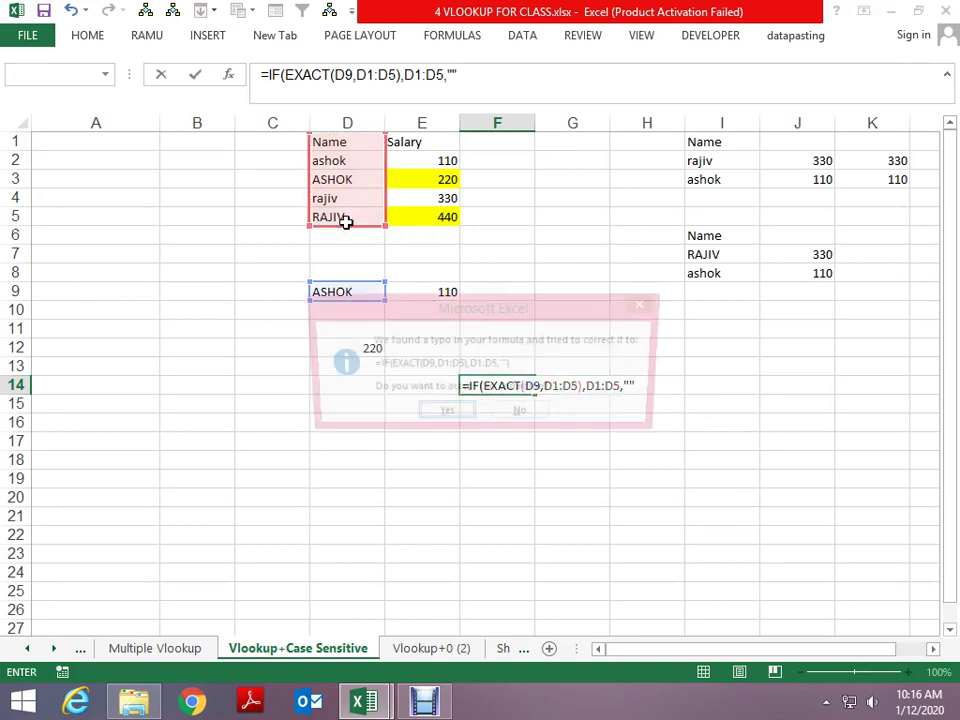
key(Return)
Step: Preview F14's evaluated array {"";"";"ASHOK";"";""}, then cancel, leaving #VALUE! in the cell
key(Up)
key(F2)
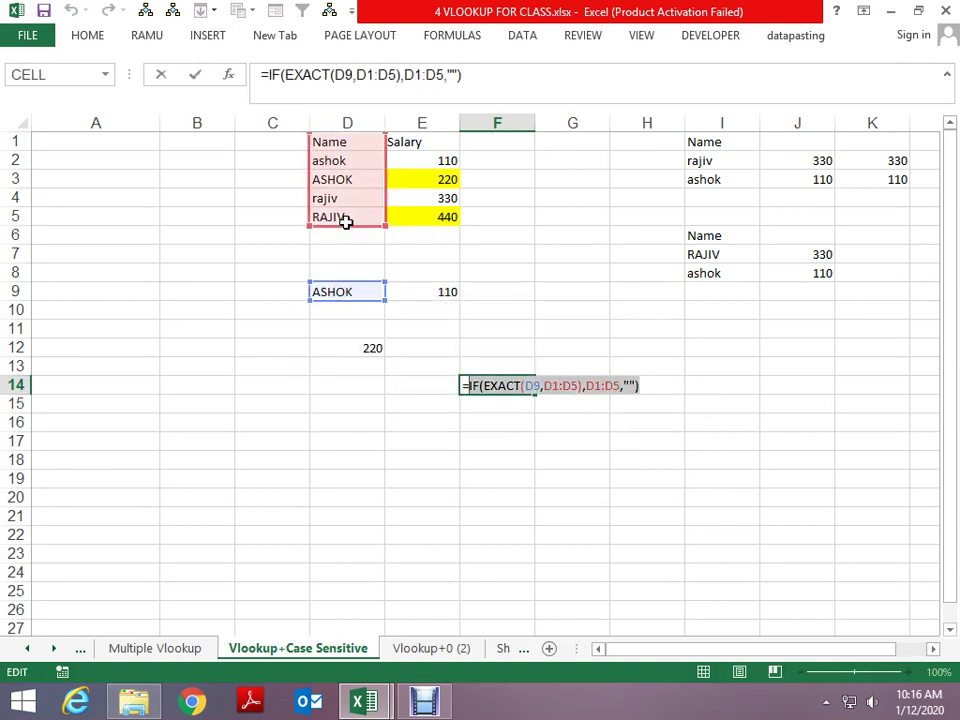
key(F9)
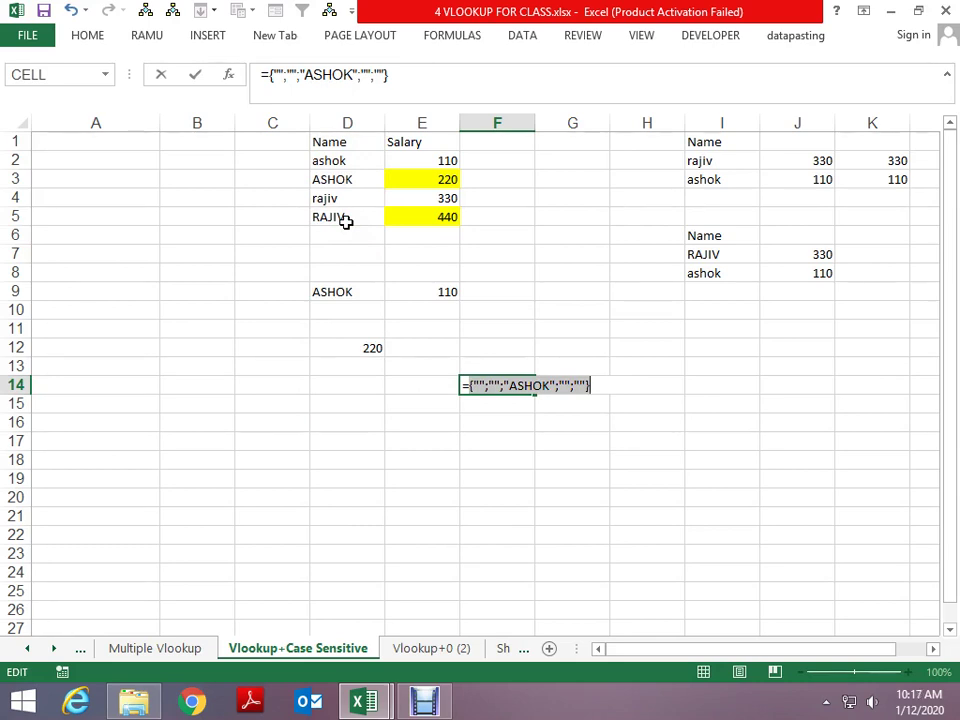
key(Escape)
Step: Copy the Name/Salary table D1:E5 and paste a duplicate at D19:E23
key(Left)
key(Left)
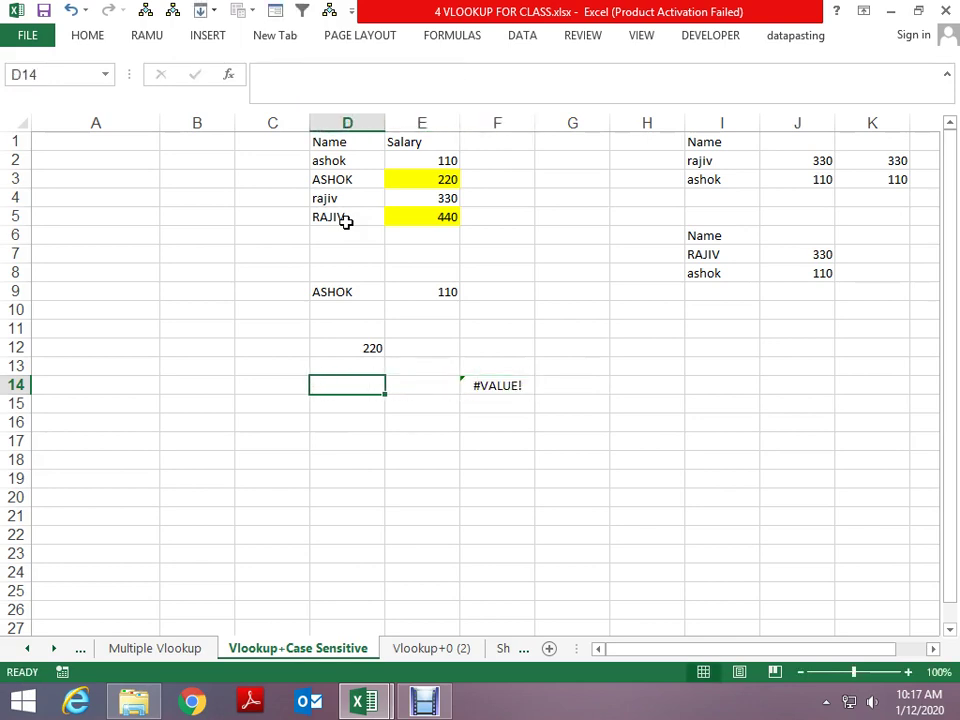
key(Up)
key(Up)
key(Up)
key(Up)
key(Up)
key(ctrl+Up)
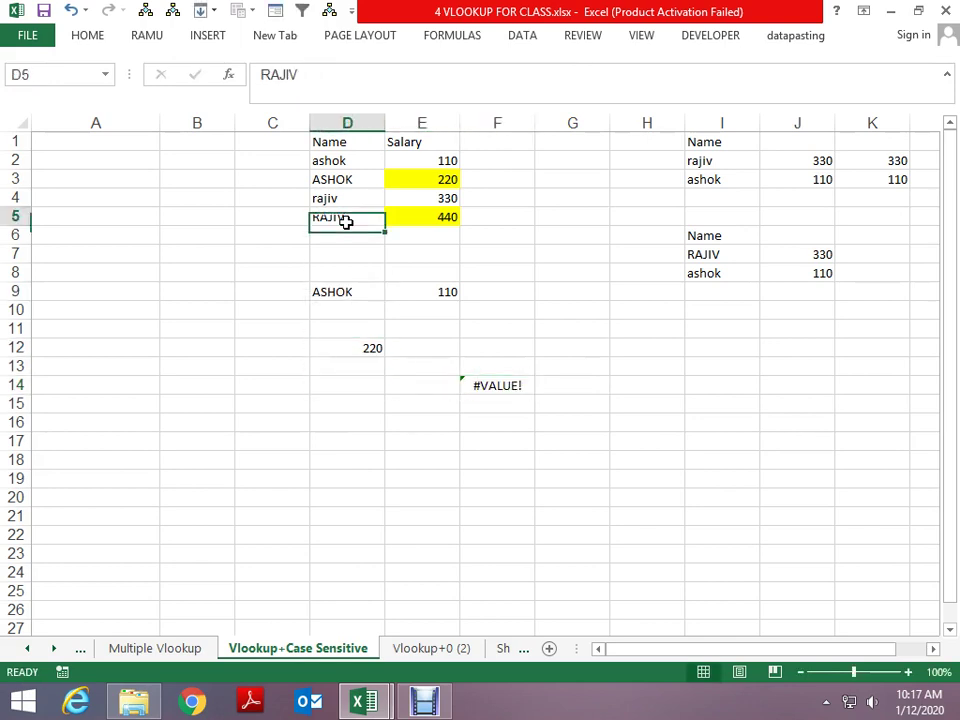
key(ctrl+Up)
key(ctrl+Down)
key(Up)
key(shift+ctrl+Down)
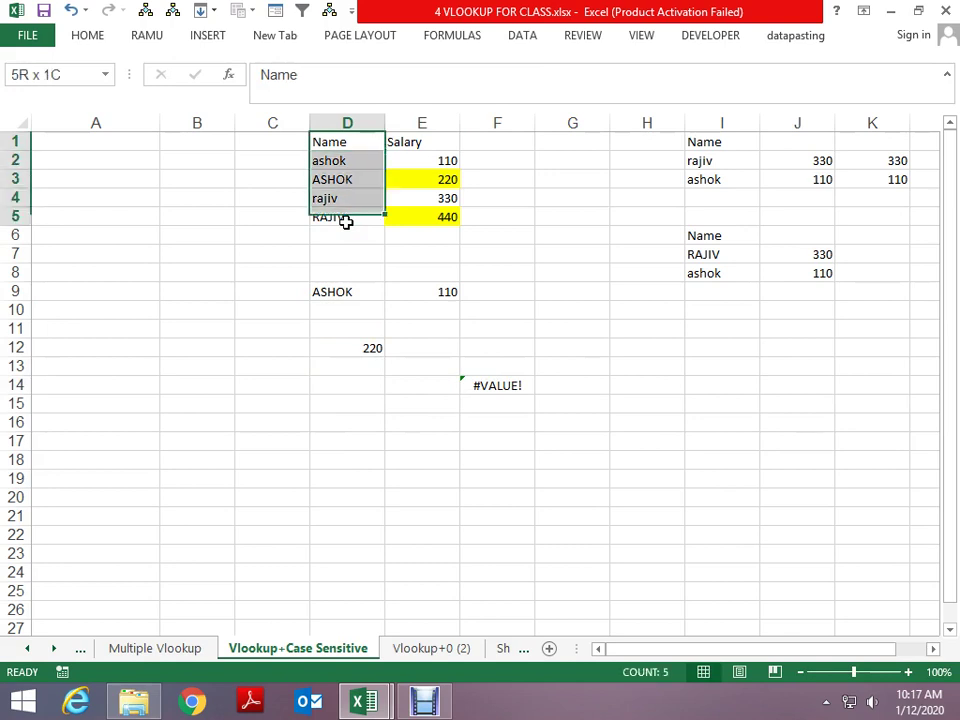
key(Return)
key(ctrl+Down)
key(ctrl+Down)
key(ctrl+Down)
key(ctrl+Up)
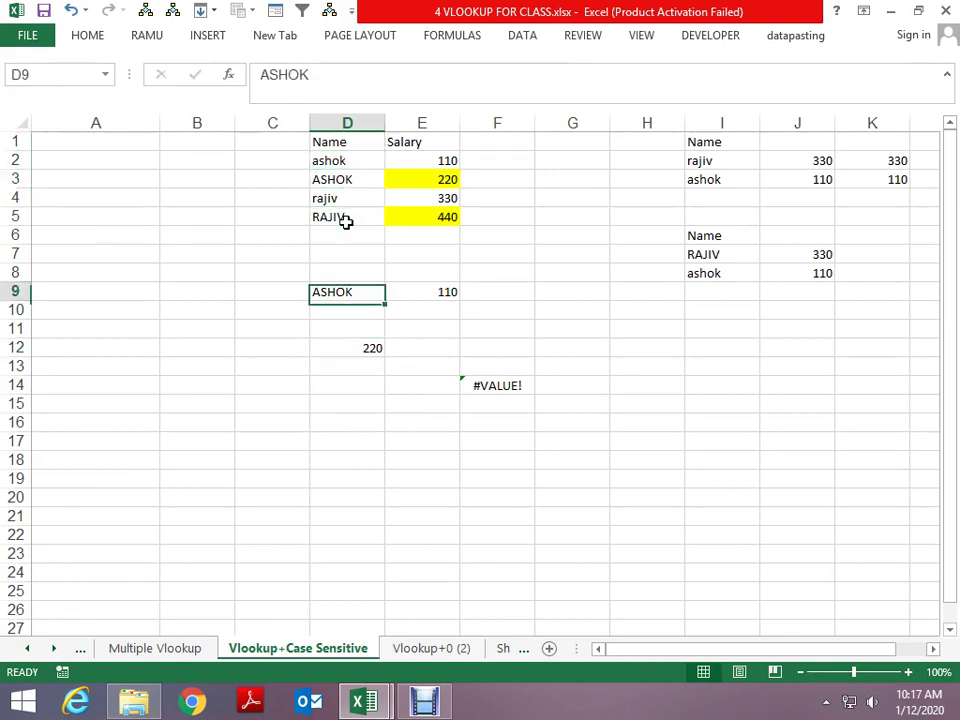
key(ctrl+Up)
key(ctrl+Up)
key(shift+ctrl+Down)
key(Right)
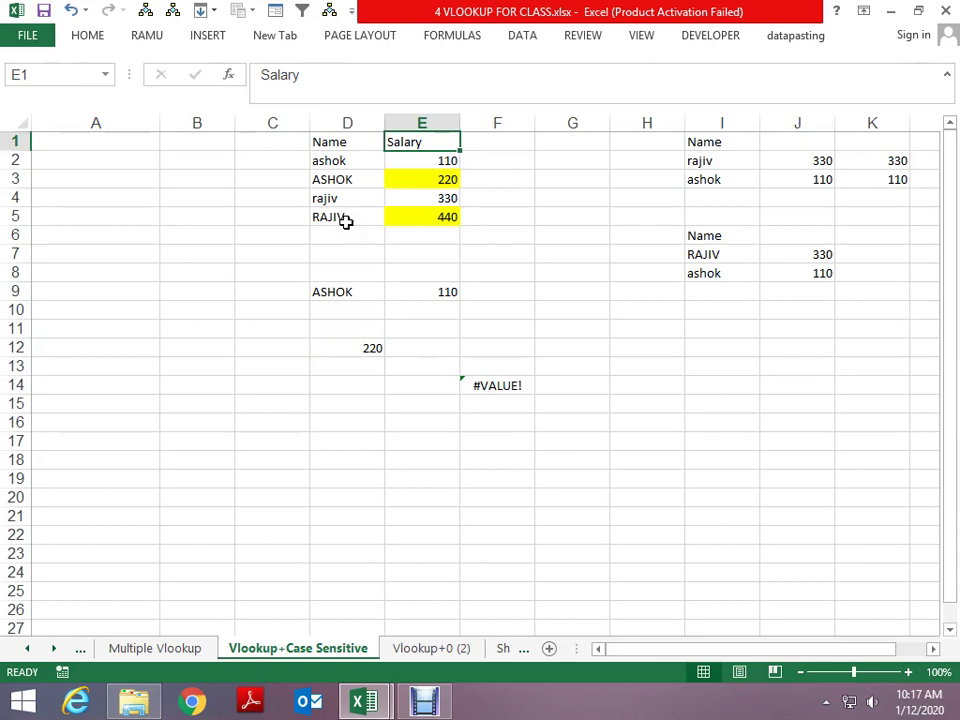
key(Left)
key(Left)
key(Left)
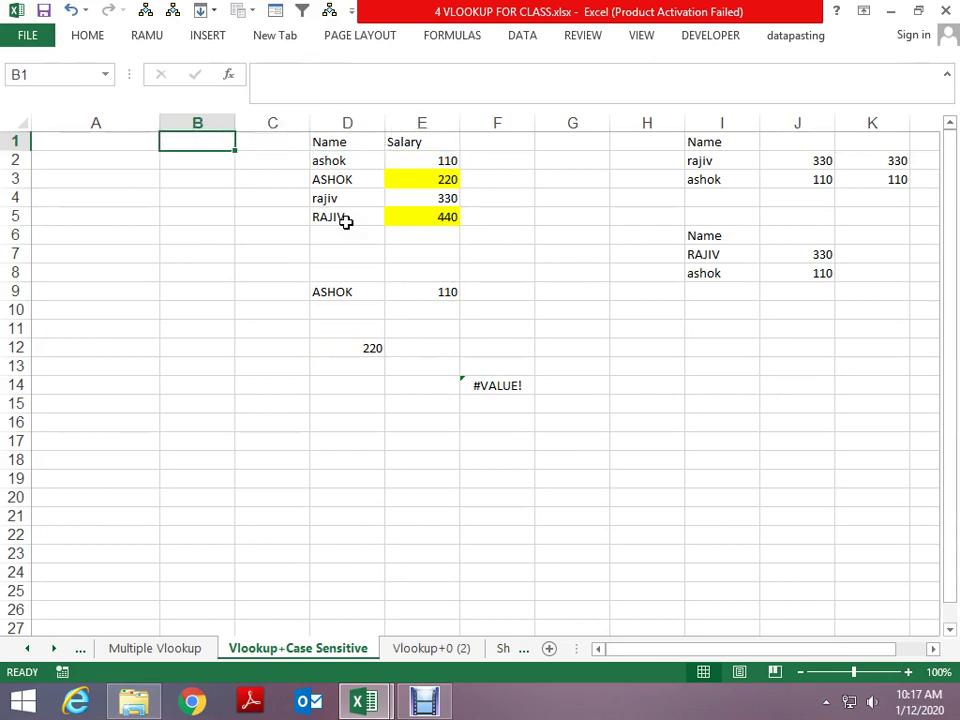
key(Right)
key(Right)
key(Right)
key(Left)
key(Left)
key(Right)
key(shift+ctrl+Down)
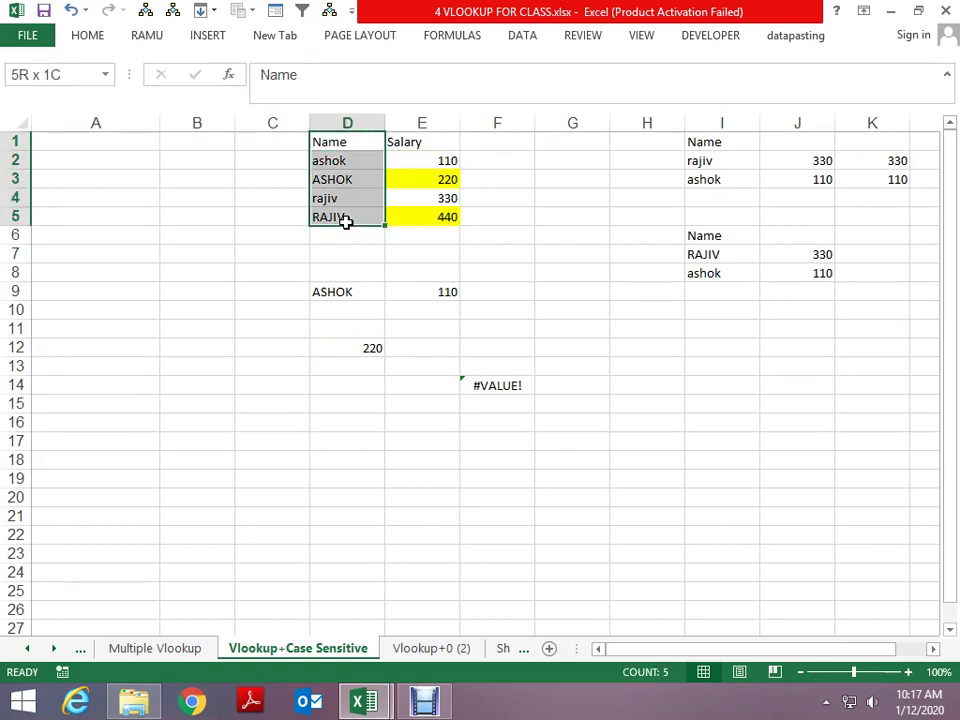
key(shift+Right)
key(ctrl+c)
key(Down)
key(Down)
key(Down)
key(Down)
key(Down)
key(ctrl+v)
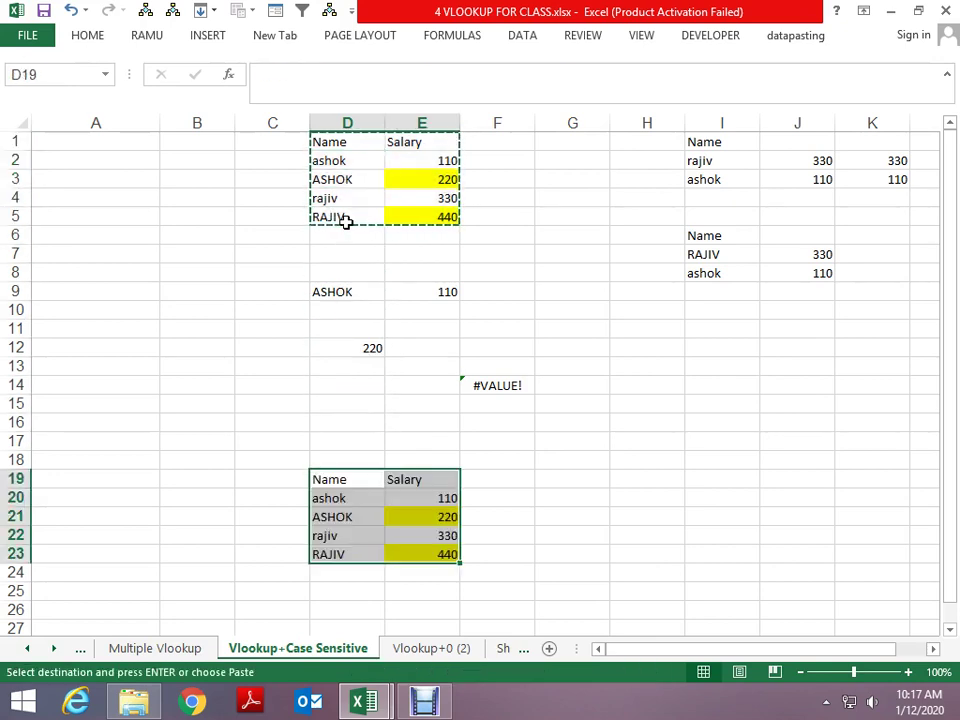
key(Escape)
Step: Fill ASHOK from D9 into G20:G23 beside the copied names, clearing the extra G24
key(Right)
key(Right)
key(Left)
key(ctrl+Up)
key(ctrl+Up)
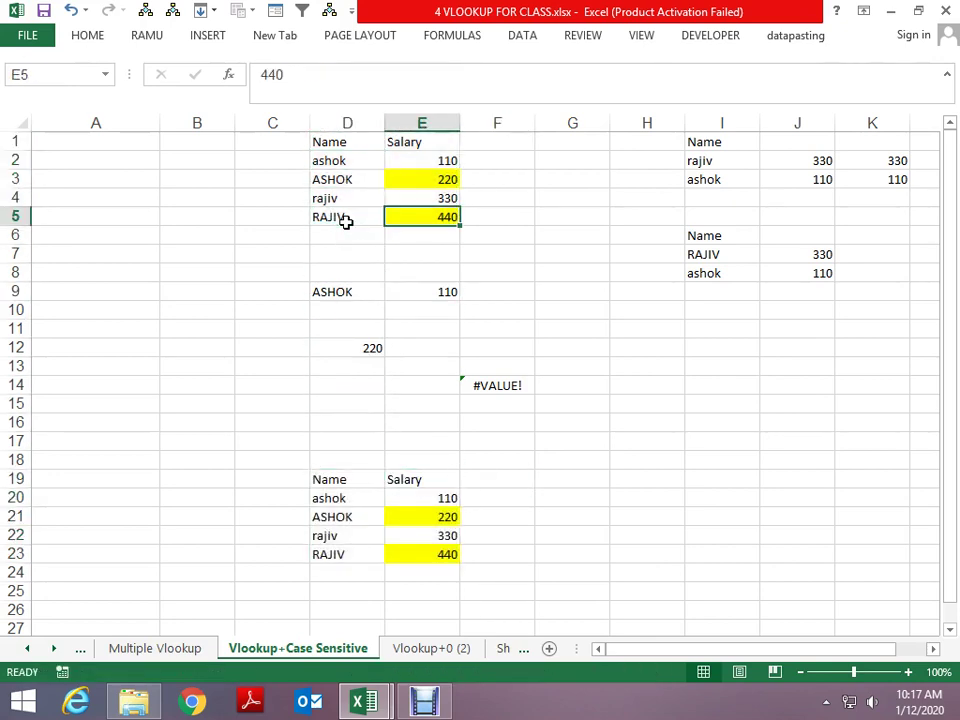
key(Left)
key(Down)
key(Down)
key(Down)
key(Down)
key(ctrl+c)
key(Right)
key(Right)
key(Down)
key(Down)
key(Down)
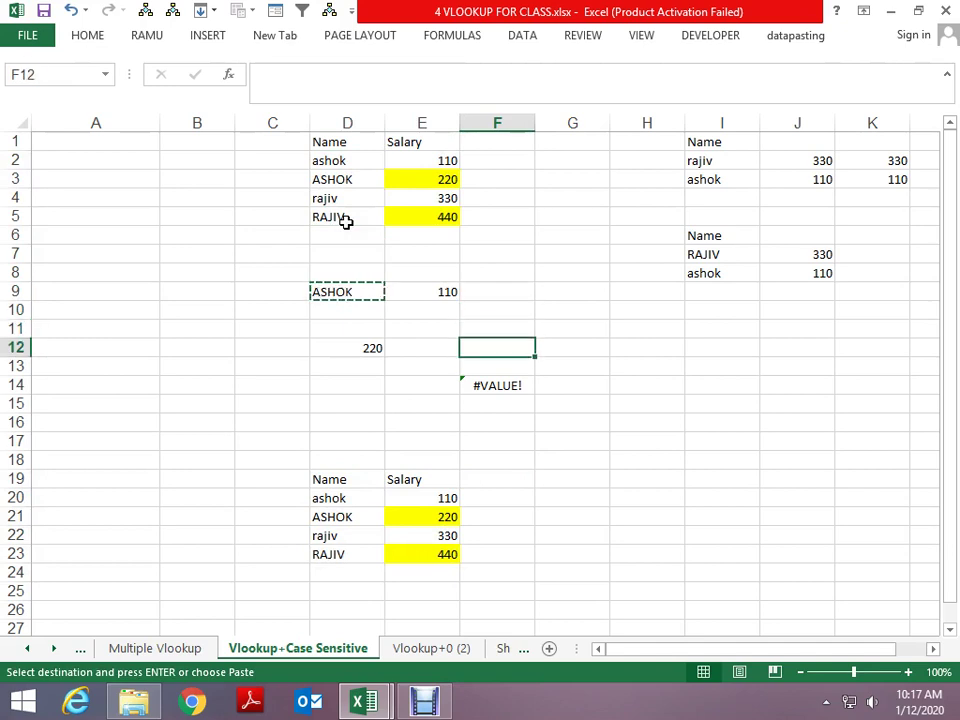
key(Down)
key(Down)
key(Down)
key(Down)
key(Down)
key(Down)
key(Down)
key(Right)
key(ctrl+v)
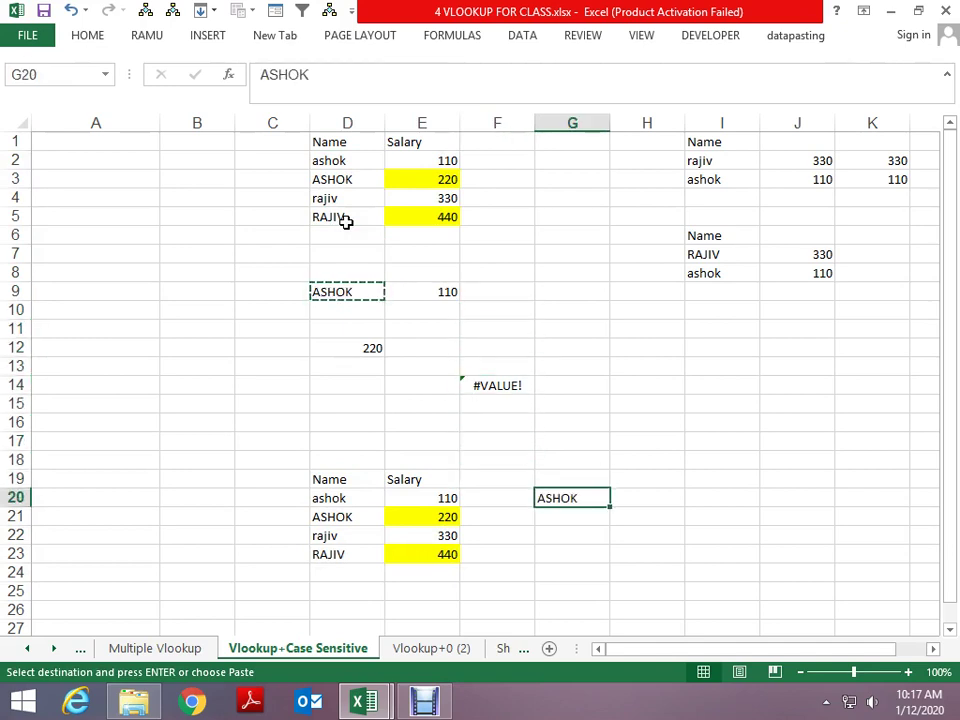
key(Down)
key(ctrl+v)
key(Down)
key(ctrl+v)
key(Down)
key(ctrl+v)
key(Down)
key(Return)
key(Delete)
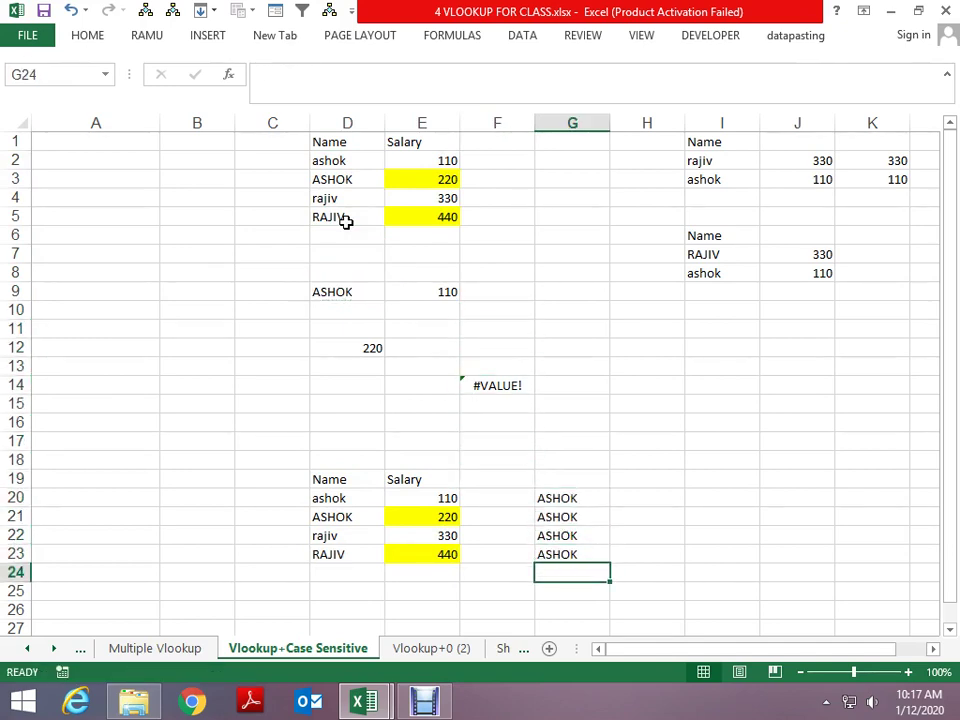
key(Up)
key(Up)
key(Up)
key(Up)
key(Right)
Step: Enter an EXACT comparison of G20 and D20 in H20 and fill it down to H23
text(=is)
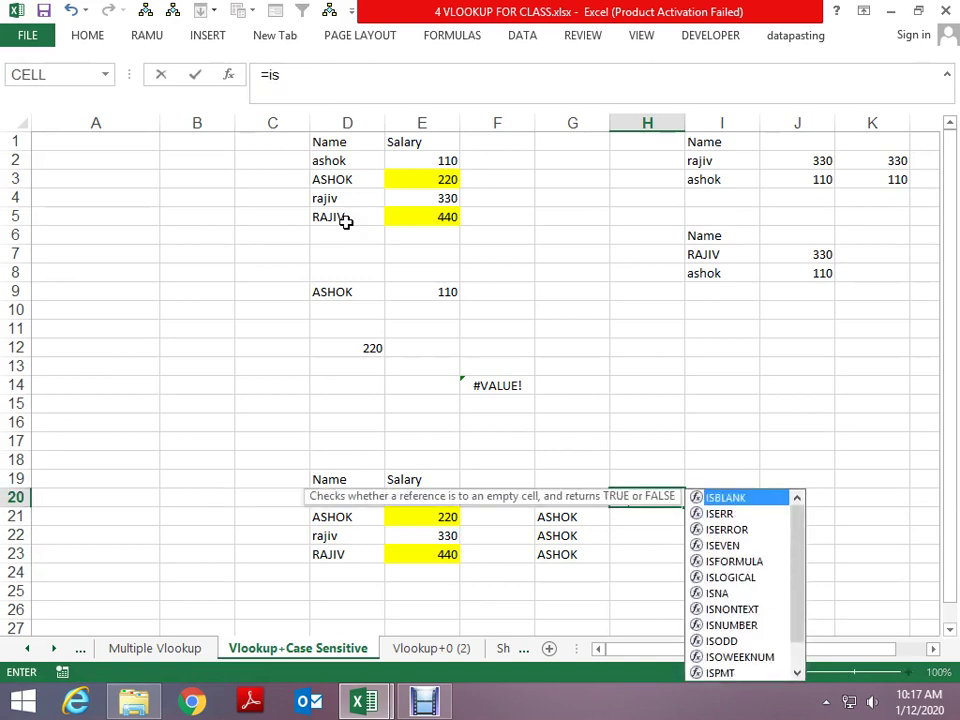
text(x)
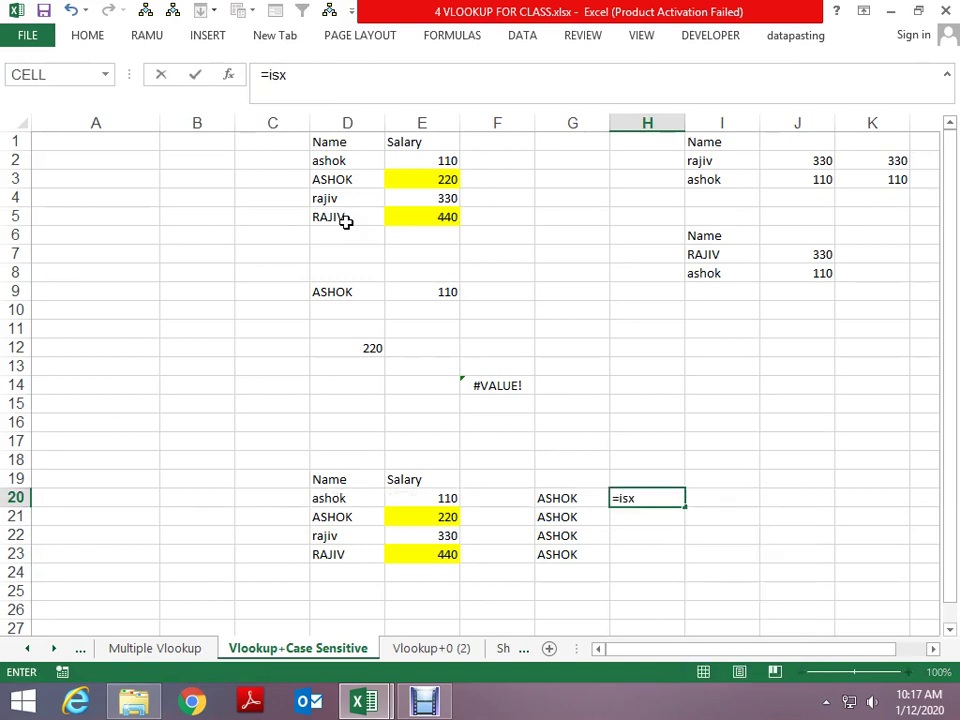
key(BackSpace)
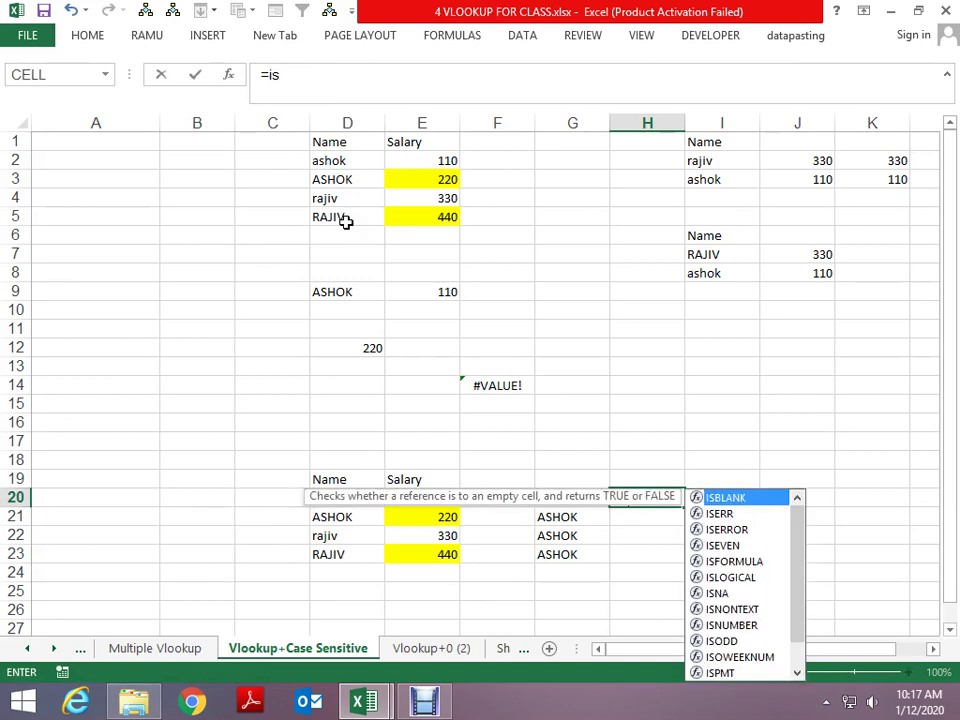
text(t)
key(BackSpace)
key(BackSpace)
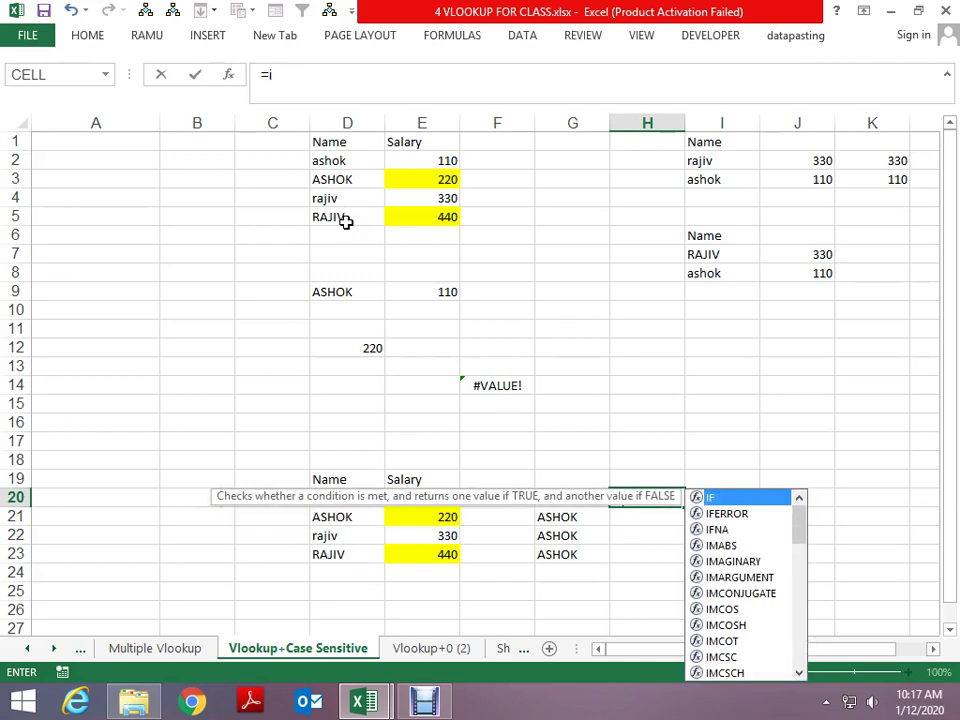
key(BackSpace)
text(ex)
key(Tab)
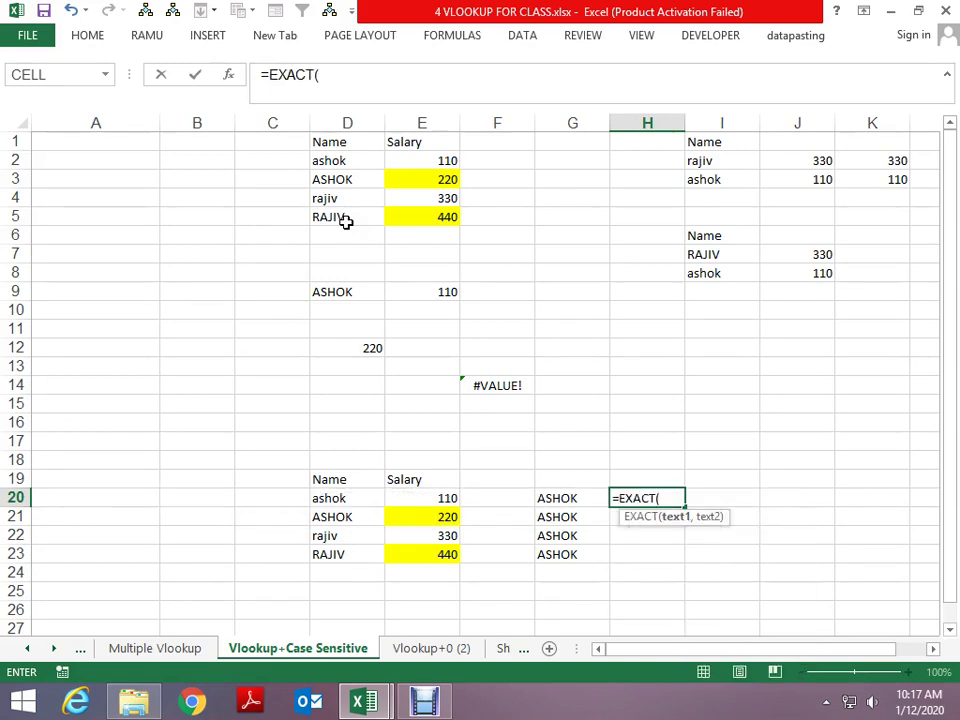
key(Left)
text(,)
key(Left)
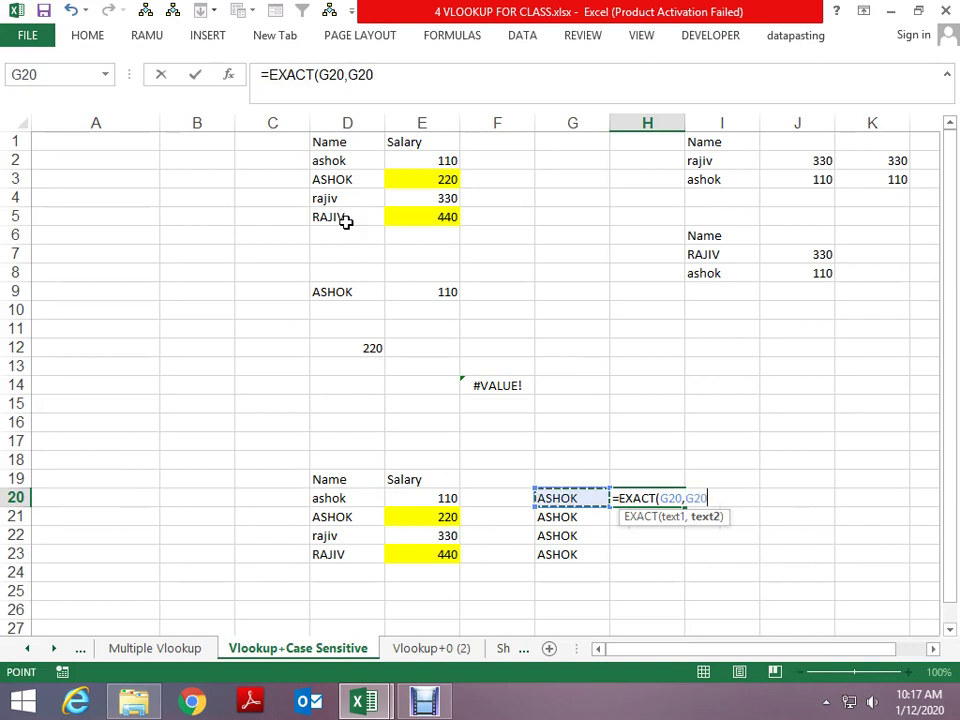
key(Left)
key(Left)
key(Left)
key(Return)
key(ctrl+d)
key(Down)
key(ctrl+d)
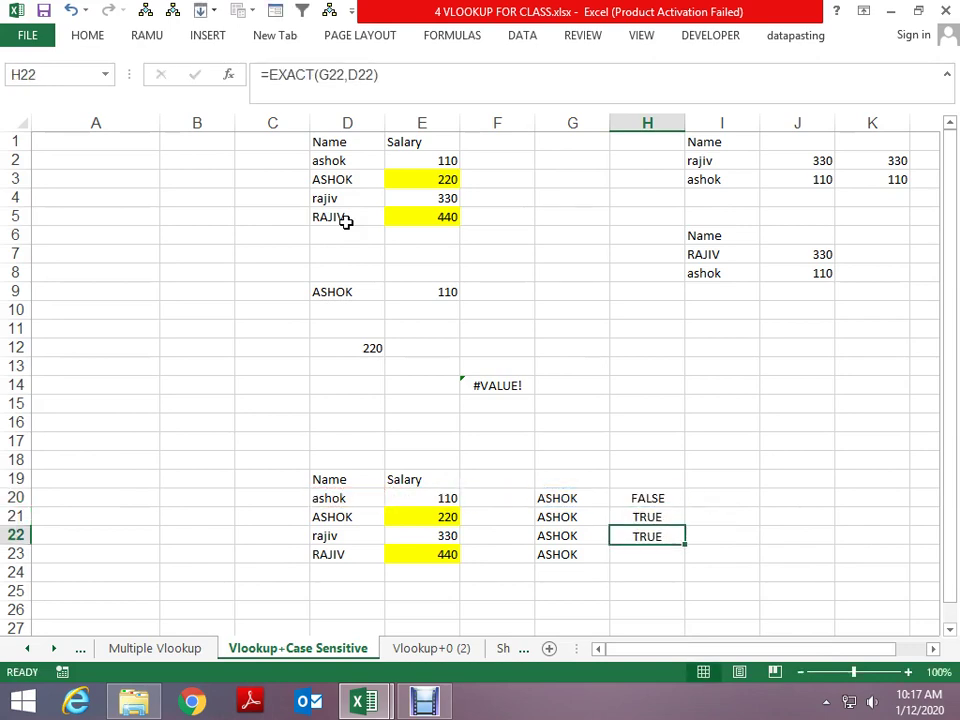
key(Down)
key(ctrl+d)
key(Up)
key(Up)
key(Up)
Step: Rewrite H20 as =IF(EXACT(G20,D20),D20,"") and fill it down through H23
key(F2)
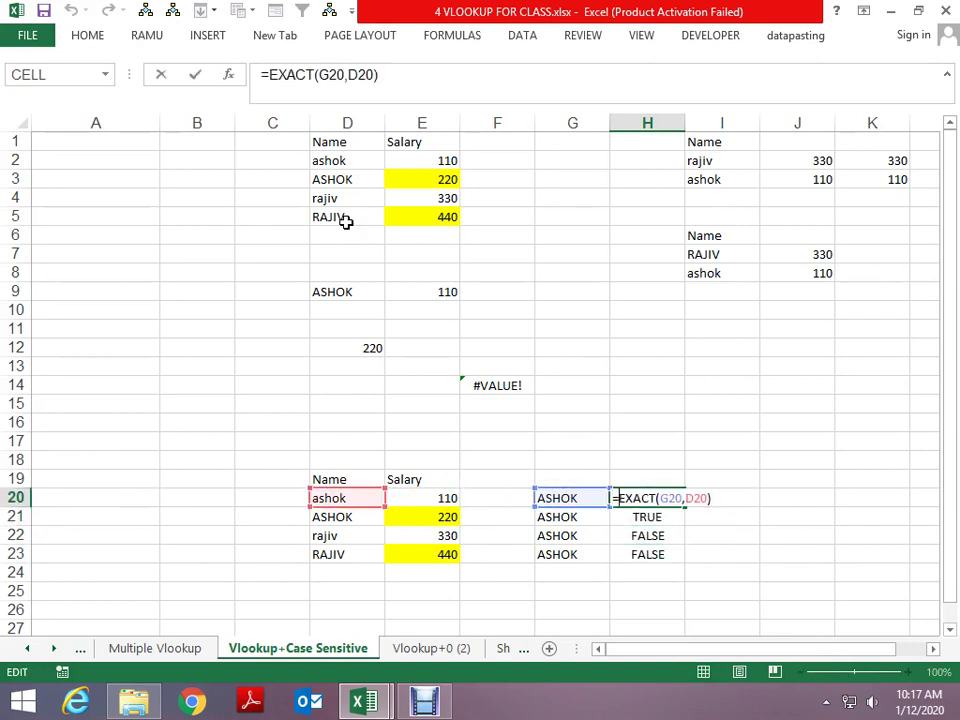
key(Home)
key(Right)
text(IF()
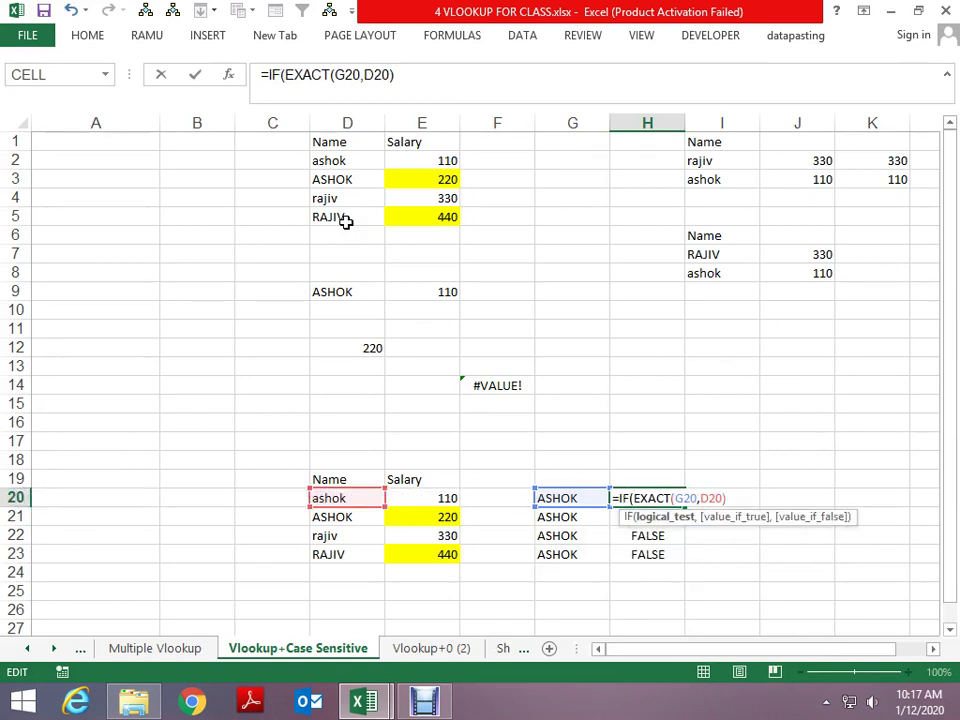
click(407, 75)
text(,)
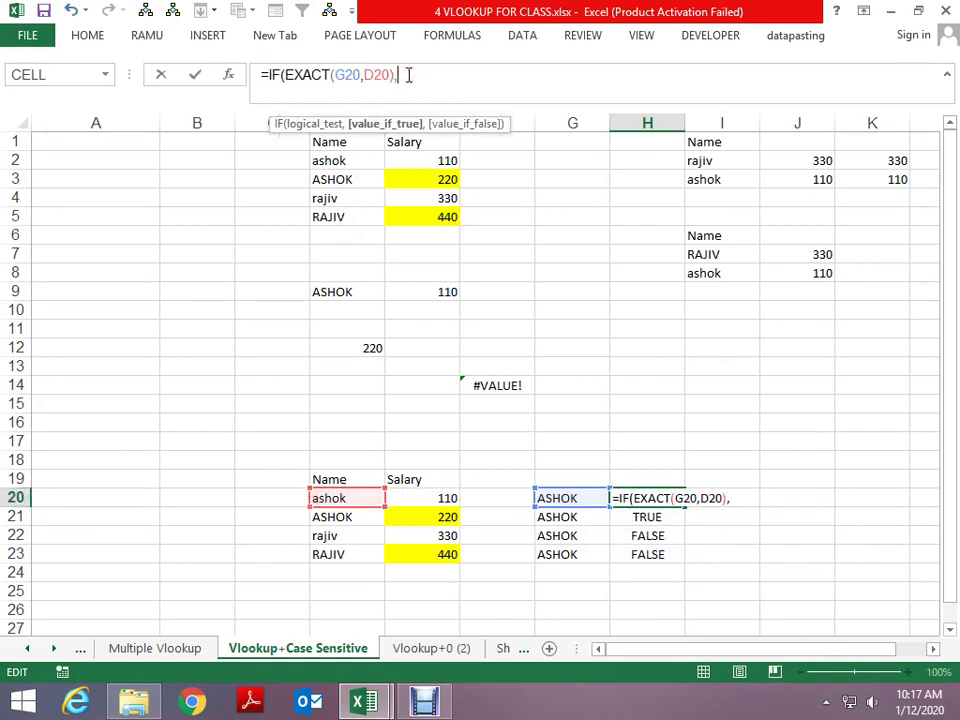
click(336, 496)
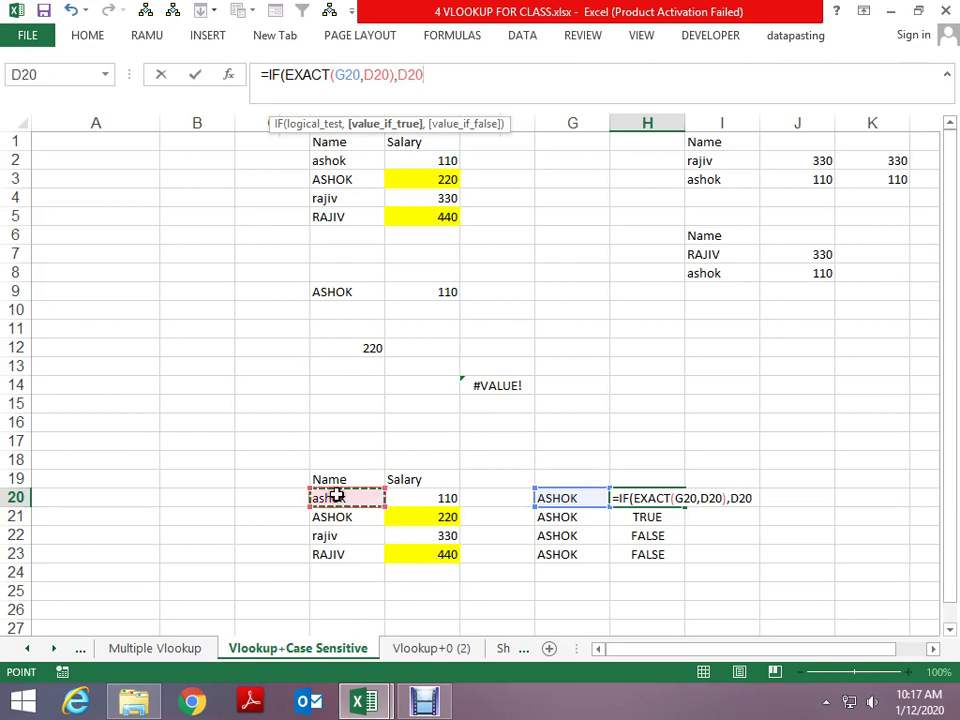
text(,)
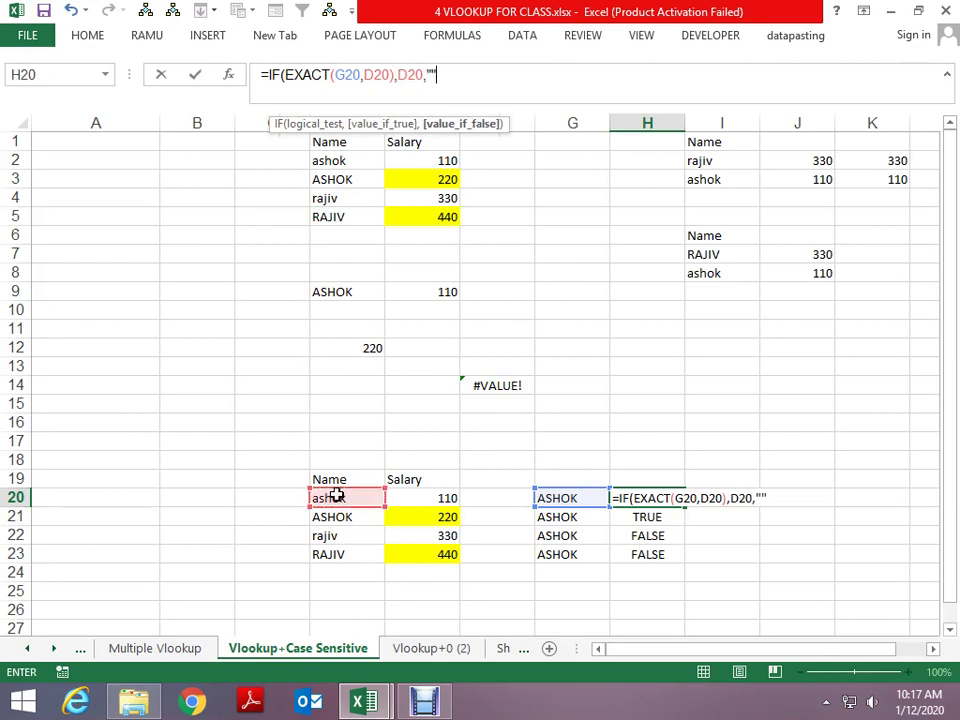
key(Return)
key(Return)
key(Up)
key(ctrl+shift+Down)
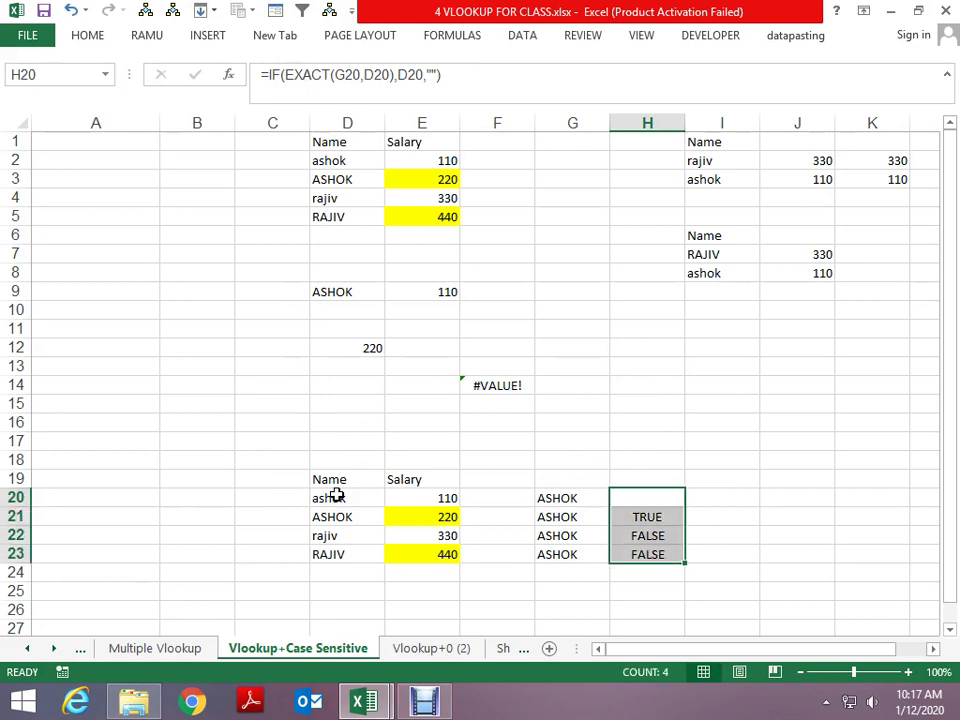
key(ctrl+d)
Step: Copy the four salaries E20:E23 into I20:I23
key(Left)
key(Left)
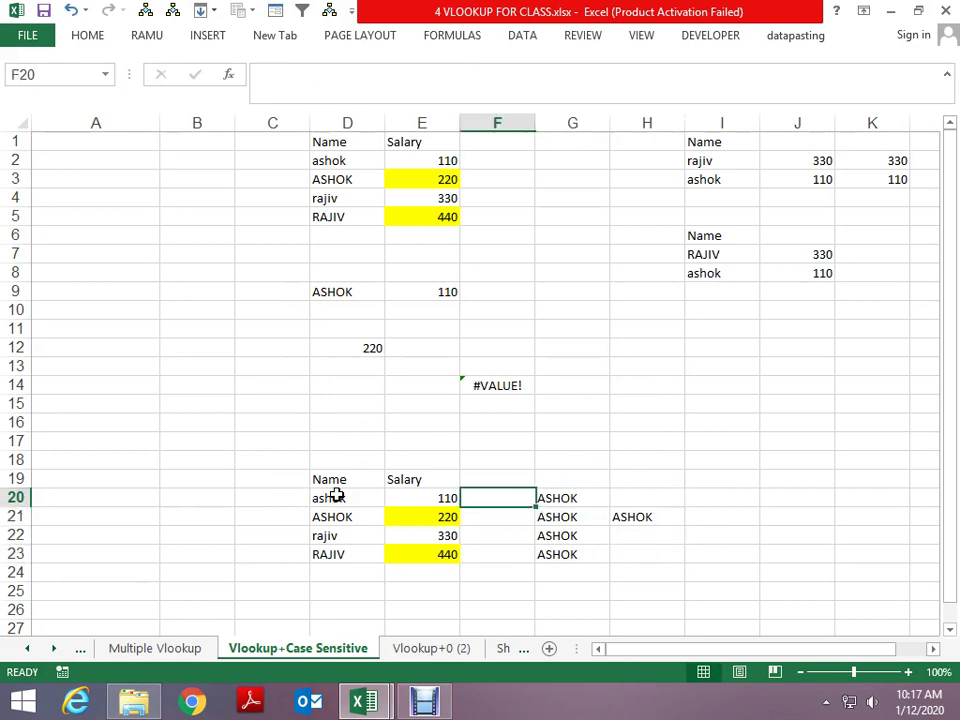
key(Left)
key(ctrl+shift+Down)
key(ctrl+c)
key(Right)
key(Right)
key(Right)
key(Right)
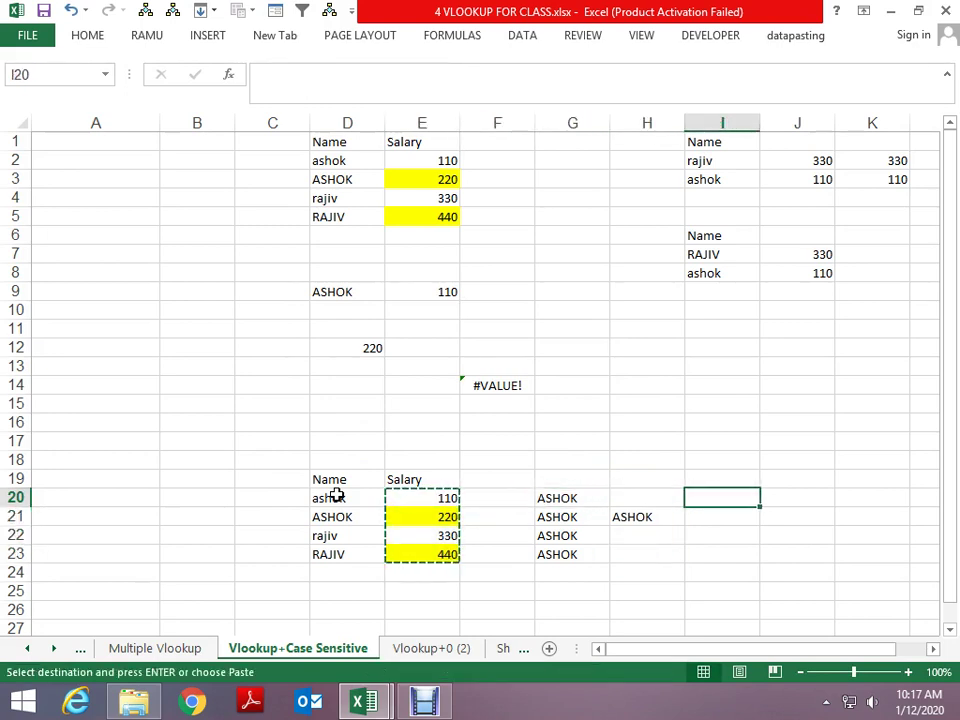
key(ctrl+v)
key(Escape)
Step: Apply a yellow fill colour to the H20:I23 block
key(Left)
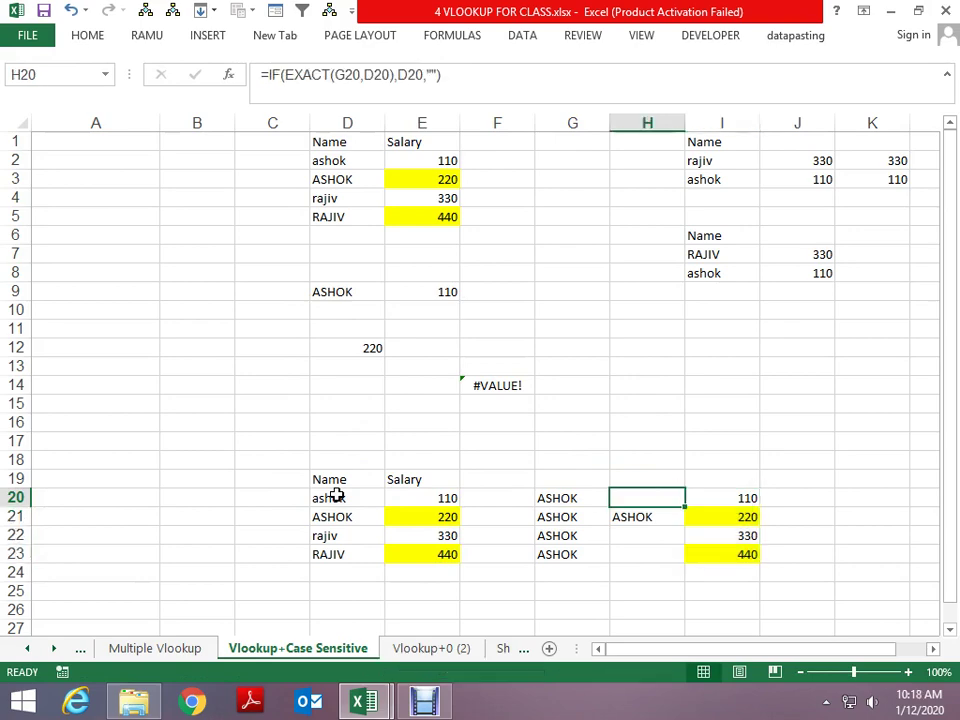
key(ctrl+shift+Down)
key(shift+Right)
key(alt)
key(h)
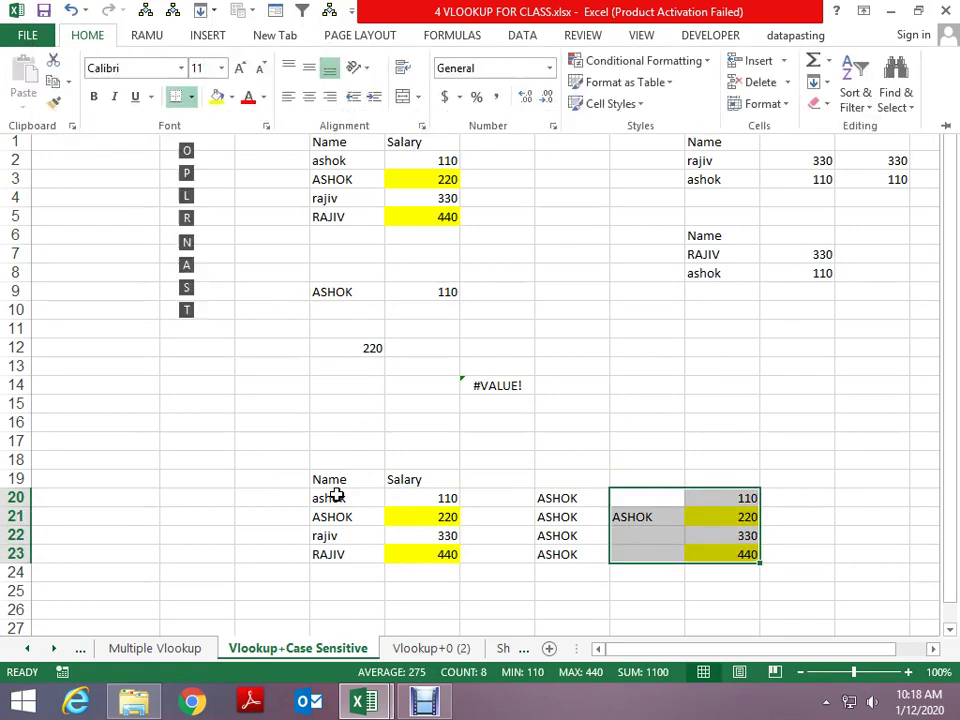
key(Escape)
key(Escape)
click(88, 36)
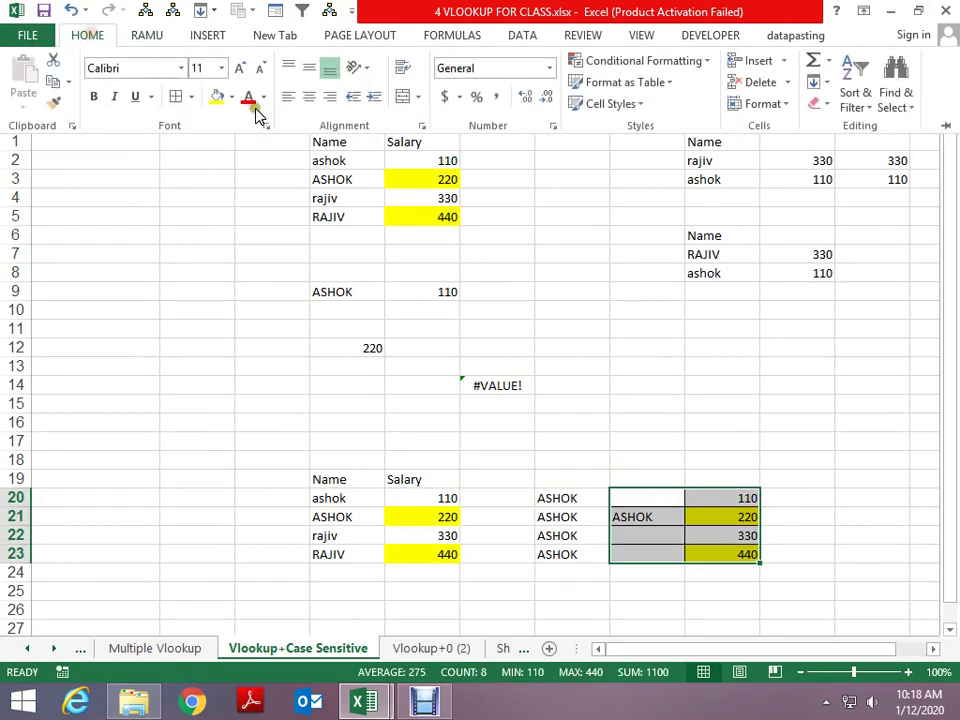
click(221, 97)
click(644, 599)
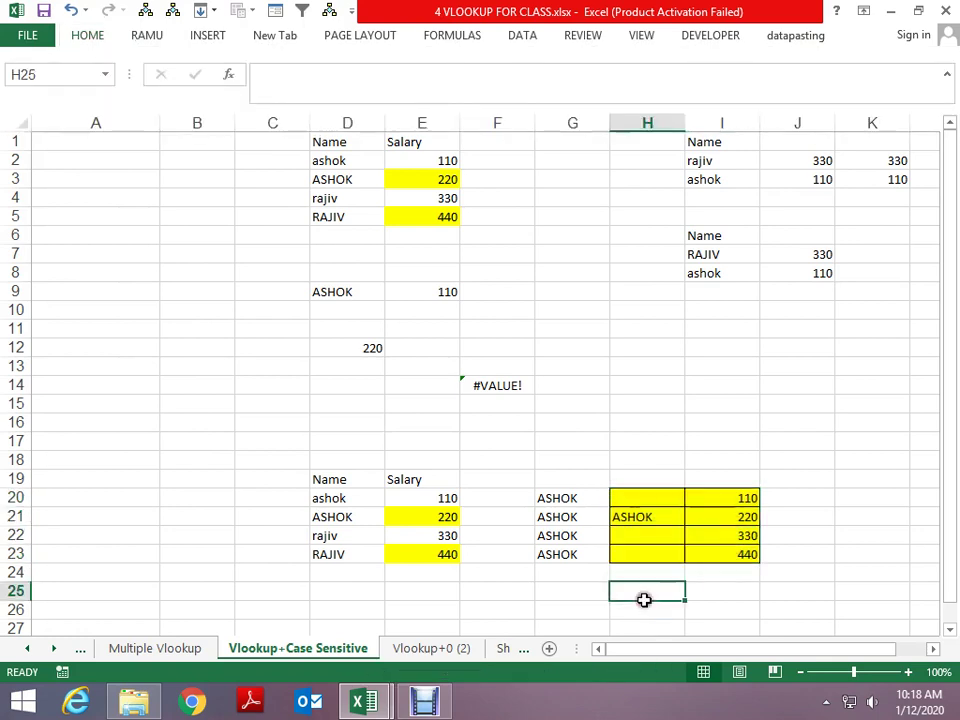
click(497, 291)
Step: Enter =VLOOKUP(D9,H20:I23,2,0) in F9 so it returns ASHOK's salary, 220
text(=vl)
key(Tab)
key(Left)
key(Left)
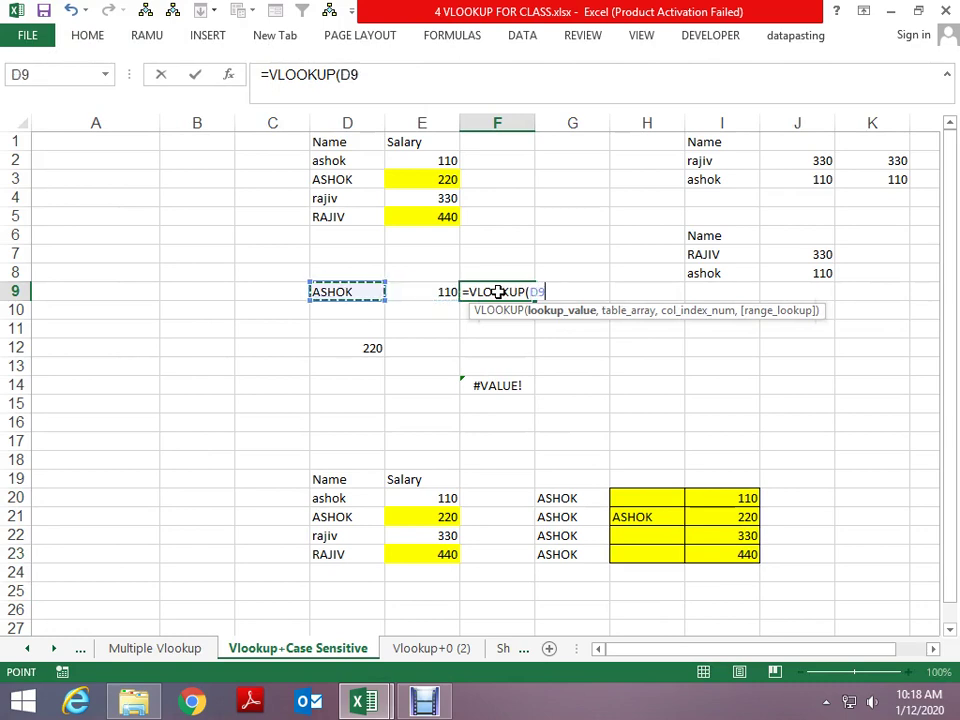
text(,)
key(Right)
key(Right)
key(Down)
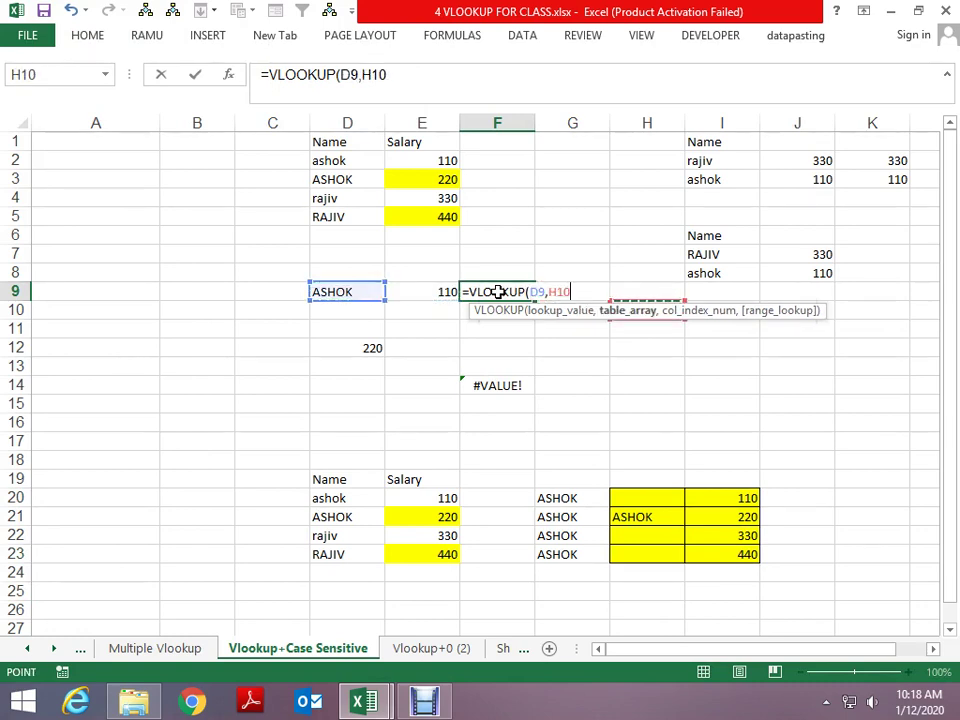
key(Down)
key(Down)
key(Down)
key(shift+Right)
key(shift+Down)
key(shift+Down)
key(shift+Down)
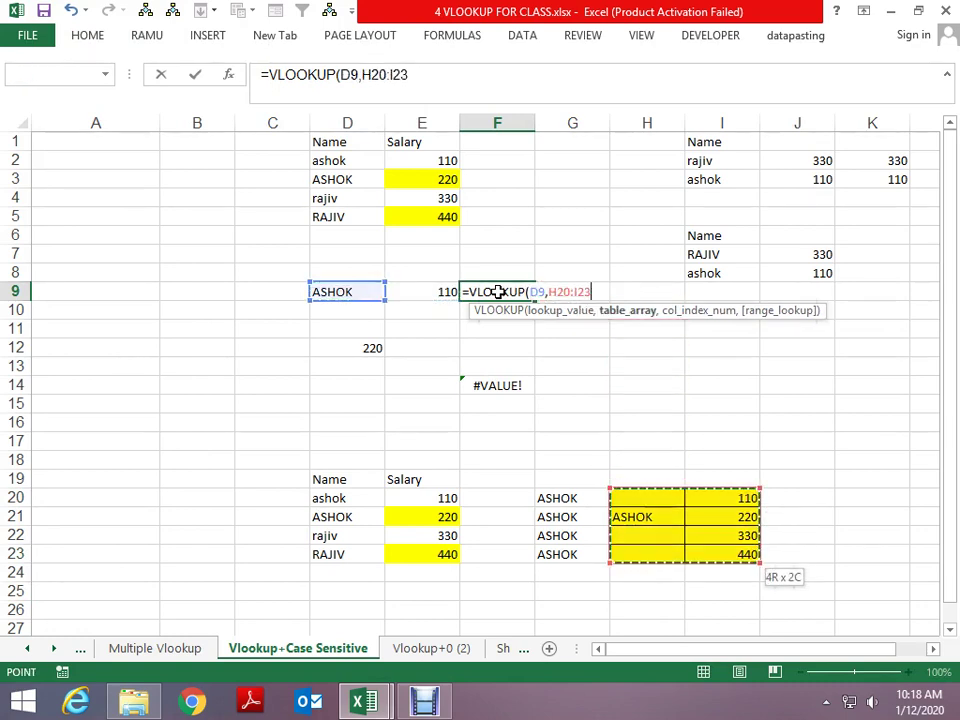
text(,2,0)
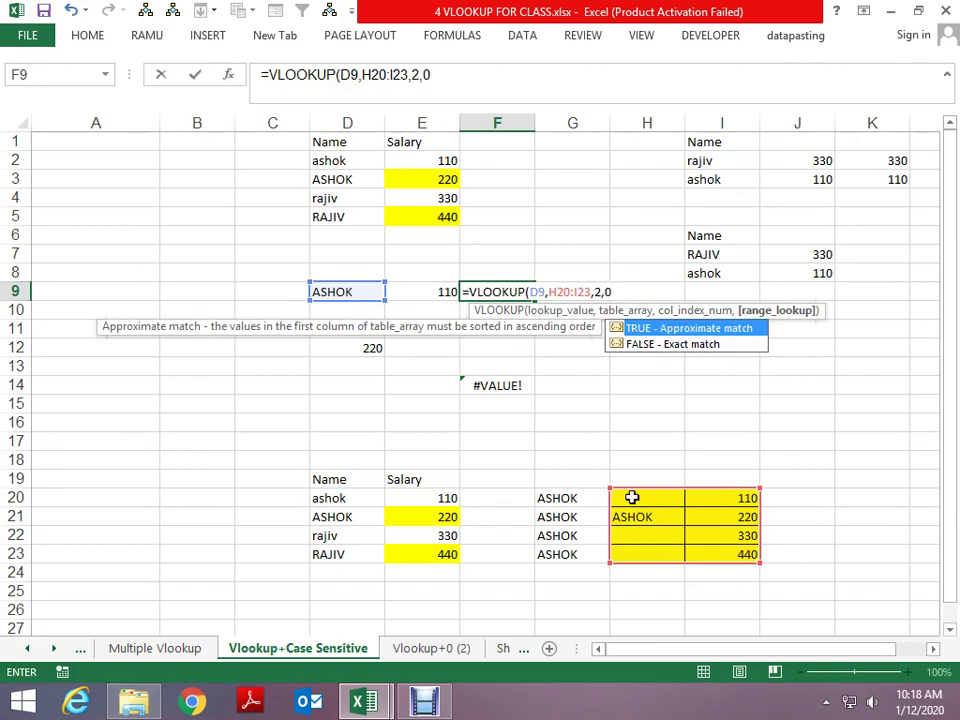
key(Return)
Step: Inspect F14's IF(EXACT) formula, evaluating its expression with F9 to view the array
key(Up)
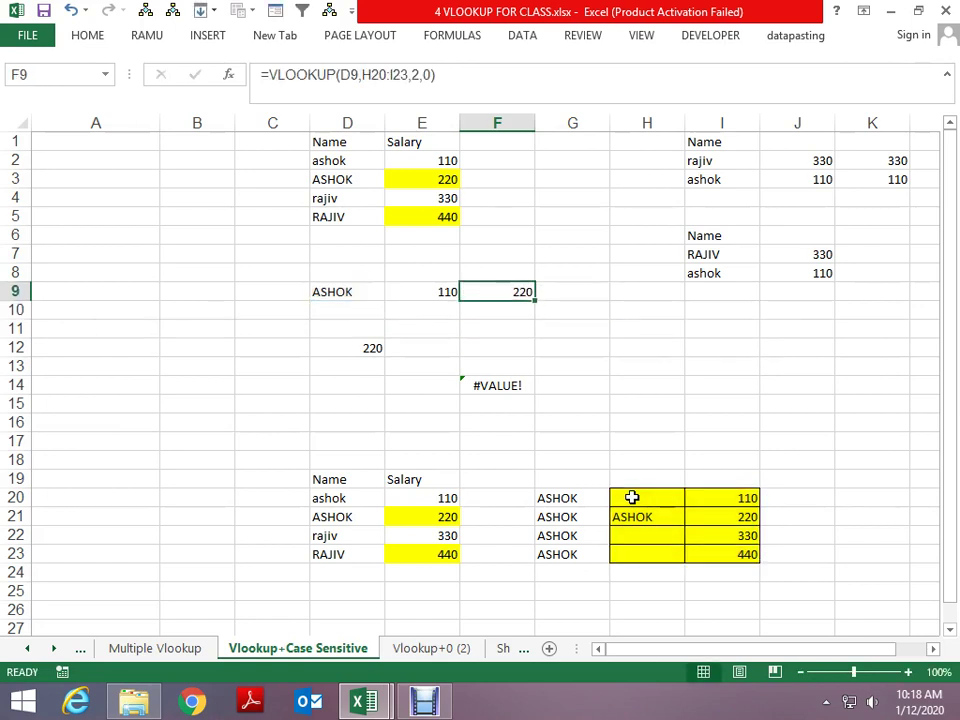
key(Left)
key(Down)
key(Down)
key(Down)
key(Down)
key(Right)
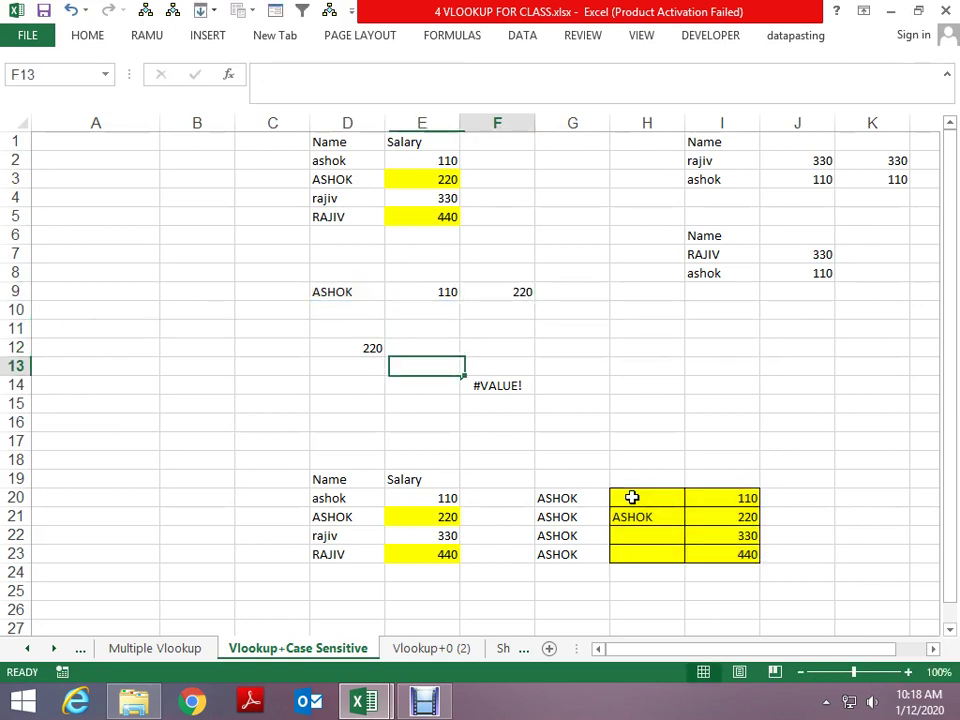
key(Down)
key(F2)
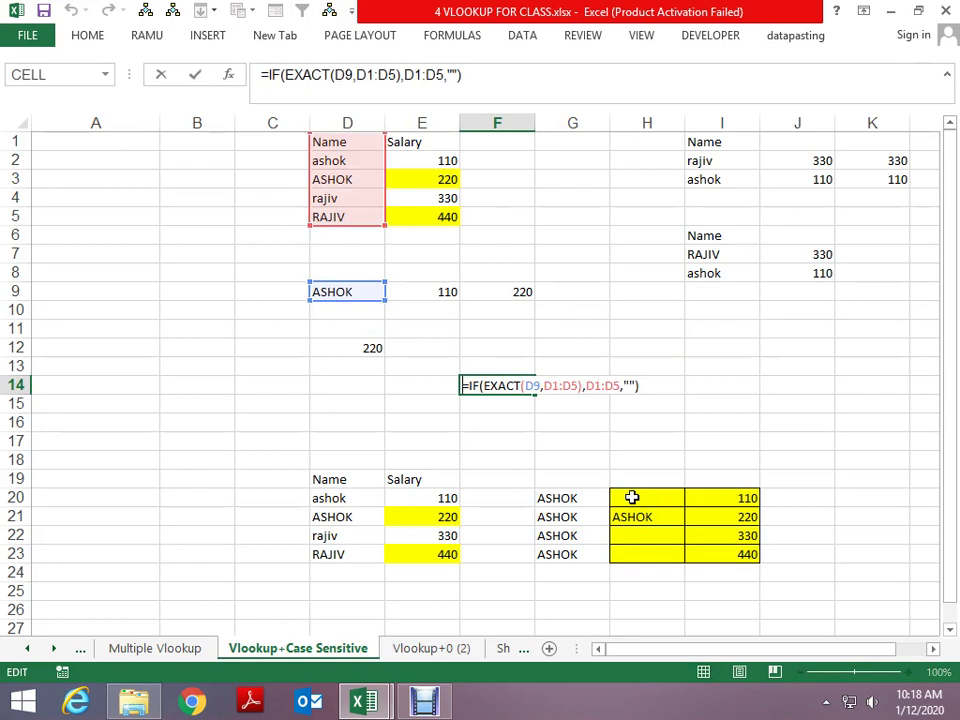
key(Right)
key(Right)
key(Right)
key(Right)
key(Right)
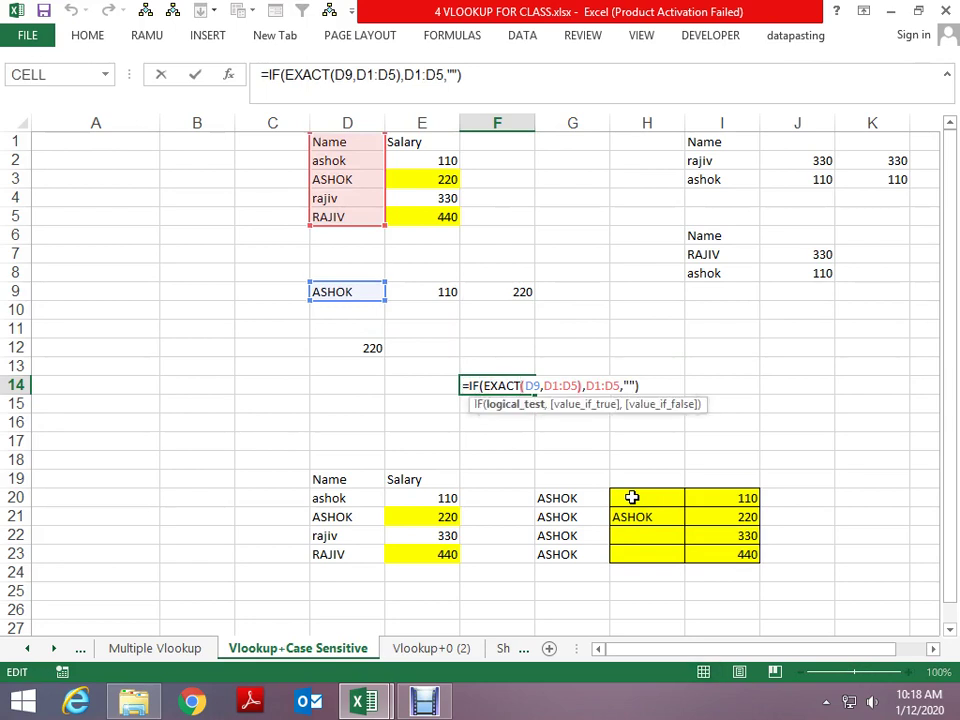
key(Right)
key(Right)
key(Right)
key(Right)
key(Right)
key(Right)
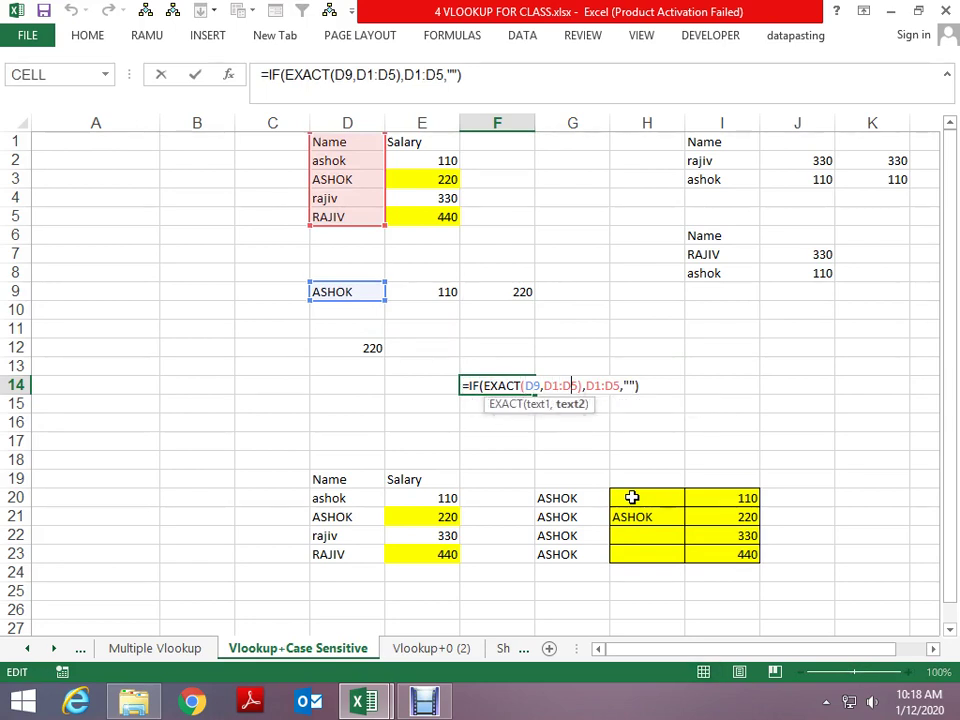
key(Right)
key(Right)
key(Right)
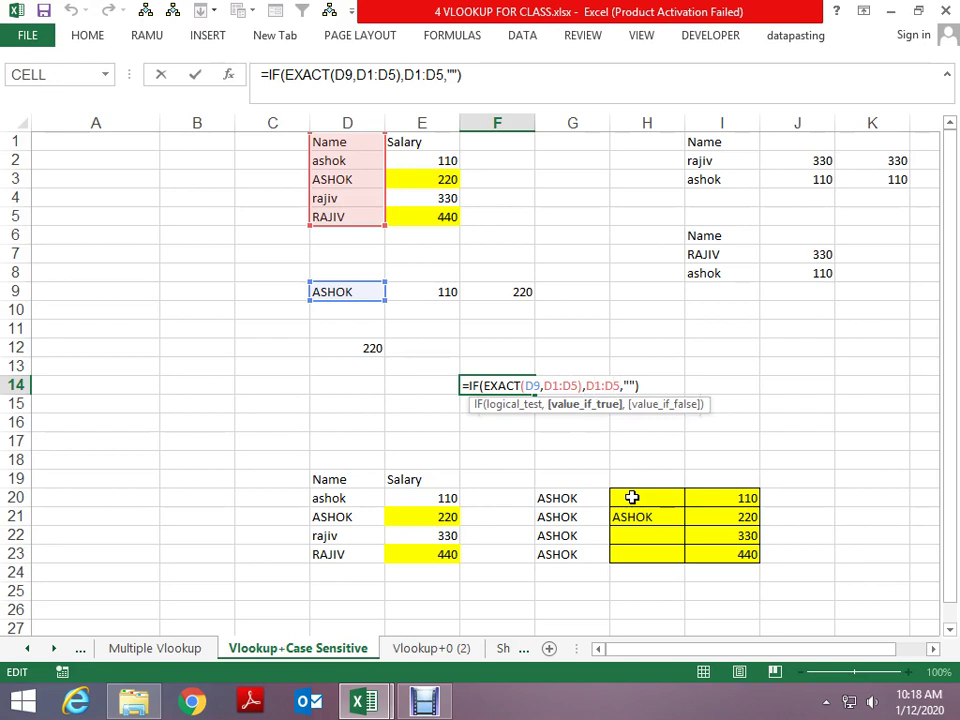
key(shift+Tab)
key(Right)
key(F2)
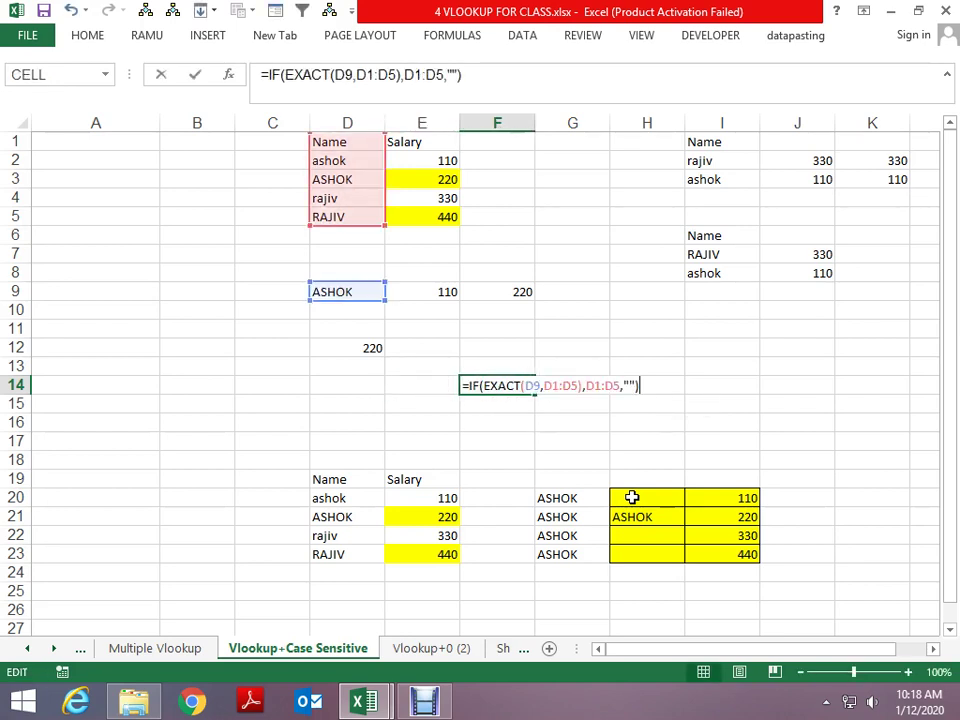
key(shift+Home)
key(shift+Right)
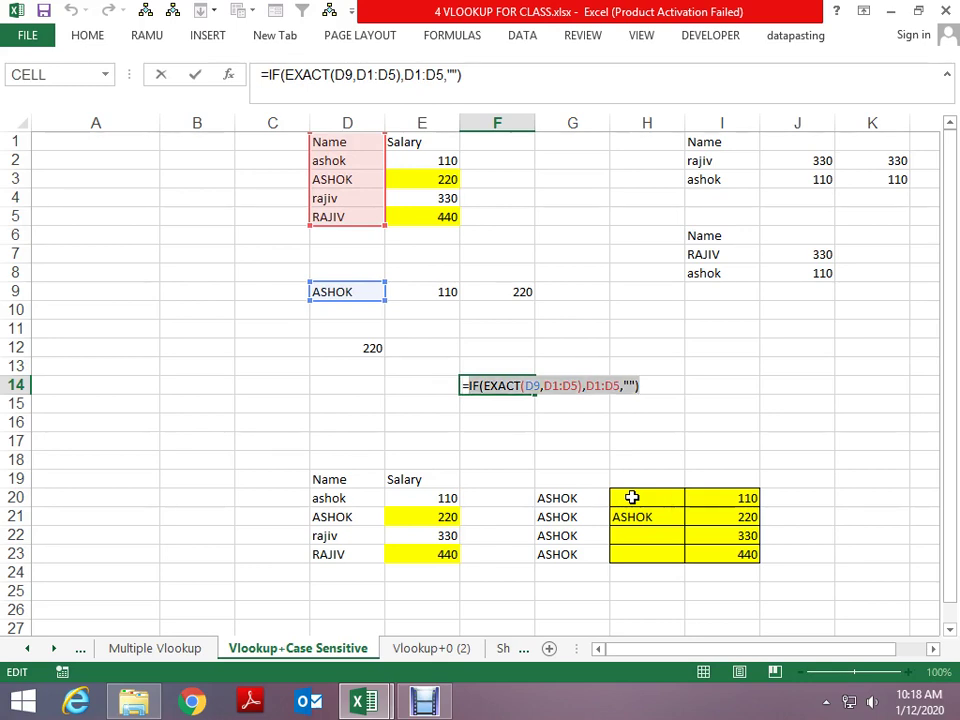
key(F9)
key(Escape)
Step: Paste D9's name over D4 and re-evaluate F14's IF expression to compare the array
key(Left)
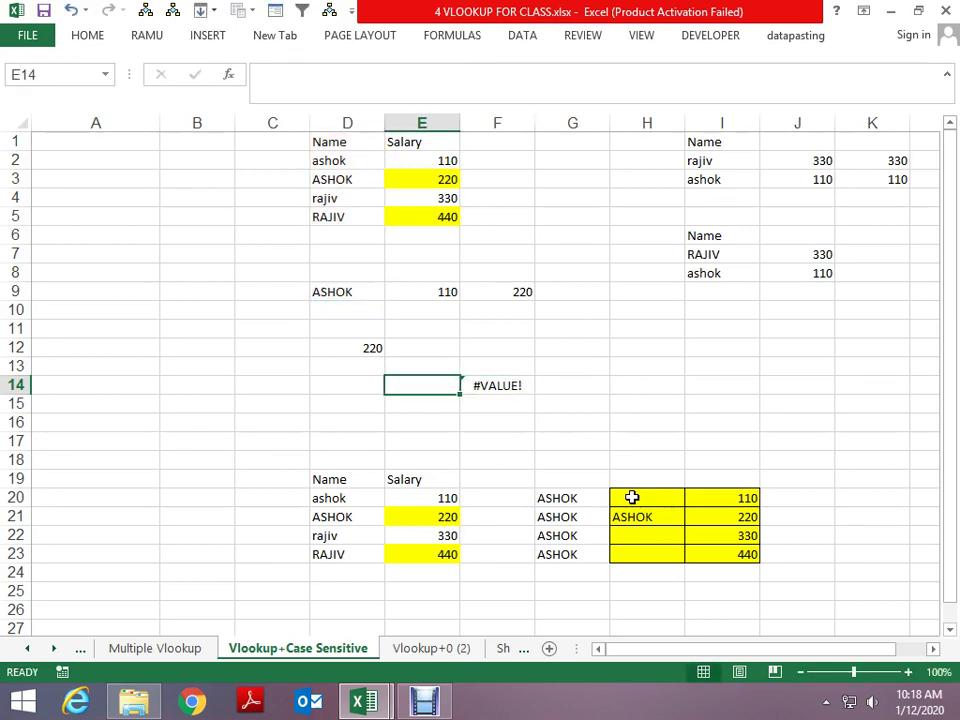
key(Left)
key(Up)
key(Up)
key(Up)
key(Up)
key(Up)
key(ctrl+c)
key(Up)
key(Up)
key(Up)
key(Up)
key(Up)
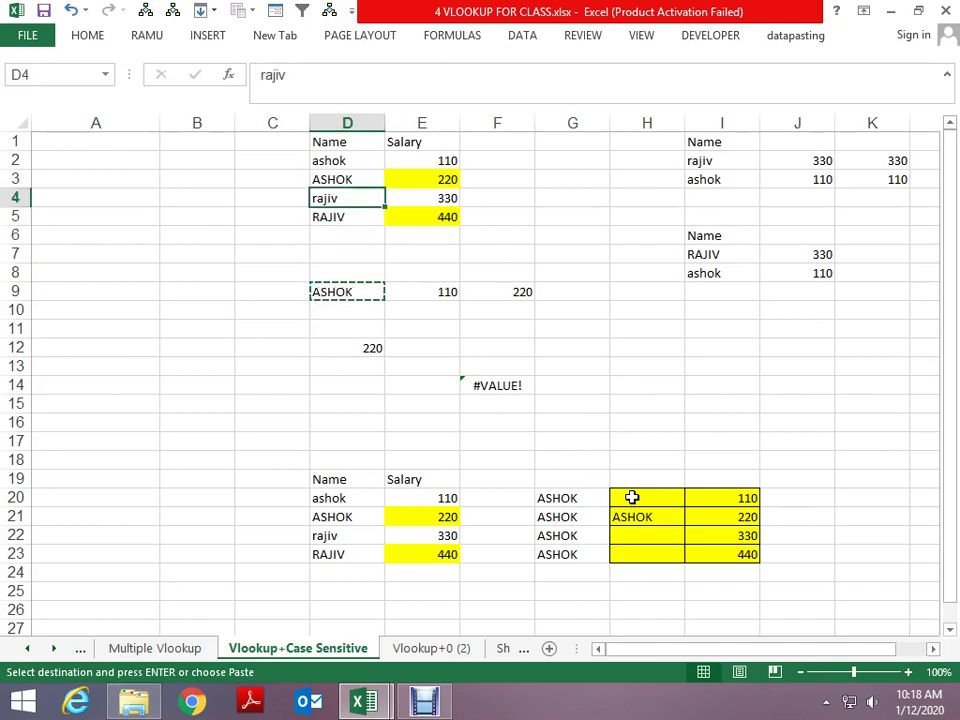
key(ctrl+v)
key(Escape)
key(Down)
key(Down)
key(Down)
key(Down)
key(Down)
key(Down)
key(Down)
key(Down)
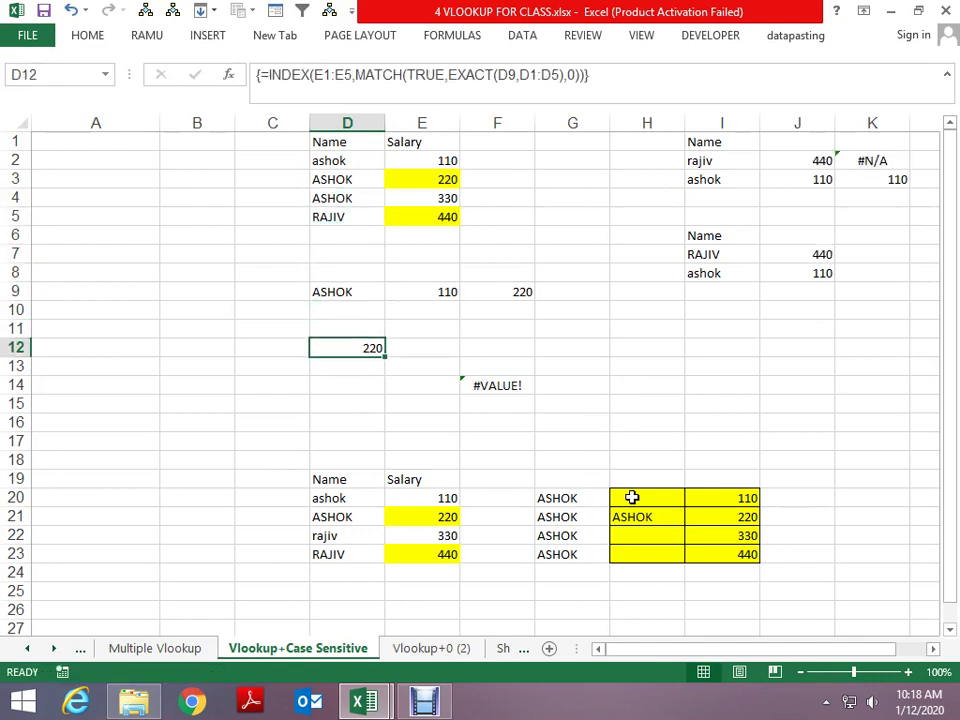
key(Right)
key(Right)
key(Down)
key(Down)
key(F2)
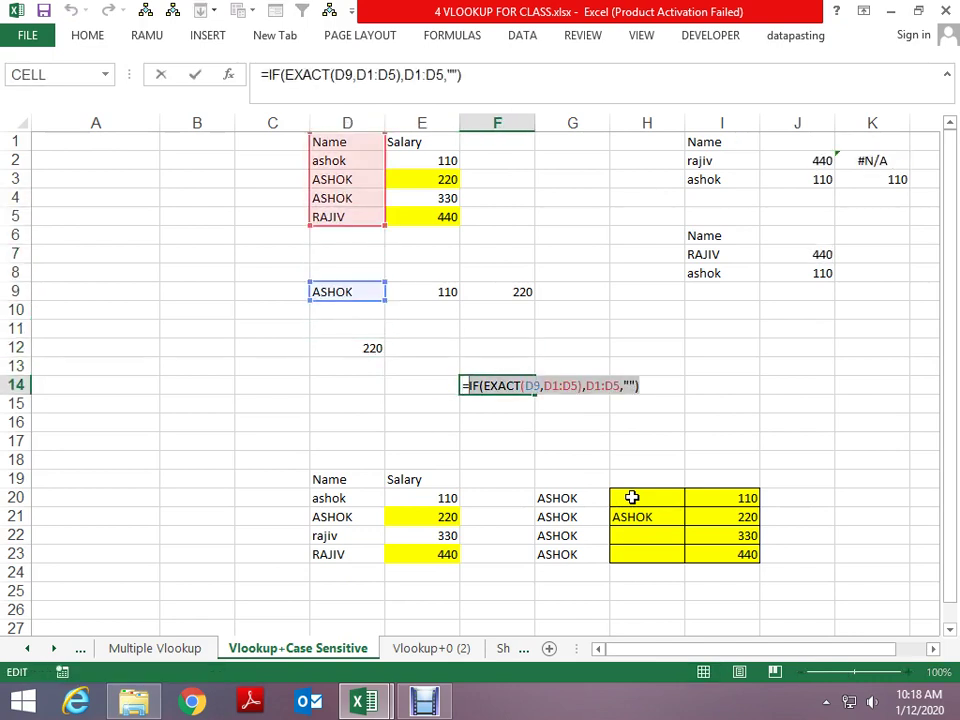
key(F9)
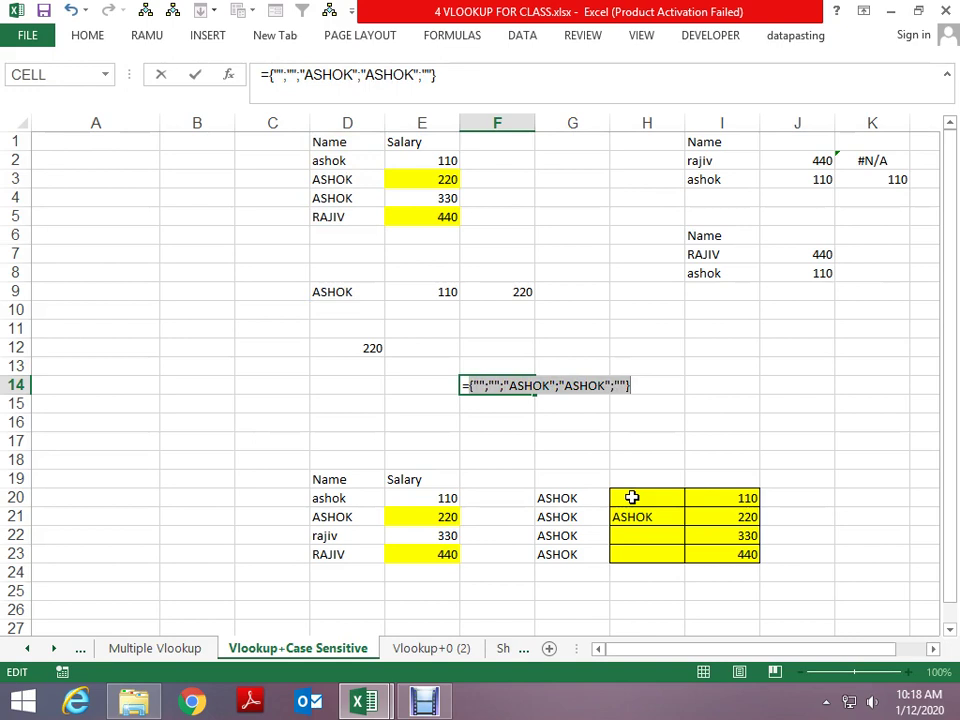
key(Escape)
Step: Undo the D4 paste to restore rajiv and return to F14
key(ctrl+z)
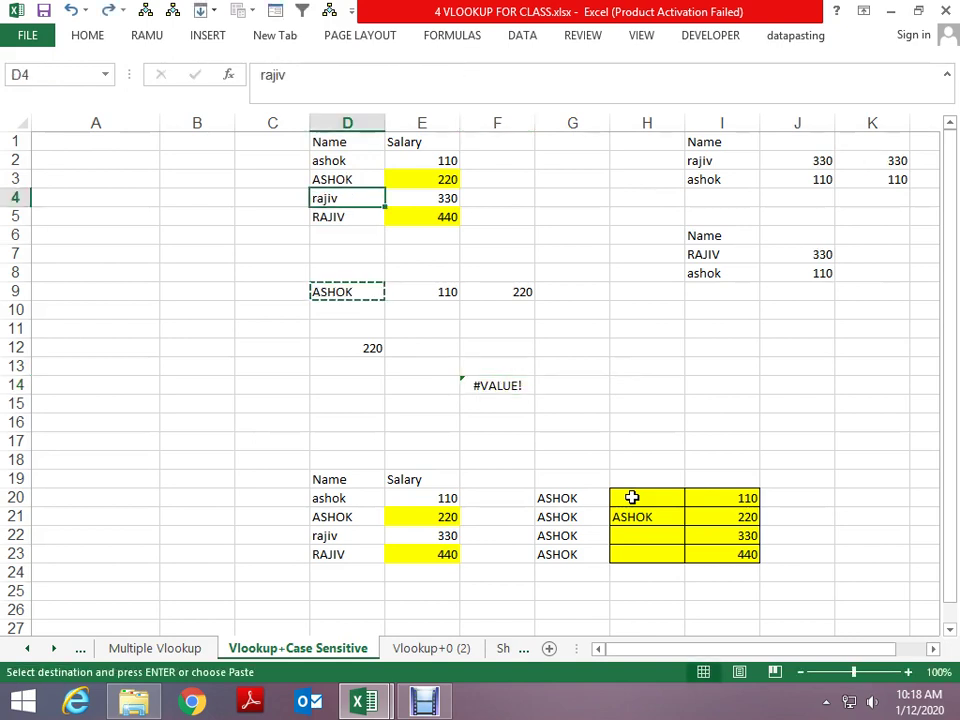
key(Escape)
key(Right)
key(Right)
key(Down)
key(Down)
key(Down)
key(Down)
key(Down)
key(Down)
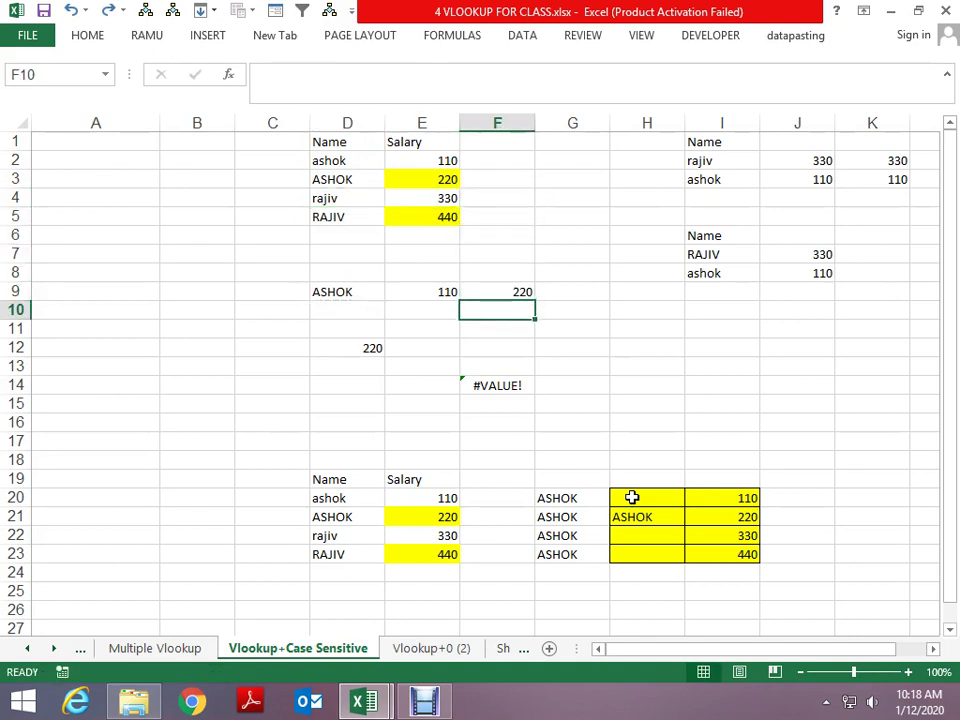
key(Down)
key(Down)
key(Down)
Step: Rewrite F14 as VLOOKUP on D9 over CHOOSE({1,2}, the EXACT name test, E1:E5), column 2, exact match
key(F2)
text(=v)
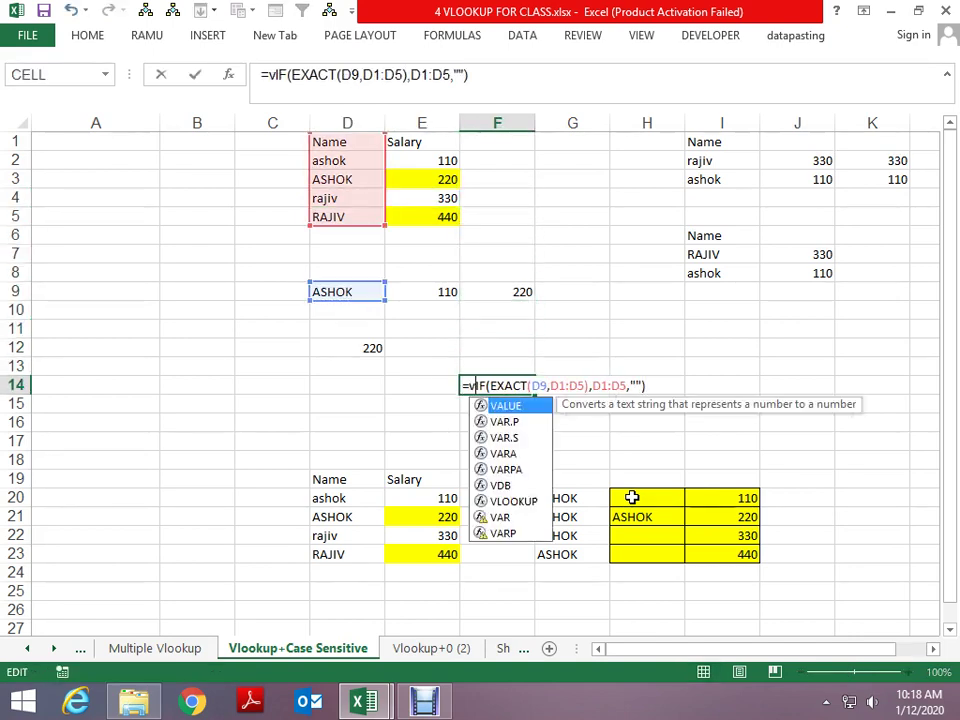
text(look)
key(Tab)
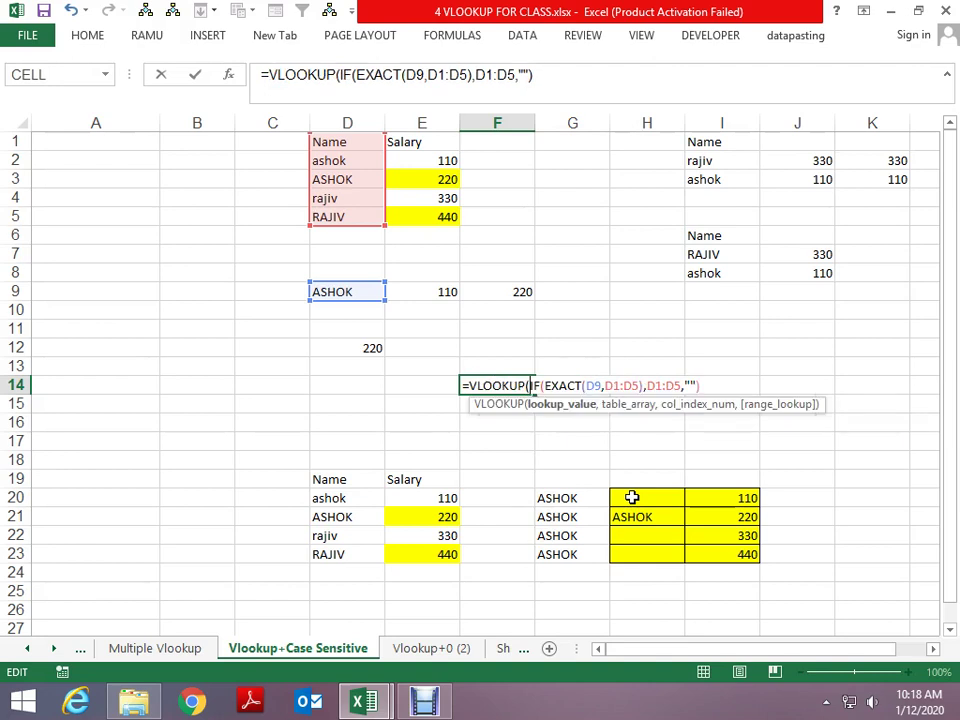
click(318, 290)
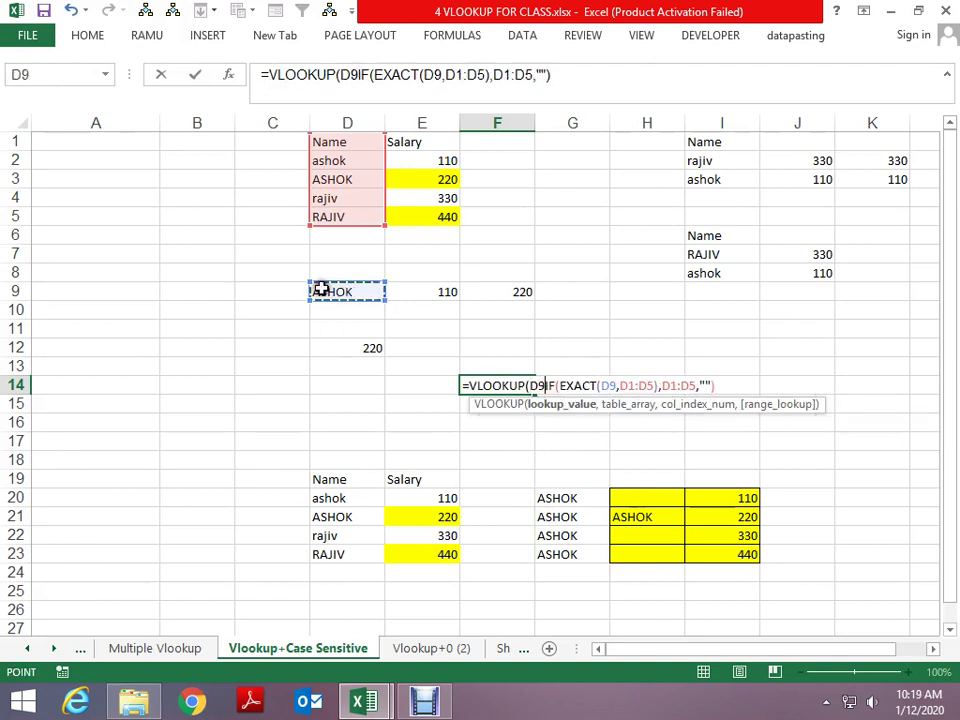
text(,)
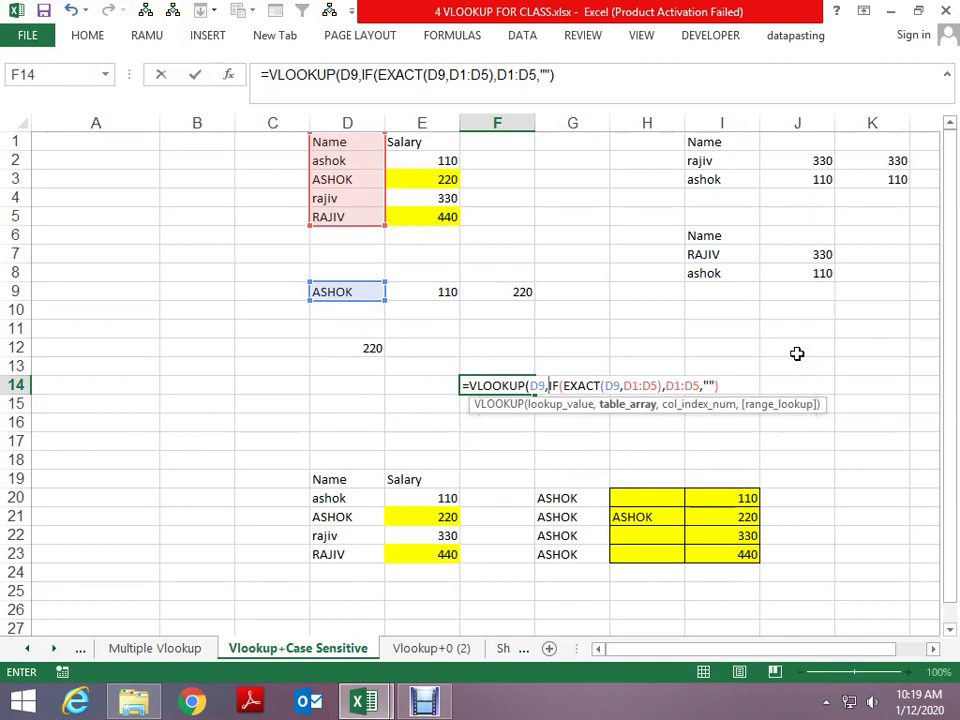
text(choo)
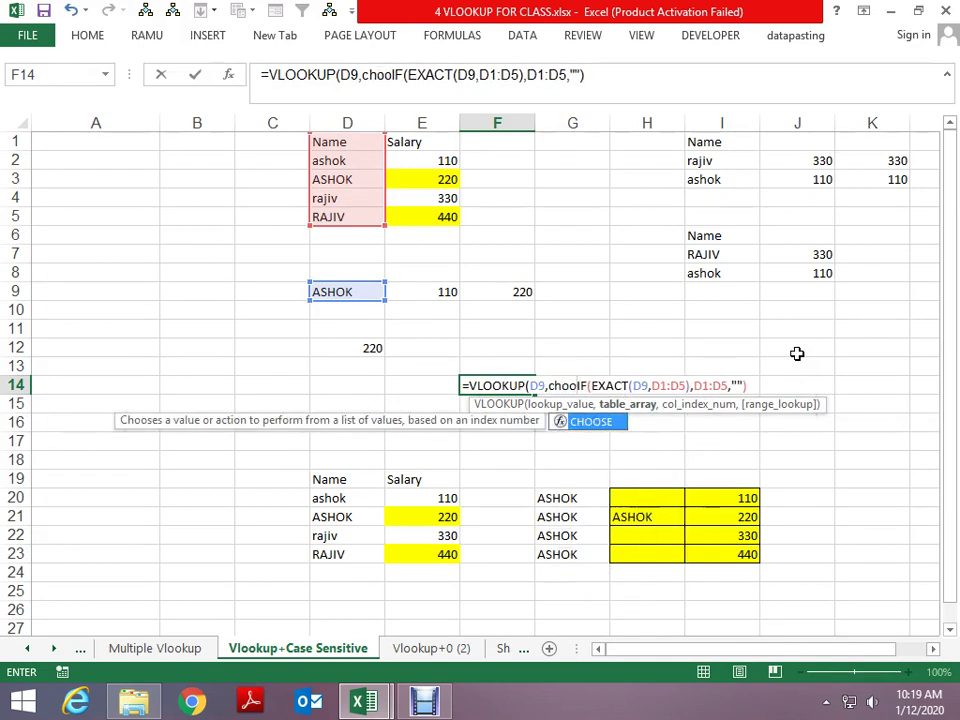
text(se({)
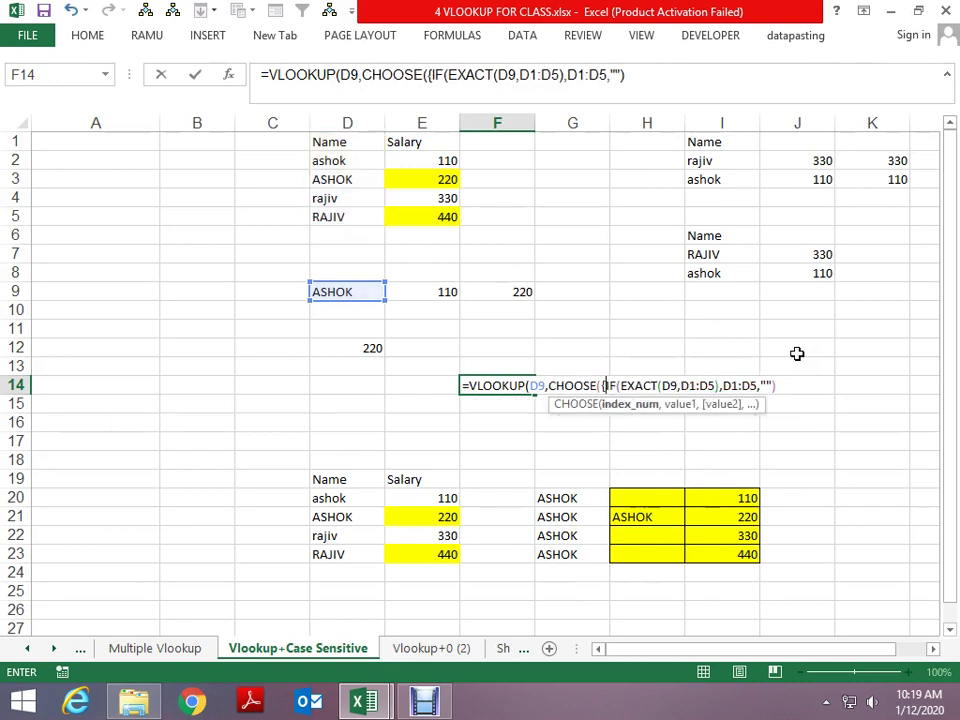
text(1,2)
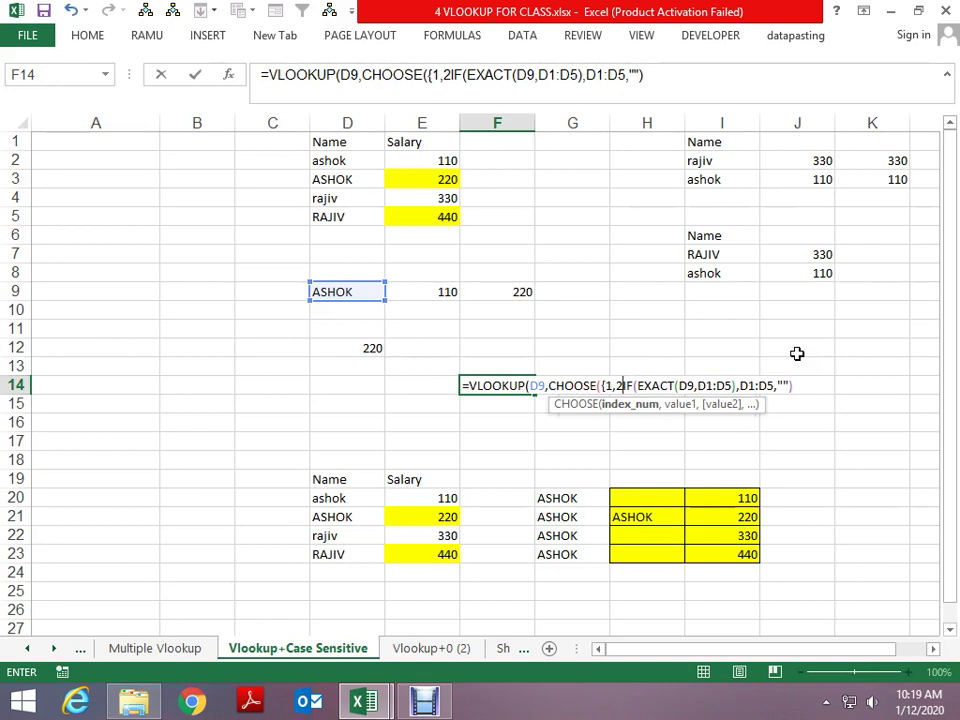
text(})
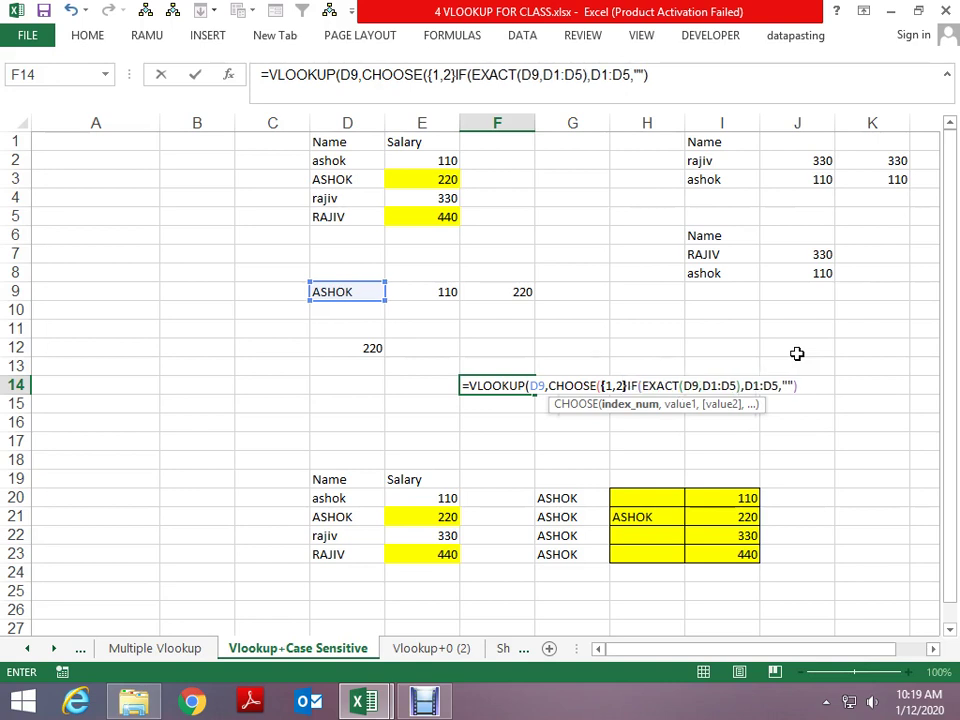
text(,)
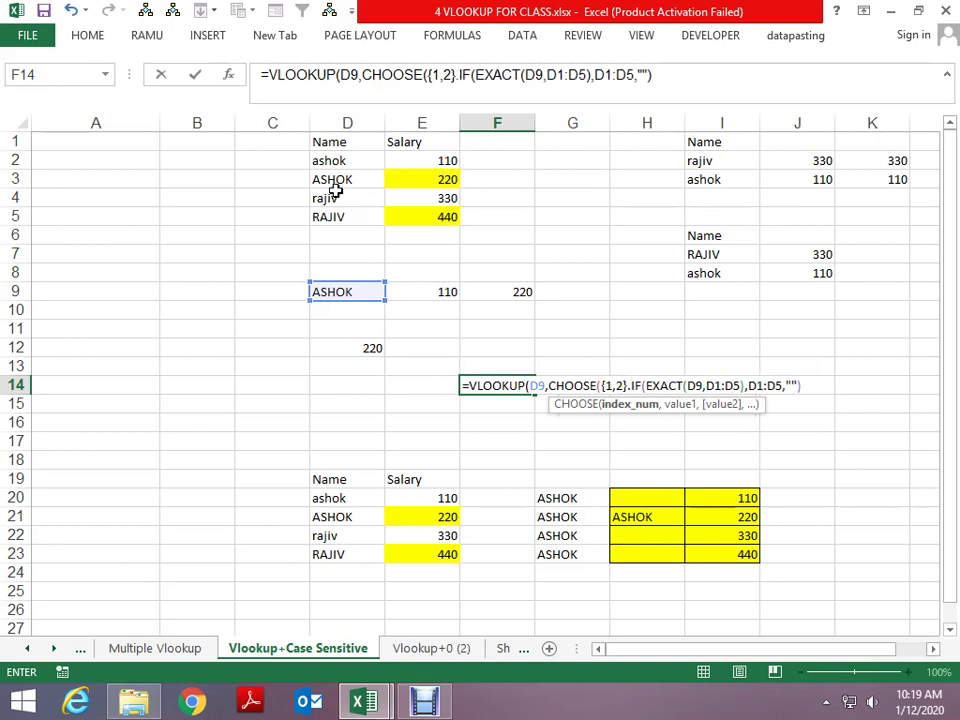
click(681, 80)
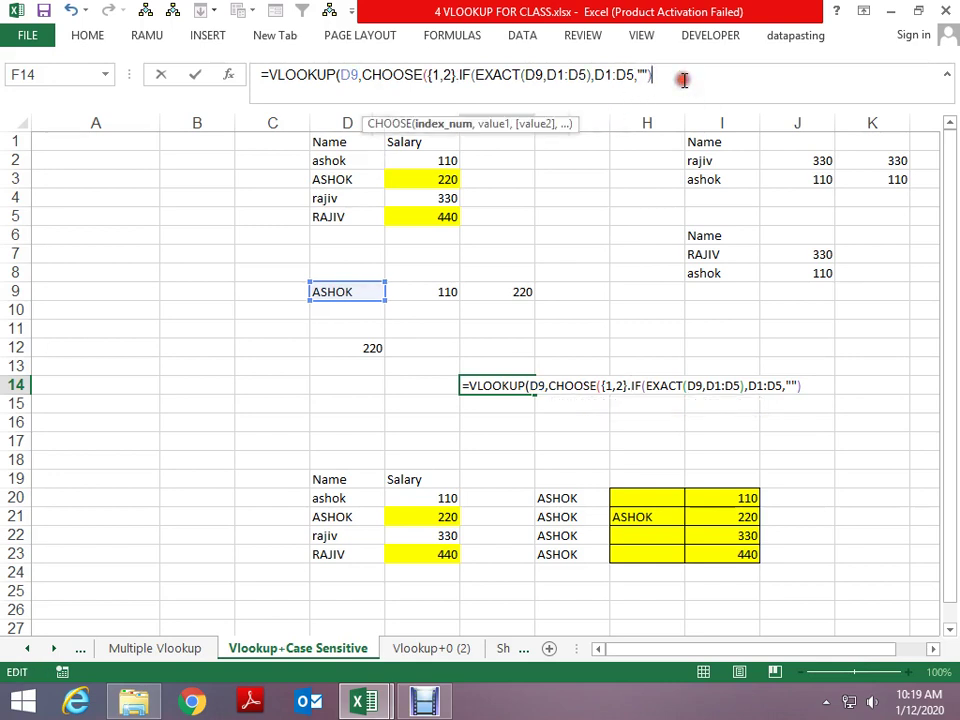
text(,)
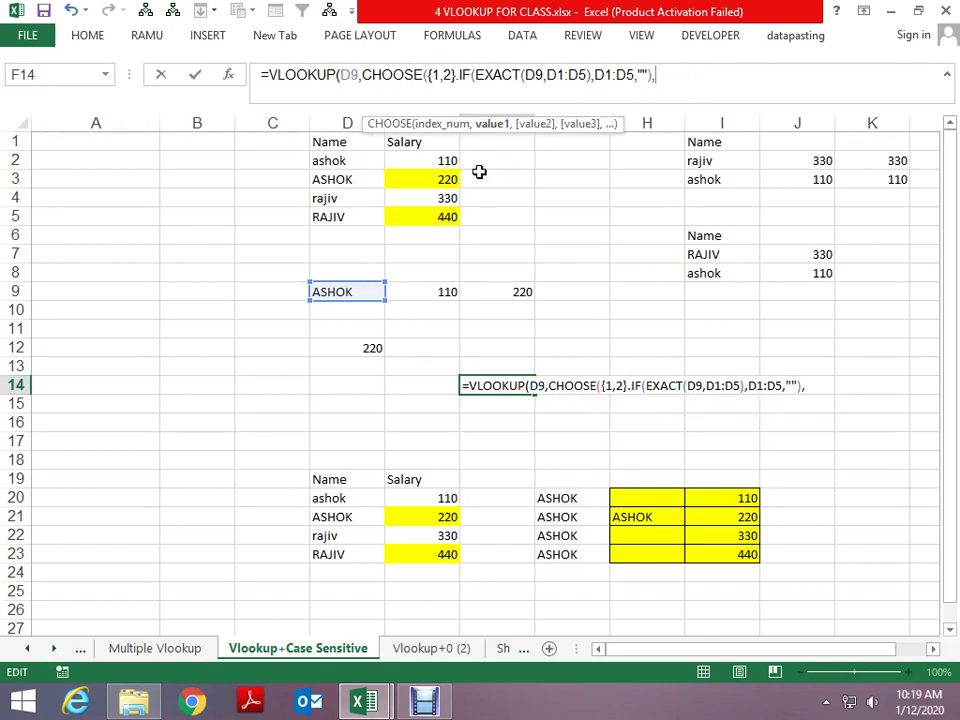
drag(392, 142, 421, 218)
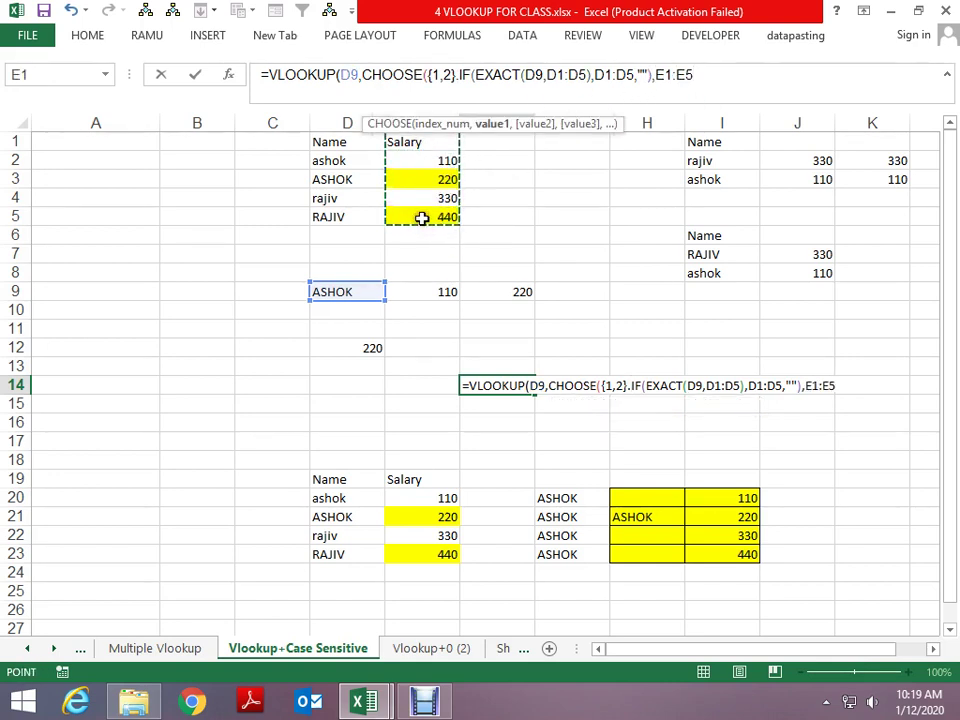
text())
text(,2,0)
Step: Fix the misplaced brackets around IF(EXACT(D9,D1:D5),D1:D5,"") inside CHOOSE
key(Return)
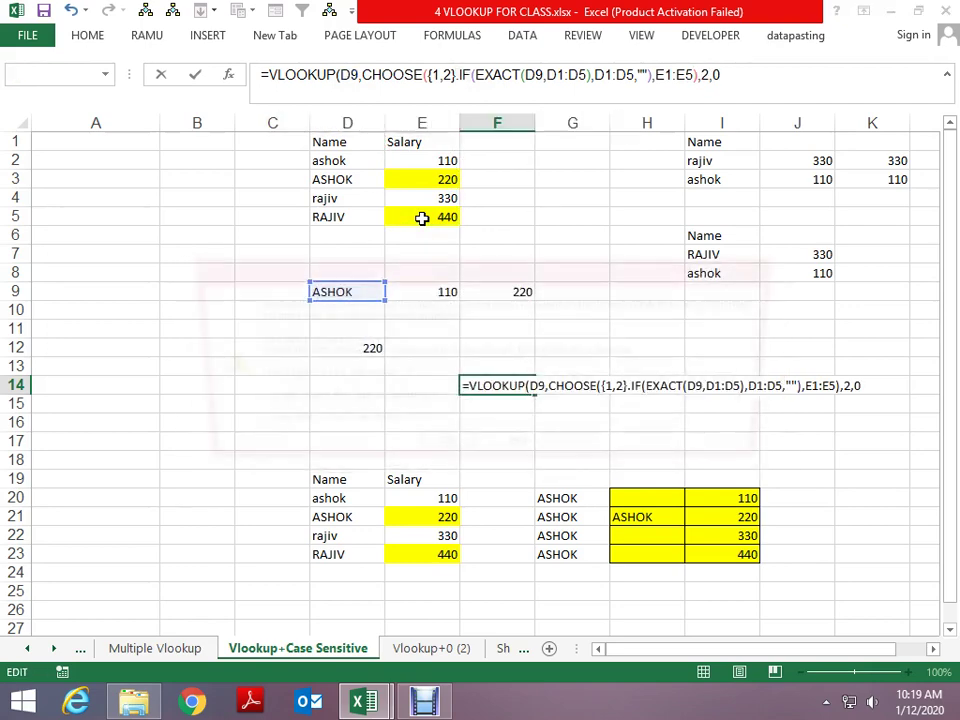
key(Return)
key(Left)
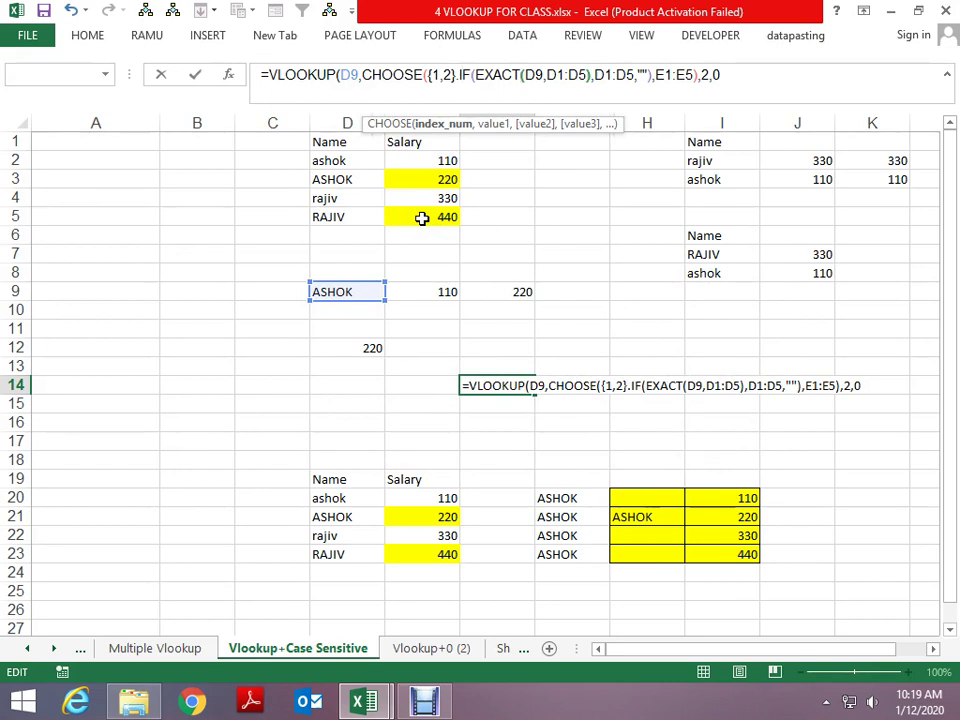
key(Right)
key(Right)
key(Right)
key(Right)
key(Right)
key(Right)
key(Left)
key(BackSpace)
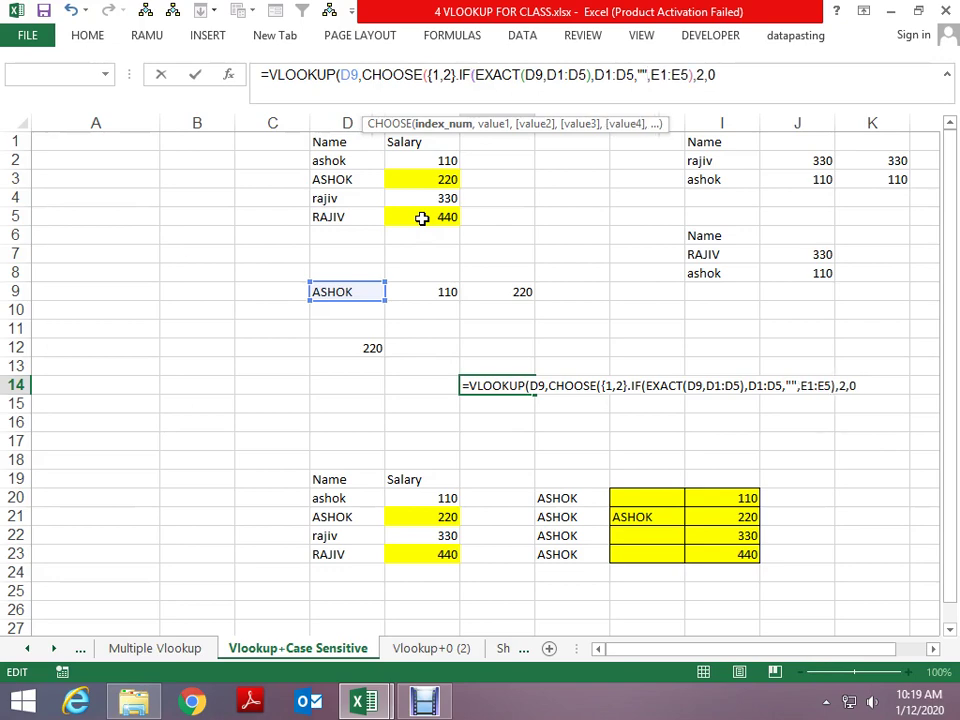
key(Return)
key(Return)
key(Right)
key(Right)
key(Right)
key(Right)
key(Right)
key(Right)
text())
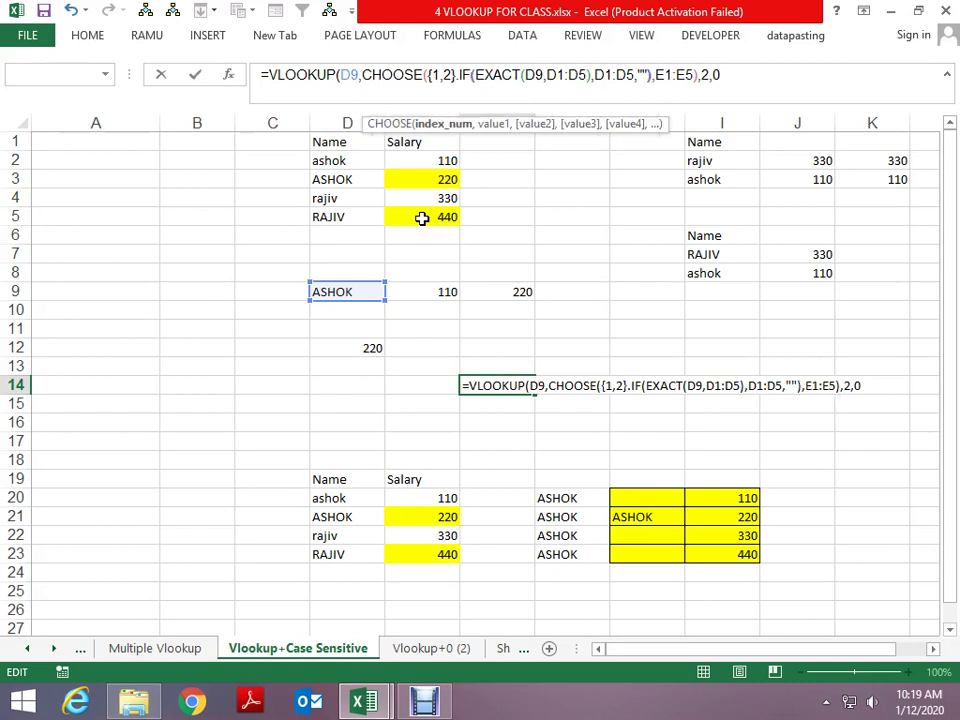
Step: Correct the separator after {1,2} and enter F14 as an array formula returning 220
key(Left)
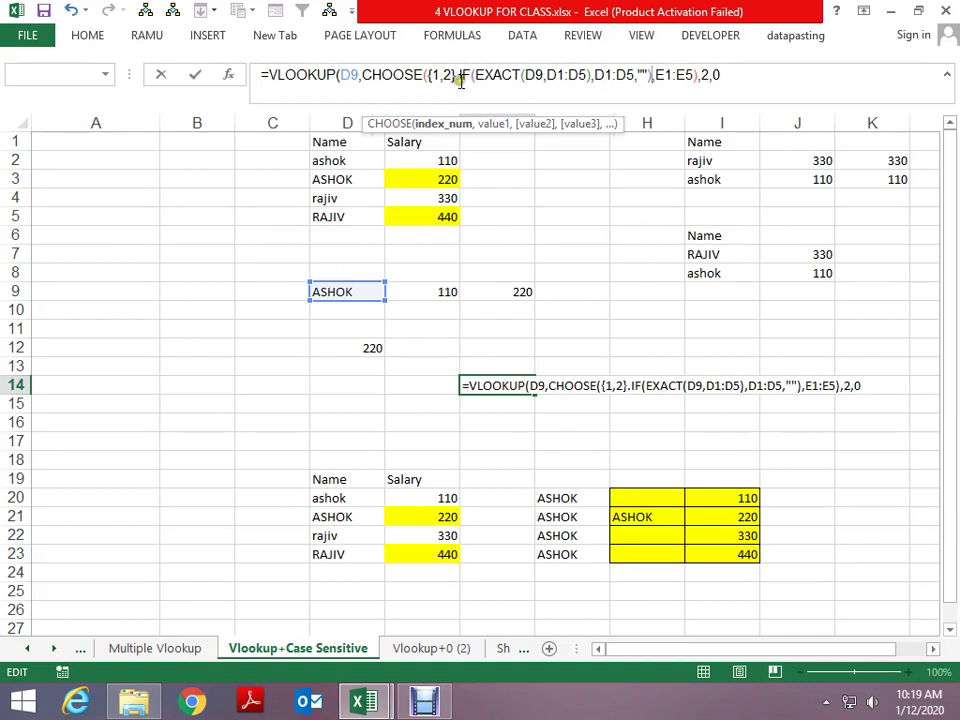
click(552, 88)
key(BackSpace)
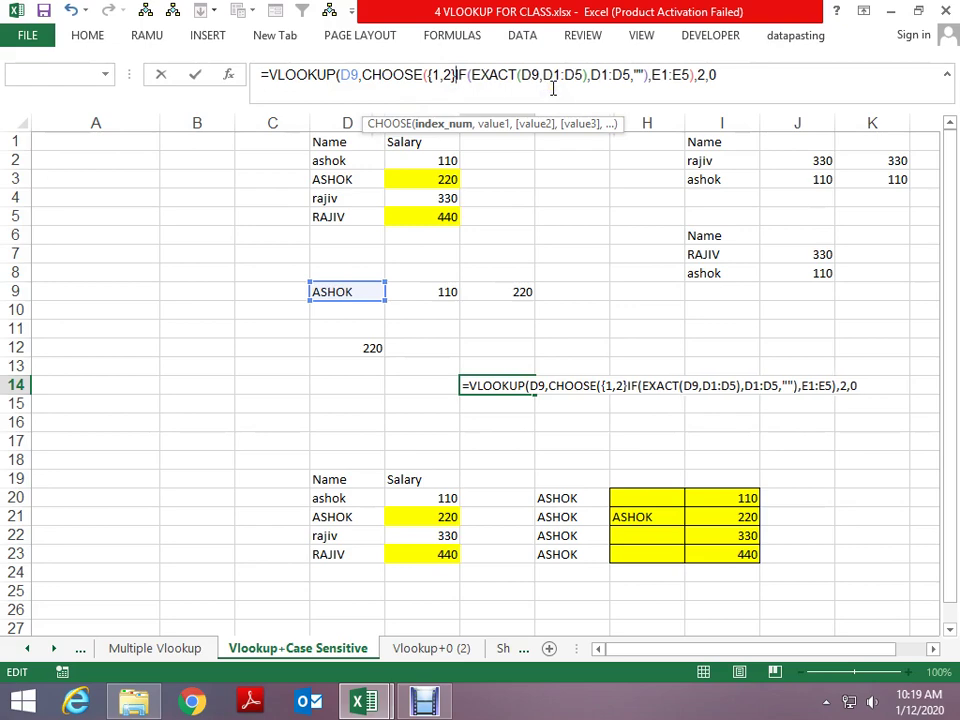
text(k)
key(BackSpace)
text(,)
key(Return)
key(Return)
click(552, 88)
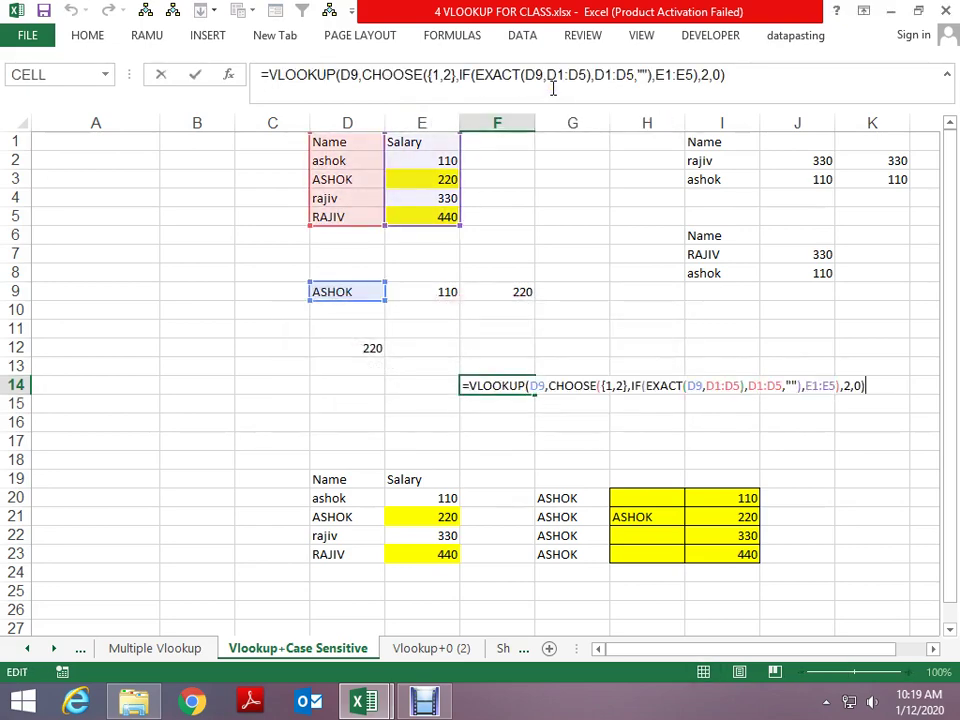
key(ctrl+shift+Return)
key(Left)
key(Left)
Step: Test the case-sensitive lookup by pasting rajiv, then RAJIV, into D9
key(Up)
key(Up)
key(Up)
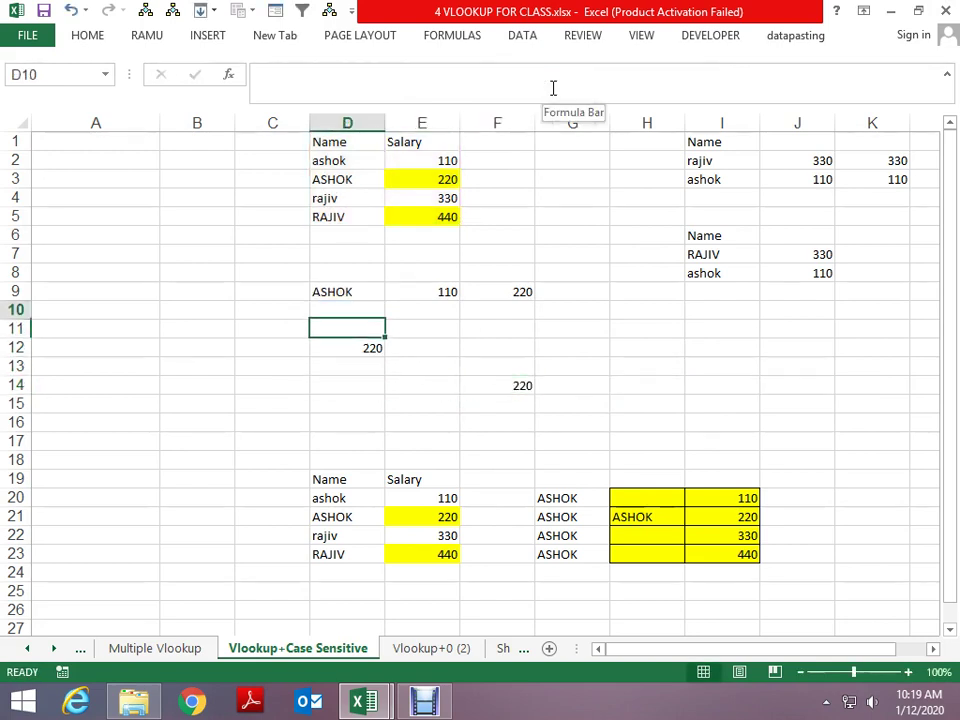
key(Up)
key(Up)
key(Up)
key(Up)
key(Up)
key(Up)
key(ctrl+c)
key(Down)
key(Down)
key(Down)
key(Down)
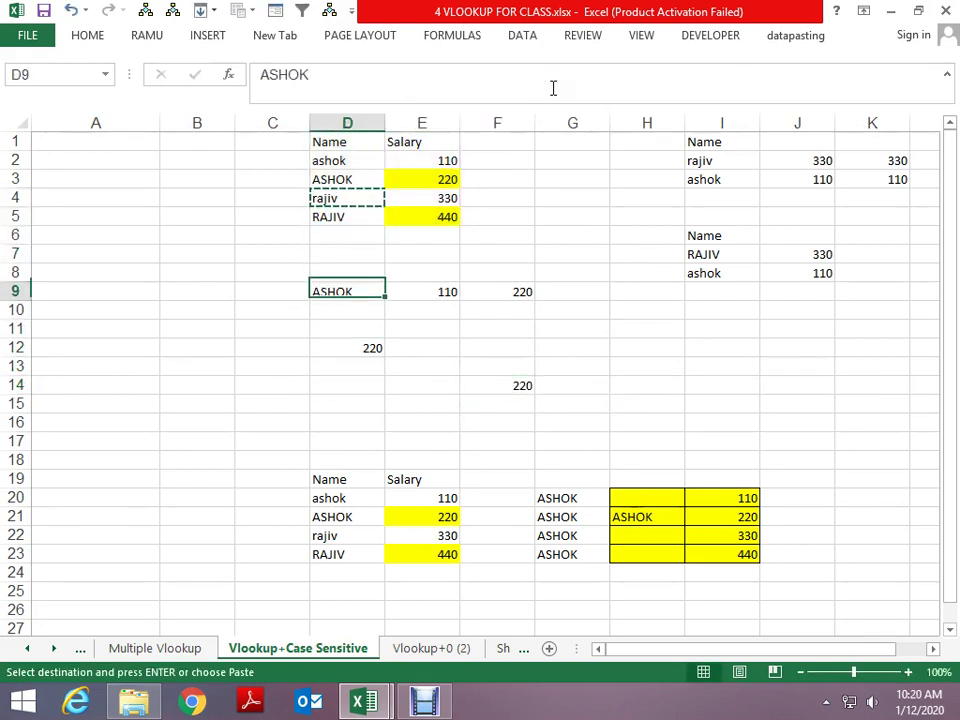
key(ctrl+v)
key(Down)
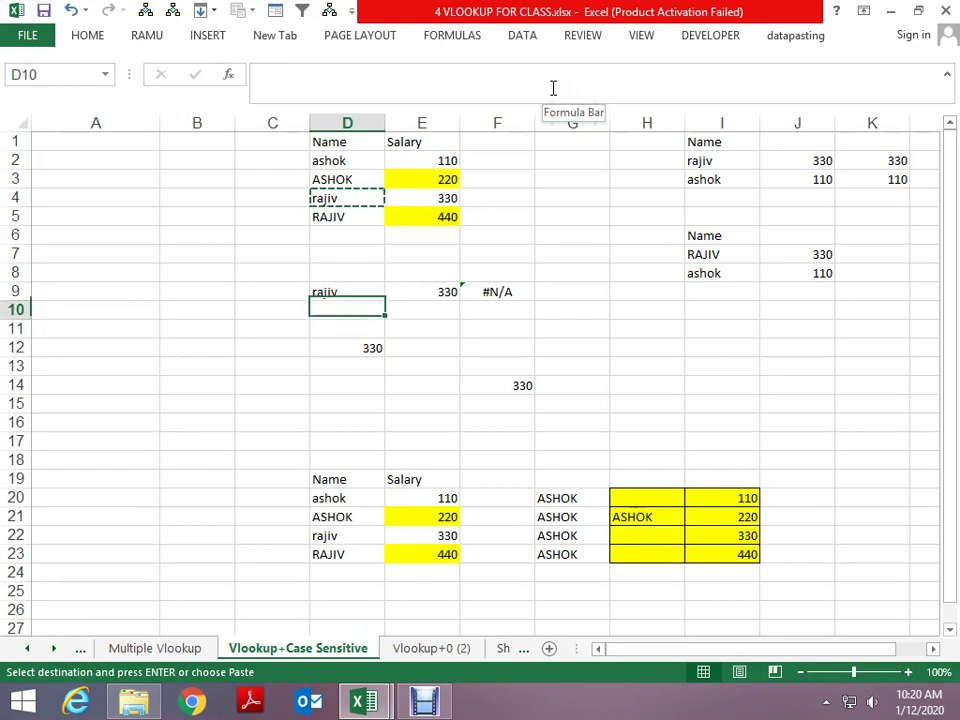
key(Up)
key(Up)
key(Up)
key(Up)
key(Up)
key(ctrl+c)
key(Down)
key(Down)
key(Down)
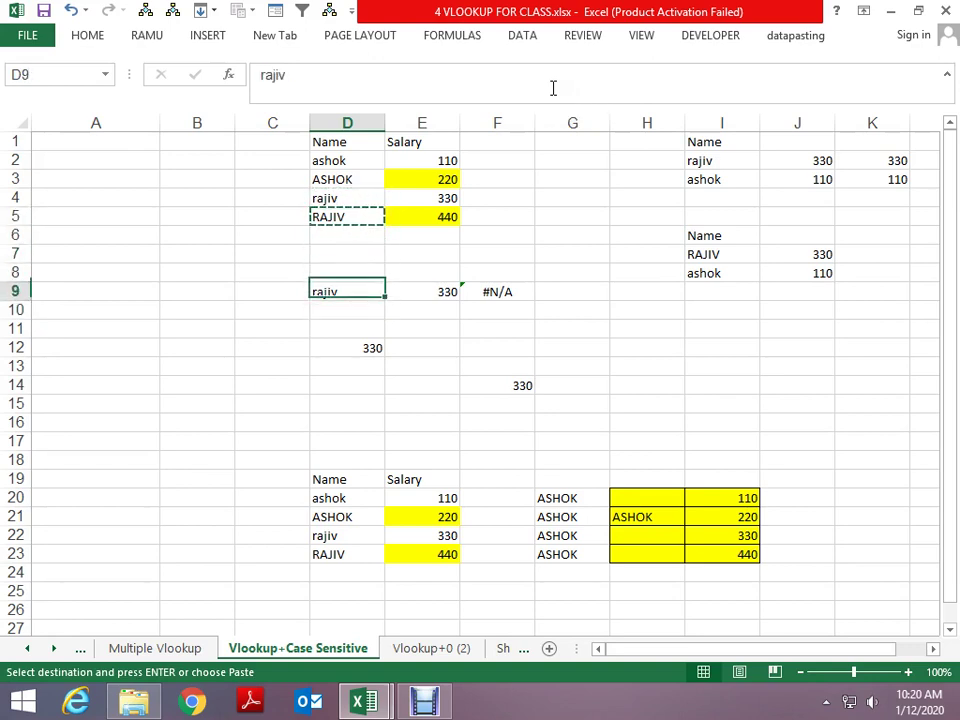
key(ctrl+v)
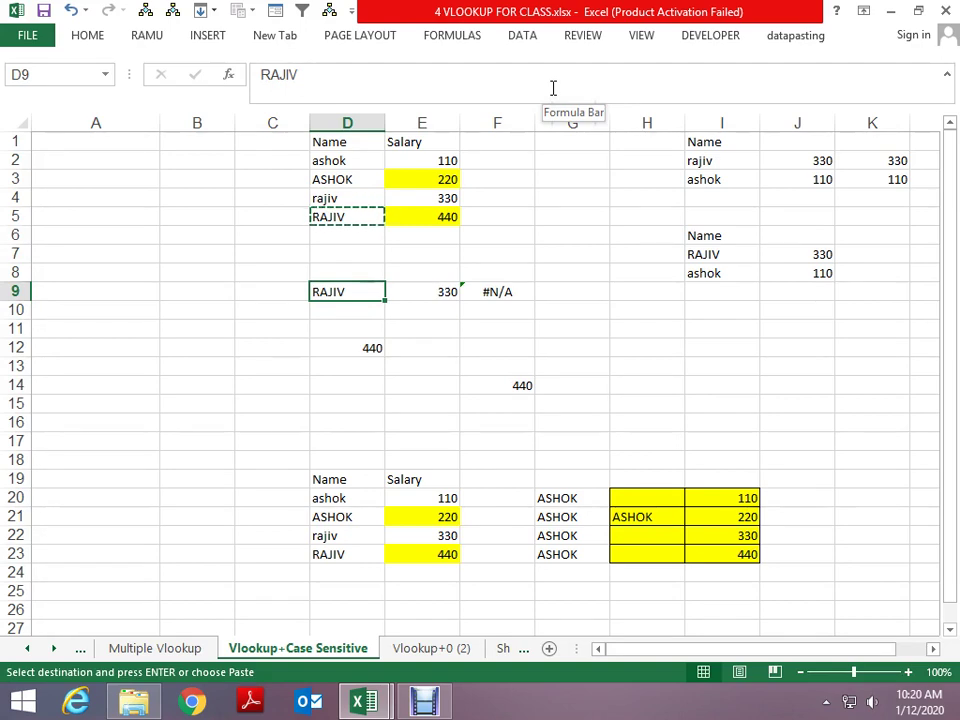
key(Escape)
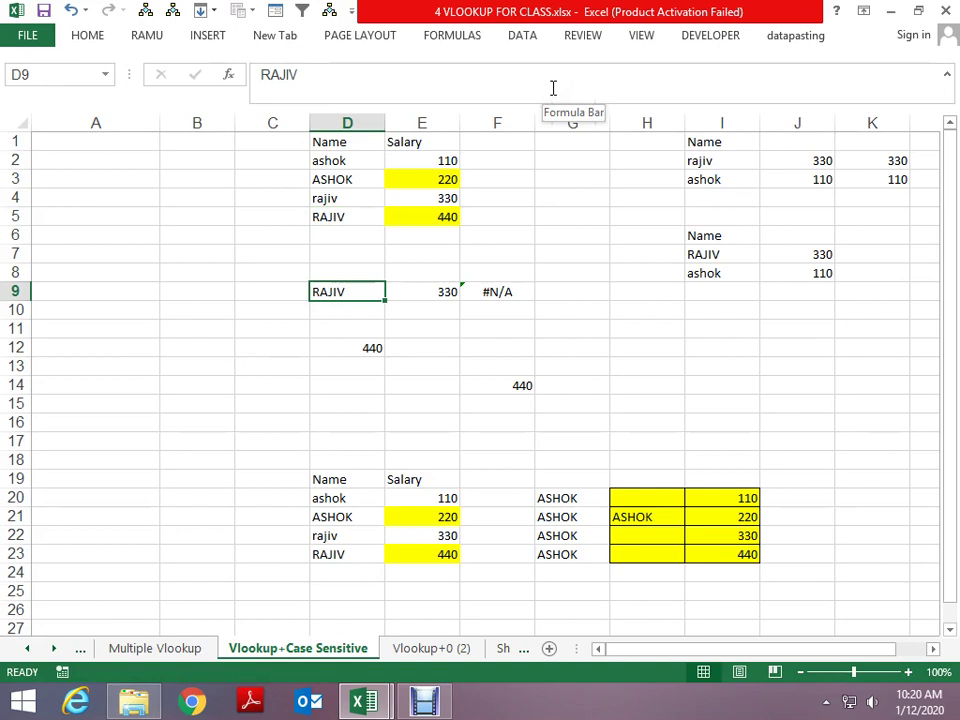
Step: Compare the plain VLOOKUP results in E9 and F9, then move to the Vlookup+0 (2) sheet
key(Up)
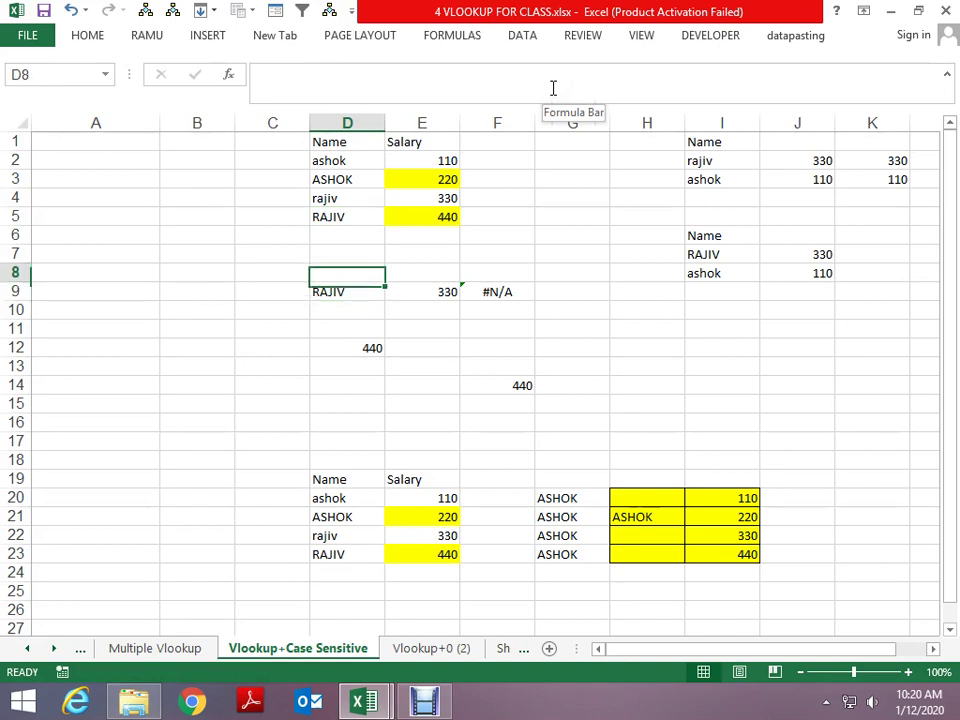
key(Down)
key(Right)
key(Right)
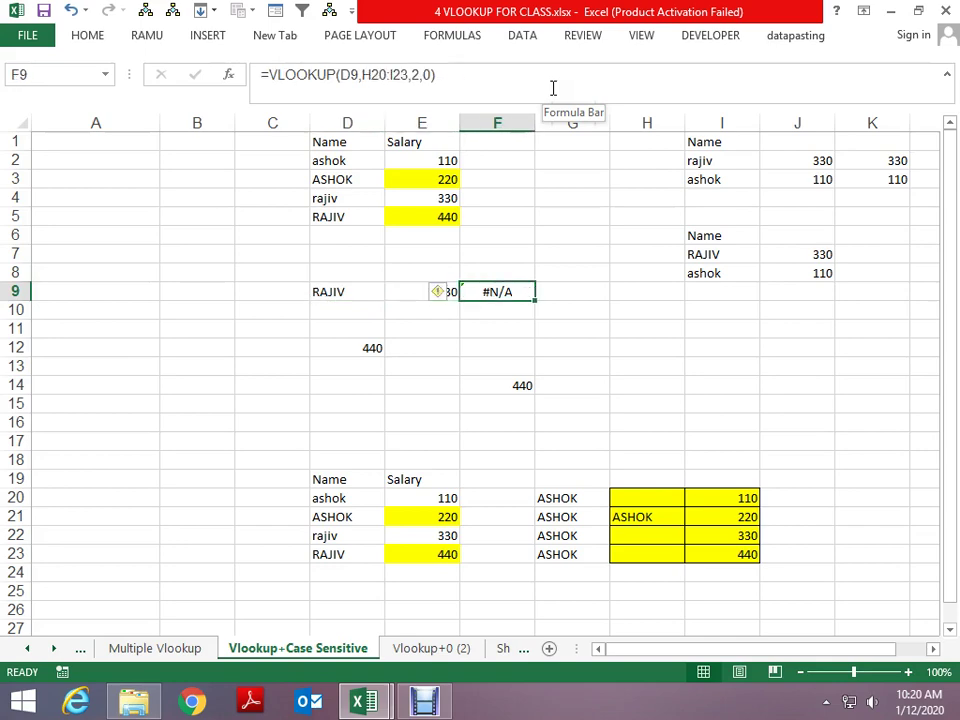
key(Left)
key(Right)
key(Down)
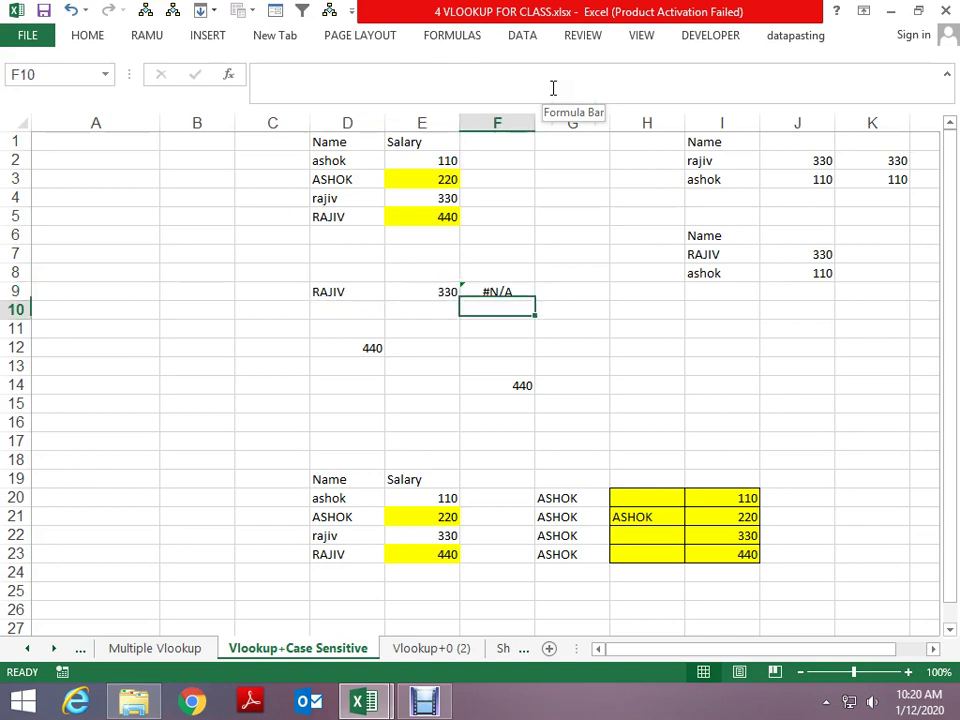
key(Down)
key(Down)
key(Down)
key(Down)
key(Up)
key(Up)
key(Up)
key(Up)
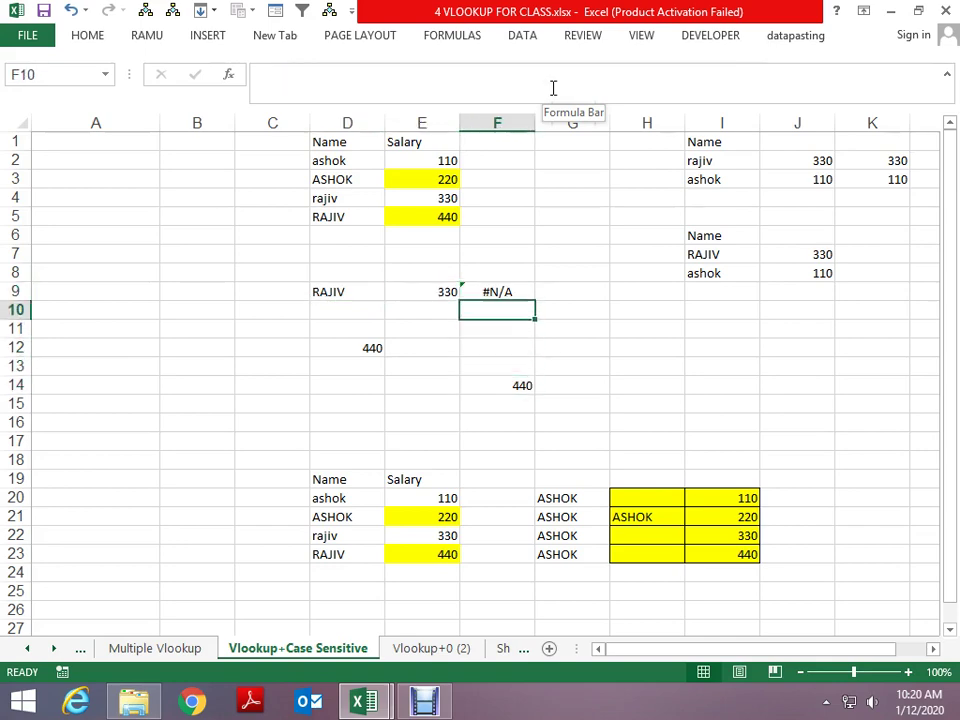
key(Up)
key(ctrl+Page_Down)
key(Up)
key(Up)
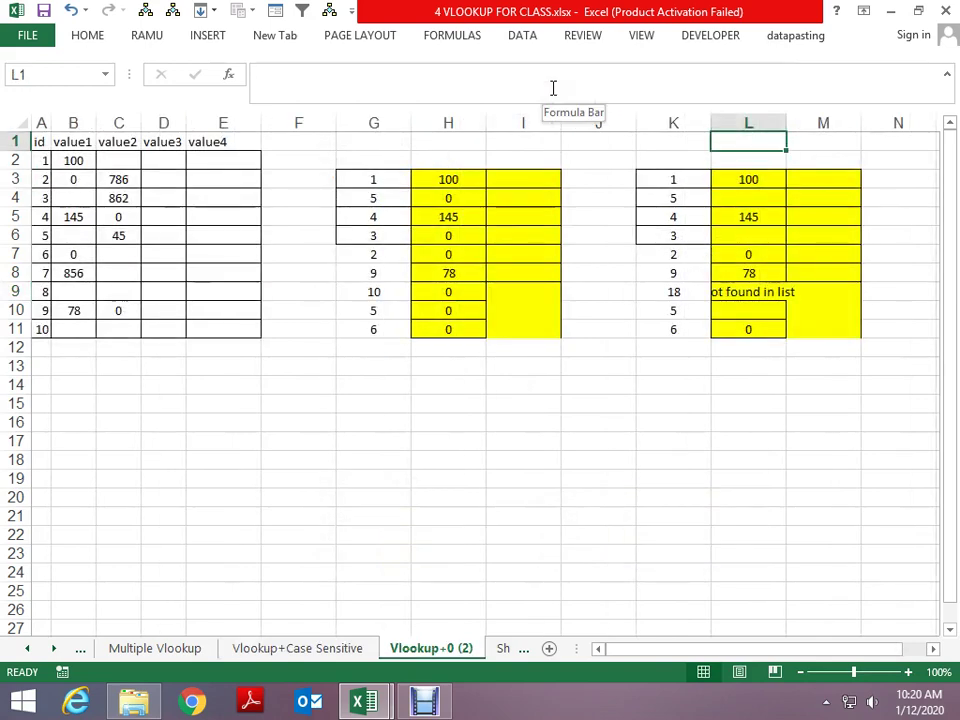
Step: Review the id/value source table, tracing lookup ids back to their blank and zero values
key(Home)
key(Right)
key(Right)
key(Right)
key(Right)
key(Right)
key(Down)
key(Down)
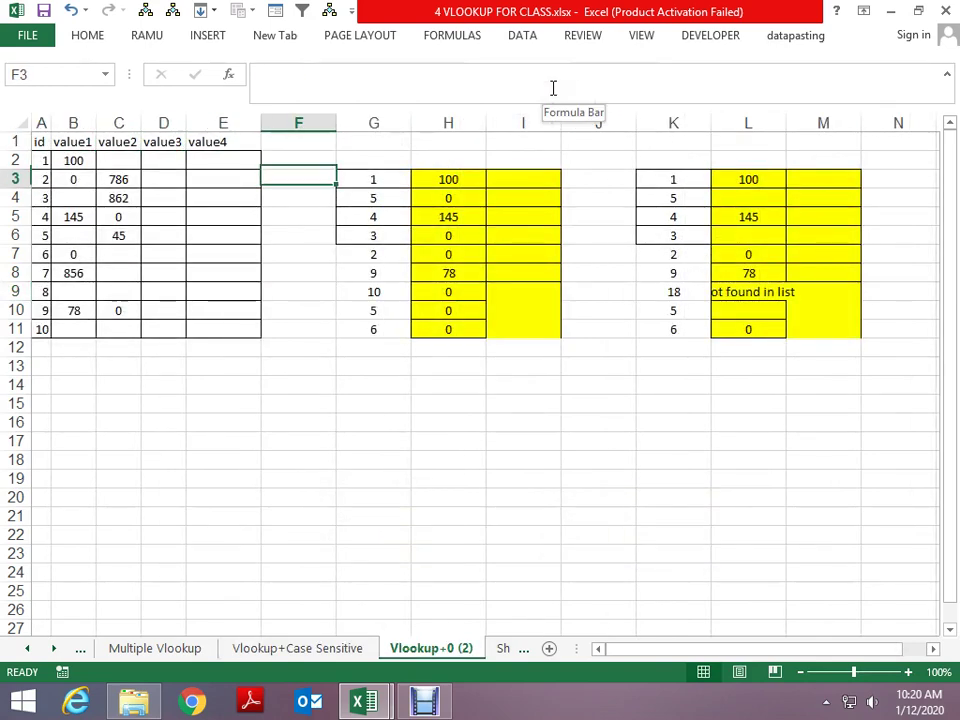
key(Right)
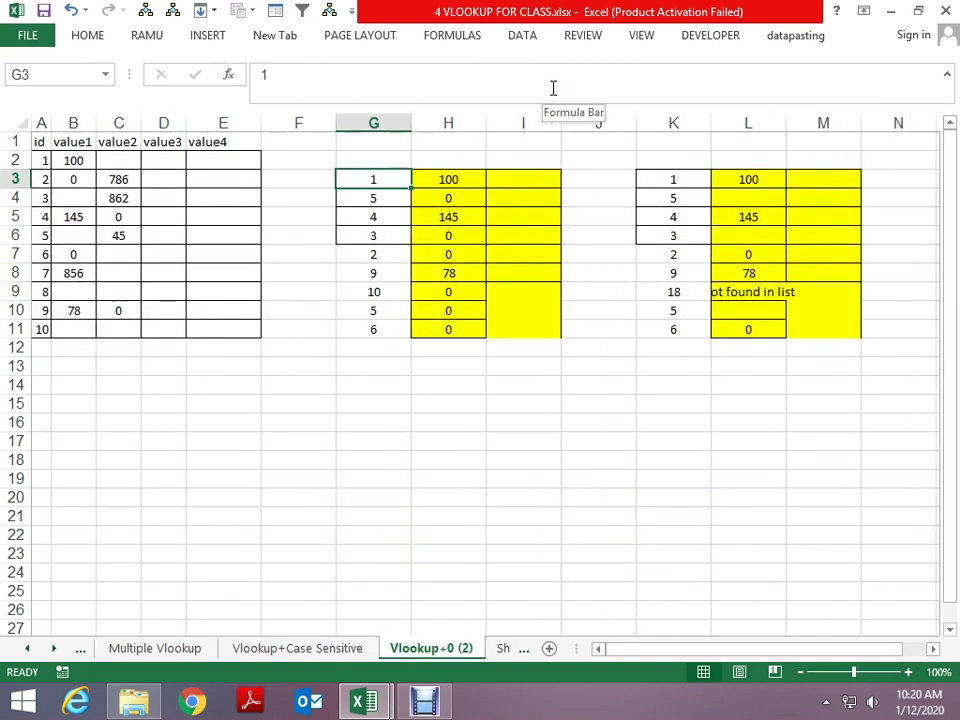
key(Left)
key(Left)
key(Left)
key(Left)
key(Up)
key(Right)
key(Right)
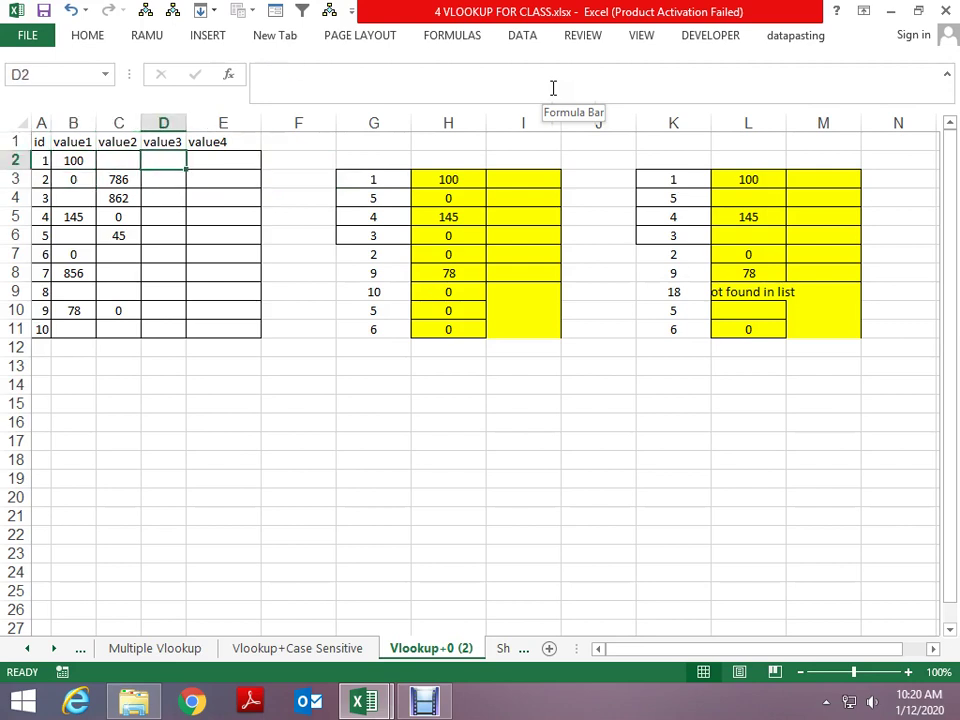
key(Right)
key(Right)
key(Right)
key(Down)
key(Down)
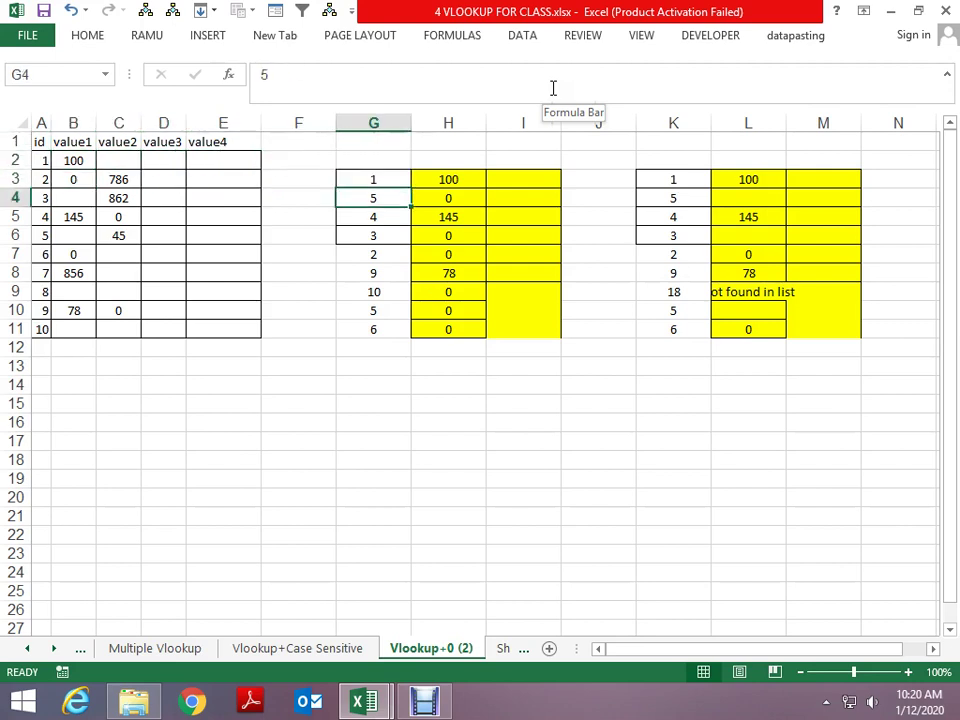
key(Down)
key(Down)
key(Down)
key(Down)
key(Up)
key(Up)
key(Up)
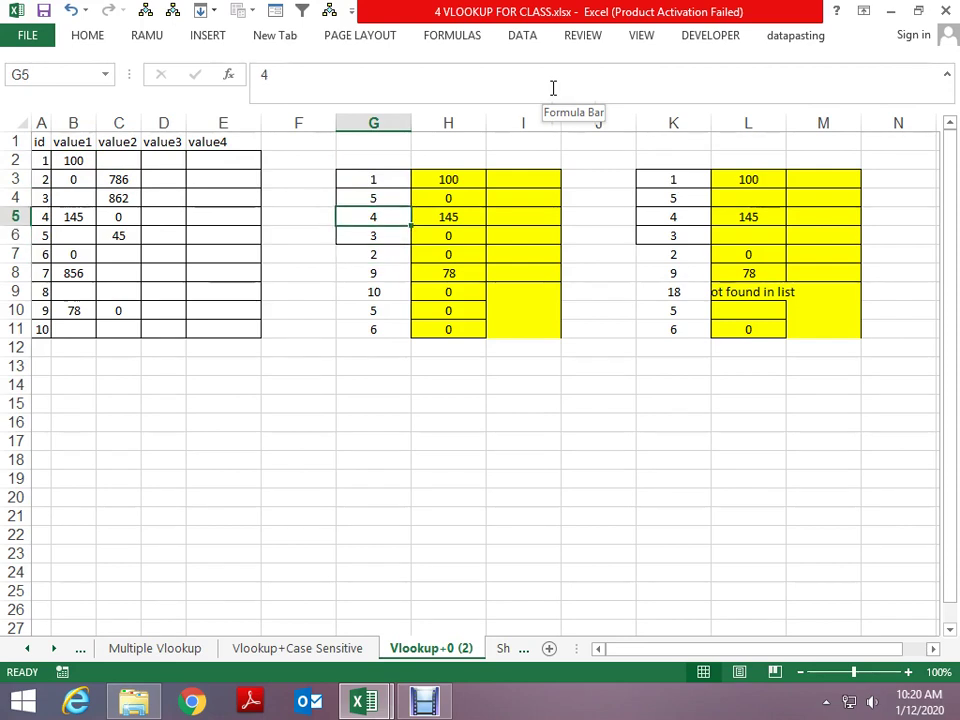
key(Left)
key(Left)
key(Left)
key(Left)
key(Left)
key(Up)
key(Up)
key(Up)
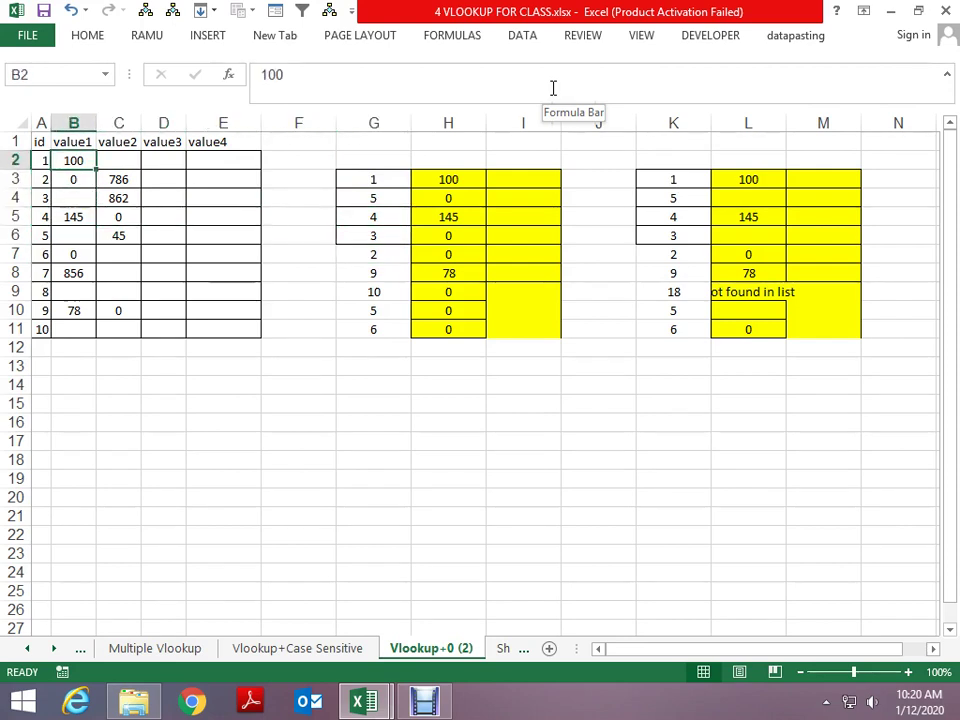
key(Down)
key(Left)
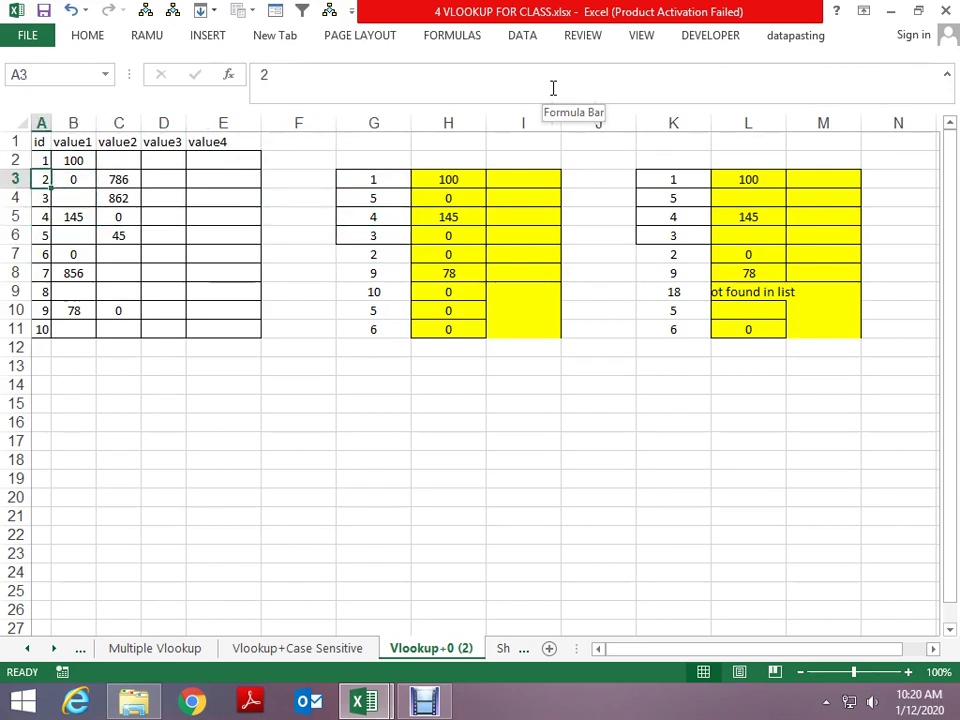
key(Right)
key(Right)
key(Right)
key(Right)
key(Right)
key(Down)
key(Down)
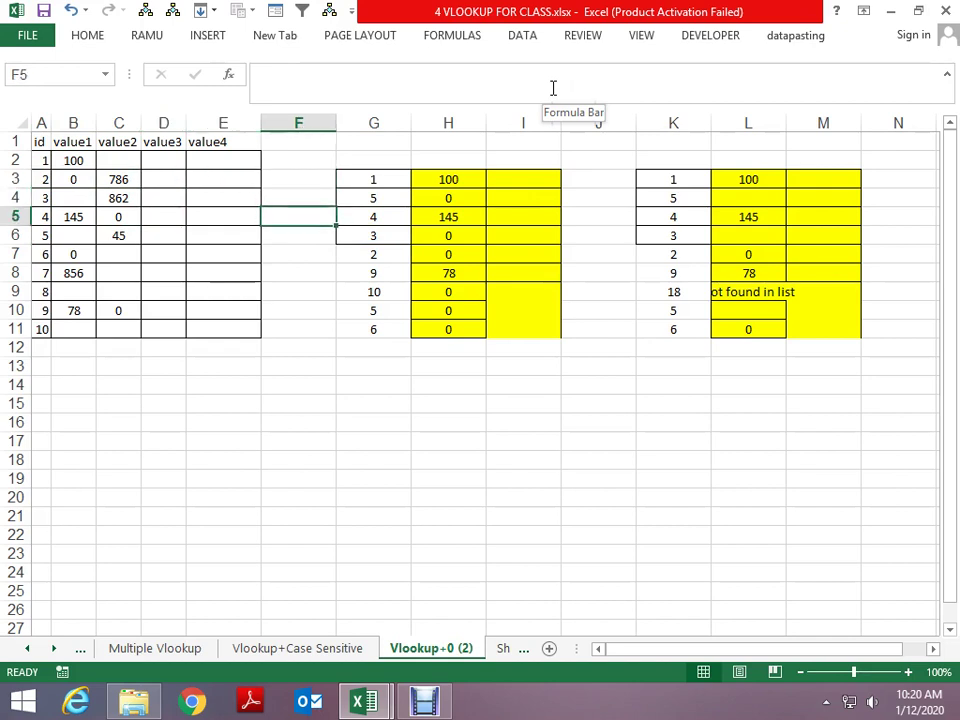
key(Left)
key(Left)
key(Left)
key(Left)
key(Up)
key(Up)
key(Down)
key(Down)
key(Right)
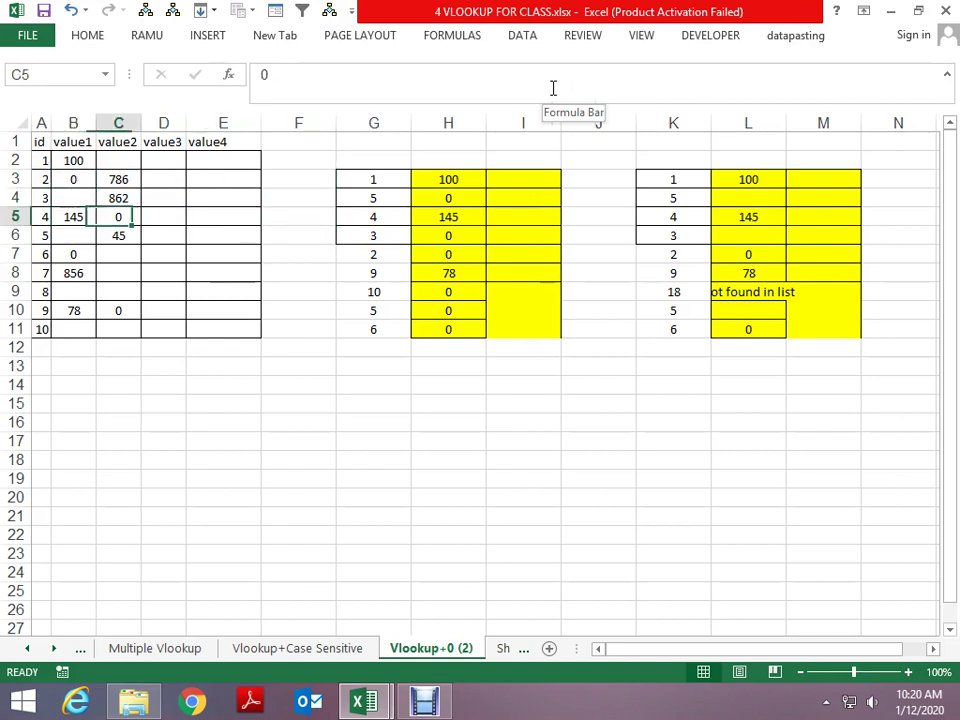
key(Right)
key(Right)
key(Right)
key(Right)
key(Down)
key(Right)
key(Down)
key(Left)
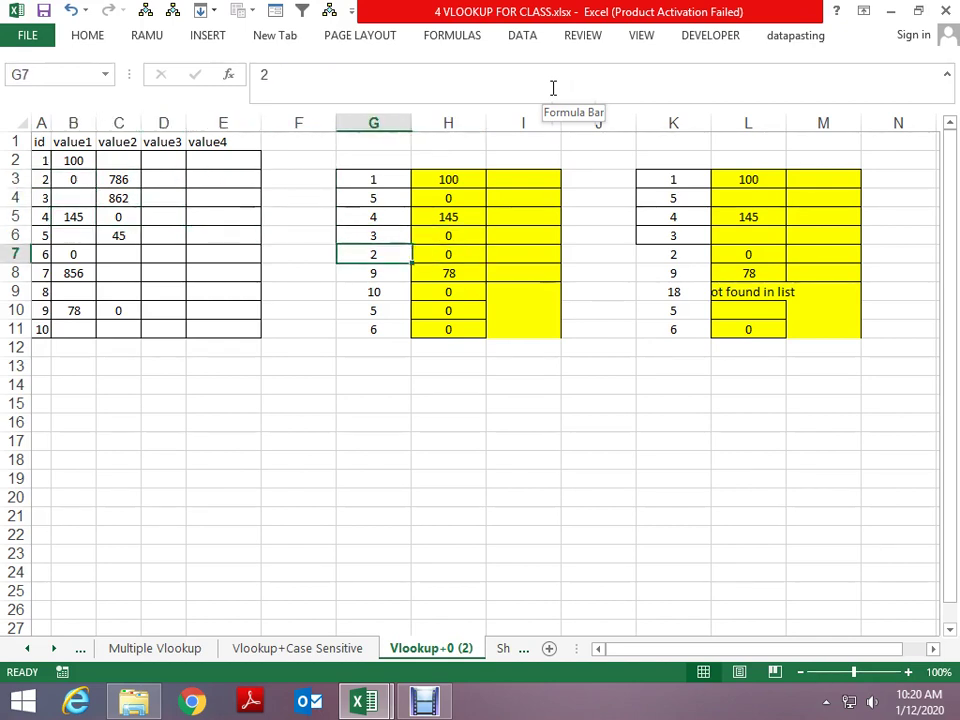
key(Left)
key(Left)
key(Left)
key(Left)
key(Up)
key(Up)
key(Up)
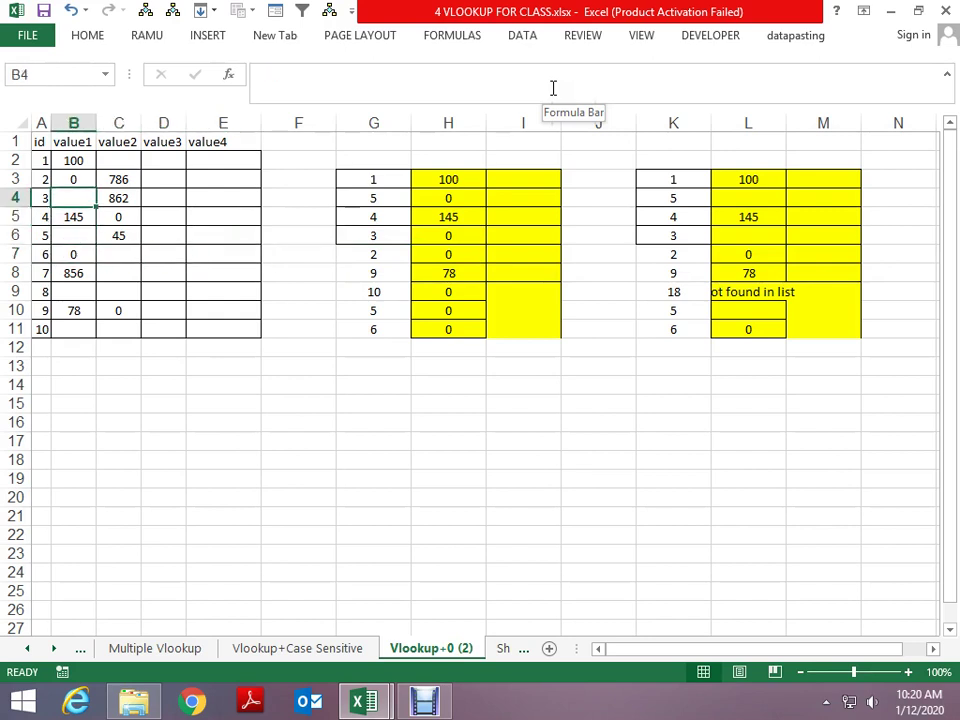
Step: Compare column H's VLOOKUP zeros with column L's IFERROR blanks, then select ids G3:G11
key(Right)
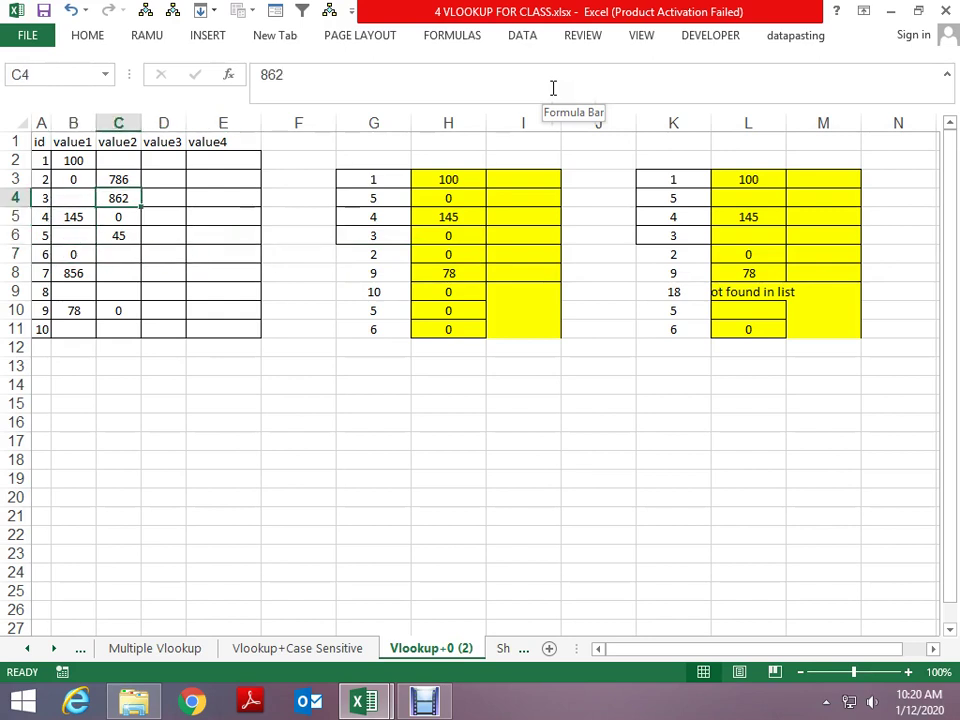
key(Right)
key(Right)
key(Down)
key(Right)
key(Right)
key(Right)
key(Down)
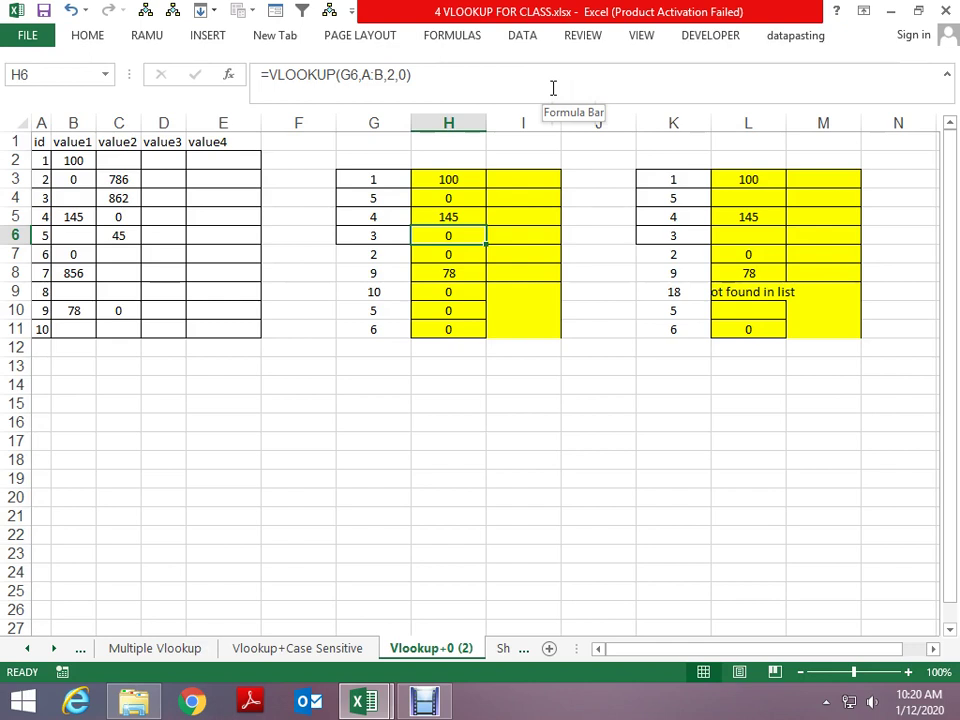
key(Up)
key(Up)
key(Right)
key(Right)
key(Right)
key(Right)
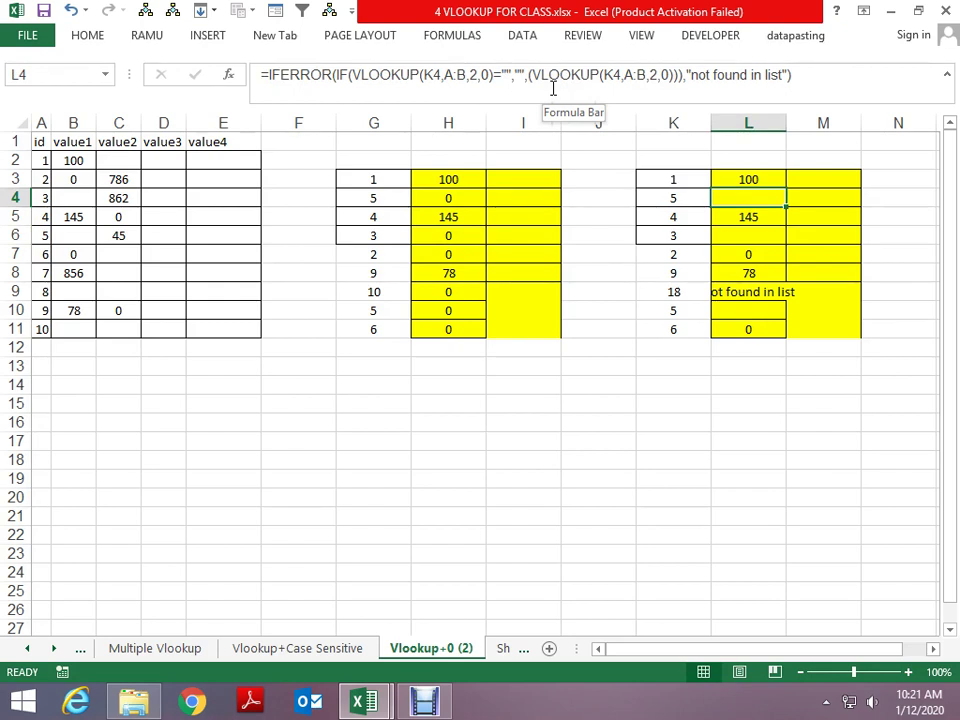
key(Up)
key(Down)
key(Left)
key(Up)
key(Down)
key(Down)
key(Down)
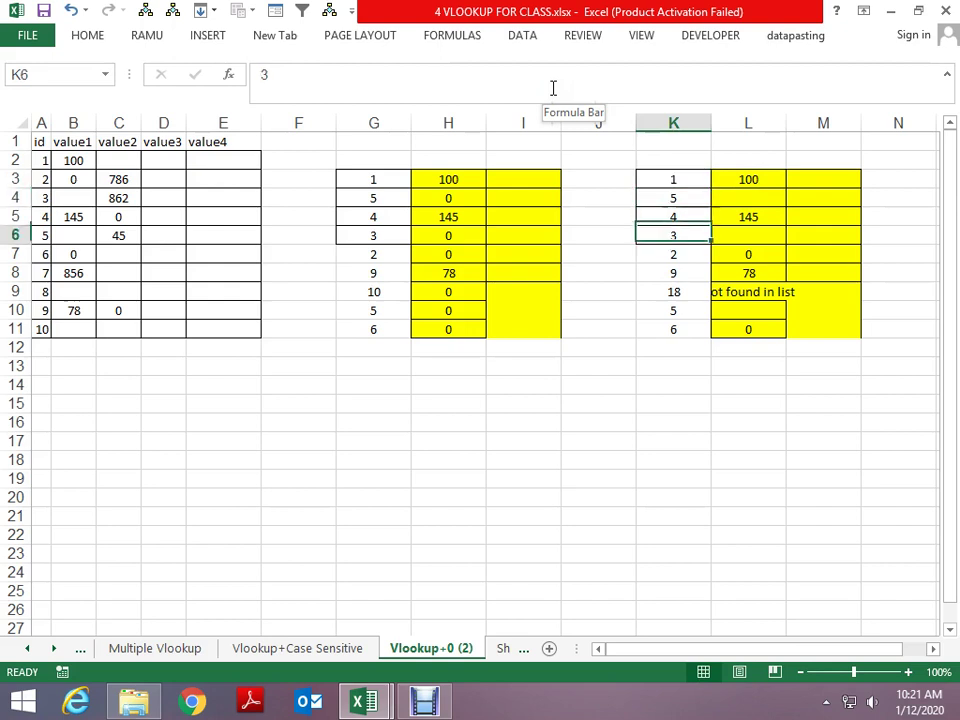
key(Right)
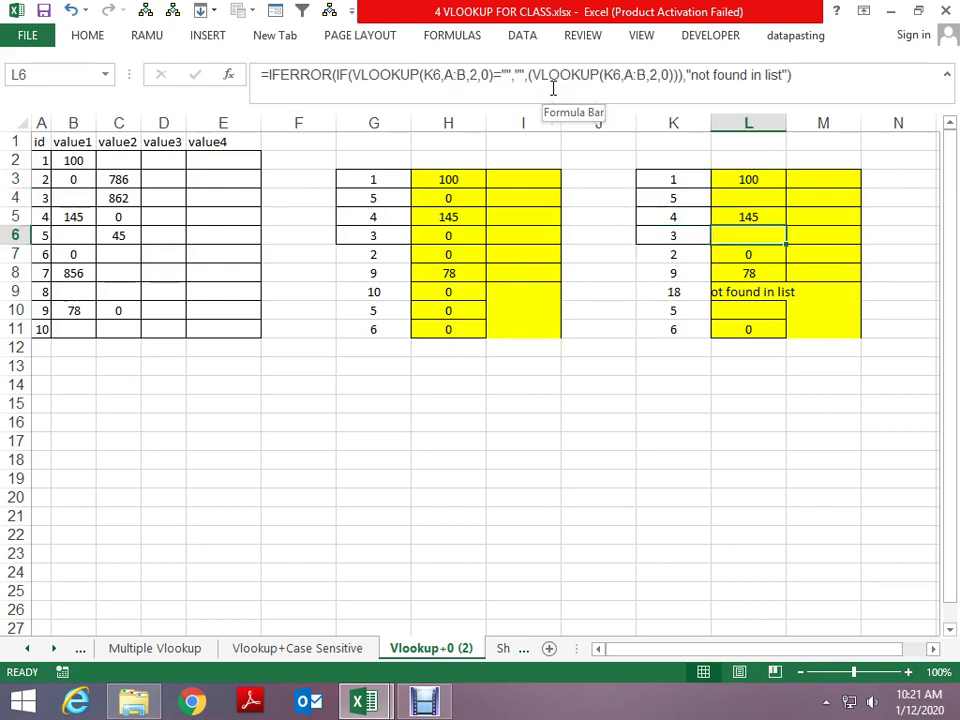
key(Down)
key(Down)
key(Down)
key(Left)
key(Left)
key(Left)
key(Left)
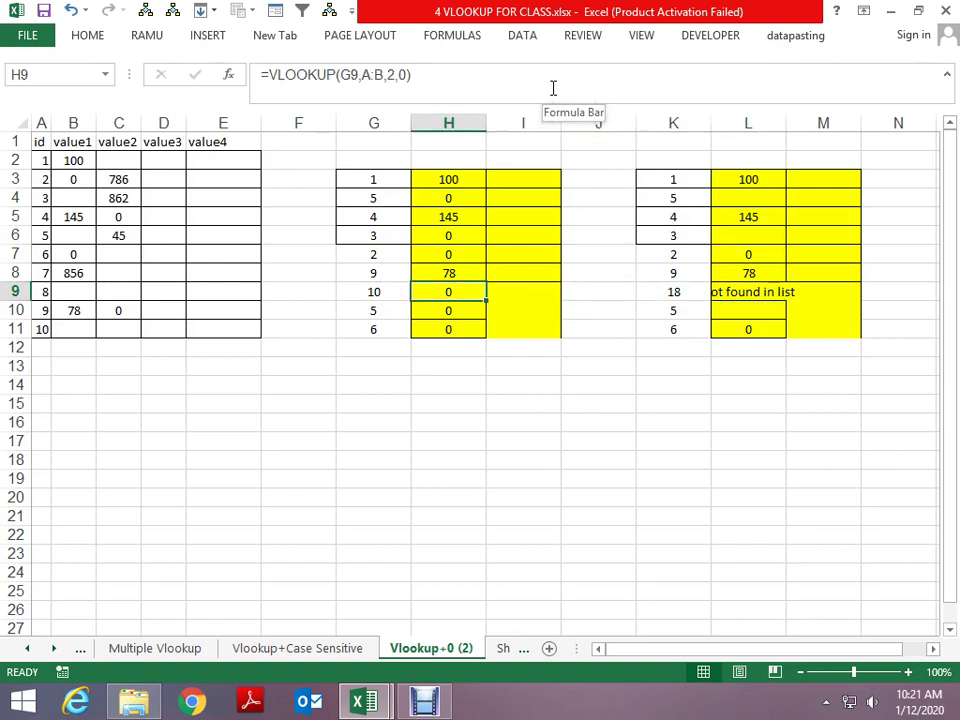
key(Up)
key(Up)
key(Left)
key(ctrl+Up)
key(ctrl+shift+Down)
Step: Copy the lookup ids from G3:G11 into G14:G22
key(ctrl+c)
key(Down)
key(Down)
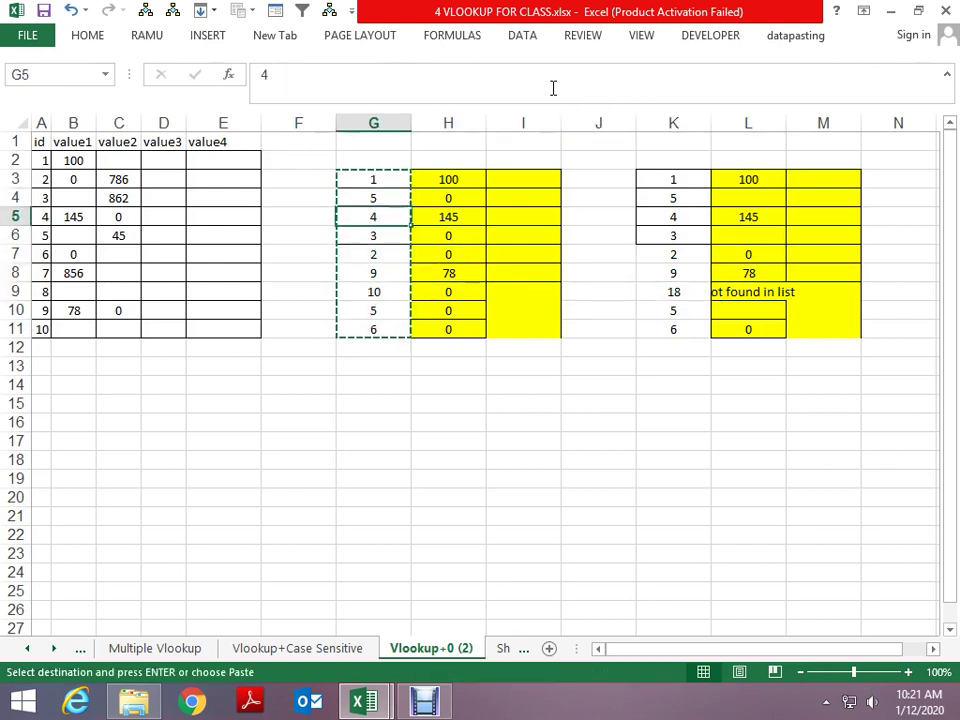
key(Down)
key(Down)
key(Down)
key(Down)
key(Down)
key(Down)
key(Down)
key(ctrl+v)
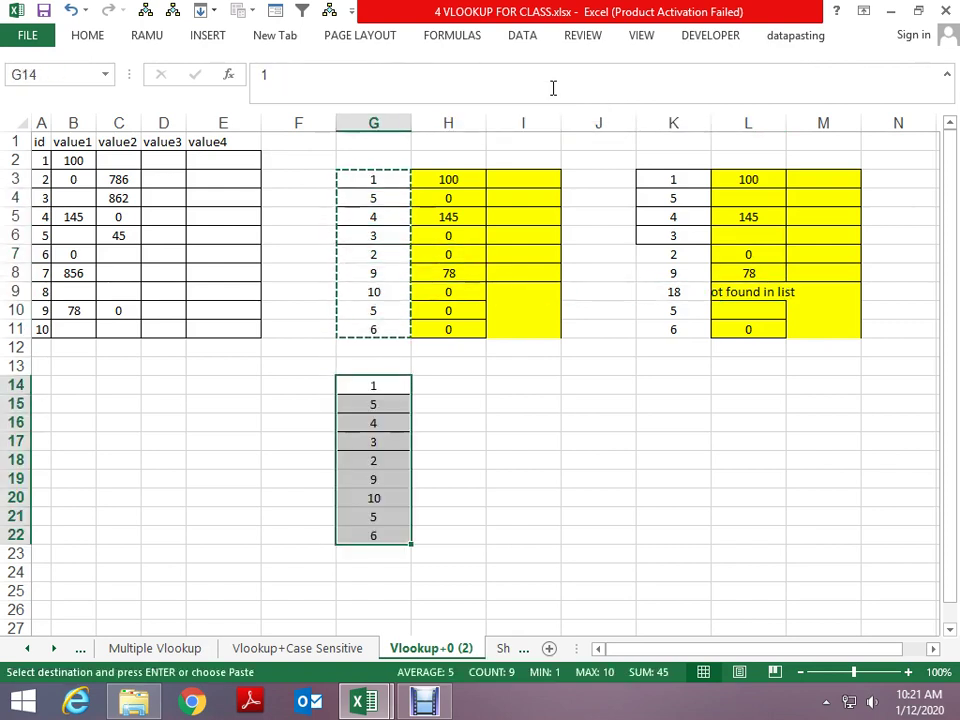
key(Escape)
Step: Enter =VLOOKUP(G14,$A$1:$B$11,2,0) in H14 with an absolute table range
key(Right)
text(=vlo)
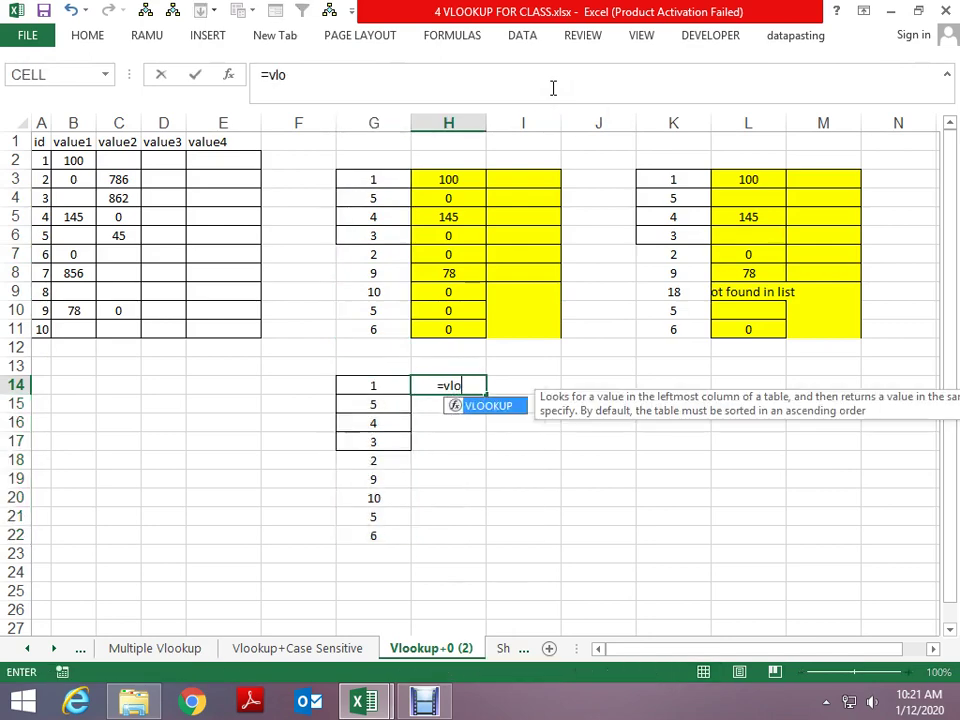
key(Tab)
key(Left)
text(,)
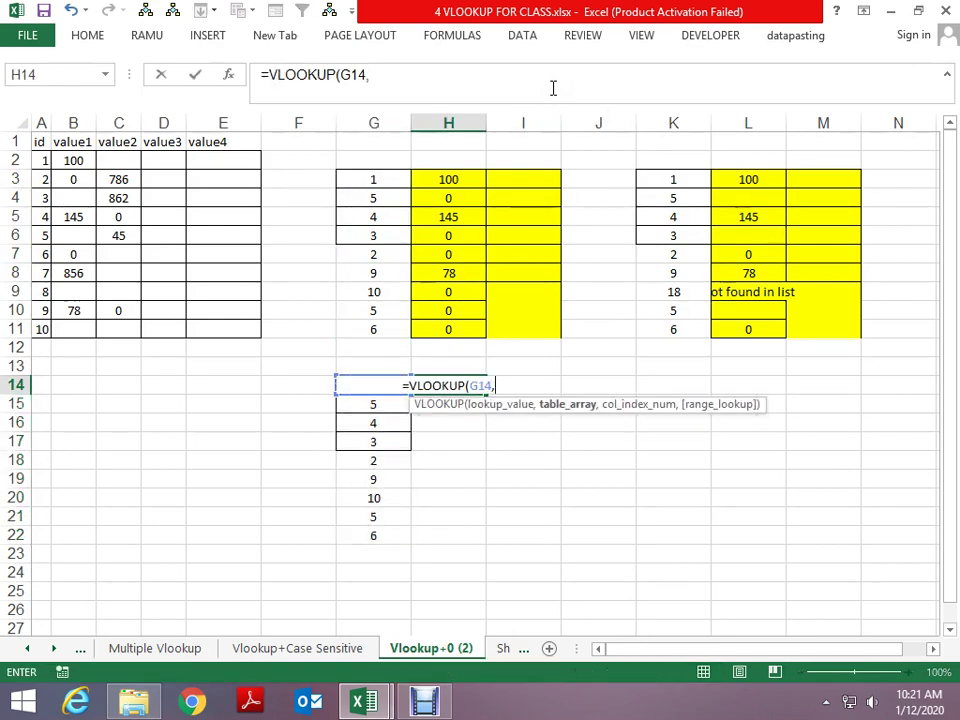
key(Home)
key(ctrl+Up)
key(ctrl+Up)
key(shift+Right)
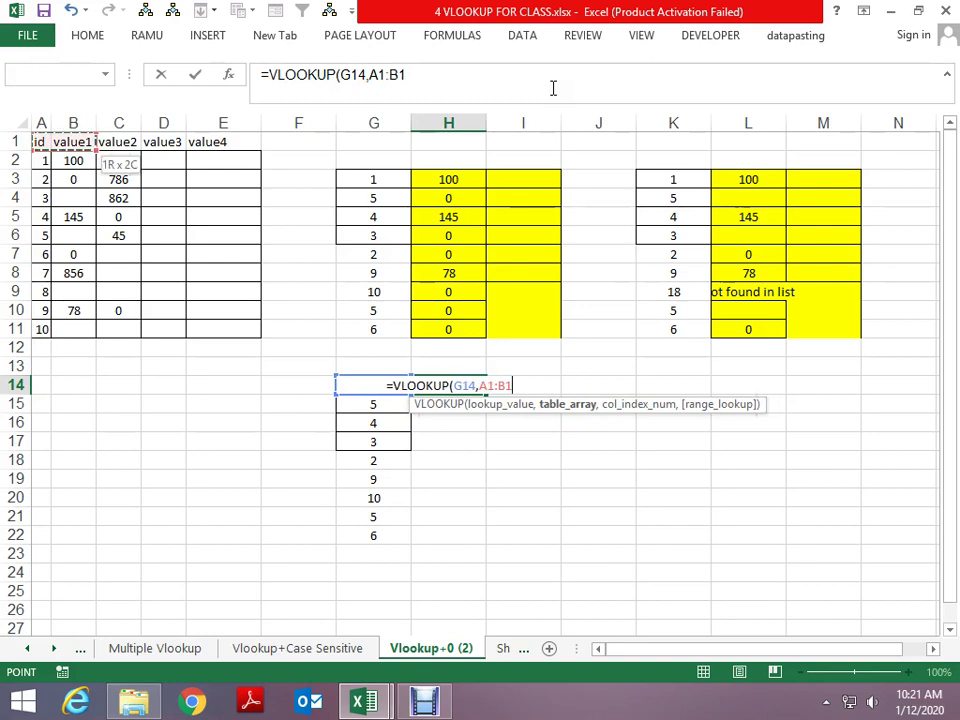
key(ctrl+shift+Down)
key(F4)
text($B$11,)
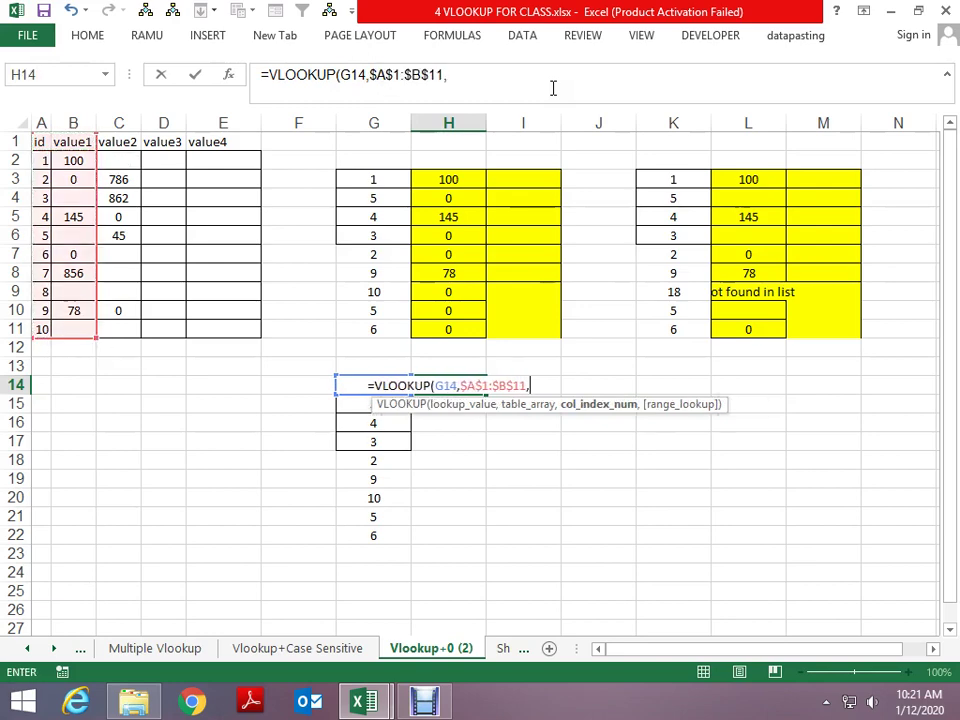
text(2,0)
key(Return)
Step: Fill the H14 formula down through H22 and reopen H14's formula
key(Left)
key(ctrl+Down)
key(Right)
key(ctrl+shift+Up)
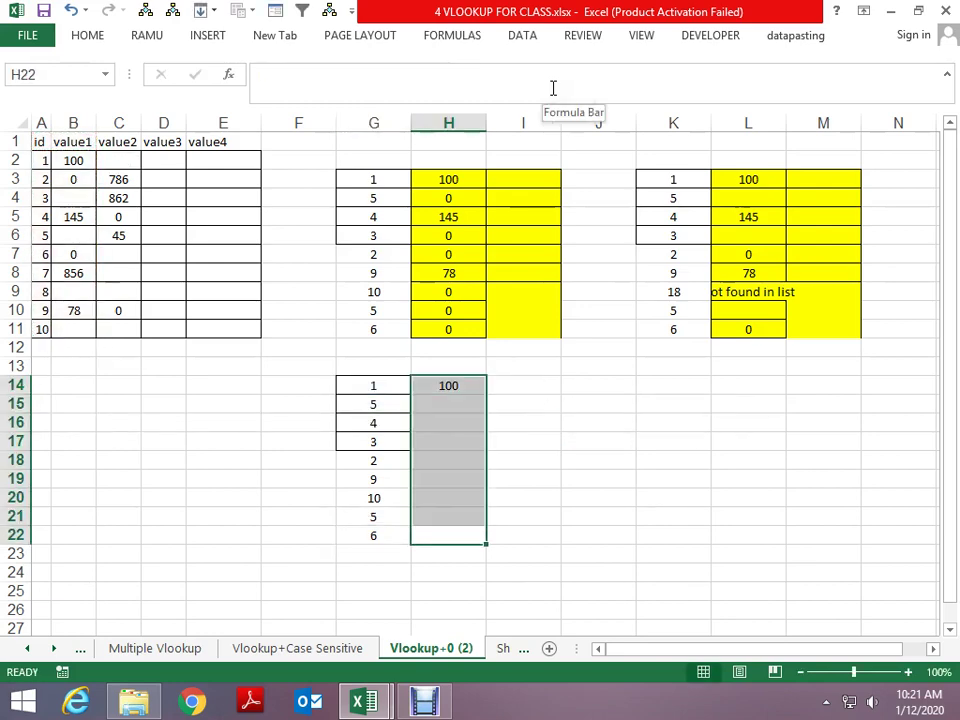
key(ctrl+d)
key(shift+Return)
key(Up)
key(Up)
key(Up)
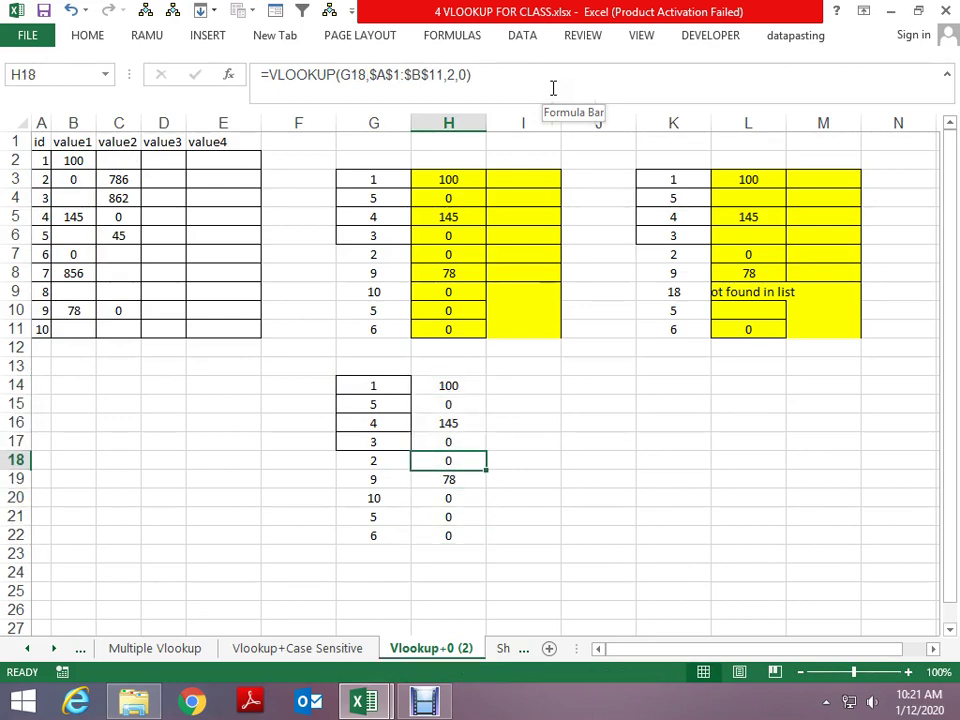
key(Up)
key(Up)
key(Up)
key(F2)
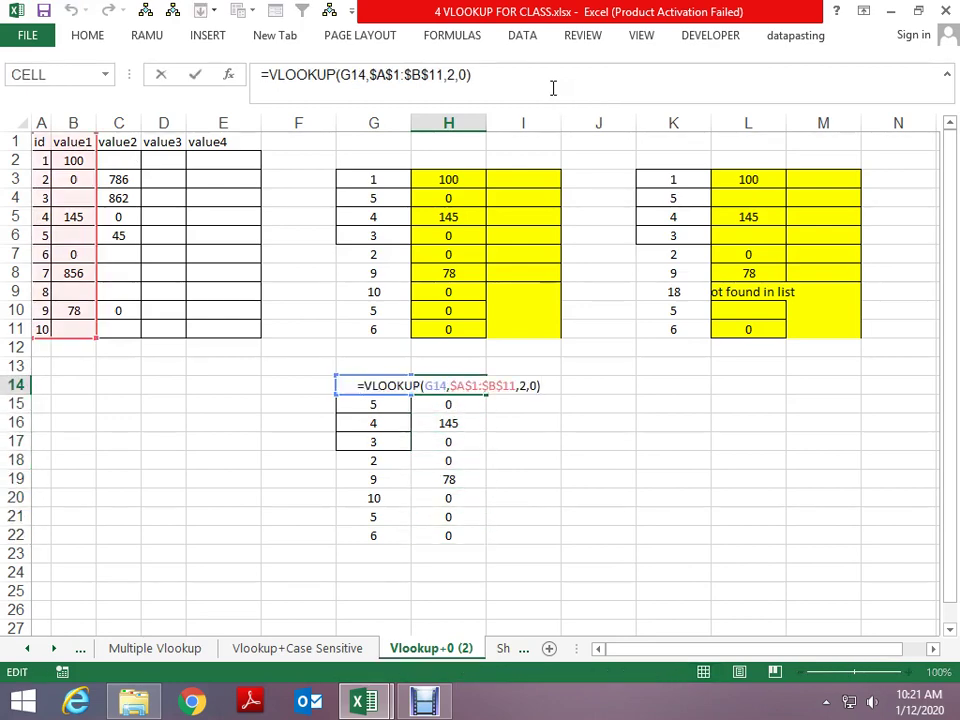
Step: Wrap the H14 lookup as =IF(VLOOKUP(G14,$A$1:$B$11,2,0)="","",VLOOKUP(...)) so empty sources return blank
text(if)
key(Tab)
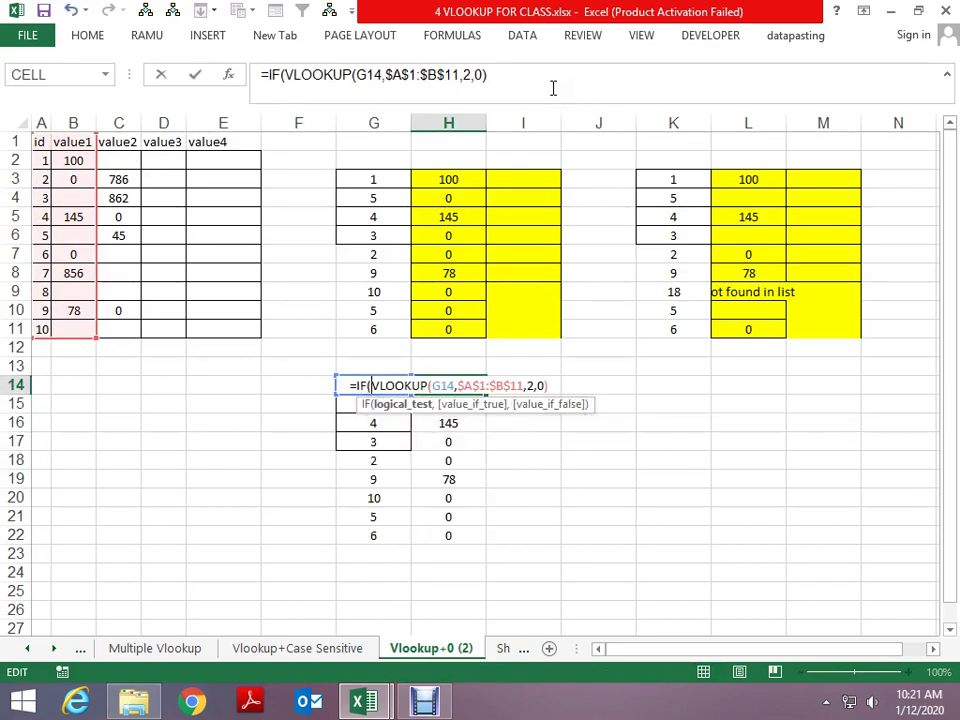
key(Right)
key(Right)
key(Right)
key(Right)
key(Right)
key(Right)
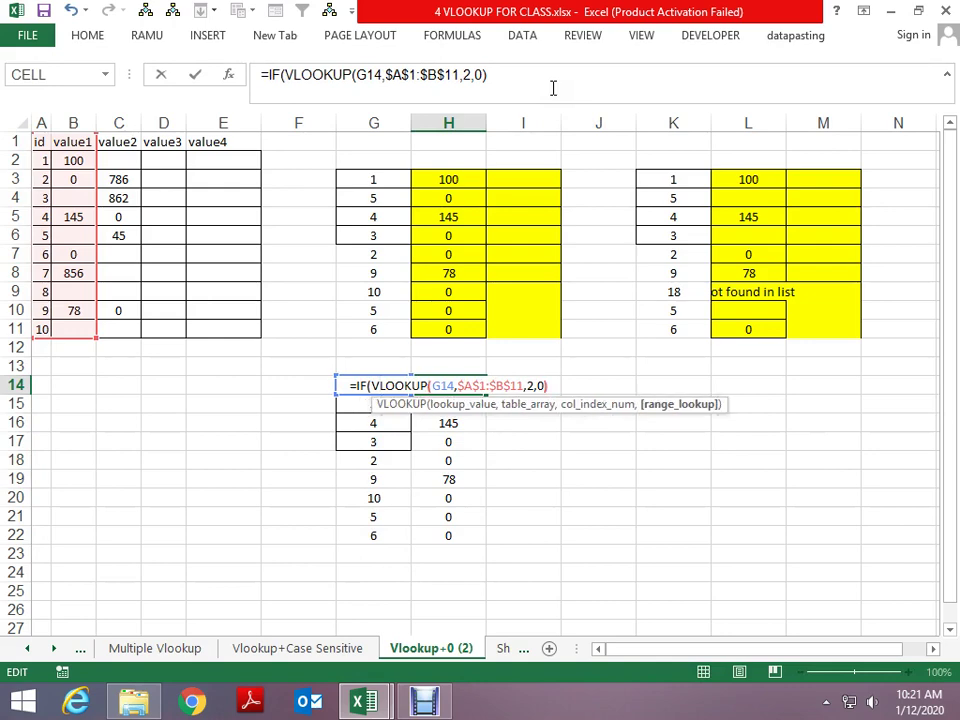
key(Right)
text(="")
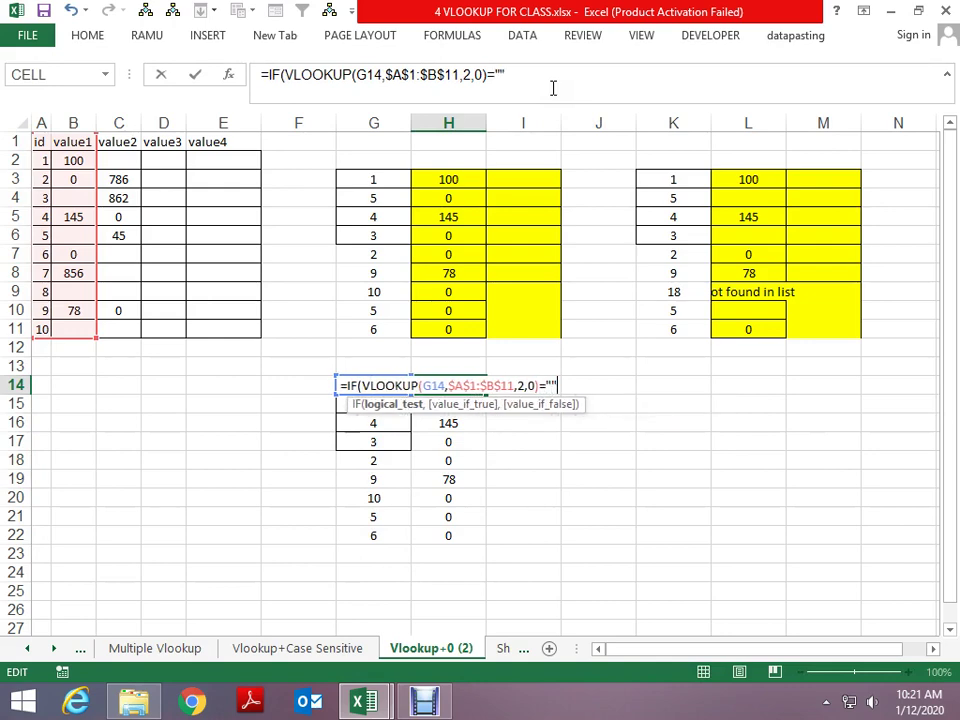
text(,)
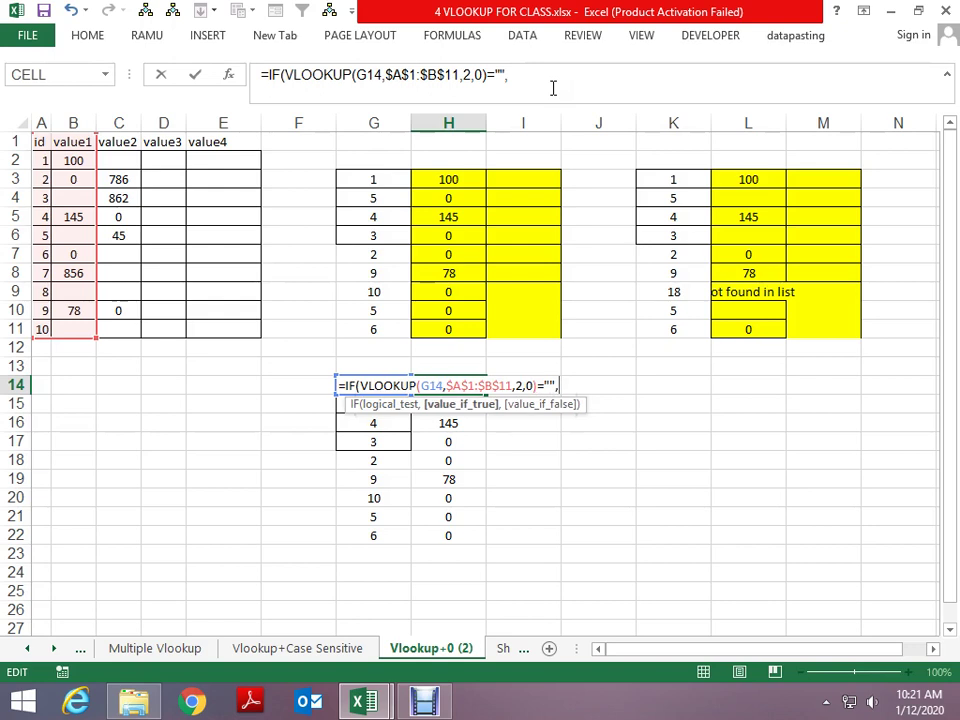
text("")
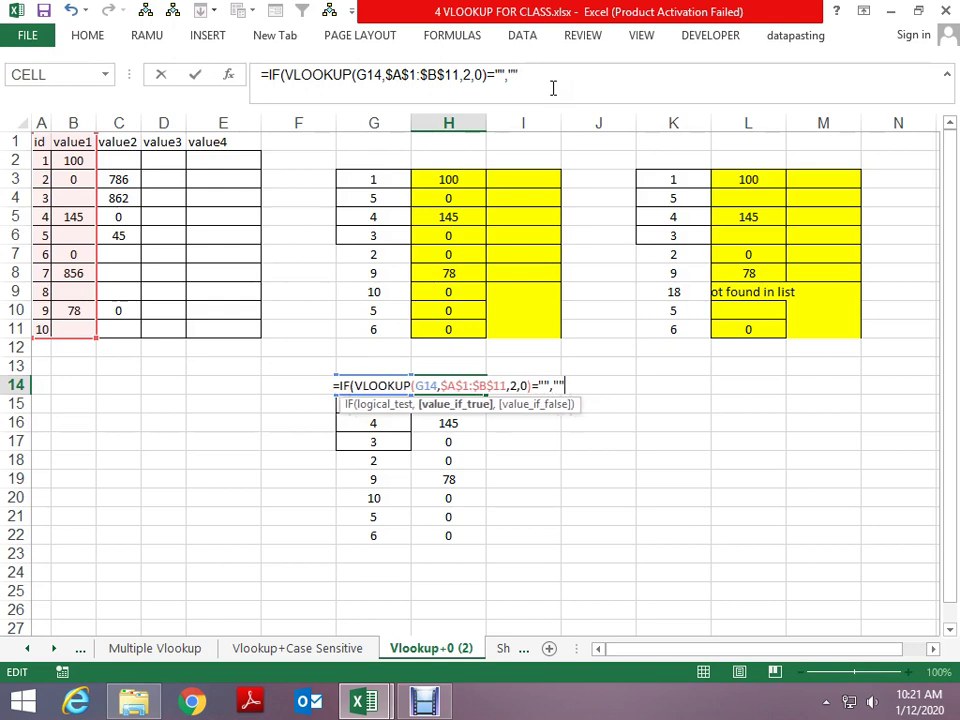
text(,)
key(Left)
key(Left)
key(Left)
key(Left)
key(Left)
key(Left)
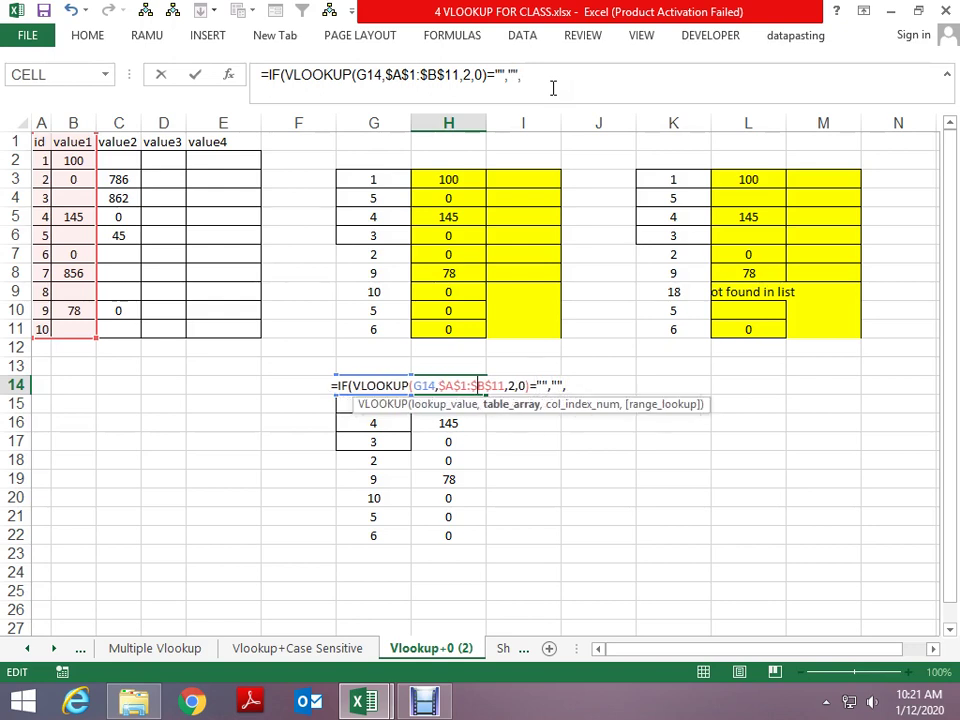
key(Left)
key(Left)
key(Left)
key(shift+Right)
key(shift+Right)
key(shift+Right)
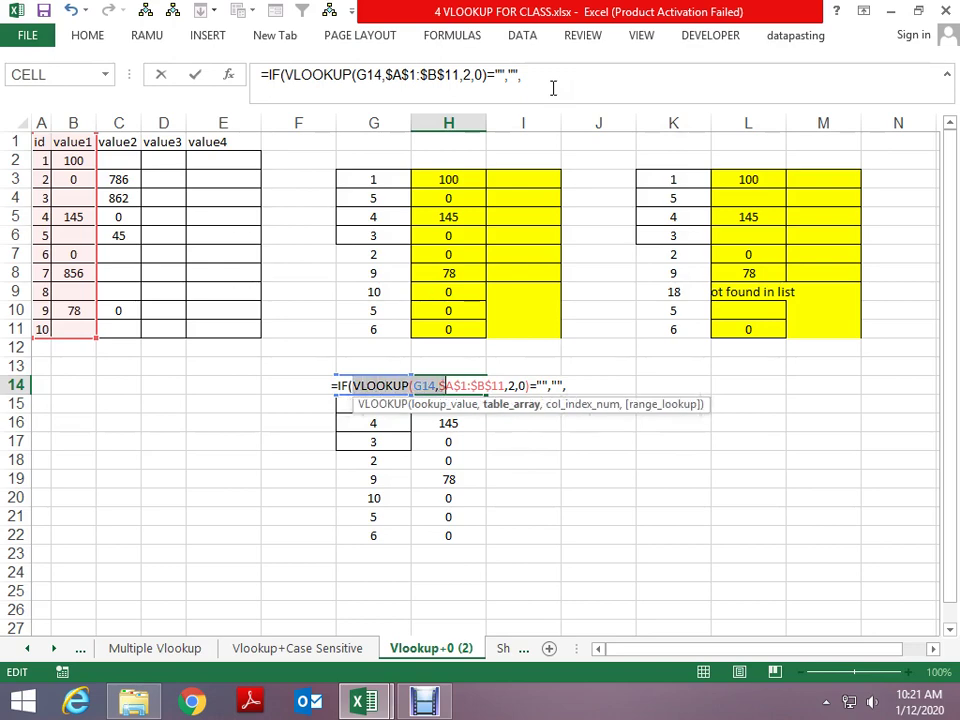
key(shift+Right)
key(shift+Right)
key(shift+Right)
key(shift+Right)
key(shift+Right)
key(shift+Right)
key(End)
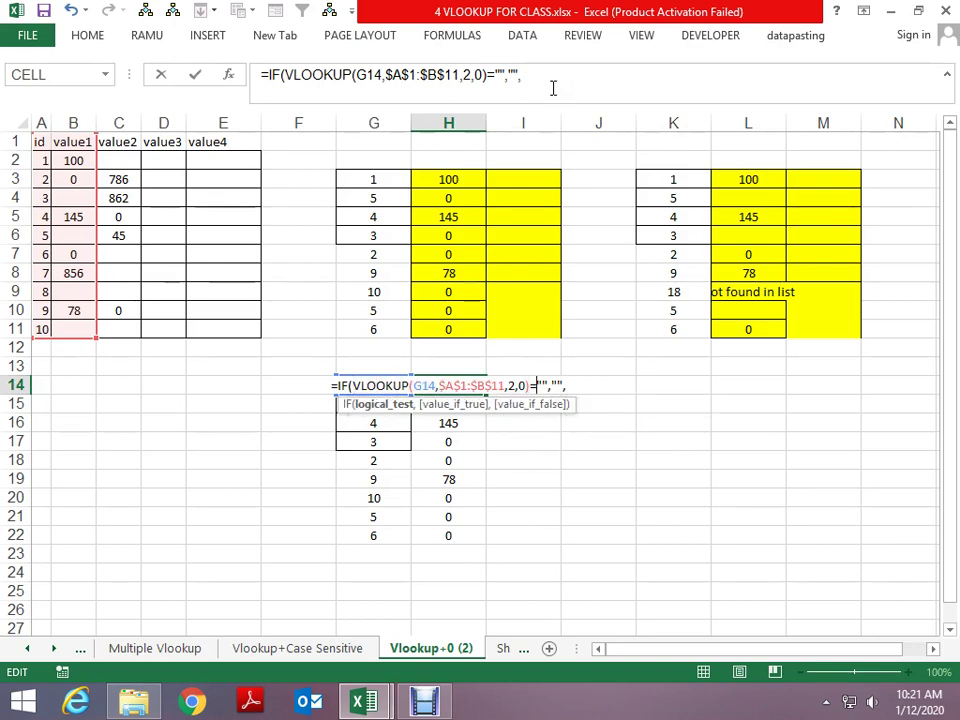
key(ctrl+v)
Step: Commit the blank-handling formula in H14 and fill it down through H22
key(Return)
key(Return)
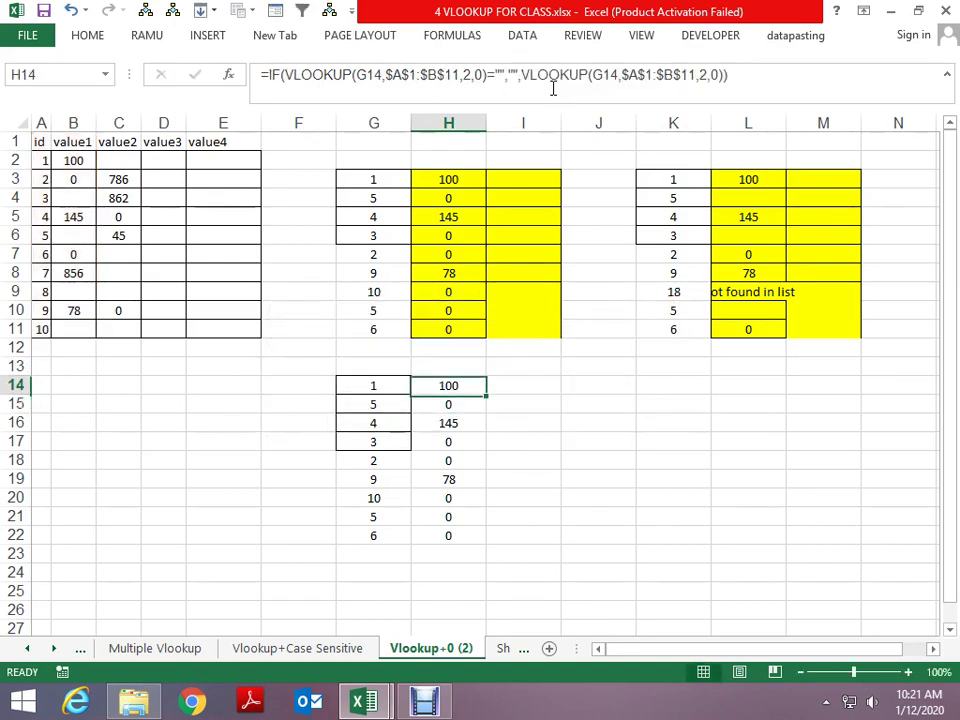
key(ctrl+shift+Down)
key(ctrl+d)
key(Down)
key(Down)
key(Down)
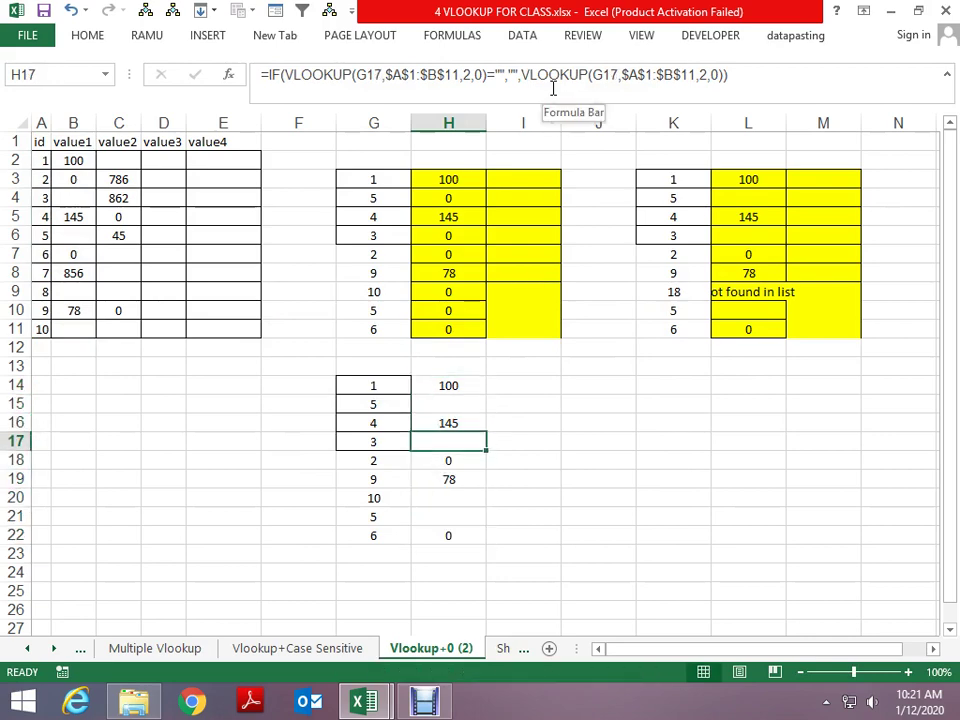
Step: Change the id in G20 to 55 and check the resulting #N/A in column H
key(Left)
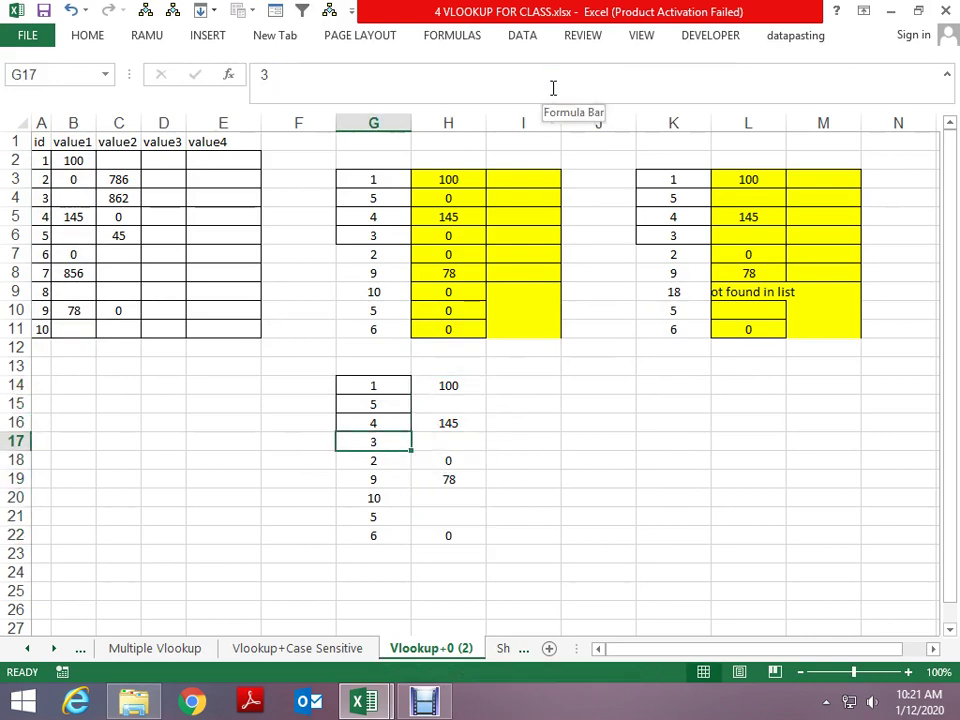
key(Down)
key(Down)
key(Down)
text(55)
key(Up)
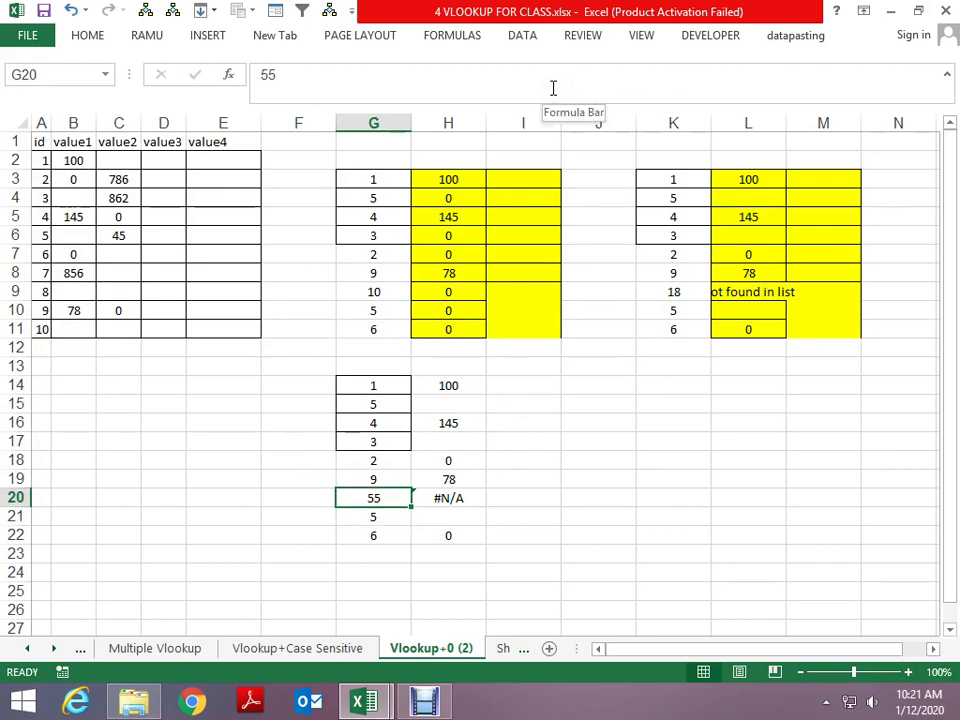
key(Right)
key(Up)
key(Up)
key(Up)
key(Up)
key(Up)
key(Up)
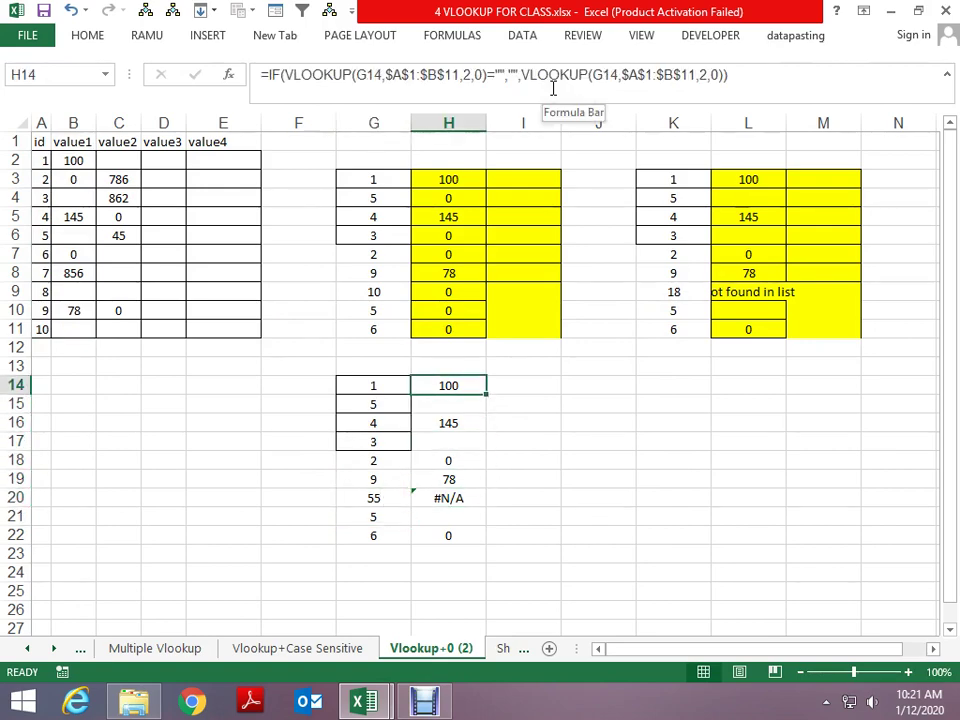
key(F2)
Step: Wrap the H14 formula in IFERROR(...,"not found") and fill it down to H22
key(Home)
key(Right)
text(I)
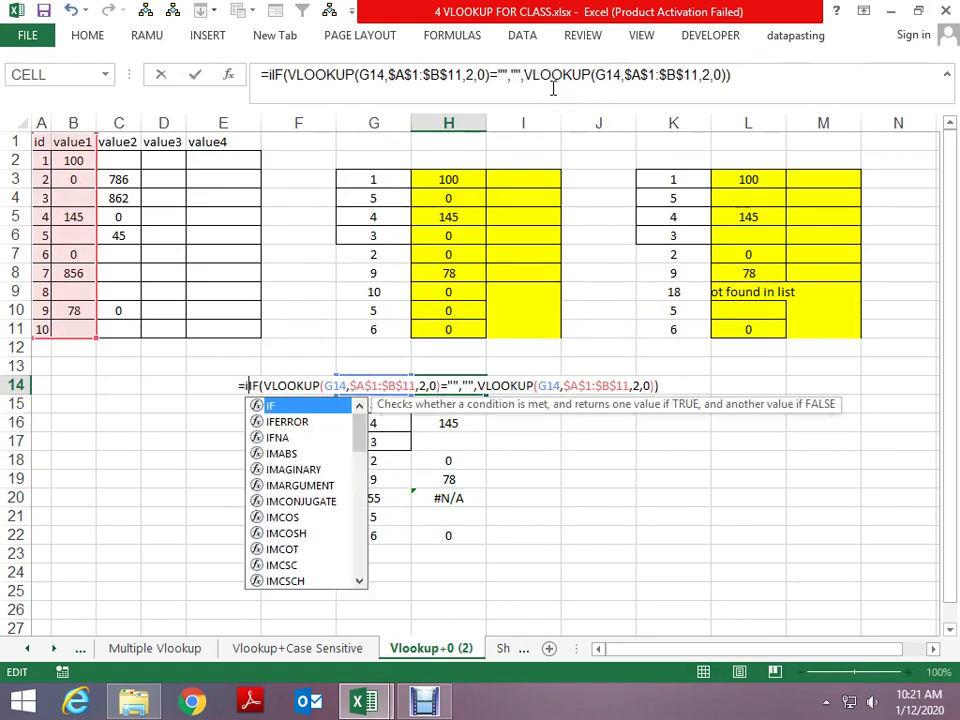
text(FERROR()
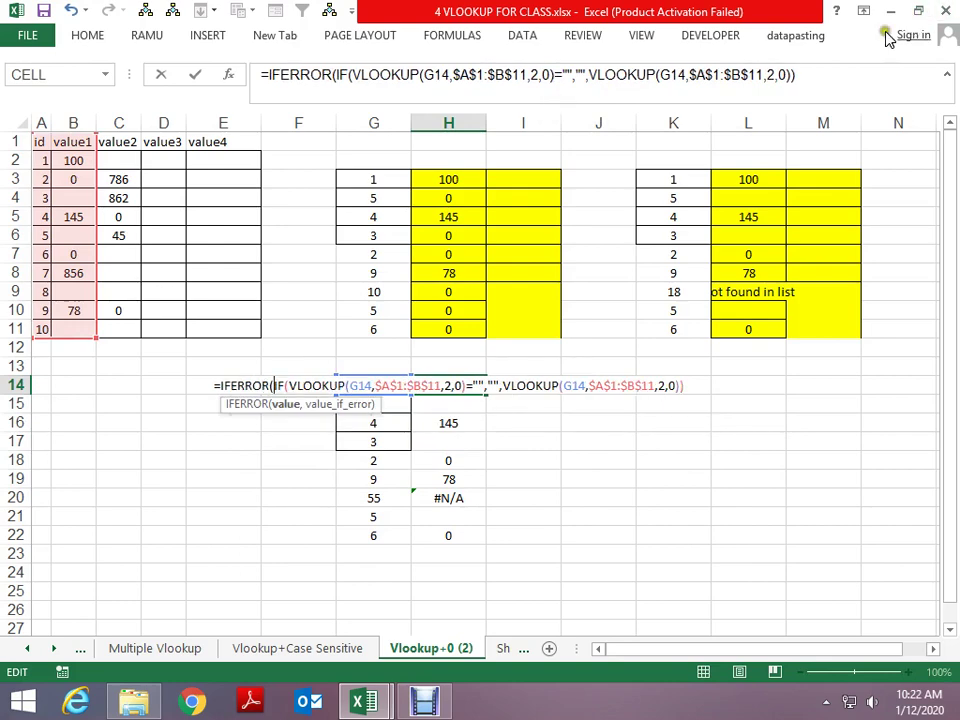
click(868, 81)
text(,")
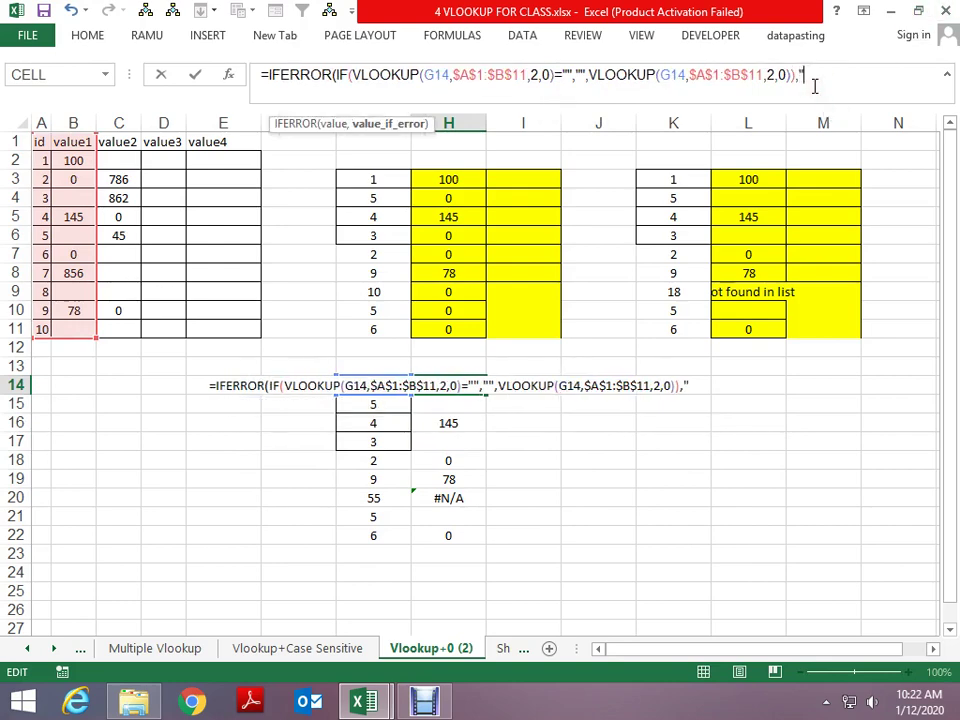
text(not found")
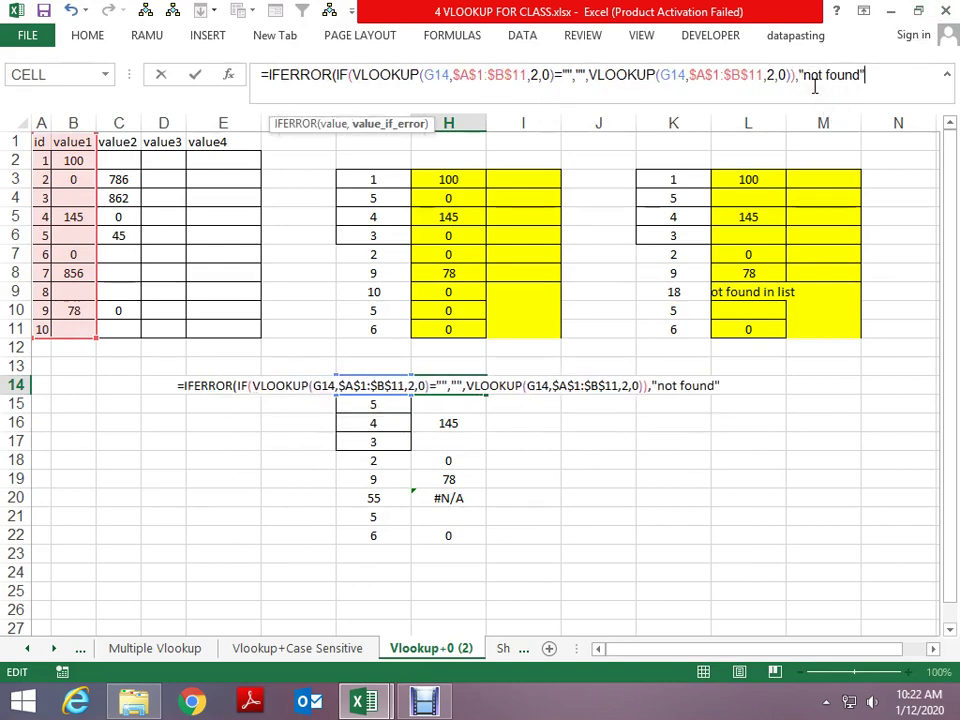
key(Return)
key(Return)
key(shift+Down)
key(shift+Down)
key(shift+Down)
key(ctrl+d)
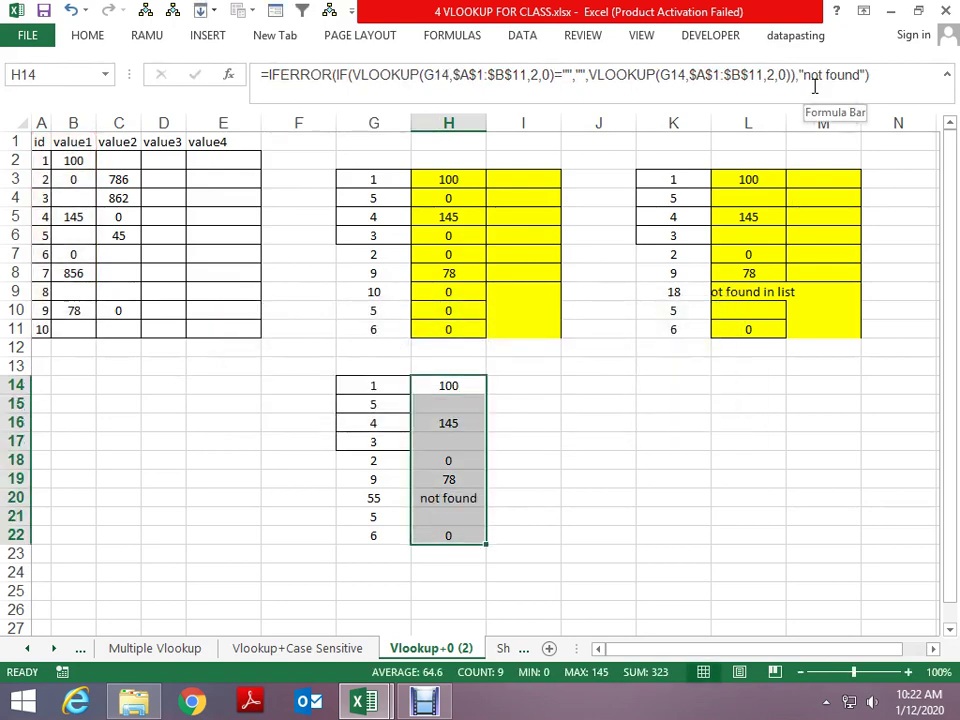
Step: Switch to Sheet2 with the stock tables
key(Up)
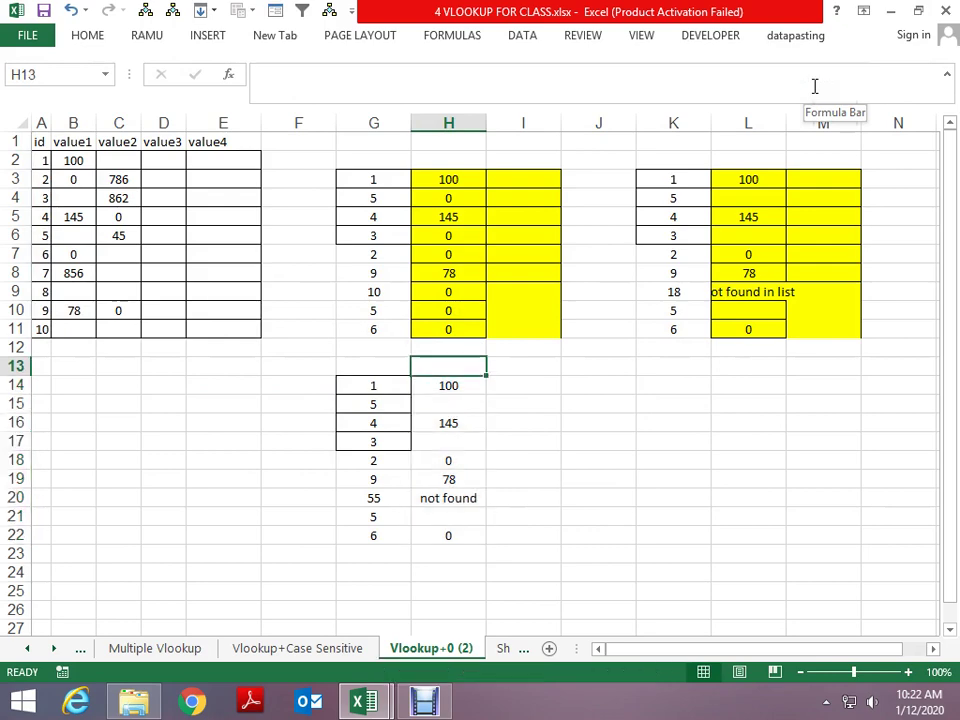
key(Up)
key(ctrl+Page_Down)
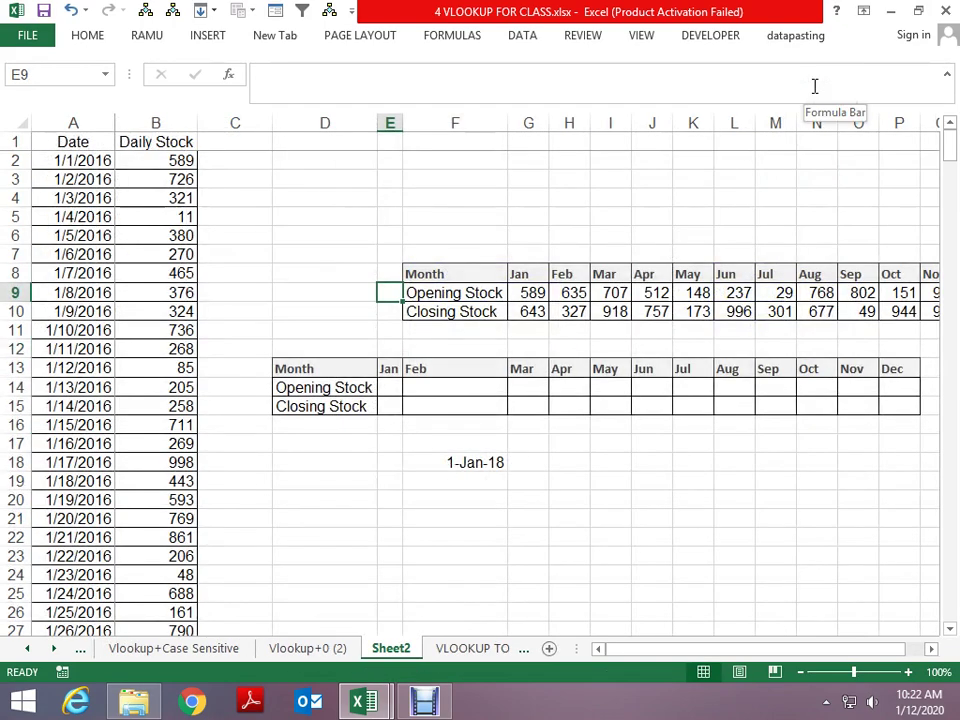
Step: Review the date list and Daily Stock values, locating the 31 January stock of 643
key(Right)
key(Right)
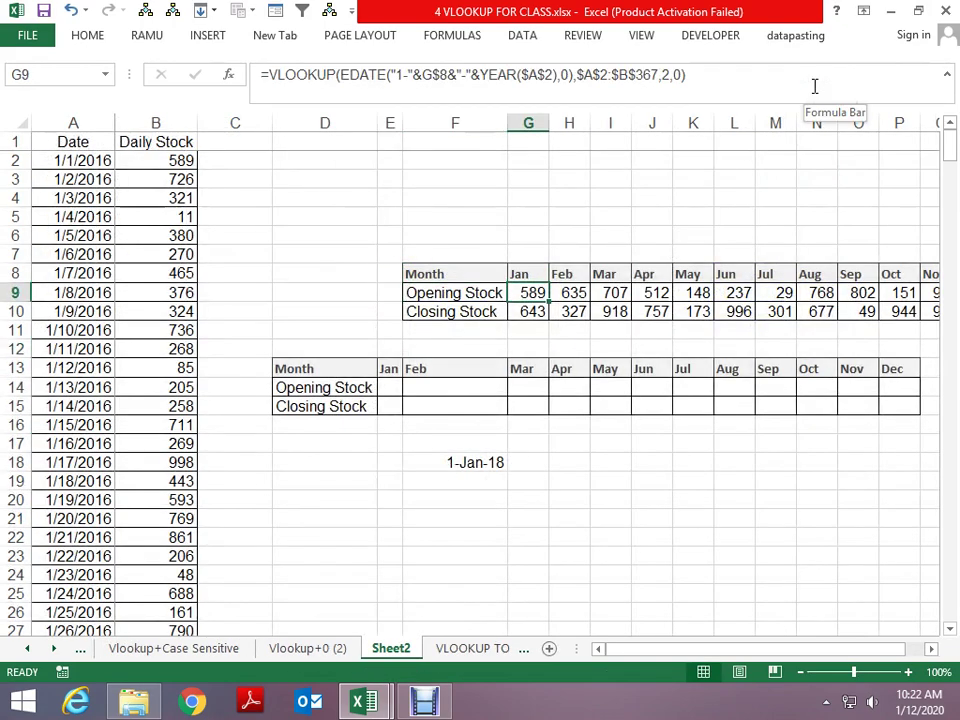
key(Down)
key(Down)
key(Down)
key(Up)
key(Up)
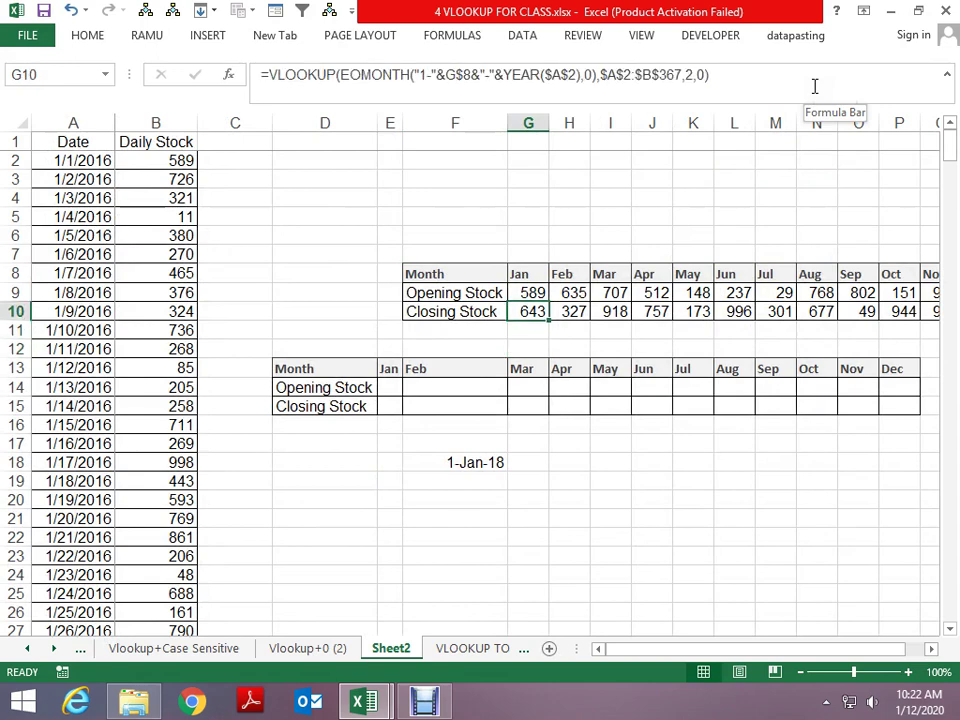
key(Up)
key(Up)
key(Left)
key(Left)
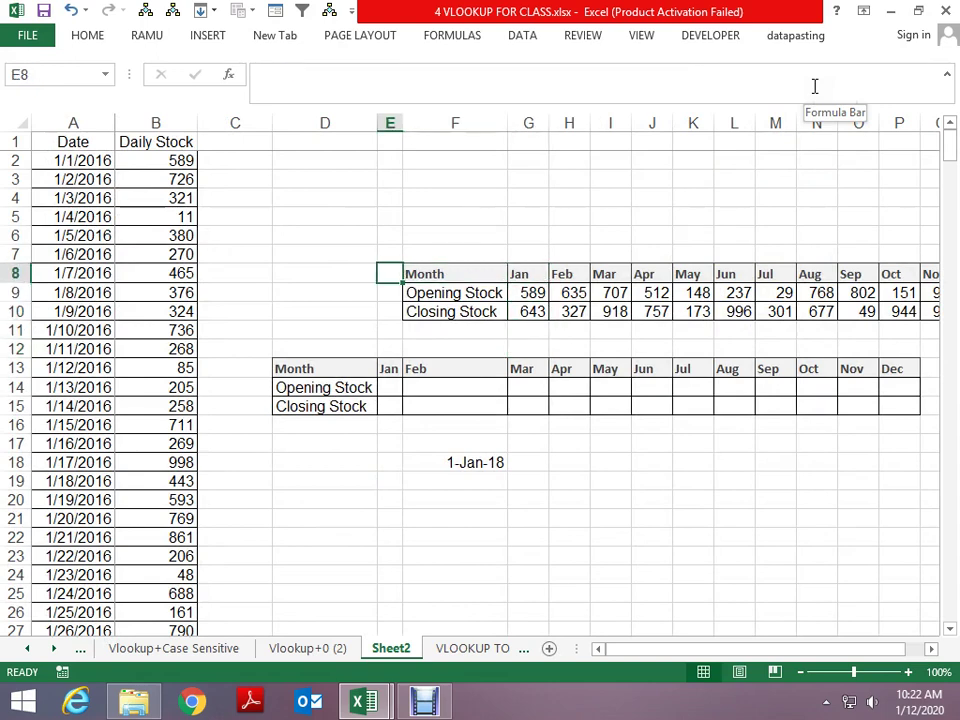
key(Left)
key(Left)
key(Left)
key(Up)
key(Up)
key(Up)
key(Up)
key(Up)
key(Up)
key(Up)
key(Down)
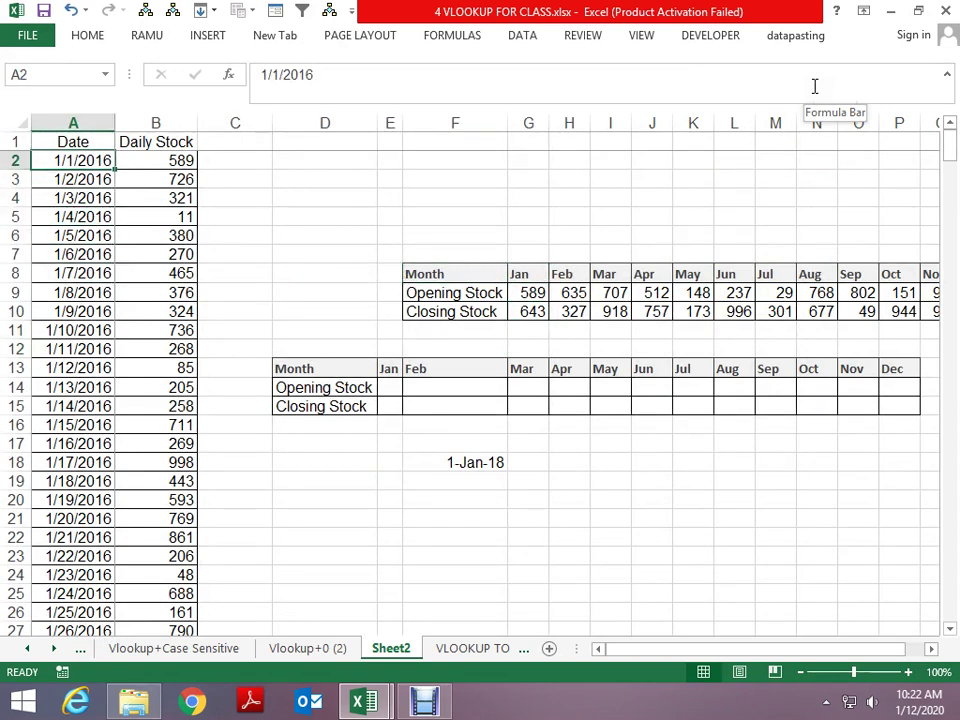
key(Down)
key(Down)
key(Down)
key(Right)
key(Right)
key(Right)
key(Right)
key(Right)
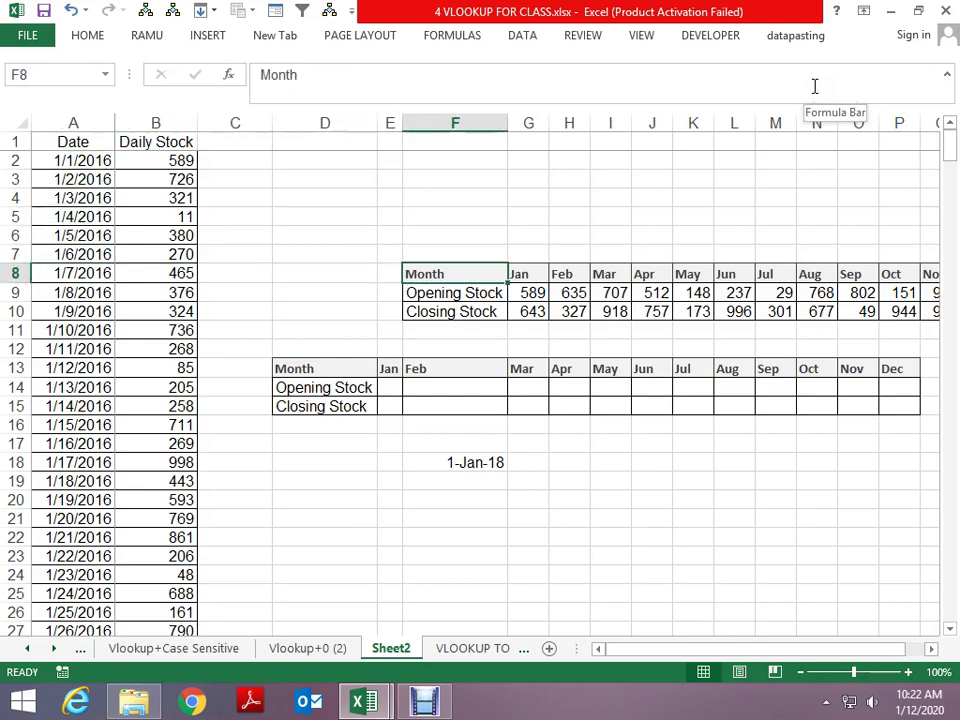
key(Left)
key(Left)
key(Left)
key(Left)
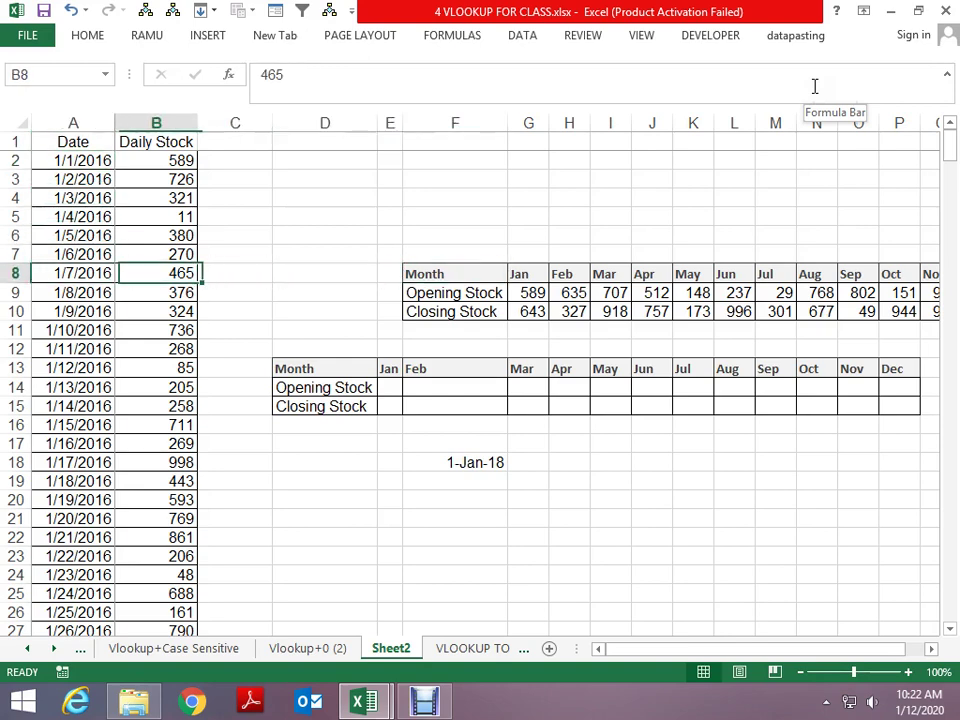
key(Left)
key(Up)
key(Up)
key(Up)
key(Up)
key(Up)
key(Up)
key(Right)
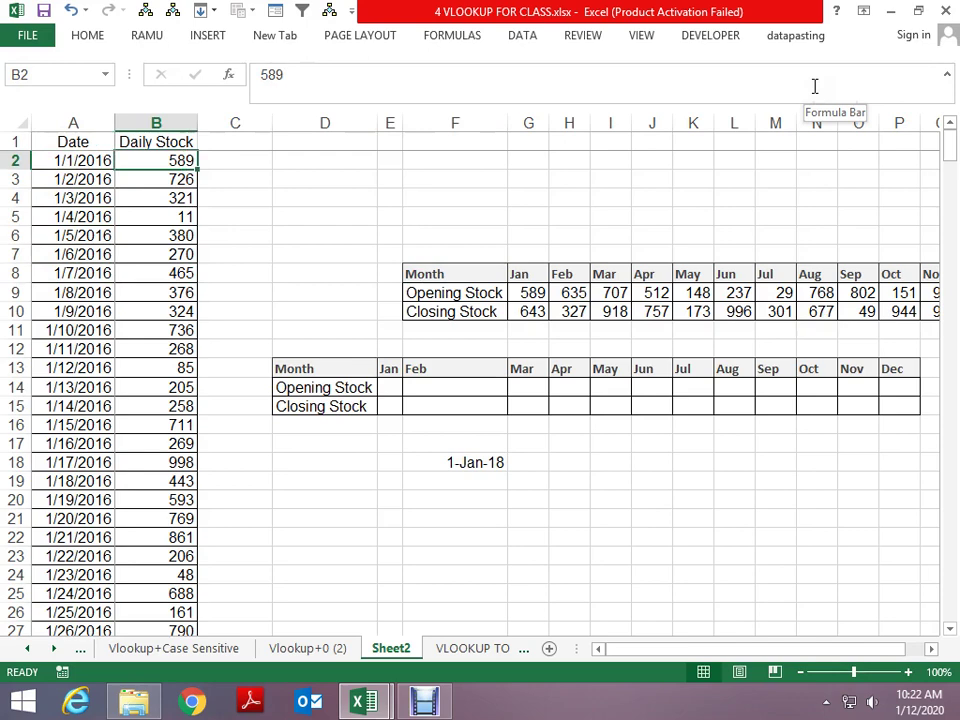
key(Down)
key(Down)
key(Down)
key(Down)
key(Down)
key(Down)
key(Down)
key(Down)
key(Down)
key(Down)
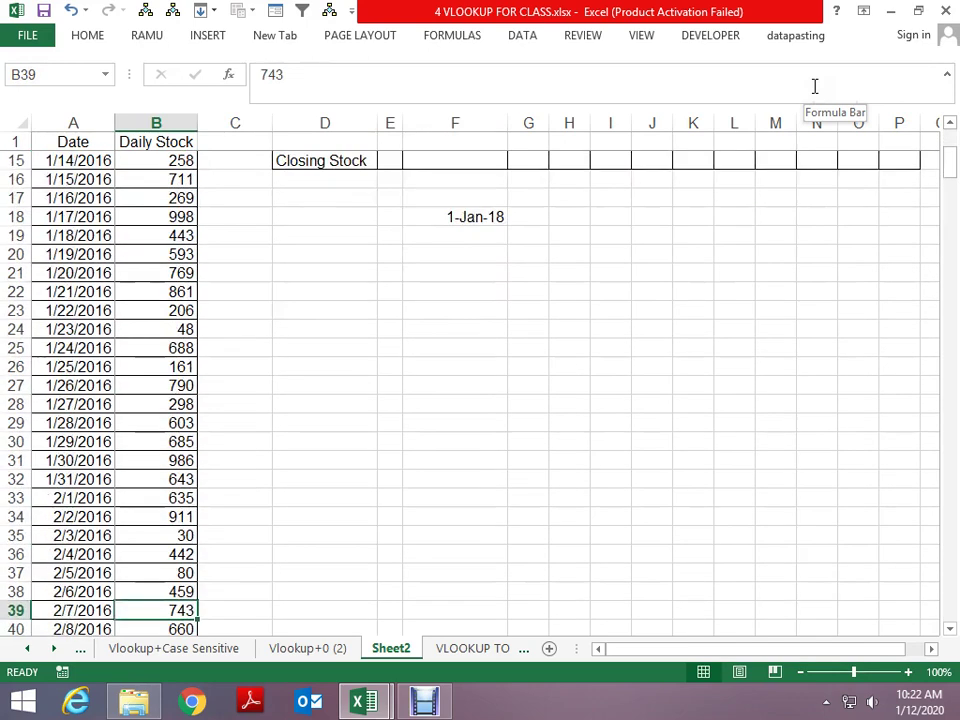
key(Up)
key(Up)
key(Up)
key(Up)
key(Up)
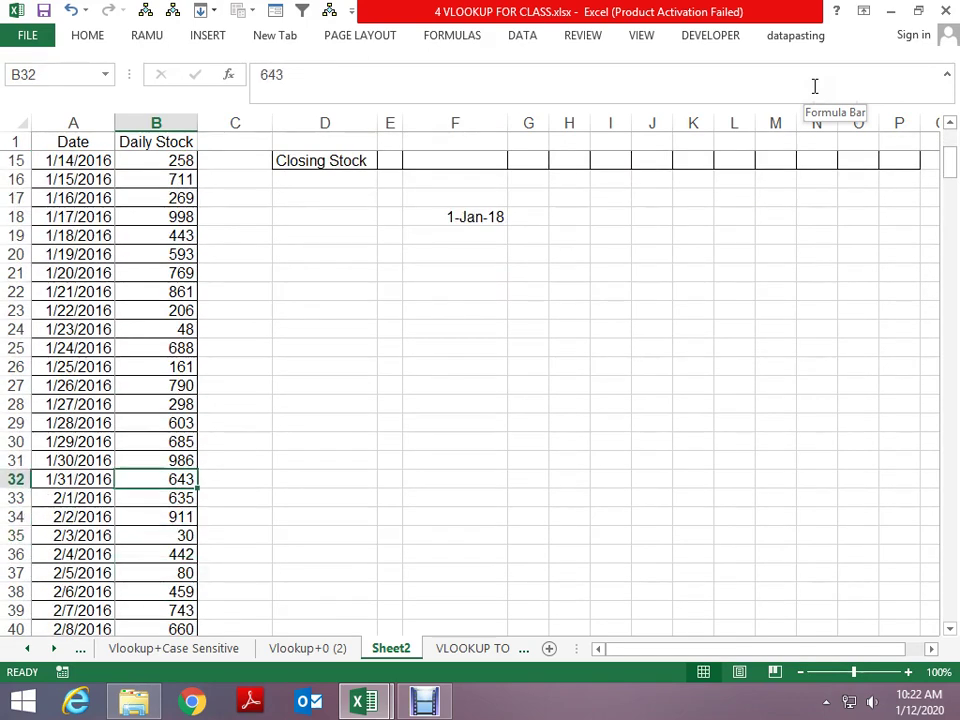
key(Up)
key(Up)
key(Up)
key(Up)
key(Up)
key(Up)
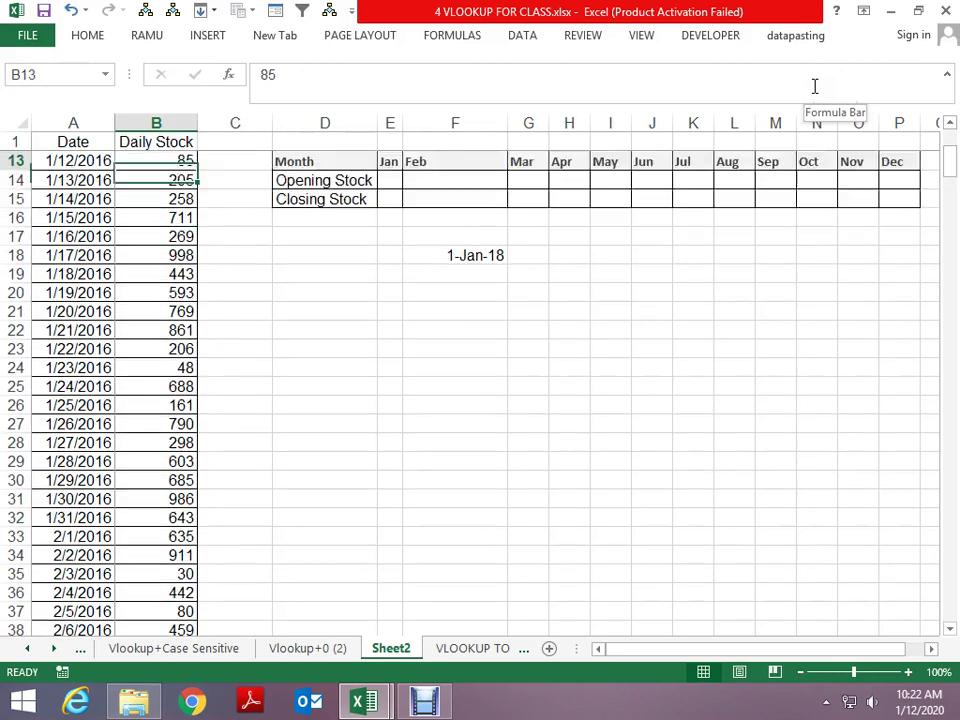
key(Up)
key(Up)
key(Up)
Step: Inspect the January opening and closing stock EDATE/EOMONTH formulas, then select empty cell G6
key(Right)
key(Right)
key(Right)
key(Right)
key(Down)
key(Down)
key(Down)
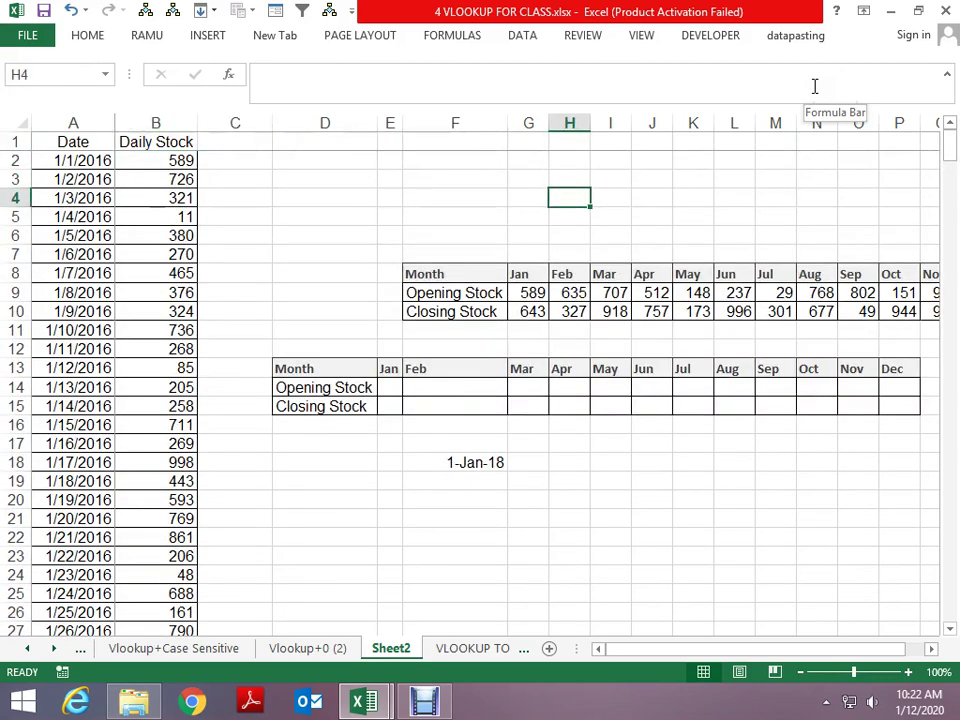
key(Down)
key(Down)
key(Down)
key(Left)
key(Down)
key(Down)
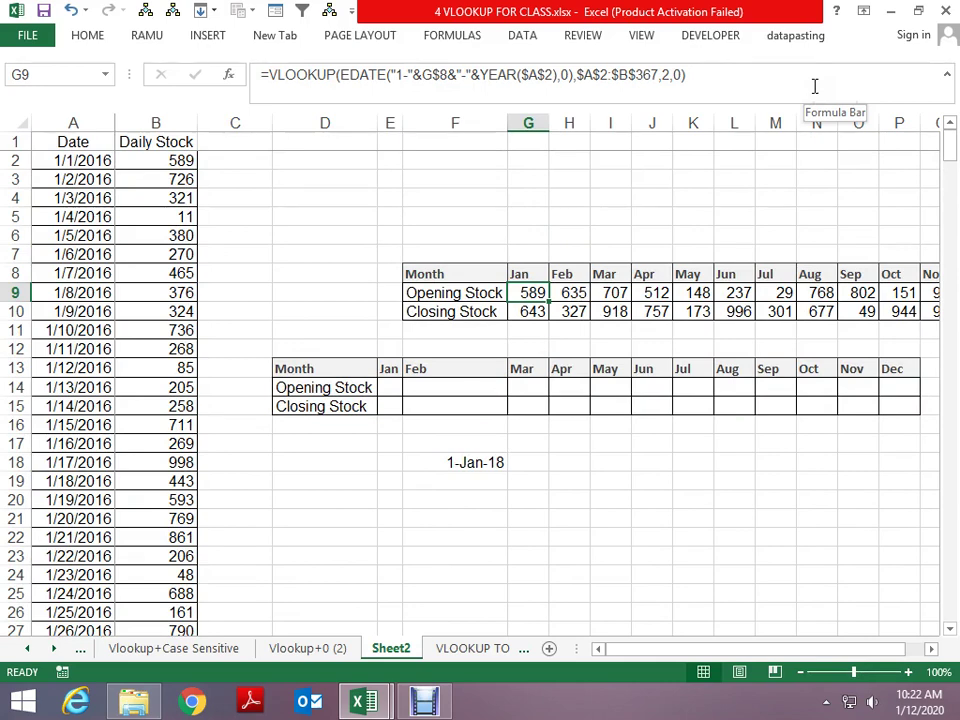
key(Down)
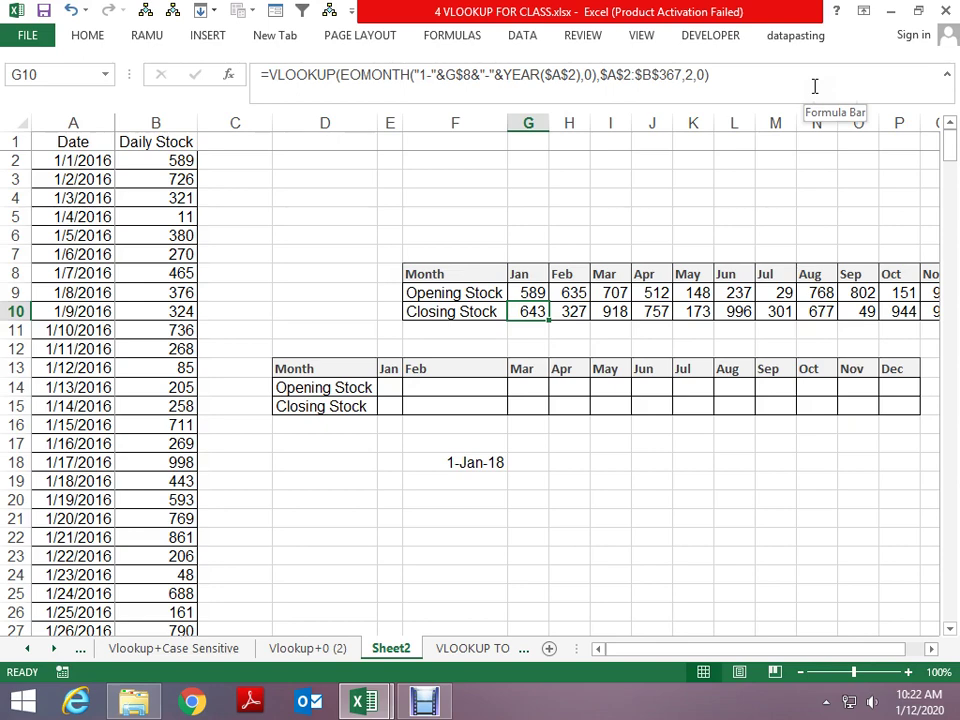
key(Left)
key(Left)
key(Right)
key(Right)
key(Up)
key(Up)
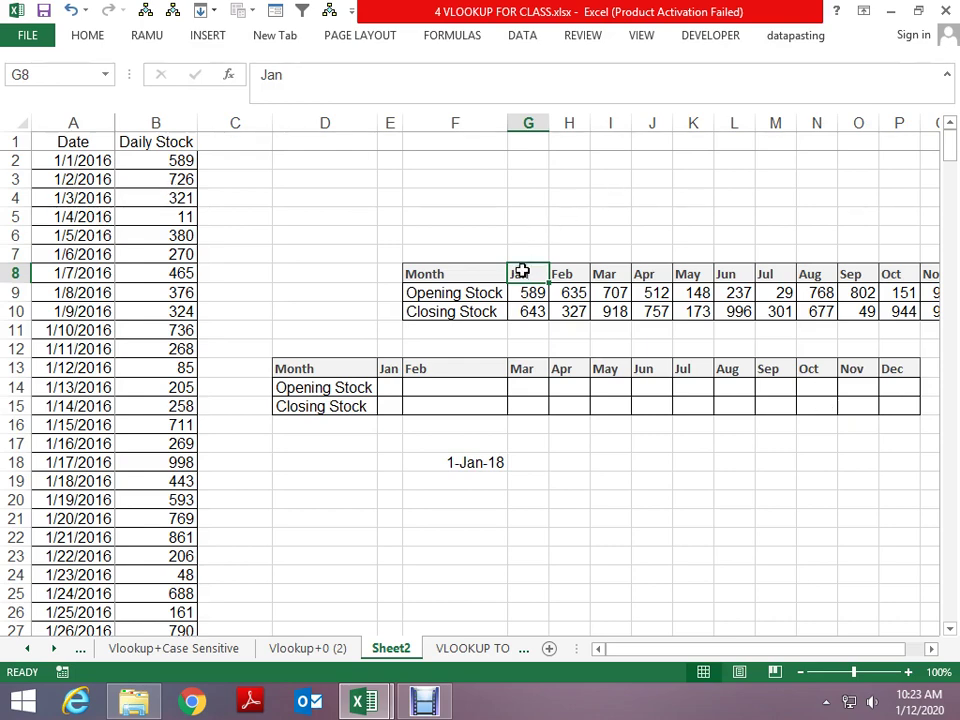
click(527, 240)
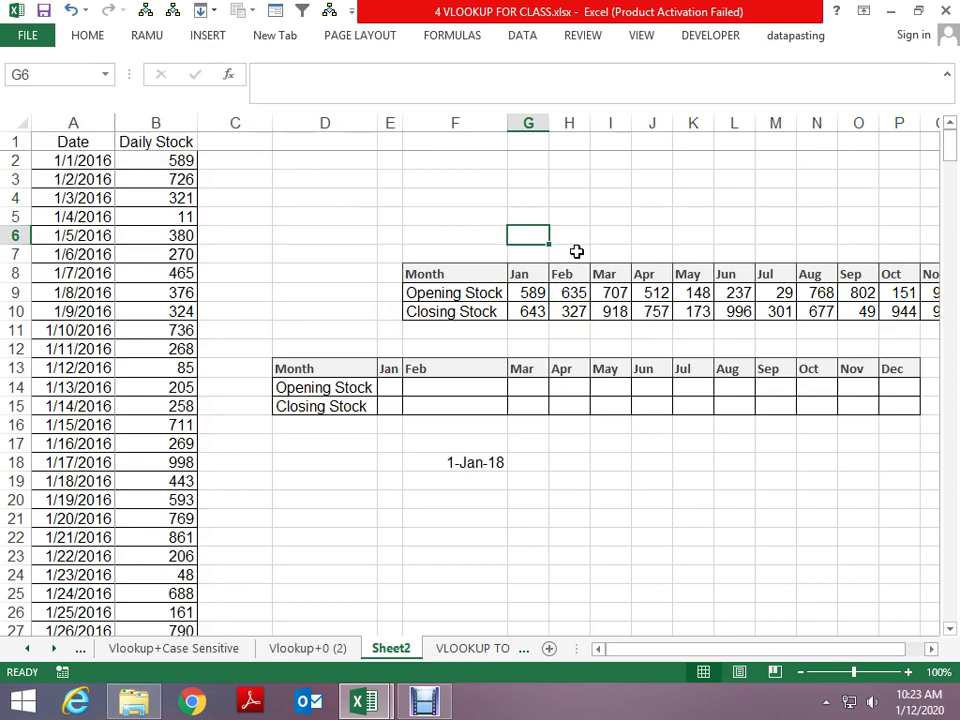
text(=)
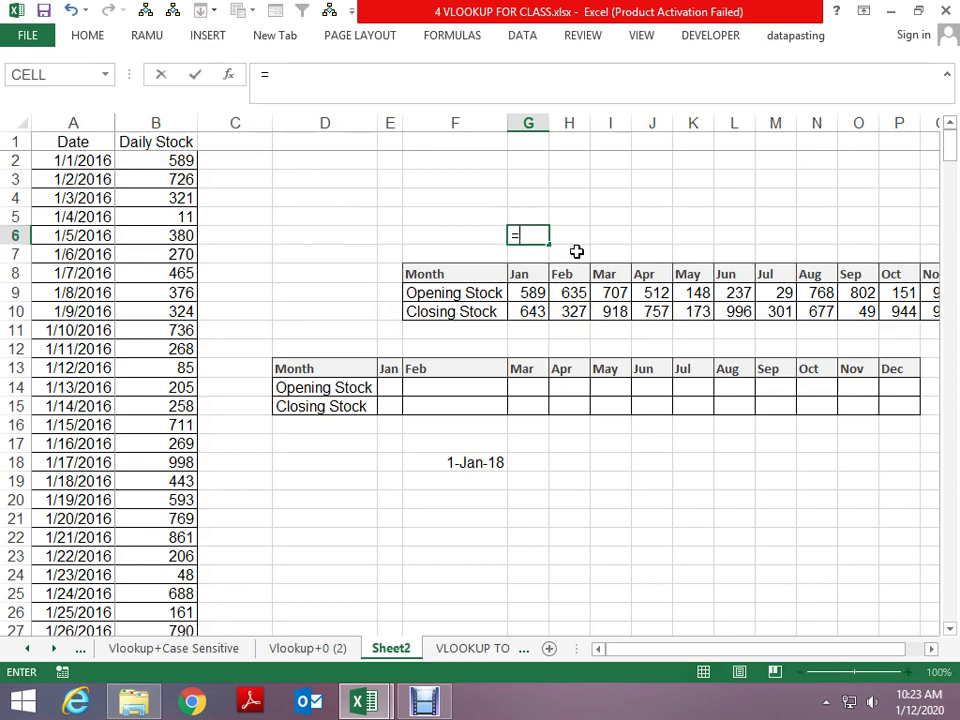
text(e)
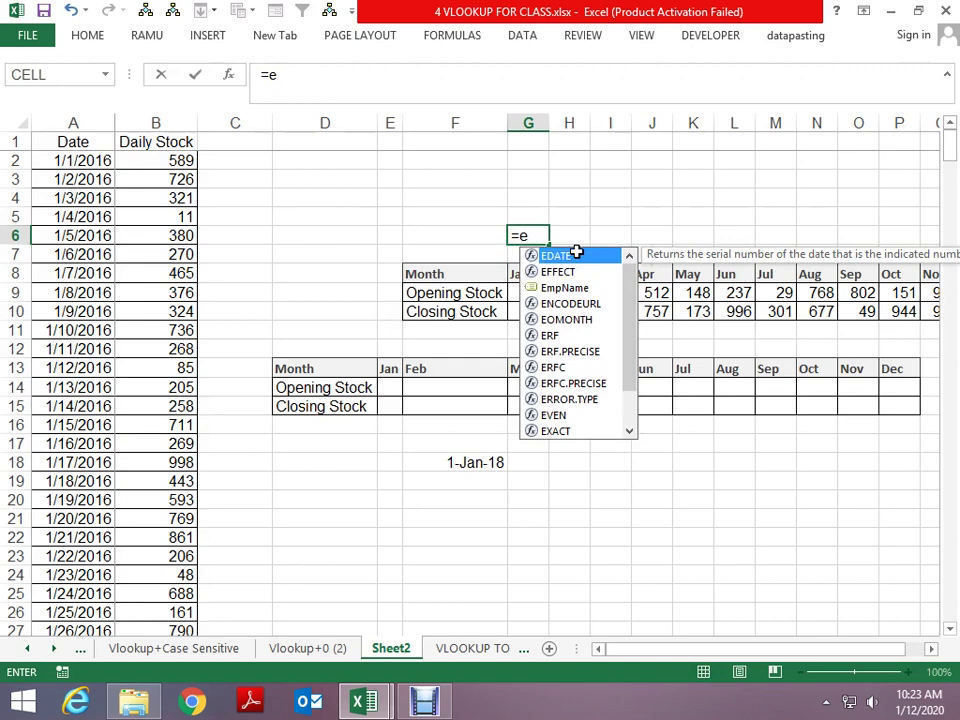
key(Tab)
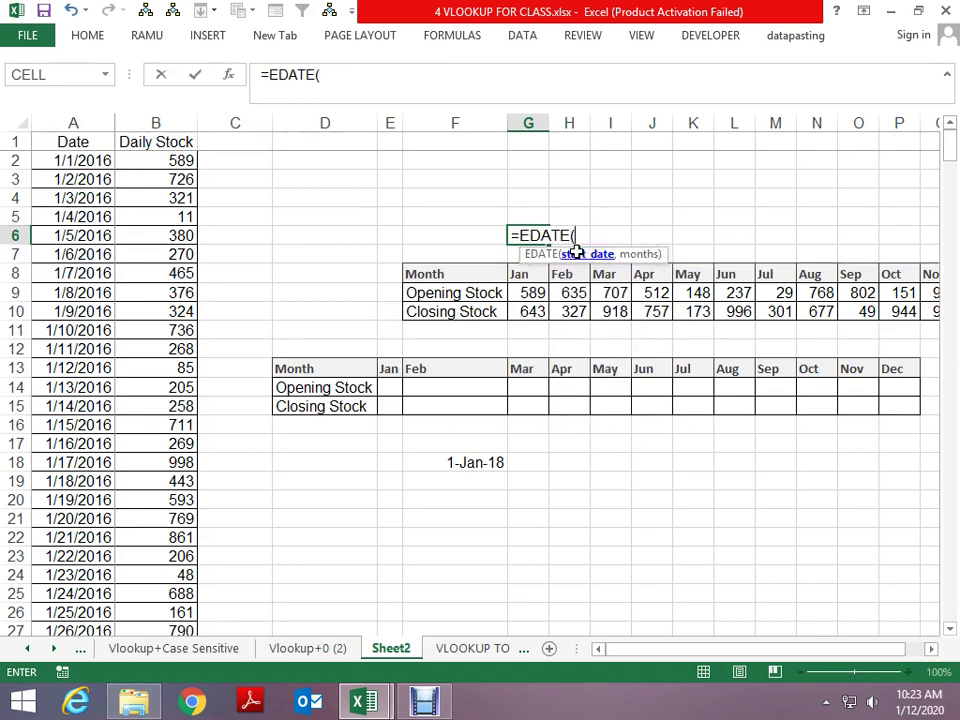
key(Down)
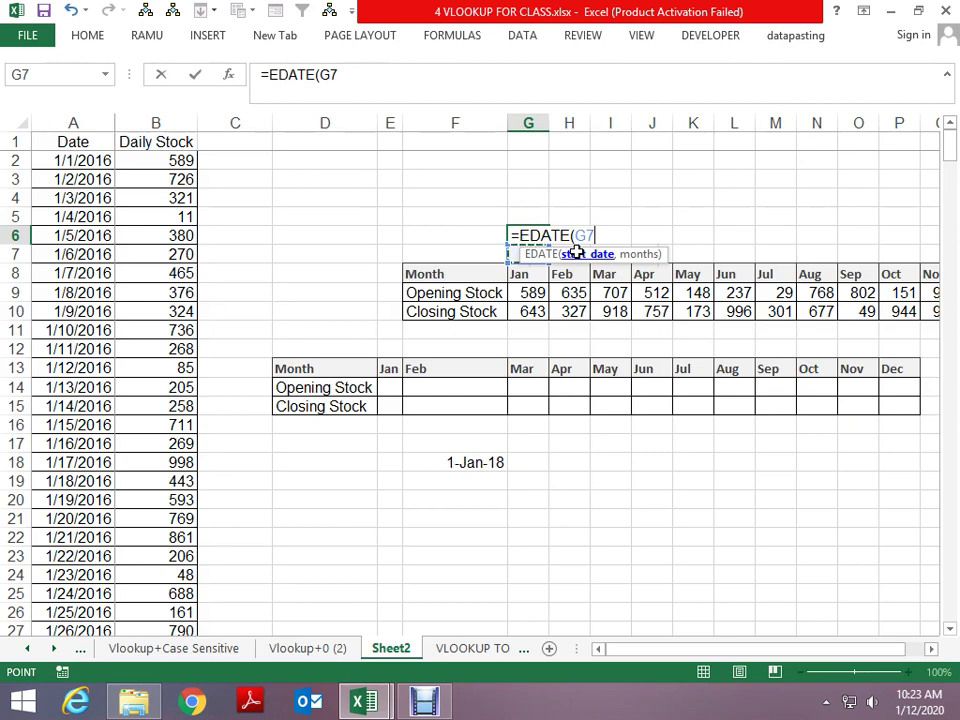
key(Escape)
text(=)
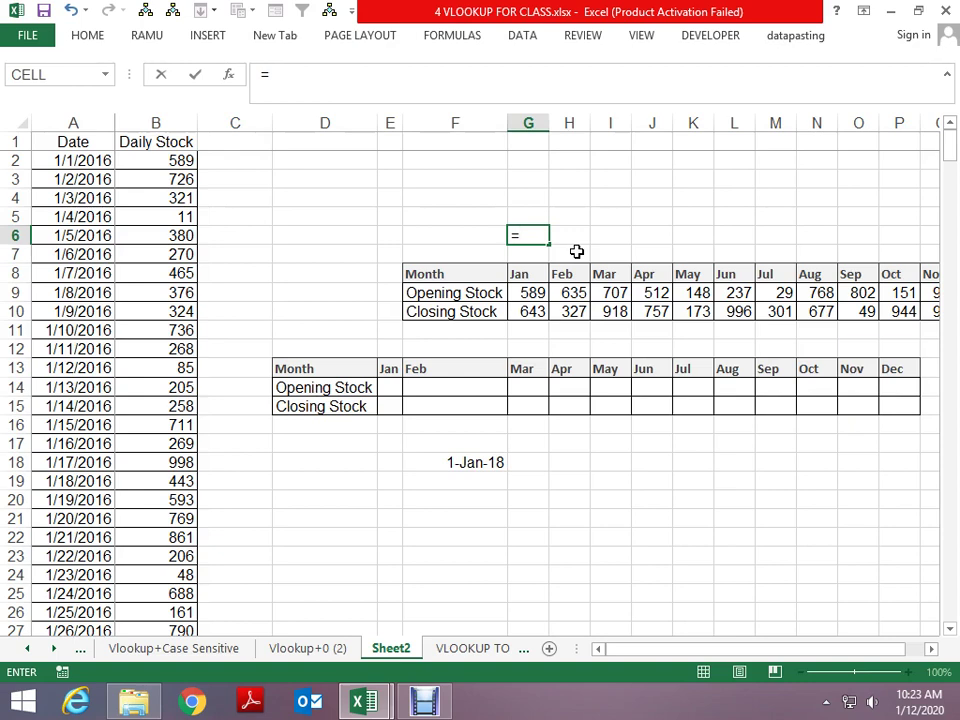
text(e)
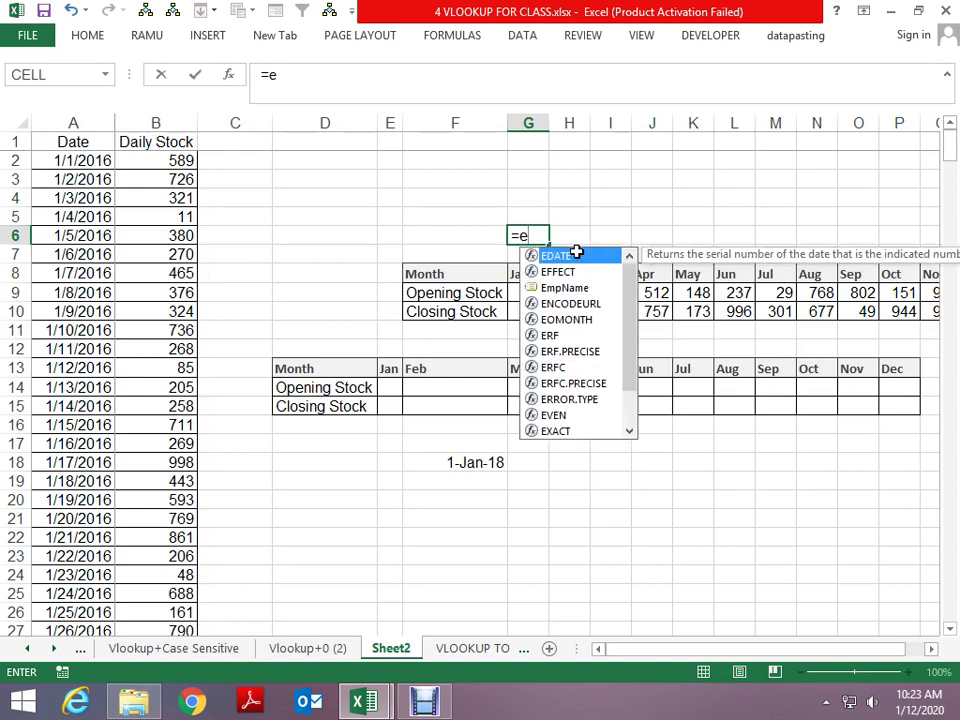
text(o)
key(Tab)
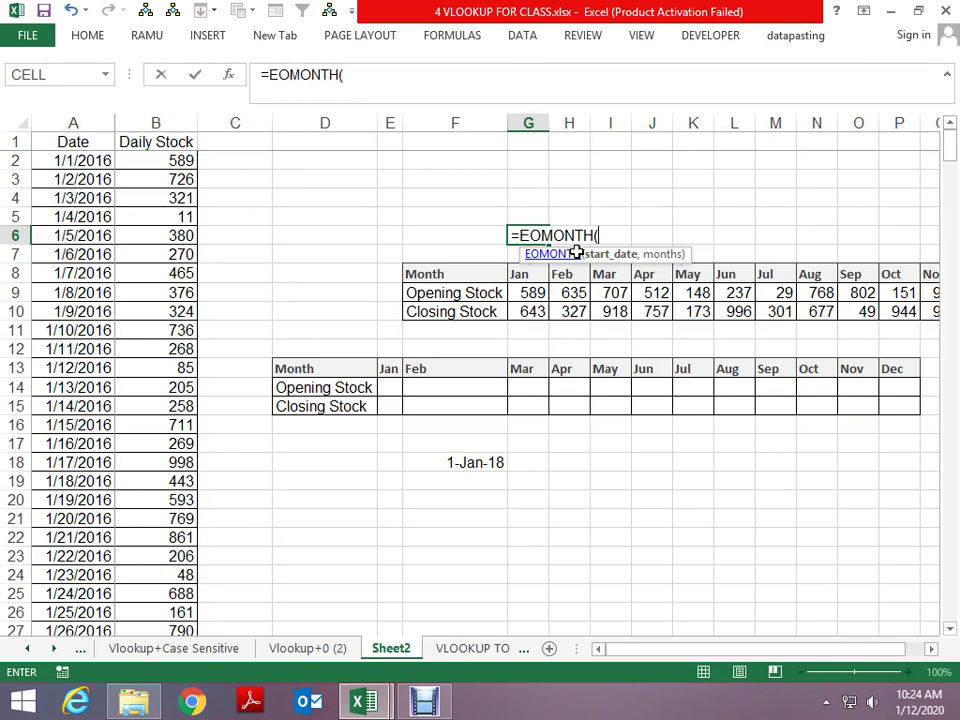
key(Escape)
click(531, 273)
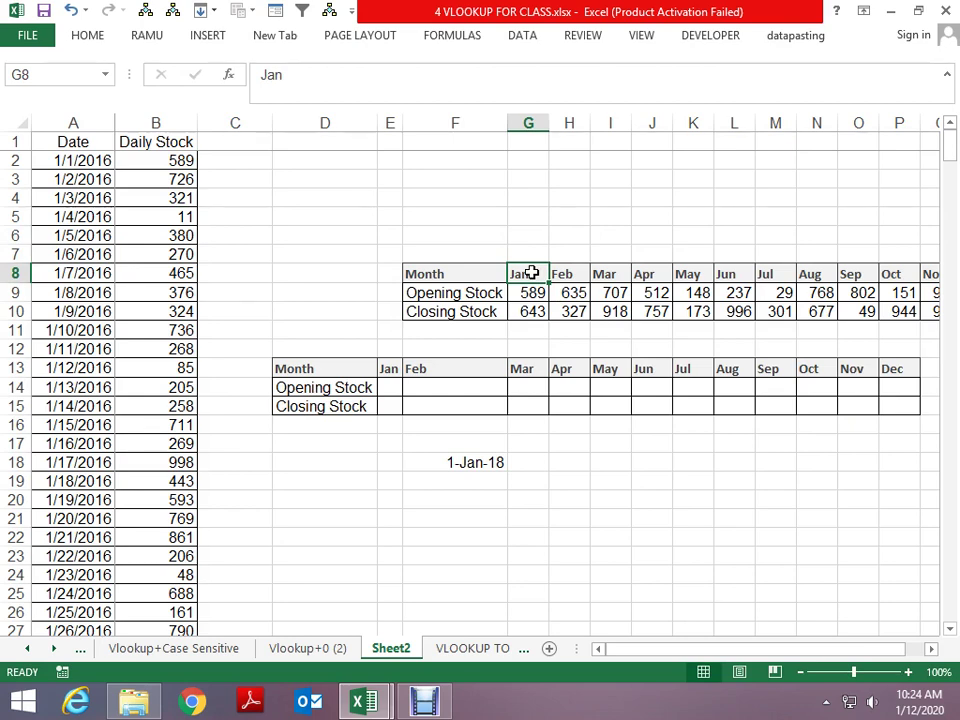
key(Up)
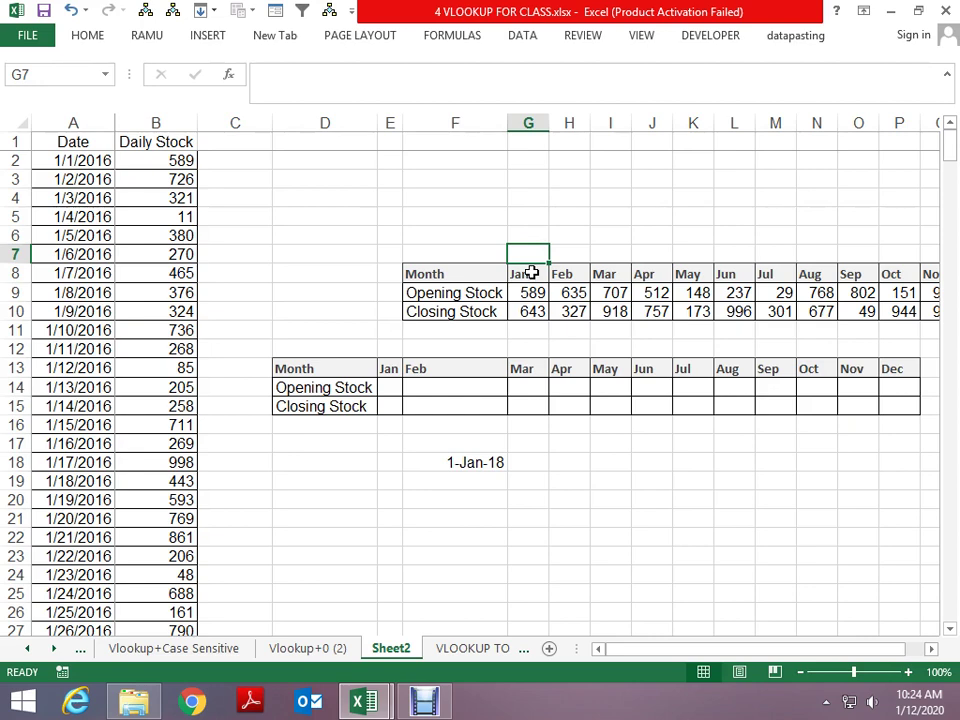
key(Up)
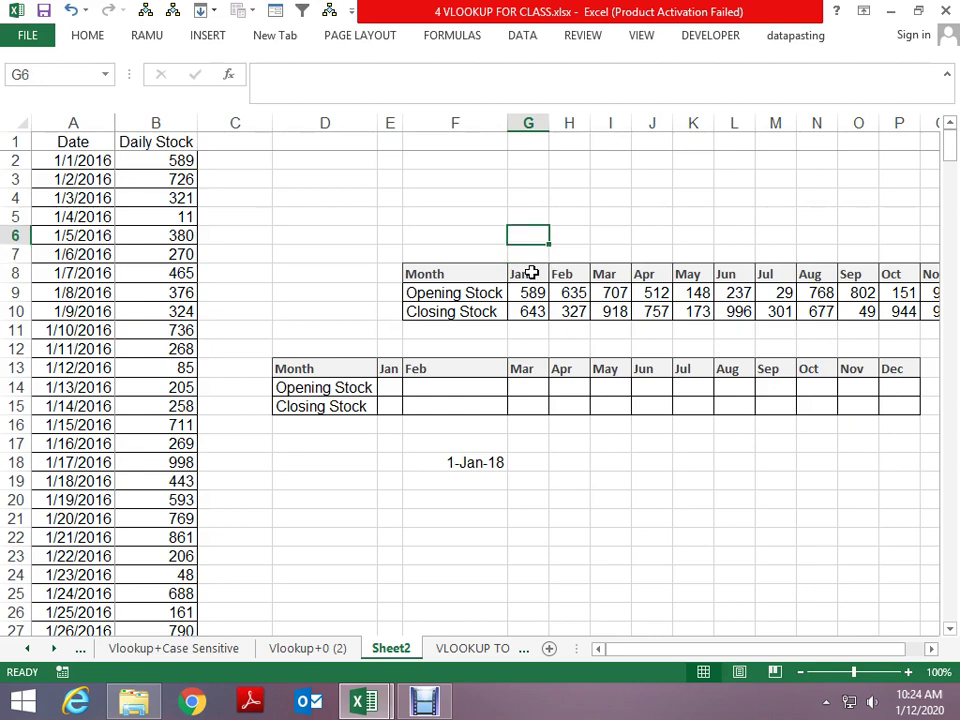
text(=text)
key(Tab)
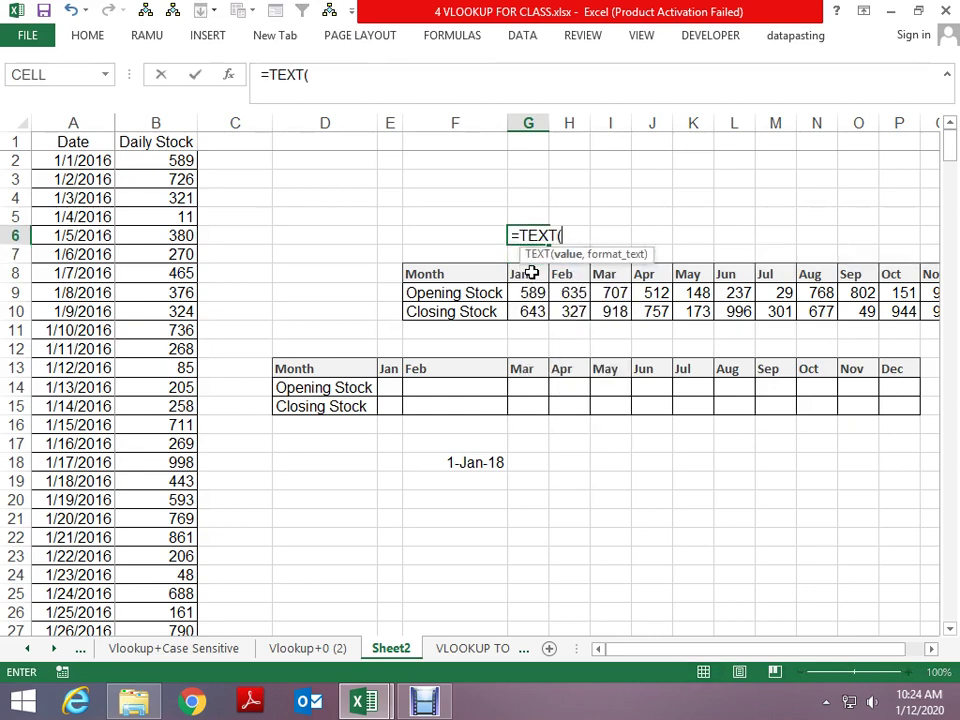
key(Down)
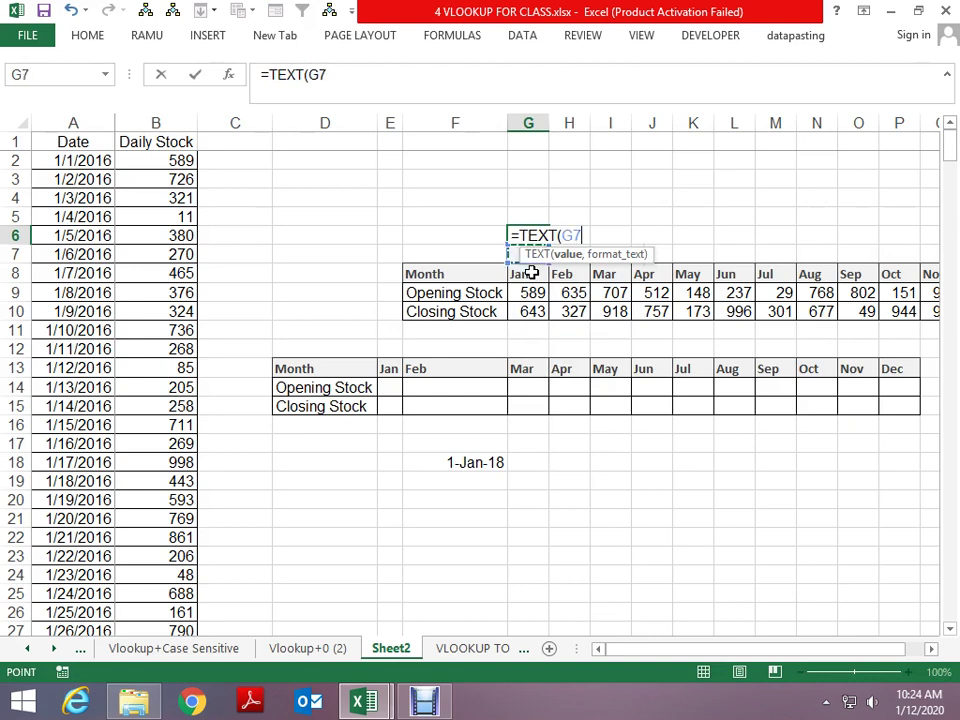
key(Down)
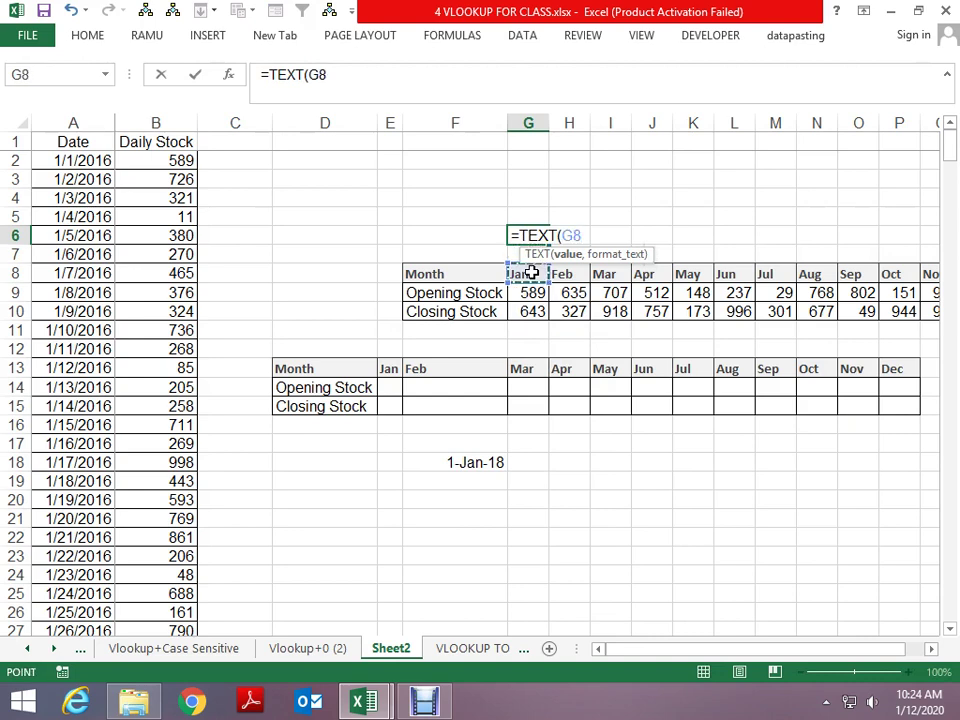
text(,")
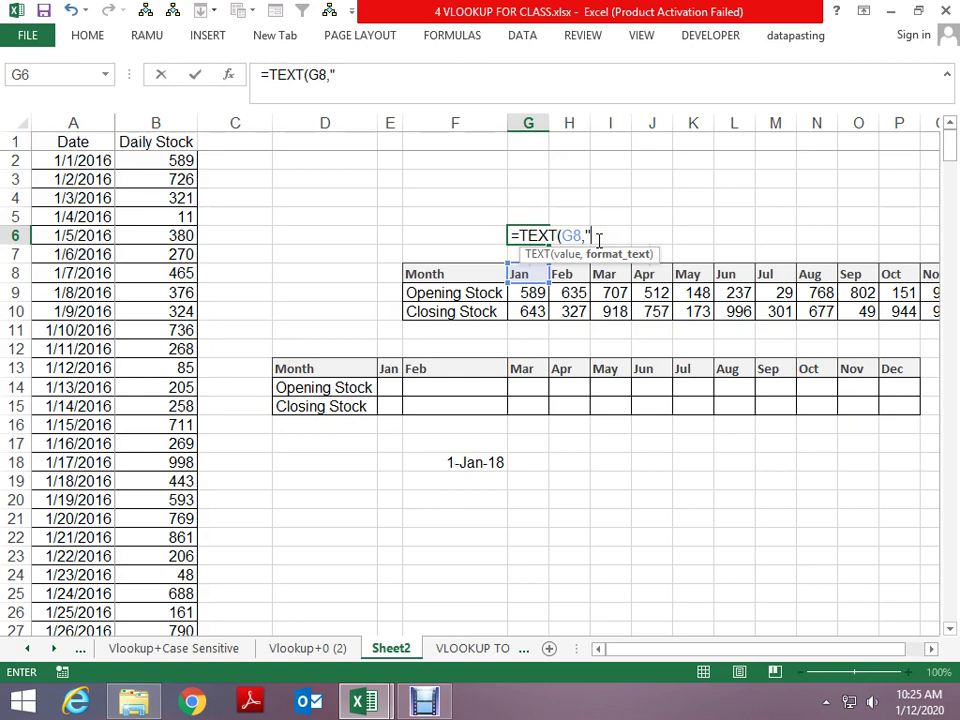
key(Escape)
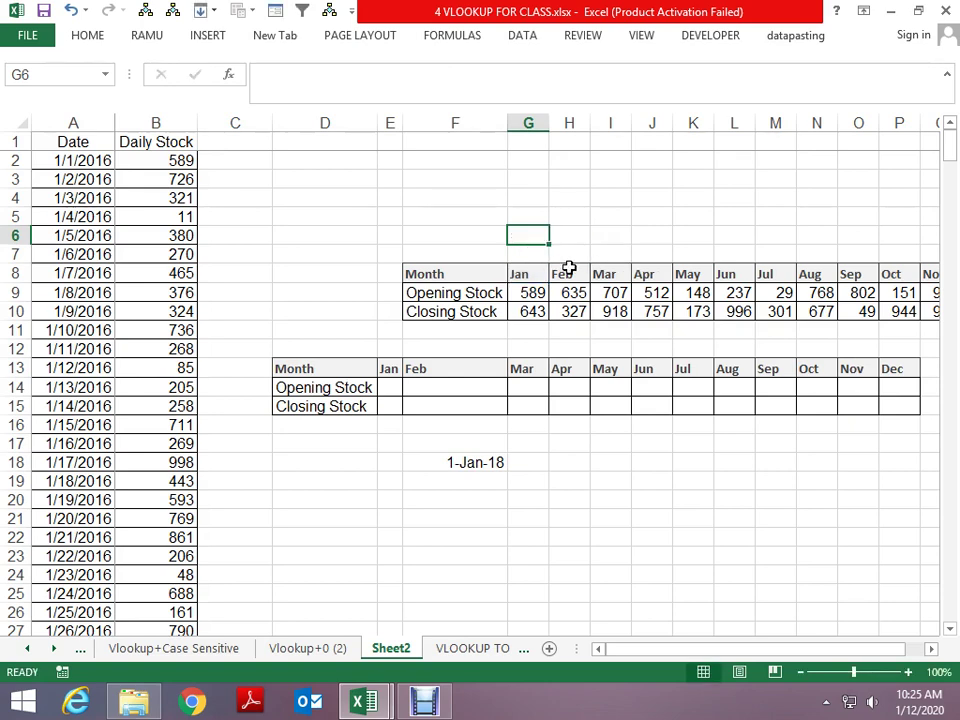
click(532, 276)
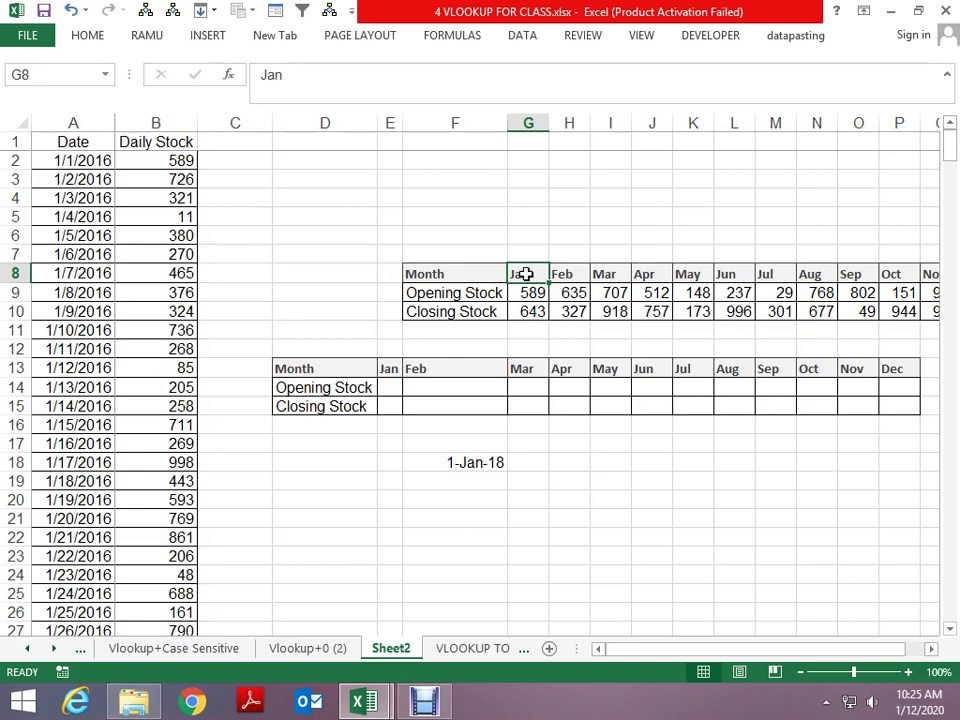
click(528, 195)
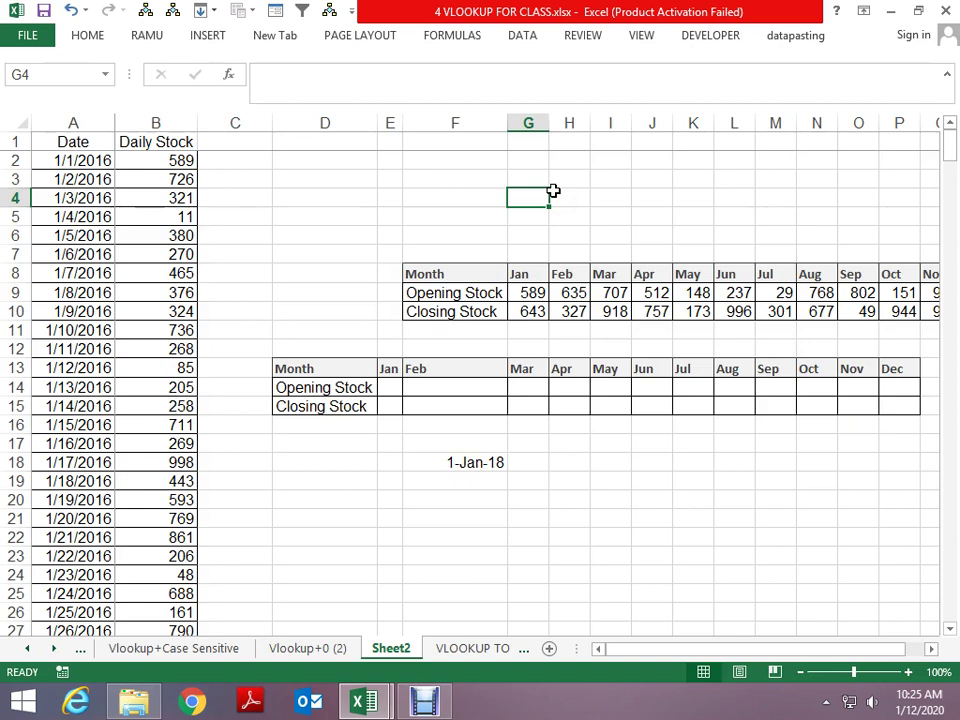
click(518, 273)
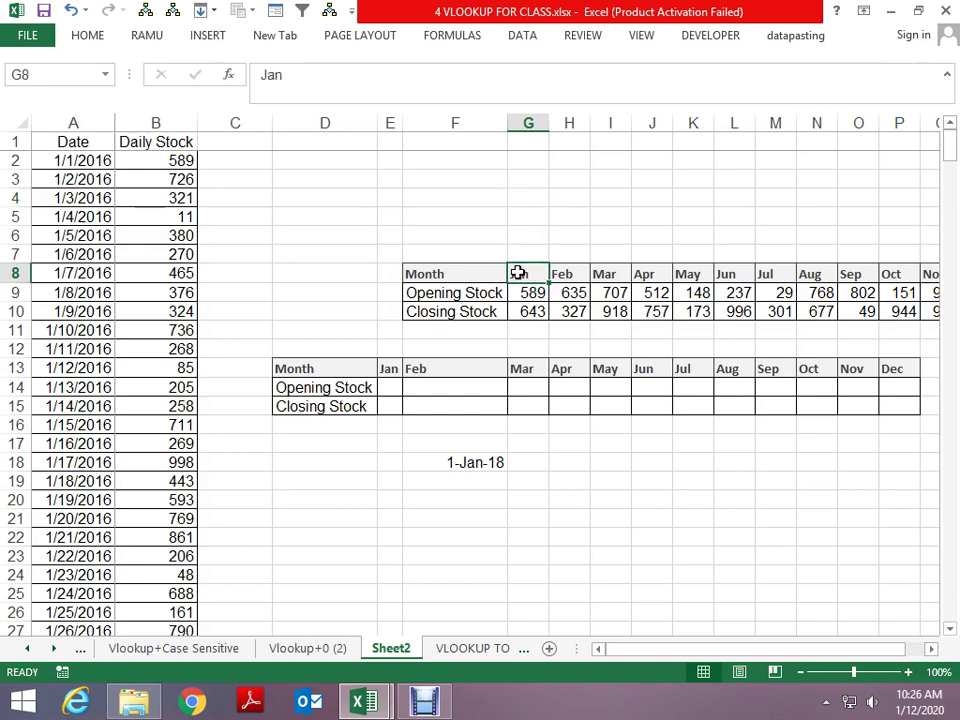
click(526, 197)
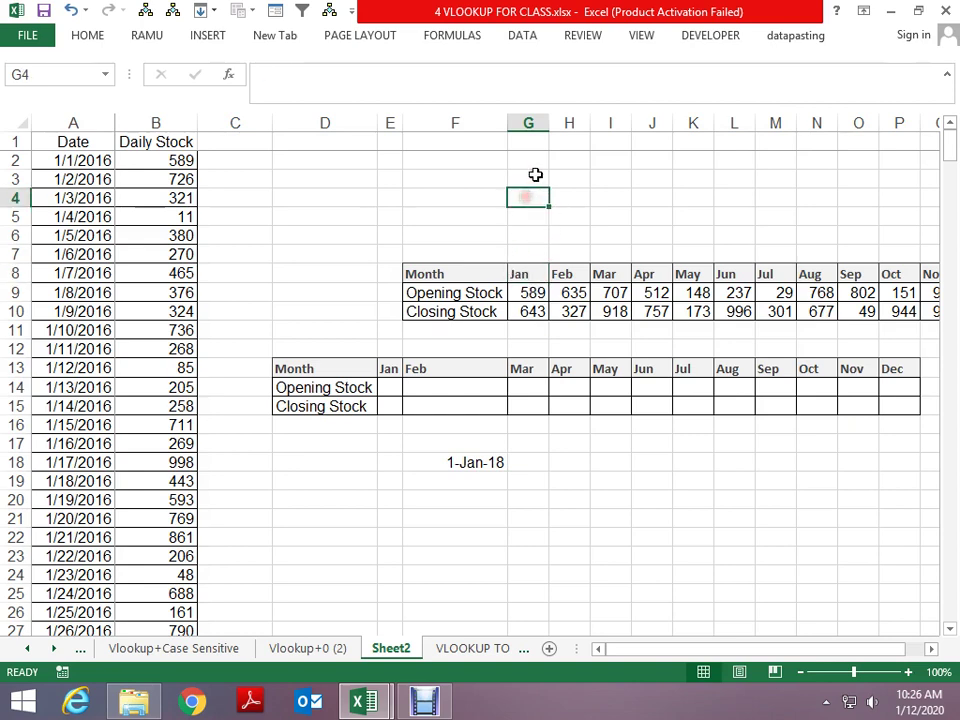
click(535, 275)
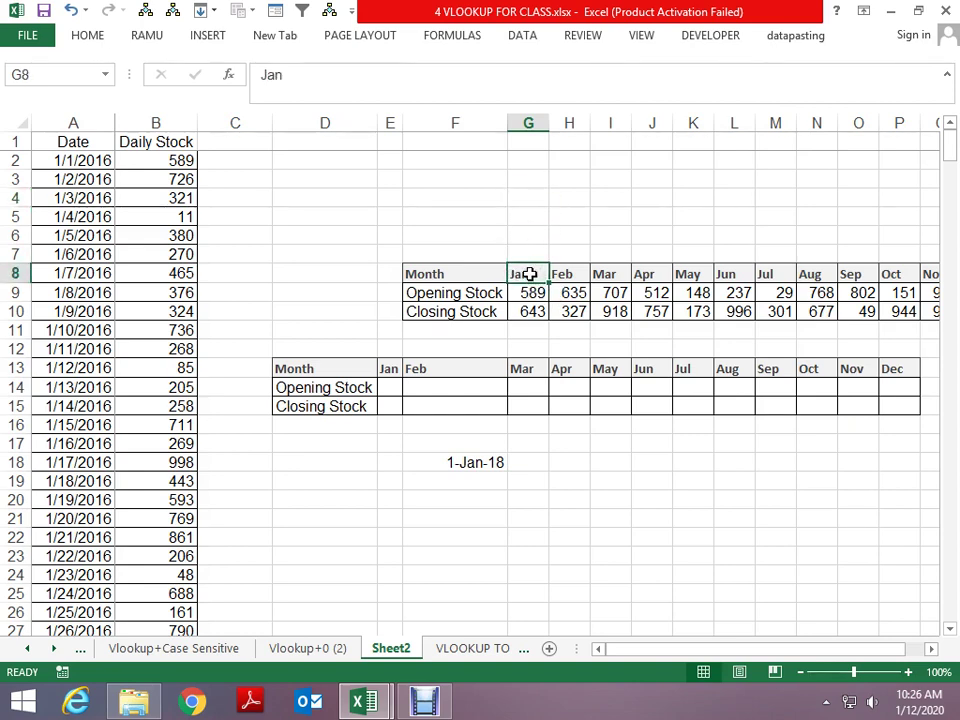
click(518, 184)
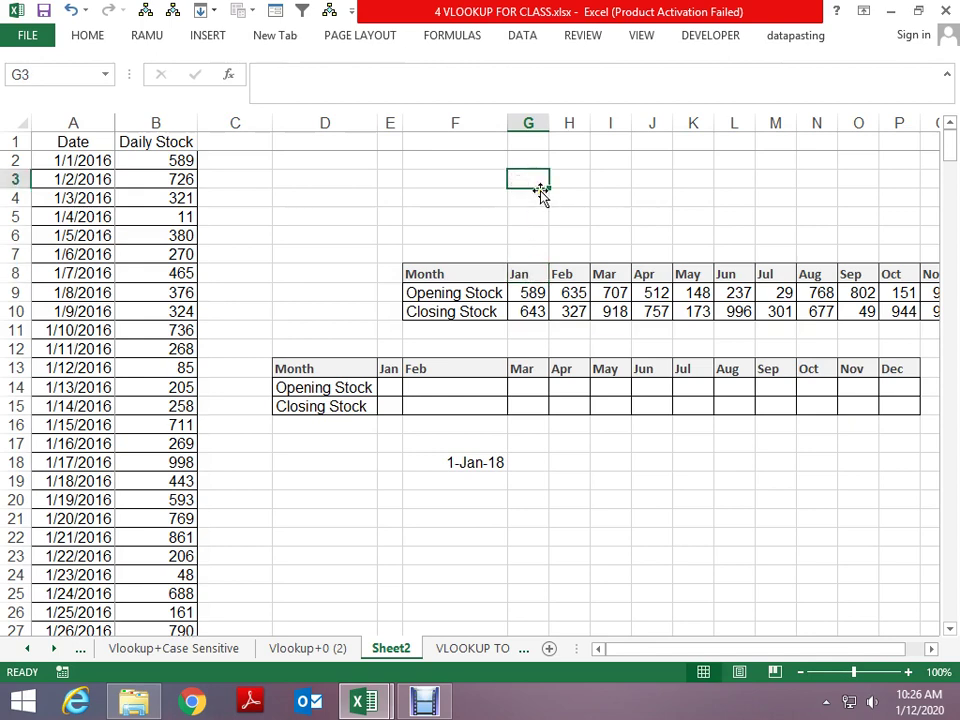
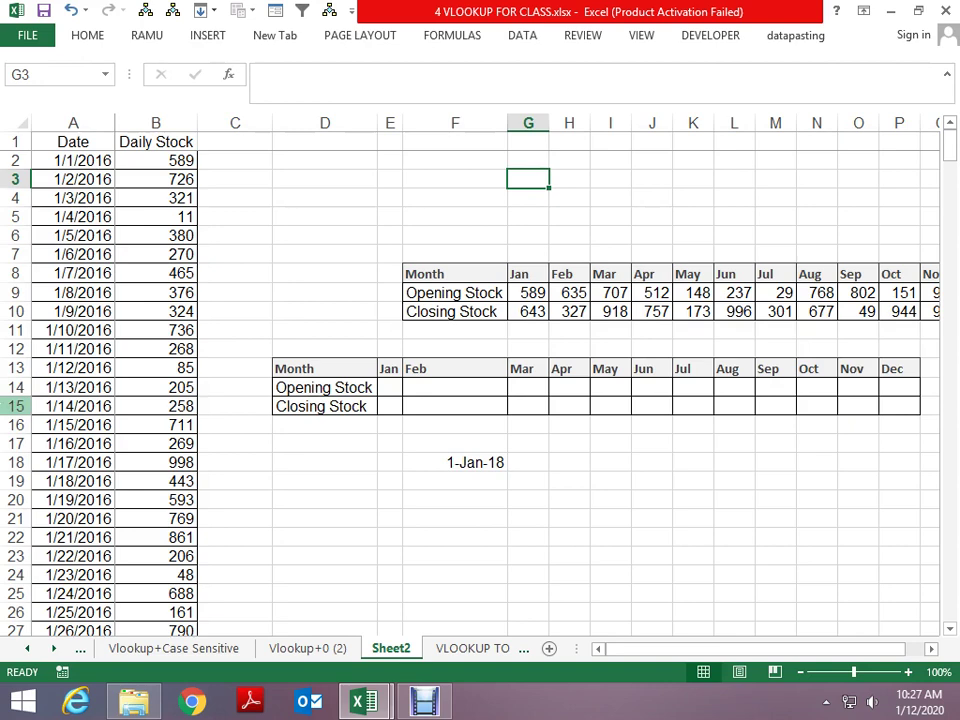
Step: Draft a YEAR formula in G3, then abandon it
text(=)
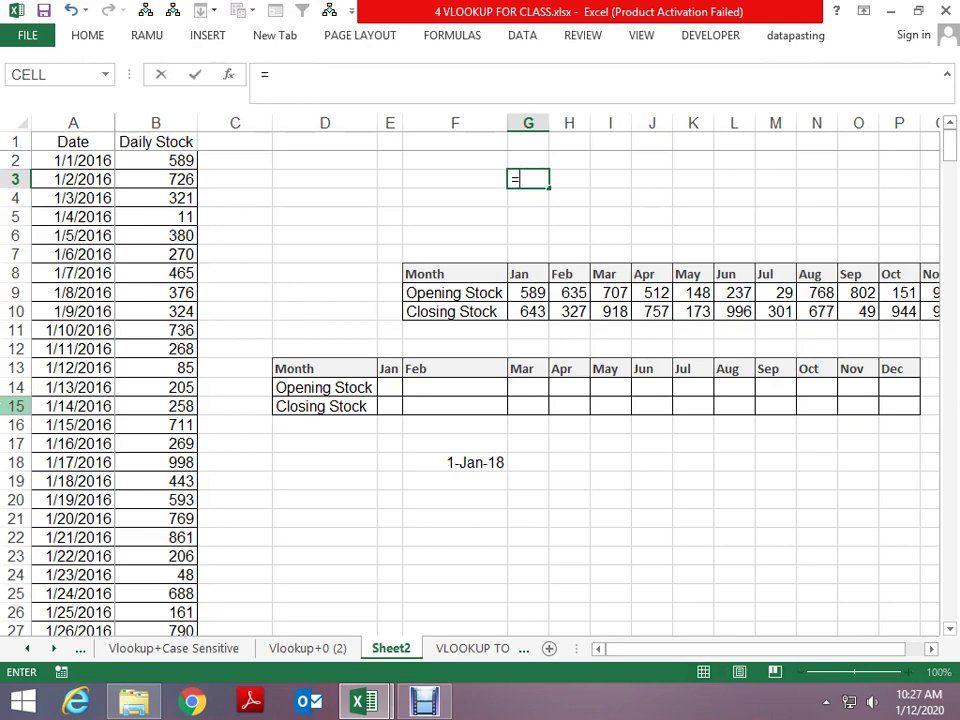
text(da)
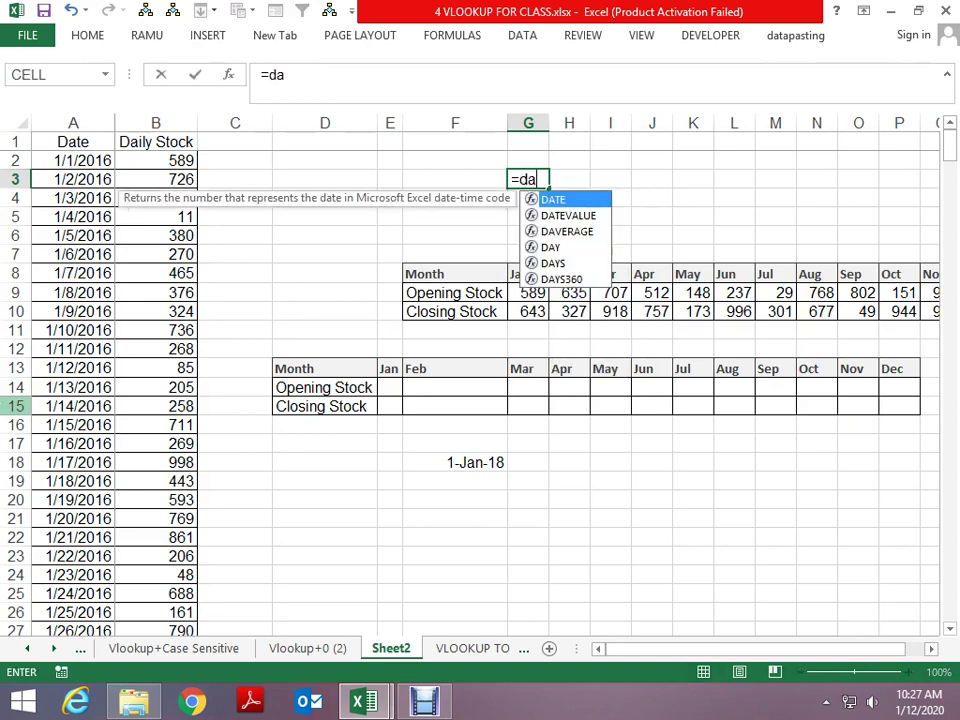
key(Tab)
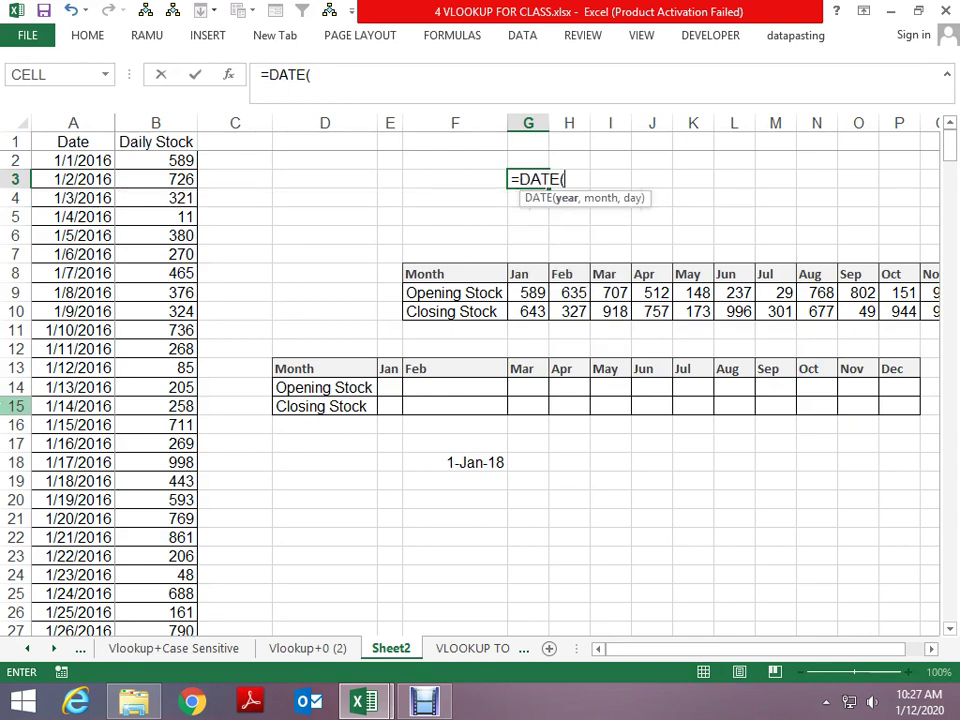
text(y)
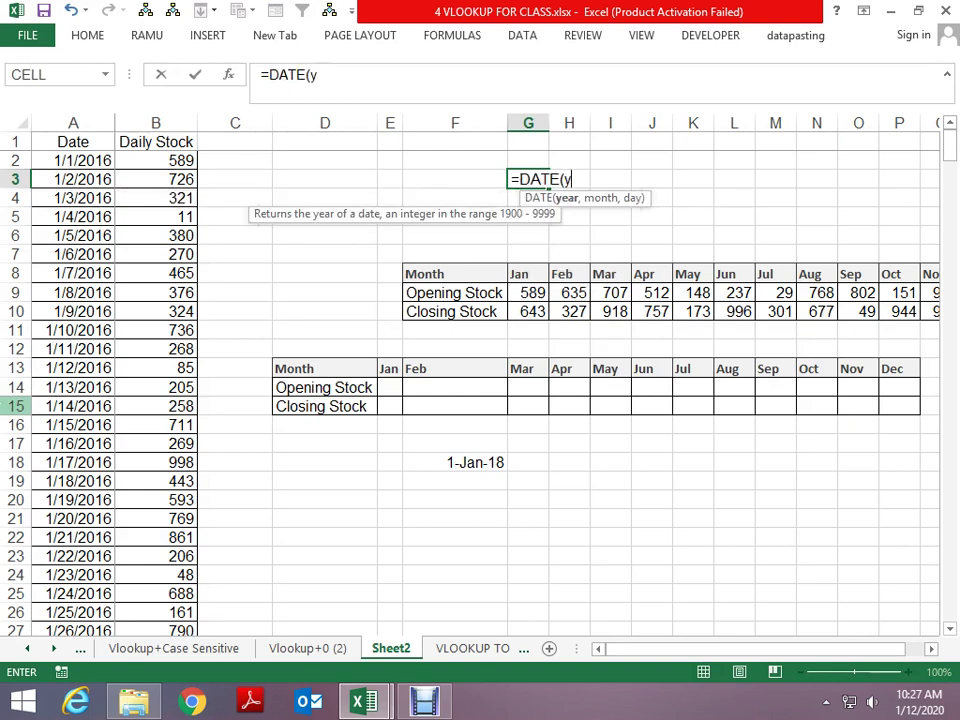
text(ear)
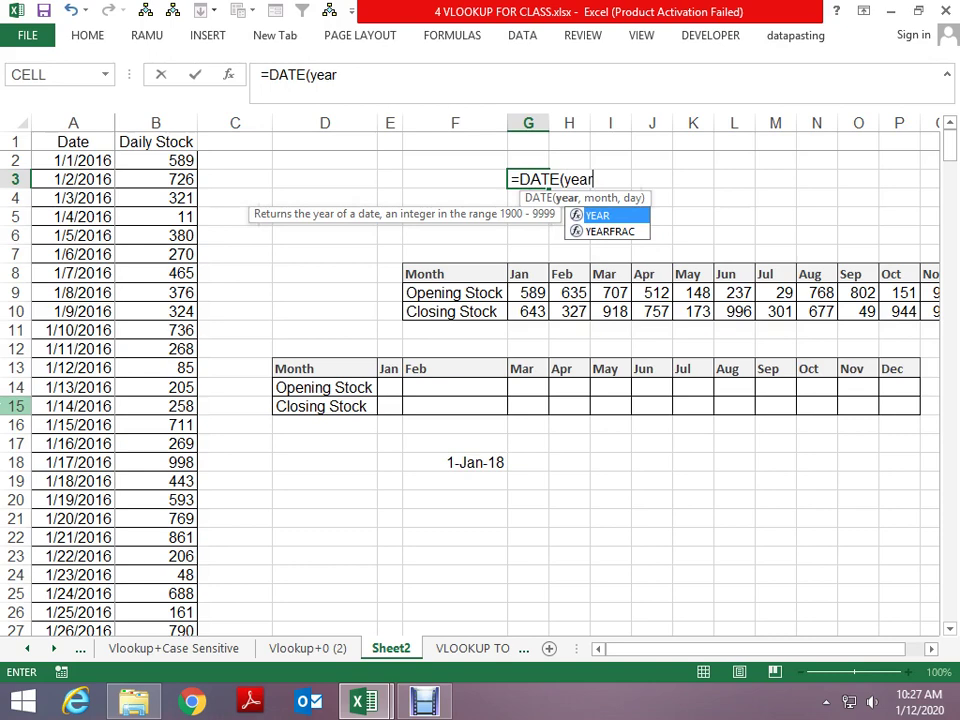
key(Tab)
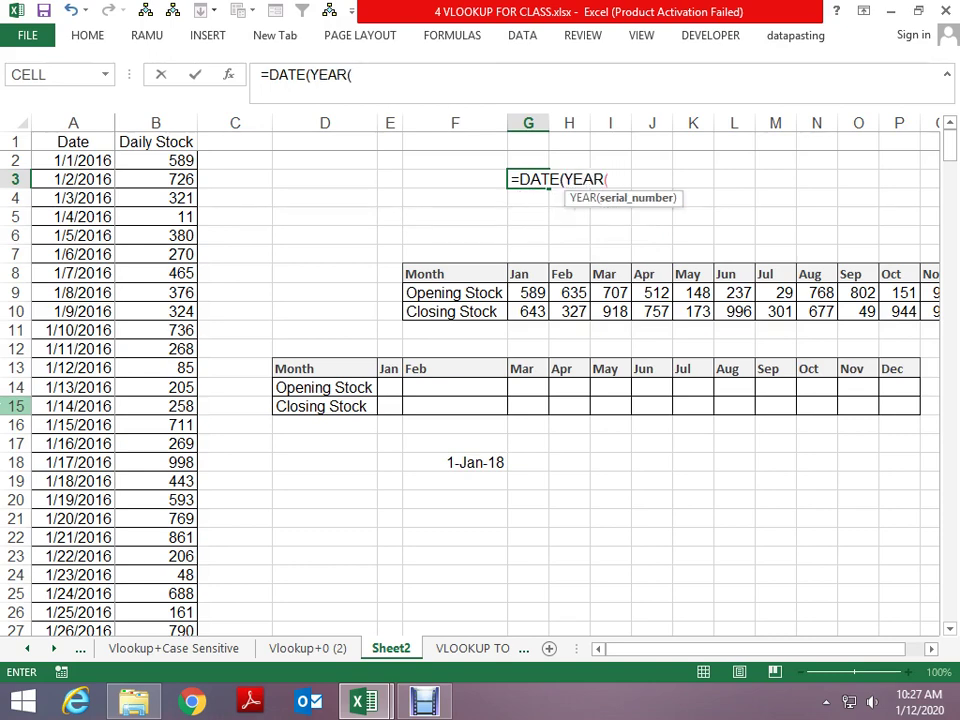
key(Left)
key(Left)
key(Left)
key(Left)
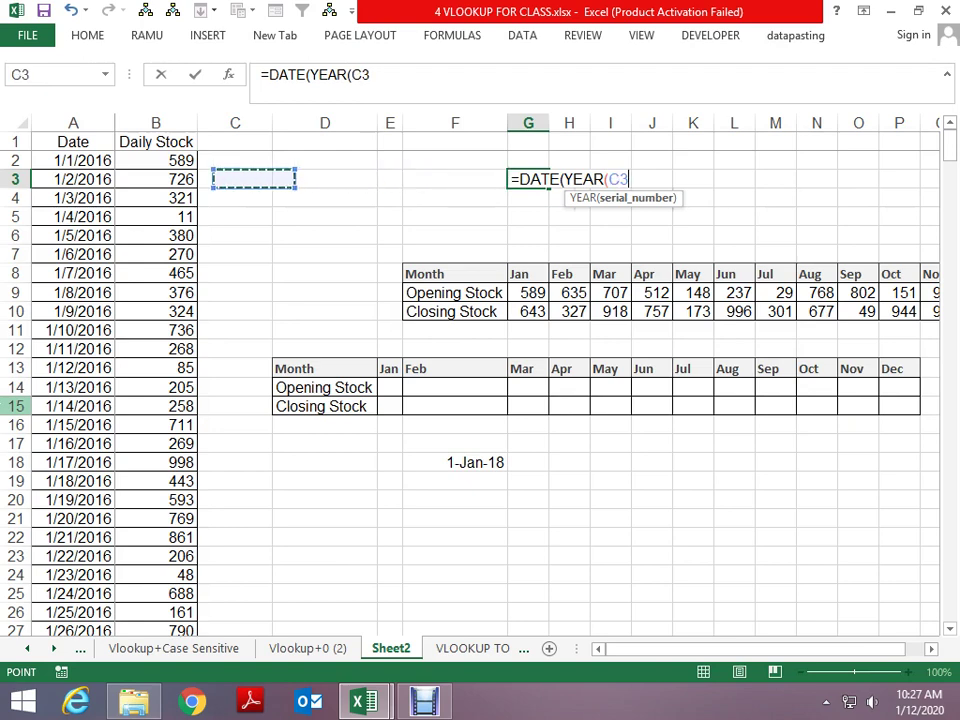
key(Left)
key(Left)
key(Up)
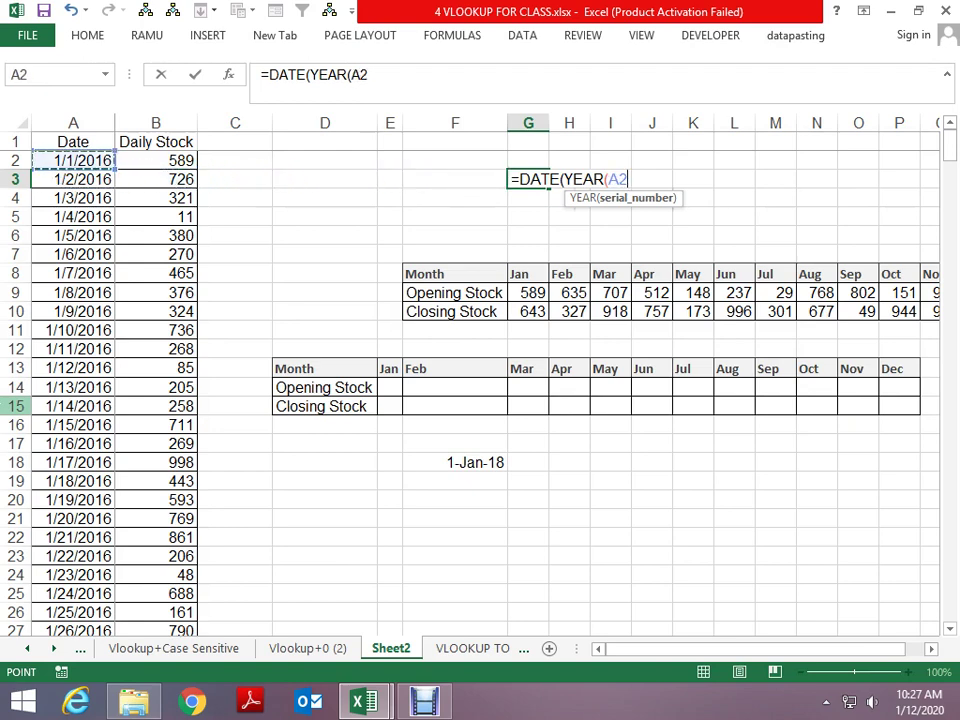
text())
text(,)
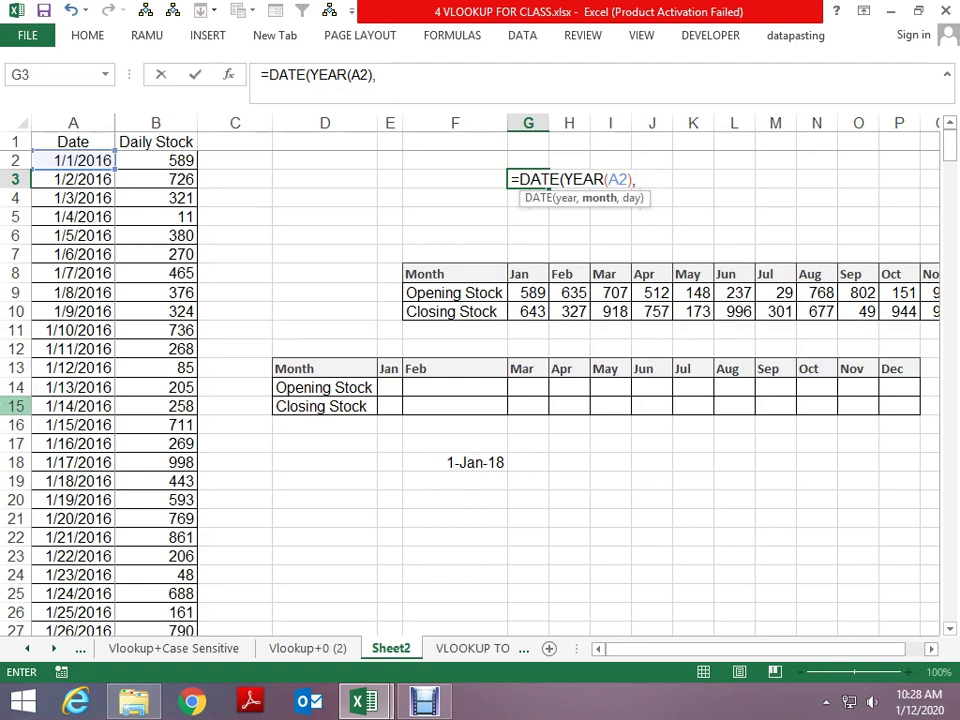
key(Escape)
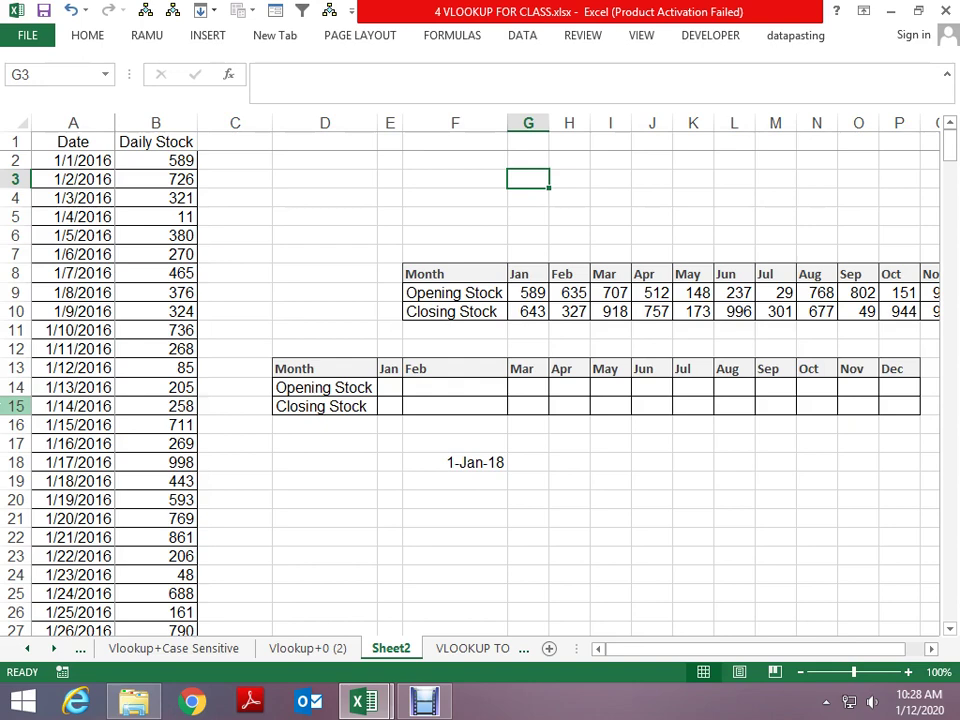
Step: Enter 1 in F3 and copy the Jan header from G8 into F4
click(403, 177)
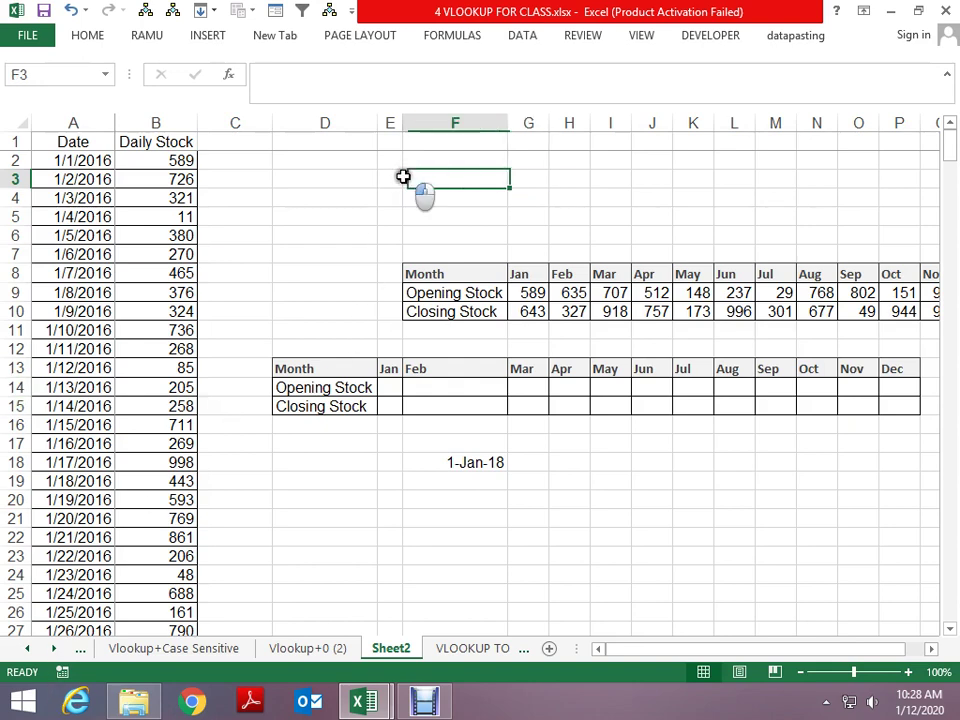
text(1)
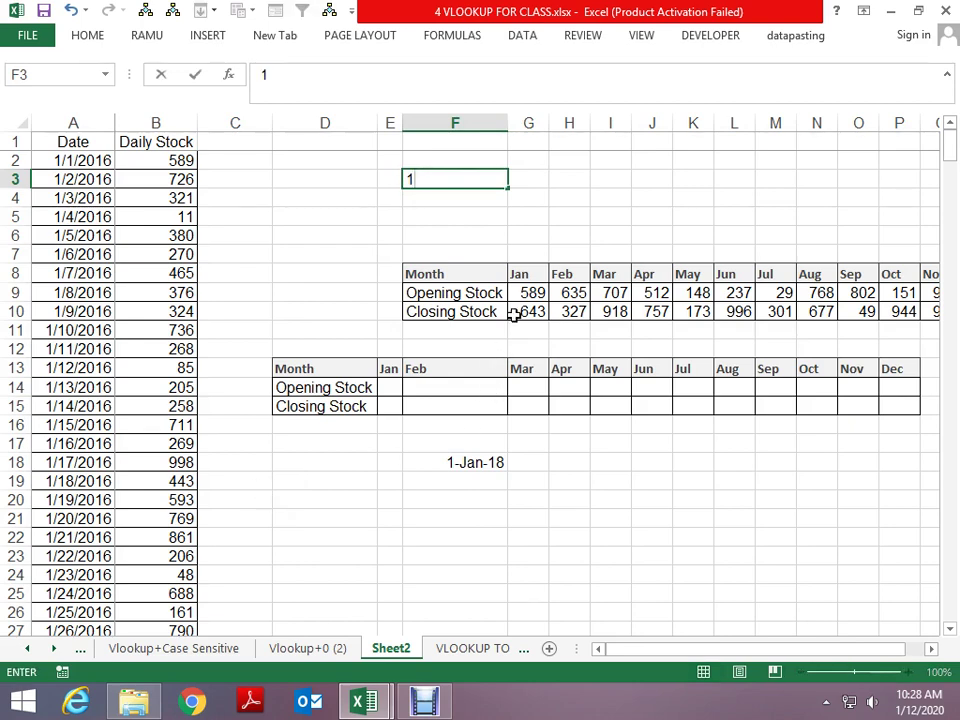
key(Return)
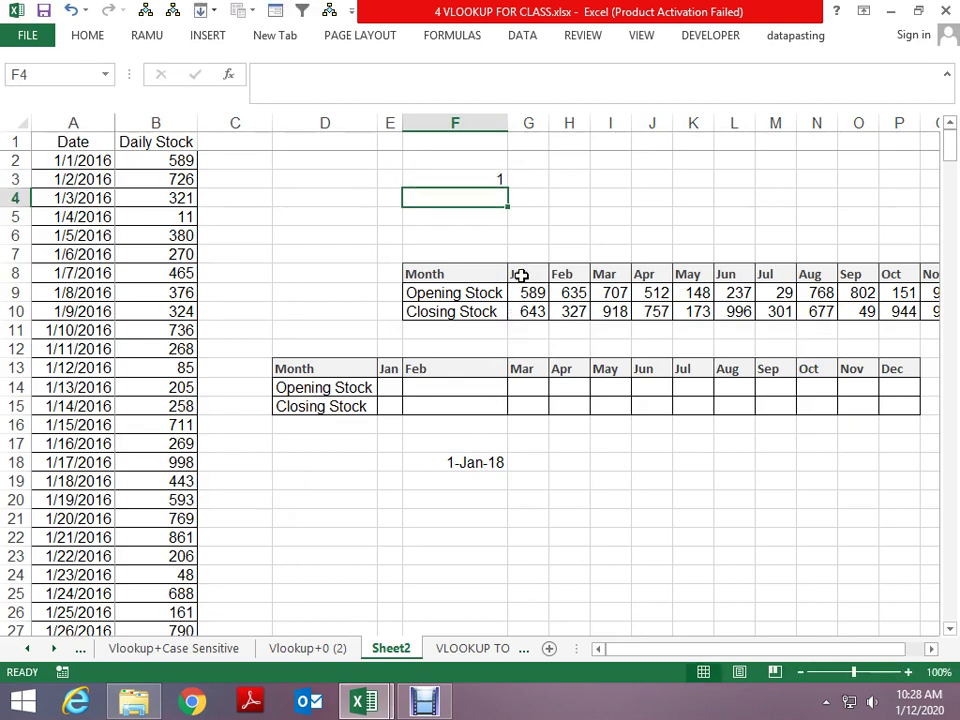
click(521, 275)
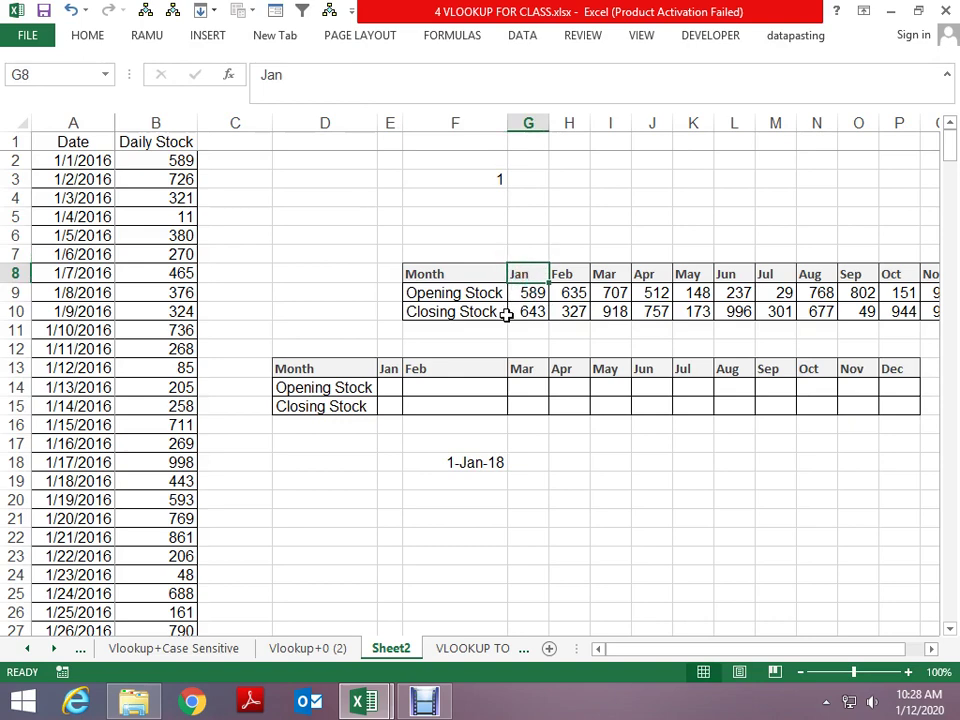
key(ctrl+c)
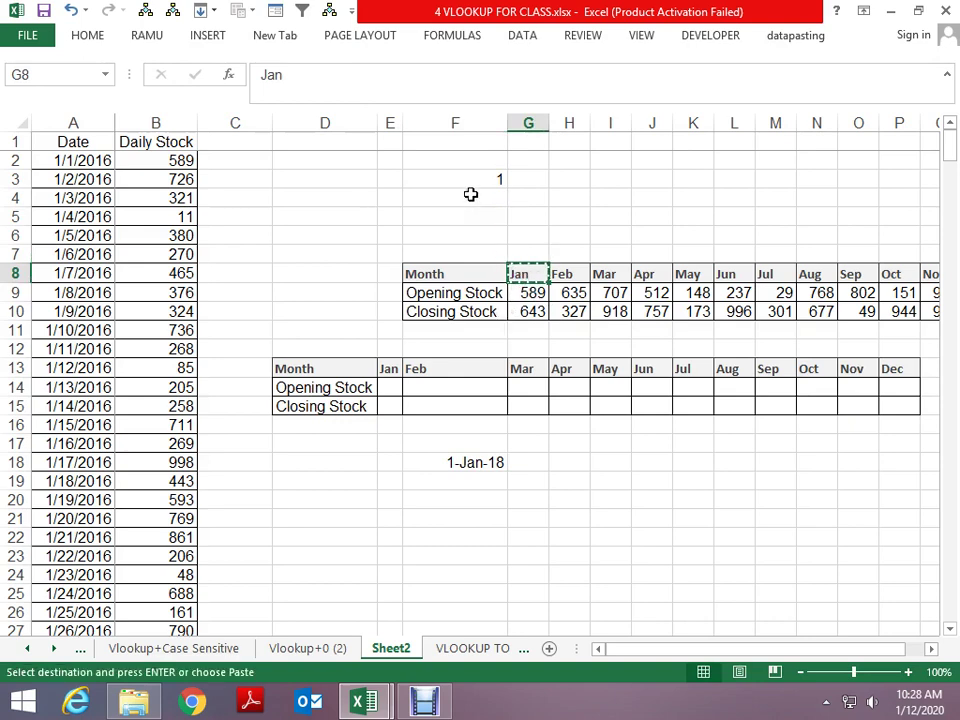
click(470, 196)
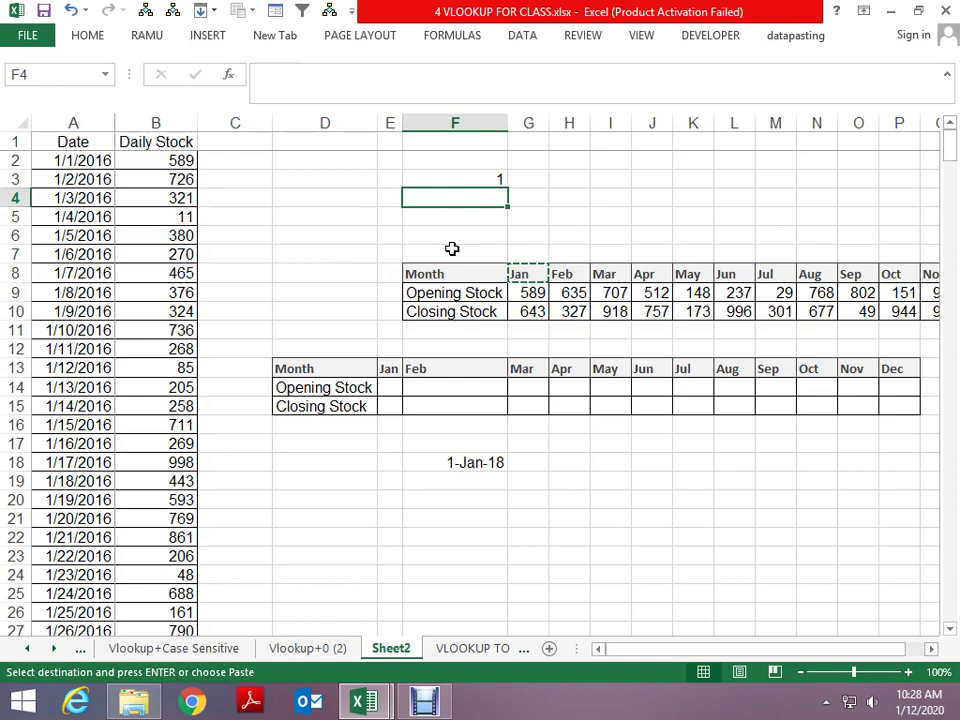
key(ctrl+v)
Step: Enter =YEAR(A2) in F5 so it shows 2016
click(455, 210)
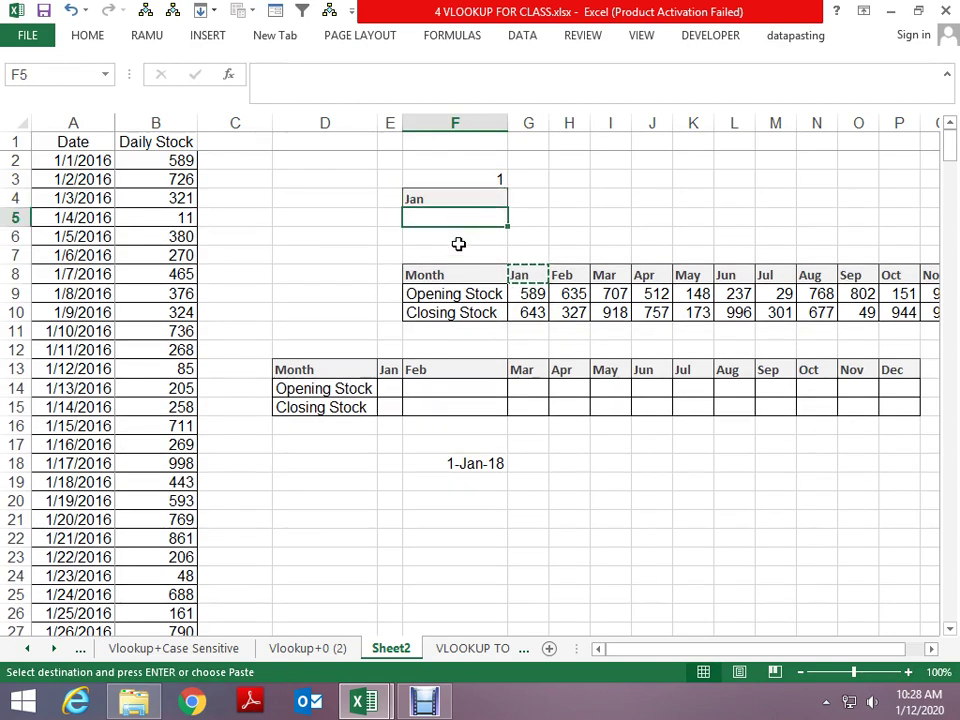
text(=y)
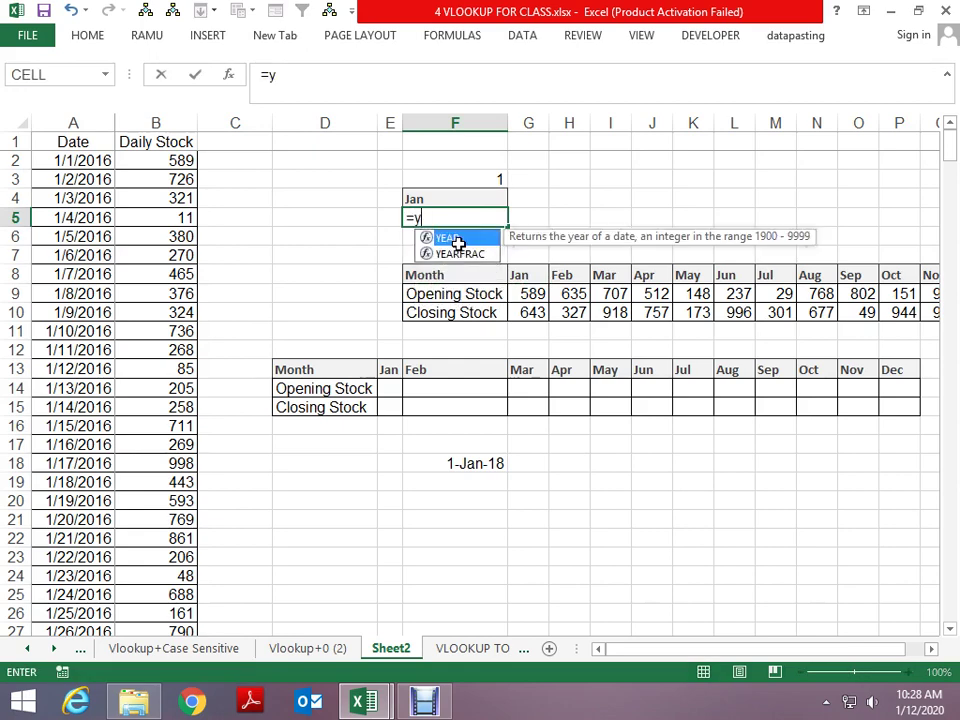
text(ear)
double_click(458, 242)
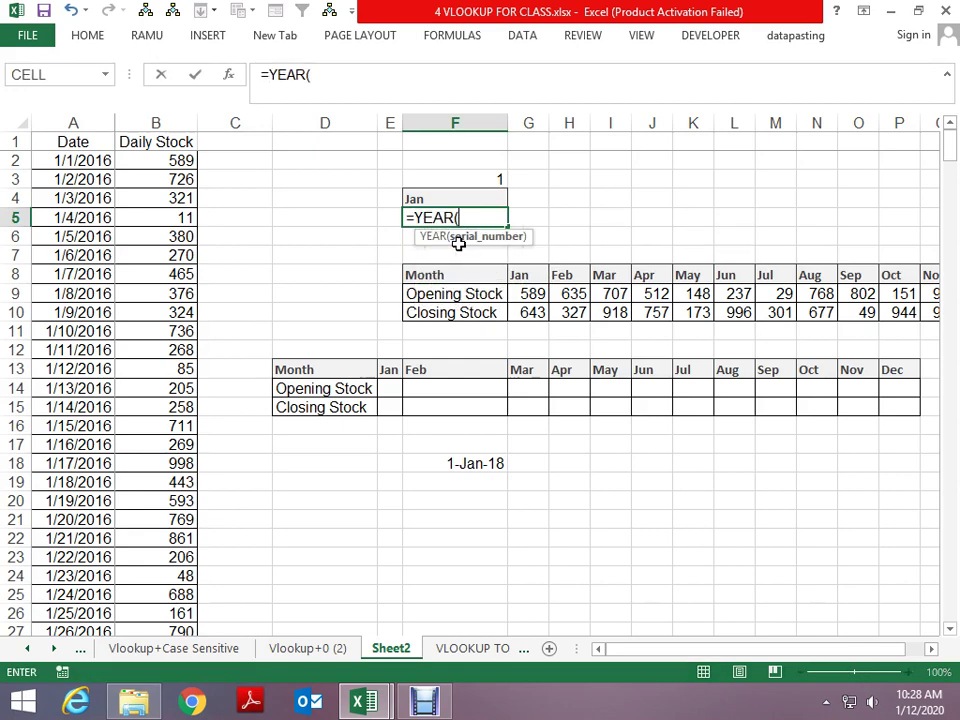
key(Left)
key(Left)
key(Left)
key(Left)
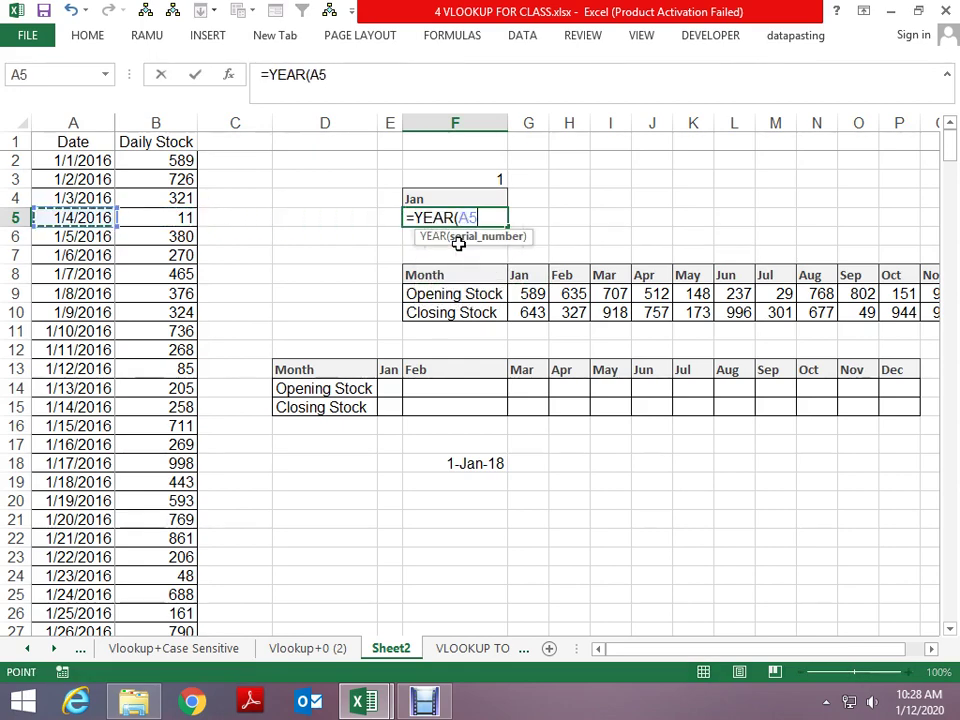
key(Up)
key(Up)
key(Up)
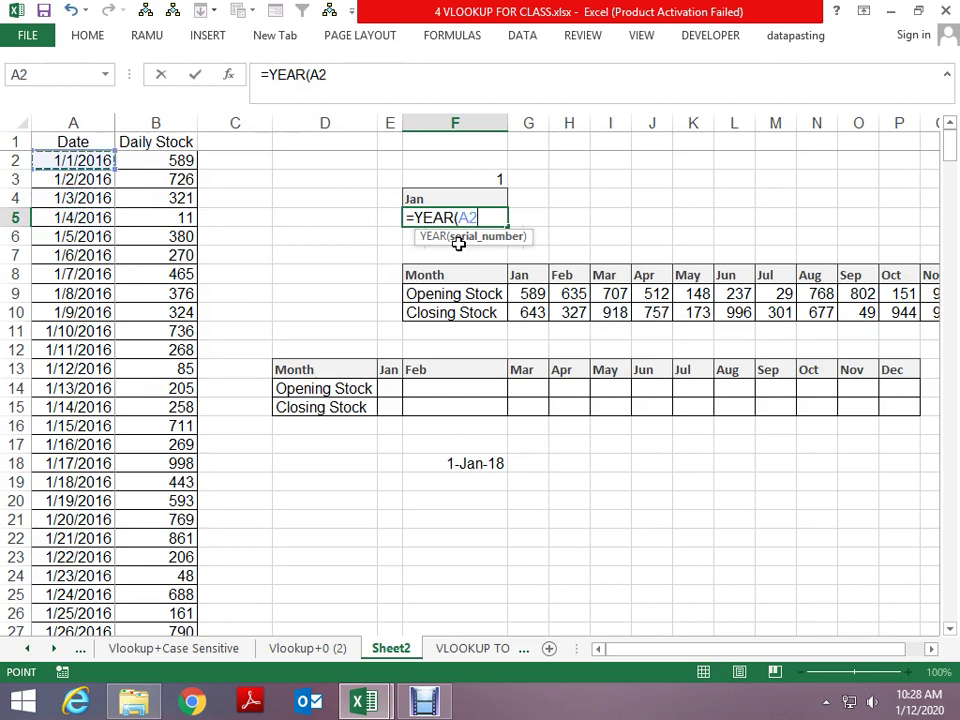
text())
key(Return)
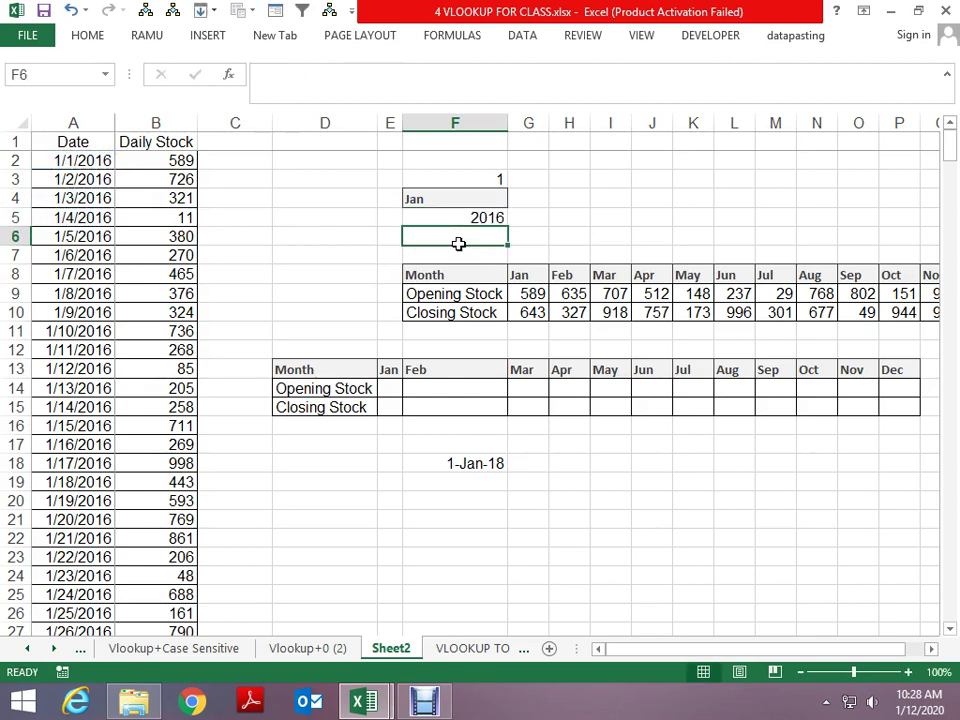
Step: Start a formula in G3 that references the 1 in F3
key(Up)
key(Up)
key(Right)
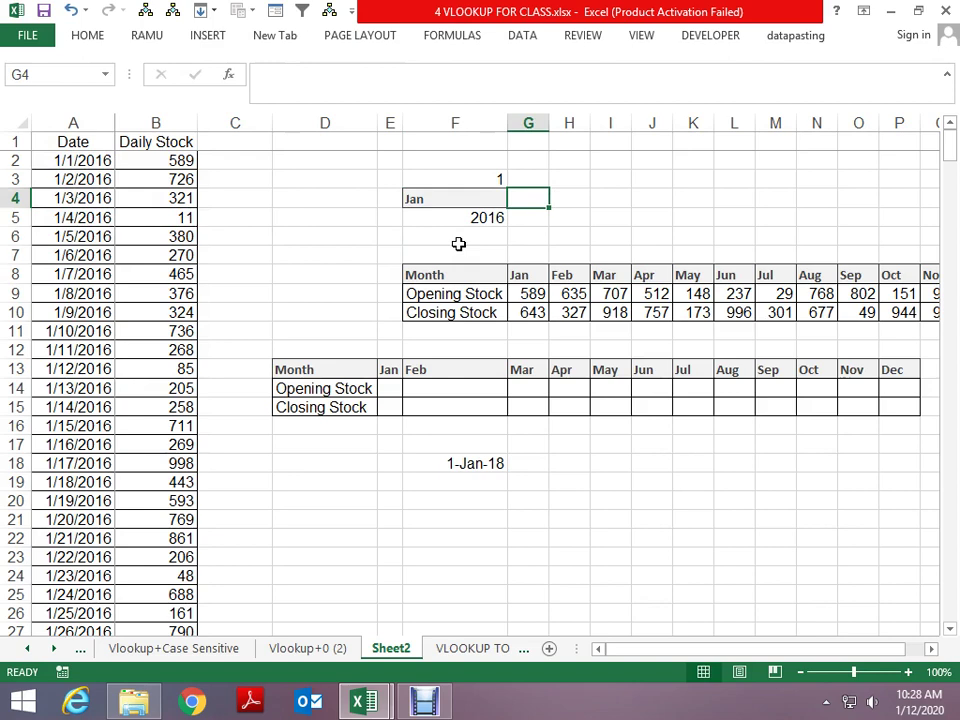
key(Up)
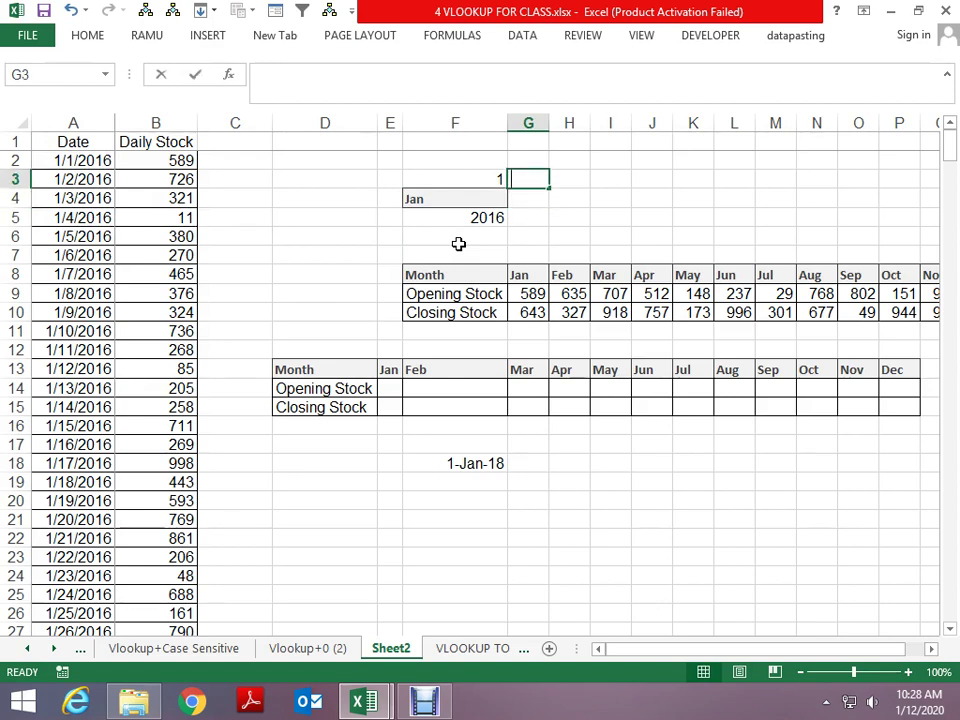
text(=)
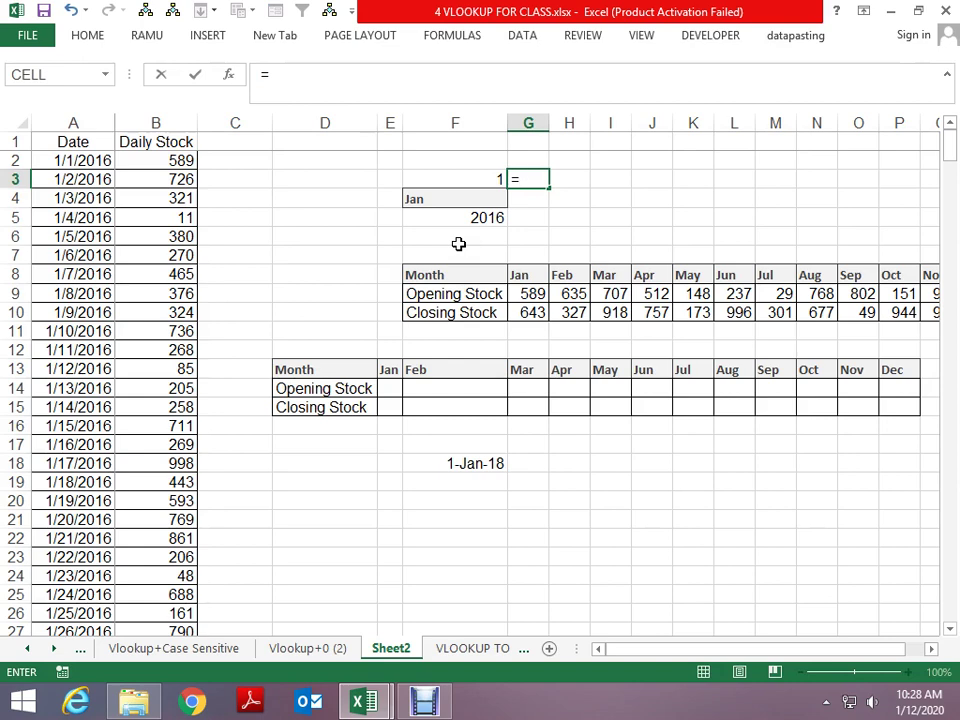
key(Down)
key(Down)
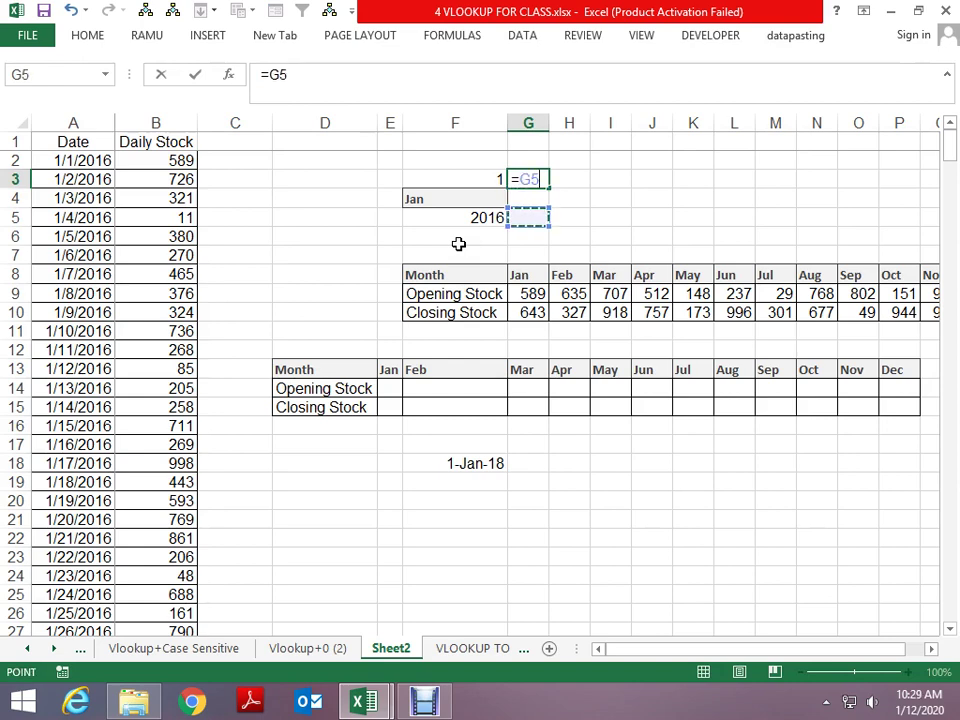
key(Left)
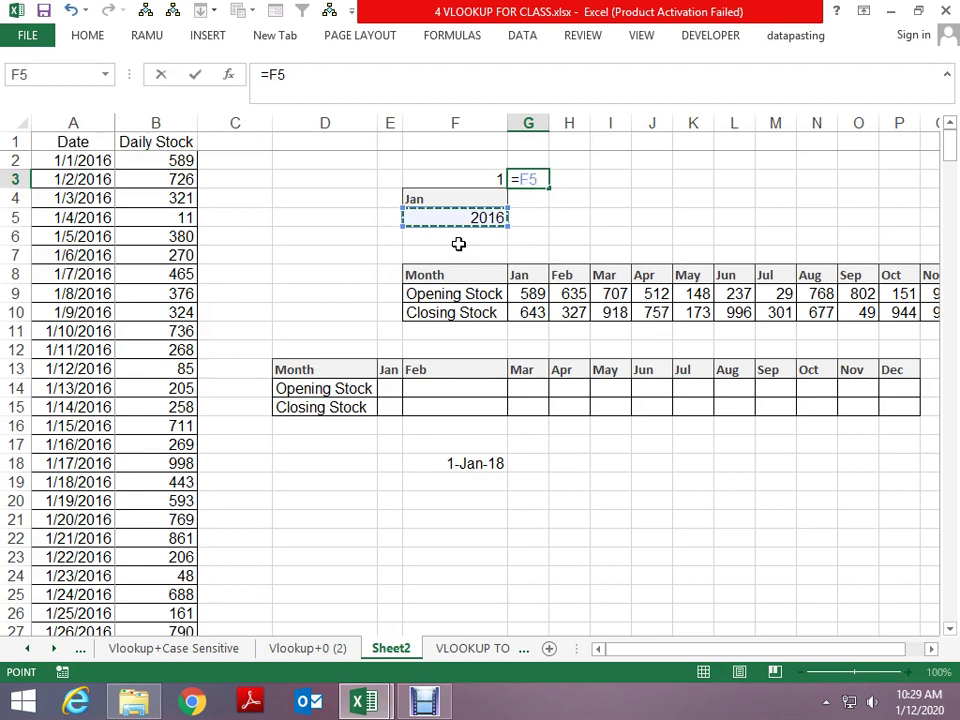
key(BackSpace)
key(BackSpace)
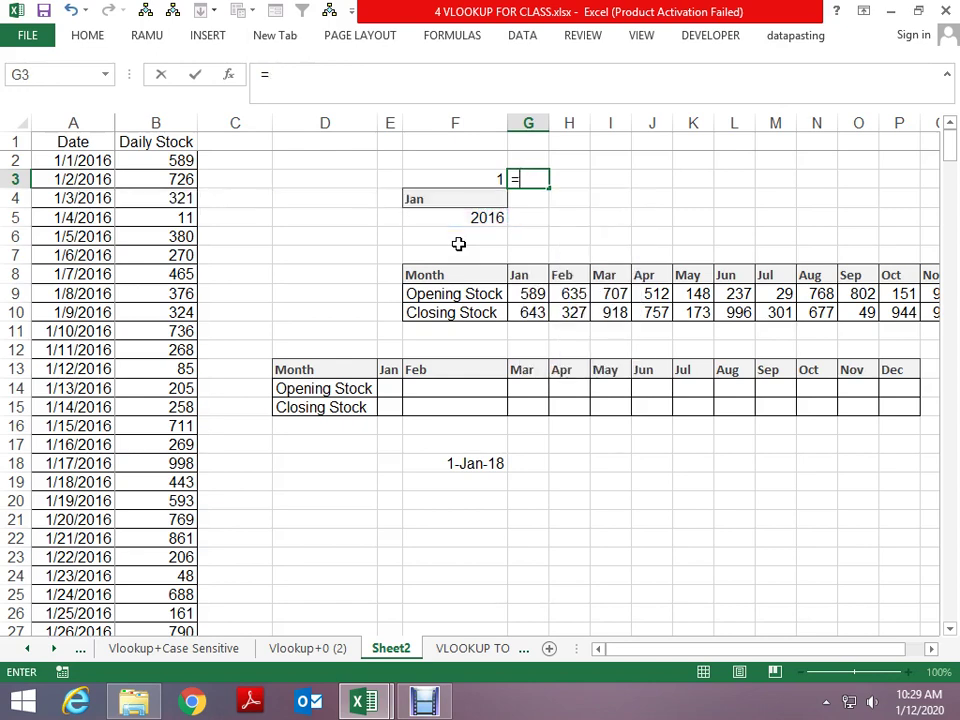
key(Up)
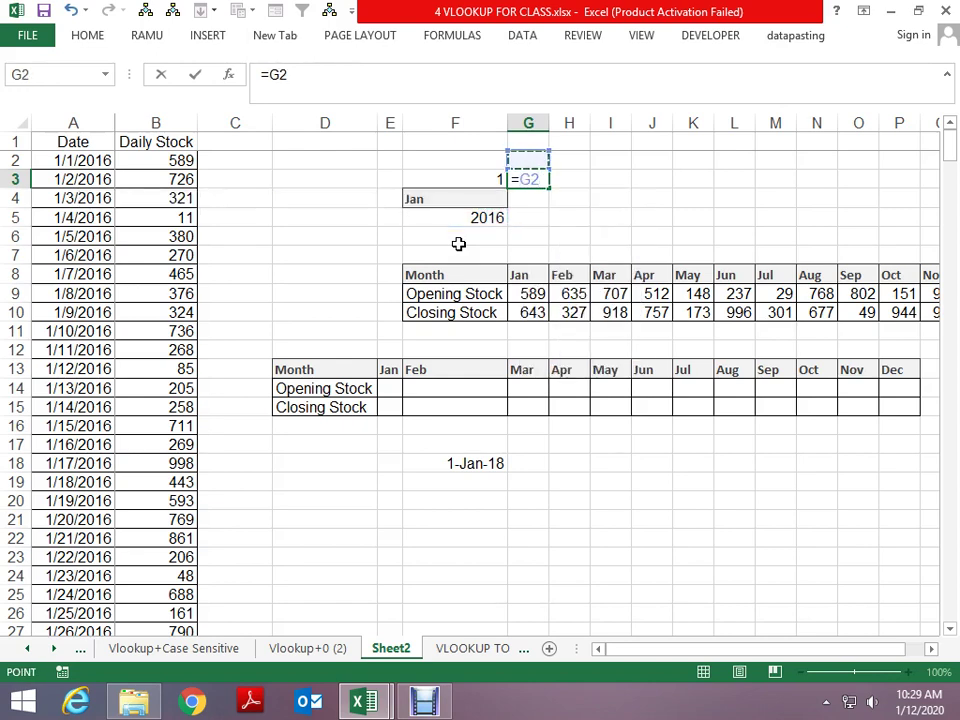
key(Left)
key(Down)
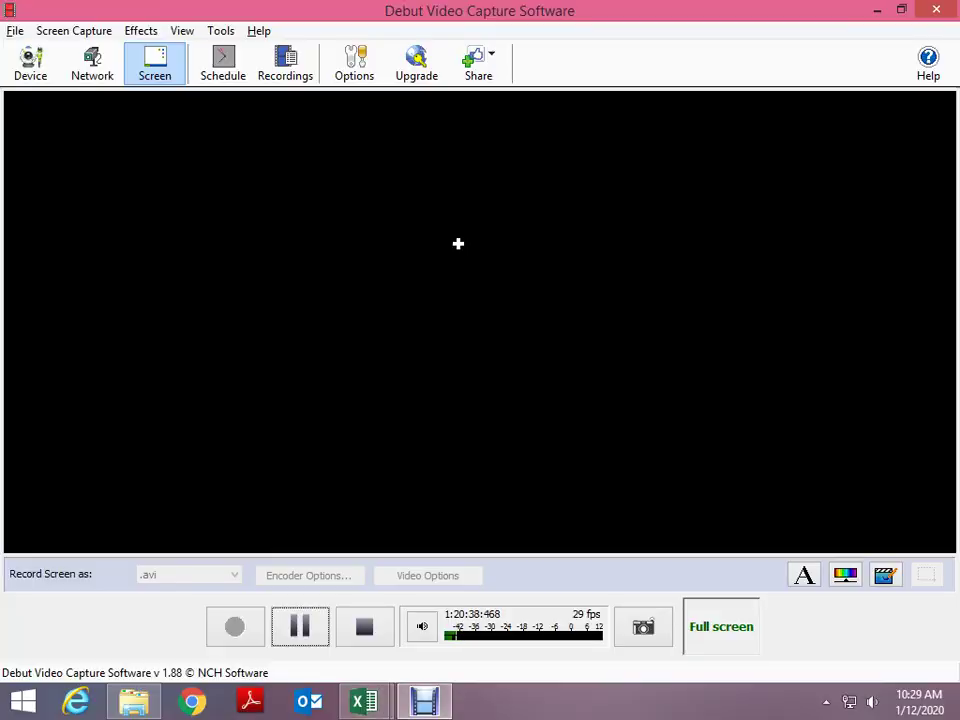
Step: Switch from Debut Video Capture back to the Excel workbook via the taskbar
click(364, 701)
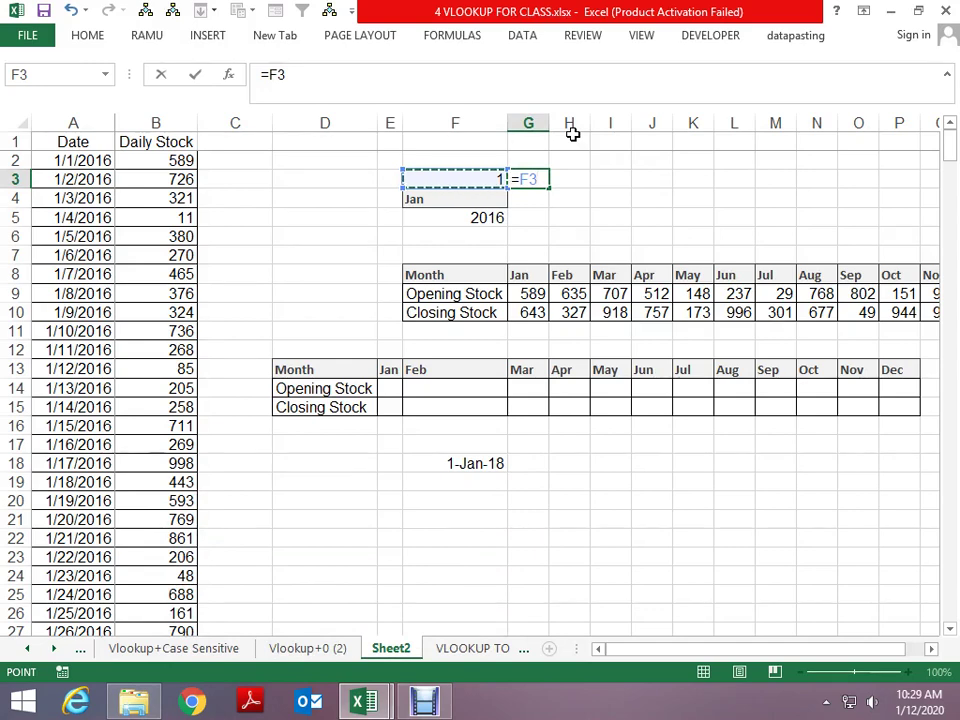
Step: Complete G3 as =F3&"-"&F4&"-"&F5 so it shows 1-Jan-2016
text(&)
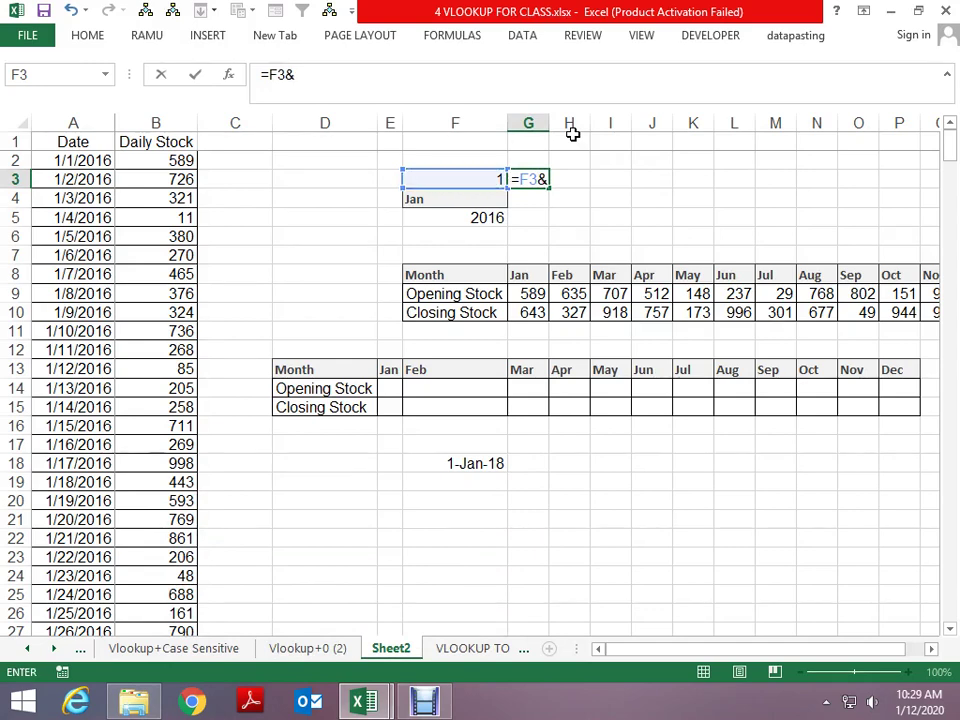
key(Down)
key(Left)
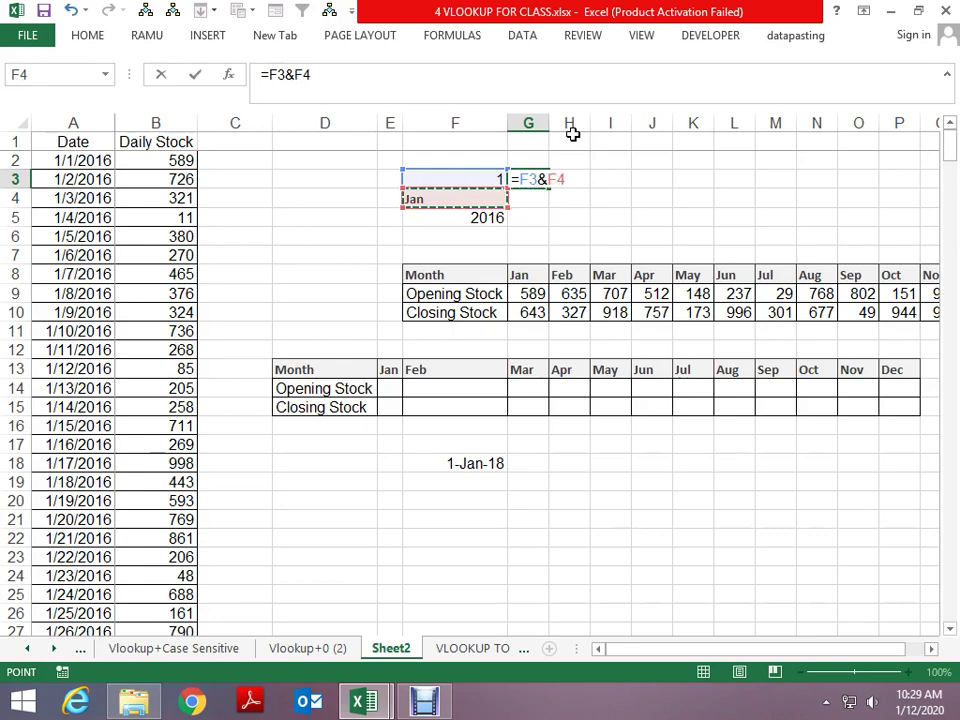
key(BackSpace)
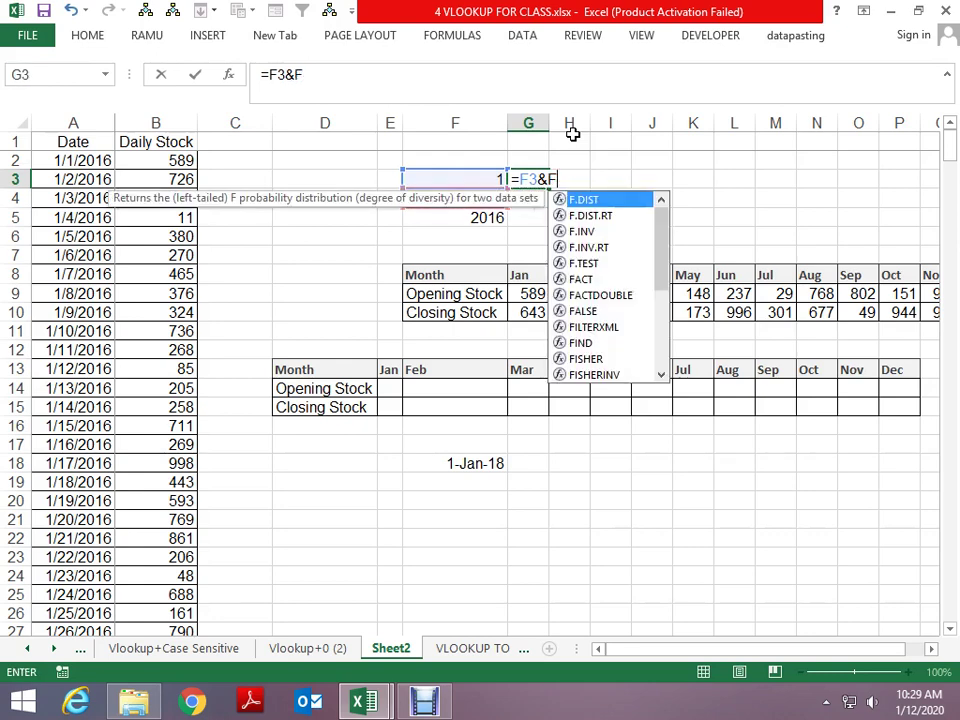
key(Escape)
key(BackSpace)
text(")
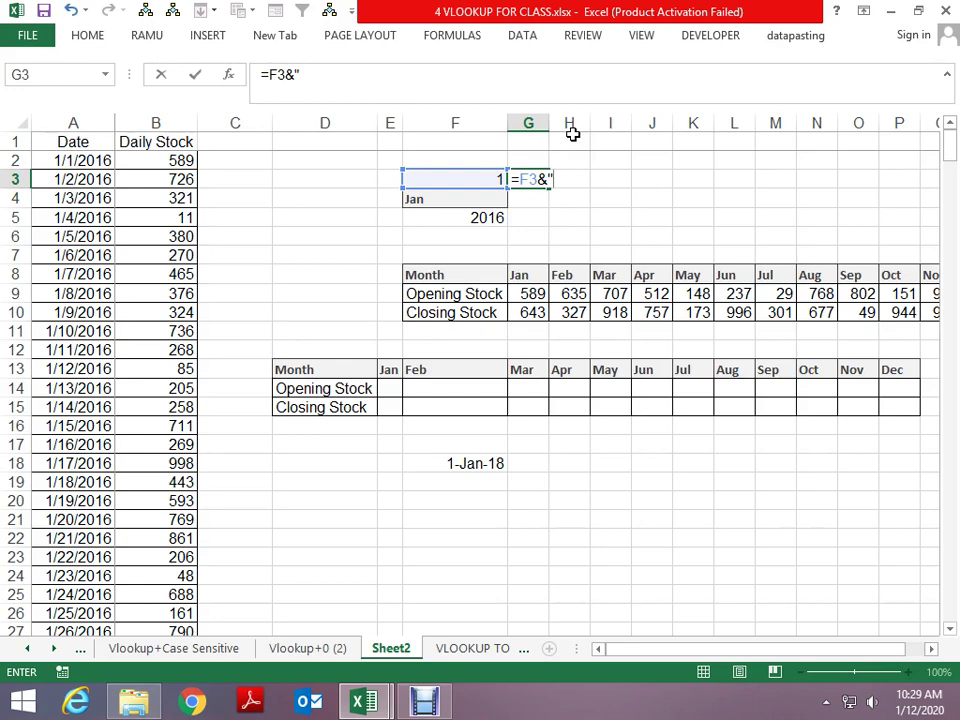
text(-")
text(&)
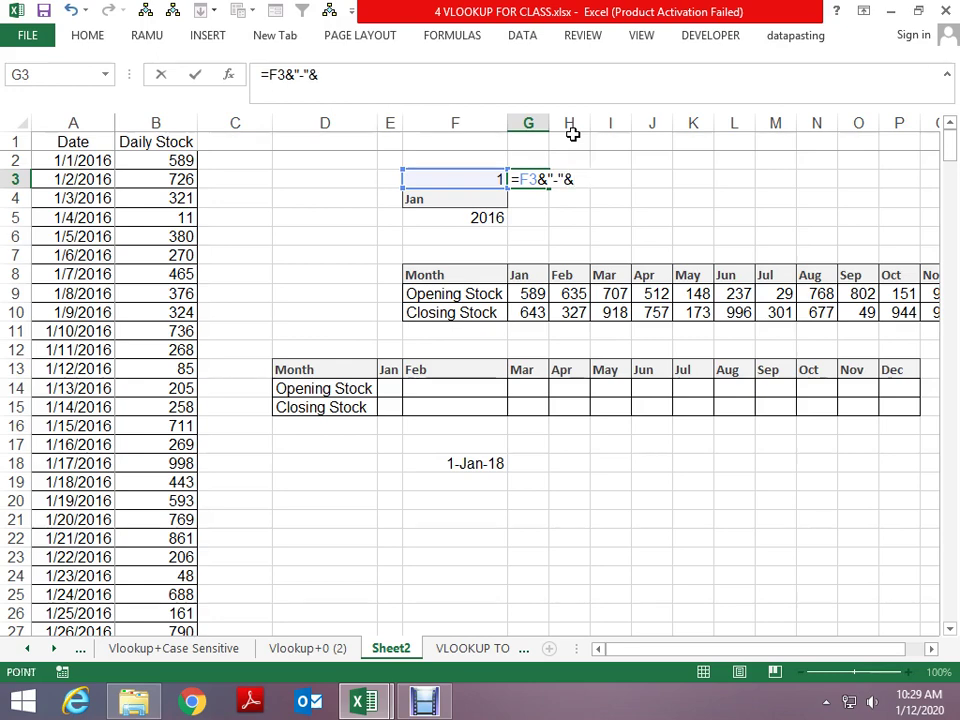
key(Down)
key(Left)
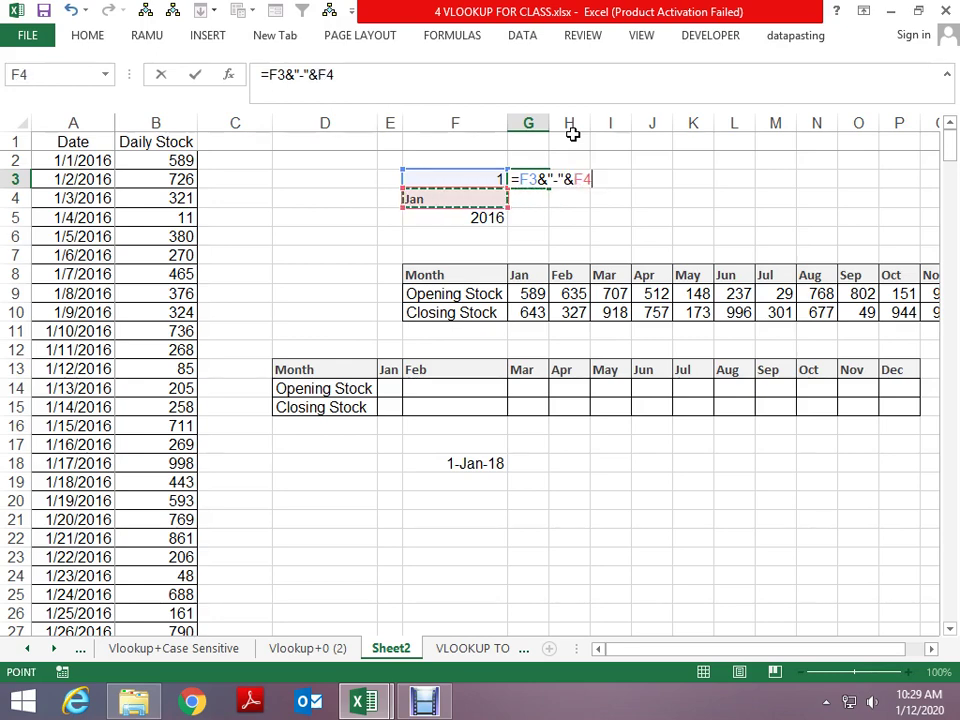
text(&)
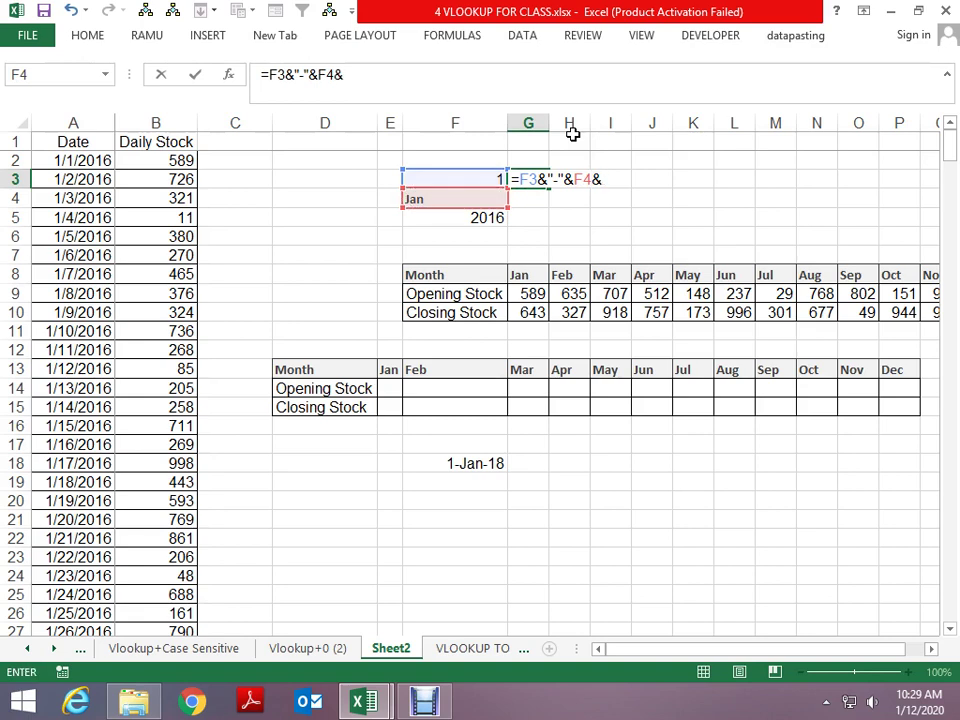
text("-)
text("&)
key(Down)
key(Down)
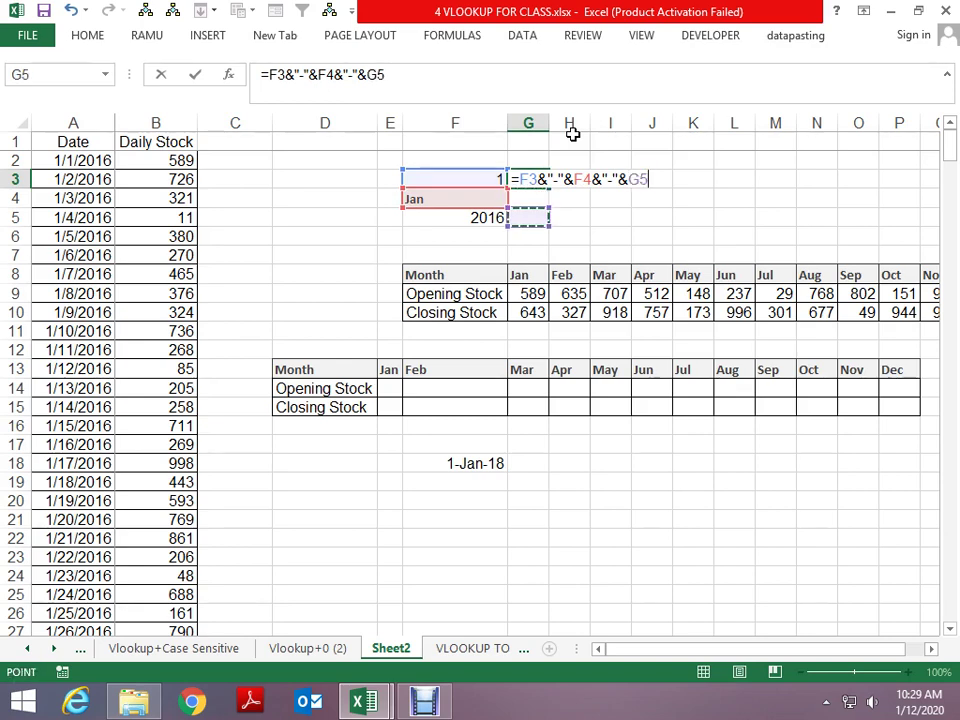
key(Left)
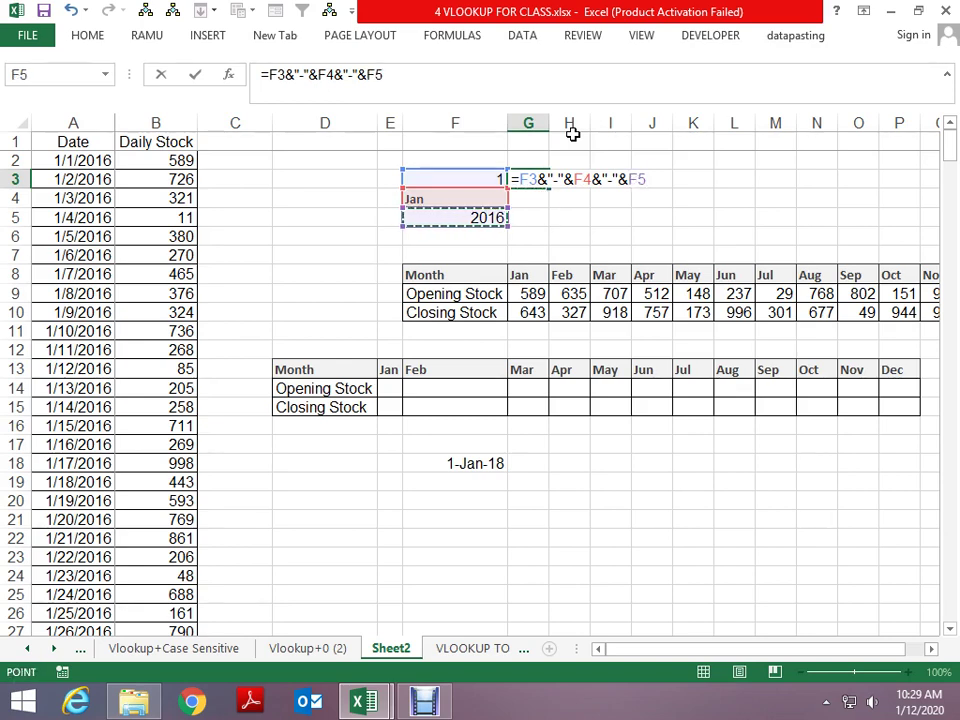
key(Return)
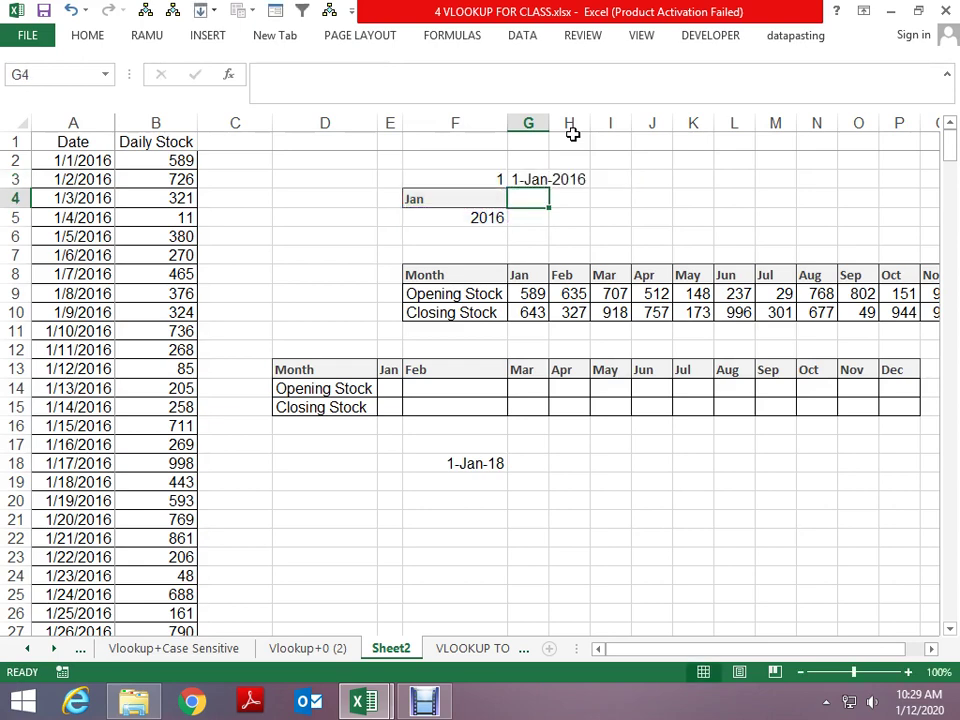
Step: Autofit column G so the full date is visible
key(Up)
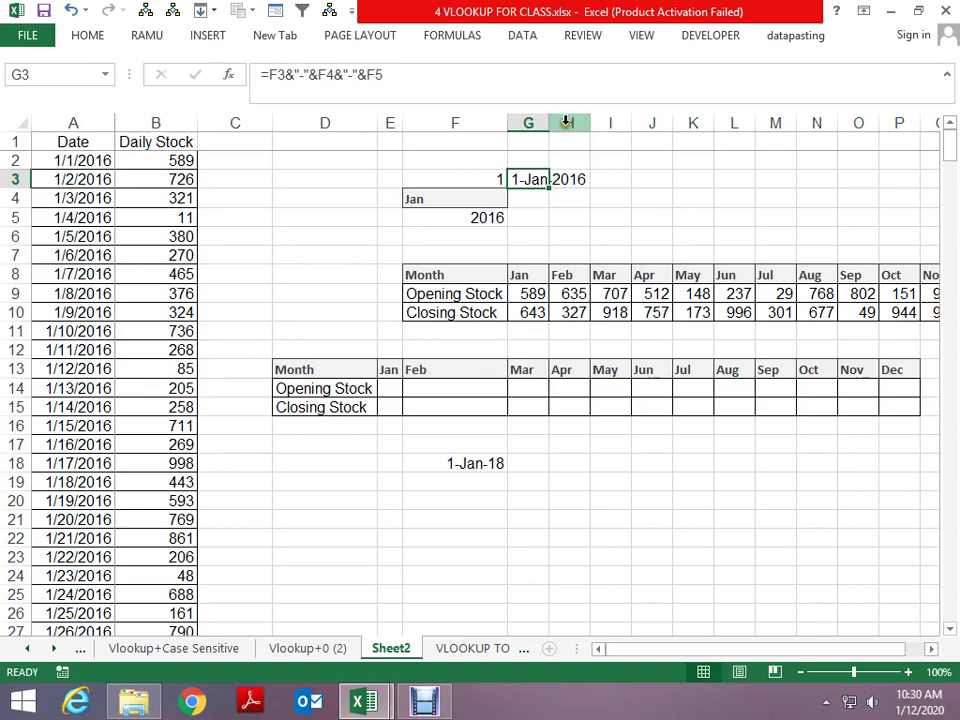
click(554, 119)
double_click(554, 119)
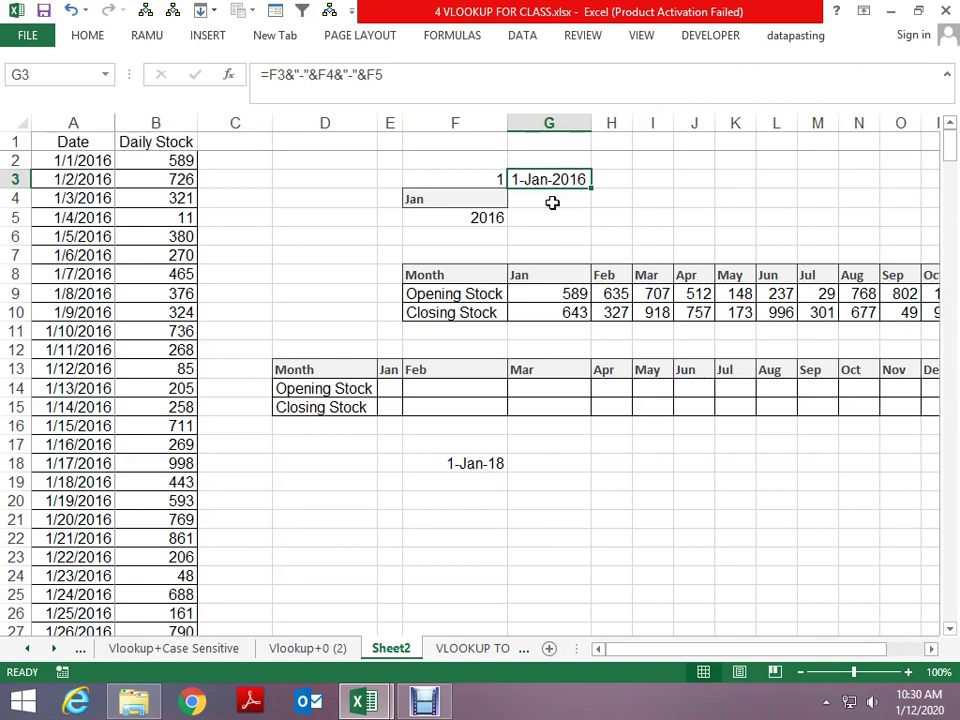
click(552, 201)
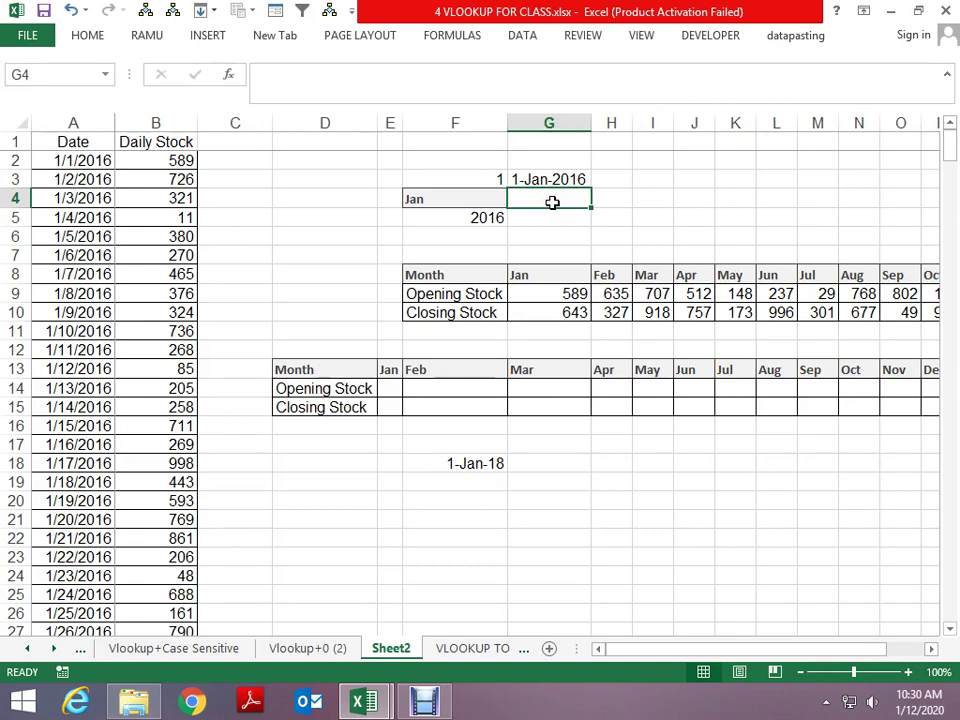
Step: Enter =EOMONTH(G3,0) in G4, adding the missing months argument after the warning
text(=e)
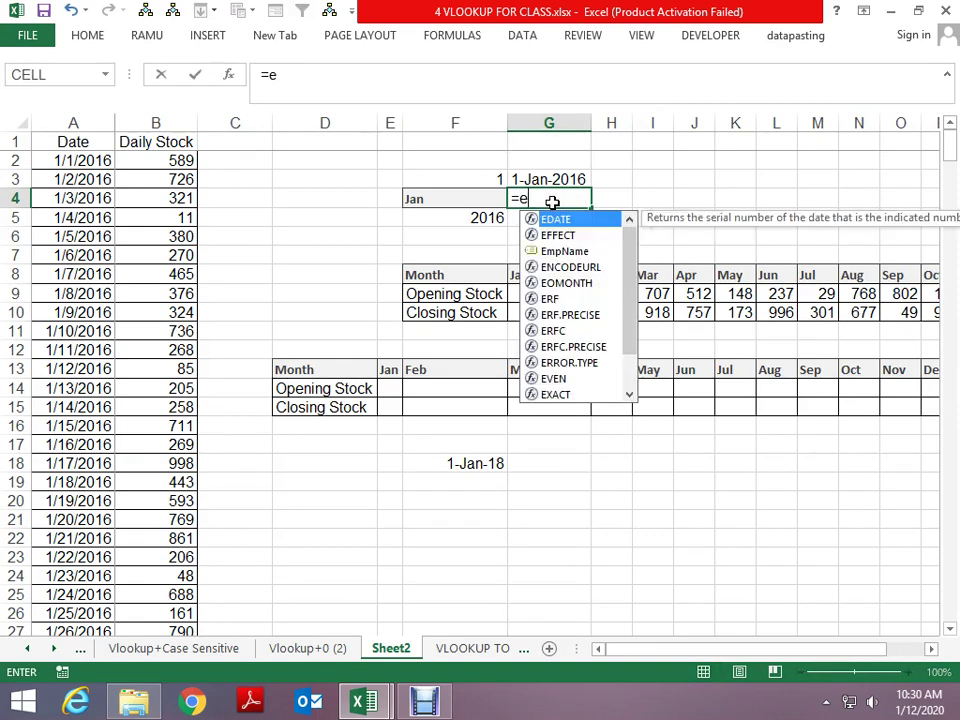
text(o)
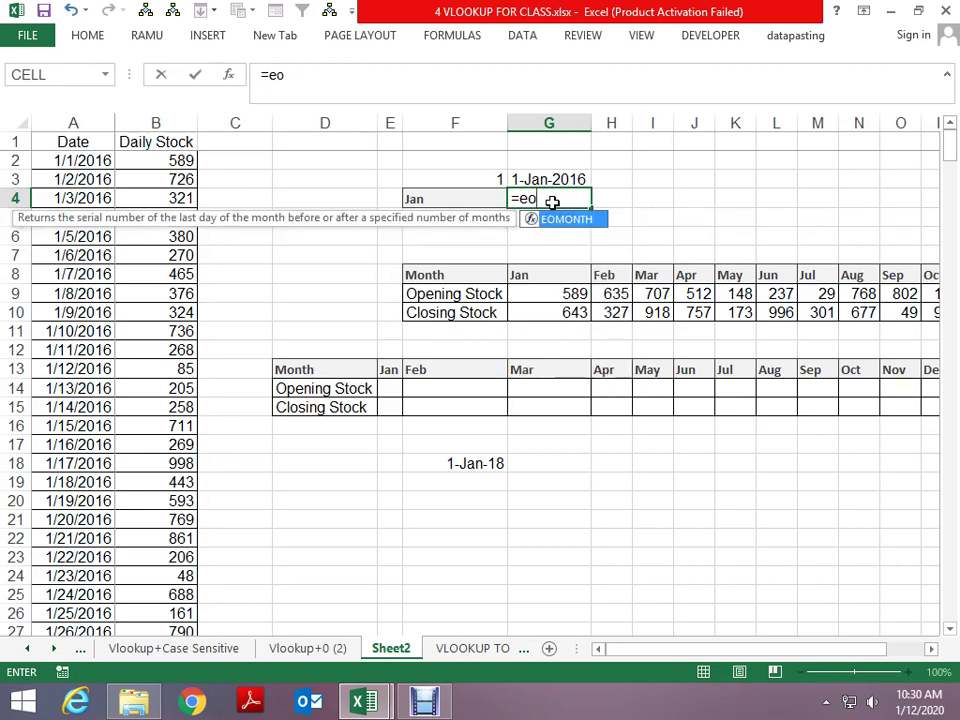
key(Tab)
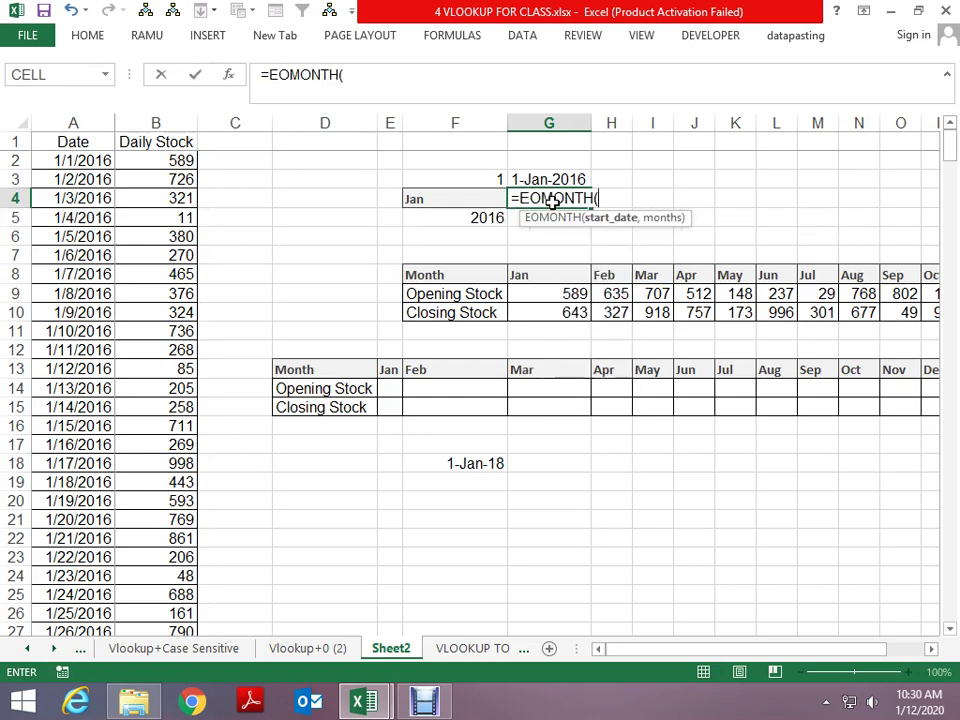
key(Up)
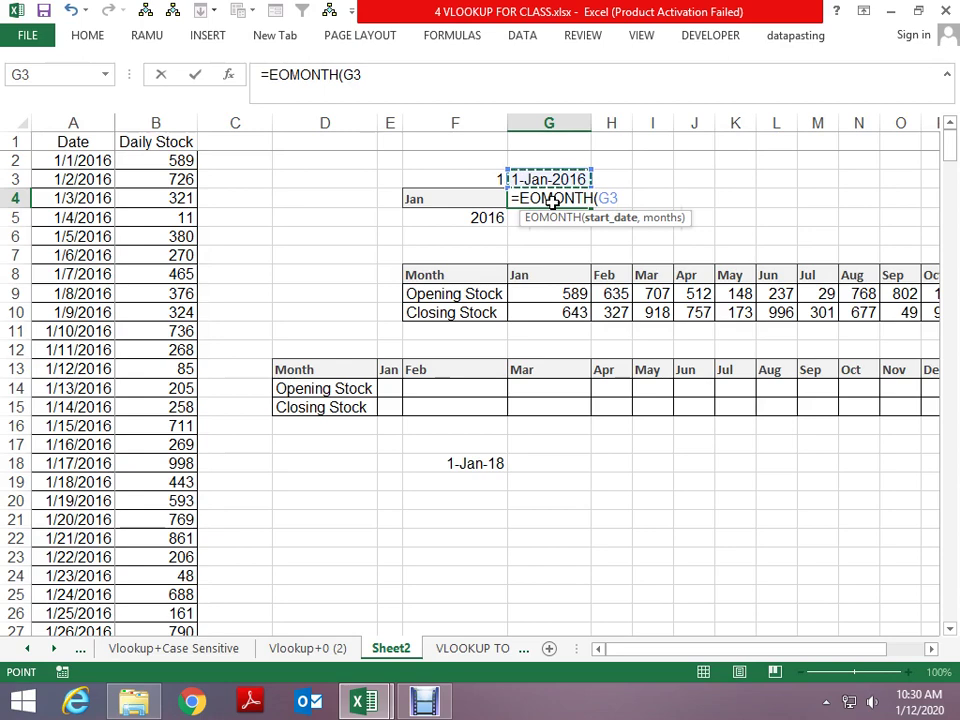
text())
key(Return)
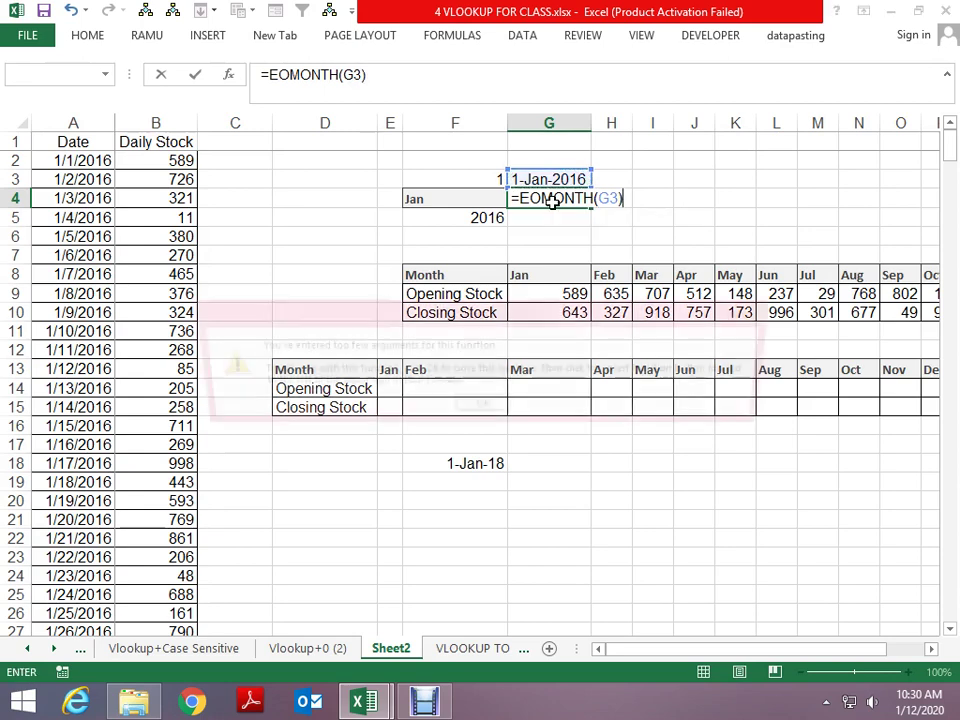
key(Return)
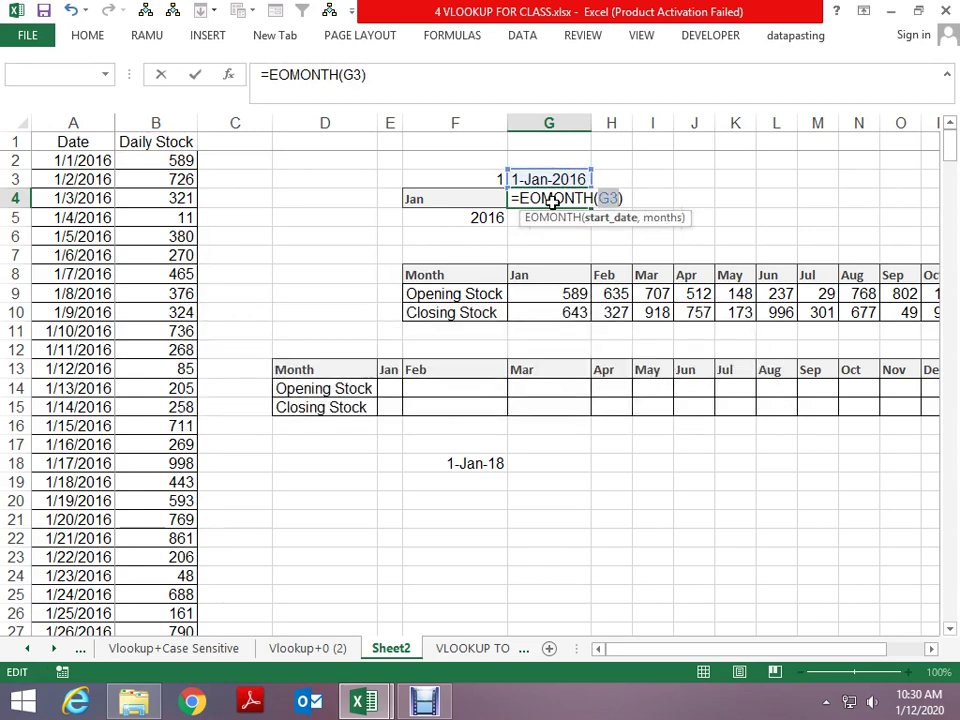
key(Right)
key(Right)
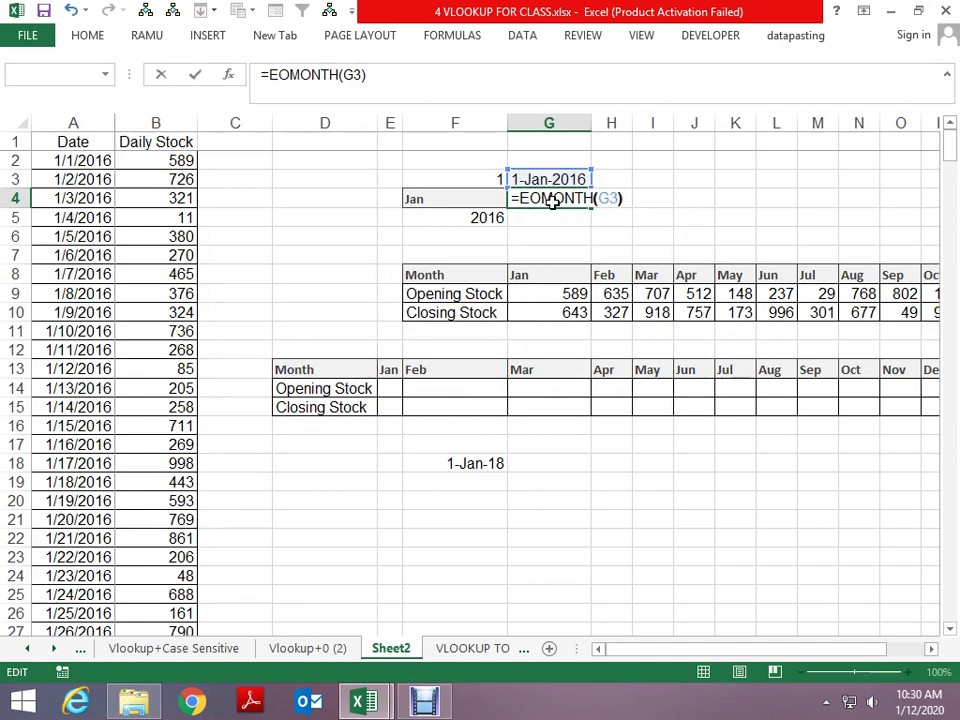
key(Left)
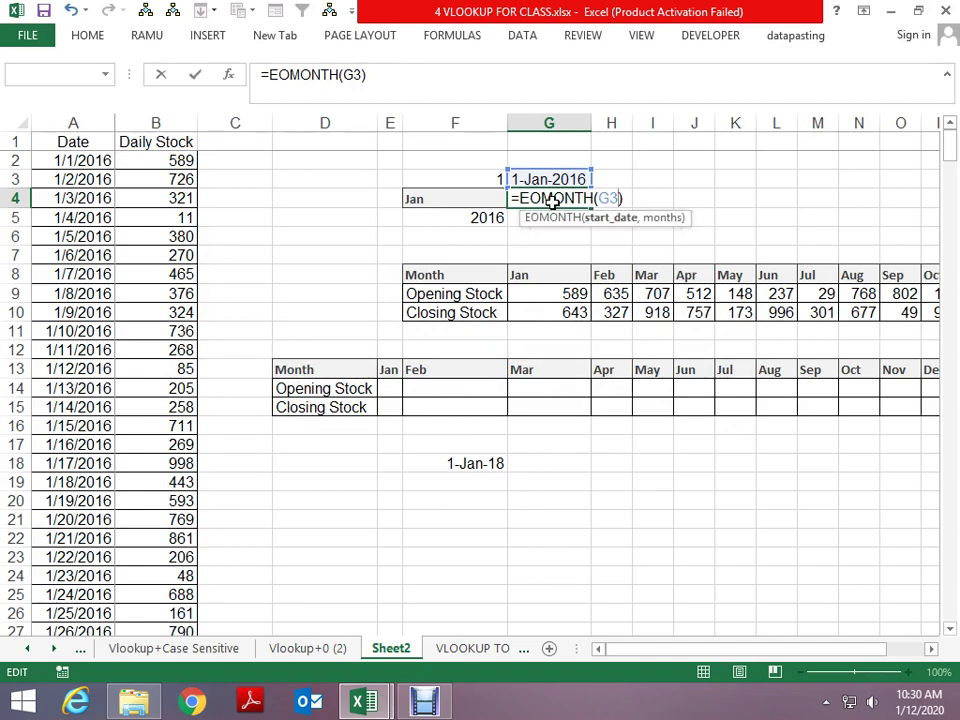
text(,0)
key(Return)
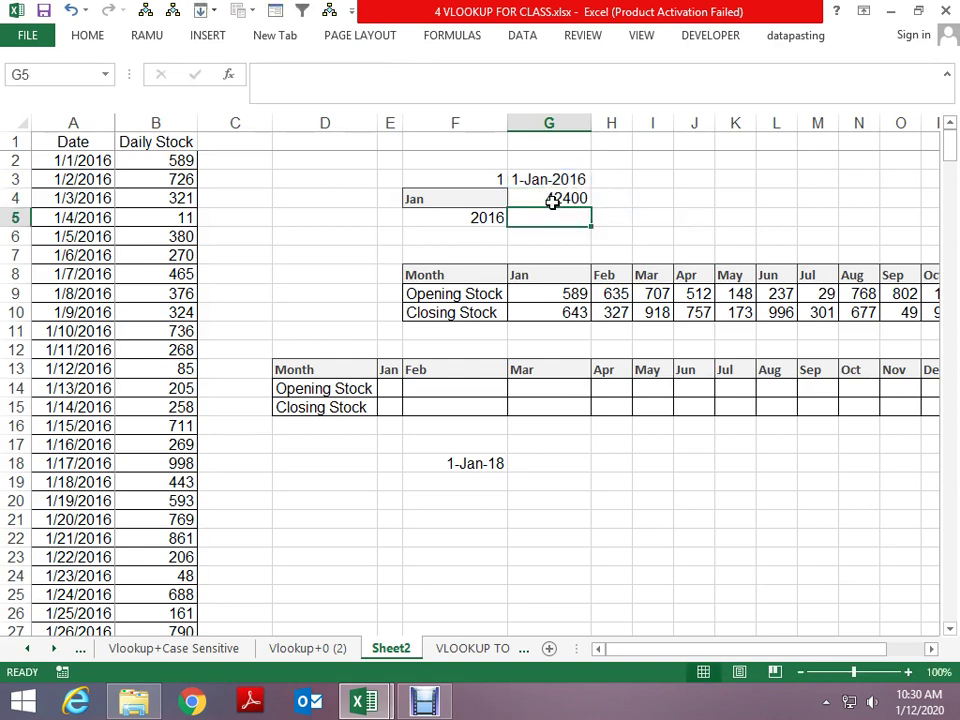
Step: Italicise G4 and give it a date format showing 31-Jan-16
click(552, 201)
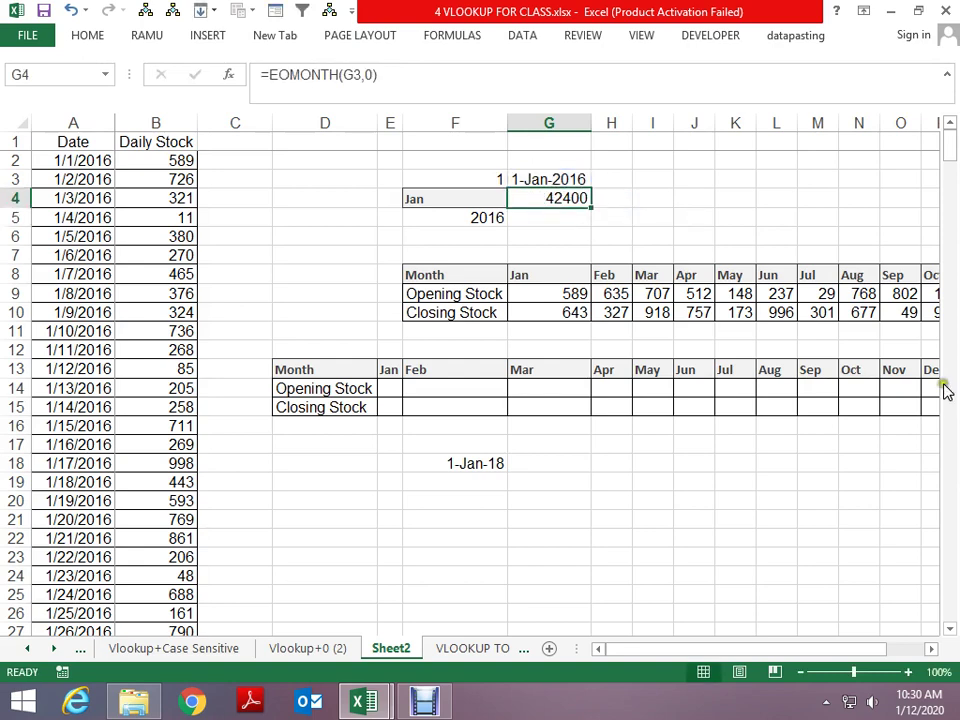
key(ctrl+F3)
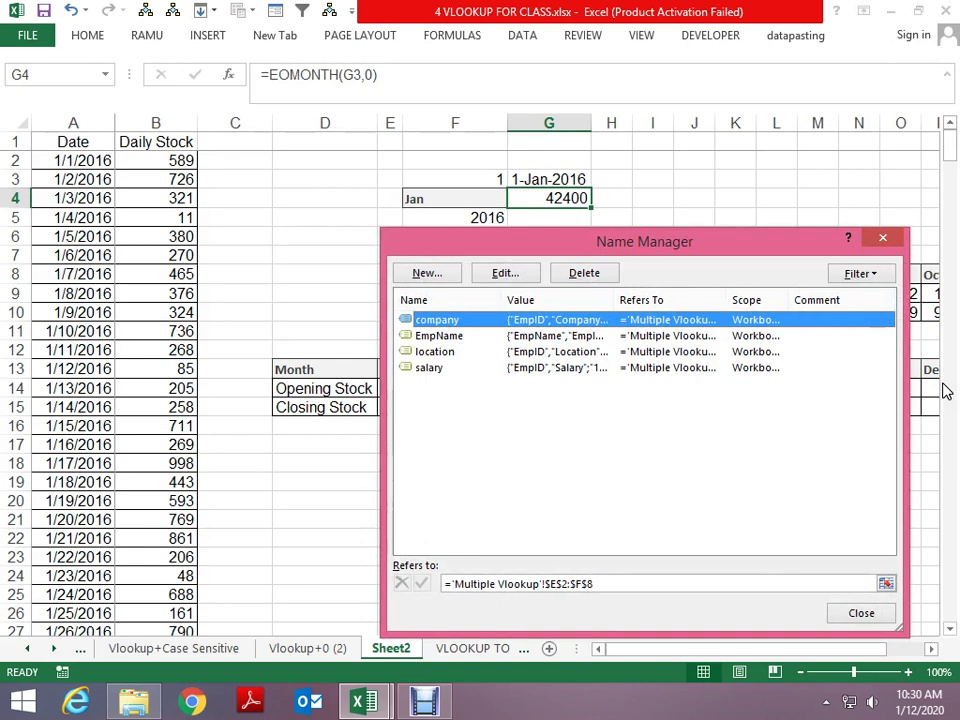
key(Escape)
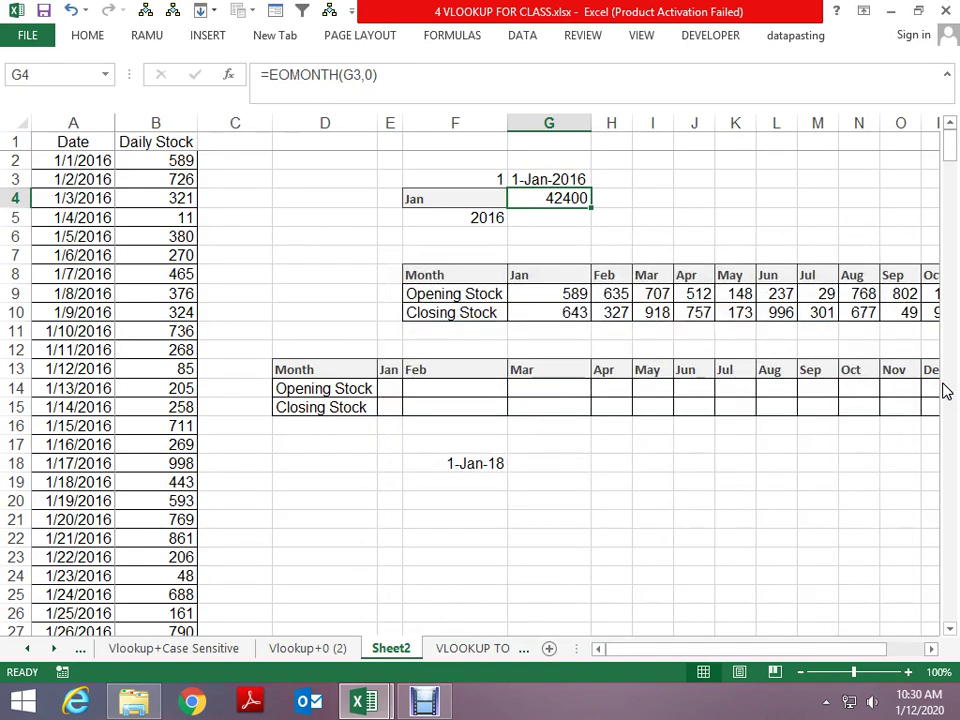
key(ctrl+i)
key(ctrl+shift+numbersign)
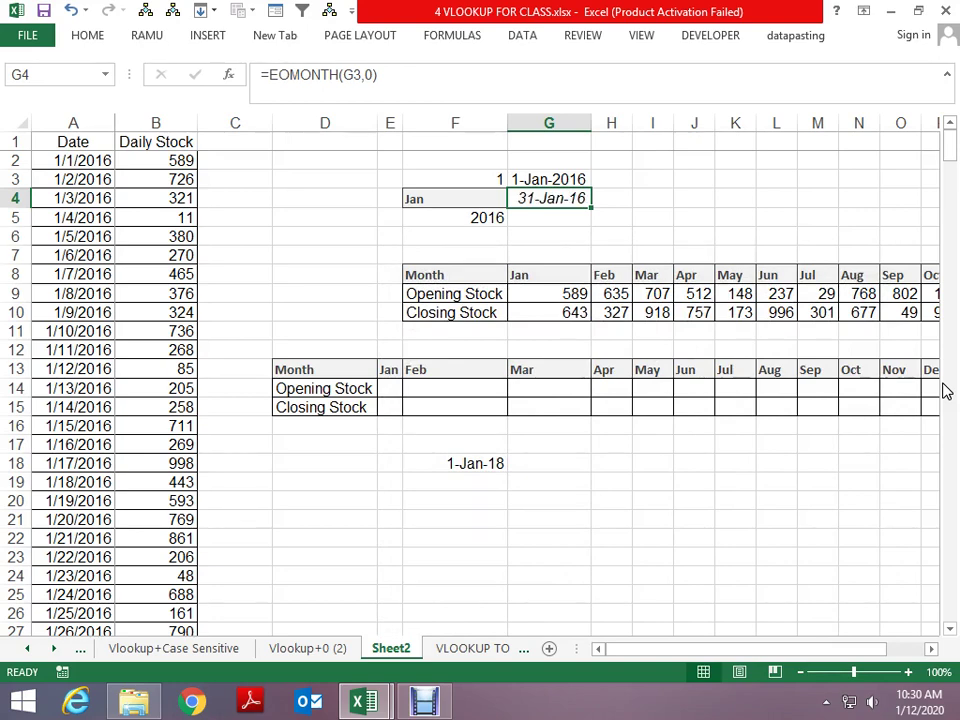
click(549, 178)
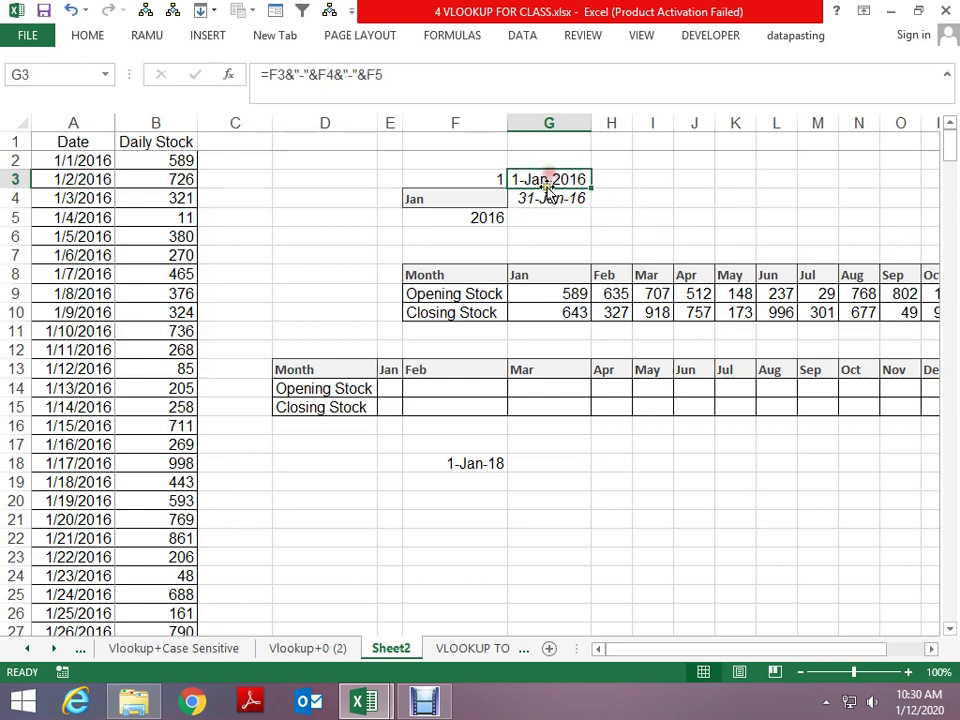
click(547, 196)
click(551, 182)
click(76, 177)
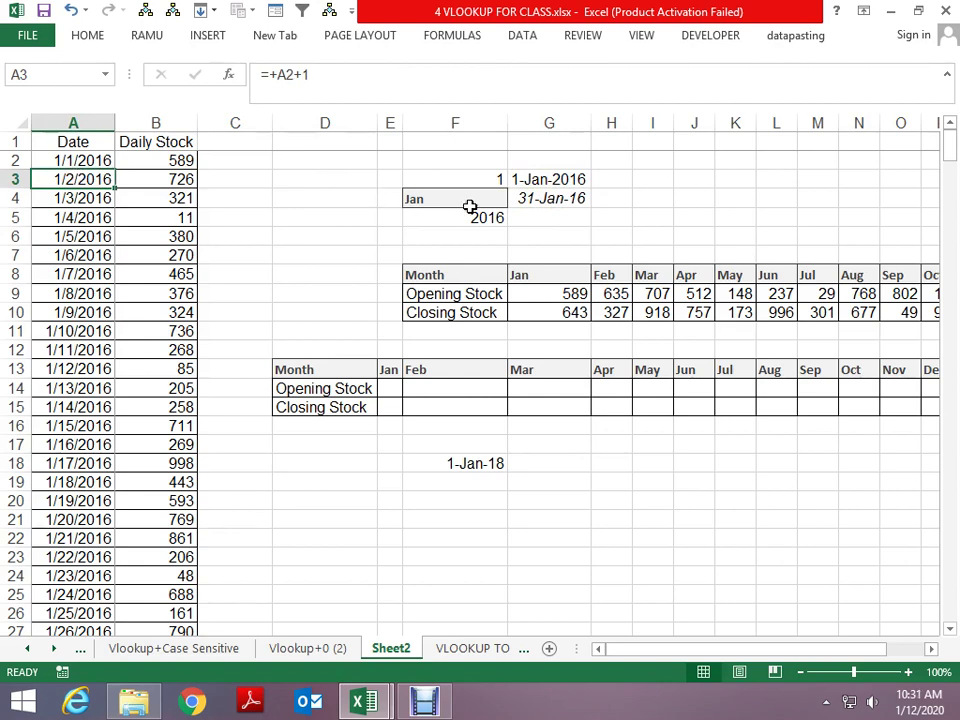
click(548, 183)
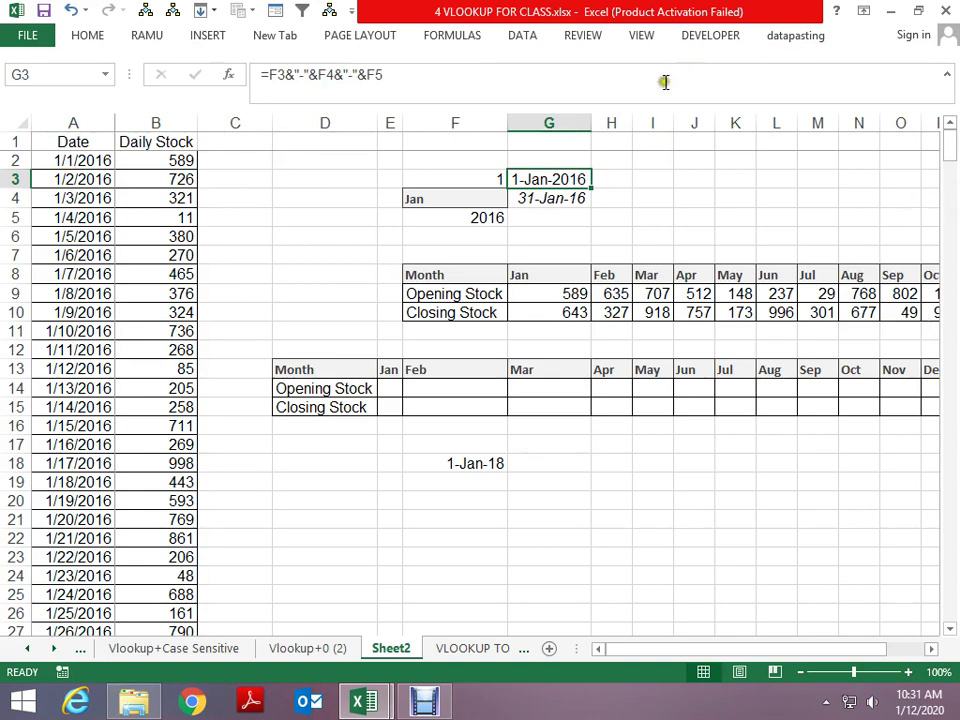
click(605, 178)
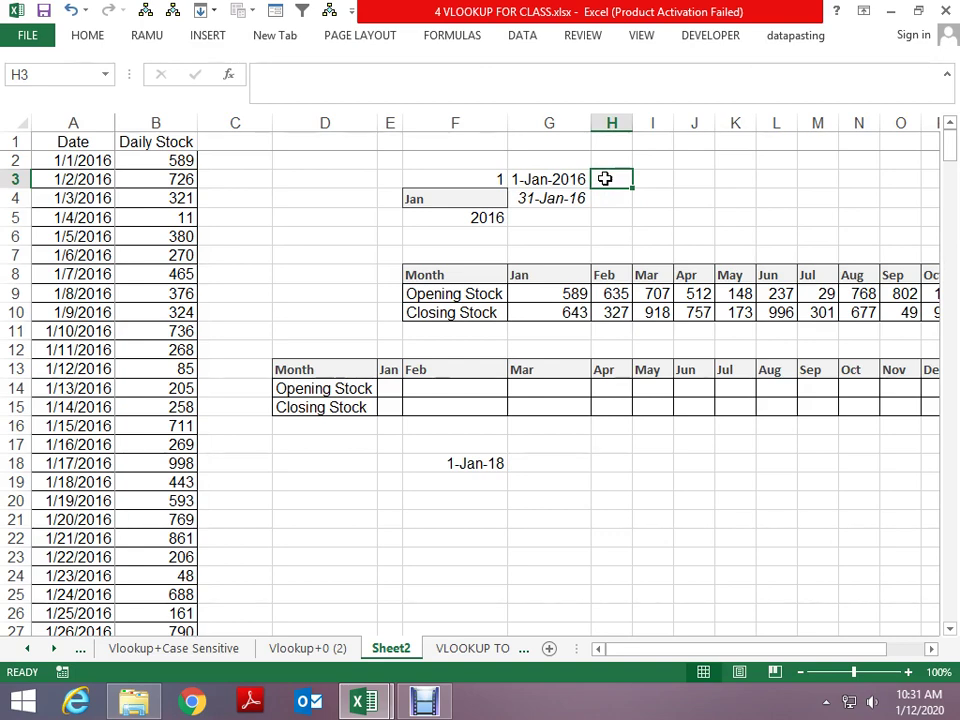
text(=)
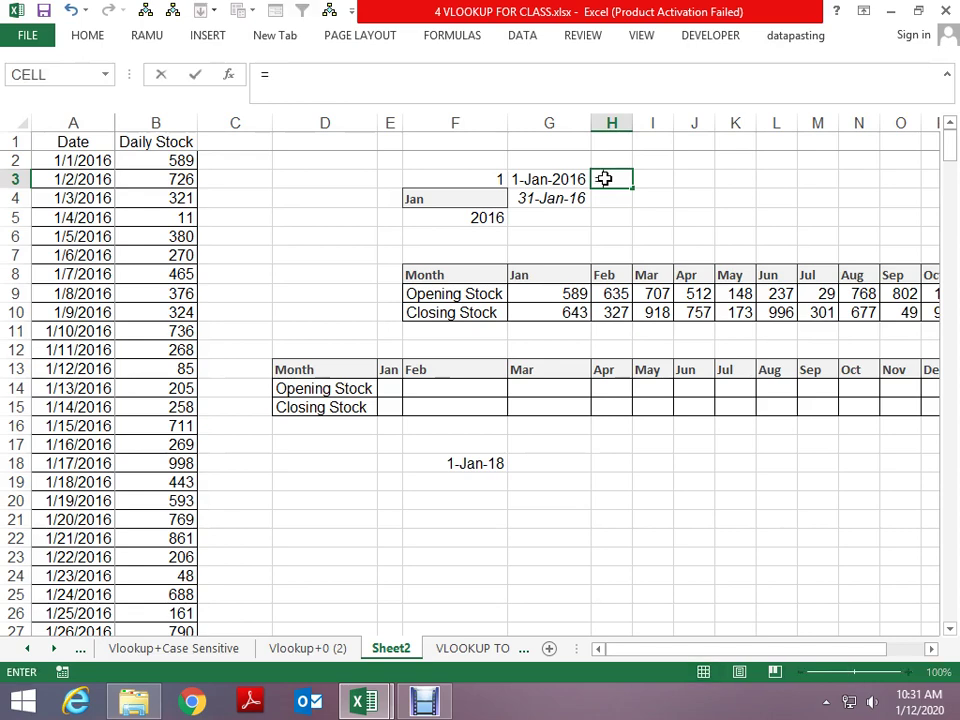
key(BackSpace)
text(=)
text(vl)
key(Tab)
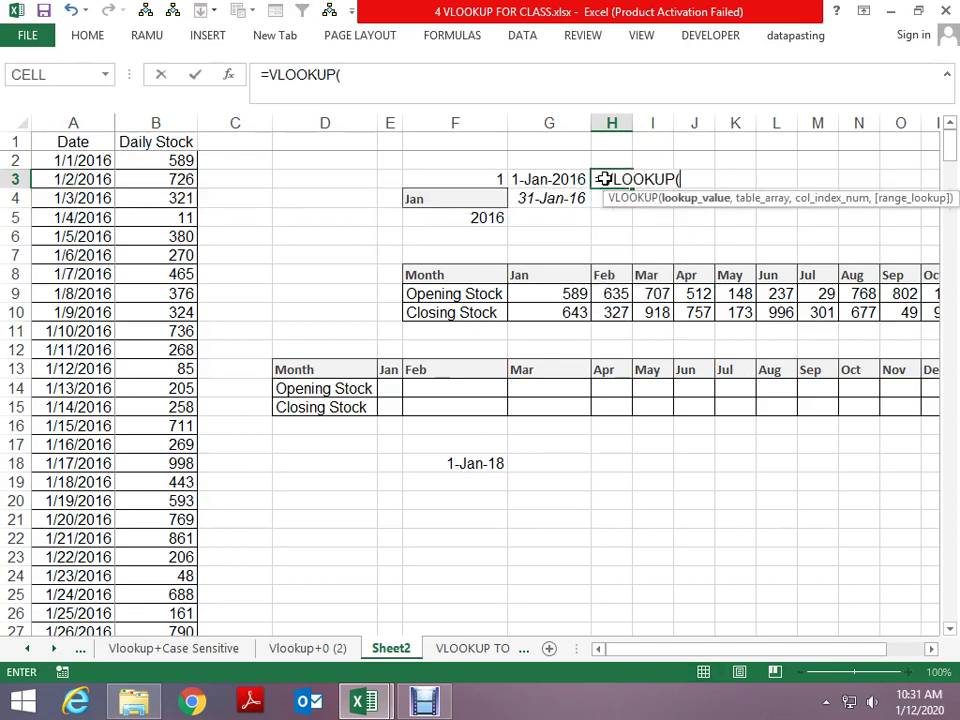
key(Left)
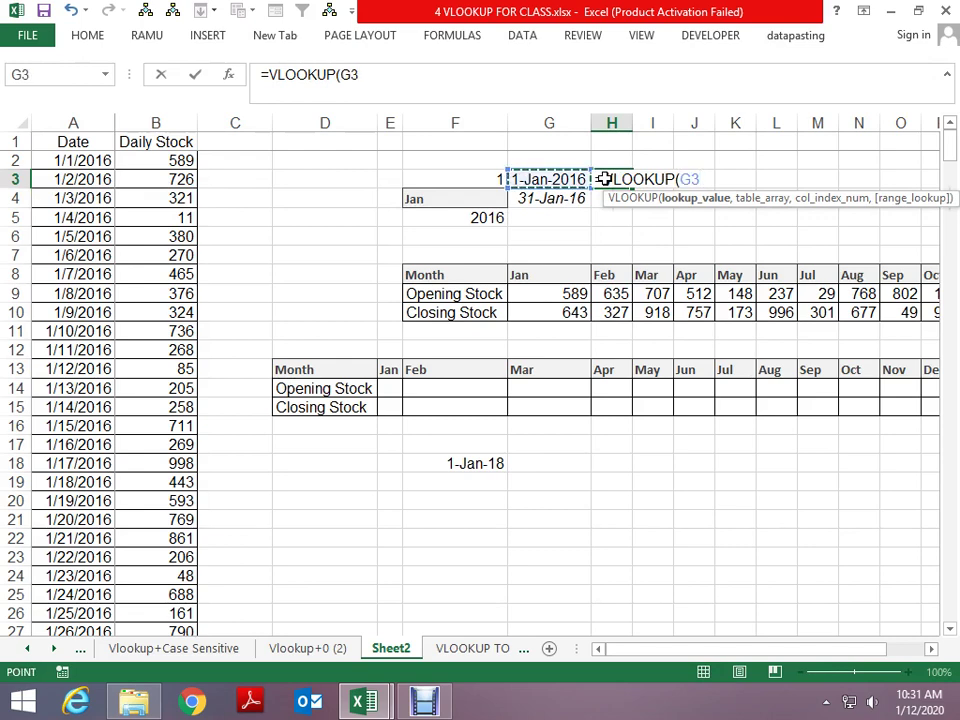
text(,)
key(Left)
key(Home)
key(Up)
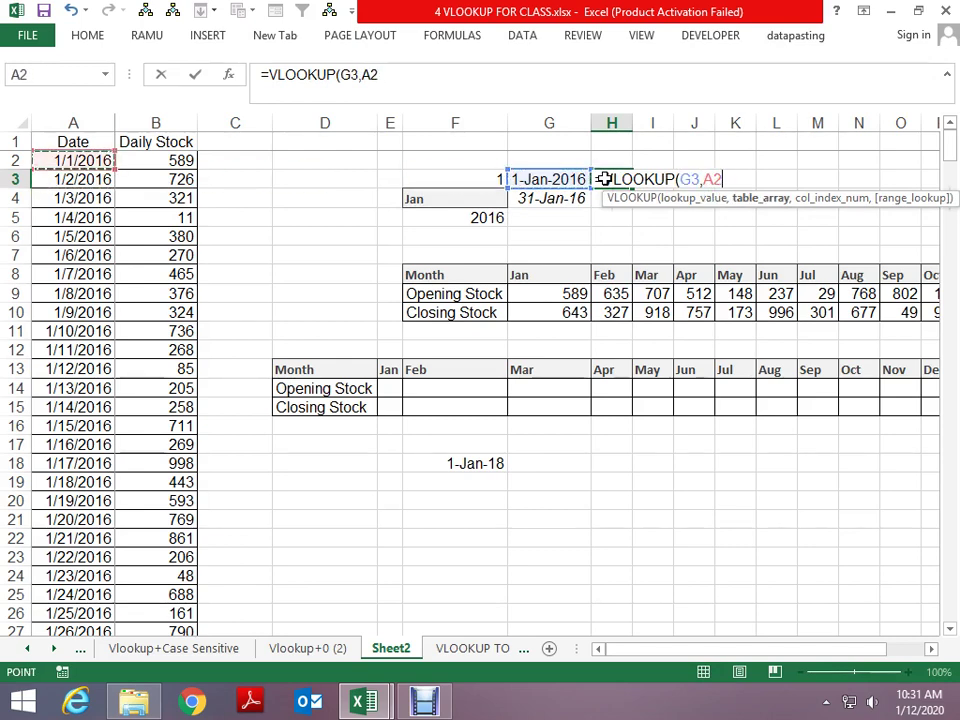
key(Up)
key(shift+Right)
key(ctrl+shift+Down)
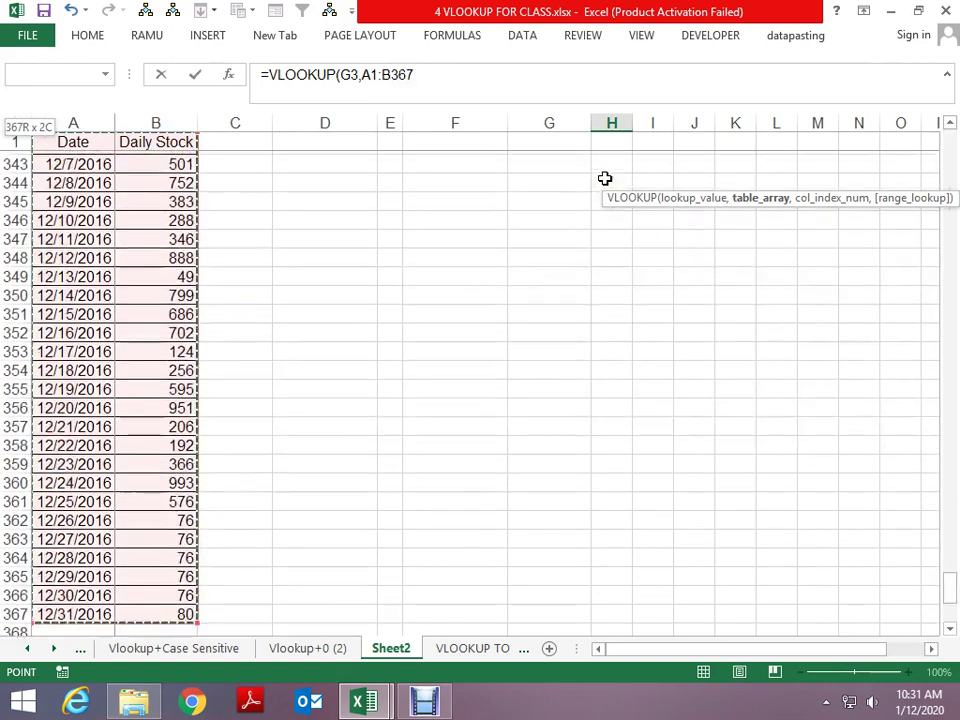
text(,)
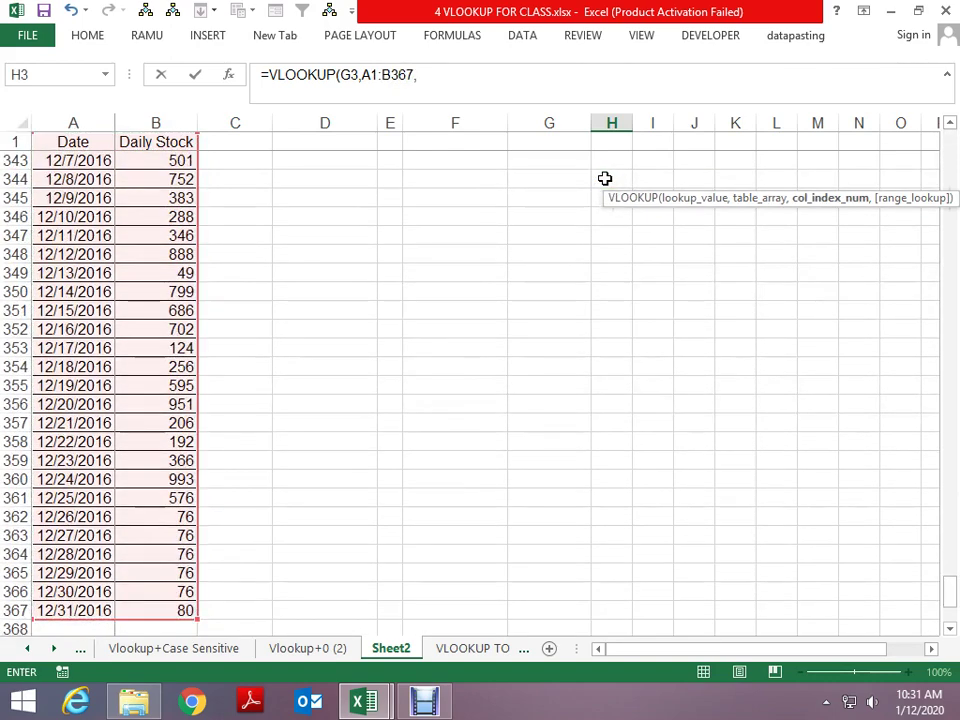
key(ctrl+Up)
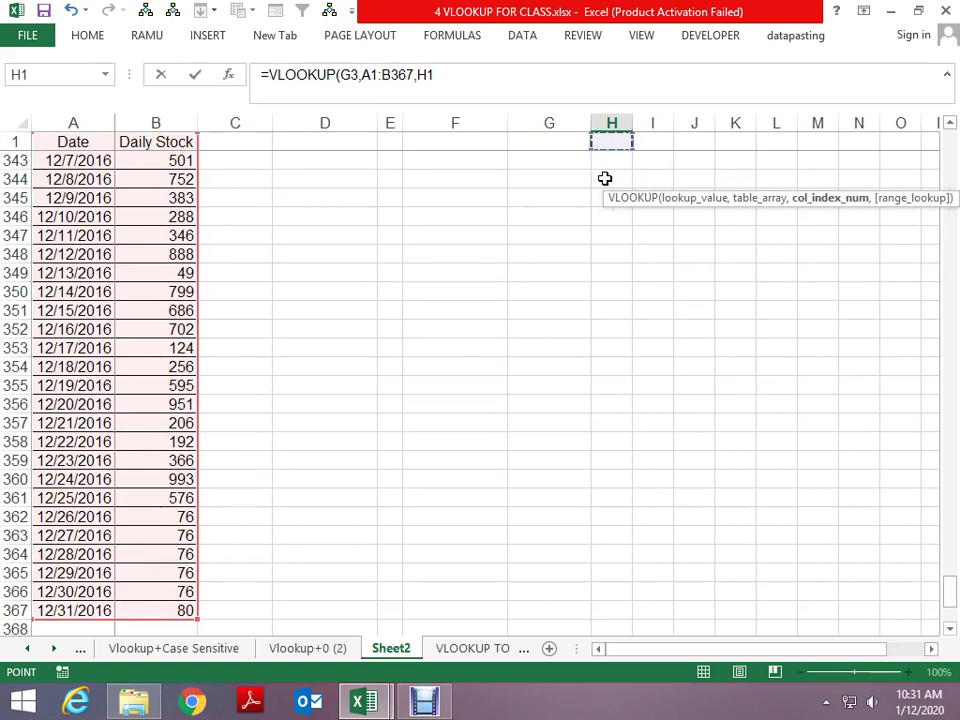
key(Escape)
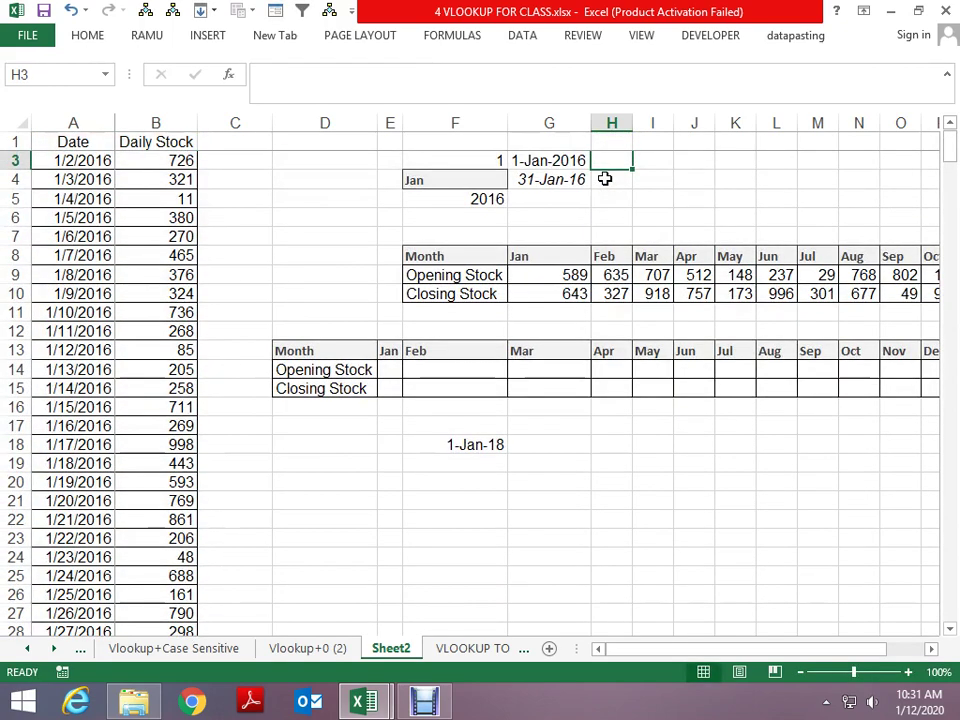
Step: Start a VLOOKUP in H3 using the column-locked lookup value $G3
text(=v)
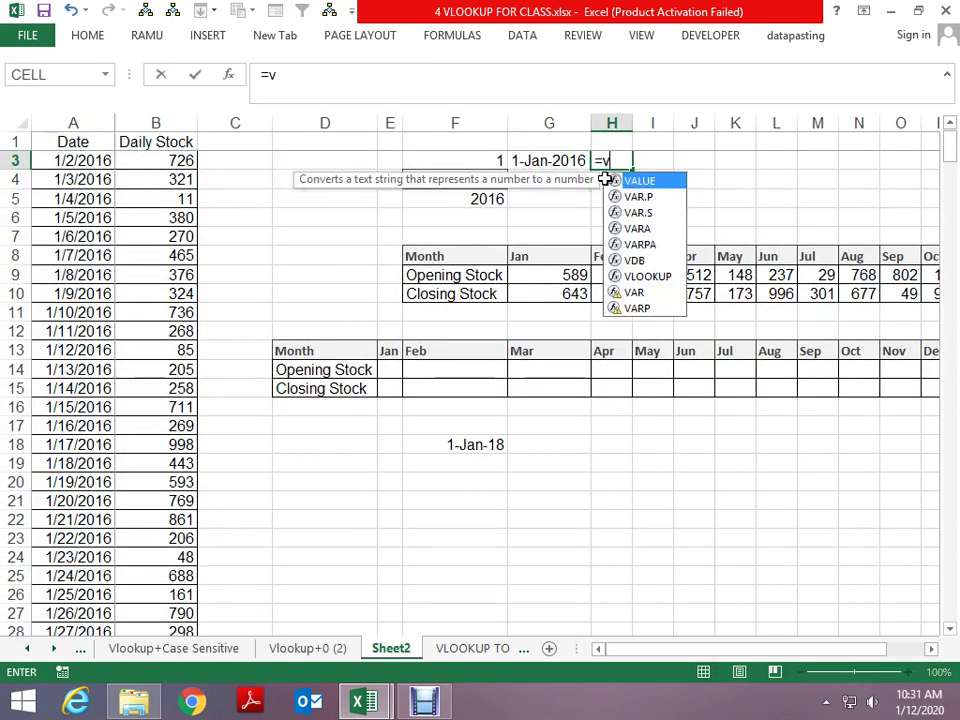
text(l)
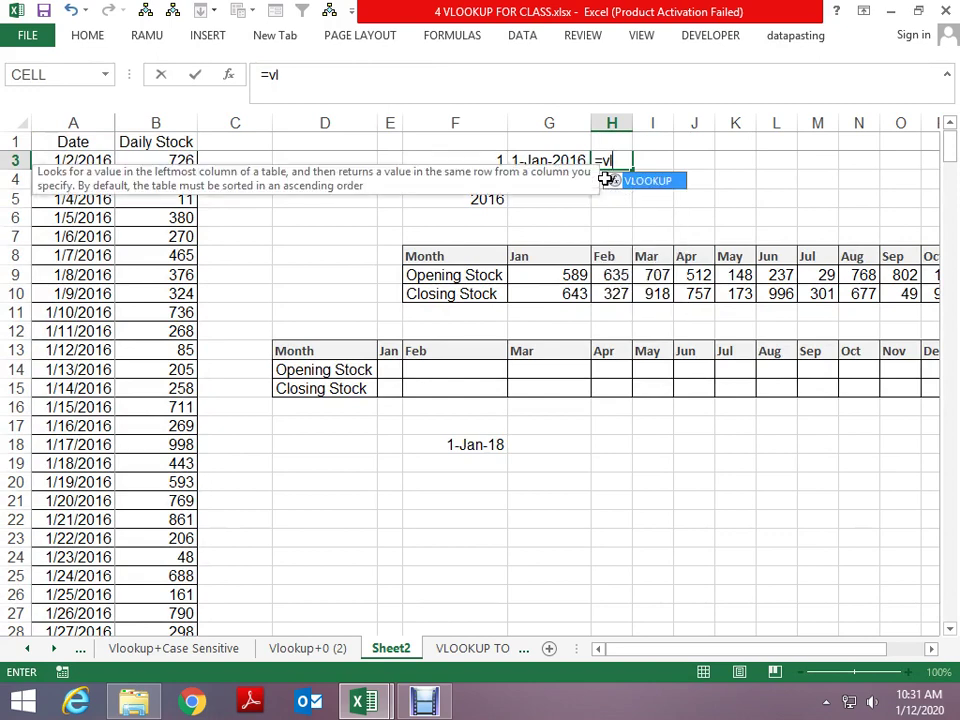
key(Tab)
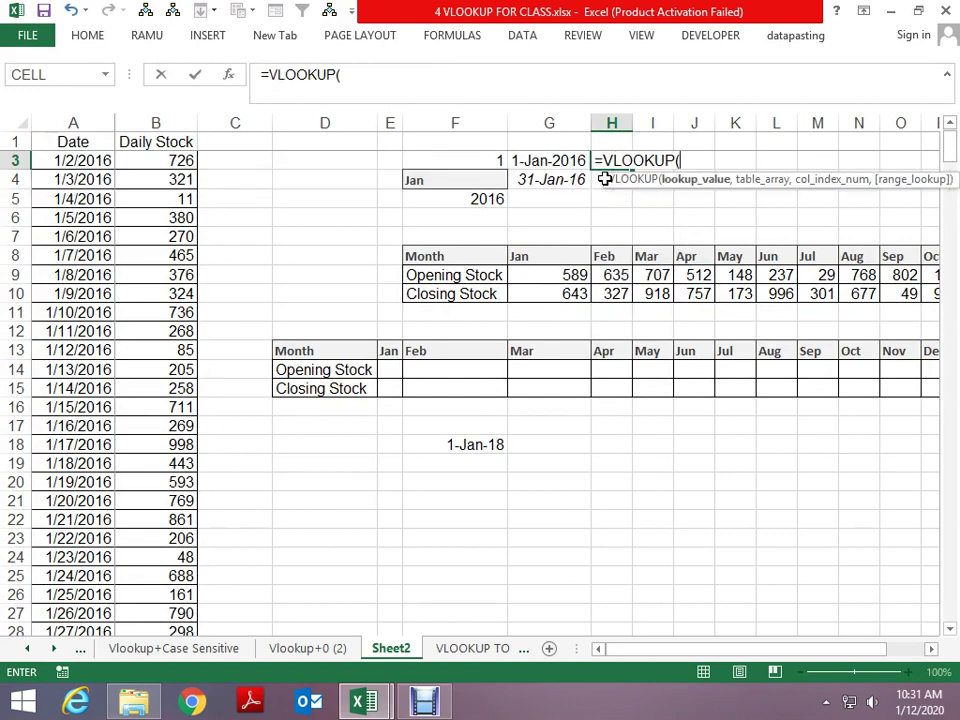
key(Left)
key(F4)
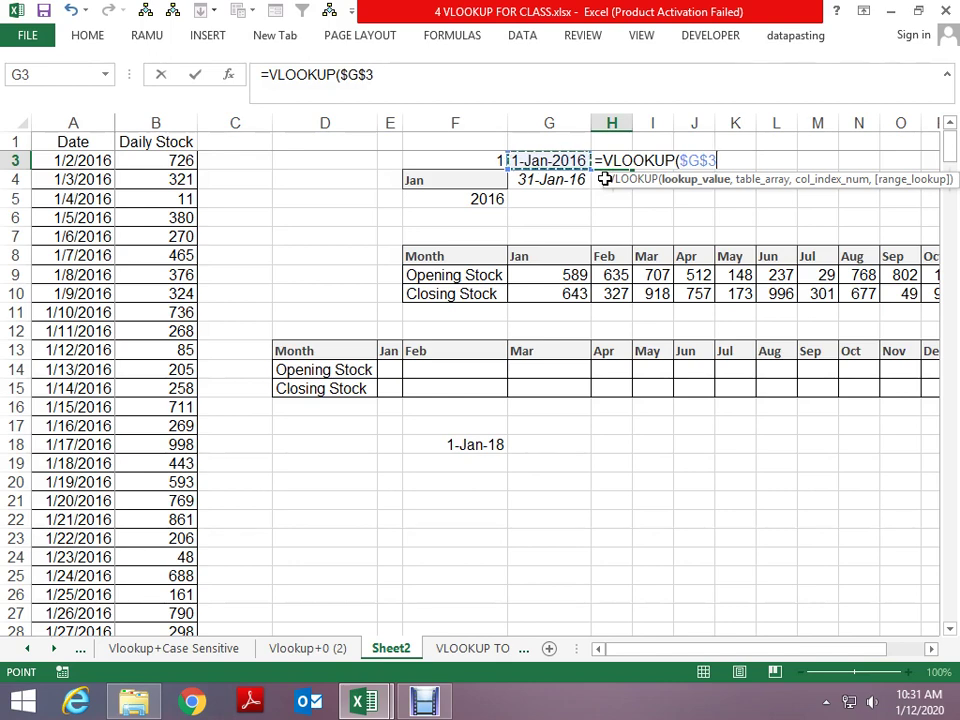
text(,)
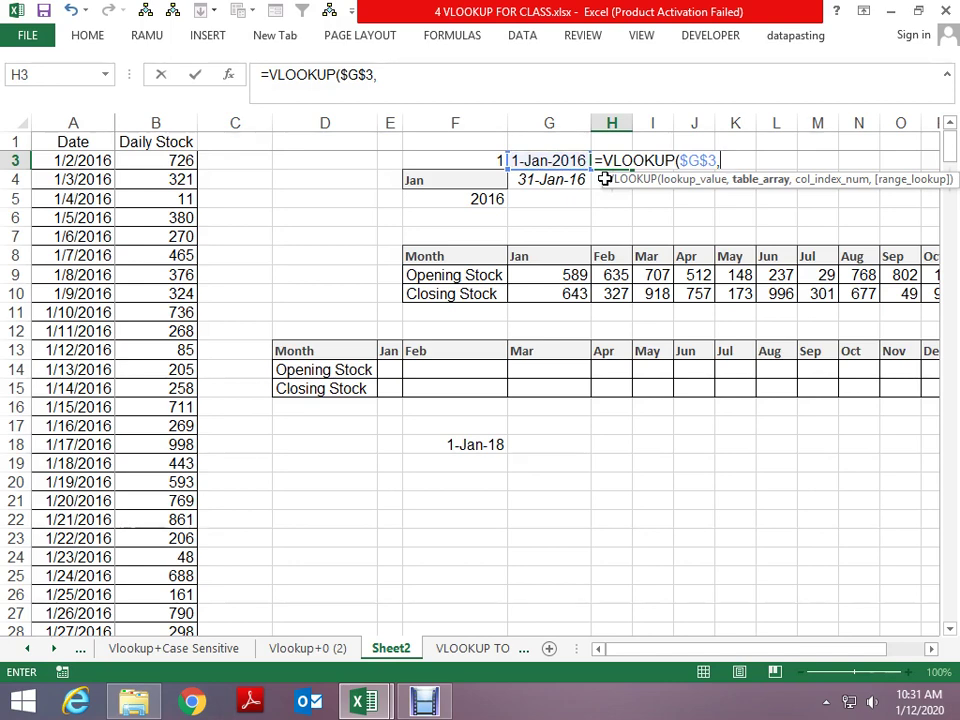
key(BackSpace)
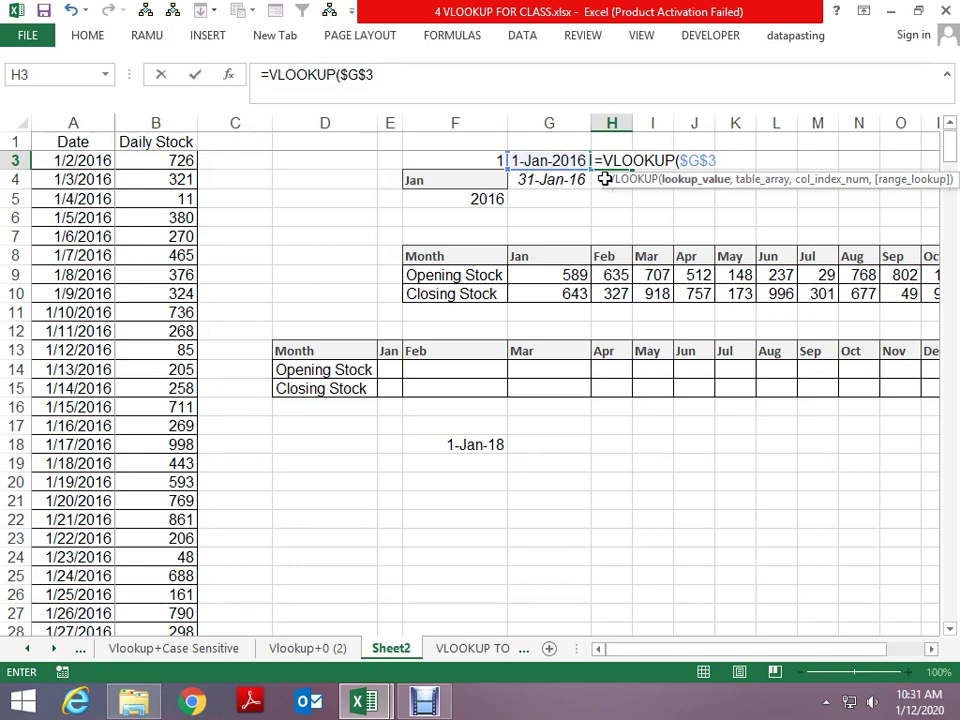
key(F4)
key(F4)
text(,)
Step: Finish the lookup with range A1:$B$367, column 2 and exact match 0
key(Left)
key(Left)
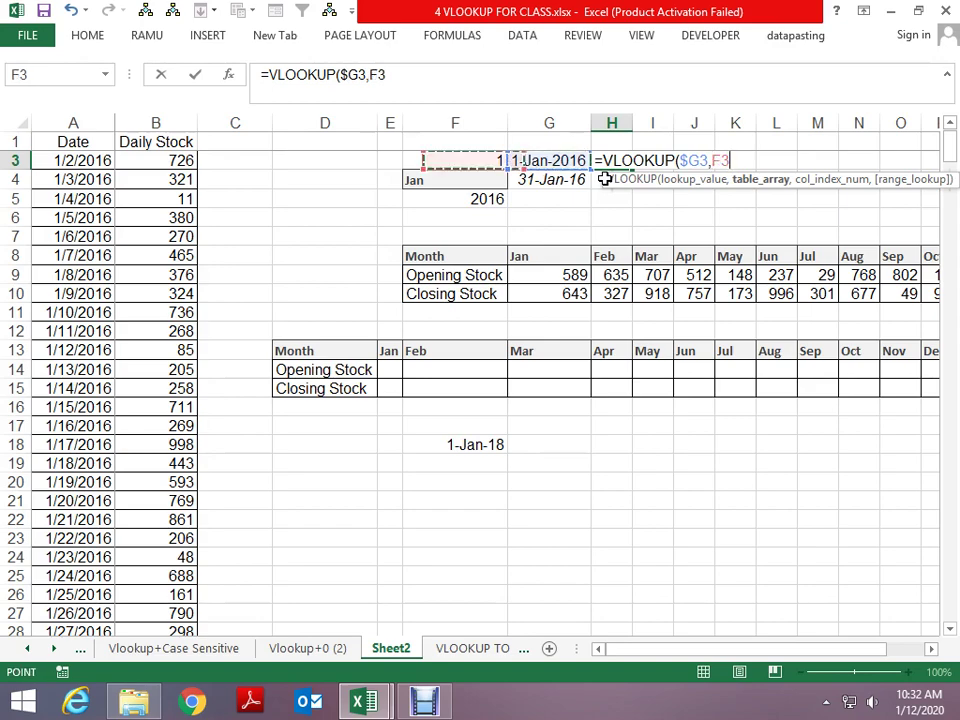
key(Left)
key(Left)
key(Left)
key(Up)
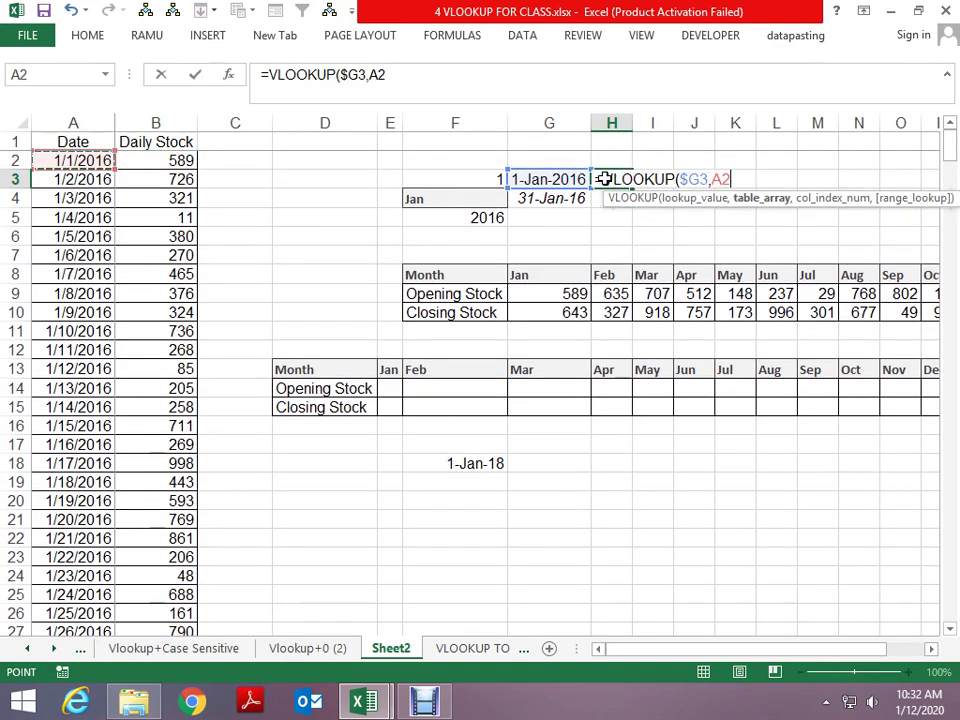
key(Up)
key(shift+Right)
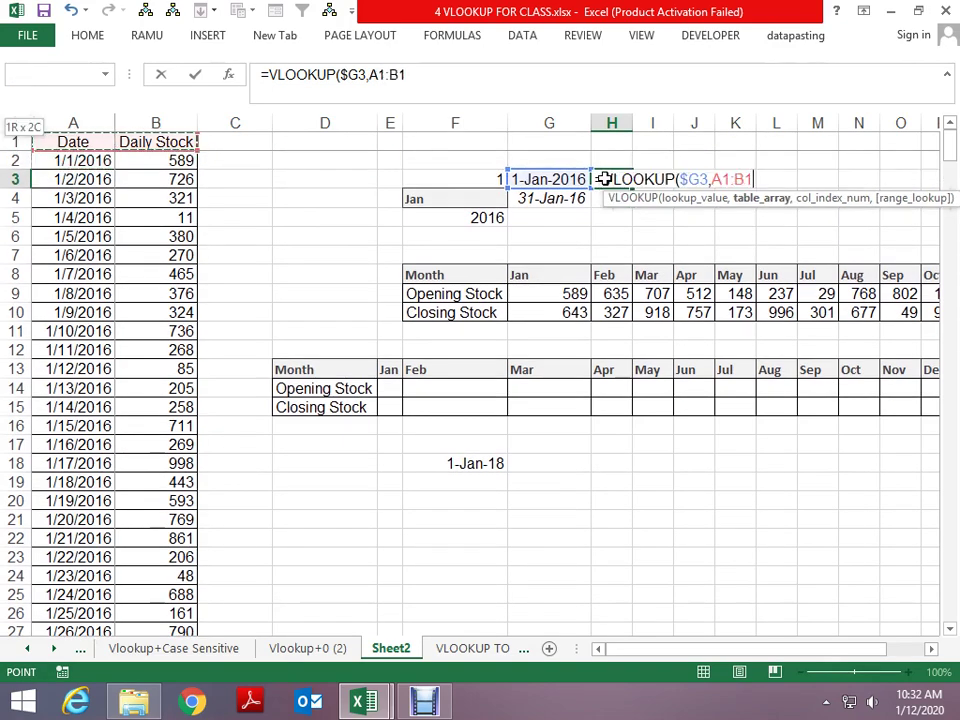
key(ctrl+shift+Down)
text(,)
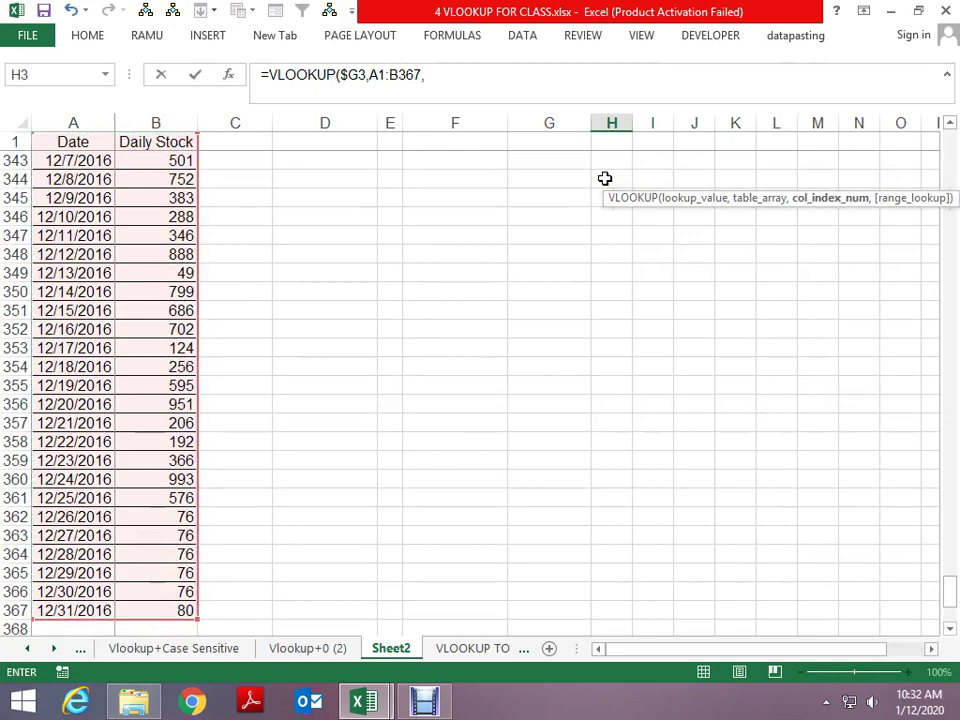
key(BackSpace)
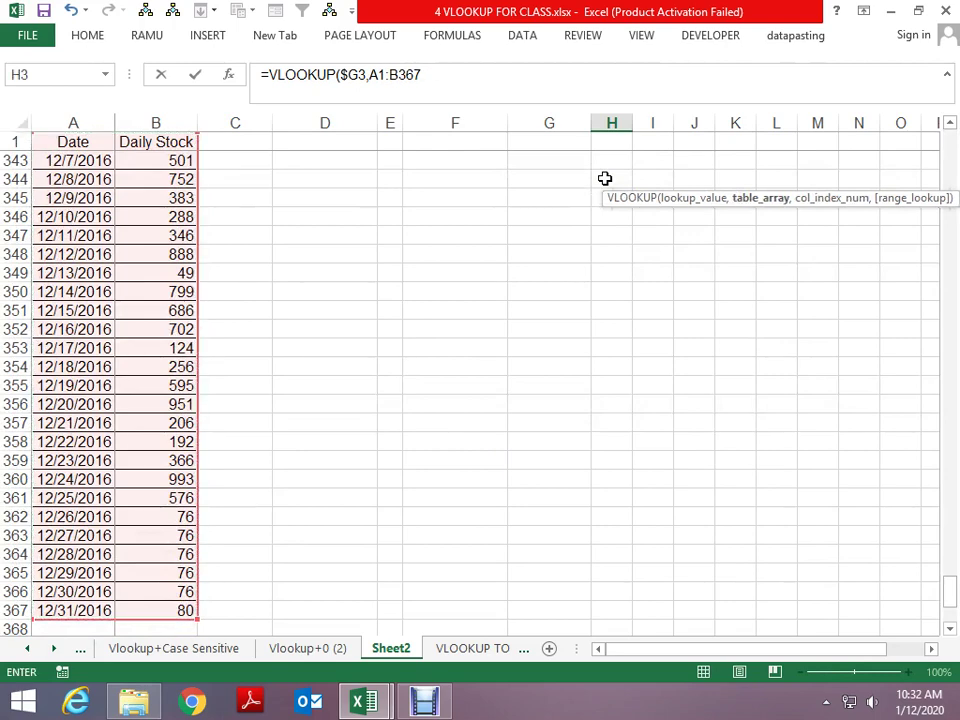
key(F4)
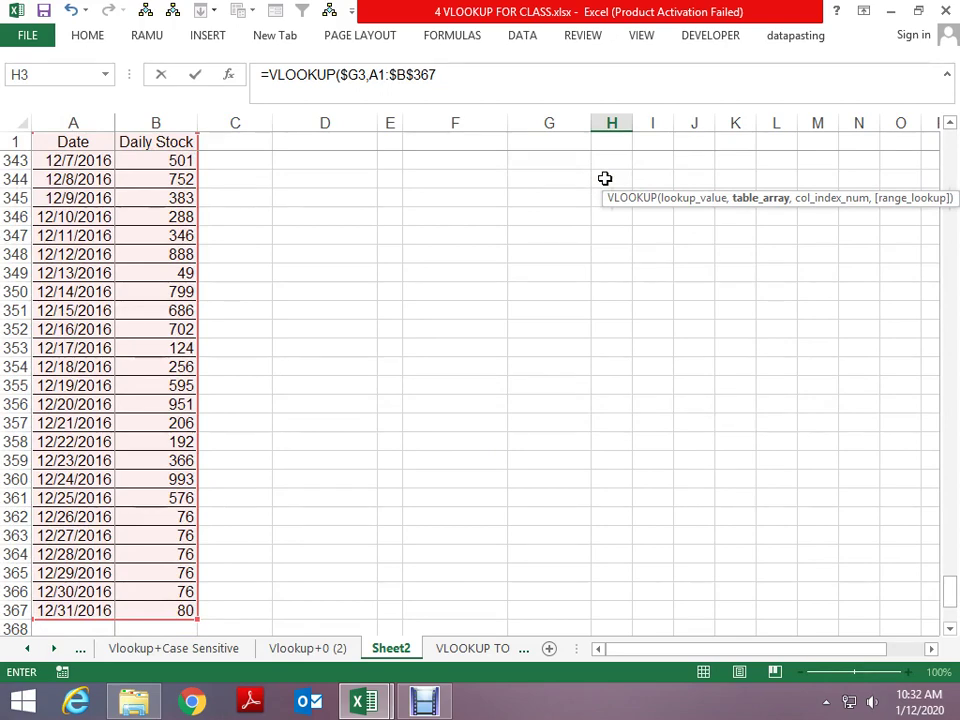
text(,2,0)
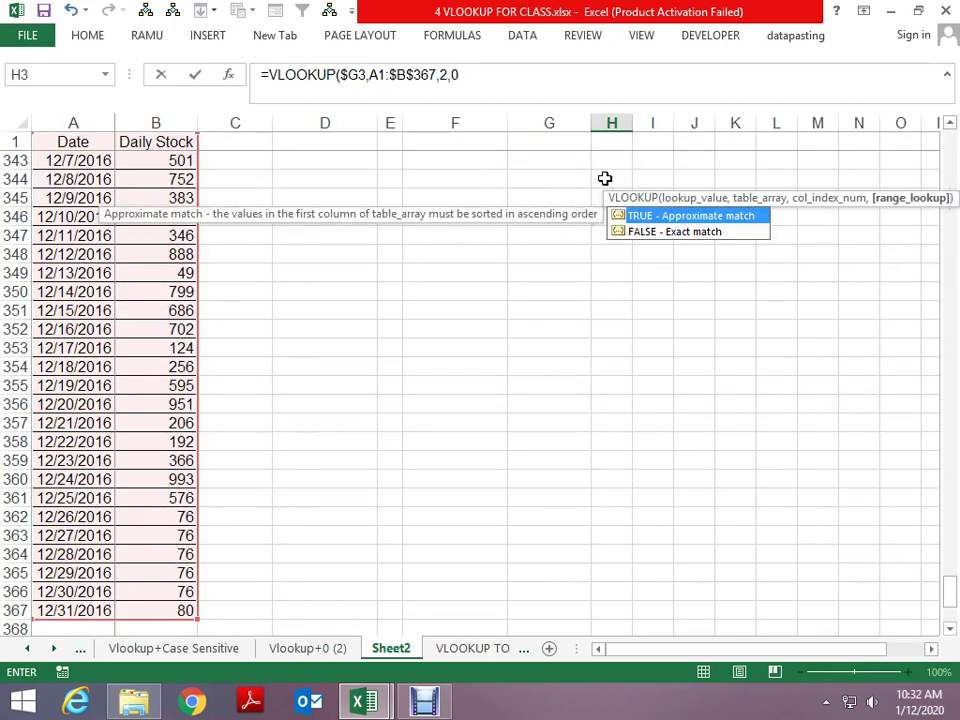
key(Return)
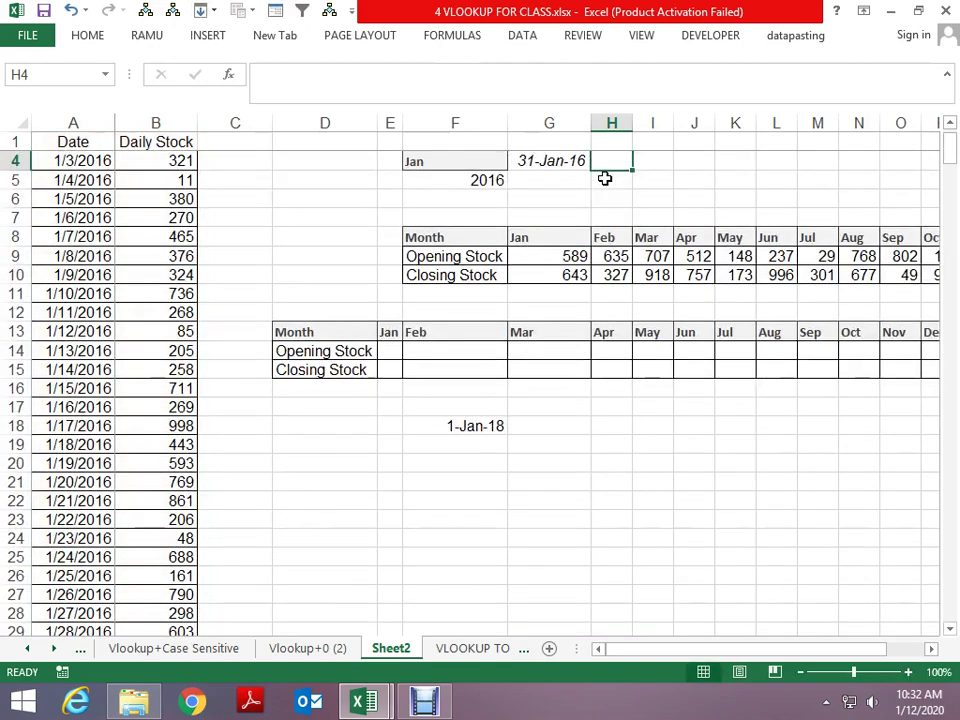
key(Up)
key(Up)
Step: Fill the H3 VLOOKUP formula down into H4
click(604, 178)
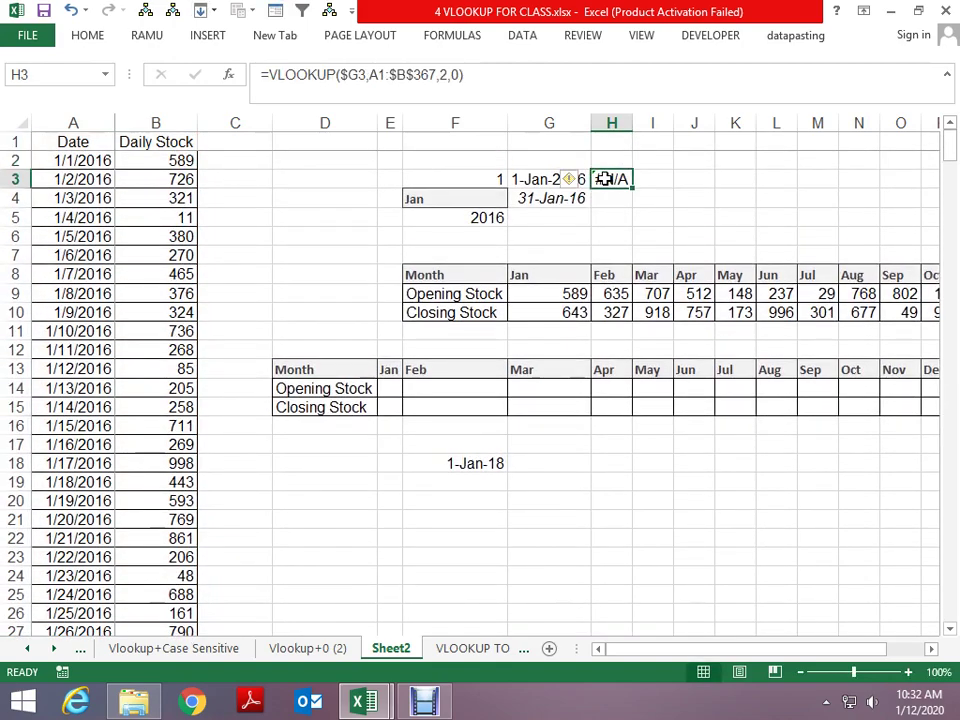
click(605, 201)
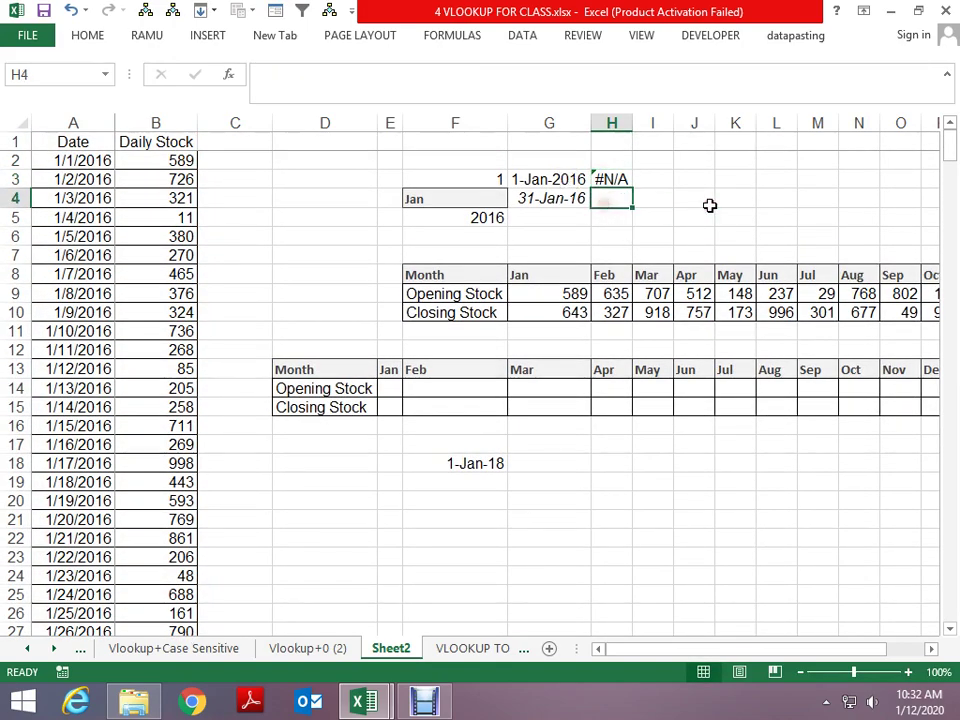
key(Up)
key(shift+Down)
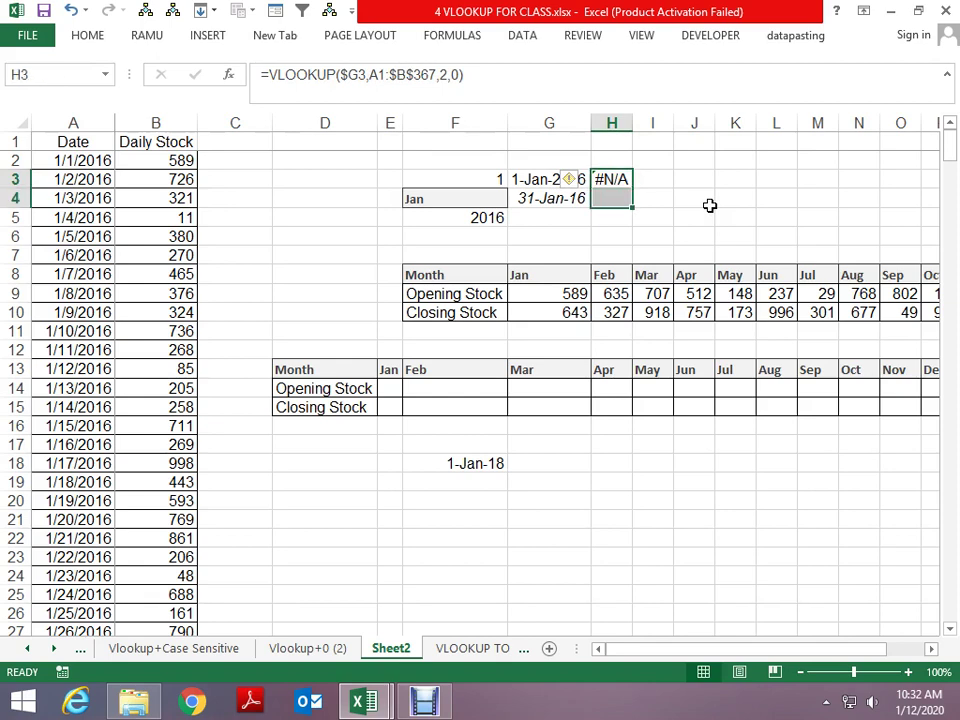
key(ctrl+d)
Step: Investigate H3's #N/A against the G3 and A2 dates, then edit after $G3
click(610, 177)
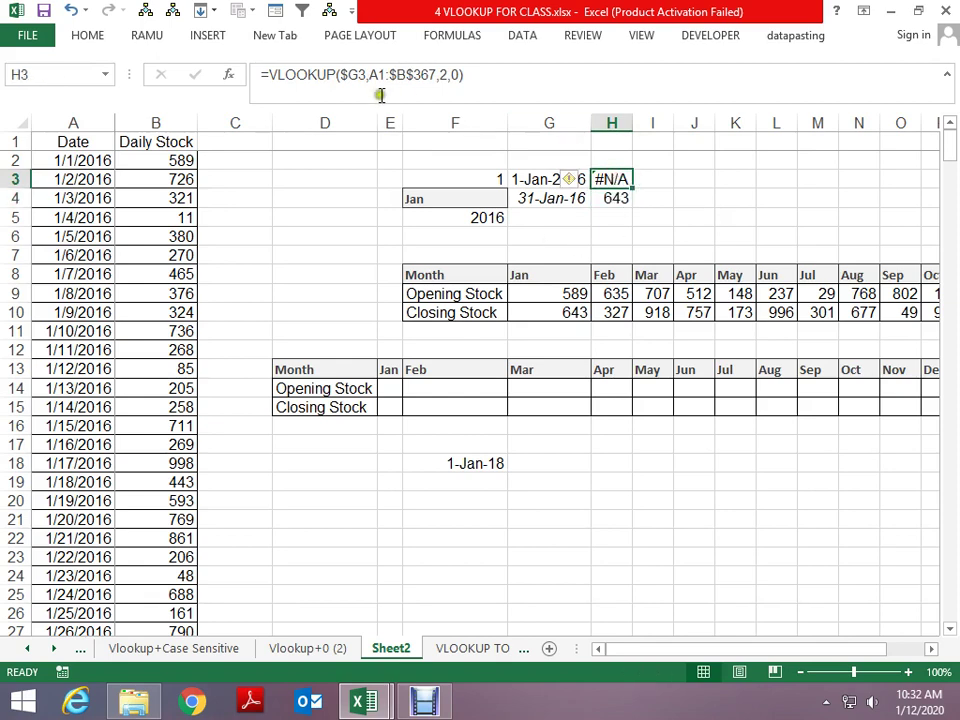
click(572, 180)
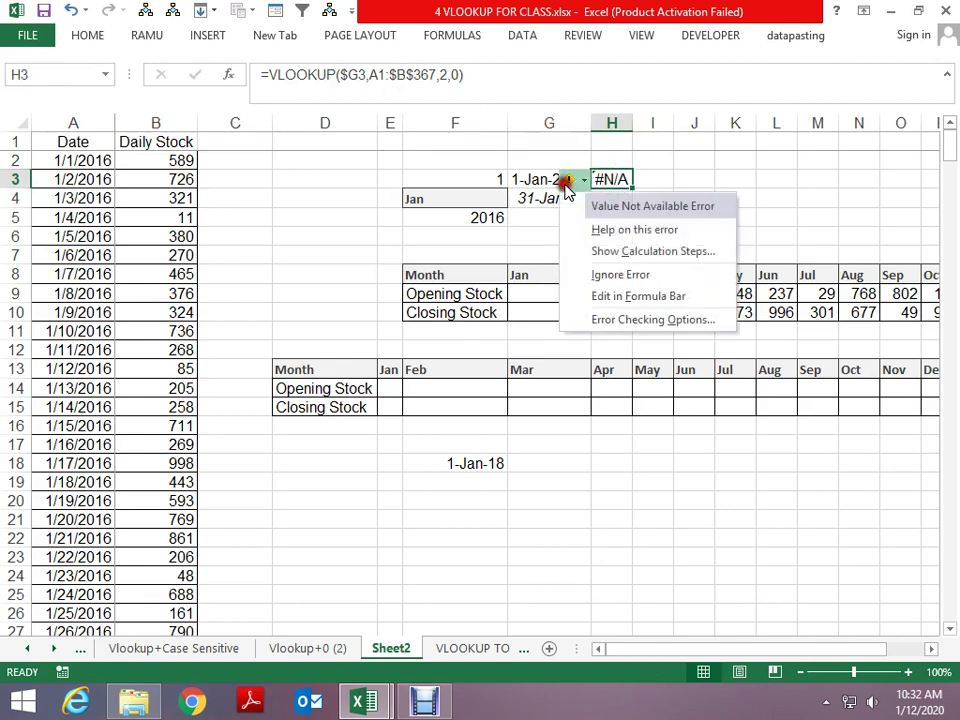
click(656, 179)
click(620, 180)
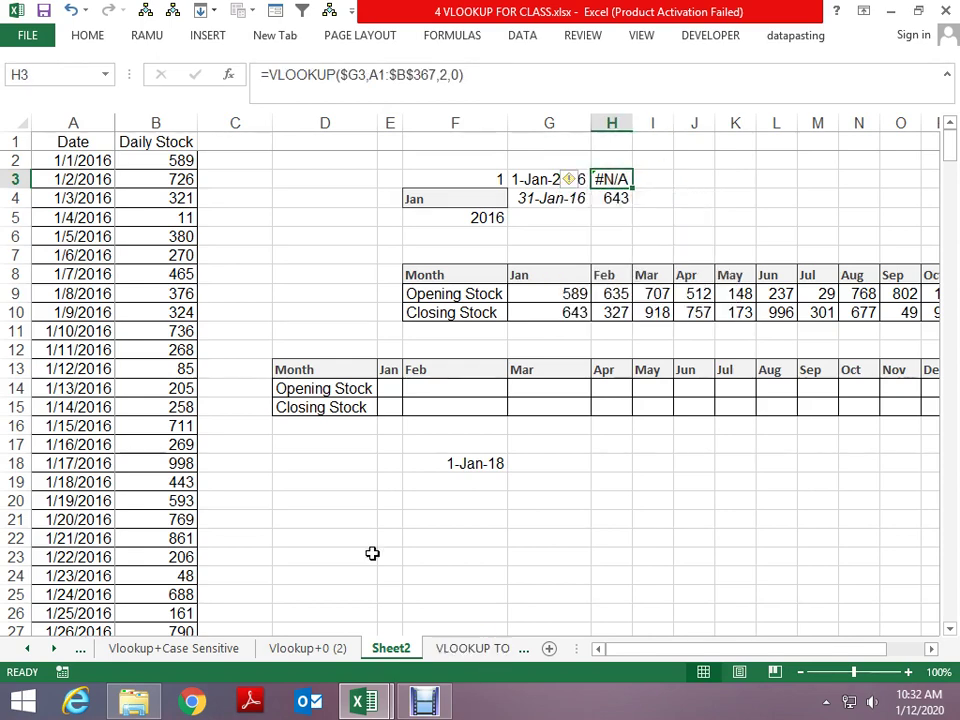
click(79, 161)
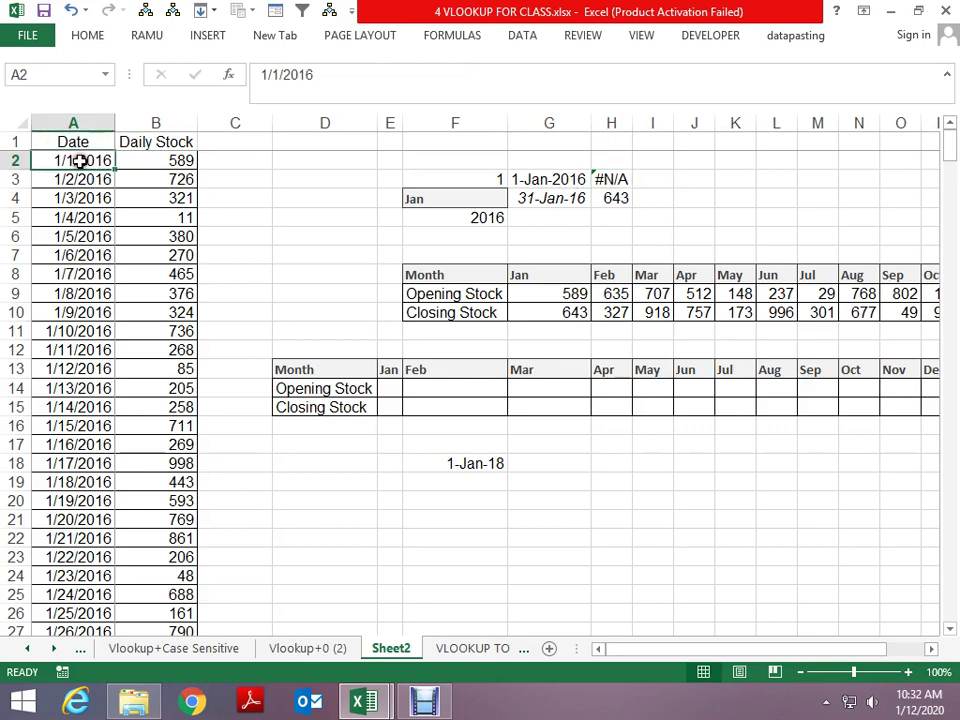
click(563, 183)
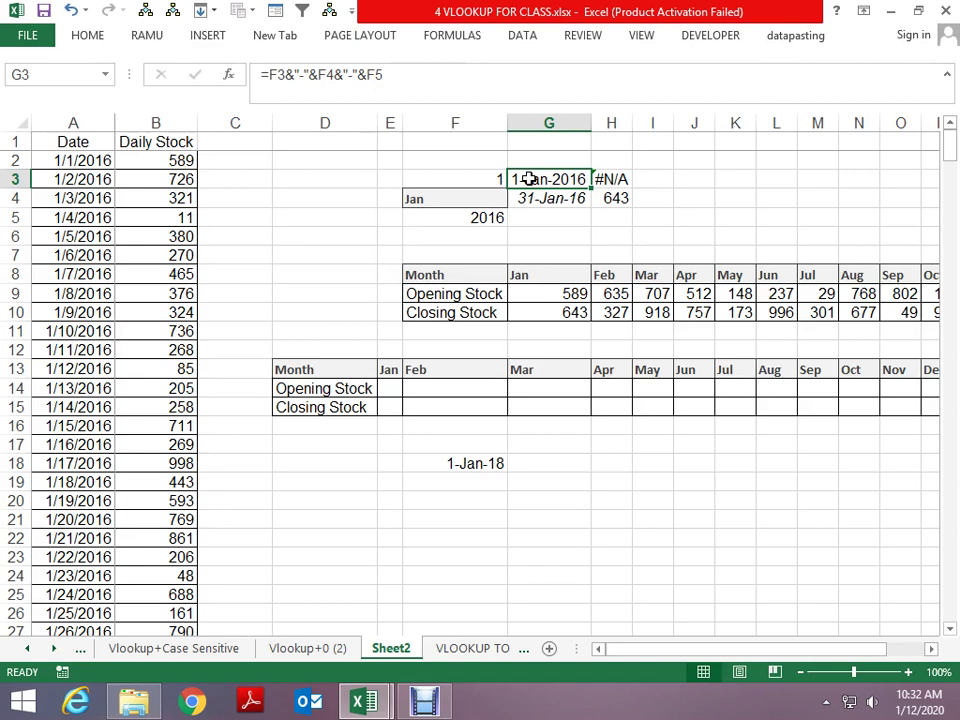
key(Right)
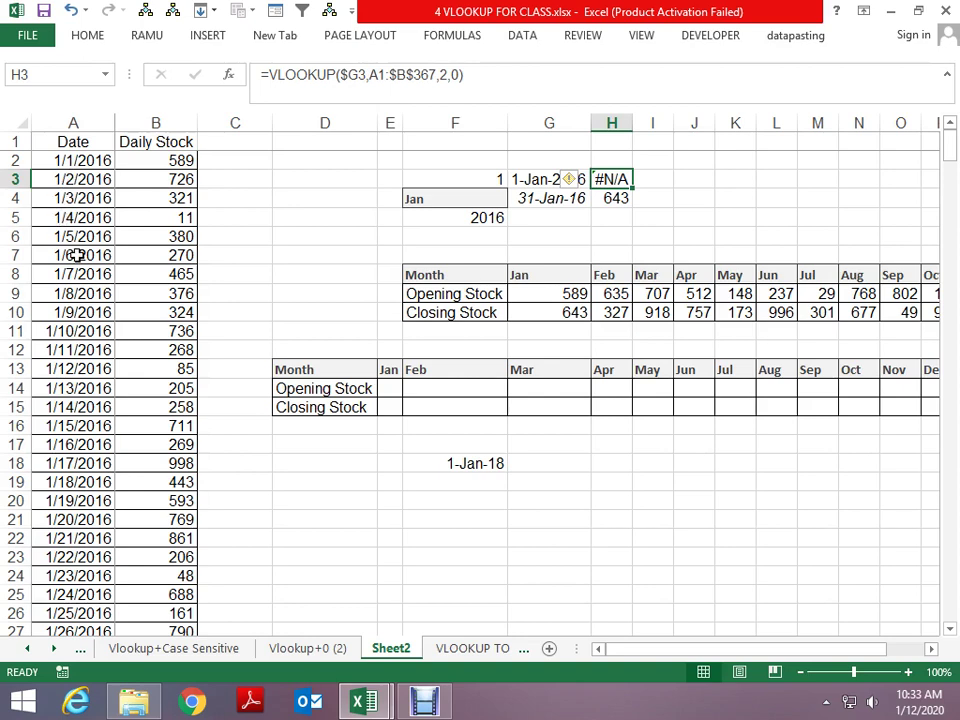
click(540, 177)
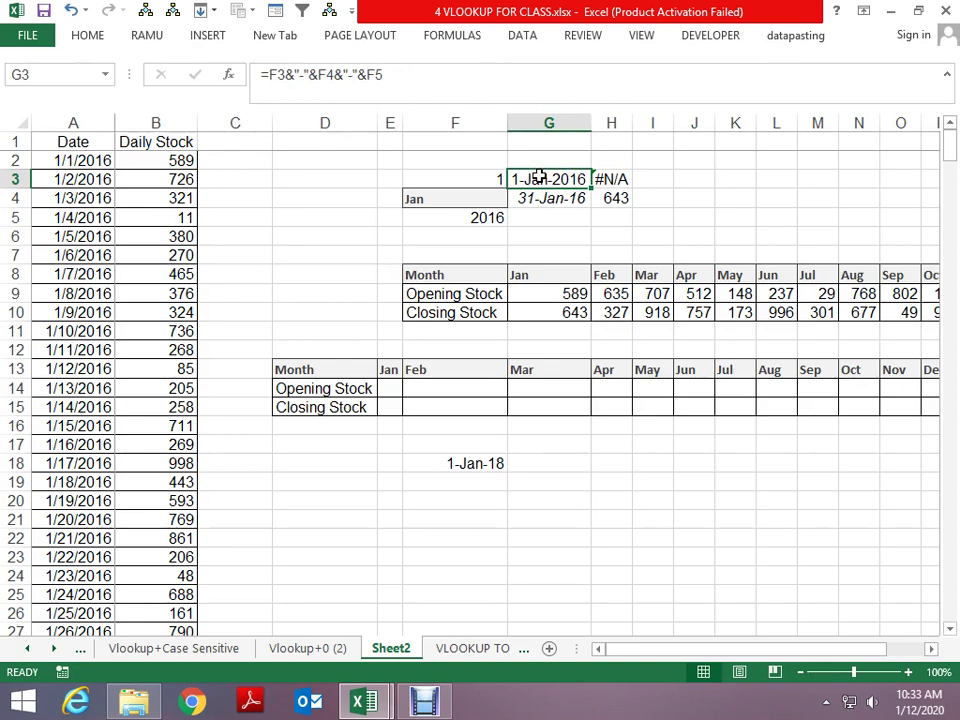
click(618, 182)
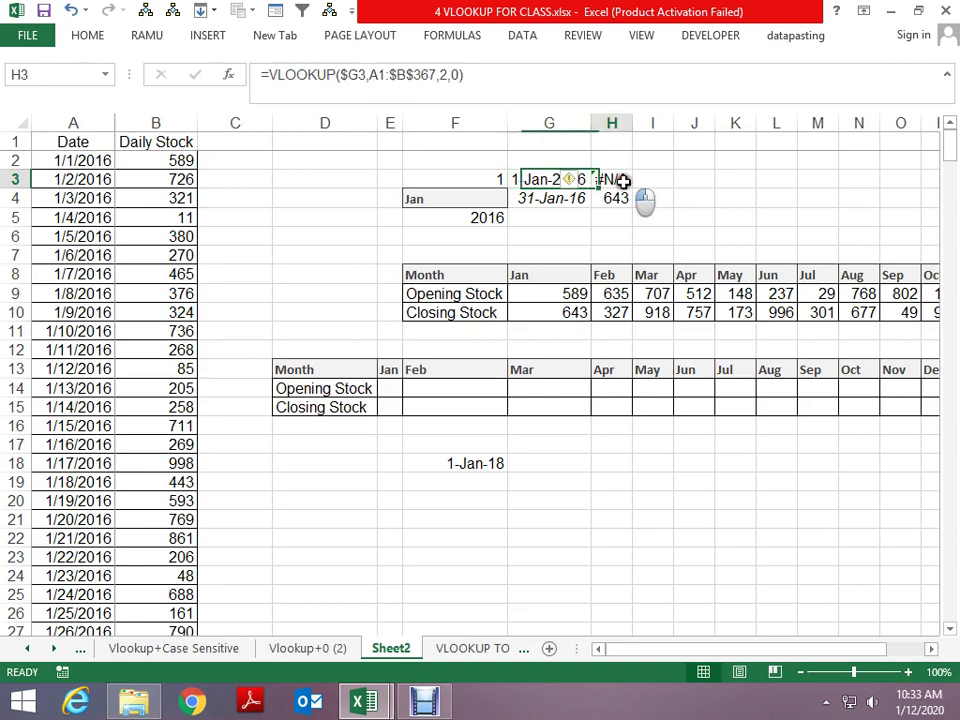
click(368, 75)
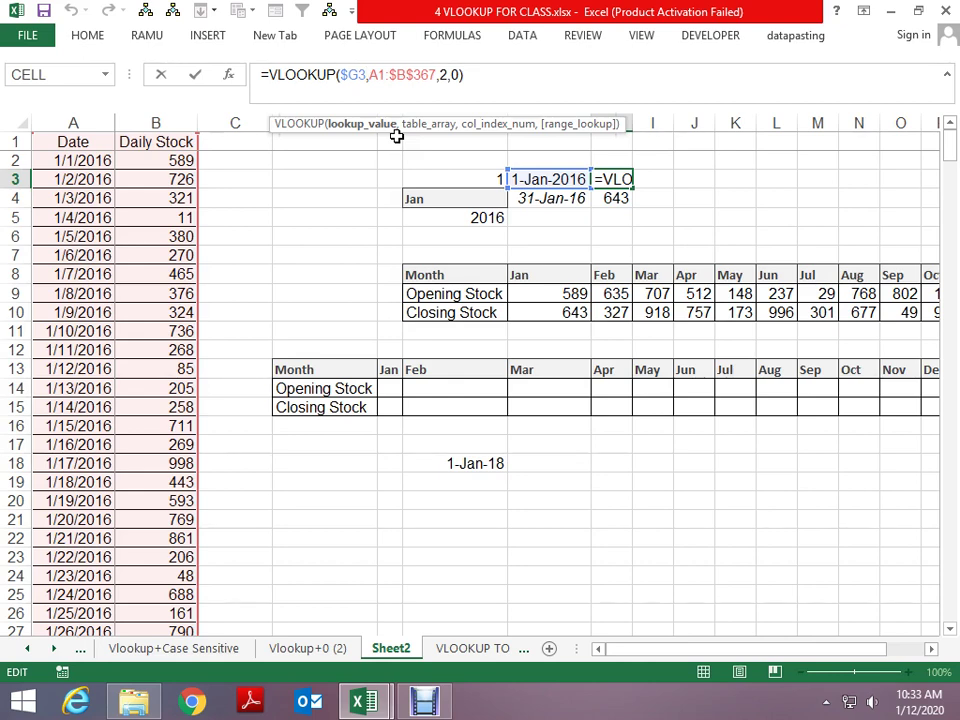
Step: Add +0 after $G3 so the lookup returns 589, then reopen H3 for editing
text(+)
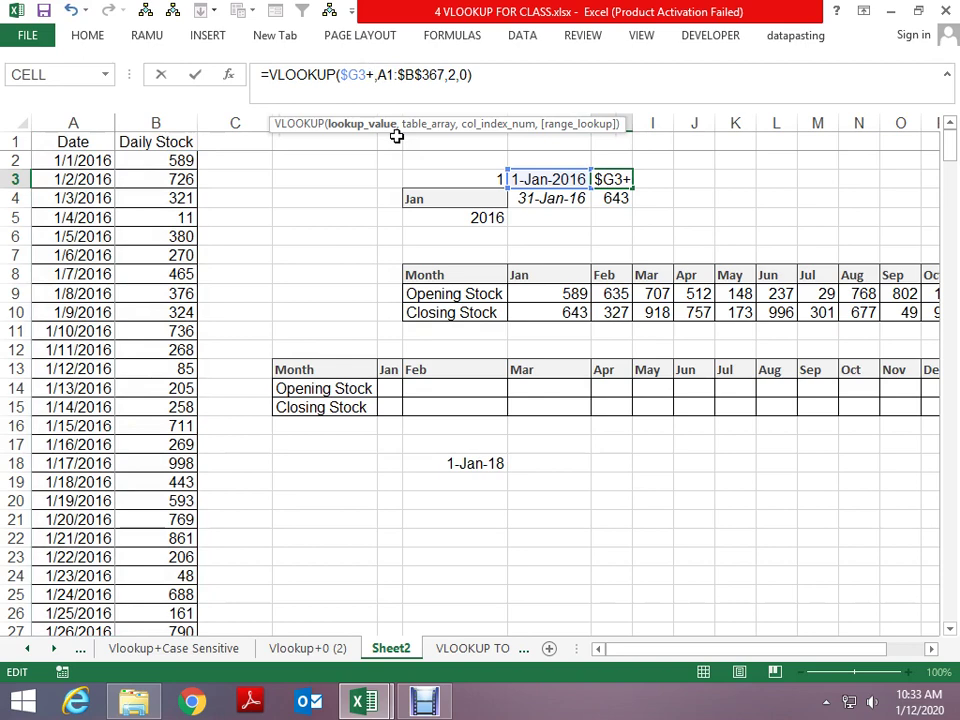
text(0)
key(Return)
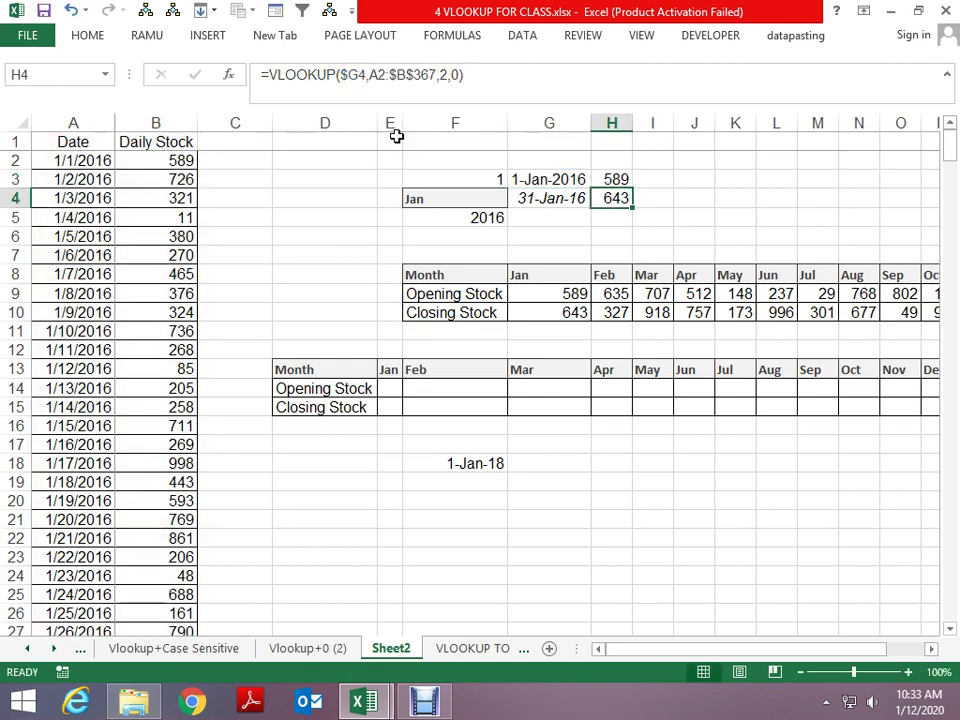
key(Up)
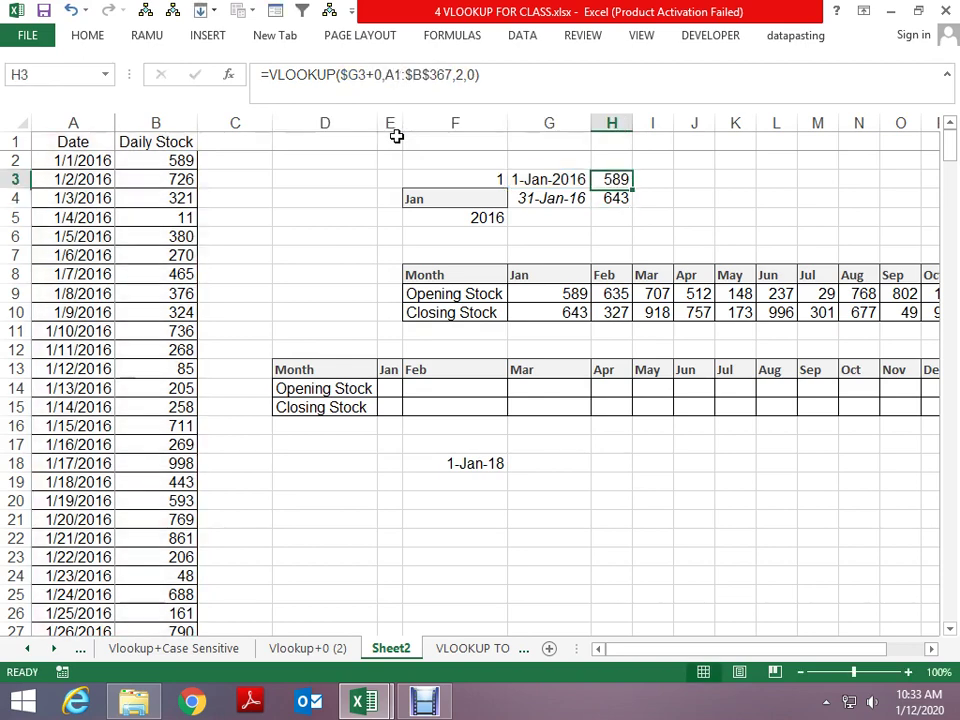
key(F2)
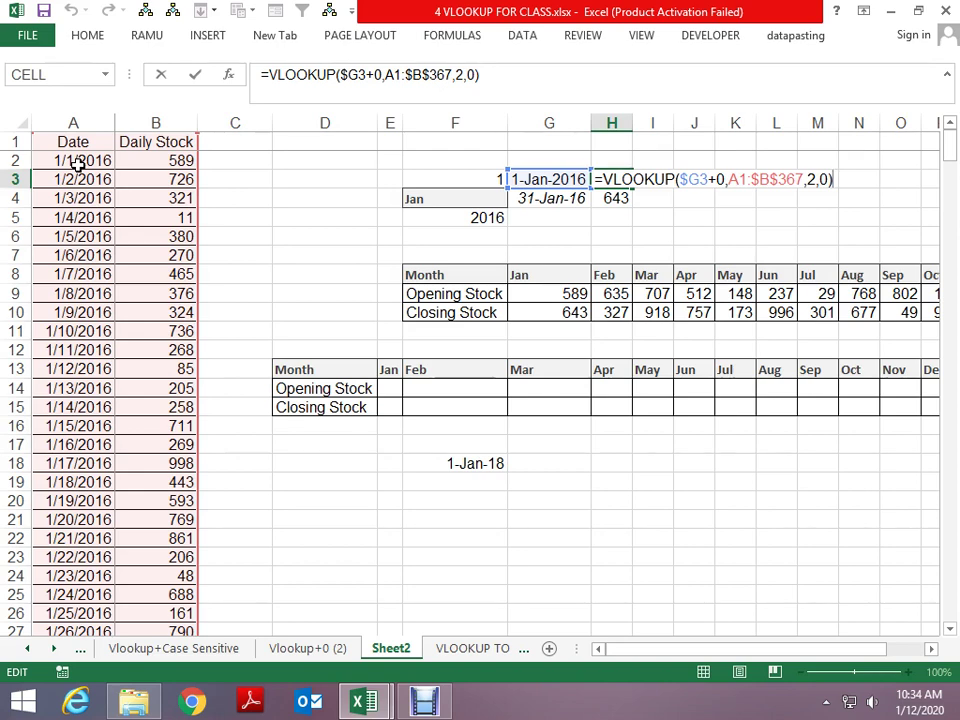
Step: Enter =TEXT(G3,"m/d/yyyy") in J3 so it shows 1/1/2016
click(195, 74)
click(686, 179)
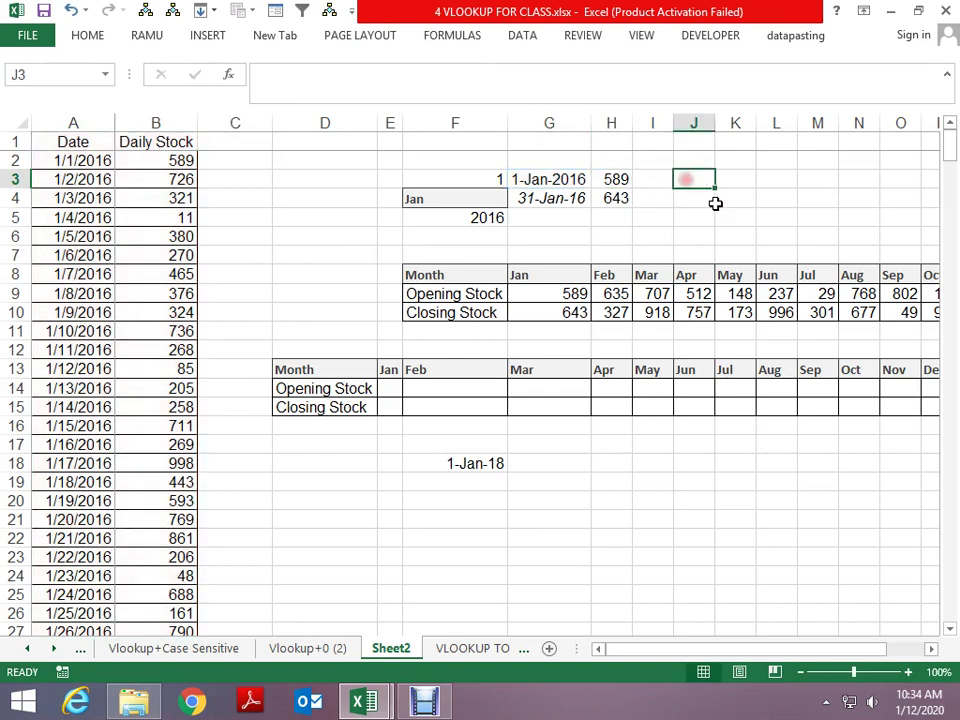
text(=te)
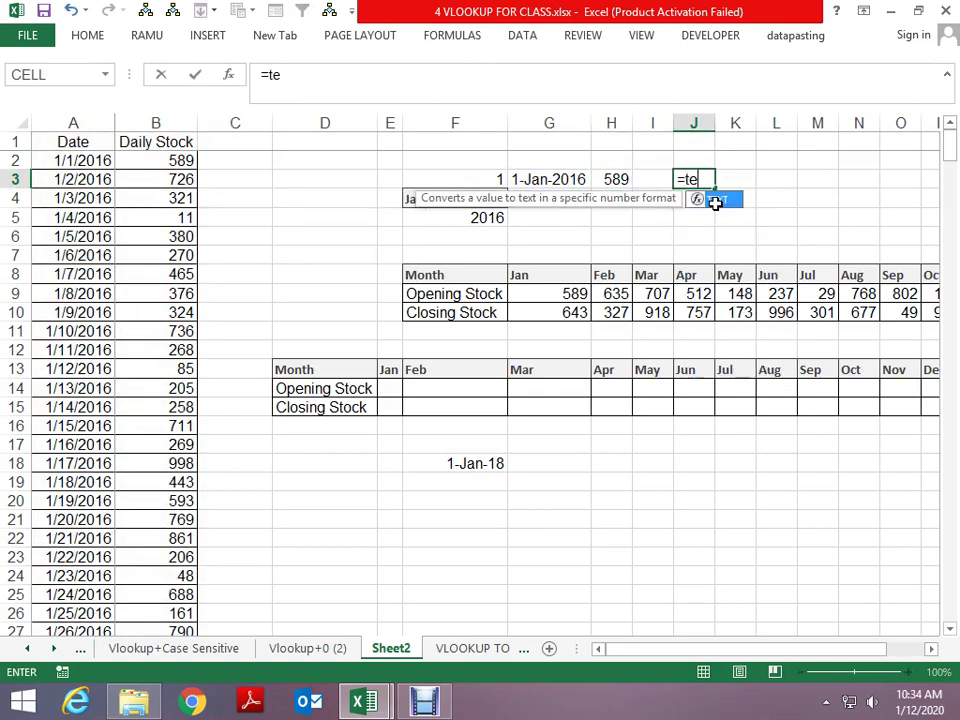
double_click(715, 202)
click(536, 177)
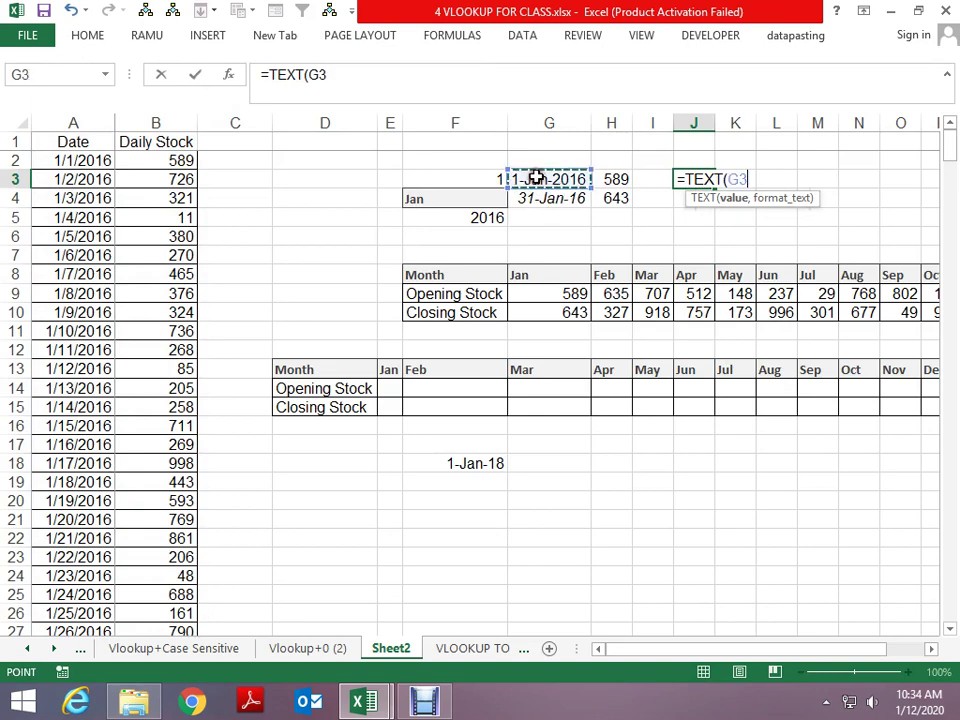
text(,)
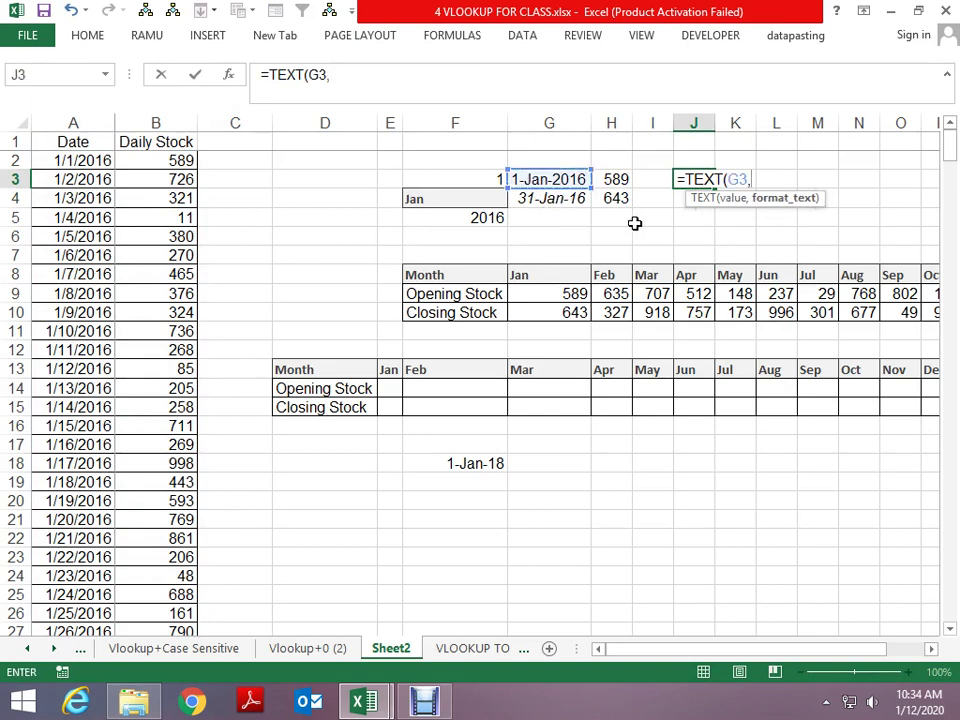
text(")
text(dd)
key(BackSpace)
key(BackSpace)
text(m)
text(/)
text(d)
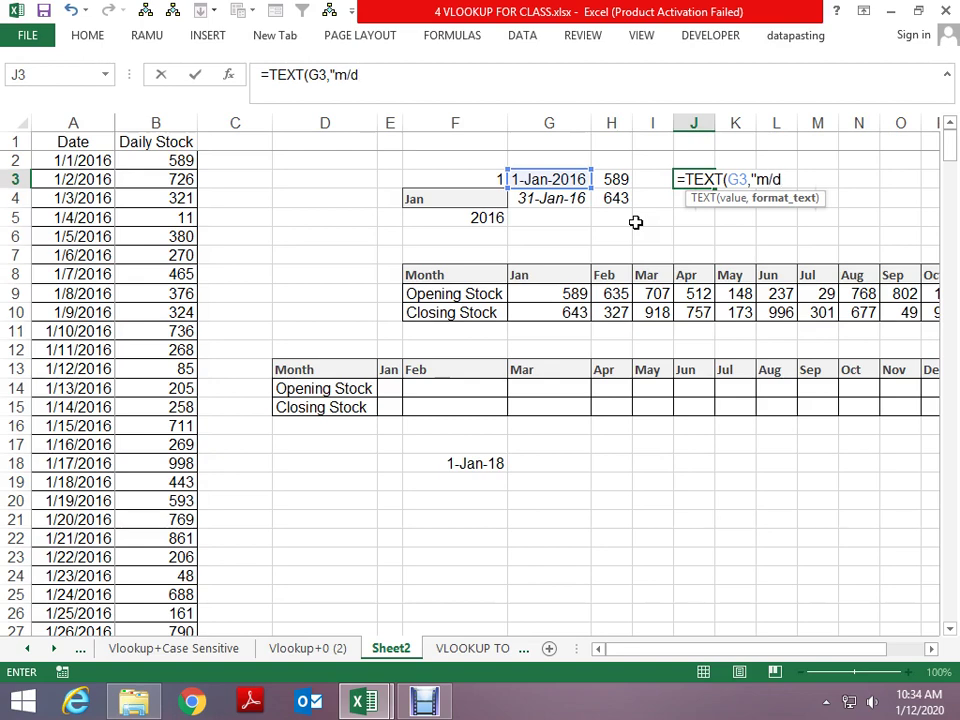
text(/)
text(yyyy)
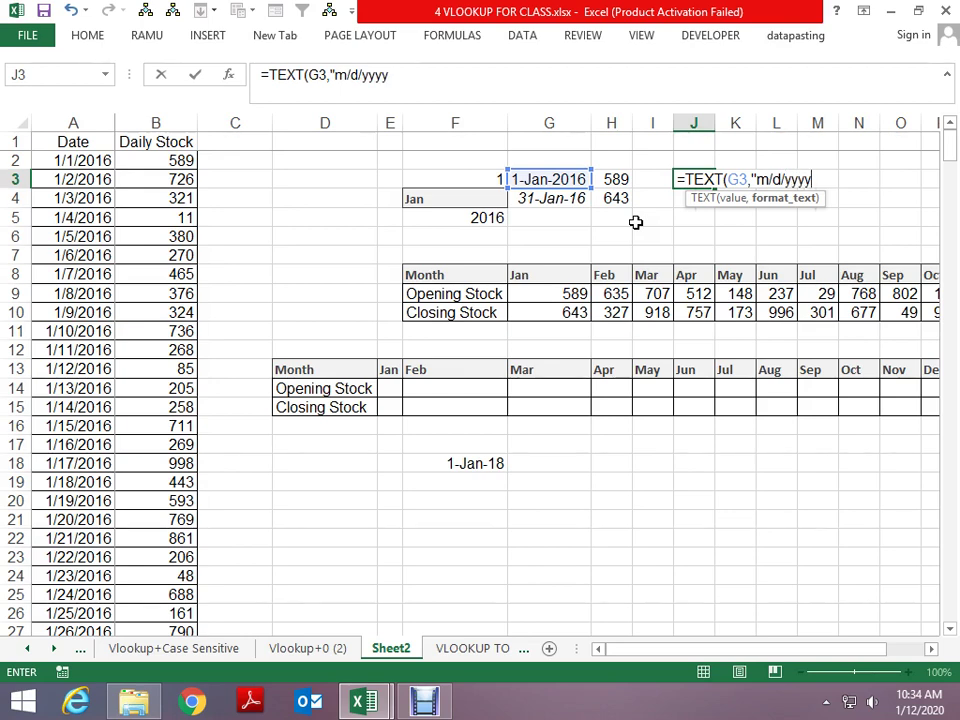
text(")
key(Return)
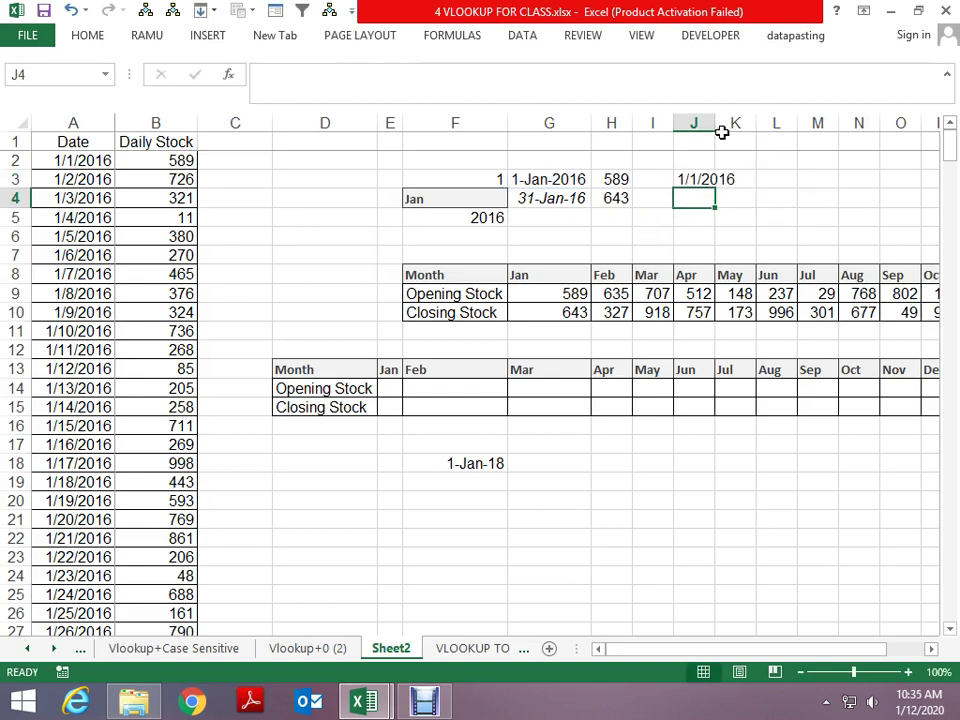
Step: Autofit column J and compare J3's text date with the date in A2
double_click(716, 124)
click(690, 178)
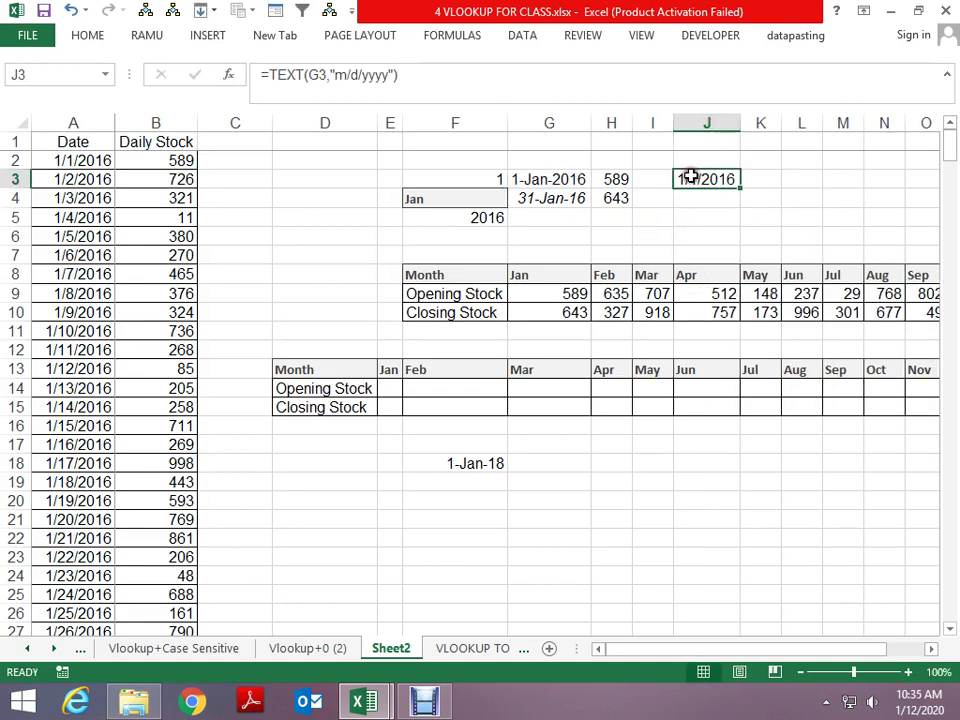
click(77, 162)
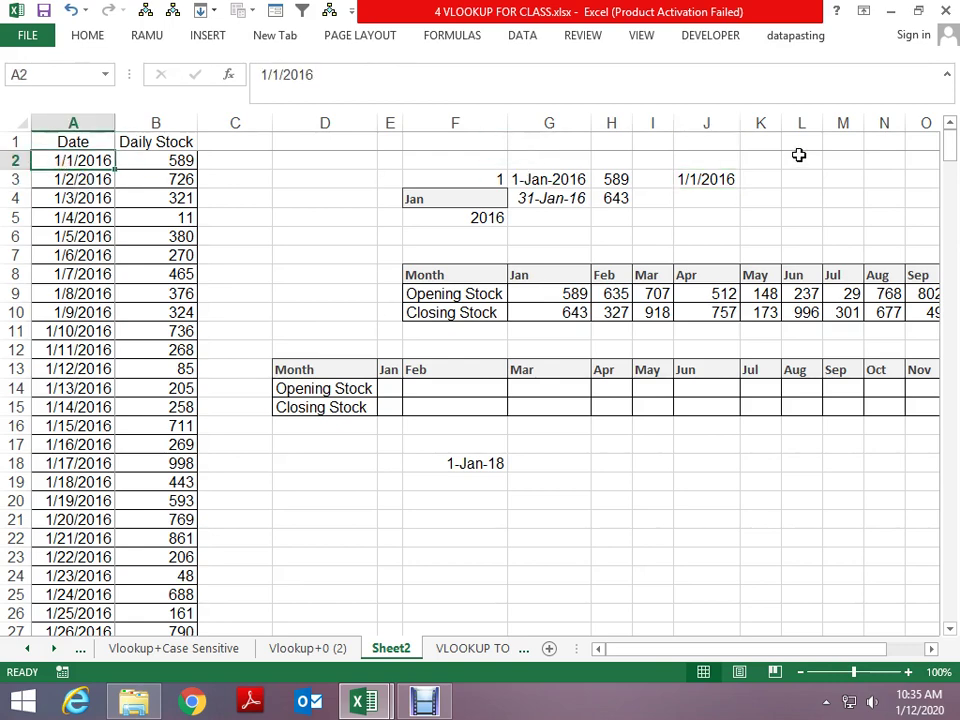
click(722, 177)
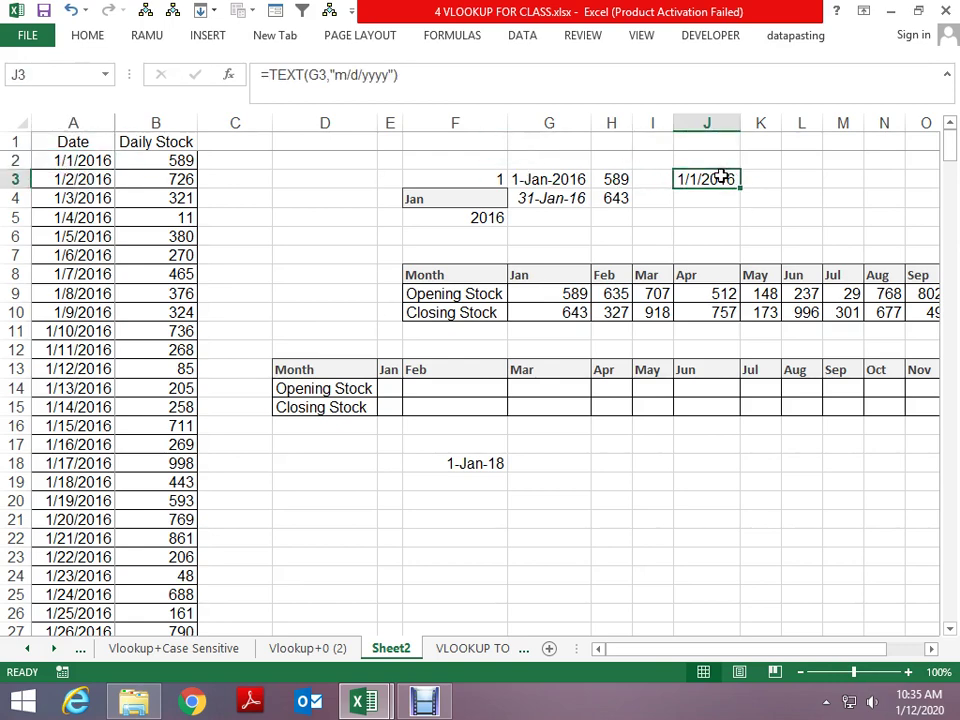
click(782, 182)
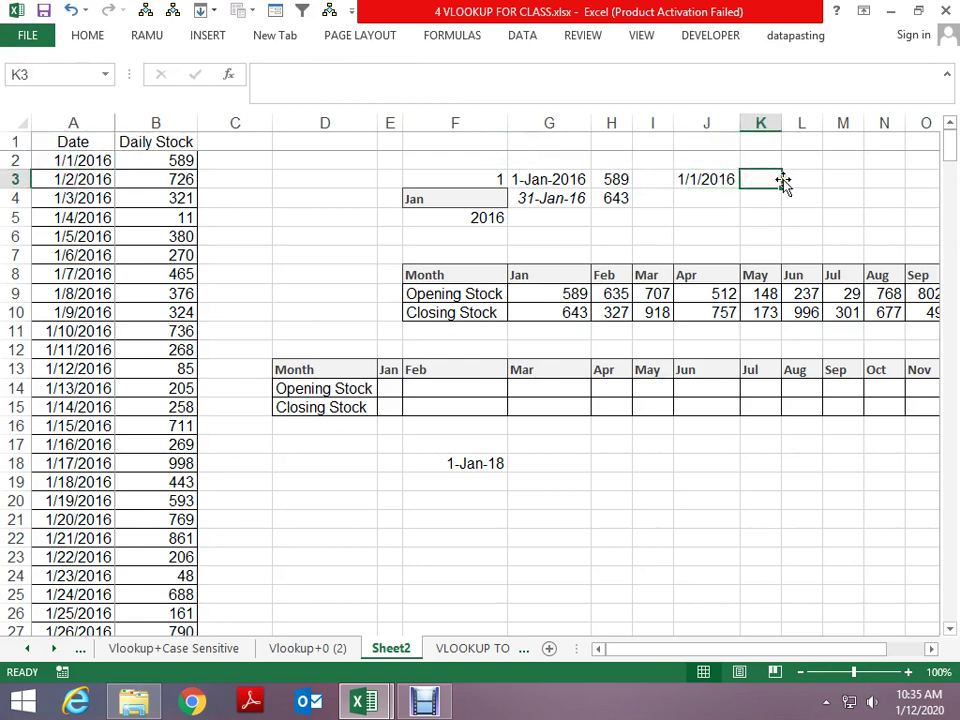
key(Left)
key(F2)
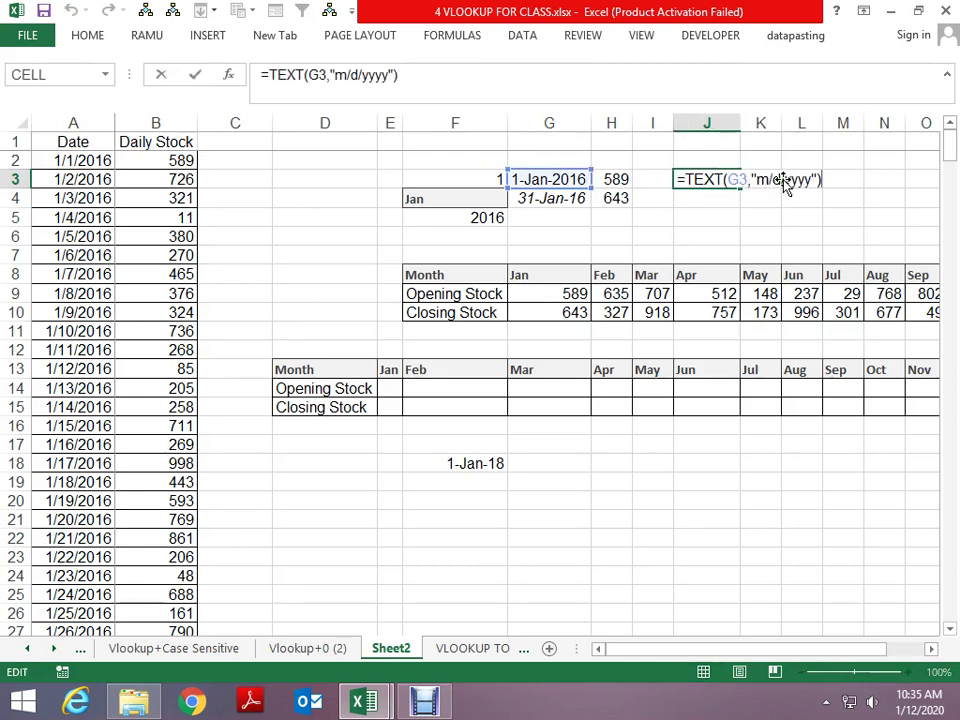
Step: Start a VLOOKUP in K3 pointing at column J, then cancel the half-built formula
click(783, 183)
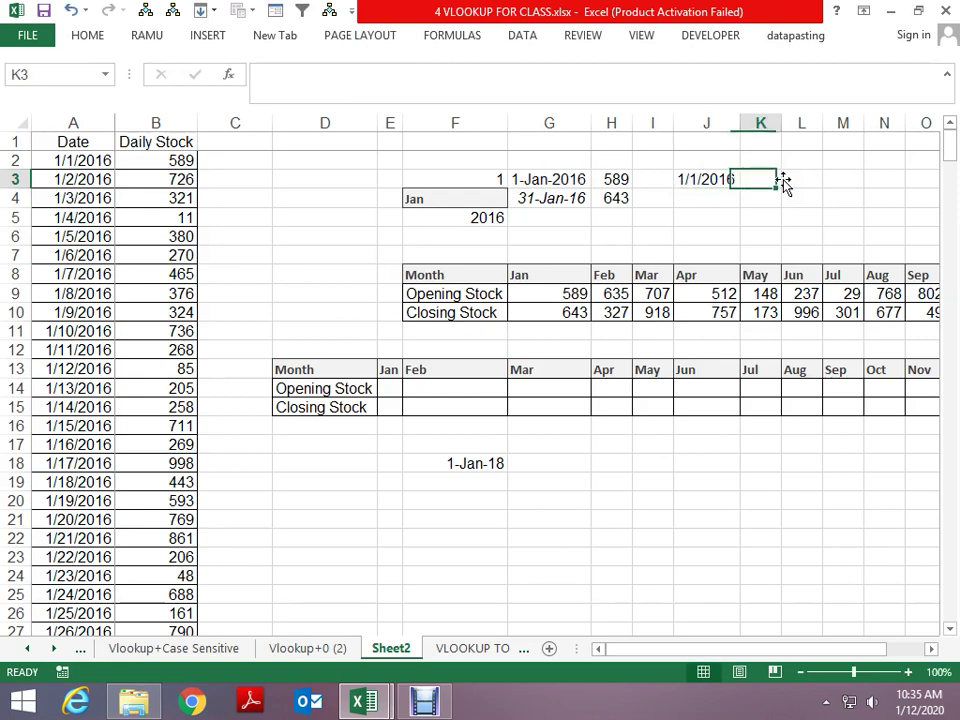
text(=vl)
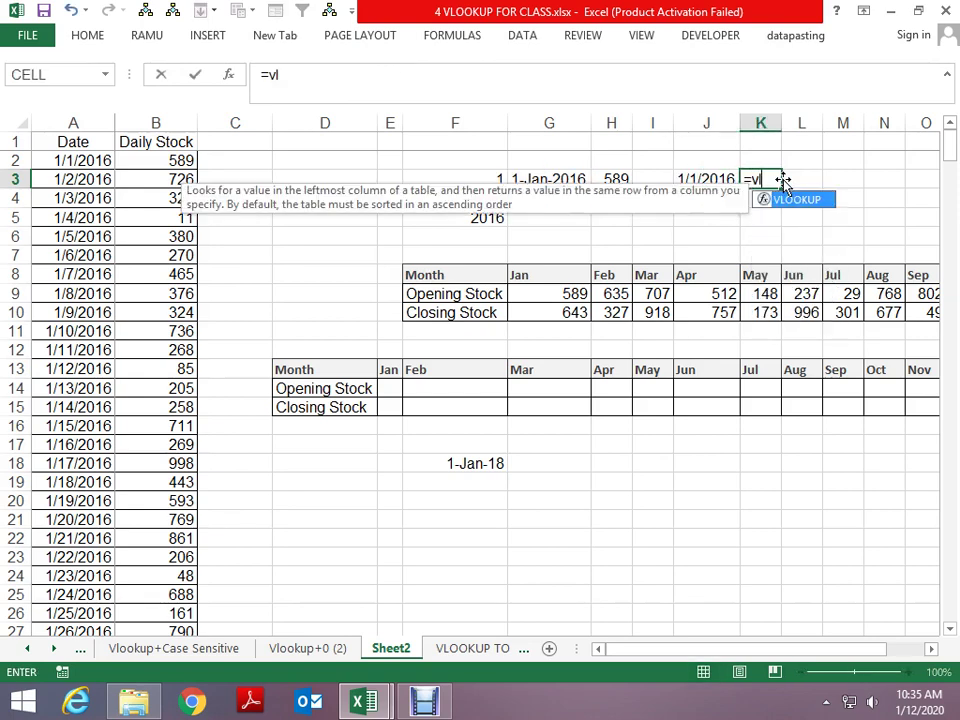
key(Tab)
key(Left)
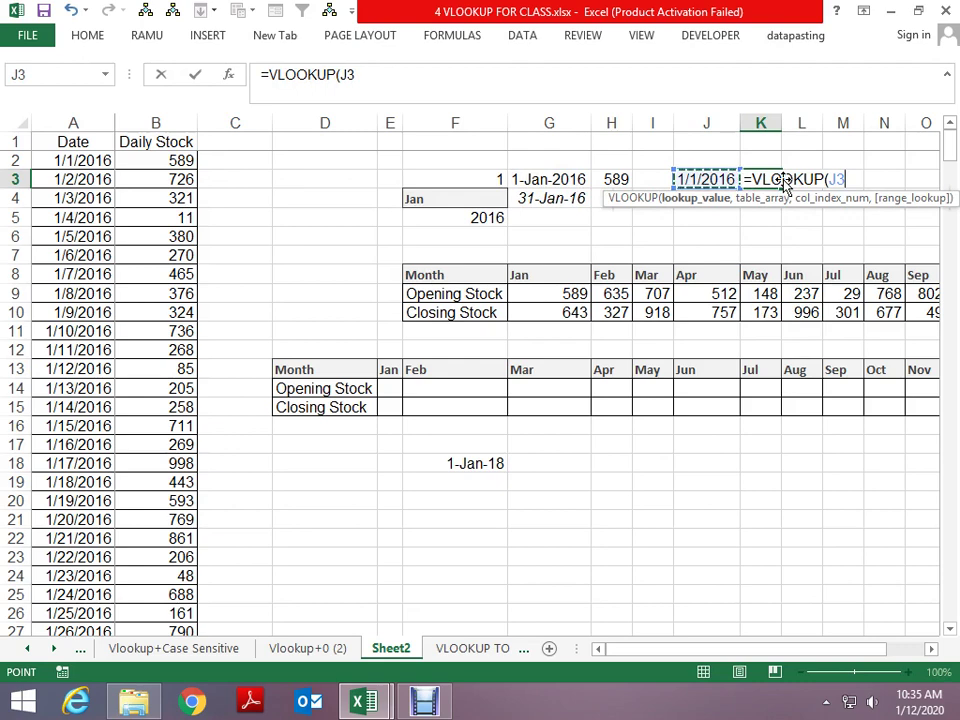
key(Left)
key(Escape)
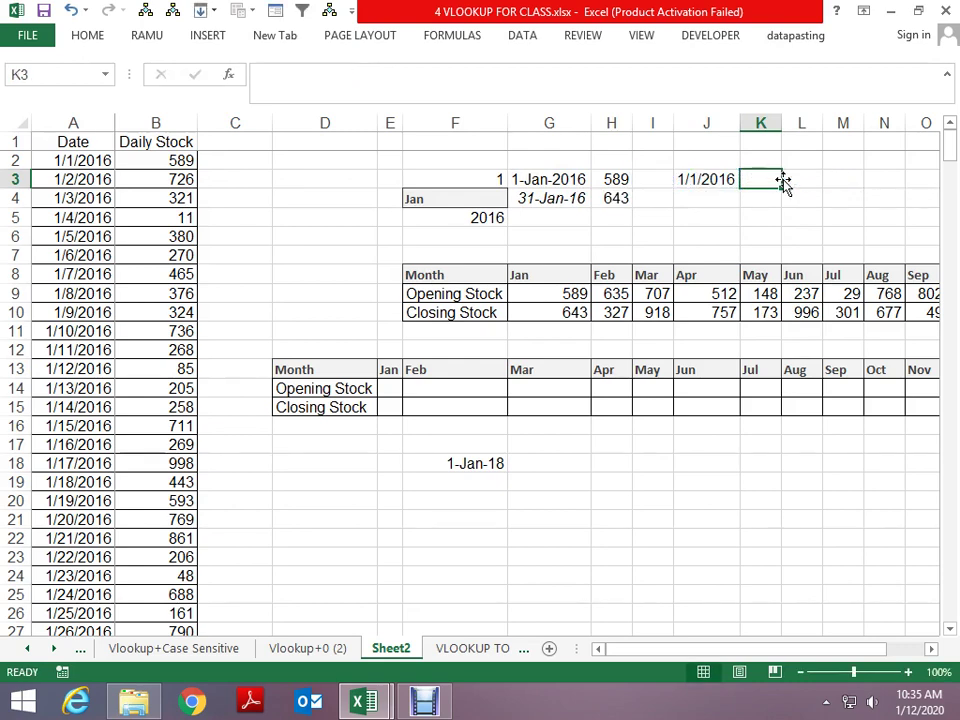
Step: Restart K3's VLOOKUP with the column-locked $J3 as the lookup value
text(=v)
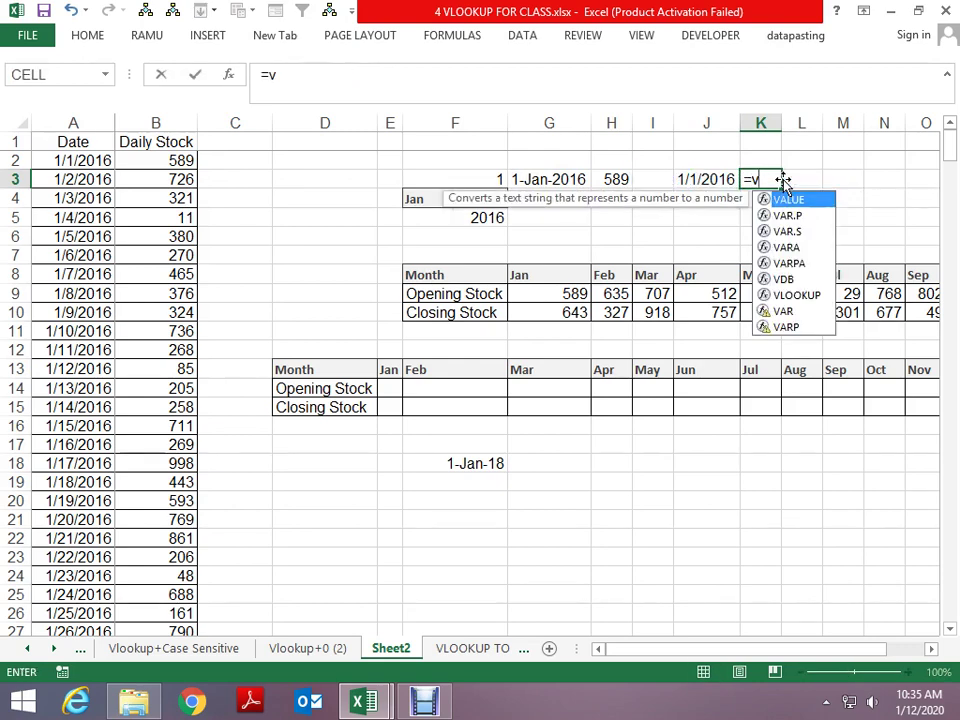
text(l)
key(Tab)
key(Left)
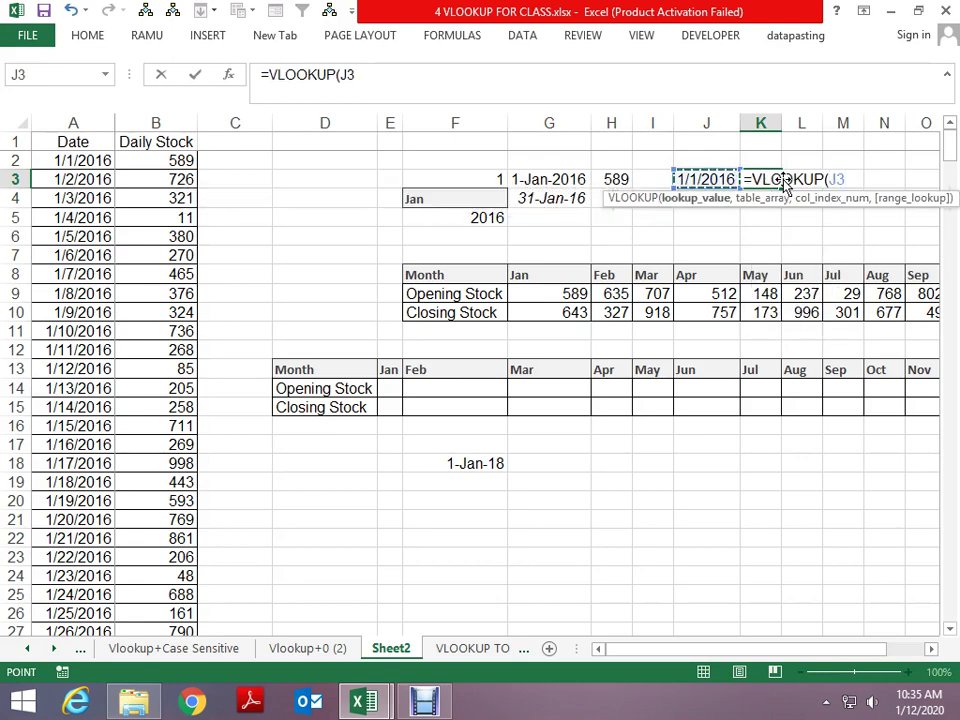
key(F4)
key(F4)
key(F4)
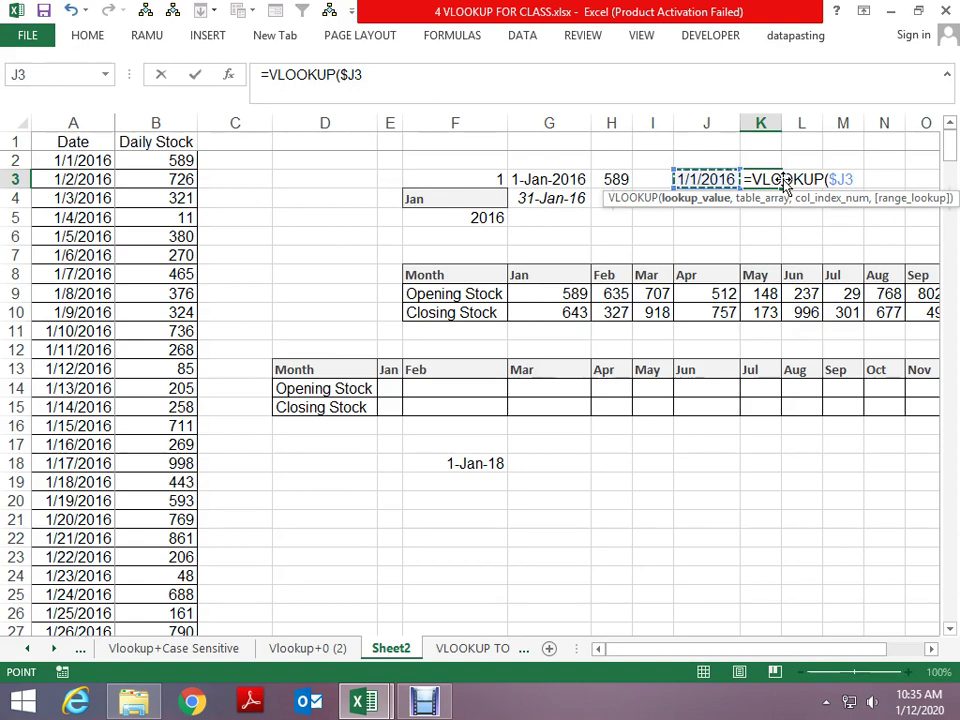
text(,)
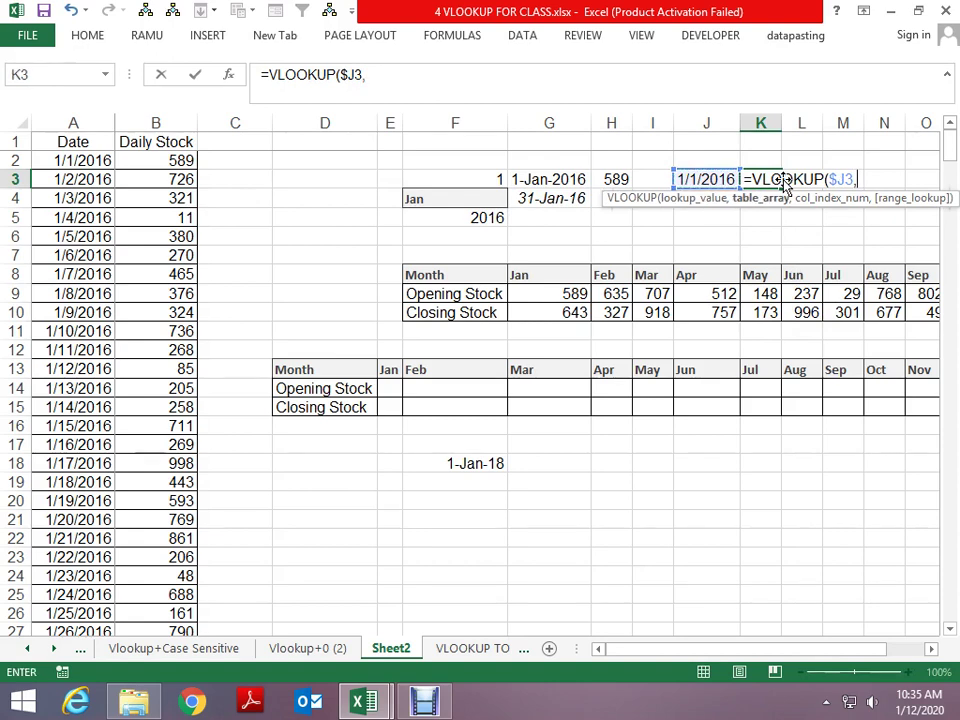
Step: Set the VLOOKUP table range to A1:$B$367, covering the Date and Daily Stock columns
key(Left)
key(Left)
key(Left)
key(Home)
key(Up)
key(Up)
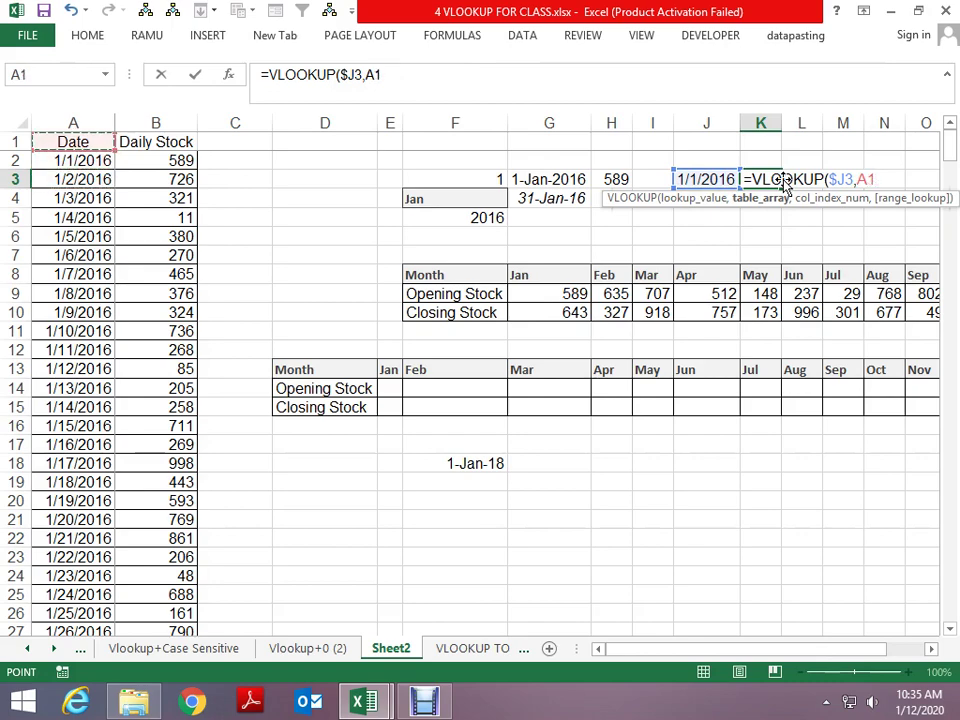
key(shift+Right)
key(shift+Right)
key(ctrl+shift+Down)
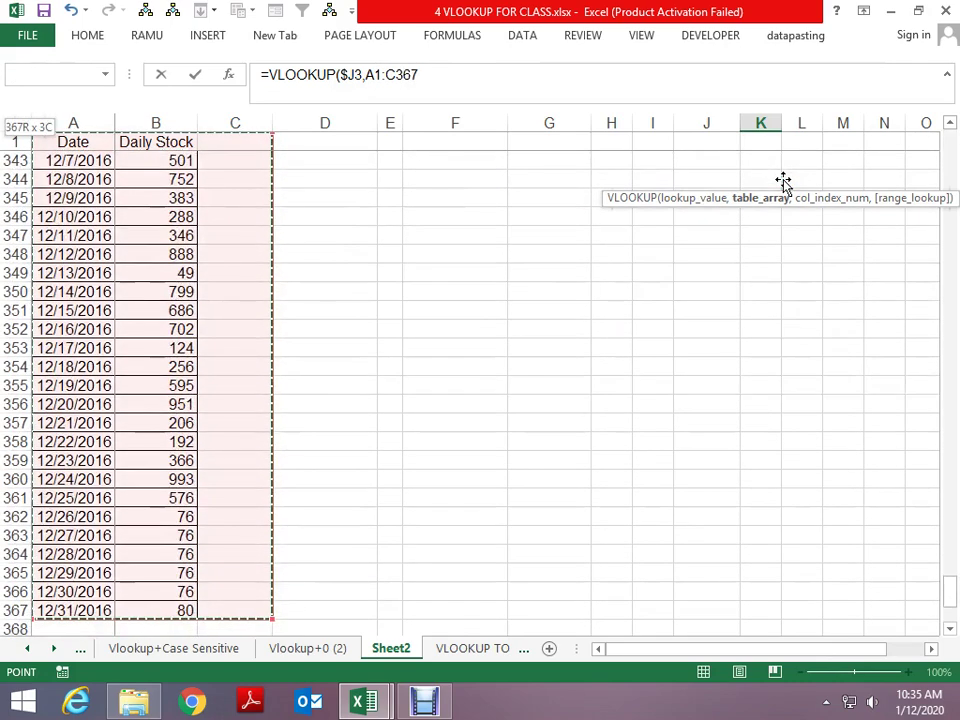
key(shift+Left)
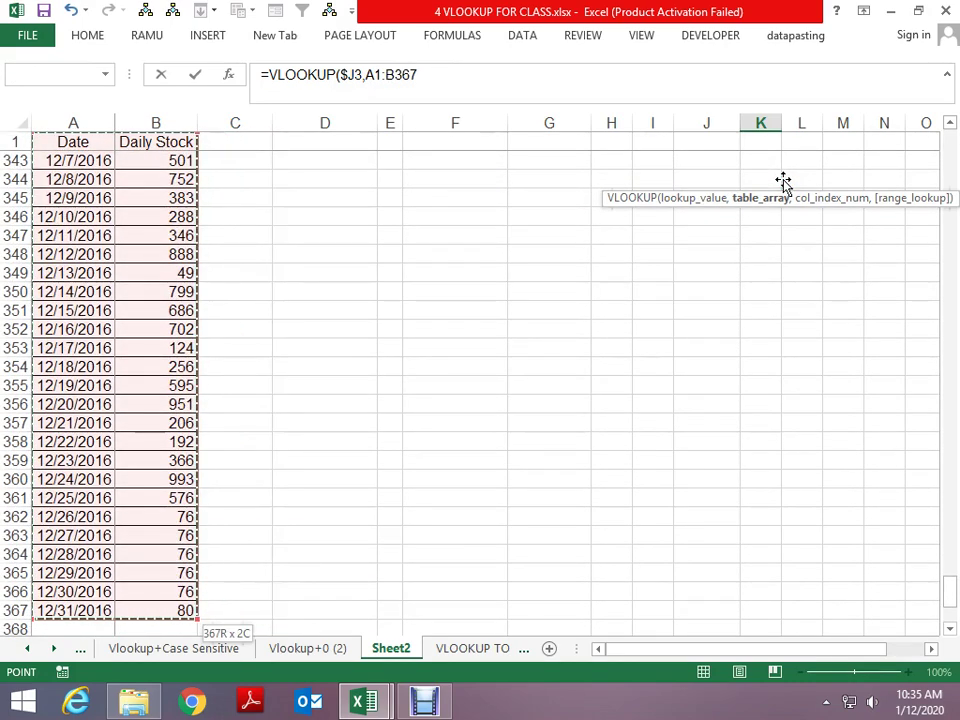
text(,)
key(BackSpace)
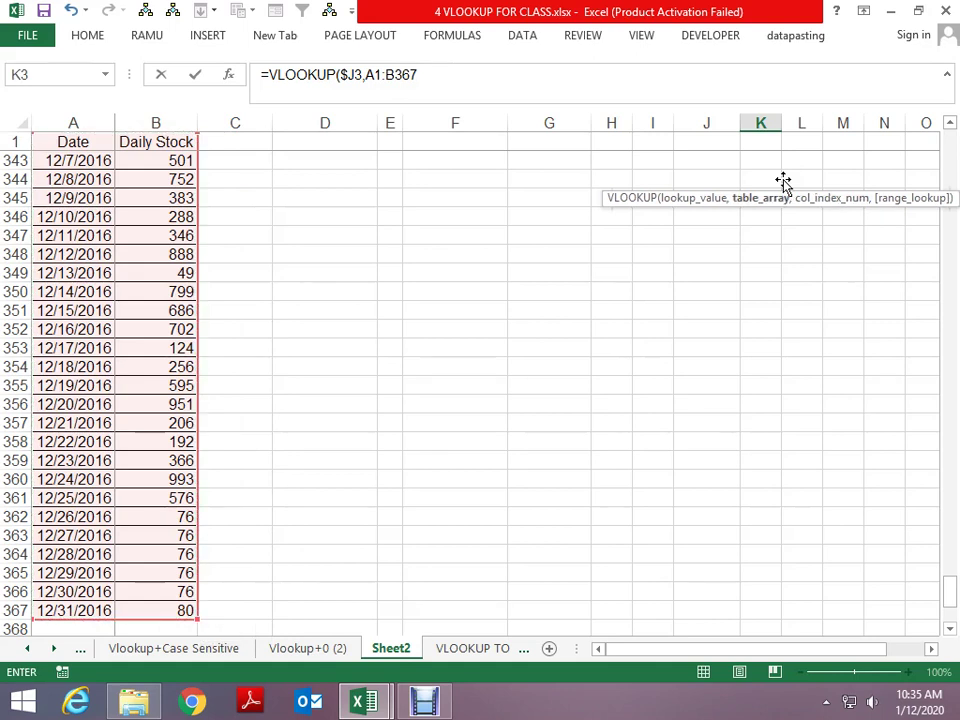
key(F4)
Step: Complete K3 as =VLOOKUP($J3,A1:$B$367,2,0) and check its result
text(,2)
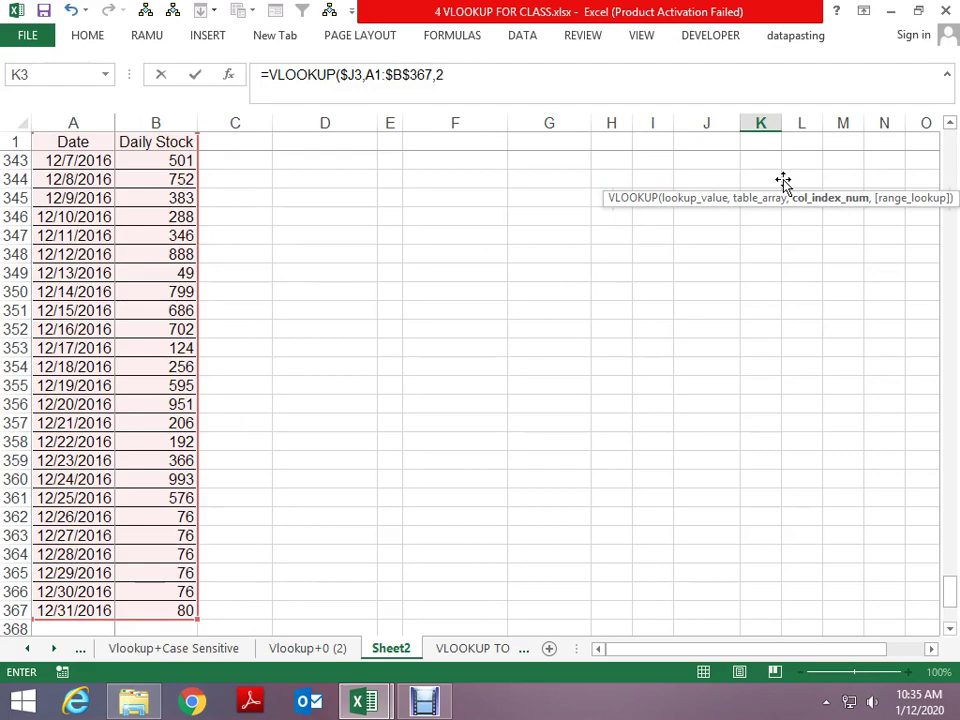
text(,0)
key(Return)
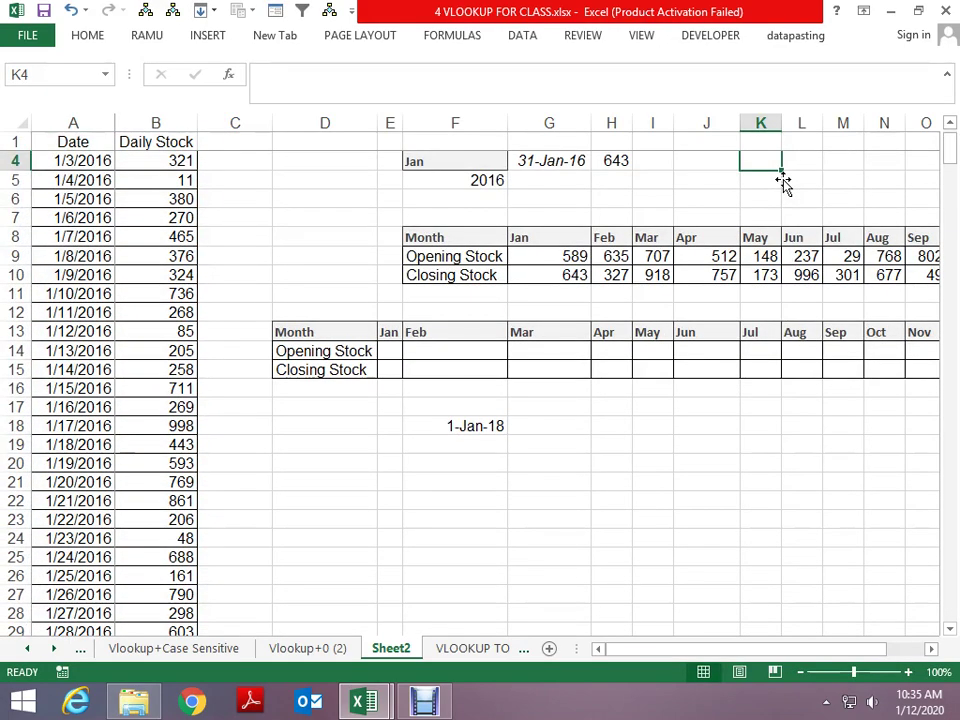
key(Up)
key(Up)
key(Down)
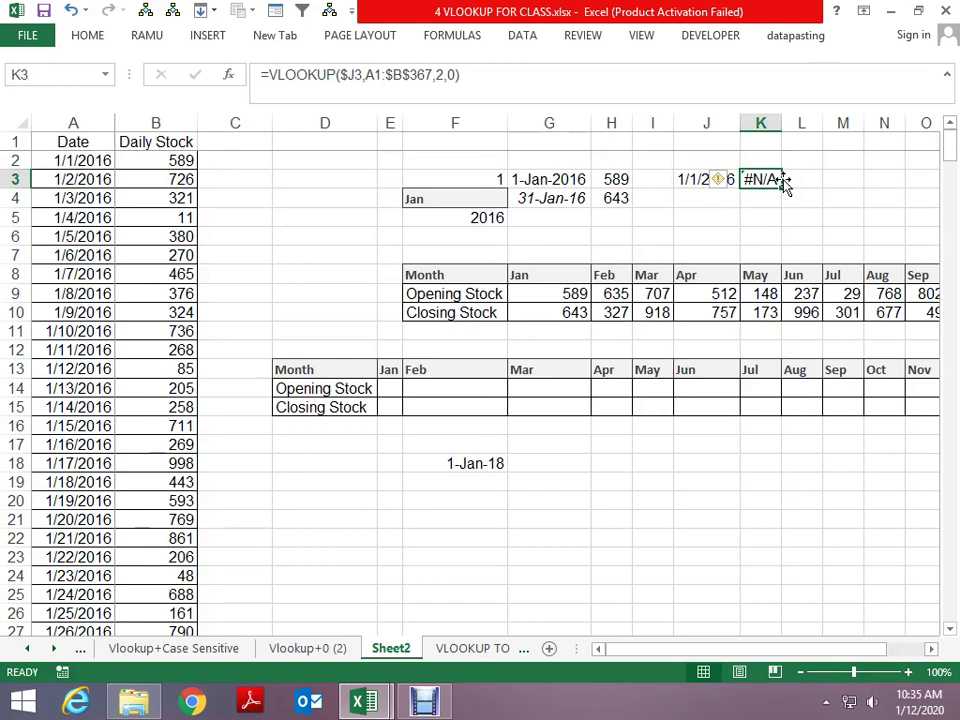
key(F2)
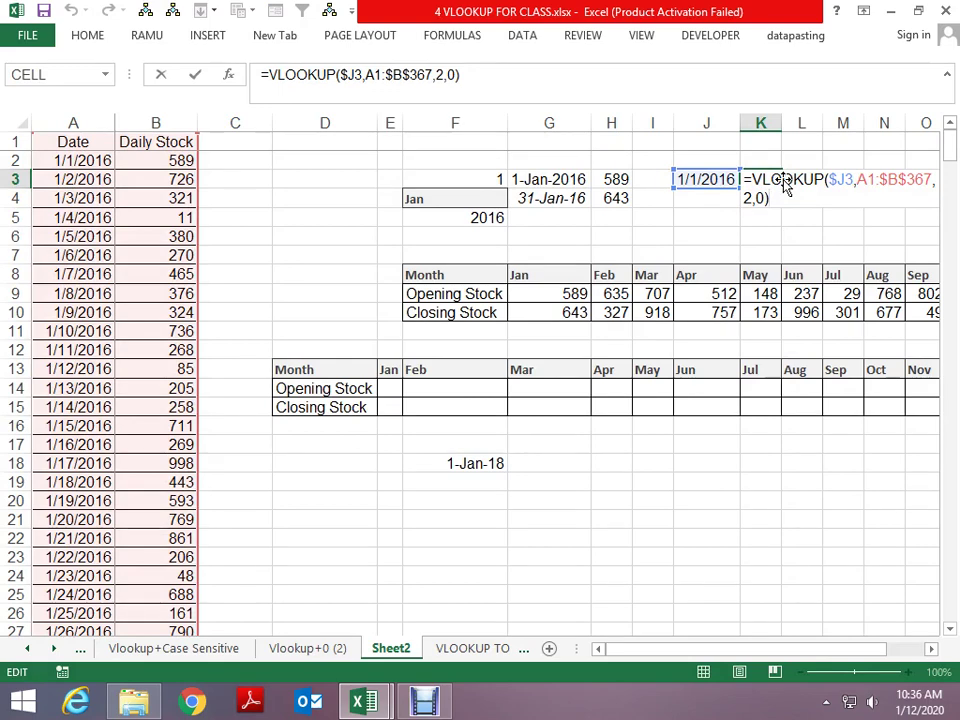
key(Return)
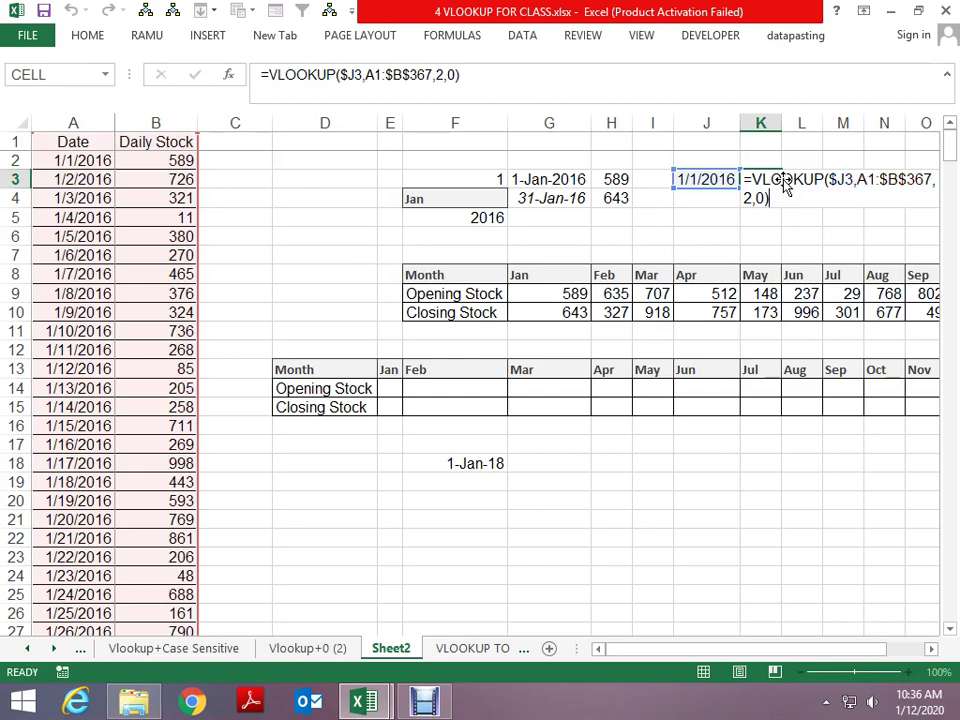
key(Up)
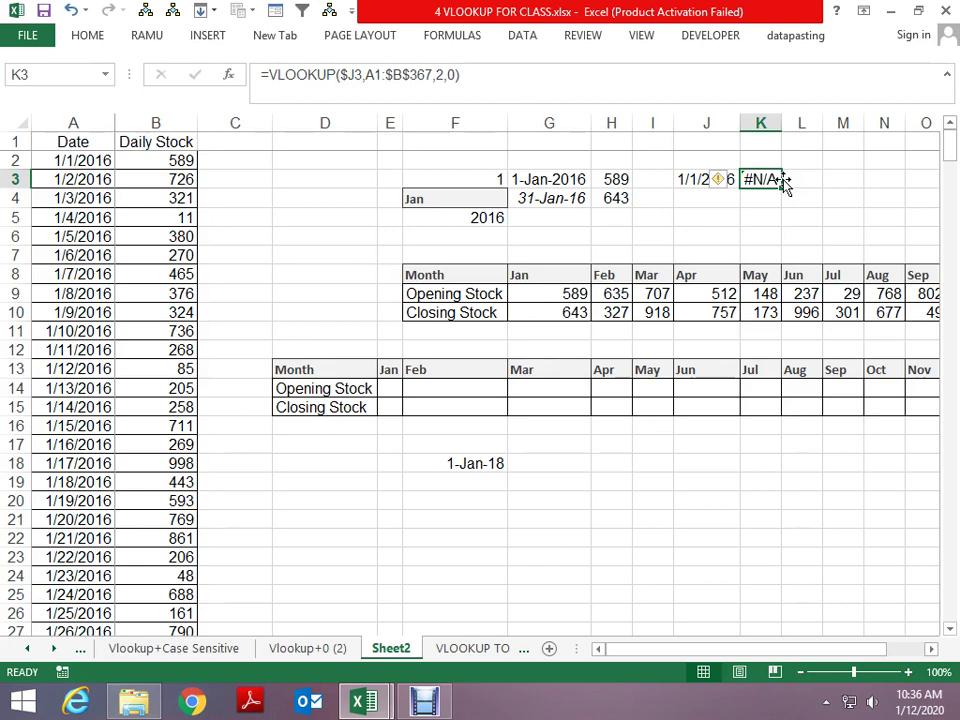
key(F2)
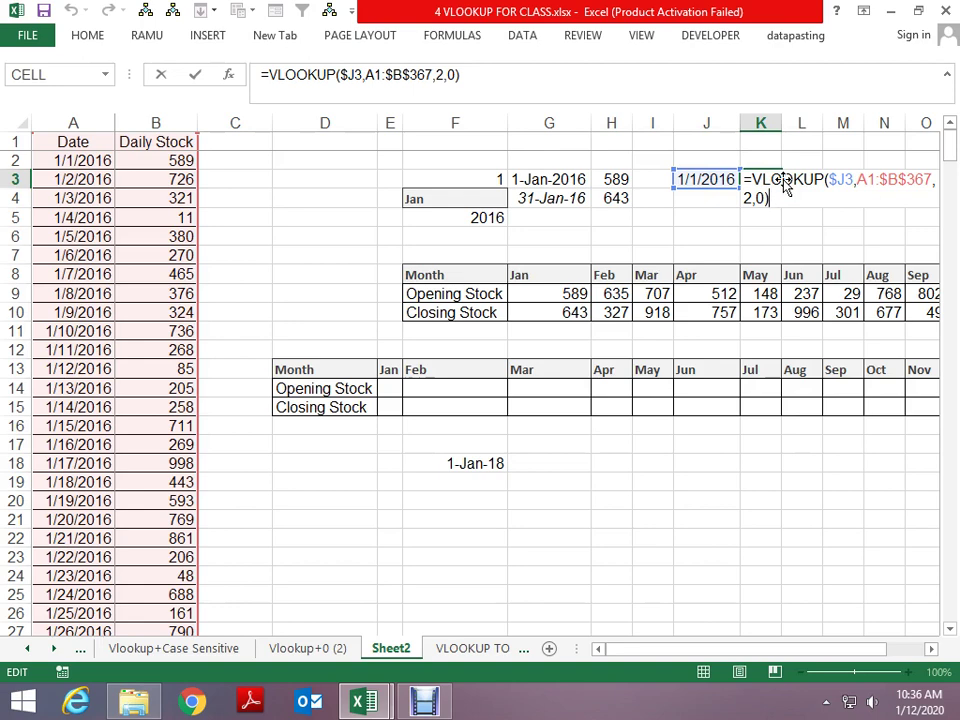
key(ctrl+Return)
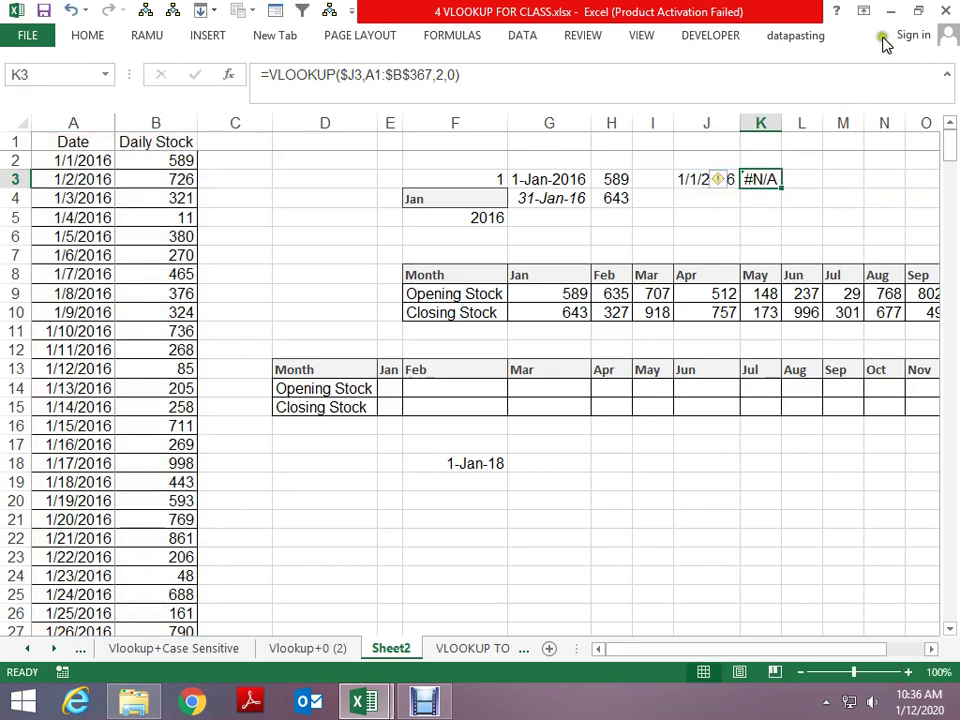
click(680, 179)
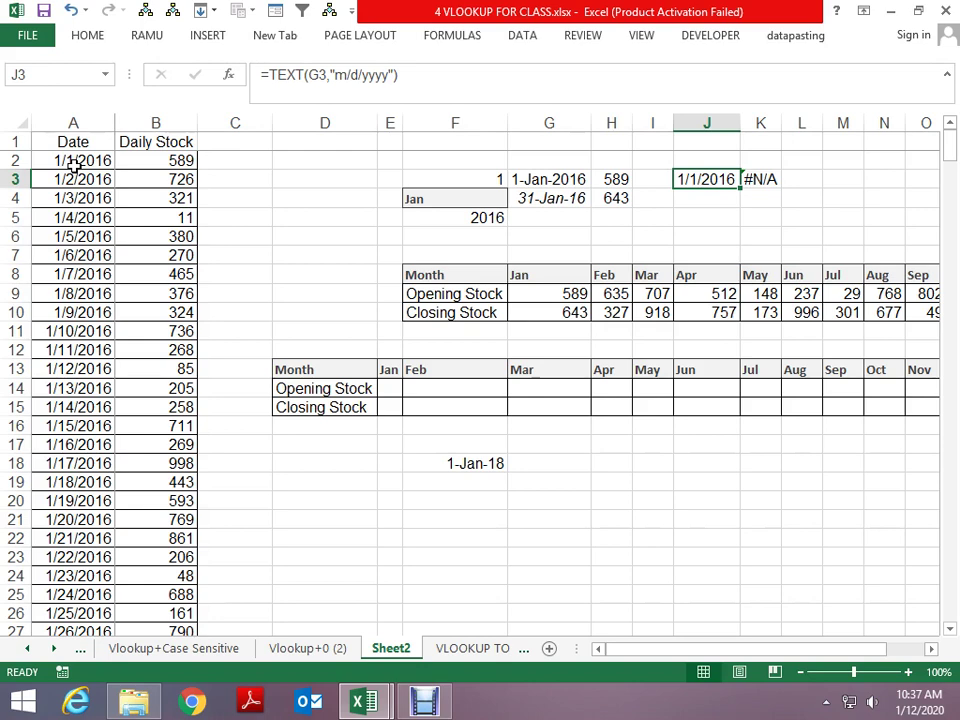
Step: Scroll through the Text function list on the Formulas ribbon, then close it
click(452, 35)
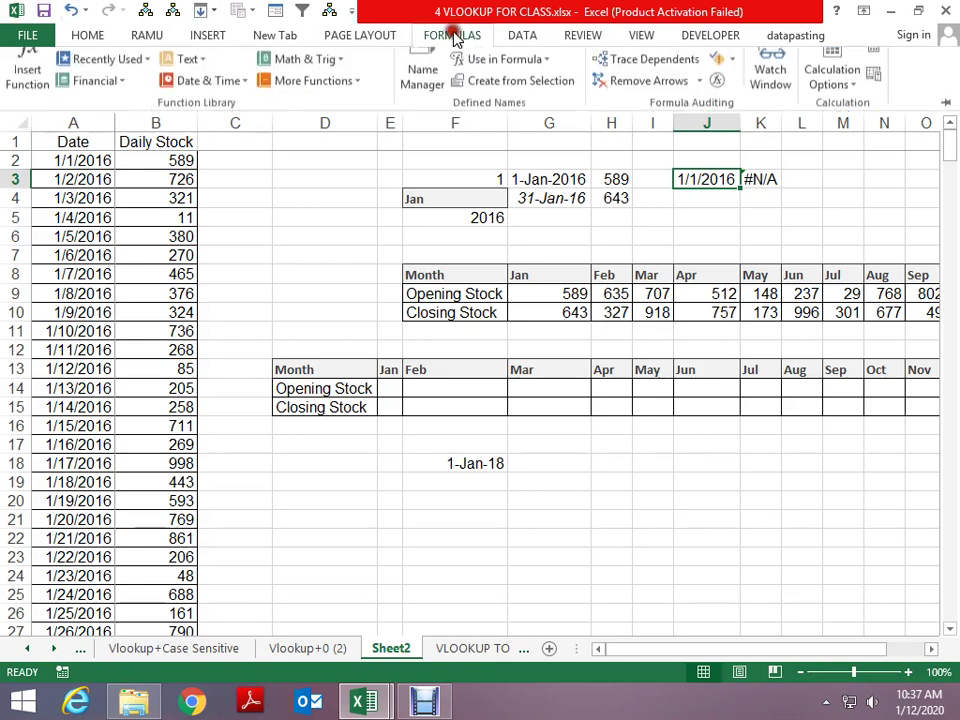
click(189, 82)
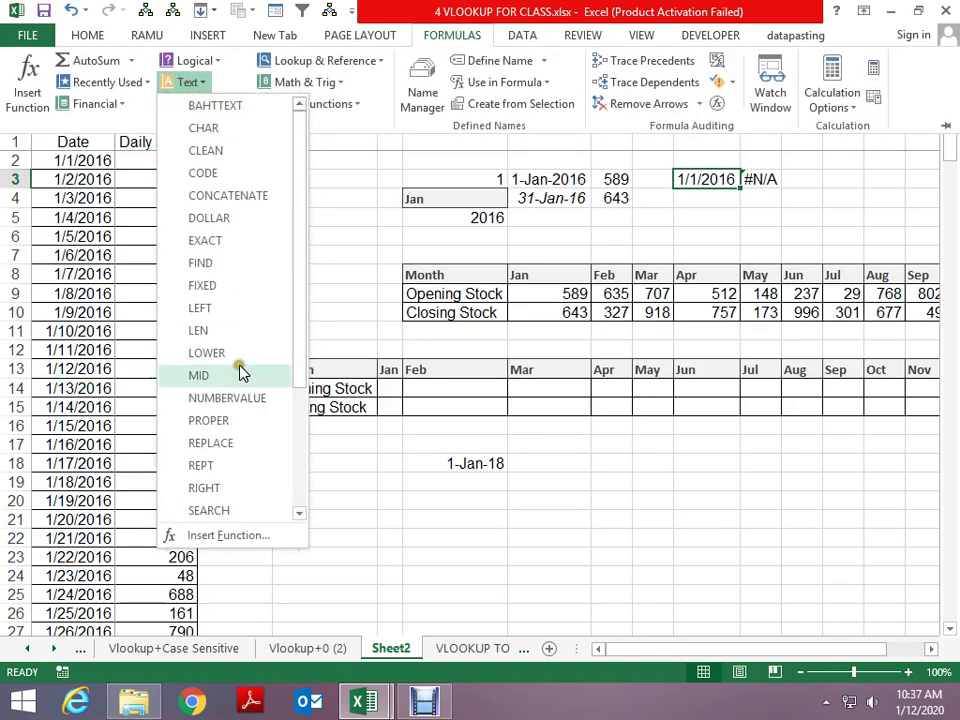
drag(300, 208, 303, 393)
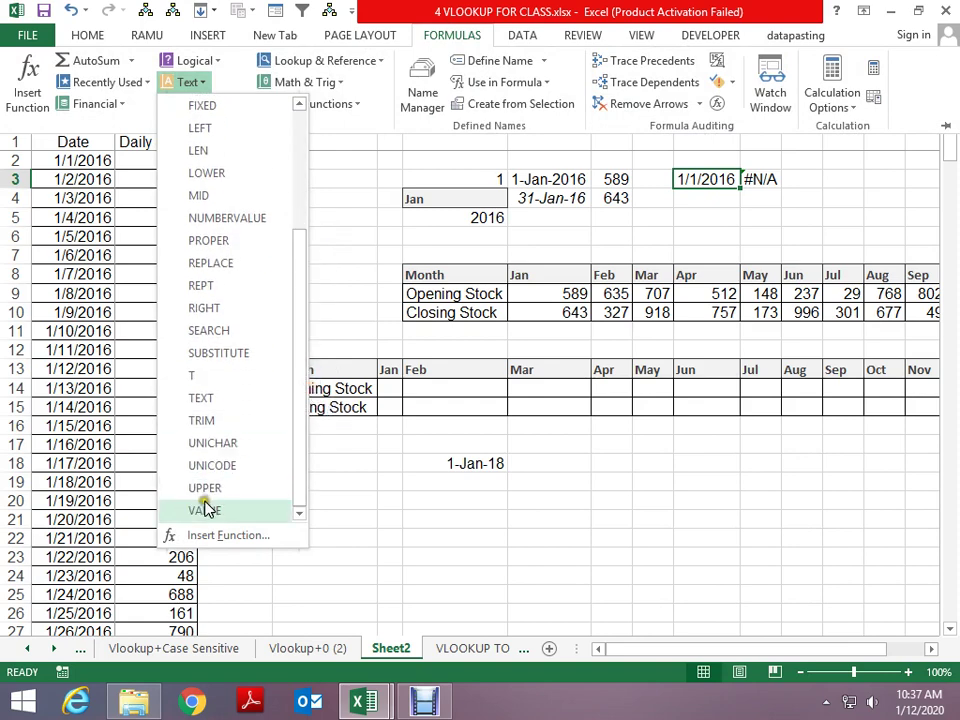
drag(300, 317, 306, 203)
click(745, 497)
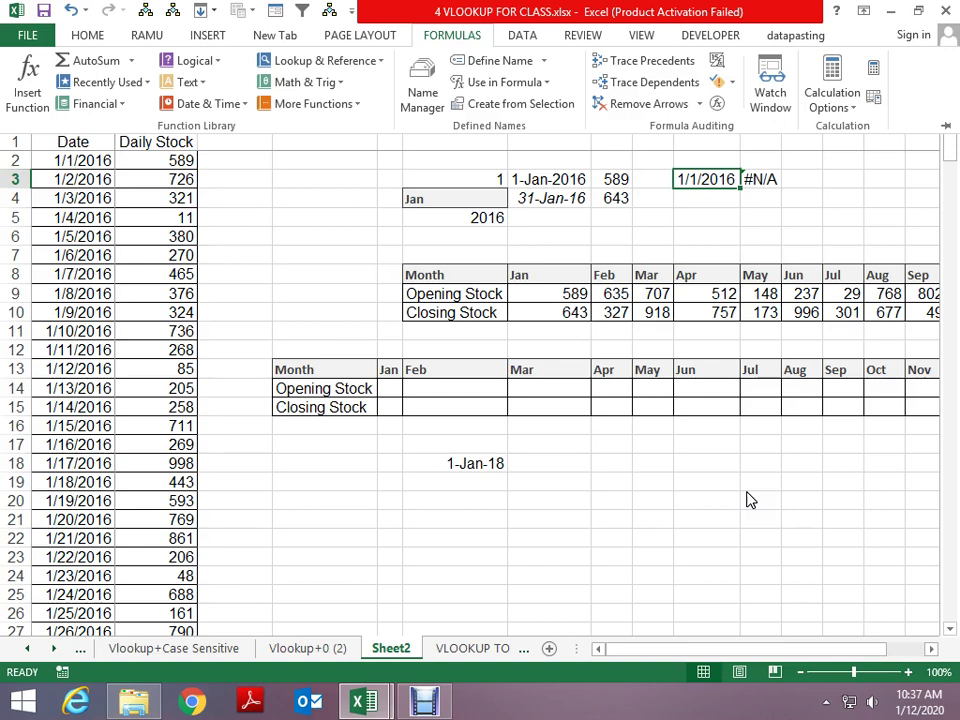
Step: Try appending +0 to J3's TEXT formula, then undo the change
key(F2)
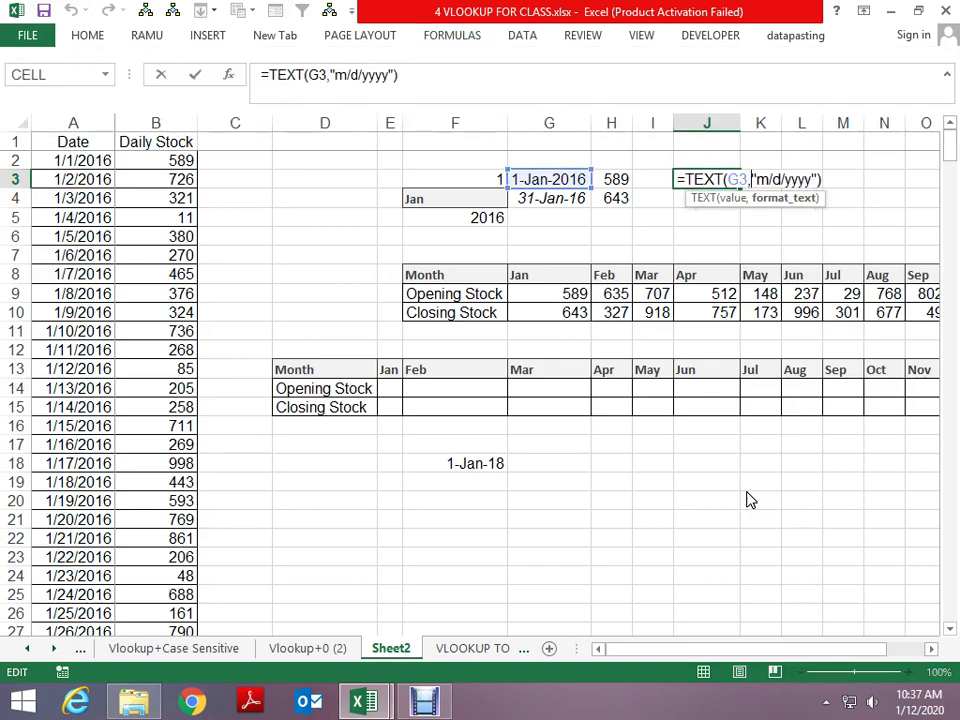
text(+)
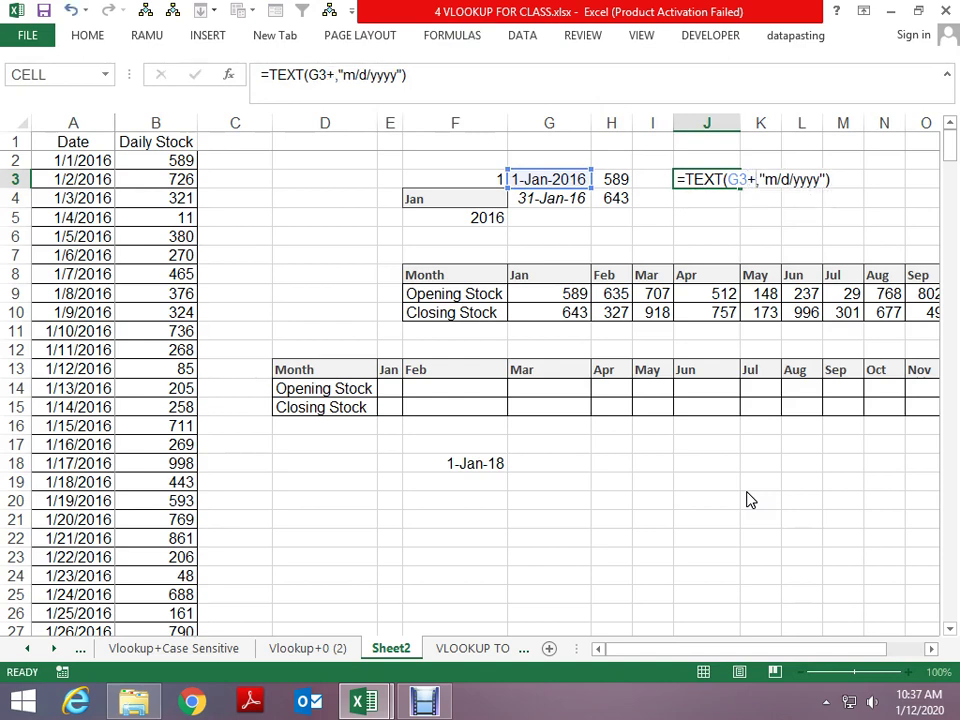
key(Escape)
key(F2)
text(+)
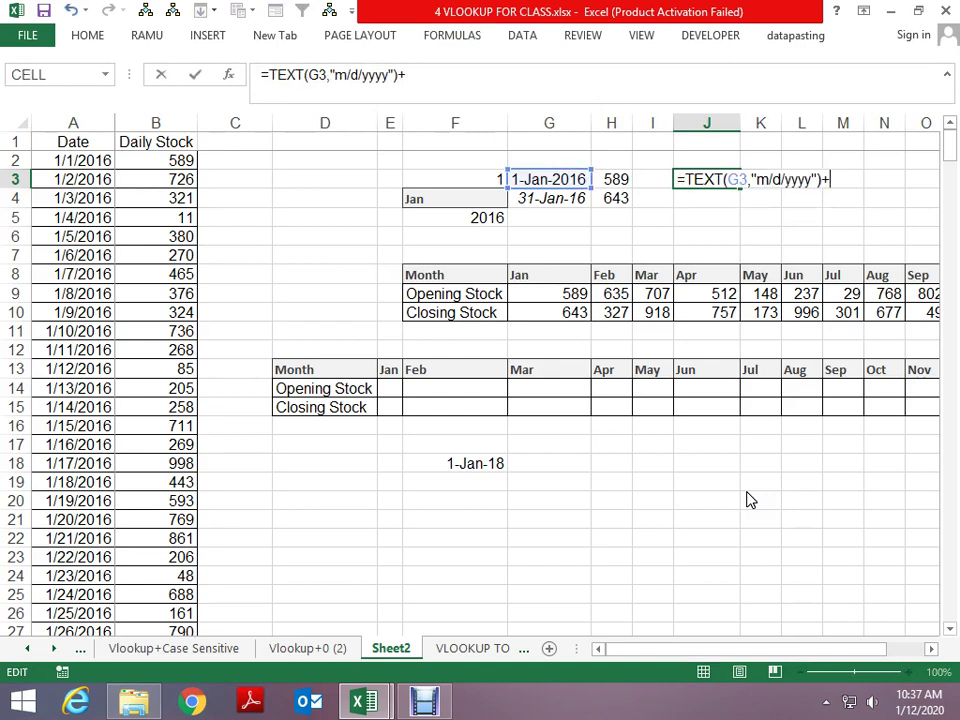
text(0)
key(Return)
key(Up)
key(ctrl+z)
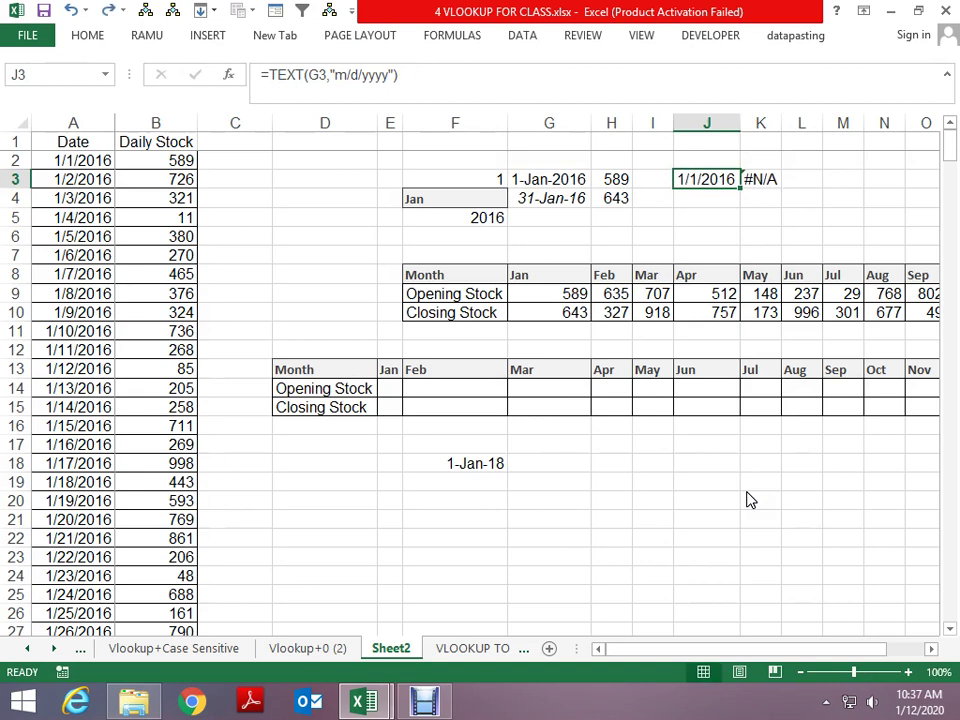
Step: Wrap J3's TEXT formula in DATEVALUE so J3 becomes 42370 and K3 returns 589
key(F2)
key(Home)
key(Right)
text(da)
key(Down)
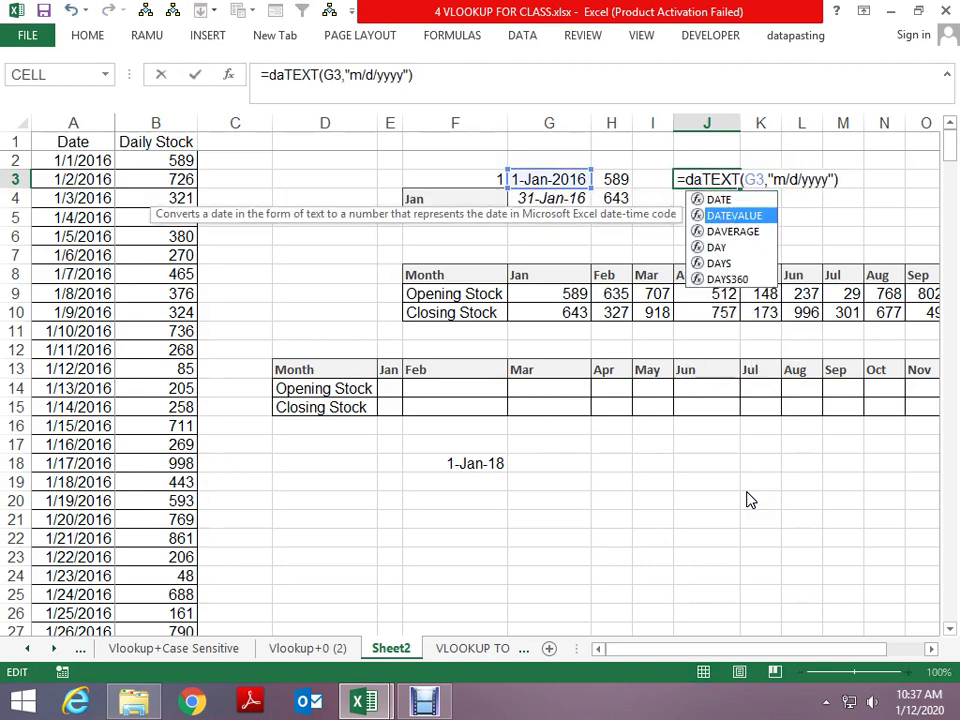
key(Tab)
key(Return)
key(Return)
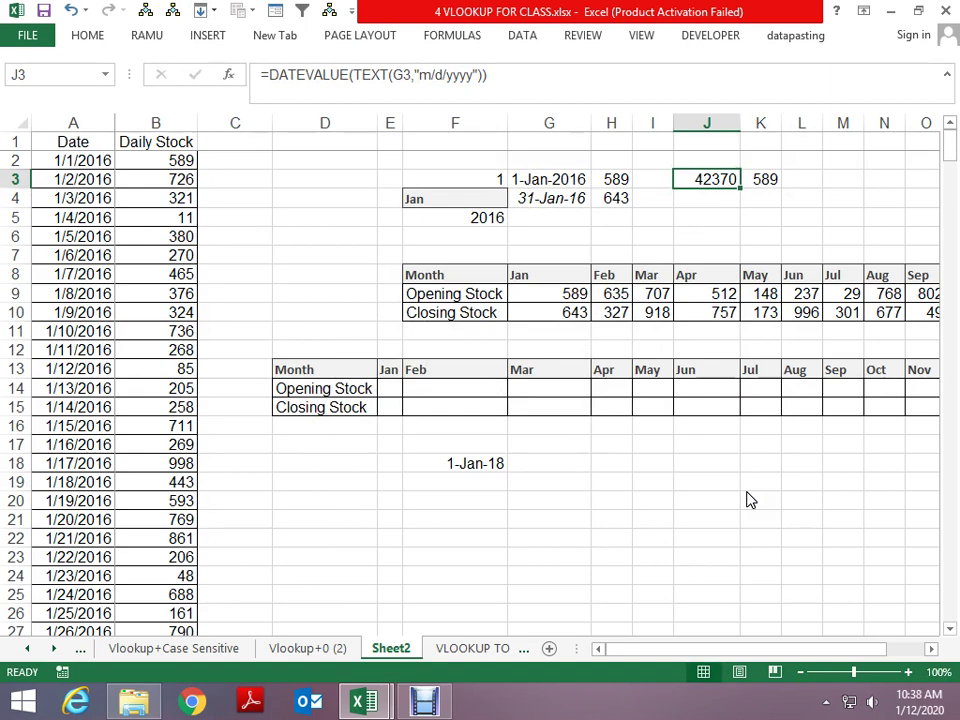
key(ctrl+z)
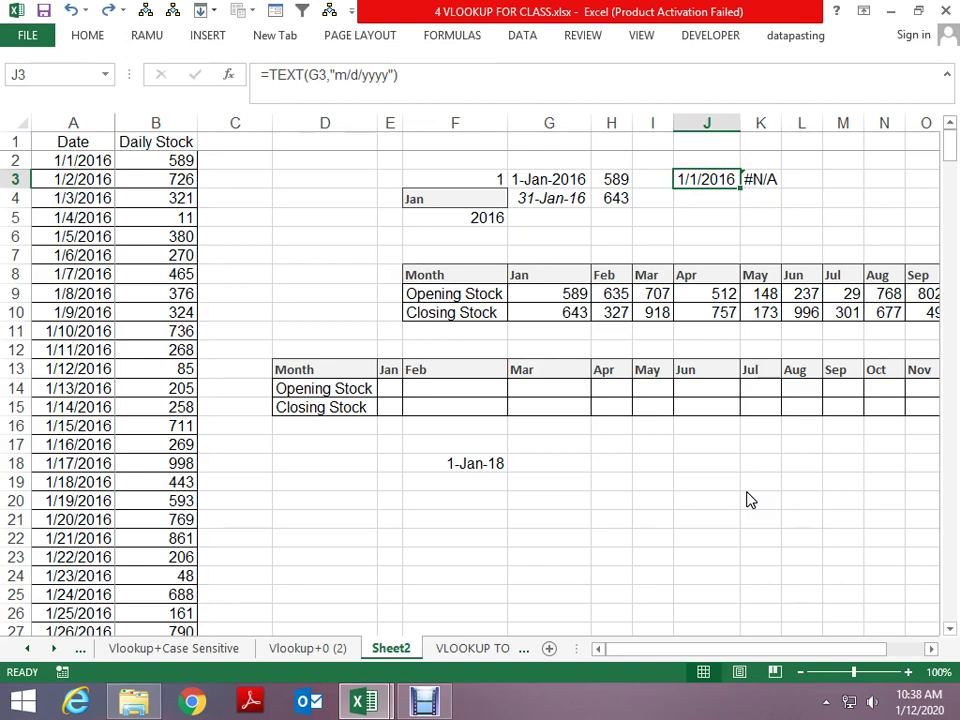
key(ctrl+y)
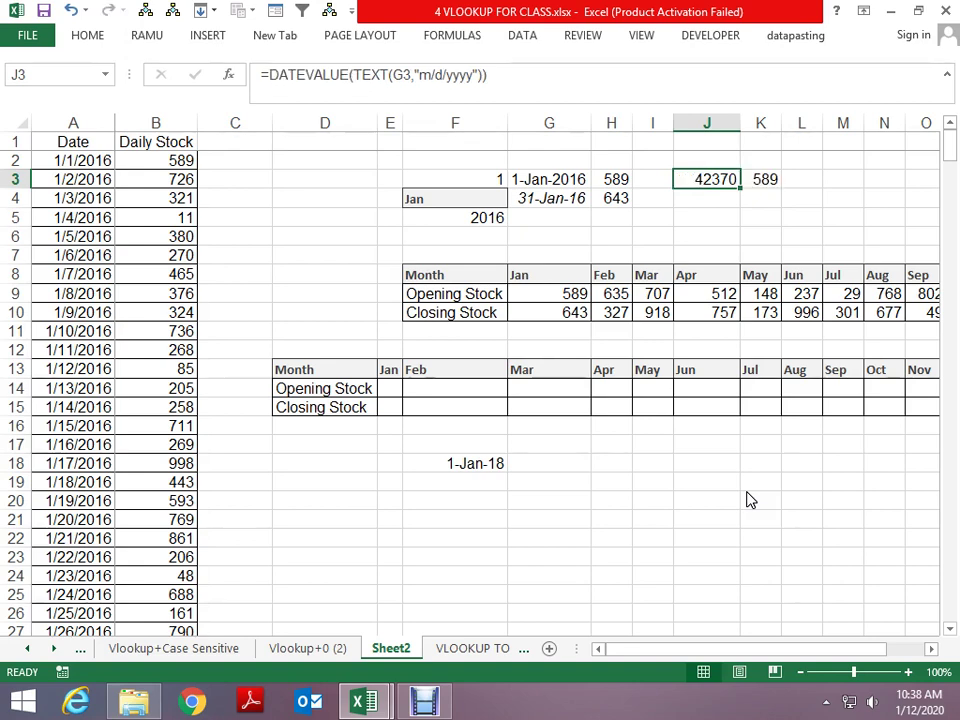
Step: Enter =EOMONTH(J3,0) in J4 to get the month-end date 42400
key(Down)
text(=eo)
key(Tab)
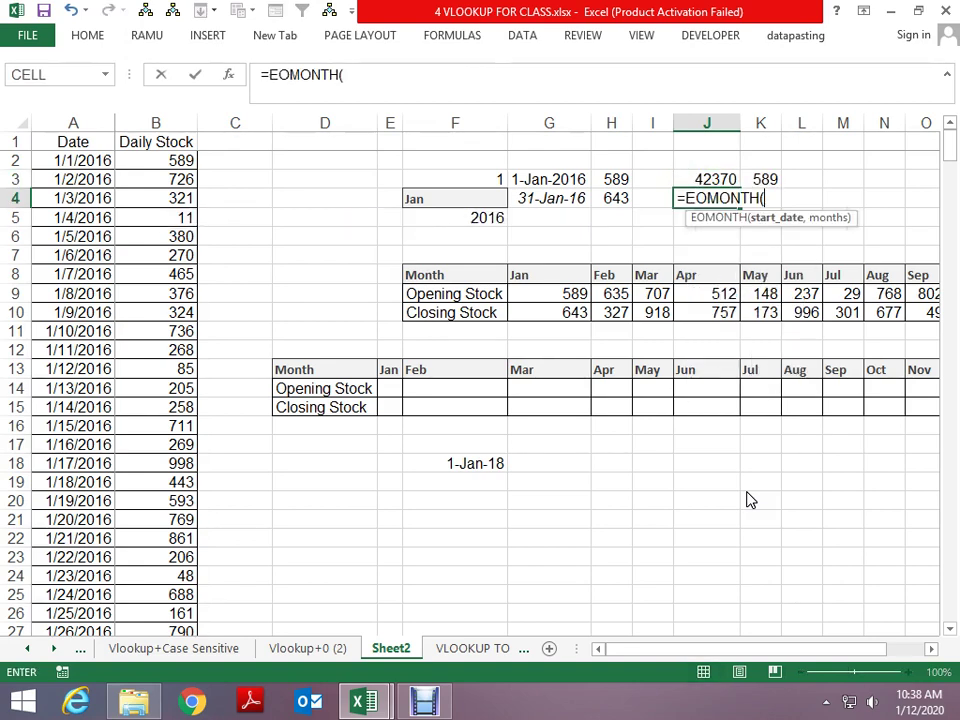
key(Up)
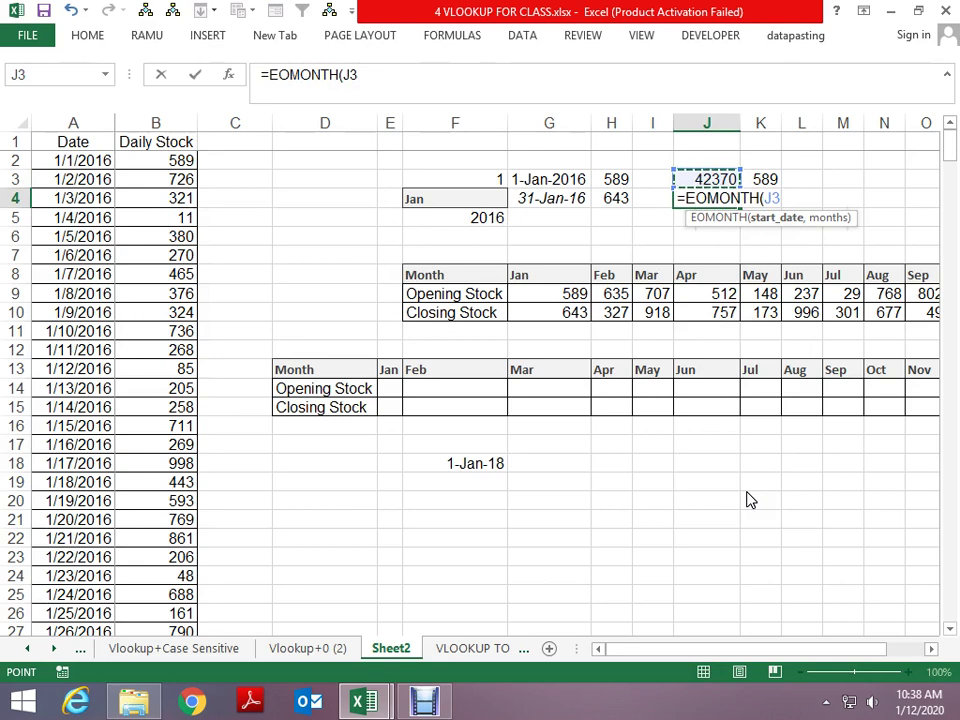
text(,0)
key(Tab)
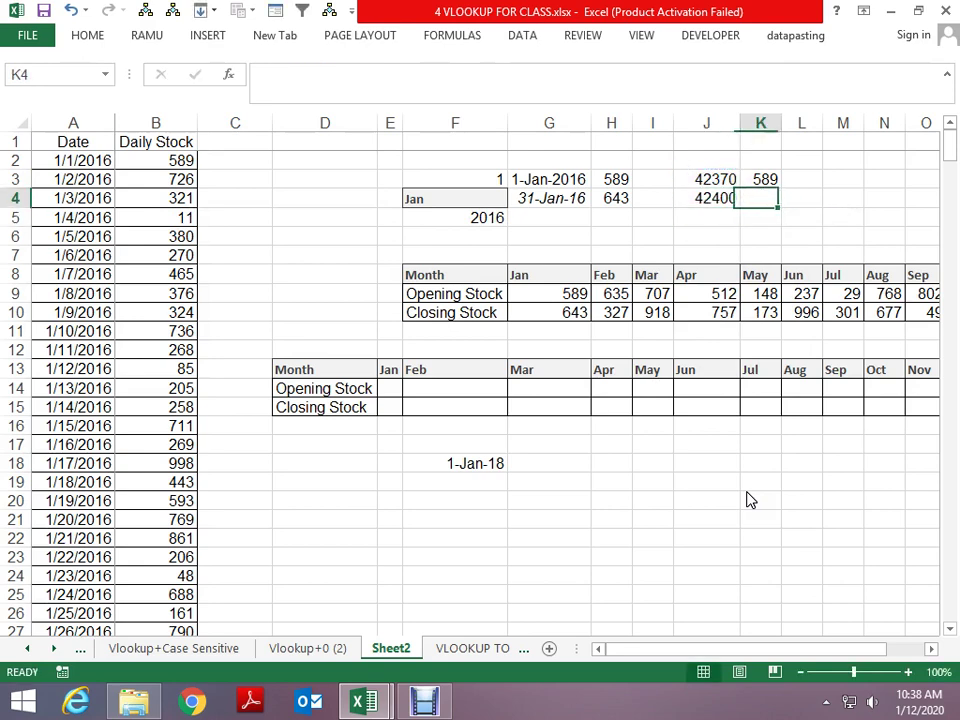
Step: Make K3's table range $A$1:$B$367 and fill the lookup down to K4, returning 643
key(Up)
key(F2)
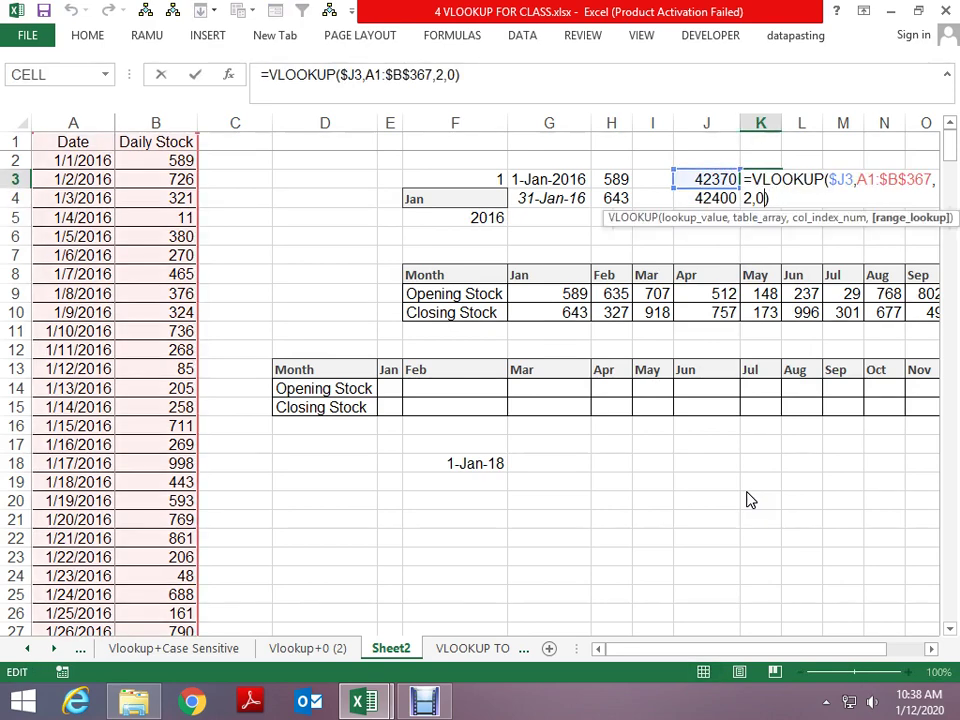
key(Right)
key(Right)
key(Right)
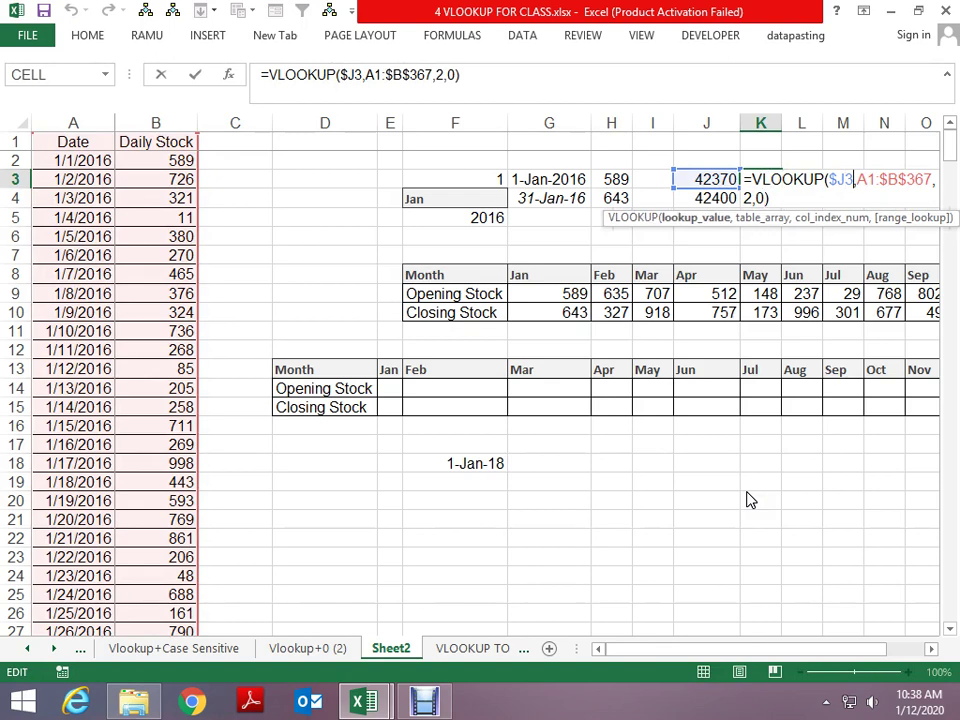
key(Right)
key(Right)
key(Right)
key(F4)
key(Return)
key(ctrl+d)
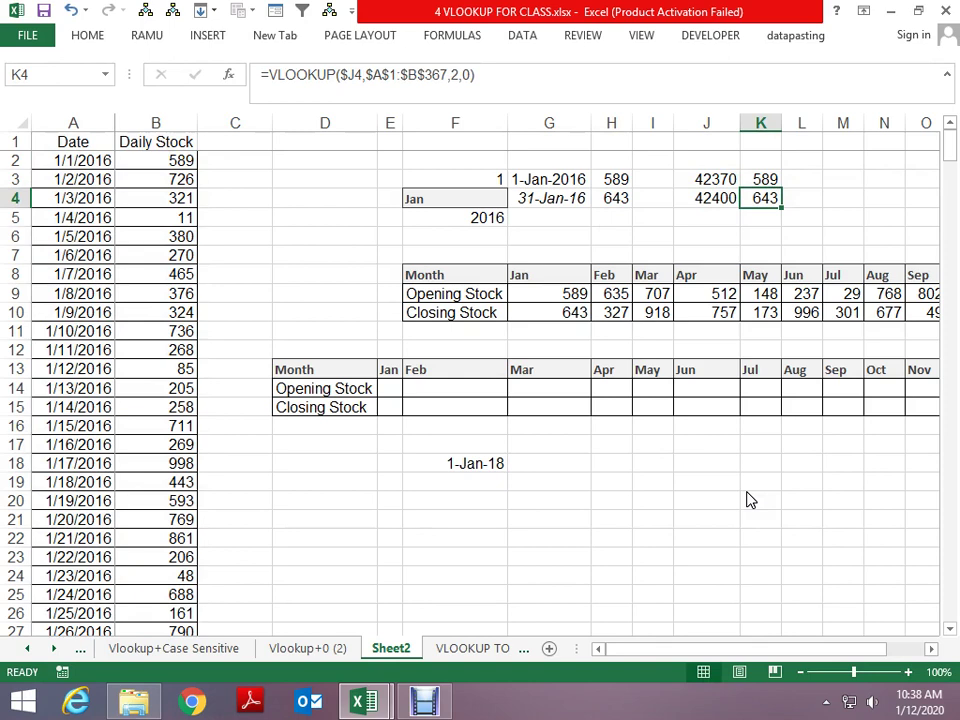
key(Up)
key(Left)
key(Left)
key(Left)
key(Left)
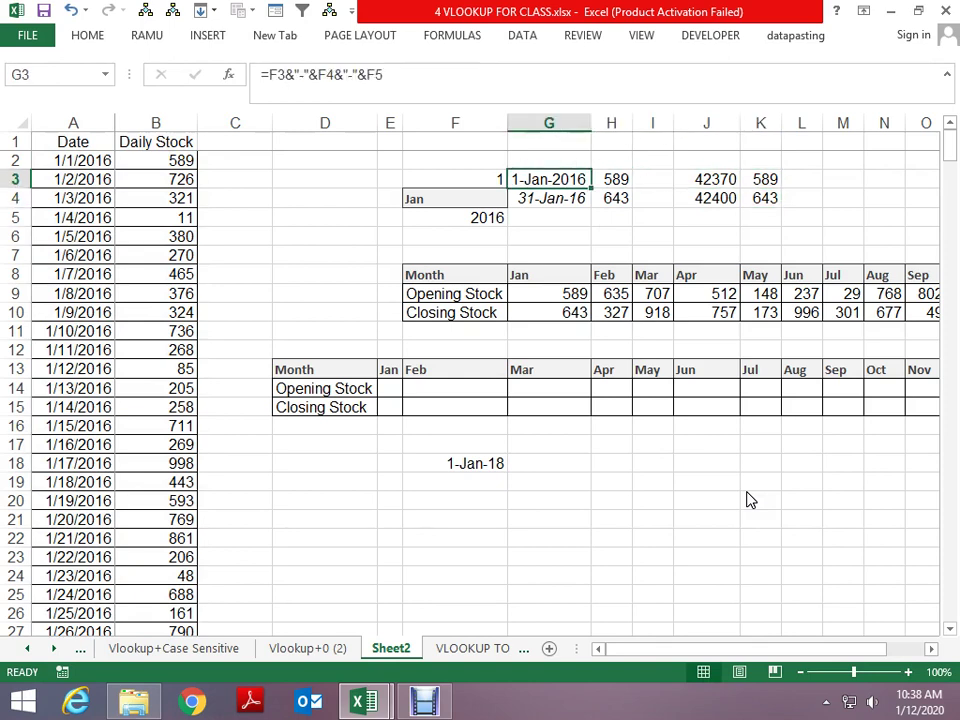
Step: Replace the F3 reference in G20's date formula with the Jan header G8
key(F2)
key(shift+Home)
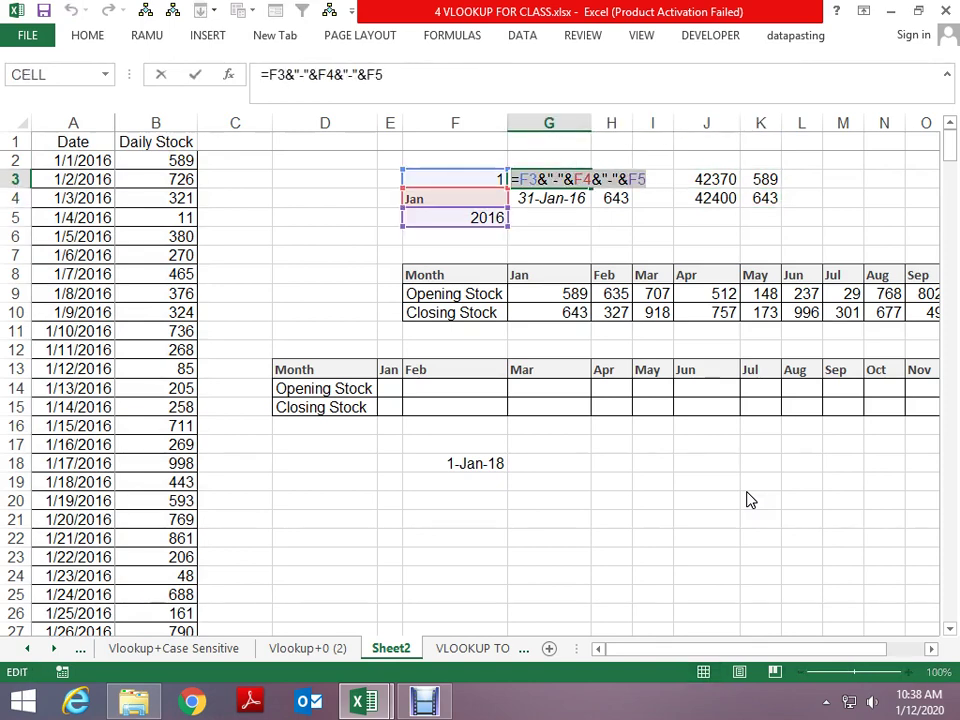
key(Escape)
key(Down)
key(Down)
key(Down)
key(Down)
key(Down)
key(Down)
key(Down)
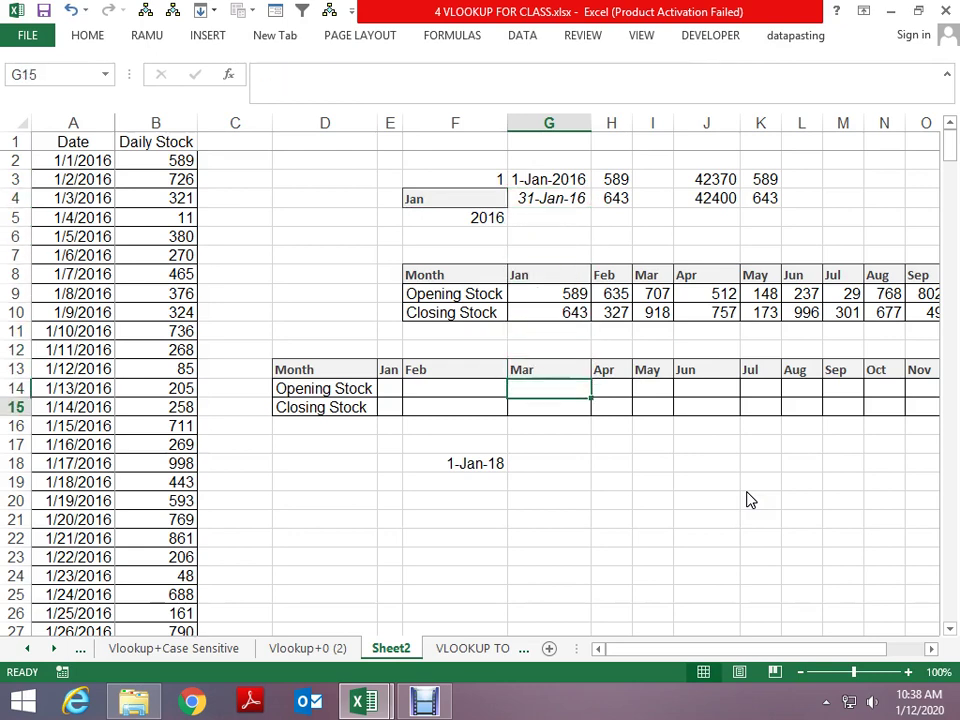
key(Down)
key(Down)
key(Down)
key(Down)
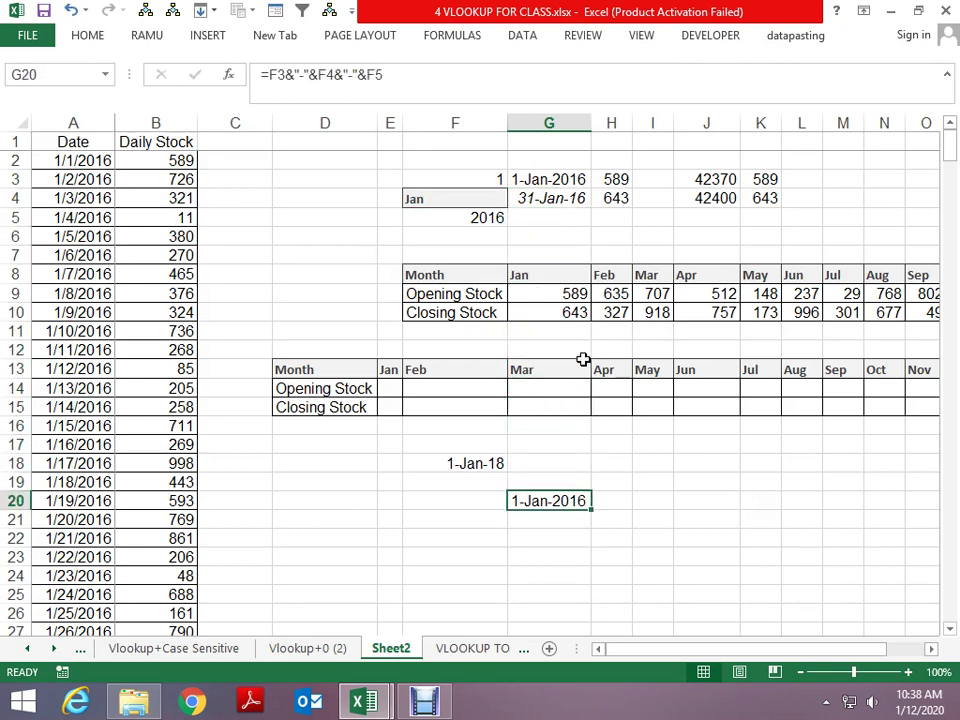
key(F2)
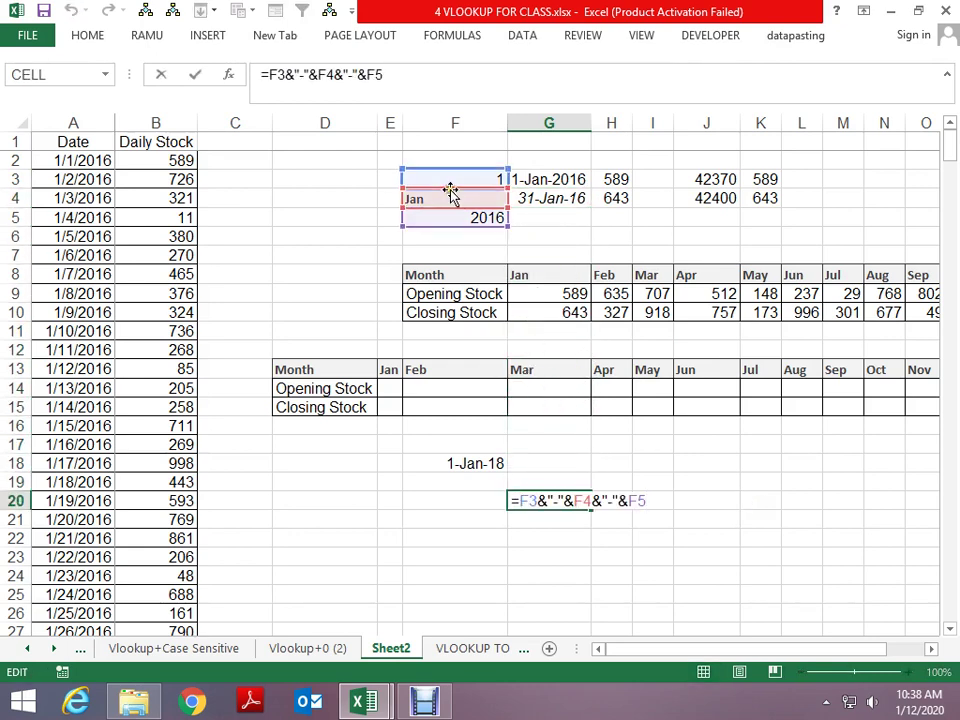
drag(452, 193, 537, 279)
key(Return)
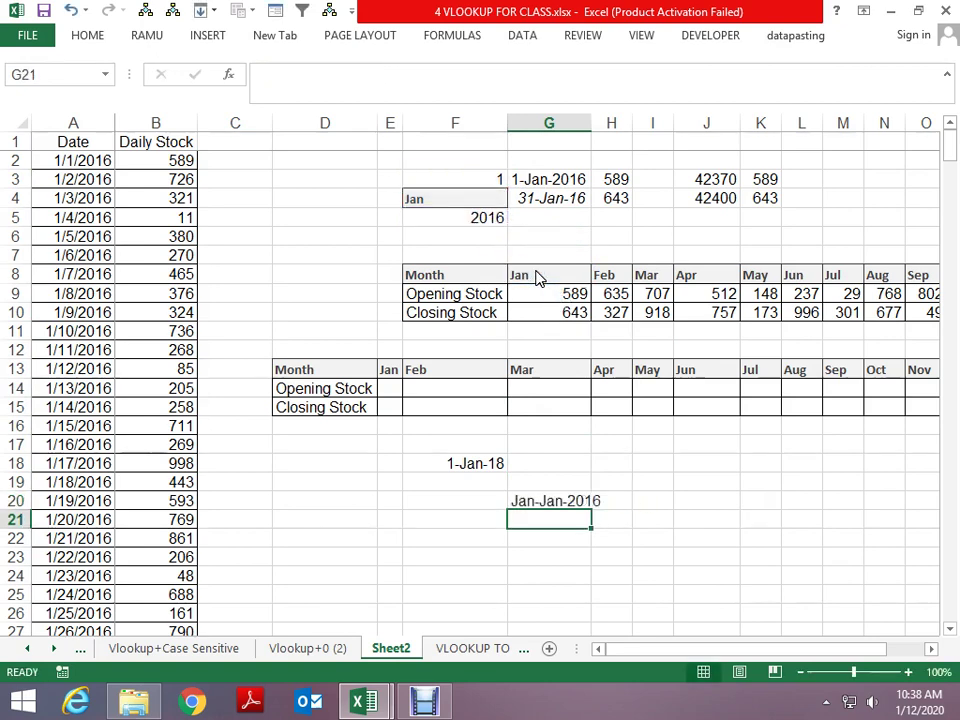
key(ctrl+d)
key(Up)
key(F2)
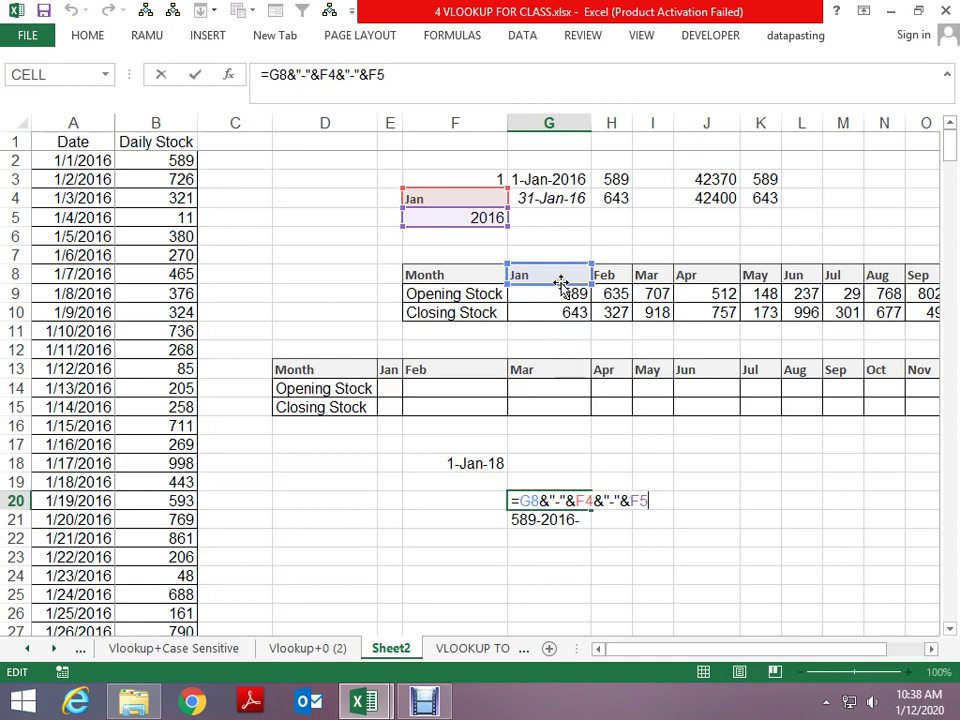
key(Escape)
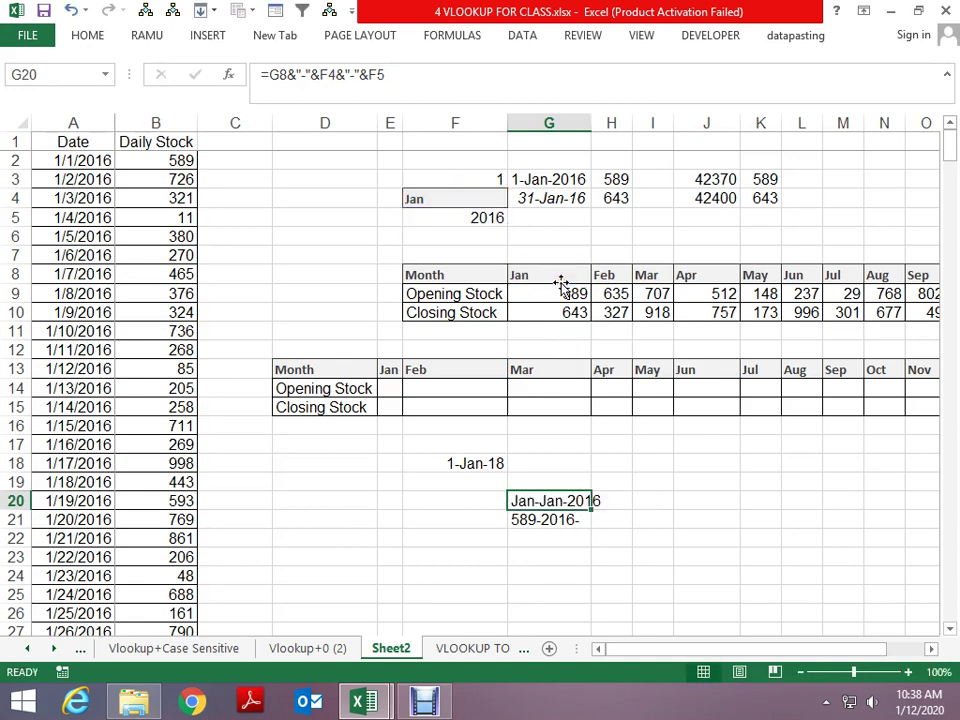
Step: Recheck G3, then undo so G20 returns to =F3&"-"&F4&"-"&F5 showing 1-Jan-2016
key(ctrl+Up)
key(Up)
key(Up)
key(Up)
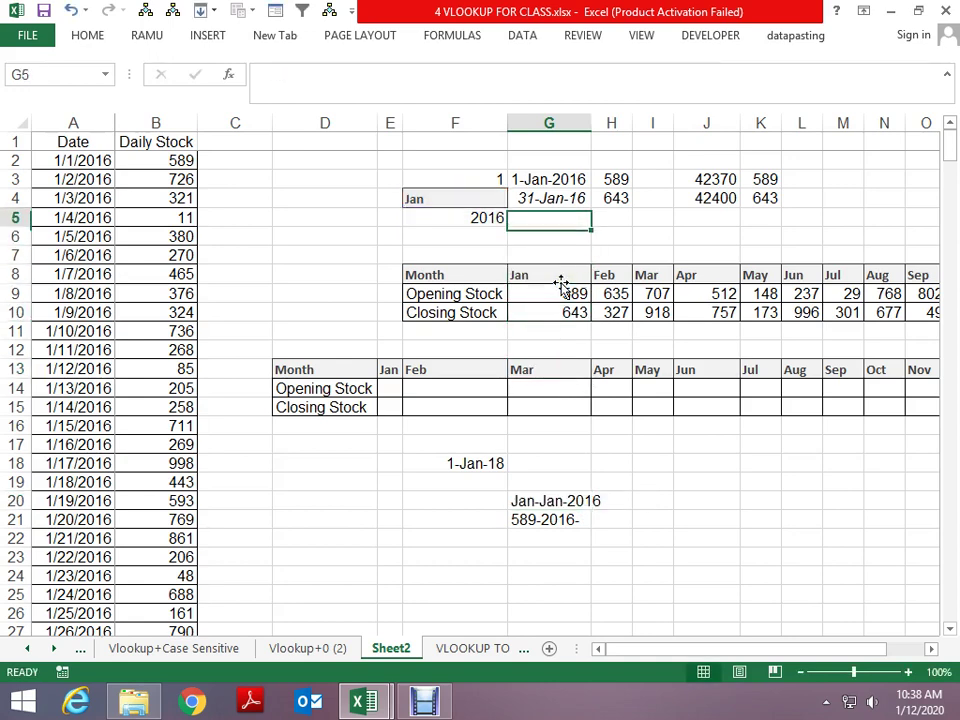
key(Up)
key(Up)
key(F2)
key(Escape)
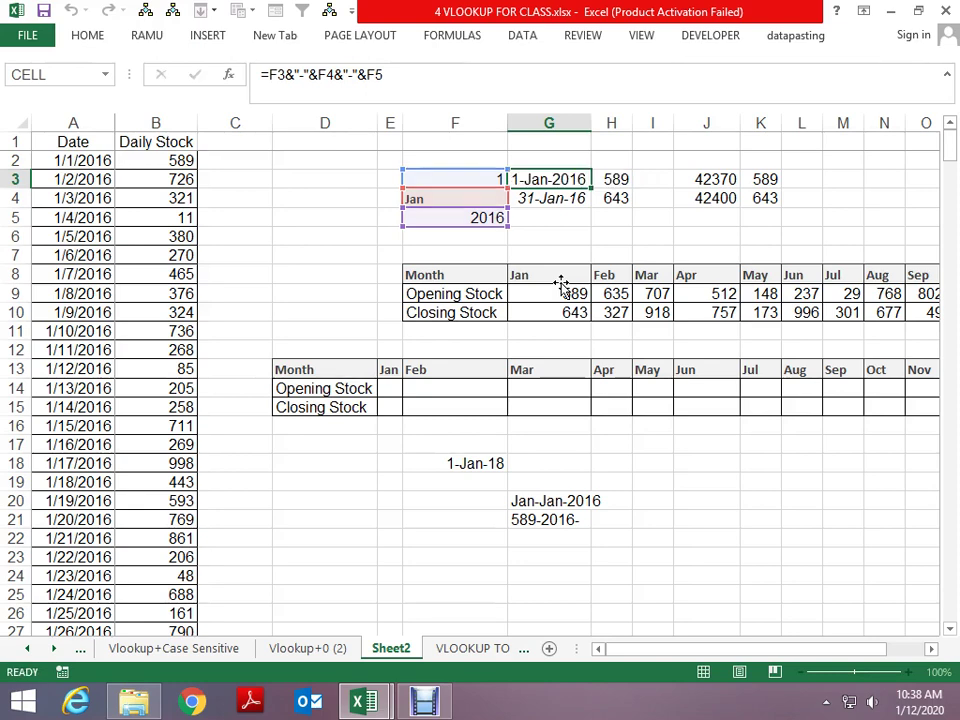
key(Down)
key(Down)
key(Down)
key(Down)
key(Down)
key(Down)
key(ctrl+z)
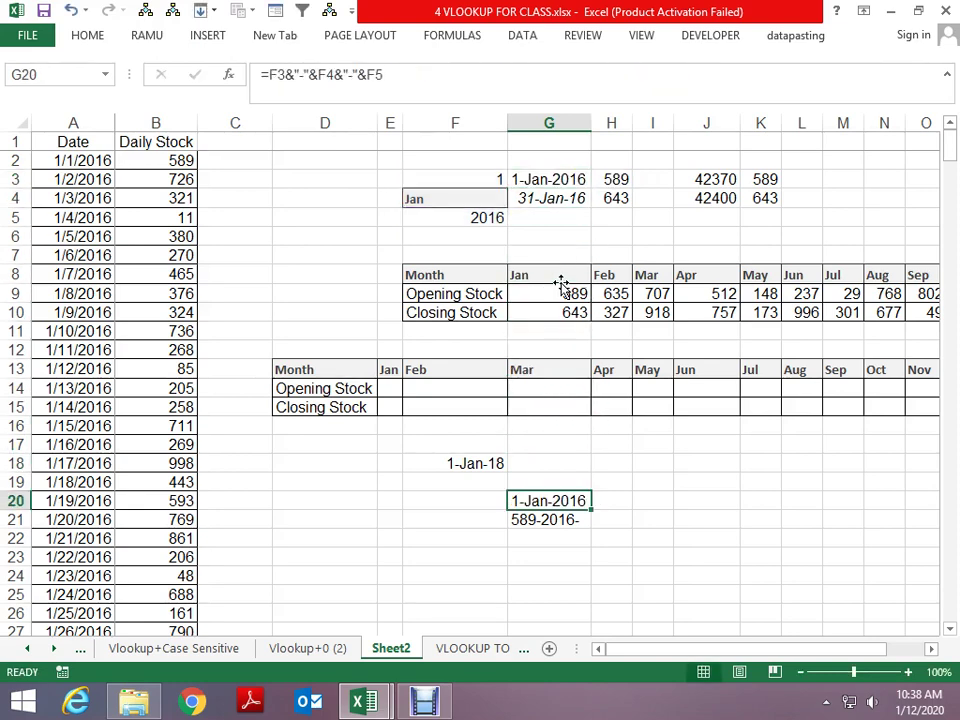
key(F2)
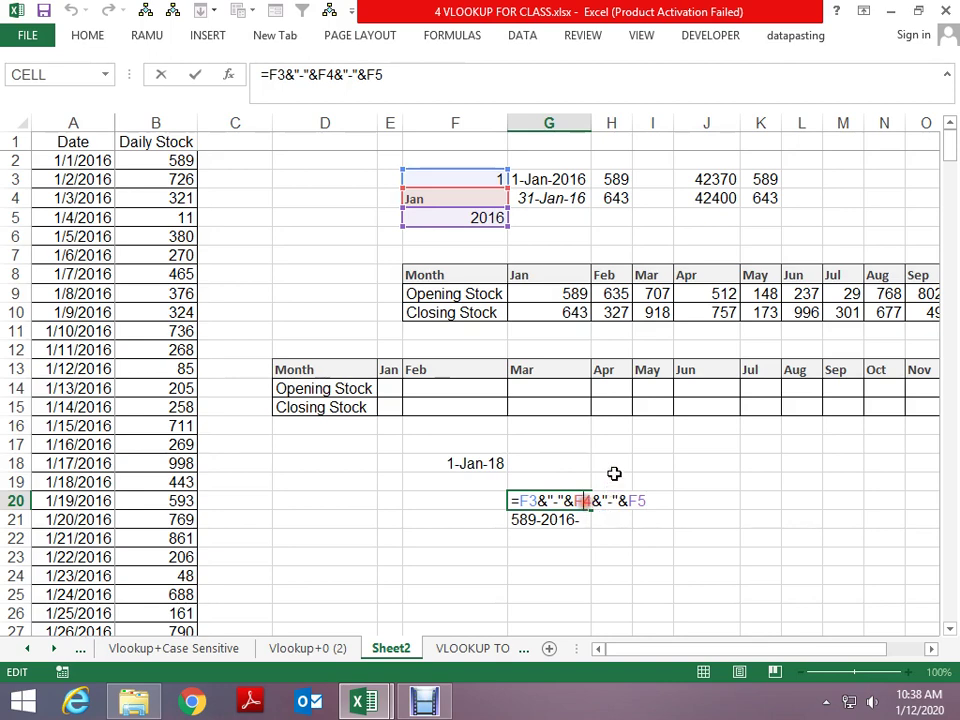
Step: Replace the F4 reference in G20's formula with the month header G8
key(BackSpace)
key(BackSpace)
text(g)
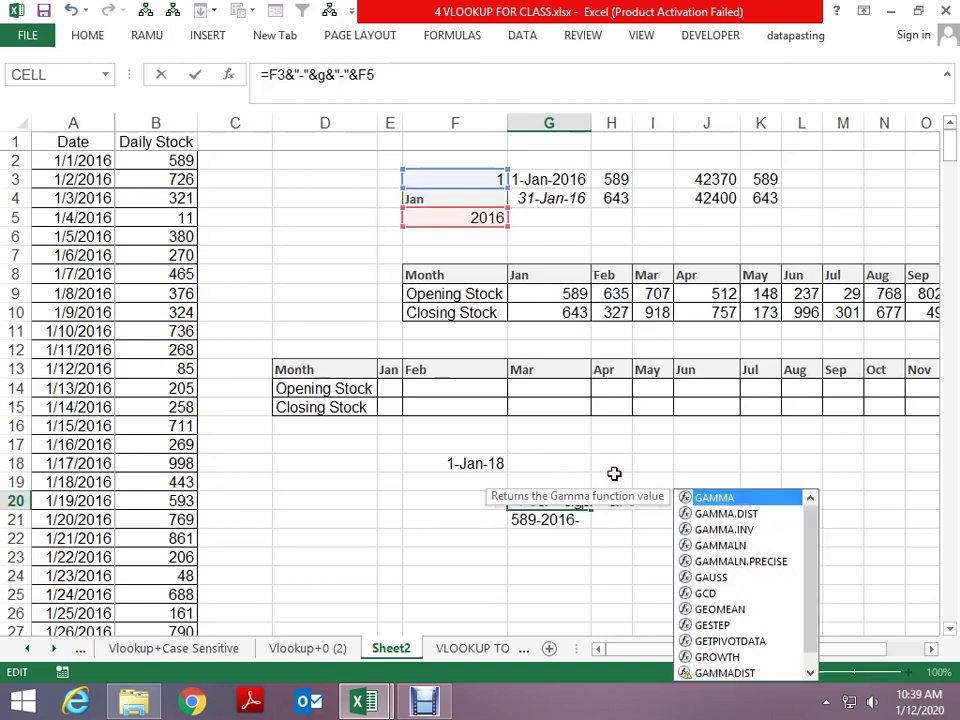
text(8)
key(Return)
key(Up)
key(shift+Down)
key(shift+Right)
key(shift+Right)
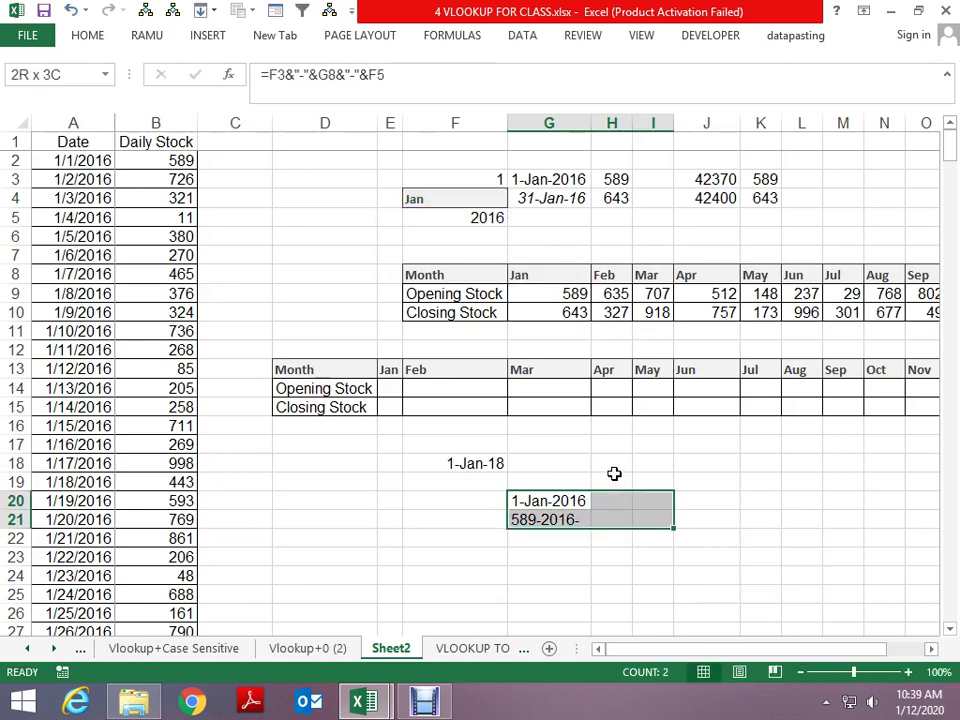
key(Down)
Step: Set G21 to =EOMONTH(G20,0) in date format, showing 31-Jan-16
key(F2)
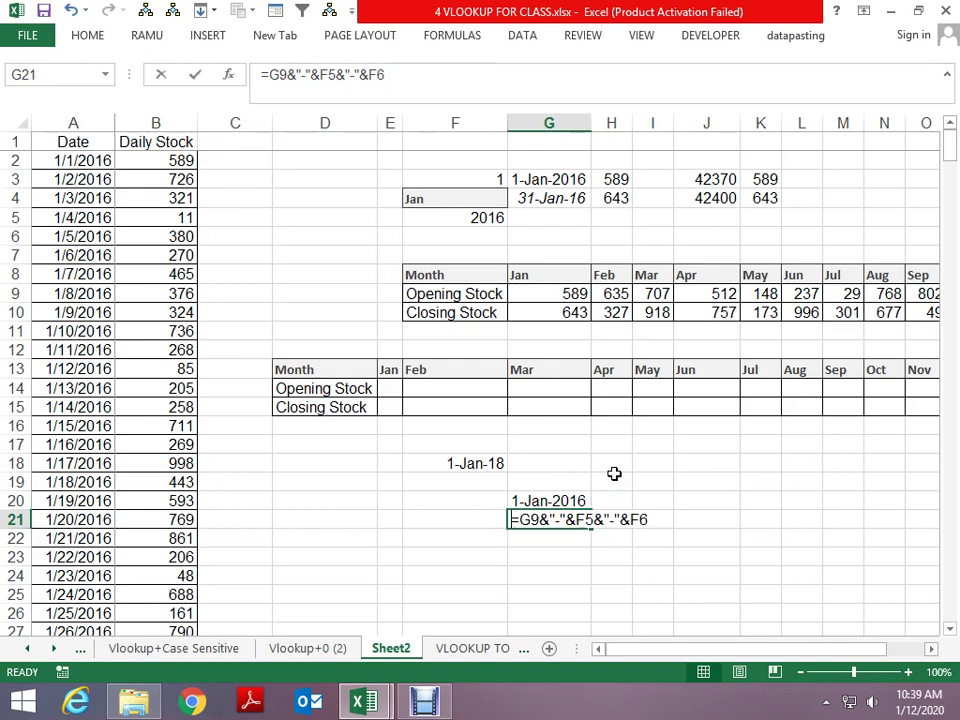
key(Escape)
text(=eo)
key(Tab)
key(Up)
text(,0)
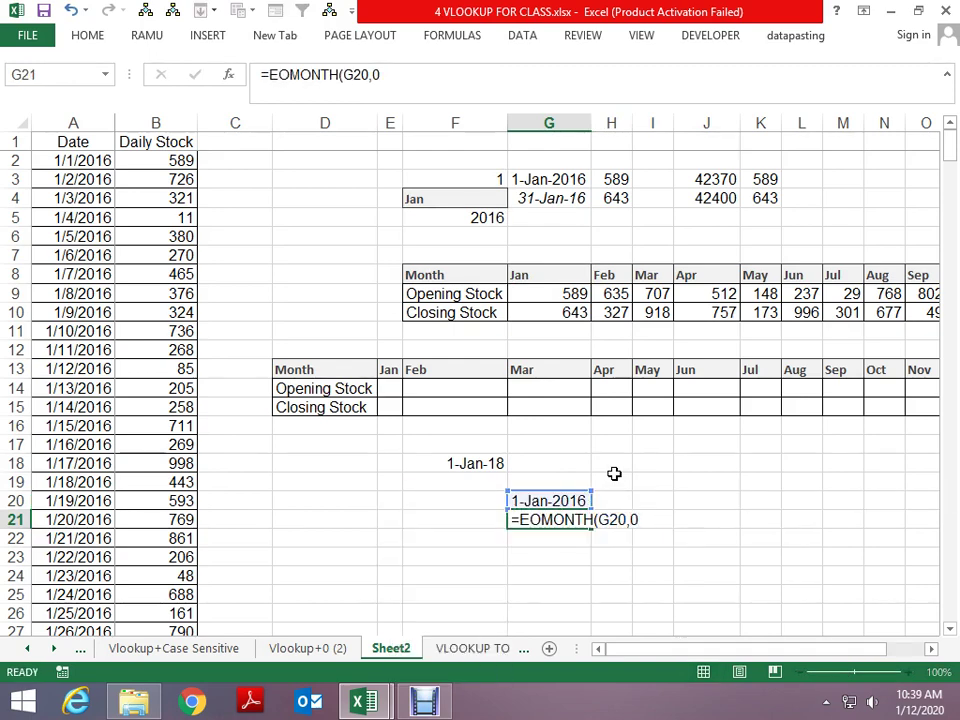
key(Return)
key(Up)
key(ctrl+shift+3)
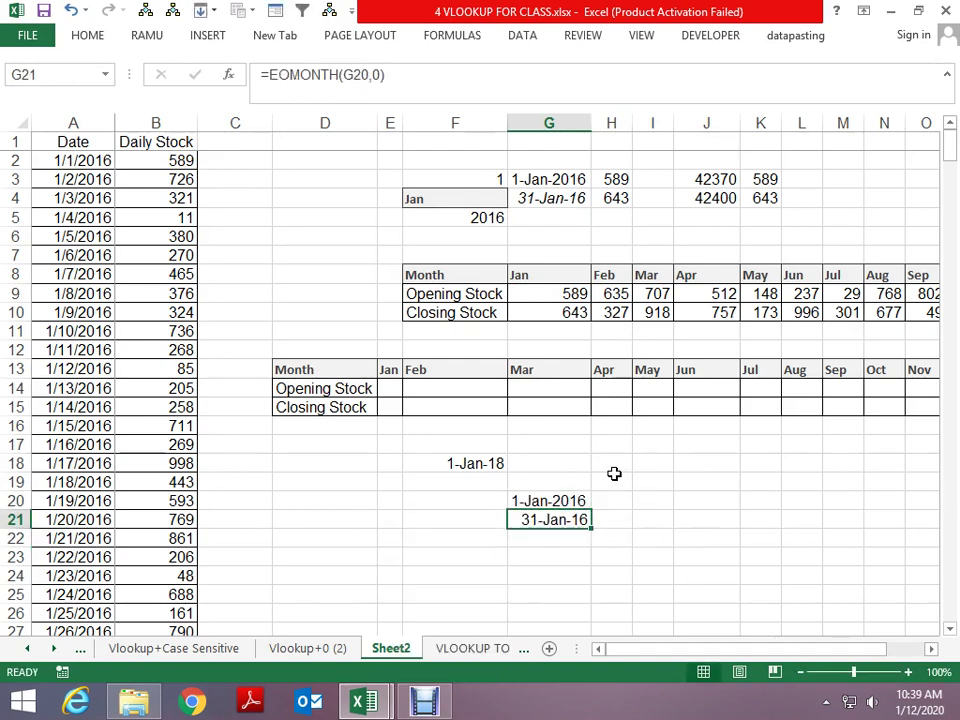
Step: Add +0 to G20's formula and copy G20:G21 across to column M
key(Up)
key(F2)
text(+)
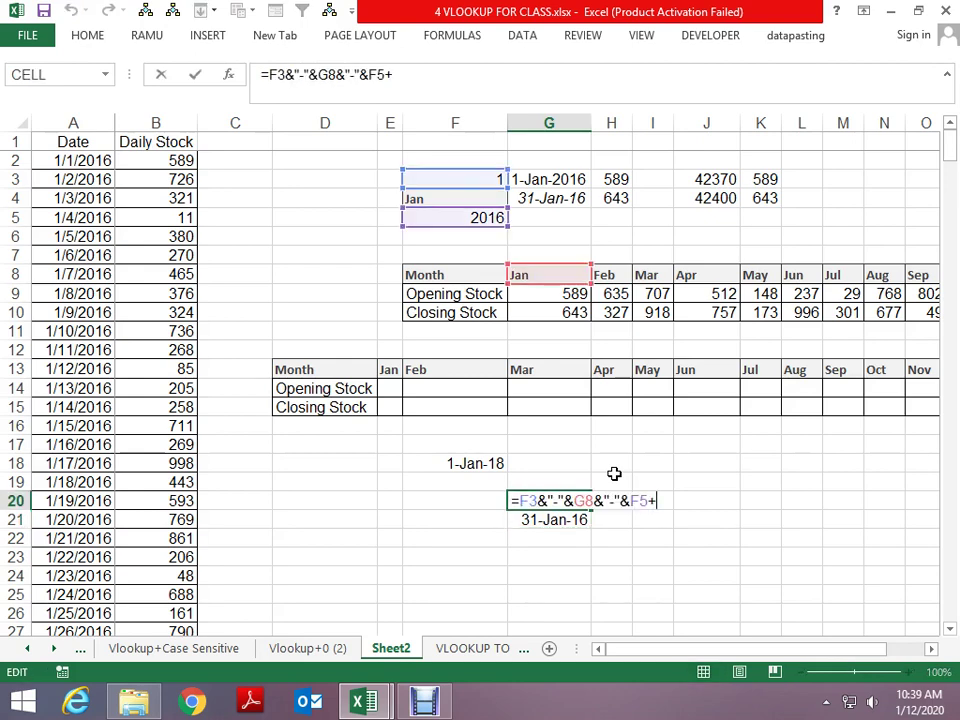
text(0)
key(Return)
key(Up)
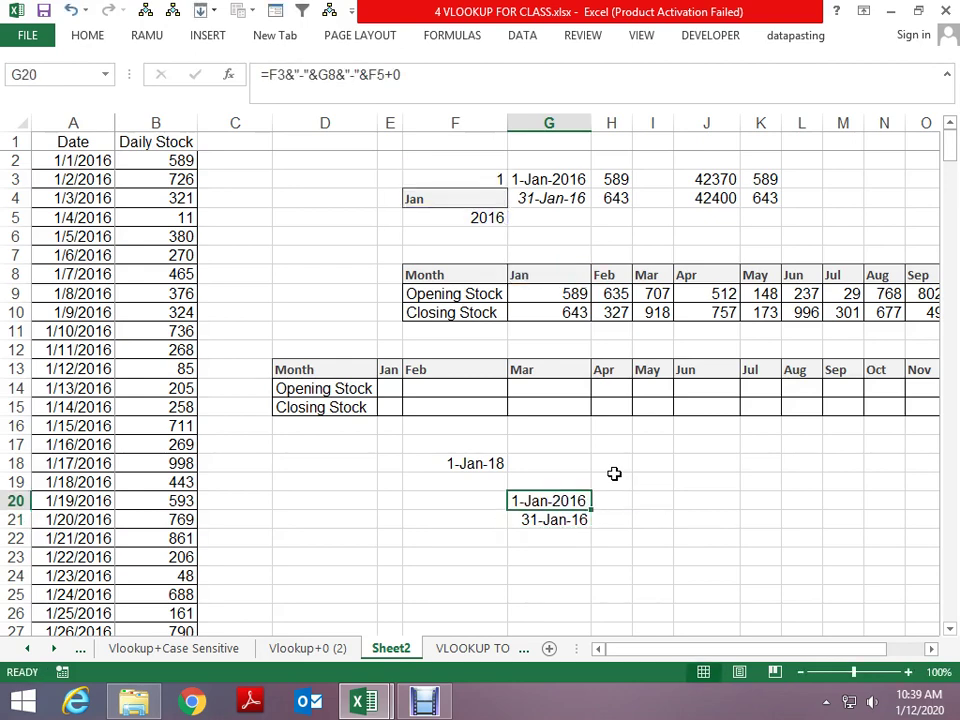
key(shift+Down)
key(shift+Right)
key(shift+Right)
key(shift+Right)
key(shift+Right)
key(shift+Right)
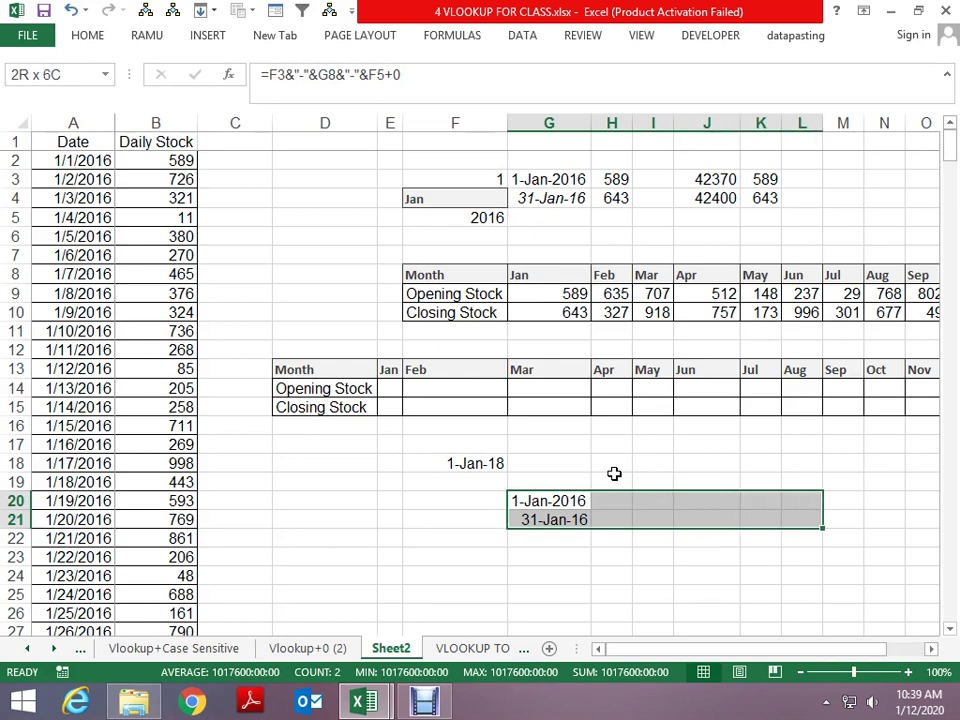
key(shift+Right)
key(ctrl+r)
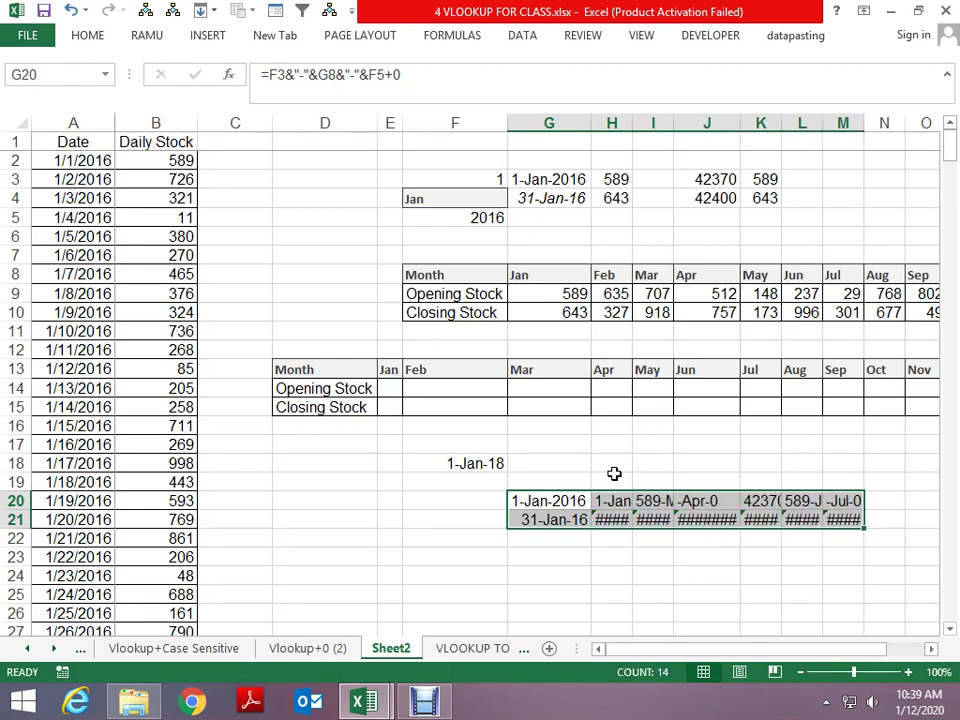
Step: Autofit the widths of columns H to M
key(alt)
key(h)
key(o)
key(i)
key(Up)
key(Down)
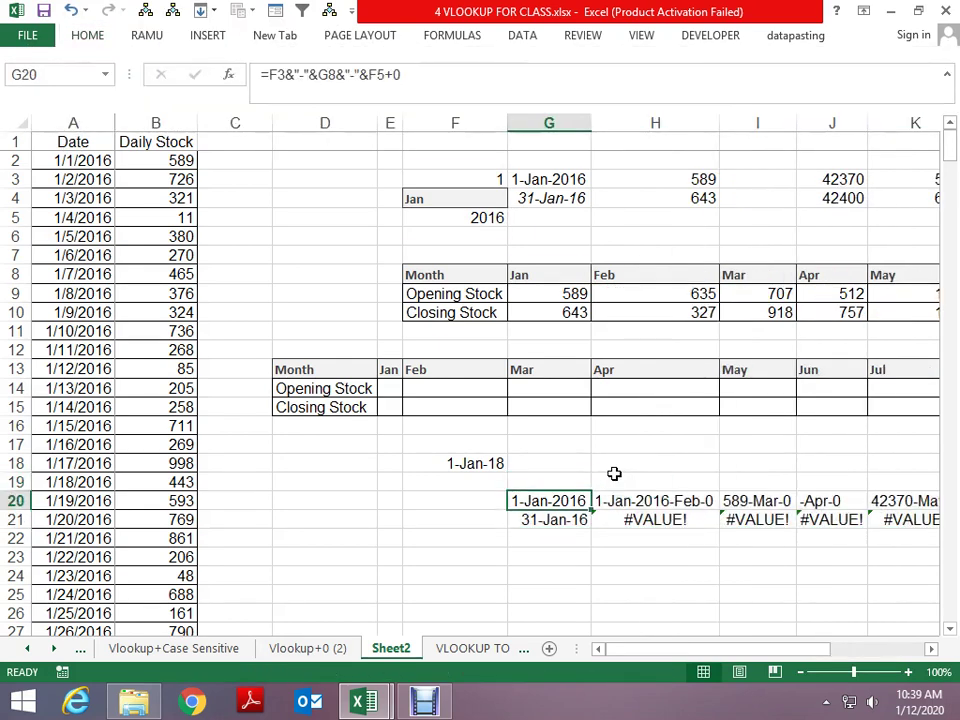
Step: Rewrite G20 as =1&"-"&G8&"-"&$F$5+0 for the first of each month
key(F2)
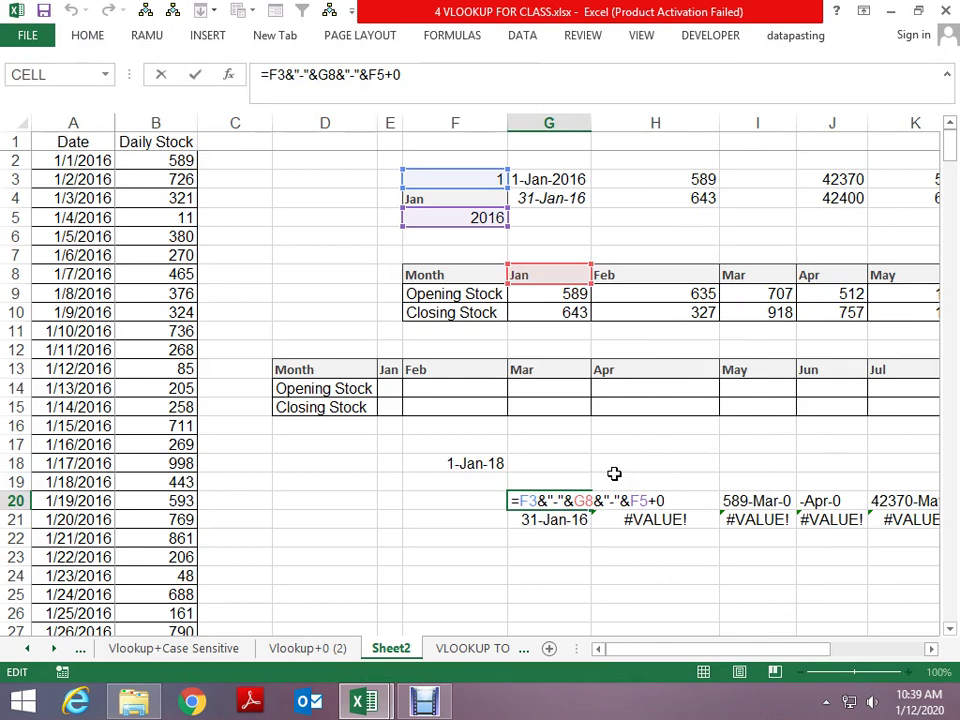
key(shift+Tab)
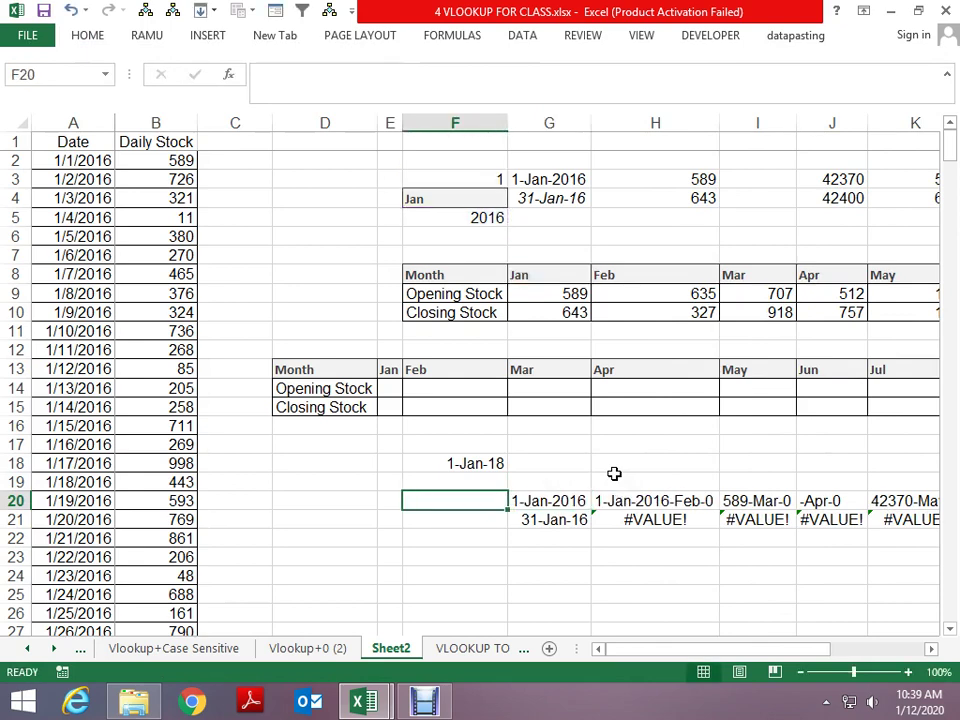
key(Tab)
key(F2)
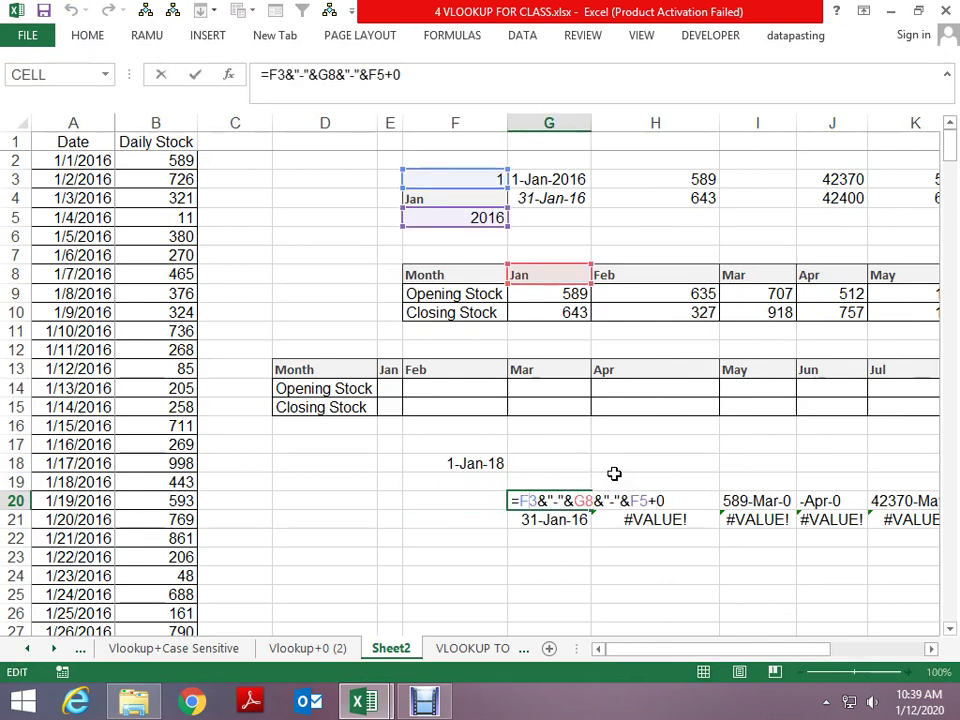
key(Delete)
key(Delete)
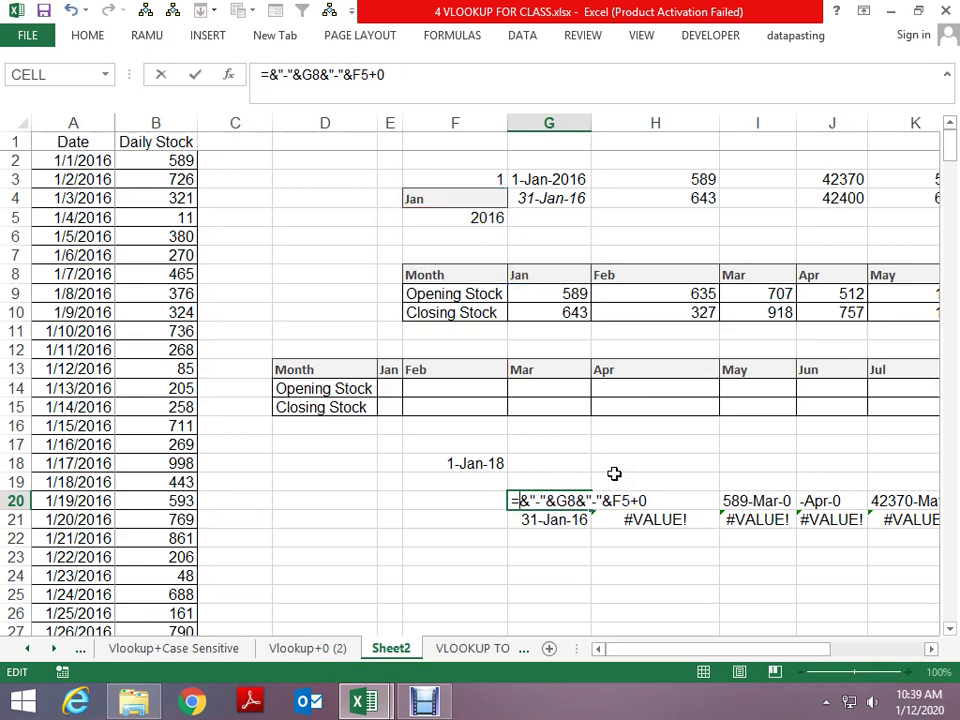
text(1)
key(Right)
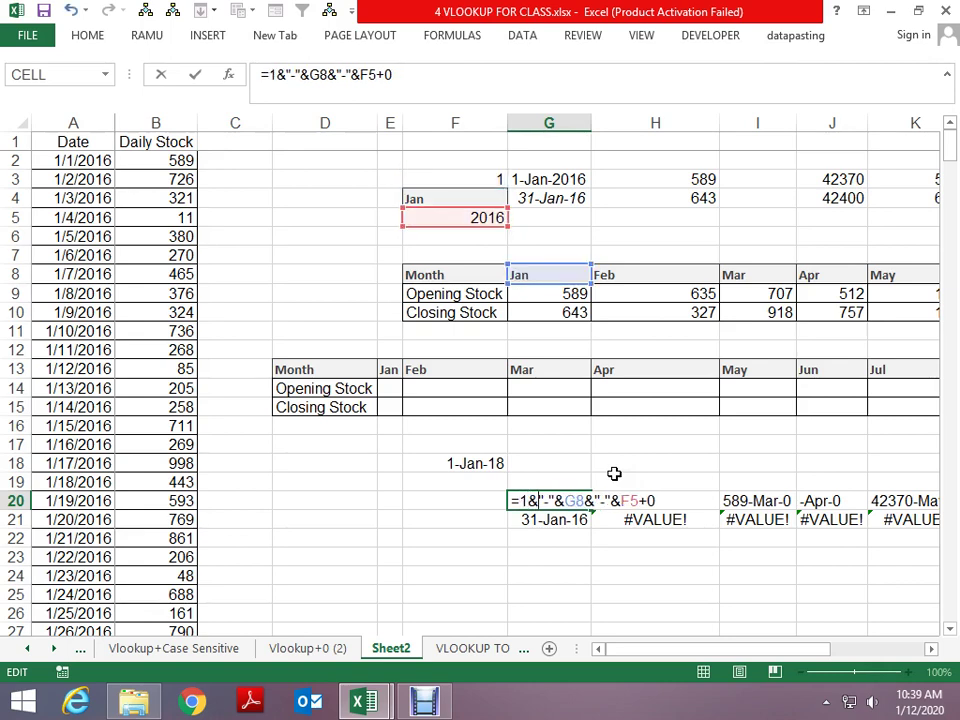
key(Right)
key(Right)
key(Right)
key(Right)
key(Right)
key(Right)
key(Left)
key(Left)
key(F4)
key(Return)
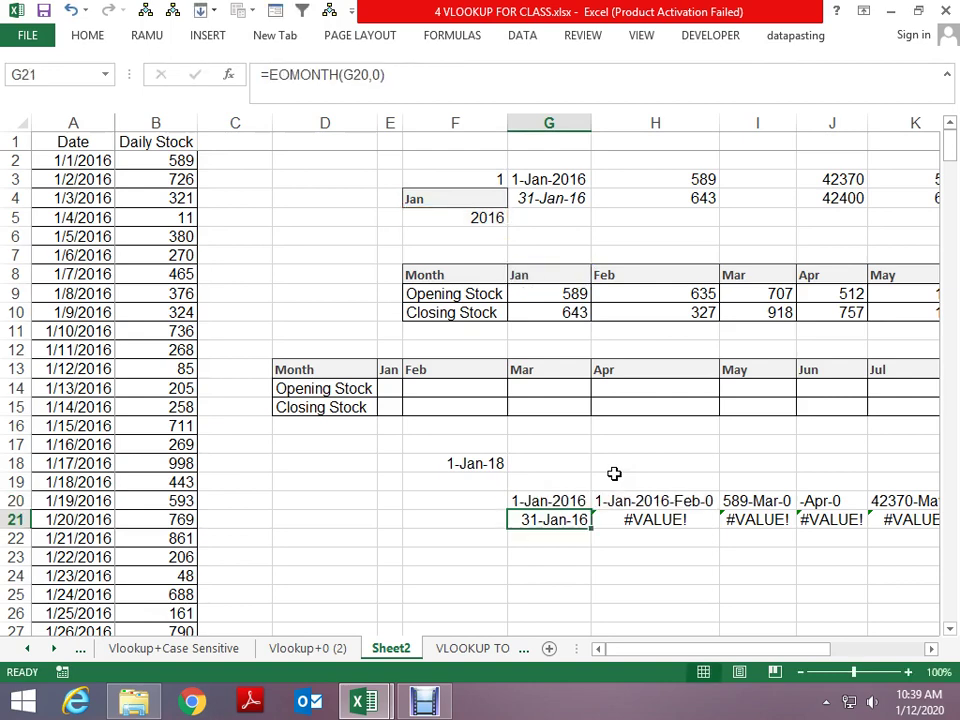
Step: Recopy the G20:G21 formulas across to column M, giving Jan–Jul 2016 first and last dates
key(Up)
key(shift+Down)
key(ctrl+d)
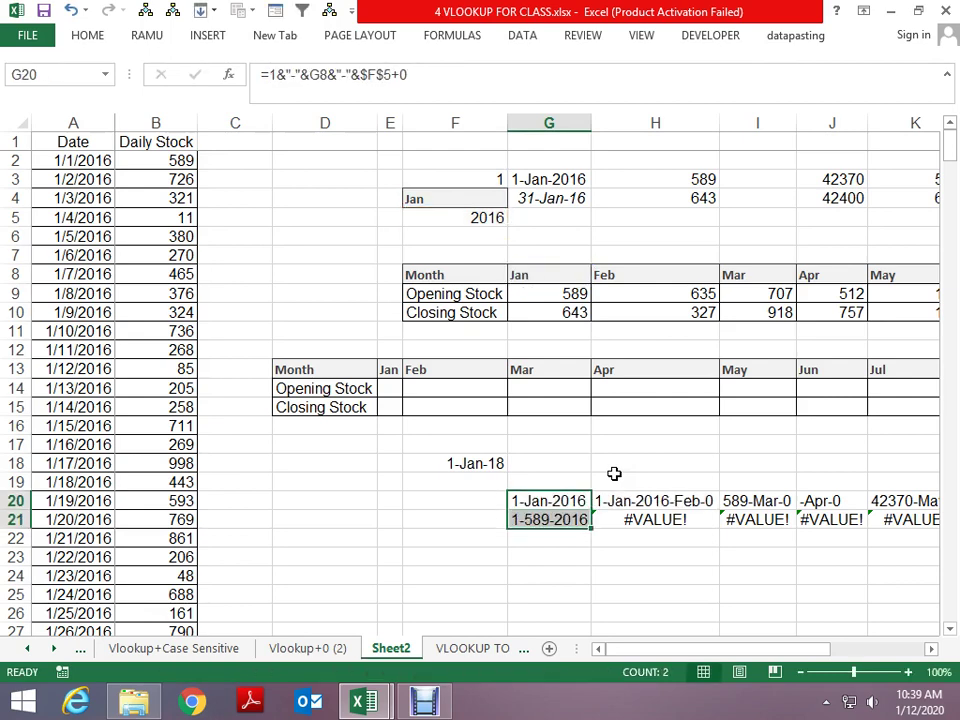
key(ctrl+shift+Right)
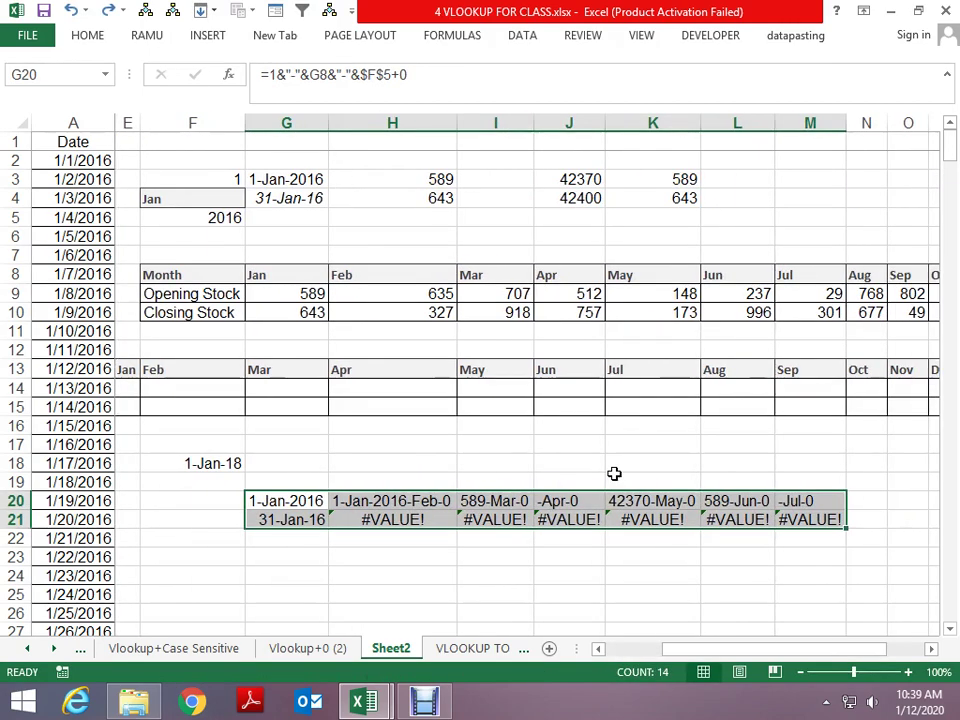
key(ctrl+r)
key(Left)
key(Right)
key(Right)
key(Right)
key(Right)
key(Right)
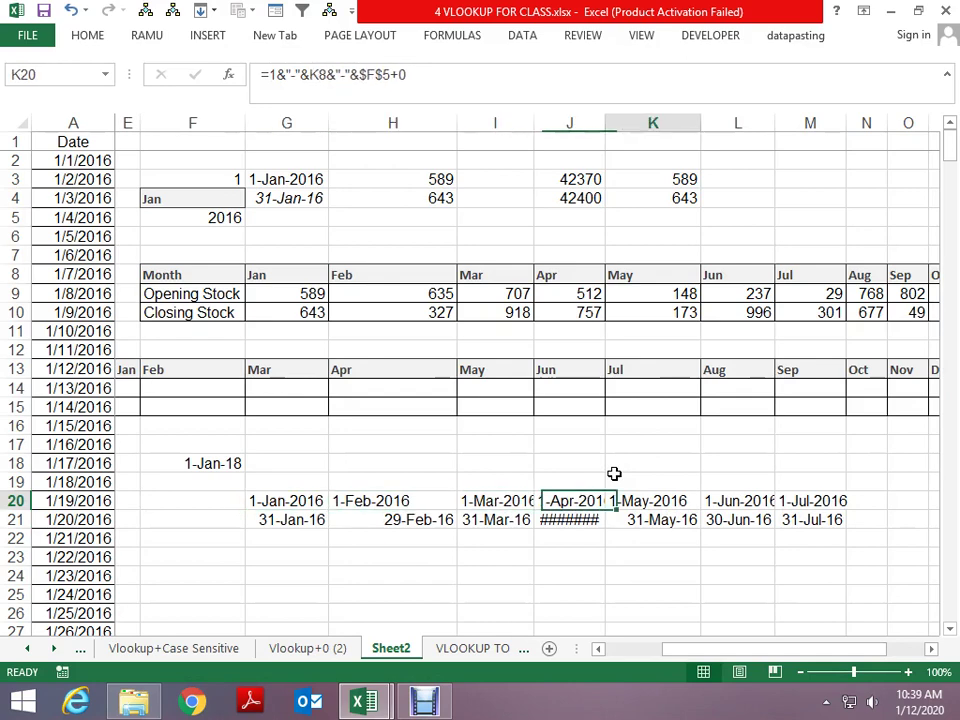
key(Right)
key(Right)
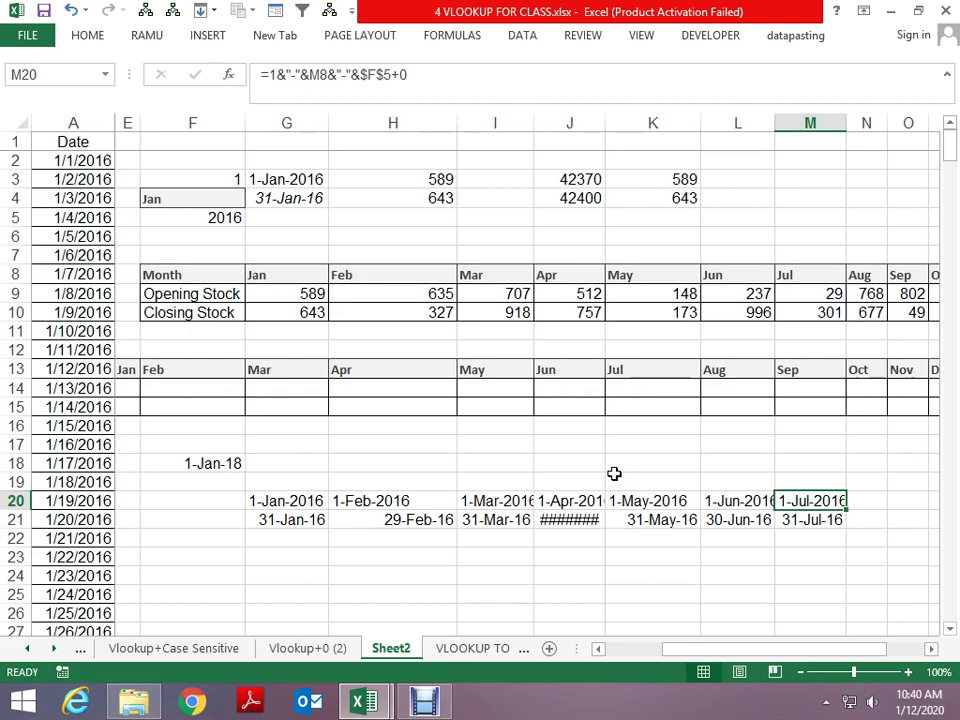
Step: Widen column J so 30-Apr-16 shows in full, then return to the Date header in A1
drag(606, 123, 625, 126)
click(512, 369)
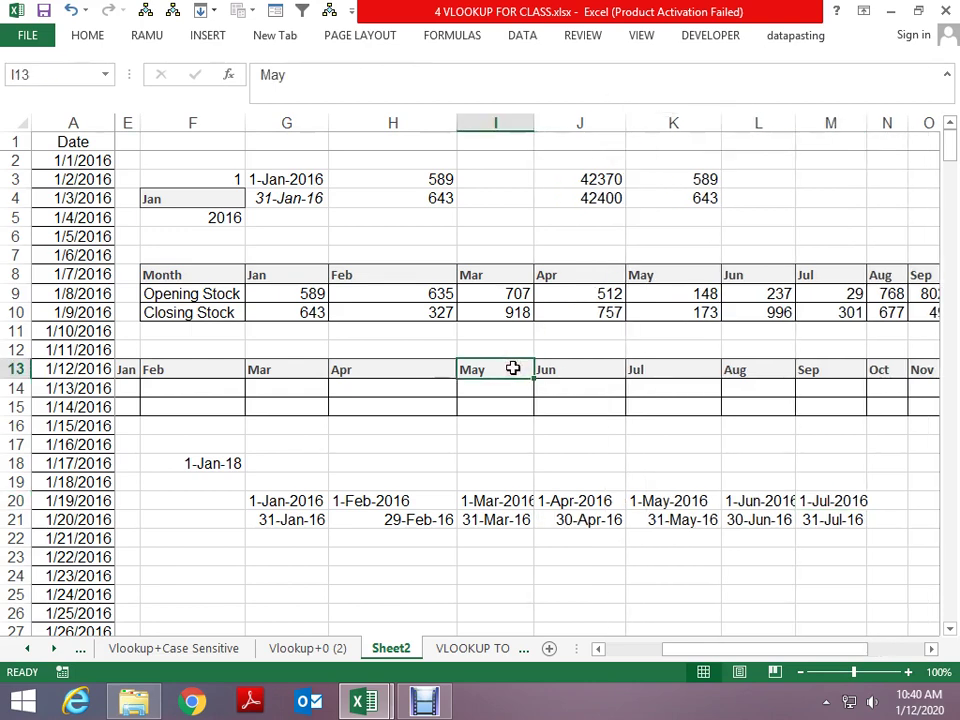
key(ctrl+Left)
key(ctrl+Up)
key(ctrl+Left)
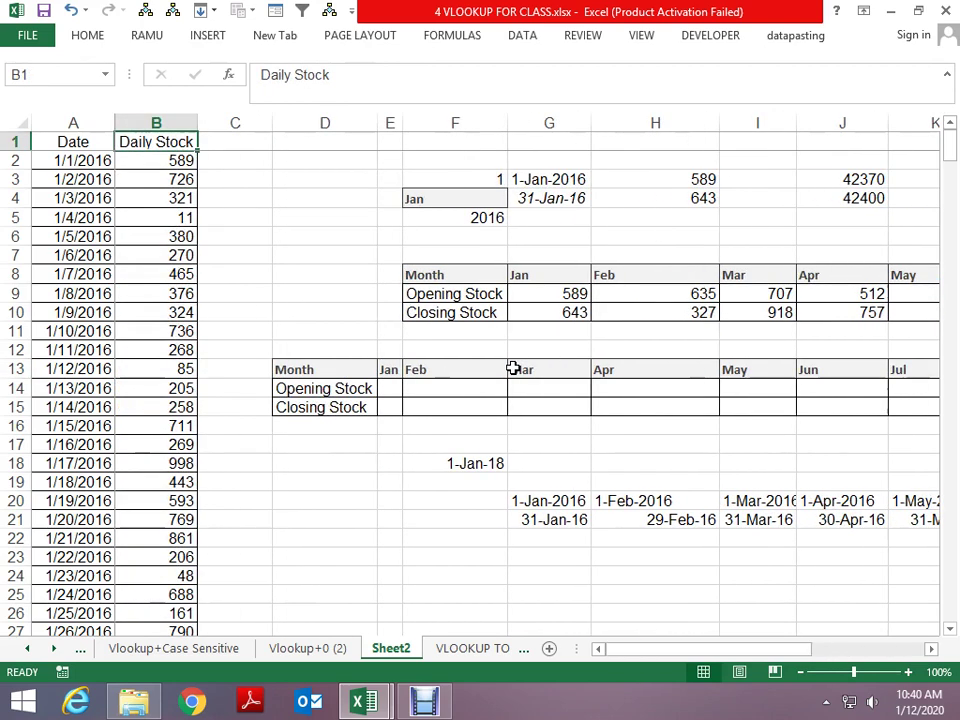
key(ctrl+Left)
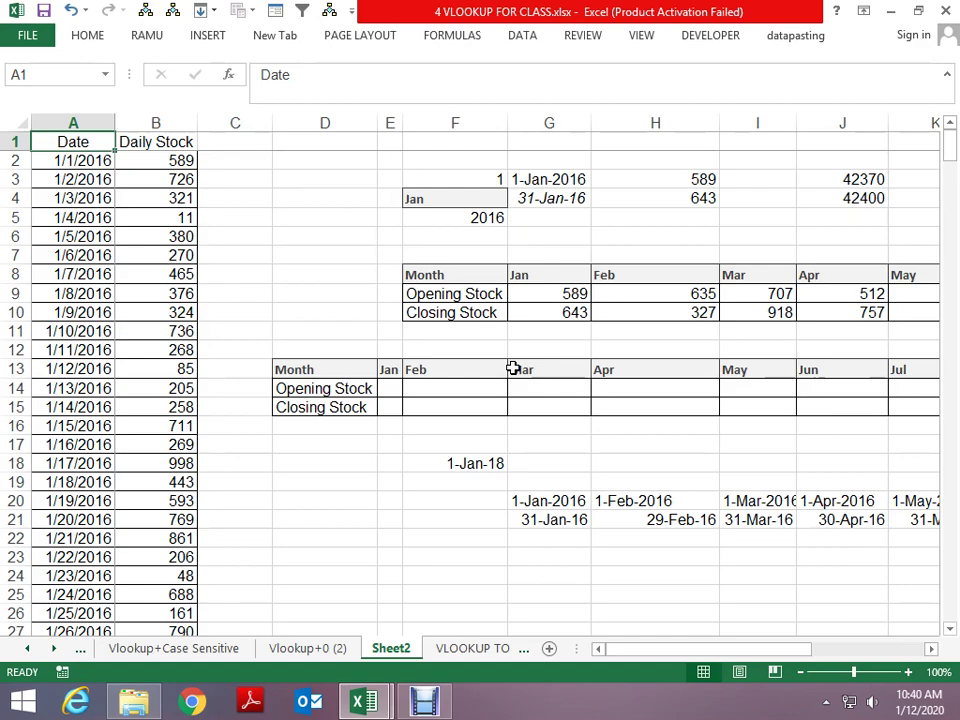
Step: Read the left-lookup VLOOKUP formulas in H9 and G5 on VLOOKUP TO LEFT, then go to VLOOKUP TO LEFT (2)
key(ctrl+Page_Down)
key(Up)
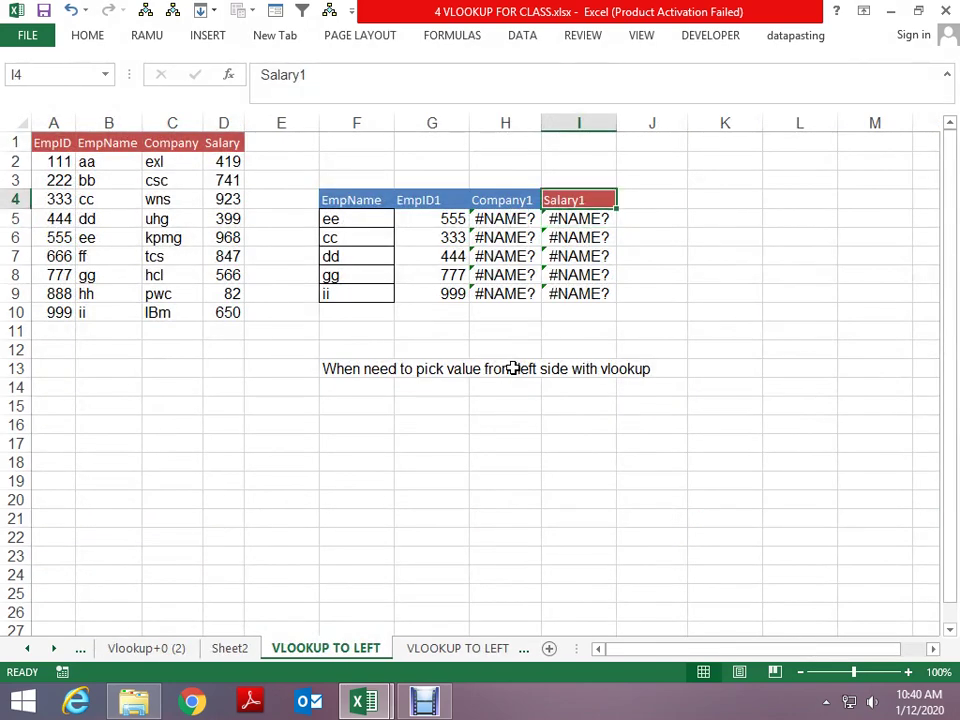
key(ctrl+Left)
key(ctrl+Left)
key(ctrl+Left)
key(ctrl+Up)
key(Down)
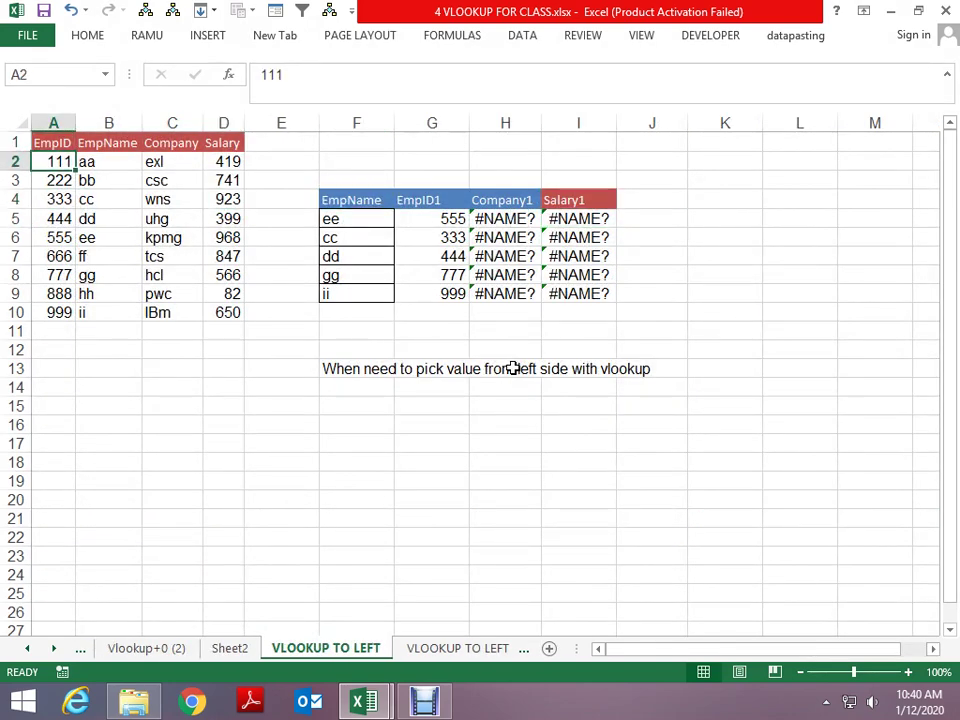
key(Down)
key(Down)
key(Down)
key(Right)
key(Right)
key(Right)
key(Right)
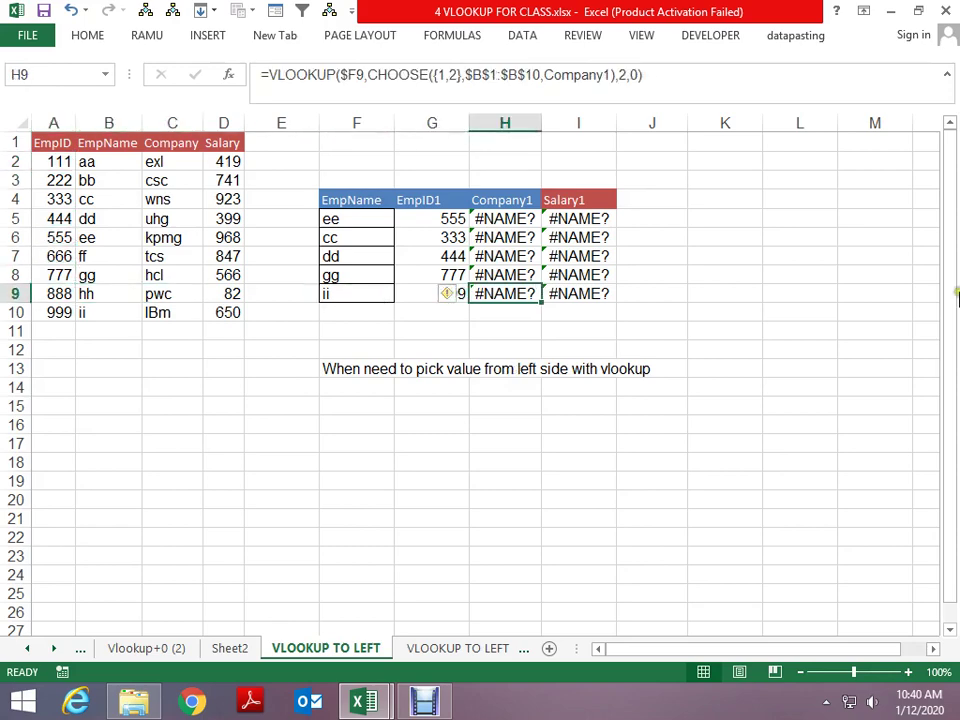
key(Up)
key(Up)
key(Up)
key(Up)
key(Left)
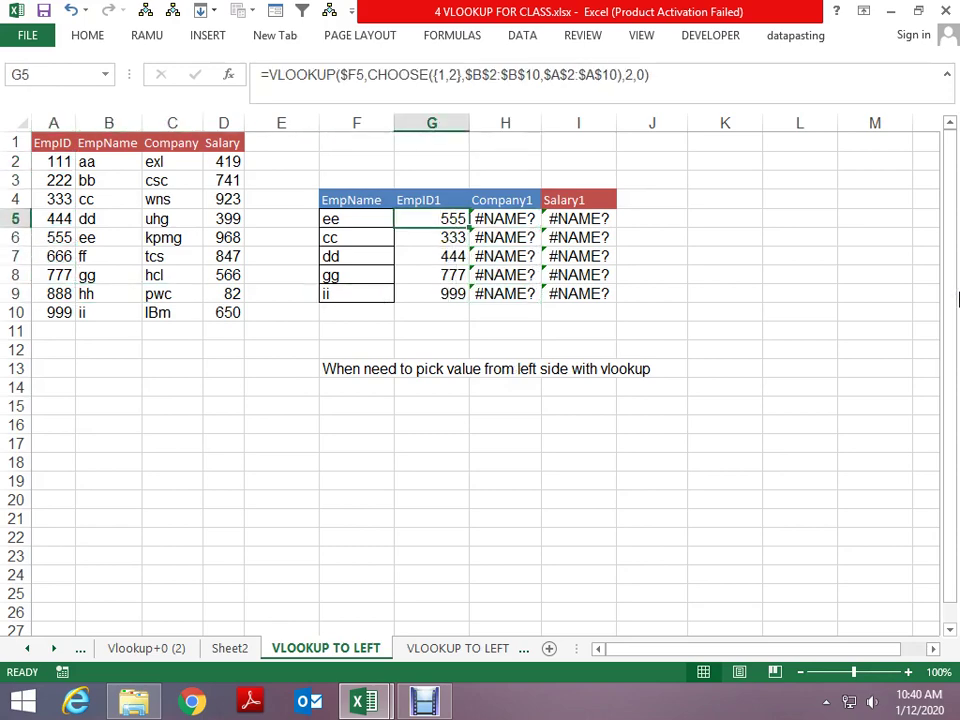
key(ctrl+Page_Down)
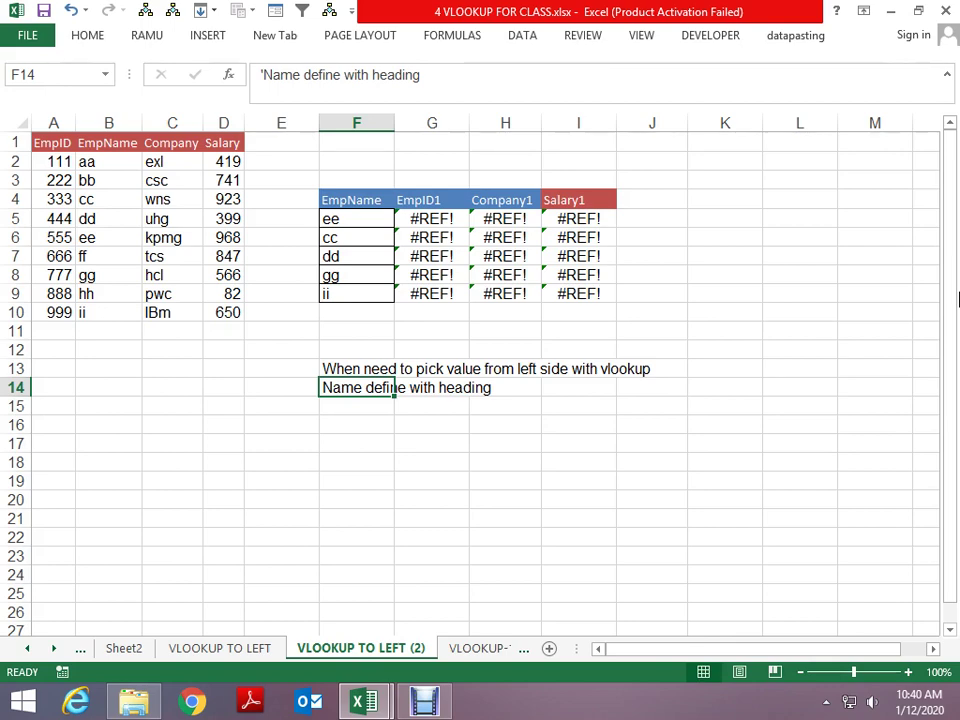
Step: Switch to the VLOOKUP-1 sheet and go to the first looked-up name, JASMEET
key(Up)
key(Up)
key(Up)
key(ctrl+Page_Down)
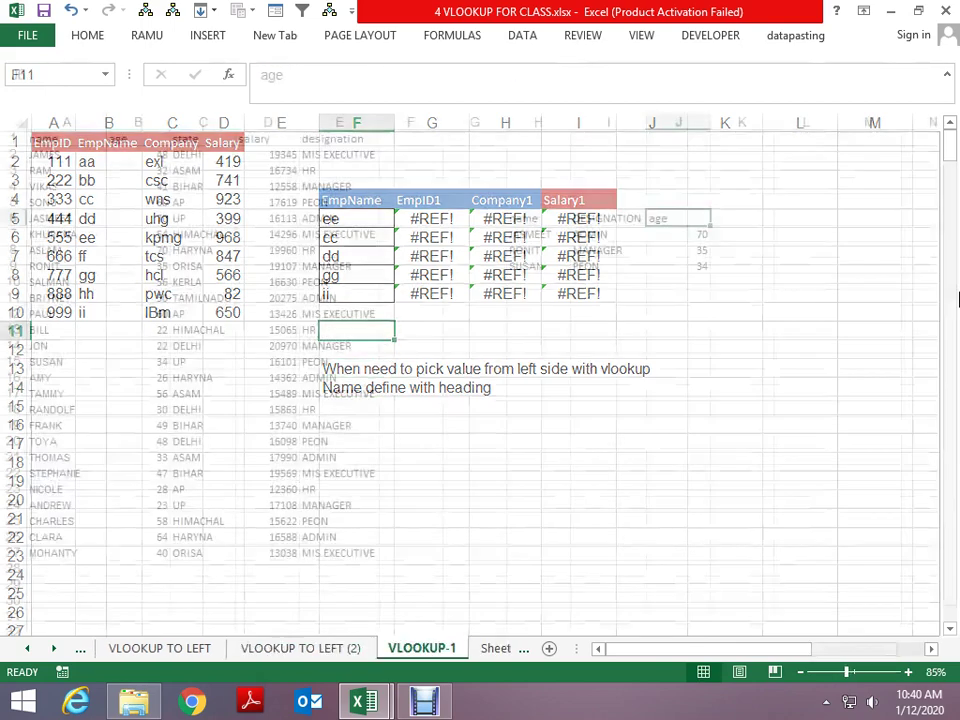
key(ctrl+Left)
key(ctrl+Left)
key(ctrl+Left)
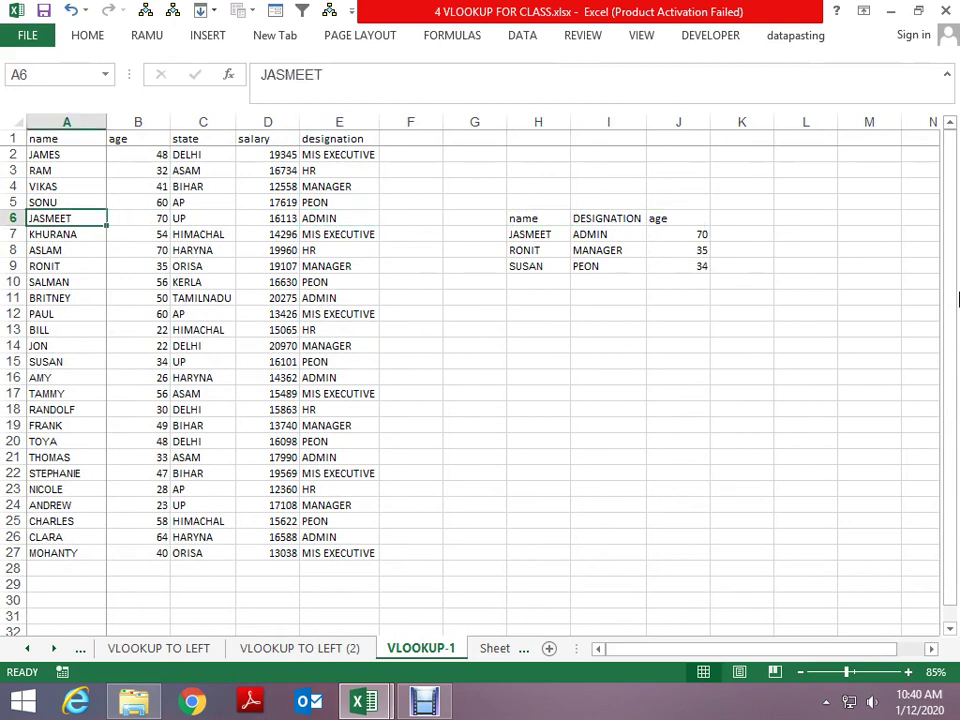
key(ctrl+Up)
key(Down)
key(Down)
key(Right)
key(Right)
key(Right)
key(Right)
key(Down)
key(Down)
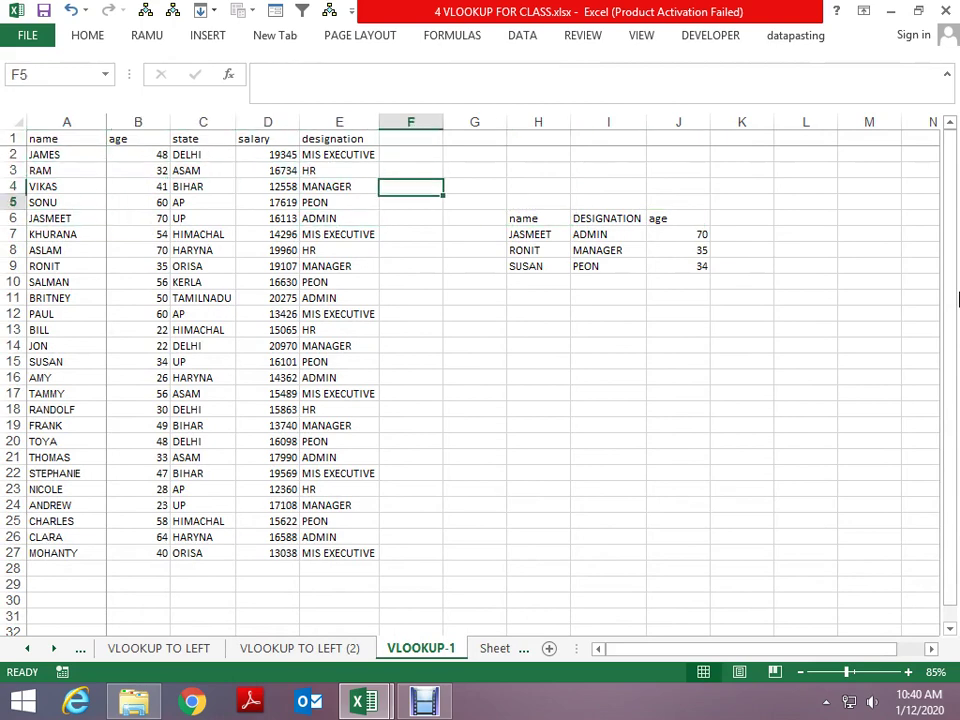
key(Right)
key(Right)
key(Down)
key(Down)
key(Right)
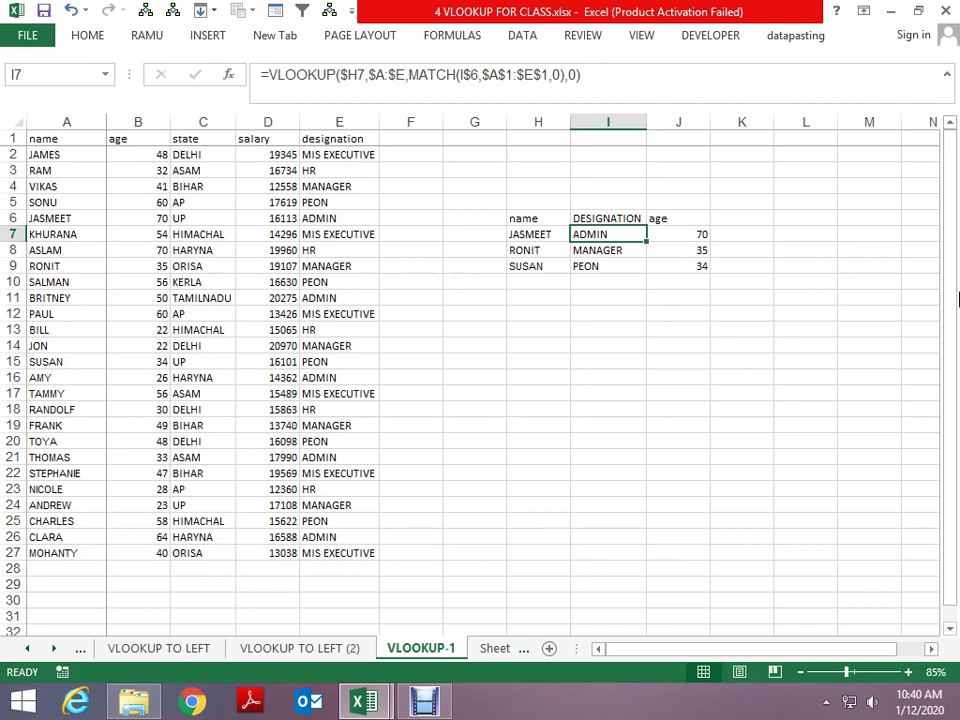
Step: Inspect the DESIGNATION formula in I7 and the age formula in J7 without changing them
key(F2)
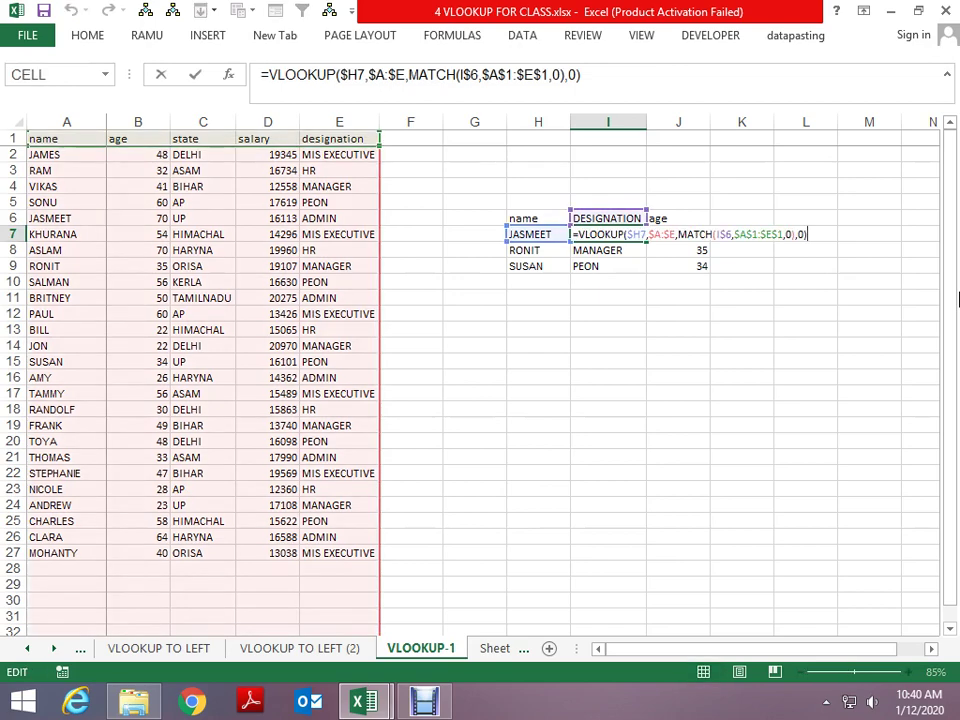
key(Escape)
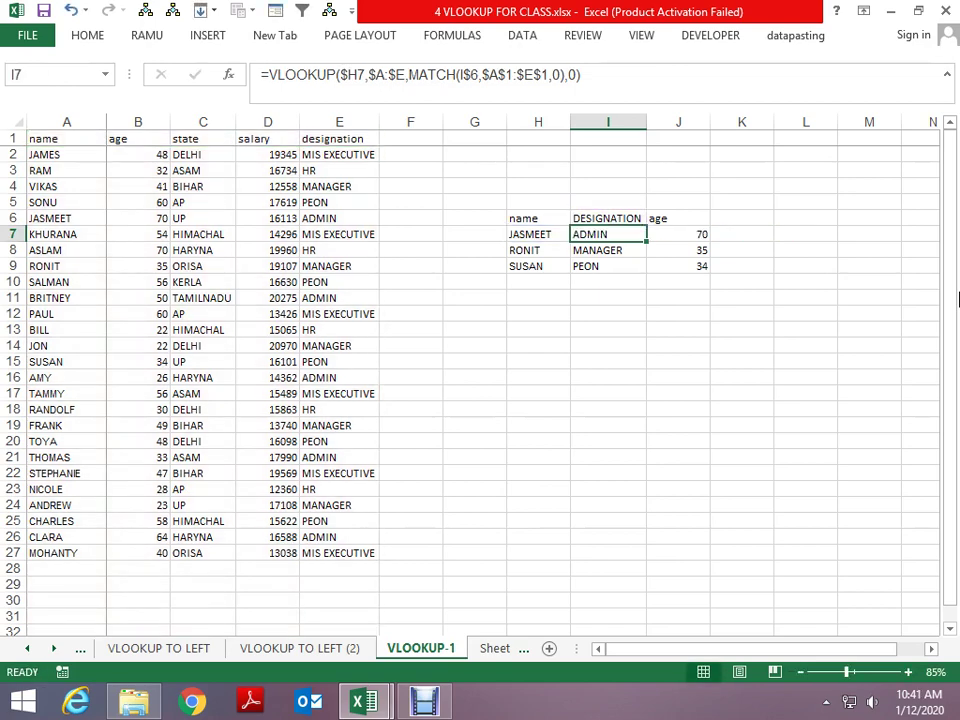
key(Right)
key(F2)
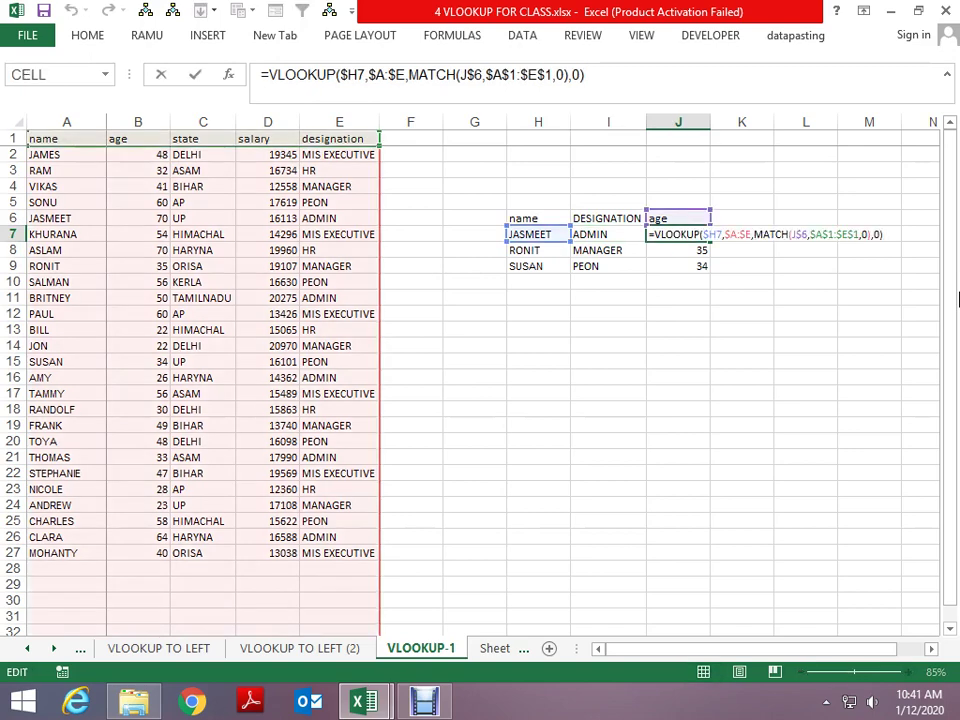
key(Escape)
Step: Revisit the name, DESIGNATION and age headings and their I7 and J7 results
key(Left)
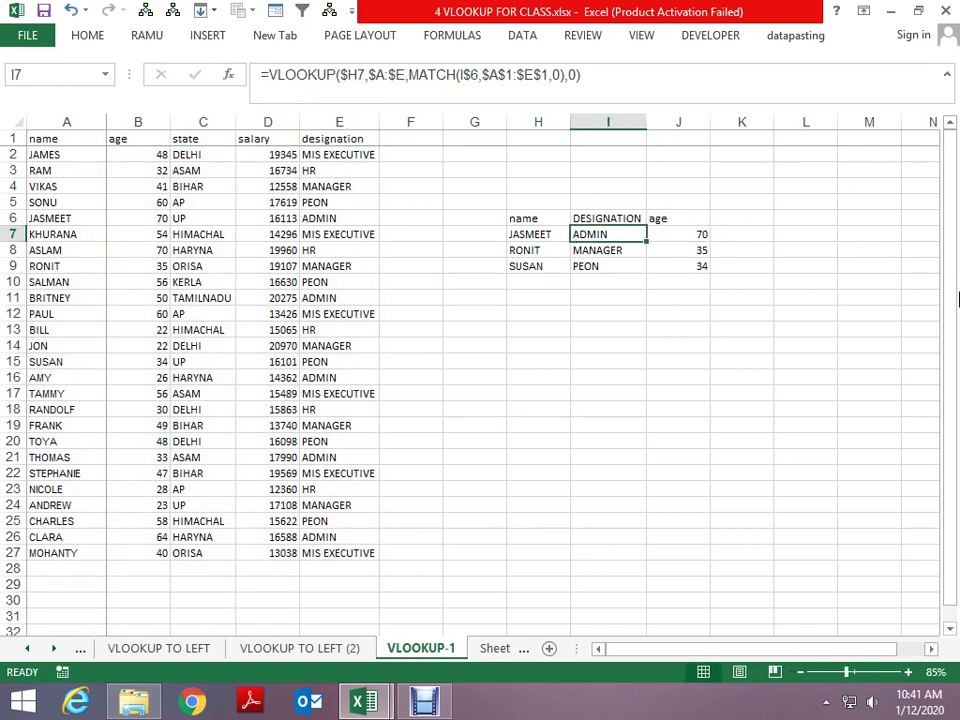
key(Left)
key(Up)
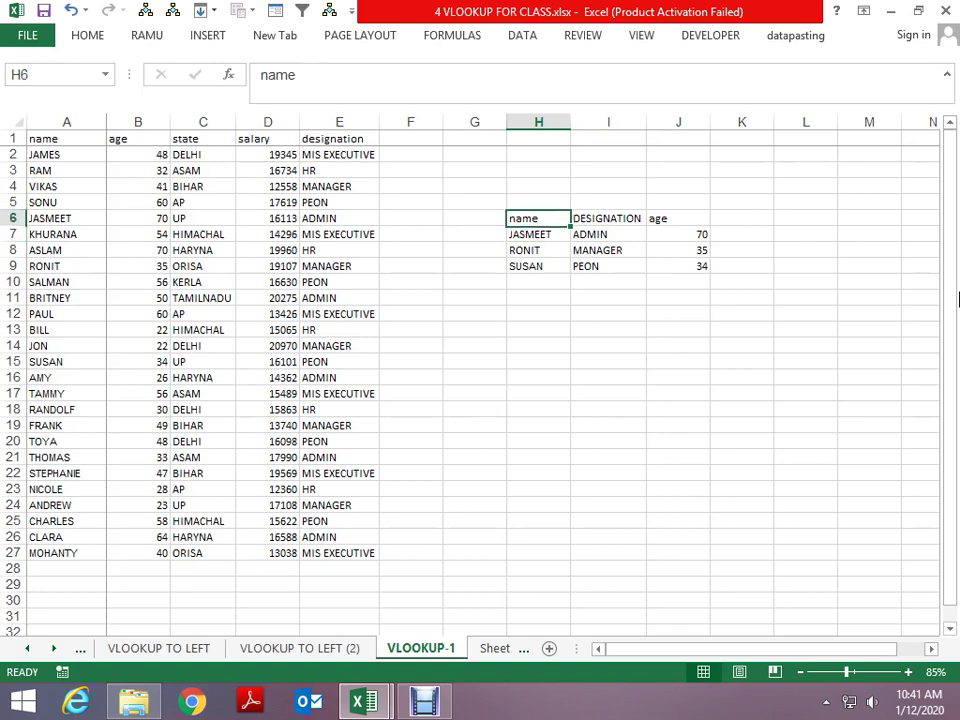
key(Right)
key(Right)
key(Down)
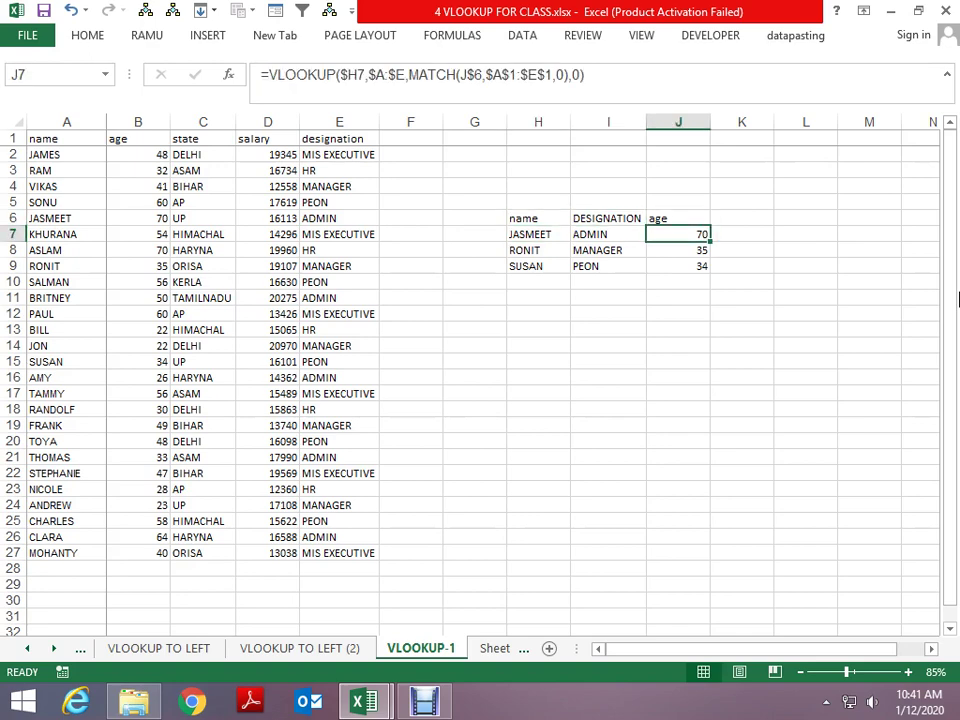
key(Left)
key(Right)
Step: On Sheet1 (2), compare the result formulas in D2 and D3 down column D
key(ctrl+Page_Down)
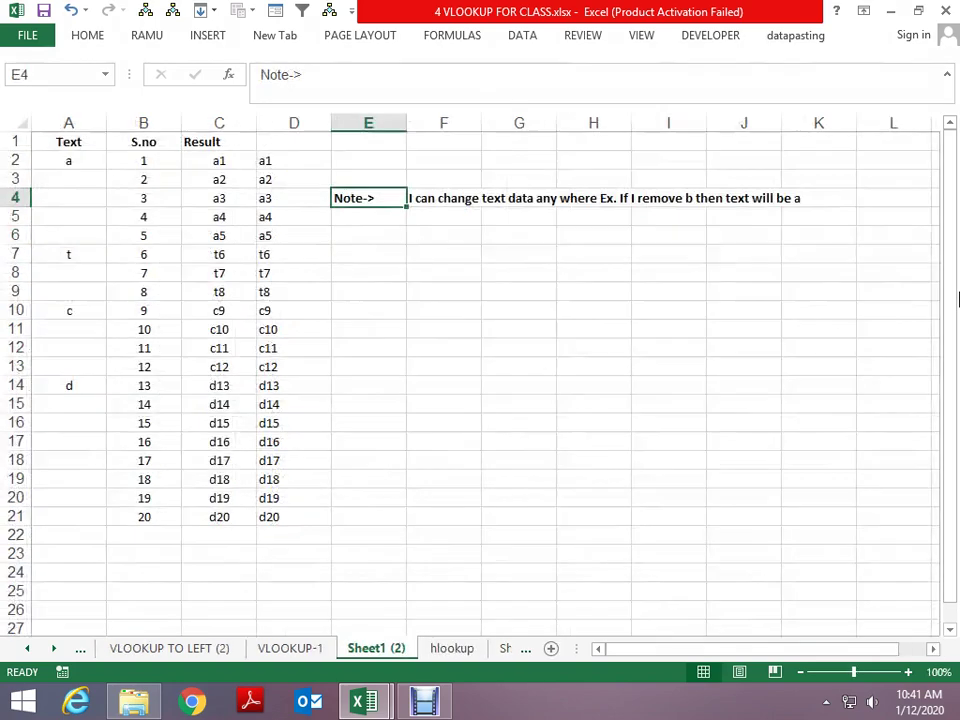
key(Left)
key(Left)
key(Left)
key(Left)
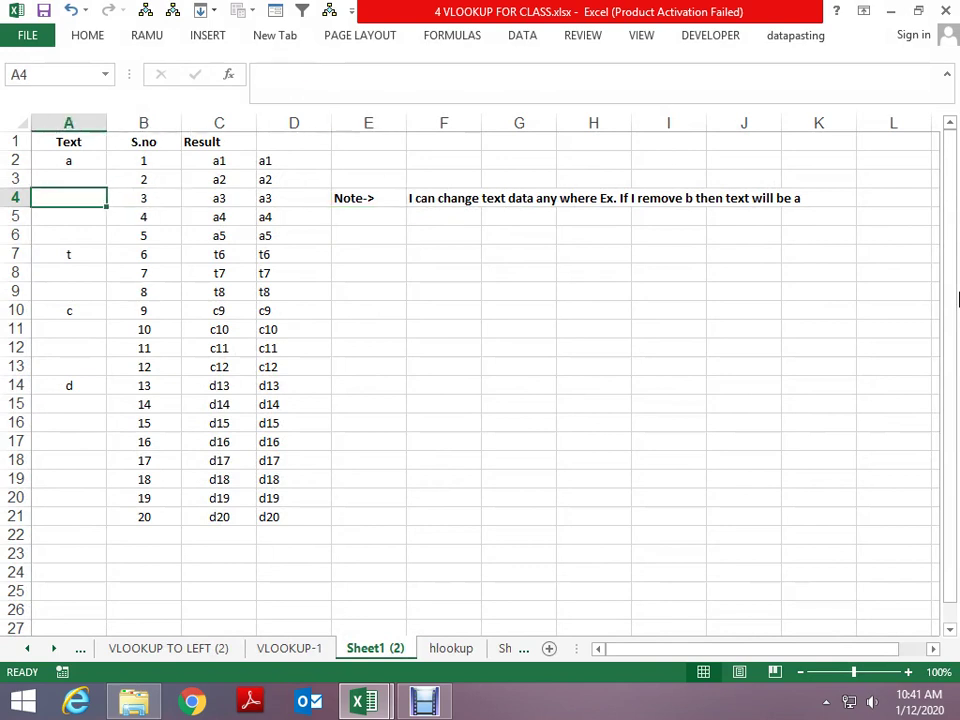
key(Up)
key(Up)
key(Up)
key(Right)
key(Right)
key(Right)
key(Down)
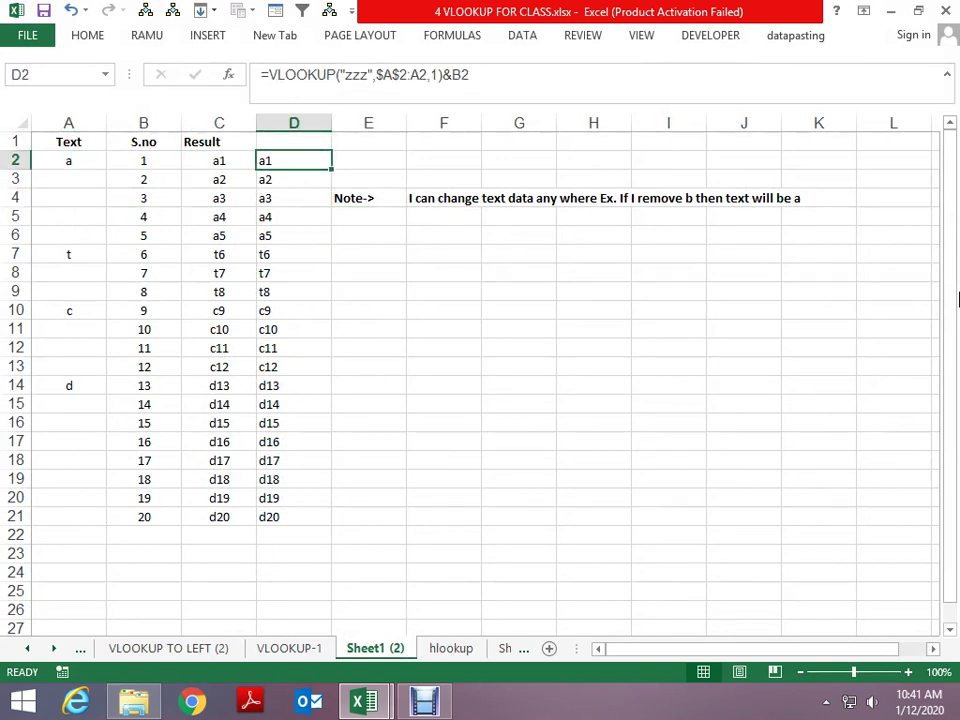
key(ctrl+shift+Down)
key(Down)
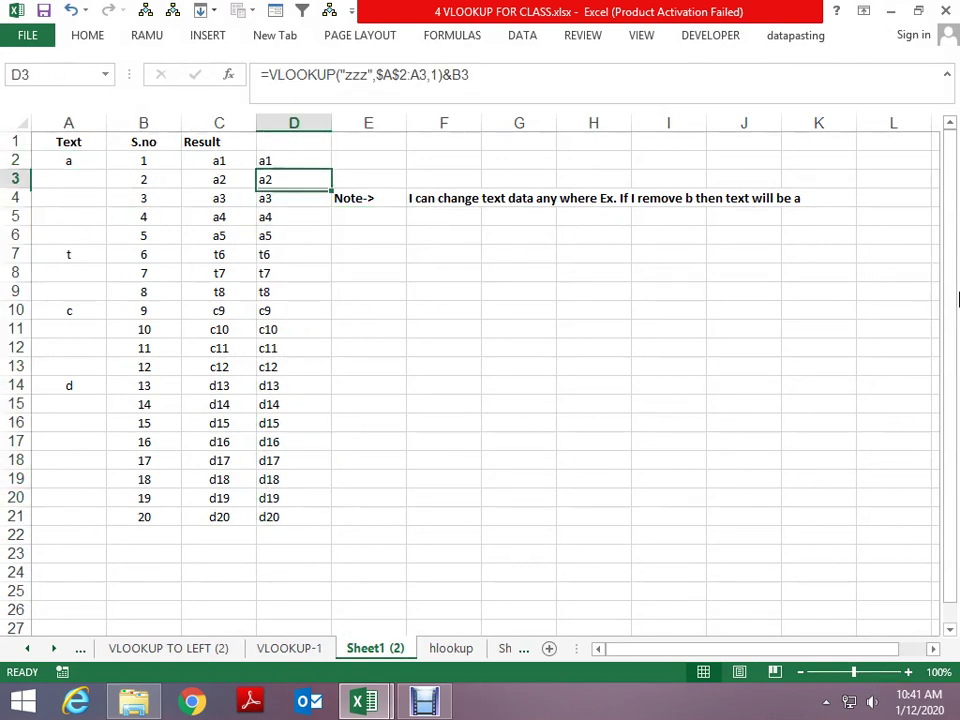
key(Down)
key(Up)
key(Up)
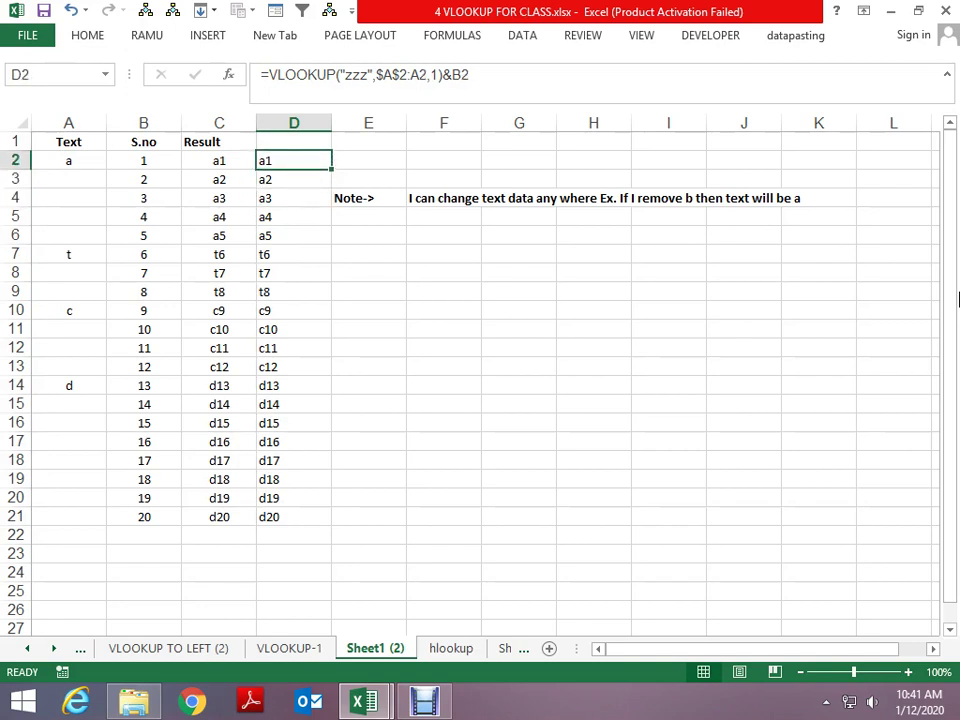
key(Down)
key(Down)
key(Down)
key(Up)
key(Up)
Step: Select the Text and S.no table from A1 and copy it
key(Left)
key(Left)
key(Left)
key(Up)
key(Up)
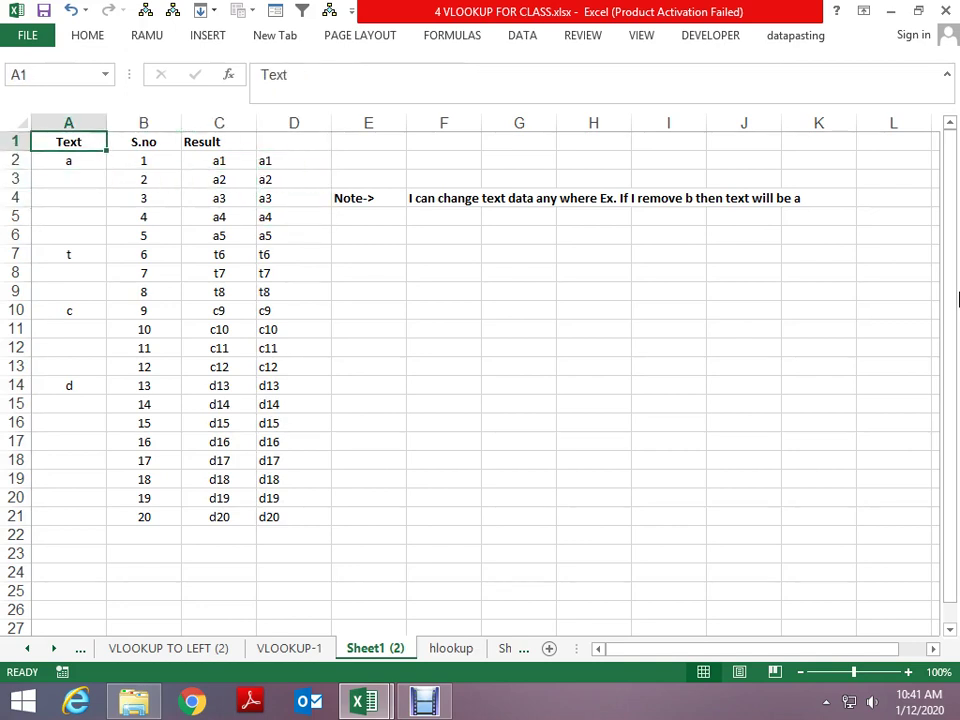
key(shift+Right)
key(shift+Right)
key(shift+Left)
key(shift+Down)
key(shift+Down)
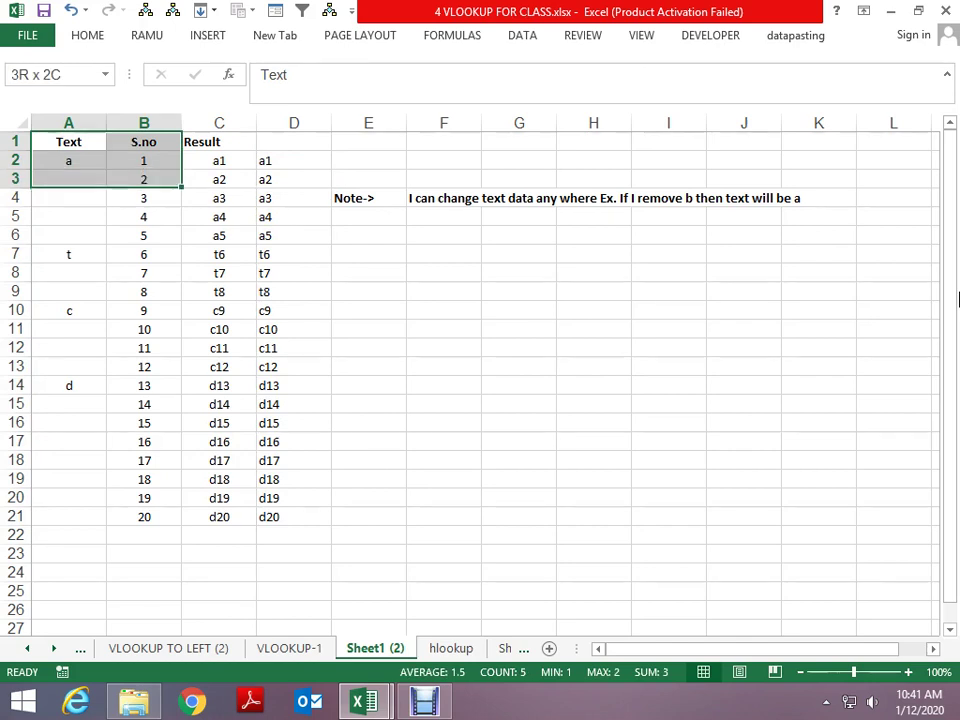
key(shift+Down)
key(shift+Down)
key(shift+Down)
key(shift+Down)
key(shift+Down)
key(shift+Down)
key(shift+Down)
key(shift+Down)
key(shift+Down)
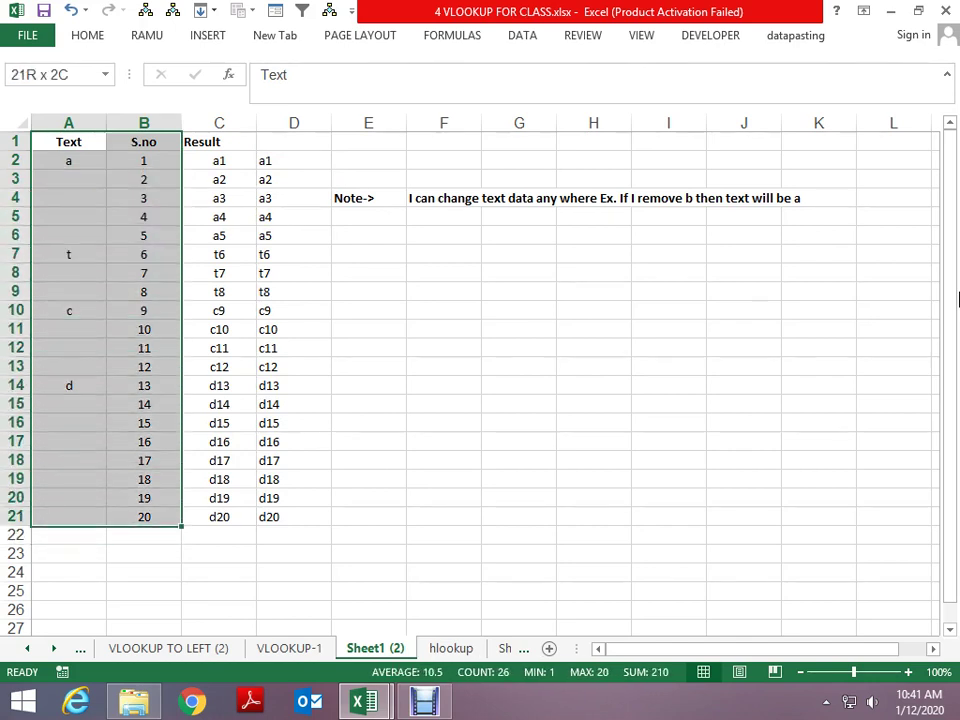
key(ctrl+c)
key(Right)
key(Right)
key(Right)
key(Right)
key(Right)
Step: Paste the copied Text and S.no table starting at cell F10
key(Down)
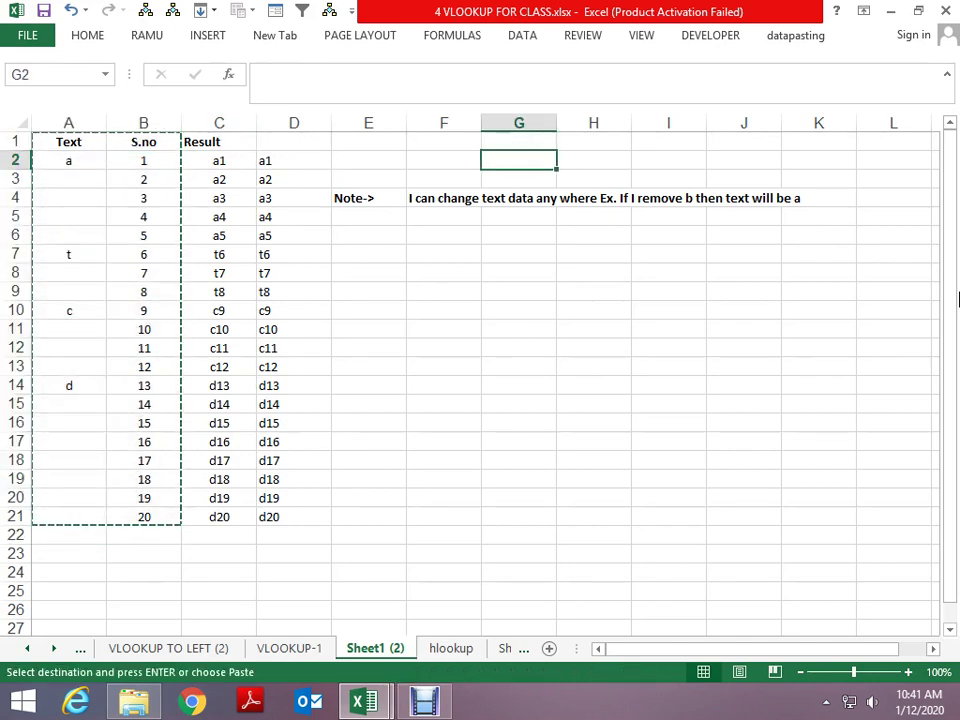
key(Left)
key(Down)
key(Down)
key(Down)
key(ctrl+v)
key(Escape)
key(Left)
key(Left)
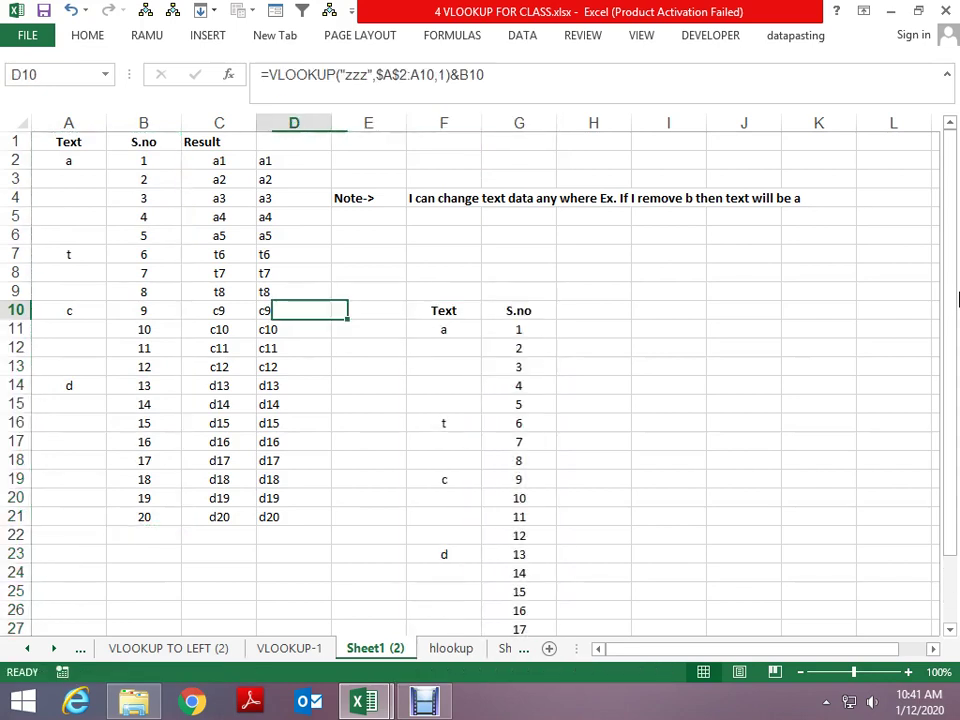
key(Left)
key(Left)
key(Left)
key(Right)
key(Right)
key(Right)
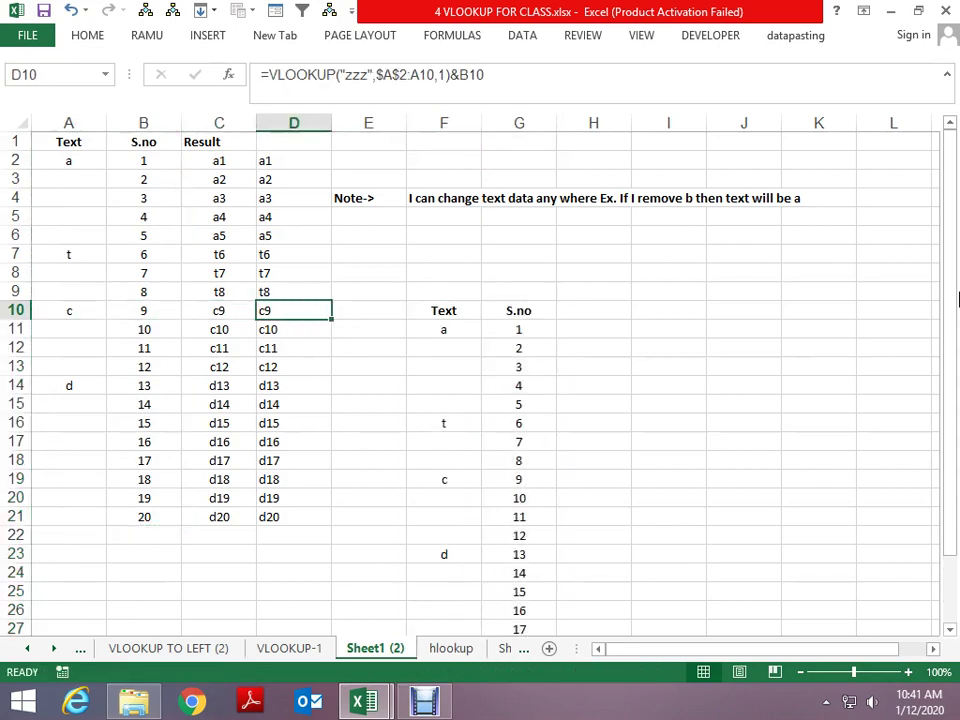
key(Right)
key(Right)
key(Right)
key(Down)
key(Down)
key(Right)
key(Up)
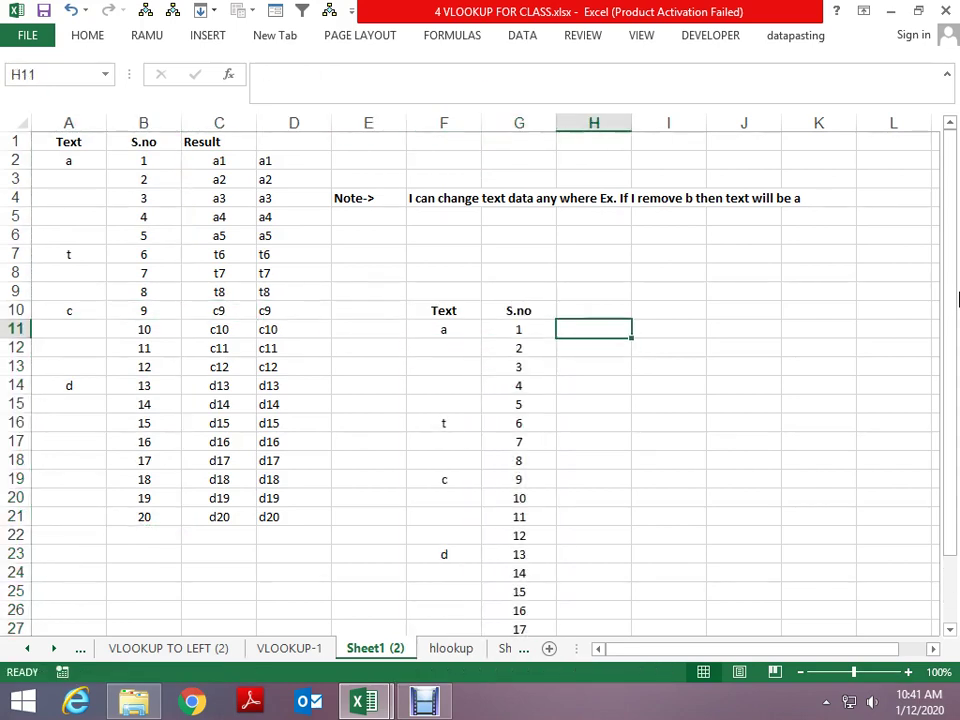
key(Left)
key(Left)
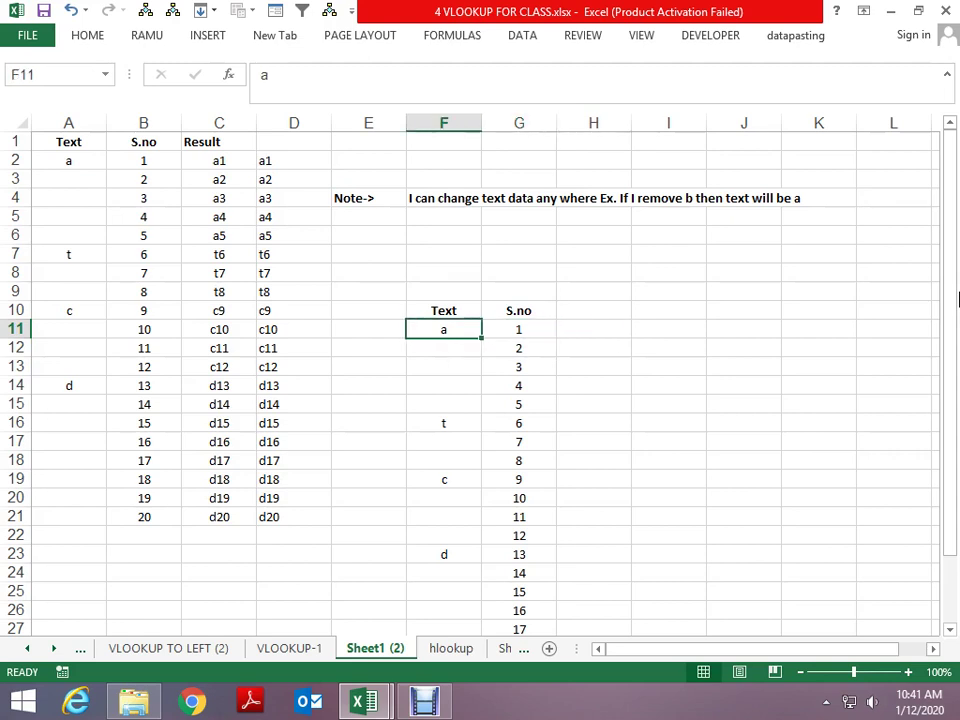
key(Down)
key(Down)
key(Down)
key(Down)
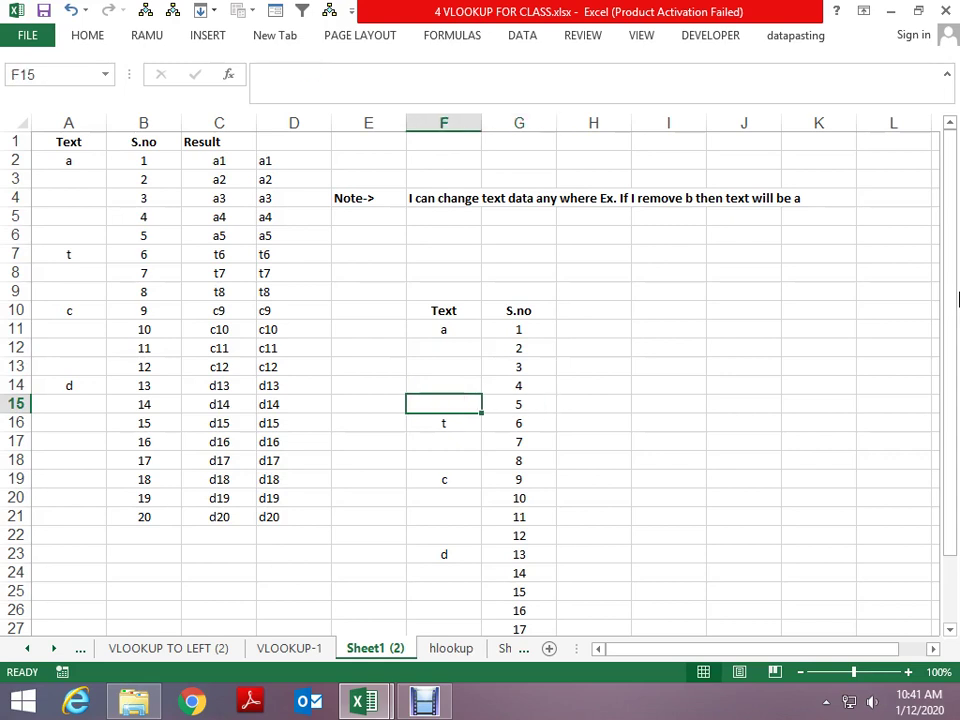
key(shift+Up)
key(shift+Up)
key(shift+Up)
key(shift+Up)
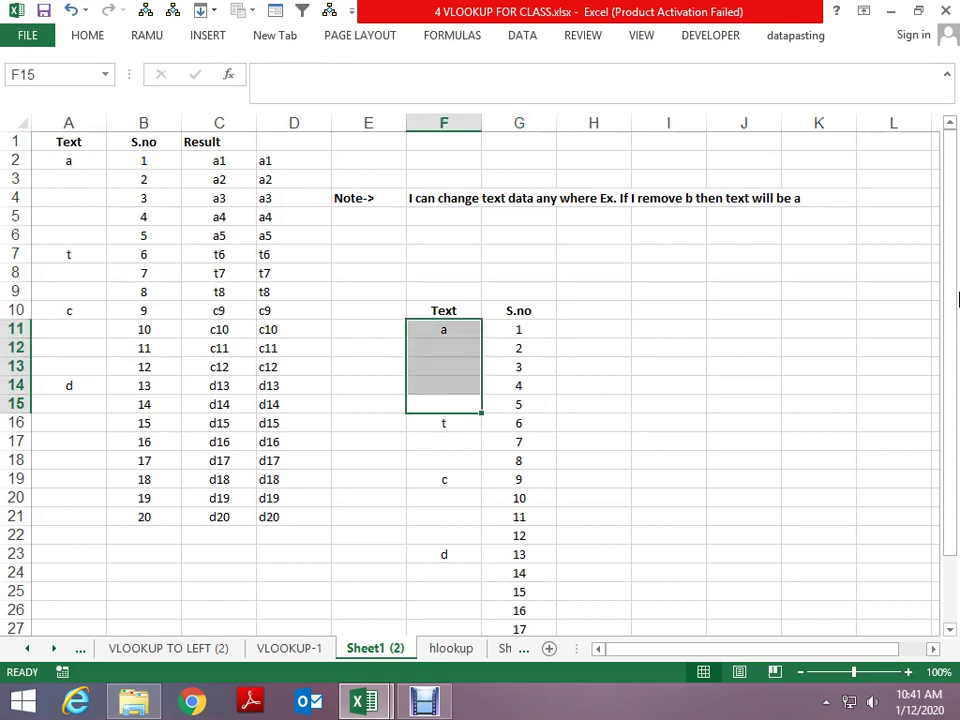
key(Right)
key(Right)
key(Up)
key(Up)
key(Up)
key(Up)
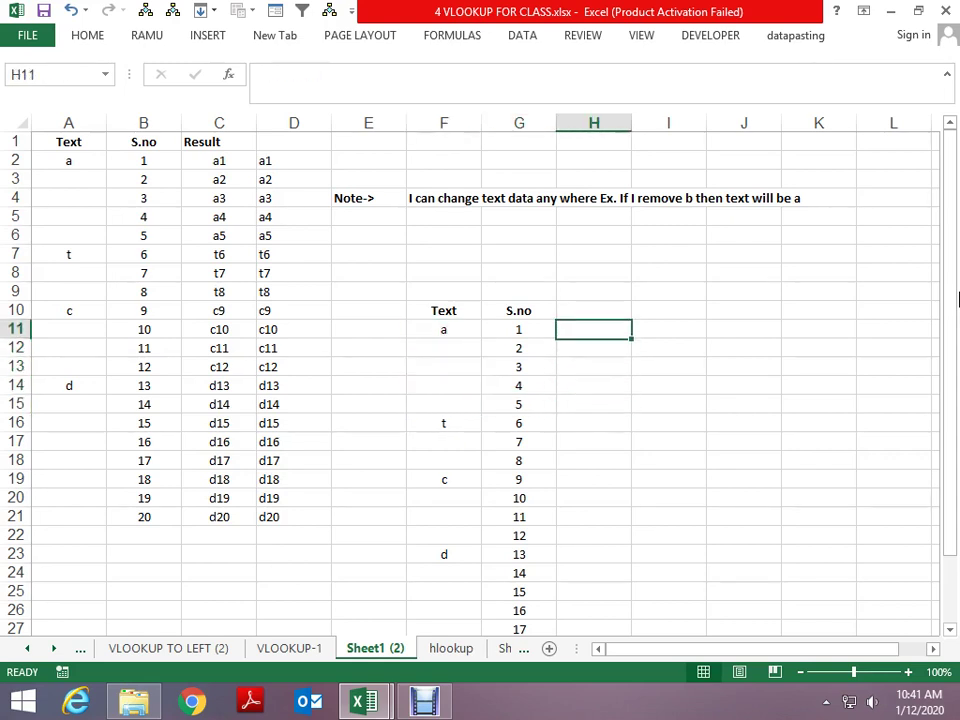
text(=vl)
key(Tab)
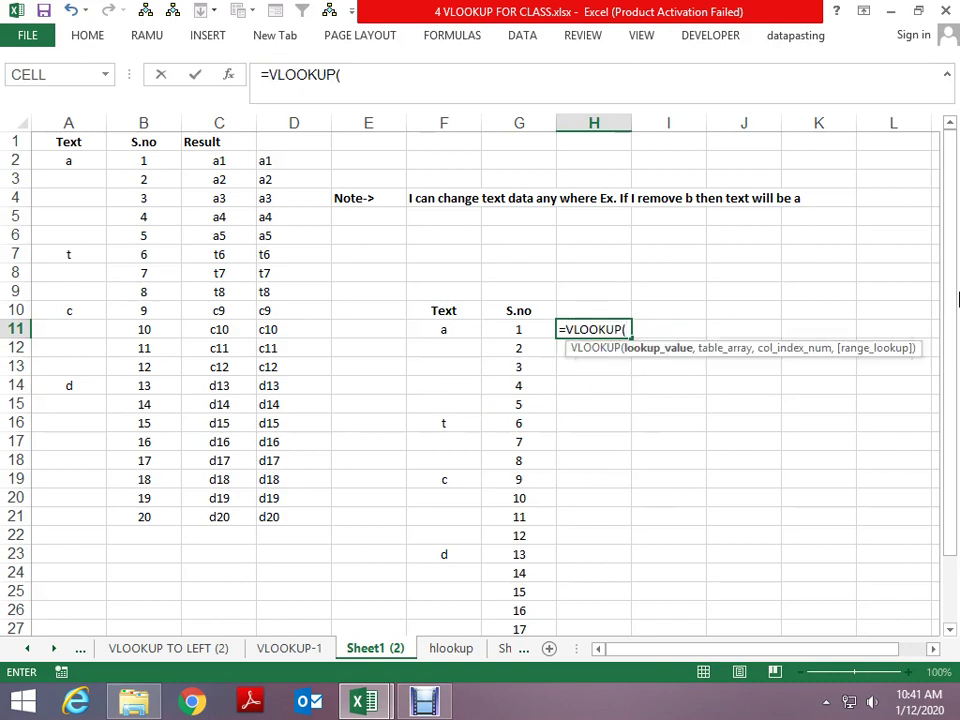
key(Left)
key(Left)
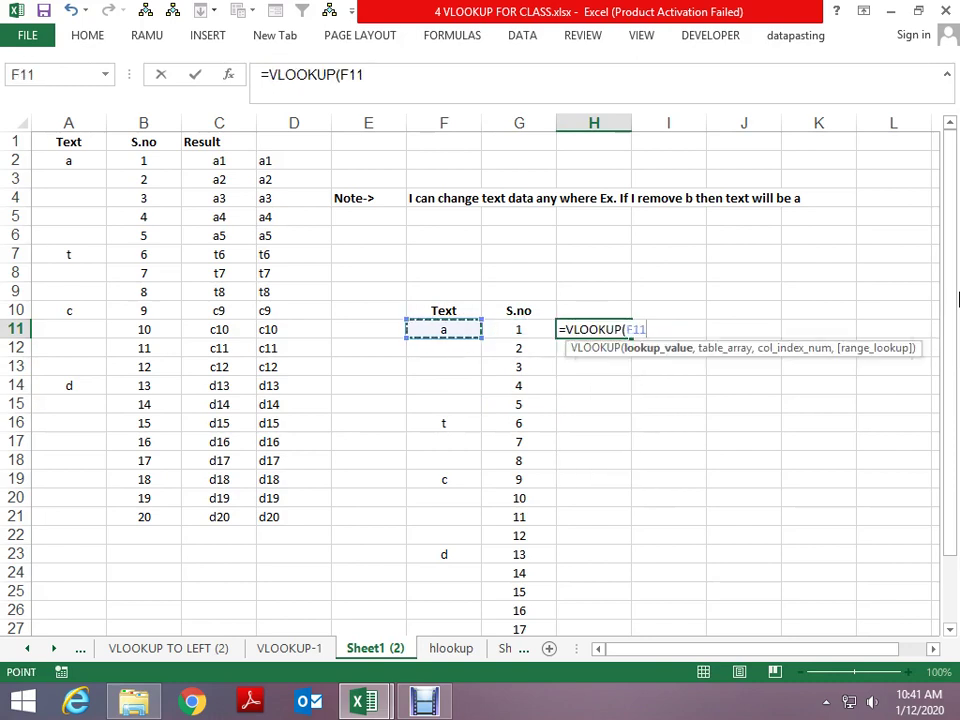
key(BackSpace)
key(BackSpace)
key(BackSpace)
text(")
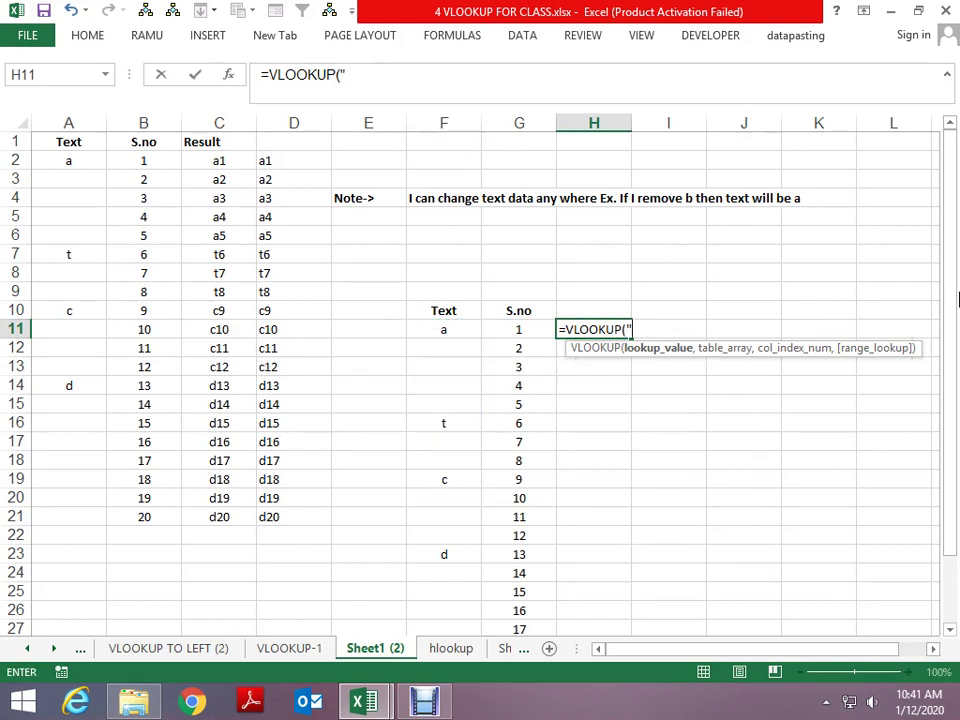
text(zzz",)
key(BackSpace)
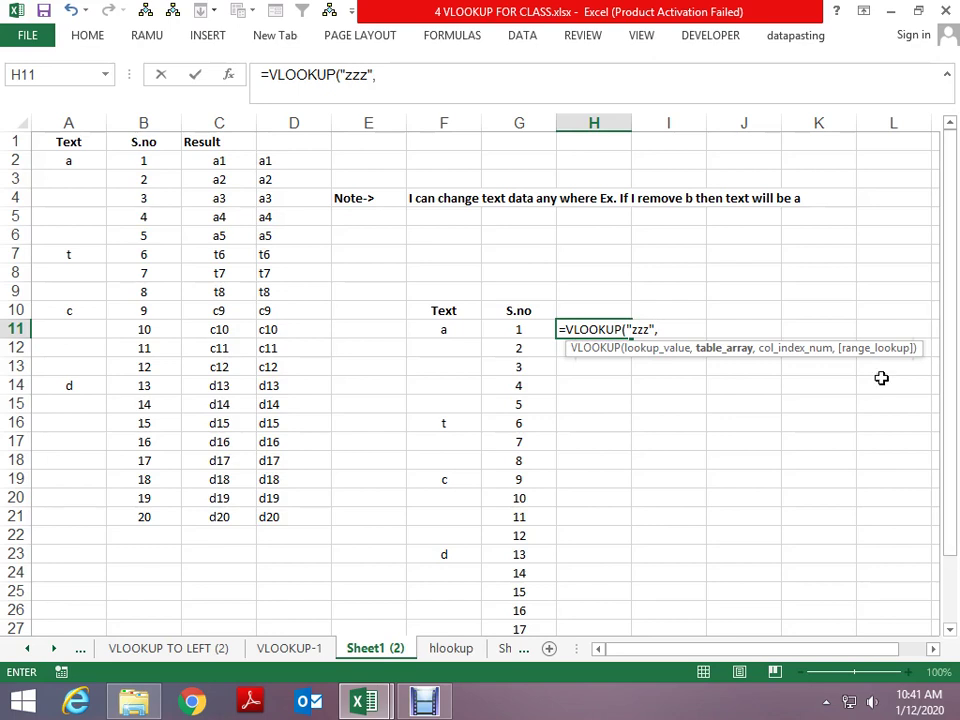
click(443, 336)
key(shift+Right)
key(shift+Down)
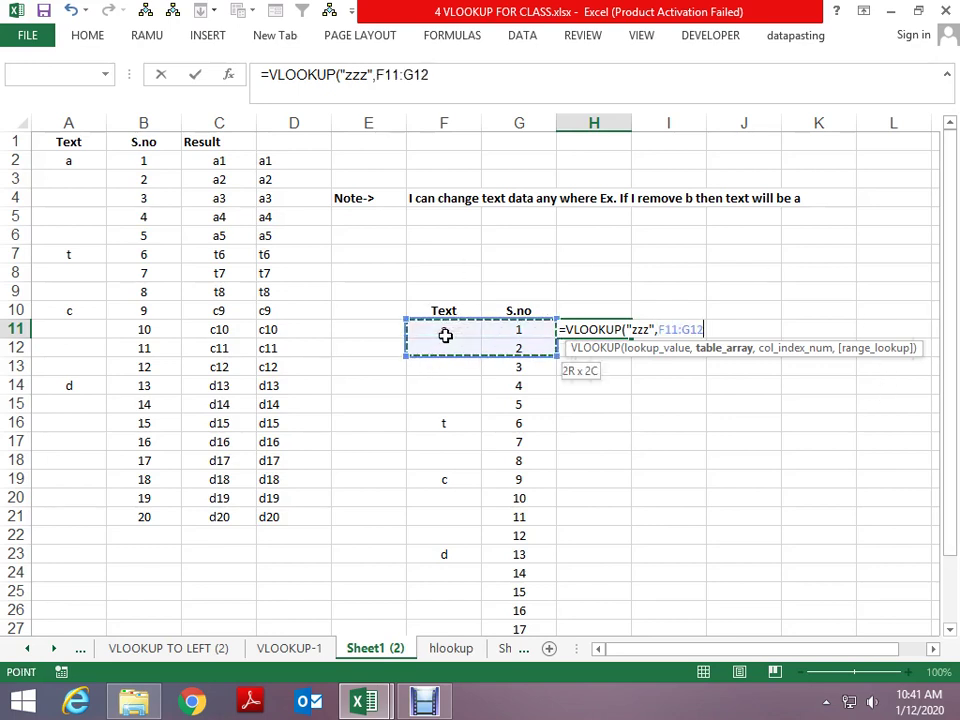
key(shift+Down)
key(shift+Down)
key(shift+Down)
key(shift+Down)
key(shift+Down)
key(shift+Down)
key(shift+Down)
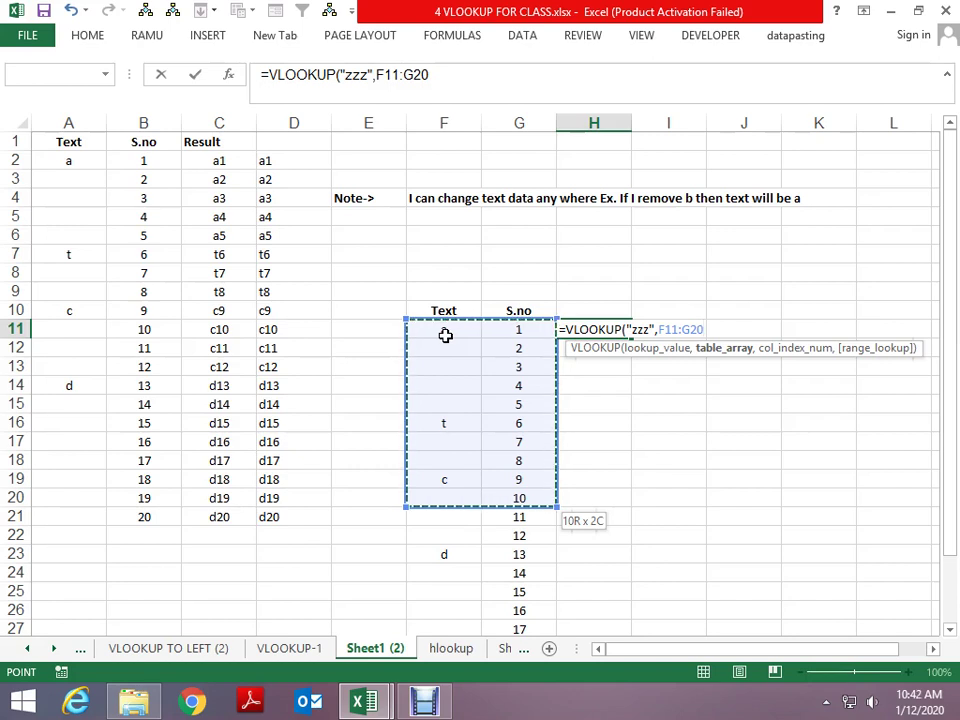
key(Escape)
key(Right)
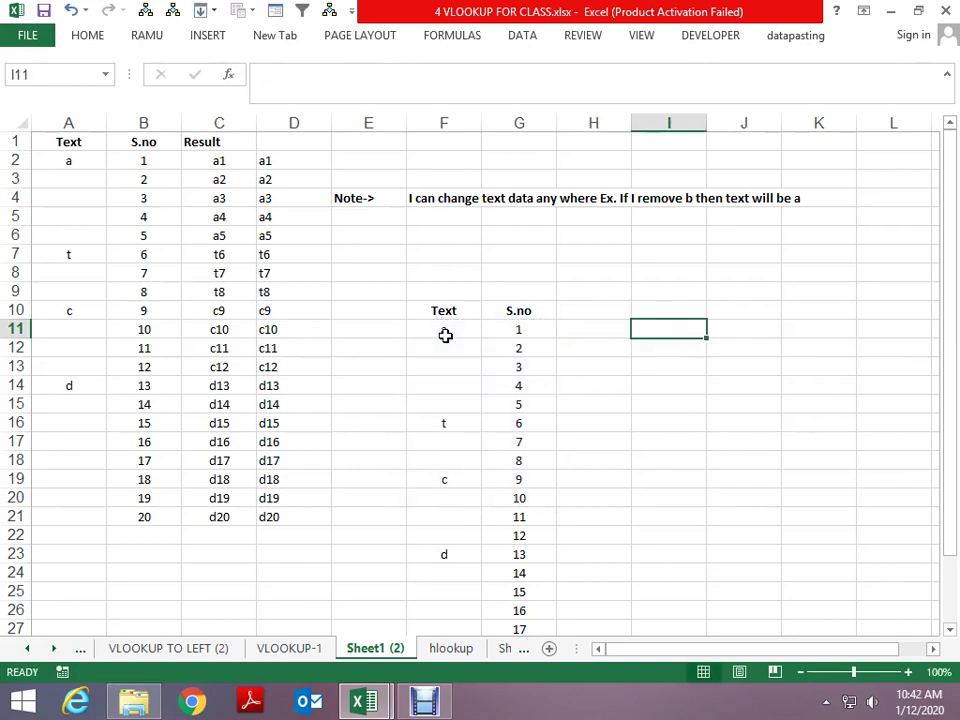
key(Right)
key(Left)
text(a)
key(Return)
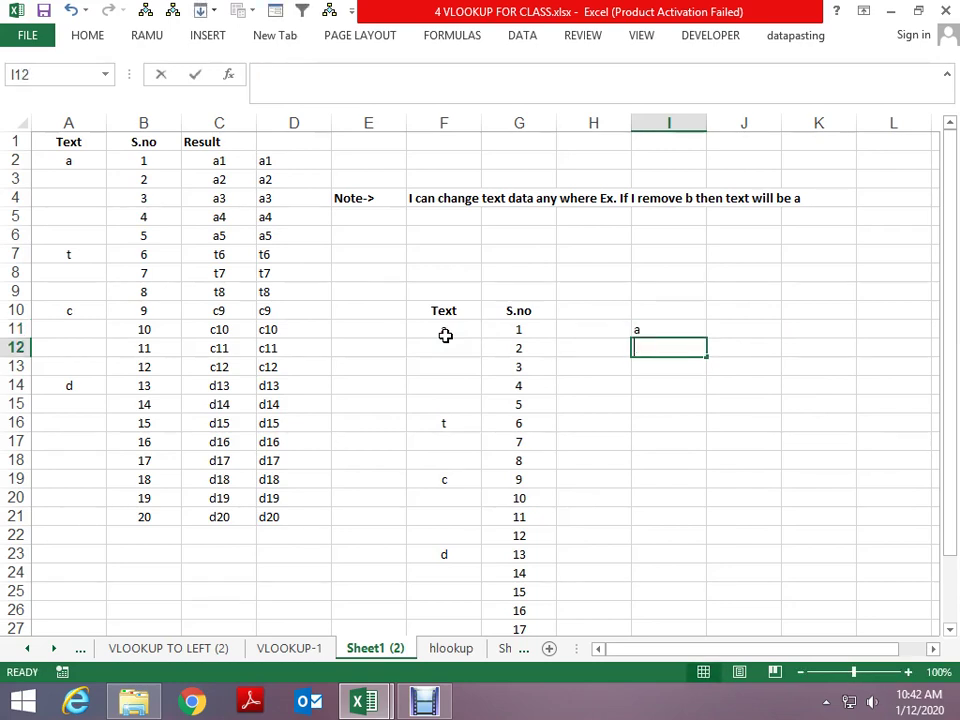
text(b)
key(Return)
text(c)
key(Return)
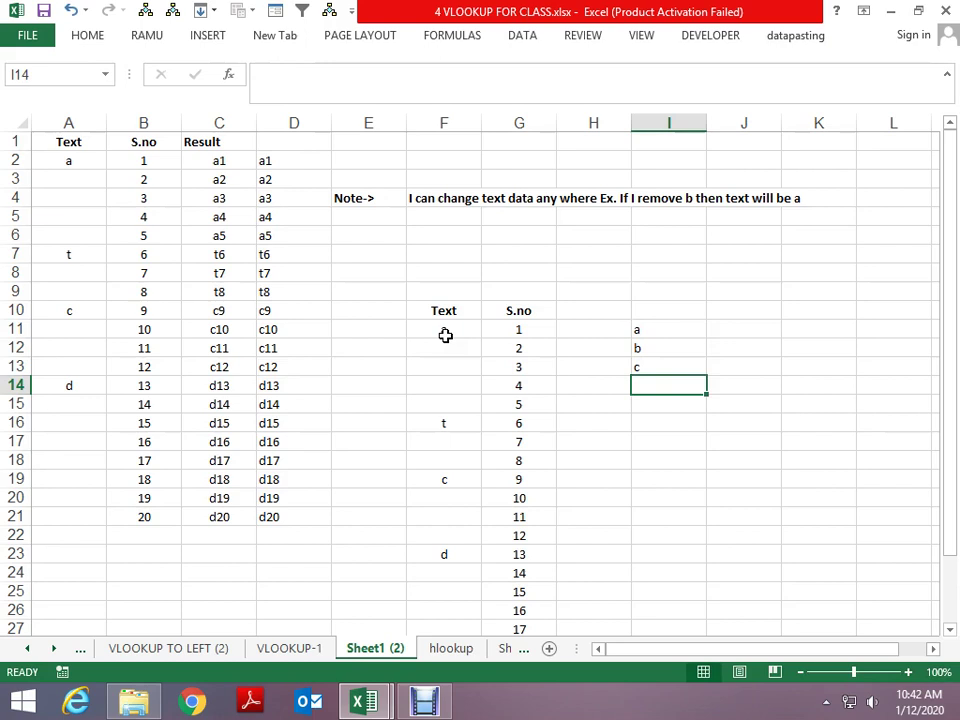
key(Return)
key(Return)
text(q)
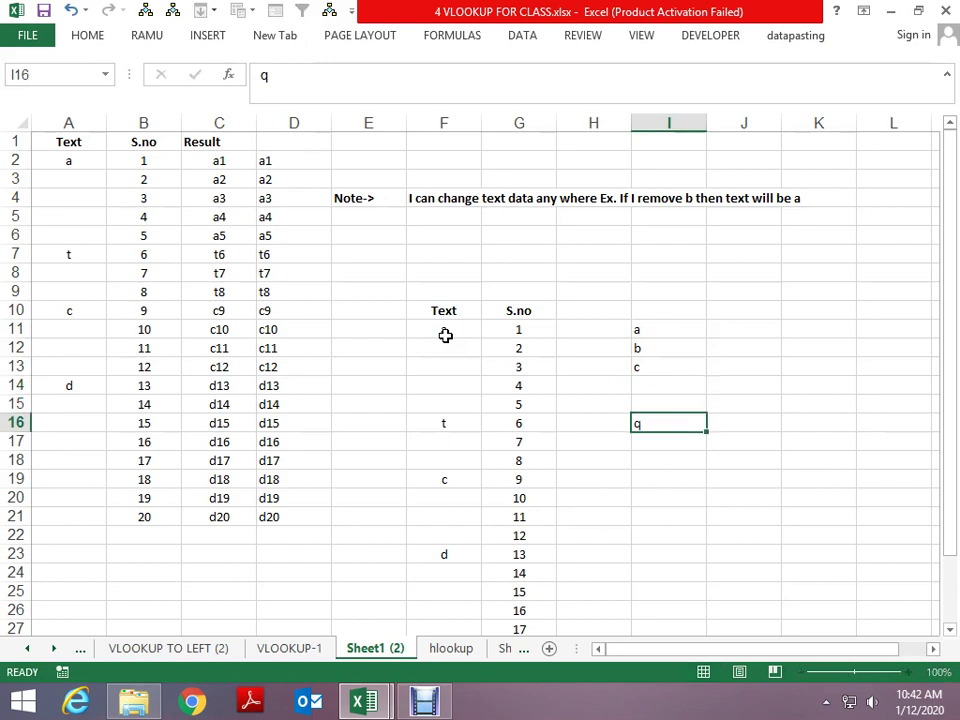
key(Return)
text(t)
key(Return)
key(Return)
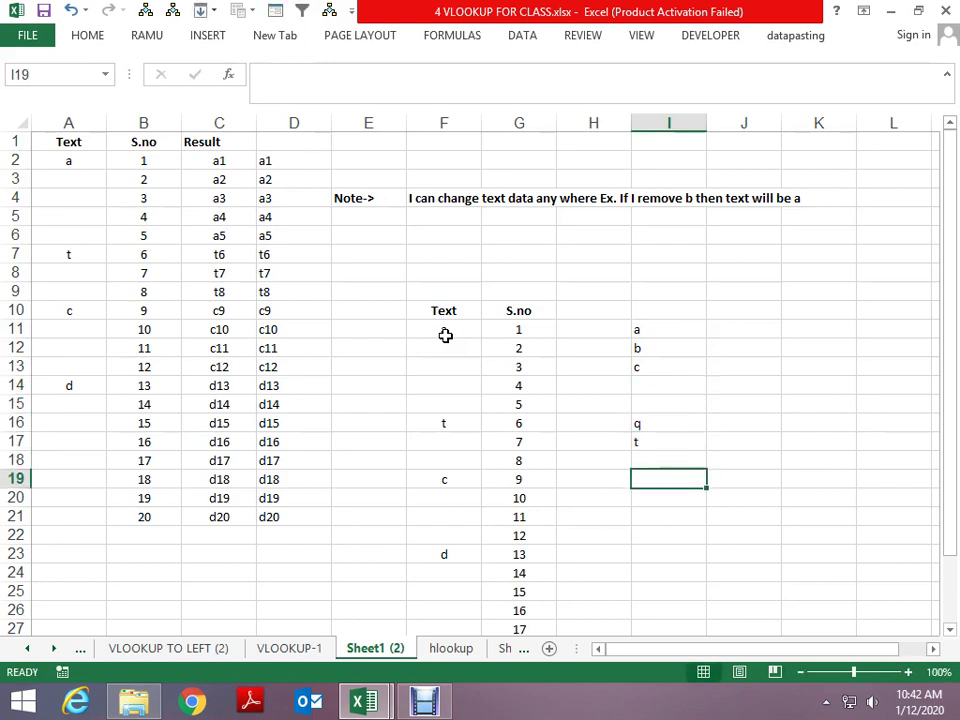
text(d)
key(Return)
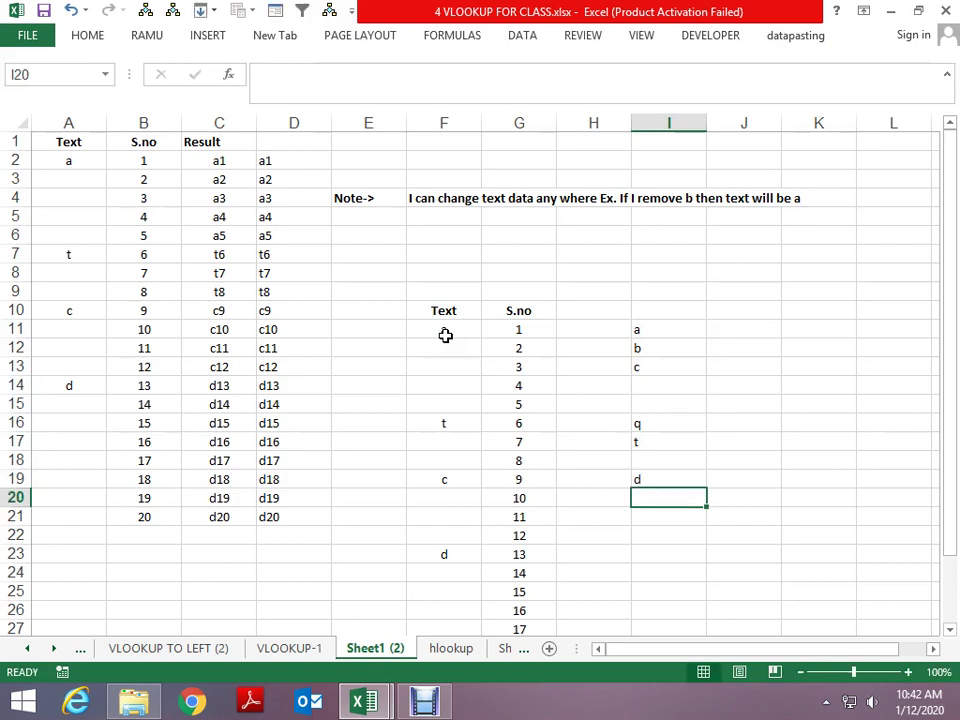
key(Up)
key(Up)
key(Up)
key(Up)
key(Up)
key(Up)
key(Up)
key(Right)
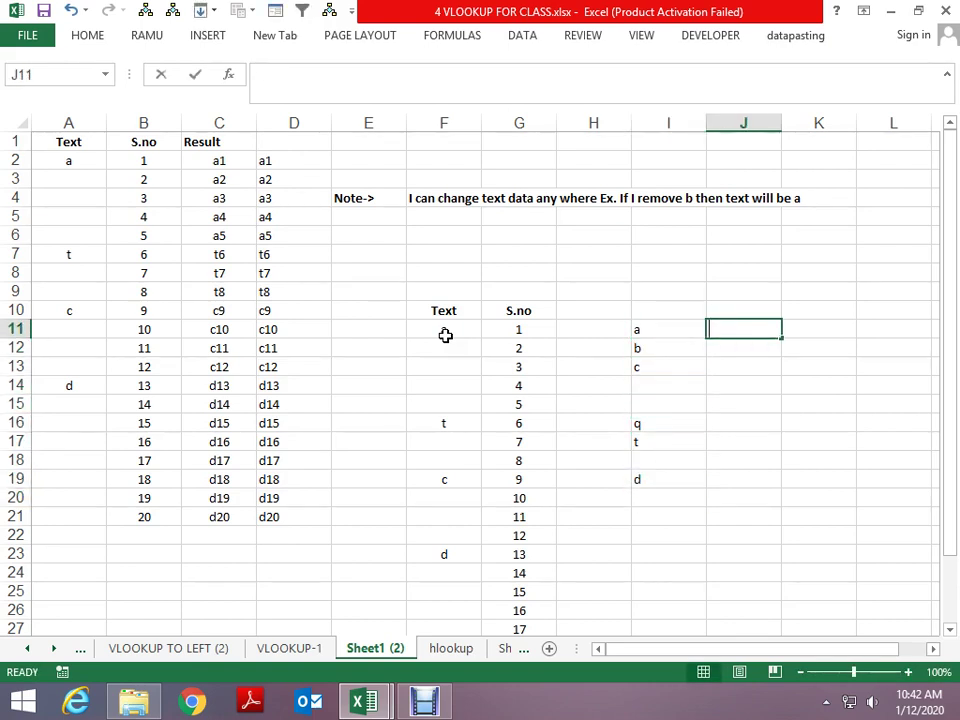
text(=vl)
key(Tab)
key(Left)
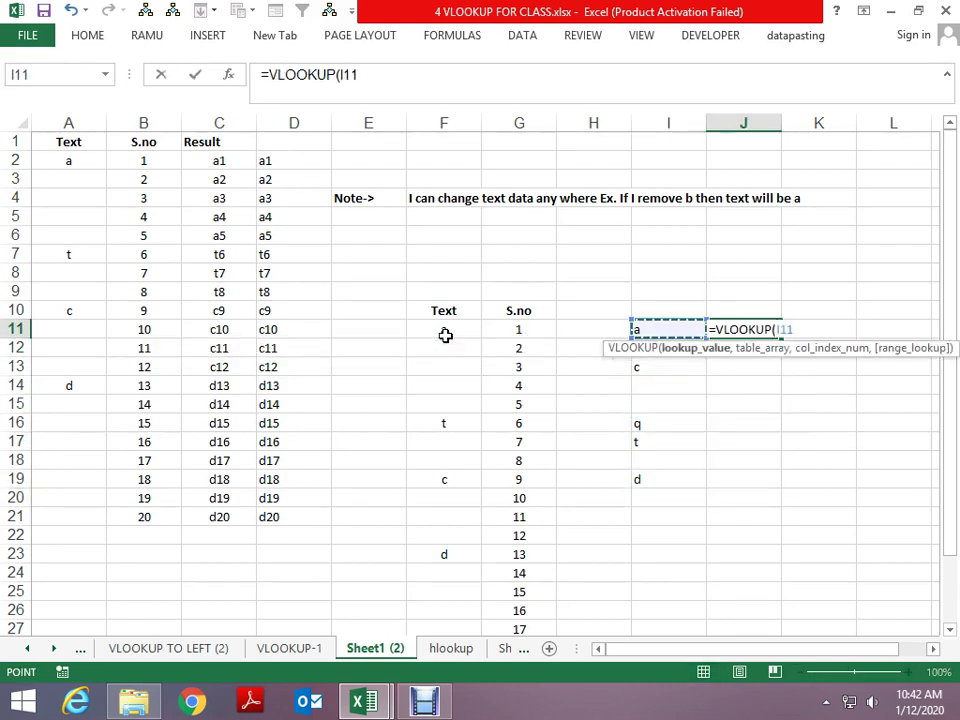
text(,)
key(Left)
key(Left)
key(Left)
key(Left)
key(shift+Right)
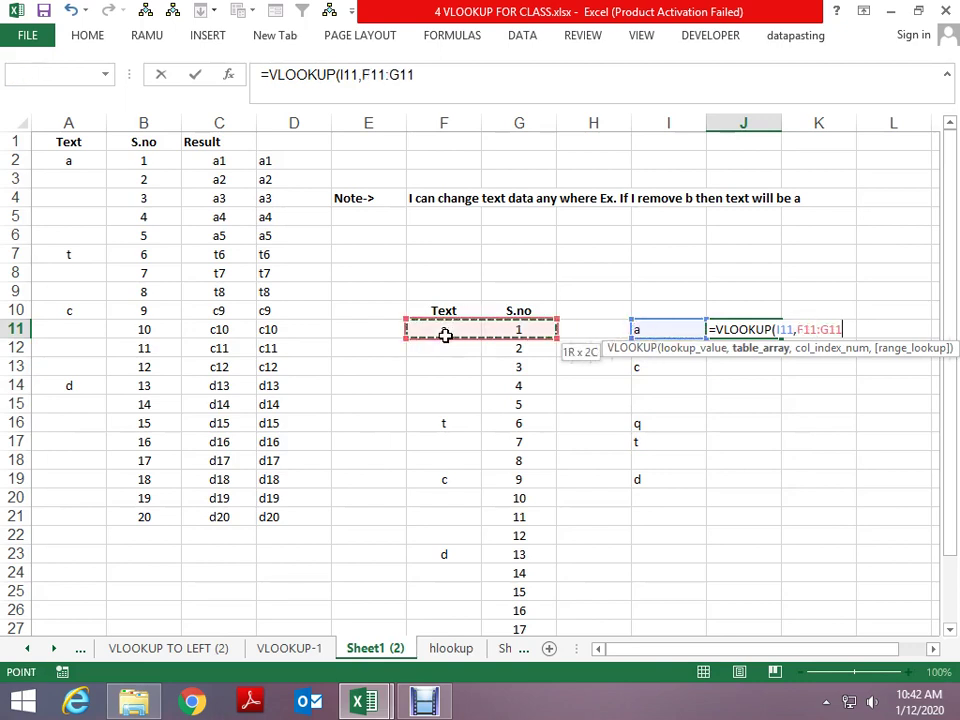
key(shift+Down)
key(shift+Down)
key(shift+Down)
key(shift+Down)
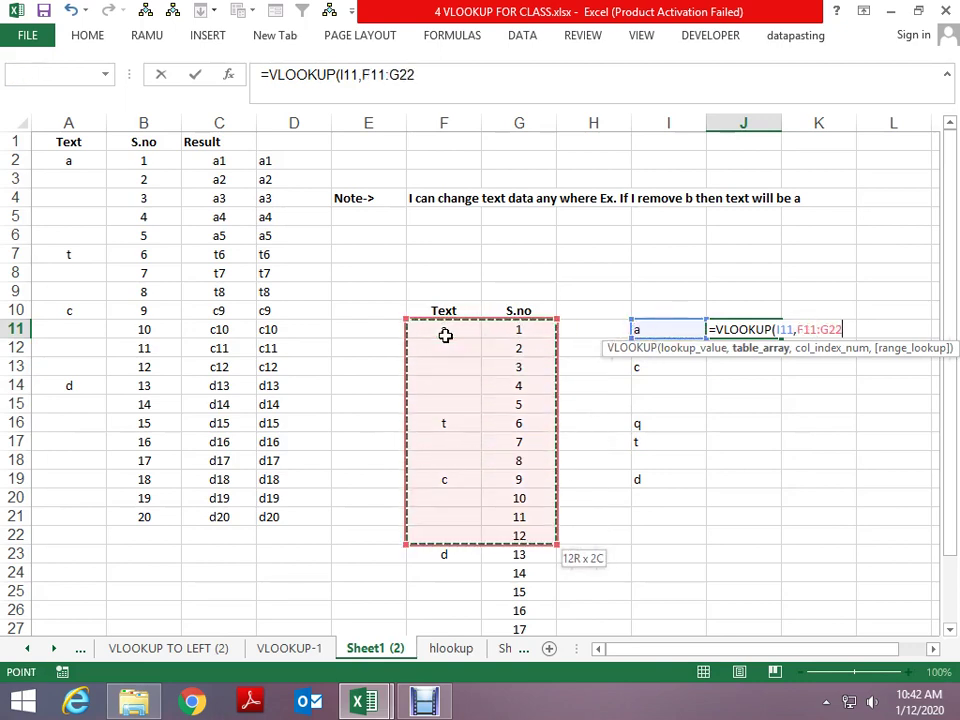
text(,2,0))
key(Return)
key(ctrl+d)
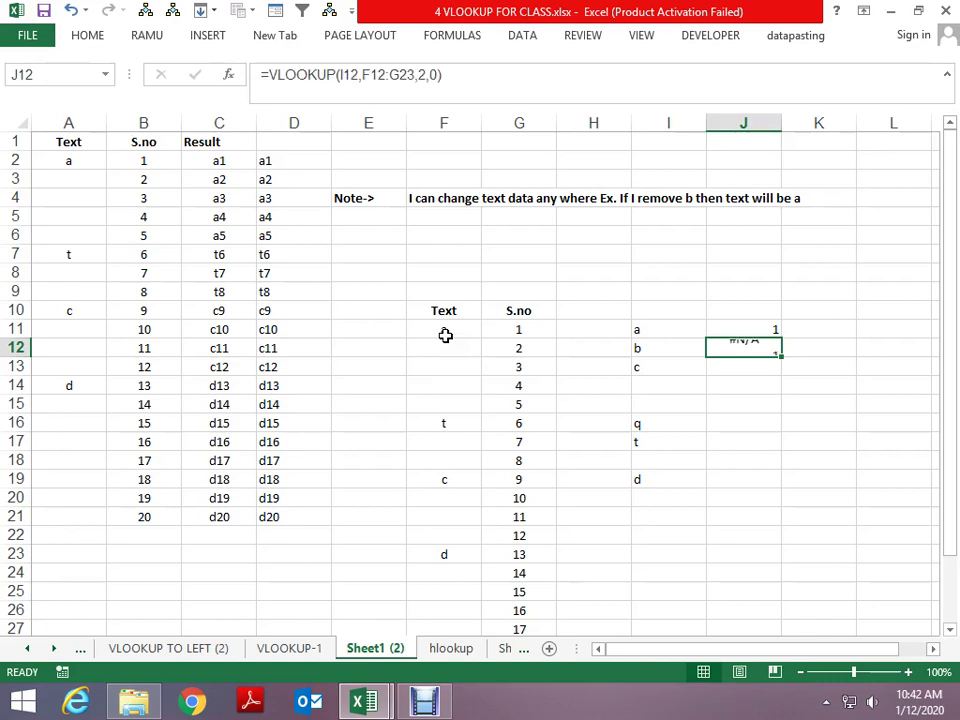
key(Down)
key(ctrl+d)
key(Down)
key(ctrl+d)
key(Down)
key(ctrl+d)
key(Down)
key(ctrl+d)
key(Down)
key(ctrl+d)
key(Down)
key(ctrl+d)
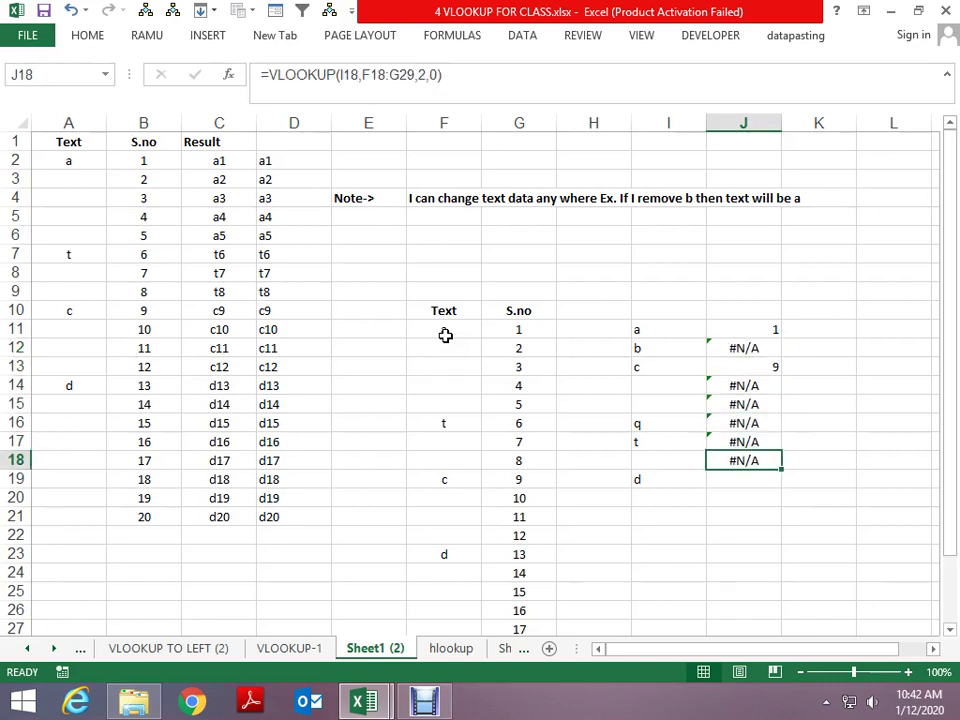
key(Down)
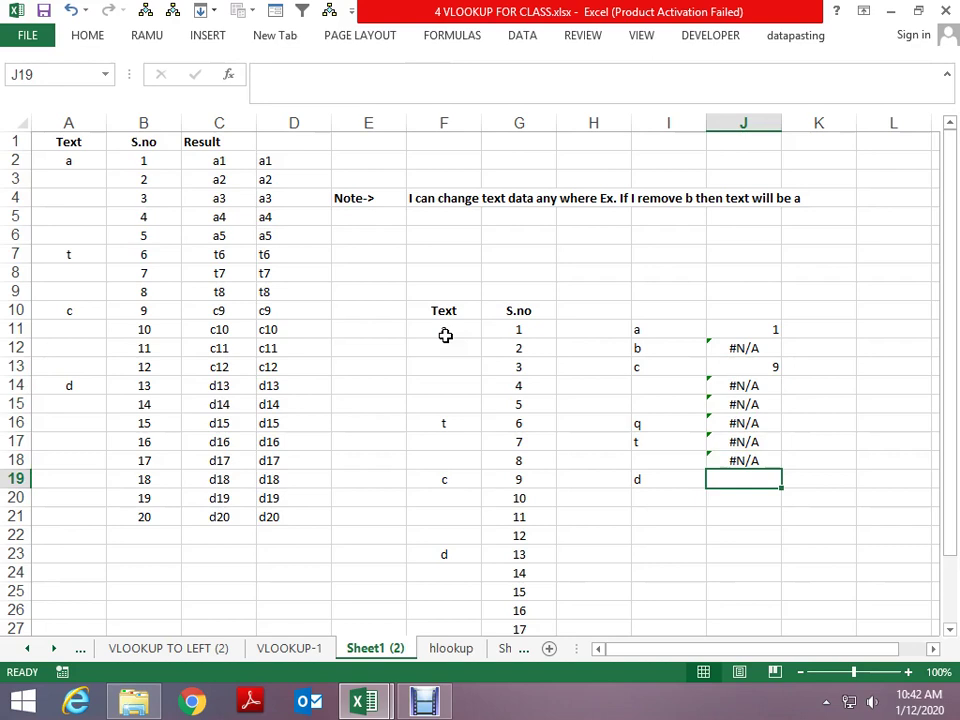
key(Up)
key(Up)
key(Up)
key(Up)
key(Up)
key(Left)
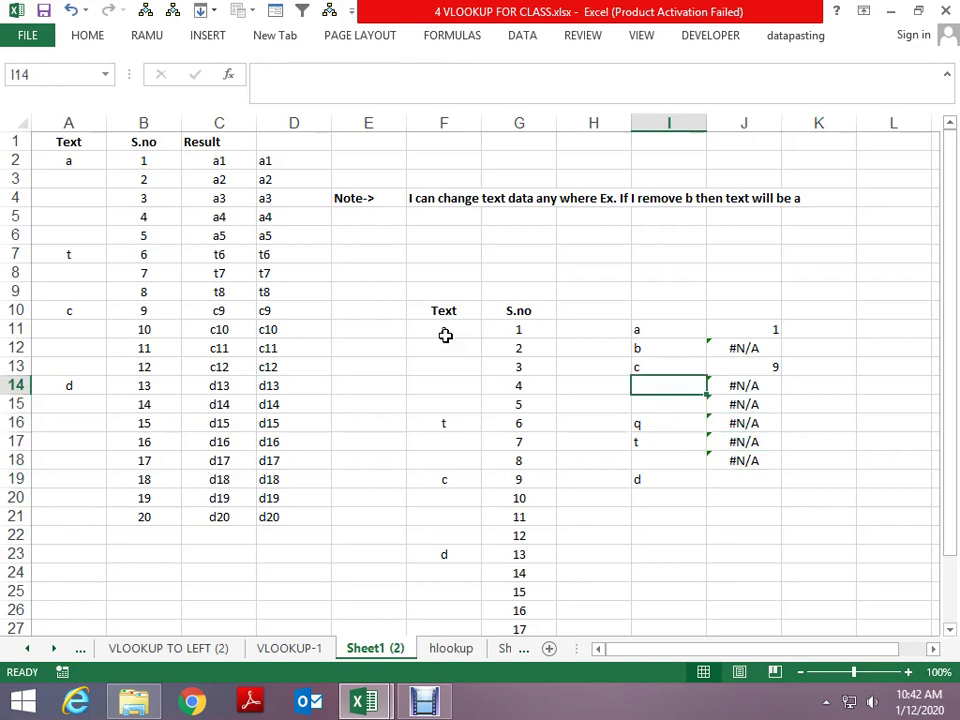
key(Up)
key(Up)
key(Up)
key(shift+Down)
key(shift+Down)
key(shift+Down)
key(shift+Down)
key(shift+Down)
key(shift+Down)
key(shift+Down)
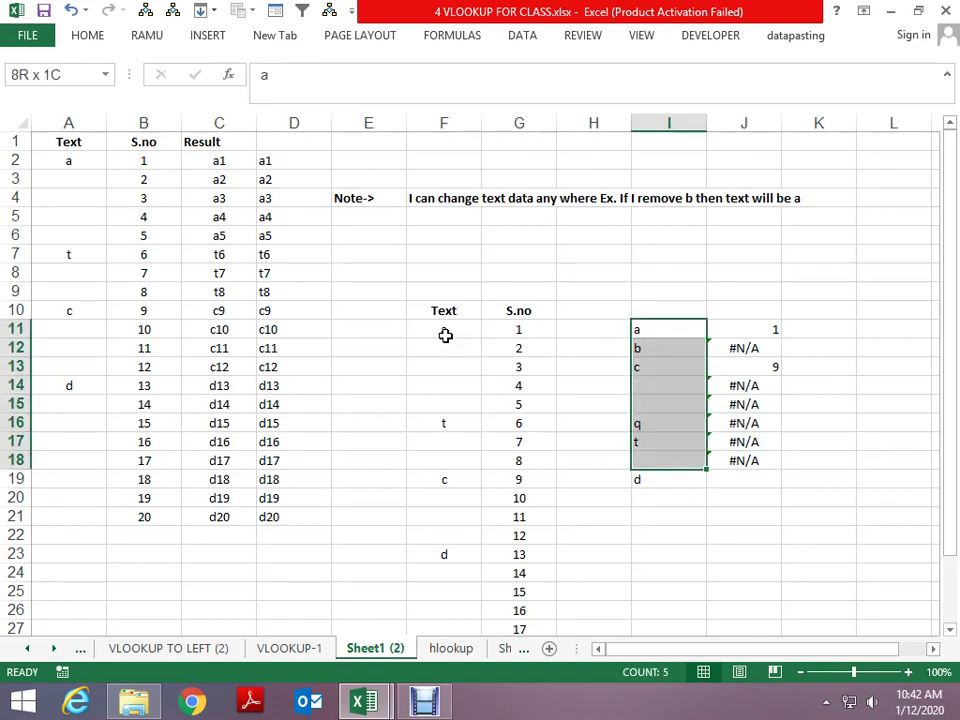
key(shift+Right)
key(Delete)
key(Up)
Step: Check the copied values along row 10 and in cells F11 and F12
key(Left)
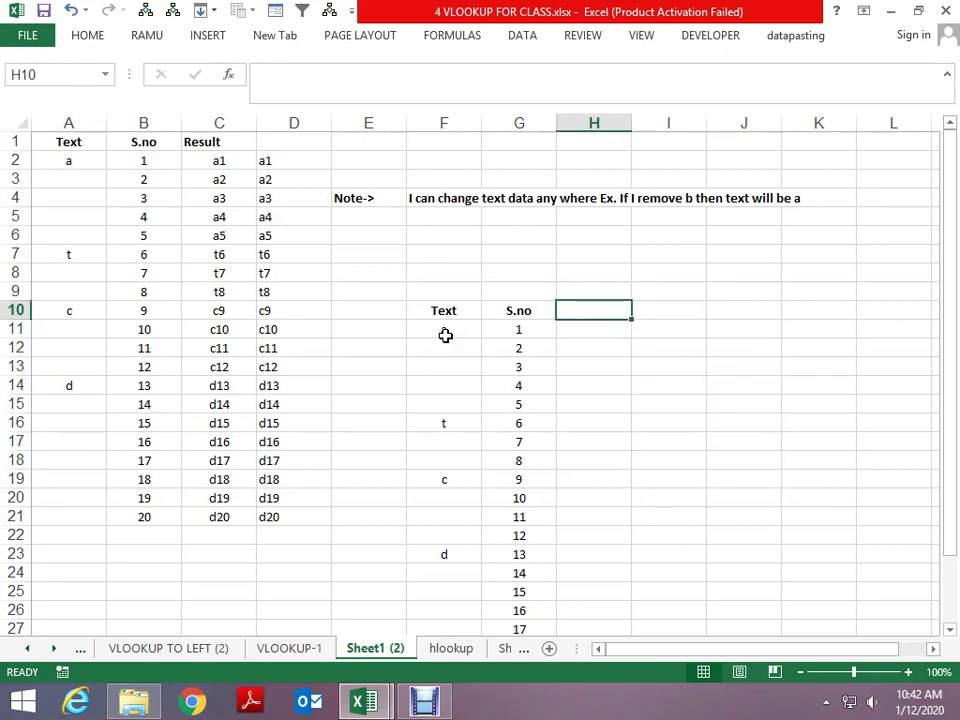
key(Left)
key(Left)
key(Left)
key(Left)
key(Left)
key(Left)
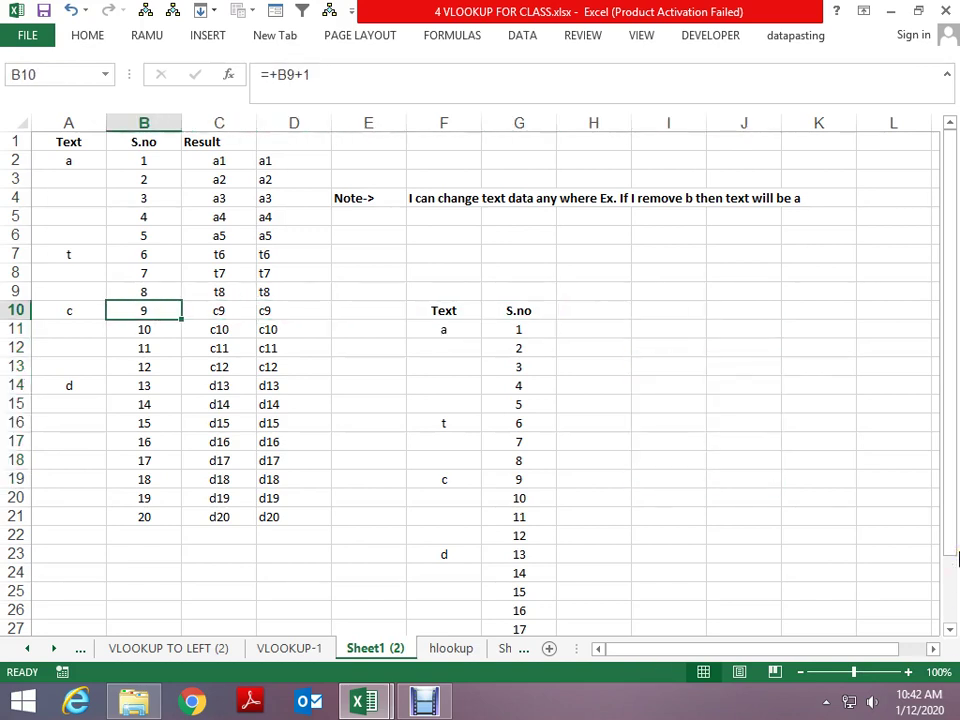
key(Right)
key(Right)
key(Right)
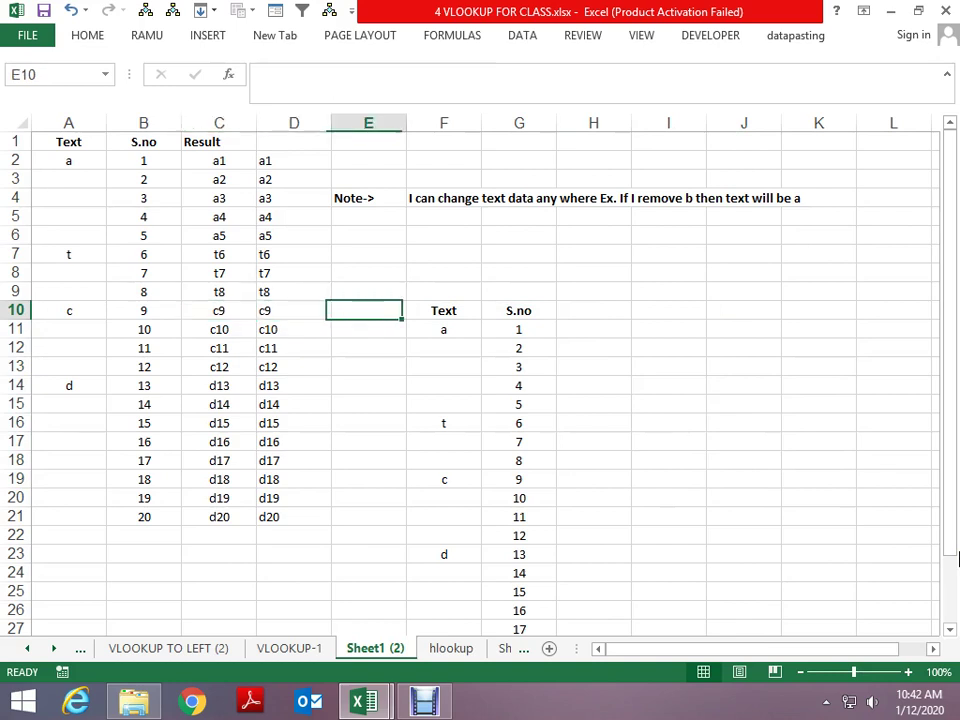
key(Right)
key(Right)
key(Down)
key(Right)
key(Right)
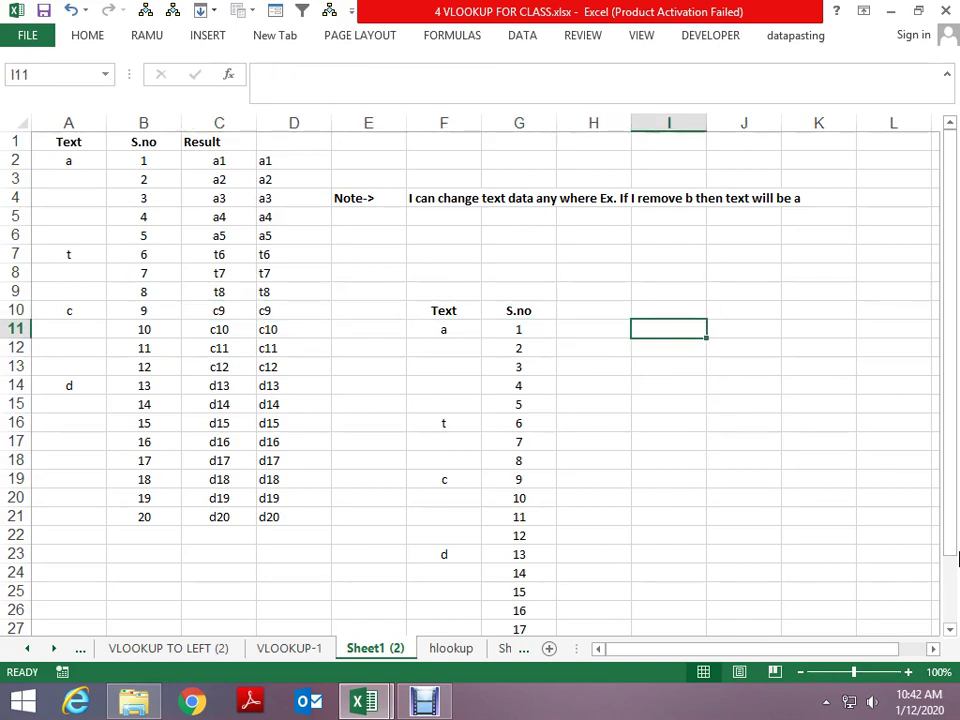
key(Left)
key(Left)
key(Left)
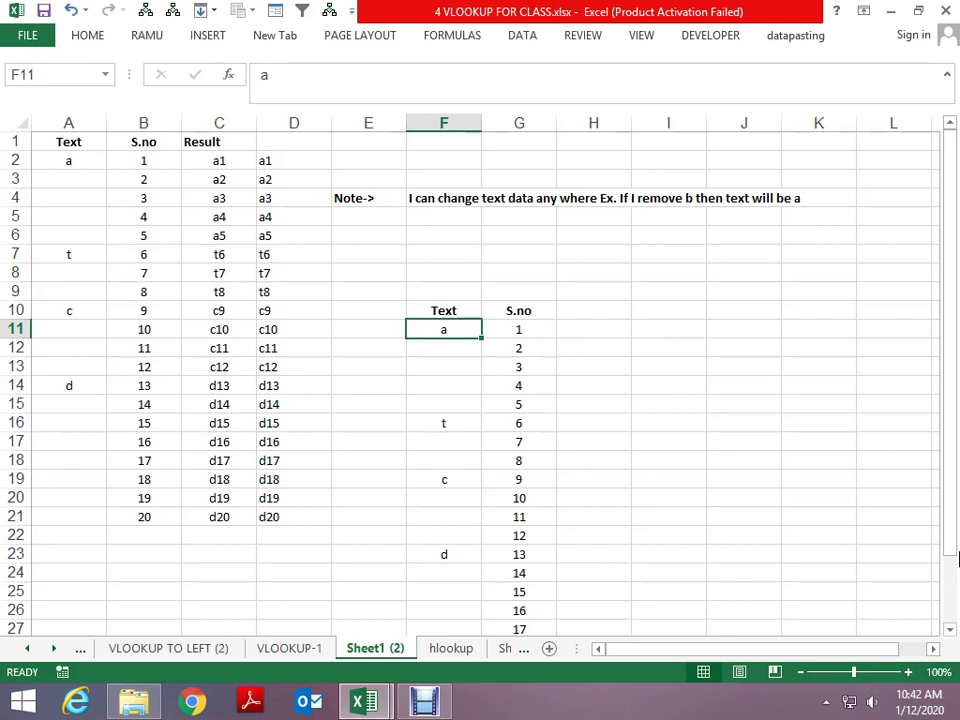
key(Right)
key(Right)
key(Left)
key(Left)
key(Down)
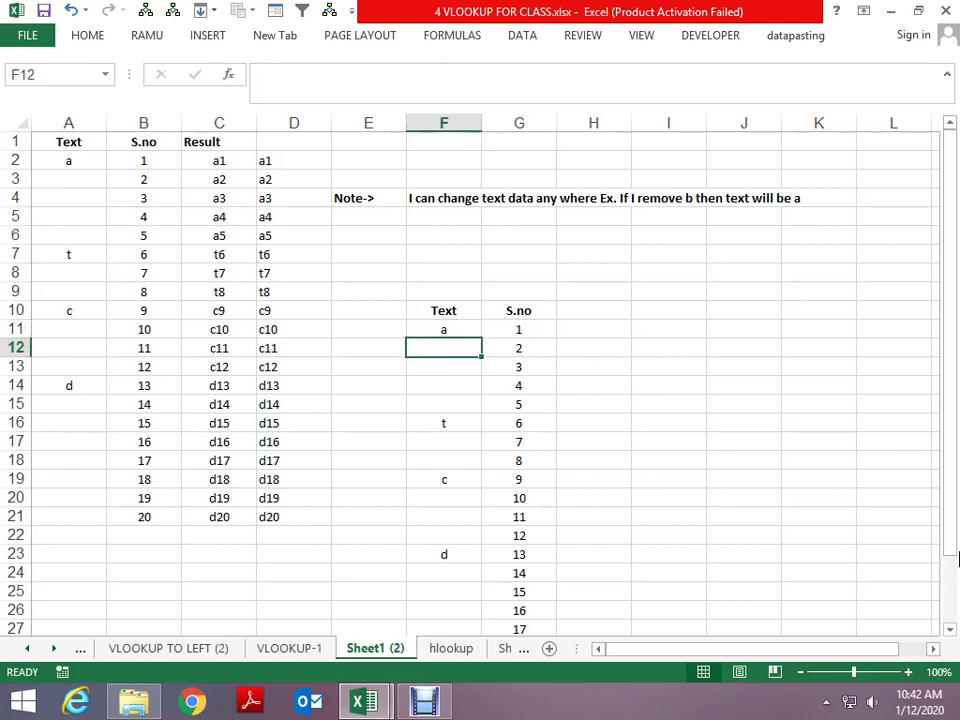
key(Up)
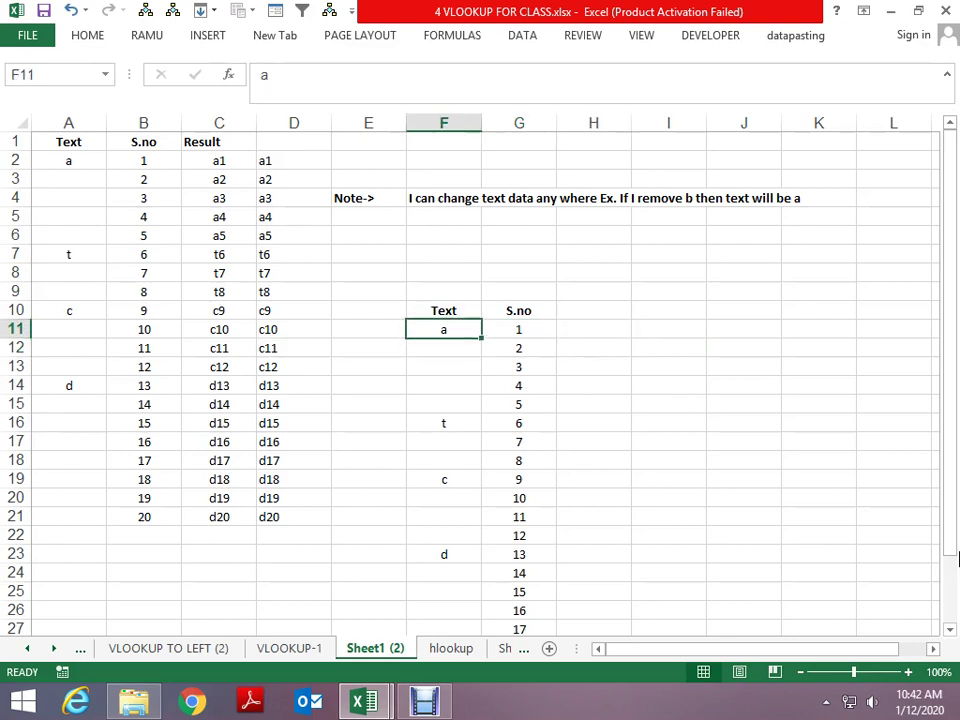
Step: Start a VLOOKUP formula in cell H11 via the =vlo autocomplete
key(Down)
key(Right)
key(Right)
key(Up)
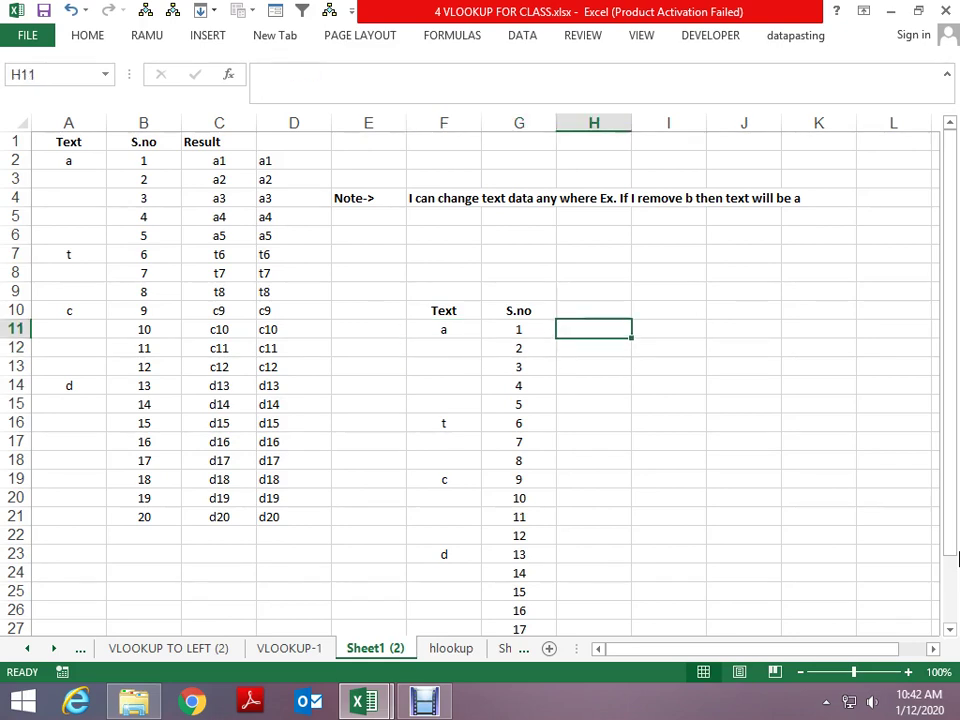
text(=vlo)
key(Tab)
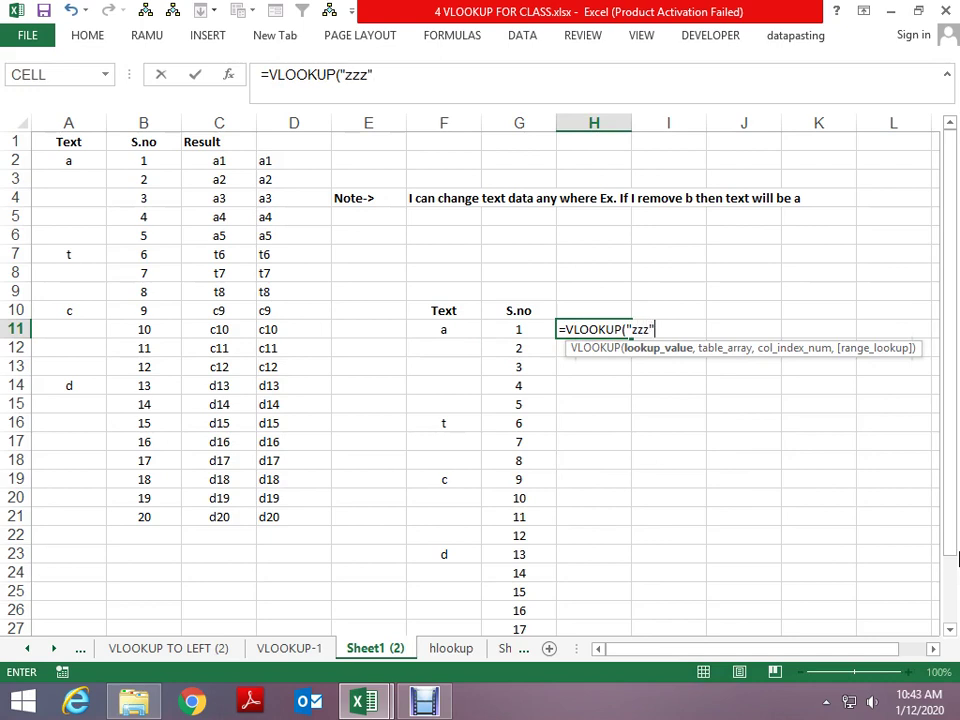
Step: Enter the exact-match lookup =VLOOKUP("zzz",F11:F11,1,0) in H11
text(,)
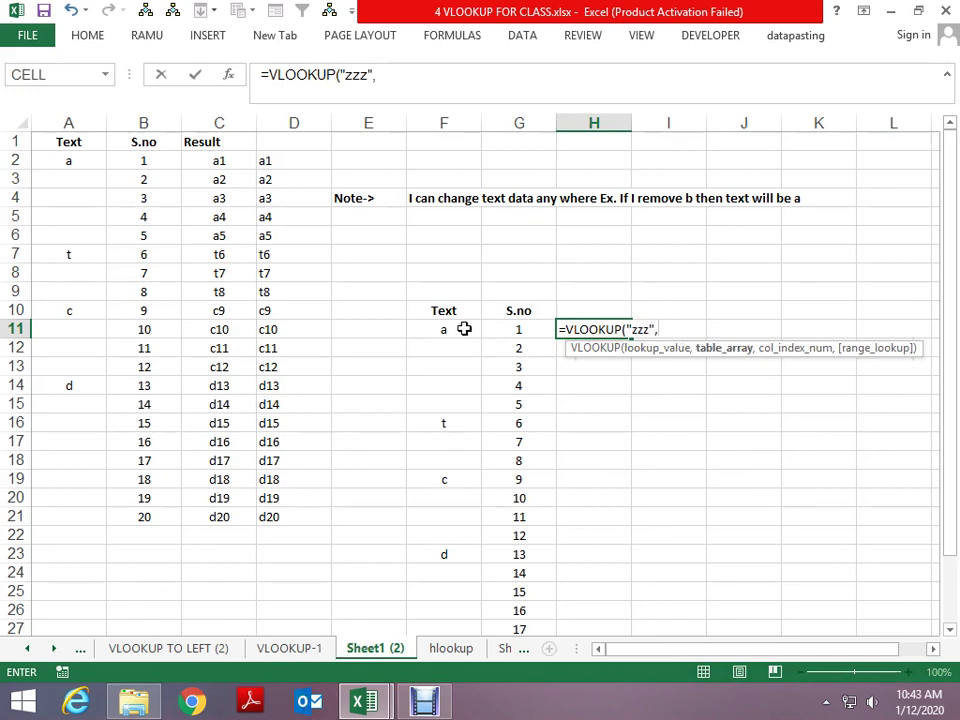
click(447, 333)
key(F8)
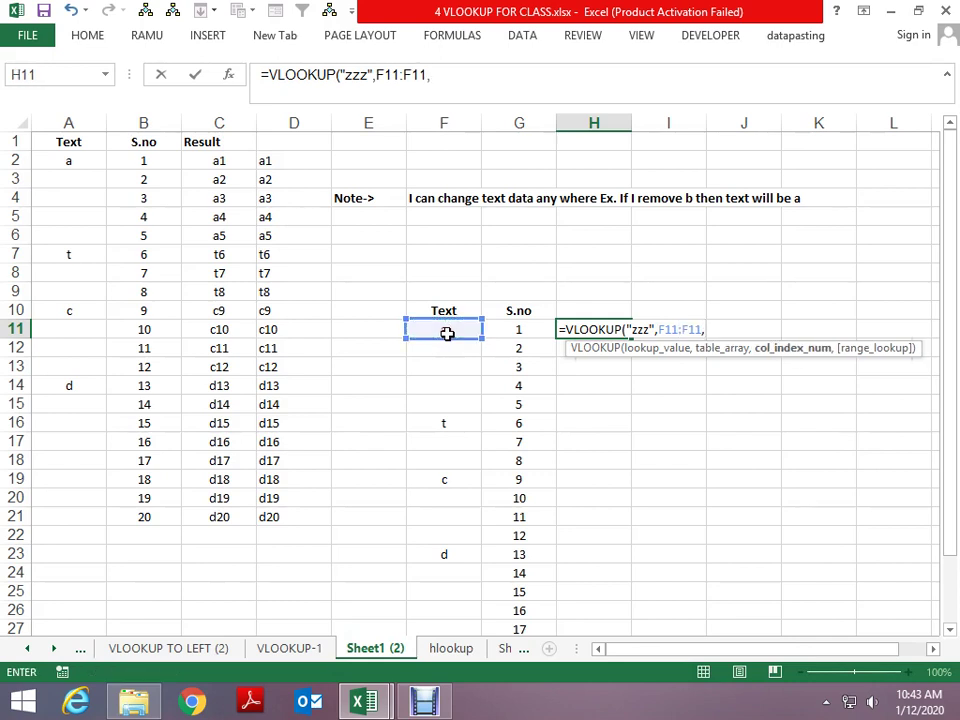
text(1,0)
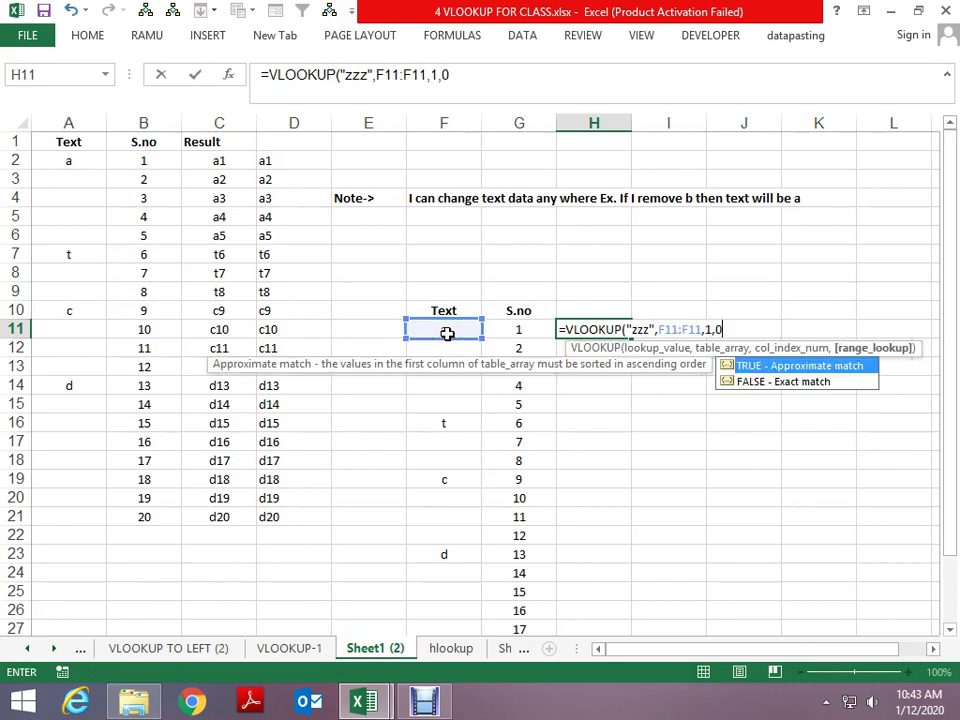
key(Return)
Step: Anchor the lookup range start so H11 reads =VLOOKUP("zzz",$F$11:F11,1,0)
key(Up)
key(F2)
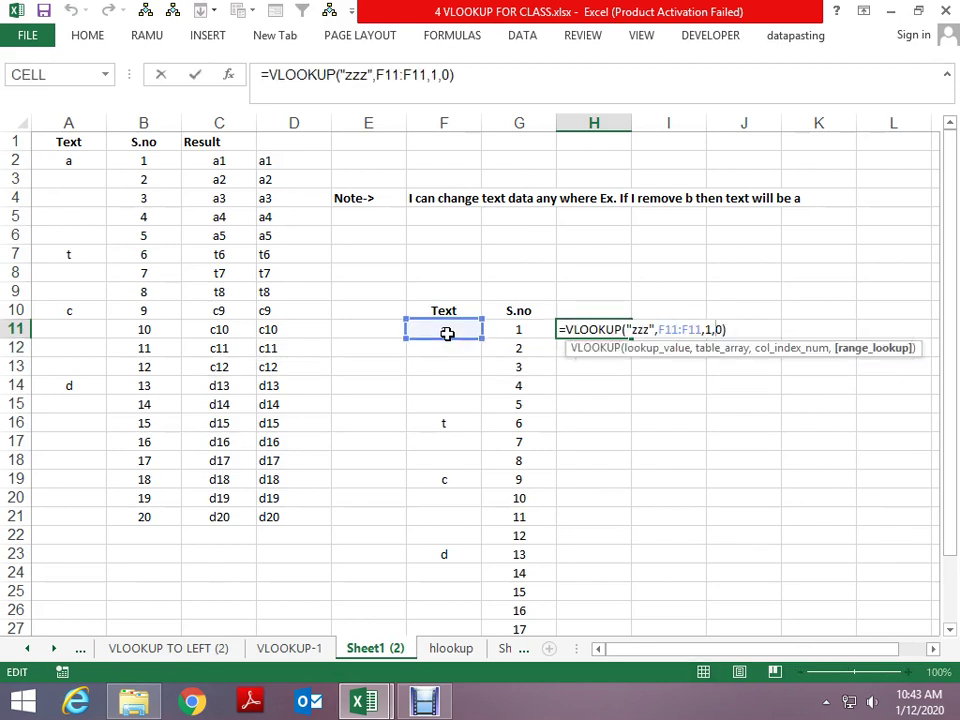
key(Left)
key(Left)
key(Left)
key(Left)
key(Left)
key(Left)
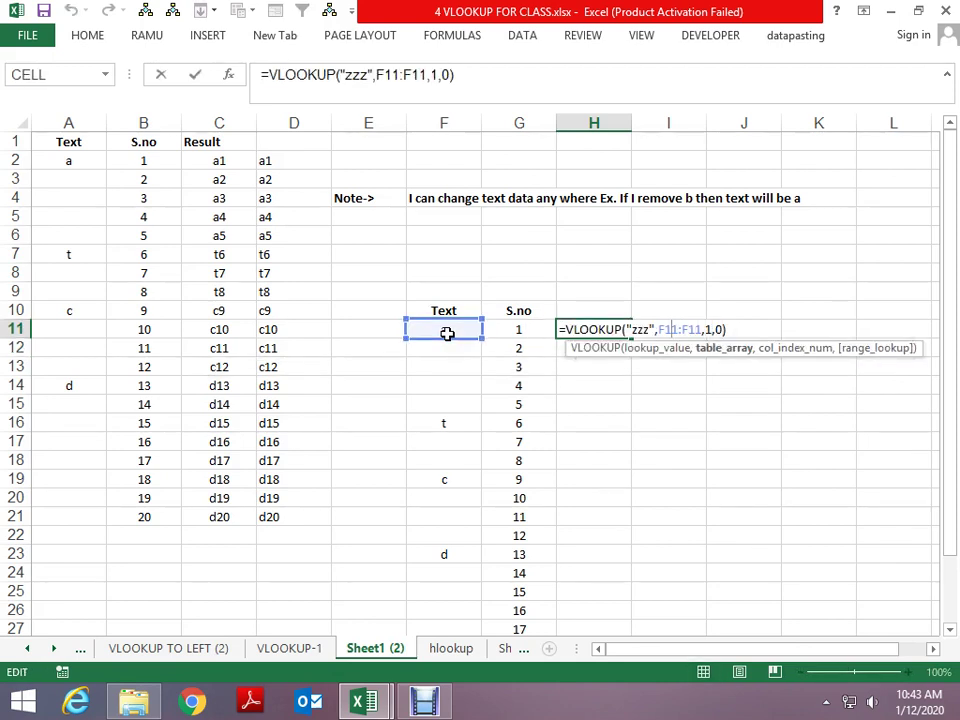
key(F4)
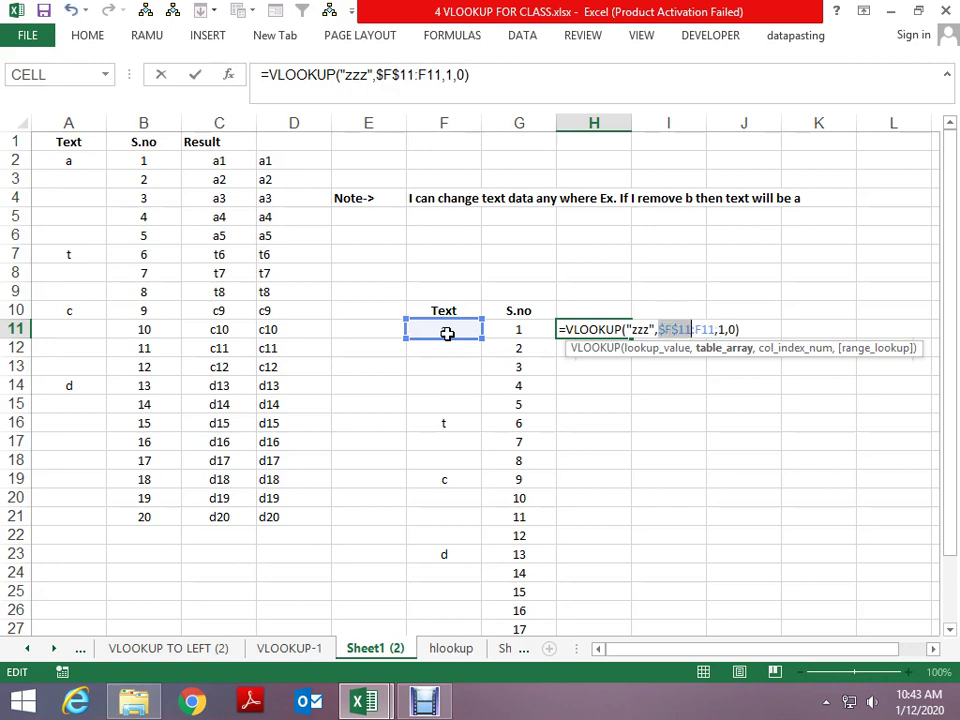
key(Return)
Step: Review the B11 and D11 formulas in row 11, leaving H11 unchanged
key(Up)
key(Left)
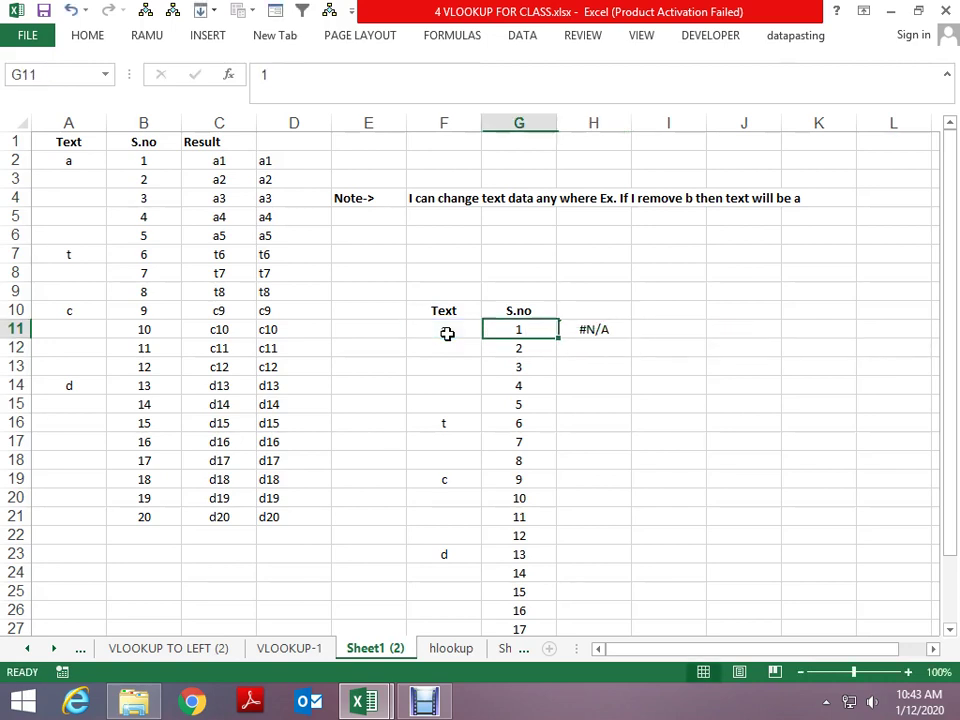
key(Left)
key(Left)
key(Left)
key(Left)
key(Left)
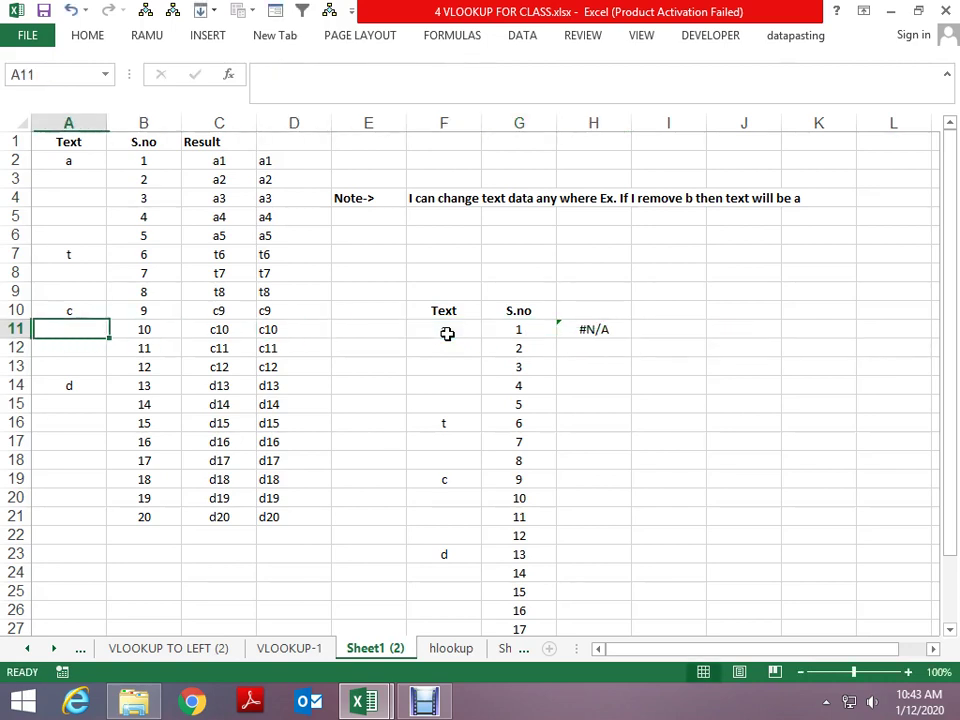
key(Right)
key(Right)
key(Right)
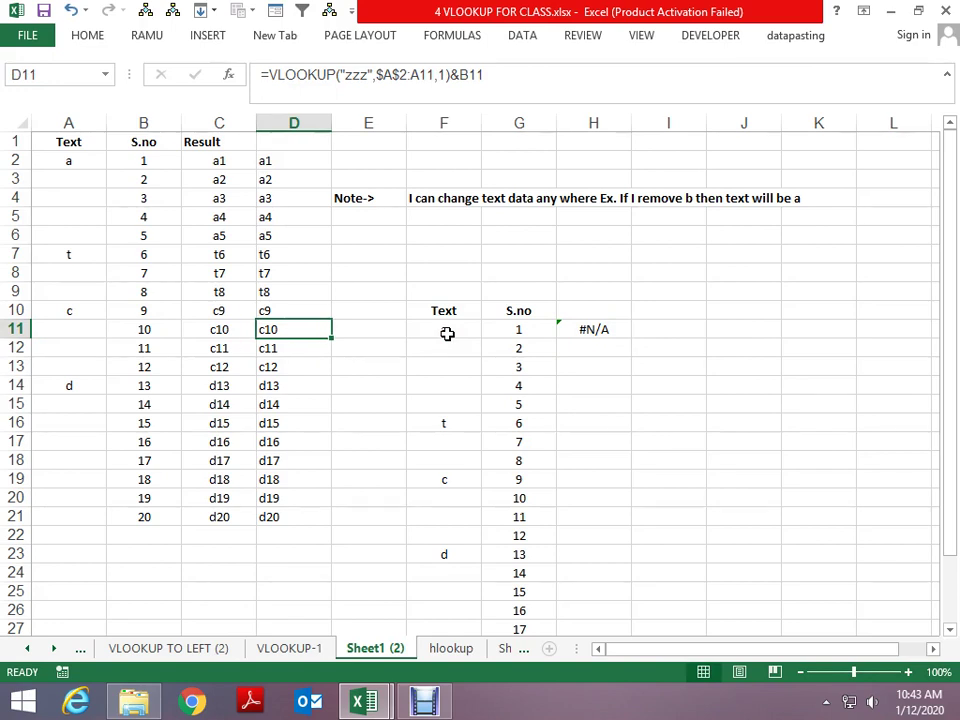
key(Right)
key(Right)
key(Right)
key(Right)
key(F2)
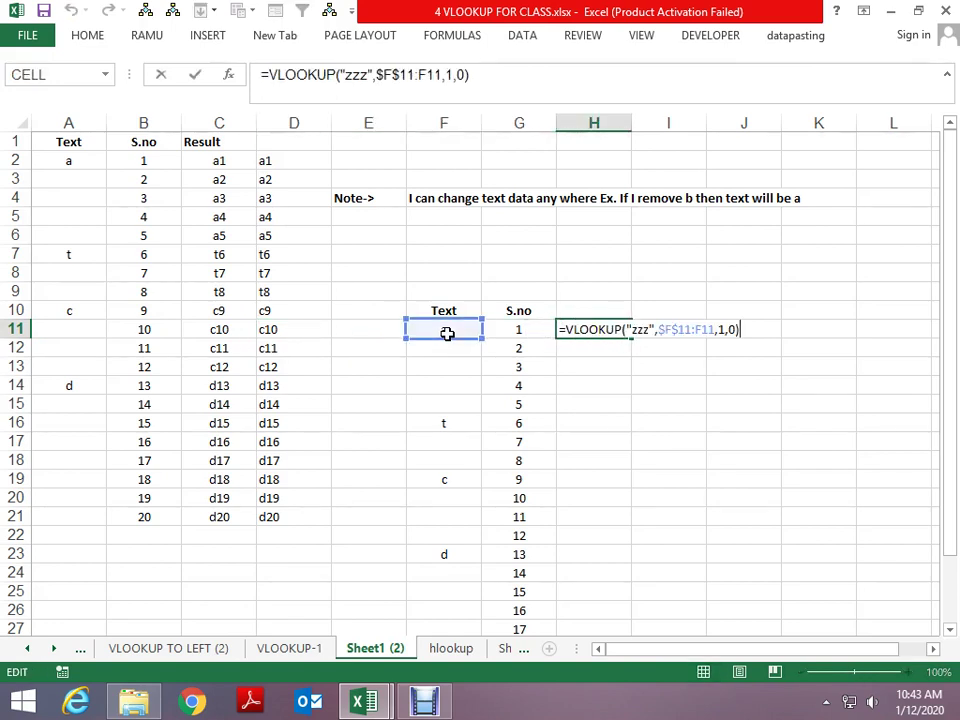
key(Left)
key(Left)
key(Left)
key(Escape)
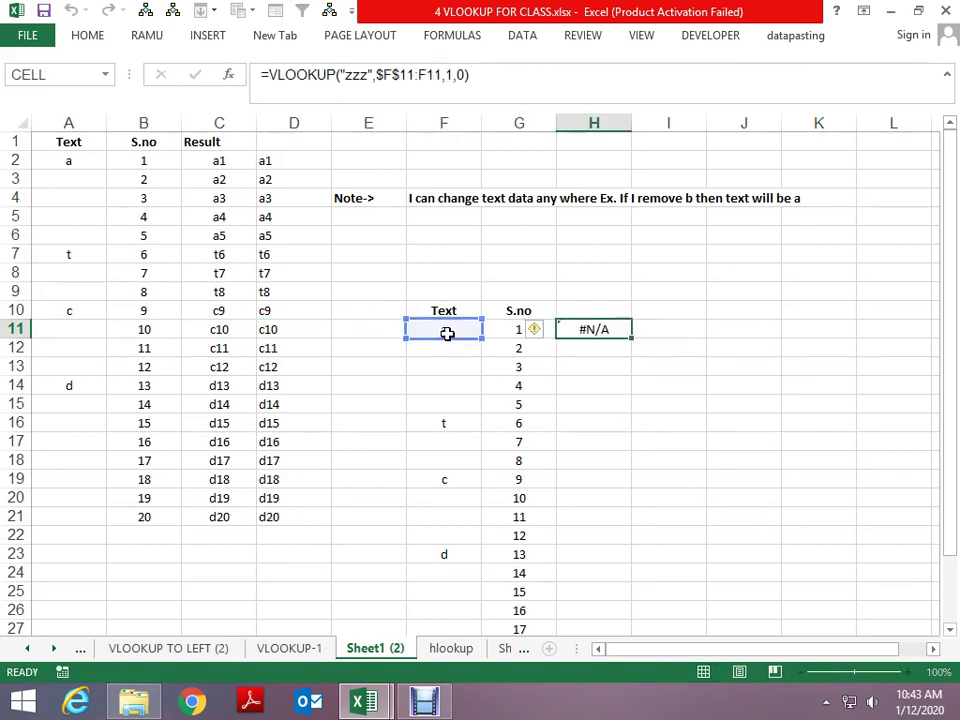
Step: Check the C11 and D11 formulas, then reopen the H11 formula for editing
key(Left)
key(Left)
key(Left)
key(Left)
key(Left)
key(Right)
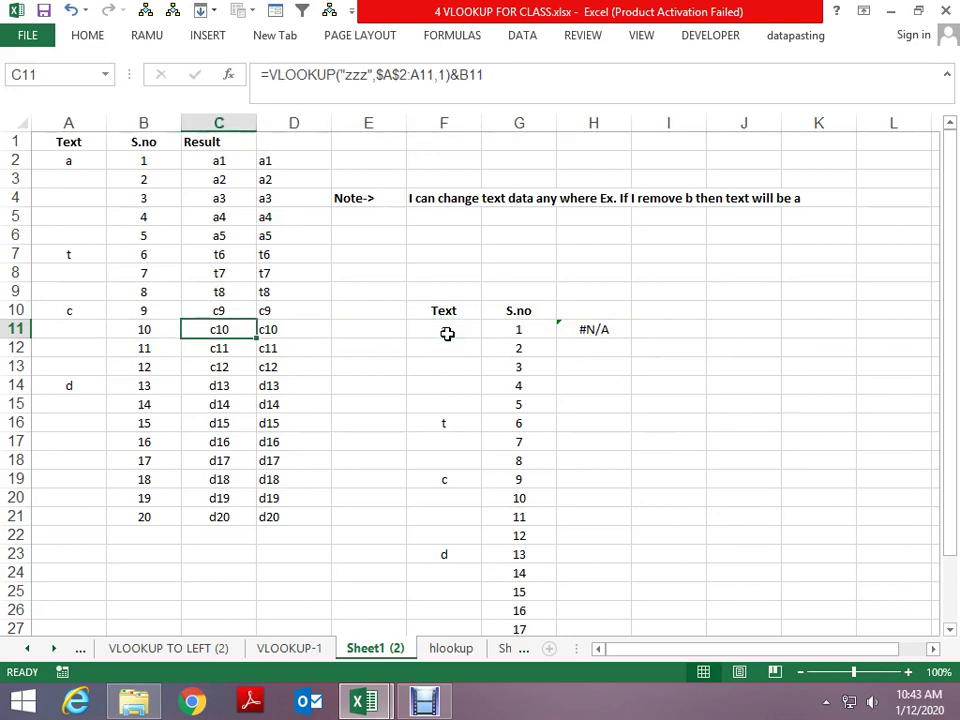
key(Right)
key(Left)
key(Left)
key(Right)
key(Right)
key(Right)
key(Right)
key(Right)
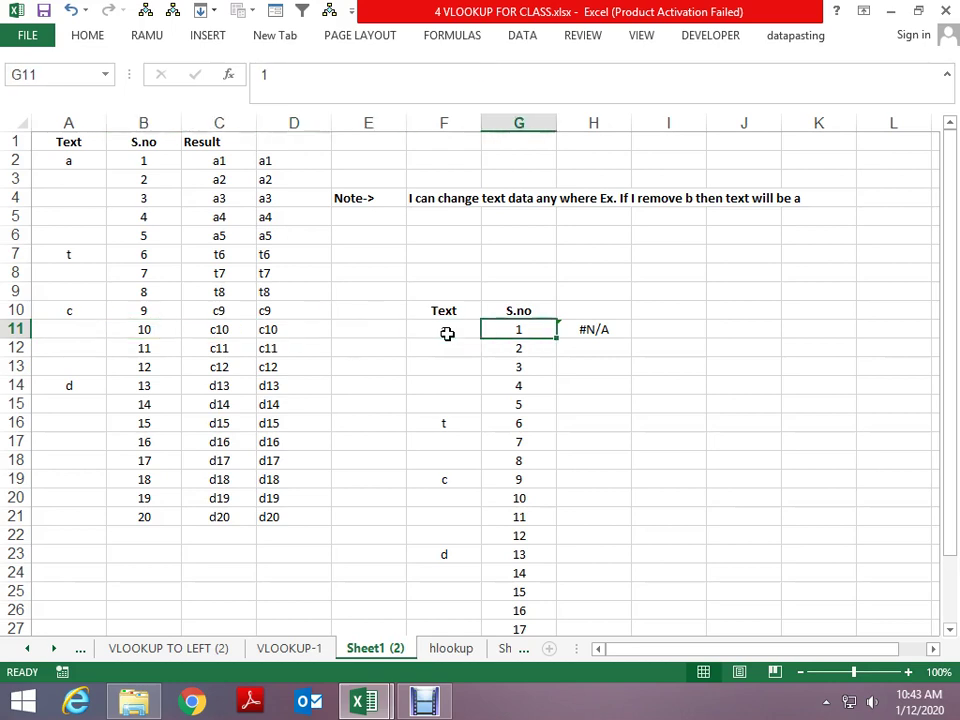
key(Down)
key(Up)
key(Right)
key(F2)
Step: Switch H11 to approximate match, =VLOOKUP("zzz",$F$11:F11,1,1), so it shows 'a'
key(BackSpace)
key(BackSpace)
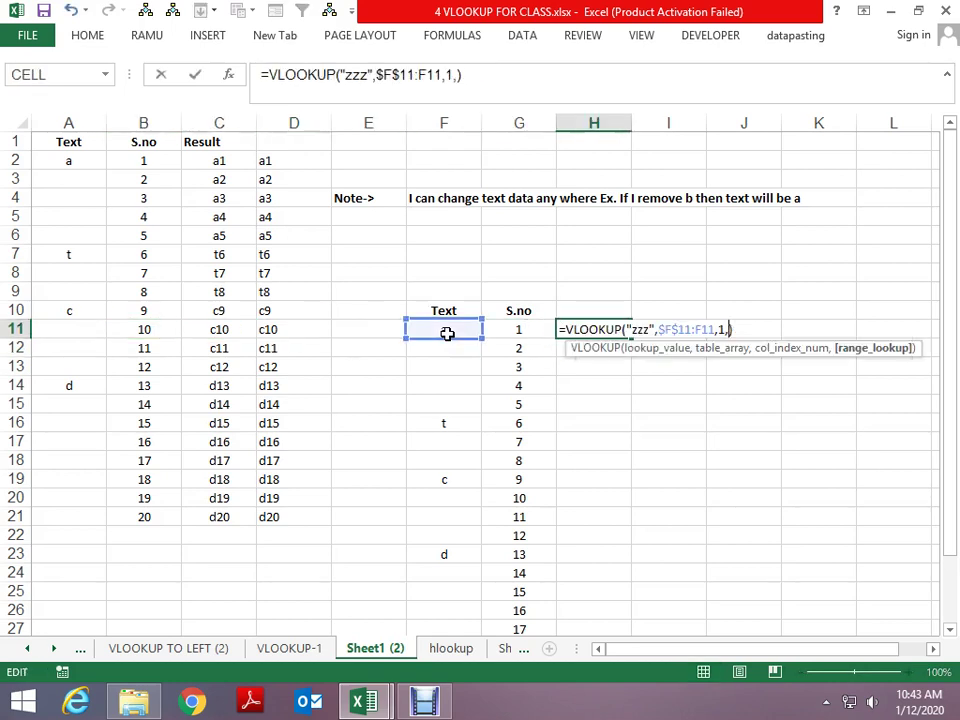
text(1)
key(Return)
key(Up)
key(Down)
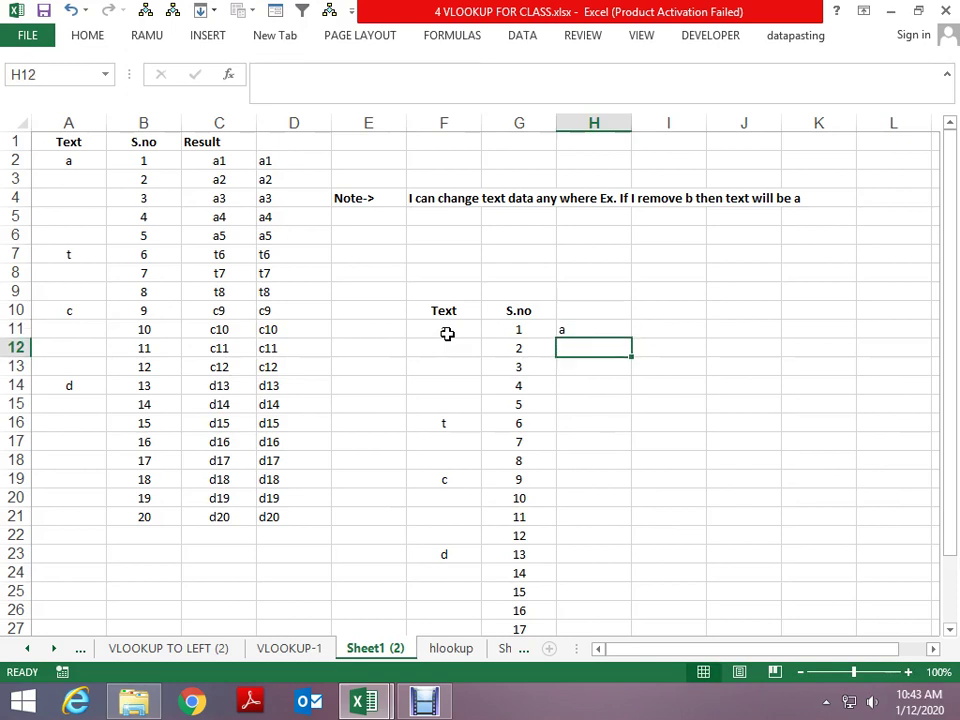
Step: Fill the lookup down column H so each row shows its group letter a, t, c or d
key(ctrl+d)
key(Down)
key(ctrl+d)
key(Down)
key(ctrl+d)
key(Down)
key(ctrl+d)
key(Down)
key(ctrl+d)
key(Down)
key(ctrl+d)
key(Down)
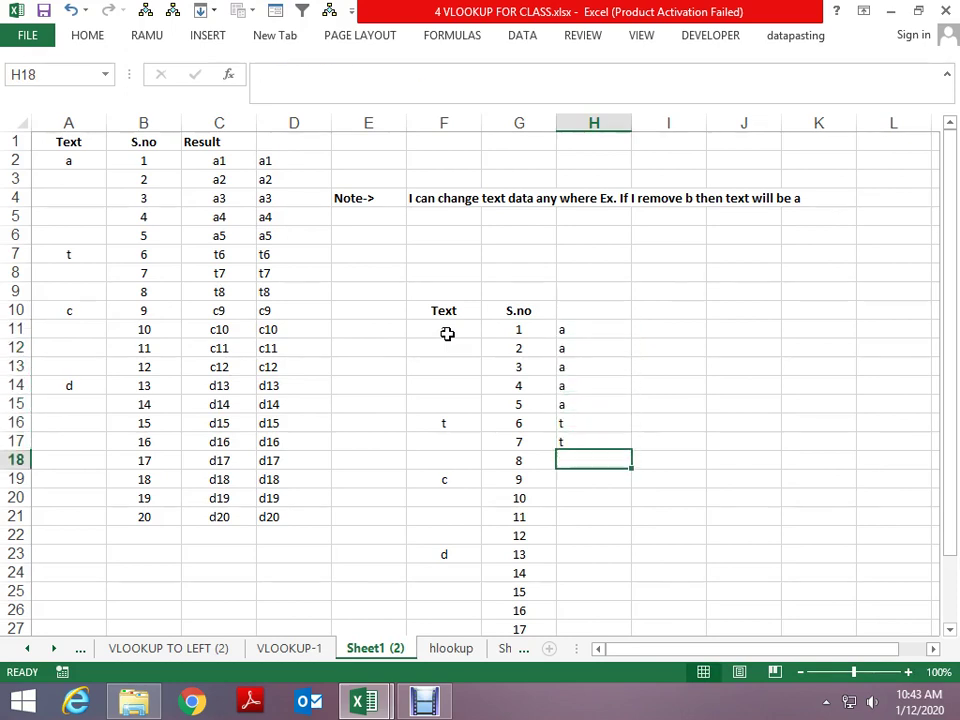
key(ctrl+d)
key(Down)
key(ctrl+d)
key(Down)
key(ctrl+d)
key(Down)
key(ctrl+d)
key(Down)
key(ctrl+d)
key(Down)
key(ctrl+d)
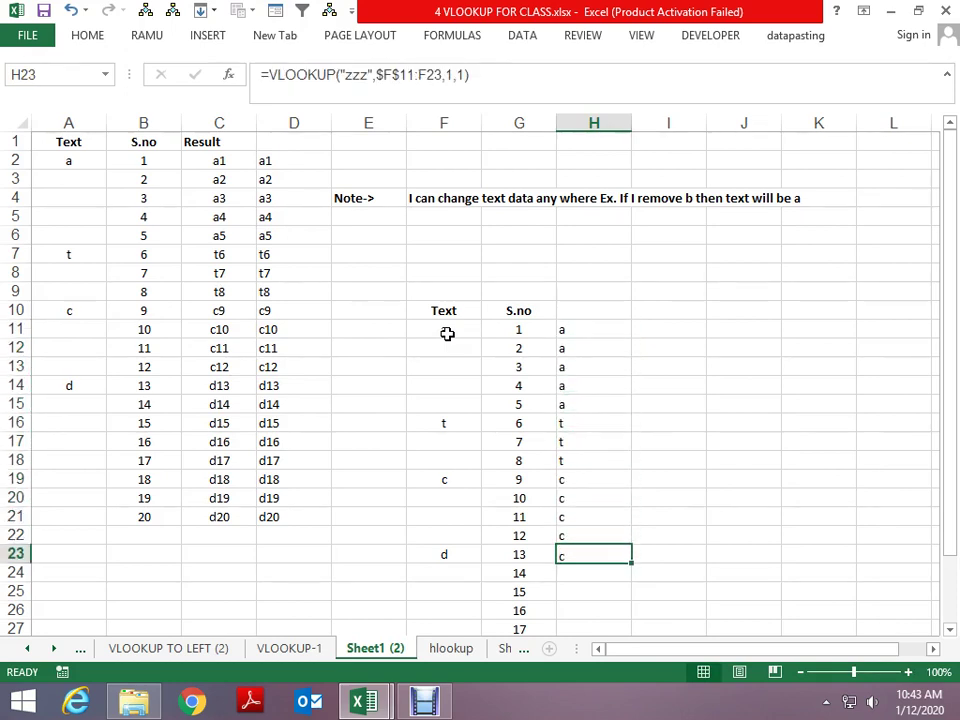
key(Down)
key(ctrl+d)
key(Down)
key(ctrl+d)
key(Down)
key(ctrl+d)
key(Down)
key(ctrl+d)
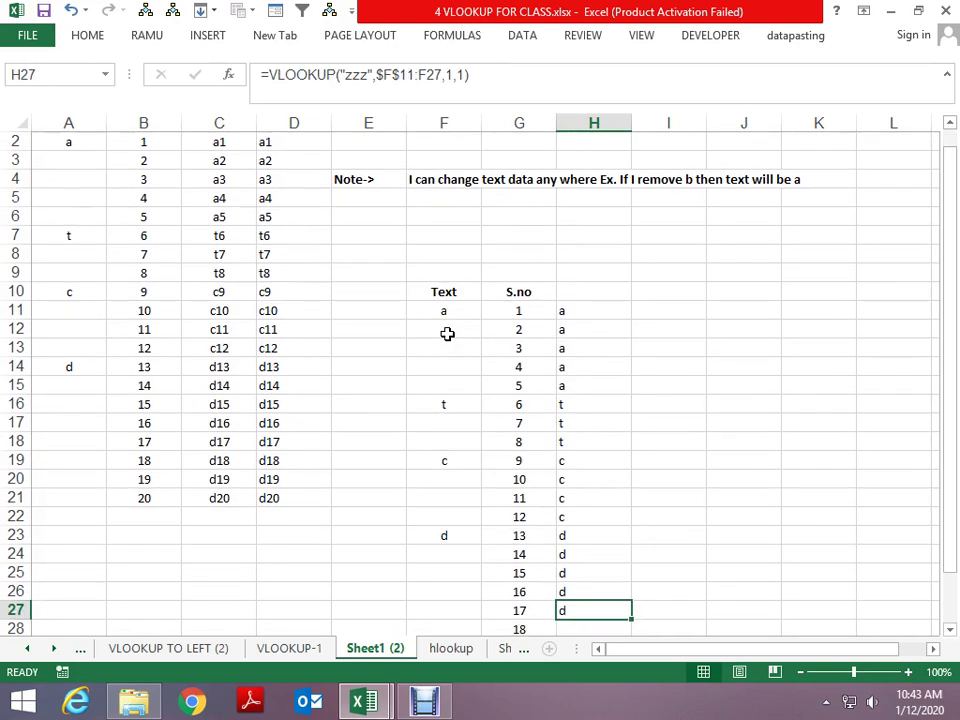
Step: Test exact match 0 in H11, then undo back to approximate match showing 'a'
key(ctrl+Up)
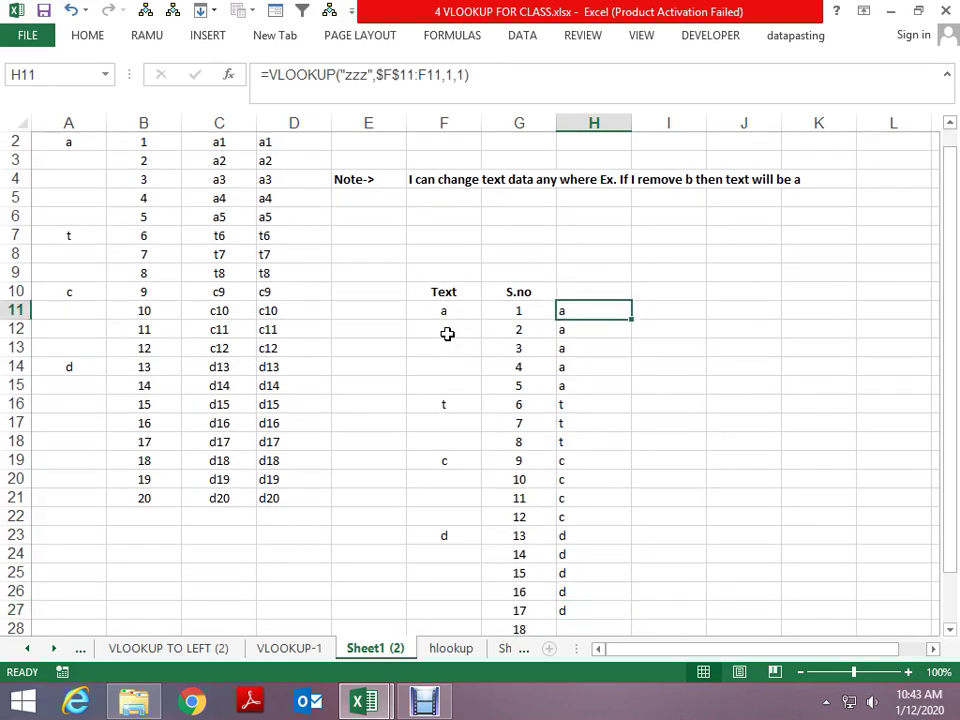
key(F2)
key(Left)
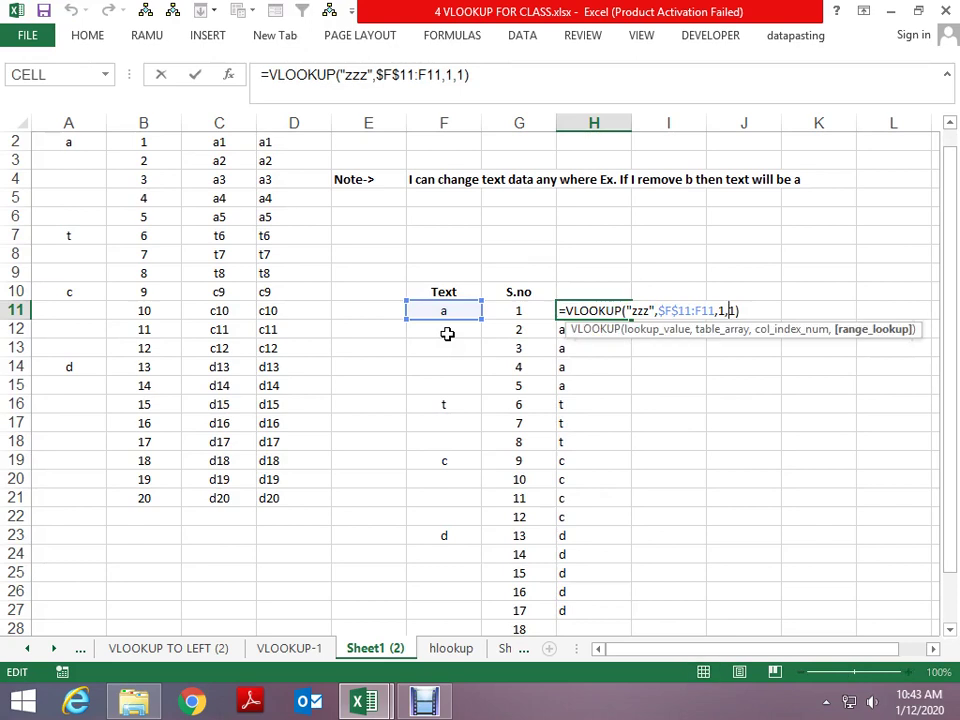
key(BackSpace)
text(0)
key(Return)
key(Up)
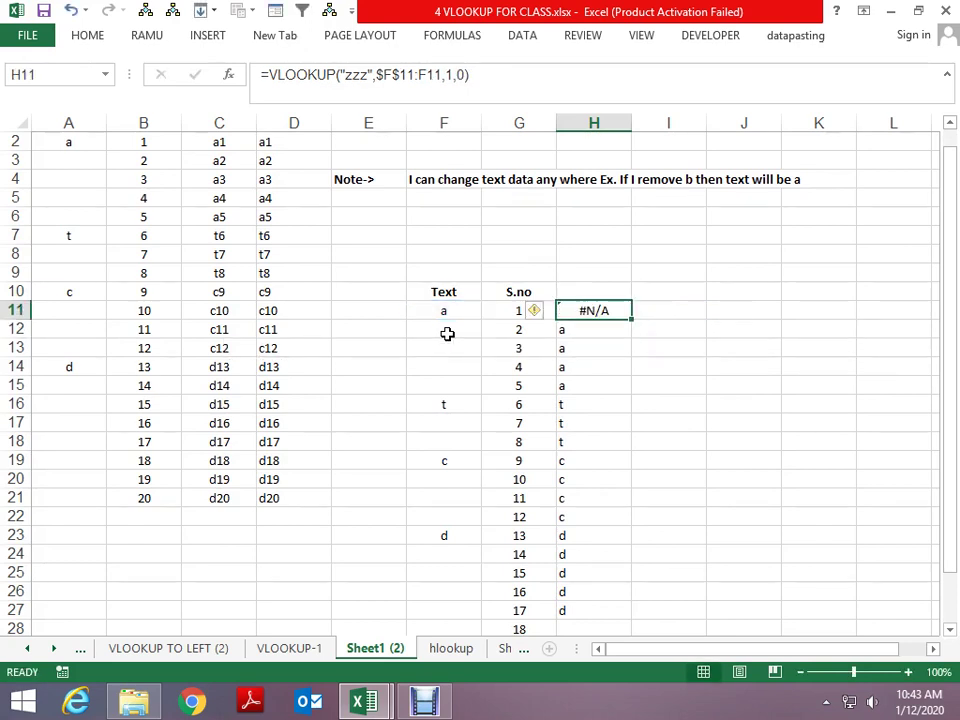
key(F2)
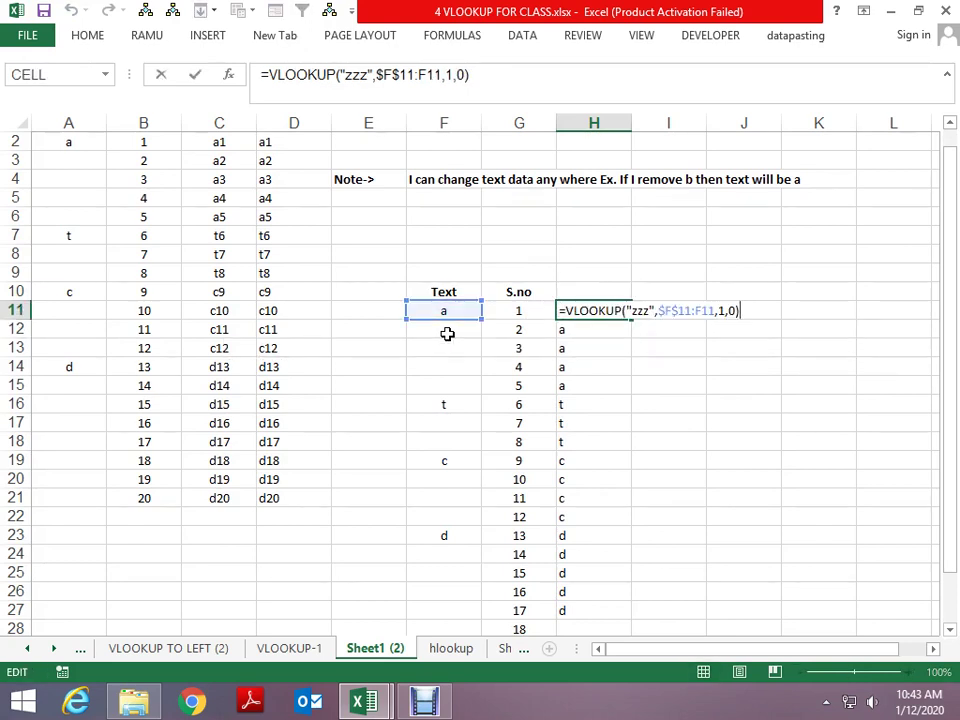
key(Escape)
key(ctrl+z)
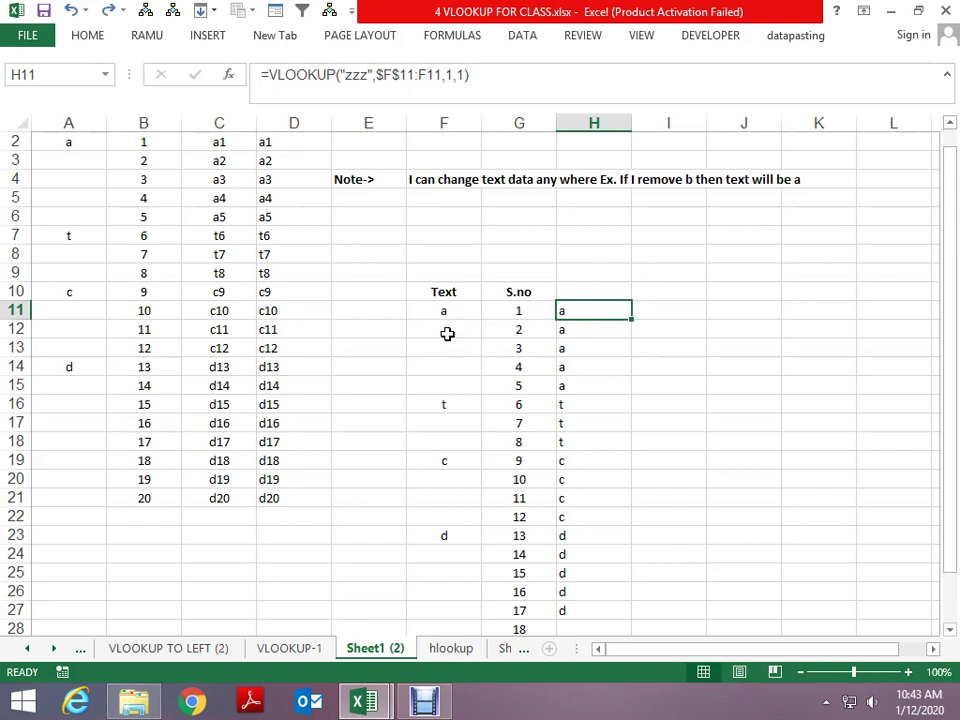
Step: Review column H, then select F11 through F15 of the Text column
key(Down)
key(Up)
key(Down)
key(Down)
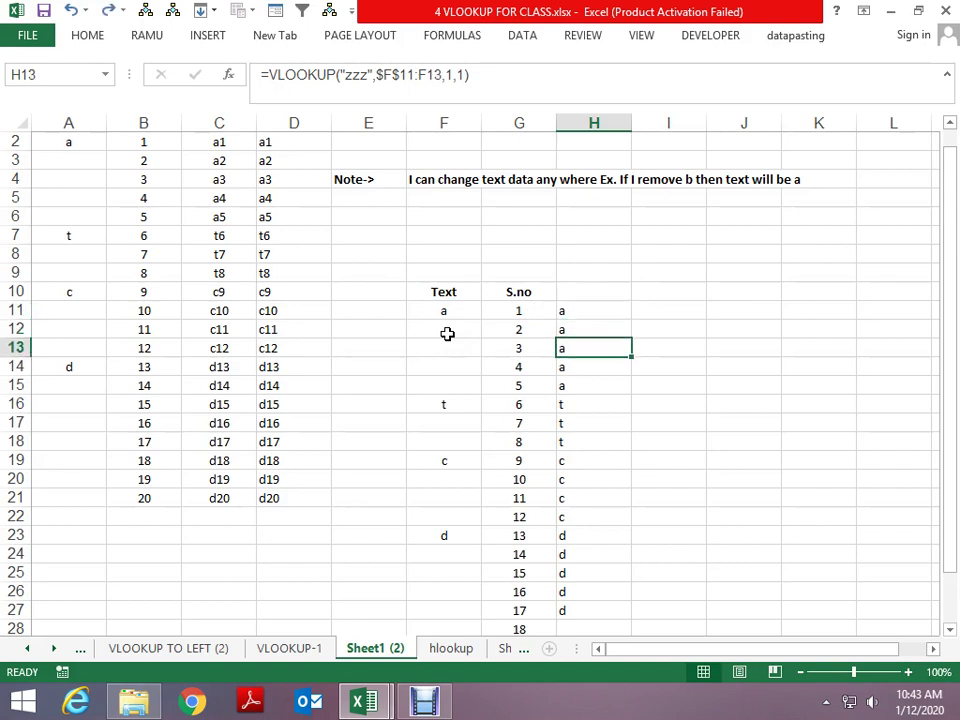
key(Up)
key(Up)
key(Left)
key(Left)
key(Down)
key(Down)
key(Down)
key(Down)
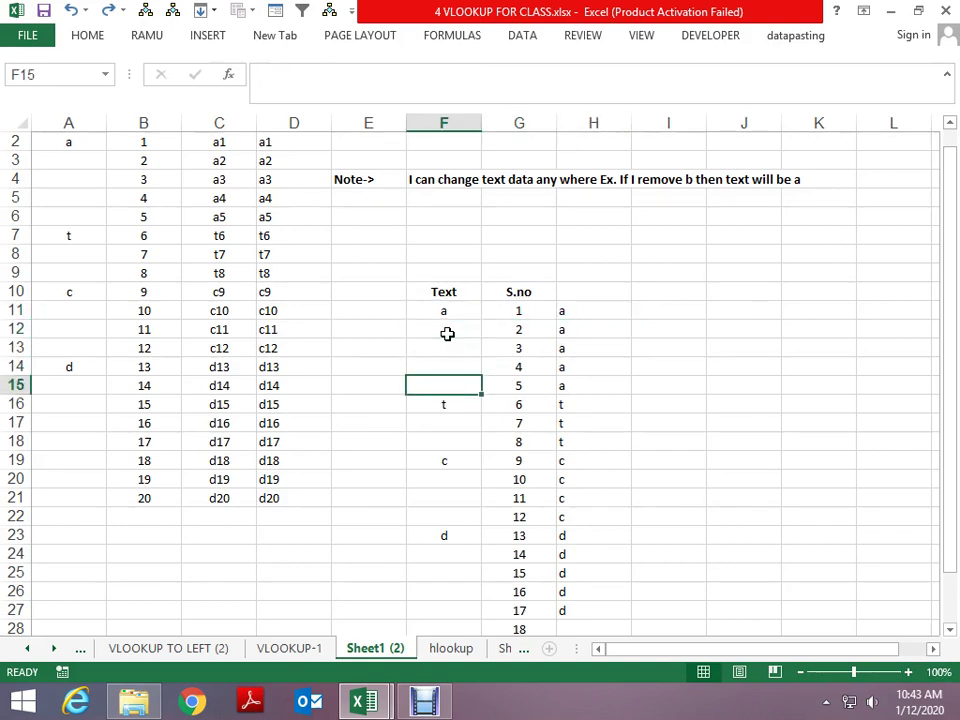
key(shift+Up)
key(shift+Up)
key(shift+Up)
key(shift+Up)
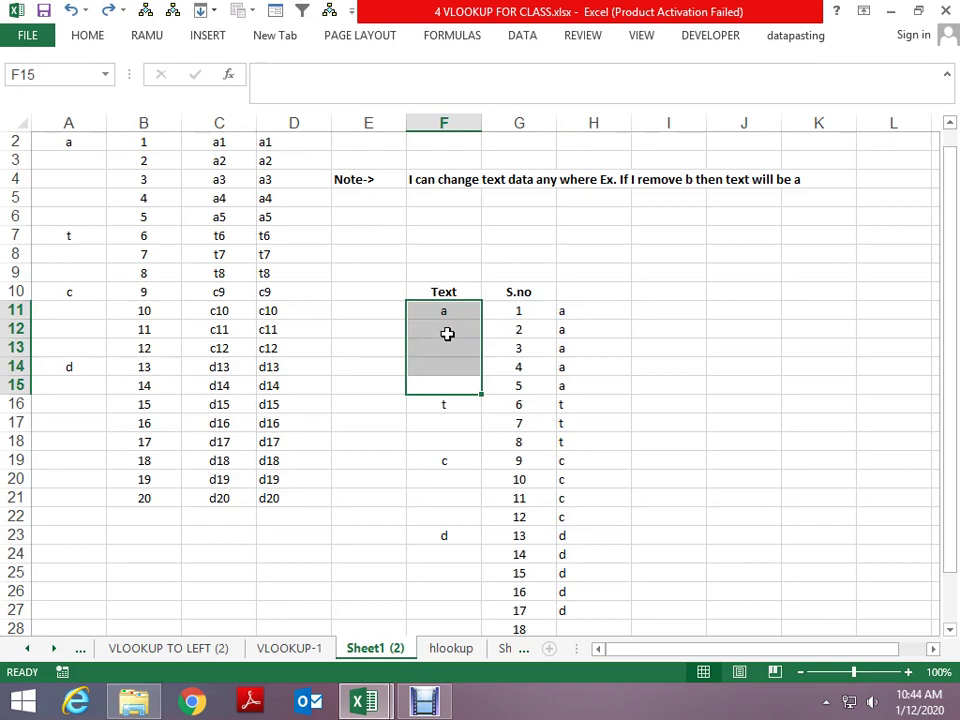
Step: Switch to the hlookup sheet and look over its rows, ending on the OGM code in B1
key(ctrl+Page_Down)
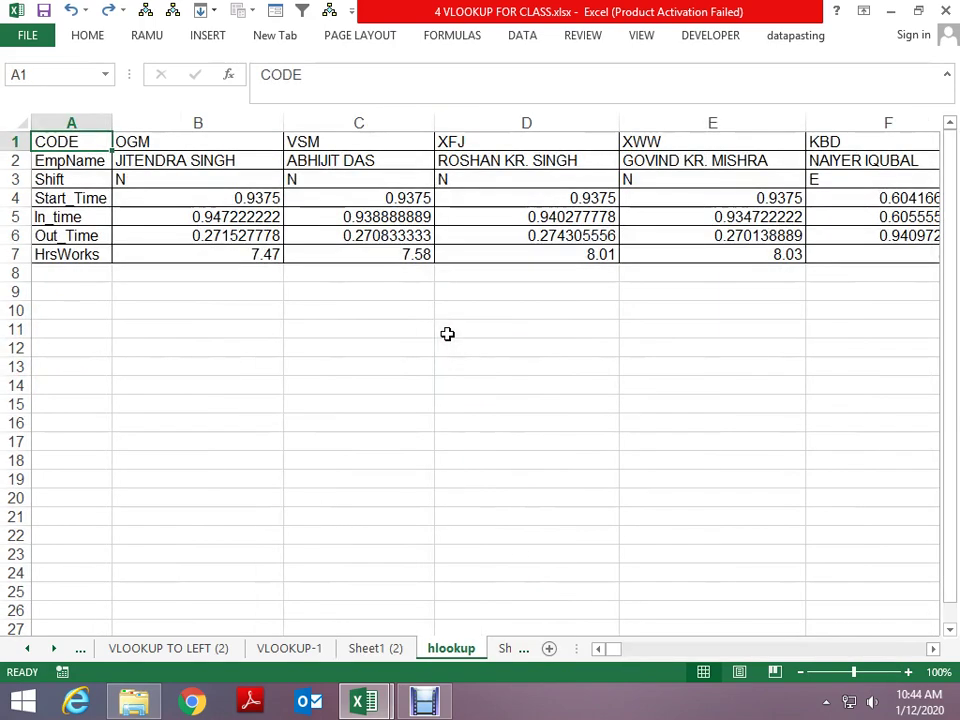
key(Down)
key(Right)
key(Right)
key(Down)
key(Down)
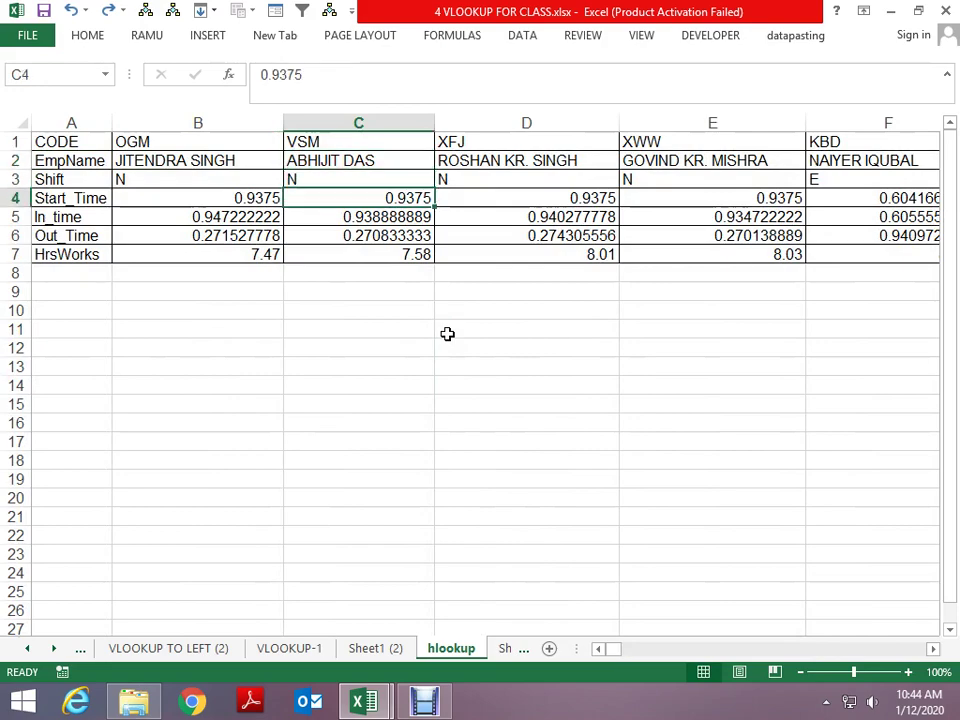
key(Down)
key(Left)
key(Left)
key(Right)
key(Right)
key(Up)
key(Up)
key(Up)
key(Up)
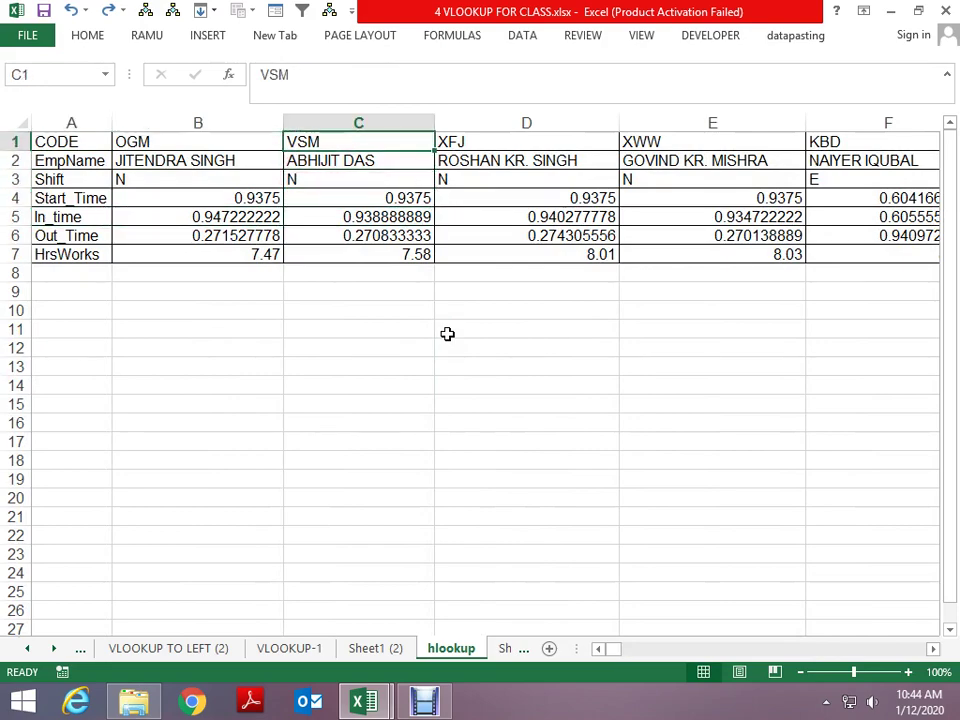
key(ctrl+Right)
key(ctrl+Left)
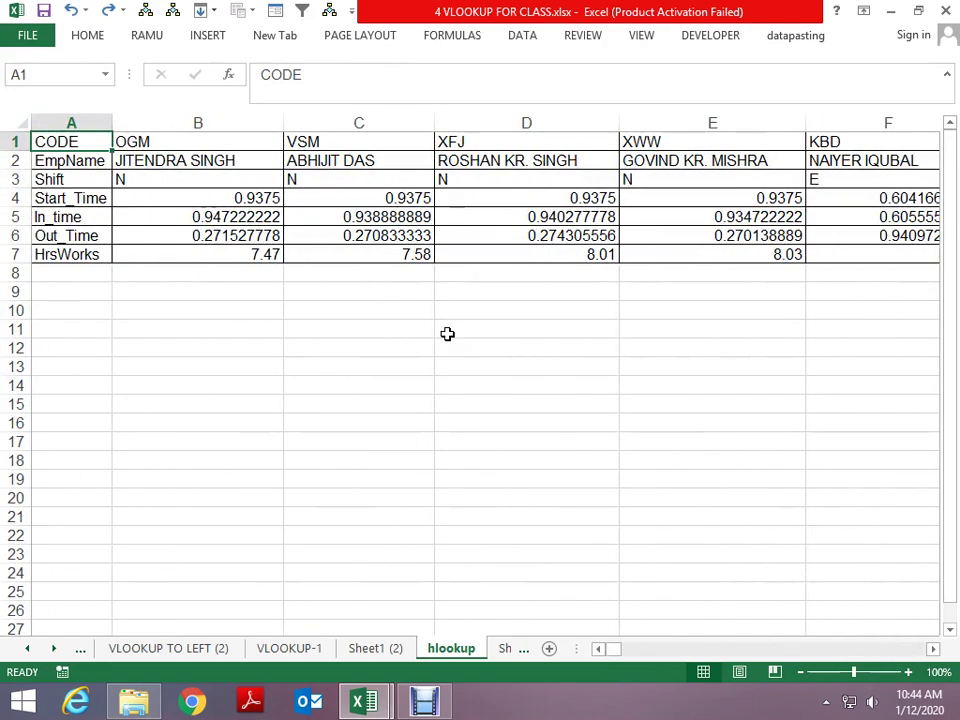
key(Right)
Step: Copy the codes OGM, VSM and XFJ from B1:D1 and go to A14
key(shift+Right)
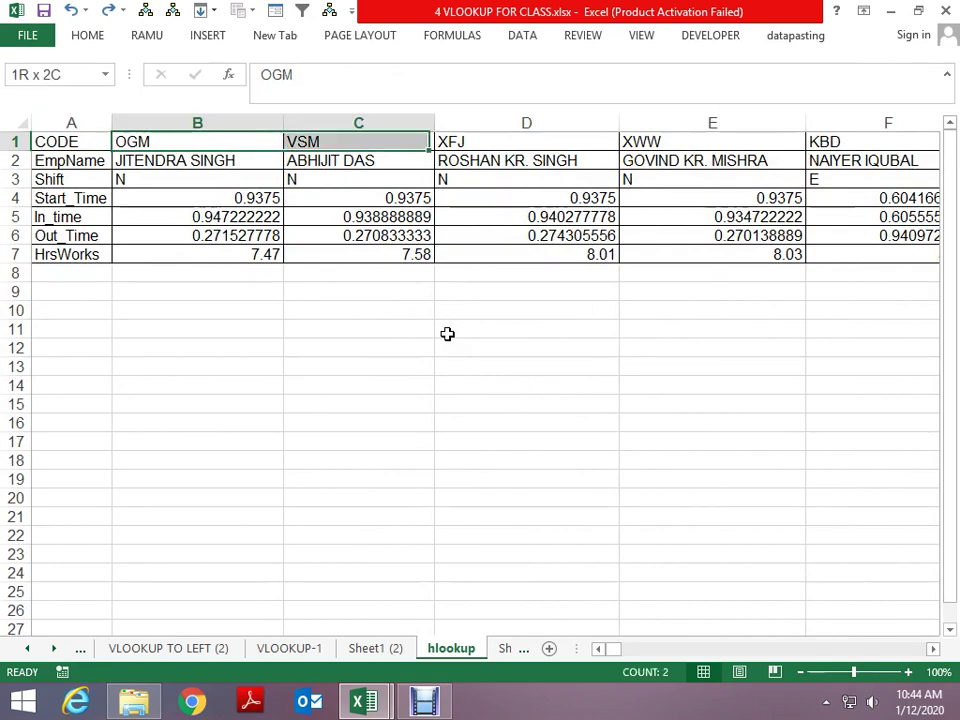
key(shift+Right)
key(ctrl+c)
key(Down)
key(Down)
key(Down)
key(Down)
key(Left)
key(Down)
key(Down)
key(Down)
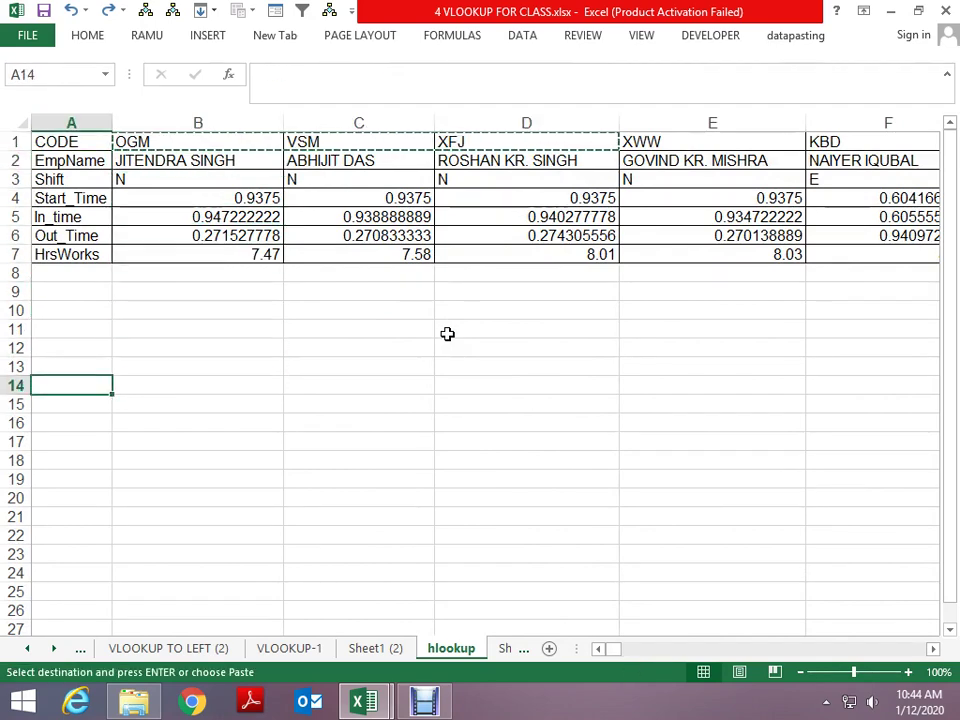
key(alt+v)
key(Escape)
Step: Paste Special the codes as transposed values into A14:A16
key(alt+e)
key(s)
key(v)
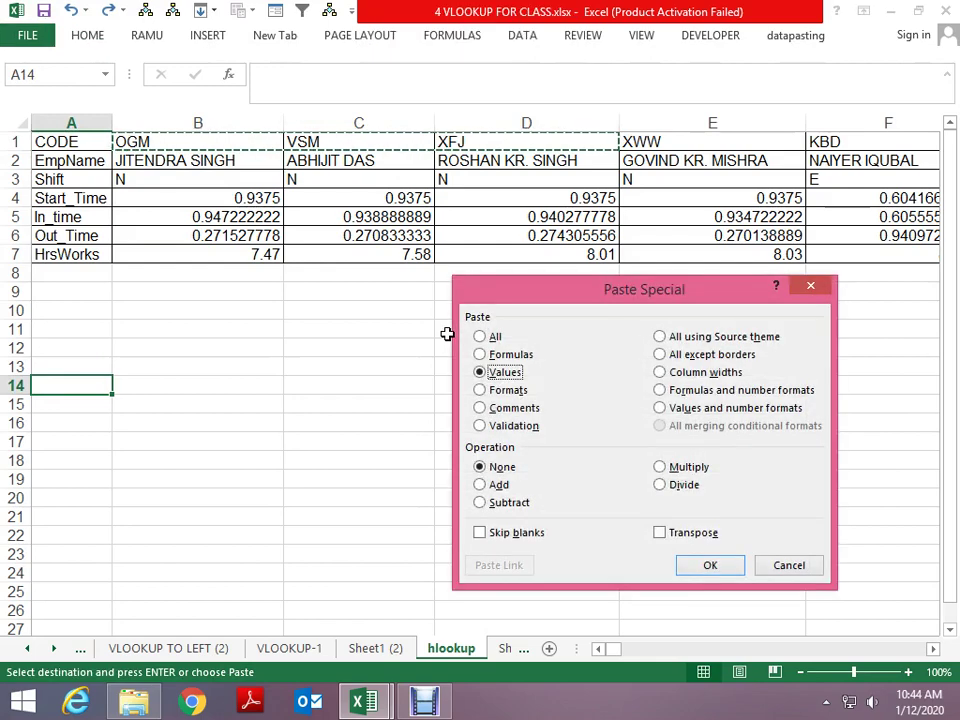
key(e)
key(Return)
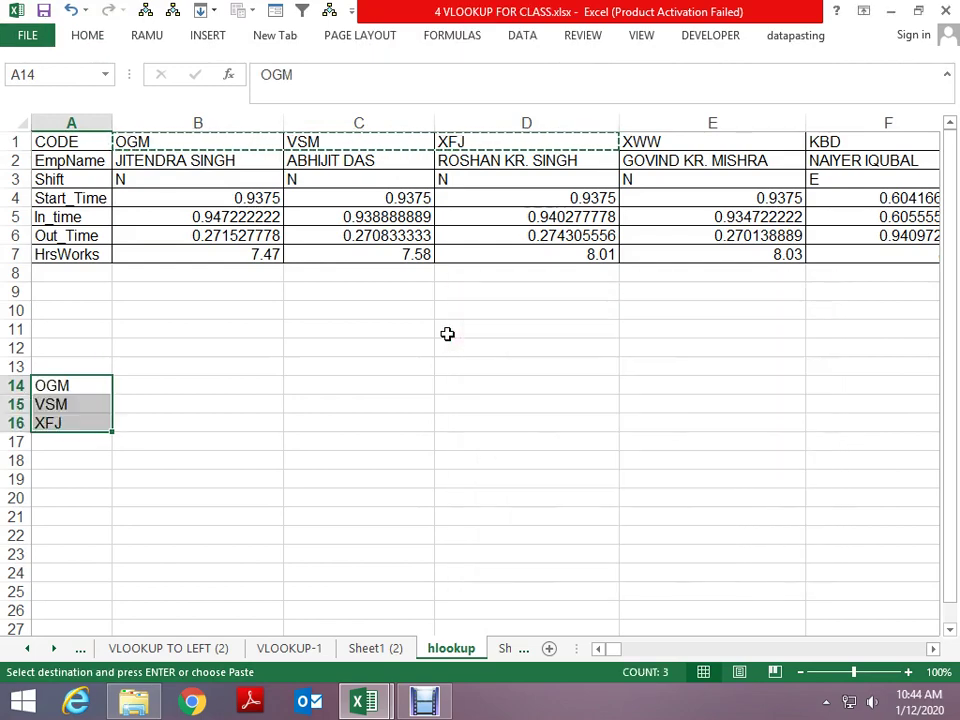
Step: Clear the copy marquee and move down column B toward row 14
key(Left)
key(Right)
key(Up)
key(Up)
key(Up)
key(Up)
key(Up)
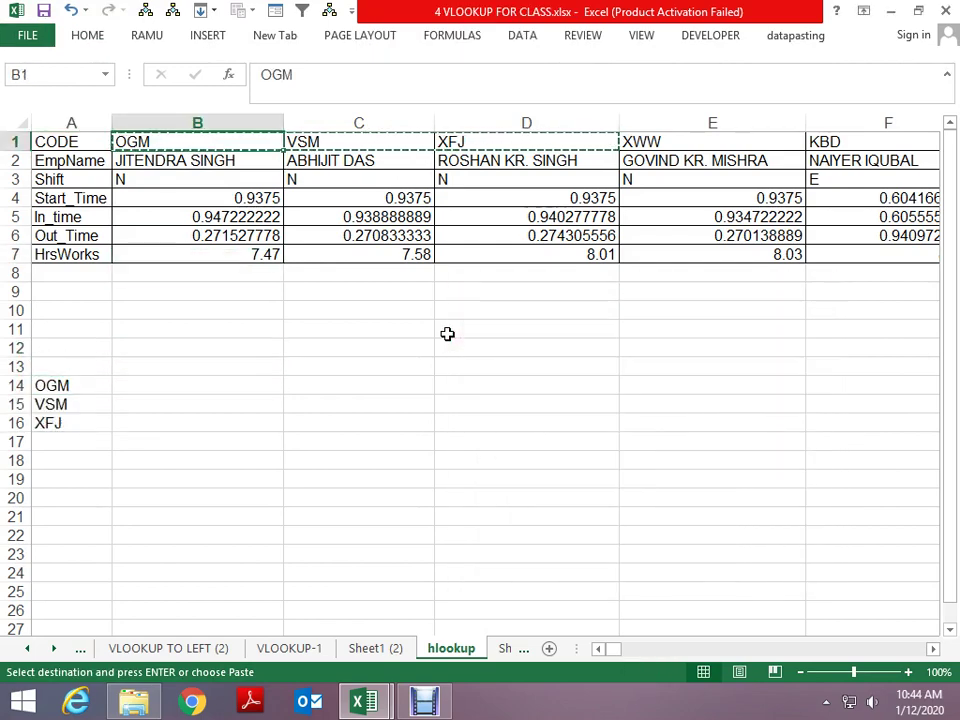
key(Down)
key(Escape)
key(Down)
key(Down)
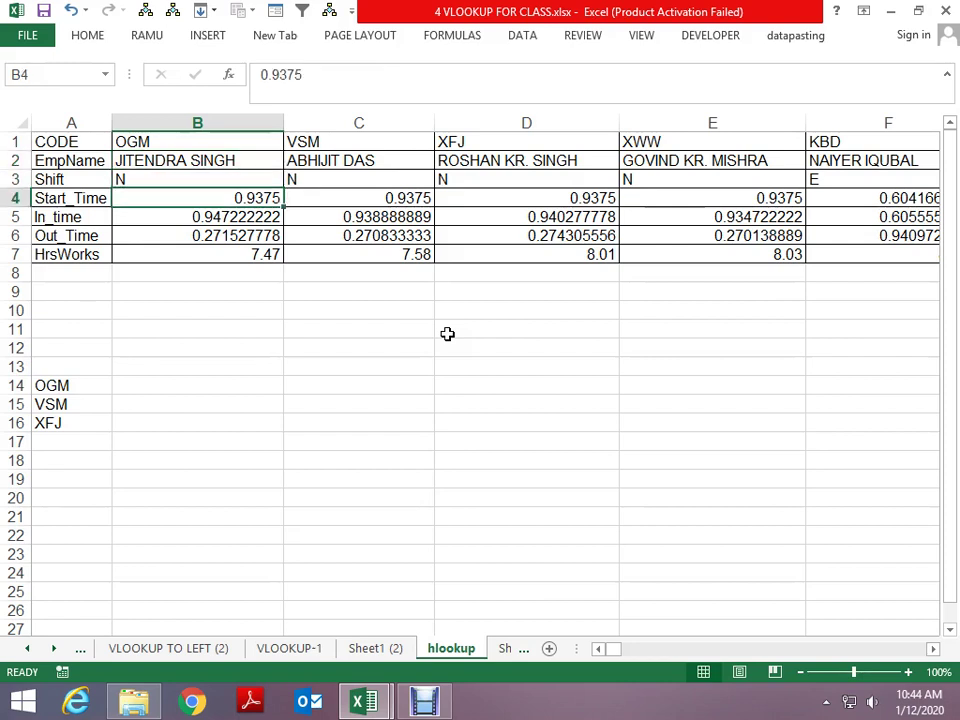
key(Down)
key(Down)
key(Down)
key(Down)
key(Down)
key(Down)
key(Down)
key(Down)
key(Down)
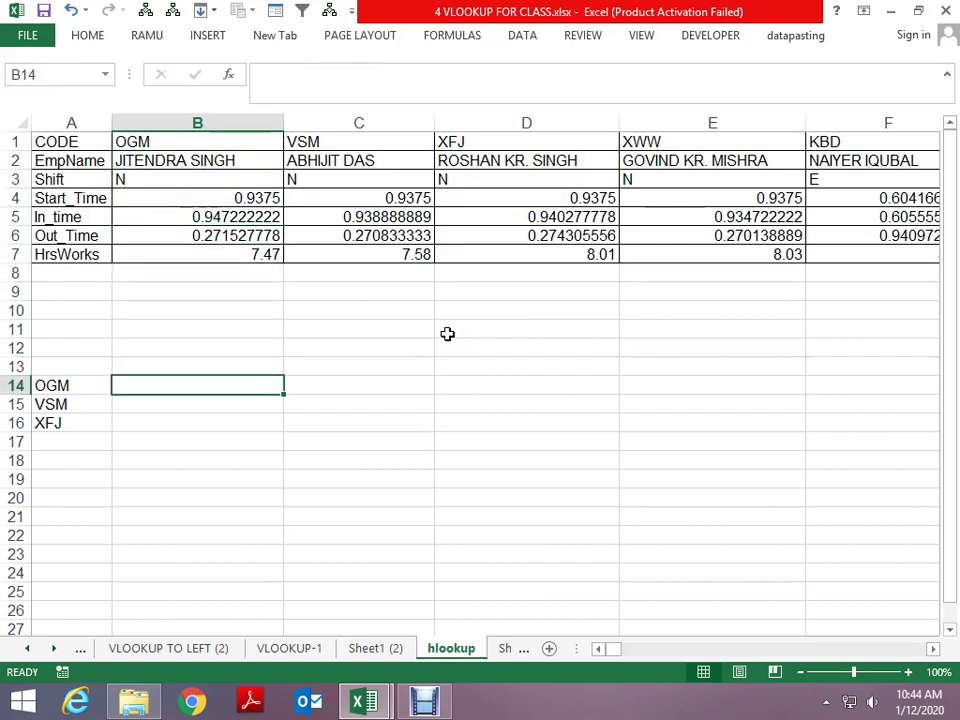
Step: Enter =HLOOKUP(A14,$1:$6,2,0) in B14 and copy it down to B16
text(=hl)
key(Tab)
key(Left)
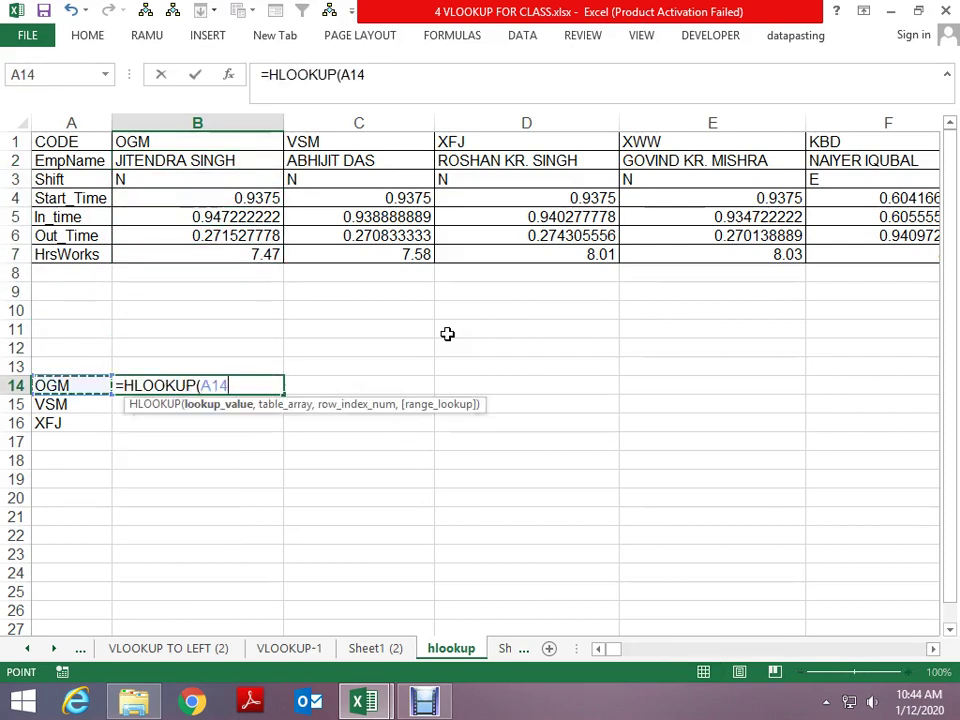
text(,)
key(ctrl+Up)
key(ctrl+Up)
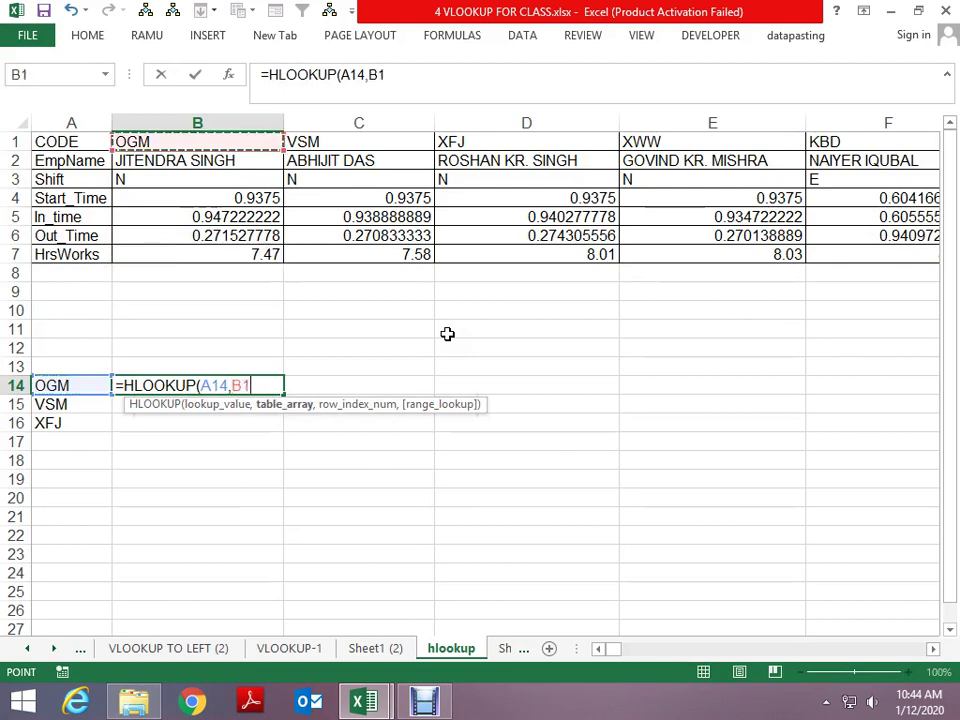
key(shift+space)
key(shift+Down)
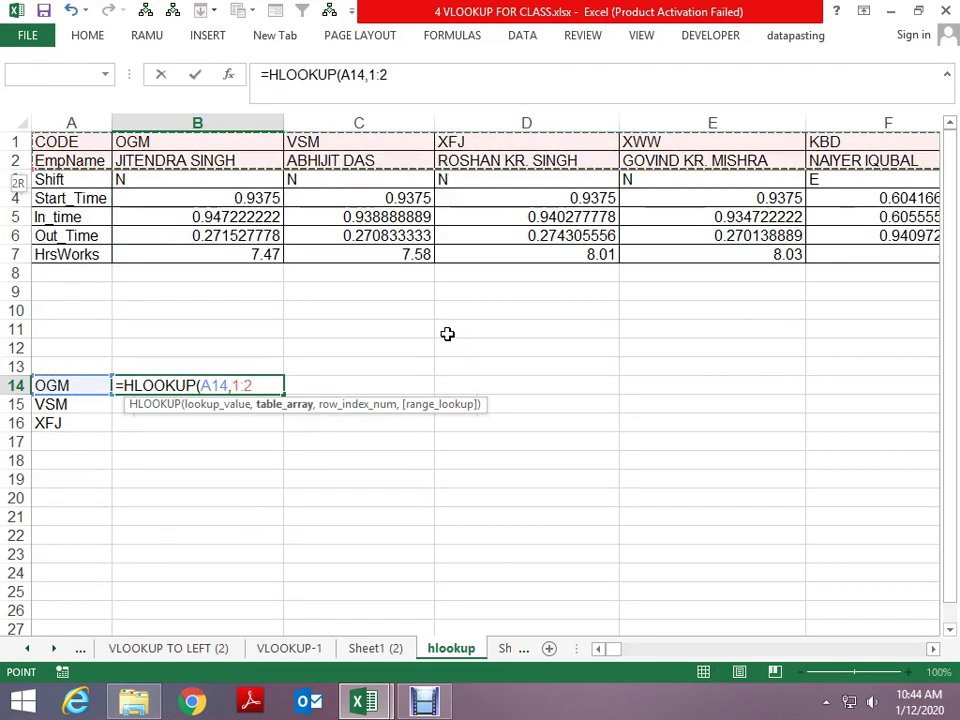
key(shift+Down)
key(shift+Down)
key(shift+Down)
key(shift+Down)
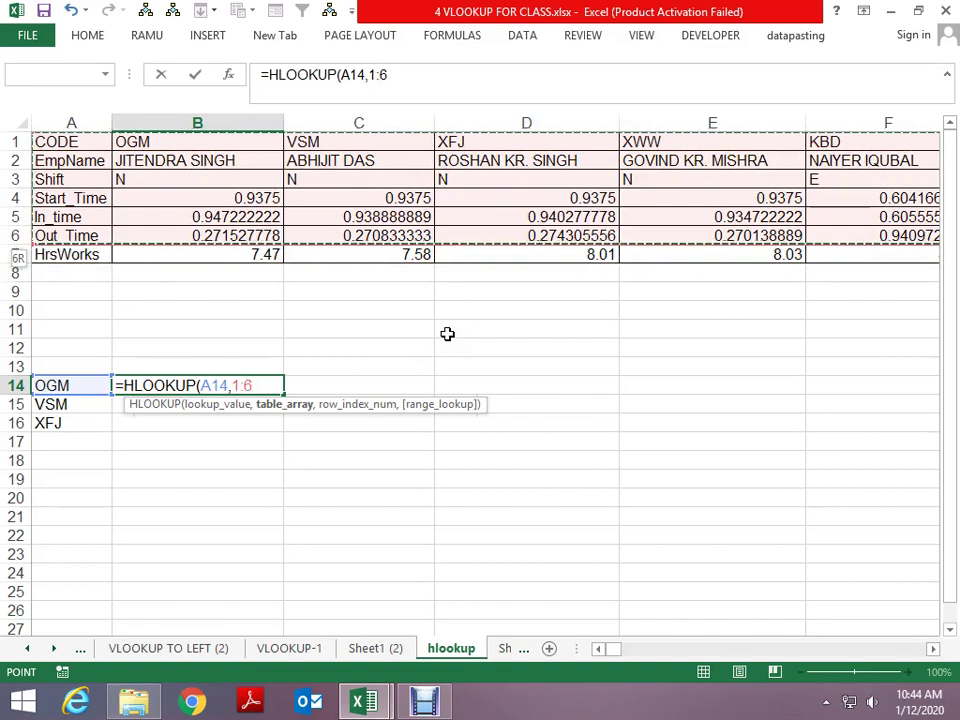
key(F4)
text($6,2,0)
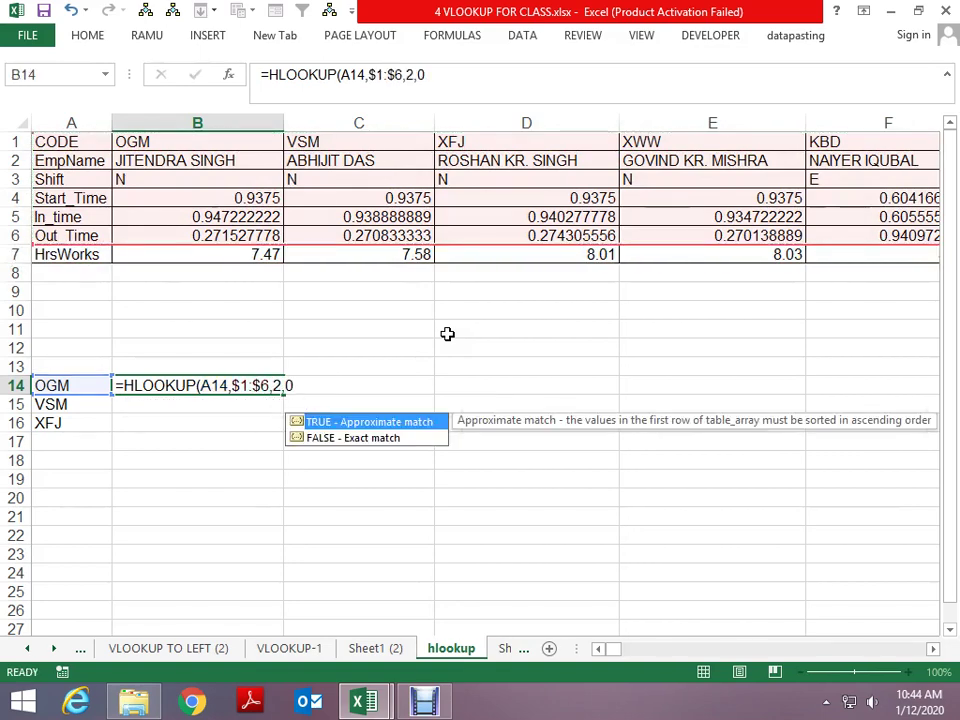
key(Return)
key(ctrl+d)
key(Return)
key(ctrl+d)
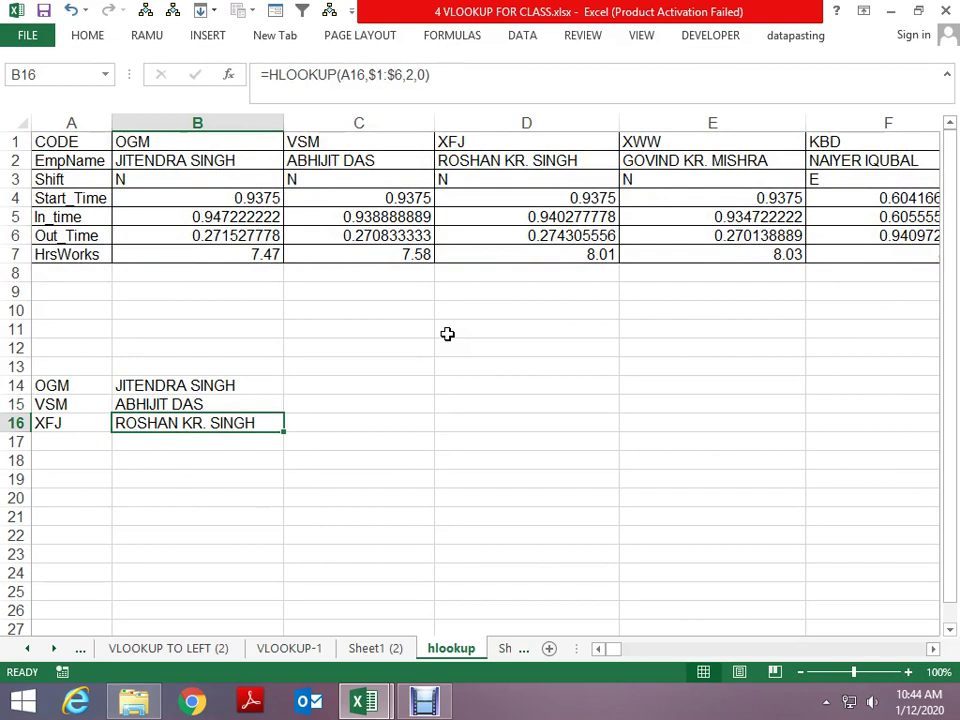
Step: Highlight the A1:E6 lookup table rows to review them, then switch to Sheet3
key(Up)
key(Up)
key(Up)
key(Up)
key(Up)
key(Up)
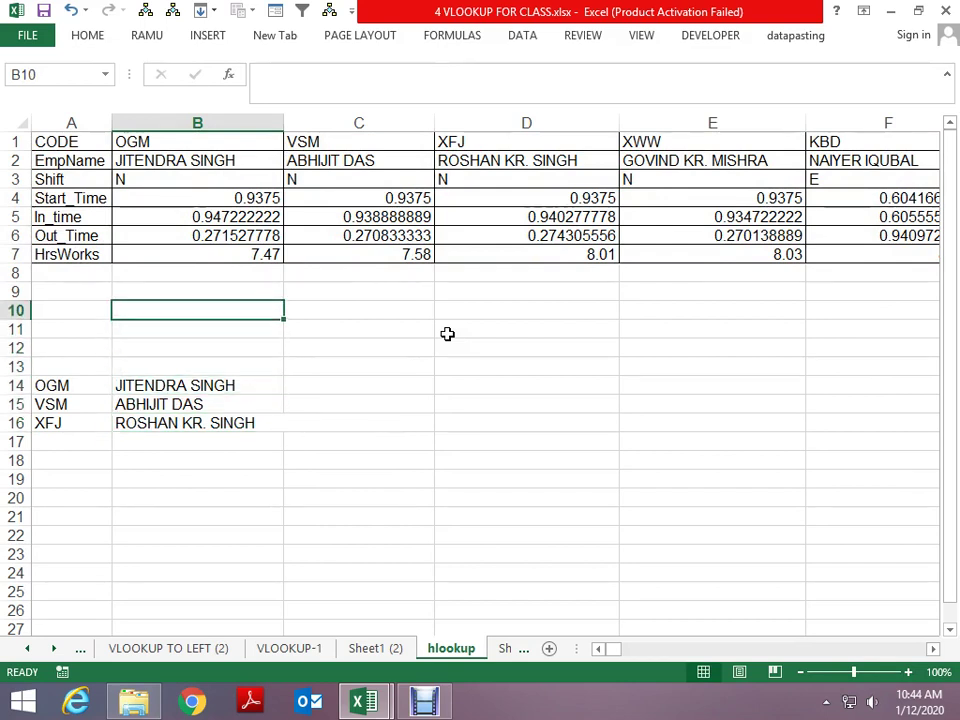
key(ctrl+Up)
key(ctrl+Up)
key(Left)
key(shift+Down)
key(shift+Down)
key(shift+Down)
key(shift+Down)
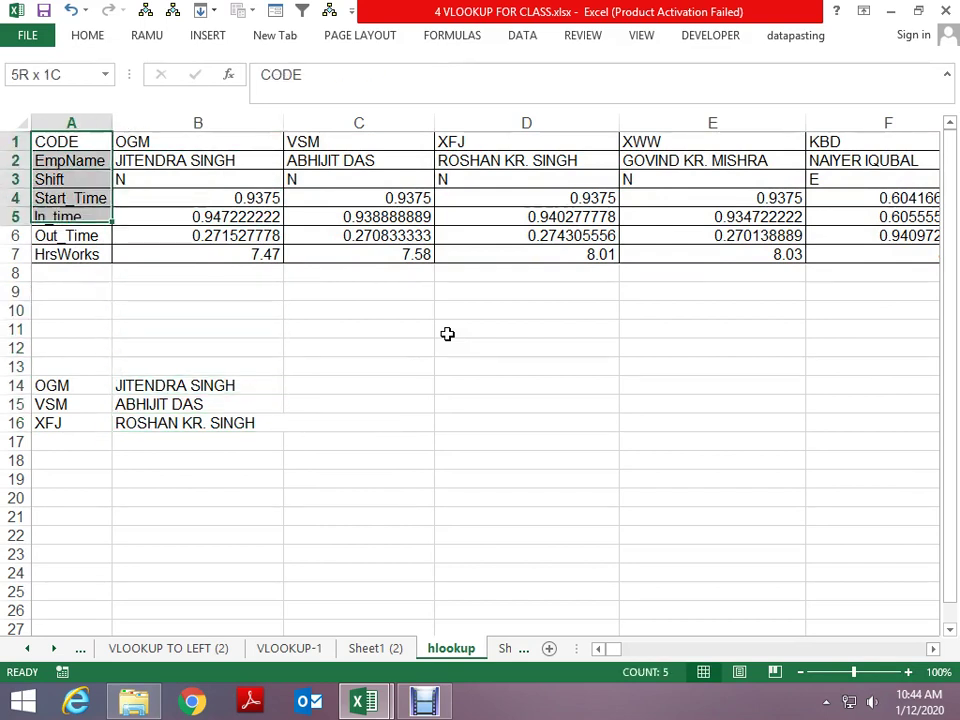
key(shift+Down)
key(shift+Right)
key(shift+Right)
key(shift+Right)
key(shift+Right)
key(Return)
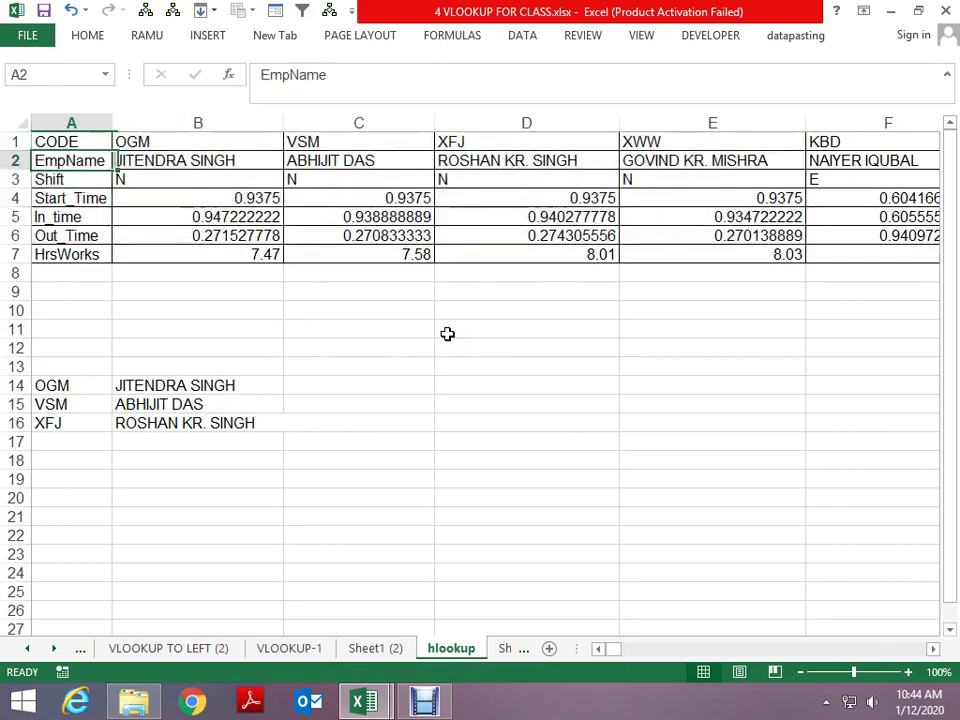
key(shift+Return)
key(shift+space)
key(shift+Up)
key(shift+Up)
key(Return)
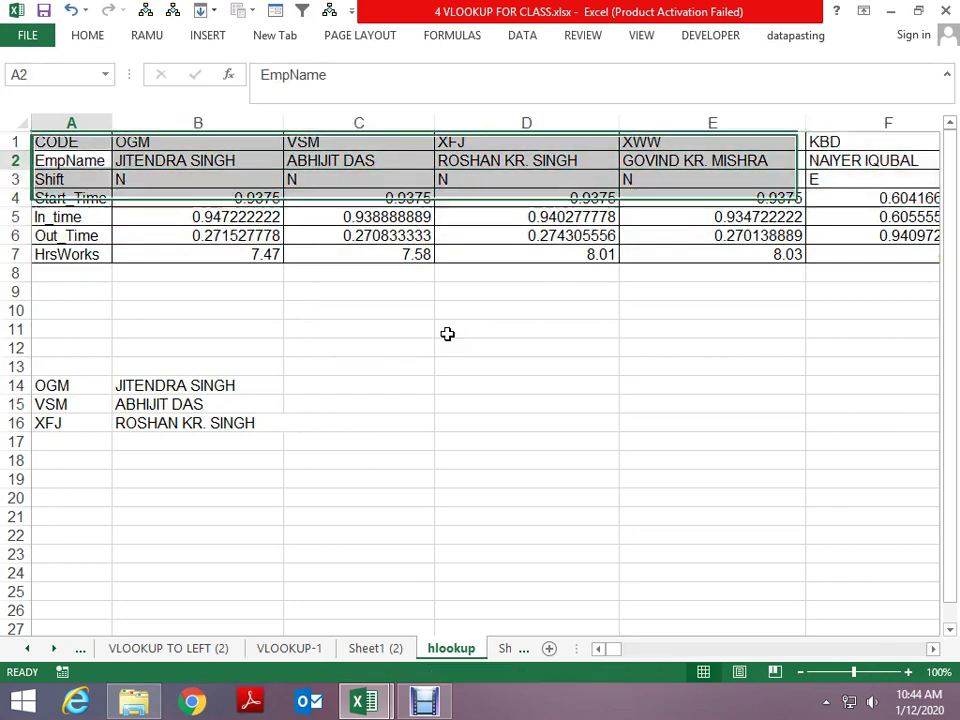
key(Down)
key(Down)
key(Down)
key(Down)
key(ctrl+Page_Down)
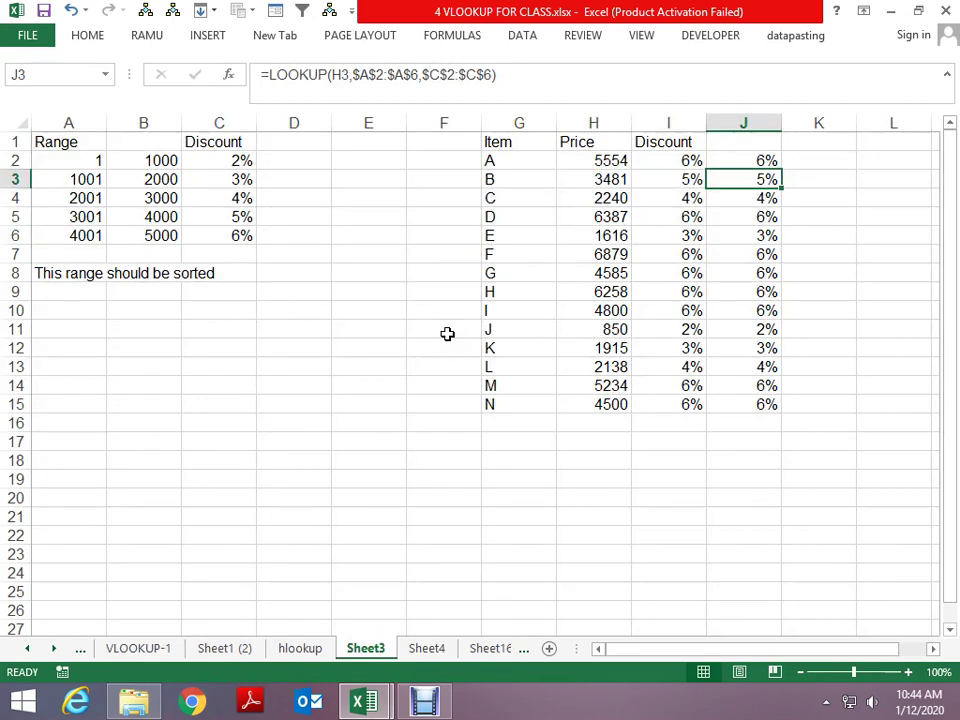
Step: Delete the old Discount results in columns I and J beside the Item/Price table
key(Up)
key(Up)
key(Home)
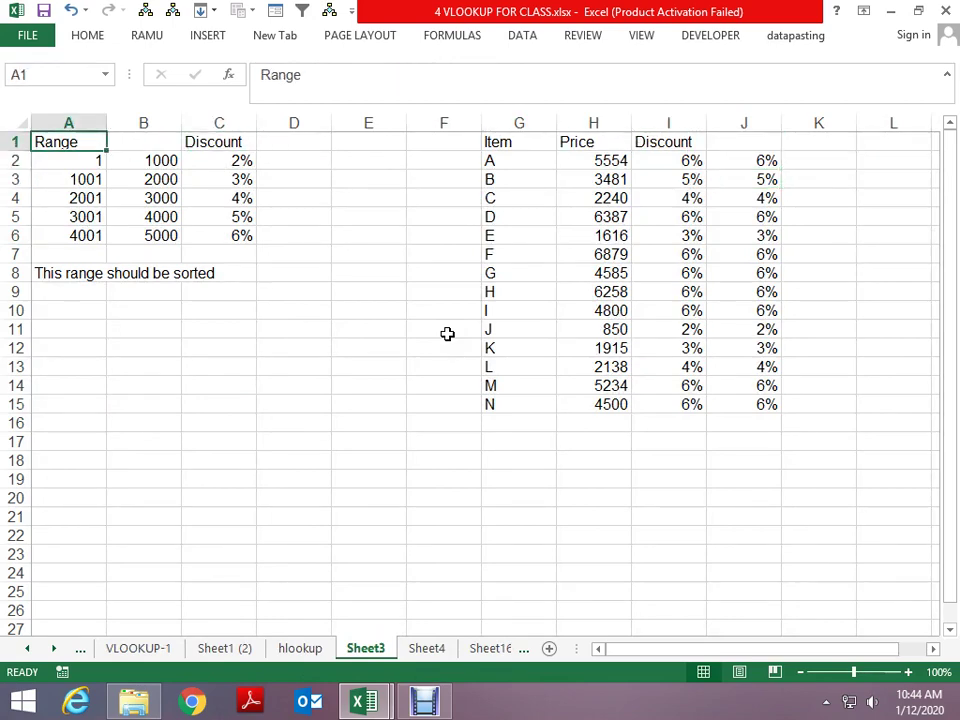
key(Down)
key(Down)
key(Down)
key(Down)
key(Down)
key(Down)
key(Down)
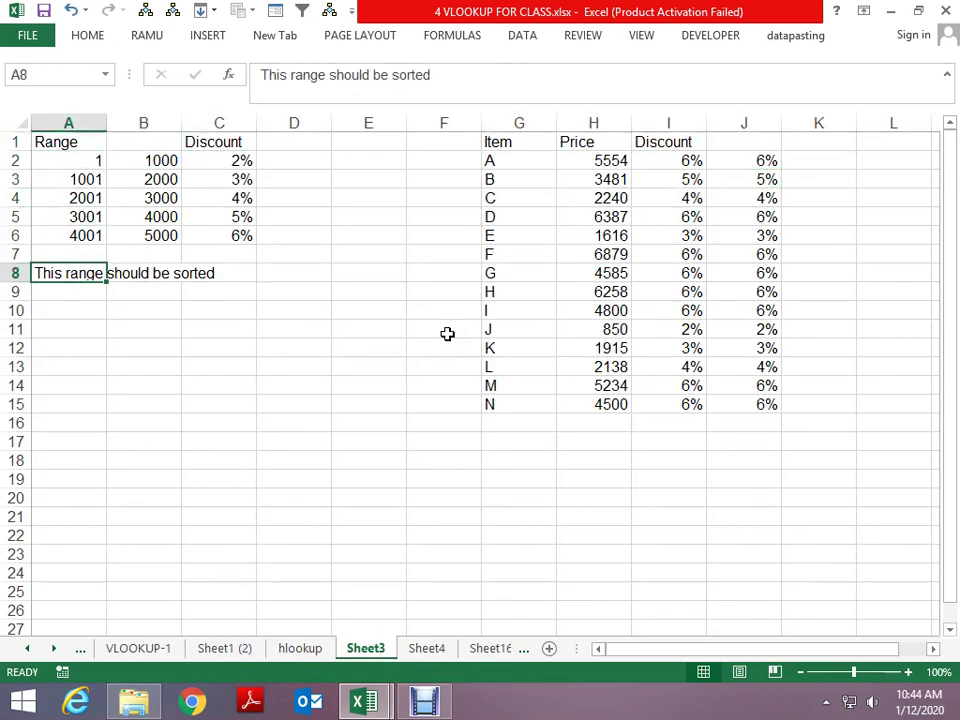
key(Right)
key(Right)
key(Right)
key(Right)
key(Right)
key(Right)
key(ctrl+Up)
key(Right)
key(Right)
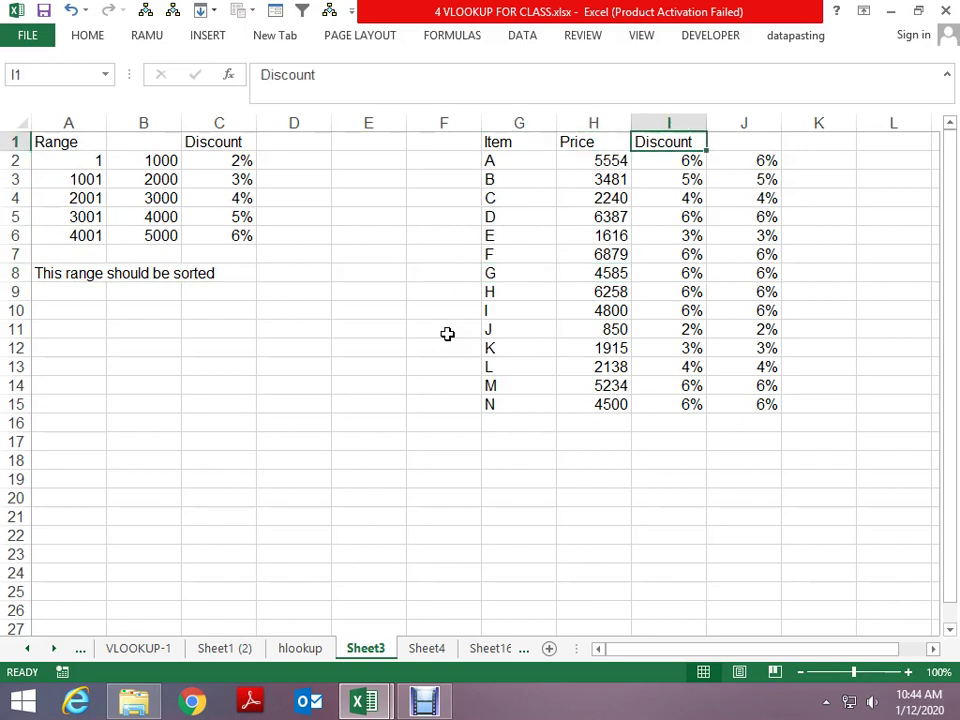
key(Down)
key(ctrl+shift+Down)
key(Delete)
key(Right)
key(ctrl+shift+Down)
key(Delete)
key(Left)
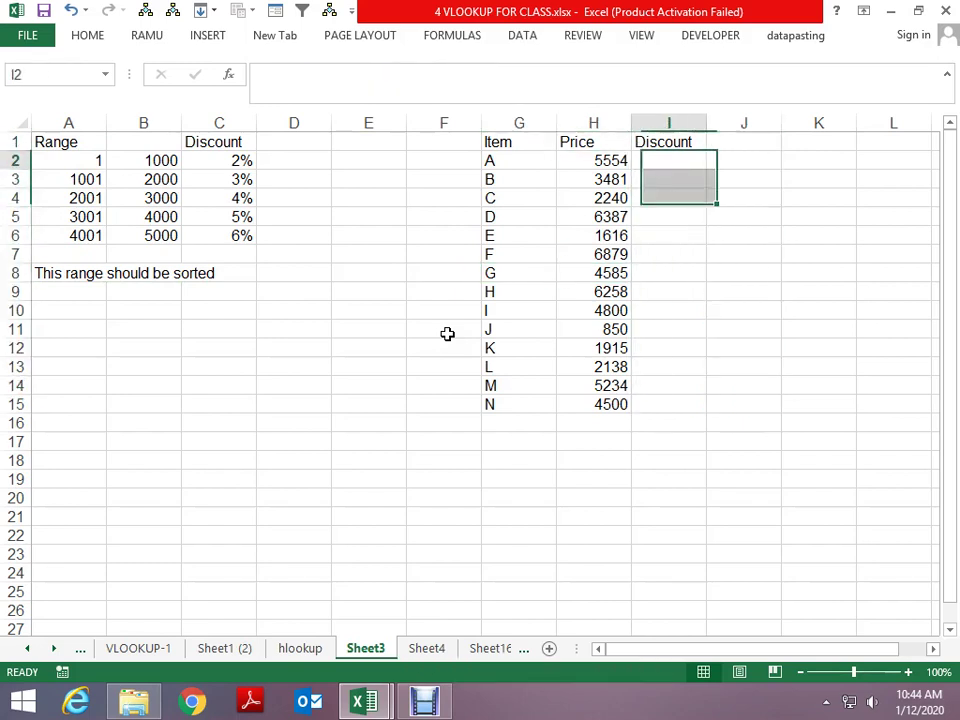
key(Left)
key(Left)
Step: Review the range table's bounds and 2%–6% rates, ending on the empty cell I2
key(Right)
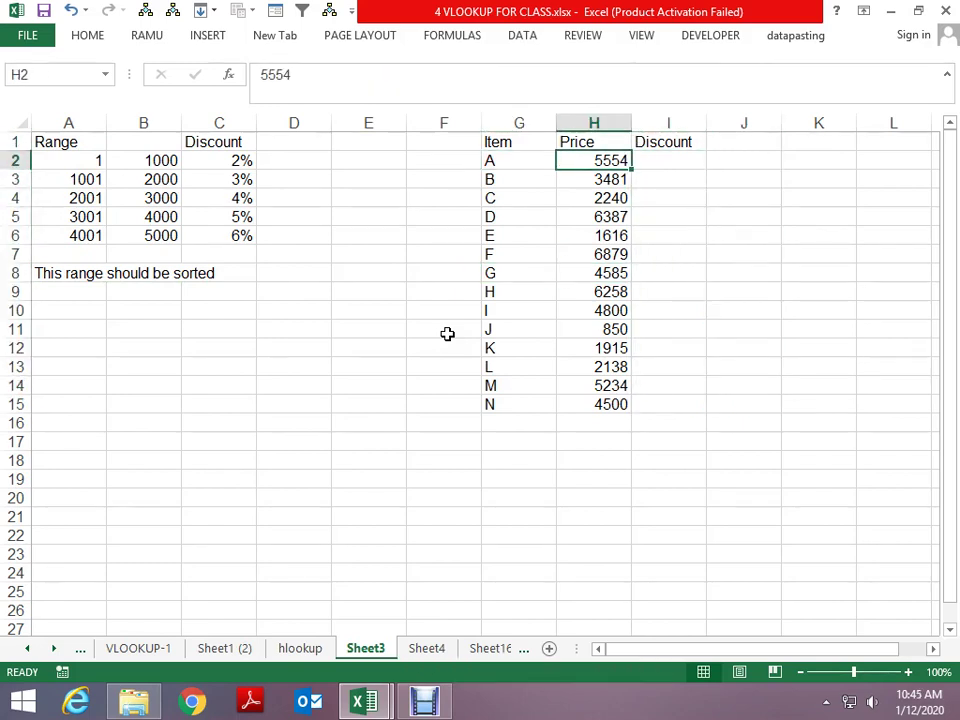
key(Left)
key(Left)
key(Left)
key(Right)
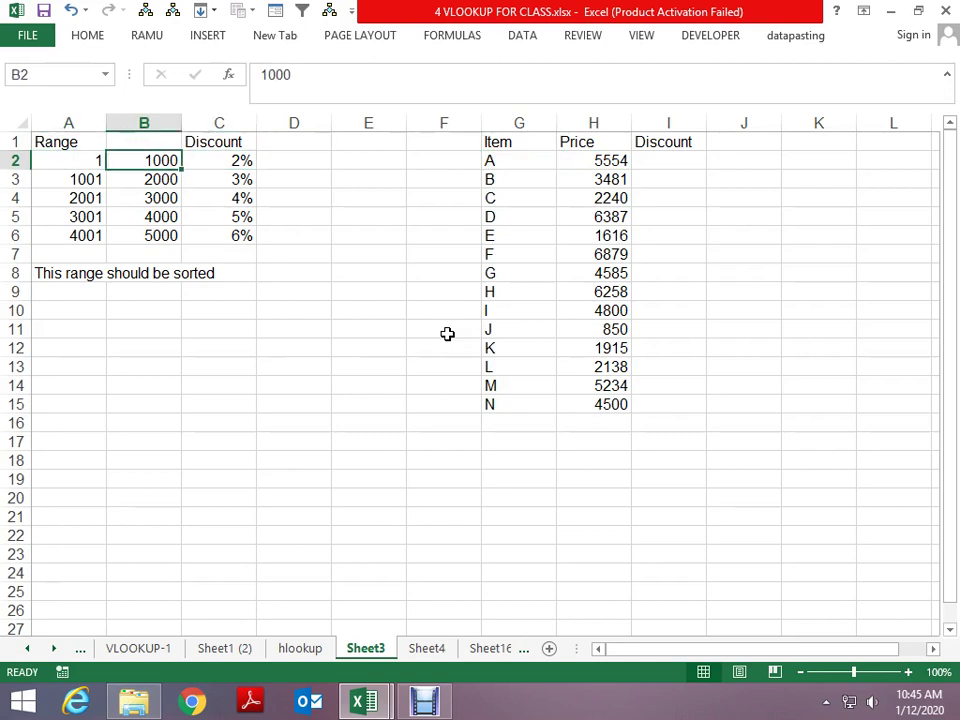
key(Right)
key(Right)
key(Right)
key(Right)
key(Right)
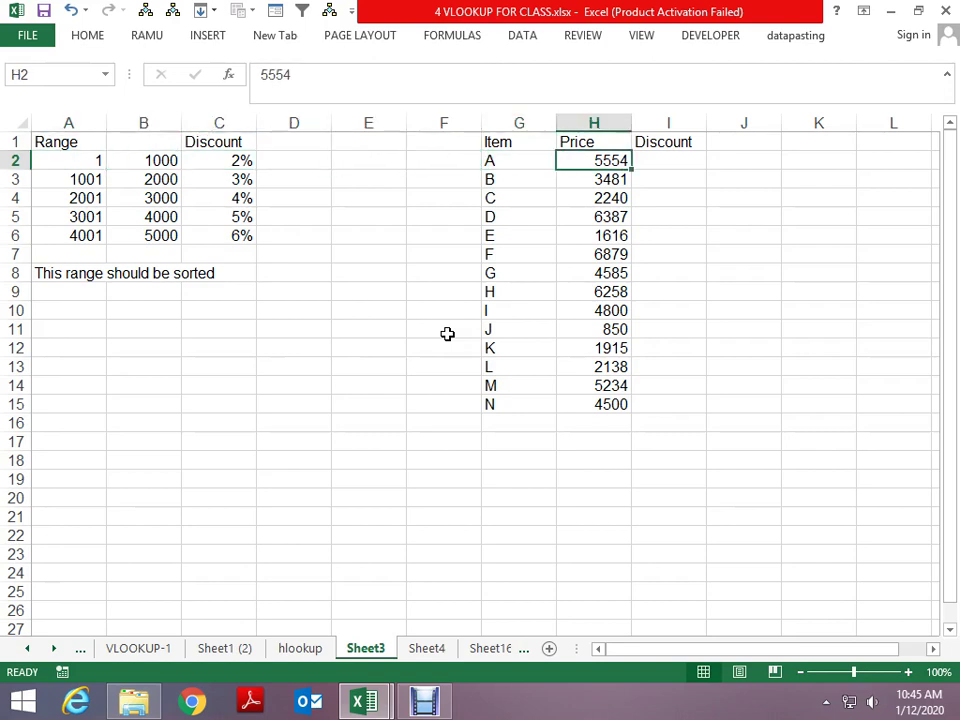
key(Right)
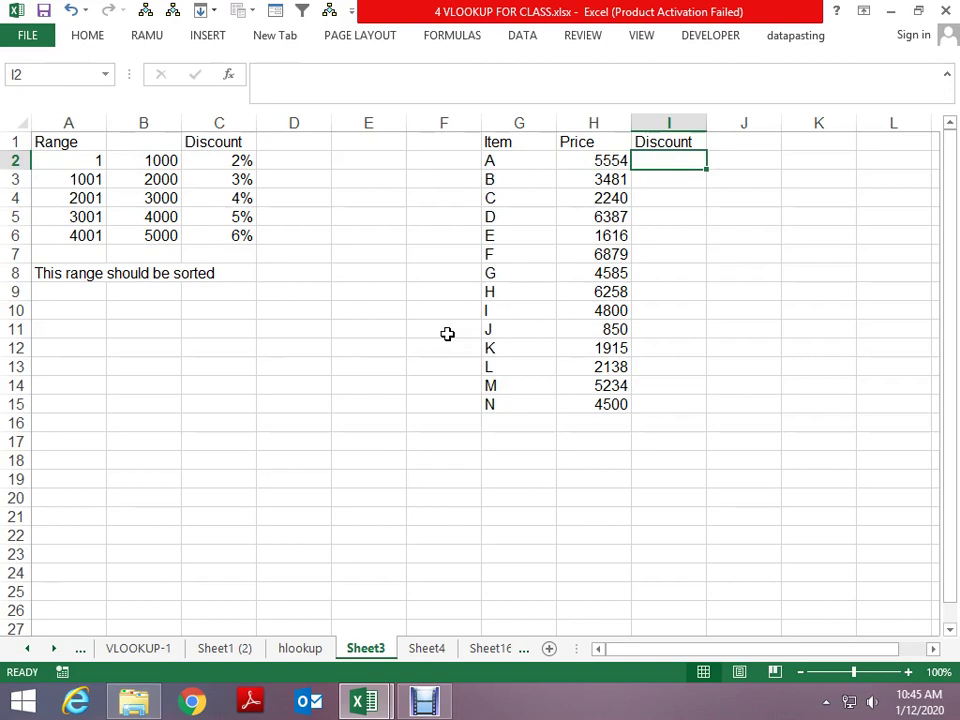
key(Left)
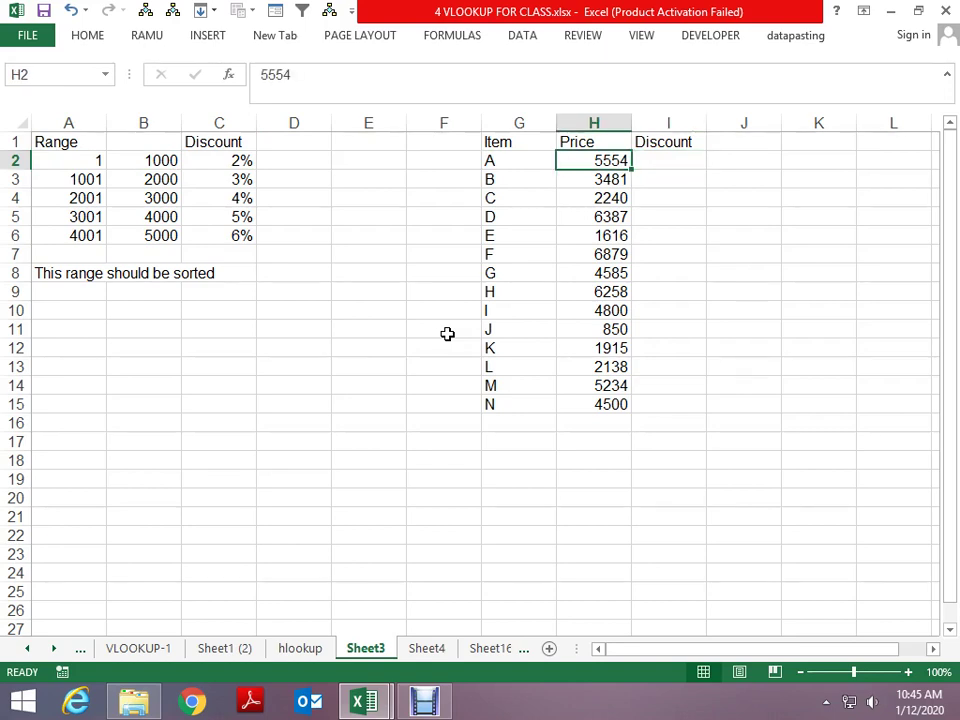
key(Down)
key(Down)
key(Down)
key(Left)
key(Left)
key(Left)
key(Left)
key(Left)
key(Down)
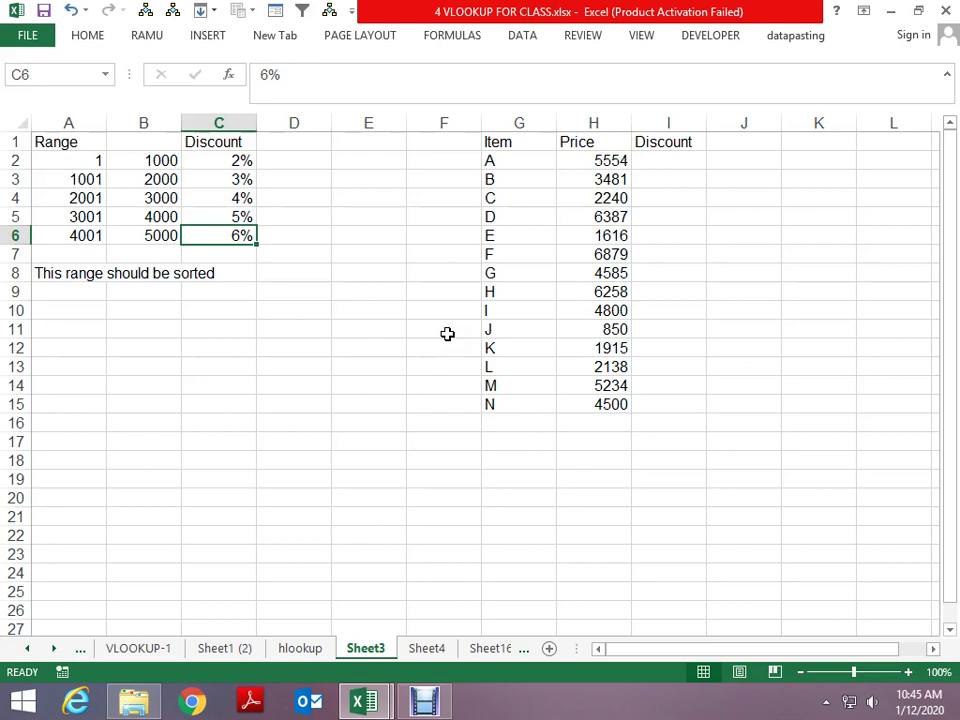
key(Down)
key(Up)
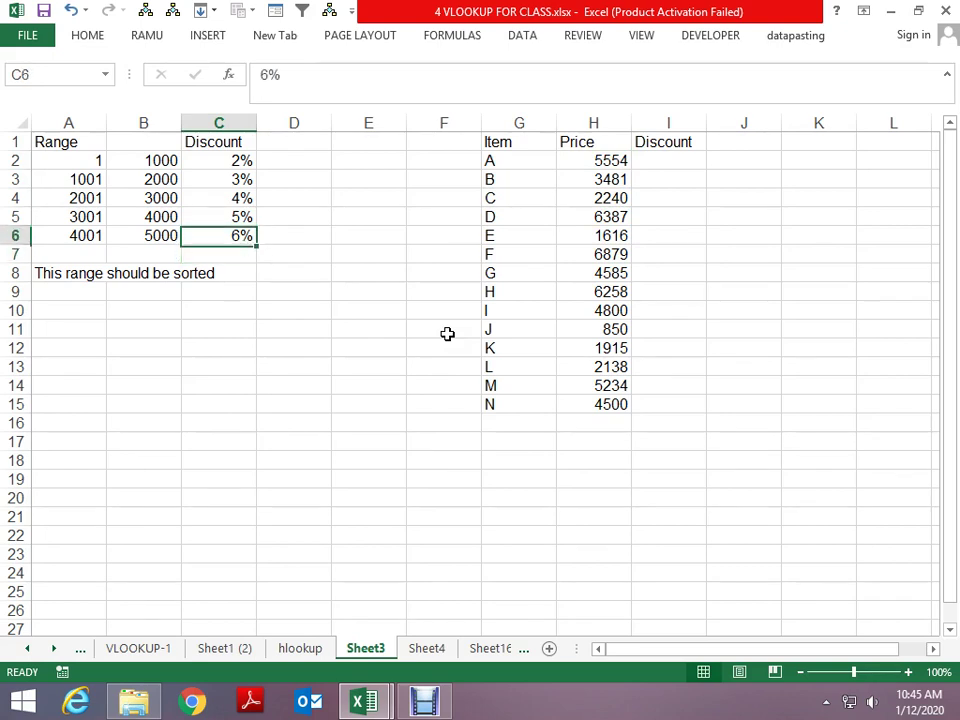
key(Right)
key(Right)
key(Right)
key(Up)
key(Up)
key(Up)
key(Down)
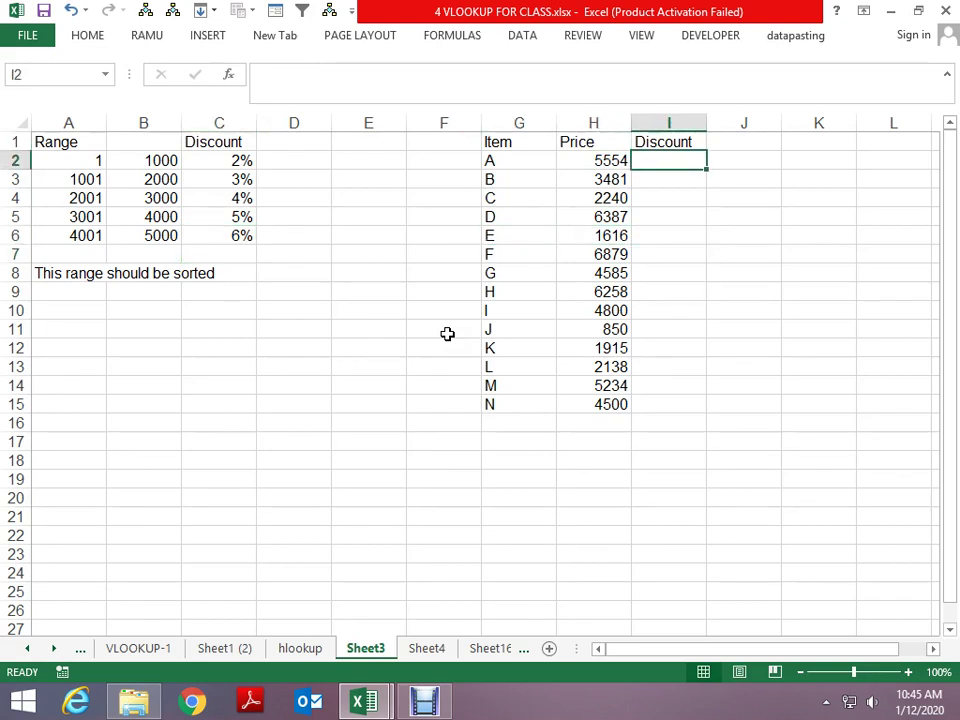
Step: Enter =VLOOKUP(H2,B1:C6,2,1) in I2, correcting the mistyped column index 21 to 2
text(=vlo)
key(Tab)
key(Left)
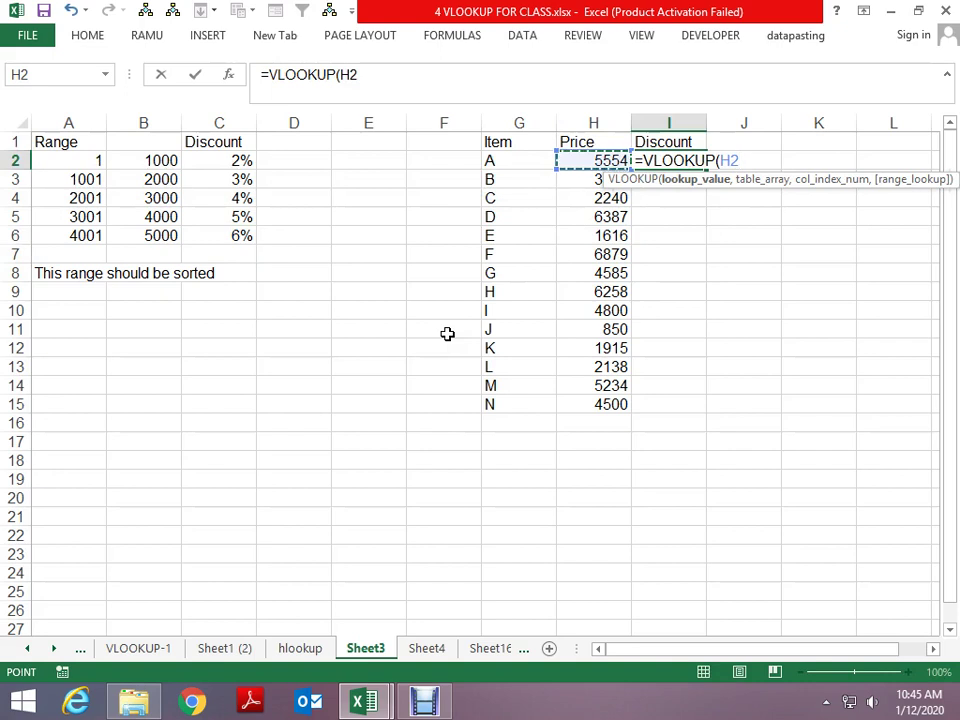
text(,)
key(Left)
key(Left)
key(Left)
key(Left)
key(Left)
key(Left)
key(Up)
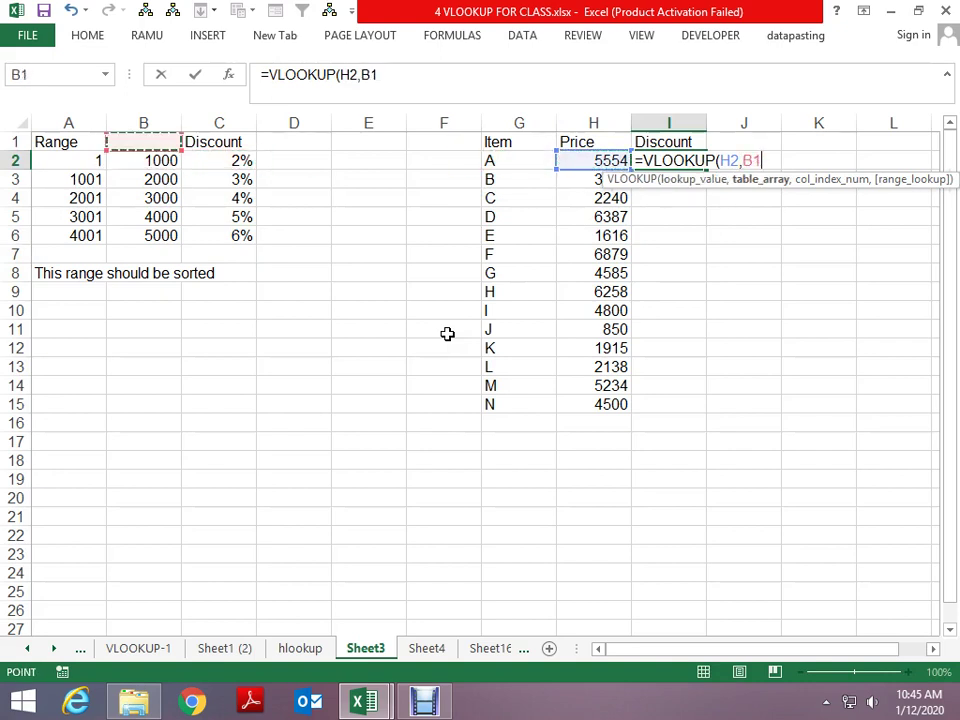
key(shift+Right)
key(shift+Down)
key(shift+Down)
key(shift+Down)
key(shift+Down)
key(shift+Down)
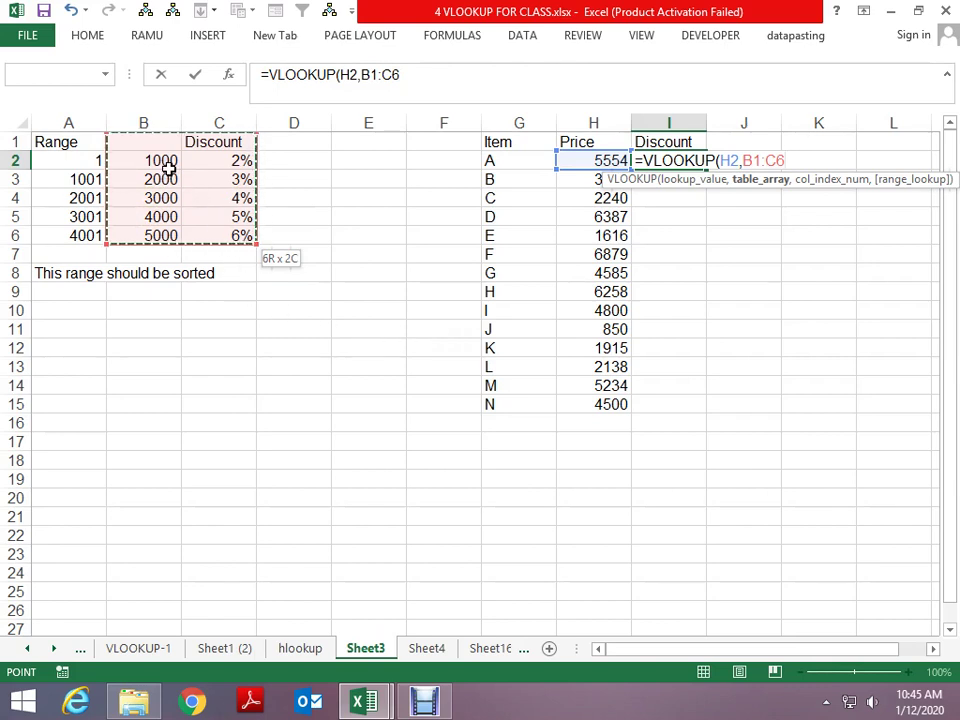
text(,2)
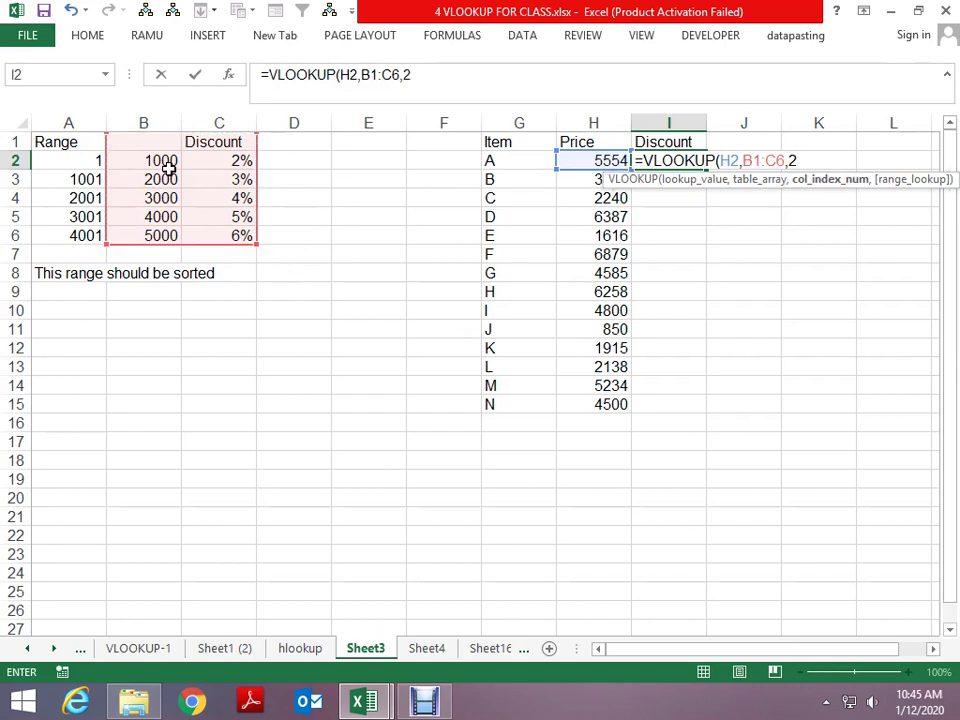
text(1)
key(Return)
key(Up)
key(F2)
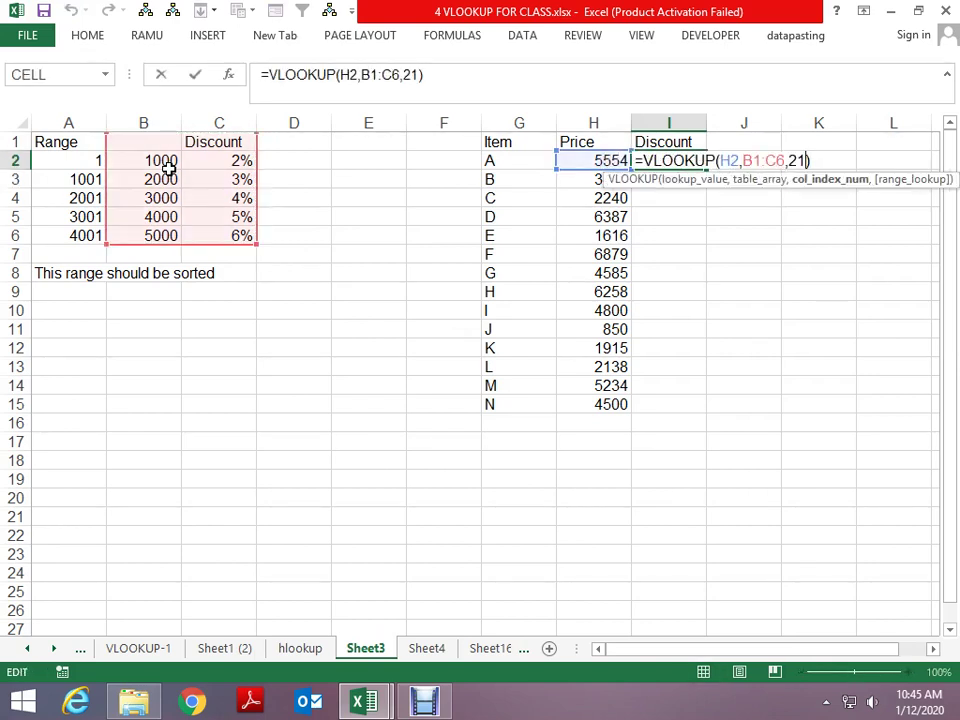
key(Delete)
key(Return)
Step: Fill the lookup formula down I2:I15 with Ctrl+D
key(Left)
key(ctrl+Down)
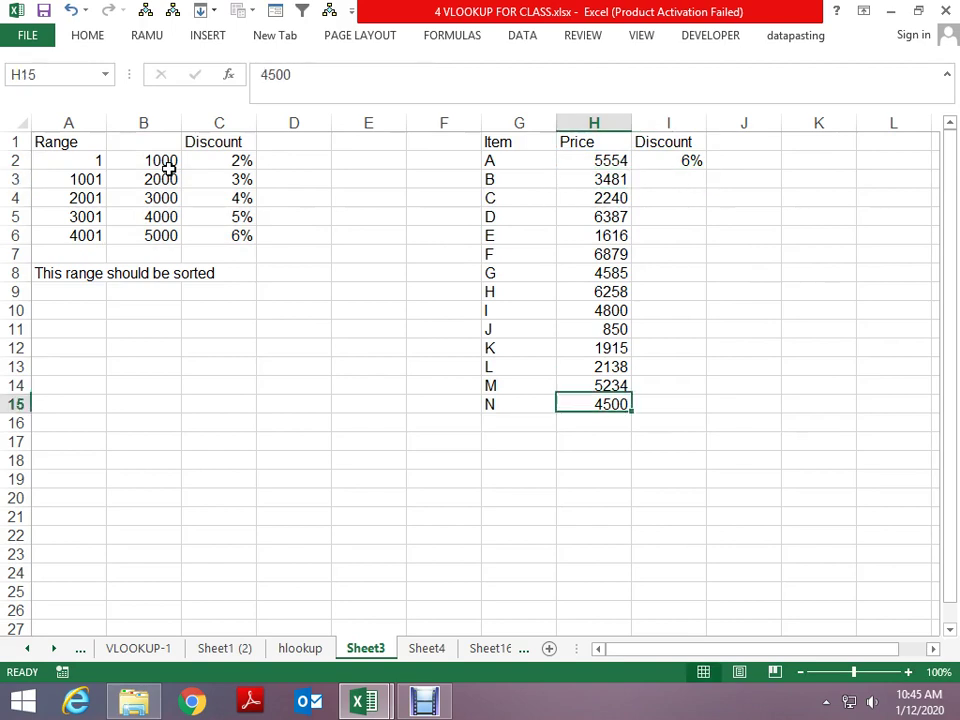
key(Right)
key(ctrl+shift+Up)
key(ctrl+d)
key(ctrl+Up)
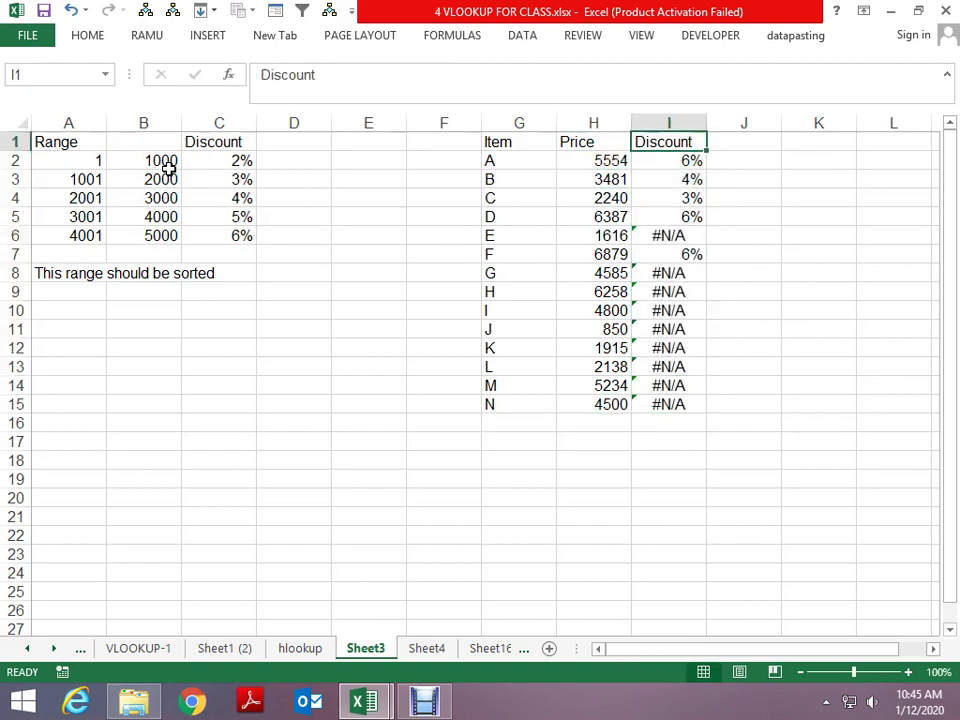
key(Down)
Step: Try exact matching by setting range_lookup to 0 in I2 and filling it down I2:I15
key(F2)
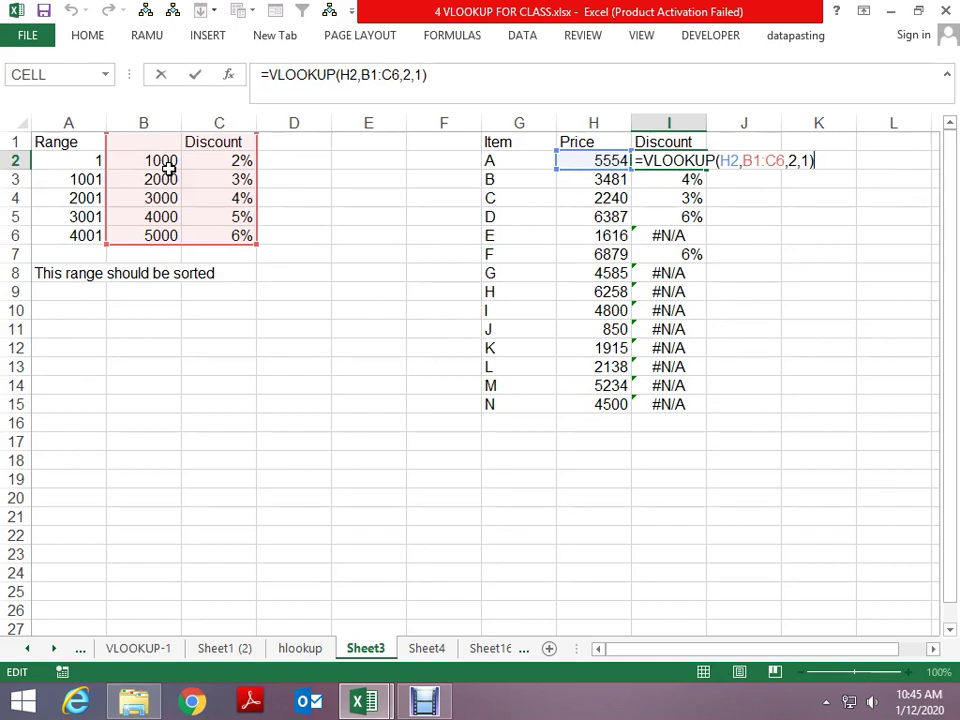
key(Escape)
key(F2)
key(Left)
key(BackSpace)
text(0)
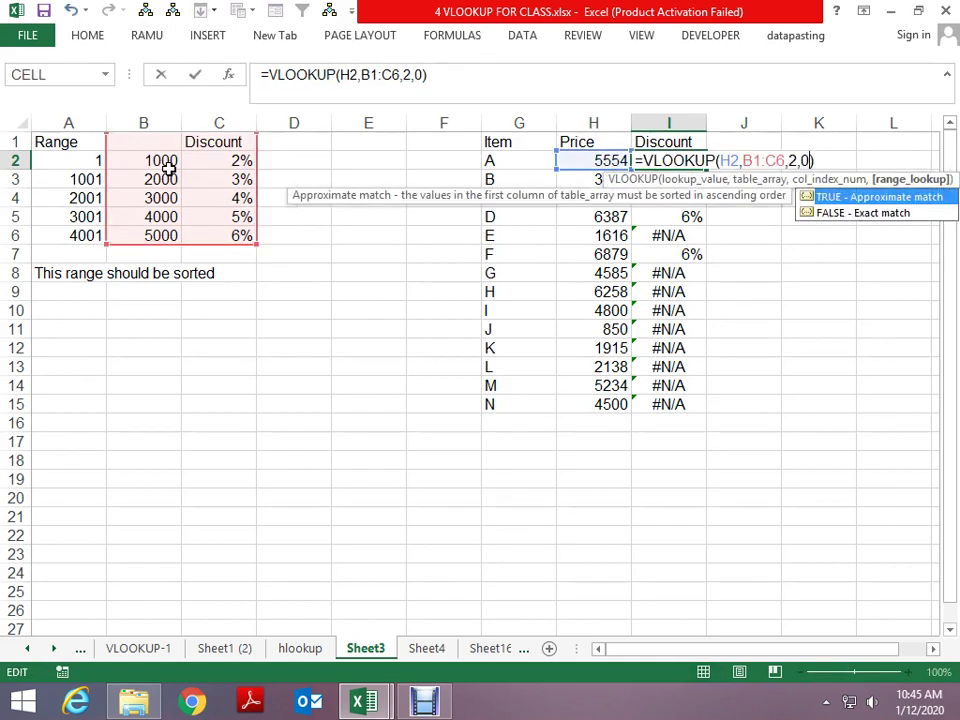
key(ctrl+Return)
key(ctrl+shift+Down)
key(ctrl+d)
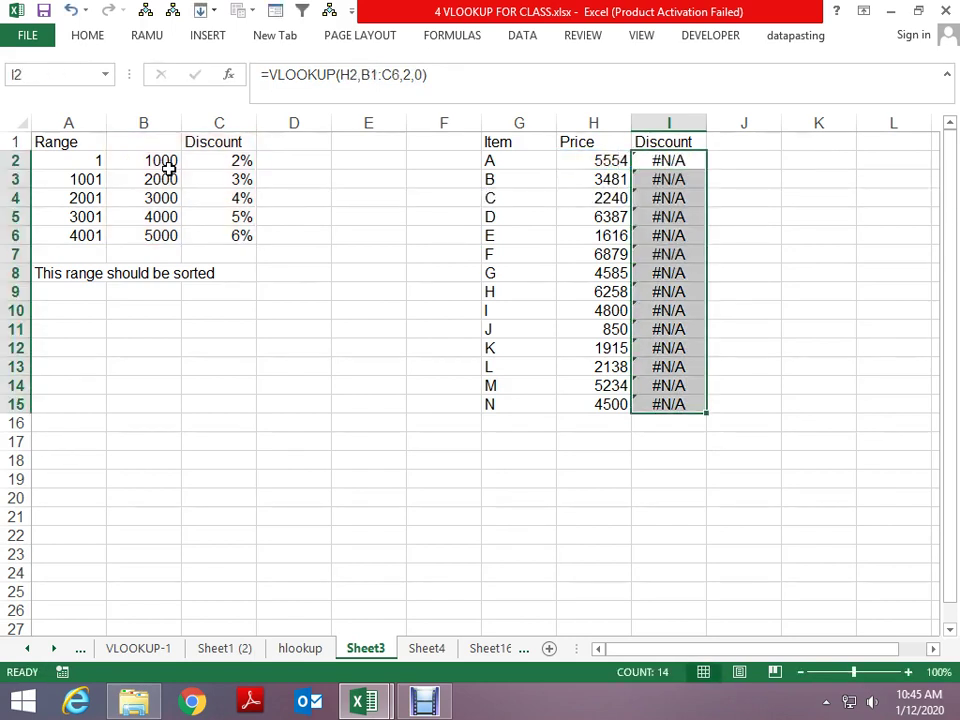
key(ctrl+shift+Up)
Step: Switch range_lookup back to 1, refill the Discount column, and check the lower results
key(F2)
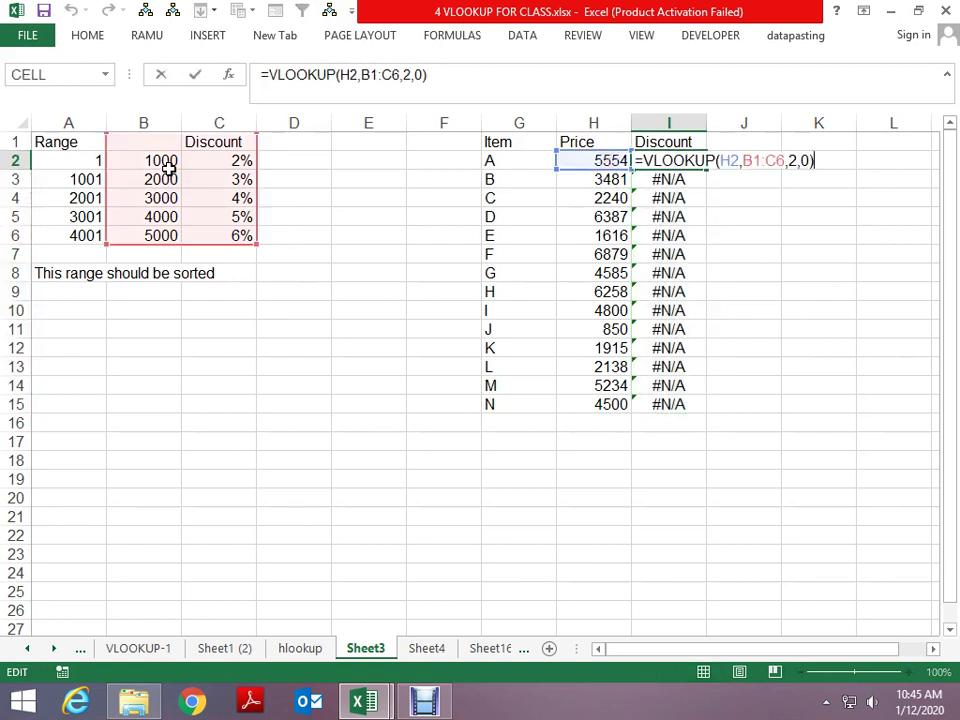
text(1)
key(ctrl+Return)
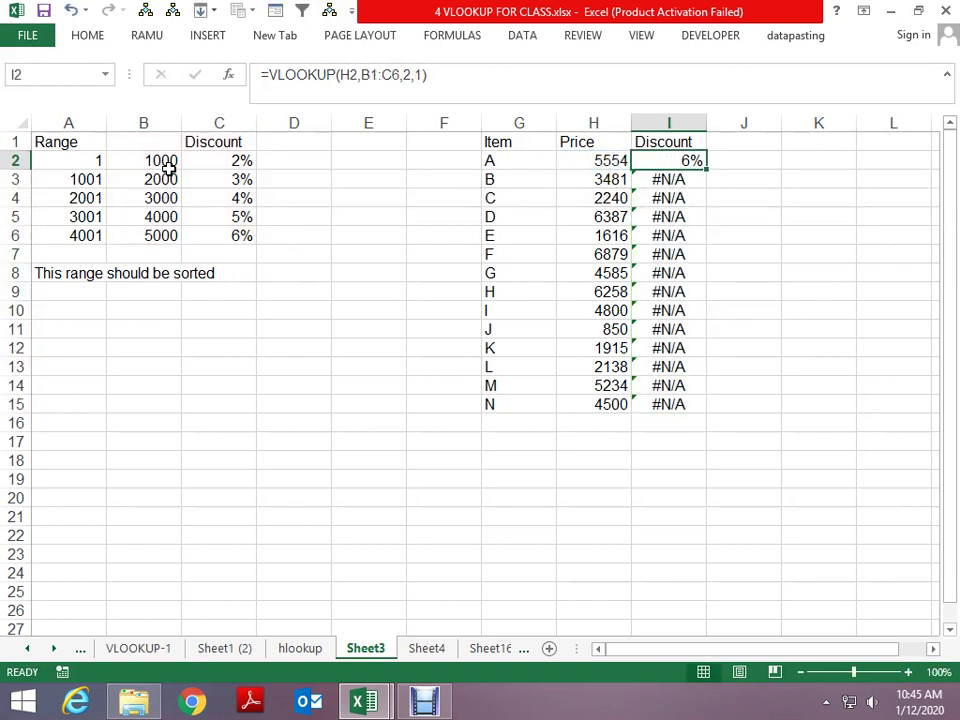
key(ctrl+shift+Down)
key(ctrl+d)
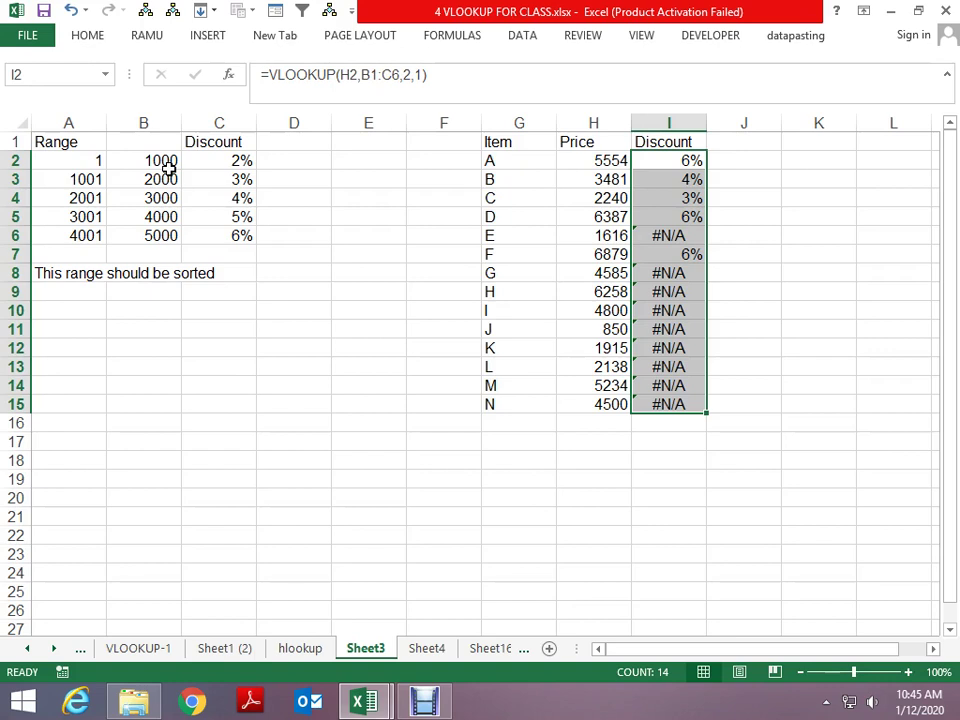
key(Return)
key(Down)
key(Down)
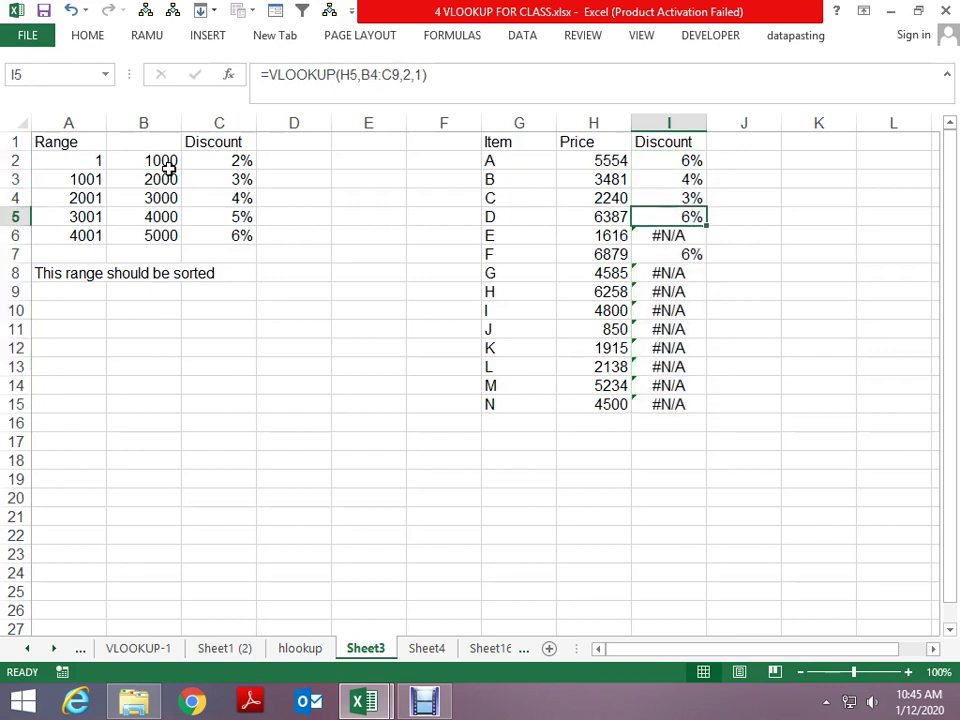
key(Up)
key(Up)
key(Up)
key(ctrl+Down)
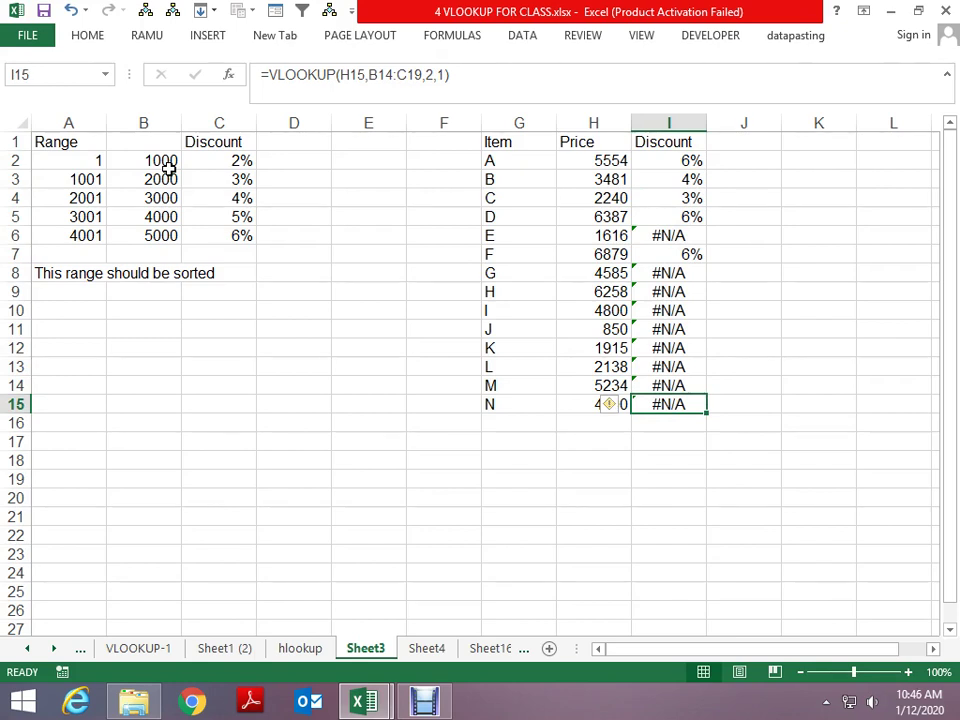
key(Left)
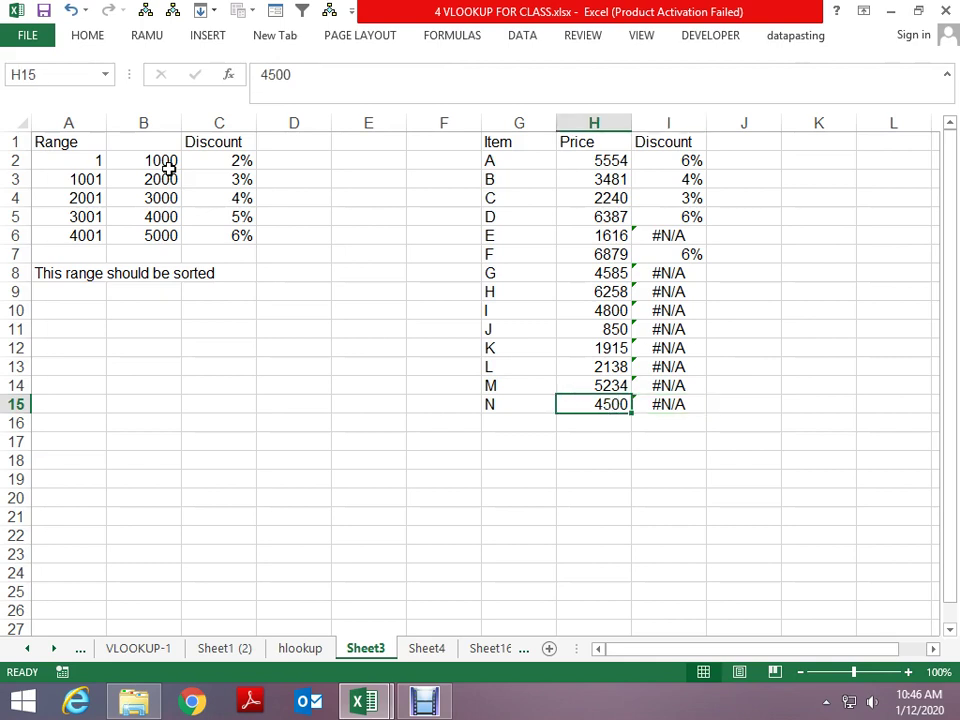
key(Right)
key(ctrl+Up)
key(Down)
Step: Lock the table range to $B$1:$C$6 with F4, refill I2:I15, and check item J's #N/A
key(F2)
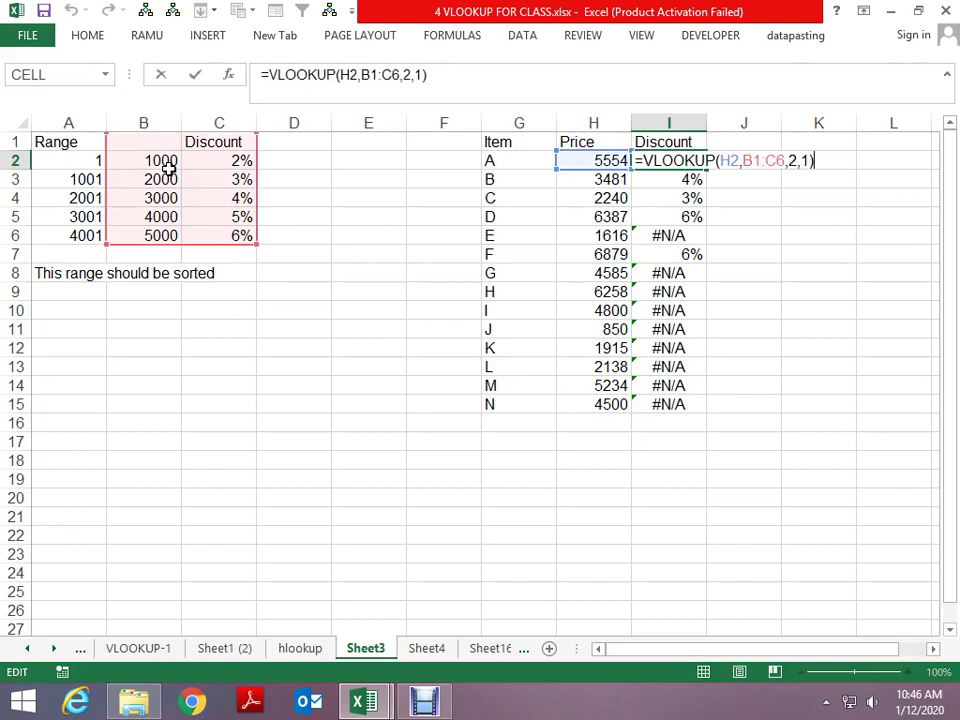
key(Left)
key(Left)
key(Left)
key(F4)
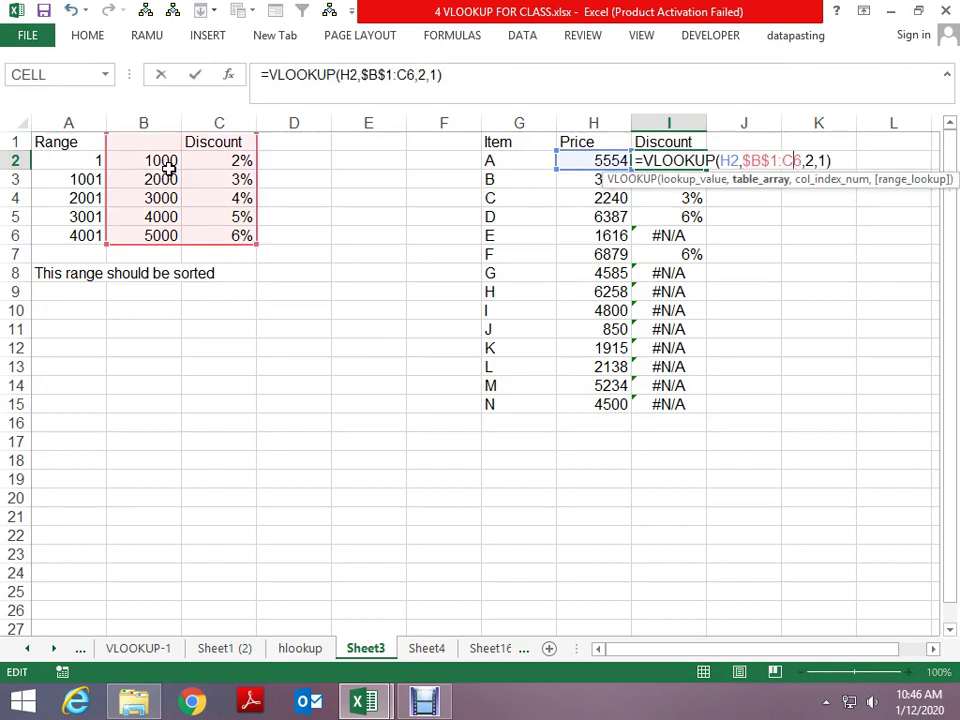
key(F4)
key(Return)
key(Up)
key(ctrl+shift+Down)
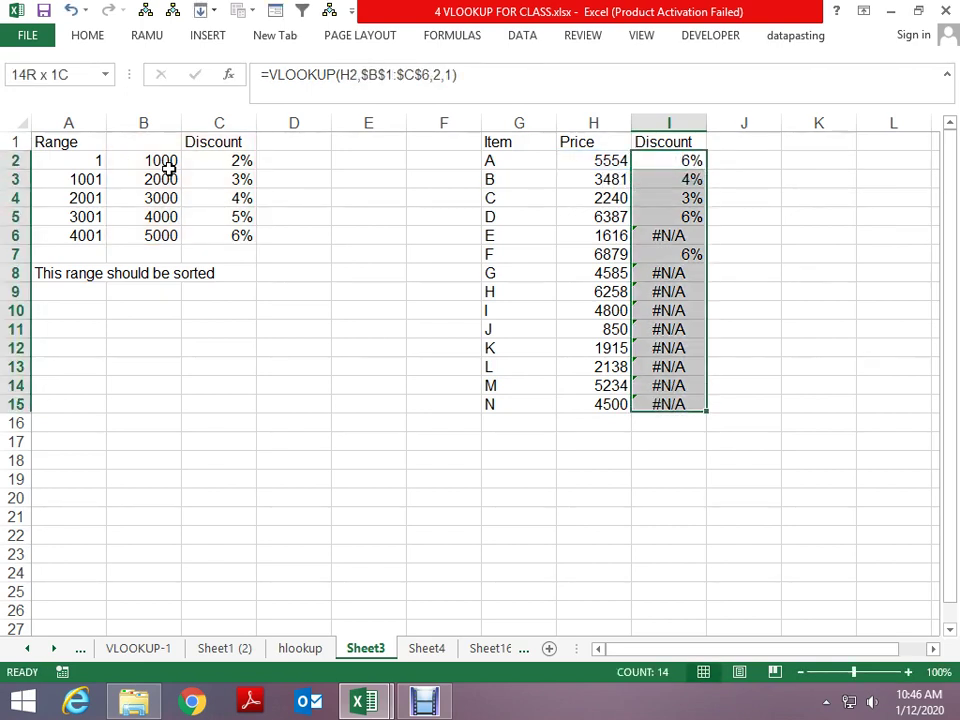
key(ctrl+d)
key(ctrl+Down)
key(Up)
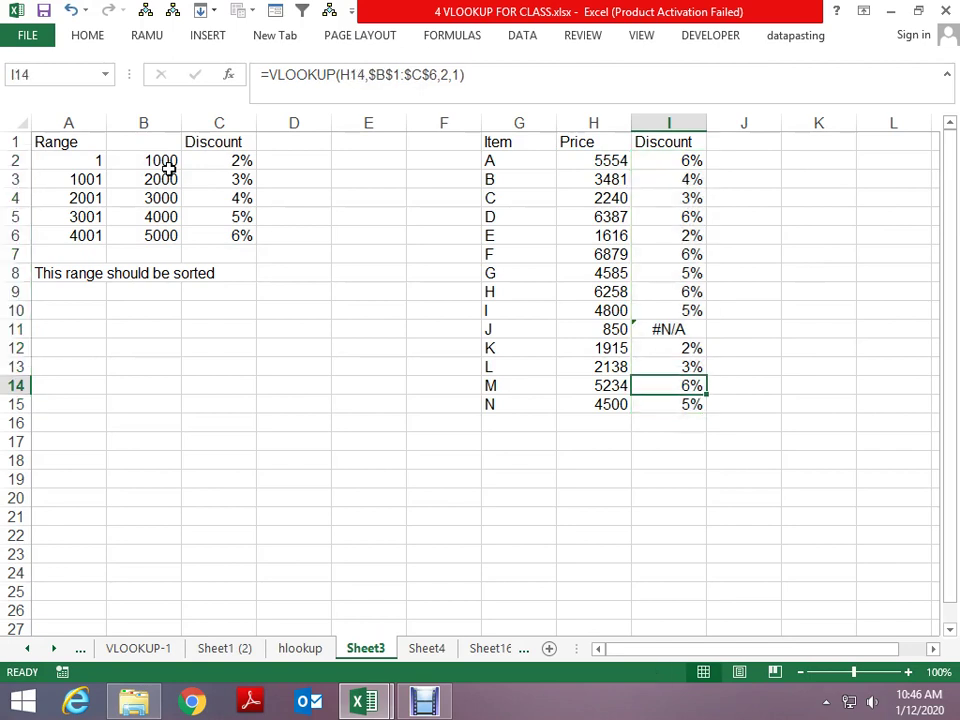
key(Up)
key(Up)
key(Up)
key(Up)
key(Down)
key(Left)
key(Left)
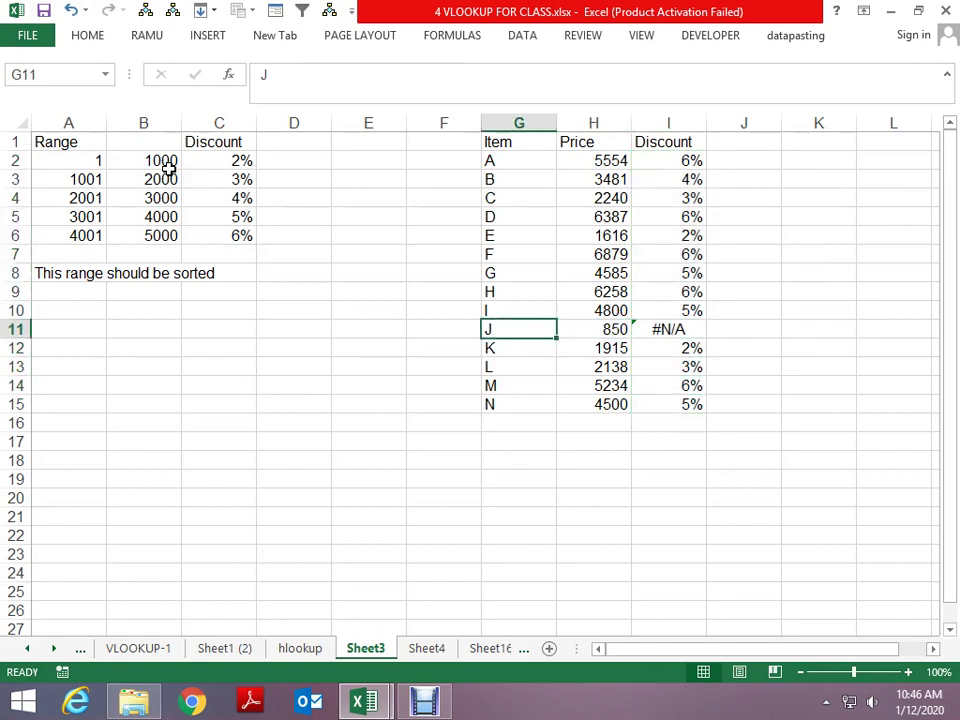
Step: Copy the Item/Price table G1:H15 and paste it at G17
key(ctrl+Left)
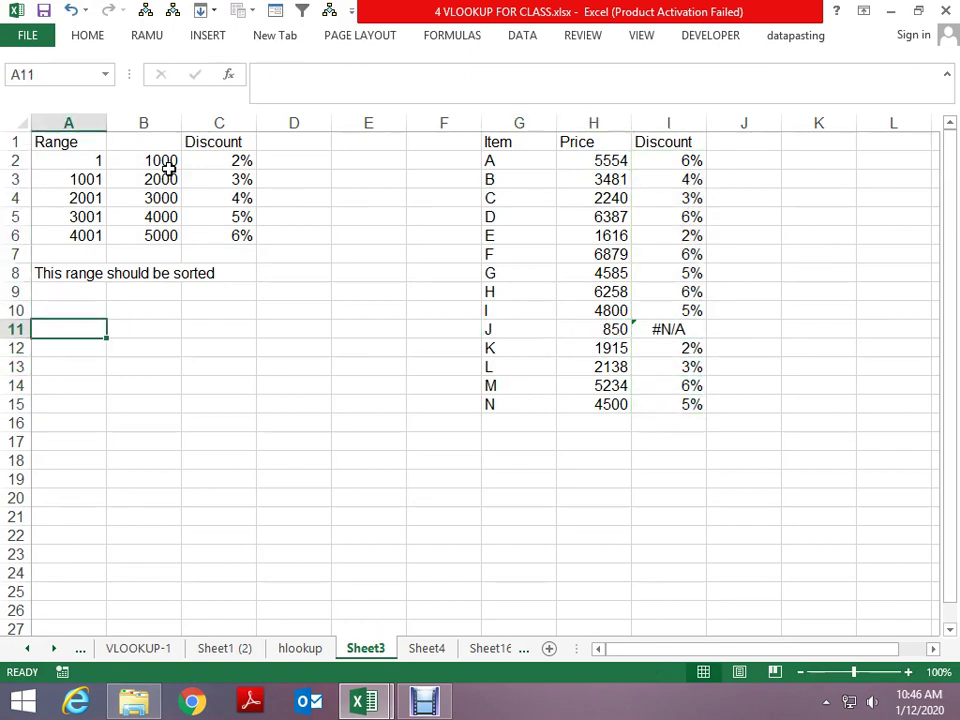
key(ctrl+Up)
key(ctrl+Up)
key(ctrl+Up)
key(Right)
key(Right)
key(Right)
key(Right)
key(Right)
key(Right)
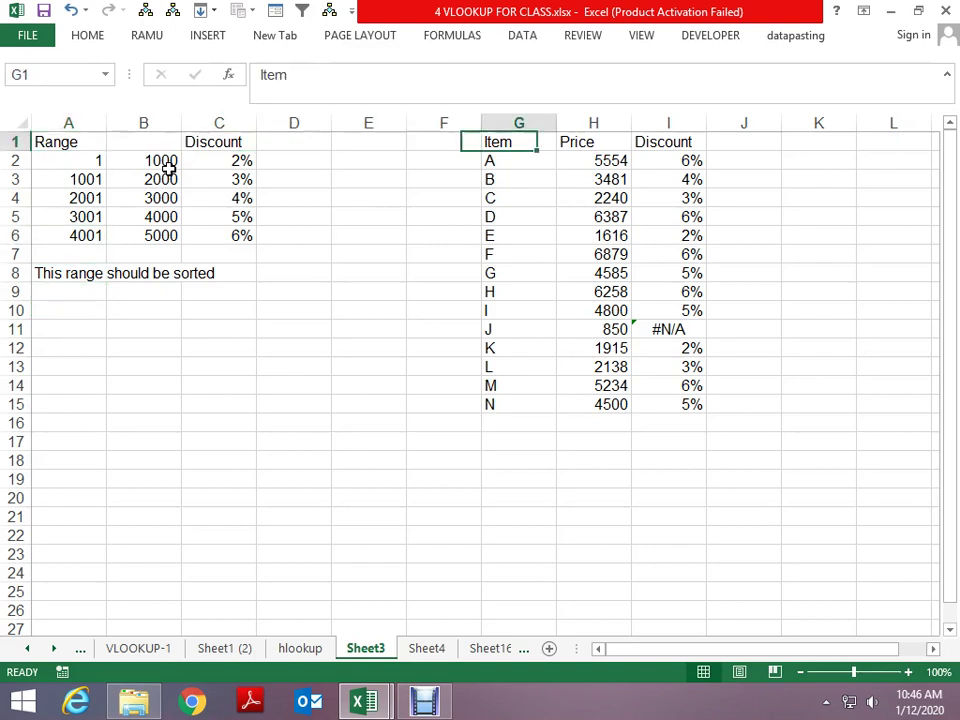
key(shift+Right)
key(ctrl+shift+Down)
key(ctrl+c)
key(Down)
key(Down)
key(Down)
key(Down)
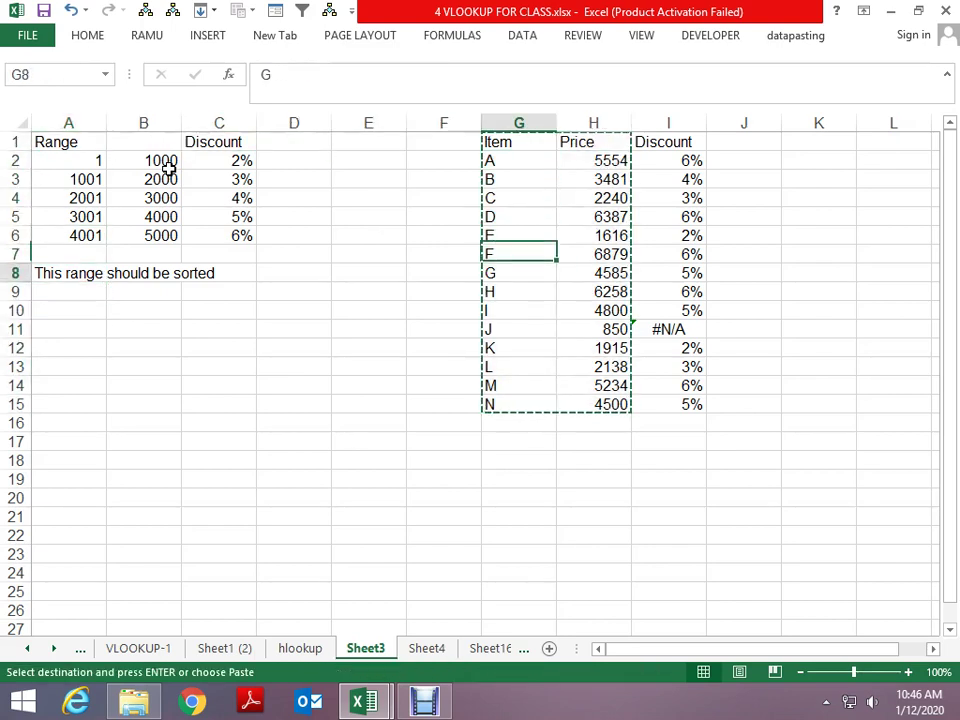
key(Down)
key(Down)
key(Down)
key(Down)
key(ctrl+v)
key(Escape)
key(Left)
Step: Copy the discount range table B1:C6 and paste it at C18 beside the new table
key(ctrl+Up)
key(Left)
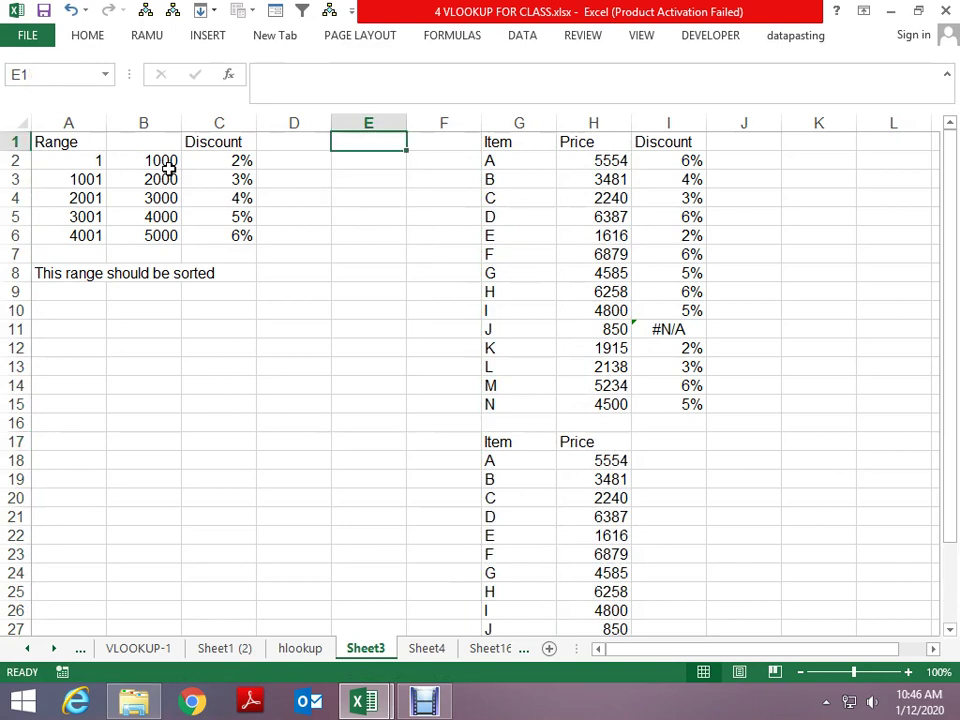
key(Left)
key(Left)
key(Left)
key(shift+Right)
key(shift+Down)
key(shift+Down)
key(shift+Down)
key(shift+Down)
key(shift+Down)
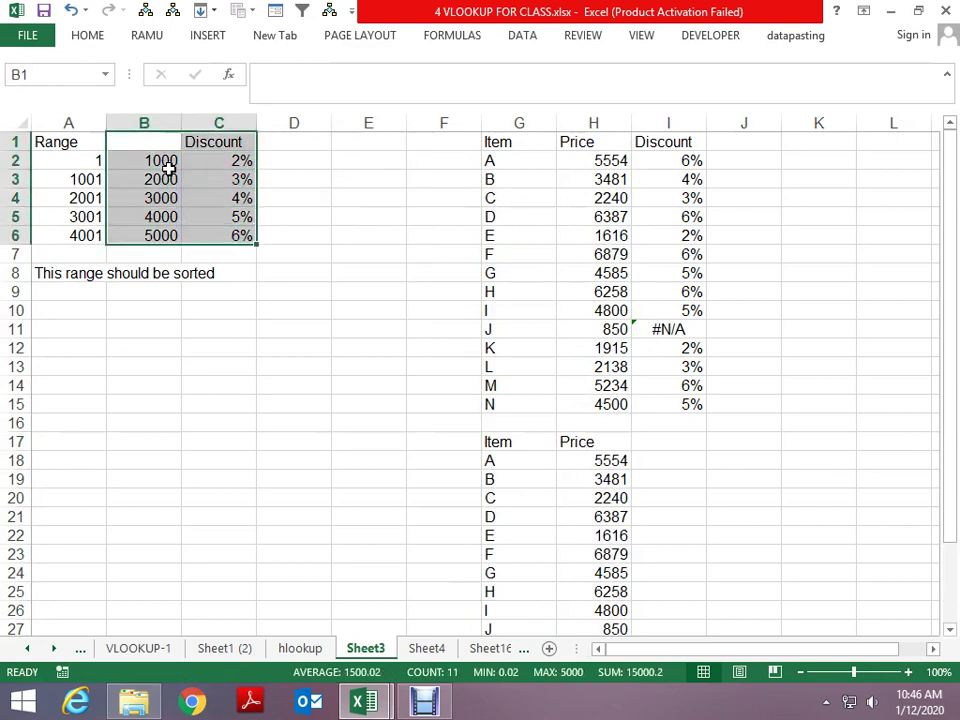
key(ctrl+c)
key(Down)
key(Down)
key(Down)
key(Down)
Step: Shift the pasted threshold rows down to start at C20, freeing C19 for a 0 threshold
key(Down)
key(Down)
key(Down)
key(Right)
key(Right)
key(Left)
key(Down)
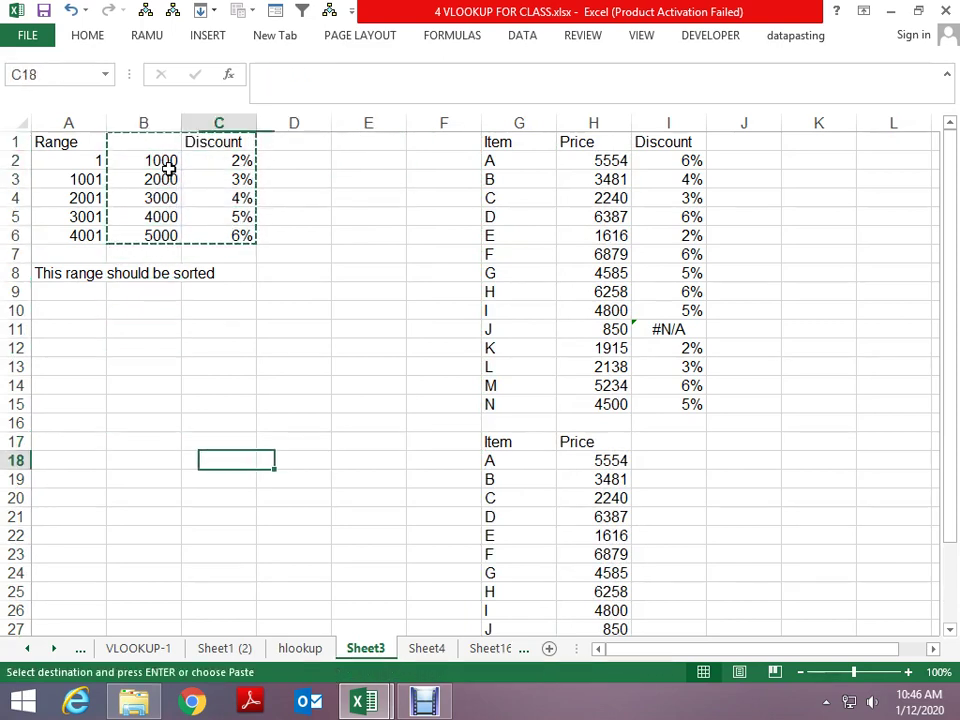
key(ctrl+v)
key(Down)
key(shift+Right)
key(shift+Down)
key(shift+Down)
key(shift+Down)
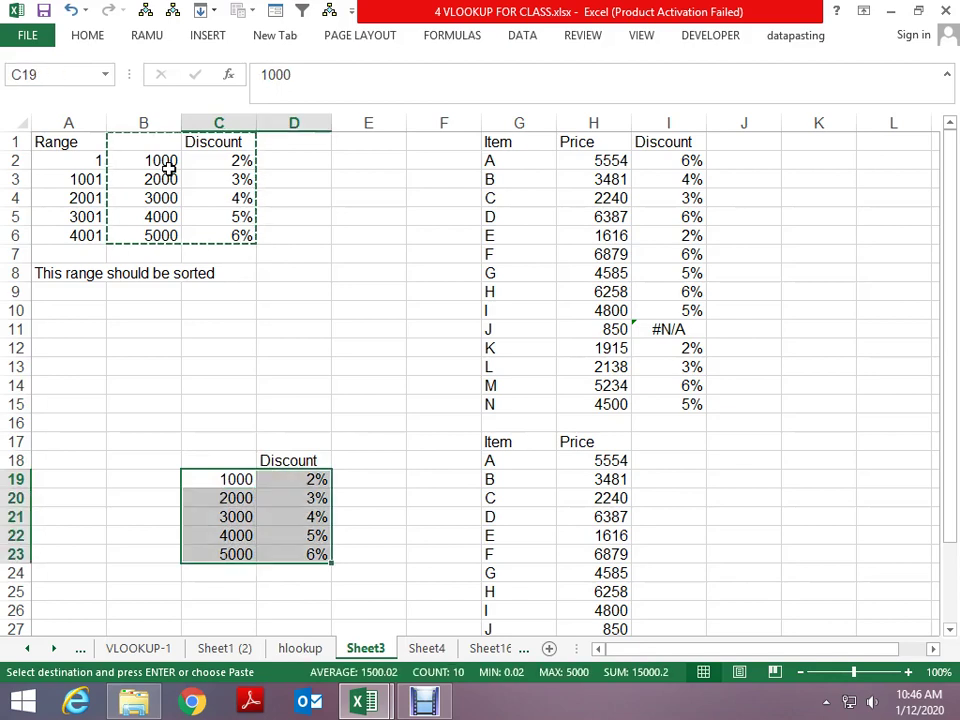
key(ctrl+c)
key(Down)
key(Down)
key(Up)
key(ctrl+v)
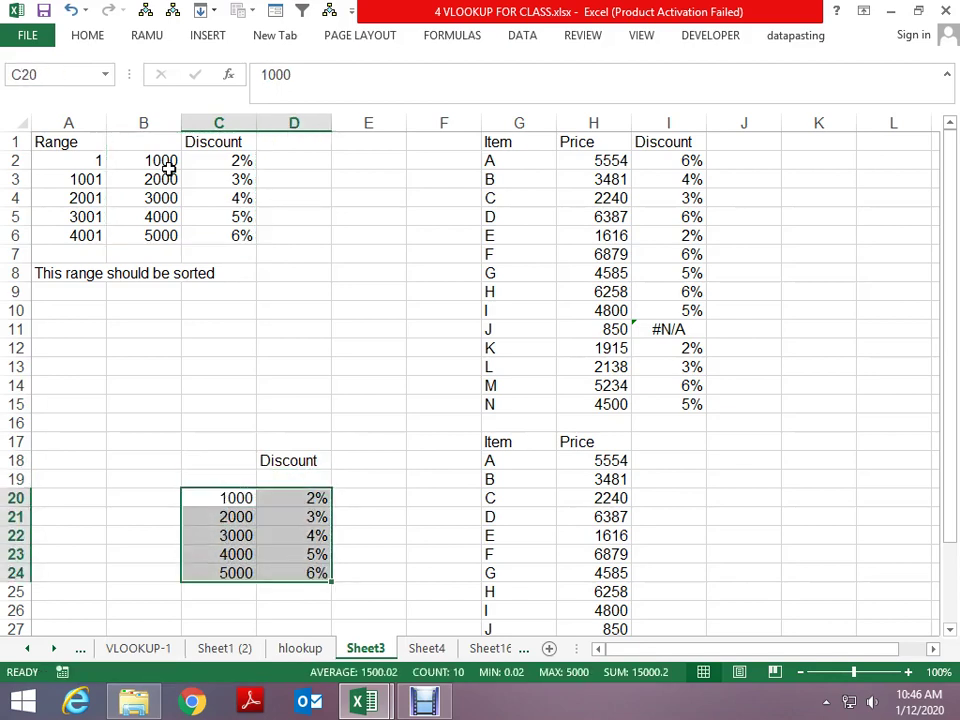
key(Down)
key(Up)
key(Up)
Step: Give the 0 threshold a 0% discount, then check the 1000 and 2000 price bands
key(Tab)
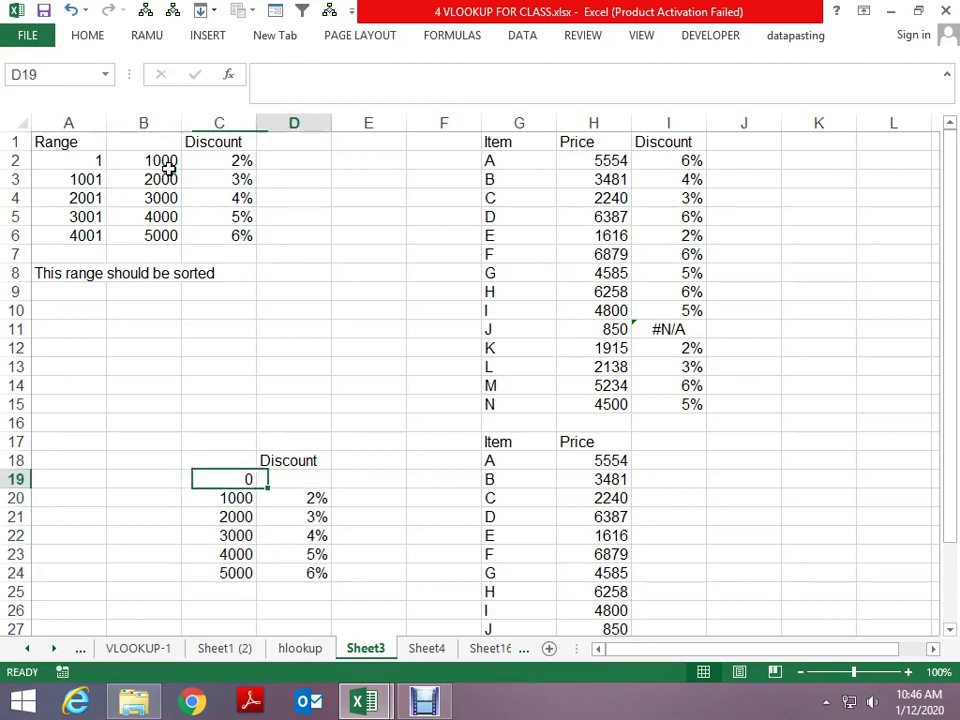
text(0)
key(ctrl+Return)
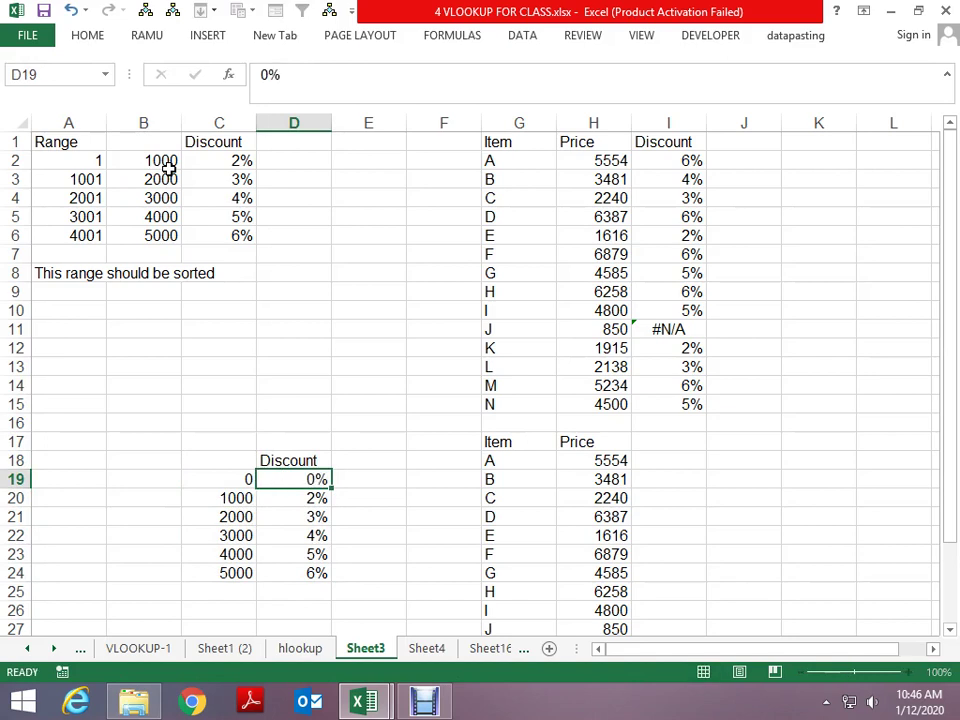
key(Down)
key(Left)
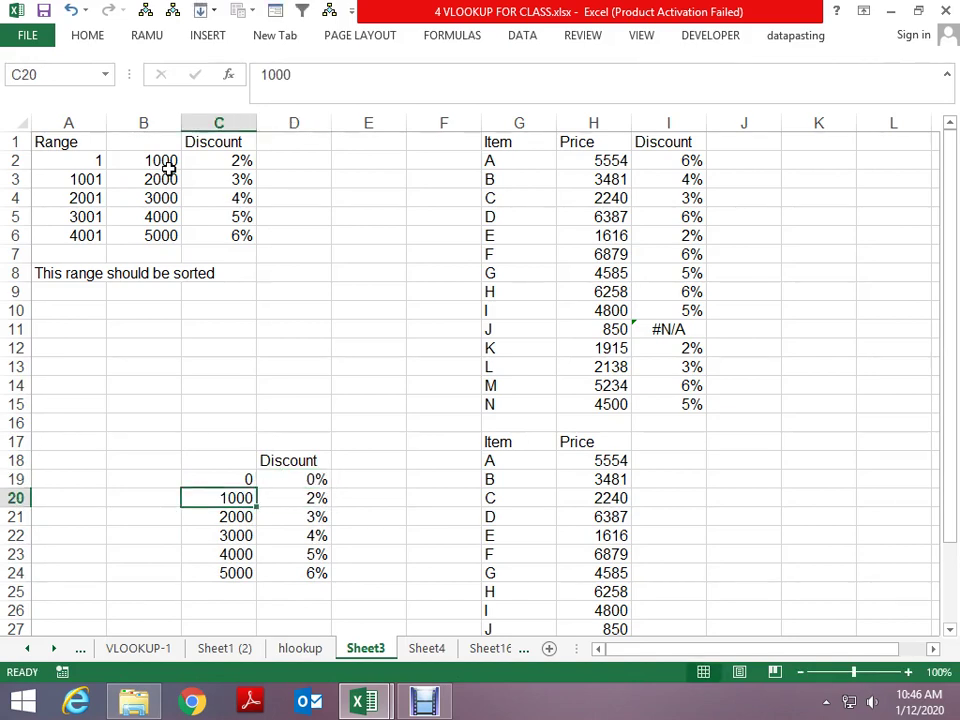
key(Up)
key(Down)
key(Right)
key(Left)
key(Down)
Step: Enter =VLOOKUP(H18,$C$18:$D$24,2,0) in I18, with the price-band range absolute
key(Right)
key(Right)
key(Right)
key(Up)
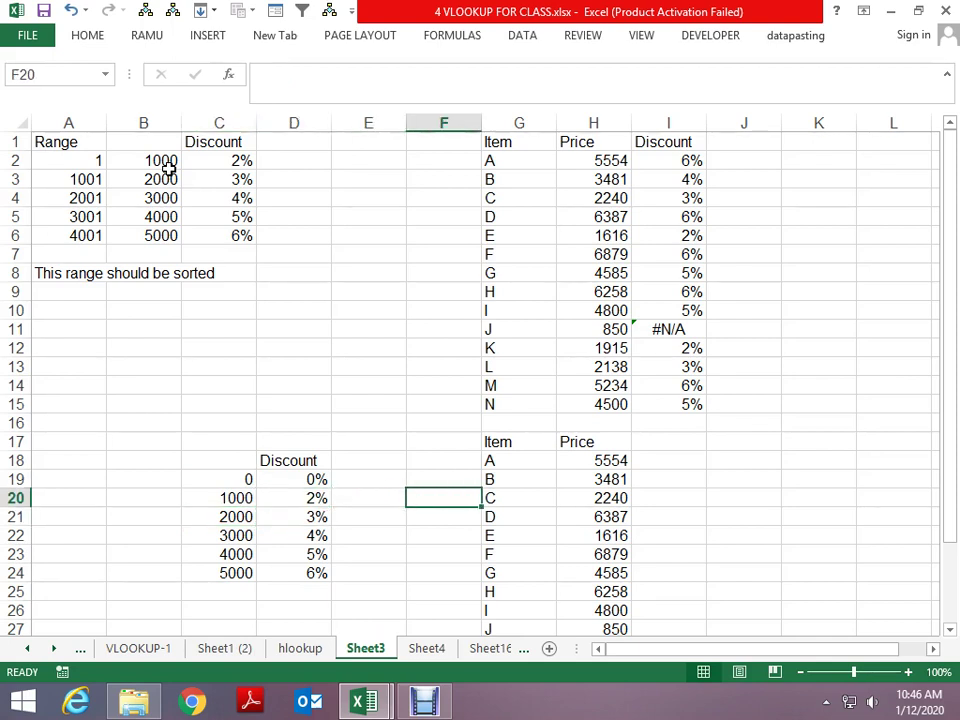
key(Right)
key(Right)
key(Right)
key(Up)
key(Up)
text(=vl)
key(Tab)
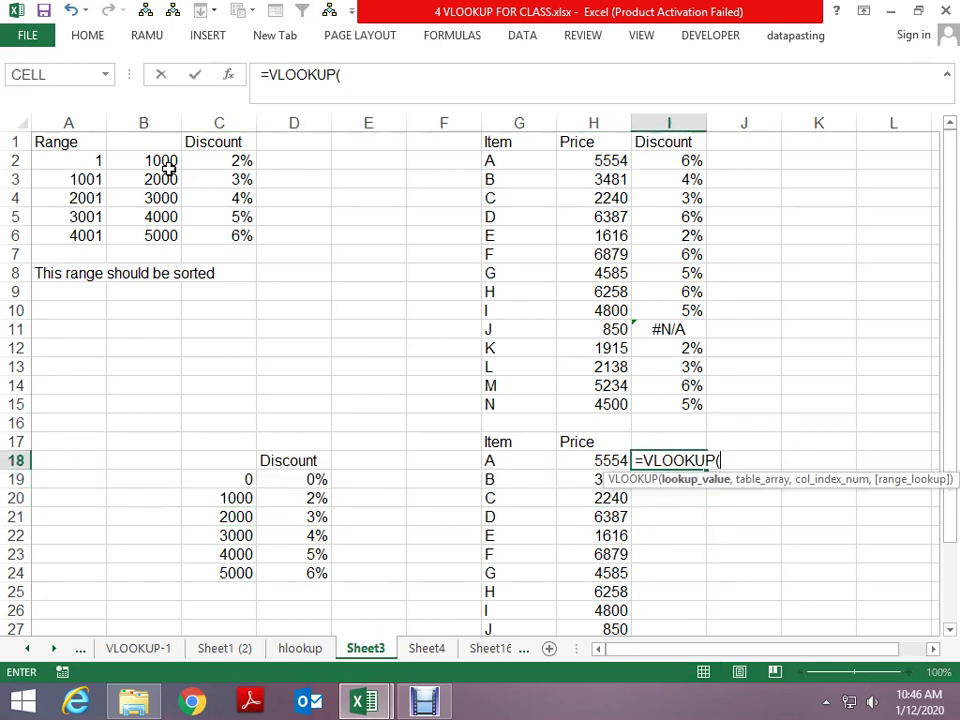
key(Left)
text(,)
key(Left)
key(Left)
key(Left)
key(Left)
key(Left)
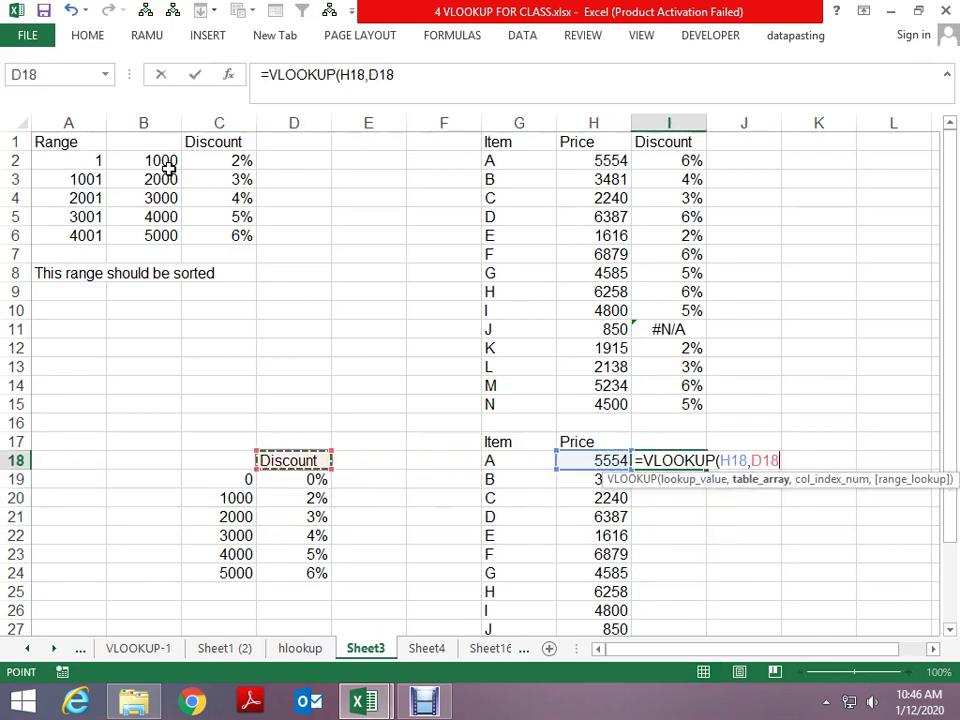
key(shift+Left)
key(shift+Down)
key(shift+Down)
key(shift+Down)
key(shift+Down)
key(shift+Down)
key(shift+Down)
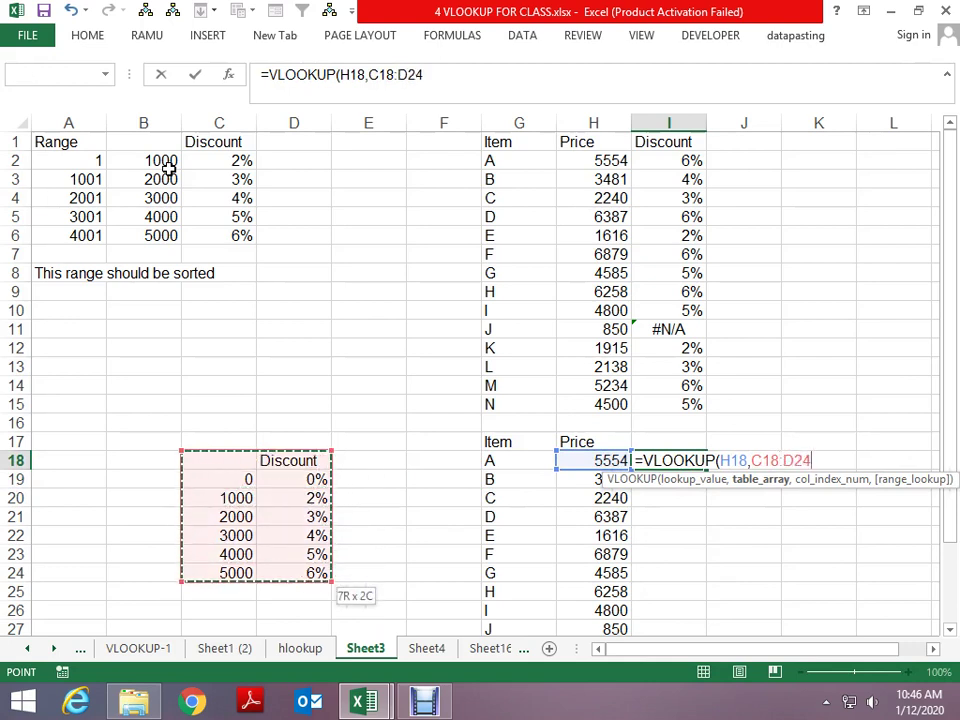
key(F4)
text(,2,0)
key(Return)
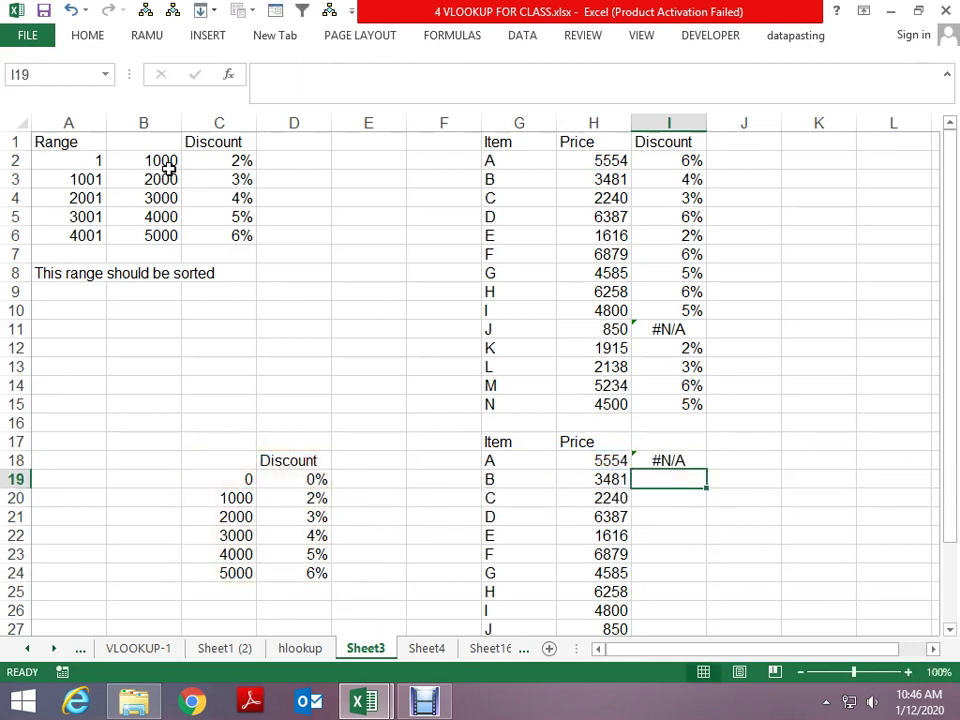
Step: Change I18 to approximate match (2,1) and fill it down through I31
key(Up)
key(F2)
key(Left)
key(Left)
key(Delete)
key(Return)
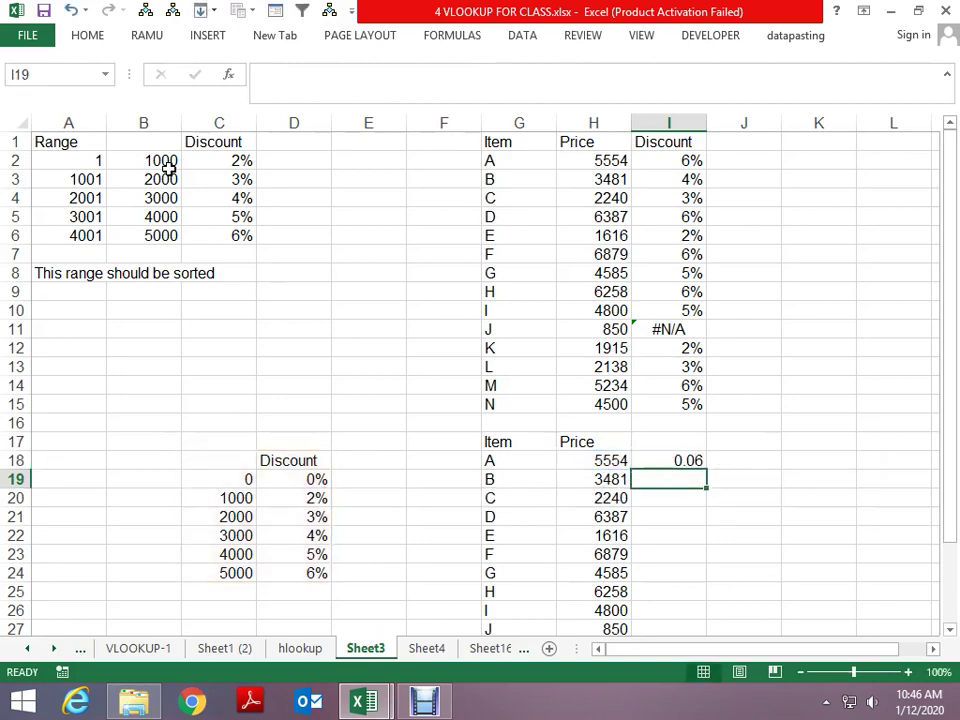
key(Left)
key(ctrl+Down)
key(Right)
key(ctrl+shift+Up)
key(ctrl+d)
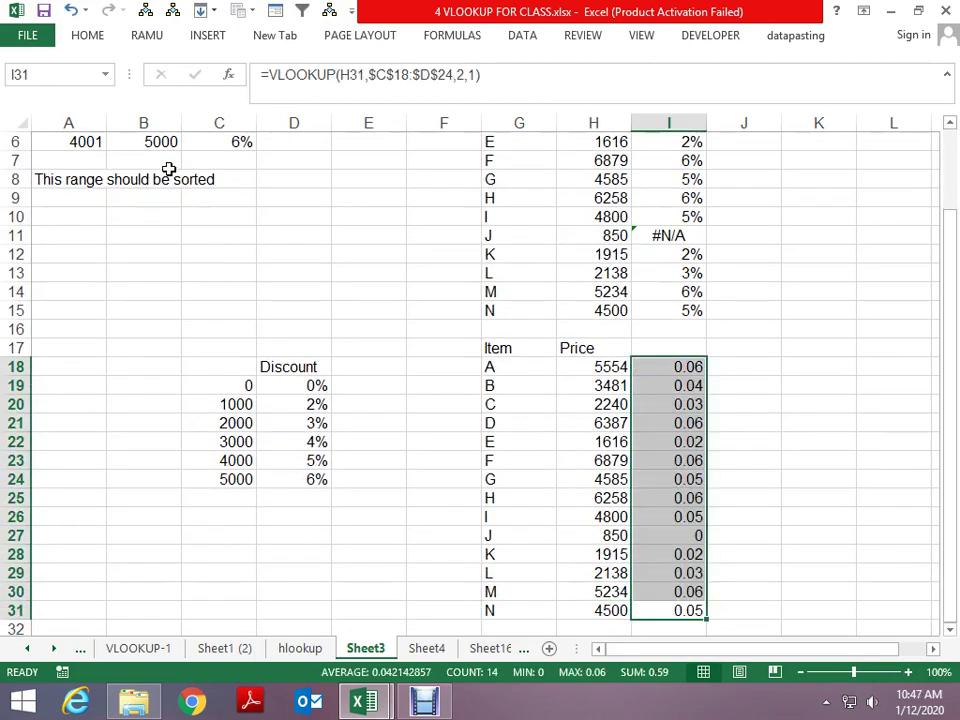
Step: Check the looked-up discounts and enter a test price for item N in H31
key(ctrl+Up)
key(Down)
key(Down)
key(Down)
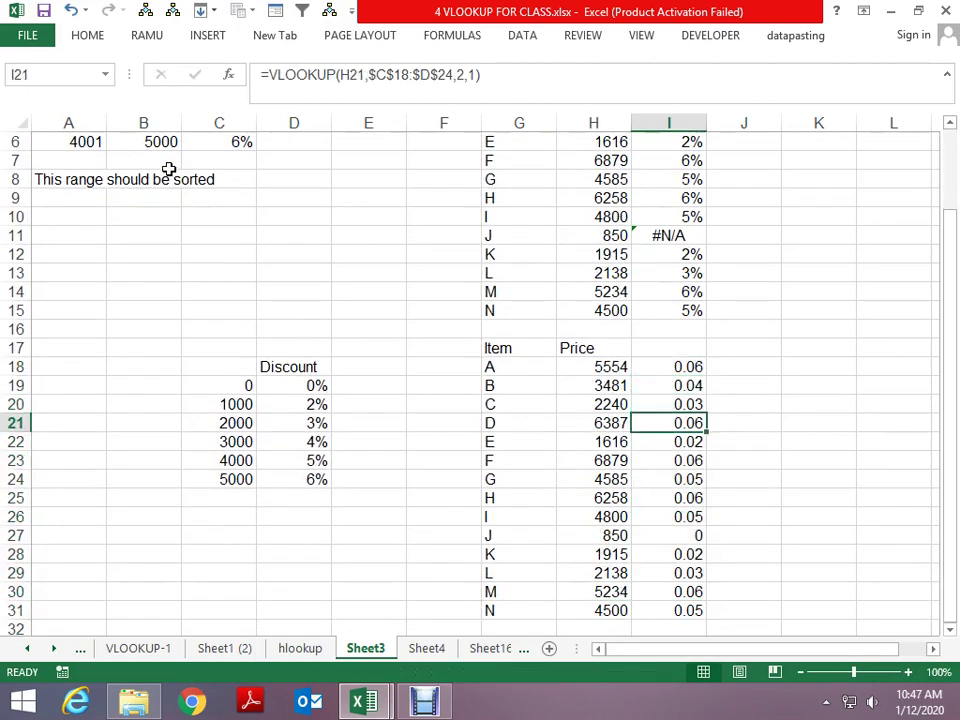
key(Down)
key(Down)
key(Down)
key(Down)
key(Down)
key(Left)
key(Down)
key(Down)
key(Down)
key(Down)
key(Down)
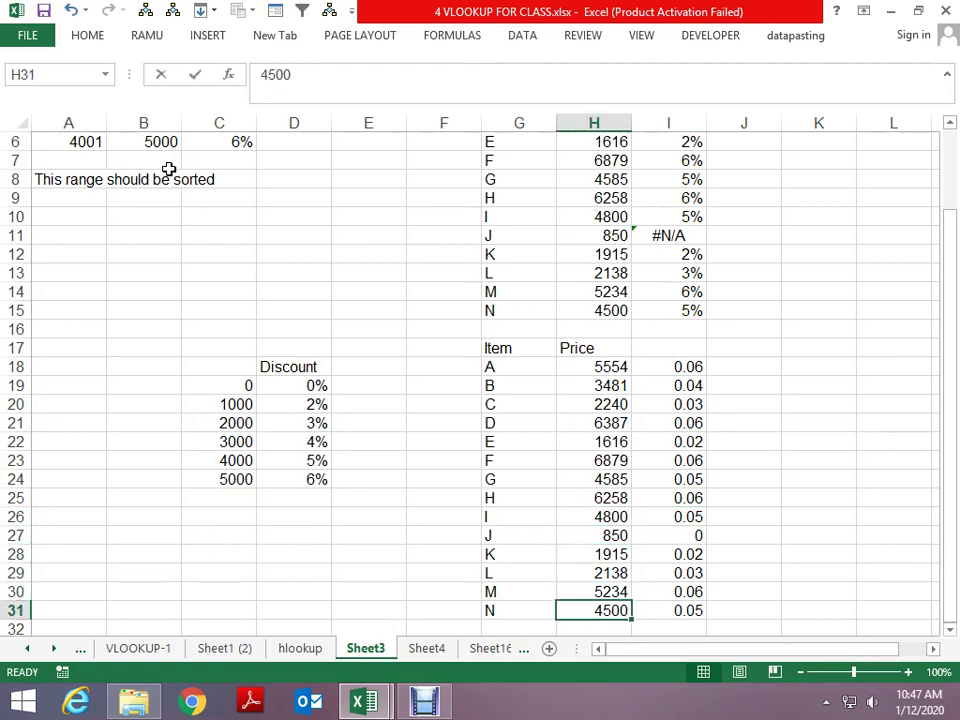
text(1)
key(Return)
key(Up)
Step: Set item N's price to 1000 and highlight the price-band table C18:D24
text(9)
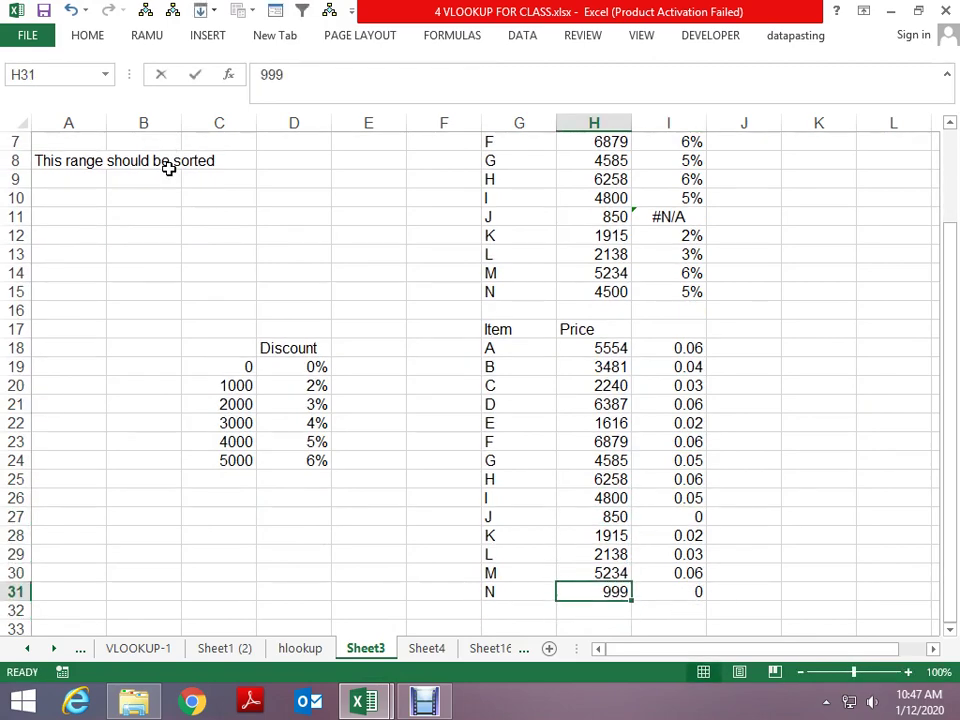
text(1000)
key(Return)
key(Up)
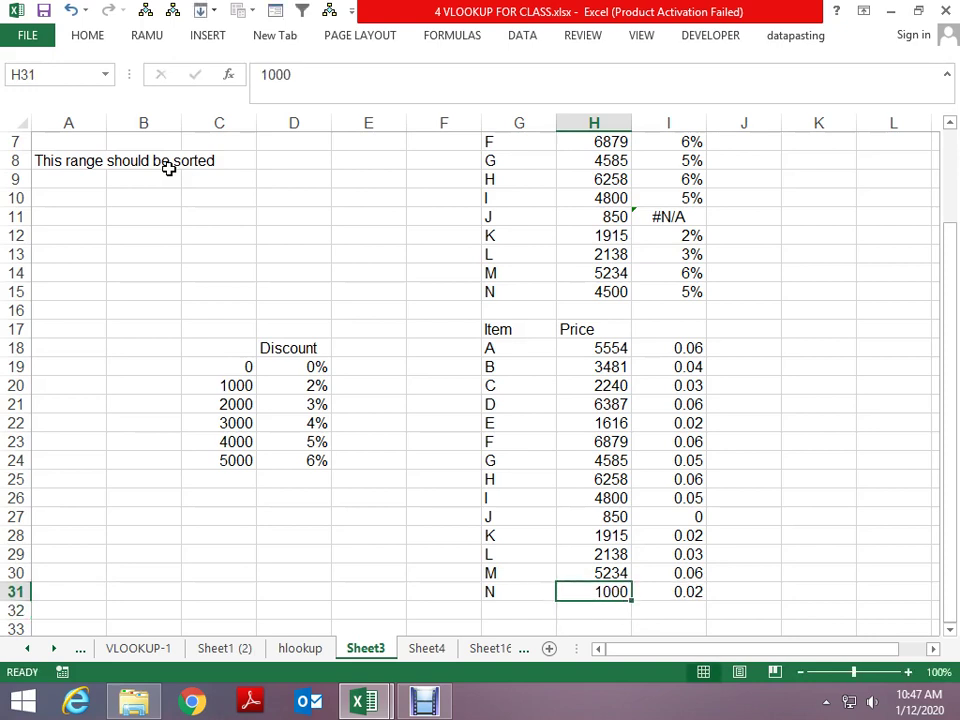
key(Up)
key(Up)
key(Up)
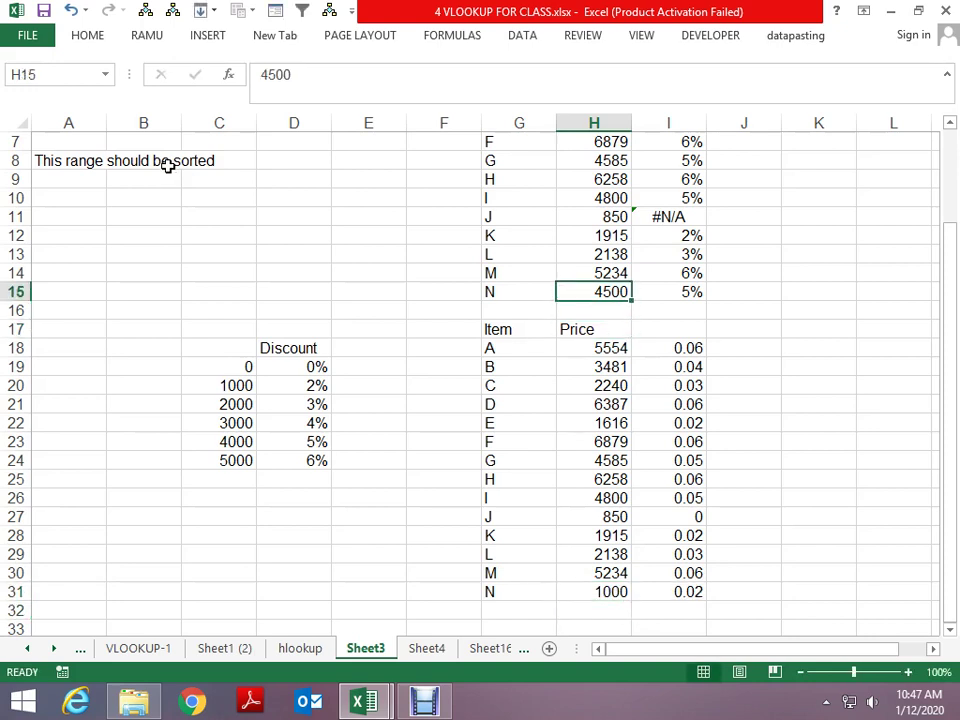
key(Left)
key(Left)
key(Left)
key(Left)
key(Down)
key(Down)
key(Left)
key(Down)
key(shift+Right)
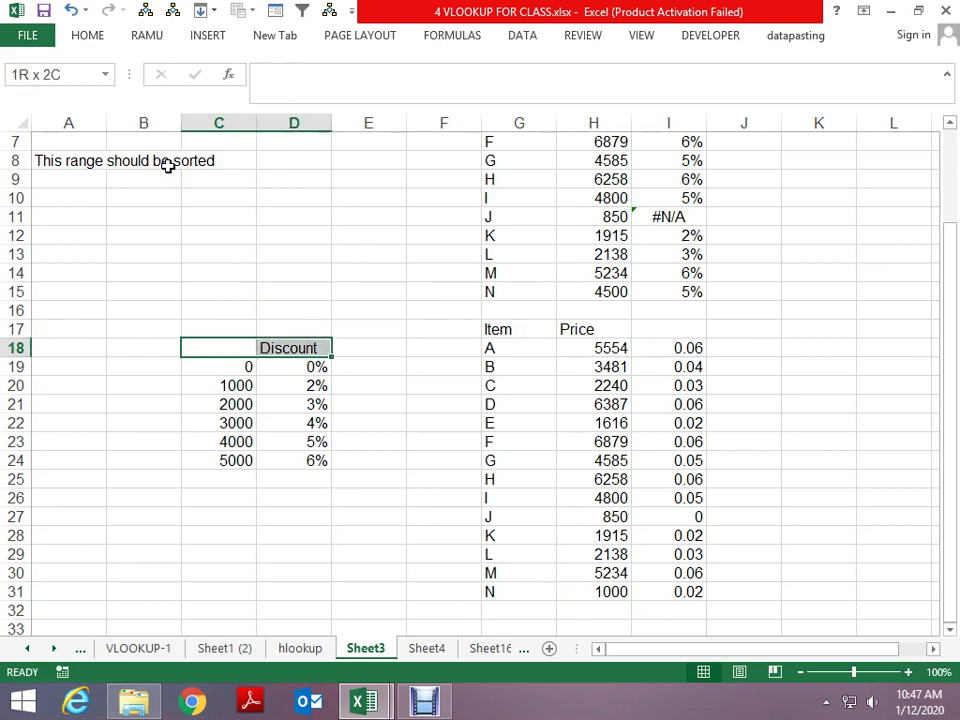
key(shift+Down)
key(shift+Down)
key(shift+Down)
key(shift+Down)
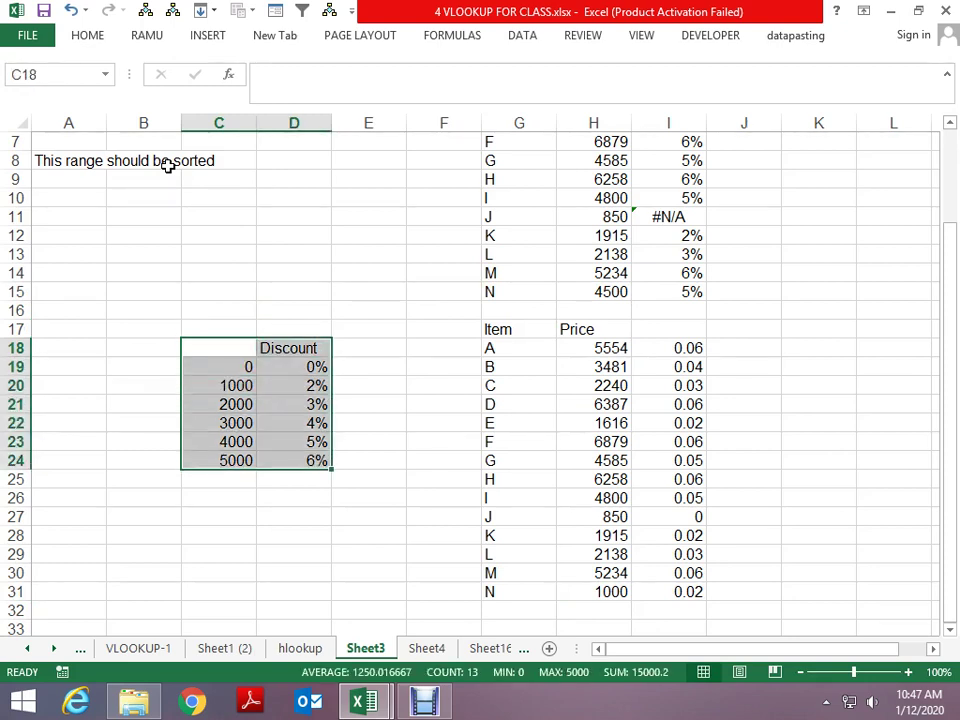
Step: Review I18's VLOOKUP match-type argument without changing the formula
key(Right)
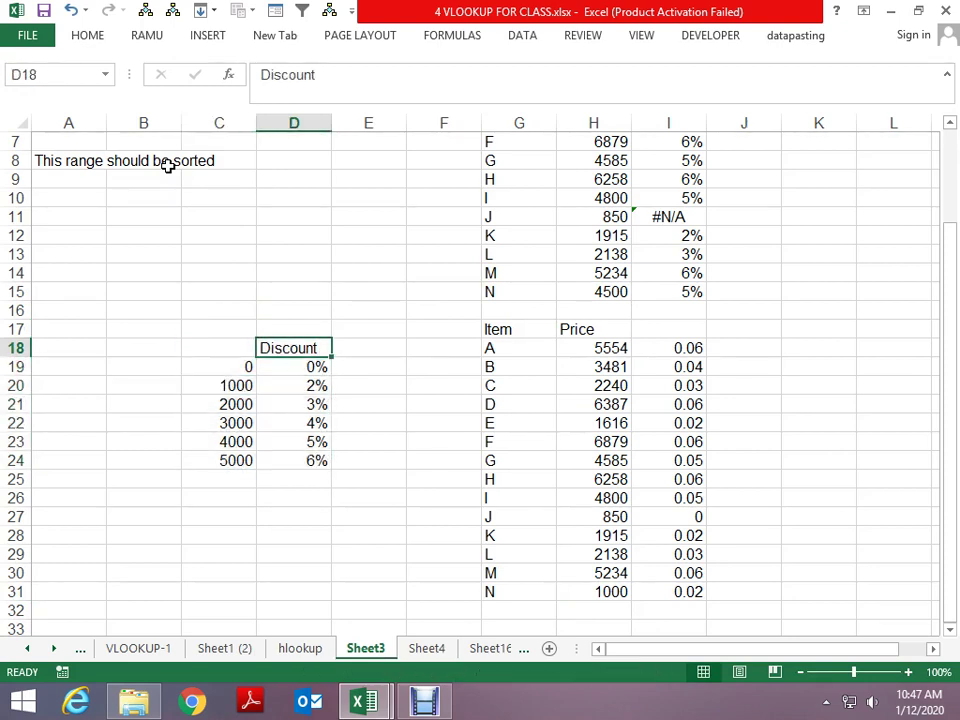
key(Right)
key(Right)
key(Right)
key(Right)
key(F2)
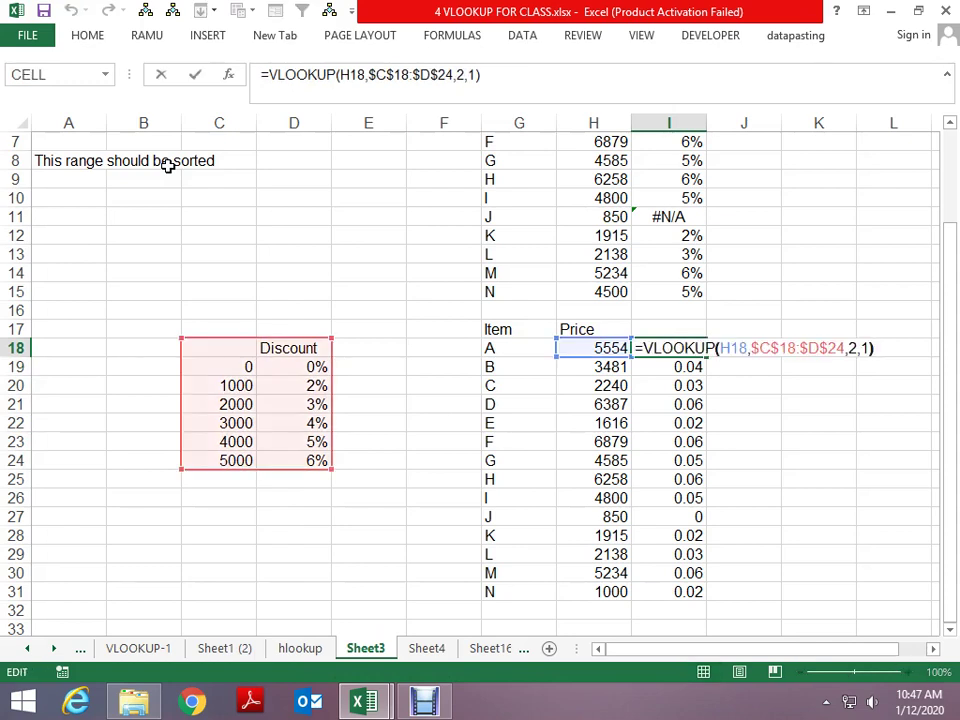
key(Left)
key(Left)
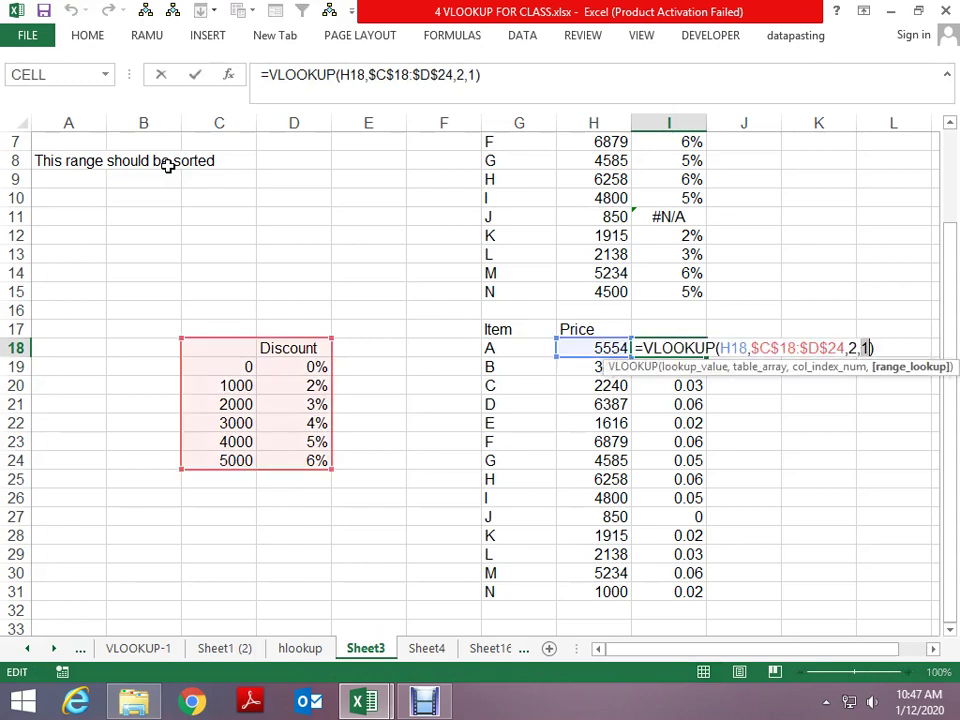
key(Escape)
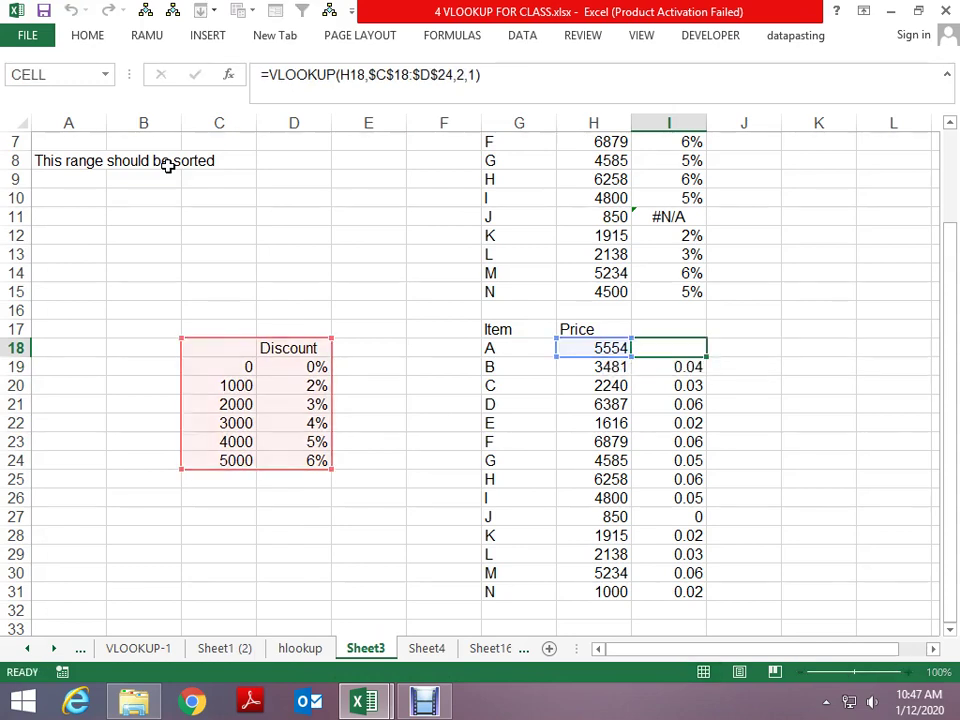
key(ctrl+Up)
key(ctrl+Up)
Step: On Sheet4, review the age-band table and the Category VLOOKUP results
key(ctrl+Page_Down)
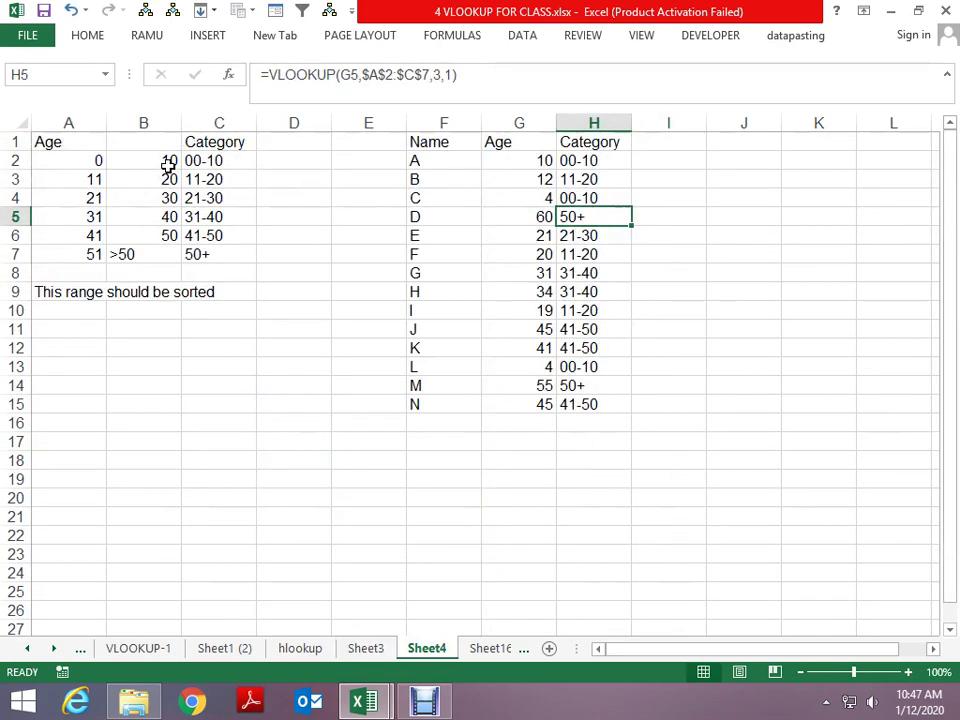
key(ctrl+Up)
key(Down)
key(Down)
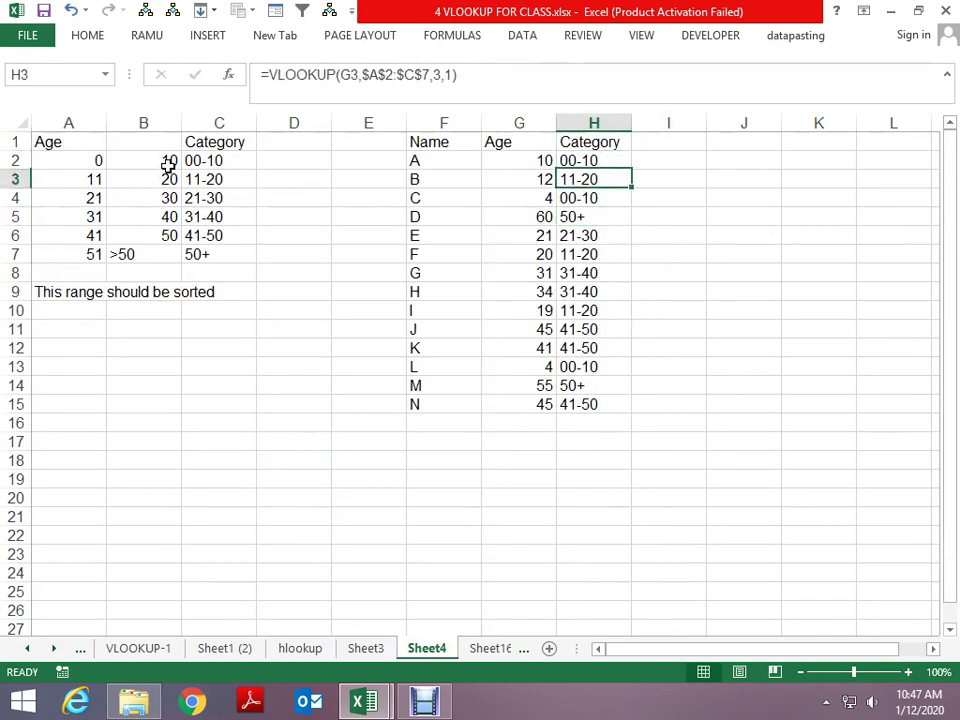
key(Left)
key(Left)
key(Left)
key(Left)
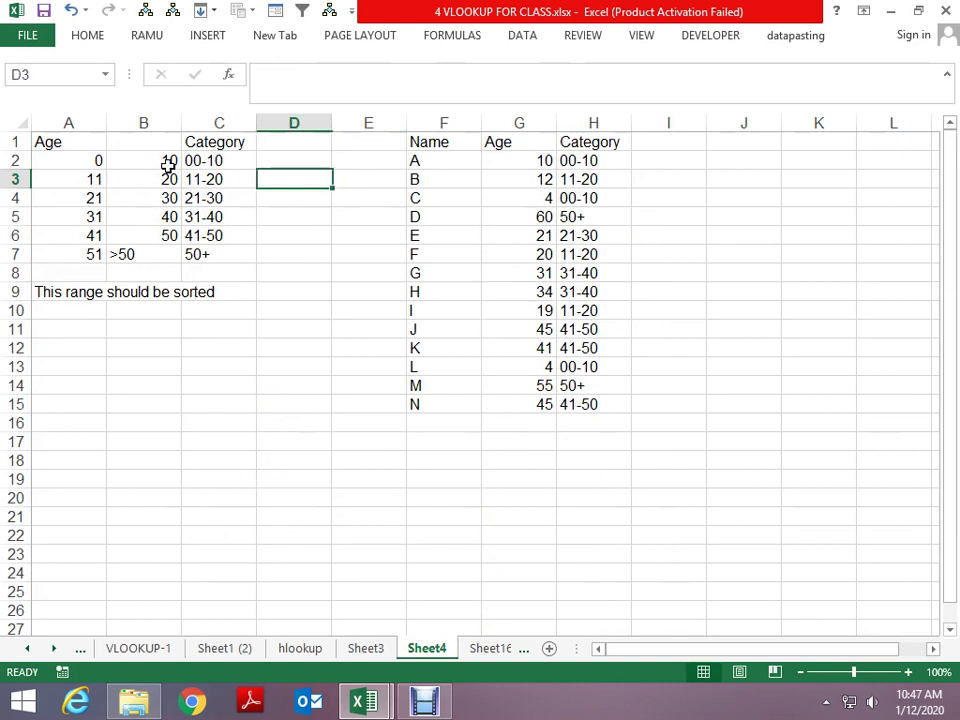
key(Left)
key(Left)
key(Left)
key(Up)
key(Right)
key(Right)
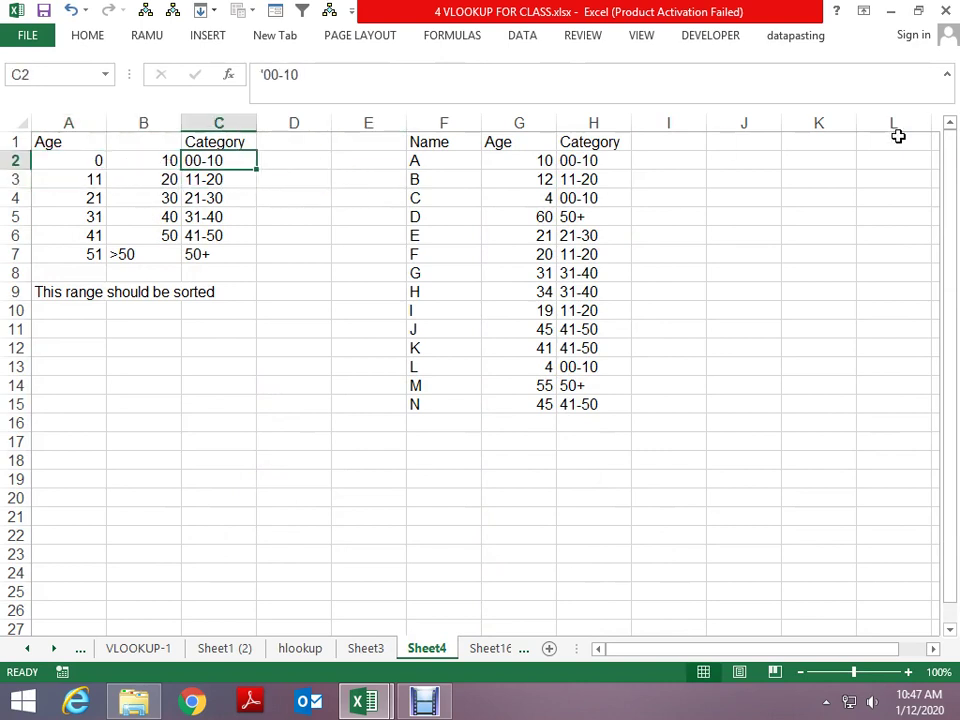
key(Right)
key(Right)
key(Right)
key(Right)
key(Right)
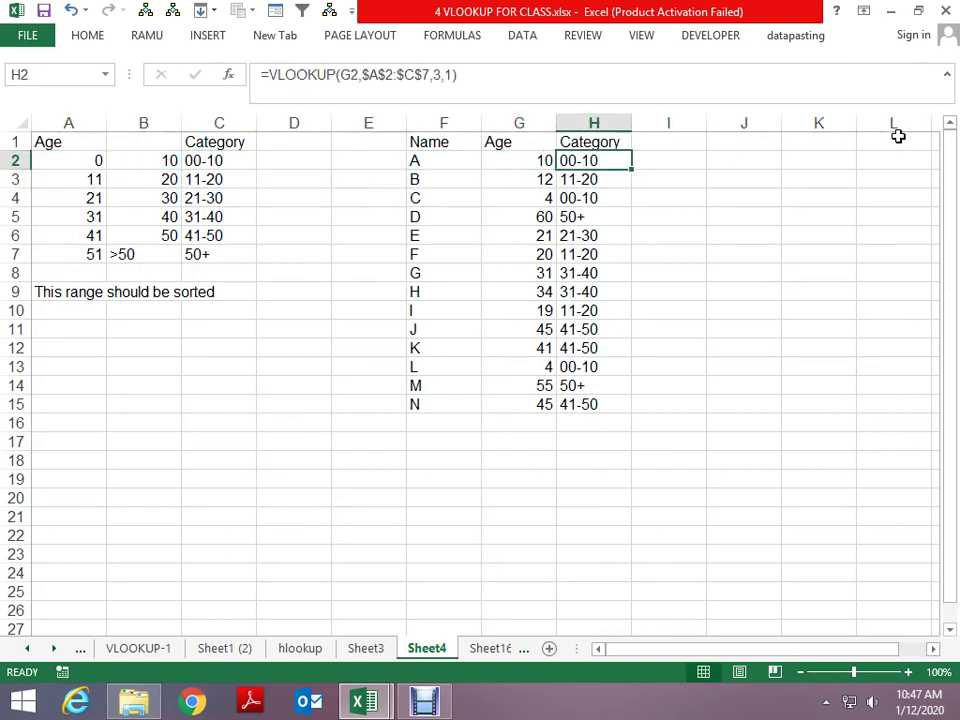
Step: On Sheet16, inspect the array VLOOKUP in B7 and its CODE source table
key(ctrl+Page_Down)
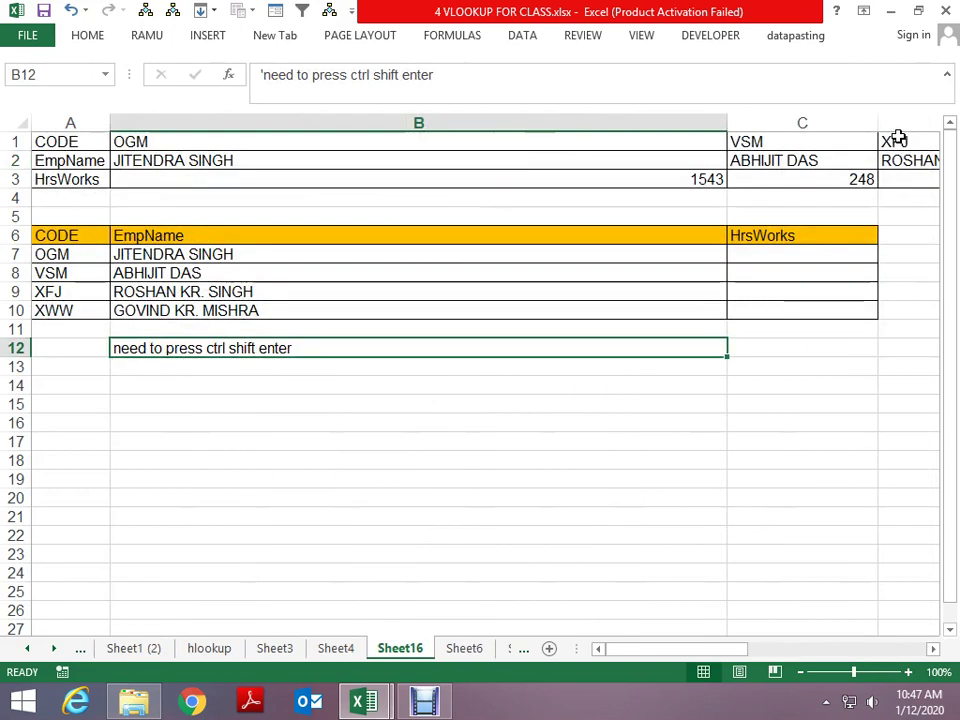
key(Up)
key(Down)
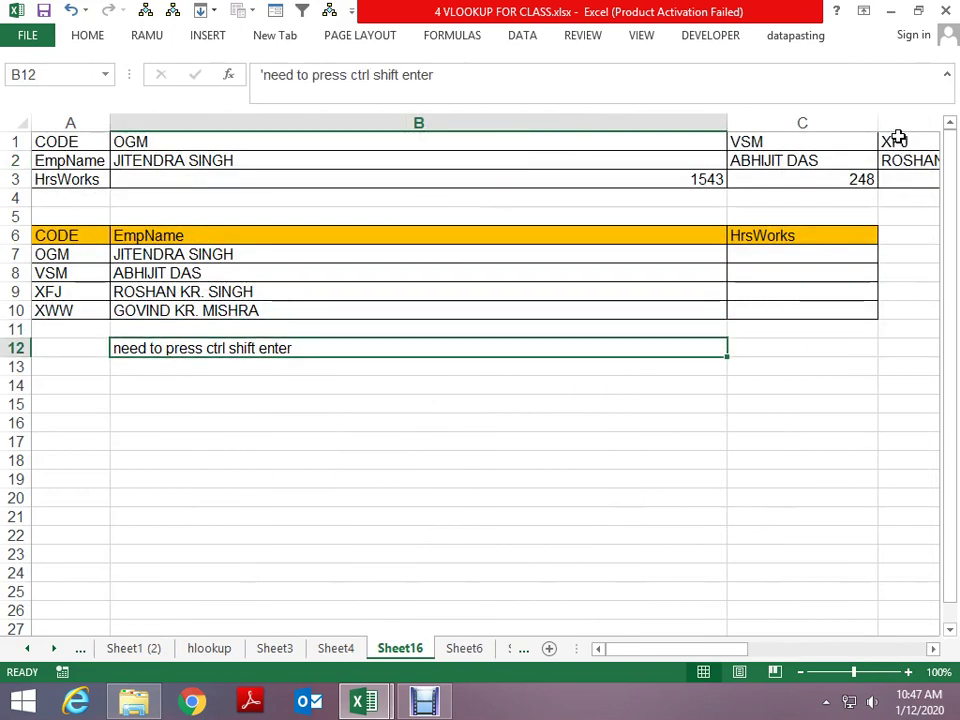
key(Up)
key(Up)
key(Up)
key(Up)
key(Down)
key(Down)
key(Down)
key(Down)
key(Down)
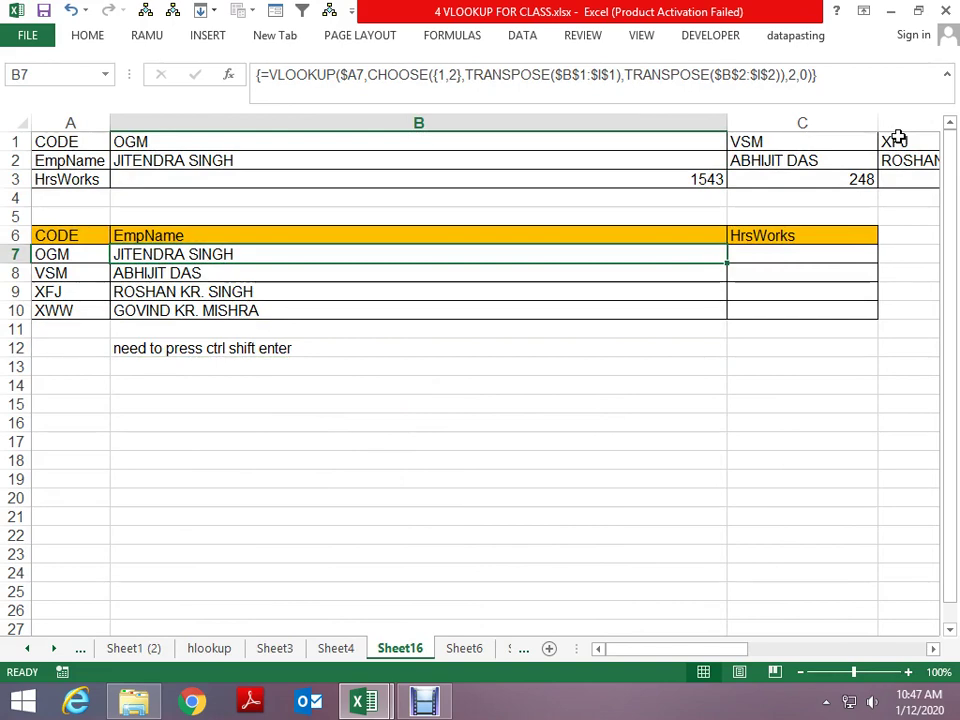
key(Up)
key(Up)
key(Up)
key(Up)
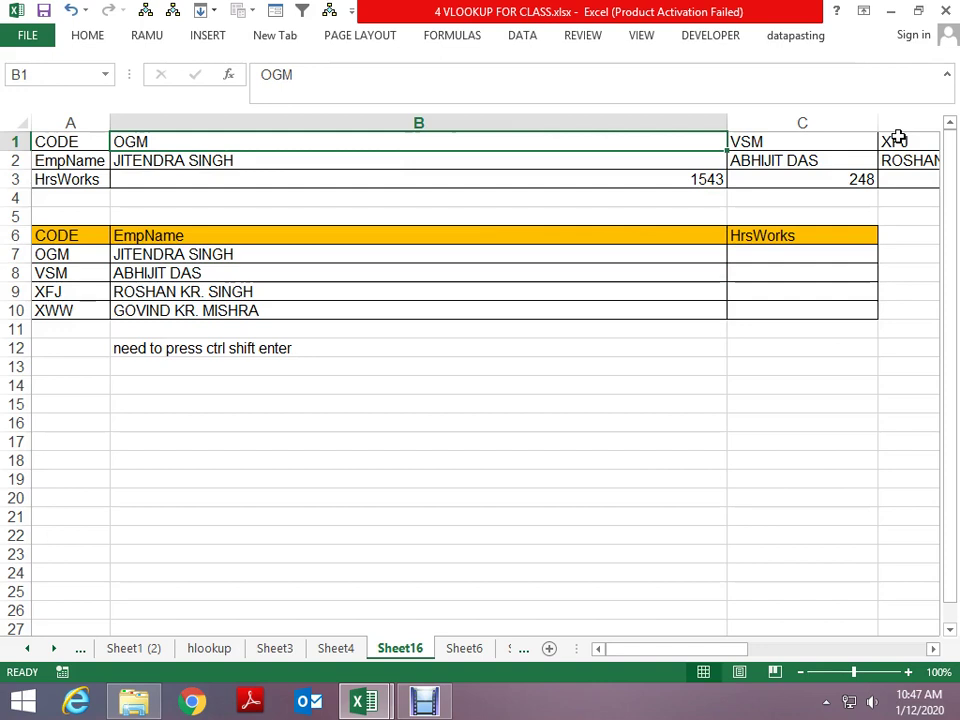
key(shift+Right)
key(Left)
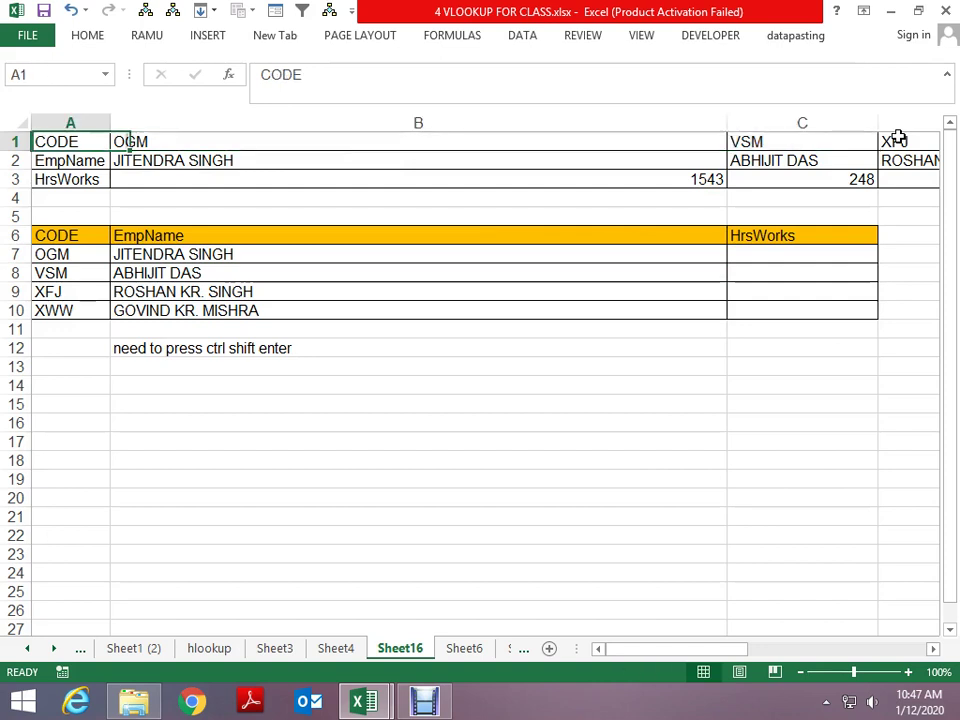
key(Down)
key(Down)
key(Down)
key(Down)
key(Down)
key(Down)
key(Up)
Step: Copy the A6:C10 table to A14 and clear its copied names in B15:B18
key(ctrl+a)
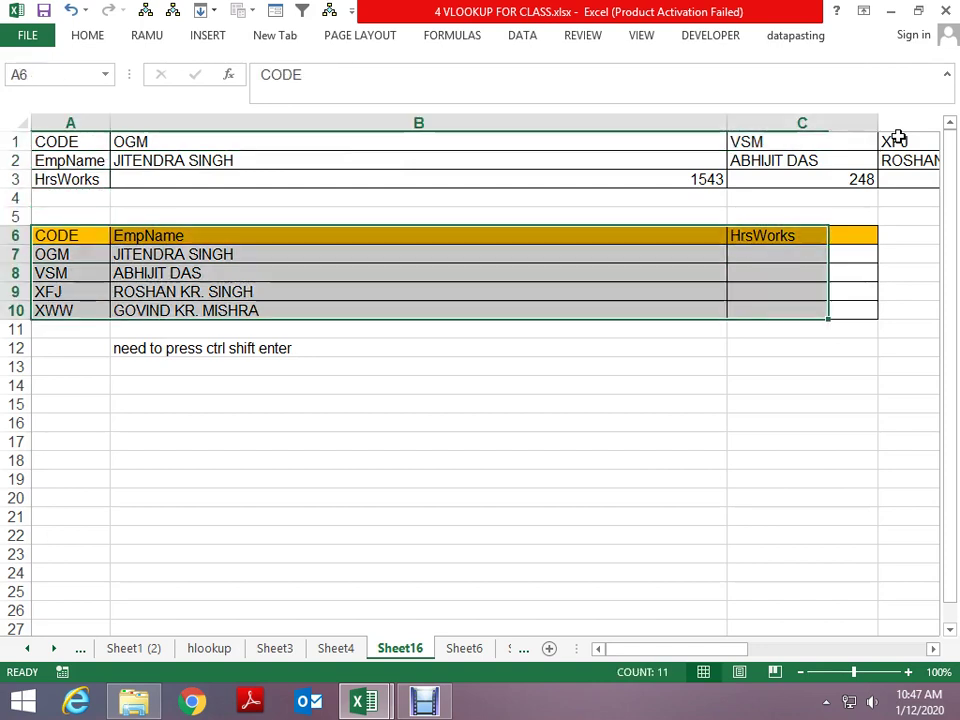
key(ctrl+c)
key(Down)
key(Down)
key(Down)
key(Down)
key(Down)
key(Down)
key(Down)
key(ctrl+v)
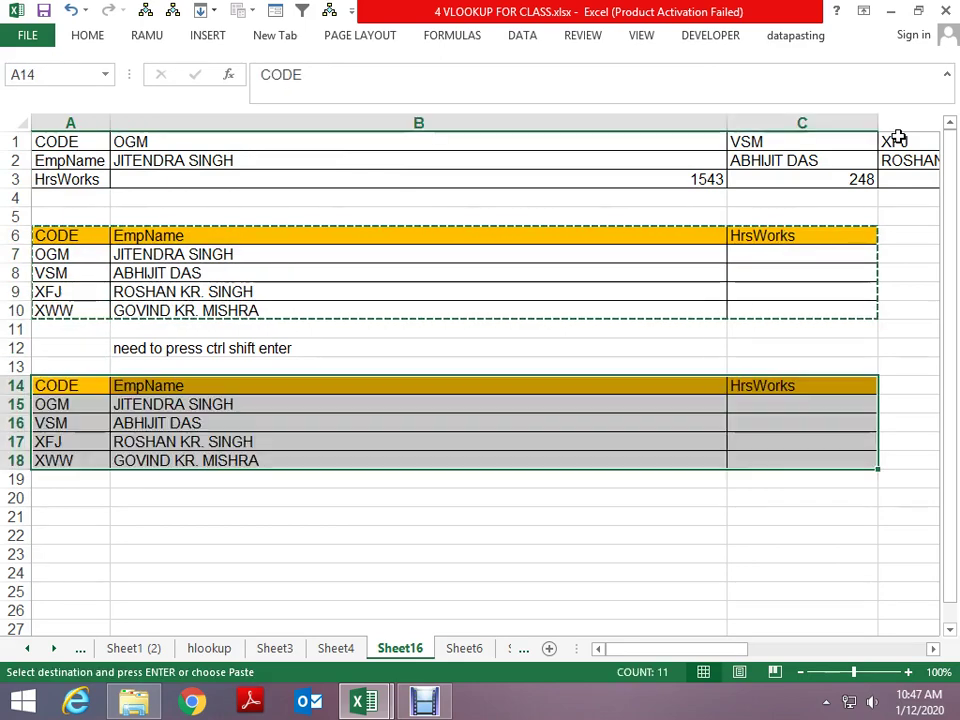
key(Escape)
key(Right)
key(Down)
key(shift+Down)
key(shift+Down)
key(shift+Down)
key(Delete)
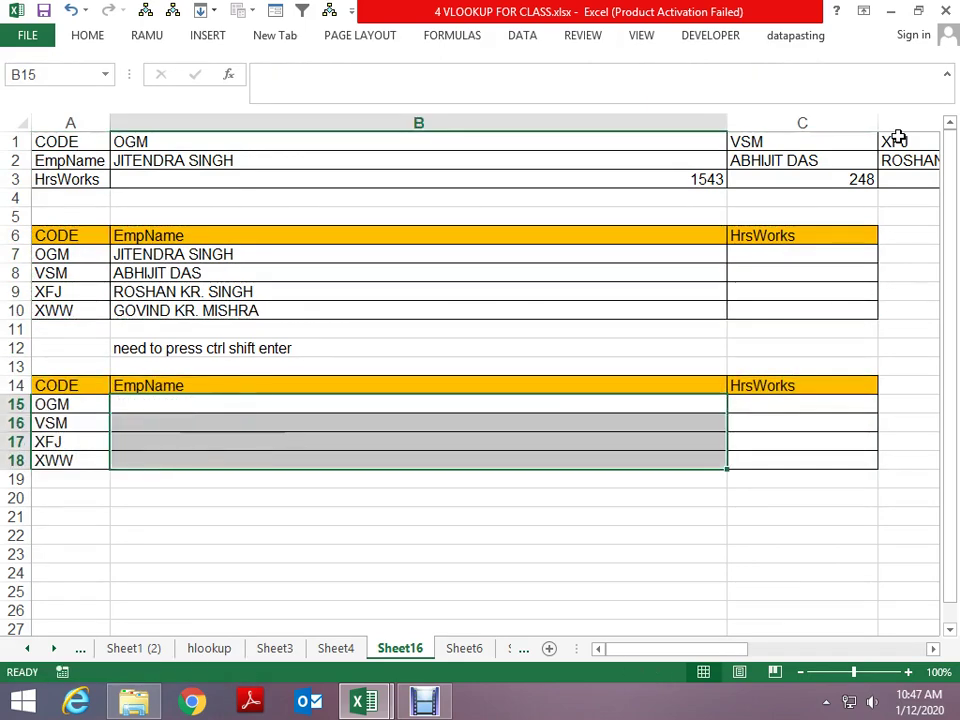
key(Up)
key(Down)
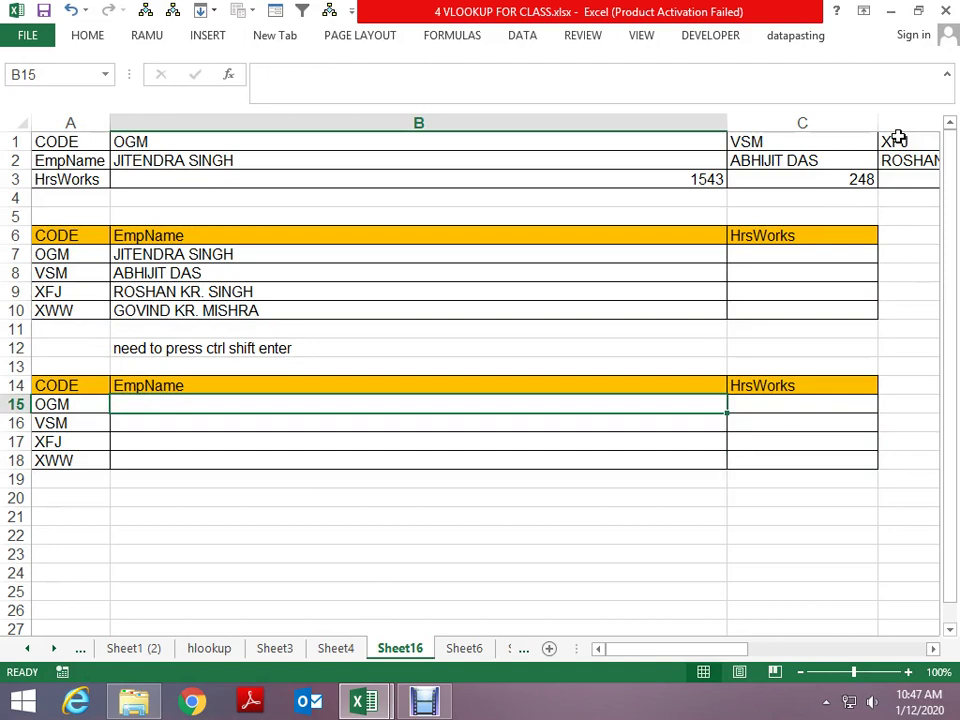
Step: Review the array formulas in B9 and B10 and the array-entry note
key(Up)
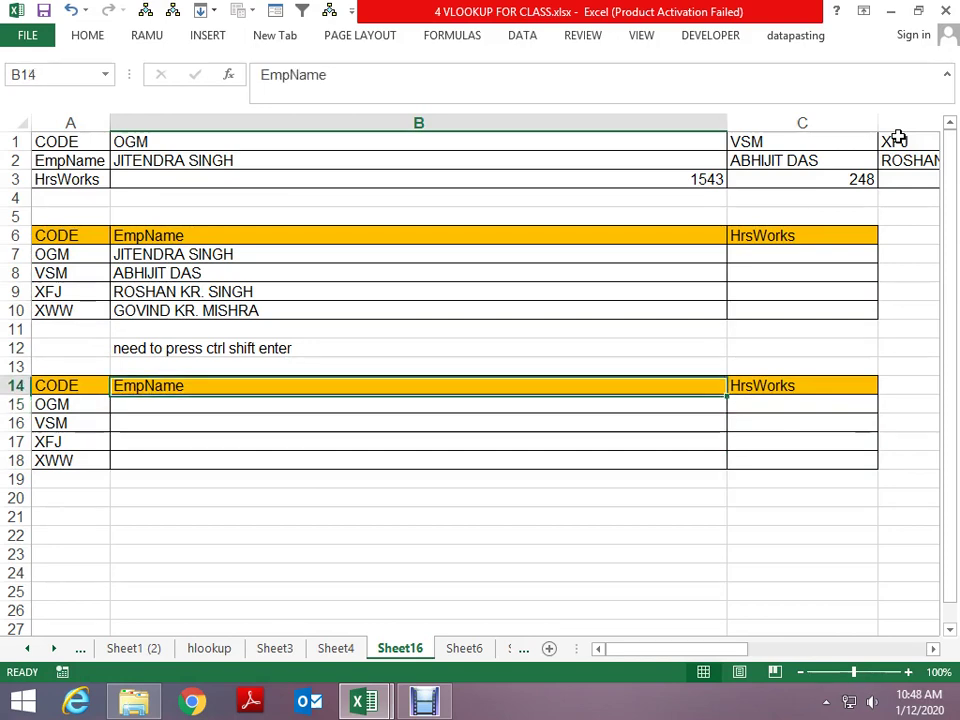
key(Up)
key(Up)
key(Up)
key(Up)
key(Up)
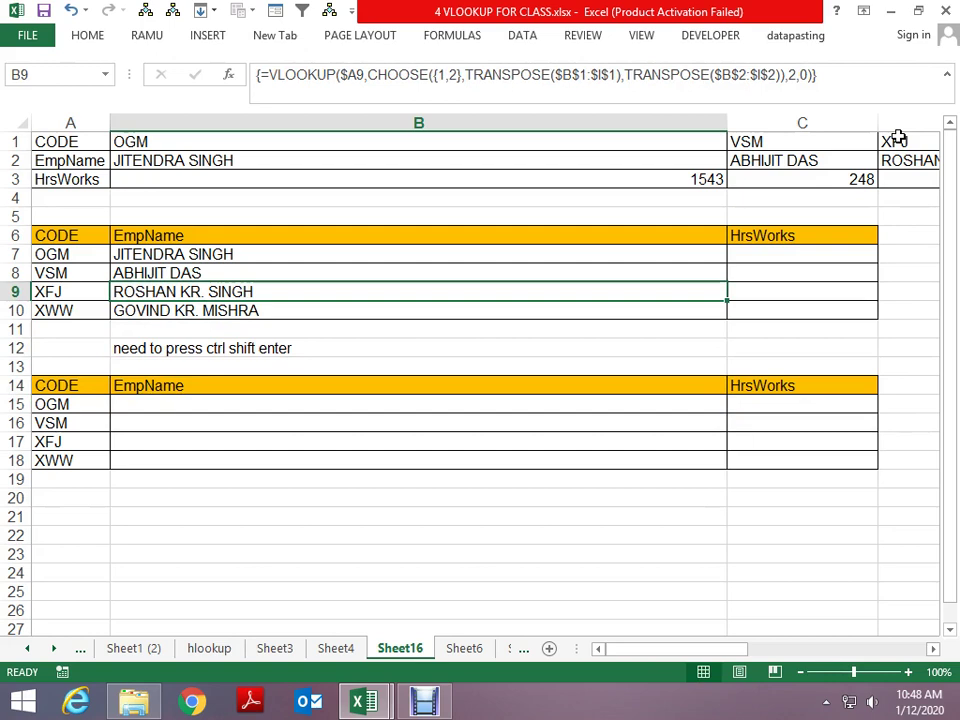
key(Down)
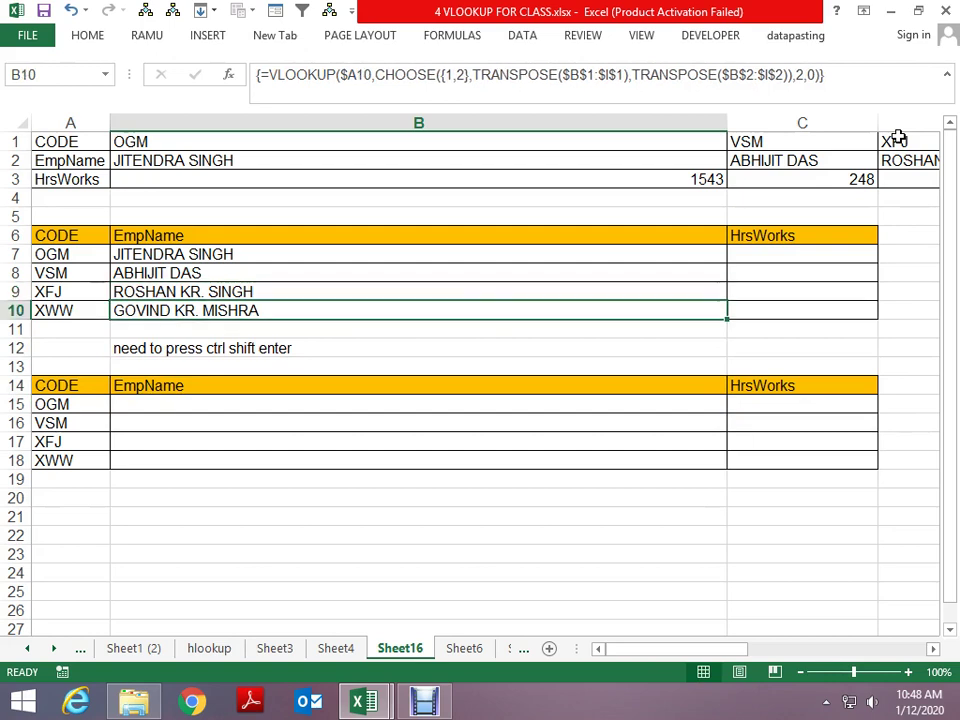
key(Down)
key(Down)
key(Up)
key(Down)
key(Up)
key(Up)
key(Up)
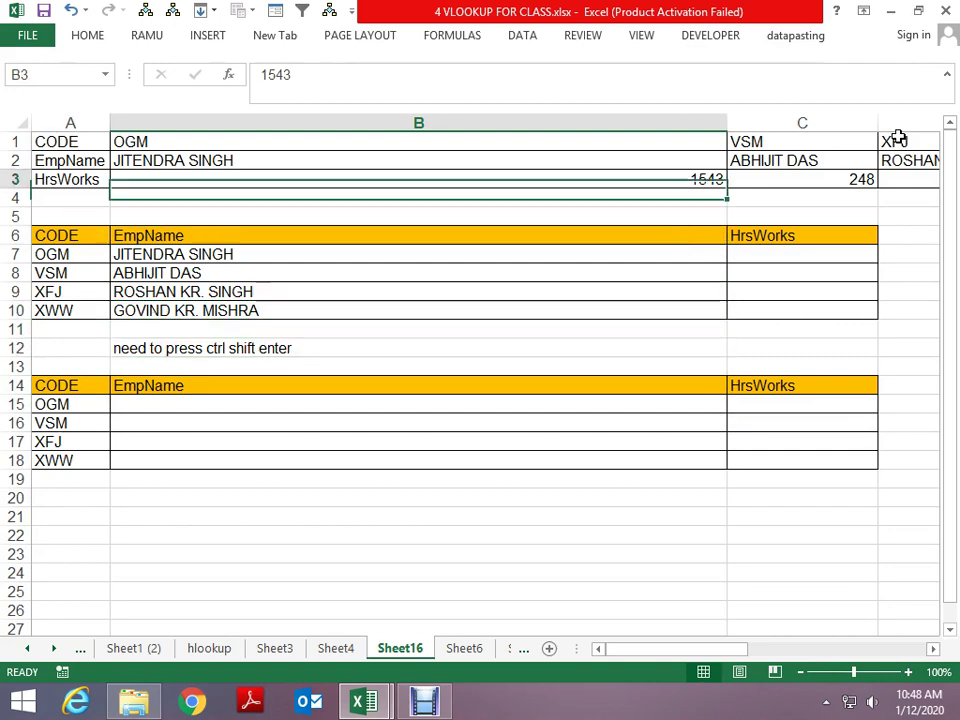
key(Up)
key(Up)
key(Down)
Step: Select the CODE and EmpName rows from A1 across all filled columns and copy them
key(Up)
key(Left)
key(ctrl+shift+Right)
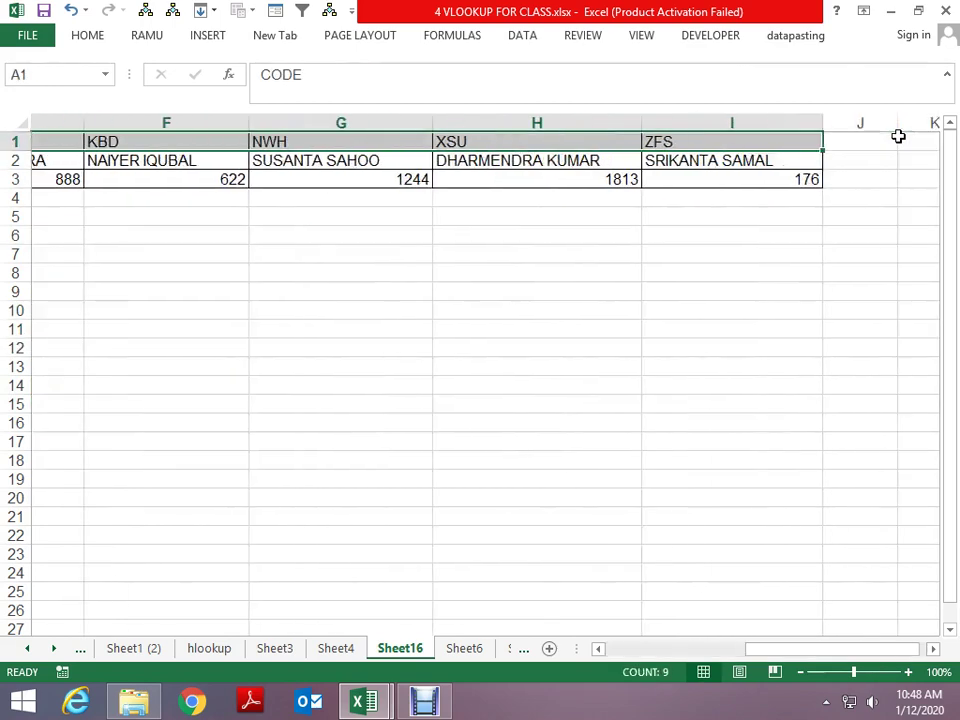
key(shift+Down)
key(ctrl+c)
Step: Paste the copied rows transposed into B23 using Paste Special
key(Down)
key(Down)
key(Down)
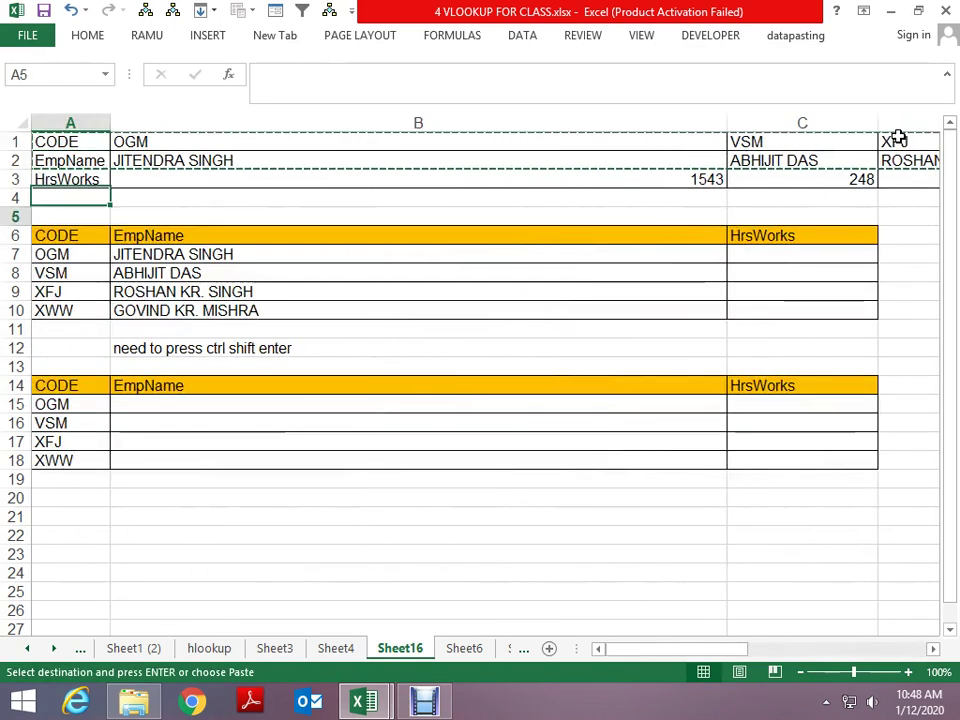
key(Down)
key(Down)
key(Down)
key(Down)
key(Down)
key(Right)
key(ctrl+alt+v)
key(alt+e)
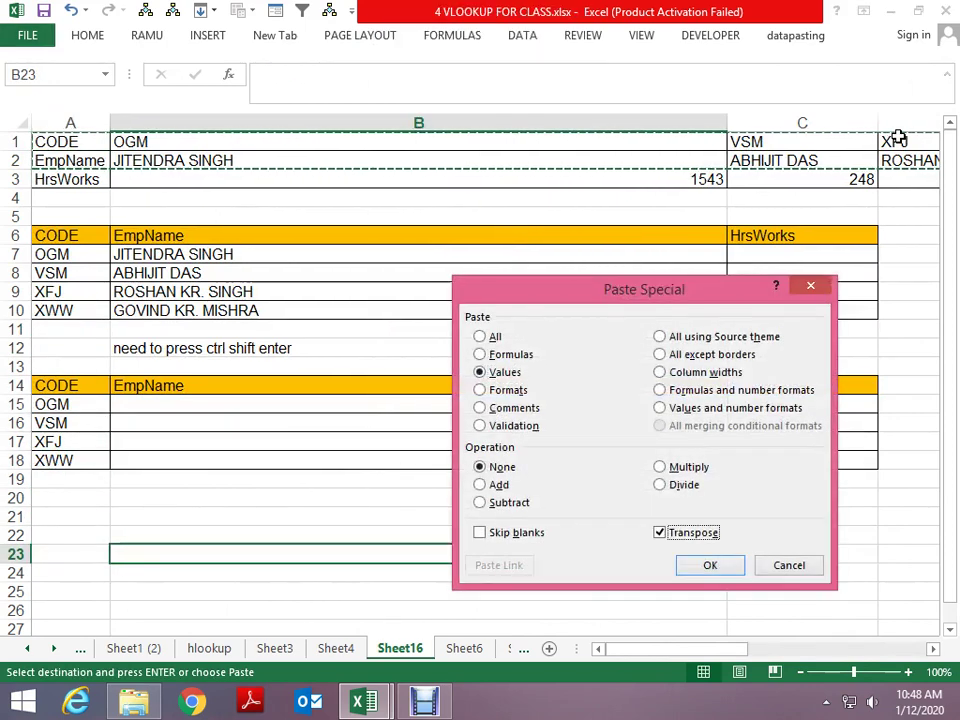
key(Return)
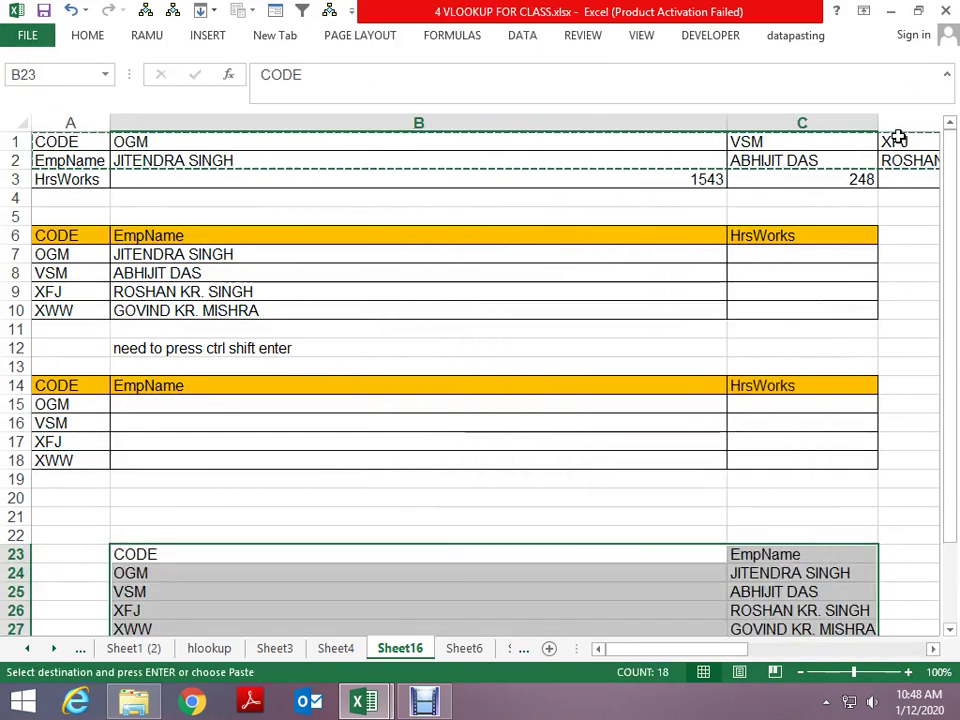
key(Escape)
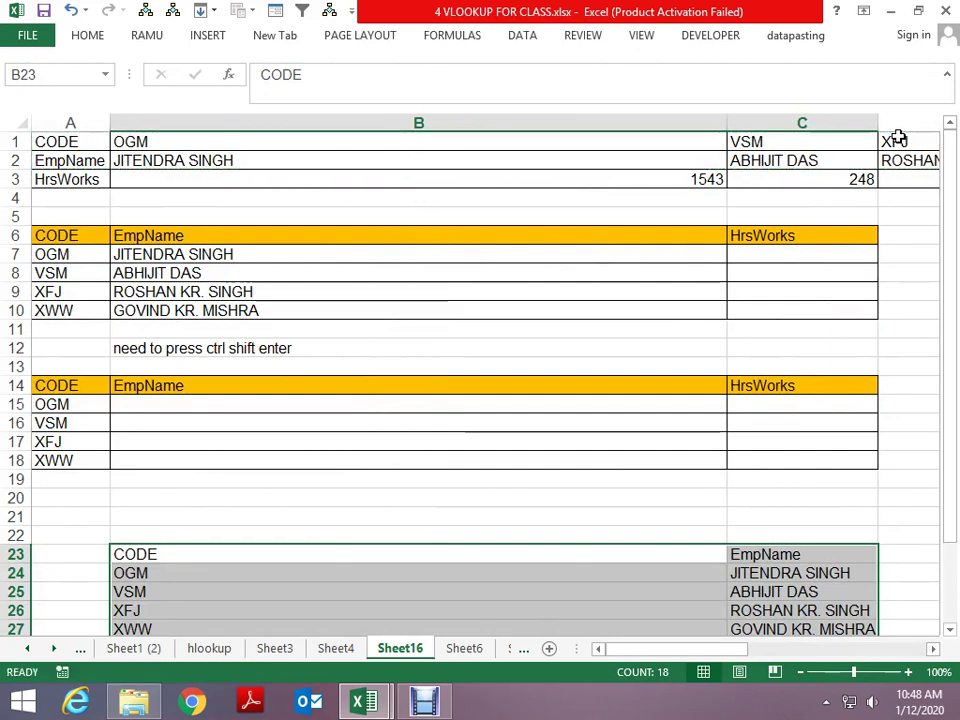
Step: Start =VLOOKUP( in B15 with A15 as the lookup value
key(Up)
key(Up)
key(Up)
key(Up)
key(Up)
key(Up)
key(Up)
text(=v)
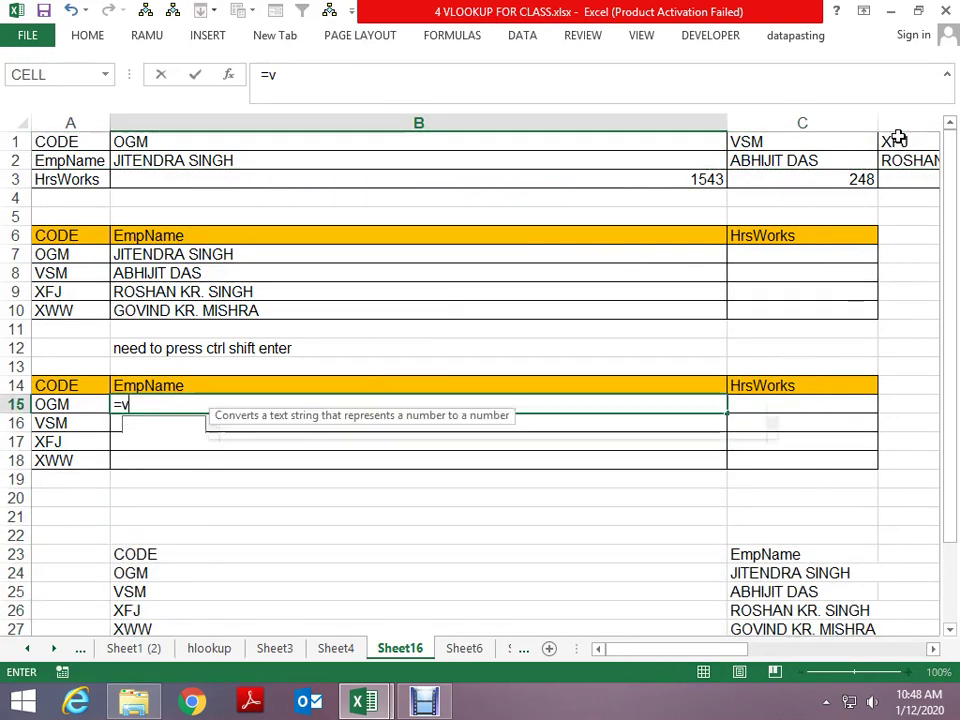
text(l)
key(Tab)
key(Left)
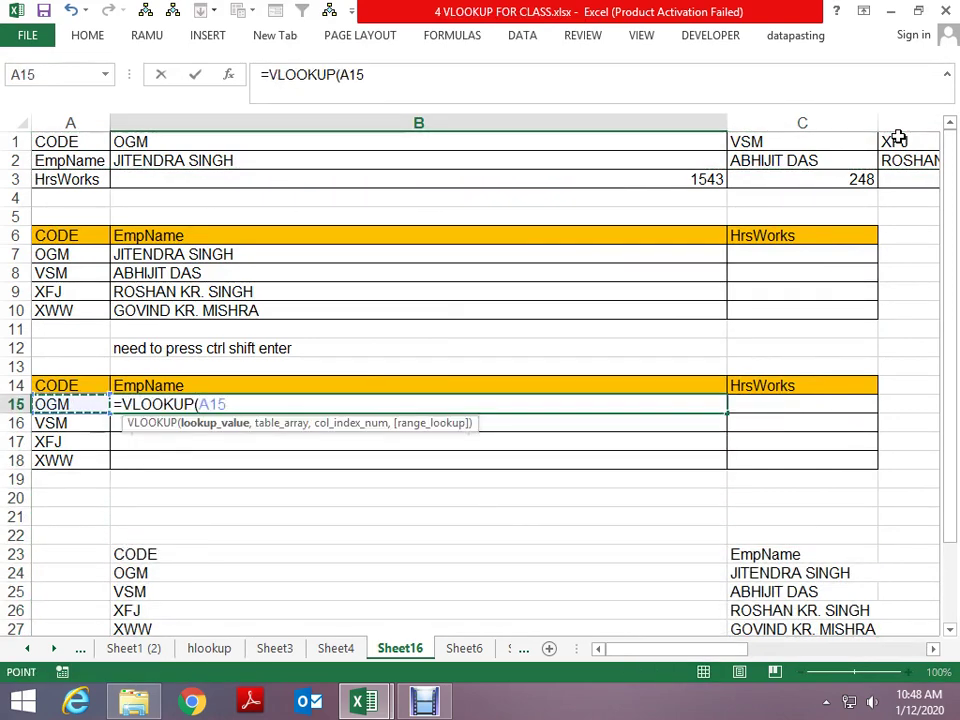
Step: Add CHOOSE({1,2},TRANSPOSE(A1:I1) as the lookup array in B15's formula
text(,c)
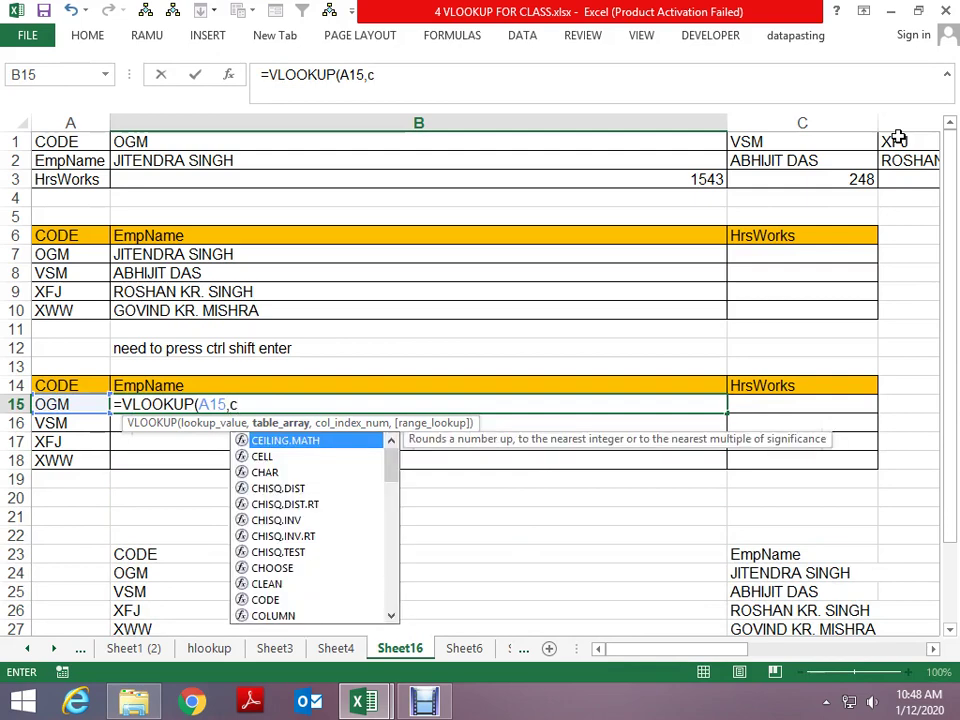
text(phoo)
key(Tab)
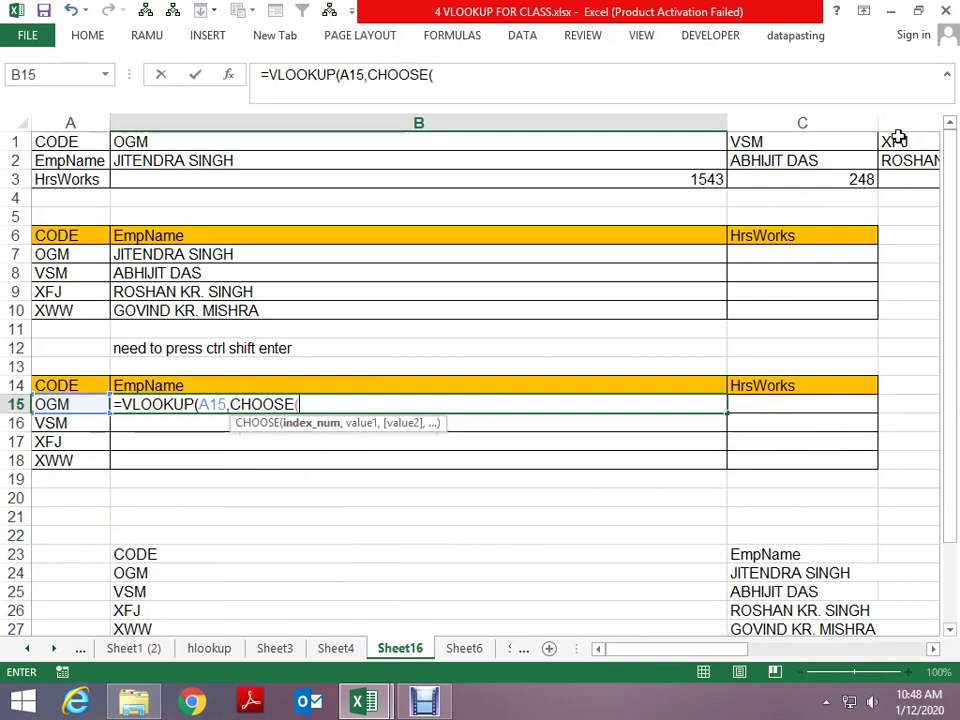
text(1,2)
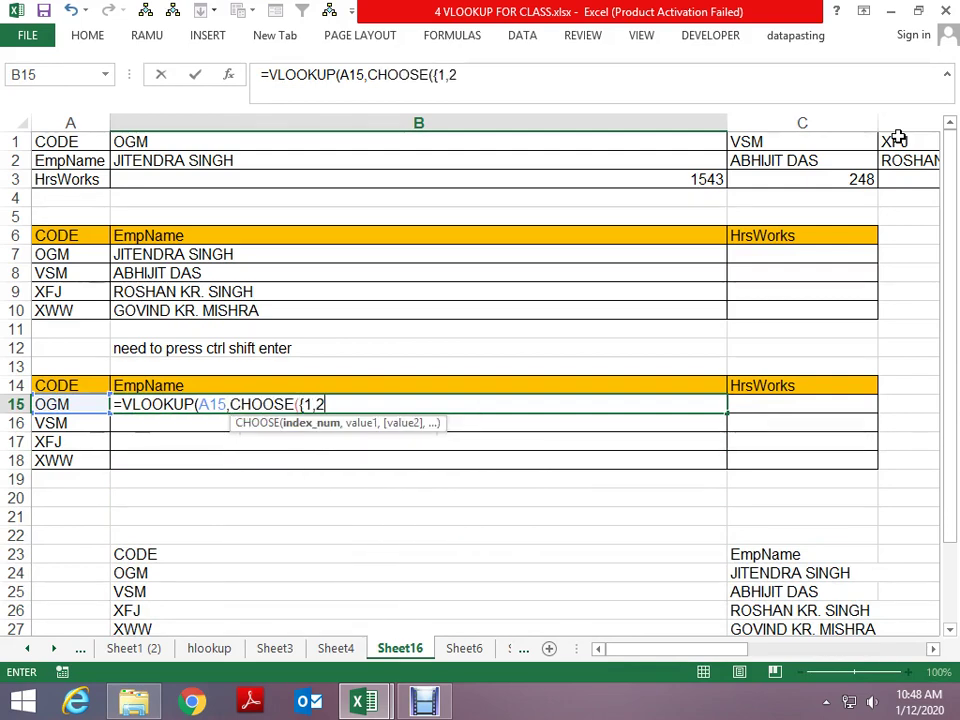
text(,},)
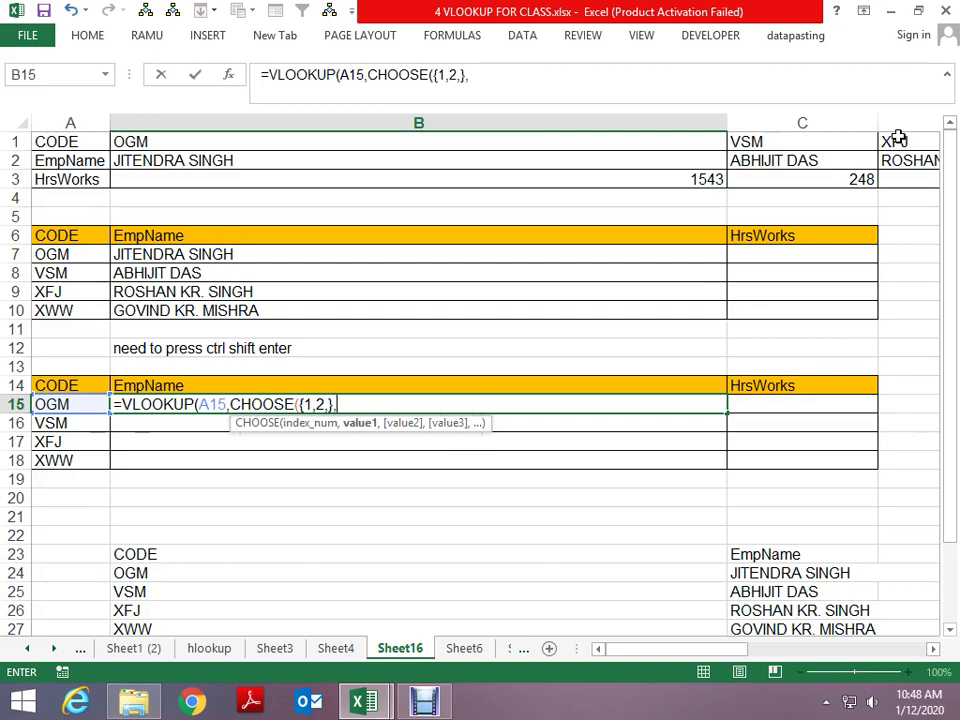
text(tra)
key(Tab)
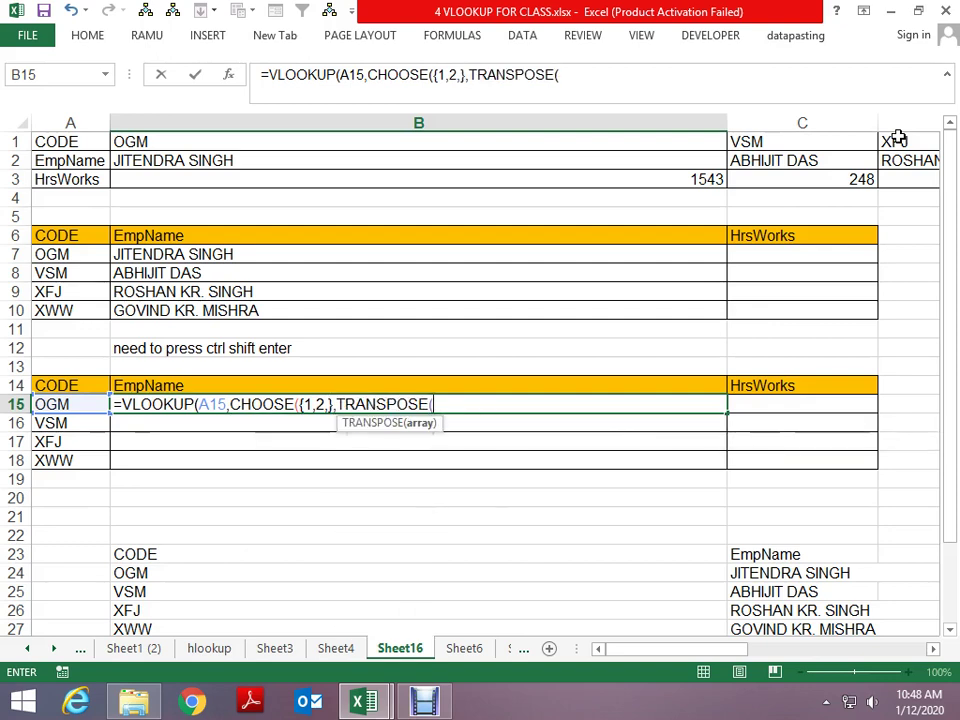
key(Left)
key(Up)
key(Up)
key(Up)
key(Up)
key(Up)
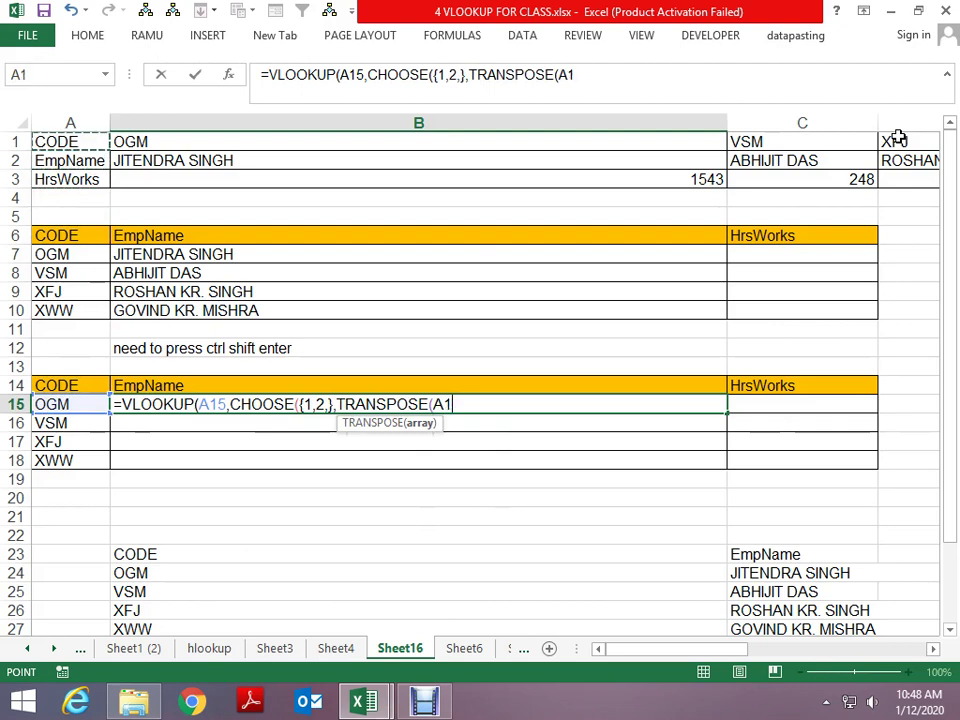
key(ctrl+shift+Right)
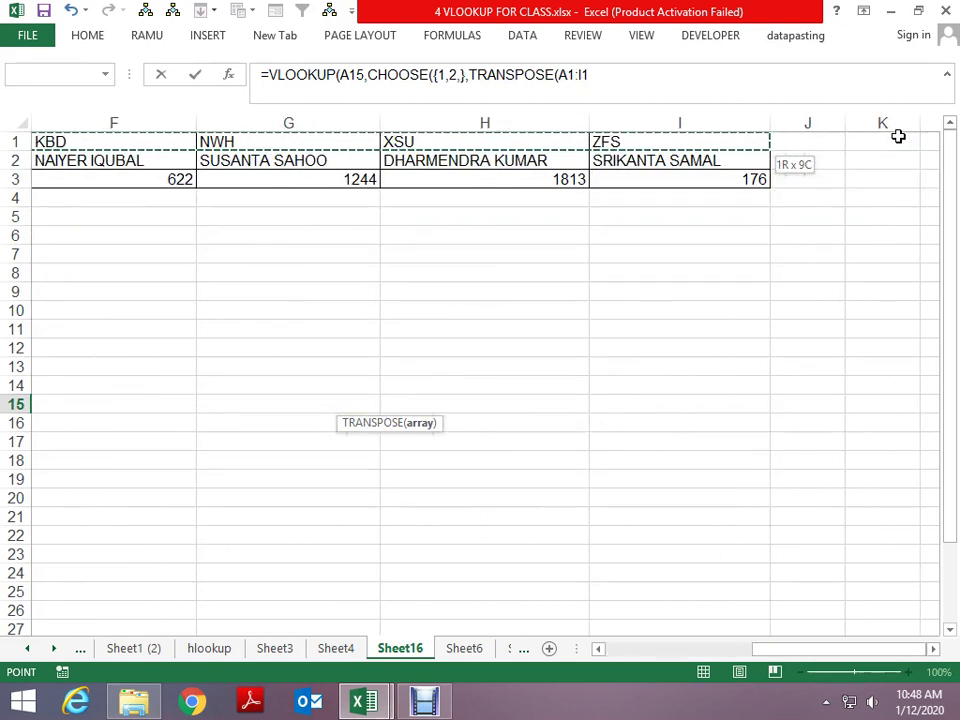
Step: Finish the formula with TRANSPOSE(A2:I2), column 2 and exact match 0, and try entering it
text(),tran)
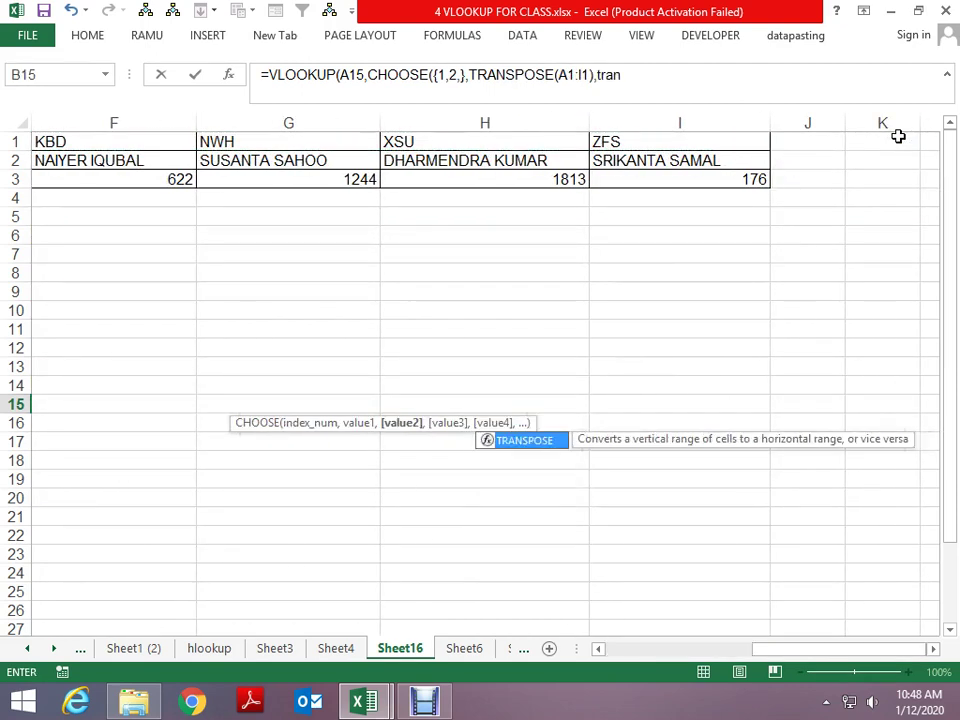
key(Tab)
key(Left)
key(Down)
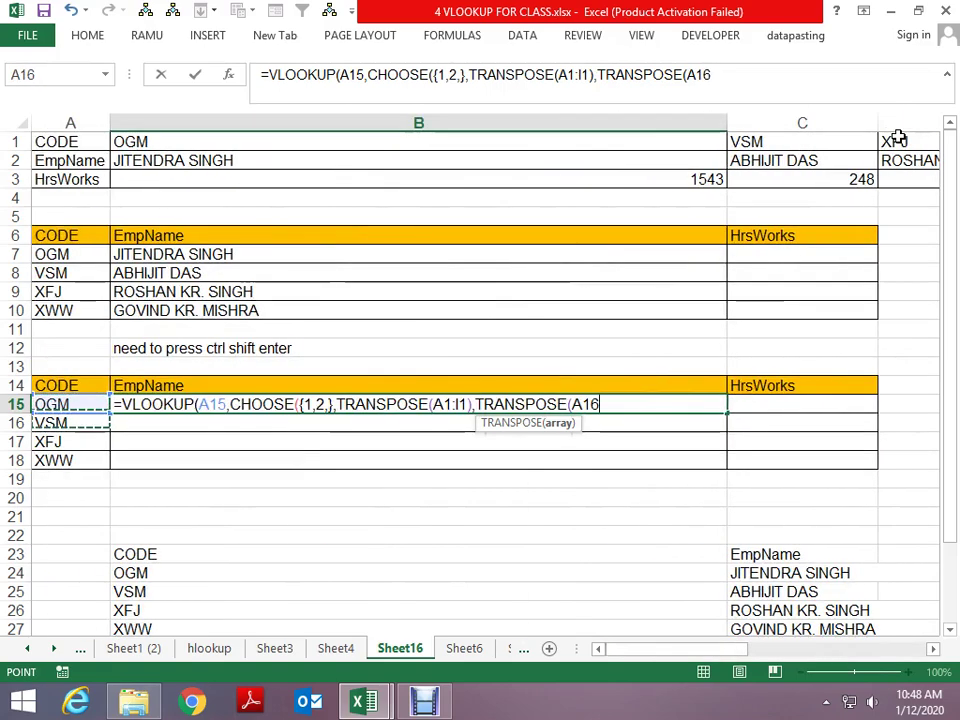
key(Up)
key(Up)
key(Up)
key(Up)
key(Up)
key(Down)
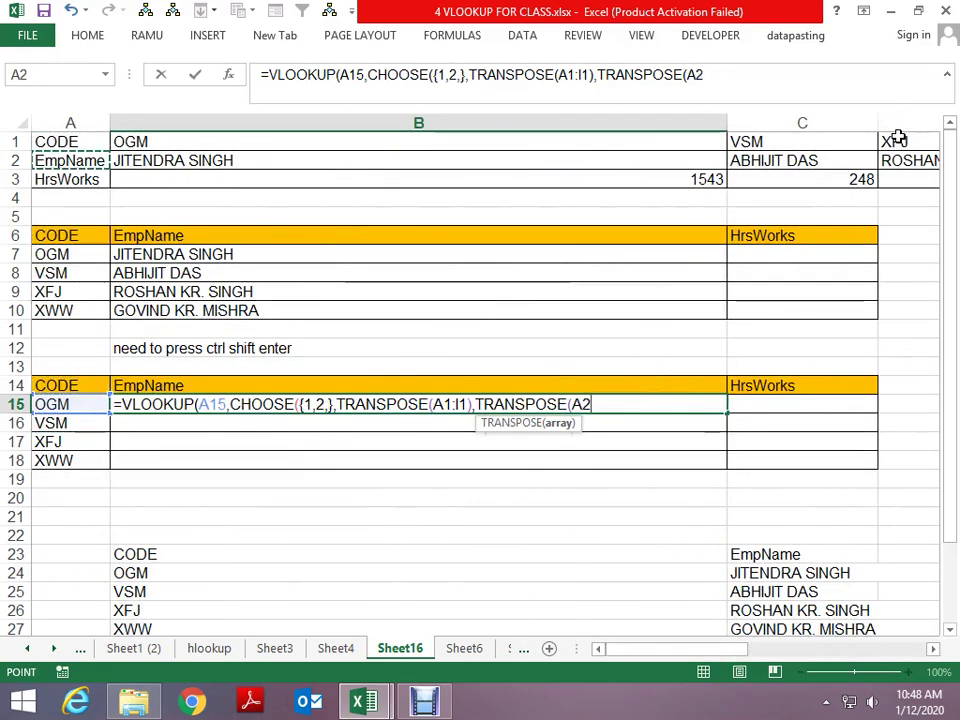
key(ctrl+shift+Right)
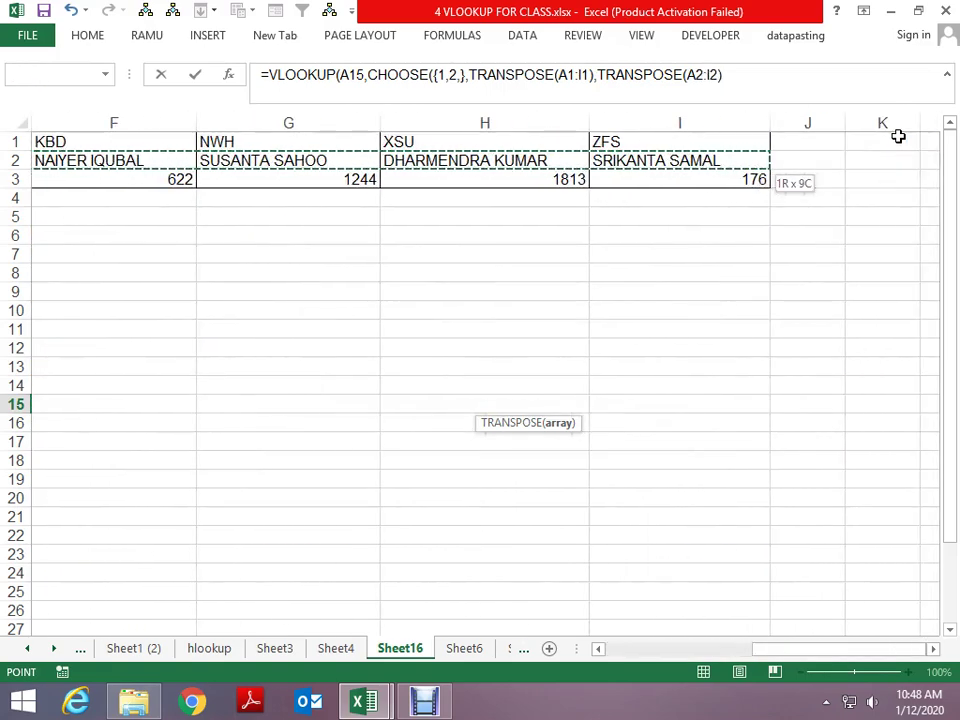
text())
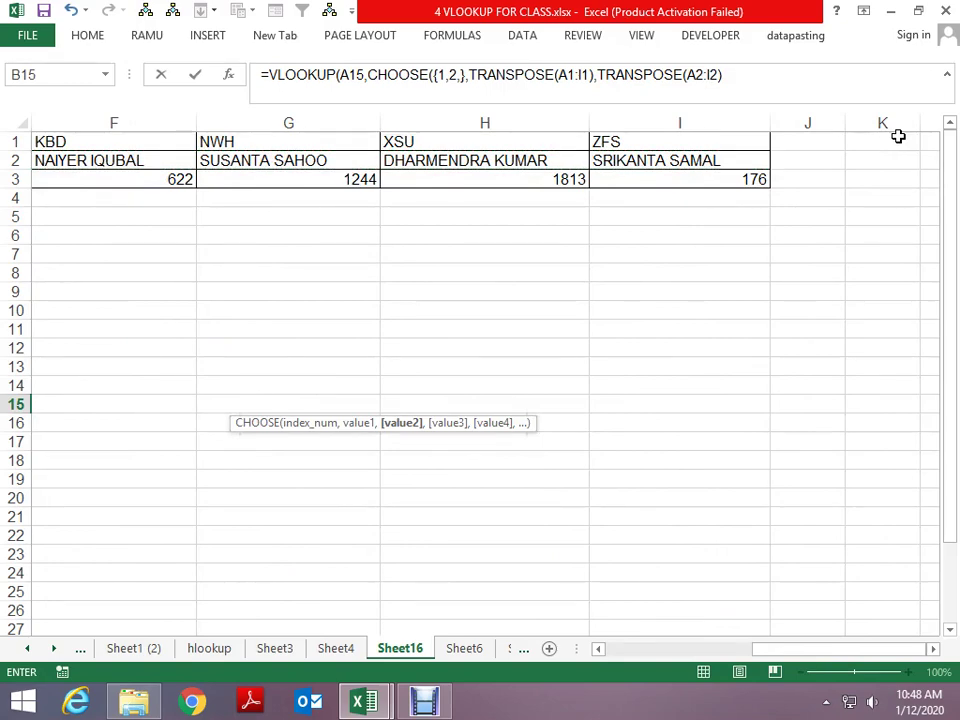
text(),2,)
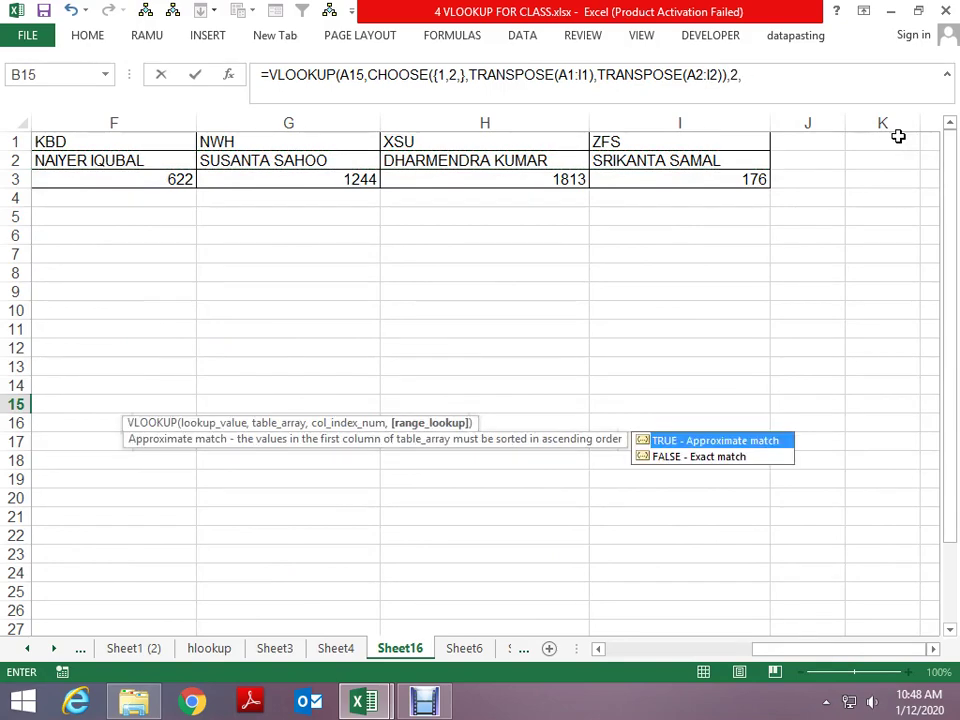
text(0)
key(Return)
key(Return)
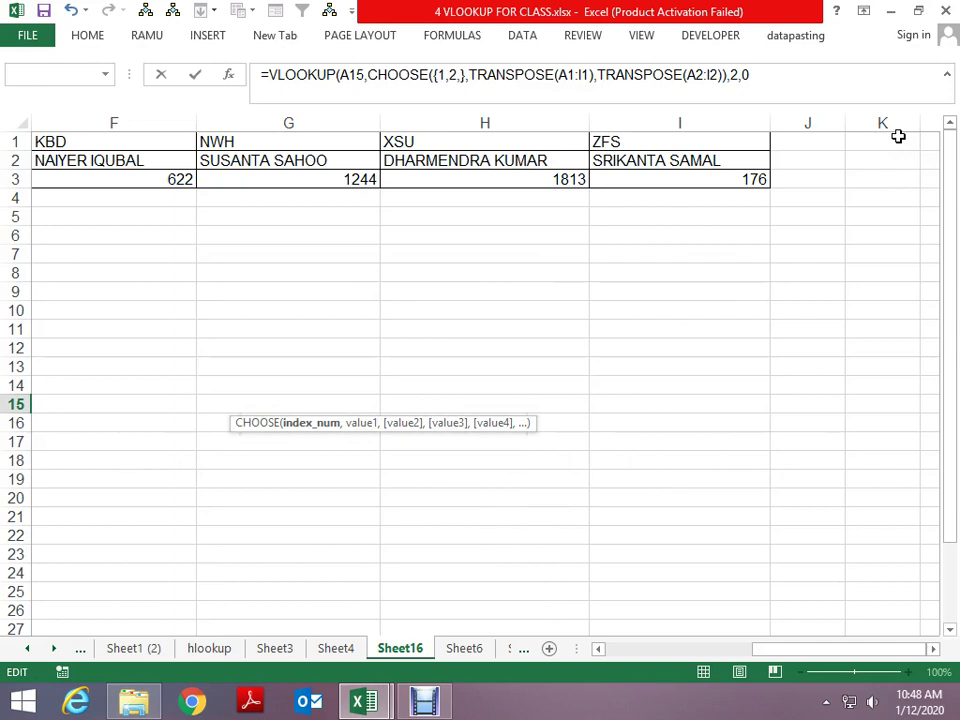
Step: Fix the misplaced closing brackets around the two TRANSPOSE calls in the B15 formula
click(724, 76)
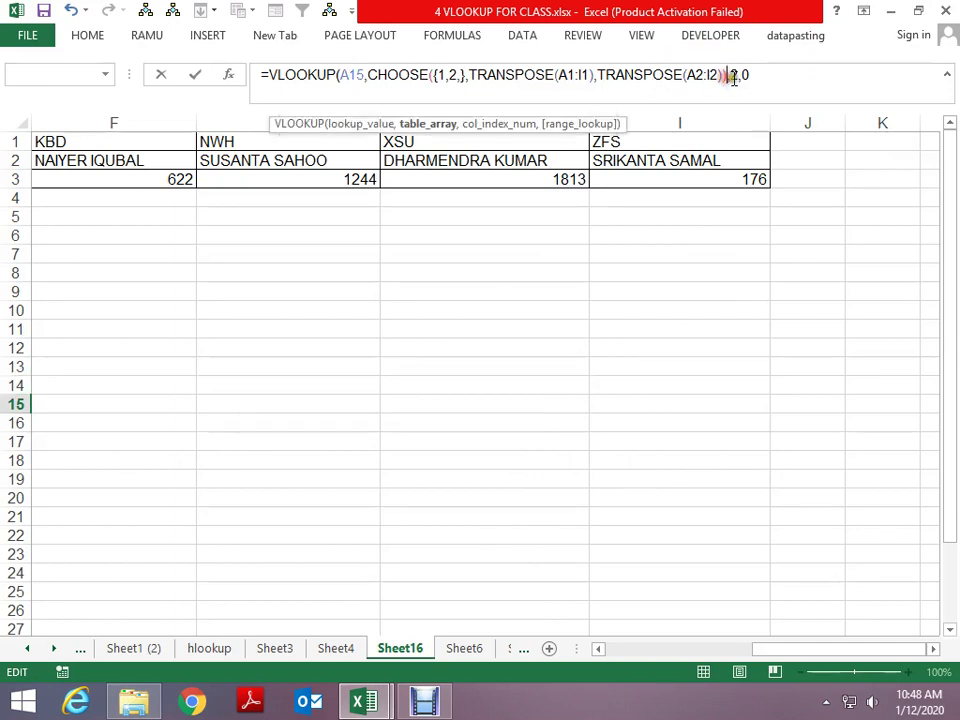
key(BackSpace)
key(Return)
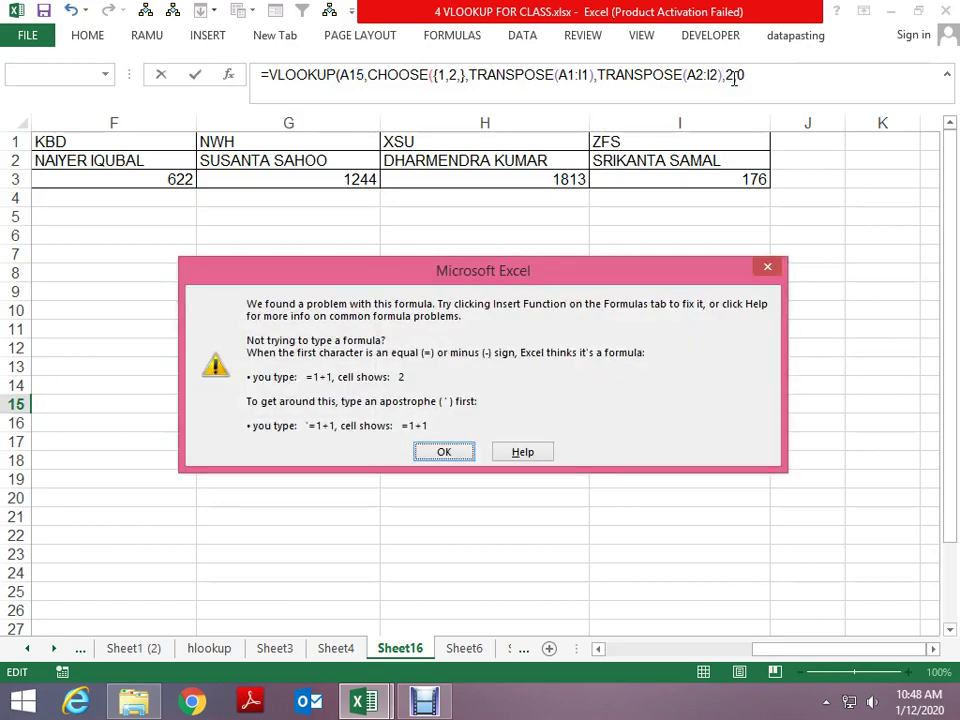
key(Return)
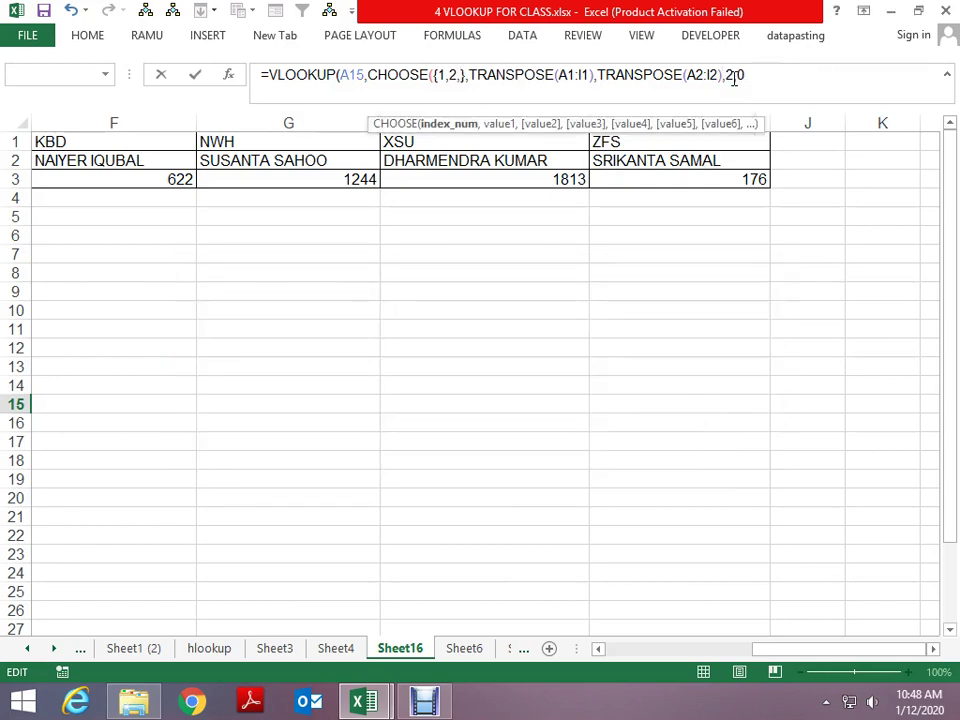
key(Right)
key(Right)
key(Right)
key(Right)
key(Right)
key(Right)
key(Right)
key(Right)
key(Right)
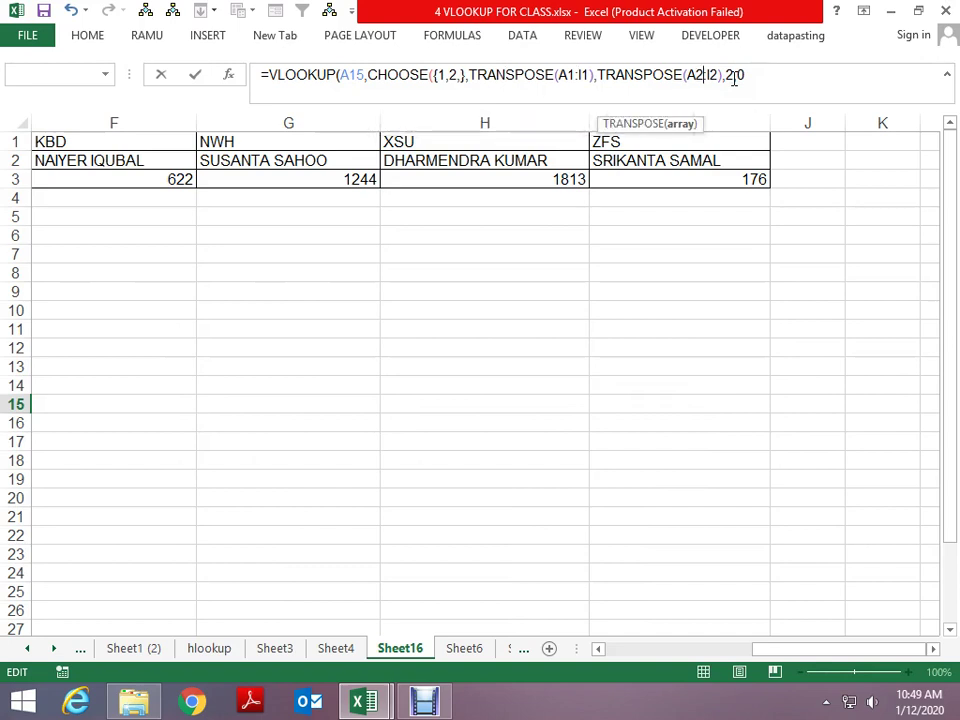
key(Right)
key(Right)
key(Right)
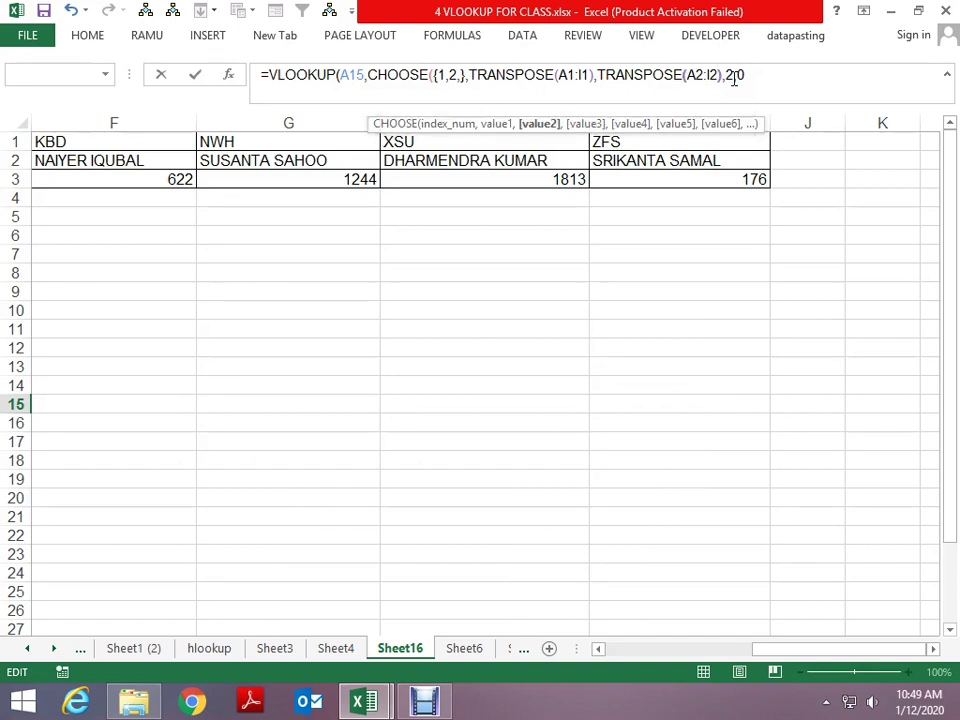
text())
Step: Lock the lookup ranges as $A$1:$I$1 and $A$2:$I$2
key(Left)
key(Left)
key(F4)
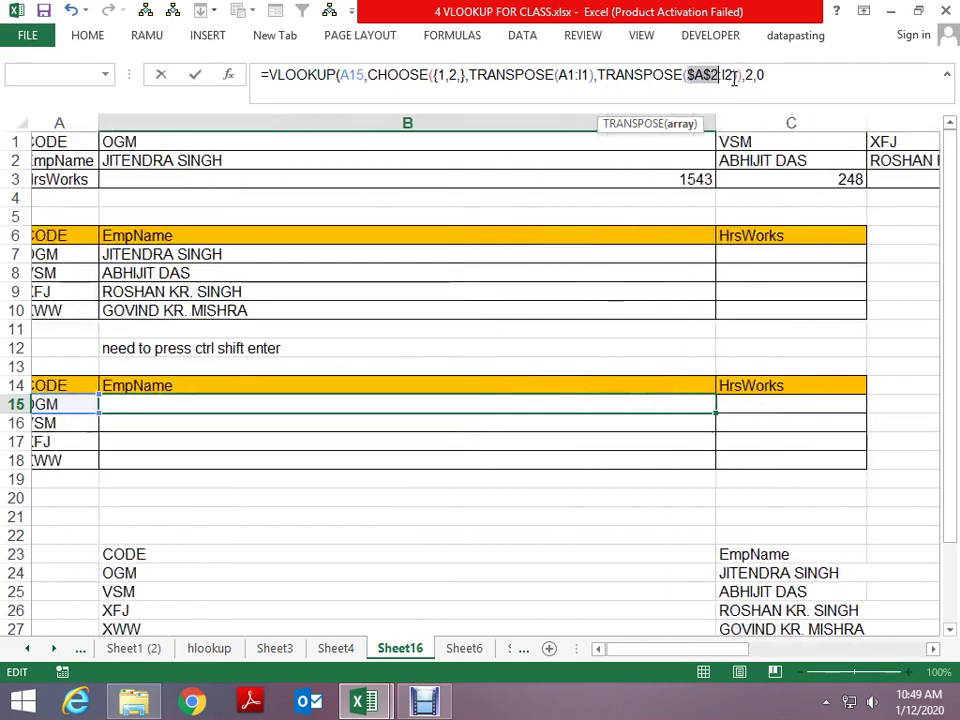
key(Left)
key(Left)
key(Left)
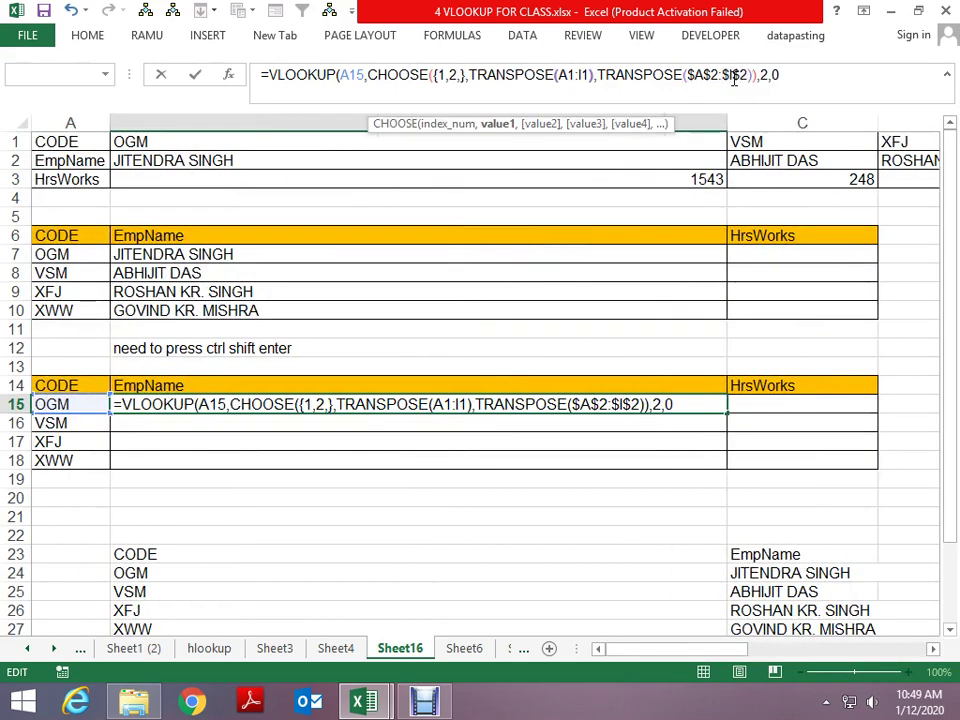
key(Left)
key(Left)
key(Left)
key(F4)
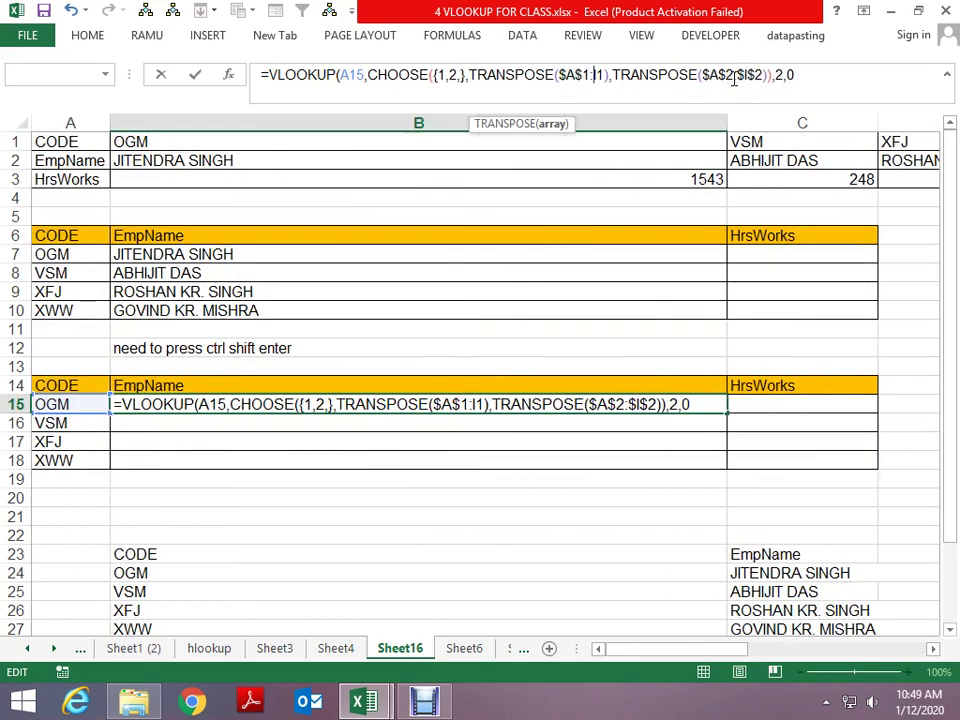
key(Right)
key(Right)
key(Right)
key(F4)
key(ctrl+shift+Return)
Step: Remove the stray comma so the array reads {1,2}, and enter B15 as an array formula
key(Return)
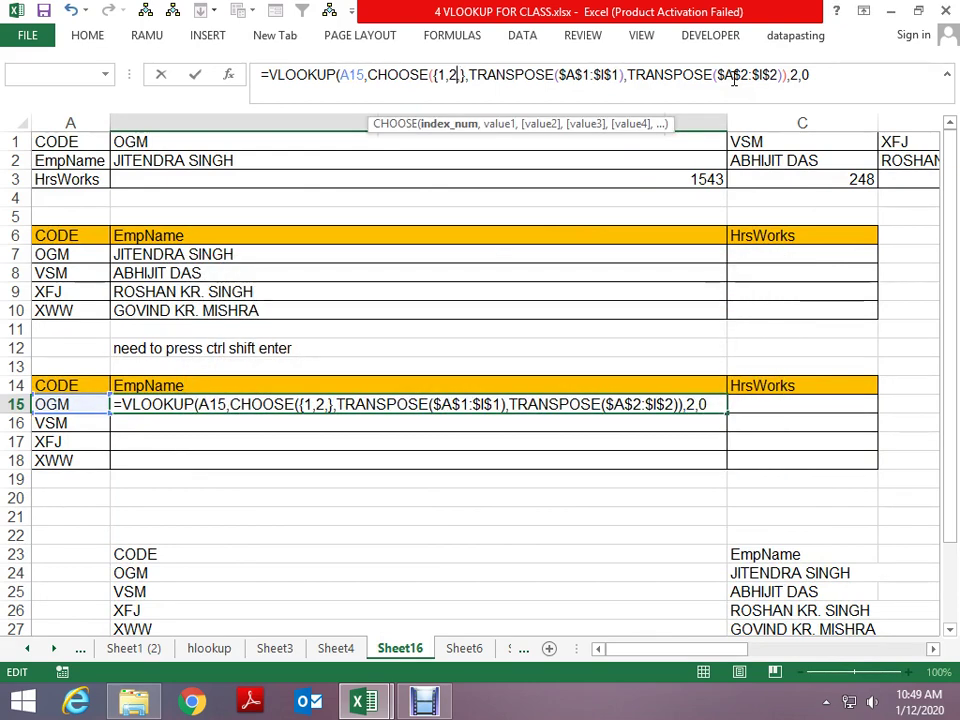
key(BackSpace)
key(ctrl+shift+Return)
key(Return)
click(734, 79)
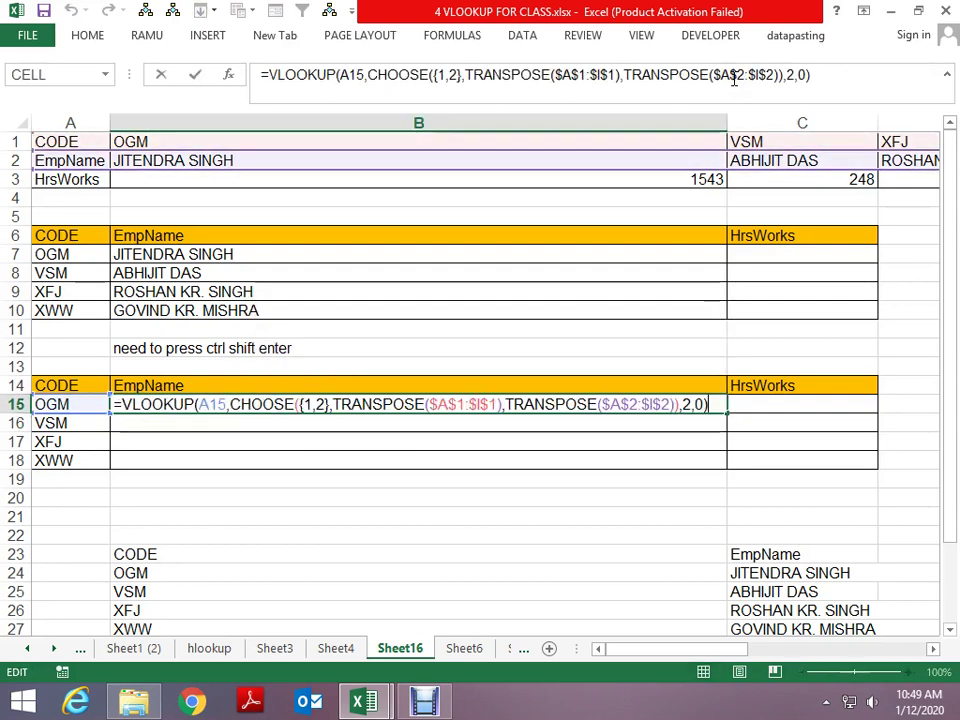
key(ctrl+shift+Return)
key(Down)
Step: Fill the array lookup down into B16:B18 and look over the CODE/EmpName table B23:C31
key(ctrl+d)
key(Down)
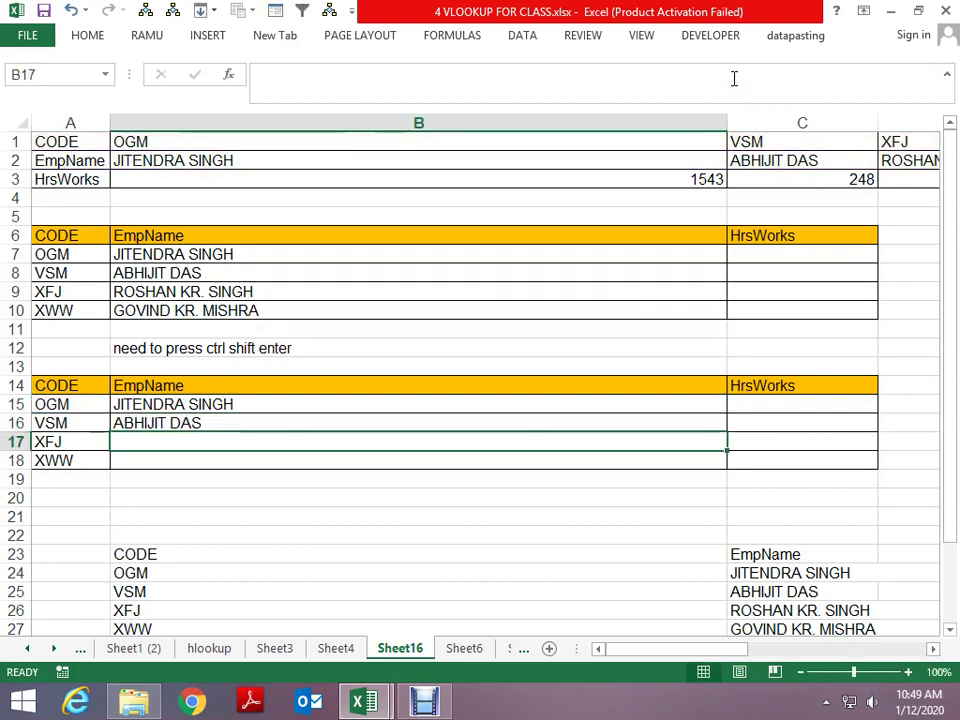
key(ctrl+d)
key(Down)
key(ctrl+d)
key(Up)
key(Up)
key(Up)
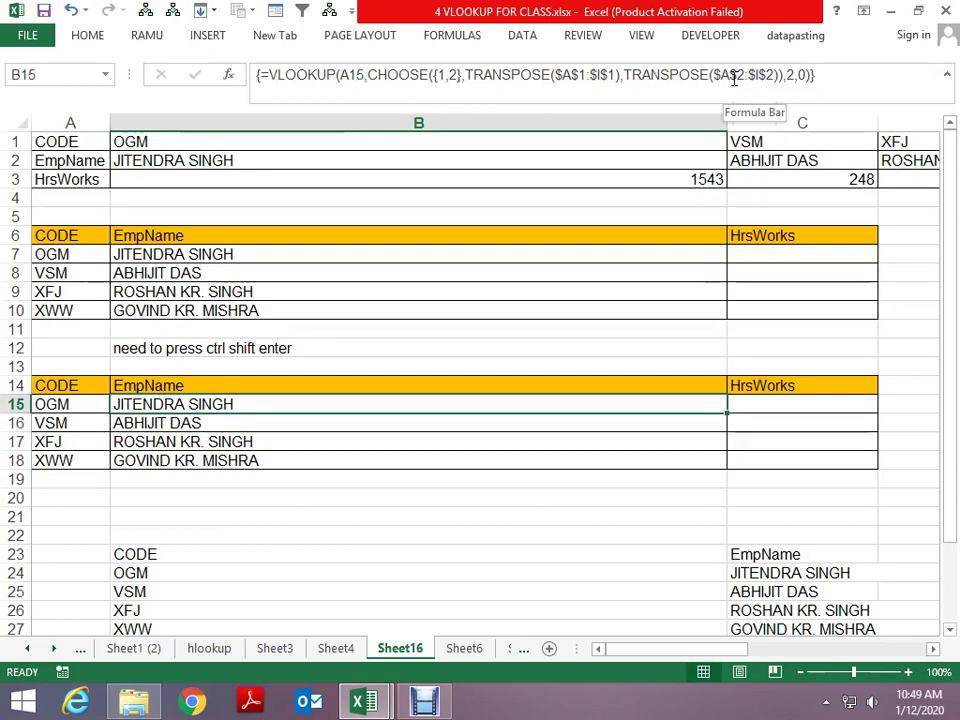
key(Up)
key(Down)
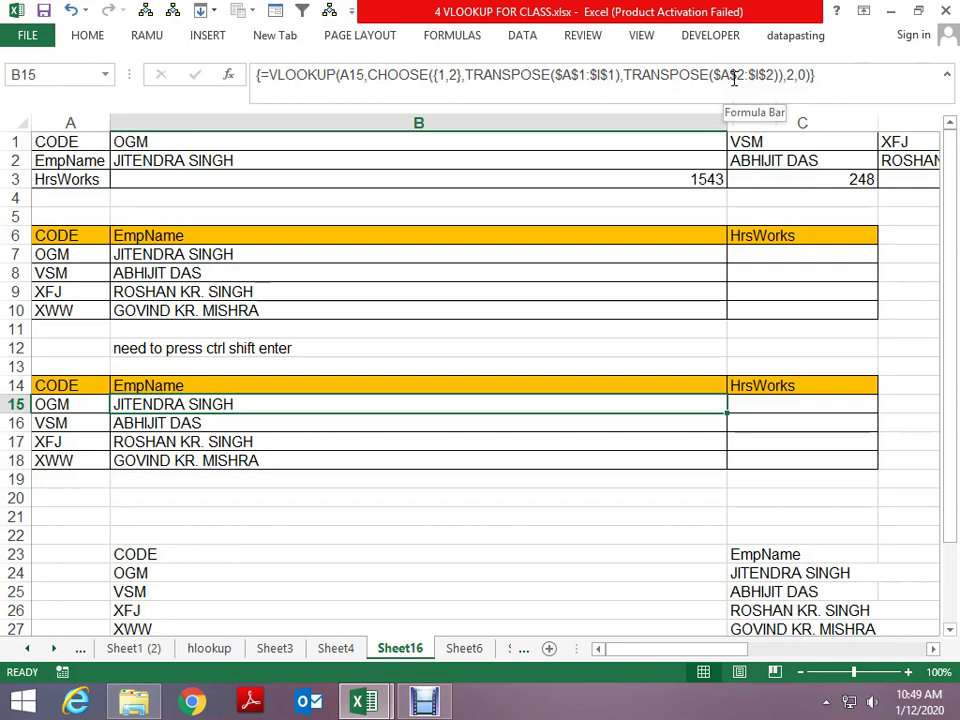
key(Down)
key(Down)
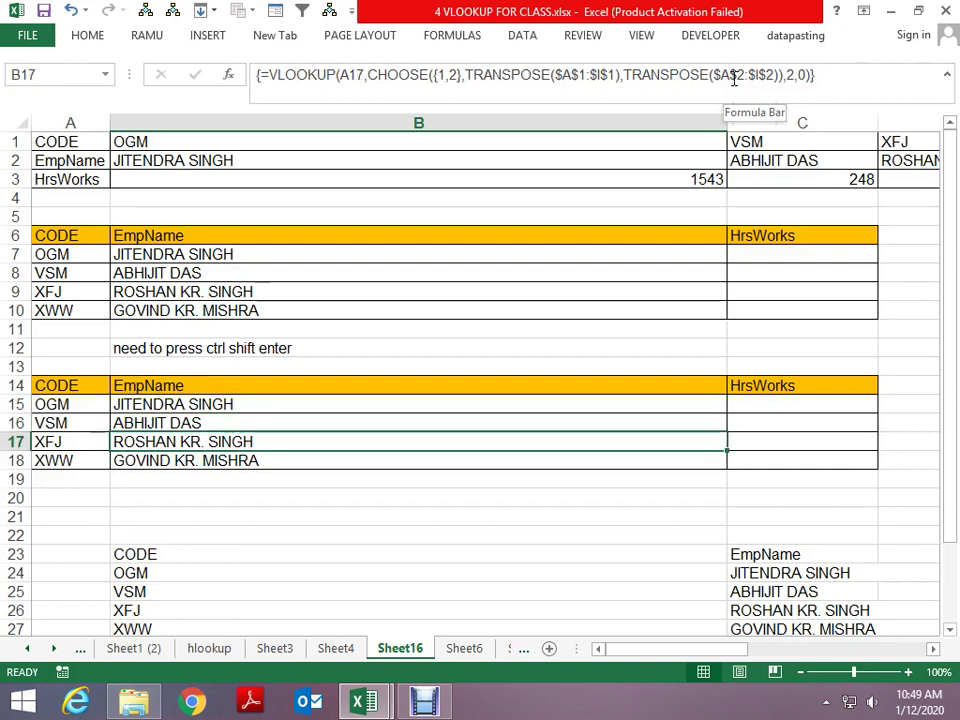
key(Down)
key(Down)
key(Down)
key(Down)
key(Down)
key(shift+Right)
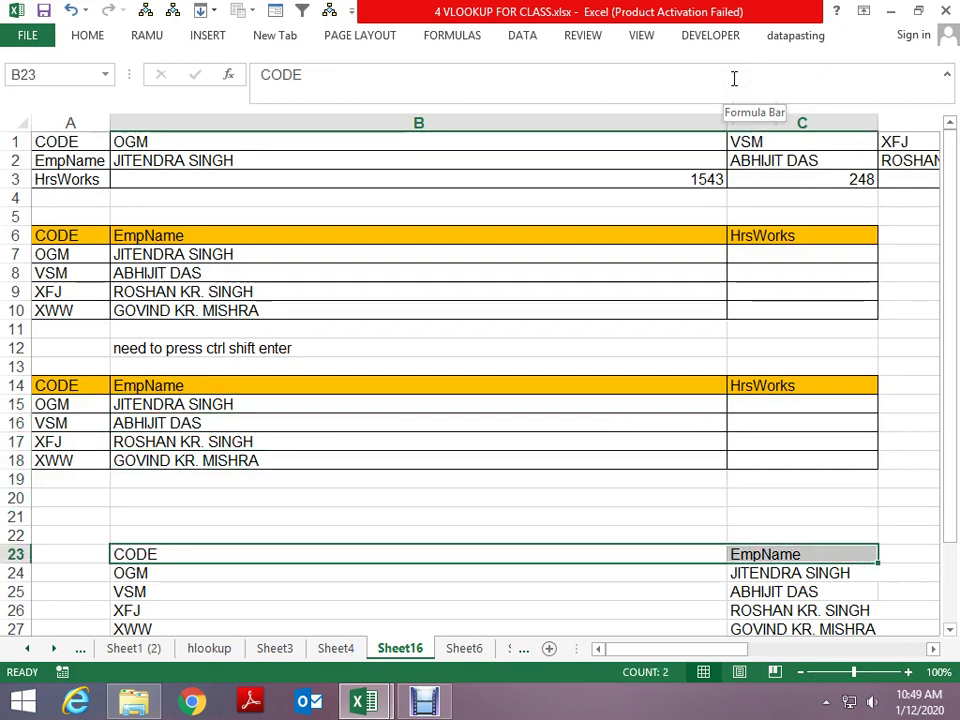
key(ctrl+shift+Down)
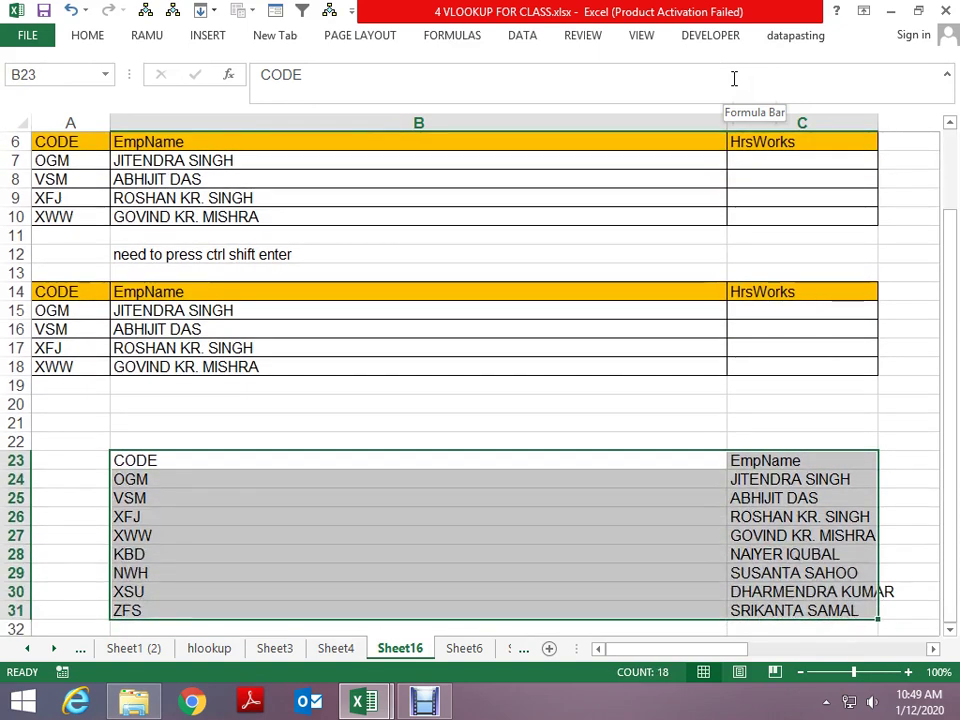
Step: Copy the four looked-up names in B15:B18 and paste them at B41:B44
key(Up)
key(Up)
key(Up)
key(Up)
key(Up)
key(Up)
key(Up)
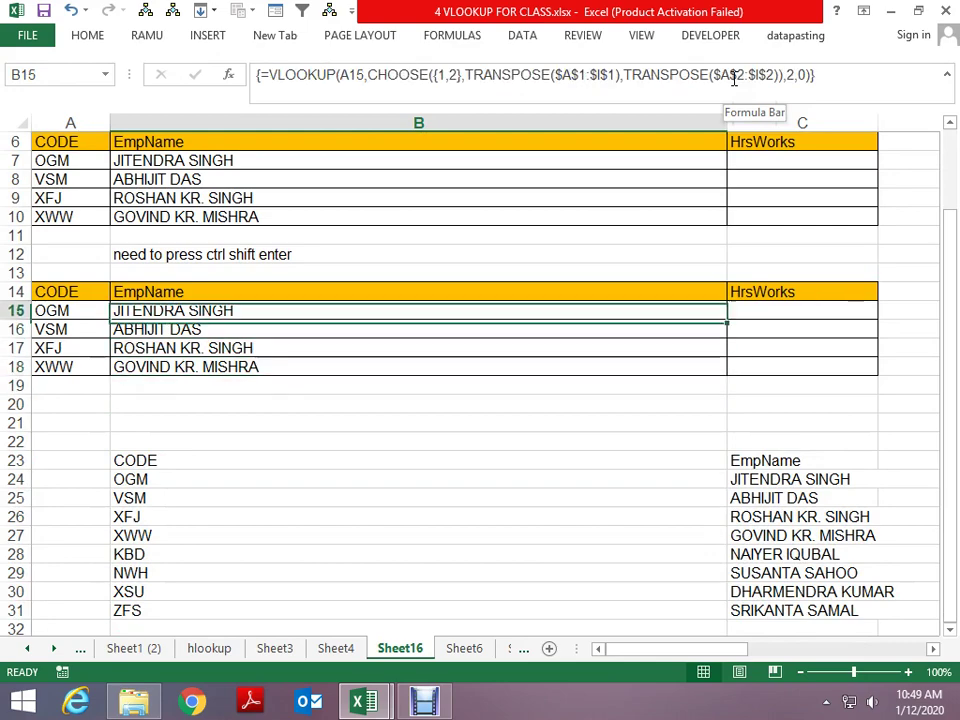
key(ctrl+shift+Down)
key(ctrl+c)
key(Page_Down)
key(ctrl+v)
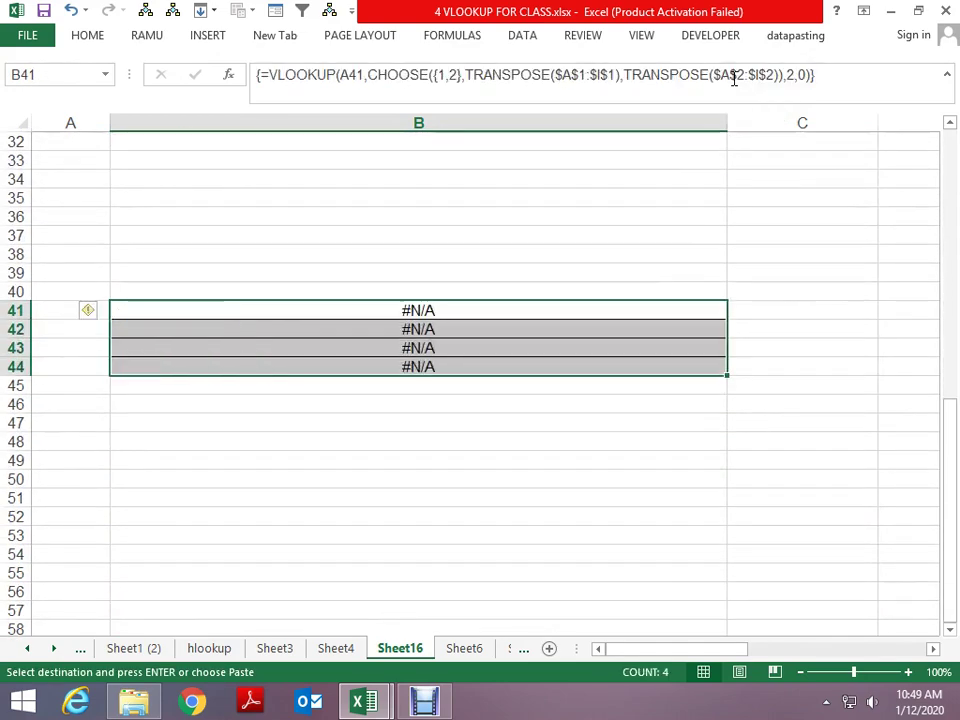
key(Down)
key(Down)
key(Down)
key(Up)
key(Up)
key(Up)
Step: Turn B41:B44 into plain values with Paste Special > Values
key(ctrl+alt+v)
key(v)
key(Return)
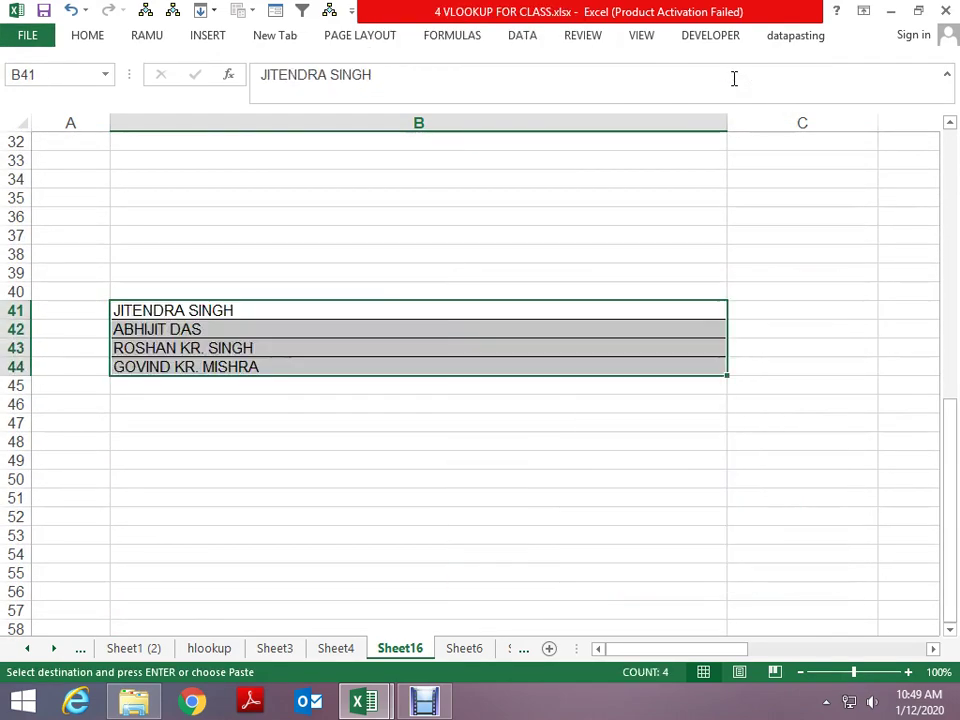
key(Down)
key(Down)
key(Down)
Step: Enter =TRANSPOSE(B41:B44) as an array formula across B46:E46
key(Down)
text(=tr)
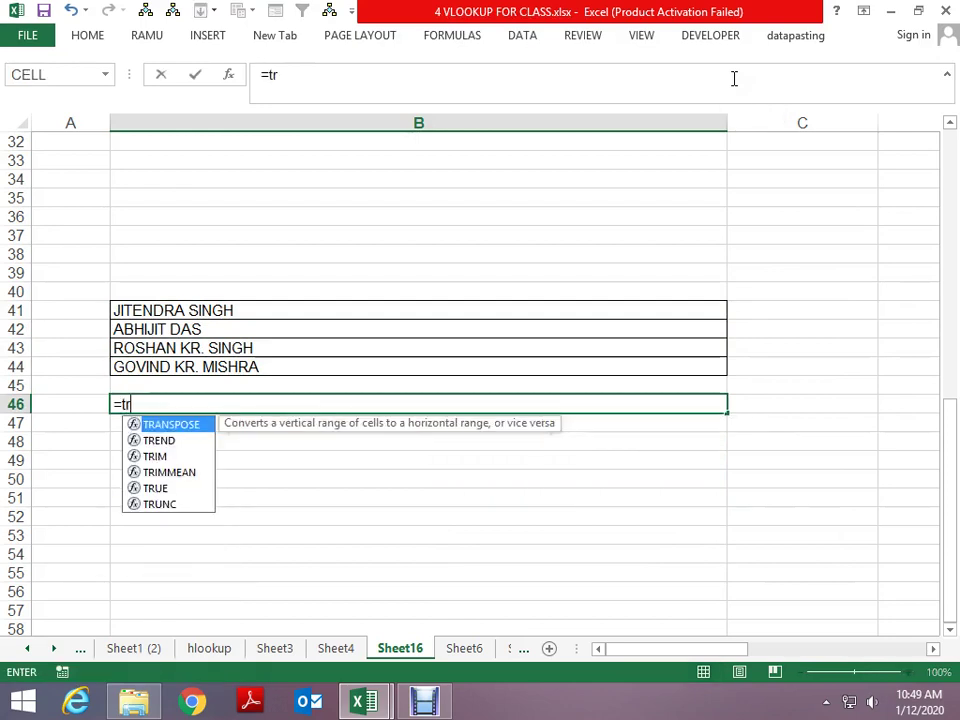
key(Down)
key(Up)
key(Tab)
key(Up)
key(Up)
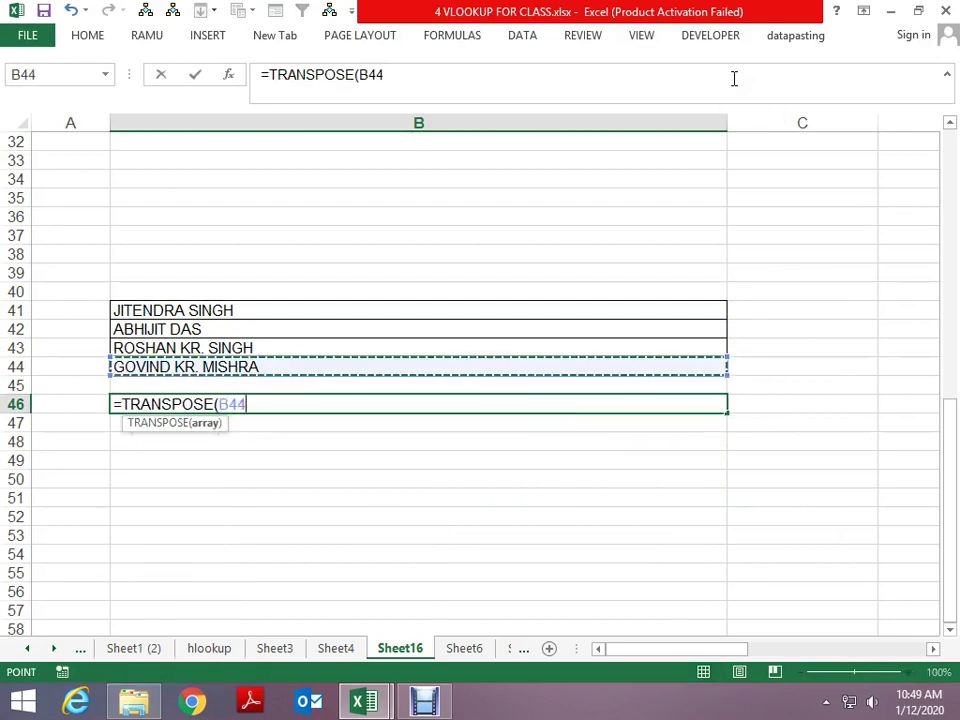
key(Up)
key(Up)
key(Up)
key(shift+Down)
key(shift+Down)
key(shift+Down)
key(ctrl+Return)
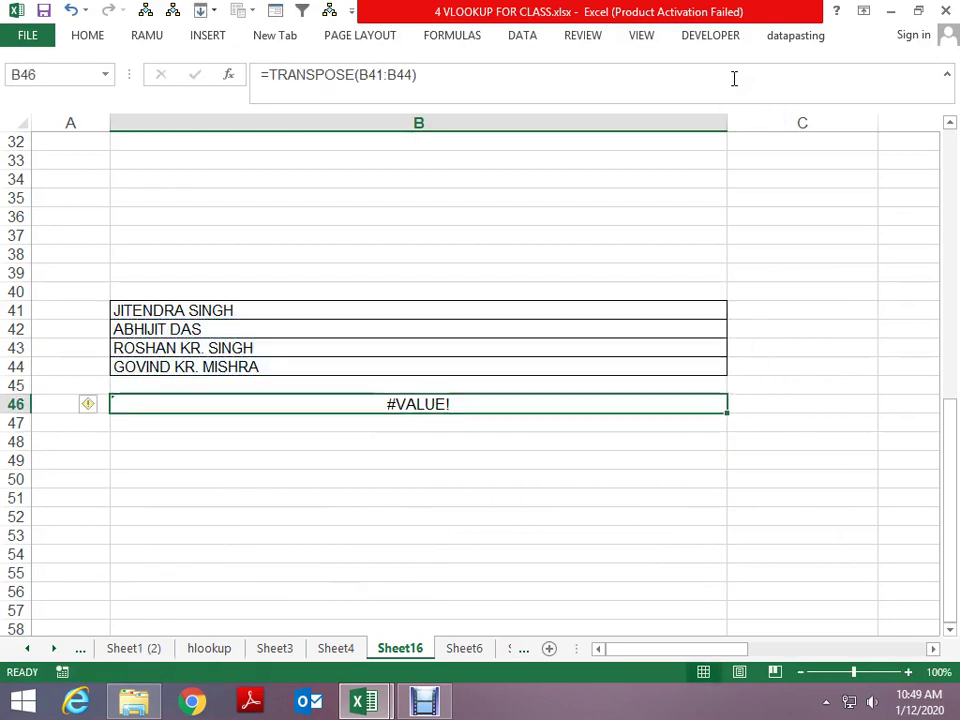
key(shift+Right)
key(shift+Right)
key(shift+Right)
key(F2)
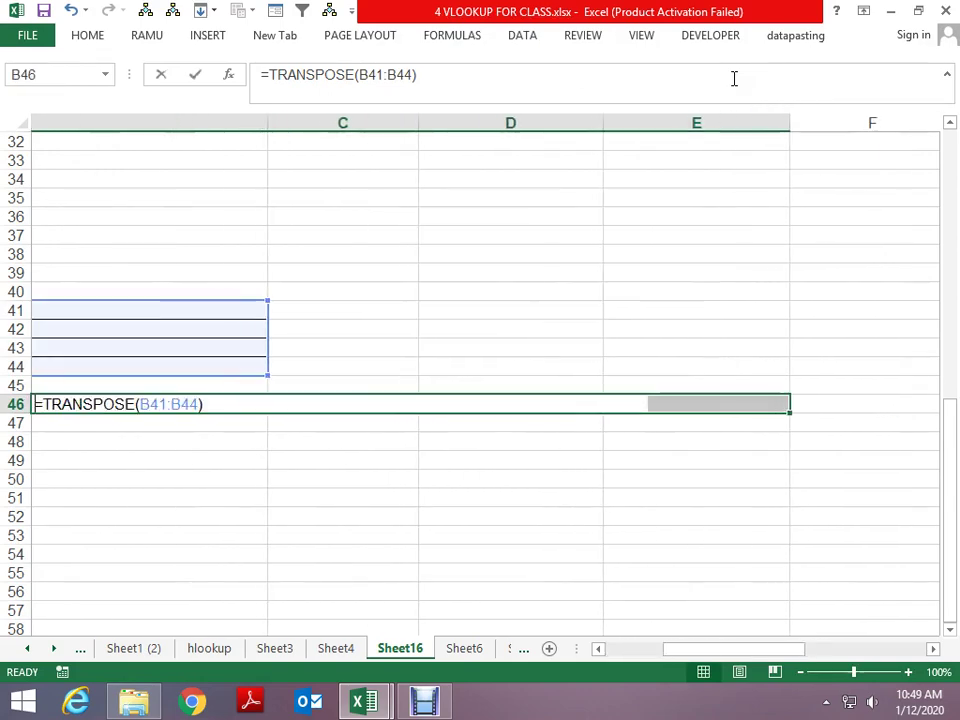
key(ctrl+shift+Return)
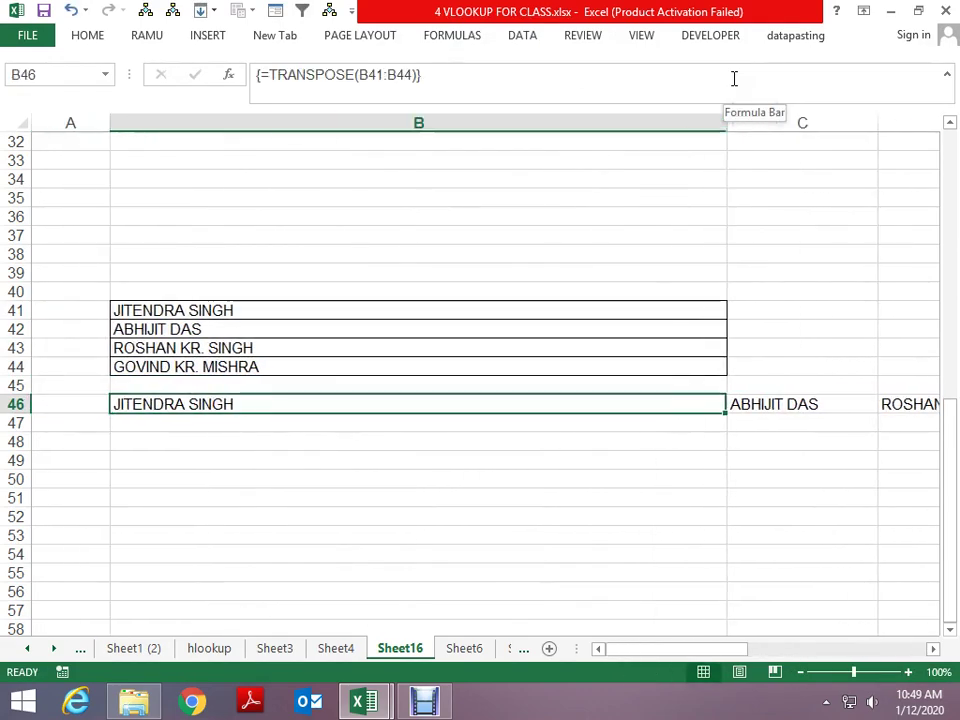
key(shift+Right)
key(shift+Right)
key(shift+Right)
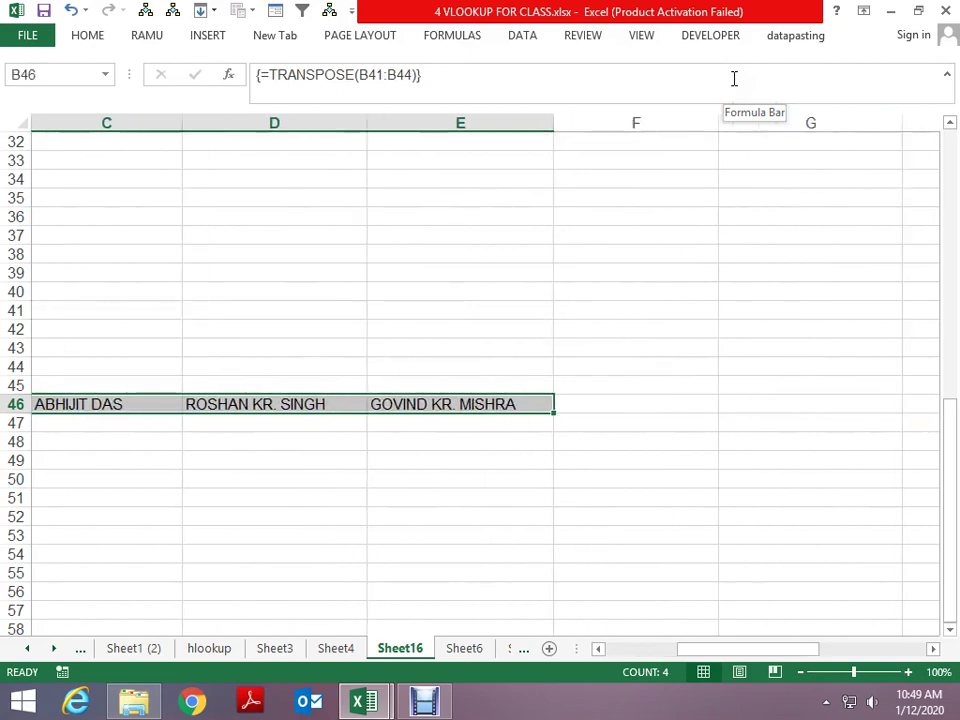
Step: Enter =TRANSPOSE(B46:E46) as an array formula down B49:B53
key(Down)
key(Down)
key(Down)
text(=tr)
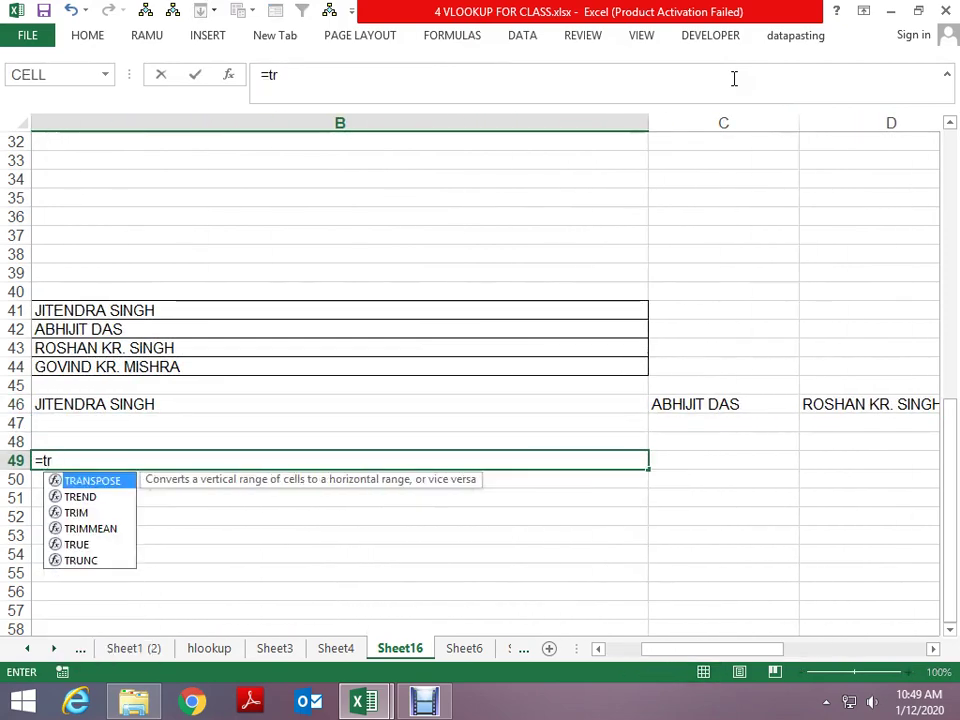
key(Tab)
key(Up)
key(Up)
key(Up)
key(shift+Right)
key(shift+Right)
key(shift+Right)
key(ctrl+shift+Return)
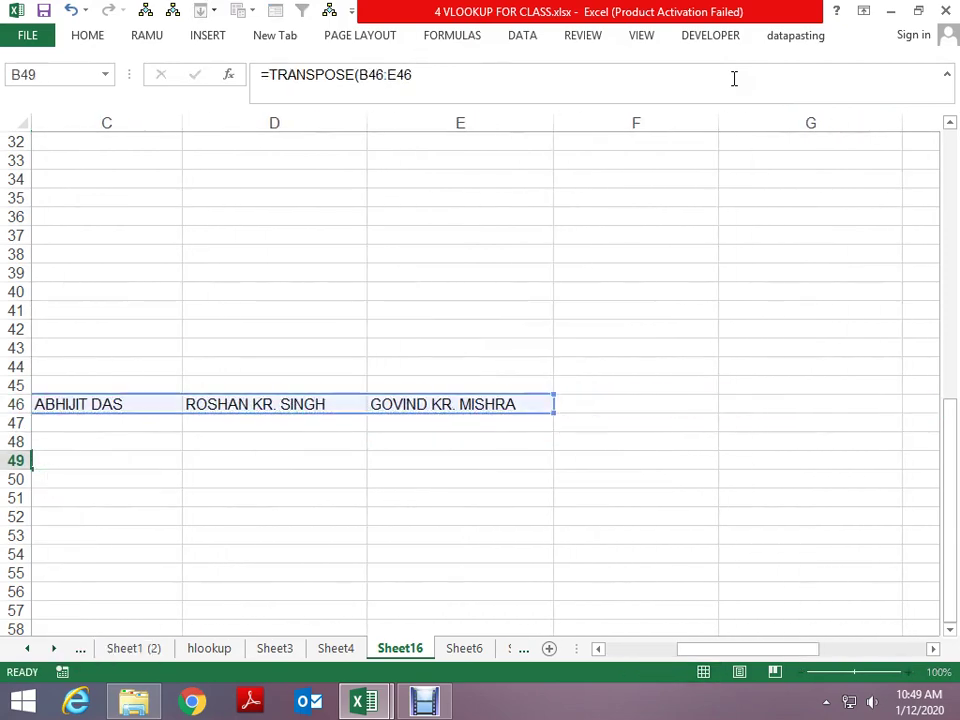
key(Up)
key(shift+Down)
key(shift+Down)
key(shift+Down)
key(shift+Down)
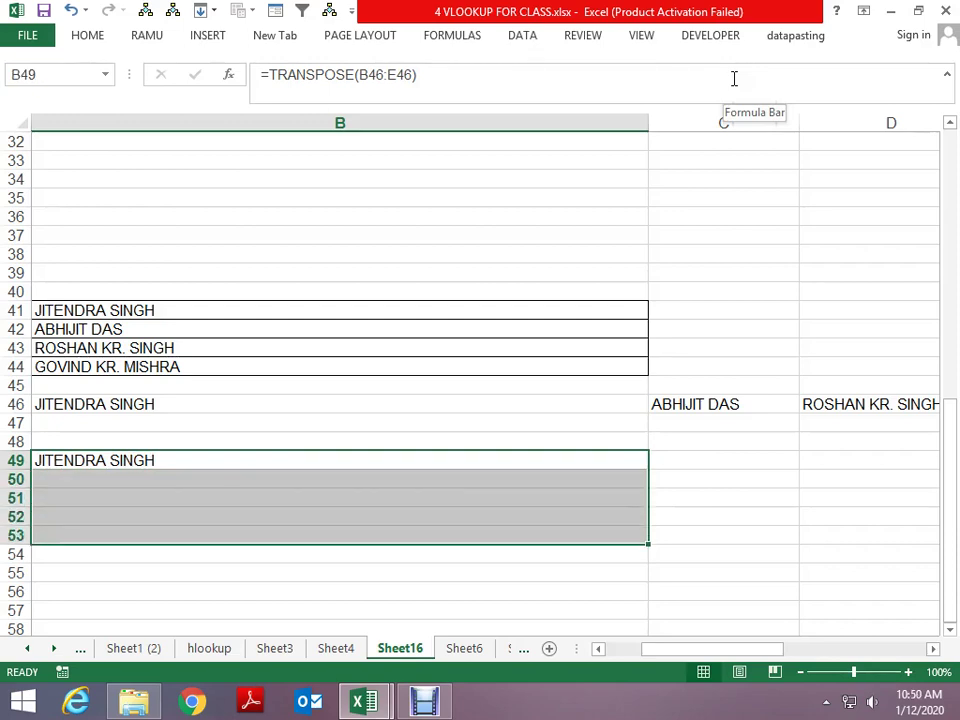
key(F2)
key(ctrl+shift+Return)
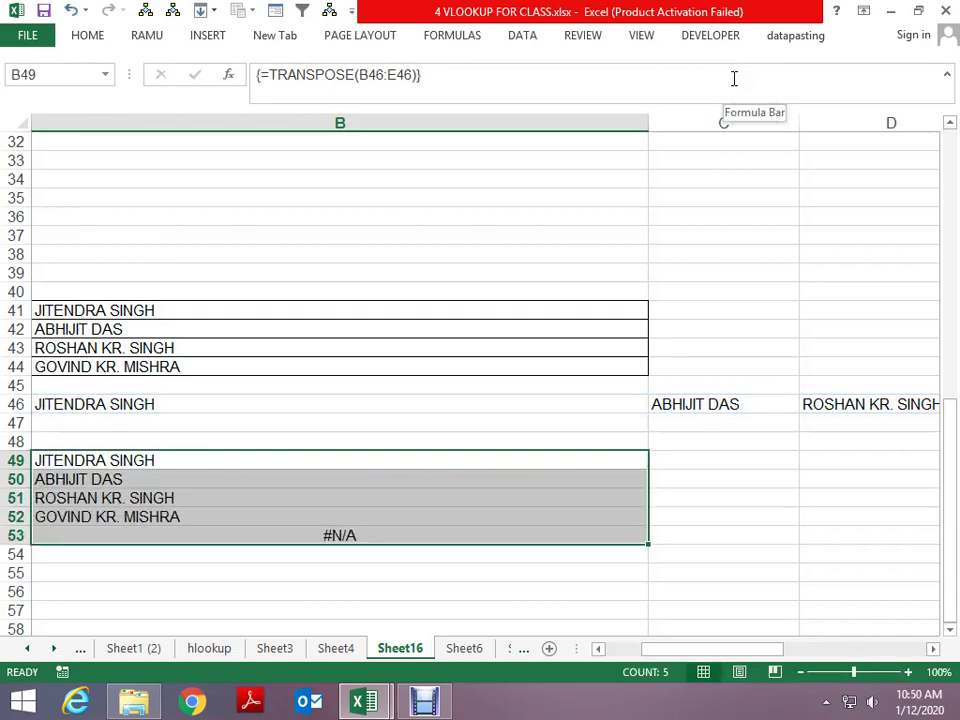
Step: Return to the top of Sheet16 and move on to Sheet6
key(Home)
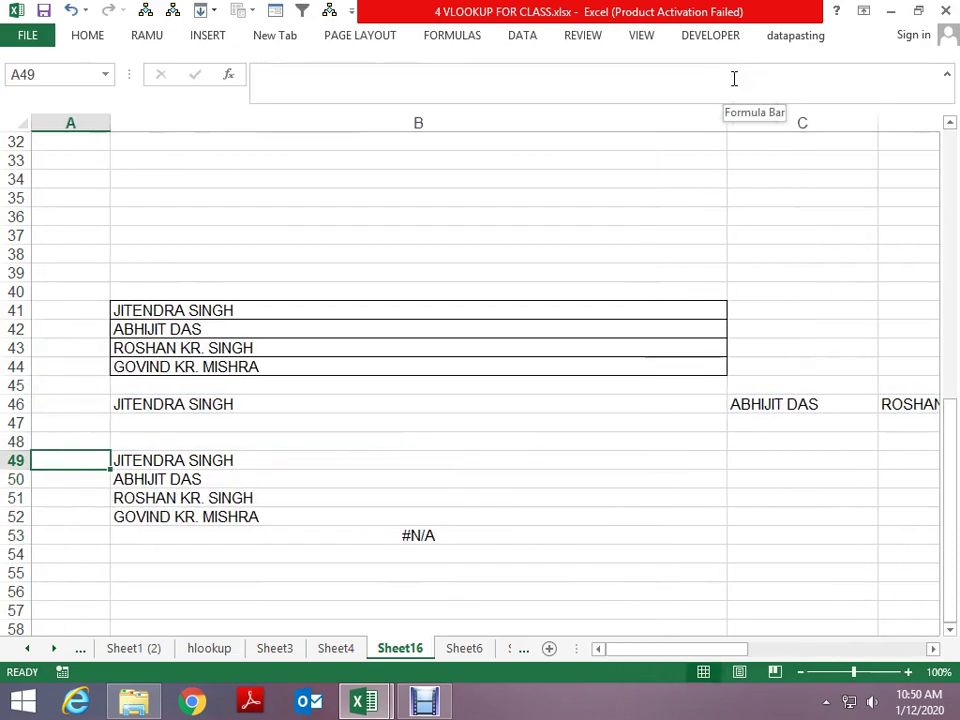
key(ctrl+Up)
key(ctrl+Up)
key(ctrl+Up)
key(ctrl+Page_Down)
Step: Inspect the Costly Mobile Name formula in E2 and the Price/MobileName table A1:B10
key(Up)
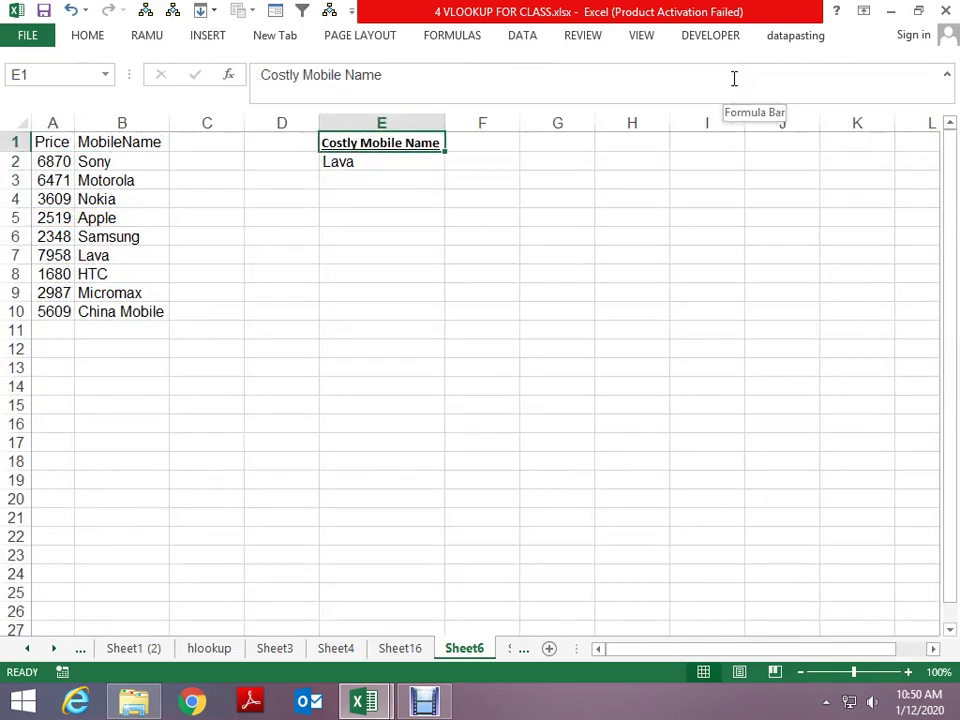
key(Down)
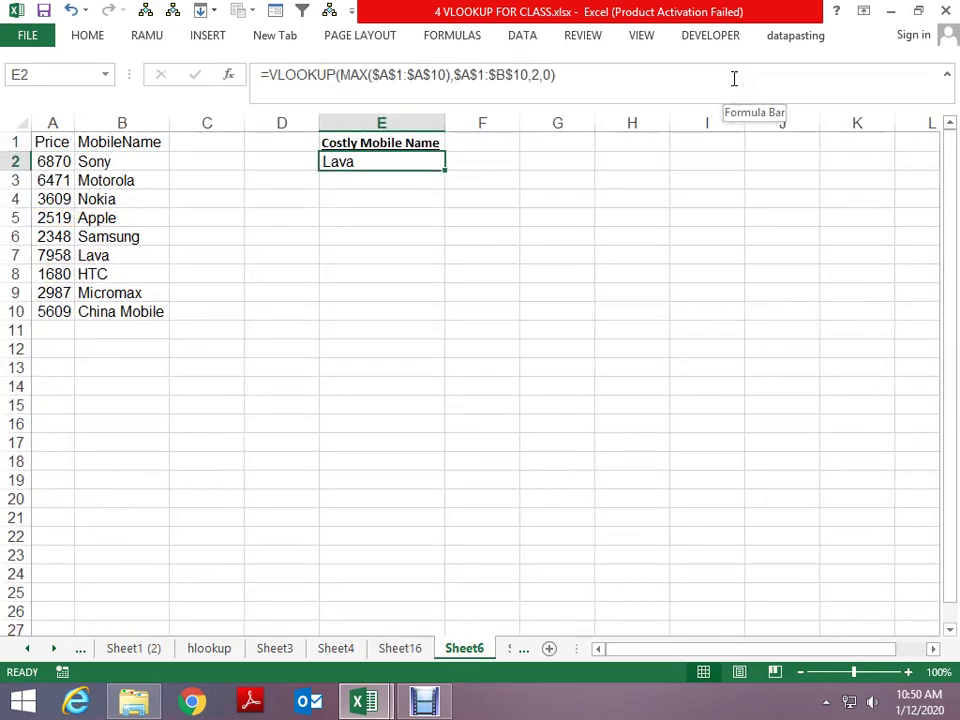
key(Home)
key(Up)
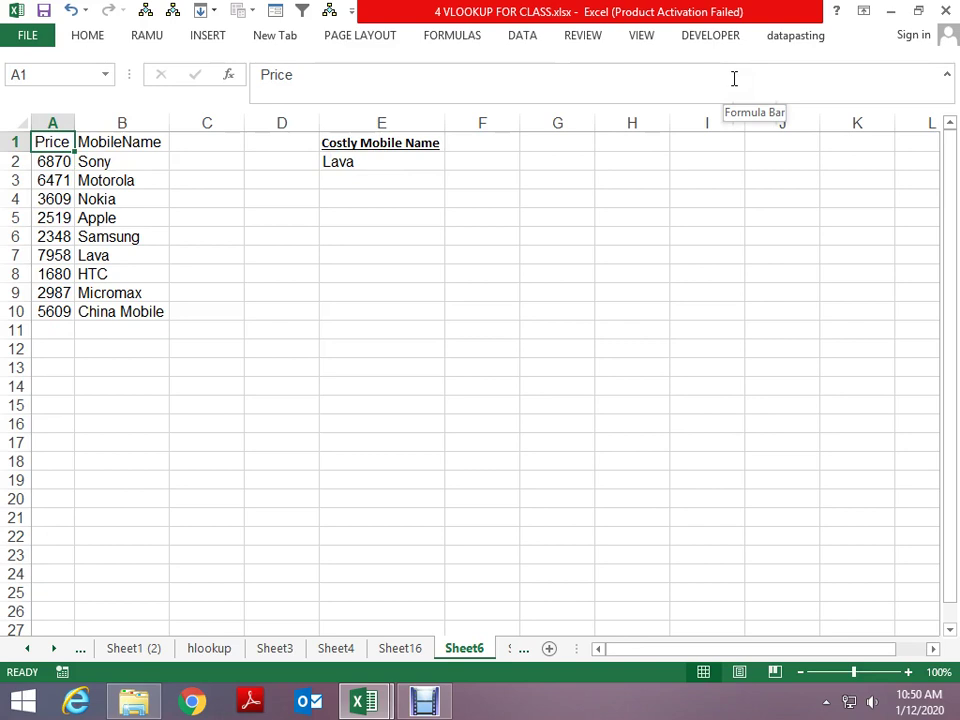
key(ctrl+shift+Down)
key(ctrl+shift+Up)
key(shift+Right)
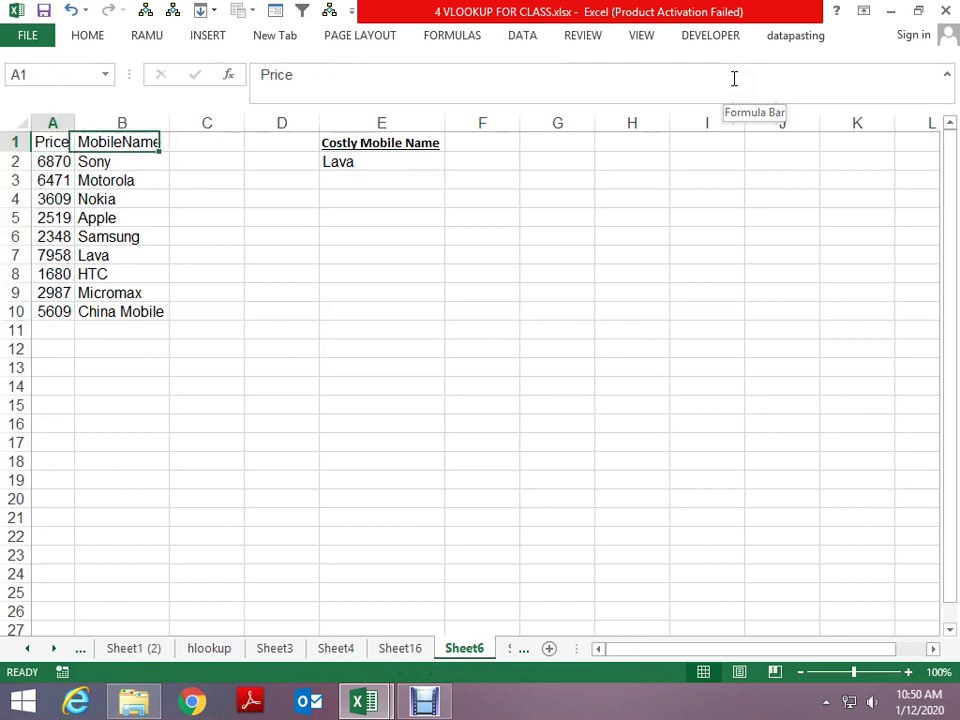
key(shift+Left)
key(ctrl+shift+Down)
key(shift+Right)
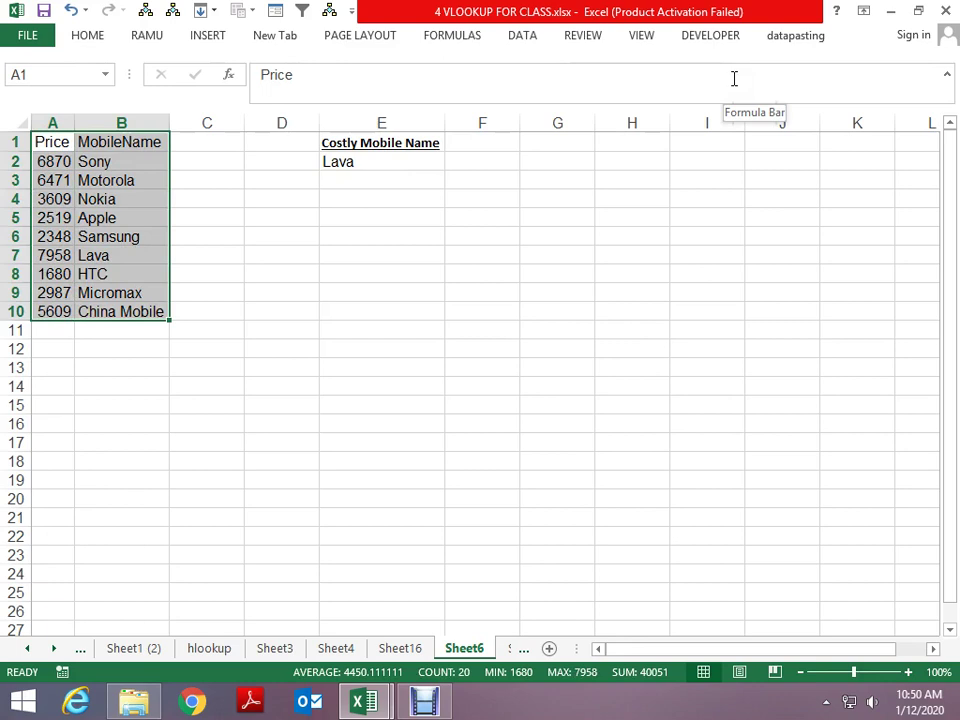
Step: Trace the highest price, 7958, to Lava as the costliest mobile
key(ctrl+shift+Up)
key(shift+Left)
key(ctrl+shift+Down)
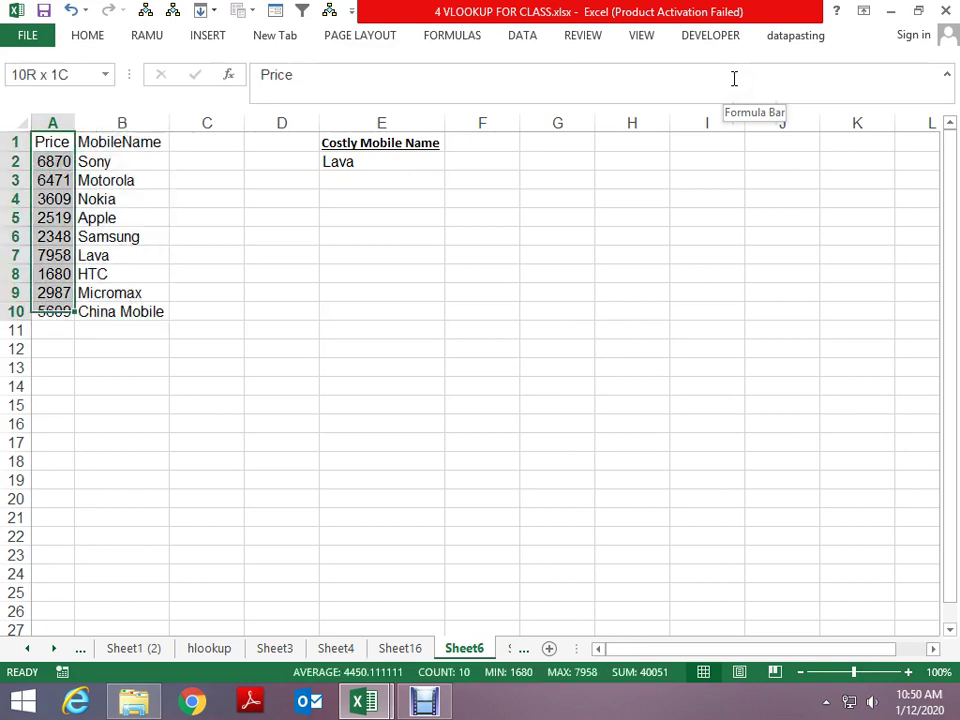
key(ctrl+Down)
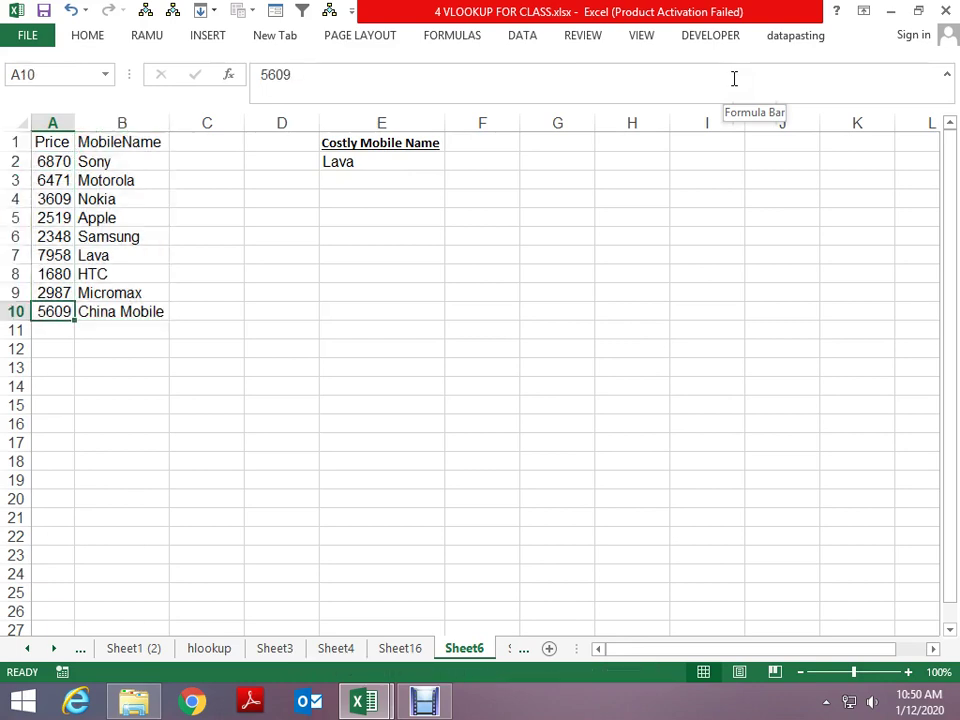
key(Up)
key(Up)
key(Up)
key(Right)
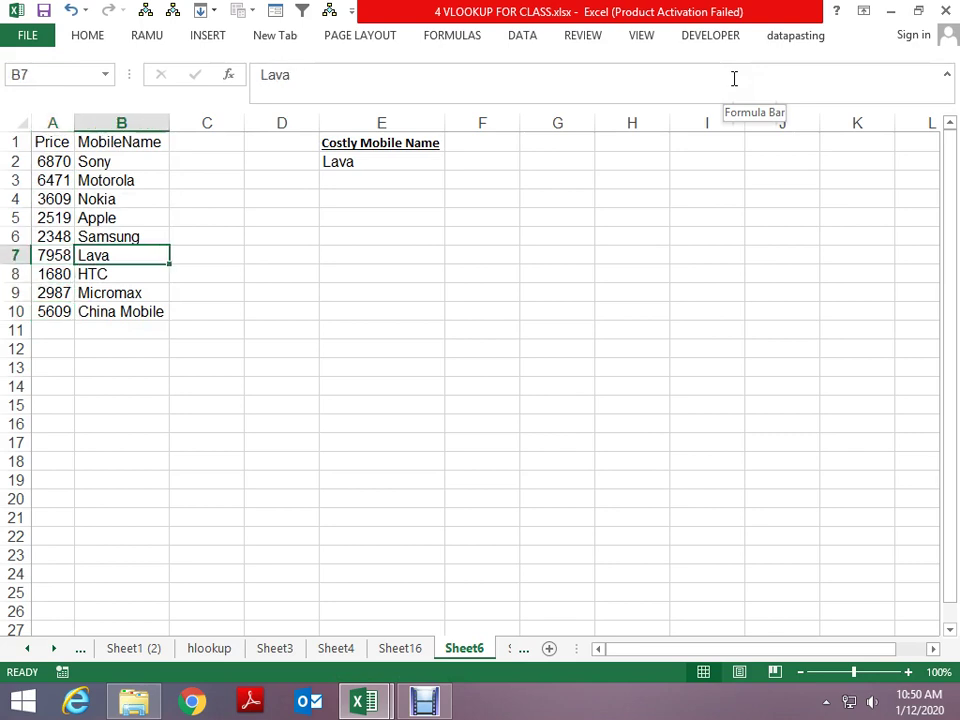
Step: Review the LARGE-based Top 3 list on Sheet6 (2) and the ROW-based formula on Sheet6 (3)
key(ctrl+Page_Down)
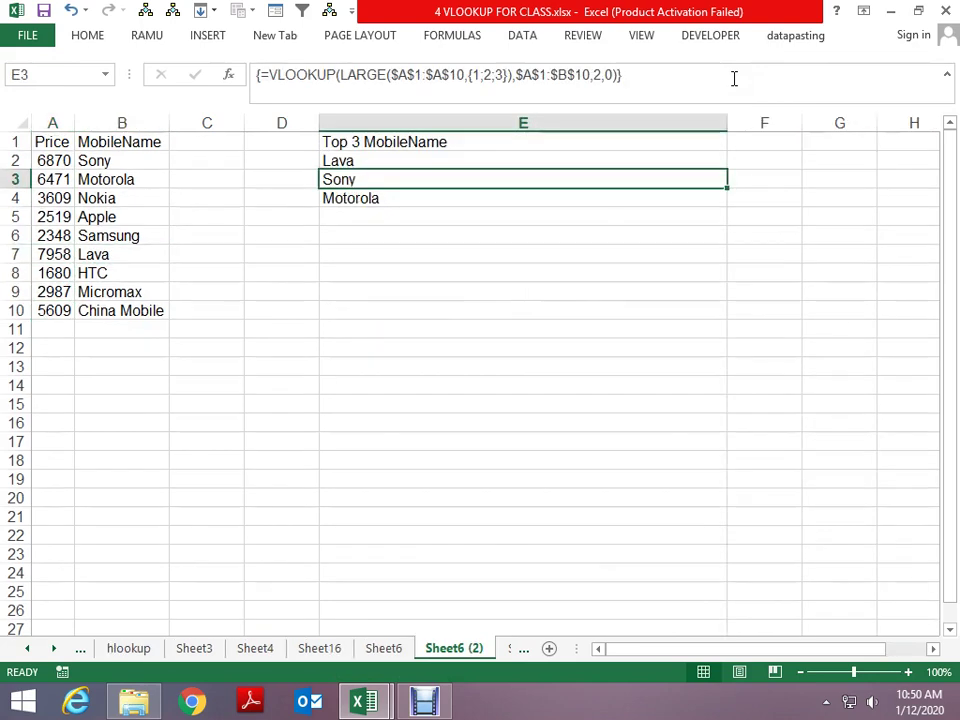
key(Up)
key(Up)
key(Down)
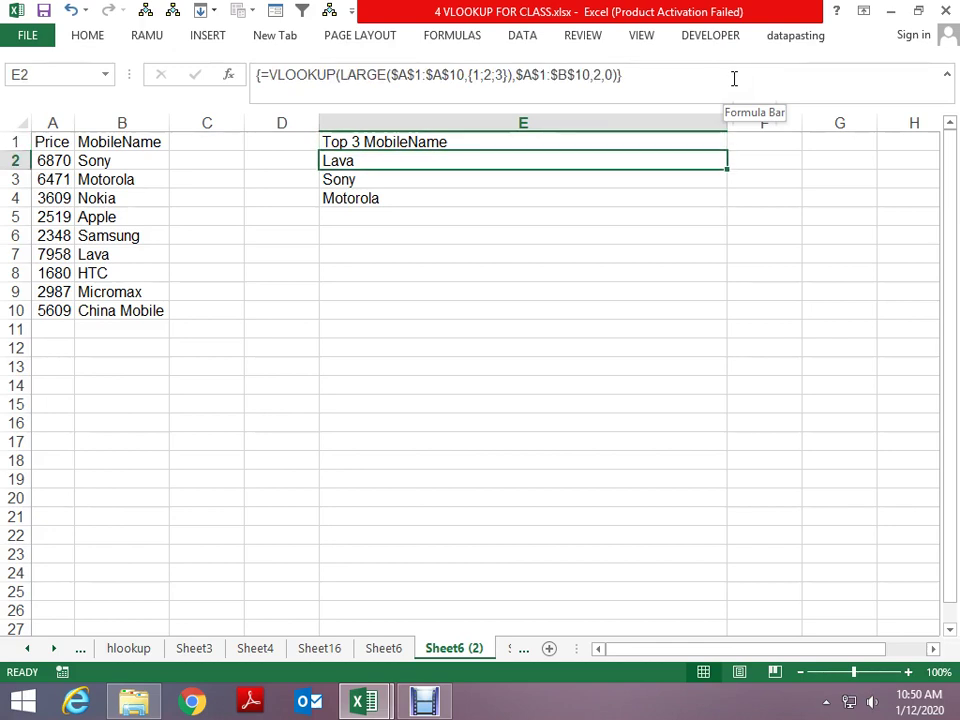
key(Down)
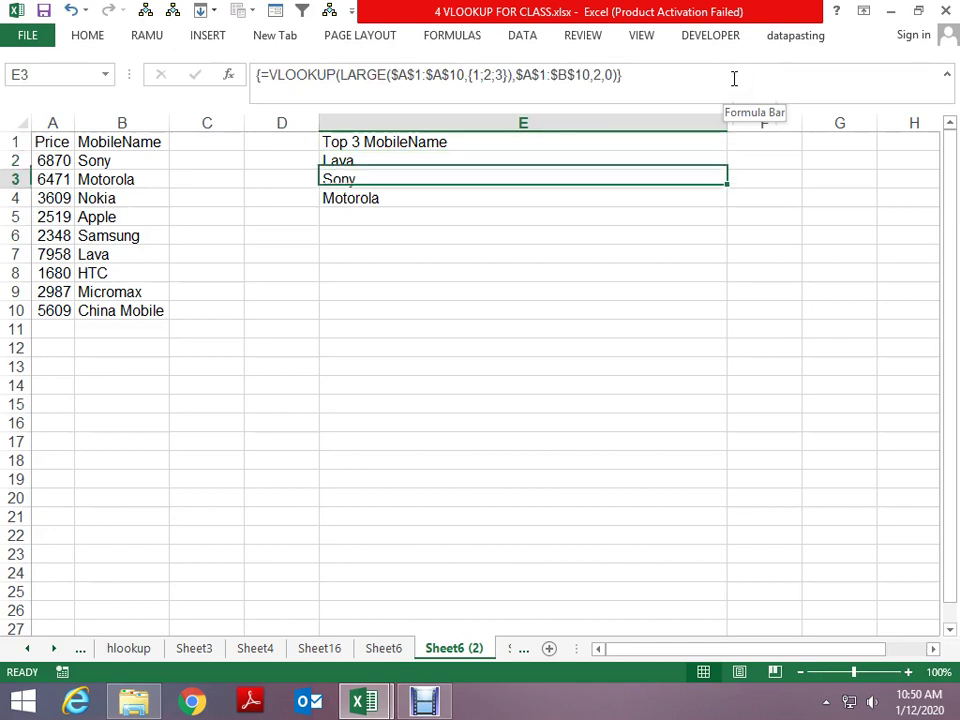
key(Up)
key(ctrl+Page_Down)
key(Down)
key(Down)
key(Down)
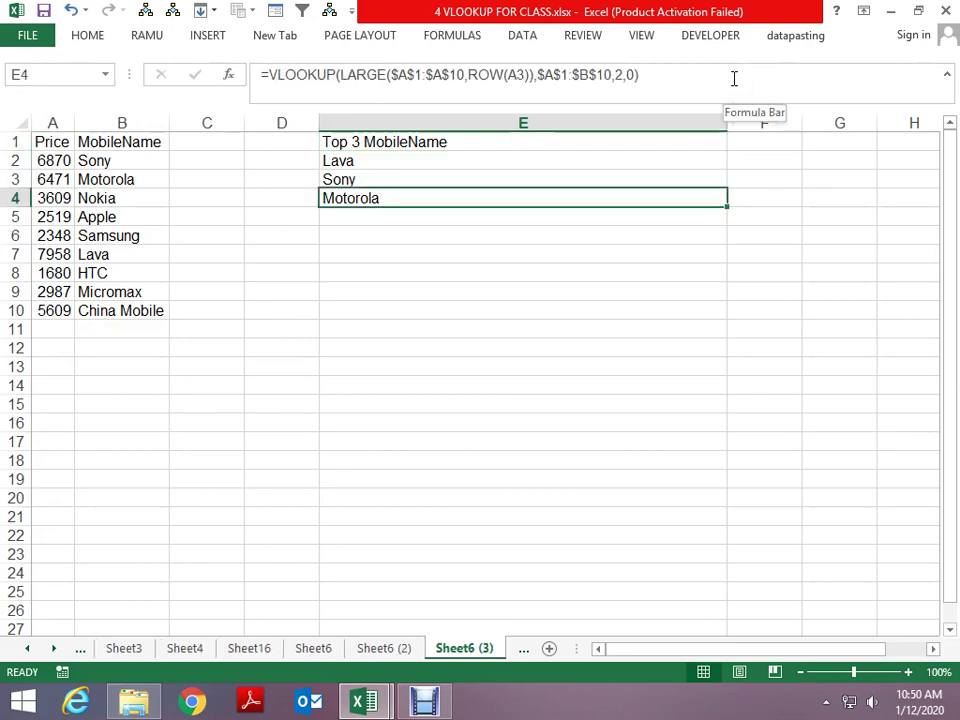
key(ctrl+Page_Down)
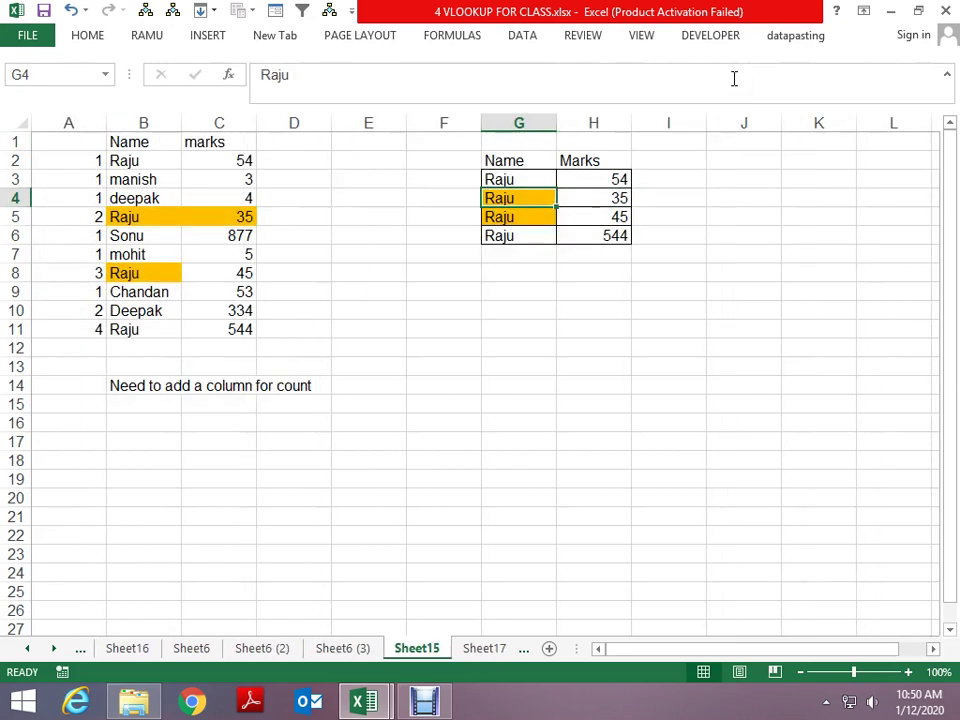
key(Up)
key(Up)
key(Down)
key(Down)
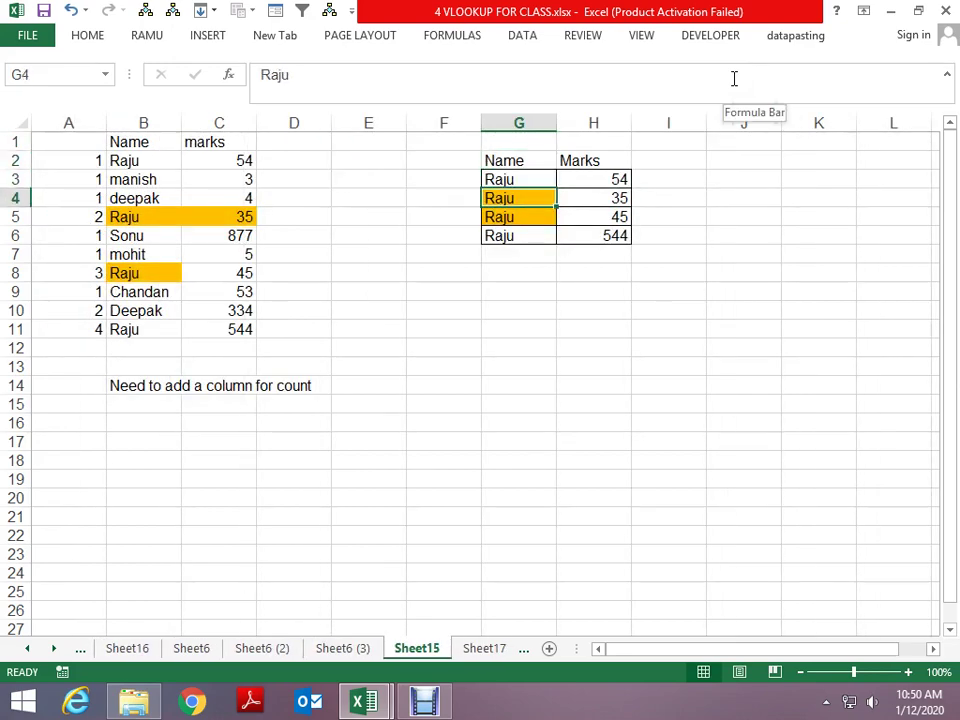
key(Left)
key(Left)
key(Left)
key(Right)
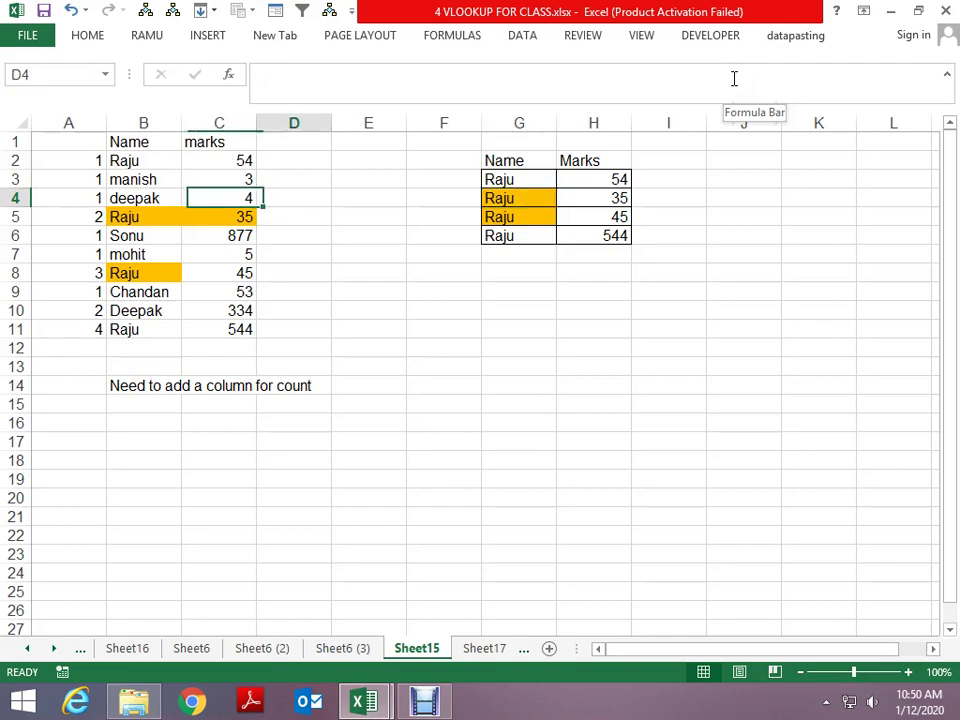
key(Right)
key(Right)
key(Right)
key(Right)
key(Left)
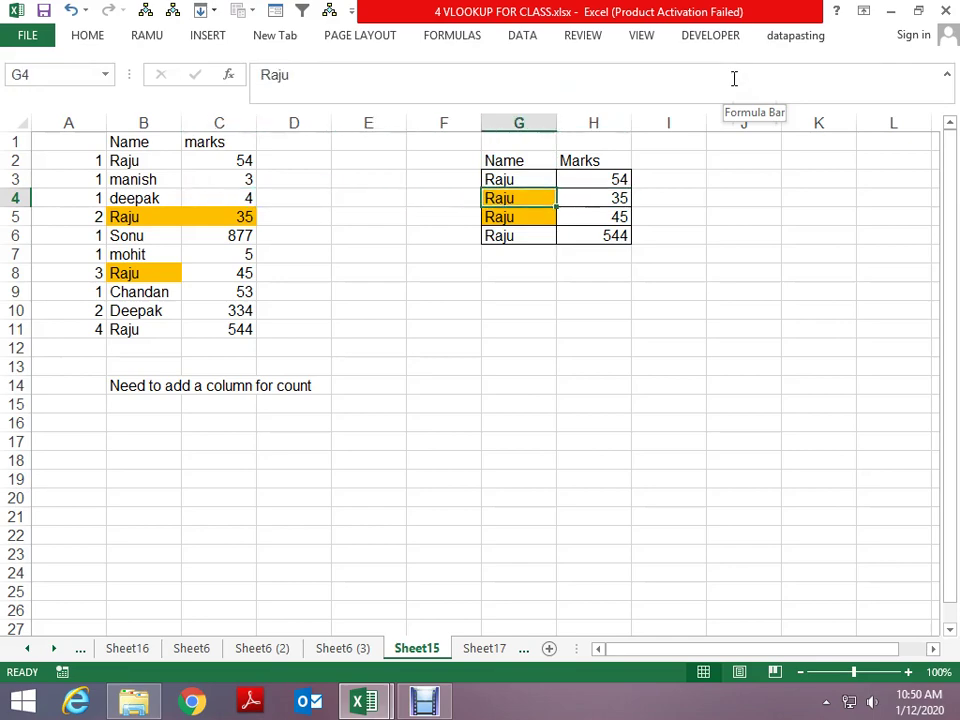
key(Left)
key(Left)
key(ctrl+Page_Down)
key(ctrl+Page_Down)
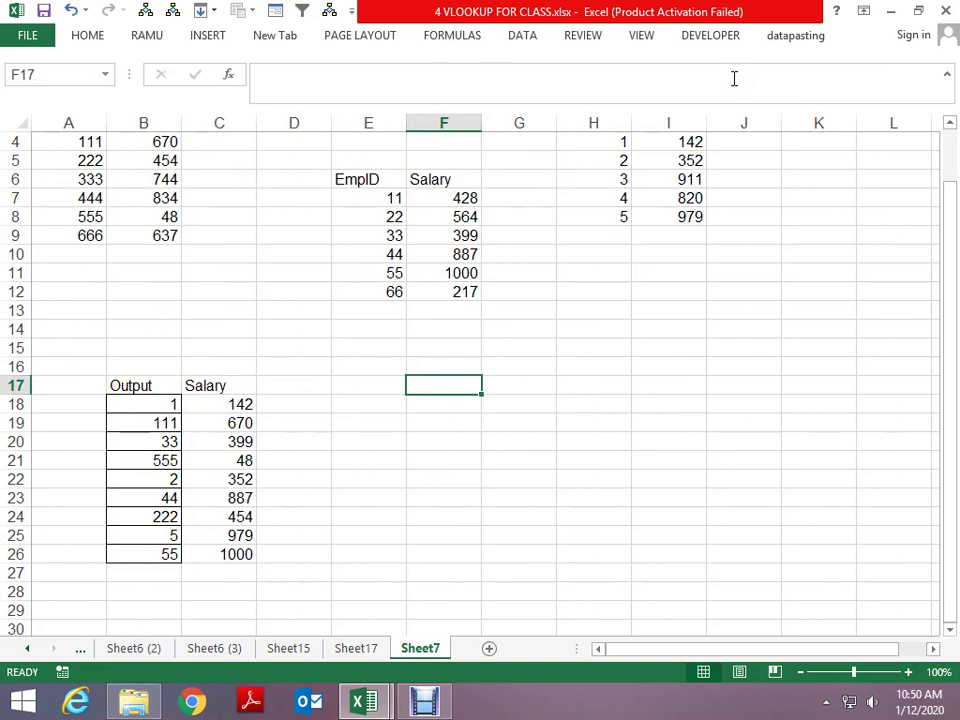
key(ctrl+Page_Up)
key(ctrl+Page_Up)
key(ctrl+Page_Up)
key(ctrl+Page_Down)
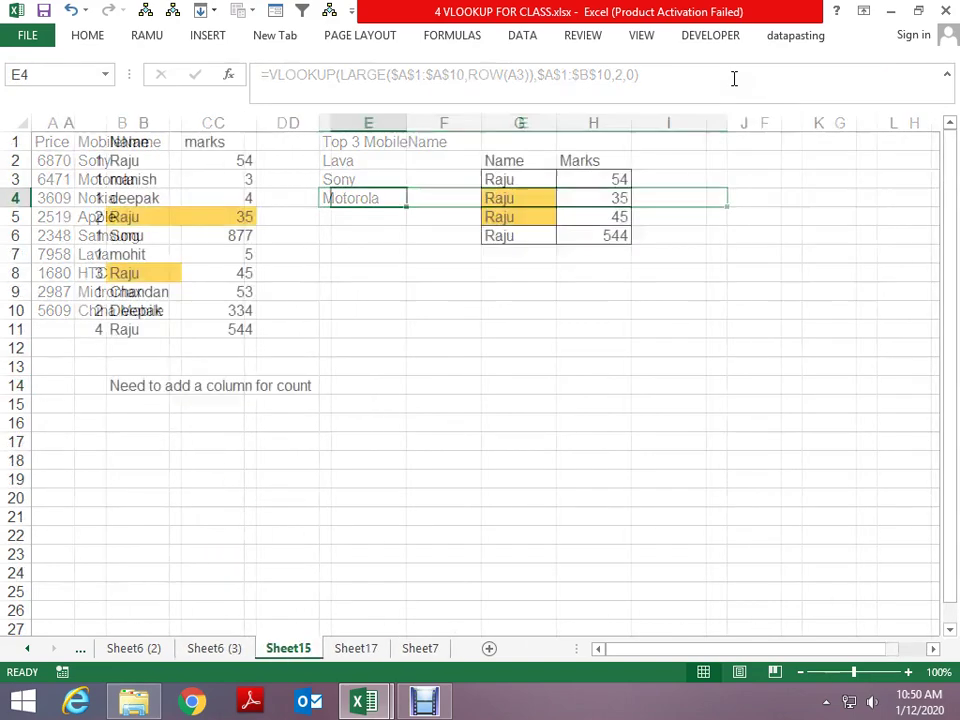
key(Up)
key(Up)
key(Up)
key(Left)
key(Left)
key(Left)
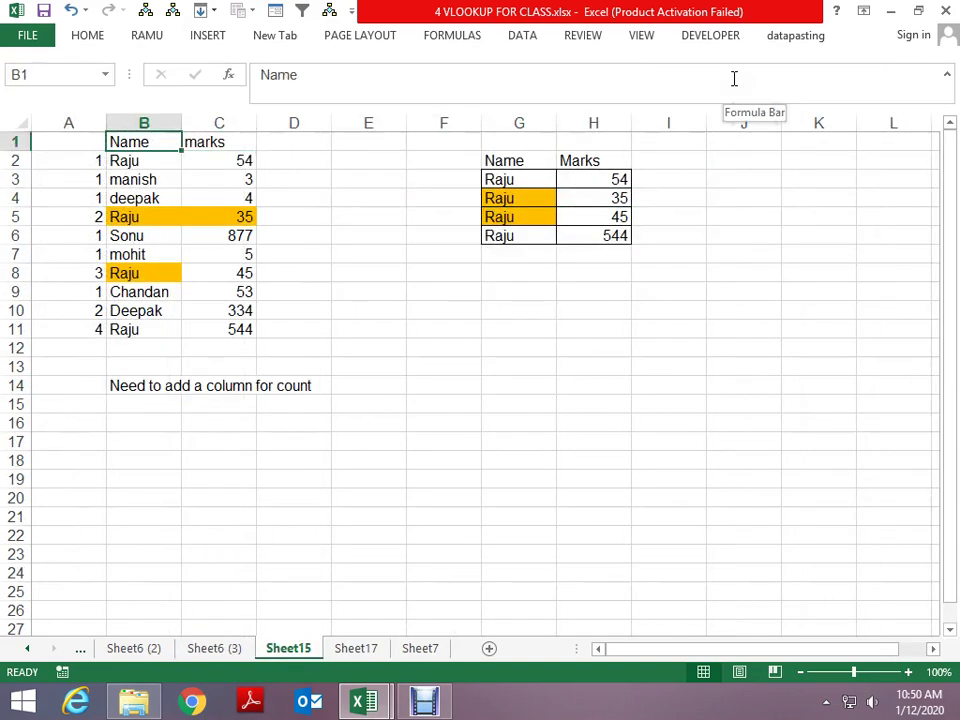
key(Down)
key(Left)
key(Up)
key(Right)
Step: Copy the Name/marks table B1:C11 to F14:G24
key(ctrl+shift+Down)
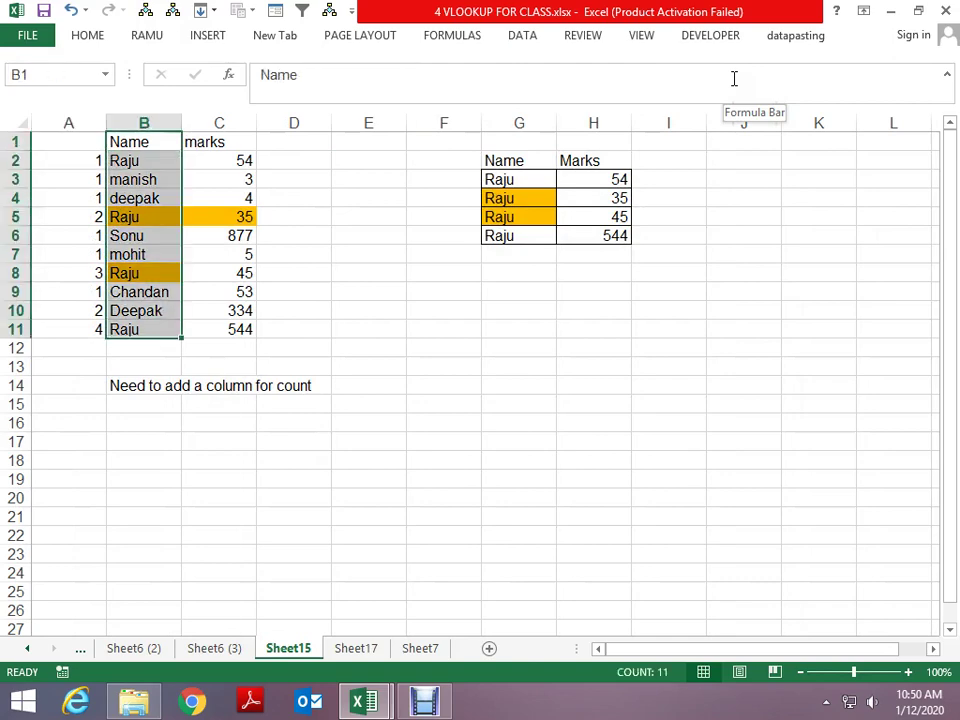
key(shift+Right)
key(ctrl+c)
key(Right)
key(Right)
key(Down)
key(Down)
key(Down)
key(Down)
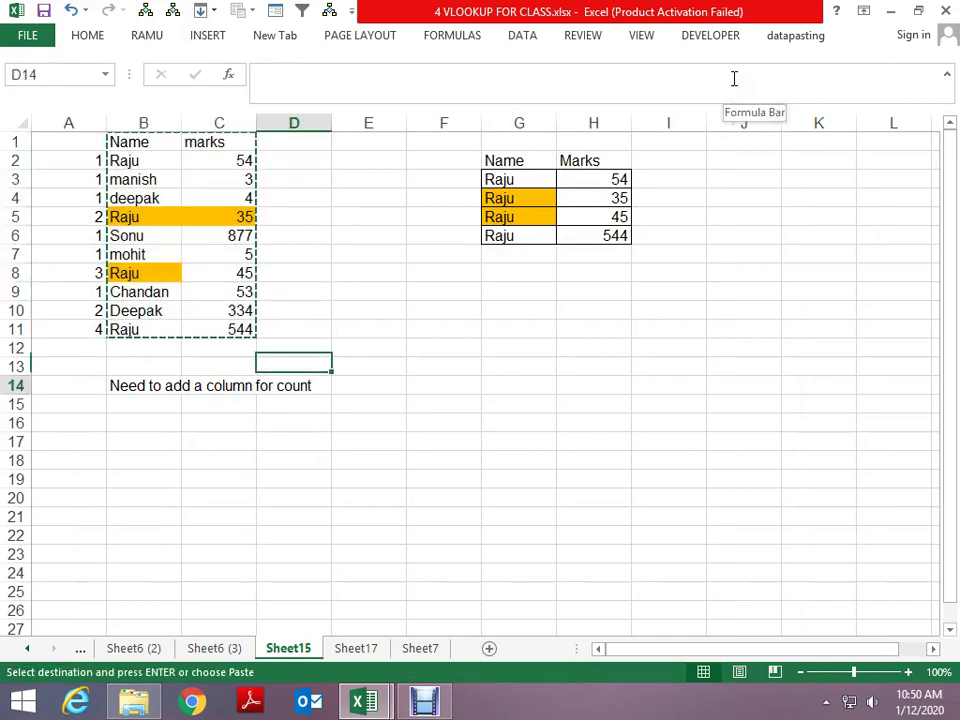
key(Right)
key(Right)
key(ctrl+v)
key(ctrl+Up)
key(Right)
Step: Copy the Raju lookup table G2:H6 to I14:J18
key(Down)
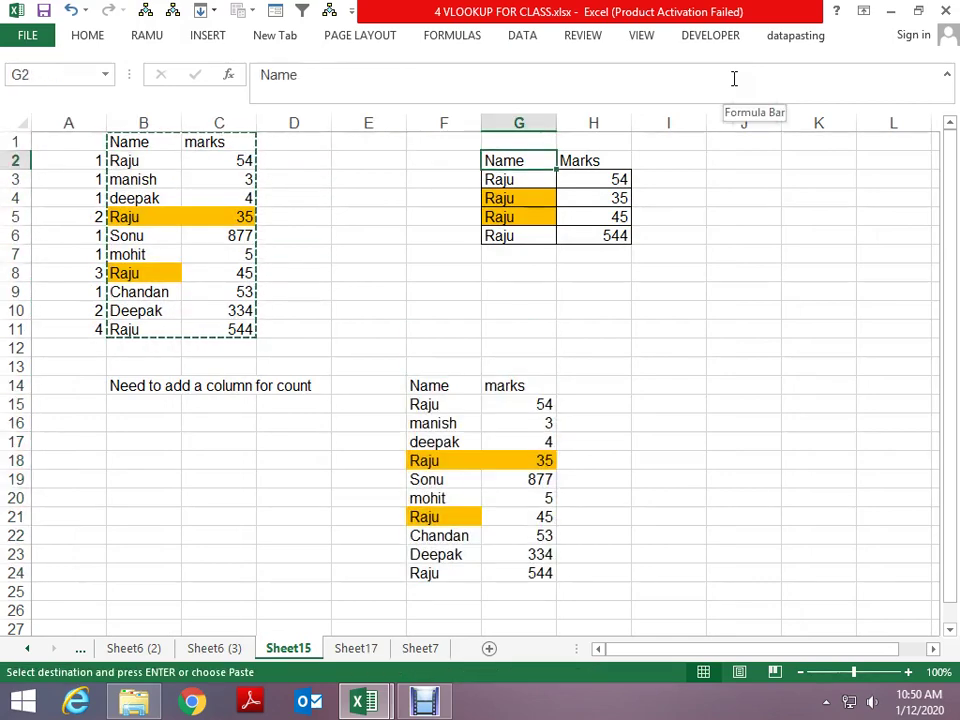
key(ctrl+shift+Down)
key(ctrl+shift+Right)
key(Down)
key(Down)
key(Down)
key(Down)
key(Down)
key(Up)
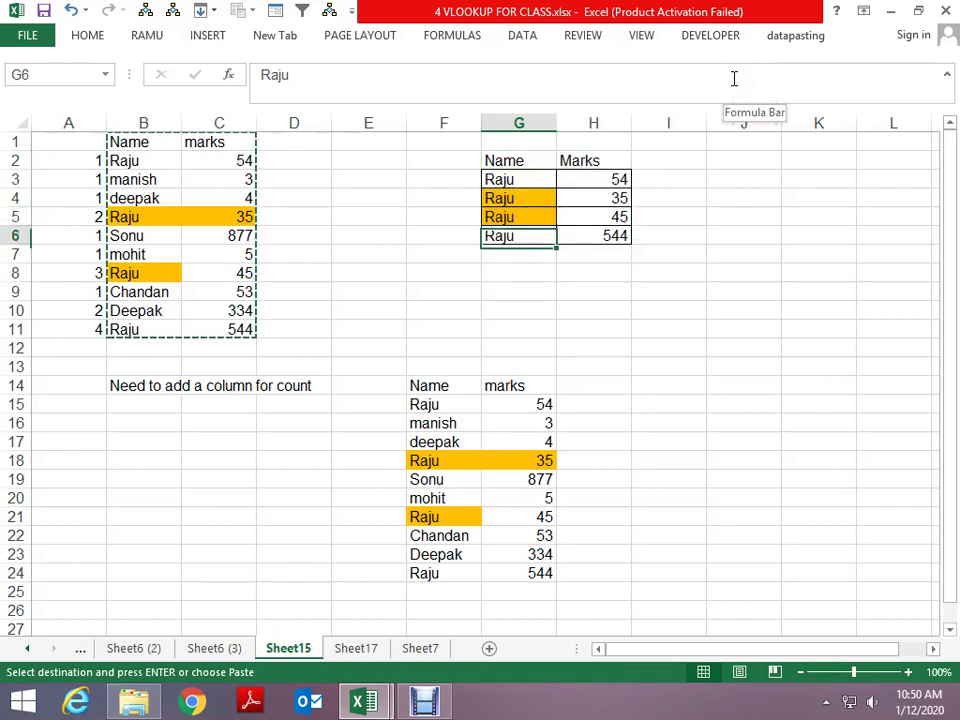
key(Up)
key(Up)
key(Up)
key(Up)
key(ctrl+shift+Down)
key(ctrl+shift+Right)
key(ctrl+c)
key(Down)
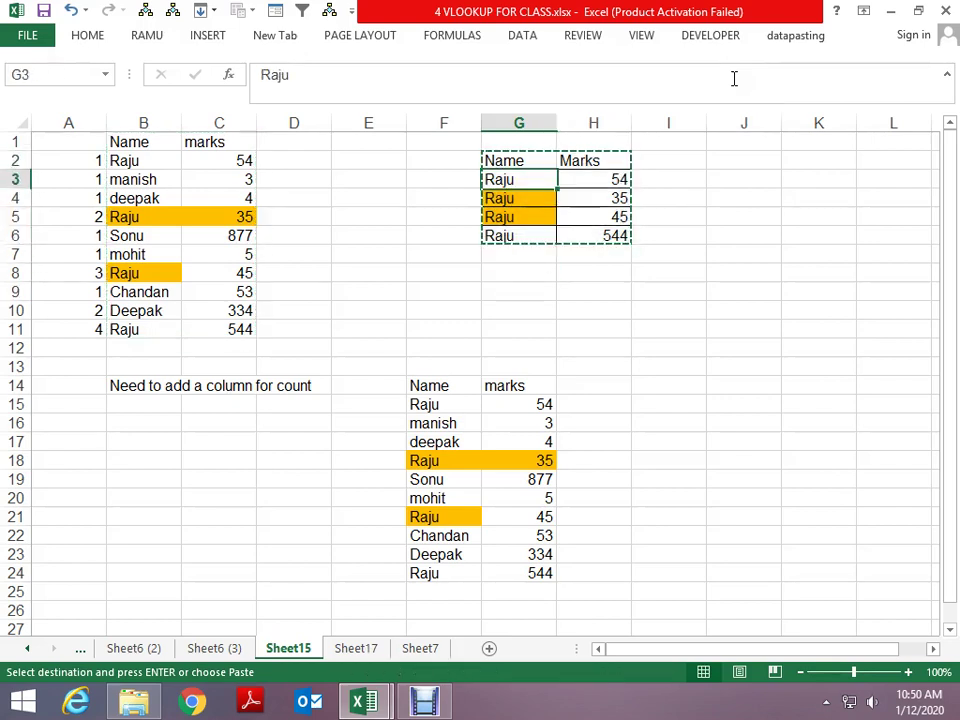
key(Down)
key(Down)
key(Down)
key(Right)
key(Right)
key(Down)
key(Down)
key(Down)
key(Down)
key(Down)
key(Down)
key(ctrl+v)
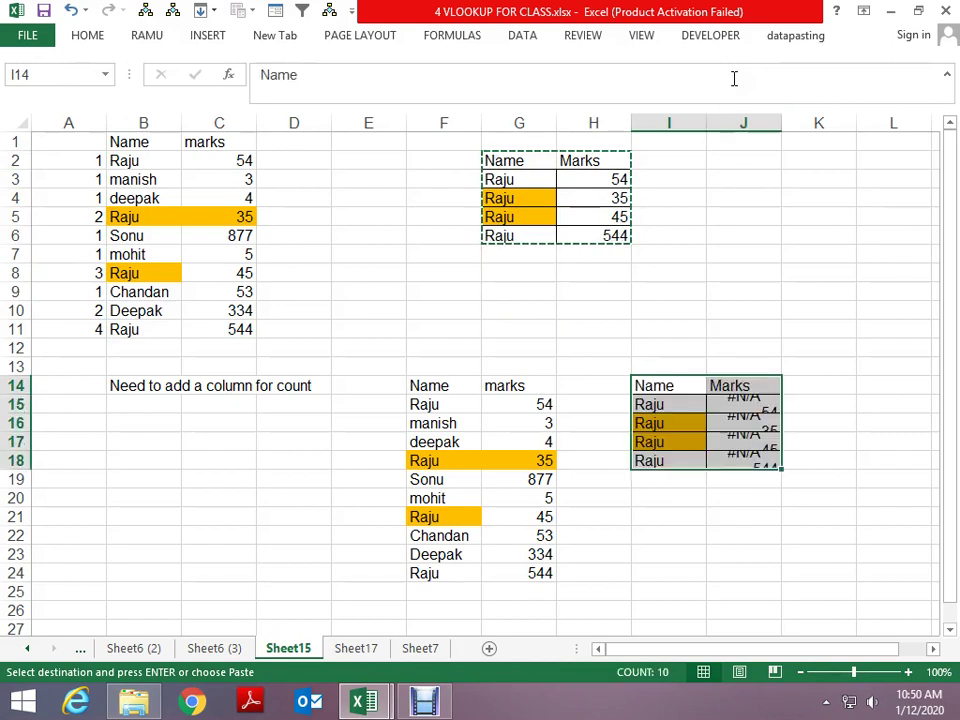
key(Escape)
key(Down)
Step: Clear the #N/A Marks in J15:J18 and check the copied name columns
key(Right)
key(shift+Down)
key(shift+Down)
key(shift+Down)
key(Delete)
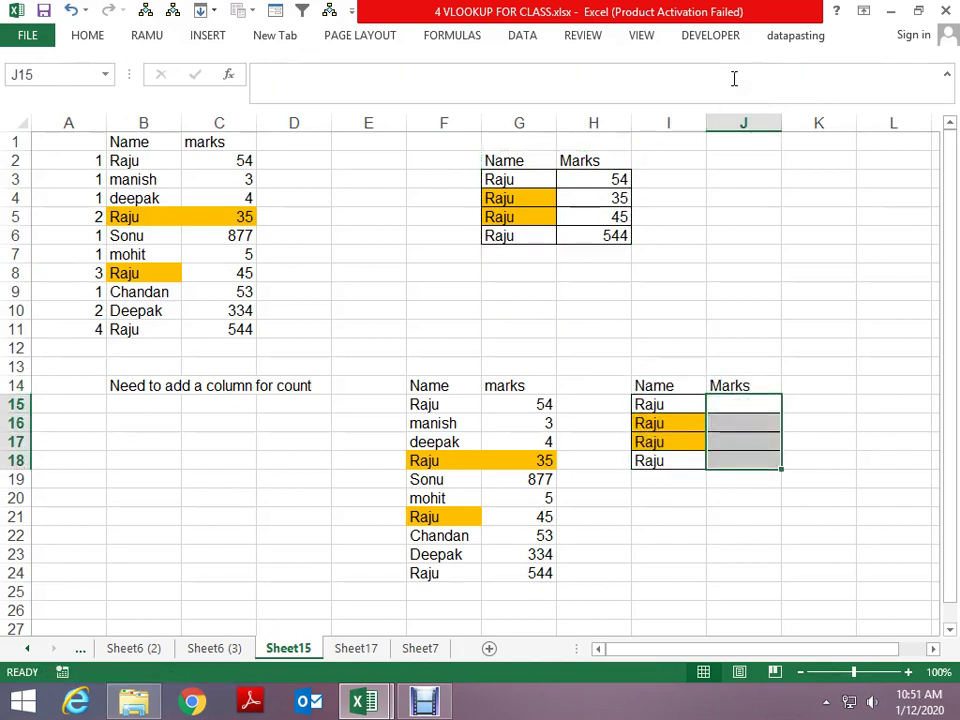
key(Left)
key(Left)
key(Left)
key(Left)
key(Down)
key(Down)
key(Down)
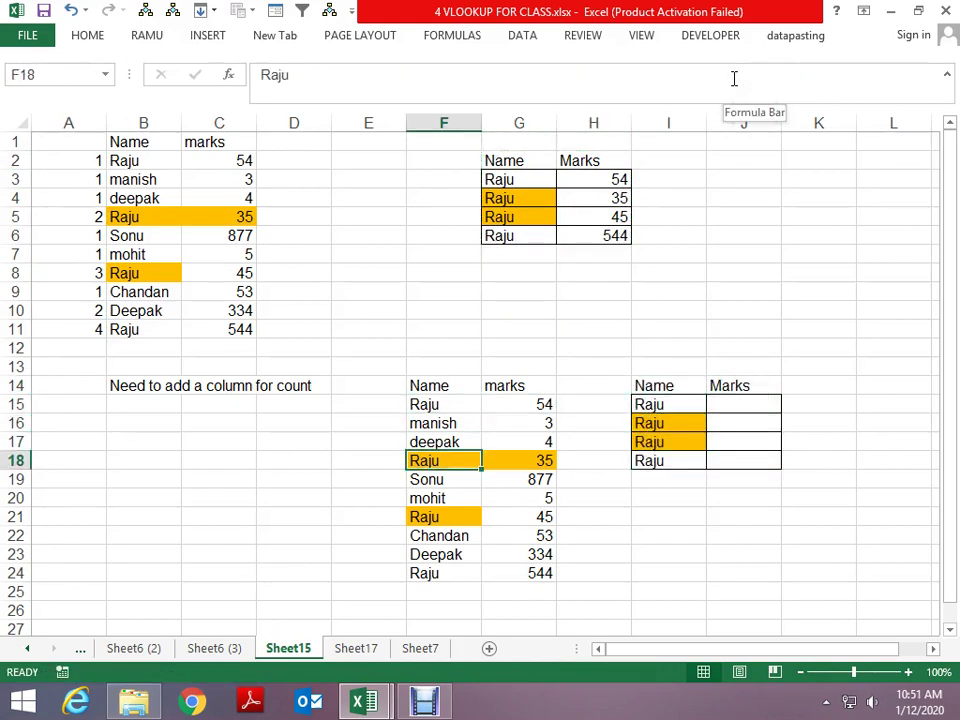
key(Up)
key(Up)
key(Up)
key(Right)
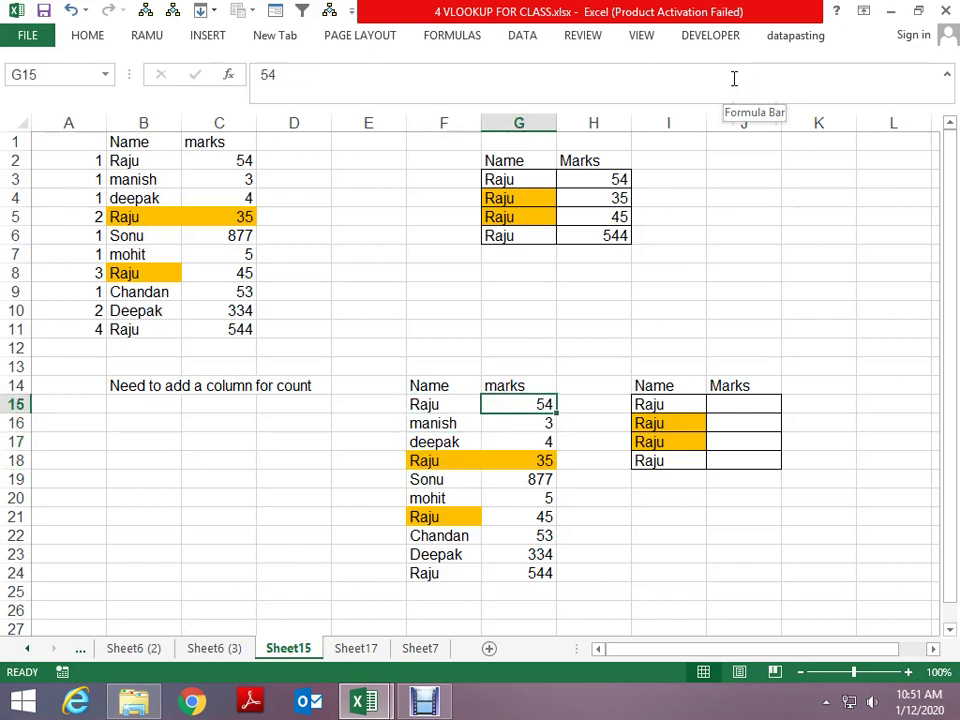
key(Right)
key(Right)
key(Down)
key(Down)
key(Down)
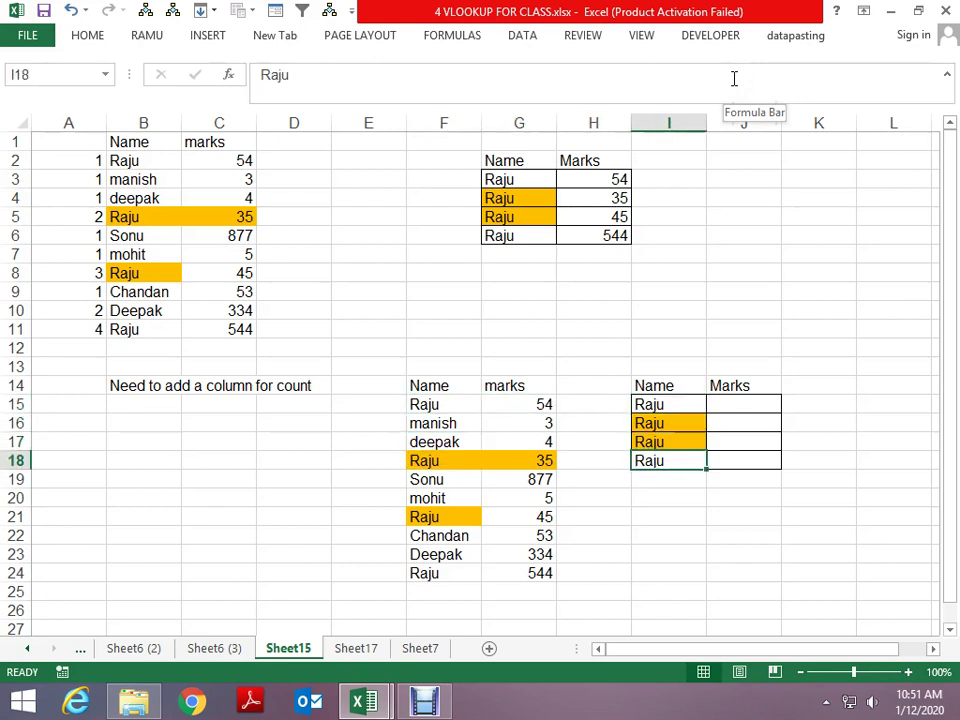
key(Up)
key(Up)
key(Up)
key(Up)
key(Left)
key(Left)
key(Left)
key(Left)
key(Down)
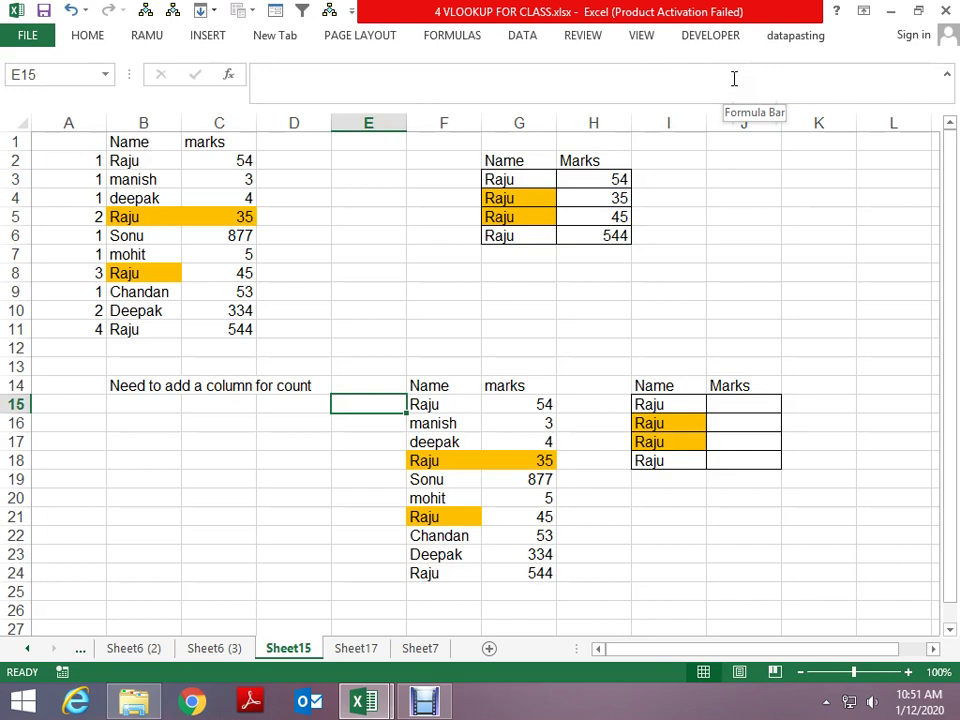
Step: Begin a COUNTIF formula in E15, then abandon the incomplete attempt after the error
text(=)
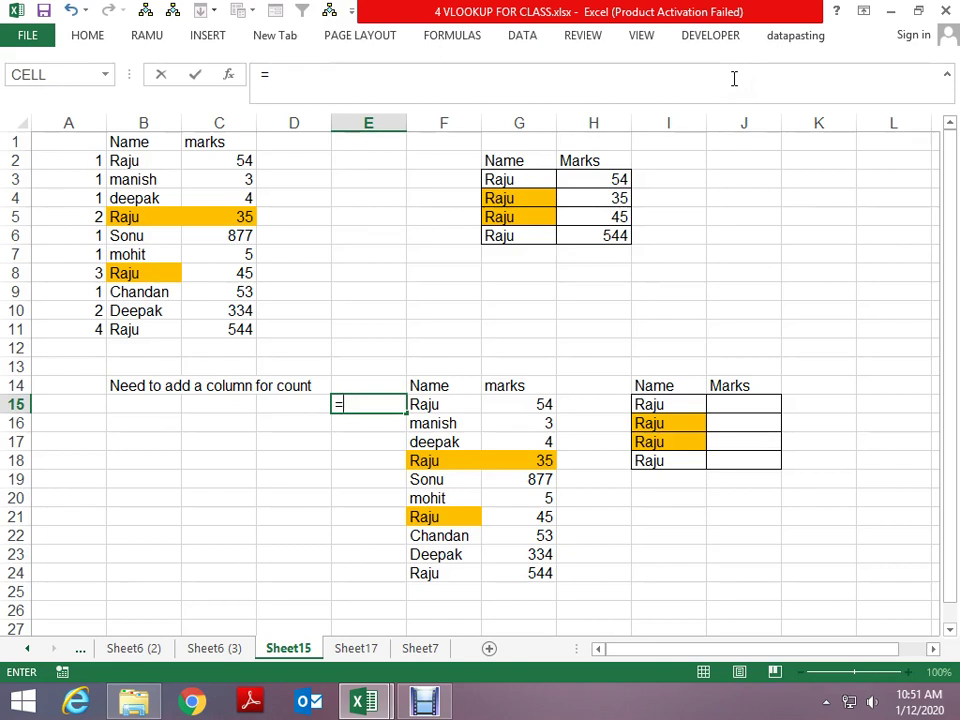
text(coun)
key(Down)
key(Down)
key(Down)
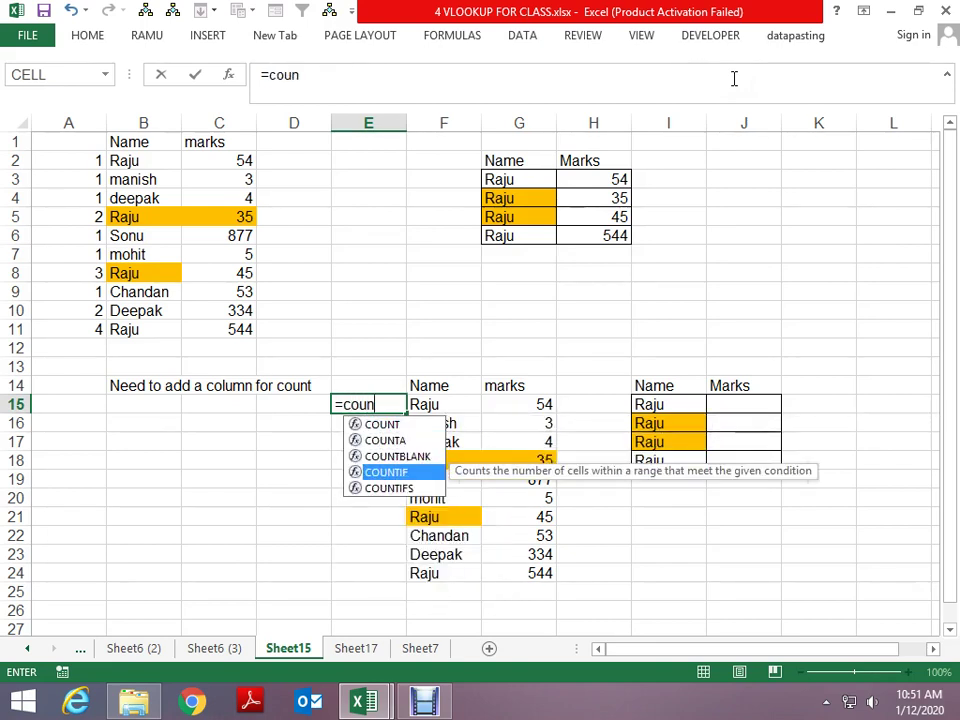
key(Tab)
key(Right)
key(F8)
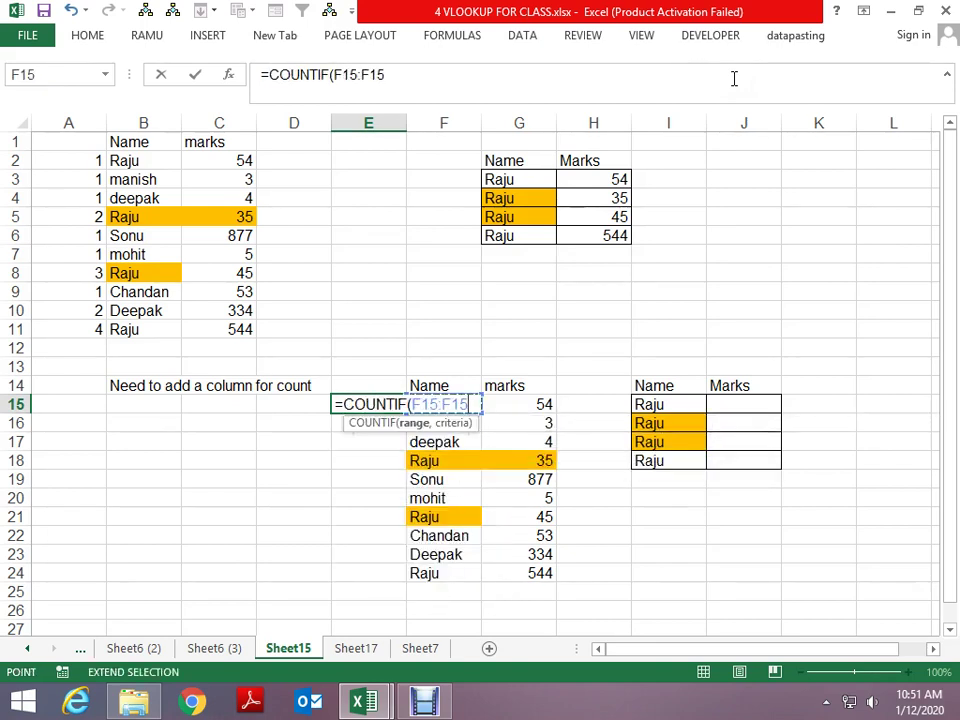
key(Return)
key(Return)
key(Escape)
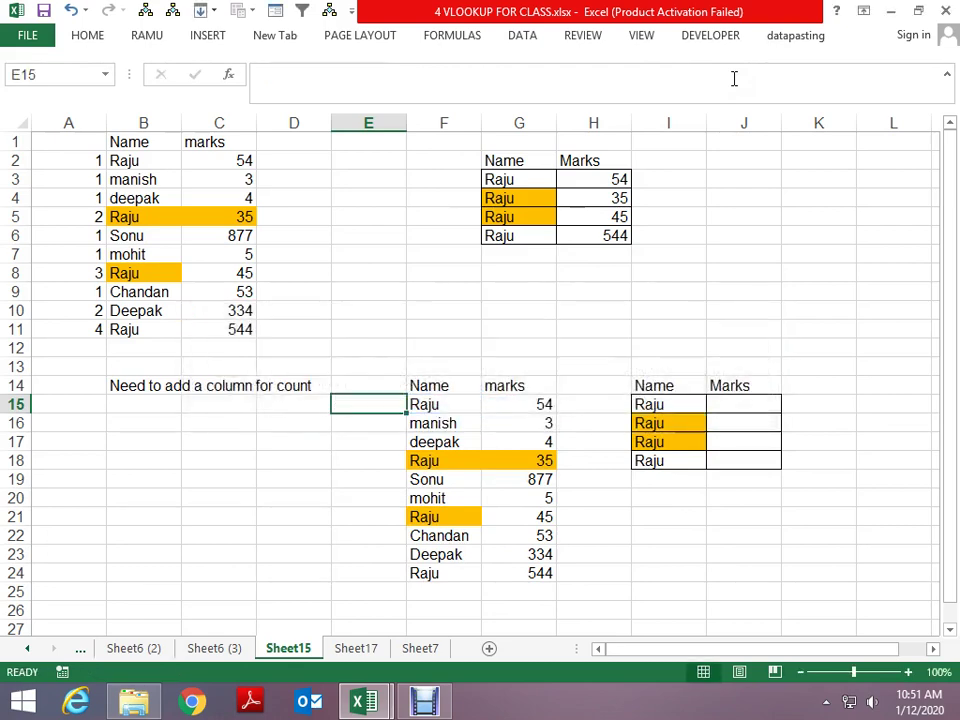
Step: Enter =COUNTIF($F$15:F15,F15) in E15, locking the range start as $F$15
text(=coun)
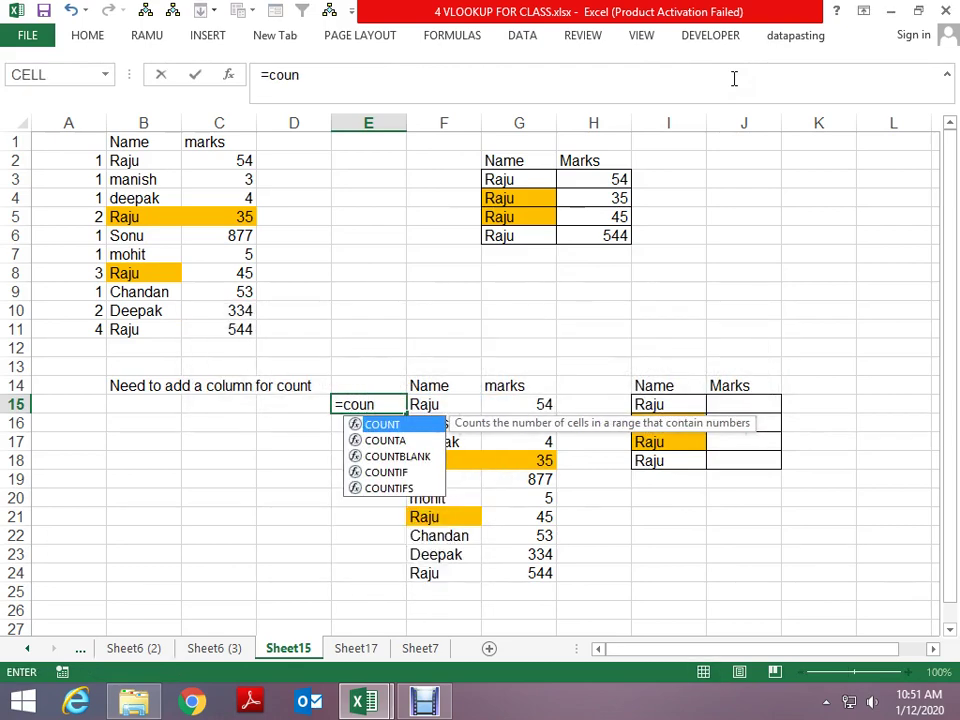
key(Down)
key(Down)
key(Down)
key(Tab)
key(Right)
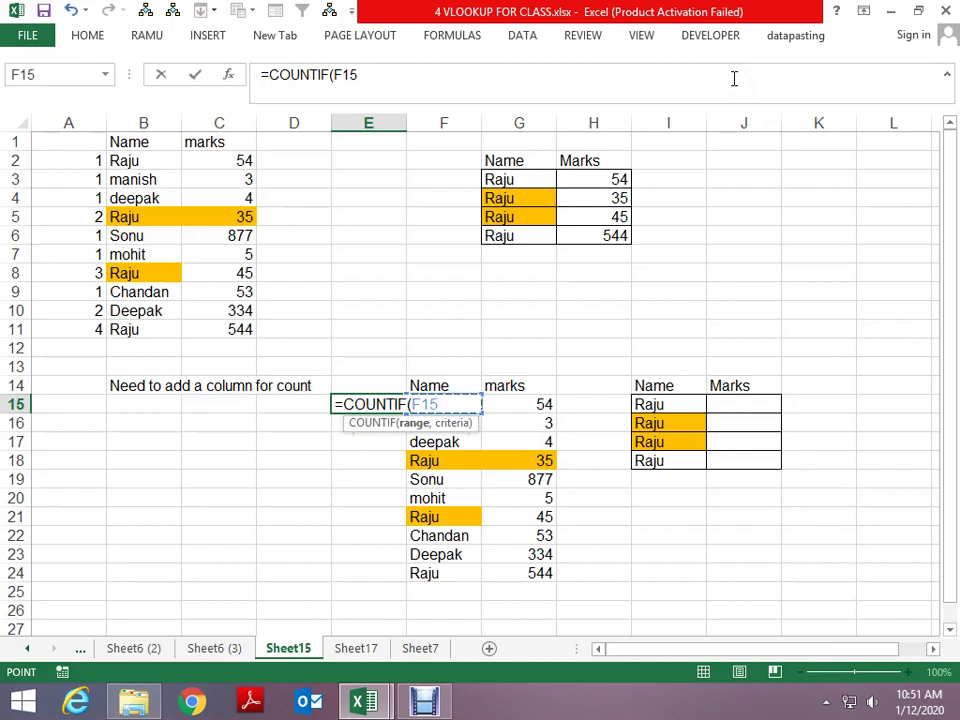
key(F8)
text(:F15,f15)
key(ctrl+Return)
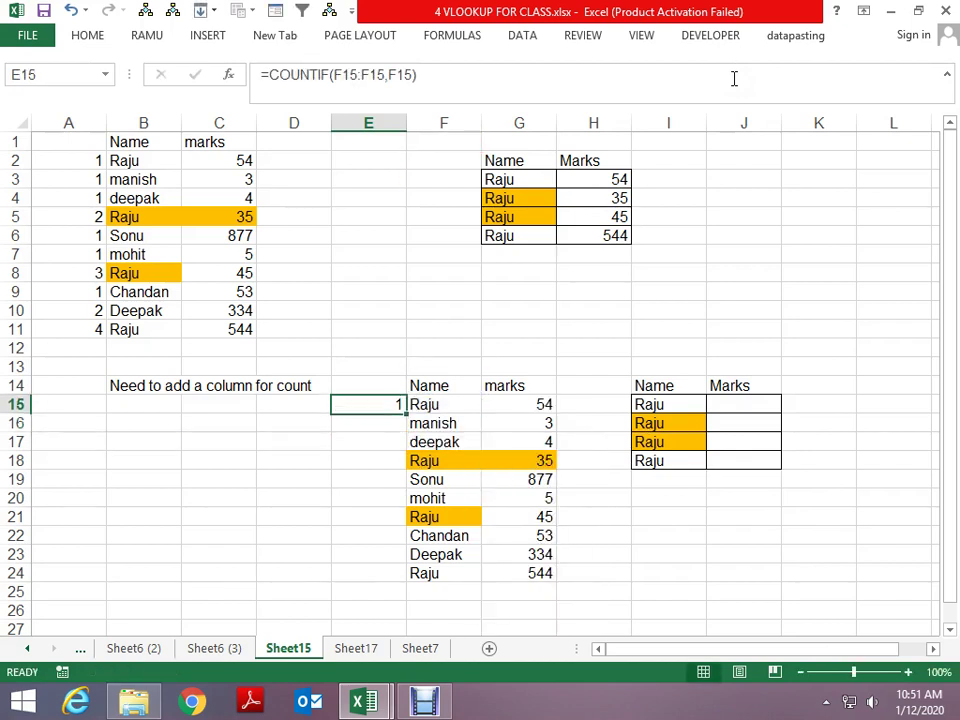
key(F2)
key(Left)
key(Left)
key(Left)
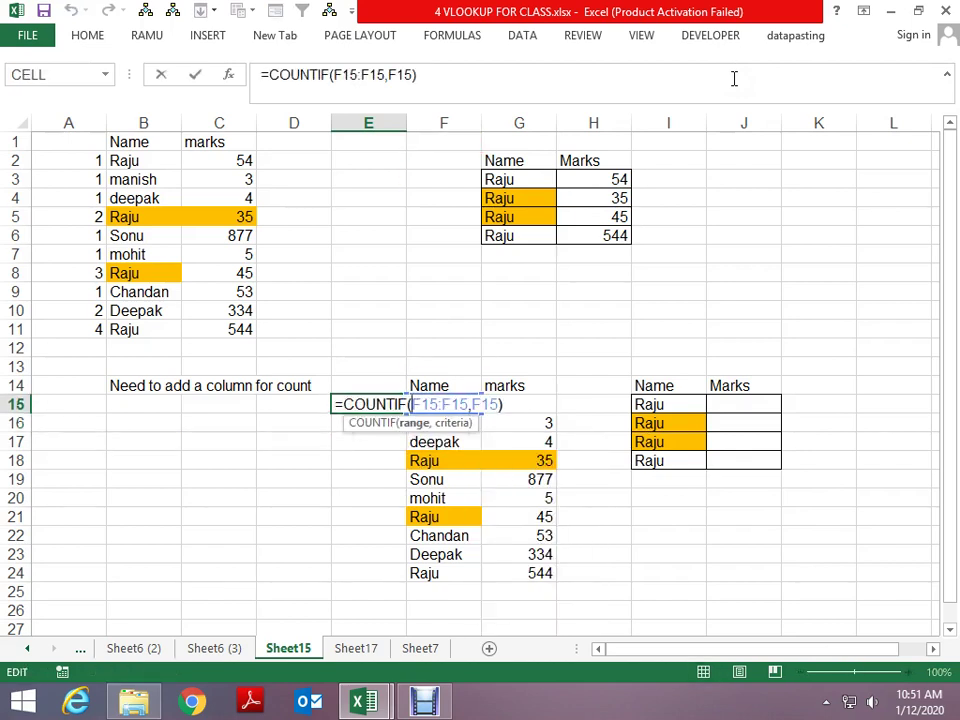
key(F4)
key(Return)
Step: Copy the running-count formula down to E24 and show E15's formula for editing
key(ctrl+d)
key(Down)
key(ctrl+d)
key(Down)
key(ctrl+d)
key(Down)
key(ctrl+d)
key(Down)
key(ctrl+d)
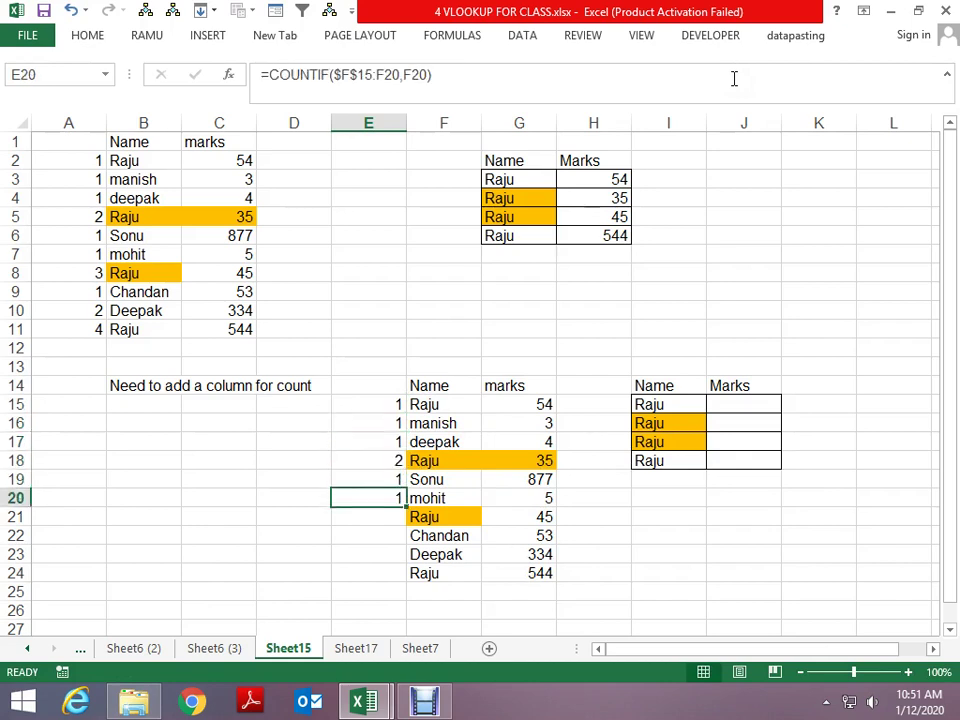
key(Down)
key(ctrl+d)
key(Down)
key(ctrl+d)
key(Down)
key(ctrl+d)
key(Down)
key(ctrl+d)
key(Up)
key(Up)
key(Up)
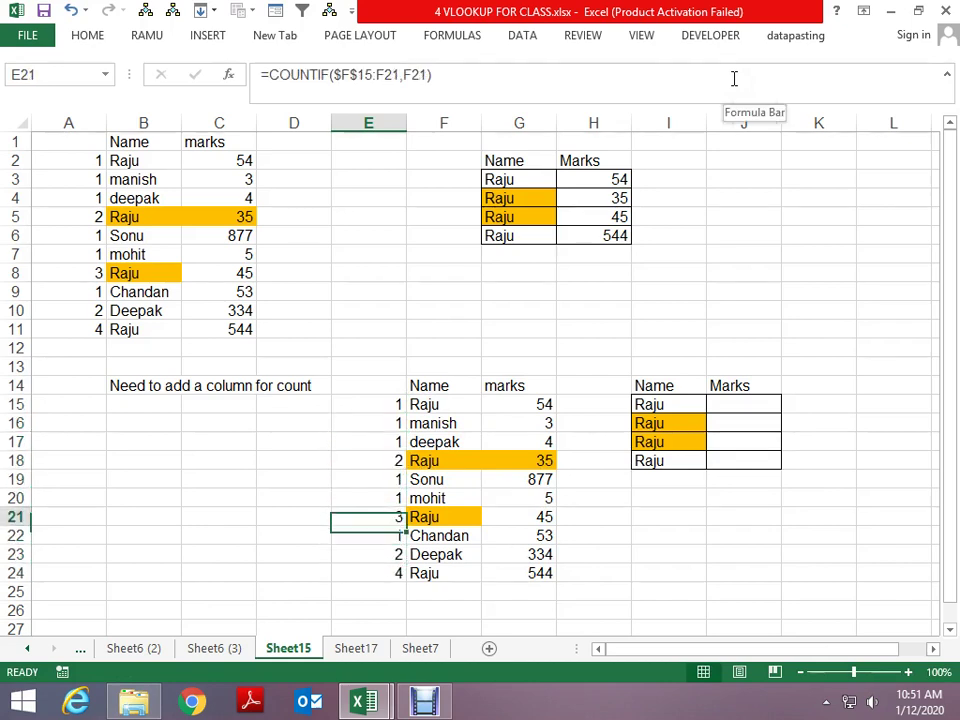
key(Up)
key(Up)
key(Up)
key(Up)
key(Up)
key(Up)
key(F2)
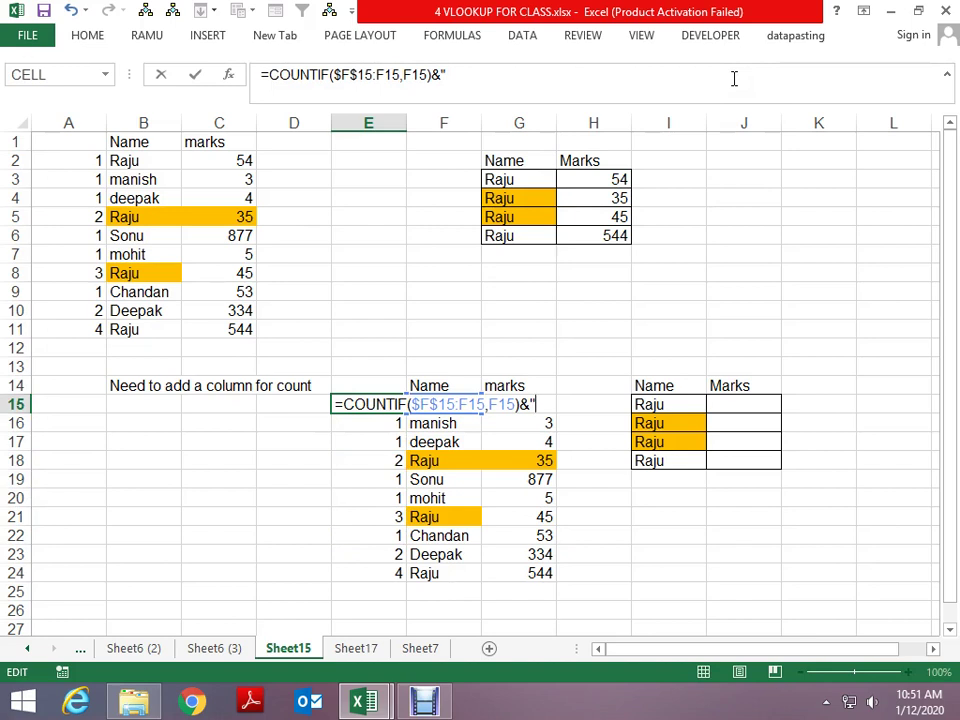
Step: Complete E15 as =COUNTIF($F$15:F15,F15)&"-"&F15 and fill it down through E24
text(-"&)
text(F15)
key(Return)
key(Up)
key(ctrl+shift+Down)
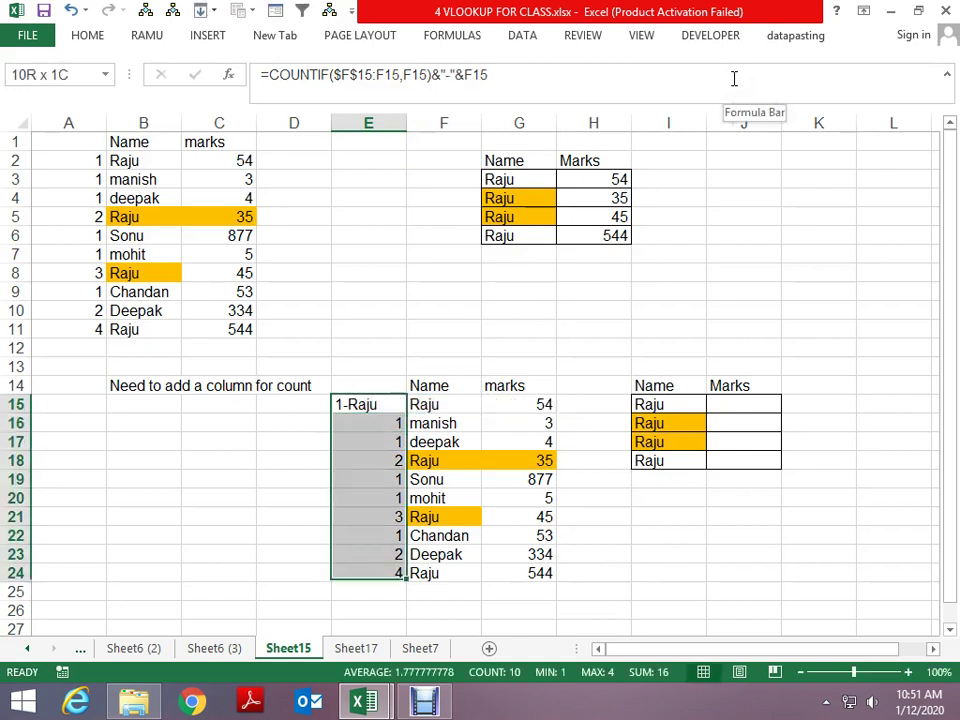
key(ctrl+d)
key(Down)
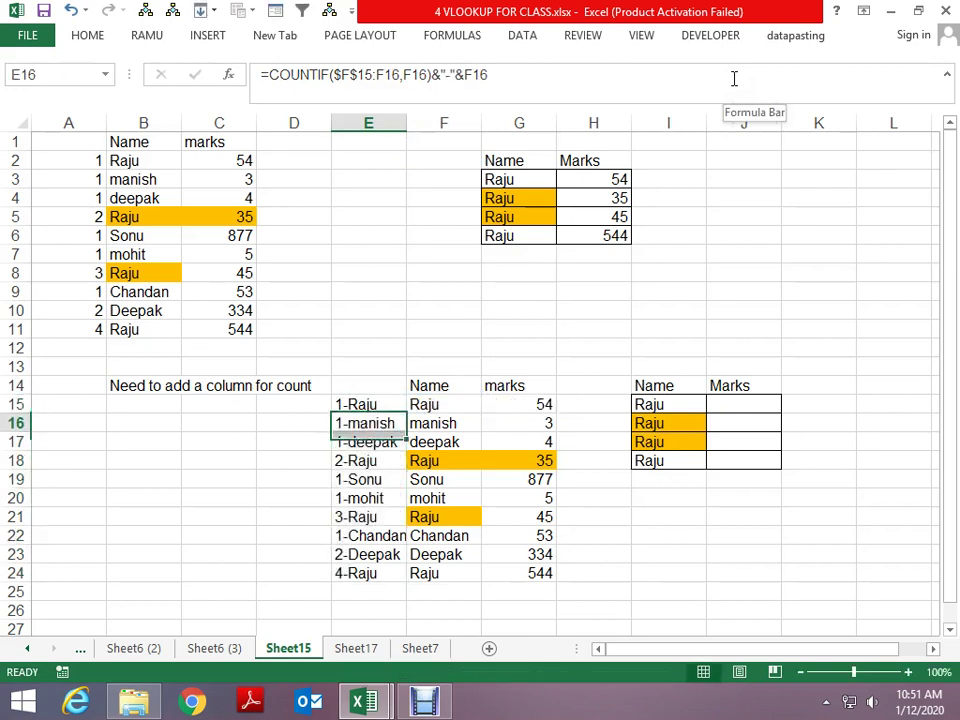
key(Up)
key(Right)
key(Right)
key(Right)
key(Right)
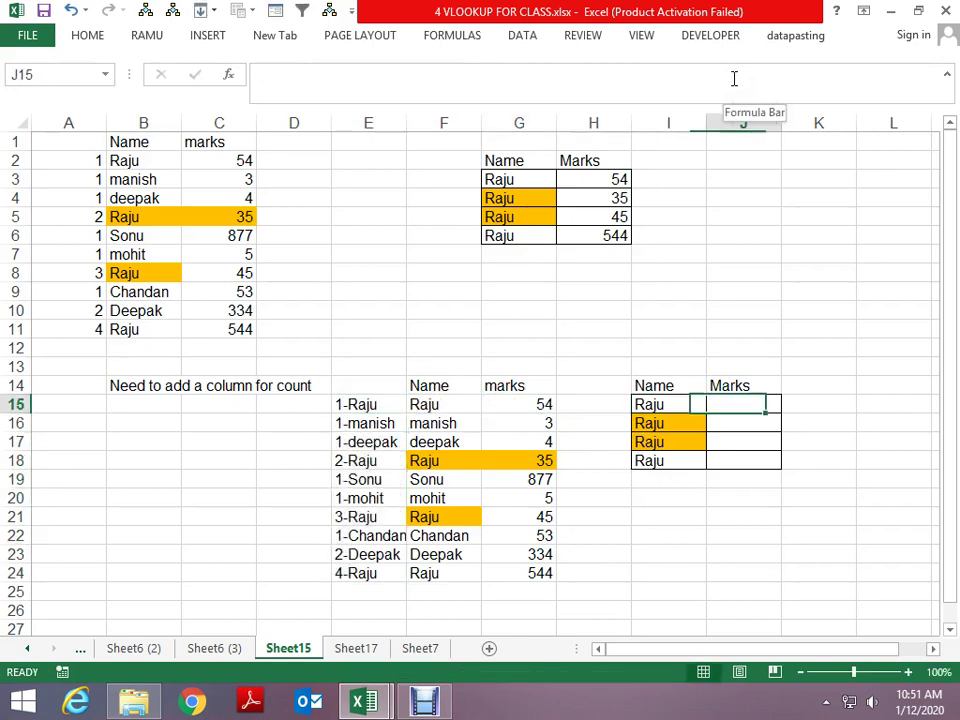
Step: Enter a running =COUNTIF($I$15:I15,I15) count in J15 and copy it down to J18
text(=count)
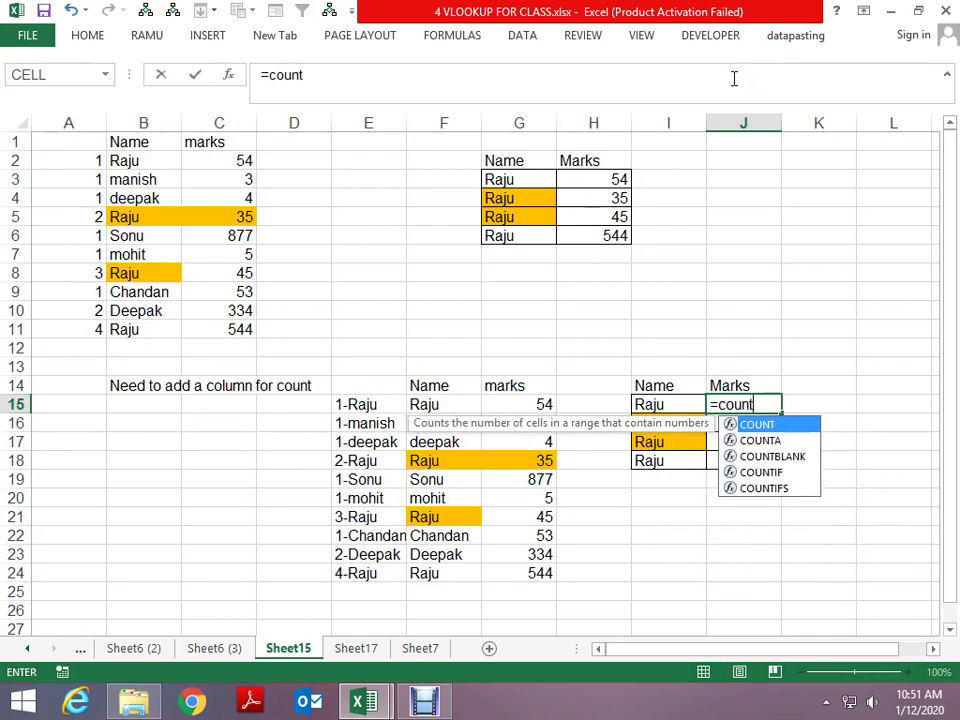
text(if()
key(Left)
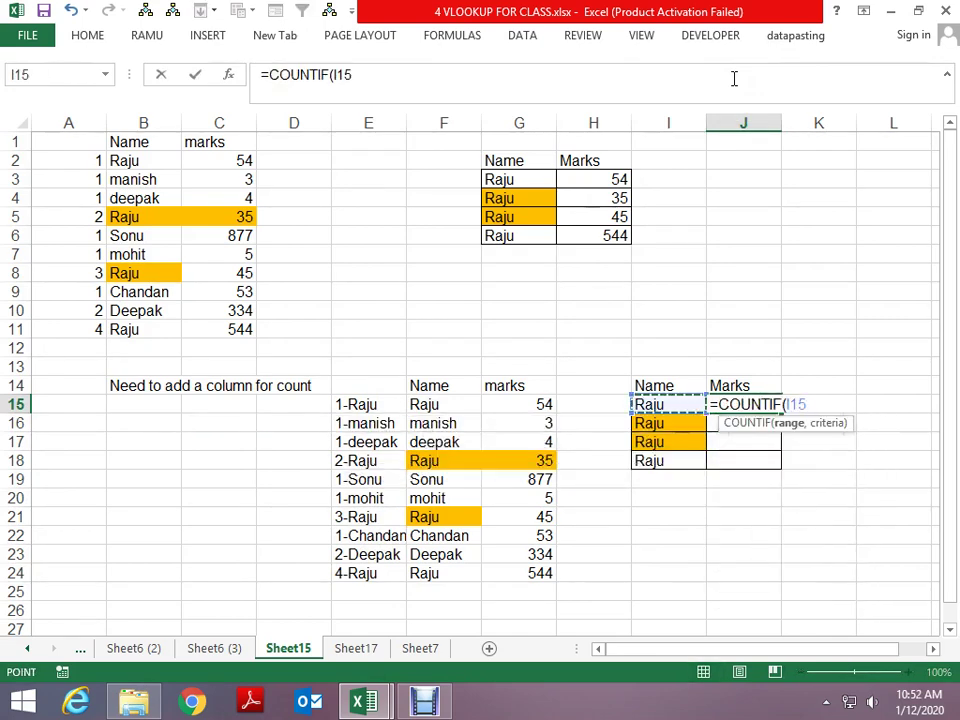
key(F8)
text(,)
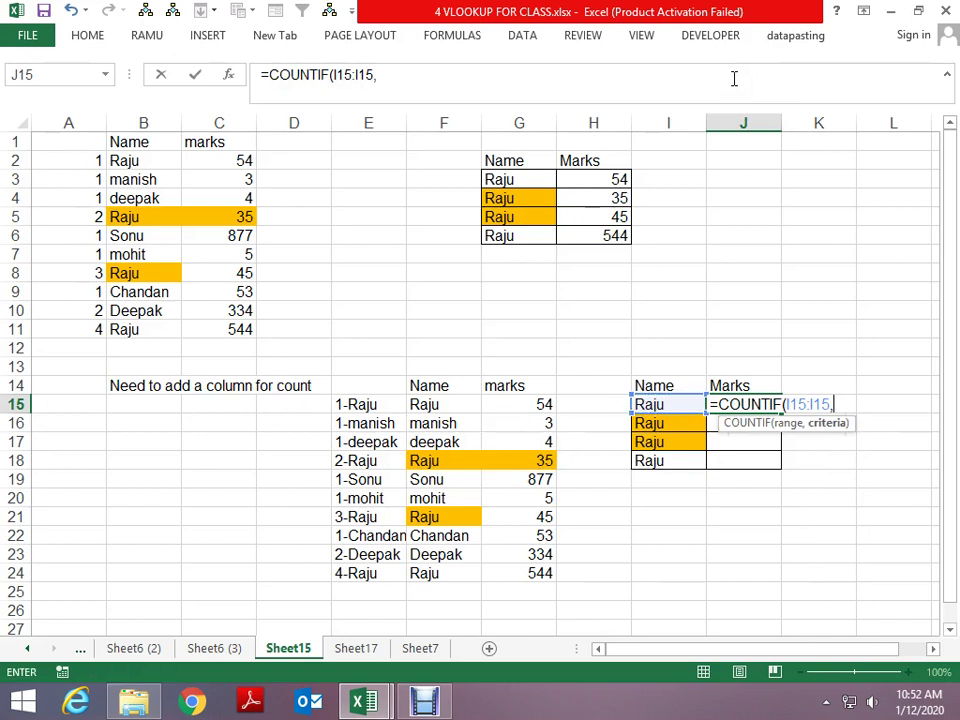
text(I15)
key(ctrl+Return)
key(F2)
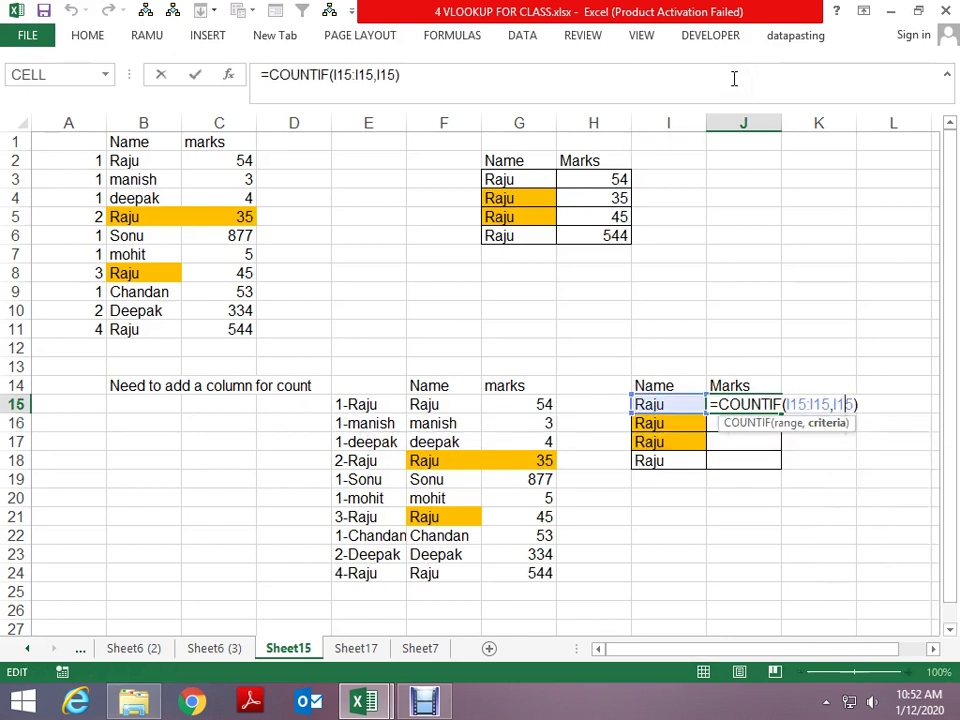
key(Return)
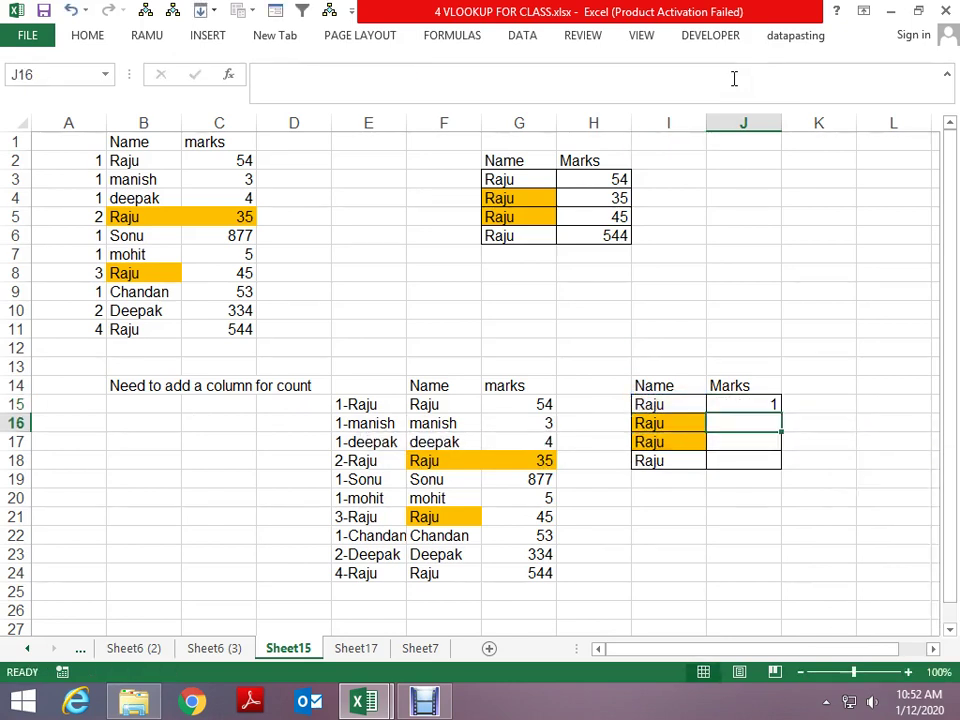
key(ctrl+d)
key(Down)
key(ctrl+d)
key(Down)
key(ctrl+d)
key(Down)
key(Up)
key(Up)
key(Up)
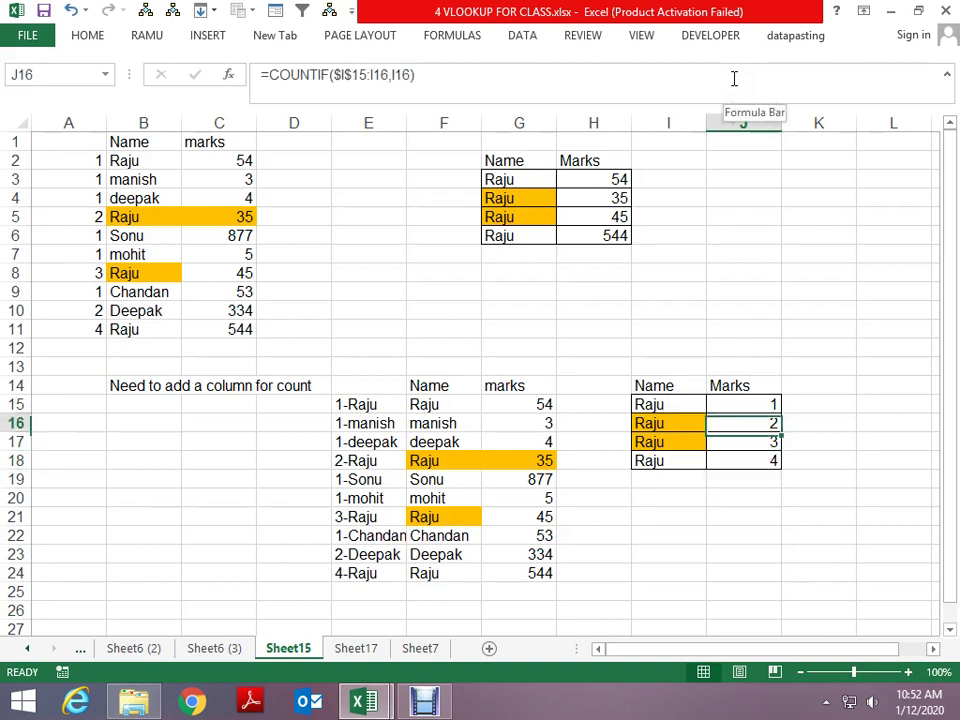
key(Up)
Step: Append &"-"&I15 to the count so J15:J18 show keys 1-Raju through 4-Raju
key(F2)
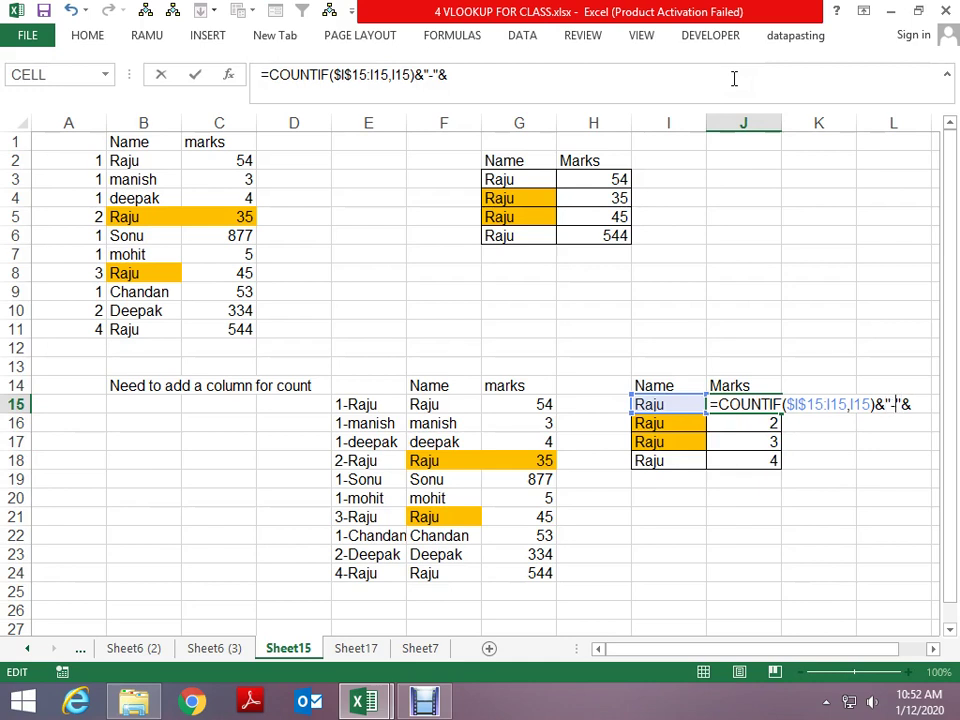
click(652, 403)
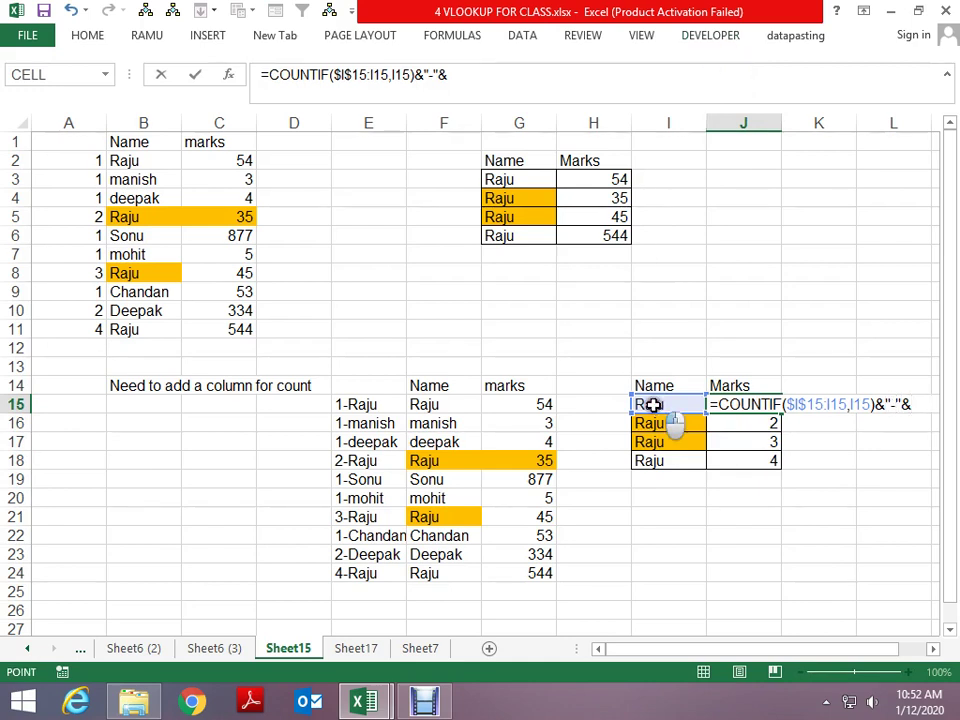
key(ctrl+Return)
key(Down)
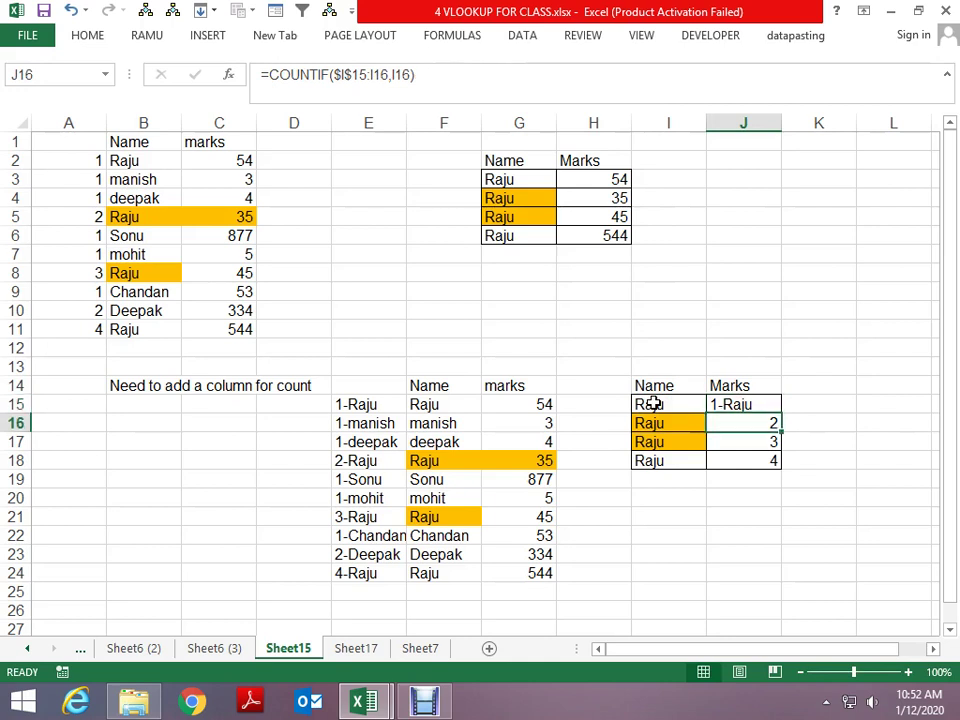
key(ctrl+d)
key(Down)
key(ctrl+d)
key(Down)
key(ctrl+d)
key(Up)
key(Up)
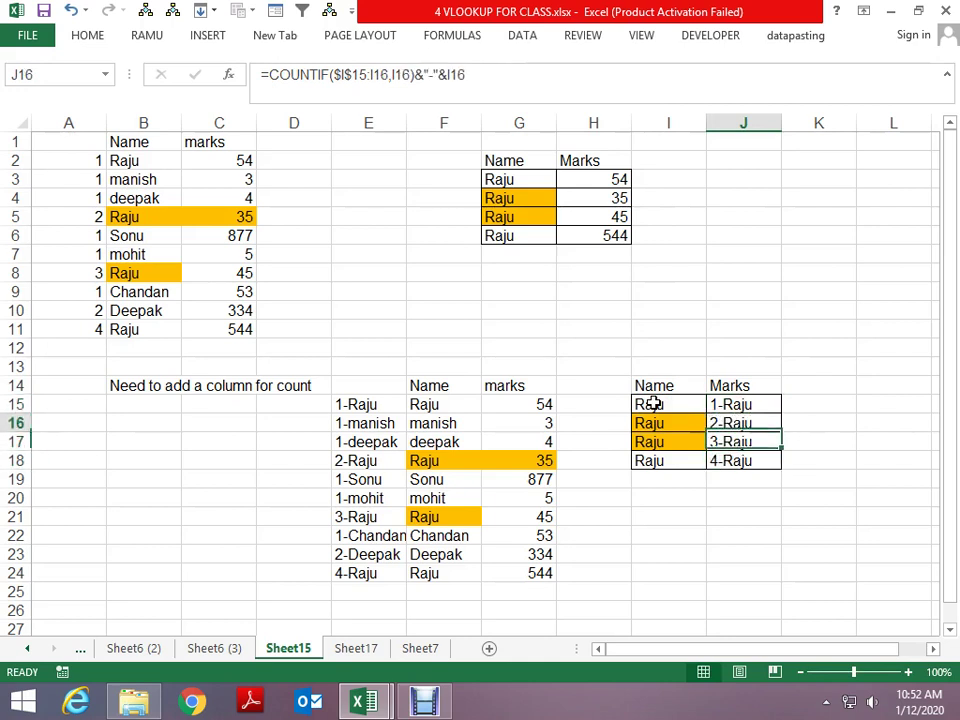
key(Up)
Step: Wrap the key in VLOOKUP on $E$14:$G$24, column 3, exact match, filled to J18
key(F2)
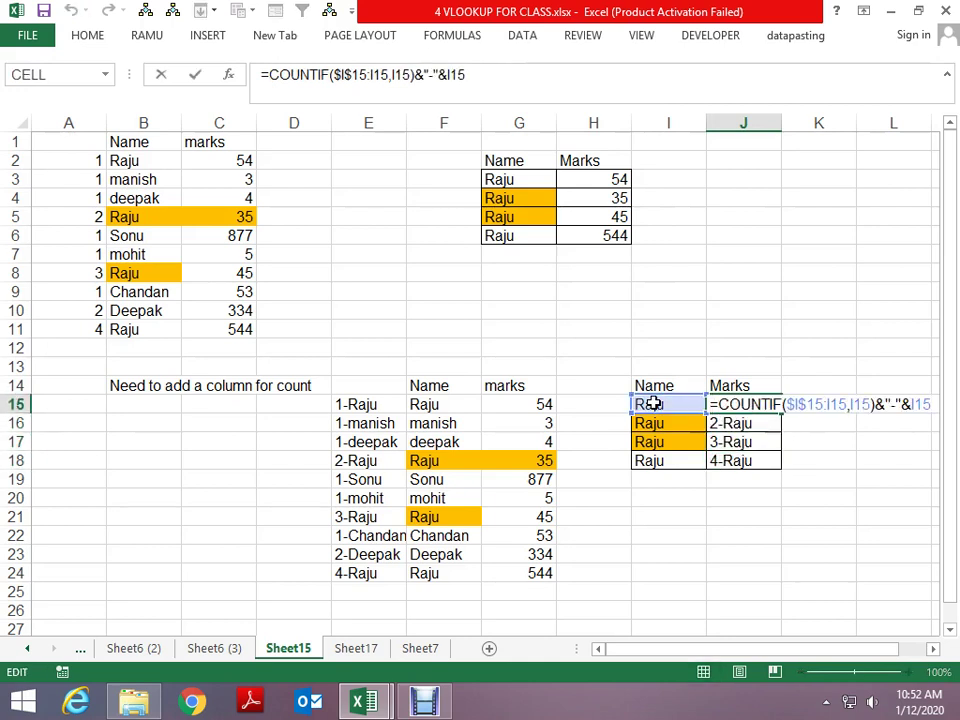
text(vlo)
key(Tab)
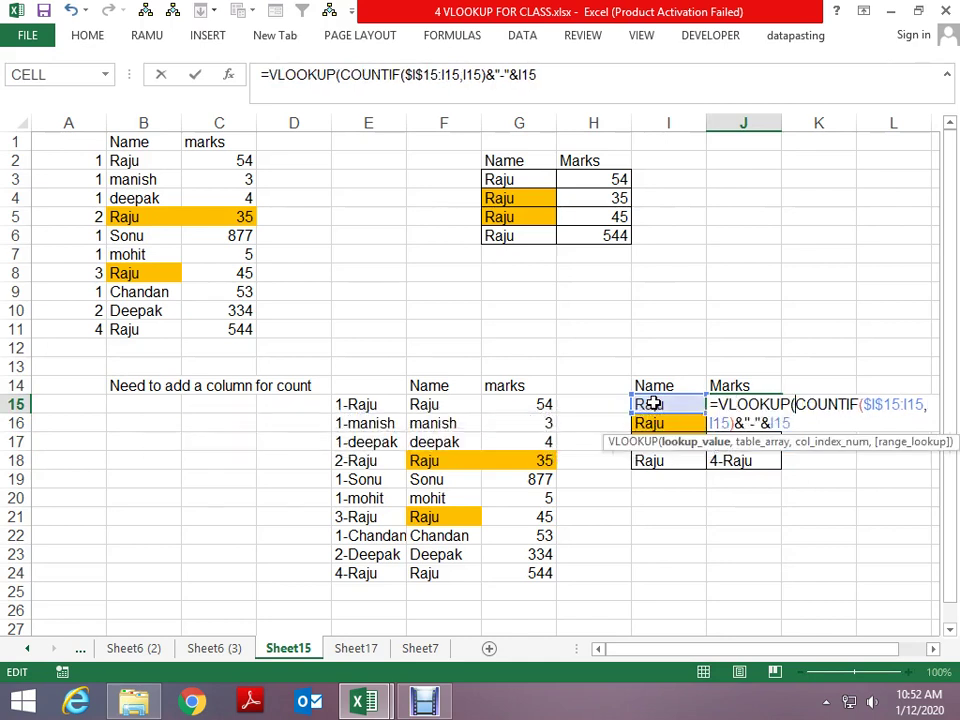
click(605, 80)
text(,)
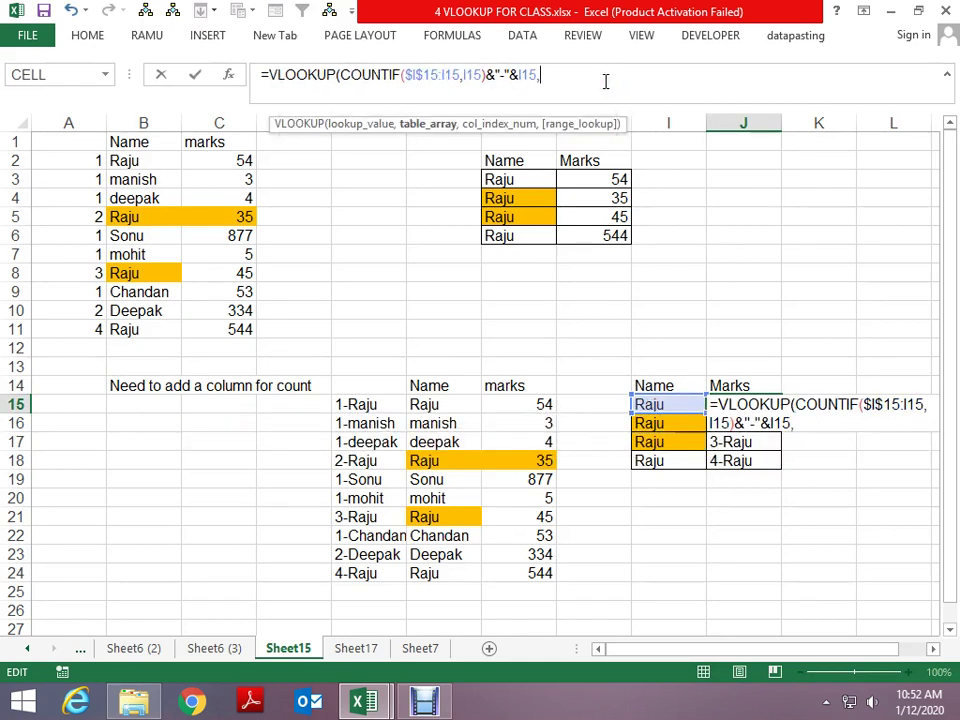
drag(358, 397, 545, 388)
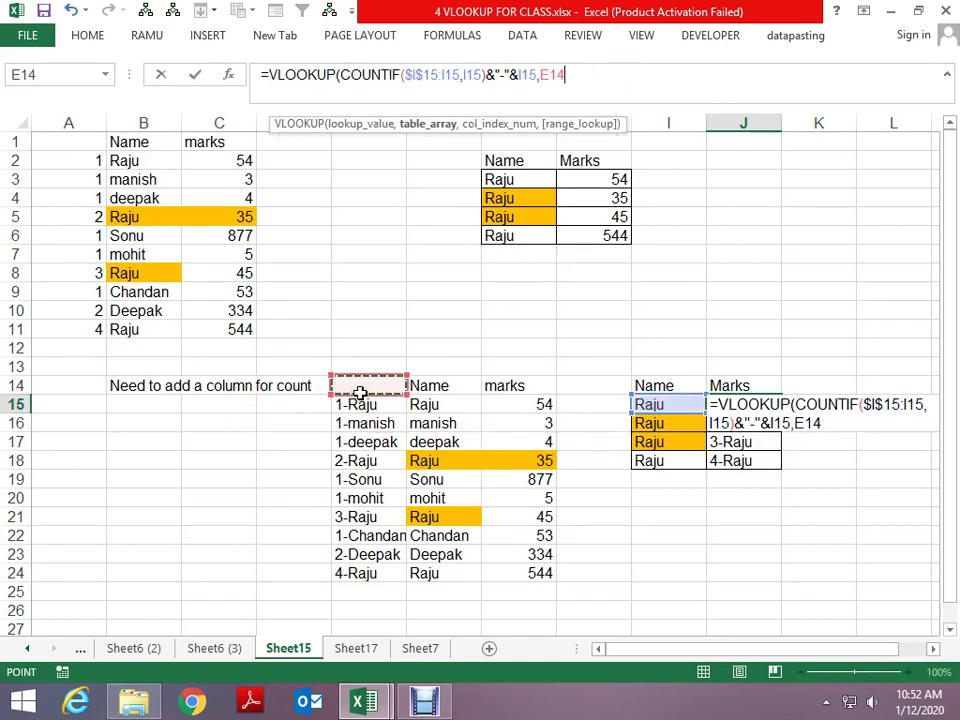
key(shift+Down)
key(shift+Down)
key(shift+Down)
key(shift+Down)
key(shift+Down)
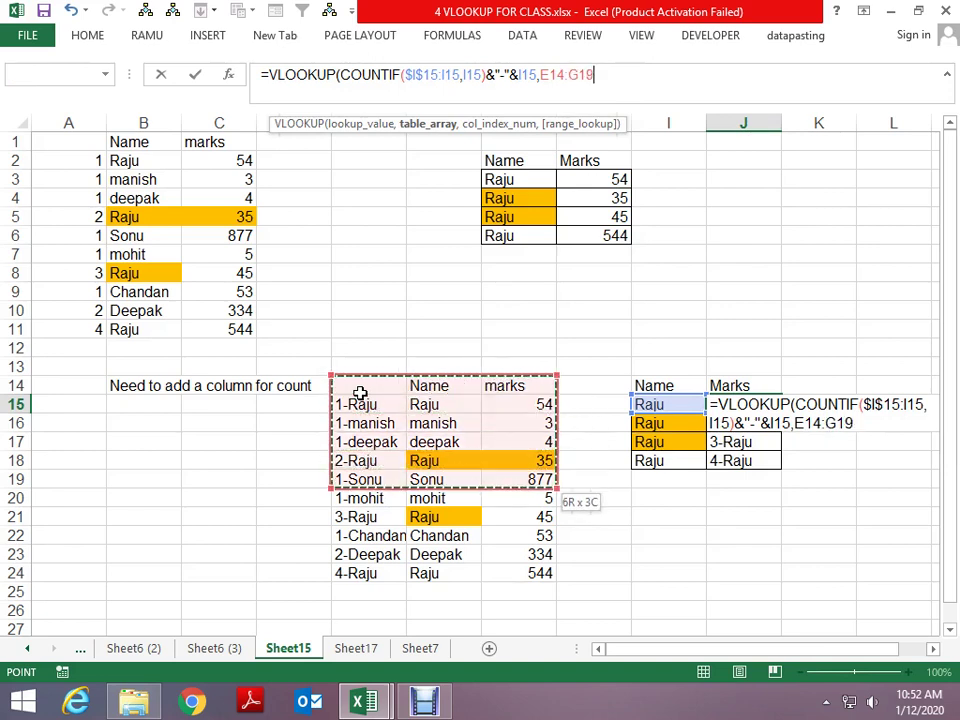
key(shift+Down)
key(shift+Down)
key(shift+Down)
key(shift+Down)
key(shift+Down)
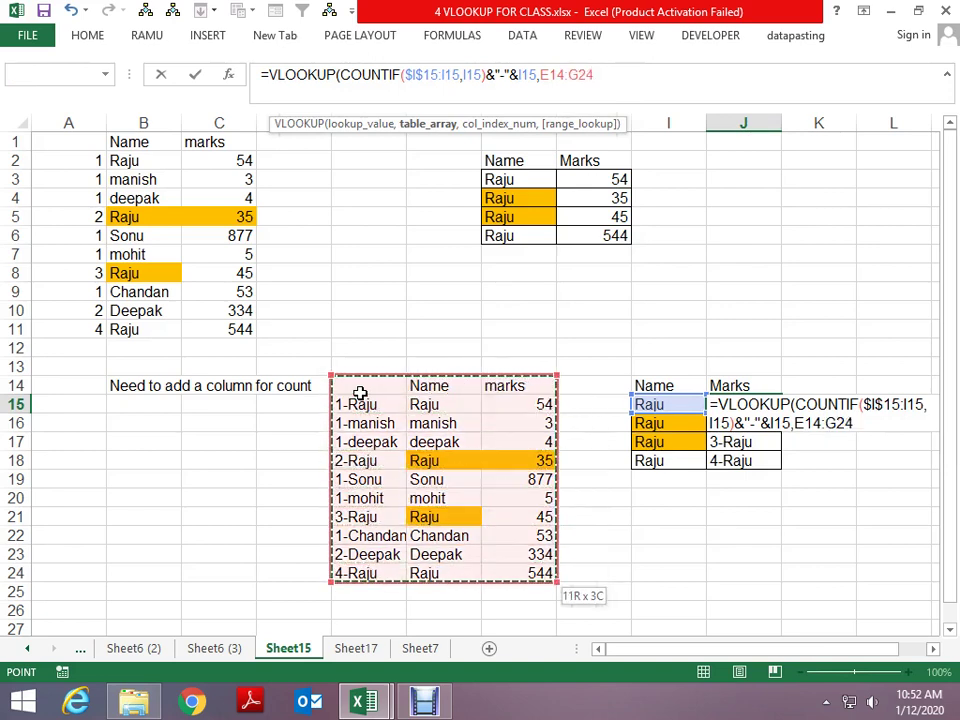
key(F4)
text($G$24,3,0)
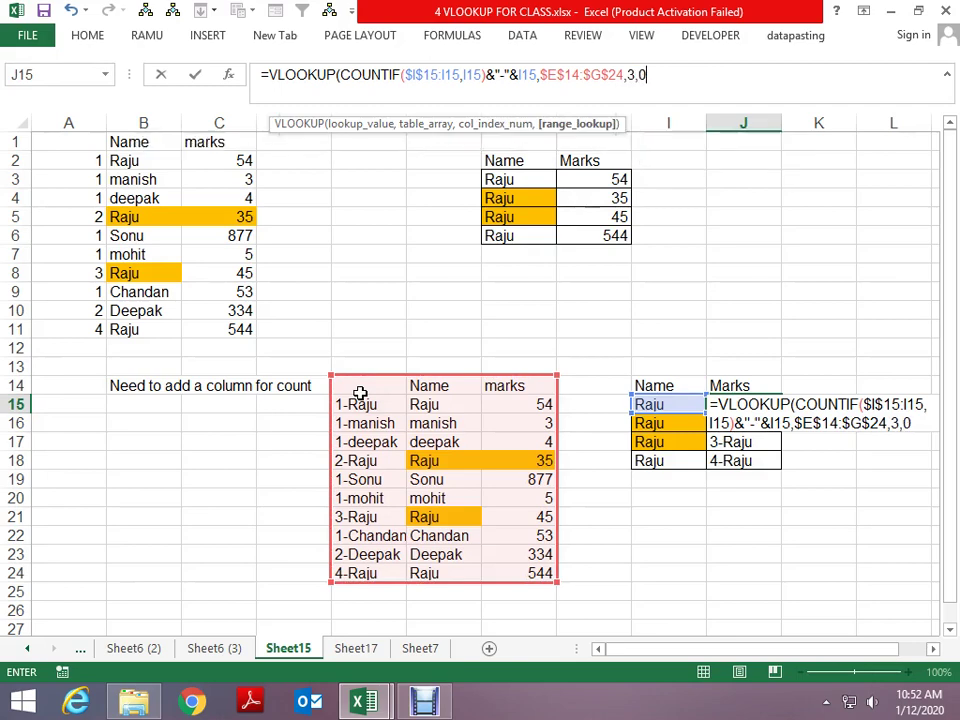
key(Return)
key(Return)
key(shift+Down)
key(shift+Down)
key(shift+Down)
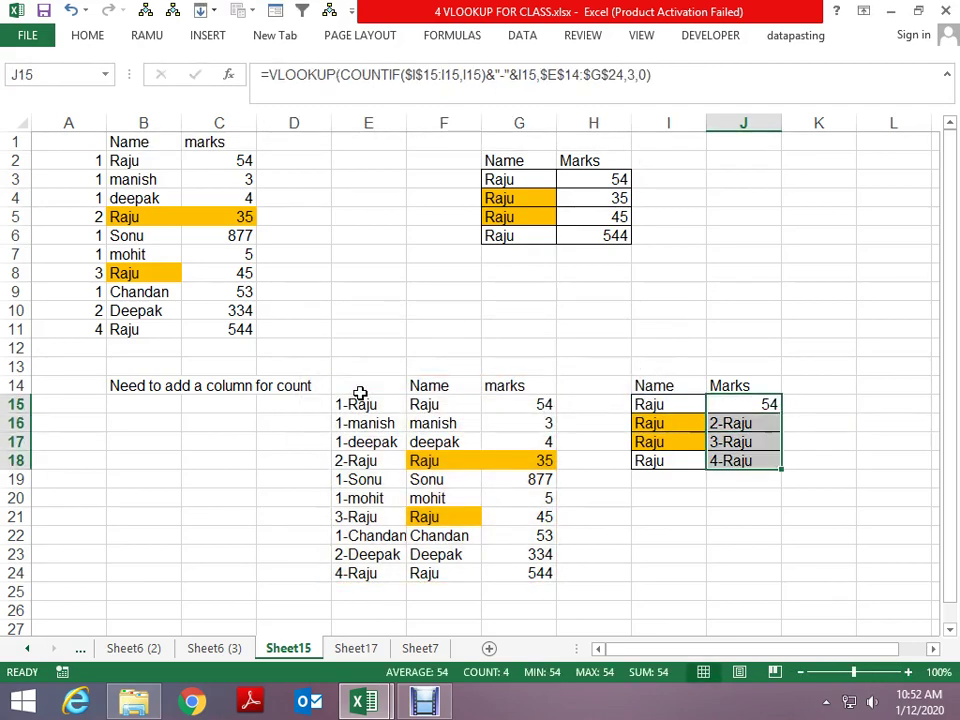
key(ctrl+d)
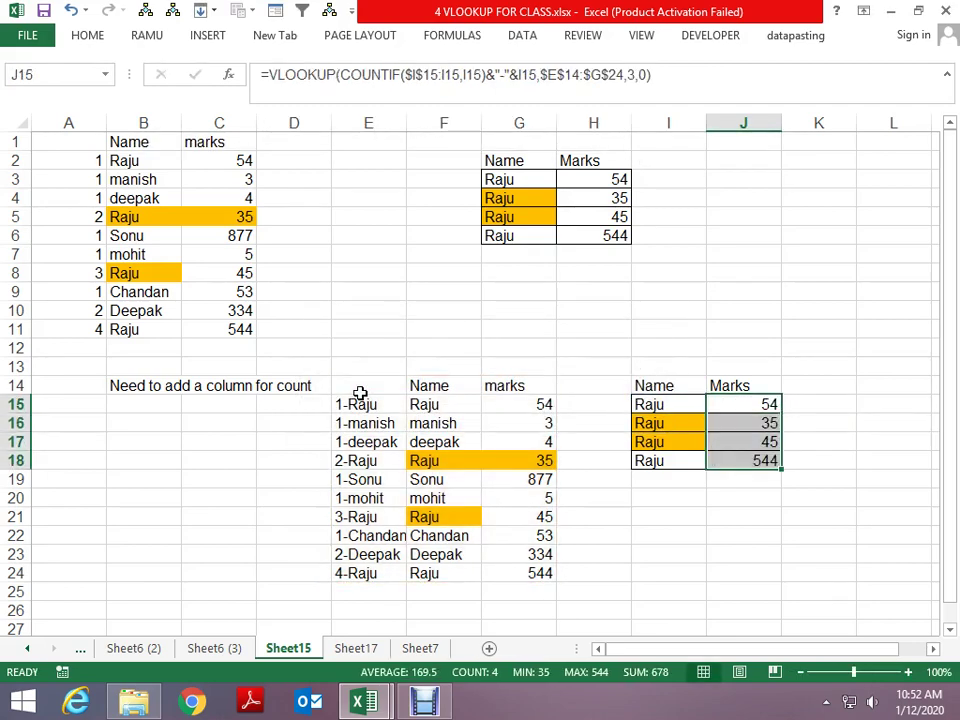
key(Down)
key(Left)
key(Left)
key(Left)
key(Left)
key(Up)
key(Left)
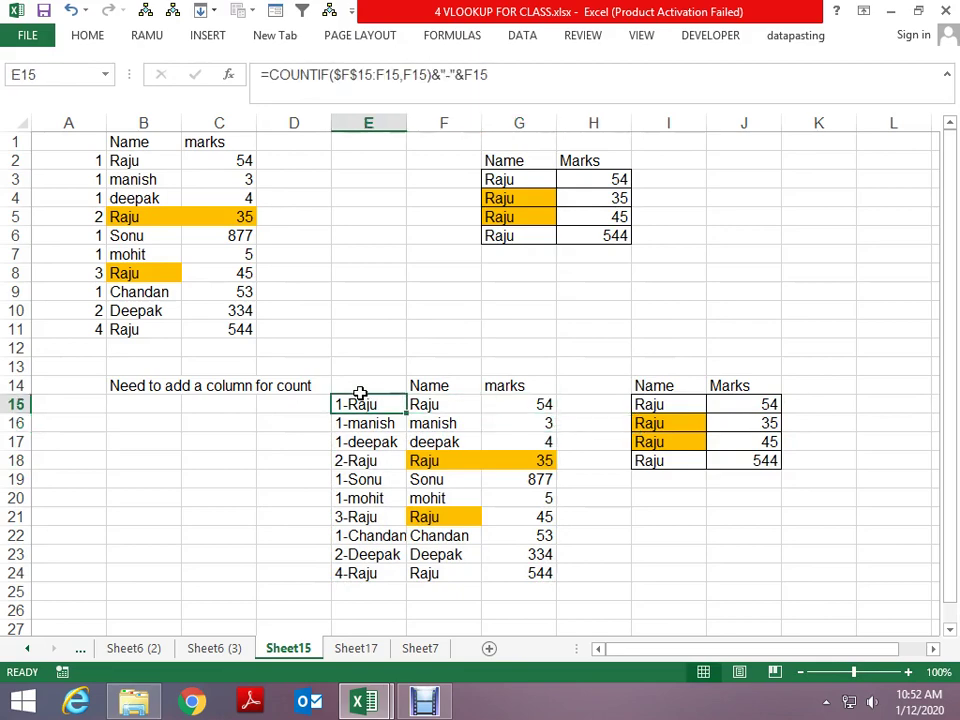
key(ctrl+shift+Down)
key(Delete)
key(ctrl+z)
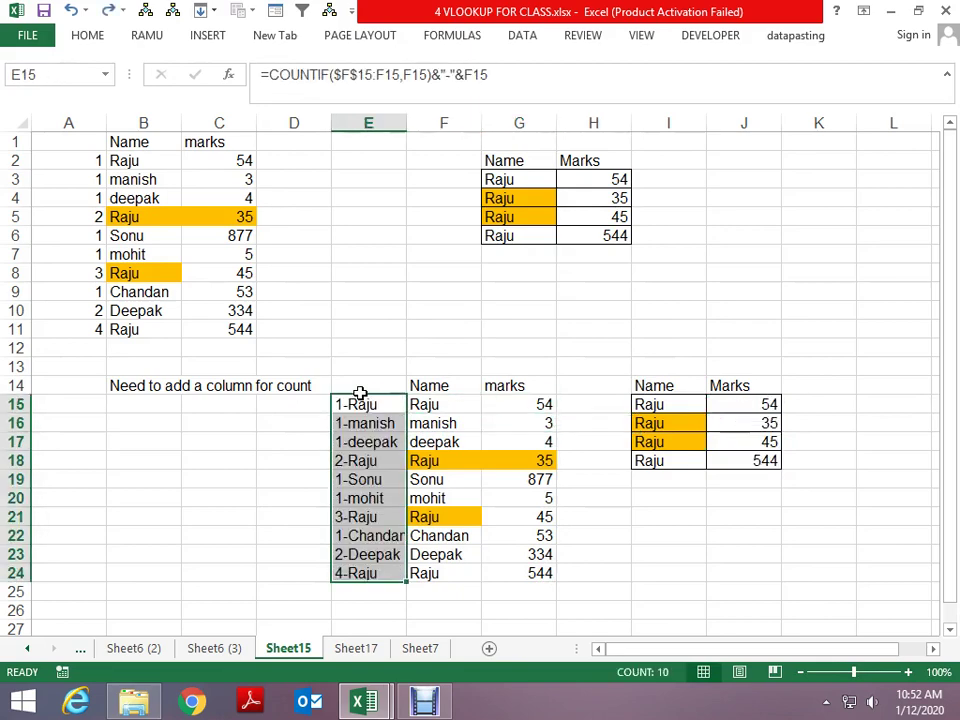
key(Right)
key(Right)
key(Right)
key(Right)
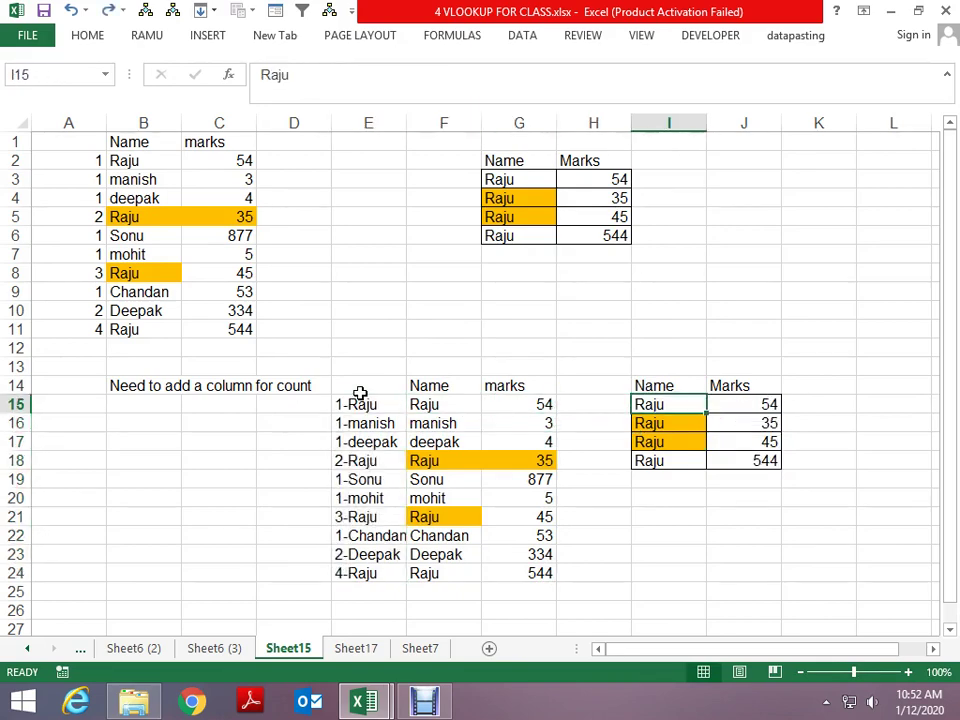
key(Left)
key(Left)
key(Left)
key(Left)
key(Left)
key(Right)
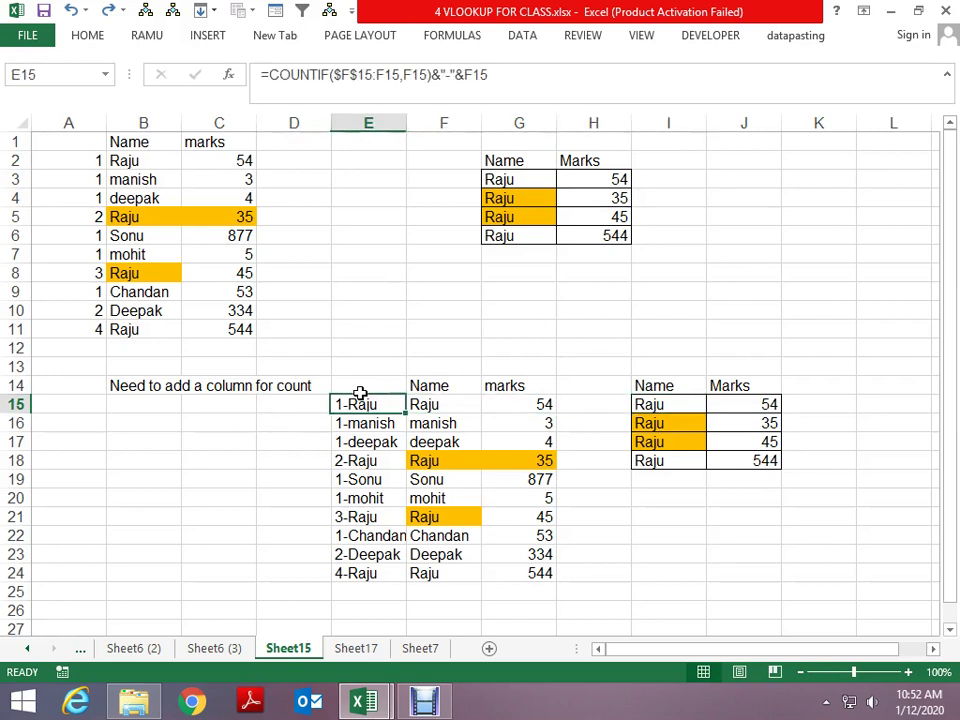
key(ctrl+shift+Down)
key(Home)
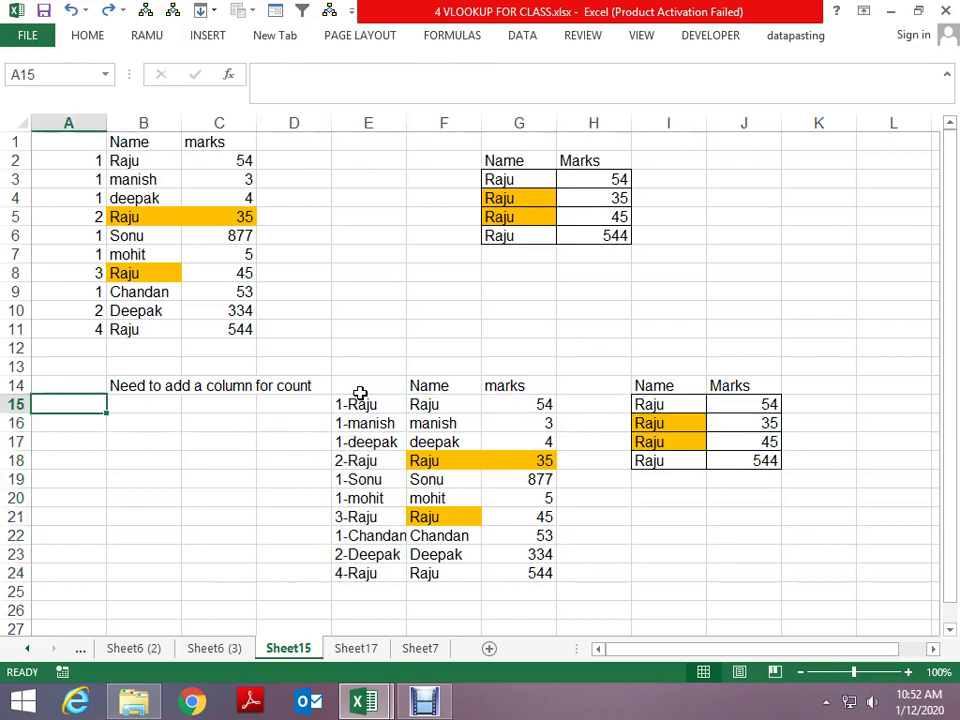
key(ctrl+space)
key(shift+Right)
key(shift+Right)
key(ctrl+shift+Right)
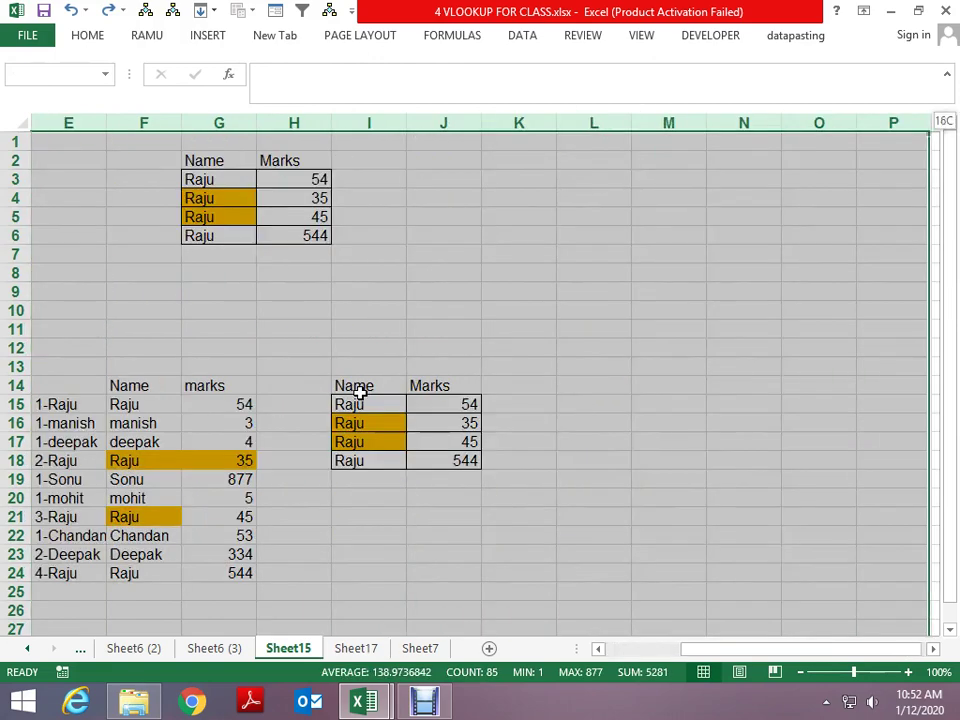
key(Up)
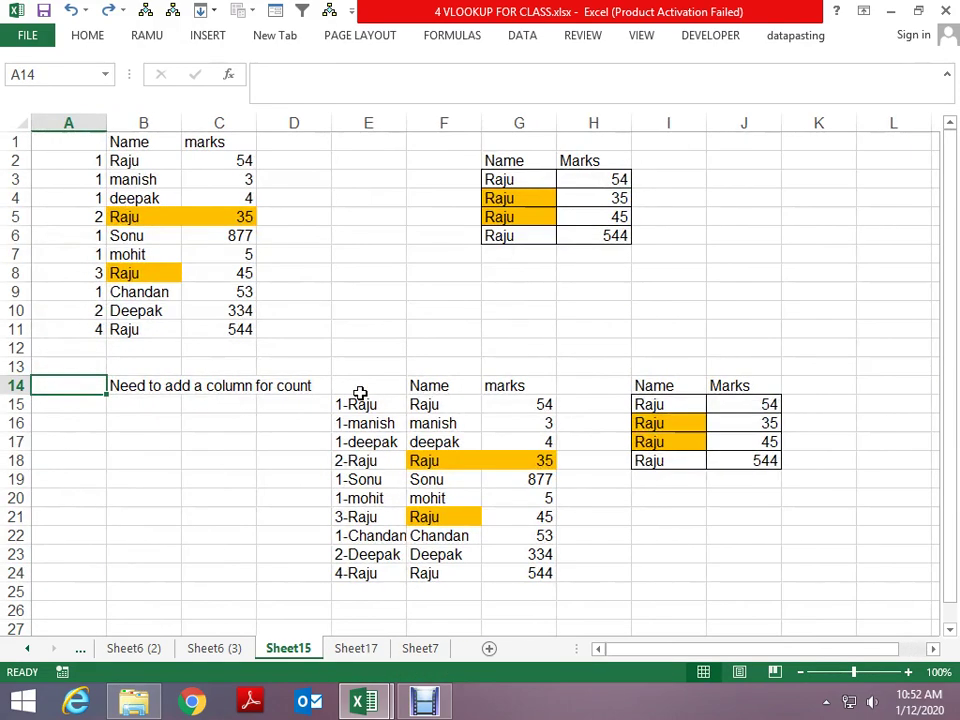
key(Up)
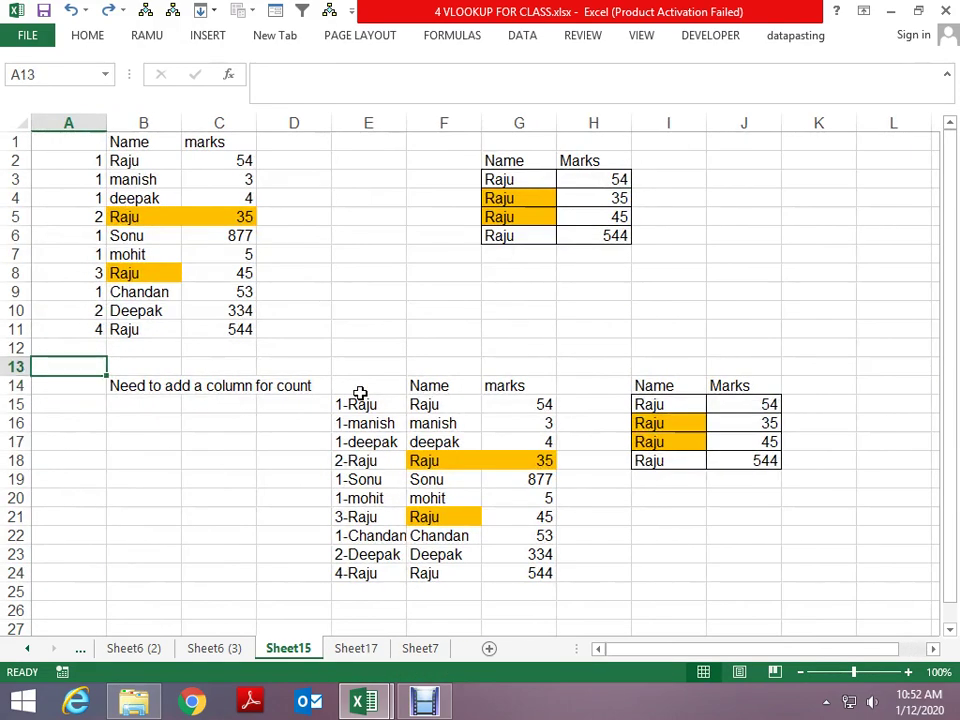
key(Right)
key(Right)
key(ctrl+Page_Down)
Step: Copy the lower Name and Marks table C11:D15
key(ctrl+Up)
key(ctrl+Up)
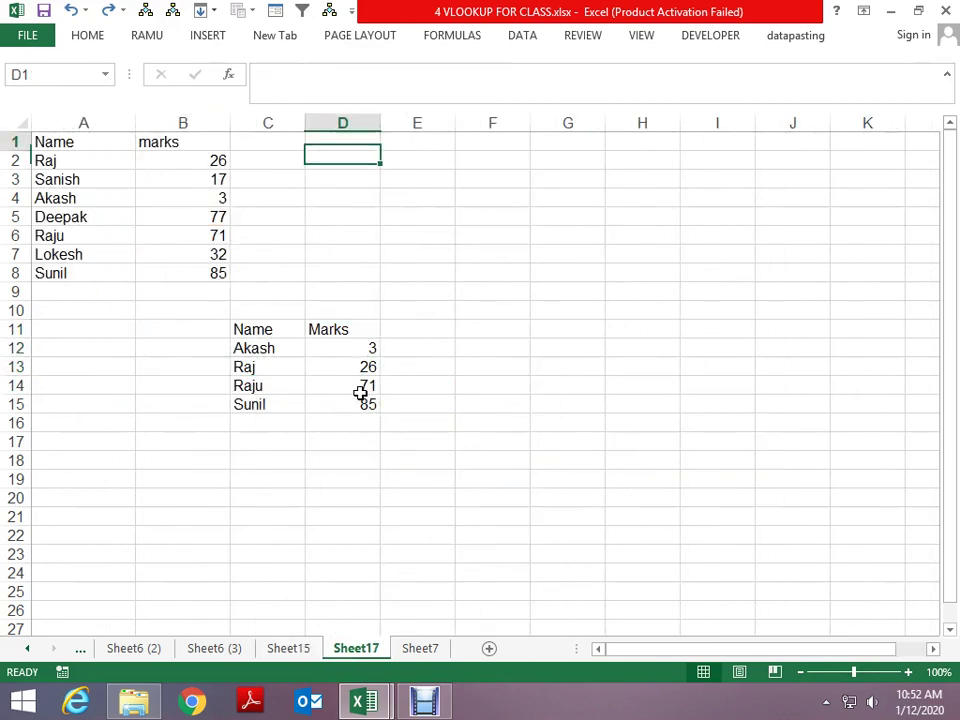
key(Left)
key(Left)
key(Down)
key(Down)
key(Down)
key(Down)
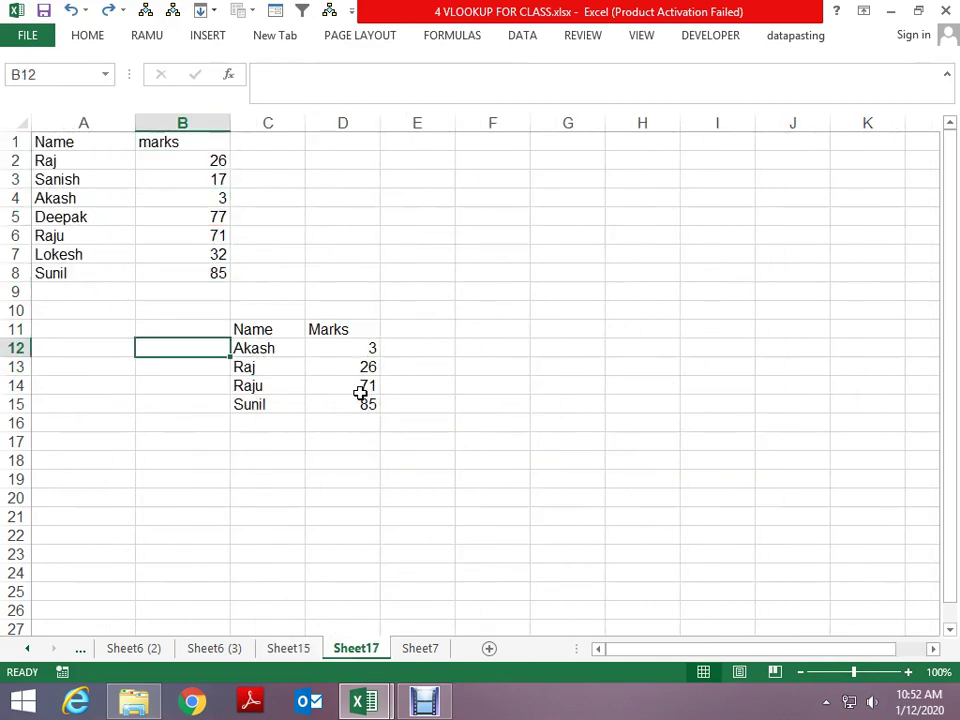
key(Right)
key(Right)
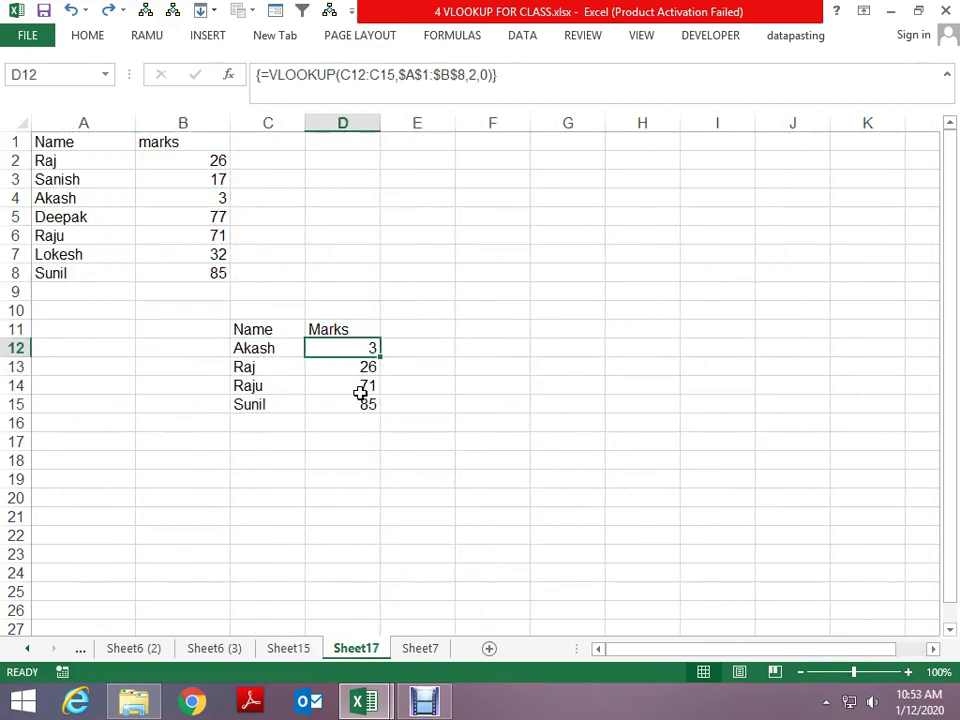
key(Up)
key(ctrl+Up)
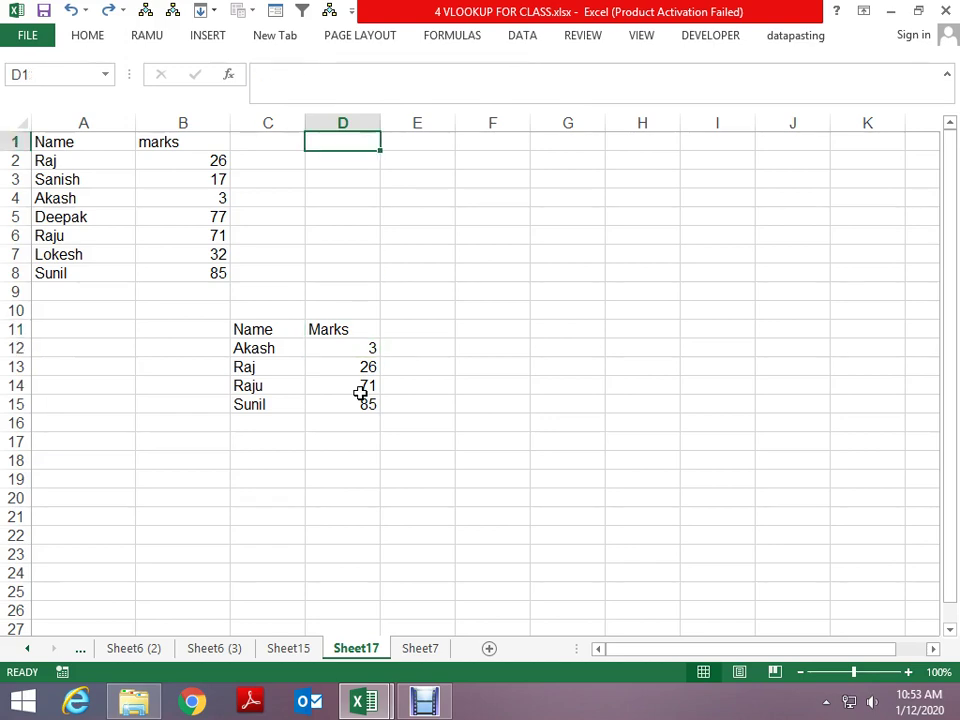
key(Left)
key(Down)
key(ctrl+Down)
key(Down)
key(Up)
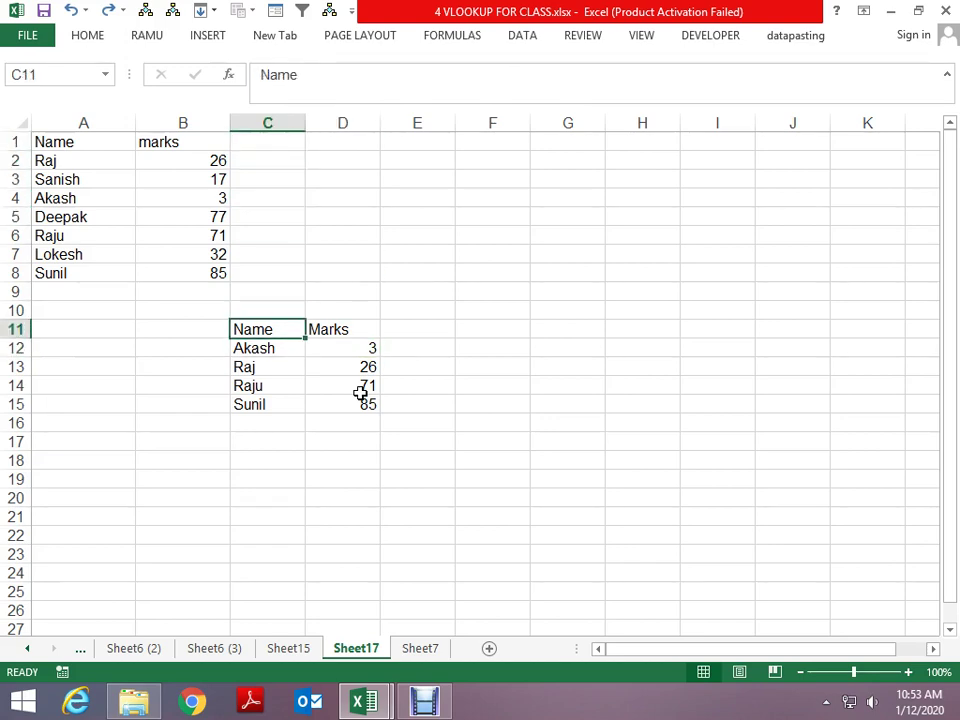
key(ctrl+shift+Down)
key(ctrl+shift+Right)
key(ctrl+c)
Step: Paste the table at F1 and clear the copied marks in G2:G5
key(Right)
key(ctrl+Up)
key(ctrl+Right)
key(ctrl+Home)
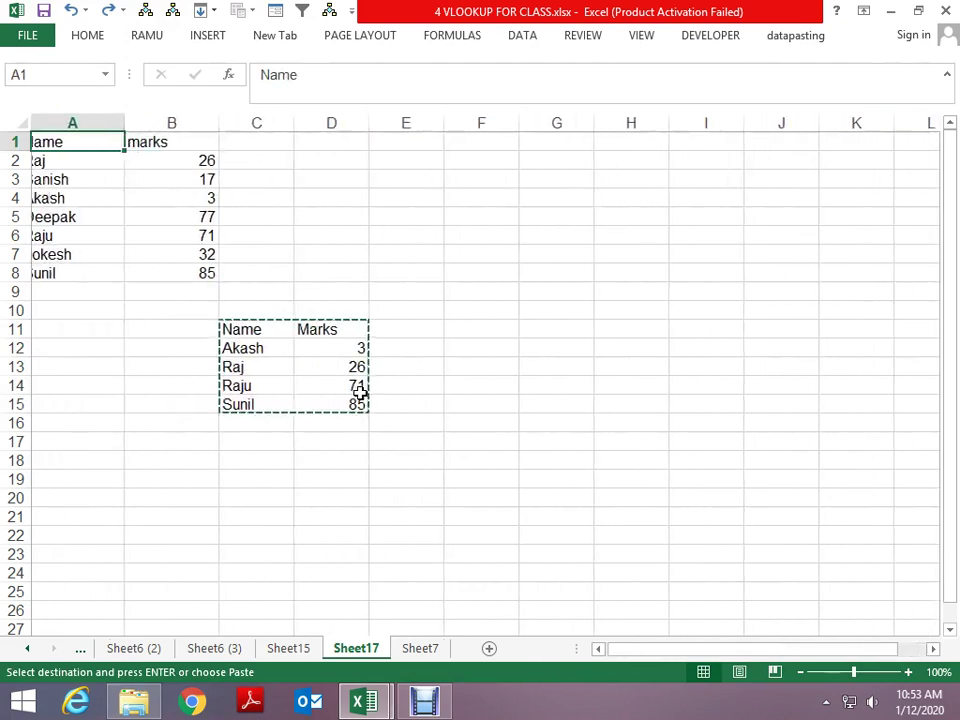
key(Right)
key(Right)
key(Right)
key(Right)
key(Right)
key(Return)
key(Down)
key(Right)
key(shift+Down)
key(shift+Down)
key(shift+Down)
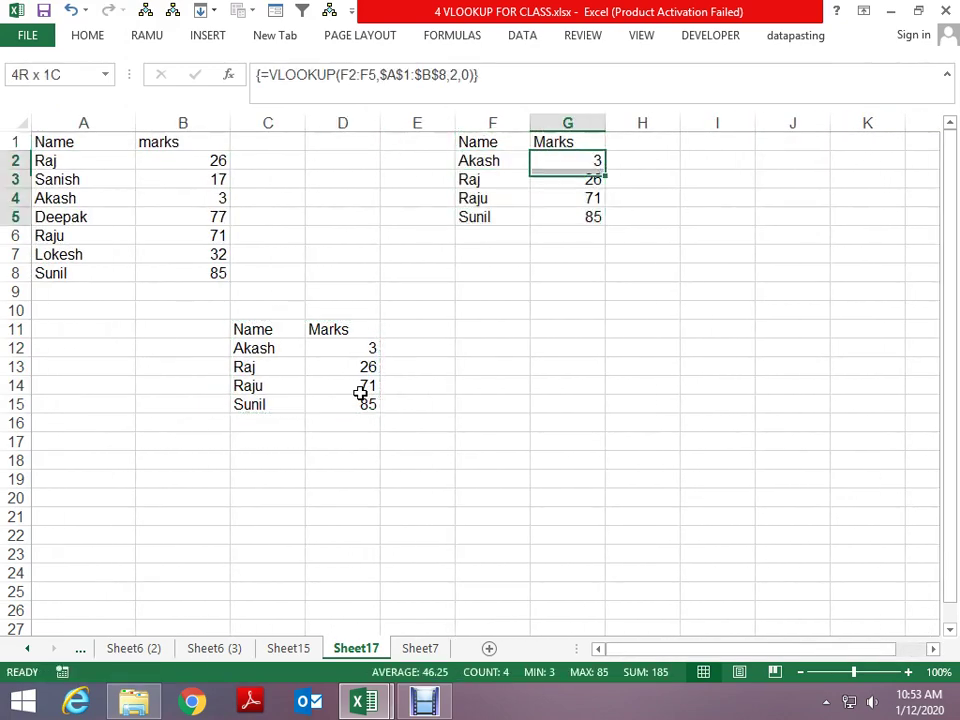
key(Delete)
key(Down)
key(Up)
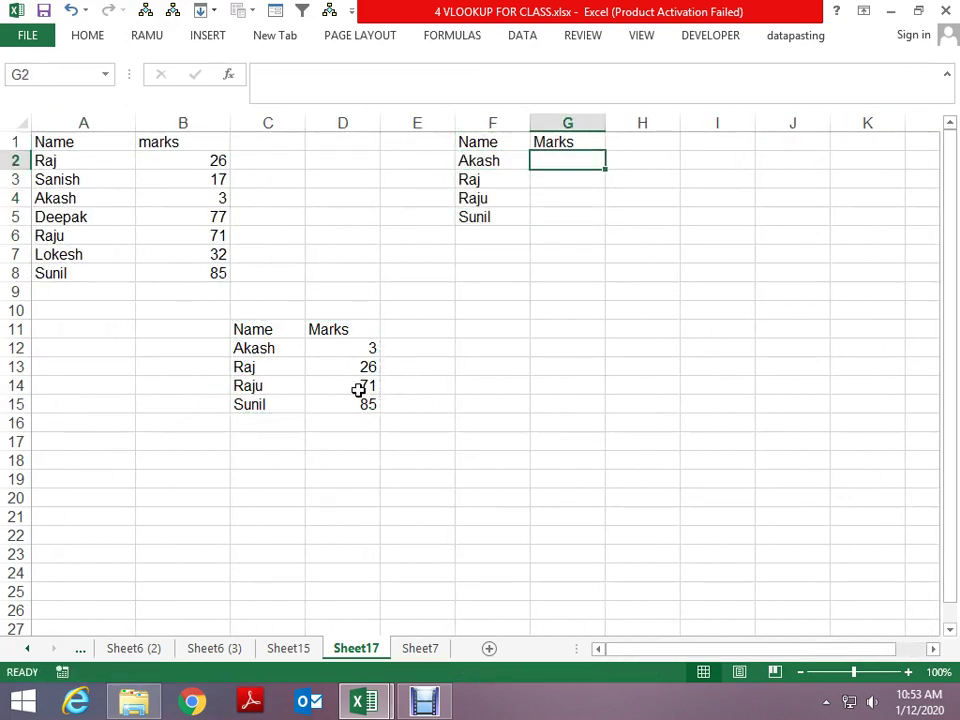
Step: Enter =VLOOKUP($F$2:$F$5,$A$1:$B$8,2,0) in G2 and fill it down to G5
text(=vl)
key(Tab)
key(Left)
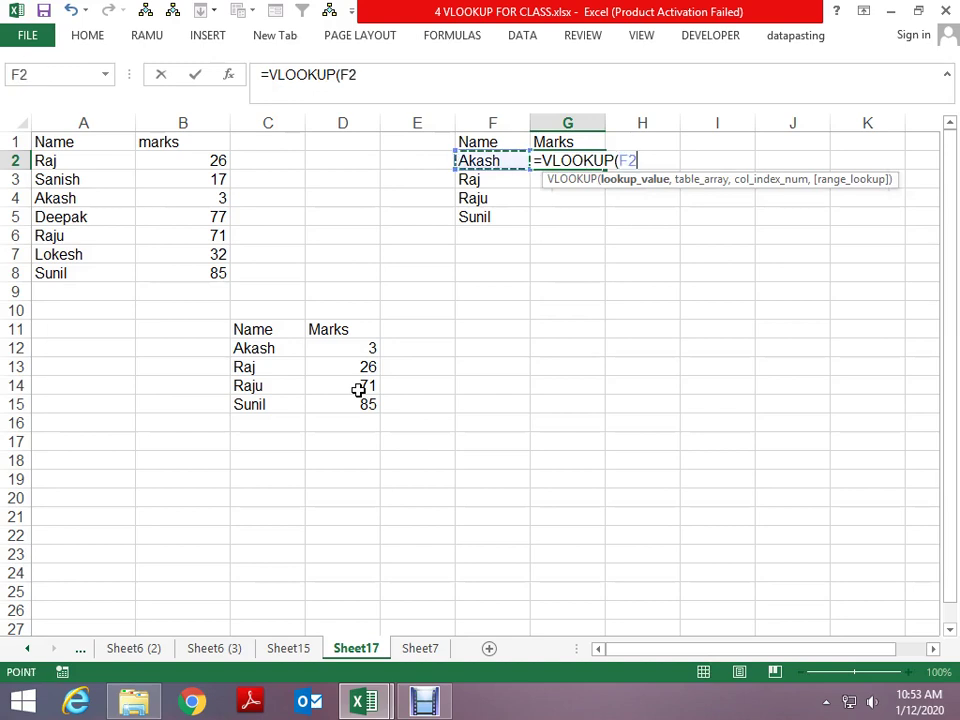
key(shift+Down)
key(shift+Down)
key(shift+Down)
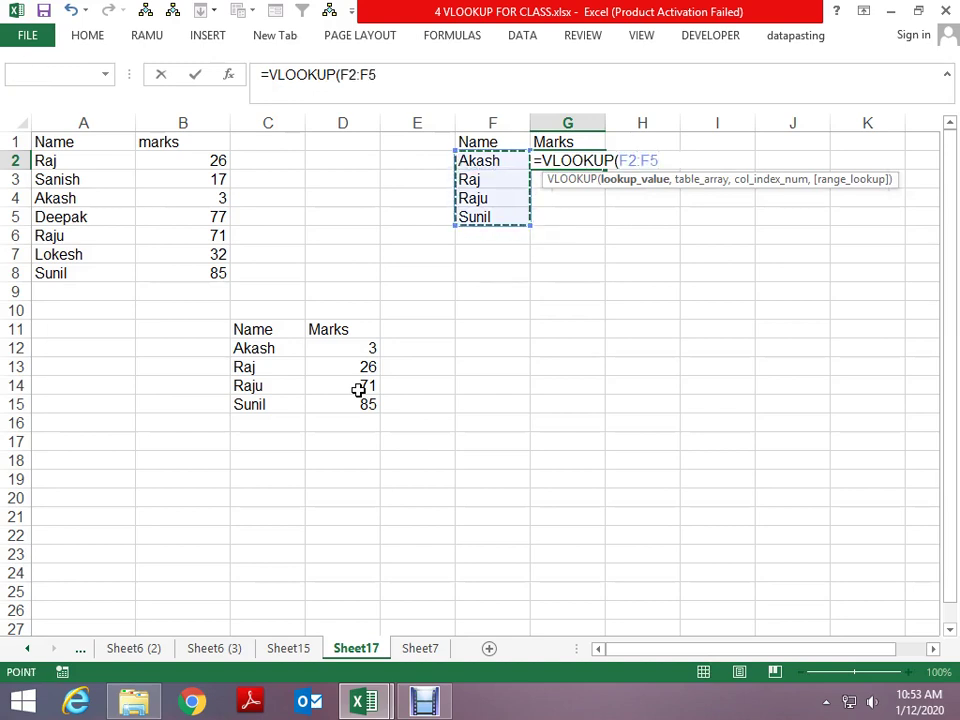
key(F4)
text(,)
key(Left)
key(Up)
key(Left)
key(Left)
key(Left)
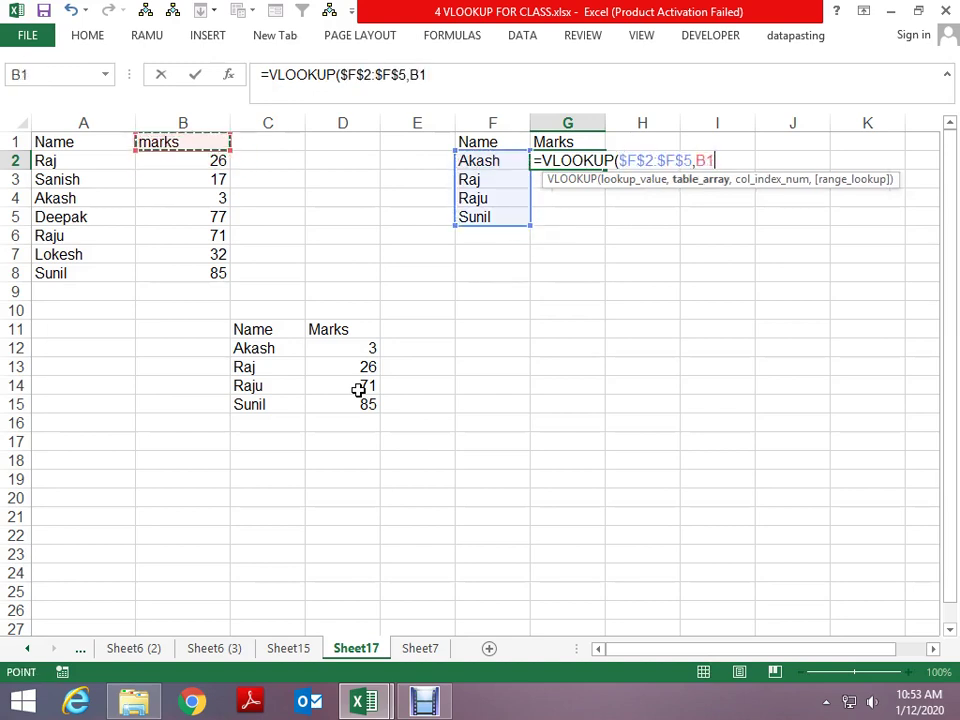
key(Left)
key(shift+Right)
key(ctrl+shift+Down)
key(F4)
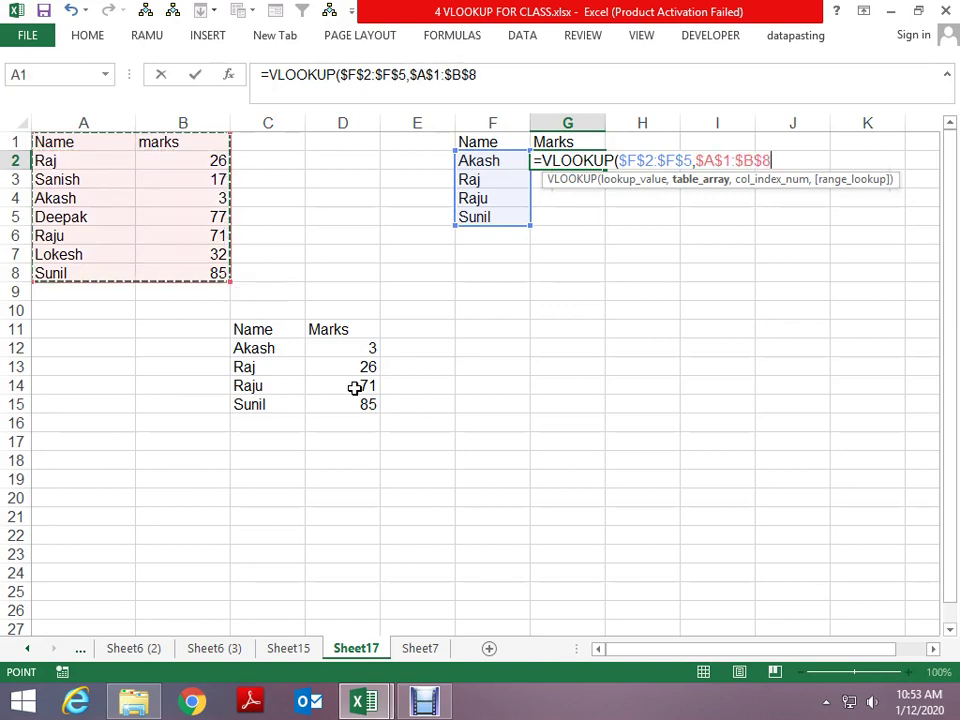
text(,2,0)
key(Return)
key(ctrl+d)
key(Down)
key(ctrl+d)
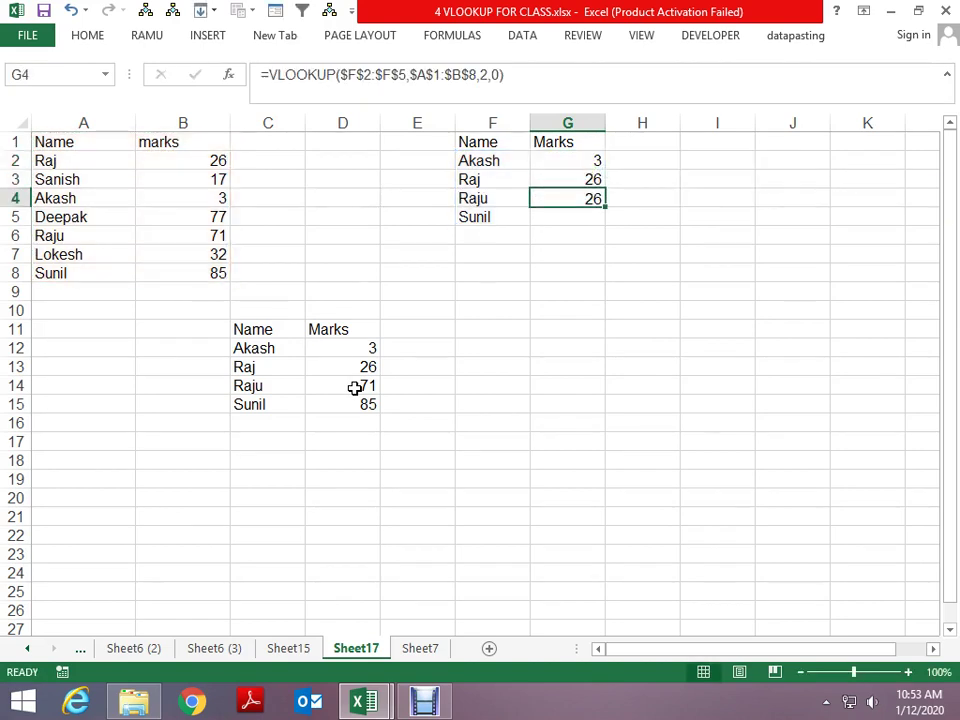
key(Down)
key(ctrl+d)
key(Up)
key(Down)
Step: Check G5's lookup formula, discard a trial edit, and go to Sheet7
key(F2)
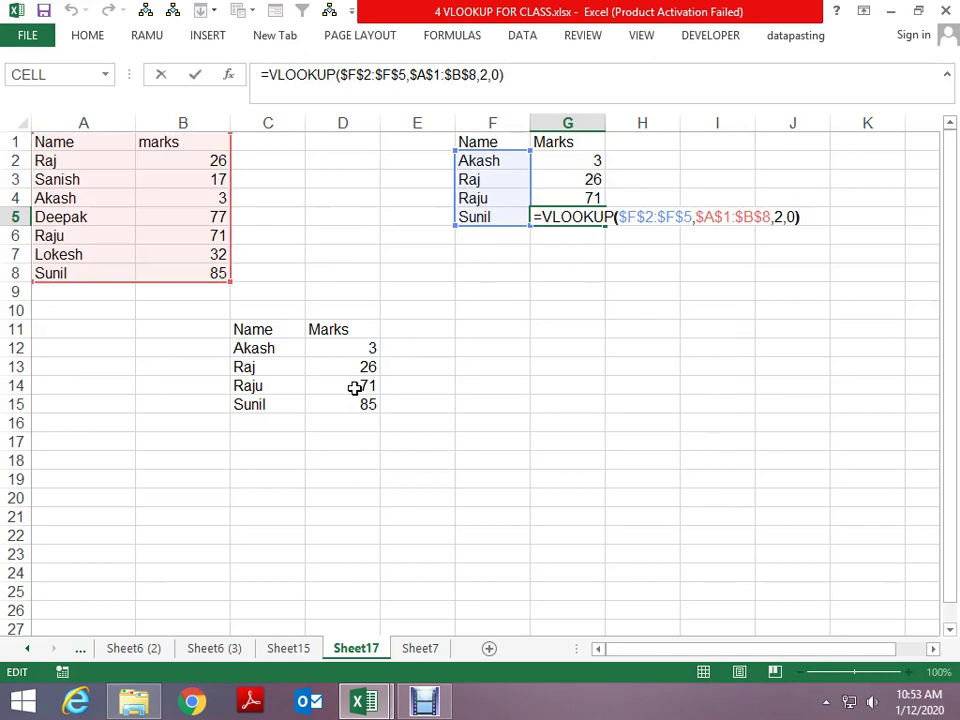
key(Left)
key(Left)
key(Left)
key(Left)
key(Left)
key(Left)
key(Left)
key(Left)
key(Left)
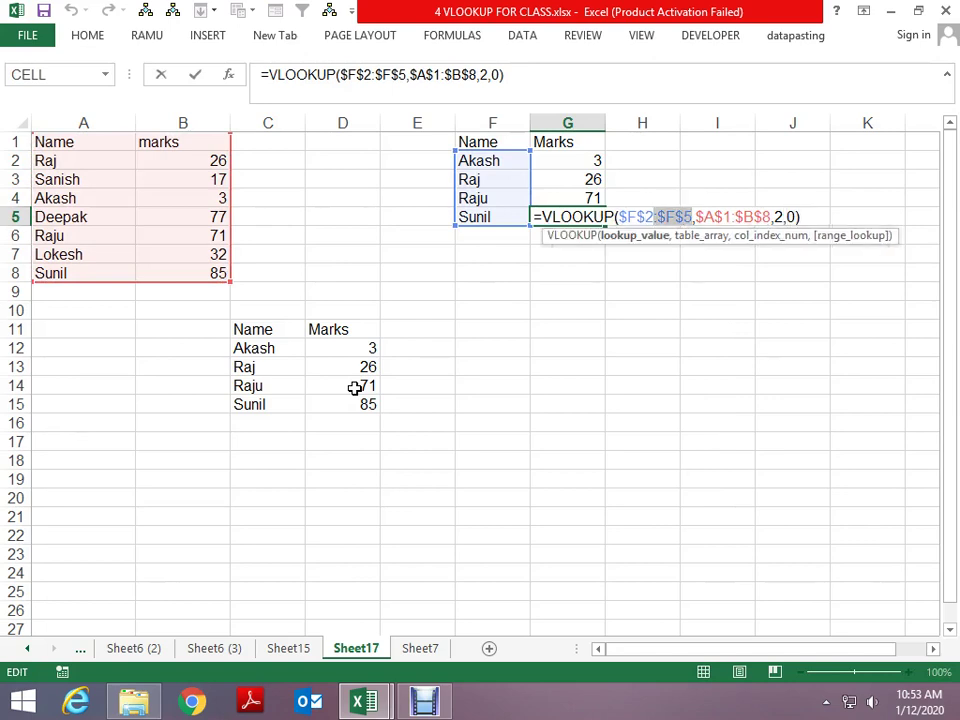
key(Delete)
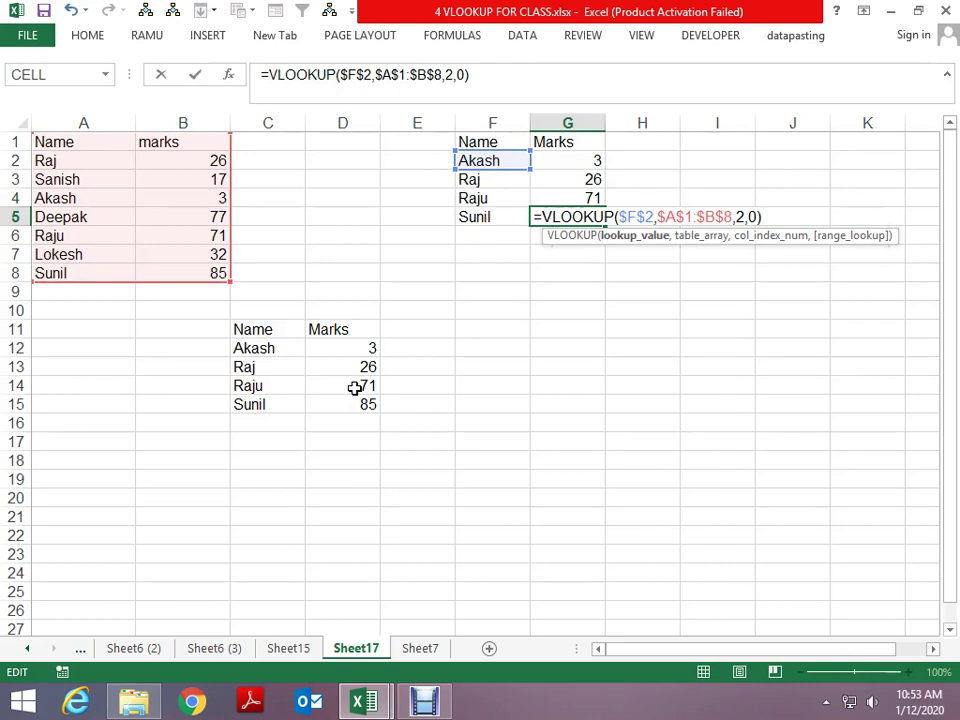
key(Escape)
key(Up)
key(Up)
key(Up)
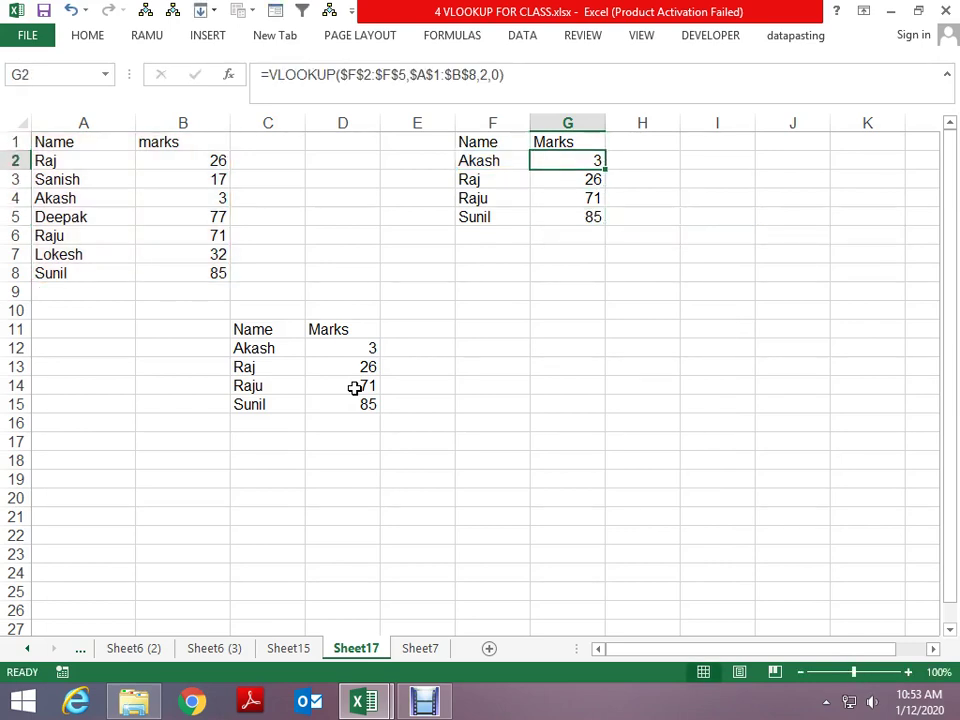
key(ctrl+Page_Down)
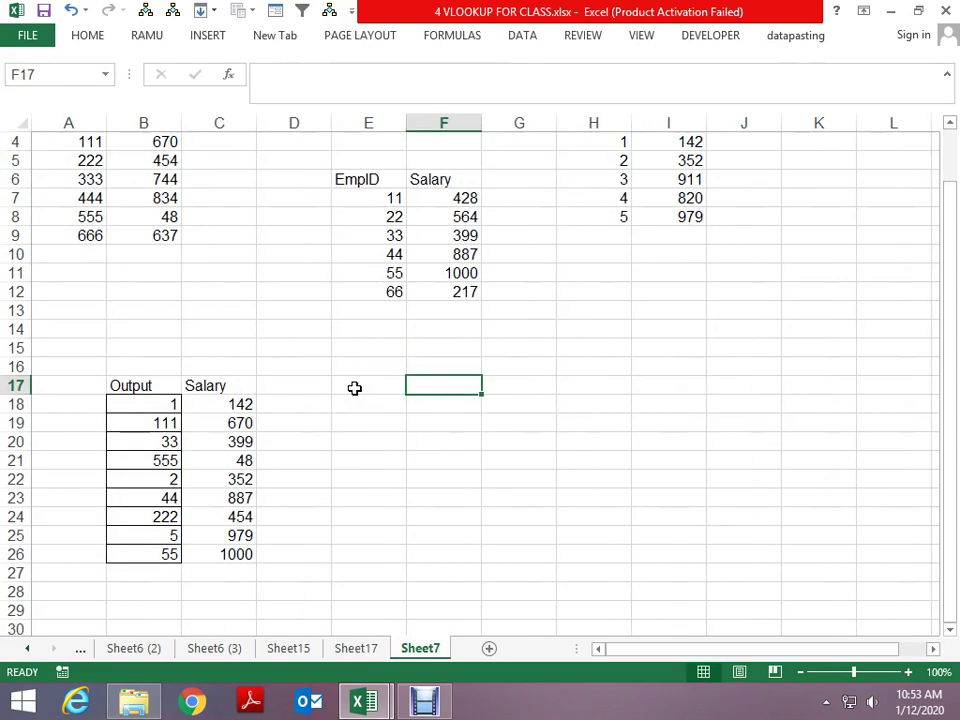
Step: Review Sheet7's IFERROR salary formulas and the EmpID list B18:B26
key(ctrl+Page_Up)
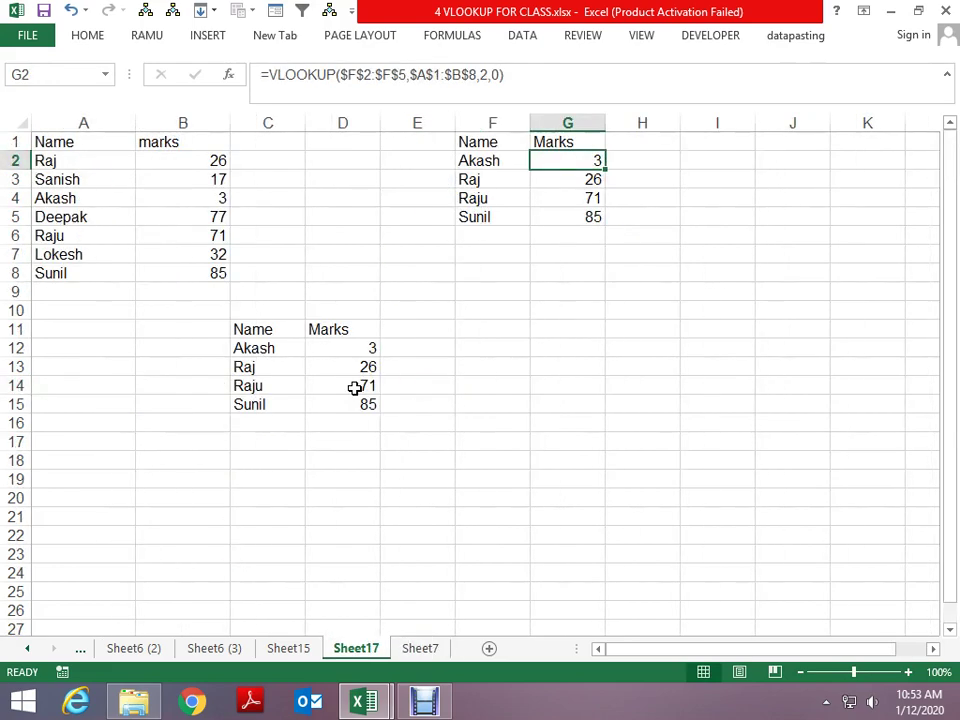
key(ctrl+Page_Down)
key(ctrl+Up)
key(ctrl+Up)
key(ctrl+Up)
key(ctrl+Home)
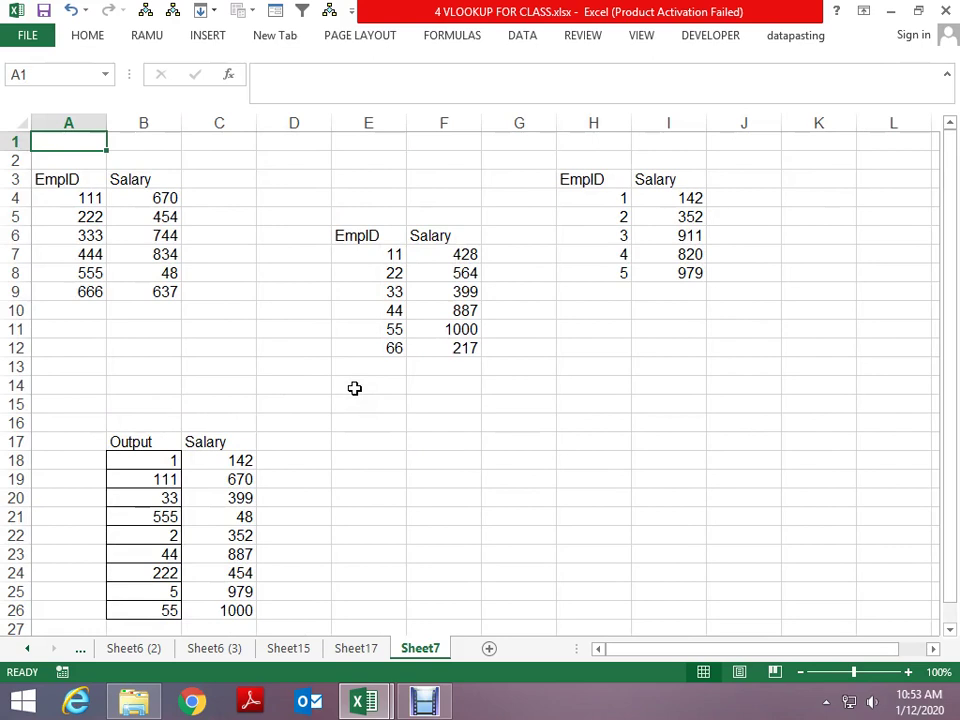
key(Down)
key(Down)
key(Down)
key(Down)
key(Down)
key(Down)
key(Down)
key(Down)
key(Down)
key(Right)
key(Right)
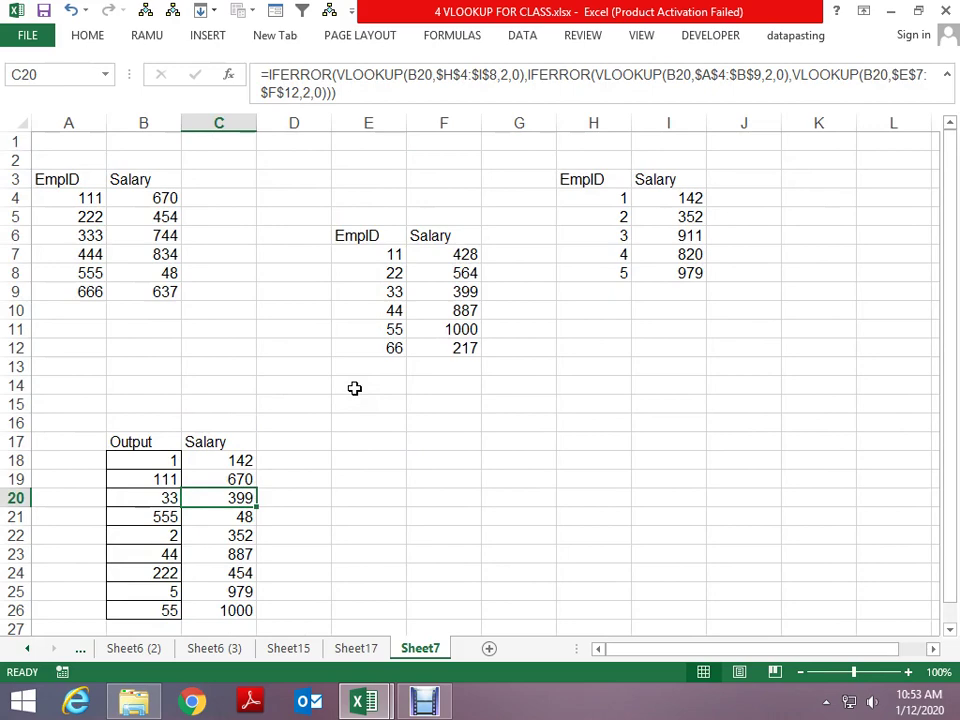
key(Up)
key(Up)
key(Up)
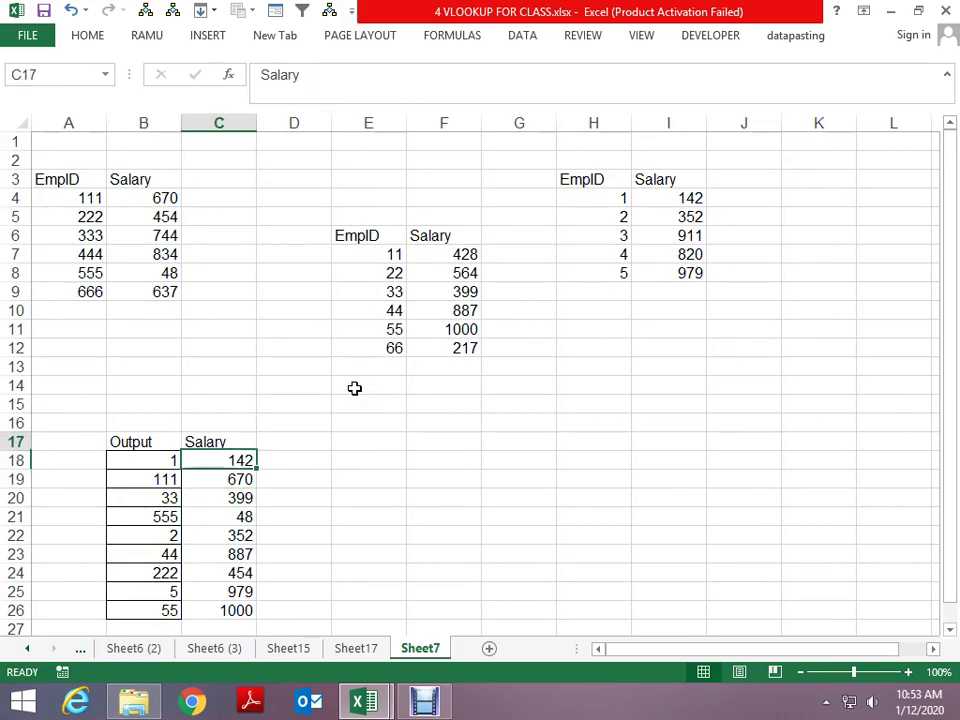
key(Left)
Step: Copy the EmpID heading from A3 and paste it over Output in B17
key(Left)
key(Down)
key(Right)
key(ctrl+shift+Down)
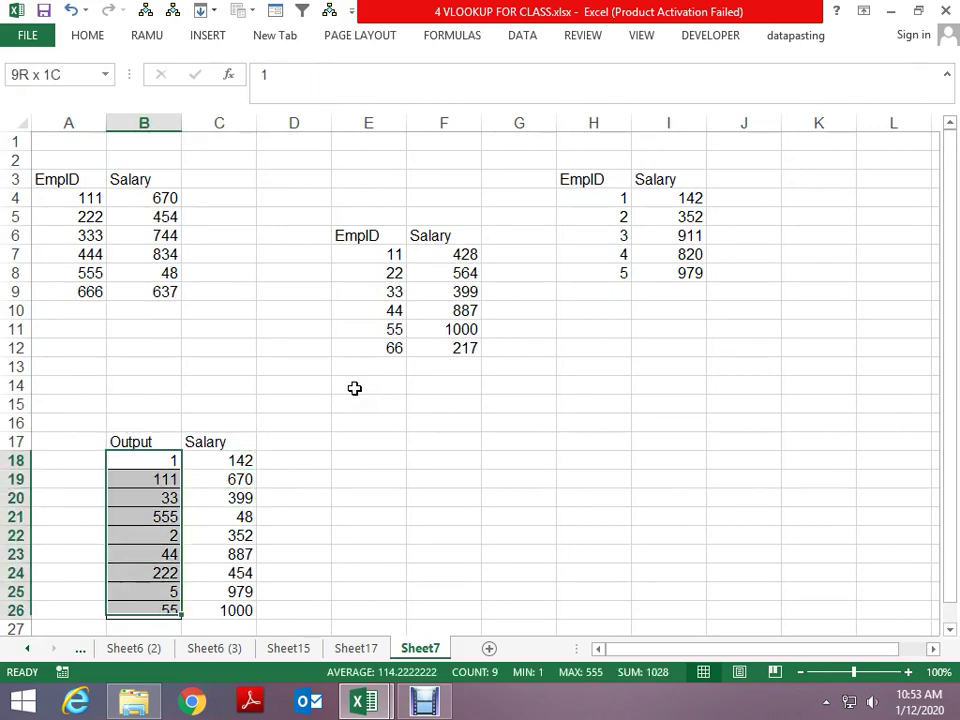
key(Up)
key(Up)
key(ctrl+Up)
key(Left)
key(Up)
key(Up)
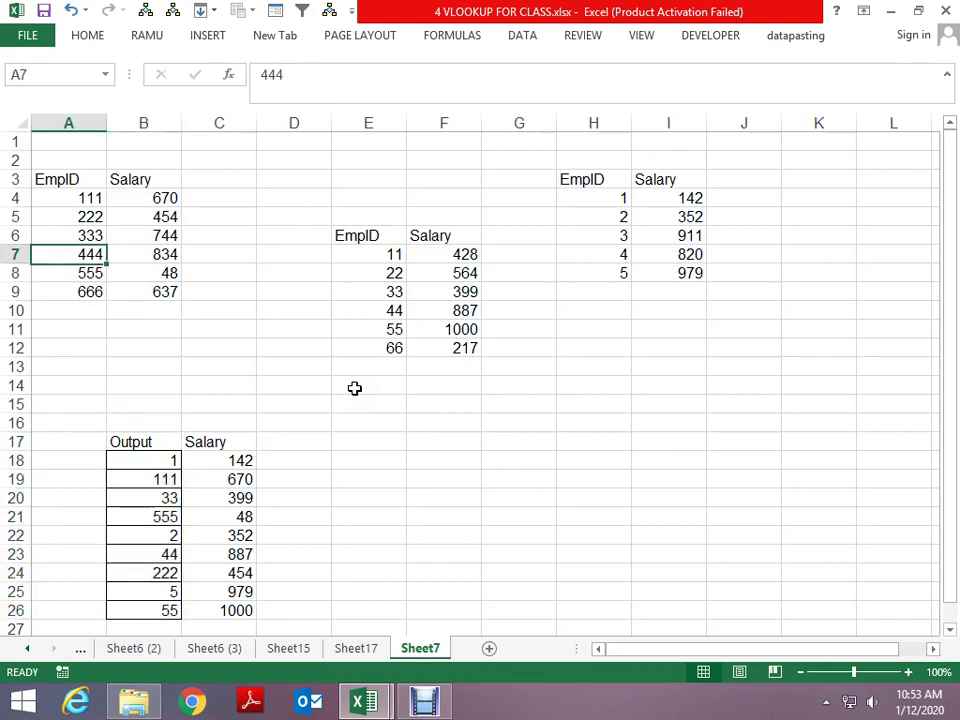
key(ctrl+Up)
key(ctrl+c)
key(Right)
key(Down)
key(Down)
key(Down)
key(Down)
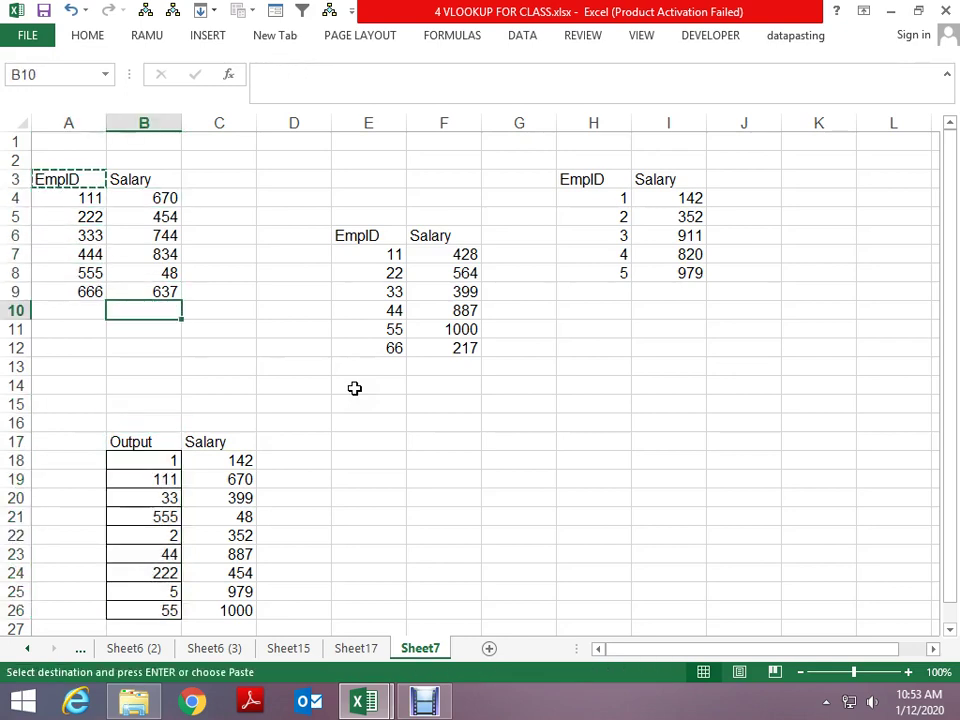
key(Down)
key(Down)
key(Down)
key(Down)
key(Down)
key(Down)
key(ctrl+v)
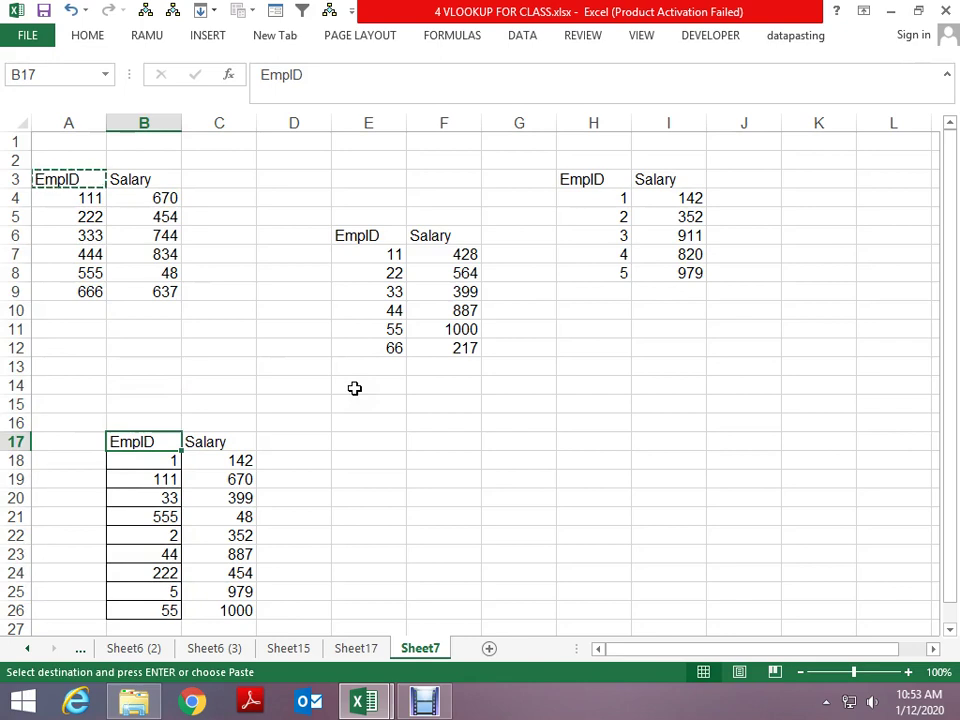
Step: Look over the three EmpID salary tables, starting with A3:B9
key(ctrl+Up)
key(ctrl+Up)
key(Left)
key(ctrl+shift+Down)
key(shift+Right)
key(Right)
key(Right)
key(Right)
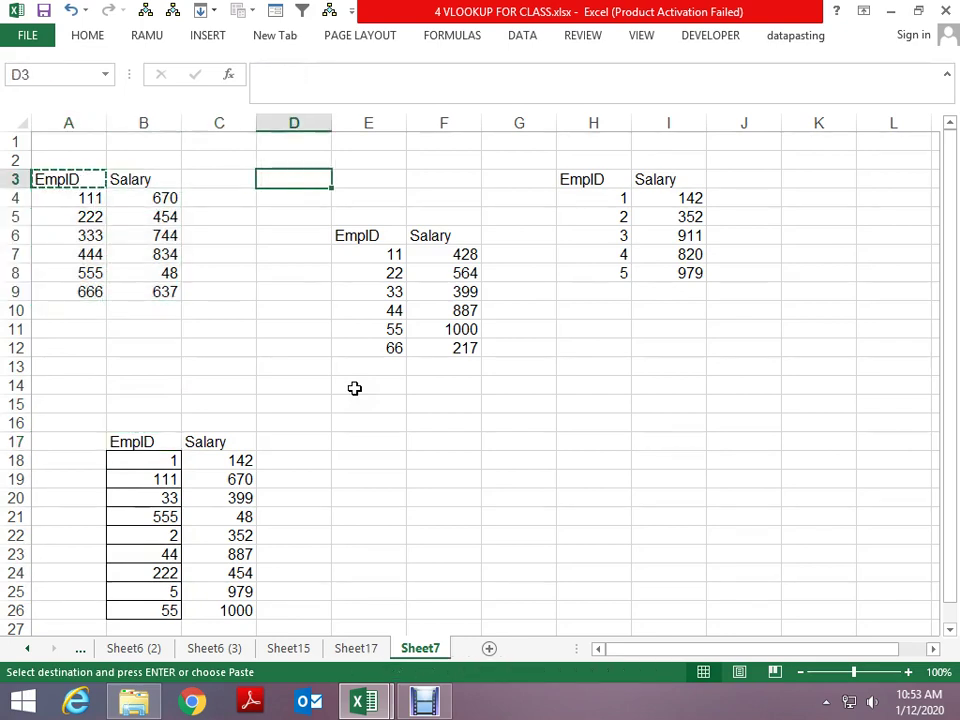
key(Down)
key(Down)
key(Right)
key(Right)
key(Right)
key(Down)
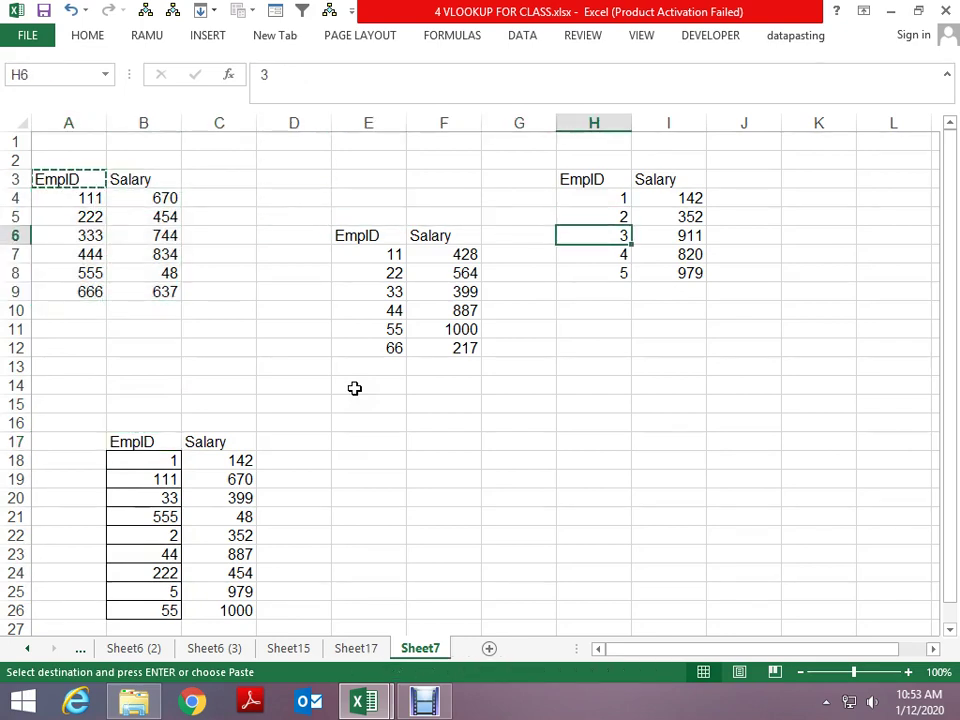
key(Left)
key(Down)
key(Down)
key(Left)
key(Left)
key(Left)
key(Left)
key(Left)
key(Down)
key(Down)
key(Down)
key(Down)
key(Down)
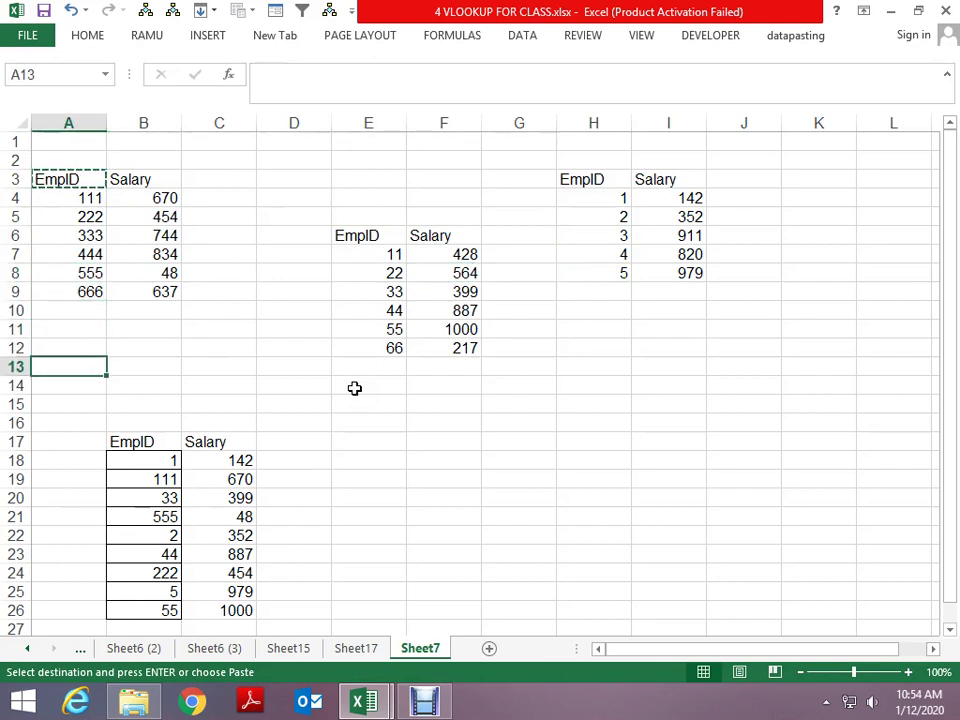
key(Right)
key(Down)
key(Right)
key(Right)
key(Down)
key(Down)
key(Down)
key(Down)
Step: Enter =VLOOKUP(B18,$A$3:$B$9,2,0) in D18 and check the formula
key(Escape)
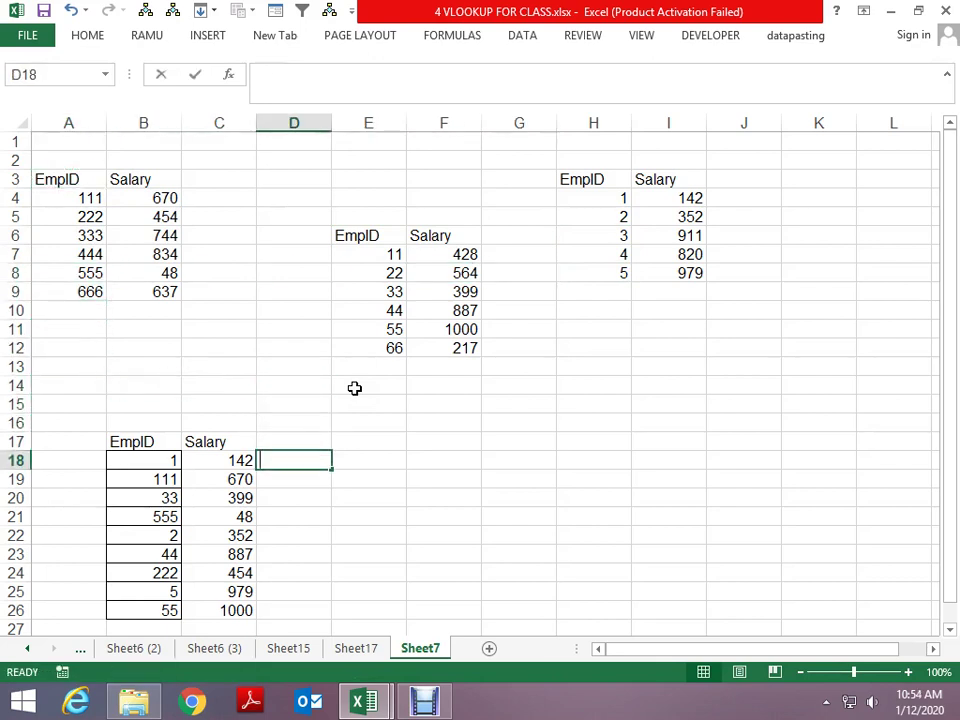
text(=VLOOKUP()
key(Left)
key(Left)
text(,)
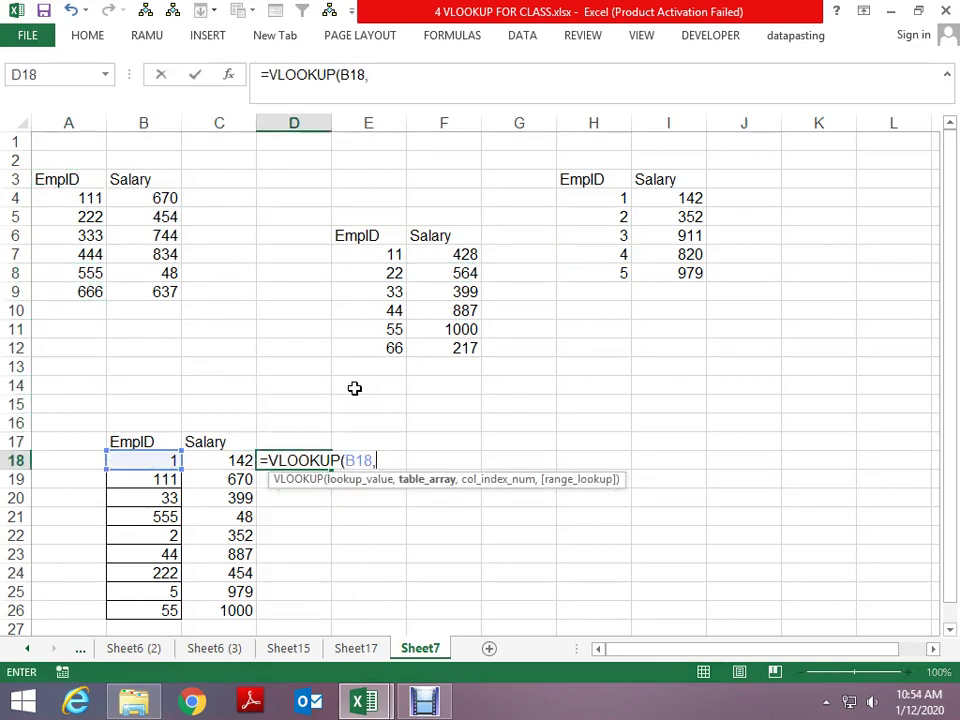
key(Up)
key(Left)
key(ctrl+Up)
key(ctrl+Left)
key(Down)
key(Down)
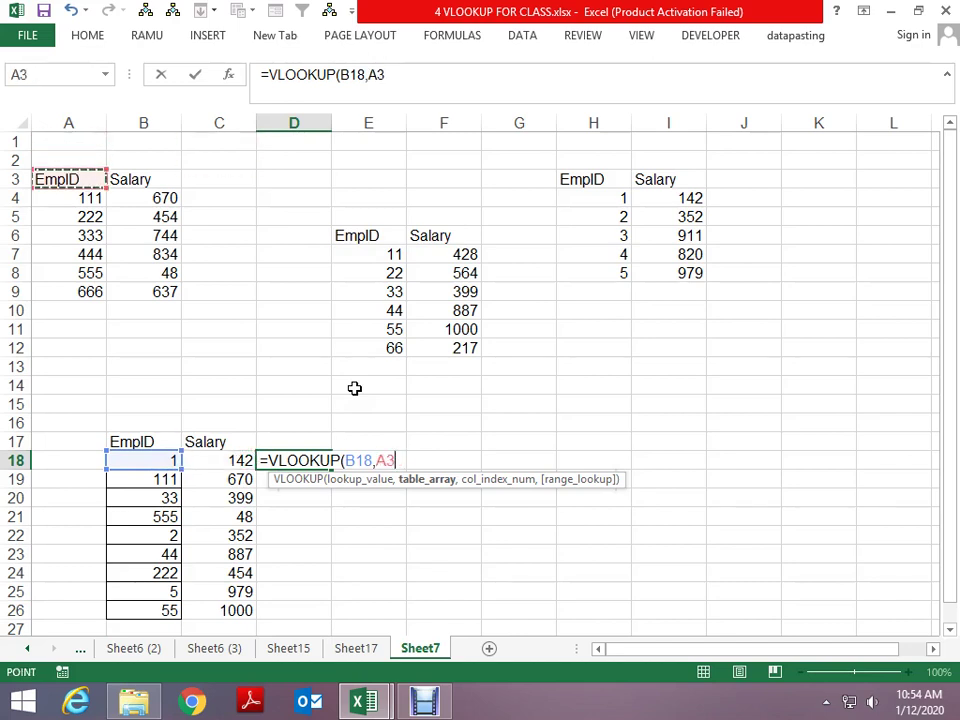
key(shift+Right)
key(ctrl+shift+Down)
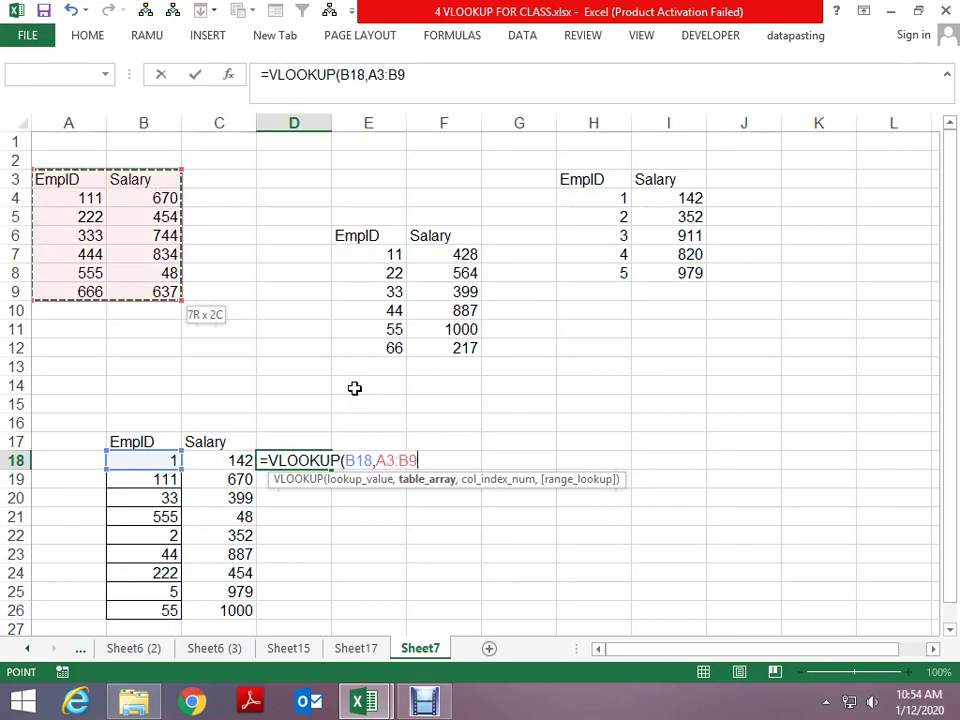
key(F4)
text($B$9,2,)
key(Return)
key(Up)
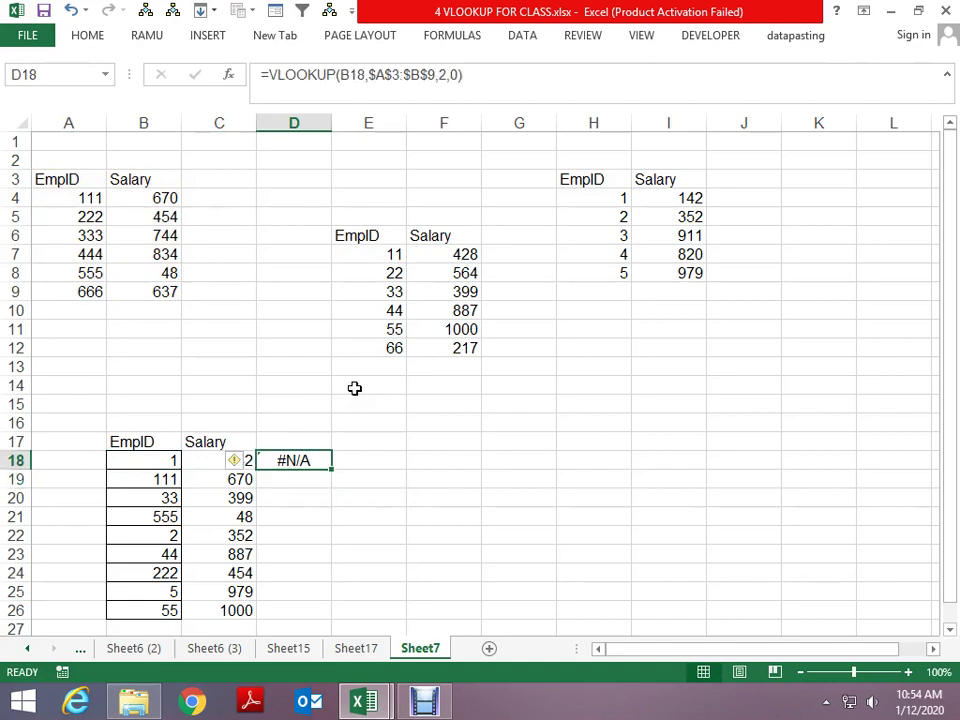
key(F2)
key(Escape)
Step: Enter =VLOOKUP(B18,$E$6:$F$12,2,0) in E18 against the middle table
key(Right)
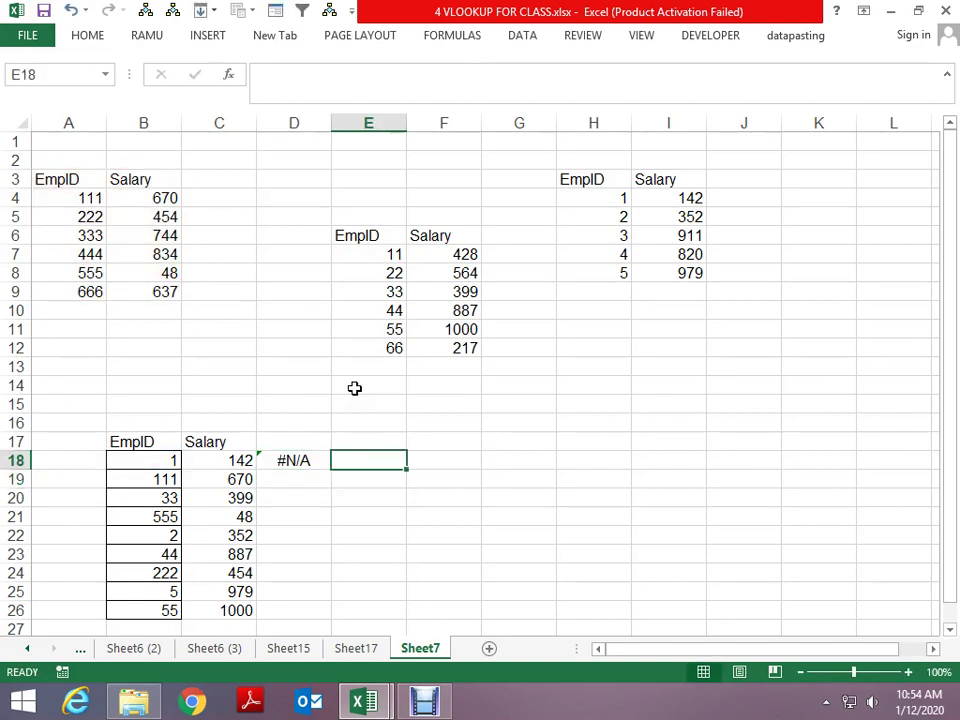
text(=vl)
key(Tab)
key(Left)
key(Left)
key(Left)
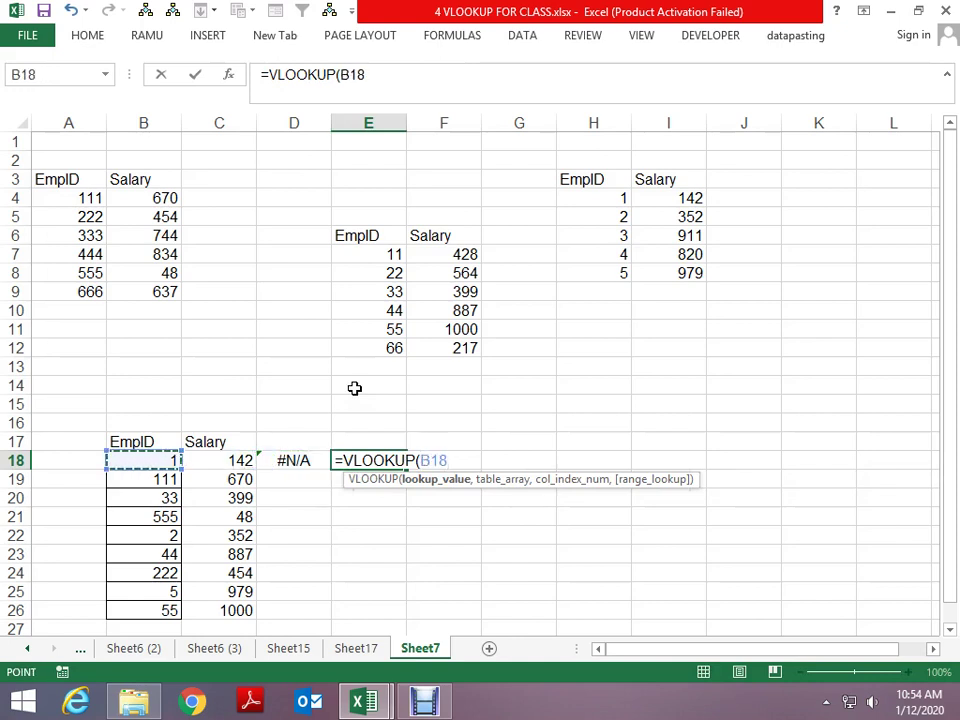
text(,)
key(Up)
key(Up)
key(Up)
key(Up)
key(Up)
key(Up)
key(Up)
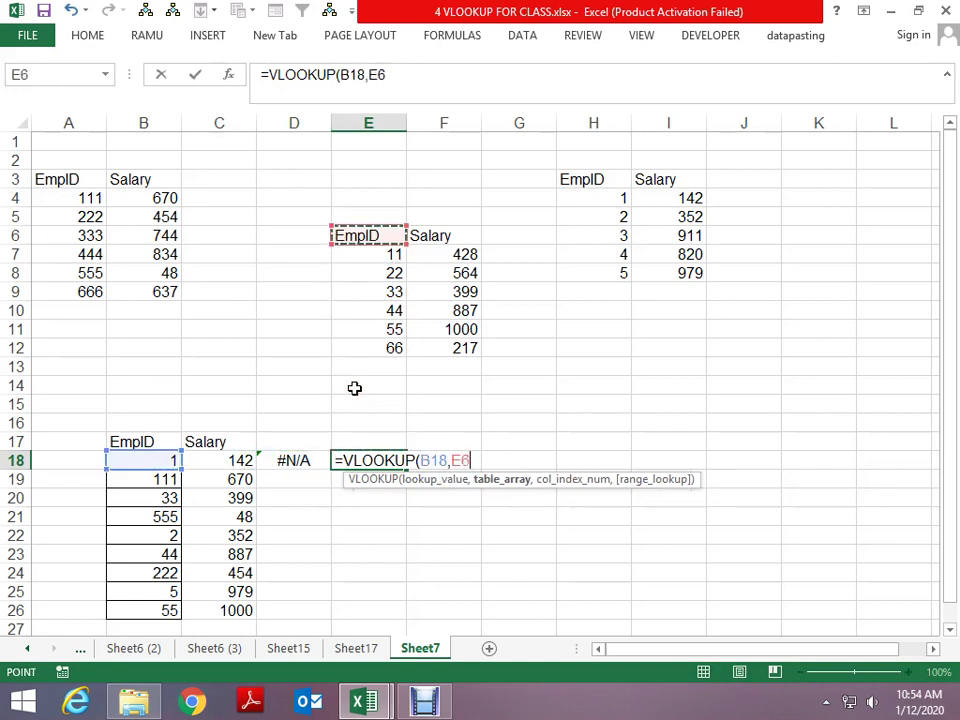
key(ctrl+shift+Right)
key(ctrl+shift+Down)
key(F4)
text(,2)
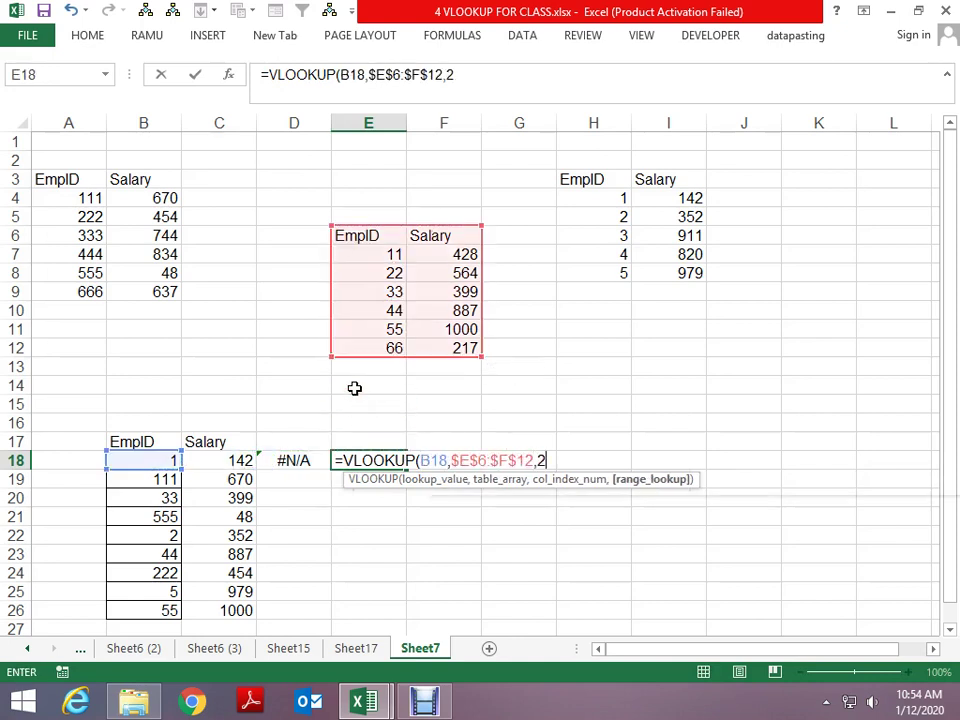
text(,0)
key(Return)
Step: Enter a VLOOKUP in F18 against $H$3:$I$8 with column 3, which returns #REF!
key(Up)
key(Right)
text(=vl)
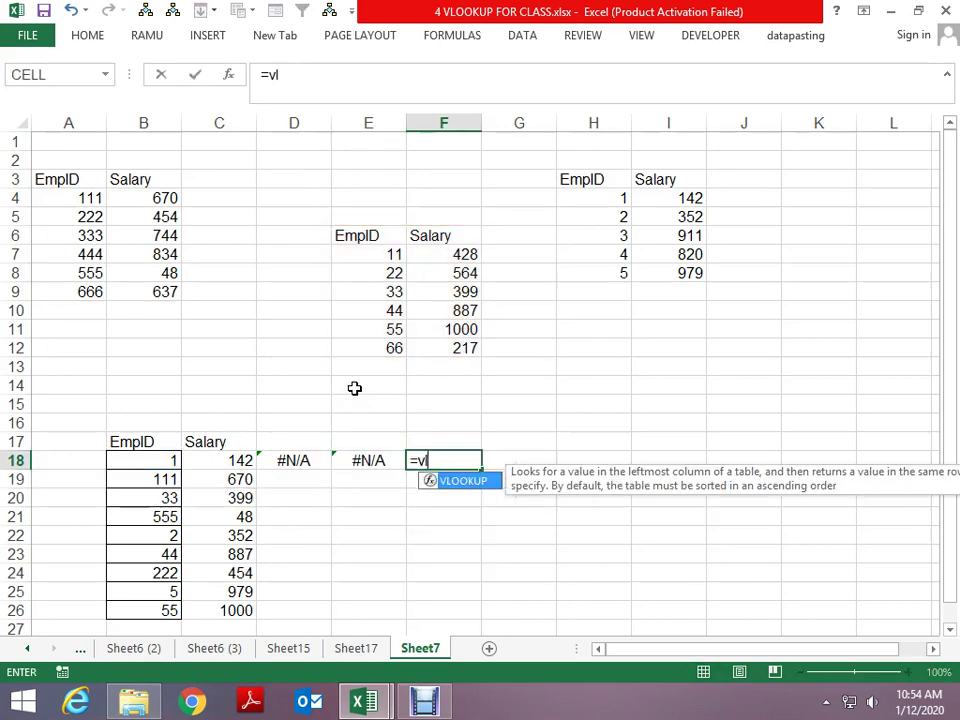
key(Tab)
key(Left)
key(Left)
key(Left)
key(Left)
text(,)
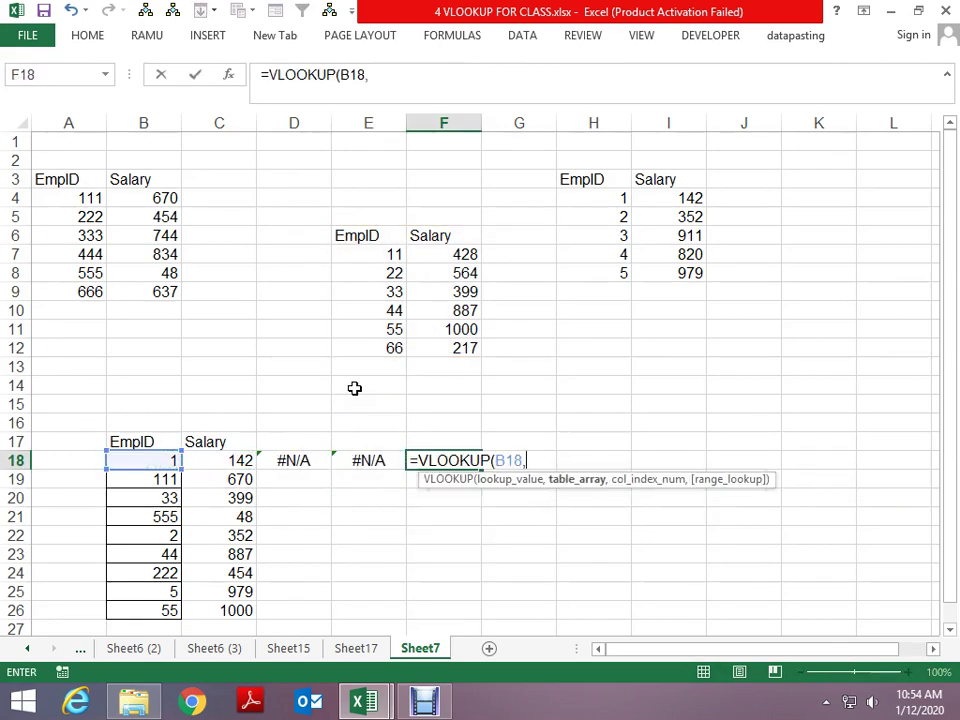
key(Up)
key(Up)
key(Up)
key(Up)
key(Up)
key(Up)
key(Right)
key(Right)
key(Down)
key(Down)
key(ctrl+shift+Right)
key(ctrl+shift+Down)
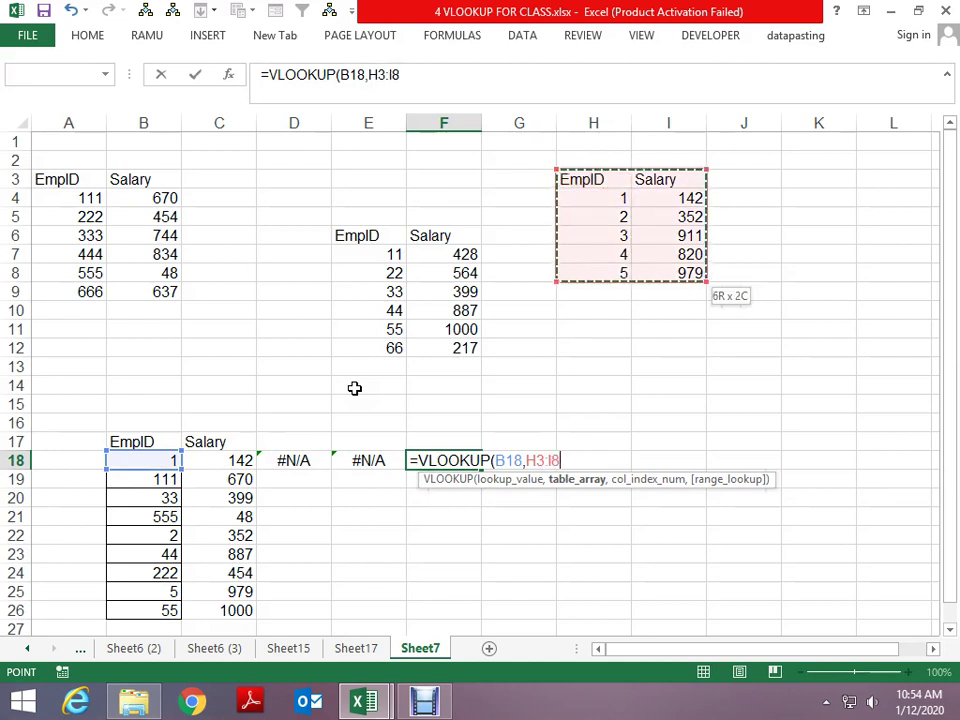
key(F4)
text($I$8,3,0)
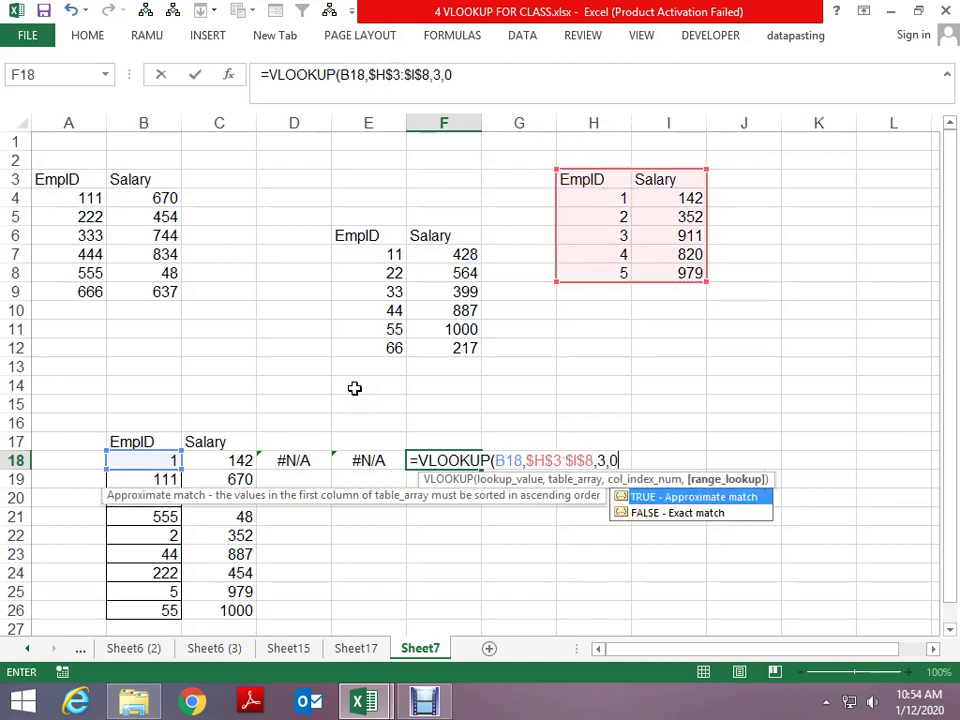
key(Return)
Step: Correct F18's column number to 2 so the lookup returns 142
key(Up)
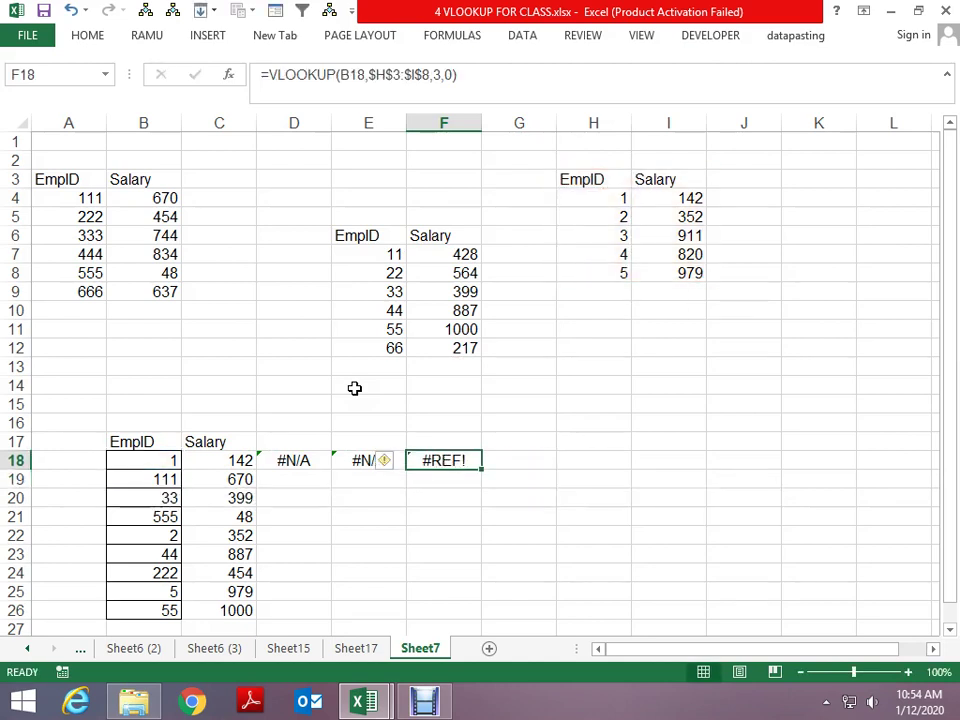
key(F2)
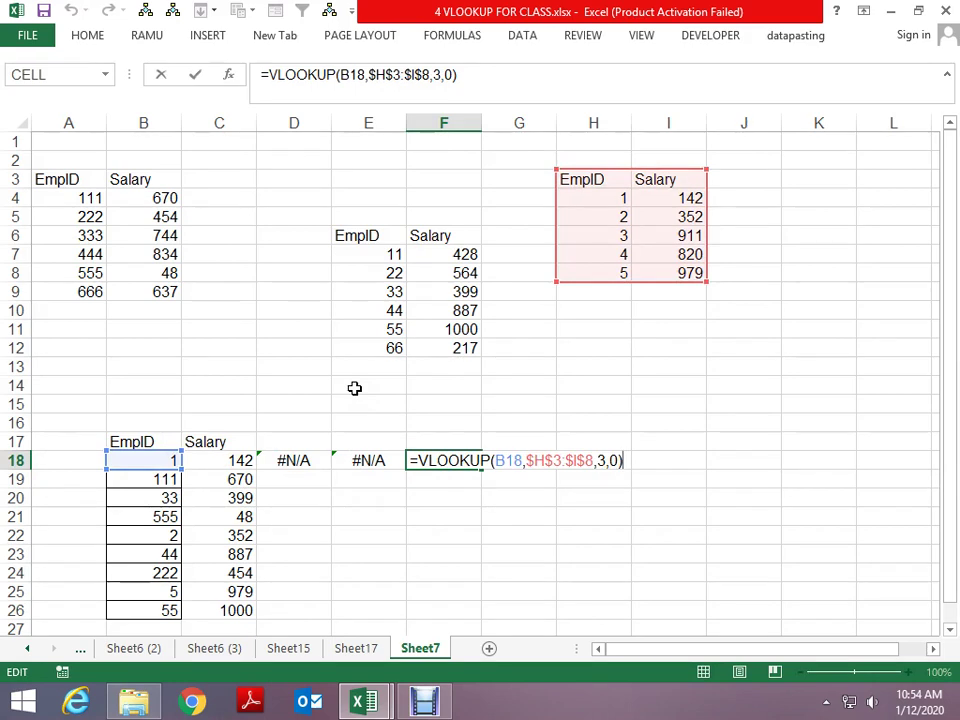
key(Left)
key(Left)
key(Left)
key(Left)
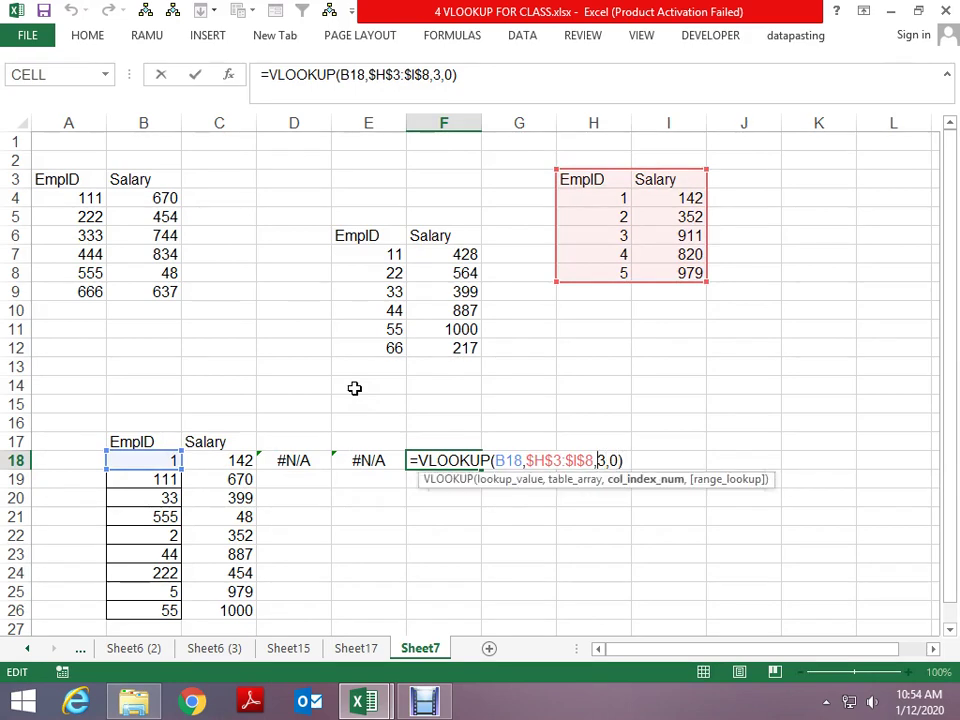
text(2)
key(Return)
key(Up)
Step: Wrap D18's lookup in IFERROR, pasting the second-table VLOOKUP as the fallback
key(Left)
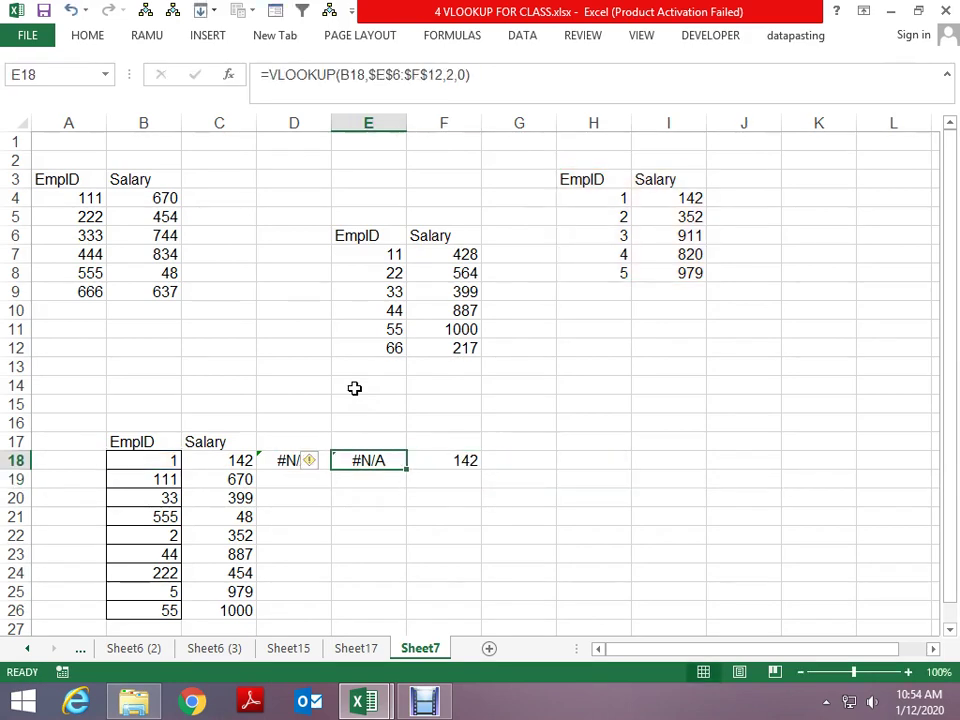
key(Left)
key(Left)
key(Right)
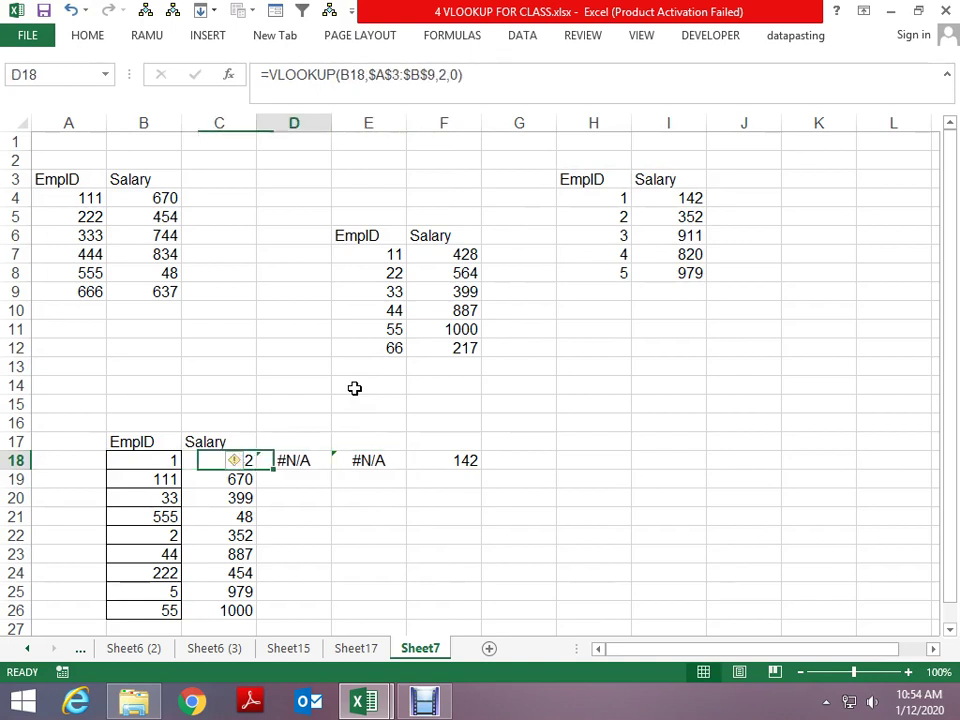
key(Right)
key(F2)
key(Home)
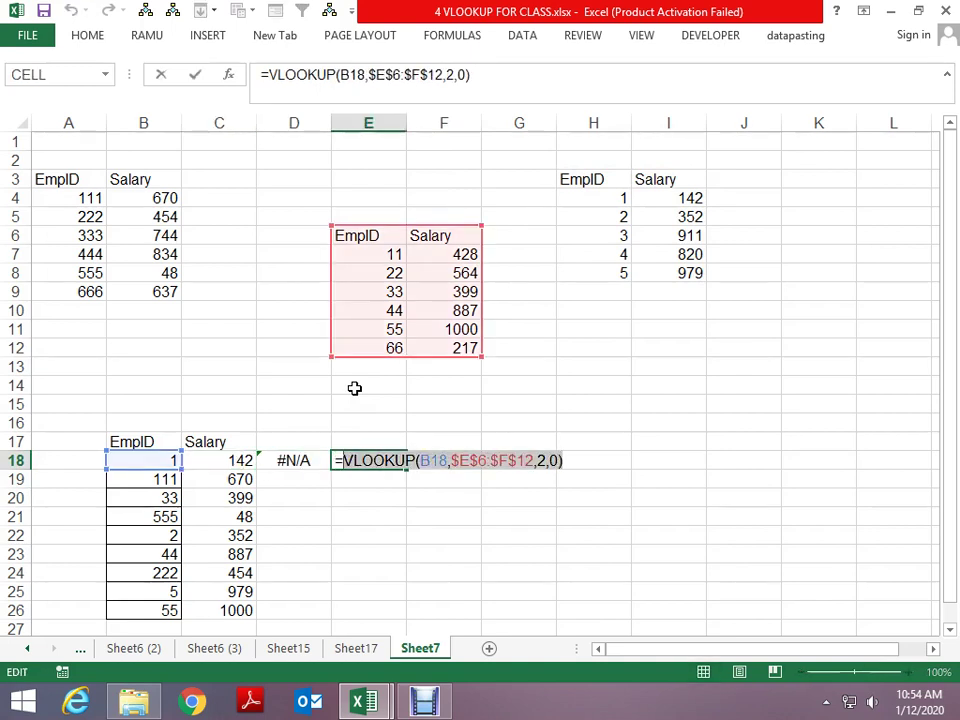
key(Escape)
key(Left)
key(F2)
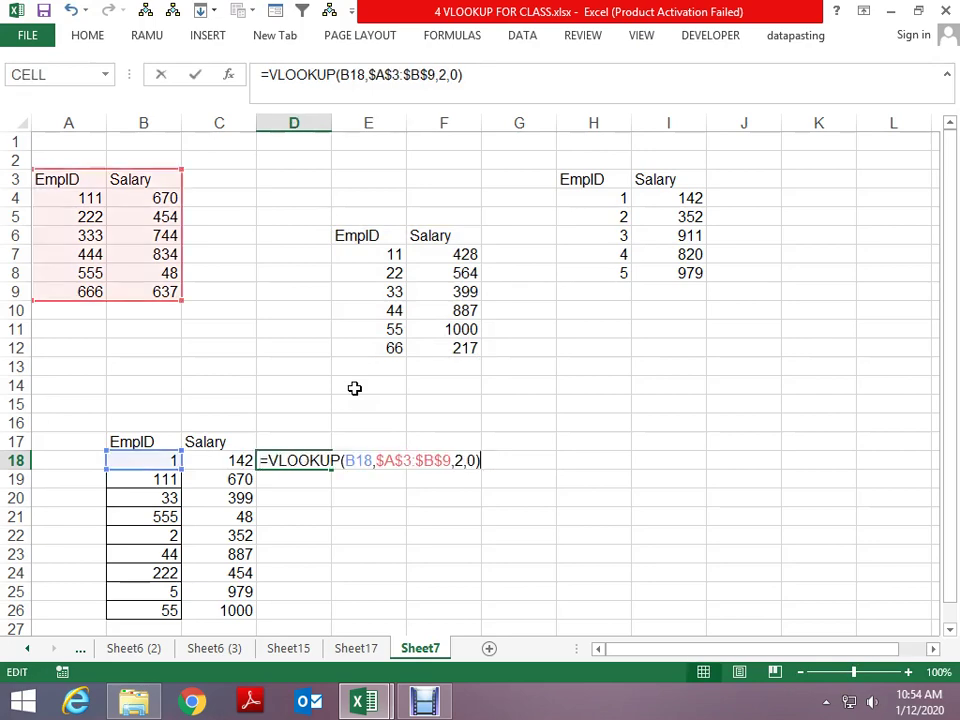
key(Home)
text(IFERROR()
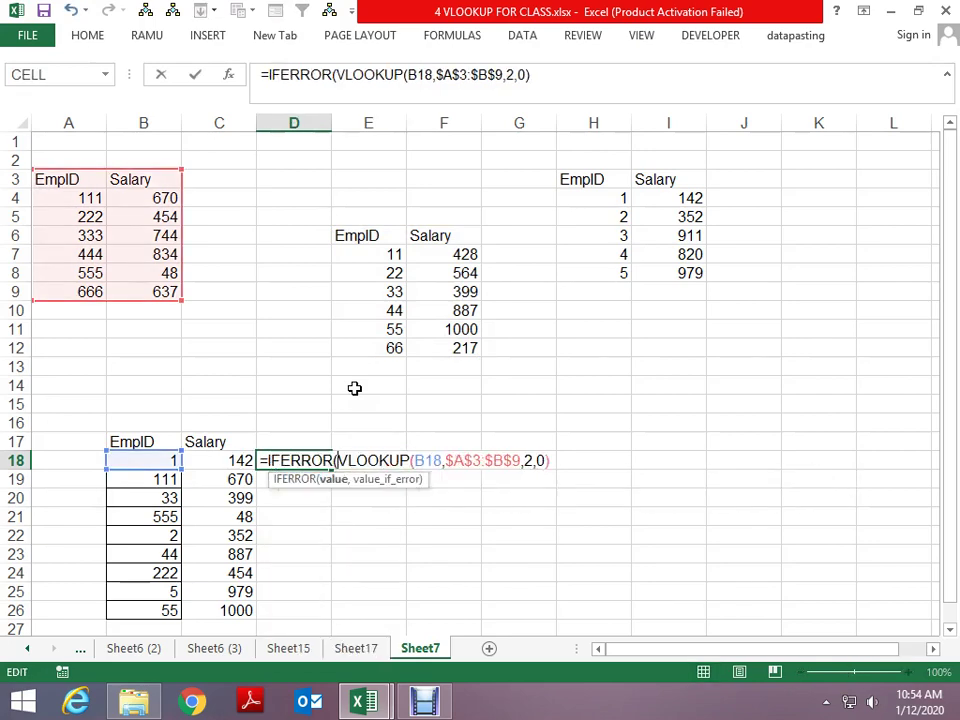
text(VLOOKUP(B18,$E$6:$F$12,2,0))
Step: Fill D18's two-table IFERROR formula down through D26
key(Return)
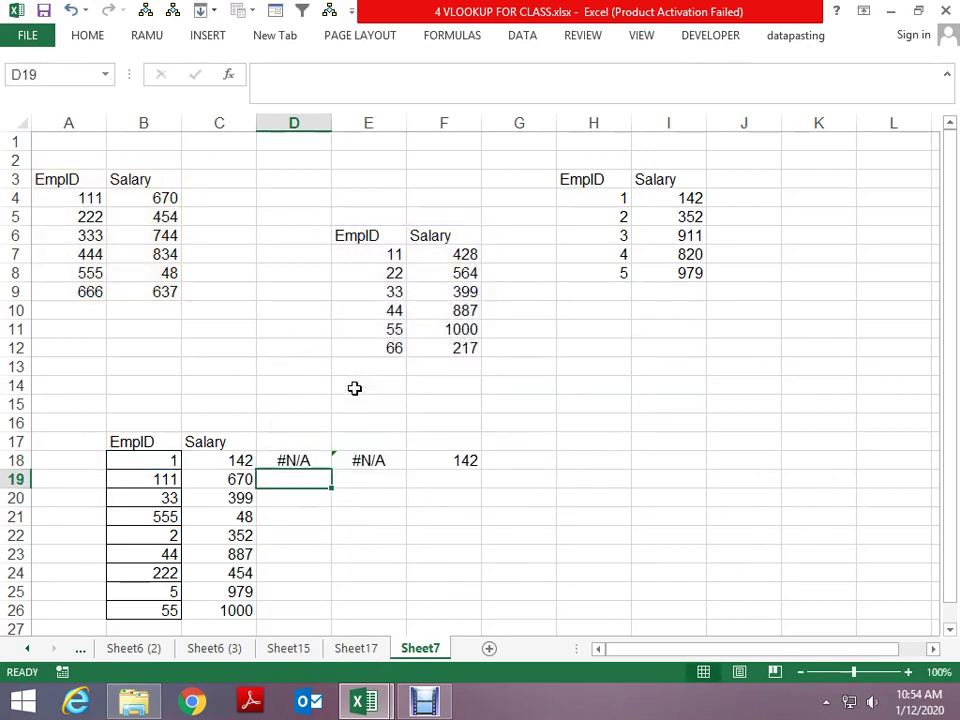
key(Up)
key(Left)
key(ctrl+Down)
key(Right)
key(ctrl+shift+Up)
key(ctrl+d)
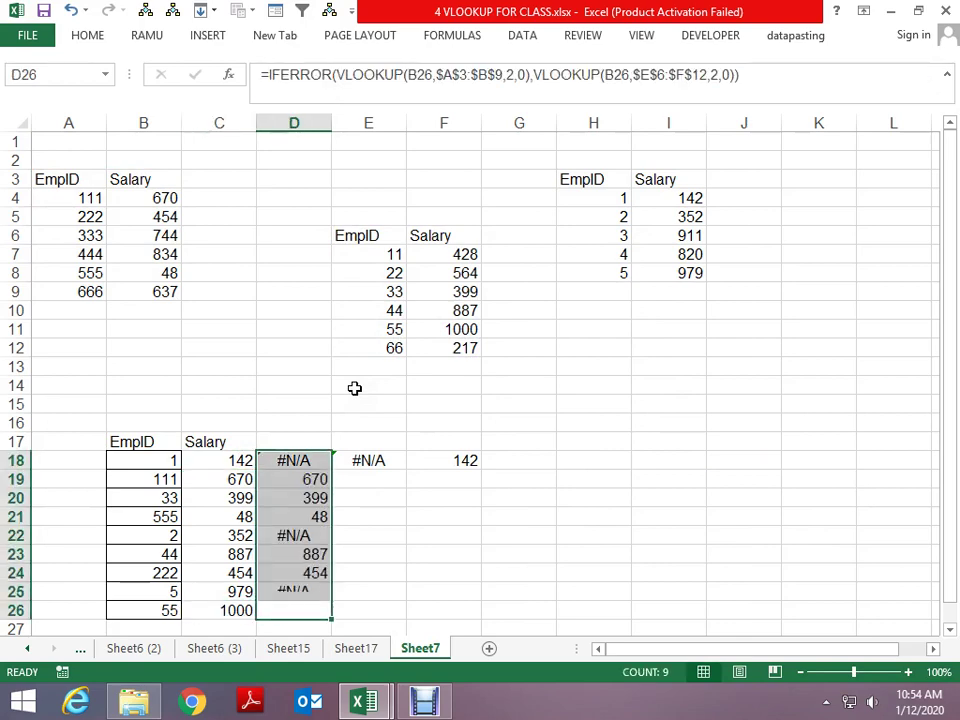
Step: Nest D18 in another IFERROR falling back to VLOOKUP(B18,$H$3:$I$8,2,0), accepting Excel's correction
key(ctrl+Up)
key(Right)
key(Right)
key(F2)
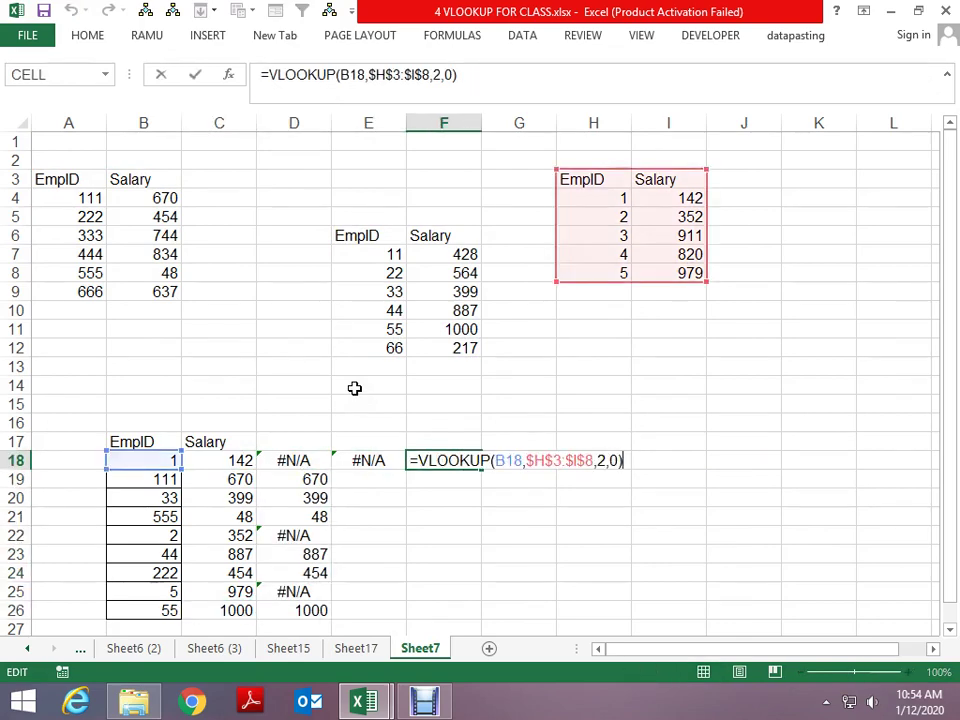
key(Home)
key(Right)
key(Escape)
key(Delete)
key(Left)
key(Left)
key(F2)
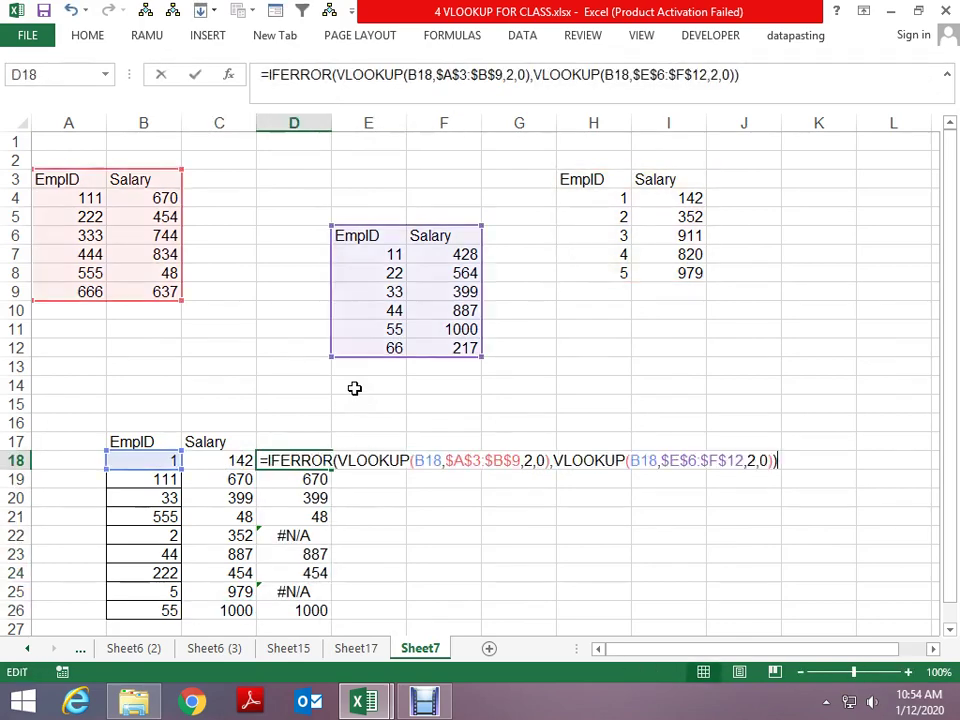
key(Home)
key(Right)
text(IF)
key(Down)
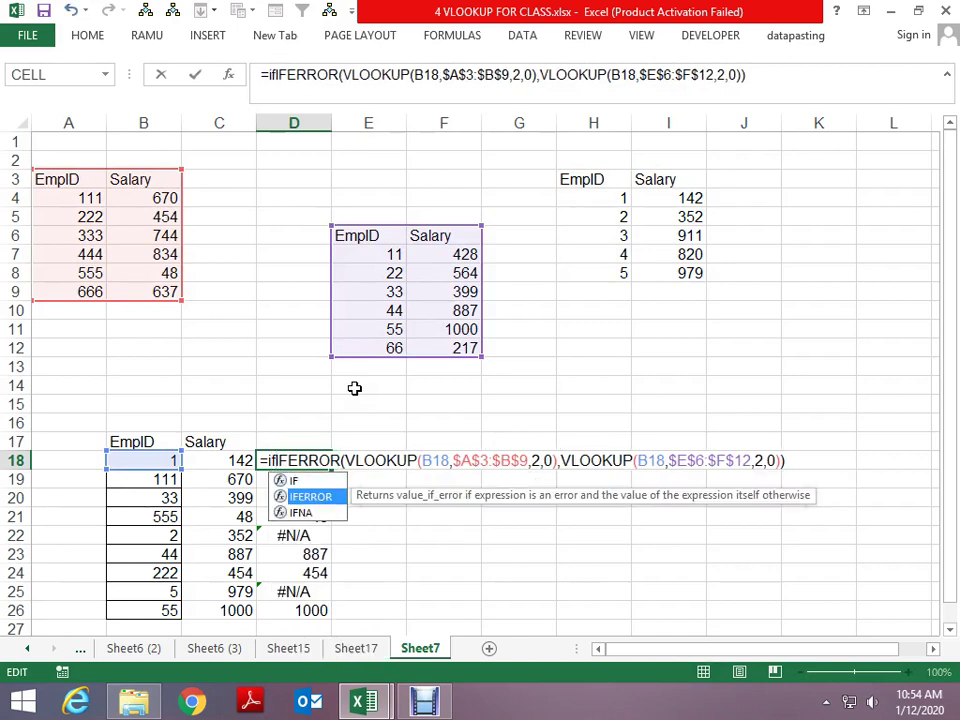
key(Tab)
text(VLOOKUP(B18,$H$3:$I$8,2,0))
key(Return)
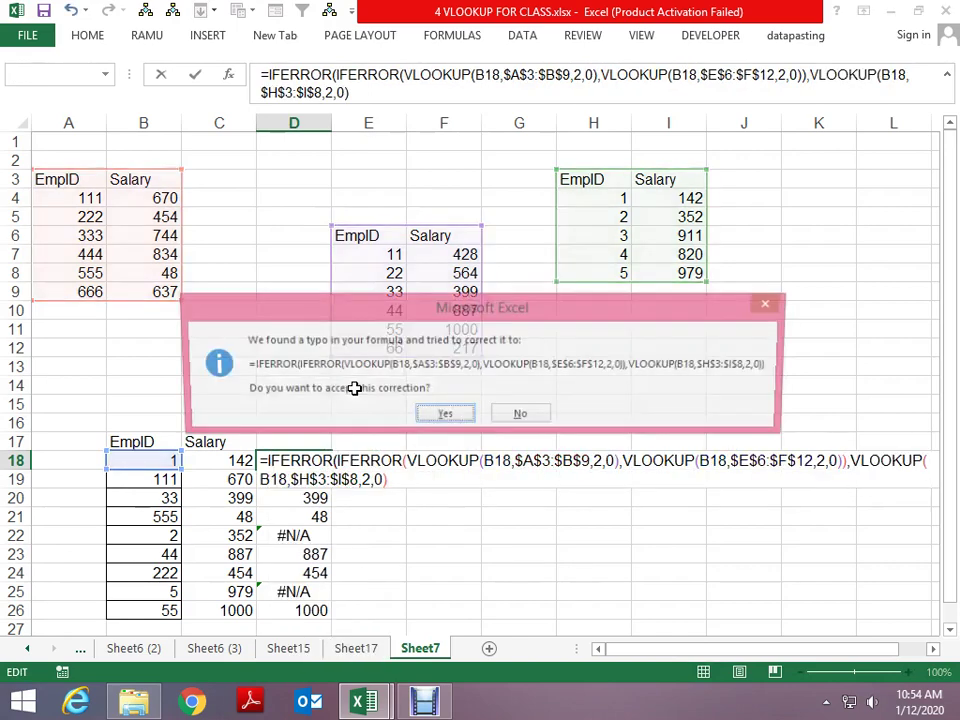
key(Return)
Step: Fill the three-table formula down D18:D26 so every salary appears
key(Up)
key(ctrl+shift+Down)
key(ctrl+d)
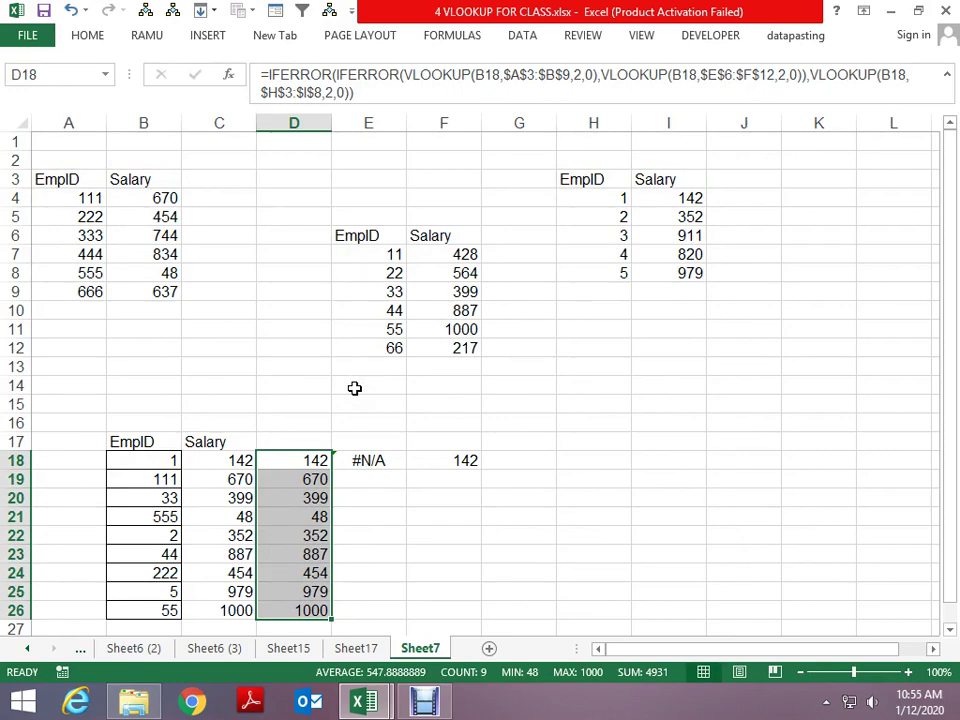
key(Up)
Step: Switch to Book1 and close it, leaving the save prompt with Don't Save focused
key(alt+space)
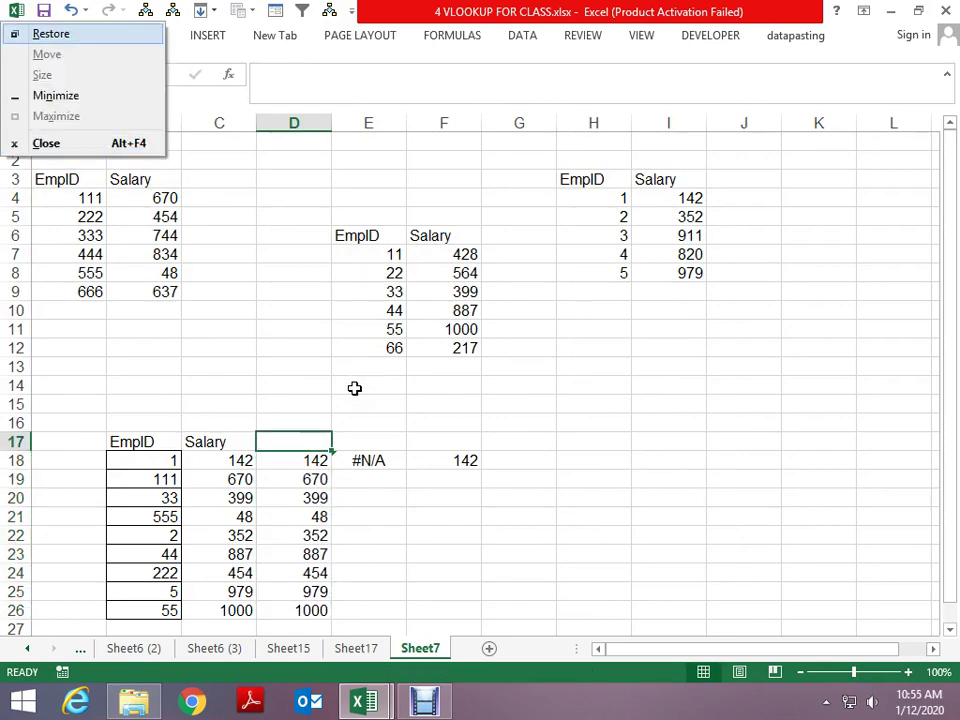
key(Escape)
key(alt+Tab)
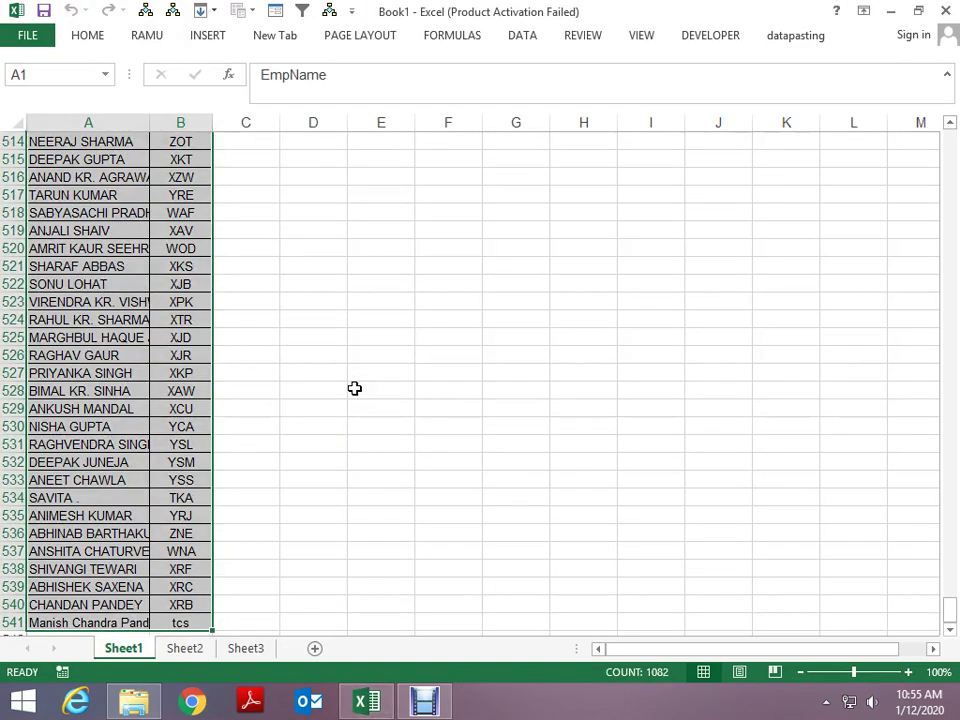
key(alt+space)
key(c)
key(Tab)
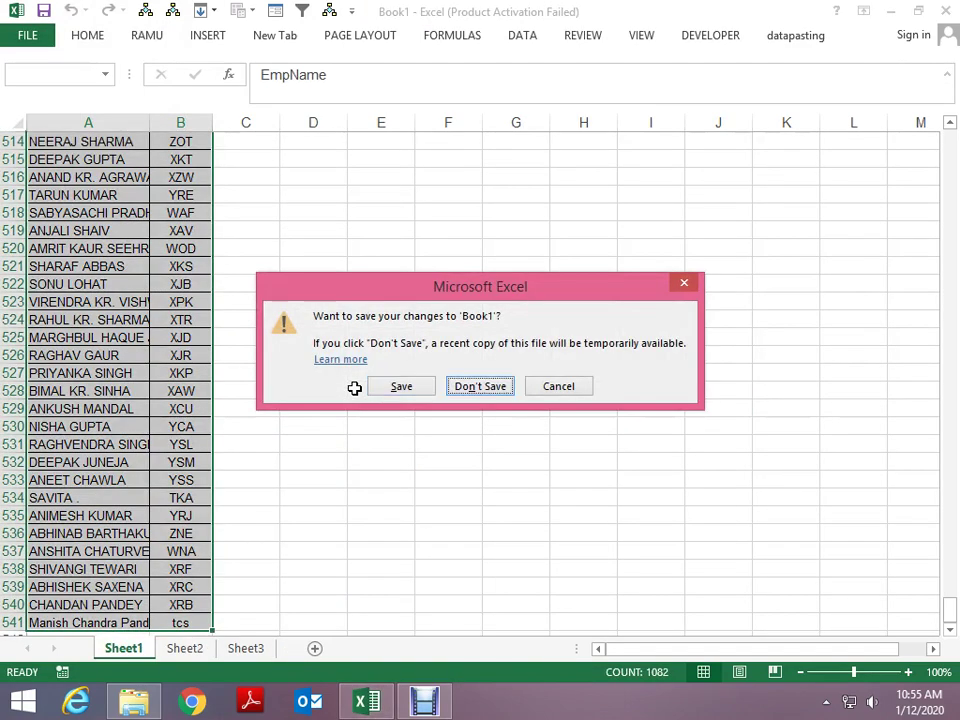